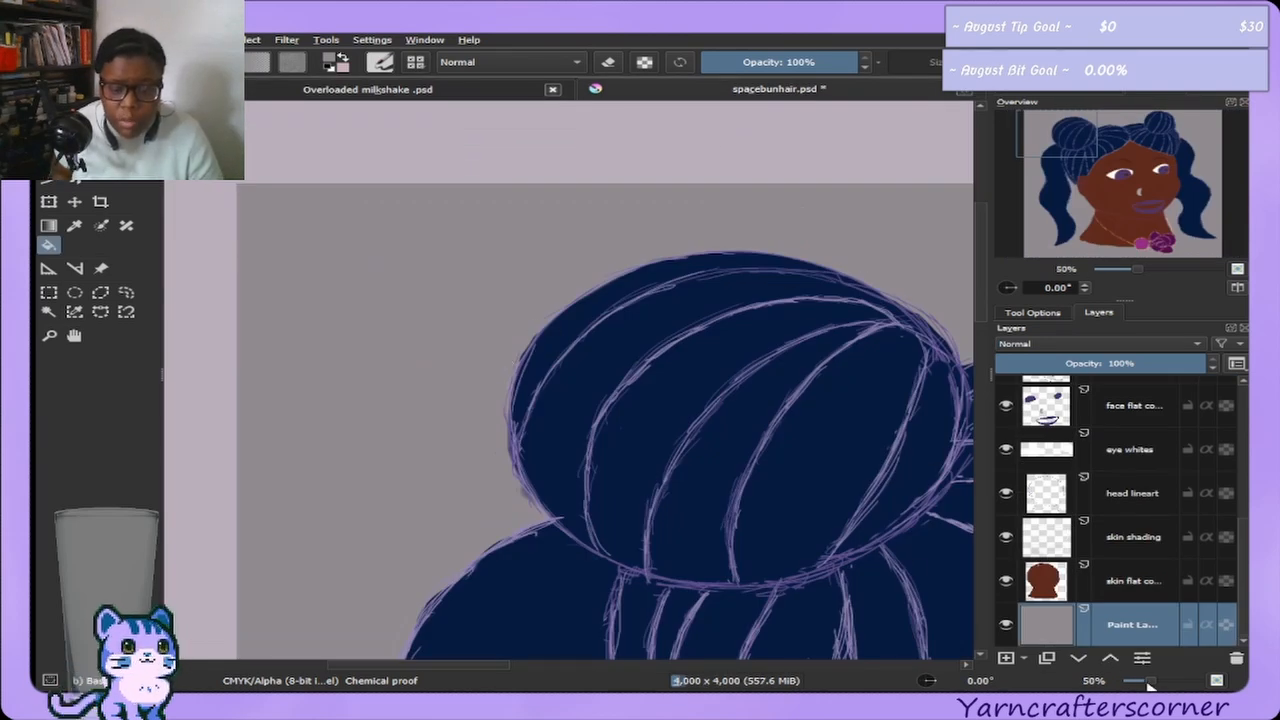
# Recolour the portrait's background layer to a lighter grey and switch back to the brush.
pyautogui.moveTo(1147, 683); pyautogui.dragTo(1137, 684)
pyautogui.moveTo(1159, 196); pyautogui.dragTo(1203, 246)
pyautogui.click(1073, 95)
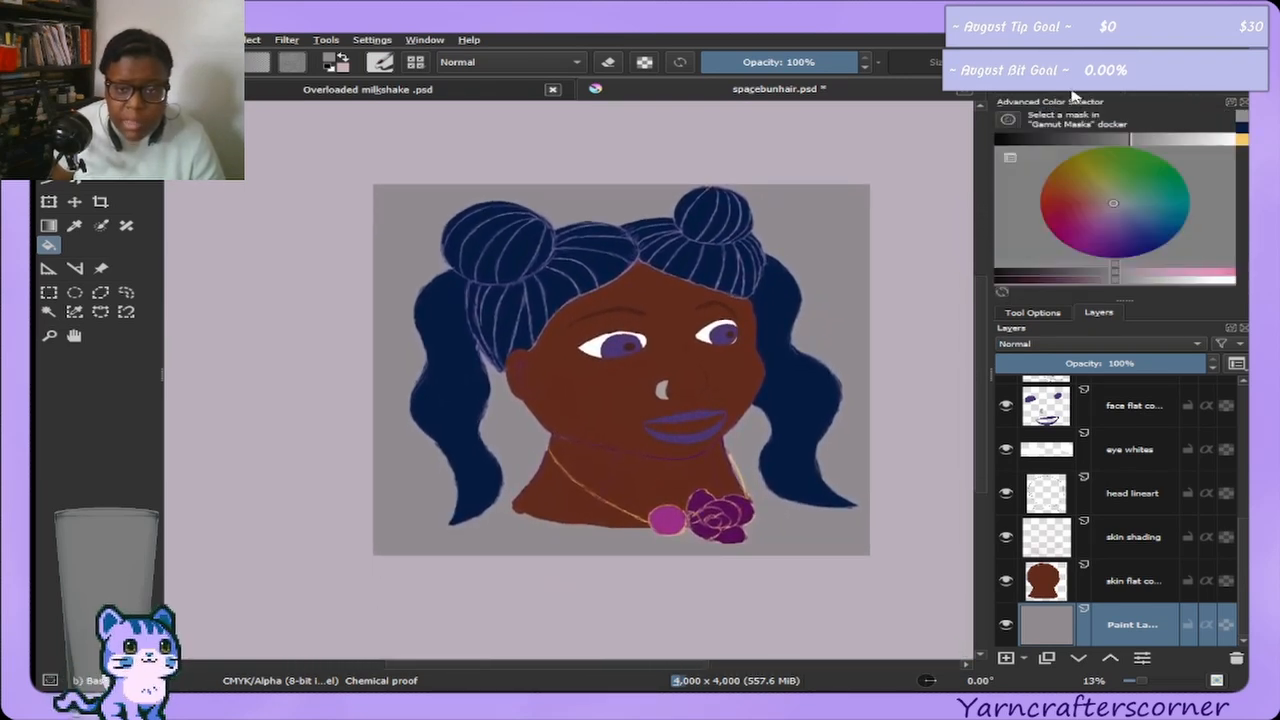
pyautogui.moveTo(1139, 143); pyautogui.dragTo(1164, 147)
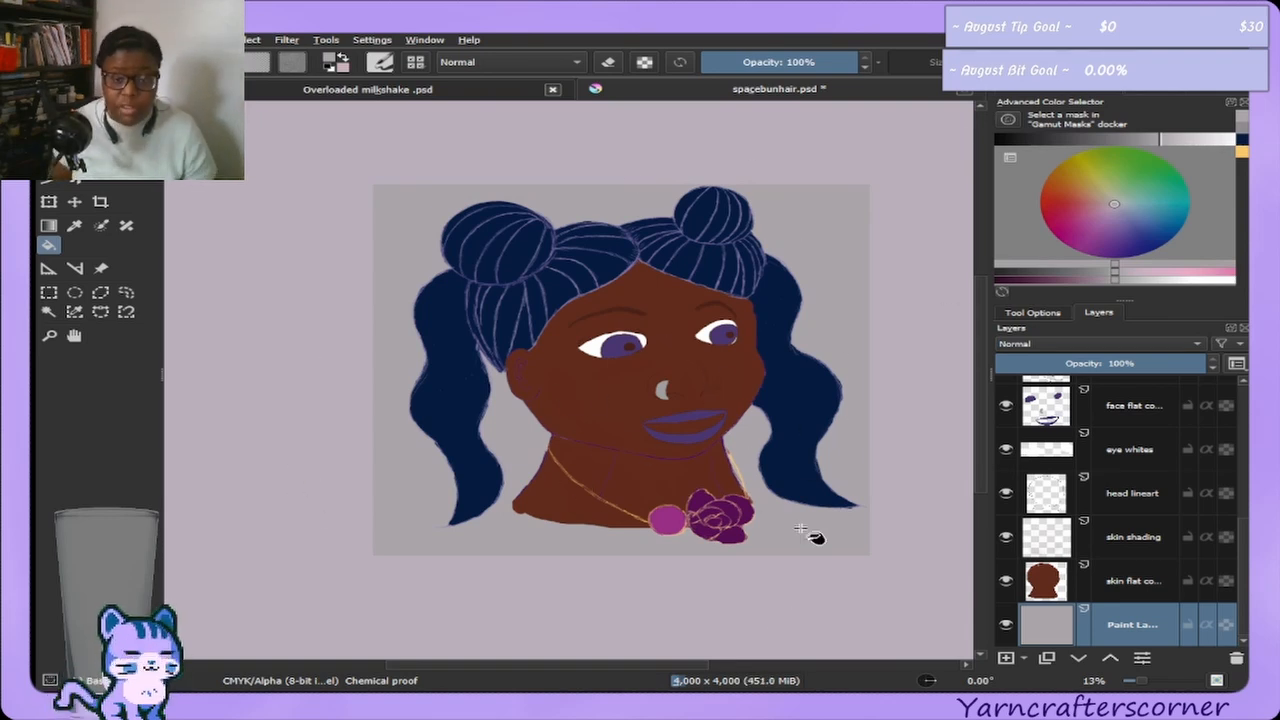
pyautogui.press('b')
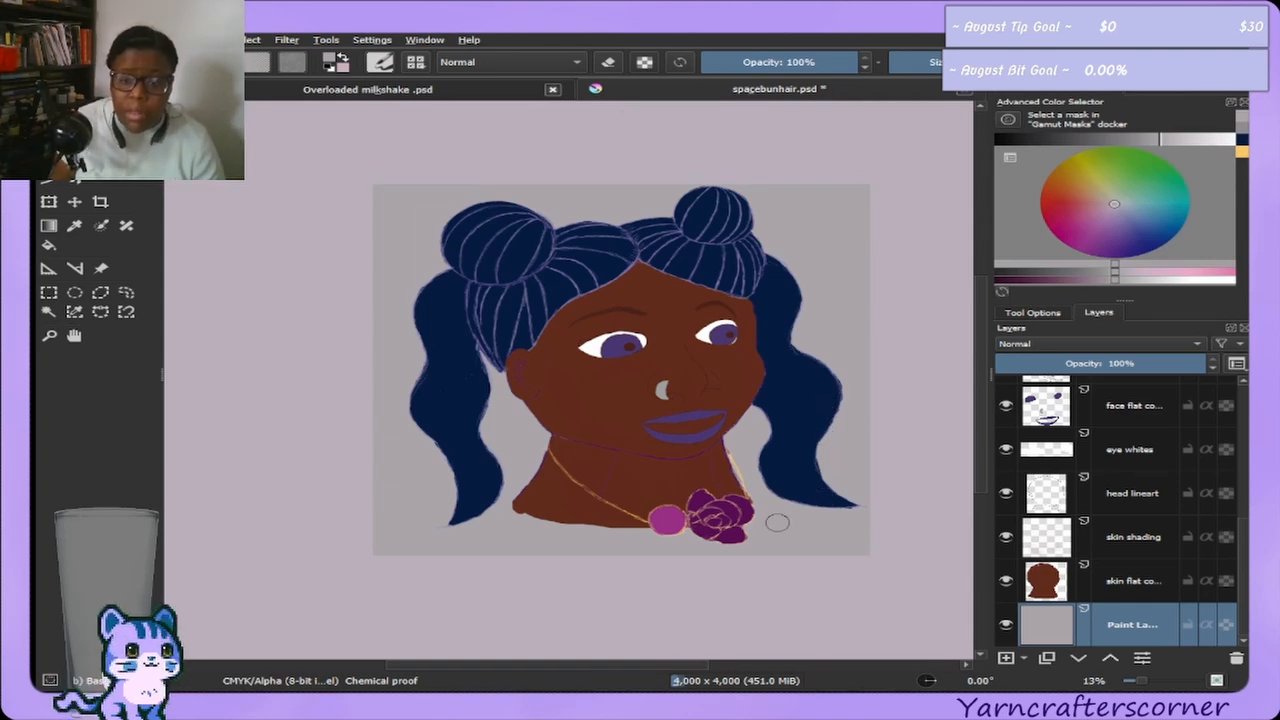
# Switch to the Overloaded milkshake .psd document and toggle the upper donut layers to examine what each contains.
pyautogui.click(370, 89)
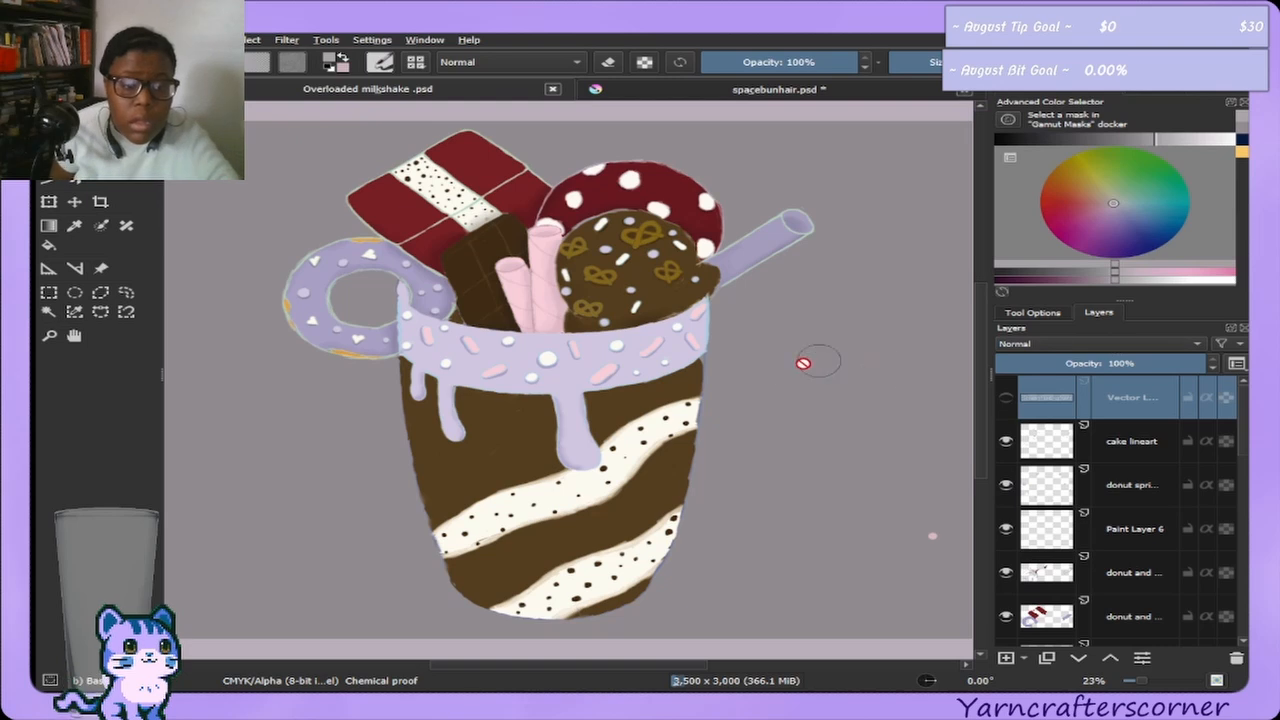
pyautogui.scroll(1, 689, 323)
pyautogui.scroll(2, 655, 325)
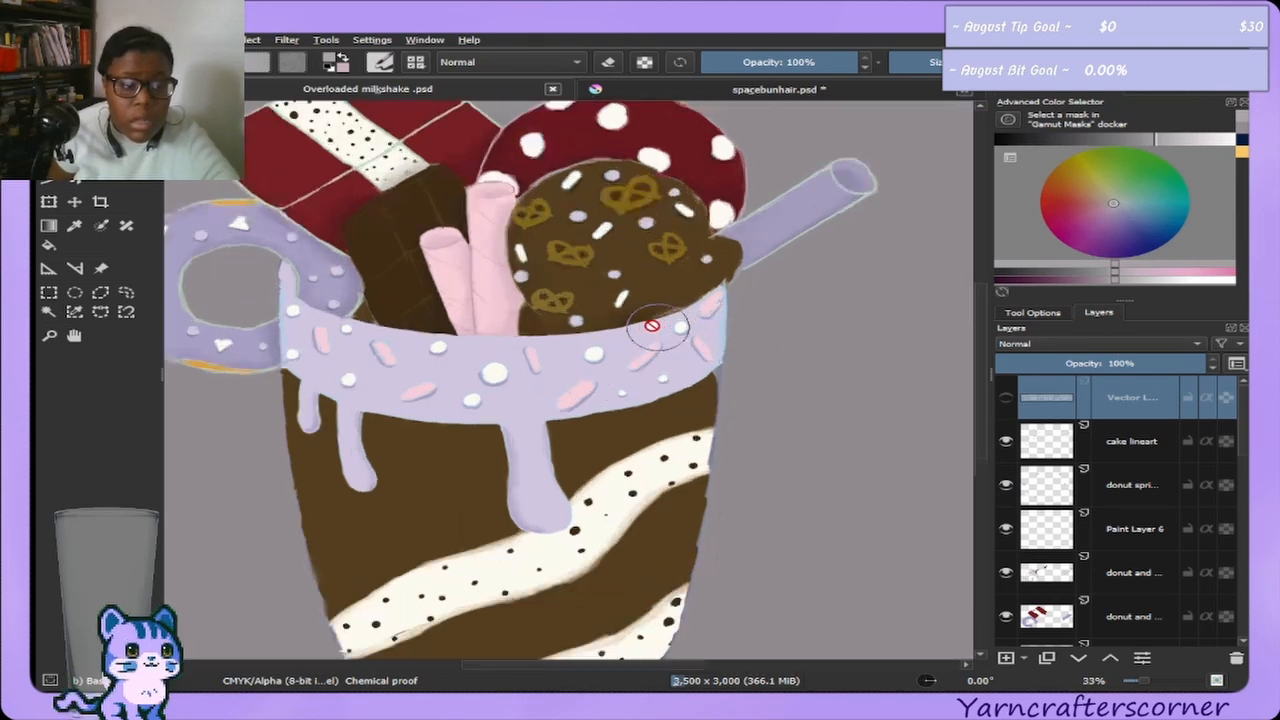
pyautogui.scroll(-1, 670, 336)
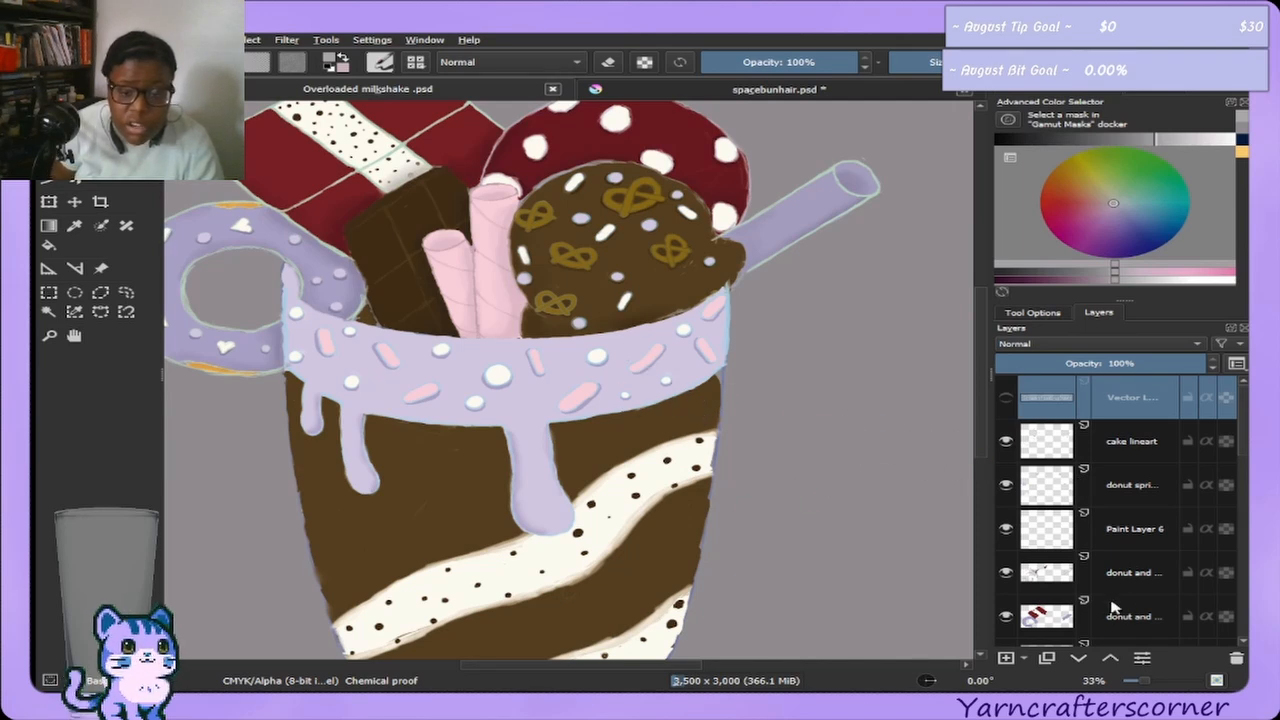
pyautogui.scroll(-3, 1243, 455)
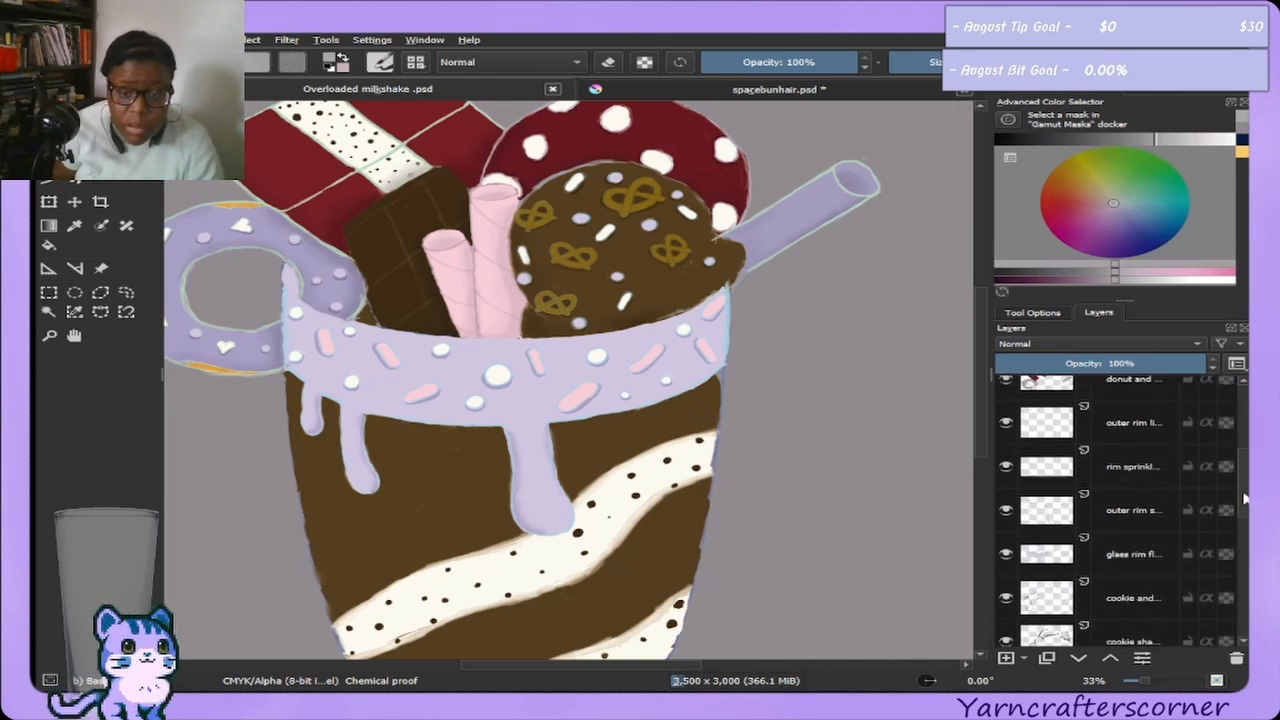
pyautogui.scroll(1, 1240, 462)
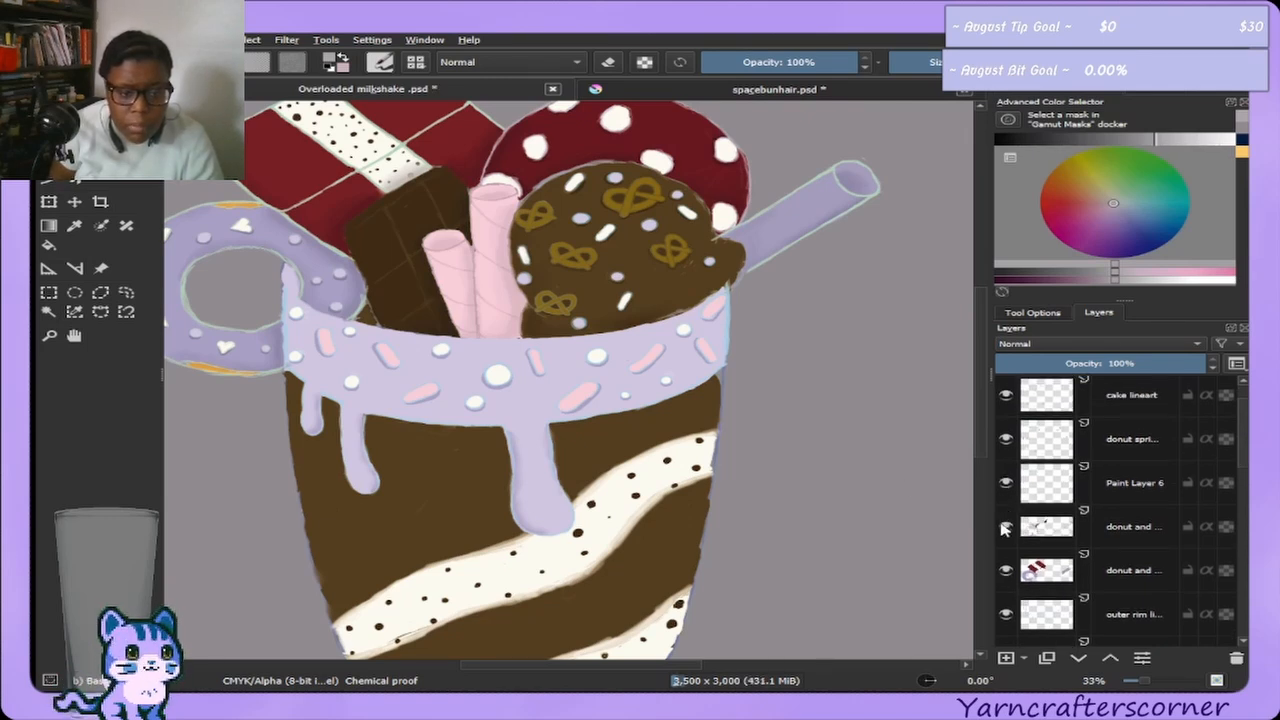
pyautogui.click(1006, 526)
pyautogui.click(1006, 526)
pyautogui.click(1006, 528)
pyautogui.click(1006, 528)
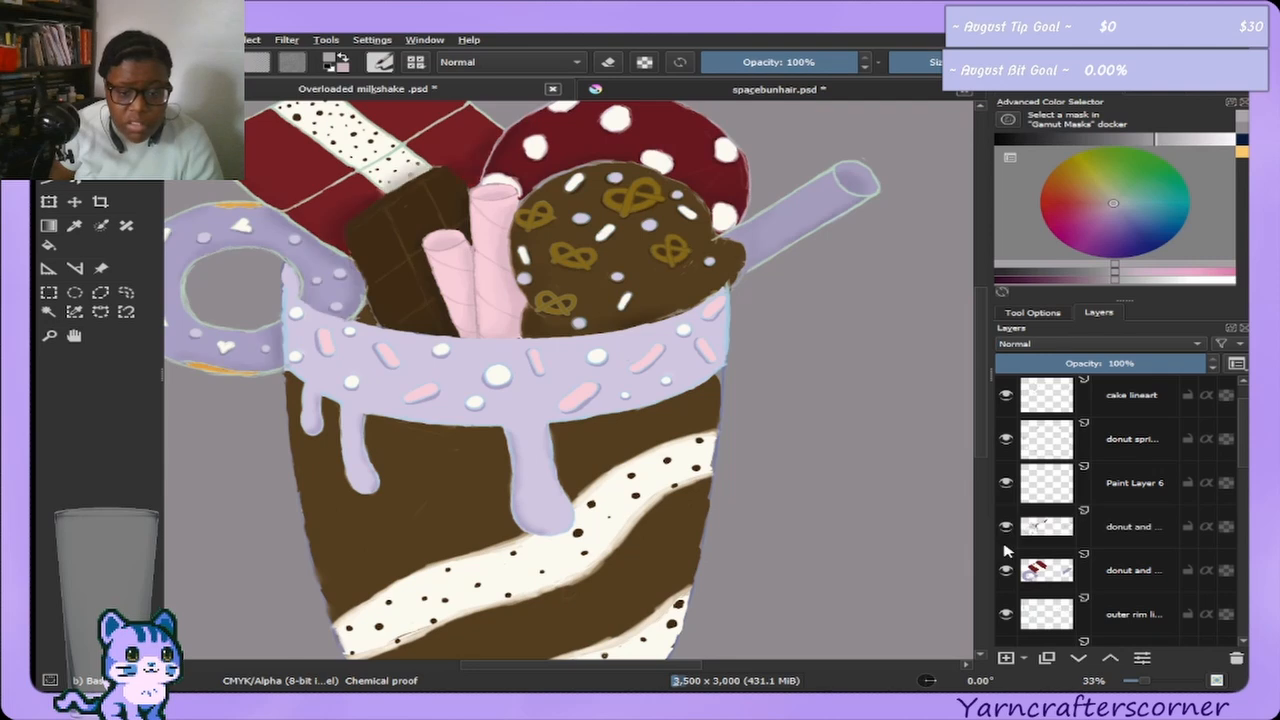
pyautogui.click(1006, 440)
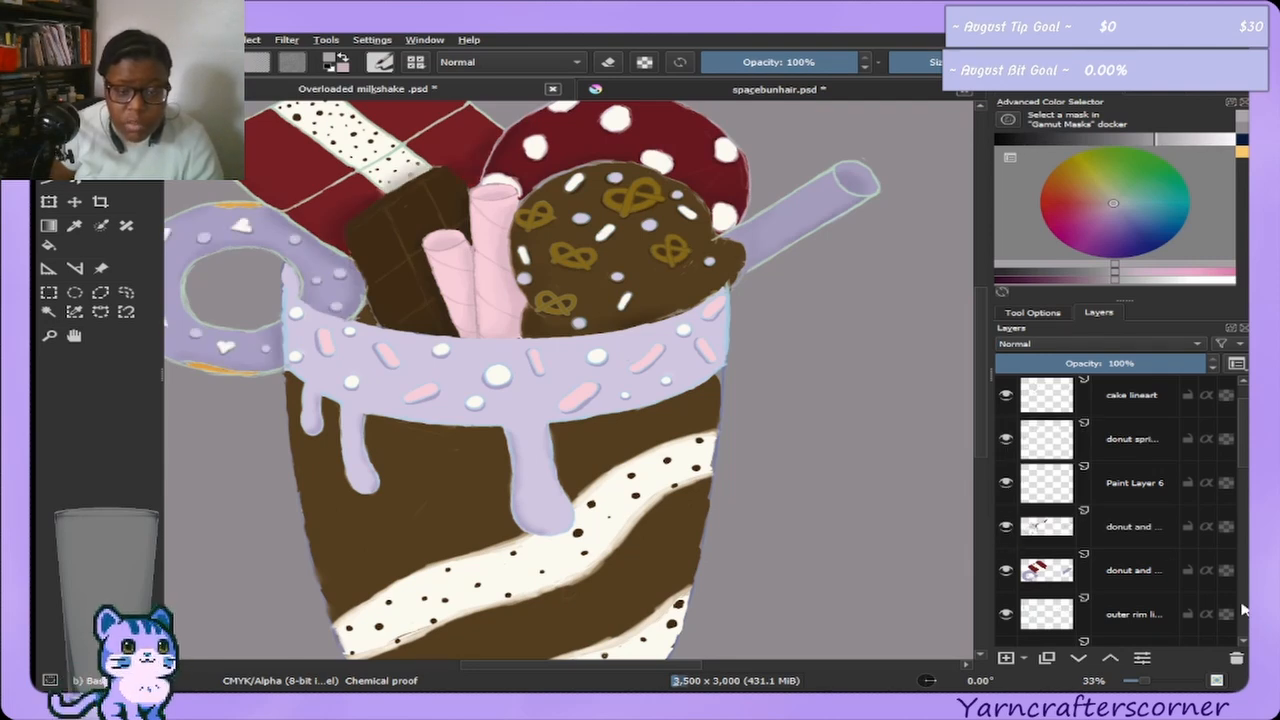
pyautogui.scroll(-3, 1245, 463)
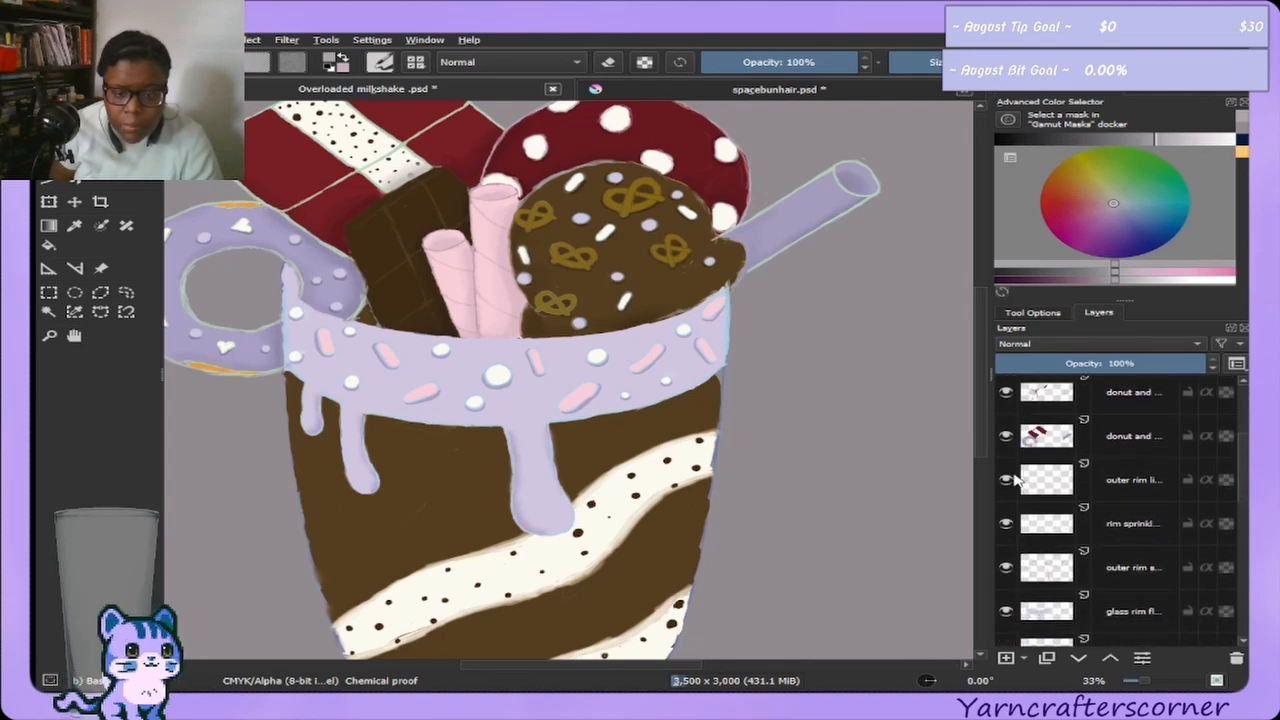
# Toggle the outer rim, glass rim and cookie layers off and on to check what each one contains.
pyautogui.click(1006, 567)
pyautogui.click(1006, 567)
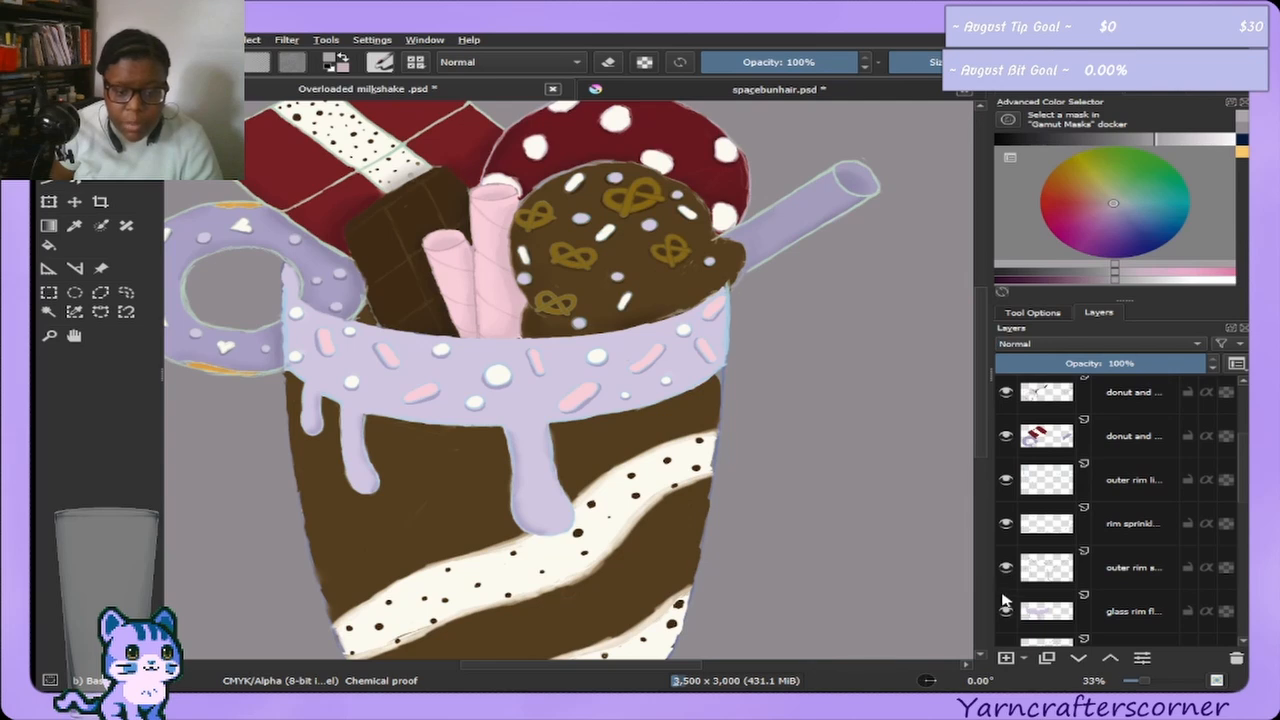
pyautogui.click(1005, 609)
pyautogui.click(1002, 608)
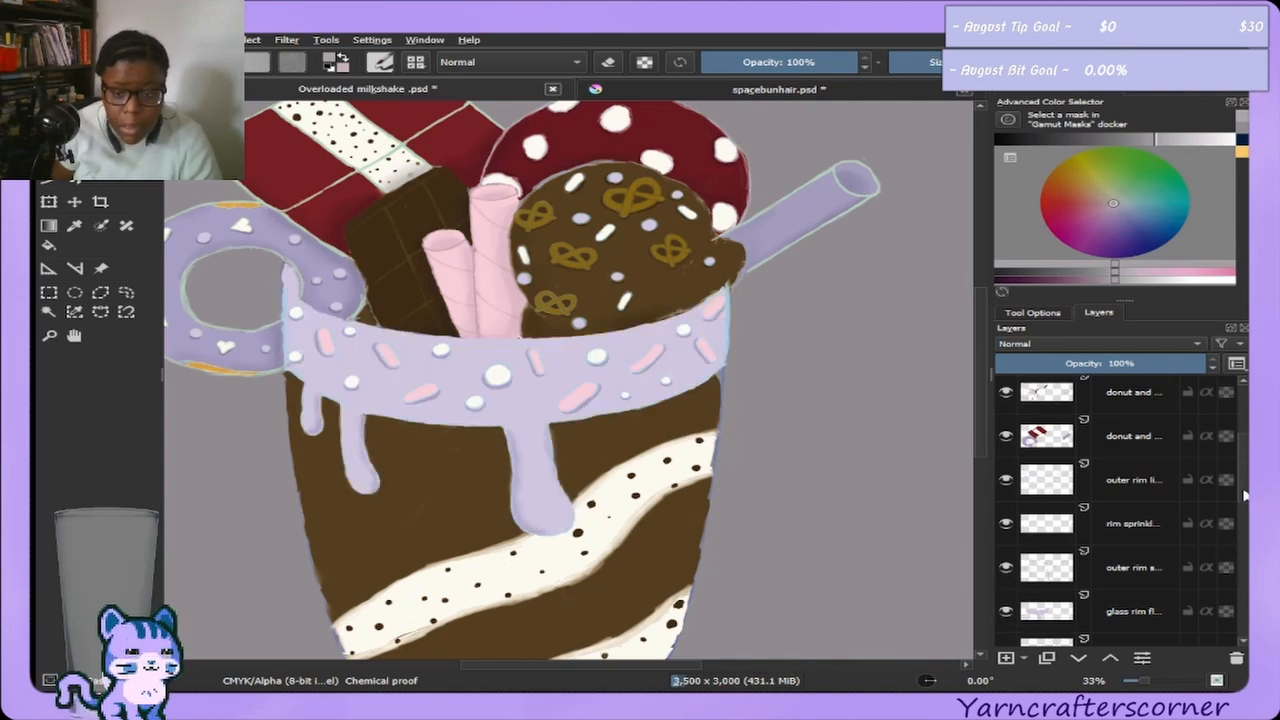
pyautogui.scroll(-3, 1245, 497)
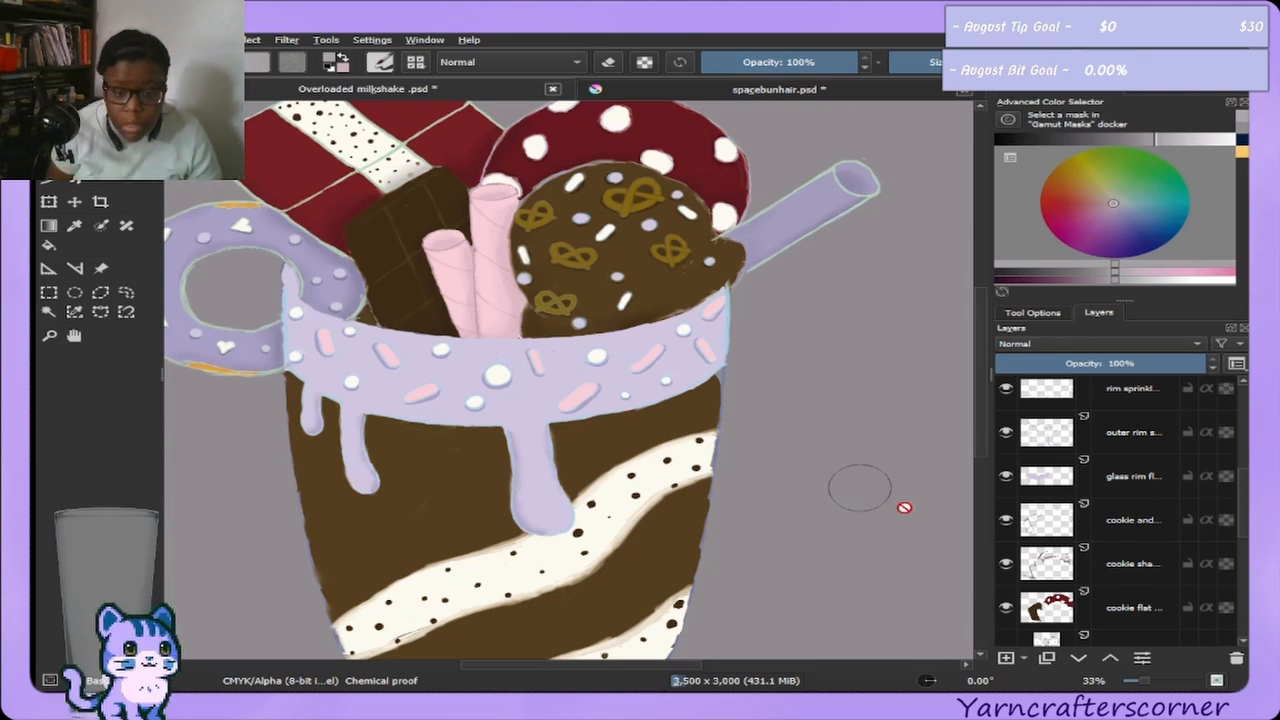
pyautogui.click(1007, 522)
pyautogui.click(1007, 522)
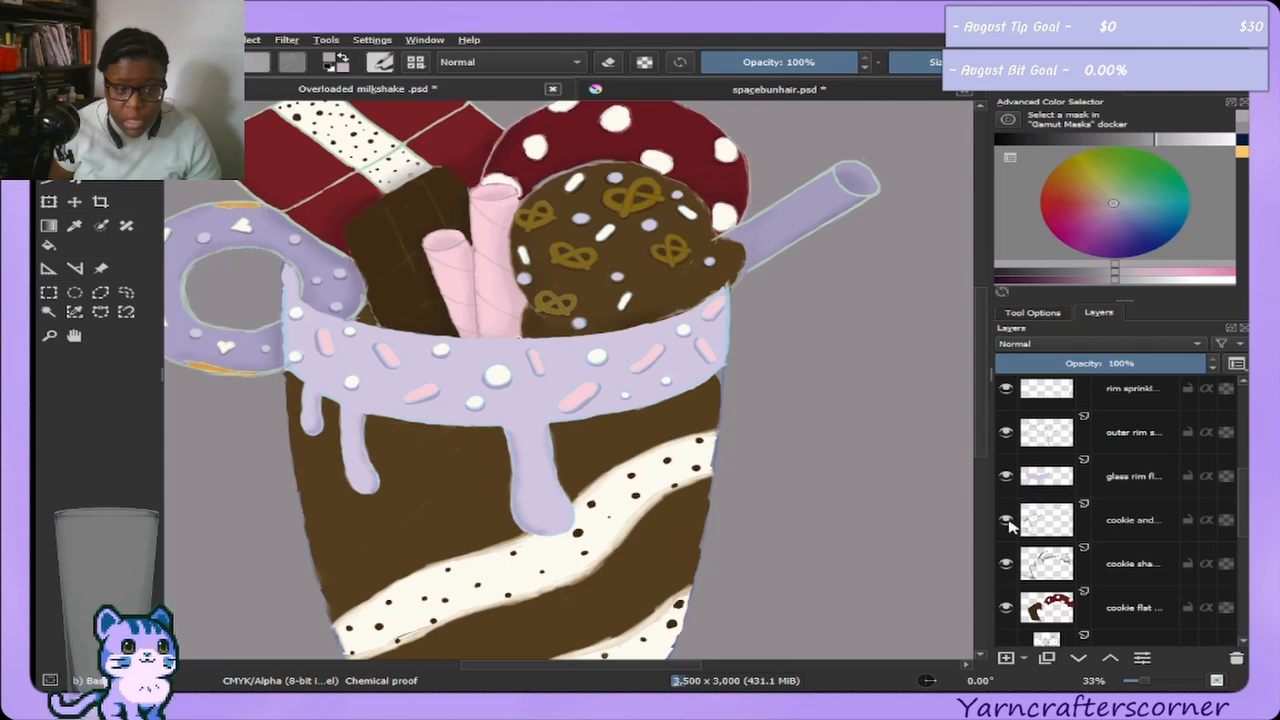
pyautogui.click(1007, 522)
pyautogui.click(1007, 522)
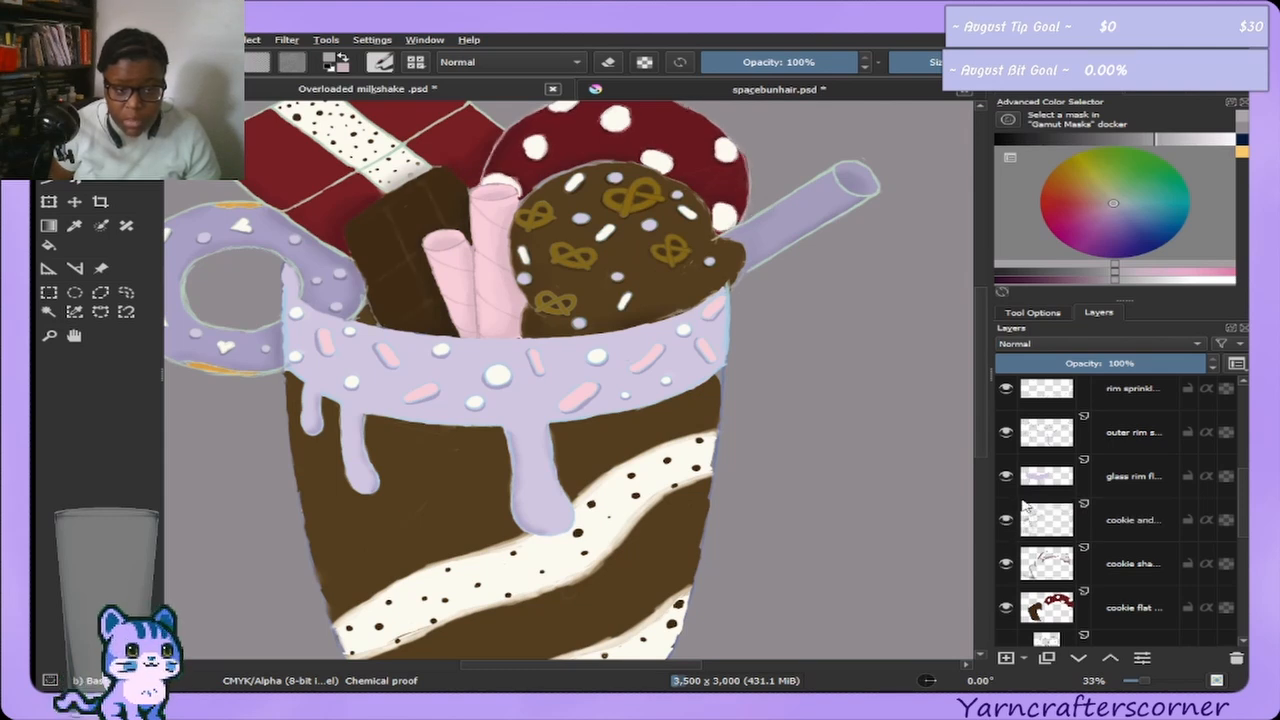
# Compare the glass rim, outer rim and rim sprinkles layers by toggling their visibility, and select the rim sprinkles layer.
pyautogui.click(1007, 477)
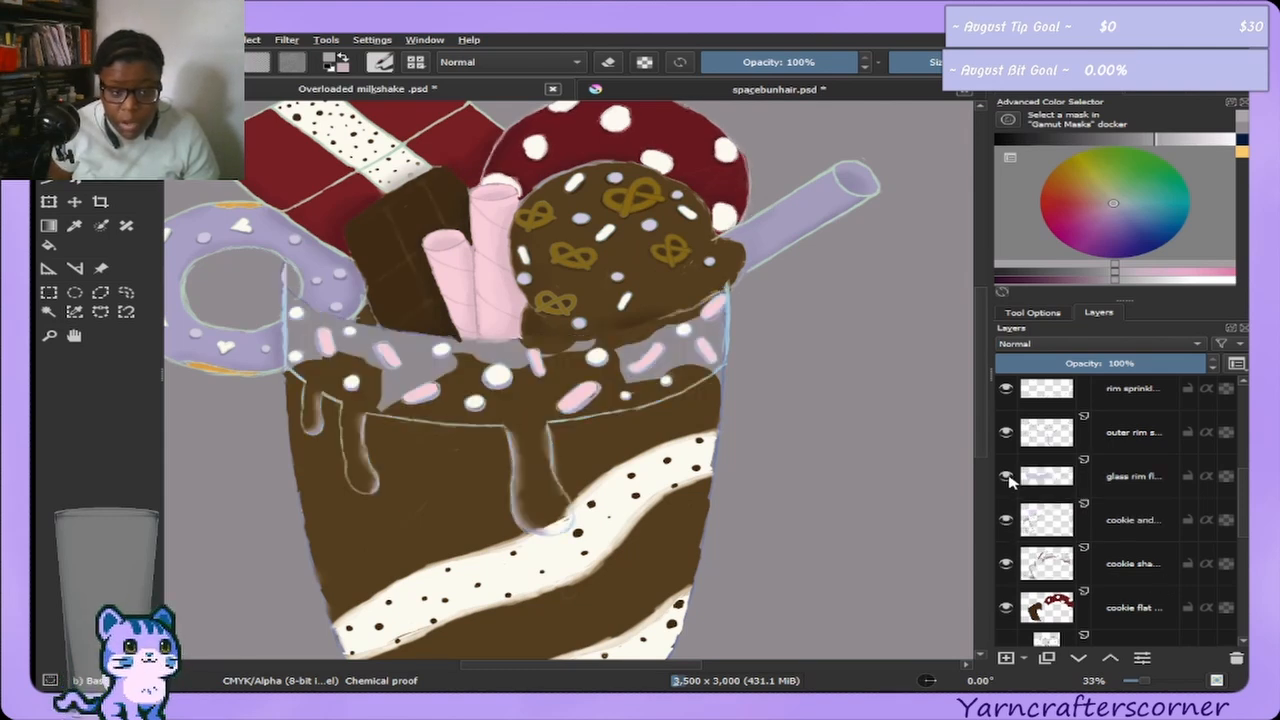
pyautogui.click(1007, 477)
pyautogui.click(1006, 434)
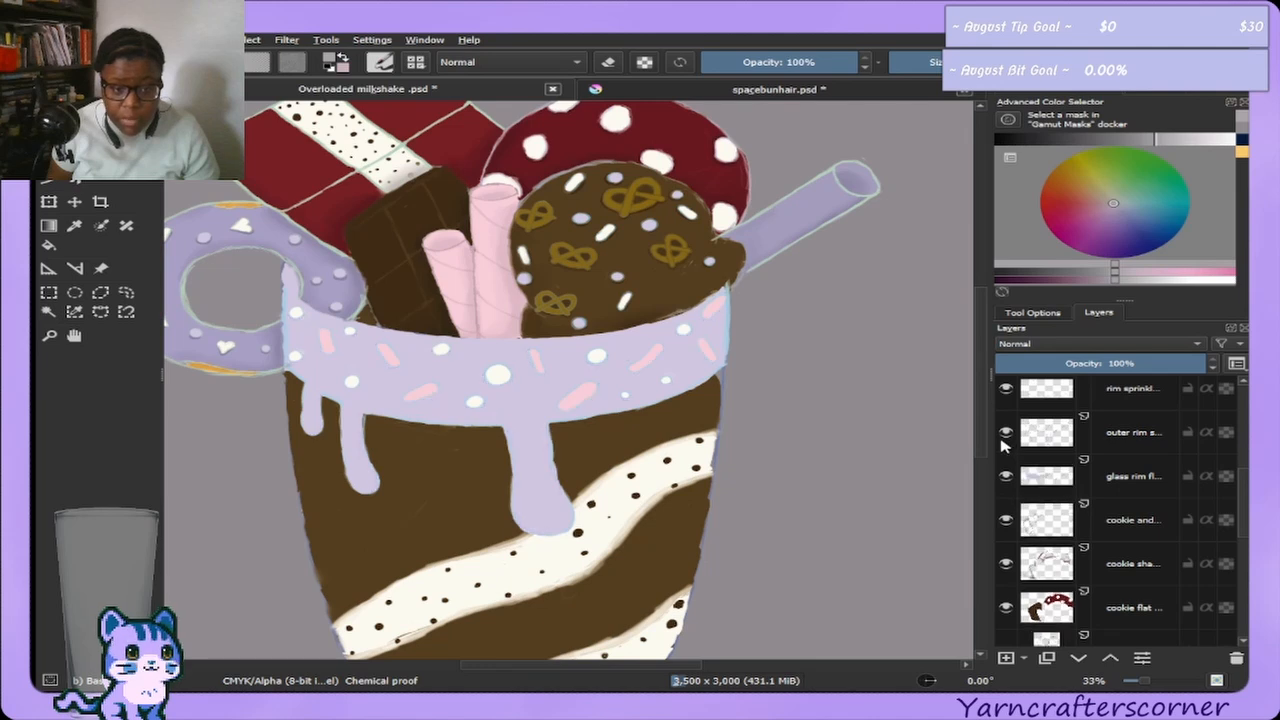
pyautogui.click(1006, 434)
pyautogui.click(1006, 390)
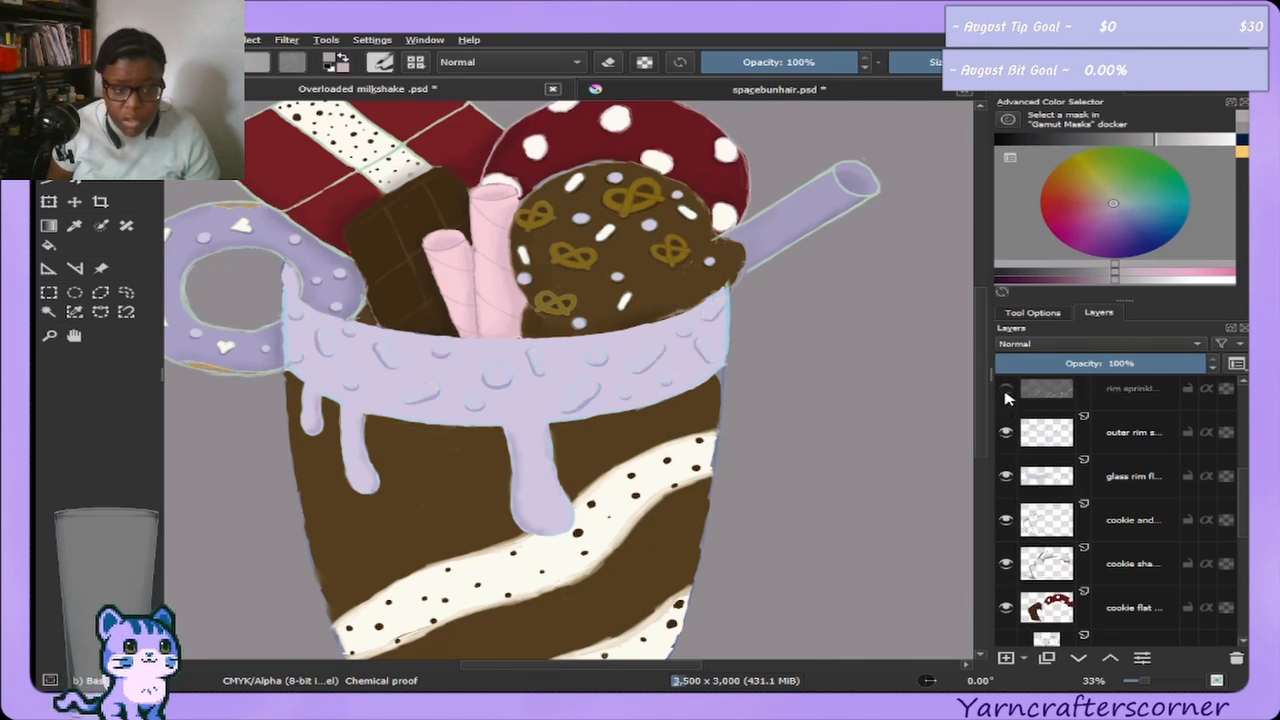
pyautogui.click(1006, 390)
pyautogui.click(1133, 393)
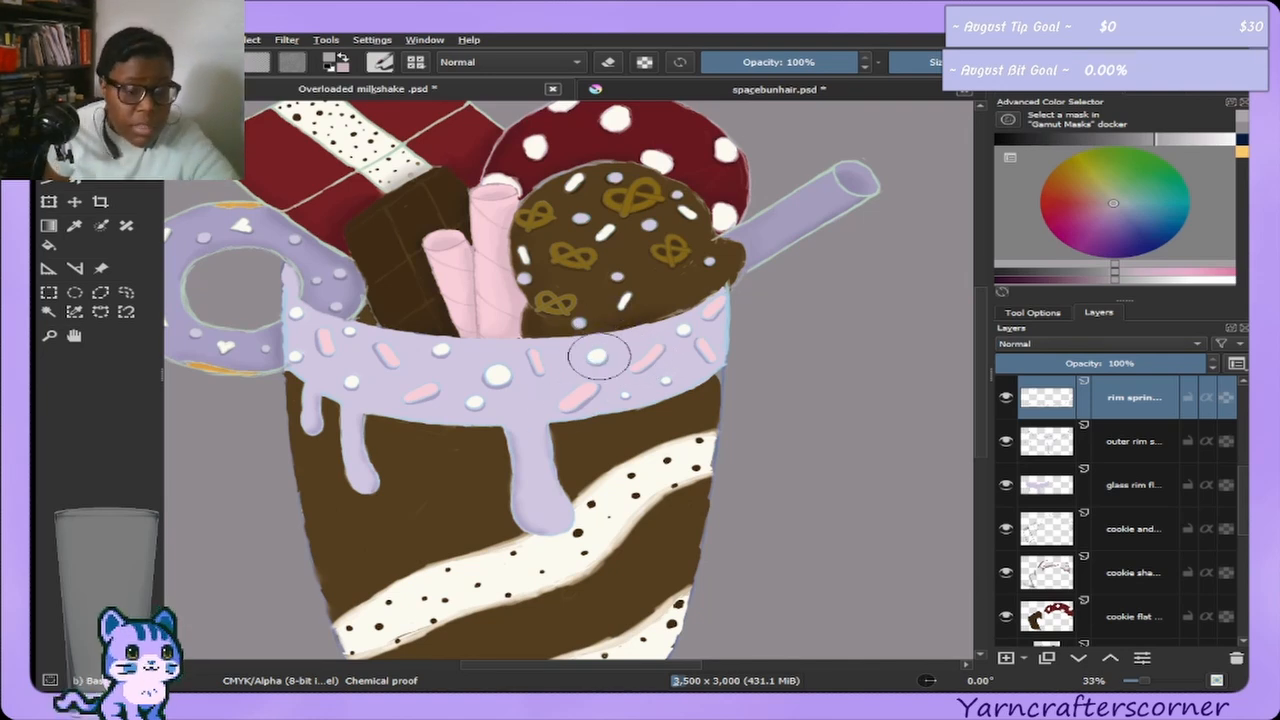
# Sample the rim's lavender and cover the stray dark mark beside the pink sprinkle.
pyautogui.scroll(4, 560, 403)
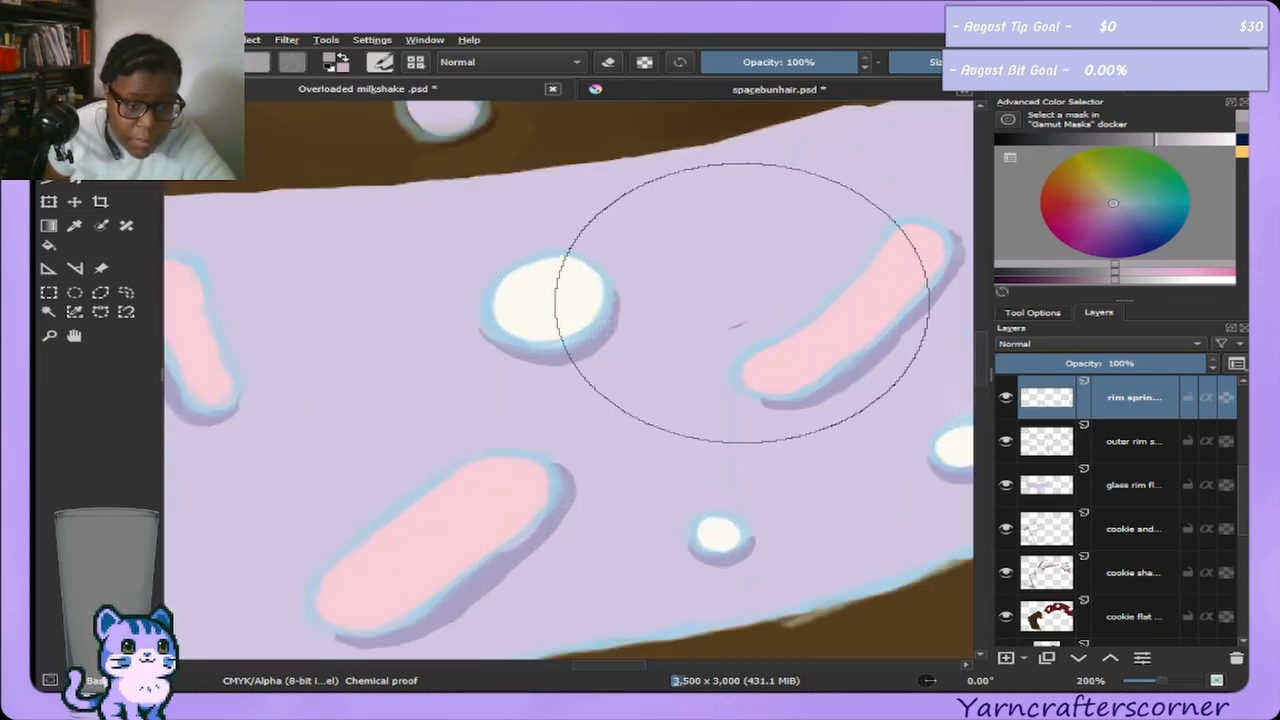
pyautogui.scroll(2, 720, 335)
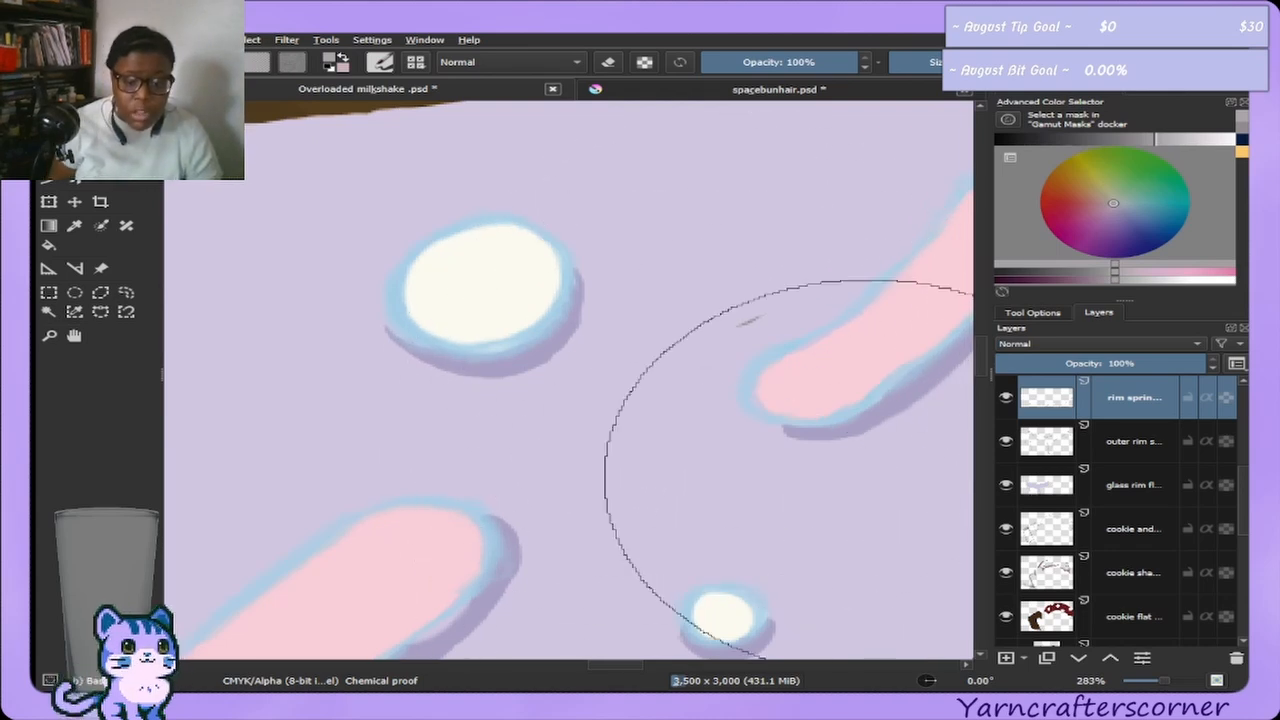
pyautogui.click(1005, 484)
pyautogui.click(1004, 484)
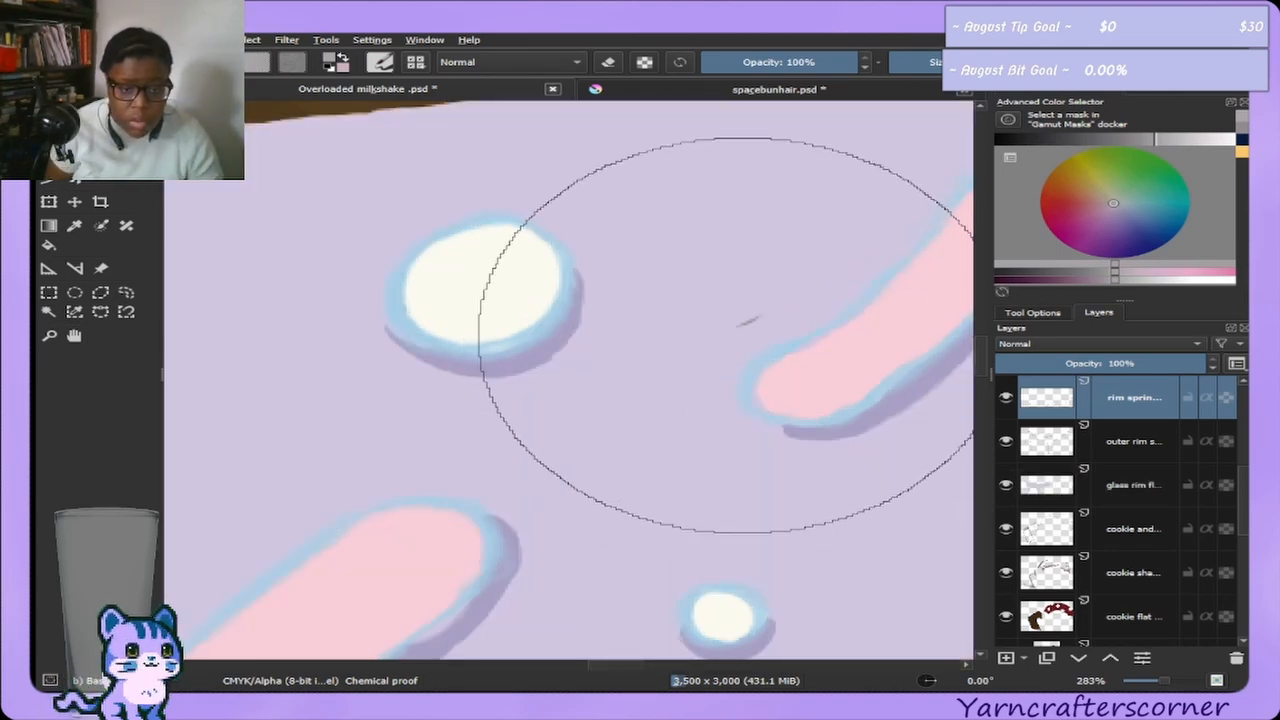
pyautogui.keyDown('ctrl'); pyautogui.click(697, 257); pyautogui.keyUp('ctrl')
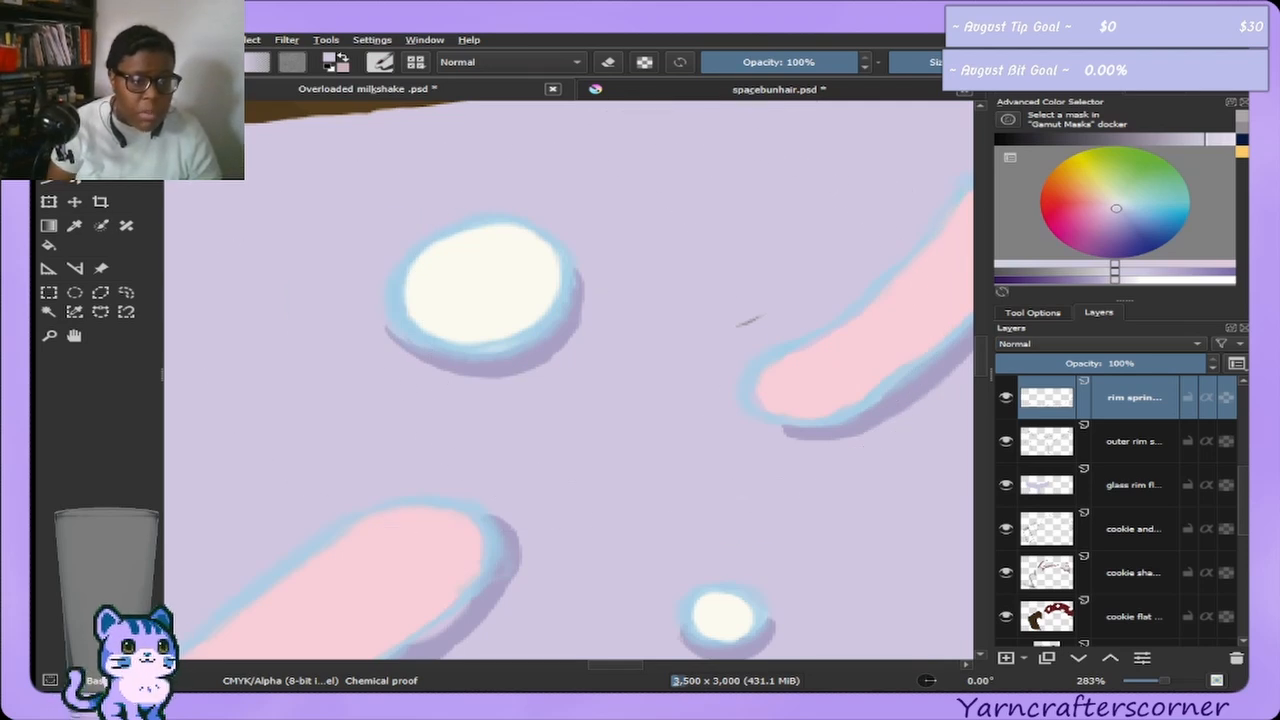
pyautogui.scroll(-3, 97, 330)
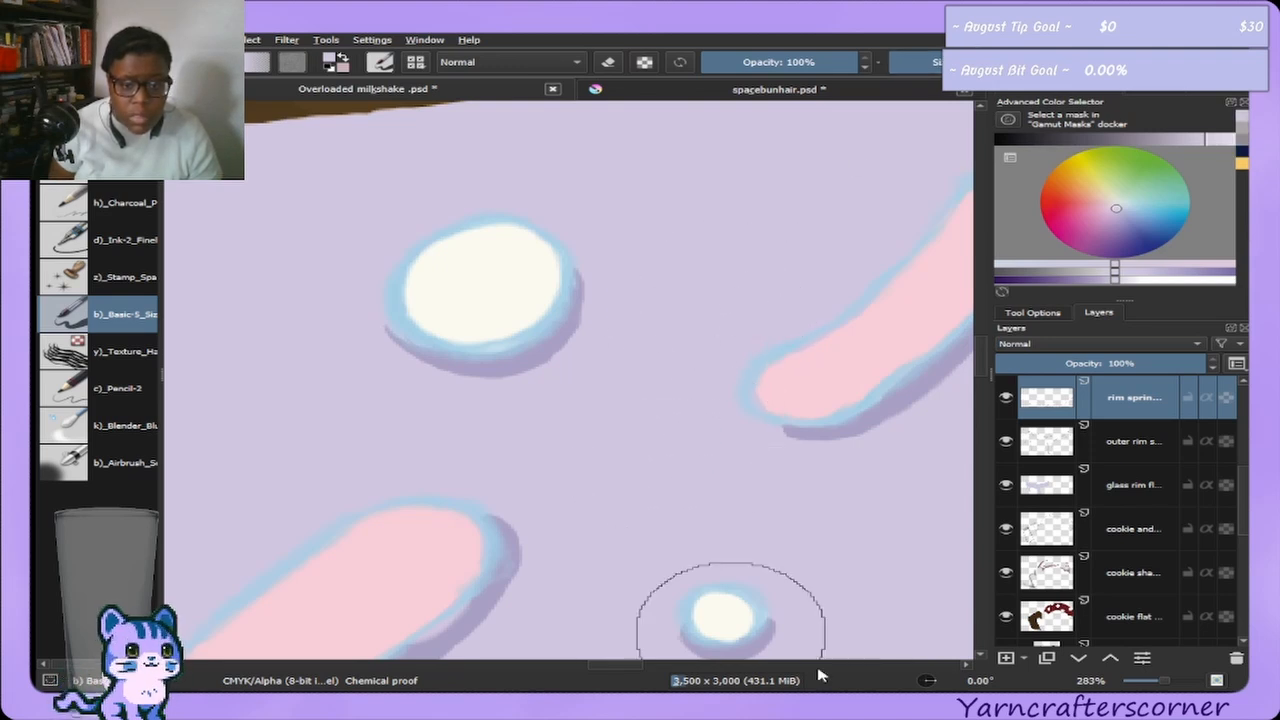
# Check the rim sprinkles and glass rim layers, leaving the rim sprinkles layer active with the eraser.
pyautogui.press('e')
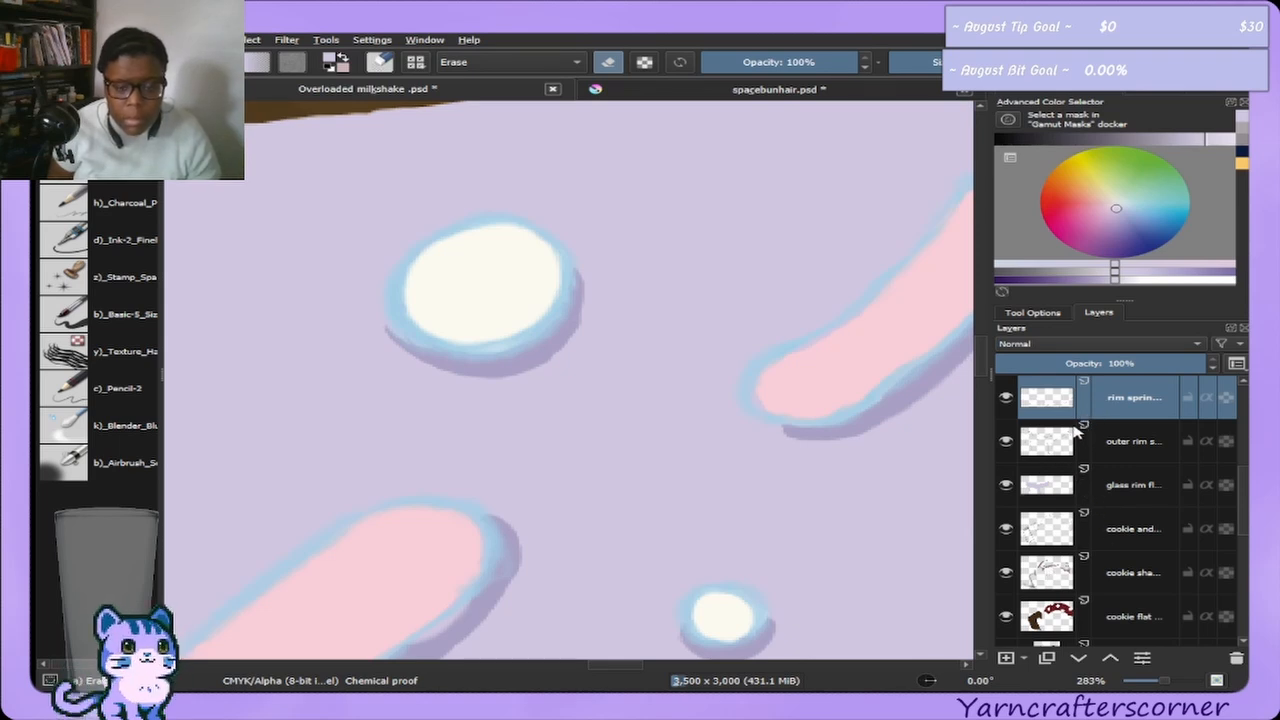
pyautogui.click(1006, 397)
pyautogui.click(1006, 397)
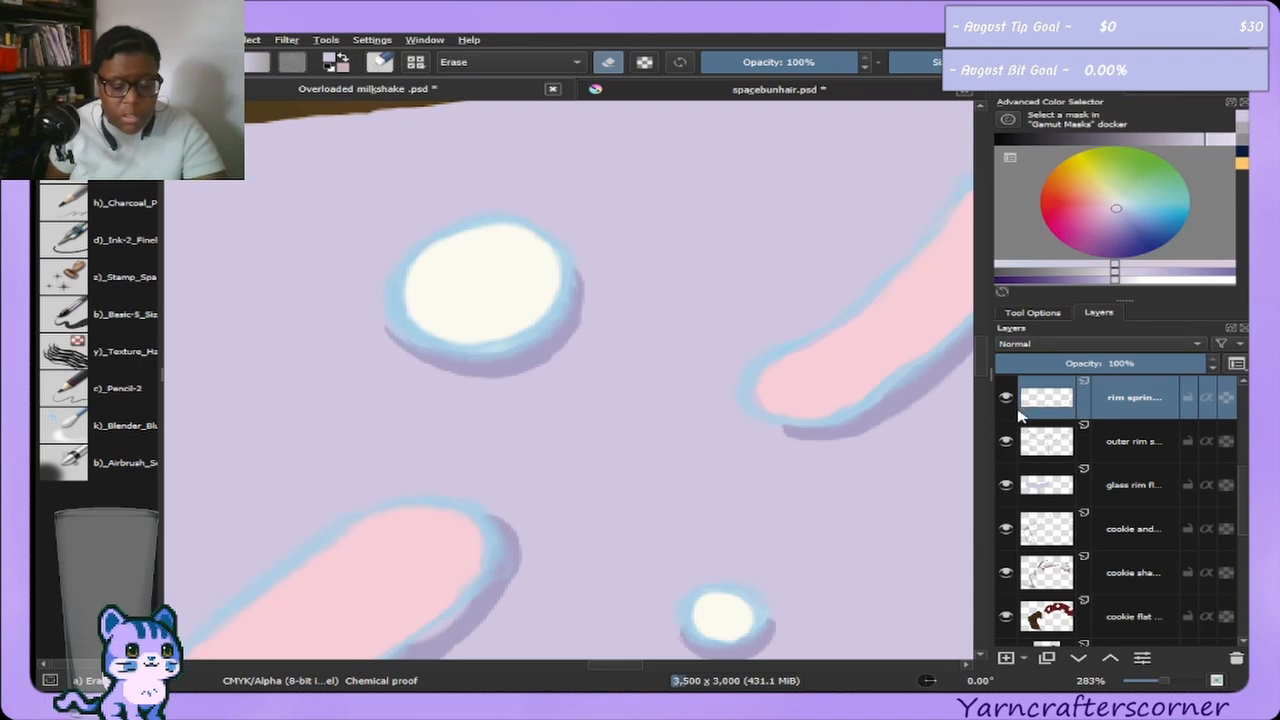
pyautogui.click(1120, 490)
pyautogui.click(138, 318)
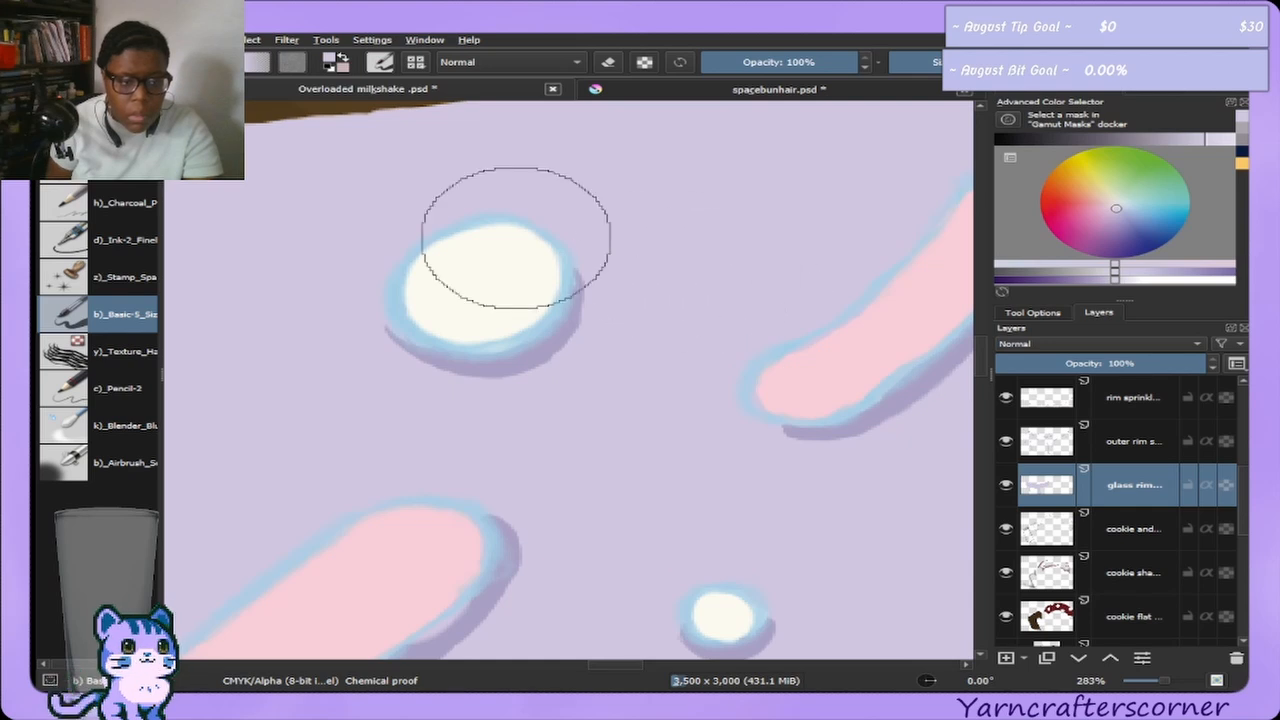
pyautogui.press('e')
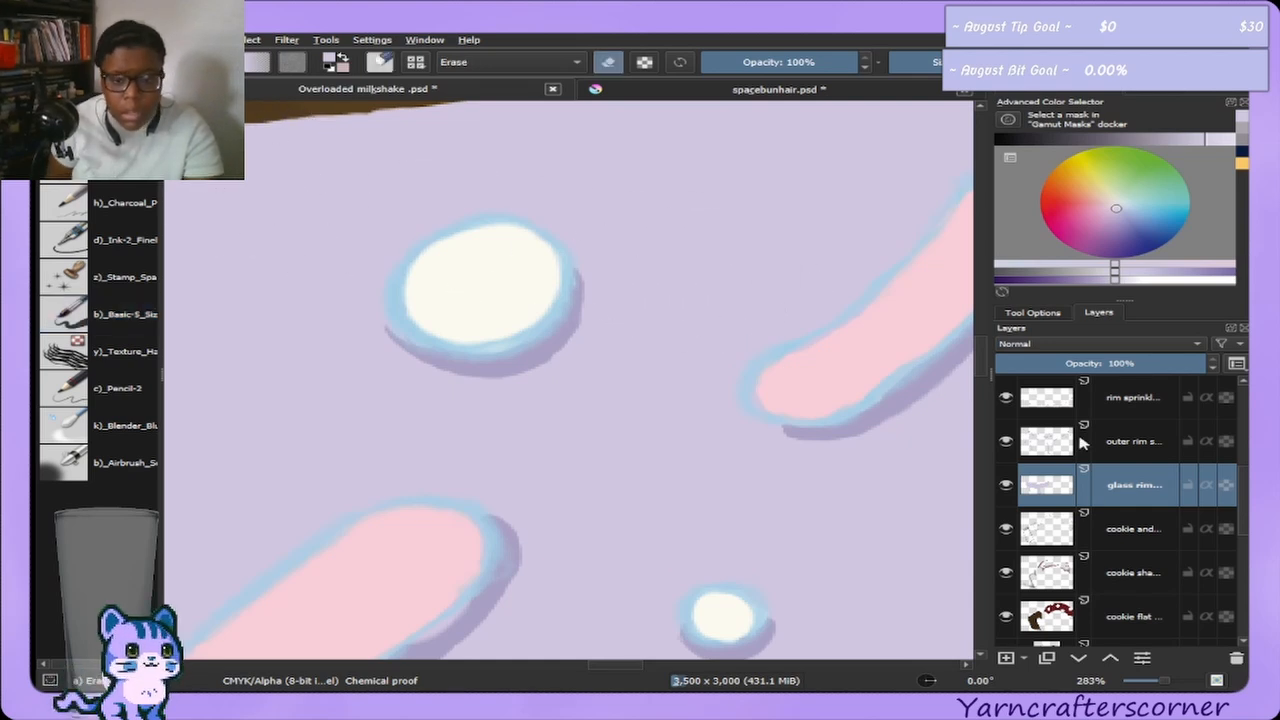
pyautogui.click(1120, 398)
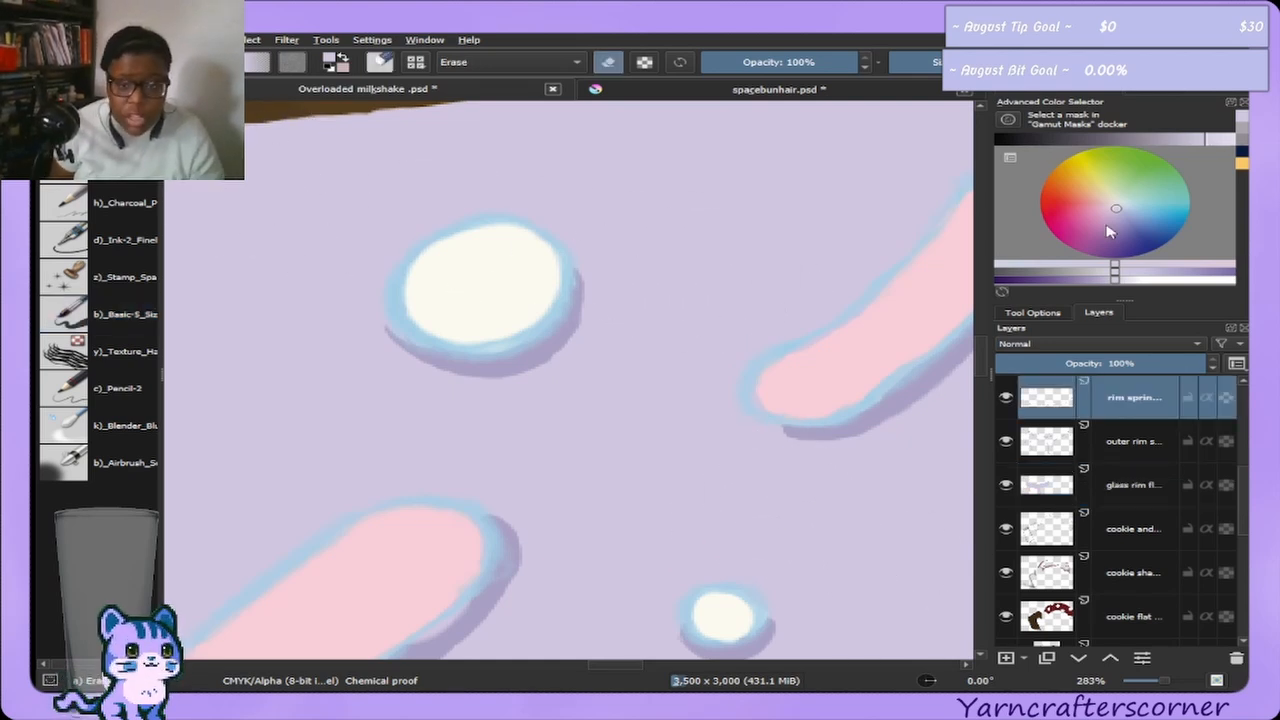
# Reduce the eraser size to suit the lower edge of the large pink sprinkle on the rim.
pyautogui.click(1166, 92)
pyautogui.moveTo(1125, 172); pyautogui.dragTo(1123, 177)
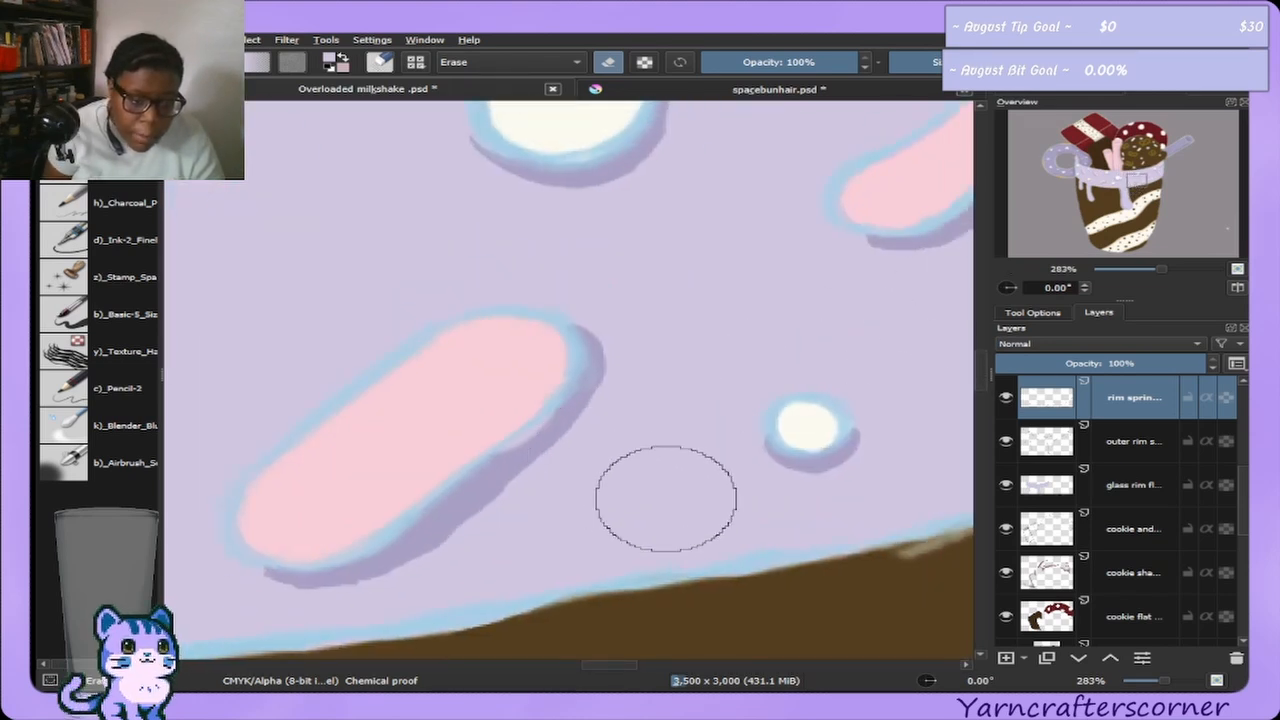
pyautogui.press('[')
pyautogui.press('[')
pyautogui.press('[')
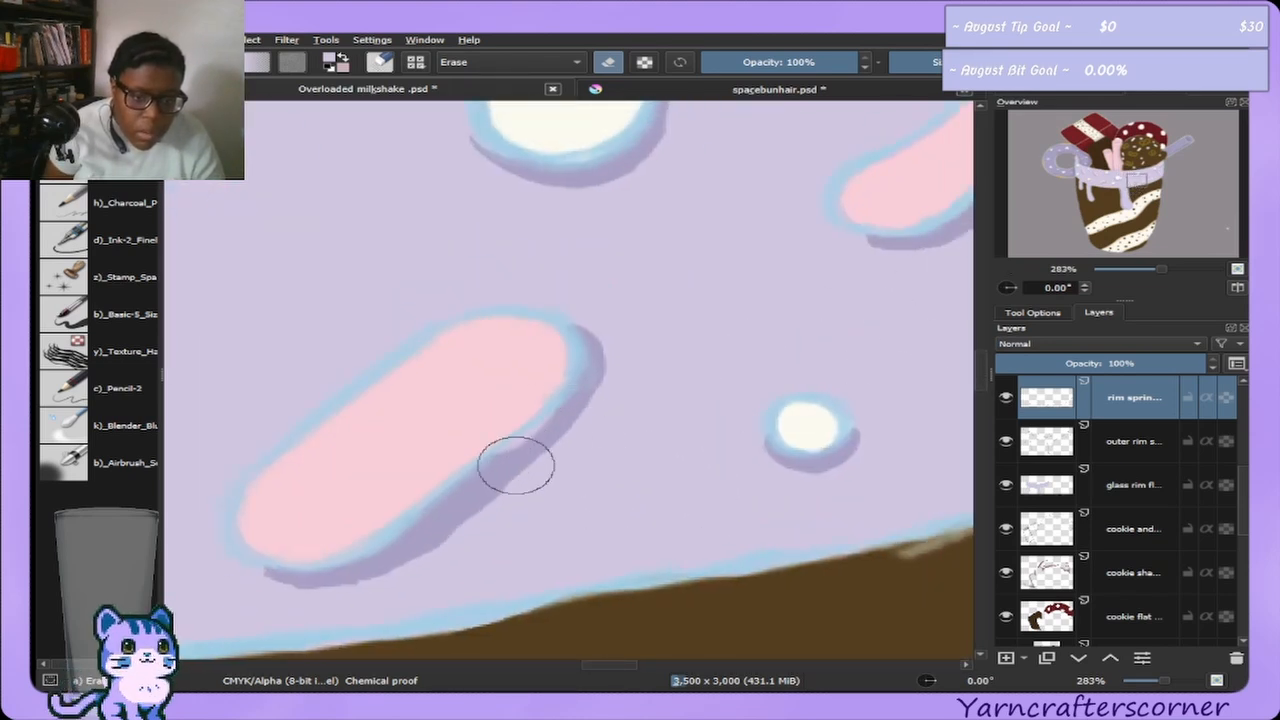
pyautogui.press(']')
pyautogui.press(']')
pyautogui.press(']')
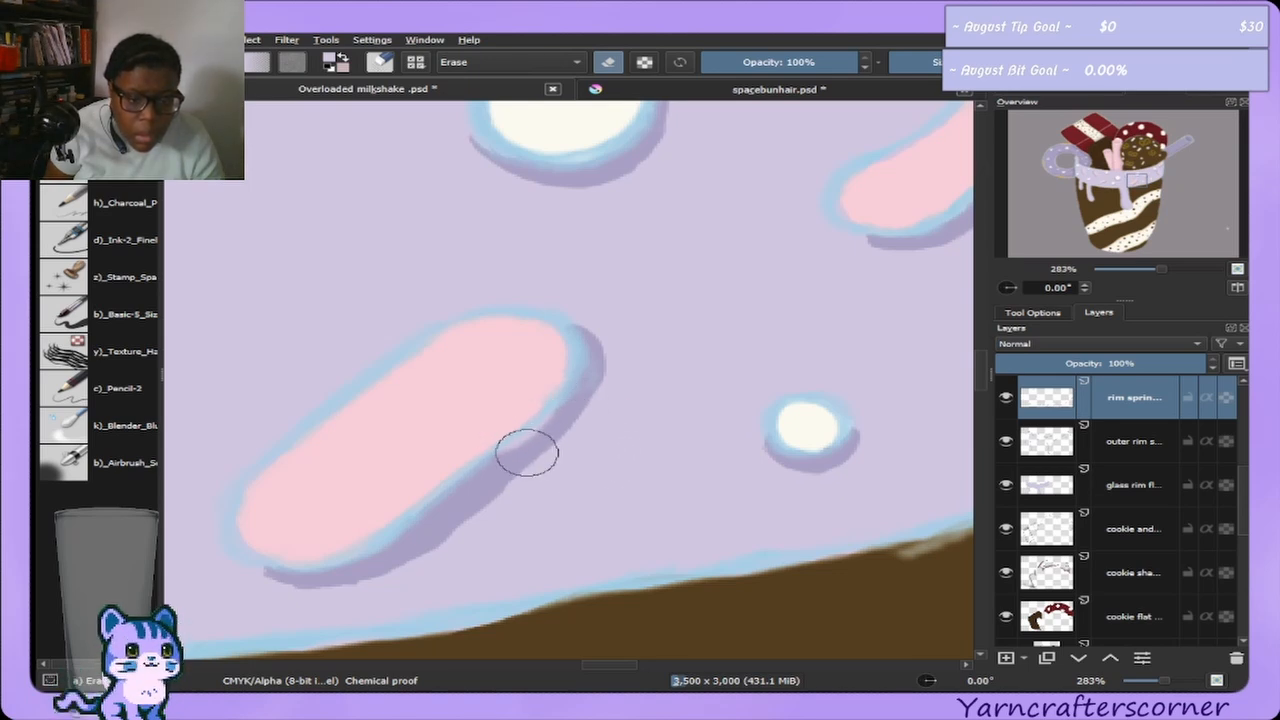
# Hide the rim sprinkles layer to leave only the sprinkle outlines and shading on the rim.
pyautogui.click(1004, 398)
pyautogui.click(1004, 398)
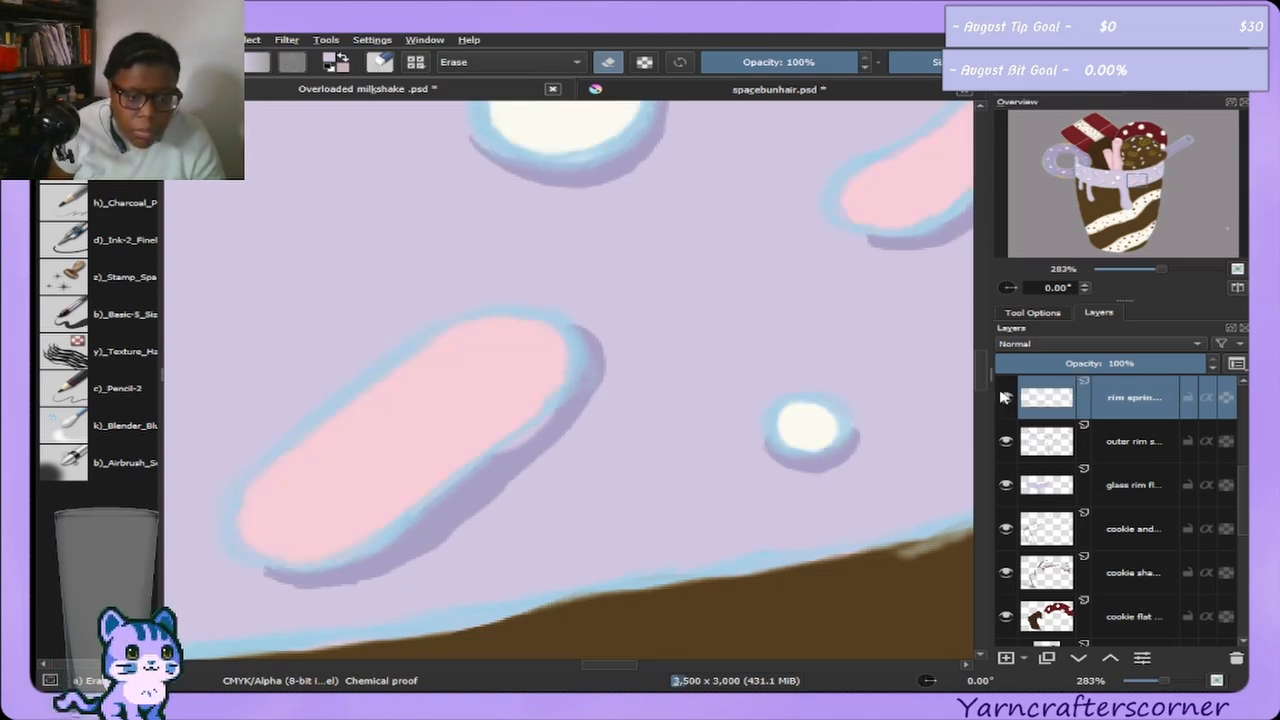
pyautogui.click(1004, 398)
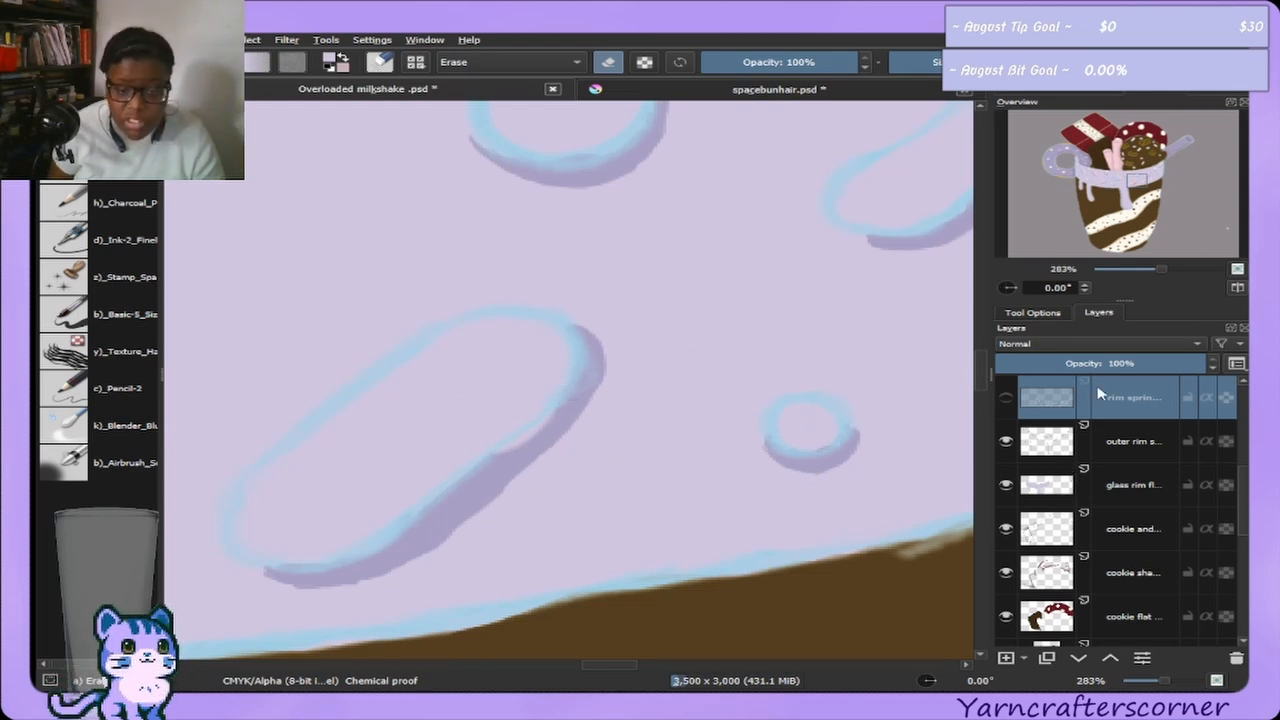
# Show the rim sprinkles layer again.
pyautogui.click(1006, 398)
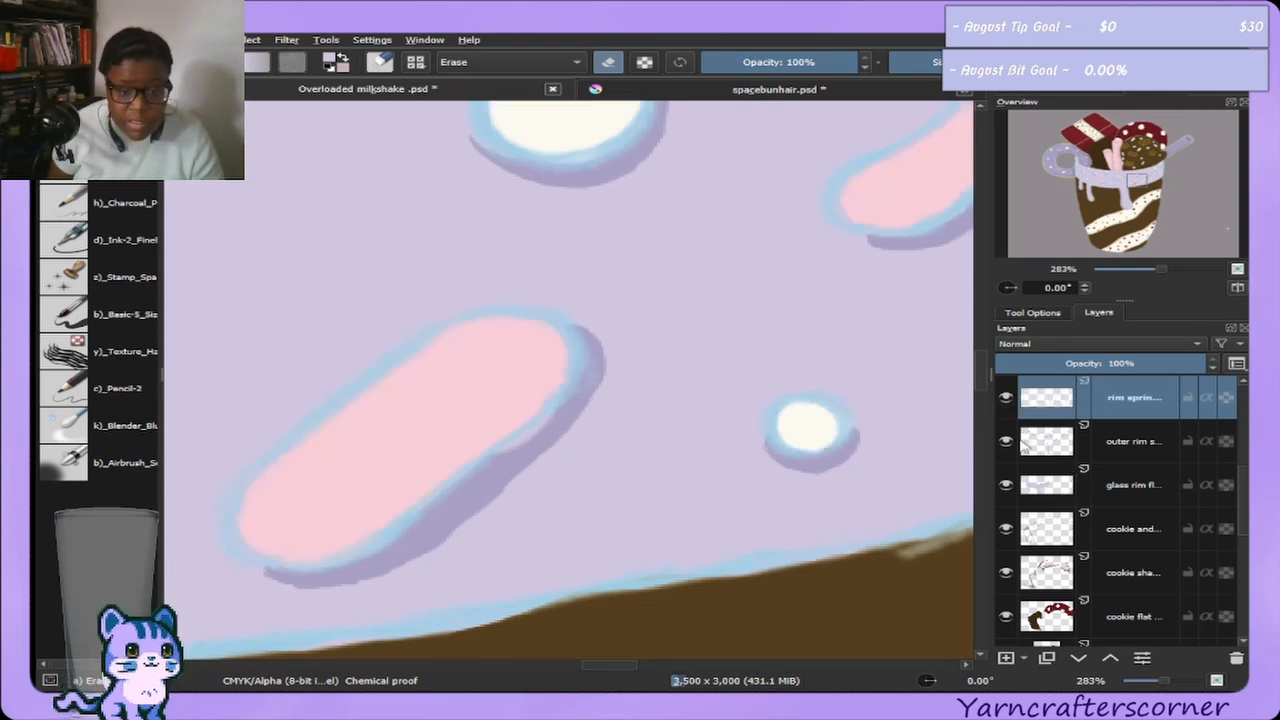
pyautogui.click(1035, 313)
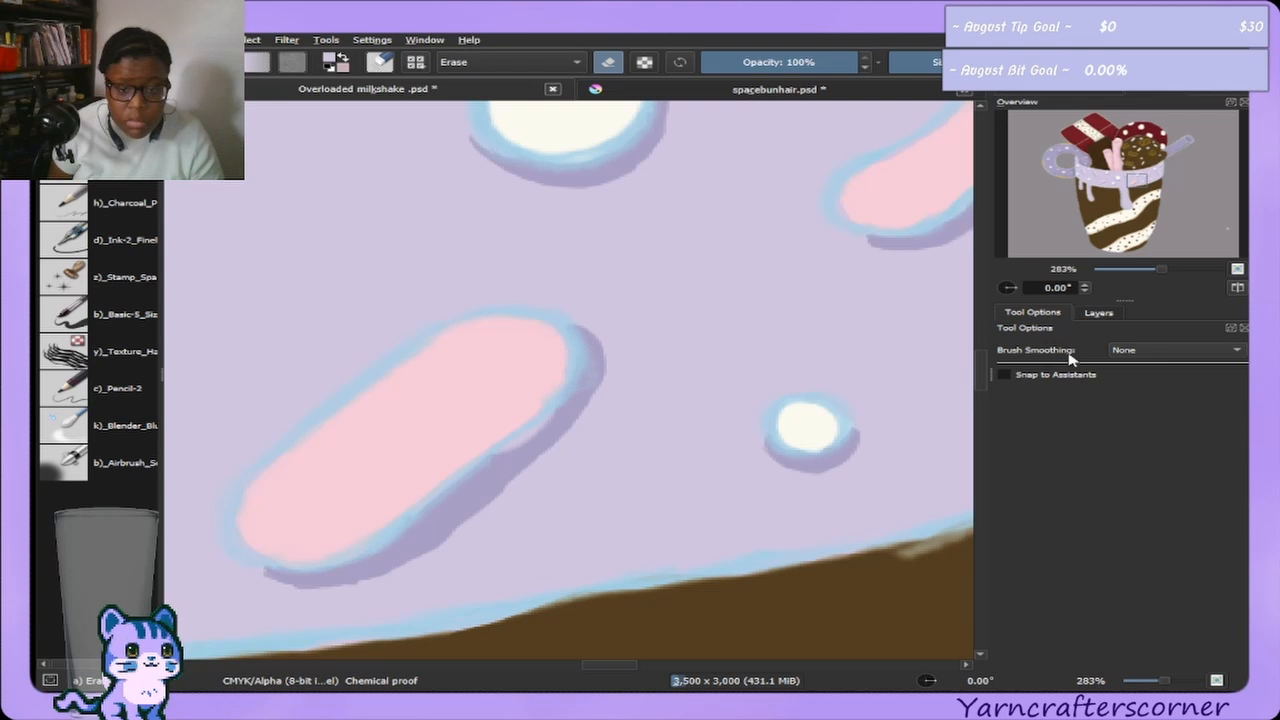
pyautogui.click(1099, 313)
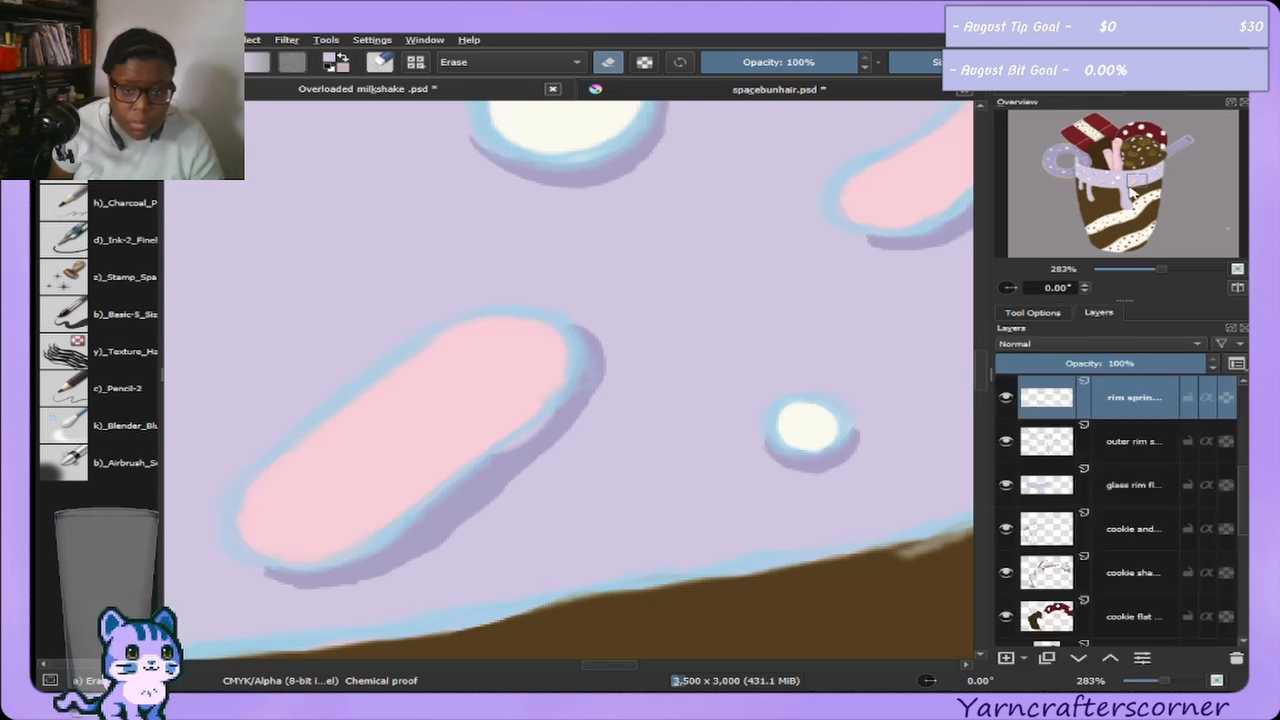
# Try a smaller eraser on the large white sprinkle on the rim, then restore the eraser's previous size.
pyautogui.moveTo(1139, 194); pyautogui.dragTo(1116, 185)
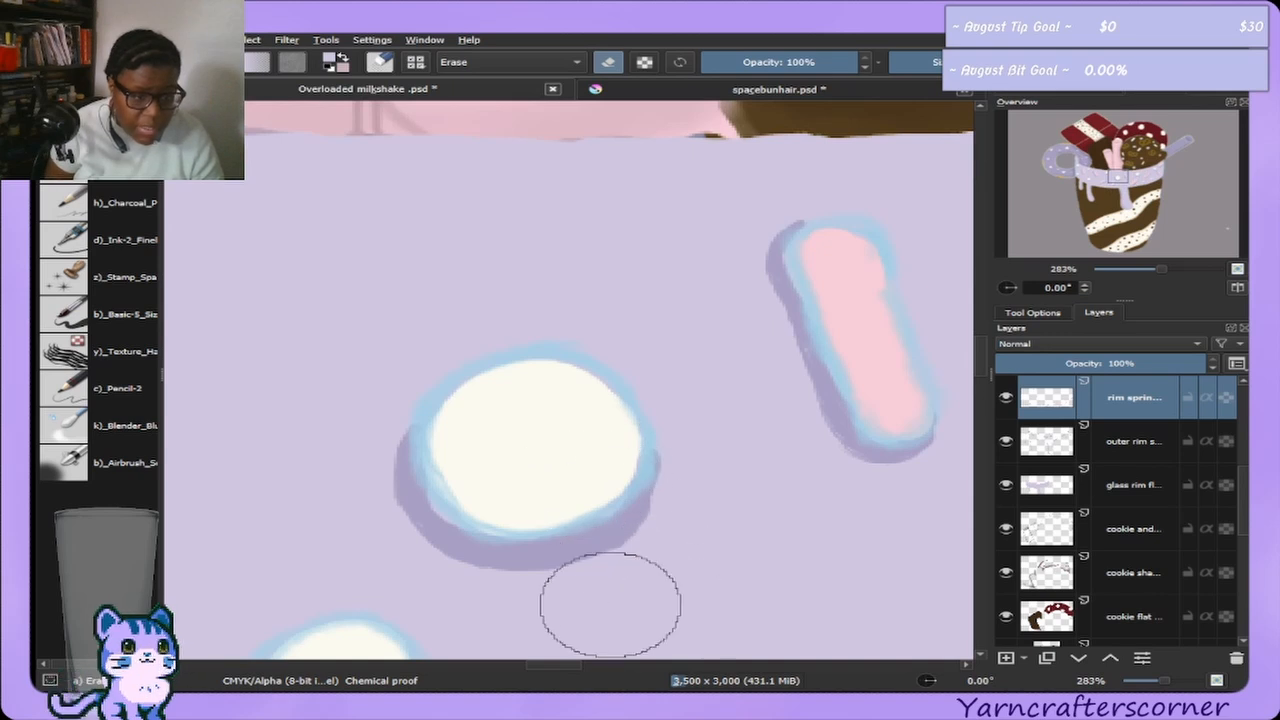
pyautogui.press('[')
pyautogui.press('[')
pyautogui.press('[')
pyautogui.press('[')
pyautogui.press('[')
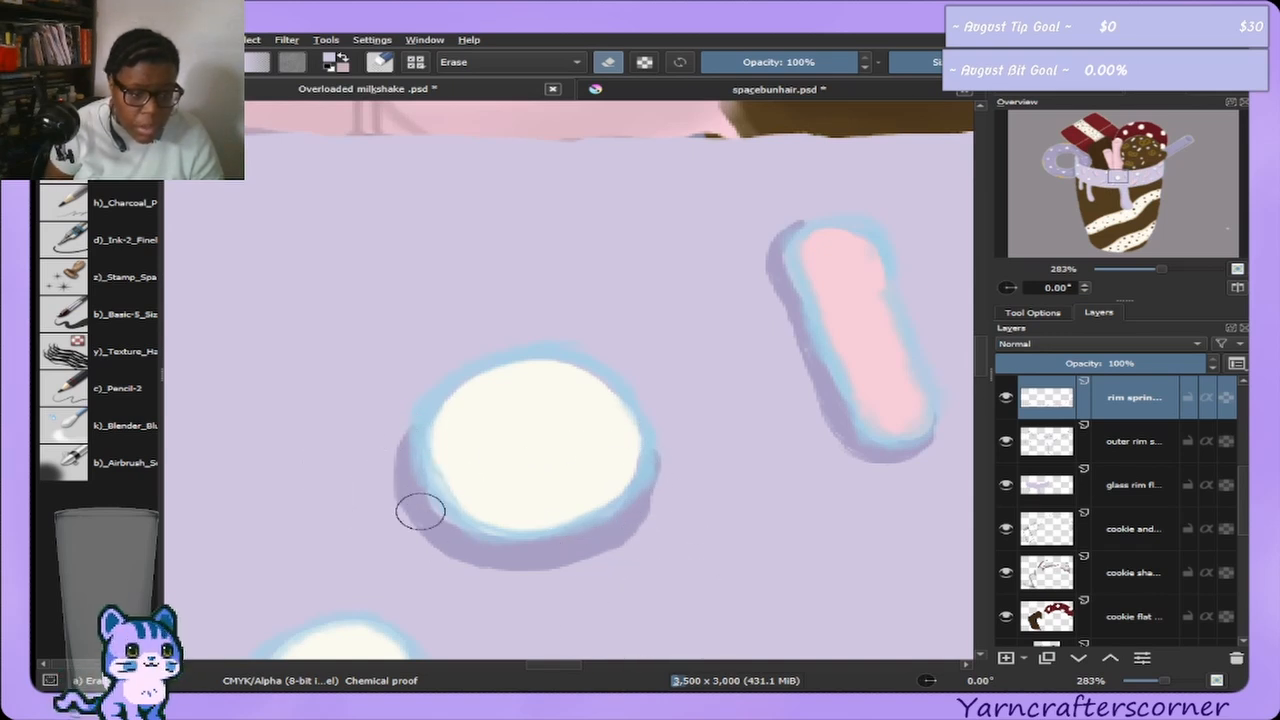
pyautogui.press(']')
pyautogui.press(']')
pyautogui.press(']')
pyautogui.press(']')
pyautogui.press(']')
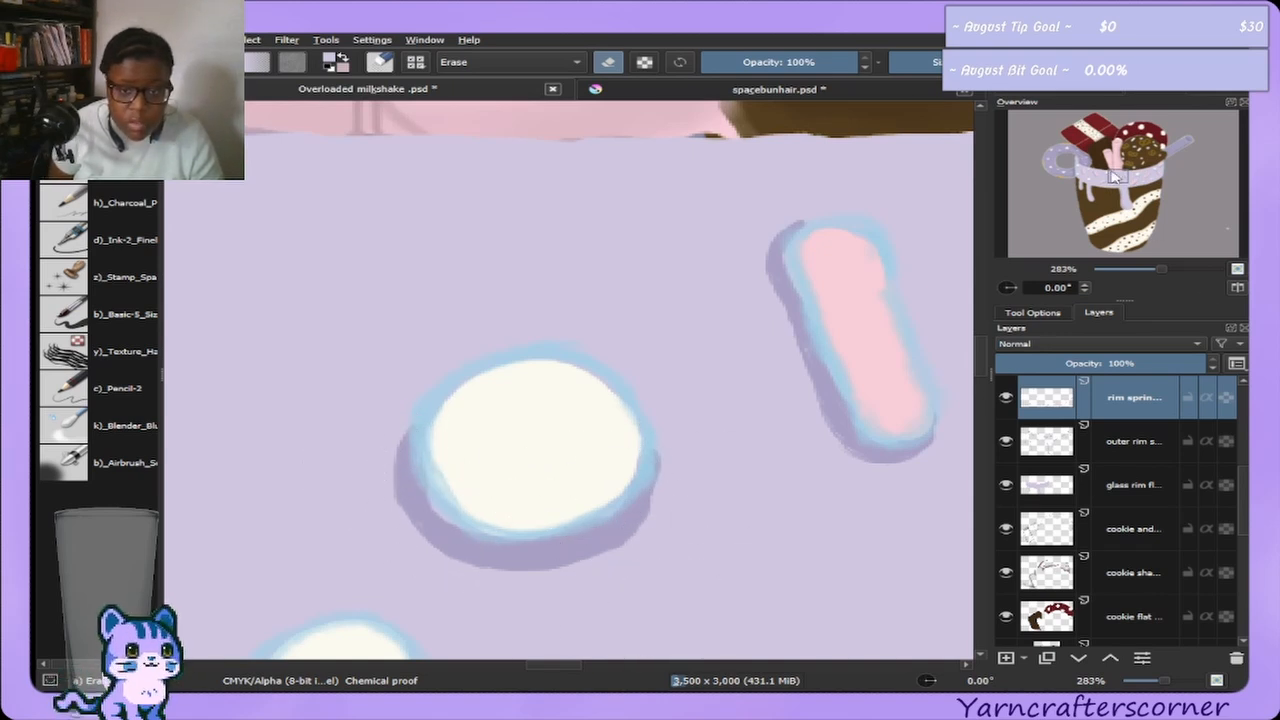
# Touch up the lower-left edge of the small white sprinkle near the rim's upper edge with the eraser.
pyautogui.moveTo(1117, 178)
pyautogui.mouseDown()
pyautogui.moveTo(1108, 190)
pyautogui.moveTo(1103, 179)
pyautogui.mouseUp()
pyautogui.moveTo(1100, 176); pyautogui.dragTo(1088, 172)
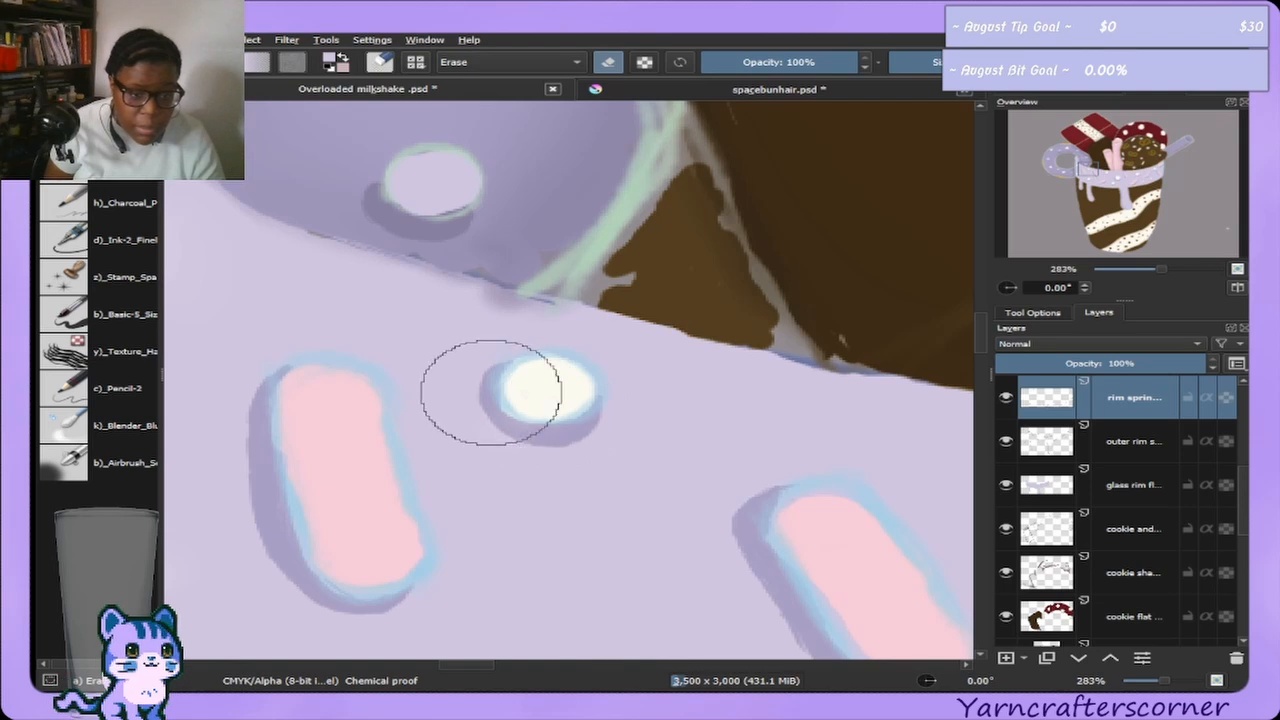
pyautogui.moveTo(515, 429); pyautogui.dragTo(502, 418)
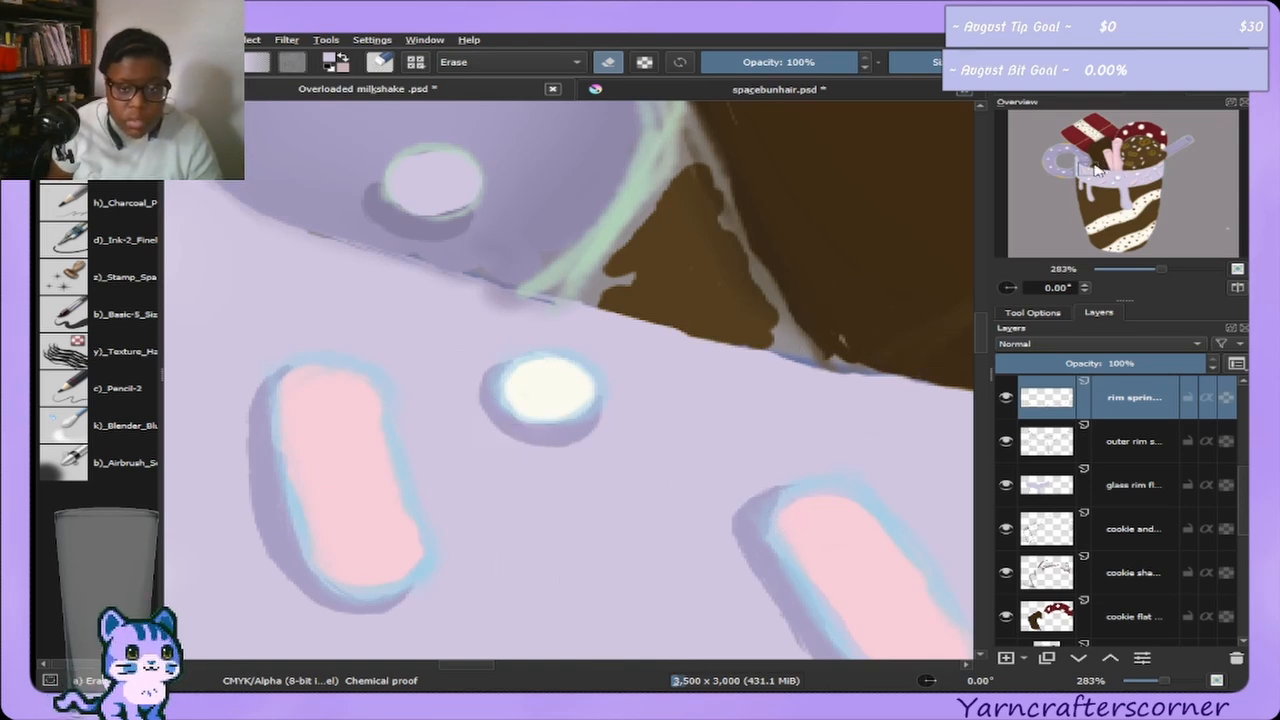
# On the glass rim layer, paint lavender with the Basic-5 brush over the brown gaps along the drip's edges.
pyautogui.moveTo(1097, 172)
pyautogui.mouseDown()
pyautogui.moveTo(1085, 172)
pyautogui.moveTo(1100, 192)
pyautogui.mouseUp()
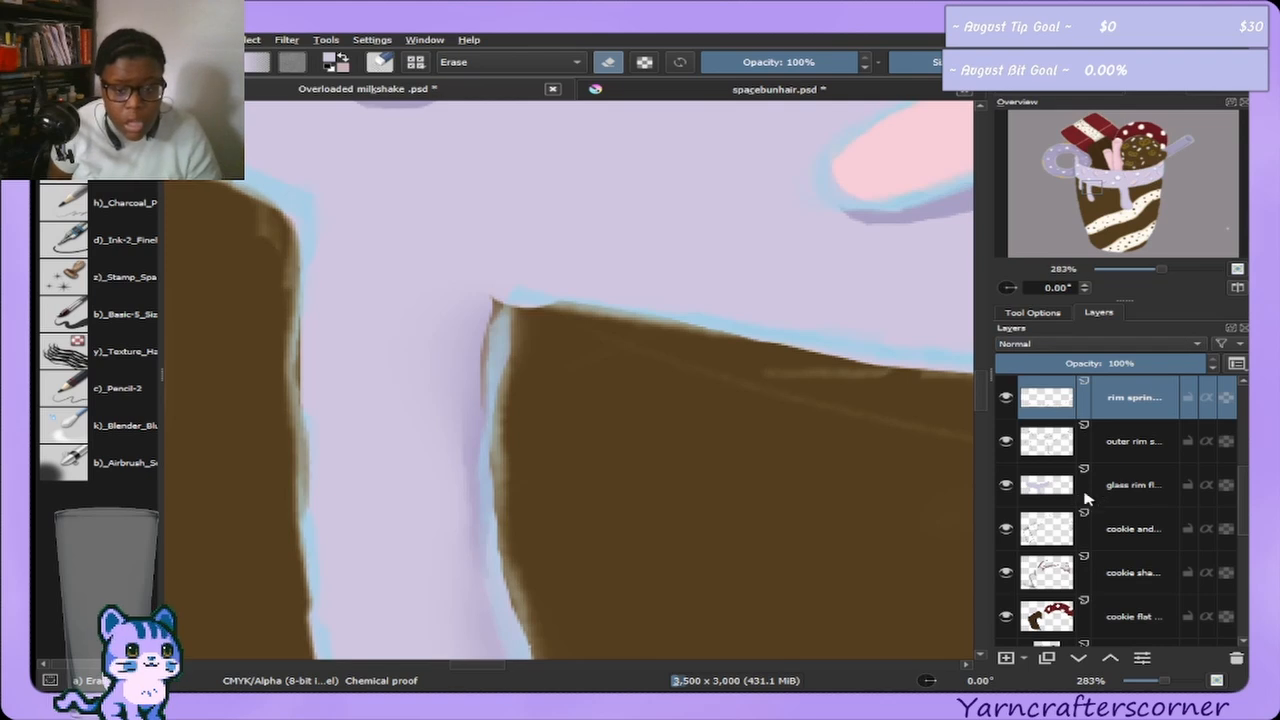
pyautogui.click(1120, 484)
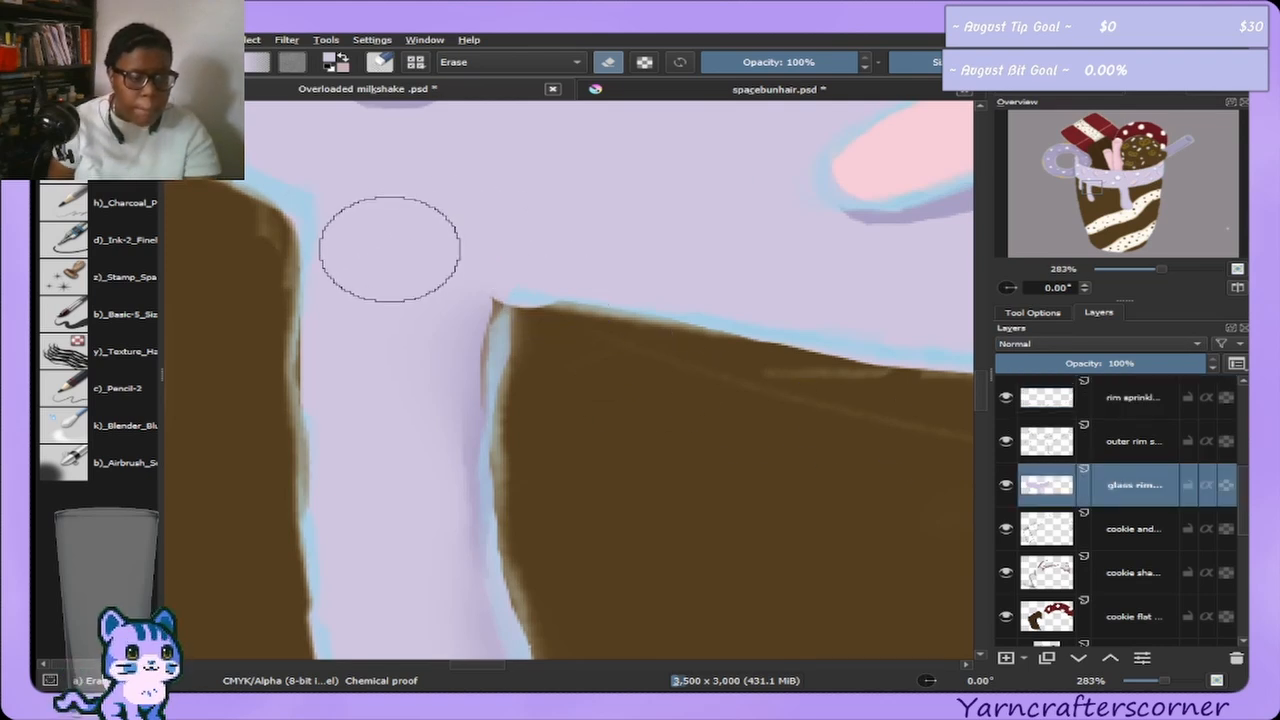
pyautogui.click(122, 314)
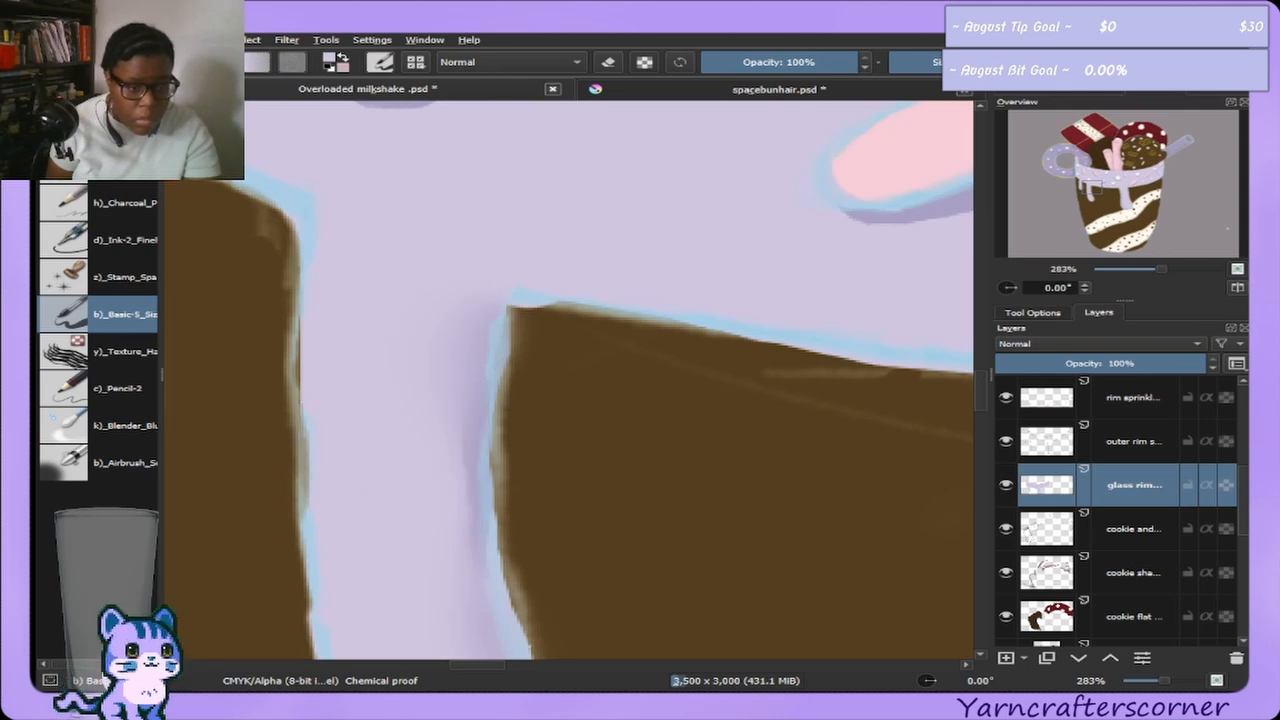
pyautogui.moveTo(344, 376)
pyautogui.mouseDown()
pyautogui.moveTo(400, 427)
pyautogui.moveTo(434, 504)
pyautogui.moveTo(428, 554)
pyautogui.moveTo(366, 547)
pyautogui.moveTo(319, 511)
pyautogui.moveTo(312, 470)
pyautogui.mouseUp()
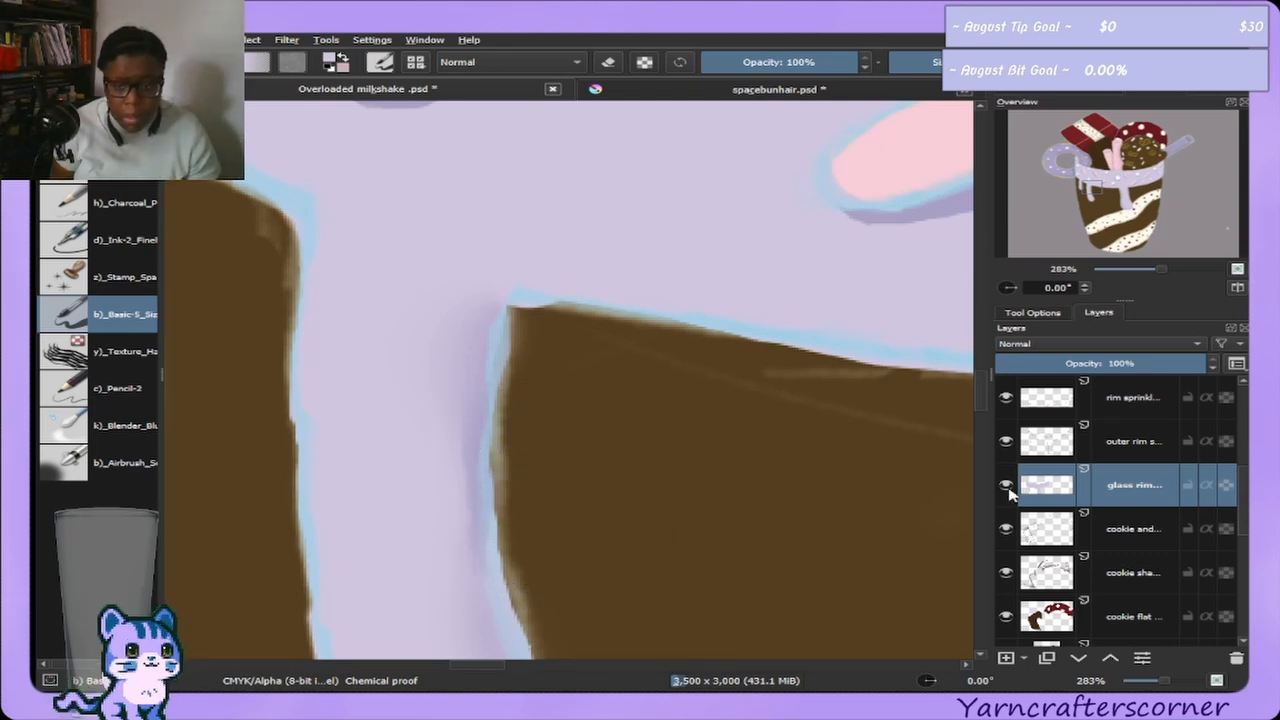
# Check the cookie and outer rim layers at the rim's right end and make the outer rim layer active.
pyautogui.moveTo(1090, 190); pyautogui.dragTo(1157, 174)
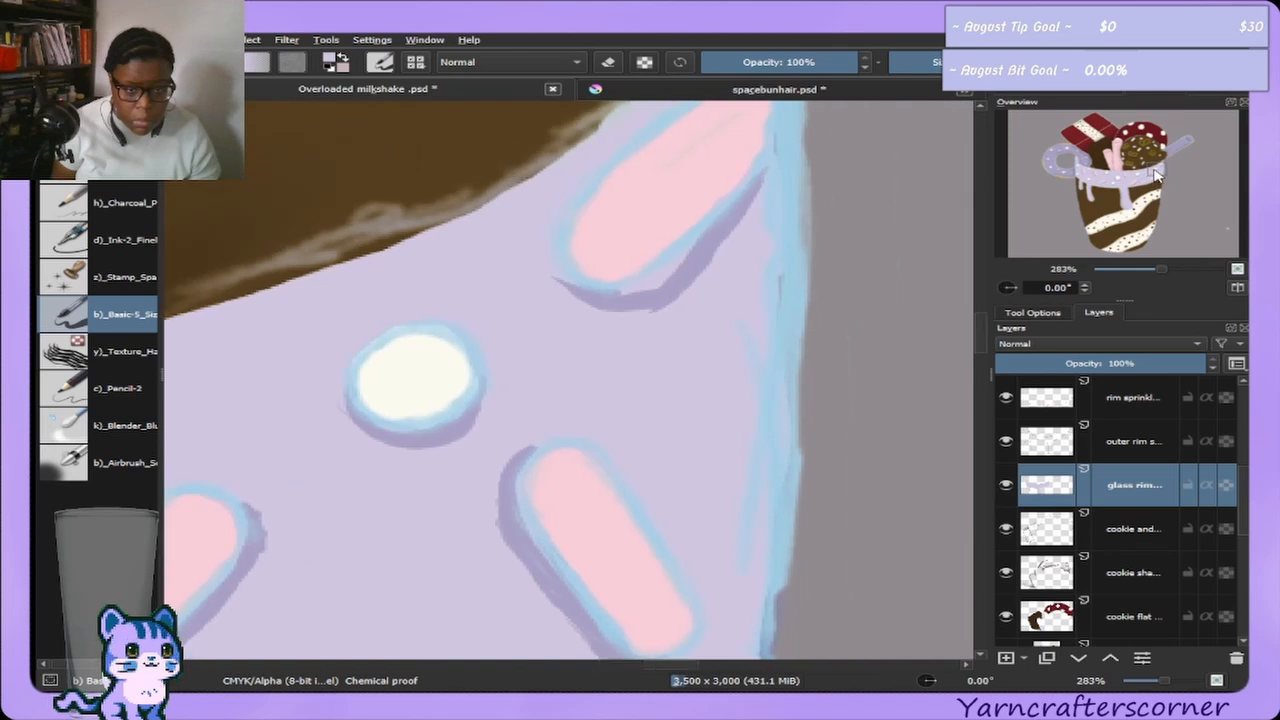
pyautogui.click(1008, 528)
pyautogui.click(1008, 528)
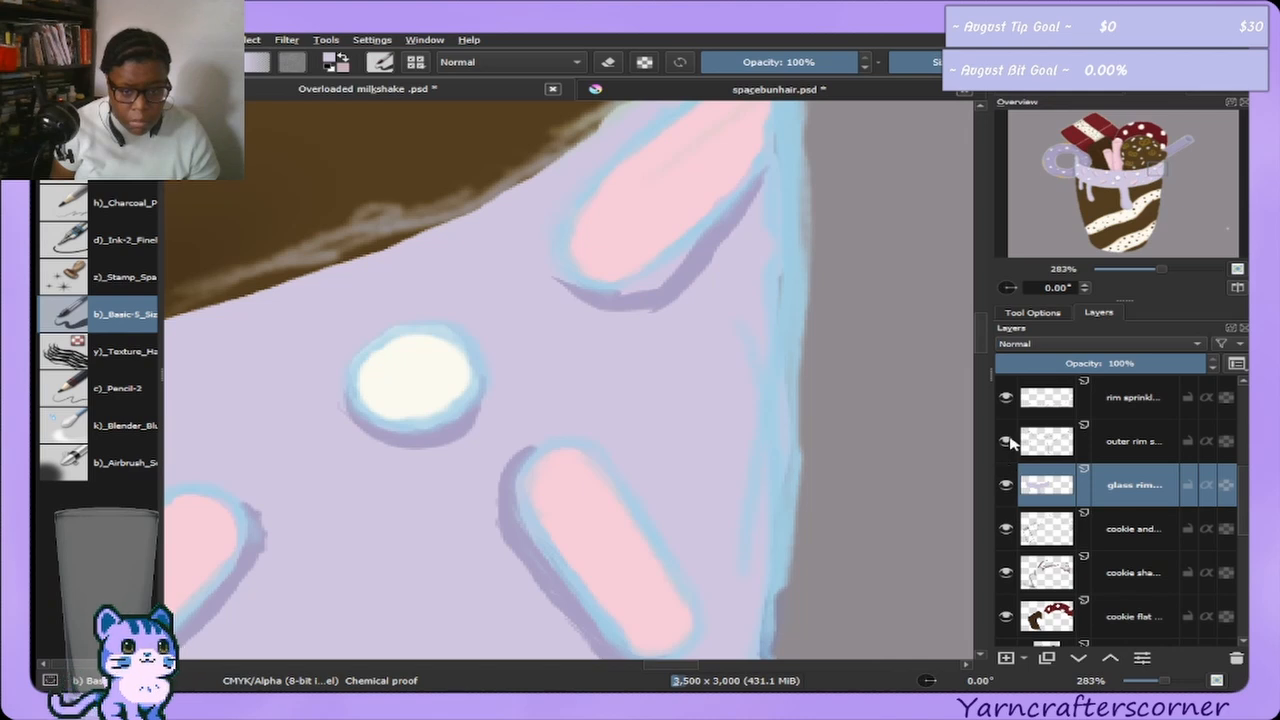
pyautogui.click(1007, 441)
pyautogui.click(1007, 441)
pyautogui.click(1102, 449)
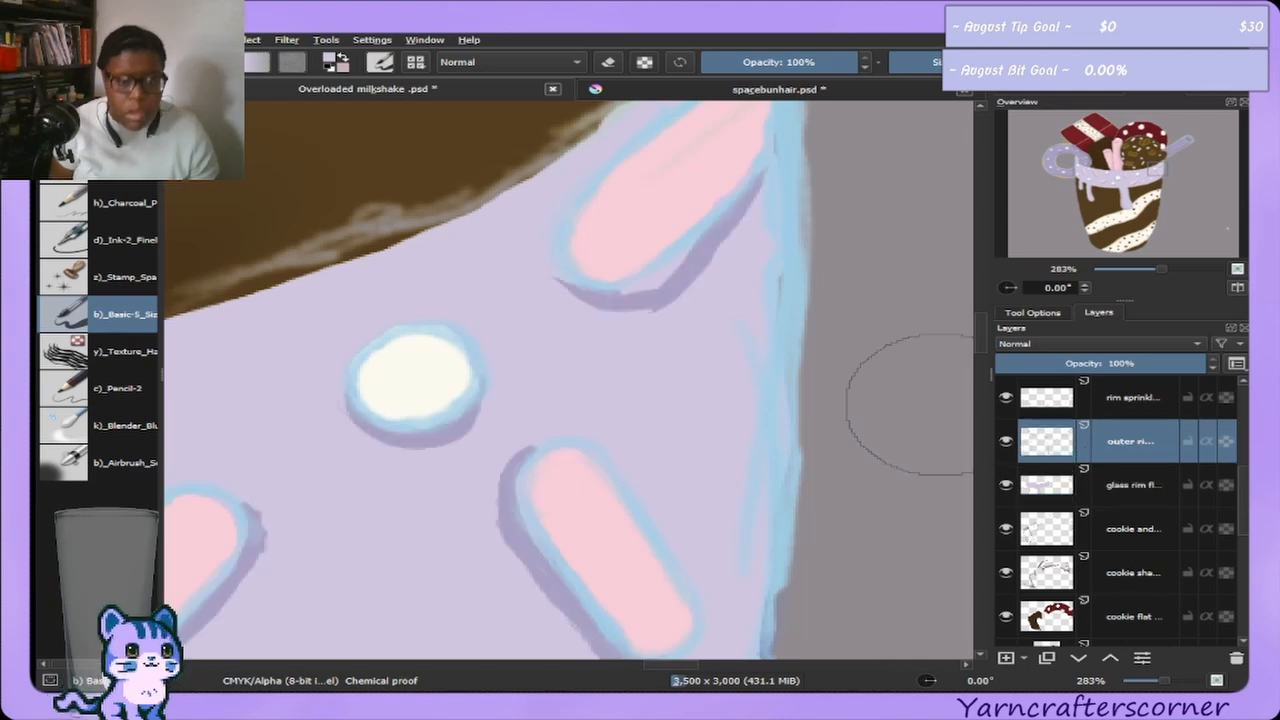
# Sample the shadow purple and reshape the shadow under the upper pink sprinkle by painting and erasing its lower edge.
pyautogui.keyDown('ctrl'); pyautogui.click(636, 298); pyautogui.keyUp('ctrl')
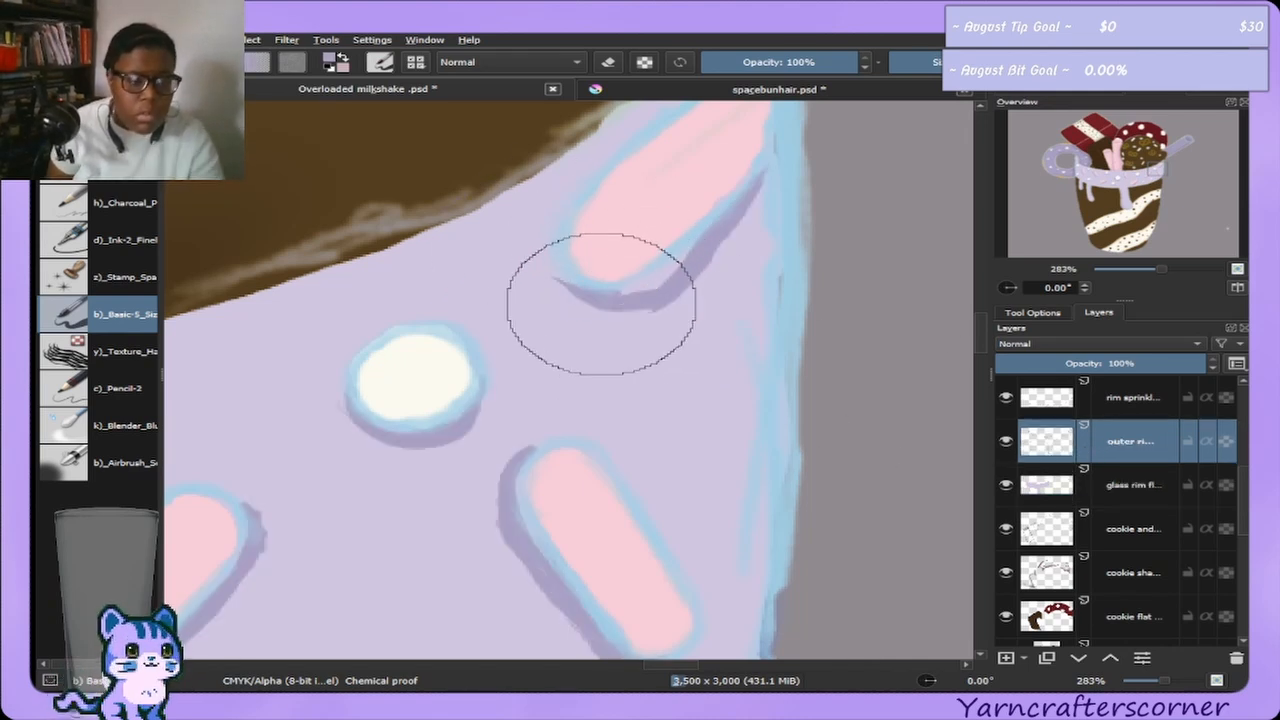
pyautogui.moveTo(621, 289); pyautogui.dragTo(643, 285)
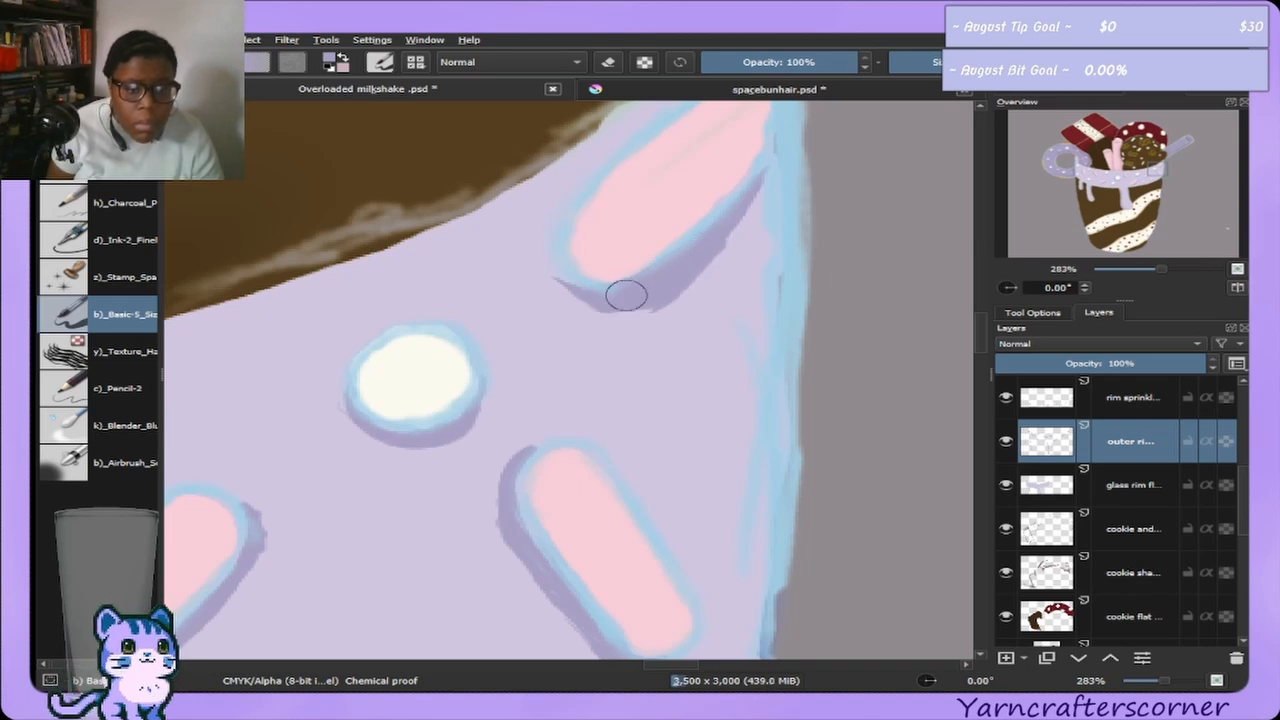
pyautogui.press('e')
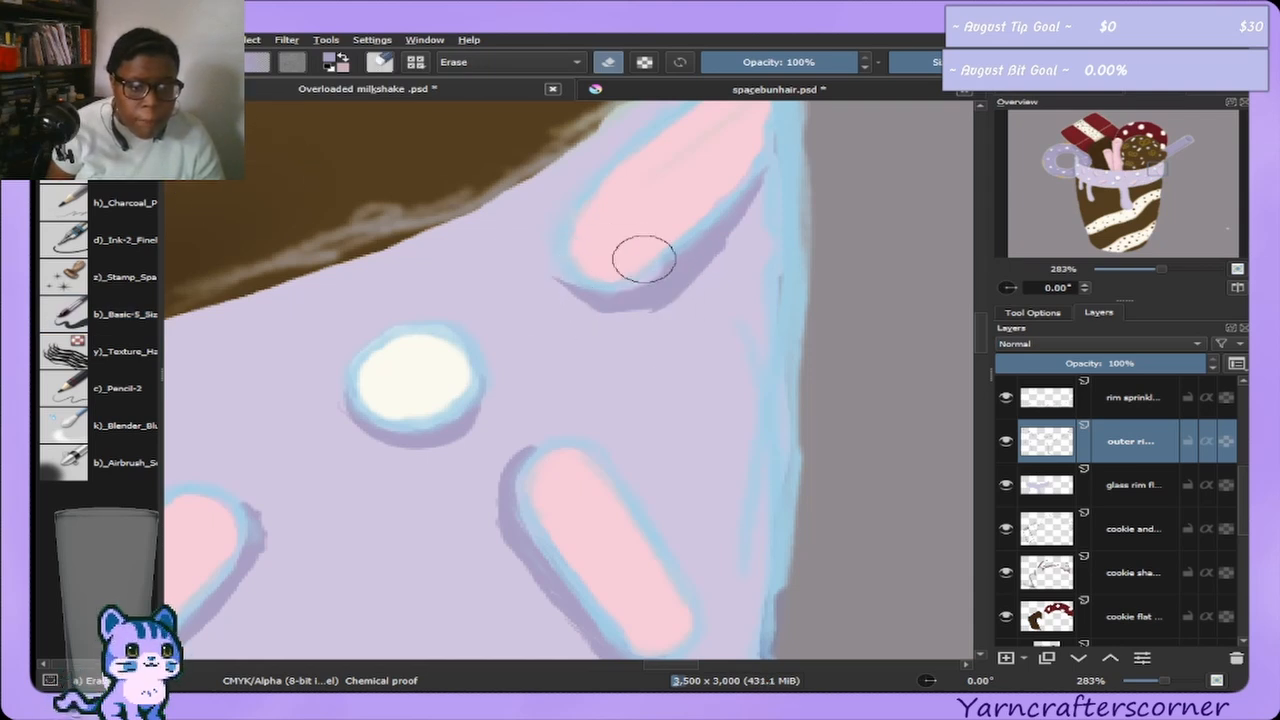
pyautogui.click(110, 314)
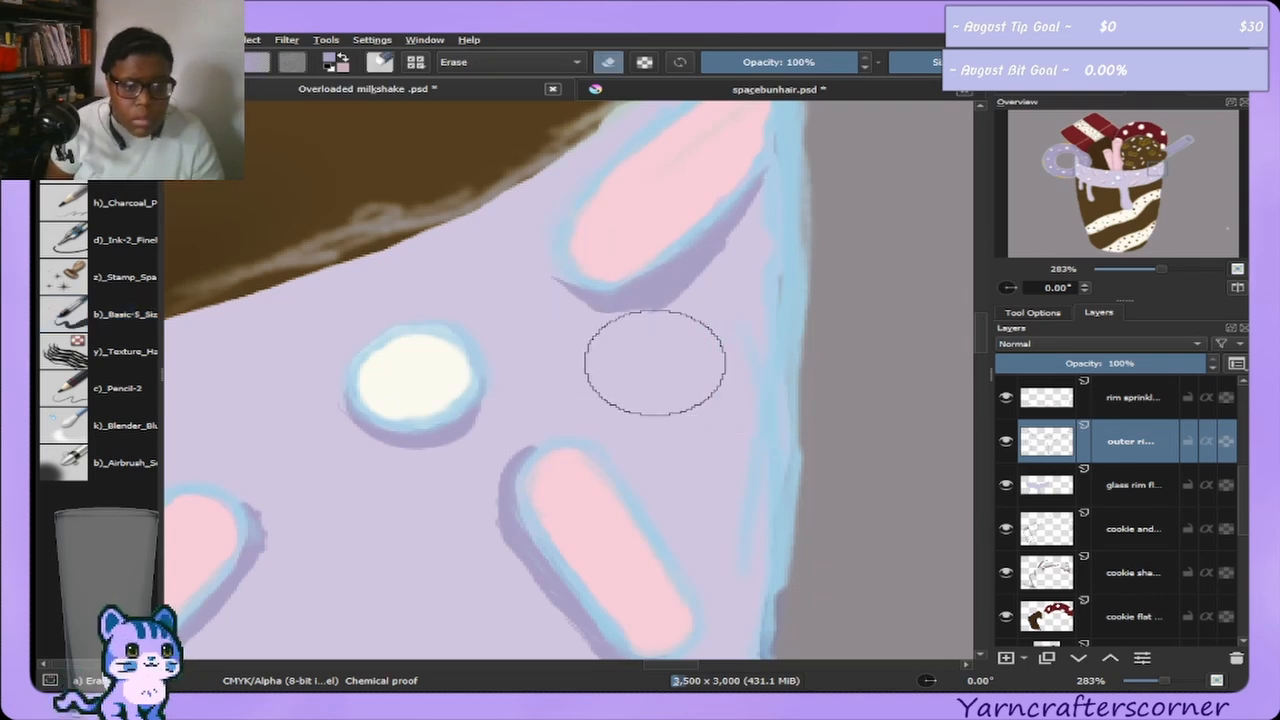
pyautogui.press('e')
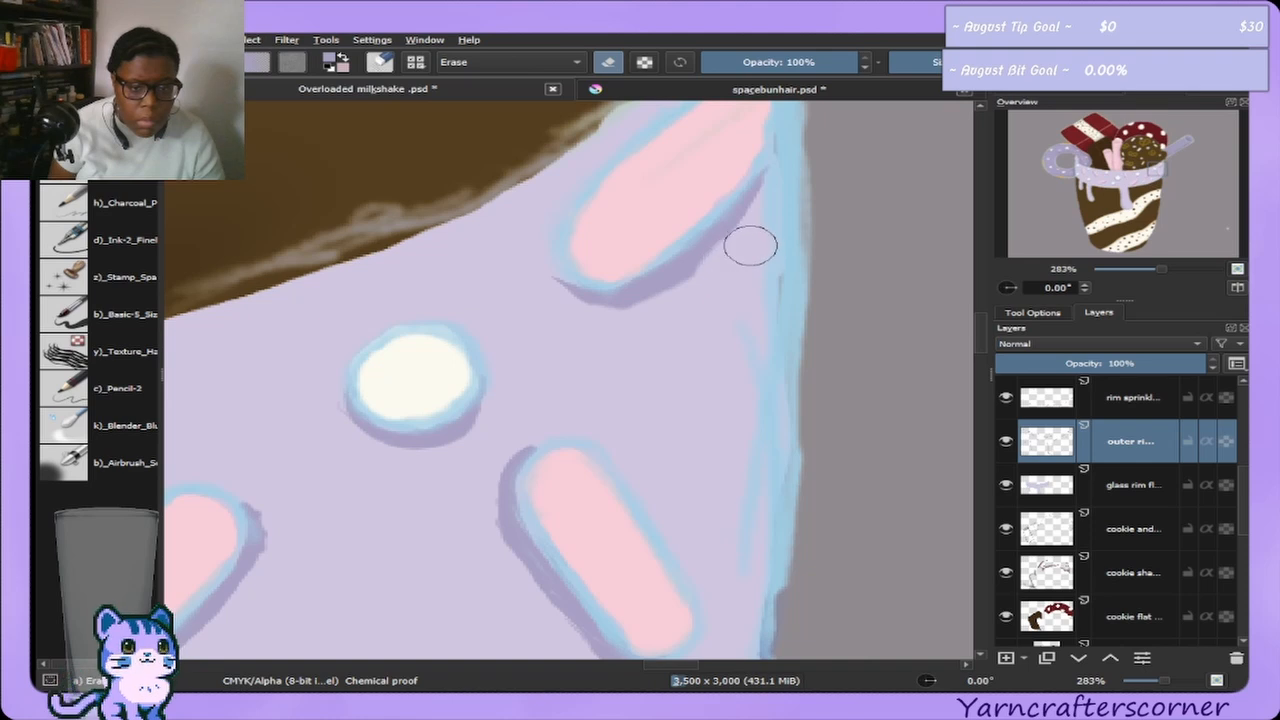
pyautogui.click(120, 314)
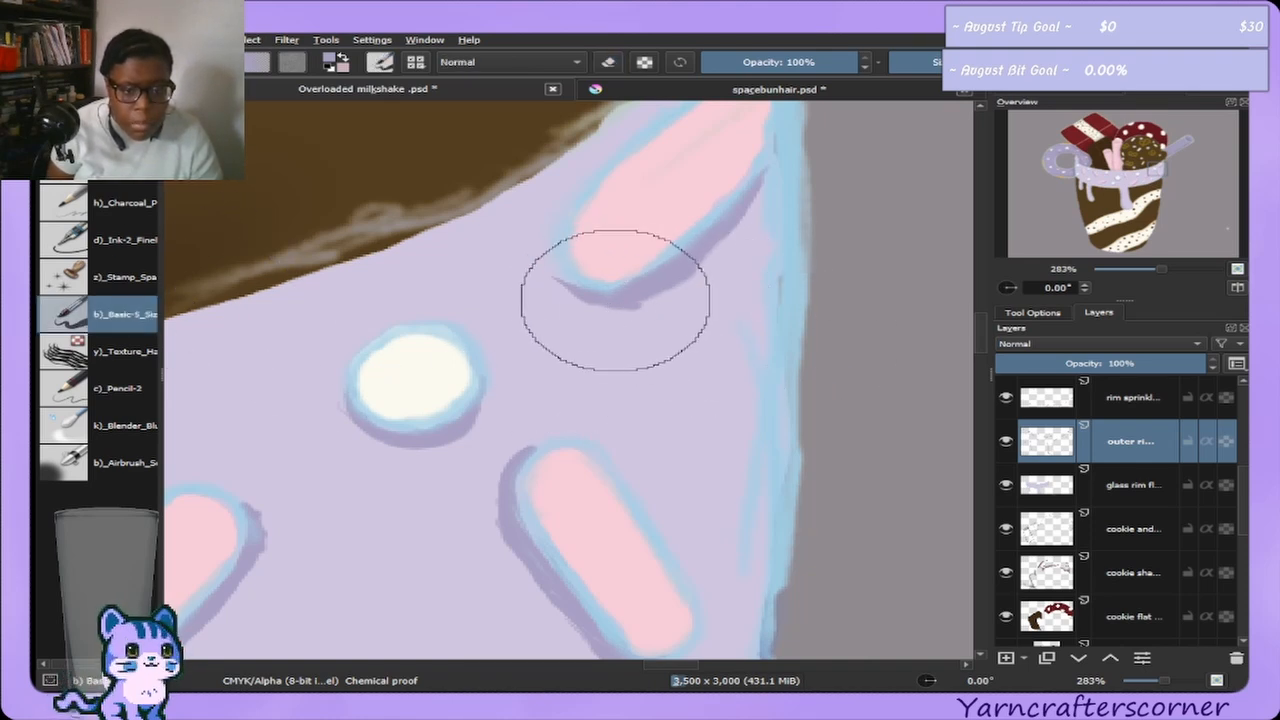
# Repaint the upper pink sprinkle's shadow with the sampled purple, thickening its lower curve and filling its lower-left end.
pyautogui.moveTo(615, 300)
pyautogui.mouseDown()
pyautogui.moveTo(600, 305)
pyautogui.moveTo(661, 288)
pyautogui.moveTo(730, 233)
pyautogui.mouseUp()
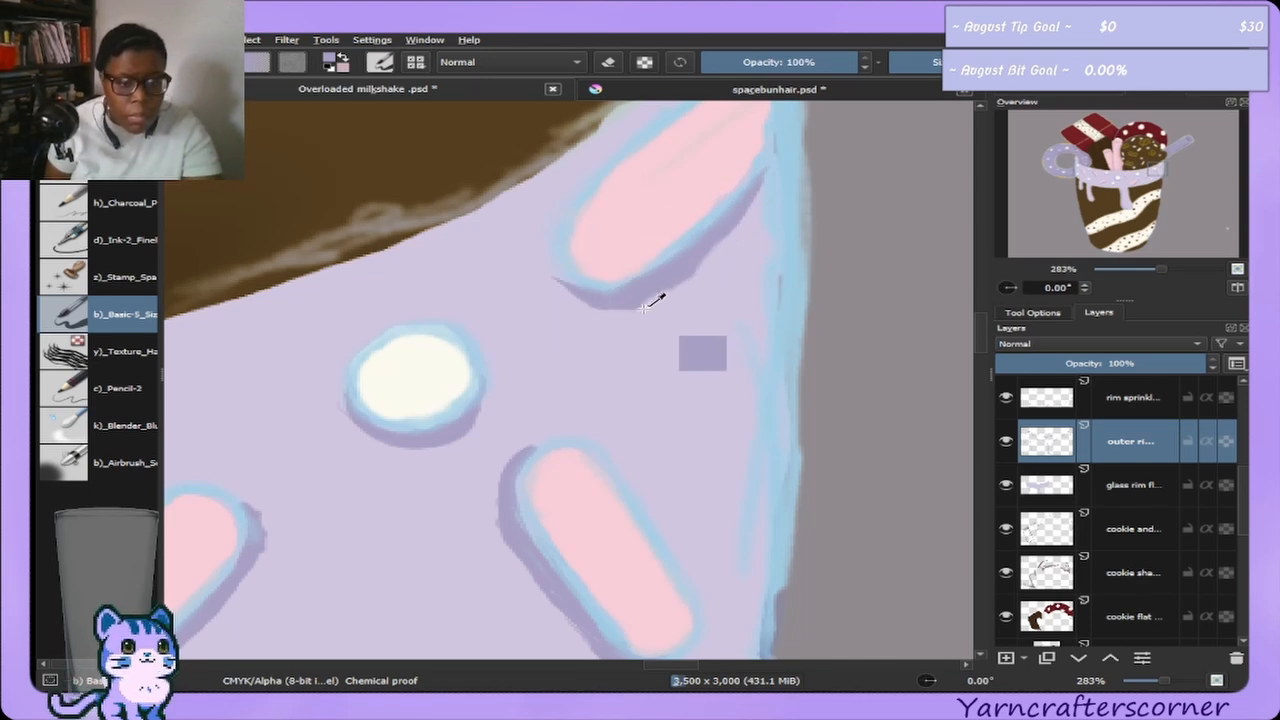
pyautogui.moveTo(609, 306); pyautogui.dragTo(642, 308)
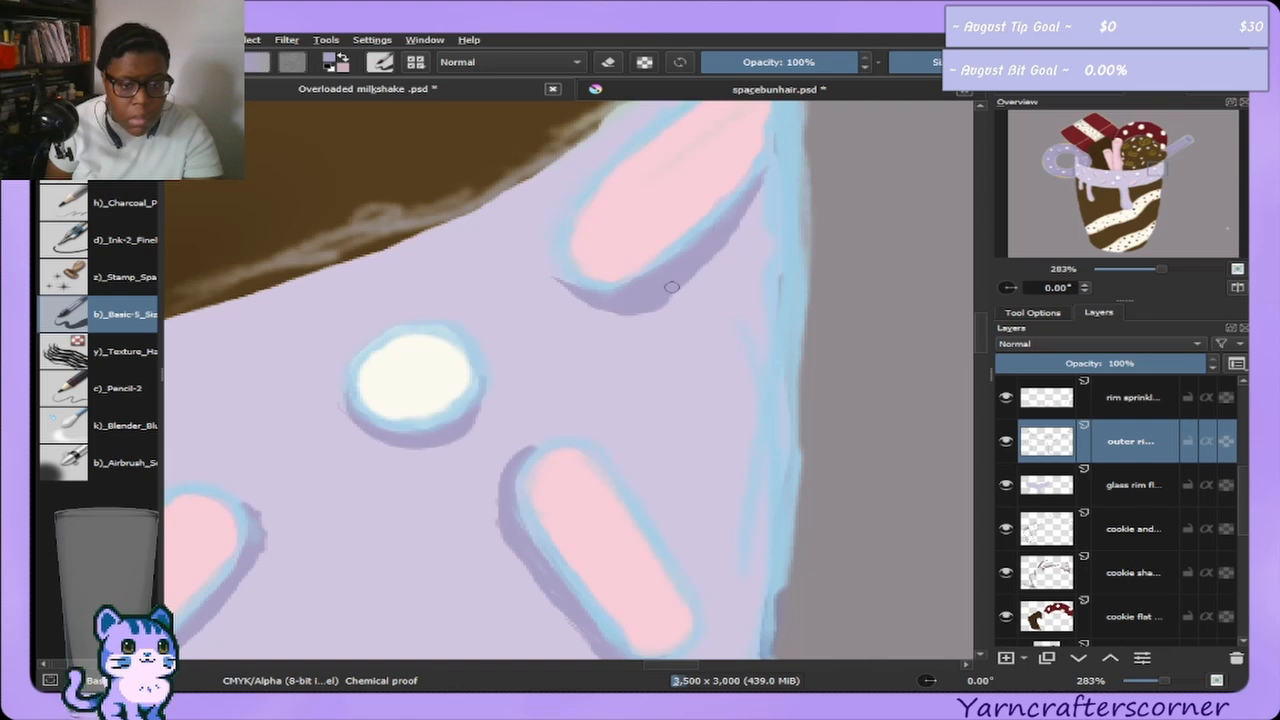
pyautogui.moveTo(671, 287); pyautogui.dragTo(656, 301)
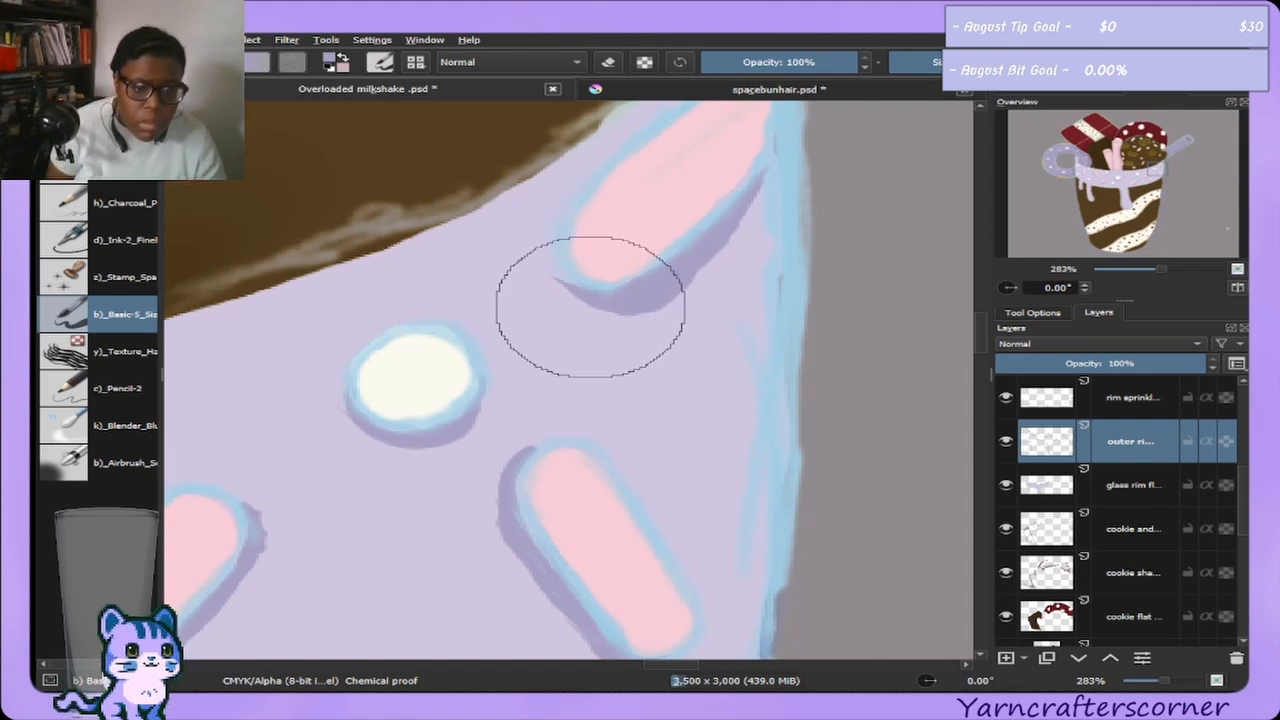
pyautogui.moveTo(571, 271); pyautogui.dragTo(563, 280)
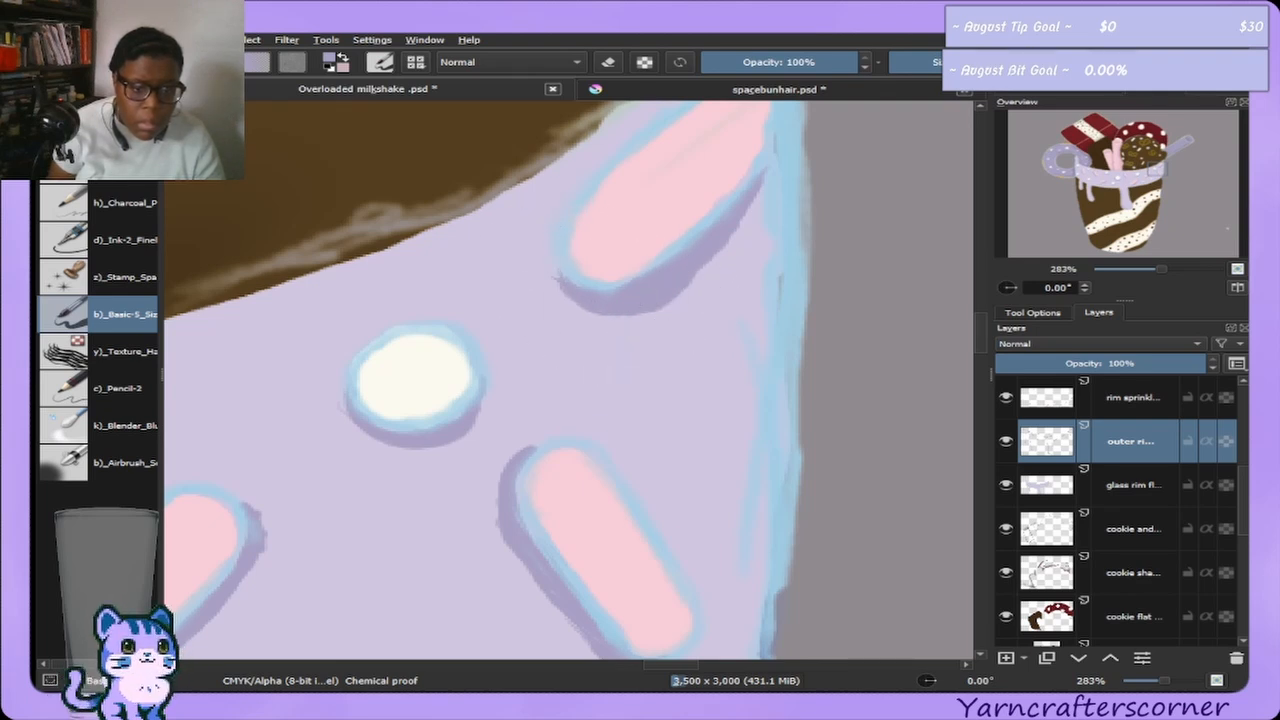
pyautogui.moveTo(598, 315); pyautogui.dragTo(673, 293)
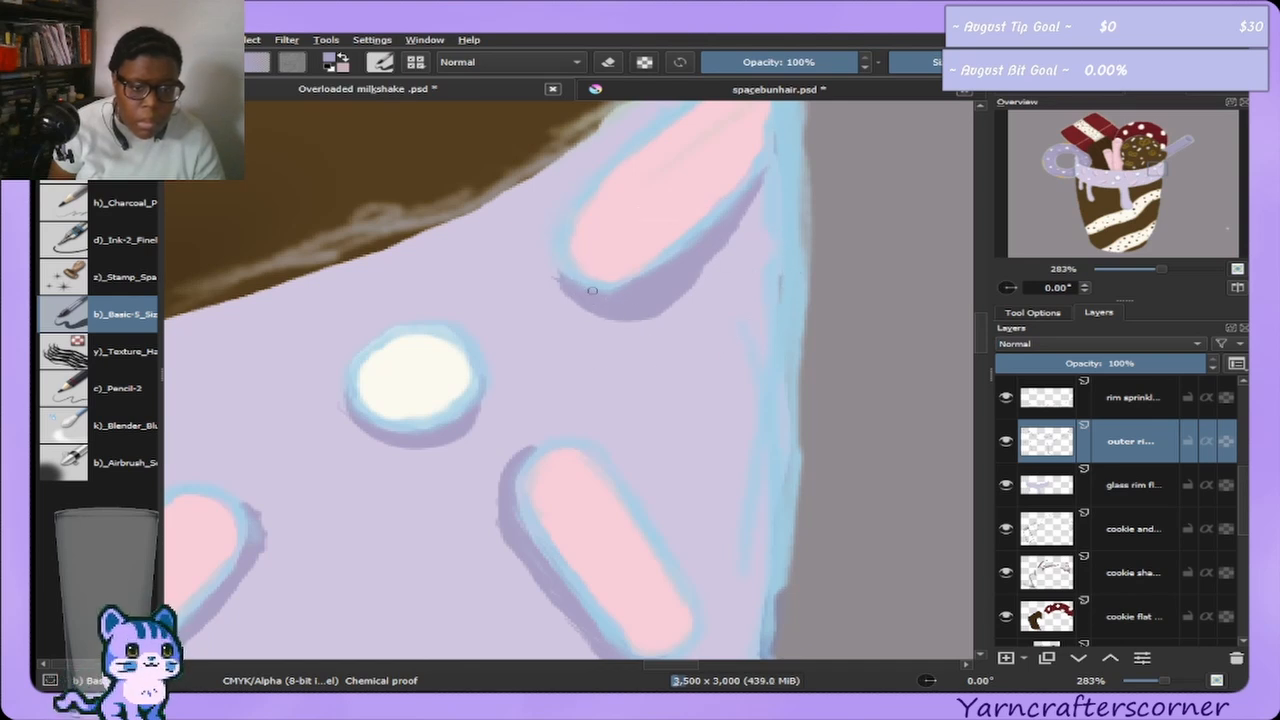
# Sample the shadow purple and smooth the shadow along the right side of the neighbouring pink sprinkle, rounding its upper end.
pyautogui.click(1153, 176)
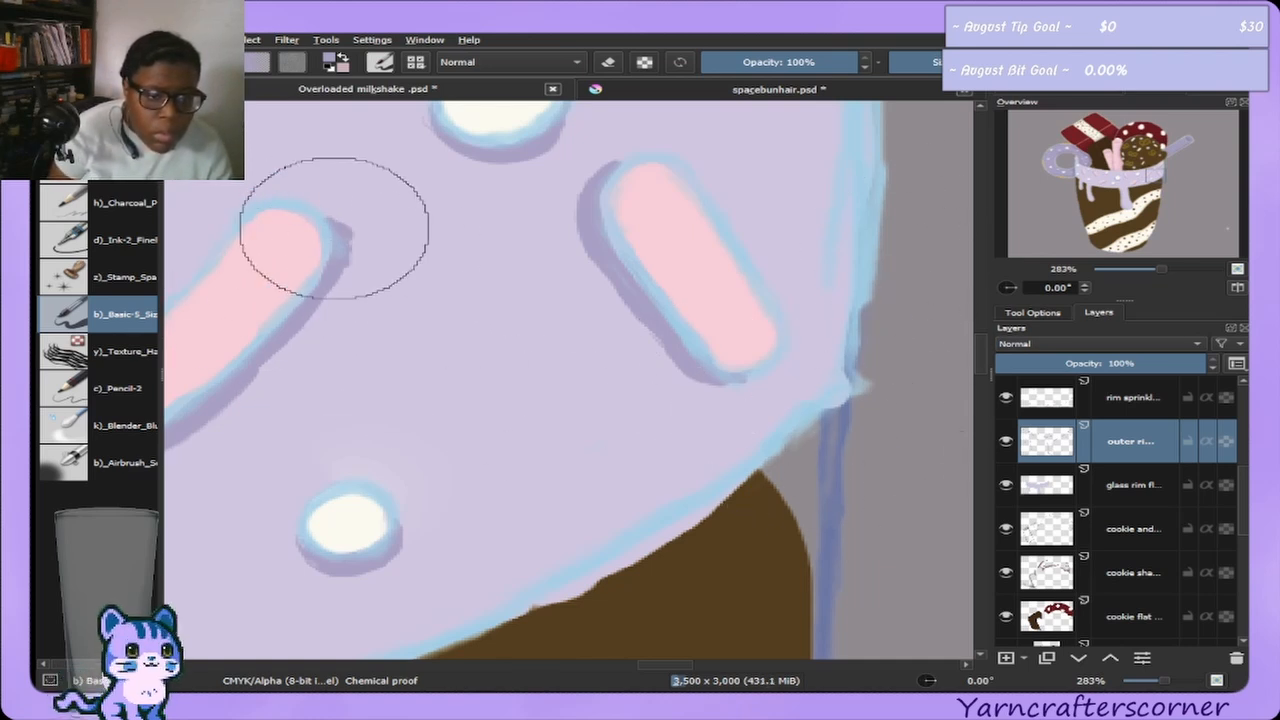
pyautogui.moveTo(334, 229)
pyautogui.mouseDown()
pyautogui.moveTo(343, 251)
pyautogui.moveTo(326, 273)
pyautogui.mouseUp()
pyautogui.keyDown('ctrl'); pyautogui.click(343, 271); pyautogui.keyUp('ctrl')
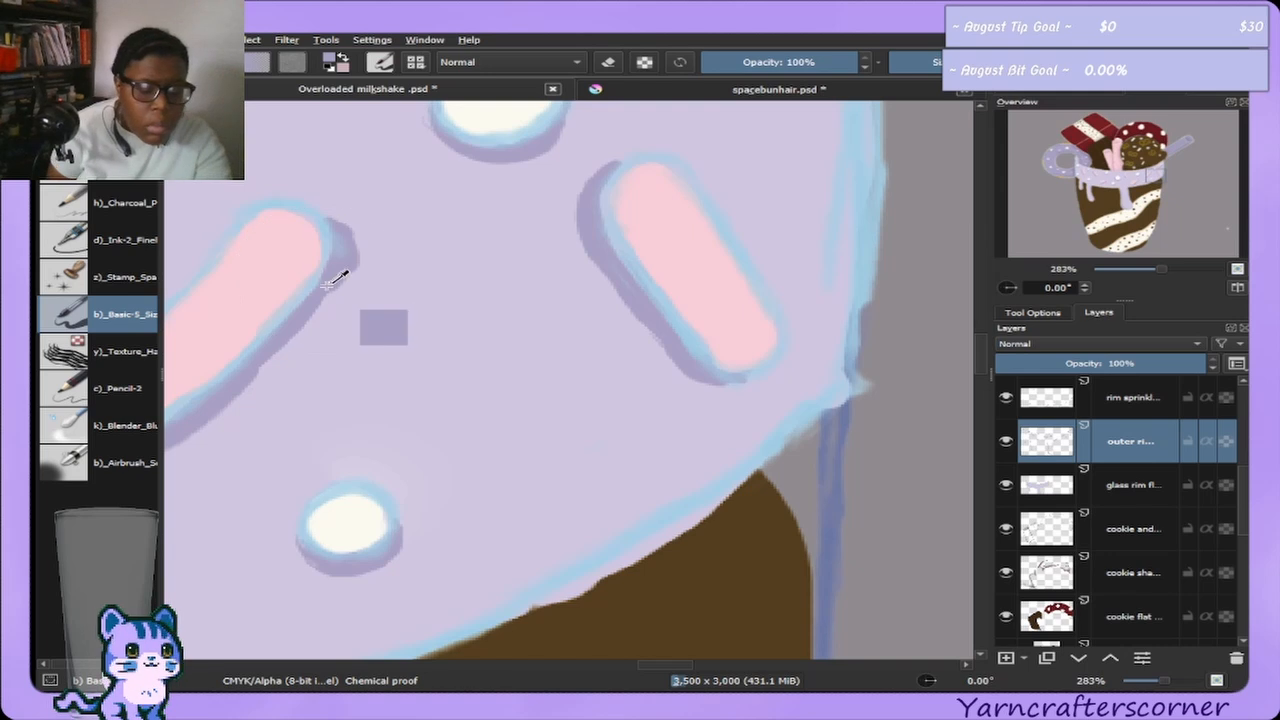
pyautogui.keyDown('ctrl'); pyautogui.click(347, 234); pyautogui.keyUp('ctrl')
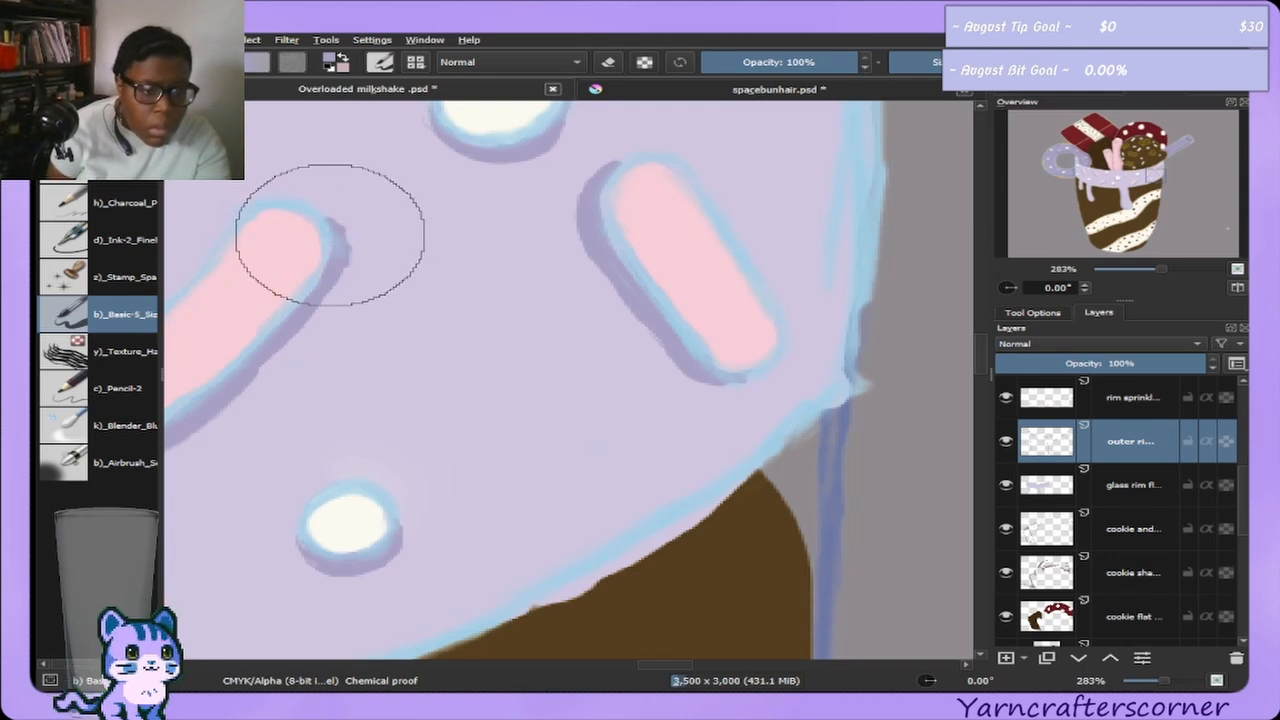
pyautogui.moveTo(340, 243)
pyautogui.mouseDown()
pyautogui.moveTo(340, 278)
pyautogui.moveTo(335, 262)
pyautogui.moveTo(327, 295)
pyautogui.moveTo(258, 376)
pyautogui.mouseUp()
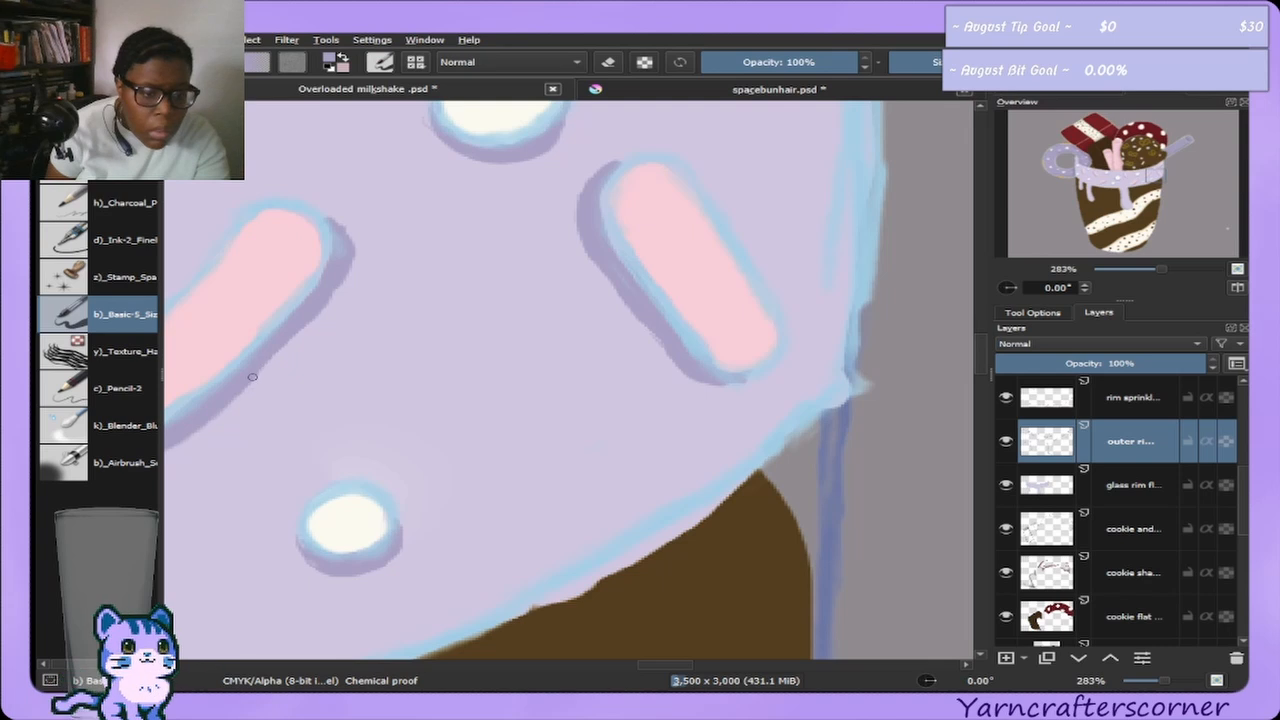
pyautogui.keyDown('ctrl'); pyautogui.click(343, 263); pyautogui.keyUp('ctrl')
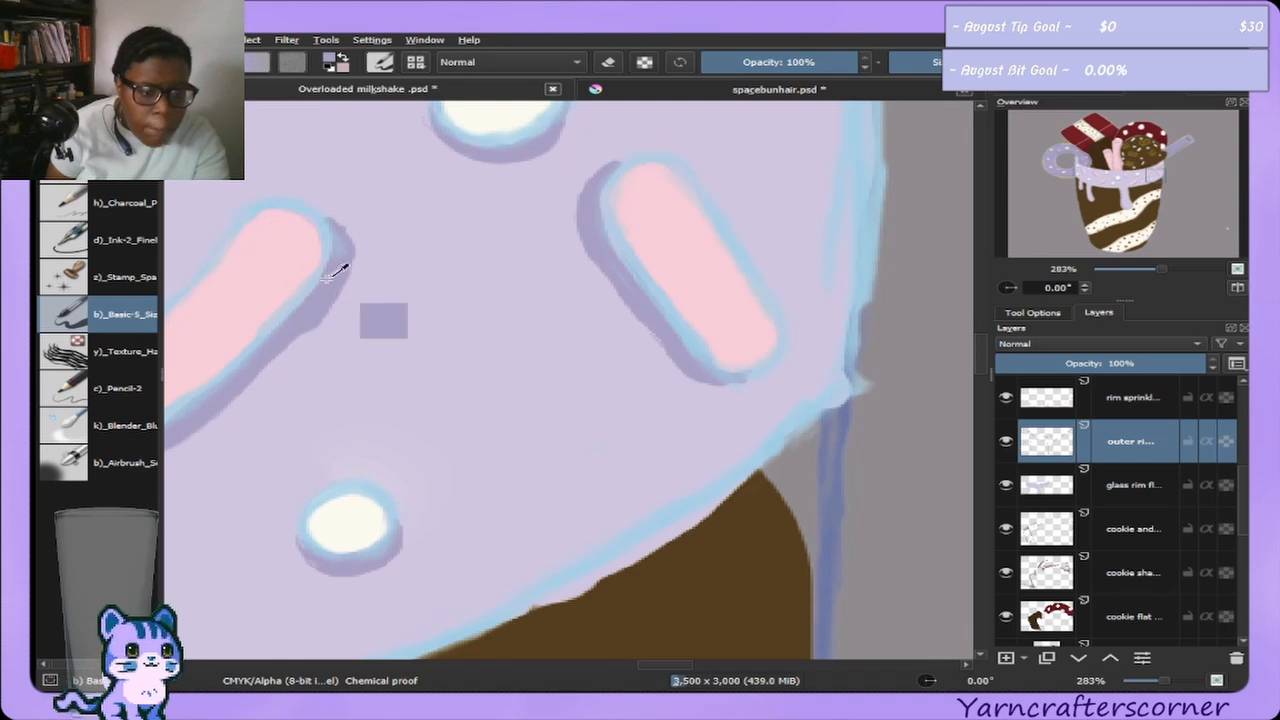
pyautogui.moveTo(343, 263); pyautogui.dragTo(297, 316)
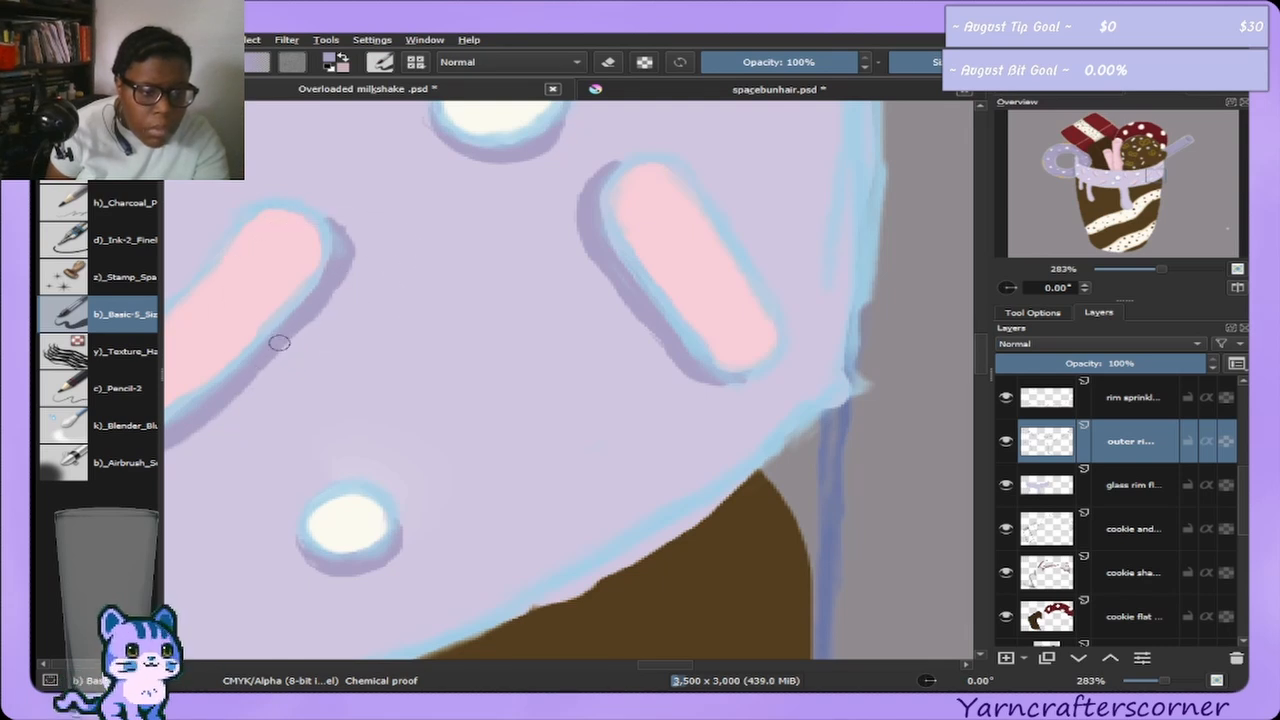
pyautogui.moveTo(333, 222); pyautogui.dragTo(380, 222)
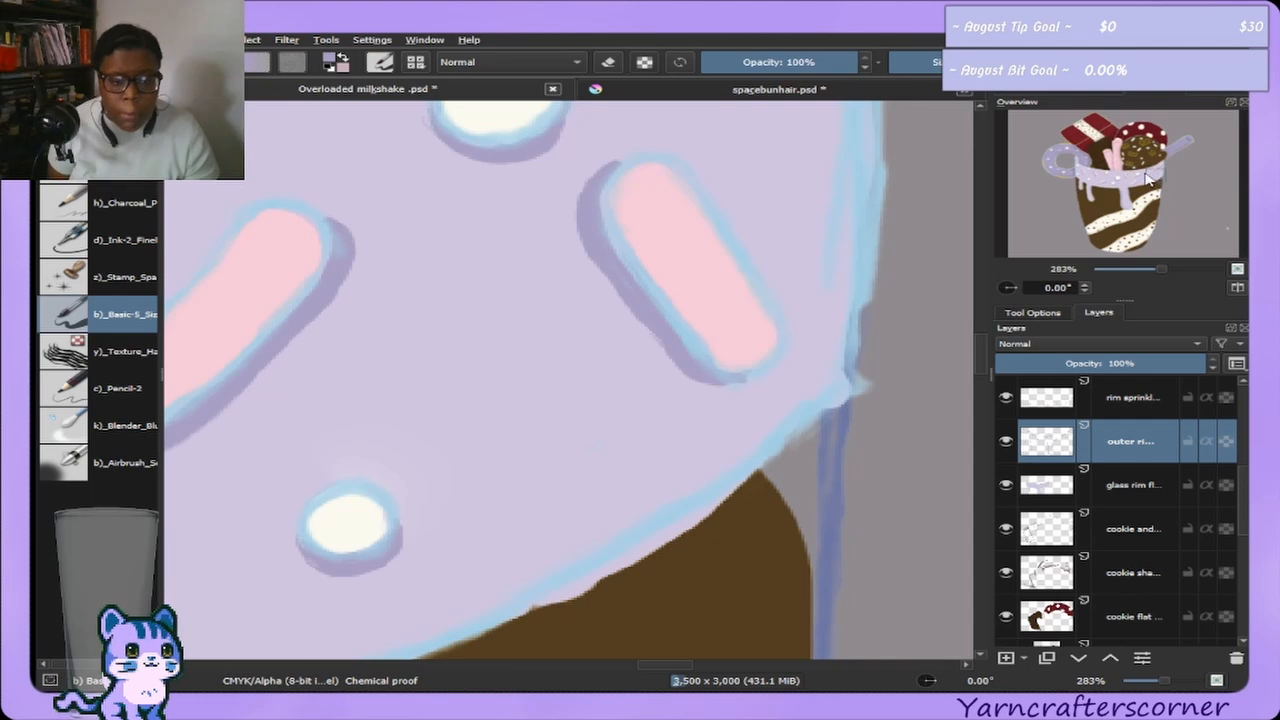
# Fill the uneven outer edge of the shadow beneath the large pink sprinkle in the middle of the rim.
pyautogui.moveTo(1131, 175); pyautogui.dragTo(1132, 179)
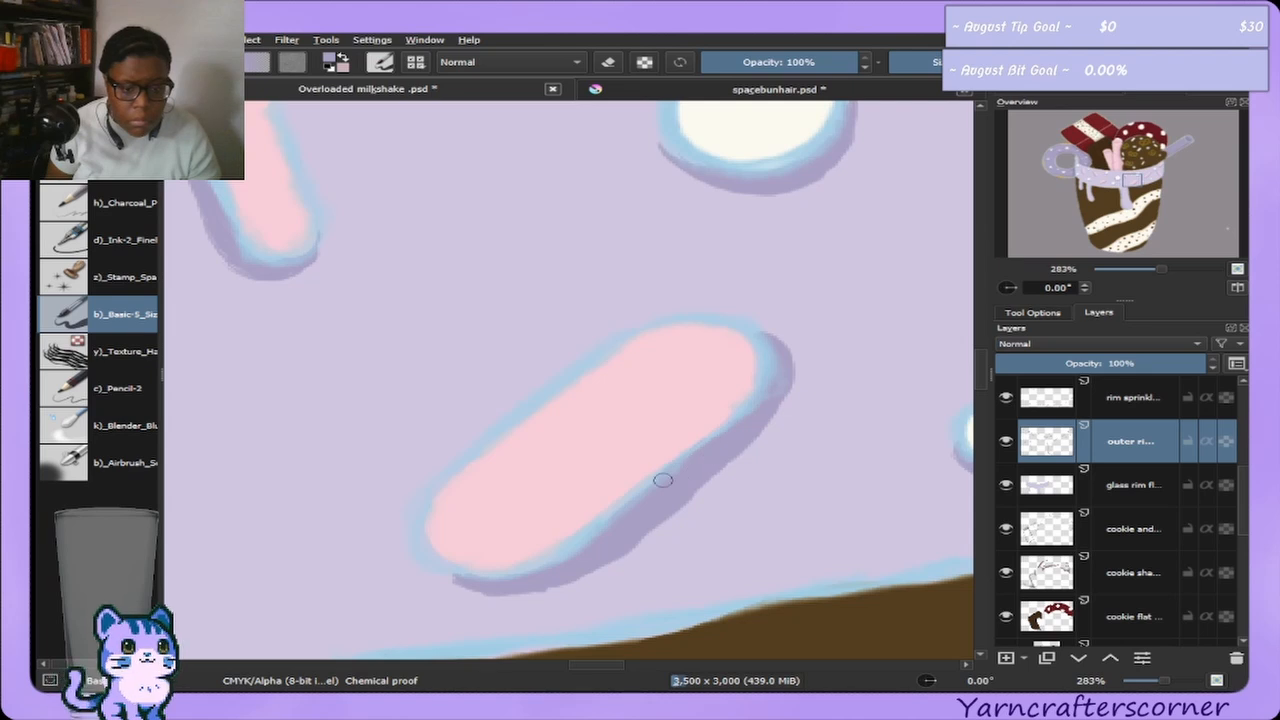
pyautogui.moveTo(666, 499); pyautogui.dragTo(661, 506)
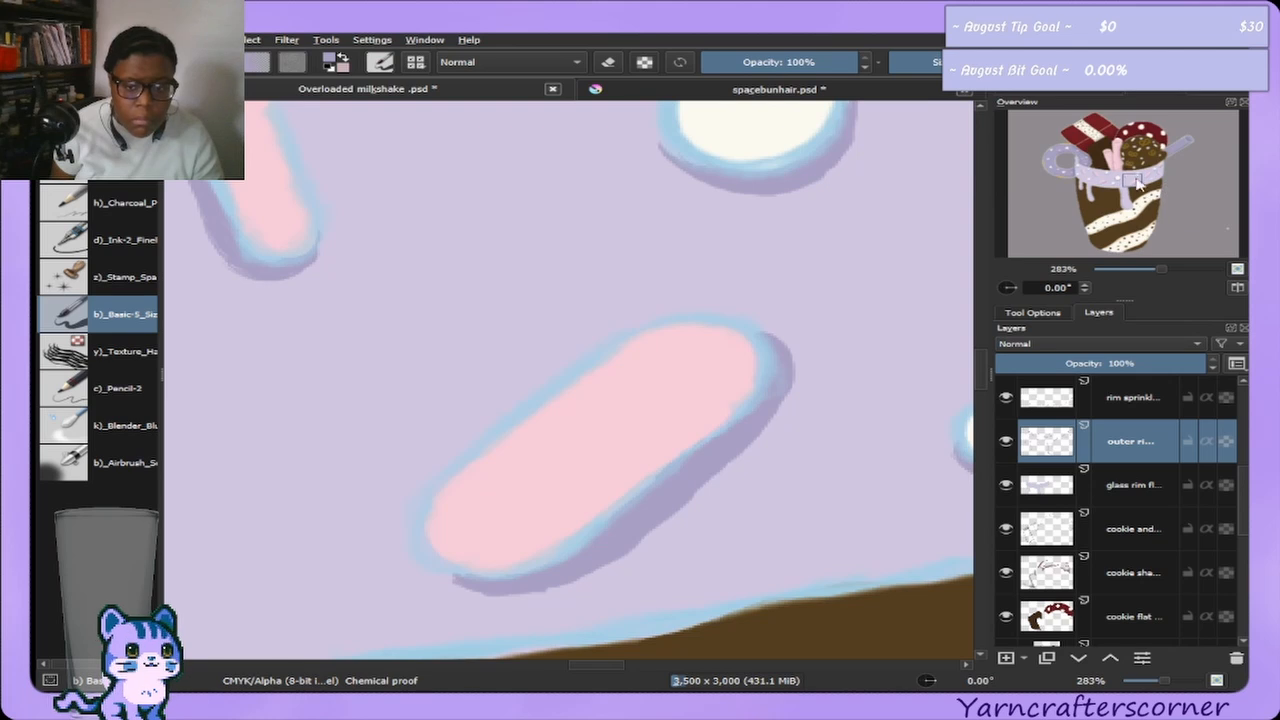
# Fill in the shadow beneath the large white sprinkle and thicken the shadow along the left side of the neighbouring slim pink sprinkle.
pyautogui.moveTo(1137, 180); pyautogui.dragTo(1124, 178)
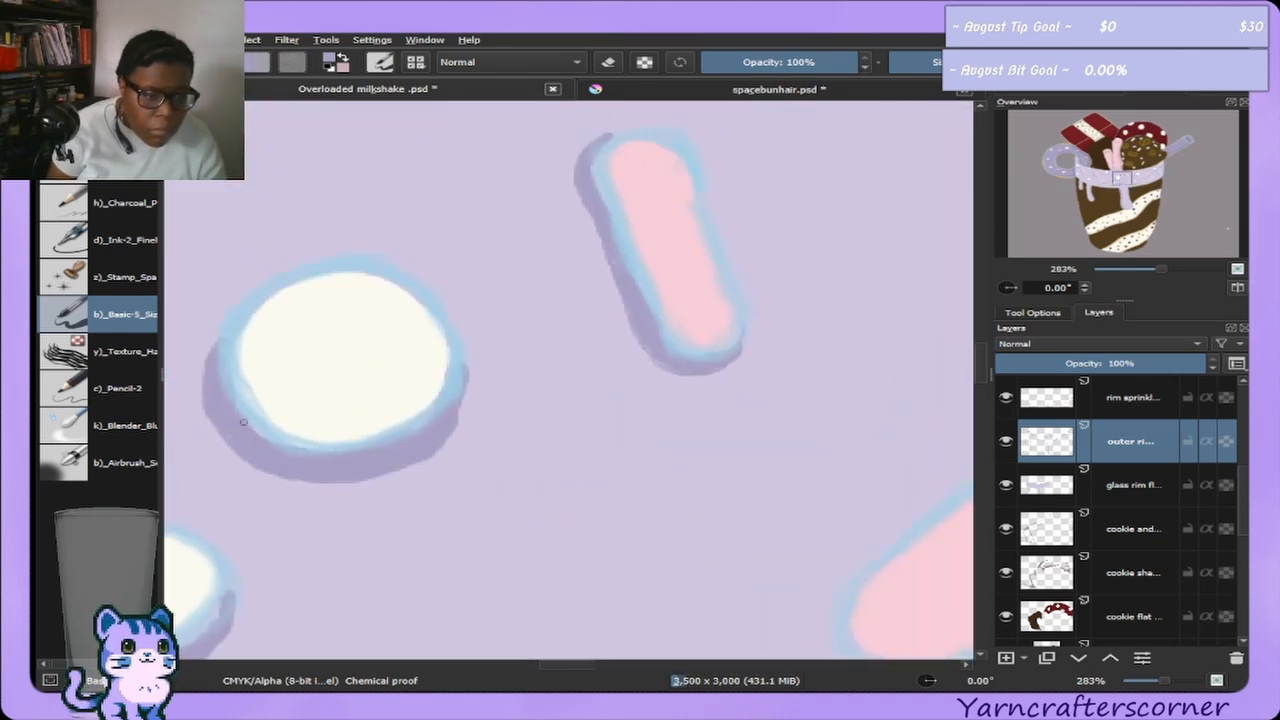
pyautogui.moveTo(312, 466); pyautogui.dragTo(364, 457)
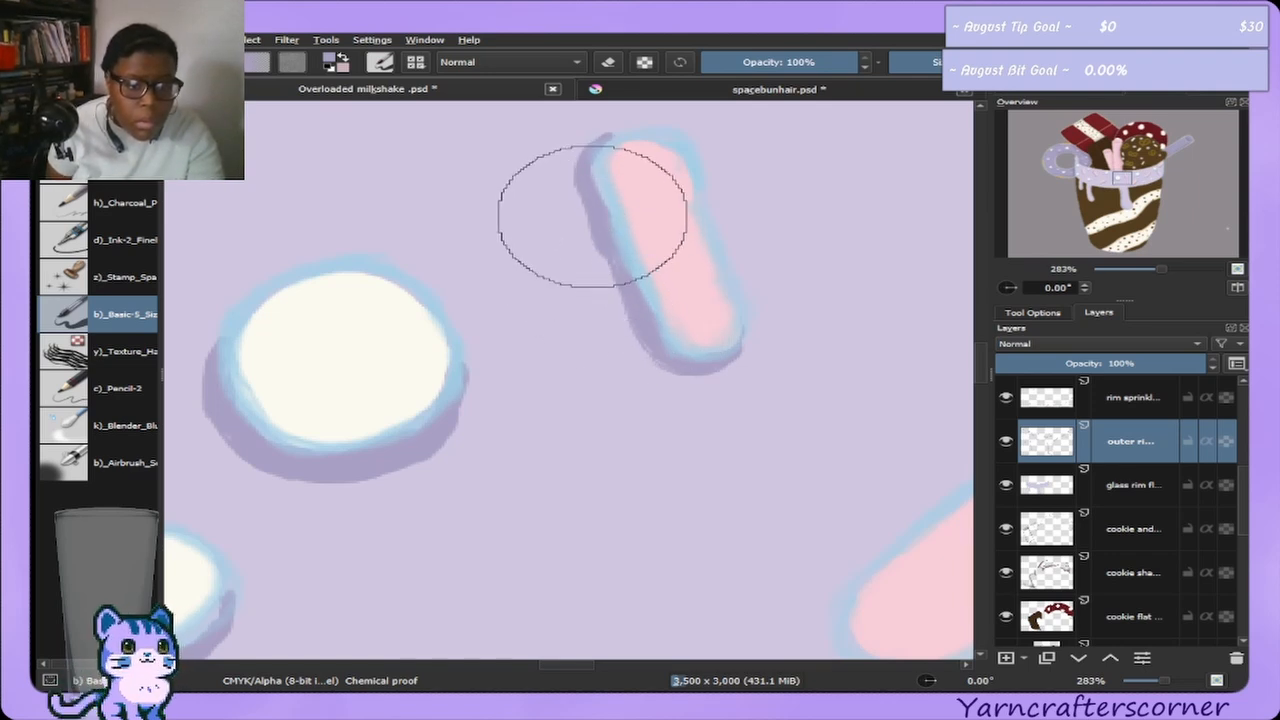
pyautogui.moveTo(593, 238); pyautogui.dragTo(640, 332)
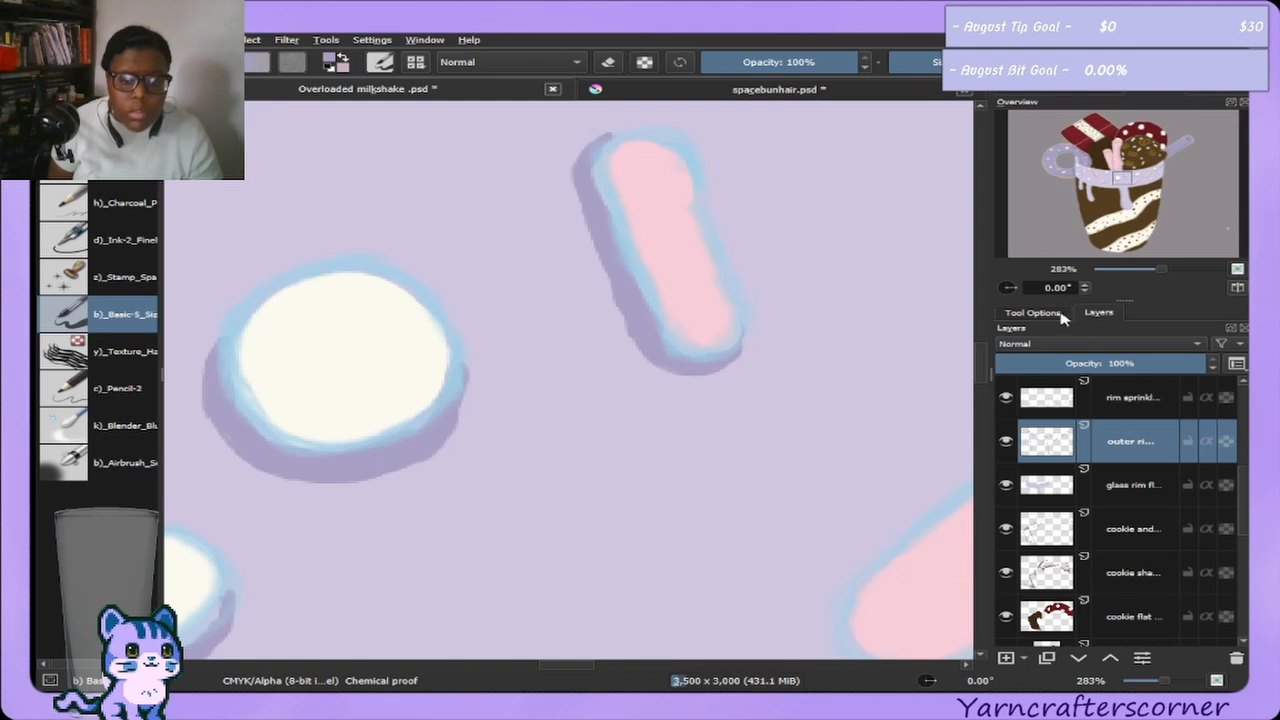
# Thicken and smooth the lower edge of the shadow beneath the slanted pink sprinkle on the left half of the rim.
pyautogui.moveTo(1125, 178); pyautogui.dragTo(1112, 183)
pyautogui.moveTo(1107, 182); pyautogui.dragTo(1106, 181)
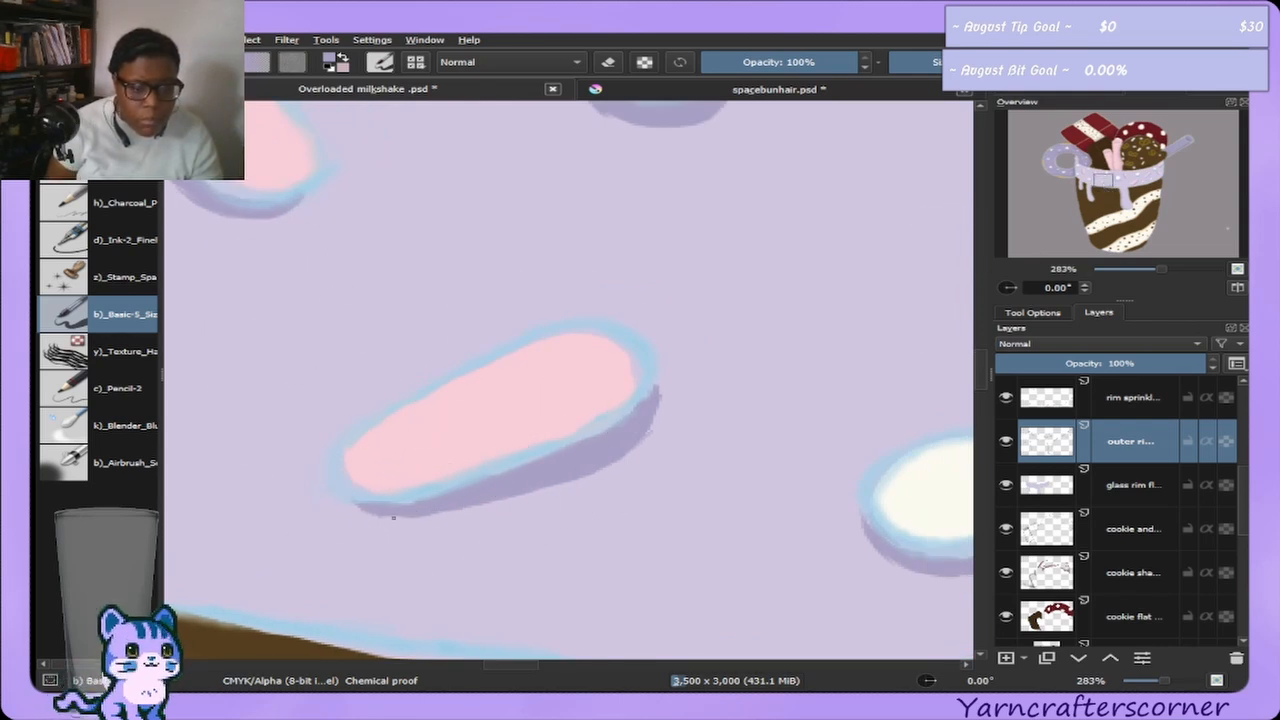
pyautogui.moveTo(448, 517)
pyautogui.mouseDown()
pyautogui.moveTo(380, 514)
pyautogui.moveTo(518, 506)
pyautogui.mouseUp()
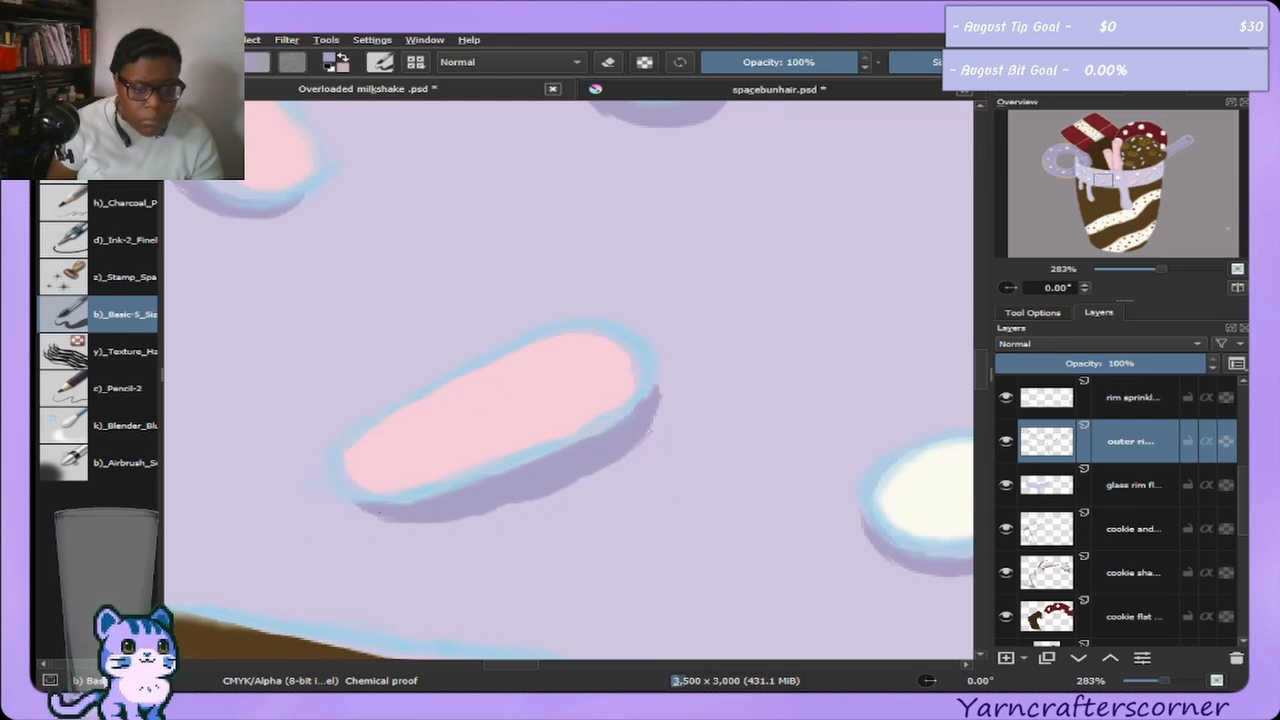
pyautogui.moveTo(432, 520); pyautogui.dragTo(526, 504)
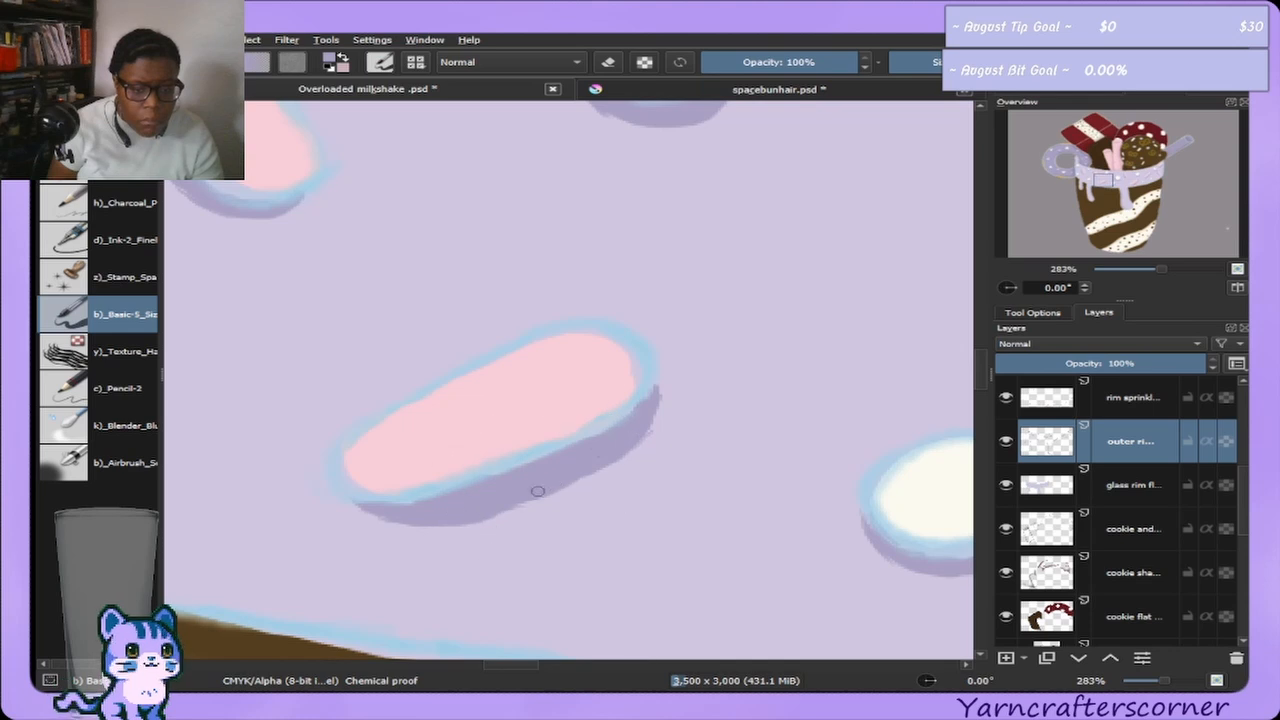
pyautogui.moveTo(569, 467)
pyautogui.mouseDown()
pyautogui.moveTo(616, 434)
pyautogui.moveTo(473, 504)
pyautogui.moveTo(576, 455)
pyautogui.mouseUp()
pyautogui.moveTo(501, 488); pyautogui.dragTo(475, 492)
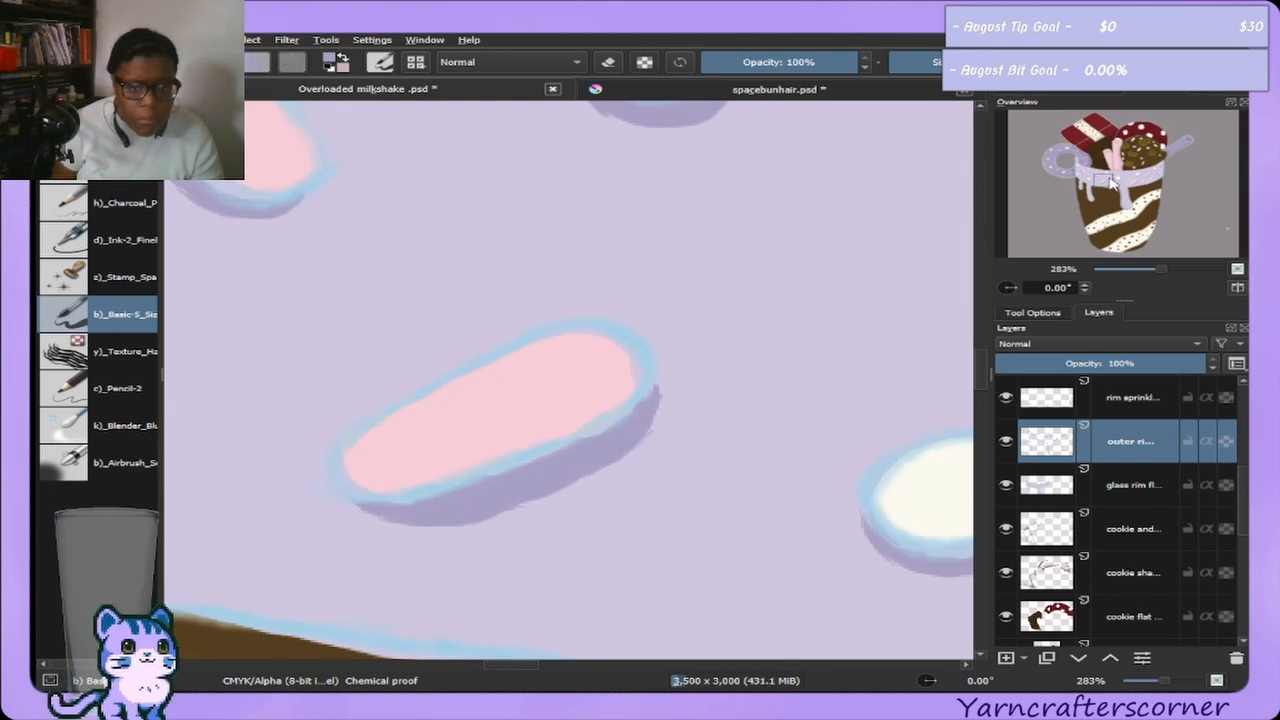
# Thicken the shadow curving under the topmost white sprinkle at the rim's left end.
pyautogui.moveTo(1112, 180); pyautogui.dragTo(1106, 178)
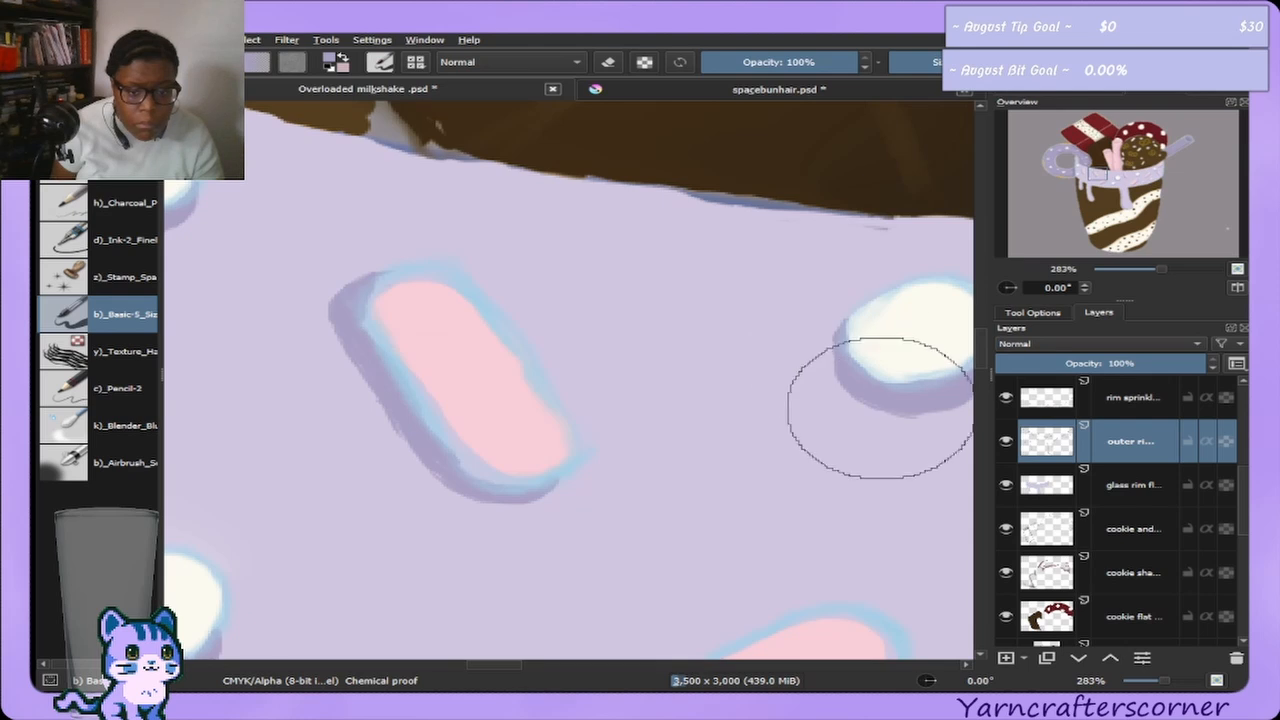
pyautogui.moveTo(1086, 176); pyautogui.dragTo(1080, 177)
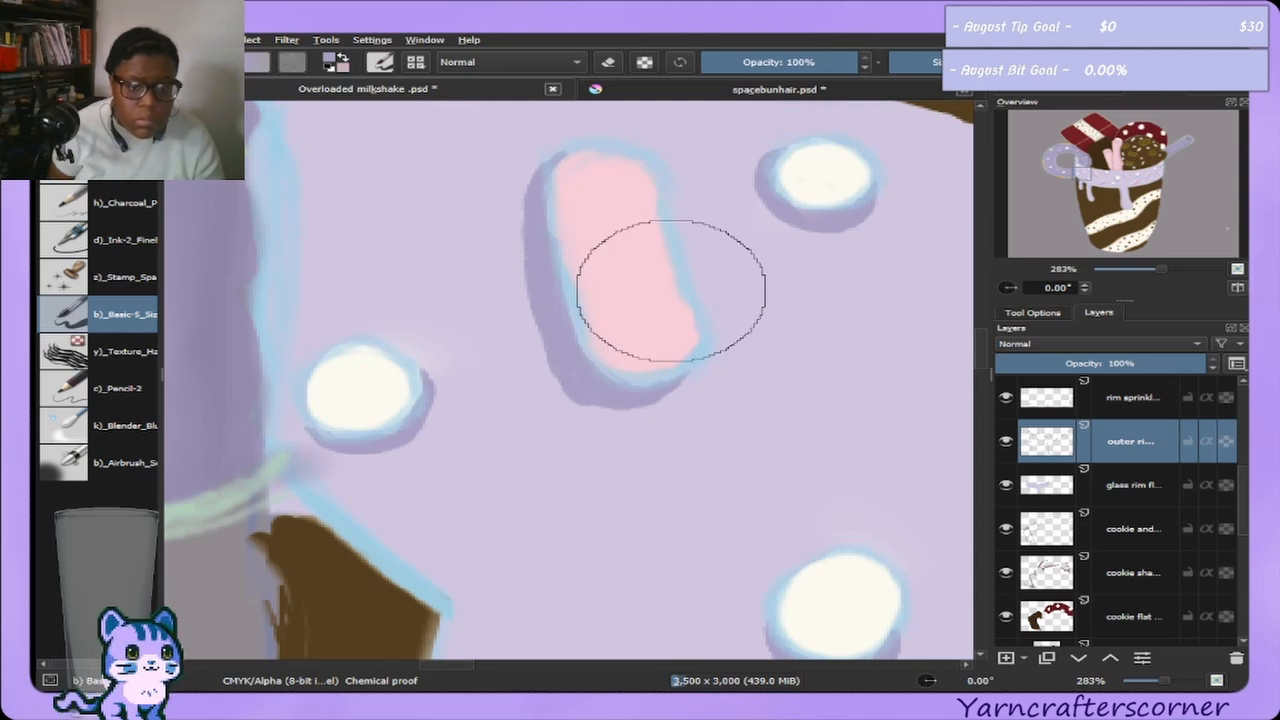
pyautogui.moveTo(1070, 173)
pyautogui.mouseDown()
pyautogui.moveTo(1079, 212)
pyautogui.moveTo(1083, 175)
pyautogui.mouseUp()
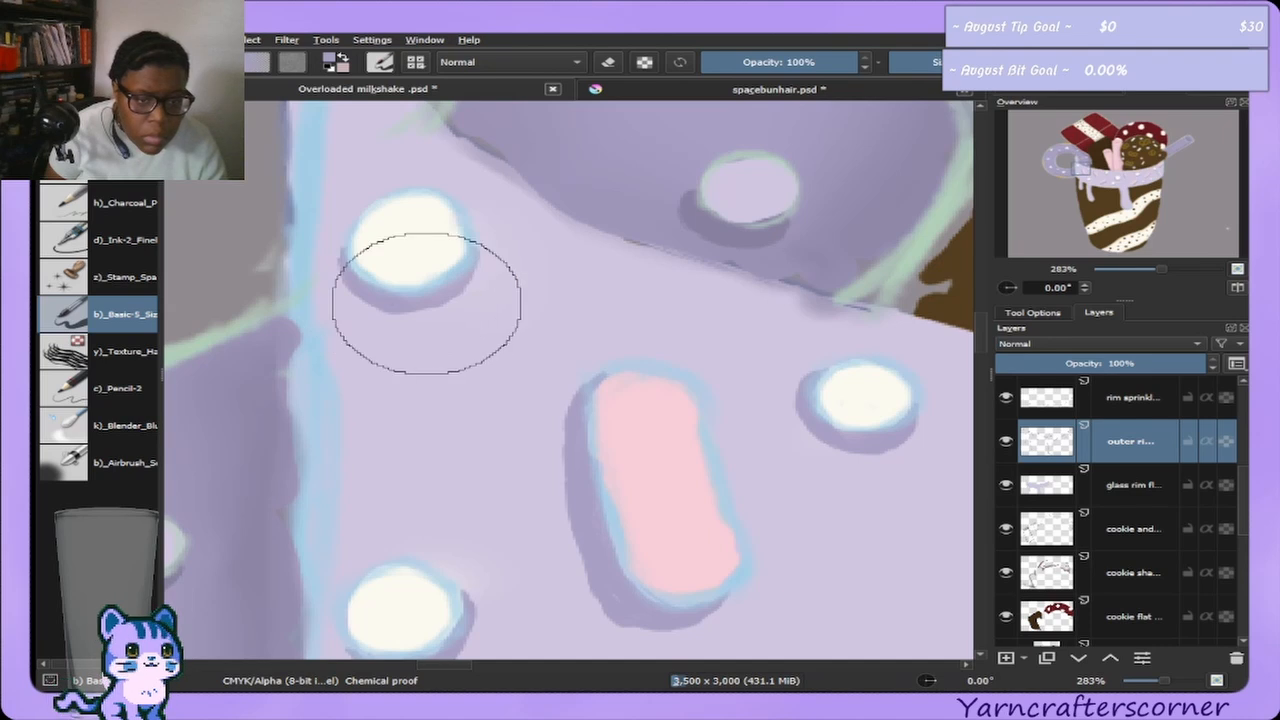
pyautogui.press('[')
pyautogui.press('[')
pyautogui.press('[')
pyautogui.press('[')
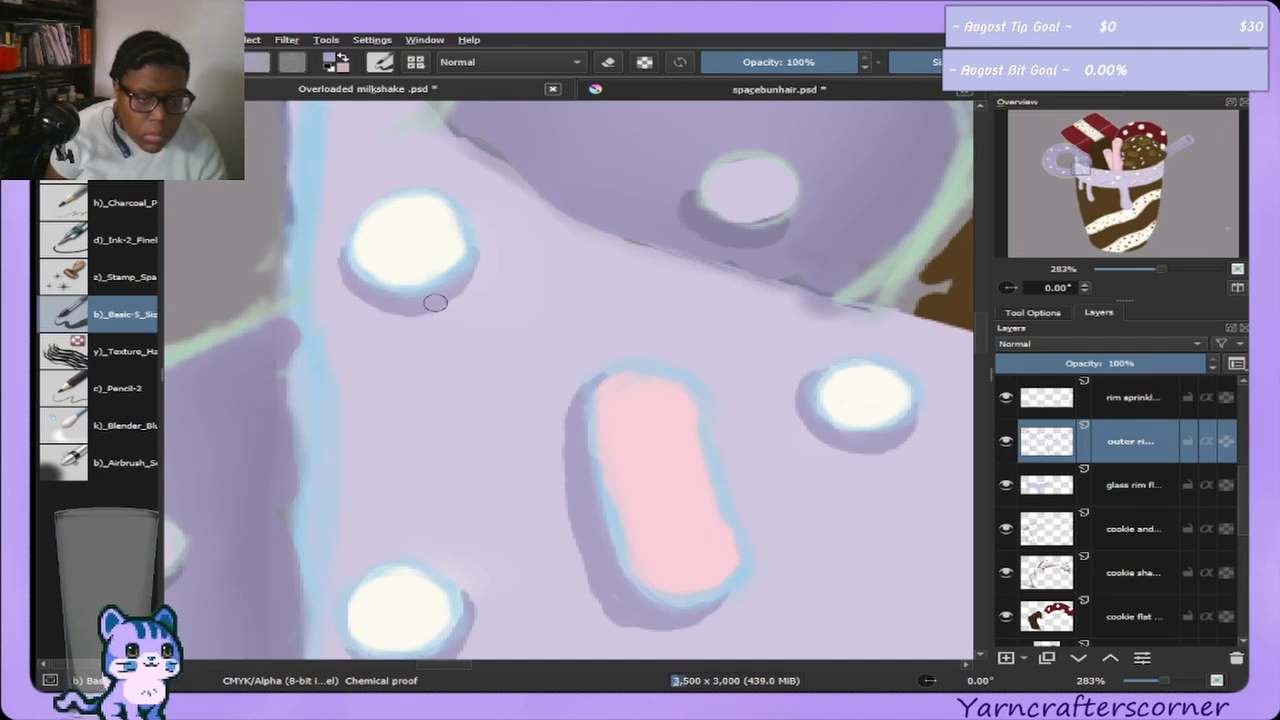
pyautogui.press(']')
pyautogui.press(']')
pyautogui.press(']')
pyautogui.press(']')
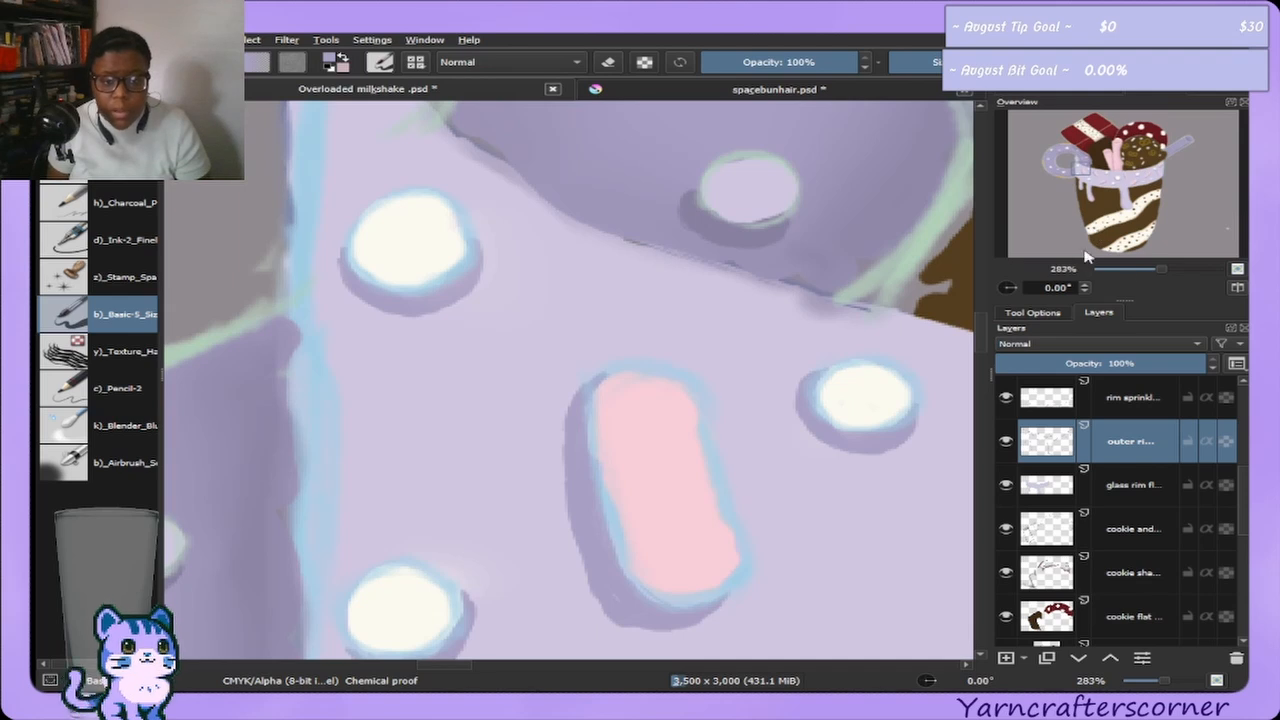
# Touch up the shadow around the lower right of the white sprinkle above the left drips, using a smaller brush.
pyautogui.moveTo(1085, 175); pyautogui.dragTo(1088, 186)
pyautogui.press('[')
pyautogui.press('[')
pyautogui.press('[')
pyautogui.press('[')
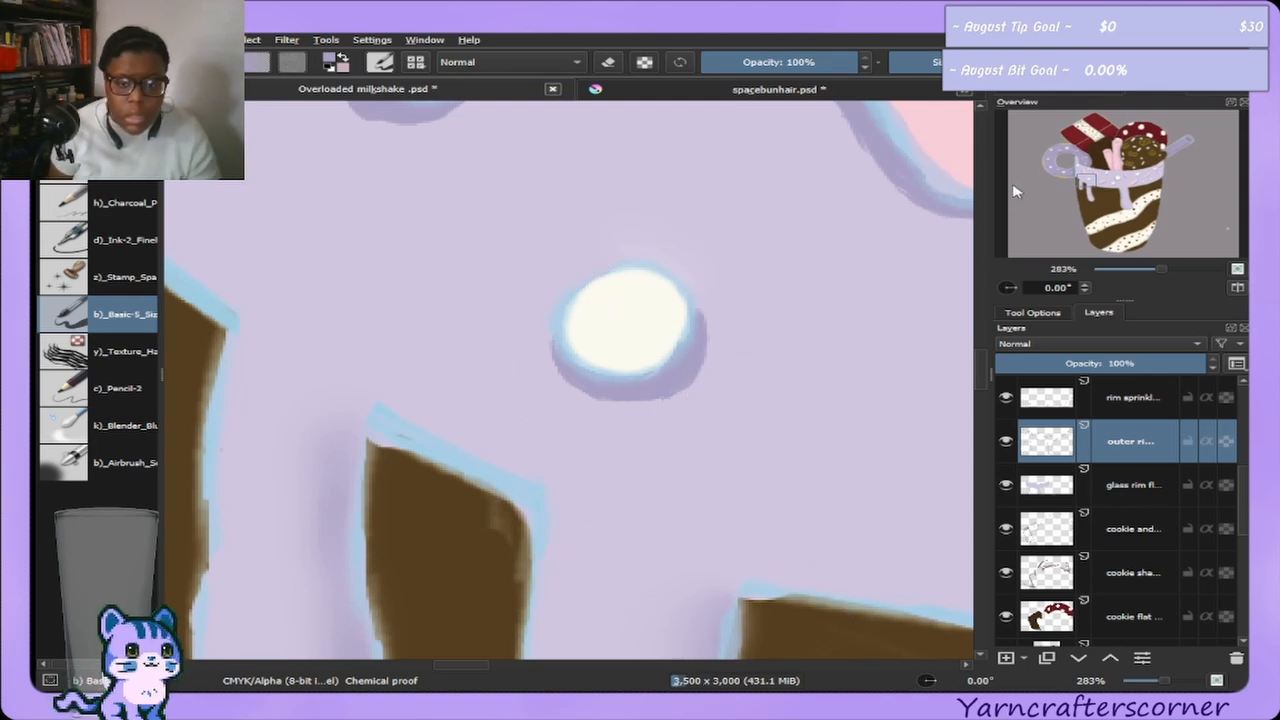
pyautogui.moveTo(1093, 181); pyautogui.dragTo(1080, 208)
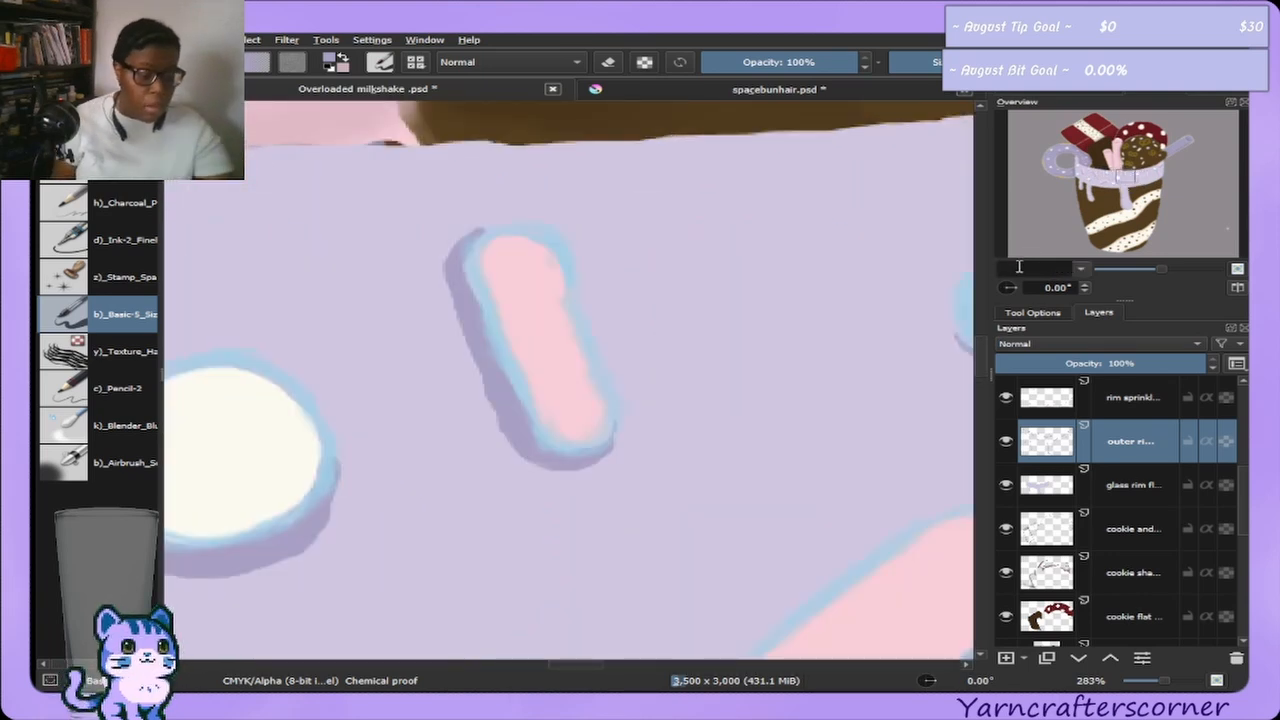
# Find the donut sprinkles layer by switching the donut layers' visibility off and on, and make it the active layer.
pyautogui.scroll(-8, 874, 300)
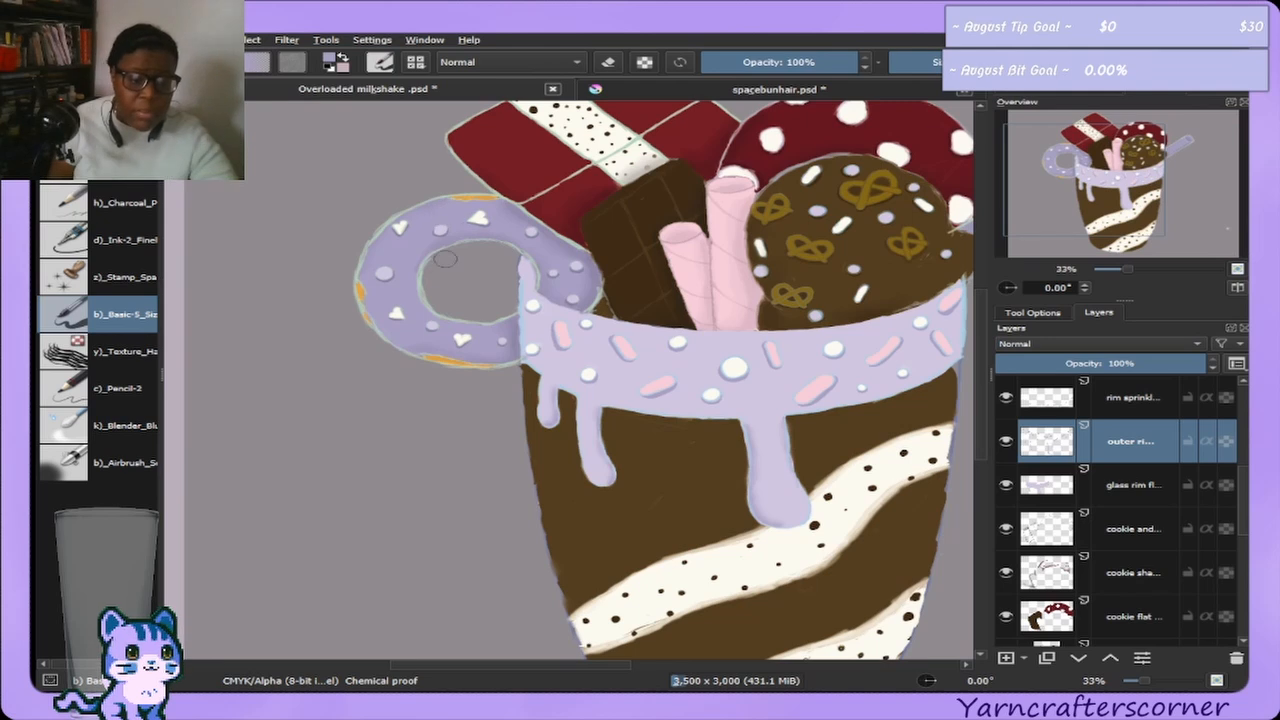
pyautogui.scroll(3, 455, 313)
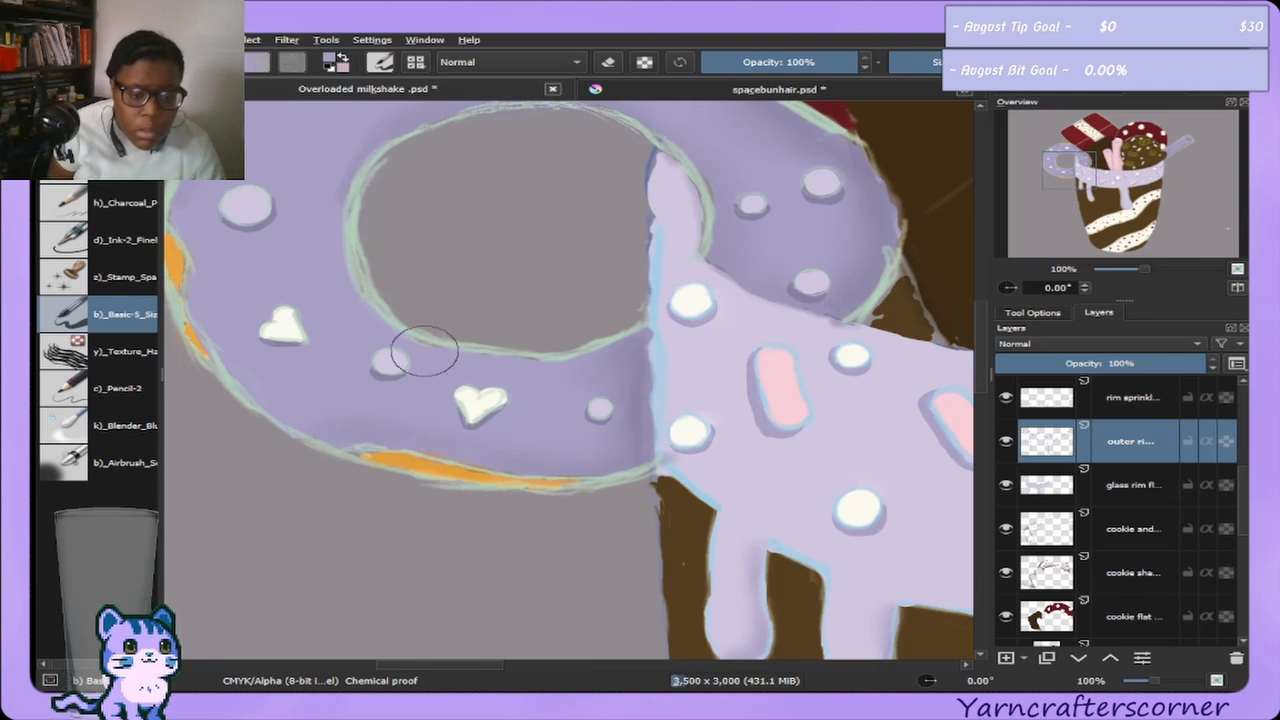
pyautogui.scroll(2, 1225, 458)
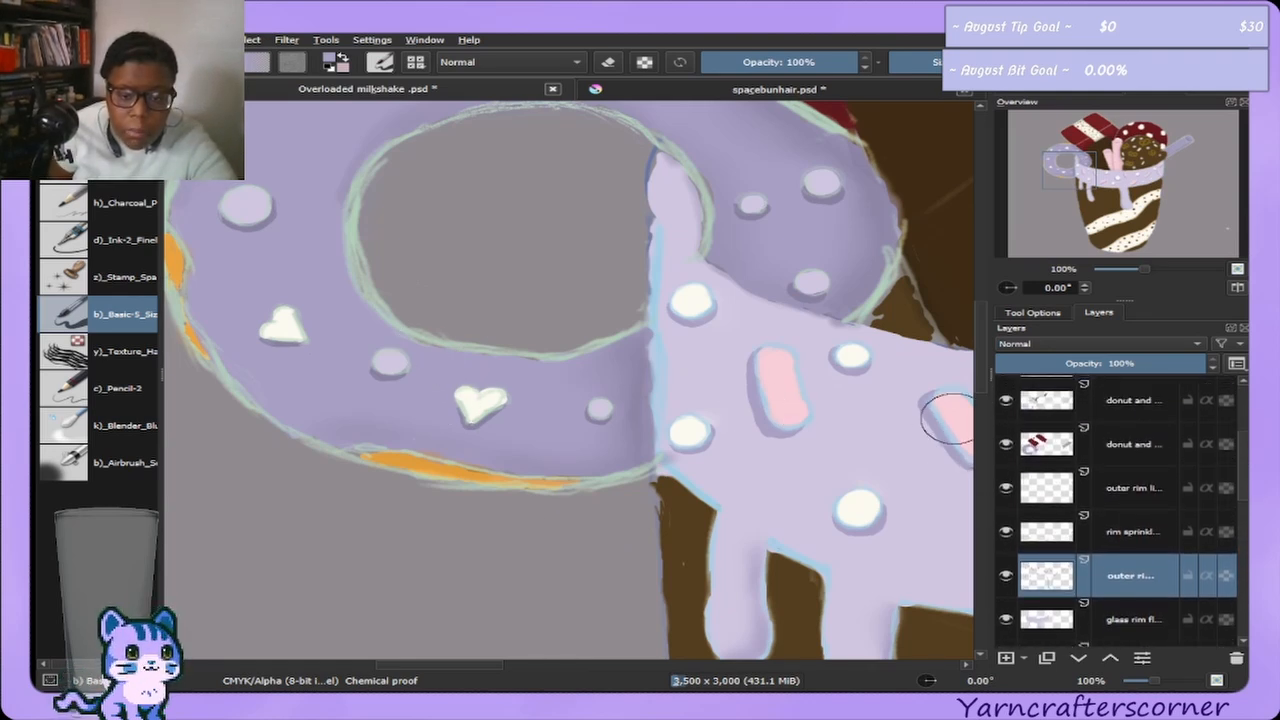
pyautogui.click(1004, 400)
pyautogui.click(1001, 401)
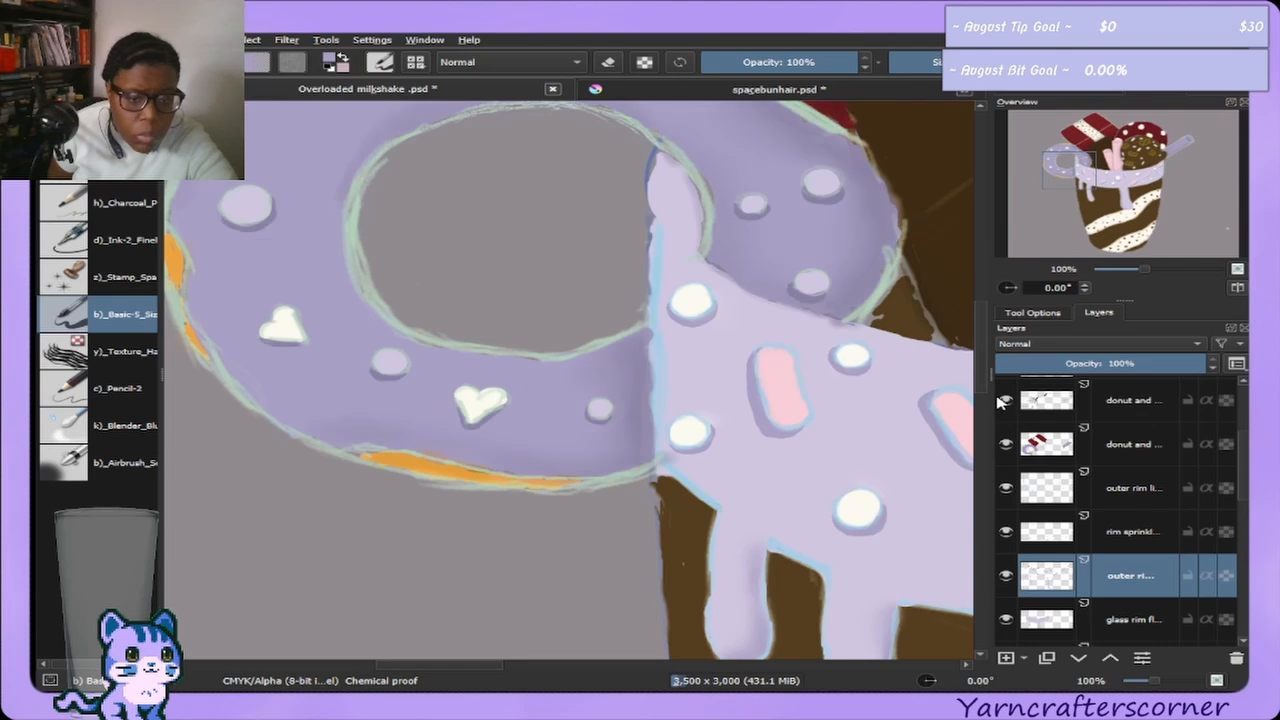
pyautogui.scroll(3, 1195, 460)
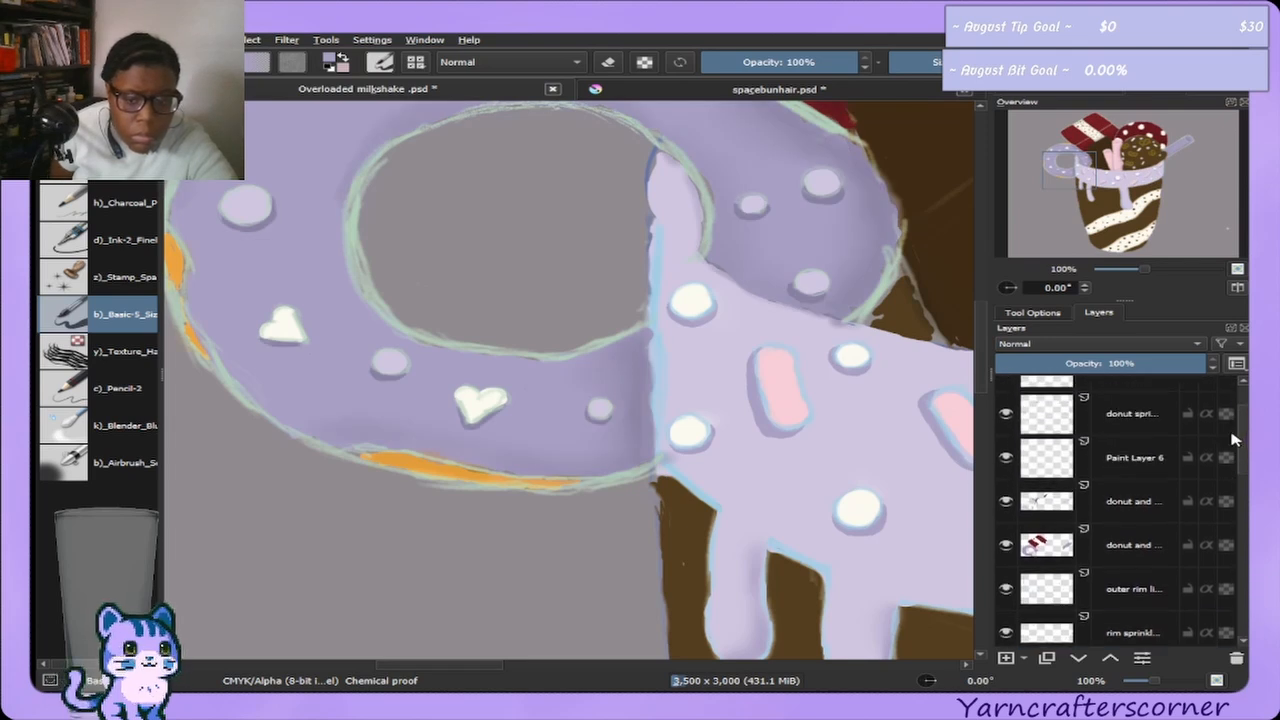
pyautogui.click(1005, 533)
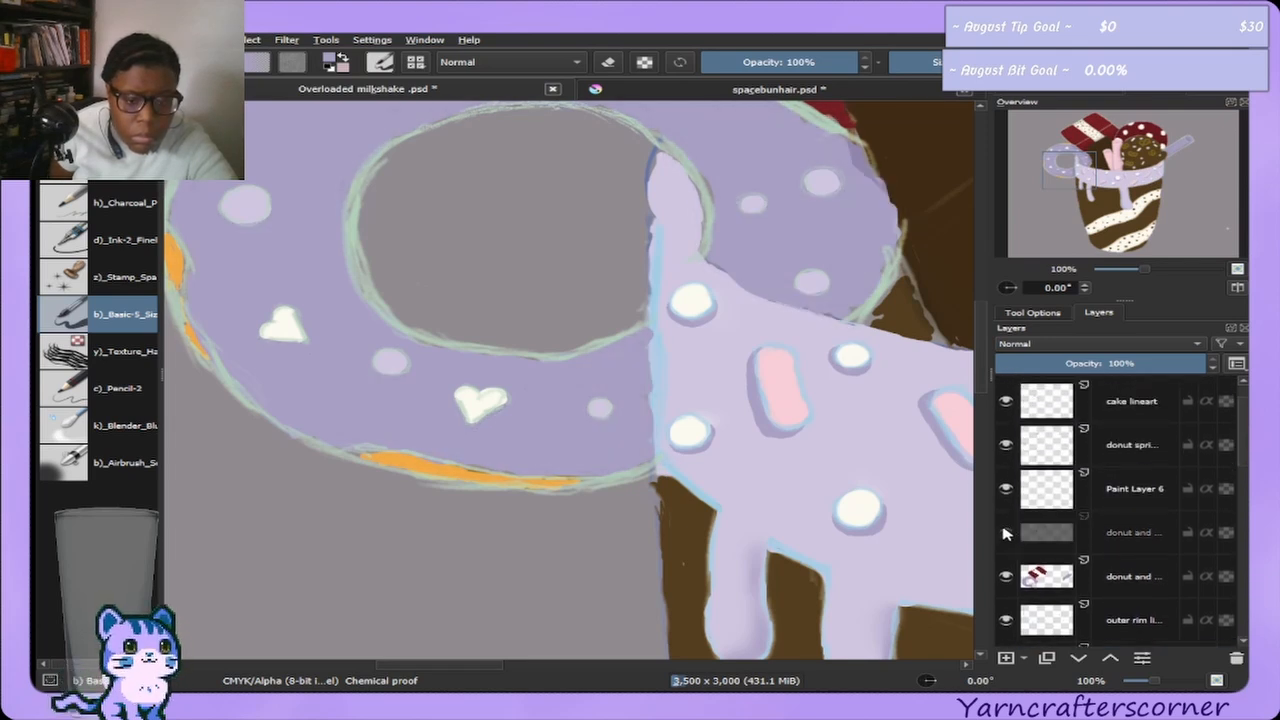
pyautogui.click(1003, 530)
pyautogui.click(1004, 493)
pyautogui.click(1005, 484)
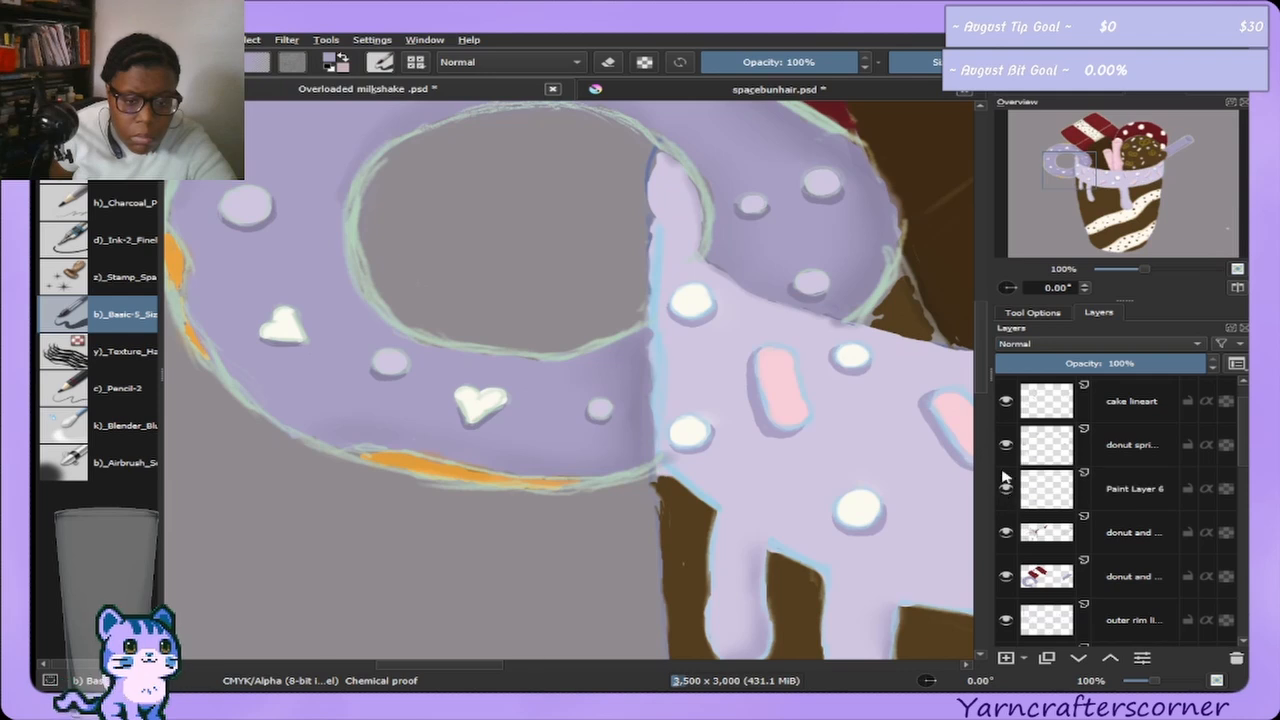
pyautogui.click(1006, 446)
pyautogui.click(1006, 446)
pyautogui.click(1006, 446)
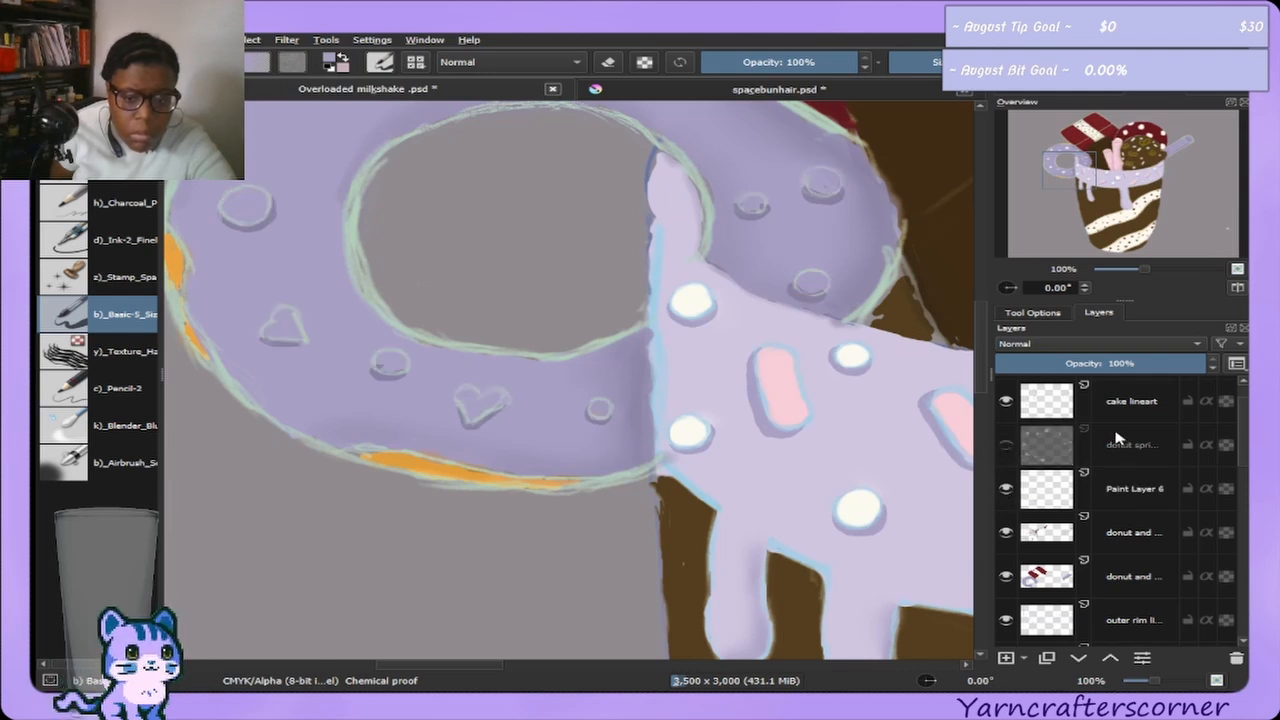
pyautogui.click(1006, 446)
pyautogui.click(1125, 443)
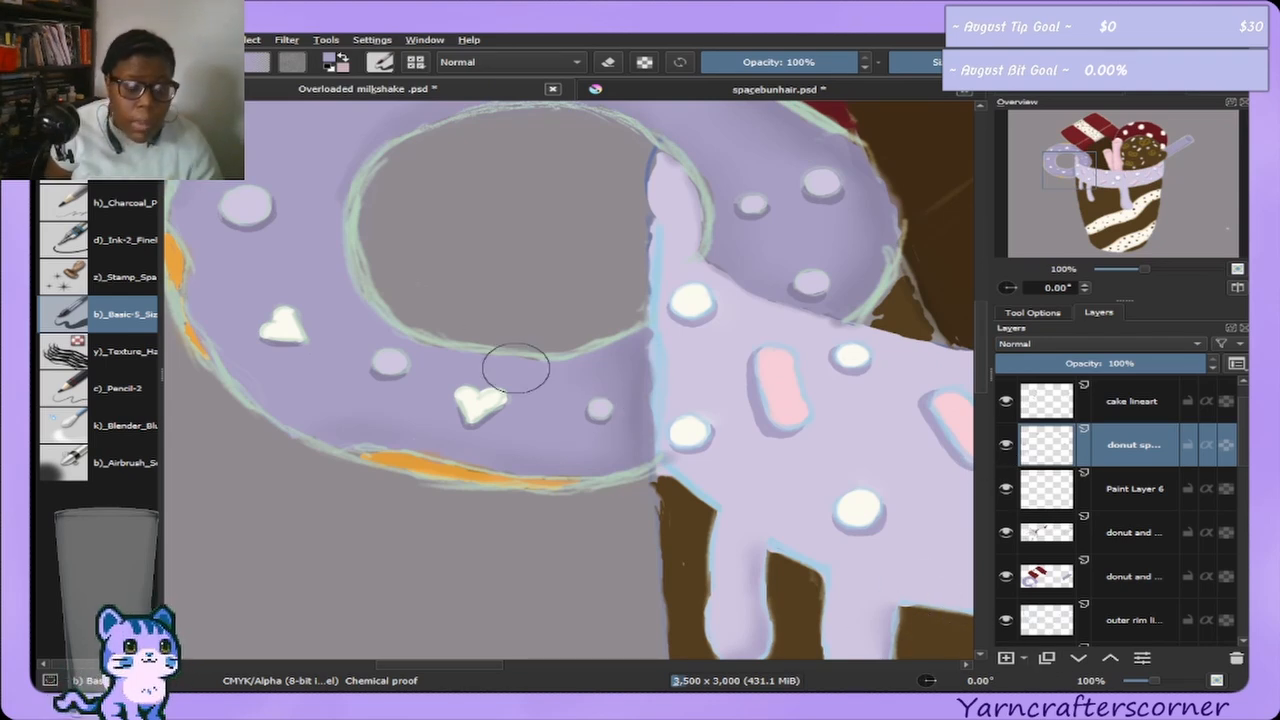
pyautogui.scroll(3, 510, 345)
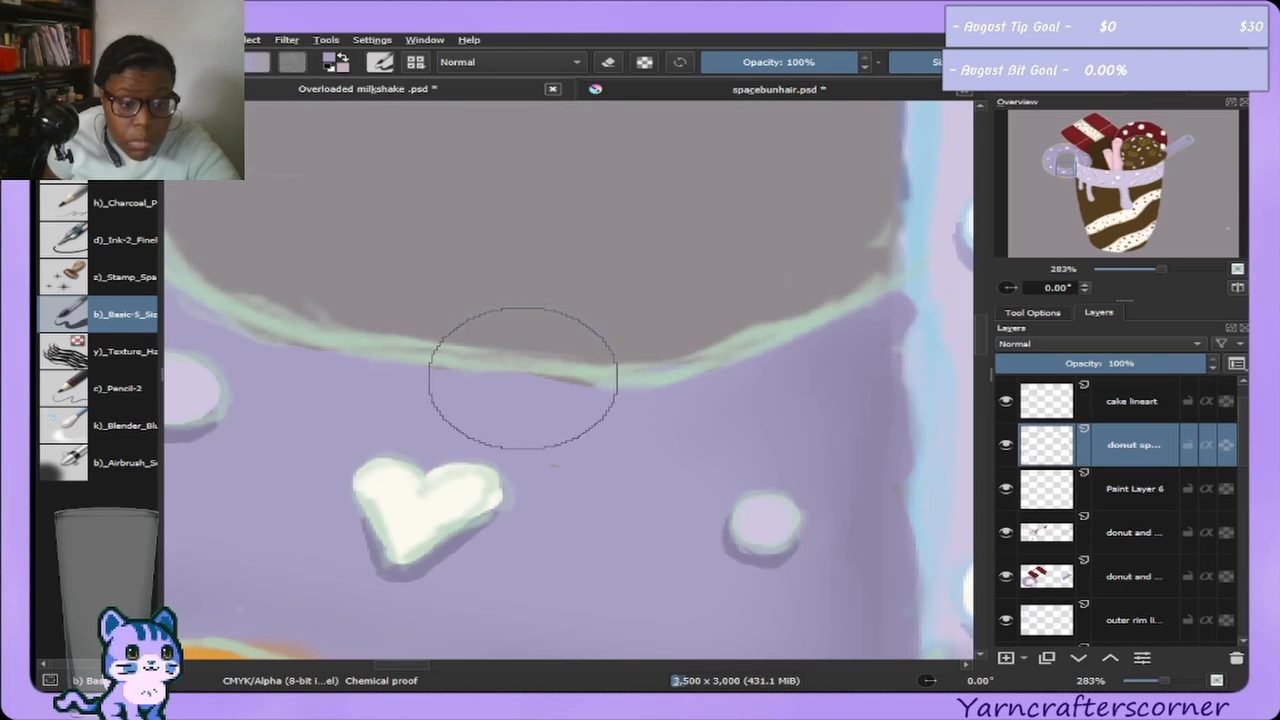
pyautogui.scroll(-1, 520, 370)
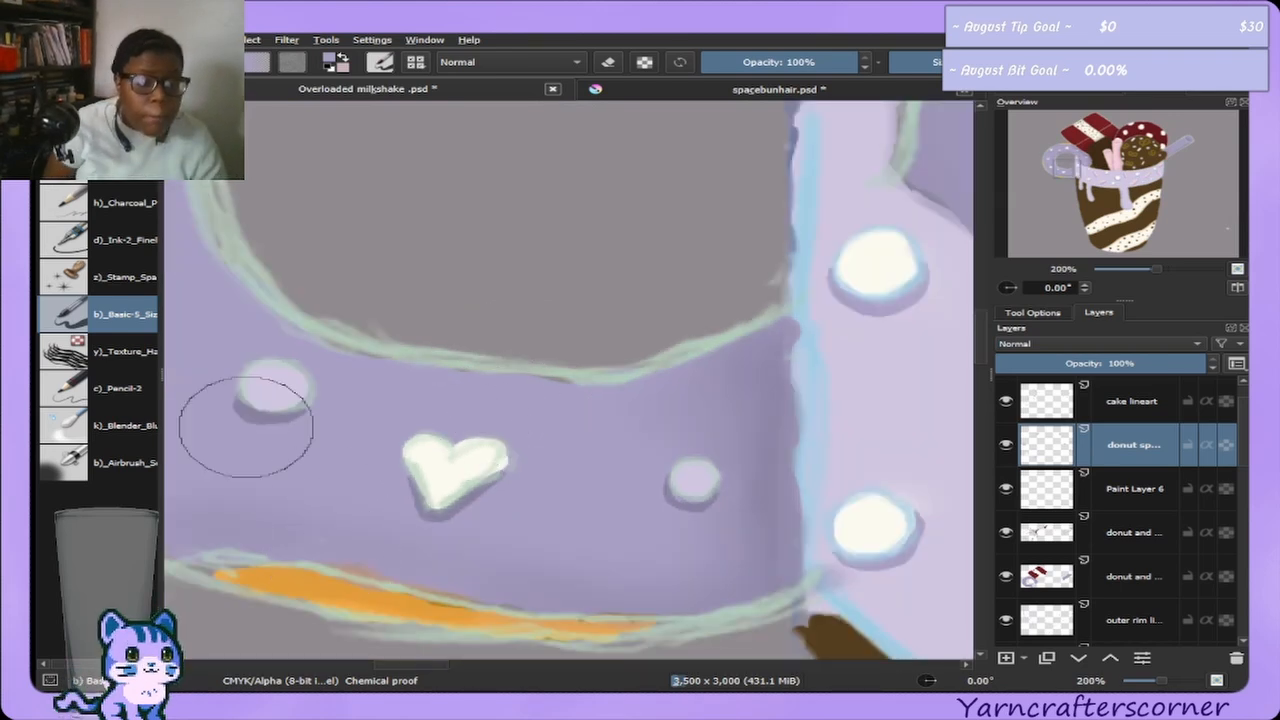
# Try reshaping the right lobe of the donut's lower-right heart sprinkle with a small eraser, and undo the stroke.
pyautogui.press('e')
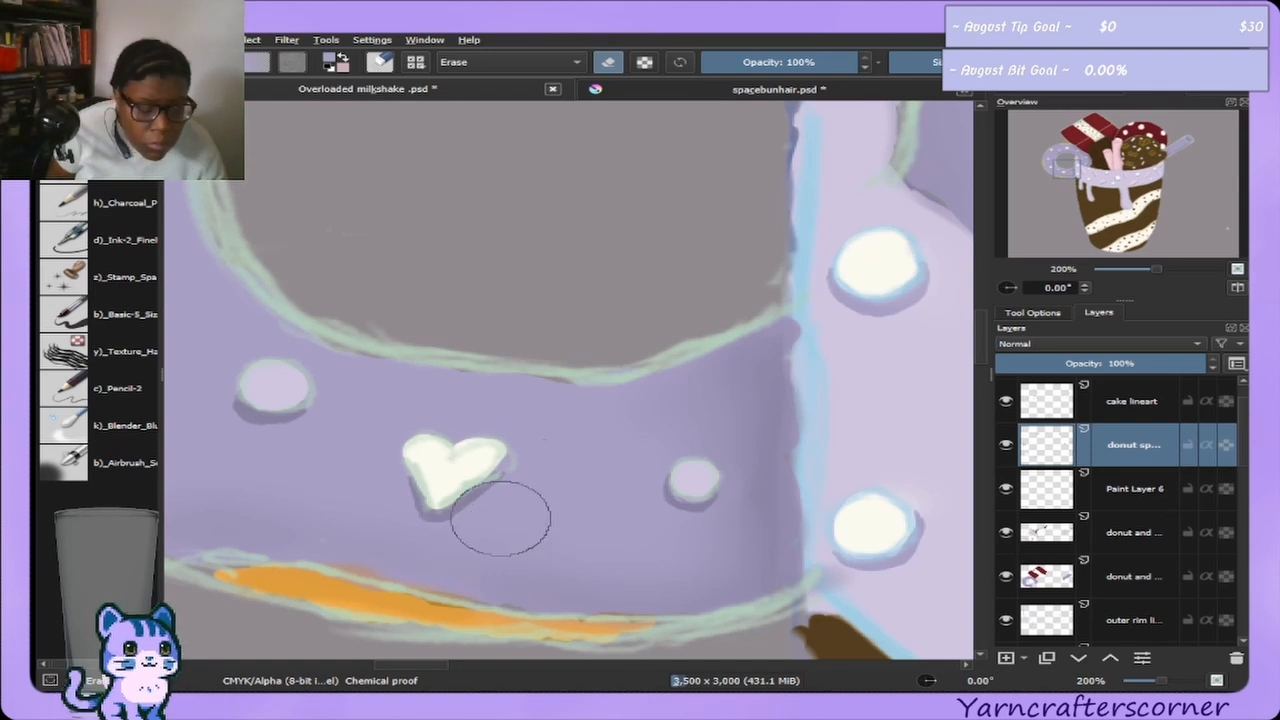
pyautogui.scroll(2, 465, 558)
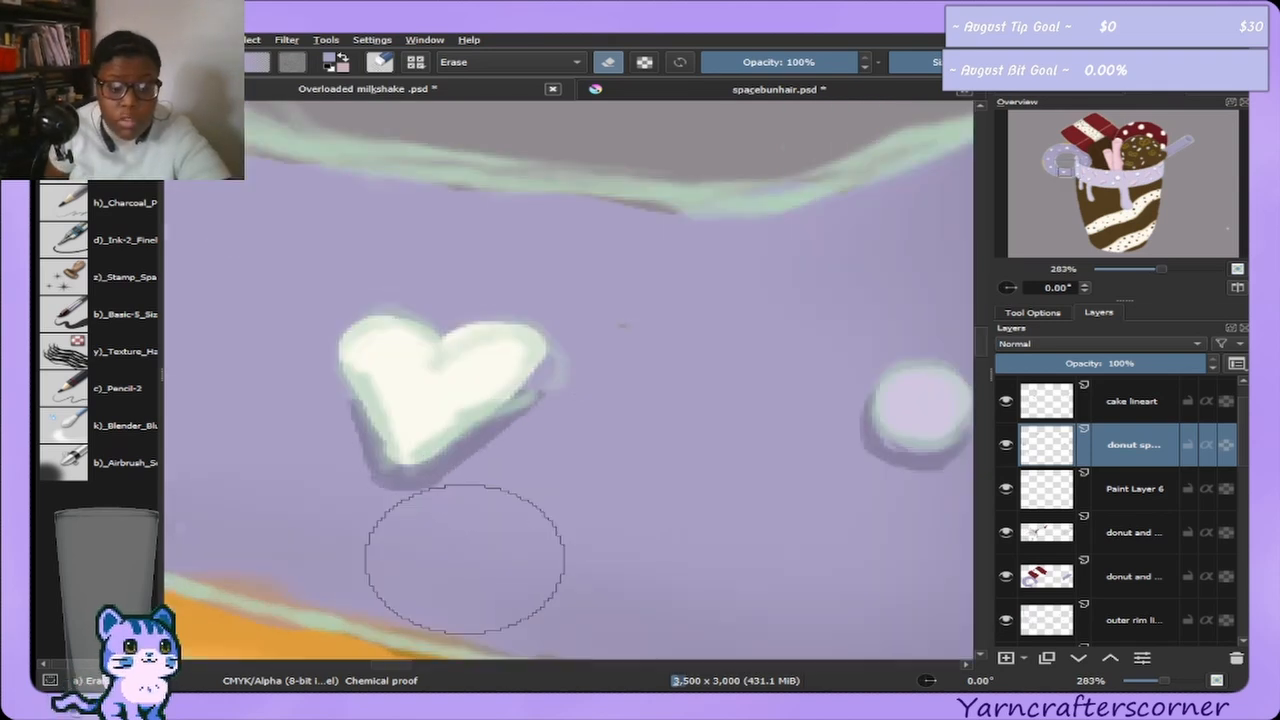
pyautogui.scroll(2, 465, 558)
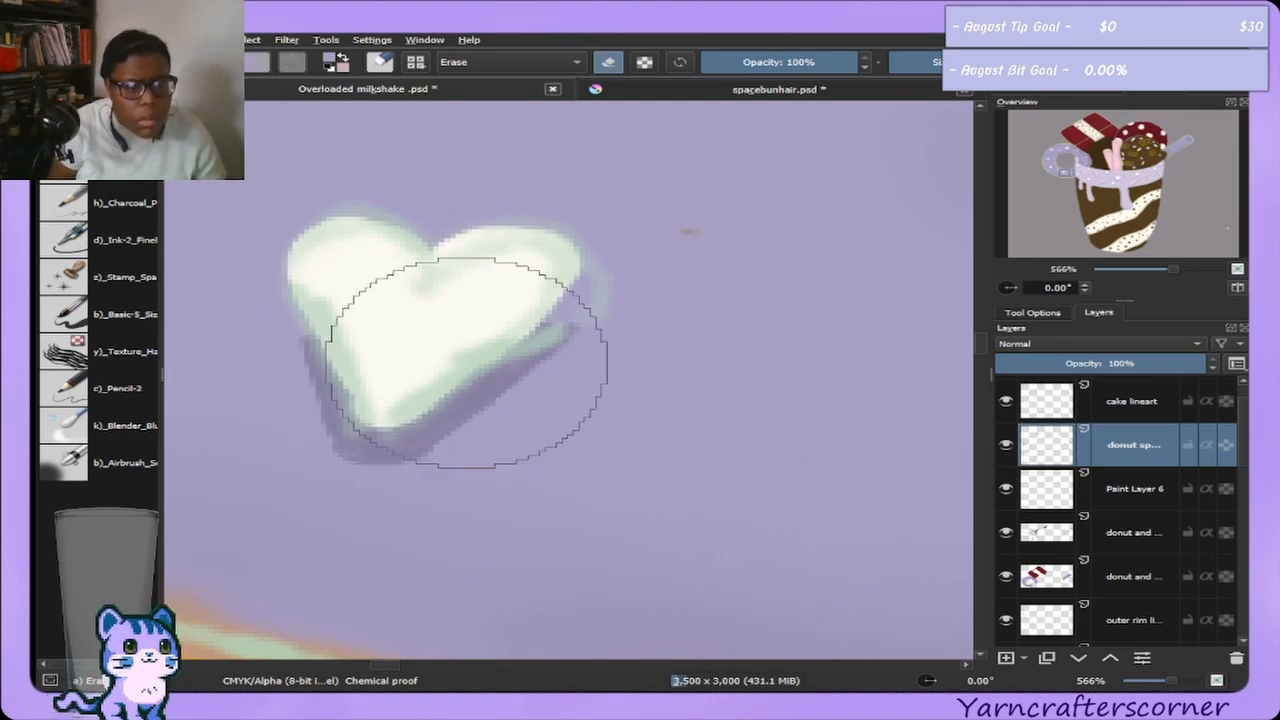
pyautogui.press('[')
pyautogui.press('[')
pyautogui.press('[')
pyautogui.press('[')
pyautogui.press('[')
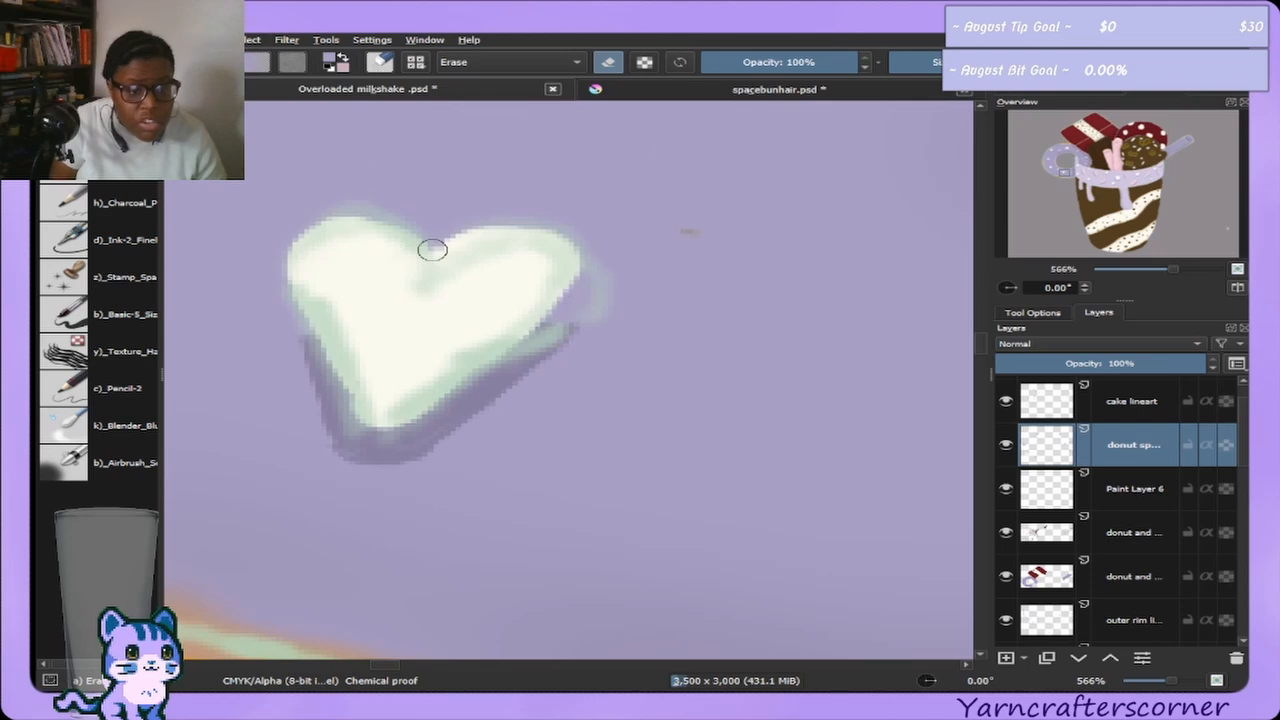
pyautogui.moveTo(454, 234); pyautogui.dragTo(506, 214)
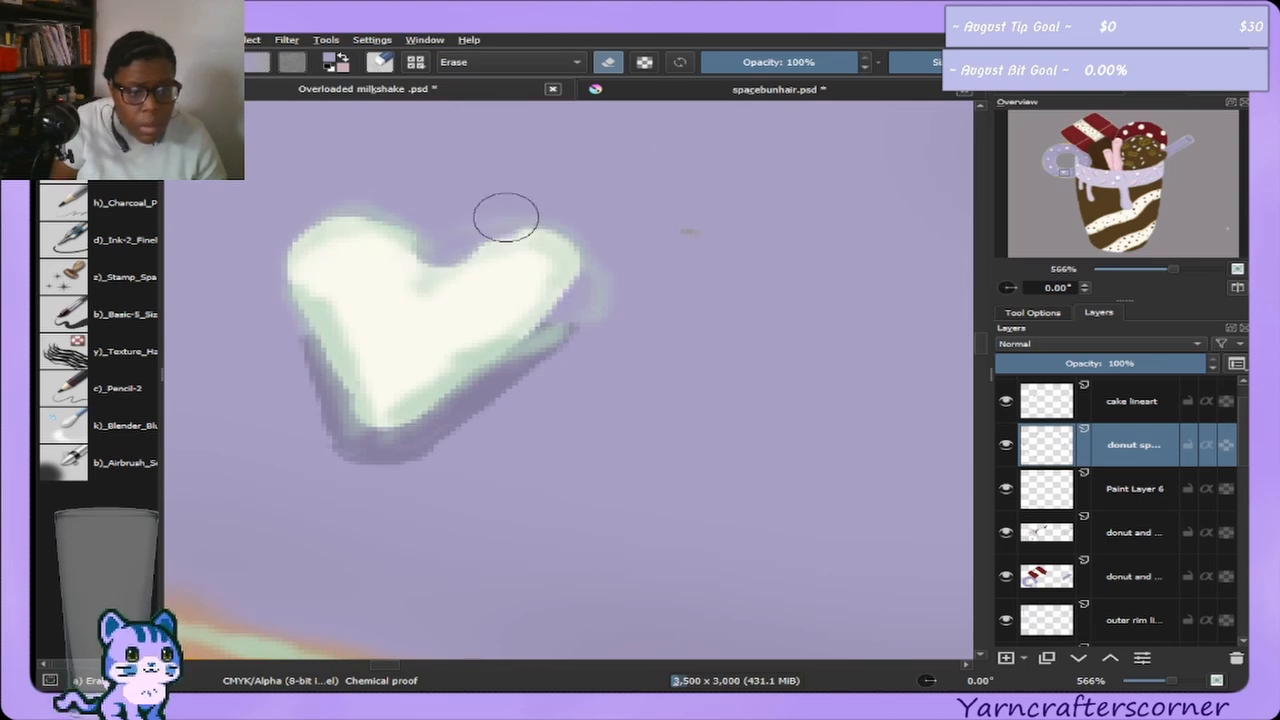
pyautogui.press(']')
pyautogui.press(']')
pyautogui.press(']')
pyautogui.press(']')
pyautogui.press(']')
pyautogui.press(']')
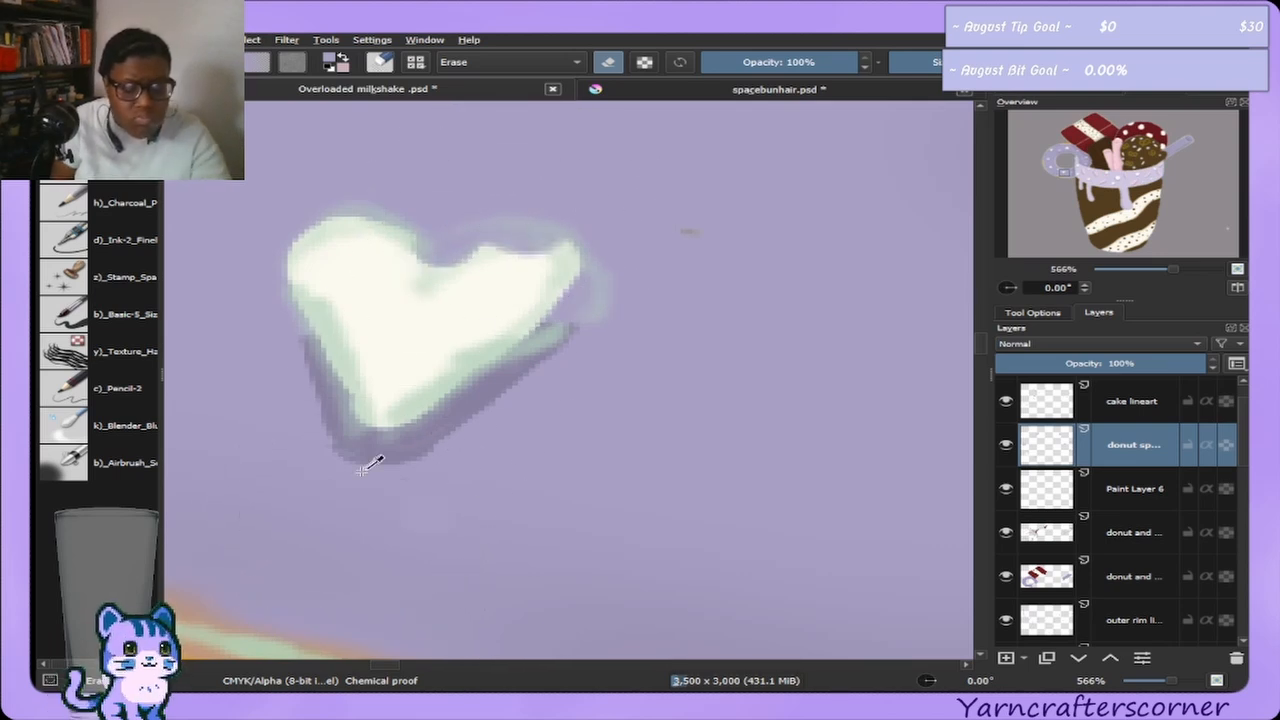
pyautogui.hotkey('ctrl', 'z')
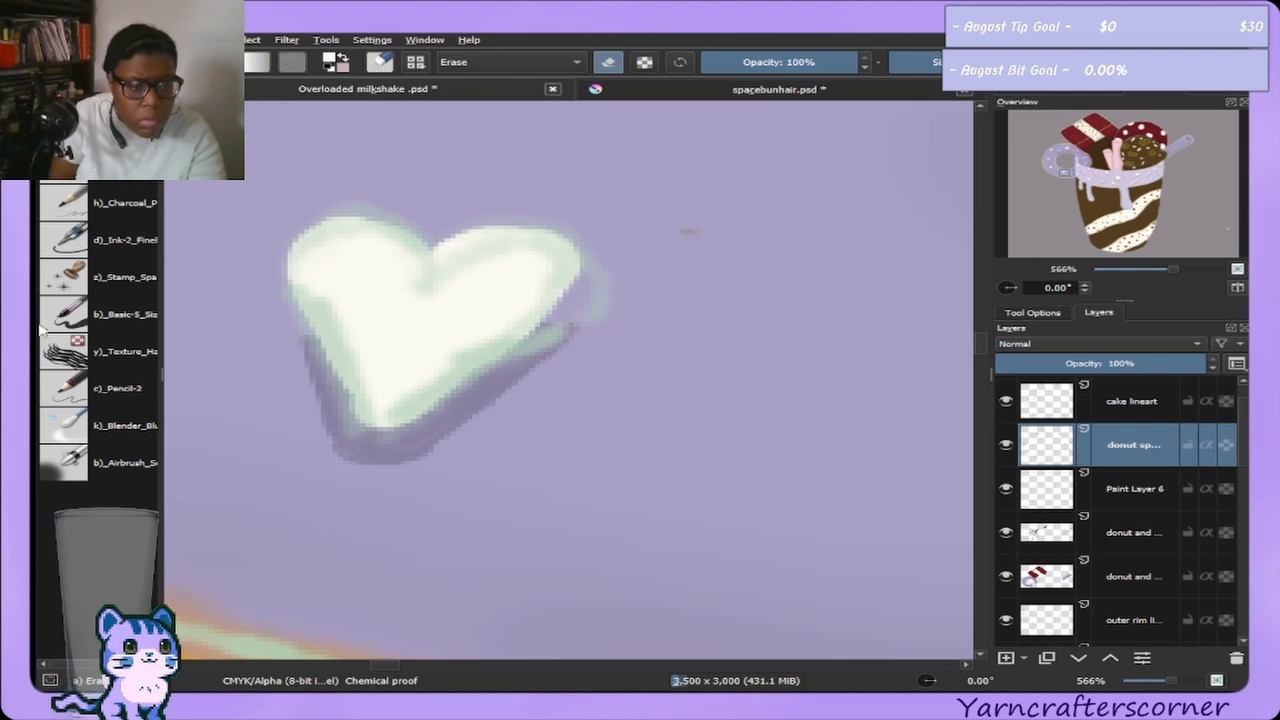
# Paint the heart sprinkle's right lobe outward in its off-white with a small Basic-5 brush, filling the gap inside the outline.
pyautogui.click(110, 314)
pyautogui.press('[')
pyautogui.press('[')
pyautogui.press('[')
pyautogui.press('[')
pyautogui.press('[')
pyautogui.press('[')
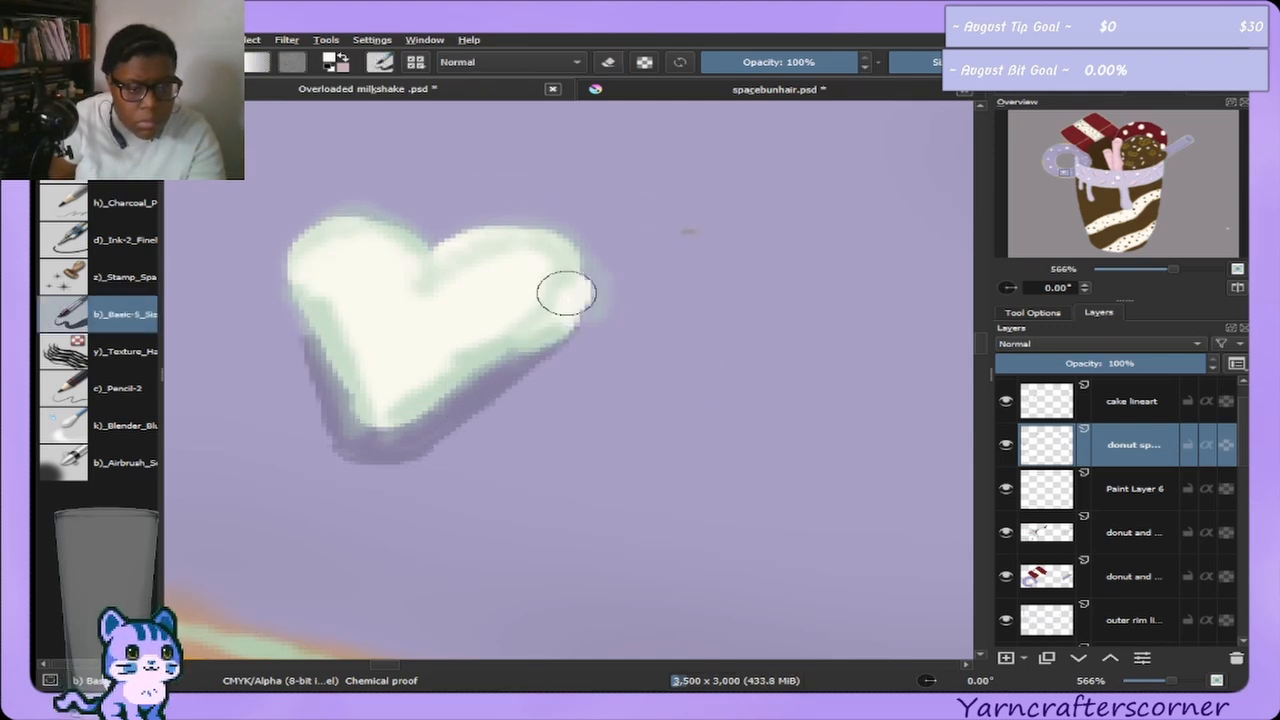
pyautogui.moveTo(561, 310); pyautogui.dragTo(558, 303)
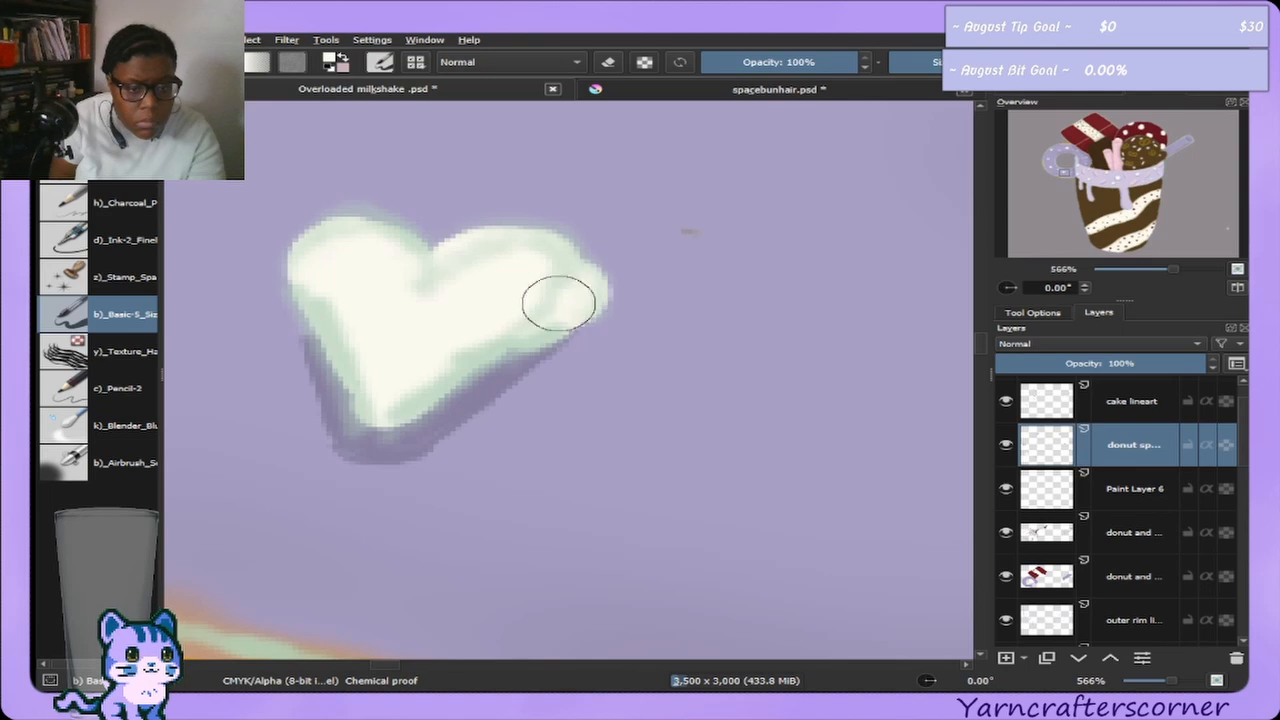
pyautogui.press('j')
pyautogui.moveTo(277, 223)
pyautogui.mouseDown()
pyautogui.moveTo(663, 491)
pyautogui.moveTo(591, 500)
pyautogui.moveTo(552, 560)
pyautogui.moveTo(586, 565)
pyautogui.mouseUp()
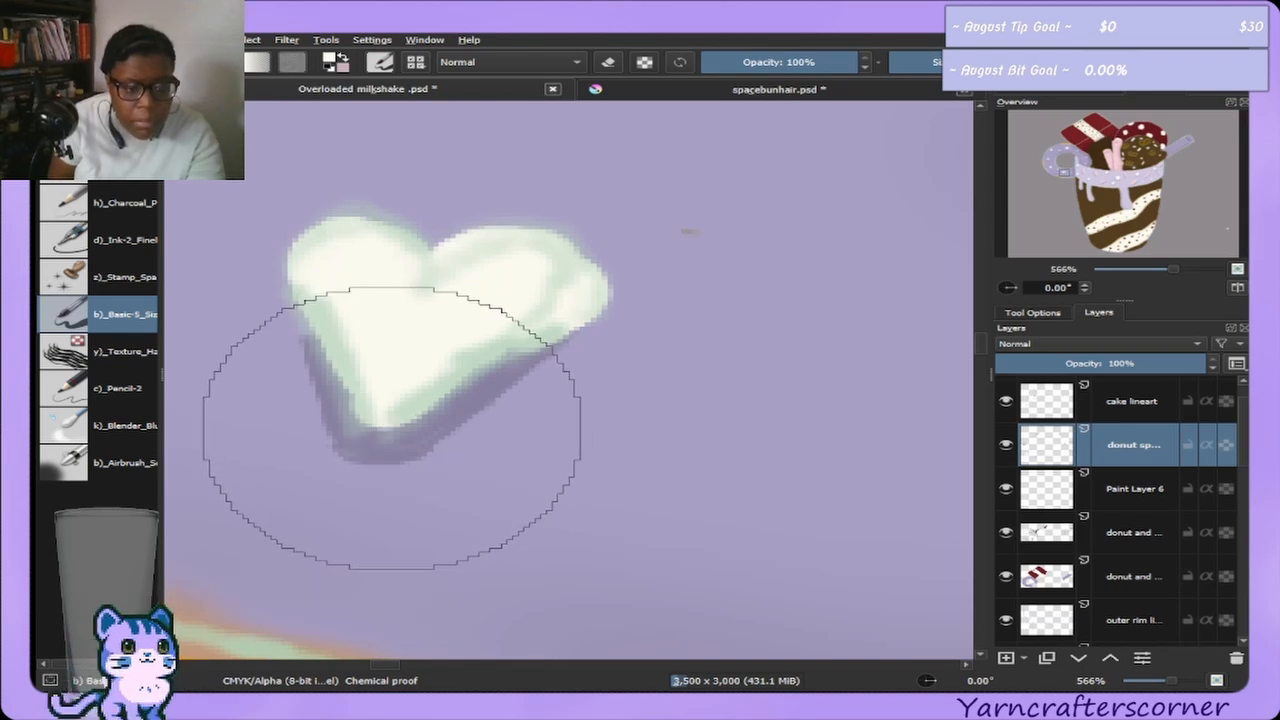
# Extend the lower-right heart sprinkle's tip in off-white, and fill out the round sprinkle below the donut hole in its own sampled lilac.
pyautogui.moveTo(386, 428); pyautogui.dragTo(392, 442)
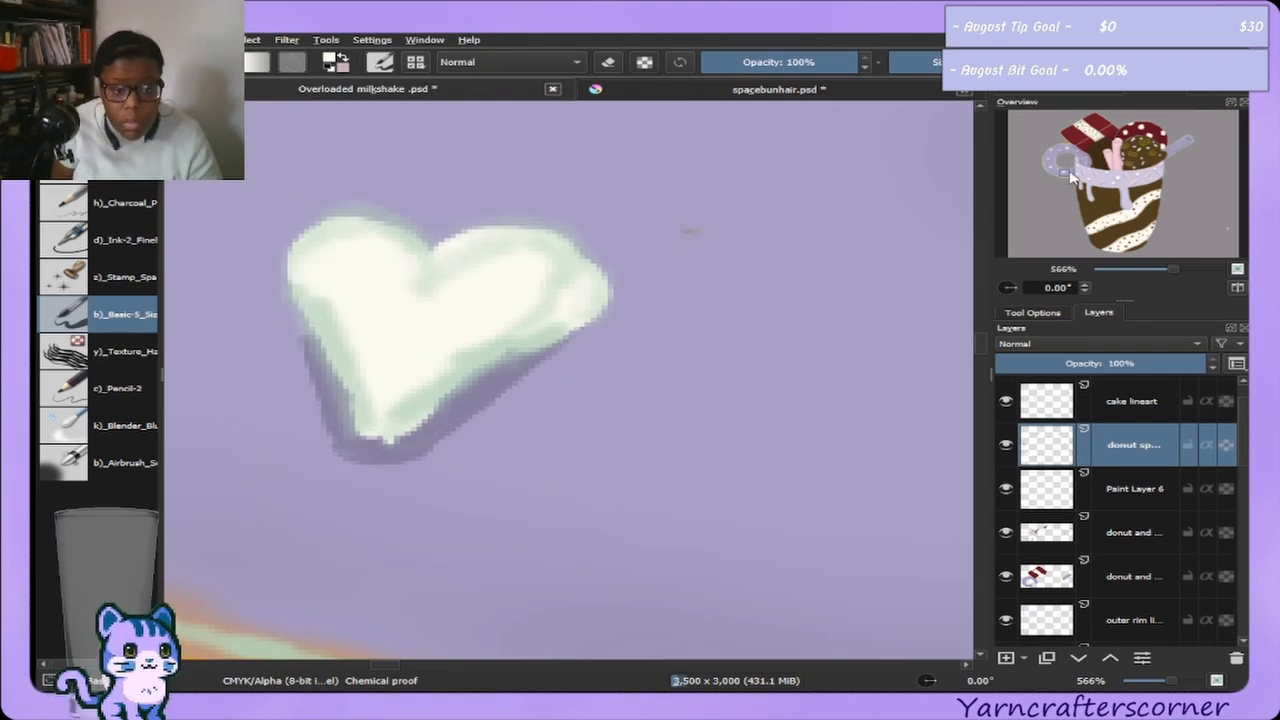
pyautogui.moveTo(1072, 178); pyautogui.dragTo(1065, 172)
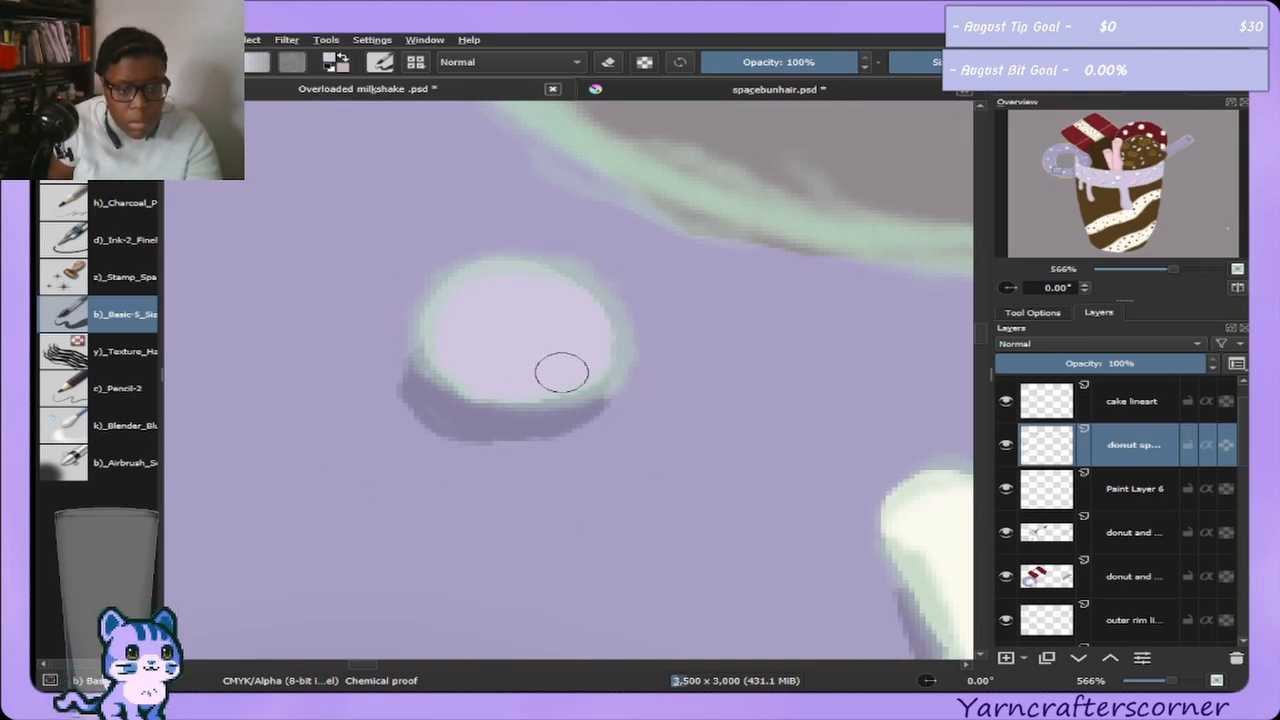
pyautogui.keyDown('shift'); pyautogui.moveTo(561, 373); pyautogui.dragTo(471, 357); pyautogui.keyUp('shift')
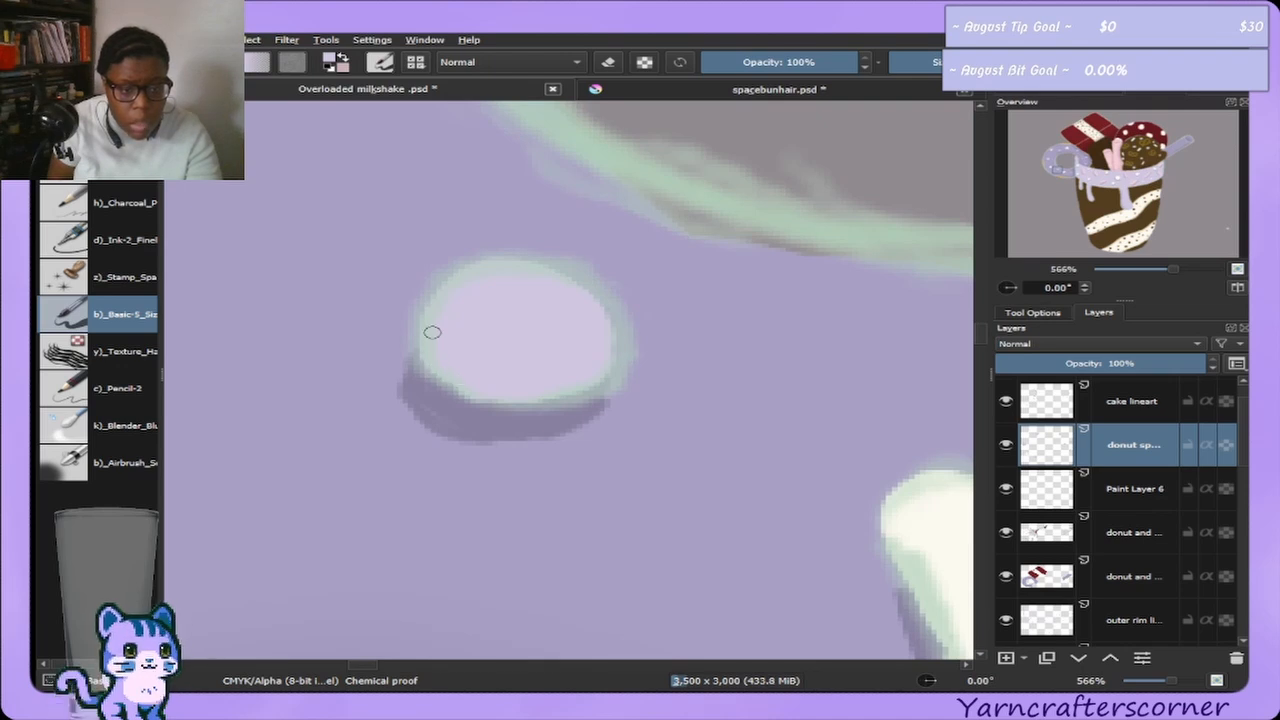
pyautogui.keyDown('shift'); pyautogui.moveTo(464, 373); pyautogui.dragTo(491, 391); pyautogui.keyUp('shift')
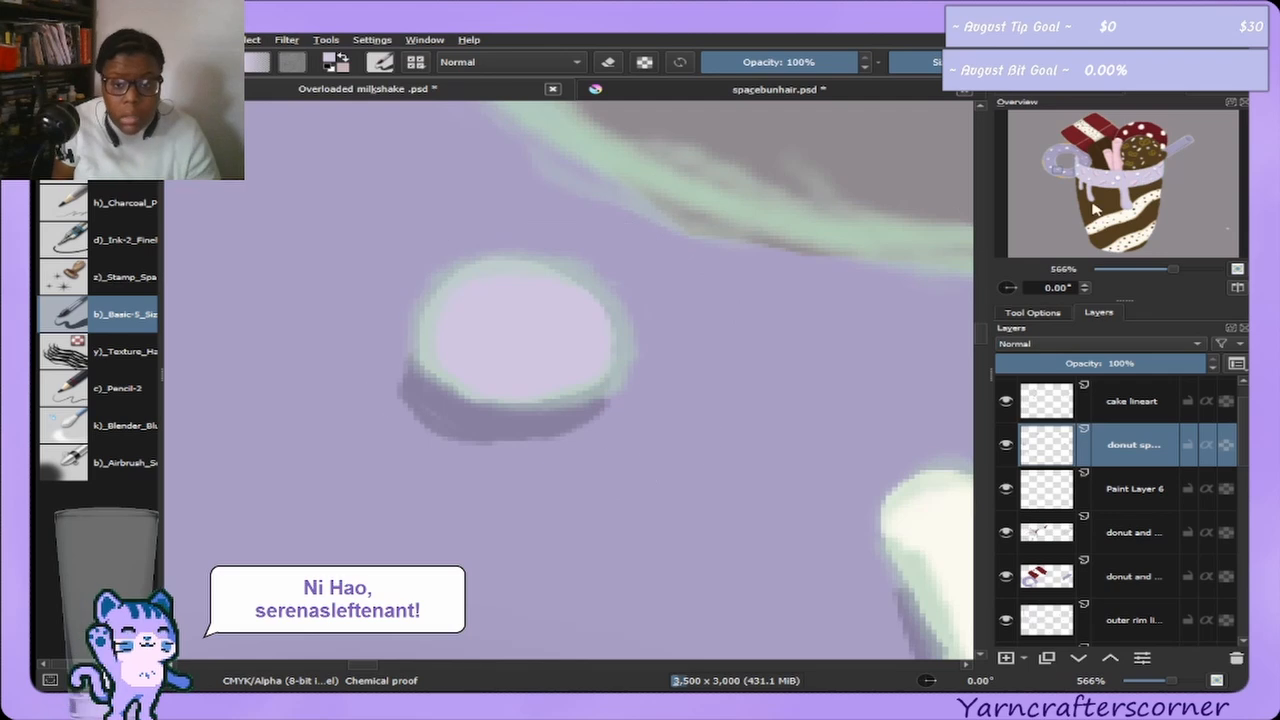
# Sample the off-white of the donut's lower-left heart sprinkle and paint its upper lobe and lower edge outward toward the outline.
pyautogui.moveTo(1065, 175); pyautogui.dragTo(1055, 172)
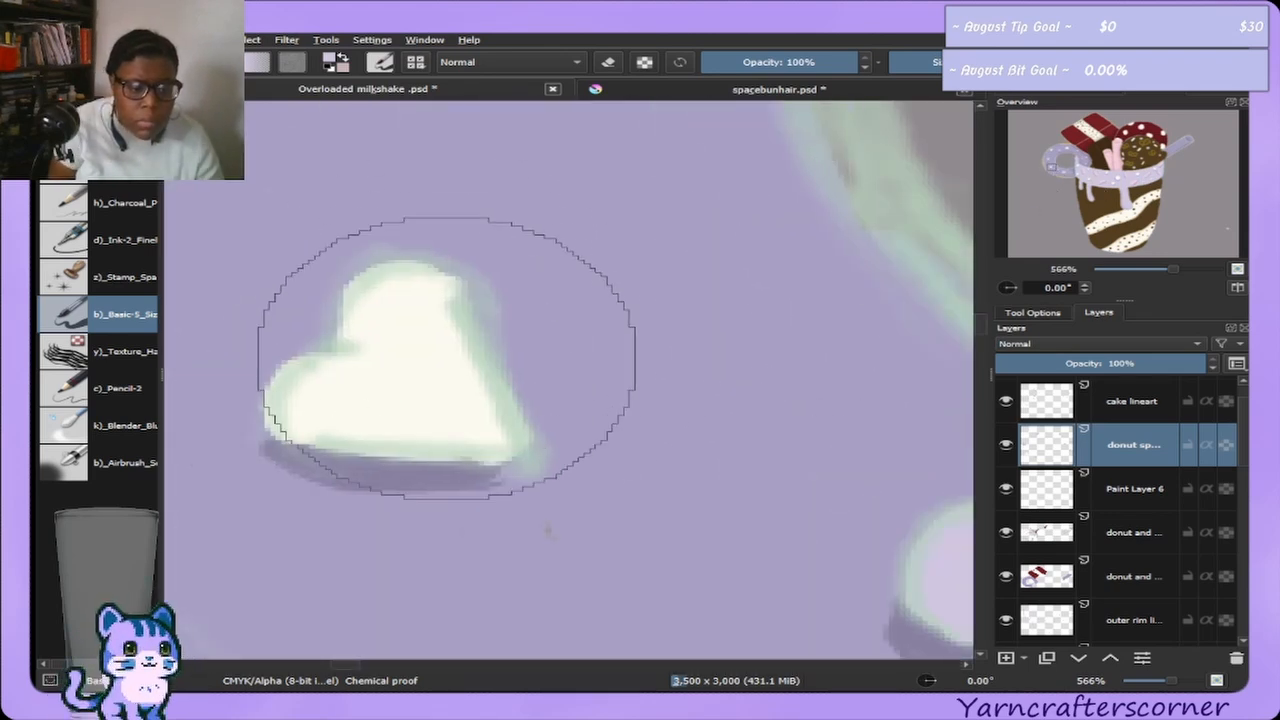
pyautogui.keyDown('ctrl'); pyautogui.click(398, 342); pyautogui.keyUp('ctrl')
pyautogui.keyDown('ctrl'); pyautogui.click(399, 342); pyautogui.keyUp('ctrl')
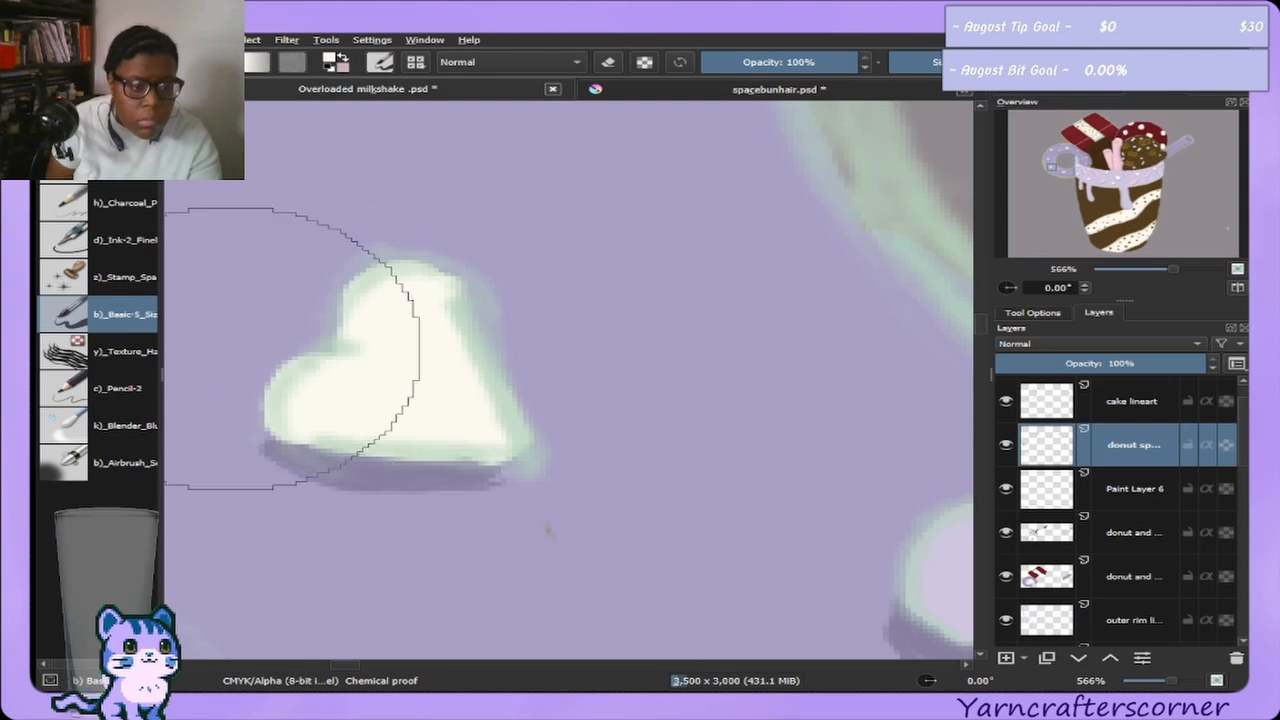
pyautogui.moveTo(410, 326); pyautogui.dragTo(407, 321)
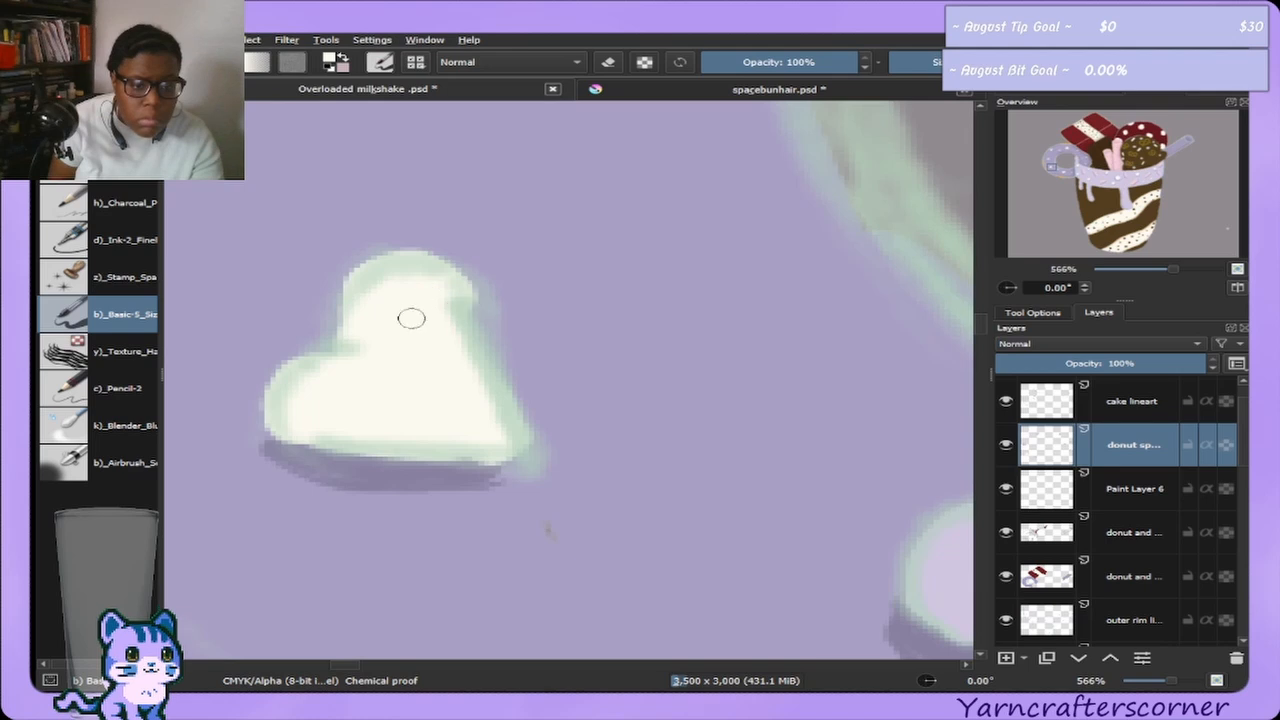
pyautogui.moveTo(367, 311); pyautogui.dragTo(390, 270)
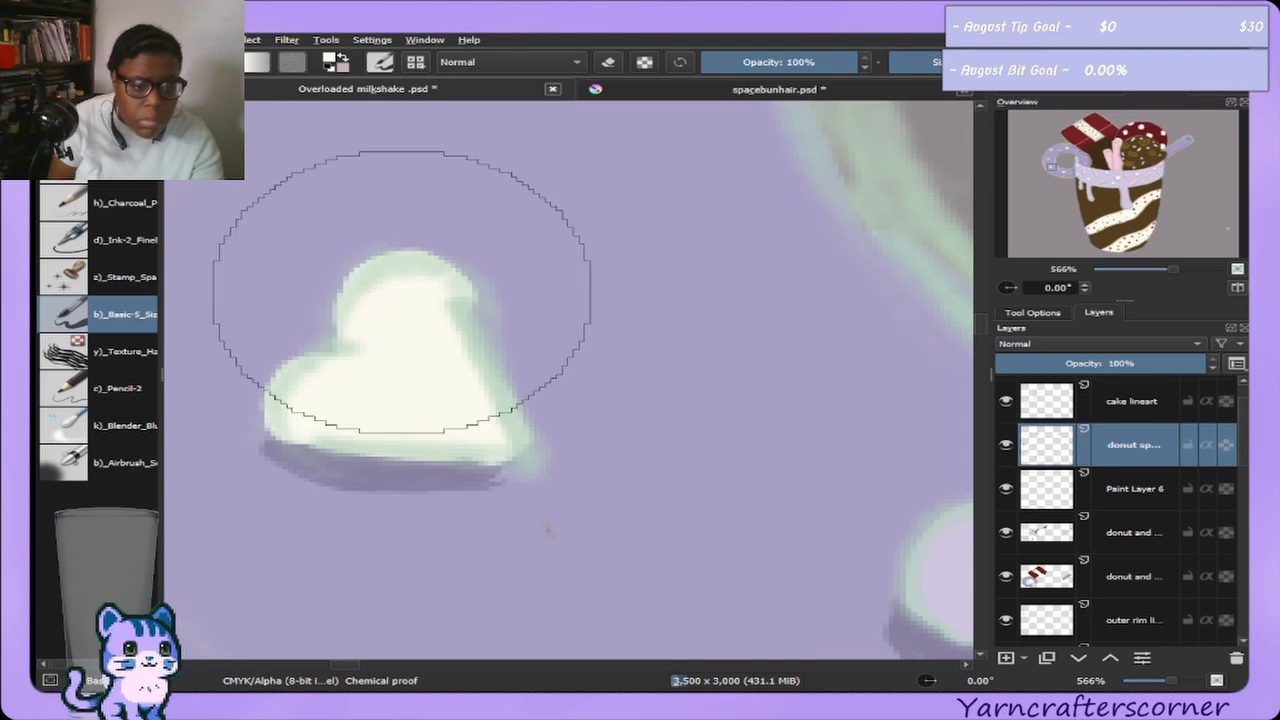
pyautogui.moveTo(340, 375)
pyautogui.mouseDown()
pyautogui.moveTo(404, 418)
pyautogui.moveTo(491, 437)
pyautogui.moveTo(391, 429)
pyautogui.moveTo(451, 424)
pyautogui.mouseUp()
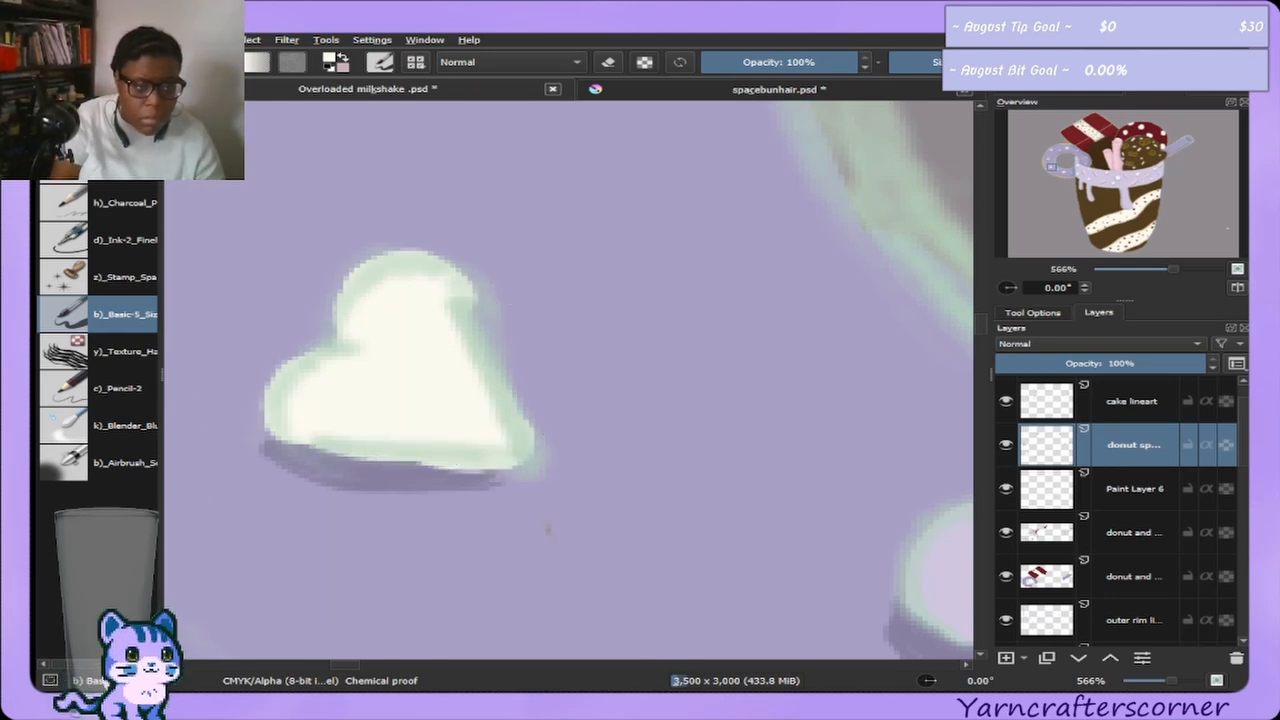
# Trim the lower edge of the lower-left heart sprinkle along its shadow with a small eraser.
pyautogui.press('e')
pyautogui.moveTo(366, 522)
pyautogui.mouseDown()
pyautogui.moveTo(357, 511)
pyautogui.moveTo(438, 512)
pyautogui.moveTo(400, 500)
pyautogui.moveTo(446, 500)
pyautogui.mouseUp()
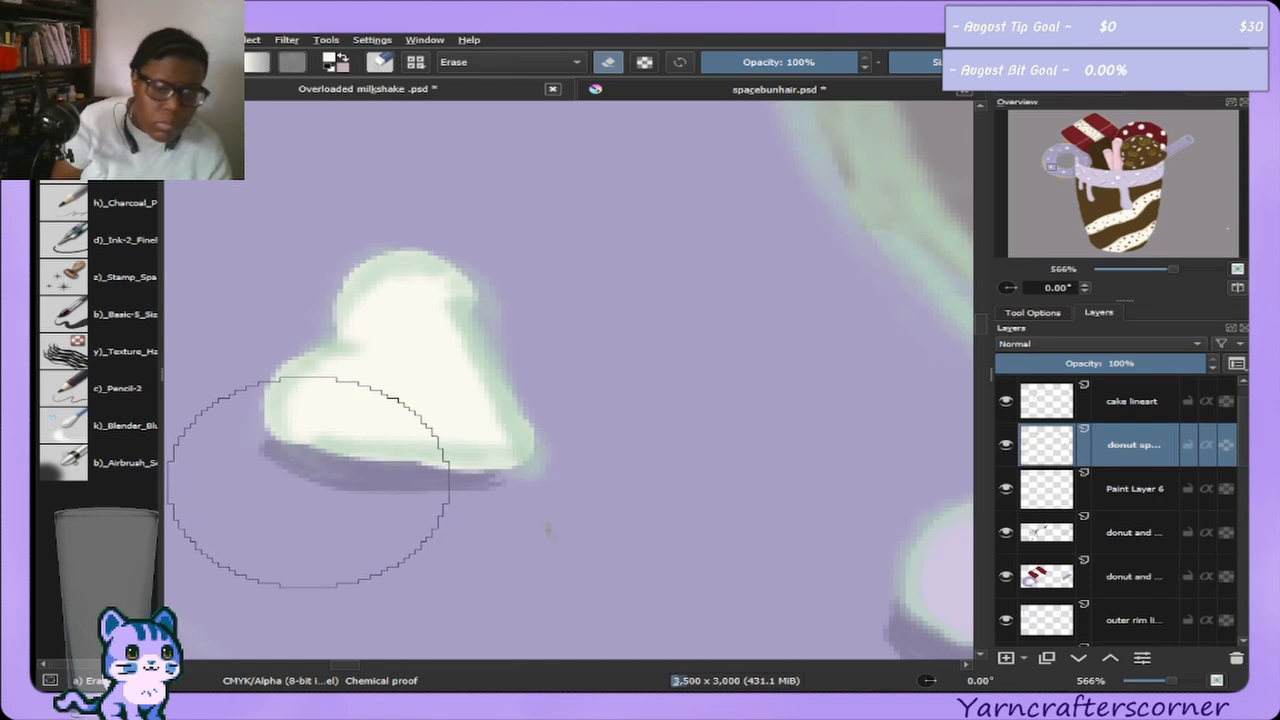
pyautogui.moveTo(336, 480); pyautogui.dragTo(503, 506)
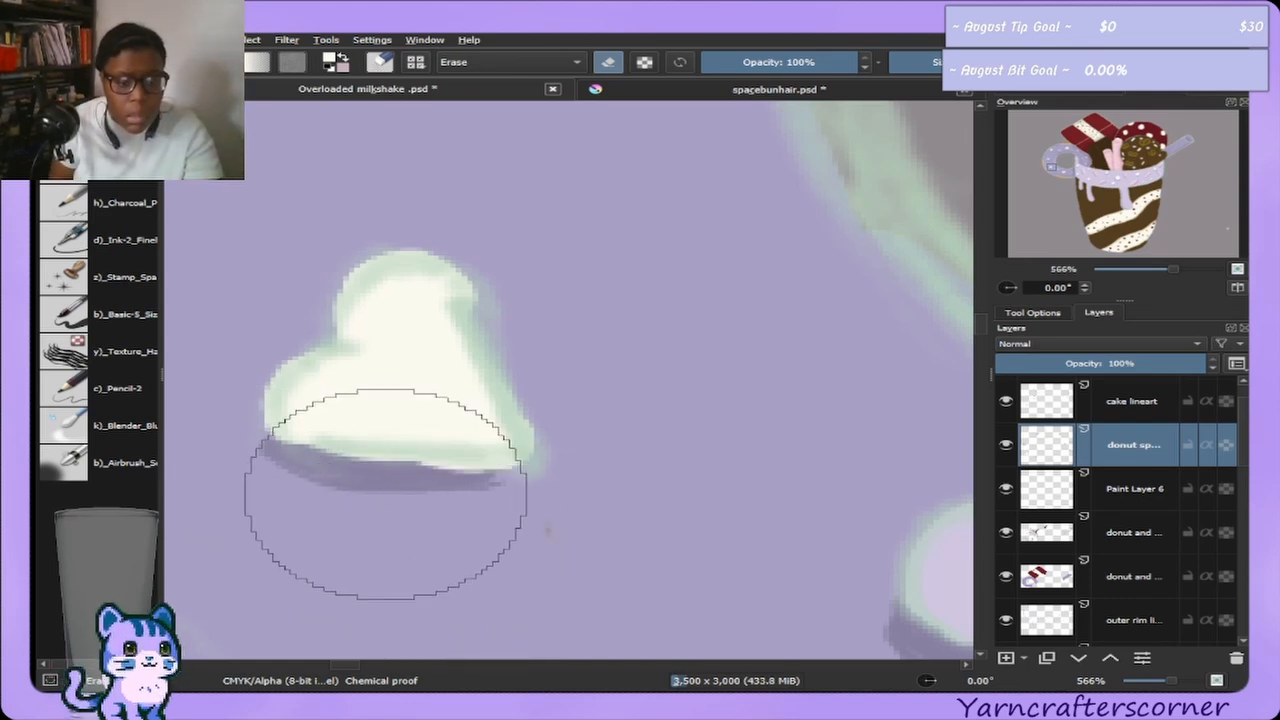
pyautogui.moveTo(420, 489); pyautogui.dragTo(433, 492)
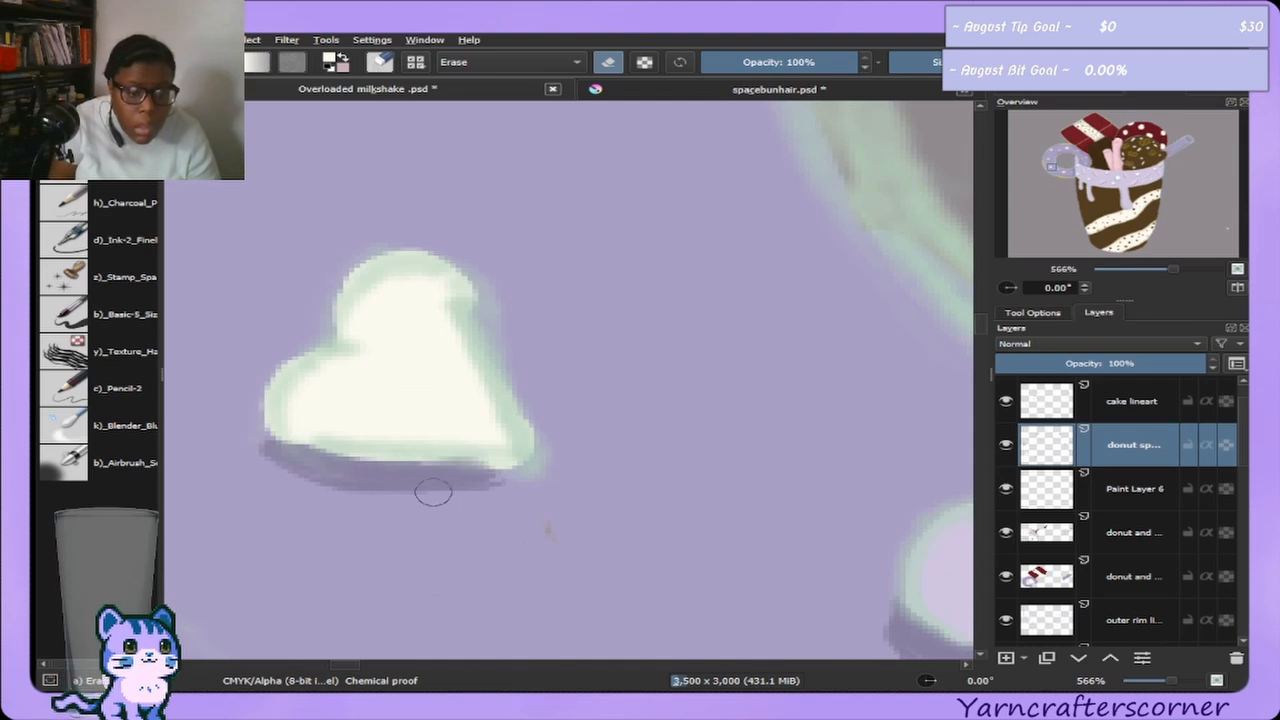
pyautogui.moveTo(516, 500)
pyautogui.mouseDown()
pyautogui.moveTo(500, 486)
pyautogui.moveTo(429, 507)
pyautogui.mouseUp()
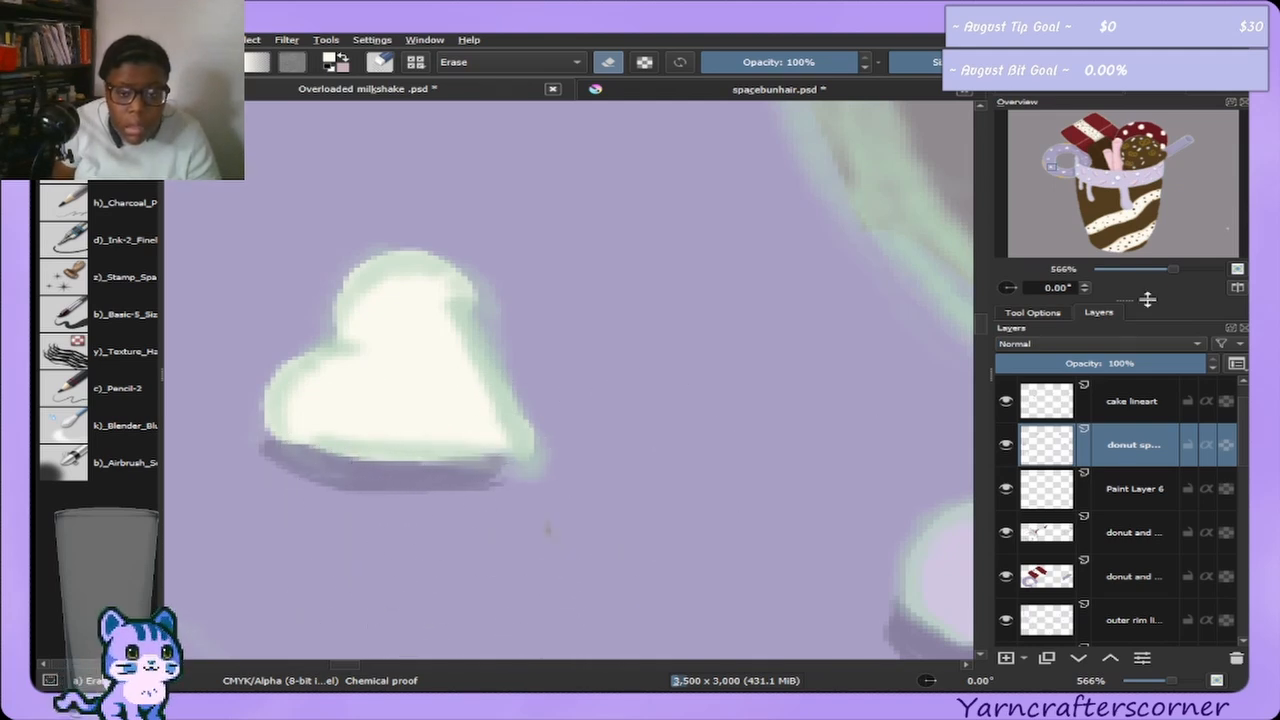
# Paint the left lobe of the donut's upper-left heart sprinkle outward in off-white with the Basic-5 brush, adjusting the brush size.
pyautogui.moveTo(1060, 170); pyautogui.dragTo(1055, 158)
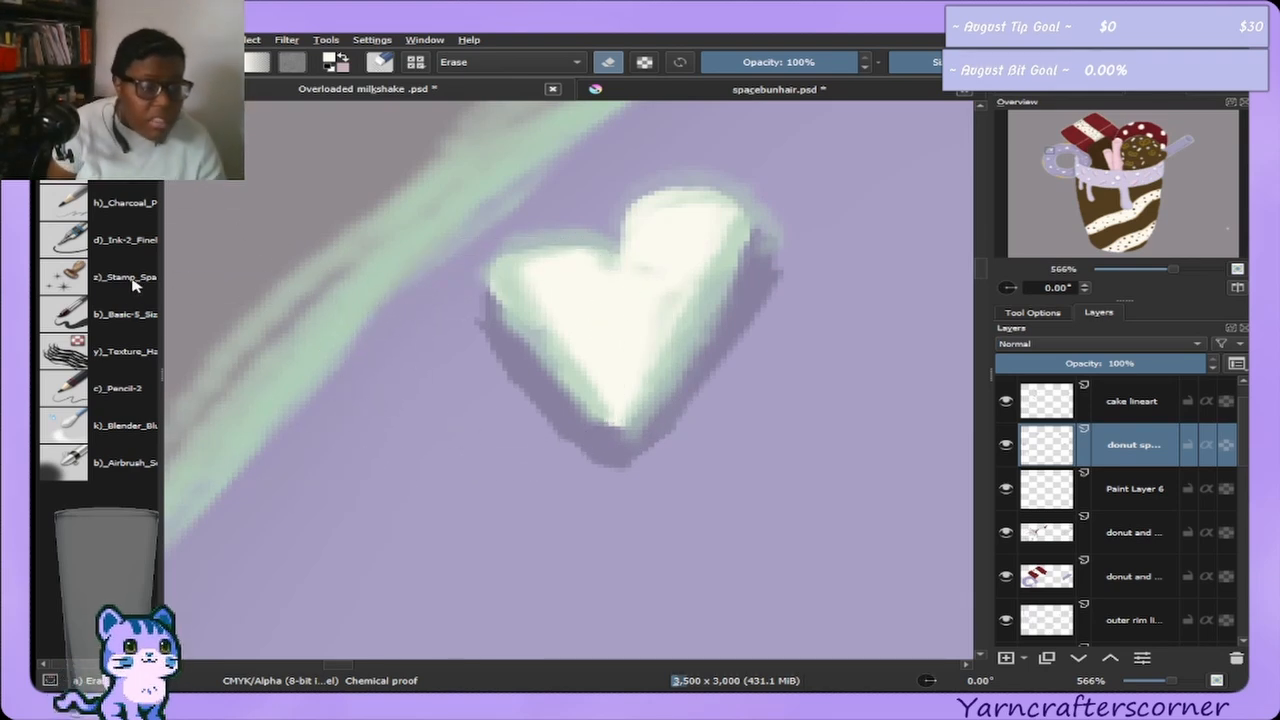
pyautogui.click(110, 314)
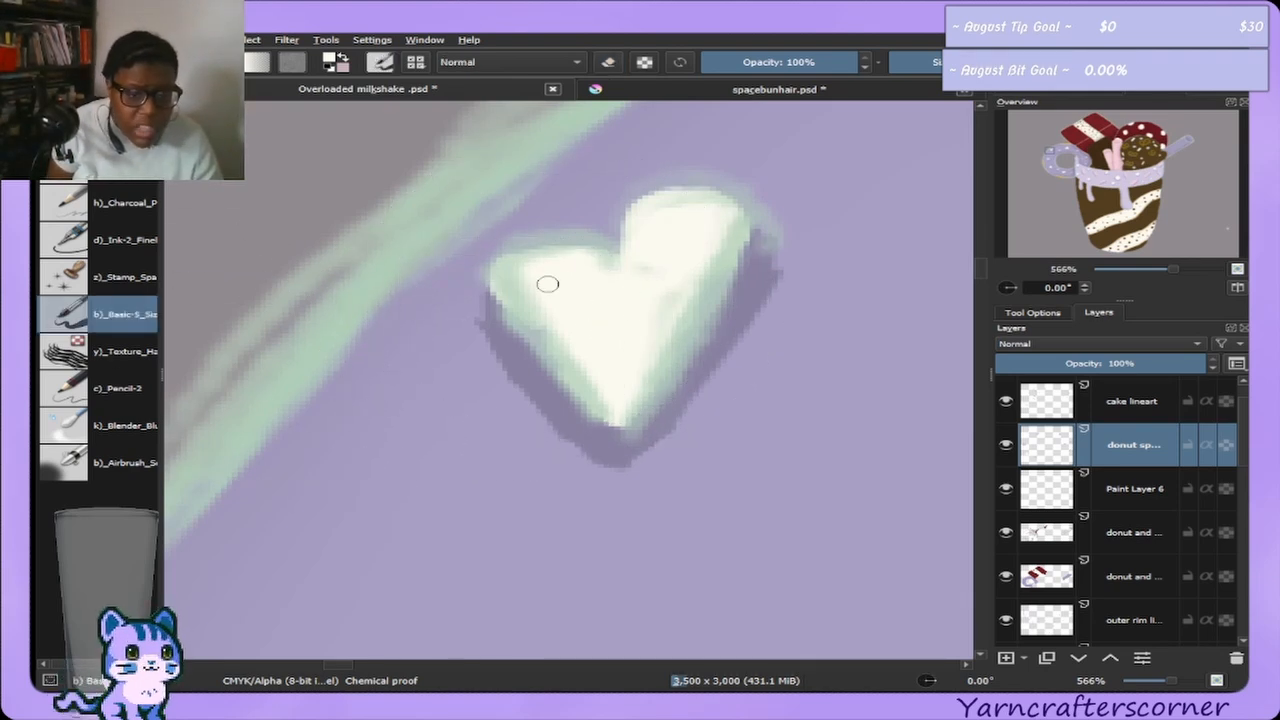
pyautogui.press(']')
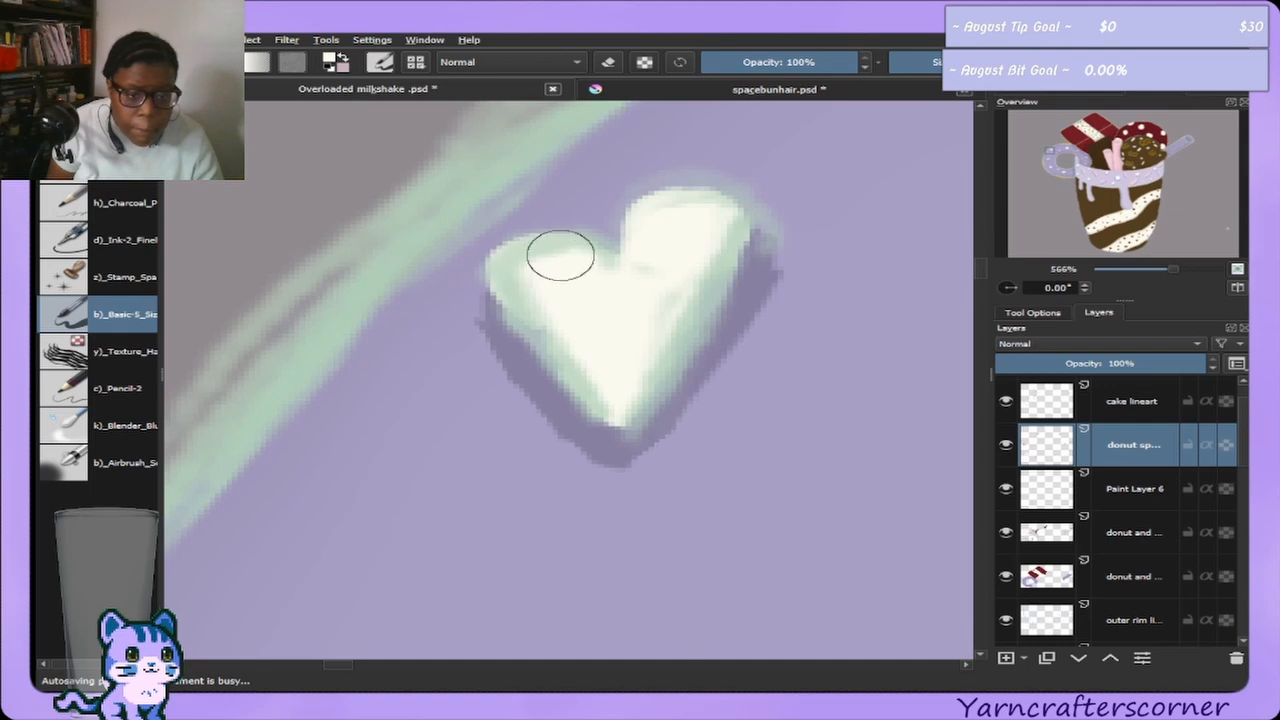
pyautogui.press(']')
pyautogui.press(']')
pyautogui.press(']')
pyautogui.press('[')
pyautogui.press('[')
pyautogui.press('[')
pyautogui.press('[')
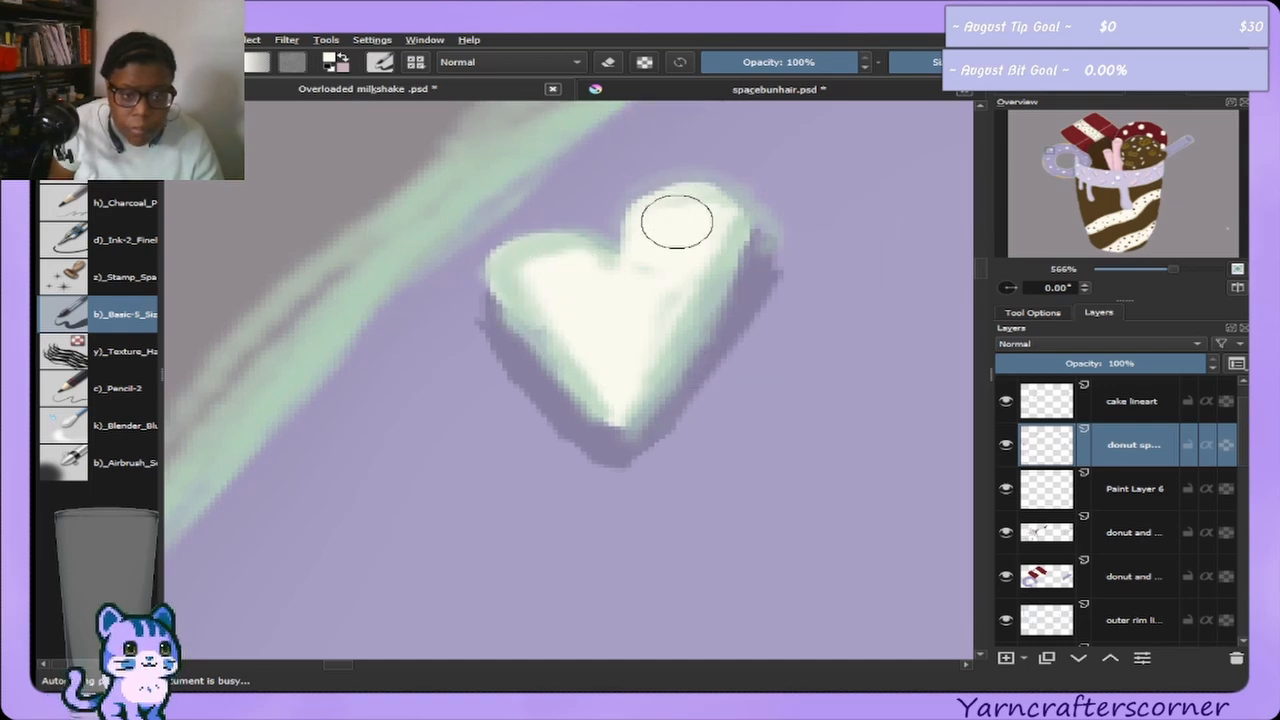
# Fill out the right lobe and lower tip of the upper-left heart sprinkle in off-white, varying the brush size.
pyautogui.press(']')
pyautogui.press(']')
pyautogui.press(']')
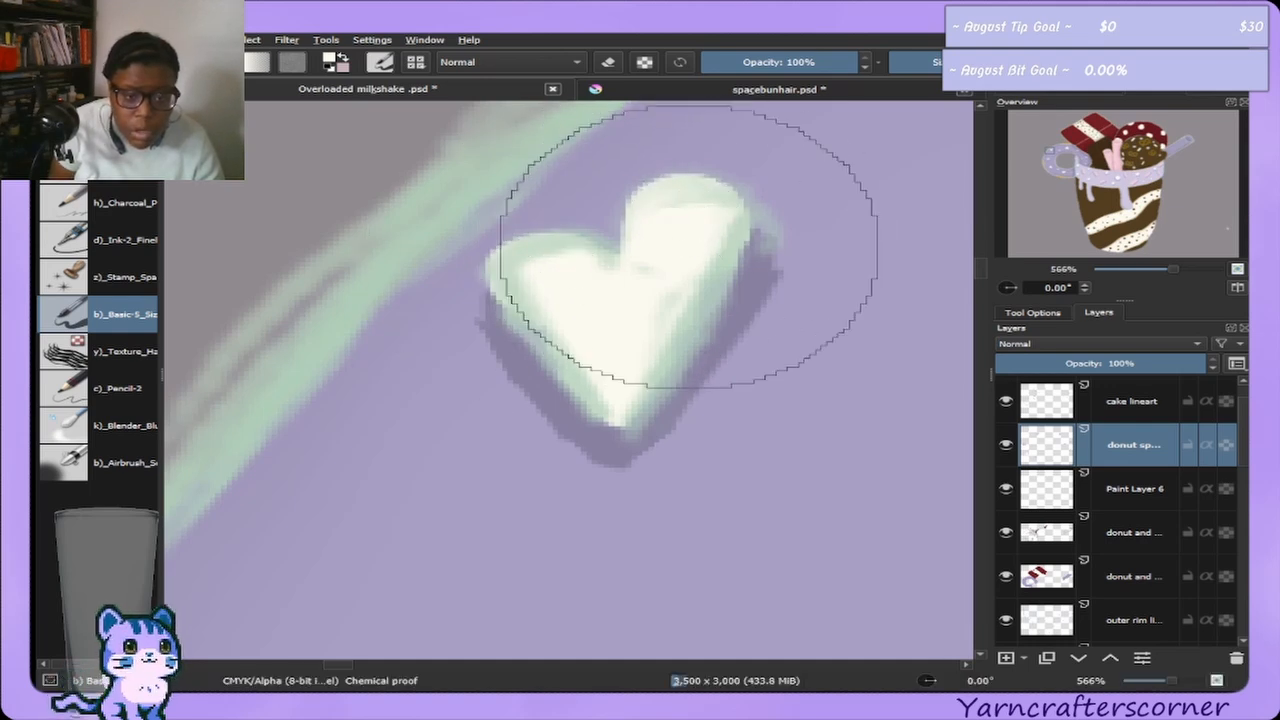
pyautogui.press('[')
pyautogui.press('[')
pyautogui.press('[')
pyautogui.press('[')
pyautogui.press('[')
pyautogui.press('[')
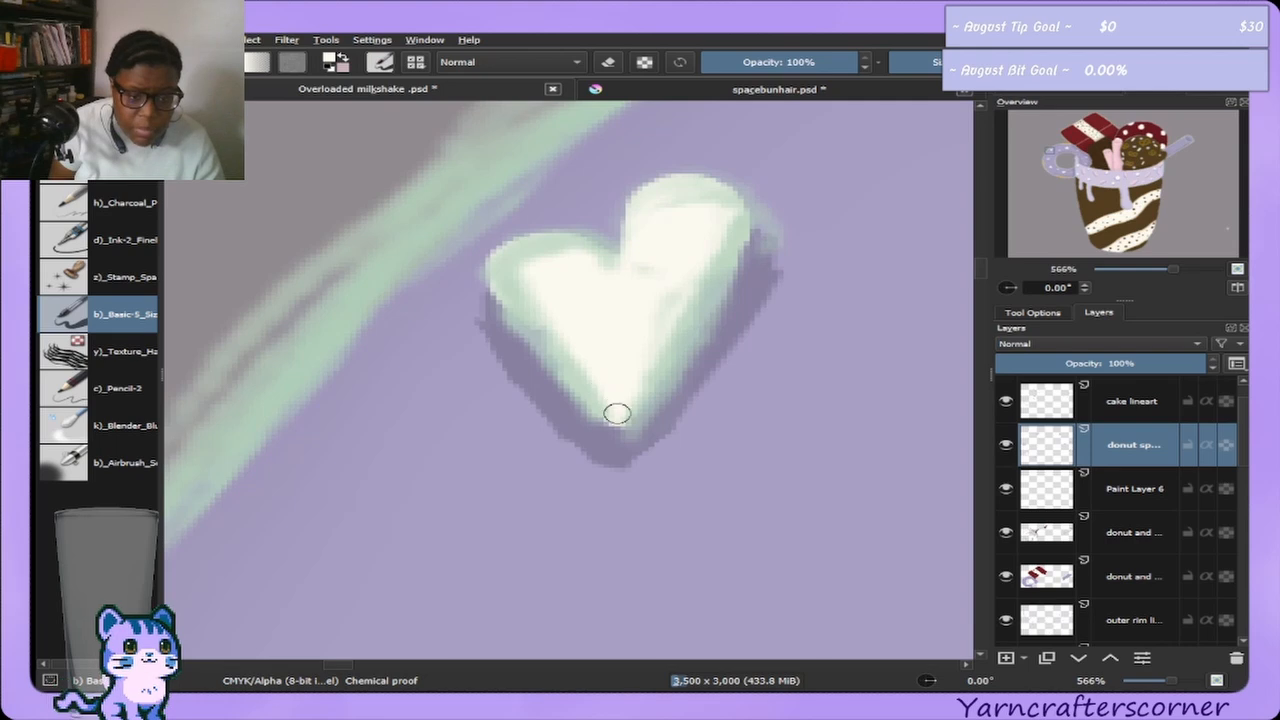
pyautogui.press(']')
pyautogui.press(']')
pyautogui.press(']')
pyautogui.press(']')
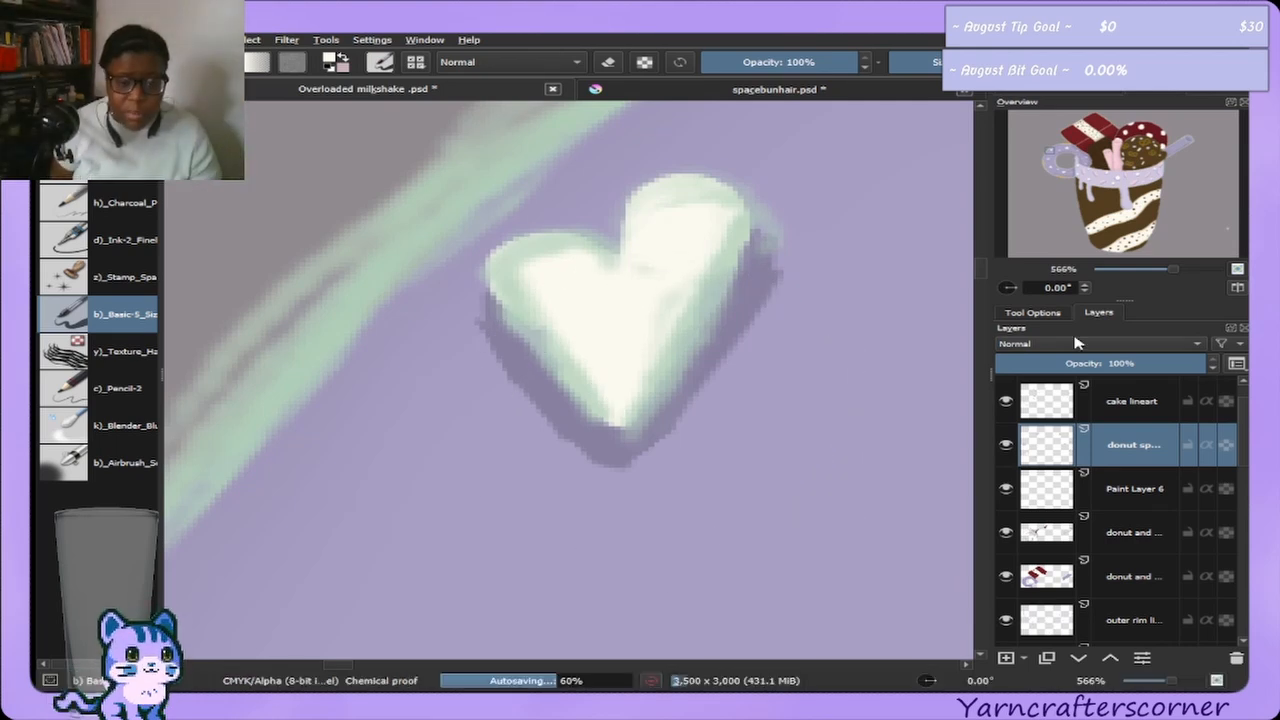
# Round out the lower-right lobe of the donut's upper-right heart sprinkle in off-white with a small brush.
pyautogui.moveTo(1077, 152); pyautogui.dragTo(1077, 150)
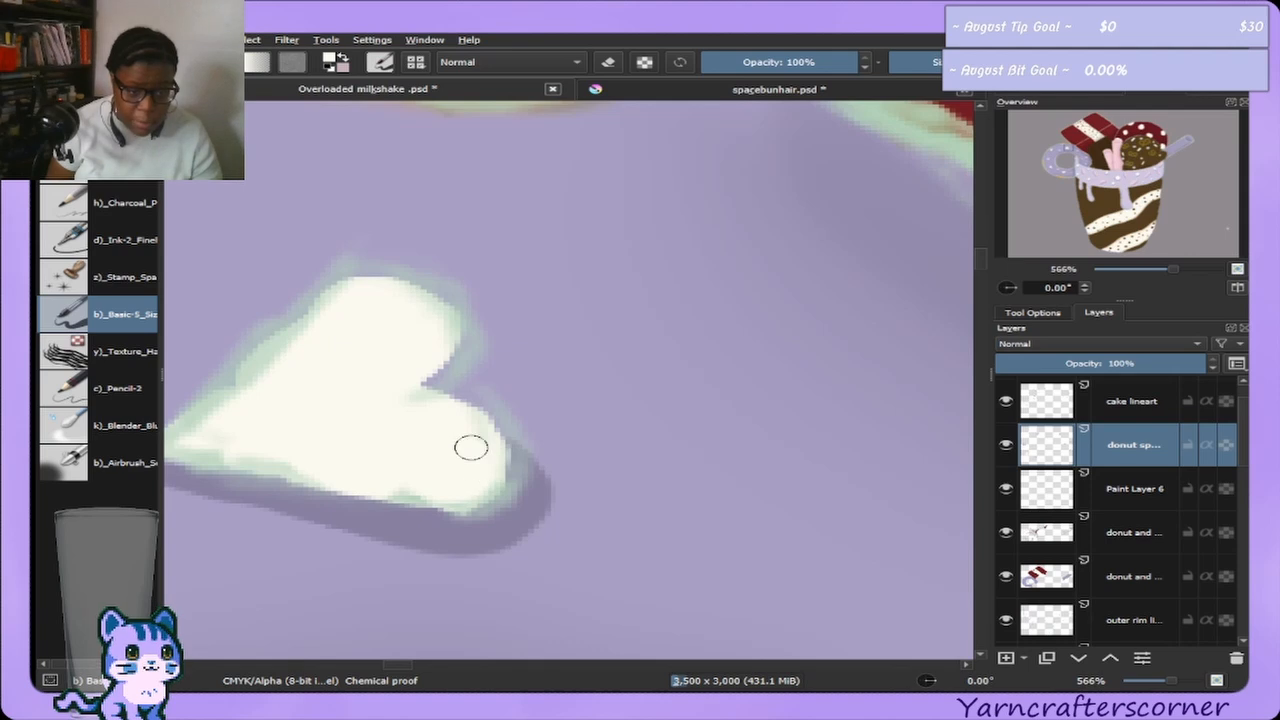
pyautogui.press(']')
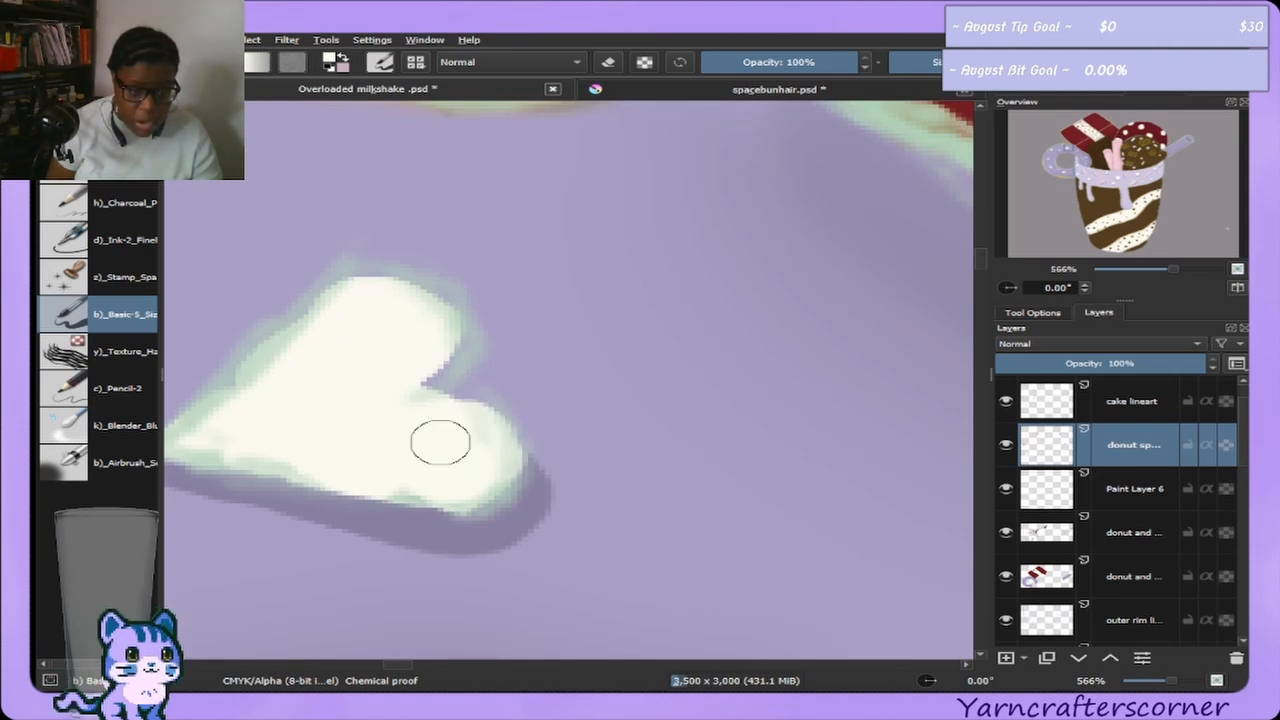
pyautogui.press(']')
pyautogui.press('[')
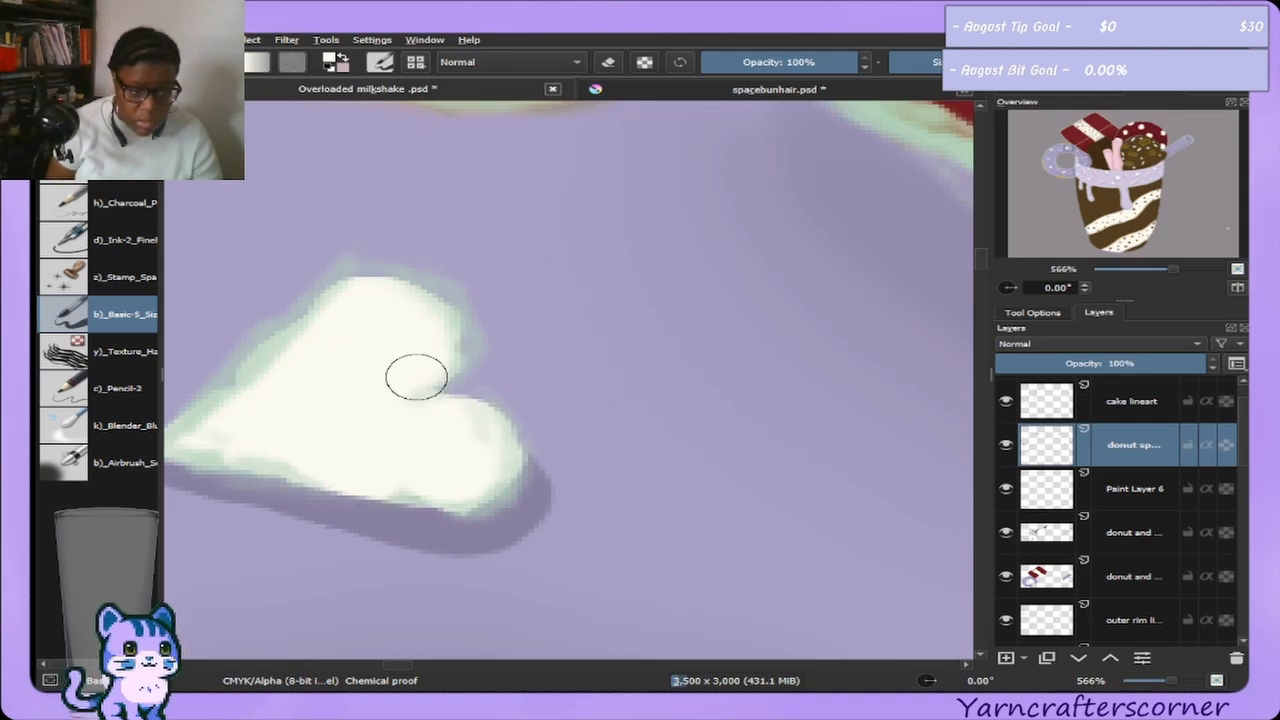
# Paint the upper lobe and long upper-left edge of the upper-right heart sprinkle outward in off-white, filling the gaps in the outline.
pyautogui.moveTo(437, 337)
pyautogui.mouseDown()
pyautogui.moveTo(402, 350)
pyautogui.moveTo(404, 311)
pyautogui.moveTo(368, 305)
pyautogui.mouseUp()
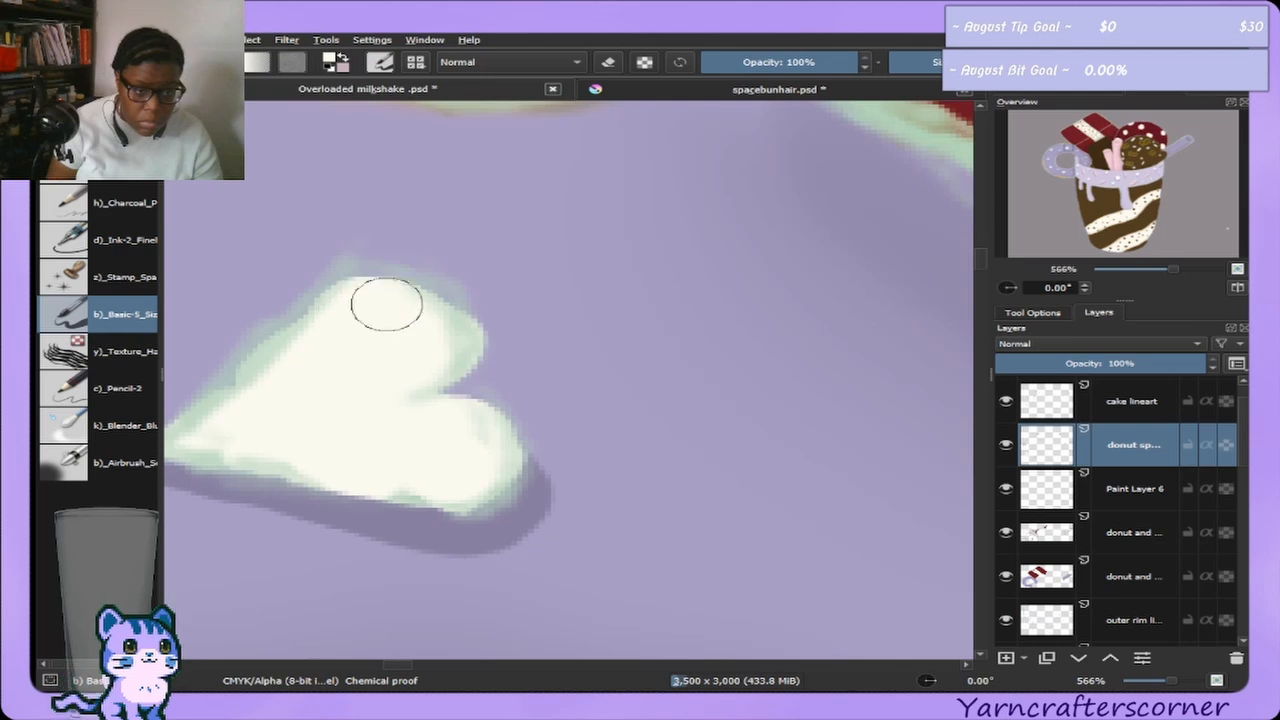
pyautogui.press(']')
pyautogui.press('[')
pyautogui.press('[')
pyautogui.press('[')
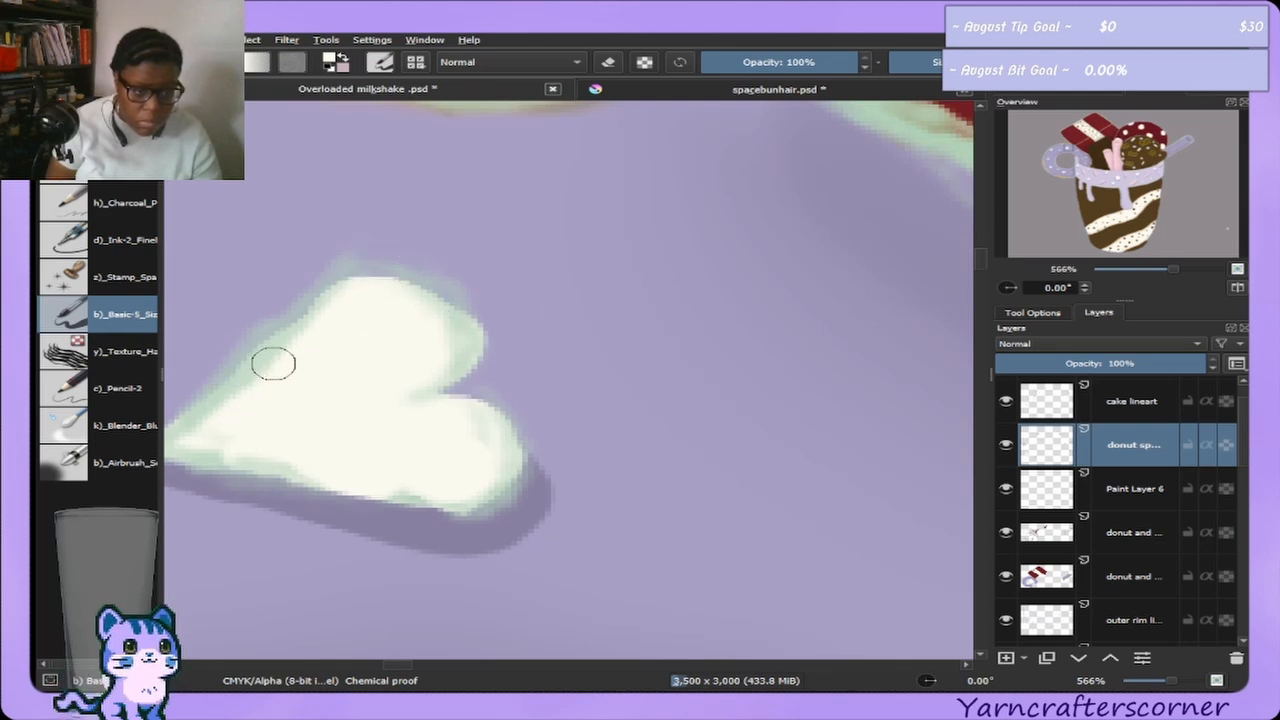
pyautogui.moveTo(246, 375); pyautogui.dragTo(243, 382)
pyautogui.press('[')
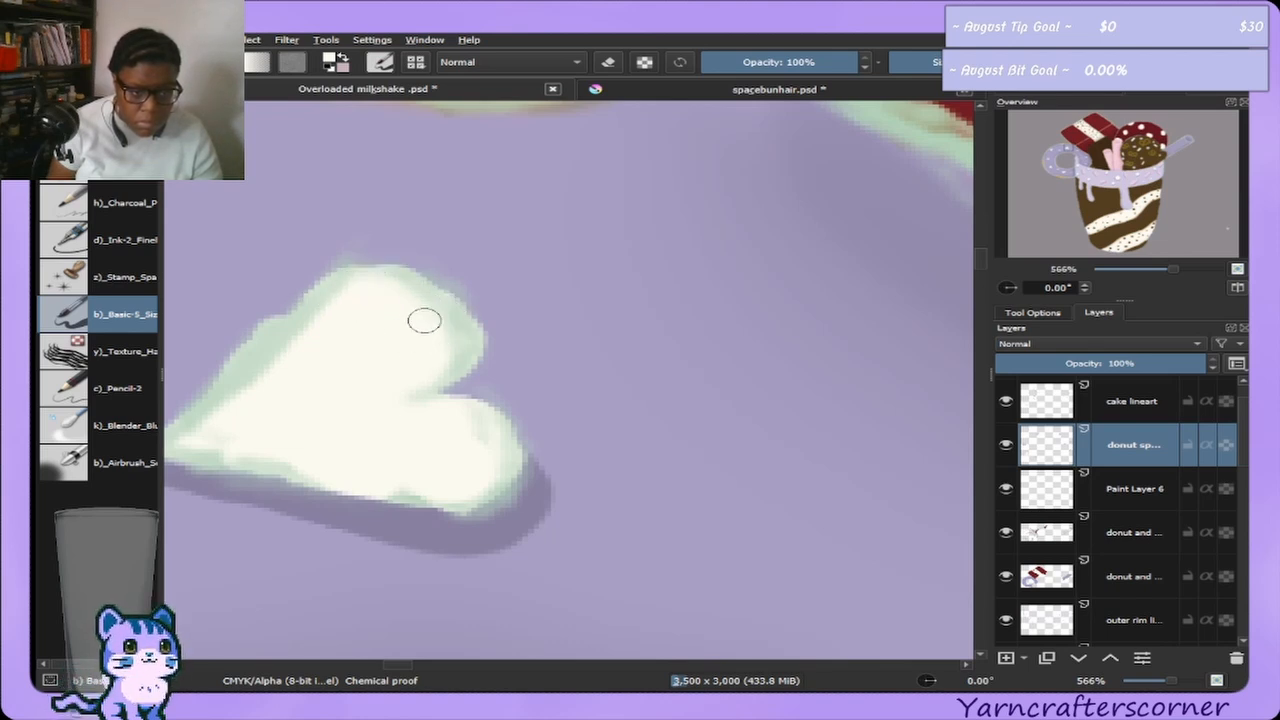
pyautogui.press(']')
pyautogui.press(']')
pyautogui.press(']')
pyautogui.press(']')
pyautogui.press(']')
pyautogui.press(']')
pyautogui.press(']')
pyautogui.press(']')
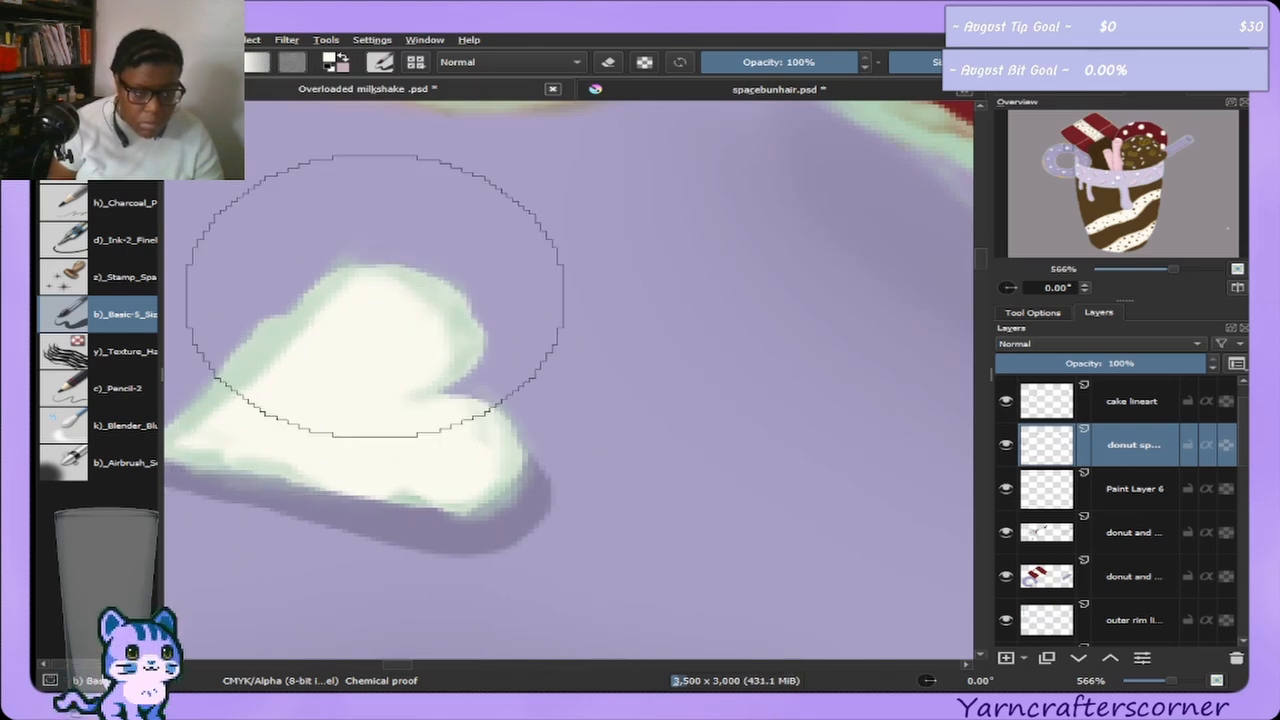
# Trim the outer edge of the upper-right heart sprinkle's upper lobe with a small eraser.
pyautogui.press('e')
pyautogui.press('[')
pyautogui.press('[')
pyautogui.press('[')
pyautogui.press('[')
pyautogui.press('[')
pyautogui.press('[')
pyautogui.press('[')
pyautogui.press('[')
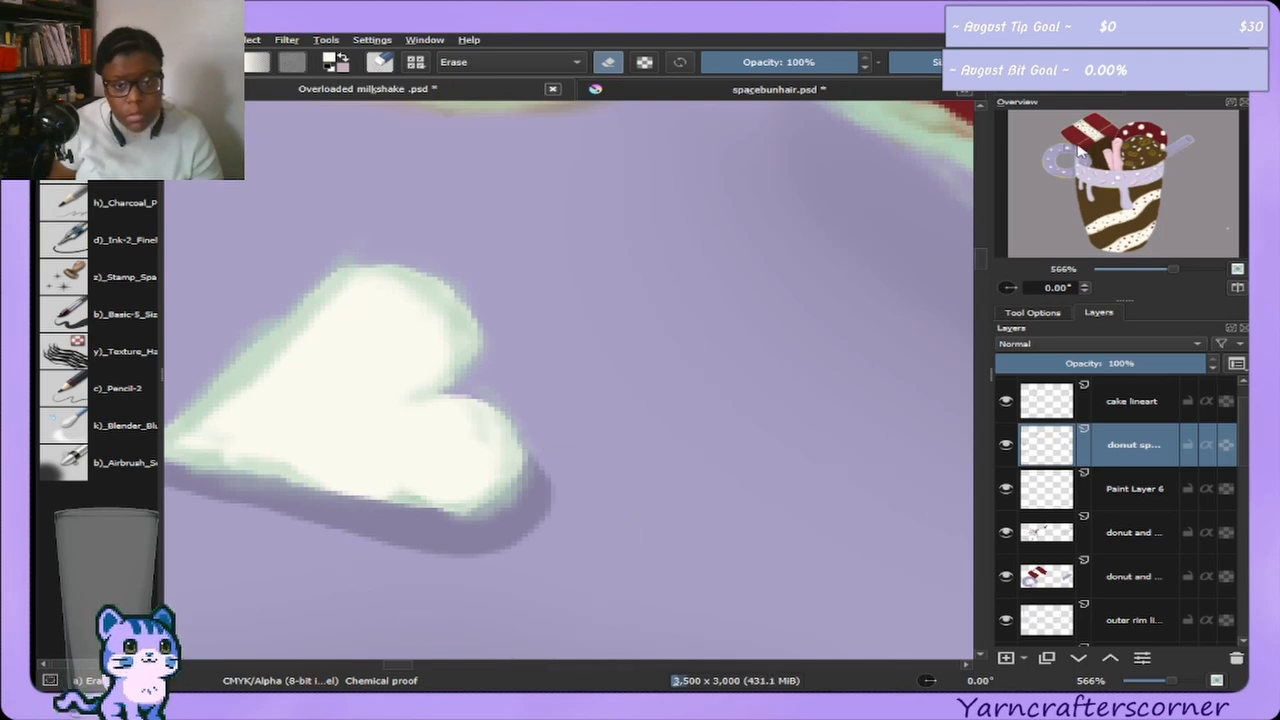
pyautogui.moveTo(1074, 157); pyautogui.dragTo(1080, 161)
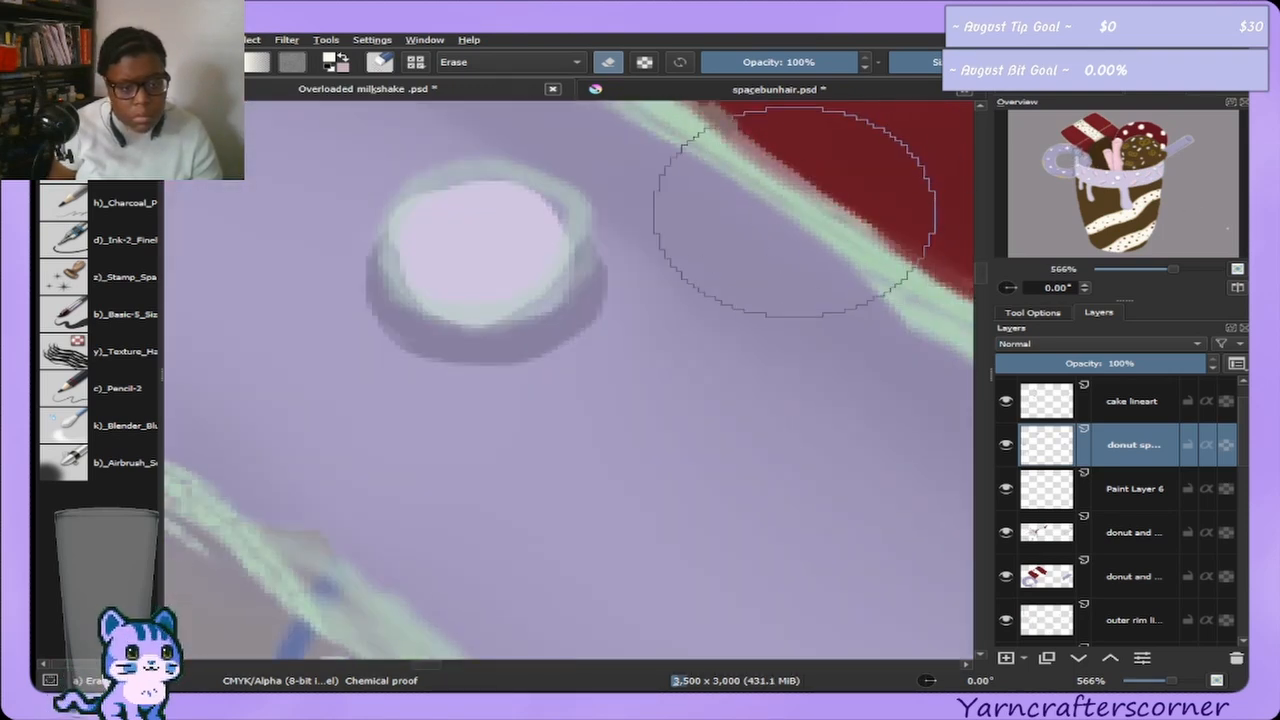
pyautogui.press('[')
pyautogui.press('[')
pyautogui.press('[')
pyautogui.press('[')
pyautogui.moveTo(514, 246)
pyautogui.mouseDown()
pyautogui.moveTo(481, 229)
pyautogui.moveTo(498, 260)
pyautogui.mouseUp()
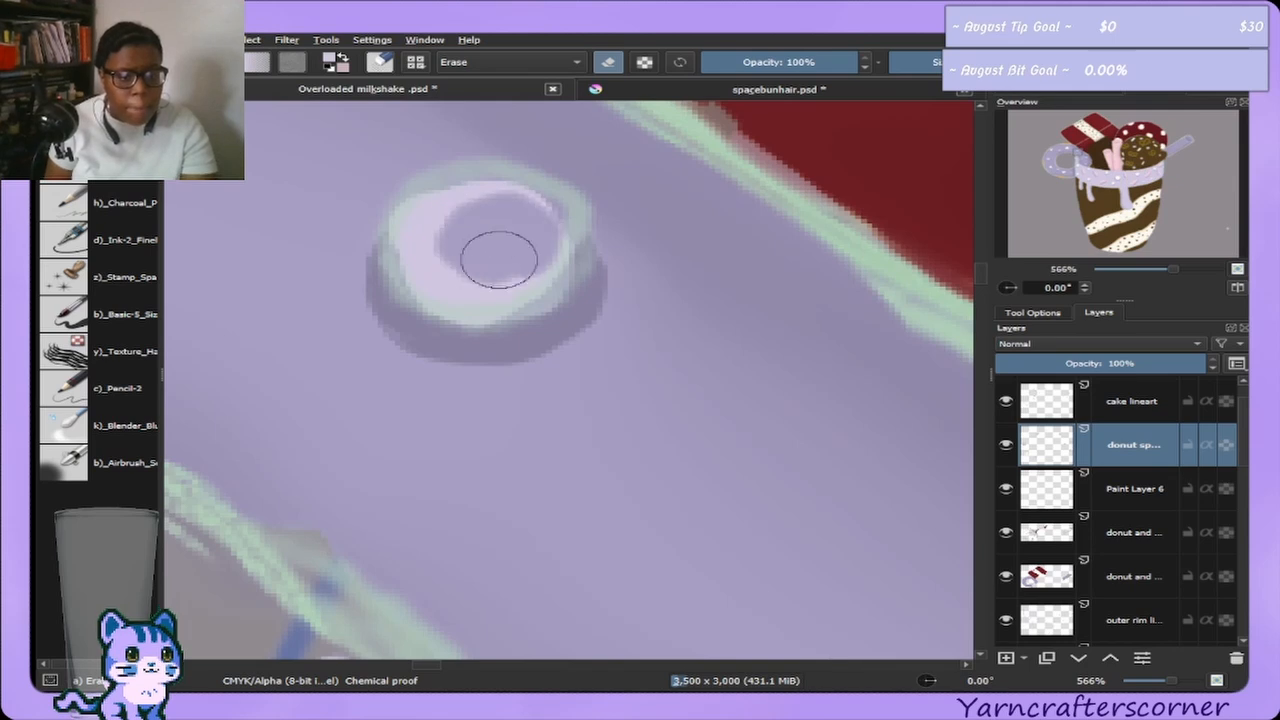
pyautogui.press(']')
pyautogui.press(']')
pyautogui.press(']')
pyautogui.press(']')
pyautogui.hotkey('ctrl', 'z')
# Fill out the round sprinkle beside the red bar to its outline in lilac with a small Basic-5 brush.
pyautogui.click(130, 312)
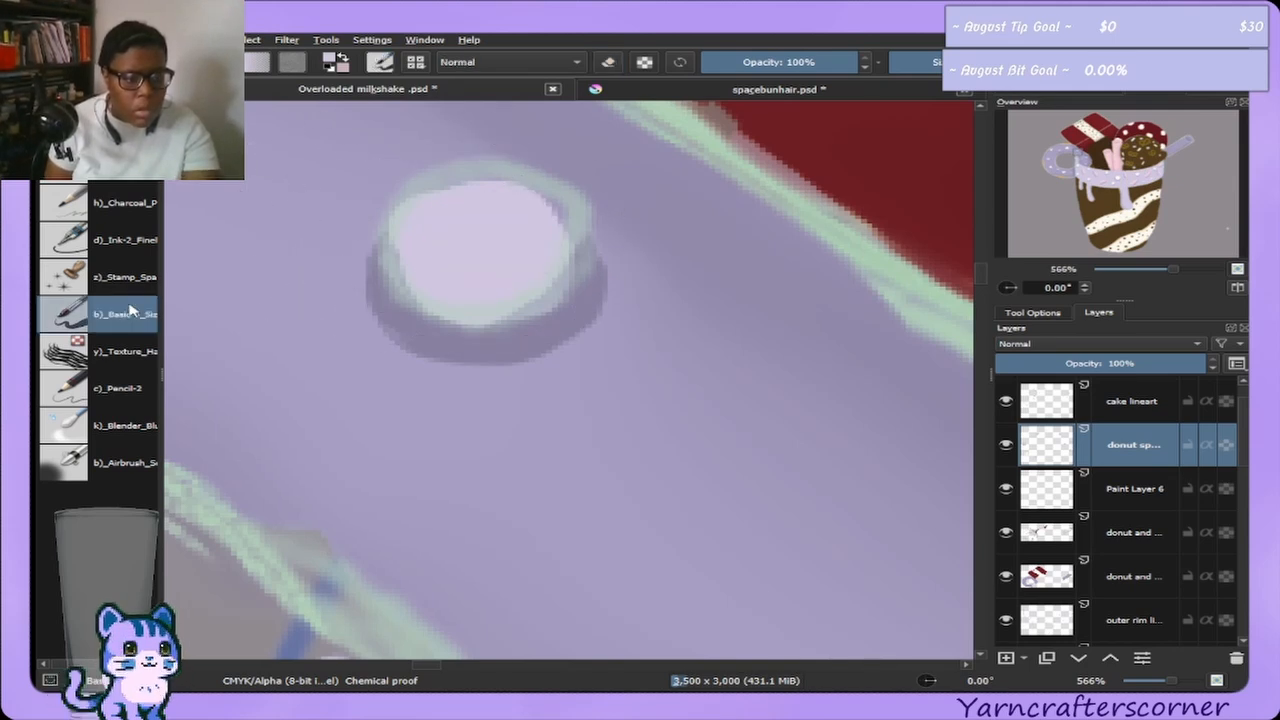
pyautogui.press('[')
pyautogui.press('[')
pyautogui.press('[')
pyautogui.press('[')
pyautogui.press('[')
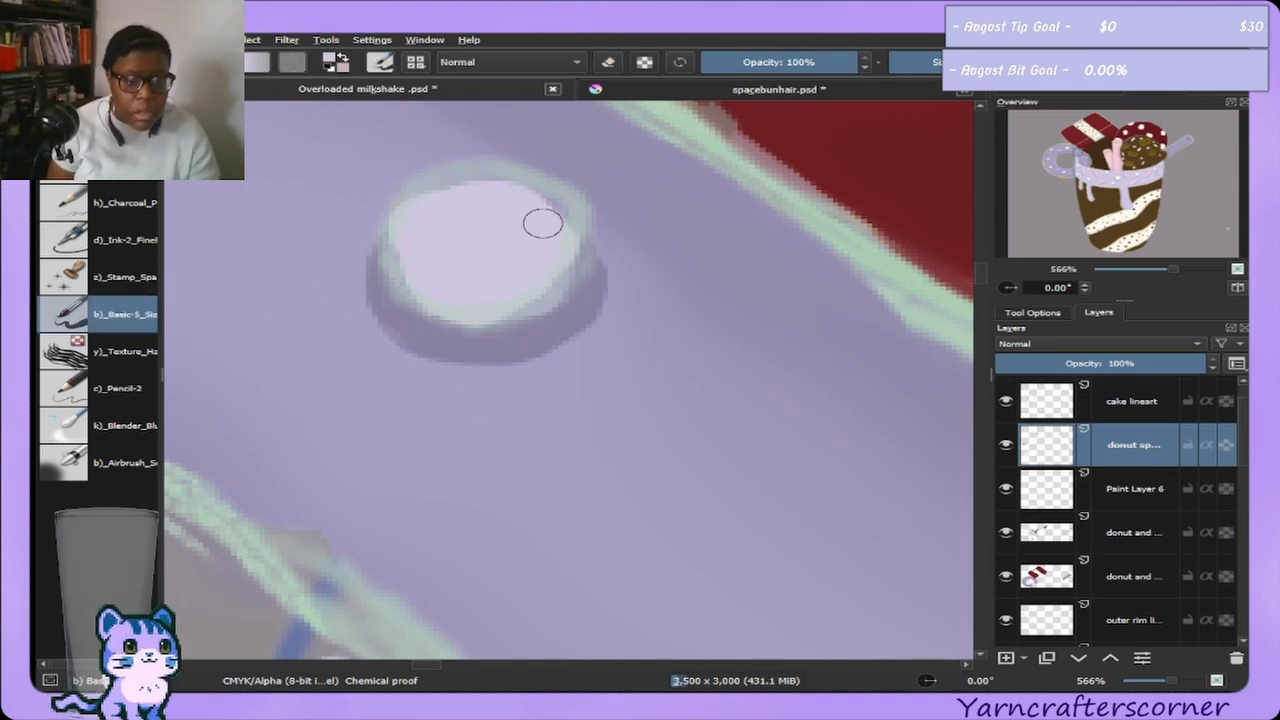
pyautogui.press(']')
pyautogui.press(']')
pyautogui.press(']')
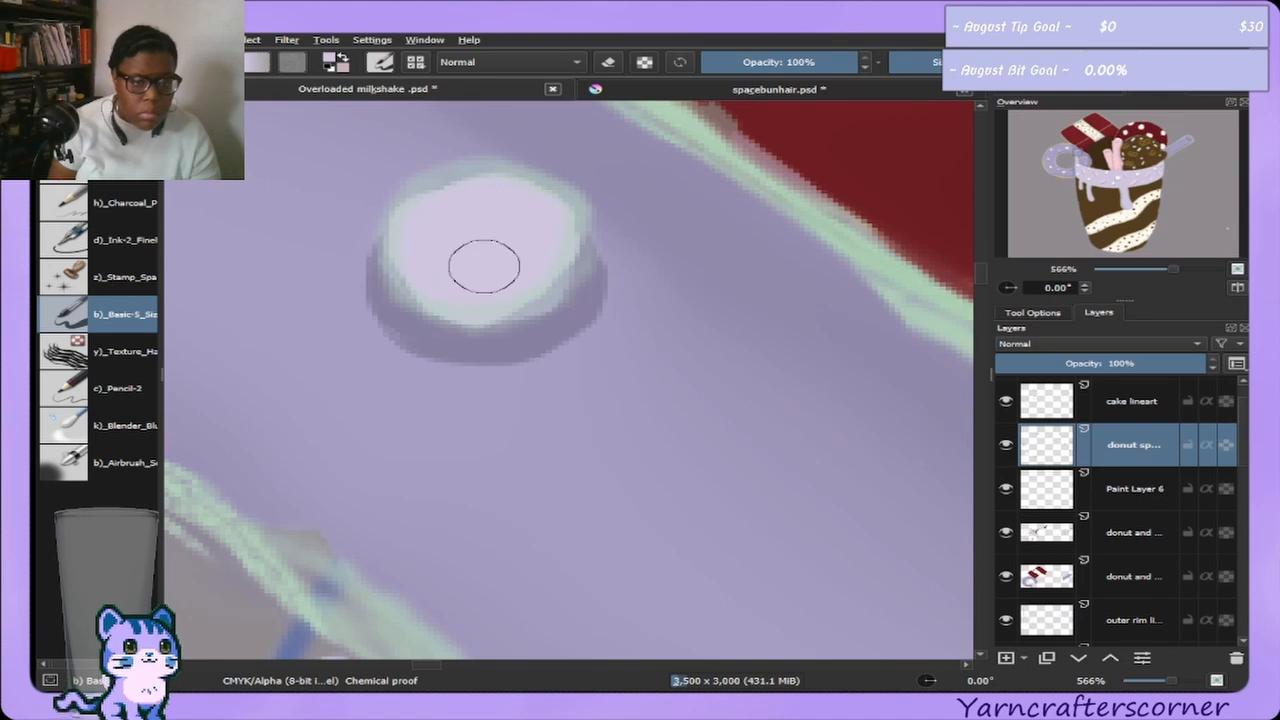
pyautogui.moveTo(484, 266)
pyautogui.mouseDown()
pyautogui.moveTo(445, 286)
pyautogui.moveTo(456, 252)
pyautogui.moveTo(419, 267)
pyautogui.moveTo(489, 292)
pyautogui.moveTo(532, 272)
pyautogui.moveTo(517, 283)
pyautogui.moveTo(532, 233)
pyautogui.moveTo(480, 256)
pyautogui.moveTo(521, 215)
pyautogui.moveTo(439, 229)
pyautogui.moveTo(511, 222)
pyautogui.moveTo(447, 205)
pyautogui.moveTo(506, 226)
pyautogui.moveTo(464, 193)
pyautogui.moveTo(481, 232)
pyautogui.moveTo(460, 192)
pyautogui.moveTo(483, 230)
pyautogui.moveTo(507, 201)
pyautogui.moveTo(508, 245)
pyautogui.moveTo(552, 235)
pyautogui.moveTo(494, 209)
pyautogui.moveTo(535, 249)
pyautogui.moveTo(545, 205)
pyautogui.mouseUp()
# Trim the lower edge of the round sprinkle beside the red bar with a small eraser.
pyautogui.press('e')
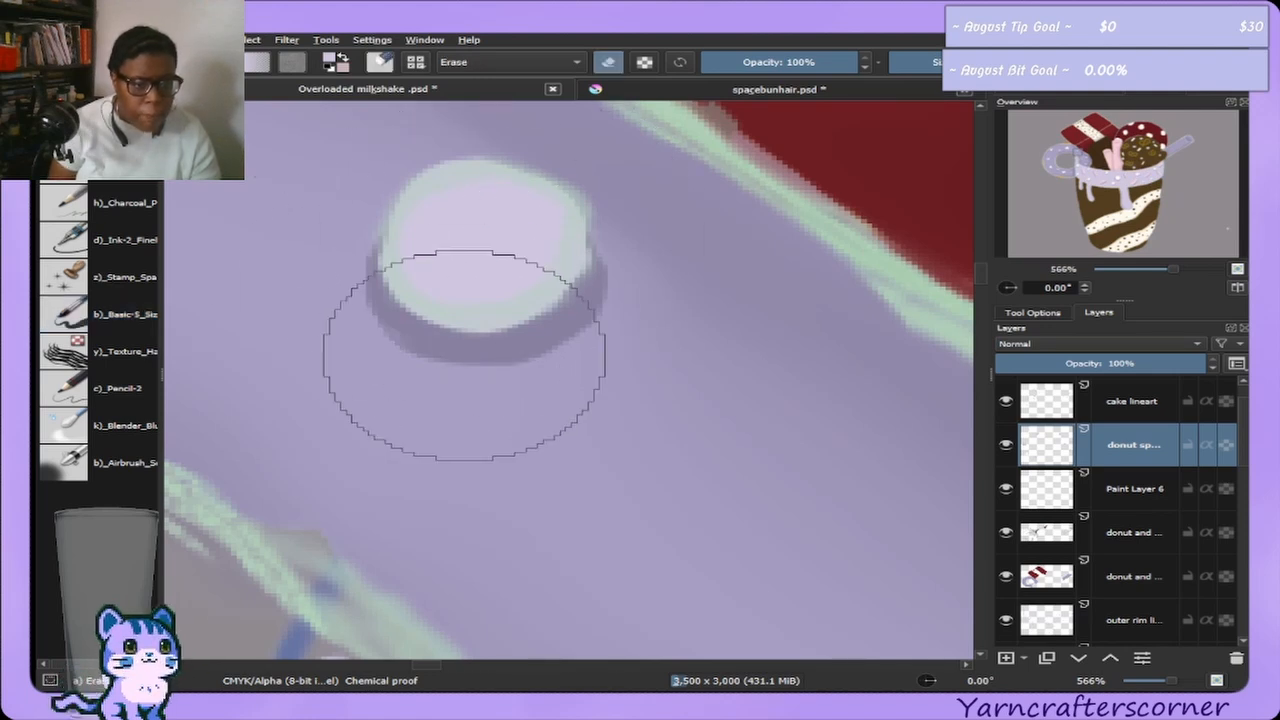
pyautogui.moveTo(420, 325)
pyautogui.mouseDown()
pyautogui.moveTo(386, 314)
pyautogui.moveTo(430, 355)
pyautogui.moveTo(475, 367)
pyautogui.moveTo(548, 357)
pyautogui.mouseUp()
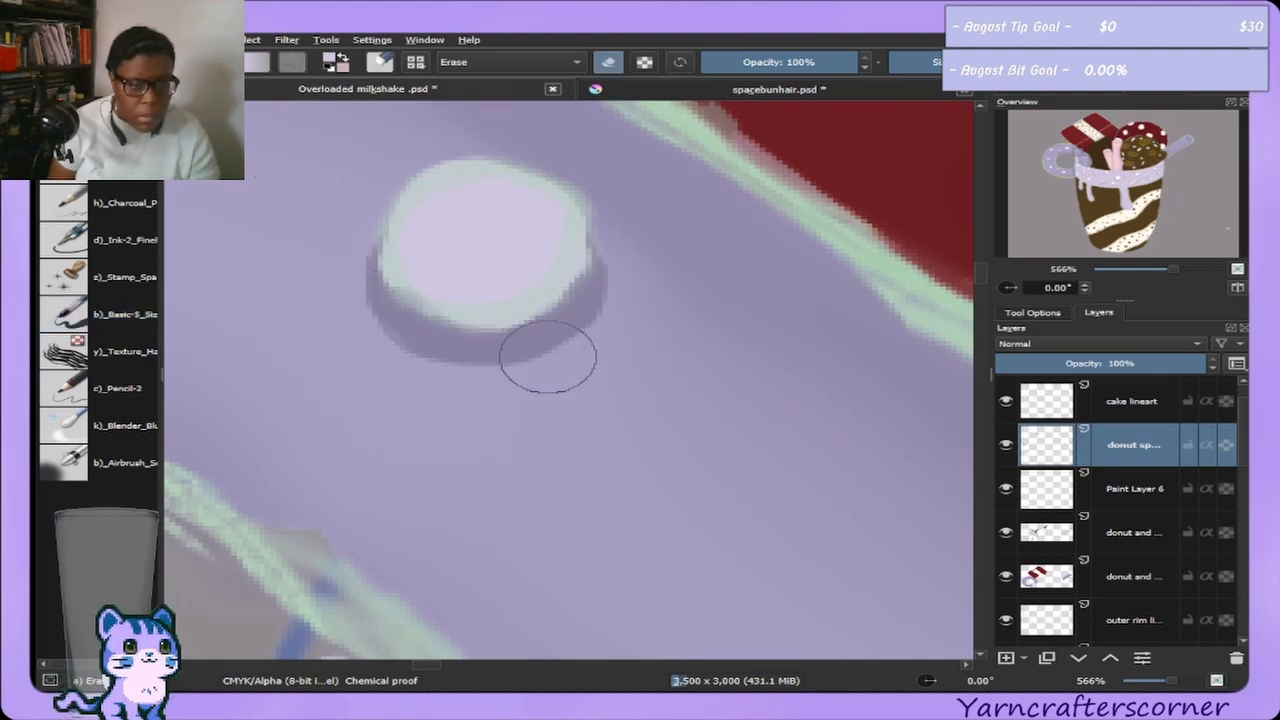
# Fill out the smaller of the two neighbouring round donut sprinkles to its outline in lilac with a small Basic-5 brush.
pyautogui.click(122, 314)
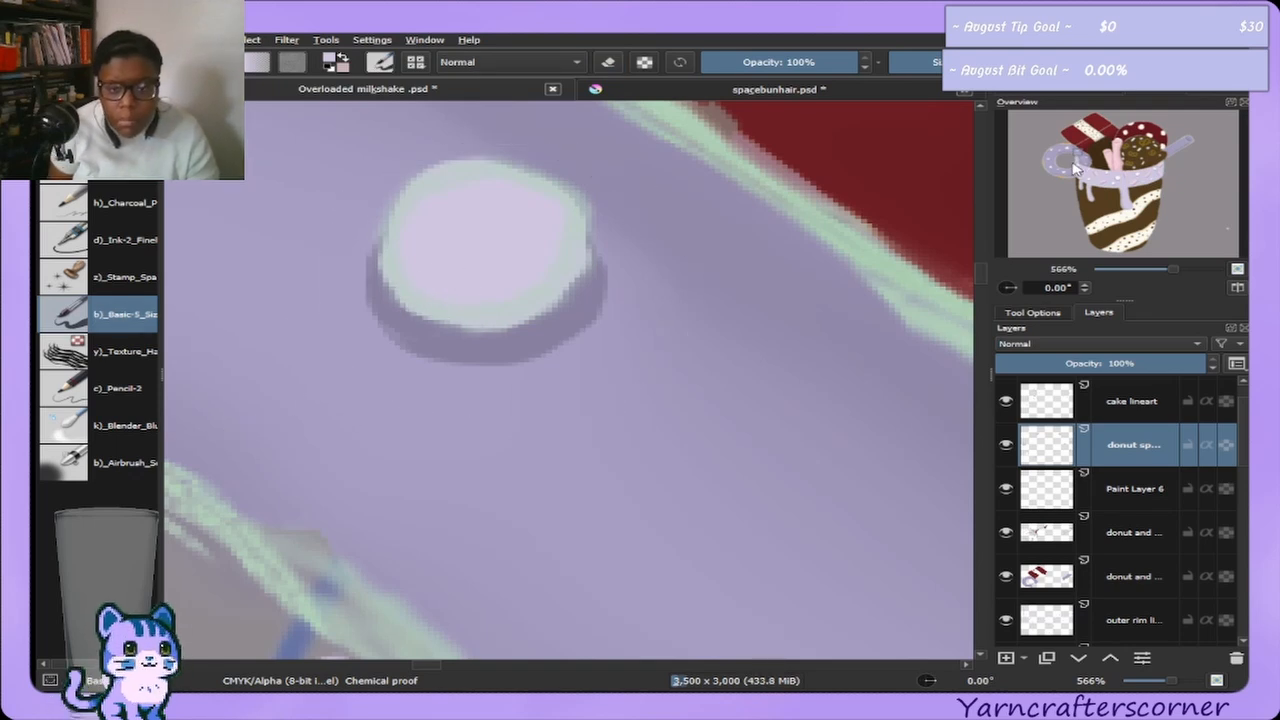
pyautogui.moveTo(1080, 160)
pyautogui.mouseDown()
pyautogui.moveTo(1082, 176)
pyautogui.moveTo(1084, 163)
pyautogui.mouseUp()
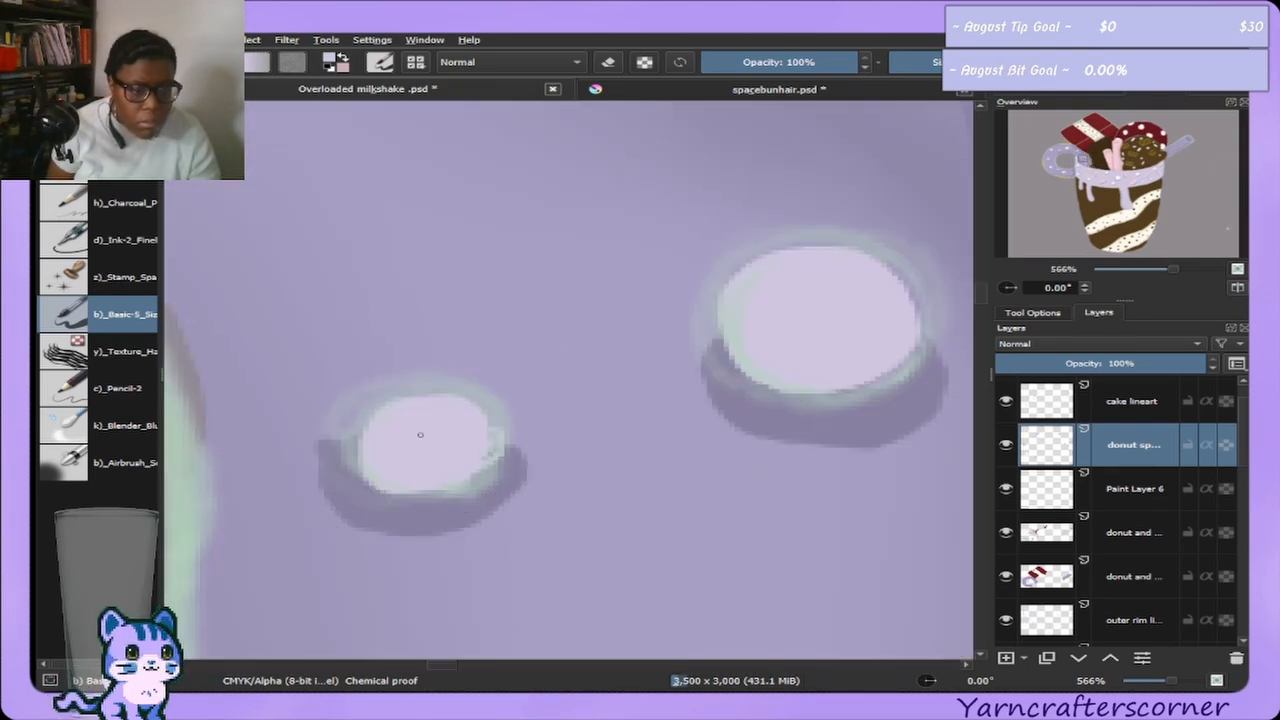
pyautogui.moveTo(375, 450)
pyautogui.mouseDown()
pyautogui.moveTo(452, 414)
pyautogui.moveTo(424, 461)
pyautogui.moveTo(425, 412)
pyautogui.moveTo(433, 440)
pyautogui.moveTo(403, 436)
pyautogui.moveTo(434, 443)
pyautogui.mouseUp()
pyautogui.press(']')
pyautogui.press(']')
pyautogui.press(']')
pyautogui.press(']')
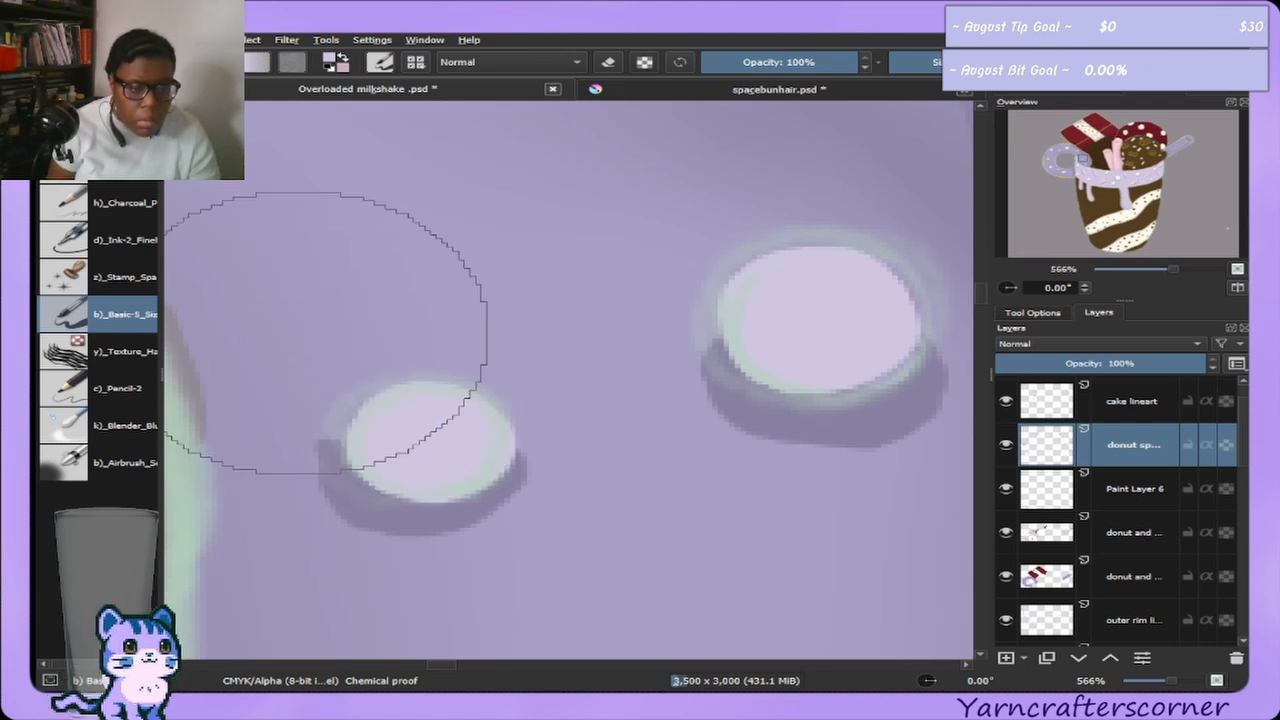
# Trim the lower and side edges of the smaller round sprinkle with a small eraser, redoing the uneven first stroke.
pyautogui.press('e')
pyautogui.press('[')
pyautogui.press('[')
pyautogui.press('[')
pyautogui.press('[')
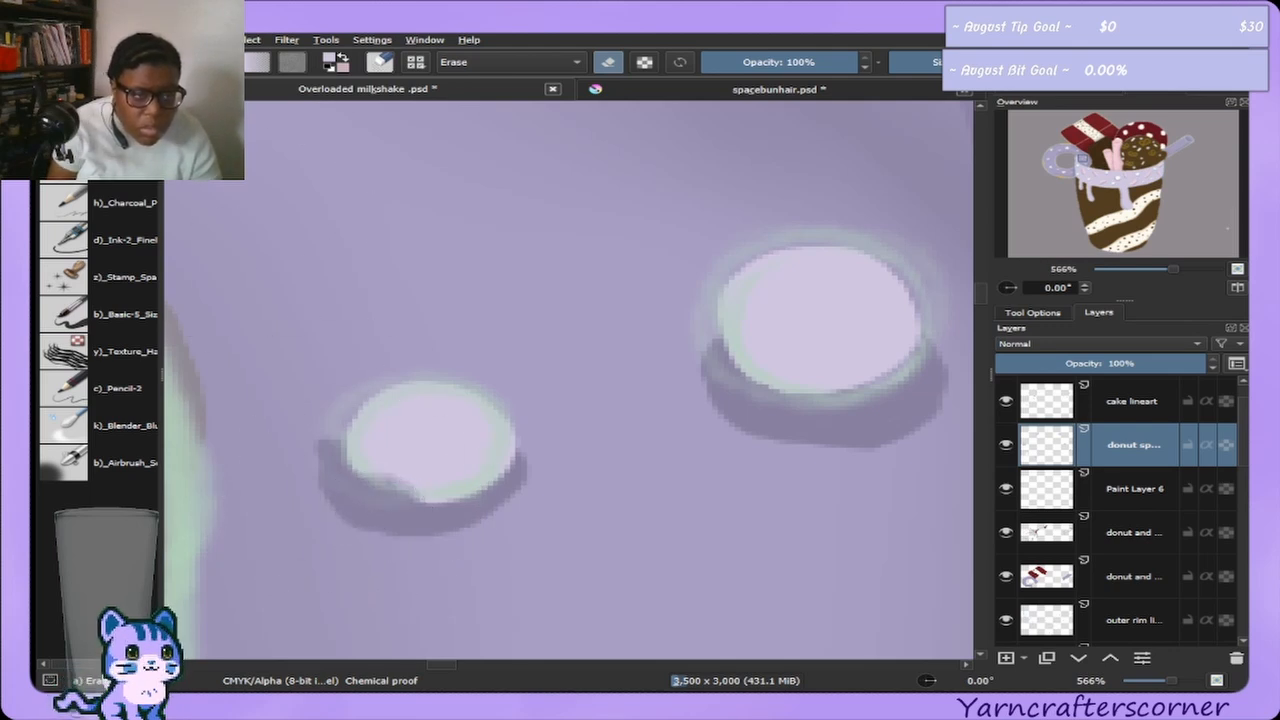
pyautogui.hotkey('ctrl', 'z')
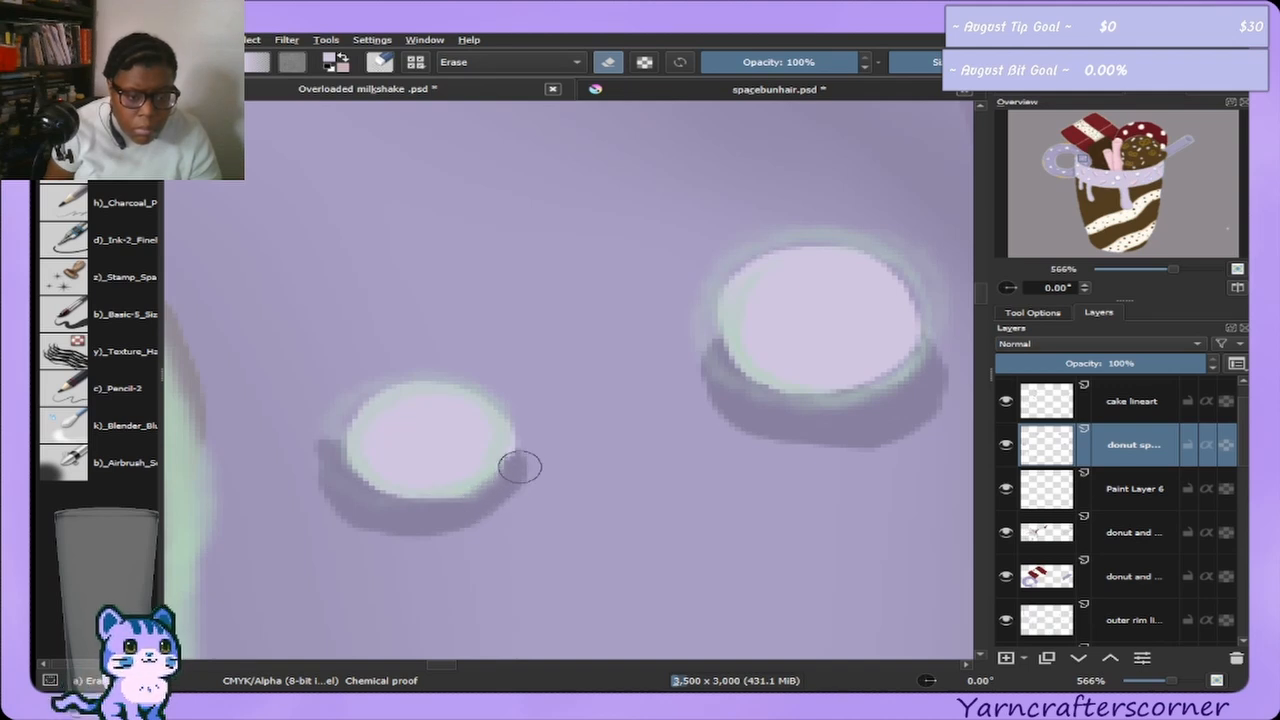
pyautogui.press(']')
pyautogui.press(']')
pyautogui.press(']')
pyautogui.press(']')
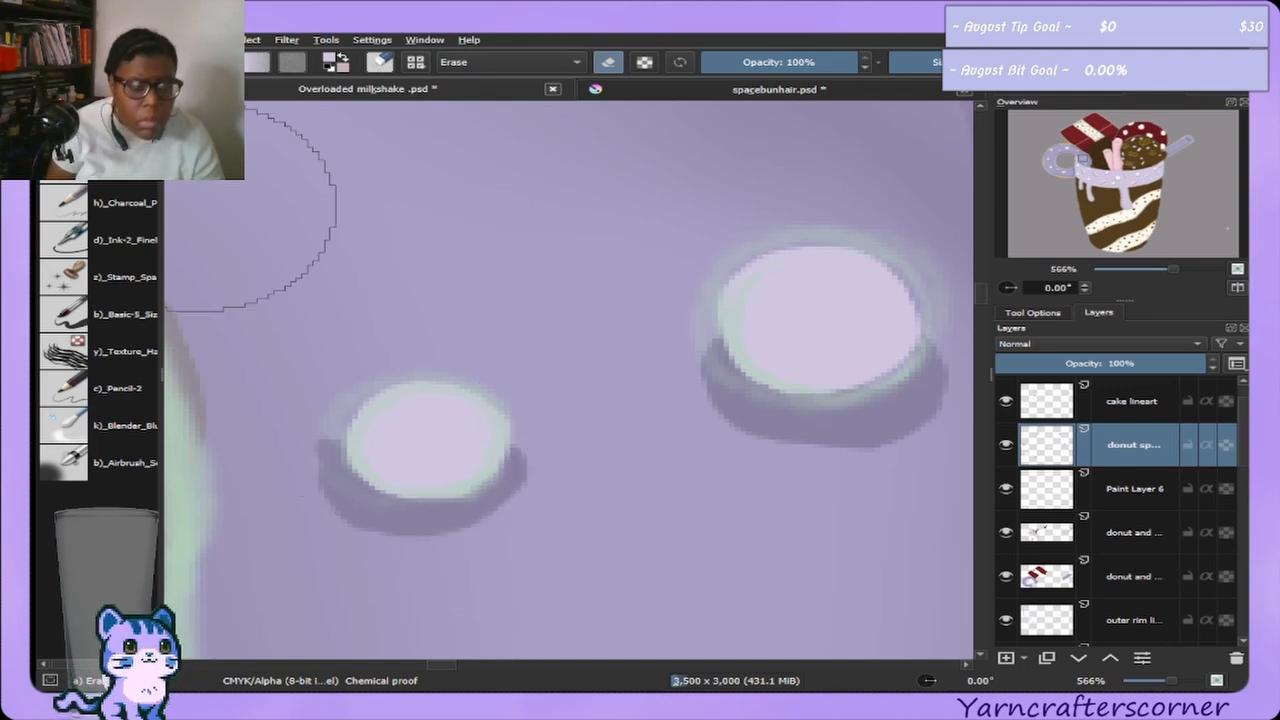
# Fill out the larger neighbouring round sprinkle to its outline in lilac with the Basic-5 brush and trim its left edge with the eraser.
pyautogui.click(80, 310)
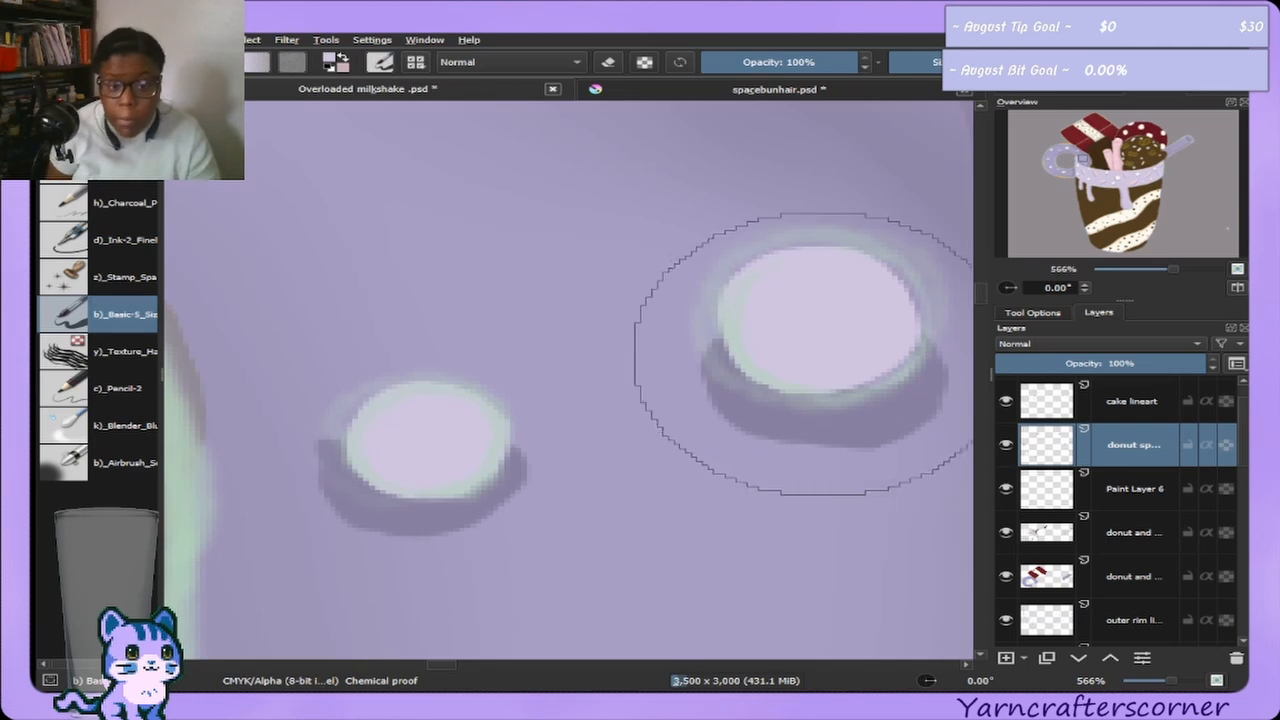
pyautogui.moveTo(807, 312)
pyautogui.mouseDown()
pyautogui.moveTo(758, 356)
pyautogui.moveTo(823, 310)
pyautogui.moveTo(775, 362)
pyautogui.moveTo(817, 305)
pyautogui.moveTo(805, 367)
pyautogui.moveTo(829, 294)
pyautogui.moveTo(825, 363)
pyautogui.moveTo(828, 282)
pyautogui.moveTo(831, 349)
pyautogui.moveTo(803, 280)
pyautogui.moveTo(851, 329)
pyautogui.moveTo(784, 283)
pyautogui.moveTo(842, 321)
pyautogui.moveTo(765, 288)
pyautogui.moveTo(846, 316)
pyautogui.moveTo(758, 290)
pyautogui.moveTo(862, 290)
pyautogui.moveTo(771, 307)
pyautogui.moveTo(862, 300)
pyautogui.moveTo(782, 343)
pyautogui.moveTo(861, 312)
pyautogui.moveTo(809, 329)
pyautogui.moveTo(879, 330)
pyautogui.moveTo(843, 304)
pyautogui.moveTo(845, 353)
pyautogui.moveTo(852, 300)
pyautogui.moveTo(838, 352)
pyautogui.moveTo(875, 291)
pyautogui.moveTo(823, 339)
pyautogui.moveTo(875, 277)
pyautogui.mouseUp()
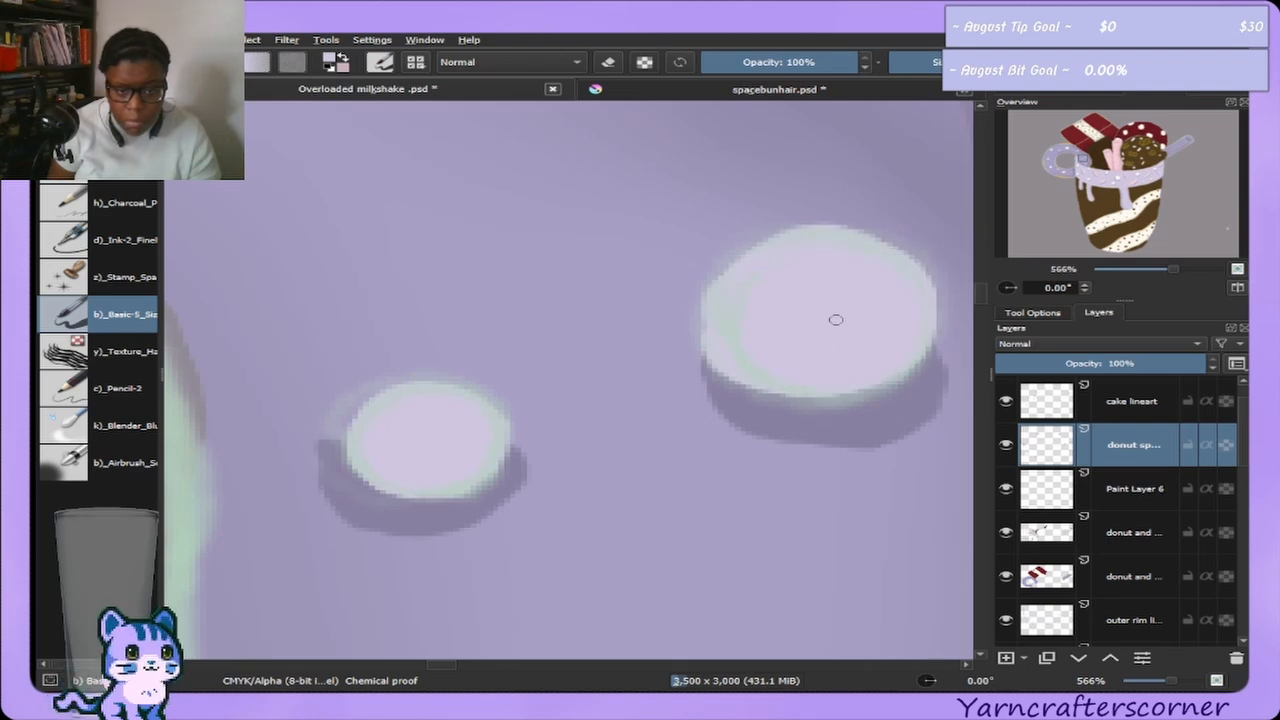
pyautogui.press('e')
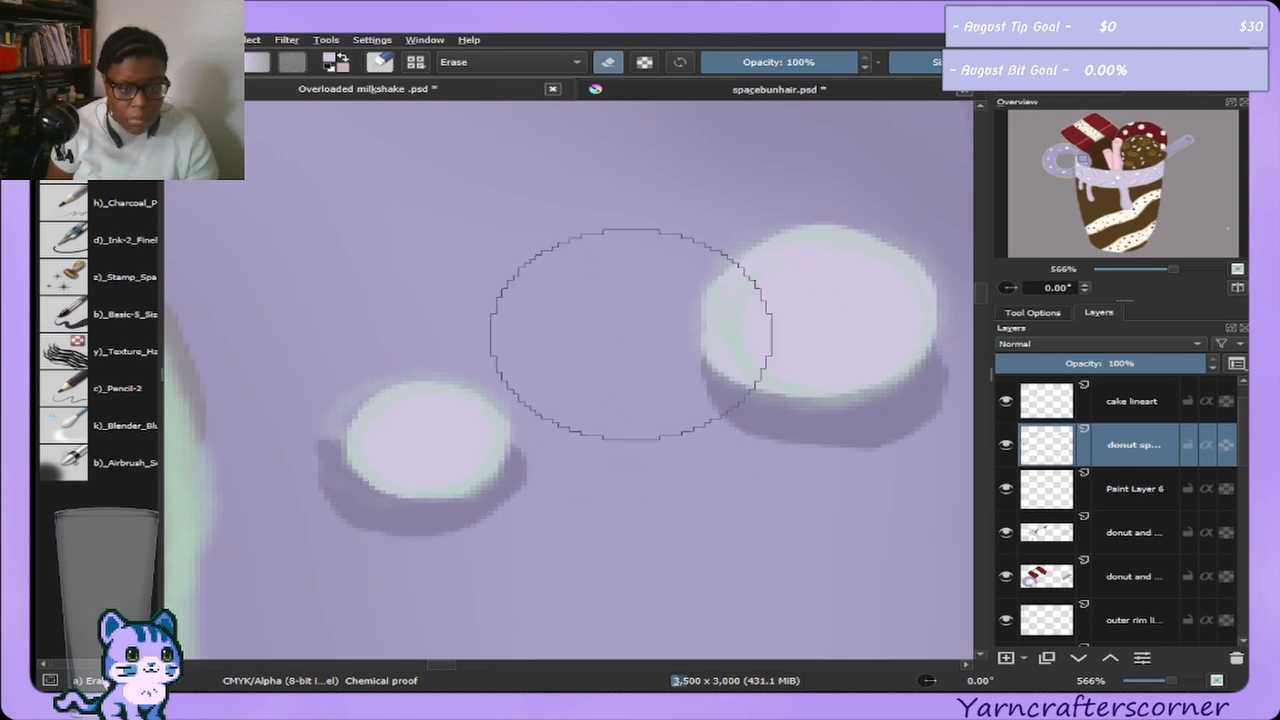
pyautogui.moveTo(685, 358)
pyautogui.mouseDown()
pyautogui.moveTo(668, 321)
pyautogui.moveTo(739, 401)
pyautogui.moveTo(684, 309)
pyautogui.moveTo(724, 253)
pyautogui.mouseUp()
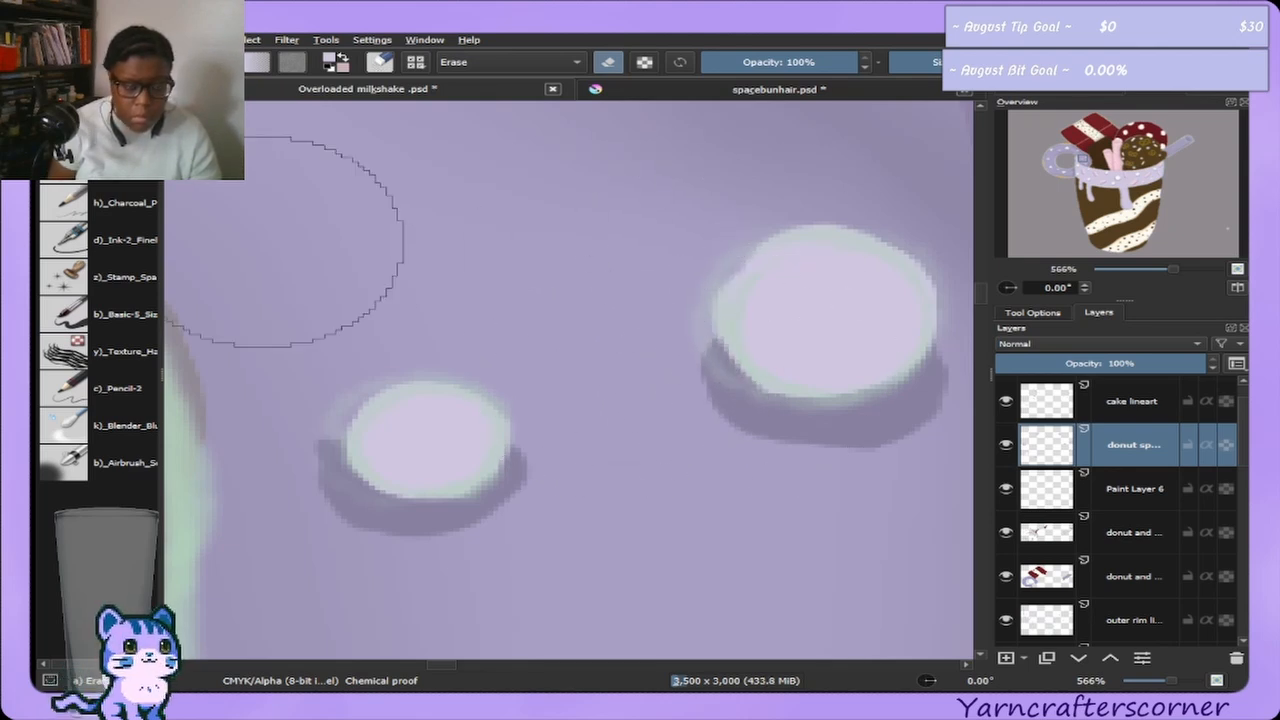
# Repaint the larger round sprinkle's left edge outward in lilac and trim its lower-left edge with a small eraser.
pyautogui.click(95, 312)
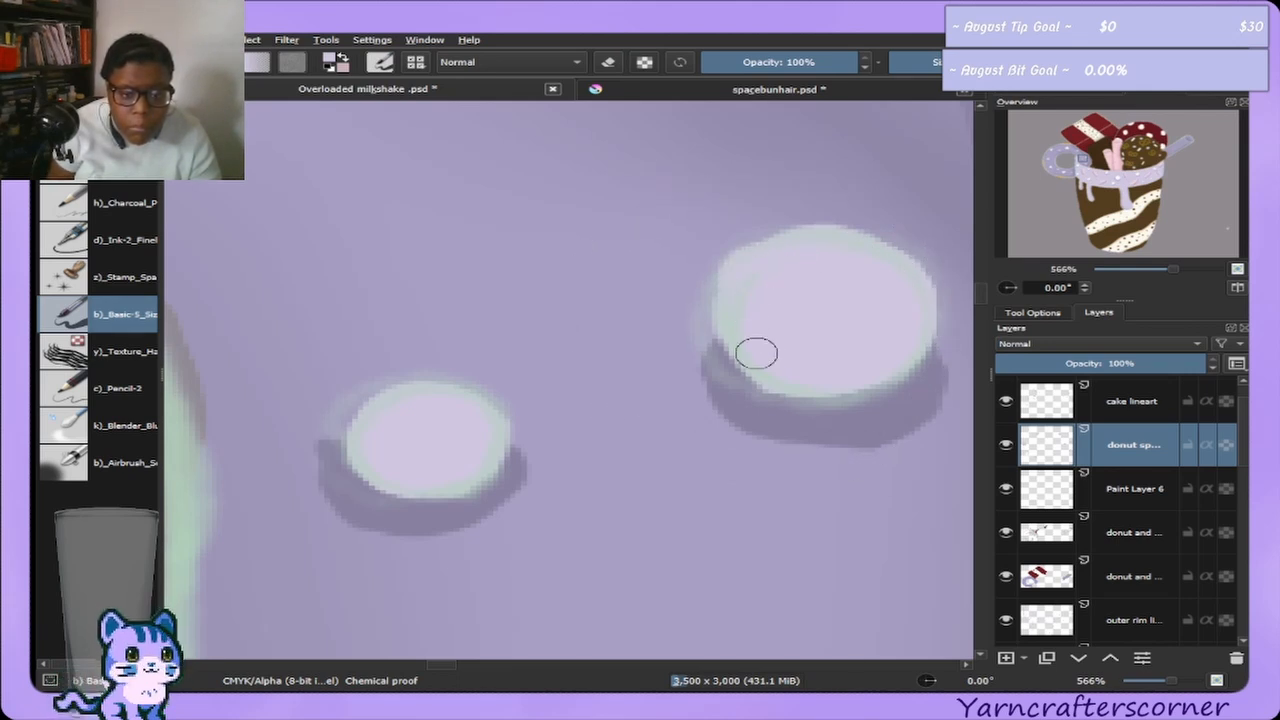
pyautogui.moveTo(756, 352)
pyautogui.keyDown('shift'); pyautogui.mouseDown()
pyautogui.moveTo(800, 357)
pyautogui.moveTo(749, 337)
pyautogui.moveTo(777, 349)
pyautogui.moveTo(745, 359)
pyautogui.moveTo(764, 383)
pyautogui.moveTo(726, 363)
pyautogui.moveTo(726, 297)
pyautogui.mouseUp(); pyautogui.keyUp('shift')
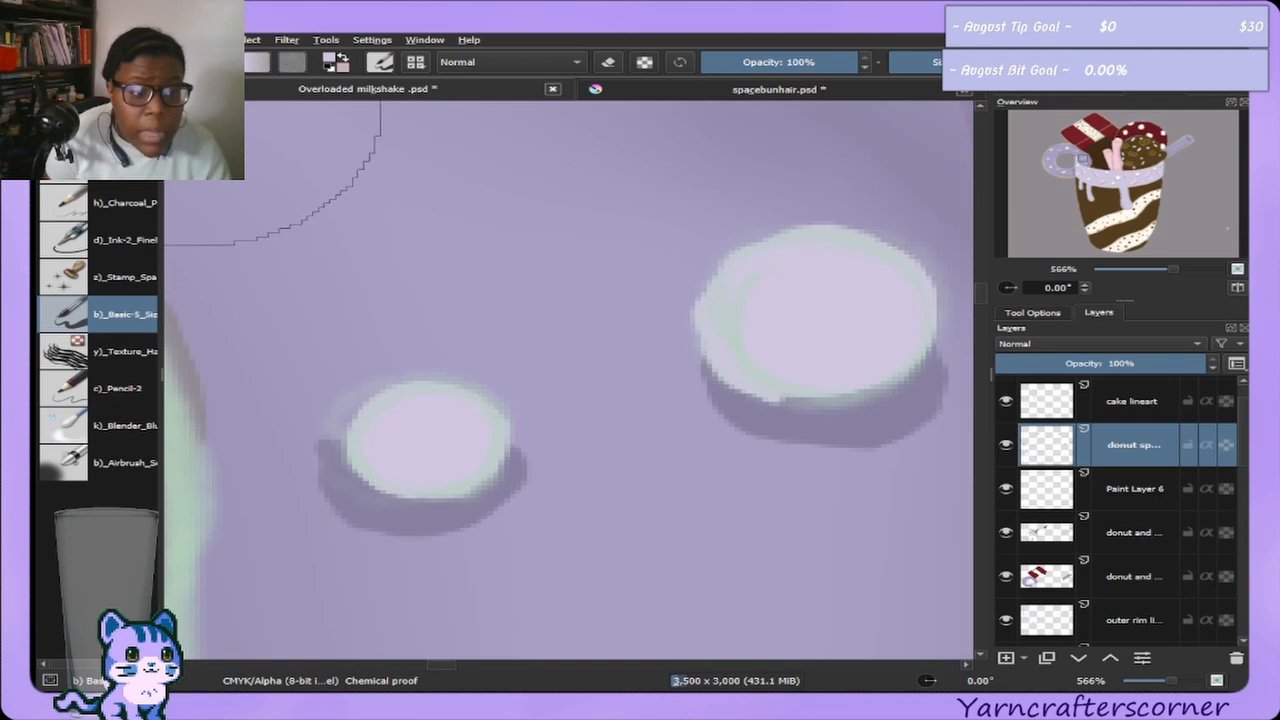
pyautogui.press('e')
pyautogui.press('[')
pyautogui.press('[')
pyautogui.press('[')
pyautogui.press('[')
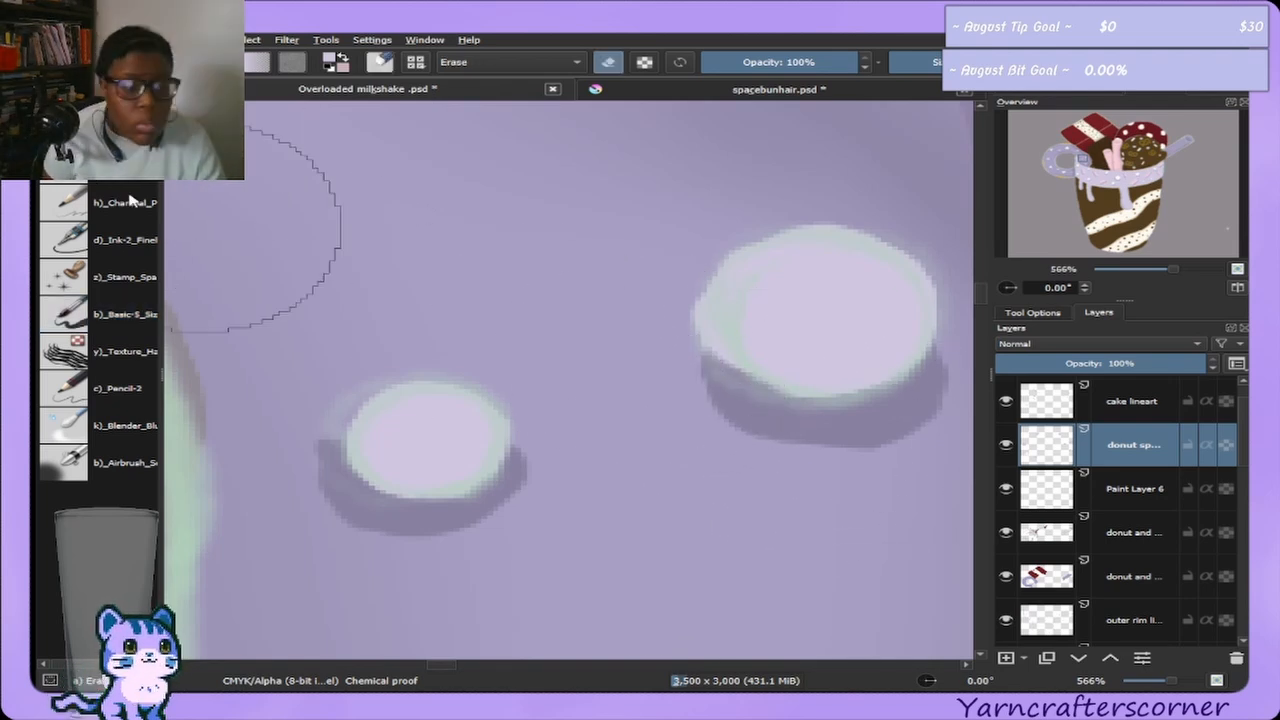
# Fill the larger round sprinkle's lower edge in lilac and smooth its upper and right edges with the eraser.
pyautogui.click(125, 314)
pyautogui.moveTo(738, 357)
pyautogui.mouseDown()
pyautogui.moveTo(837, 377)
pyautogui.moveTo(880, 360)
pyautogui.moveTo(895, 336)
pyautogui.mouseUp()
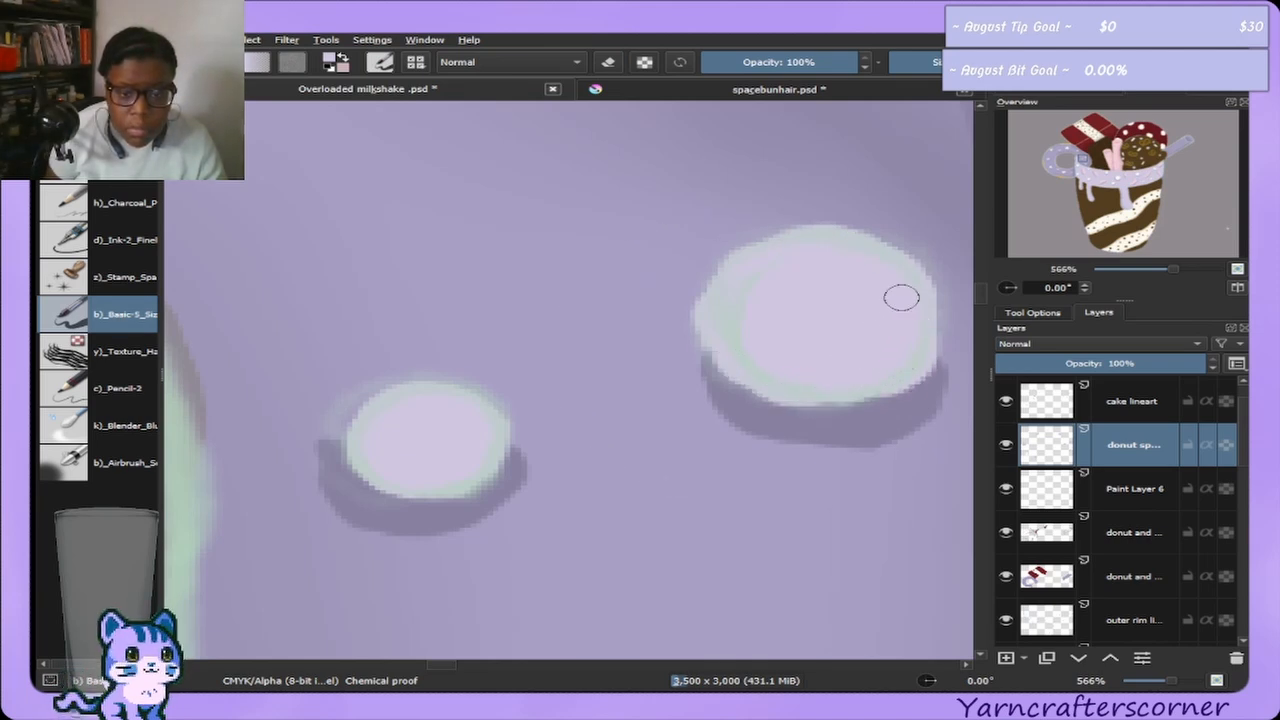
pyautogui.press('e')
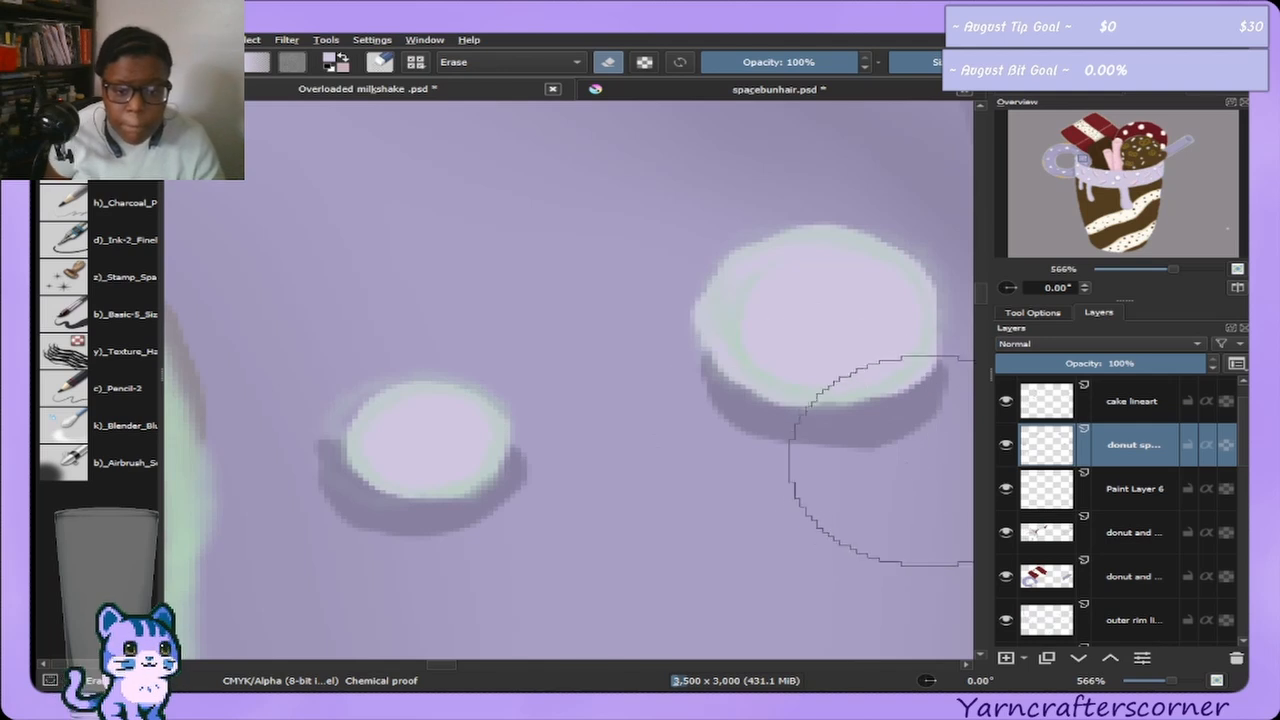
pyautogui.moveTo(913, 444); pyautogui.dragTo(915, 443)
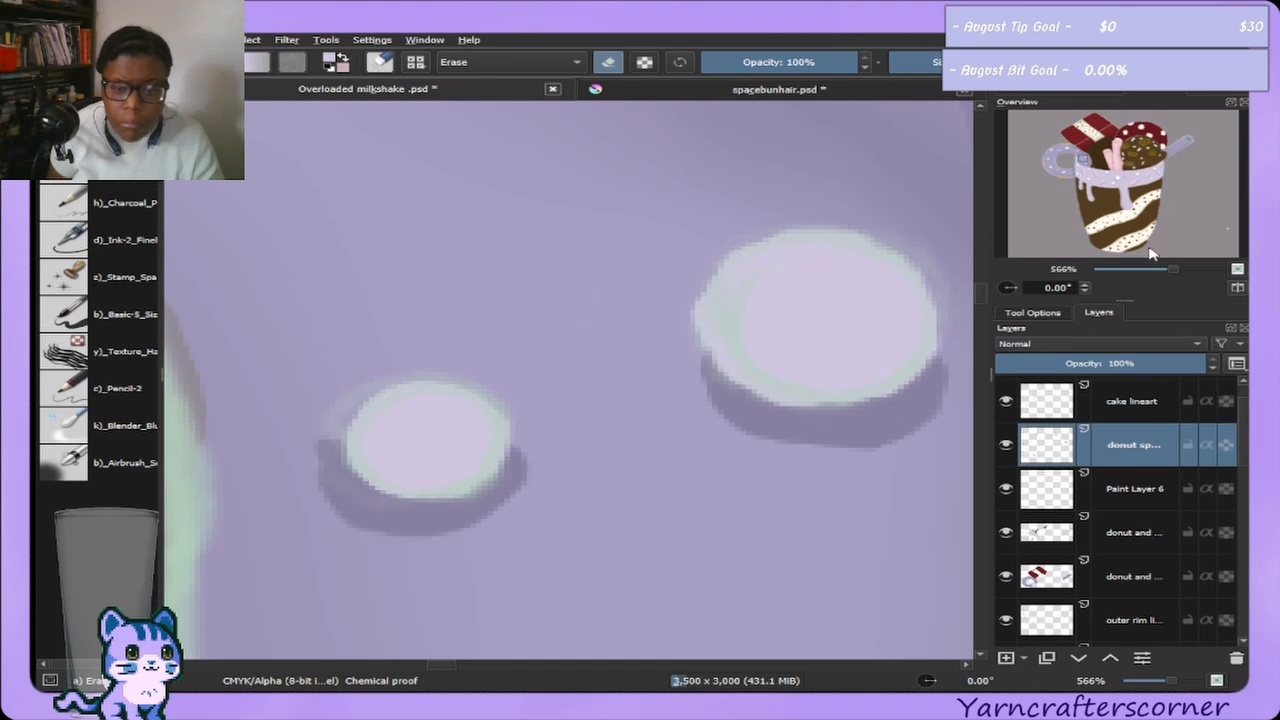
# Hide and reshow Paint Layer 6, the layer below it and the cake lineart layer to check which one holds the sprinkle outlines.
pyautogui.moveTo(1083, 163); pyautogui.dragTo(1090, 222)
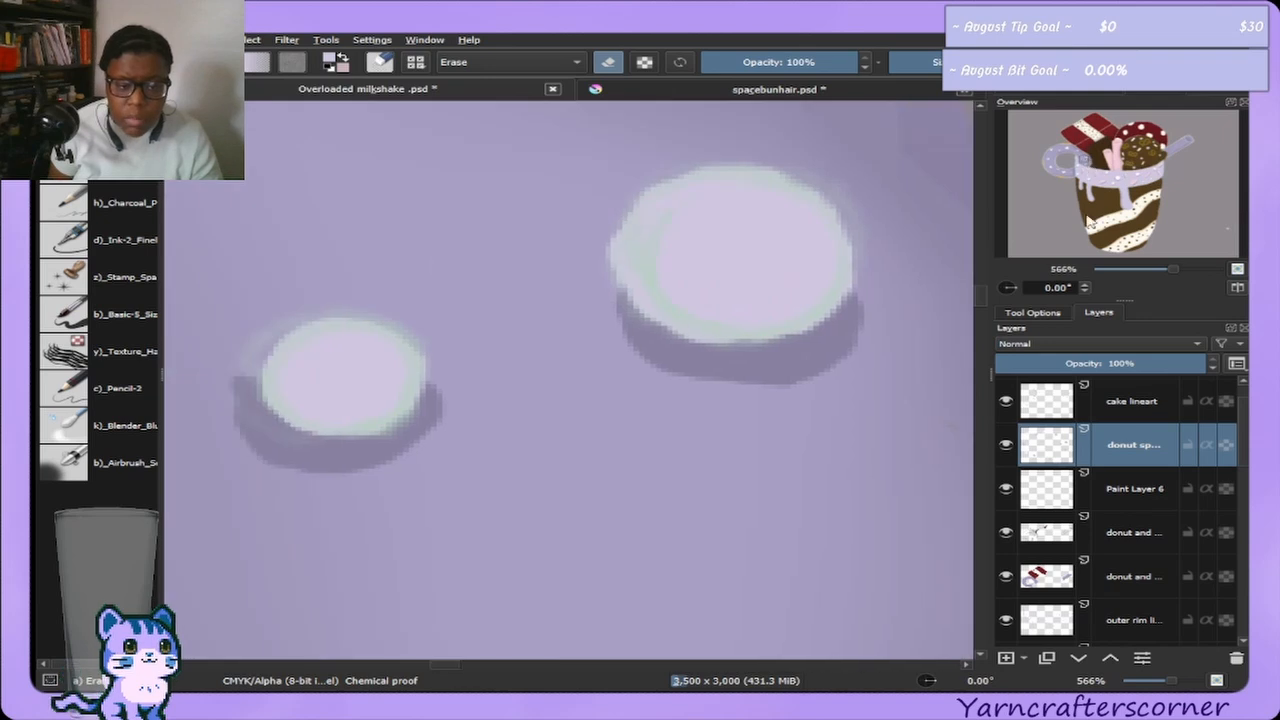
pyautogui.click(1005, 489)
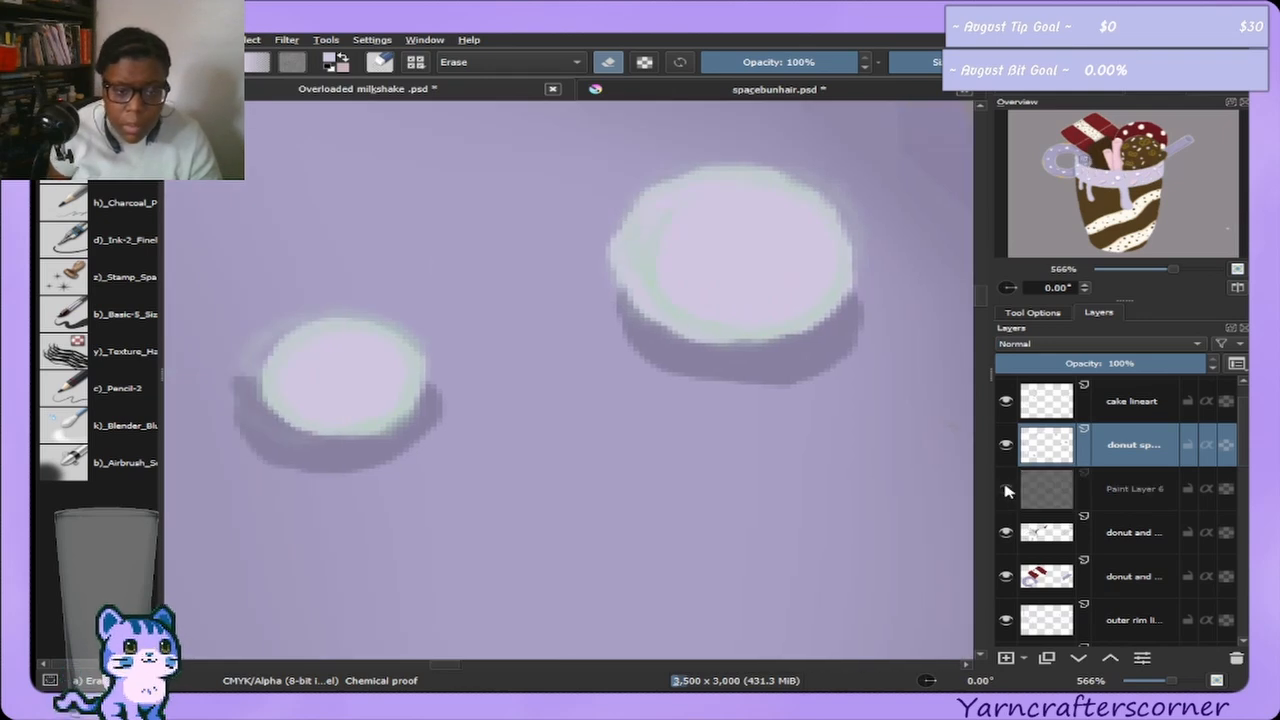
pyautogui.click(1006, 489)
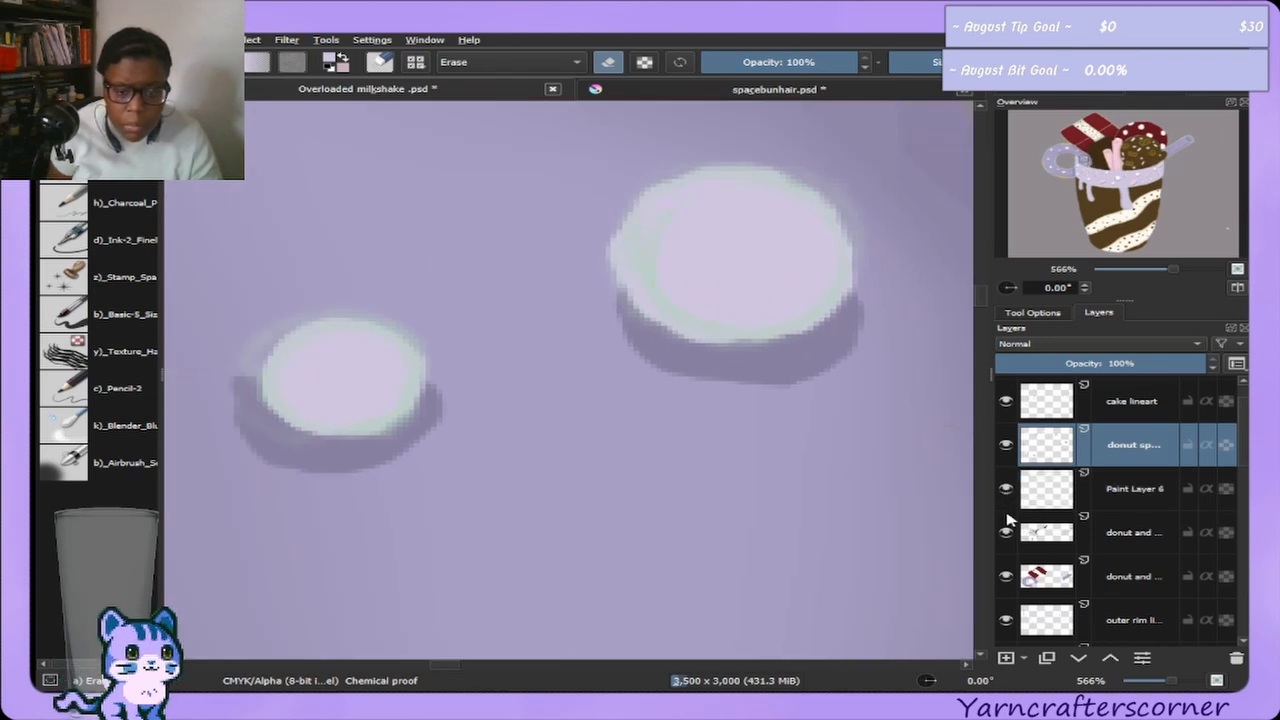
pyautogui.click(1006, 531)
pyautogui.click(1010, 531)
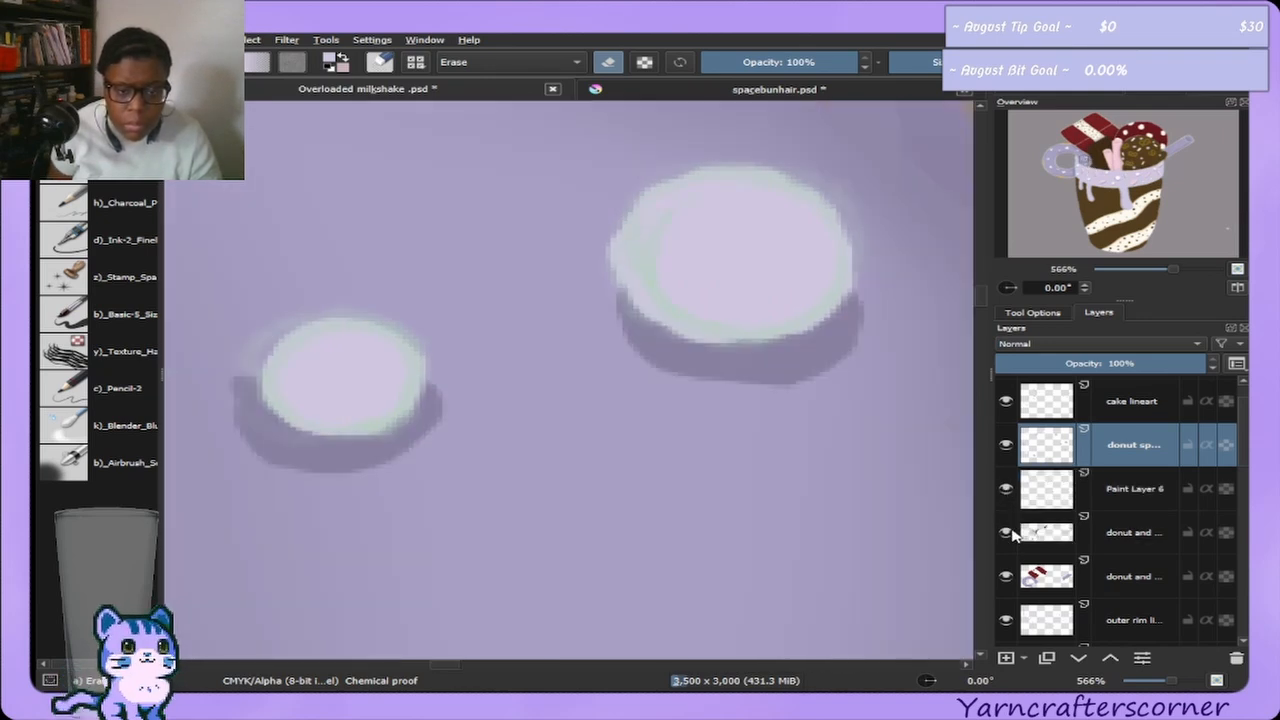
pyautogui.click(1005, 402)
pyautogui.click(1007, 404)
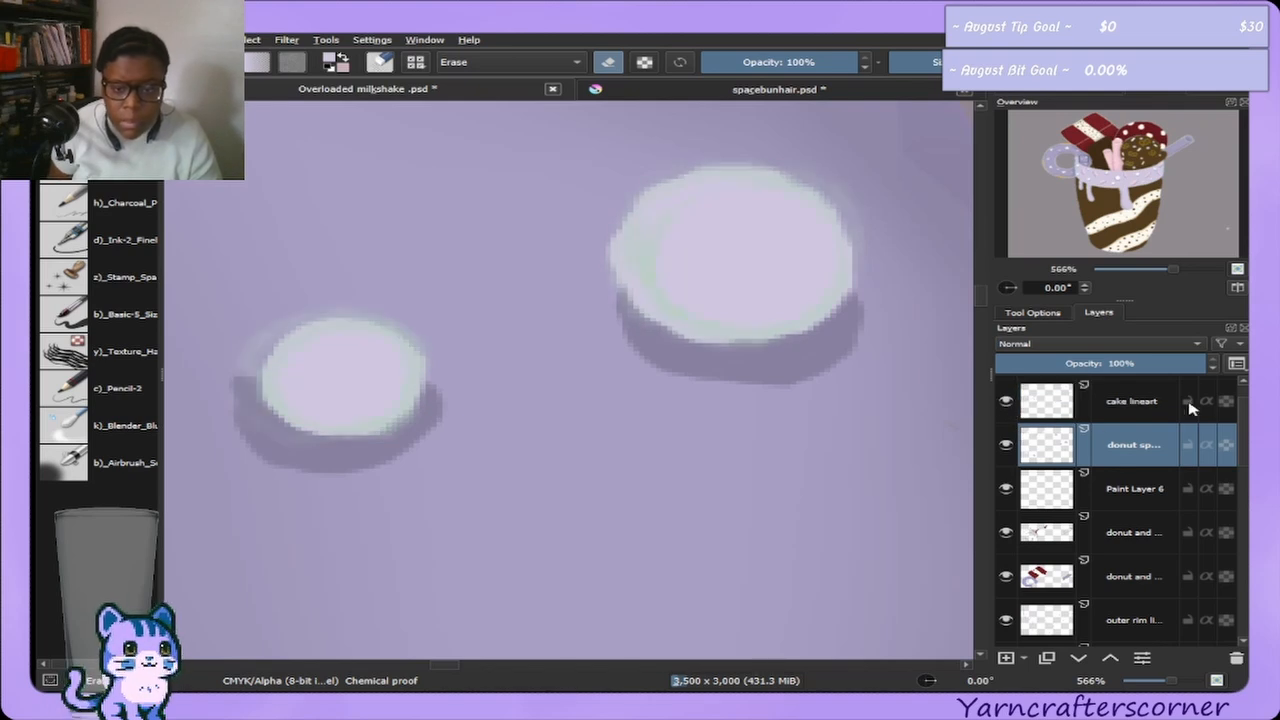
# Set the cake lineart layer's blending mode to Multiply and make the donut sprinkles layer active again.
pyautogui.click(1146, 406)
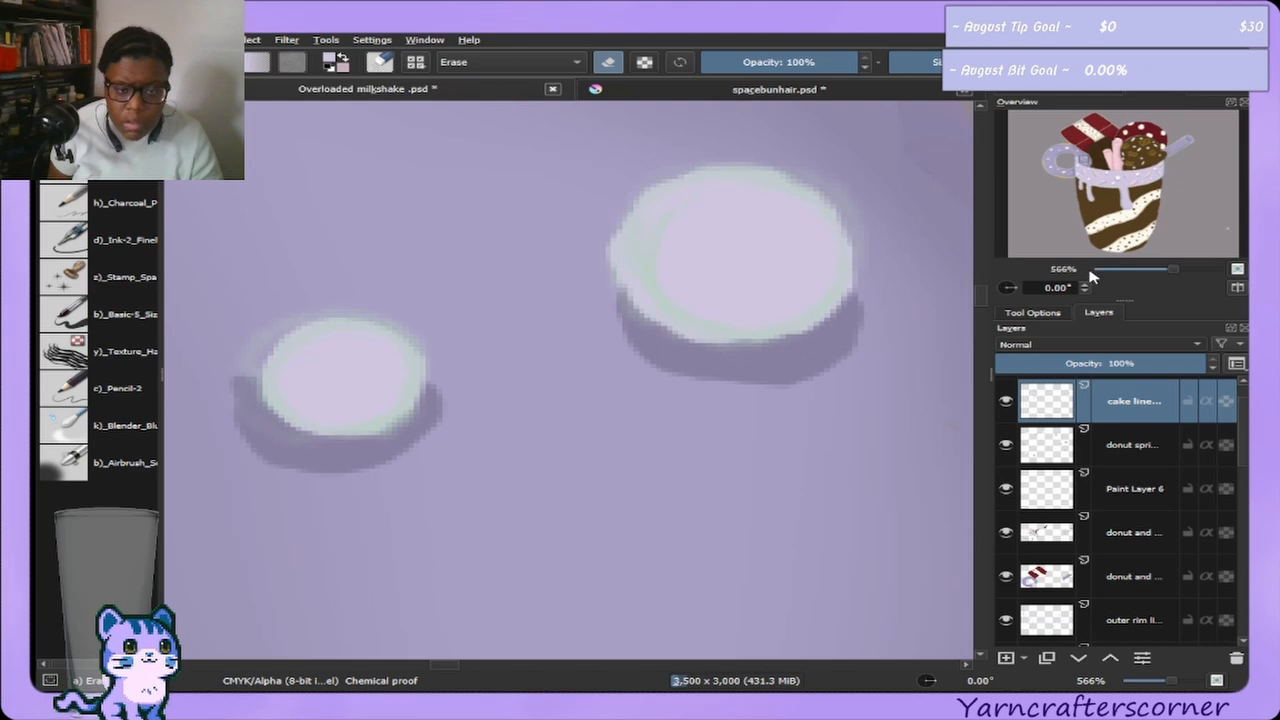
pyautogui.hotkey('alt', 'shift', 'k')
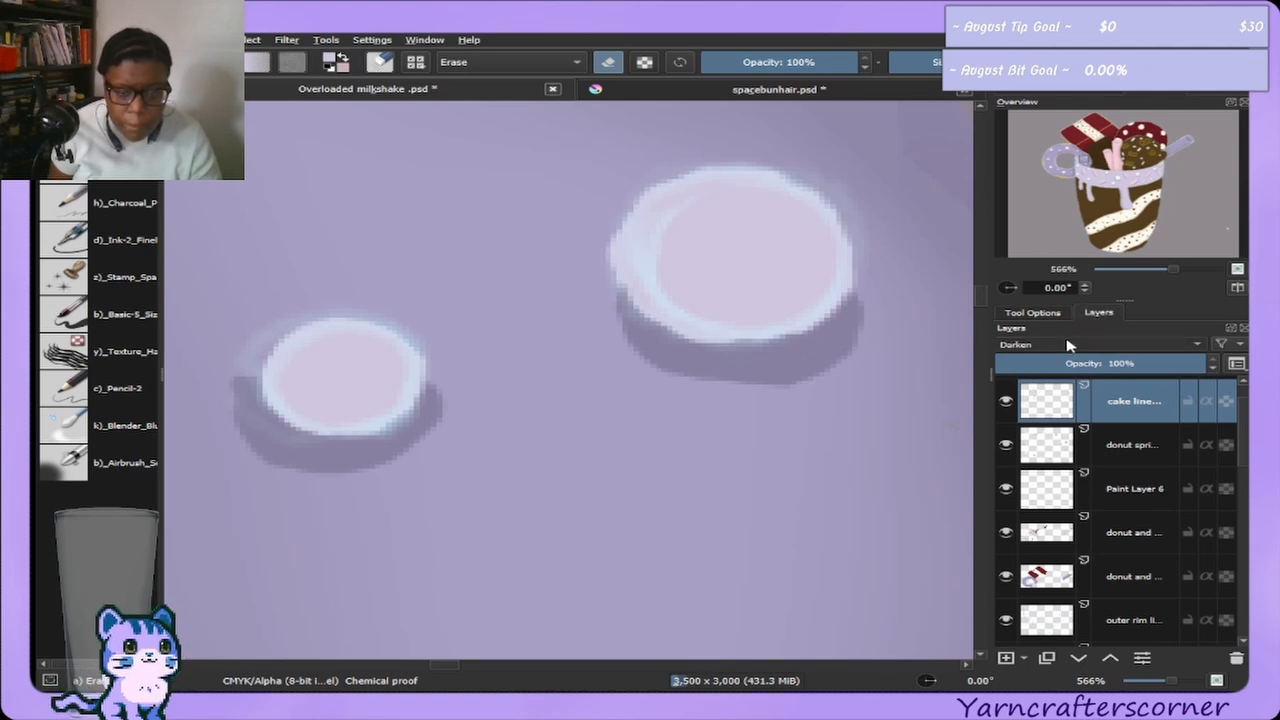
pyautogui.scroll(-2, 1066, 335)
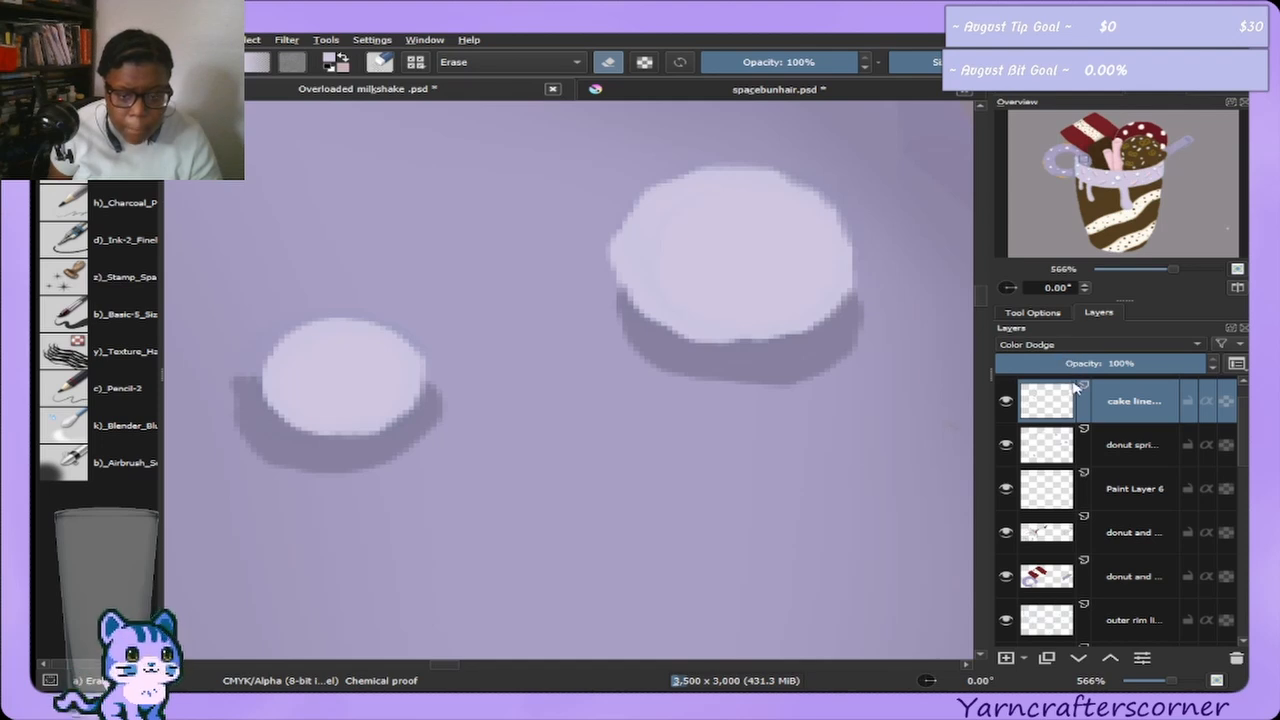
pyautogui.press('Up')
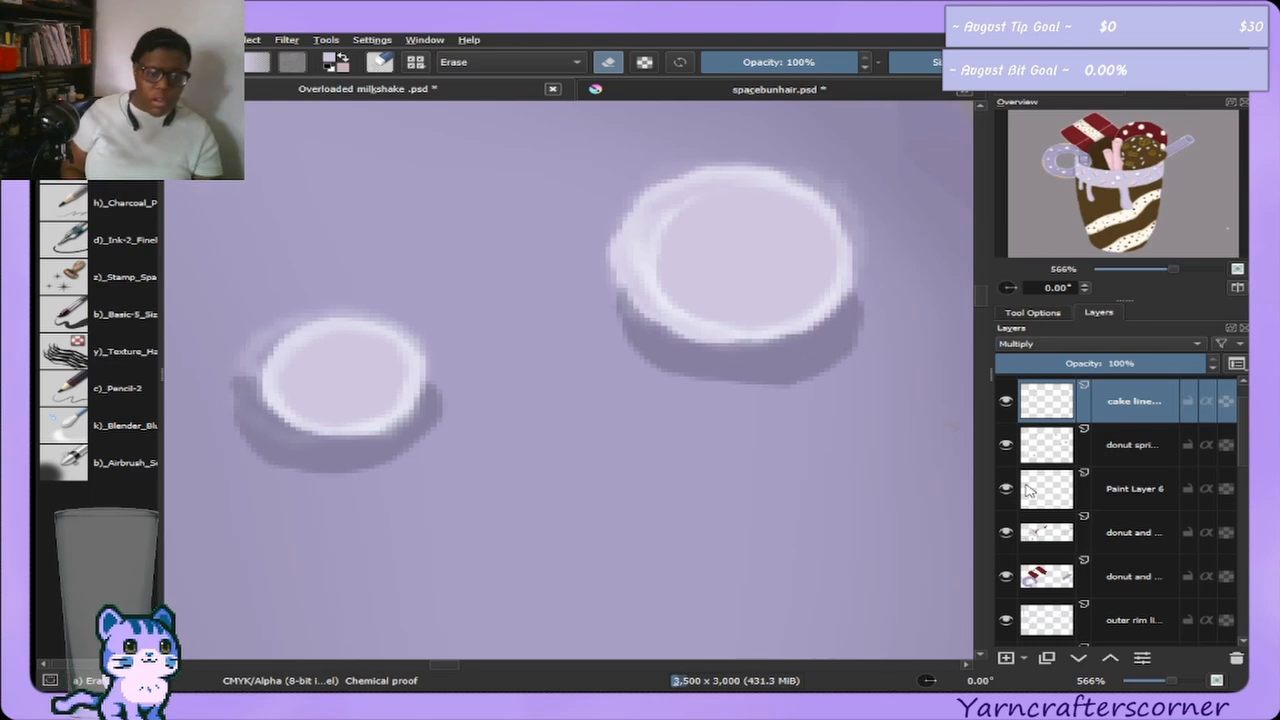
pyautogui.click(1124, 461)
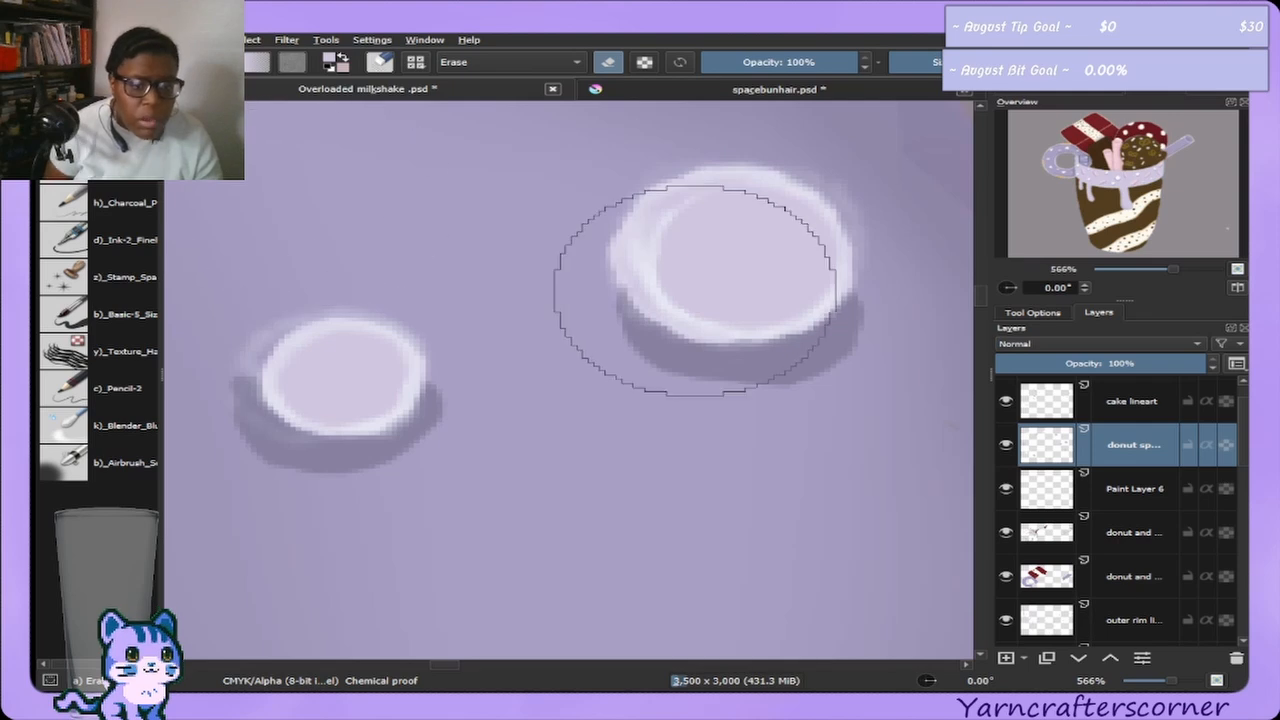
# Try to trim the larger round sprinkle's left and lower edges with a small eraser.
pyautogui.press('[')
pyautogui.press('[')
pyautogui.press('[')
pyautogui.press('[')
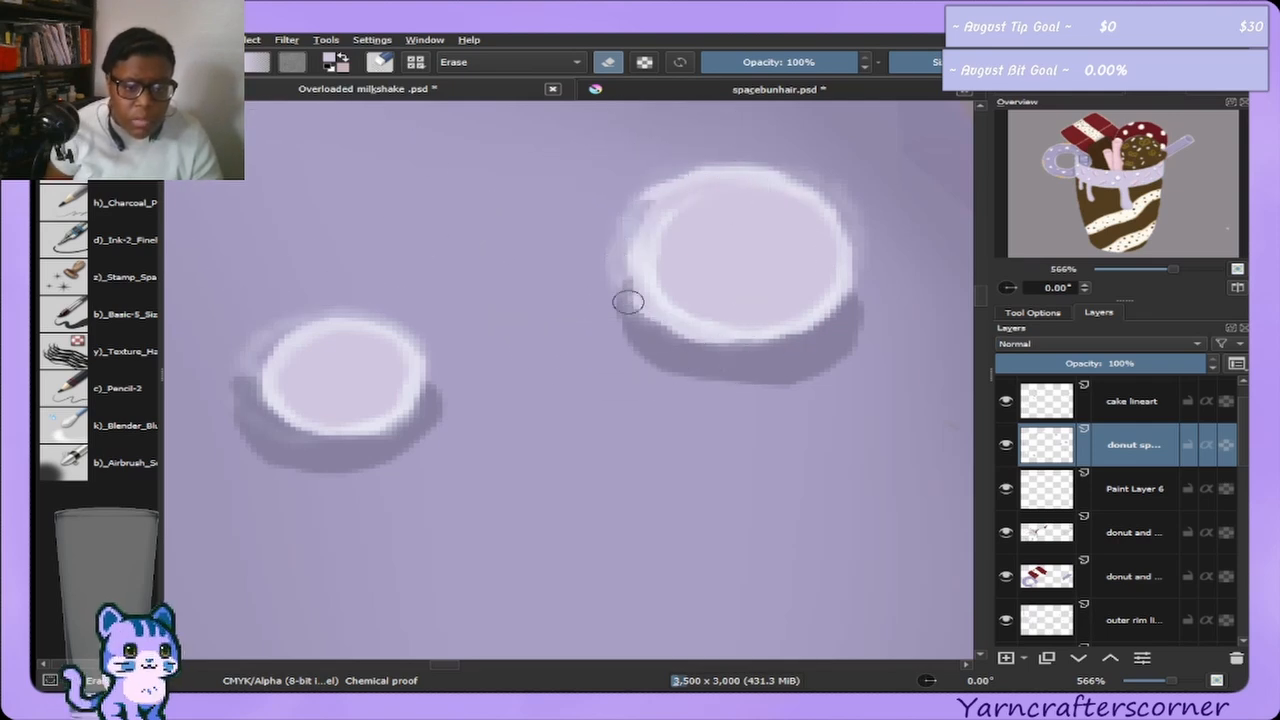
pyautogui.moveTo(628, 302); pyautogui.dragTo(656, 330)
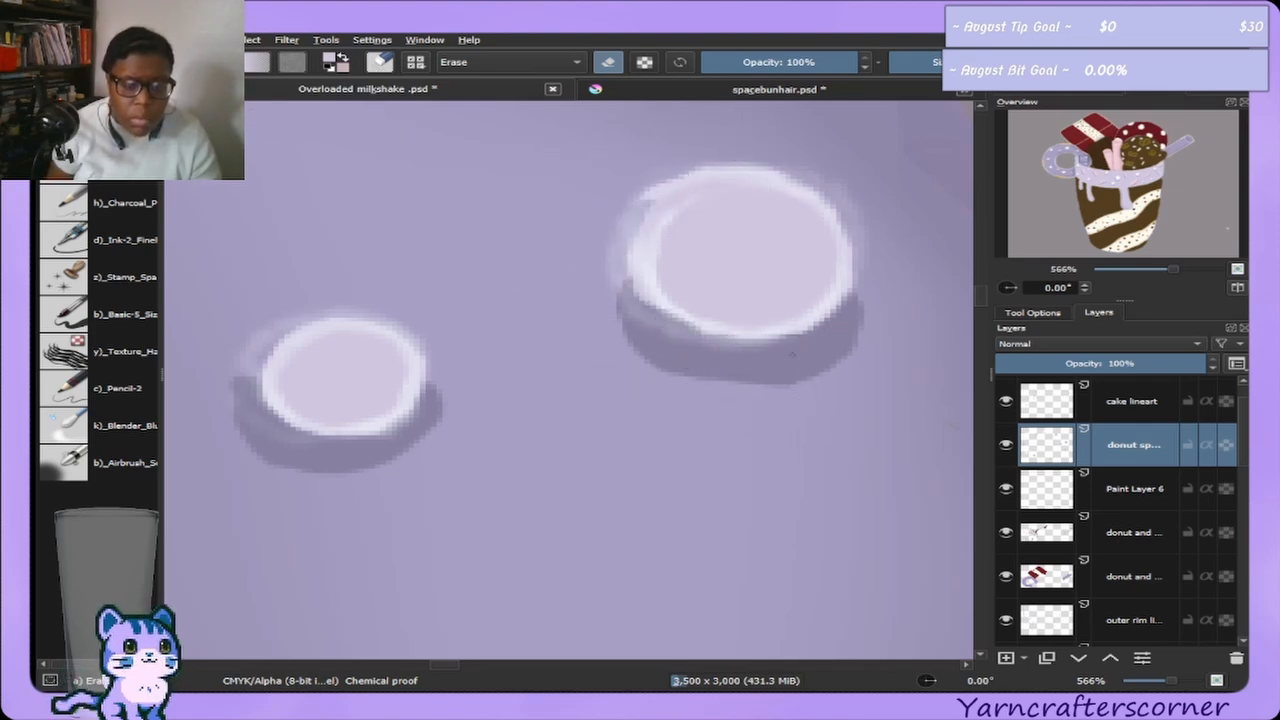
pyautogui.press(']')
pyautogui.press(']')
pyautogui.press(']')
pyautogui.press(']')
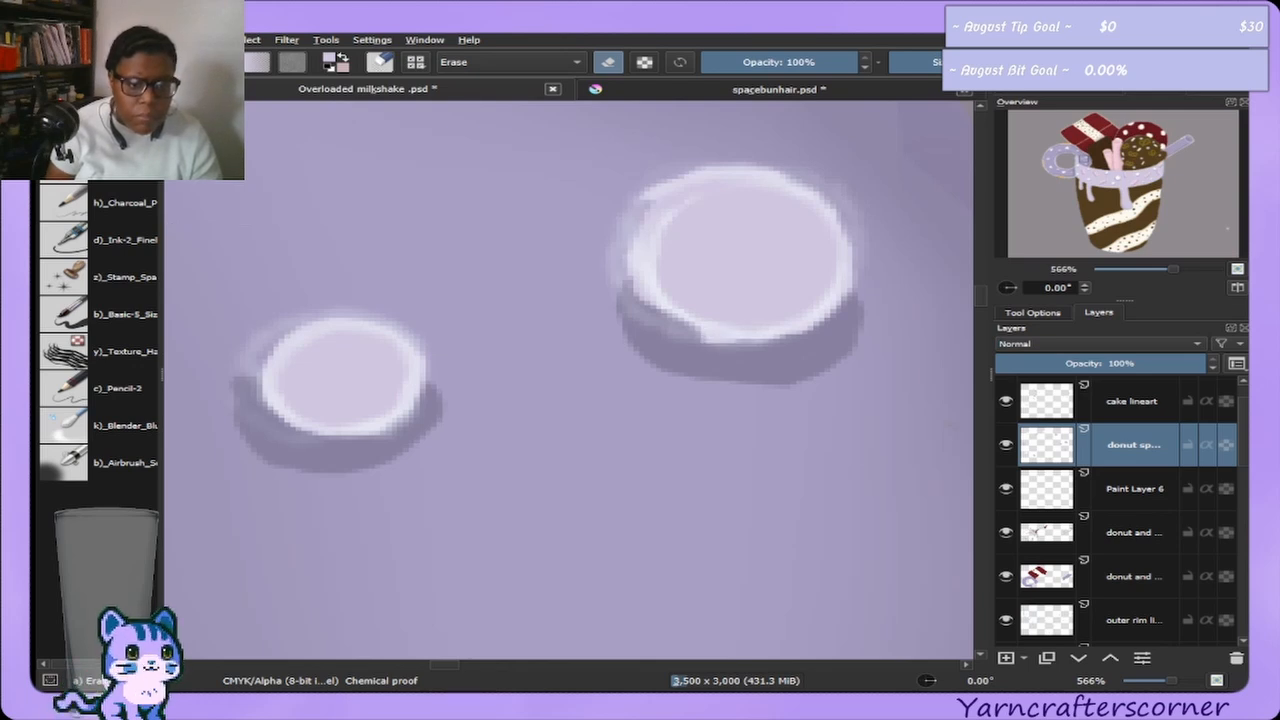
pyautogui.hotkey('ctrl', 'z')
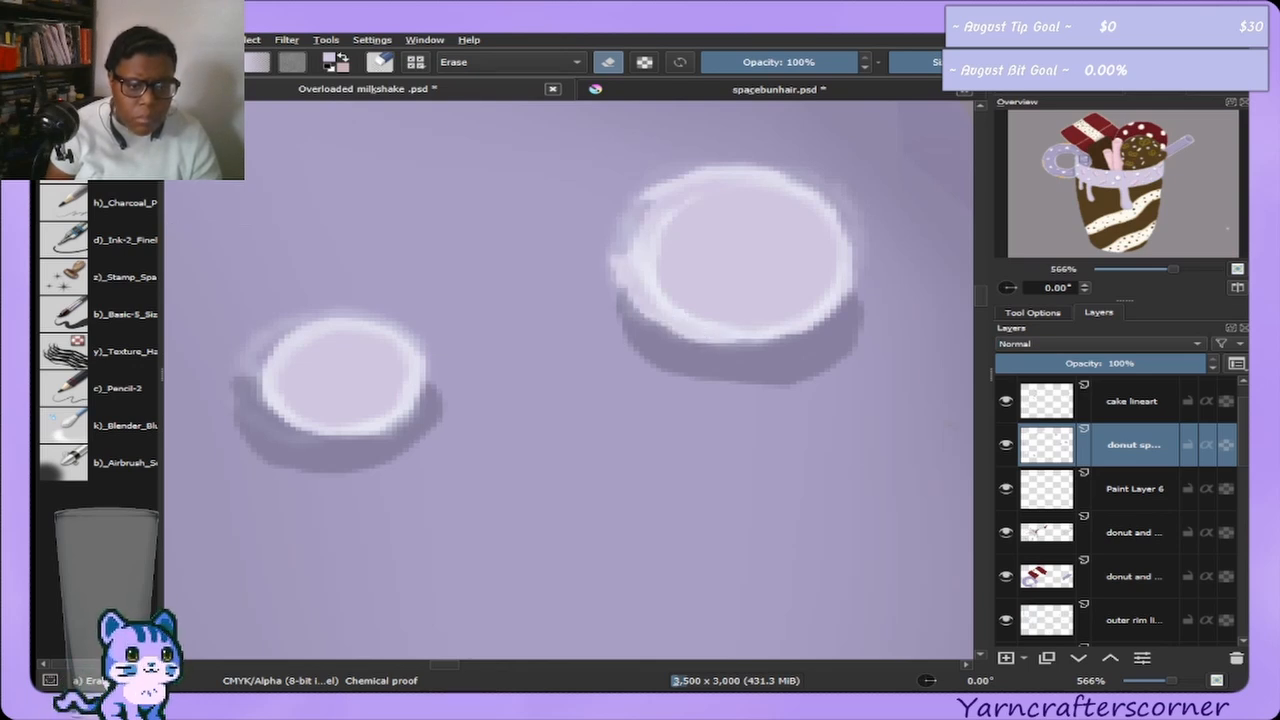
pyautogui.hotkey('ctrl', 'z')
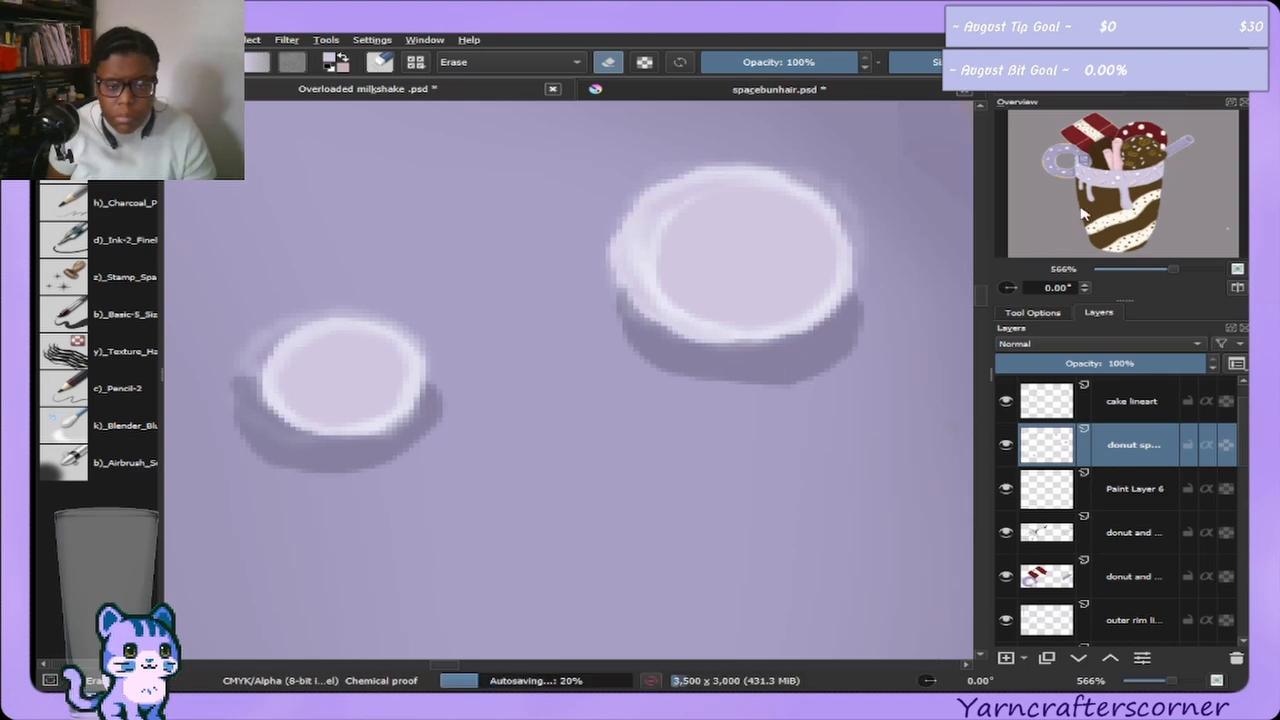
# Fill the round sprinkle beside the brown cookie with its own sampled lilac, covering the dark marks inside its outline with the Basic-5 brush.
pyautogui.moveTo(1086, 160); pyautogui.dragTo(1092, 170)
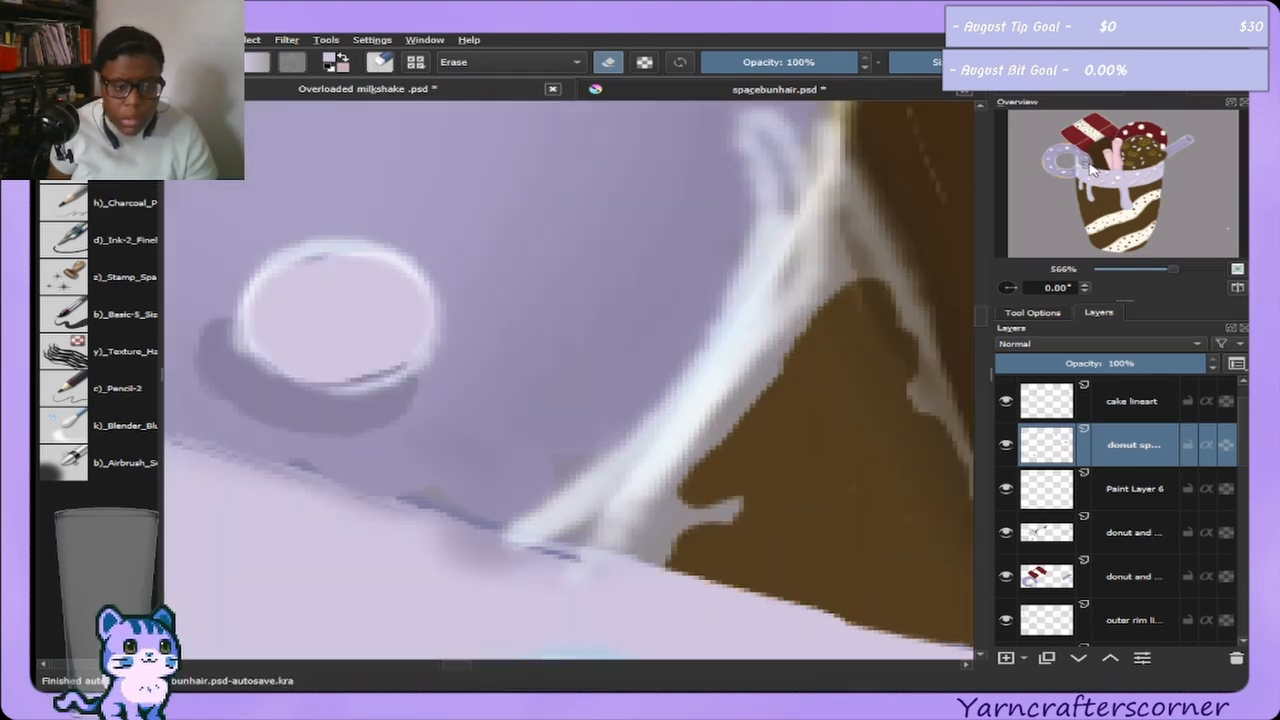
pyautogui.keyDown('ctrl'); pyautogui.click(380, 323); pyautogui.keyUp('ctrl')
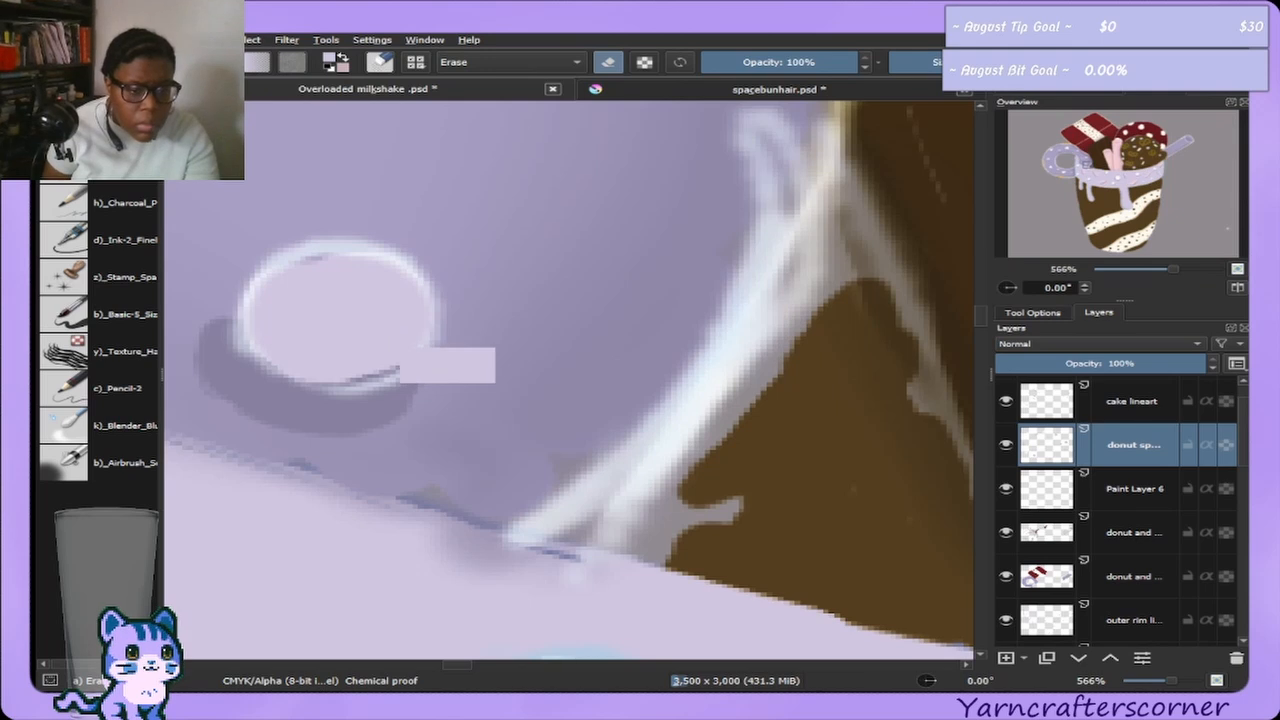
pyautogui.click(93, 314)
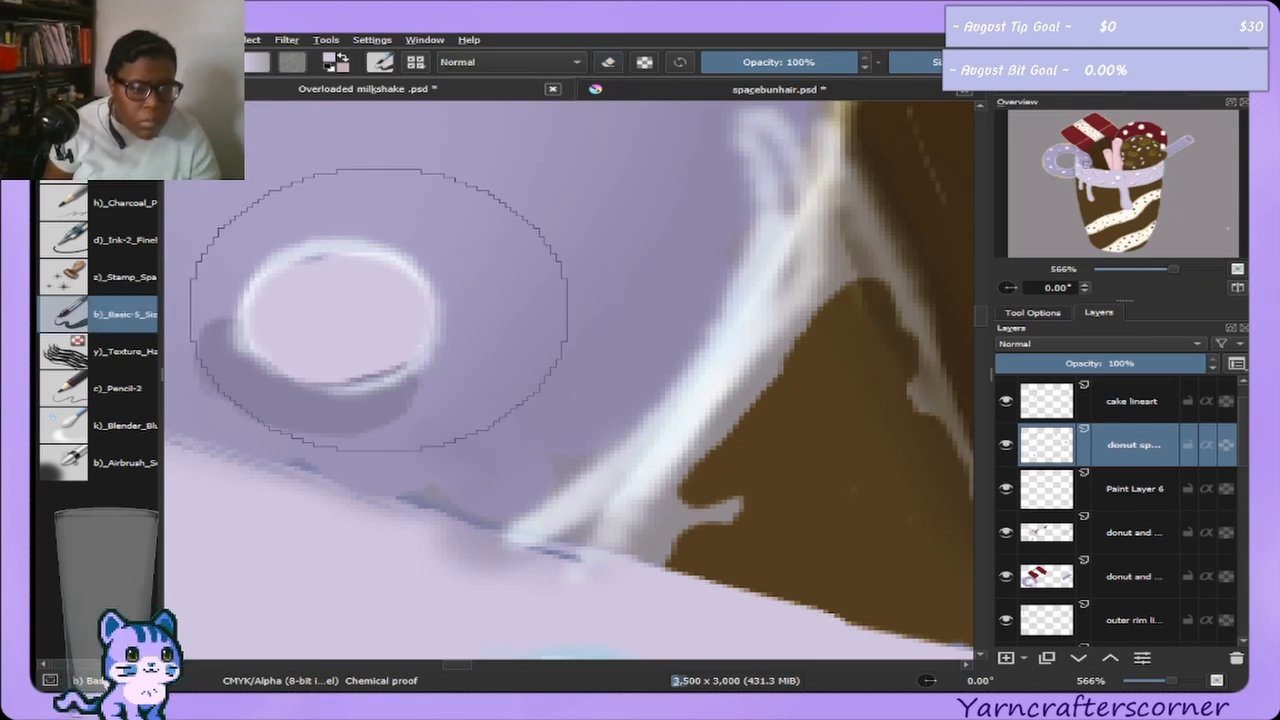
pyautogui.moveTo(338, 276)
pyautogui.mouseDown()
pyautogui.moveTo(309, 266)
pyautogui.moveTo(312, 287)
pyautogui.moveTo(297, 294)
pyautogui.moveTo(328, 345)
pyautogui.moveTo(307, 331)
pyautogui.moveTo(366, 333)
pyautogui.mouseUp()
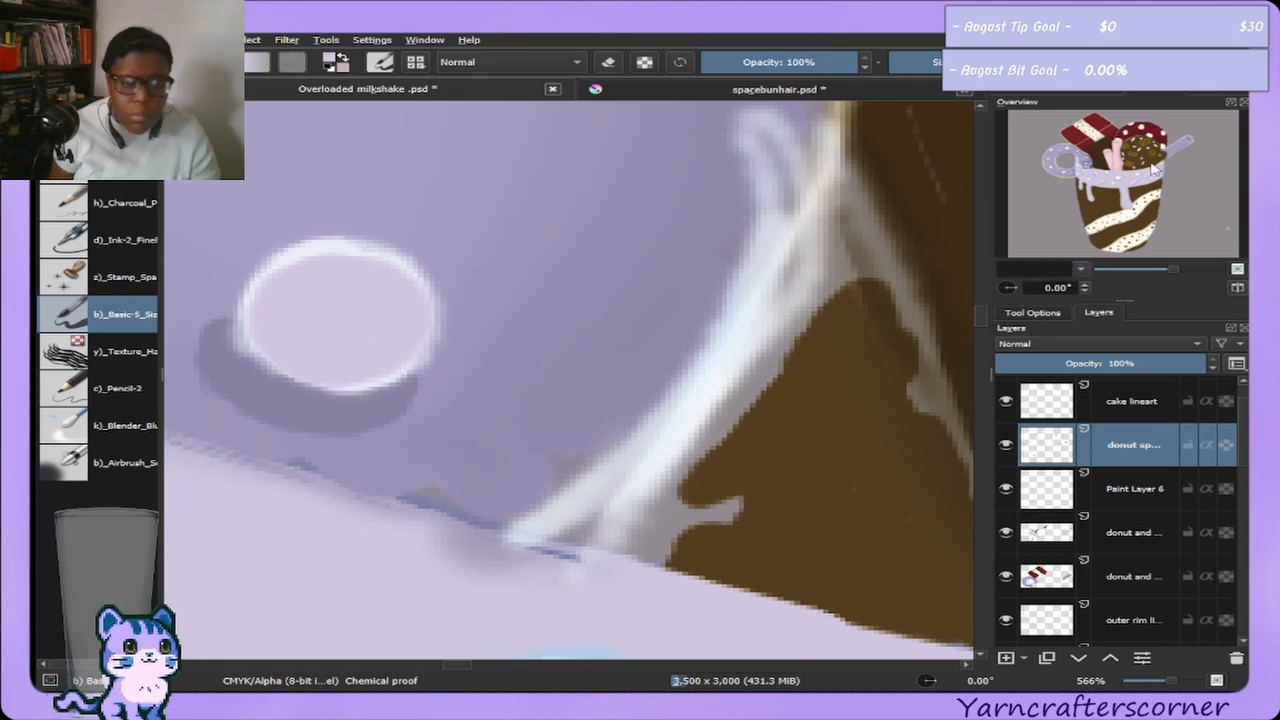
# Hide and reshow the two donut layers and Paint Layer 6 to check which one holds the orange along the donut's lower edge.
pyautogui.moveTo(1089, 168); pyautogui.dragTo(1067, 188)
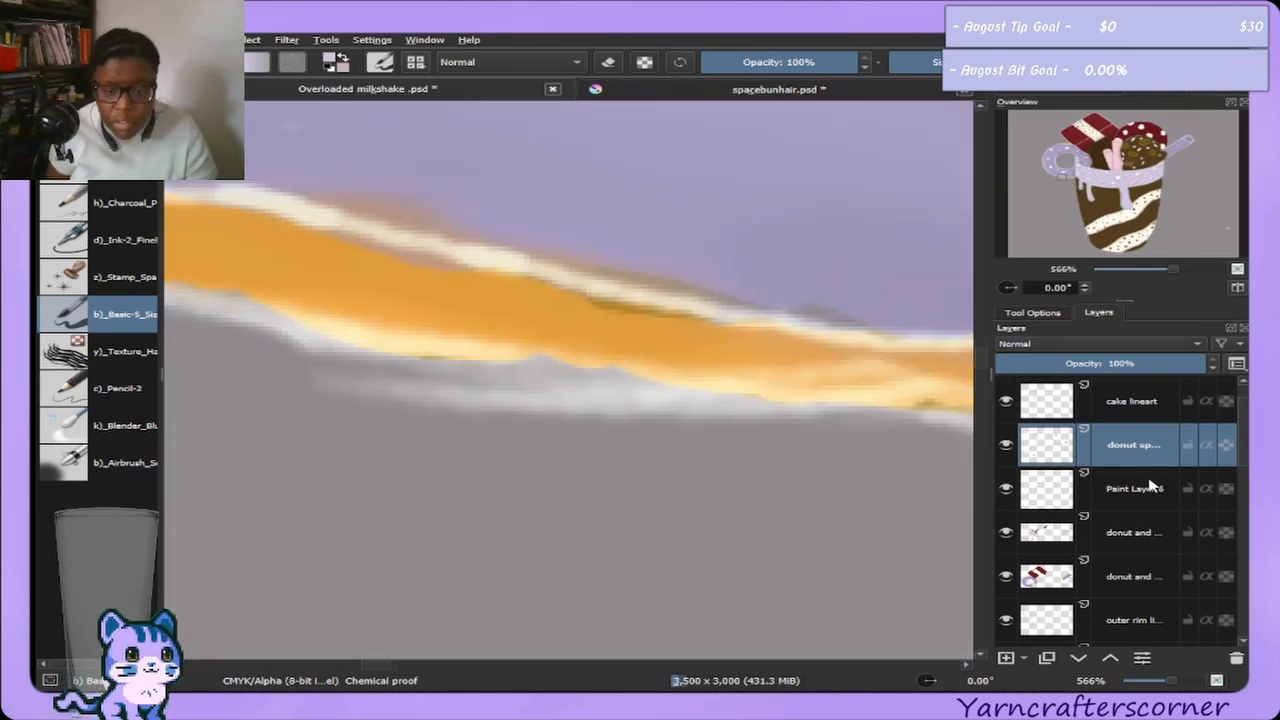
pyautogui.click(1007, 534)
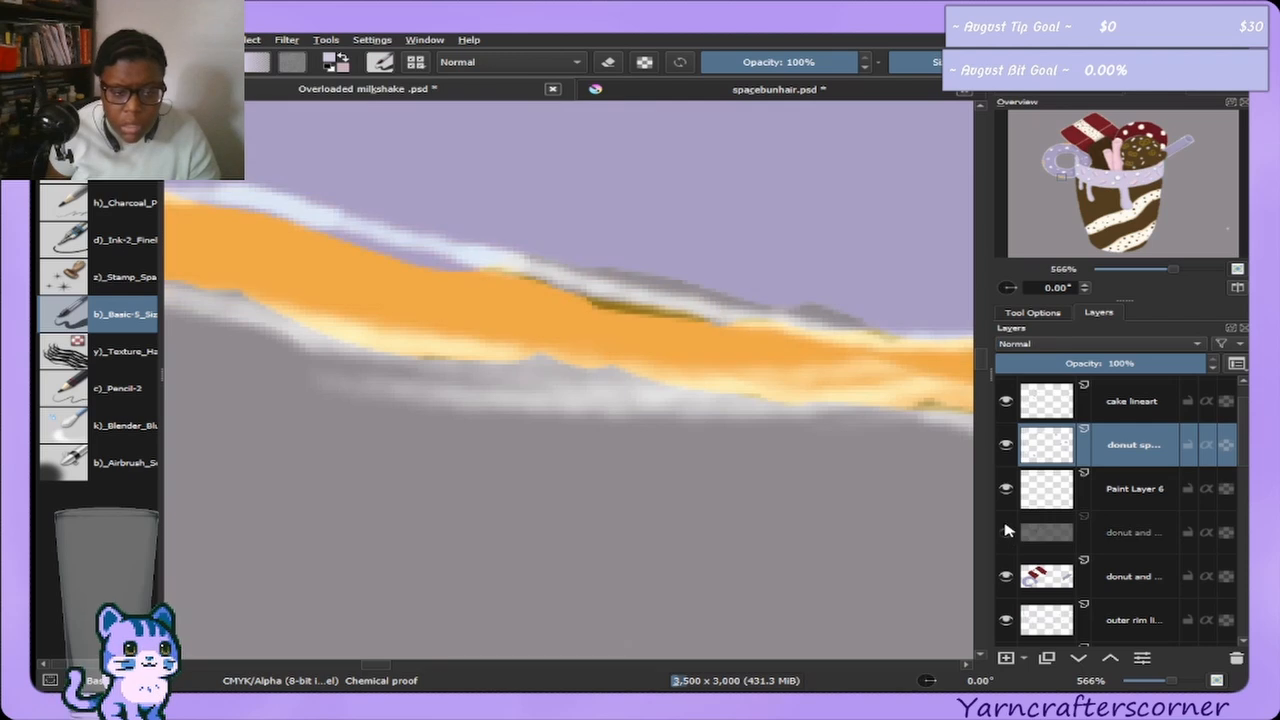
pyautogui.click(1007, 533)
pyautogui.click(1088, 580)
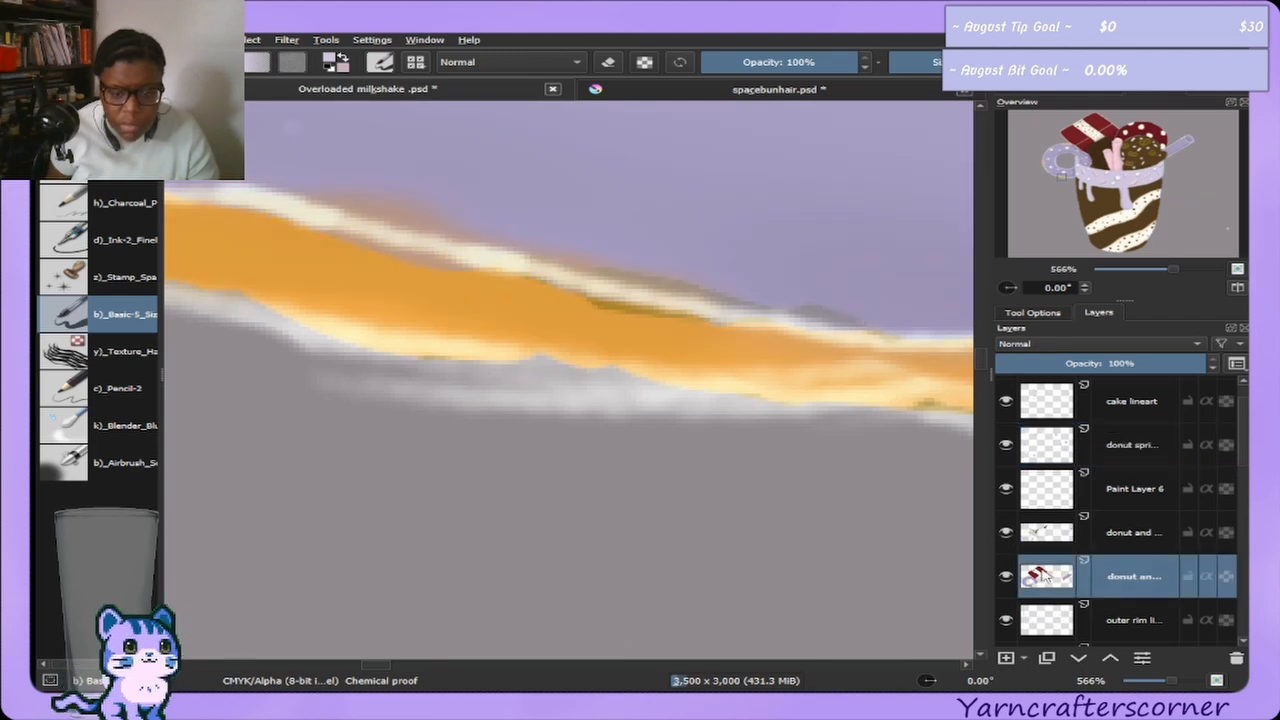
pyautogui.click(1006, 577)
pyautogui.click(1006, 577)
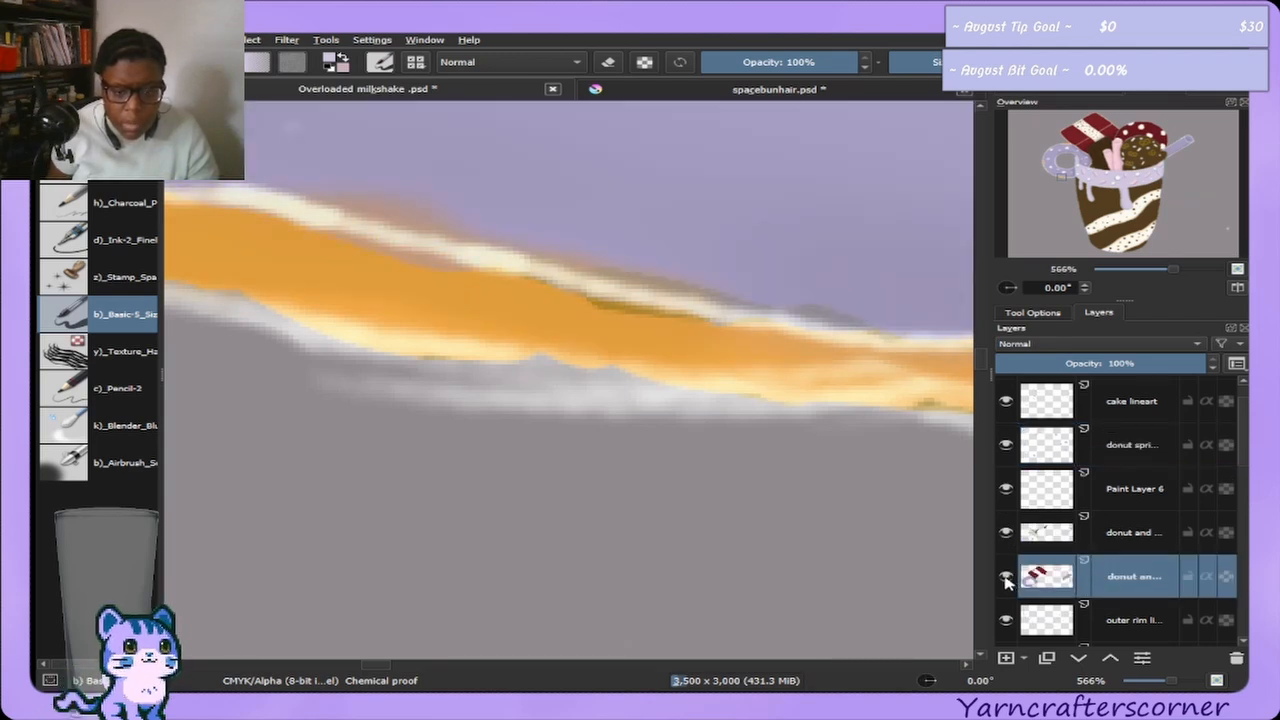
pyautogui.click(1006, 578)
pyautogui.click(1006, 578)
pyautogui.click(1006, 534)
pyautogui.click(1006, 534)
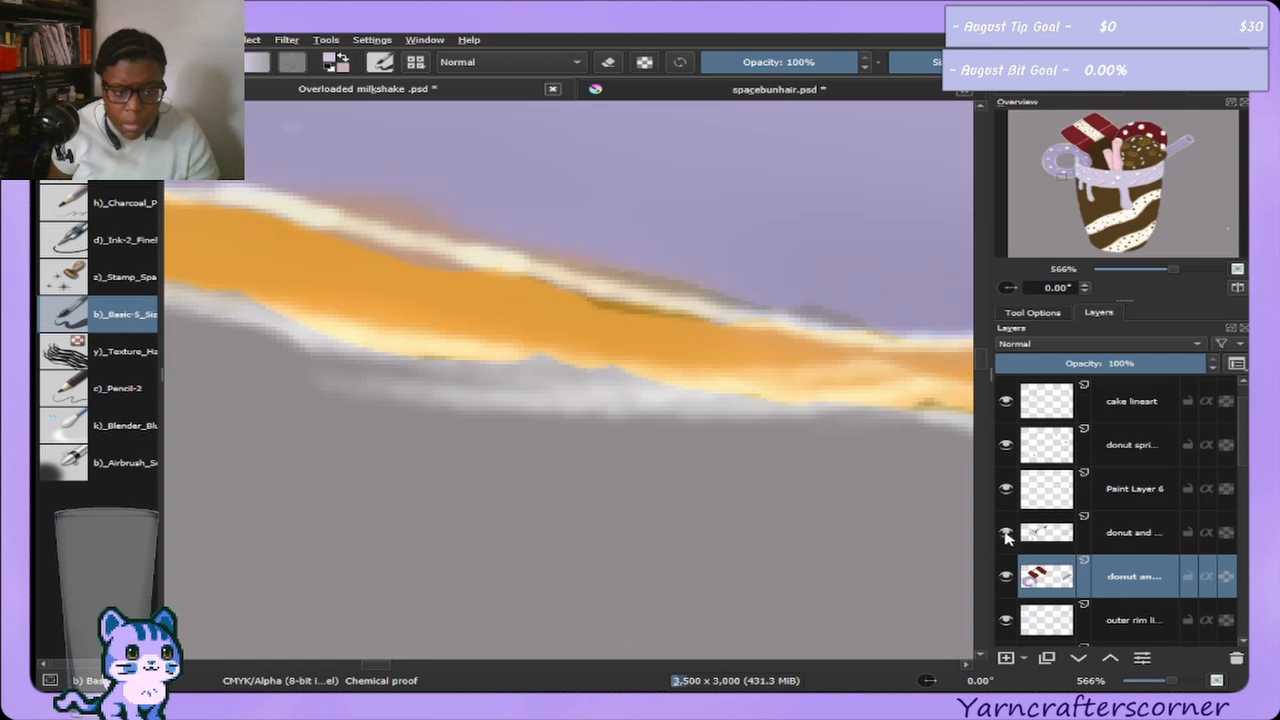
pyautogui.click(1006, 488)
pyautogui.click(1006, 488)
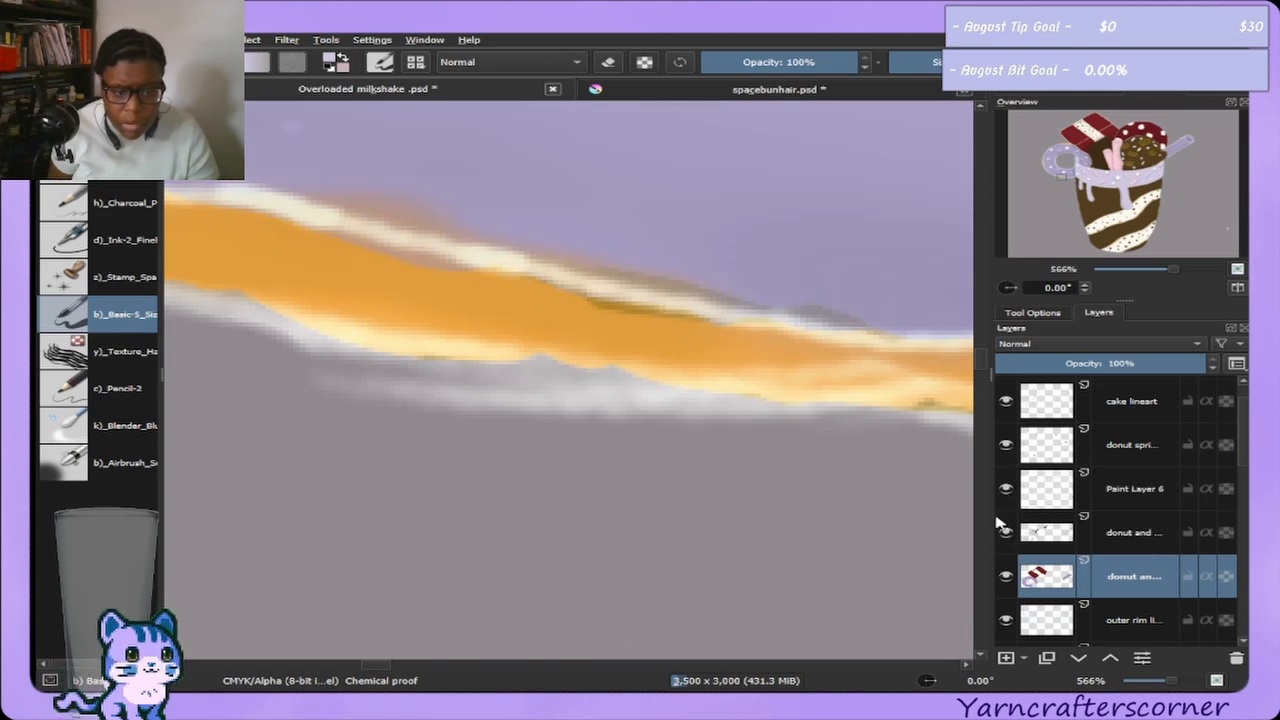
# Check the outer rim lineart, both donut layers, Paint Layer 6, donut sprinkles and cake lineart by hiding and reshowing each for the orange band.
pyautogui.click(1007, 619)
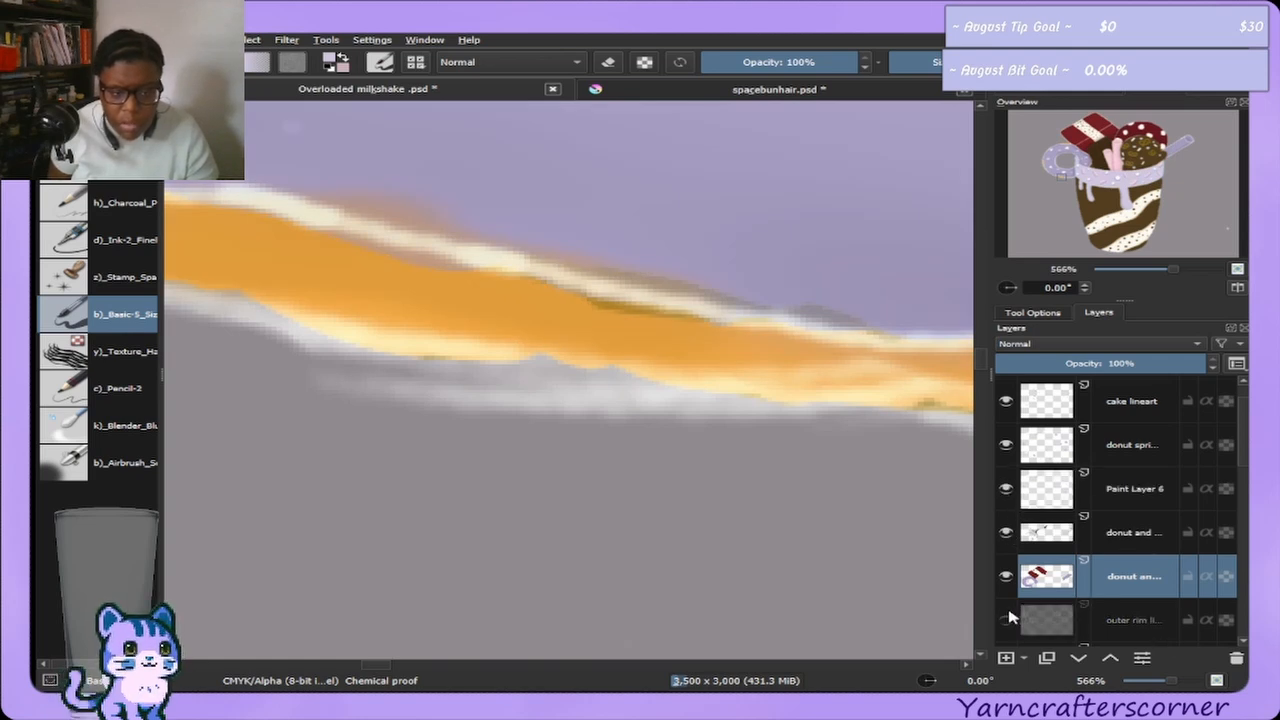
pyautogui.click(1006, 619)
pyautogui.click(1006, 619)
pyautogui.click(1006, 619)
pyautogui.click(1004, 578)
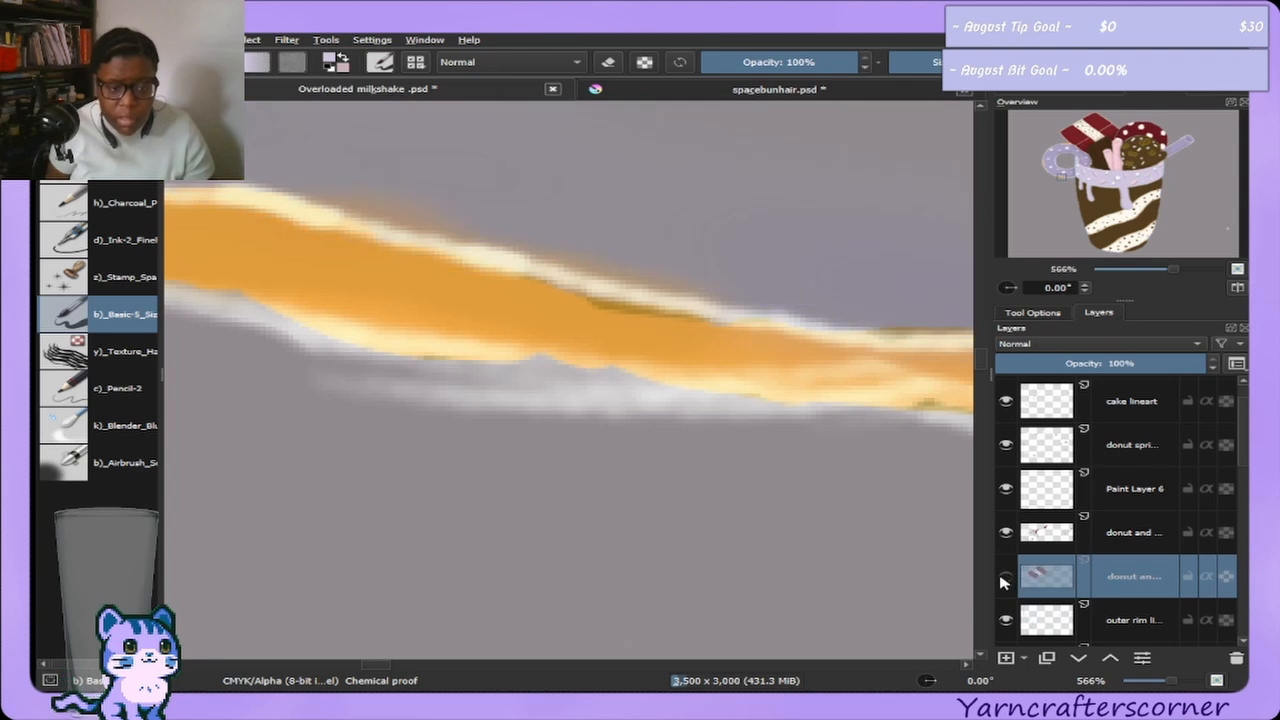
pyautogui.click(1004, 578)
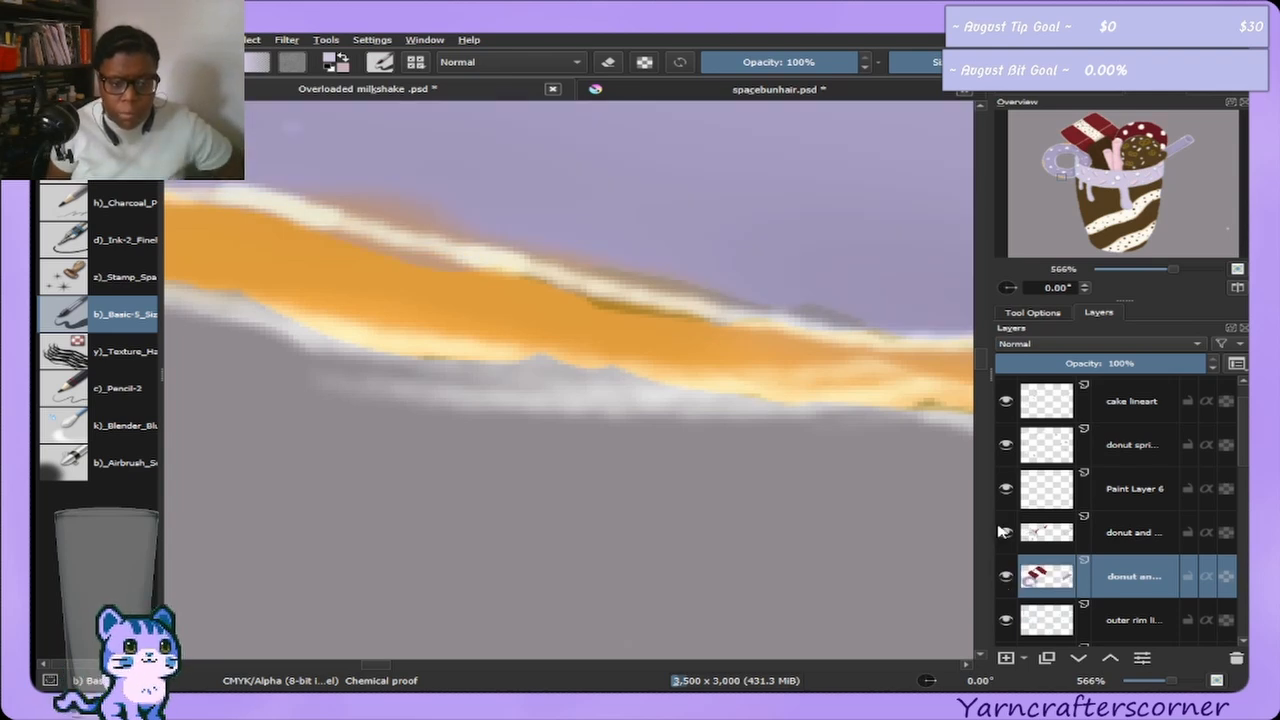
pyautogui.click(1005, 532)
pyautogui.click(1005, 532)
pyautogui.click(1006, 488)
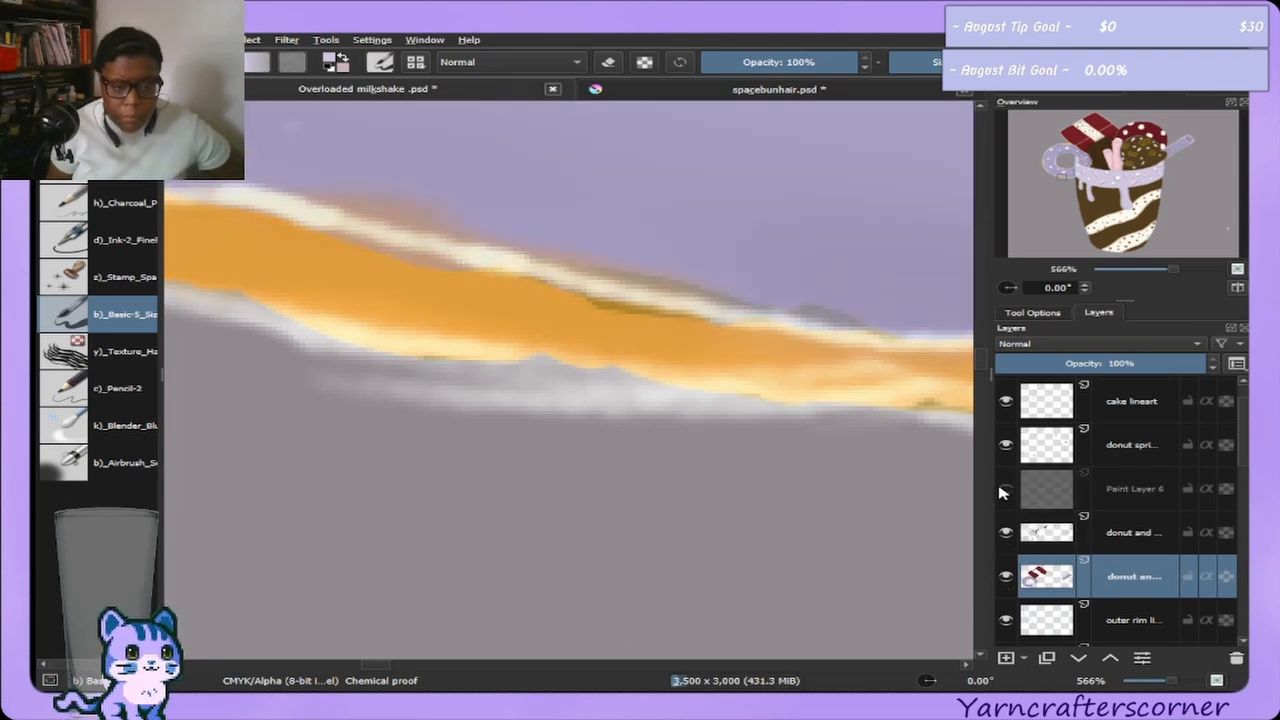
pyautogui.click(1006, 488)
pyautogui.click(1006, 444)
pyautogui.click(1006, 444)
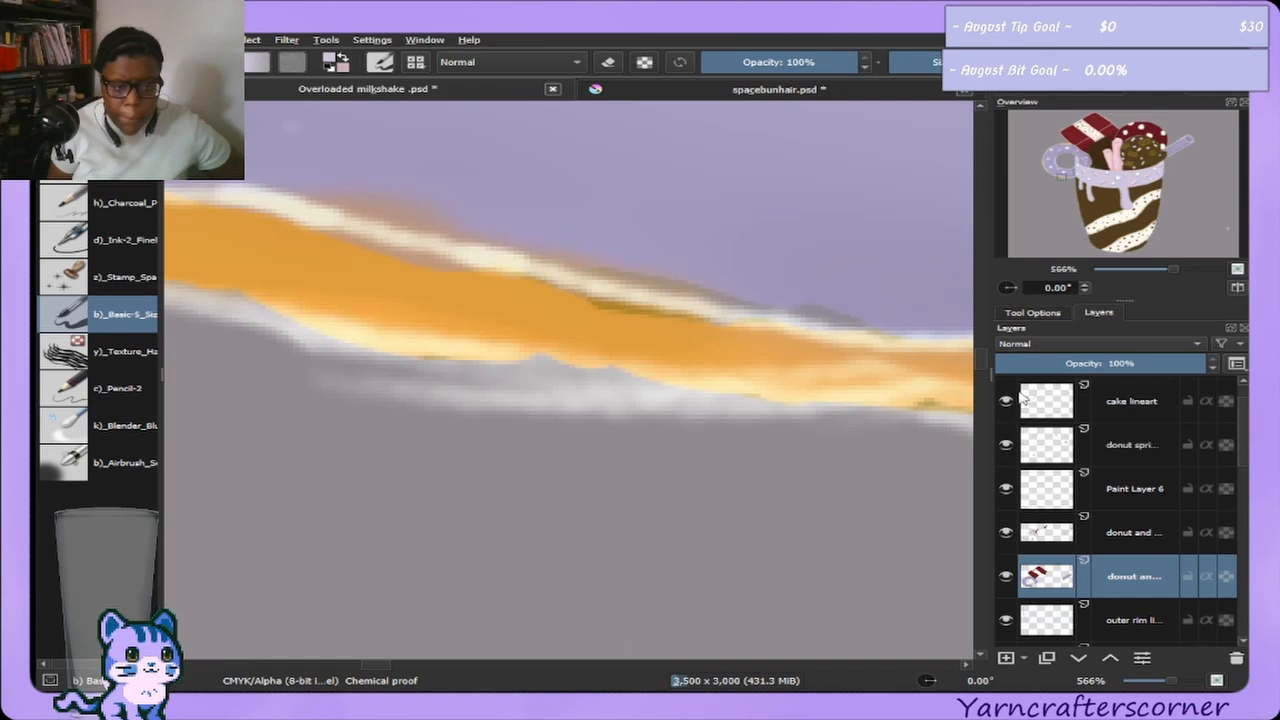
pyautogui.click(1022, 400)
pyautogui.click(1006, 401)
pyautogui.click(1006, 401)
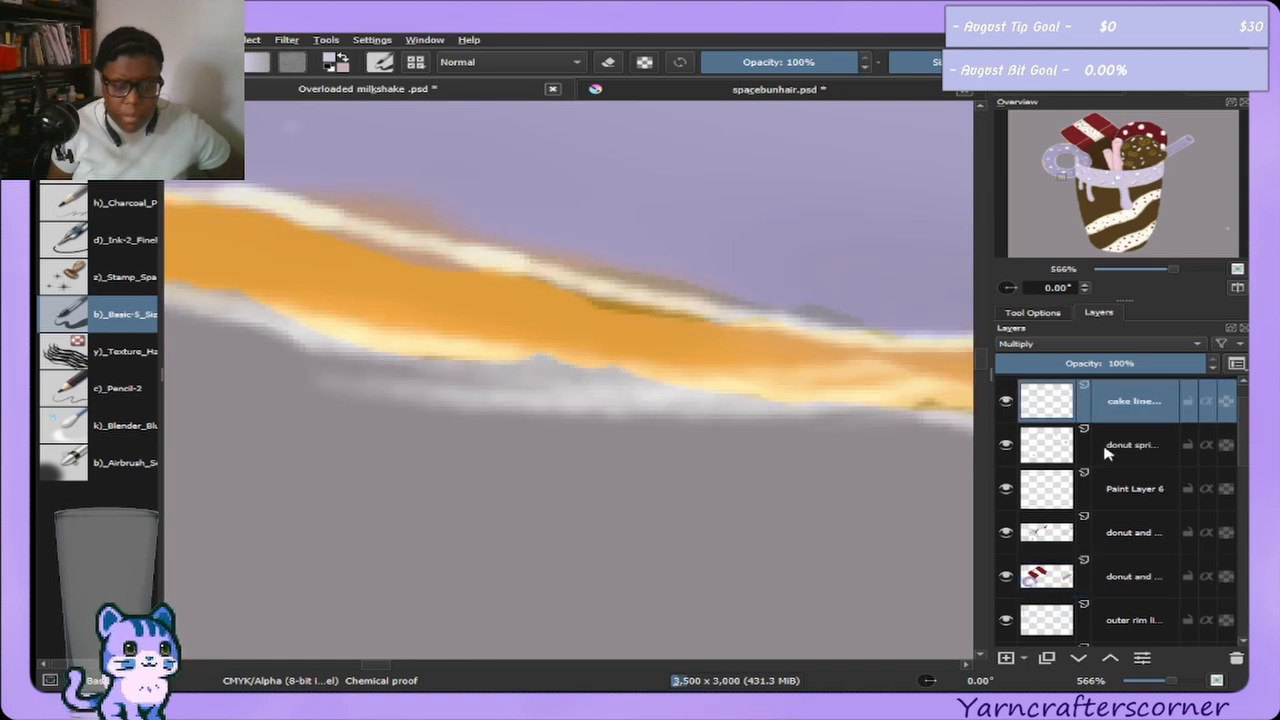
# Hide and reshow the cookie, glass rim, outer rim shading and rim sprinkles layers to look for the orange band.
pyautogui.scroll(-4, 1245, 497)
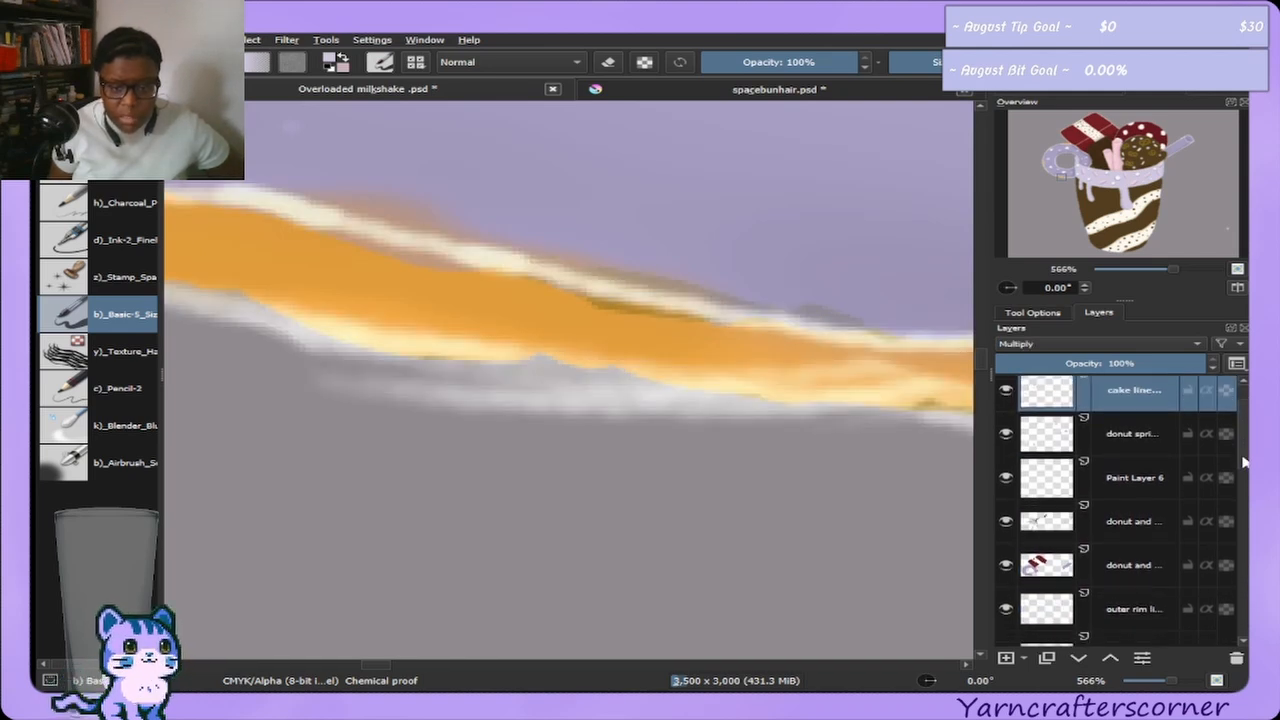
pyautogui.scroll(-2, 1245, 497)
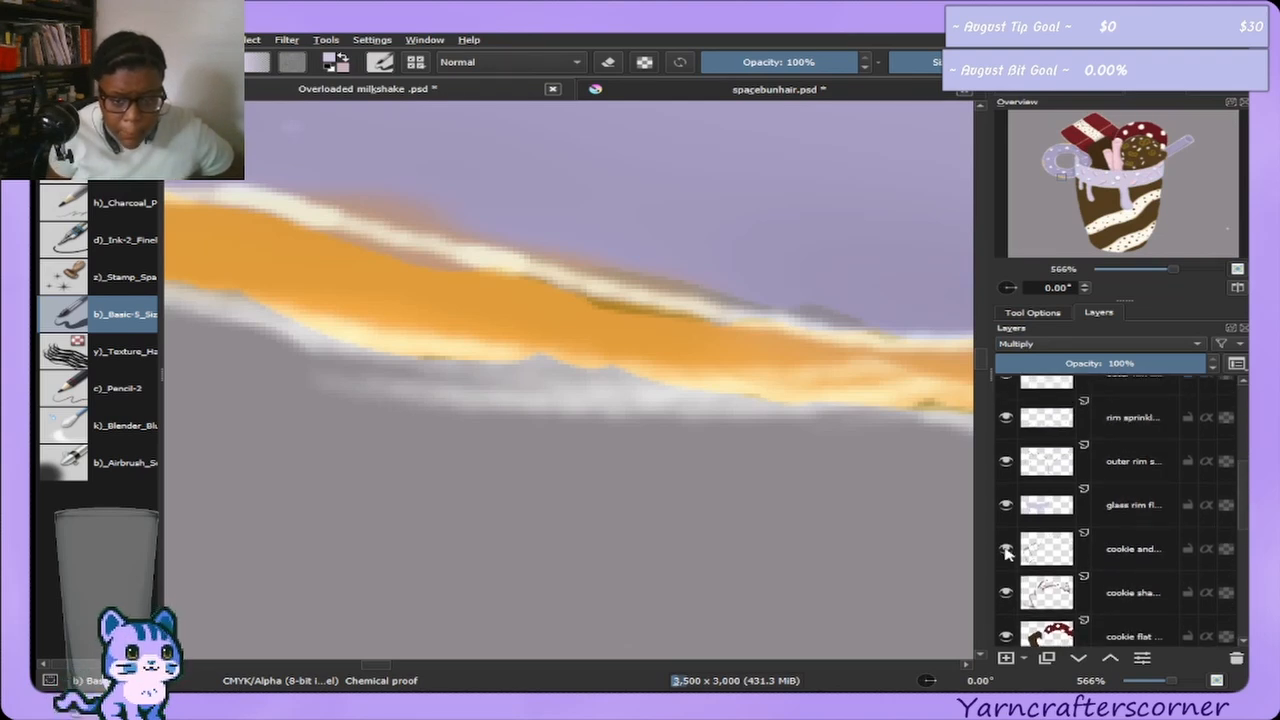
pyautogui.click(1006, 550)
pyautogui.click(1006, 550)
pyautogui.click(1006, 594)
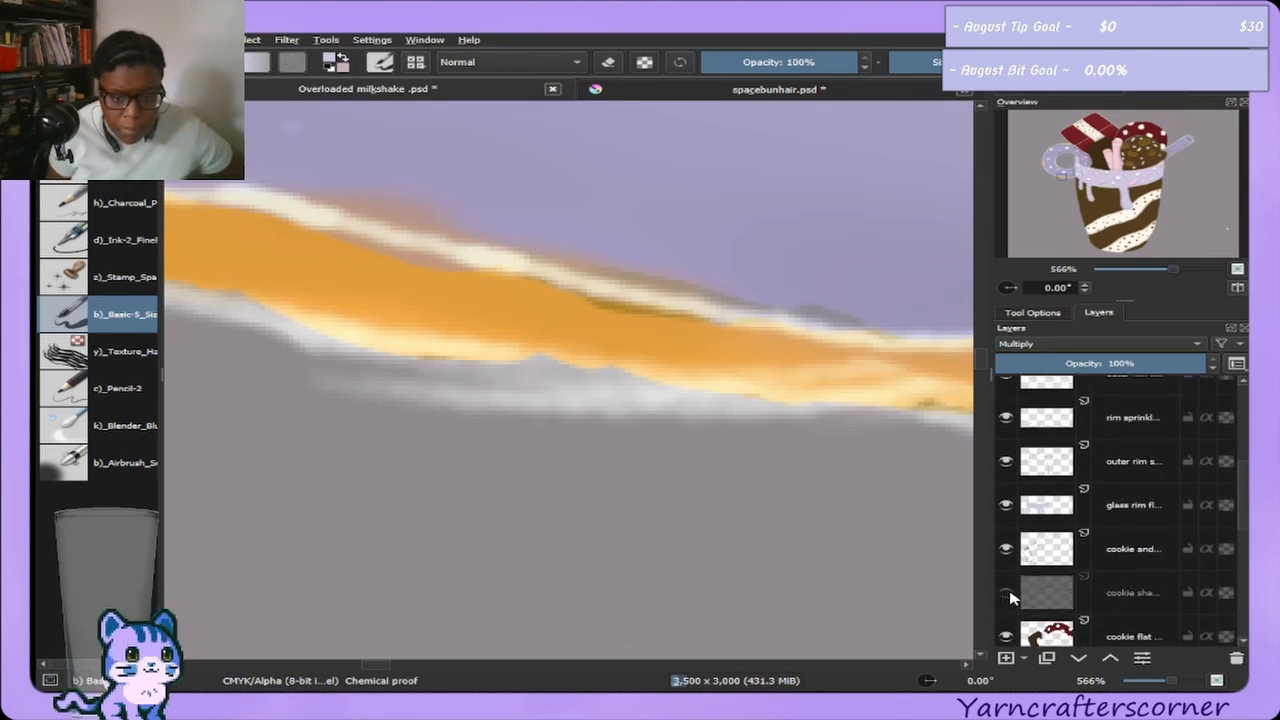
pyautogui.click(1006, 594)
pyautogui.click(1006, 505)
pyautogui.click(1006, 505)
pyautogui.click(1006, 461)
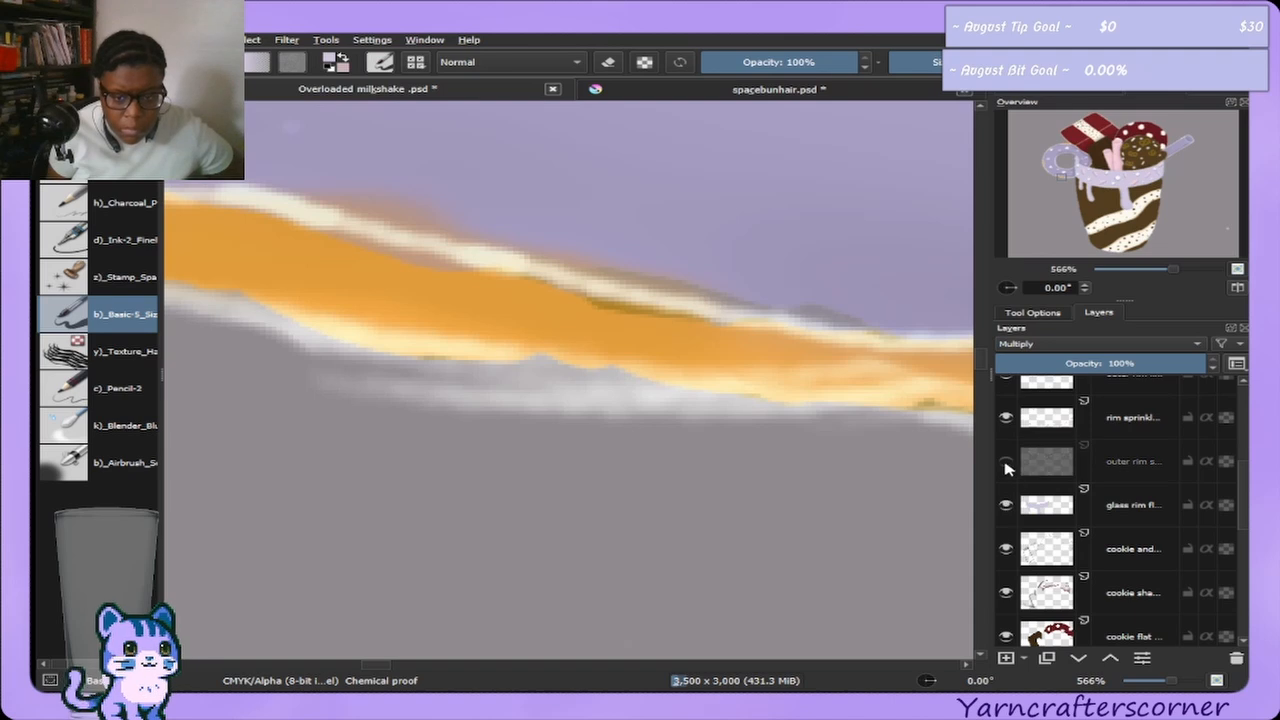
pyautogui.click(1006, 461)
pyautogui.click(1007, 419)
pyautogui.click(1007, 423)
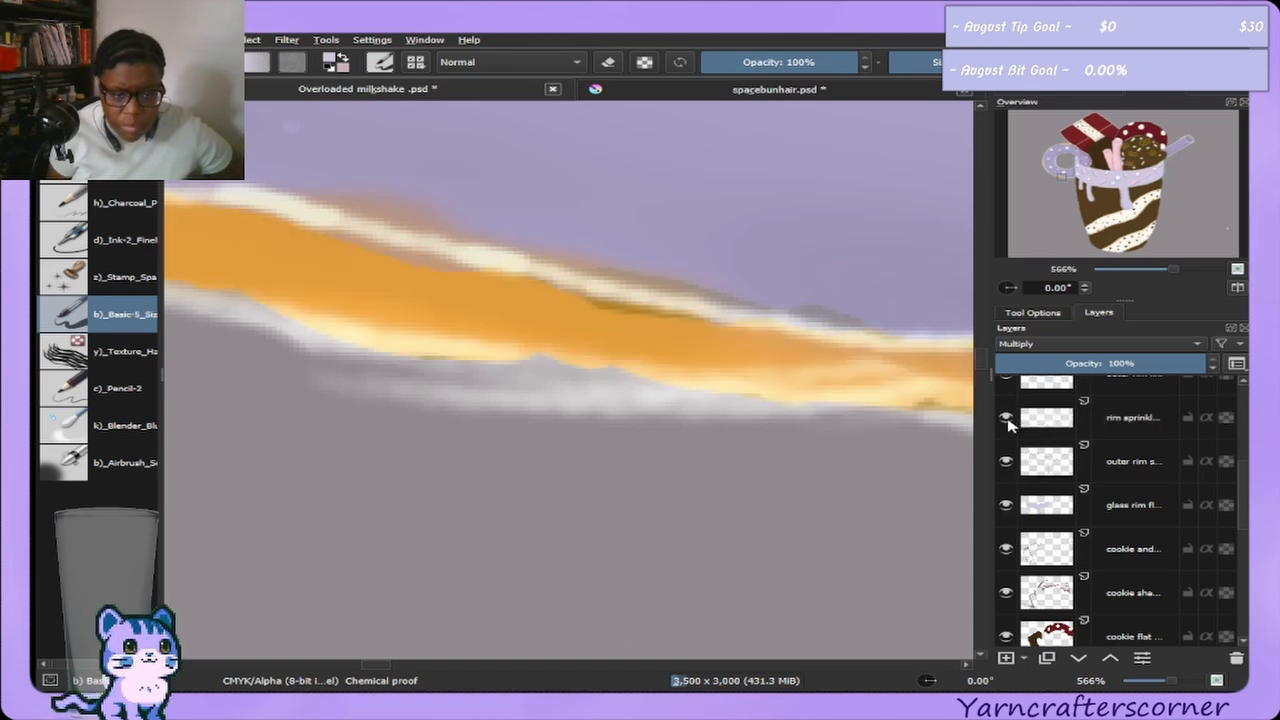
pyautogui.click(1006, 426)
pyautogui.click(1006, 430)
# On the rim sprinkles layer, extend the donut's orange lower edge leftward over the pale outline with the sampled orange.
pyautogui.click(1133, 421)
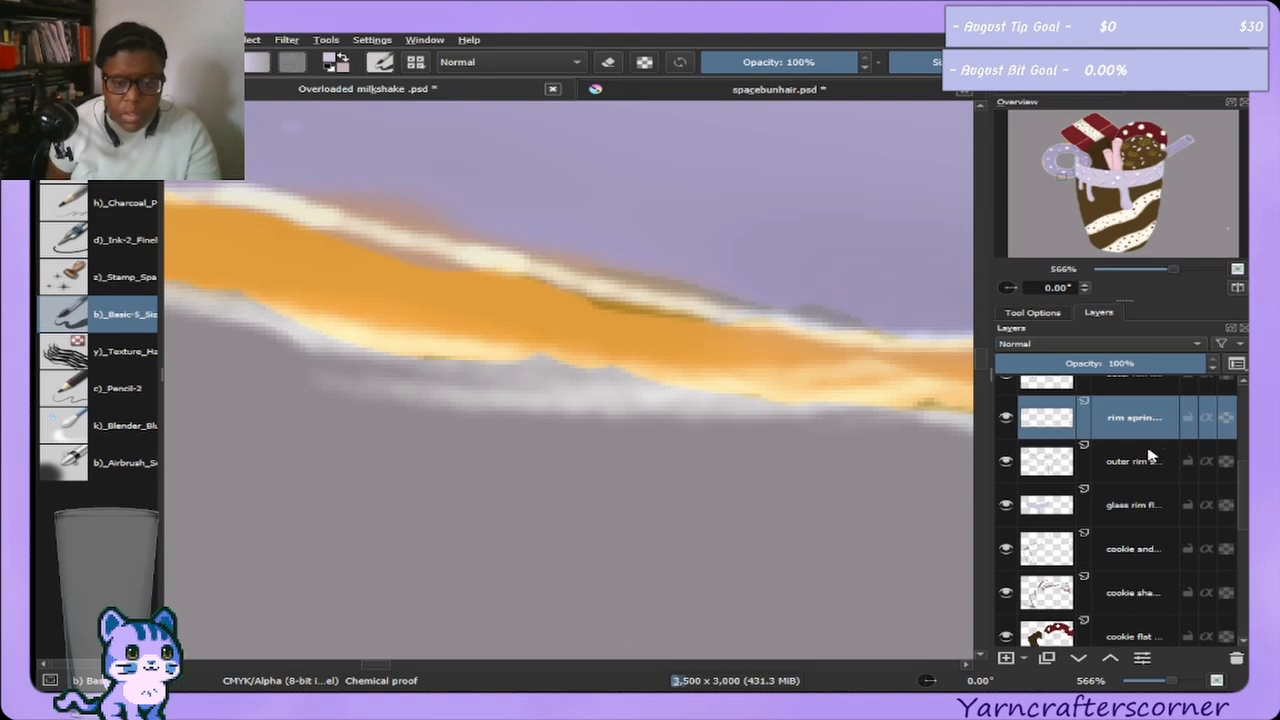
pyautogui.keyDown('ctrl'); pyautogui.click(443, 271); pyautogui.keyUp('ctrl')
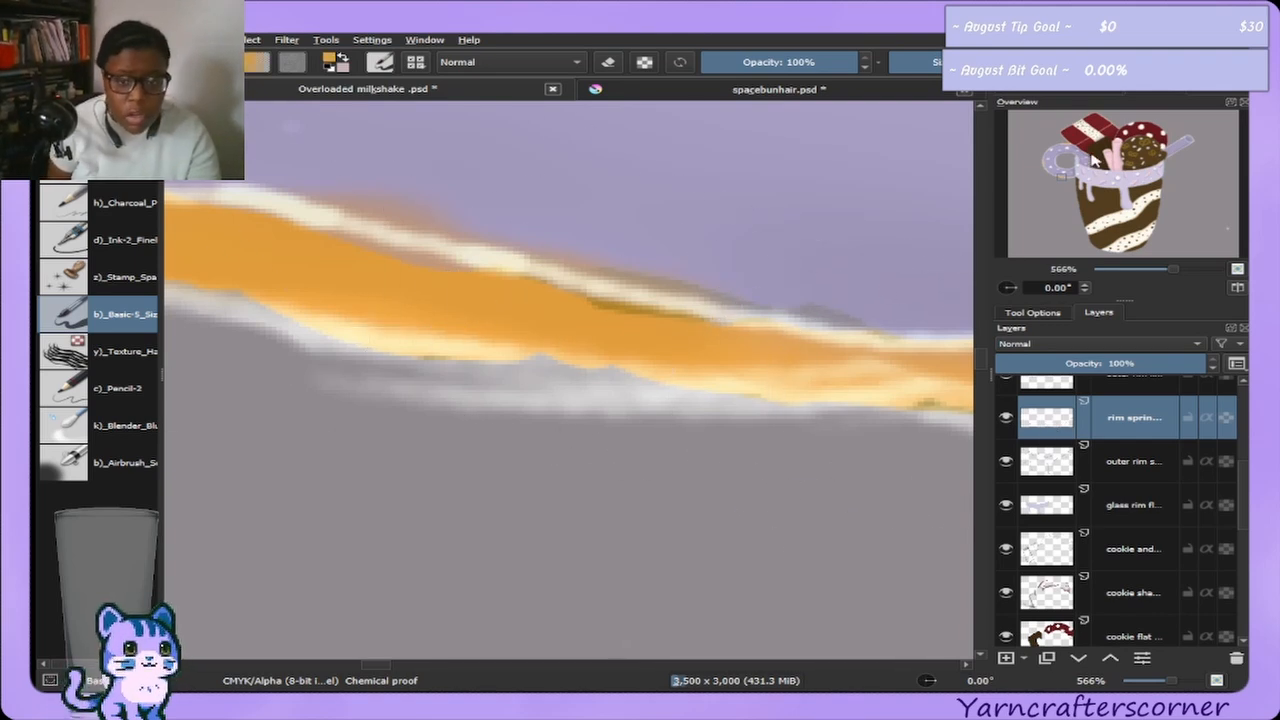
pyautogui.moveTo(1062, 180); pyautogui.dragTo(1062, 179)
pyautogui.moveTo(236, 333); pyautogui.dragTo(198, 342)
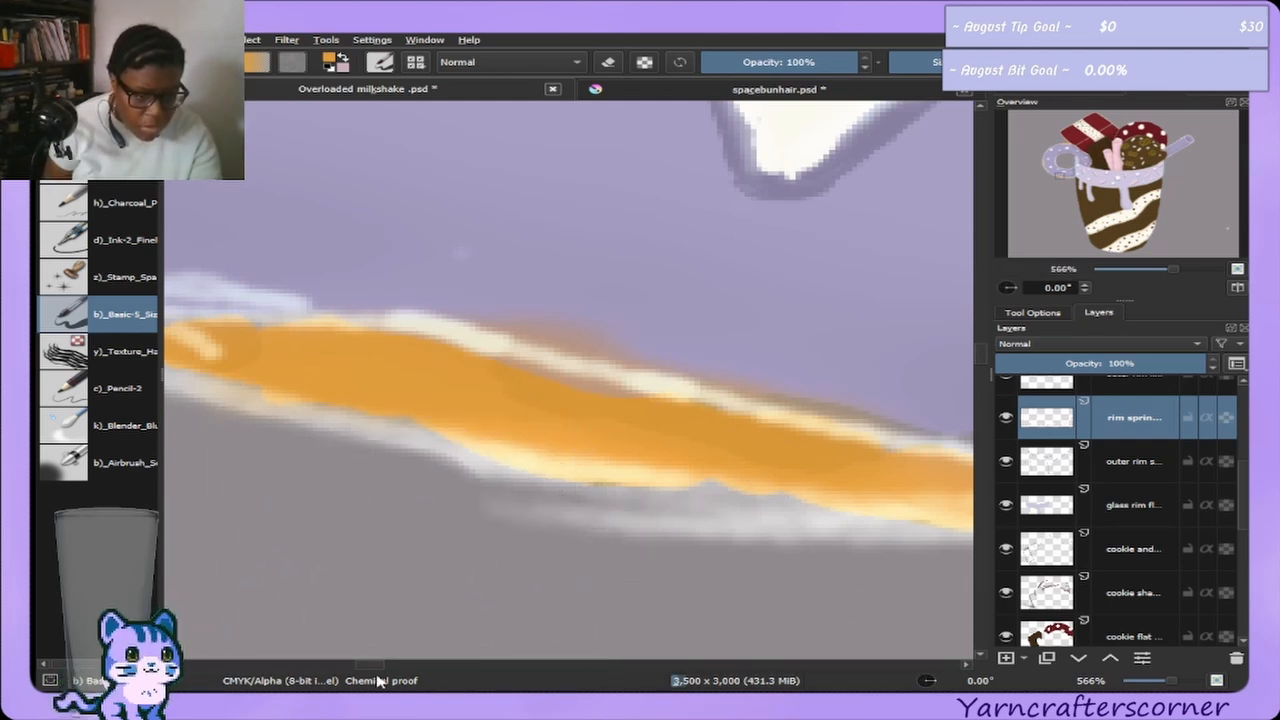
pyautogui.hscroll(-3, 358, 665)
pyautogui.moveTo(360, 665); pyautogui.dragTo(351, 665)
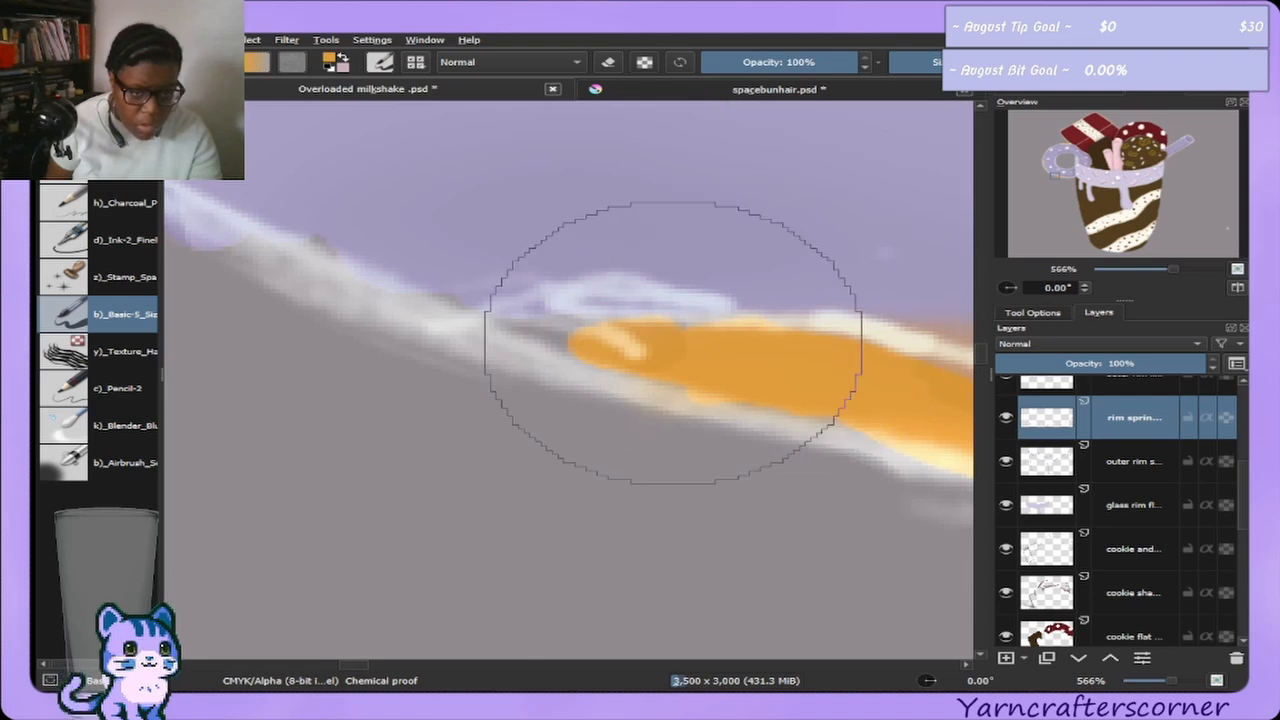
pyautogui.moveTo(512, 335)
pyautogui.mouseDown()
pyautogui.moveTo(560, 351)
pyautogui.moveTo(516, 346)
pyautogui.moveTo(572, 352)
pyautogui.moveTo(506, 347)
pyautogui.moveTo(747, 381)
pyautogui.moveTo(665, 363)
pyautogui.moveTo(840, 408)
pyautogui.mouseUp()
pyautogui.press(']')
pyautogui.press(']')
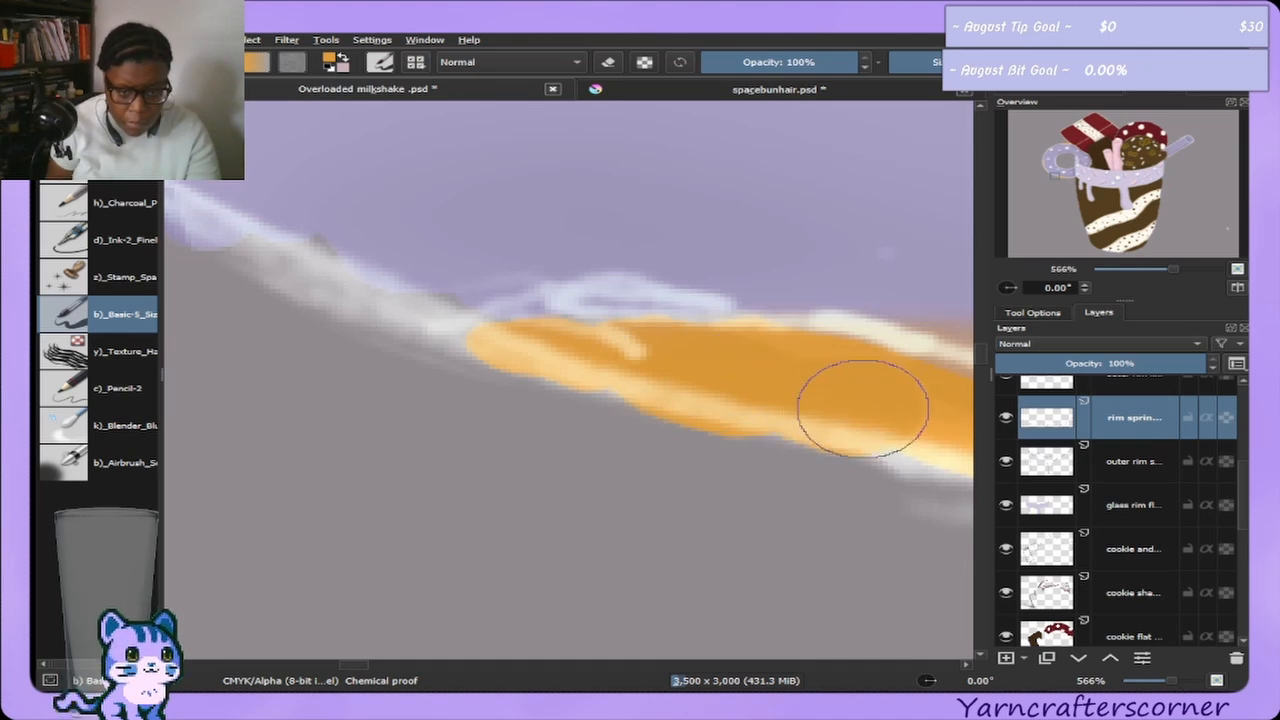
pyautogui.press(']')
pyautogui.press(']')
pyautogui.press(']')
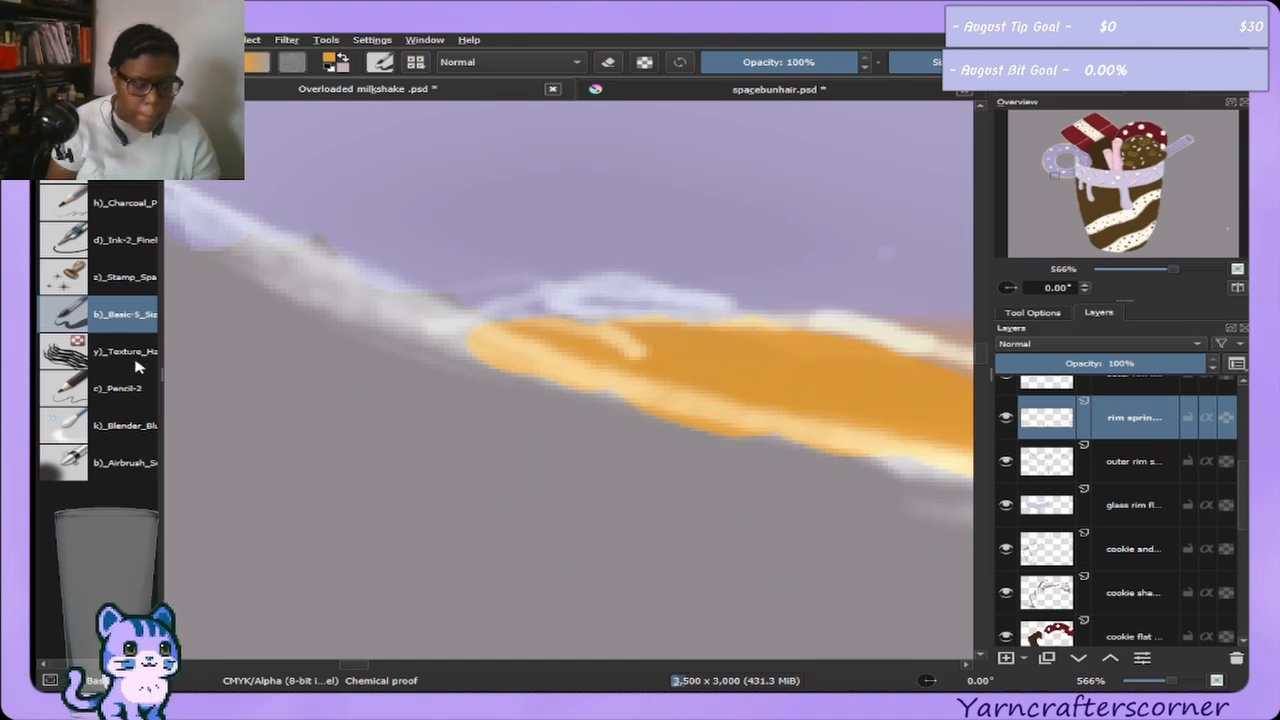
# Erase the orange spill beneath the donut's lower edge, adjusting the eraser size along the way.
pyautogui.press('e')
pyautogui.press('[')
pyautogui.press('[')
pyautogui.press('[')
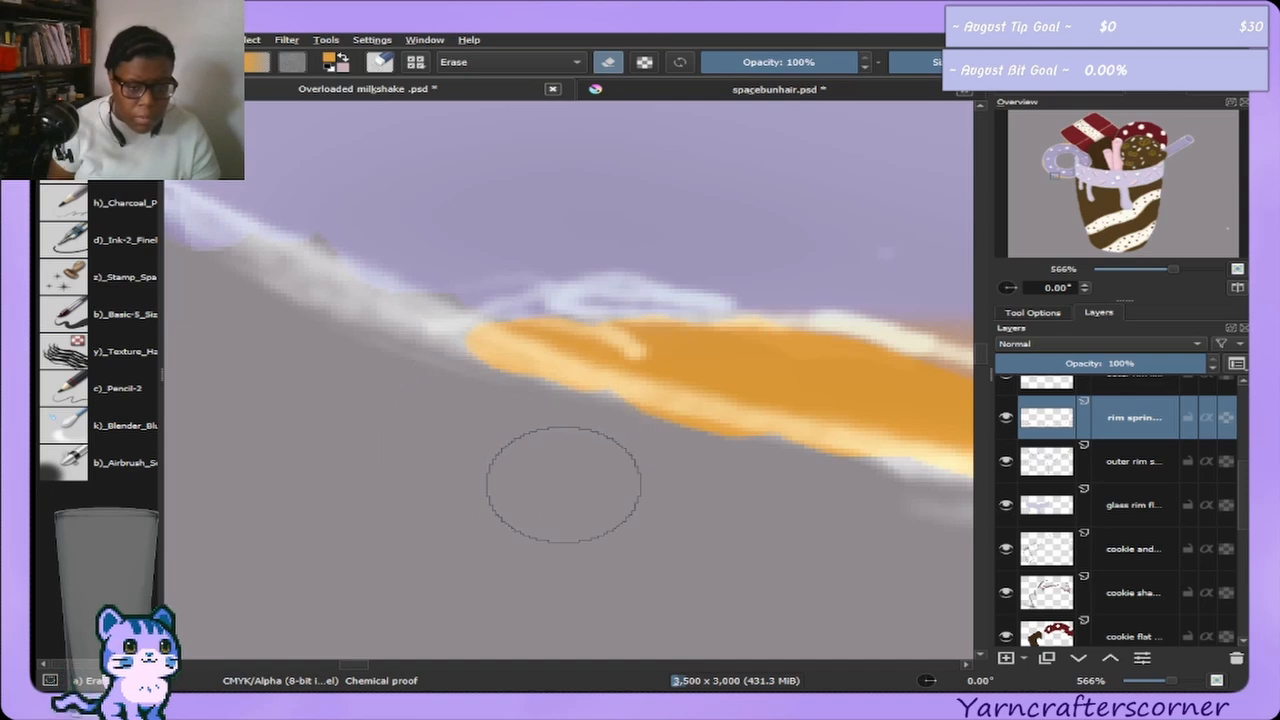
pyautogui.press(']')
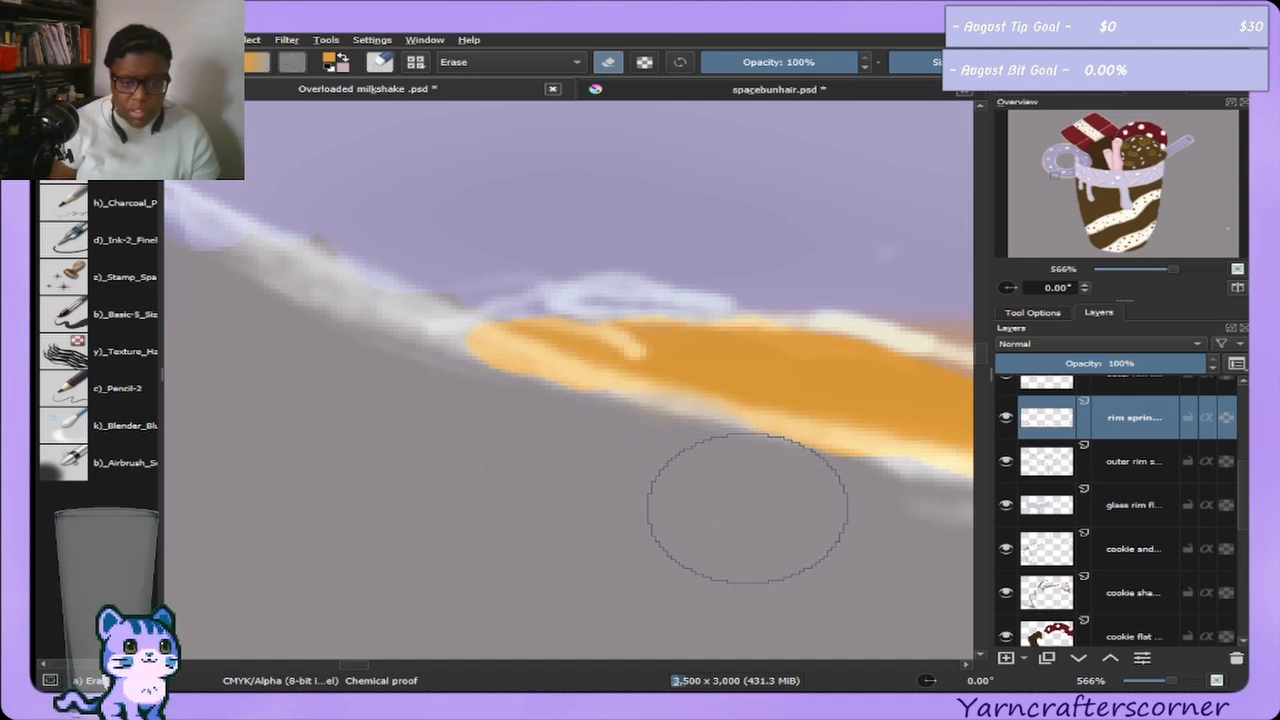
pyautogui.press('[')
pyautogui.press('[')
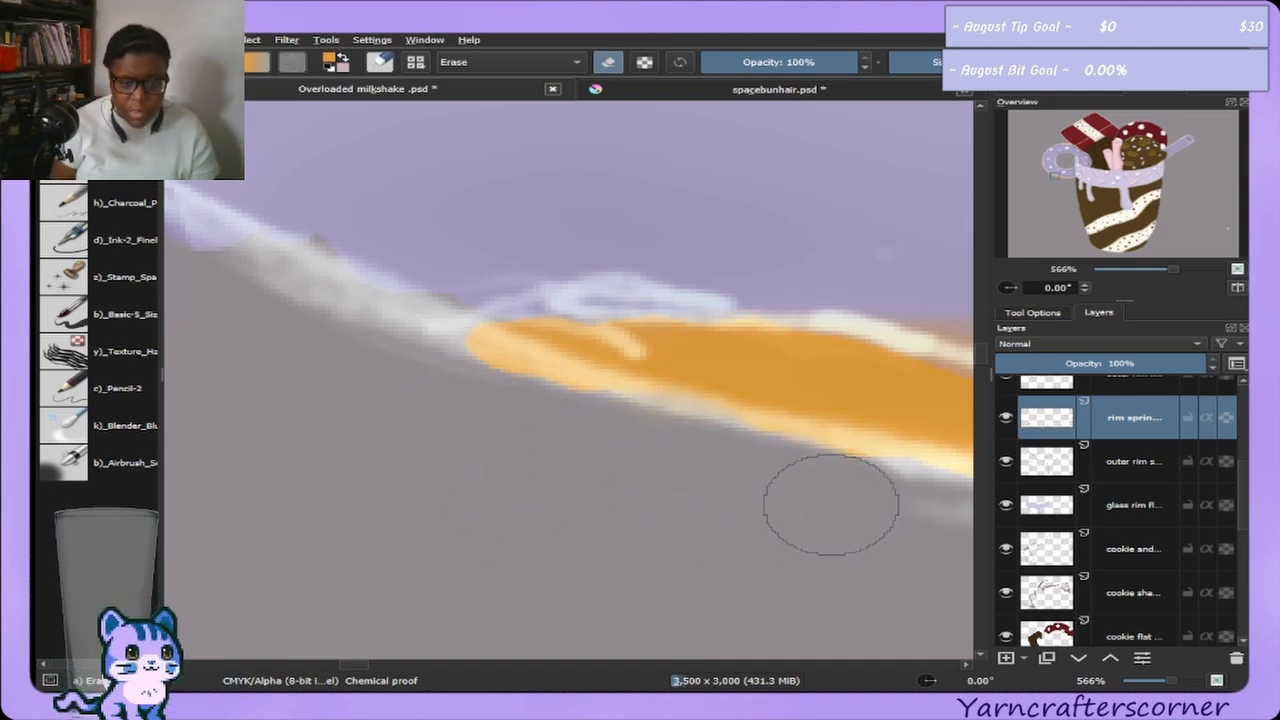
pyautogui.press(']')
pyautogui.press(']')
pyautogui.press(']')
pyautogui.press(']')
pyautogui.press(']')
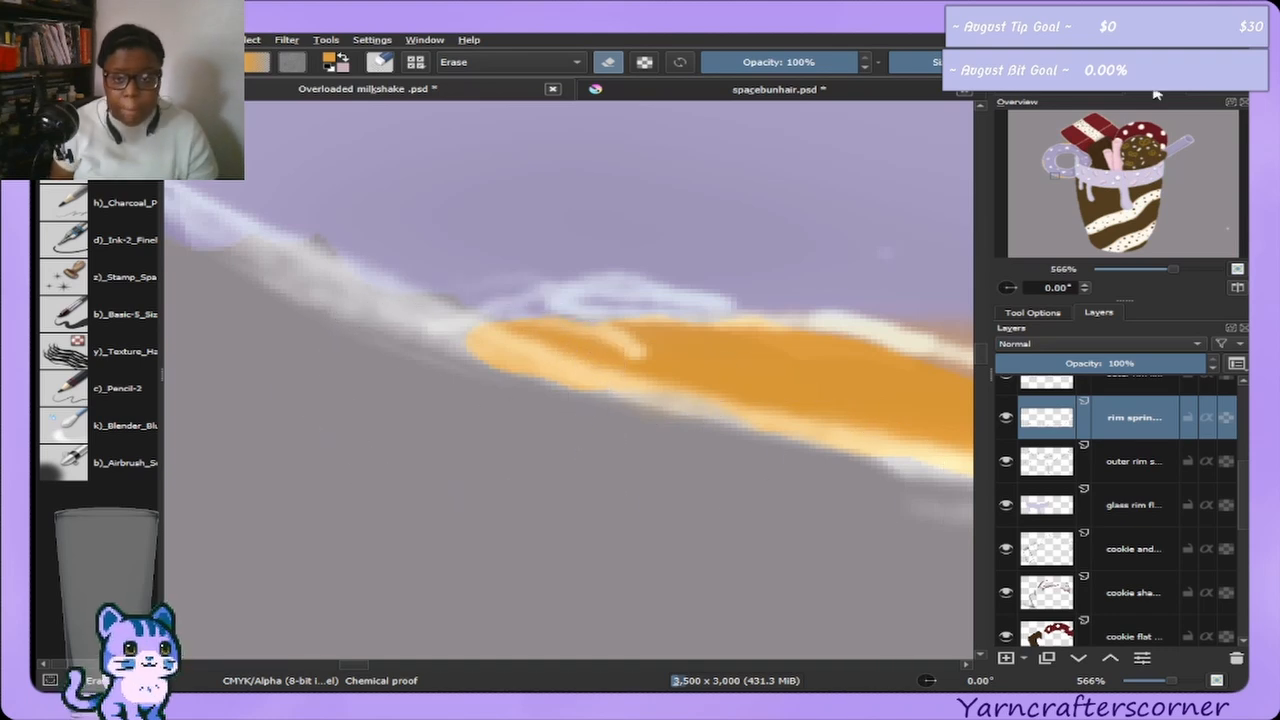
# Recheck the donut sprinkles, Paint Layer 6 and donut layers by hiding and reshowing each while looking for the orange band.
pyautogui.click(1073, 94)
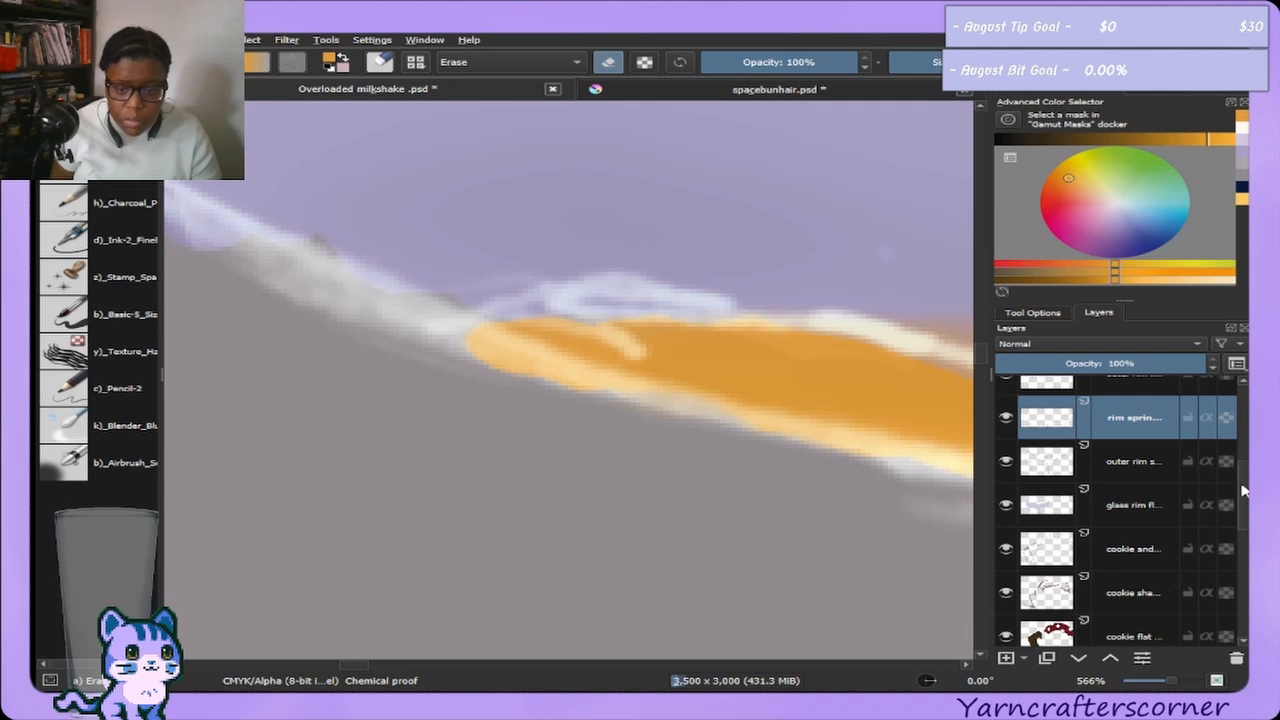
pyautogui.moveTo(1243, 490); pyautogui.dragTo(1240, 427)
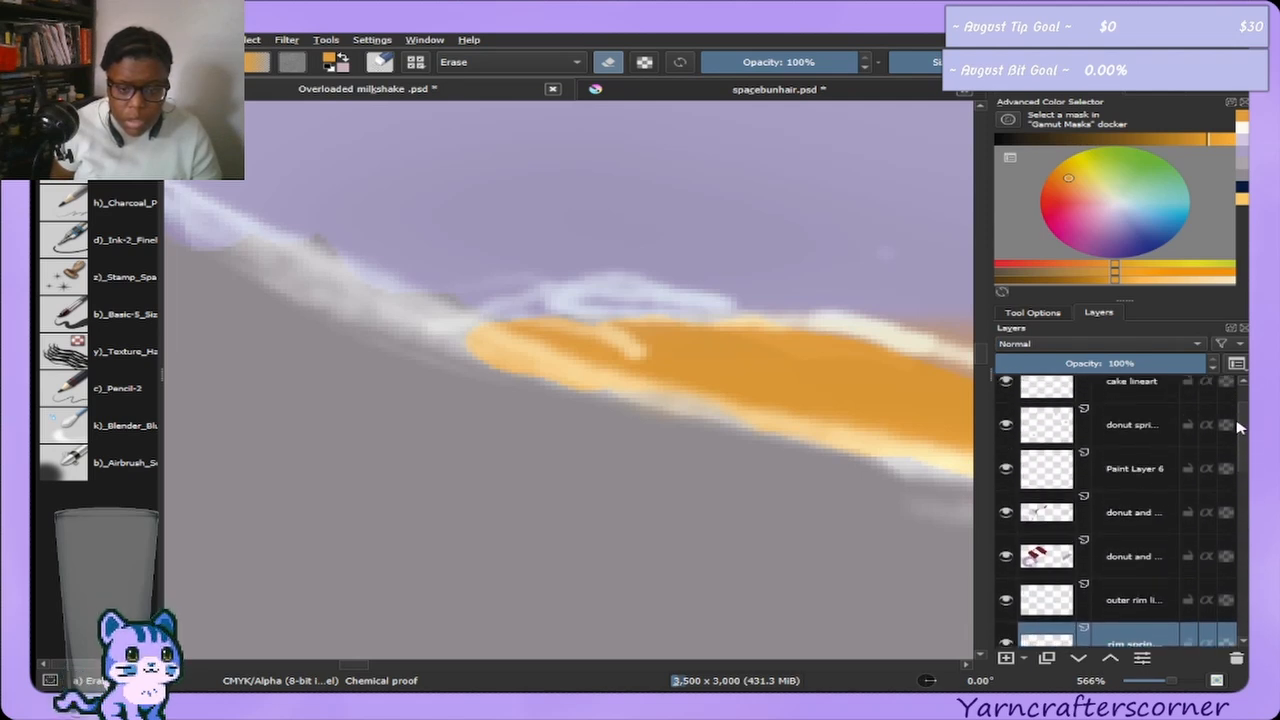
pyautogui.scroll(1, 1229, 418)
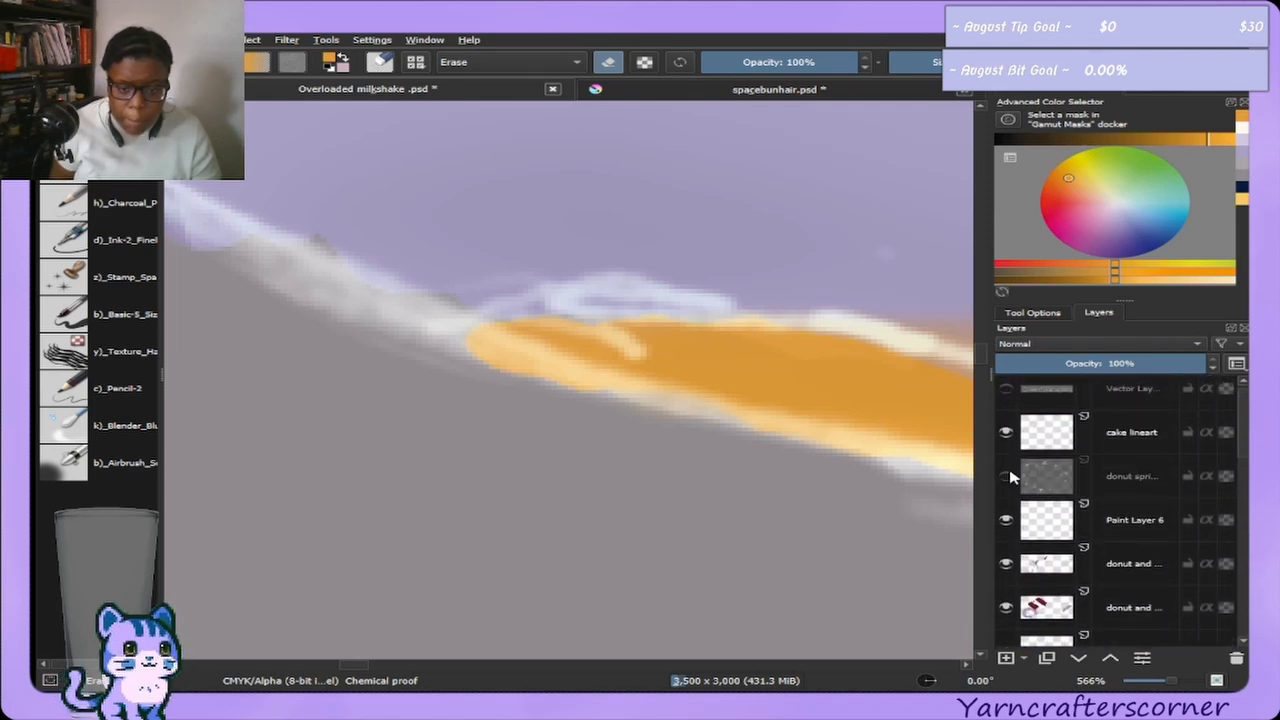
pyautogui.click(1005, 522)
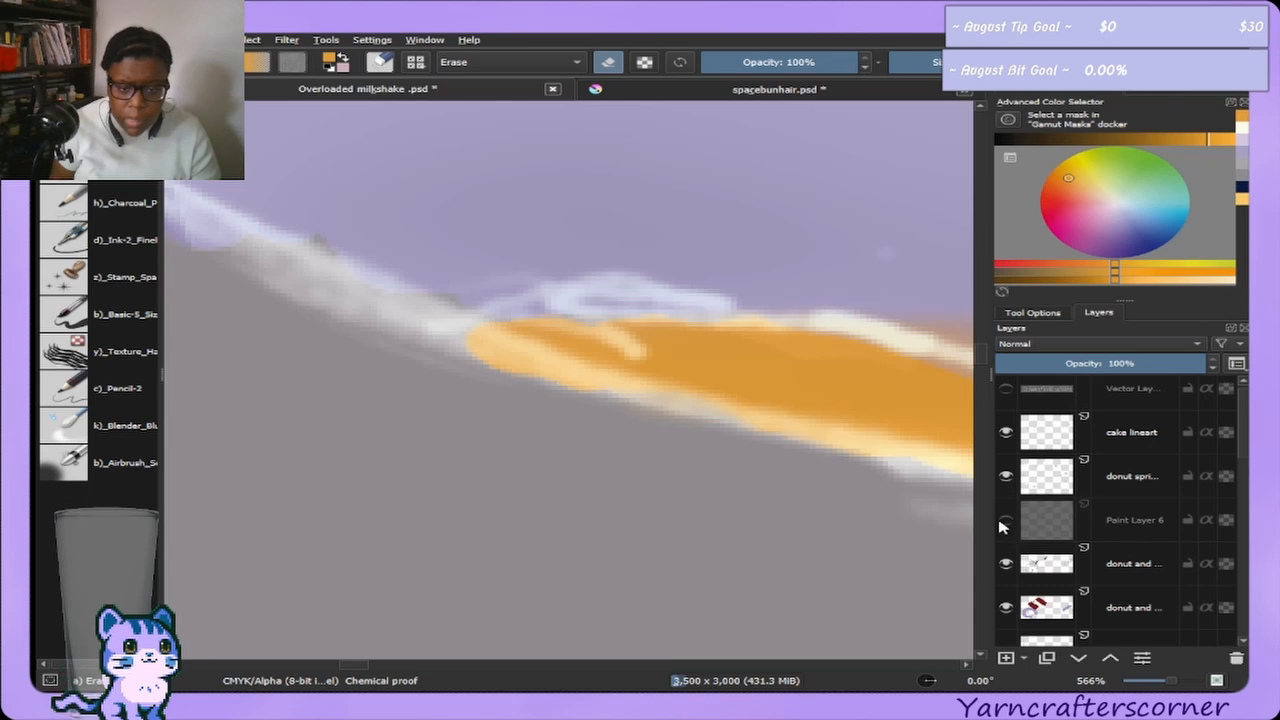
pyautogui.click(1005, 522)
pyautogui.click(1008, 564)
pyautogui.click(1010, 563)
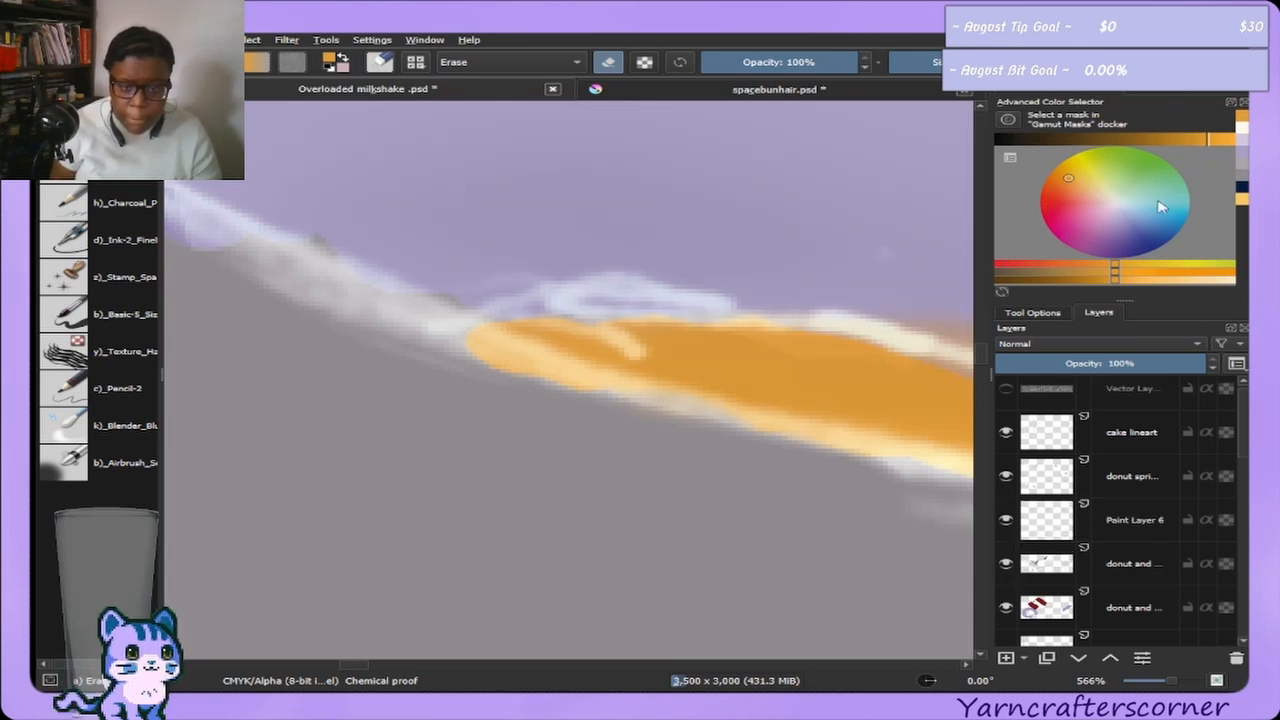
pyautogui.click(1144, 104)
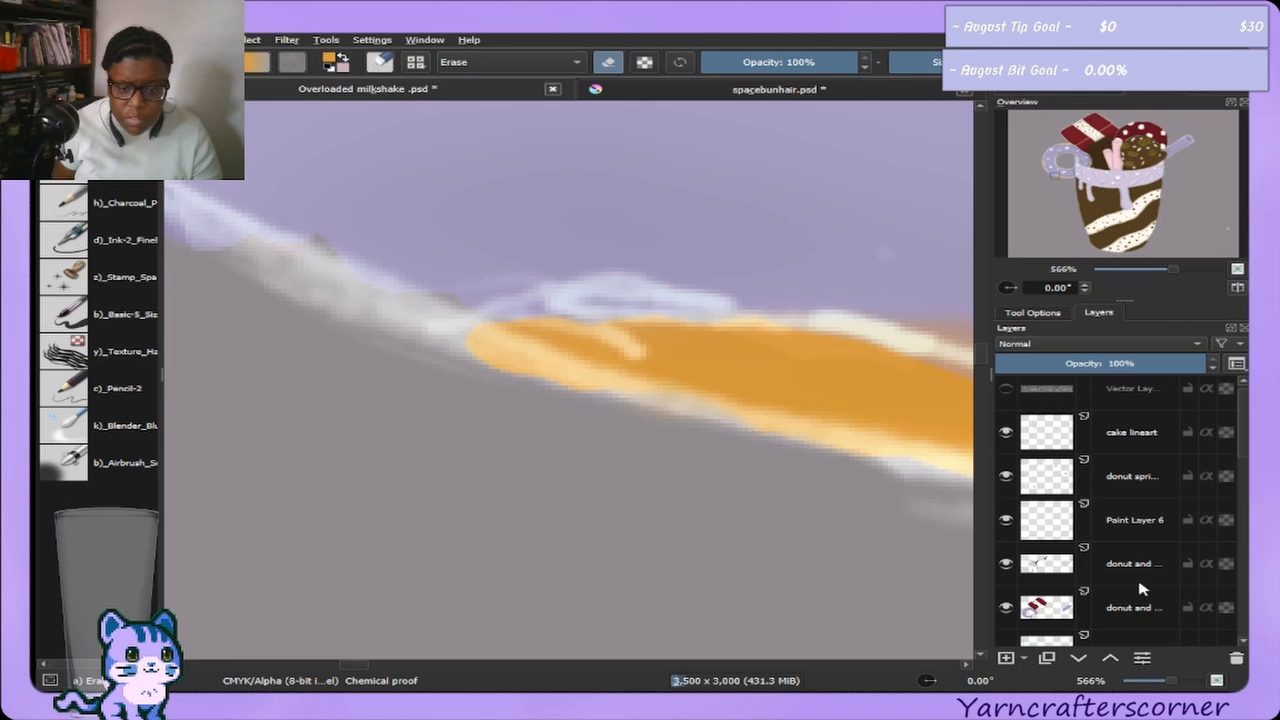
pyautogui.scroll(-4, 1246, 440)
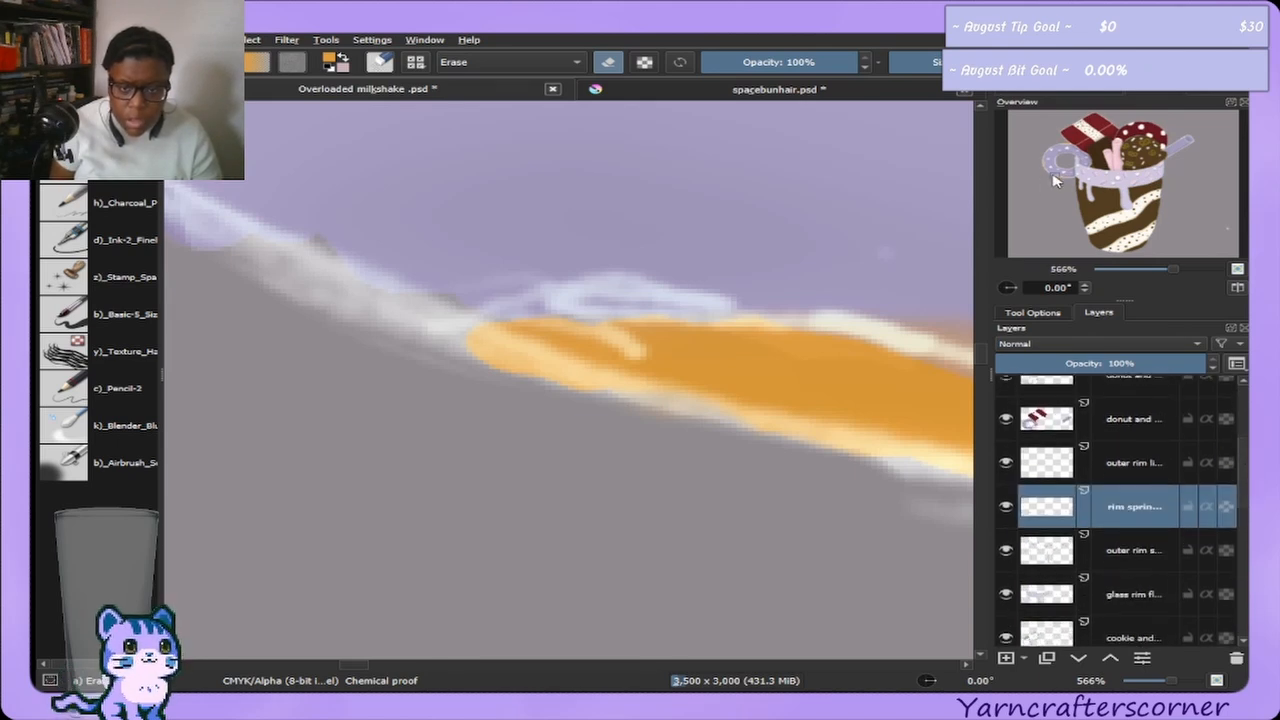
# On the rim sprinkles layer, extend the orange along the donut's lower-left edge with the Basic-5 brush, covering the pale outline.
pyautogui.moveTo(1055, 180); pyautogui.dragTo(1045, 174)
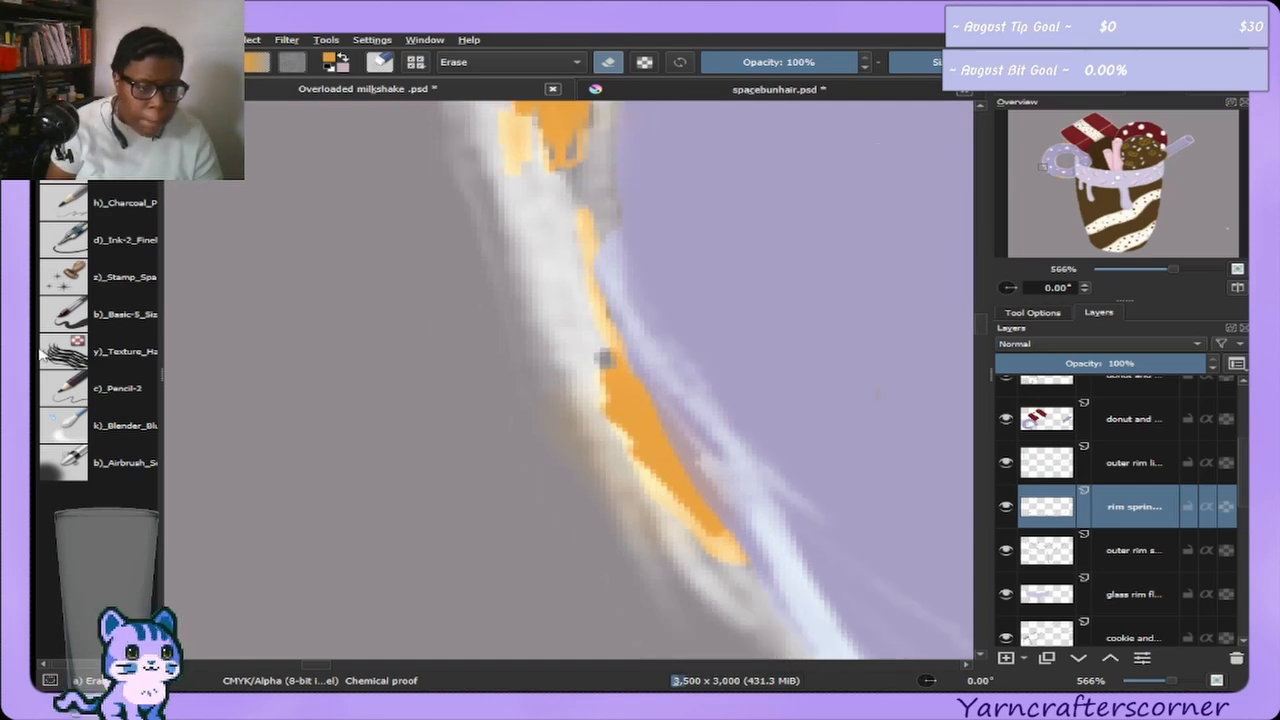
pyautogui.click(65, 310)
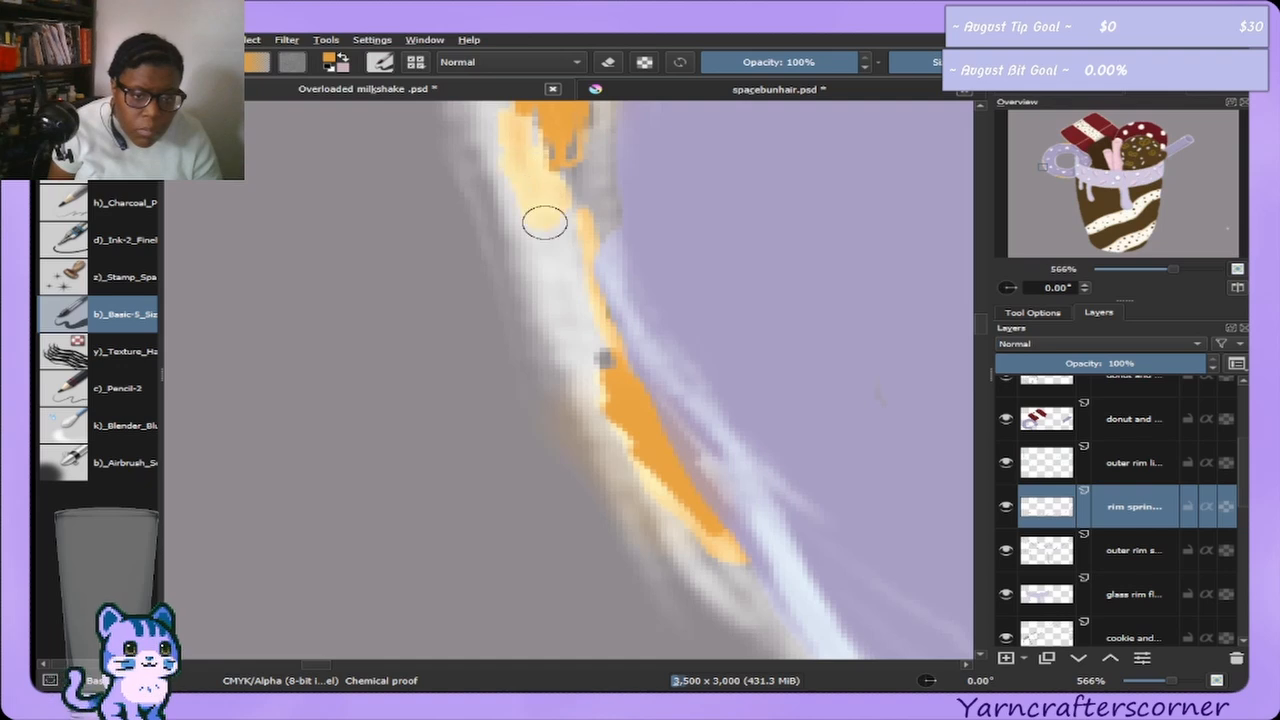
pyautogui.moveTo(544, 222)
pyautogui.mouseDown()
pyautogui.moveTo(560, 172)
pyautogui.moveTo(563, 238)
pyautogui.moveTo(561, 157)
pyautogui.moveTo(555, 177)
pyautogui.moveTo(536, 130)
pyautogui.moveTo(564, 105)
pyautogui.moveTo(564, 287)
pyautogui.moveTo(552, 304)
pyautogui.moveTo(576, 320)
pyautogui.moveTo(584, 360)
pyautogui.moveTo(580, 322)
pyautogui.moveTo(652, 472)
pyautogui.mouseUp()
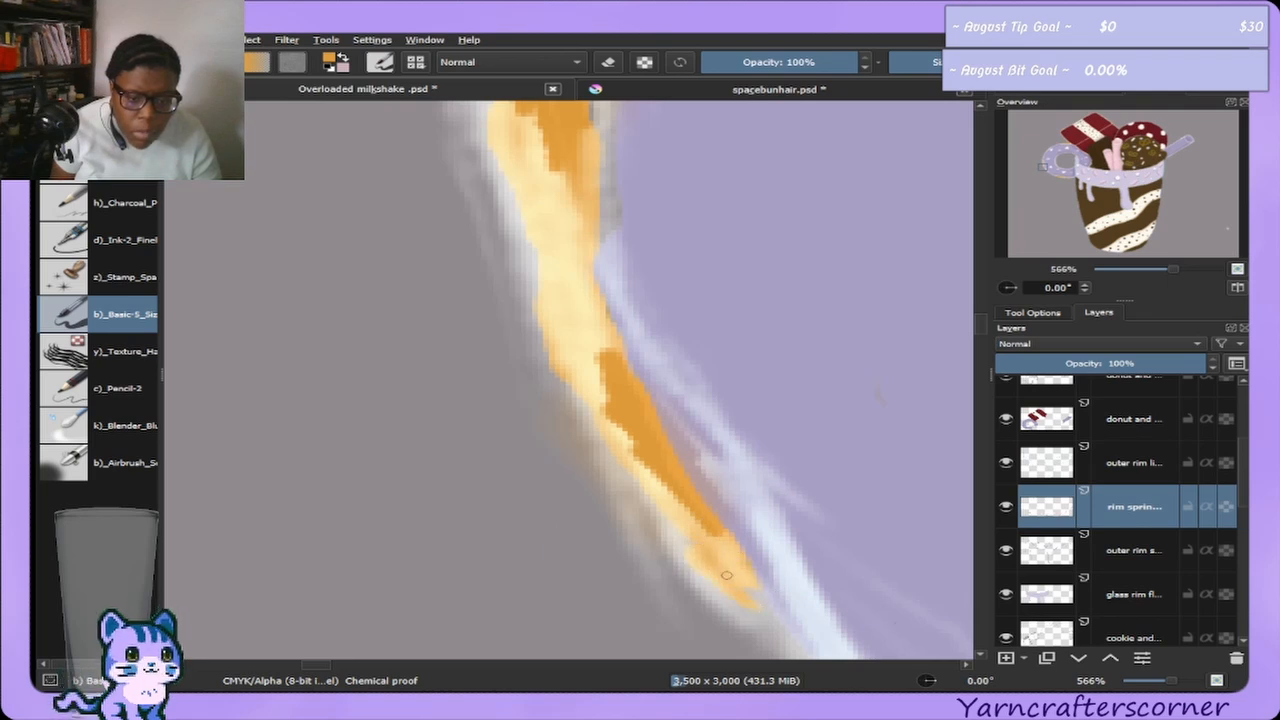
pyautogui.moveTo(726, 575); pyautogui.dragTo(743, 586)
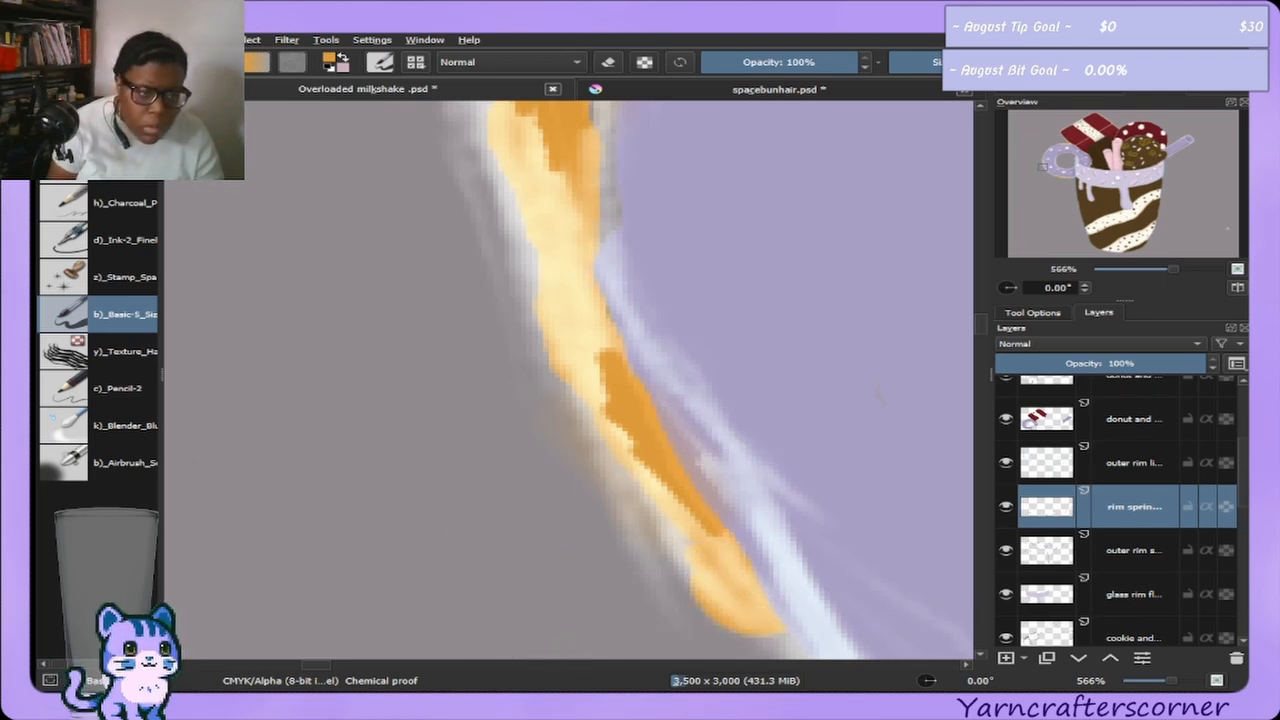
# Erase the orange spill outside the tip of the donut's lower-left edge, adjusting the eraser size.
pyautogui.press('e')
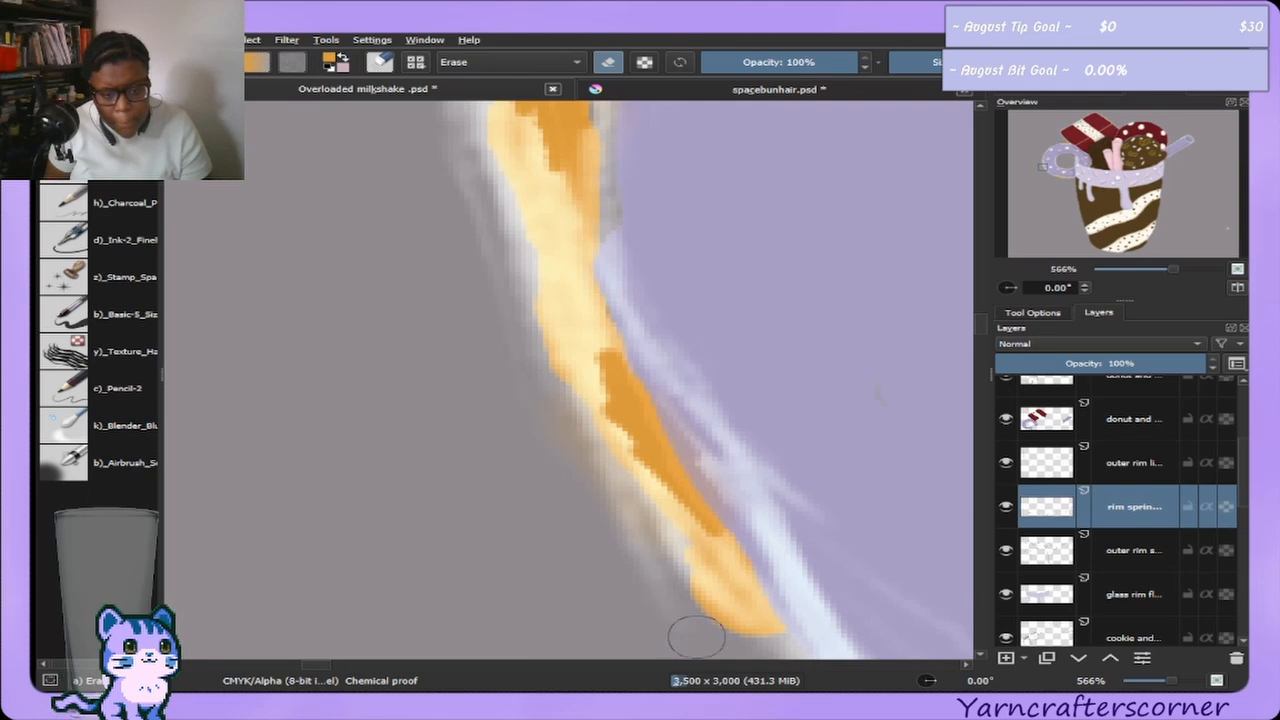
pyautogui.press(']')
pyautogui.press(']')
pyautogui.press('[')
pyautogui.press('[')
pyautogui.press('[')
pyautogui.press('[')
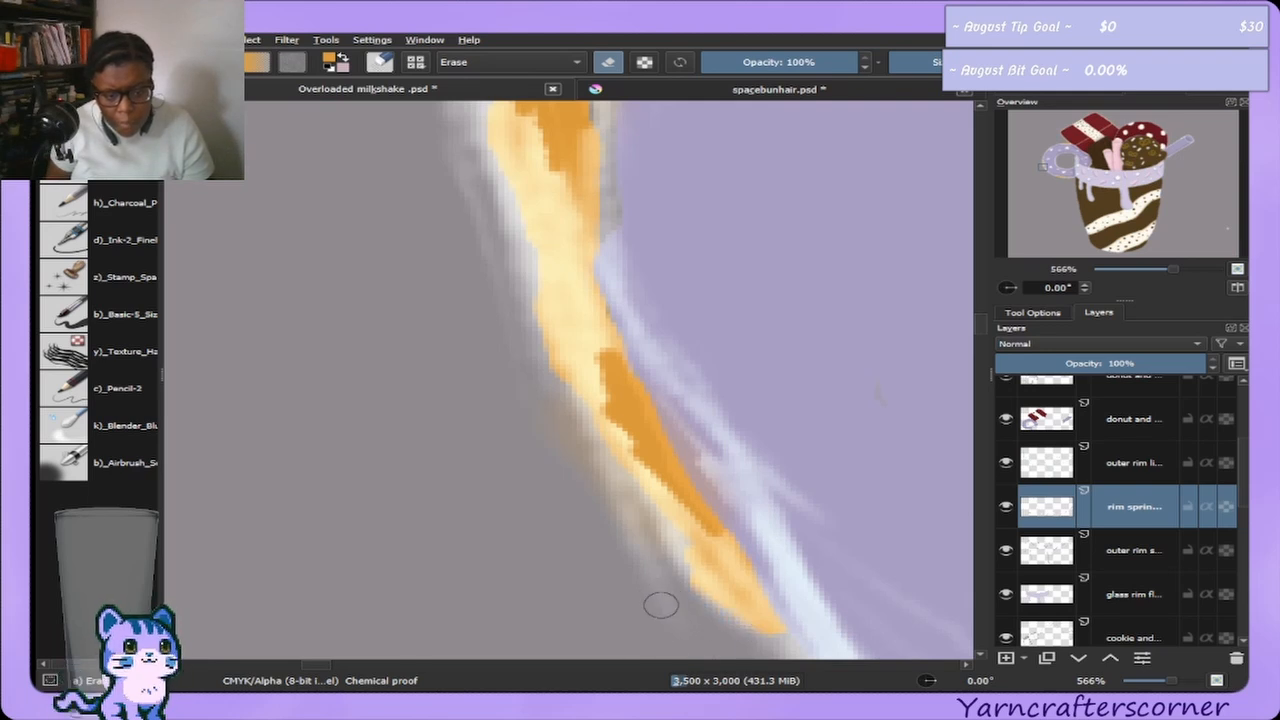
pyautogui.moveTo(666, 573); pyautogui.dragTo(703, 628)
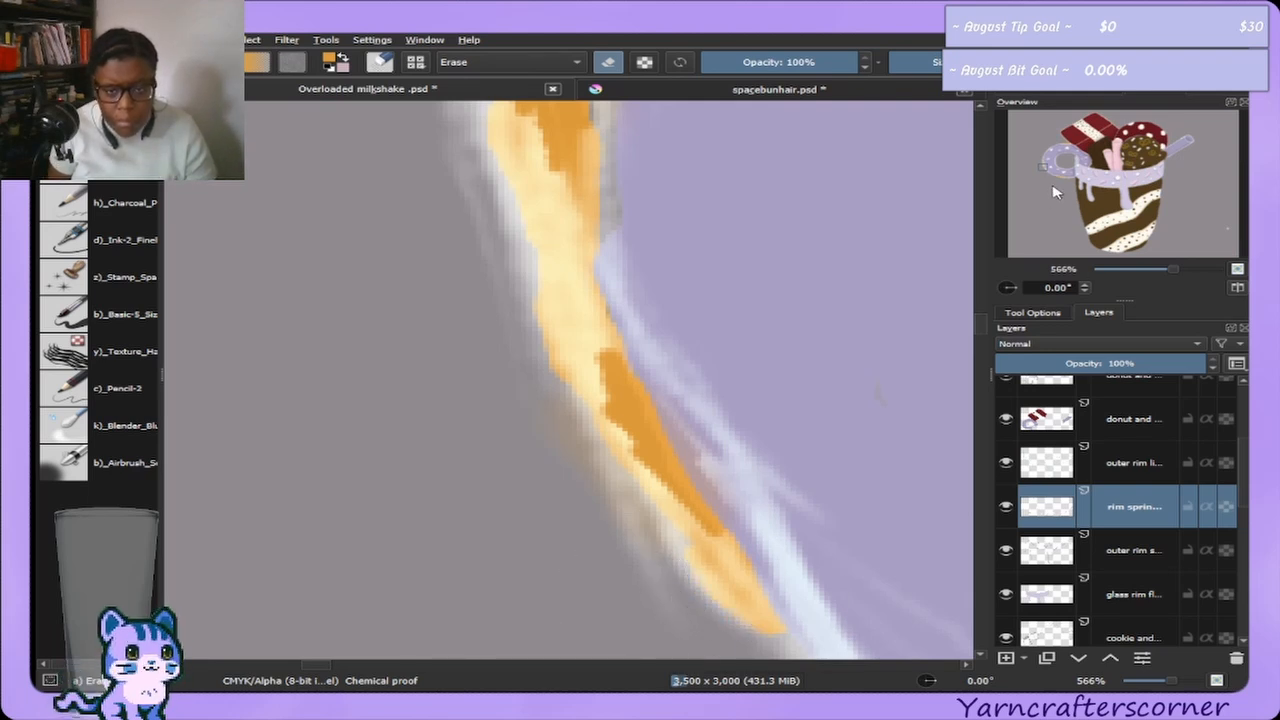
# With a smaller Basic-5 brush, fill the gaps in the upper part of the donut's left orange patch and widen its edges.
pyautogui.moveTo(1055, 192); pyautogui.dragTo(1046, 168)
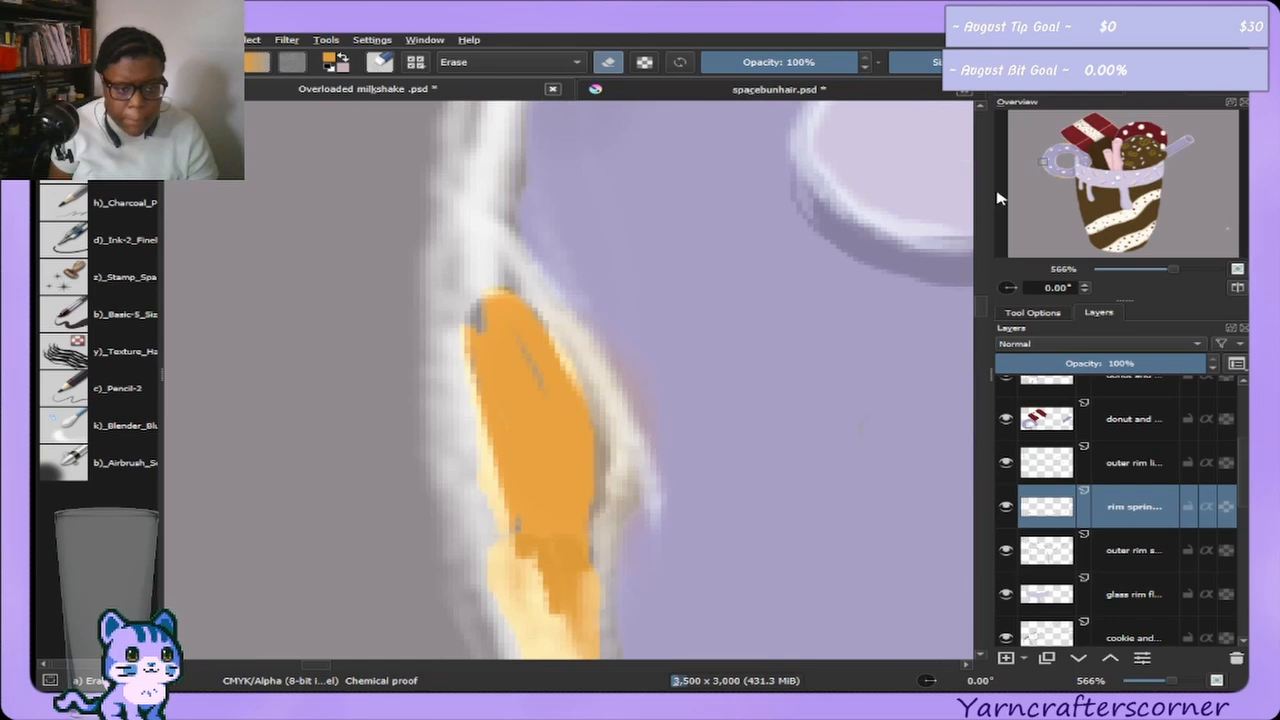
pyautogui.click(100, 314)
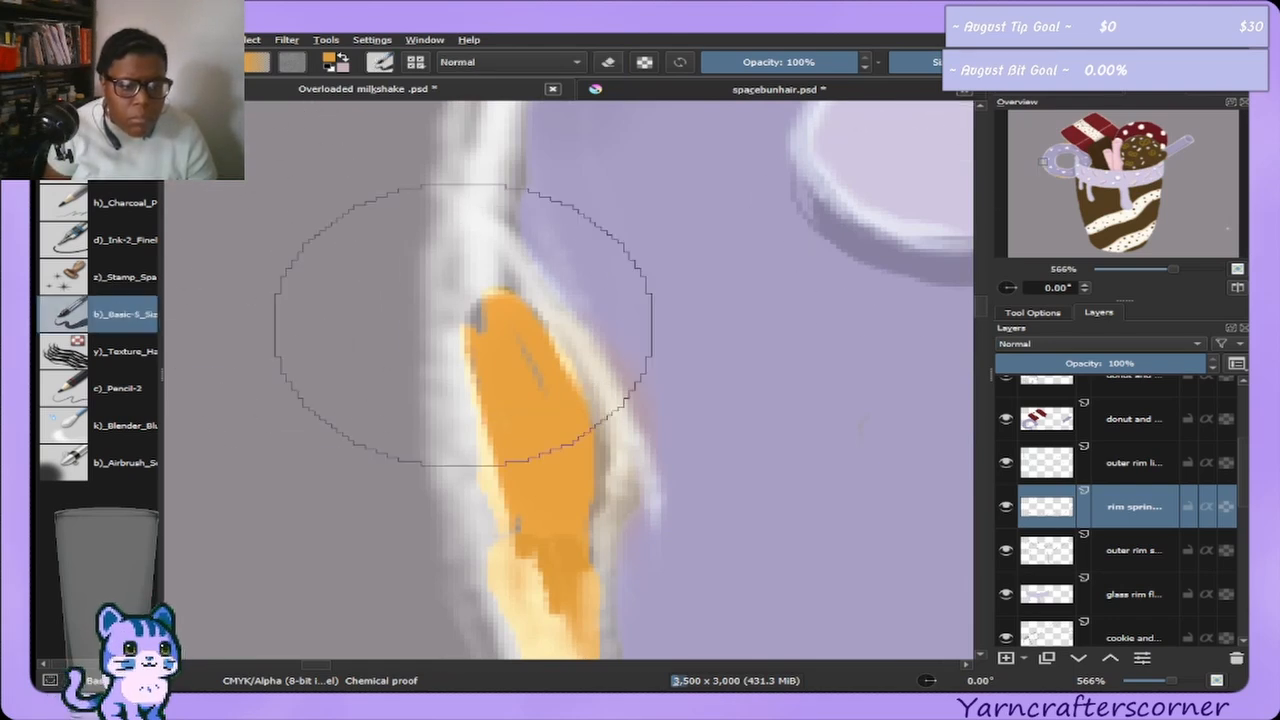
pyautogui.press('[')
pyautogui.press('[')
pyautogui.press('[')
pyautogui.press('[')
pyautogui.press('[')
pyautogui.press('[')
pyautogui.moveTo(485, 324)
pyautogui.mouseDown()
pyautogui.moveTo(486, 306)
pyautogui.moveTo(505, 323)
pyautogui.mouseUp()
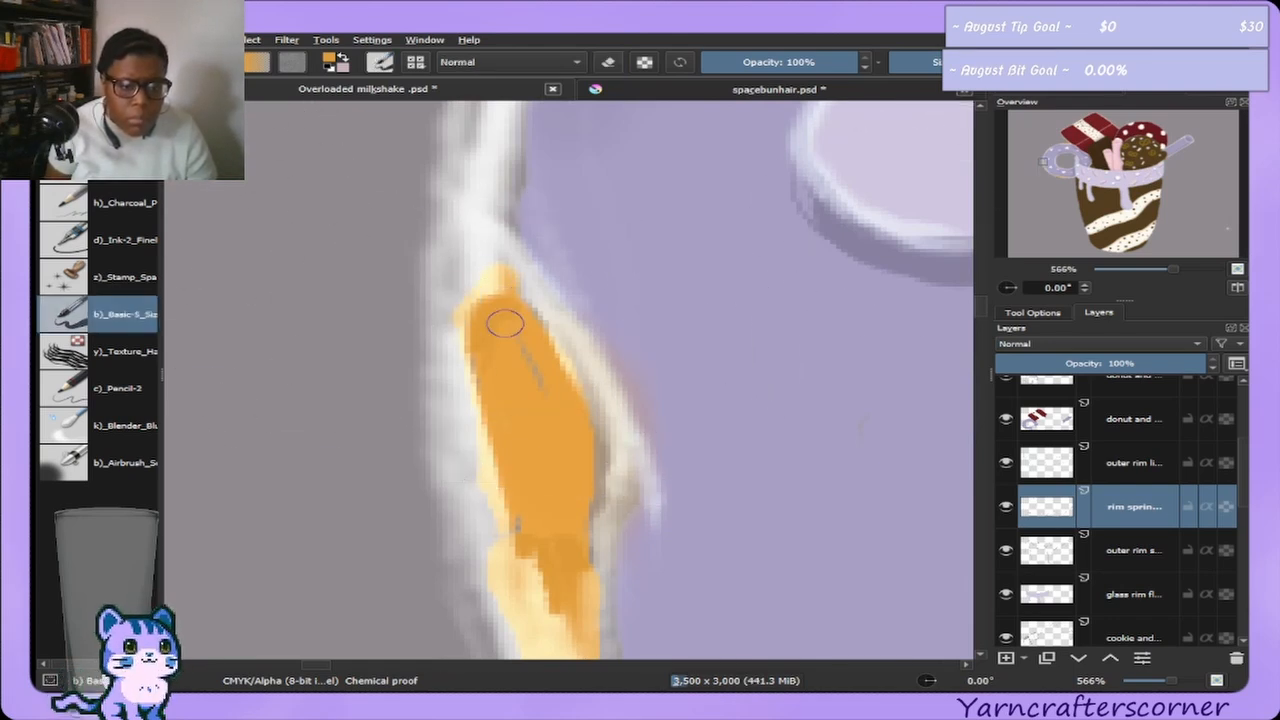
pyautogui.moveTo(537, 393); pyautogui.dragTo(556, 367)
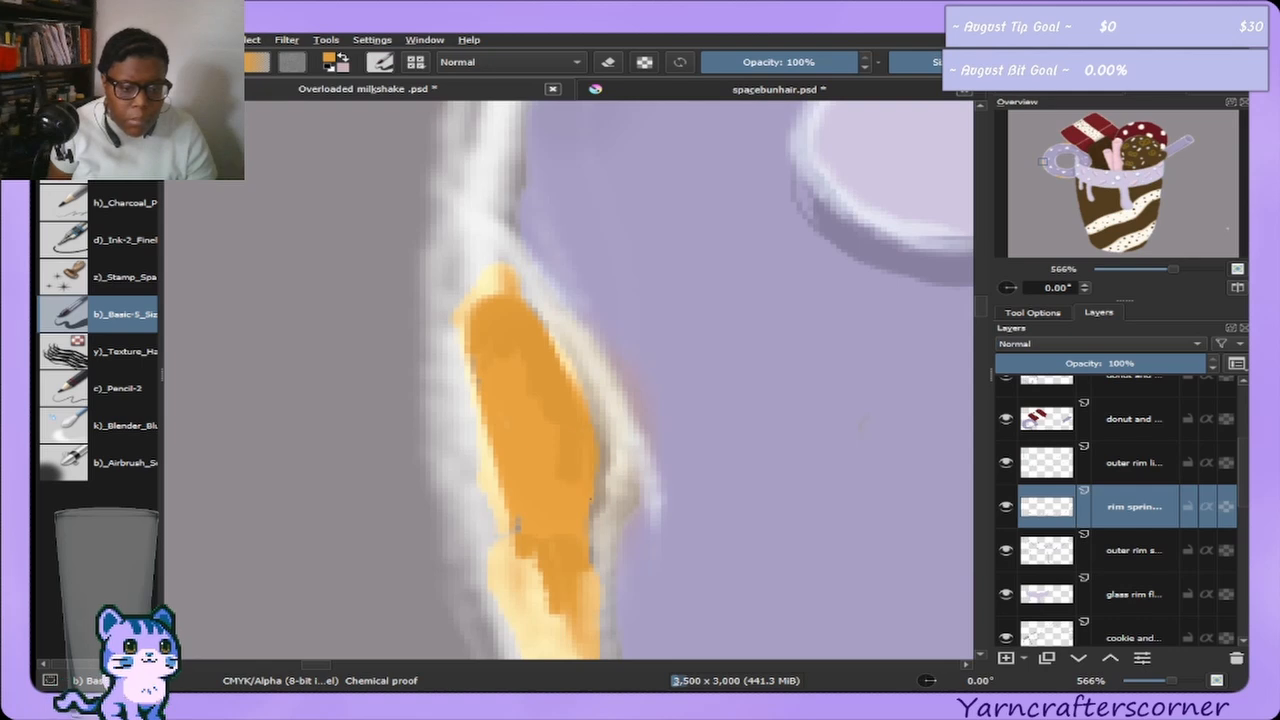
pyautogui.moveTo(600, 487); pyautogui.dragTo(577, 561)
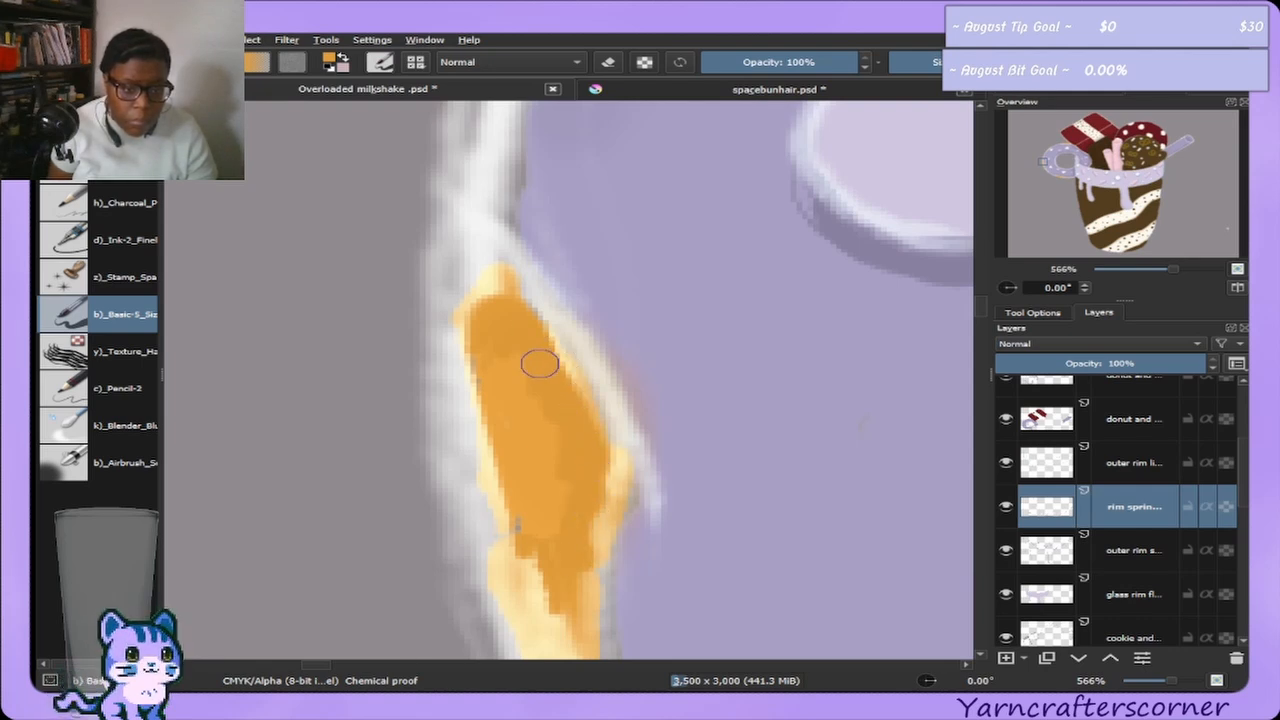
pyautogui.moveTo(479, 314); pyautogui.dragTo(504, 484)
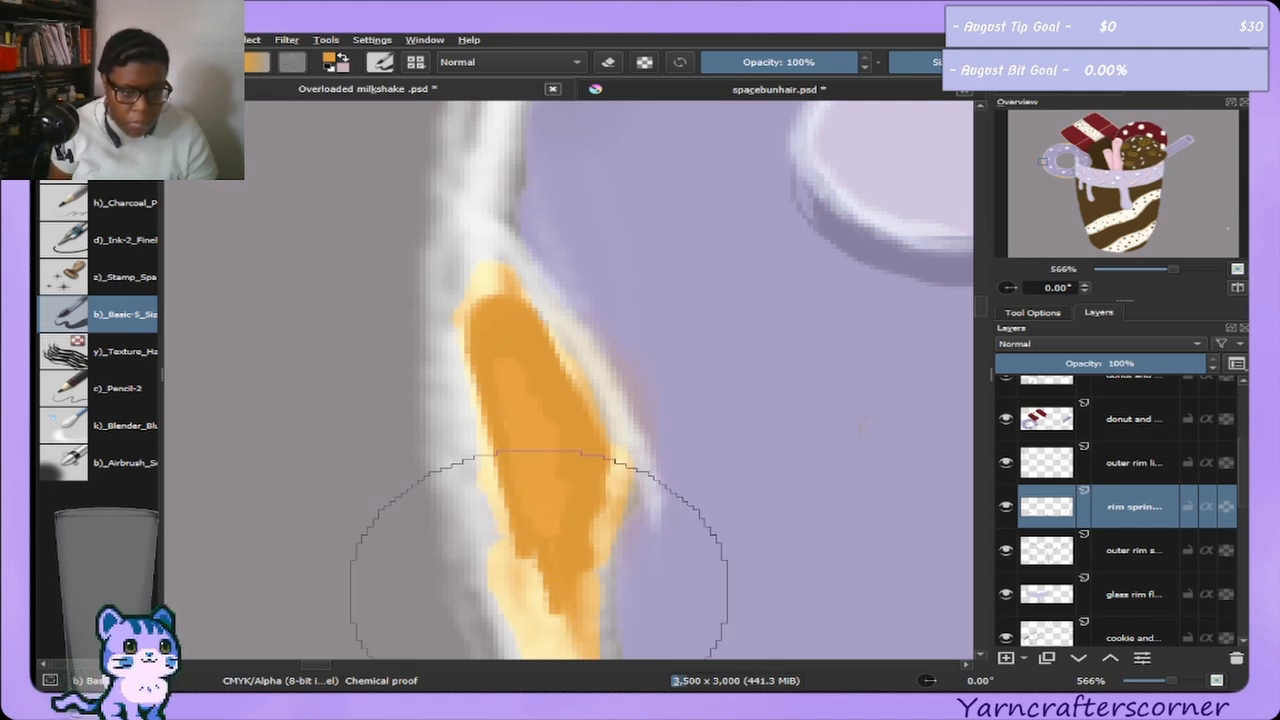
# Erase the orange spill on the inner side of the donut's left patch with a smaller eraser.
pyautogui.press('e')
pyautogui.press('[')
pyautogui.press('[')
pyautogui.press('[')
pyautogui.press('[')
pyautogui.press('[')
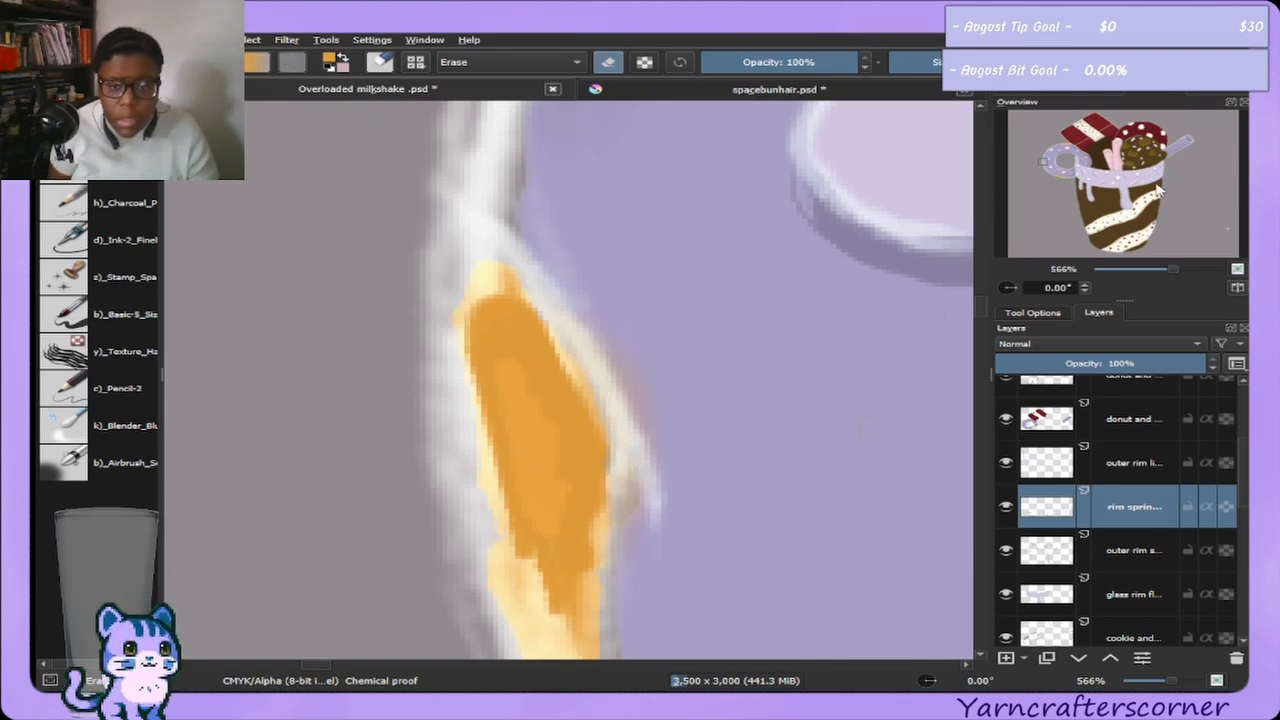
# Paint orange over the pale outline and gaps of the band on the donut's top edge beside the red cake, varying the brush size.
pyautogui.moveTo(1053, 162); pyautogui.dragTo(1072, 148)
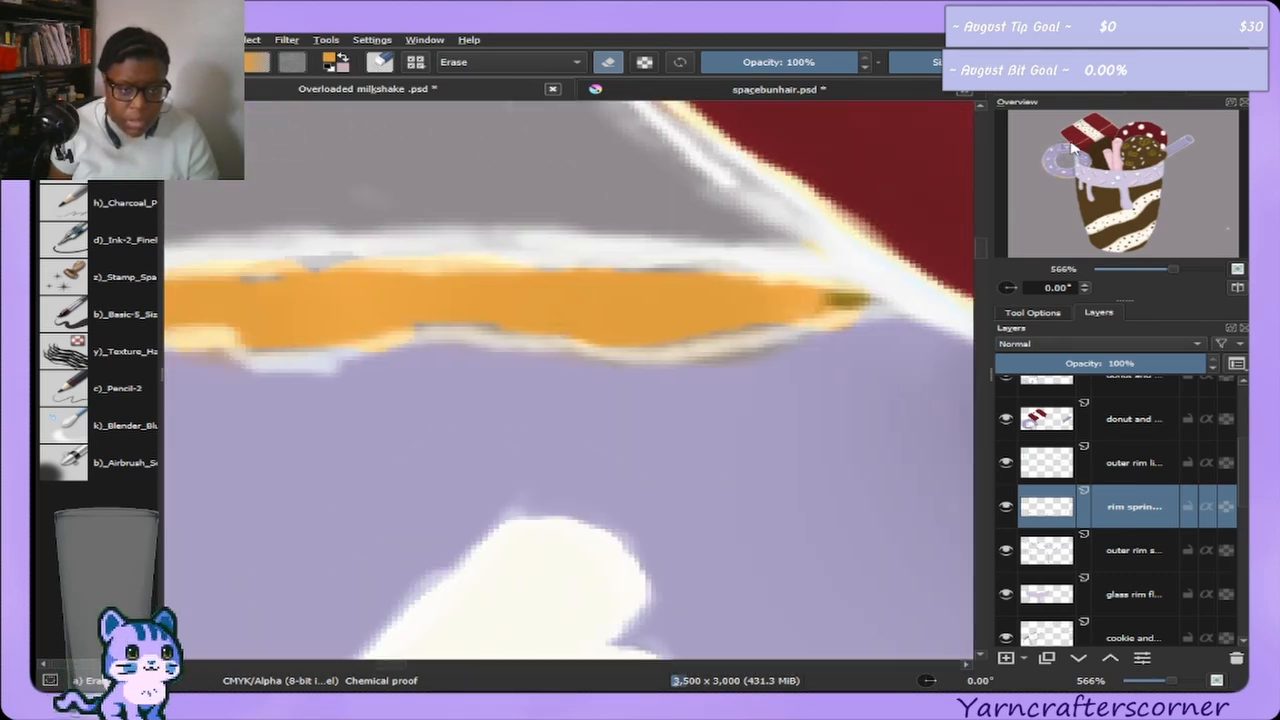
pyautogui.click(110, 316)
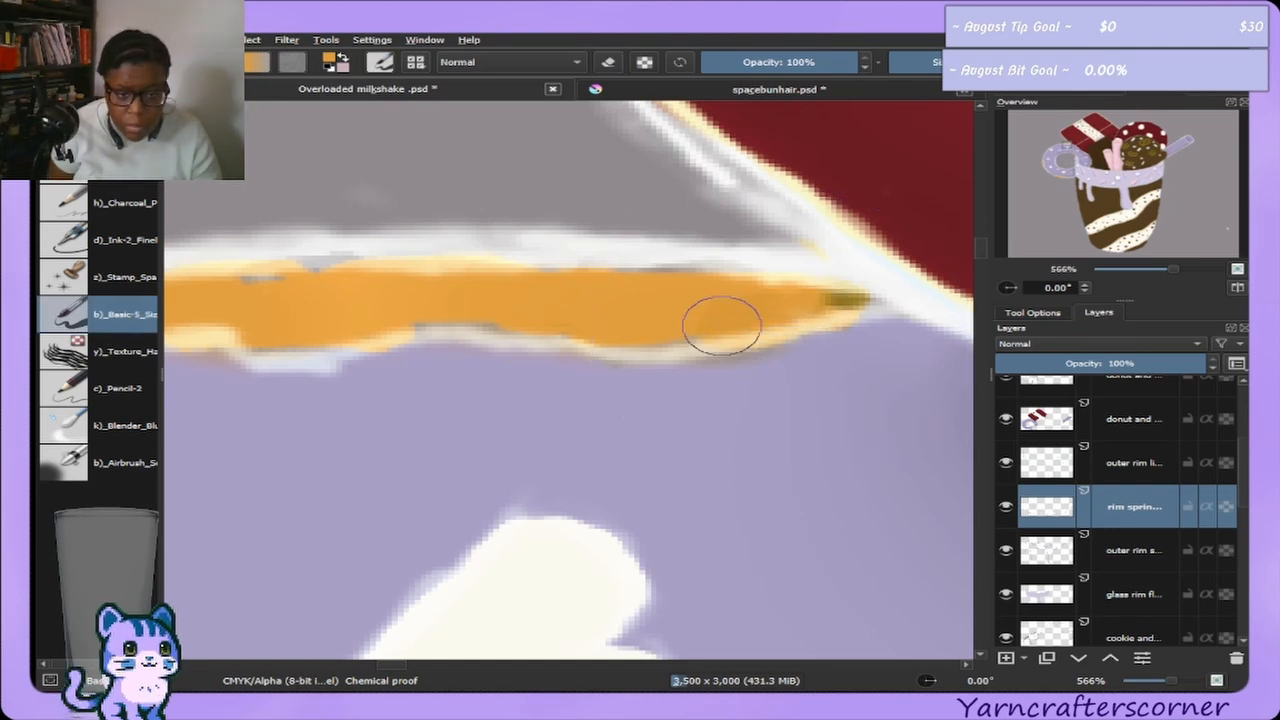
pyautogui.press(']')
pyautogui.press(']')
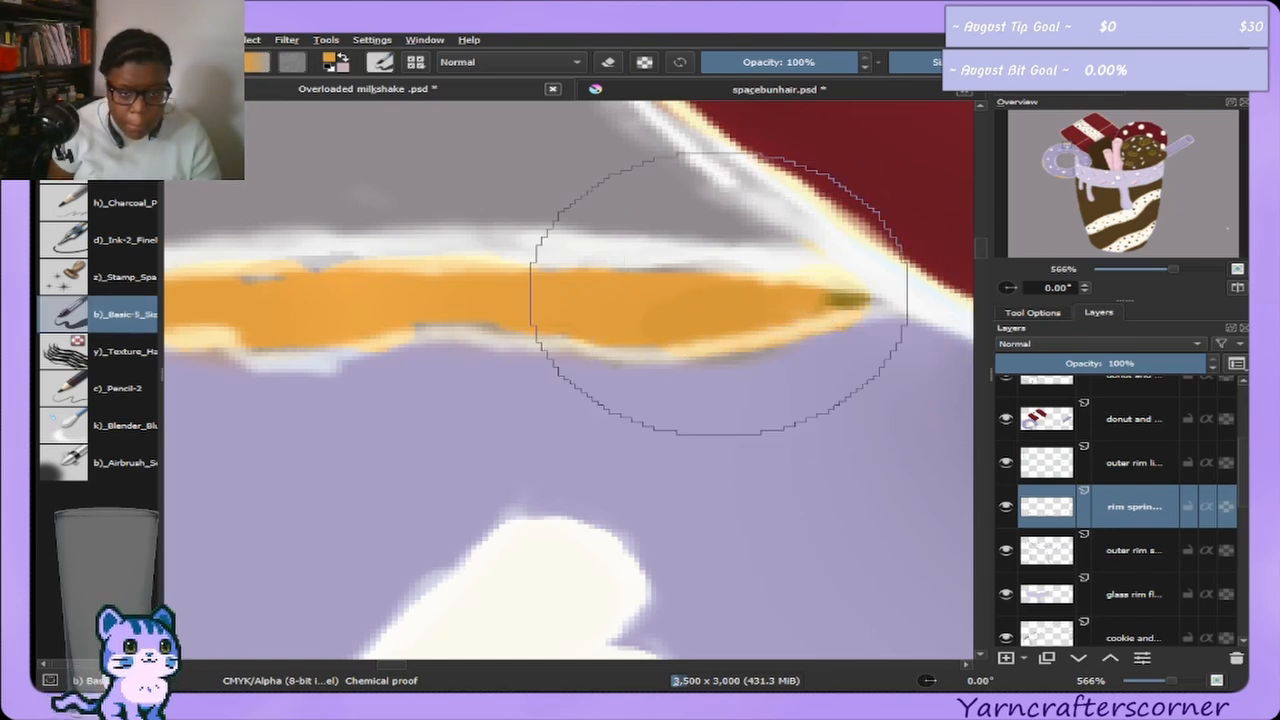
pyautogui.moveTo(543, 271); pyautogui.dragTo(645, 277)
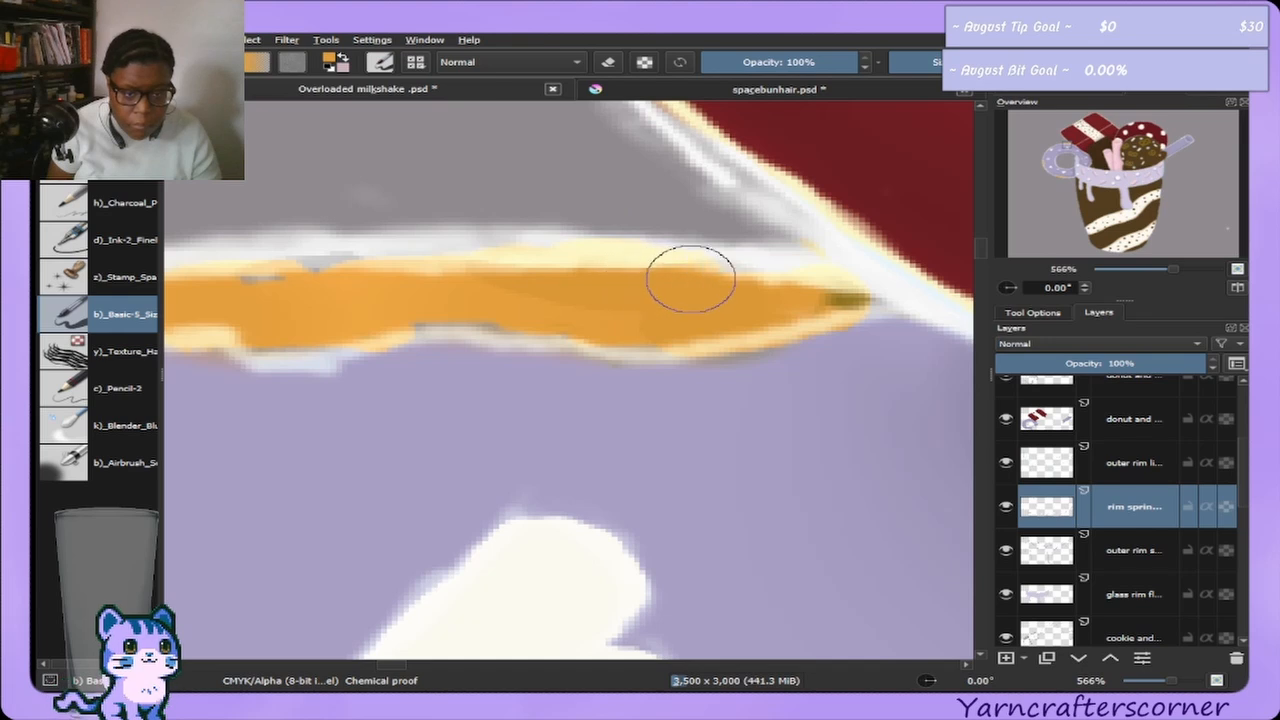
pyautogui.moveTo(391, 286)
pyautogui.mouseDown()
pyautogui.moveTo(437, 288)
pyautogui.moveTo(404, 302)
pyautogui.moveTo(478, 302)
pyautogui.mouseUp()
pyautogui.press('[')
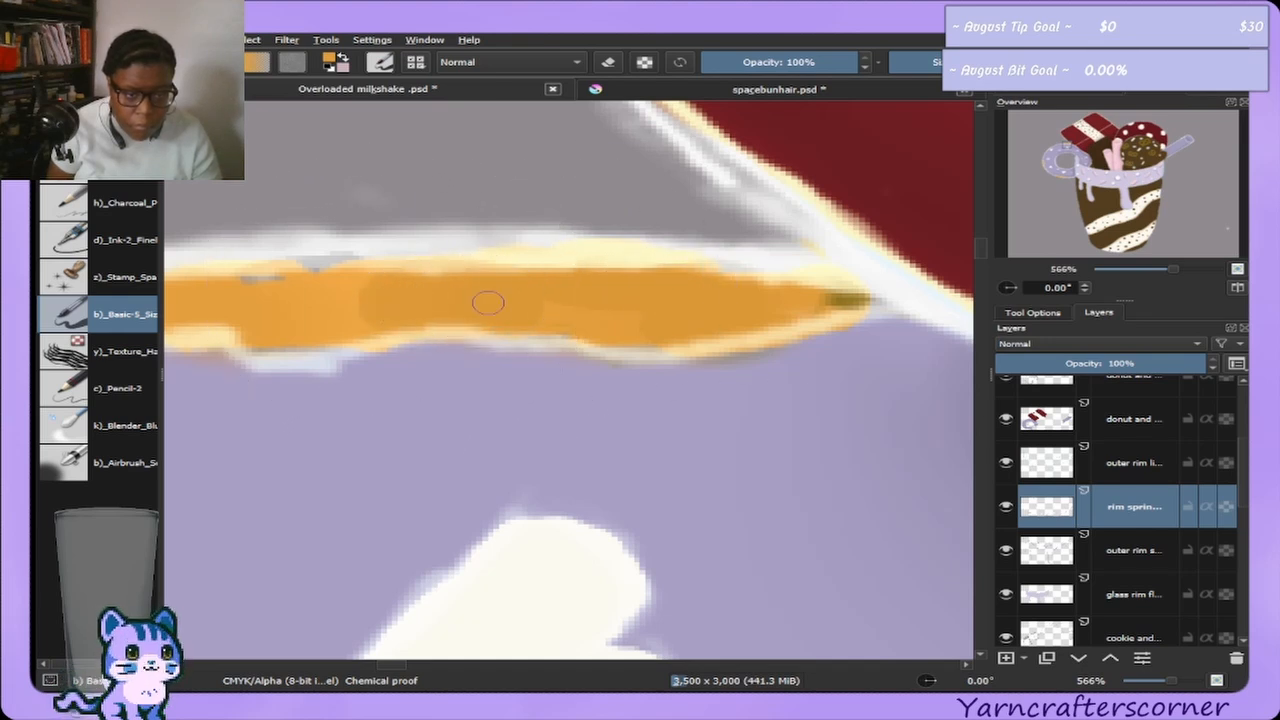
pyautogui.press(']')
pyautogui.press(']')
pyautogui.press(']')
pyautogui.moveTo(295, 310)
pyautogui.mouseDown()
pyautogui.moveTo(314, 323)
pyautogui.moveTo(329, 266)
pyautogui.moveTo(640, 310)
pyautogui.moveTo(803, 300)
pyautogui.mouseUp()
pyautogui.press('[')
pyautogui.press('[')
pyautogui.press('[')
pyautogui.press('[')
pyautogui.press('[')
pyautogui.press(']')
pyautogui.press(']')
pyautogui.press(']')
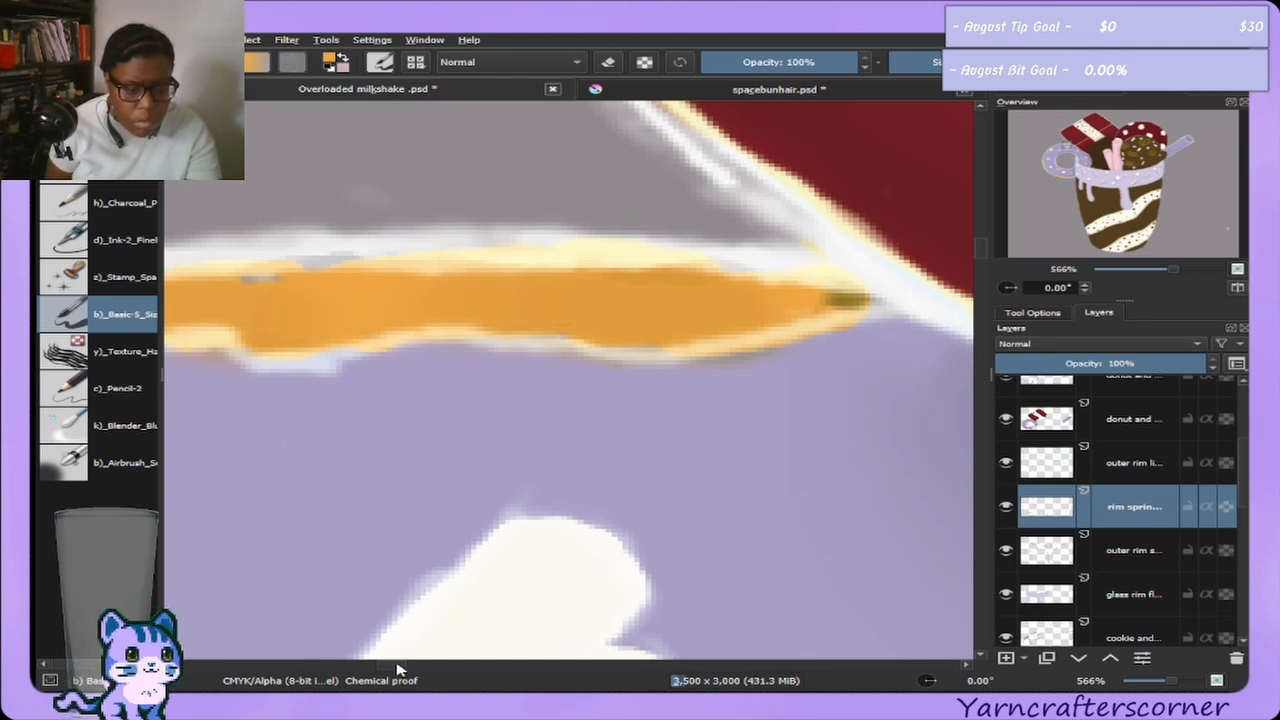
# Fill the remaining gap along the upper side of the top orange band's left half, and save the illustration.
pyautogui.hscroll(-4, 397, 668)
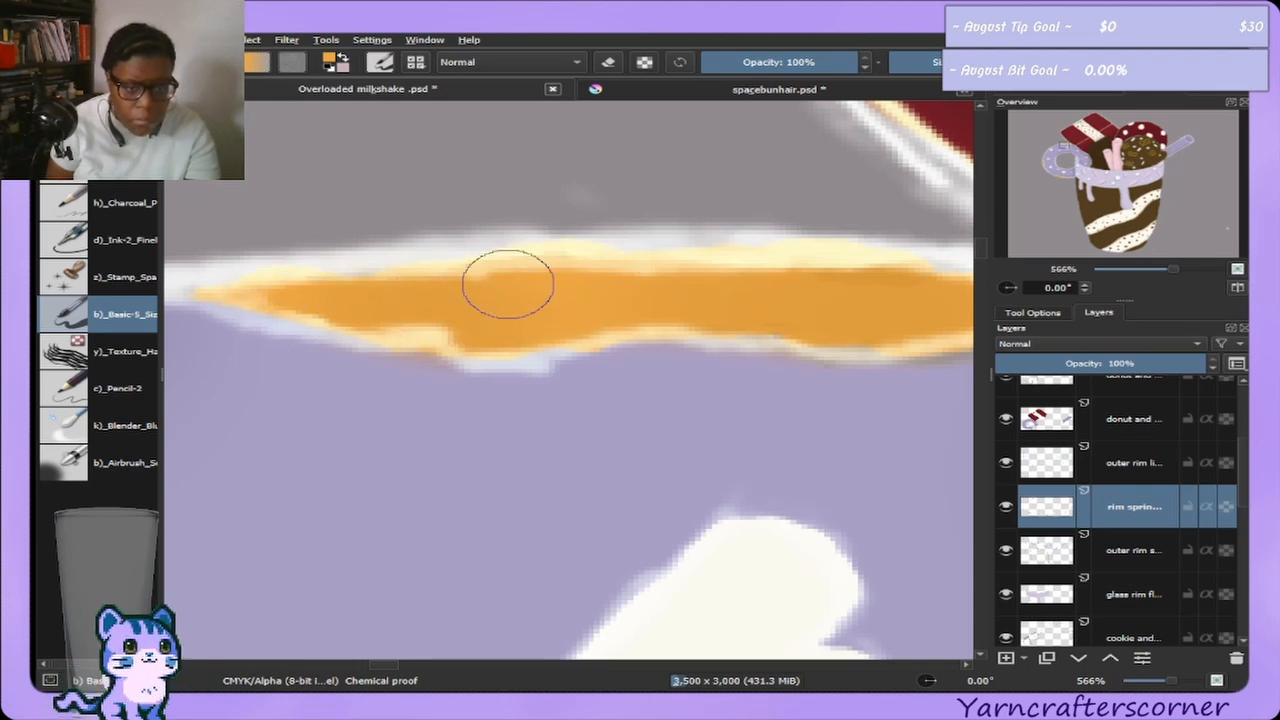
pyautogui.press(']')
pyautogui.press(']')
pyautogui.press(']')
pyautogui.press(']')
pyautogui.press('ctrl')
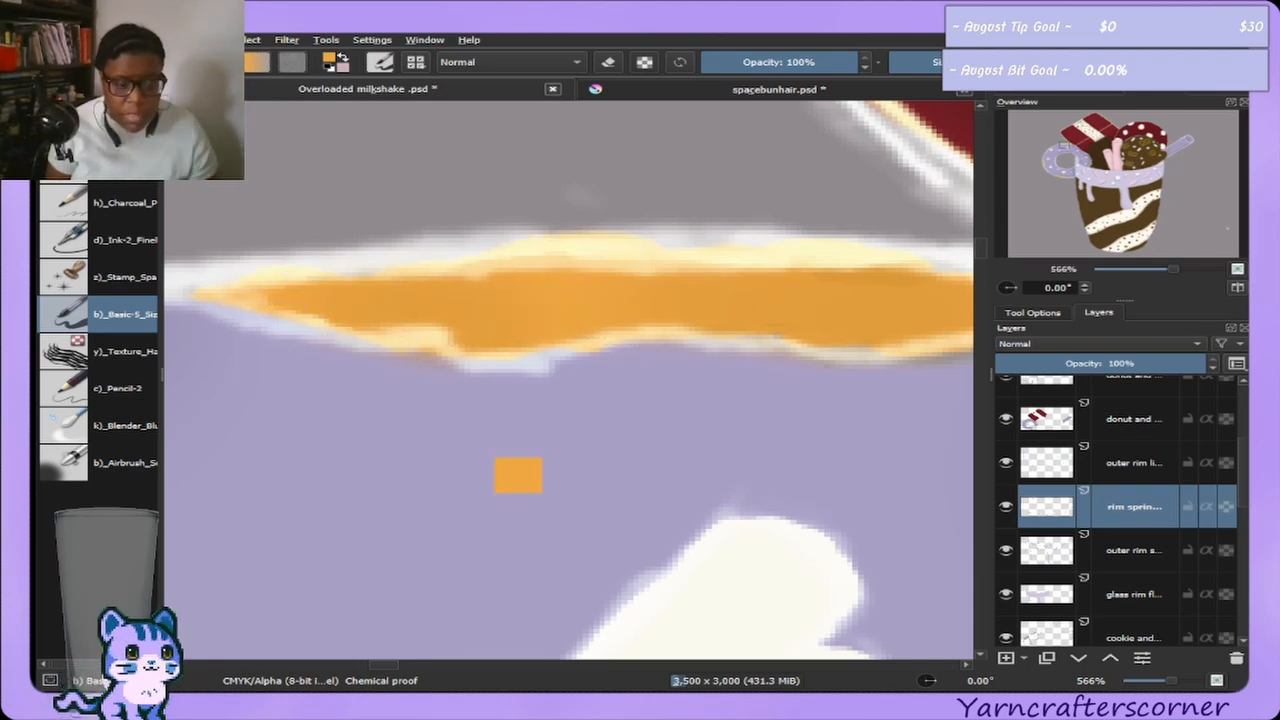
pyautogui.hotkey('ctrl', 's')
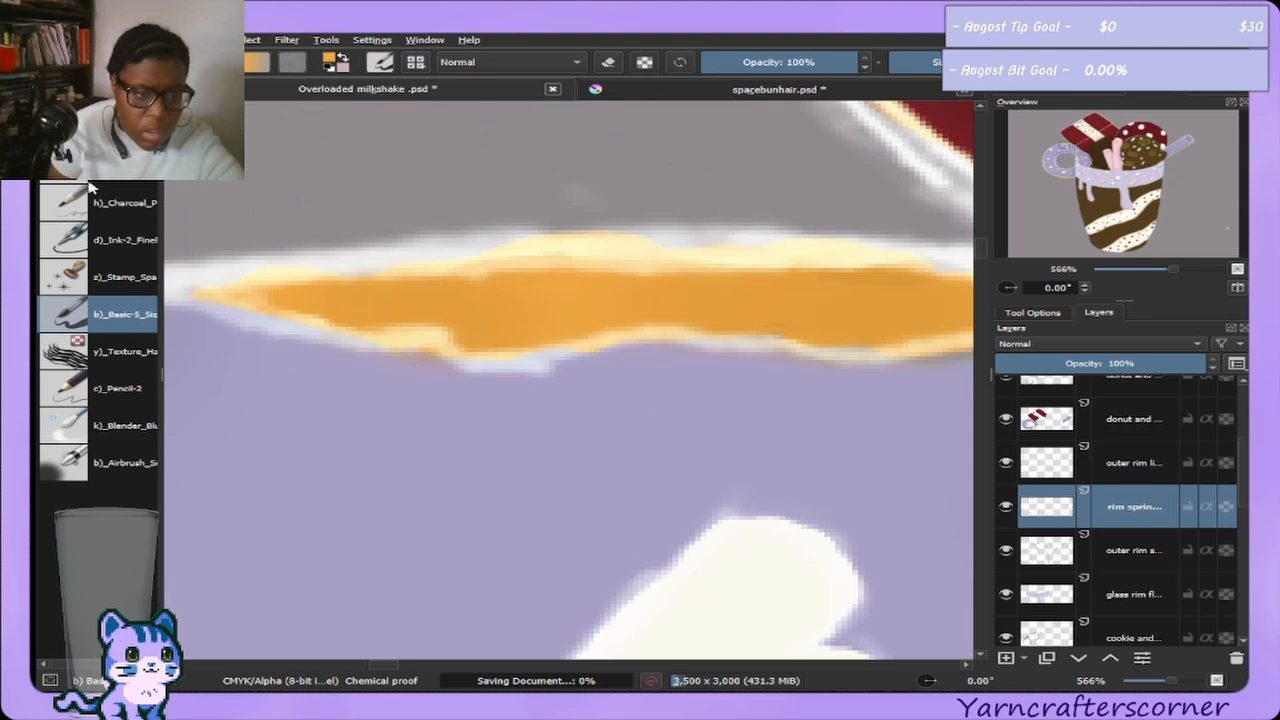
# Examine the orange patches around the whole donut at 50% zoom.
pyautogui.press('e')
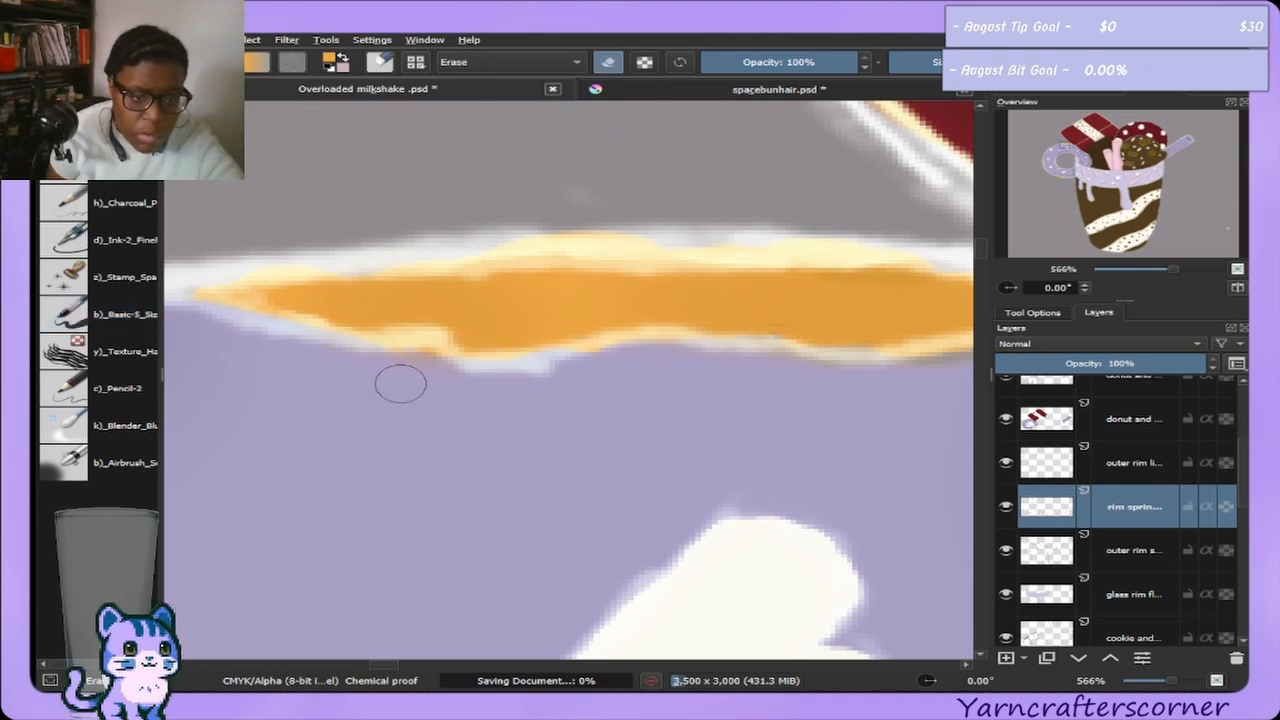
pyautogui.press(']')
pyautogui.press(']')
pyautogui.press(']')
pyautogui.press(']')
pyautogui.scroll(-3, 517, 334)
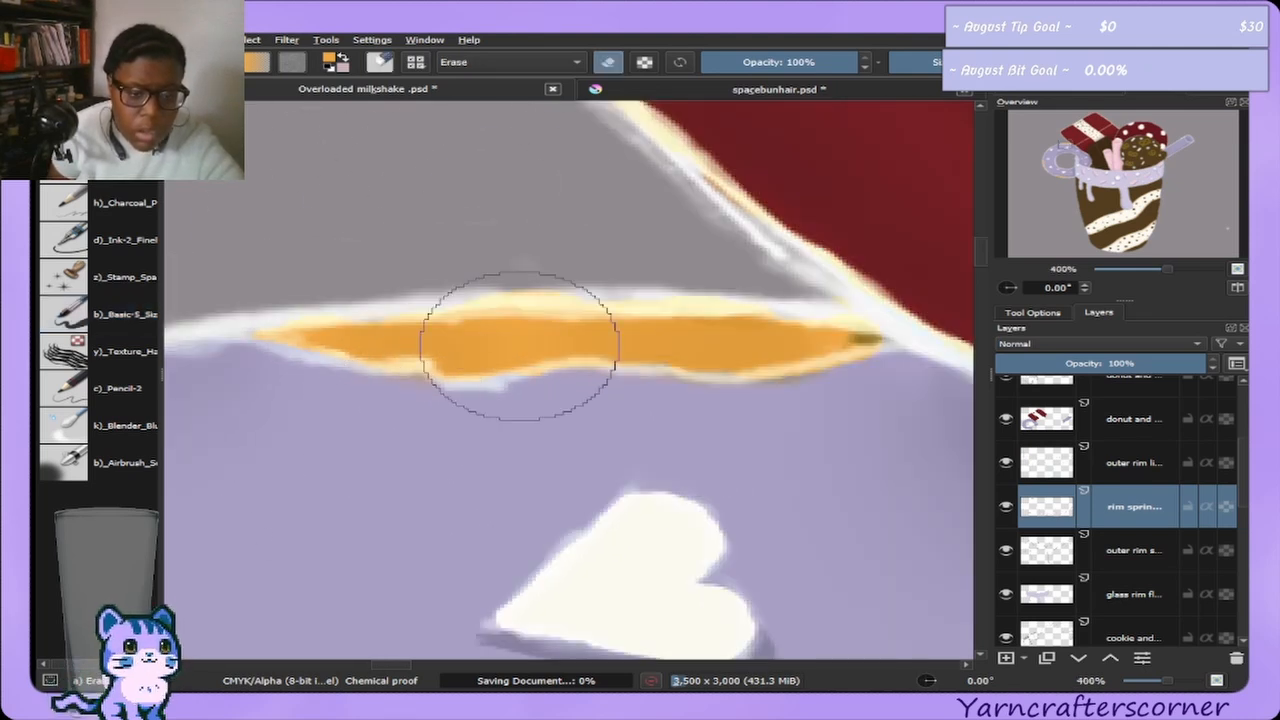
pyautogui.scroll(-3, 860, 440)
pyautogui.scroll(-1, 1100, 450)
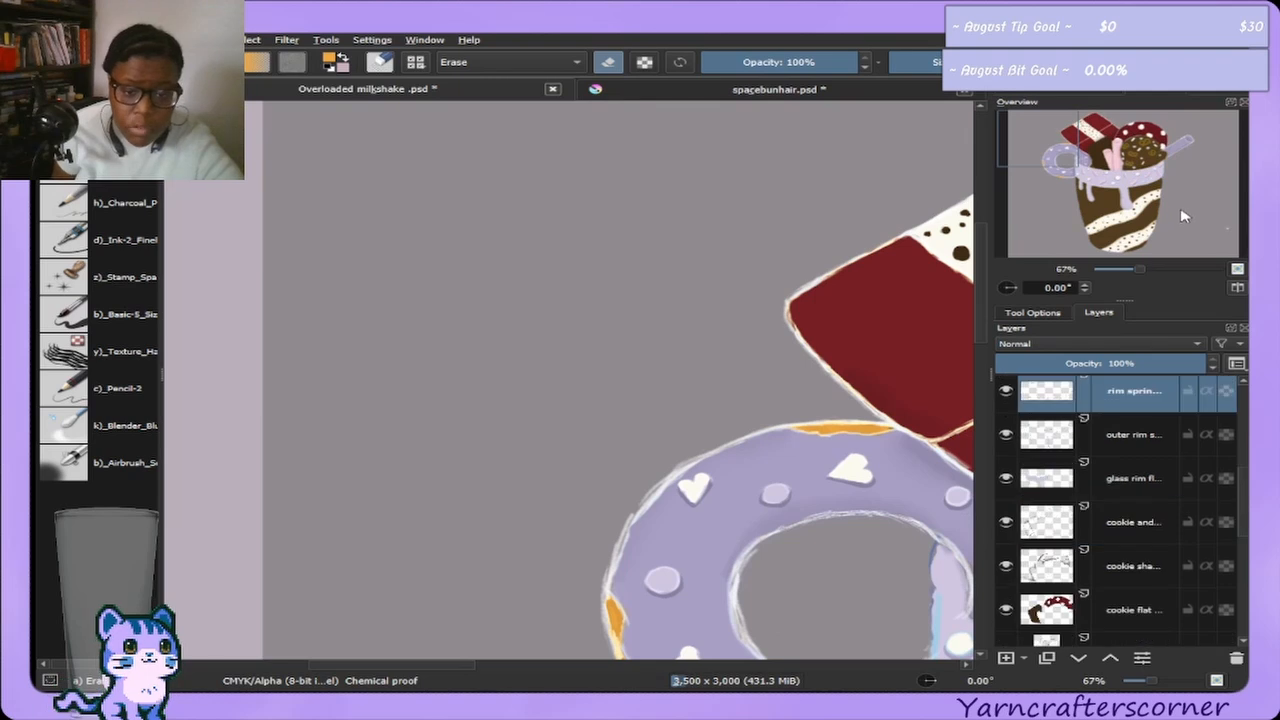
pyautogui.scroll(-1, 767, 491)
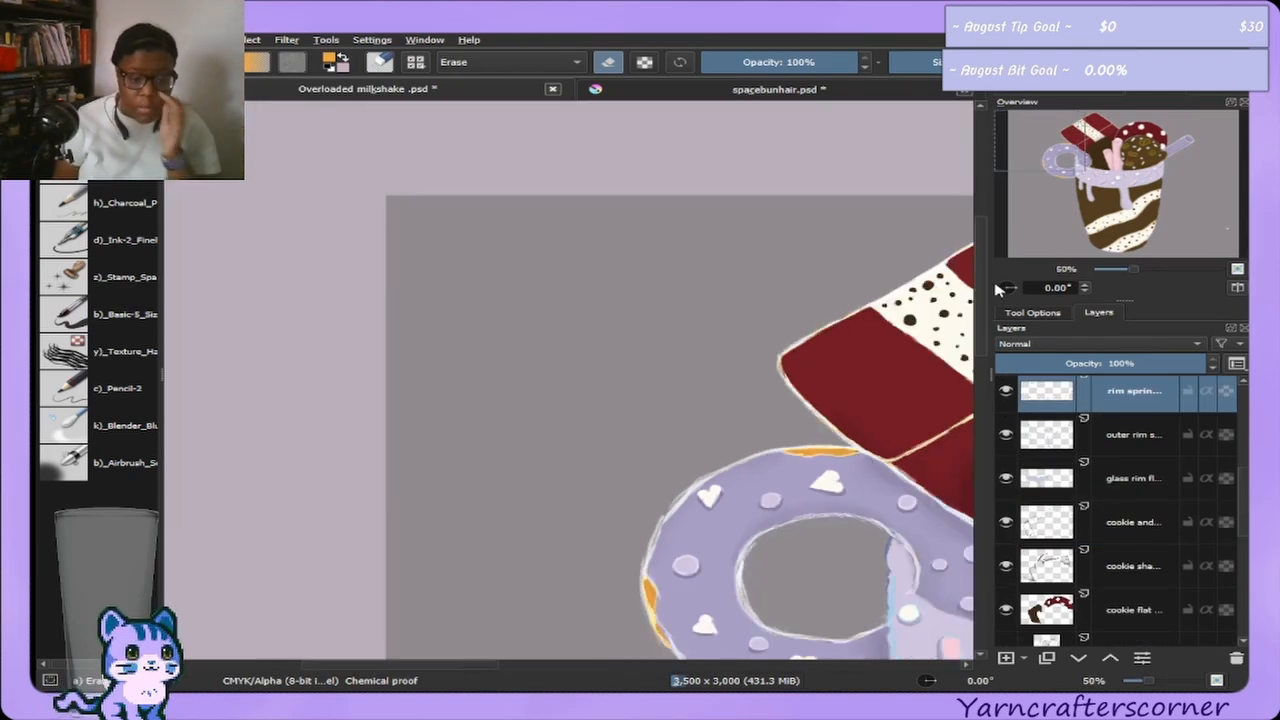
pyautogui.moveTo(1047, 153)
pyautogui.mouseDown()
pyautogui.moveTo(1093, 184)
pyautogui.moveTo(1035, 222)
pyautogui.mouseUp()
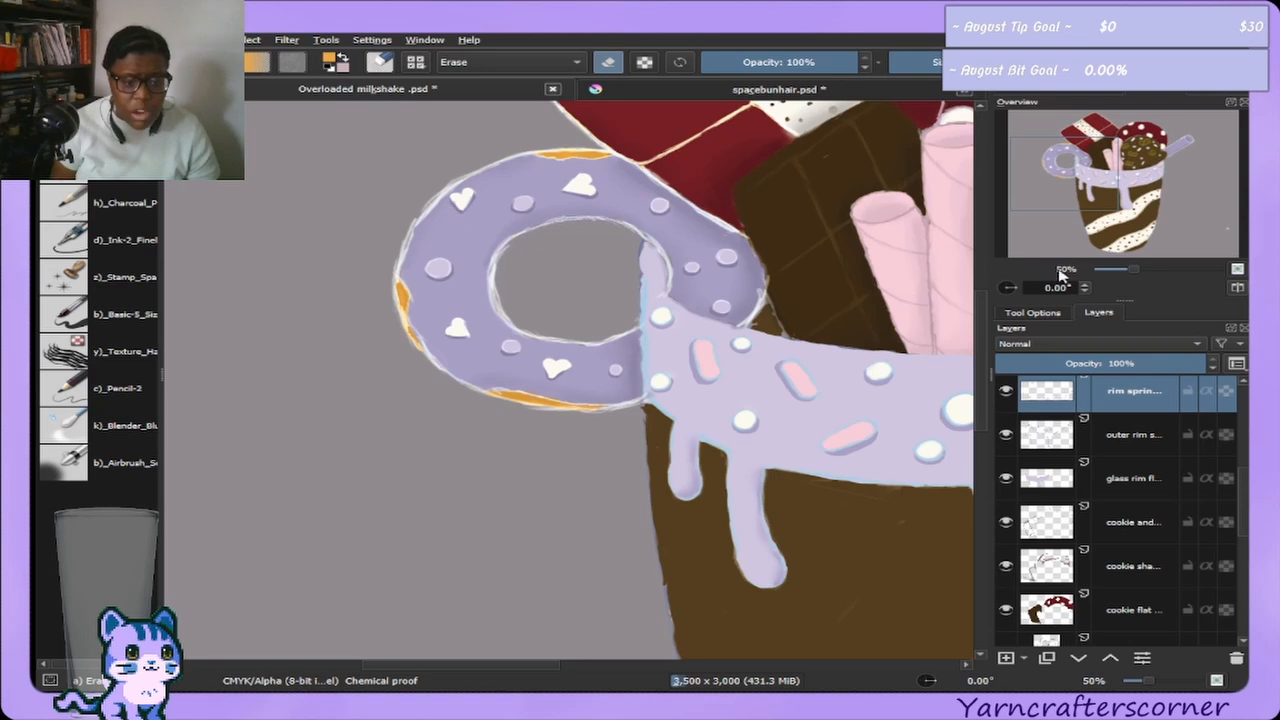
# Examine the whole milkshake illustration, followed by the cup and its drips at 33% zoom.
pyautogui.moveTo(1093, 172); pyautogui.dragTo(1050, 225)
pyautogui.scroll(2, 562, 571)
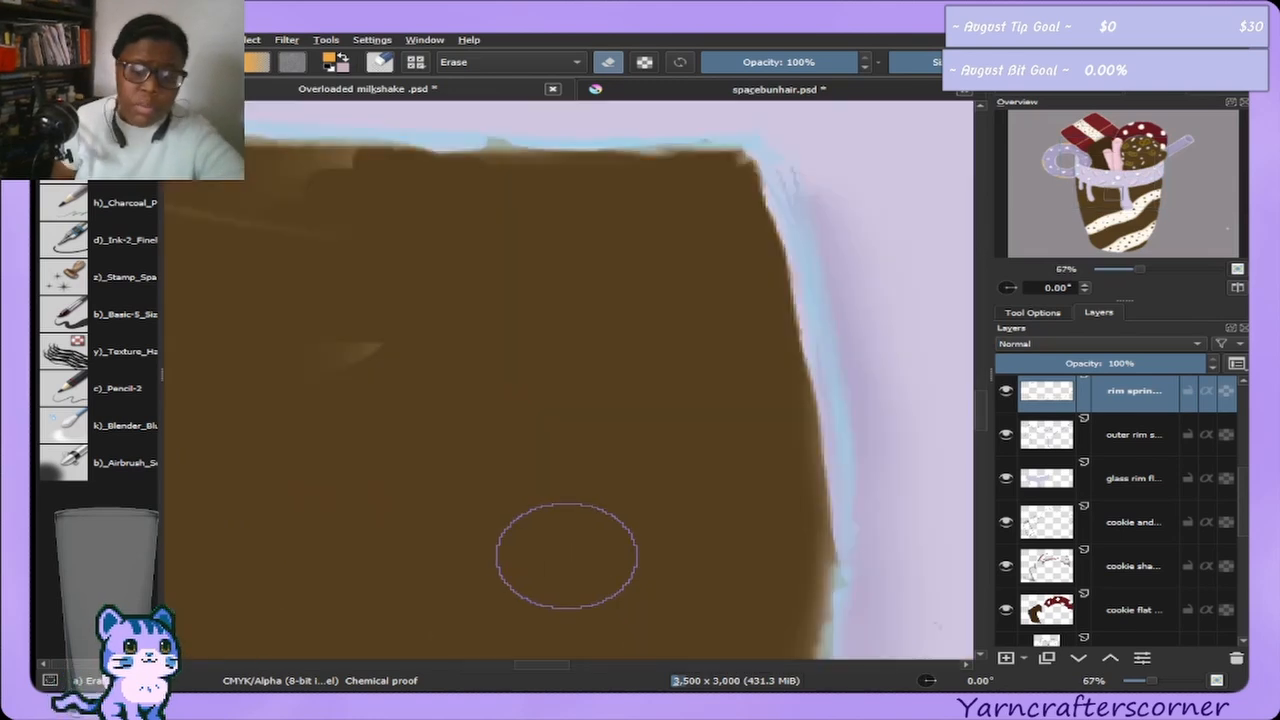
pyautogui.scroll(-3, 545, 550)
pyautogui.scroll(-5, 568, 580)
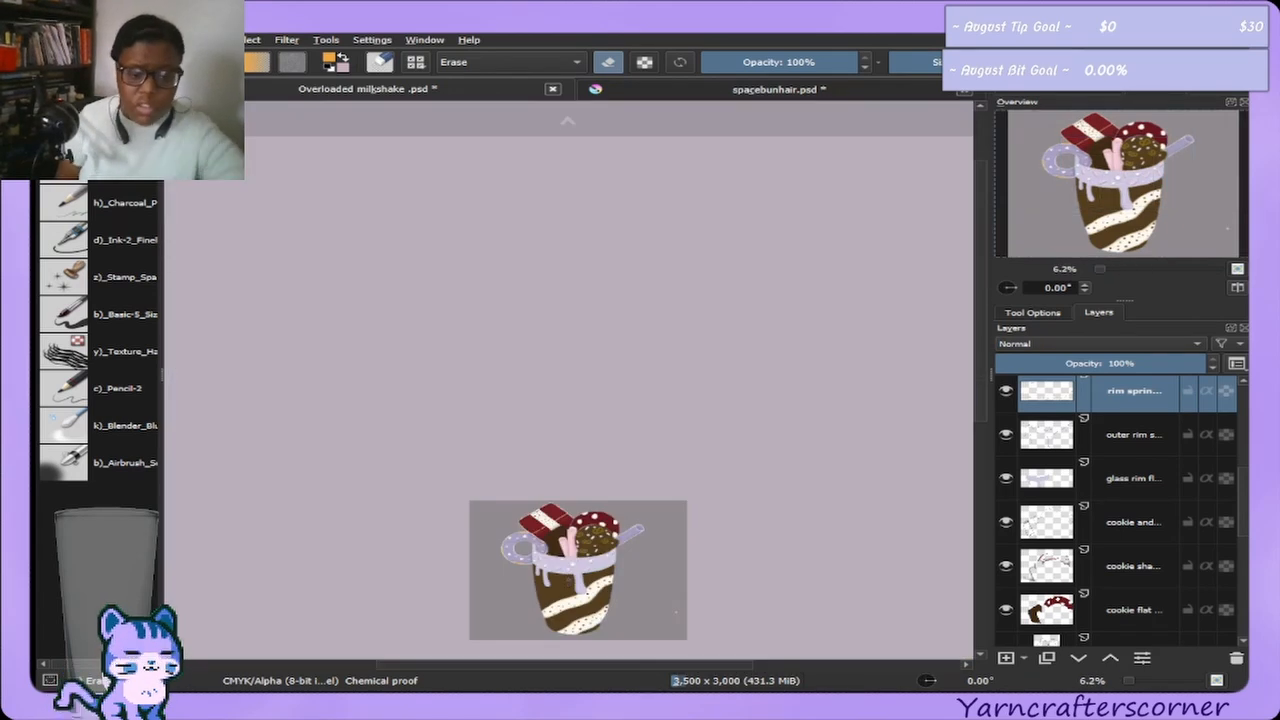
pyautogui.scroll(2, 852, 390)
pyautogui.scroll(1, 838, 400)
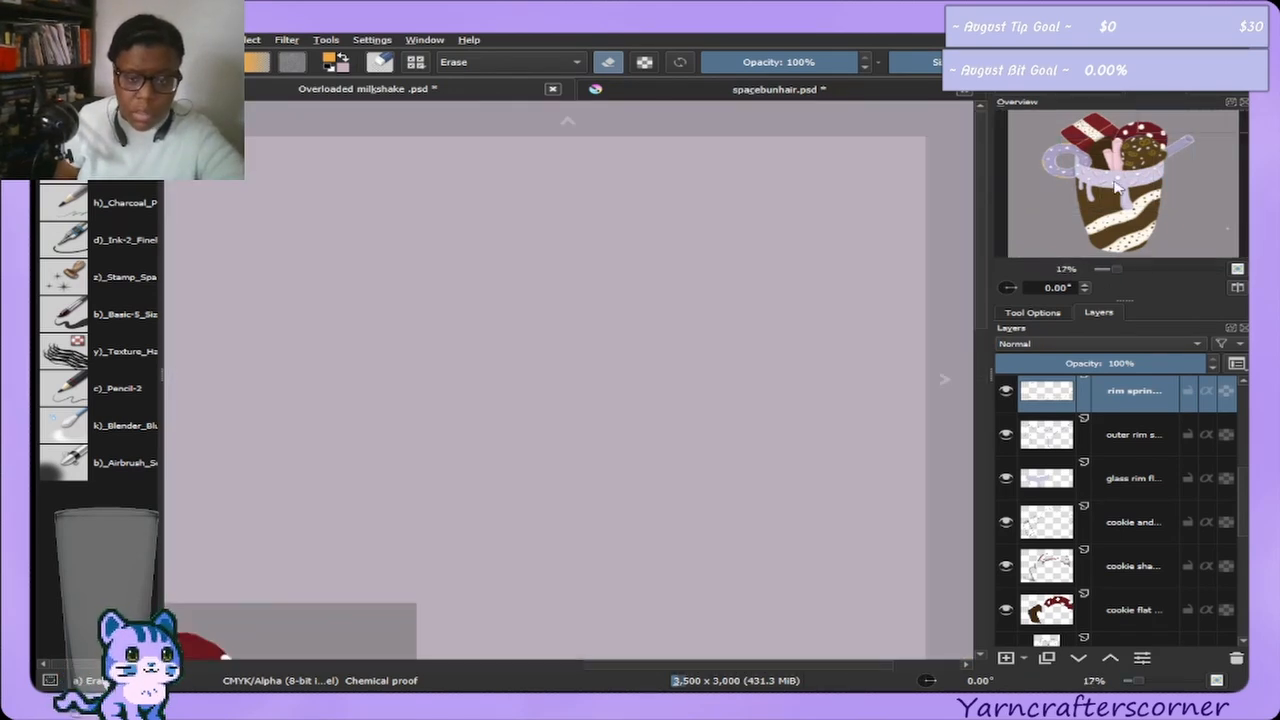
pyautogui.moveTo(1187, 137); pyautogui.dragTo(1115, 217)
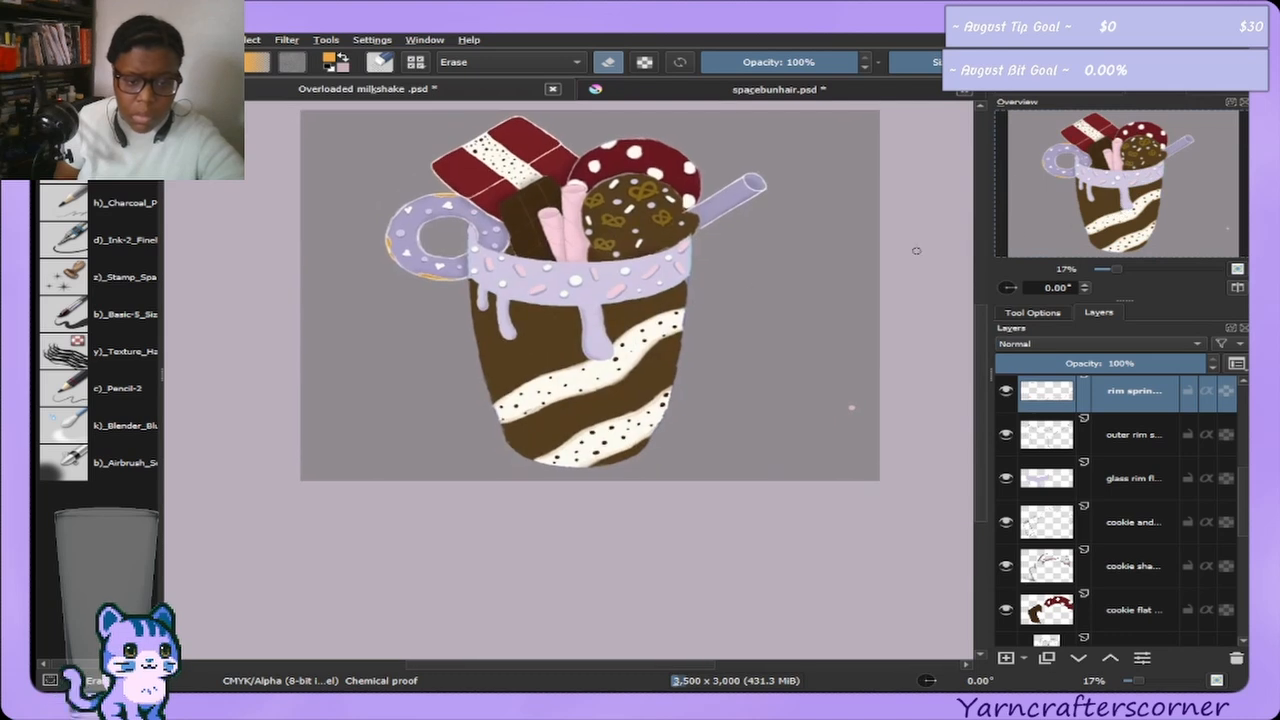
pyautogui.scroll(3, 569, 329)
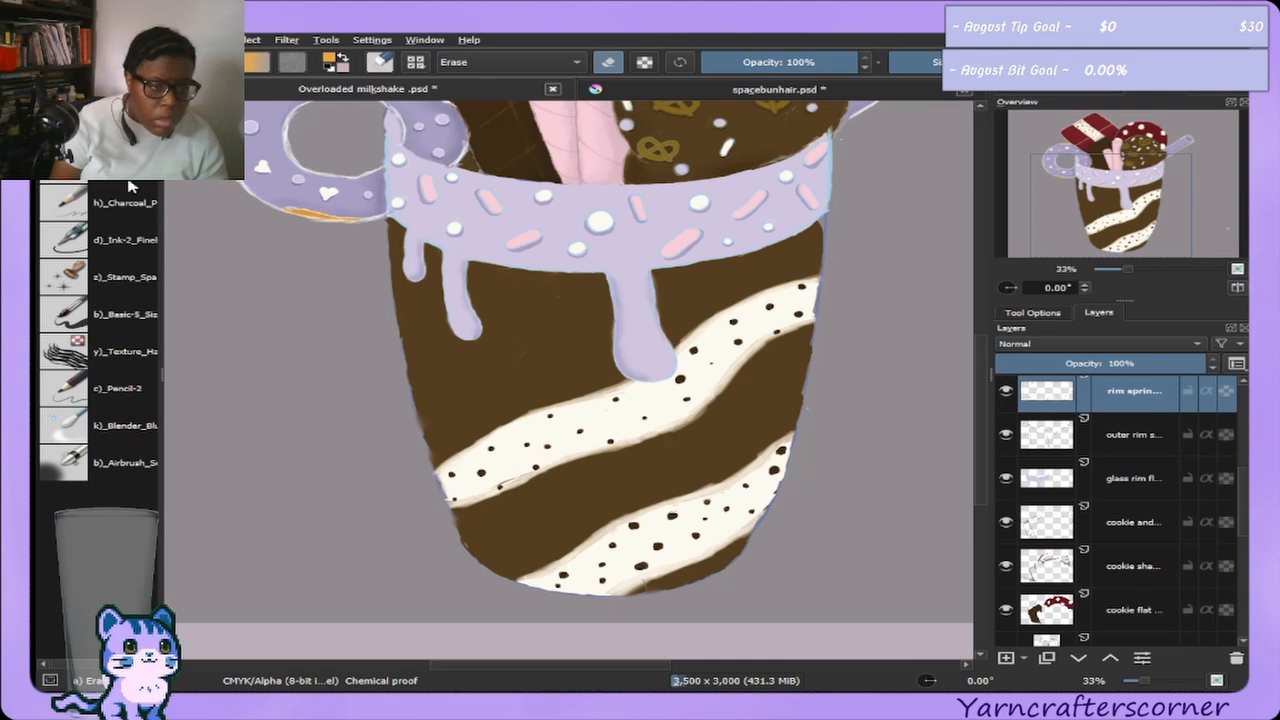
# Choose the Pencil-2 brush and select the "Copy of cu..." layer above Paint Layer 5, toggling its visibility to check its content.
pyautogui.click(108, 392)
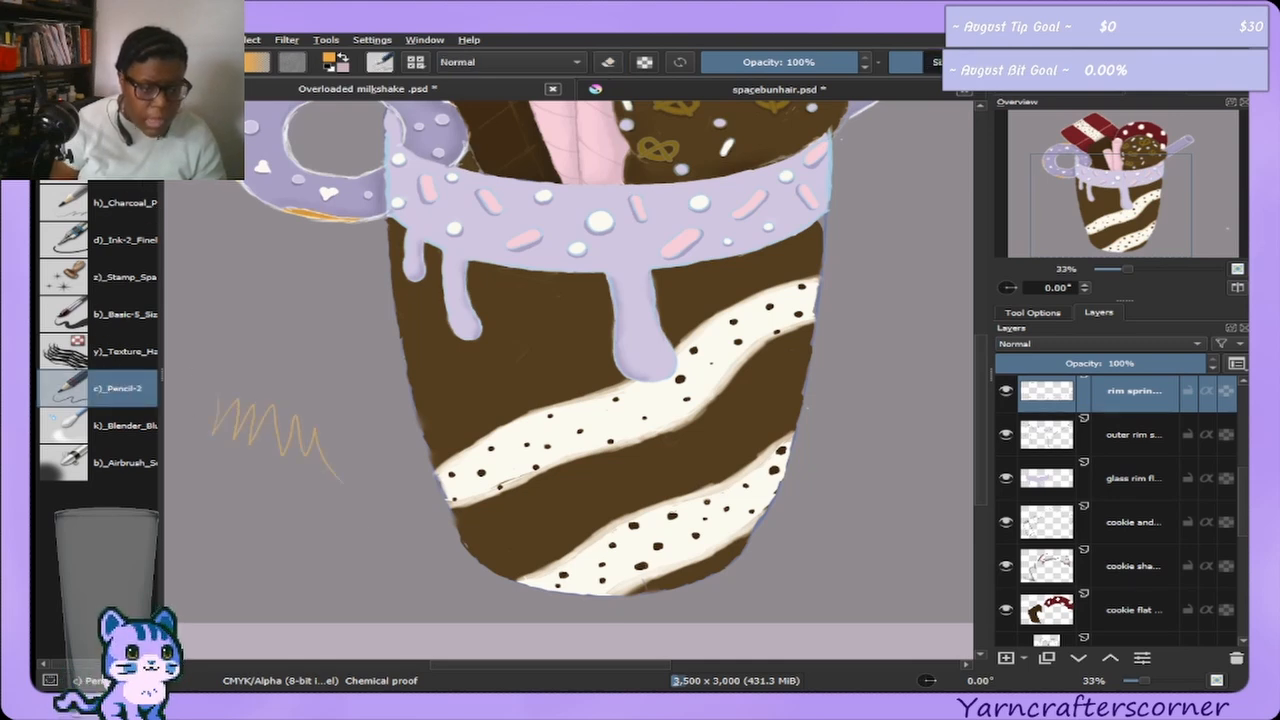
pyautogui.hotkey('ctrl', 'z')
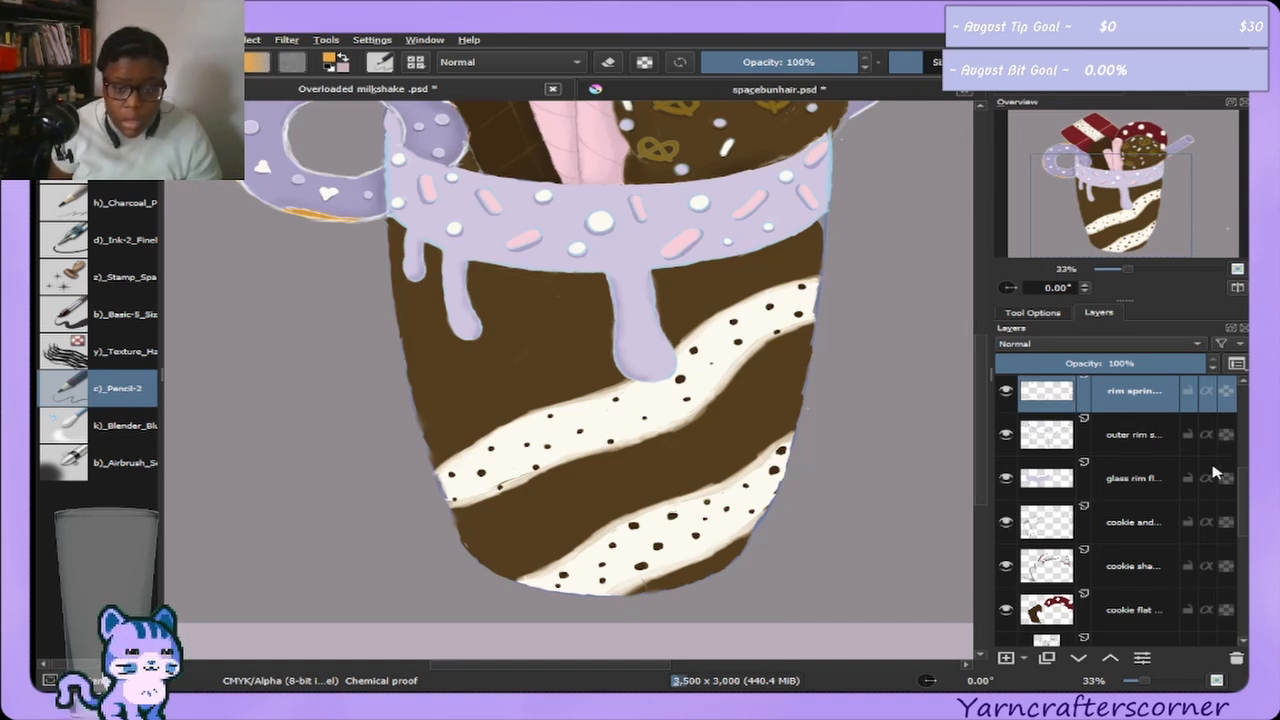
pyautogui.scroll(-10, 1237, 481)
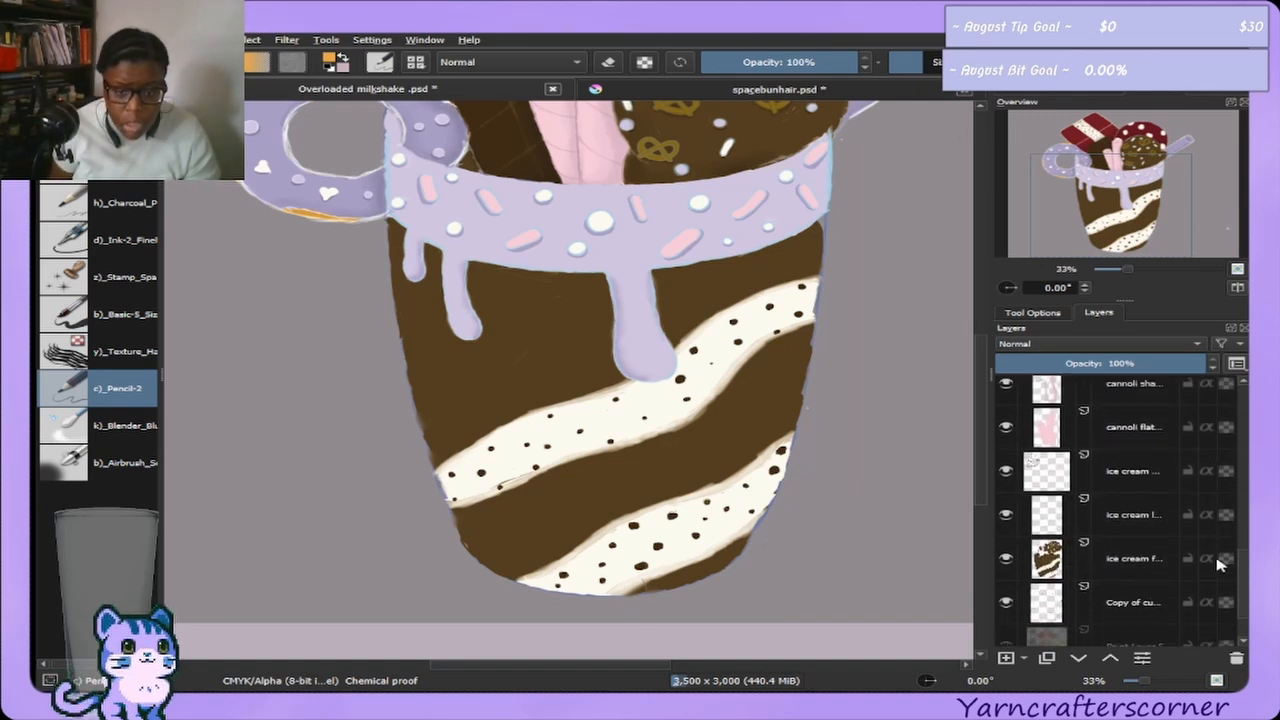
pyautogui.moveTo(1212, 575); pyautogui.dragTo(1212, 578)
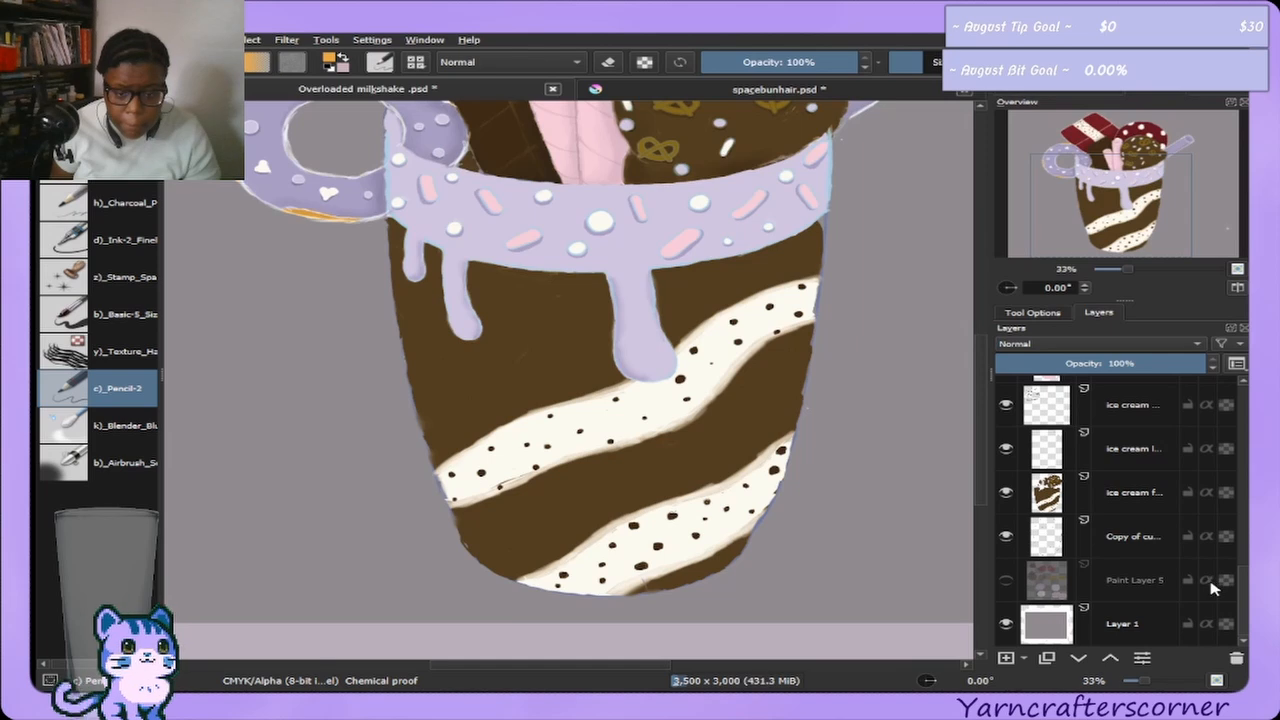
pyautogui.scroll(1, 1215, 580)
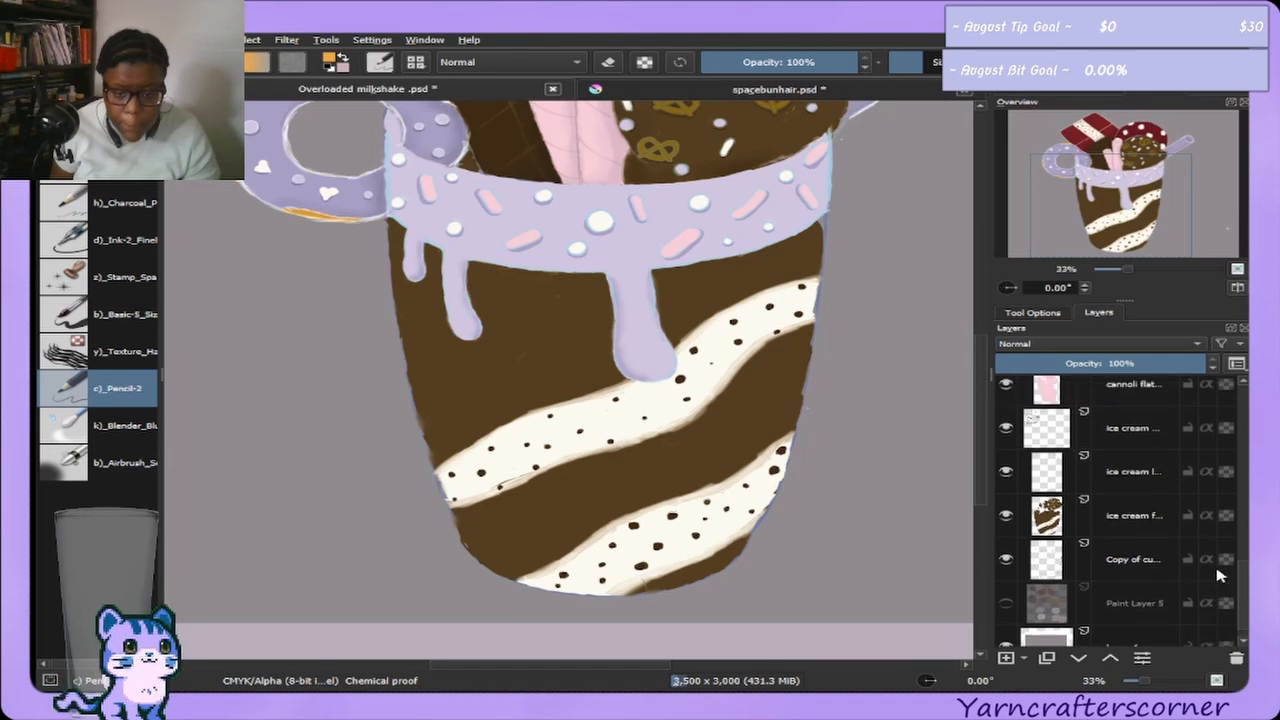
pyautogui.scroll(-1, 1218, 575)
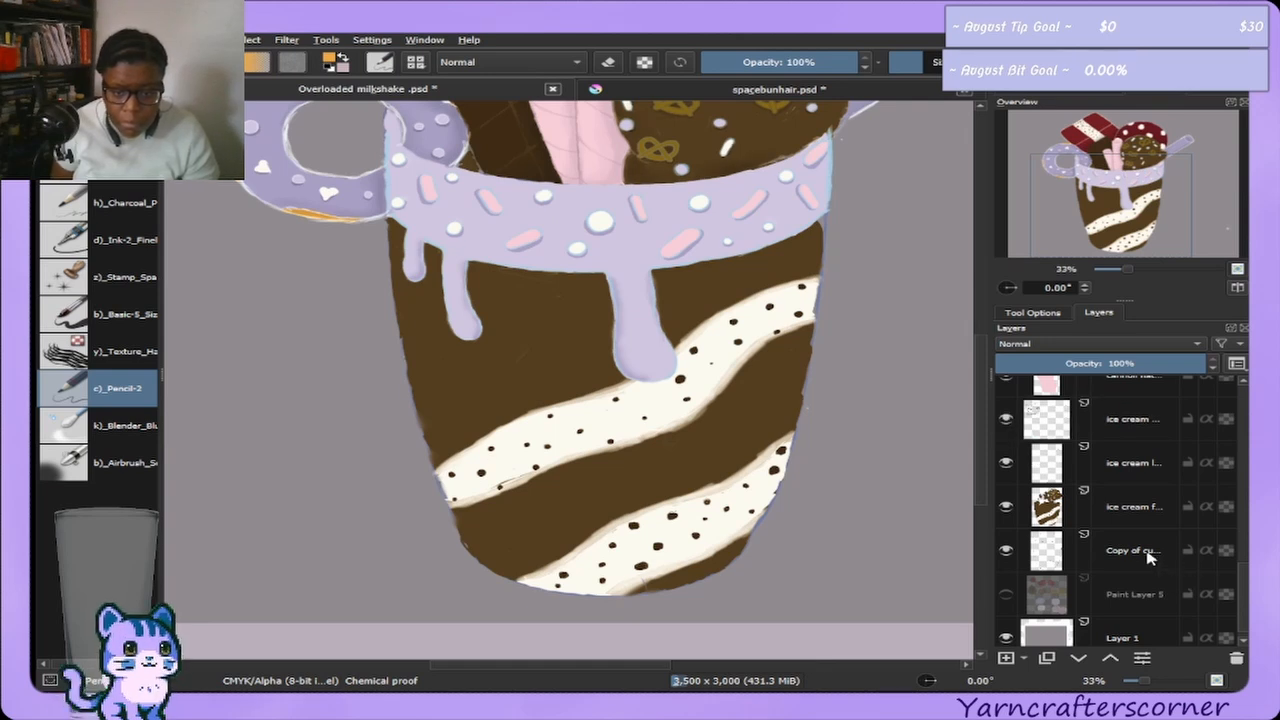
pyautogui.click(1006, 550)
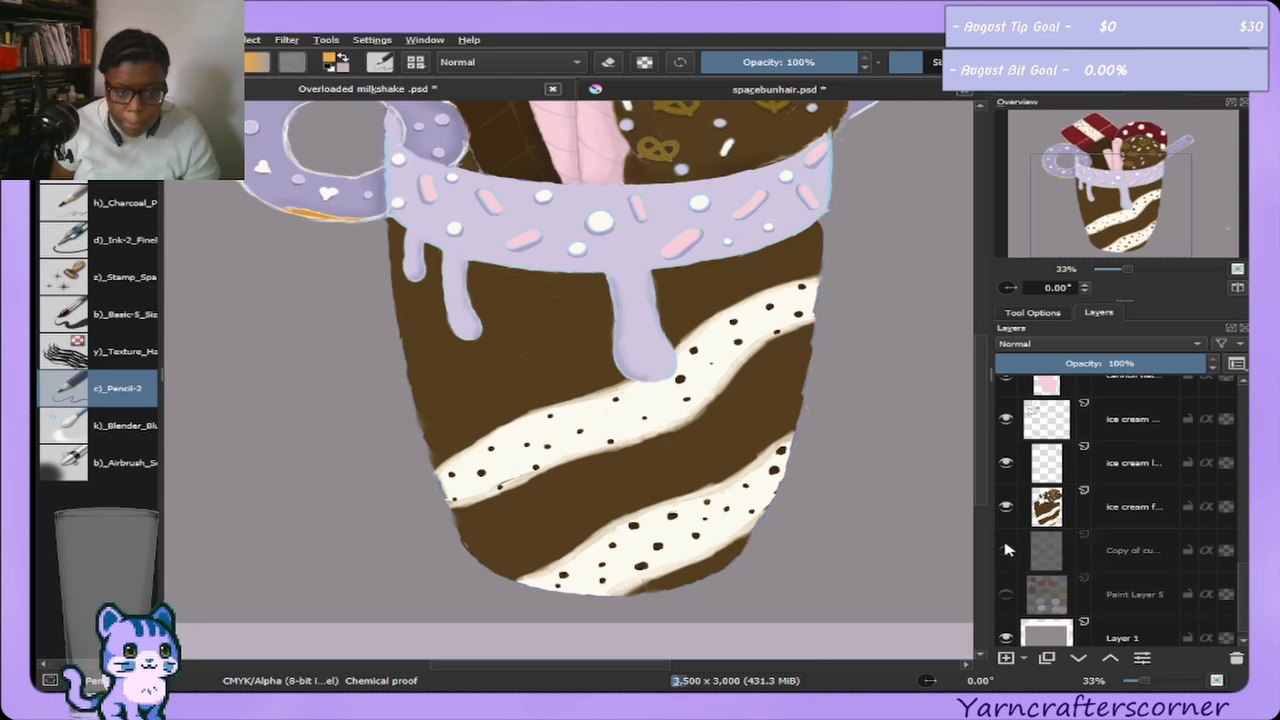
pyautogui.click(1006, 549)
pyautogui.click(1006, 547)
pyautogui.click(1006, 545)
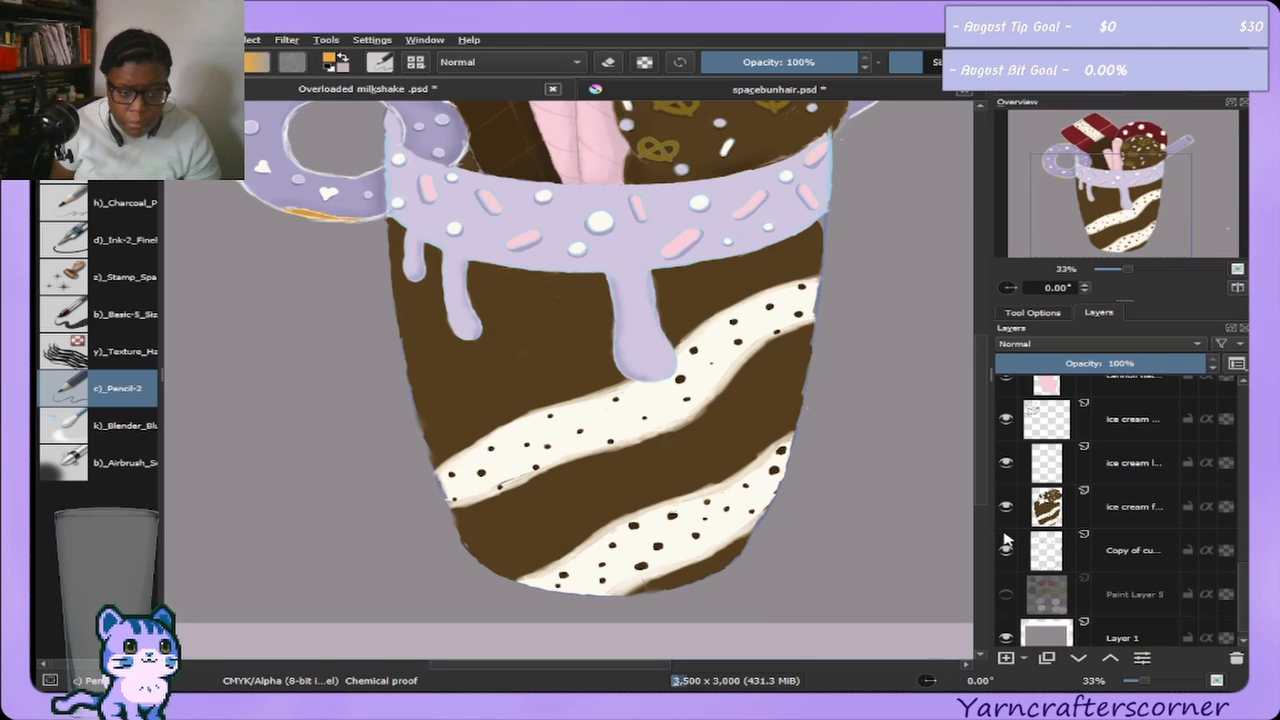
pyautogui.doubleClick(1116, 548)
pyautogui.click(1108, 587)
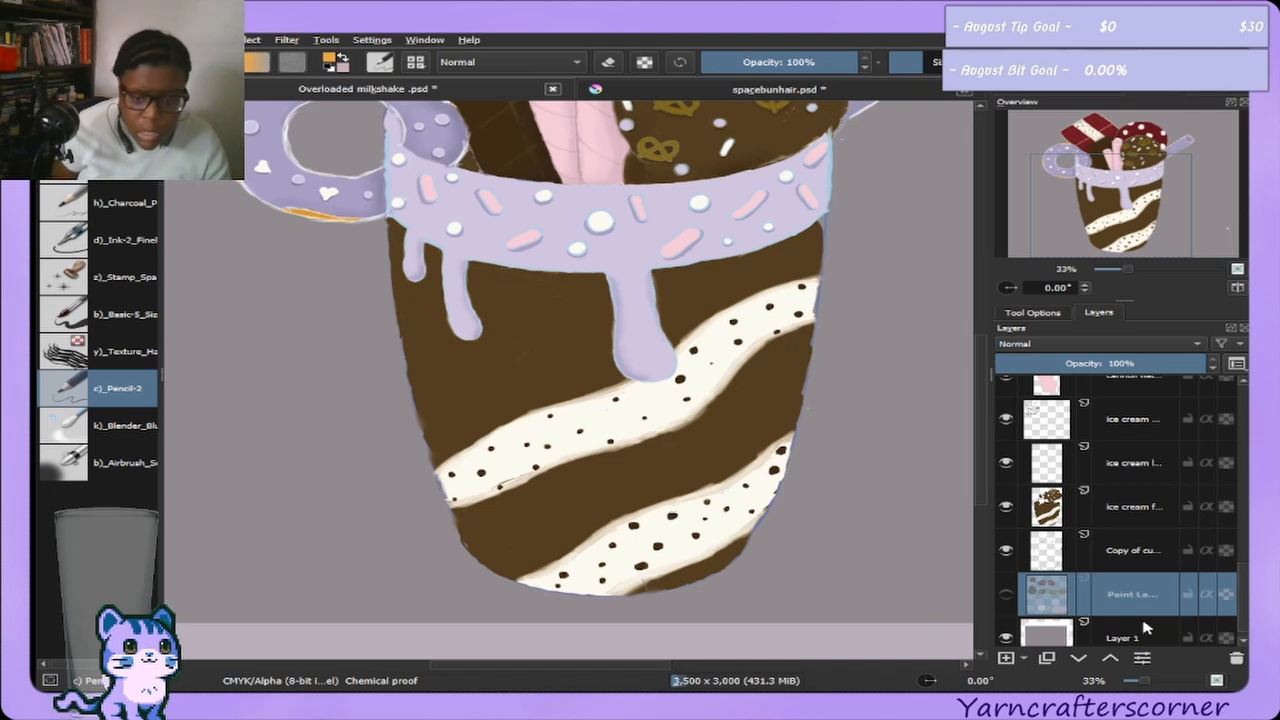
pyautogui.click(1116, 552)
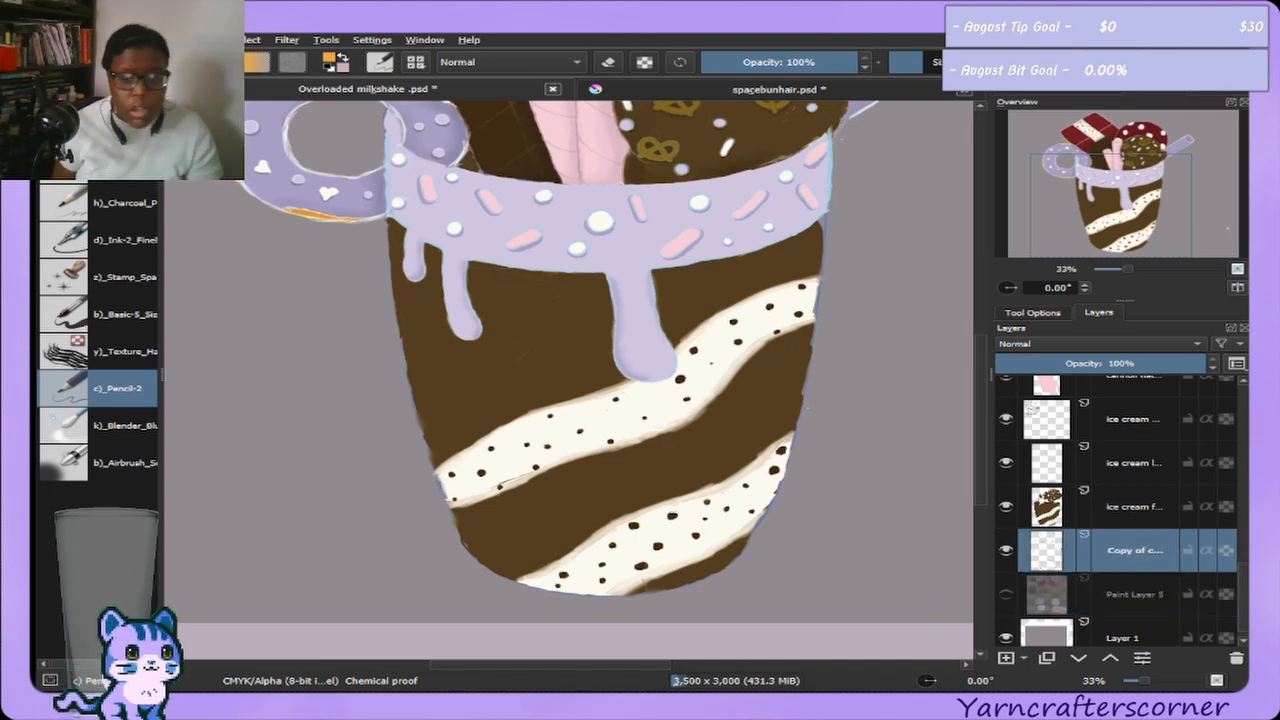
# Choose a medium blue and sketch the left corner of a flat surface behind the cup, with its front edge running beneath the cup.
pyautogui.moveTo(1125, 200); pyautogui.dragTo(1119, 220)
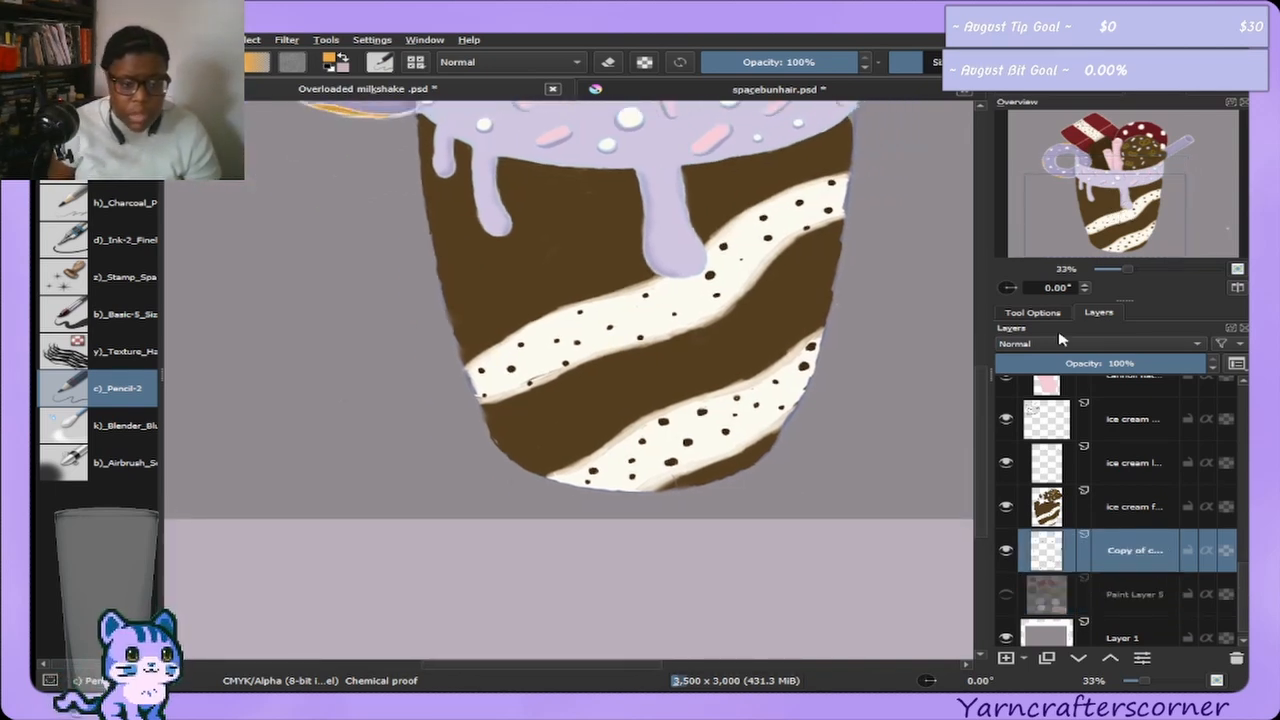
pyautogui.click(1100, 97)
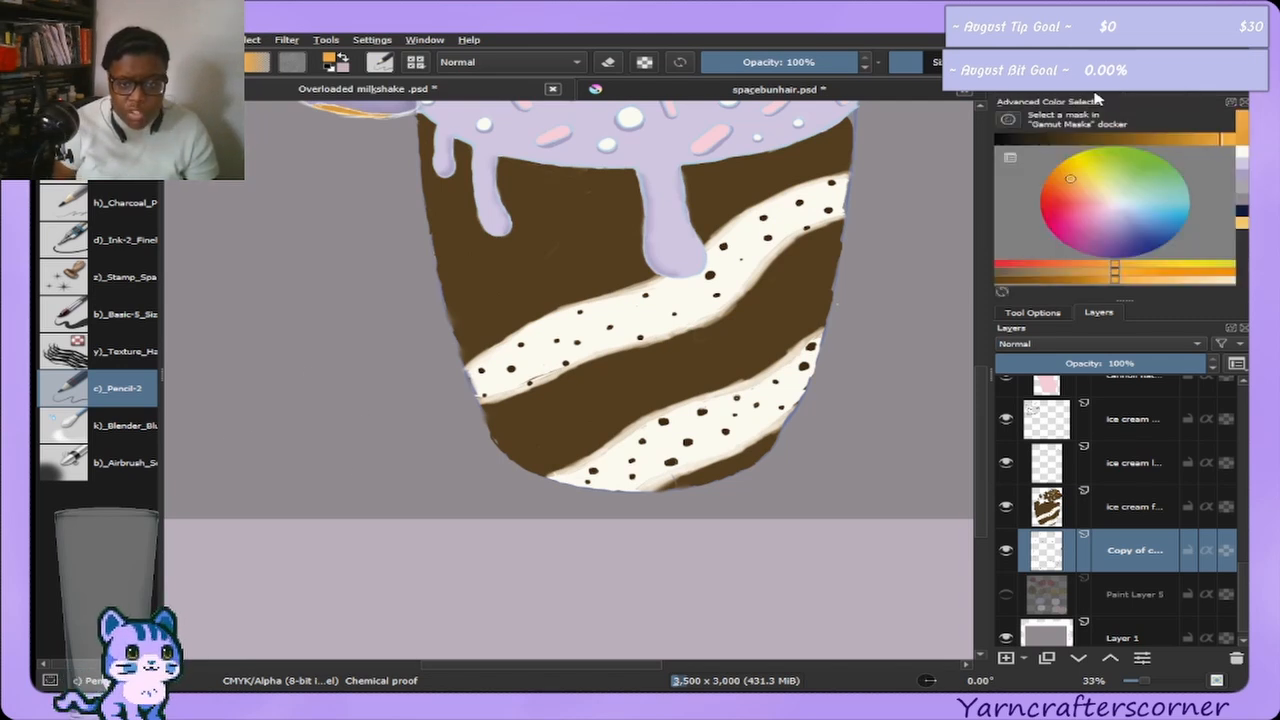
pyautogui.click(1150, 225)
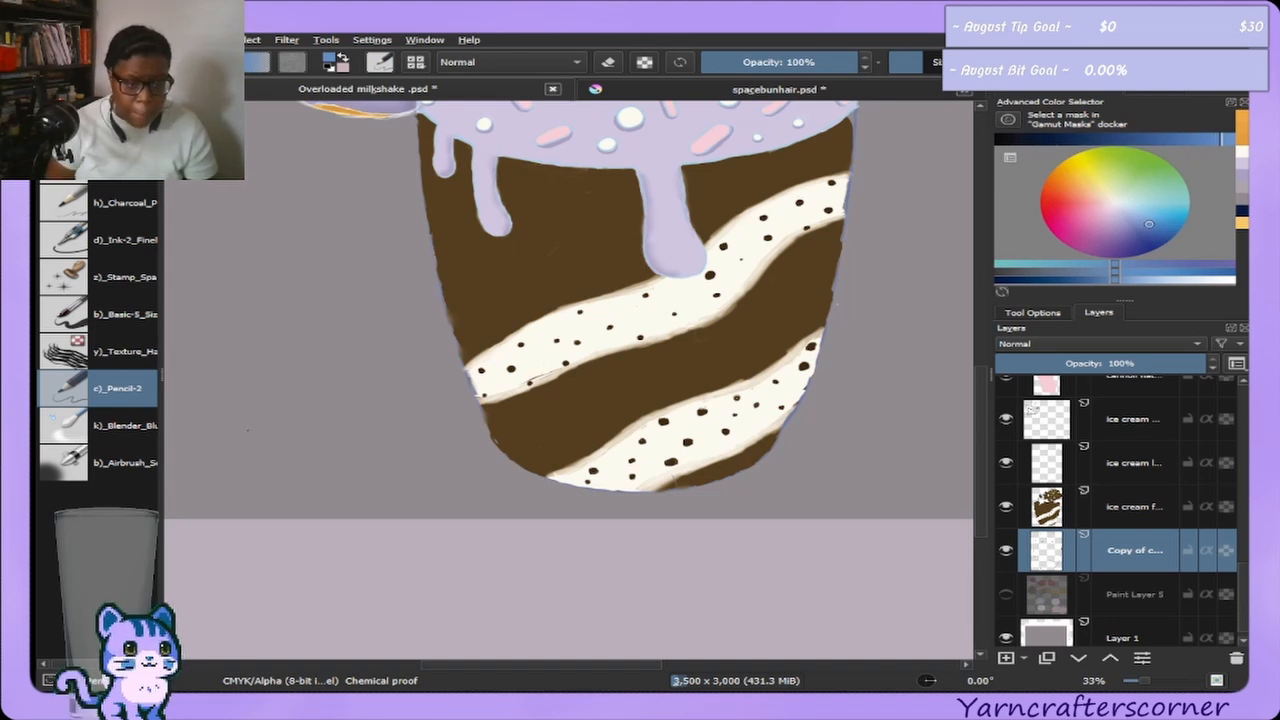
pyautogui.moveTo(258, 412); pyautogui.dragTo(387, 358)
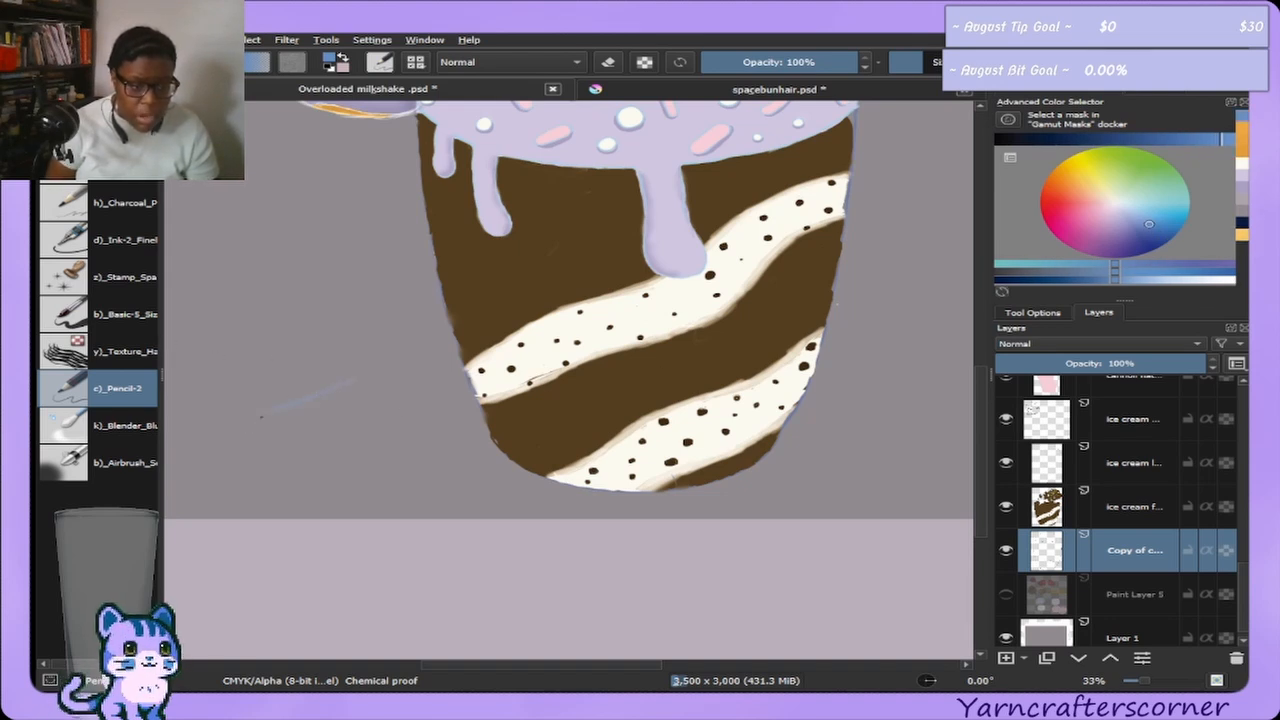
pyautogui.moveTo(260, 413); pyautogui.dragTo(450, 335)
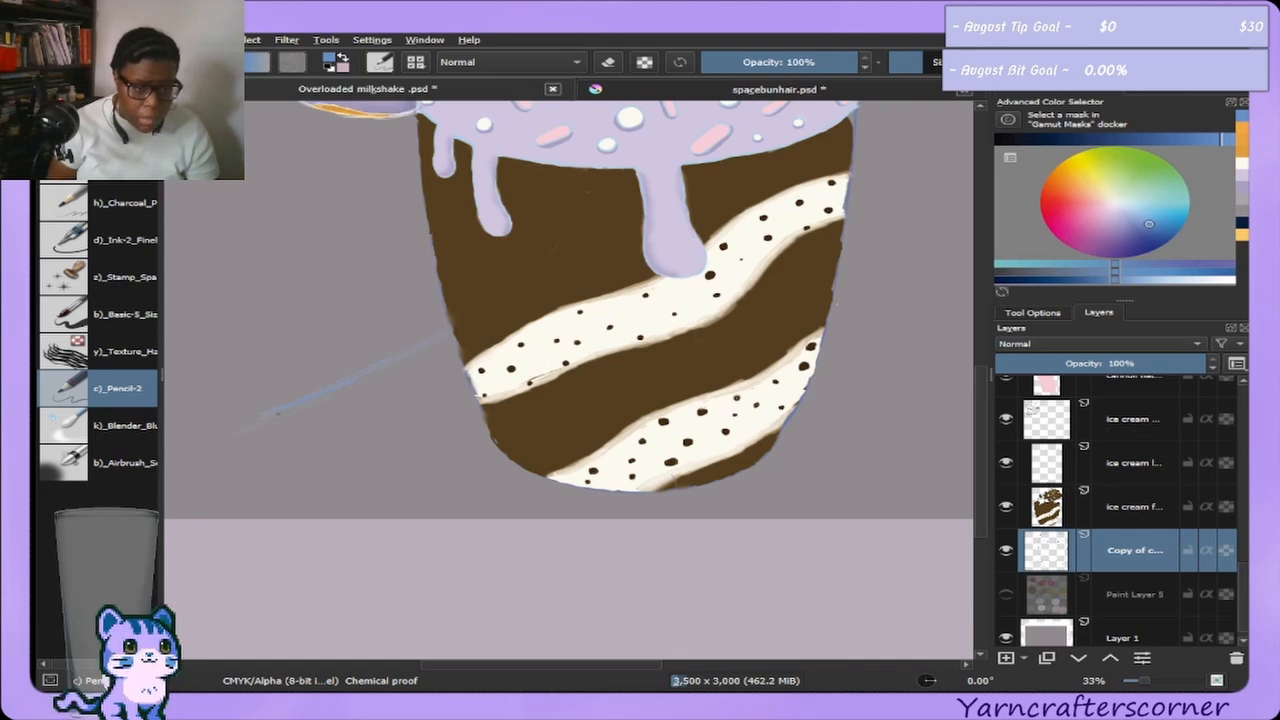
pyautogui.moveTo(262, 424); pyautogui.dragTo(245, 434)
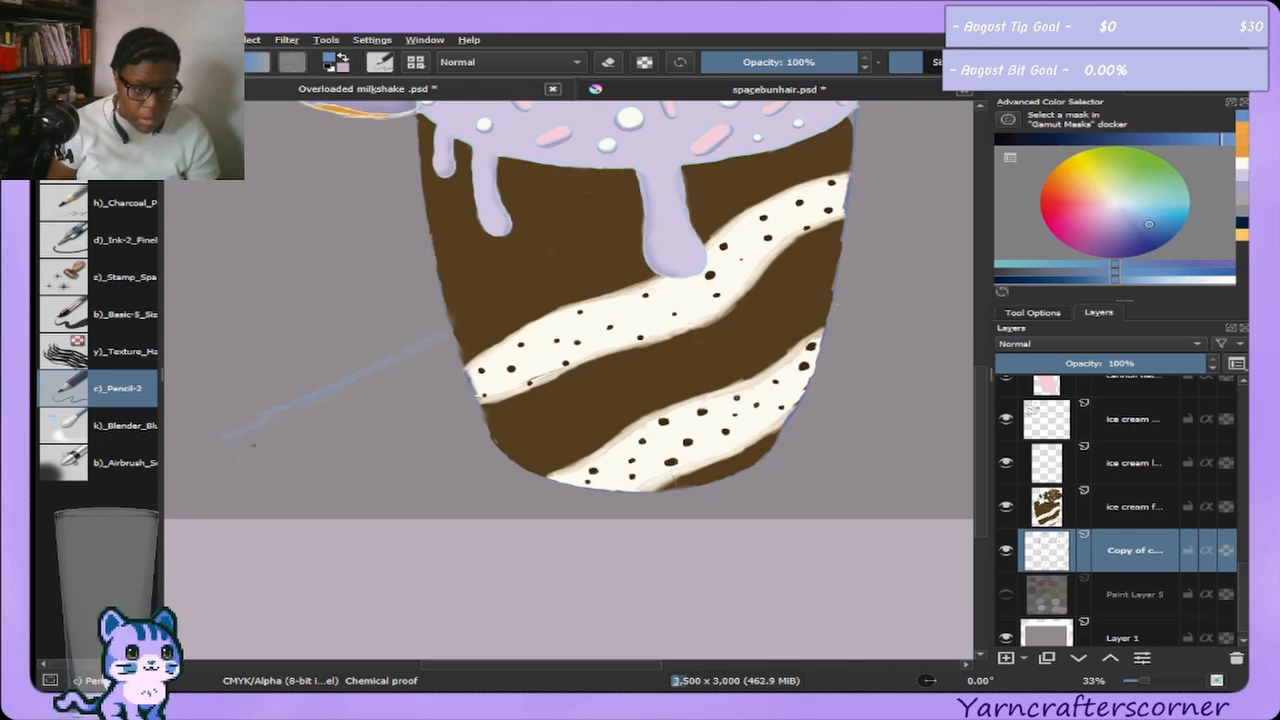
pyautogui.moveTo(300, 507); pyautogui.dragTo(232, 442)
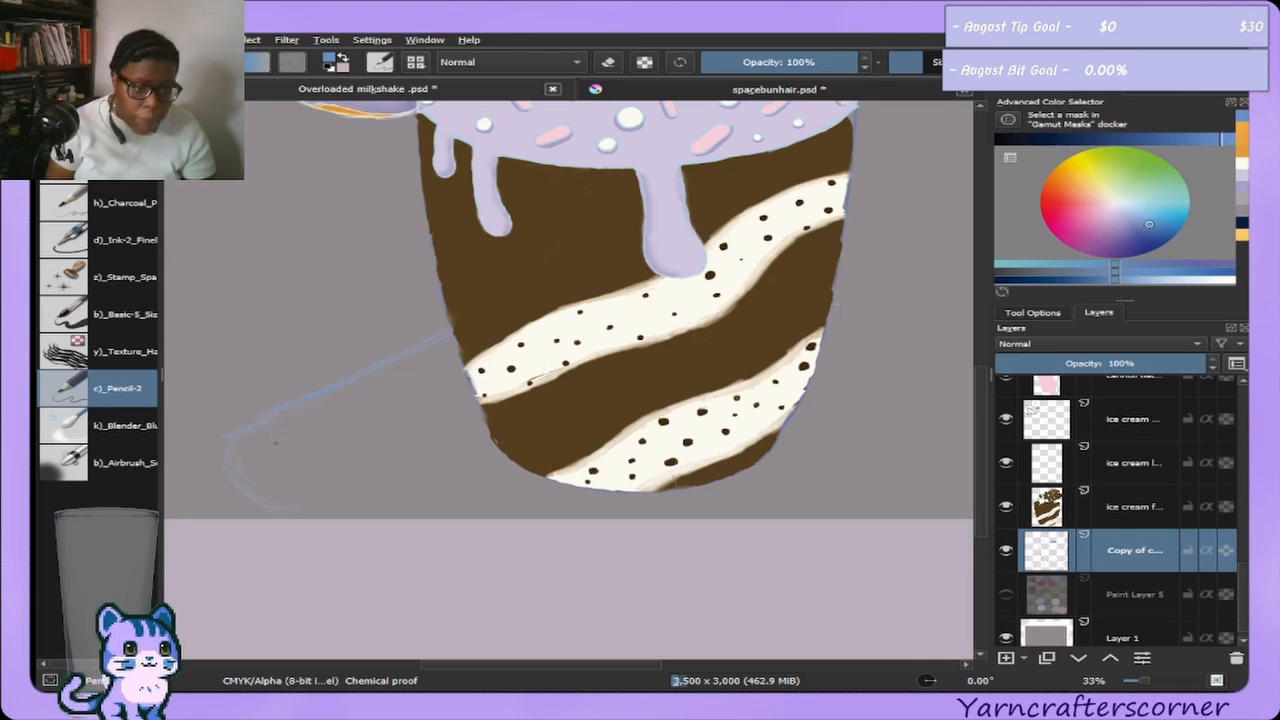
pyautogui.moveTo(240, 432); pyautogui.dragTo(350, 459)
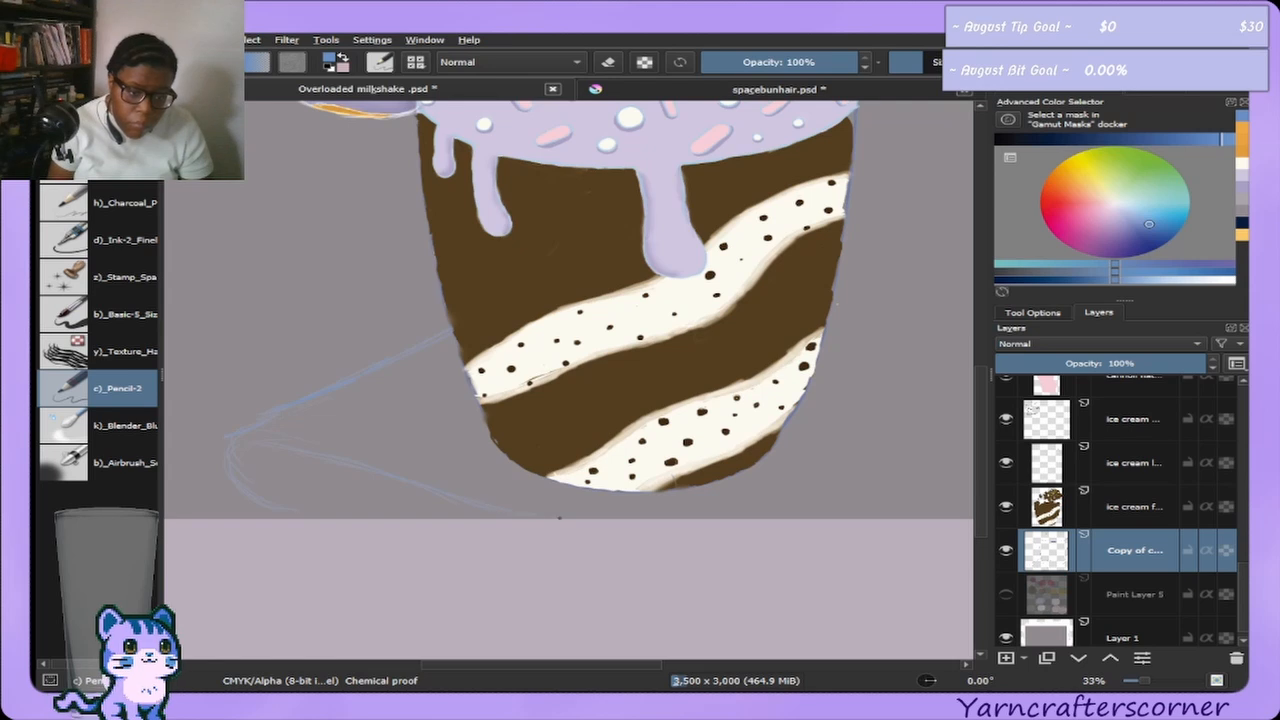
pyautogui.moveTo(488, 505); pyautogui.dragTo(540, 515)
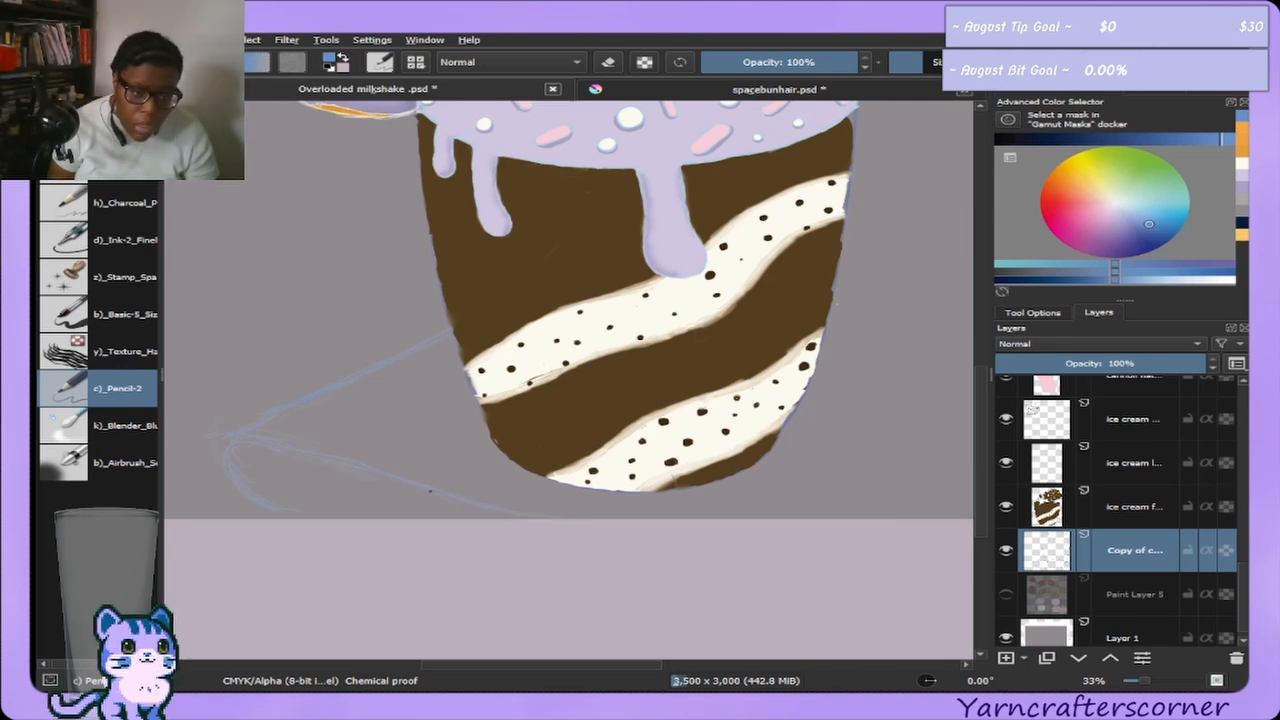
# Sketch the surface's right corner in blue beside the cup and erase the stray lines overshooting the corner.
pyautogui.click(1153, 97)
pyautogui.moveTo(1146, 151); pyautogui.dragTo(1150, 218)
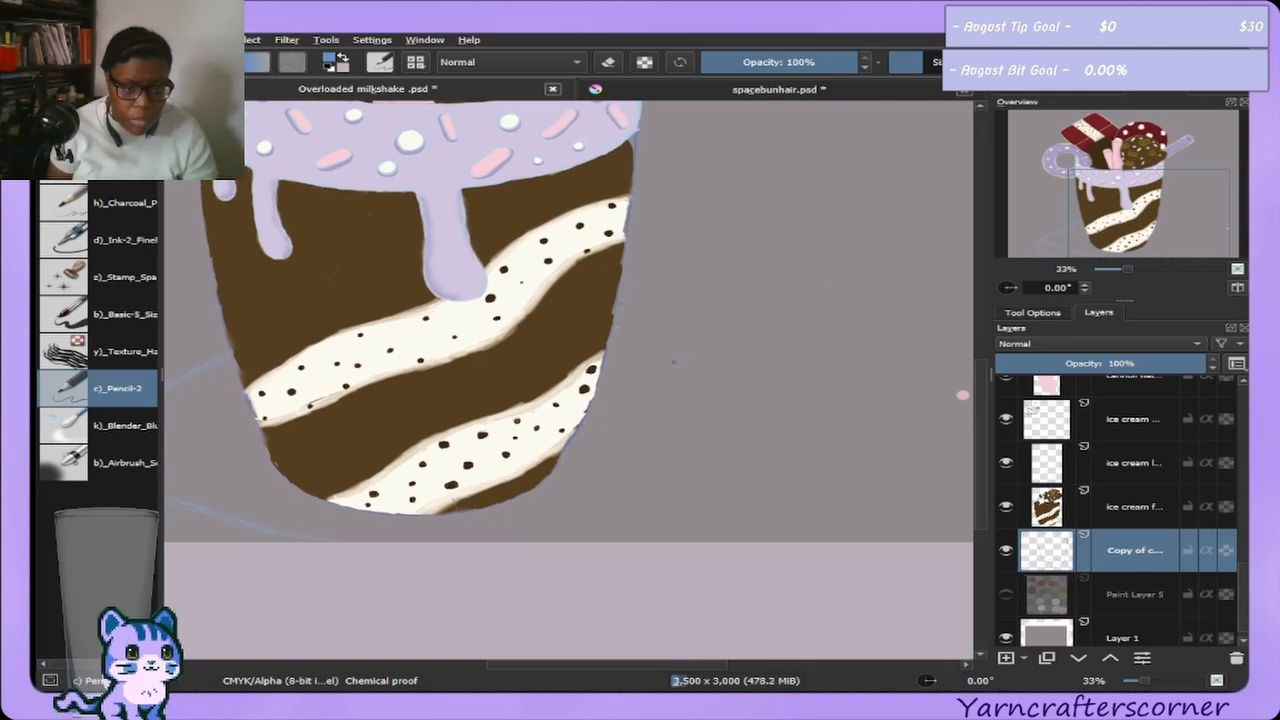
pyautogui.moveTo(669, 347)
pyautogui.mouseDown()
pyautogui.moveTo(790, 389)
pyautogui.moveTo(739, 360)
pyautogui.moveTo(834, 422)
pyautogui.mouseUp()
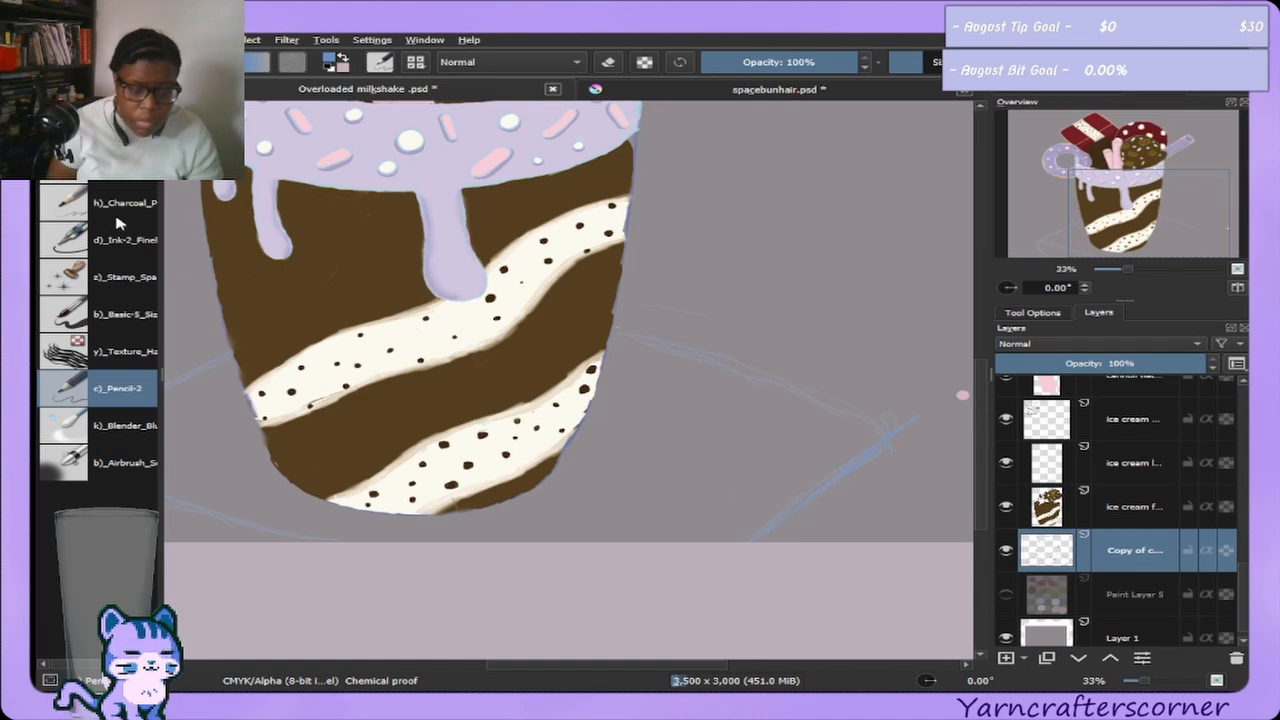
pyautogui.press('e')
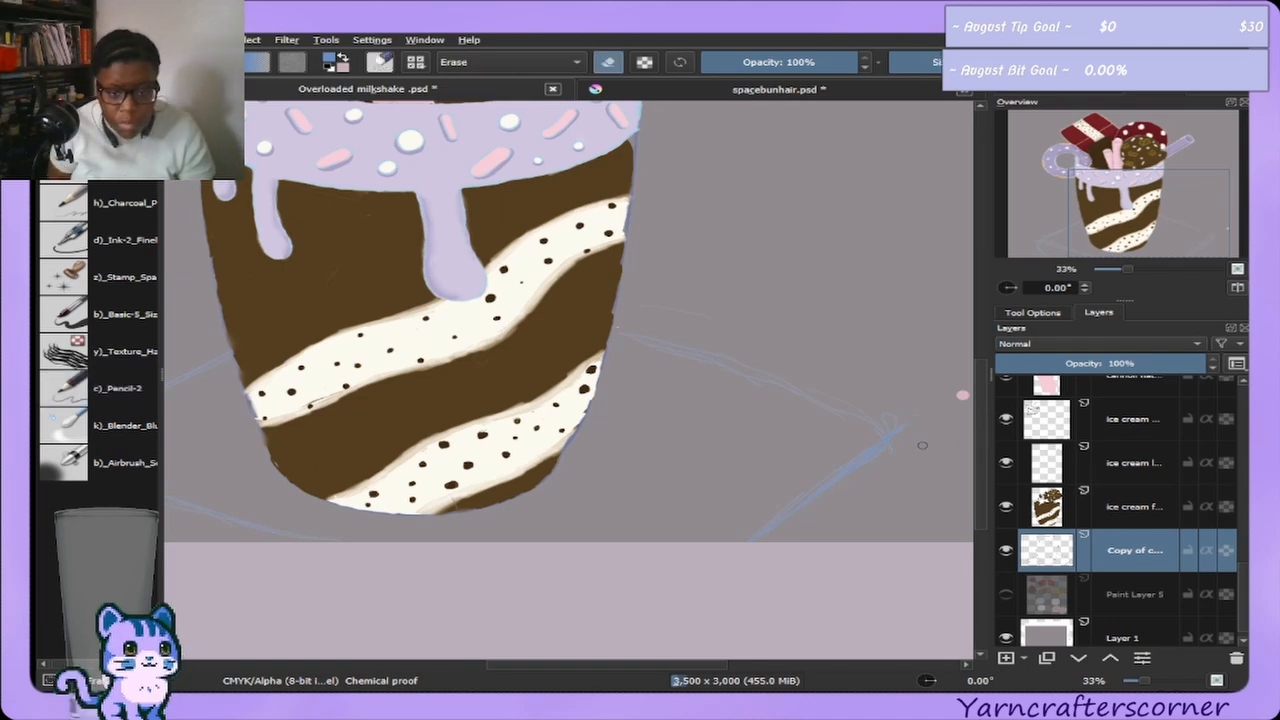
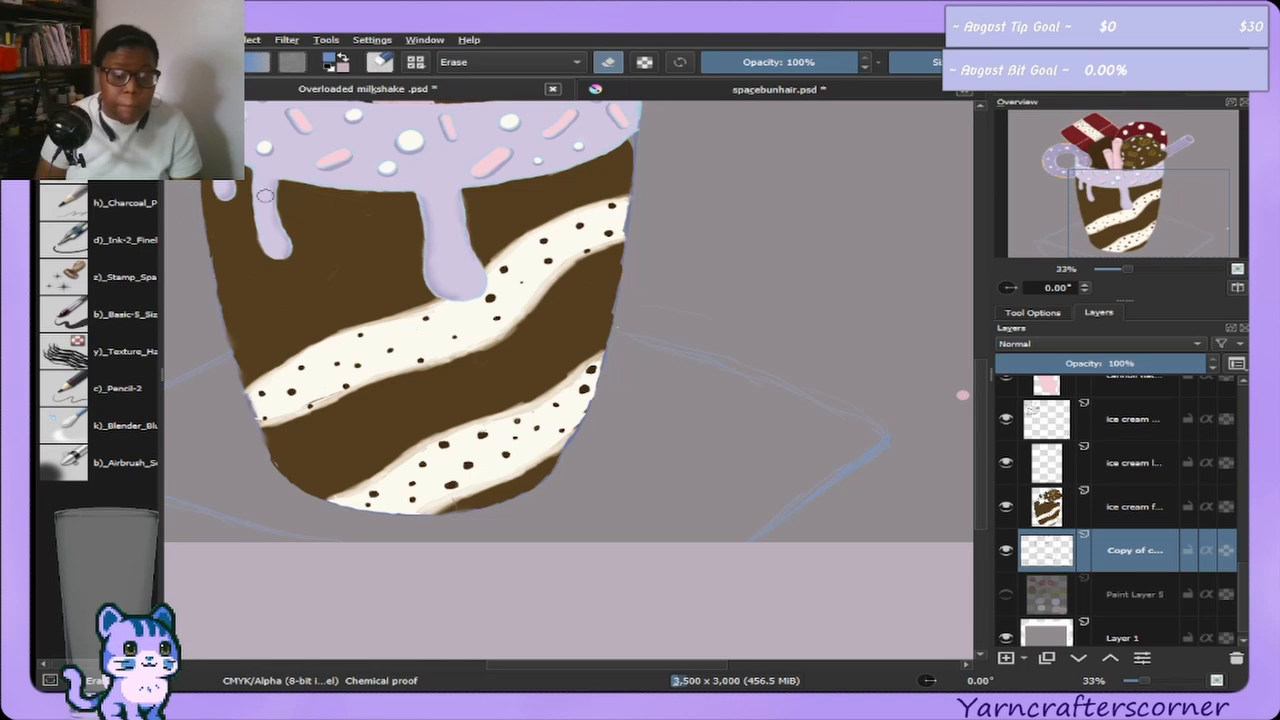
# Sample the dark brown of the ice cream scoop near the lowest pretzel and choose the soft airbrush.
pyautogui.moveTo(1129, 192); pyautogui.dragTo(1108, 158)
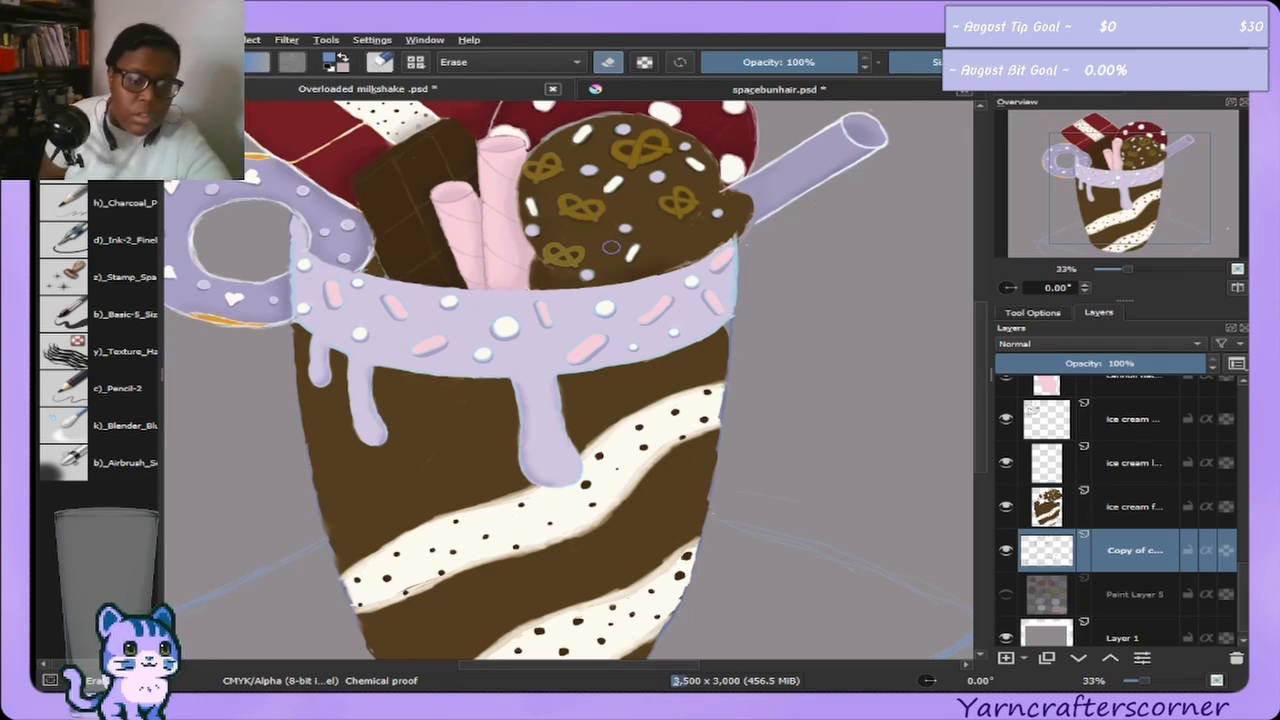
pyautogui.scroll(5, 612, 238)
pyautogui.scroll(-4, 615, 212)
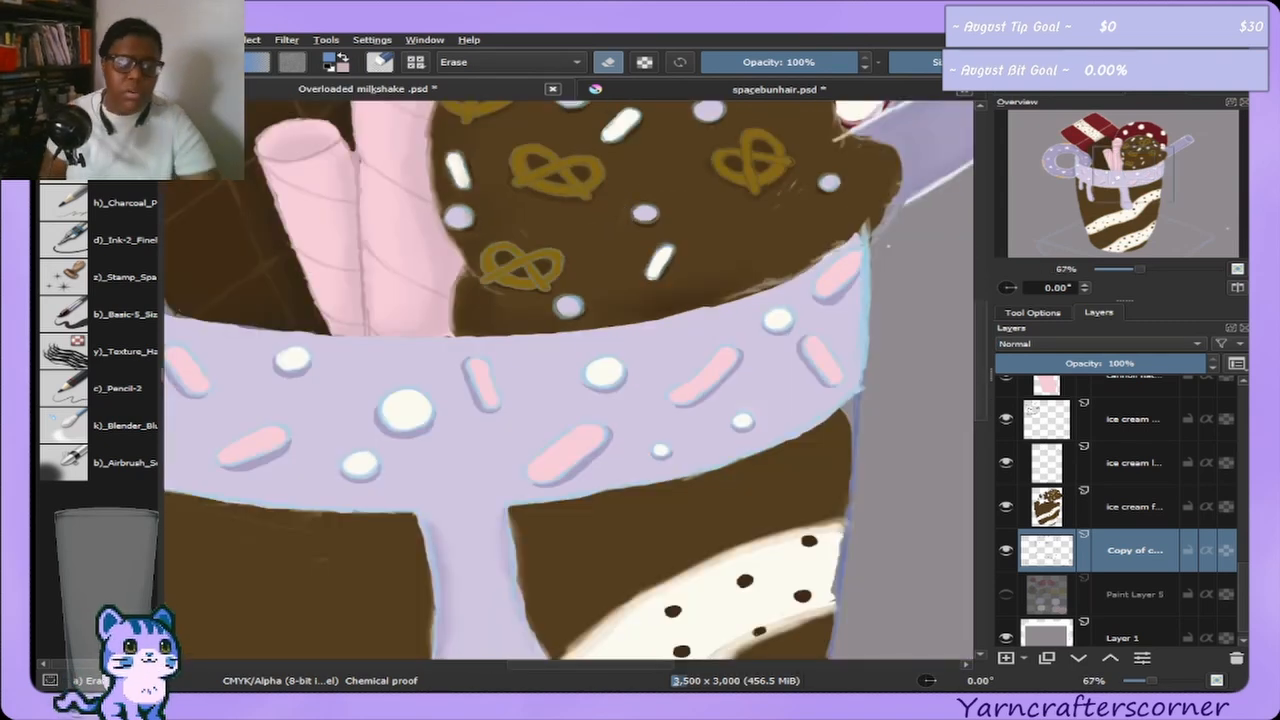
pyautogui.keyDown('ctrl'); pyautogui.click(486, 288); pyautogui.keyUp('ctrl')
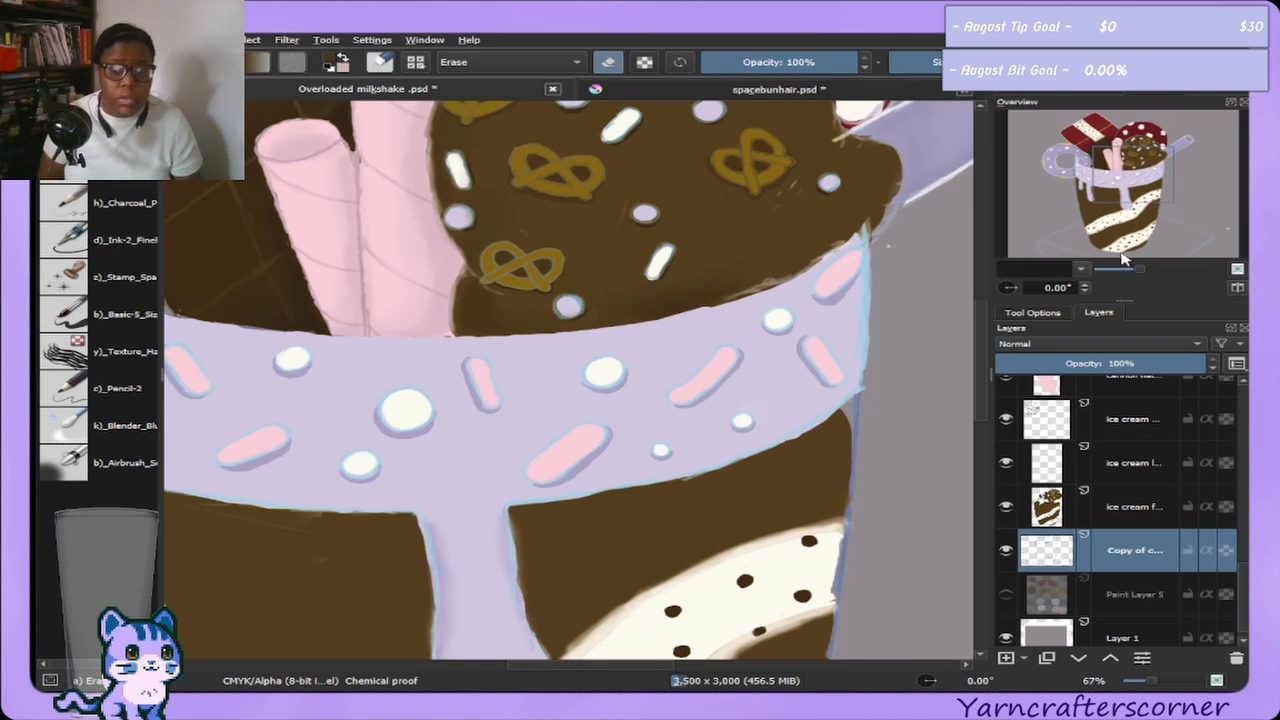
pyautogui.click(120, 464)
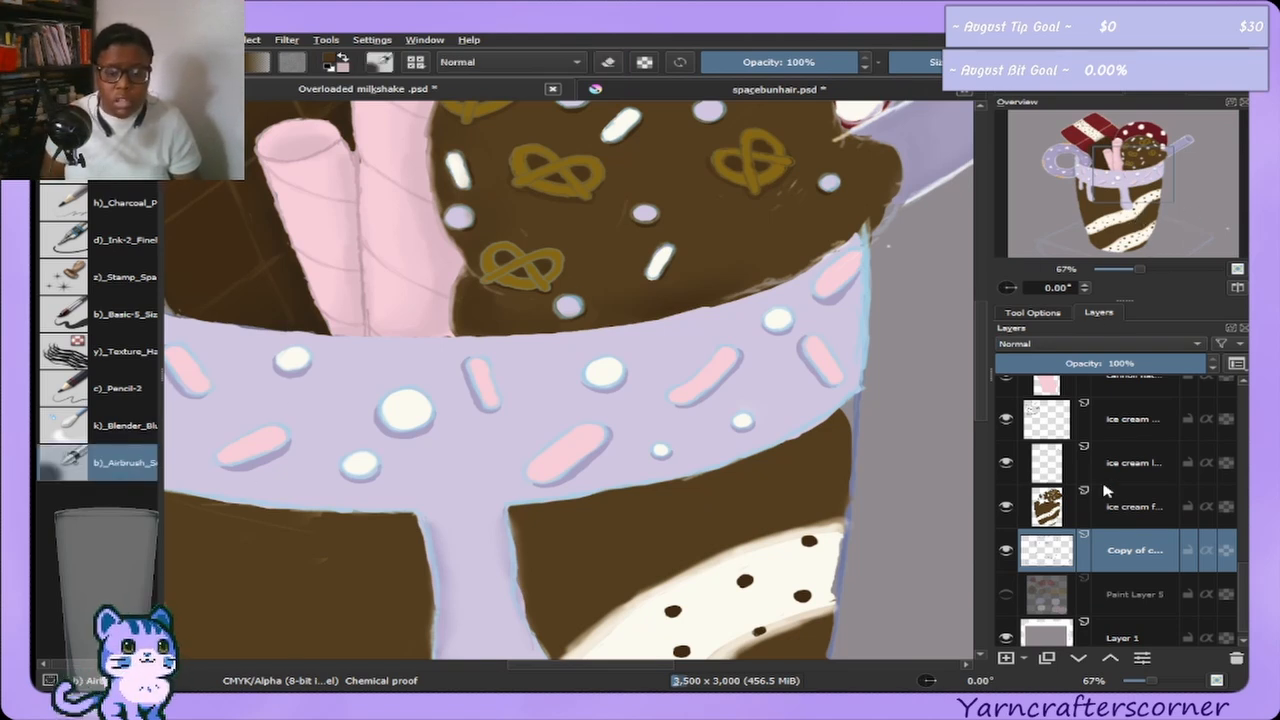
# Select the topmost "ice cream ..." layer, just below the cannoli flats, toggling its visibility to check its content.
pyautogui.click(1122, 505)
pyautogui.click(1122, 436)
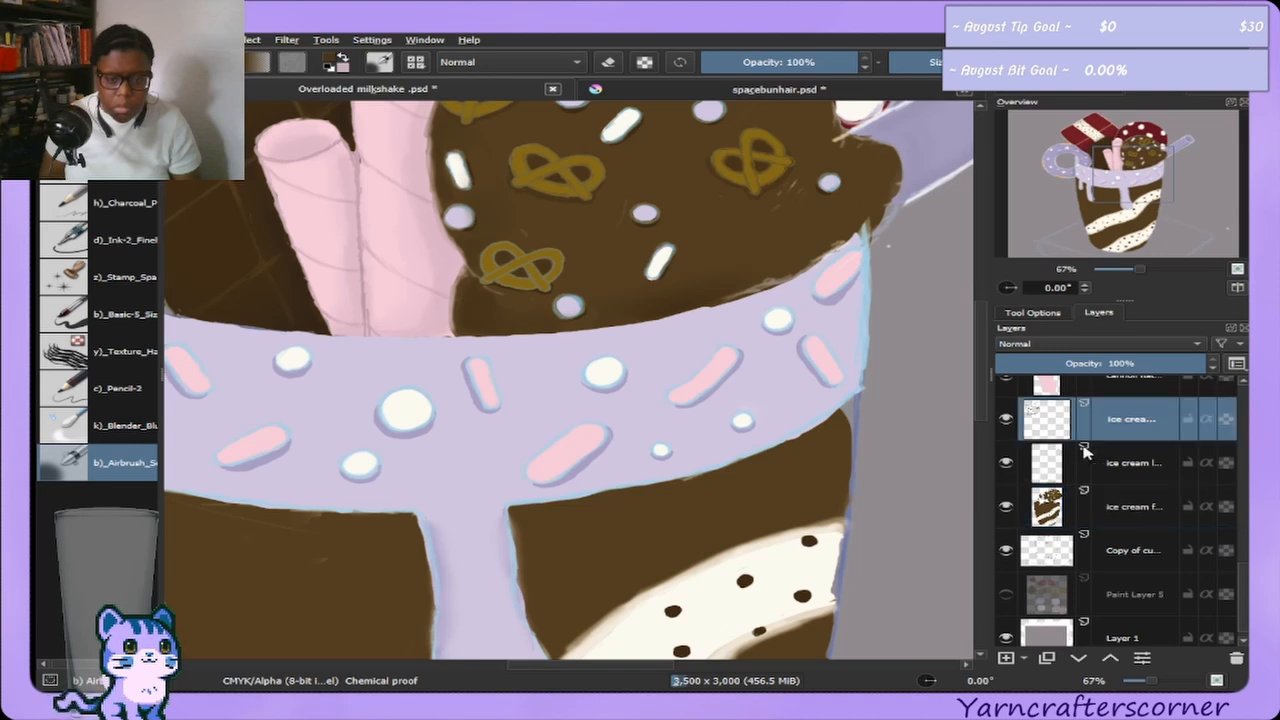
pyautogui.click(1116, 458)
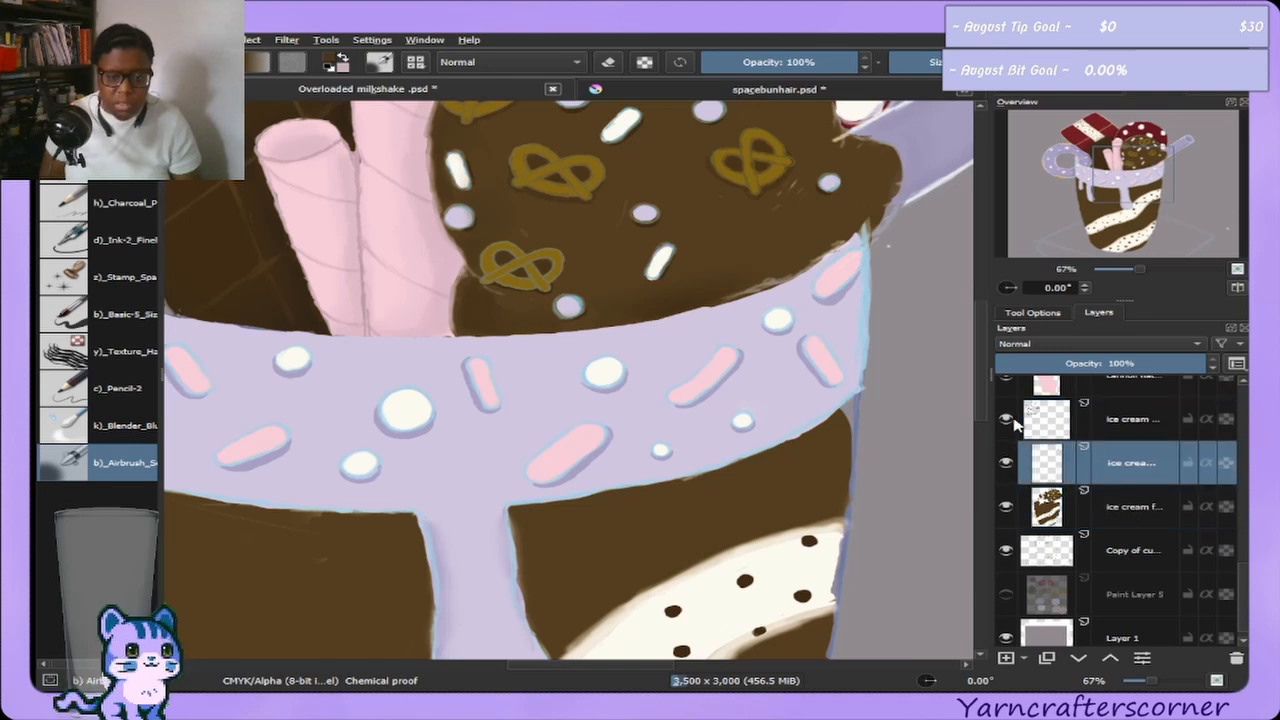
pyautogui.click(1018, 421)
pyautogui.click(1012, 420)
pyautogui.click(1010, 421)
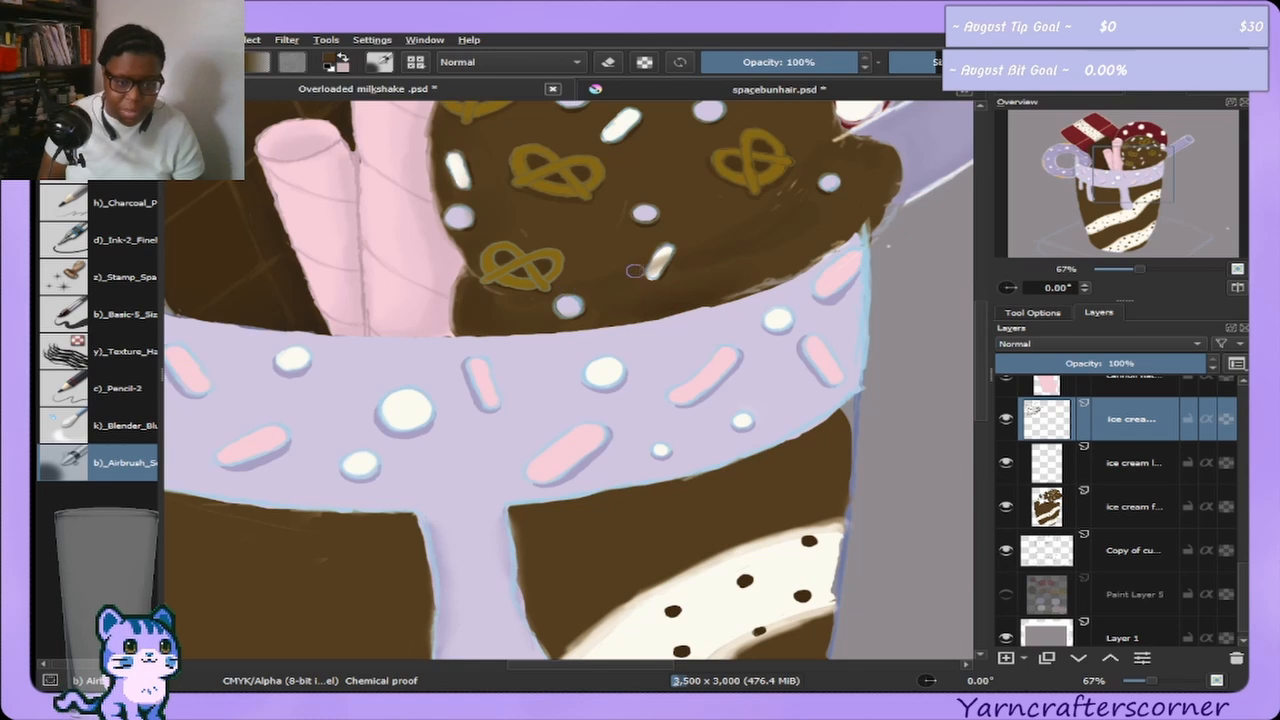
# Erase the stray shading from the lowest white sprinkle, then airbrush a dark brown shadow along the scoop's lower edge and blend it.
pyautogui.press('e')
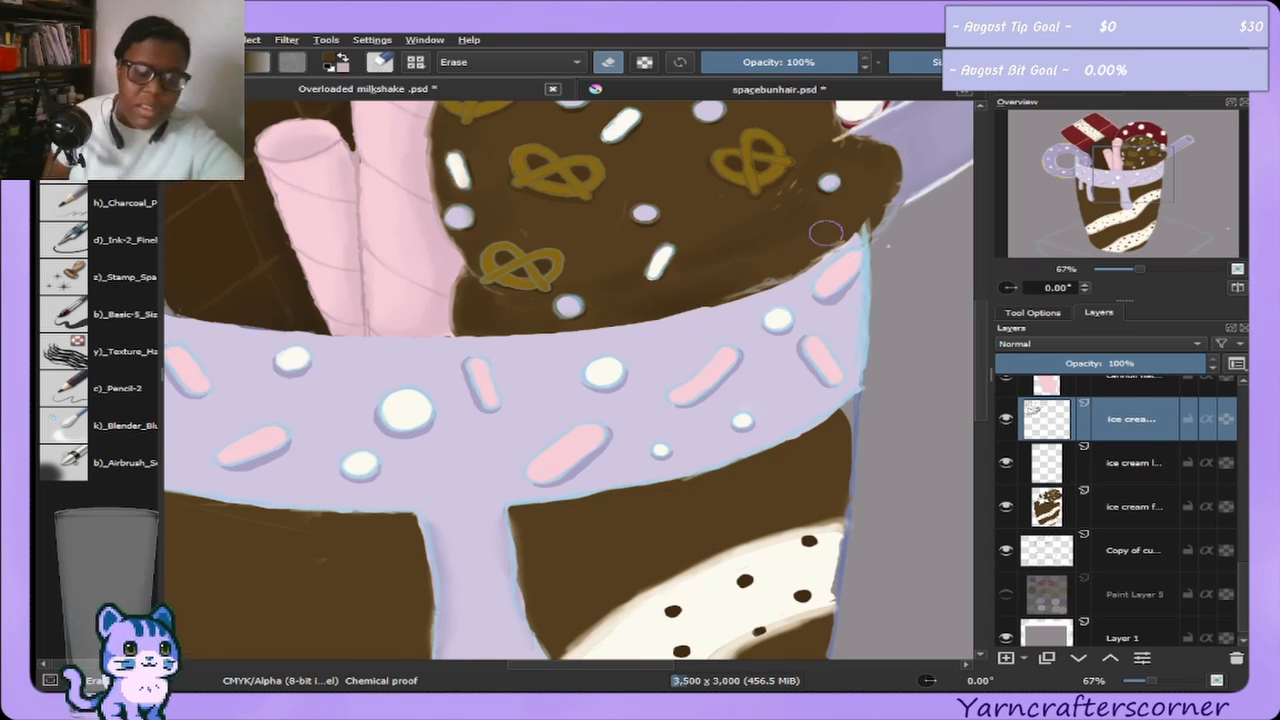
pyautogui.scroll(1, 838, 185)
pyautogui.scroll(1, 838, 185)
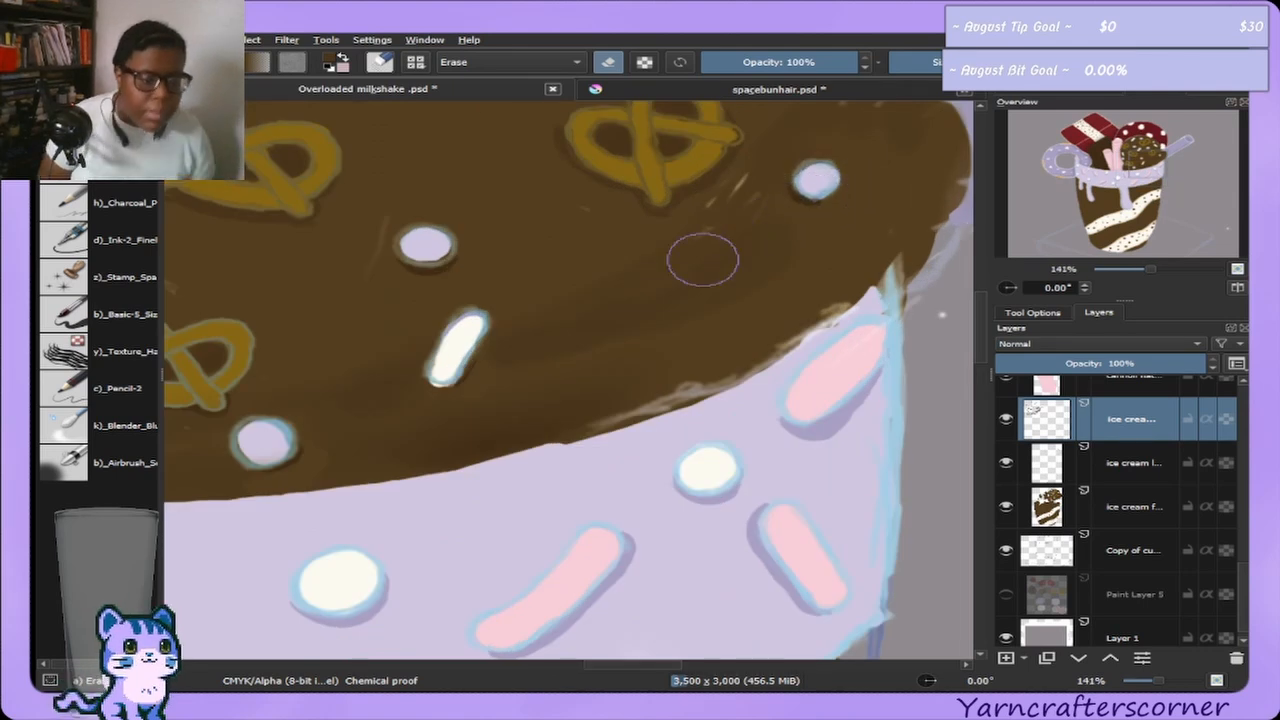
pyautogui.click(128, 462)
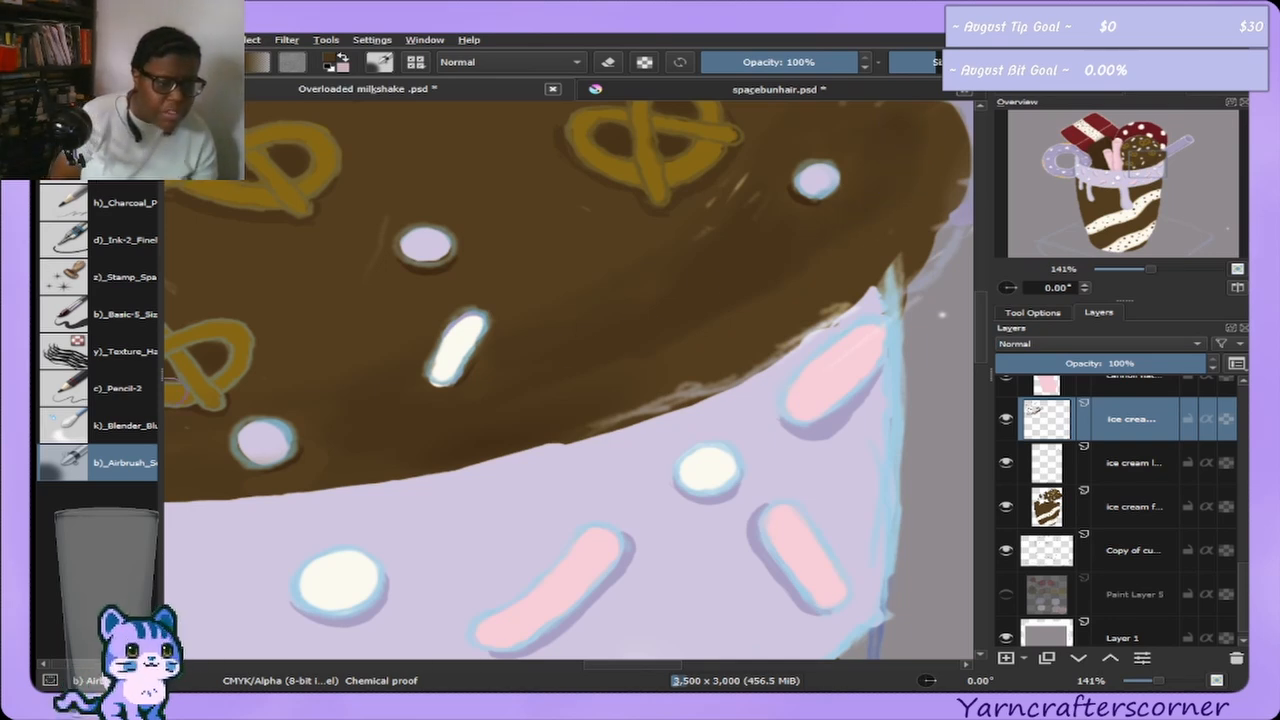
pyautogui.click(124, 437)
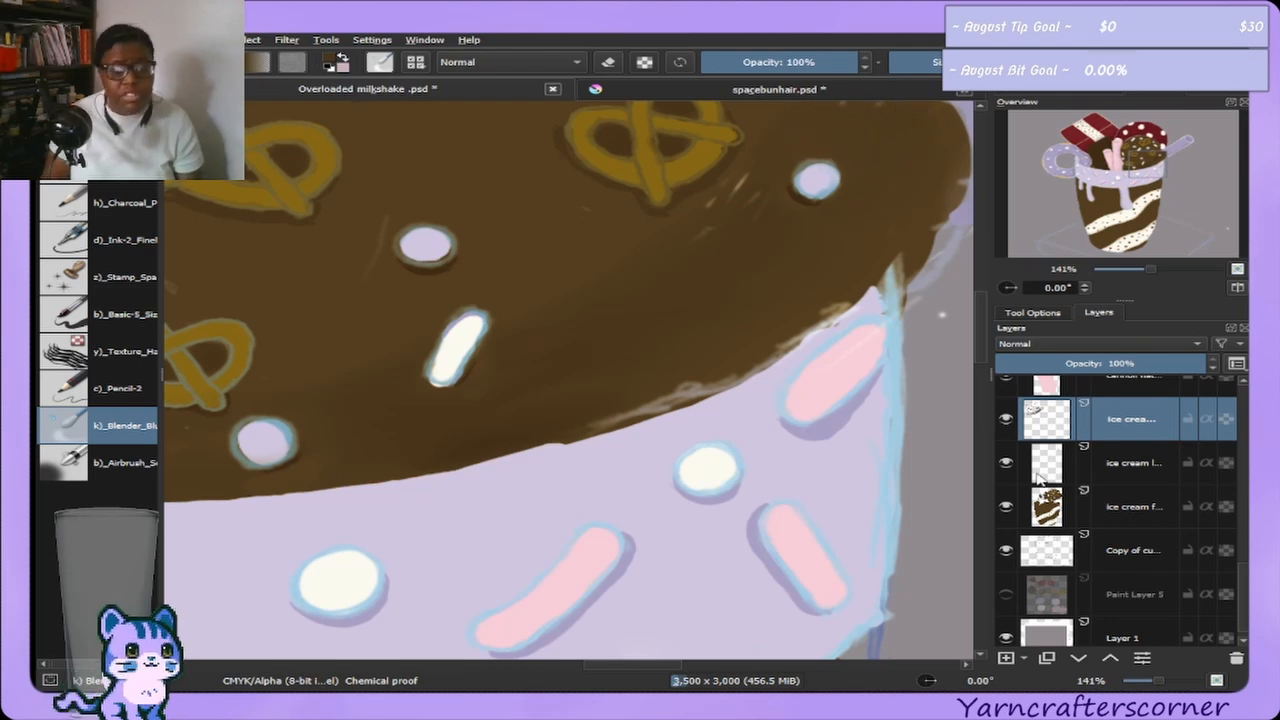
# Airbrush and blend the dark brown shadow along the scoop's right overhang, clearing paint that covers the sprinkles.
pyautogui.moveTo(1163, 176); pyautogui.dragTo(1158, 167)
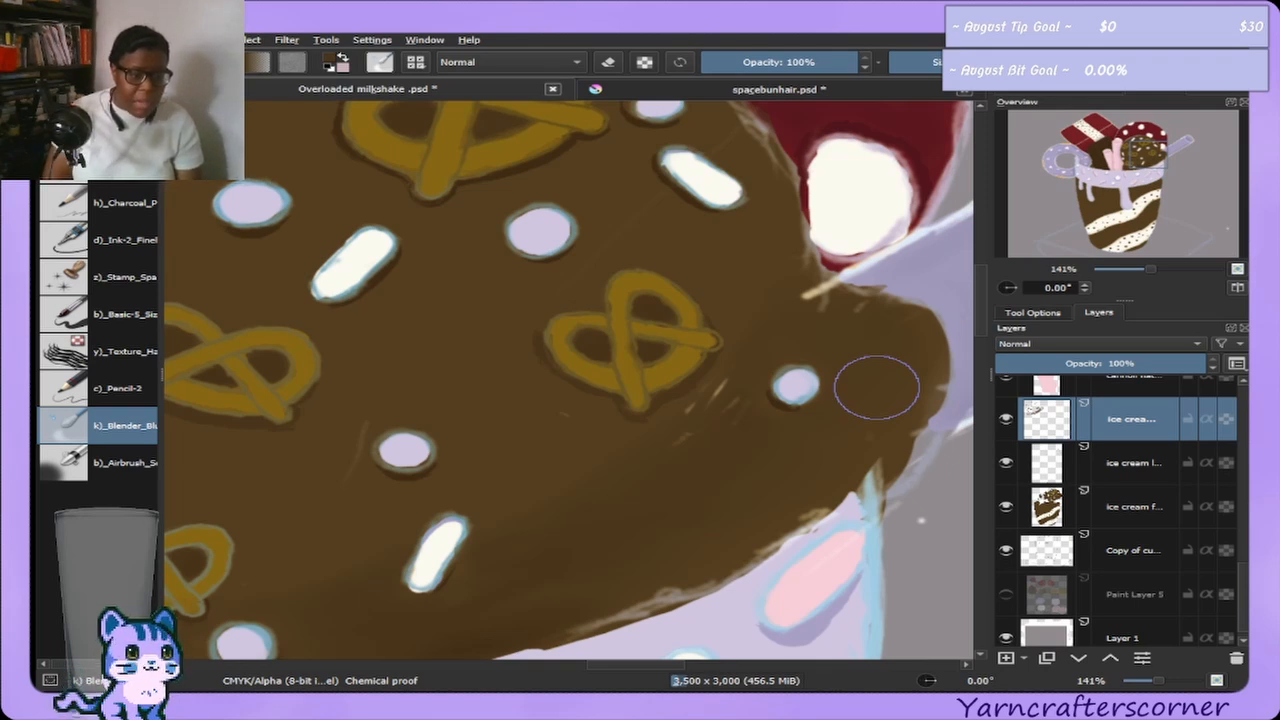
pyautogui.click(105, 459)
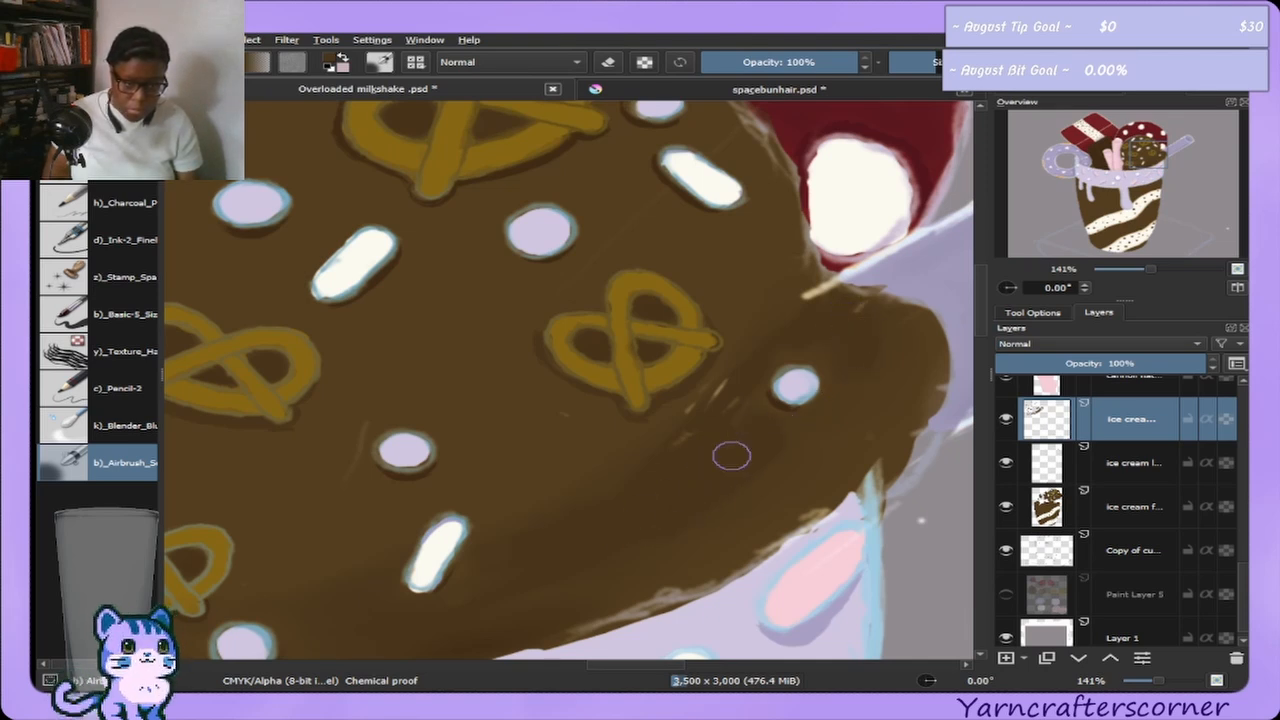
pyautogui.click(84, 438)
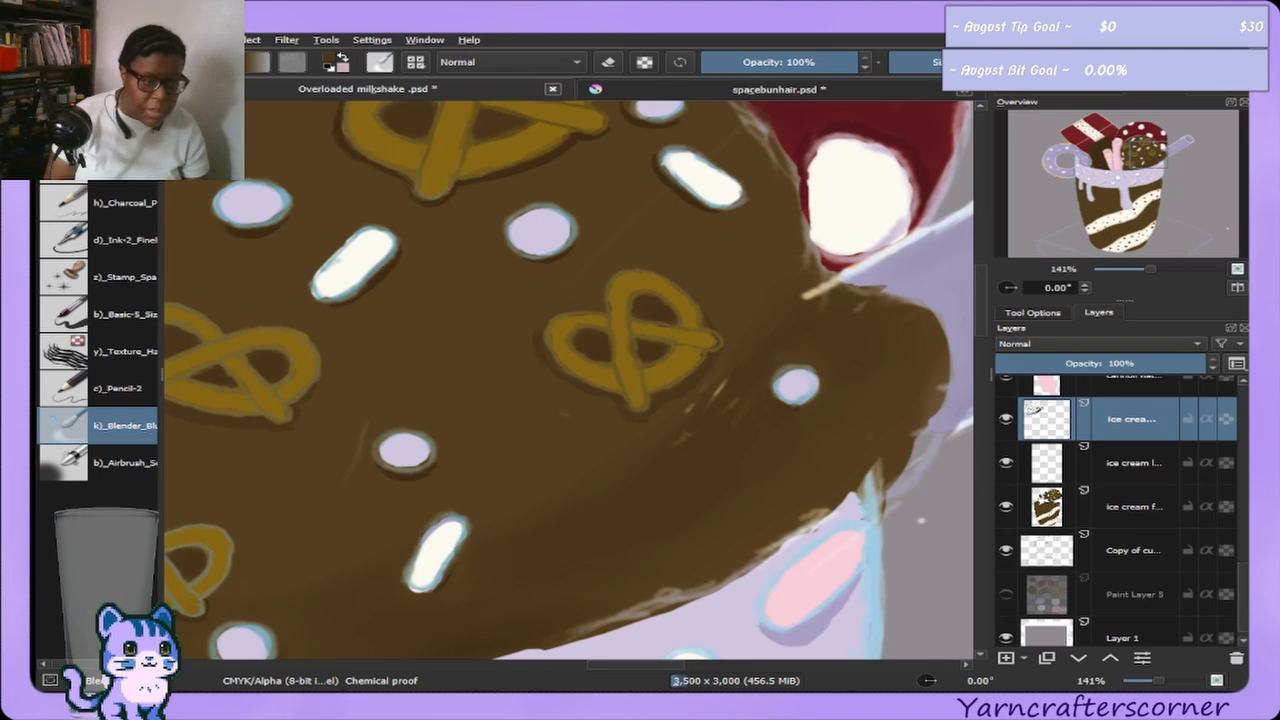
pyautogui.press('e')
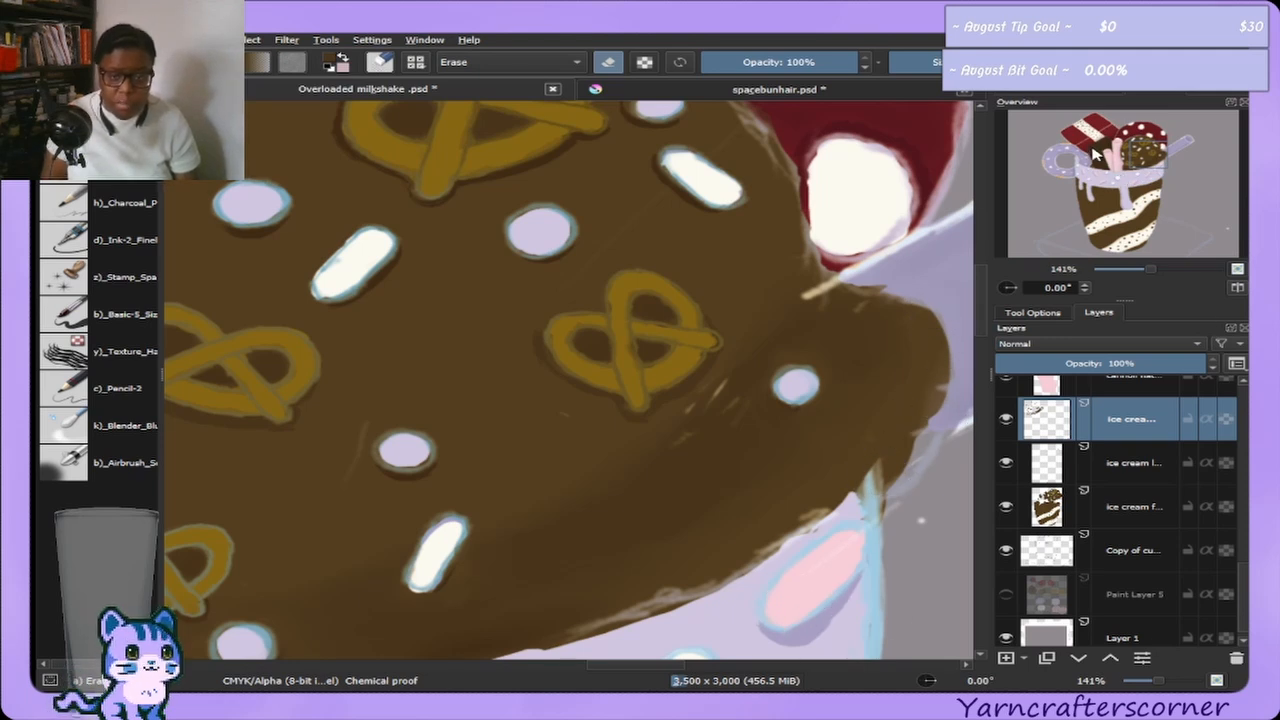
# Pick a golden brown, airbrush a soft highlight on the scoop's right edge, and erase the paint spilling past the outline.
pyautogui.keyDown('ctrl'); pyautogui.click(457, 353); pyautogui.keyUp('ctrl')
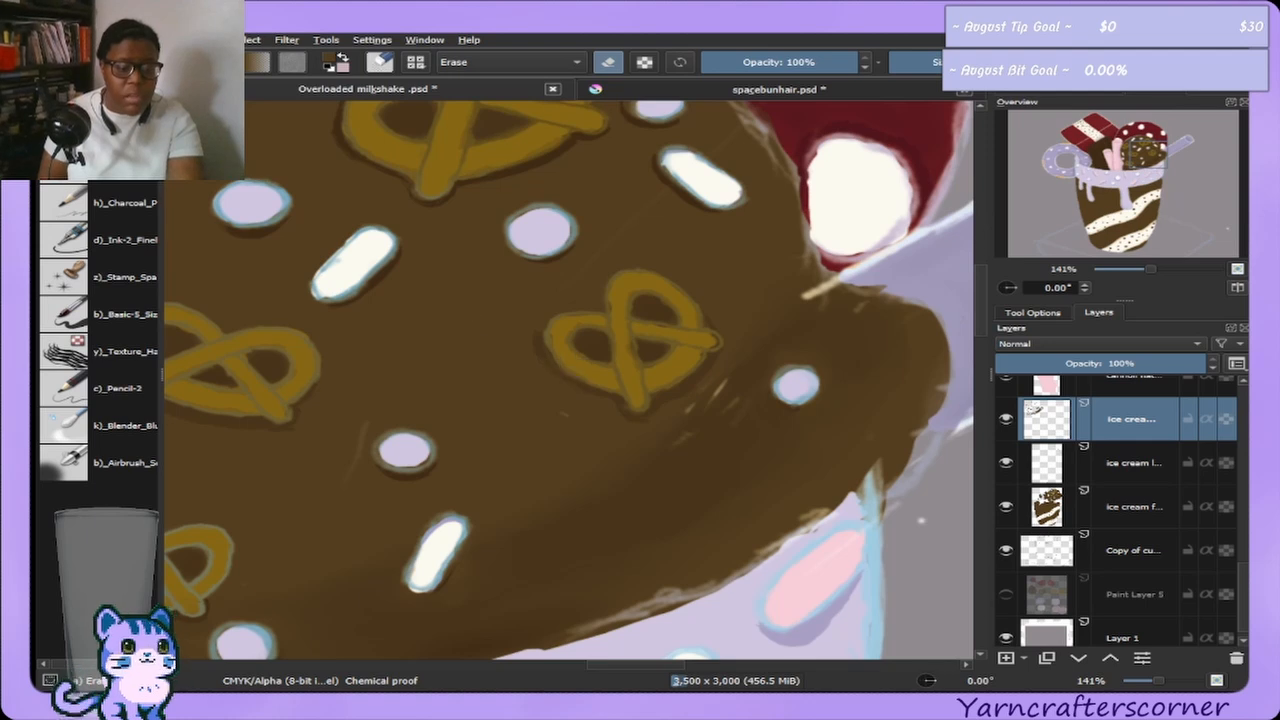
pyautogui.click(1050, 93)
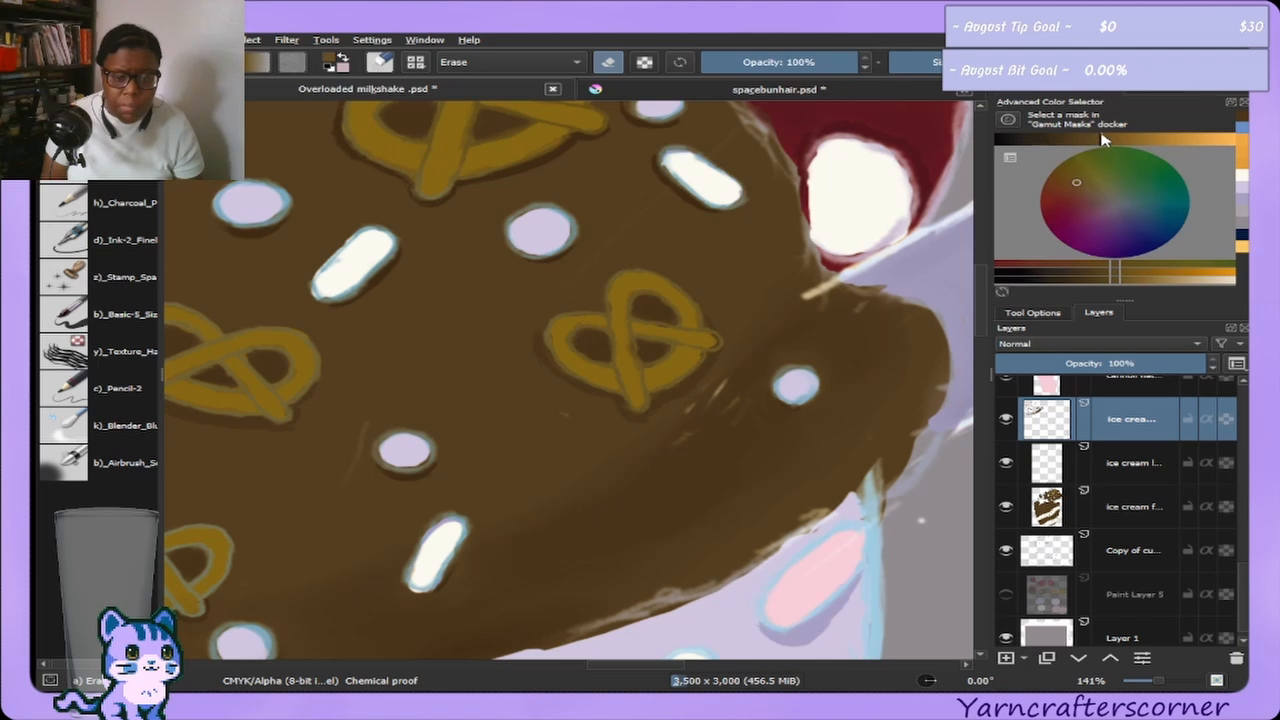
pyautogui.click(125, 462)
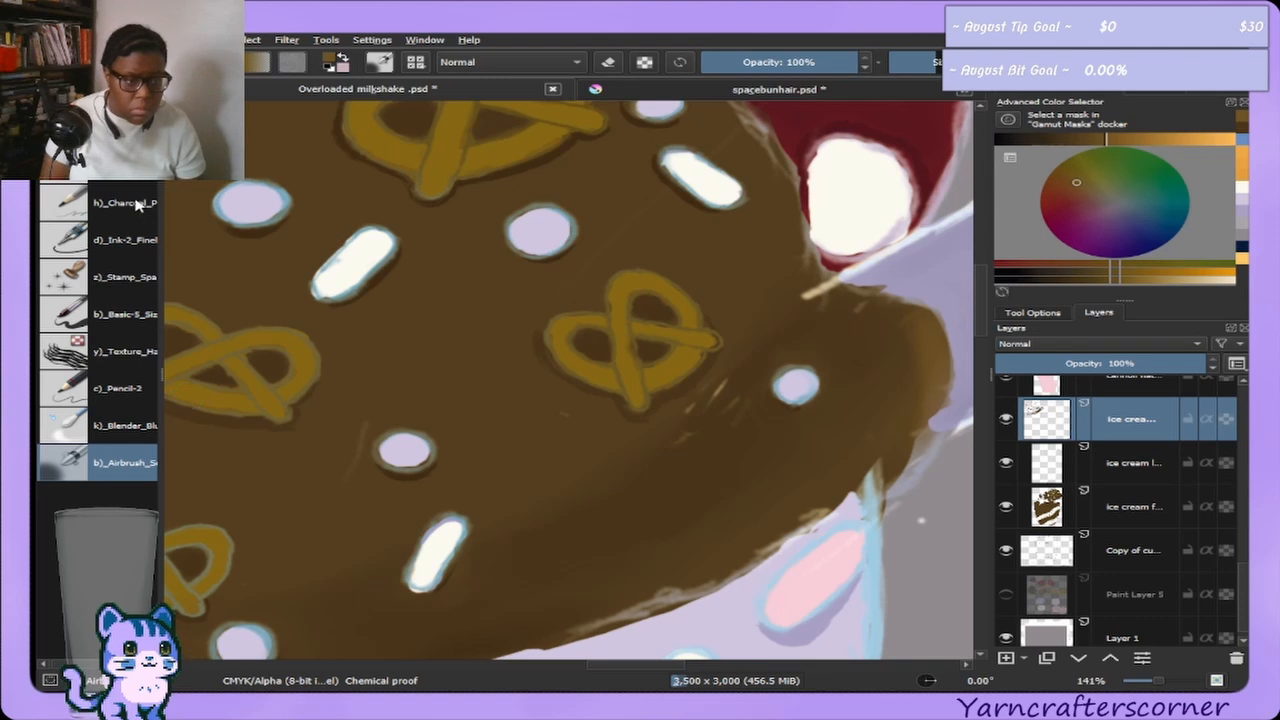
pyautogui.press('e')
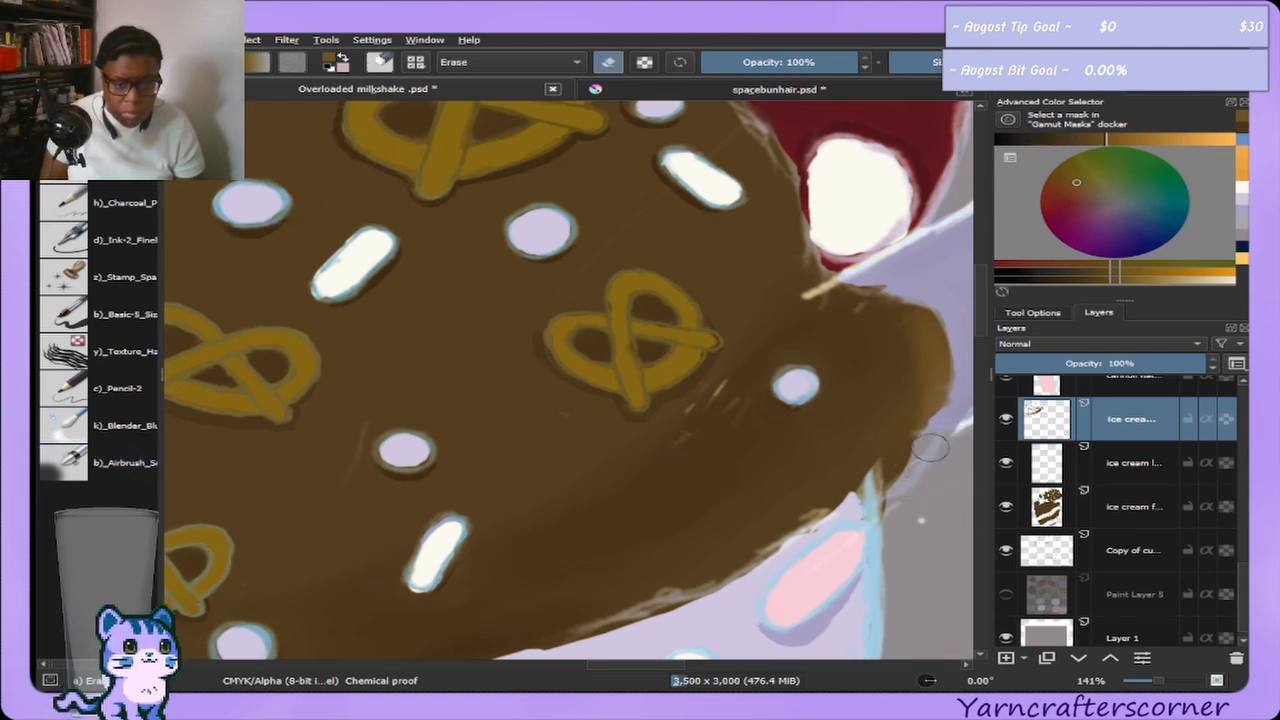
pyautogui.moveTo(857, 523); pyautogui.dragTo(849, 530)
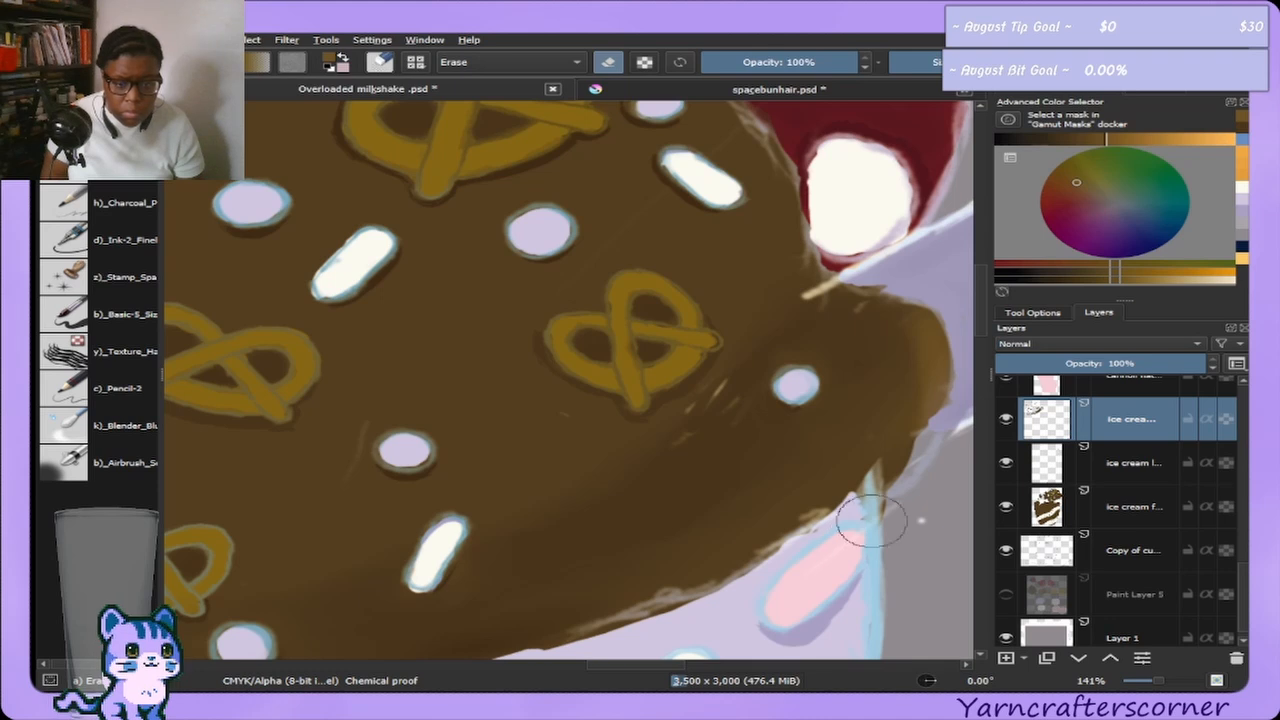
# Airbrush golden-brown highlights across the upper left of the scoop, between the pretzels and sprinkles.
pyautogui.click(1108, 92)
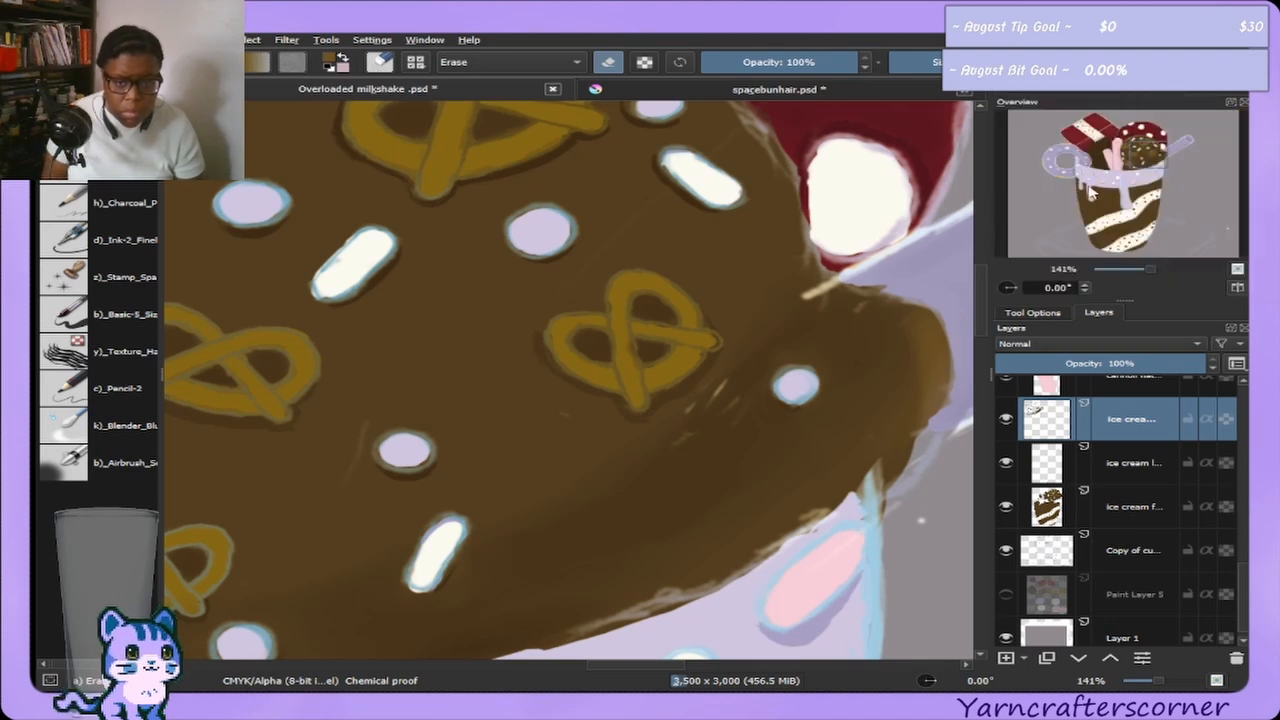
pyautogui.moveTo(1159, 165); pyautogui.dragTo(1144, 160)
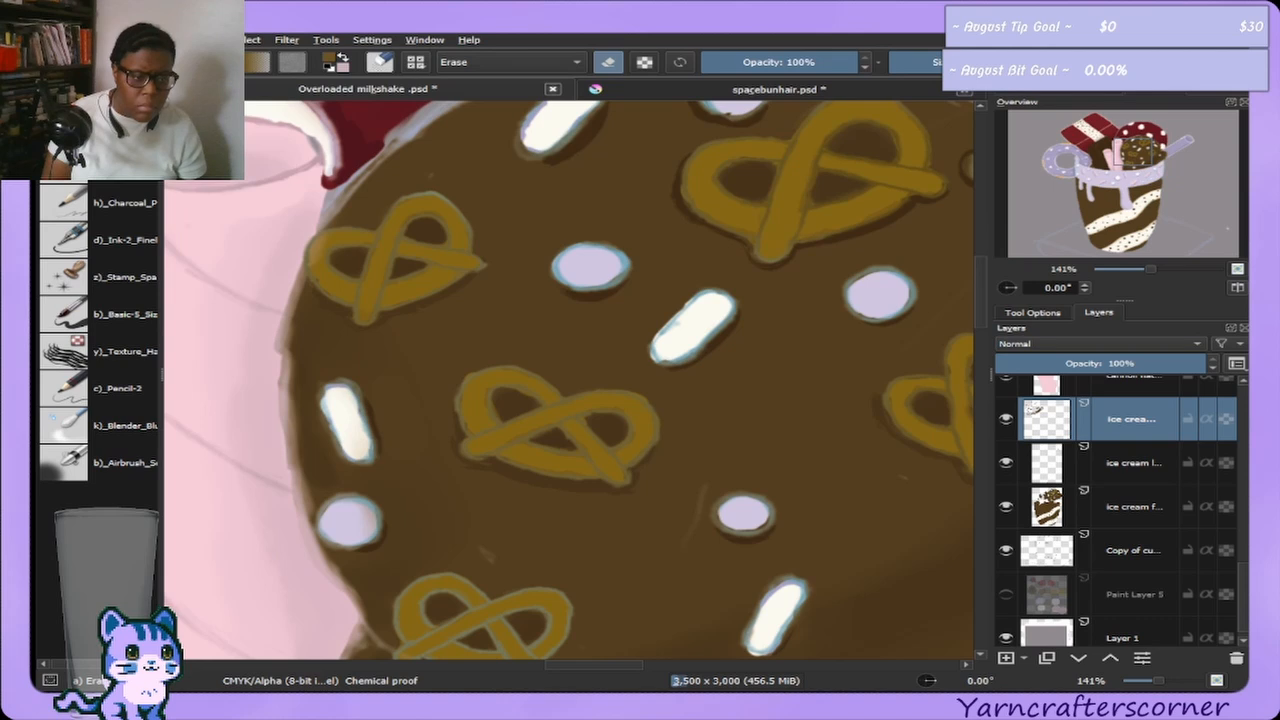
pyautogui.click(100, 462)
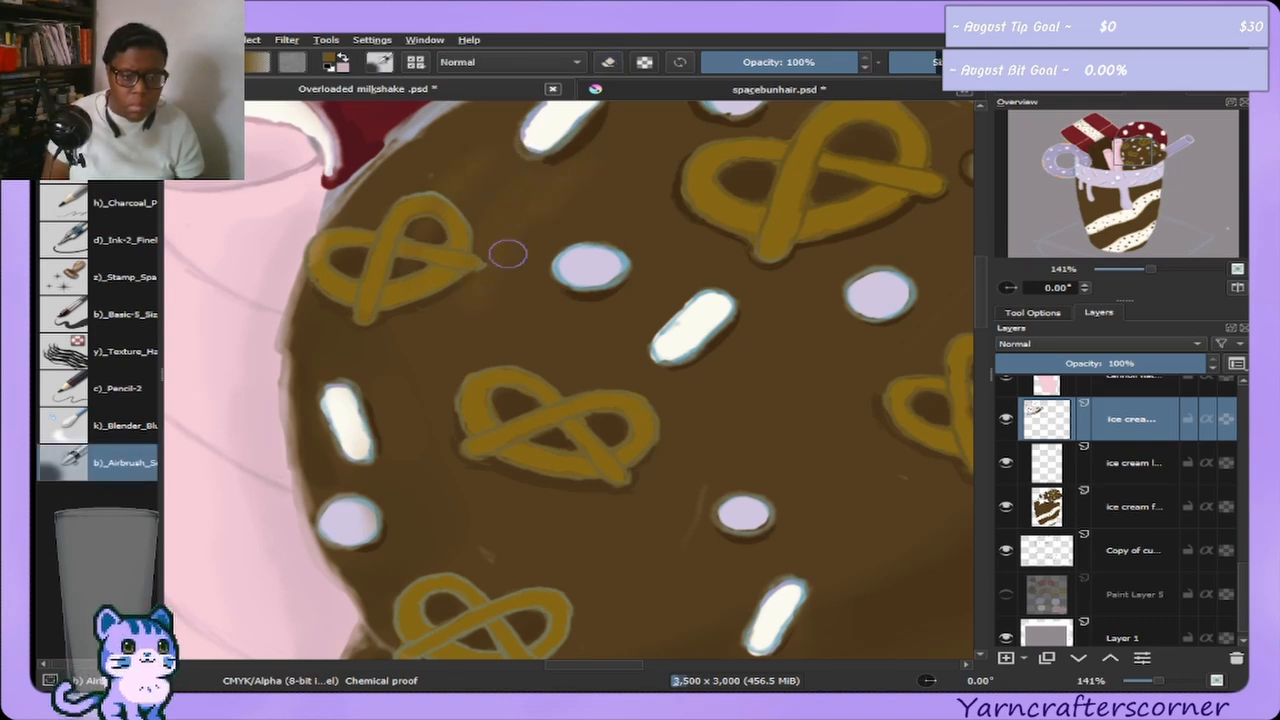
pyautogui.moveTo(578, 268)
pyautogui.mouseDown()
pyautogui.moveTo(594, 238)
pyautogui.moveTo(535, 265)
pyautogui.moveTo(582, 207)
pyautogui.moveTo(566, 336)
pyautogui.moveTo(625, 180)
pyautogui.moveTo(636, 261)
pyautogui.mouseUp()
pyautogui.moveTo(661, 337); pyautogui.dragTo(689, 246)
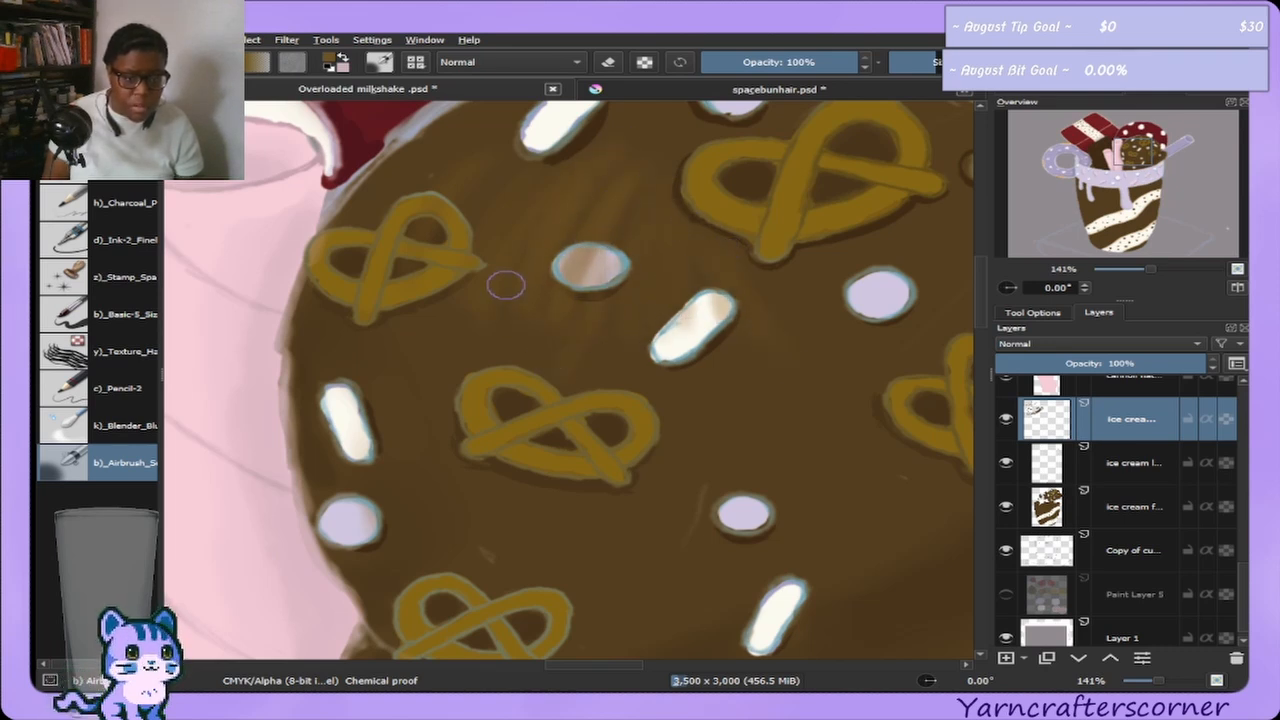
pyautogui.moveTo(503, 280); pyautogui.dragTo(680, 117)
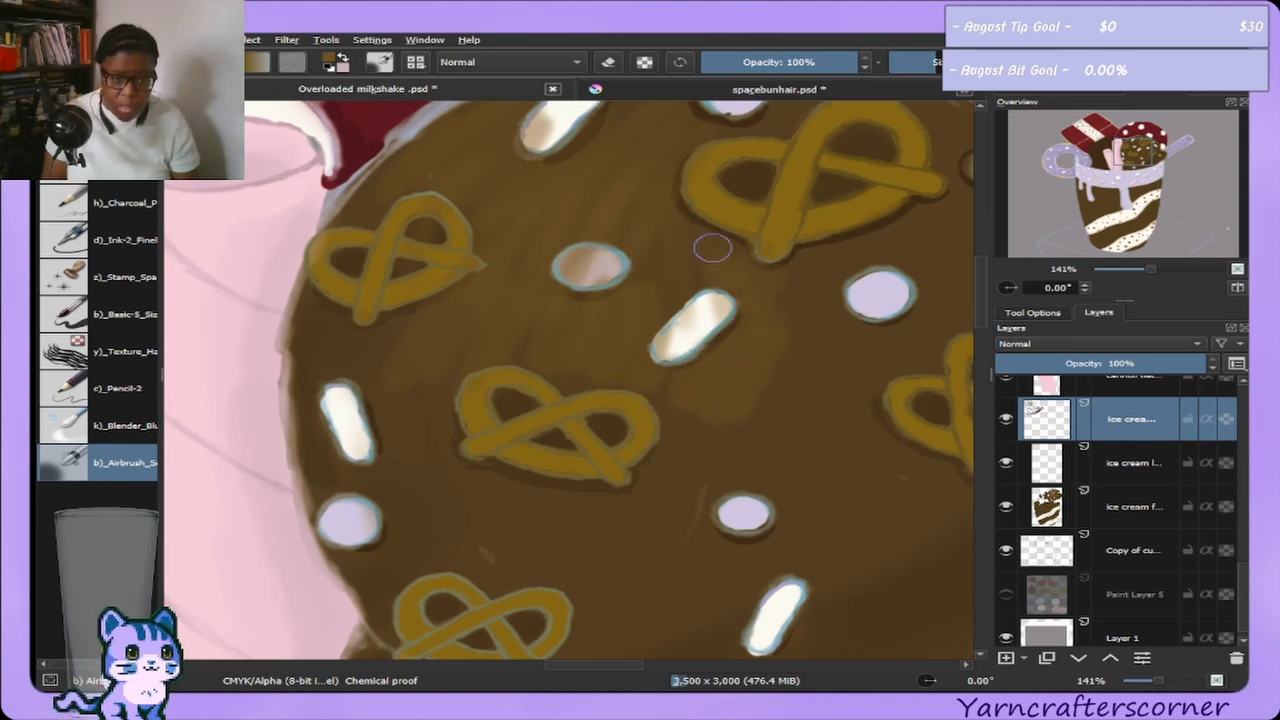
# Erase the highlight paint from the lilac sprinkle and the two white sprinkles on the scoop's upper left.
pyautogui.press('e')
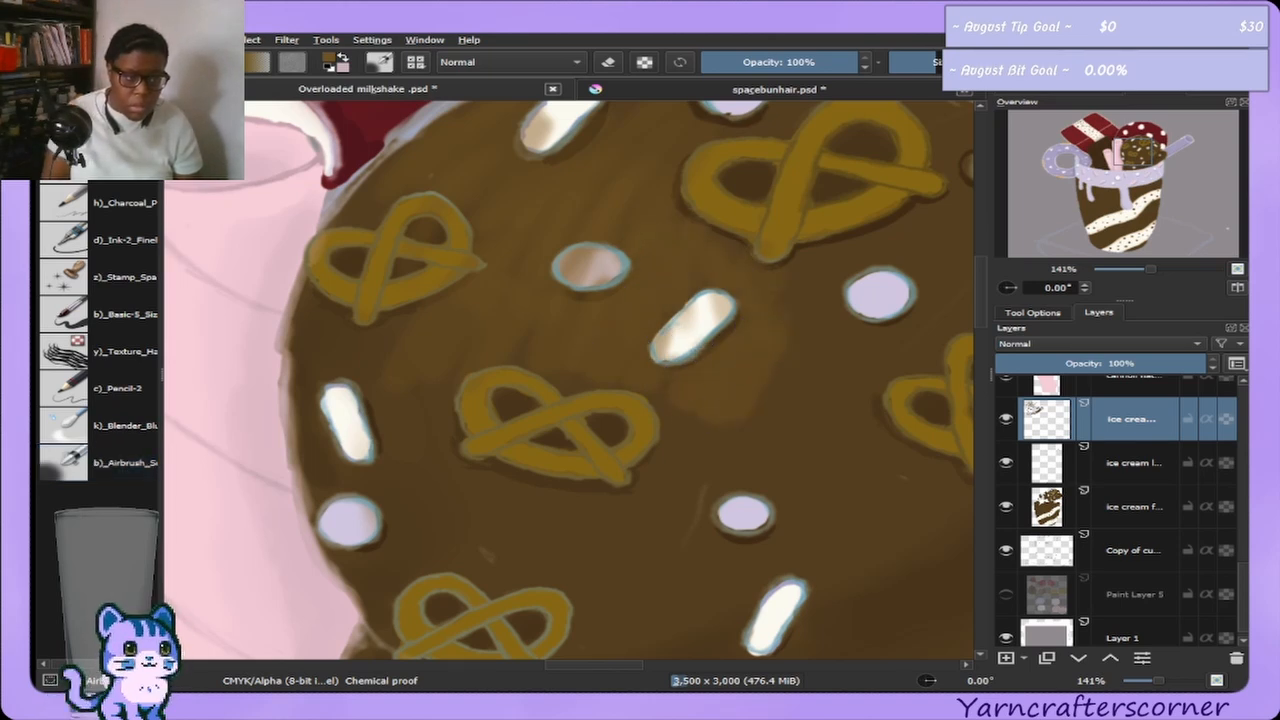
pyautogui.moveTo(585, 270); pyautogui.dragTo(575, 260)
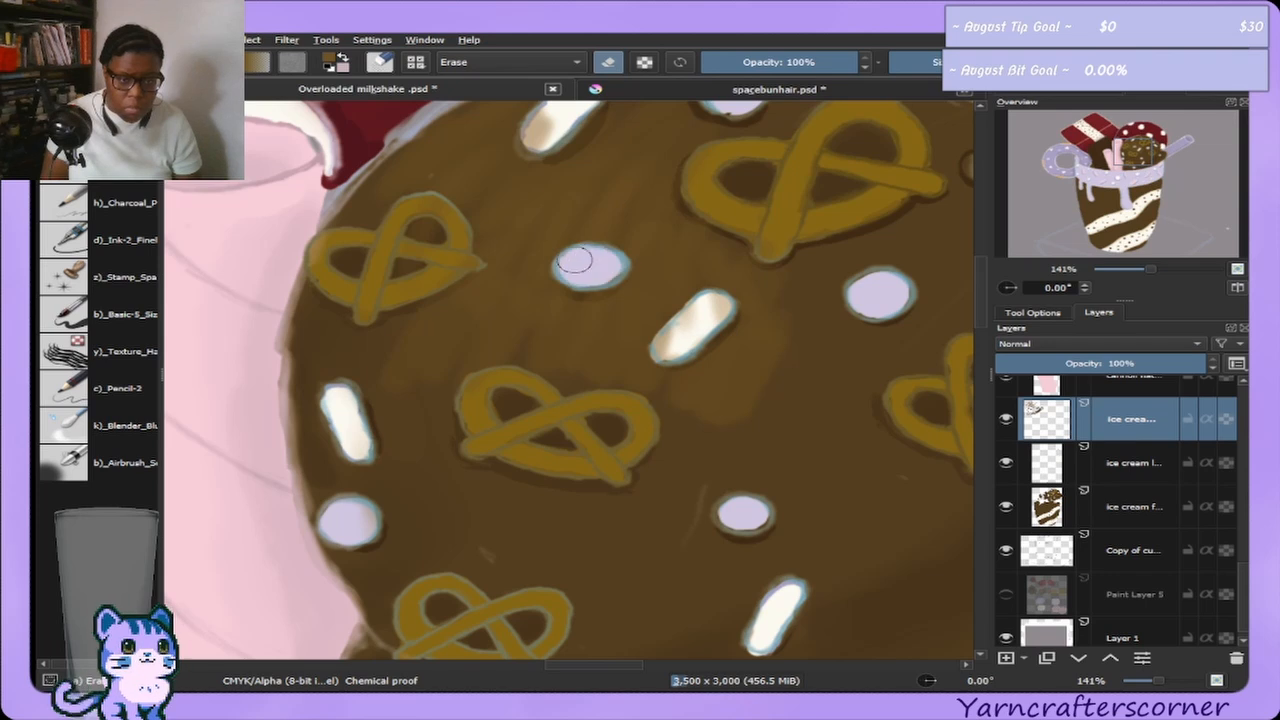
pyautogui.moveTo(643, 334)
pyautogui.mouseDown()
pyautogui.moveTo(668, 316)
pyautogui.moveTo(671, 338)
pyautogui.moveTo(696, 313)
pyautogui.moveTo(672, 350)
pyautogui.moveTo(712, 306)
pyautogui.moveTo(685, 340)
pyautogui.mouseUp()
pyautogui.moveTo(517, 137)
pyautogui.mouseDown()
pyautogui.moveTo(553, 107)
pyautogui.moveTo(542, 138)
pyautogui.moveTo(574, 100)
pyautogui.moveTo(548, 140)
pyautogui.mouseUp()
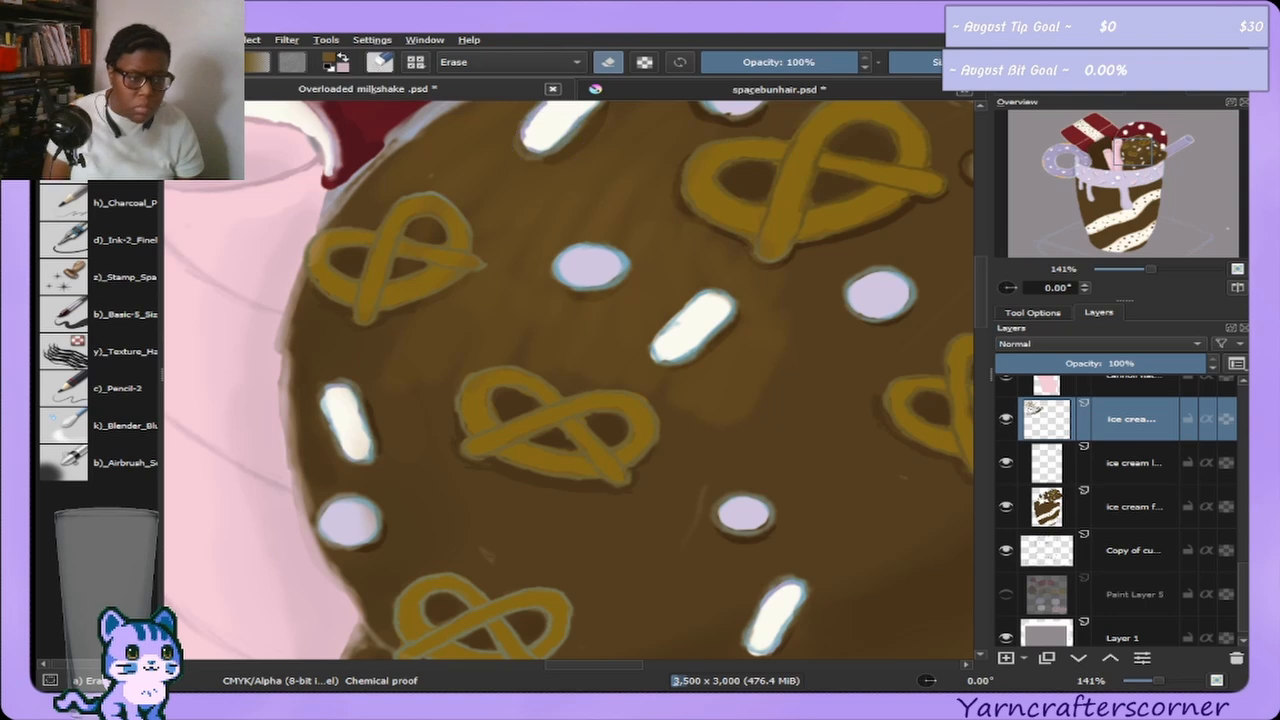
# Blend the golden-brown highlight smoothly into the scoop's upper left and clear the smudges from the central white sprinkle.
pyautogui.click(110, 438)
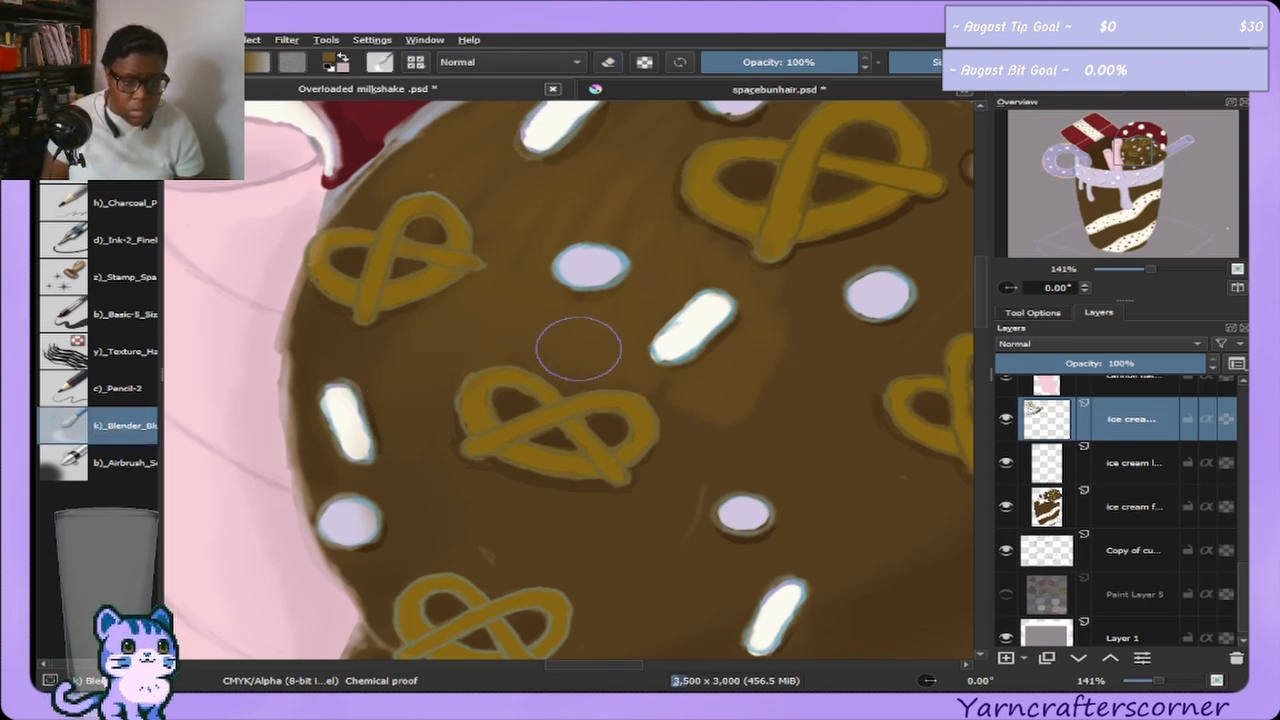
pyautogui.moveTo(748, 425)
pyautogui.mouseDown()
pyautogui.moveTo(772, 335)
pyautogui.moveTo(724, 262)
pyautogui.moveTo(632, 180)
pyautogui.mouseUp()
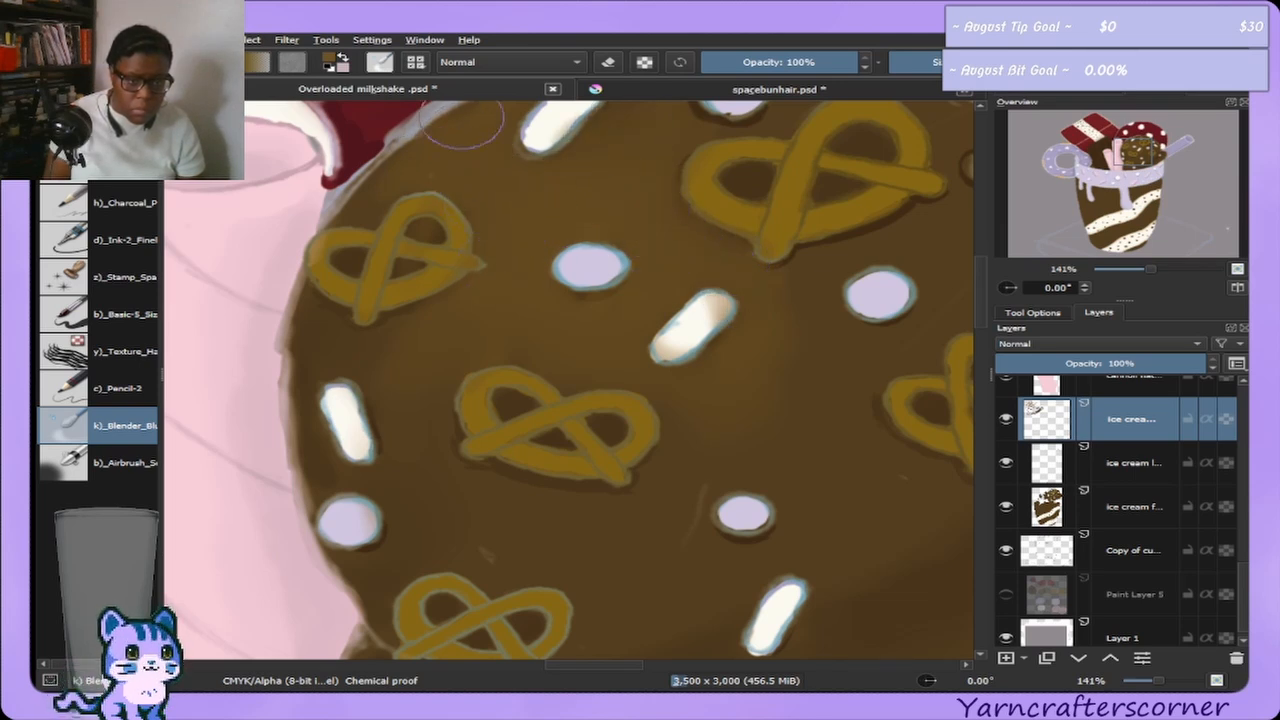
pyautogui.press('e')
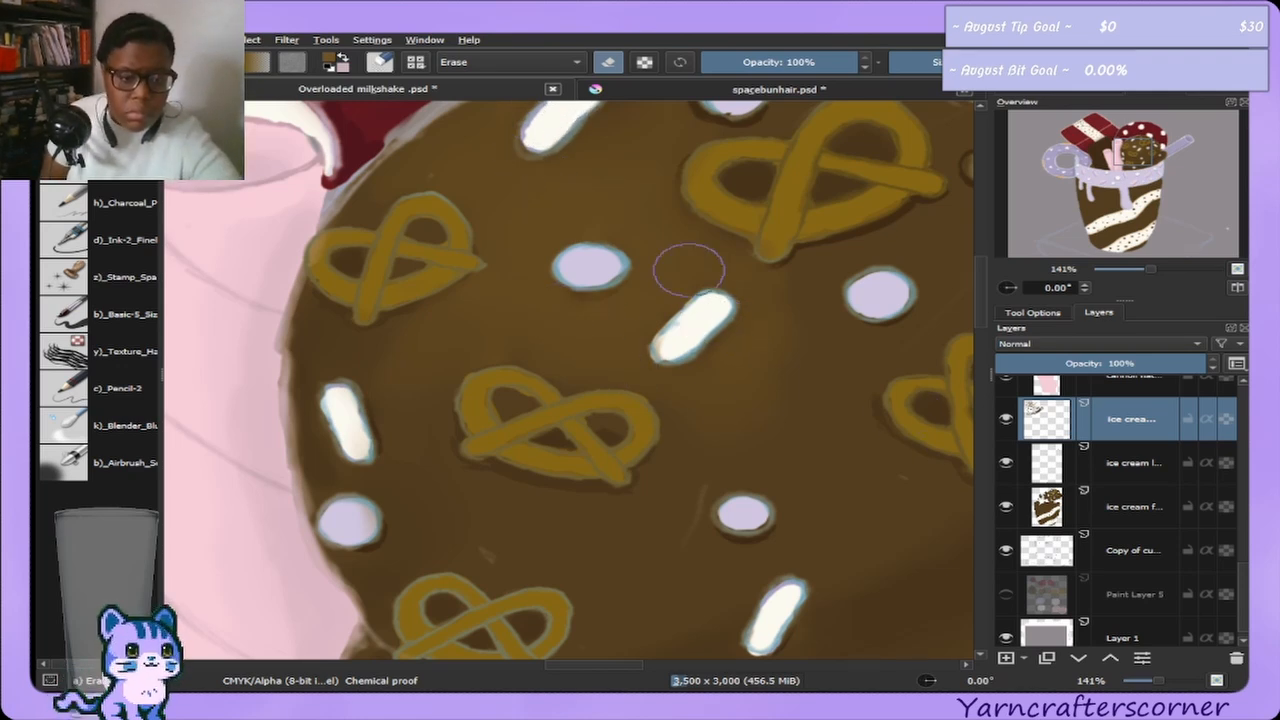
# Airbrush more golden-brown highlight over the centre and top of the scoop, erasing the excess around the sprinkles.
pyautogui.scroll(-3, 689, 269)
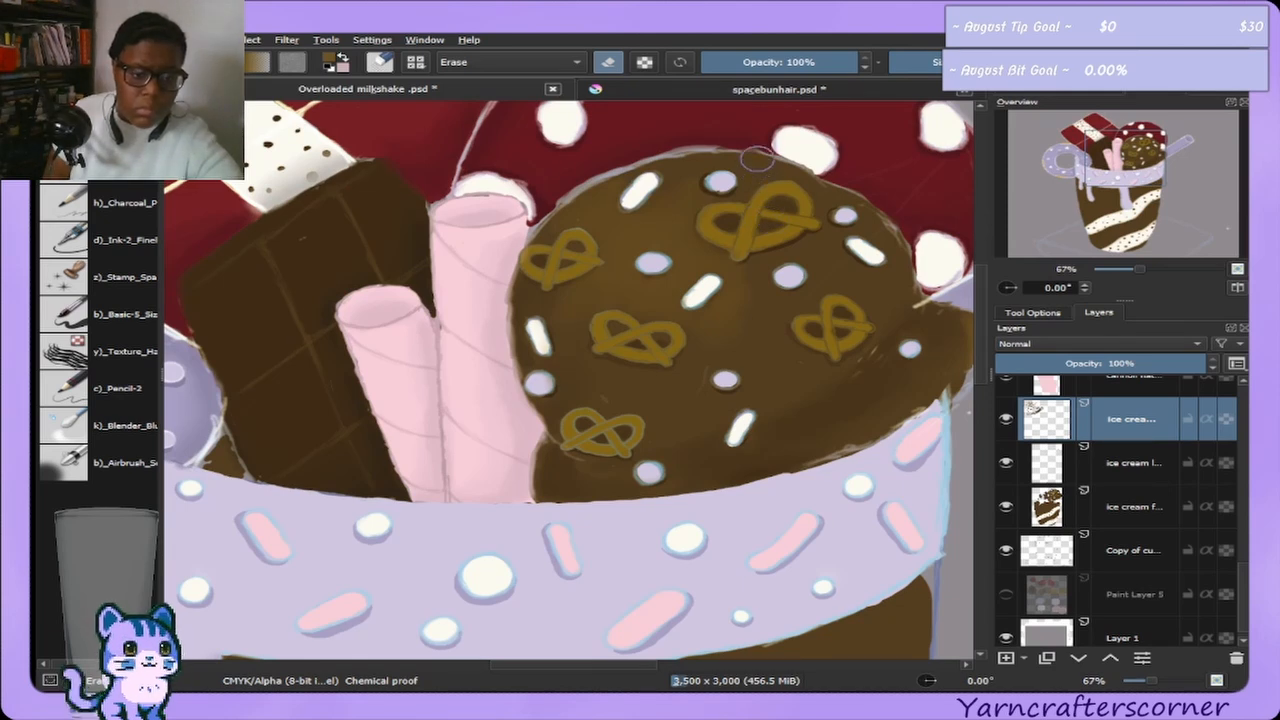
pyautogui.scroll(1, 765, 150)
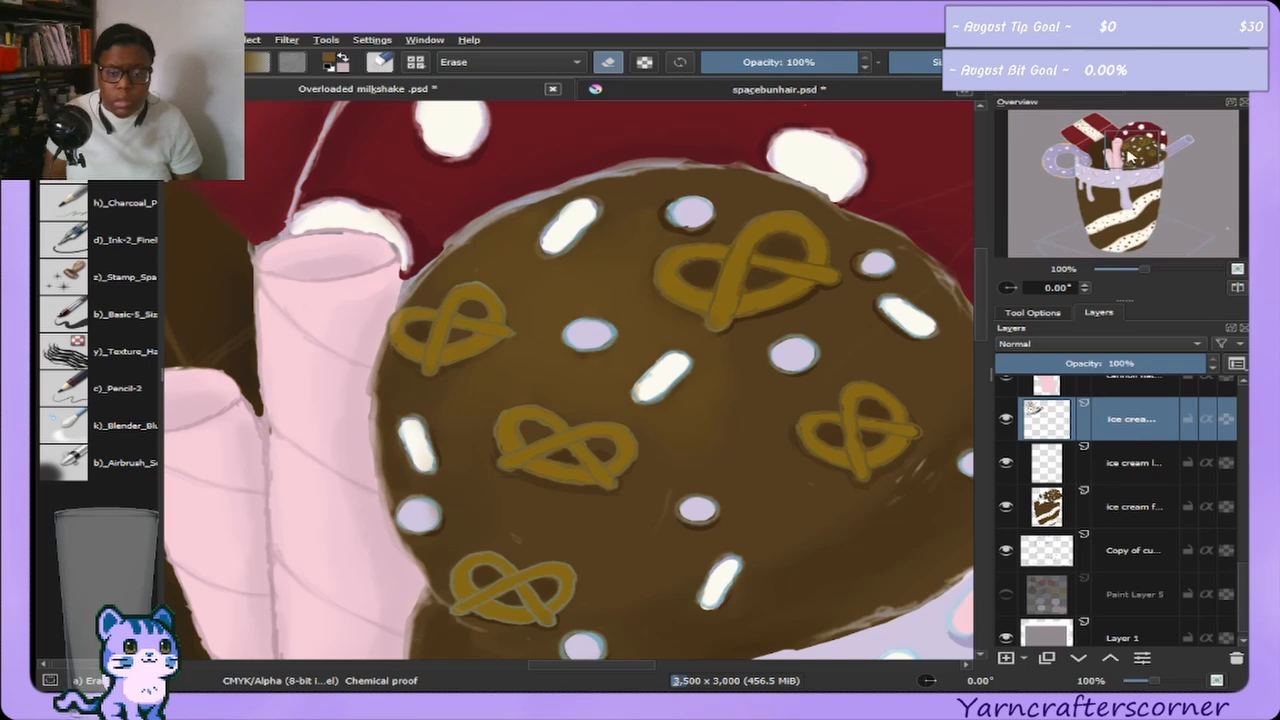
pyautogui.click(1085, 93)
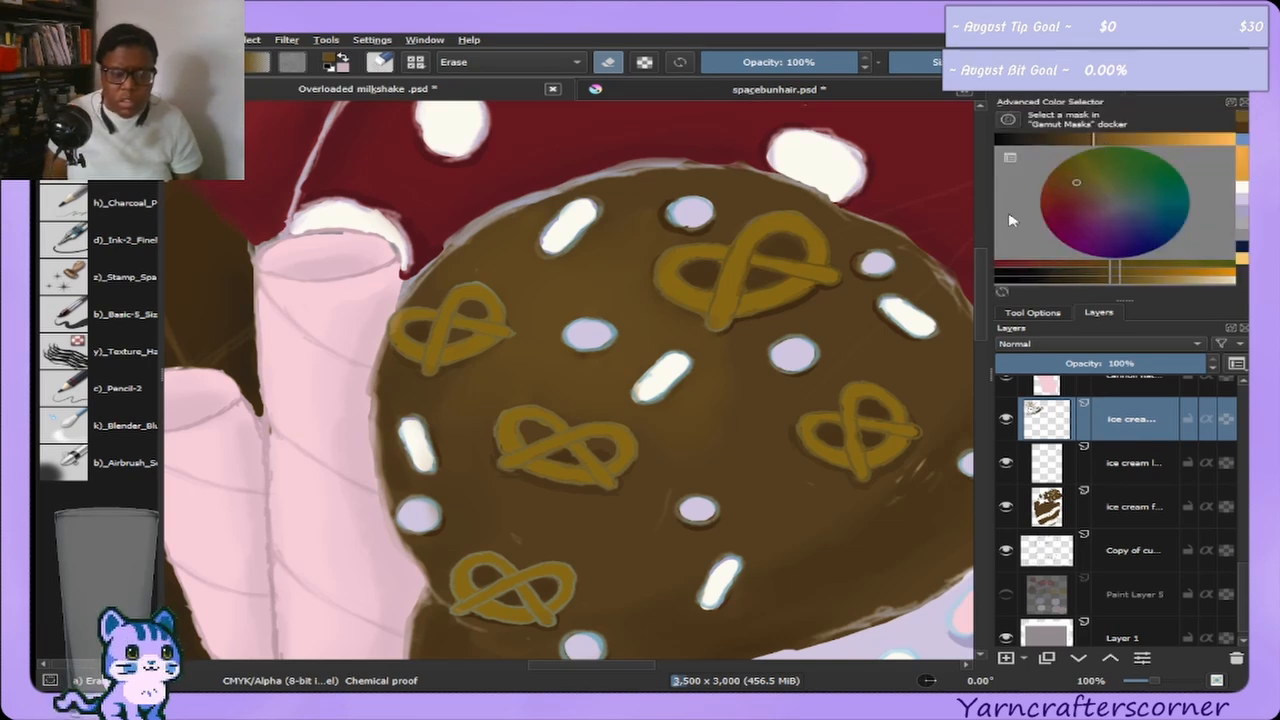
pyautogui.click(83, 465)
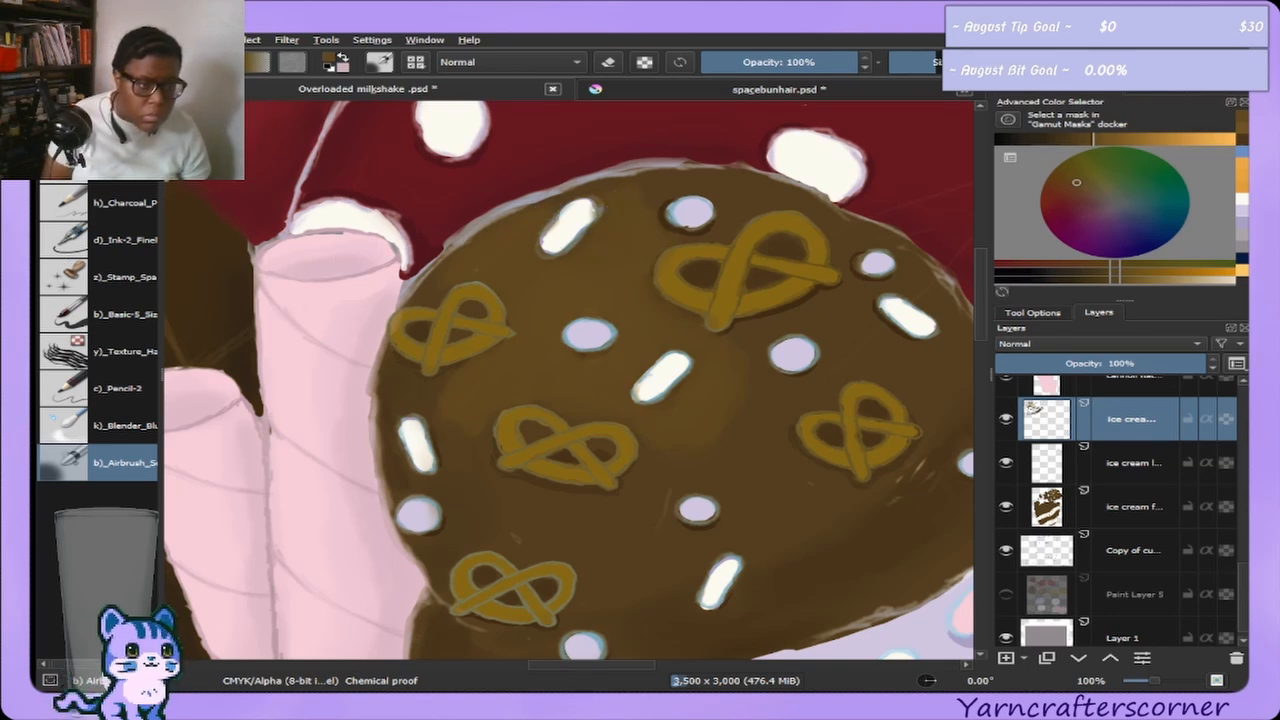
pyautogui.press('e')
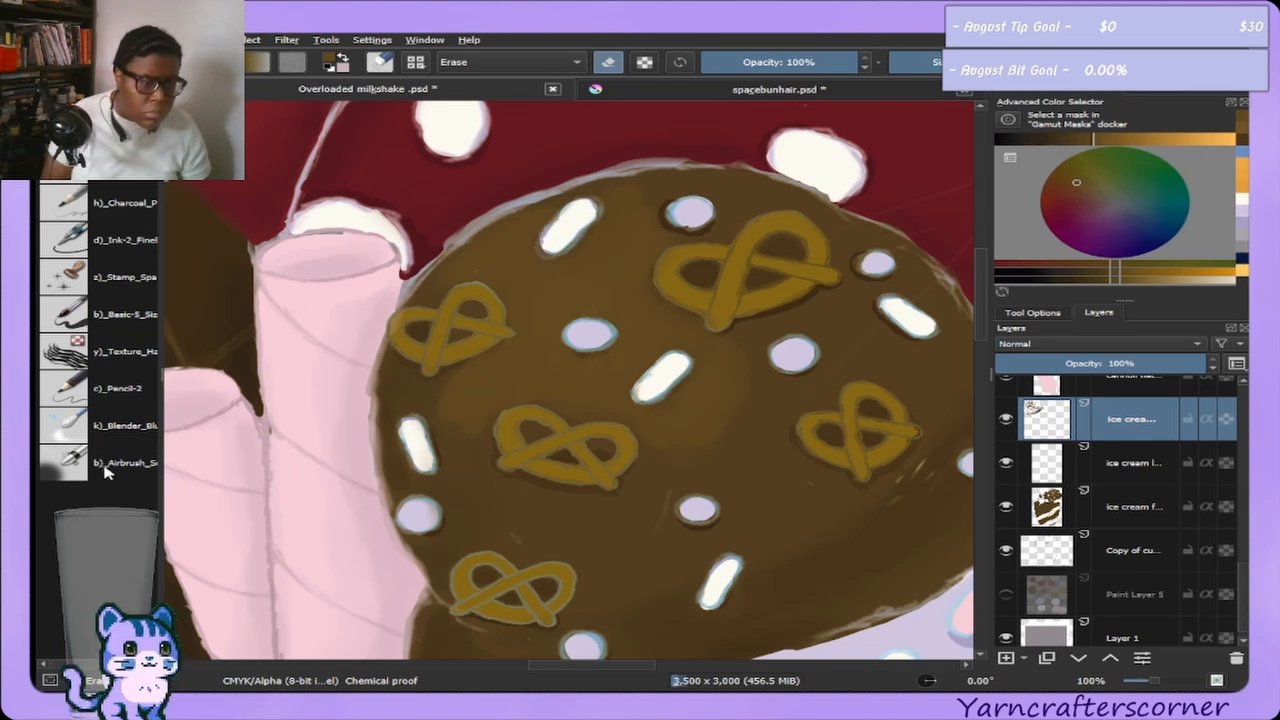
# Blend the highlight across the scoop's centre and top, and erase the smears left on the white and lilac sprinkles.
pyautogui.click(122, 429)
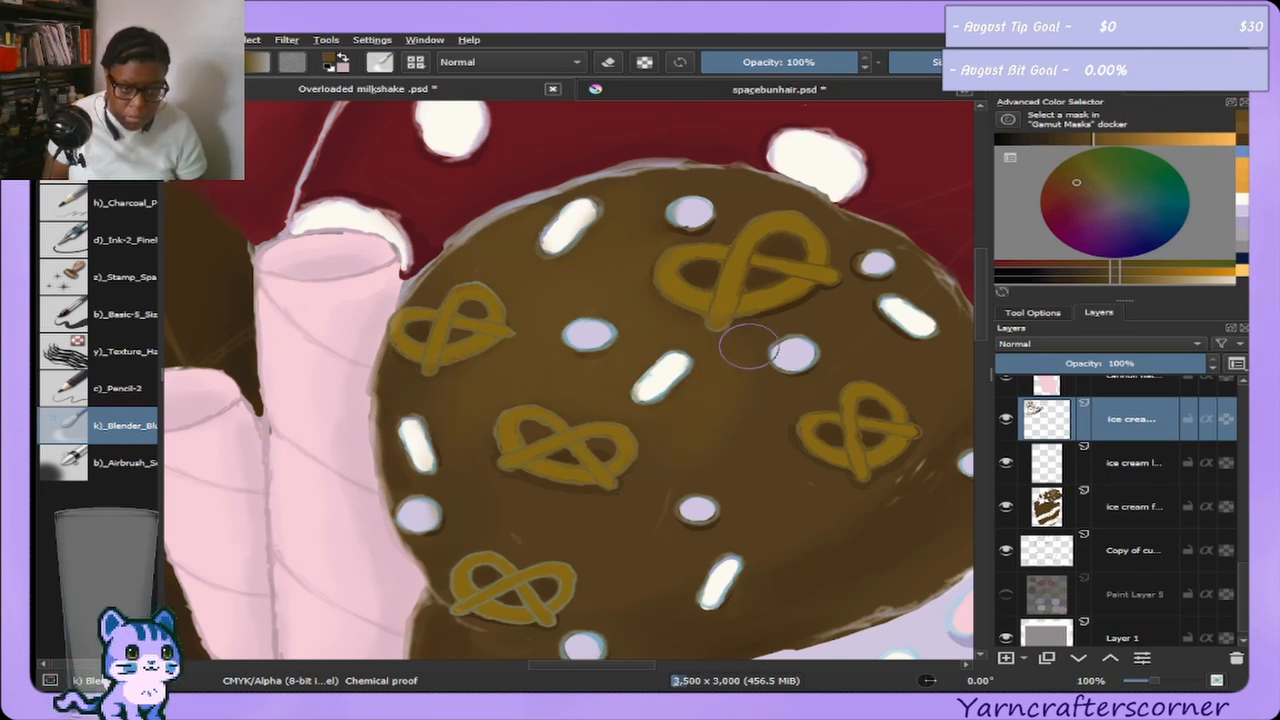
pyautogui.moveTo(660, 363)
pyautogui.mouseDown()
pyautogui.moveTo(663, 297)
pyautogui.moveTo(608, 374)
pyautogui.moveTo(651, 390)
pyautogui.moveTo(690, 340)
pyautogui.mouseUp()
pyautogui.press('e')
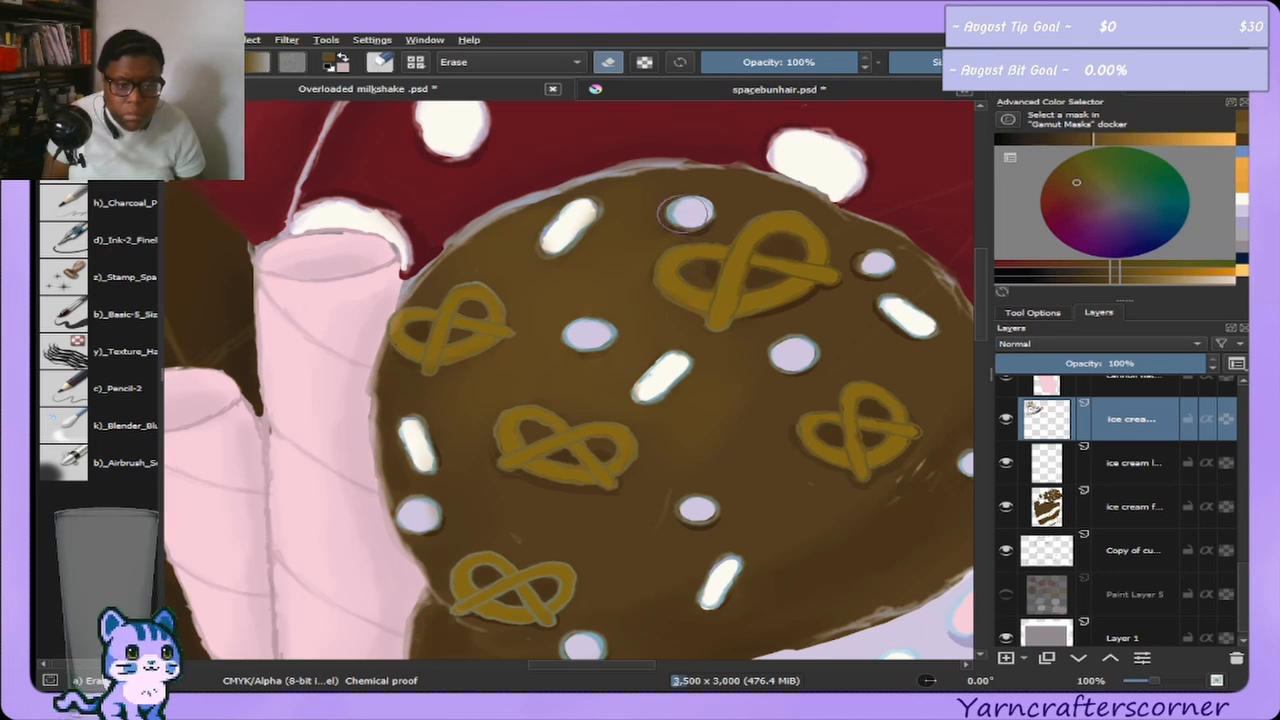
pyautogui.moveTo(548, 226); pyautogui.dragTo(578, 218)
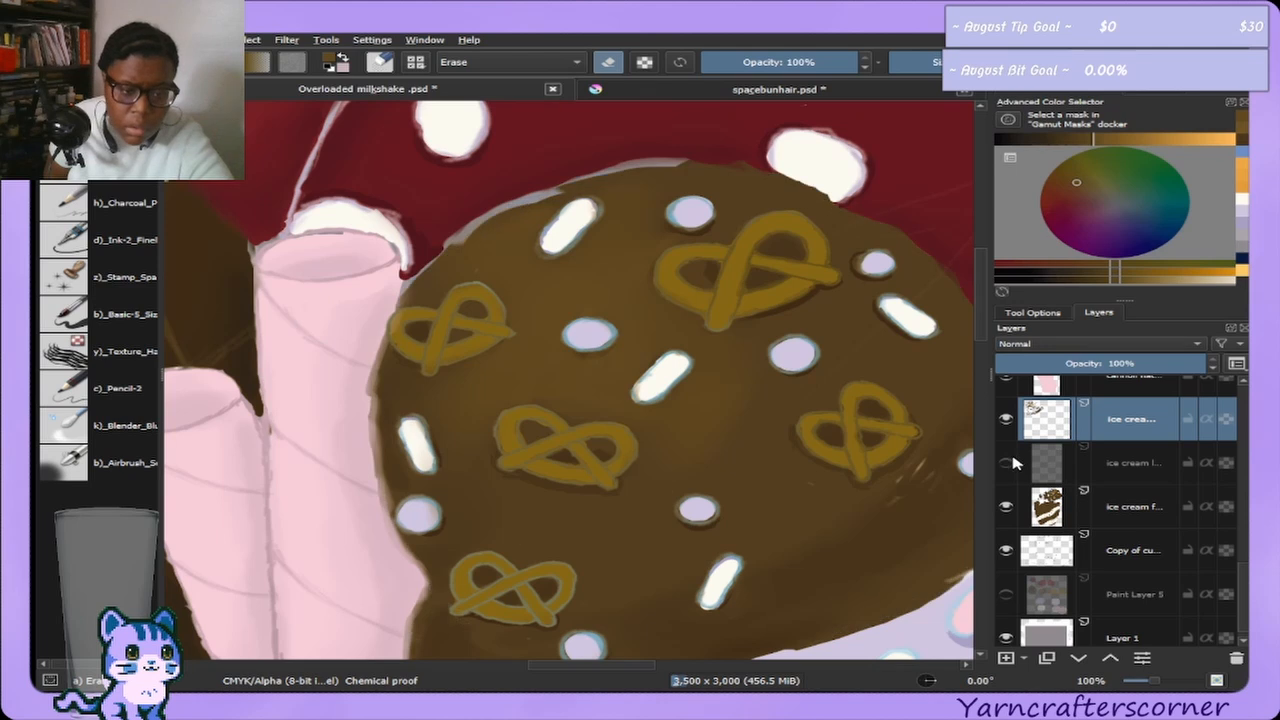
# Select the "ice cream f..." layer and toggle the ice cream shading layer's visibility to compare the scoop with and without it.
pyautogui.click(1008, 508)
pyautogui.click(1014, 511)
pyautogui.click(1021, 511)
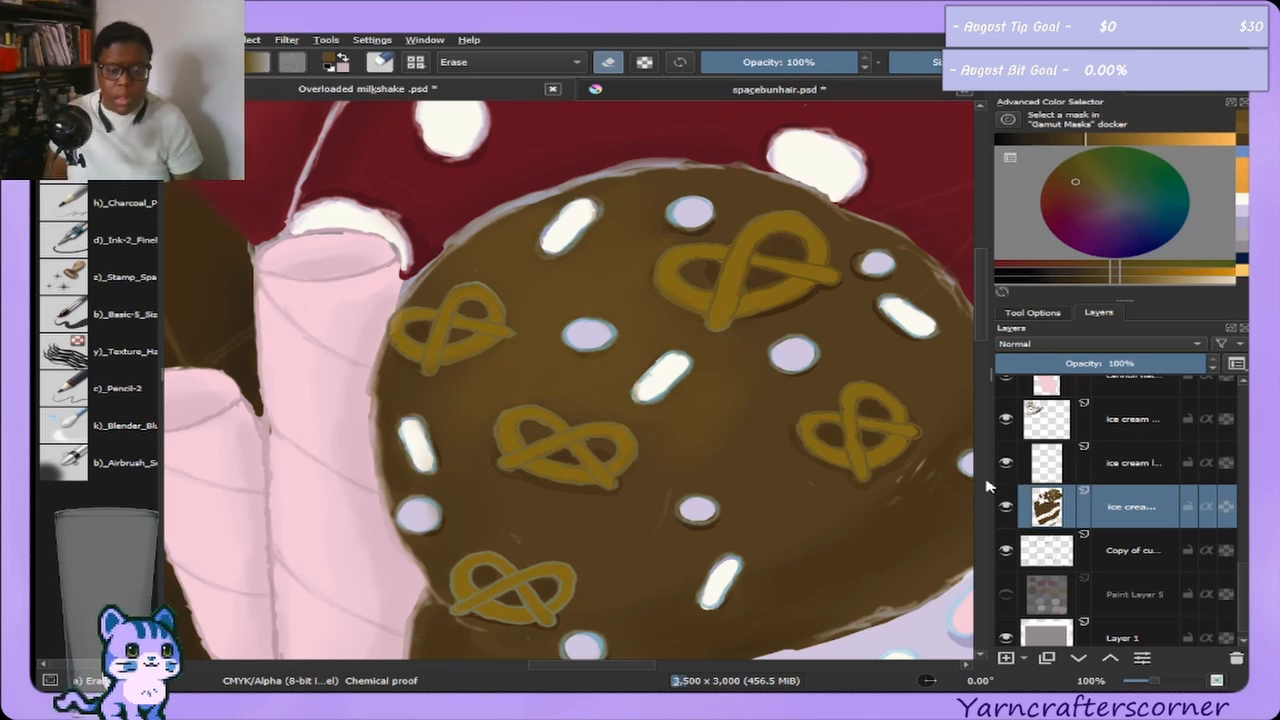
pyautogui.click(1008, 418)
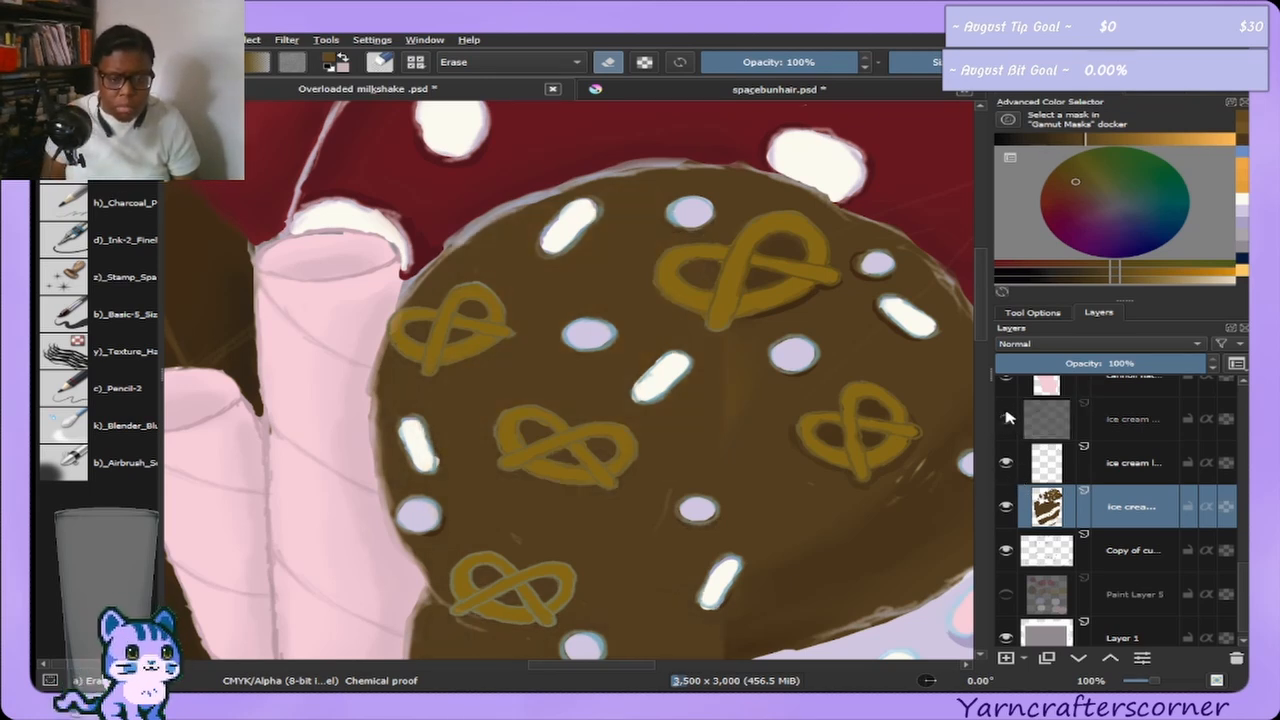
pyautogui.click(1002, 419)
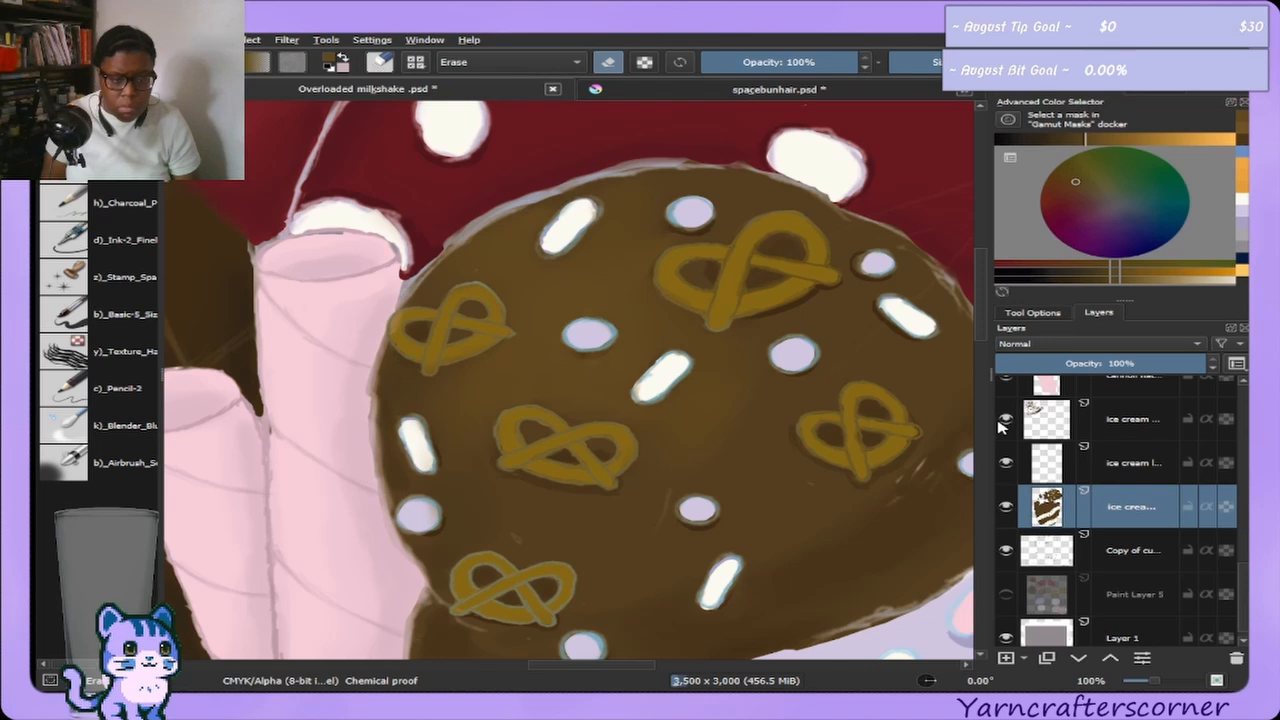
pyautogui.click(1004, 420)
pyautogui.click(1004, 420)
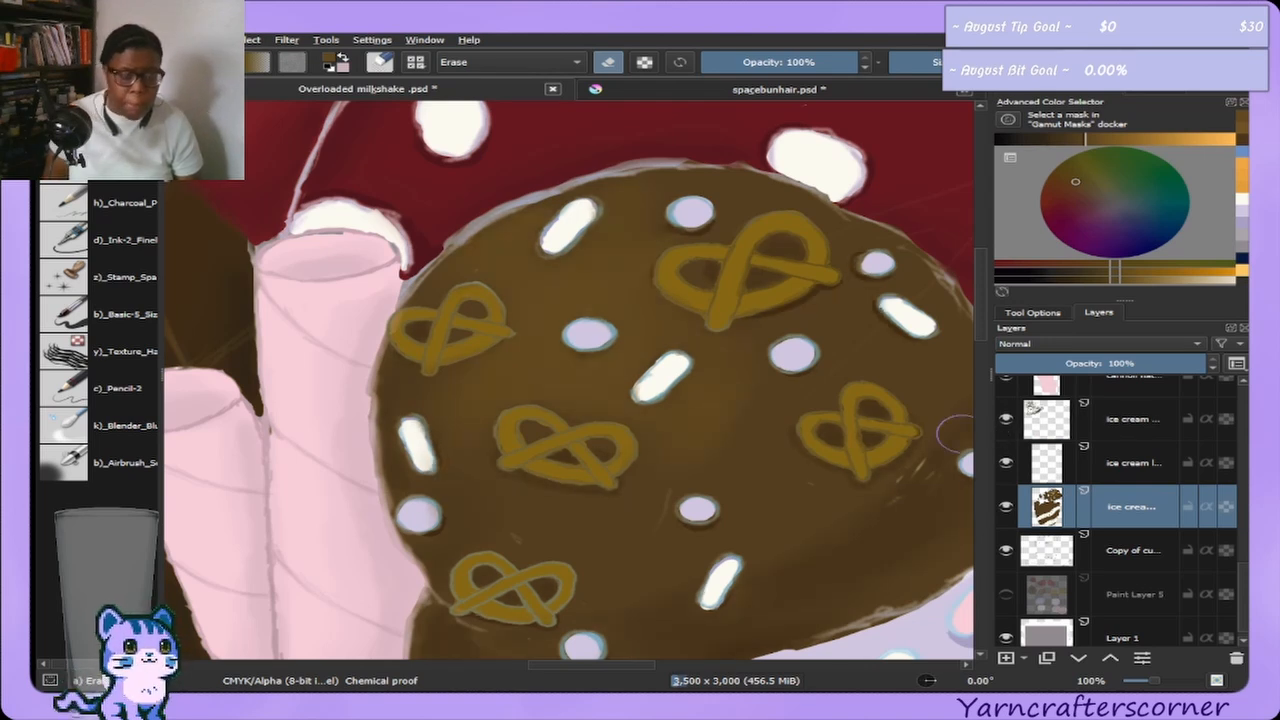
pyautogui.moveTo(612, 389)
pyautogui.mouseDown()
pyautogui.moveTo(597, 444)
pyautogui.moveTo(677, 388)
pyautogui.moveTo(707, 387)
pyautogui.moveTo(694, 426)
pyautogui.mouseUp()
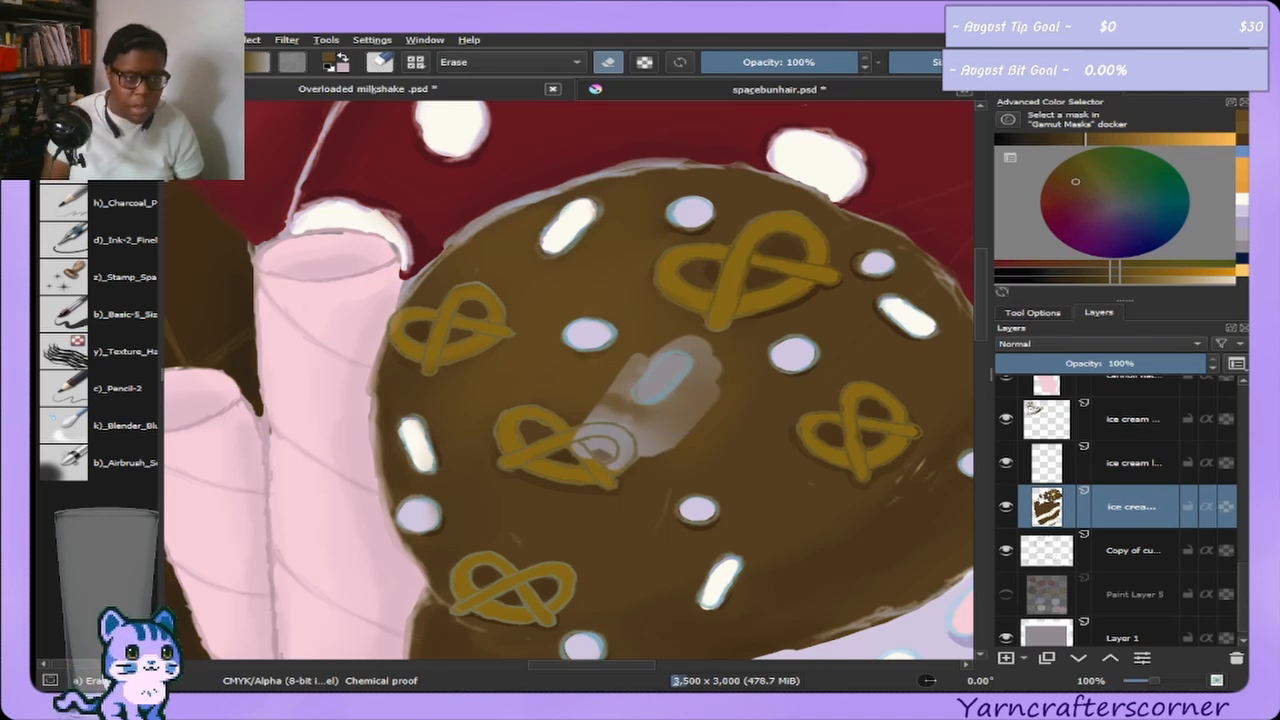
pyautogui.hotkey('ctrl', 'z')
# Erase the golden-brown highlight from the scoop's upper left and centre on the ice cream shading layer.
pyautogui.click(1108, 420)
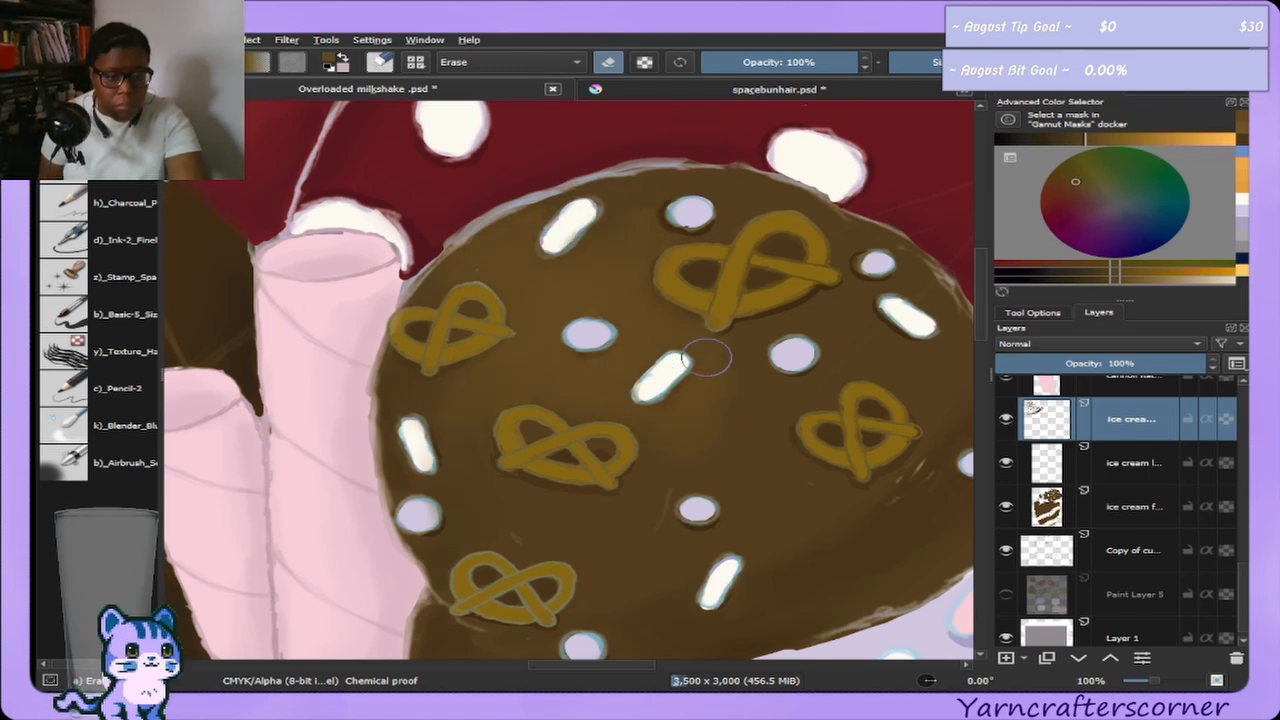
pyautogui.keyDown('ctrl'); pyautogui.click(731, 376); pyautogui.keyUp('ctrl')
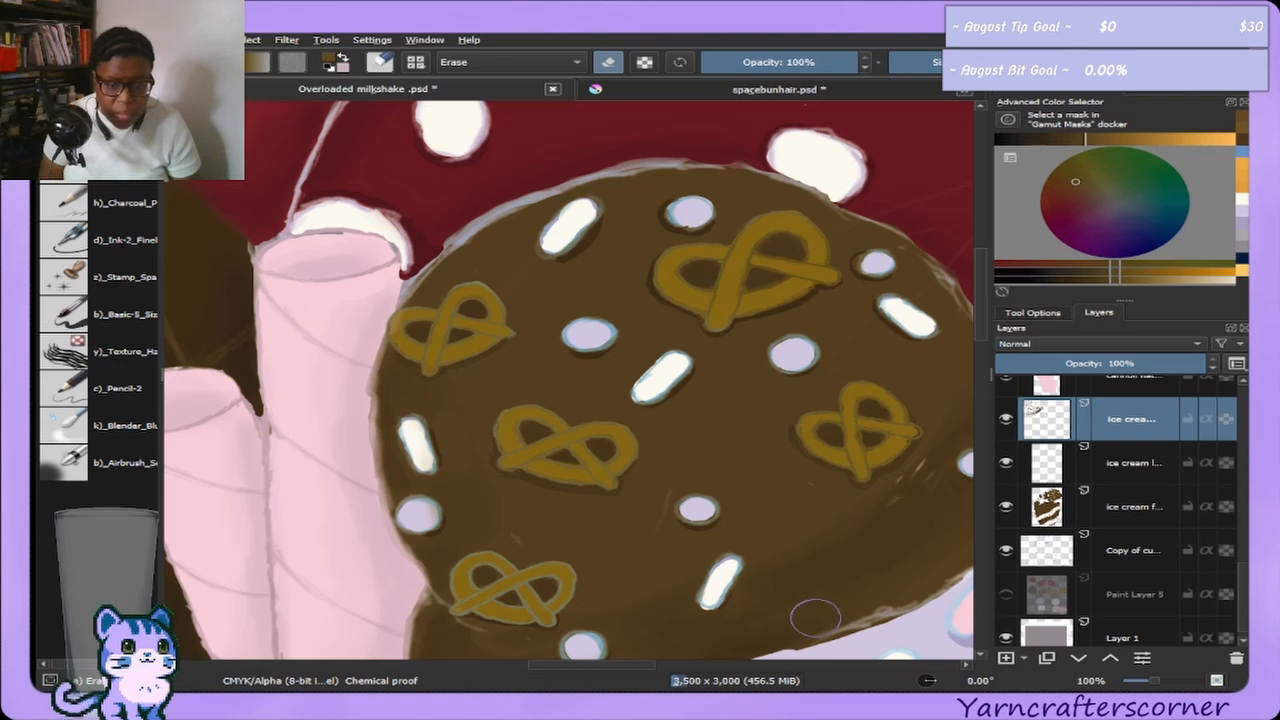
pyautogui.click(1112, 458)
pyautogui.click(1129, 421)
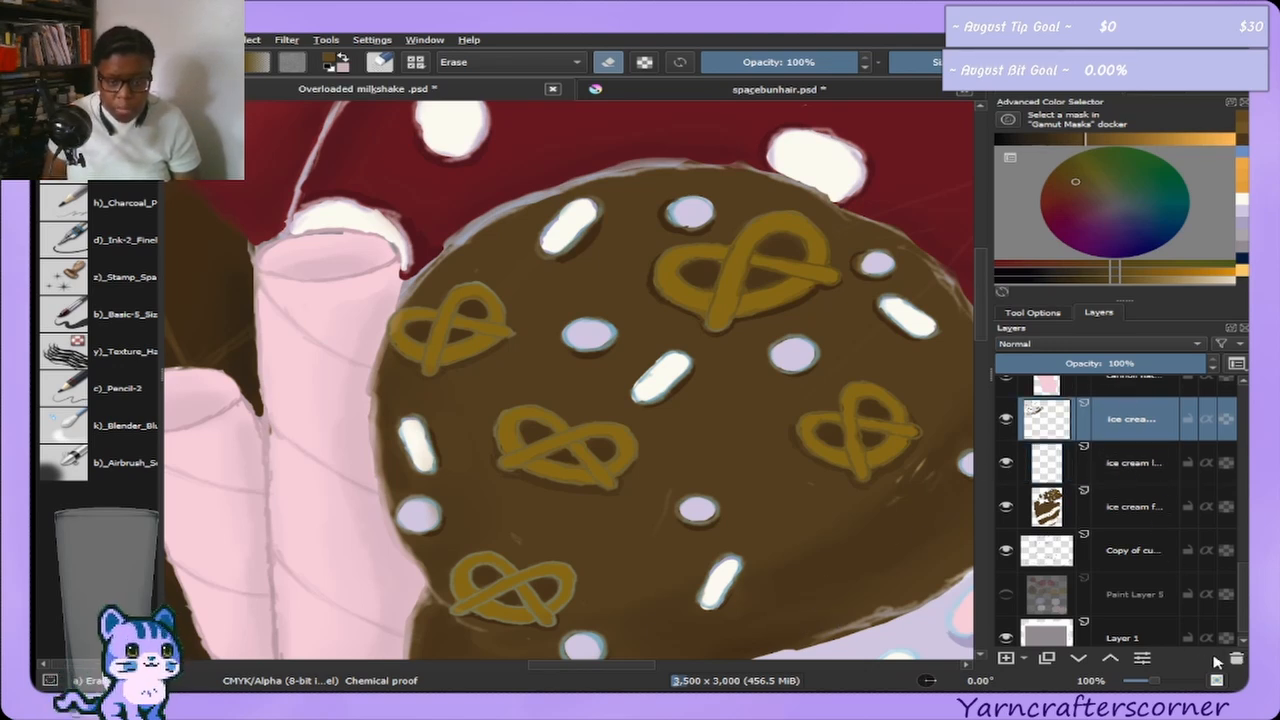
# Hide Layer 1, add a new paint layer and move it directly beneath the ice cream shading layer.
pyautogui.click(1006, 637)
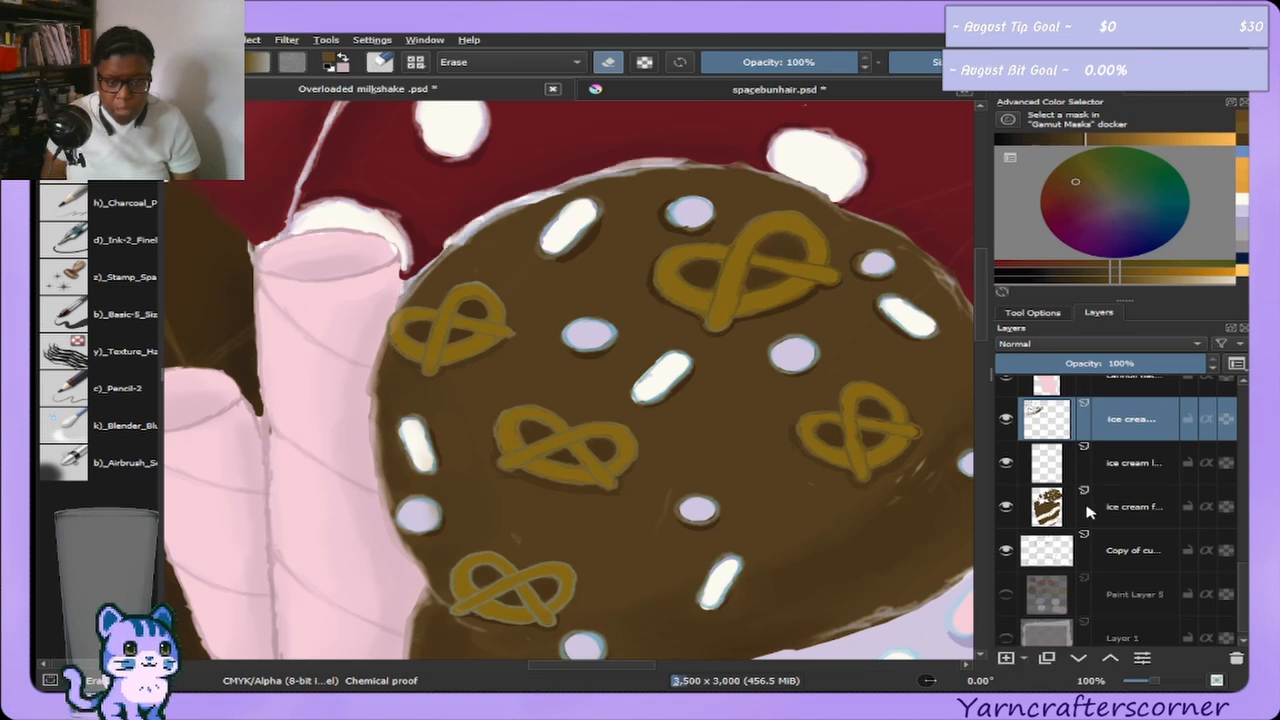
pyautogui.click(1007, 657)
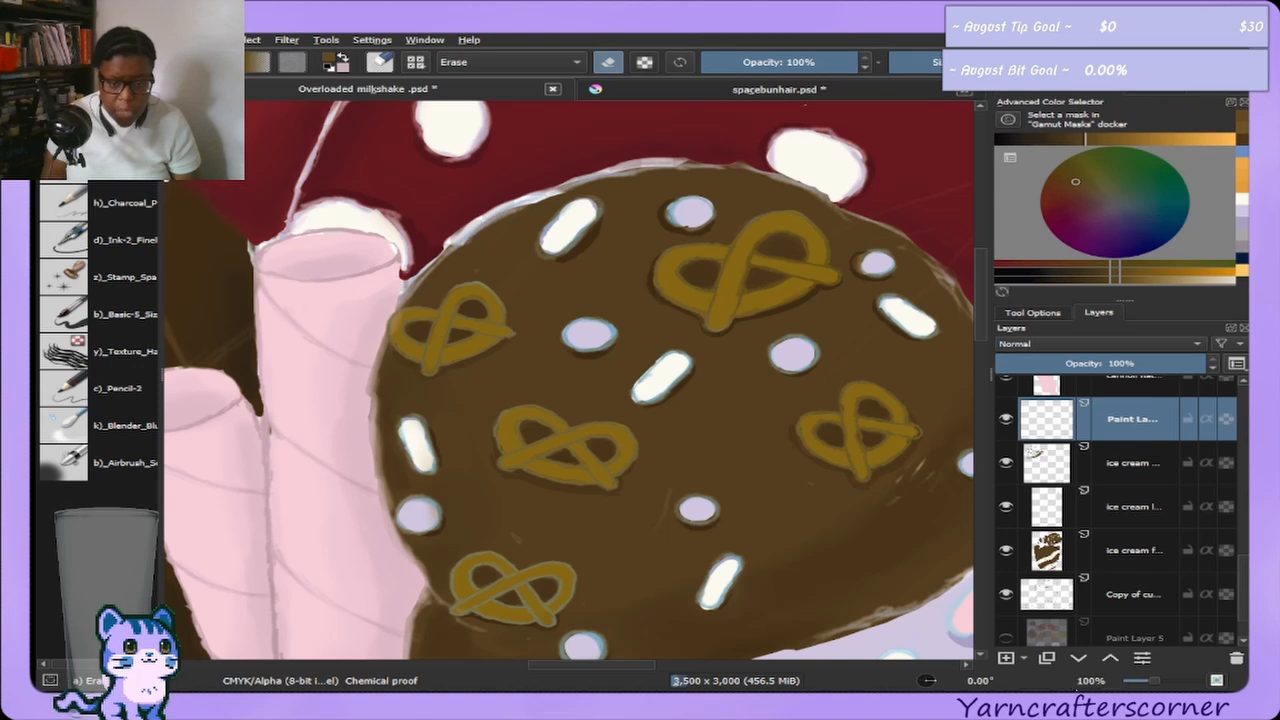
pyautogui.click(1078, 657)
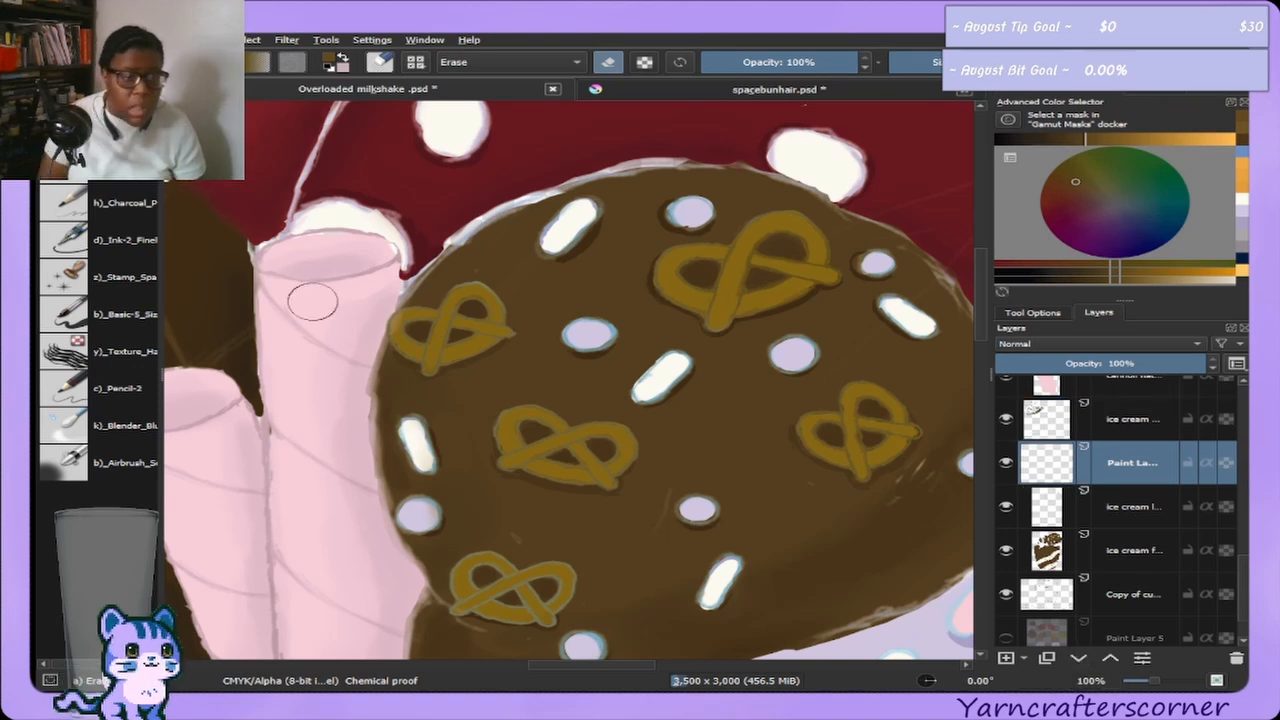
# Airbrush a slightly lighter brown highlight over the scoop's upper left and centre on the new paint layer.
pyautogui.click(100, 318)
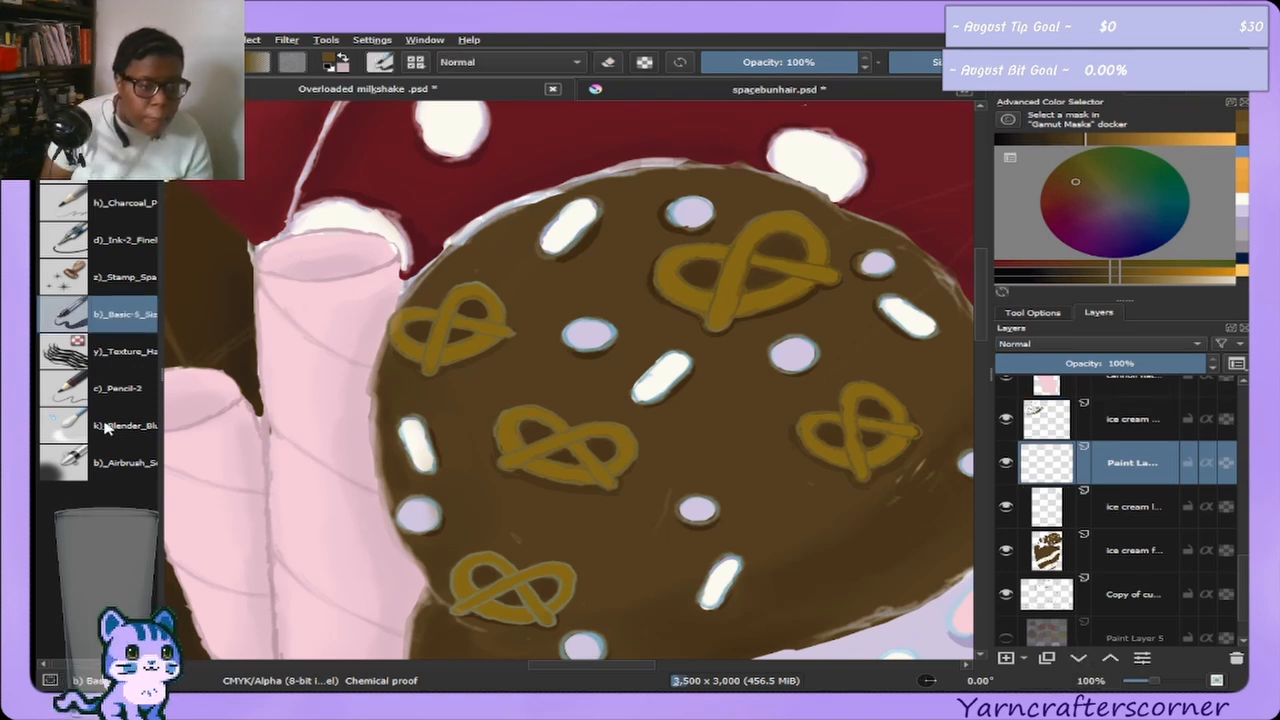
pyautogui.click(104, 427)
pyautogui.click(100, 388)
pyautogui.click(100, 462)
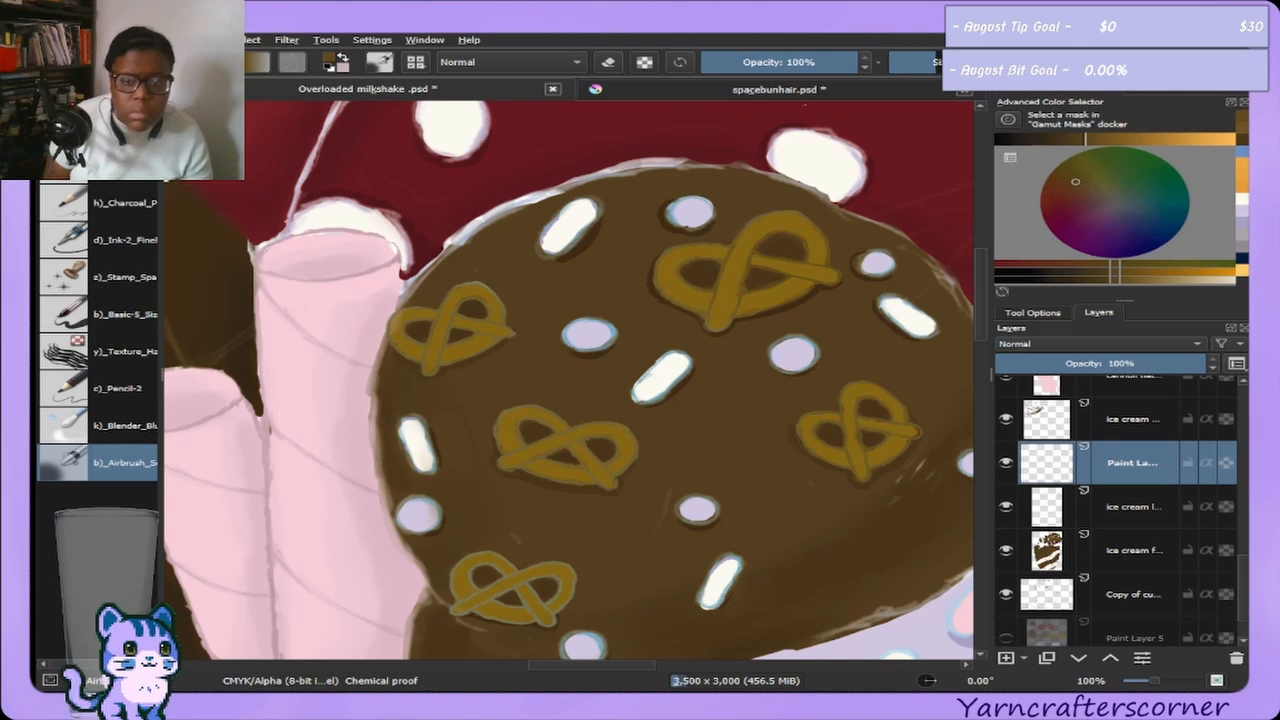
pyautogui.click(1148, 100)
pyautogui.click(1107, 96)
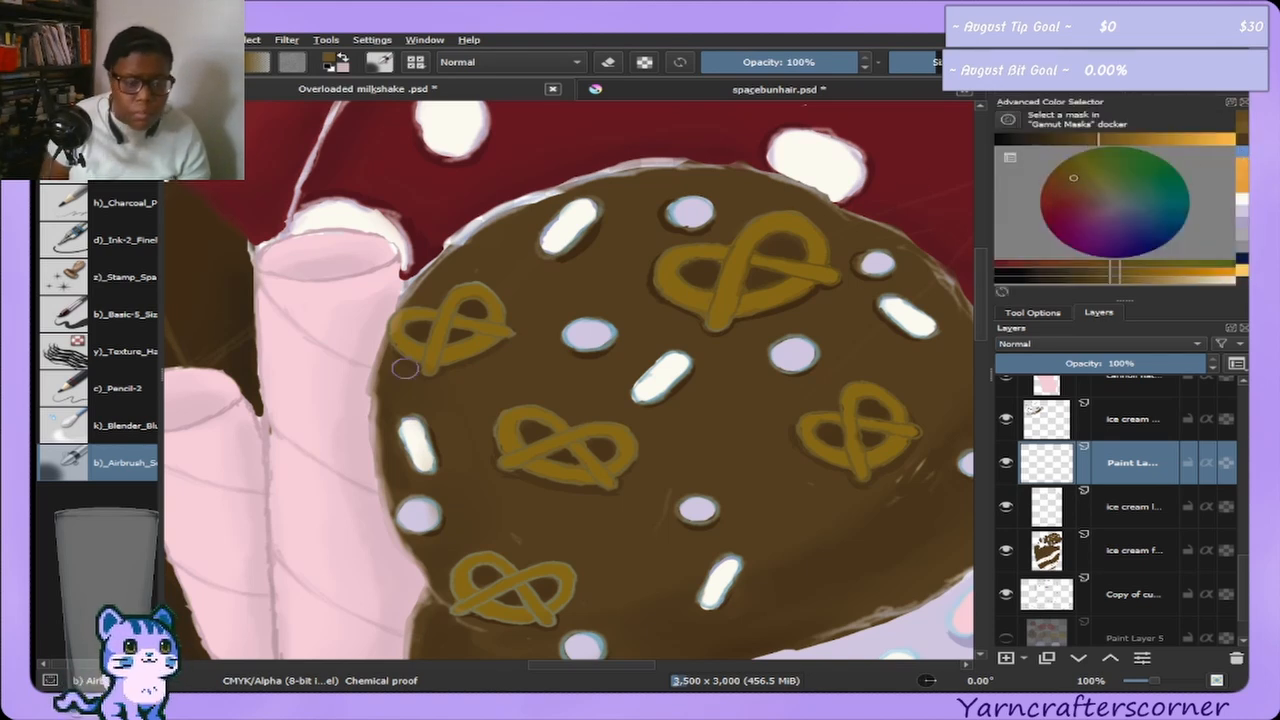
pyautogui.moveTo(607, 318)
pyautogui.mouseDown()
pyautogui.moveTo(526, 355)
pyautogui.moveTo(568, 252)
pyautogui.moveTo(490, 297)
pyautogui.moveTo(560, 301)
pyautogui.moveTo(590, 335)
pyautogui.moveTo(544, 396)
pyautogui.moveTo(594, 334)
pyautogui.moveTo(606, 395)
pyautogui.moveTo(712, 360)
pyautogui.moveTo(650, 440)
pyautogui.moveTo(743, 324)
pyautogui.moveTo(665, 316)
pyautogui.moveTo(595, 361)
pyautogui.moveTo(588, 332)
pyautogui.moveTo(630, 263)
pyautogui.moveTo(550, 315)
pyautogui.moveTo(615, 235)
pyautogui.moveTo(575, 220)
pyautogui.moveTo(500, 245)
pyautogui.moveTo(545, 210)
pyautogui.moveTo(459, 275)
pyautogui.moveTo(656, 208)
pyautogui.moveTo(617, 288)
pyautogui.mouseUp()
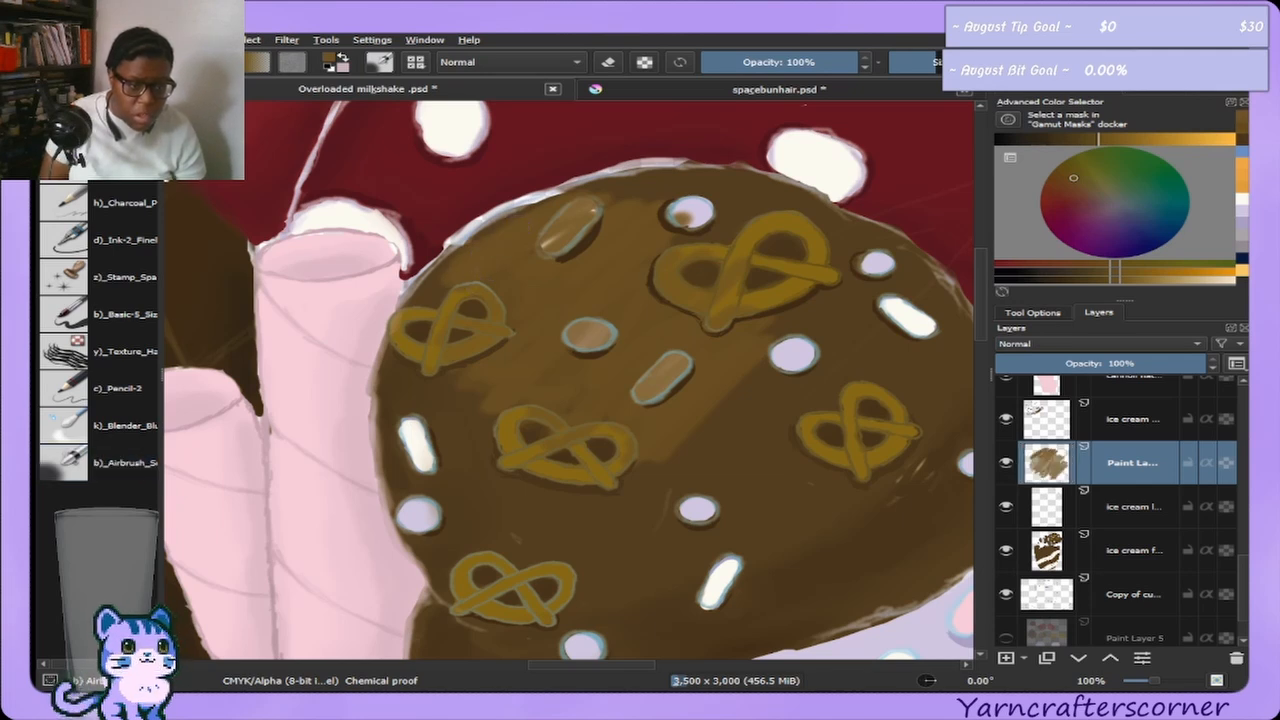
# Erase the brown highlight covering the two white and two lilac sprinkles in the scoop's upper left and centre.
pyautogui.press('e')
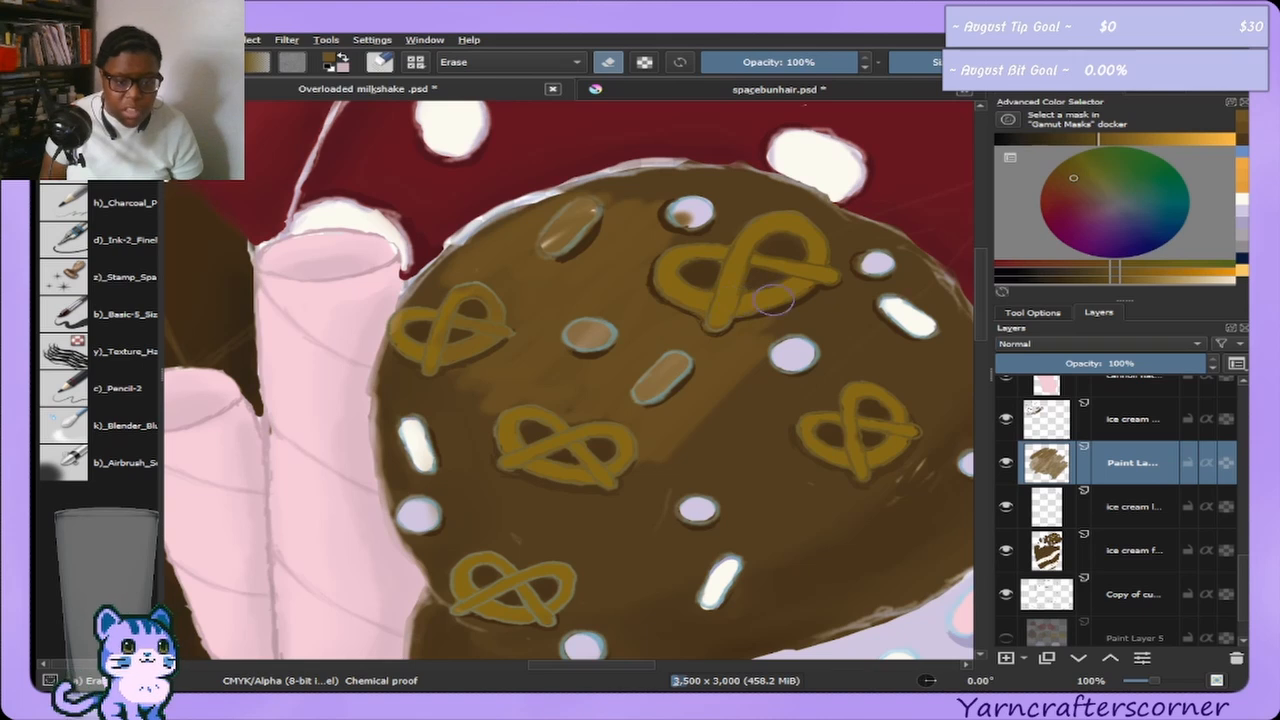
pyautogui.moveTo(696, 230); pyautogui.dragTo(690, 212)
pyautogui.moveTo(565, 220)
pyautogui.mouseDown()
pyautogui.moveTo(562, 236)
pyautogui.moveTo(578, 212)
pyautogui.mouseUp()
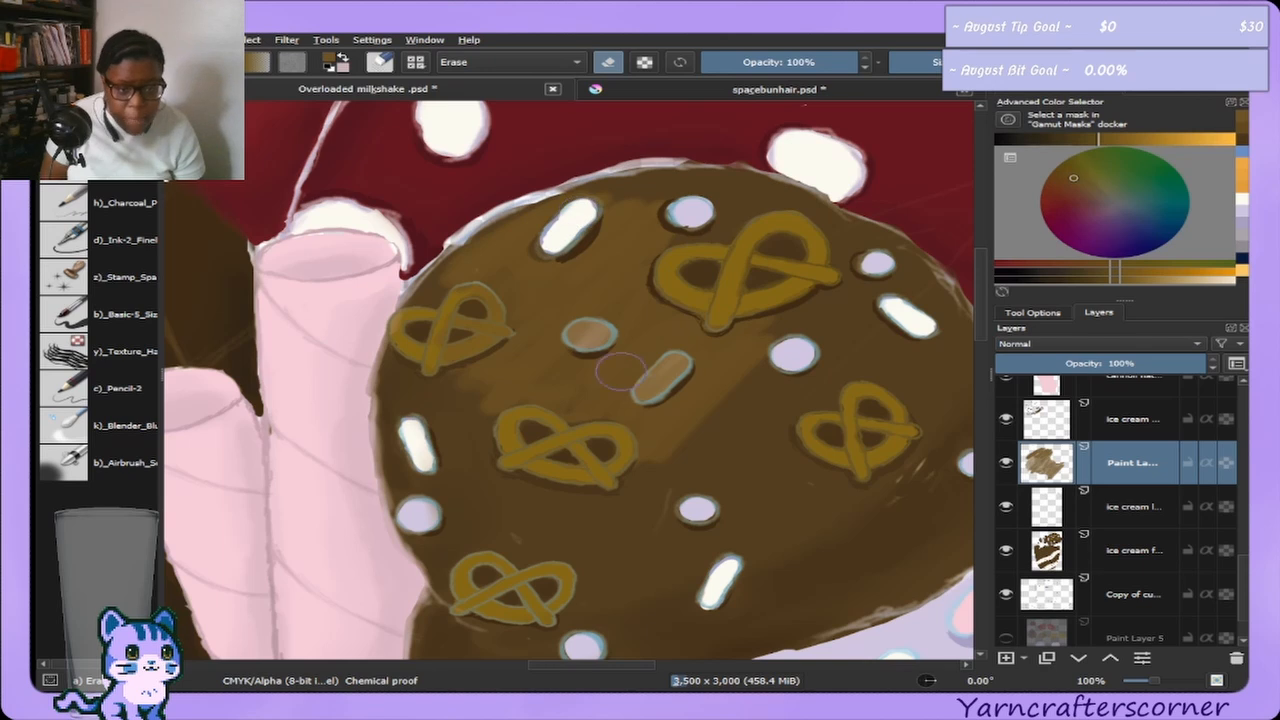
pyautogui.moveTo(598, 333); pyautogui.dragTo(590, 335)
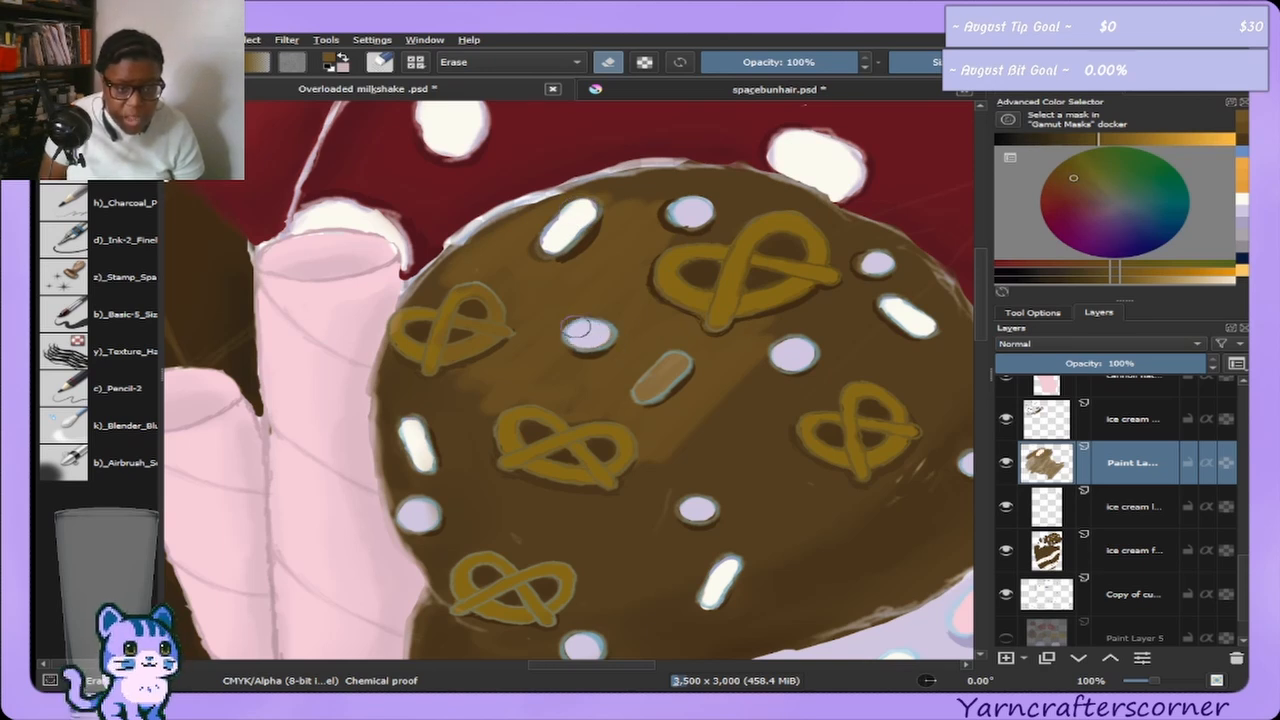
pyautogui.moveTo(662, 370)
pyautogui.mouseDown()
pyautogui.moveTo(652, 385)
pyautogui.moveTo(672, 367)
pyautogui.mouseUp()
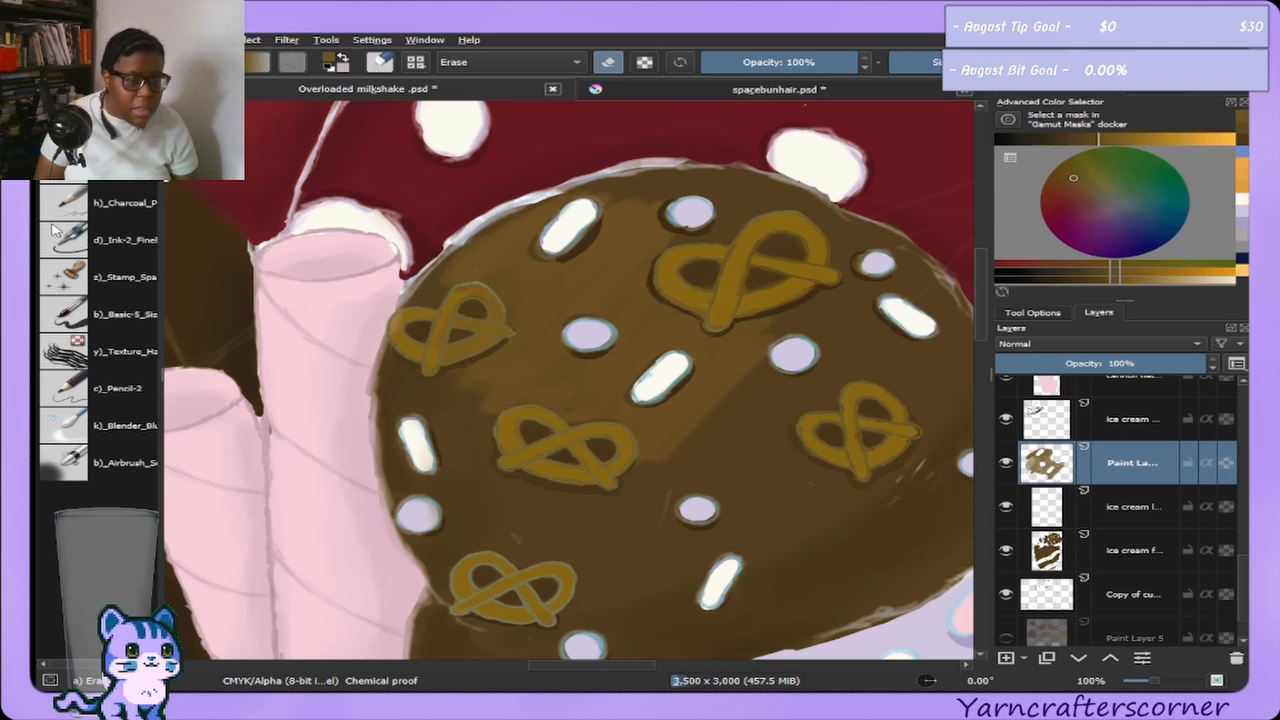
# Blend the edges of the brown highlight smoothly into the scoop's upper left and centre.
pyautogui.click(133, 422)
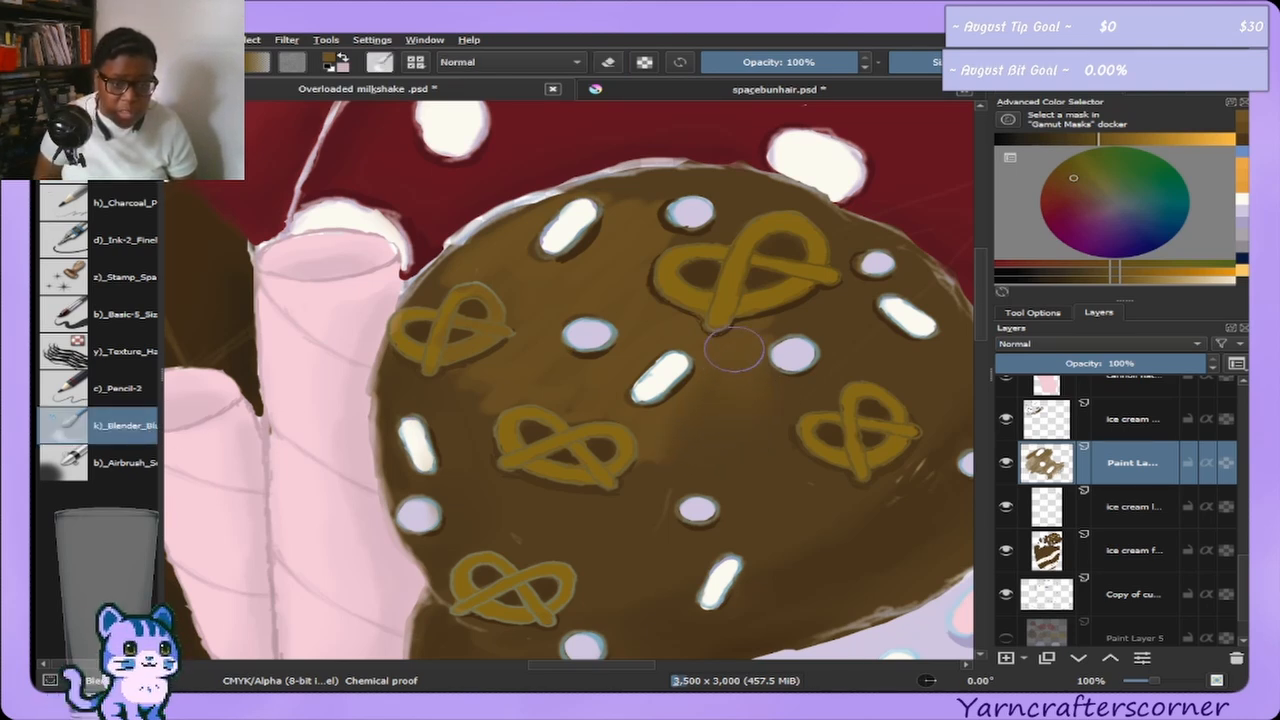
pyautogui.moveTo(645, 282); pyautogui.dragTo(628, 205)
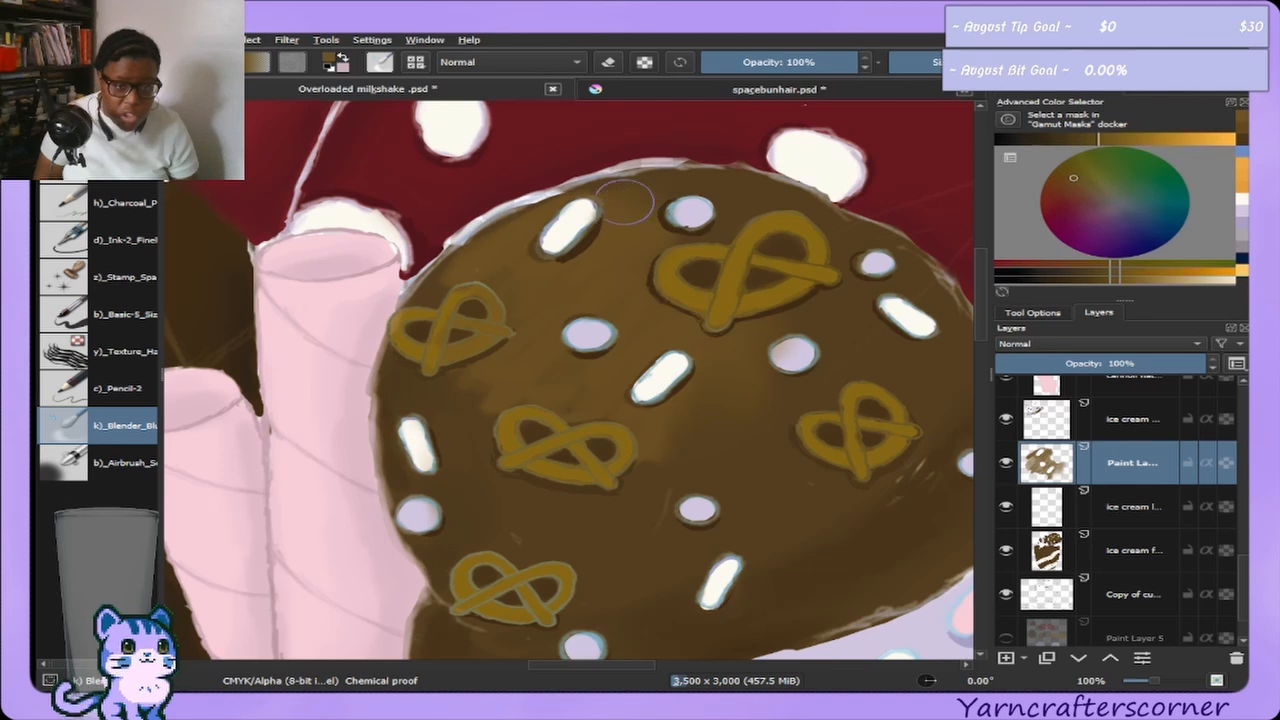
pyautogui.moveTo(505, 228); pyautogui.dragTo(470, 268)
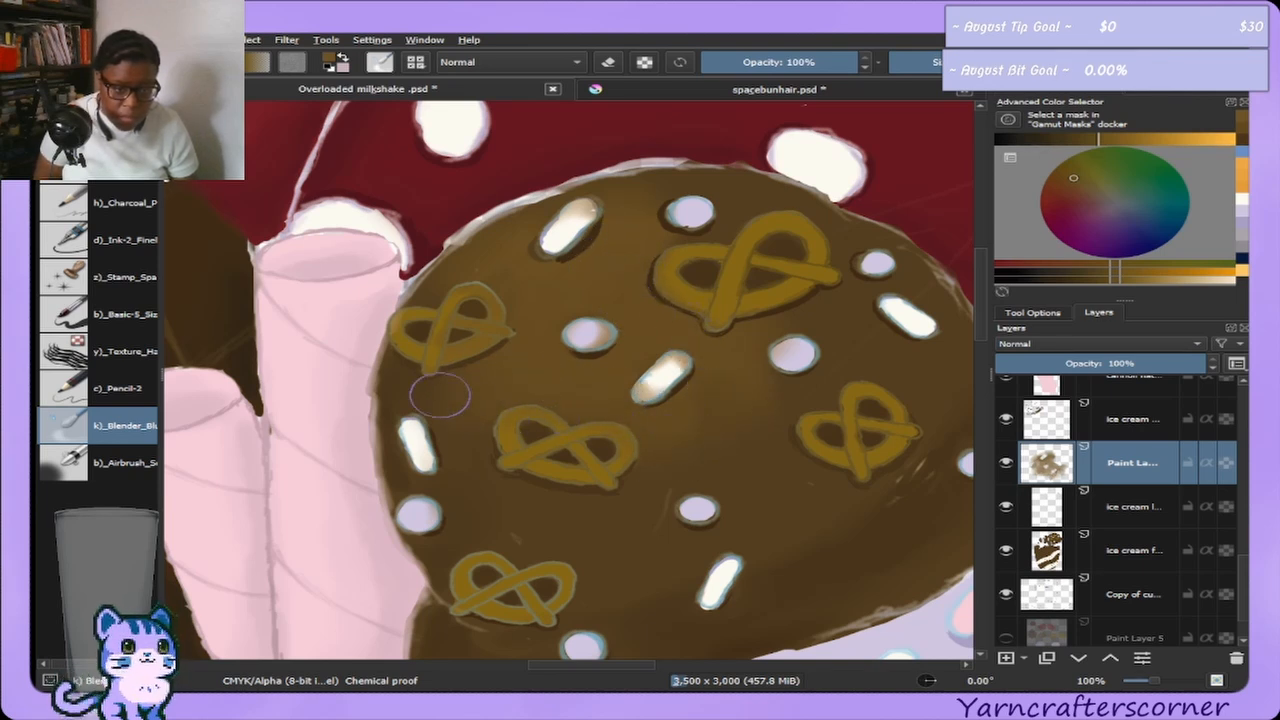
pyautogui.moveTo(640, 450)
pyautogui.mouseDown()
pyautogui.moveTo(717, 406)
pyautogui.moveTo(683, 334)
pyautogui.moveTo(565, 290)
pyautogui.moveTo(478, 283)
pyautogui.moveTo(622, 232)
pyautogui.mouseUp()
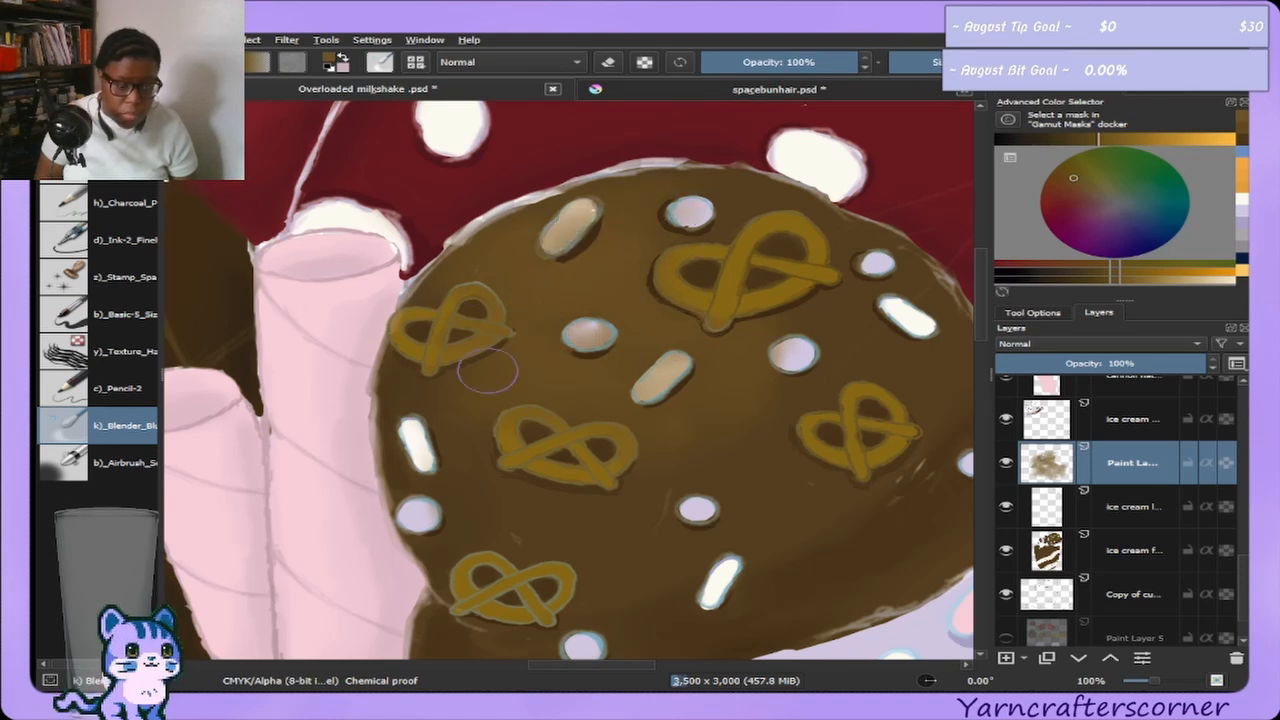
# Erase the blended brown smears from the white and lilac sprinkles across the scoop's top and centre.
pyautogui.press('e')
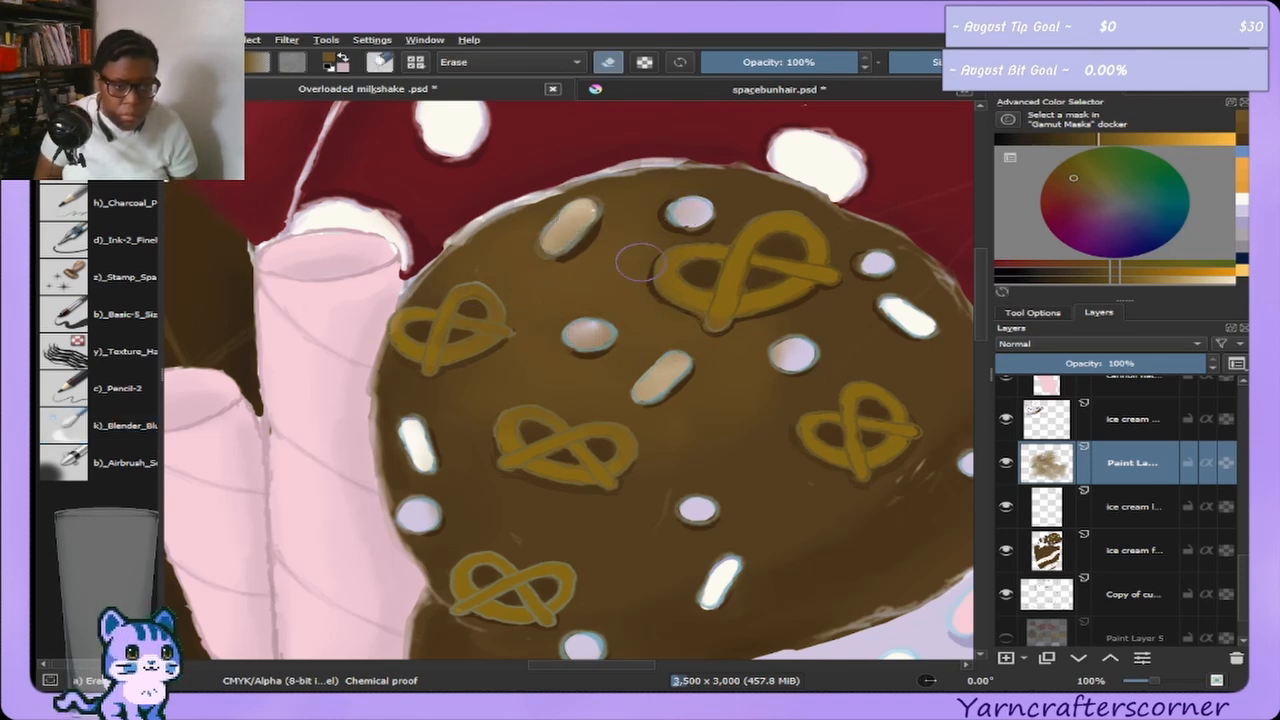
pyautogui.moveTo(585, 215); pyautogui.dragTo(558, 240)
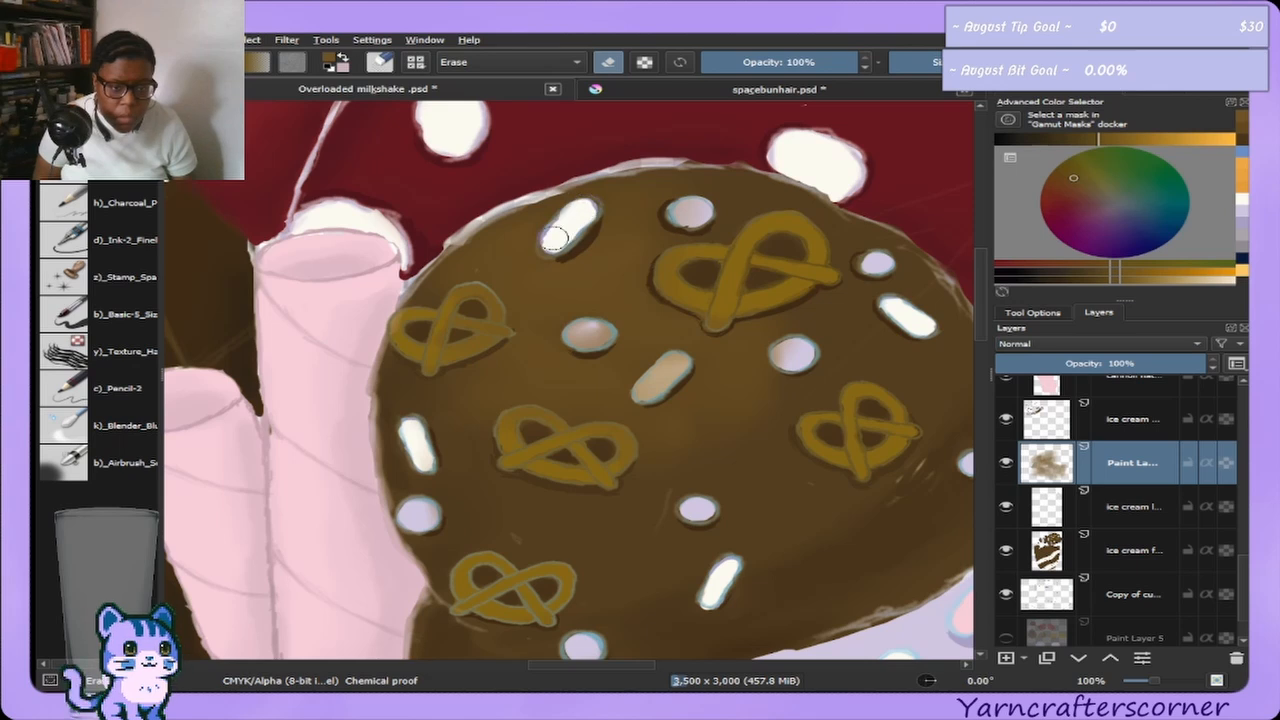
pyautogui.moveTo(575, 337)
pyautogui.mouseDown()
pyautogui.moveTo(598, 330)
pyautogui.moveTo(585, 342)
pyautogui.mouseUp()
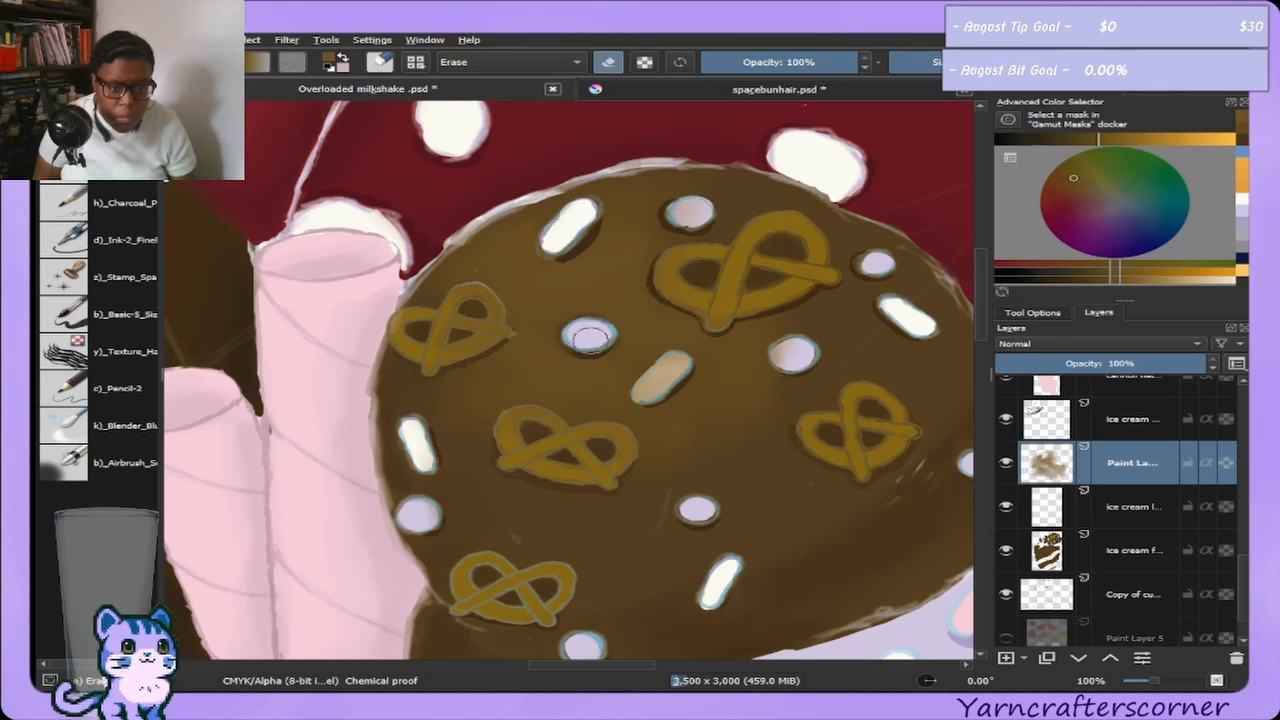
pyautogui.moveTo(652, 377)
pyautogui.mouseDown()
pyautogui.moveTo(668, 370)
pyautogui.moveTo(642, 398)
pyautogui.moveTo(672, 362)
pyautogui.moveTo(643, 402)
pyautogui.mouseUp()
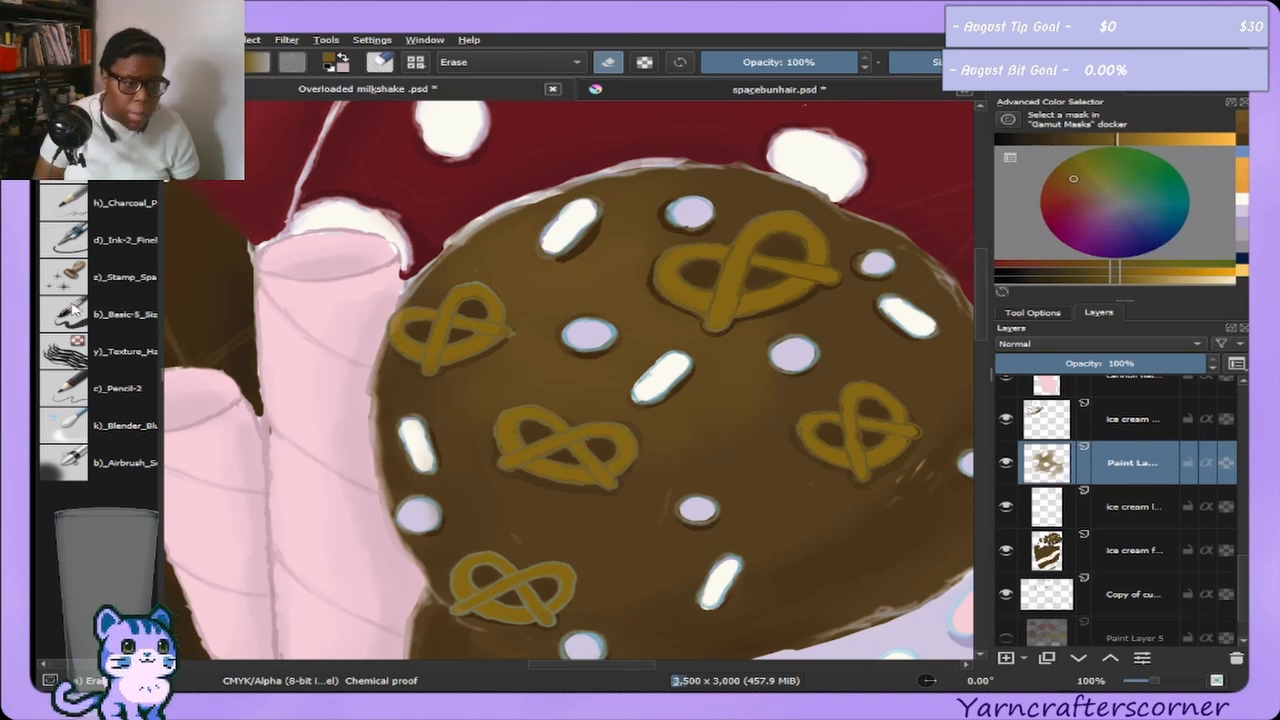
# Airbrush a stronger golden-brown highlight around the lilac sprinkle left of the scoop's centre and blend it into the surrounding brown.
pyautogui.click(109, 467)
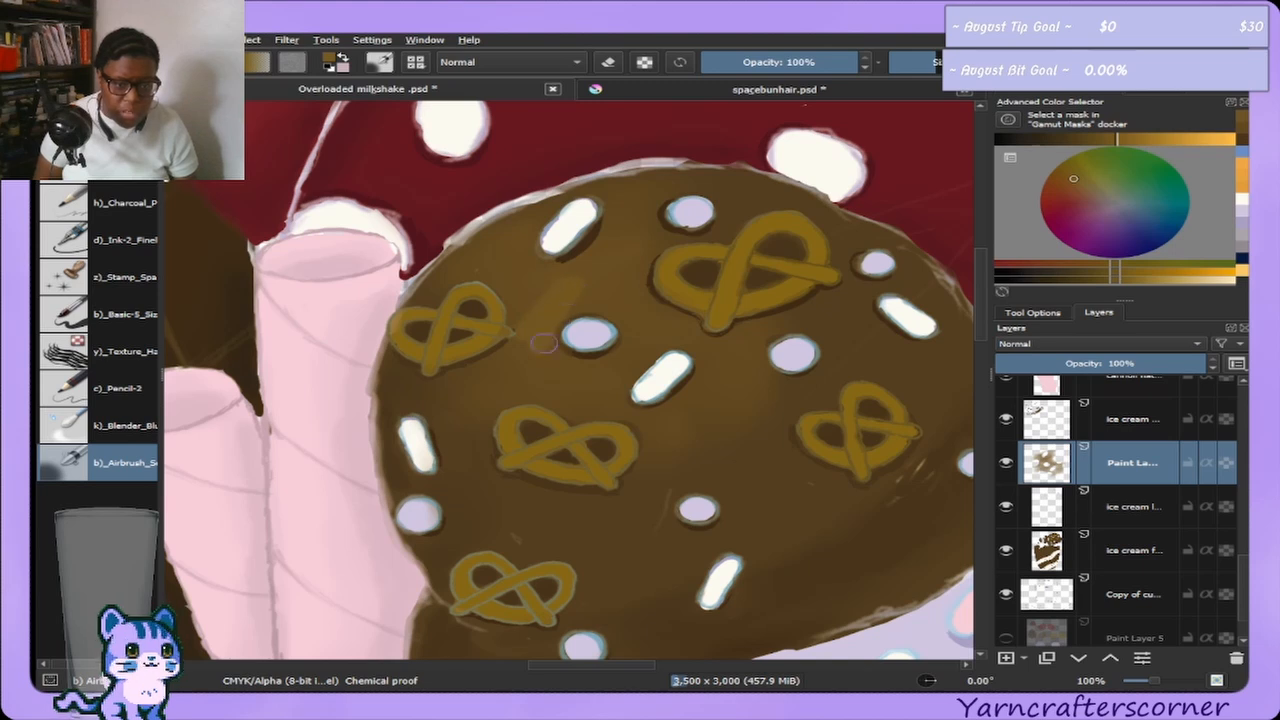
pyautogui.moveTo(549, 342)
pyautogui.mouseDown()
pyautogui.moveTo(593, 299)
pyautogui.moveTo(572, 344)
pyautogui.mouseUp()
pyautogui.moveTo(549, 273)
pyautogui.mouseDown()
pyautogui.moveTo(509, 330)
pyautogui.moveTo(627, 290)
pyautogui.moveTo(635, 332)
pyautogui.moveTo(632, 352)
pyautogui.moveTo(596, 372)
pyautogui.moveTo(516, 378)
pyautogui.moveTo(514, 356)
pyautogui.moveTo(542, 376)
pyautogui.moveTo(574, 363)
pyautogui.moveTo(527, 343)
pyautogui.mouseUp()
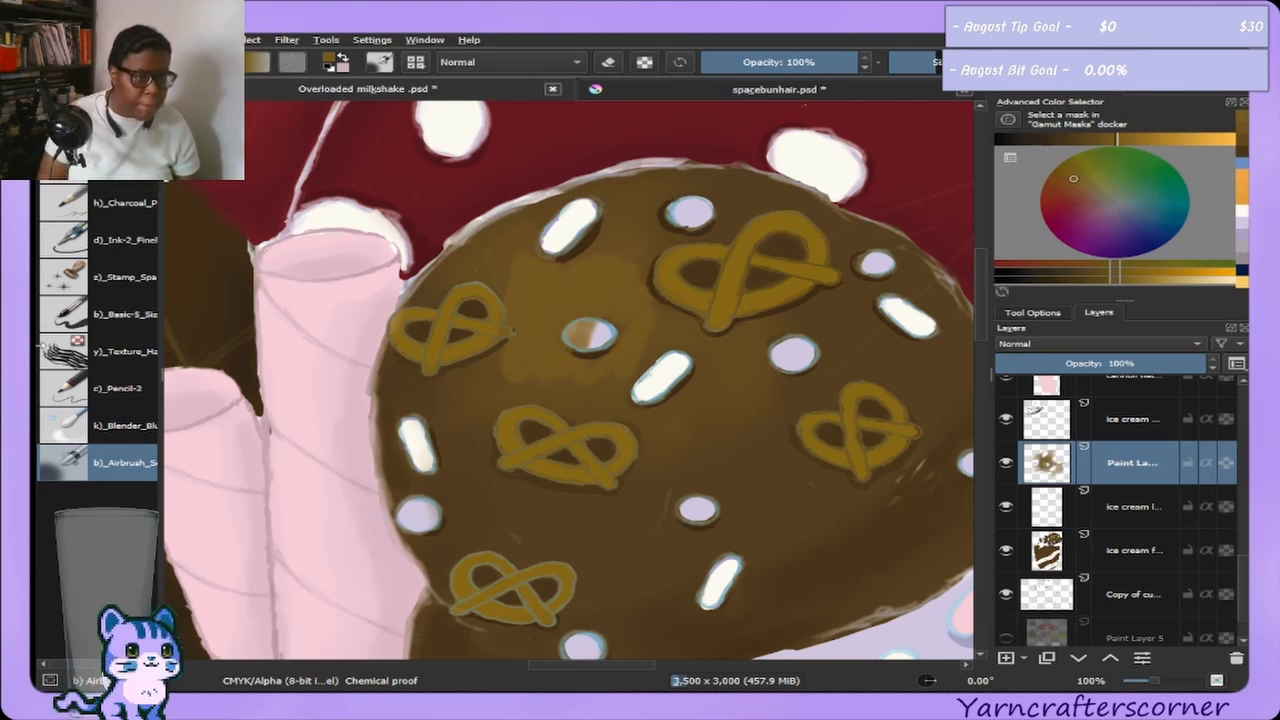
pyautogui.click(118, 427)
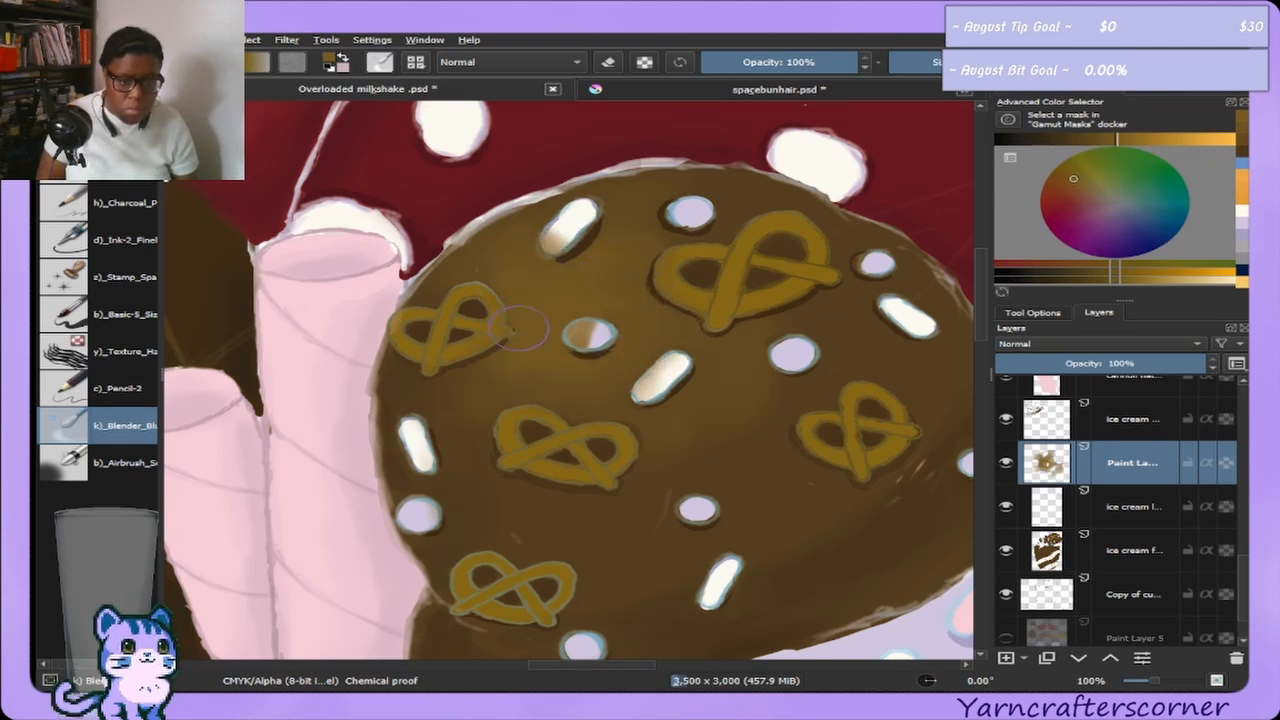
# Erase the new highlight smears from the lilac sprinkle and the neighbouring white sprinkles.
pyautogui.press('e')
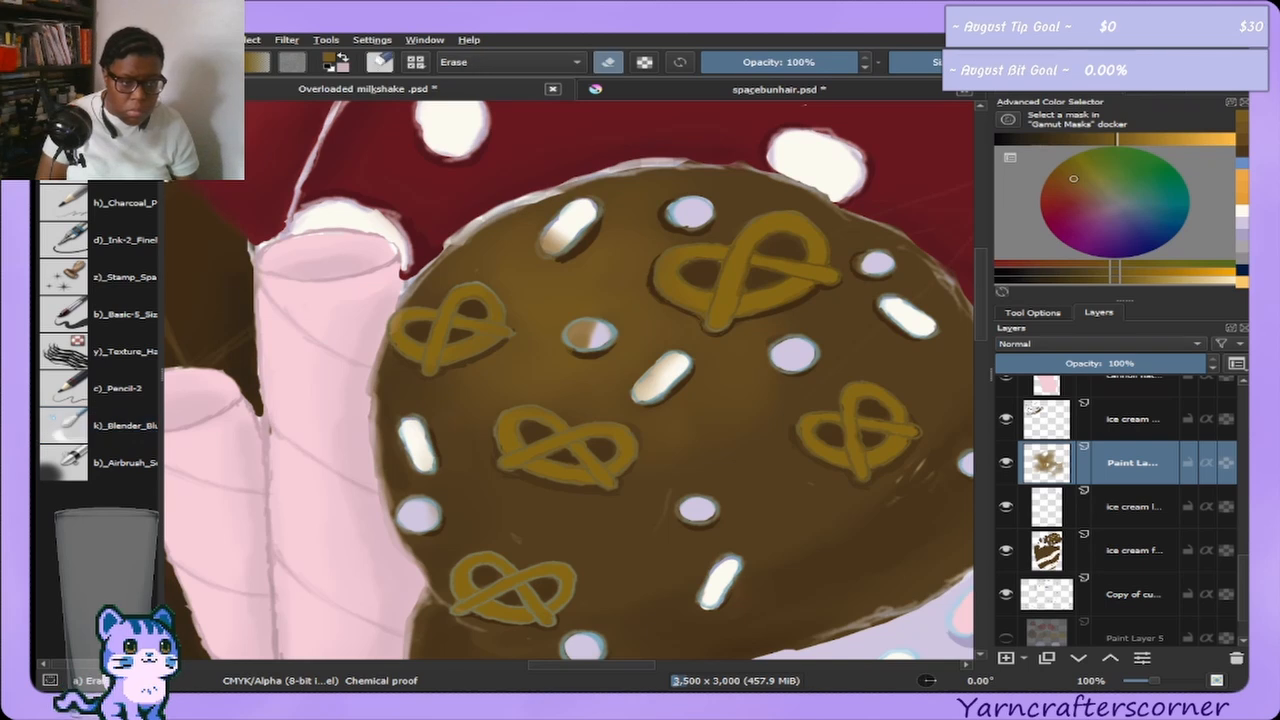
pyautogui.moveTo(590, 340)
pyautogui.mouseDown()
pyautogui.moveTo(600, 335)
pyautogui.moveTo(588, 336)
pyautogui.mouseUp()
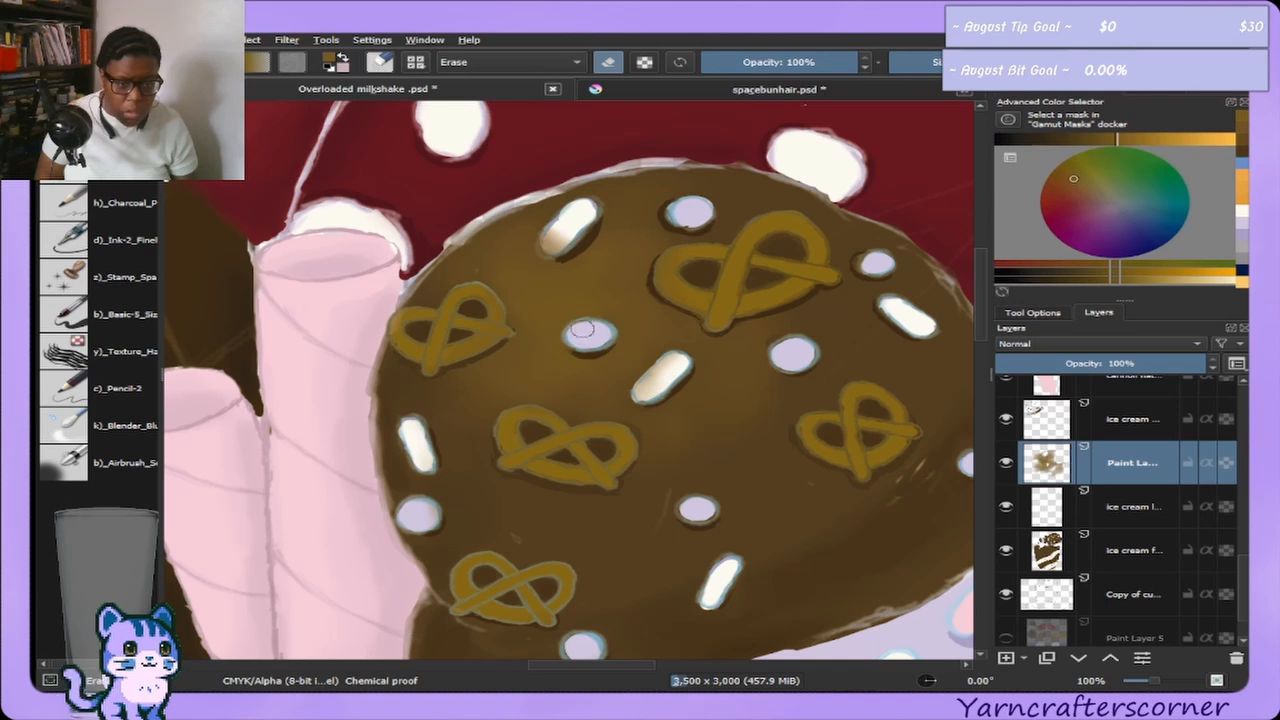
pyautogui.moveTo(567, 213); pyautogui.dragTo(553, 240)
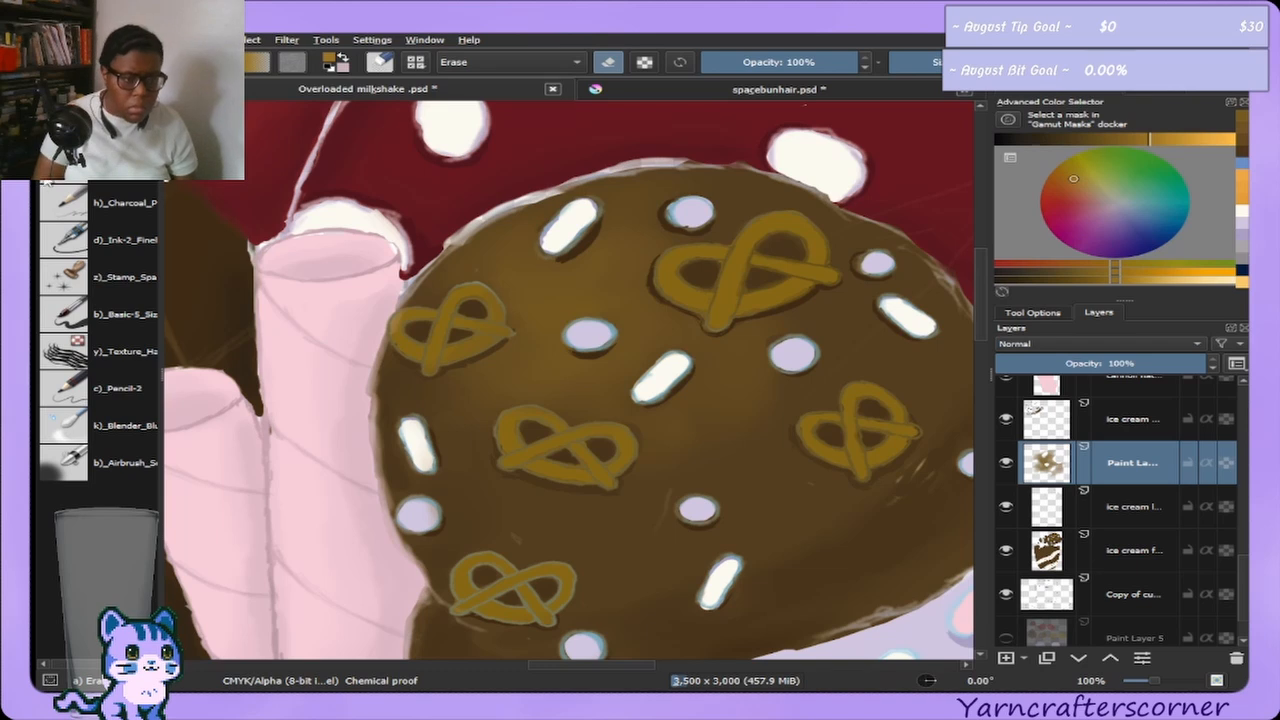
# Airbrush a brighter golden patch around the lilac sprinkle left of centre and layer white sampled from a sprinkle over it at 45% opacity.
pyautogui.click(115, 456)
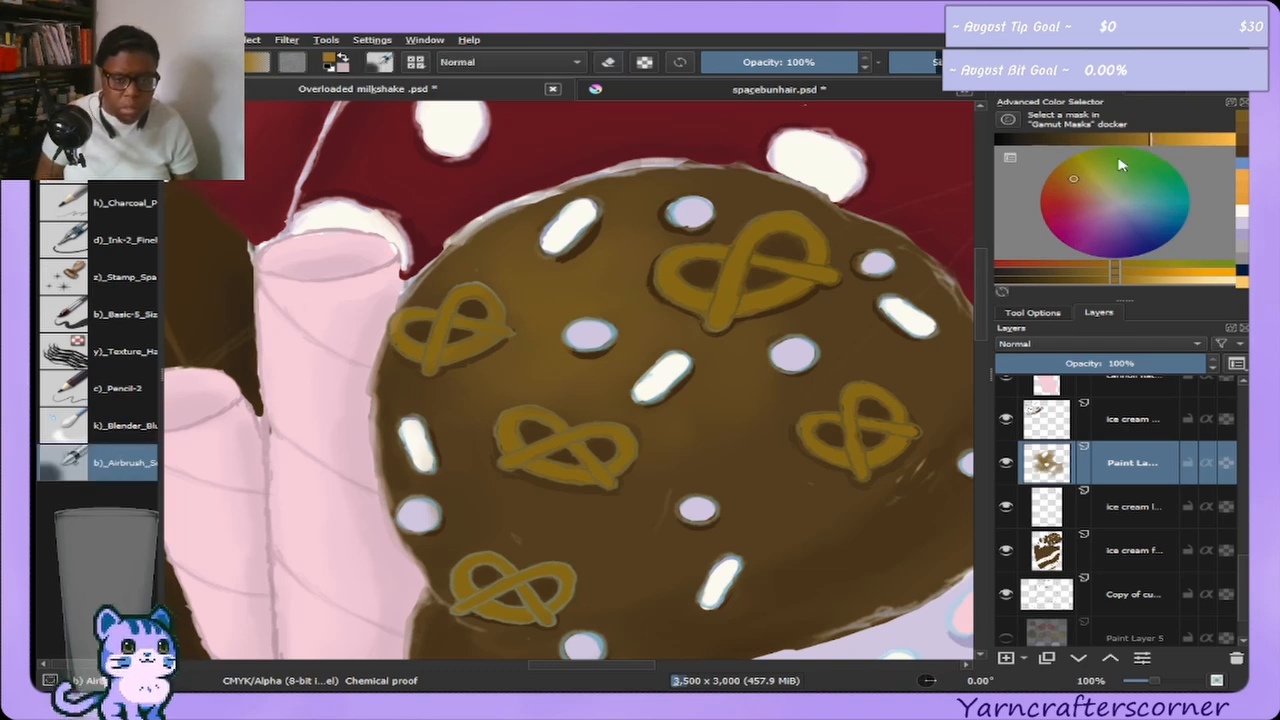
pyautogui.moveTo(535, 311)
pyautogui.mouseDown()
pyautogui.moveTo(574, 294)
pyautogui.moveTo(618, 308)
pyautogui.moveTo(620, 349)
pyautogui.moveTo(602, 361)
pyautogui.moveTo(545, 356)
pyautogui.moveTo(573, 356)
pyautogui.moveTo(601, 380)
pyautogui.moveTo(625, 361)
pyautogui.moveTo(636, 308)
pyautogui.mouseUp()
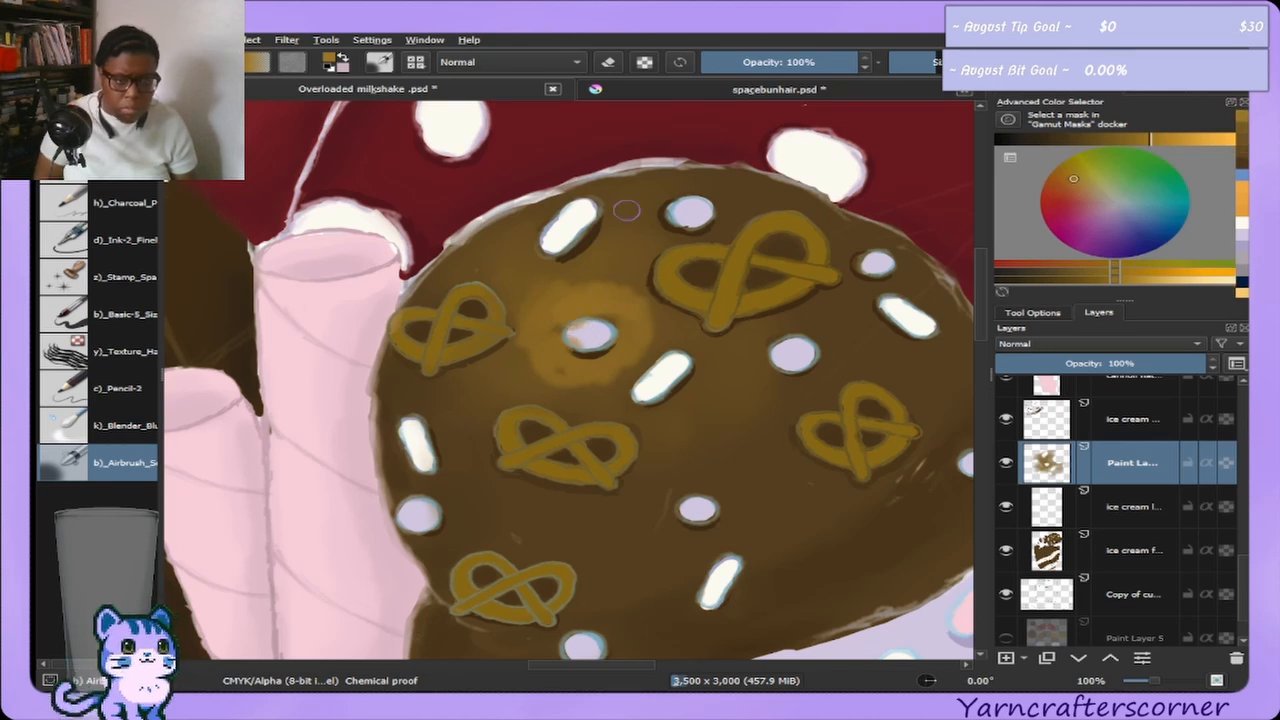
pyautogui.keyDown('ctrl'); pyautogui.click(551, 241); pyautogui.keyUp('ctrl')
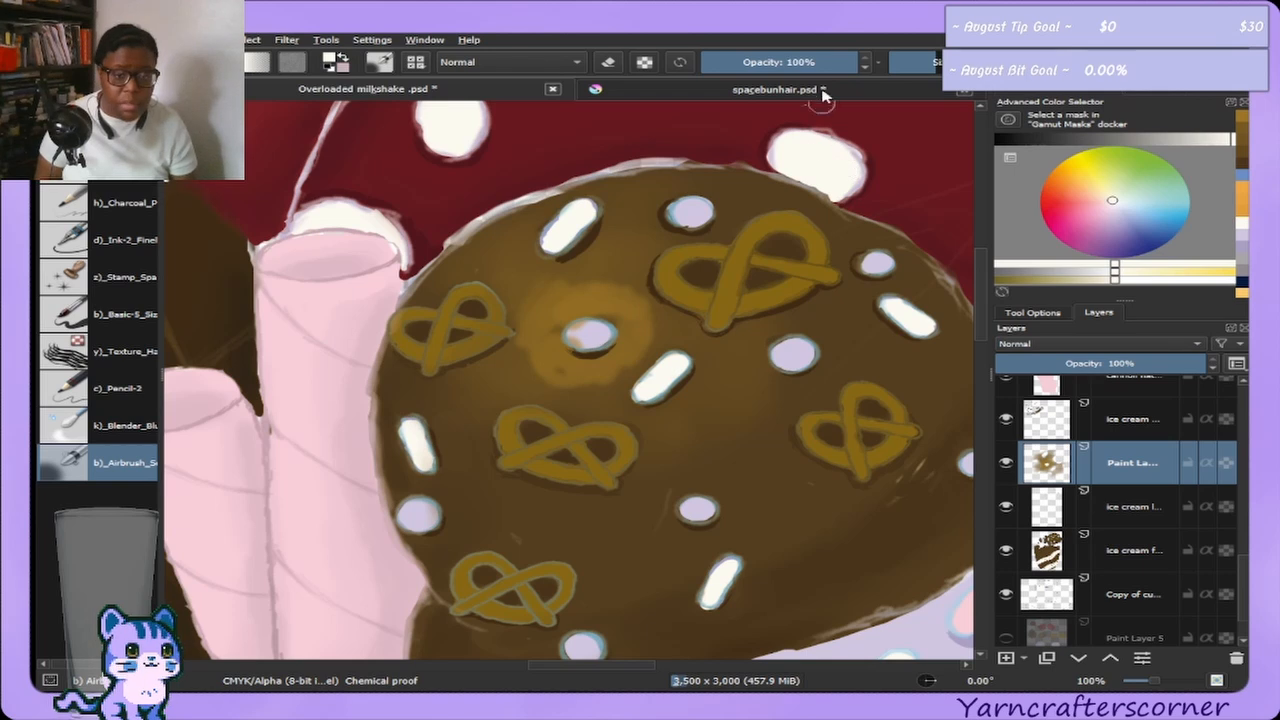
pyautogui.moveTo(780, 62); pyautogui.dragTo(760, 70)
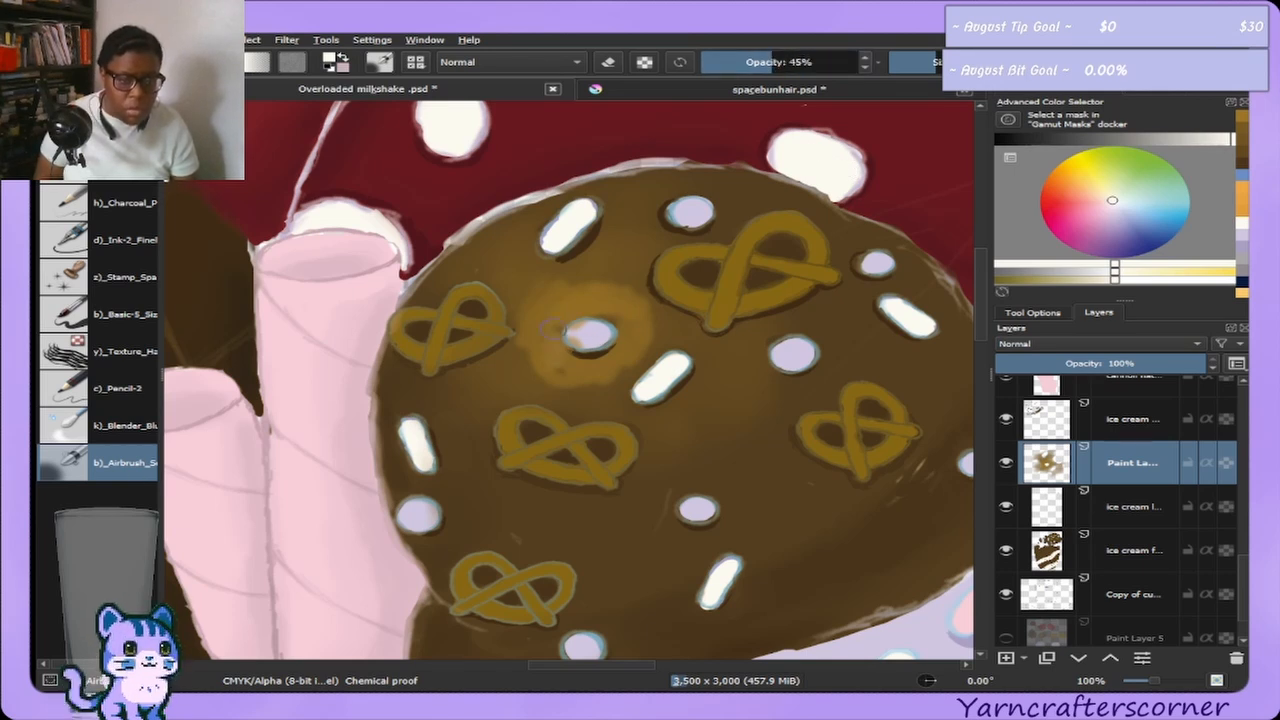
pyautogui.moveTo(555, 345)
pyautogui.mouseDown()
pyautogui.moveTo(578, 314)
pyautogui.moveTo(622, 303)
pyautogui.moveTo(630, 338)
pyautogui.moveTo(582, 370)
pyautogui.moveTo(553, 356)
pyautogui.mouseUp()
pyautogui.moveTo(583, 311)
pyautogui.mouseDown()
pyautogui.moveTo(630, 304)
pyautogui.moveTo(605, 370)
pyautogui.mouseUp()
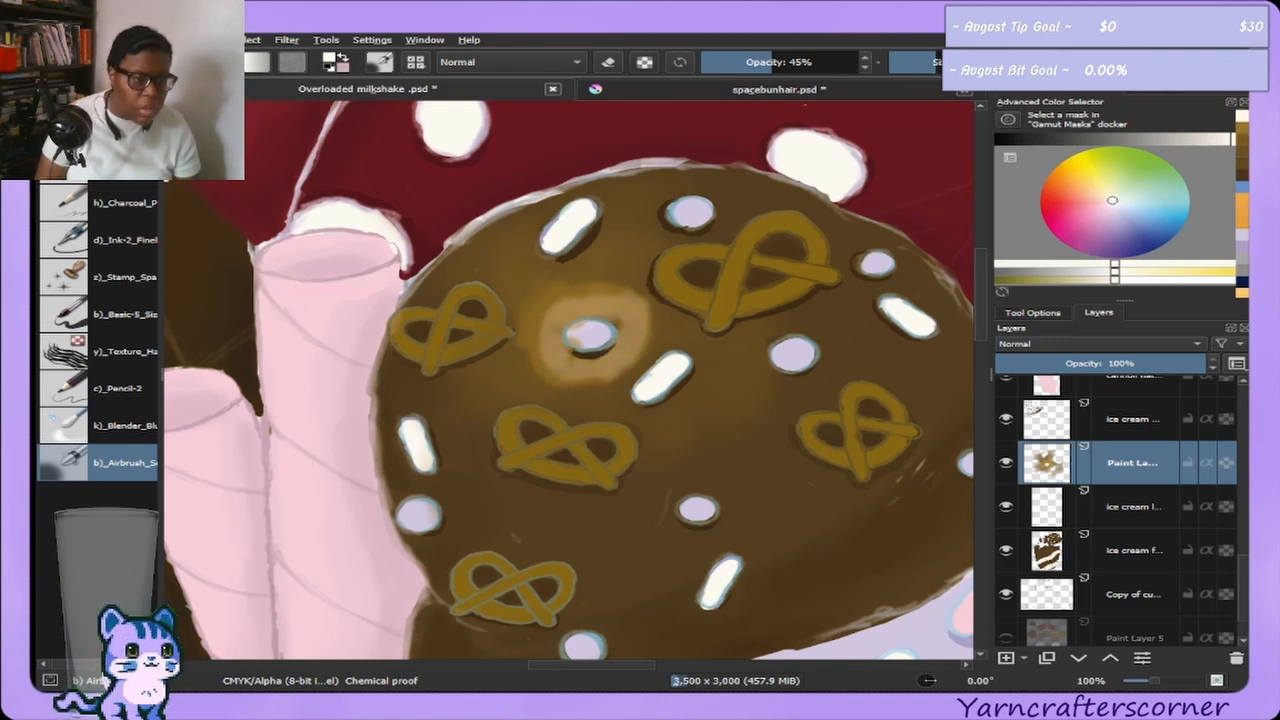
# Blend the pale patch around the lilac sprinkle left of the scoop's centre into the surrounding brown, lowering the blender to 67% opacity.
pyautogui.click(90, 430)
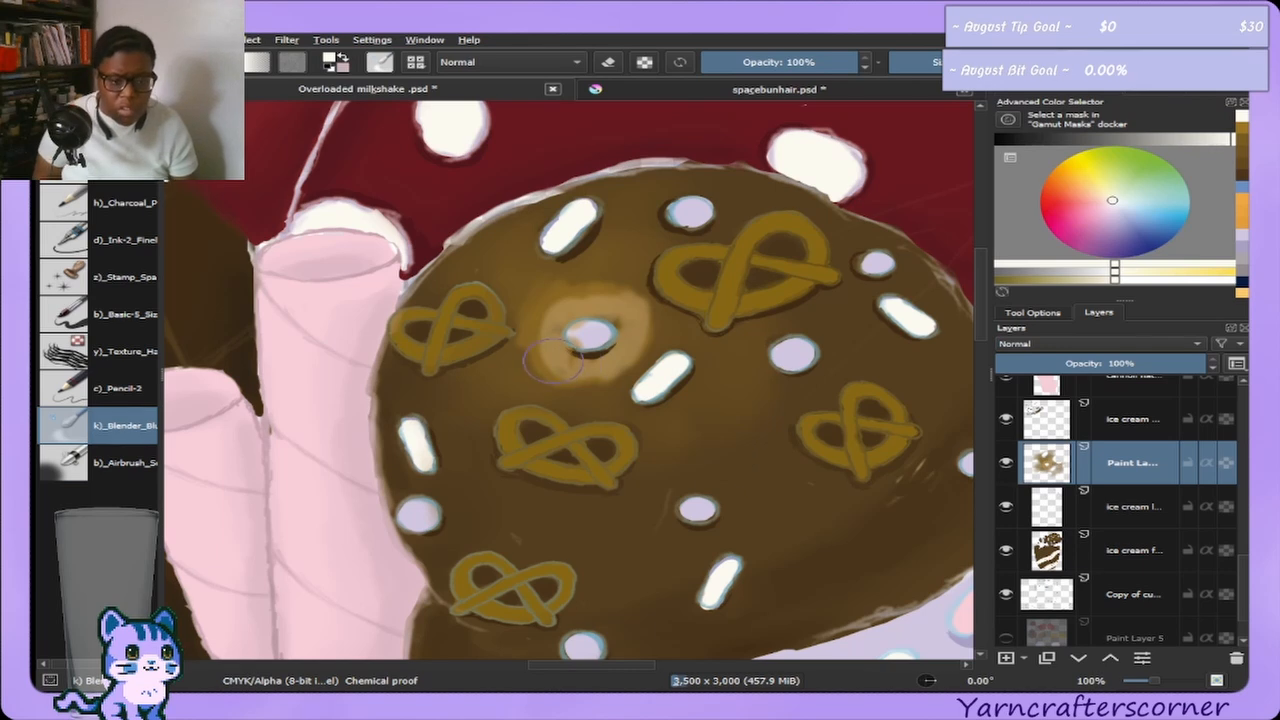
pyautogui.moveTo(603, 395)
pyautogui.mouseDown()
pyautogui.moveTo(663, 341)
pyautogui.moveTo(699, 346)
pyautogui.moveTo(635, 316)
pyautogui.moveTo(718, 334)
pyautogui.mouseUp()
pyautogui.click(805, 54)
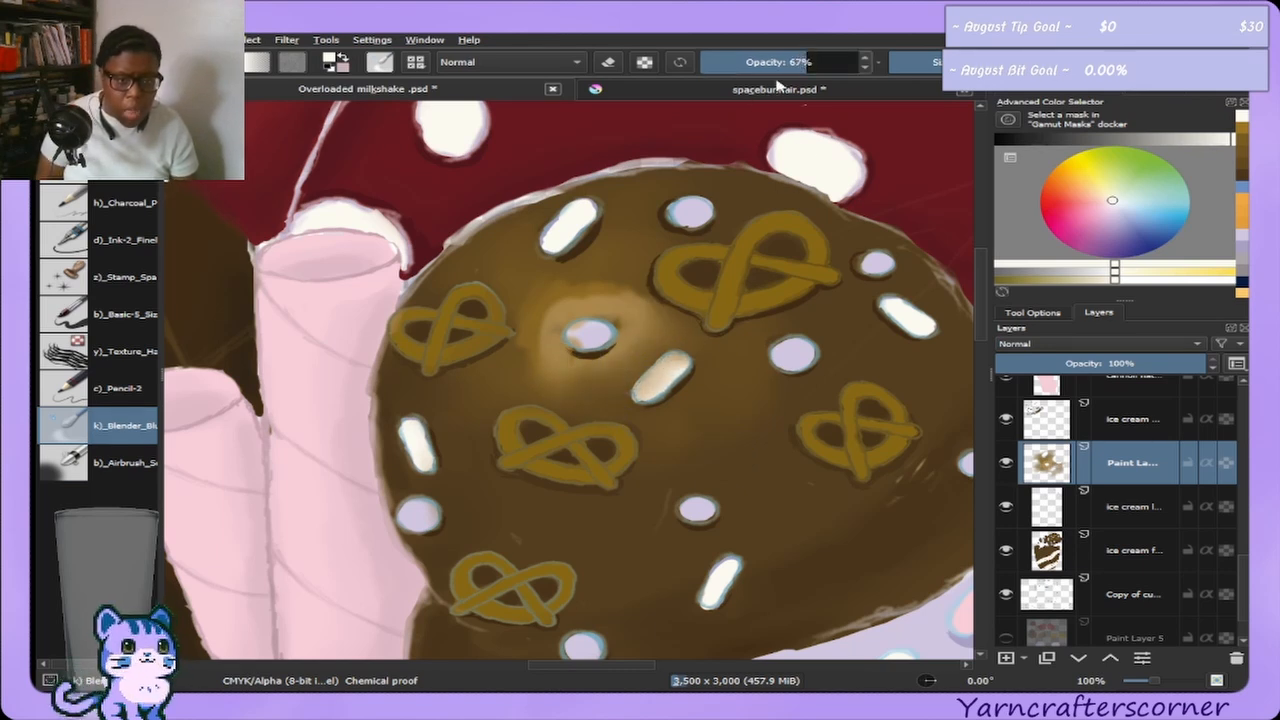
pyautogui.moveTo(522, 305)
pyautogui.mouseDown()
pyautogui.moveTo(613, 283)
pyautogui.moveTo(601, 277)
pyautogui.moveTo(606, 318)
pyautogui.moveTo(604, 272)
pyautogui.moveTo(630, 345)
pyautogui.moveTo(635, 270)
pyautogui.mouseUp()
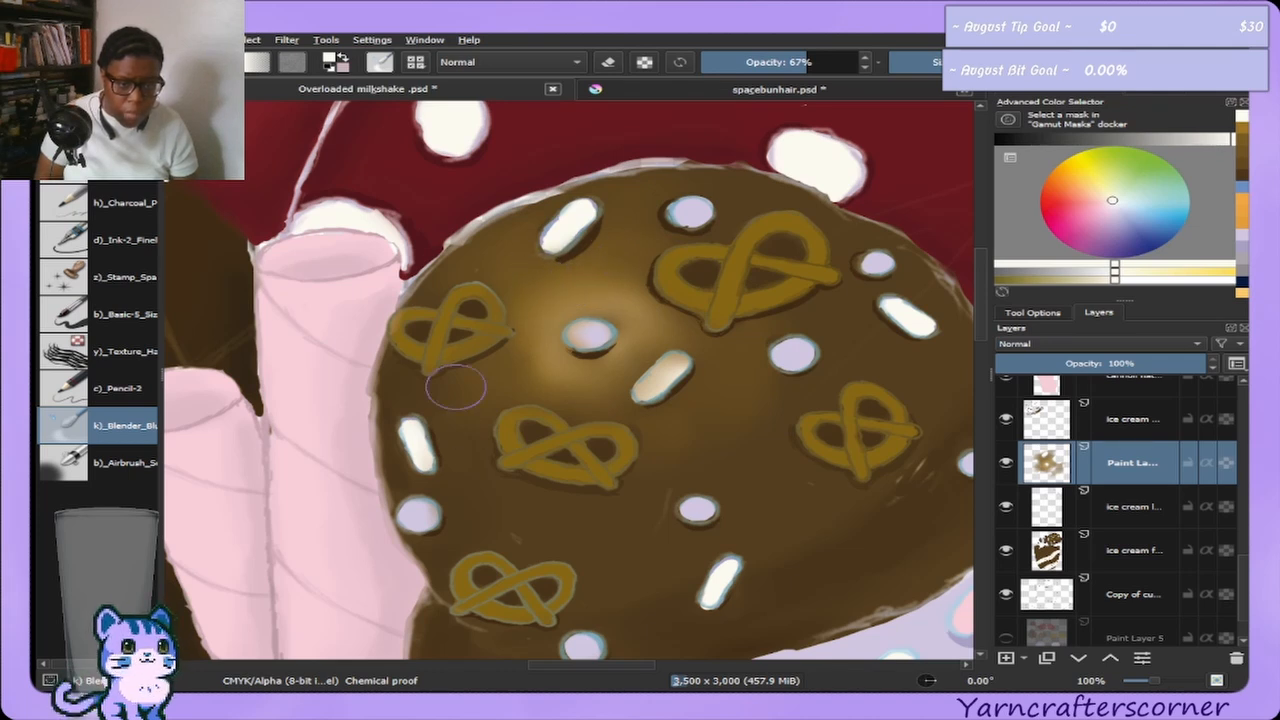
# Airbrush more of the pale colour around the same lilac sprinkle at 45% opacity and blend it smooth.
pyautogui.click(118, 465)
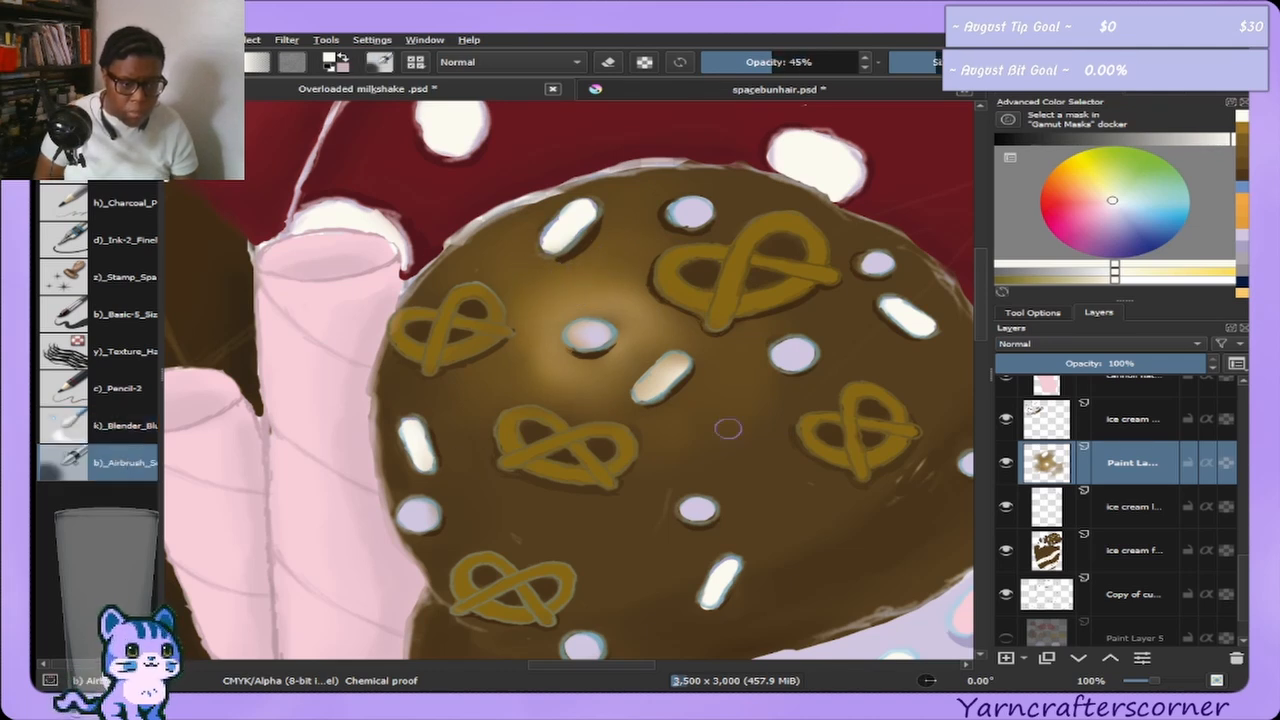
pyautogui.moveTo(517, 365)
pyautogui.mouseDown()
pyautogui.moveTo(540, 385)
pyautogui.moveTo(615, 400)
pyautogui.moveTo(645, 355)
pyautogui.moveTo(652, 296)
pyautogui.moveTo(632, 270)
pyautogui.moveTo(515, 294)
pyautogui.moveTo(560, 295)
pyautogui.mouseUp()
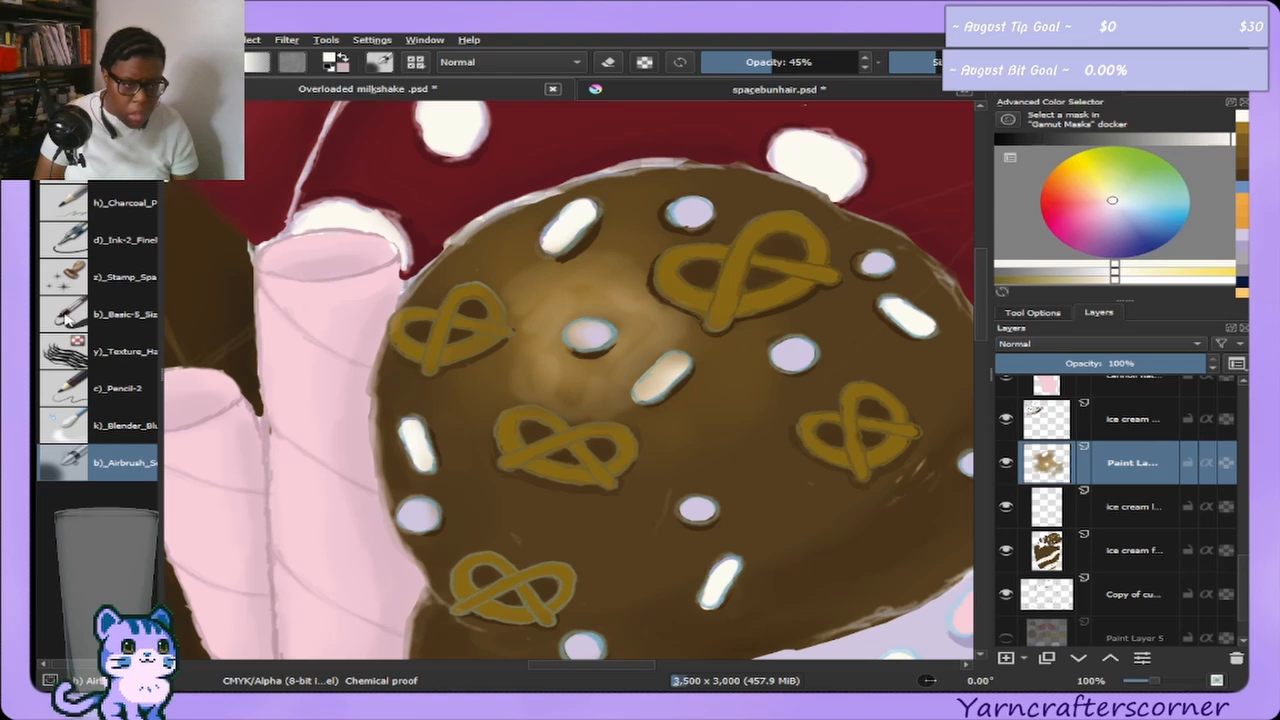
pyautogui.click(97, 430)
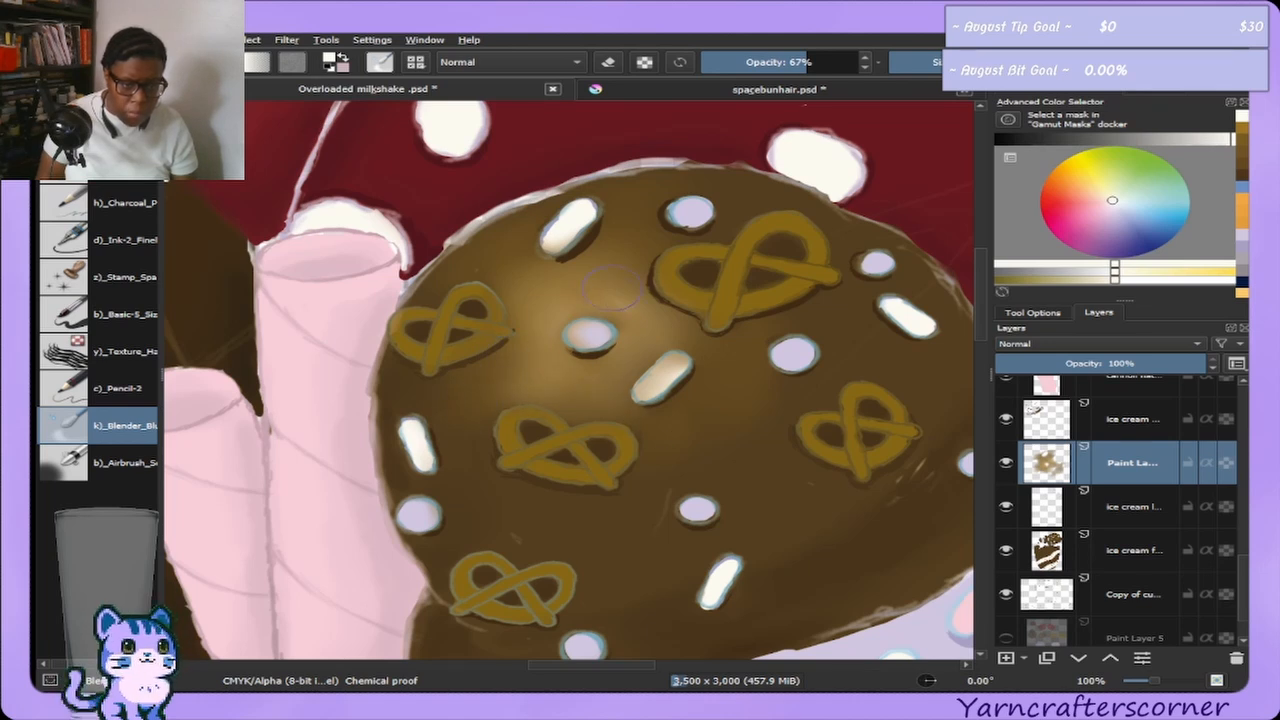
# Erase the pale smears from the lilac and neighbouring white sprinkles and smooth the highlight just below them.
pyautogui.press('e')
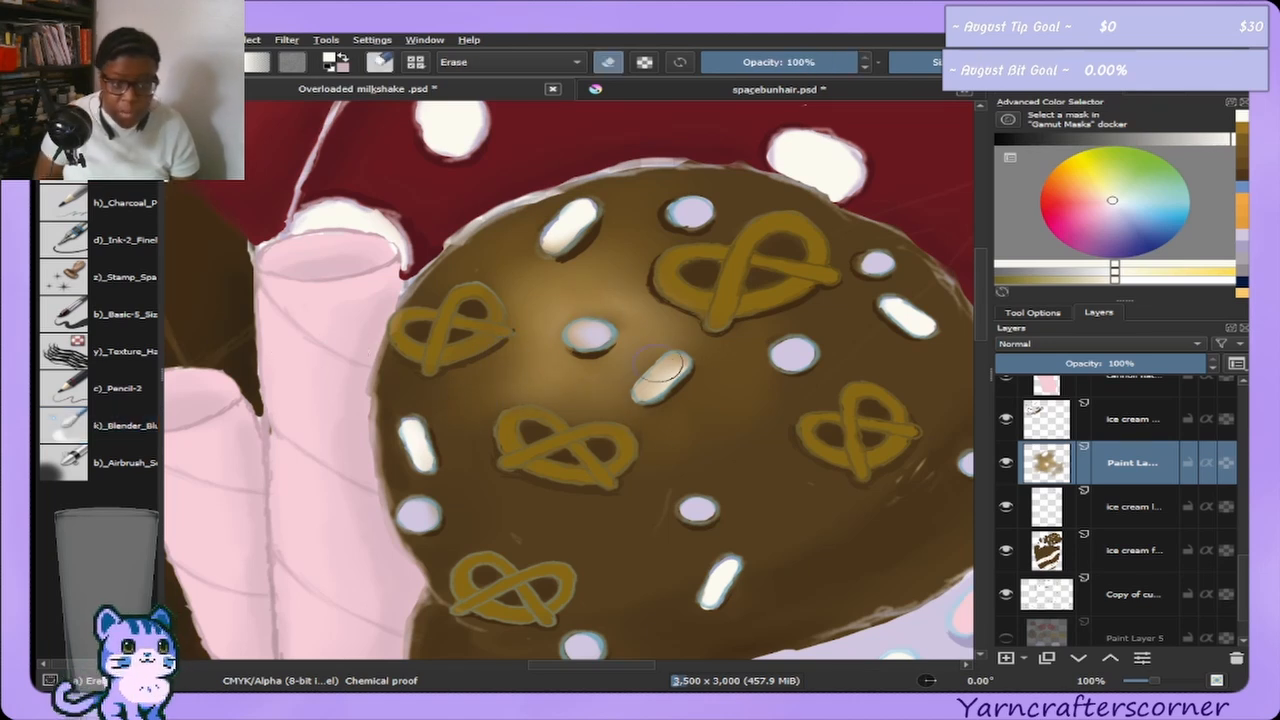
pyautogui.moveTo(662, 370)
pyautogui.mouseDown()
pyautogui.moveTo(652, 386)
pyautogui.moveTo(675, 366)
pyautogui.moveTo(642, 378)
pyautogui.mouseUp()
pyautogui.moveTo(585, 330); pyautogui.dragTo(592, 333)
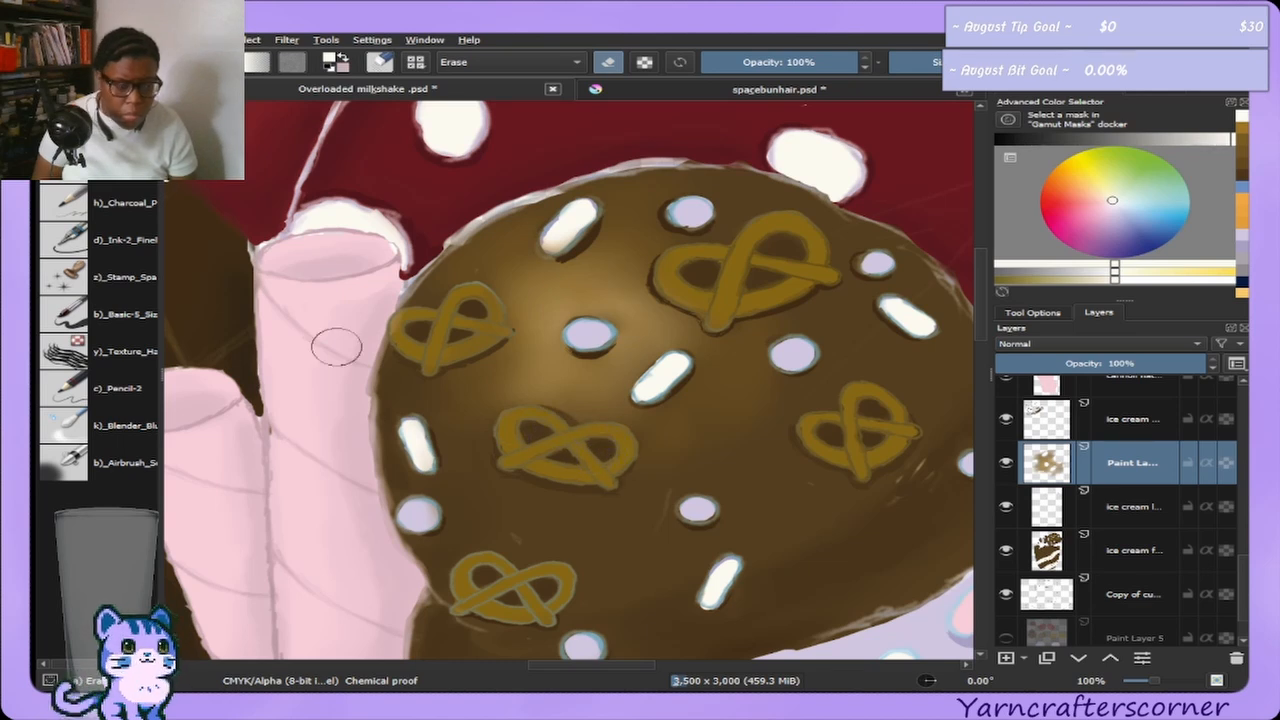
pyautogui.click(100, 422)
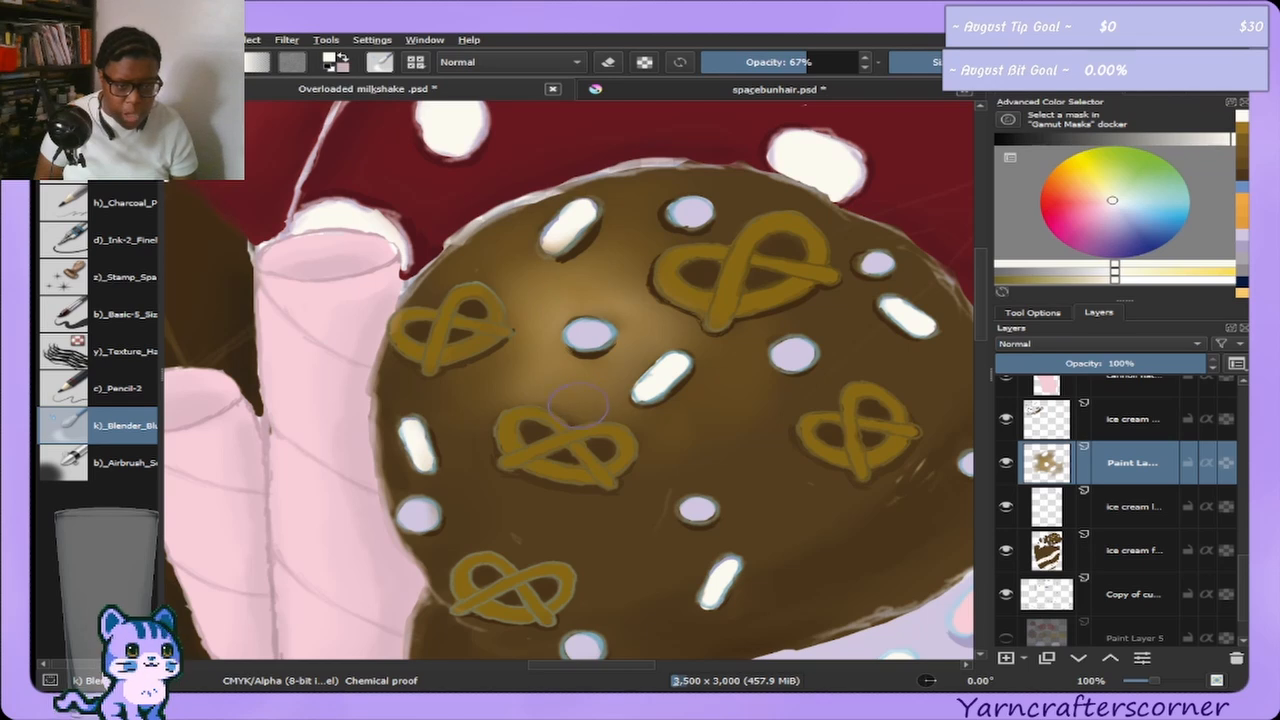
pyautogui.moveTo(615, 405)
pyautogui.mouseDown()
pyautogui.moveTo(684, 387)
pyautogui.moveTo(709, 352)
pyautogui.moveTo(655, 362)
pyautogui.moveTo(672, 403)
pyautogui.mouseUp()
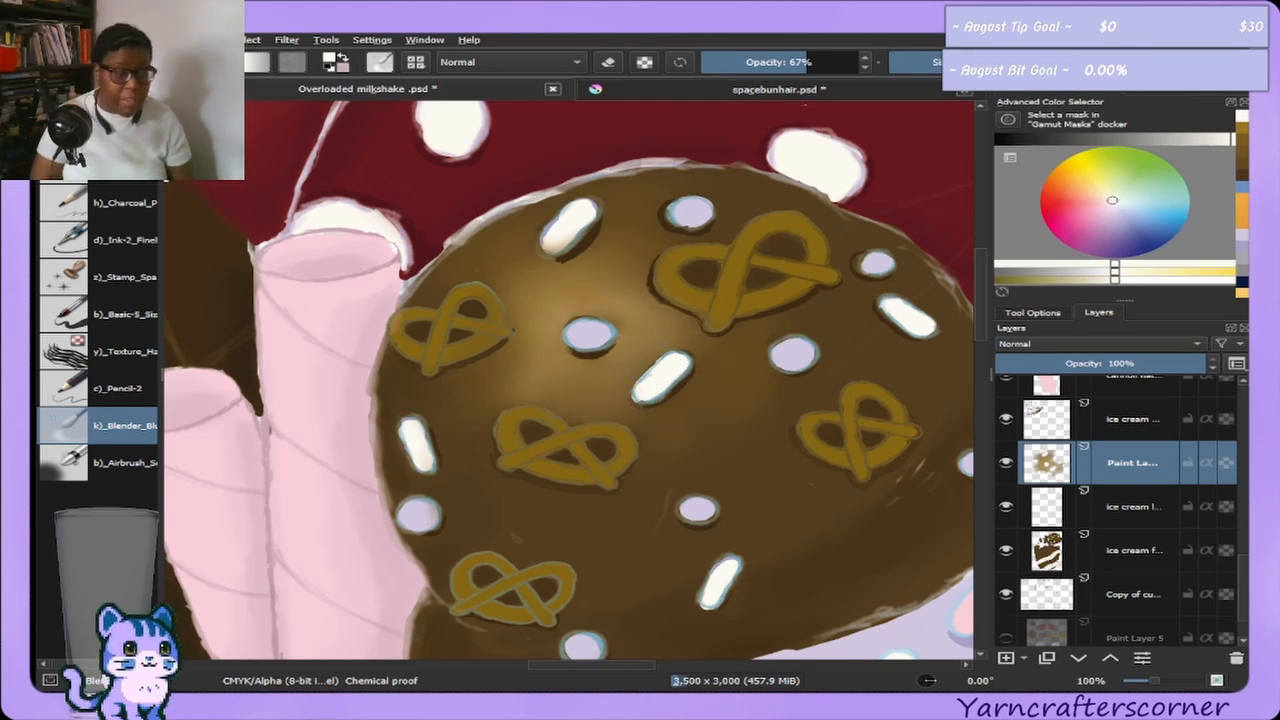
# Airbrush golden brown over the pale highlight at 45% opacity and blend it into the scoop at 67% opacity.
pyautogui.press('e')
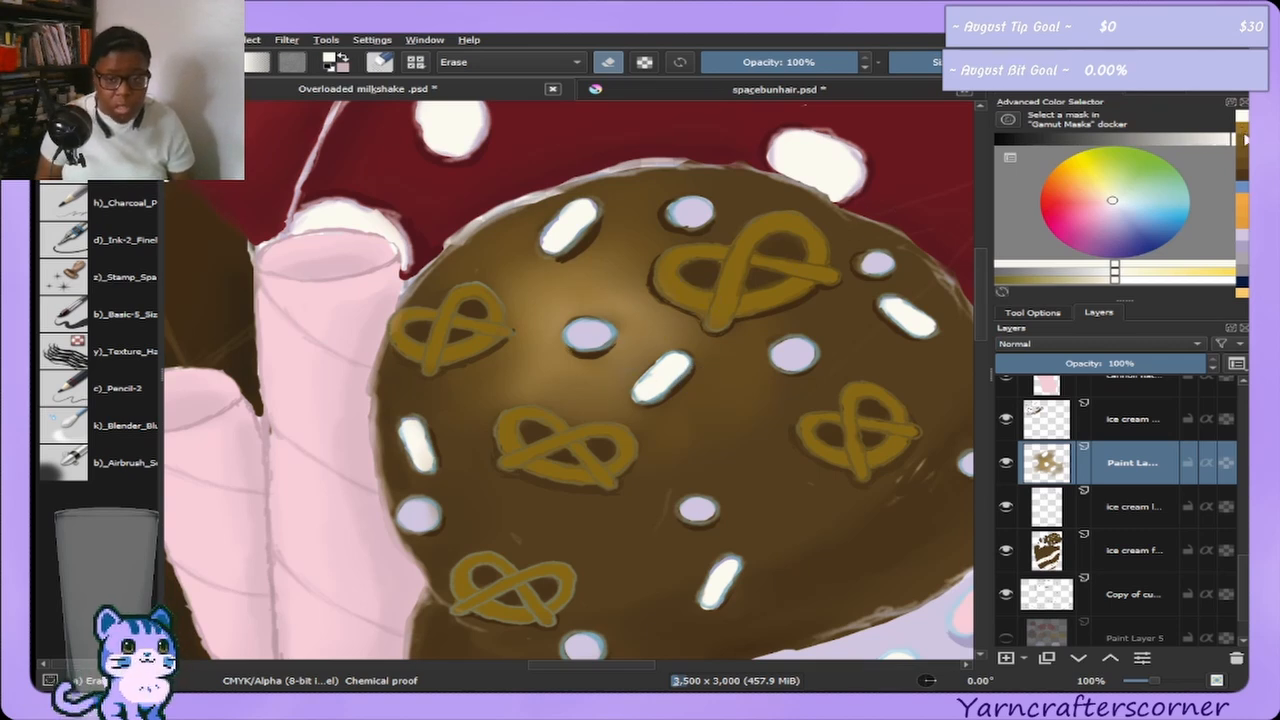
pyautogui.click(1242, 131)
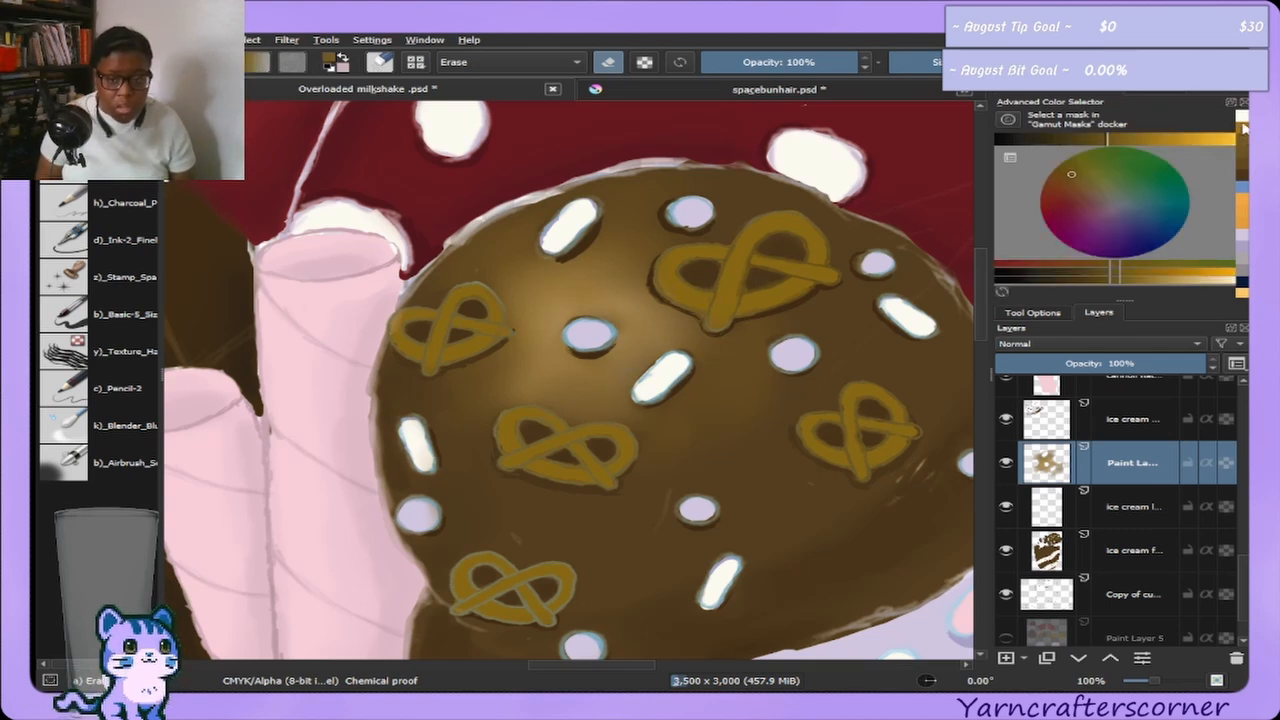
pyautogui.click(66, 459)
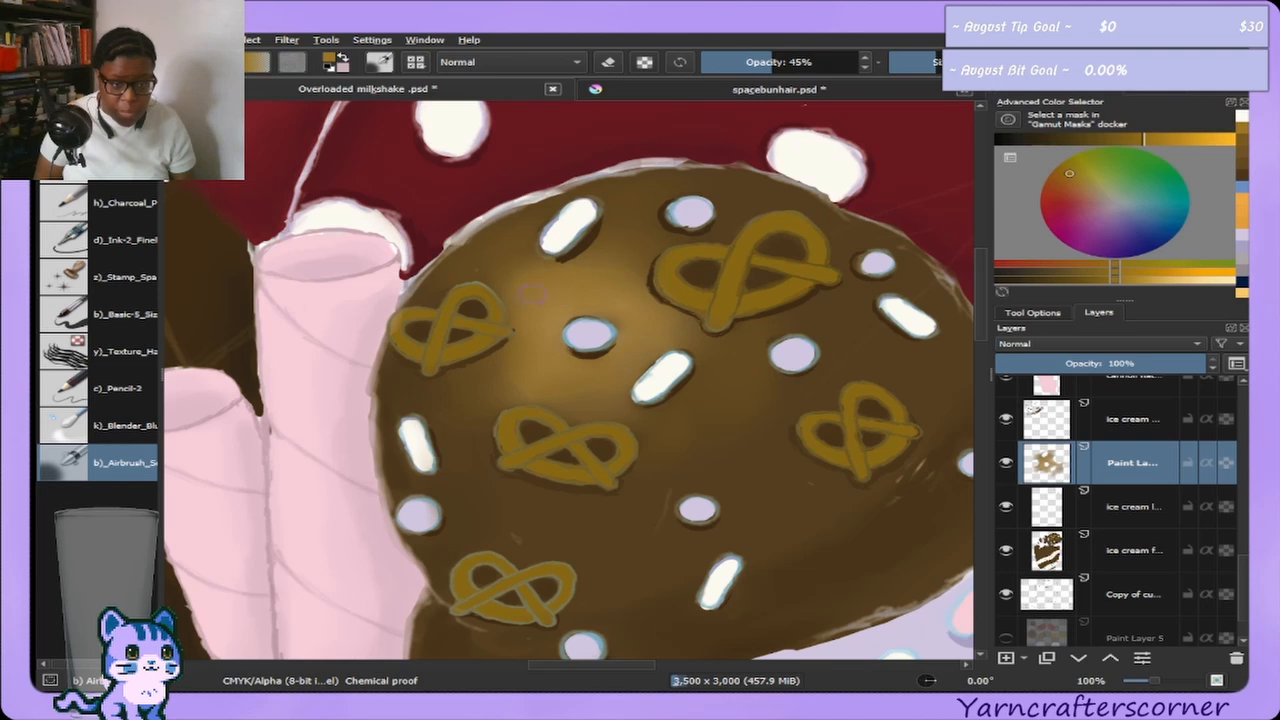
pyautogui.click(1244, 148)
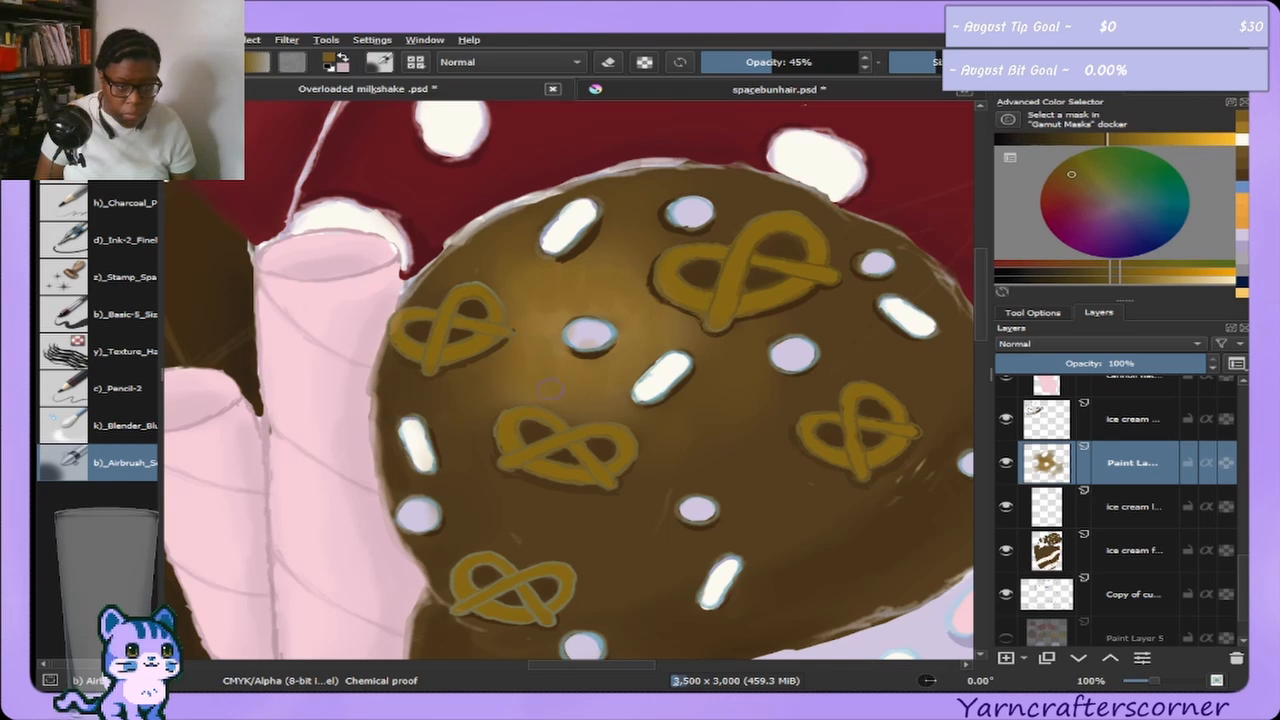
pyautogui.click(114, 425)
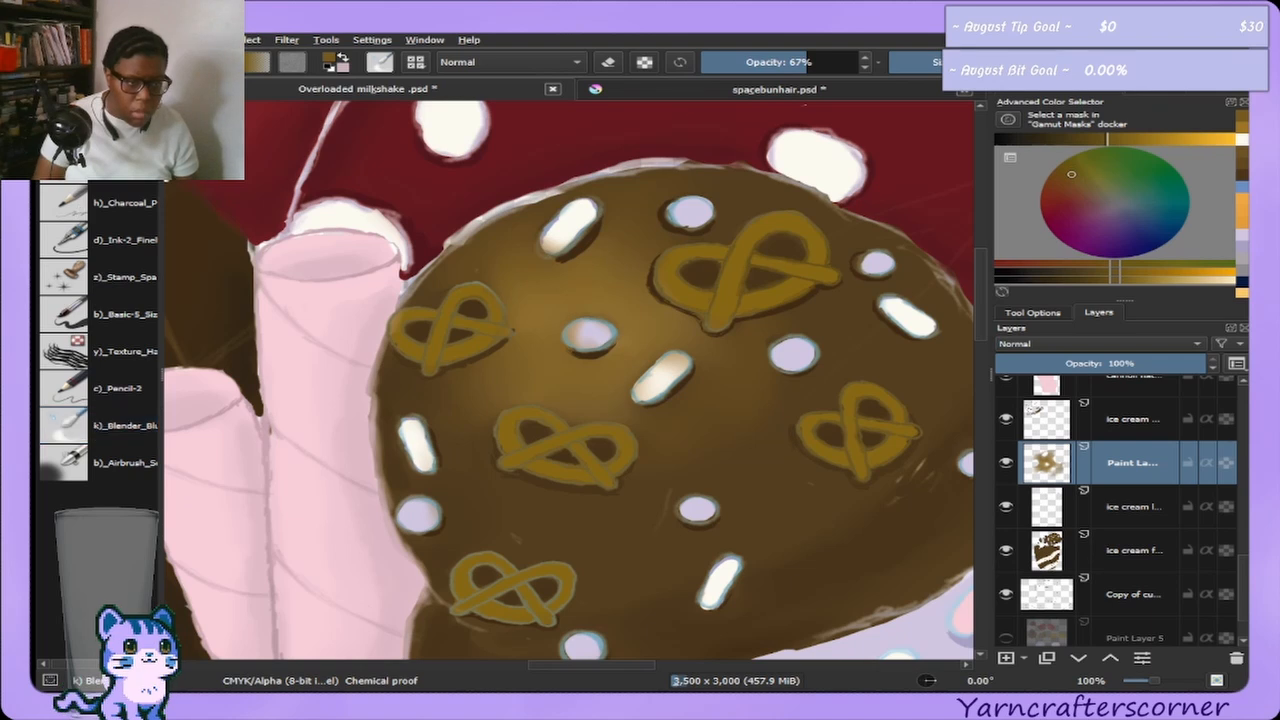
# Erase the golden smears from the lilac and white sprinkles and fade the surrounding highlight with a large eraser at 8% opacity.
pyautogui.press('e')
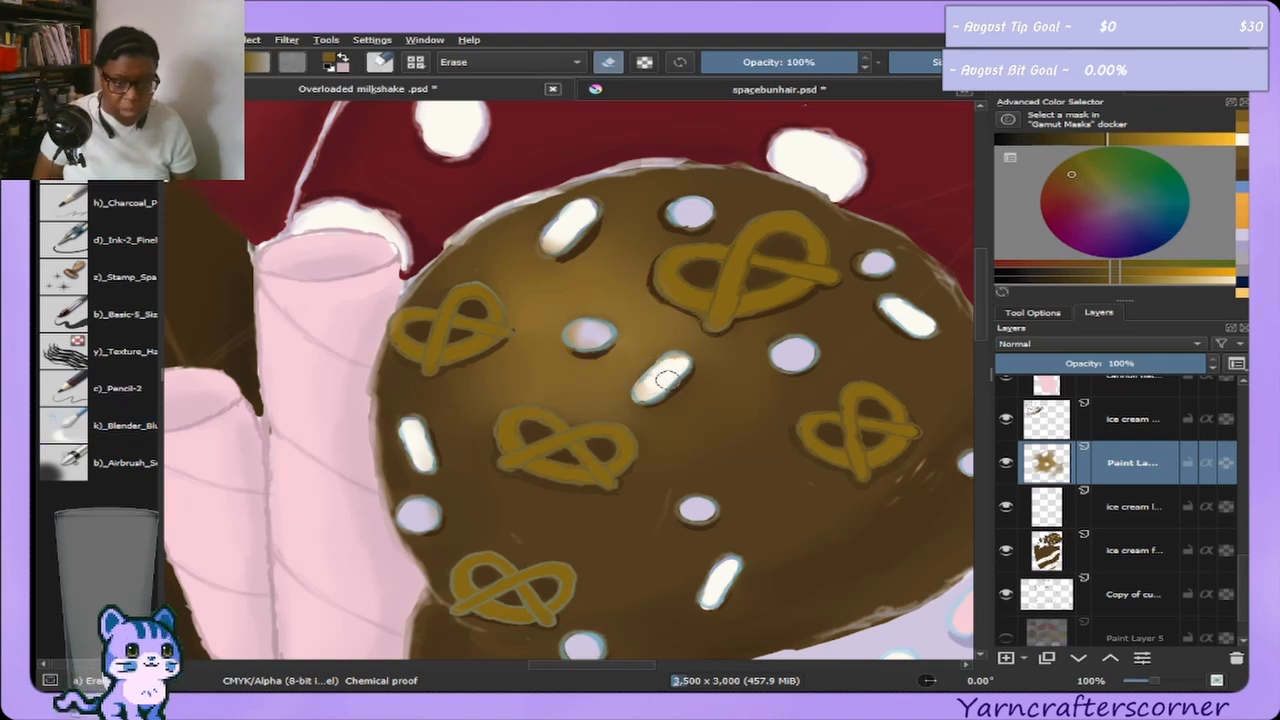
pyautogui.moveTo(600, 328); pyautogui.dragTo(592, 336)
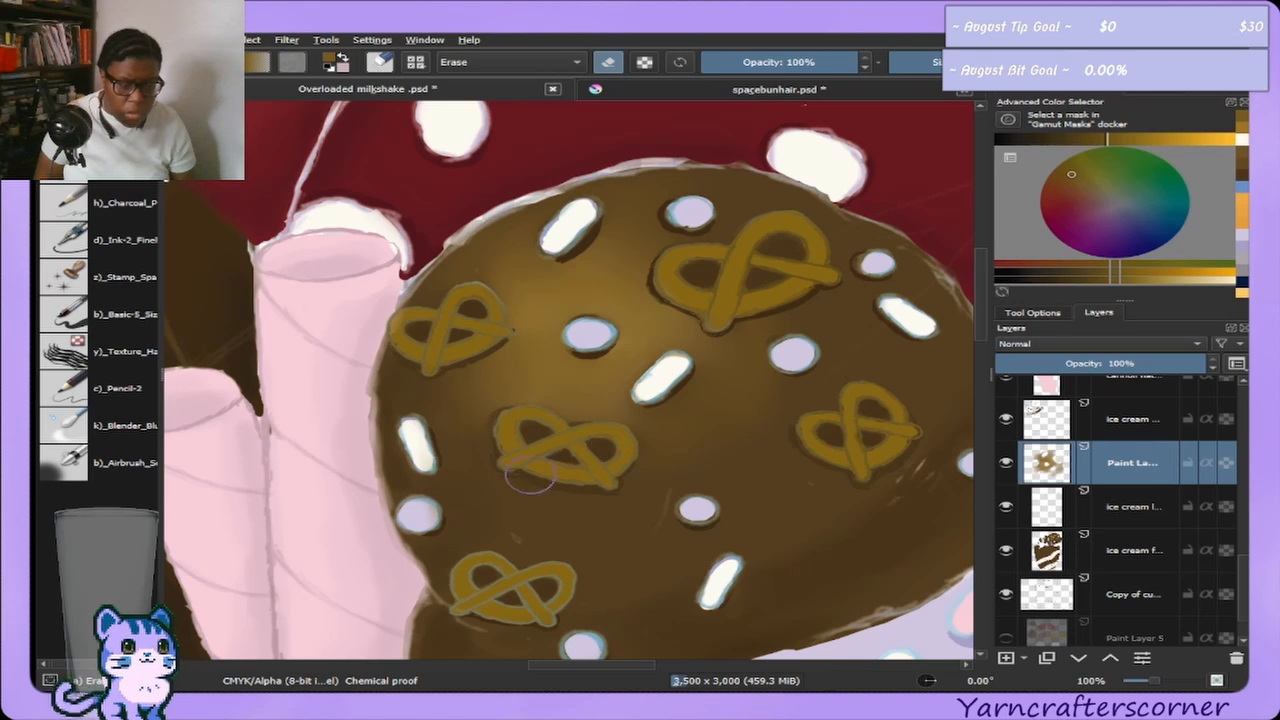
pyautogui.scroll(1, 645, 335)
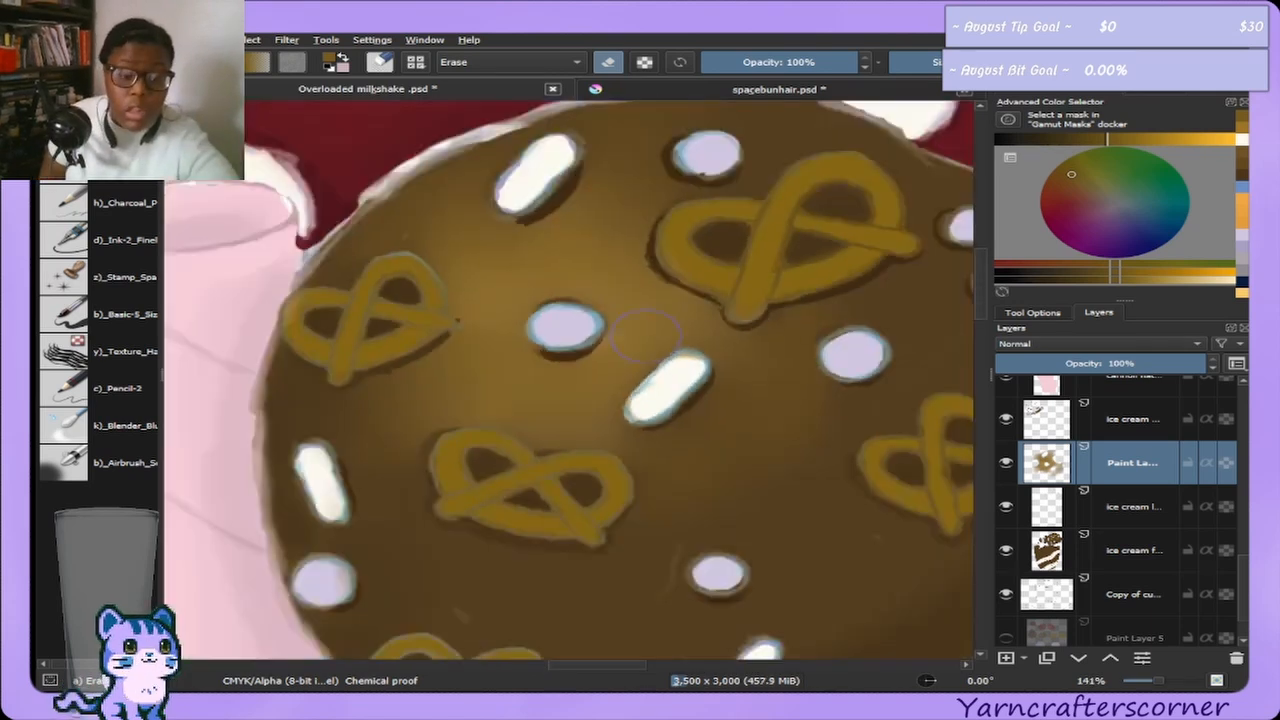
pyautogui.scroll(-2, 645, 335)
pyautogui.scroll(-2, 654, 342)
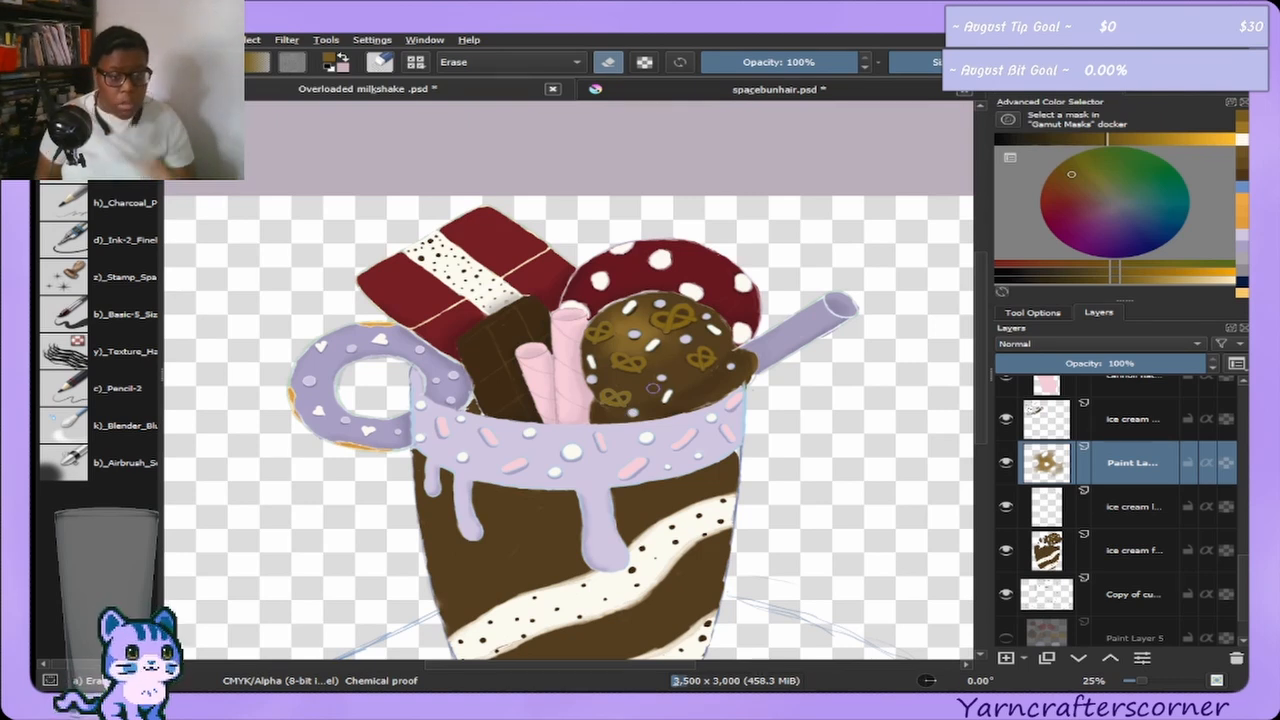
pyautogui.scroll(4, 663, 318)
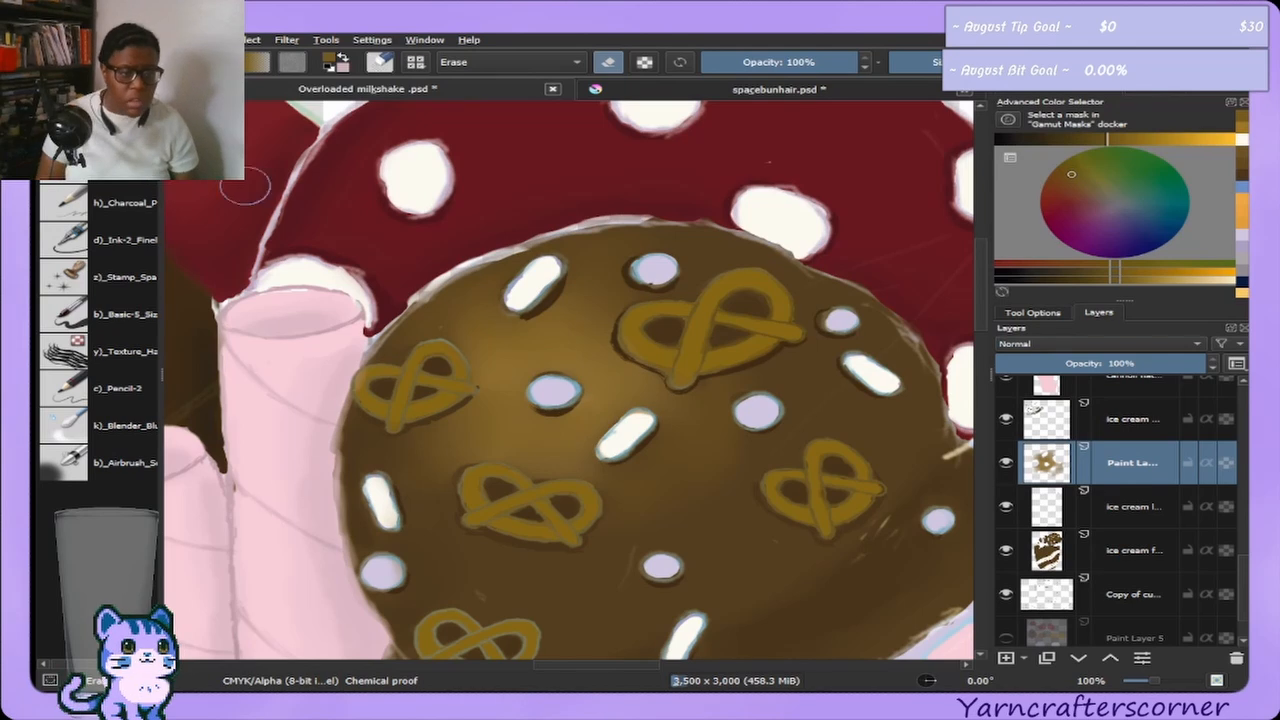
pyautogui.moveTo(808, 52); pyautogui.dragTo(714, 91)
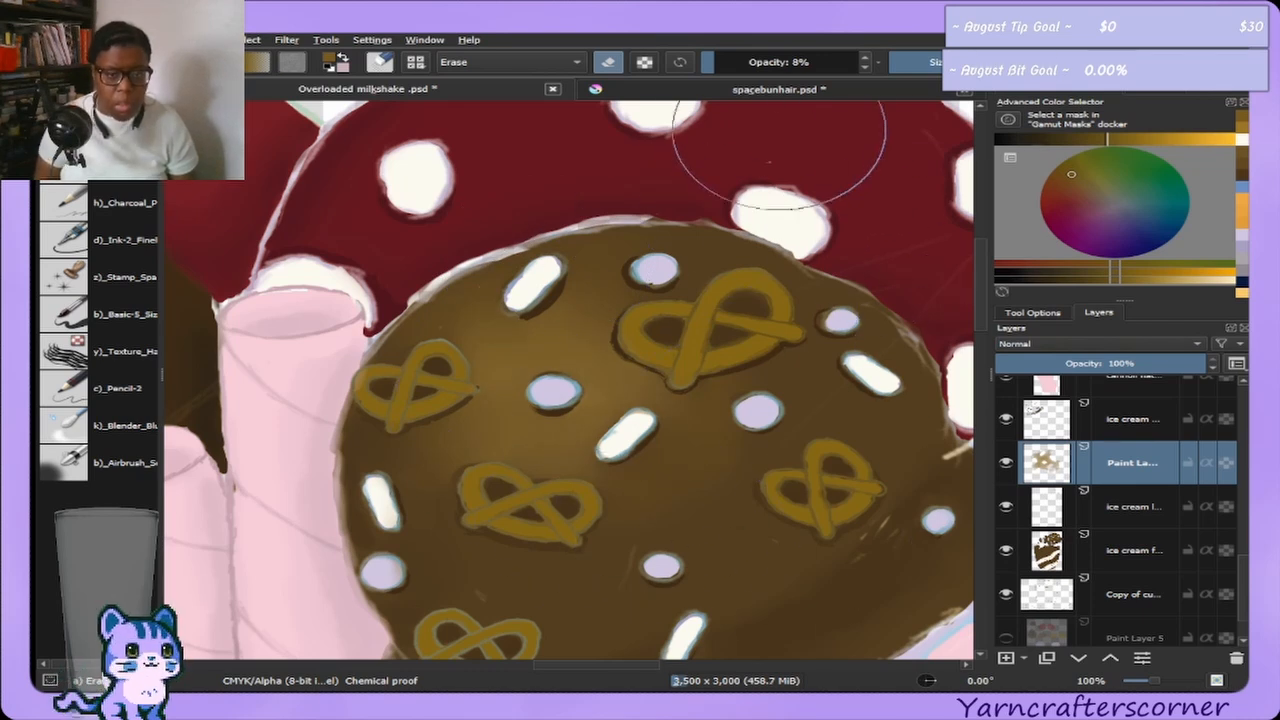
pyautogui.moveTo(727, 68); pyautogui.dragTo(858, 63)
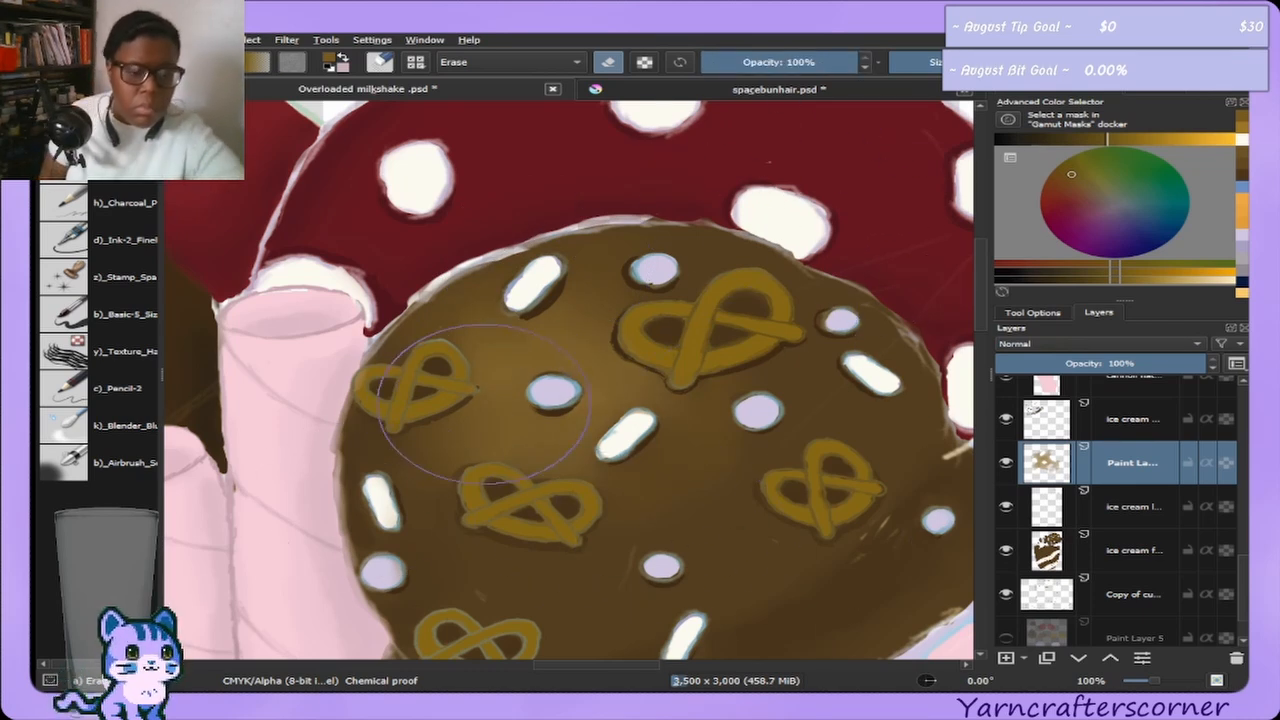
# Examine the scoop's shading in the context of the whole milkshake illustration.
pyautogui.press('-')
pyautogui.press('-')
pyautogui.press('-')
pyautogui.press('-')
pyautogui.press('-')
pyautogui.press('-')
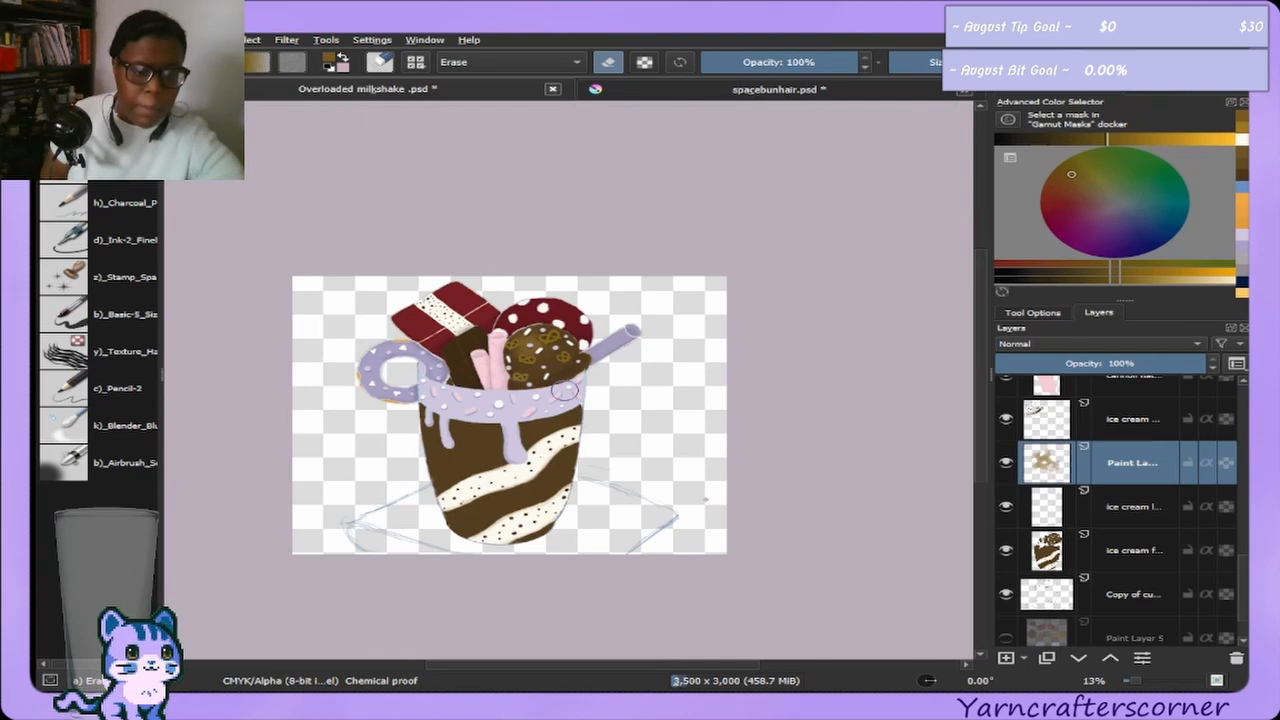
pyautogui.press('+')
pyautogui.press('+')
pyautogui.press('+')
pyautogui.press('+')
pyautogui.press('+')
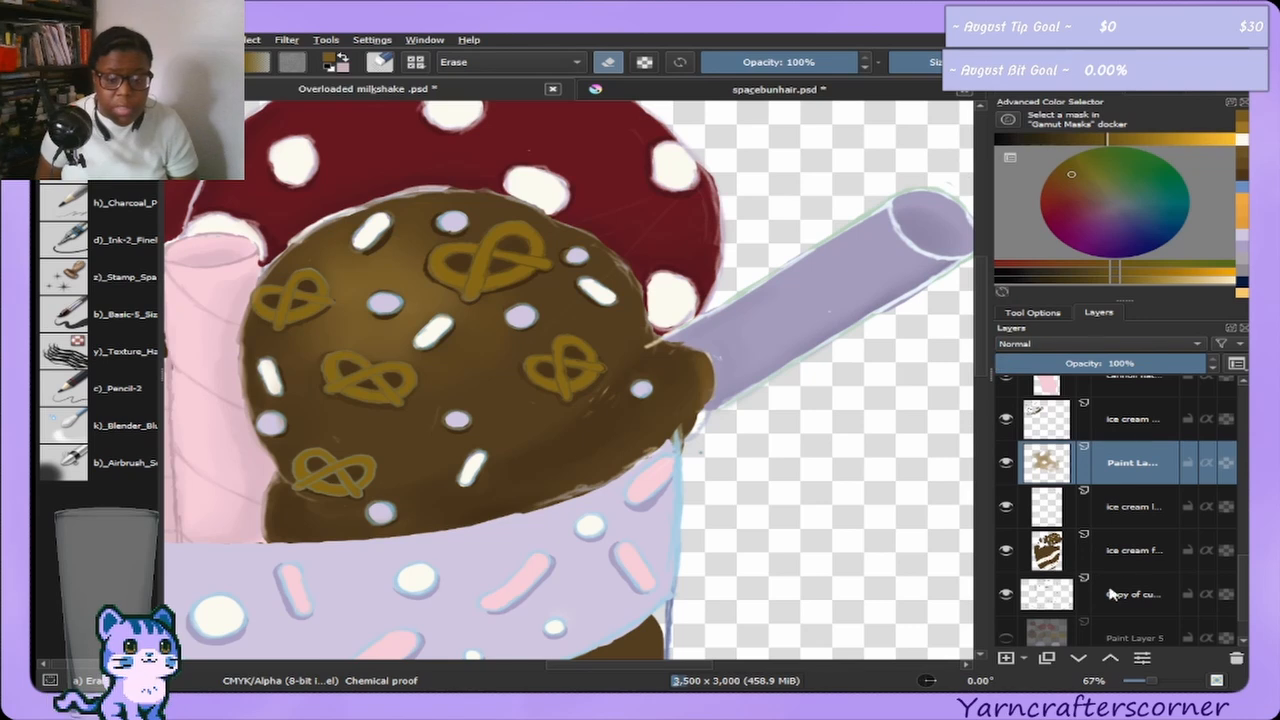
# Show the grey background on Layer 1 behind the milkshake and bring up the canvas overview.
pyautogui.click(1007, 638)
pyautogui.click(1007, 638)
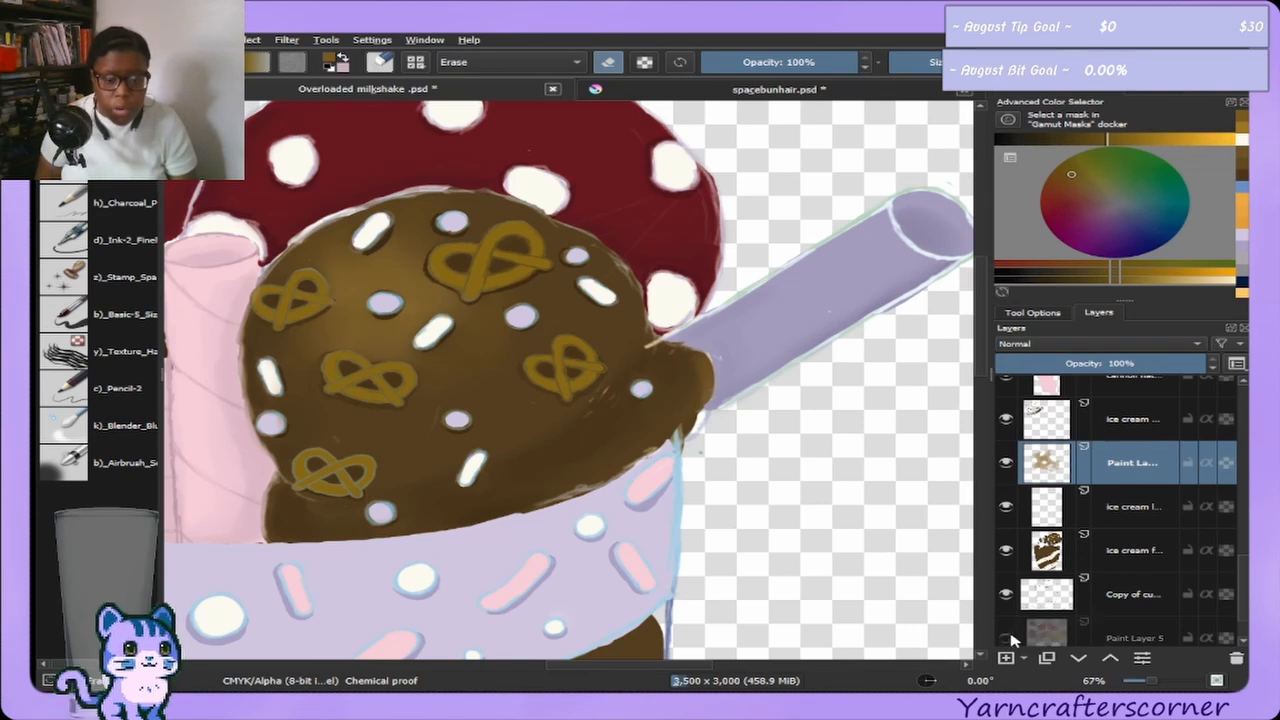
pyautogui.moveTo(1238, 476)
pyautogui.mouseDown()
pyautogui.moveTo(1240, 440)
pyautogui.moveTo(1240, 648)
pyautogui.mouseUp()
pyautogui.click(1008, 624)
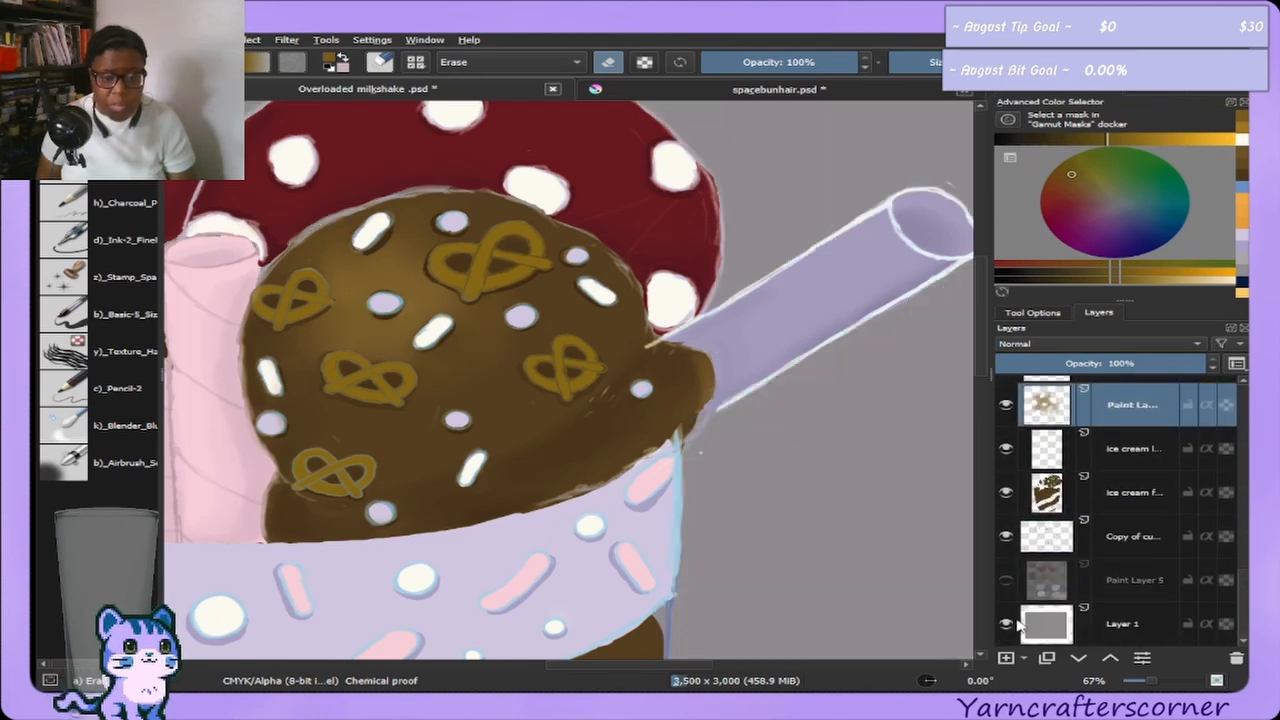
pyautogui.click(1160, 92)
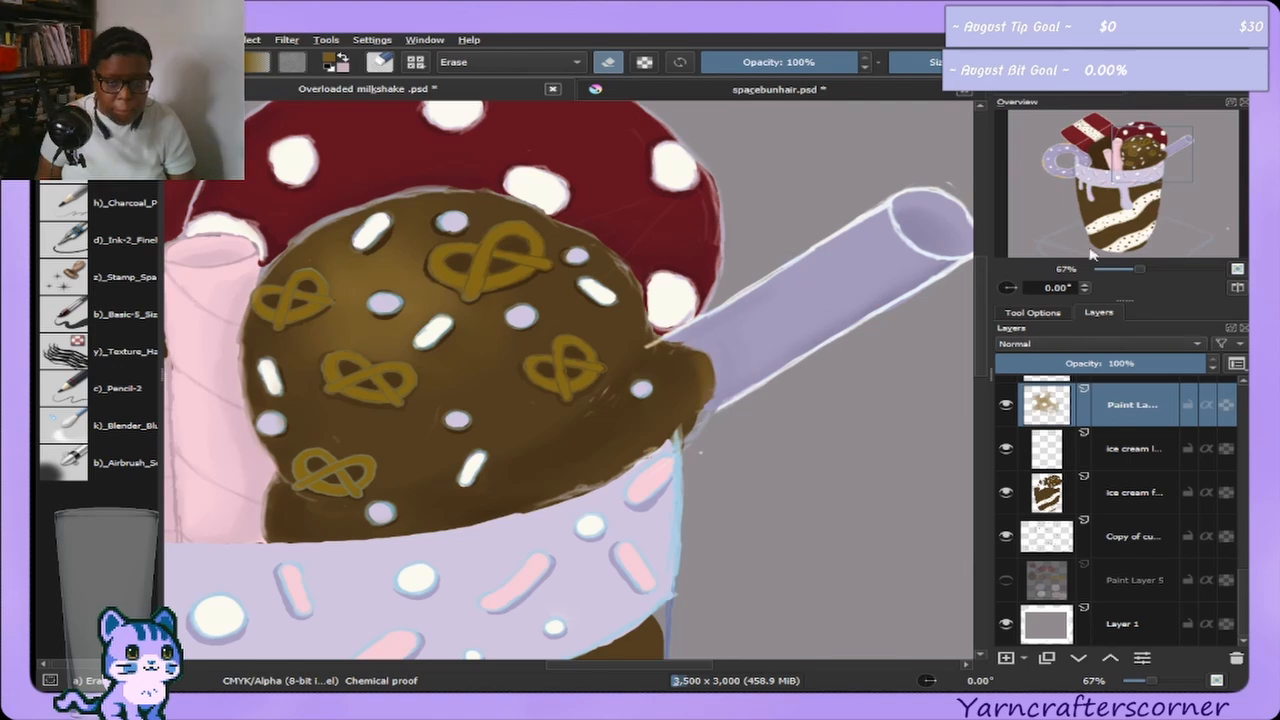
# Sample the colour of the blue sketch line beside the cup's base and switch to the Pencil-2 brush.
pyautogui.moveTo(1135, 172)
pyautogui.mouseDown()
pyautogui.moveTo(1057, 183)
pyautogui.moveTo(1100, 152)
pyautogui.moveTo(1128, 152)
pyautogui.moveTo(1088, 175)
pyautogui.moveTo(1078, 200)
pyautogui.moveTo(1107, 257)
pyautogui.mouseUp()
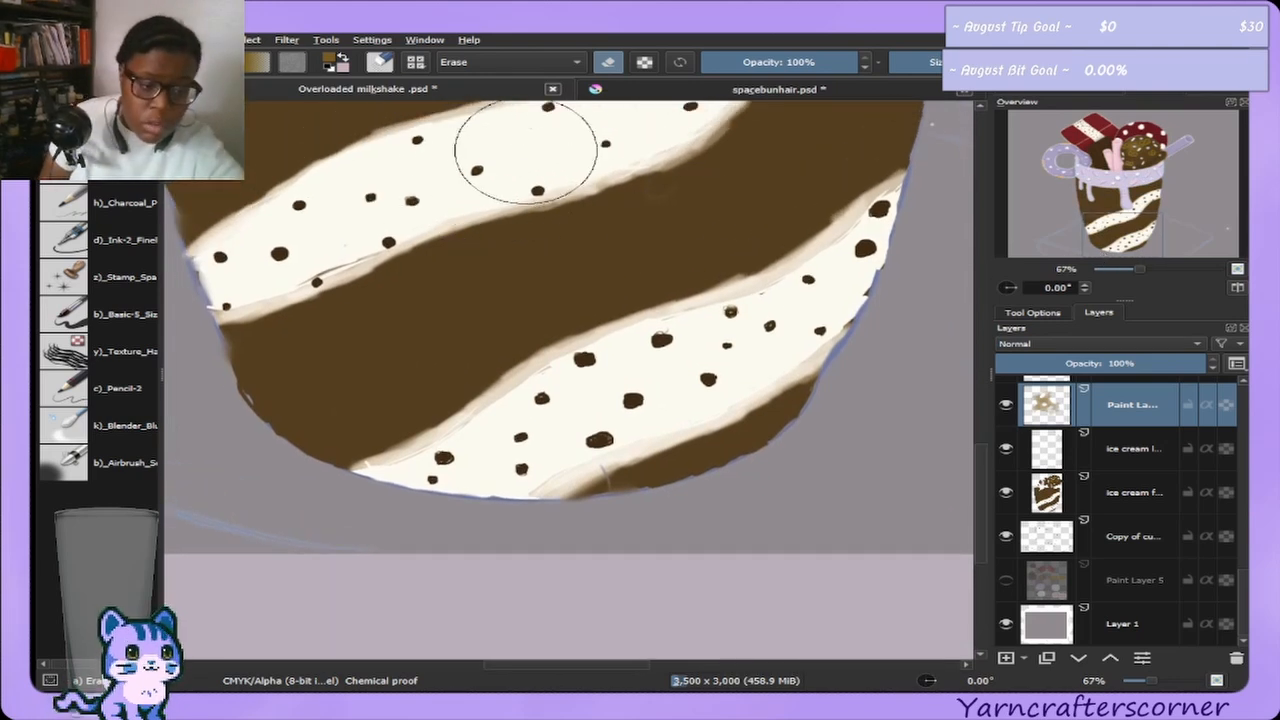
pyautogui.scroll(-3, 386, 257)
pyautogui.scroll(8, 249, 214)
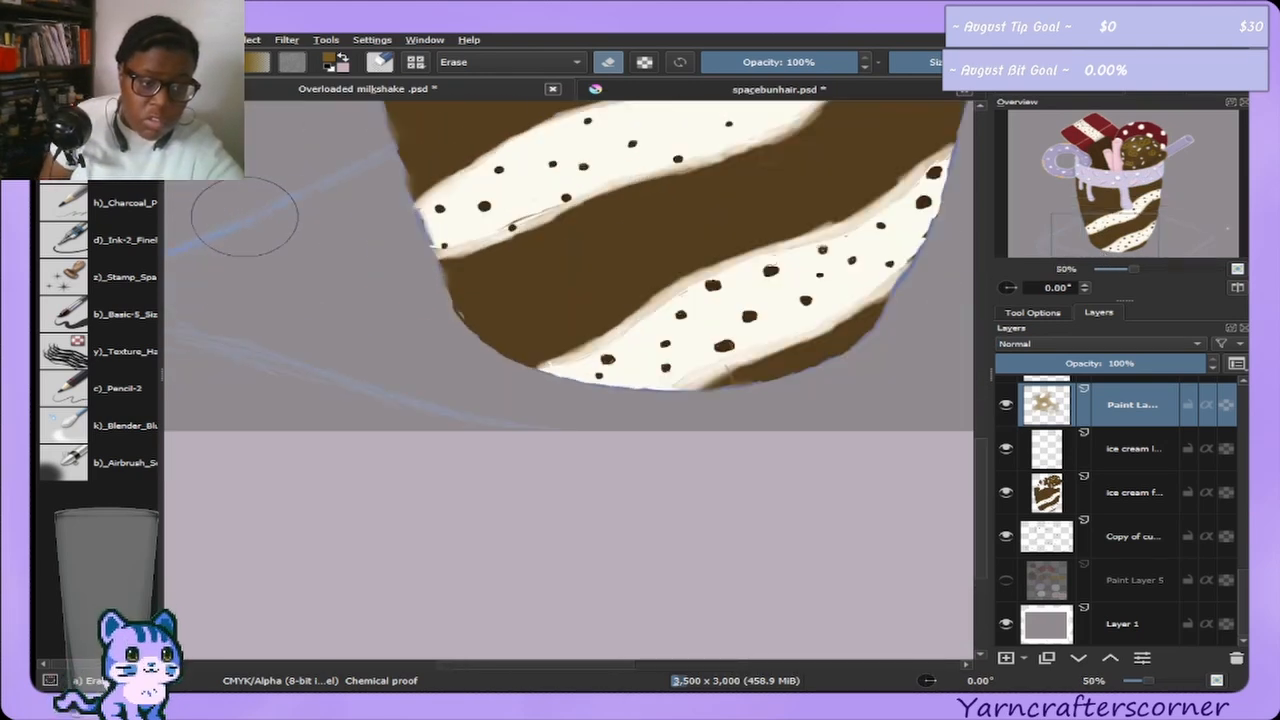
pyautogui.scroll(1, 270, 220)
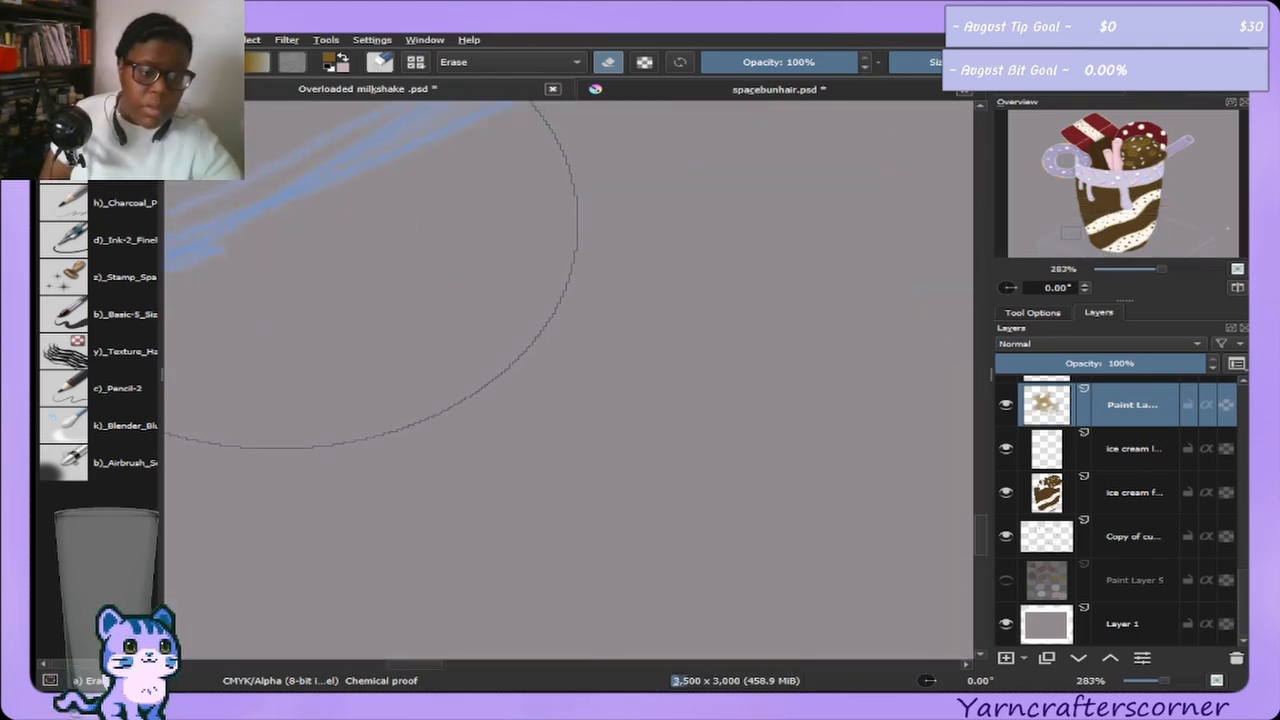
pyautogui.keyDown('ctrl'); pyautogui.click(295, 186); pyautogui.keyUp('ctrl')
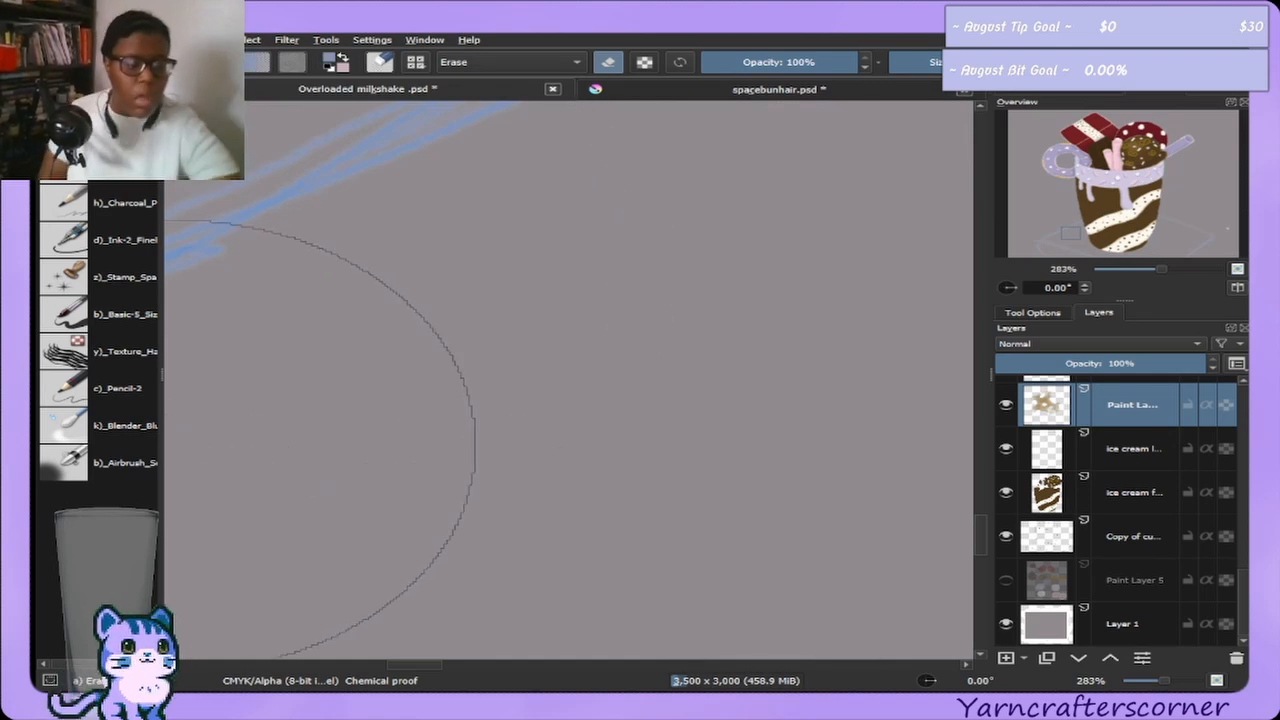
pyautogui.click(140, 399)
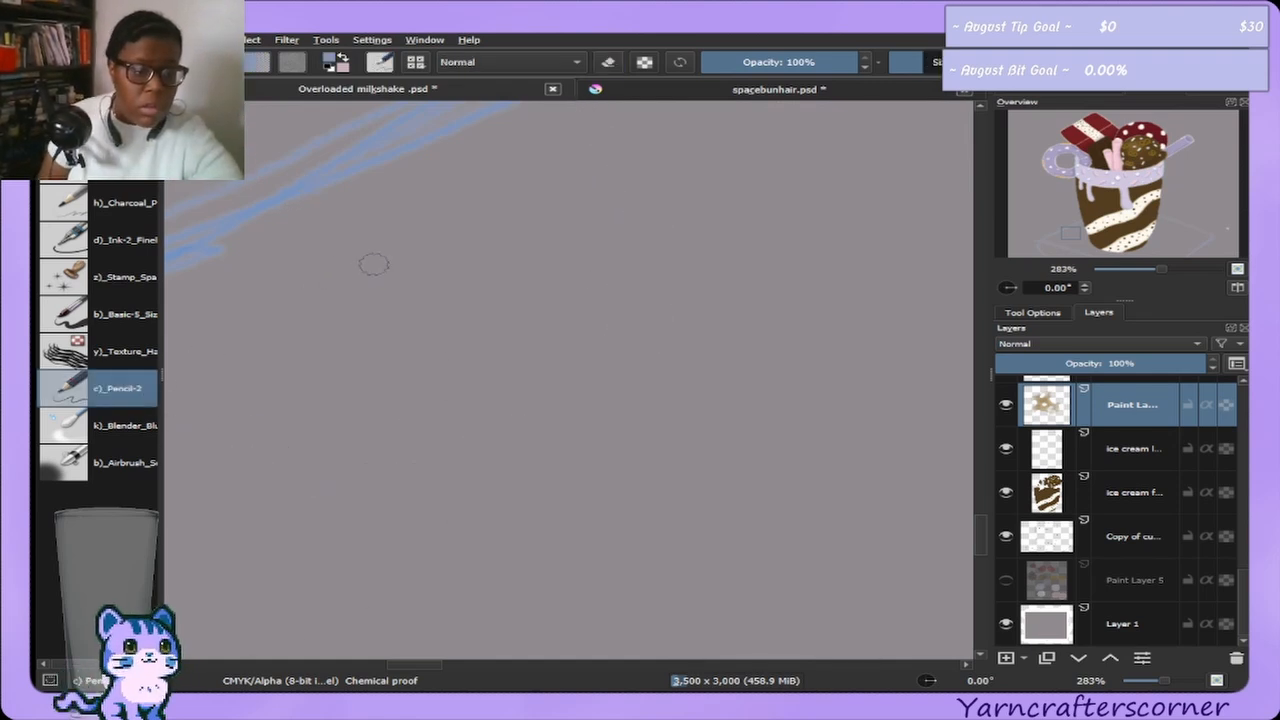
# Erase the stray sketch lines around the left corner of the blue outline beside the mug, on the Copy of cu... layer.
pyautogui.scroll(-5, 375, 250)
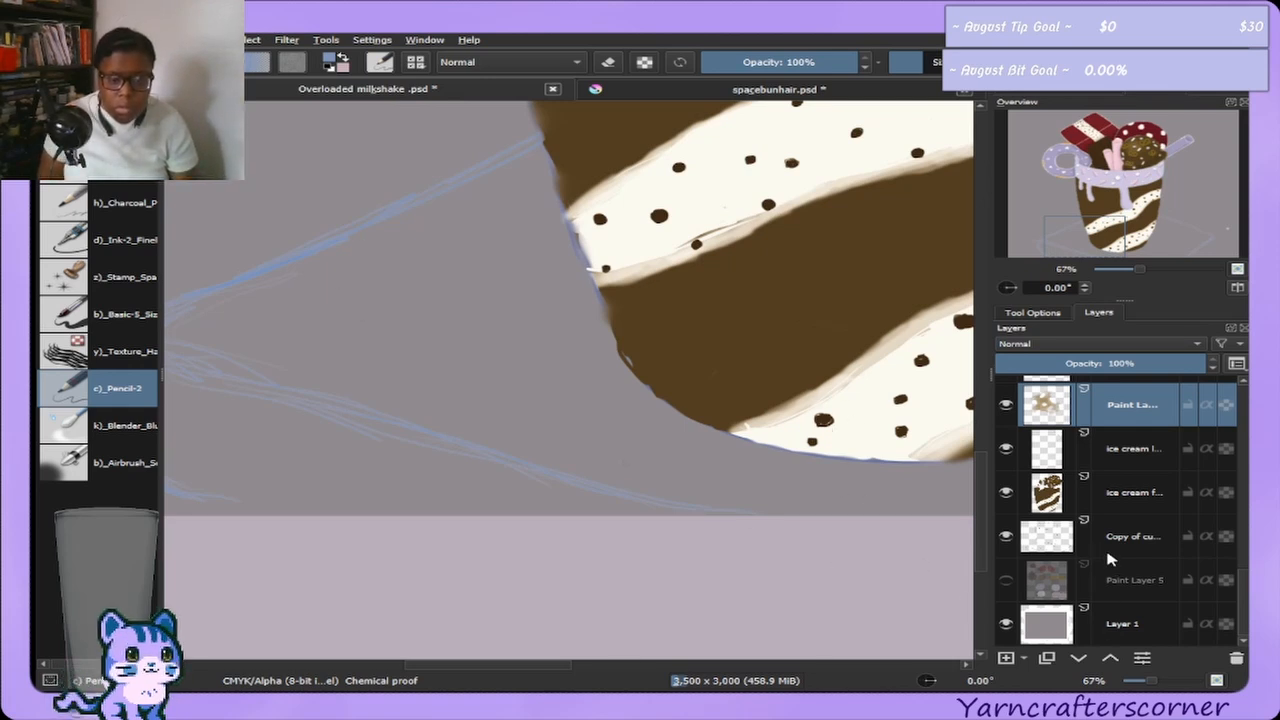
pyautogui.click(1100, 541)
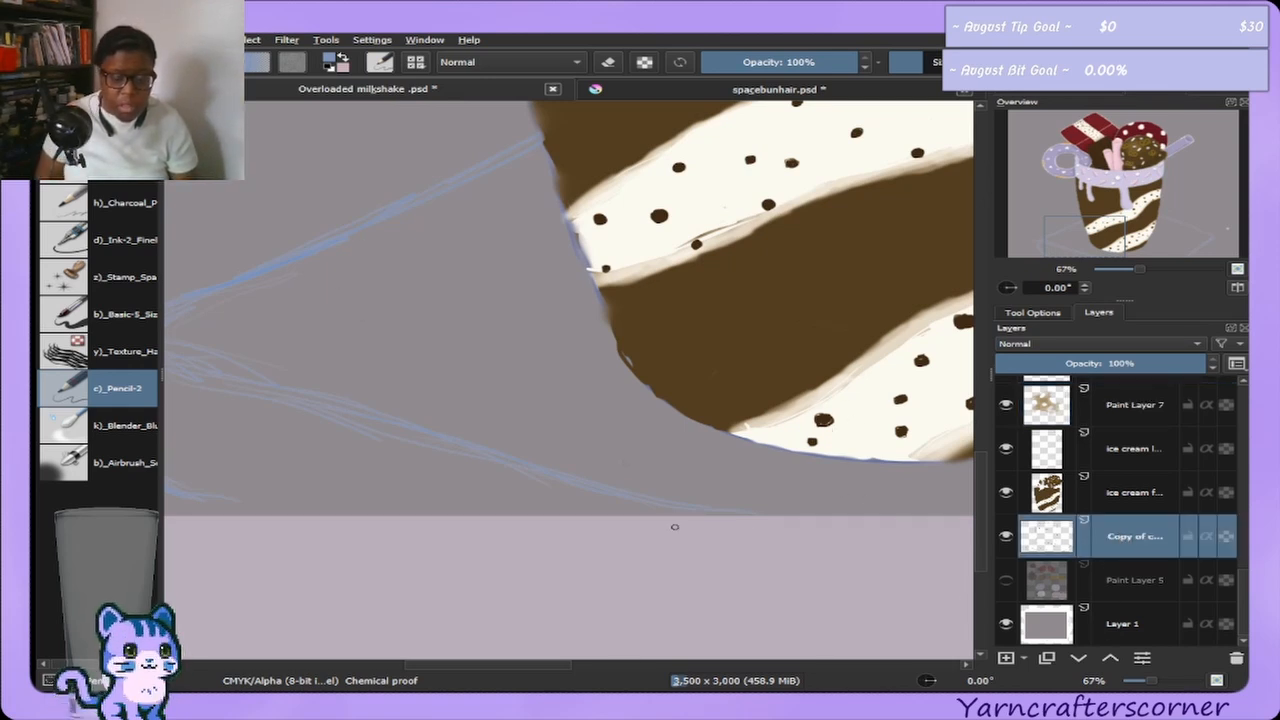
pyautogui.moveTo(1127, 243); pyautogui.dragTo(1040, 258)
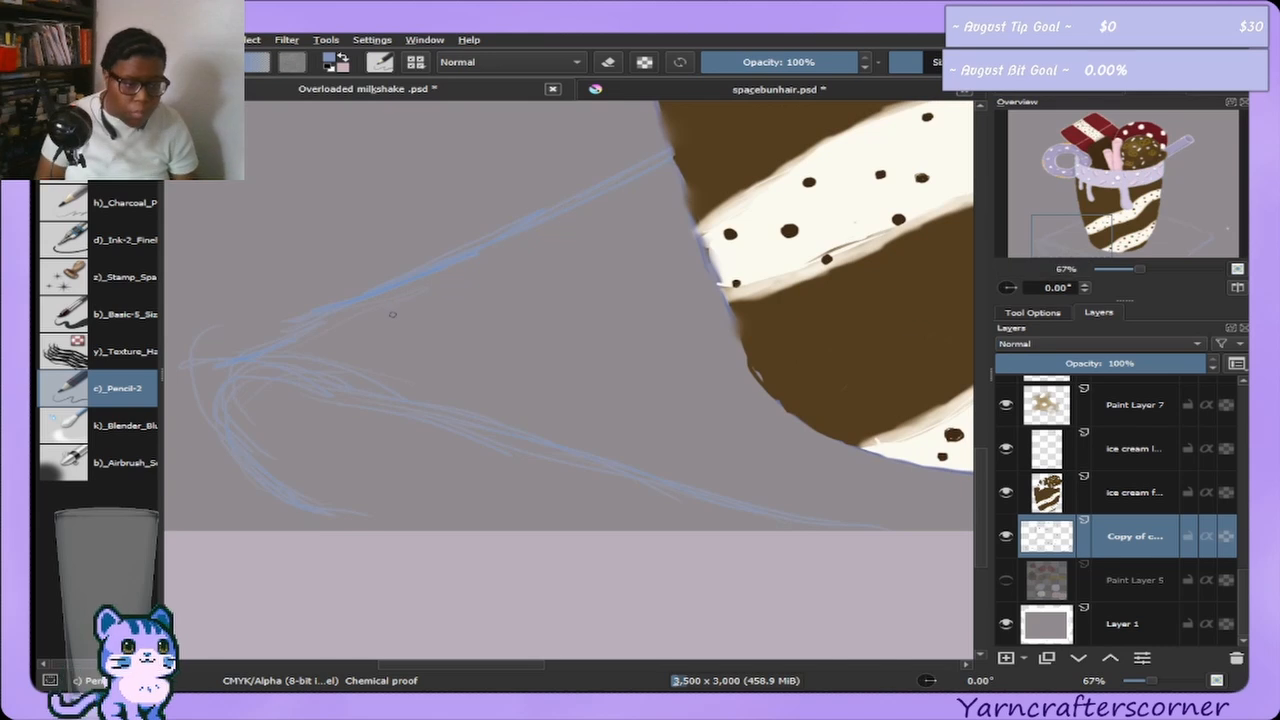
pyautogui.press('e')
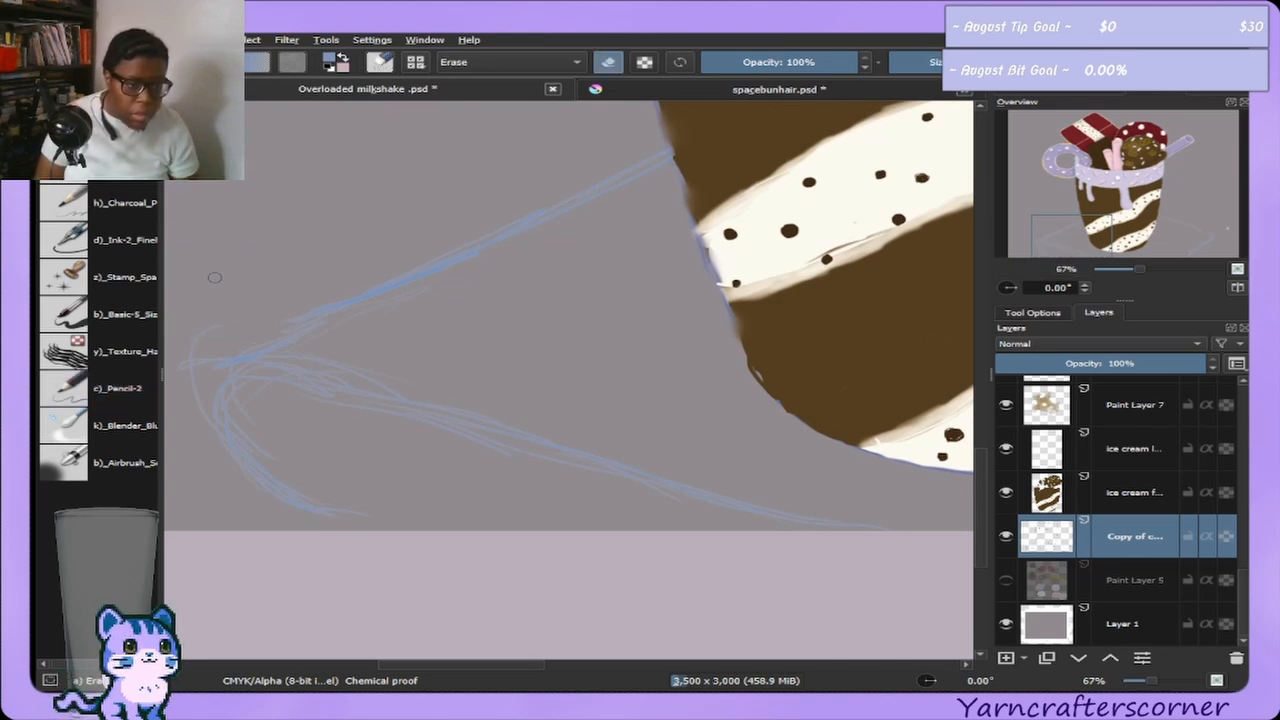
pyautogui.moveTo(195, 350)
pyautogui.mouseDown()
pyautogui.moveTo(228, 322)
pyautogui.moveTo(381, 311)
pyautogui.moveTo(361, 346)
pyautogui.moveTo(402, 350)
pyautogui.moveTo(341, 347)
pyautogui.moveTo(390, 351)
pyautogui.moveTo(367, 354)
pyautogui.moveTo(376, 278)
pyautogui.moveTo(330, 226)
pyautogui.moveTo(269, 266)
pyautogui.moveTo(320, 266)
pyautogui.mouseUp()
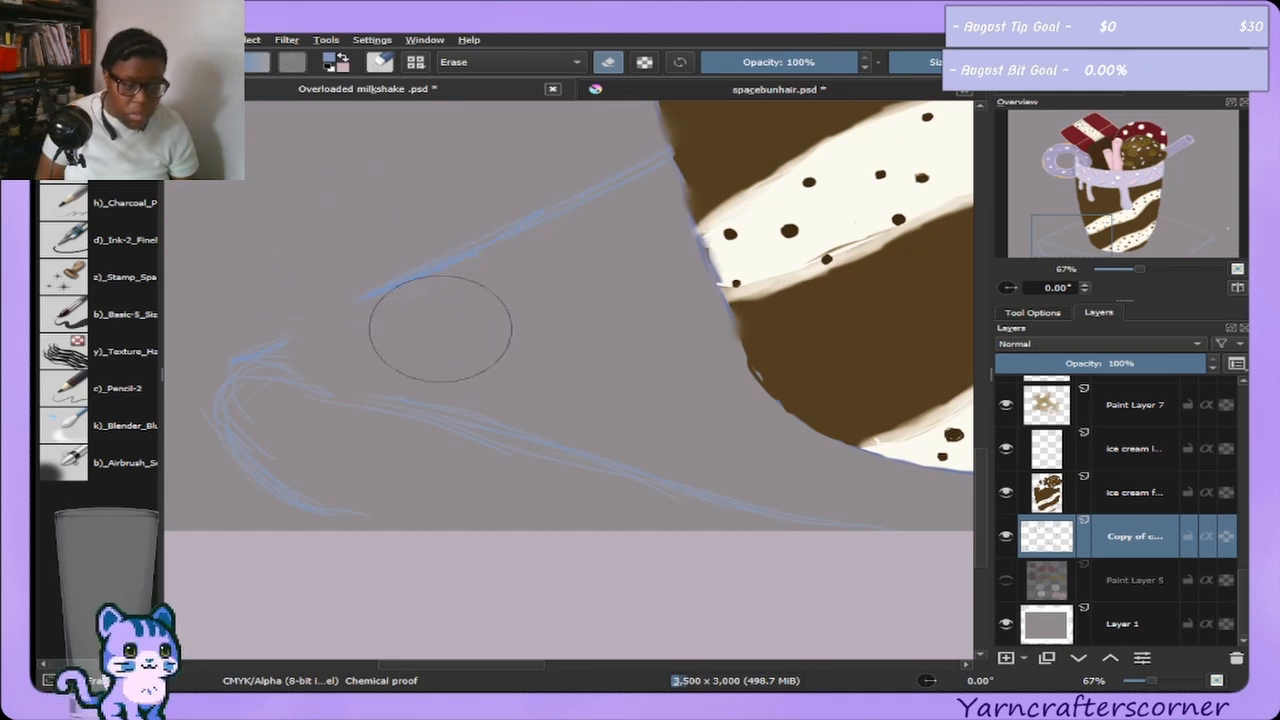
pyautogui.moveTo(353, 475)
pyautogui.mouseDown()
pyautogui.moveTo(295, 452)
pyautogui.moveTo(326, 461)
pyautogui.moveTo(267, 423)
pyautogui.moveTo(294, 430)
pyautogui.moveTo(287, 419)
pyautogui.moveTo(265, 423)
pyautogui.moveTo(321, 456)
pyautogui.moveTo(294, 444)
pyautogui.moveTo(327, 442)
pyautogui.moveTo(345, 467)
pyautogui.moveTo(312, 455)
pyautogui.moveTo(346, 460)
pyautogui.mouseUp()
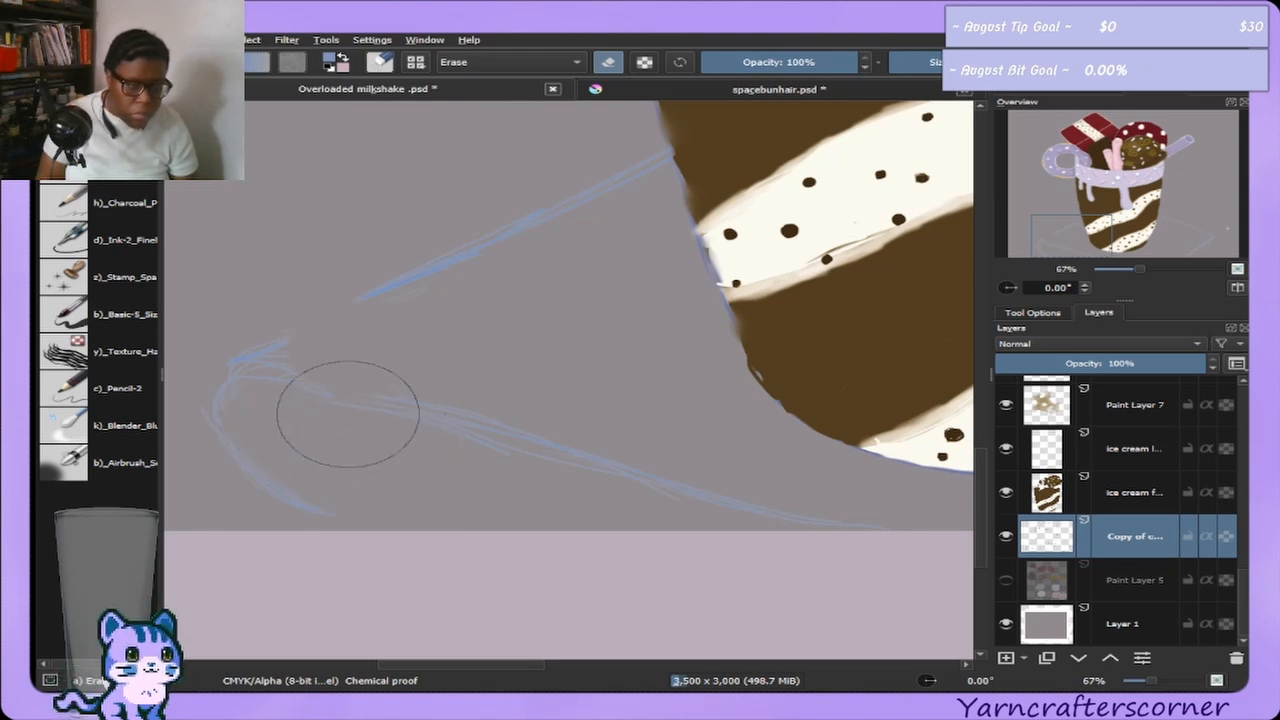
# Redraw the outline's left corner and upper edge with the Pencil-2 brush, erasing the excess strokes along them.
pyautogui.click(100, 399)
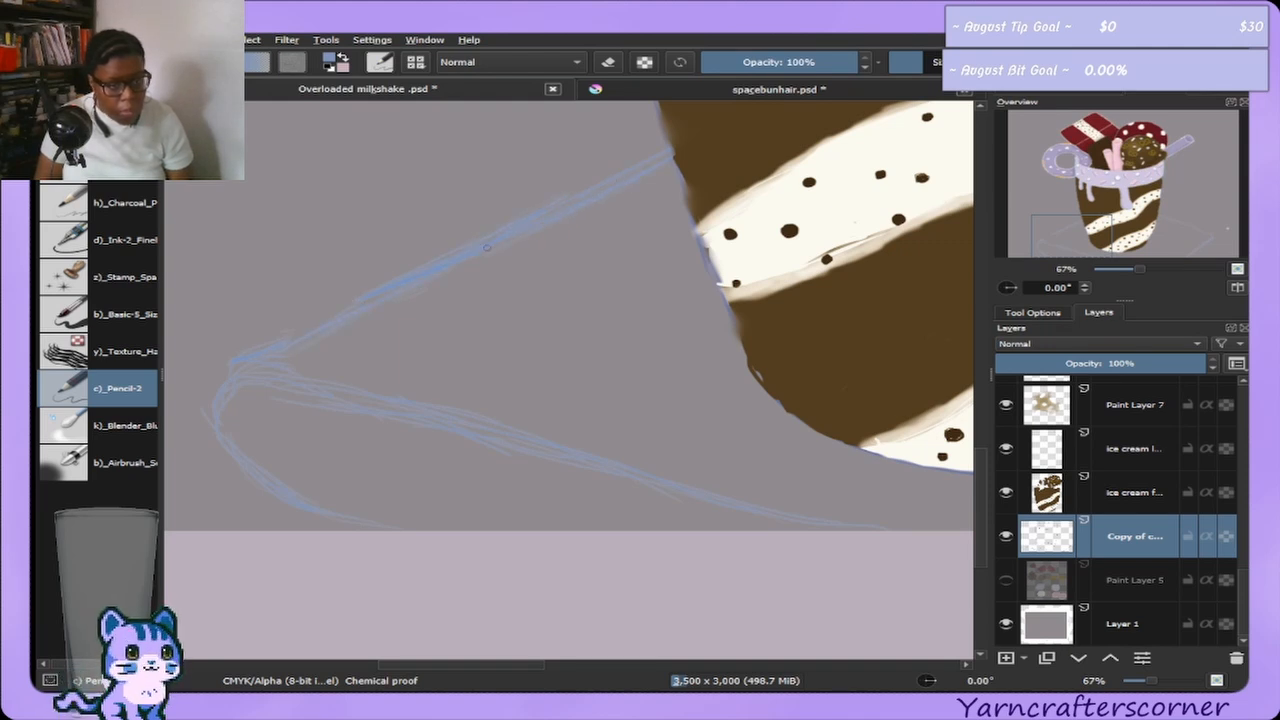
pyautogui.press('e')
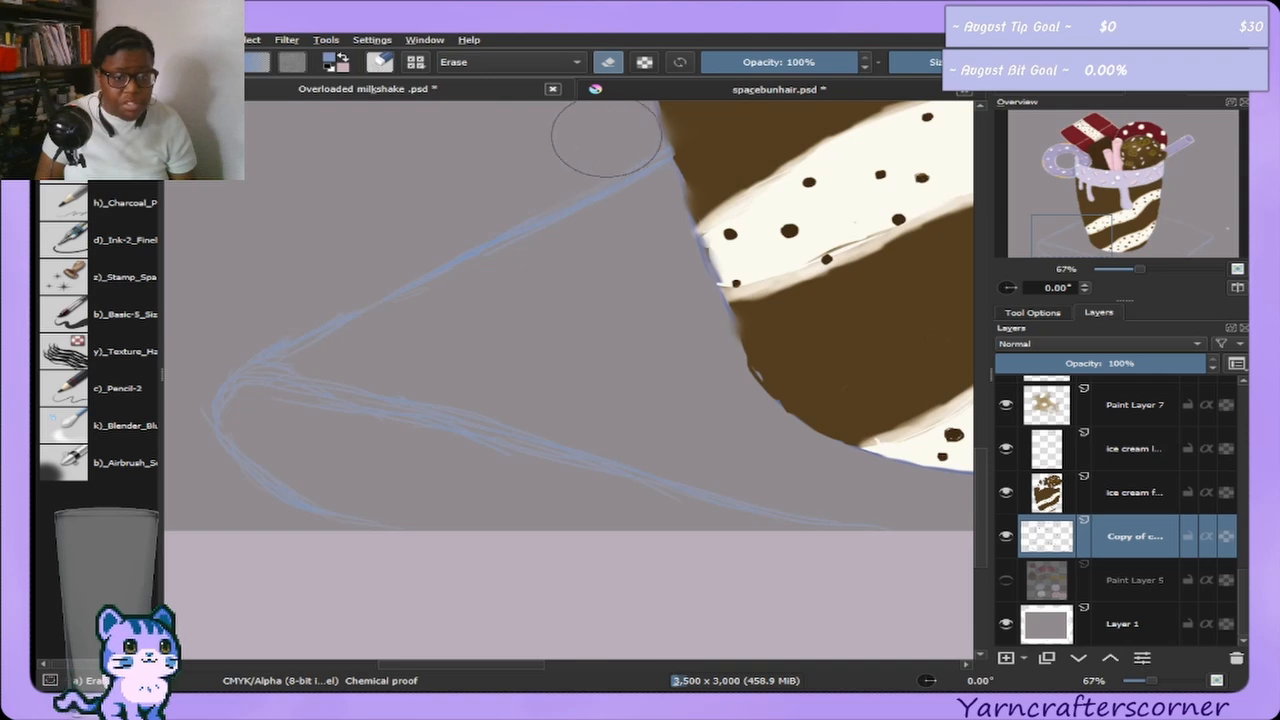
pyautogui.click(100, 392)
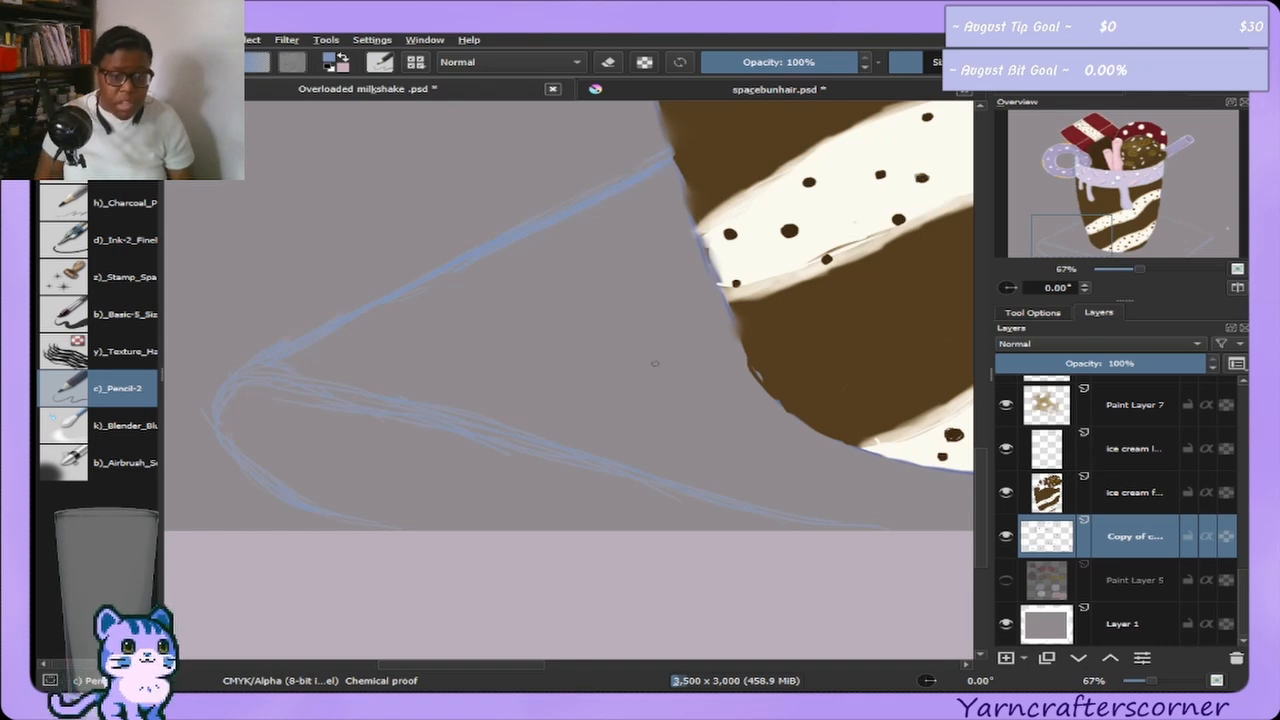
# Sketch short blue lines fanning out from both sides of the mug's base with the Pencil-2 brush, trimming the overlong ones.
pyautogui.moveTo(620, 330); pyautogui.dragTo(765, 400)
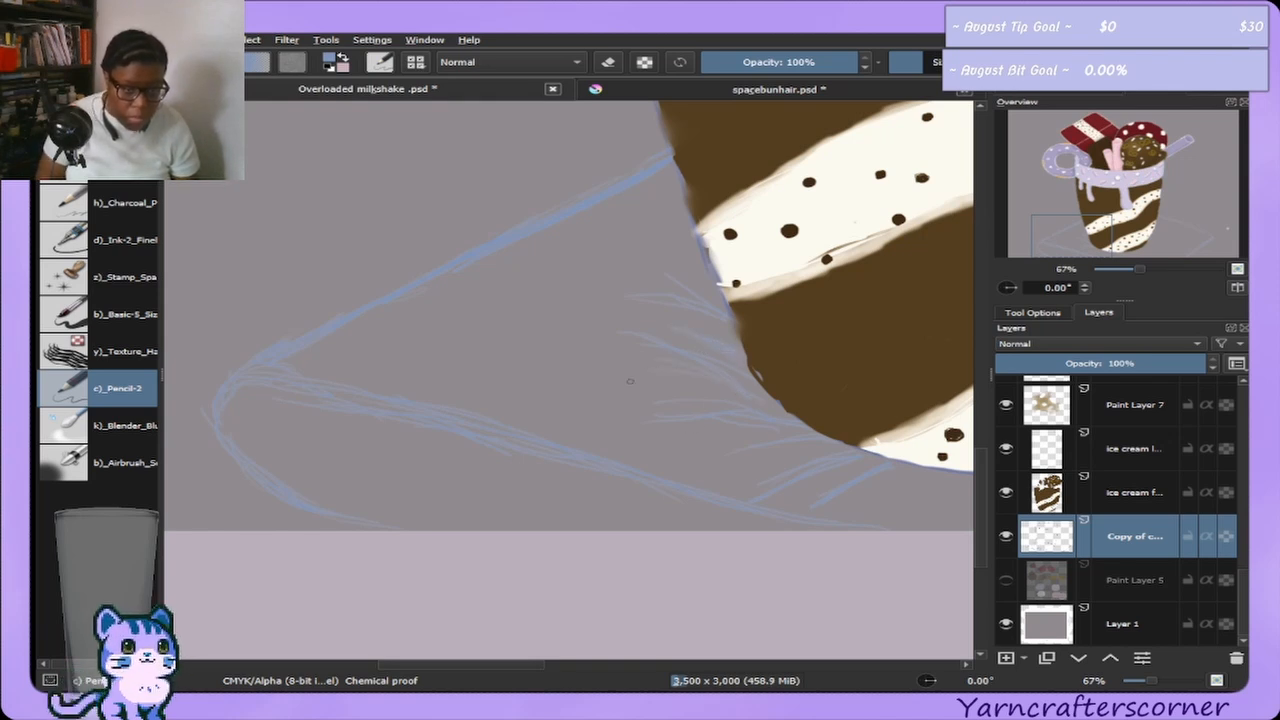
pyautogui.press('e')
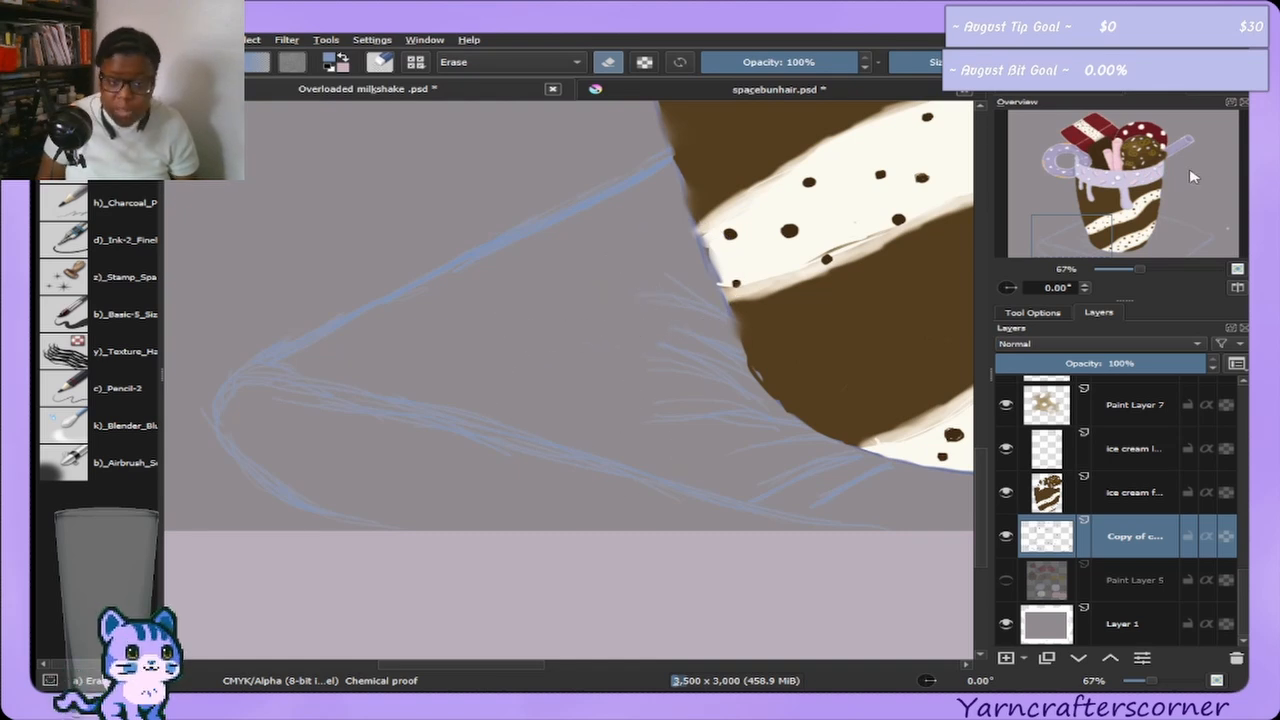
pyautogui.moveTo(1095, 238)
pyautogui.mouseDown()
pyautogui.moveTo(1172, 238)
pyautogui.moveTo(1160, 238)
pyautogui.mouseUp()
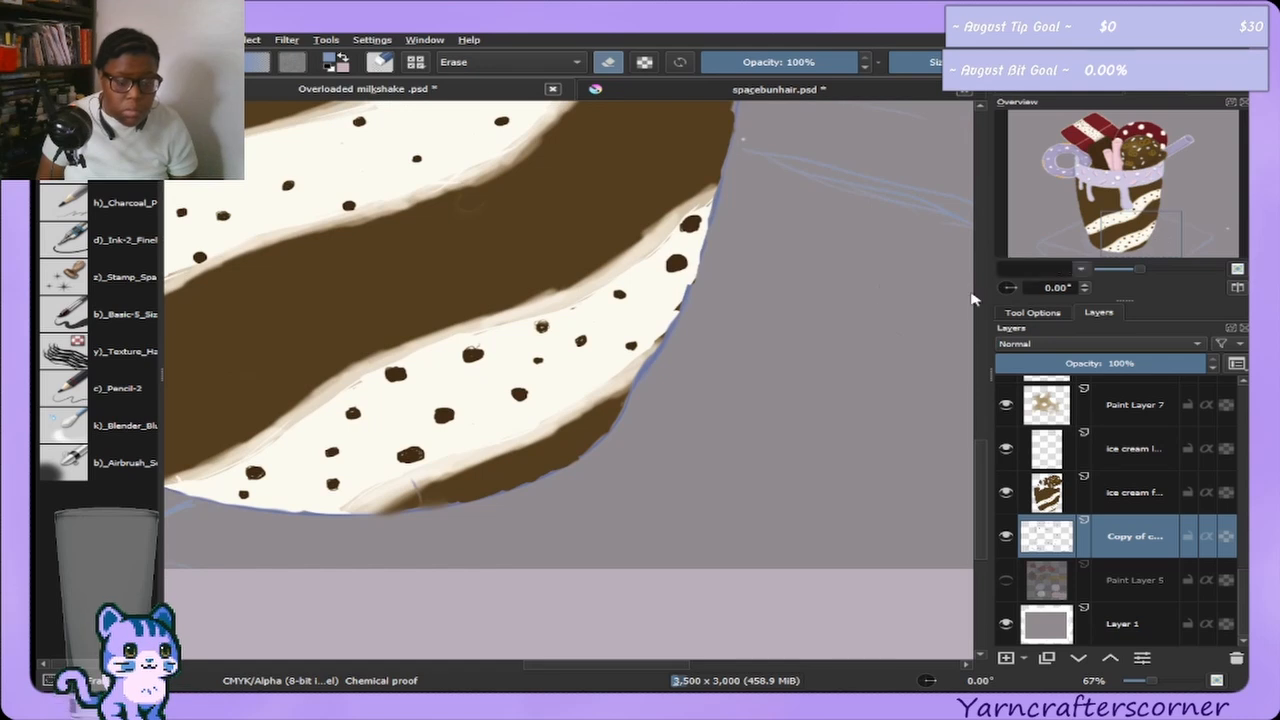
pyautogui.click(100, 392)
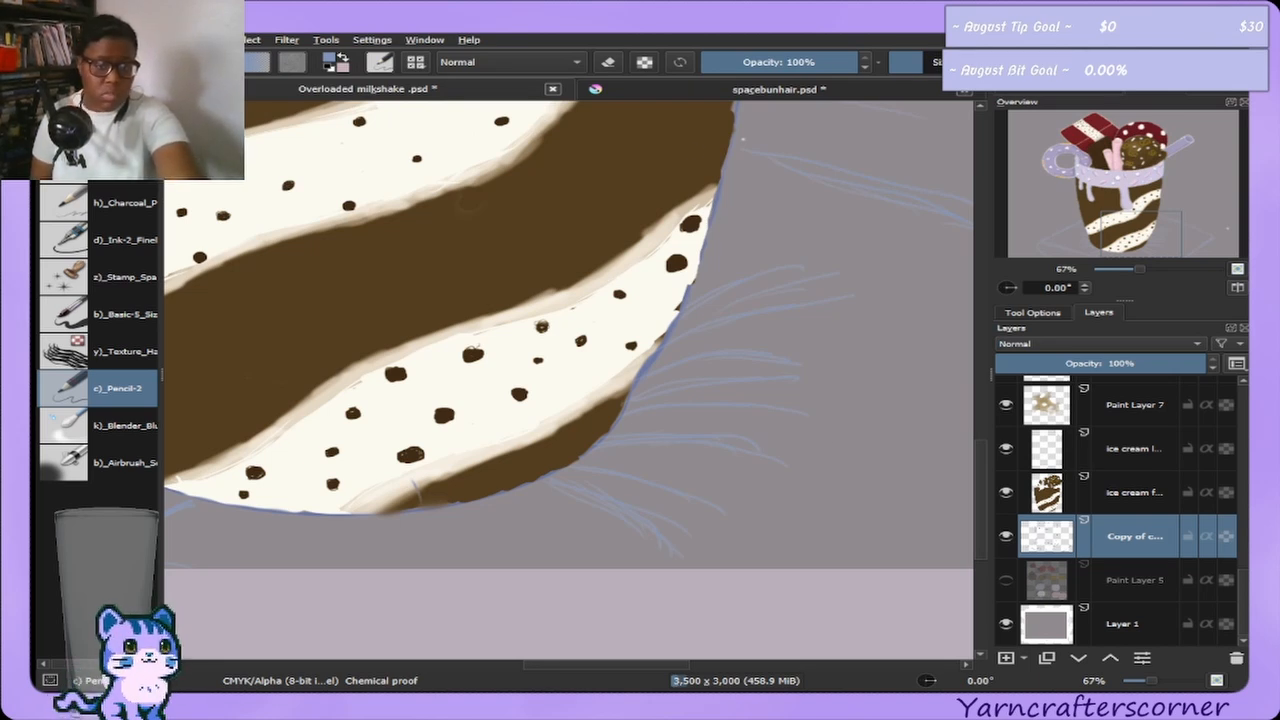
# Rotate the canvas view to 60° and centre it on the right corner of the blue outline.
pyautogui.press('6')
pyautogui.press('6')
pyautogui.press('6')
pyautogui.press('6')
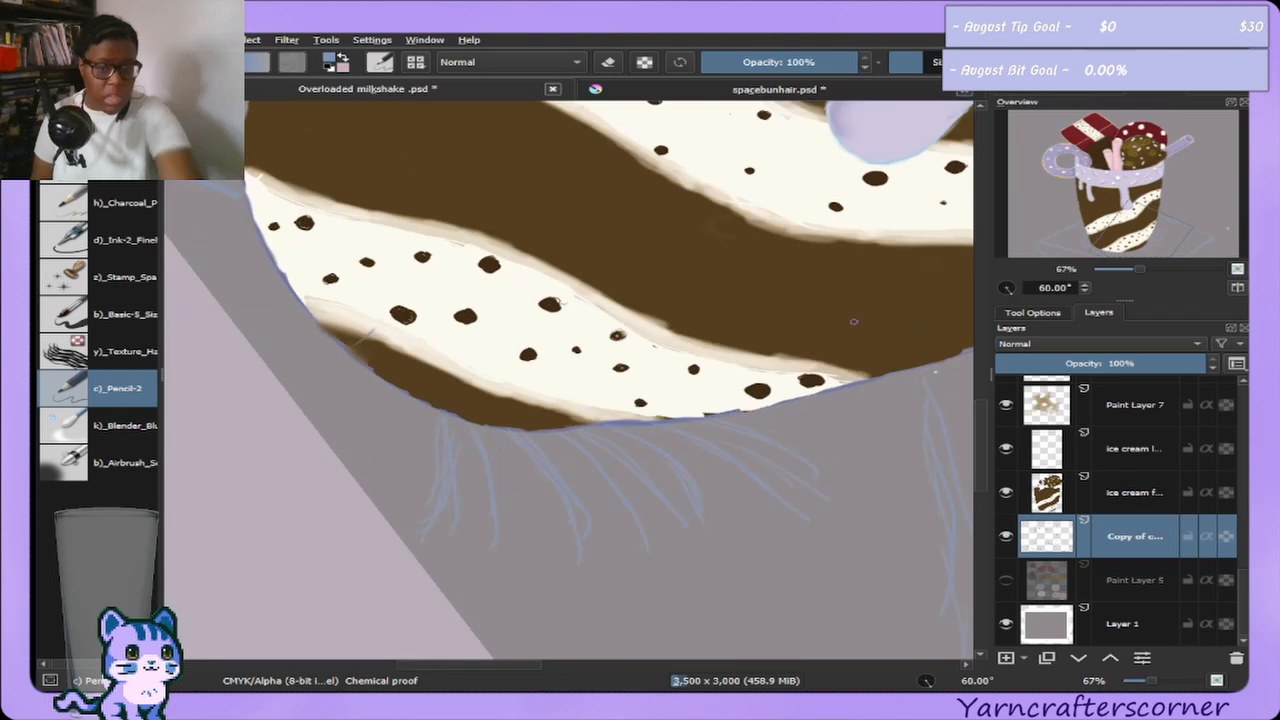
pyautogui.moveTo(1131, 233)
pyautogui.mouseDown()
pyautogui.moveTo(1197, 208)
pyautogui.moveTo(1207, 221)
pyautogui.mouseUp()
pyautogui.press('e')
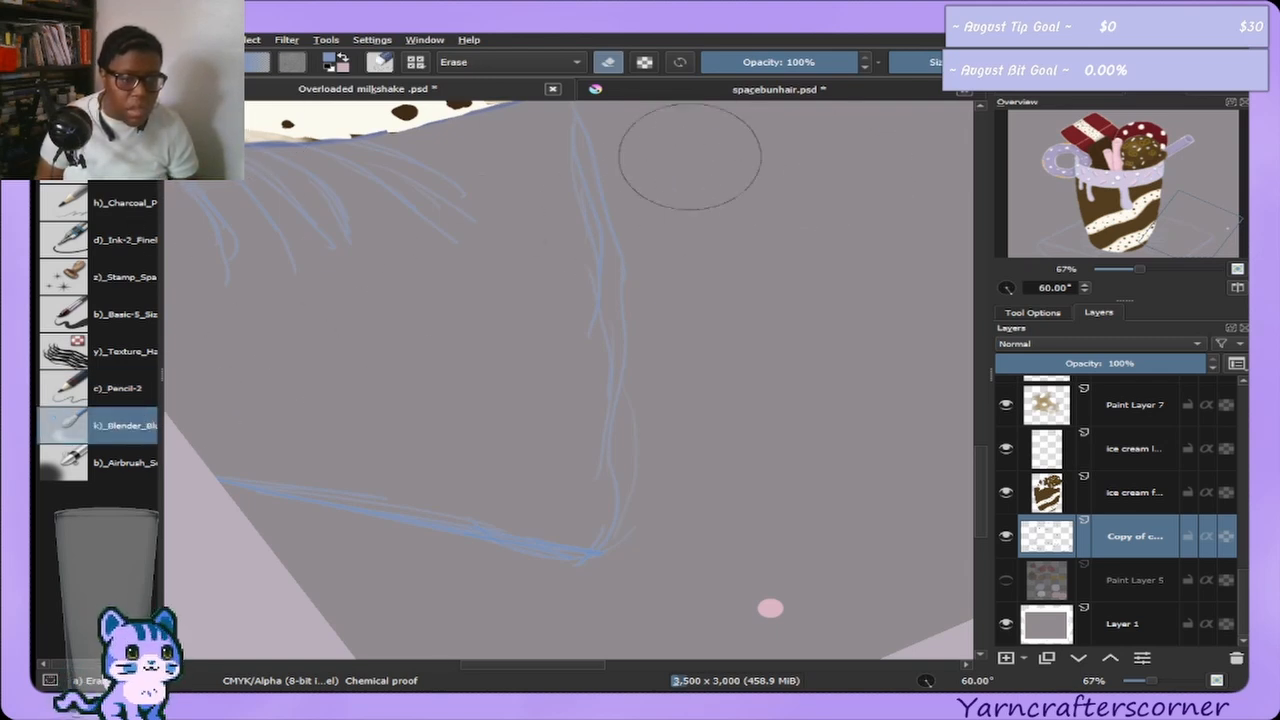
pyautogui.click(108, 388)
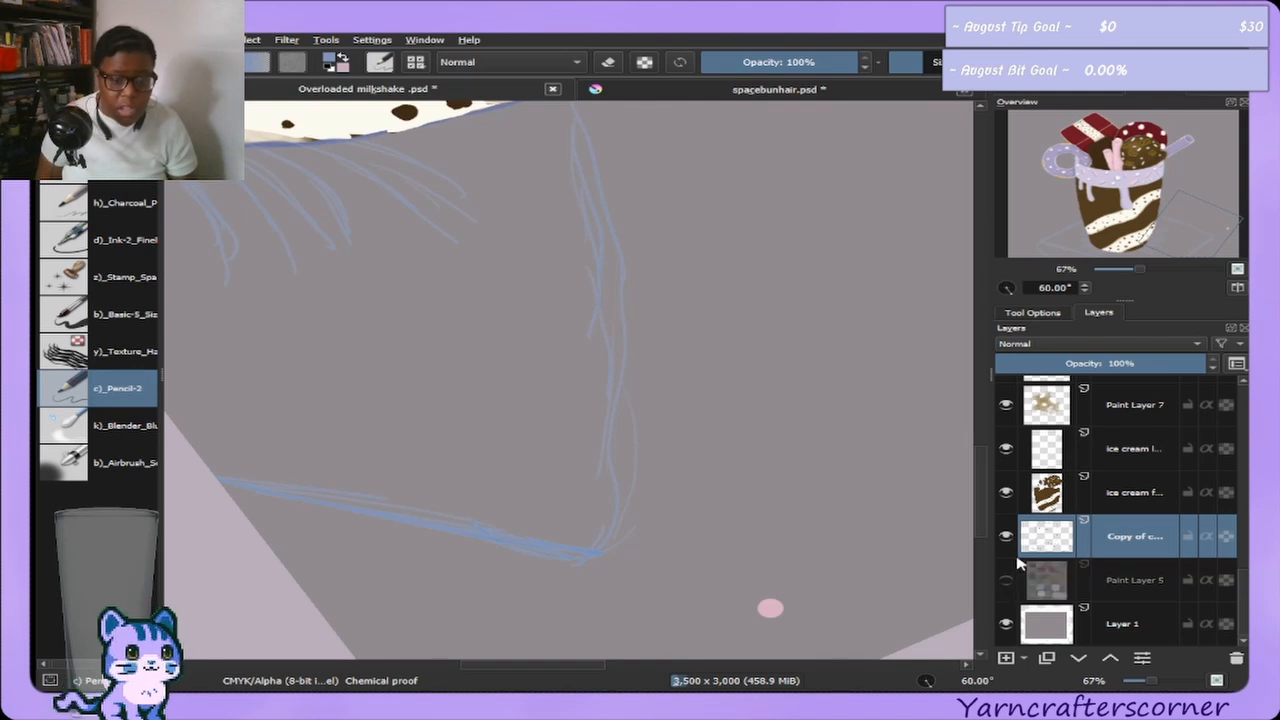
# Toggle the visibility of the ice cream and cannoli layers to find which one holds the stray pink dot.
pyautogui.click(1007, 492)
pyautogui.click(1007, 492)
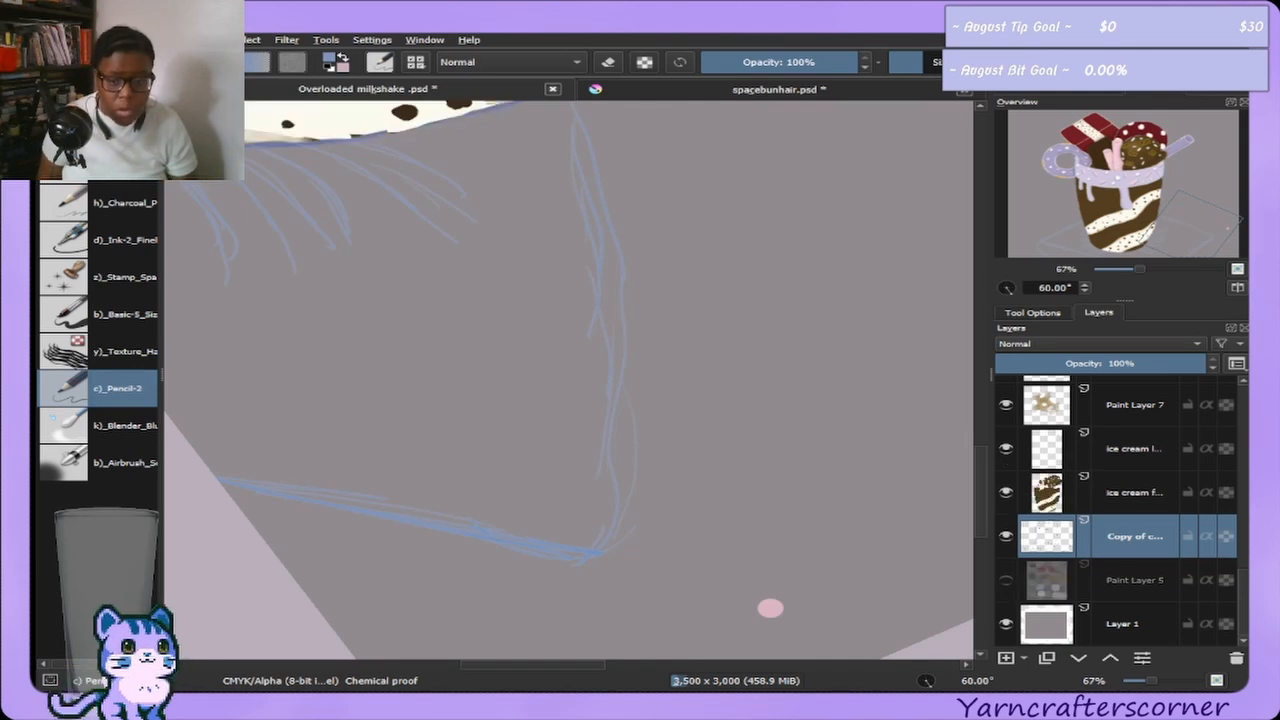
pyautogui.moveTo(1245, 537)
pyautogui.mouseDown()
pyautogui.moveTo(1243, 506)
pyautogui.moveTo(1245, 524)
pyautogui.mouseUp()
pyautogui.click(1006, 534)
pyautogui.click(1006, 536)
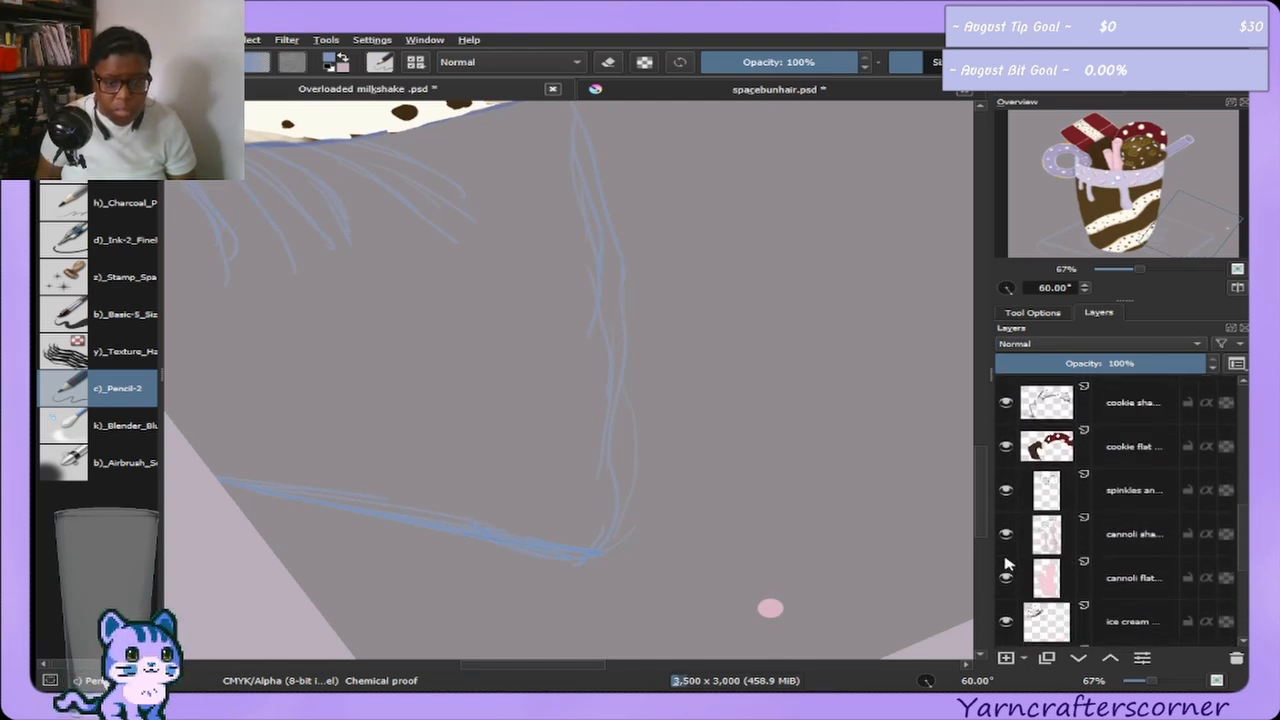
pyautogui.click(1006, 574)
pyautogui.click(1006, 576)
pyautogui.click(1006, 620)
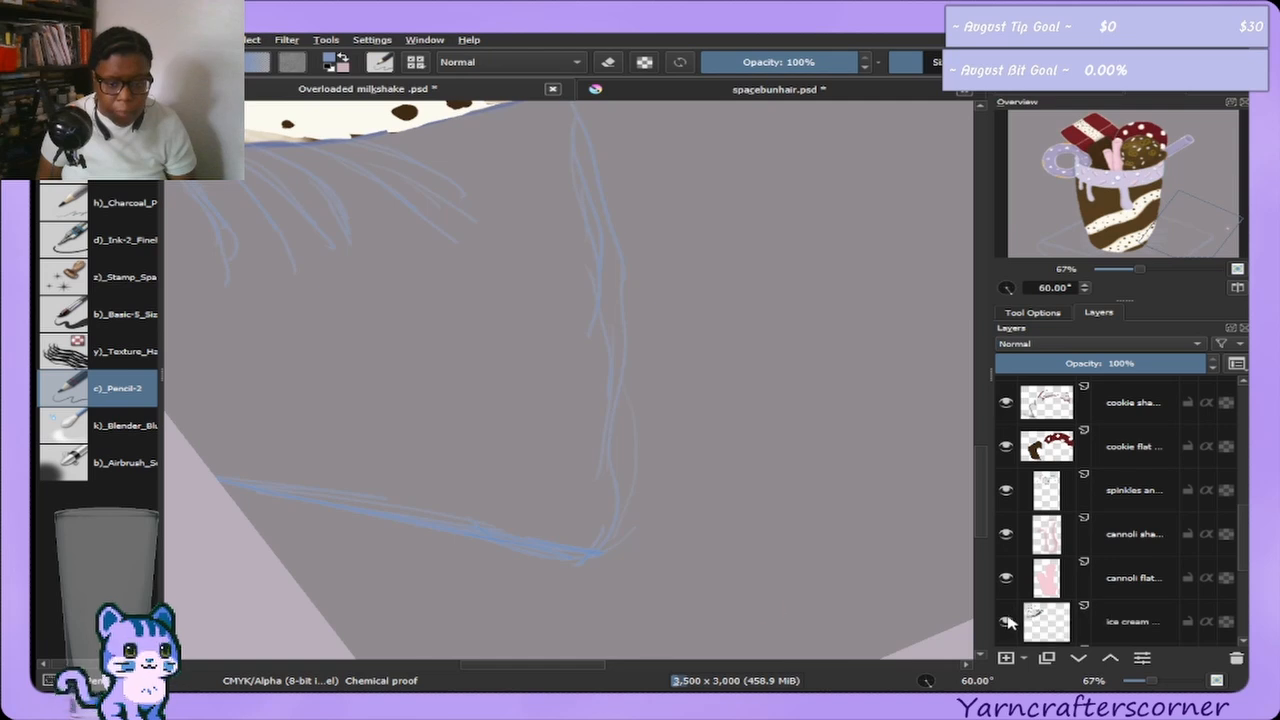
pyautogui.click(1006, 620)
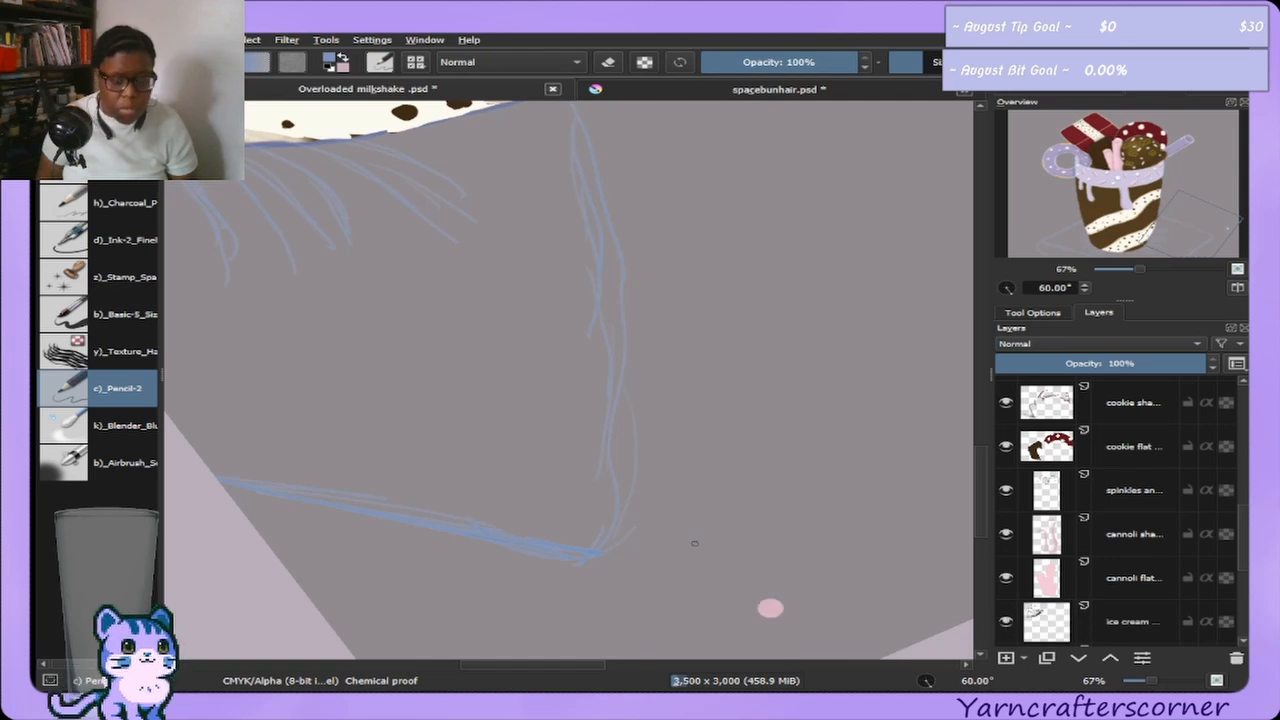
# Erase the stray pink dot from the ice cream layer directly above Paint Layer 7.
pyautogui.press('e')
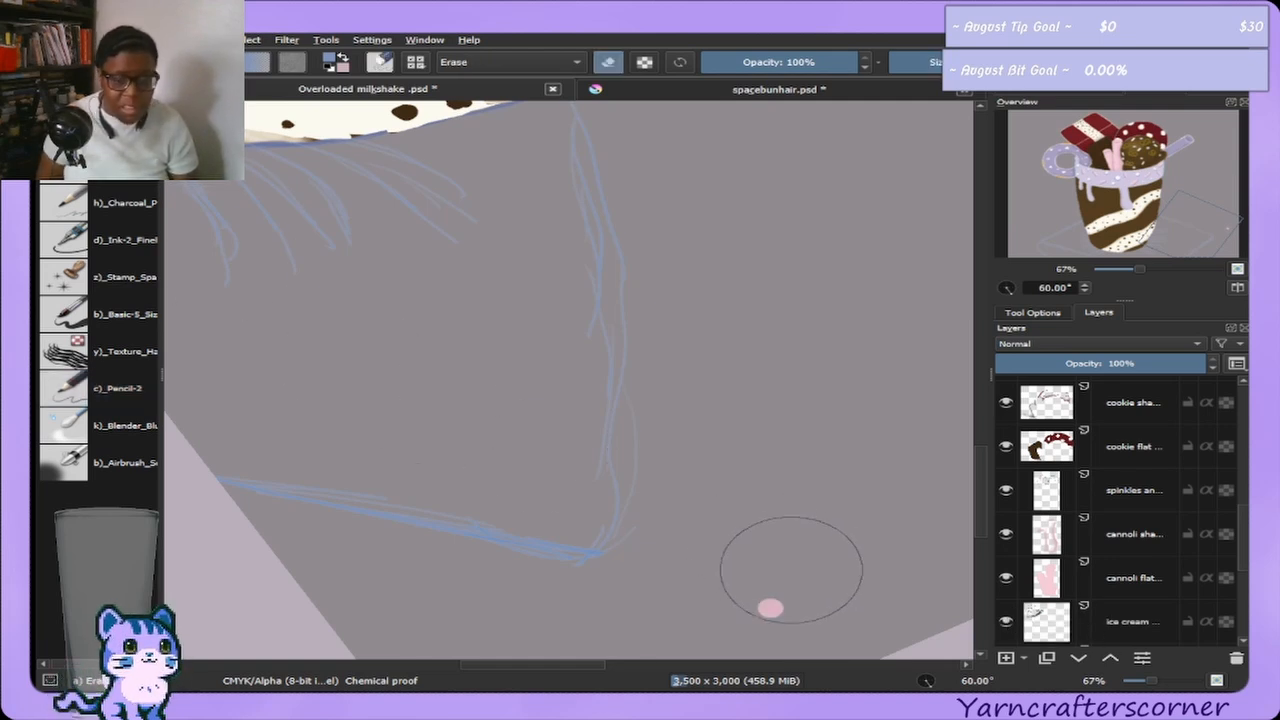
pyautogui.click(1150, 618)
pyautogui.moveTo(790, 600)
pyautogui.mouseDown()
pyautogui.moveTo(743, 577)
pyautogui.moveTo(814, 591)
pyautogui.mouseUp()
pyautogui.scroll(-4, 1240, 523)
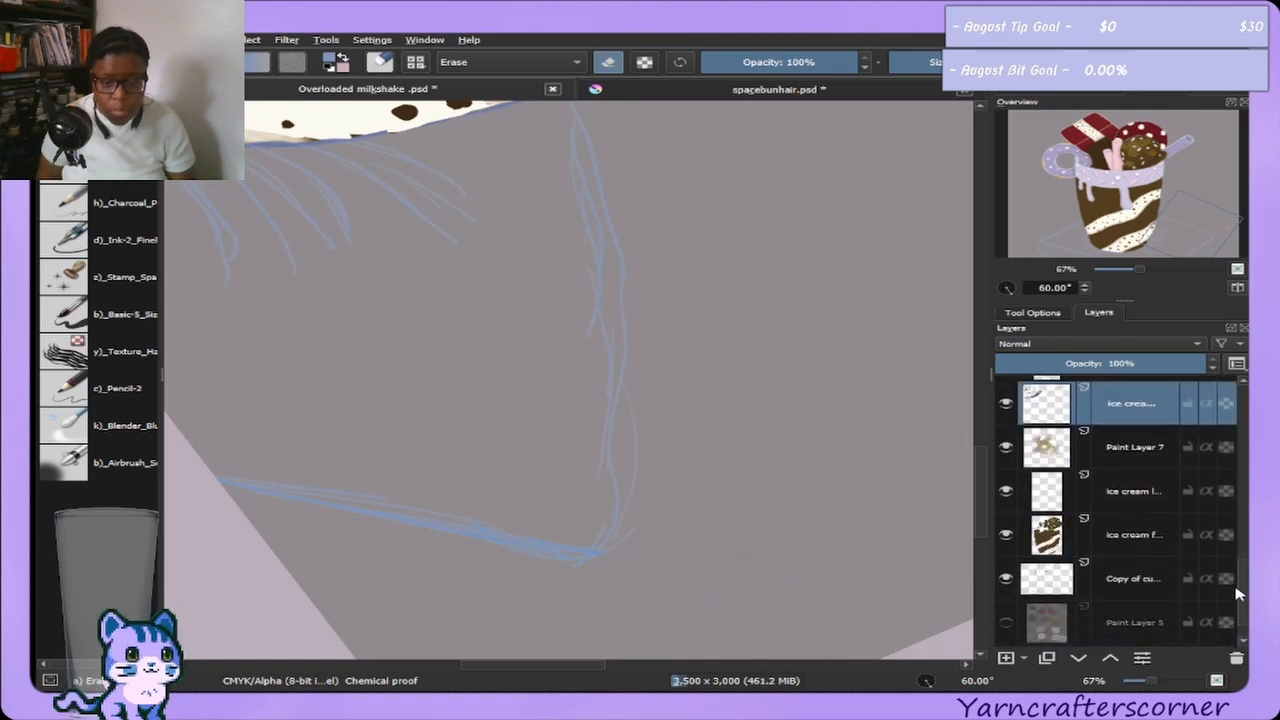
# Reinforce the outline's right edge with Pencil-2 strokes running from the mug to the corner, on the Copy of cu... layer.
pyautogui.click(1138, 537)
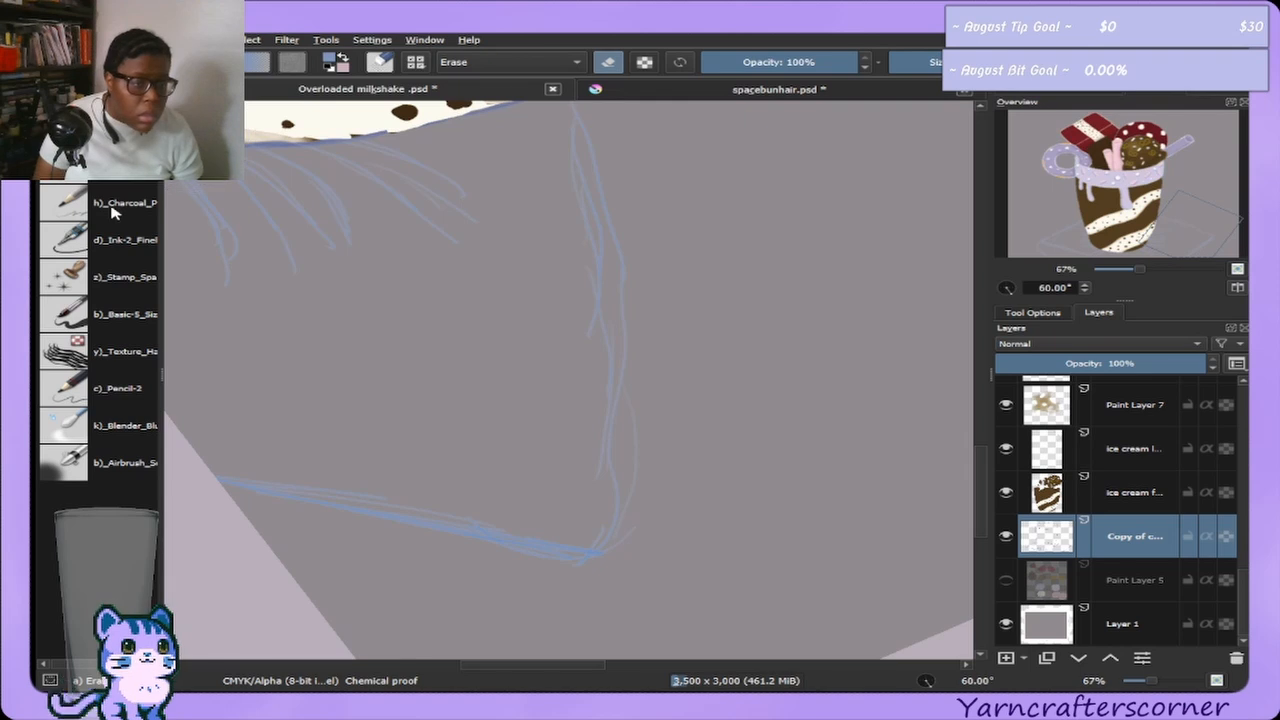
pyautogui.click(75, 390)
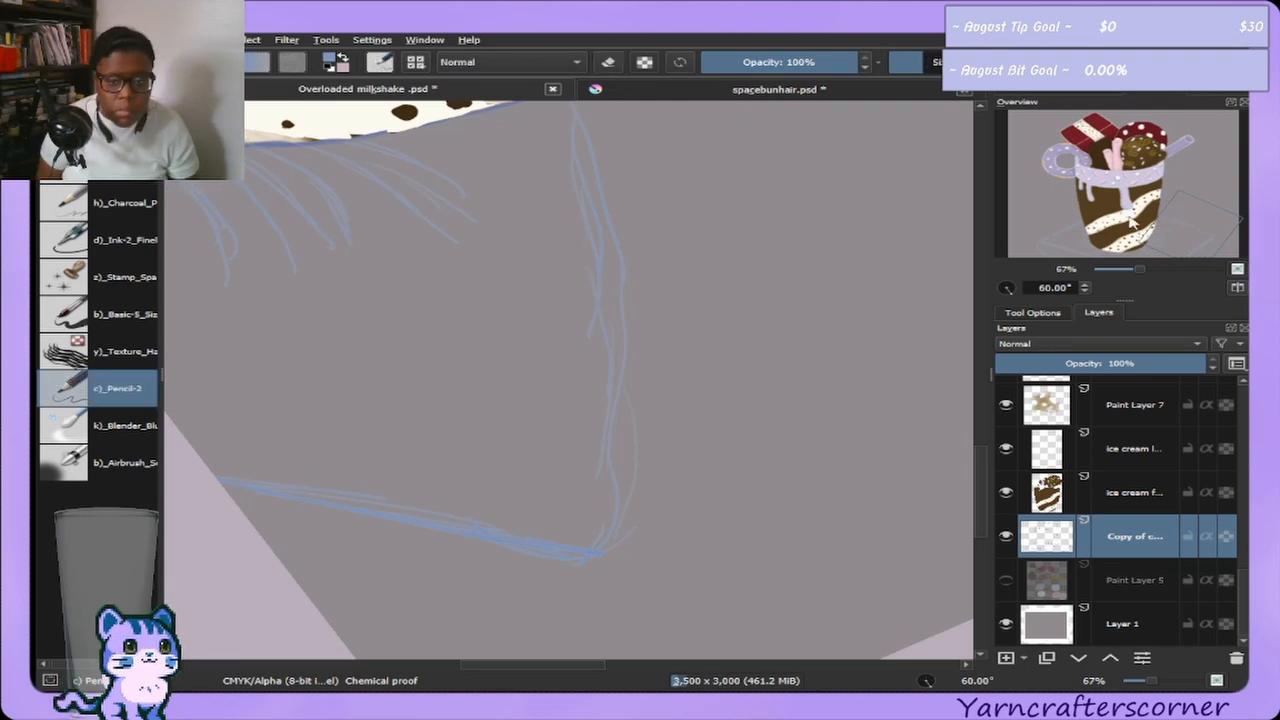
pyautogui.moveTo(1086, 214); pyautogui.dragTo(1193, 223)
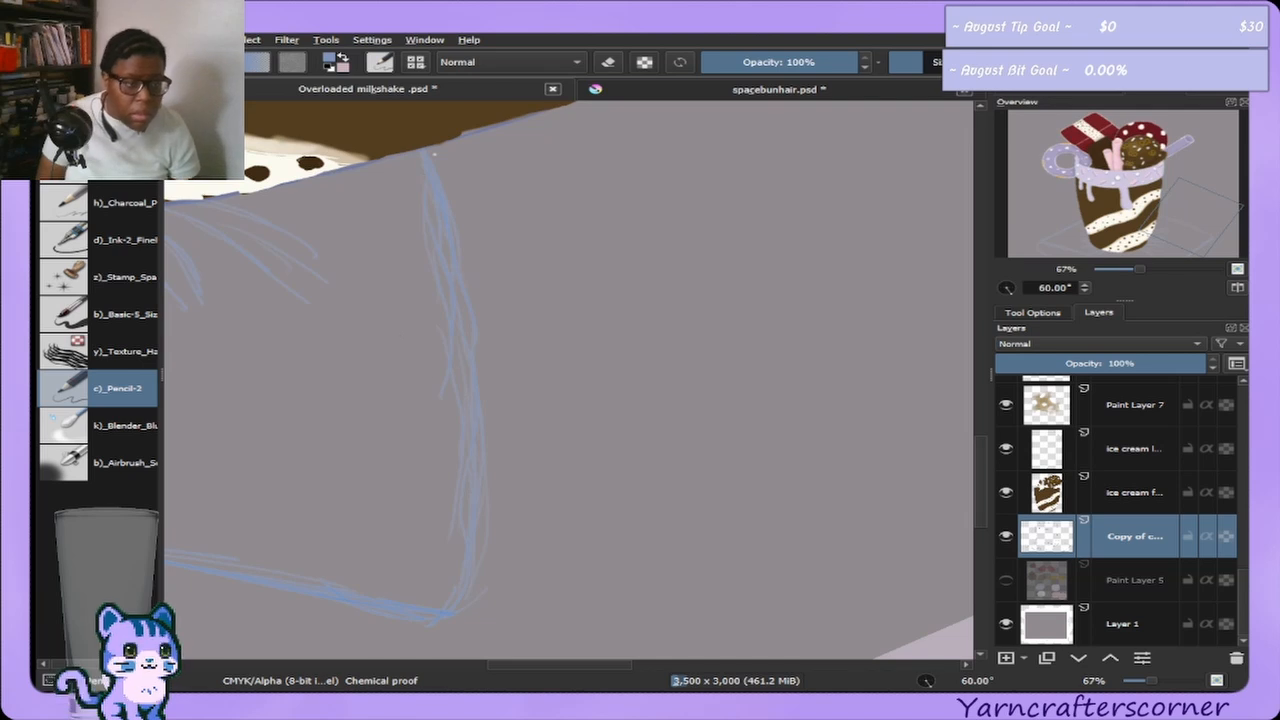
# Erase the doubled sketch strokes inside the outline's right edge down to the corner, varying the eraser size for wide and tight areas.
pyautogui.press('e')
pyautogui.press(']')
pyautogui.press(']')
pyautogui.press(']')
pyautogui.press(']')
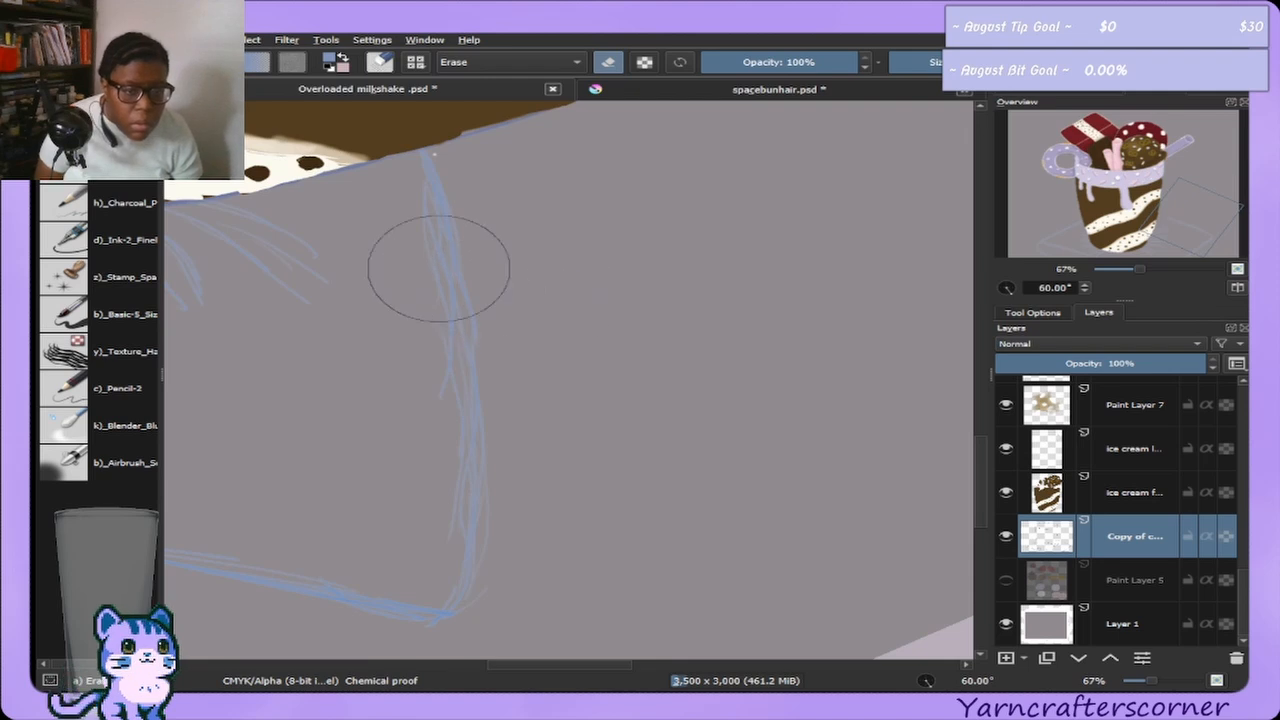
pyautogui.press('[')
pyautogui.press('[')
pyautogui.press('[')
pyautogui.press('[')
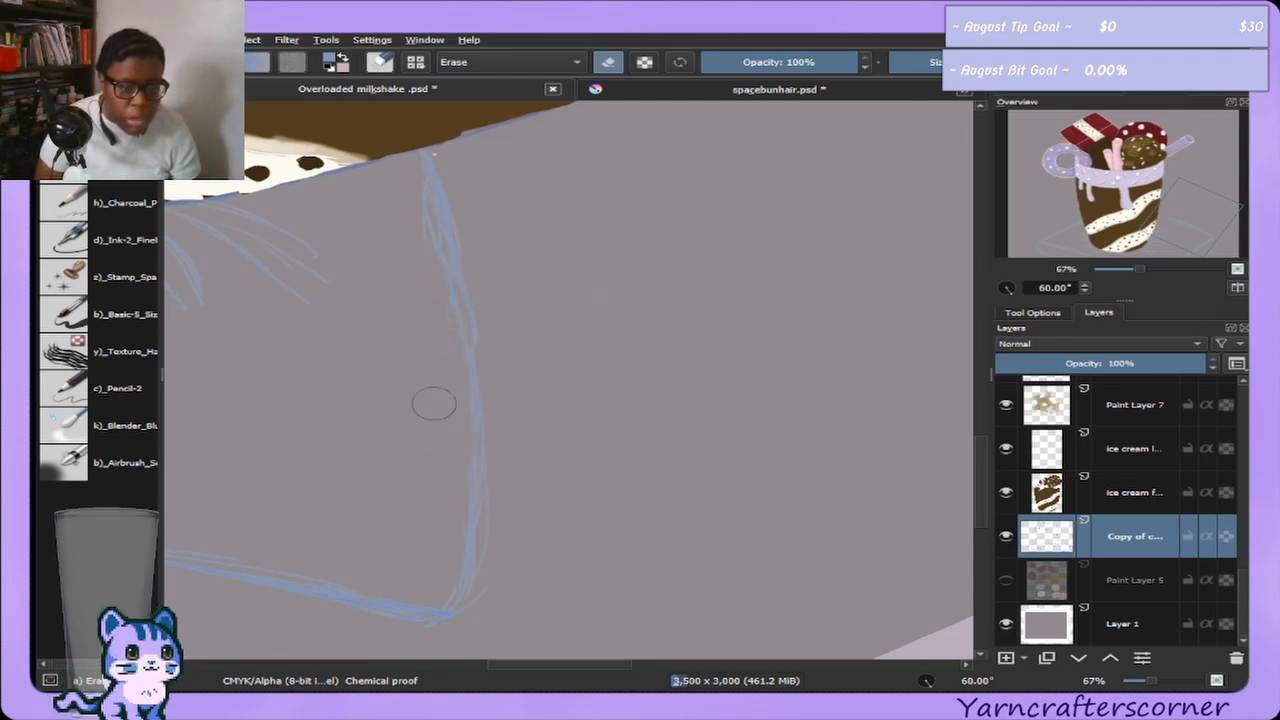
pyautogui.press(']')
pyautogui.press(']')
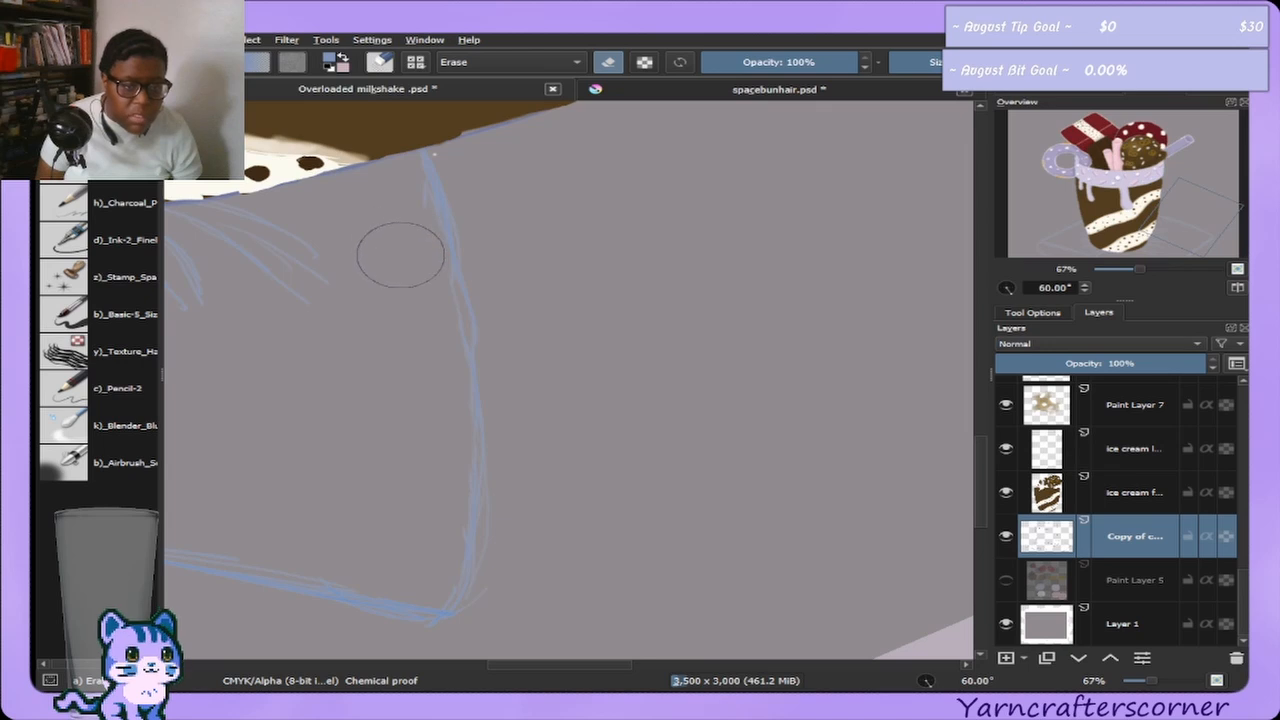
pyautogui.press('[')
pyautogui.press('[')
pyautogui.press(']')
pyautogui.press(']')
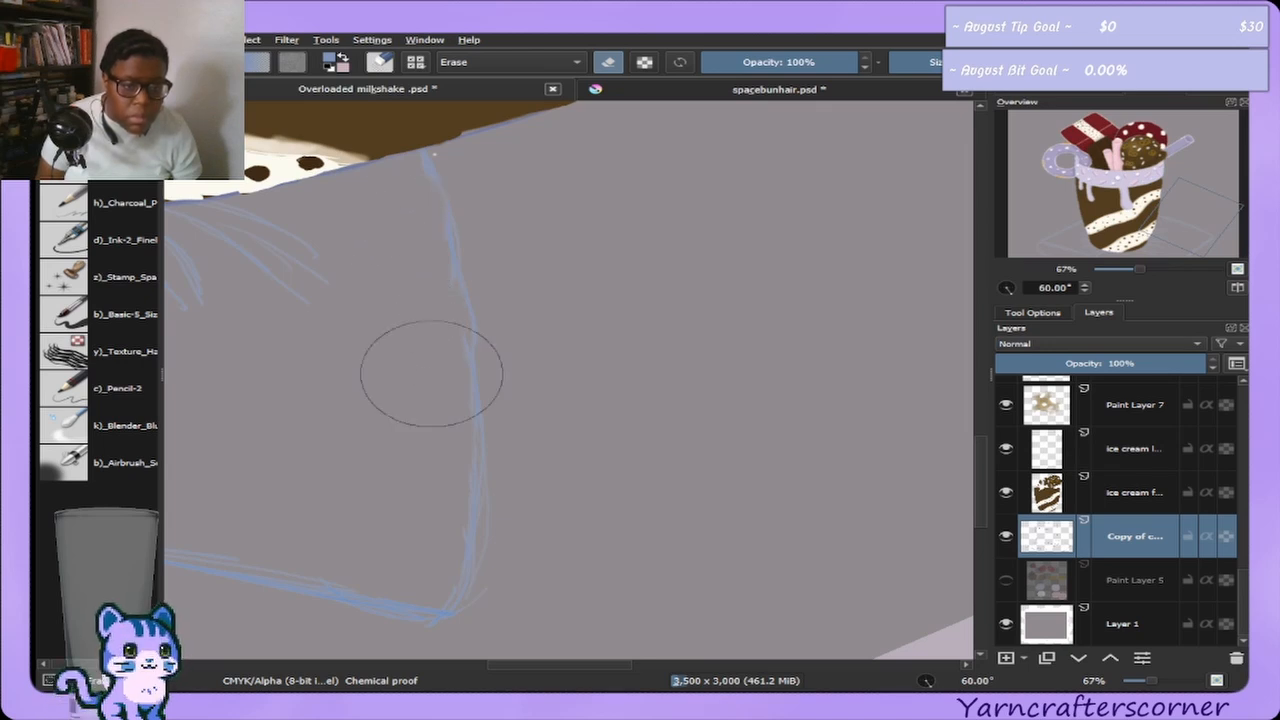
pyautogui.press(']')
pyautogui.press('[')
pyautogui.press('[')
pyautogui.press('[')
pyautogui.press('[')
pyautogui.press('[')
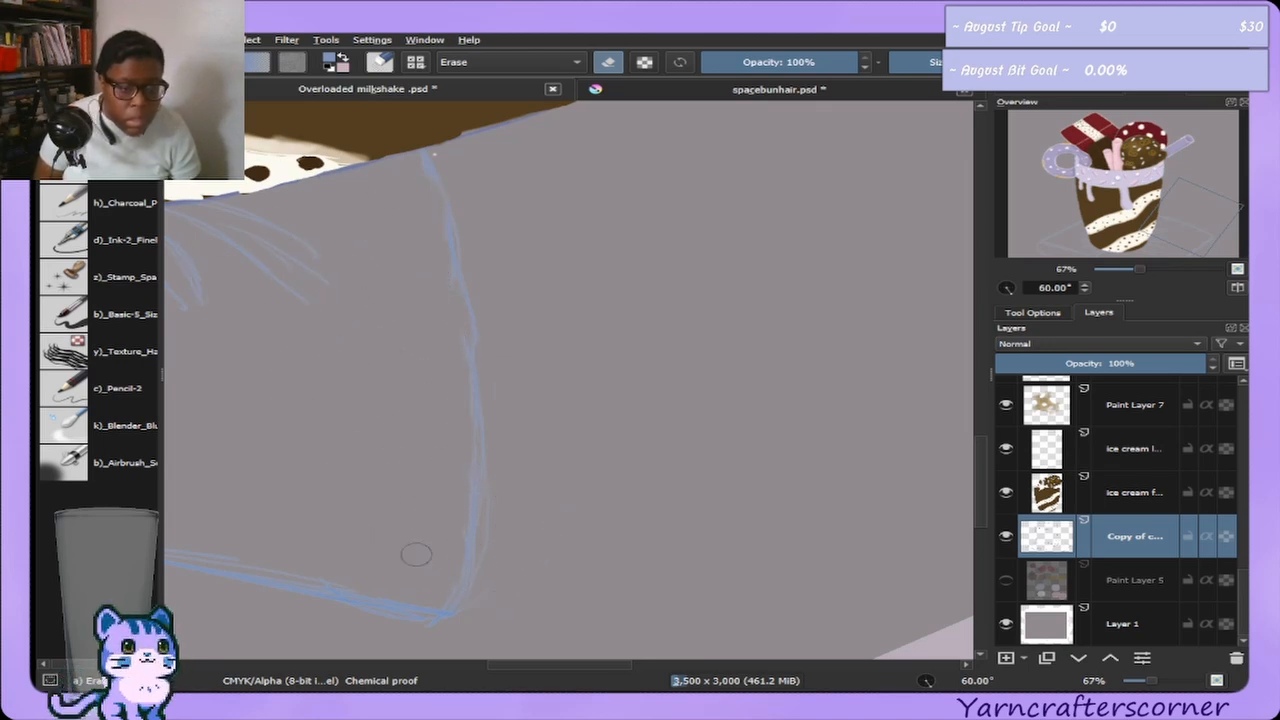
pyautogui.press(']')
pyautogui.press(']')
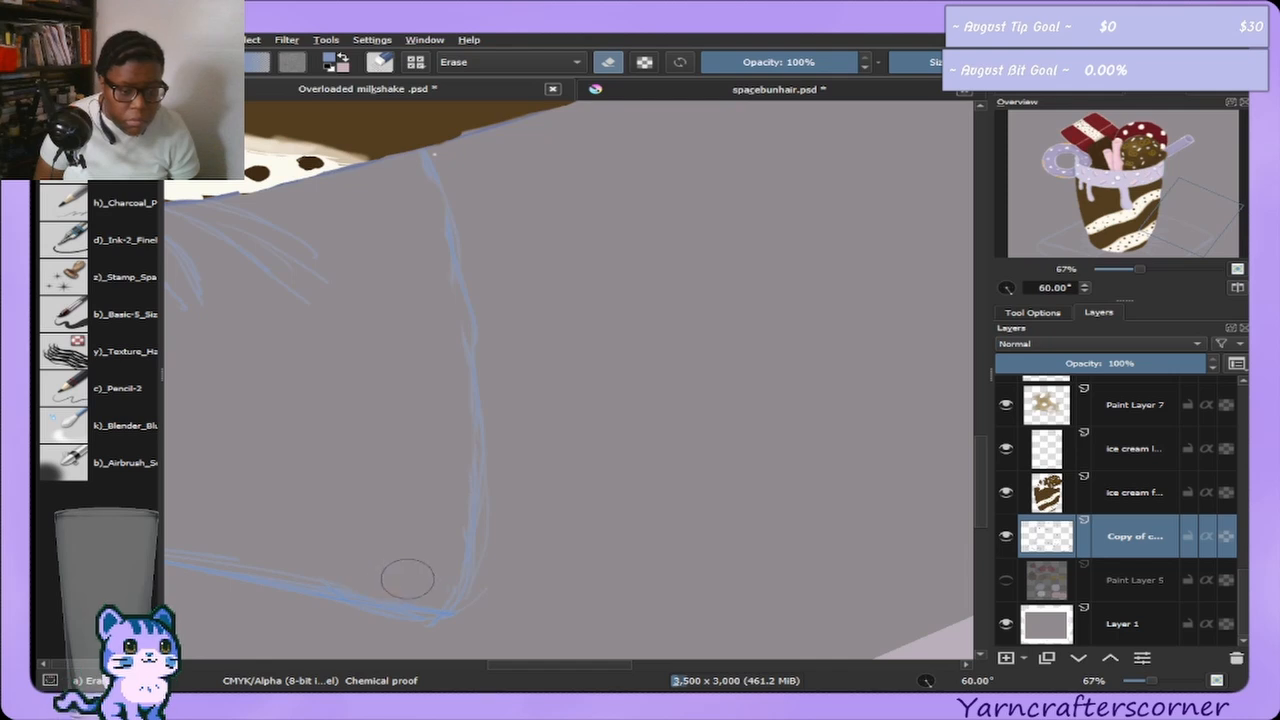
pyautogui.press(']')
pyautogui.press(']')
pyautogui.press(']')
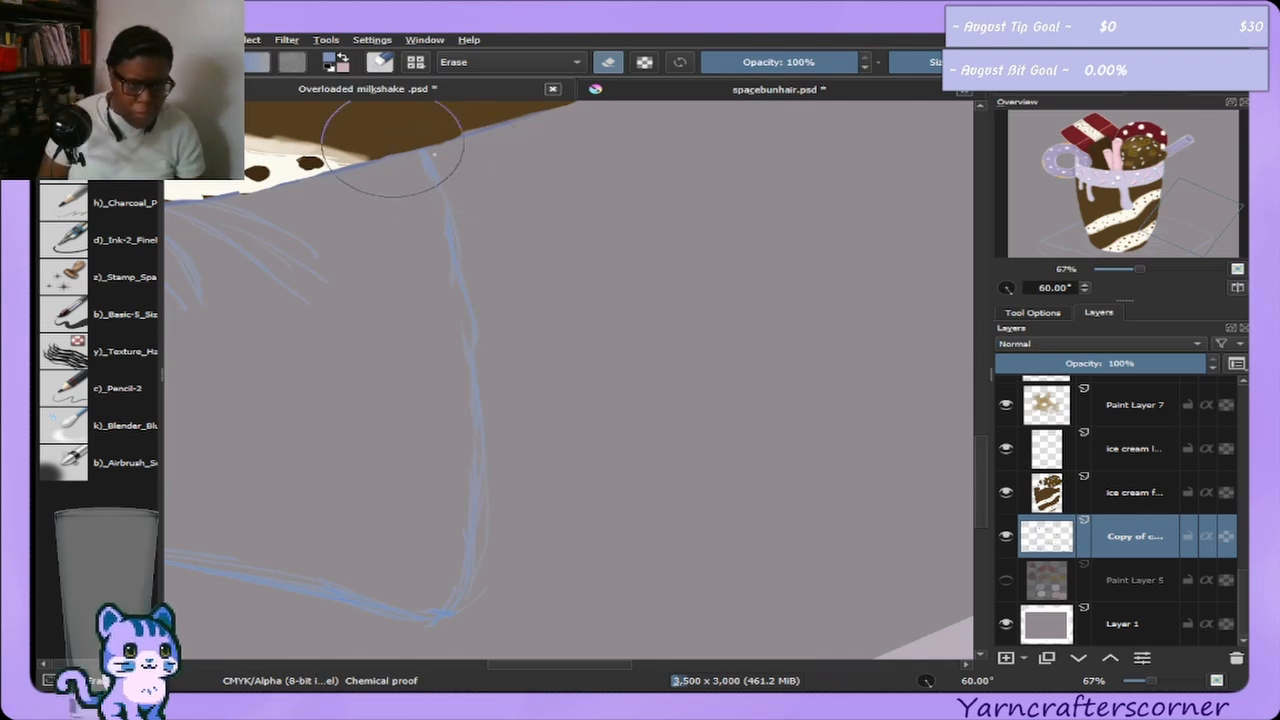
# Retrace the outline's right edge with the Pencil-2 brush and erase its rough inner side with a larger eraser.
pyautogui.click(104, 389)
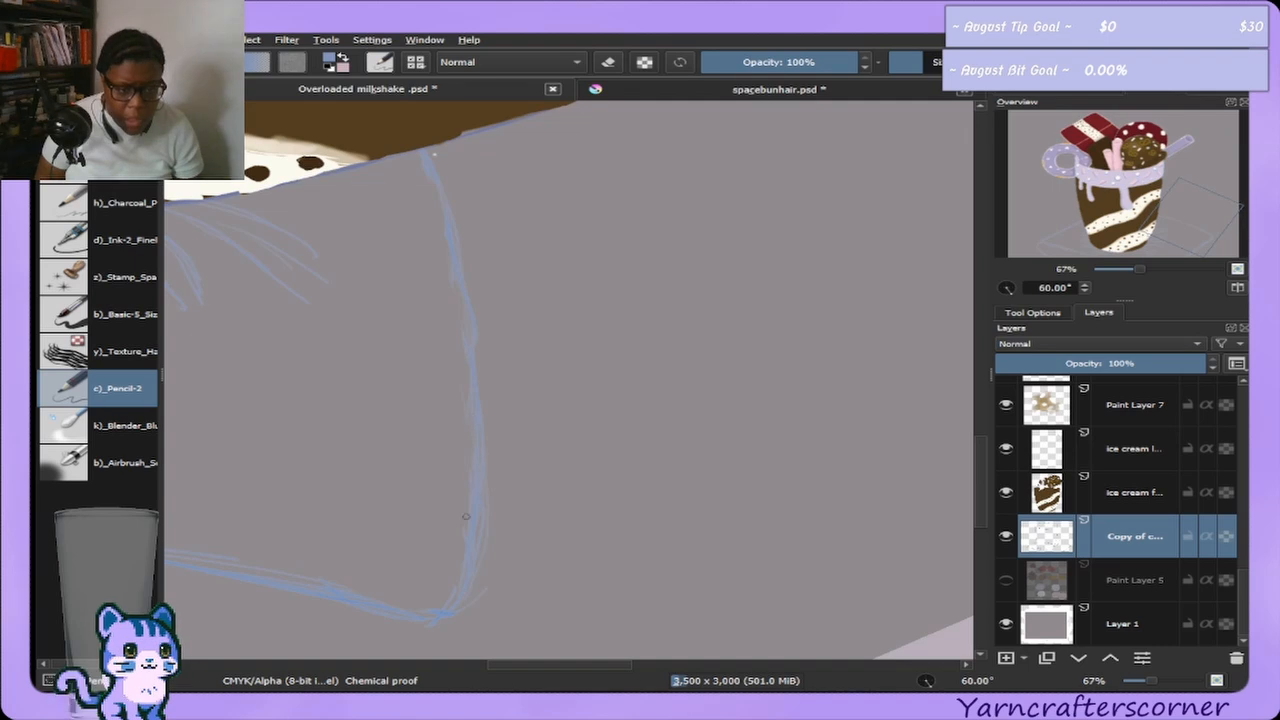
pyautogui.press('e')
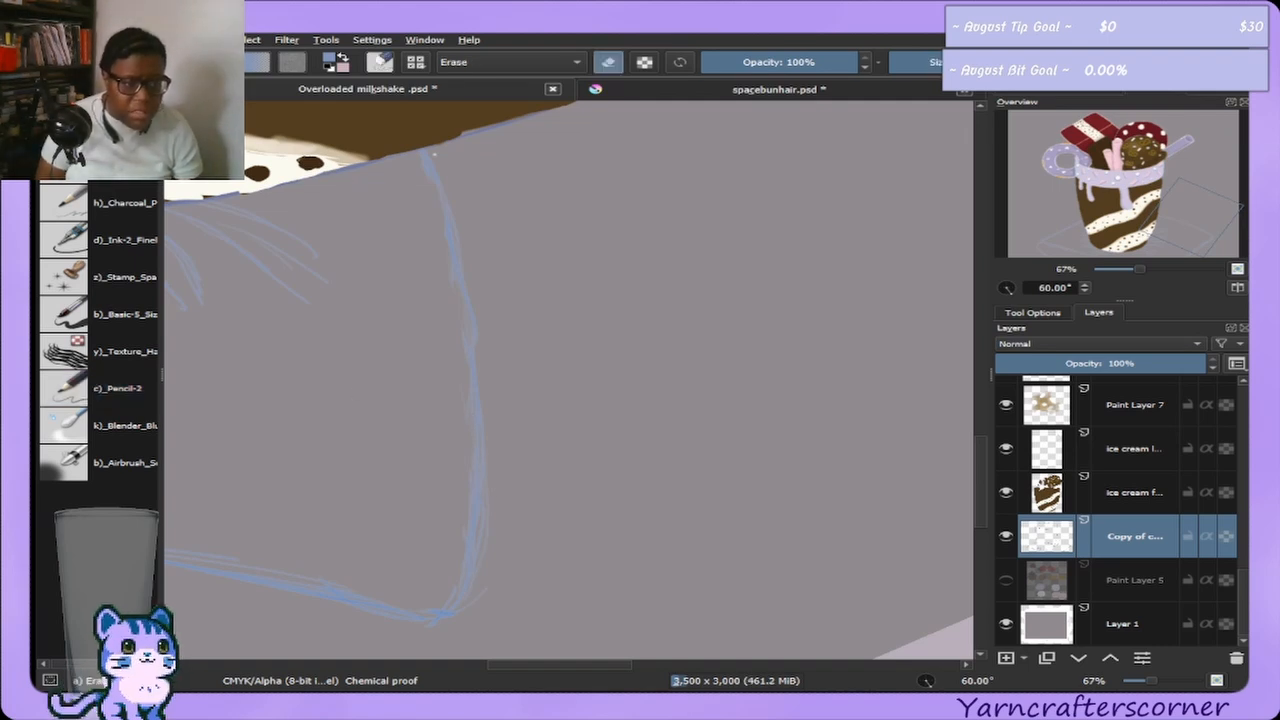
pyautogui.press(']')
pyautogui.press(']')
pyautogui.press(']')
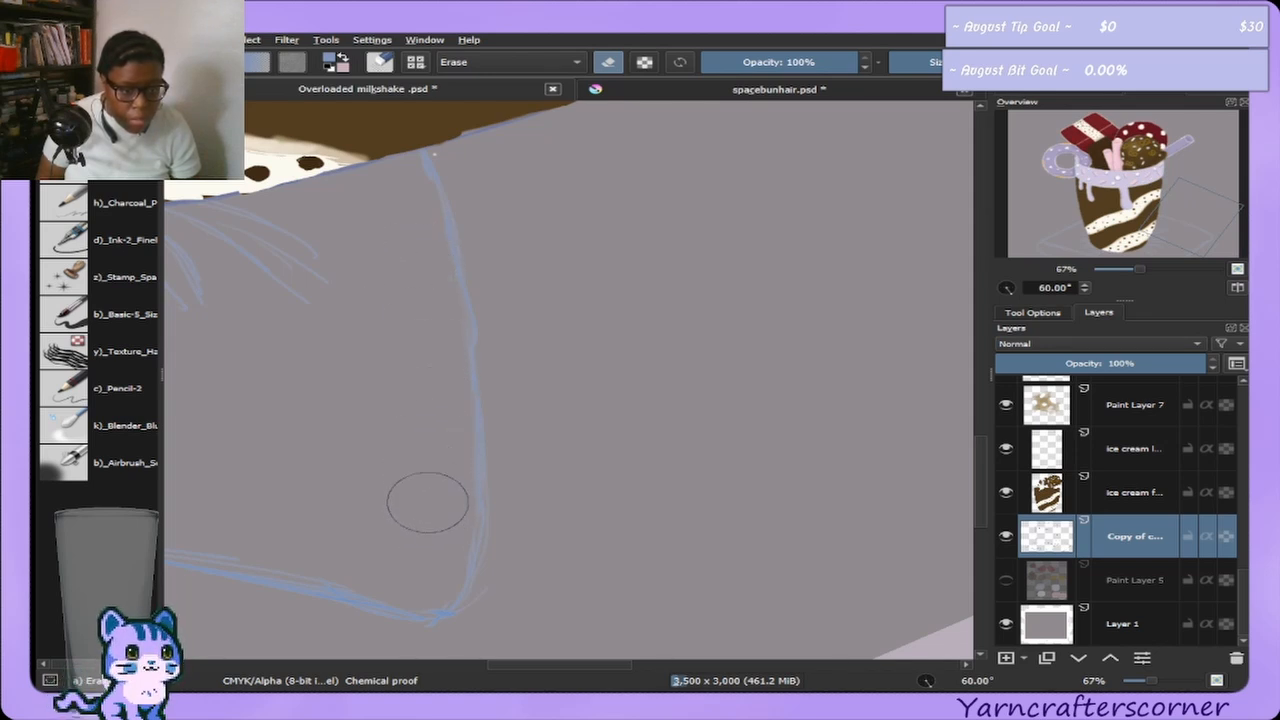
# Erase the stray strokes outside the outline's right corner with a smaller eraser, then restore the larger eraser size.
pyautogui.press('[')
pyautogui.press('[')
pyautogui.press('[')
pyautogui.press('[')
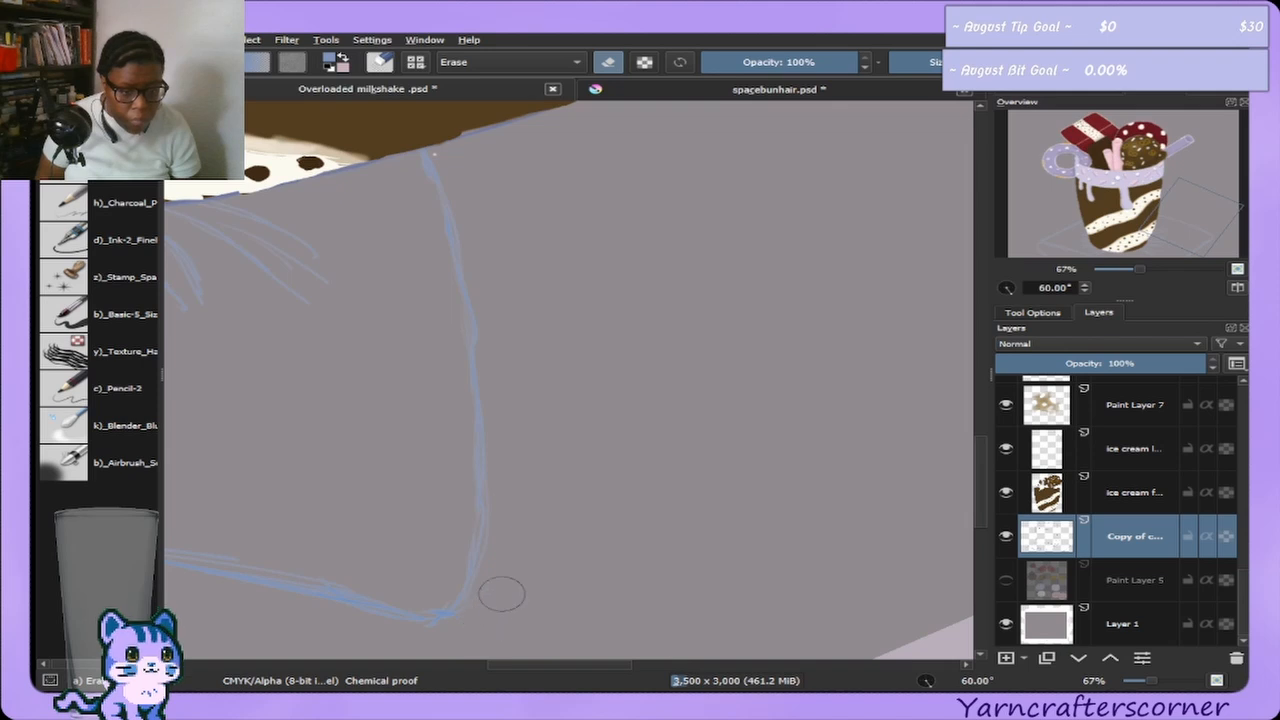
pyautogui.press(']')
pyautogui.press(']')
pyautogui.press(']')
pyautogui.press(']')
pyautogui.press(']')
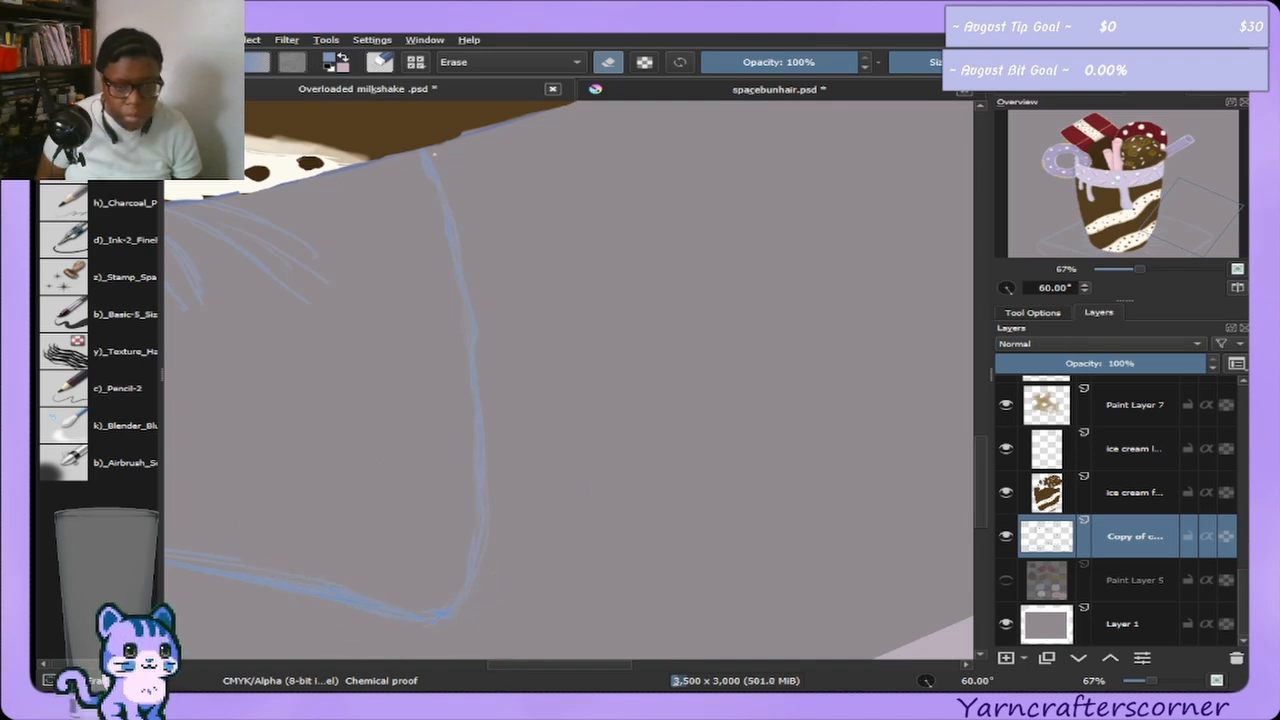
# Extend and reinforce the outline from its right corner to the canvas's bottom edge with Pencil-2, then reset the canvas rotation to 0°.
pyautogui.moveTo(1176, 220)
pyautogui.mouseDown()
pyautogui.moveTo(1151, 192)
pyautogui.moveTo(1144, 258)
pyautogui.moveTo(1200, 276)
pyautogui.mouseUp()
pyautogui.moveTo(471, 152)
pyautogui.mouseDown()
pyautogui.moveTo(540, 175)
pyautogui.moveTo(457, 152)
pyautogui.moveTo(605, 172)
pyautogui.mouseUp()
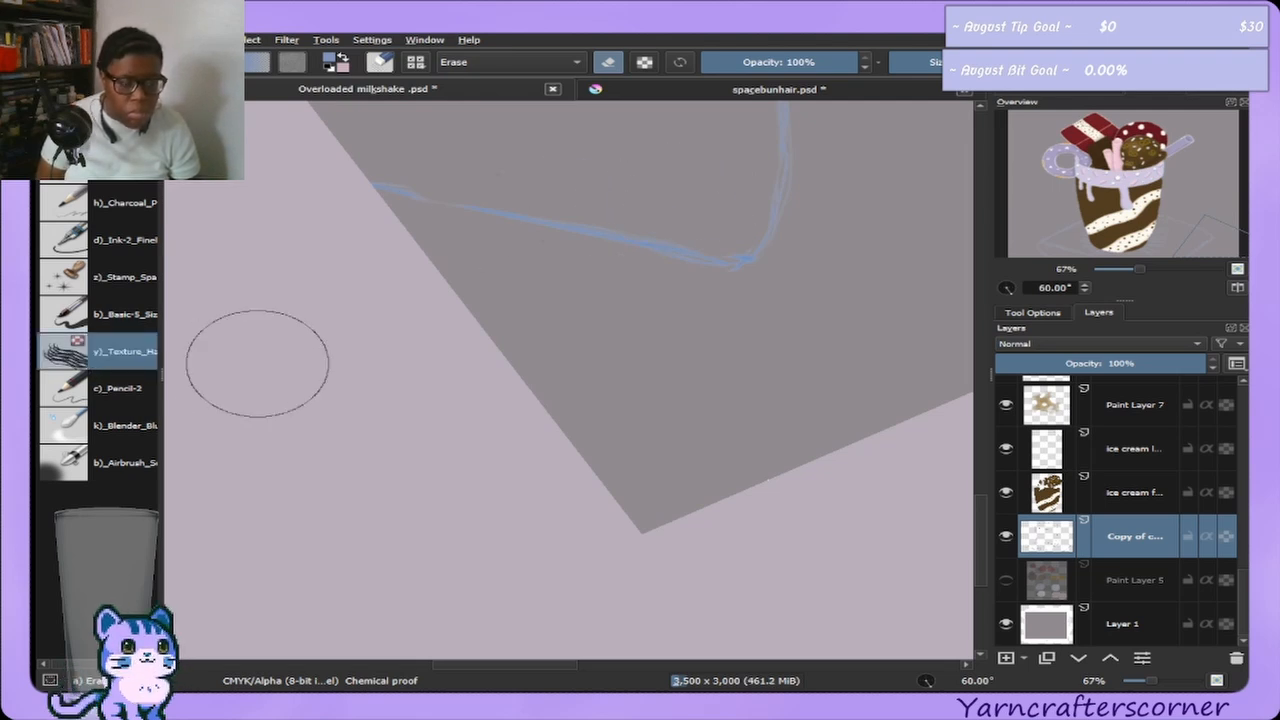
pyautogui.click(58, 390)
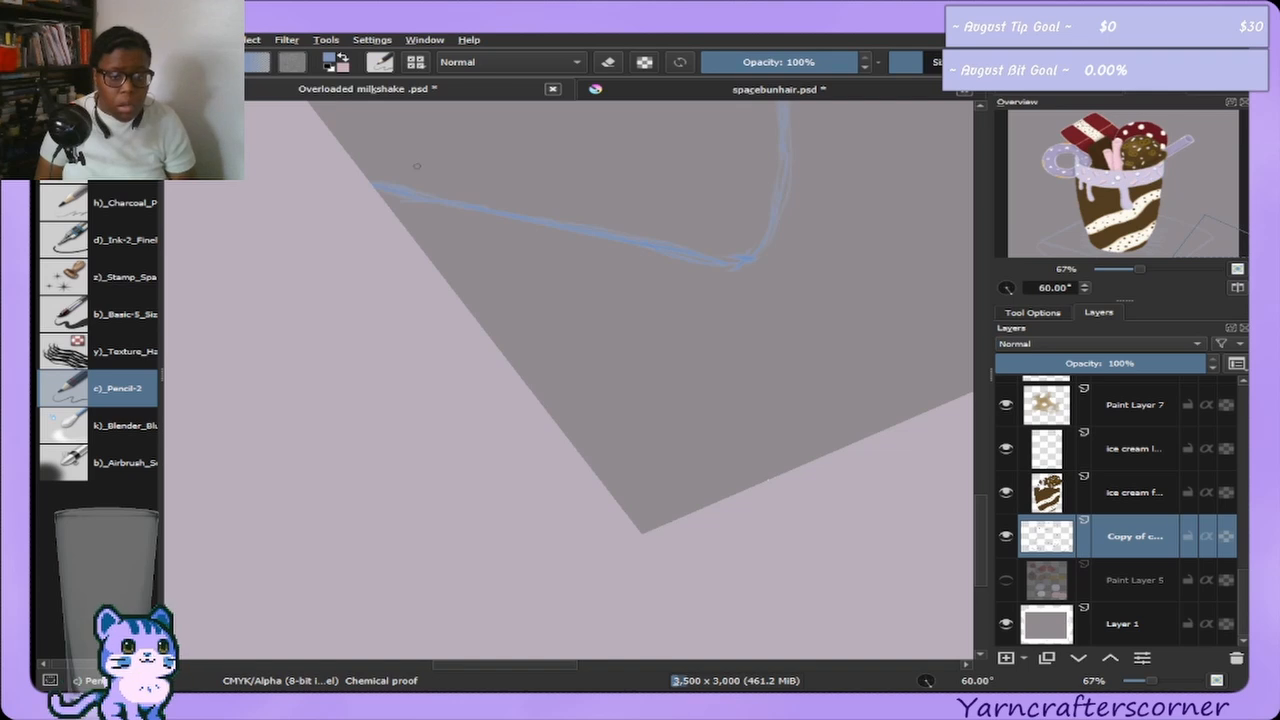
pyautogui.press('5')
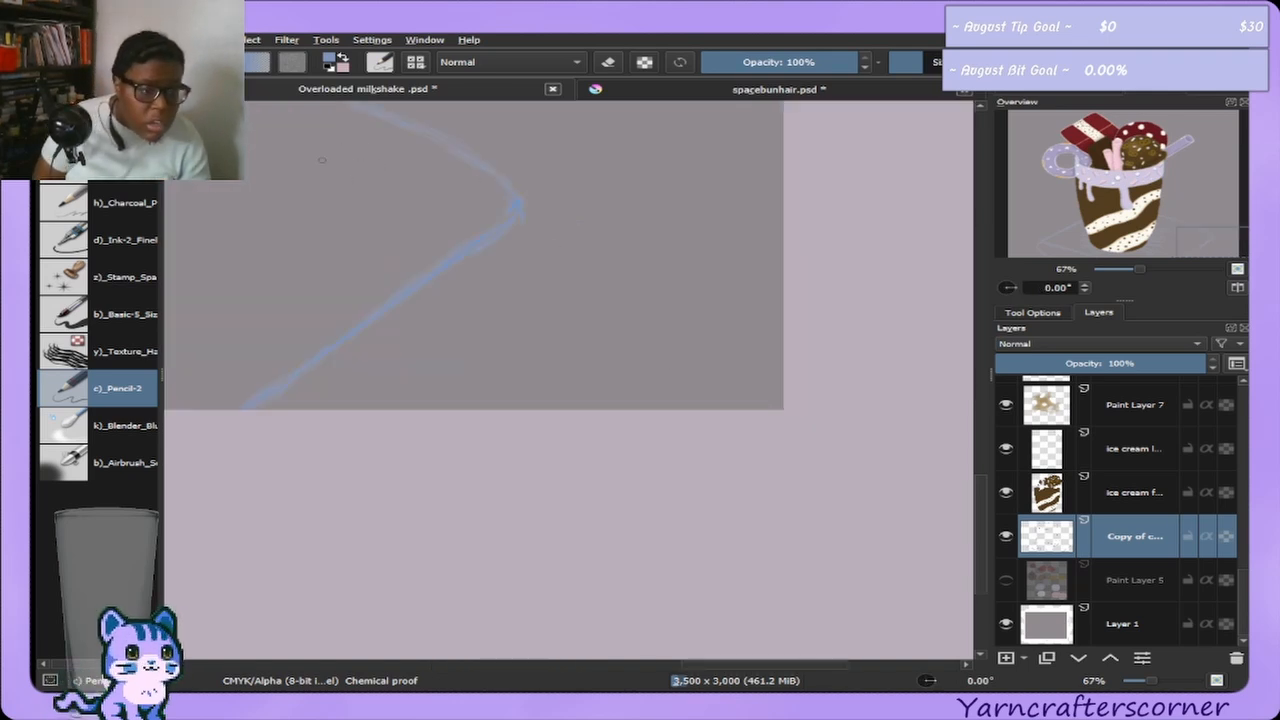
# Erase the thick sections of the line below the right corner and reconnect the gaps with thinner Pencil-2 strokes.
pyautogui.press('e')
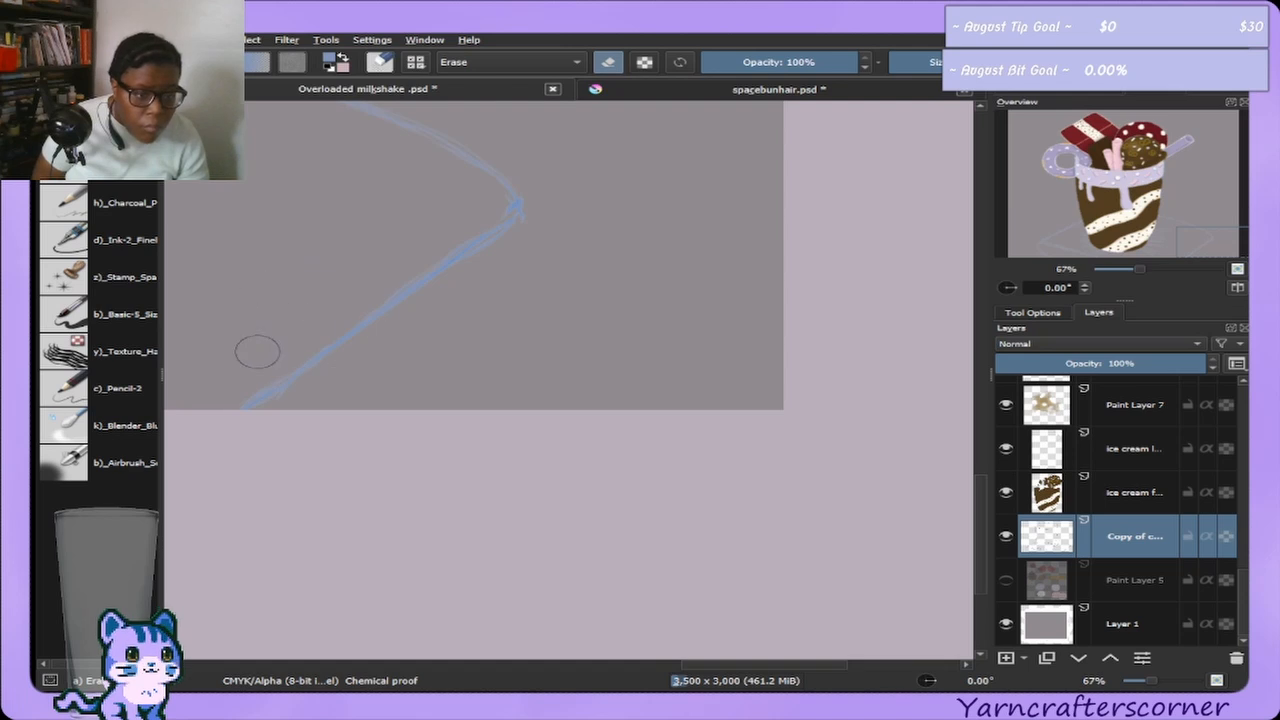
pyautogui.moveTo(270, 347); pyautogui.dragTo(343, 286)
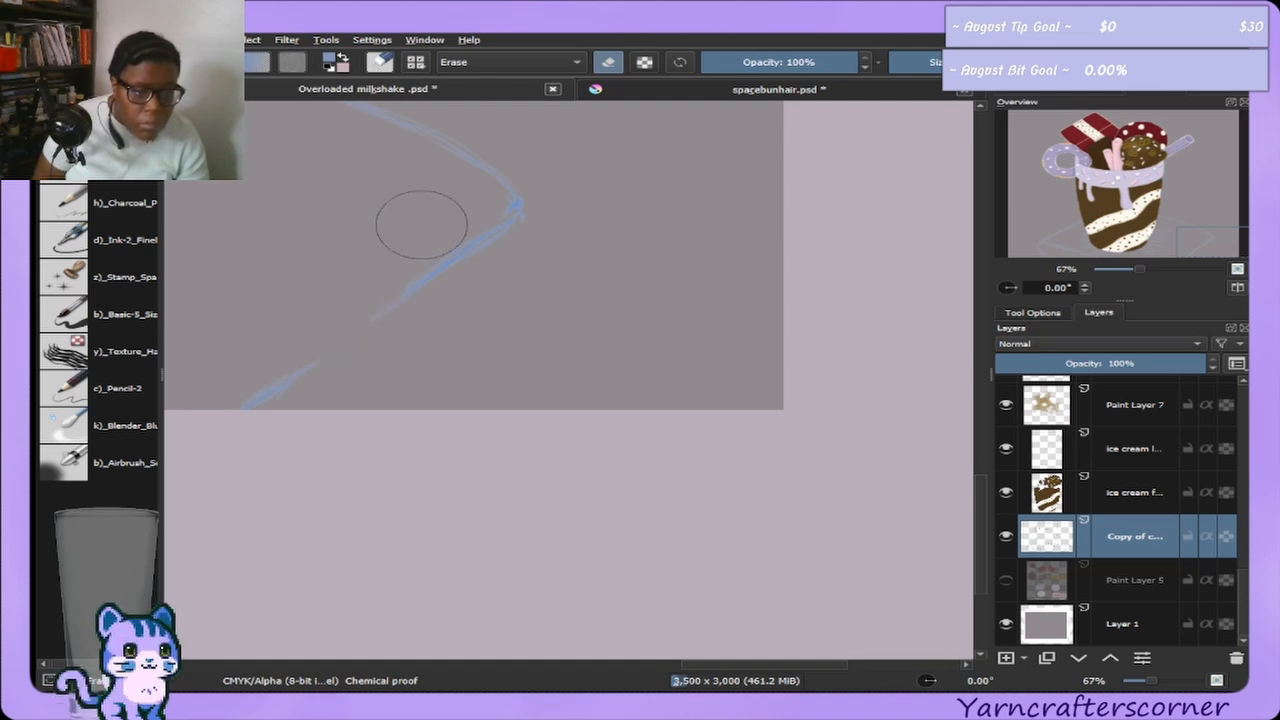
pyautogui.moveTo(420, 230); pyautogui.dragTo(443, 206)
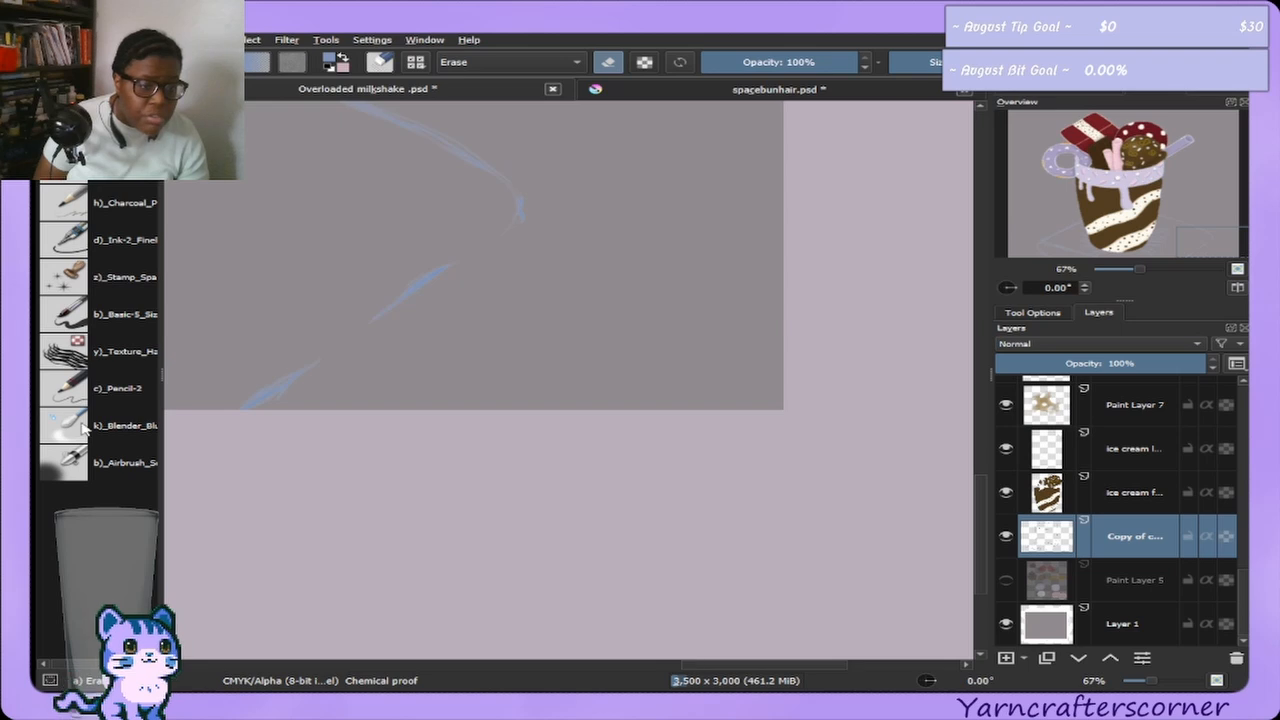
pyautogui.click(75, 393)
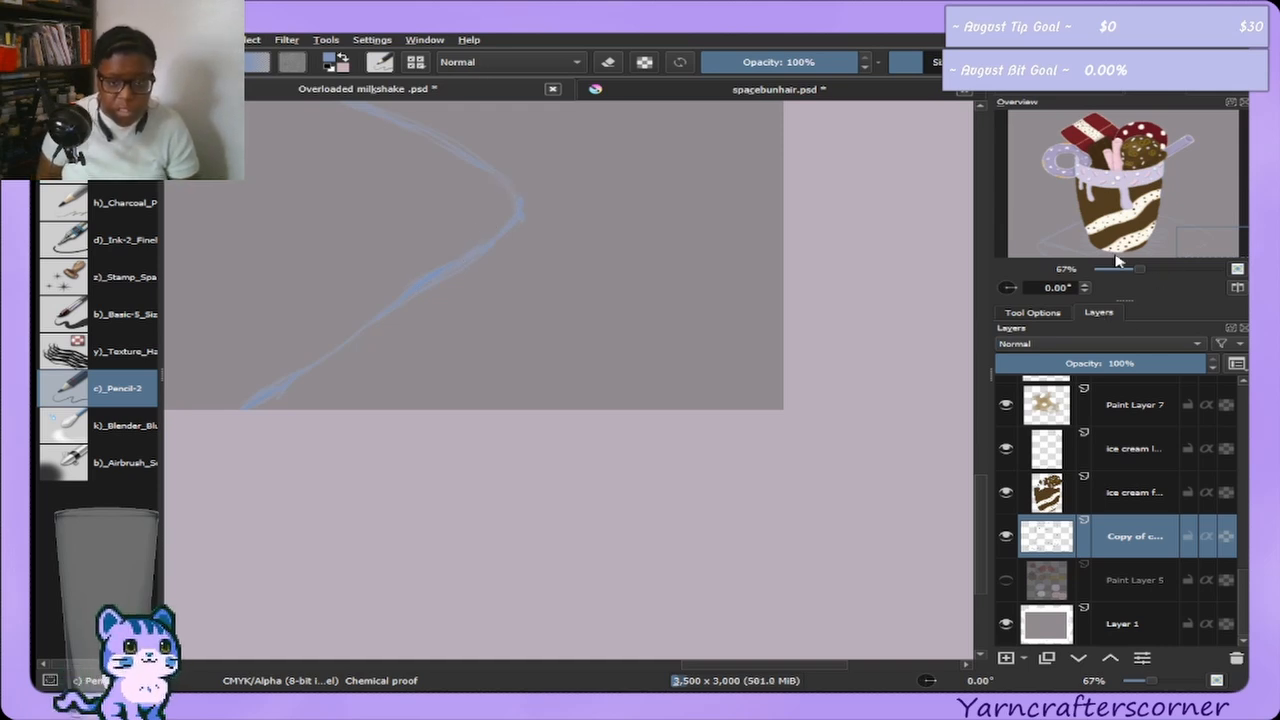
# Sketch parallel border lines inside the right corner with Pencil-2 and erase the rough outer side of the outline.
pyautogui.moveTo(1190, 233)
pyautogui.mouseDown()
pyautogui.moveTo(1083, 205)
pyautogui.moveTo(1192, 230)
pyautogui.moveTo(1173, 242)
pyautogui.mouseUp()
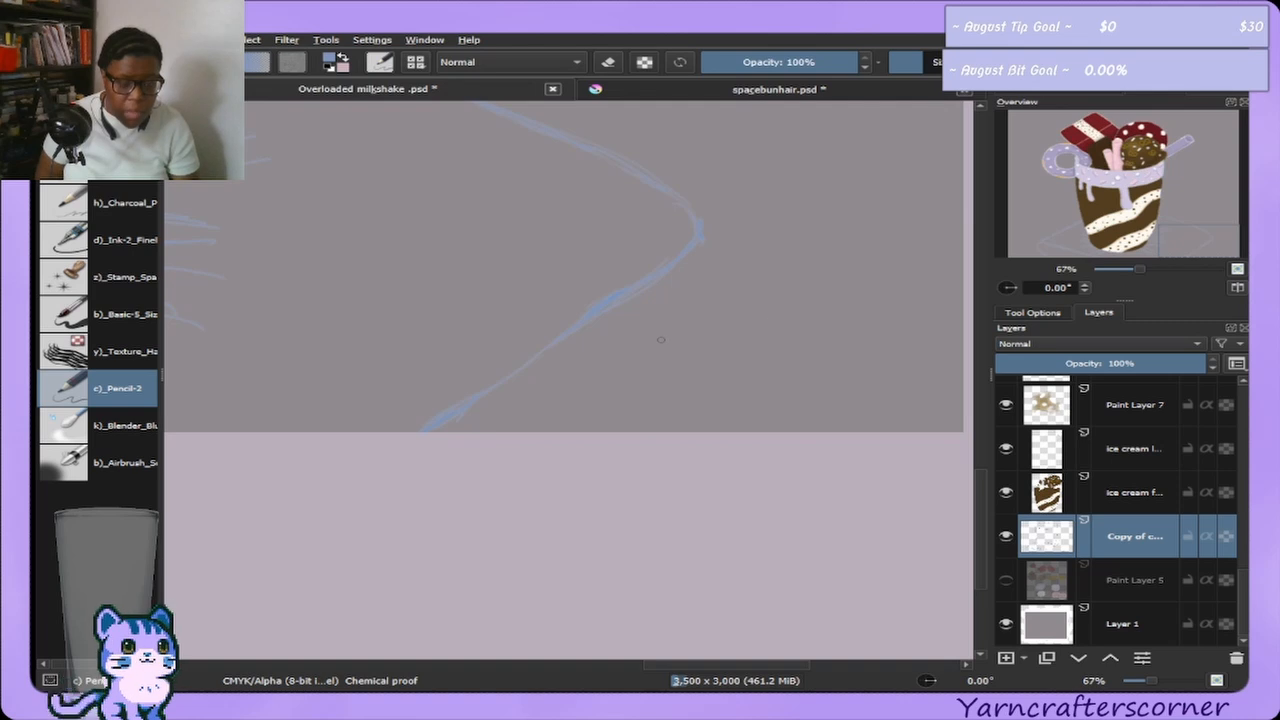
pyautogui.moveTo(1173, 243)
pyautogui.mouseDown()
pyautogui.moveTo(1148, 228)
pyautogui.moveTo(1062, 240)
pyautogui.moveTo(1227, 237)
pyautogui.moveTo(1105, 237)
pyautogui.moveTo(1166, 238)
pyautogui.mouseUp()
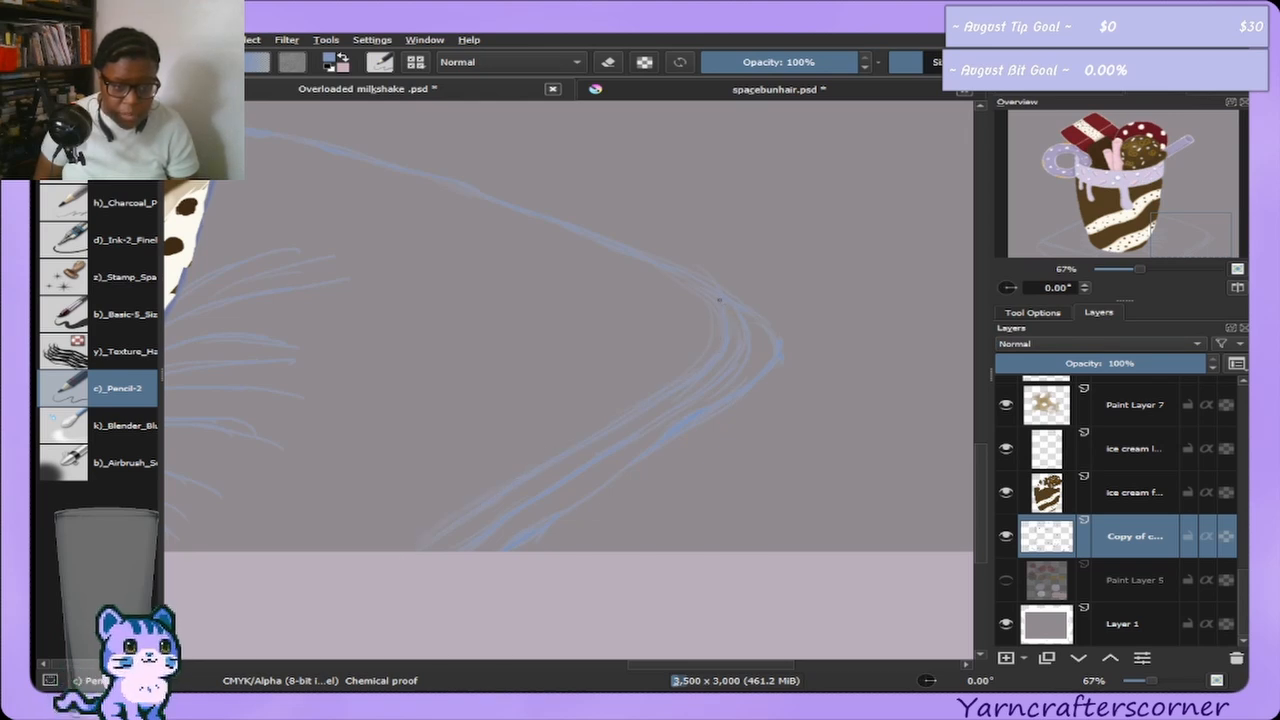
pyautogui.press('e')
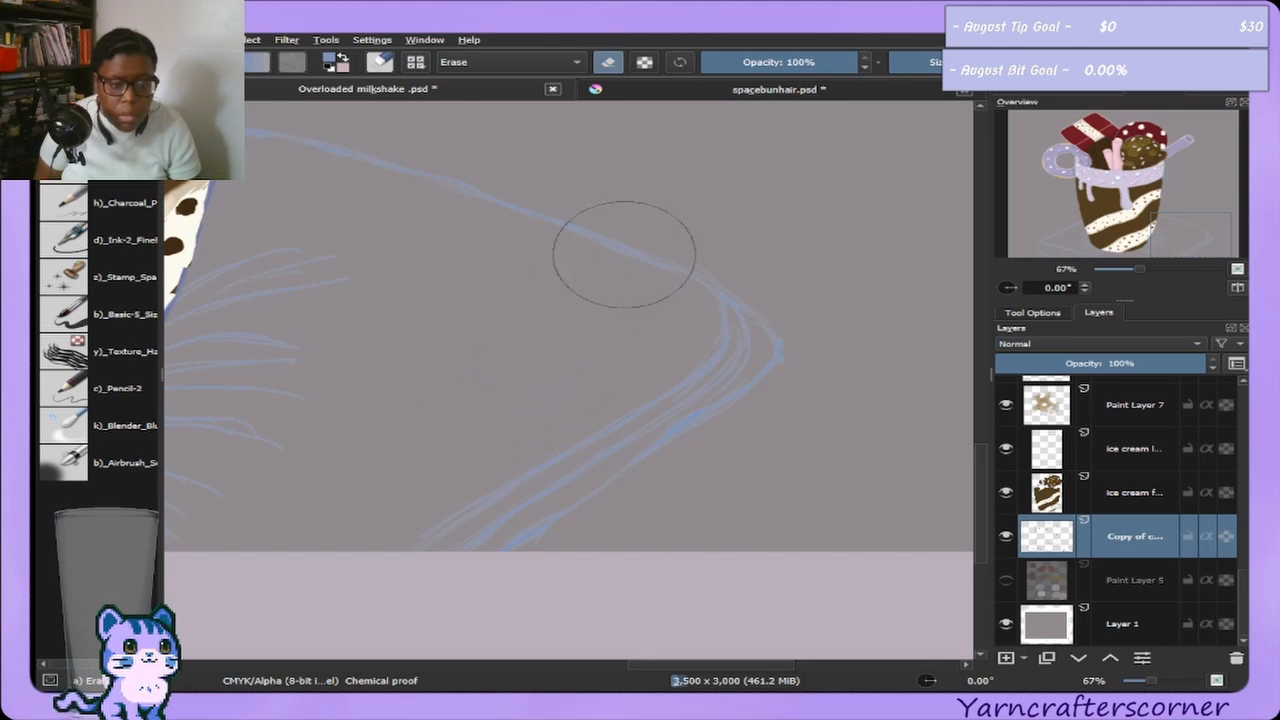
pyautogui.moveTo(845, 307)
pyautogui.mouseDown()
pyautogui.moveTo(840, 374)
pyautogui.moveTo(814, 346)
pyautogui.moveTo(816, 368)
pyautogui.mouseUp()
pyautogui.press(']')
pyautogui.press(']')
pyautogui.press(']')
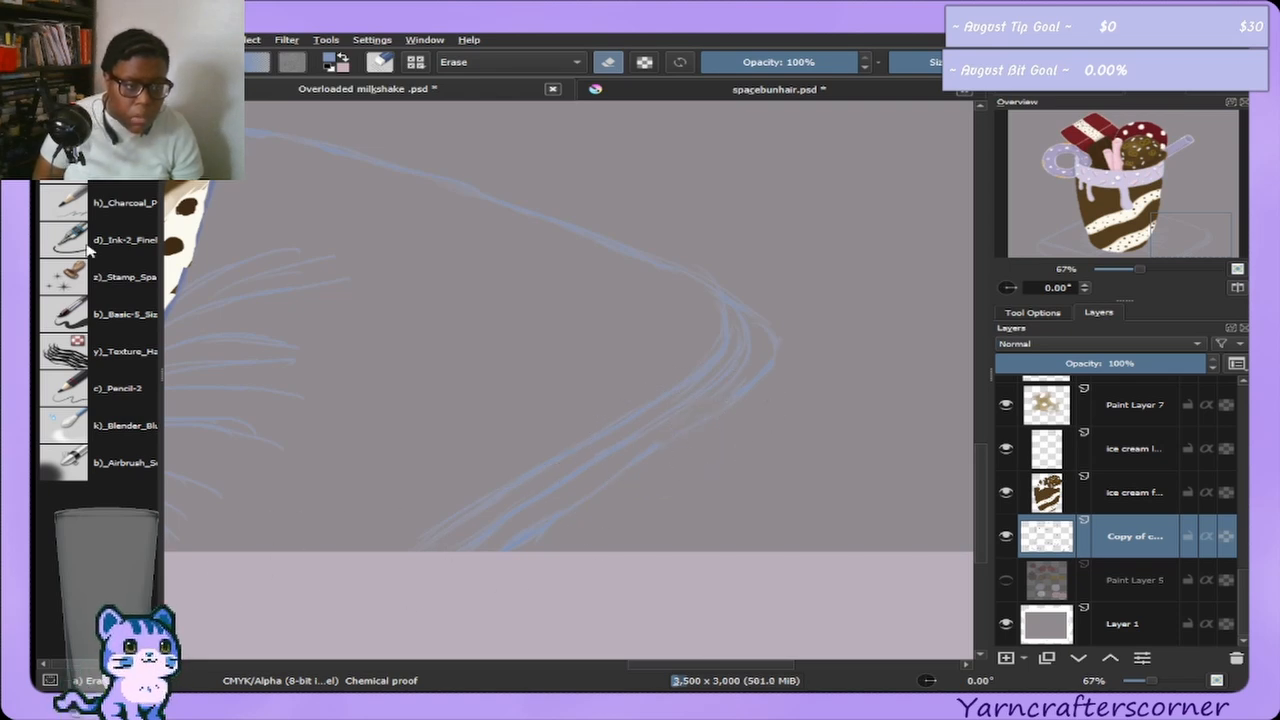
# Retrace the outermost line below the right corner with Pencil-2 and clean its lower end near the canvas edge with the eraser.
pyautogui.click(78, 390)
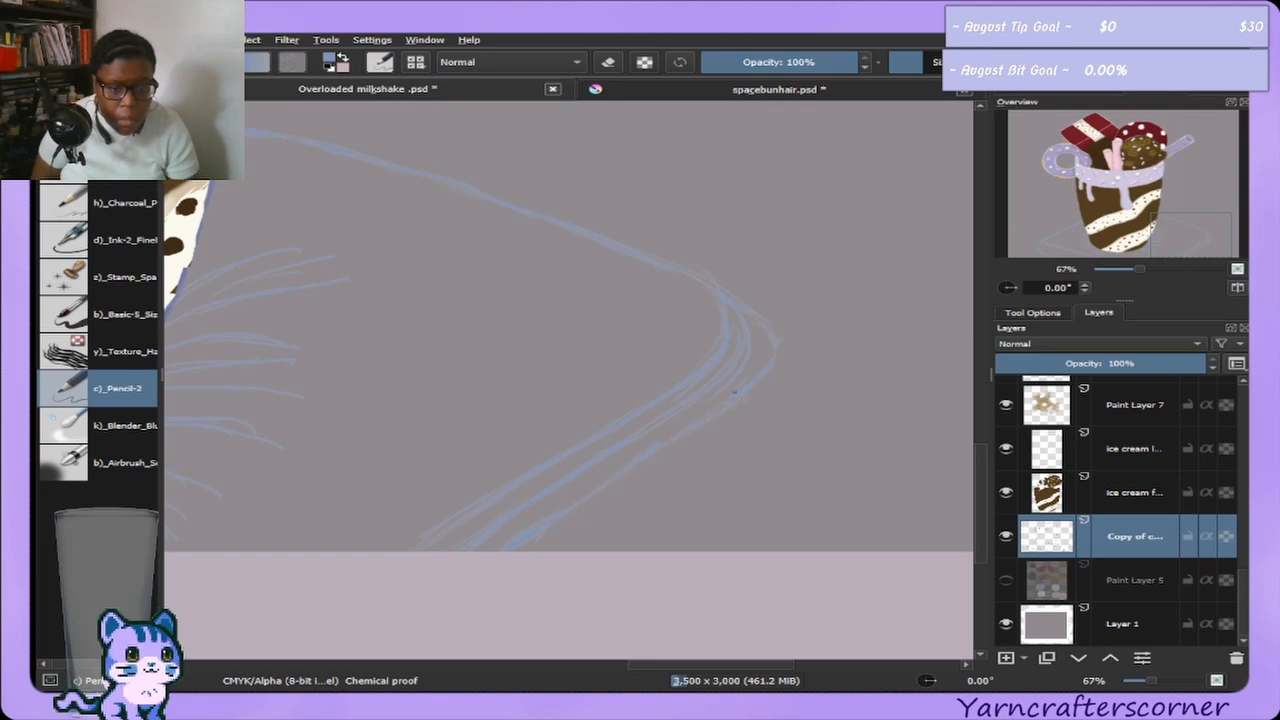
pyautogui.press('e')
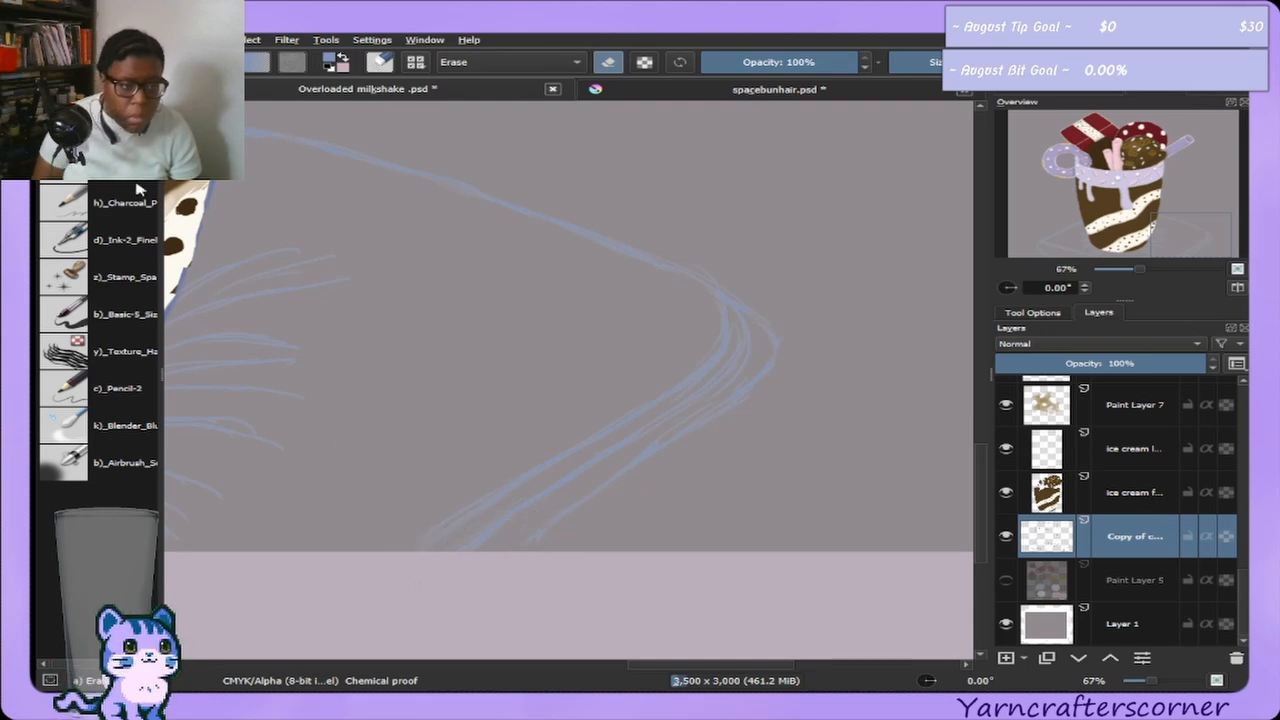
pyautogui.click(124, 400)
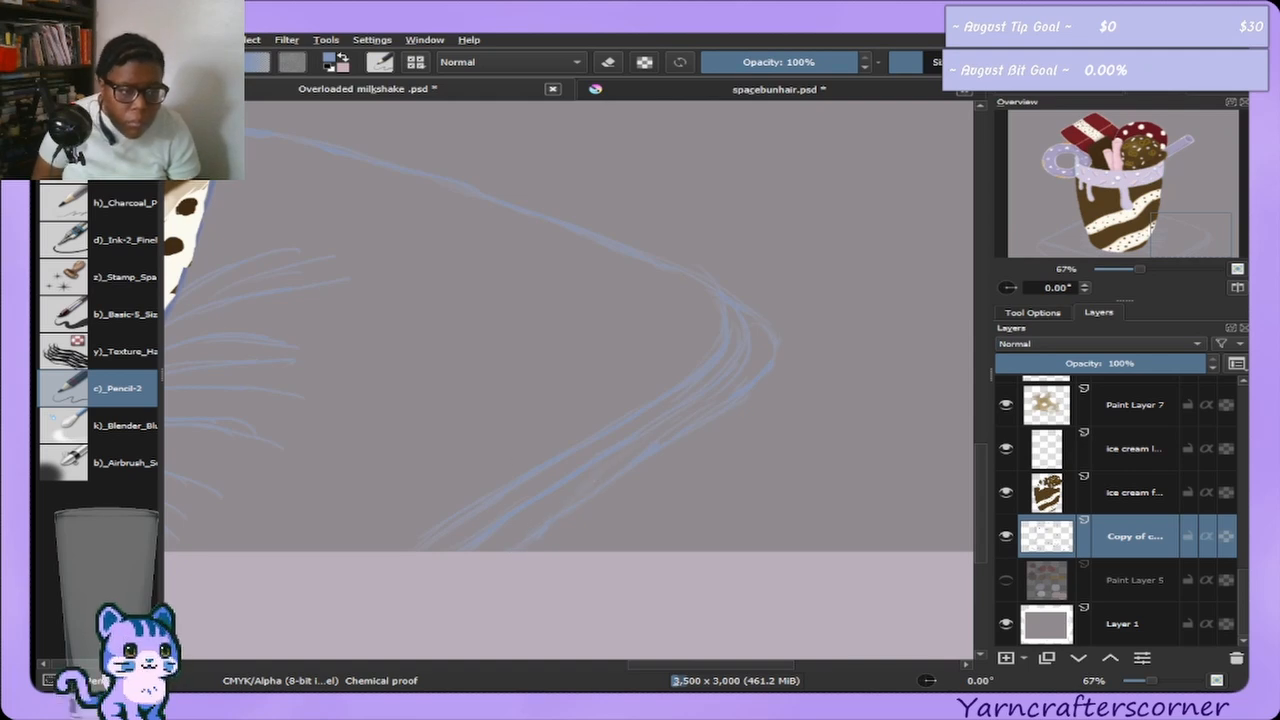
pyautogui.press('e')
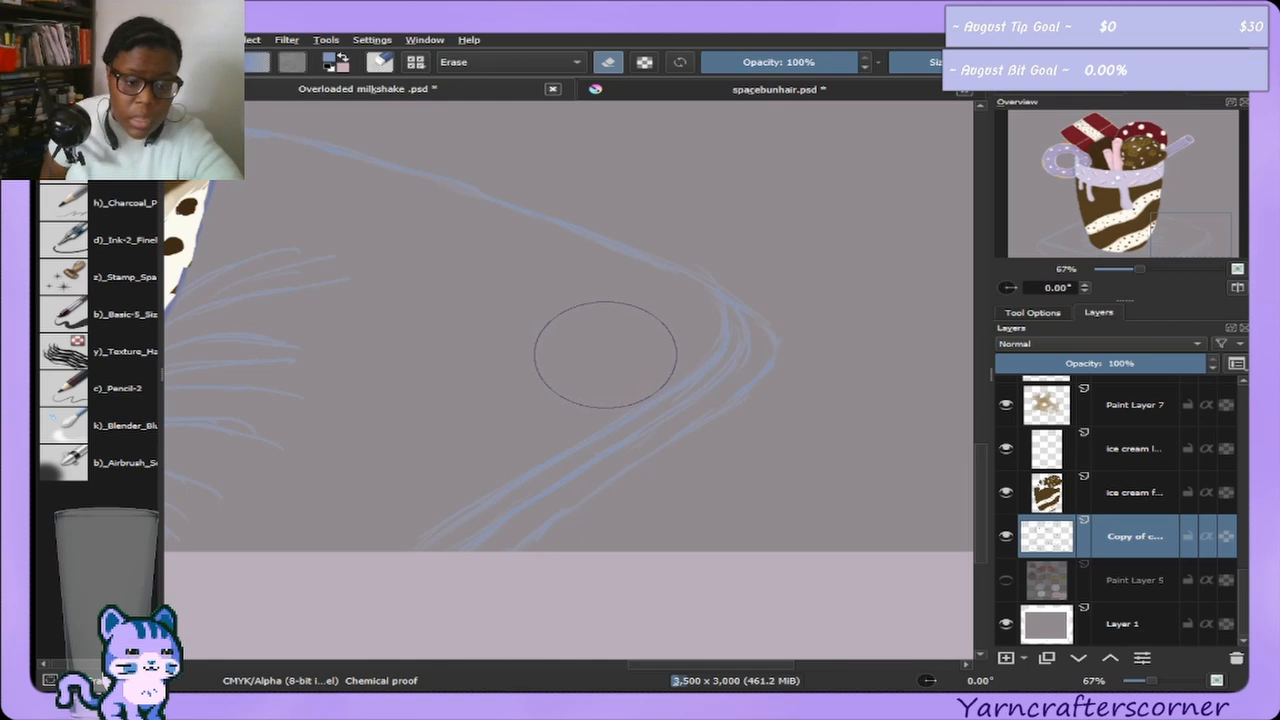
# Erase the doubled strokes below the fold line running from the outline's left corner toward the mug, varying the eraser size.
pyautogui.scroll(-4, 607, 383)
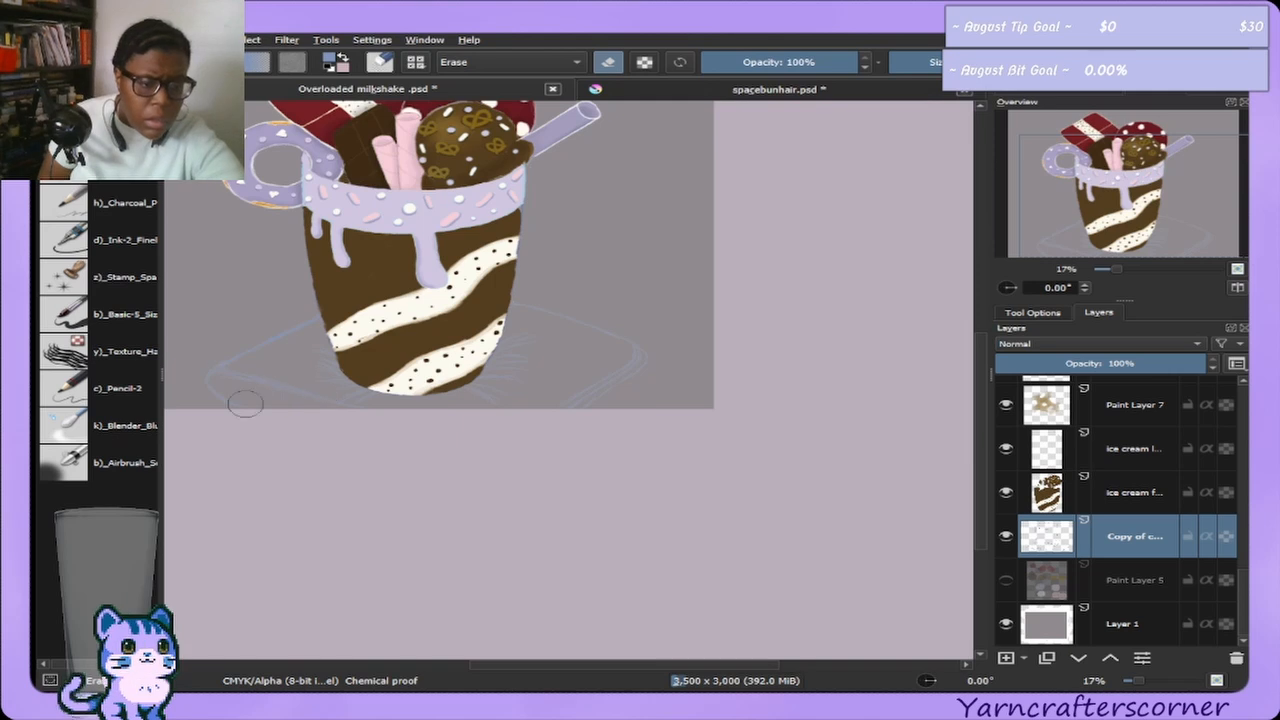
pyautogui.scroll(2, 264, 373)
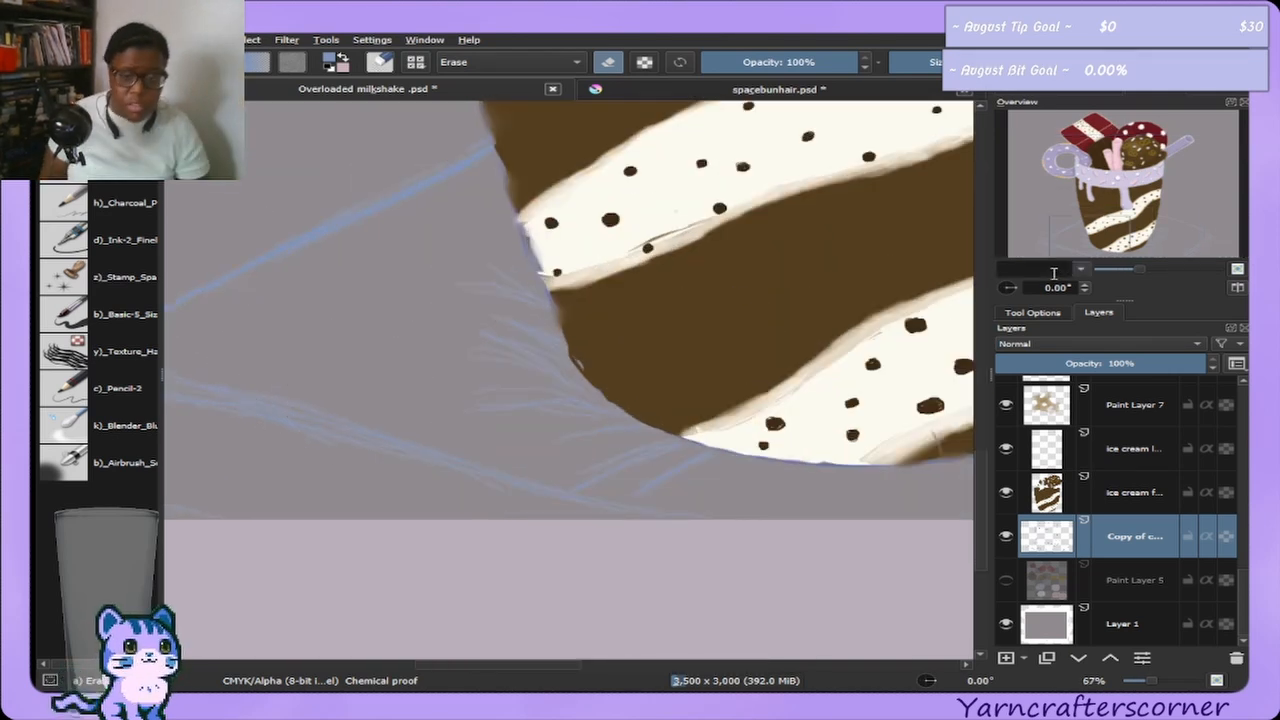
pyautogui.moveTo(1074, 254); pyautogui.dragTo(1064, 251)
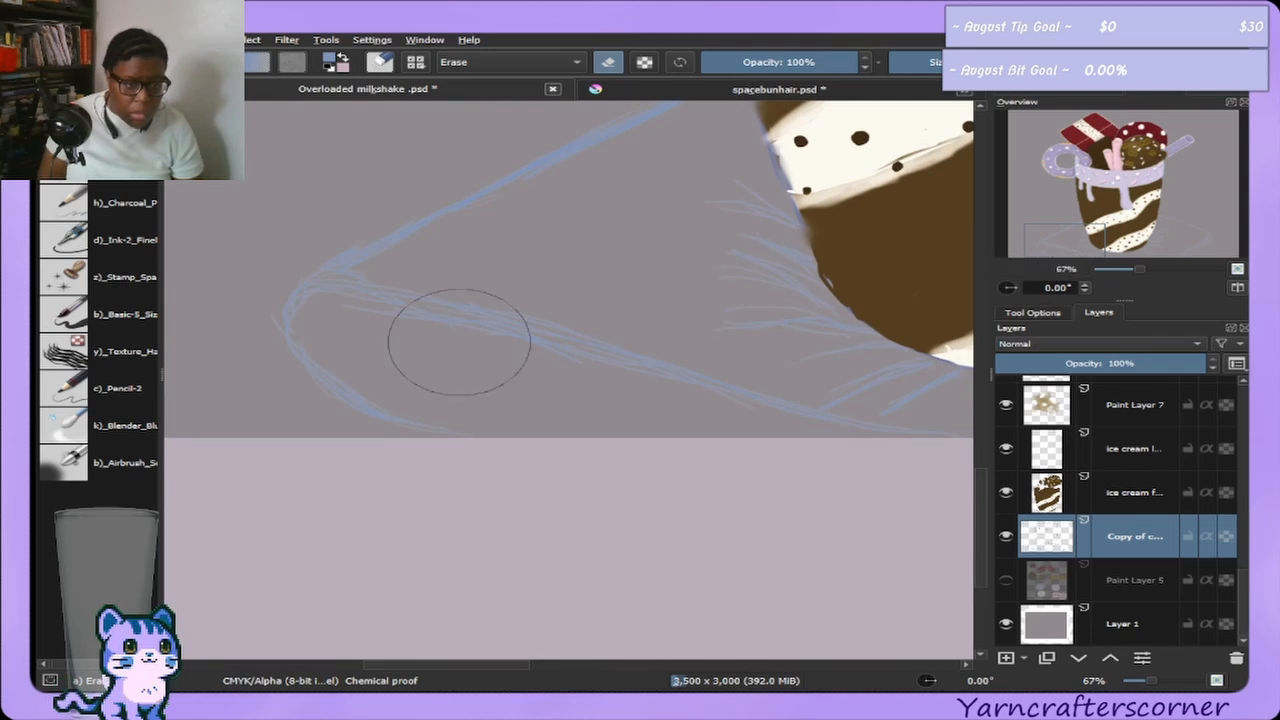
pyautogui.press(']')
pyautogui.press(']')
pyautogui.press(']')
pyautogui.press(']')
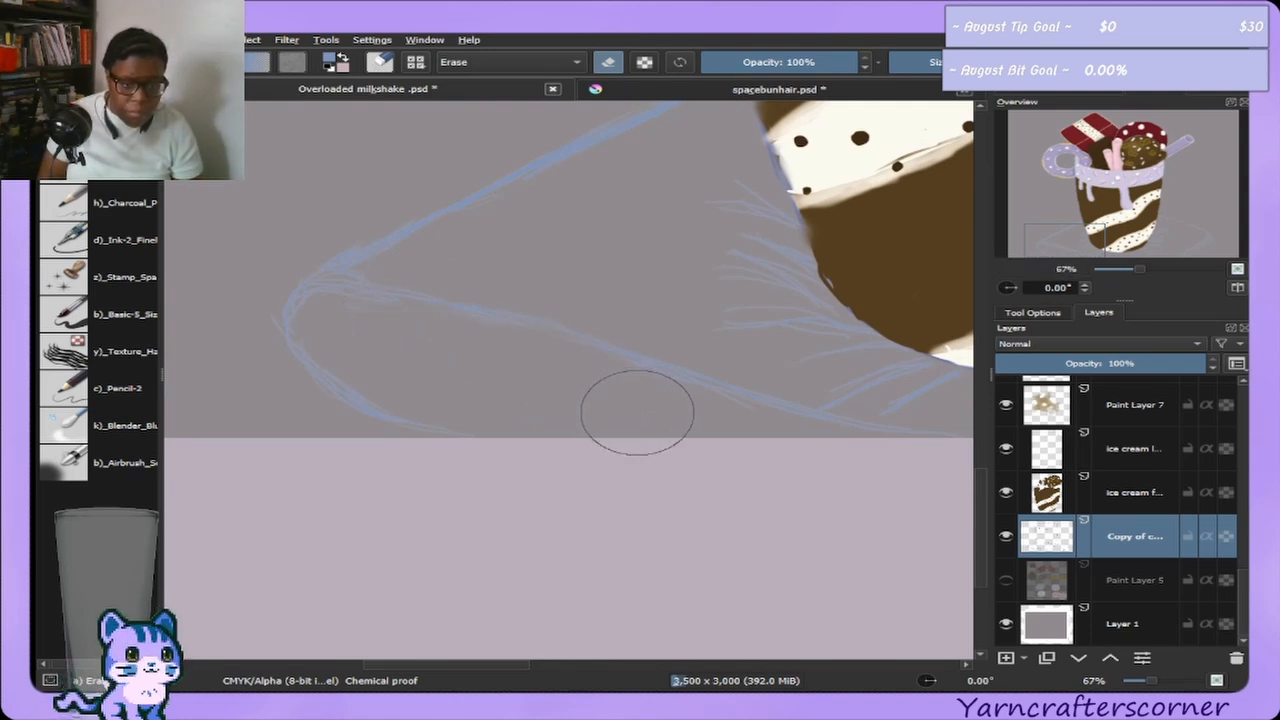
pyautogui.press(']')
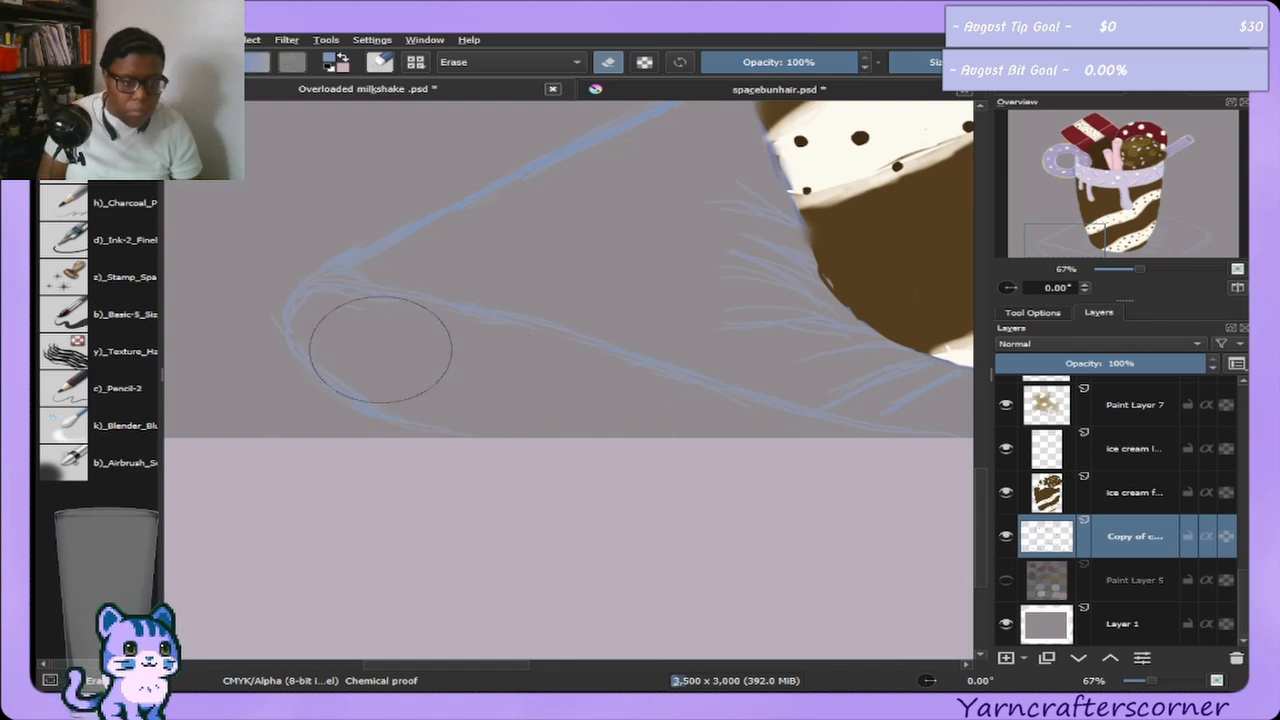
# Thin the curved left corner by erasing its rough inner and outer strokes, using a small eraser inside and a larger one outside.
pyautogui.press('[')
pyautogui.press('[')
pyautogui.press('[')
pyautogui.press('[')
pyautogui.press('[')
pyautogui.press('[')
pyautogui.press(']')
pyautogui.press(']')
pyautogui.press(']')
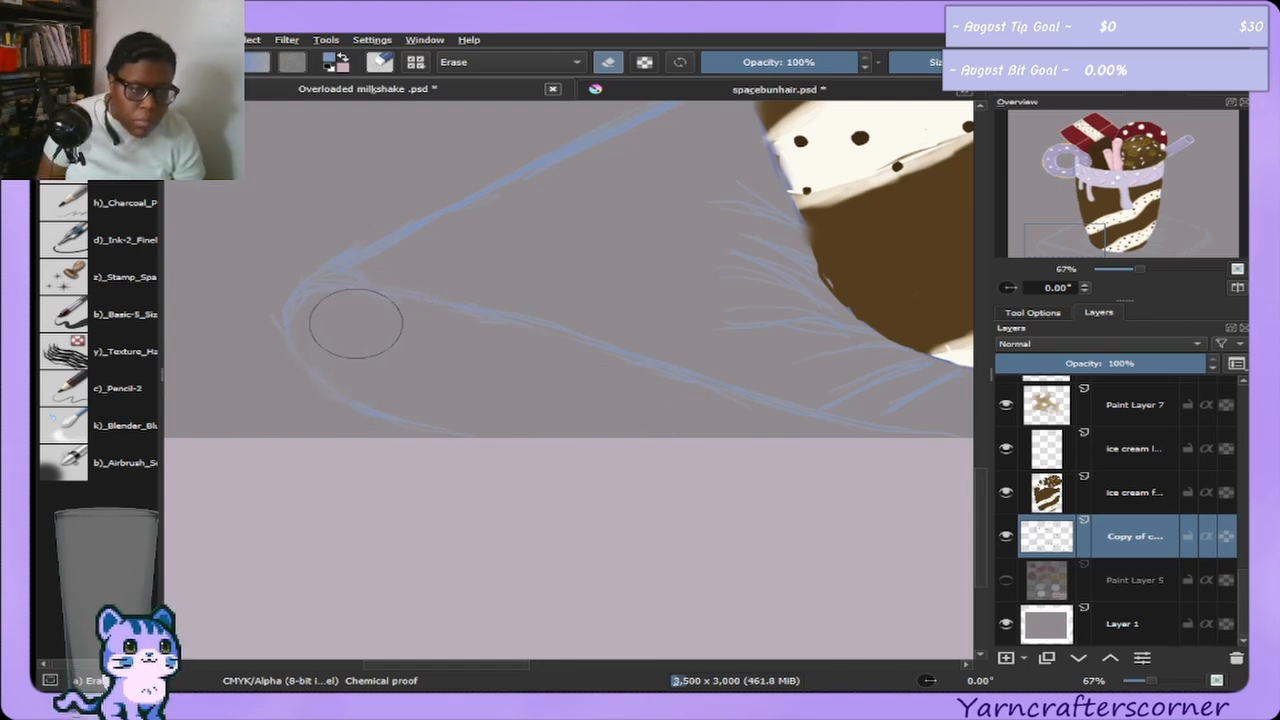
pyautogui.press(']')
pyautogui.press(']')
pyautogui.press(']')
pyautogui.press(']')
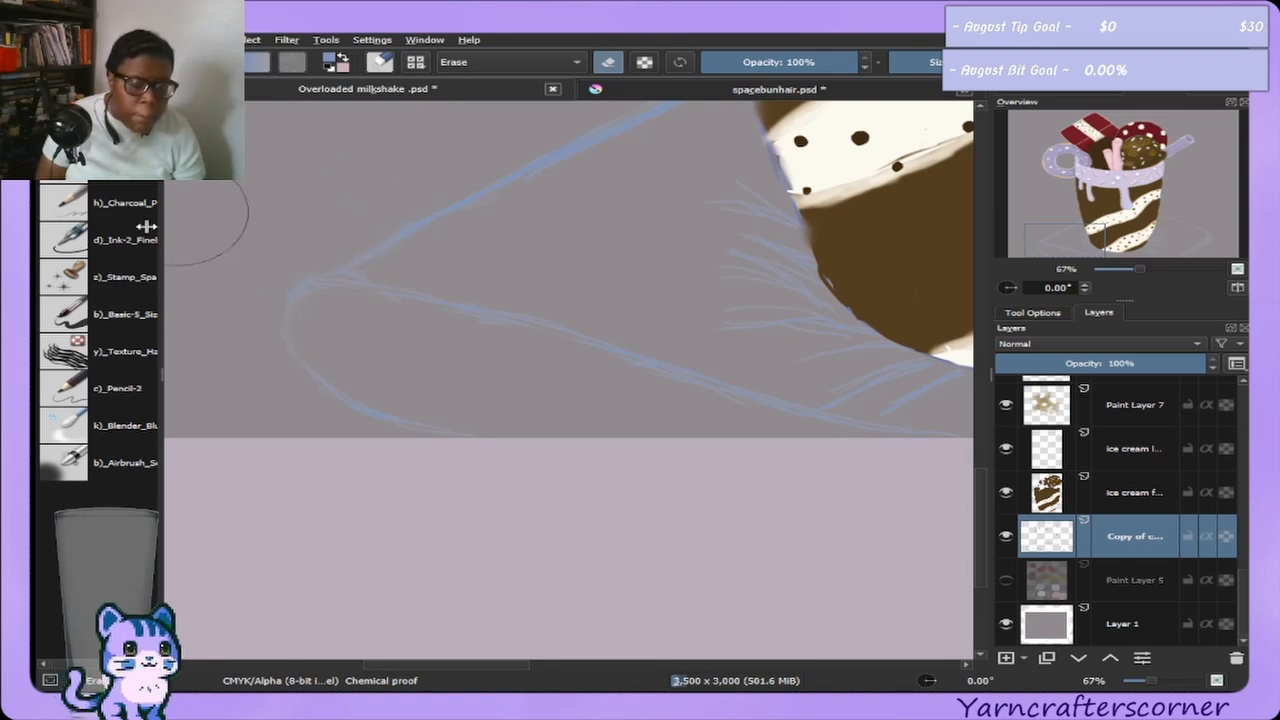
# Reinforce the left corner with Pencil-2, erase the trial lines sketched inside it, and redraw the broken section of fold line.
pyautogui.click(153, 388)
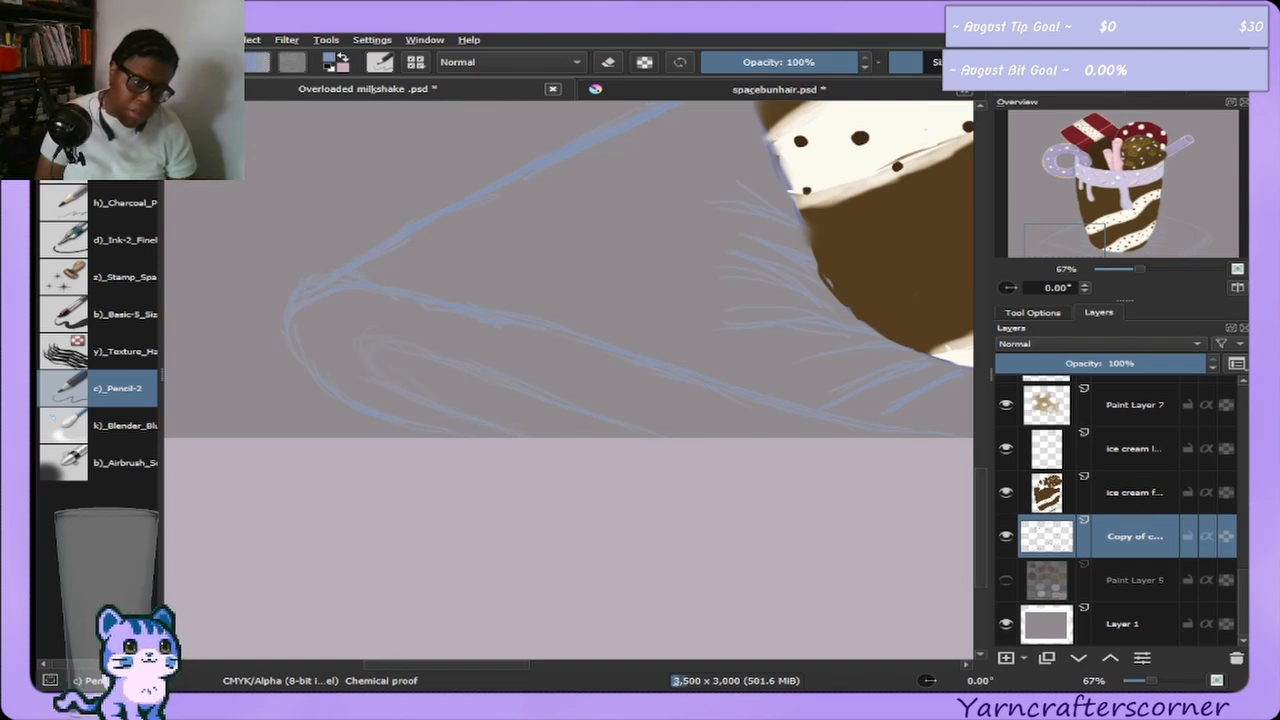
pyautogui.press('e')
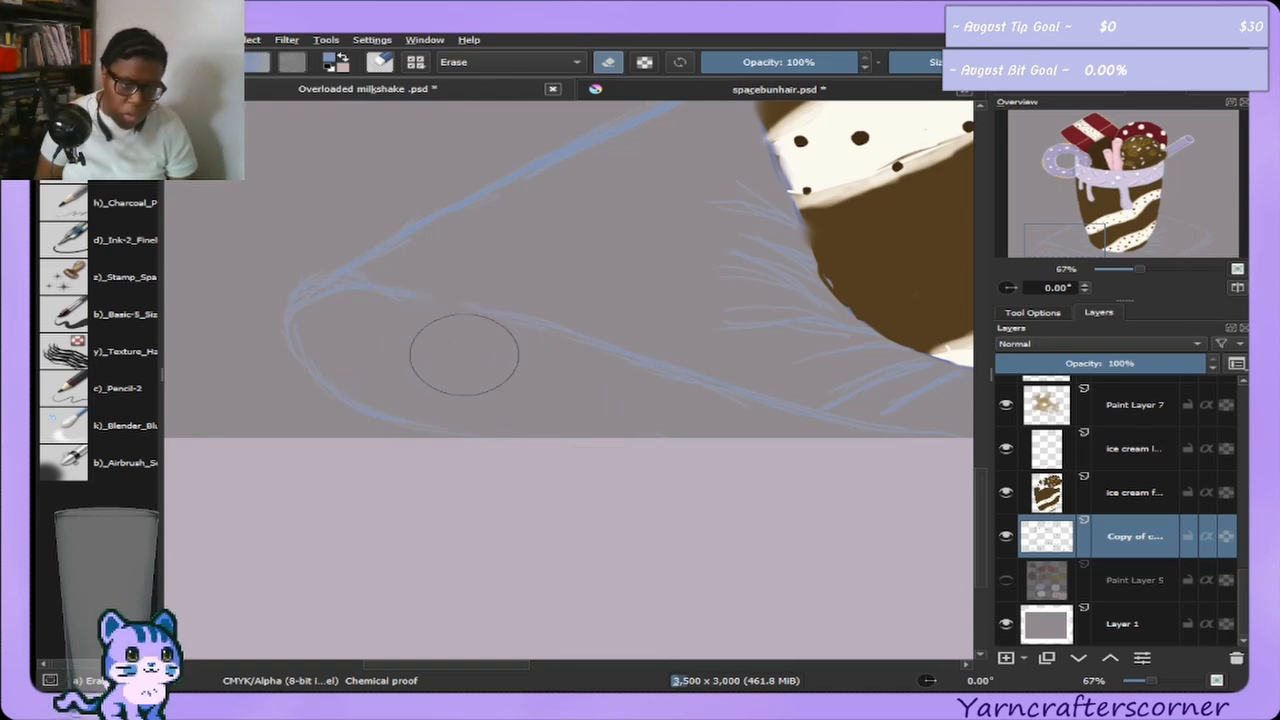
pyautogui.click(72, 395)
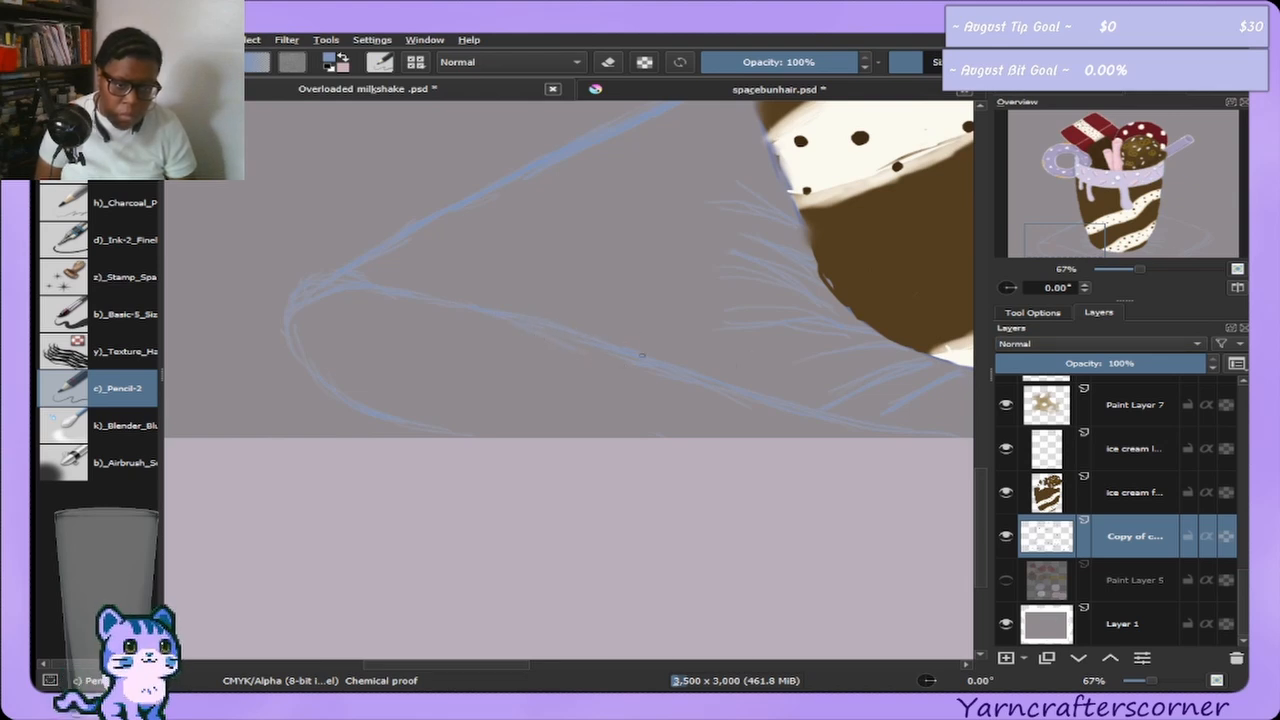
# Erase the rough underside of the left fold line toward the mug, using a smaller eraser near the canvas's bottom edge.
pyautogui.press('e')
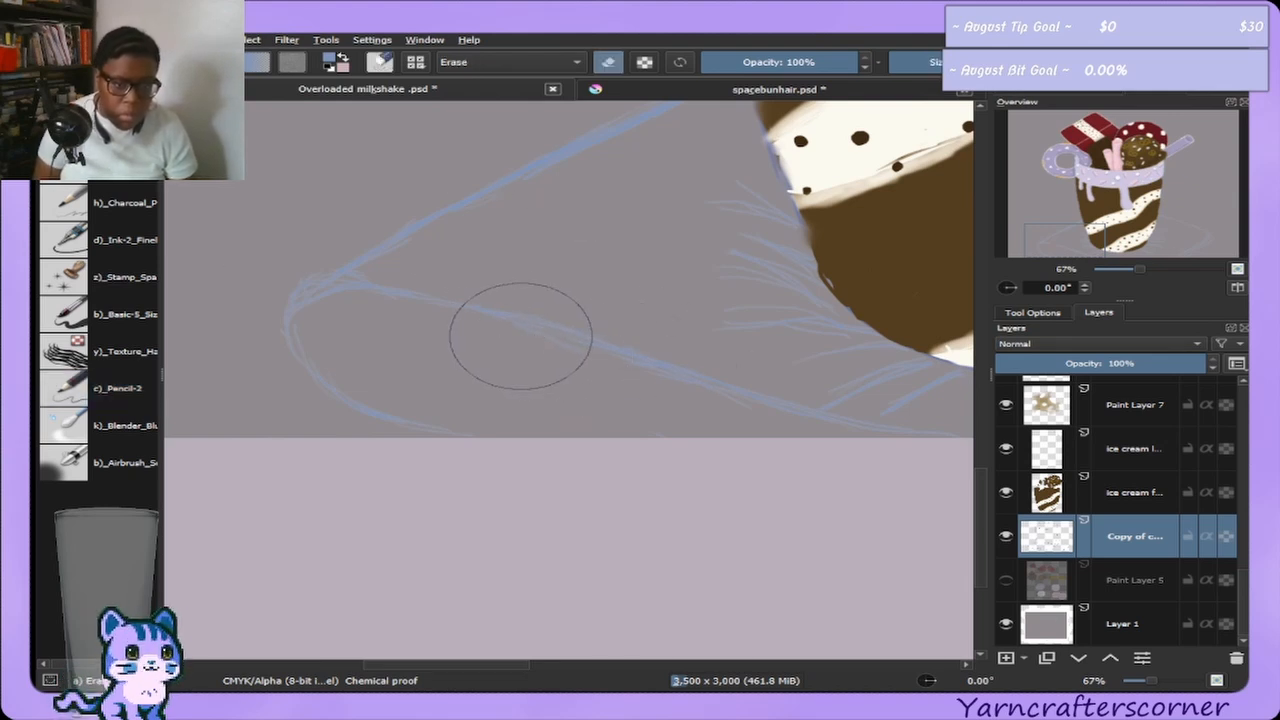
pyautogui.moveTo(530, 356); pyautogui.dragTo(717, 424)
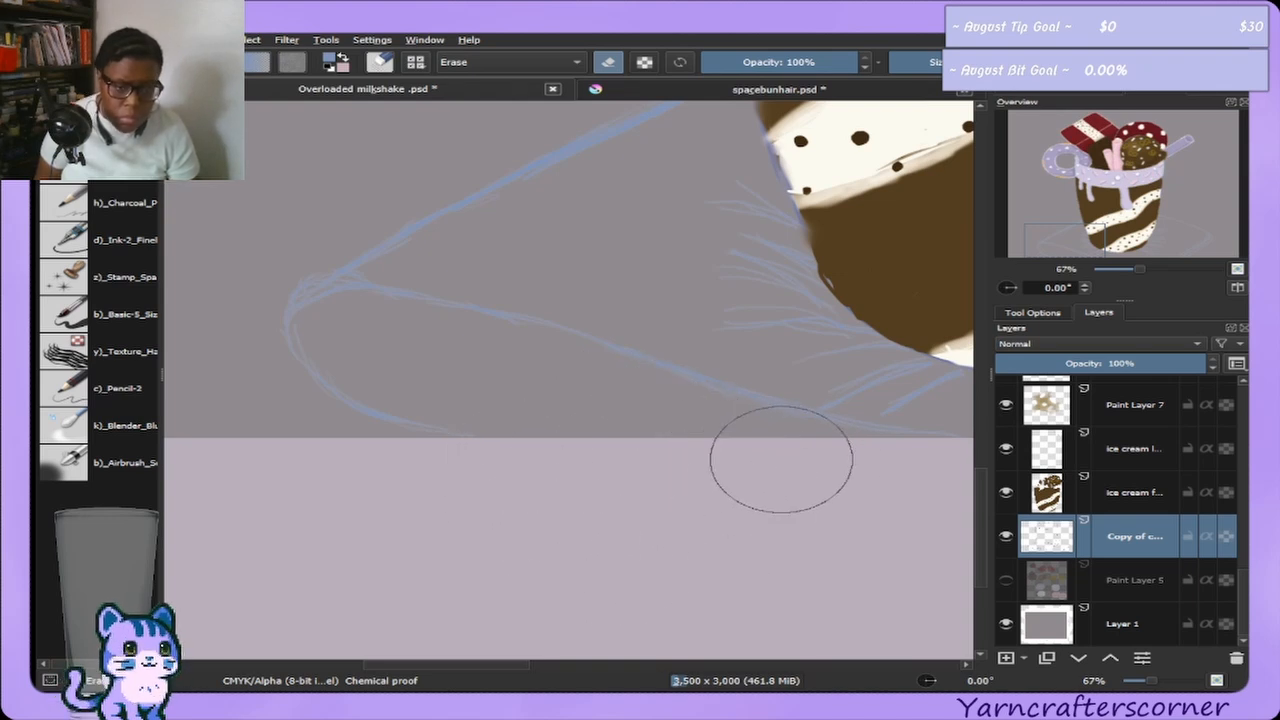
pyautogui.press('[')
pyautogui.press('[')
pyautogui.press('[')
pyautogui.press('[')
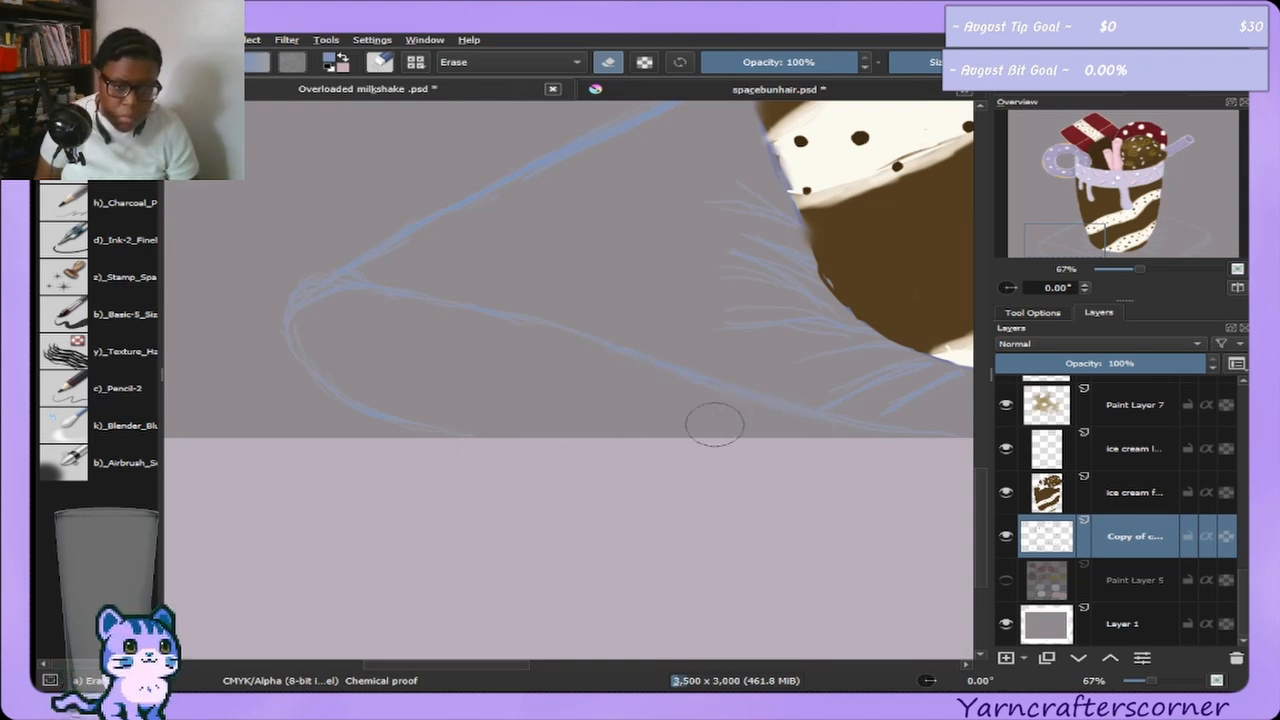
pyautogui.press(']')
pyautogui.press(']')
pyautogui.press(']')
pyautogui.press(']')
pyautogui.press(']')
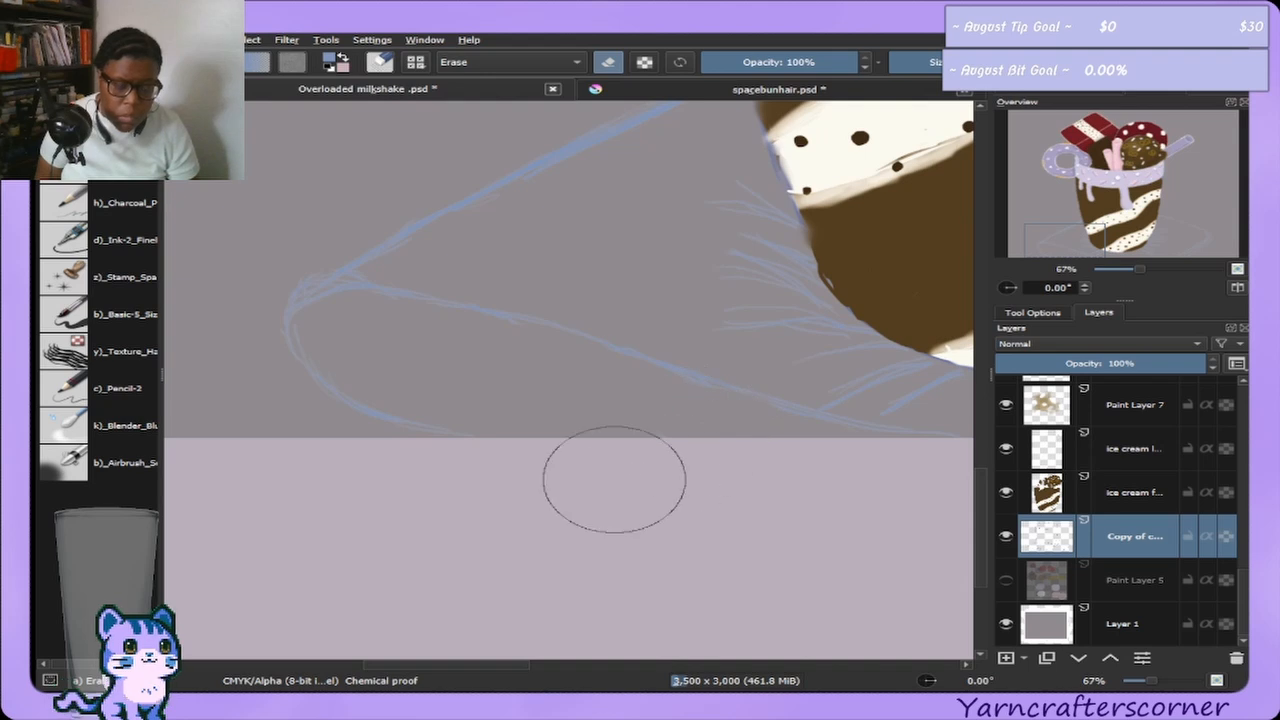
# With the canvas rotated to 75°, sketch curved border lines inside the left corner using Pencil-2, then reset the rotation to 0°.
pyautogui.hotkey('ctrl', ']')
pyautogui.hotkey('ctrl', ']')
pyautogui.hotkey('ctrl', ']')
pyautogui.hotkey('ctrl', ']')
pyautogui.hotkey('ctrl', ']')
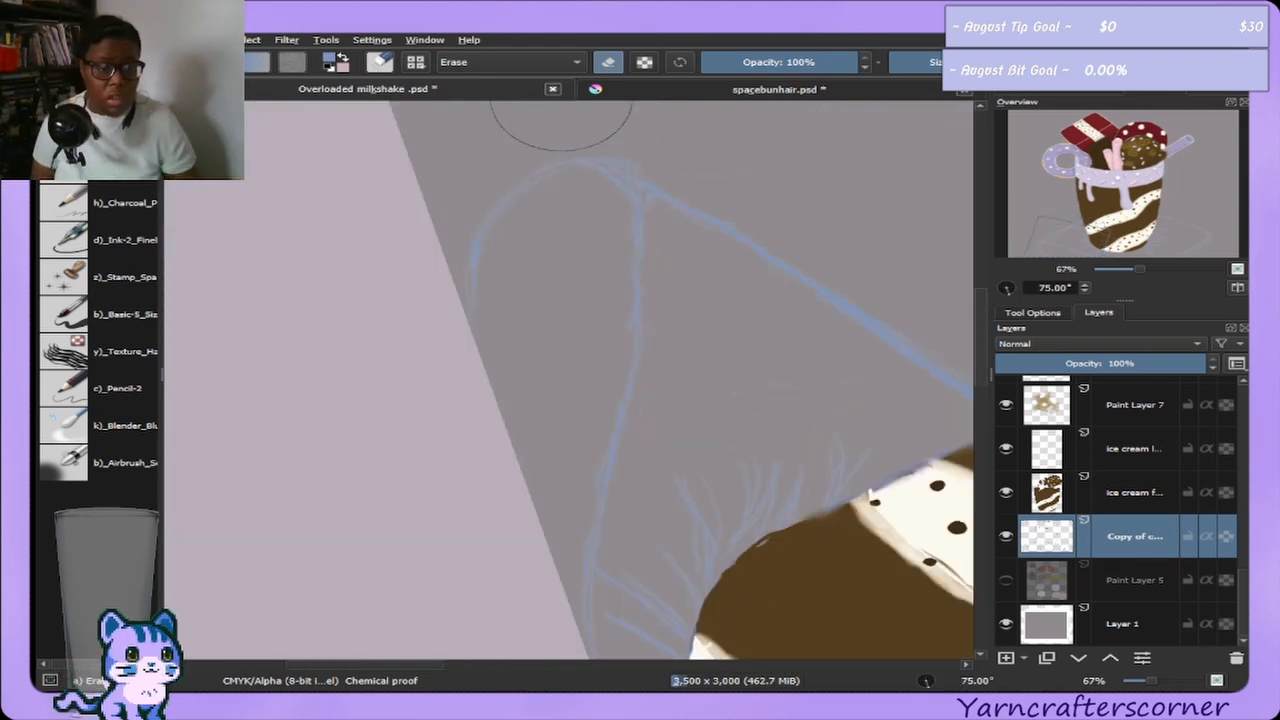
pyautogui.click(100, 388)
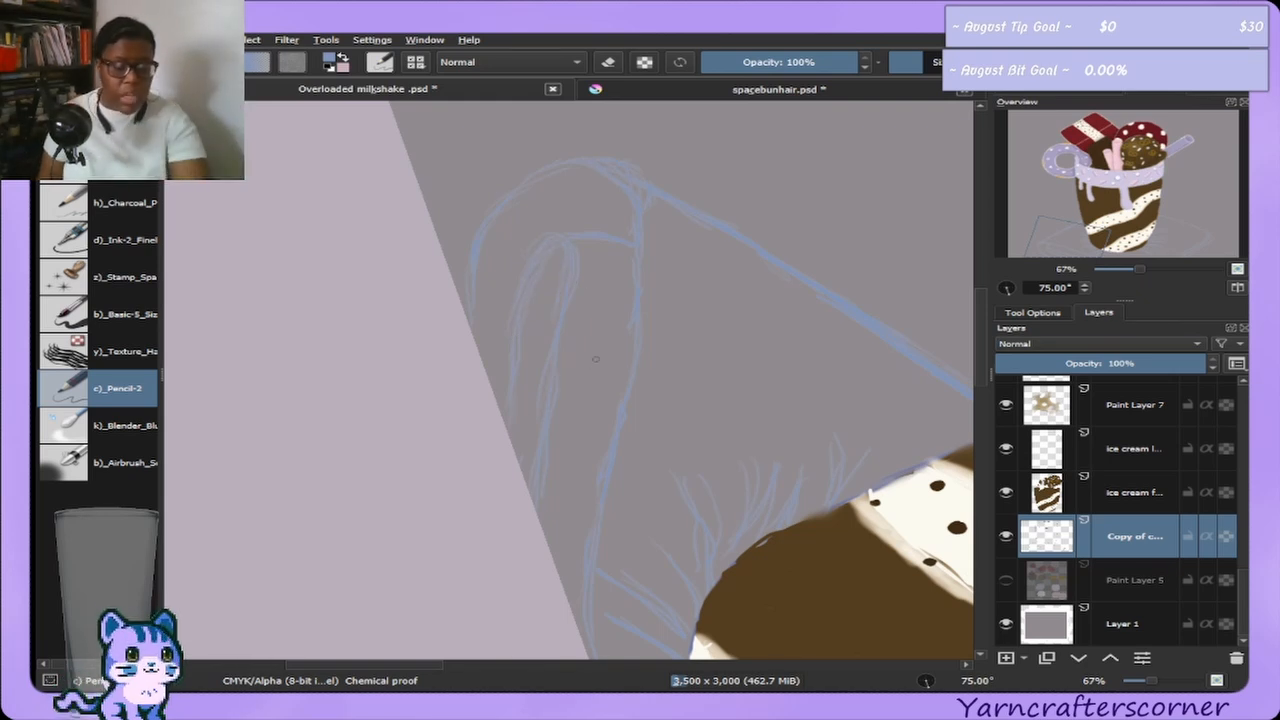
pyautogui.press('5')
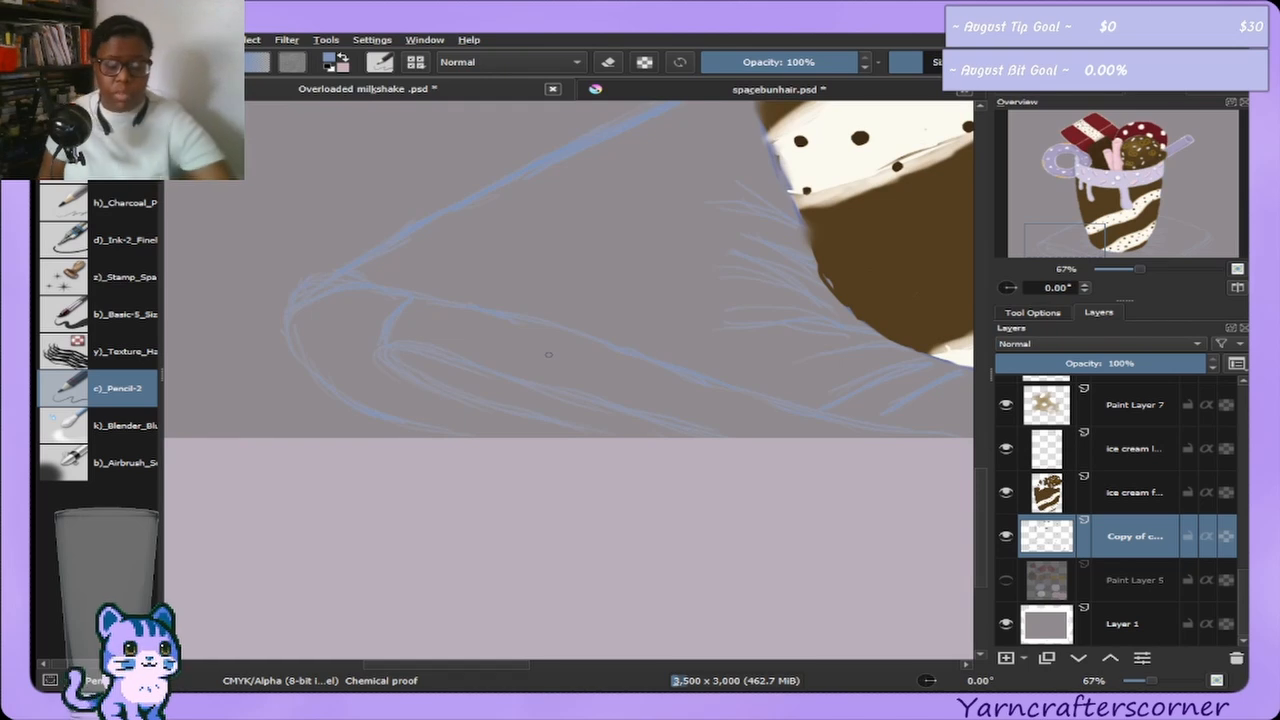
# Lower the Pencil-2 brush opacity to 85%.
pyautogui.press('i')
pyautogui.press('i')
pyautogui.press('i')
pyautogui.press('-')
pyautogui.press('-')
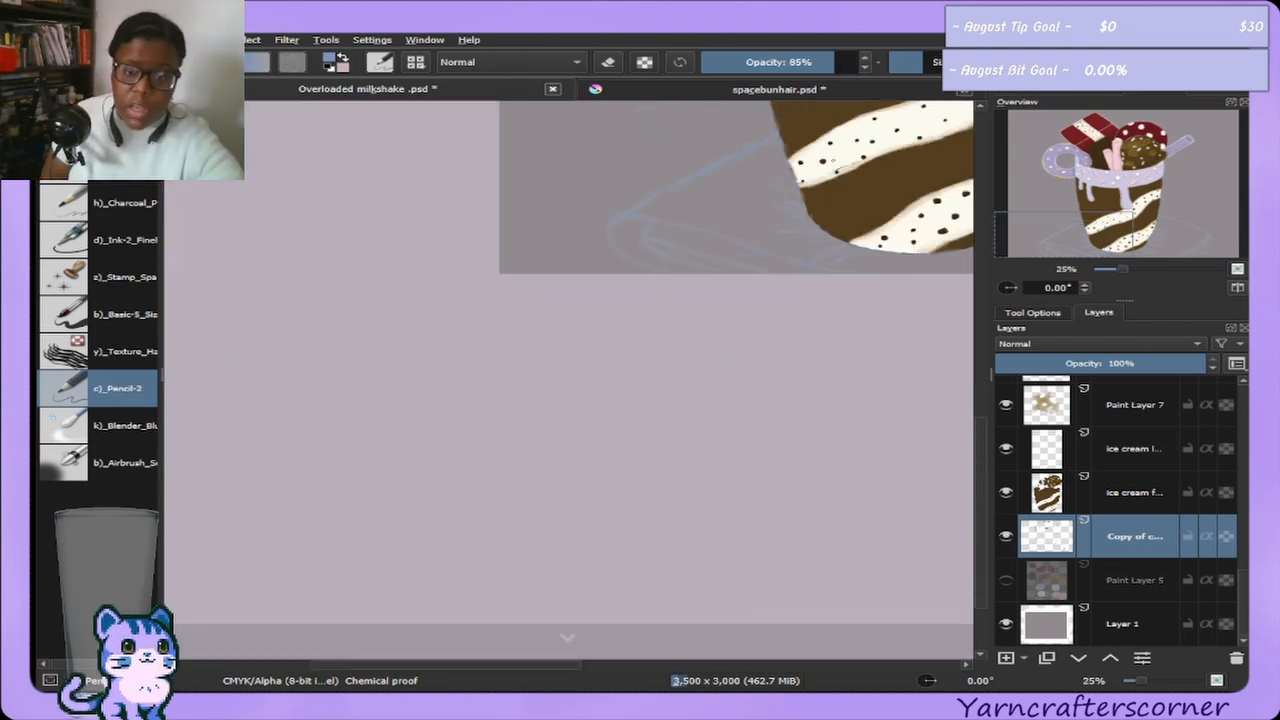
# Add a new paint layer above the cup lineart copy and rename that lineart layer "cup adn napkin lineart".
pyautogui.moveTo(1011, 230); pyautogui.dragTo(1043, 178)
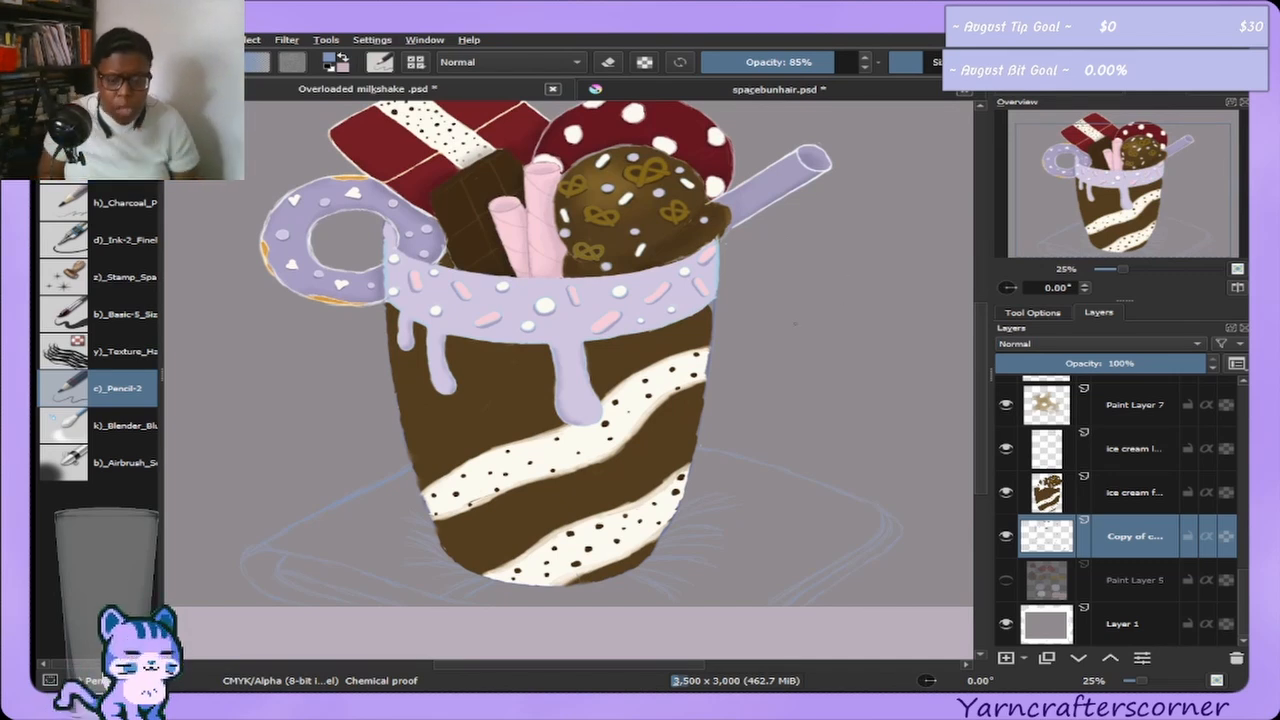
pyautogui.click(1007, 492)
pyautogui.click(1007, 492)
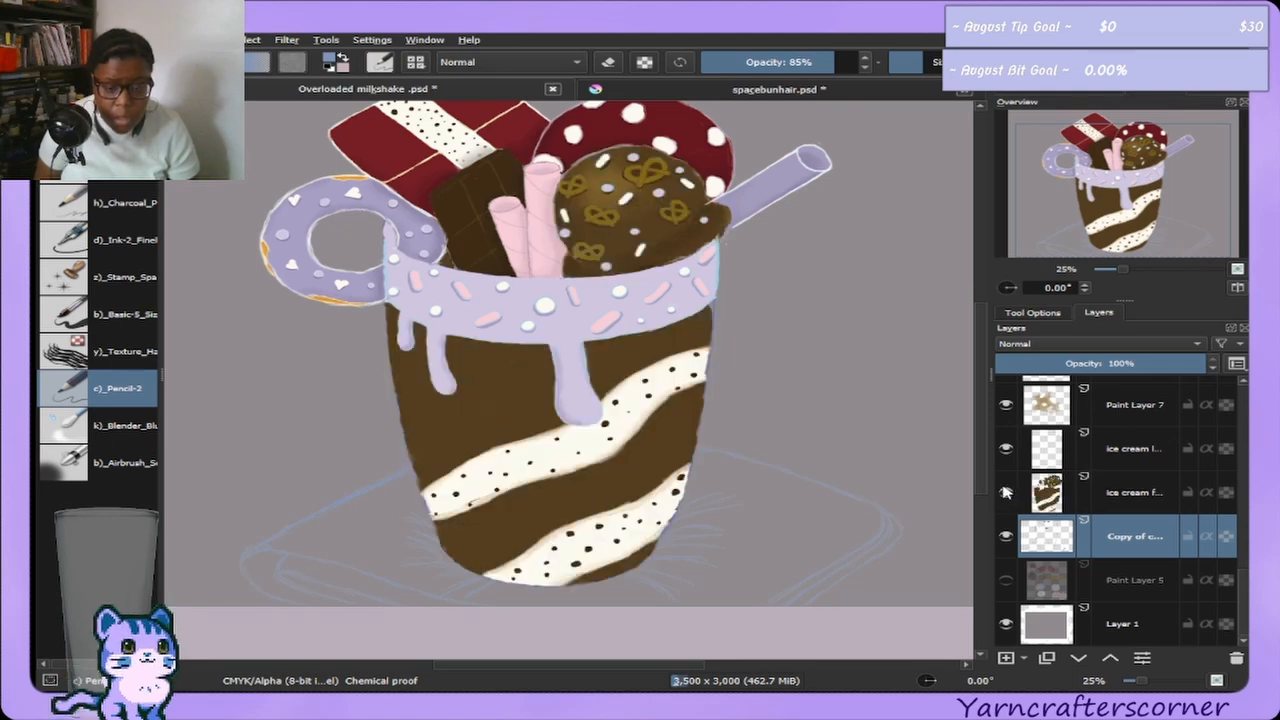
pyautogui.click(1007, 658)
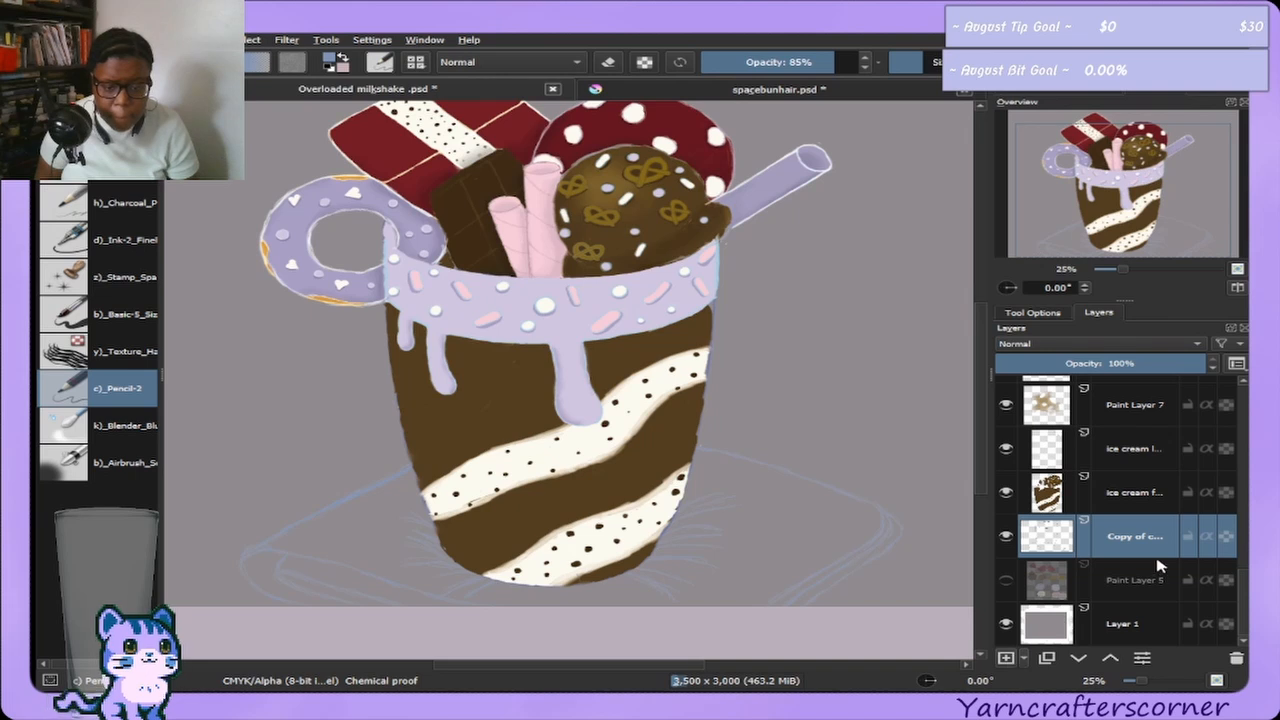
pyautogui.doubleClick(1118, 583)
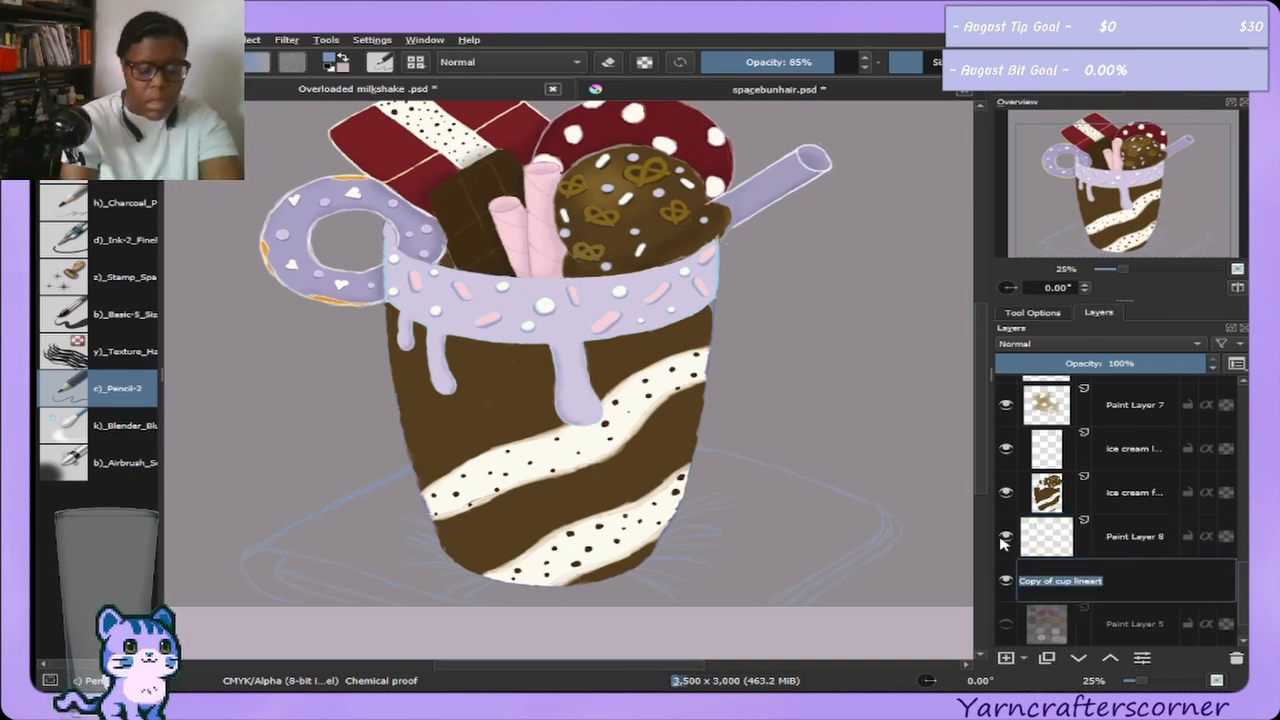
pyautogui.write('cup adn nao')
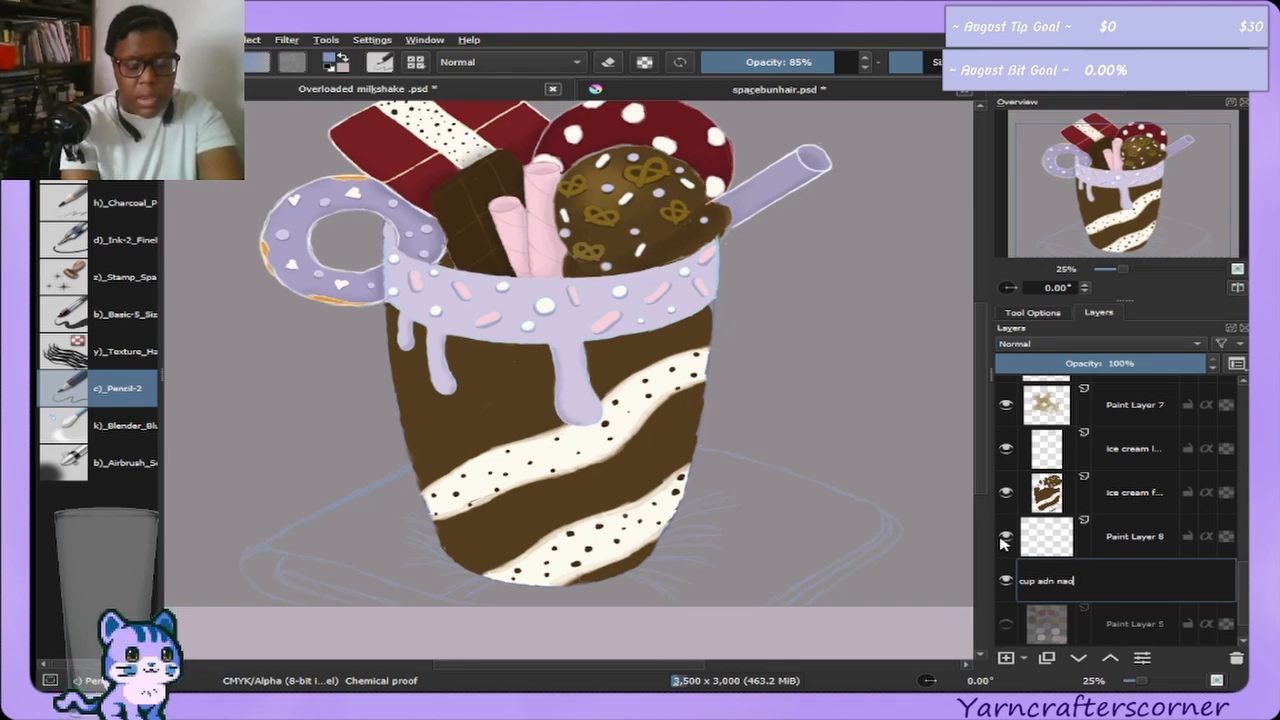
pyautogui.write('kin lin')
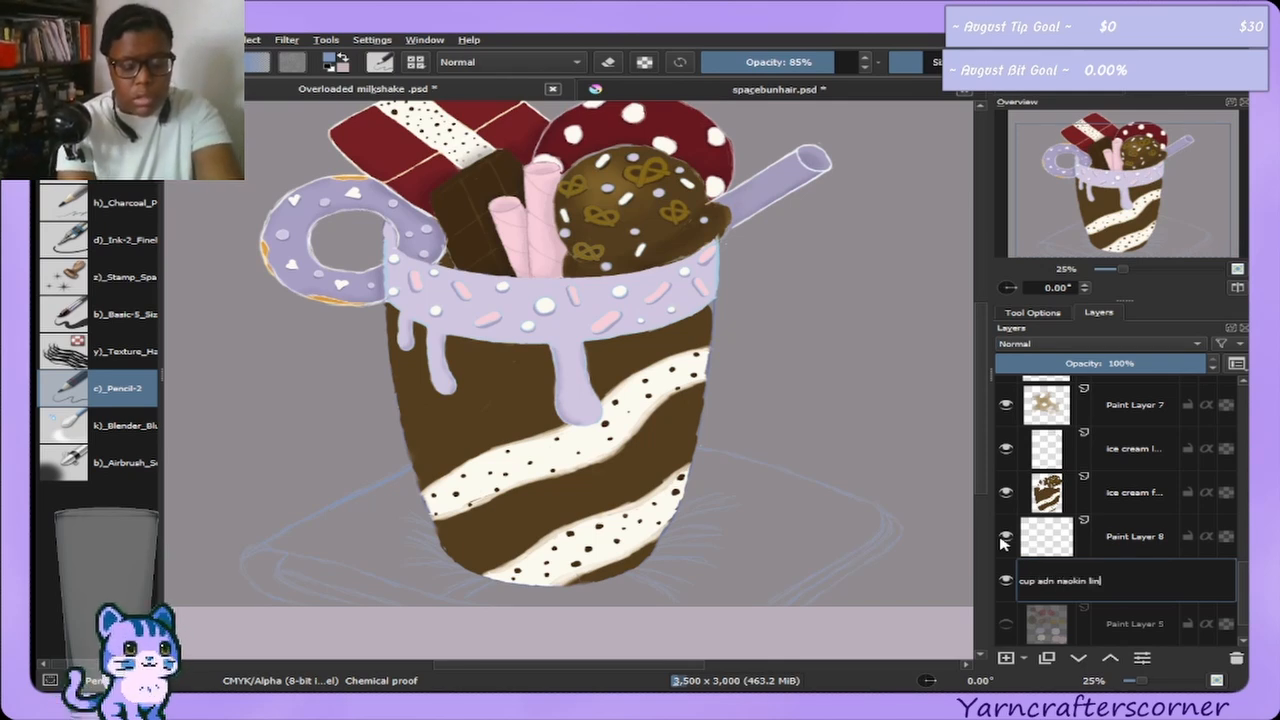
pyautogui.write('eart')
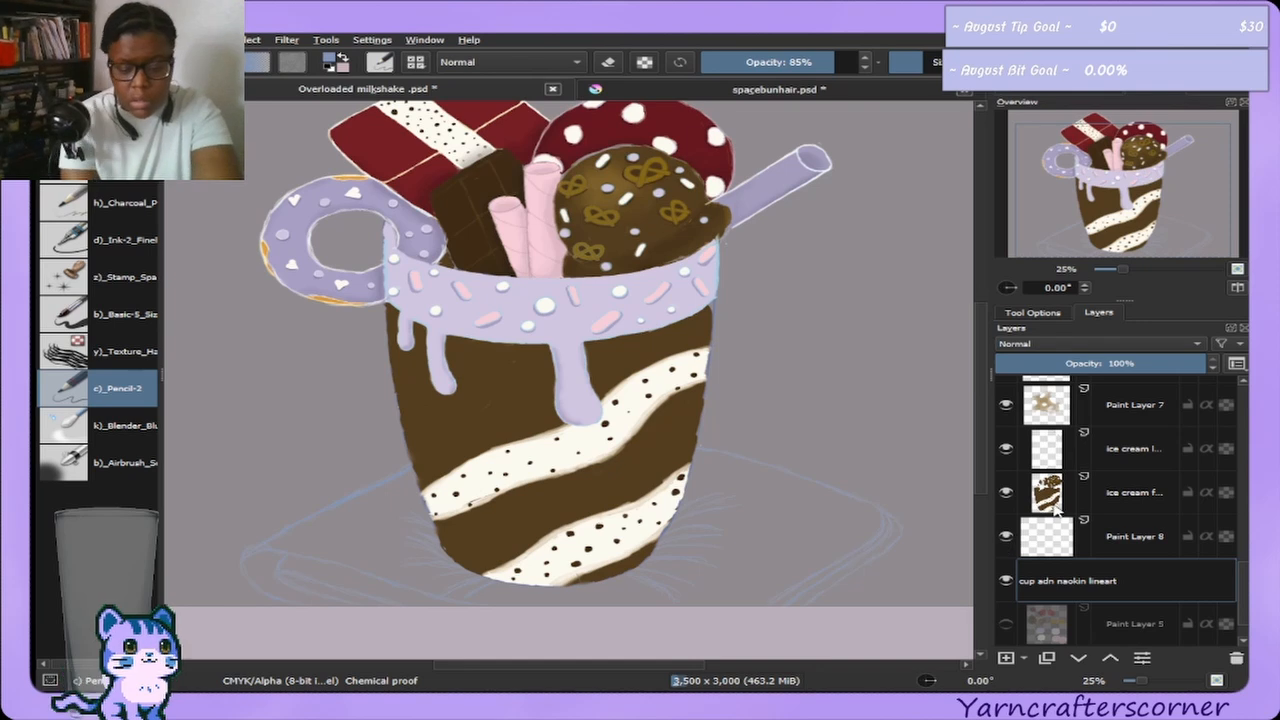
pyautogui.press('Return')
# Rename the new empty paint layer "napkin flat color".
pyautogui.click(1145, 538)
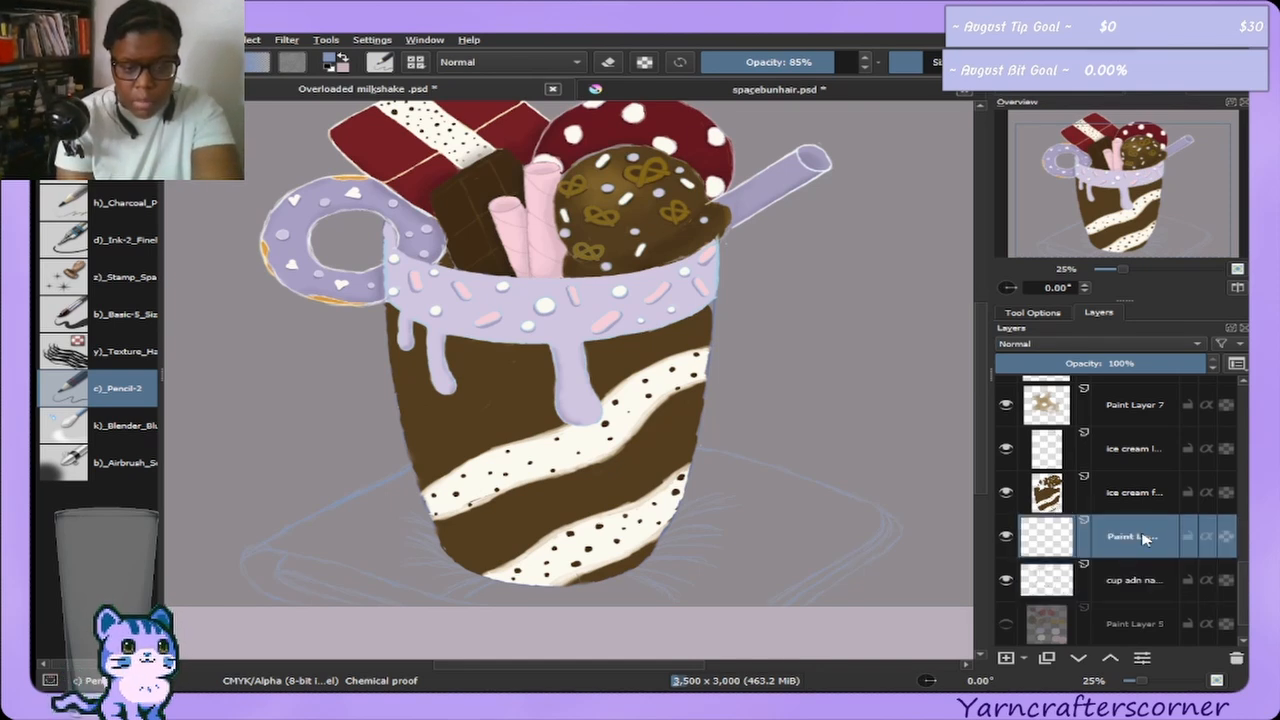
pyautogui.doubleClick(1145, 538)
pyautogui.write('n')
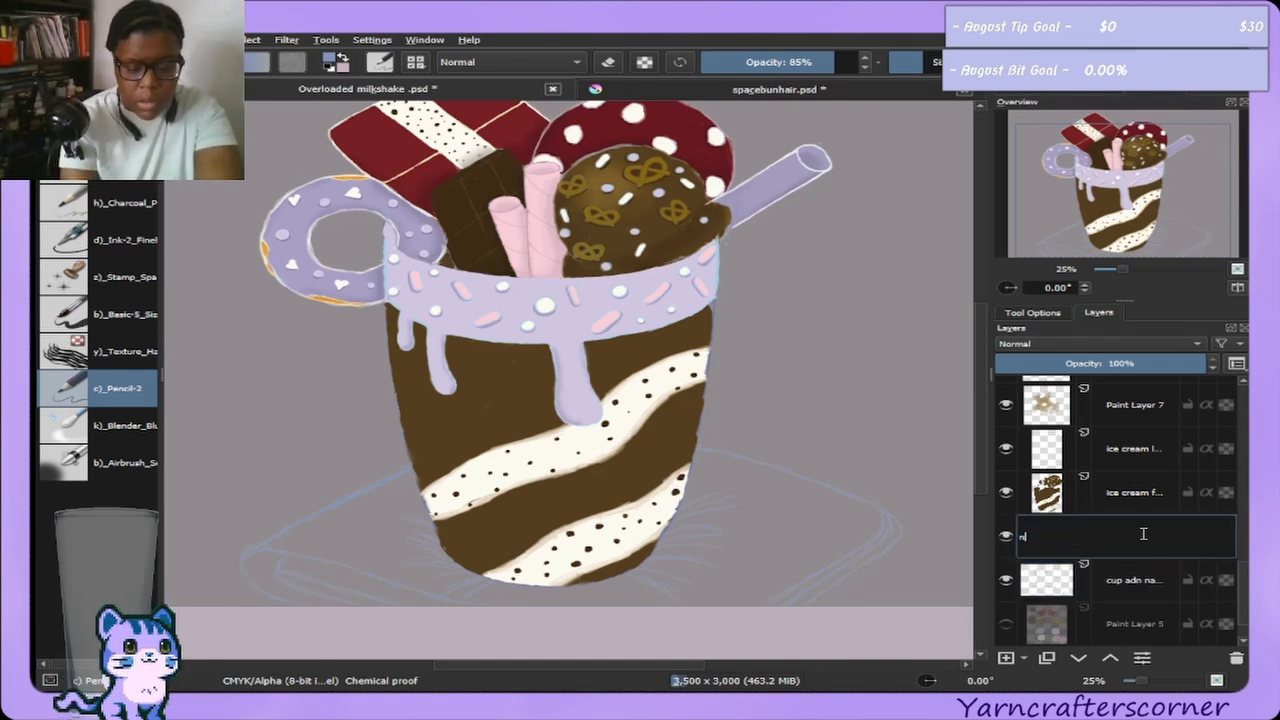
pyautogui.write('apkin flat col')
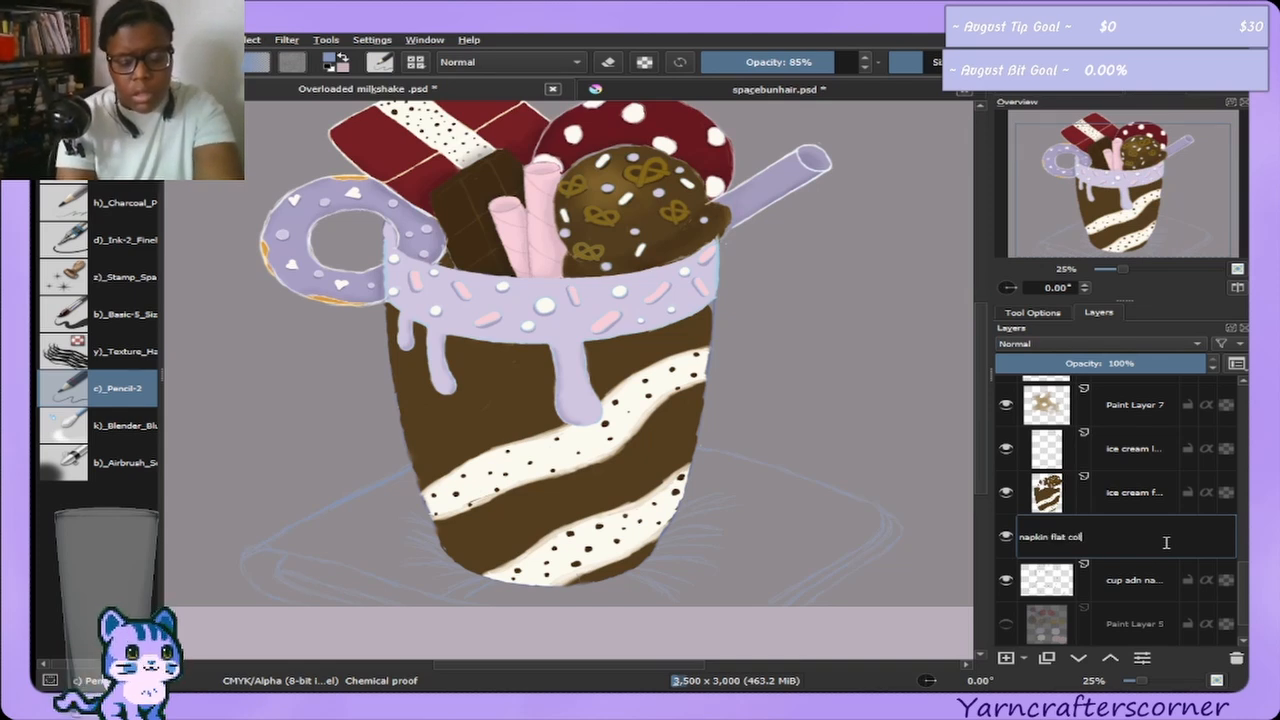
pyautogui.write('or')
pyautogui.press('Return')
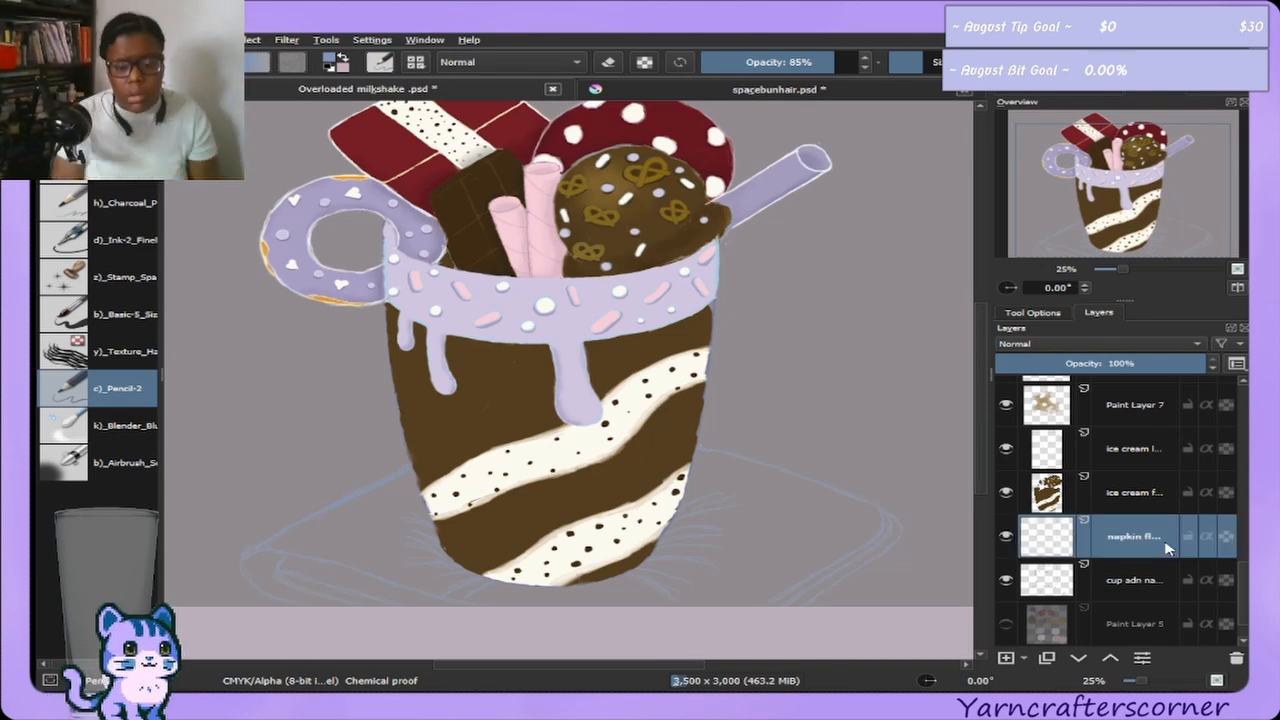
# Sample the light lavender from the mug's icing rim and block in part of the napkin's left side with the Basic-5 Size brush.
pyautogui.click(100, 340)
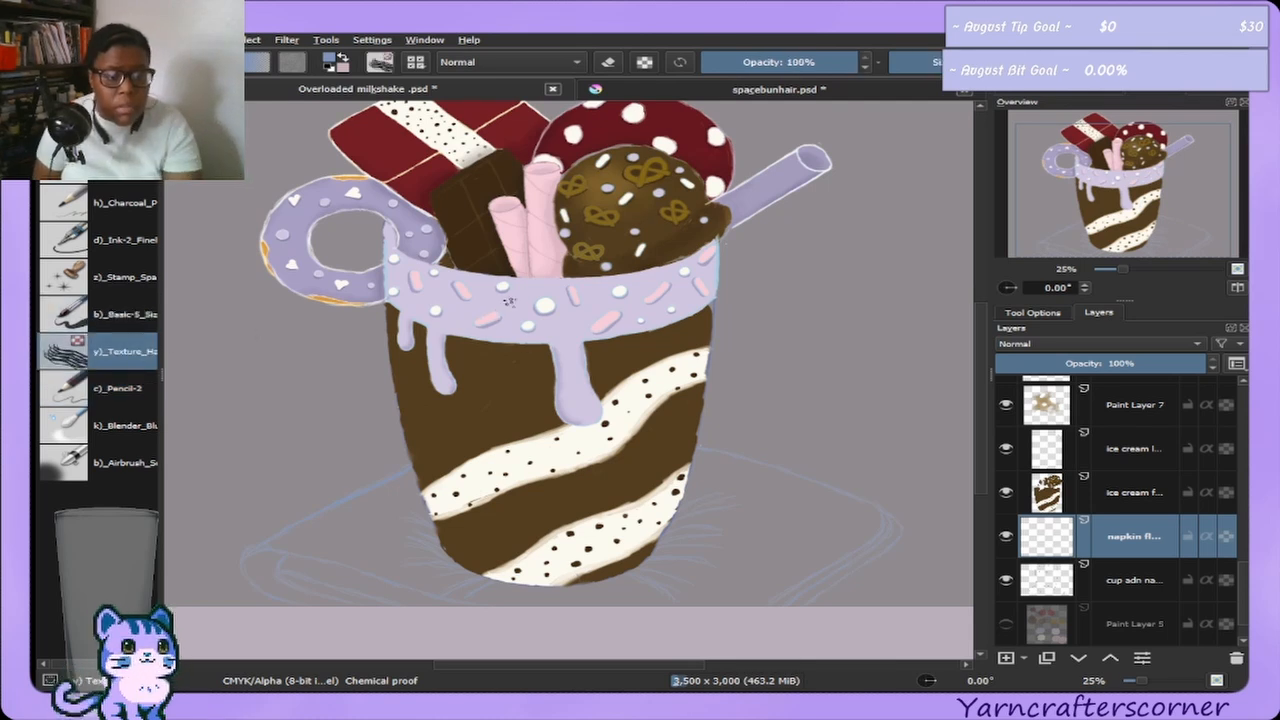
pyautogui.moveTo(548, 334); pyautogui.dragTo(622, 334)
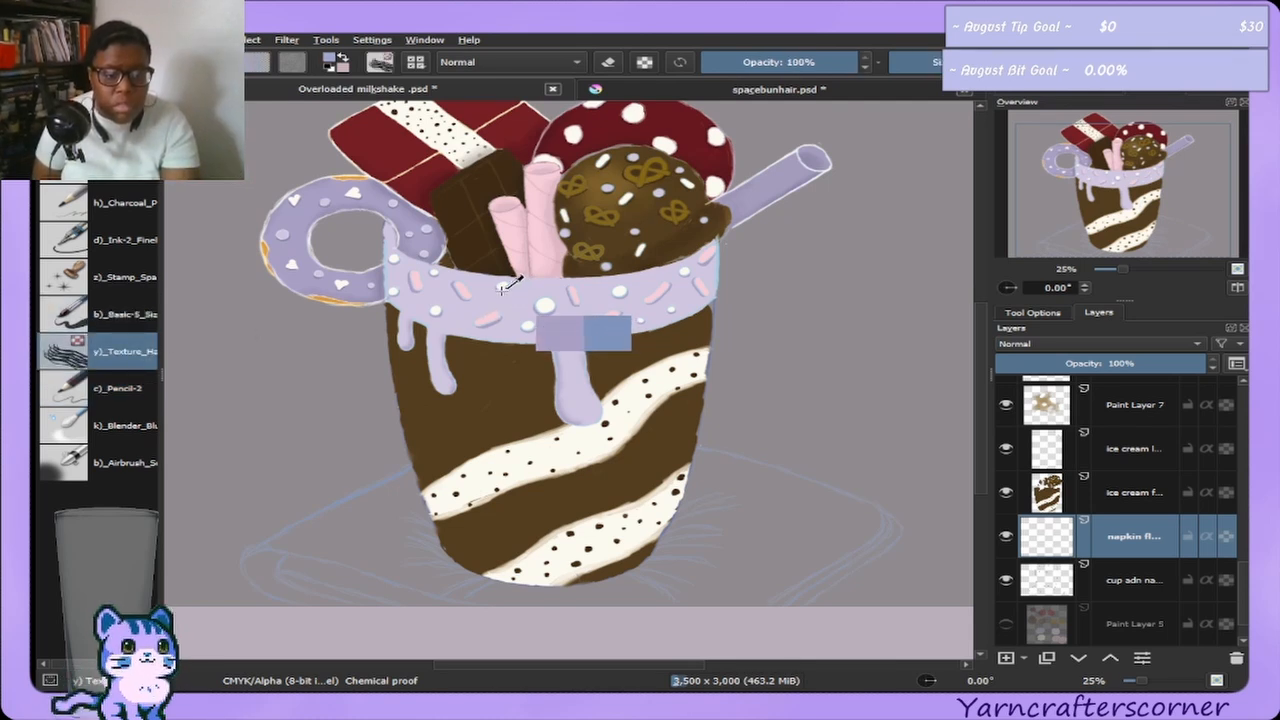
pyautogui.hotkey('ctrl', 'z')
pyautogui.hotkey('ctrl', 'z')
pyautogui.hotkey('ctrl', 'z')
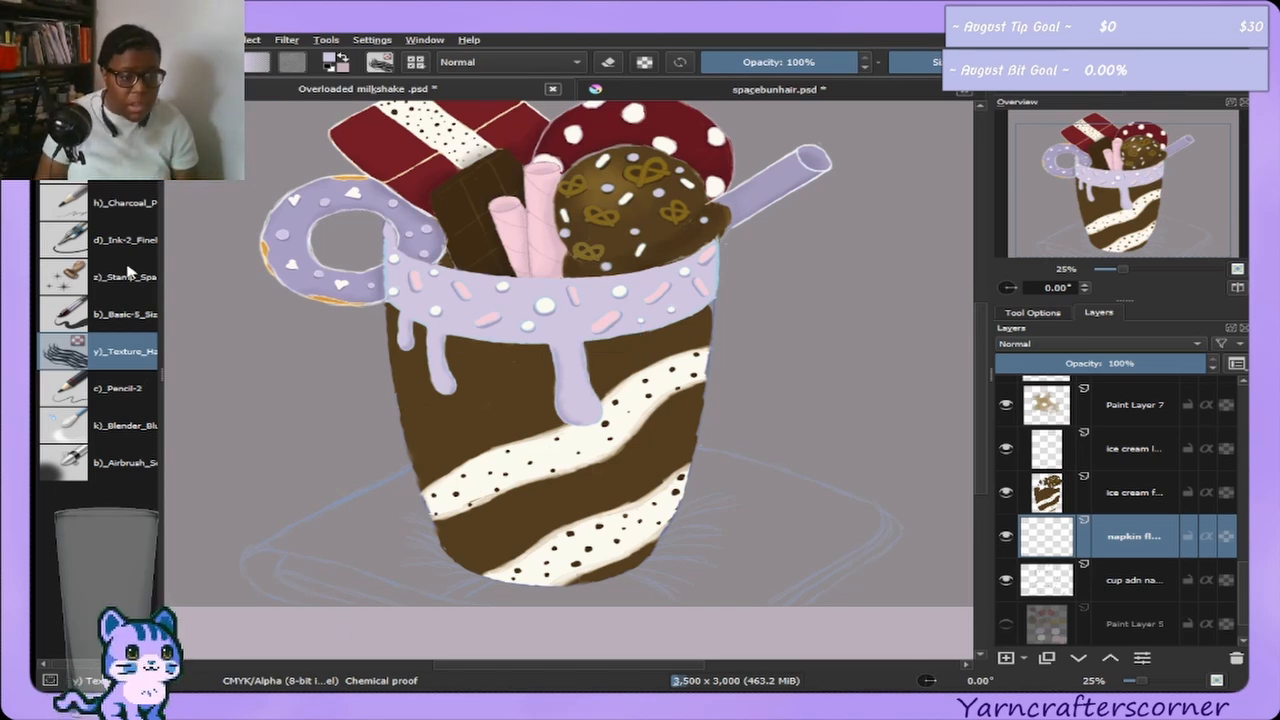
pyautogui.click(115, 316)
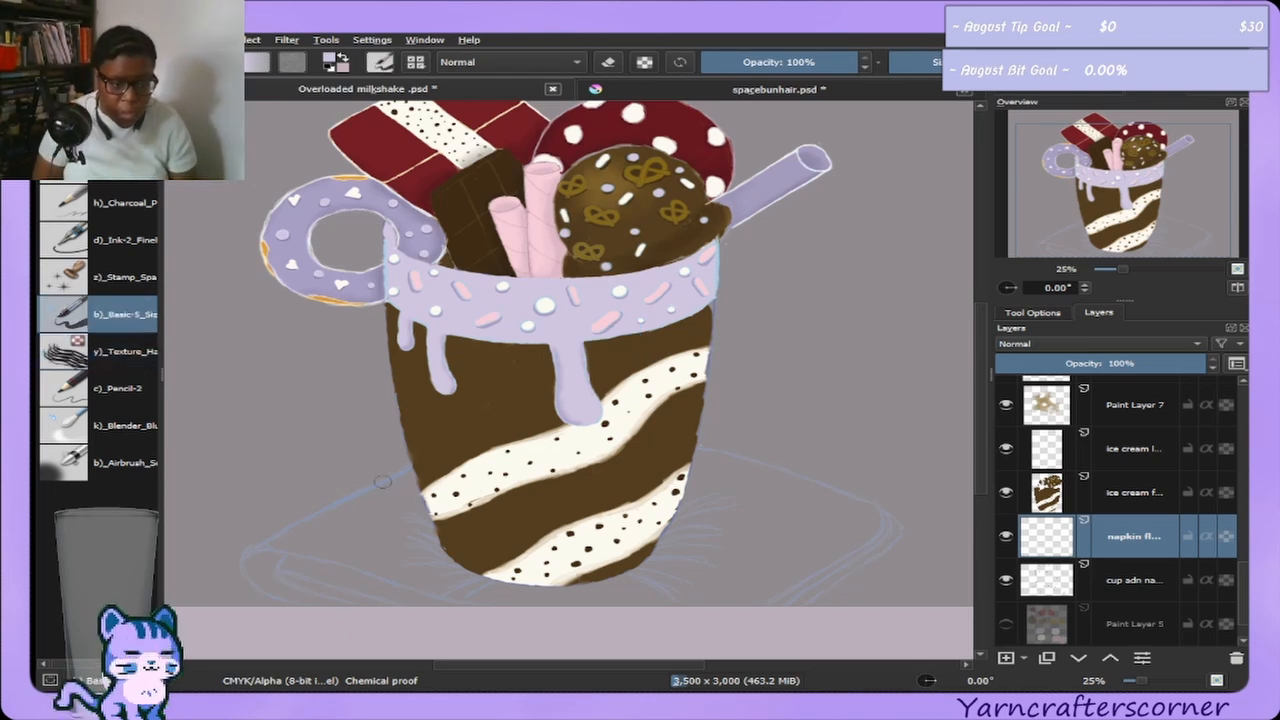
pyautogui.moveTo(368, 534)
pyautogui.mouseDown()
pyautogui.moveTo(412, 567)
pyautogui.moveTo(381, 570)
pyautogui.moveTo(397, 525)
pyautogui.moveTo(386, 517)
pyautogui.moveTo(345, 551)
pyautogui.moveTo(384, 508)
pyautogui.moveTo(306, 548)
pyautogui.moveTo(401, 553)
pyautogui.moveTo(407, 523)
pyautogui.moveTo(436, 512)
pyautogui.mouseUp()
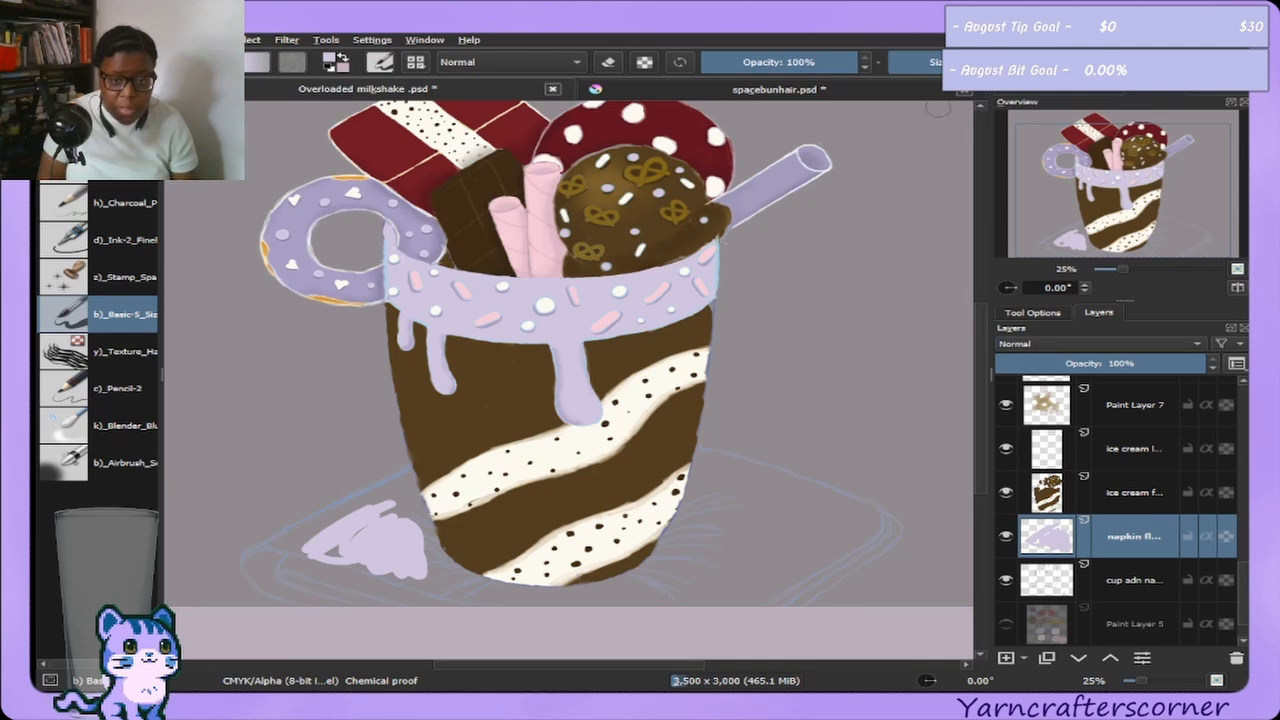
# Fill the napkin's right side with light lavender and extend the left-side fill toward the mug and the canvas's bottom edge.
pyautogui.moveTo(668, 558)
pyautogui.mouseDown()
pyautogui.moveTo(695, 528)
pyautogui.moveTo(675, 562)
pyautogui.moveTo(705, 488)
pyautogui.moveTo(695, 470)
pyautogui.moveTo(745, 488)
pyautogui.moveTo(778, 482)
pyautogui.moveTo(828, 530)
pyautogui.moveTo(760, 598)
pyautogui.moveTo(845, 568)
pyautogui.moveTo(796, 594)
pyautogui.moveTo(860, 548)
pyautogui.moveTo(845, 570)
pyautogui.moveTo(850, 525)
pyautogui.moveTo(750, 558)
pyautogui.moveTo(720, 540)
pyautogui.moveTo(680, 575)
pyautogui.moveTo(715, 490)
pyautogui.moveTo(680, 505)
pyautogui.moveTo(765, 520)
pyautogui.moveTo(770, 500)
pyautogui.moveTo(744, 463)
pyautogui.mouseUp()
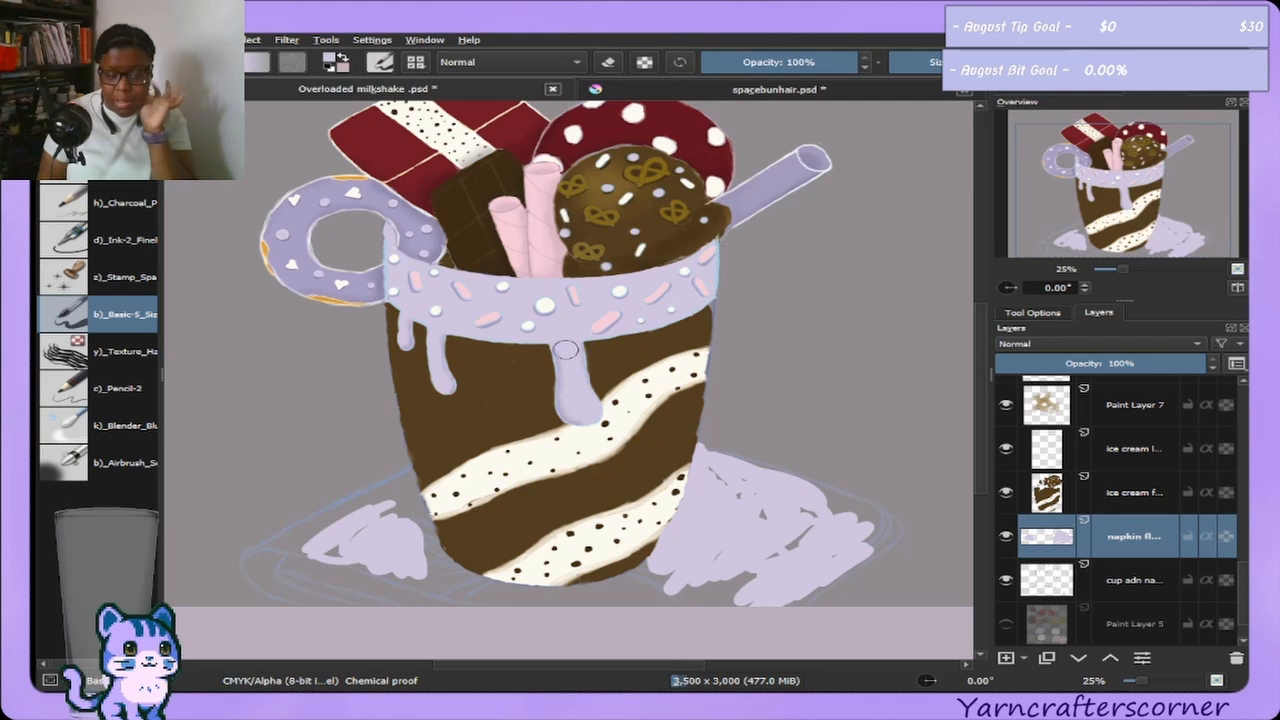
pyautogui.moveTo(746, 539)
pyautogui.mouseDown()
pyautogui.moveTo(709, 578)
pyautogui.moveTo(739, 582)
pyautogui.moveTo(710, 596)
pyautogui.moveTo(657, 583)
pyautogui.moveTo(715, 593)
pyautogui.moveTo(632, 593)
pyautogui.moveTo(681, 566)
pyautogui.moveTo(608, 590)
pyautogui.moveTo(850, 519)
pyautogui.moveTo(860, 533)
pyautogui.moveTo(833, 565)
pyautogui.moveTo(869, 535)
pyautogui.moveTo(802, 507)
pyautogui.moveTo(875, 521)
pyautogui.moveTo(800, 492)
pyautogui.moveTo(877, 516)
pyautogui.moveTo(821, 495)
pyautogui.moveTo(789, 528)
pyautogui.moveTo(731, 489)
pyautogui.moveTo(725, 523)
pyautogui.mouseUp()
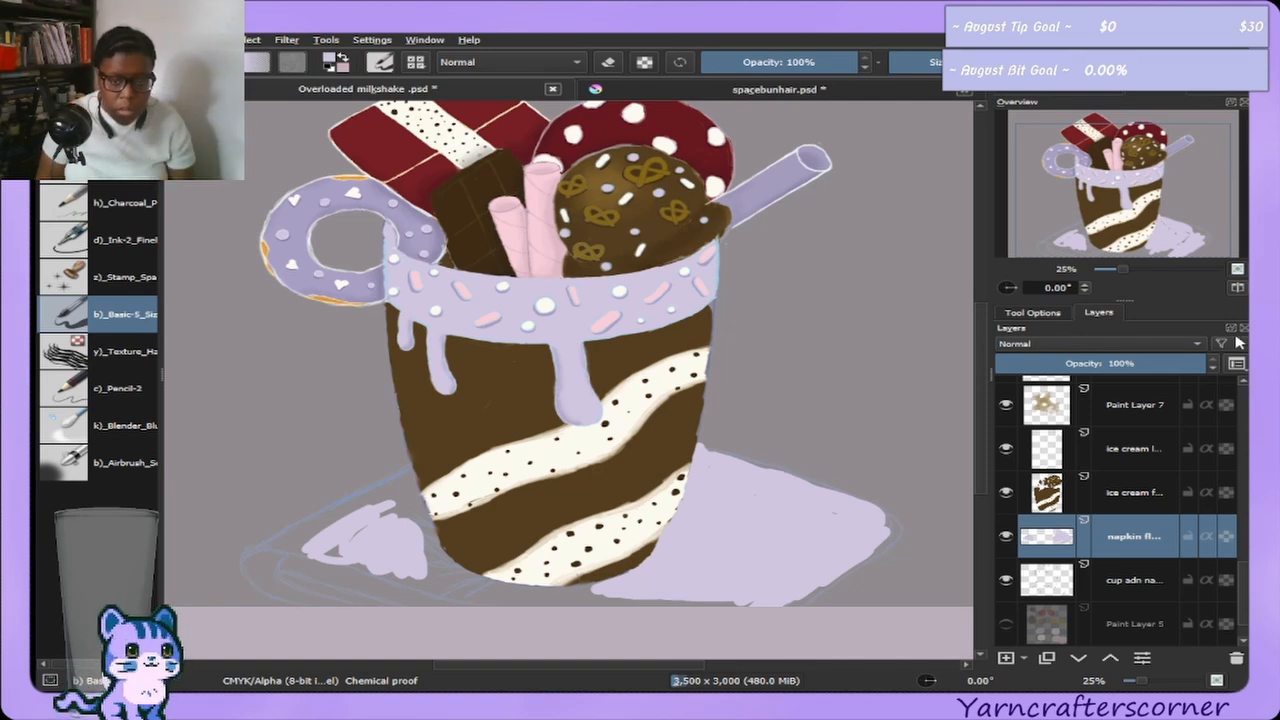
pyautogui.moveTo(811, 517); pyautogui.dragTo(908, 454)
pyautogui.moveTo(430, 480)
pyautogui.mouseDown()
pyautogui.moveTo(395, 511)
pyautogui.moveTo(463, 459)
pyautogui.moveTo(454, 521)
pyautogui.moveTo(467, 531)
pyautogui.moveTo(502, 479)
pyautogui.moveTo(585, 521)
pyautogui.moveTo(512, 520)
pyautogui.mouseUp()
pyautogui.moveTo(503, 476)
pyautogui.mouseDown()
pyautogui.moveTo(498, 424)
pyautogui.moveTo(523, 464)
pyautogui.mouseUp()
# Lock the alpha of the cup and napkin lineart layer and recolour the lines at the napkin's left corner dark purple.
pyautogui.click(1076, 95)
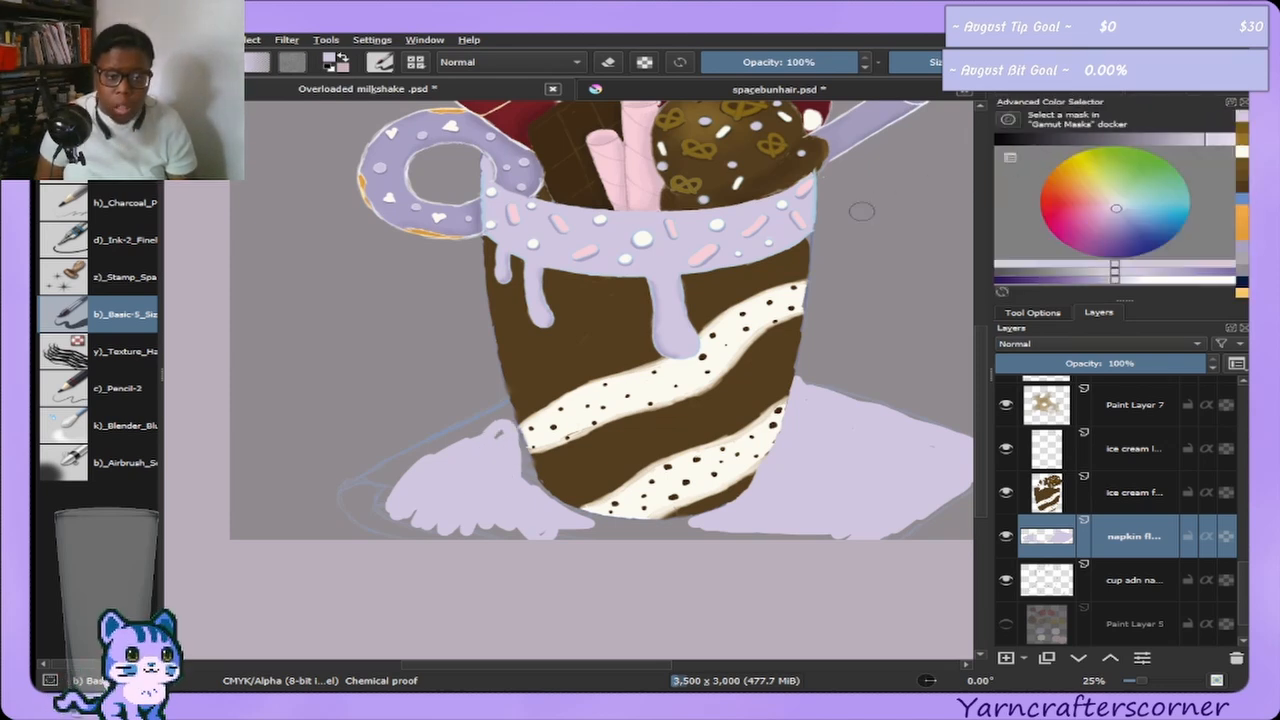
pyautogui.keyDown('ctrl'); pyautogui.click(412, 133); pyautogui.keyUp('ctrl')
pyautogui.click(1160, 575)
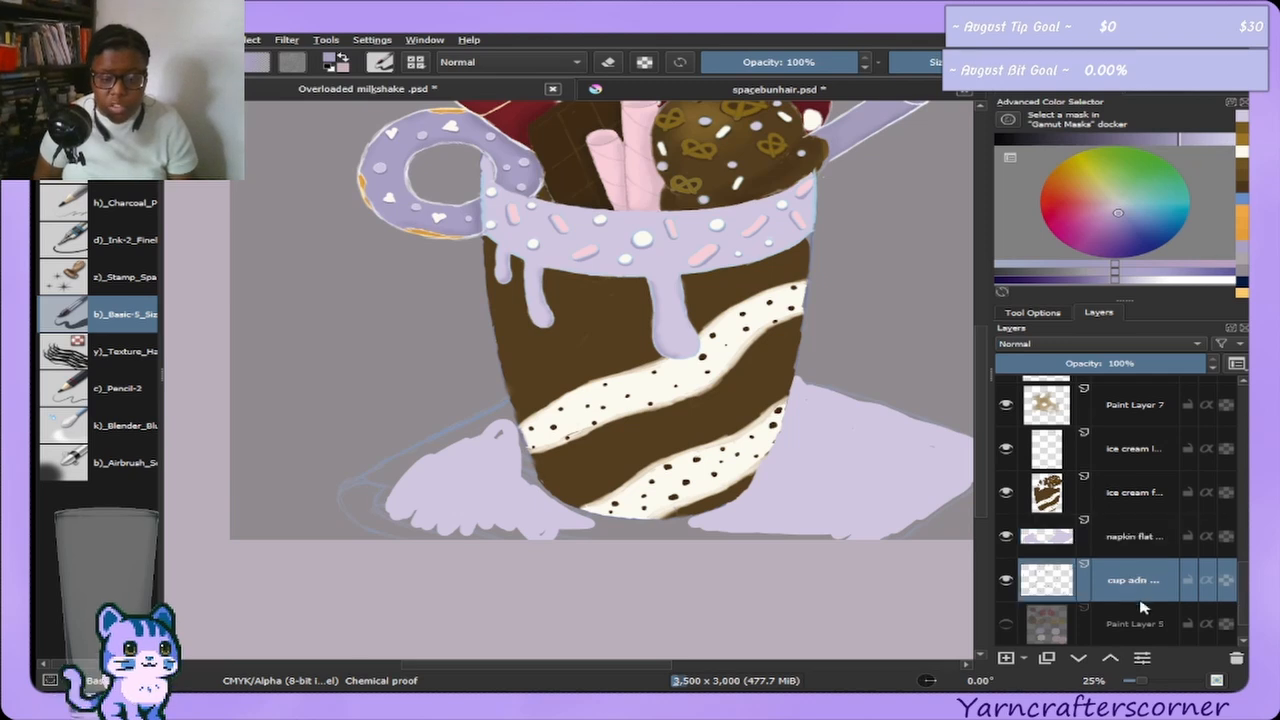
pyautogui.click(1226, 580)
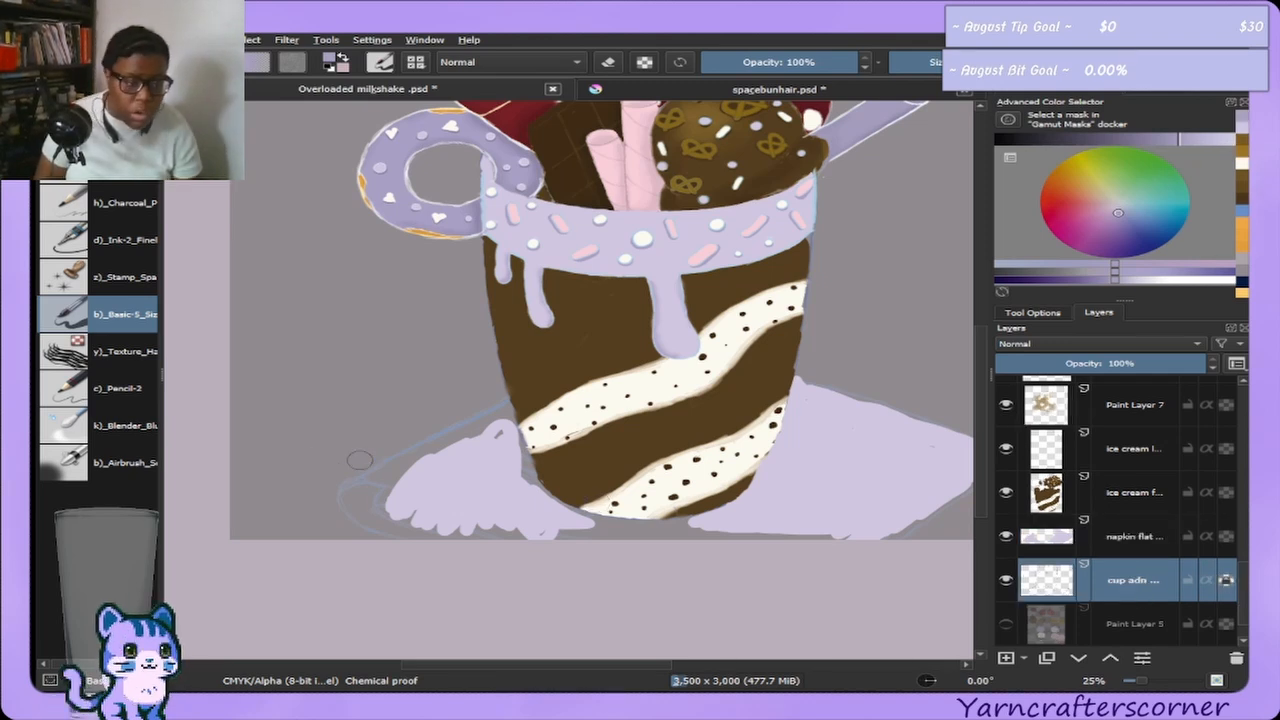
pyautogui.moveTo(348, 501)
pyautogui.mouseDown()
pyautogui.moveTo(325, 528)
pyautogui.moveTo(341, 500)
pyautogui.mouseUp()
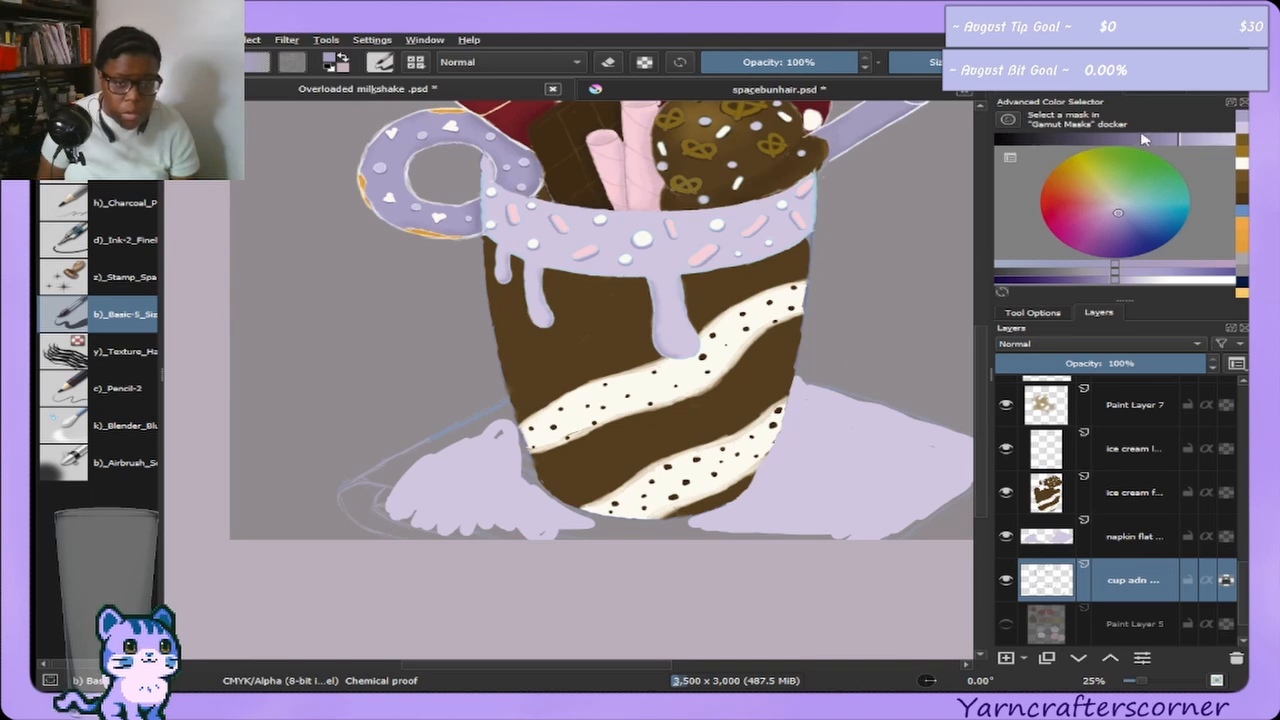
pyautogui.click(1060, 281)
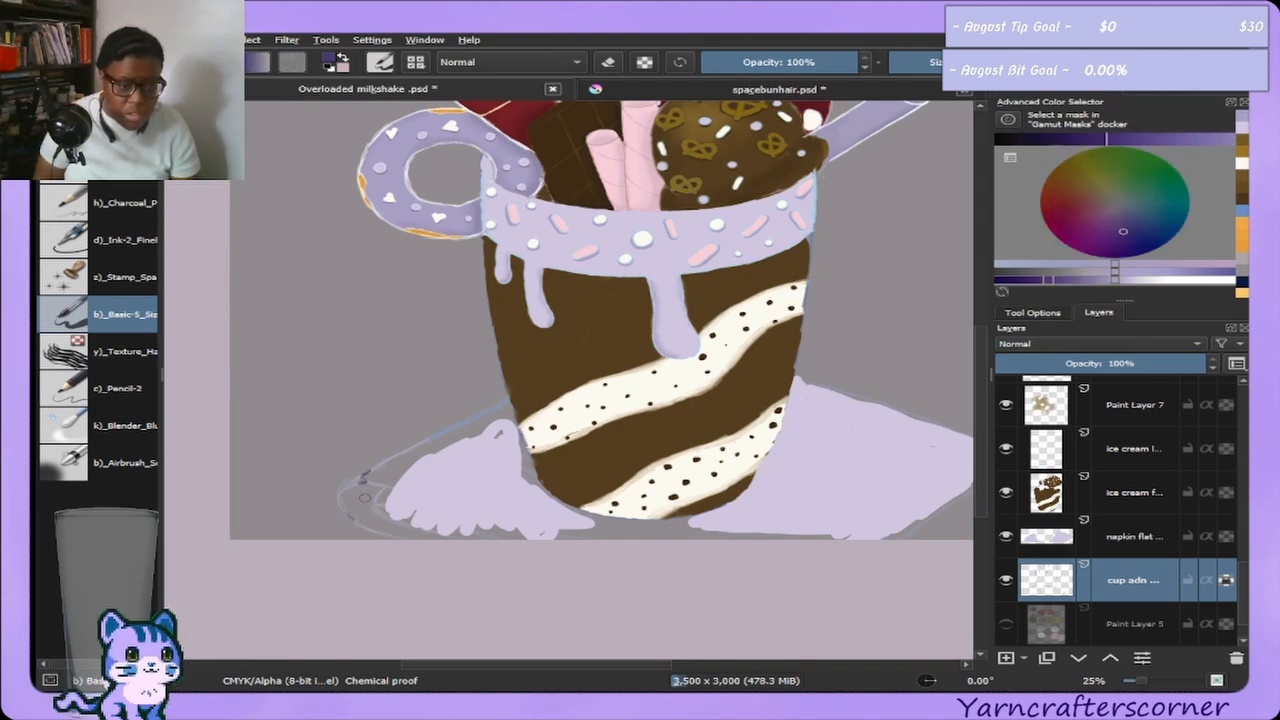
pyautogui.moveTo(364, 497); pyautogui.dragTo(402, 455)
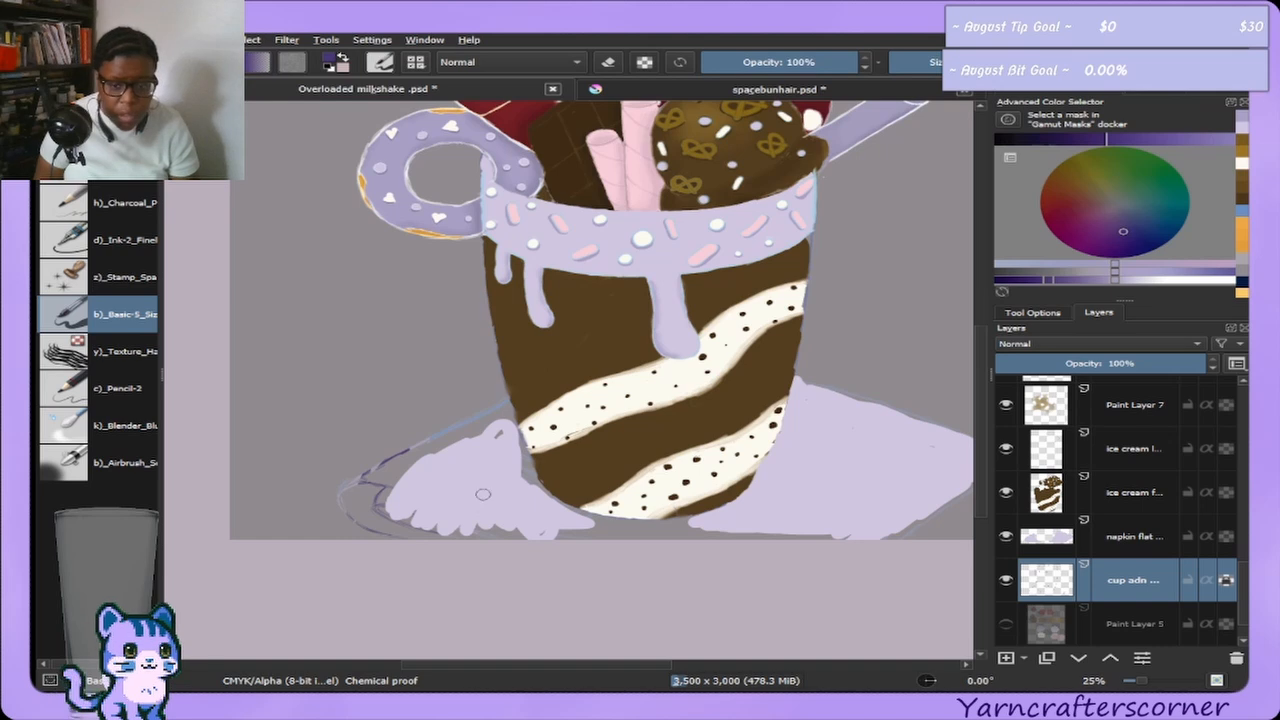
# Move the napkin flat color layer below the cup and napkin lineart layer and bring back the canvas overview.
pyautogui.click(1140, 540)
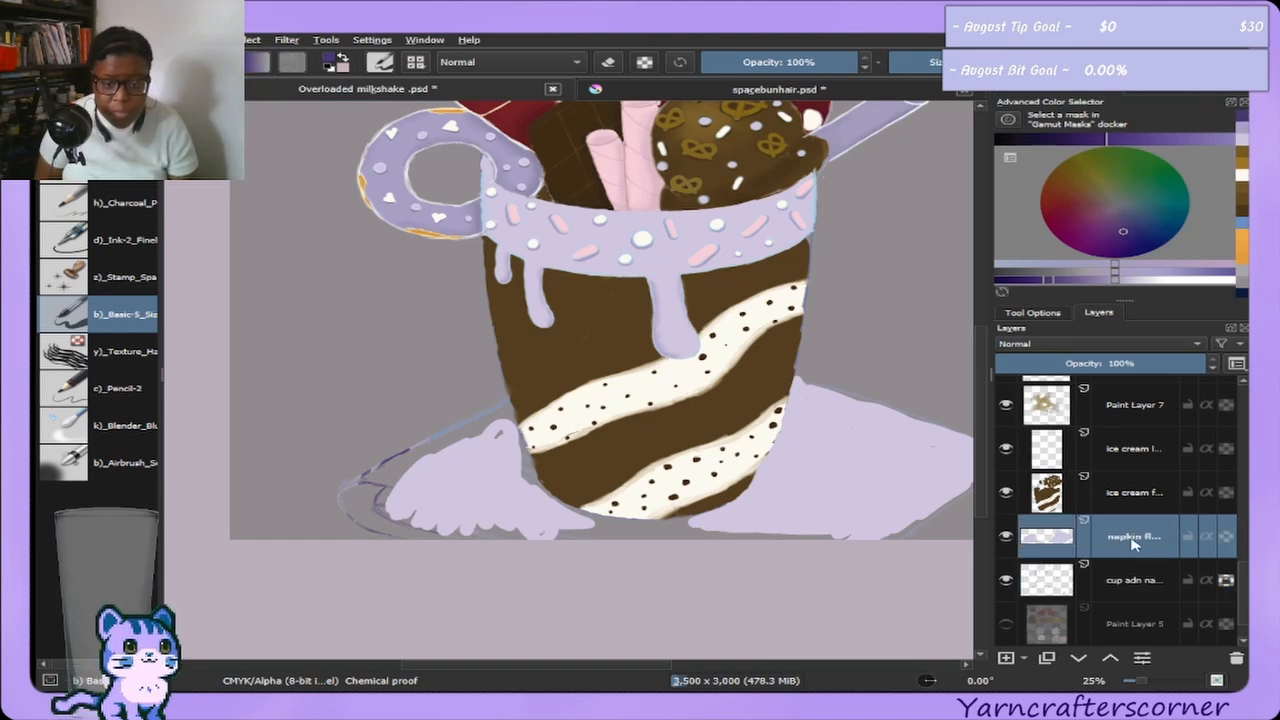
pyautogui.click(1079, 658)
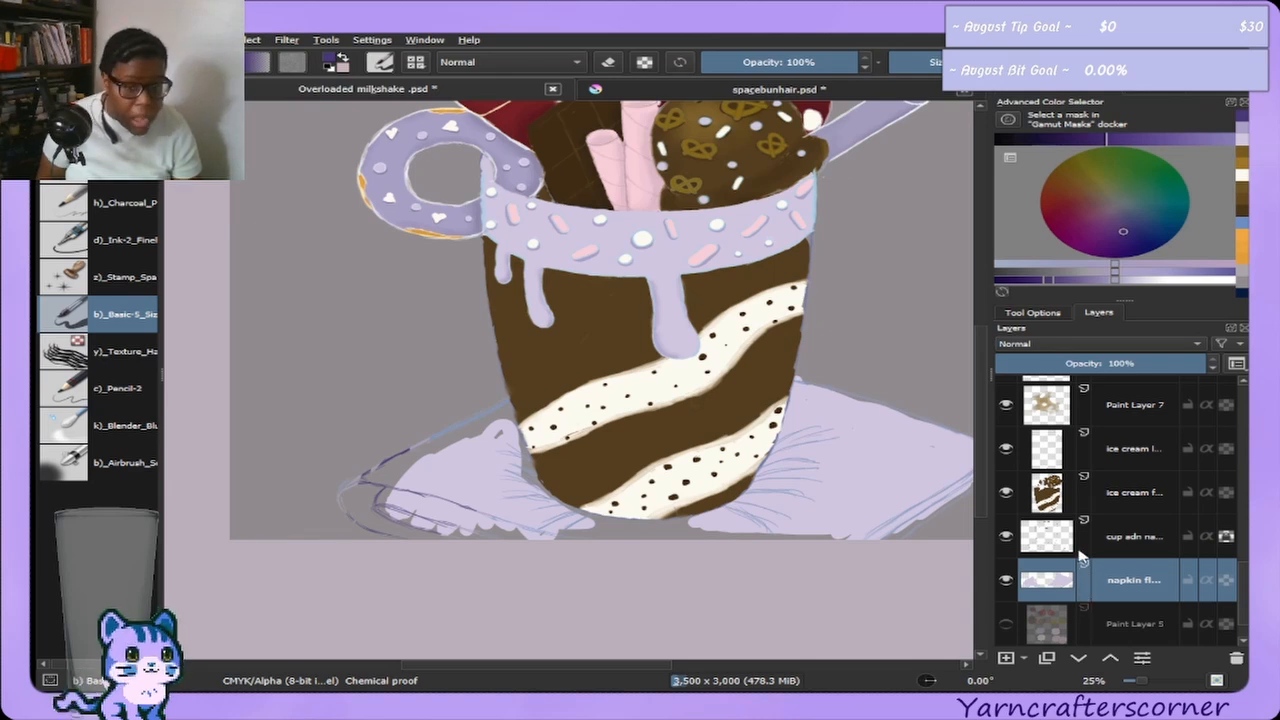
pyautogui.click(1156, 96)
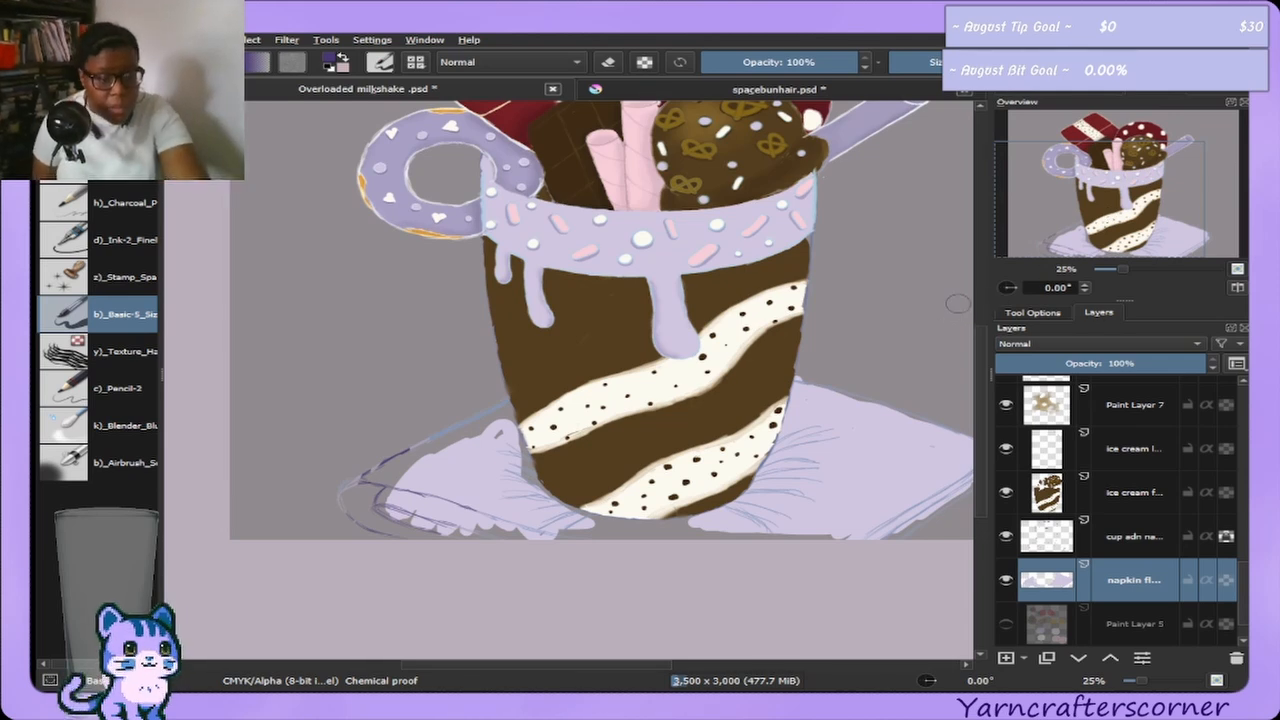
pyautogui.moveTo(805, 447); pyautogui.dragTo(728, 536)
pyautogui.moveTo(796, 468); pyautogui.dragTo(744, 520)
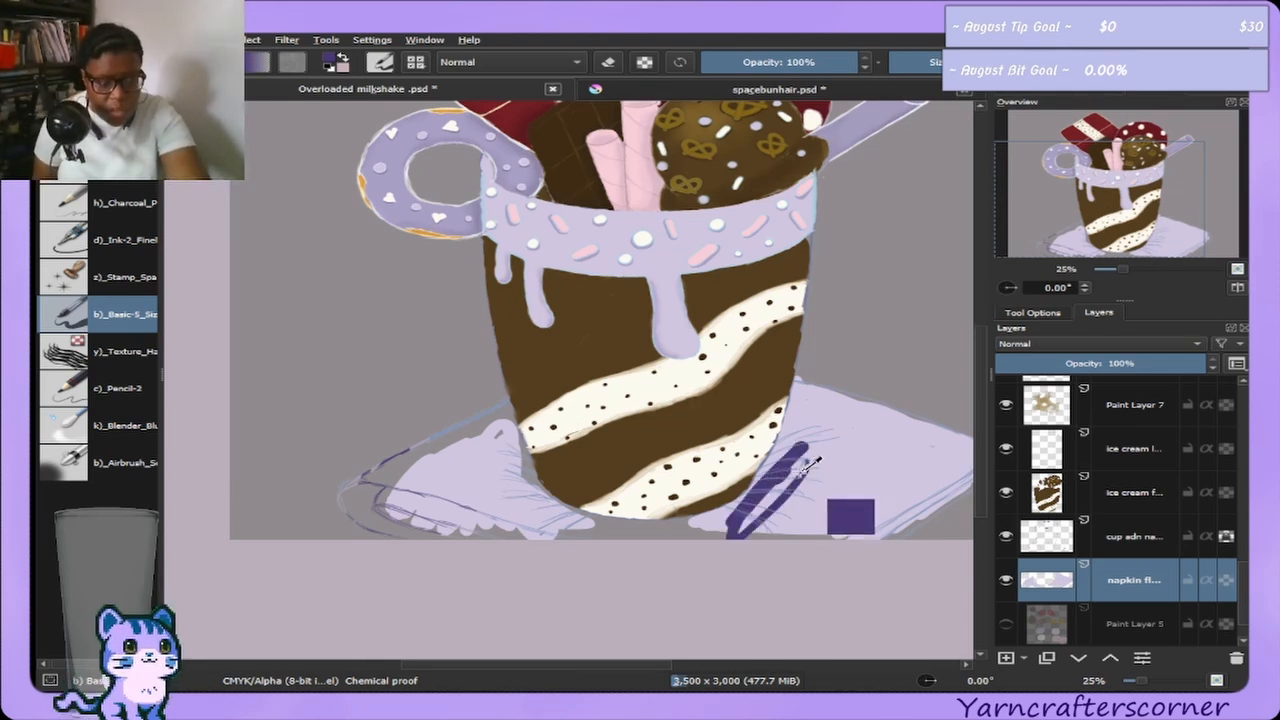
pyautogui.hotkey('ctrl', 'z')
pyautogui.hotkey('ctrl', 'z')
pyautogui.hotkey('ctrl', 'z')
# On the alpha-locked lineart layer, recolour the crease lines around the mug's base and the remaining napkin outline dark purple.
pyautogui.press('pageup')
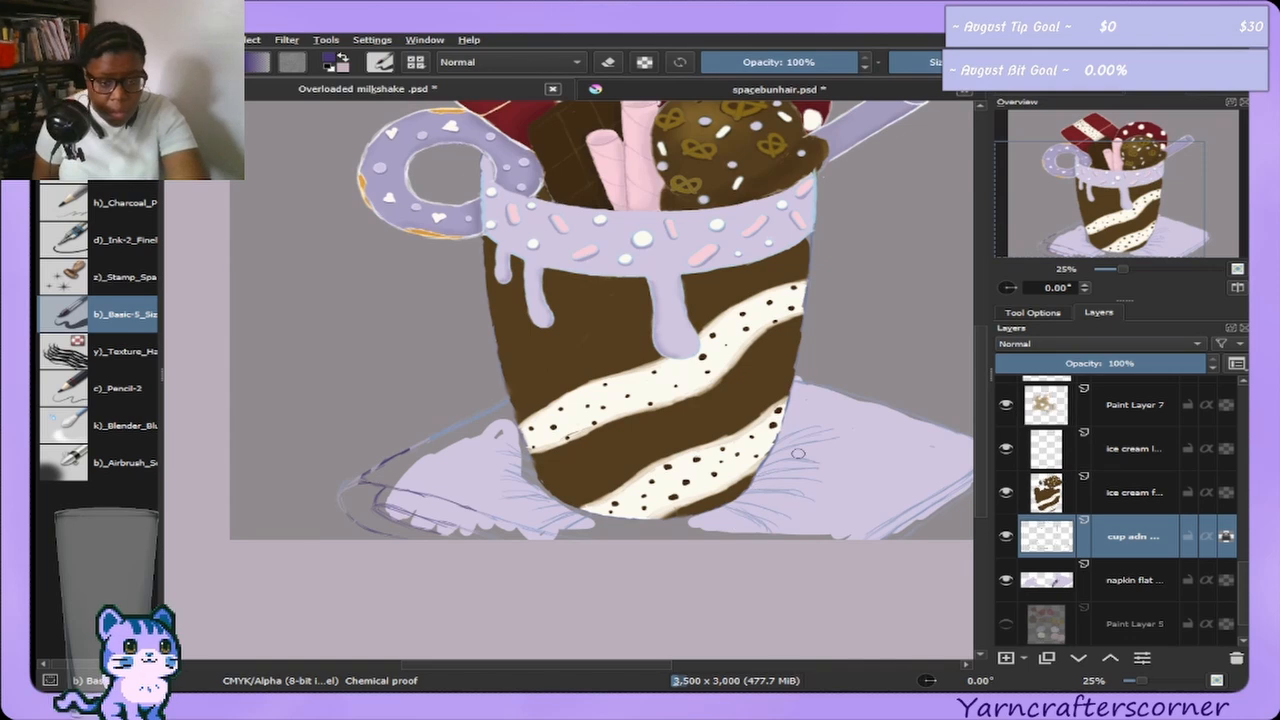
pyautogui.moveTo(806, 450); pyautogui.dragTo(738, 508)
pyautogui.moveTo(810, 478)
pyautogui.mouseDown()
pyautogui.moveTo(754, 530)
pyautogui.moveTo(774, 524)
pyautogui.mouseUp()
pyautogui.moveTo(812, 430); pyautogui.dragTo(762, 470)
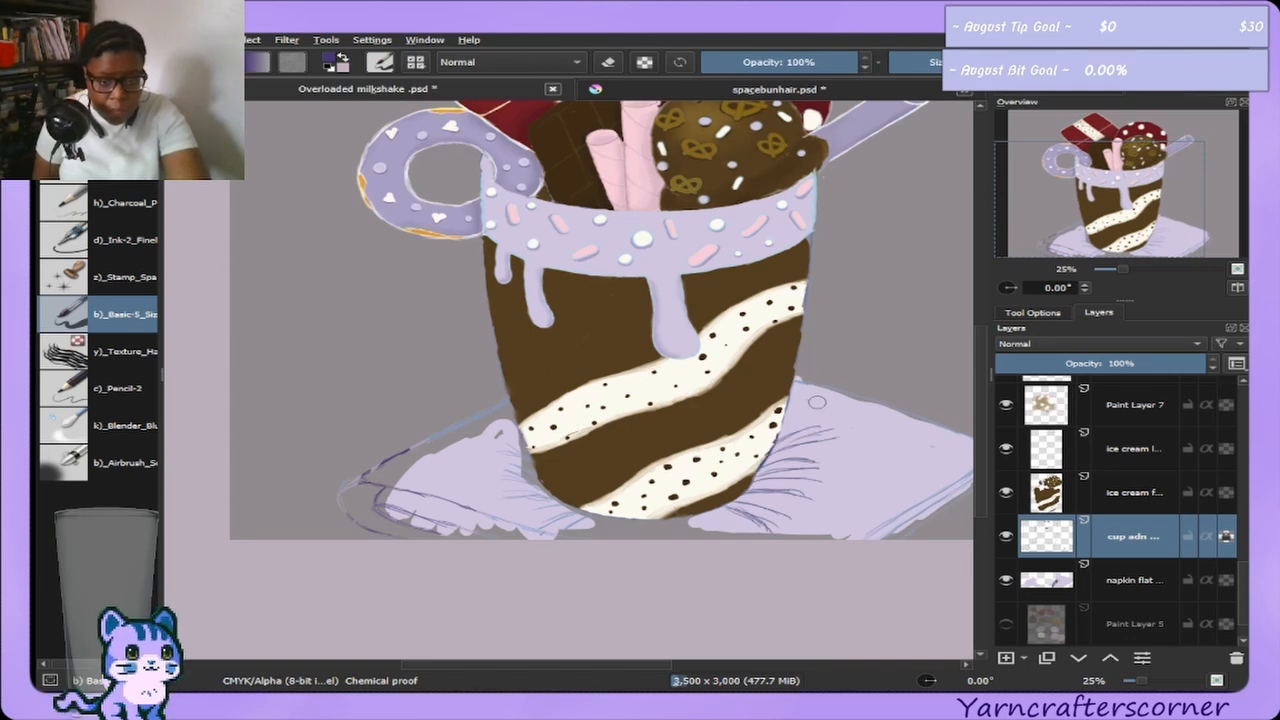
pyautogui.moveTo(792, 382); pyautogui.dragTo(968, 436)
pyautogui.moveTo(966, 484); pyautogui.dragTo(870, 534)
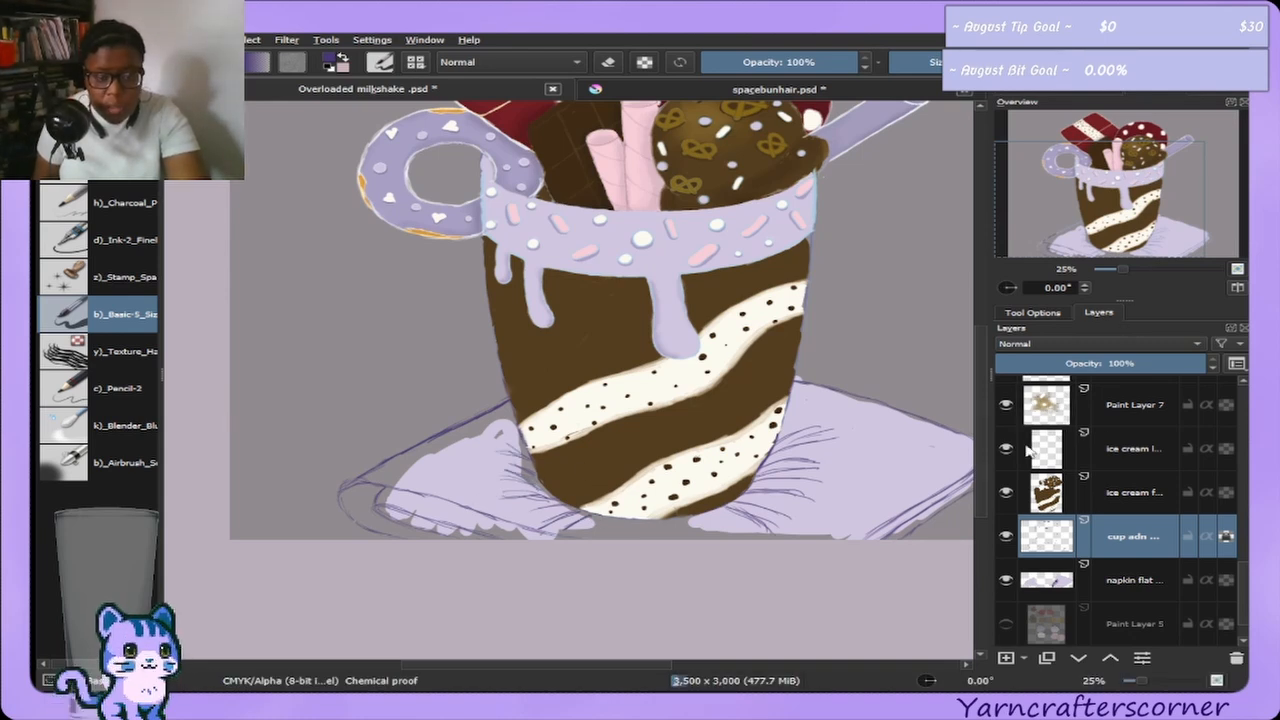
# On the napkin flat color layer, fill the remaining gaps at the left corner and along the bottom edge with light lavender.
pyautogui.click(1143, 575)
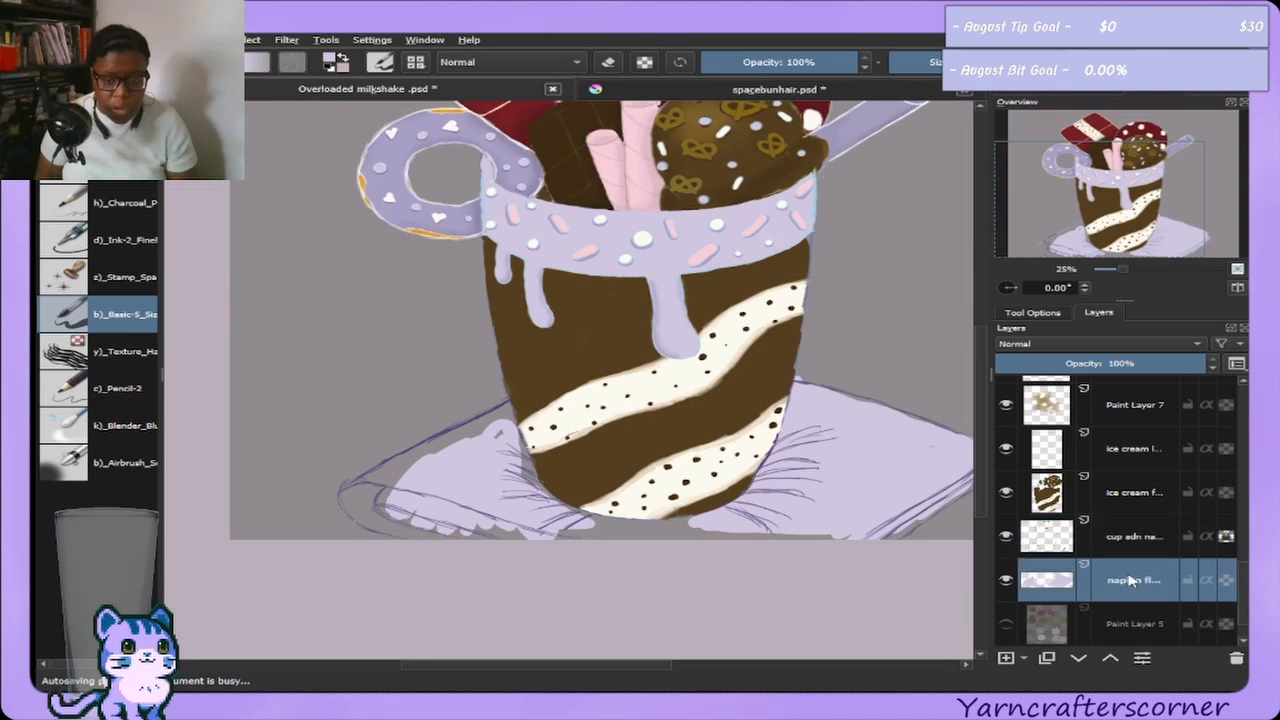
pyautogui.moveTo(429, 481)
pyautogui.mouseDown()
pyautogui.moveTo(402, 466)
pyautogui.moveTo(366, 487)
pyautogui.moveTo(370, 519)
pyautogui.moveTo(401, 517)
pyautogui.moveTo(376, 520)
pyautogui.moveTo(414, 527)
pyautogui.moveTo(413, 539)
pyautogui.moveTo(494, 508)
pyautogui.moveTo(668, 528)
pyautogui.moveTo(545, 524)
pyautogui.moveTo(689, 531)
pyautogui.moveTo(642, 514)
pyautogui.moveTo(702, 529)
pyautogui.moveTo(594, 537)
pyautogui.moveTo(397, 466)
pyautogui.mouseUp()
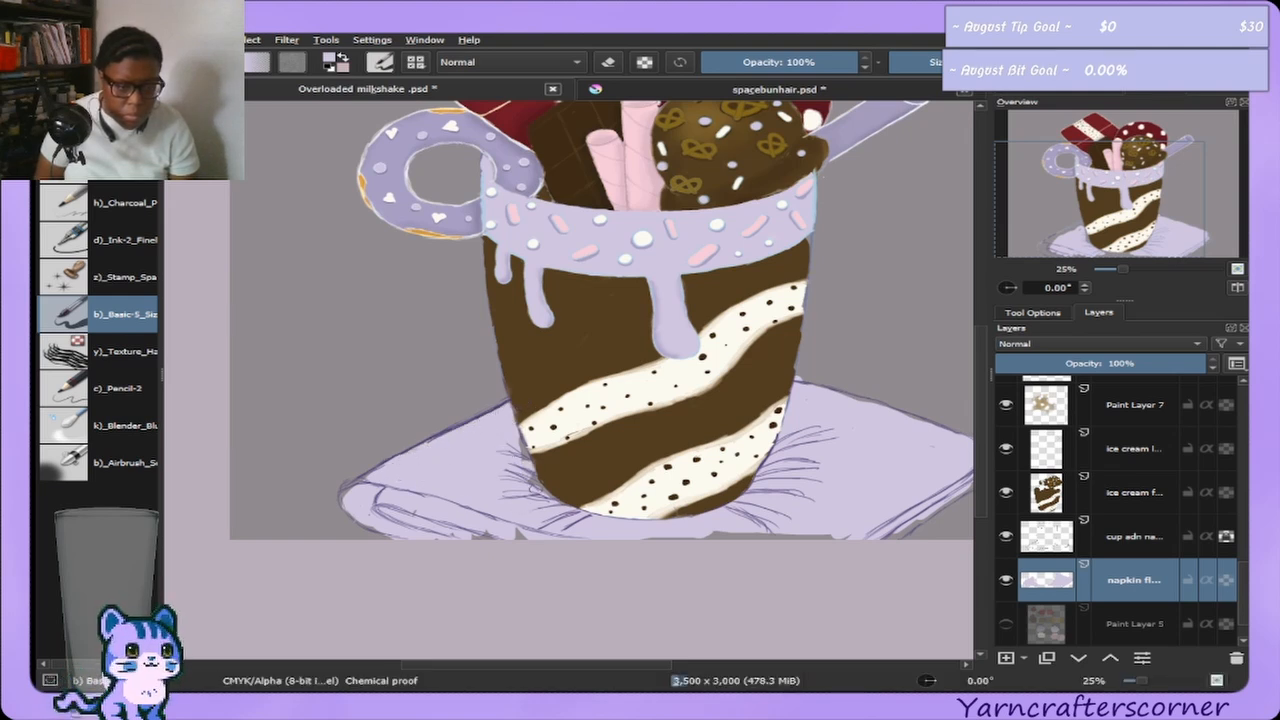
pyautogui.moveTo(539, 483)
pyautogui.mouseDown()
pyautogui.moveTo(518, 446)
pyautogui.moveTo(556, 477)
pyautogui.moveTo(408, 485)
pyautogui.mouseUp()
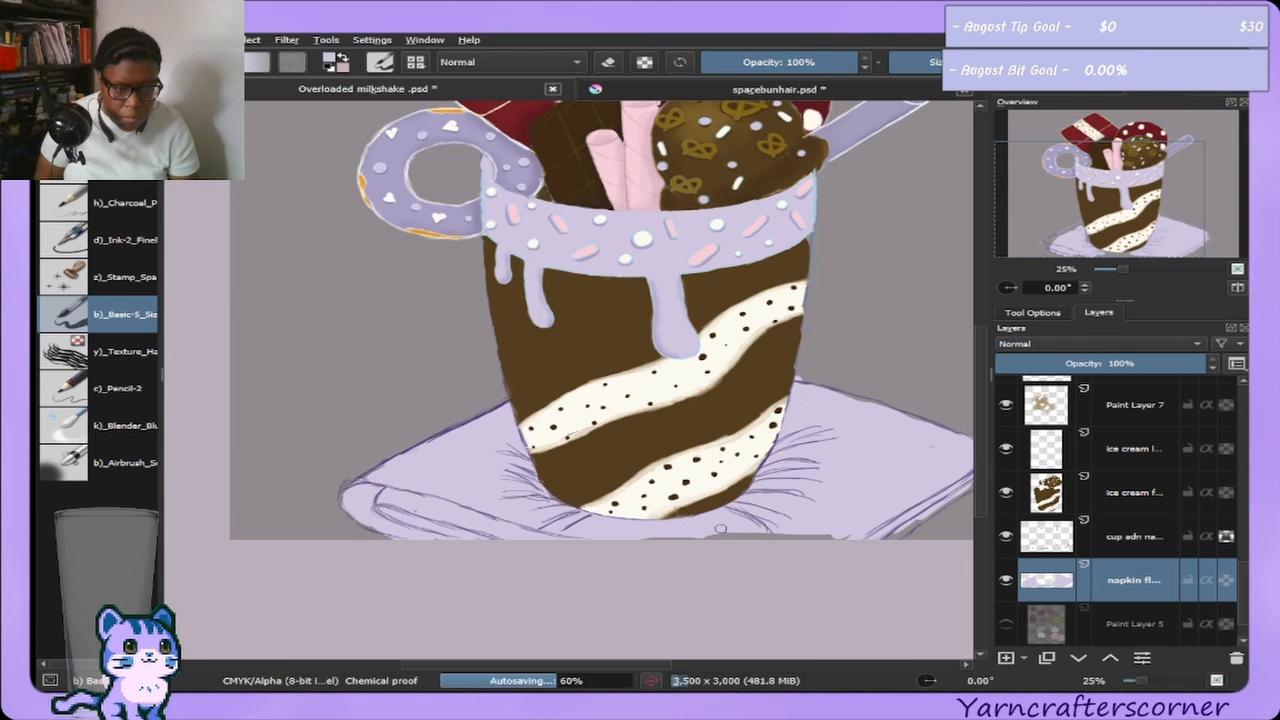
pyautogui.moveTo(698, 538); pyautogui.dragTo(810, 530)
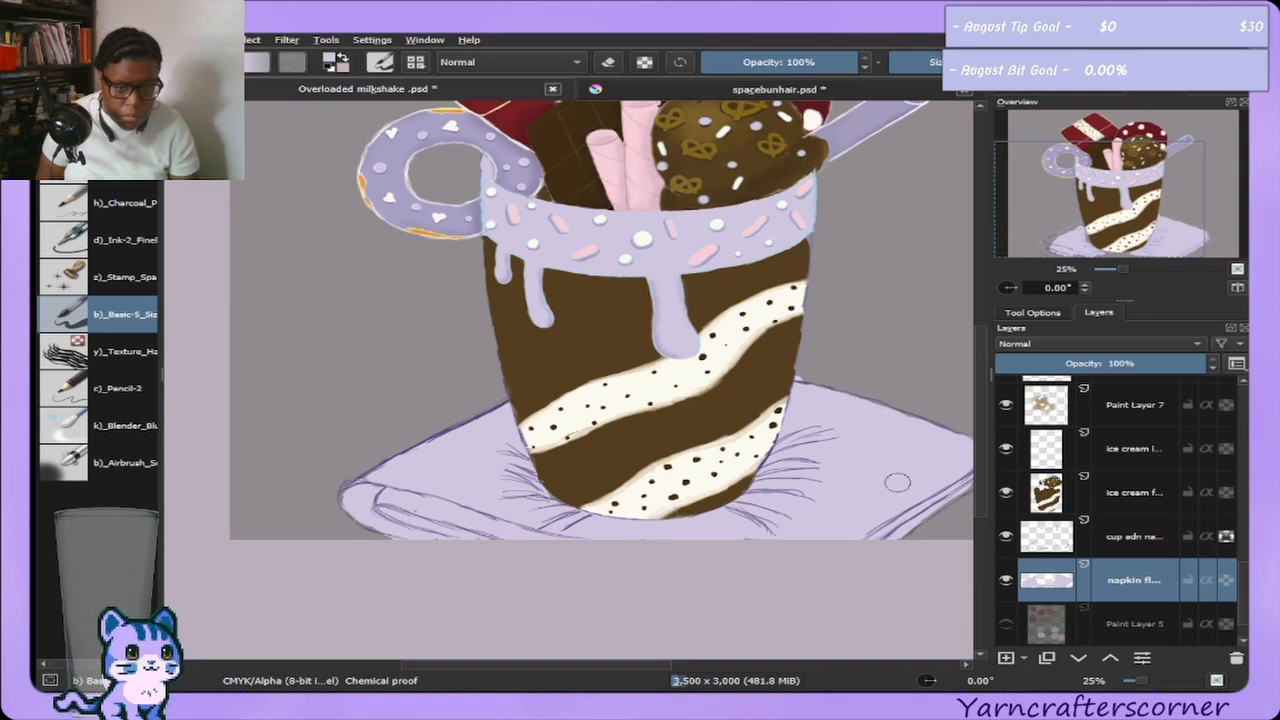
# Clean up the napkin flat color along its upper edge beside the mug with the eraser, and save the document.
pyautogui.click(124, 168)
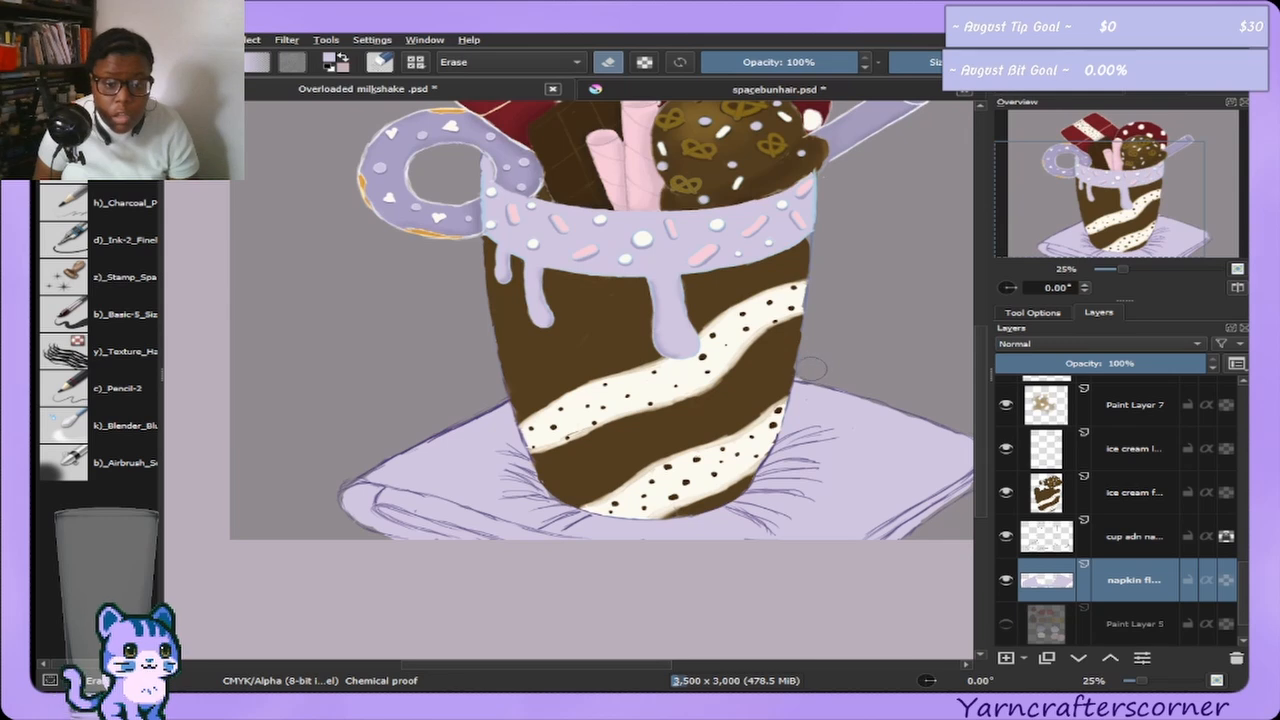
pyautogui.moveTo(635, 412)
pyautogui.mouseDown()
pyautogui.moveTo(612, 390)
pyautogui.moveTo(556, 375)
pyautogui.moveTo(550, 406)
pyautogui.moveTo(543, 364)
pyautogui.moveTo(566, 466)
pyautogui.mouseUp()
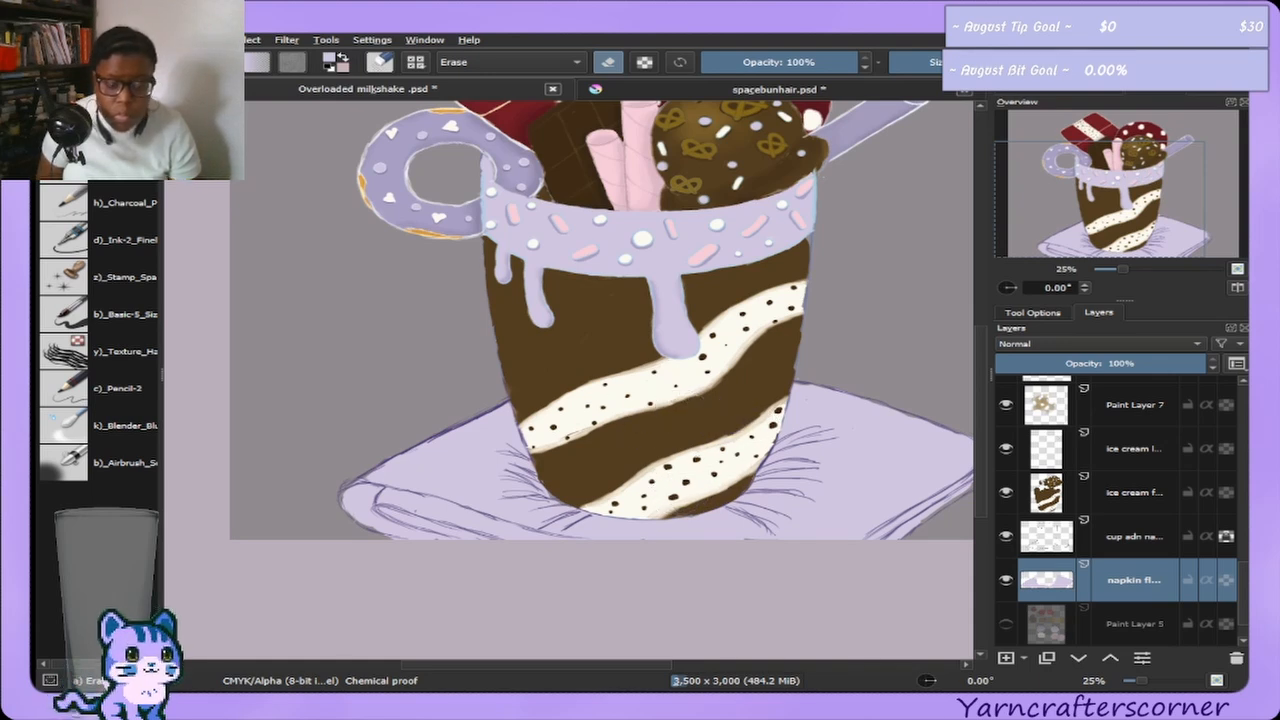
pyautogui.moveTo(1152, 198); pyautogui.dragTo(1166, 204)
pyautogui.click(80, 318)
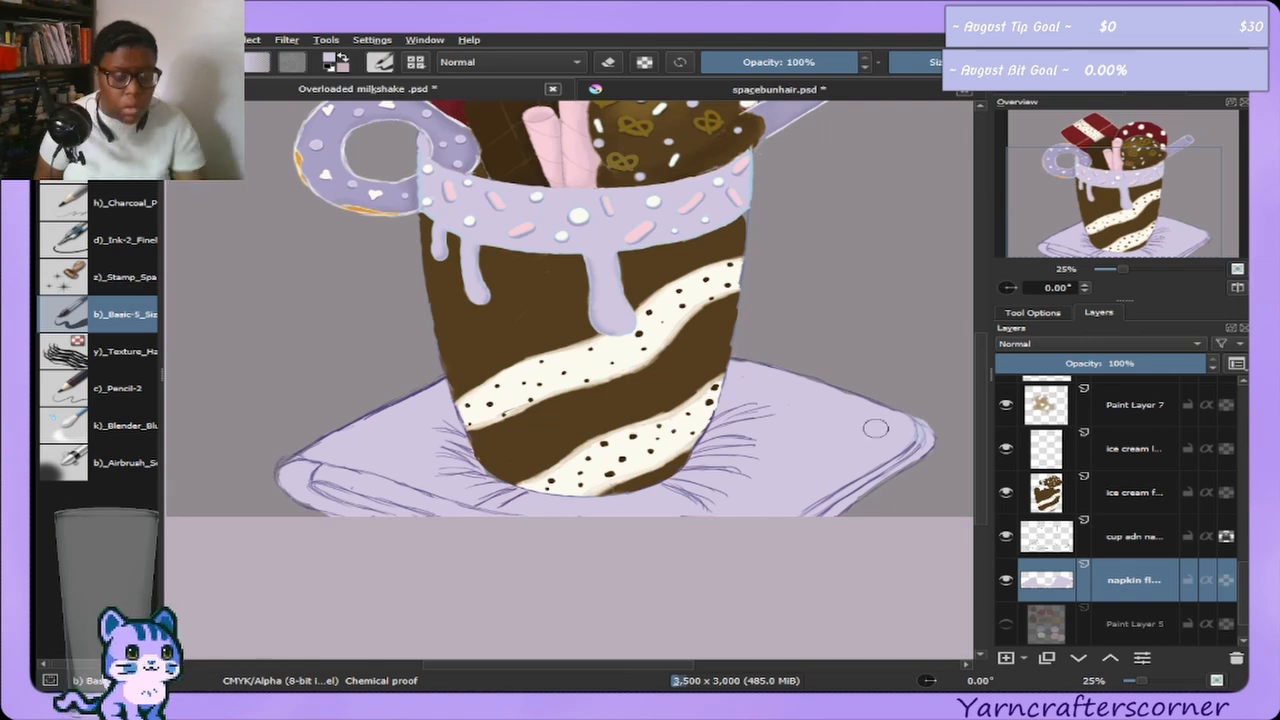
pyautogui.hotkey('ctrl', 's')
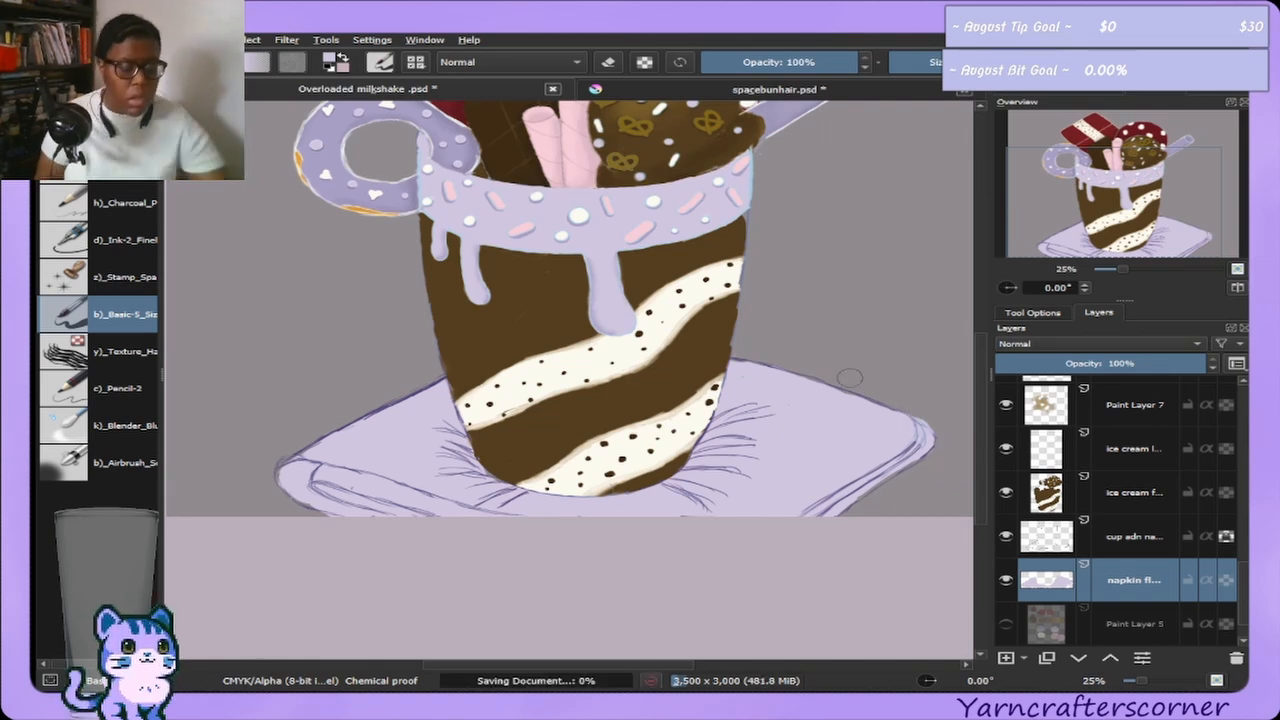
pyautogui.scroll(-1, 374, 222)
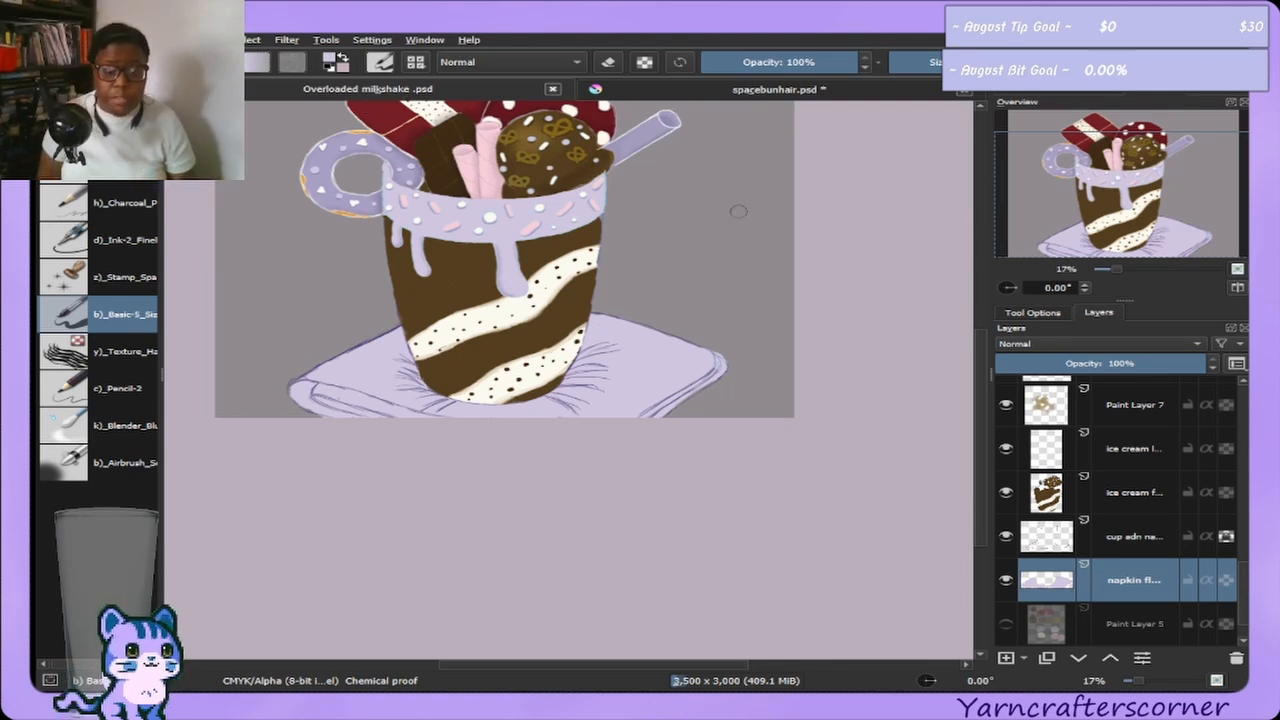
pyautogui.moveTo(1063, 180); pyautogui.dragTo(990, 194)
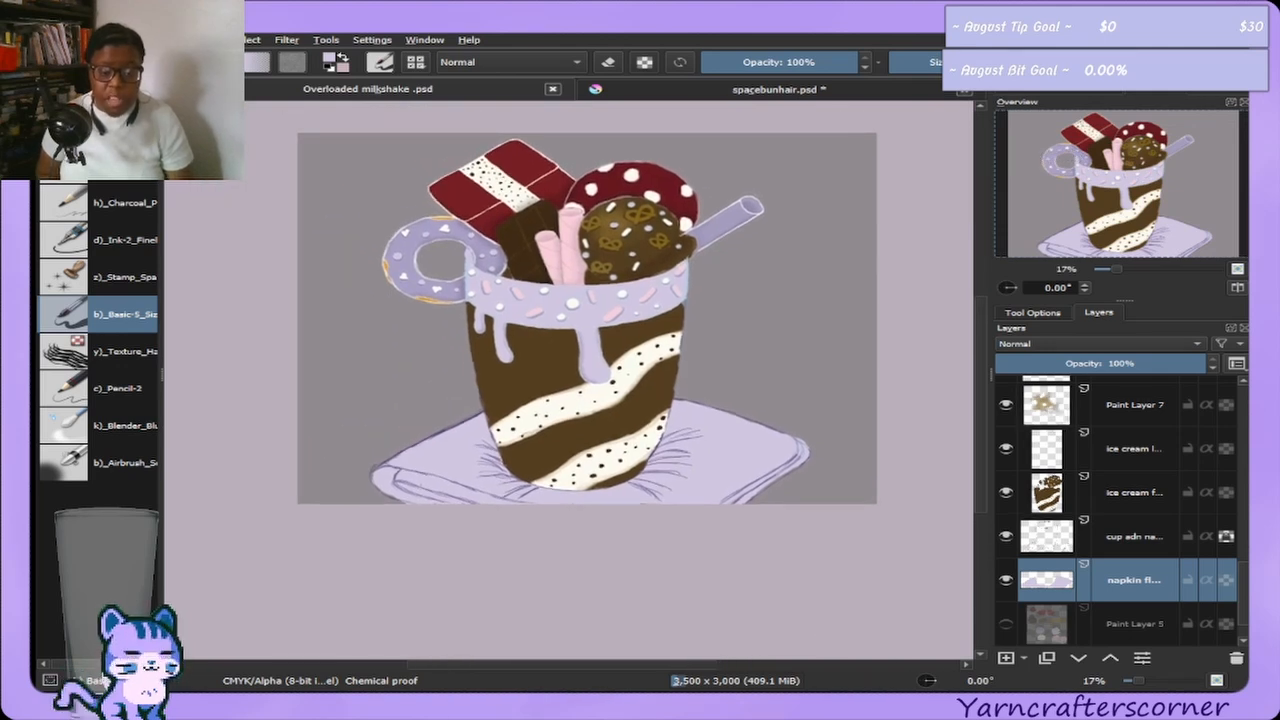
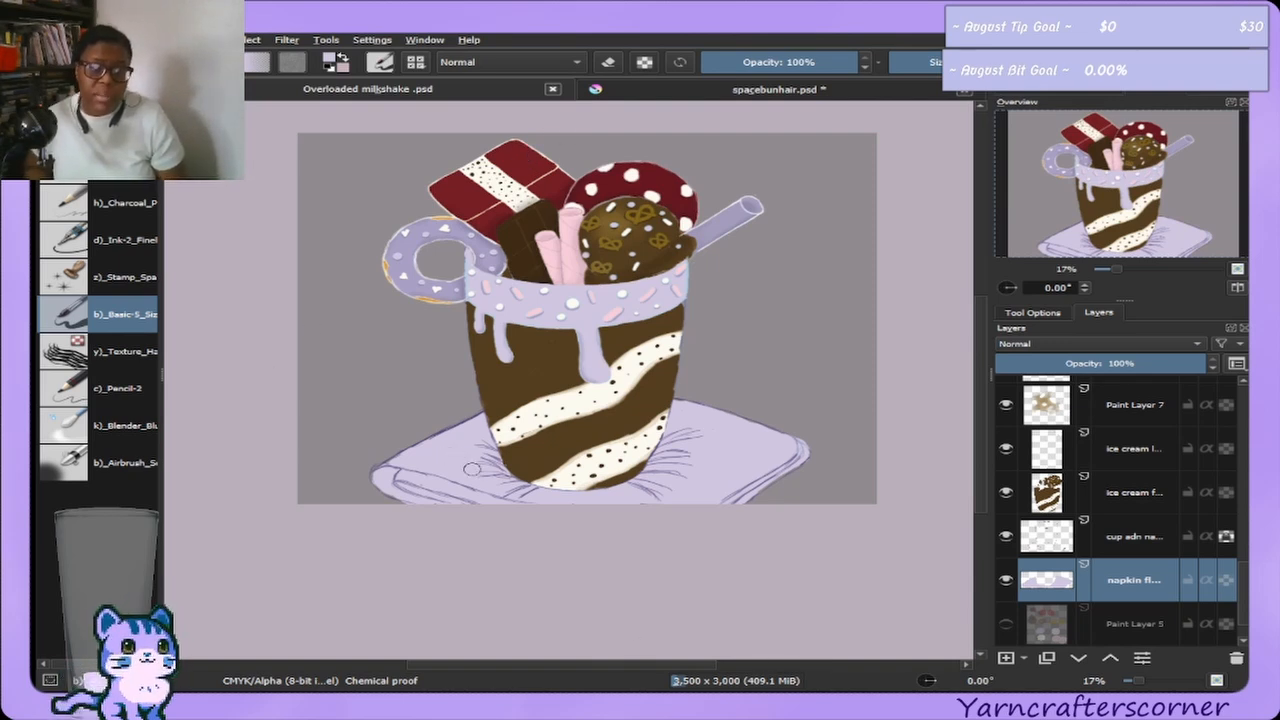
# Switch to the spacebunhair.psd drawing, bring back the color selector and sample the necklace chain's golden yellow.
pyautogui.click(662, 89)
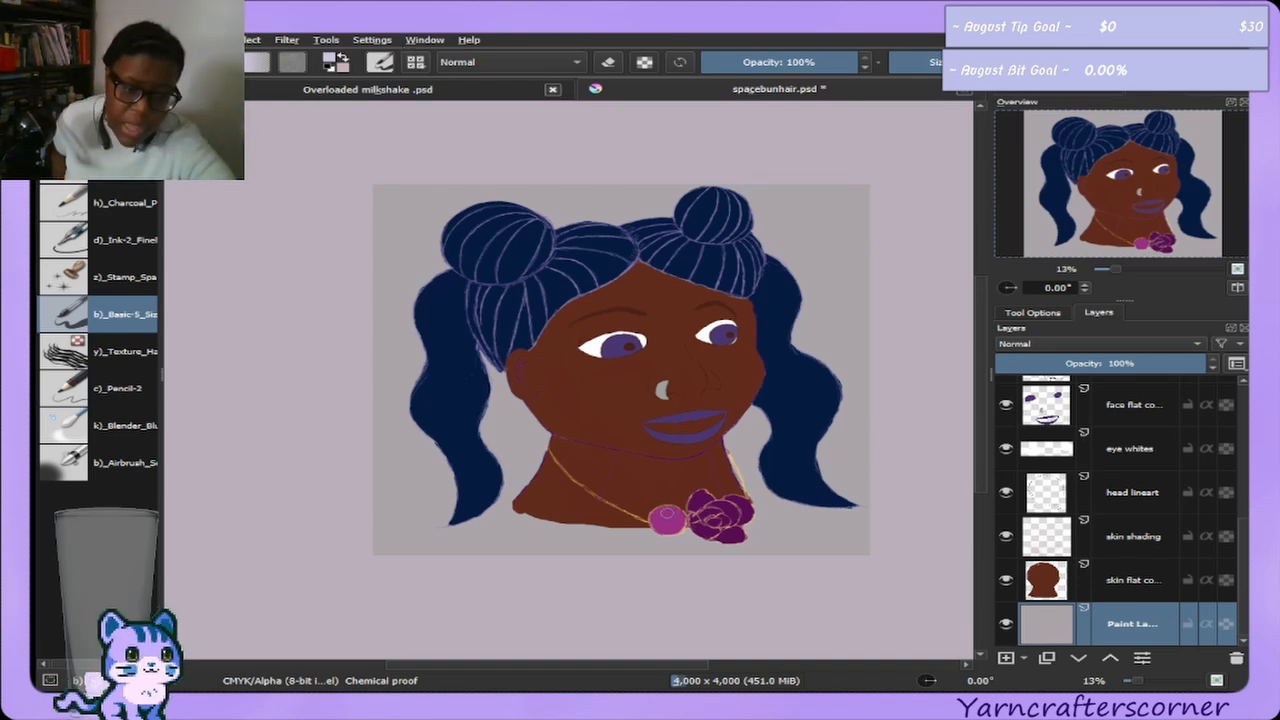
pyautogui.scroll(5, 667, 515)
pyautogui.scroll(-1, 651, 497)
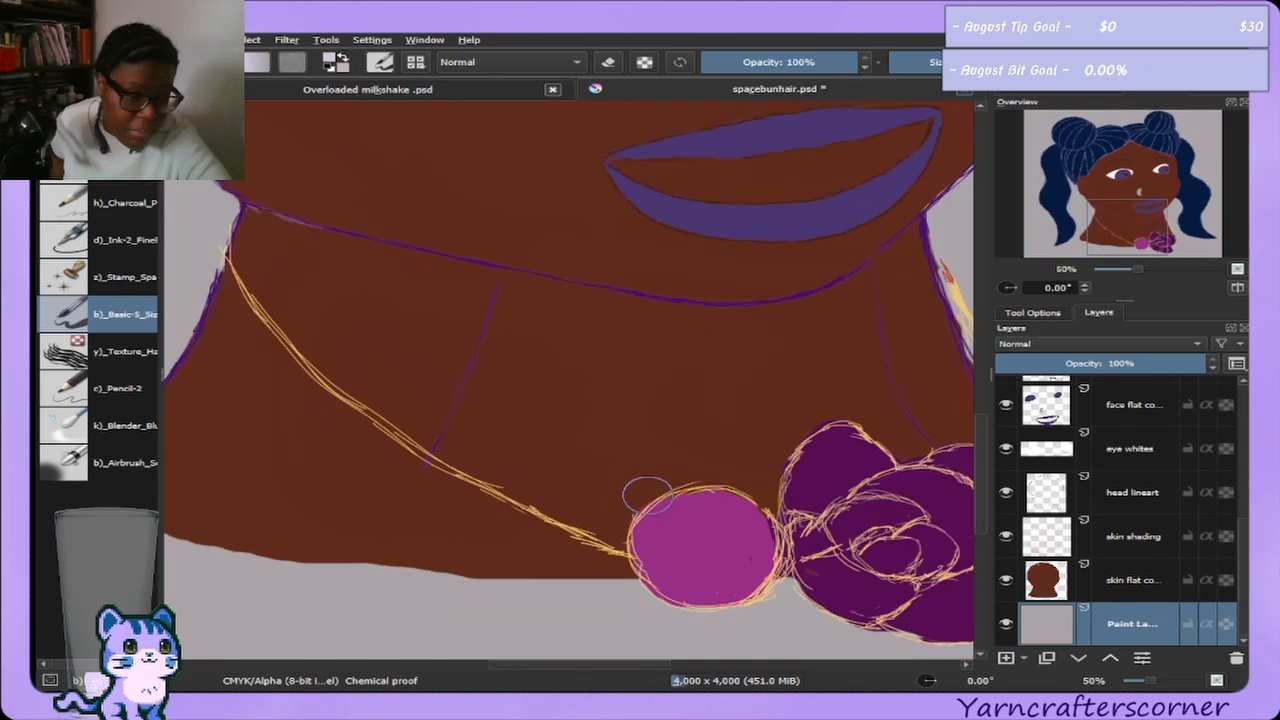
pyautogui.scroll(-1, 651, 497)
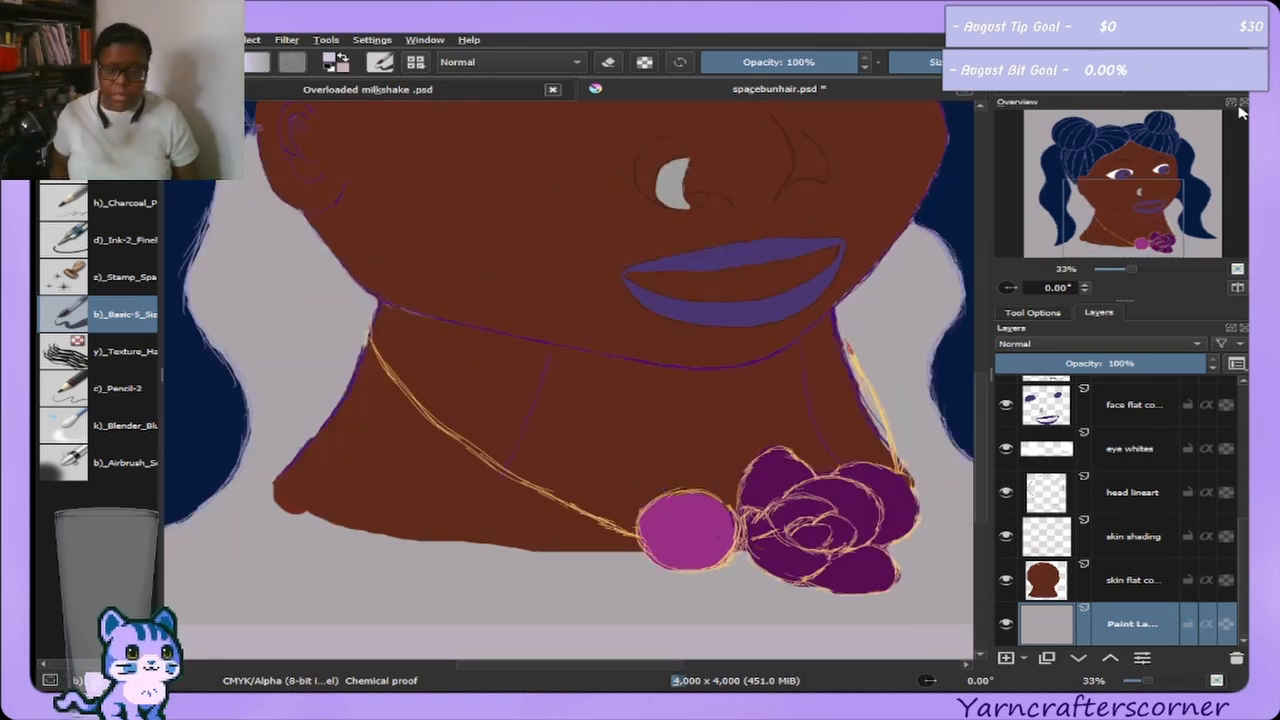
pyautogui.click(1087, 90)
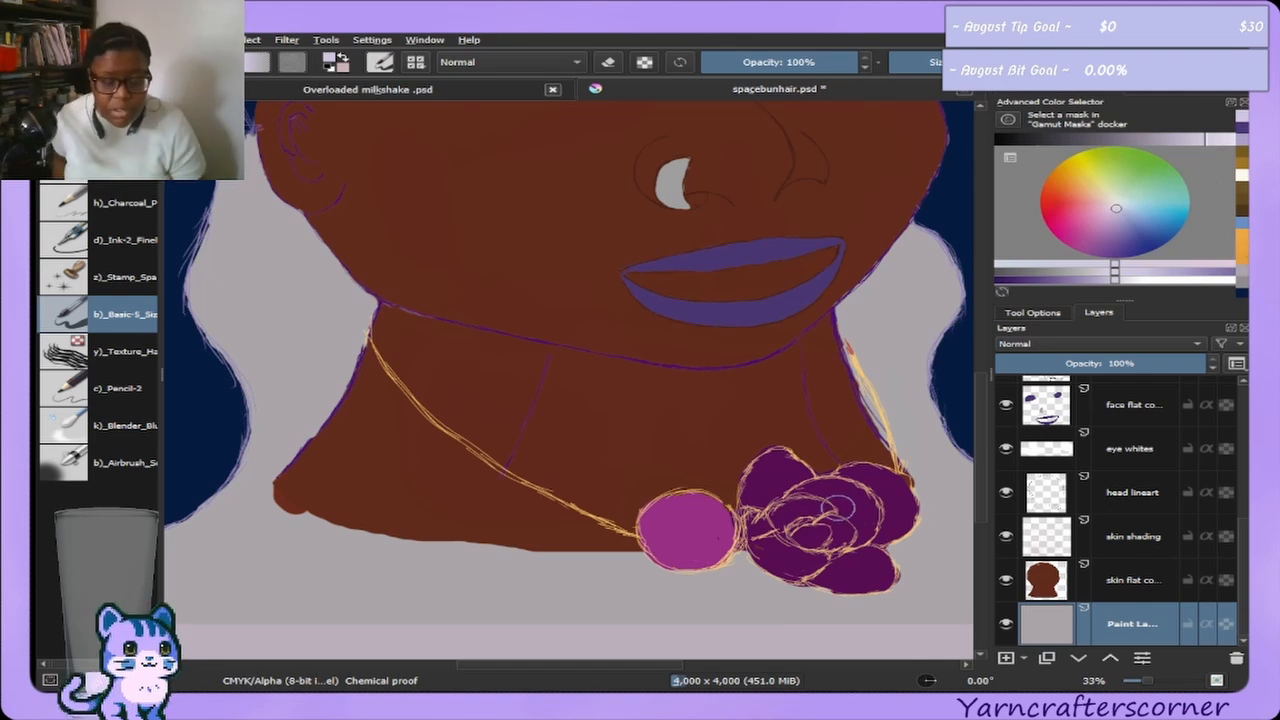
pyautogui.scroll(2, 668, 481)
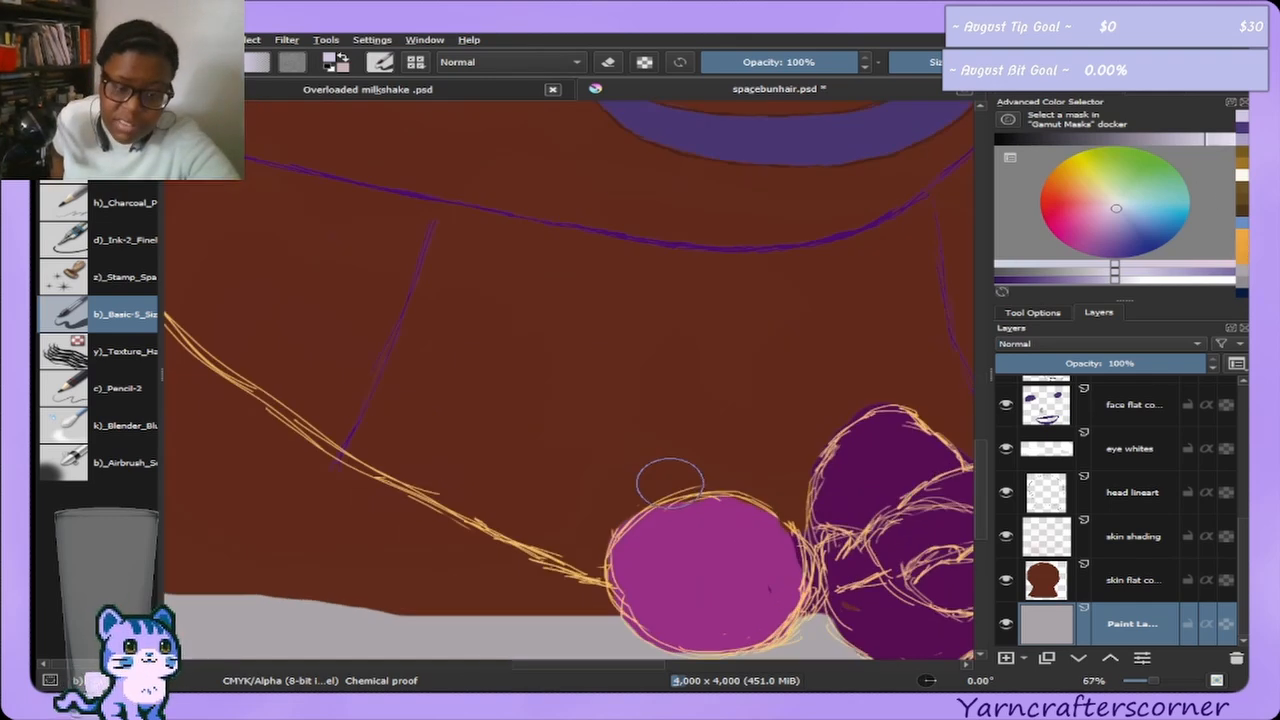
pyautogui.keyDown('ctrl'); pyautogui.click(600, 580); pyautogui.keyUp('ctrl')
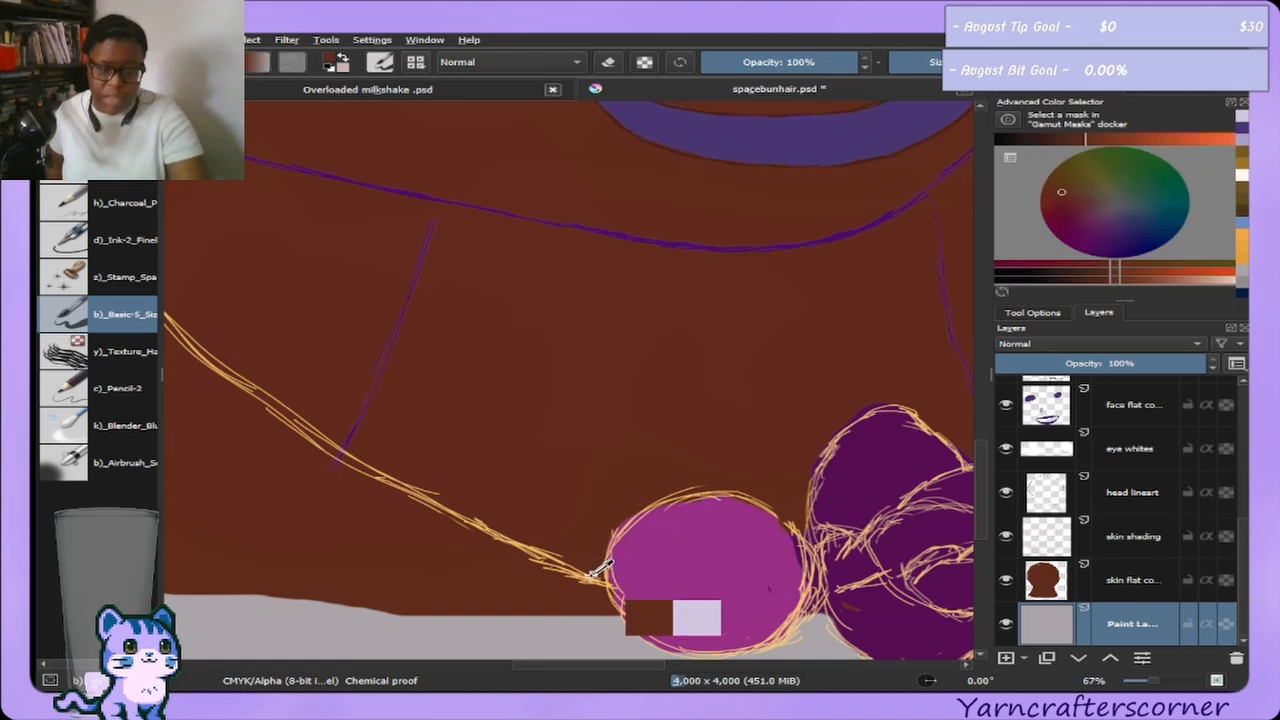
pyautogui.moveTo(600, 580); pyautogui.dragTo(601, 579)
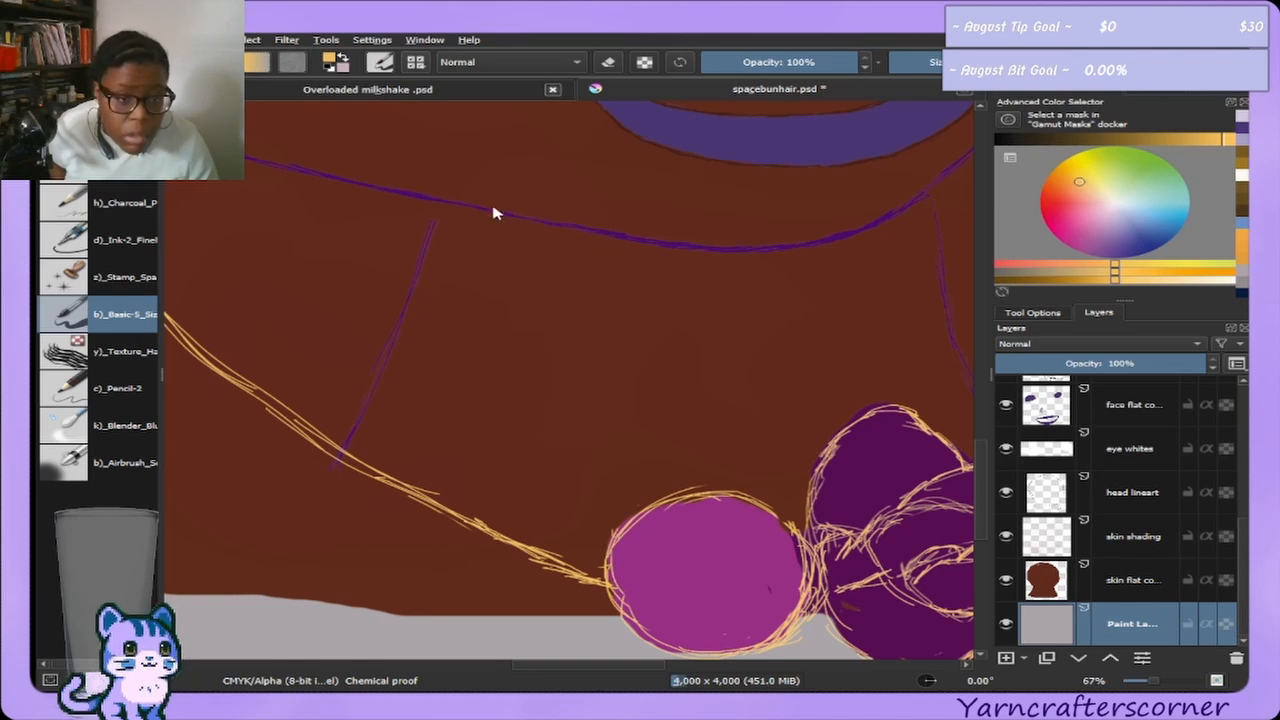
# On the necklace lineart layer, recolour the red tip of the chain beside the neck golden yellow and extend it towards the jaw.
pyautogui.press('/')
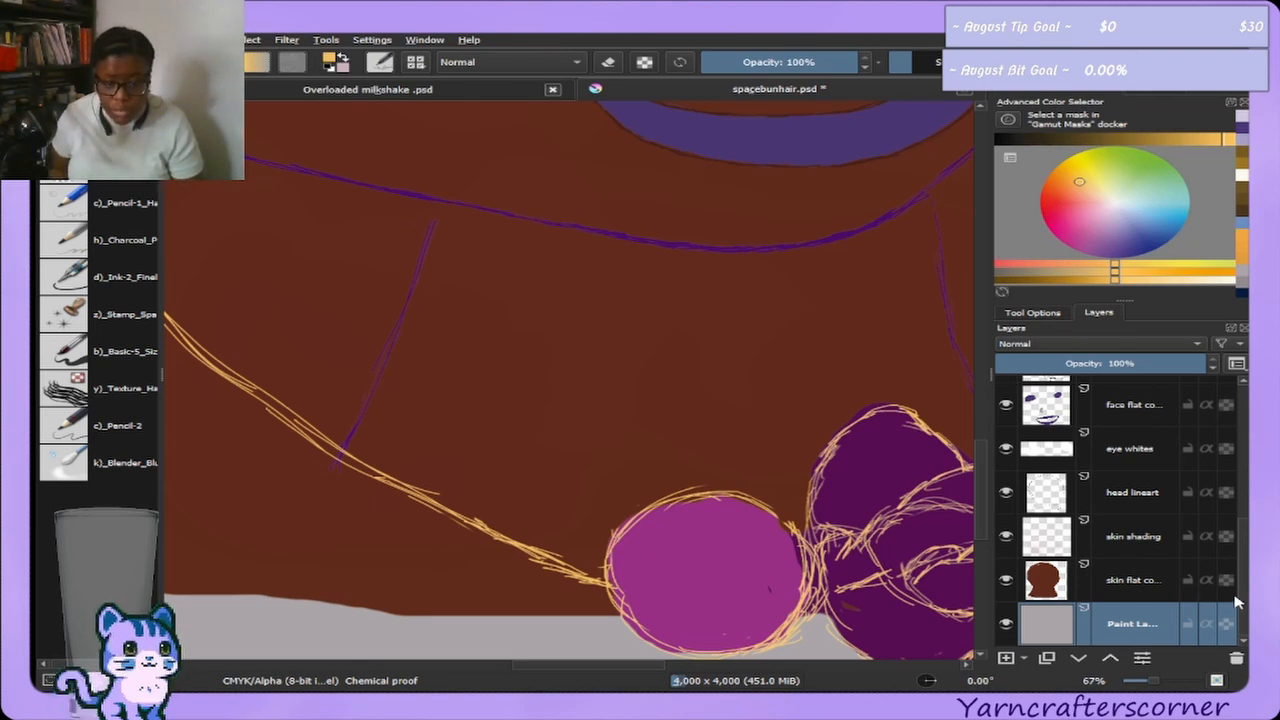
pyautogui.scroll(6, 1120, 510)
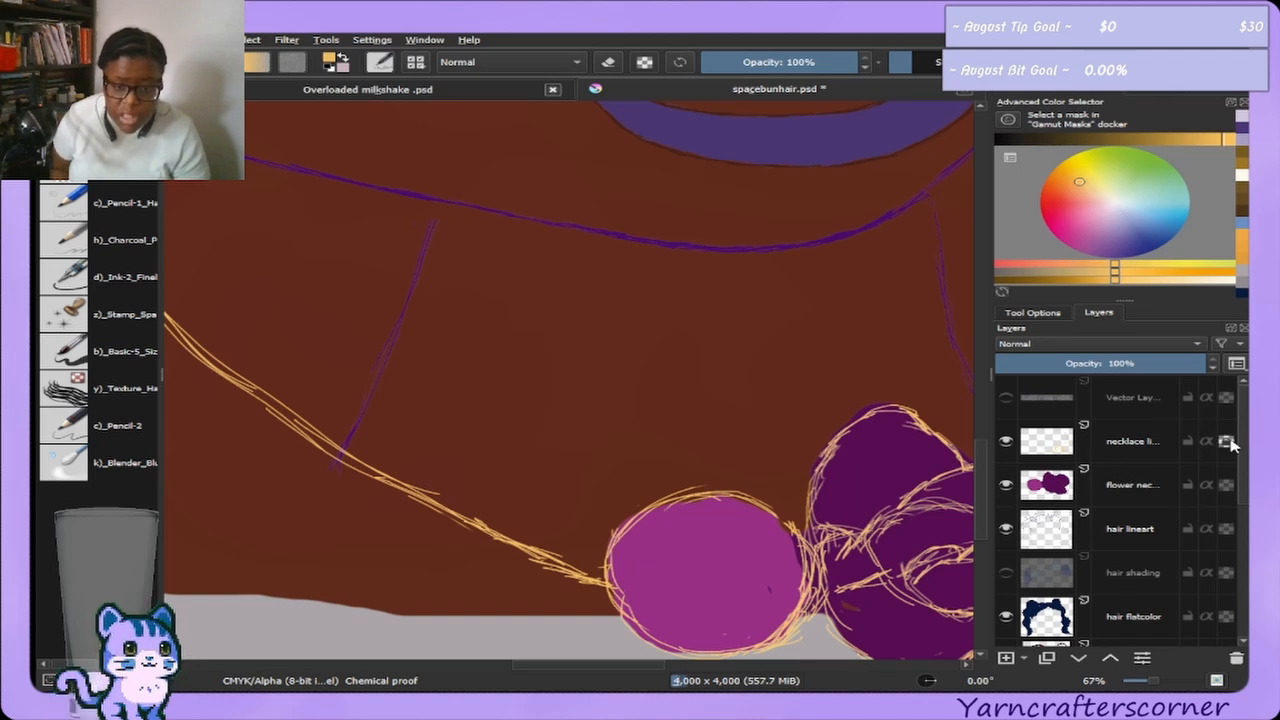
pyautogui.click(110, 351)
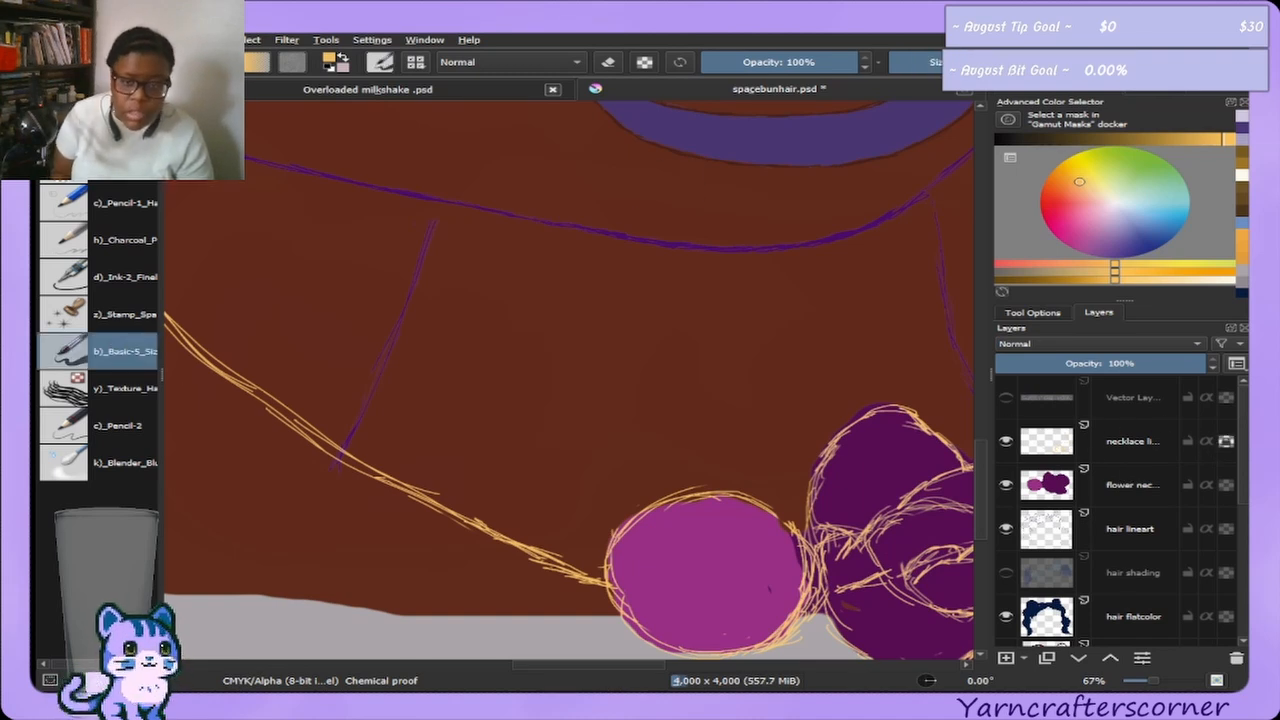
pyautogui.click(1158, 96)
pyautogui.moveTo(1118, 192); pyautogui.dragTo(1158, 178)
pyautogui.moveTo(557, 452)
pyautogui.mouseDown()
pyautogui.moveTo(543, 443)
pyautogui.moveTo(550, 415)
pyautogui.mouseUp()
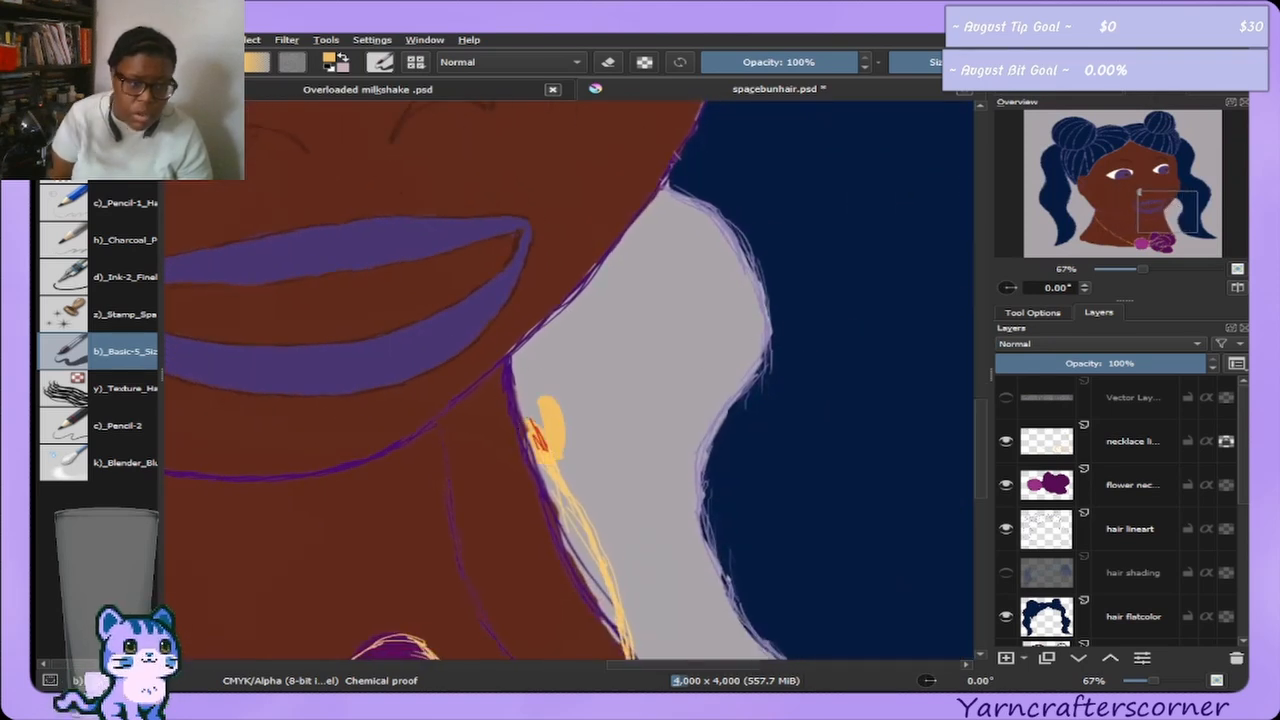
pyautogui.hotkey('ctrl', 'z')
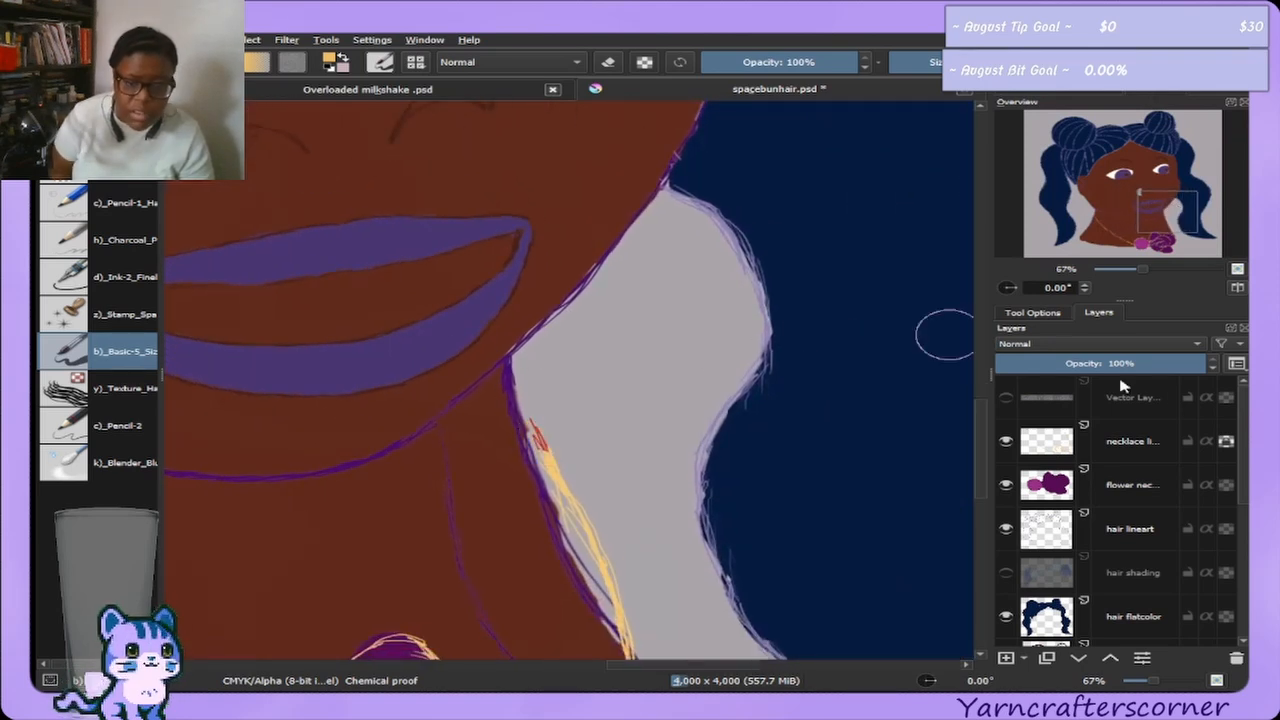
pyautogui.click(1141, 441)
pyautogui.moveTo(527, 420); pyautogui.dragTo(545, 450)
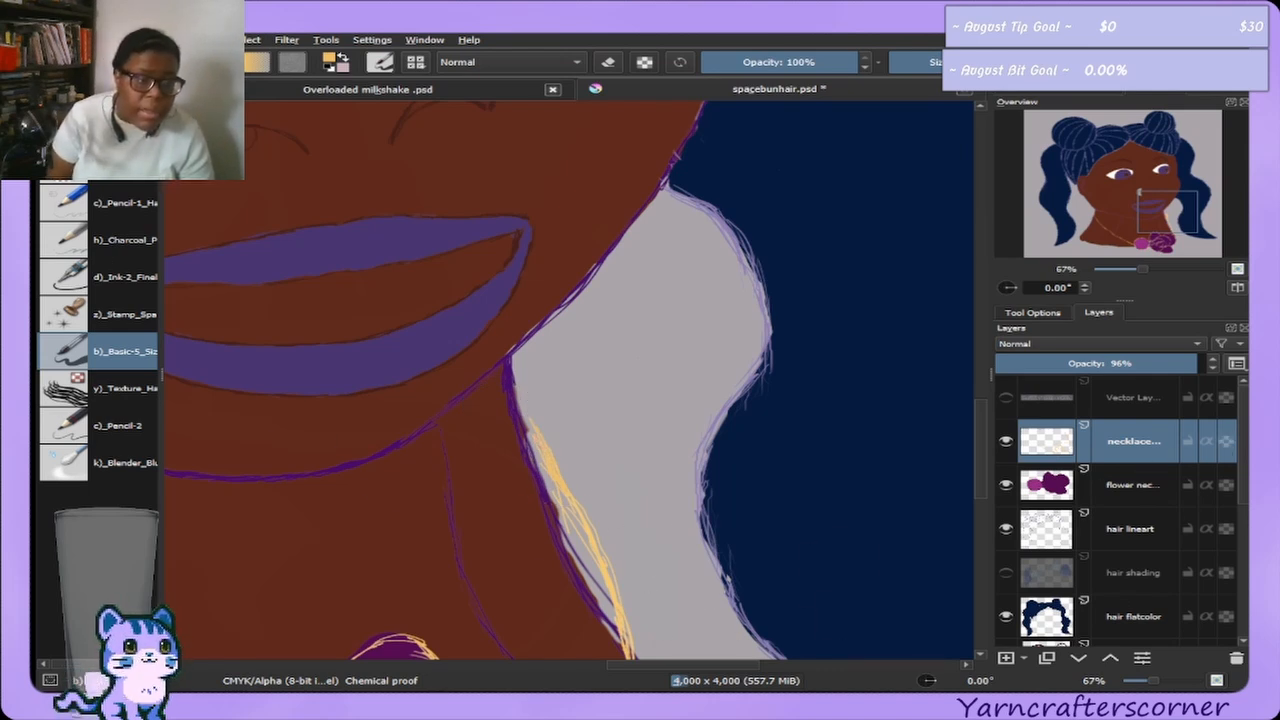
pyautogui.press('/')
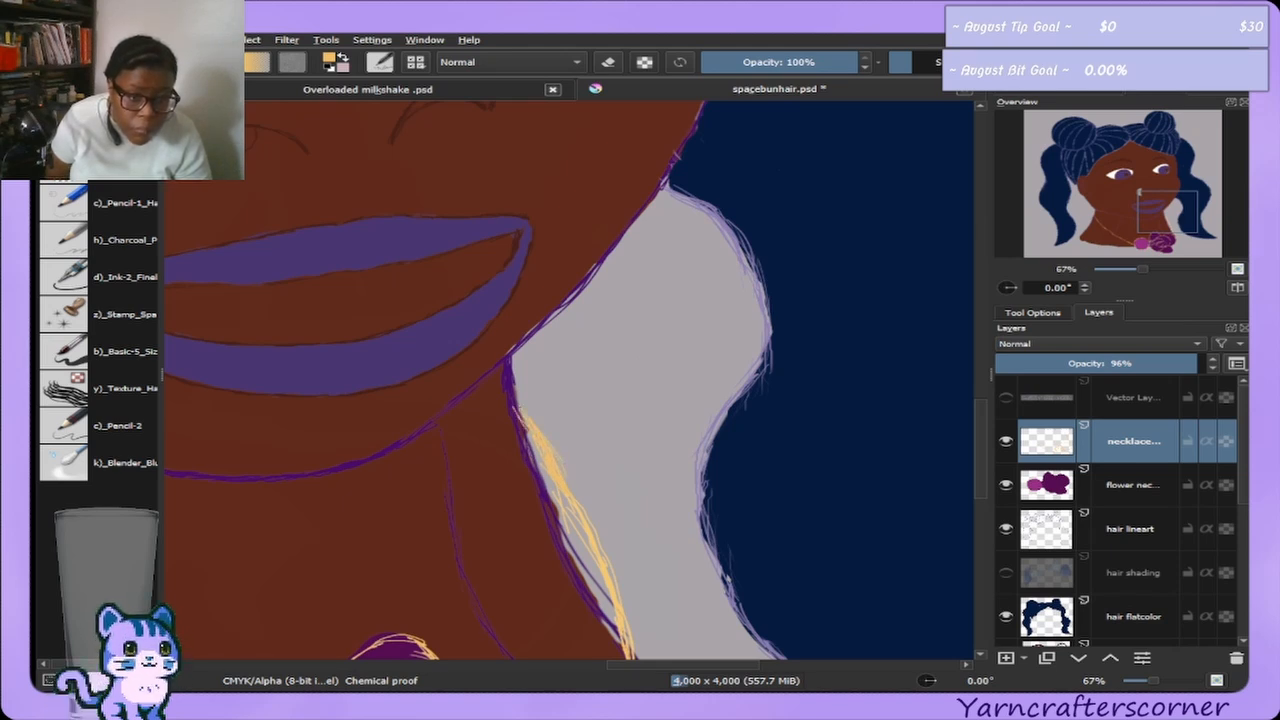
# Try to thin the upper end of the necklace chain beside the neck with the eraser.
pyautogui.press('e')
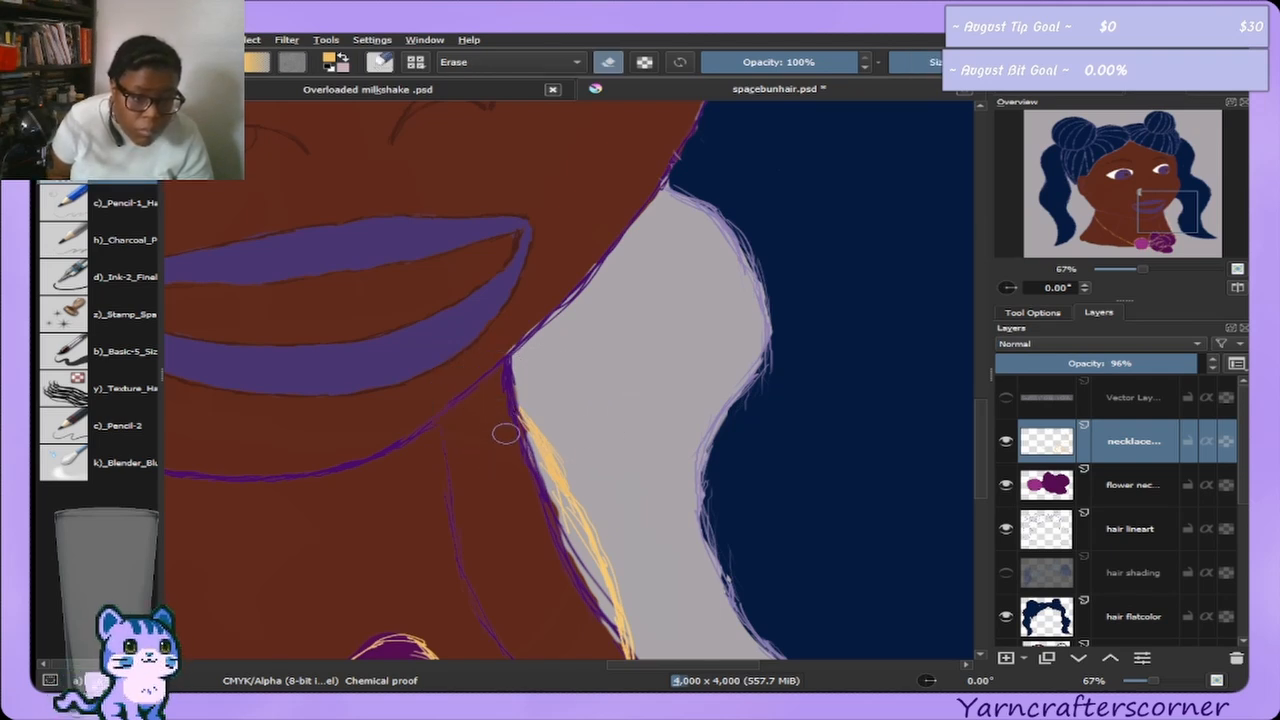
pyautogui.press(']')
pyautogui.press(']')
pyautogui.press(']')
pyautogui.press(']')
pyautogui.press('[')
pyautogui.press('[')
pyautogui.press('[')
pyautogui.press('[')
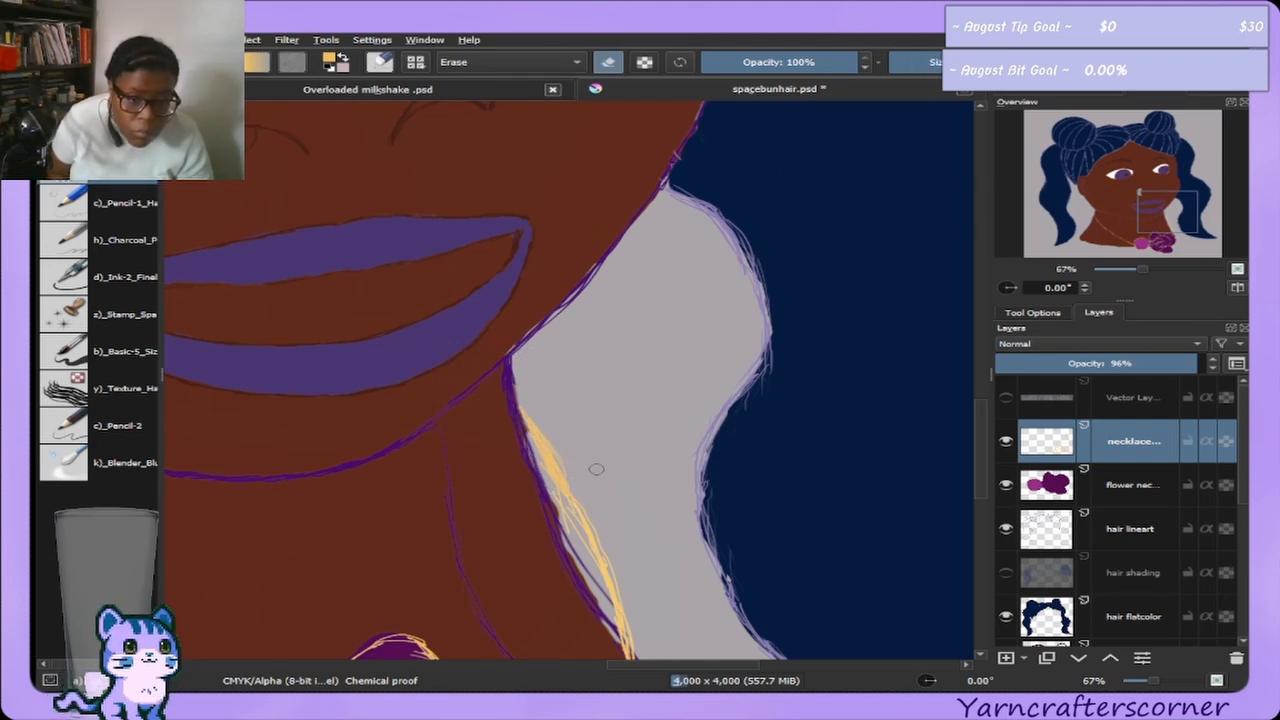
pyautogui.moveTo(571, 451); pyautogui.dragTo(558, 437)
pyautogui.press(']')
pyautogui.press(']')
pyautogui.press(']')
pyautogui.press(']')
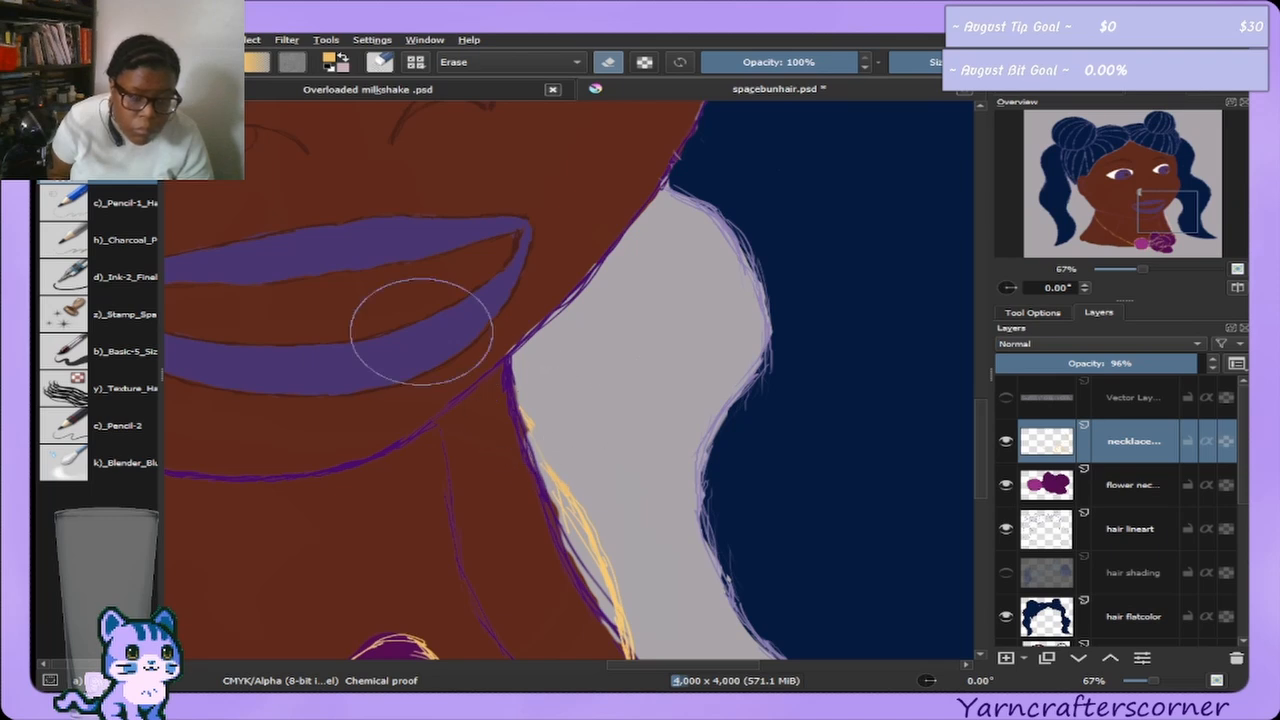
pyautogui.hotkey('ctrl', 'z')
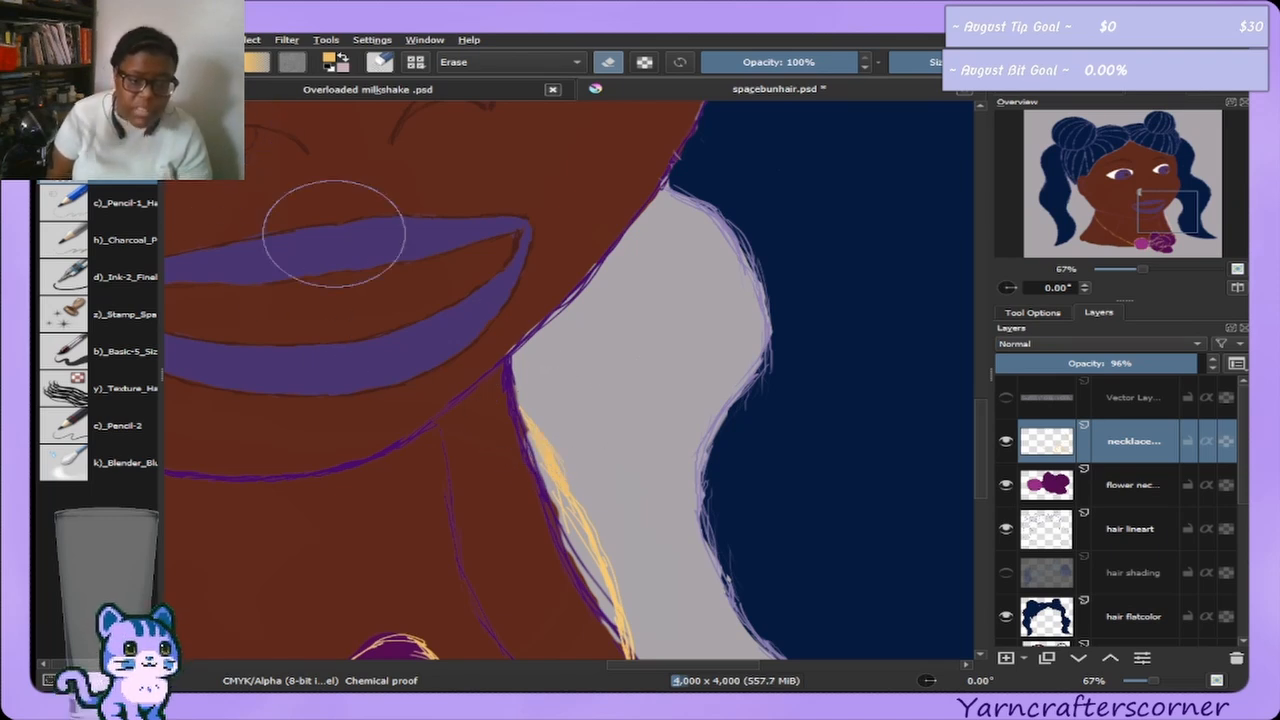
# Erase the excess strokes along the upper part of the necklace chain to make it thinner, adjusting the eraser size as needed.
pyautogui.press('[')
pyautogui.press('[')
pyautogui.press('[')
pyautogui.press('[')
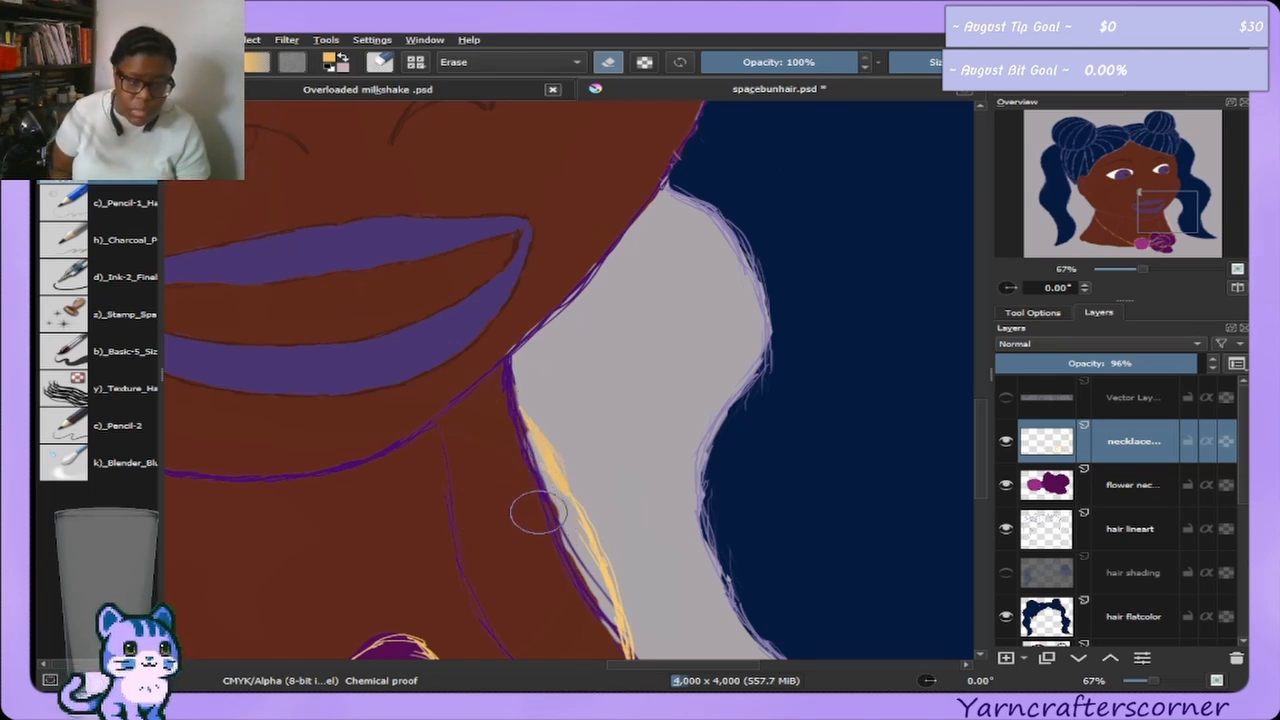
pyautogui.press(']')
pyautogui.press(']')
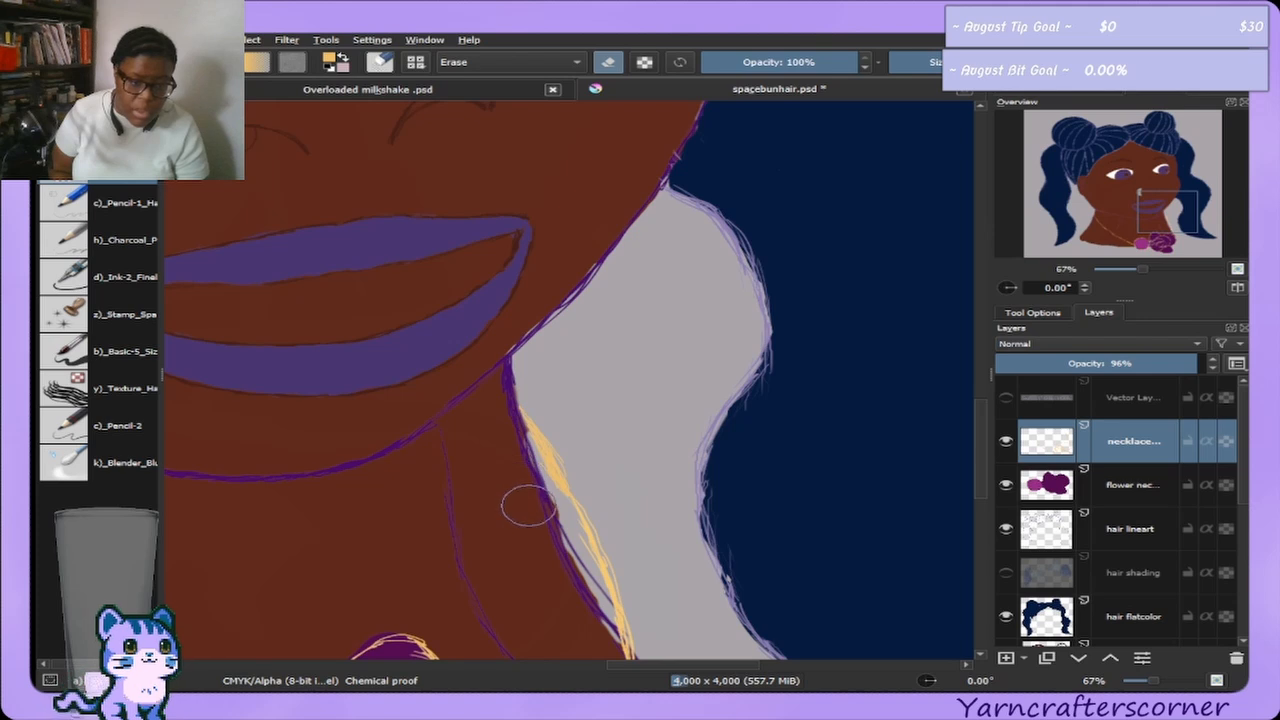
pyautogui.press(']')
pyautogui.press(']')
pyautogui.press(']')
pyautogui.press('[')
pyautogui.press('[')
pyautogui.press('[')
pyautogui.press('[')
pyautogui.press('[')
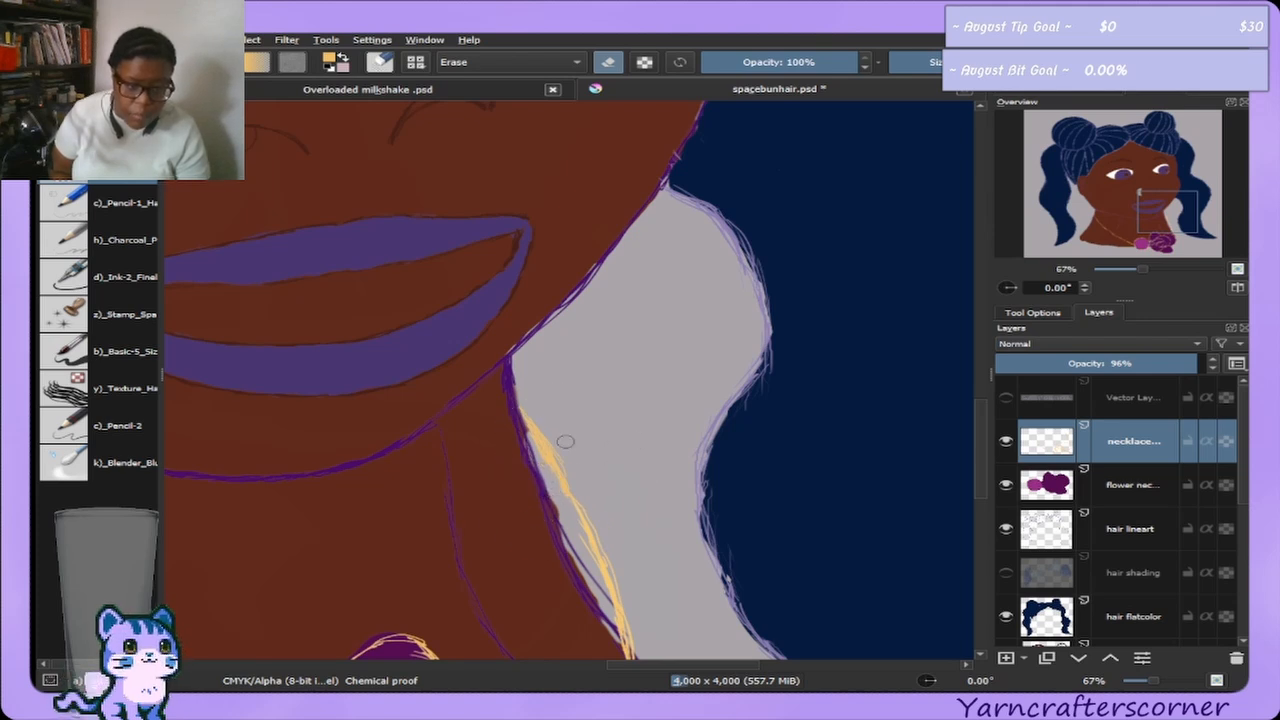
pyautogui.press(']')
pyautogui.press(']')
pyautogui.press(']')
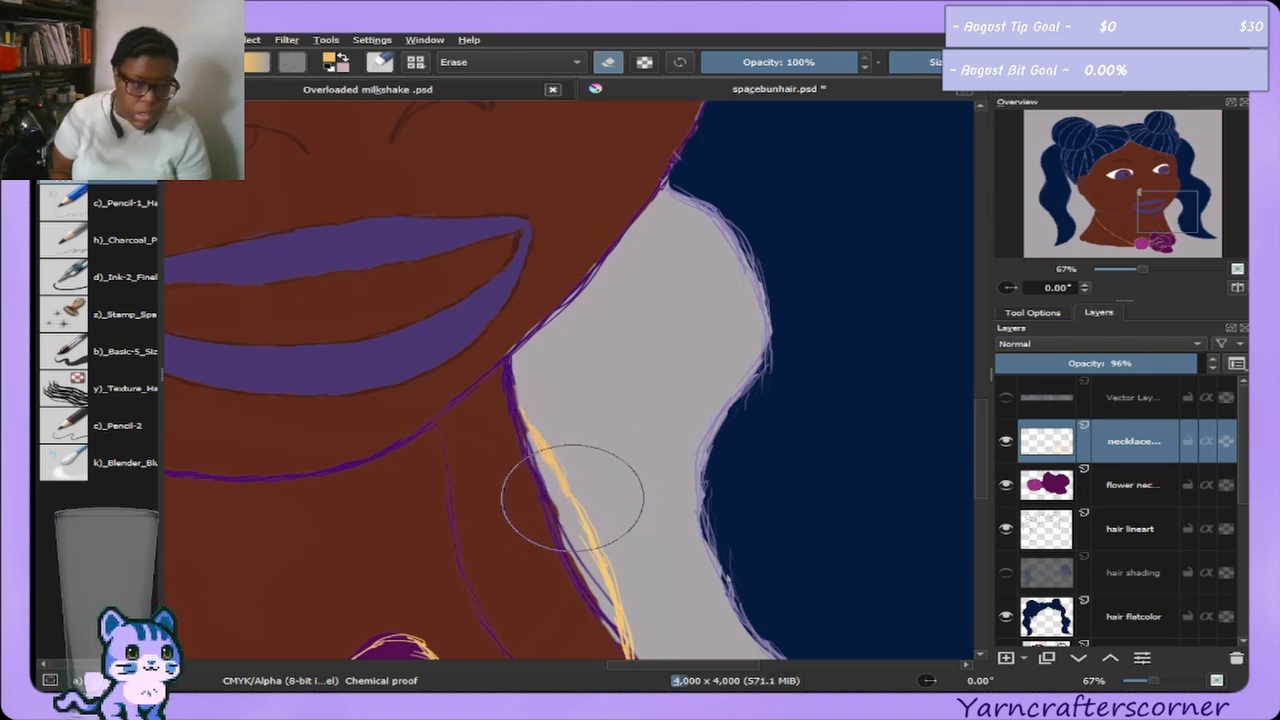
# Erase the stray golden strokes where the necklace chain meets the flower beside the neck.
pyautogui.click(100, 282)
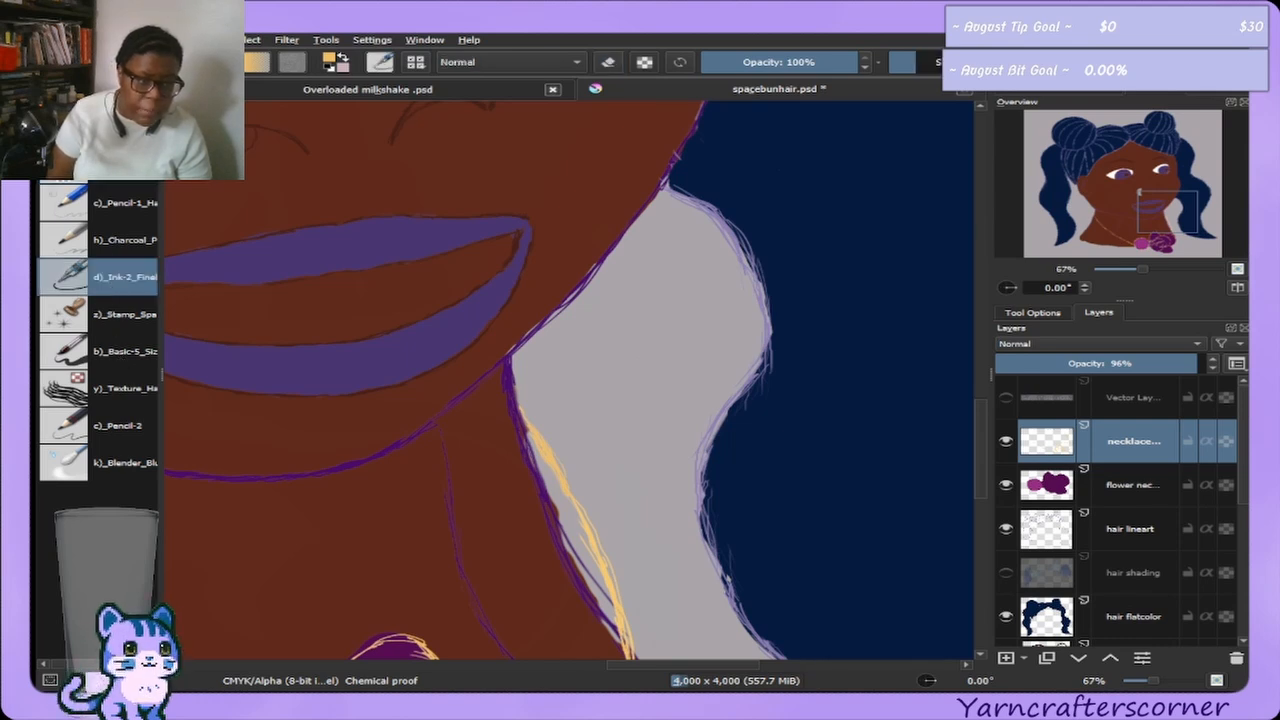
pyautogui.click(100, 165)
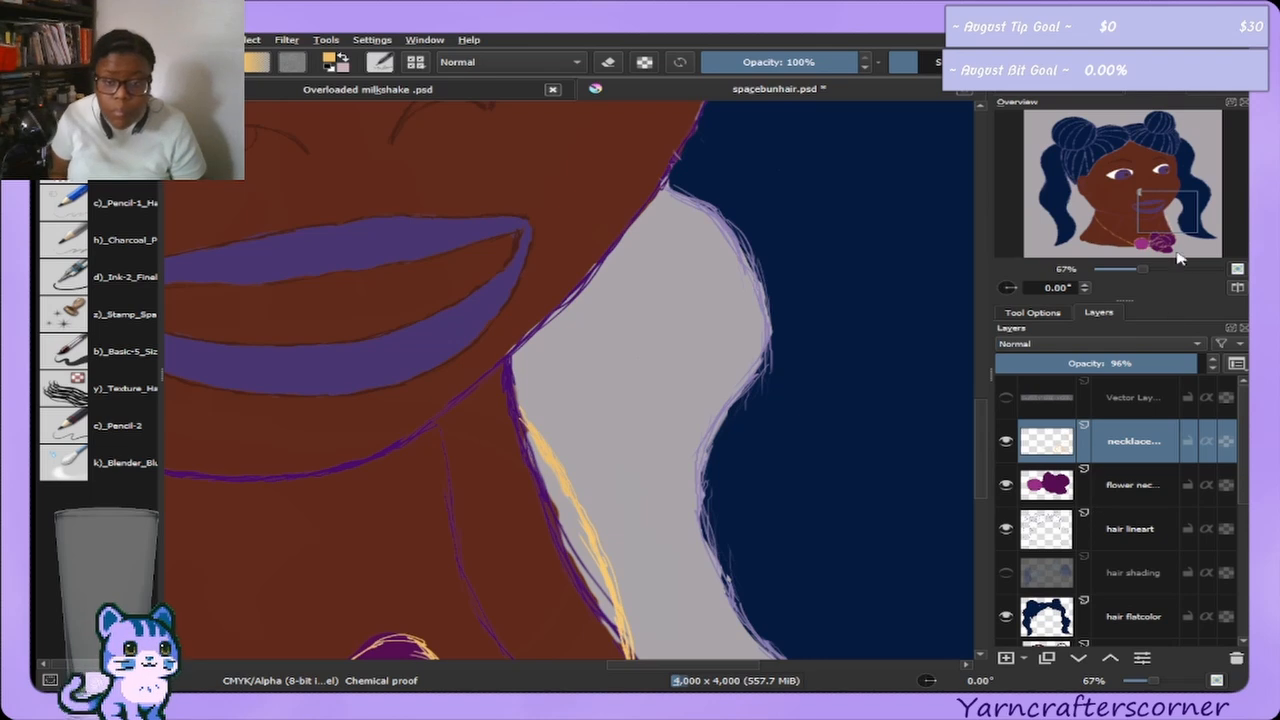
pyautogui.moveTo(1171, 218); pyautogui.dragTo(1169, 222)
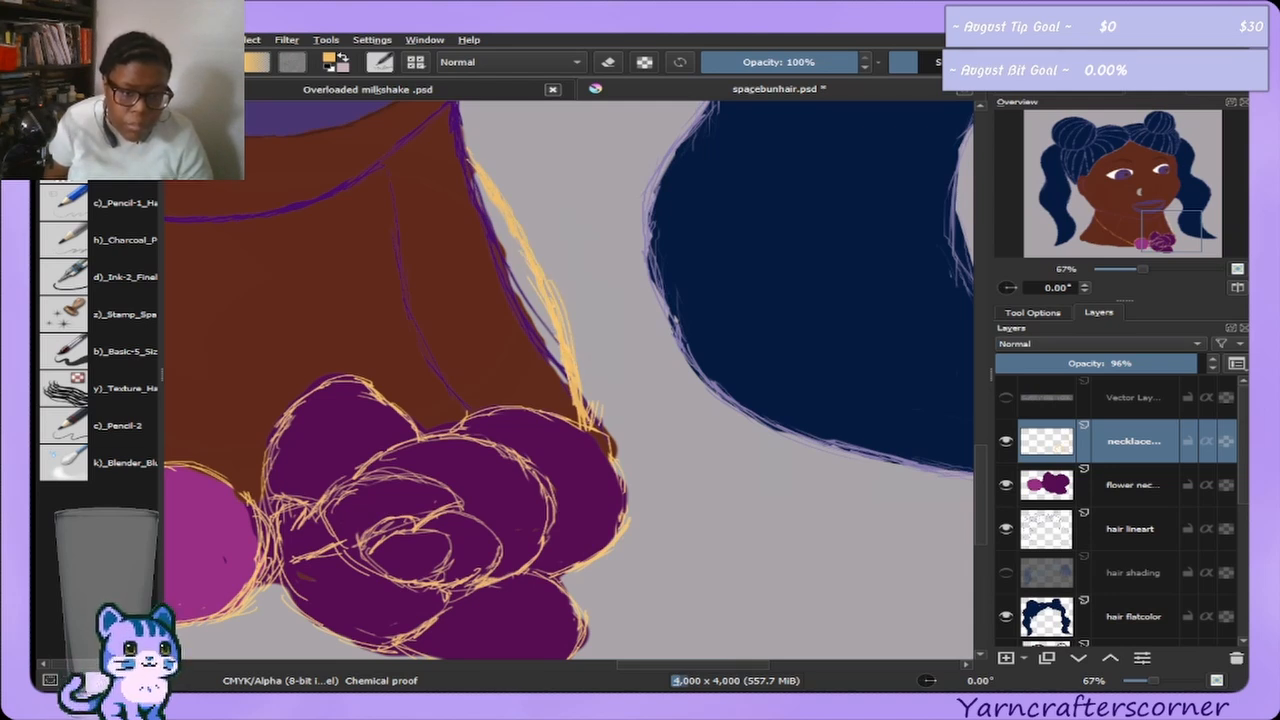
pyautogui.press('e')
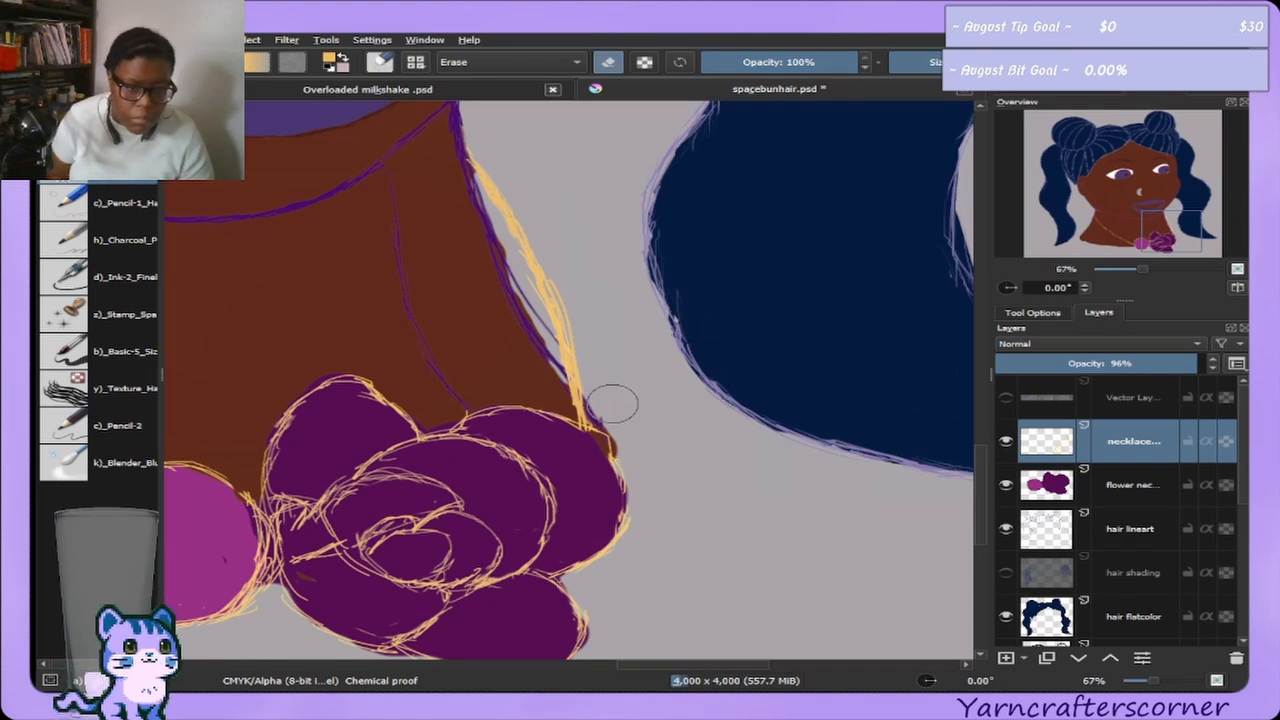
pyautogui.moveTo(514, 352)
pyautogui.mouseDown()
pyautogui.moveTo(537, 366)
pyautogui.moveTo(537, 343)
pyautogui.moveTo(558, 376)
pyautogui.moveTo(525, 356)
pyautogui.mouseUp()
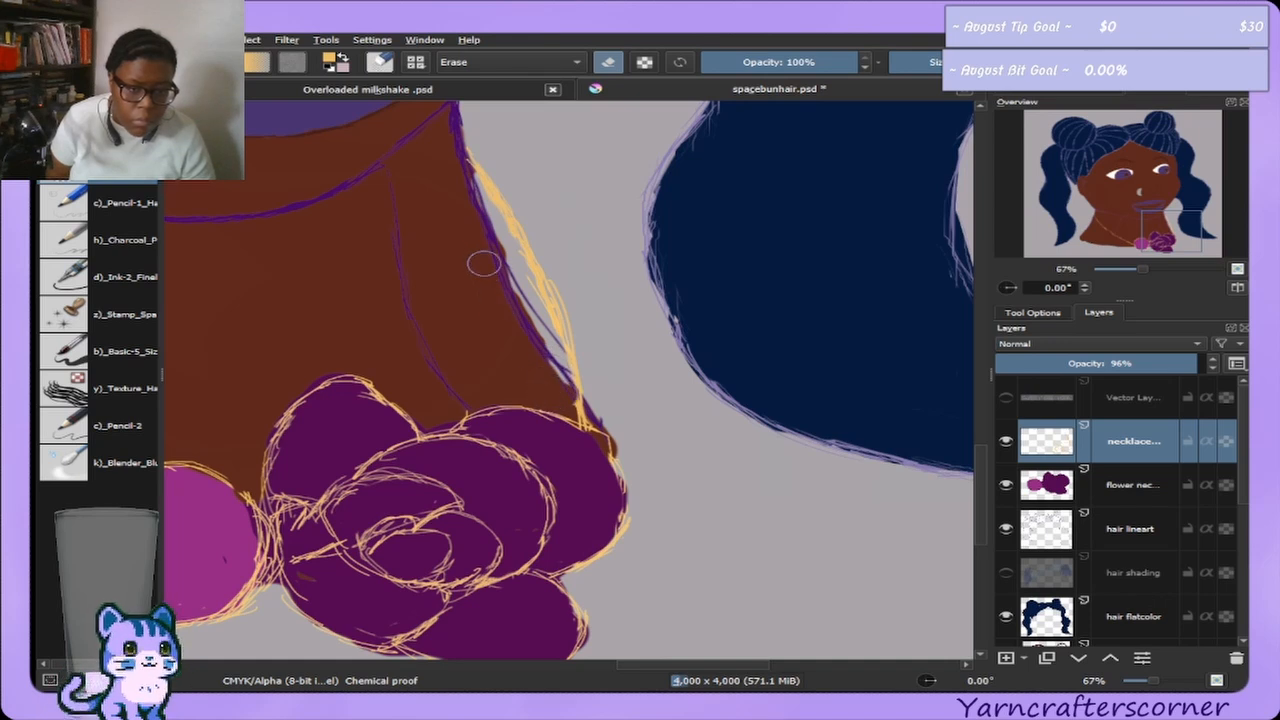
# Try to thin the lower part of the necklace chain with a larger eraser.
pyautogui.press(']')
pyautogui.press(']')
pyautogui.press(']')
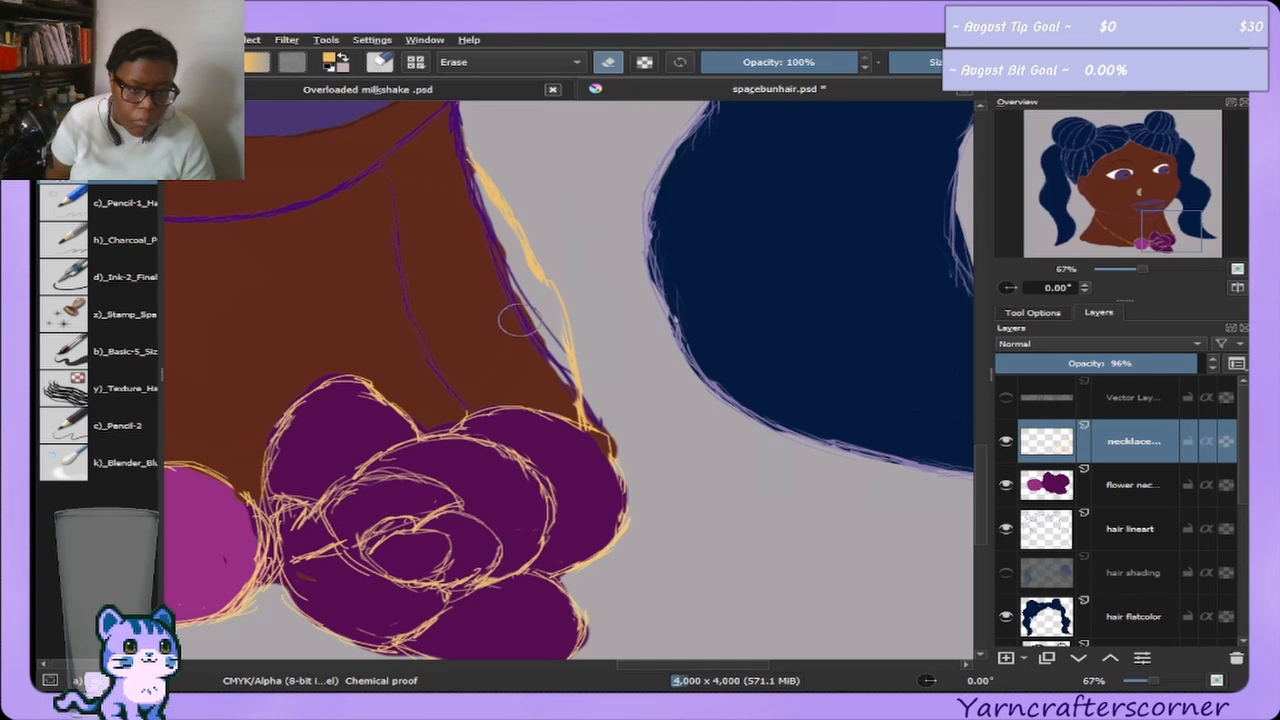
pyautogui.press(']')
pyautogui.press(']')
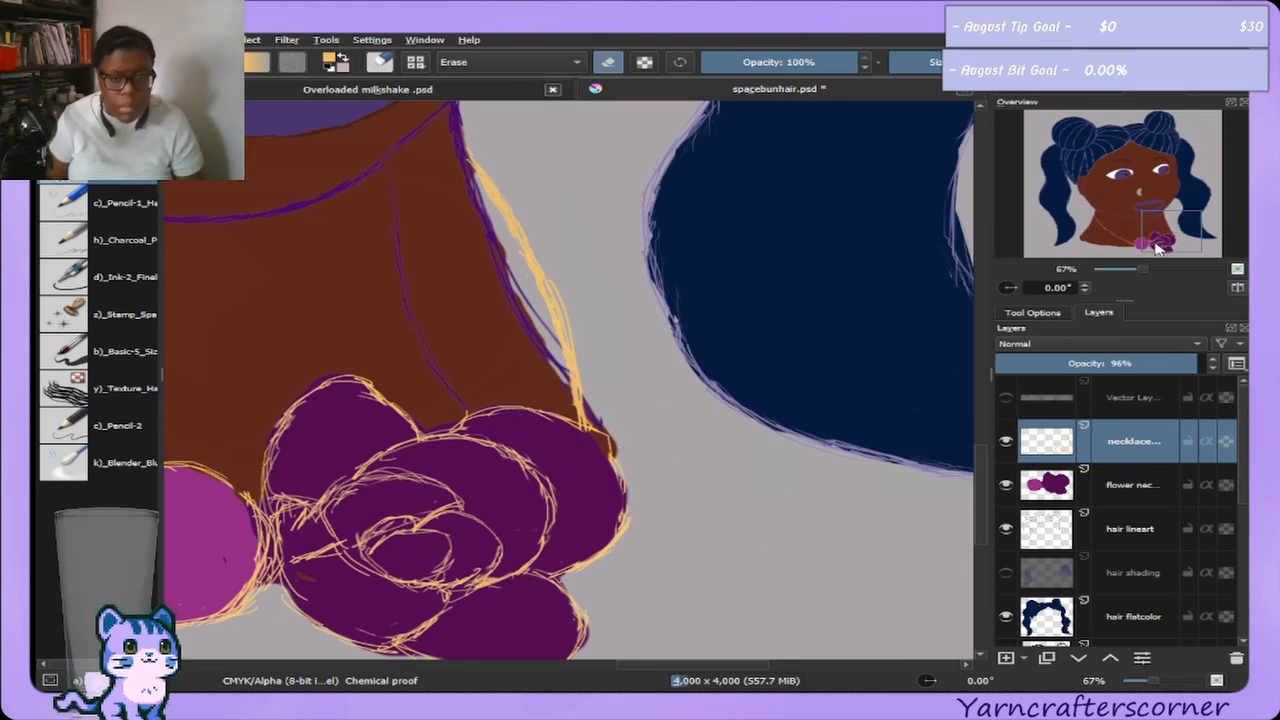
# Hide the flower necklace color layer and thin the left side of the flower's upper petal outline with a resized eraser.
pyautogui.moveTo(1157, 248)
pyautogui.mouseDown()
pyautogui.moveTo(1167, 258)
pyautogui.moveTo(1151, 248)
pyautogui.mouseUp()
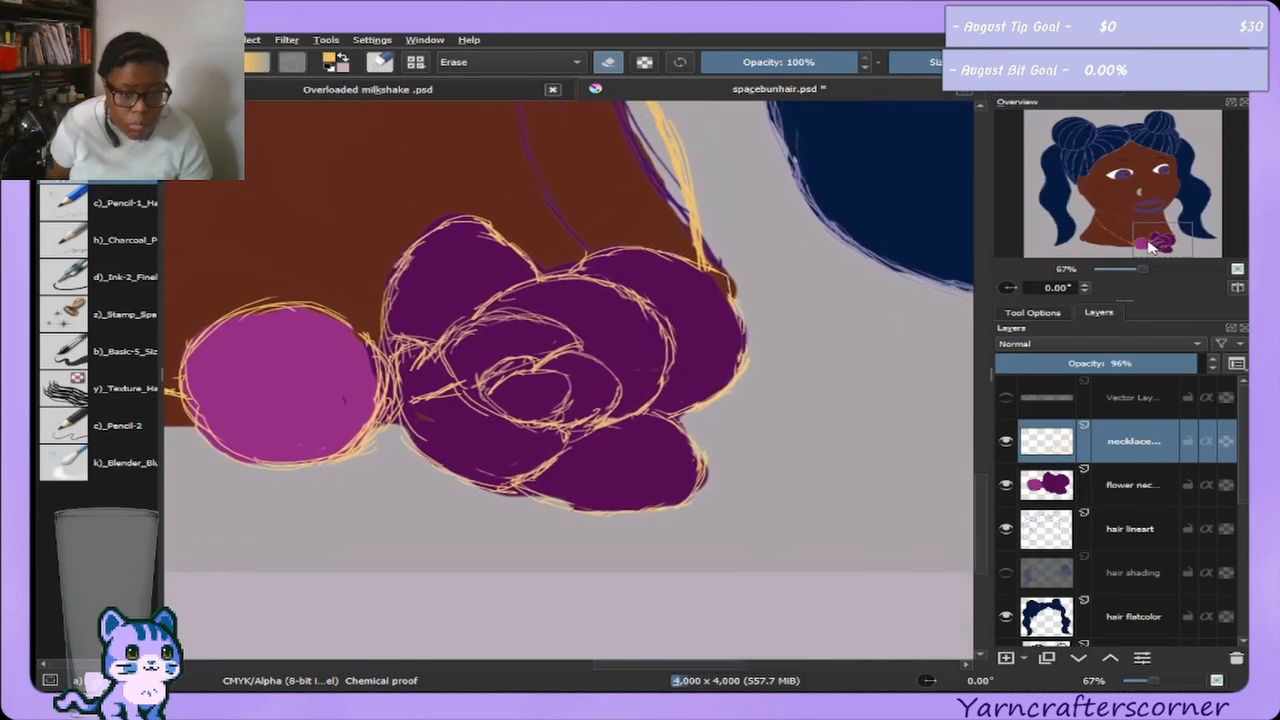
pyautogui.click(1006, 484)
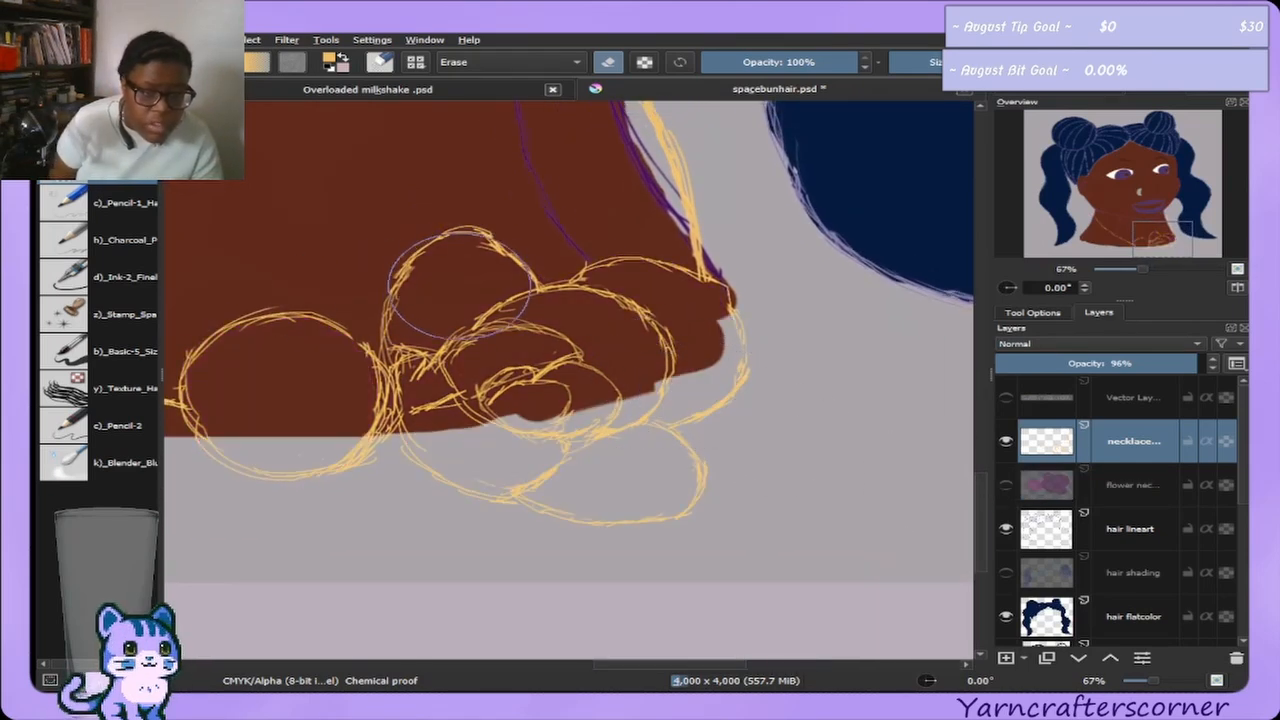
pyautogui.press('[')
pyautogui.press('[')
pyautogui.press('[')
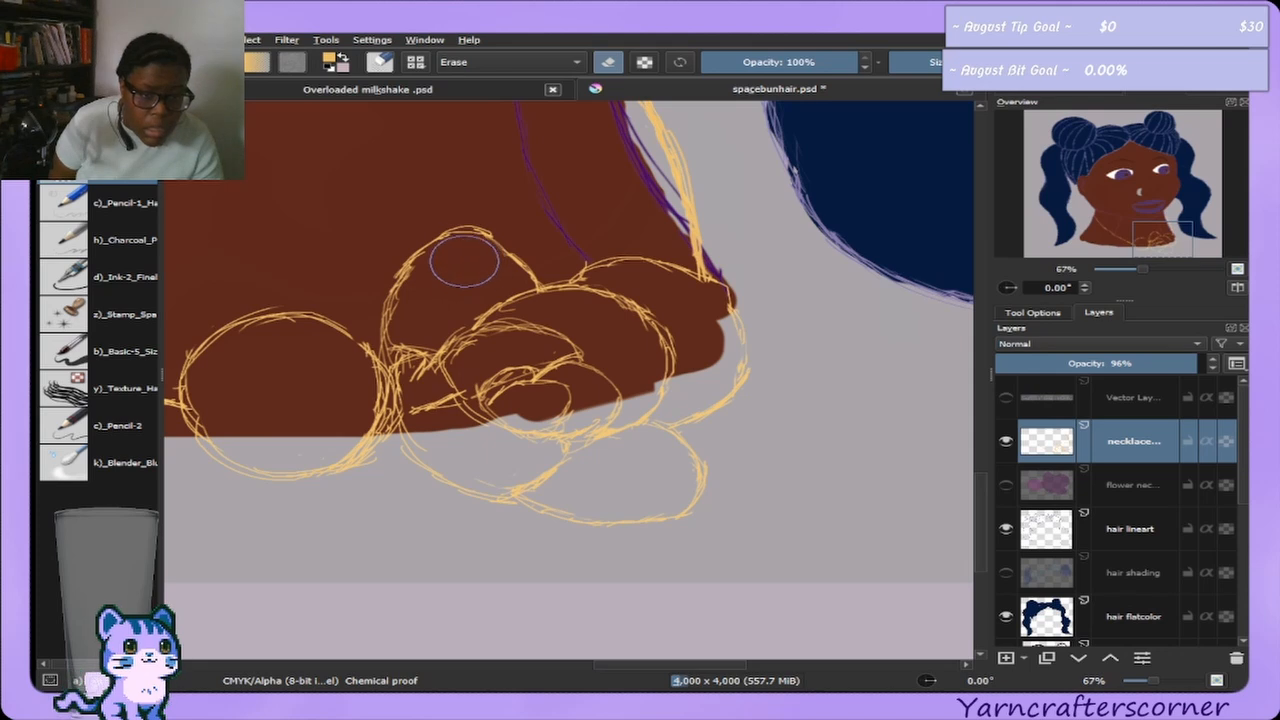
pyautogui.press('[')
pyautogui.press('[')
pyautogui.moveTo(410, 312); pyautogui.dragTo(408, 315)
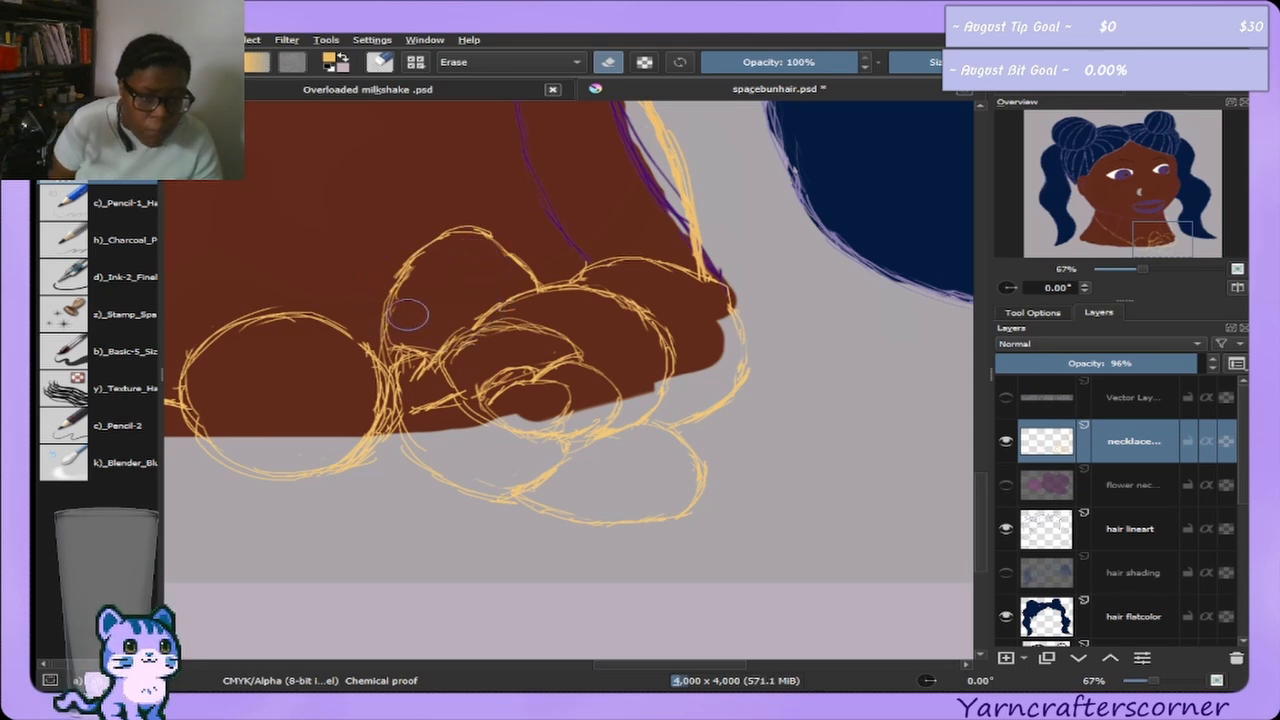
pyautogui.press(']')
pyautogui.press(']')
pyautogui.press(']')
pyautogui.press(']')
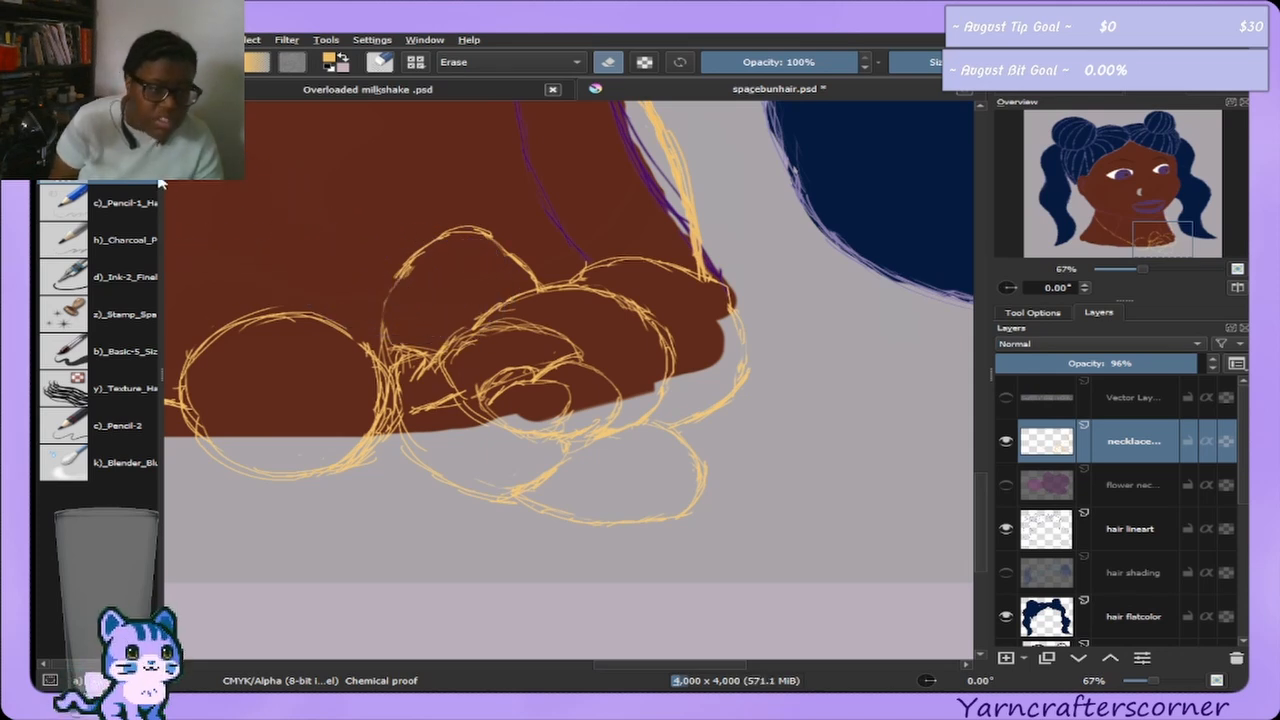
pyautogui.hotkey('ctrl', 'z')
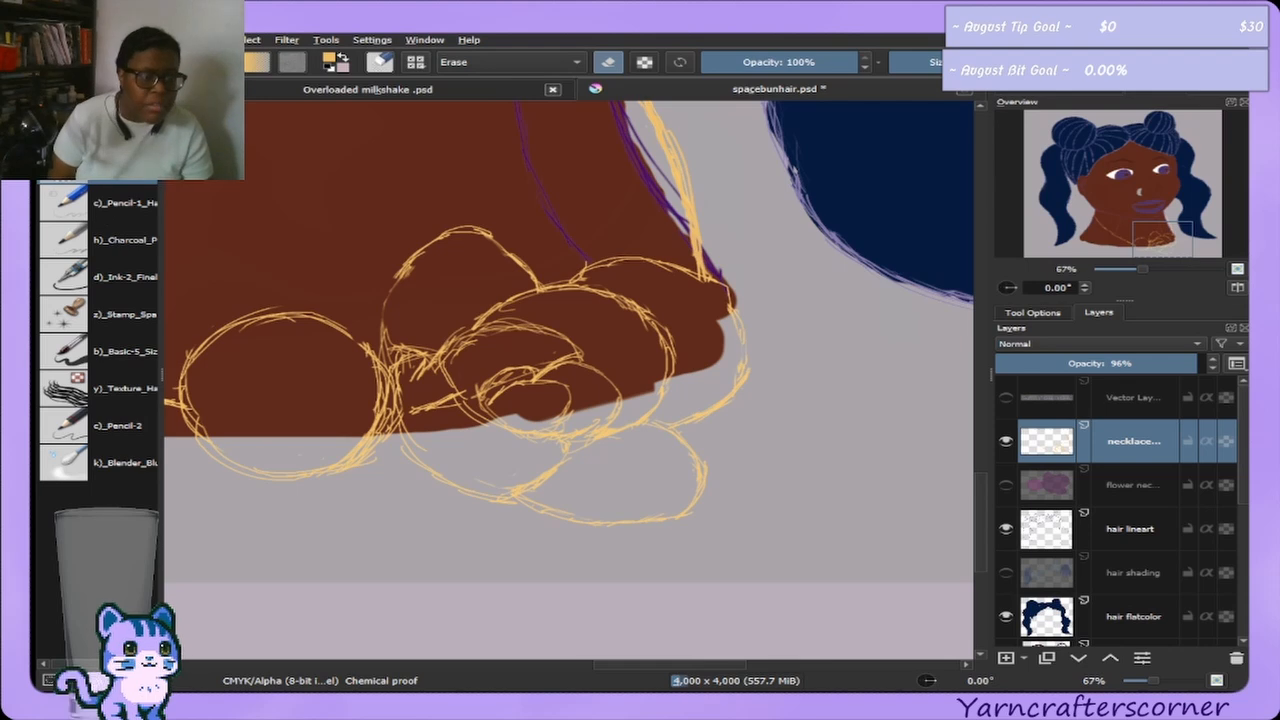
# Erase and redraw the left side of the upper petal as a clean golden curve, and thicken the right petal's outline.
pyautogui.click(65, 277)
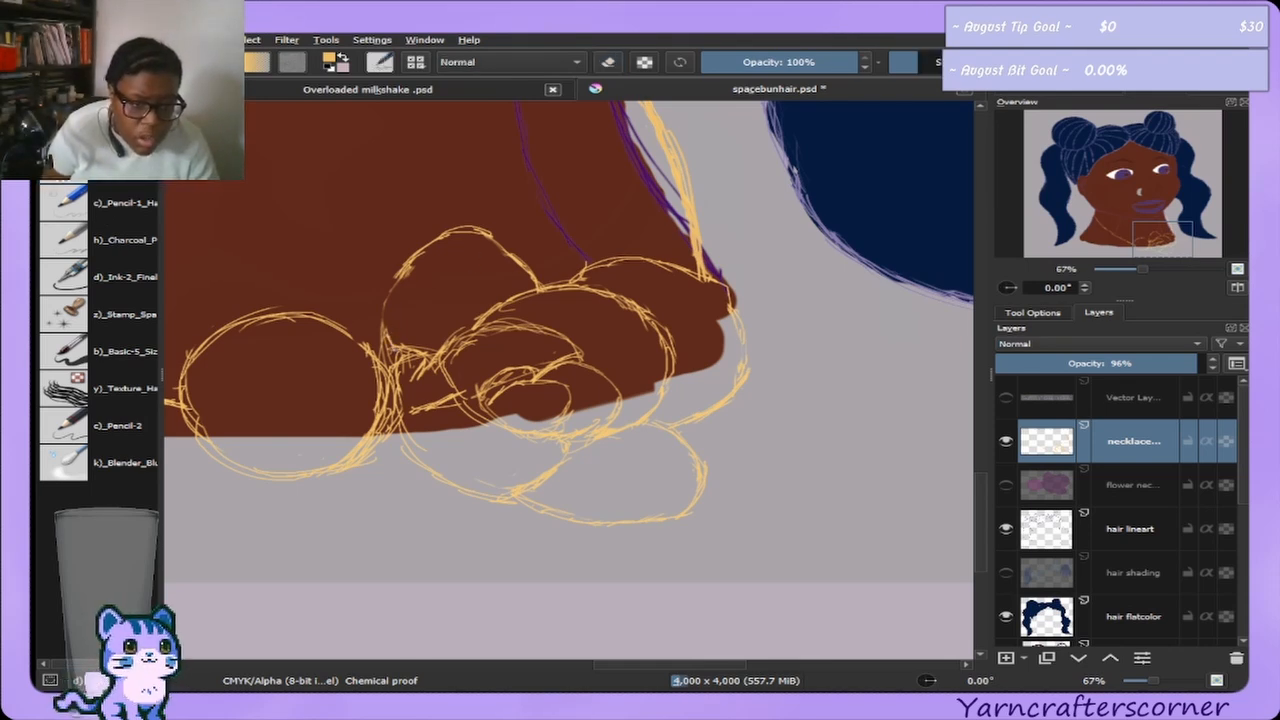
pyautogui.moveTo(384, 338); pyautogui.dragTo(412, 284)
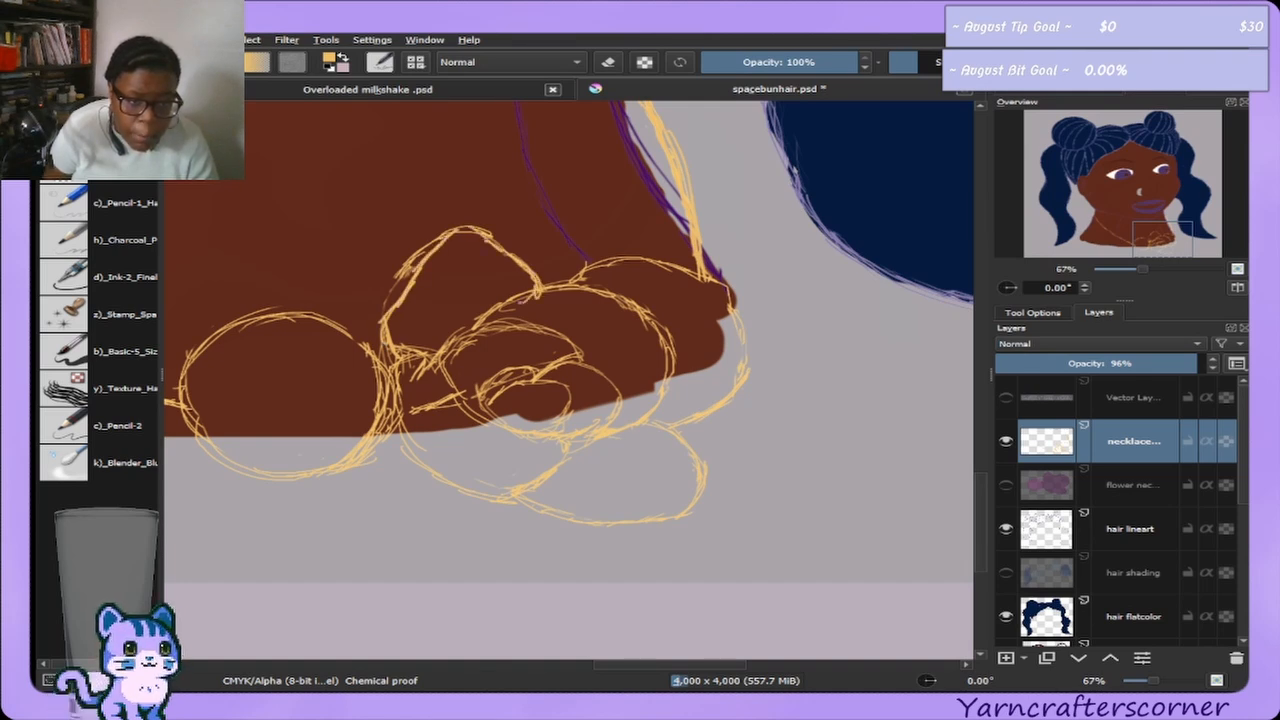
pyautogui.press('e')
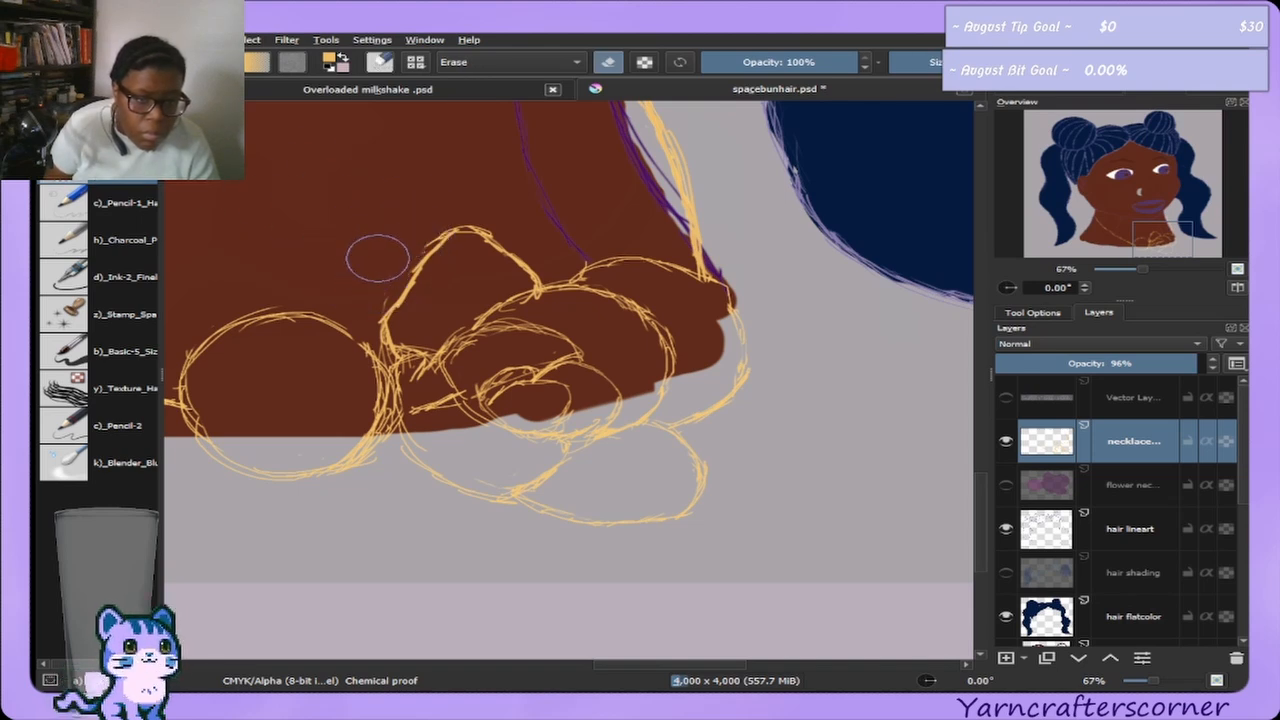
pyautogui.moveTo(391, 217)
pyautogui.mouseDown()
pyautogui.moveTo(400, 268)
pyautogui.moveTo(366, 243)
pyautogui.moveTo(330, 240)
pyautogui.mouseUp()
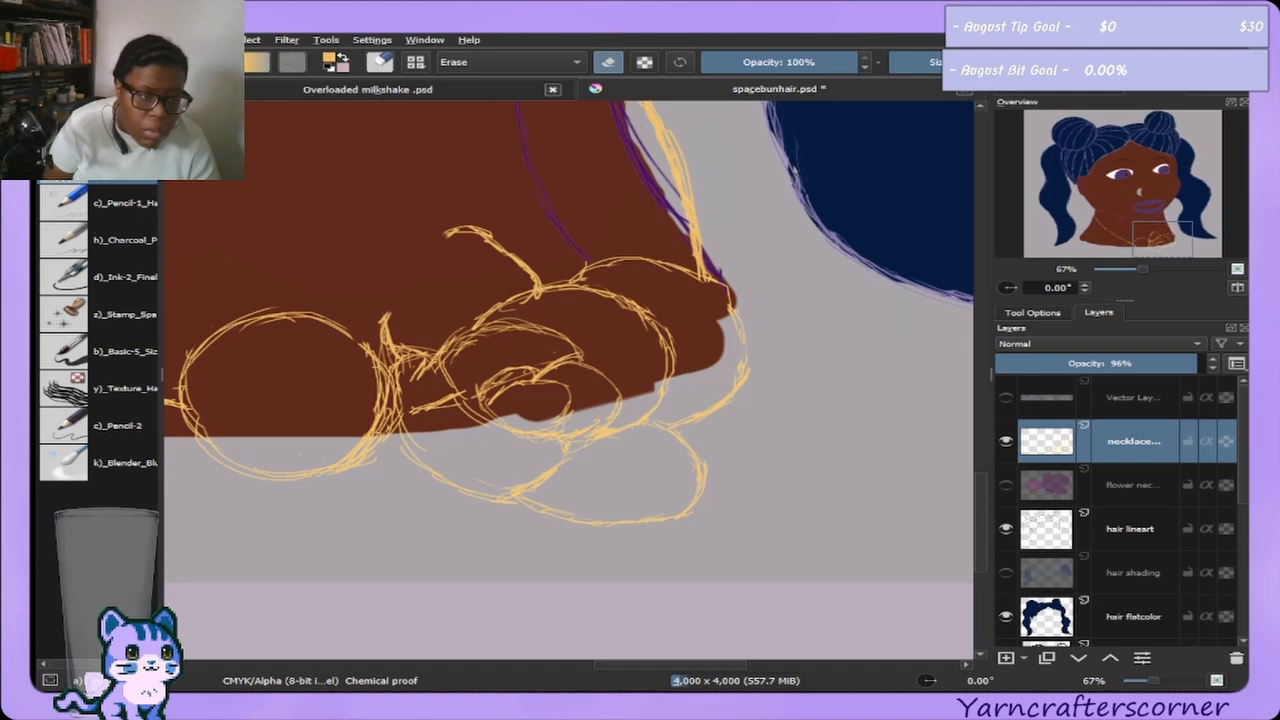
pyautogui.click(76, 217)
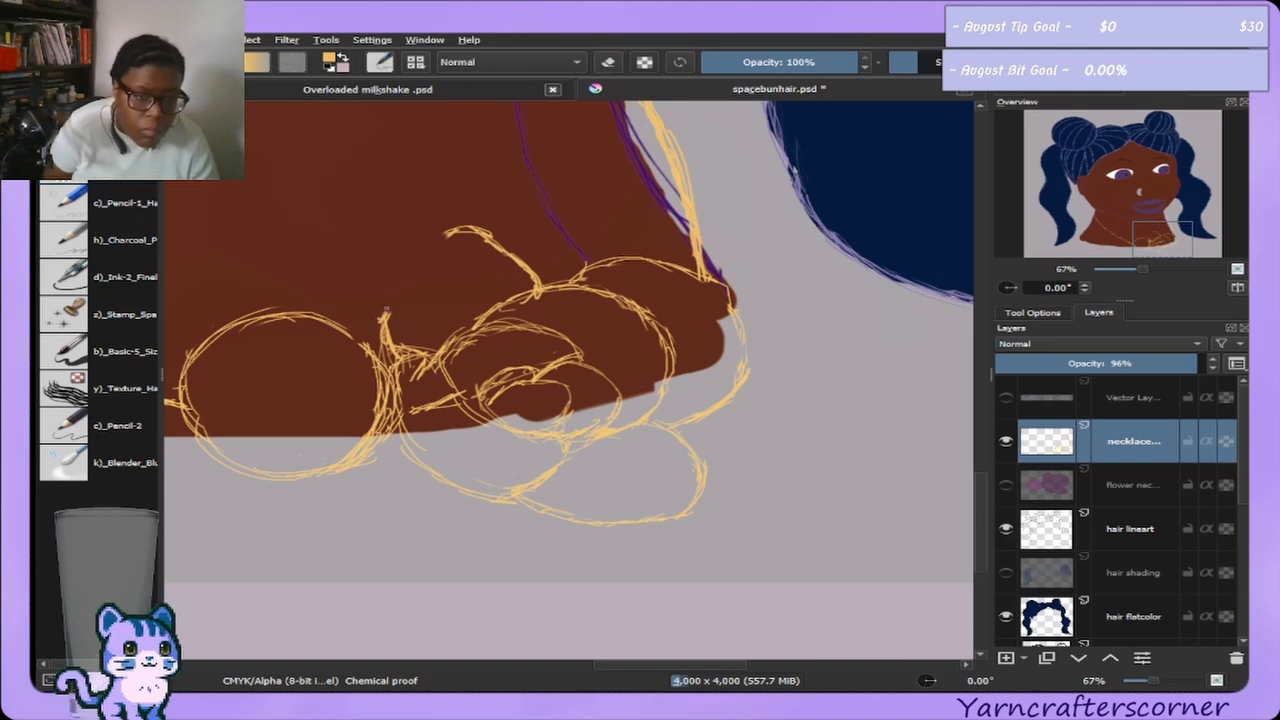
pyautogui.moveTo(384, 324); pyautogui.dragTo(437, 228)
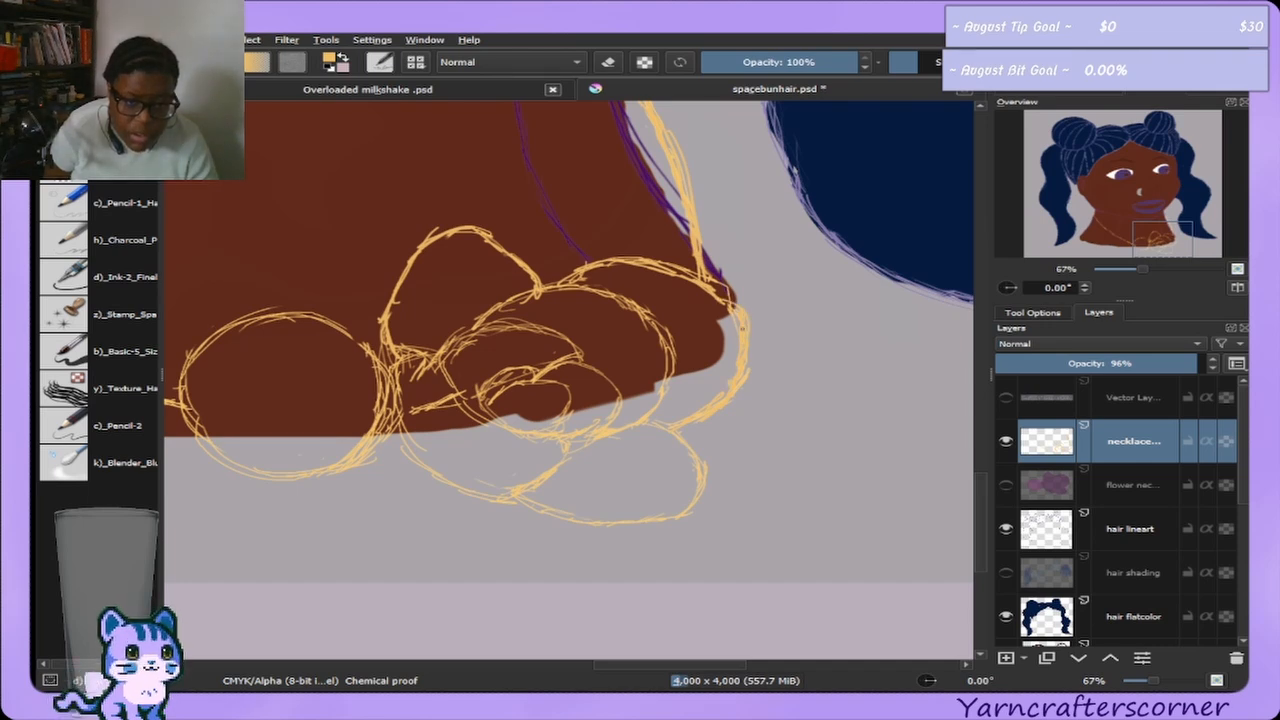
# Erase the excess strokes around the right petal's upper corner and redraw the outline there in golden yellow.
pyautogui.press('e')
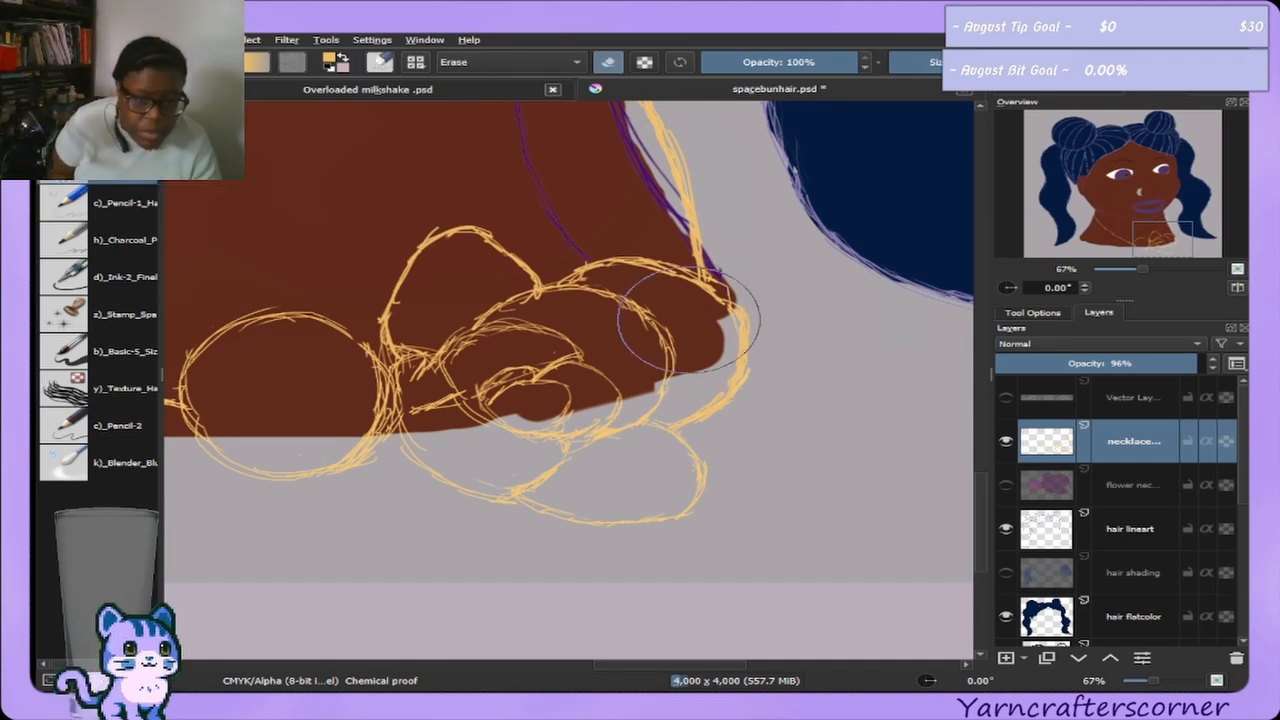
pyautogui.moveTo(630, 288)
pyautogui.mouseDown()
pyautogui.moveTo(691, 306)
pyautogui.moveTo(731, 265)
pyautogui.moveTo(722, 259)
pyautogui.moveTo(749, 274)
pyautogui.mouseUp()
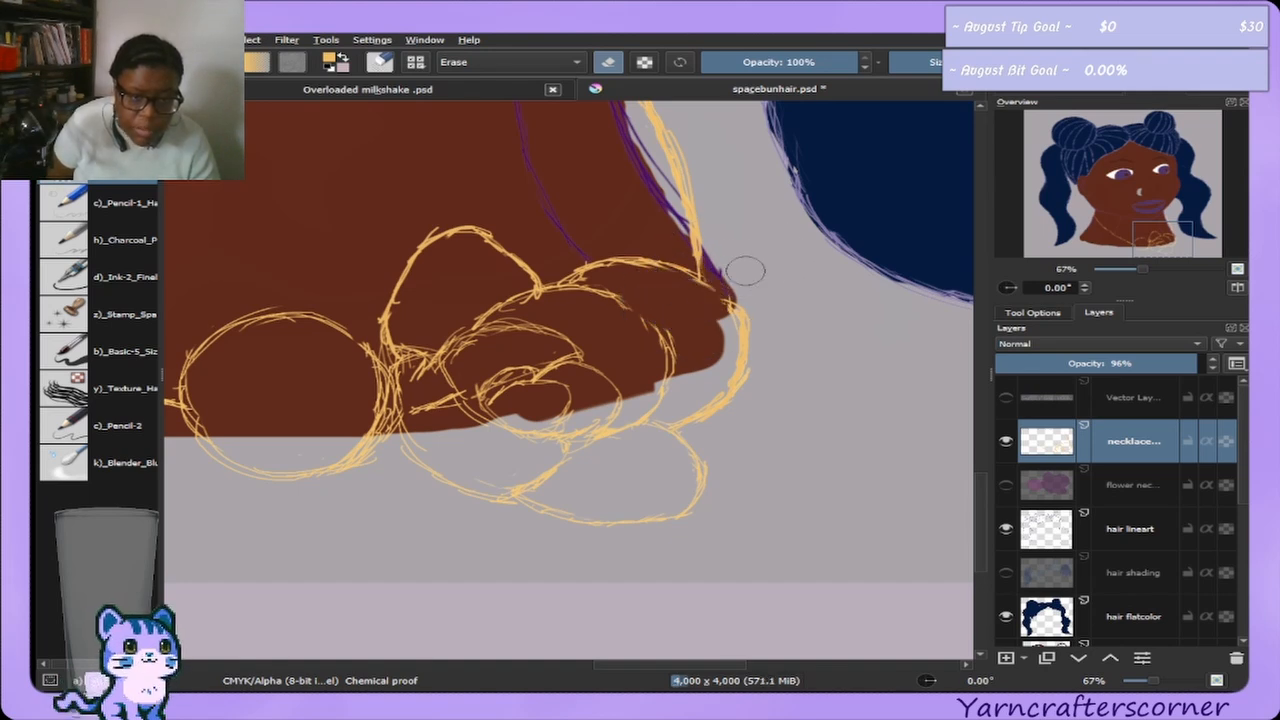
pyautogui.press('e')
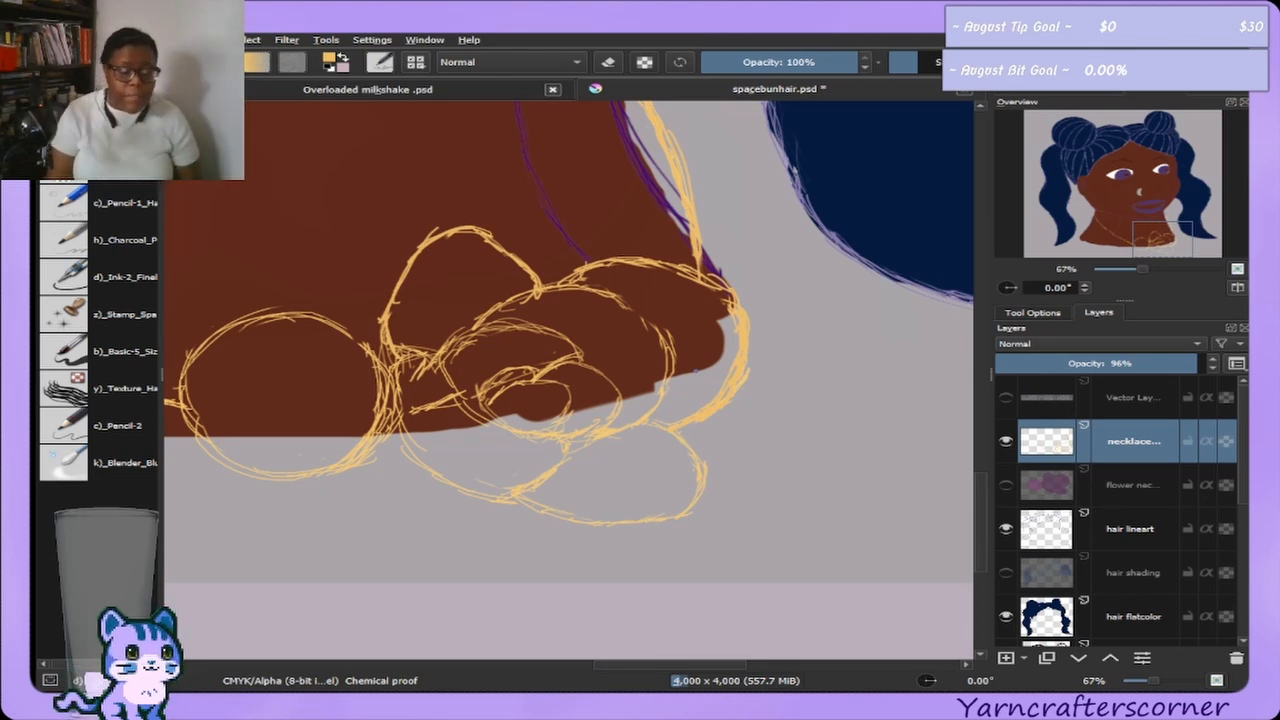
# Try to thin the outer side of the right petal's outline with the eraser.
pyautogui.press('e')
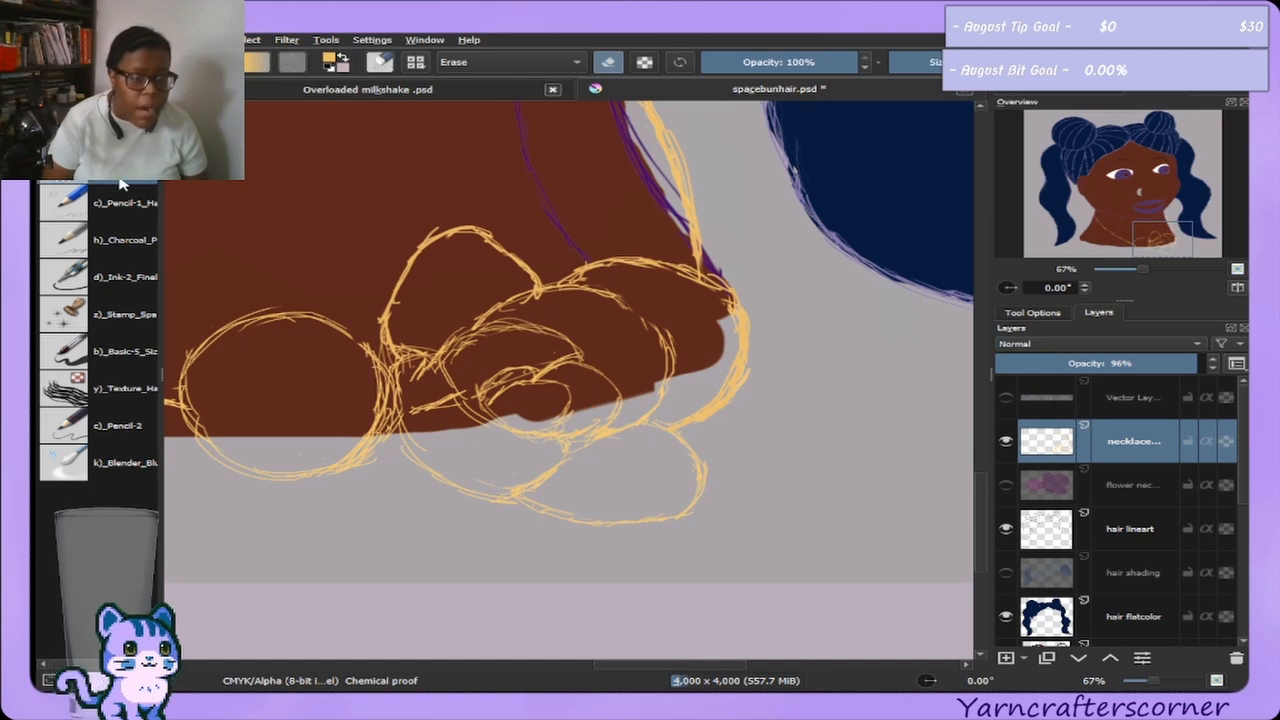
pyautogui.moveTo(709, 346)
pyautogui.mouseDown()
pyautogui.moveTo(720, 328)
pyautogui.moveTo(706, 346)
pyautogui.mouseUp()
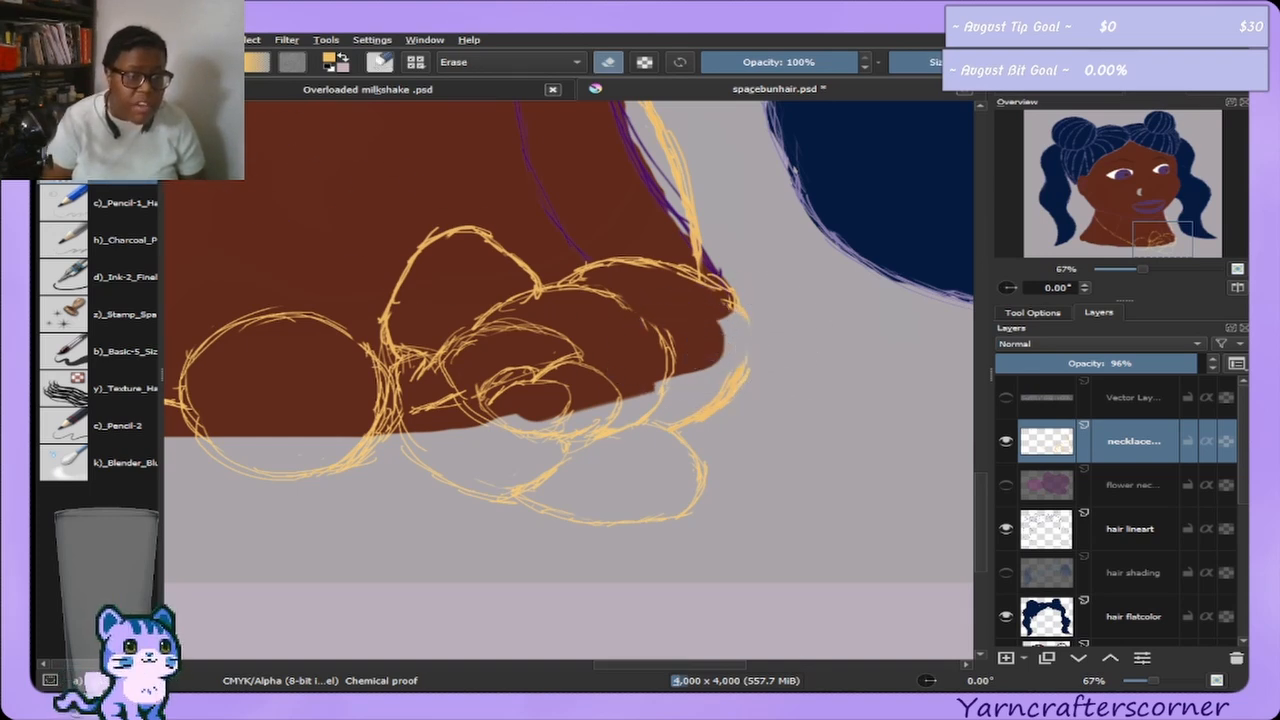
pyautogui.hotkey('ctrl', 'z')
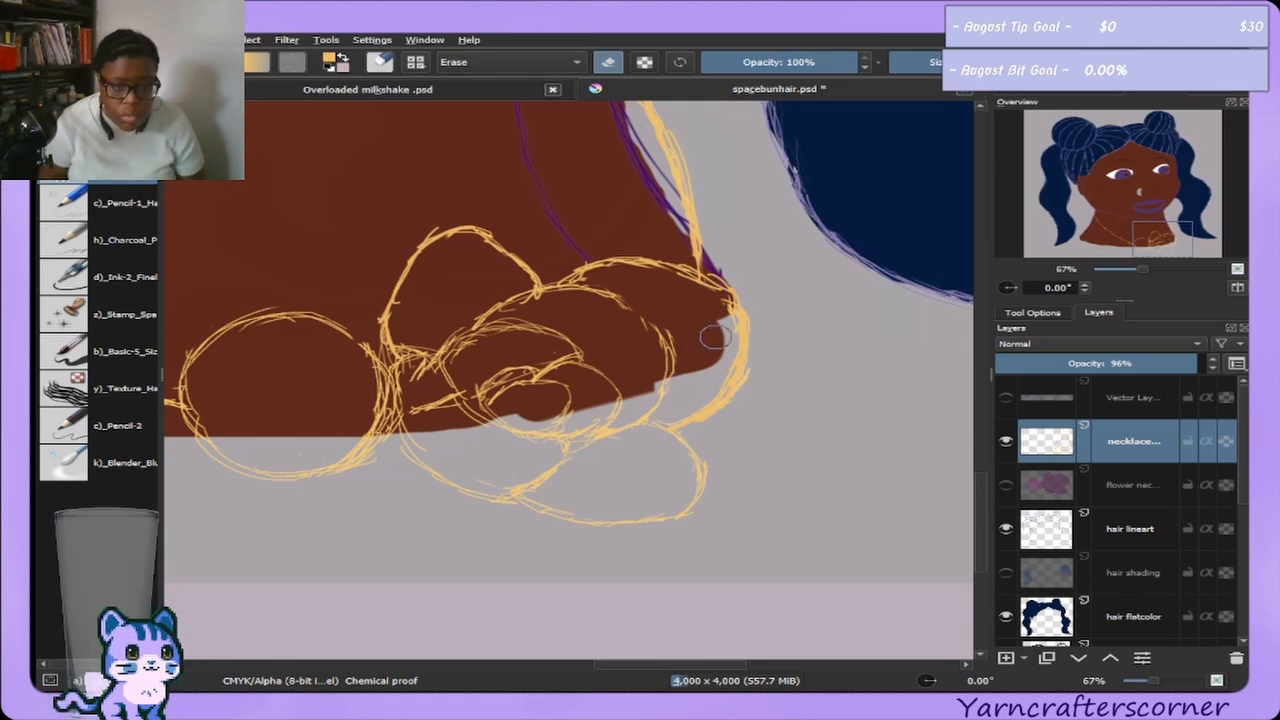
# Erase the excess strokes along the right petal's outer edge and thicken the large inner petal's outline in golden yellow.
pyautogui.moveTo(717, 348)
pyautogui.mouseDown()
pyautogui.moveTo(716, 337)
pyautogui.moveTo(699, 373)
pyautogui.moveTo(692, 363)
pyautogui.moveTo(704, 368)
pyautogui.mouseUp()
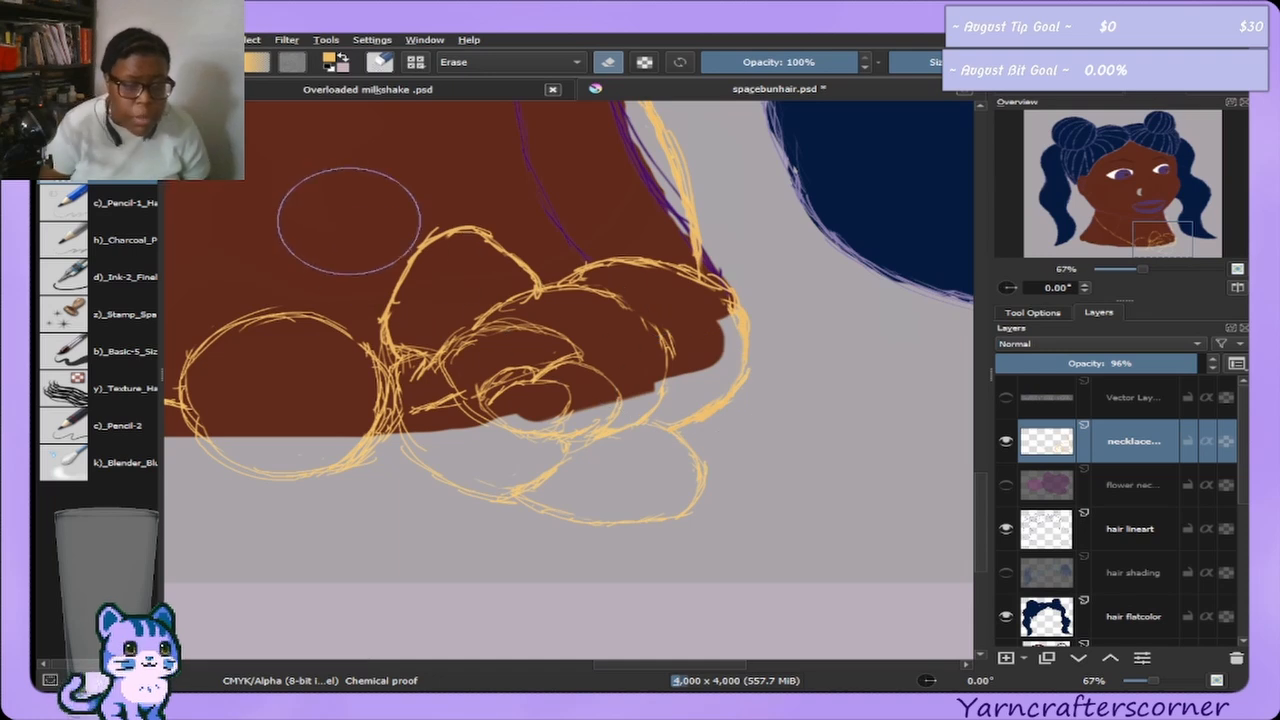
pyautogui.moveTo(764, 424); pyautogui.dragTo(727, 430)
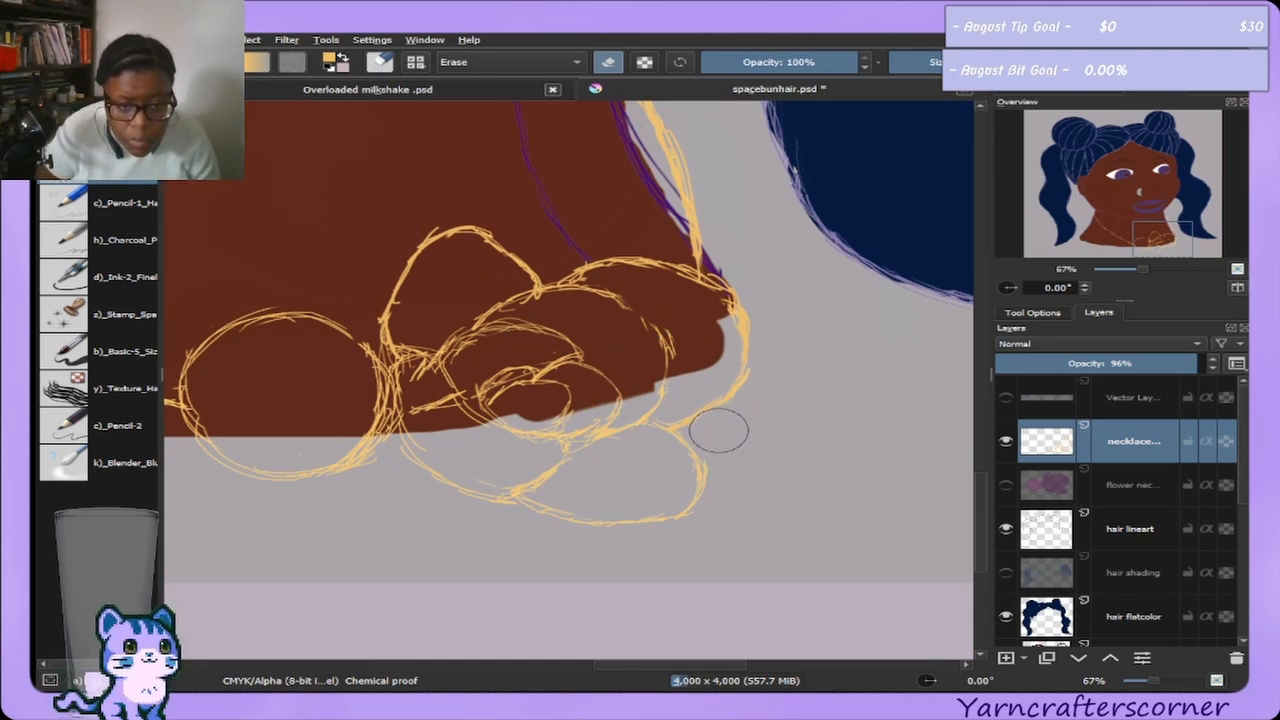
pyautogui.moveTo(764, 385); pyautogui.dragTo(757, 423)
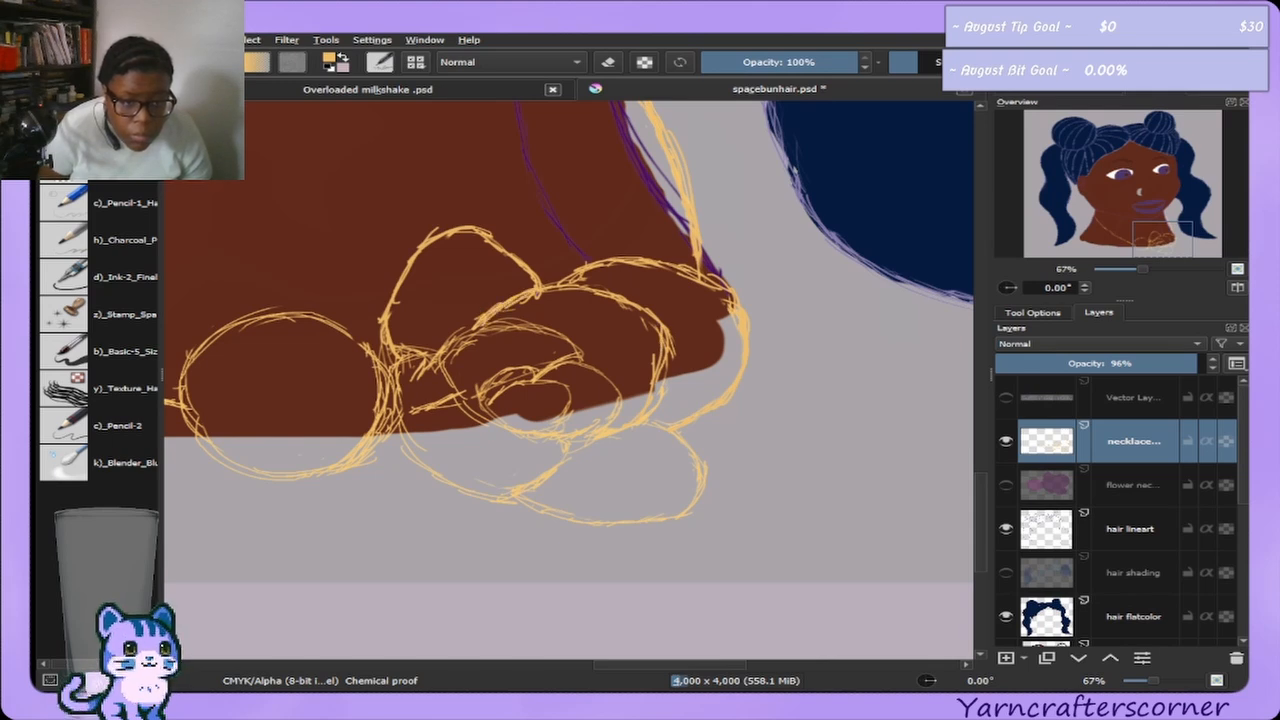
# Clean up the large inner petal's outline, alternating between brush and eraser and adjusting the eraser size.
pyautogui.press('e')
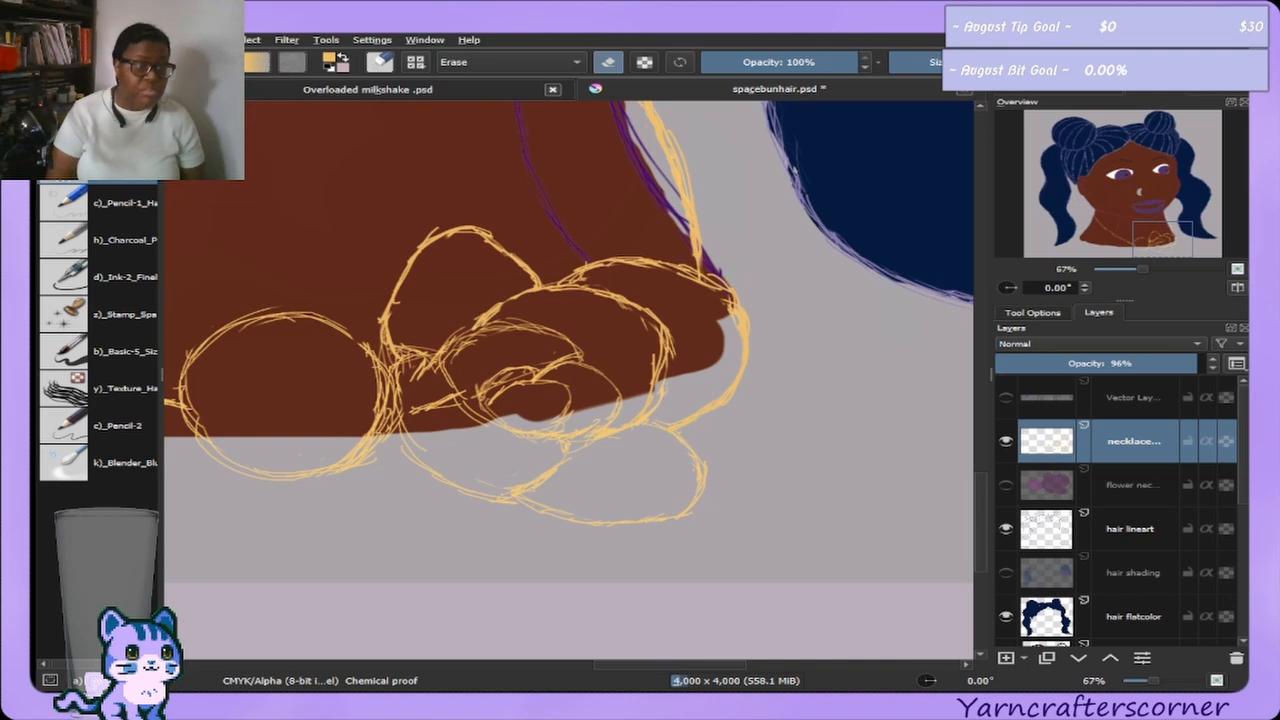
pyautogui.press('e')
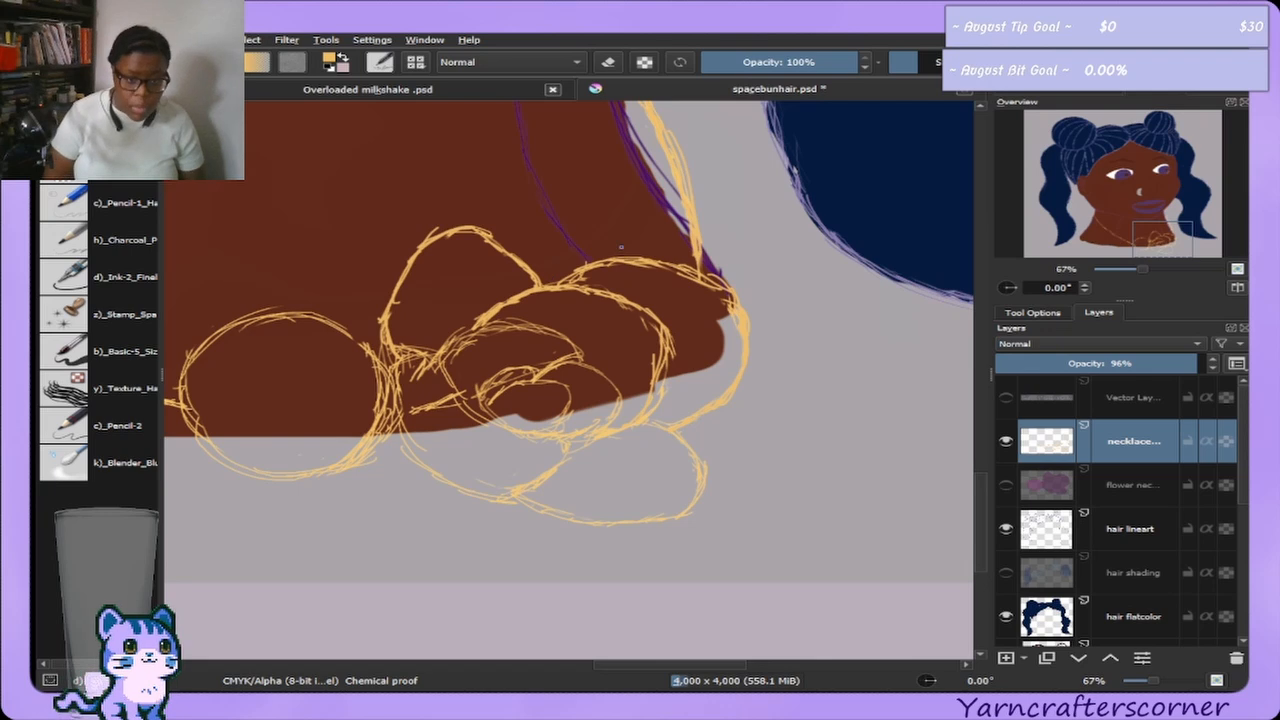
pyautogui.press('e')
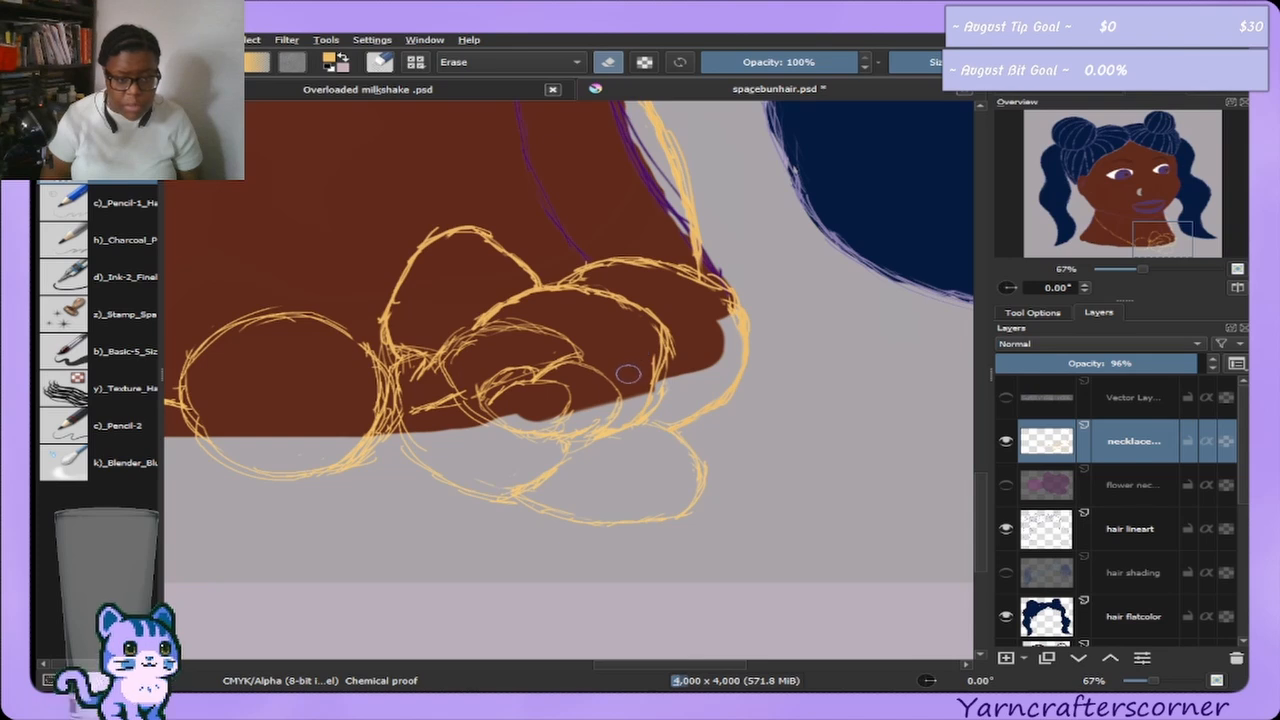
pyautogui.press(']')
pyautogui.press(']')
pyautogui.press(']')
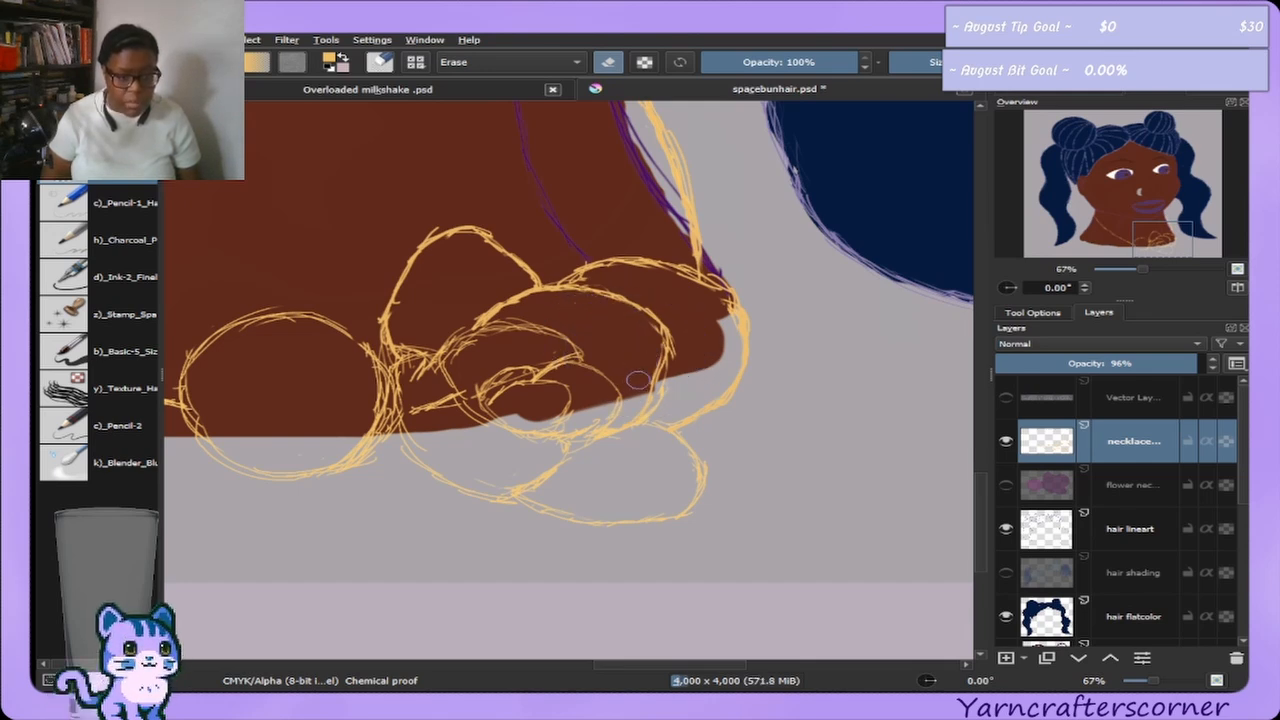
pyautogui.press(']')
pyautogui.press(']')
pyautogui.press(']')
pyautogui.press(']')
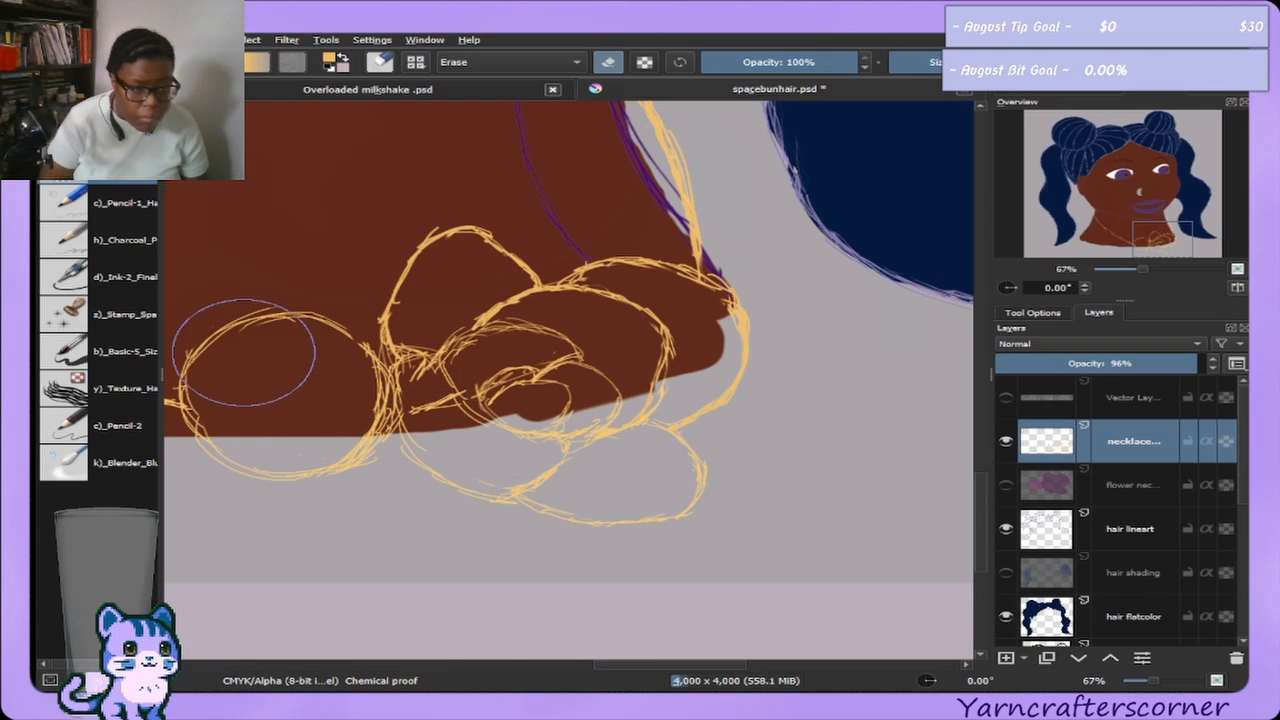
# Erase the excess strokes along the inner side of the separate round circle's outline beside the flower, adjusting the eraser size.
pyautogui.press('[')
pyautogui.press('[')
pyautogui.press('[')
pyautogui.press('[')
pyautogui.press('[')
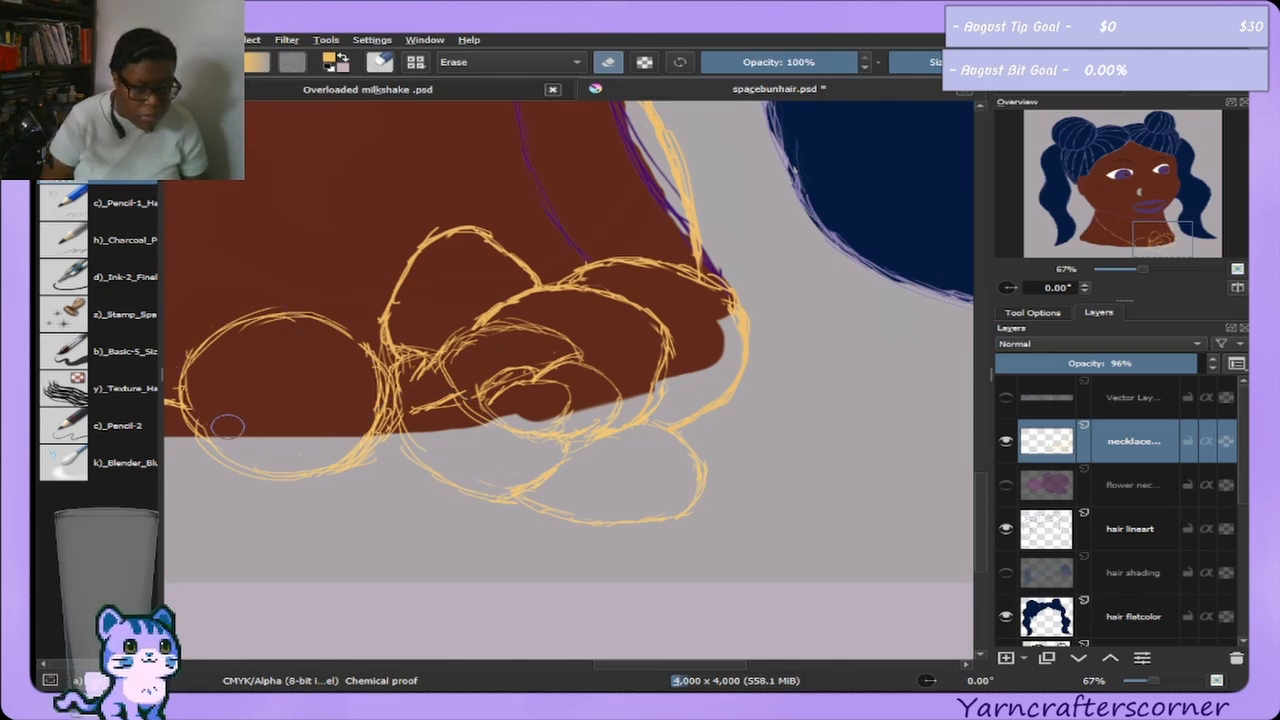
pyautogui.press(']')
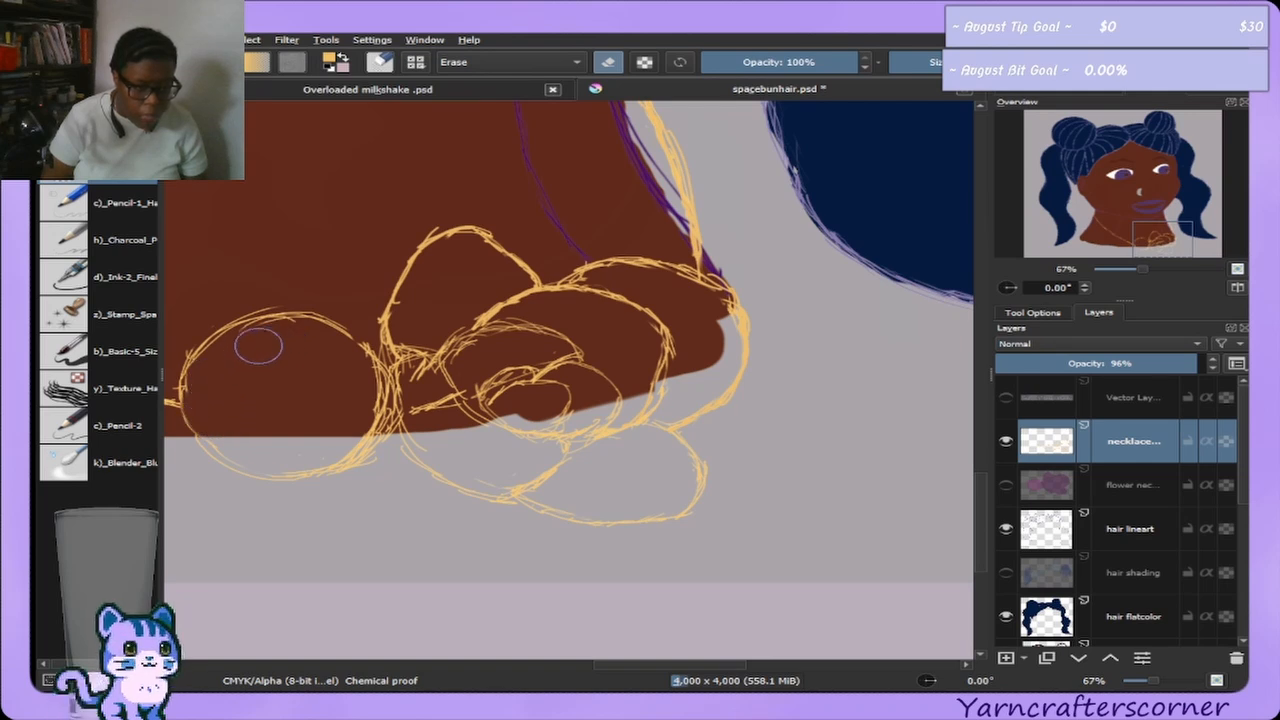
pyautogui.press(']')
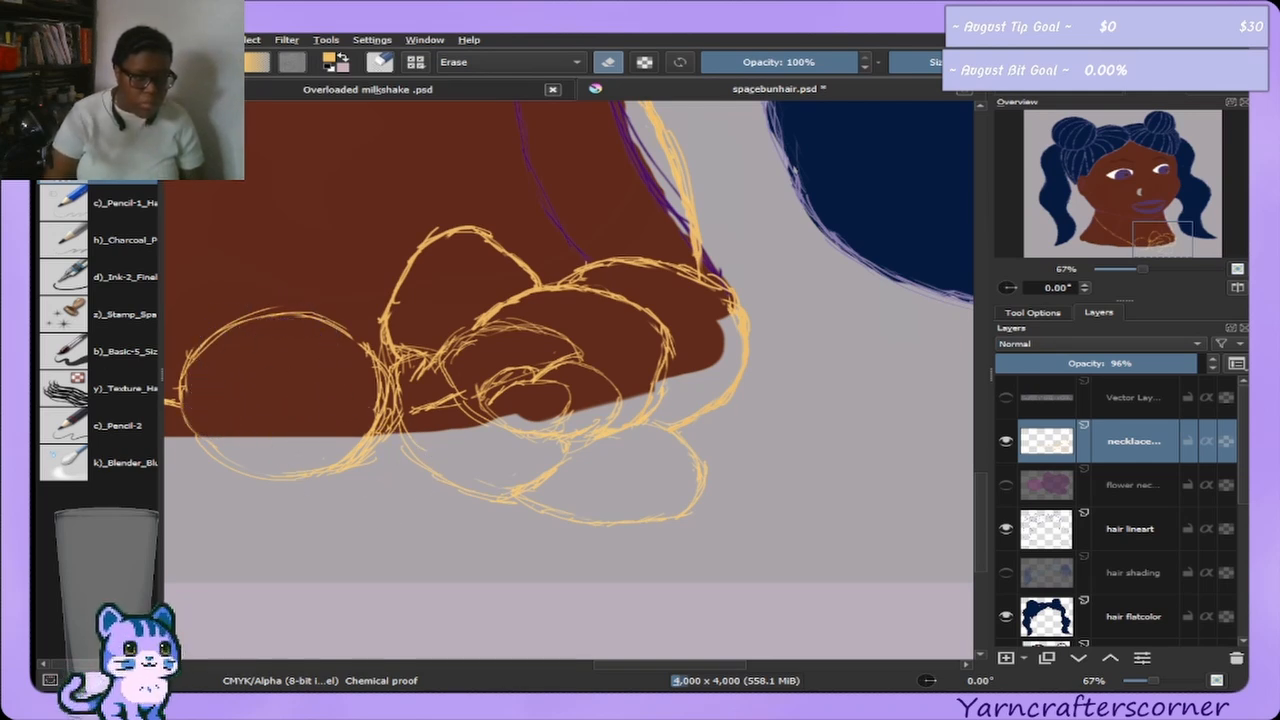
# Thicken the round circle's outline in golden yellow and erase the excess strokes along its right side.
pyautogui.press('e')
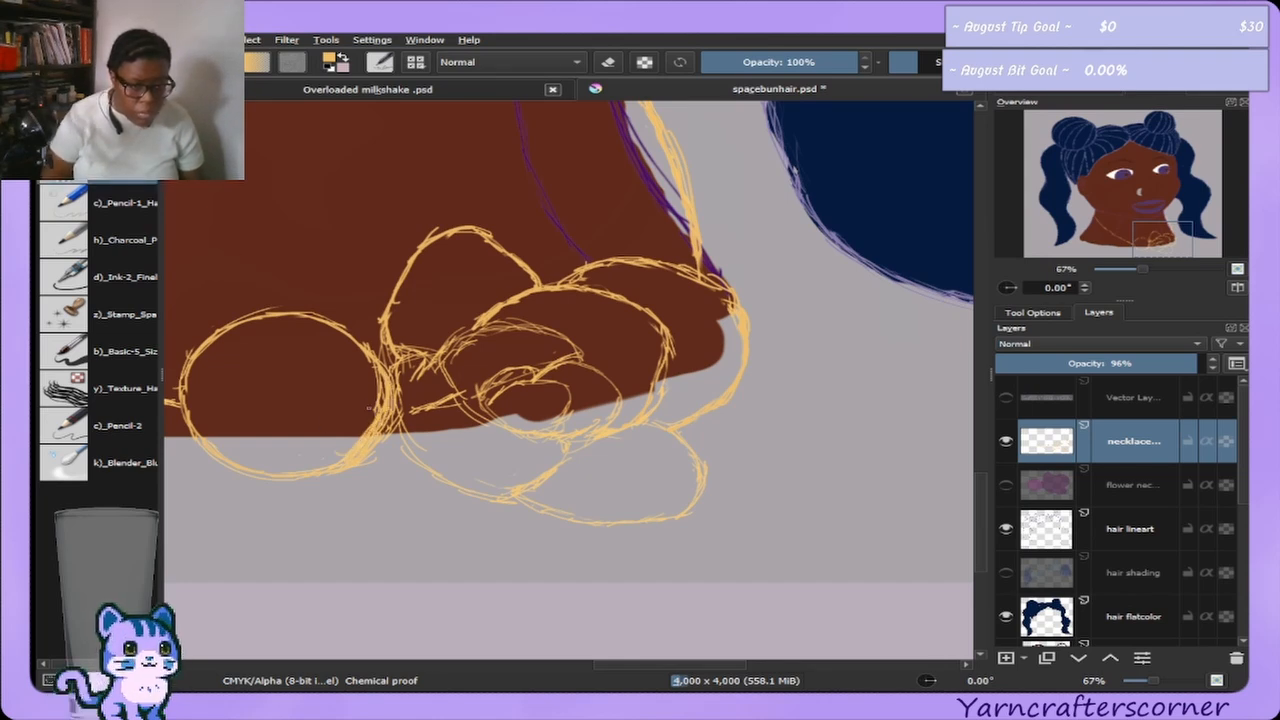
pyautogui.press('e')
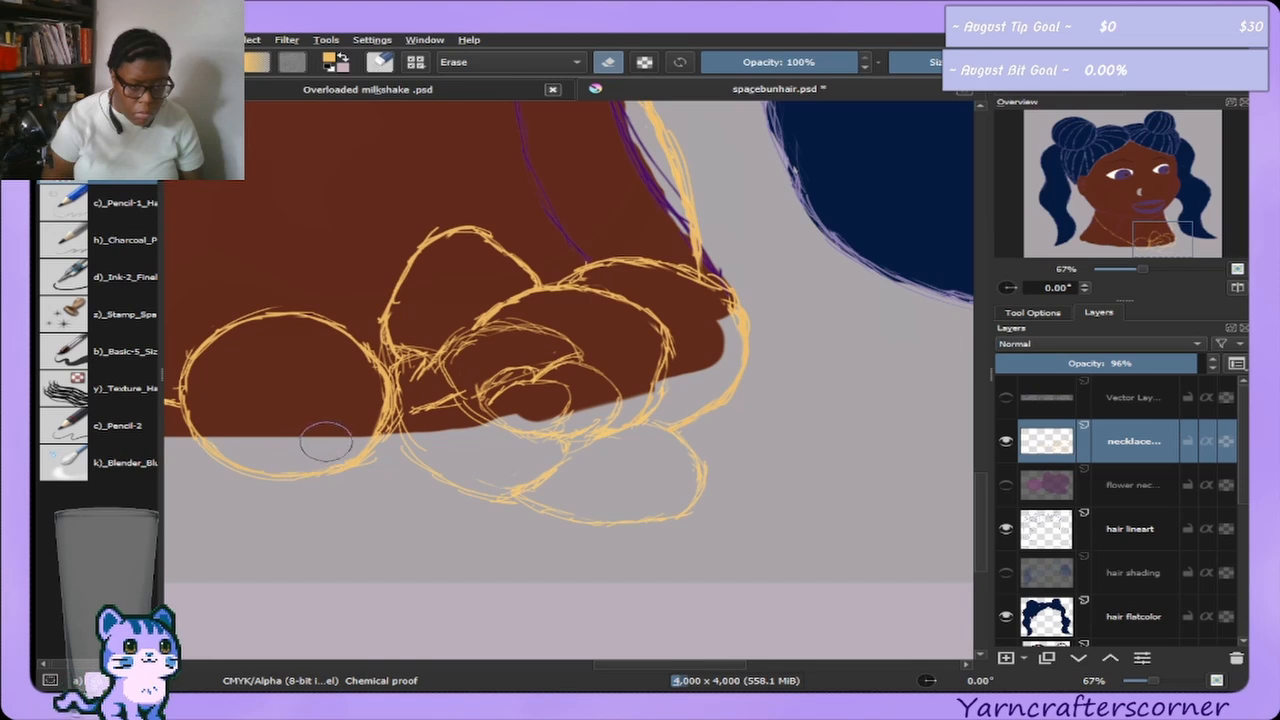
pyautogui.press(']')
pyautogui.press(']')
pyautogui.press(']')
pyautogui.press(']')
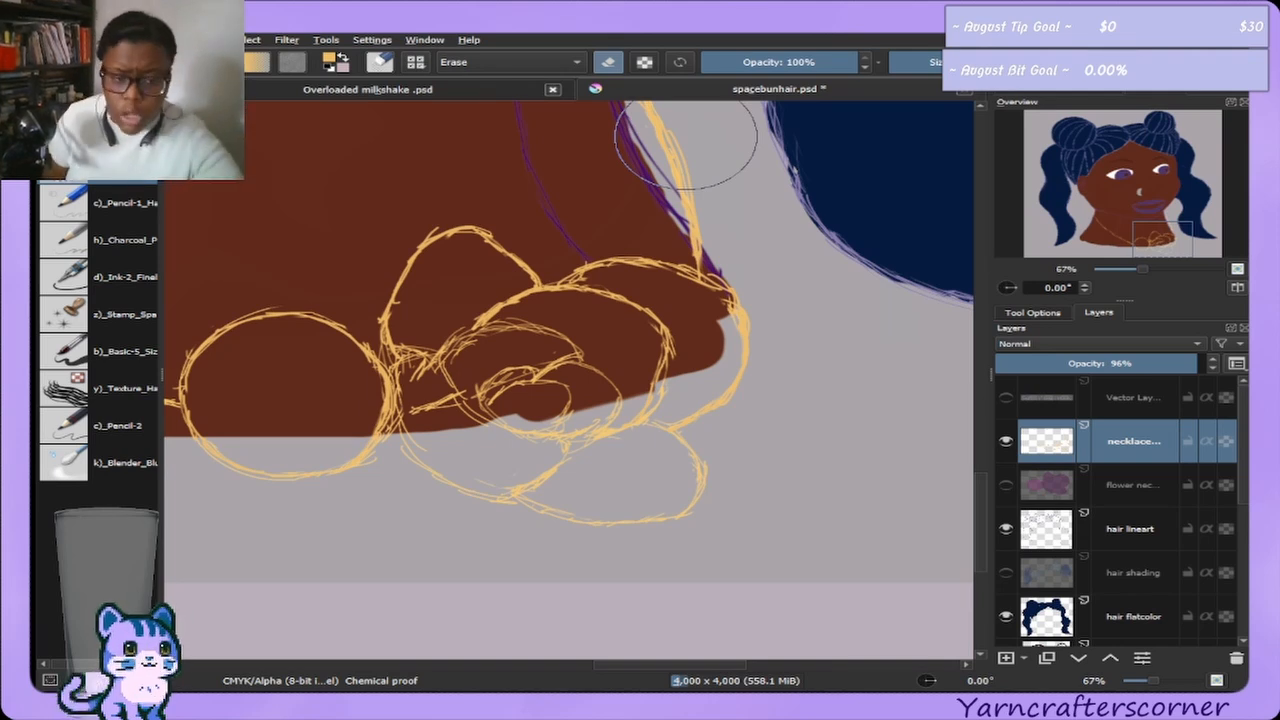
# Try to thin the start of the right petal's upper outline with the eraser, and undo that stroke.
pyautogui.scroll(1, 603, 305)
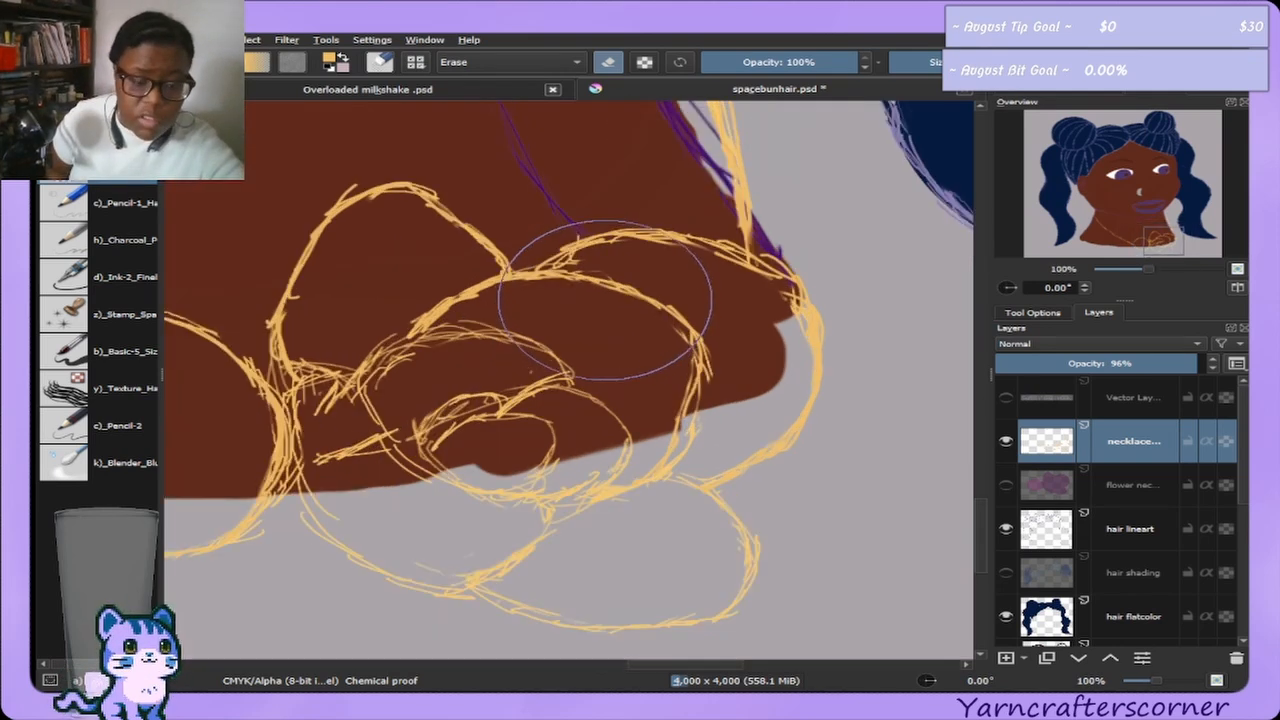
pyautogui.scroll(1, 605, 301)
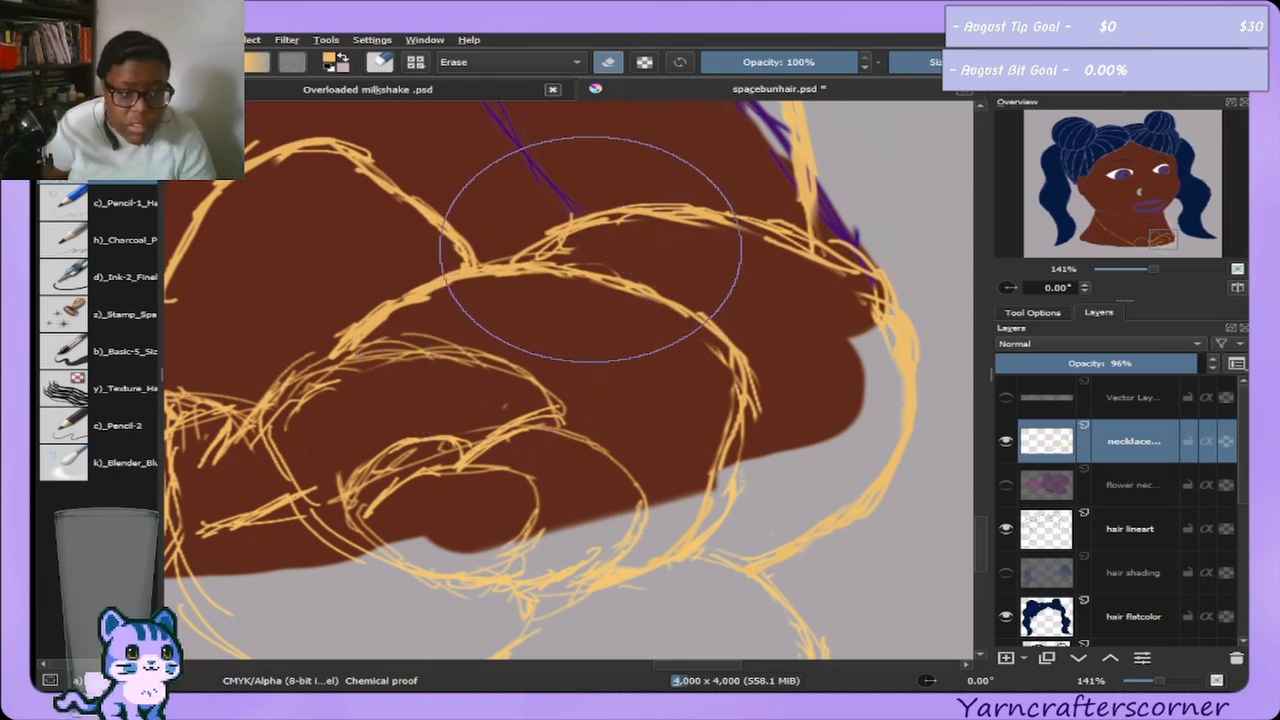
pyautogui.press('[')
pyautogui.press('[')
pyautogui.press('[')
pyautogui.moveTo(557, 243); pyautogui.dragTo(628, 238)
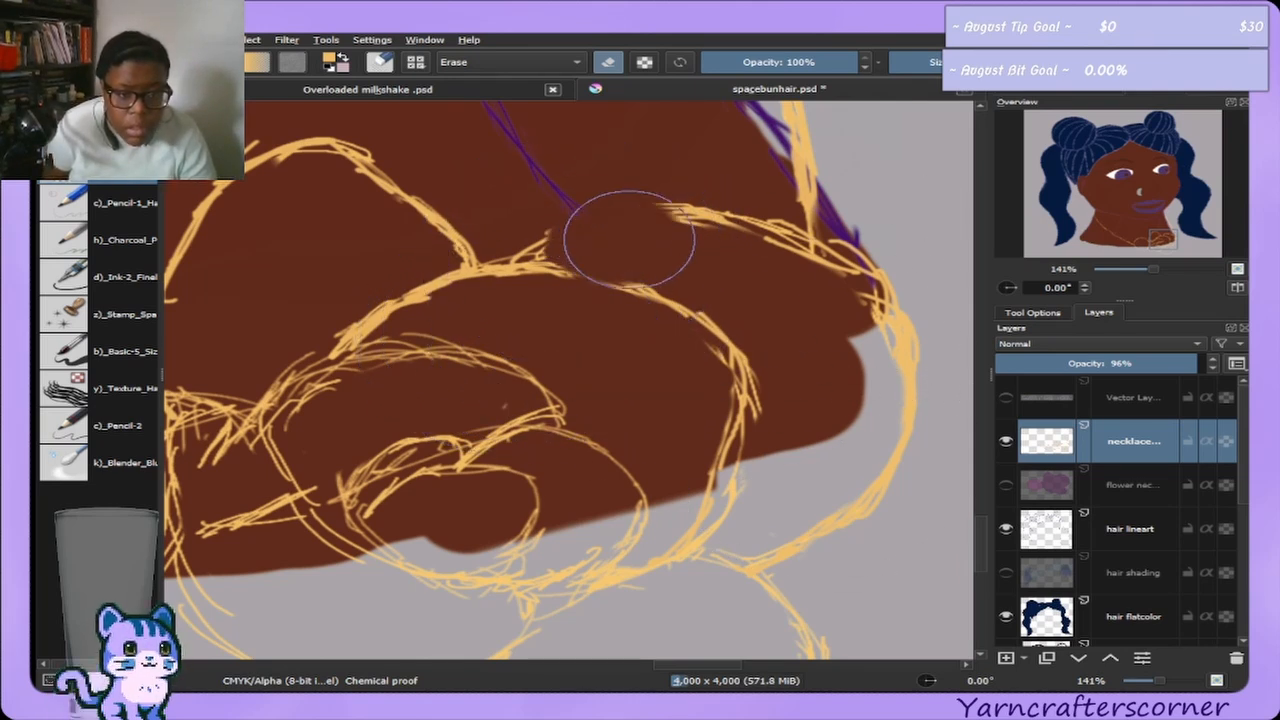
pyautogui.press(']')
pyautogui.press(']')
pyautogui.press(']')
pyautogui.hotkey('ctrl', 'z')
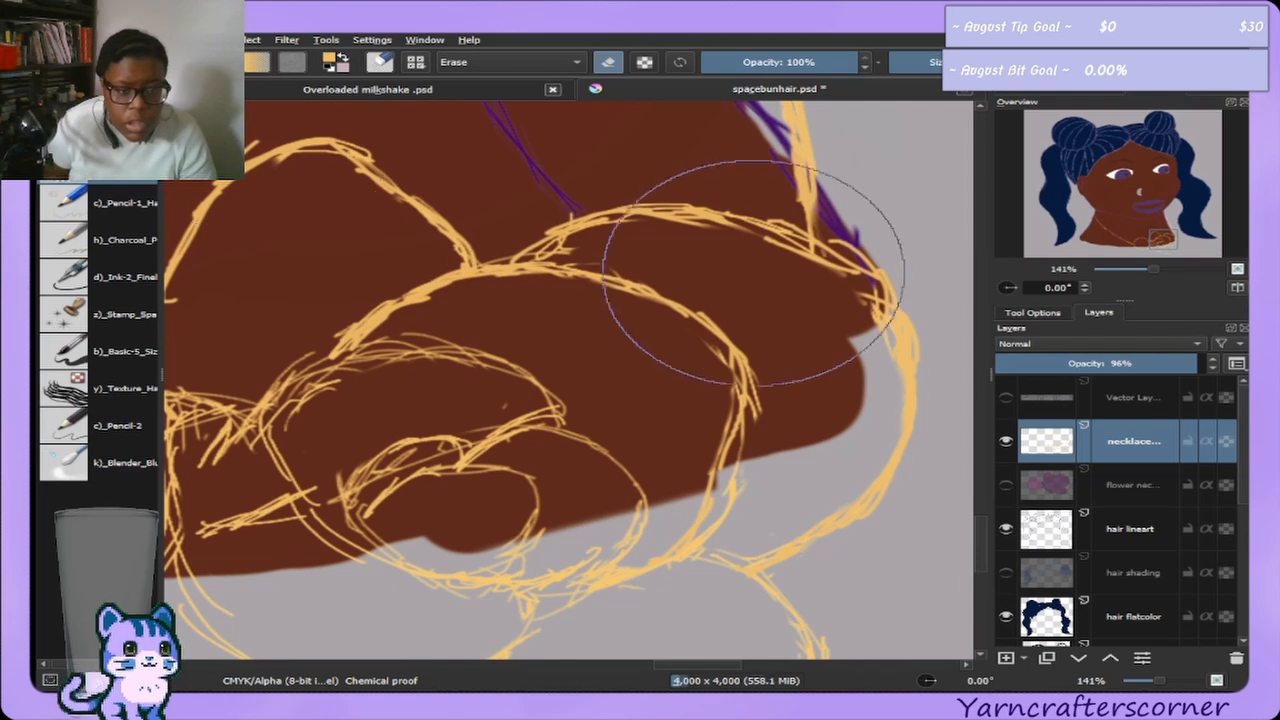
# Erase the excess strokes along the inner side of the right petal's upper outline with a smaller eraser.
pyautogui.press('[')
pyautogui.press('[')
pyautogui.press('[')
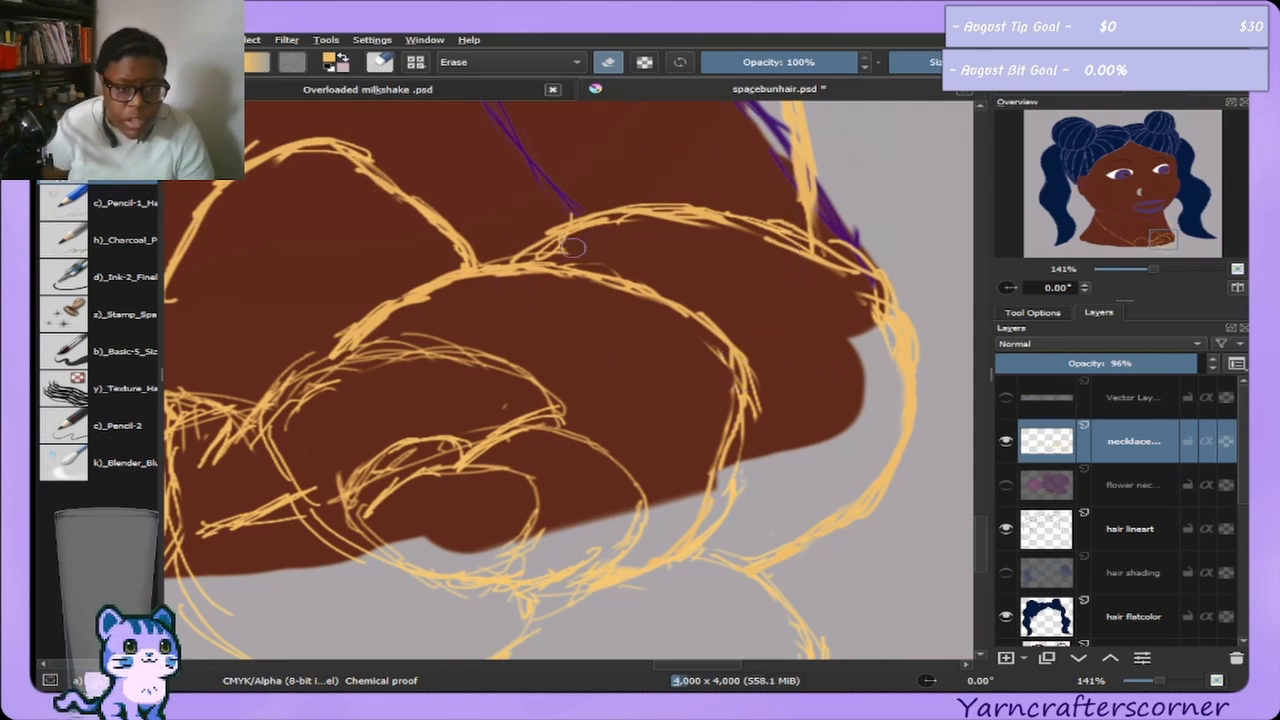
pyautogui.press(']')
pyautogui.press(']')
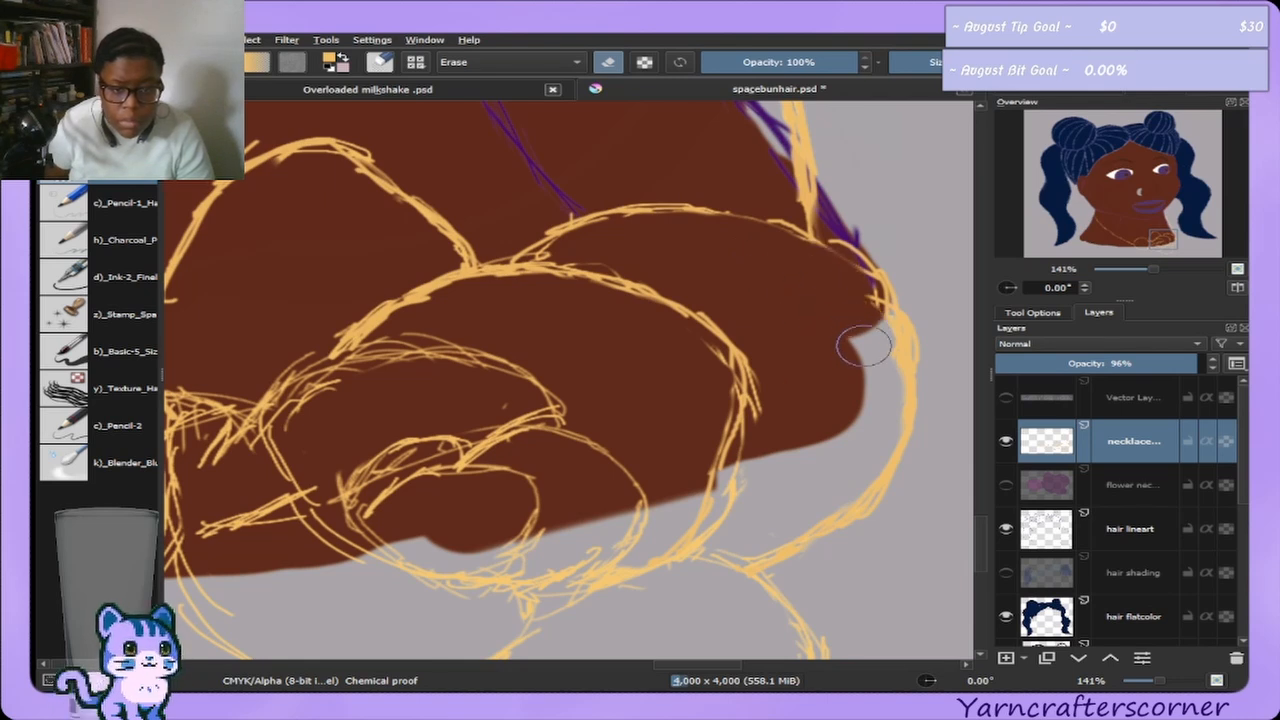
pyautogui.press(']')
pyautogui.press(']')
pyautogui.press(']')
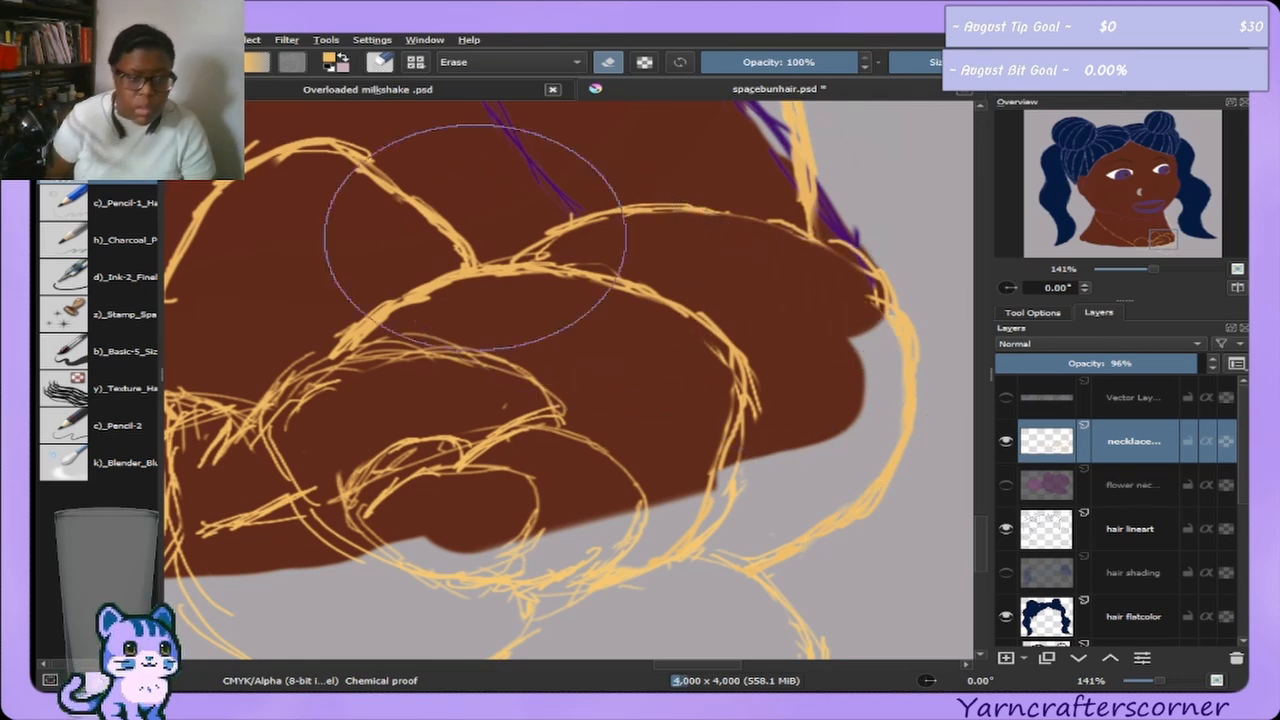
# Thicken the right petal's upper outline in golden yellow, try an eraser stroke along it and undo that stroke.
pyautogui.press('e')
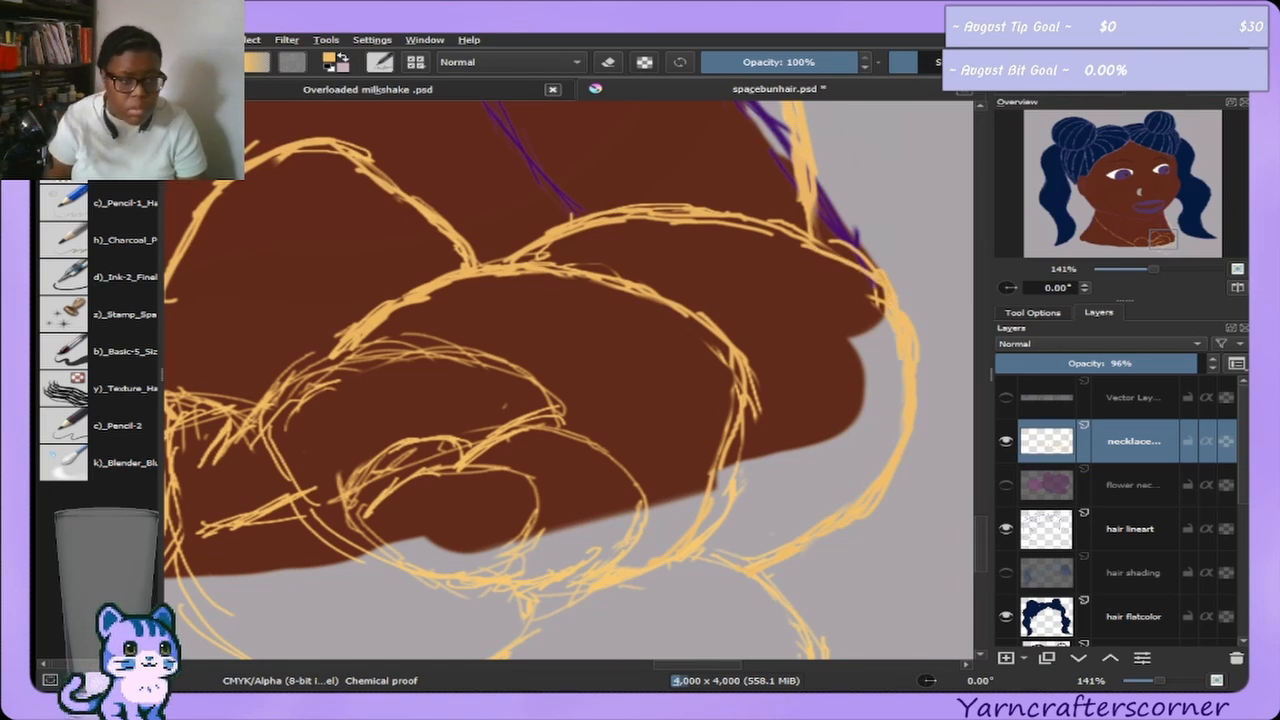
pyautogui.press('e')
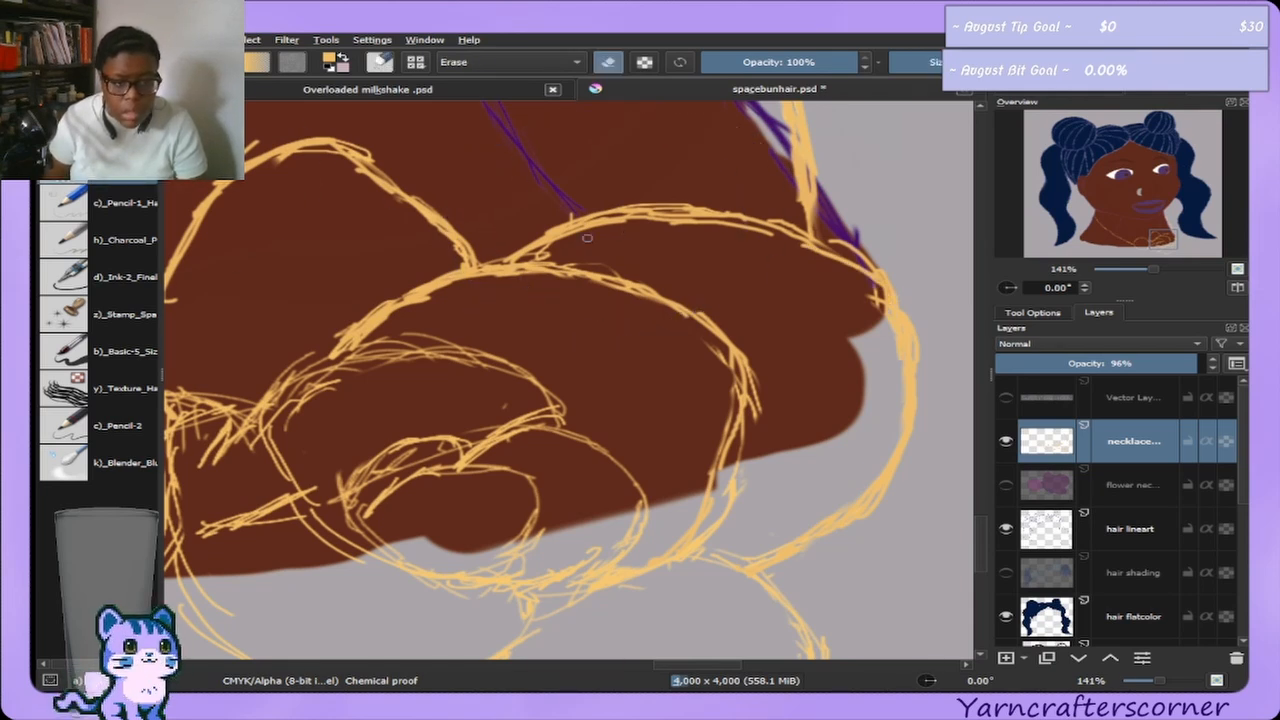
pyautogui.moveTo(556, 252); pyautogui.dragTo(685, 210)
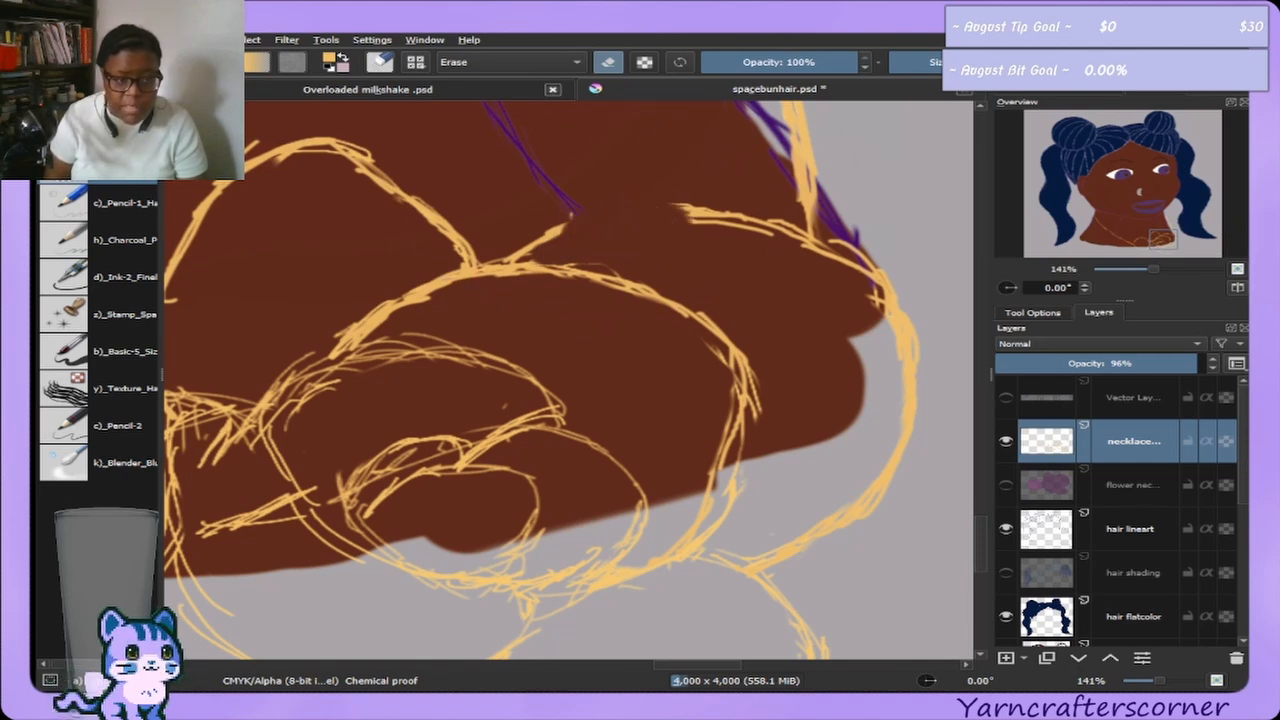
pyautogui.hotkey('ctrl', 'z')
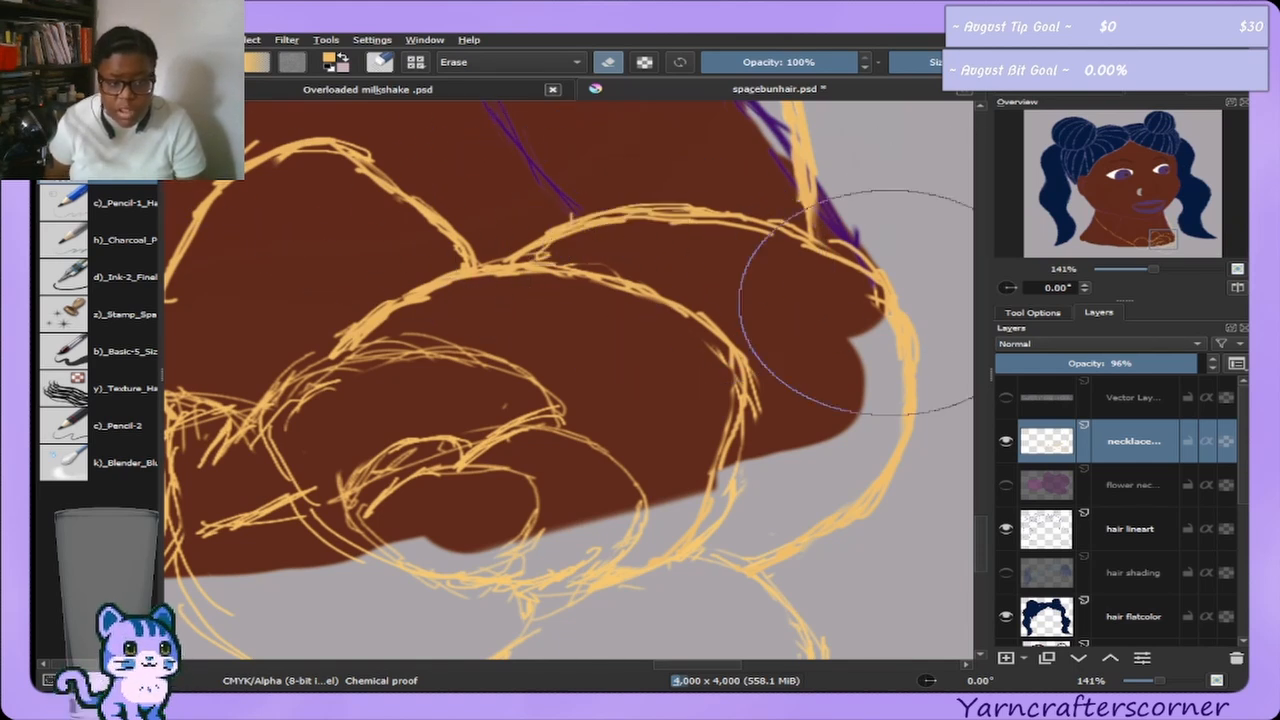
# Thin the right petal's upper outline with the eraser and remove the stray strokes inside its right corner.
pyautogui.press('[')
pyautogui.press('[')
pyautogui.press('[')
pyautogui.press('[')
pyautogui.press('[')
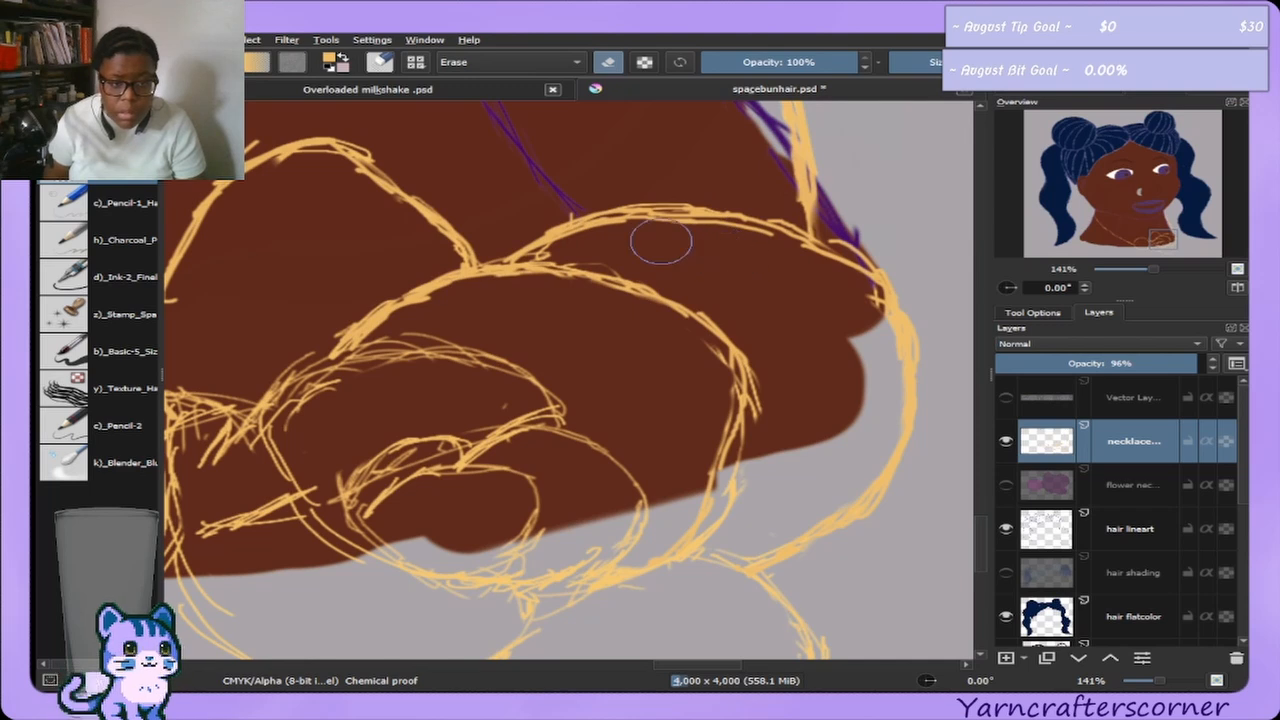
pyautogui.press(']')
pyautogui.press(']')
pyautogui.press(']')
pyautogui.press(']')
pyautogui.press(']')
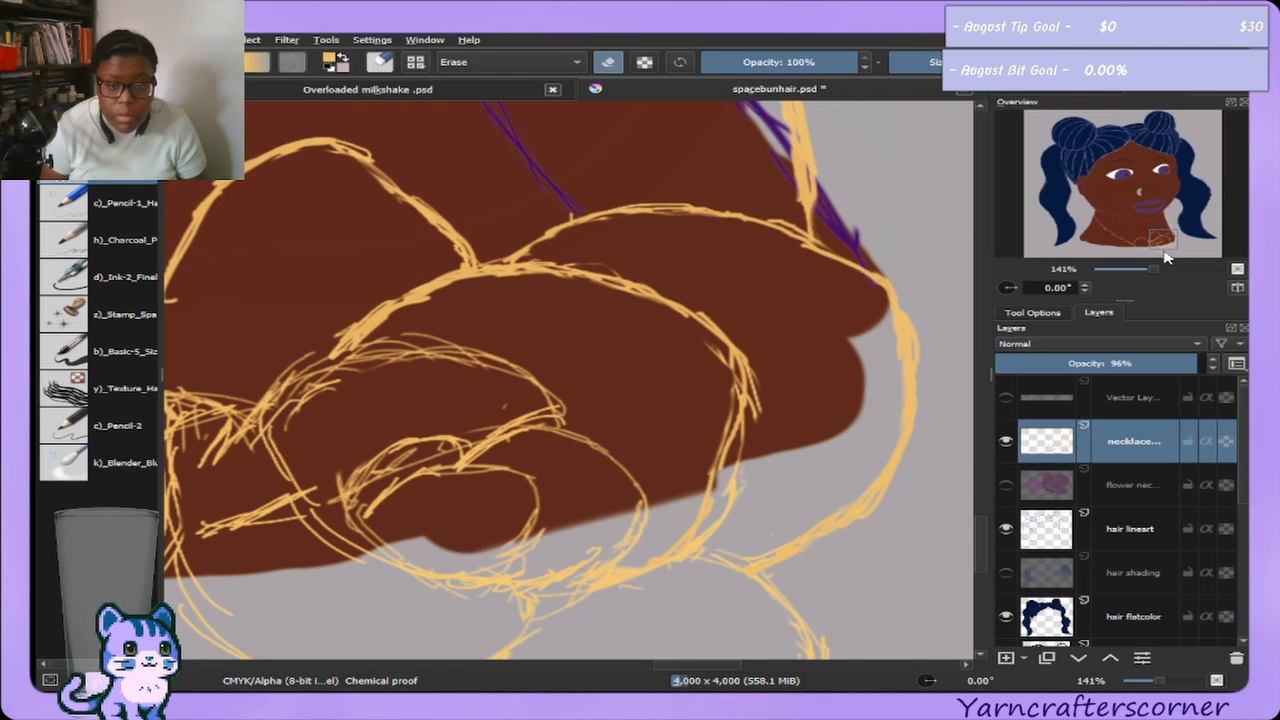
# Thicken the lower-left petal's outer outline in golden yellow with overlapping brush strokes.
pyautogui.moveTo(1164, 258); pyautogui.dragTo(1166, 266)
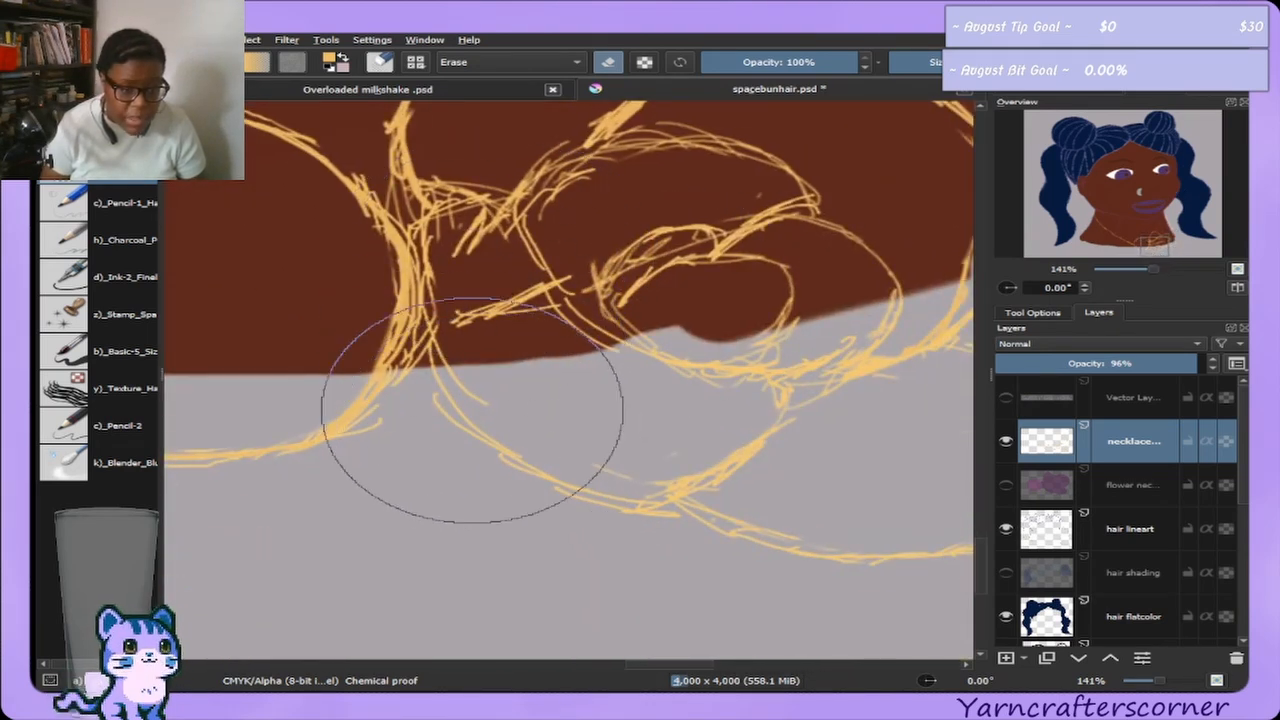
pyautogui.press('e')
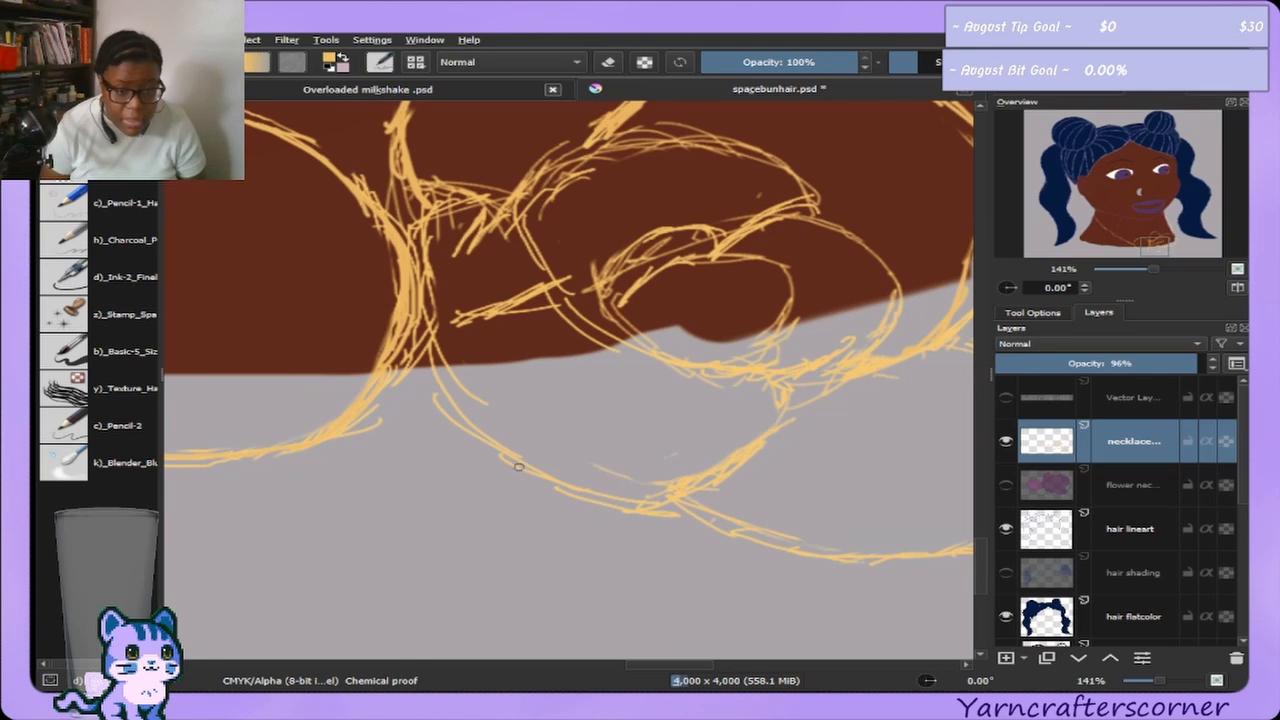
pyautogui.moveTo(519, 466); pyautogui.dragTo(578, 502)
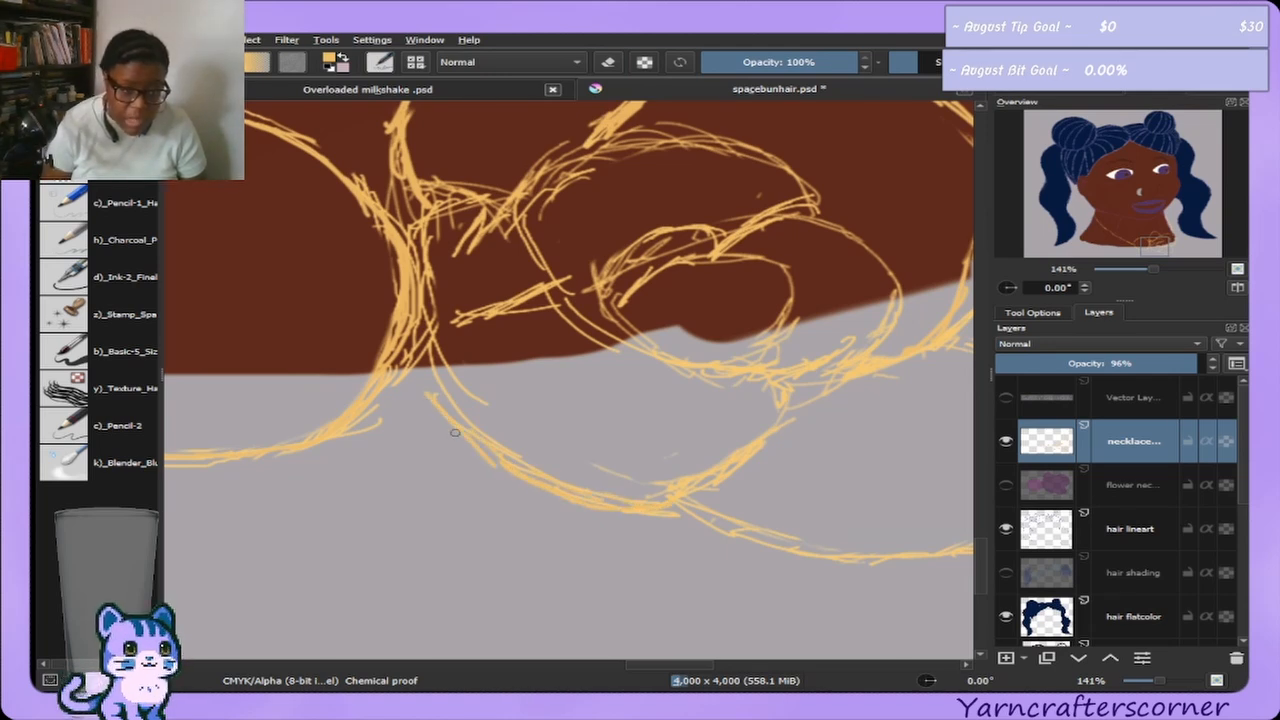
pyautogui.moveTo(455, 432)
pyautogui.mouseDown()
pyautogui.moveTo(422, 355)
pyautogui.moveTo(440, 411)
pyautogui.moveTo(423, 301)
pyautogui.moveTo(436, 229)
pyautogui.moveTo(406, 342)
pyautogui.moveTo(430, 233)
pyautogui.moveTo(442, 392)
pyautogui.moveTo(424, 305)
pyautogui.moveTo(464, 421)
pyautogui.moveTo(440, 399)
pyautogui.mouseUp()
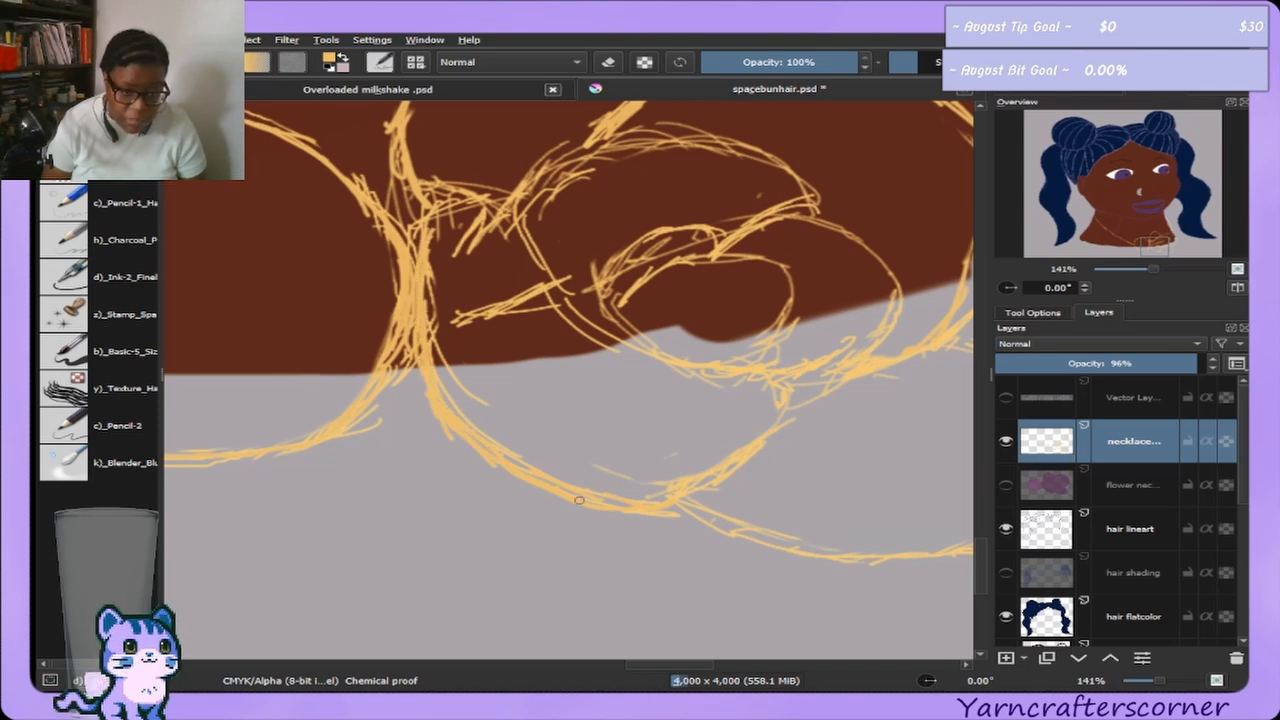
# Erase the excess inner strokes along the lower-left petal's curved outline, adjusting the eraser size.
pyautogui.press('e')
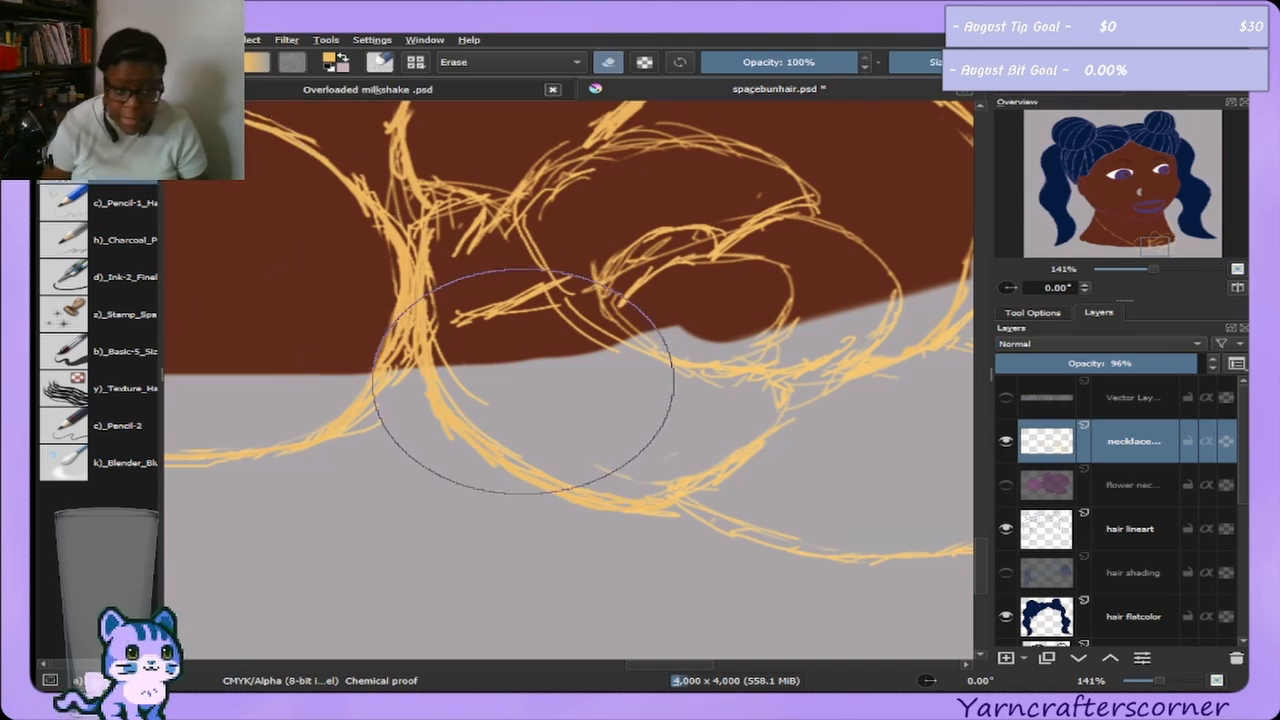
pyautogui.press('[')
pyautogui.press('[')
pyautogui.press('[')
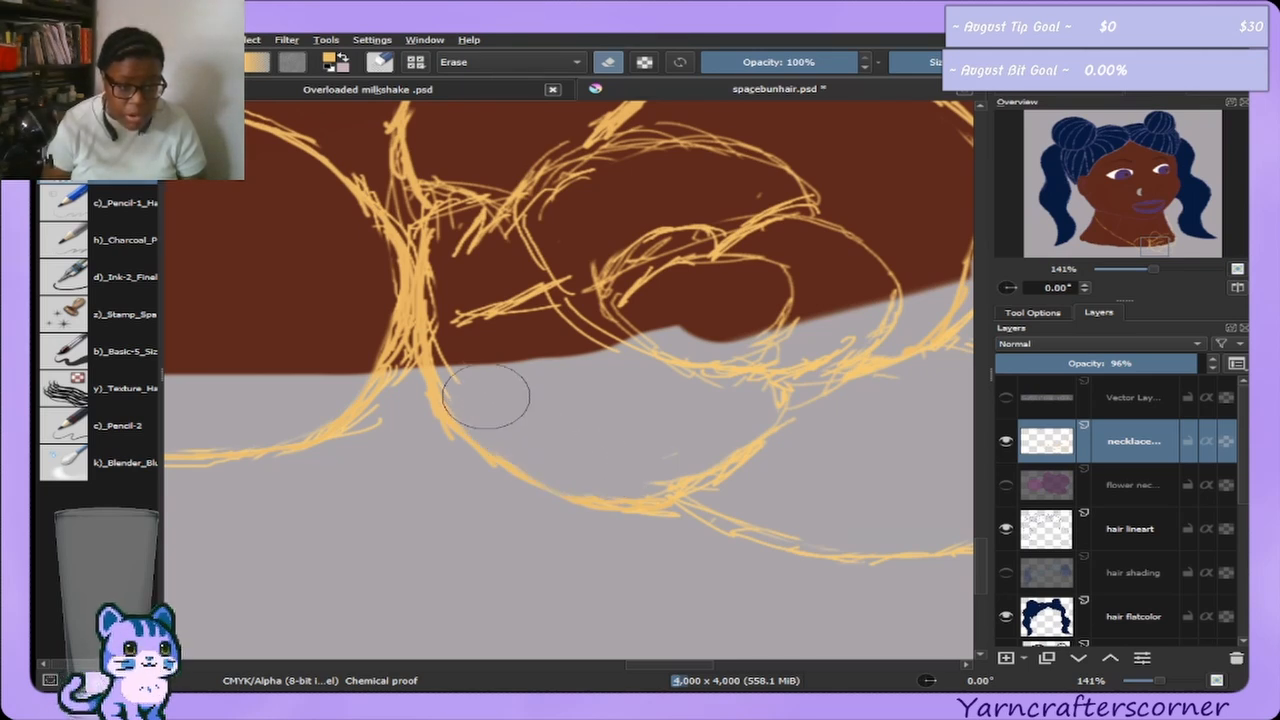
pyautogui.press('[')
pyautogui.press('[')
pyautogui.press('[')
pyautogui.press('[')
pyautogui.press('[')
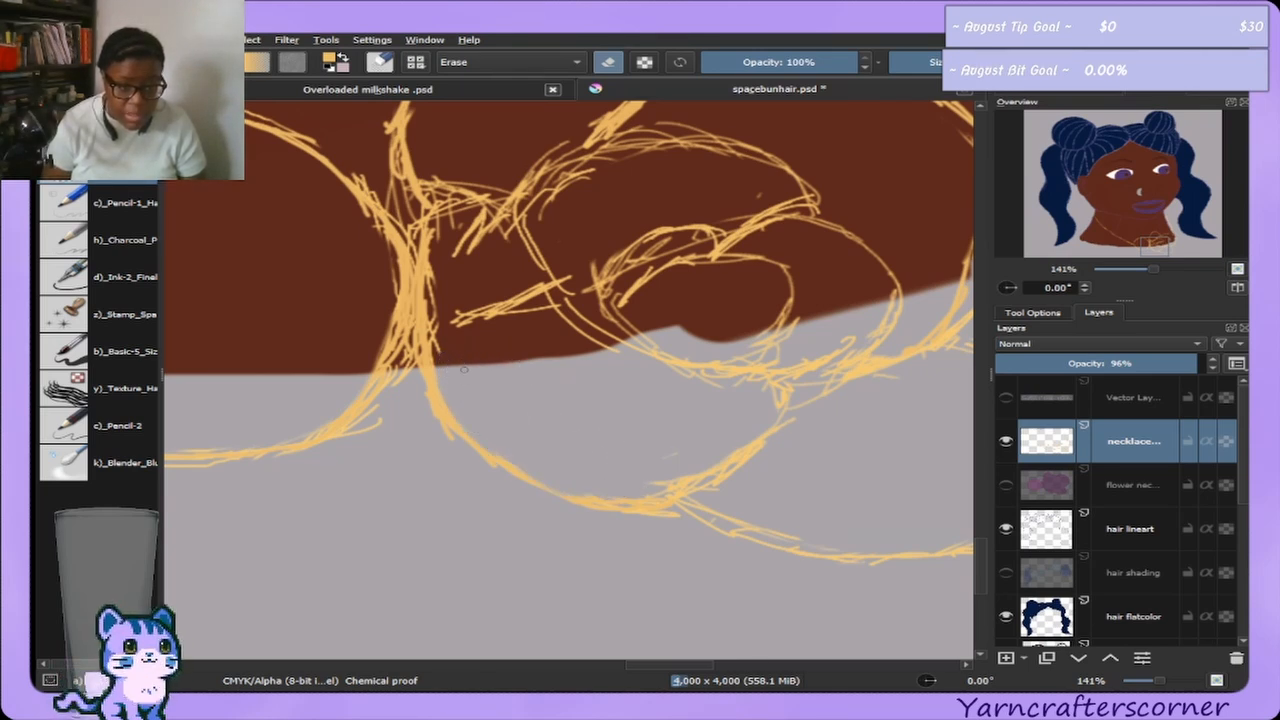
pyautogui.press(']')
pyautogui.press(']')
pyautogui.press(']')
pyautogui.press(']')
pyautogui.press(']')
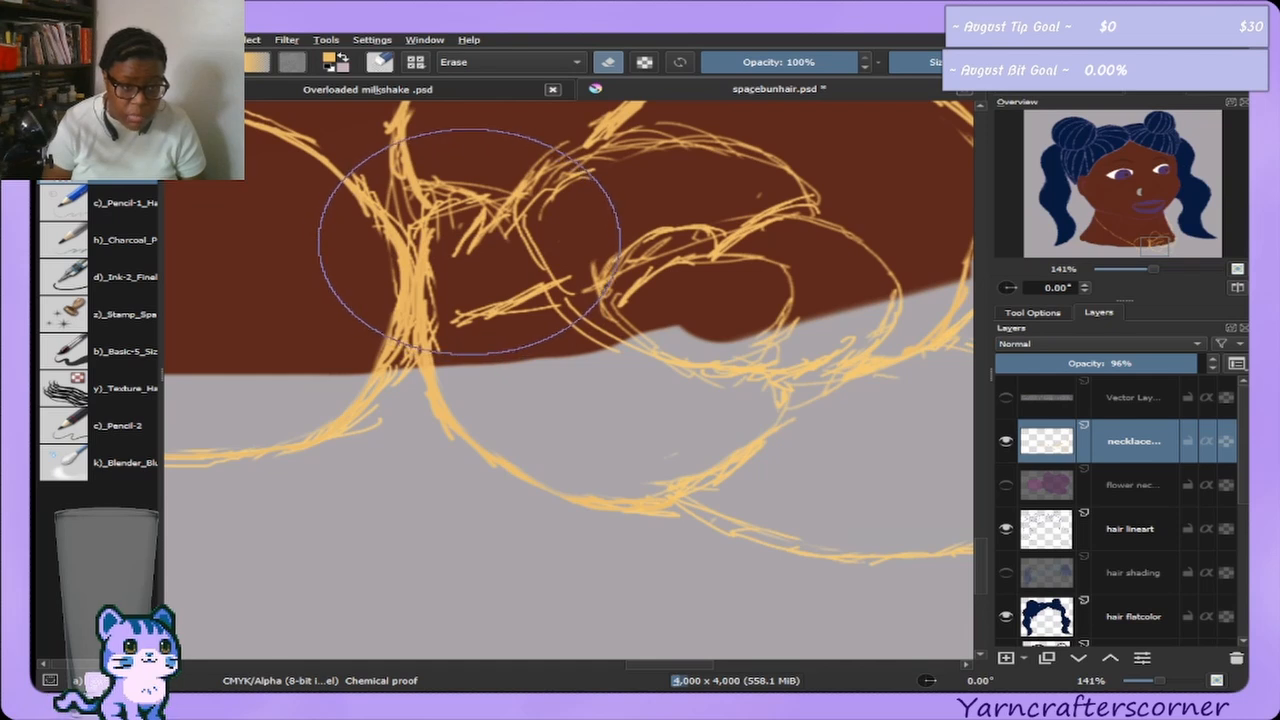
# Erase the stray strokes beneath the short line joining the lower-left petal to the large inner petal.
pyautogui.press('[')
pyautogui.press('[')
pyautogui.press('[')
pyautogui.press('[')
pyautogui.press('[')
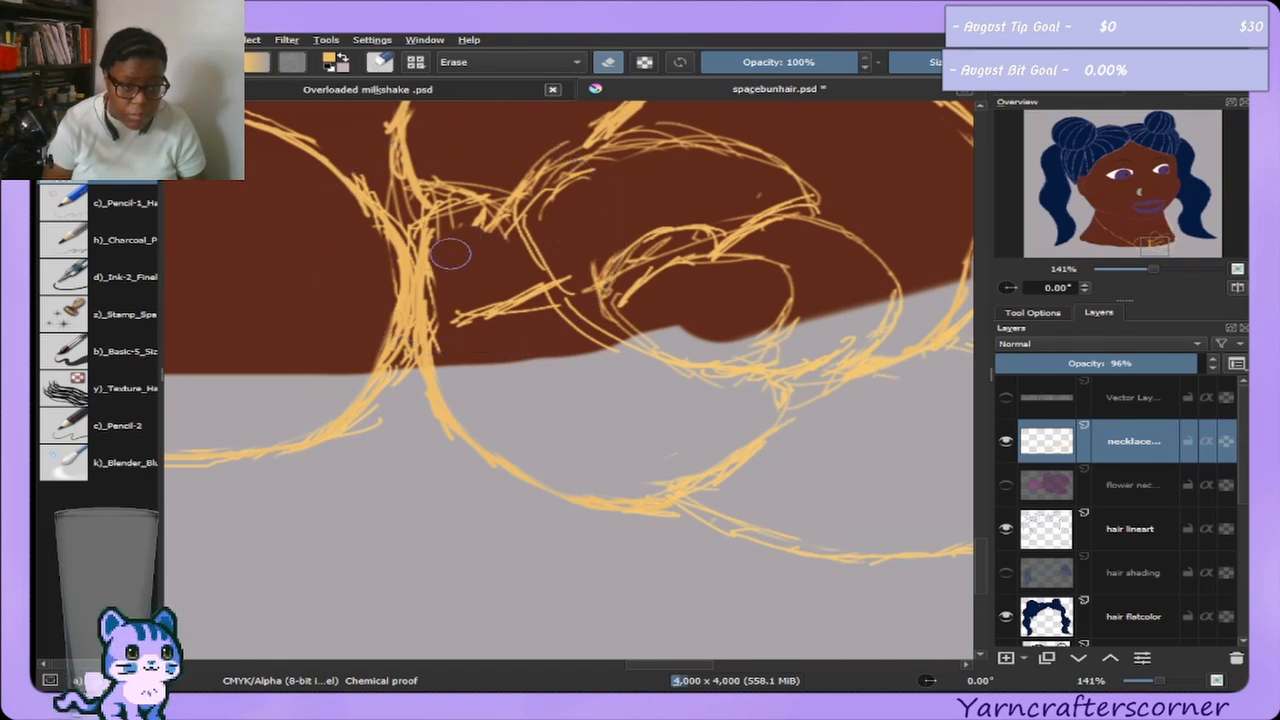
pyautogui.press(']')
pyautogui.press(']')
pyautogui.press(']')
pyautogui.press(']')
pyautogui.press(']')
pyautogui.press('[')
pyautogui.press('[')
pyautogui.press('[')
pyautogui.press('[')
pyautogui.press('[')
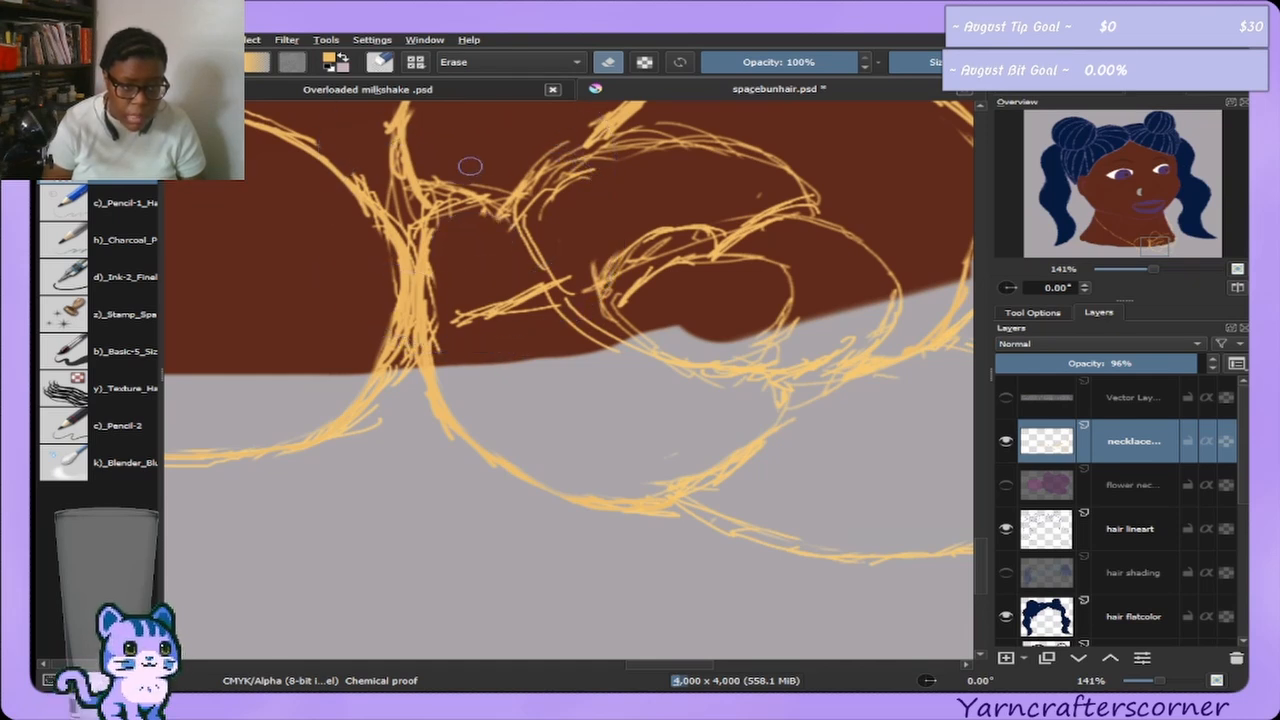
# Erase the excess strokes above the short joining line and beside the upper-left petal's base, and redraw the joining line in golden yellow.
pyautogui.press(']')
pyautogui.press(']')
pyautogui.press(']')
pyautogui.press(']')
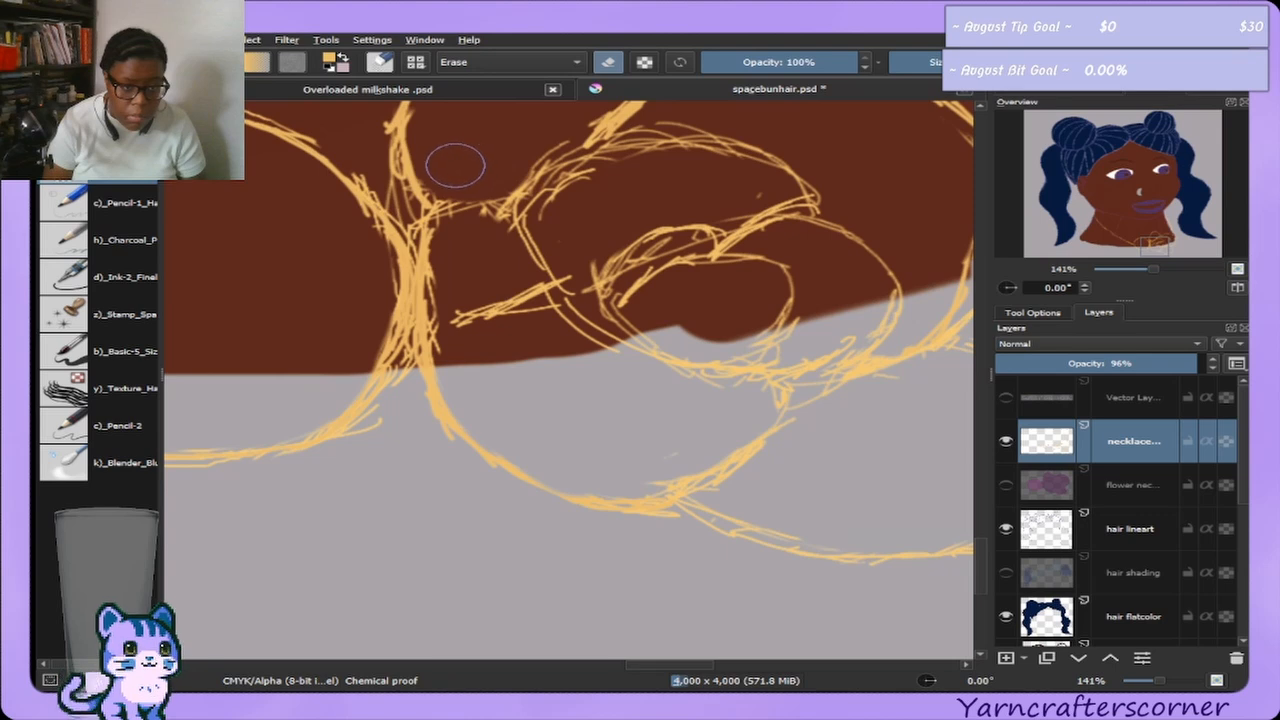
pyautogui.press(']')
pyautogui.press(']')
pyautogui.press(']')
pyautogui.press(']')
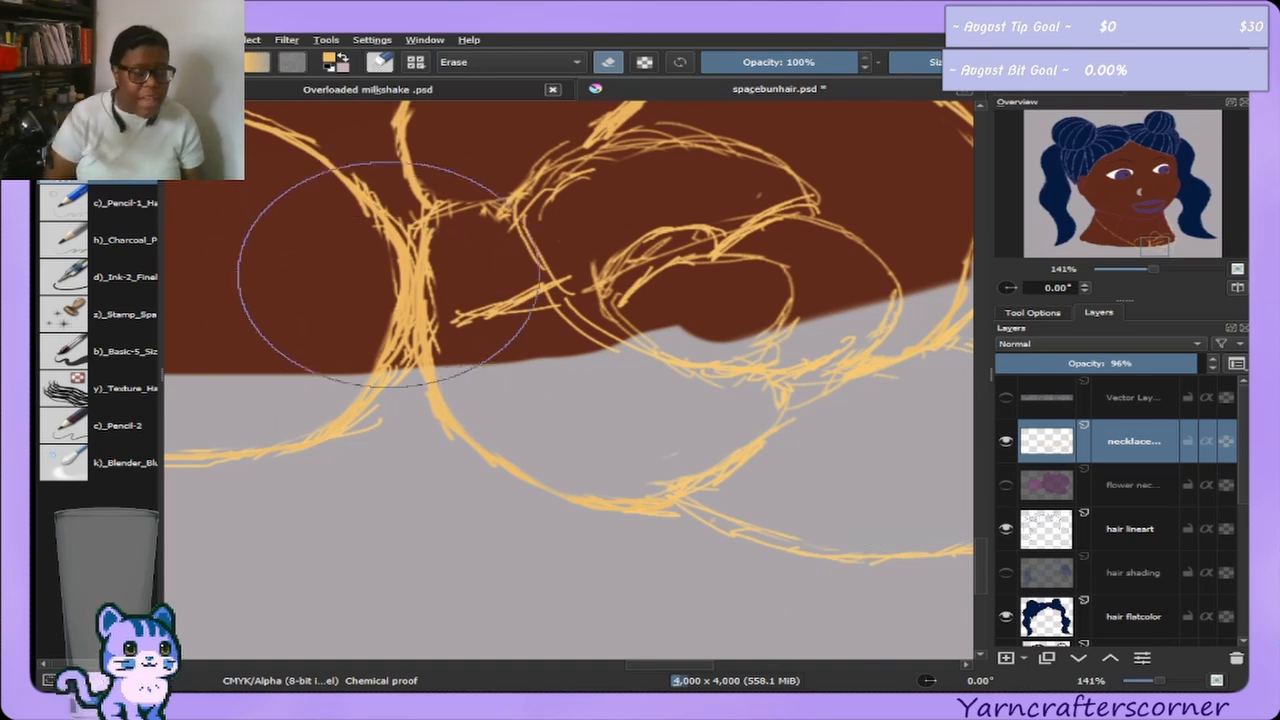
pyautogui.press('e')
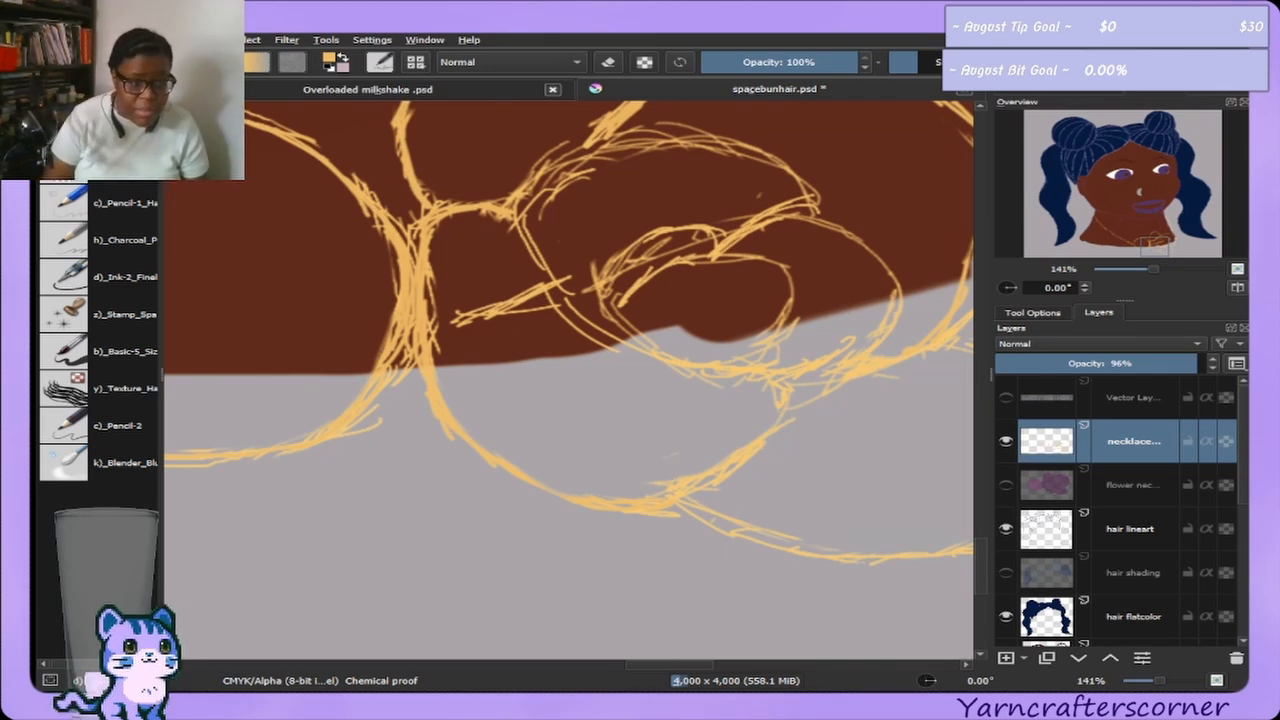
# Erase the excess strokes along the inner side of the lower-left petal's right edge with a larger eraser.
pyautogui.press('e')
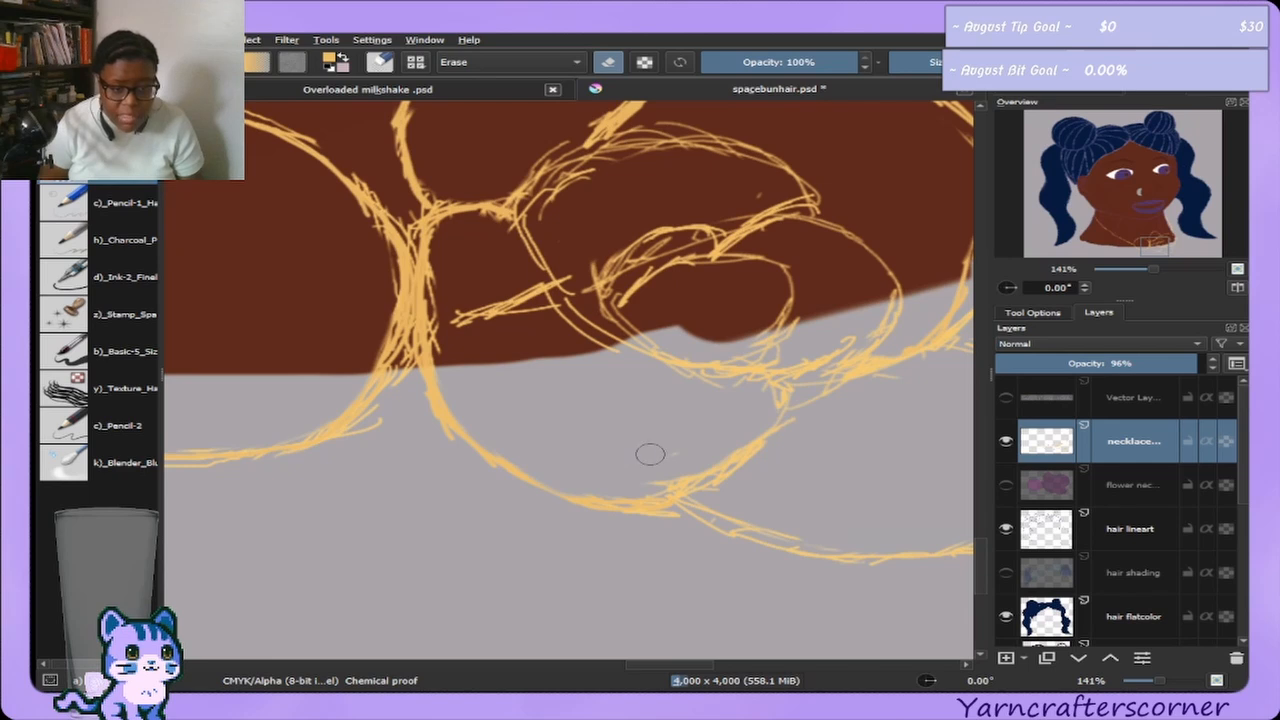
pyautogui.press(']')
pyautogui.press(']')
pyautogui.press(']')
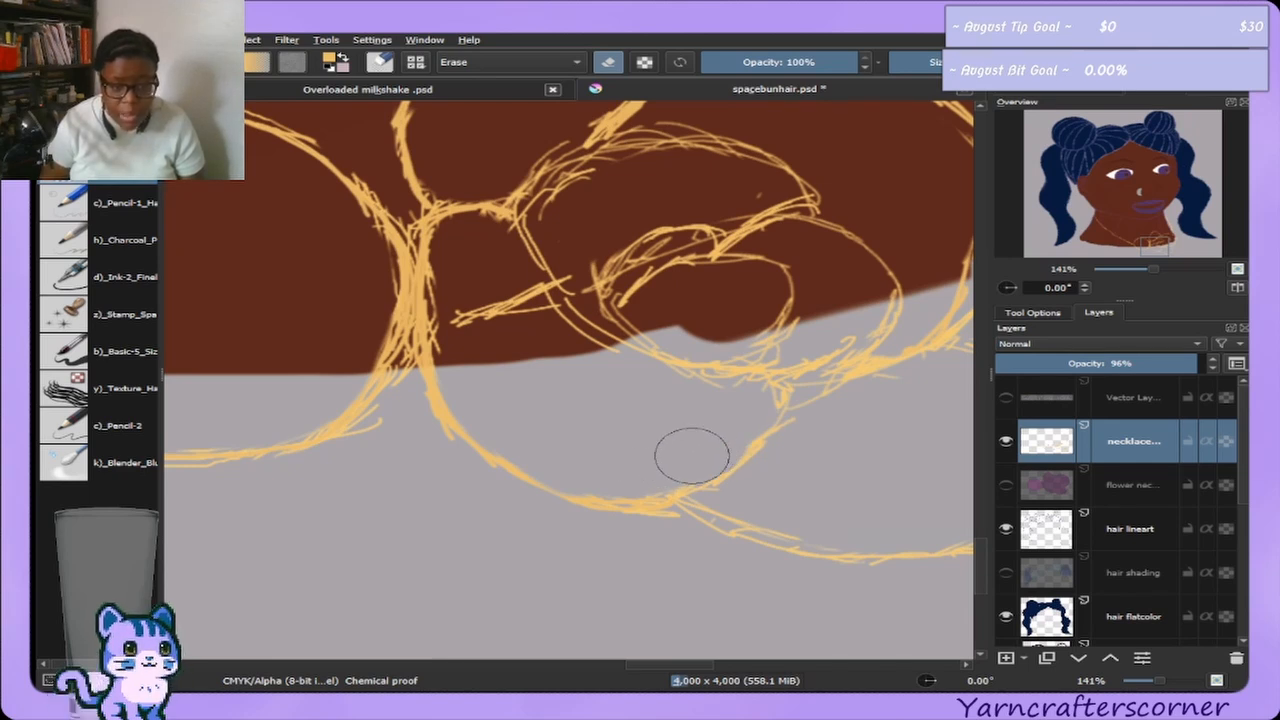
pyautogui.press(']')
pyautogui.press(']')
pyautogui.press(']')
pyautogui.press(']')
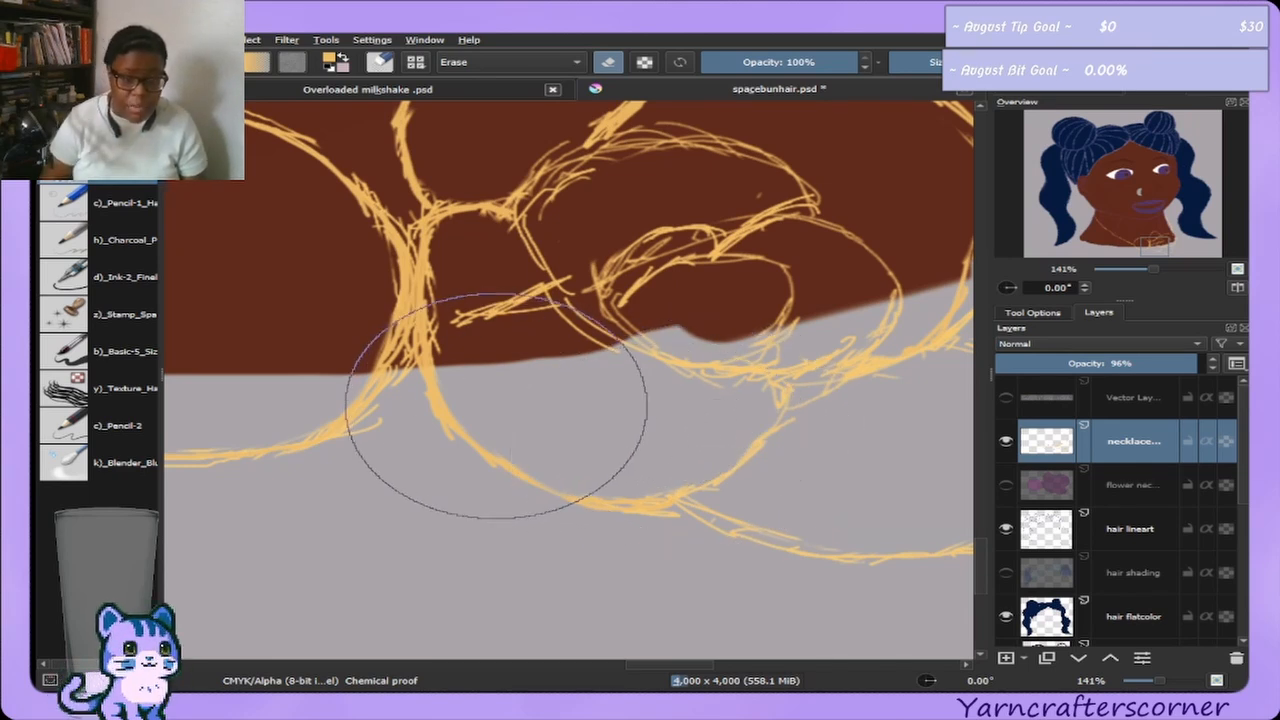
# Erase the excess inner strokes along the bottom edge of the lower middle petal, adjusting the eraser size.
pyautogui.press('[')
pyautogui.press('[')
pyautogui.press('[')
pyautogui.press('[')
pyautogui.press('[')
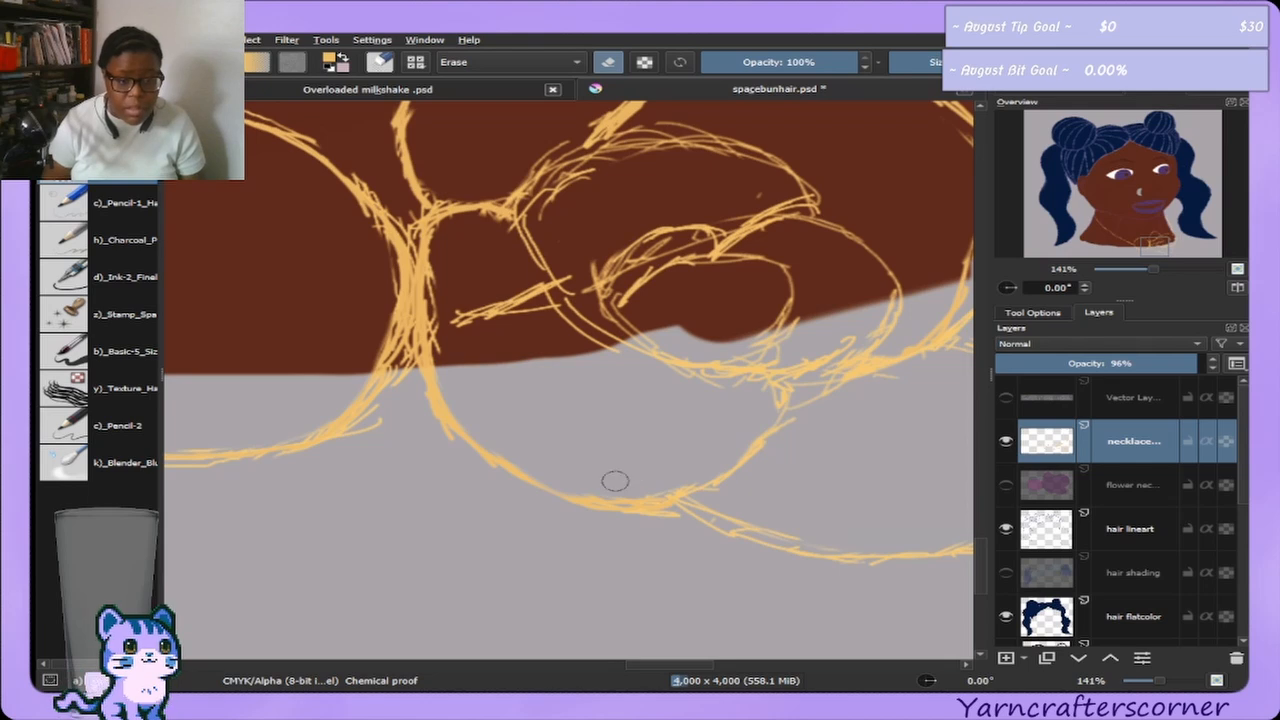
pyautogui.press(']')
pyautogui.press(']')
pyautogui.press(']')
pyautogui.press(']')
pyautogui.press('[')
pyautogui.press('[')
pyautogui.press('[')
pyautogui.press('[')
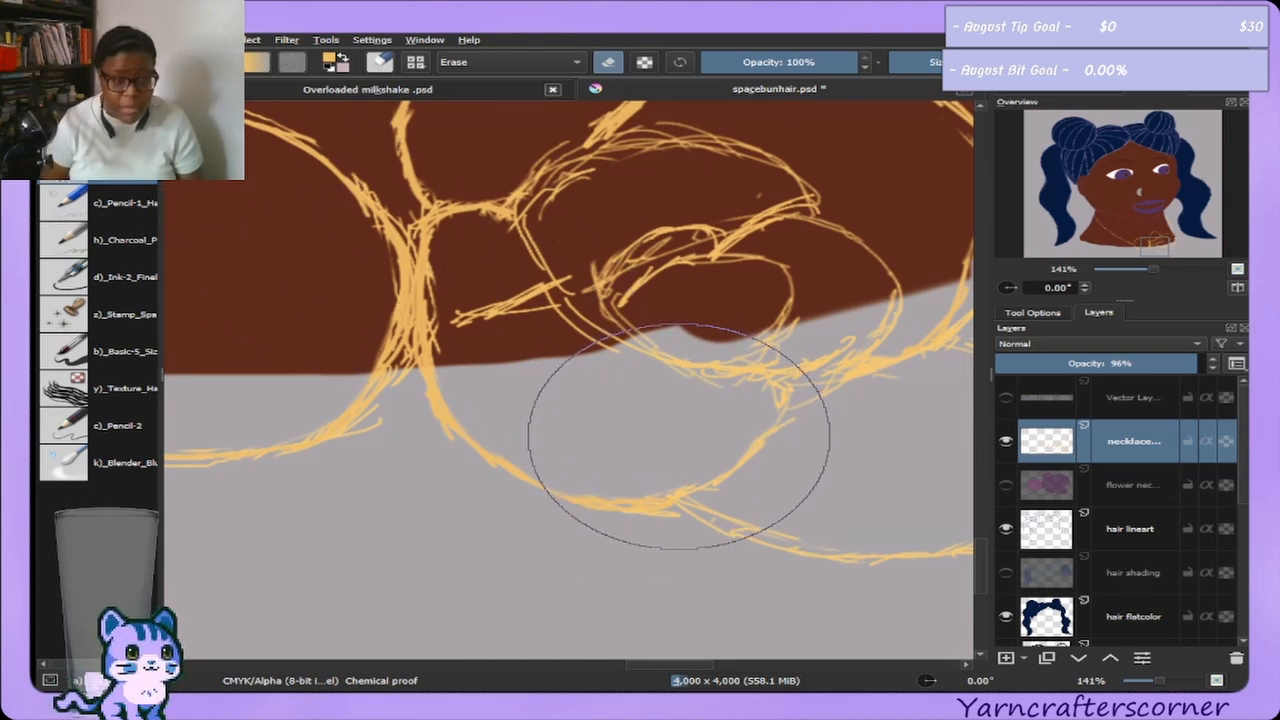
pyautogui.press('[')
pyautogui.press('[')
pyautogui.press('[')
pyautogui.press('[')
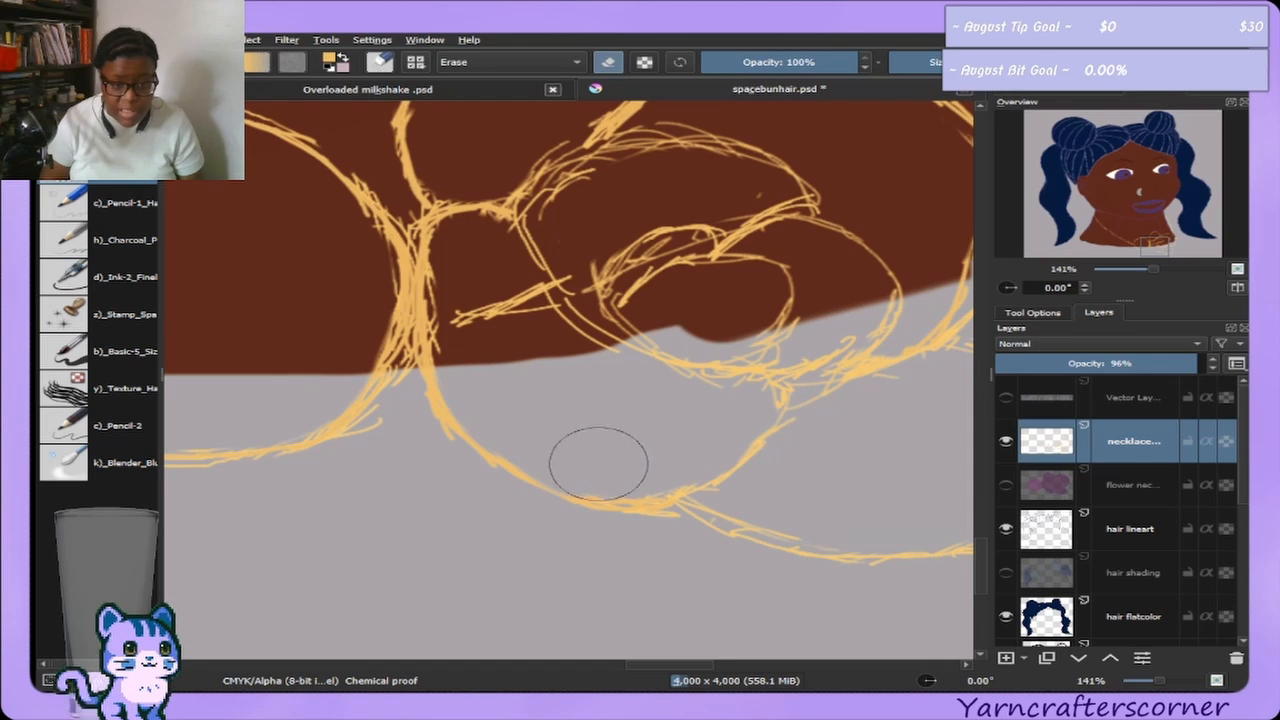
pyautogui.press(']')
pyautogui.press(']')
pyautogui.press(']')
pyautogui.press(']')
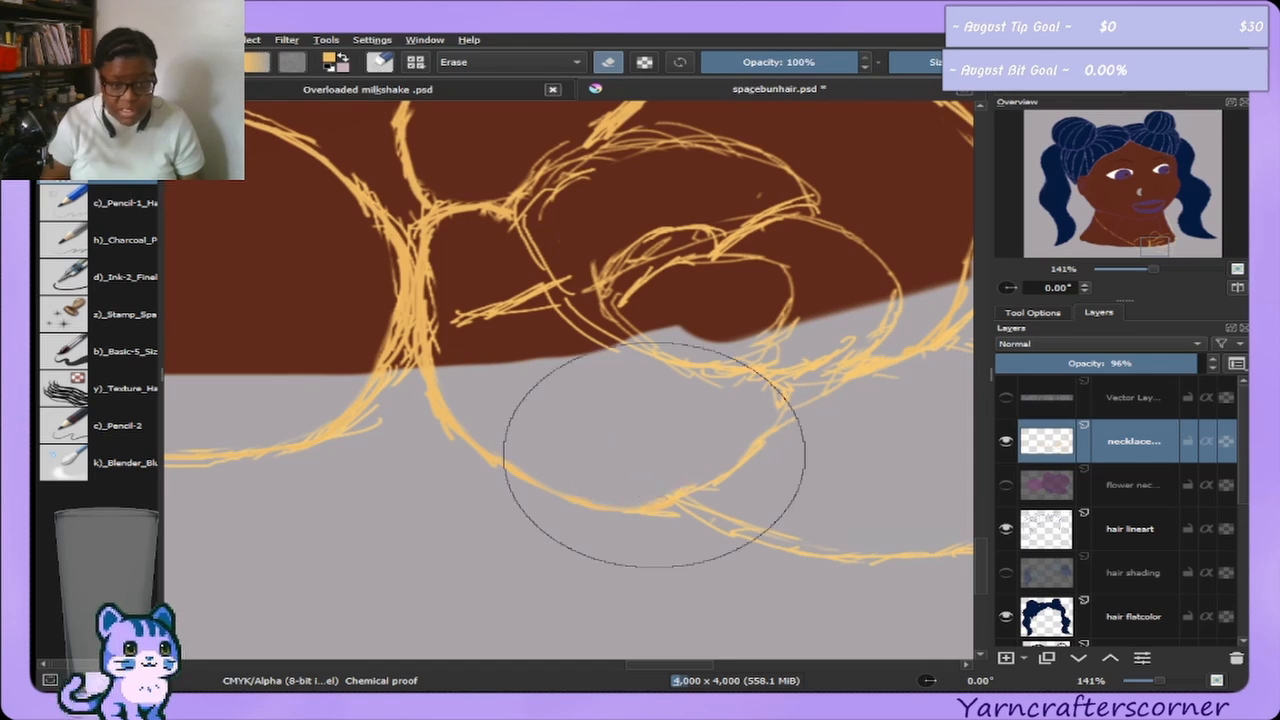
# Thicken the lower-right petal's bottom and right outline with golden yellow pencil strokes, and return to erasing.
pyautogui.moveTo(1178, 258); pyautogui.dragTo(1168, 250)
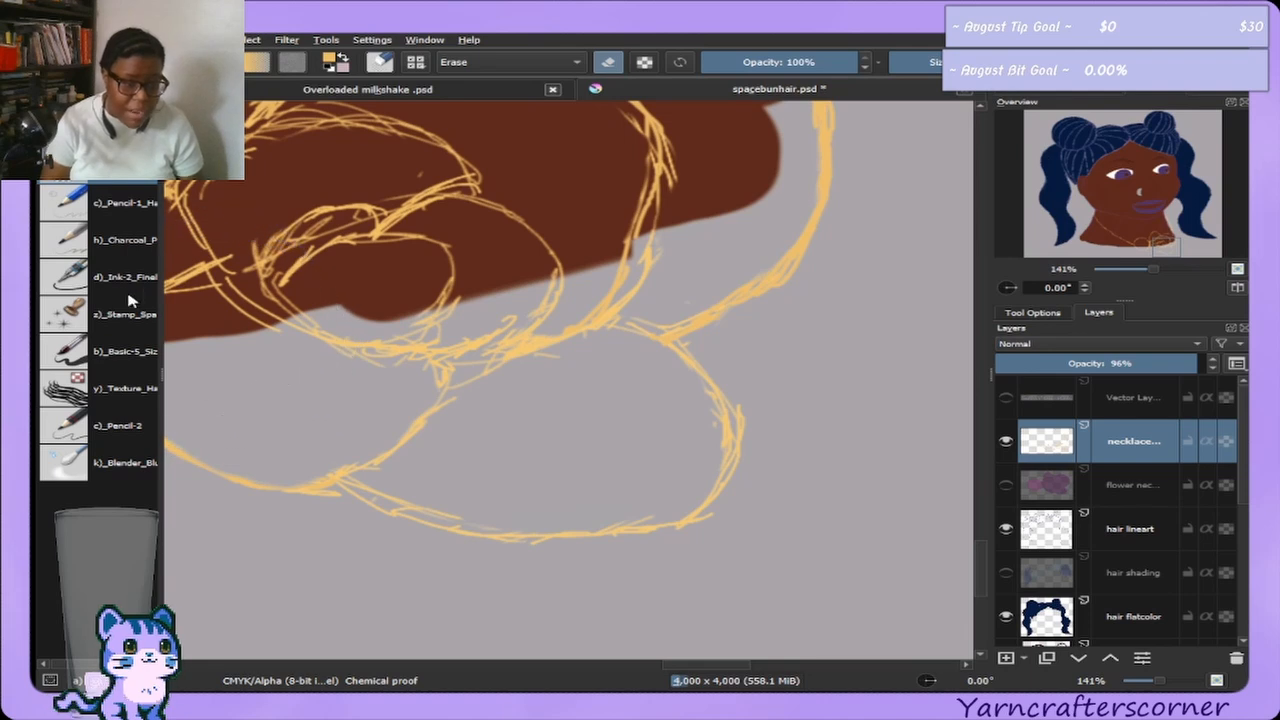
pyautogui.press('e')
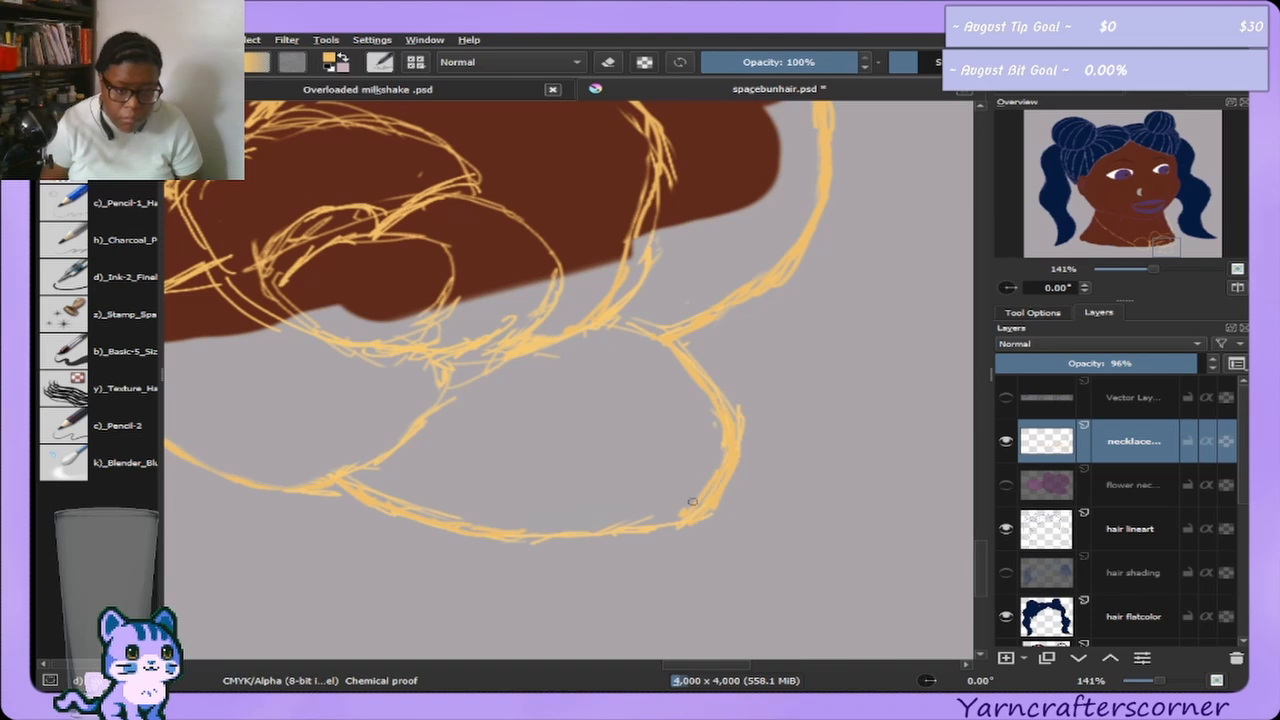
pyautogui.press('e')
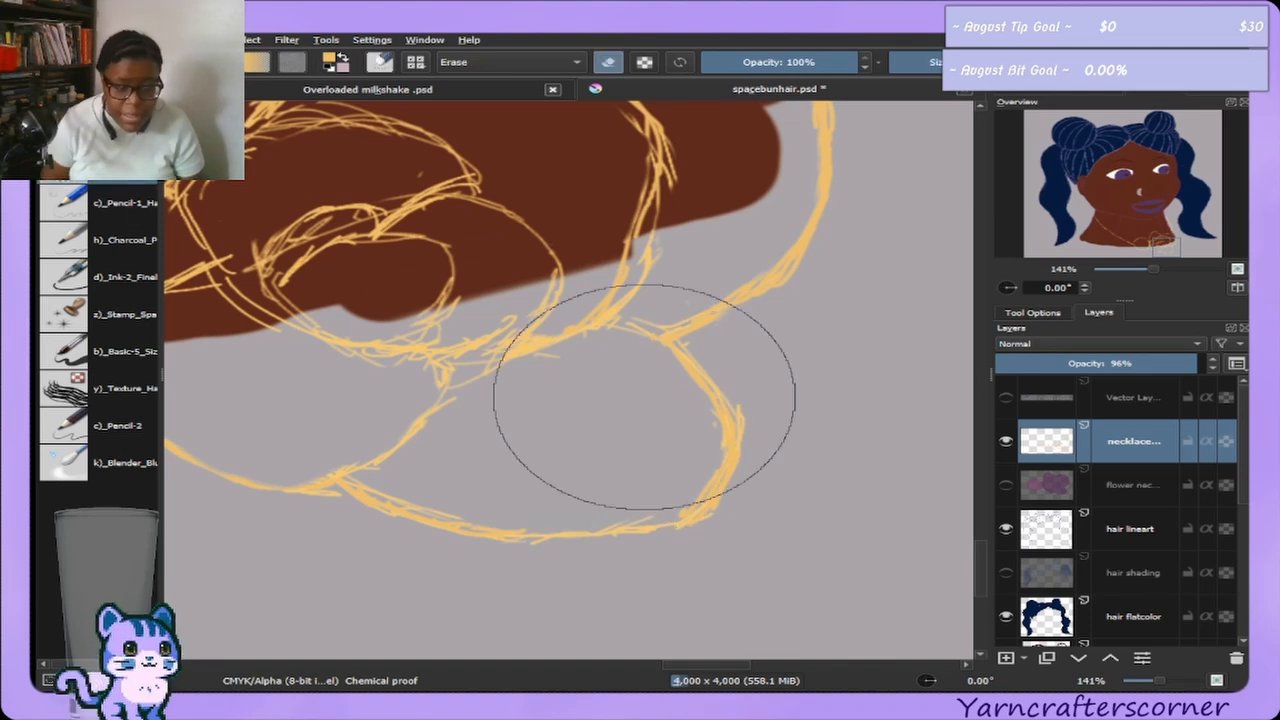
pyautogui.press('[')
pyautogui.press('[')
pyautogui.press('[')
pyautogui.press('[')
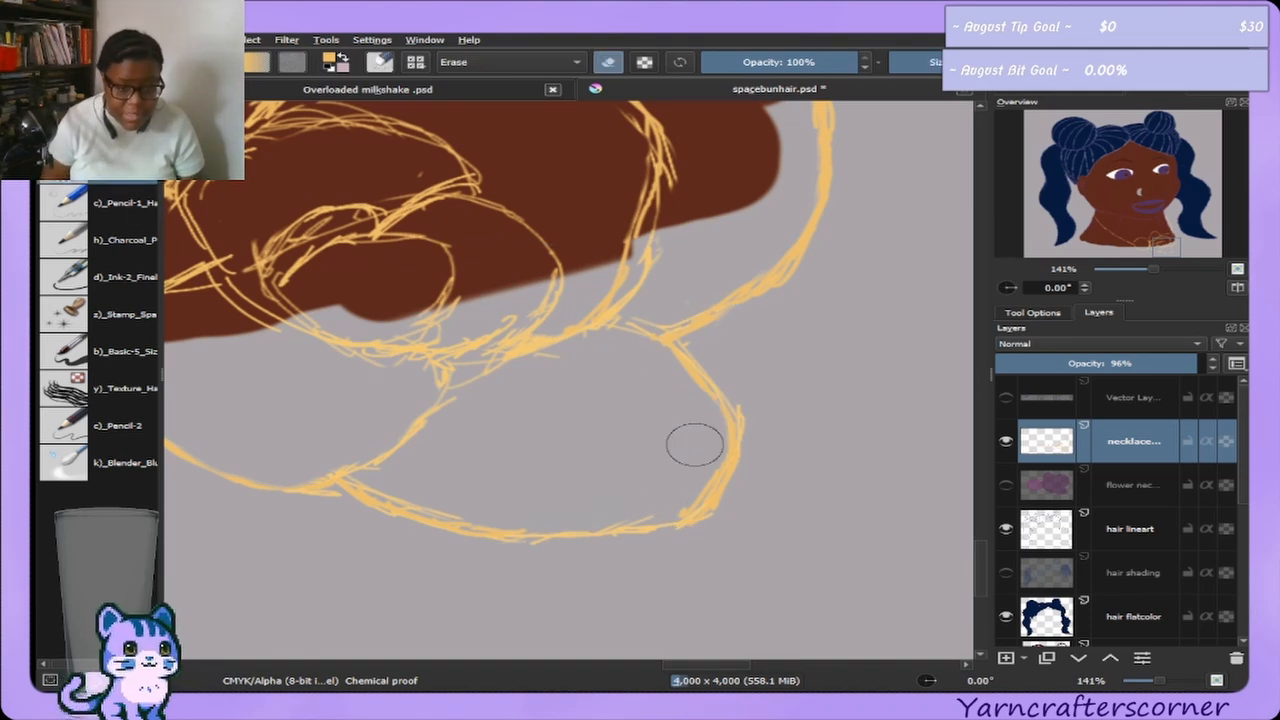
pyautogui.press(']')
pyautogui.moveTo(698, 452)
pyautogui.mouseDown()
pyautogui.moveTo(680, 488)
pyautogui.moveTo(686, 457)
pyautogui.mouseUp()
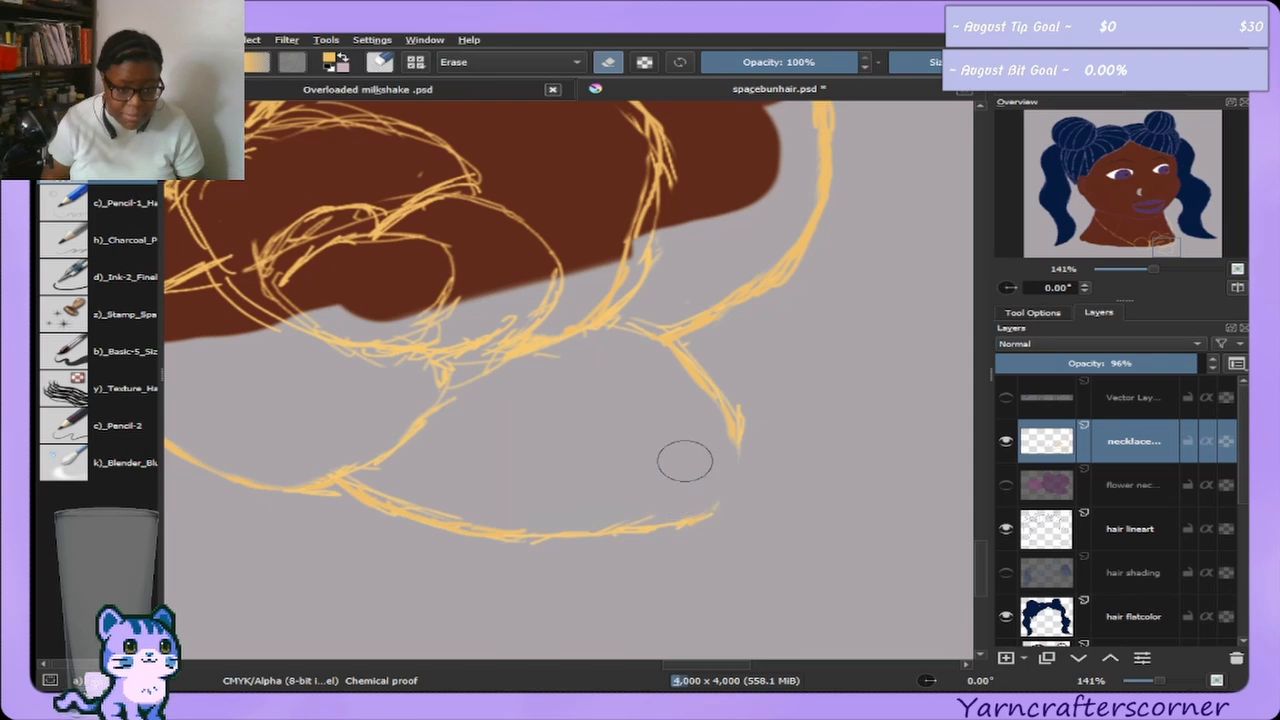
pyautogui.hotkey('ctrl', 'z')
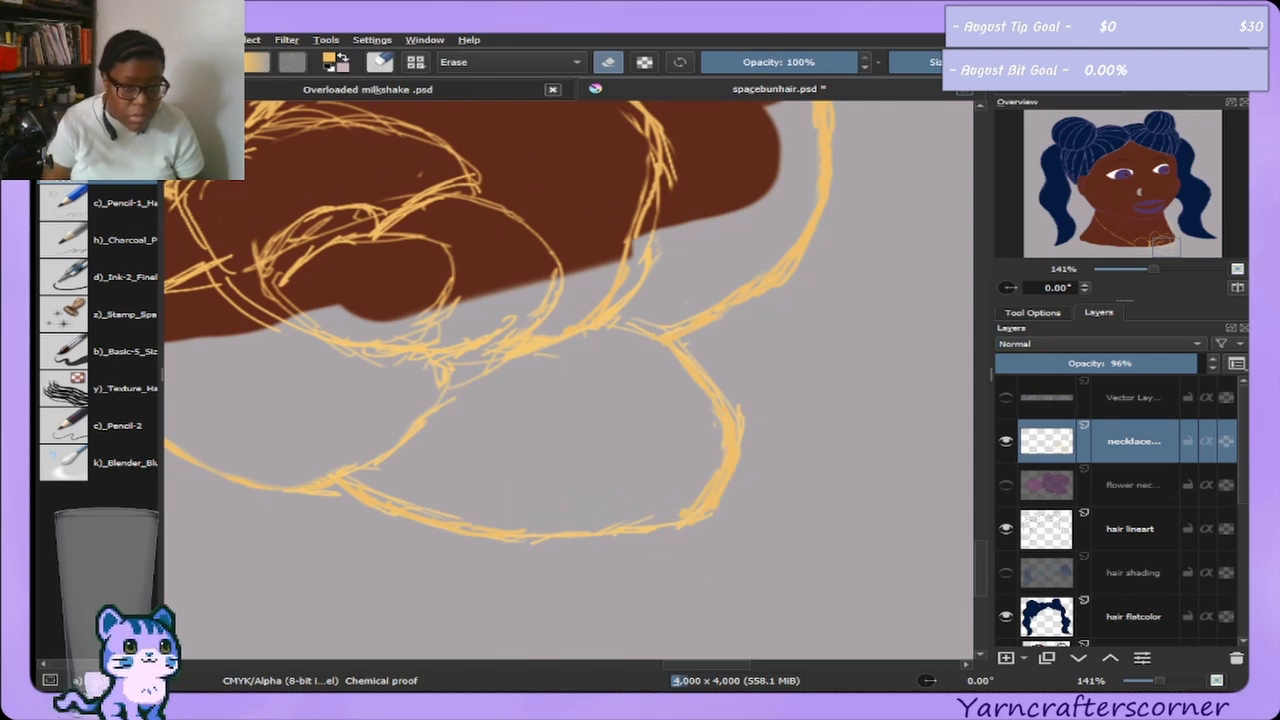
# Erase the excess inner strokes along the lower-right petal's right edge, changing the eraser size to suit the curve.
pyautogui.press(']')
pyautogui.press(']')
pyautogui.press('[')
pyautogui.press('[')
pyautogui.press('[')
pyautogui.press('[')
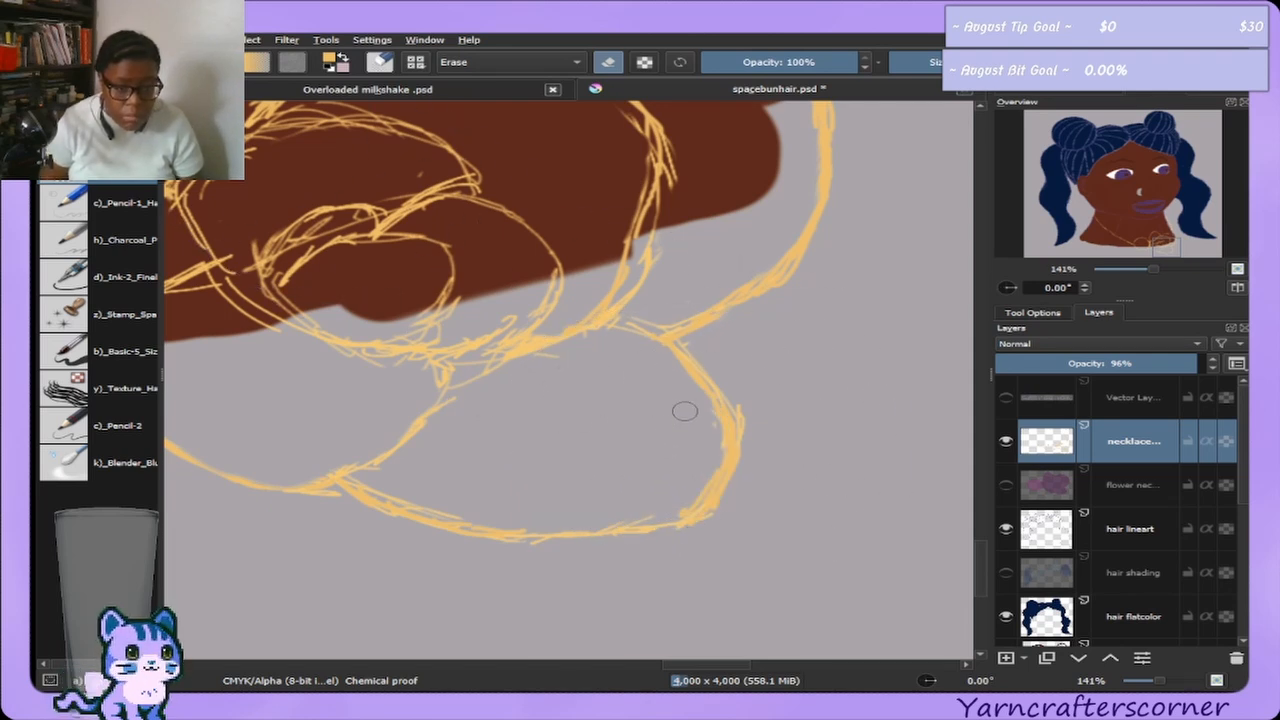
pyautogui.press(']')
pyautogui.press(']')
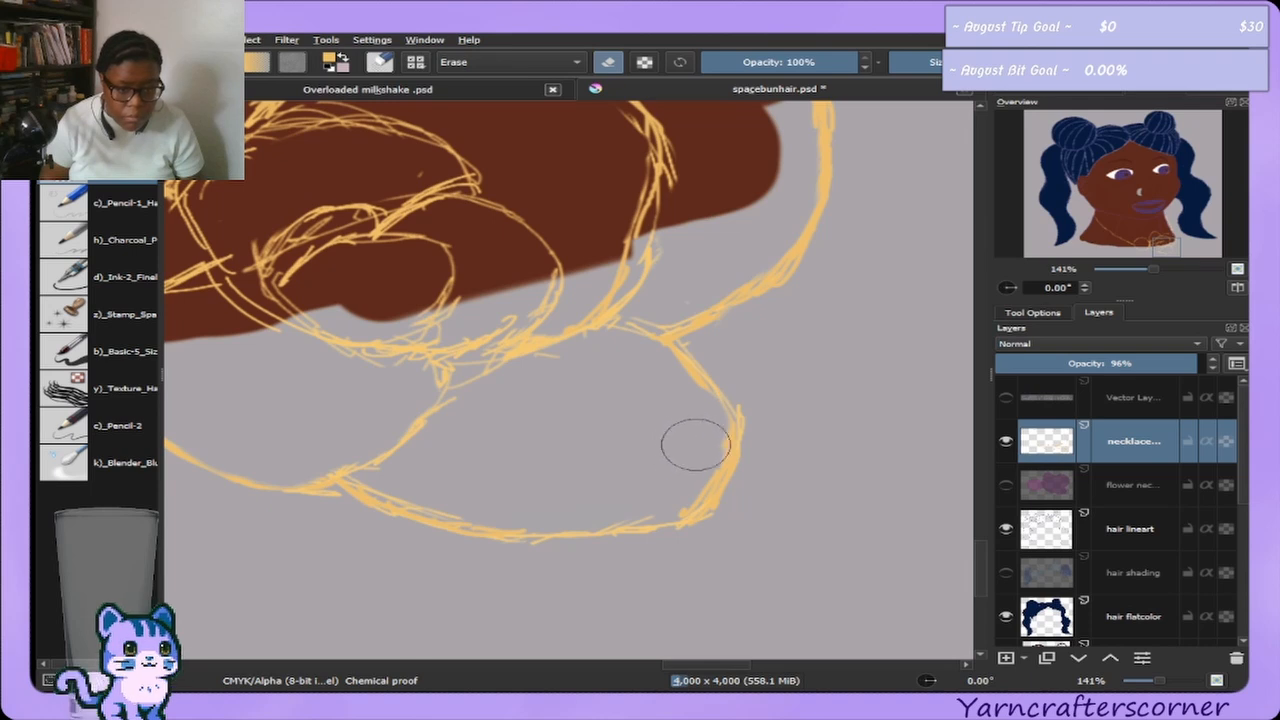
pyautogui.press(']')
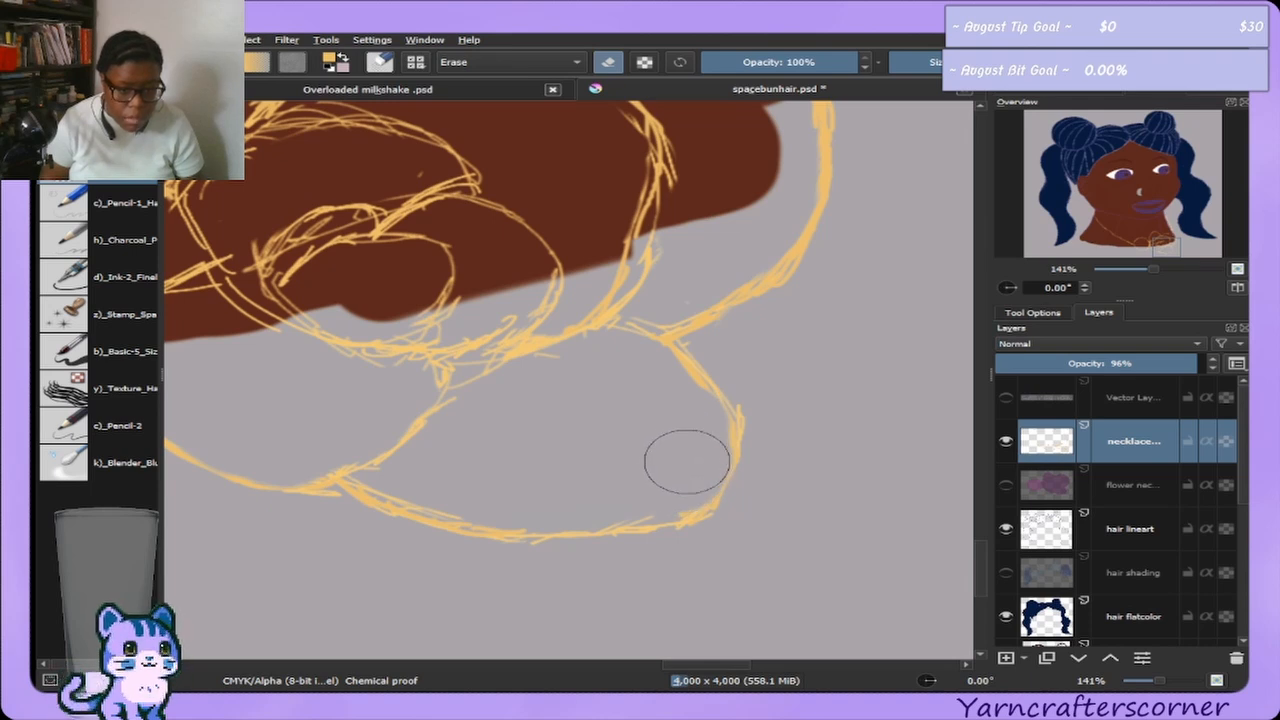
pyautogui.press(']')
pyautogui.press(']')
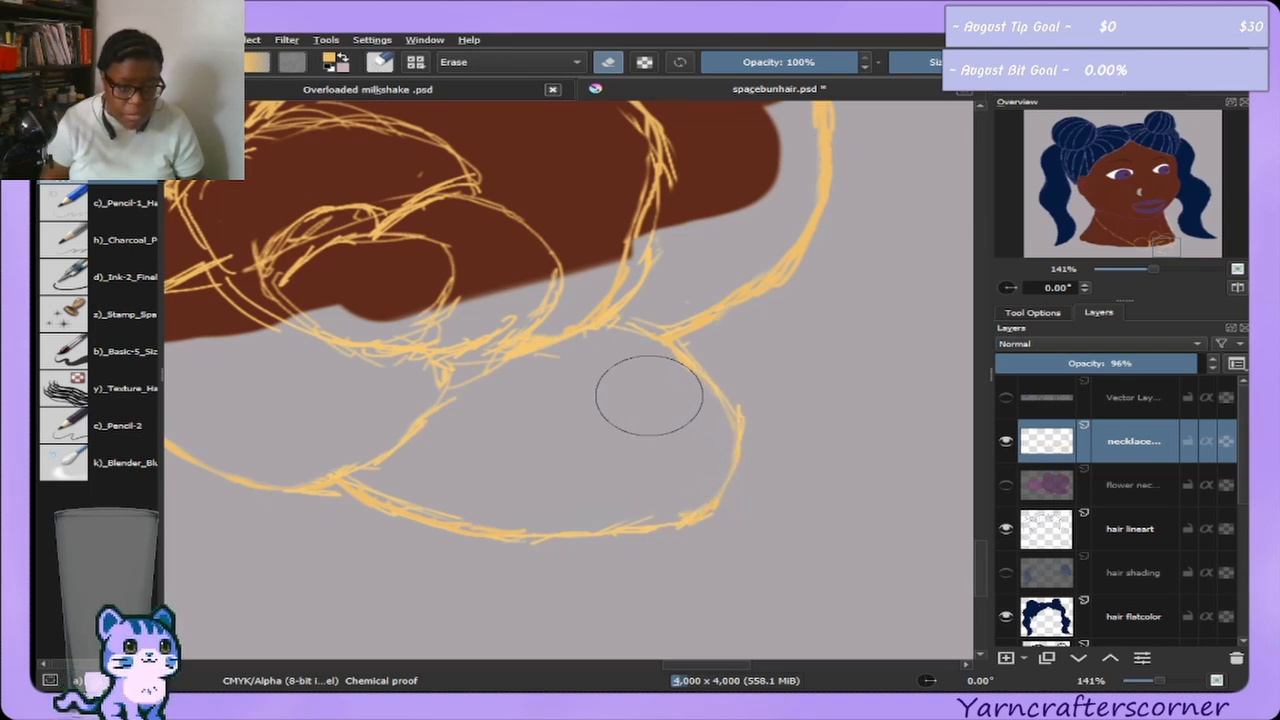
pyautogui.press('[')
pyautogui.press('[')
pyautogui.press('[')
pyautogui.press('[')
pyautogui.press(']')
pyautogui.press(']')
pyautogui.press(']')
pyautogui.press(']')
pyautogui.press(']')
pyautogui.press(']')
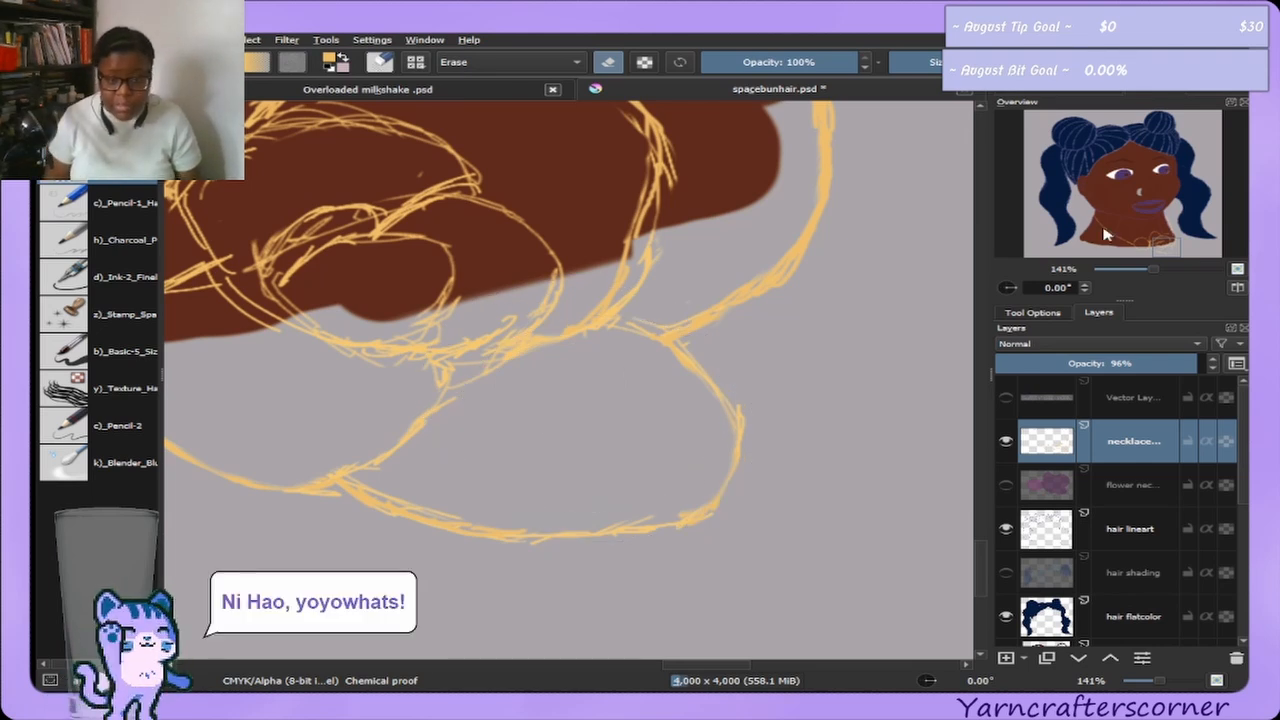
# Thicken the right edge of the large inner petal with golden yellow pencil strokes, and return to erasing.
pyautogui.moveTo(1160, 244); pyautogui.dragTo(1158, 242)
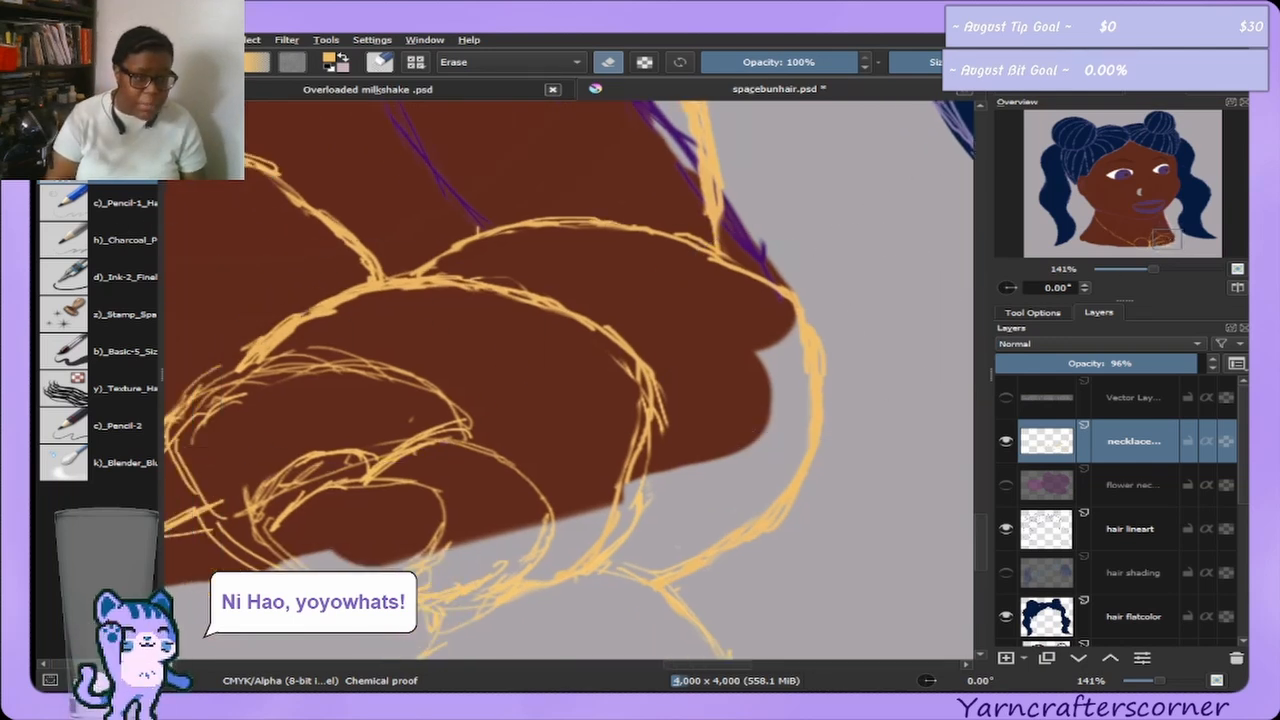
pyautogui.press('e')
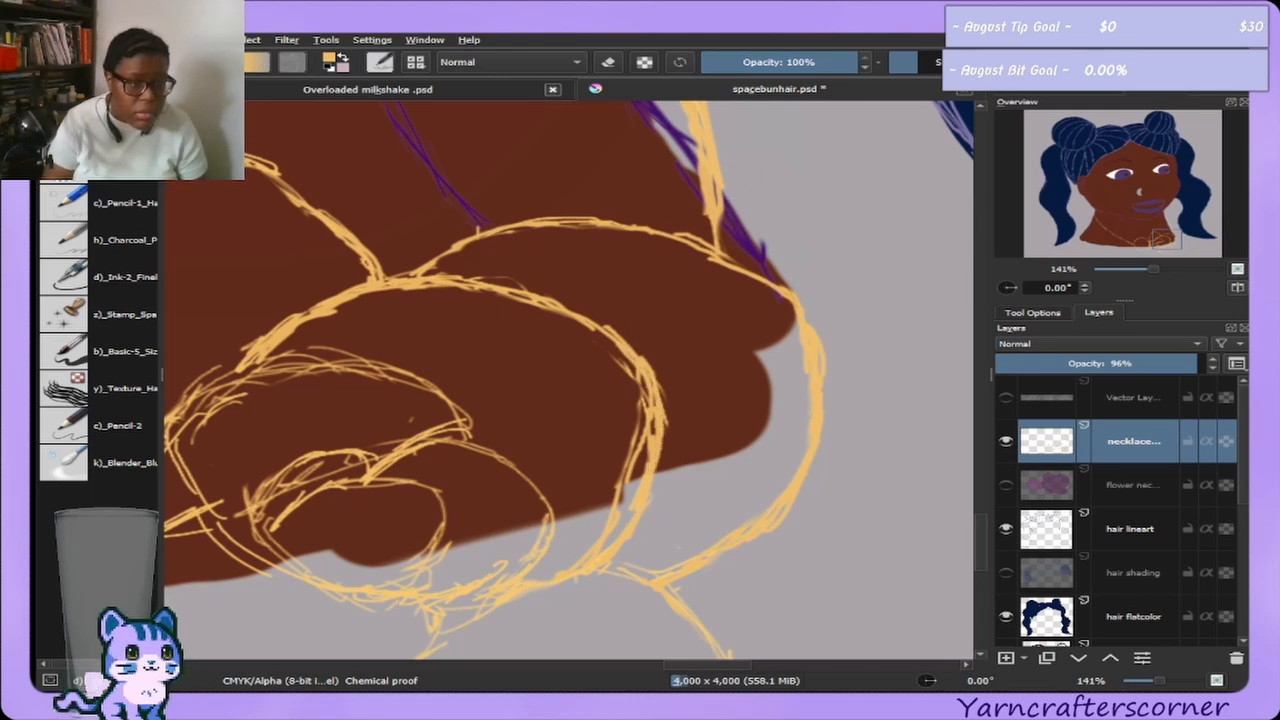
pyautogui.press('e')
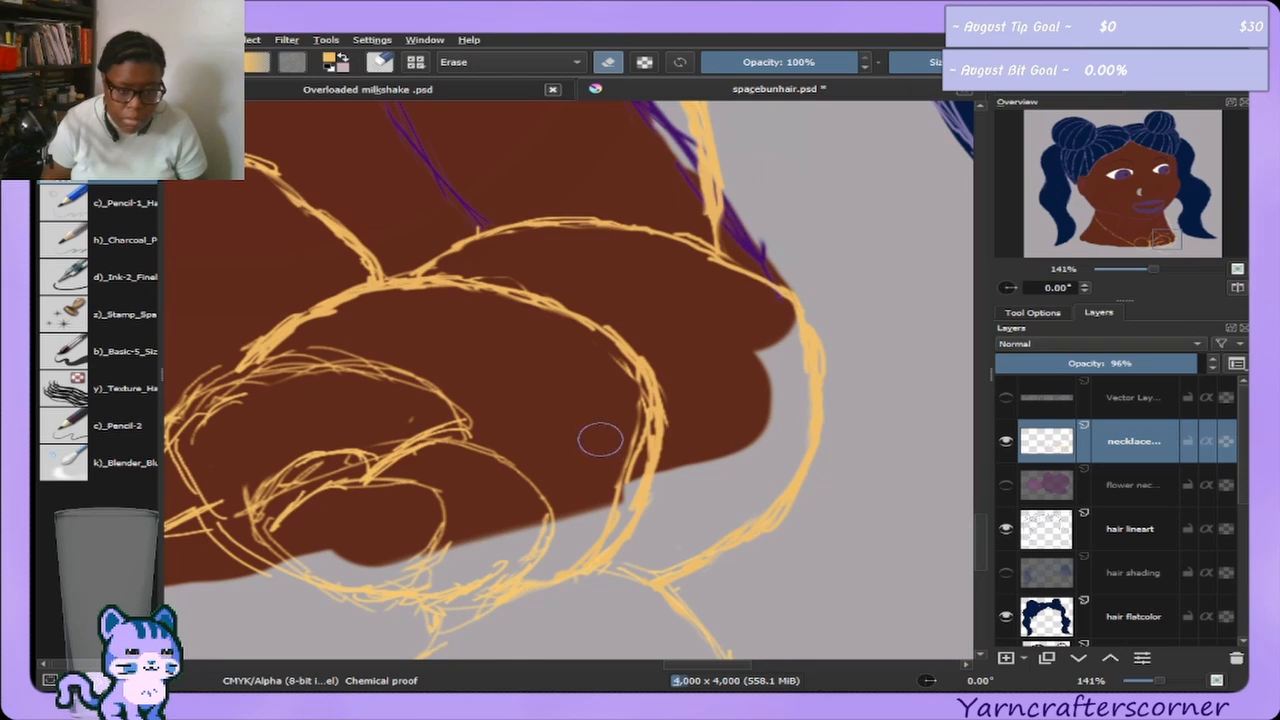
# Erase the excess inner strokes along the right edge of the large inner petal.
pyautogui.press(']')
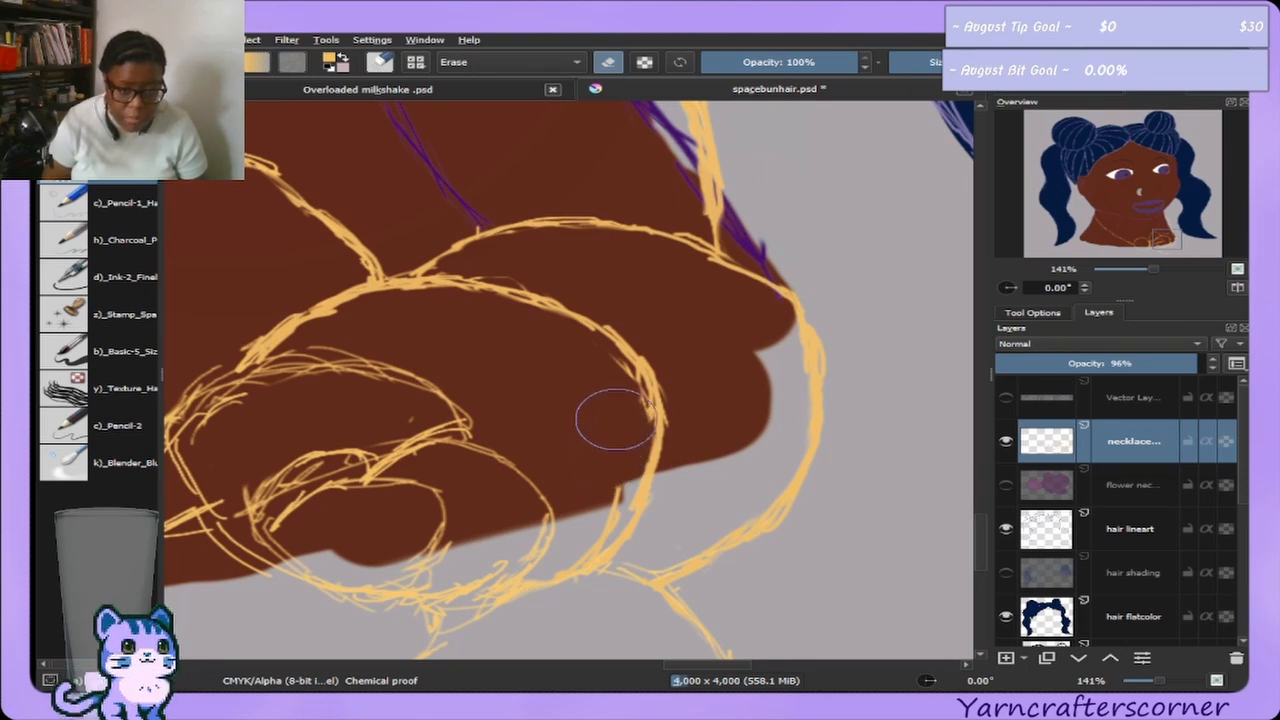
pyautogui.press('[')
pyautogui.press('[')
pyautogui.press('[')
pyautogui.press('[')
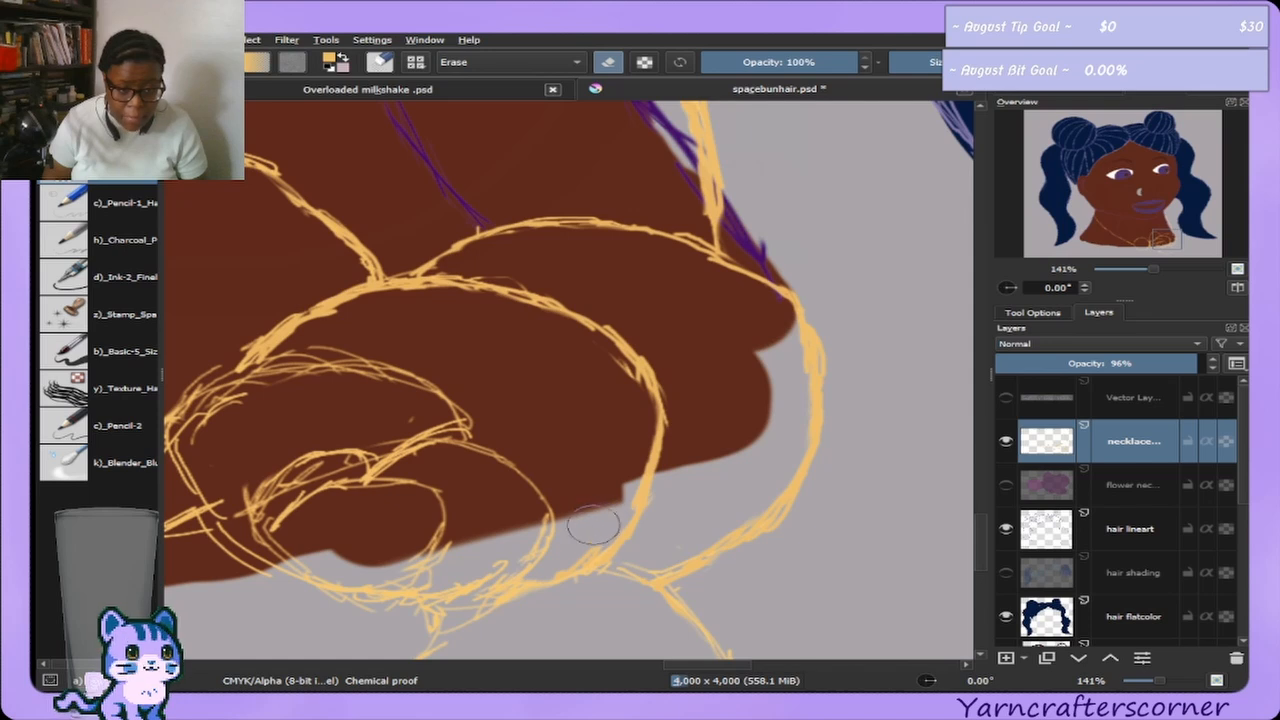
# Erase the leftover strokes inside the lower end of the large inner petal's right edge.
pyautogui.press(']')
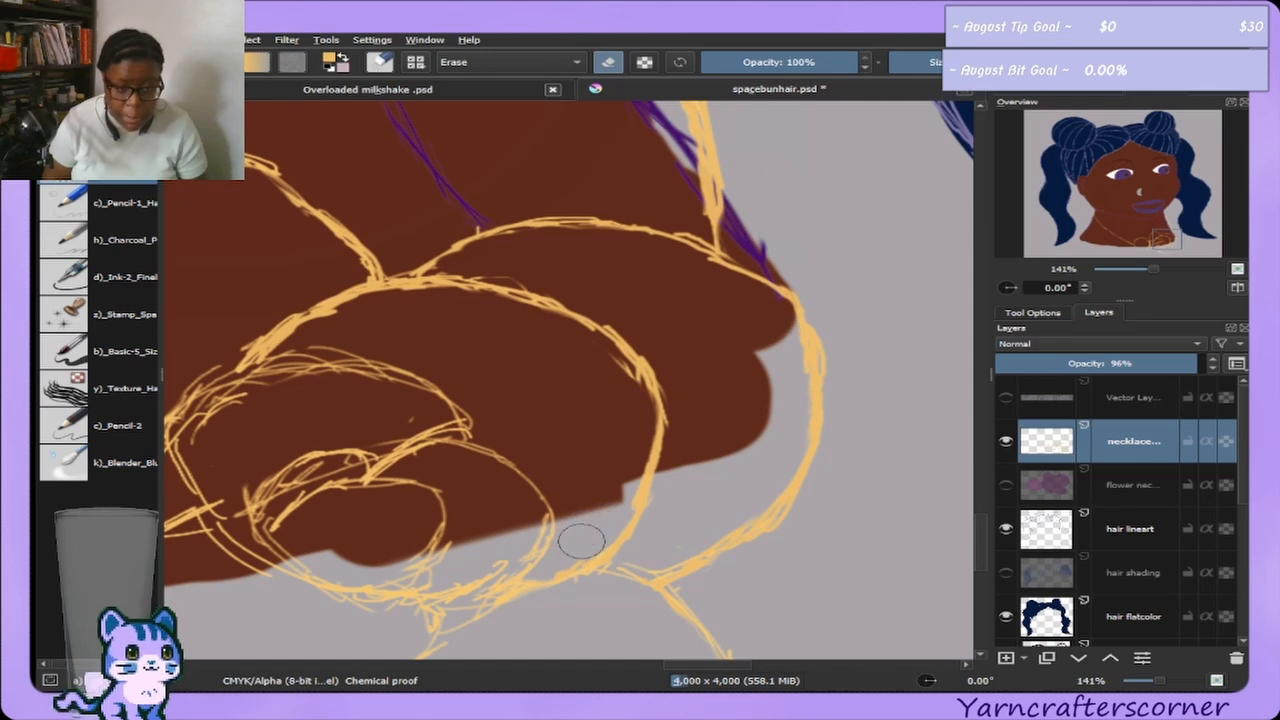
pyautogui.press(']')
pyautogui.press(']')
pyautogui.press(']')
pyautogui.press(']')
pyautogui.press(']')
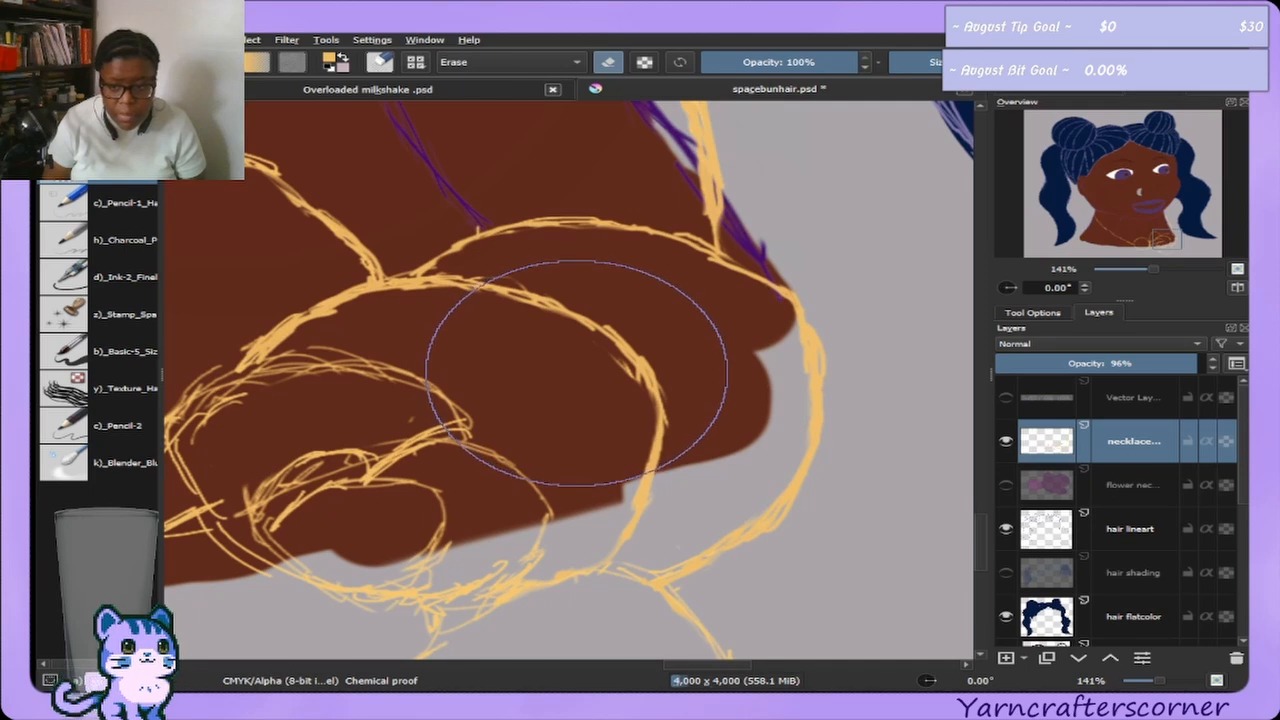
# Trim the inner side of the large inner petal's upper-right curve with a small eraser.
pyautogui.press('[')
pyautogui.press('[')
pyautogui.press('[')
pyautogui.press('[')
pyautogui.press('[')
pyautogui.press('[')
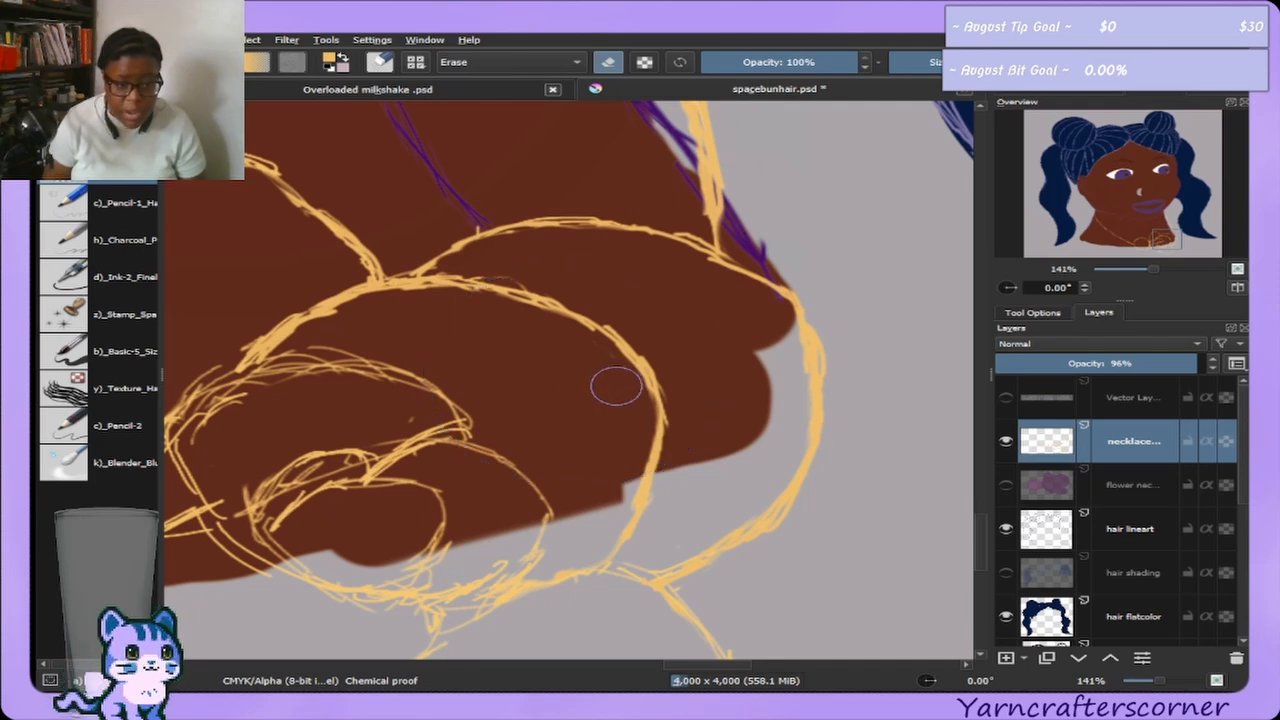
pyautogui.press(']')
pyautogui.press(']')
pyautogui.press(']')
pyautogui.press(']')
pyautogui.press(']')
pyautogui.press(']')
# Trim the stray strokes on the inner side of the large inner petal's upper-left curve, adjusting the eraser size.
pyautogui.press('[')
pyautogui.press('[')
pyautogui.press('[')
pyautogui.press('[')
pyautogui.press('[')
pyautogui.press('[')
pyautogui.press('[')
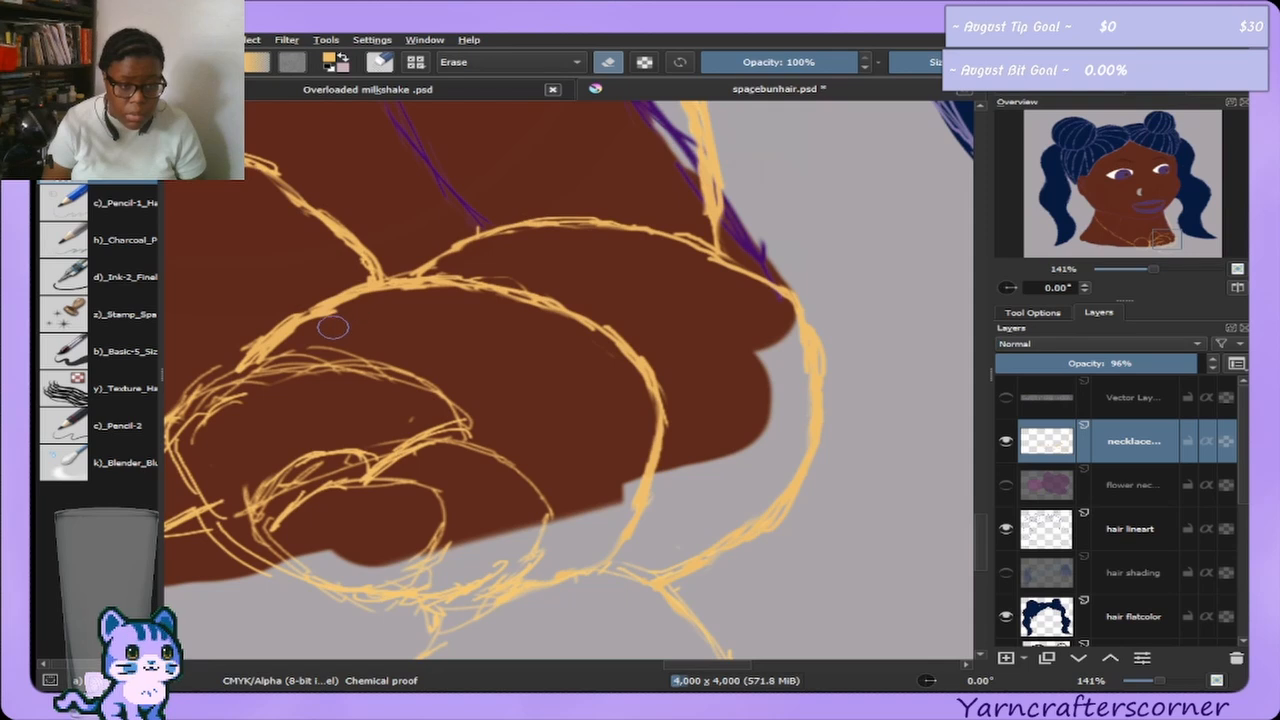
pyautogui.press(']')
pyautogui.press(']')
pyautogui.press(']')
pyautogui.press(']')
pyautogui.press(']')
pyautogui.press('[')
pyautogui.press('[')
pyautogui.press('[')
pyautogui.press('[')
pyautogui.press('[')
pyautogui.press('[')
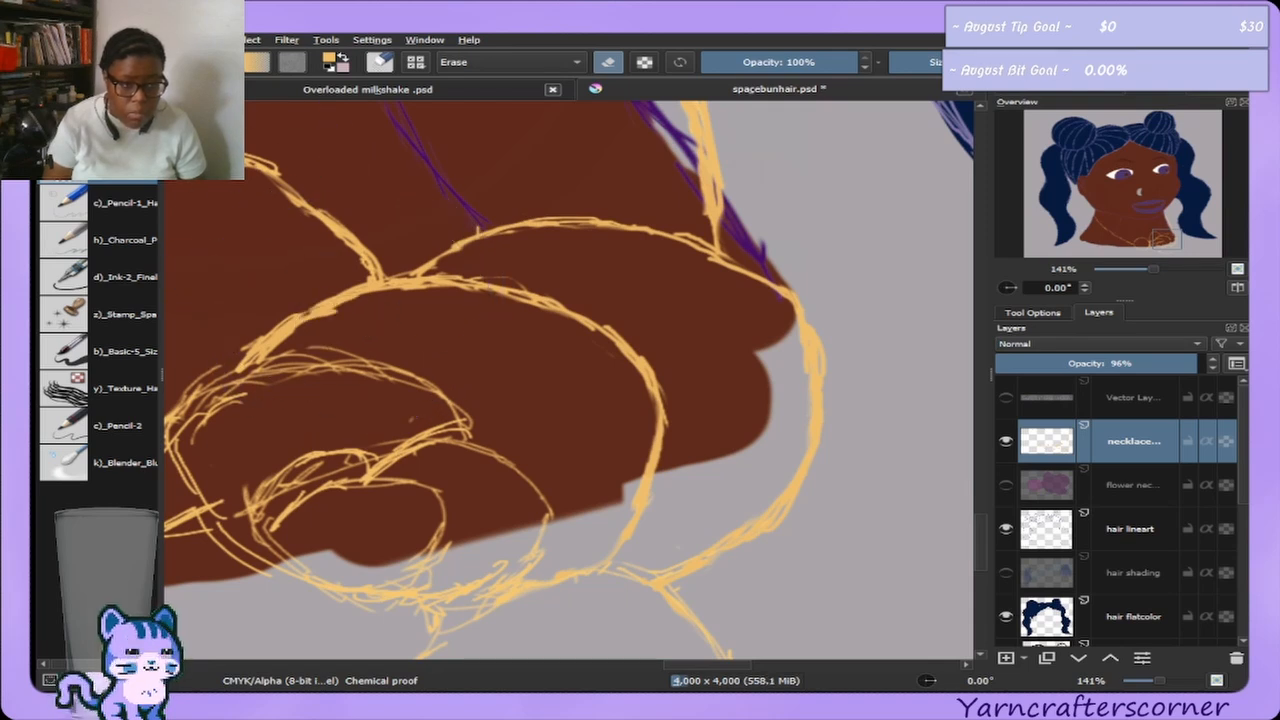
pyautogui.press(']')
pyautogui.press(']')
pyautogui.press(']')
pyautogui.press(']')
pyautogui.press(']')
pyautogui.press(']')
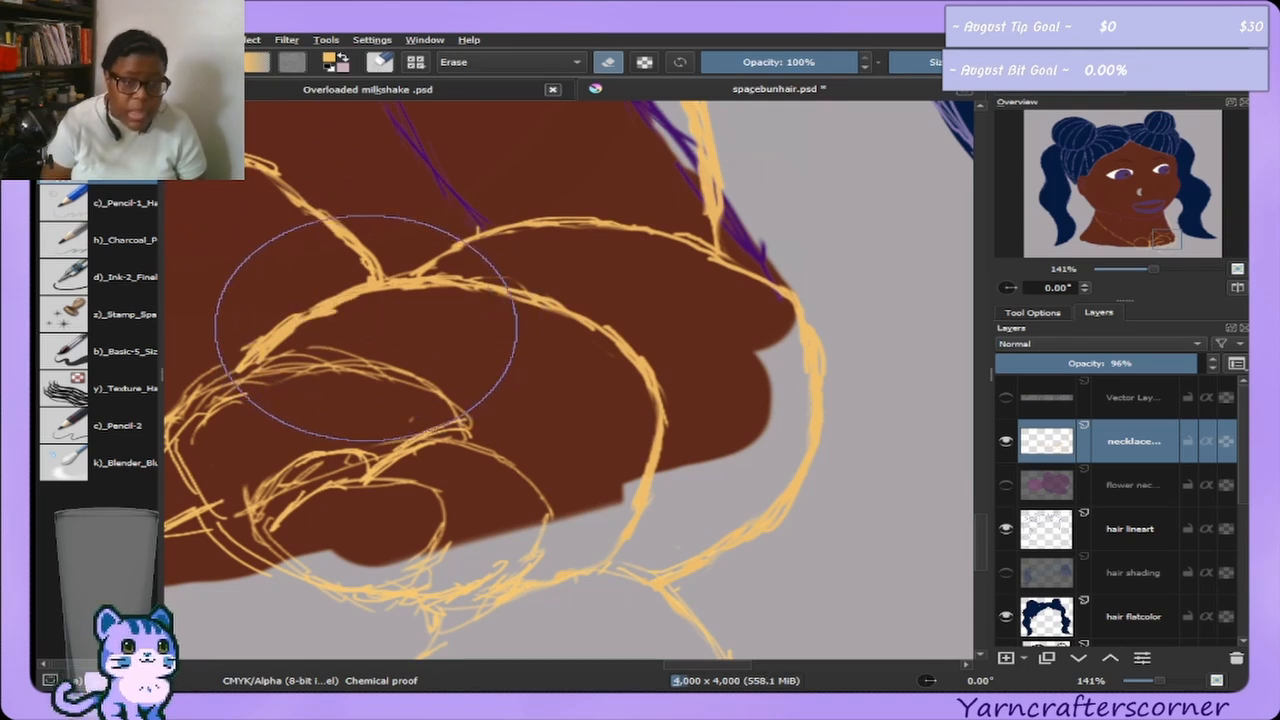
# Thin the large inner petal's outline from beneath the petal junction down its upper-left slope with a smaller eraser.
pyautogui.press('[')
pyautogui.press('[')
pyautogui.press('[')
pyautogui.press('[')
pyautogui.press('[')
pyautogui.press('[')
pyautogui.press('[')
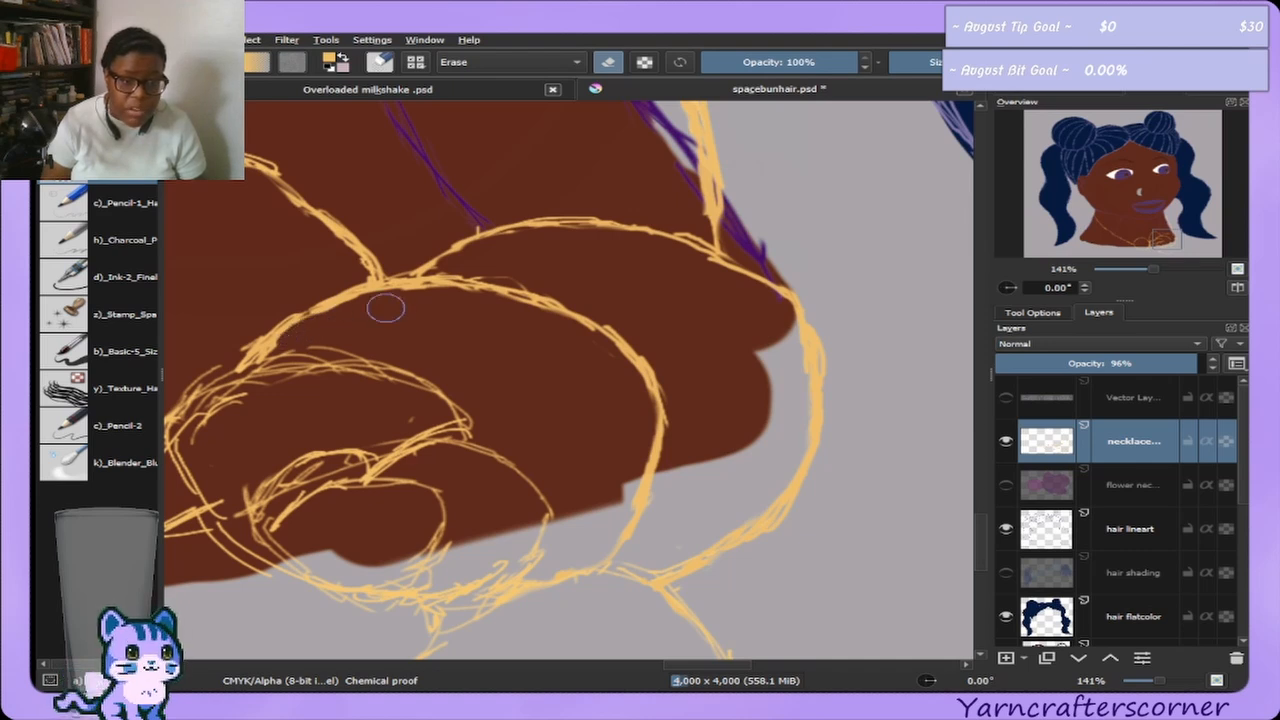
pyautogui.press(']')
pyautogui.press(']')
pyautogui.press(']')
pyautogui.press(']')
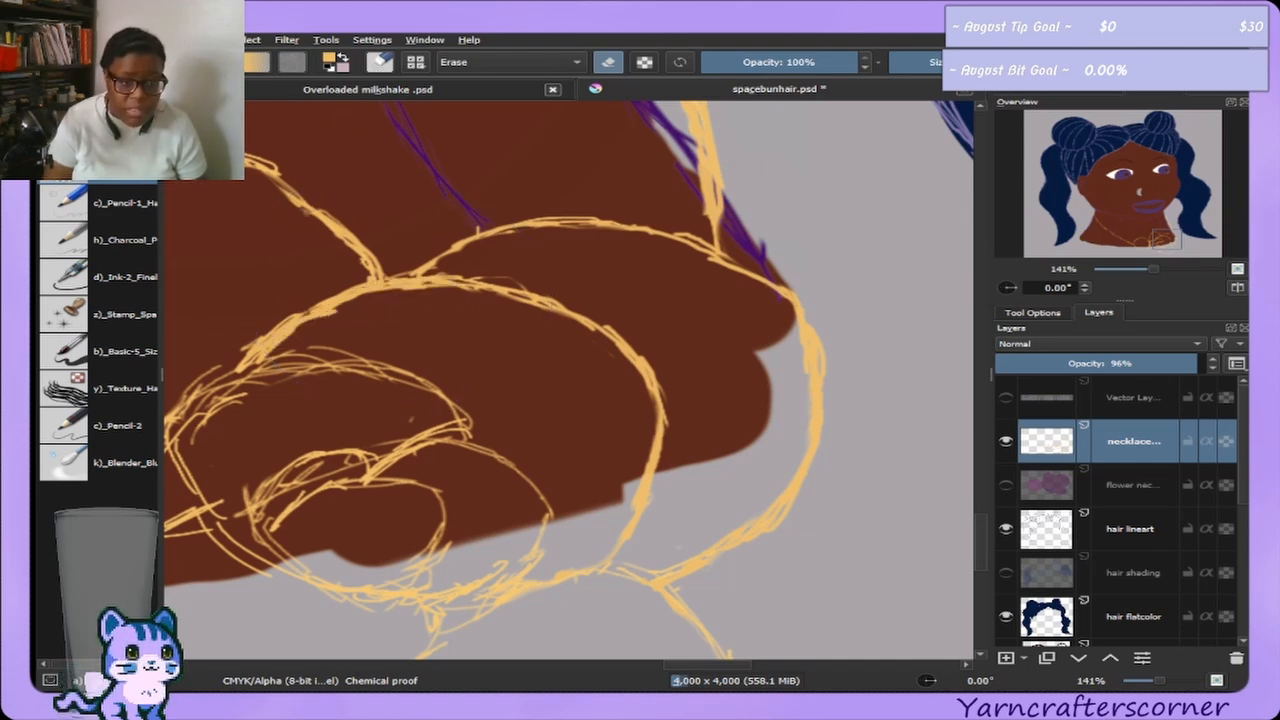
pyautogui.press('[')
pyautogui.press('[')
pyautogui.press('[')
pyautogui.press('[')
pyautogui.press('[')
pyautogui.press('[')
pyautogui.press('[')
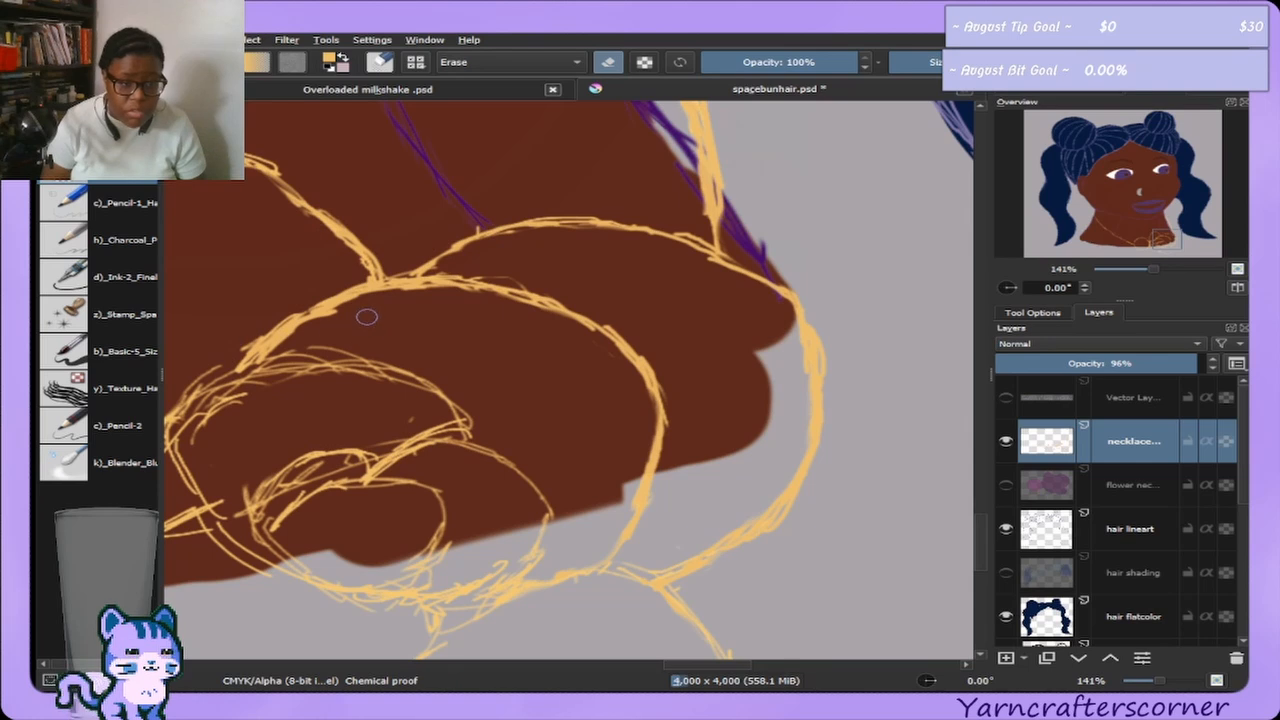
pyautogui.press('[')
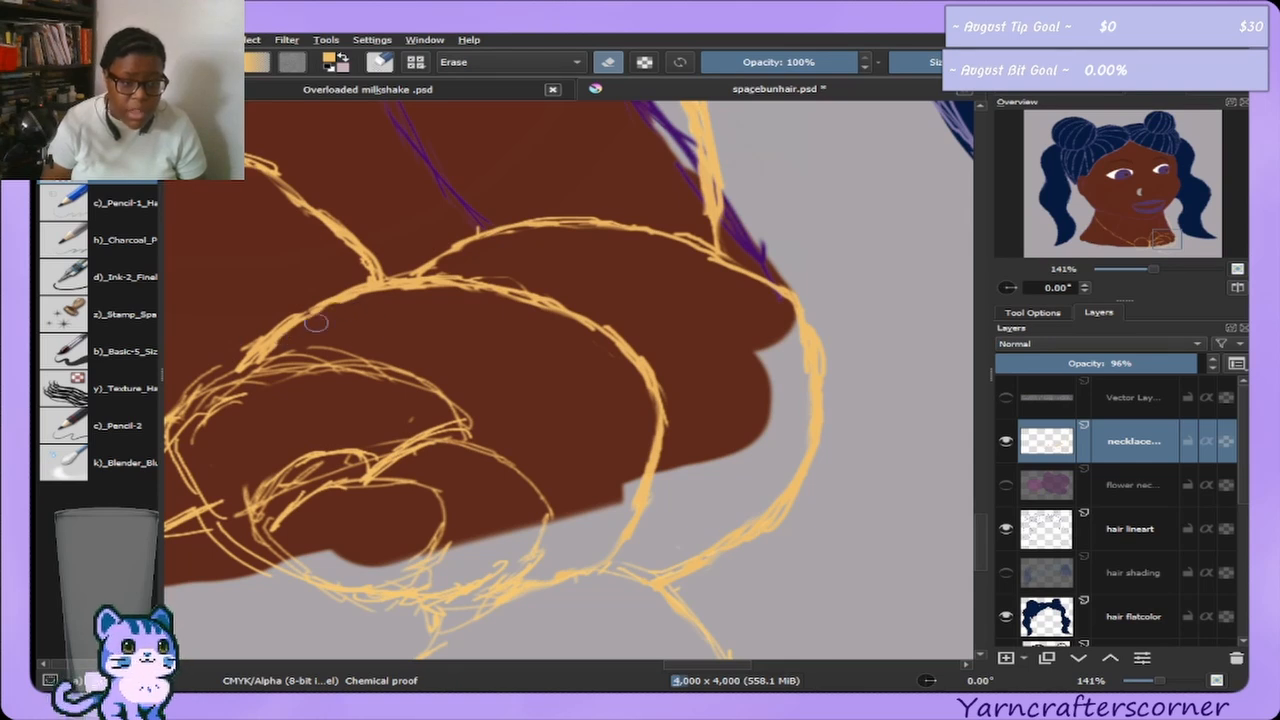
pyautogui.press(']')
pyautogui.press(']')
pyautogui.press(']')
pyautogui.press(']')
pyautogui.press(']')
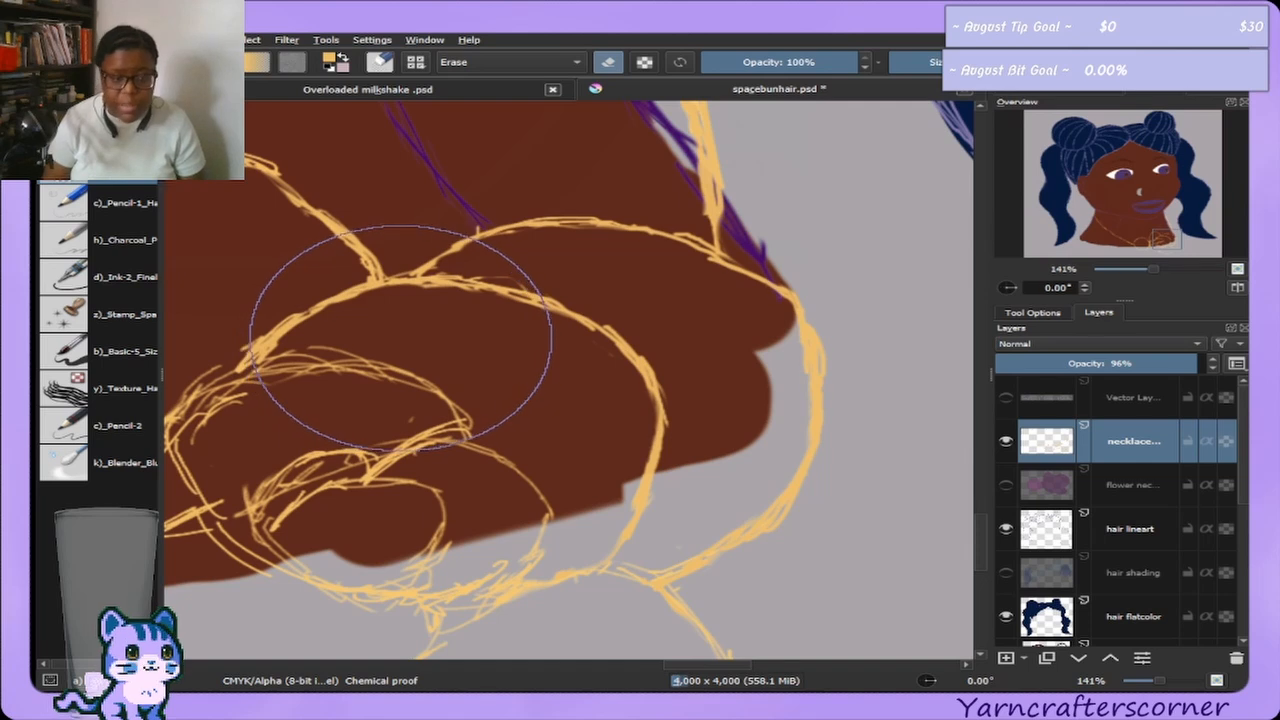
pyautogui.press('[')
pyautogui.press('[')
pyautogui.press('[')
pyautogui.press('[')
pyautogui.press('[')
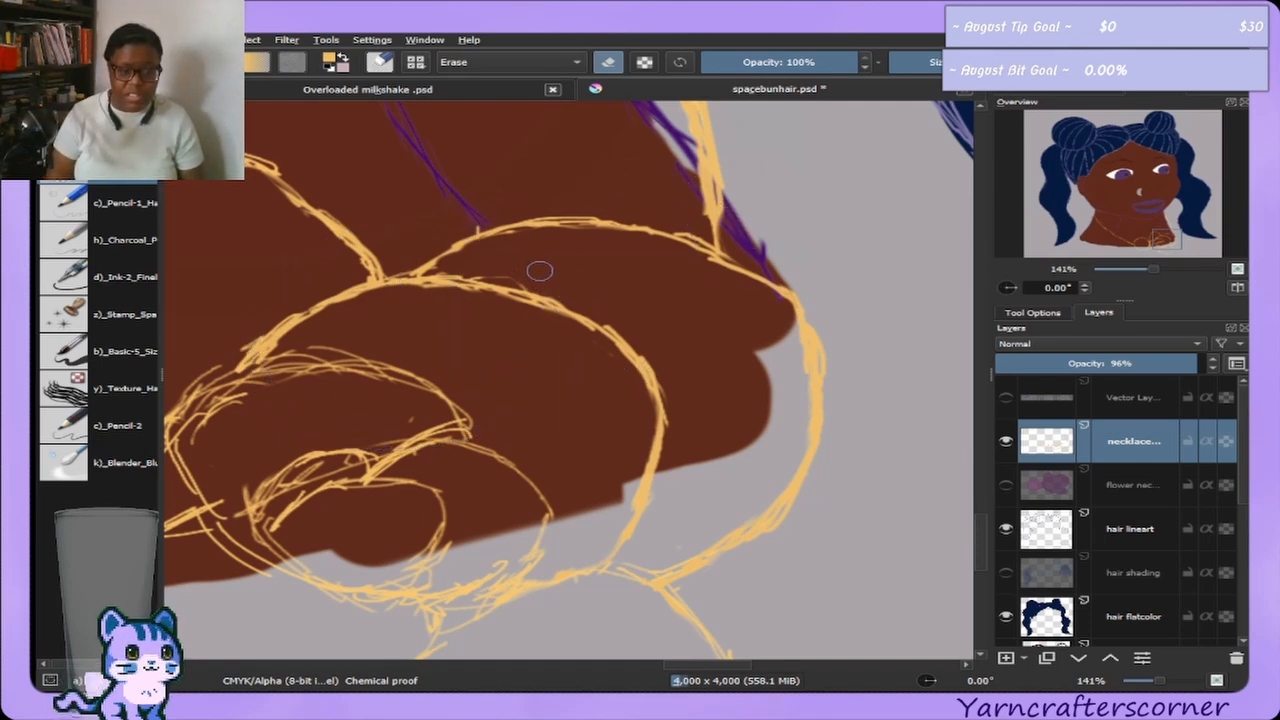
pyautogui.moveTo(555, 305); pyautogui.dragTo(475, 285)
pyautogui.press(']')
pyautogui.press(']')
pyautogui.press(']')
pyautogui.press(']')
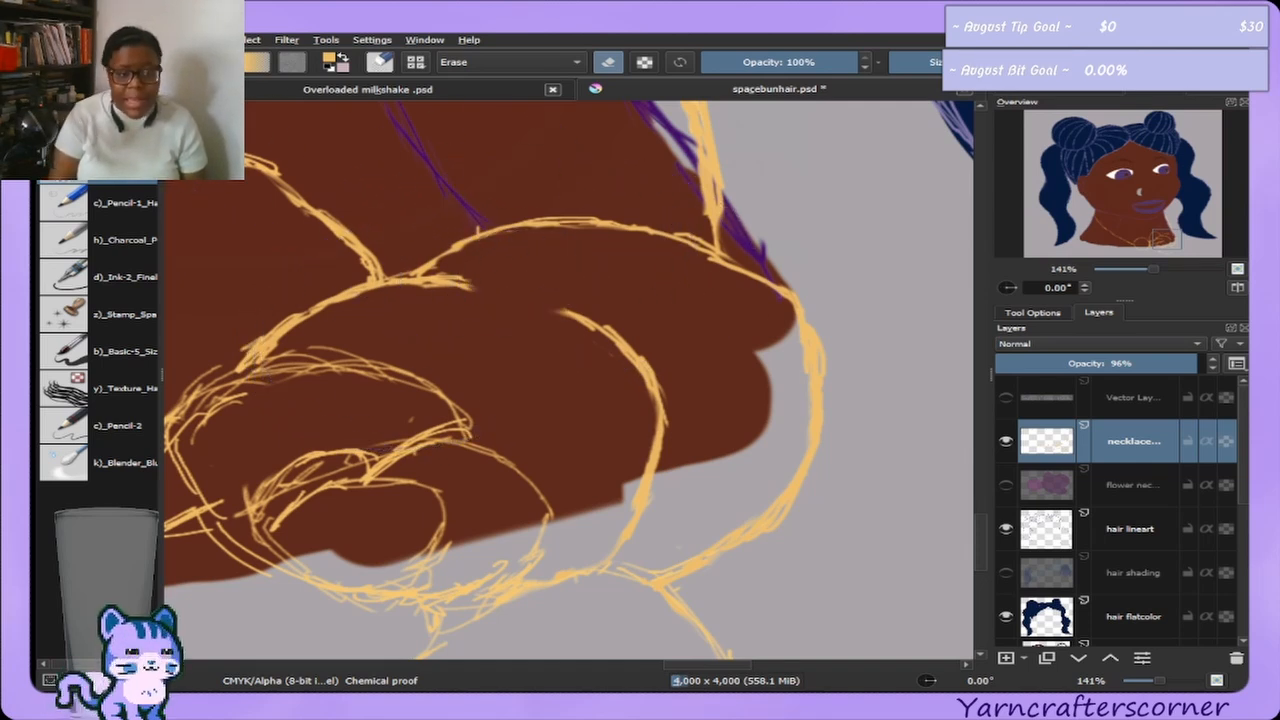
pyautogui.hotkey('ctrl', 'z')
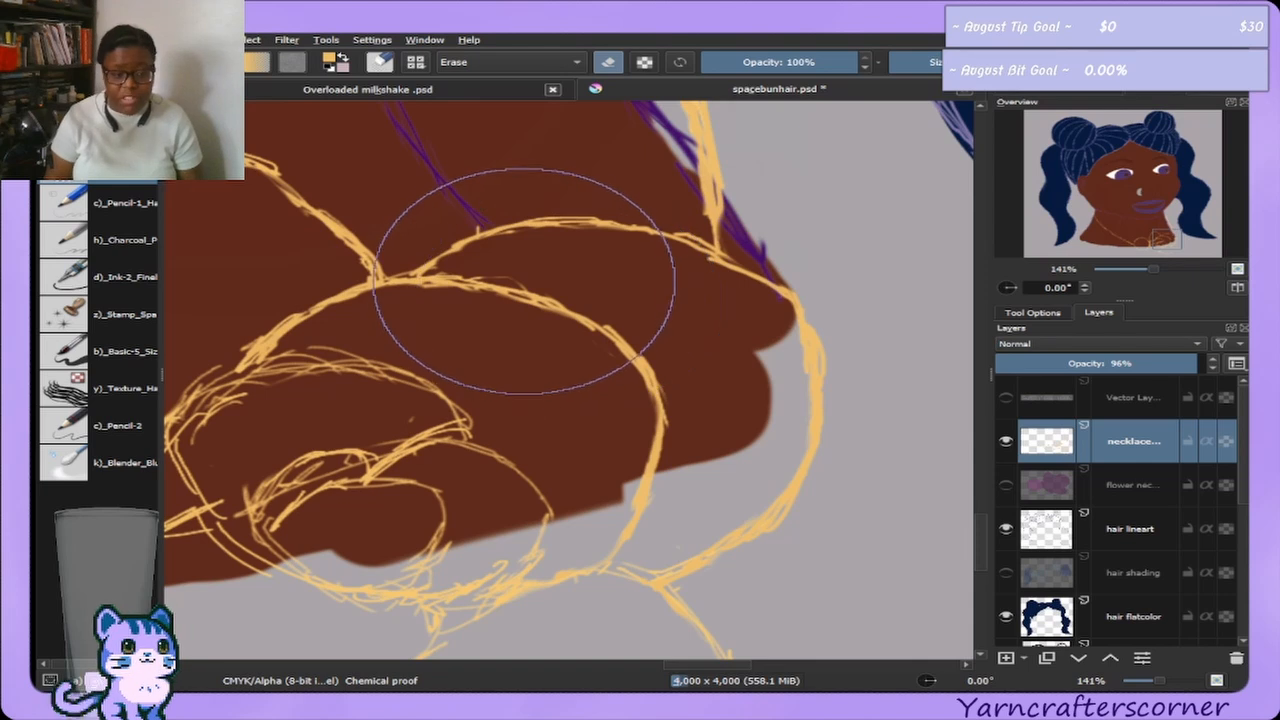
# Try to trim the large inner petal's outline along its top curve, adjusting the eraser size.
pyautogui.press('[')
pyautogui.press('[')
pyautogui.press('[')
pyautogui.press('[')
pyautogui.press('[')
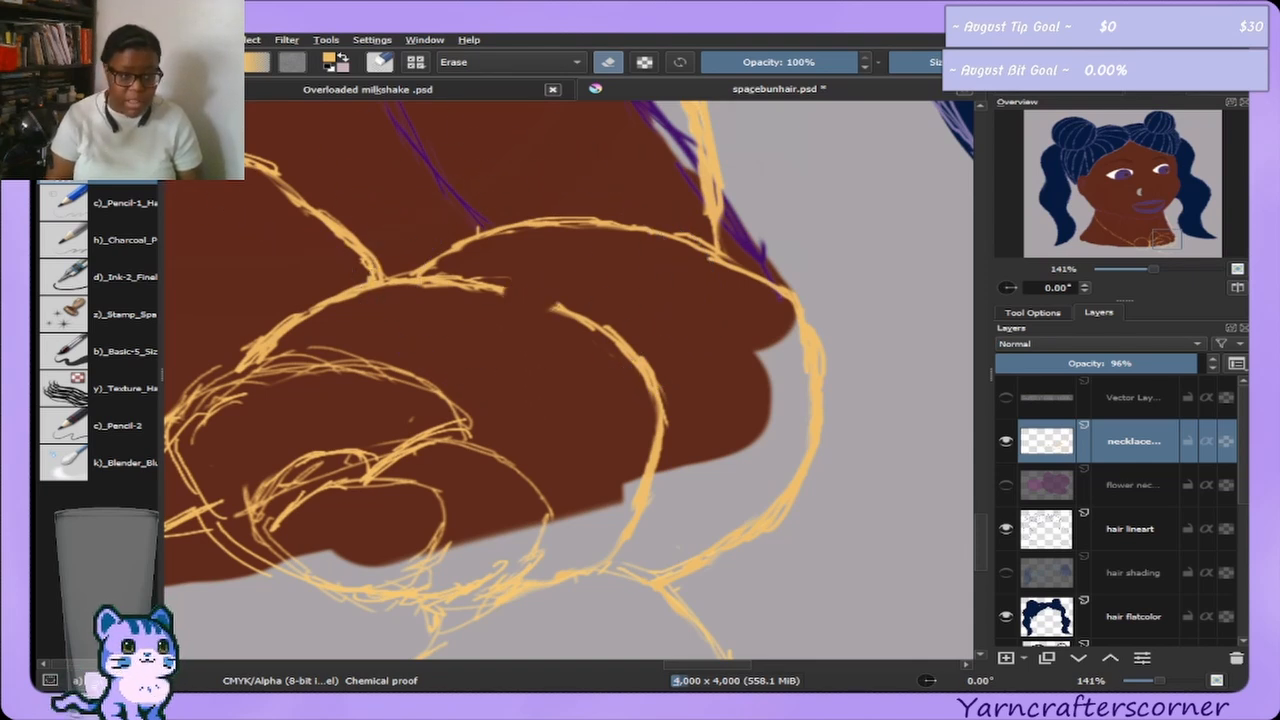
pyautogui.press(']')
pyautogui.press(']')
pyautogui.press(']')
pyautogui.press(']')
pyautogui.press(']')
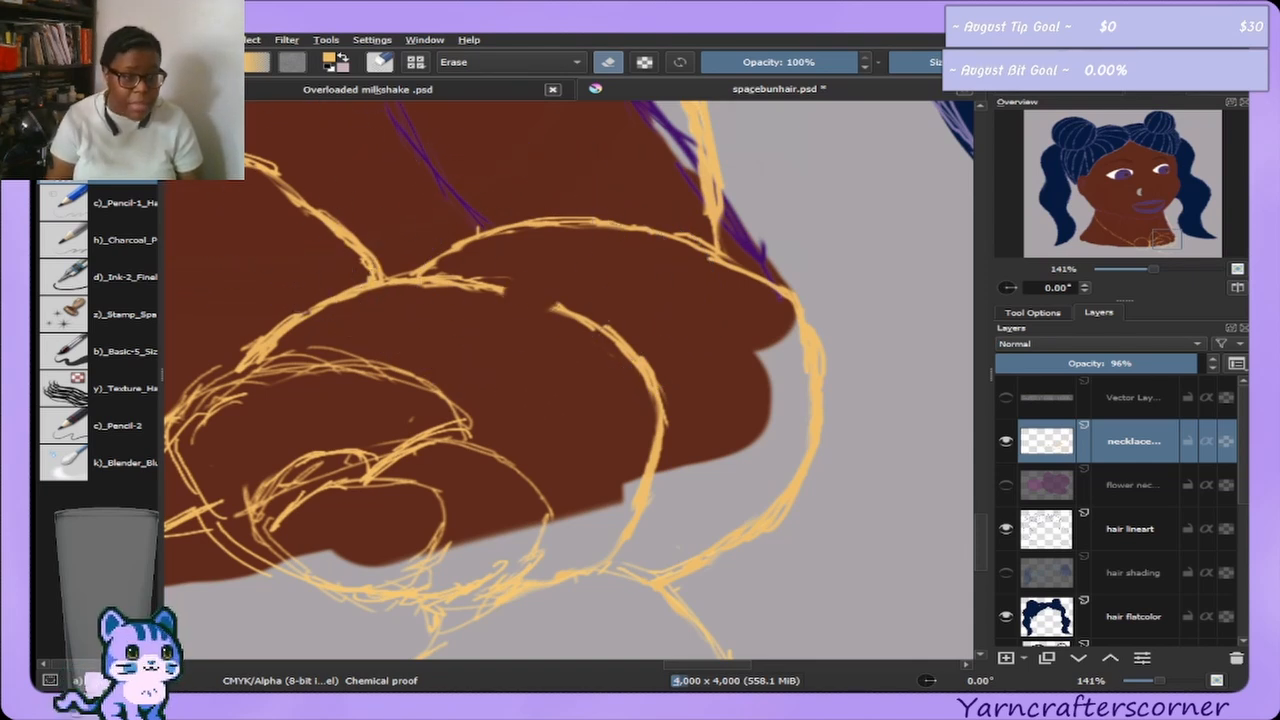
# Trim the loose strand above the large inner petal's top curve with a small eraser.
pyautogui.press('[')
pyautogui.press('[')
pyautogui.press('[')
pyautogui.press('[')
pyautogui.press('[')
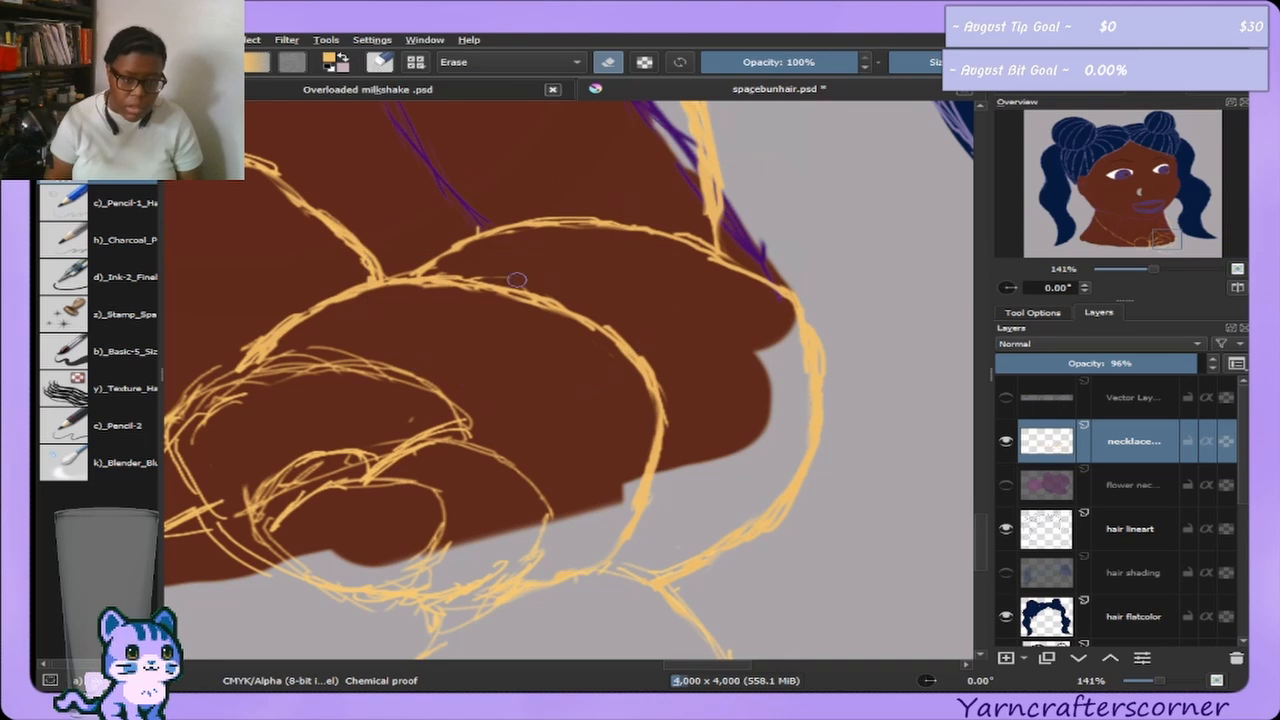
pyautogui.press(']')
pyautogui.press(']')
pyautogui.press(']')
pyautogui.press(']')
pyautogui.press(']')
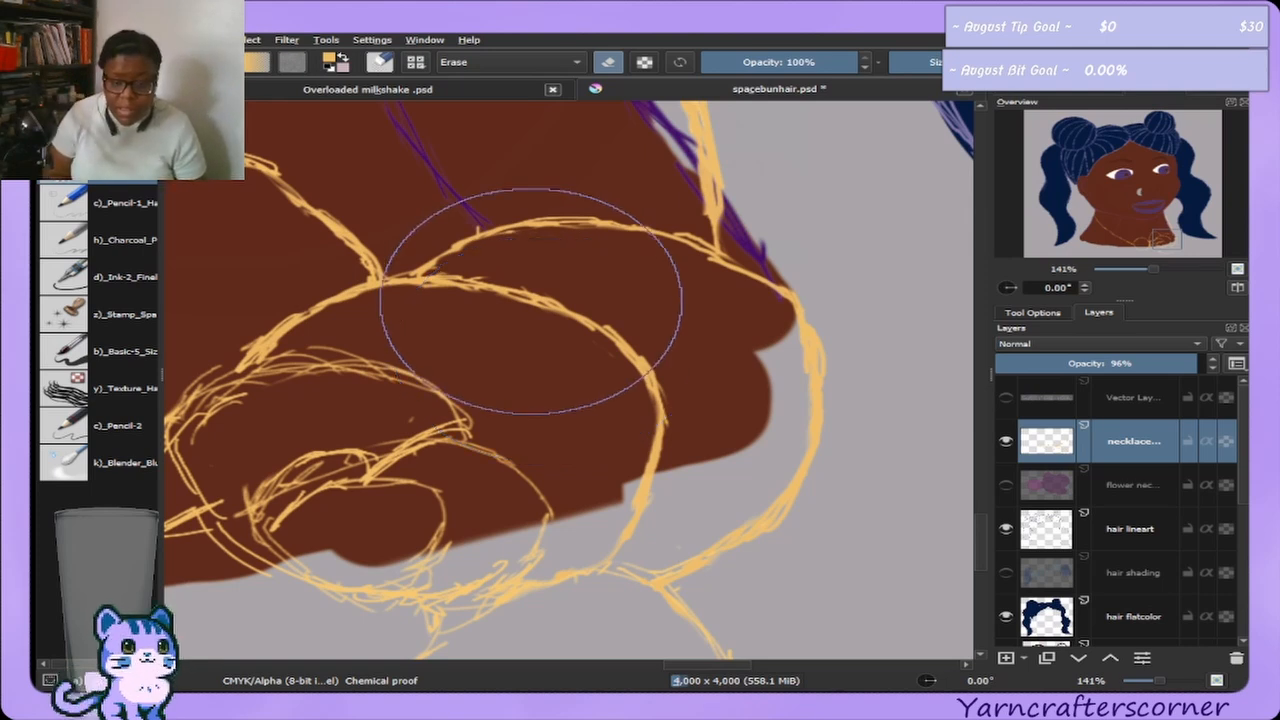
# Erase the overlapping sketch strokes around the upper-left curve of the petal surrounding the flower's centre.
pyautogui.moveTo(1163, 238); pyautogui.dragTo(1160, 248)
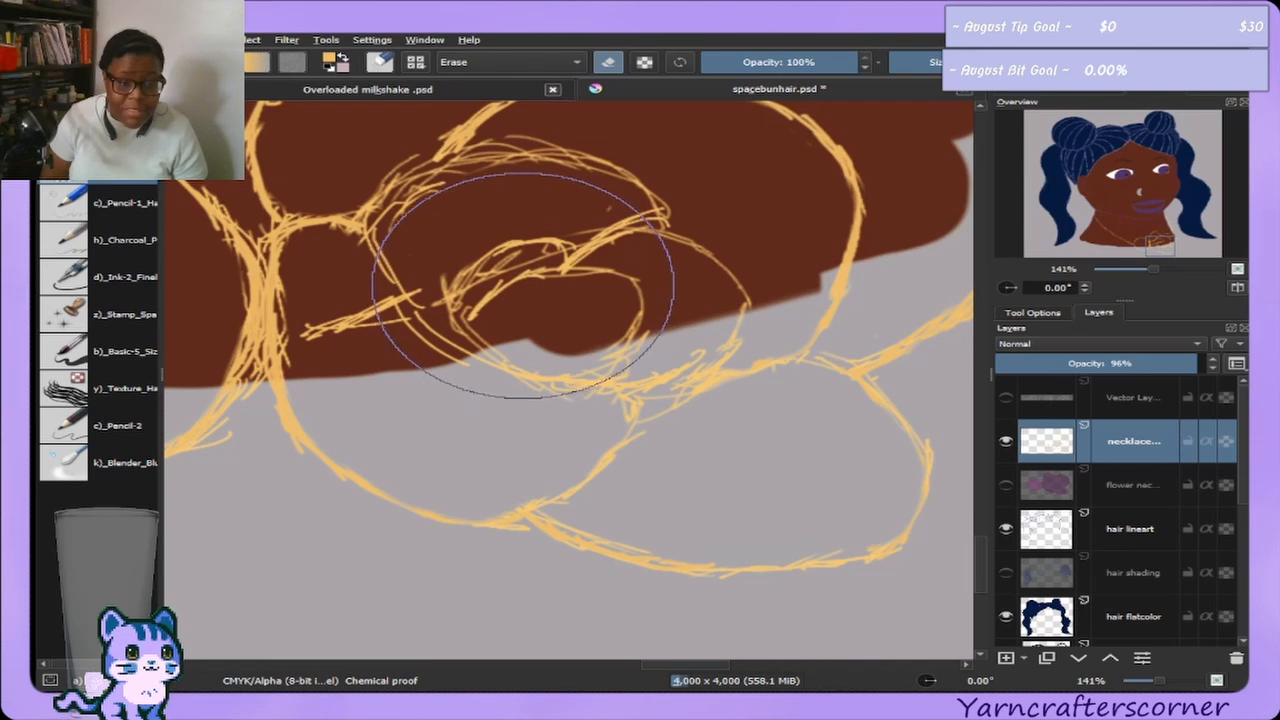
pyautogui.moveTo(468, 211)
pyautogui.mouseDown()
pyautogui.moveTo(426, 229)
pyautogui.moveTo(445, 213)
pyautogui.moveTo(428, 204)
pyautogui.moveTo(416, 216)
pyautogui.moveTo(439, 200)
pyautogui.moveTo(412, 205)
pyautogui.moveTo(444, 193)
pyautogui.moveTo(425, 204)
pyautogui.moveTo(461, 200)
pyautogui.moveTo(413, 215)
pyautogui.mouseUp()
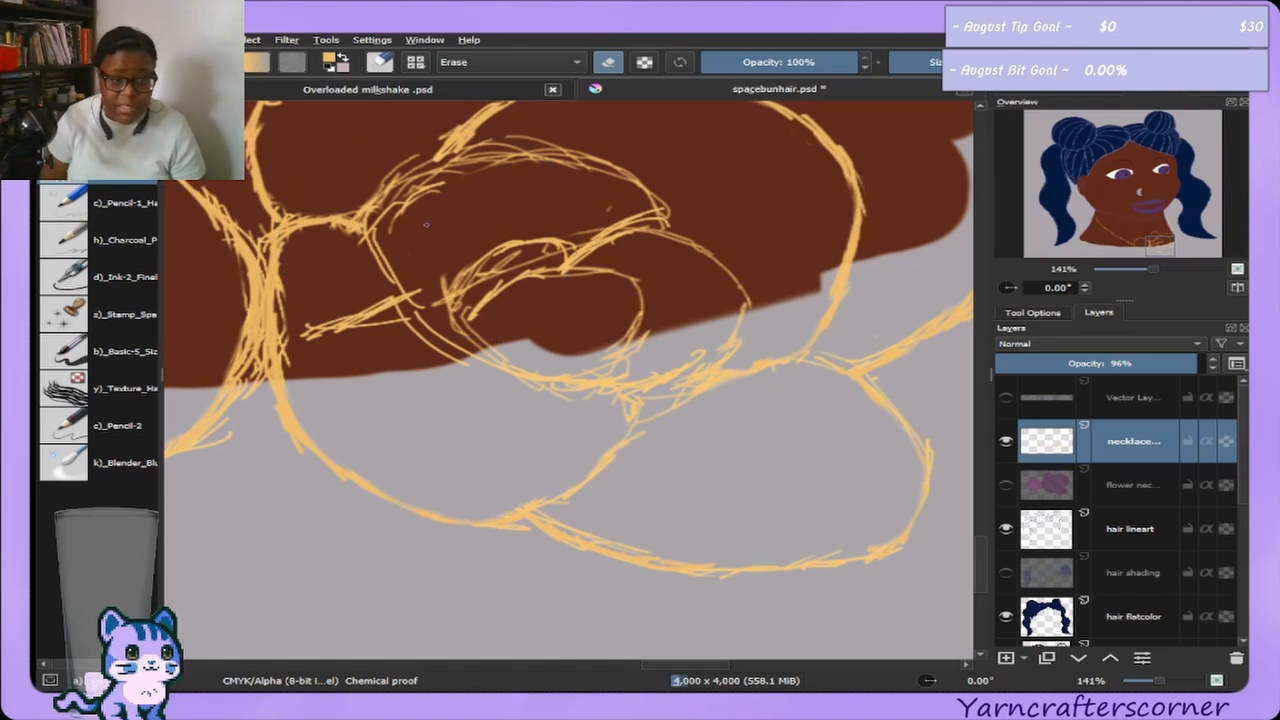
pyautogui.moveTo(424, 211); pyautogui.dragTo(423, 196)
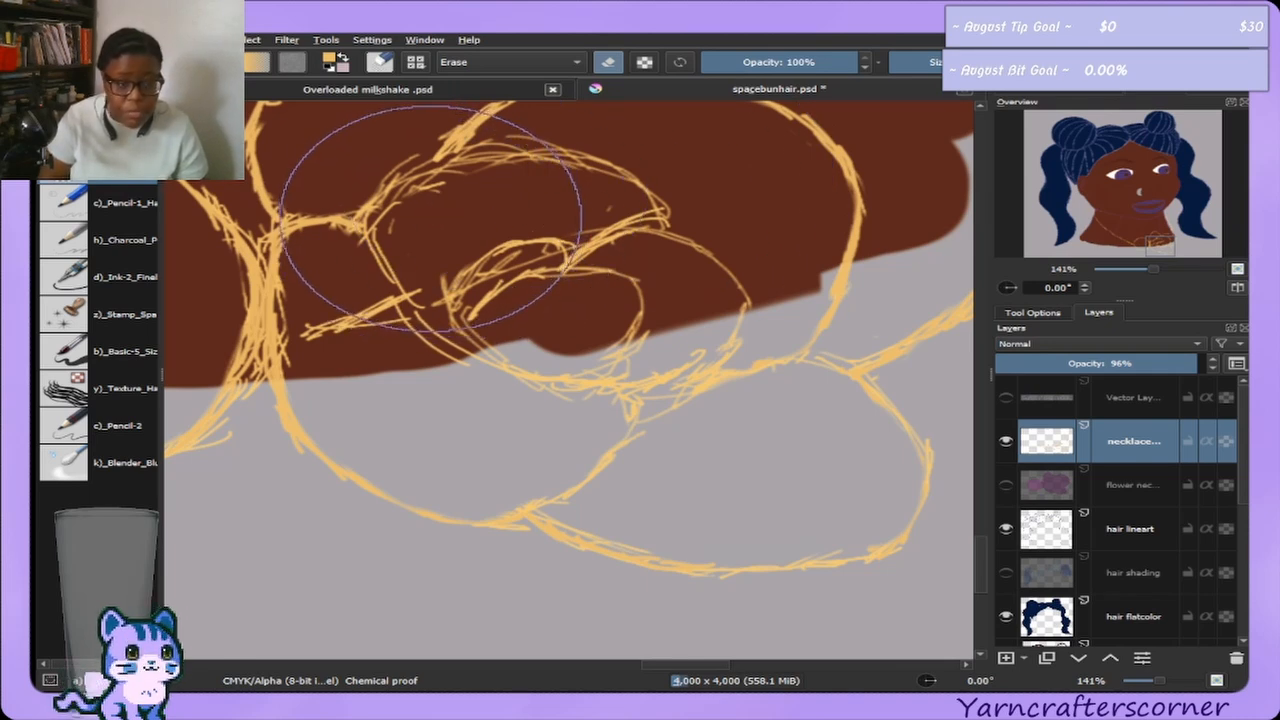
pyautogui.moveTo(422, 211)
pyautogui.mouseDown()
pyautogui.moveTo(406, 218)
pyautogui.moveTo(460, 200)
pyautogui.mouseUp()
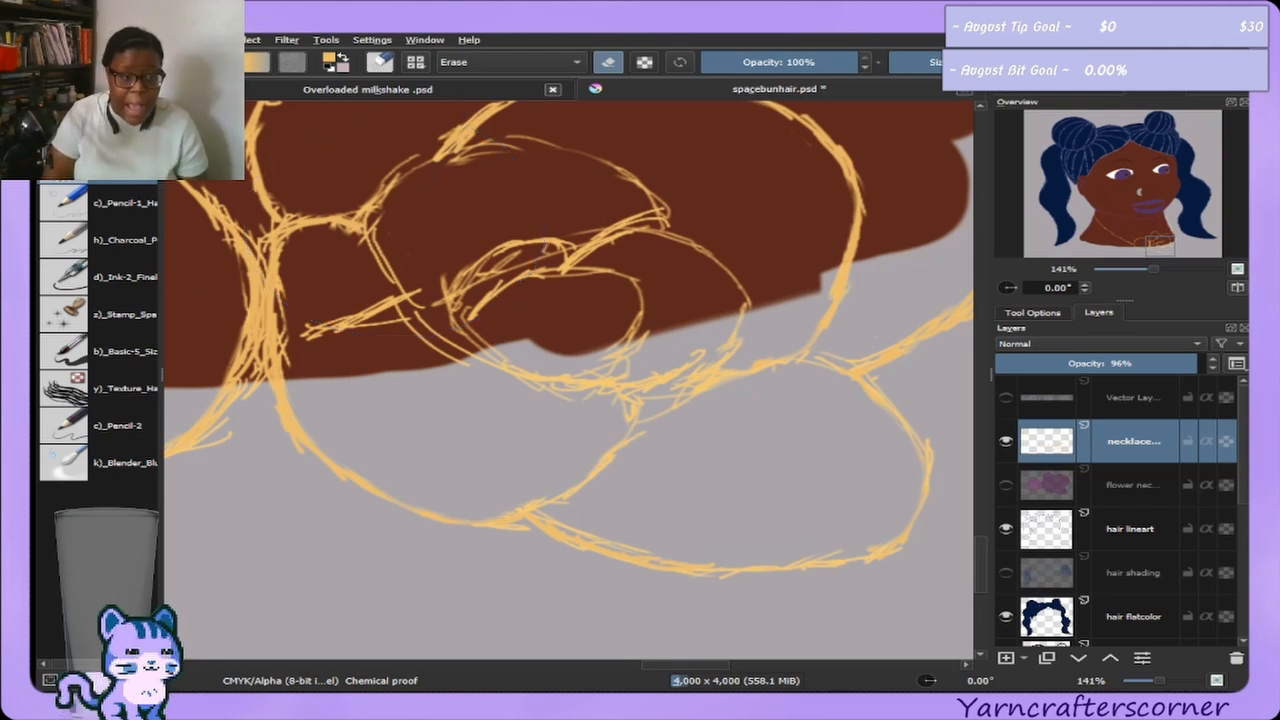
# Redraw the surrounding petal's outline over its top with the golden brush, down to the junction with the small centre petals.
pyautogui.press('e')
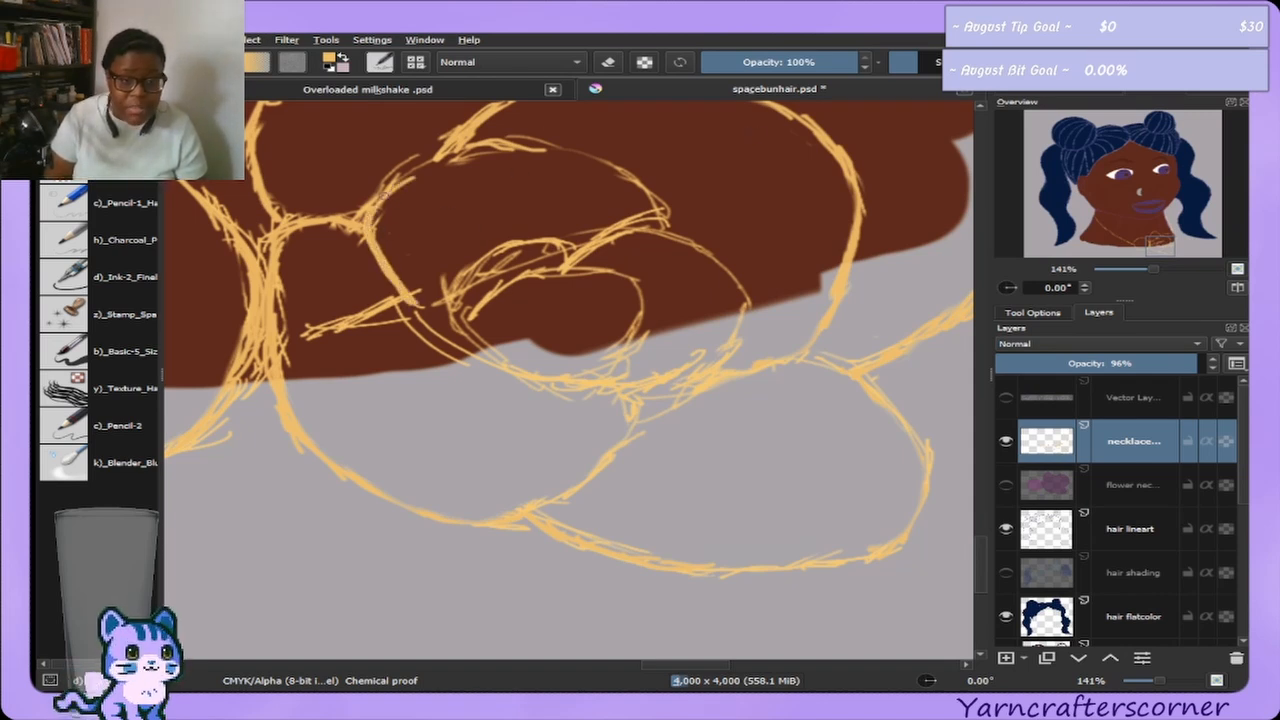
pyautogui.moveTo(380, 195)
pyautogui.mouseDown()
pyautogui.moveTo(470, 147)
pyautogui.moveTo(432, 158)
pyautogui.moveTo(558, 139)
pyautogui.moveTo(508, 140)
pyautogui.moveTo(574, 147)
pyautogui.moveTo(634, 187)
pyautogui.moveTo(618, 170)
pyautogui.moveTo(655, 224)
pyautogui.mouseUp()
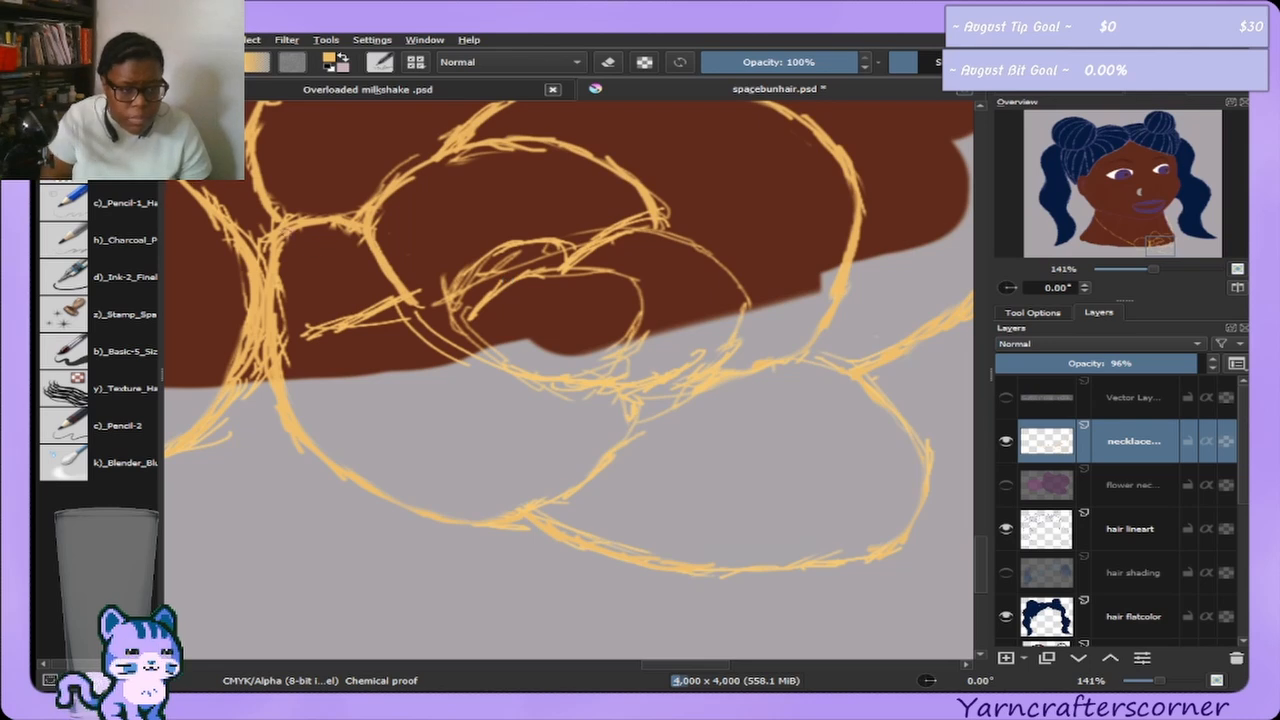
# Try to trim both sides of the surrounding petal's upper-left curve with a larger eraser, and undo the last stroke.
pyautogui.press('e')
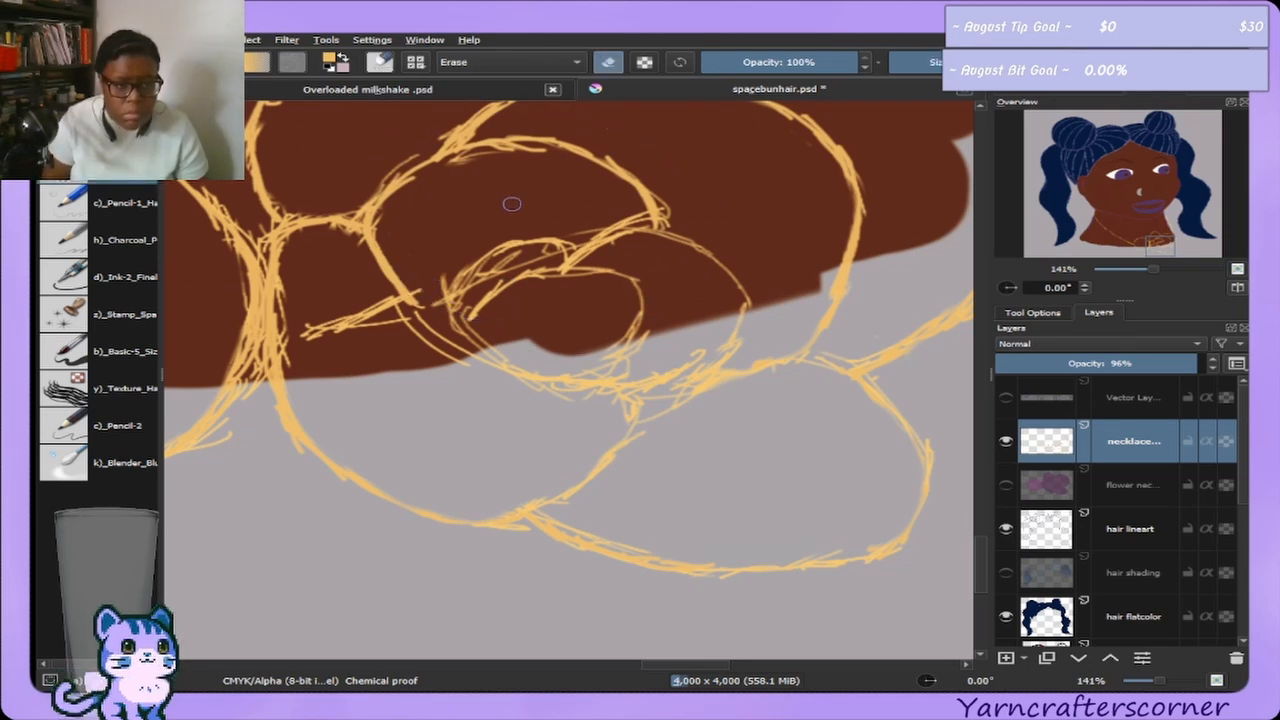
pyautogui.press(']')
pyautogui.press(']')
pyautogui.press(']')
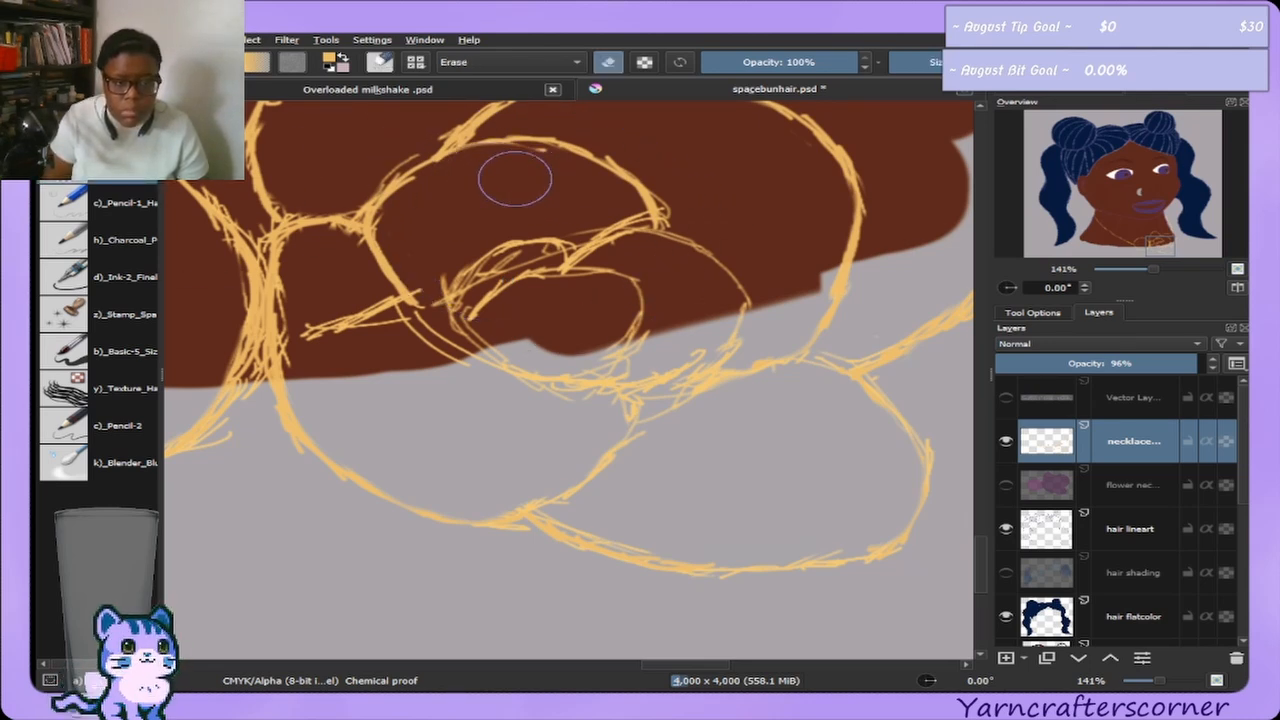
pyautogui.moveTo(511, 176)
pyautogui.mouseDown()
pyautogui.moveTo(470, 187)
pyautogui.moveTo(358, 95)
pyautogui.moveTo(395, 100)
pyautogui.moveTo(396, 135)
pyautogui.mouseUp()
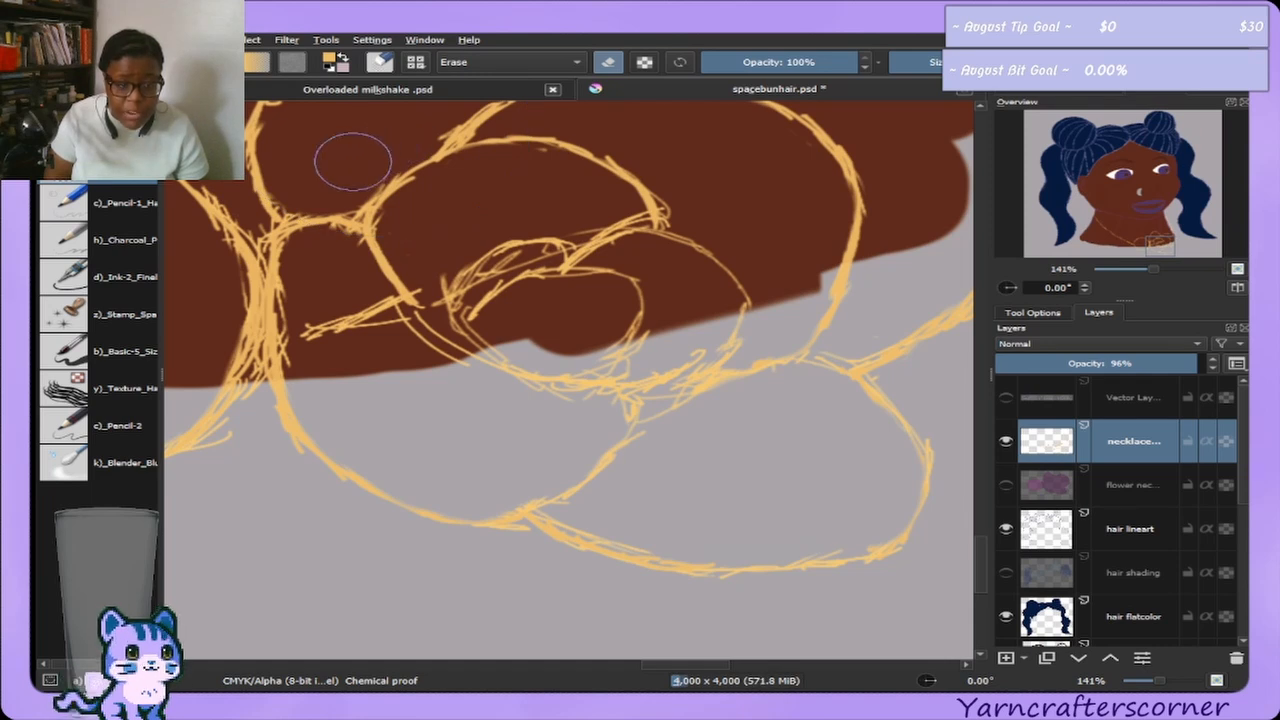
pyautogui.hotkey('ctrl', 'z')
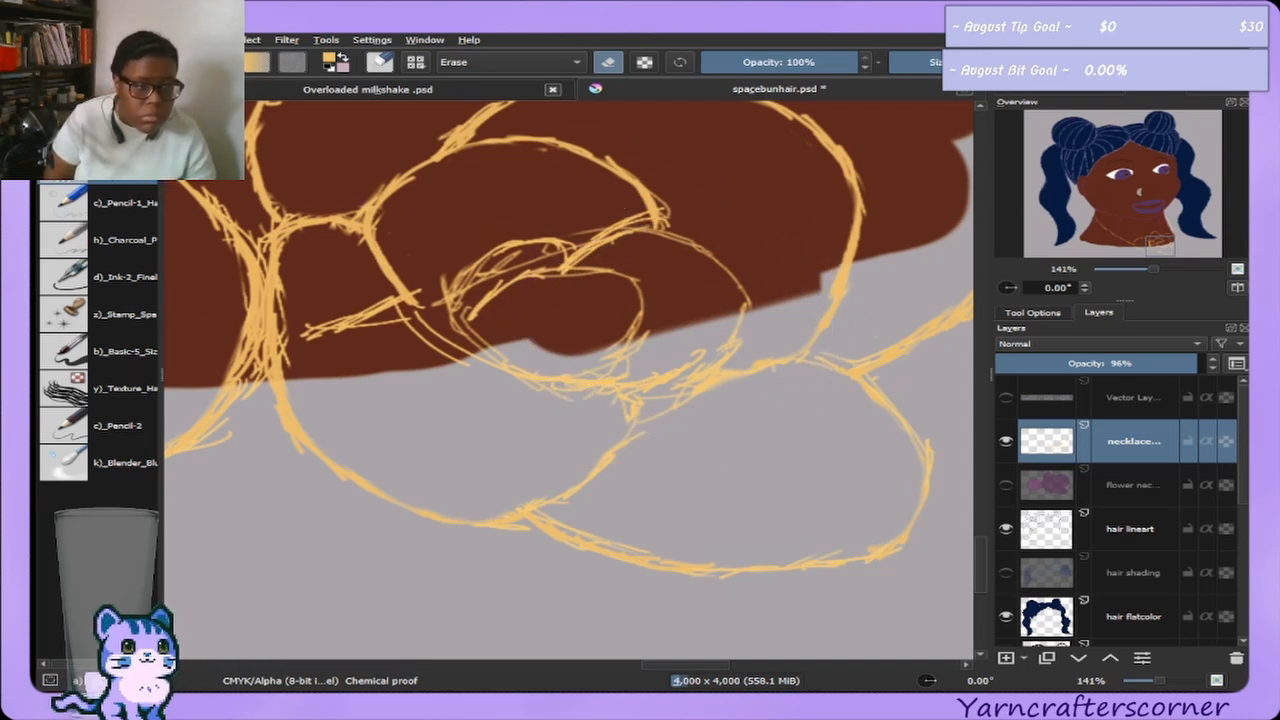
# Reinforce the outlines of the small right-hand centre petal and the innermost bud with the golden brush.
pyautogui.press('e')
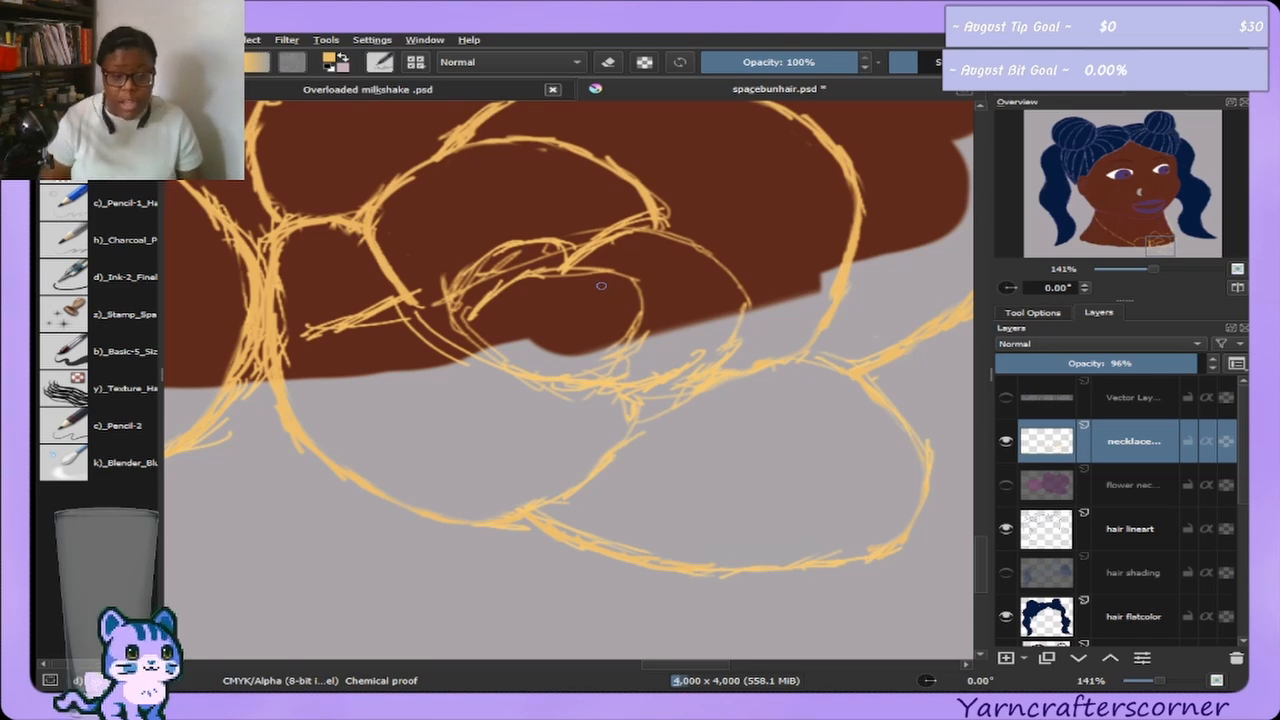
pyautogui.moveTo(648, 232)
pyautogui.mouseDown()
pyautogui.moveTo(705, 242)
pyautogui.moveTo(735, 304)
pyautogui.moveTo(739, 293)
pyautogui.moveTo(710, 371)
pyautogui.mouseUp()
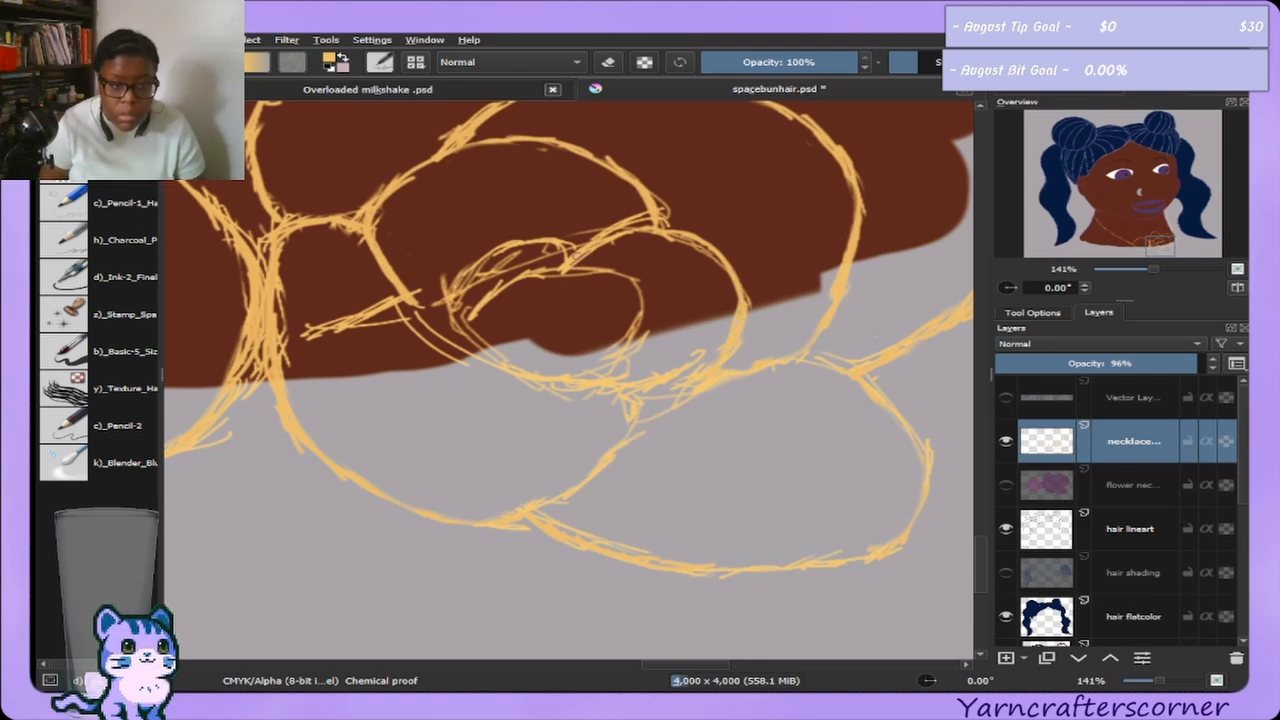
pyautogui.moveTo(572, 258)
pyautogui.mouseDown()
pyautogui.moveTo(639, 236)
pyautogui.moveTo(705, 246)
pyautogui.moveTo(733, 268)
pyautogui.moveTo(723, 258)
pyautogui.moveTo(735, 313)
pyautogui.moveTo(713, 304)
pyautogui.moveTo(685, 332)
pyautogui.mouseUp()
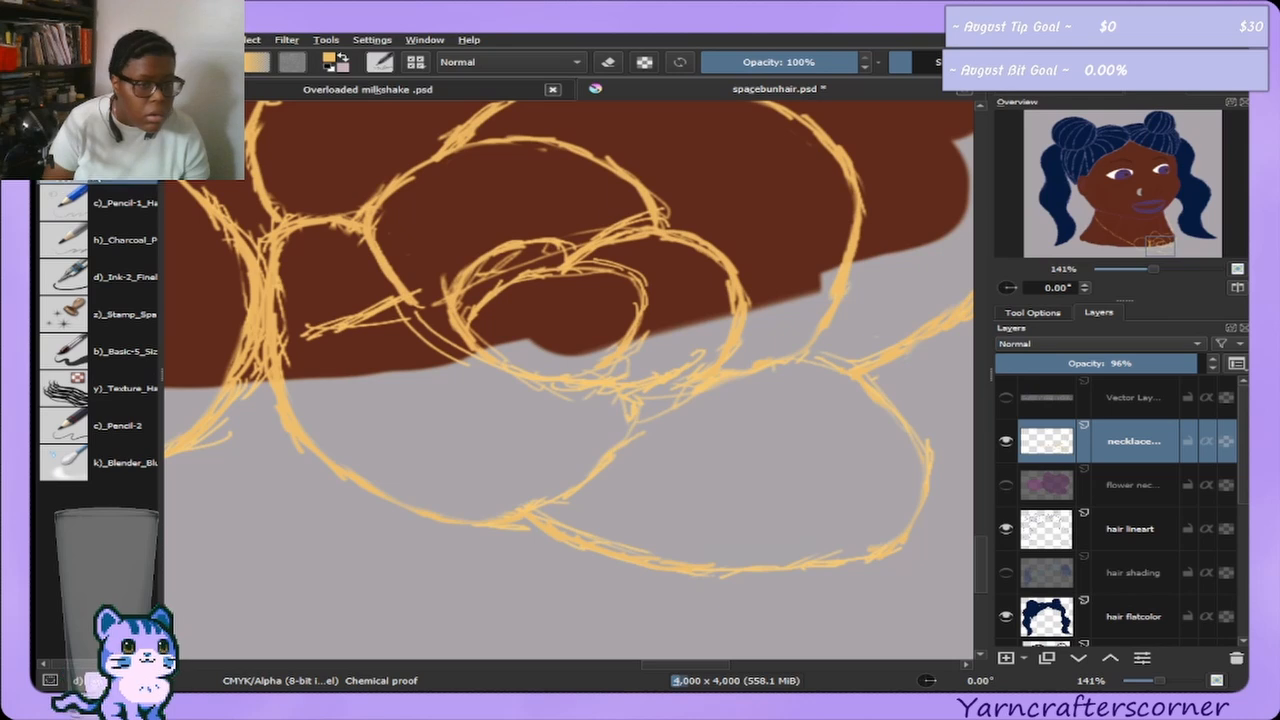
# Erase the stray strokes inside the tops of the small centre petals and around their junction.
pyautogui.press('e')
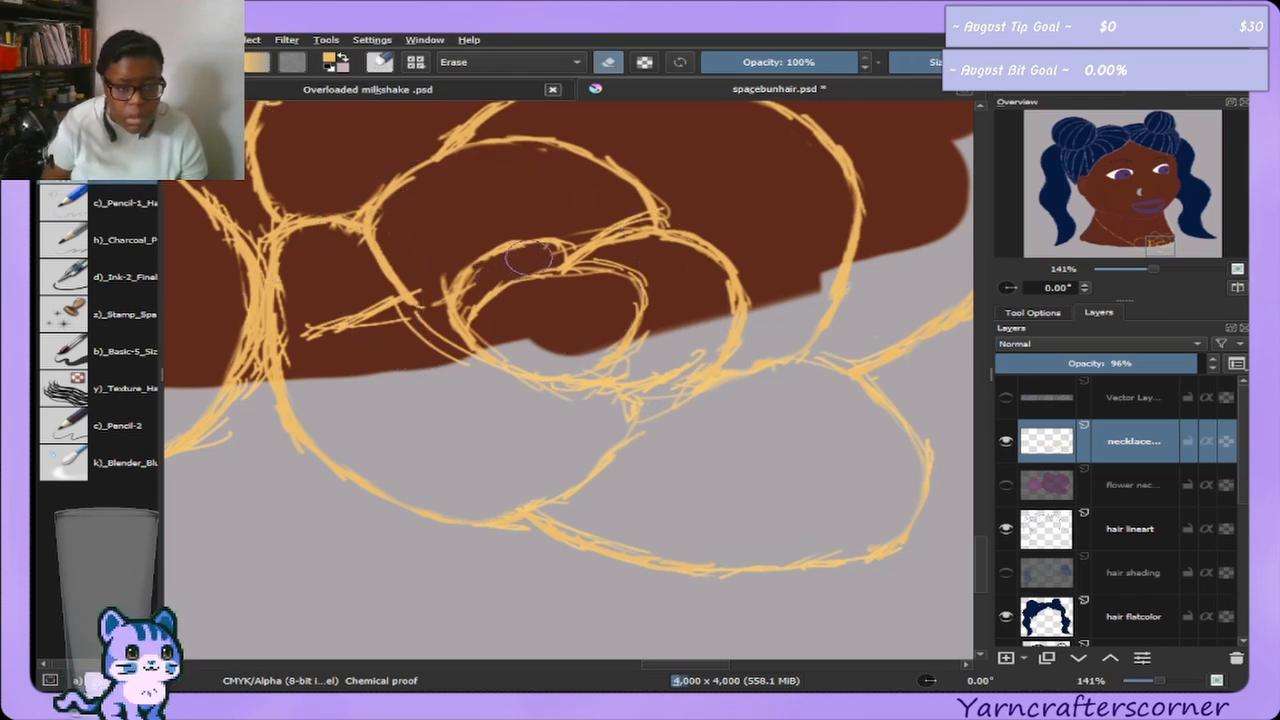
pyautogui.moveTo(529, 258)
pyautogui.mouseDown()
pyautogui.moveTo(468, 296)
pyautogui.moveTo(490, 272)
pyautogui.mouseUp()
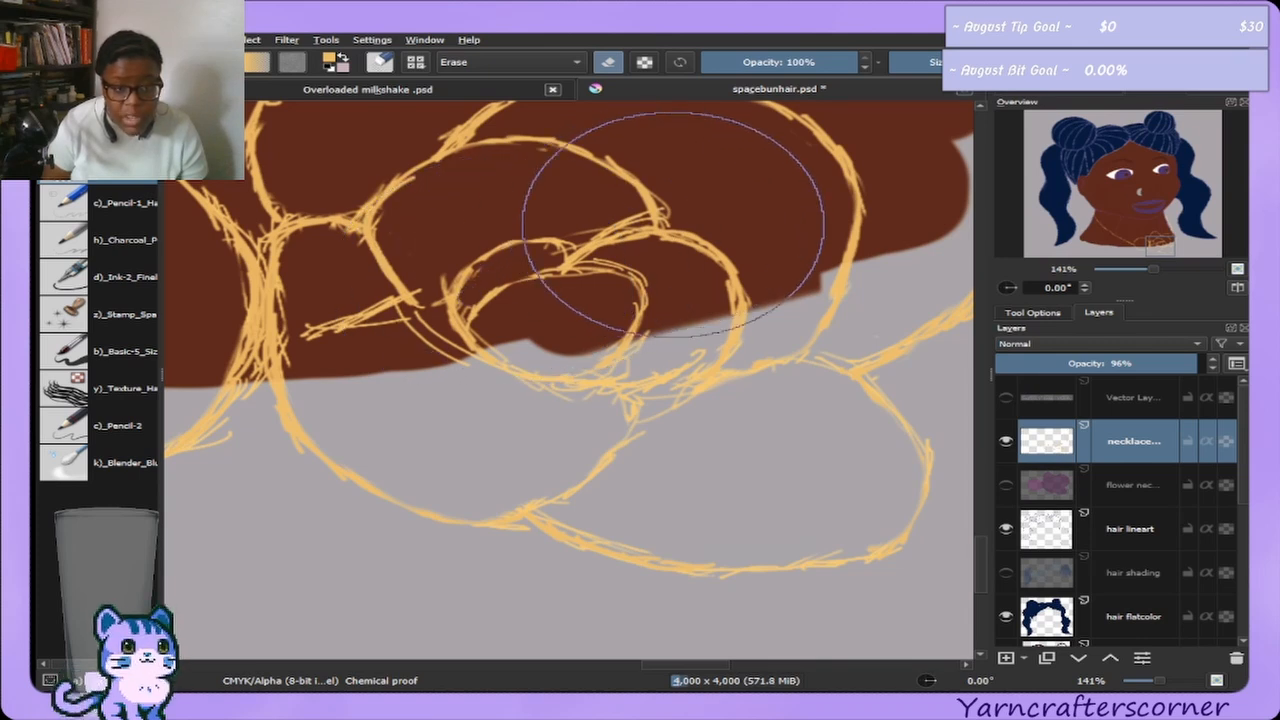
pyautogui.moveTo(575, 195)
pyautogui.mouseDown()
pyautogui.moveTo(611, 206)
pyautogui.moveTo(590, 210)
pyautogui.mouseUp()
pyautogui.moveTo(628, 262)
pyautogui.mouseDown()
pyautogui.moveTo(684, 262)
pyautogui.moveTo(650, 254)
pyautogui.moveTo(703, 284)
pyautogui.mouseUp()
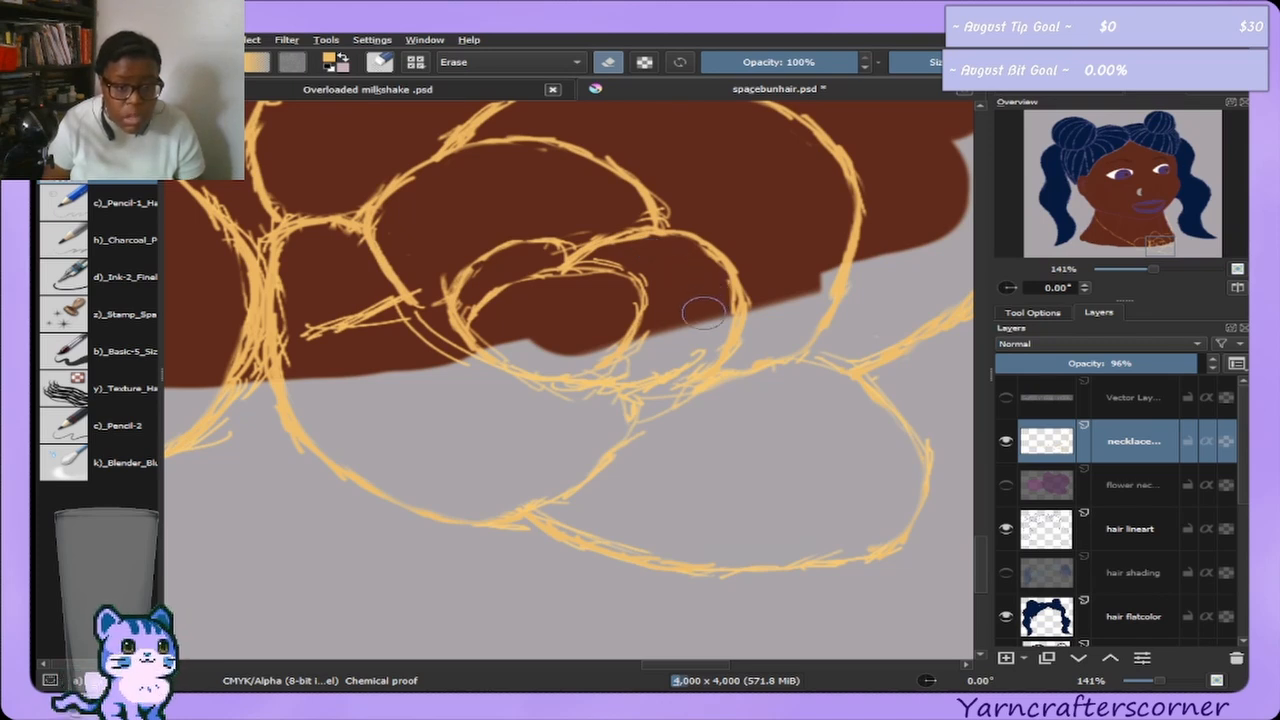
# Trim the loose strokes beneath the centre bud's bottom curve, adjusting the eraser size.
pyautogui.press(']')
pyautogui.press(']')
pyautogui.press(']')
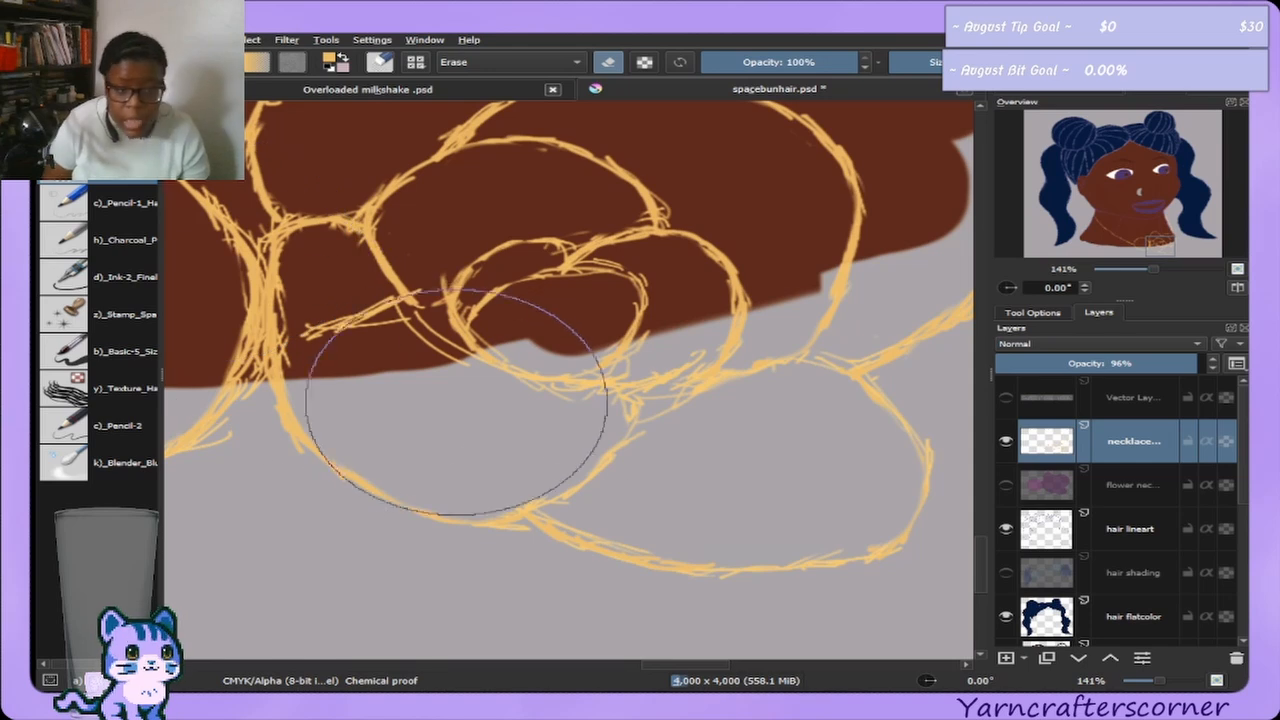
pyautogui.press('[')
pyautogui.press('[')
pyautogui.press('[')
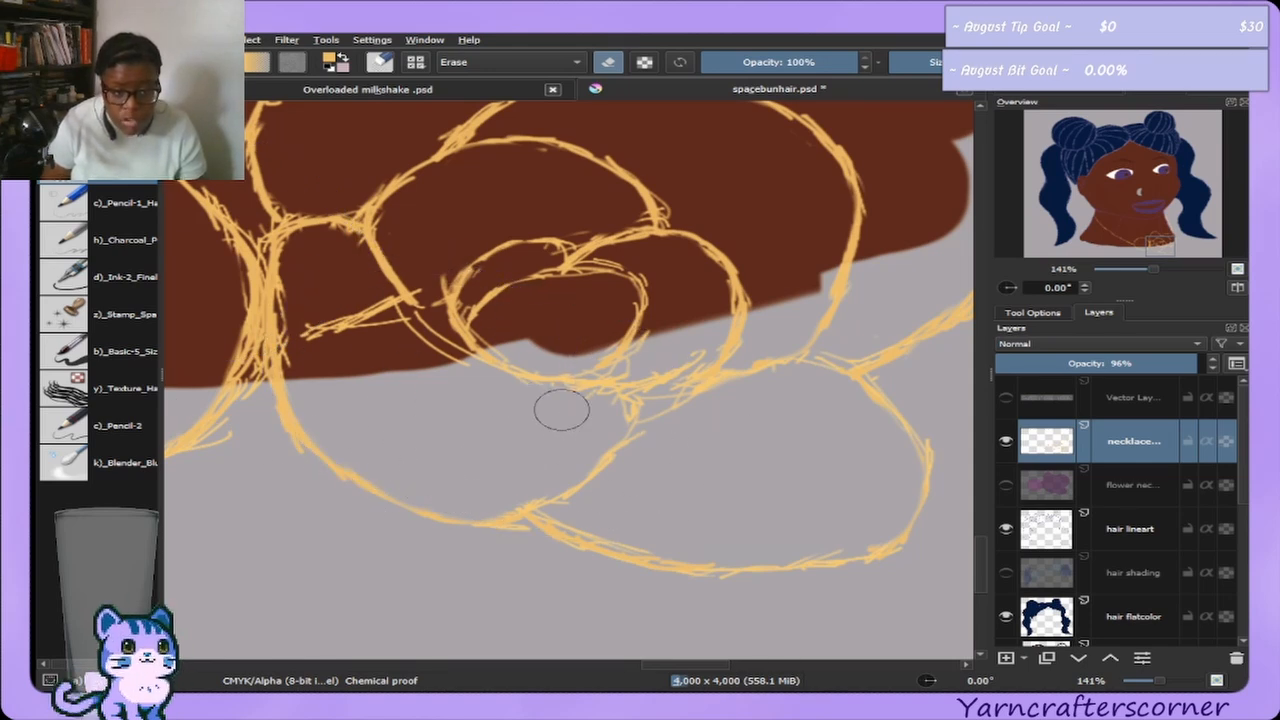
pyautogui.press(']')
pyautogui.press(']')
pyautogui.press(']')
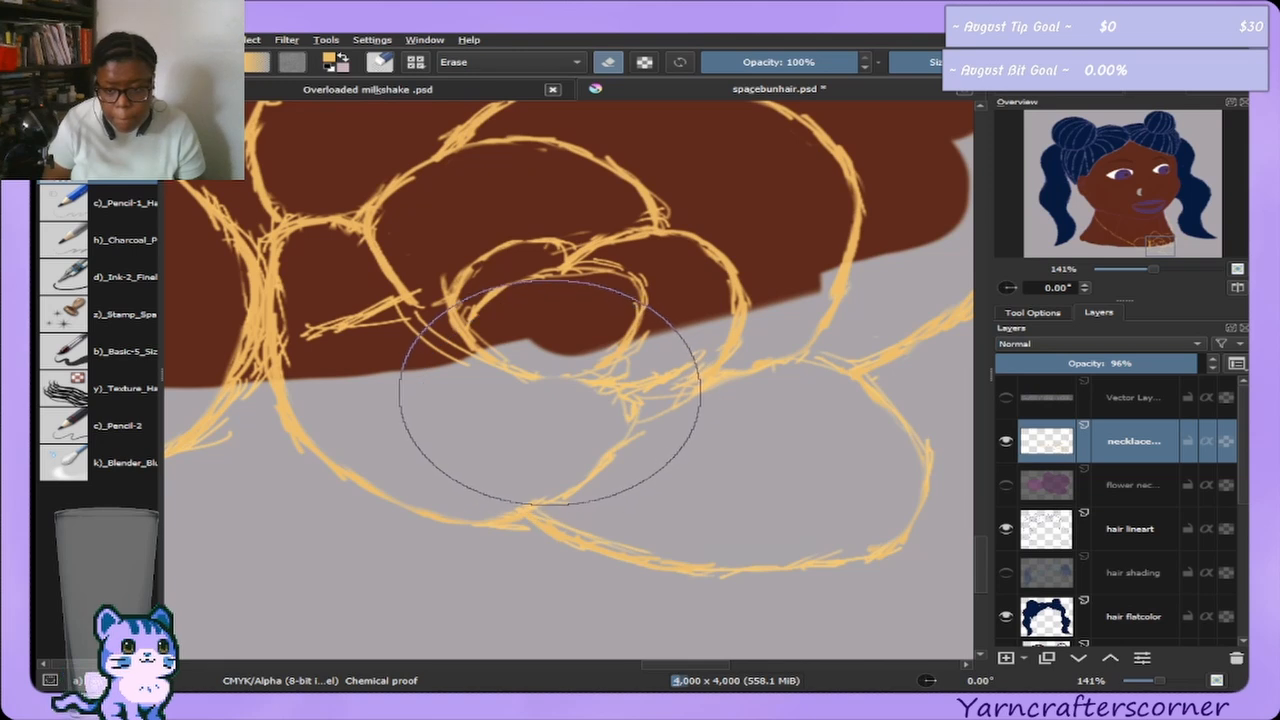
# Try to thin the lower-left outline of the bottom petal with a smaller eraser, and undo the stroke.
pyautogui.press('[')
pyautogui.press('[')
pyautogui.press('[')
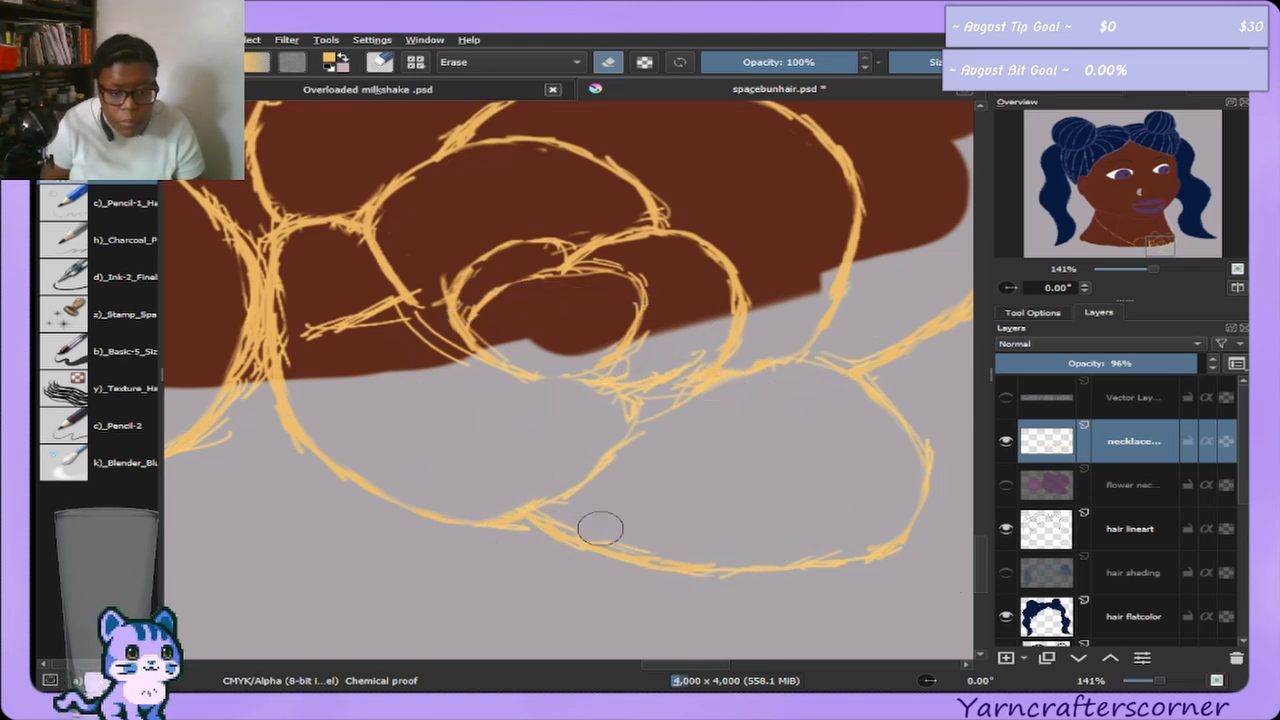
pyautogui.moveTo(600, 528); pyautogui.dragTo(623, 531)
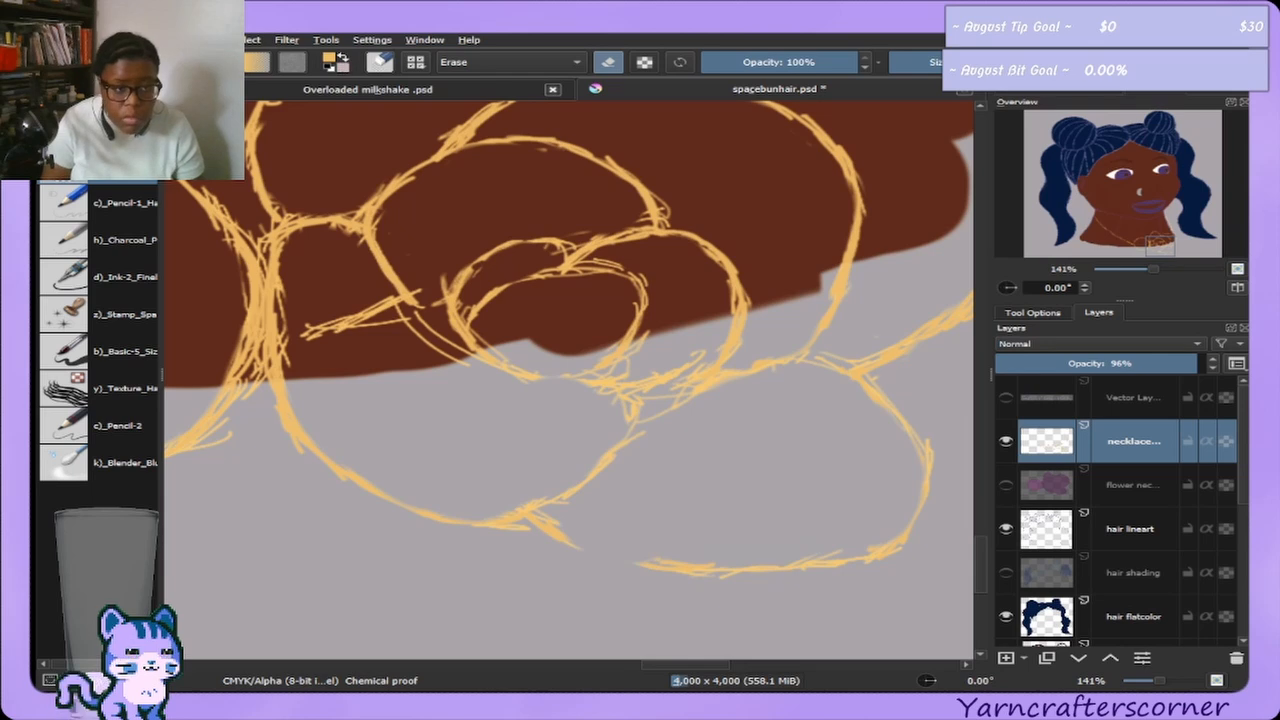
pyautogui.hotkey('ctrl', 'z')
# Erase the doubled strokes on the inner side of the bottom petal's lower-left outline.
pyautogui.press(']')
pyautogui.press(']')
pyautogui.press(']')
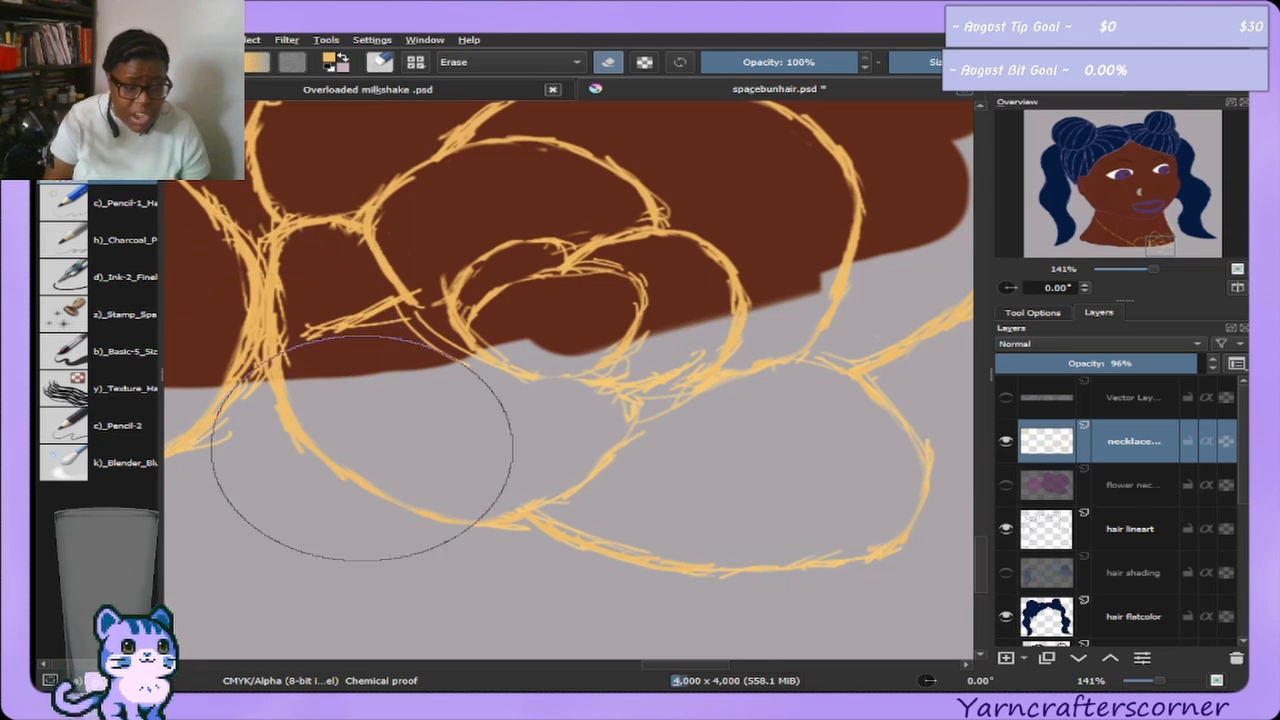
pyautogui.moveTo(680, 474); pyautogui.dragTo(677, 518)
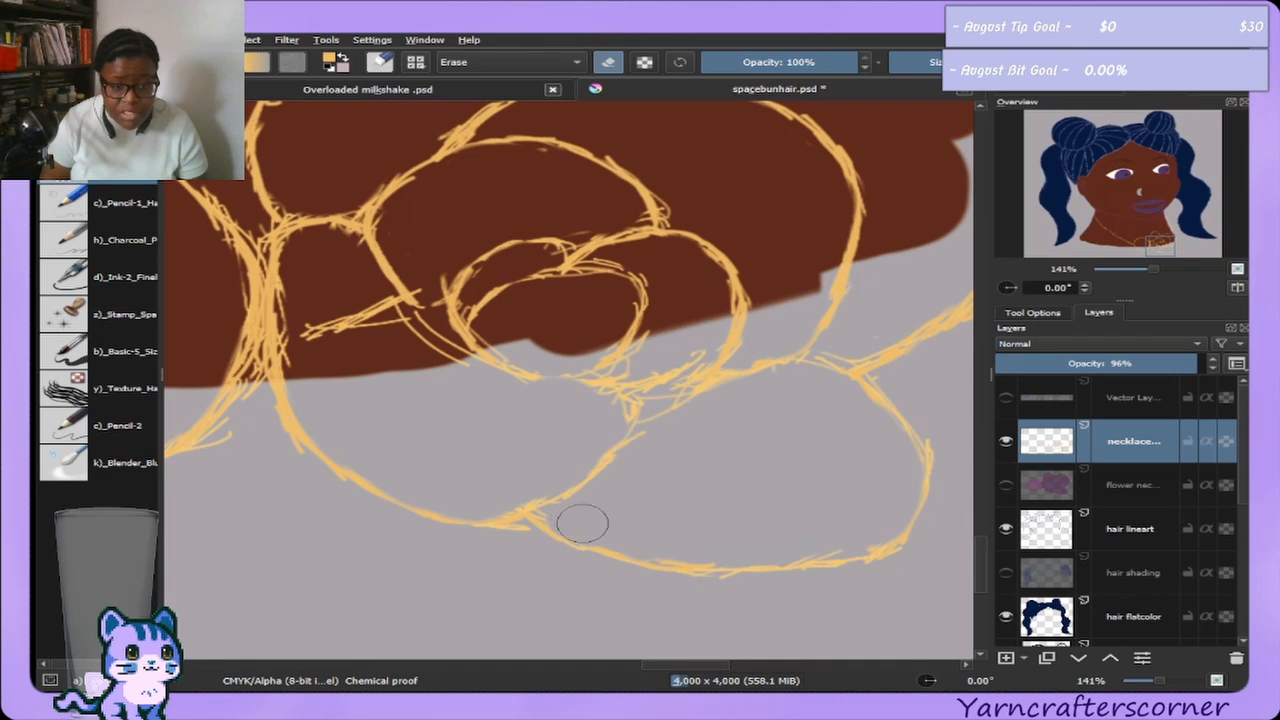
# Try another eraser pass along the bottom petal's lower edge with a resized eraser, and undo it.
pyautogui.moveTo(596, 520); pyautogui.dragTo(651, 523)
pyautogui.press(']')
pyautogui.press(']')
pyautogui.press(']')
pyautogui.press(']')
pyautogui.press(']')
pyautogui.press(']')
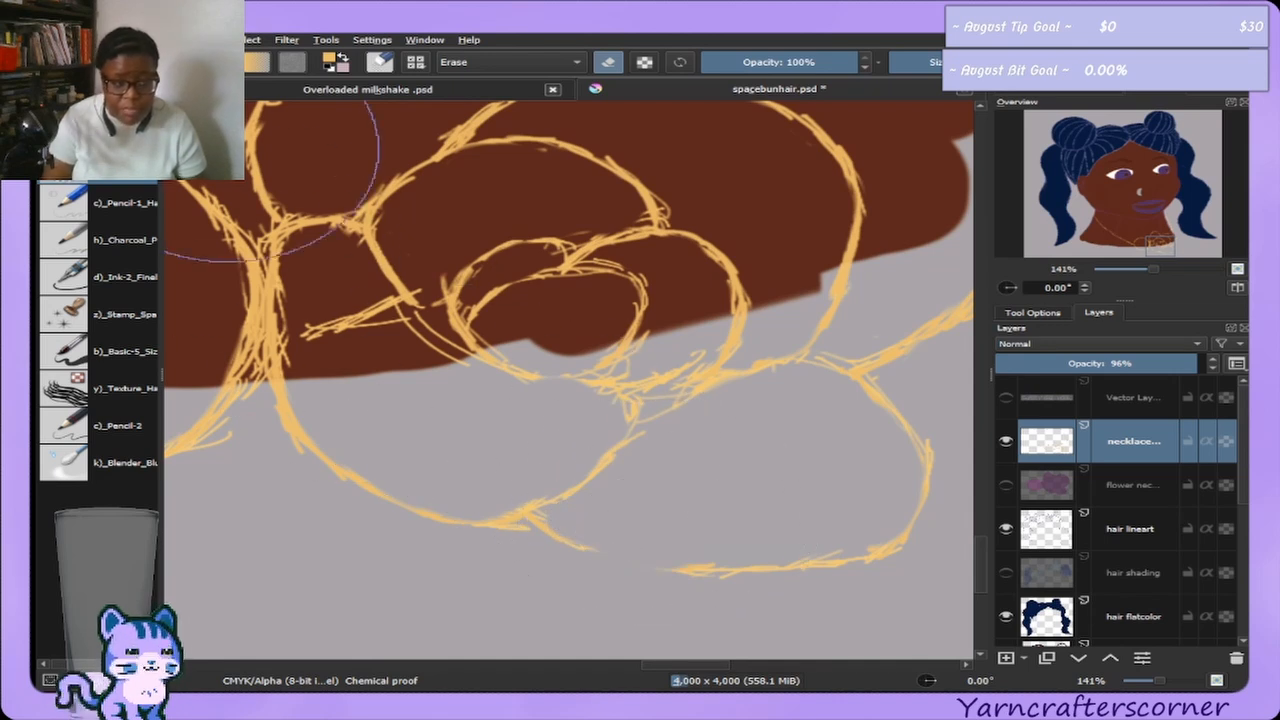
pyautogui.hotkey('ctrl', 'z')
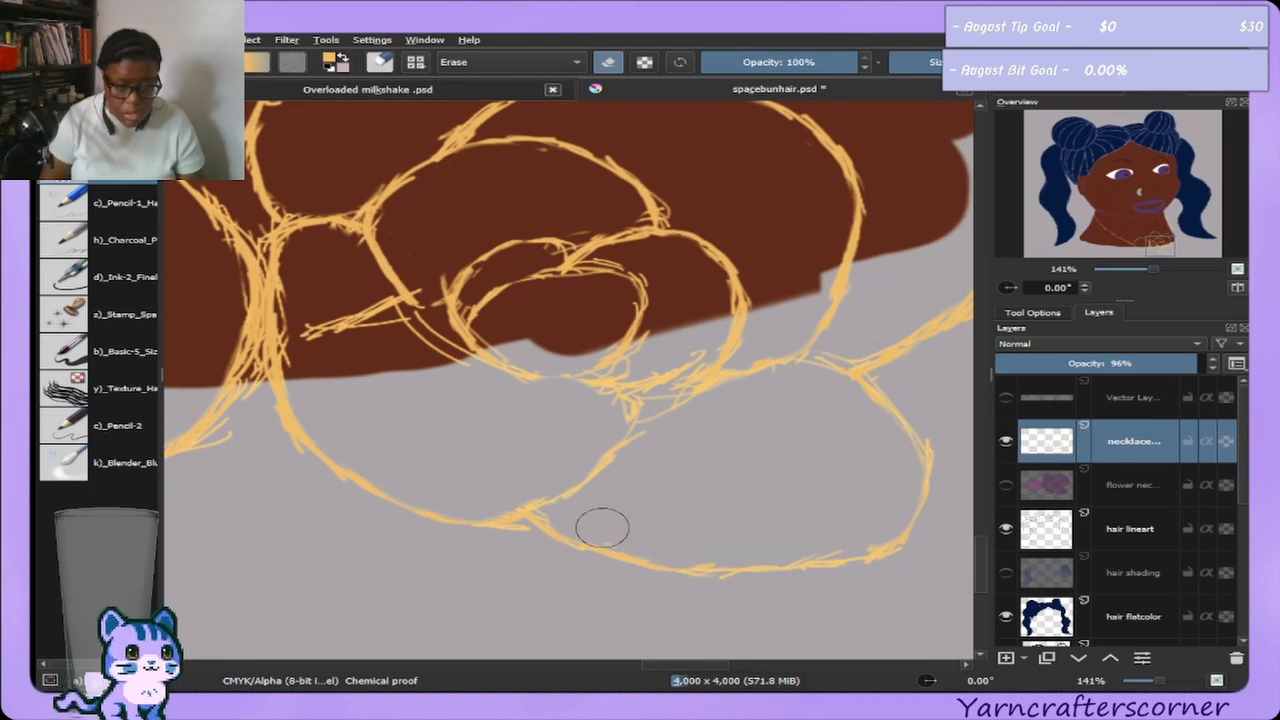
# Thin the bottom petal's lower outline toward its right end with the resized eraser.
pyautogui.press(']')
pyautogui.press(']')
pyautogui.press(']')
pyautogui.press(']')
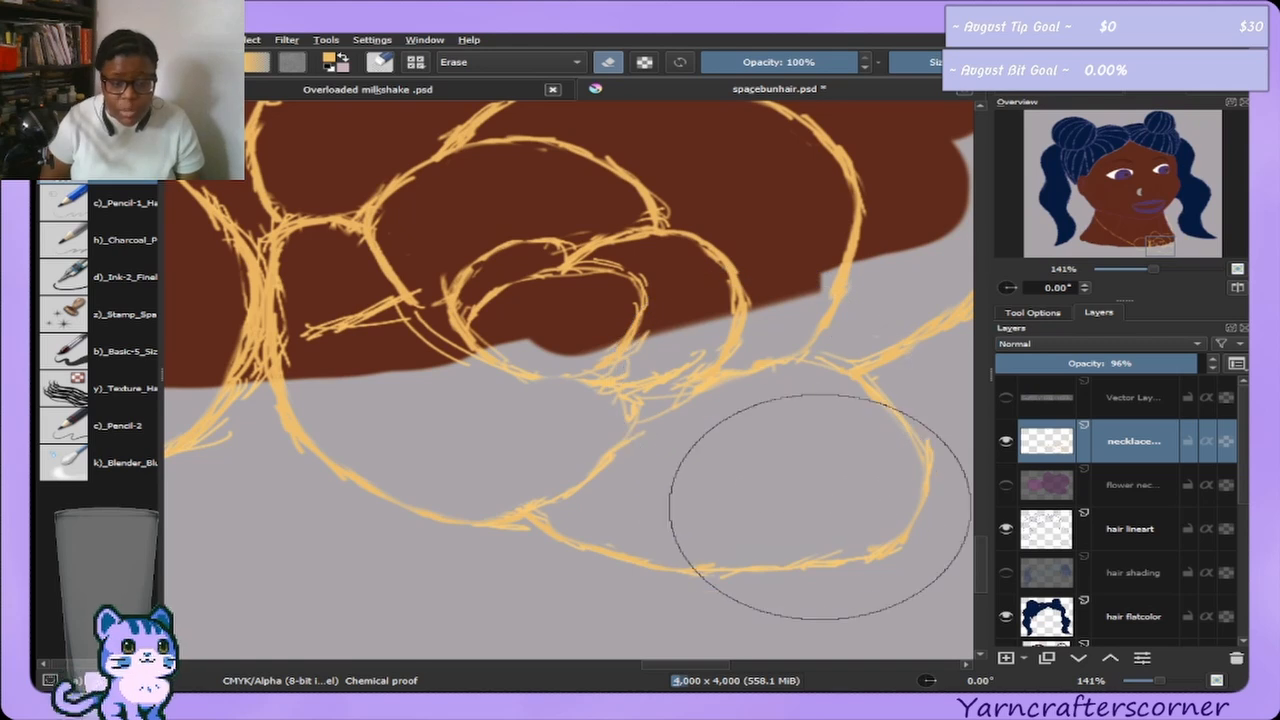
pyautogui.moveTo(820, 510)
pyautogui.mouseDown()
pyautogui.moveTo(801, 527)
pyautogui.moveTo(863, 514)
pyautogui.moveTo(598, 388)
pyautogui.mouseUp()
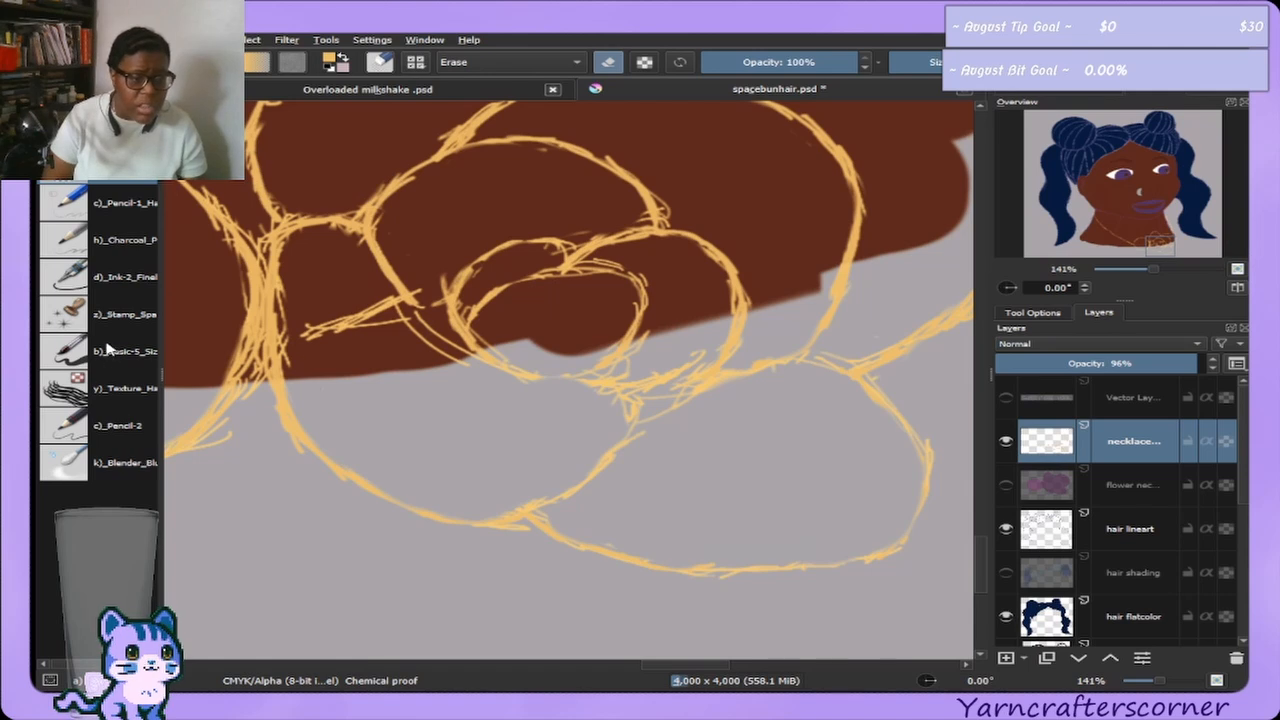
# Build up the bottom petal's lower and right outline with fresh golden strokes of the inking brush.
pyautogui.click(115, 178)
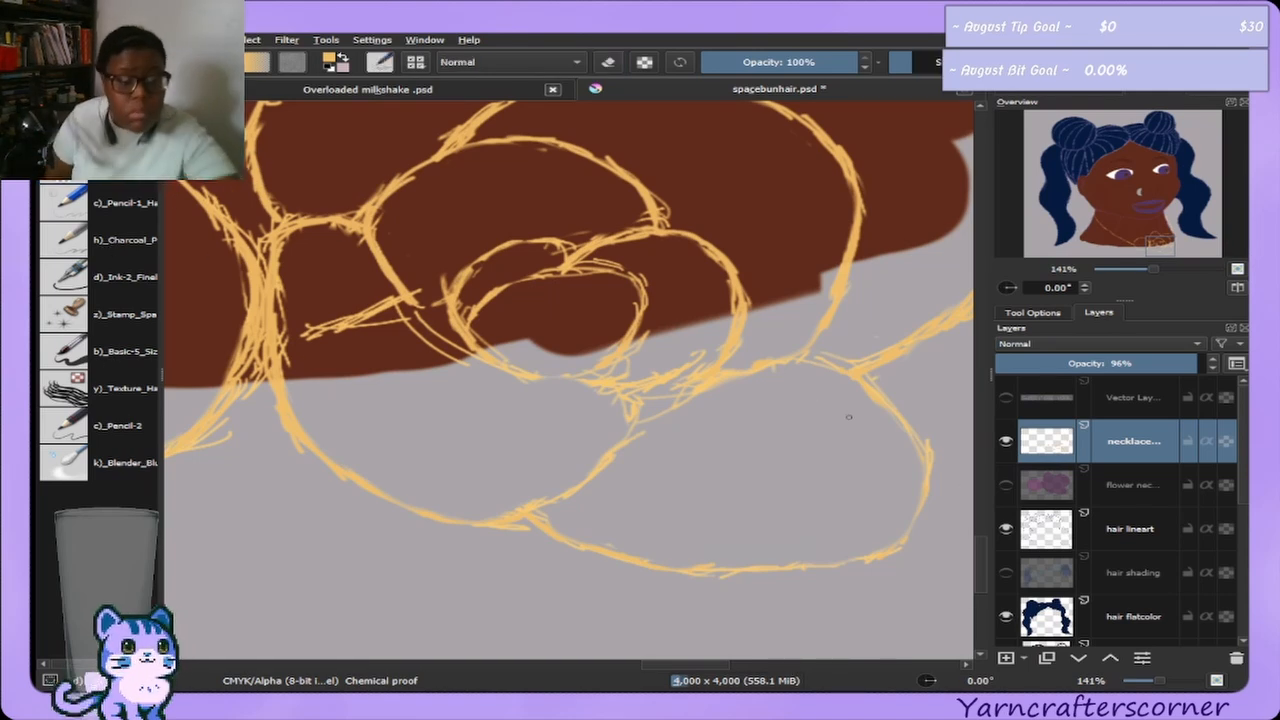
pyautogui.scroll(2, 828, 524)
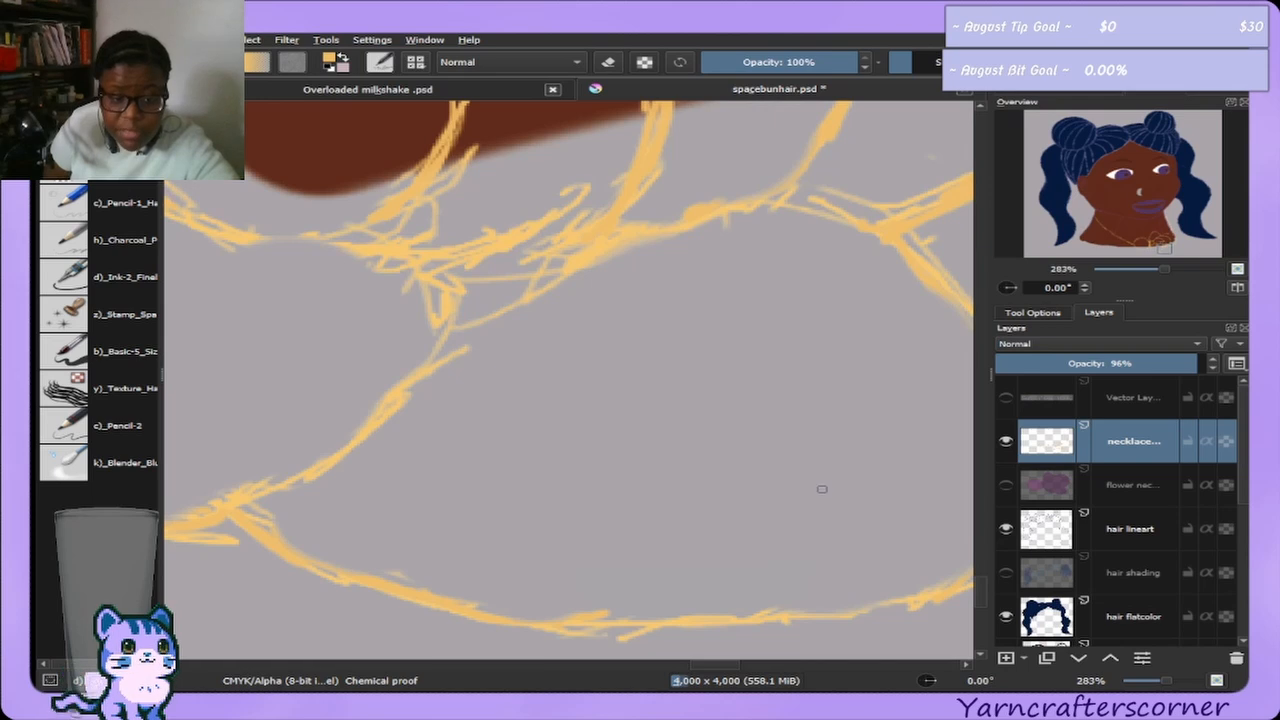
pyautogui.scroll(-1, 822, 489)
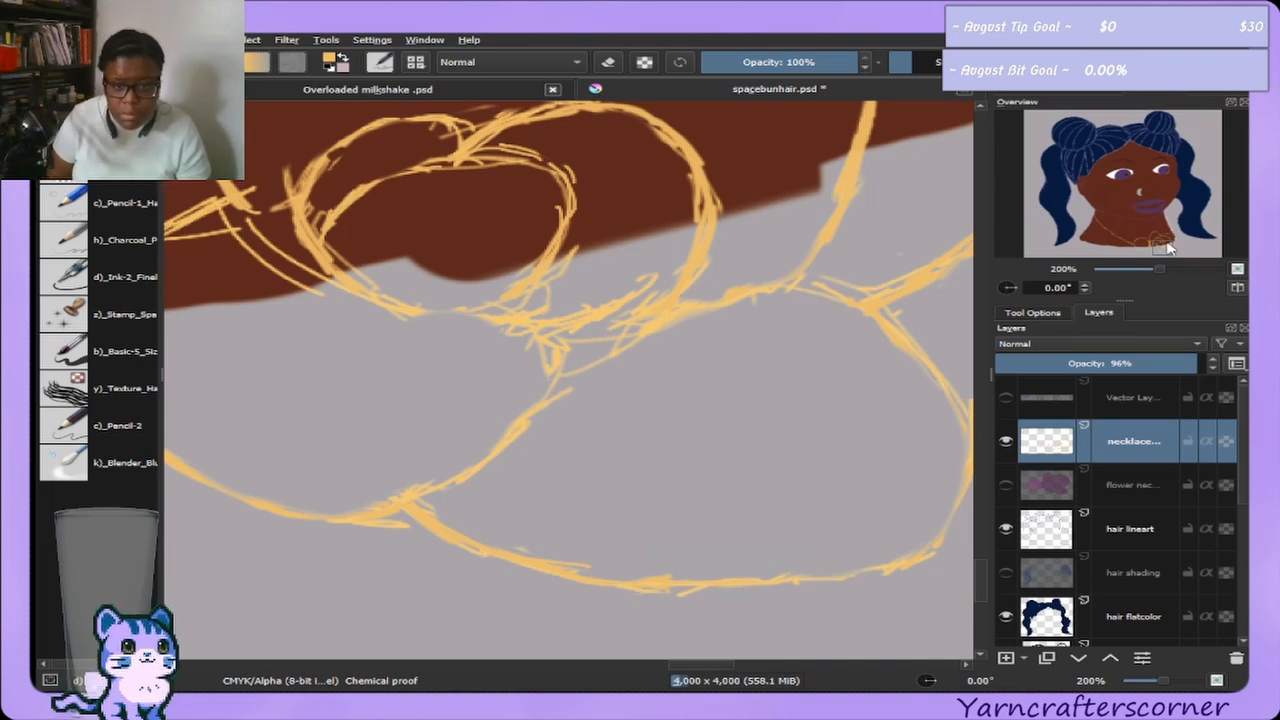
pyautogui.moveTo(1170, 248); pyautogui.dragTo(1169, 249)
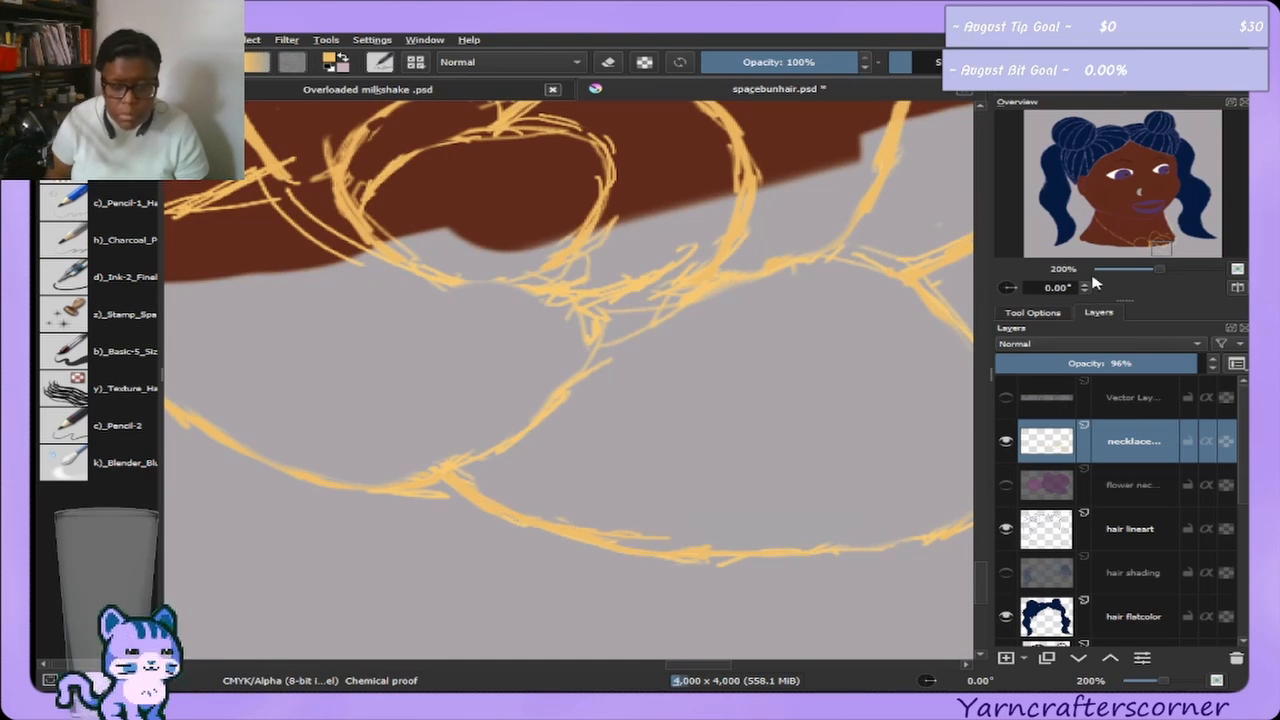
pyautogui.moveTo(1165, 243); pyautogui.dragTo(1167, 247)
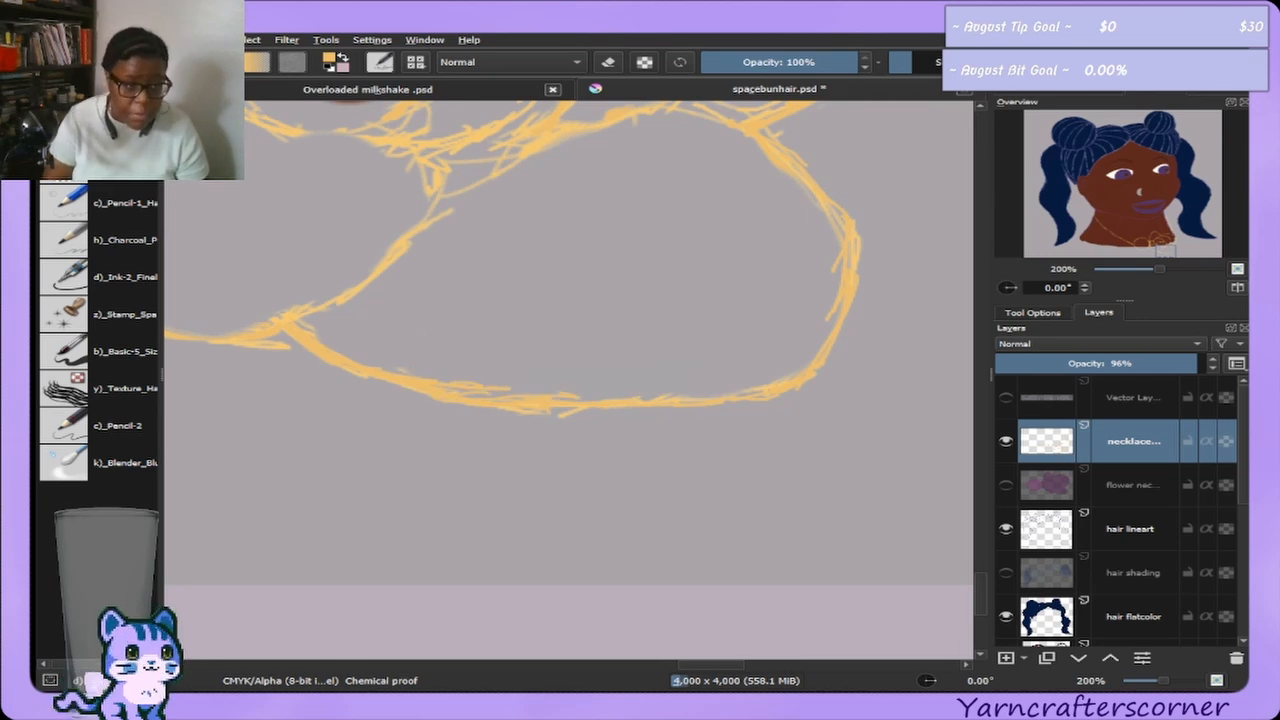
# Try to thin the bottom petal's lower-left outline with an enlarged eraser, and undo the stroke.
pyautogui.press('e')
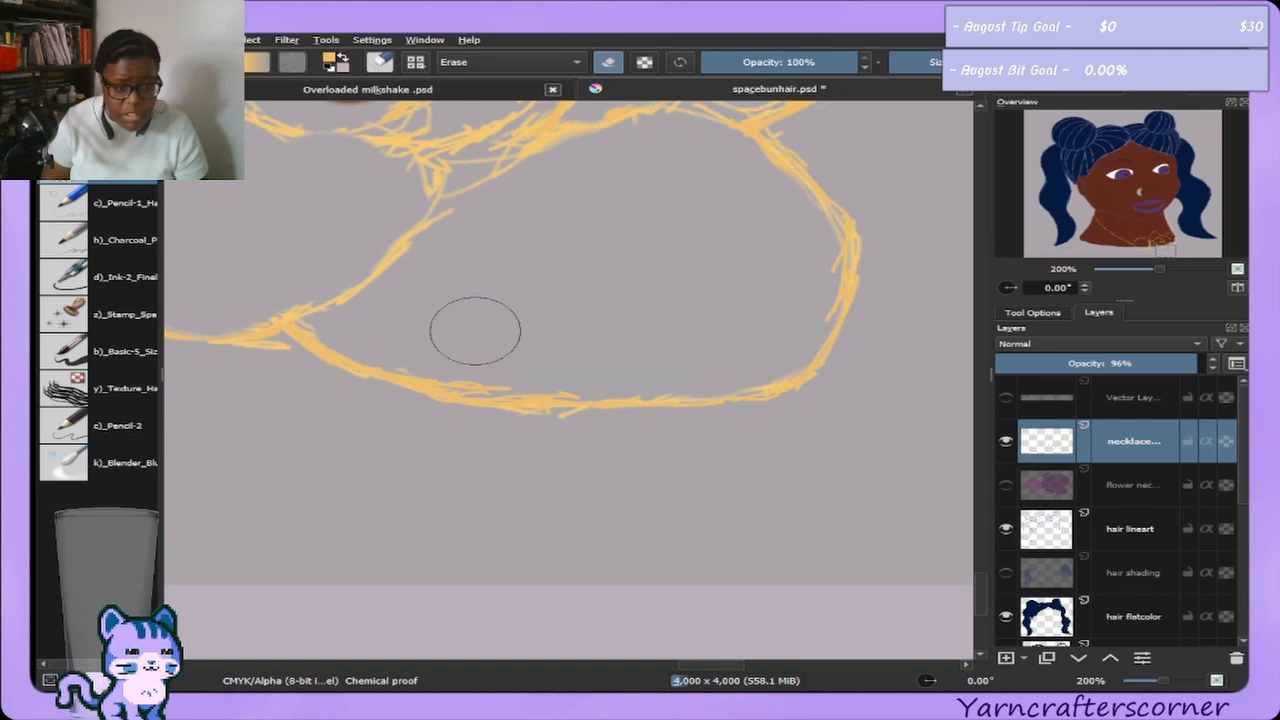
pyautogui.press(']')
pyautogui.press(']')
pyautogui.press(']')
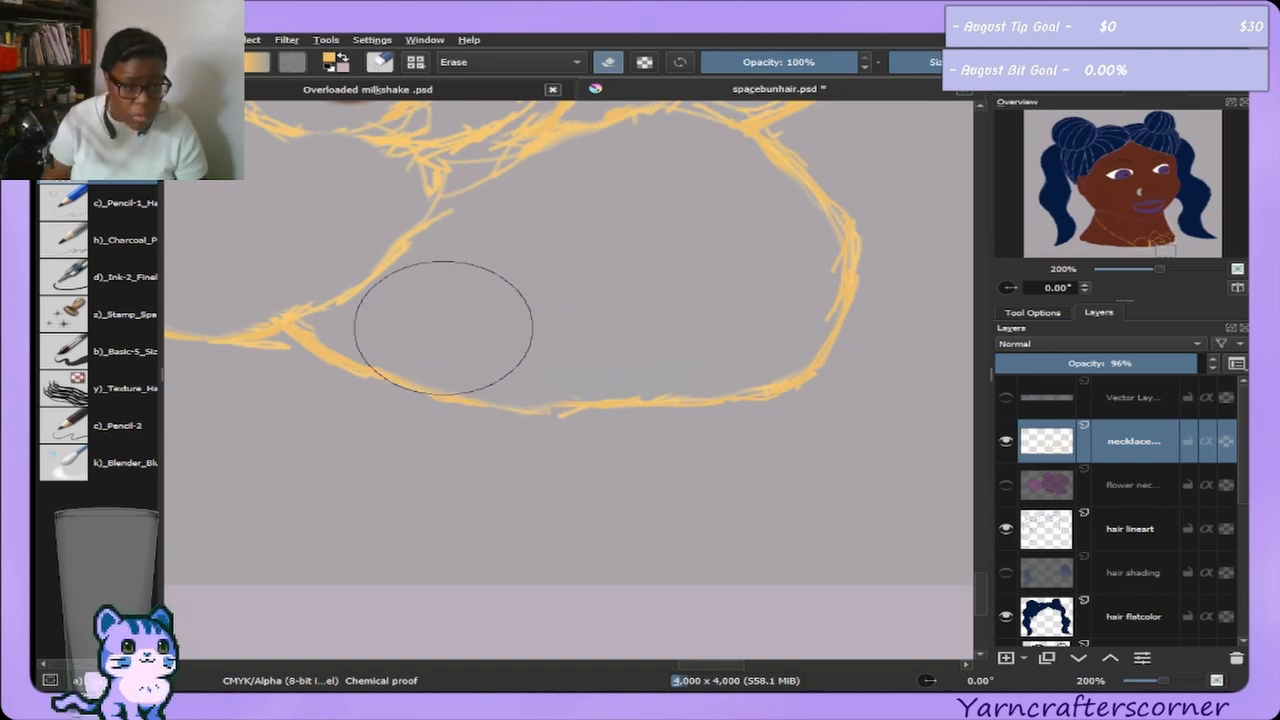
pyautogui.press(']')
pyautogui.press(']')
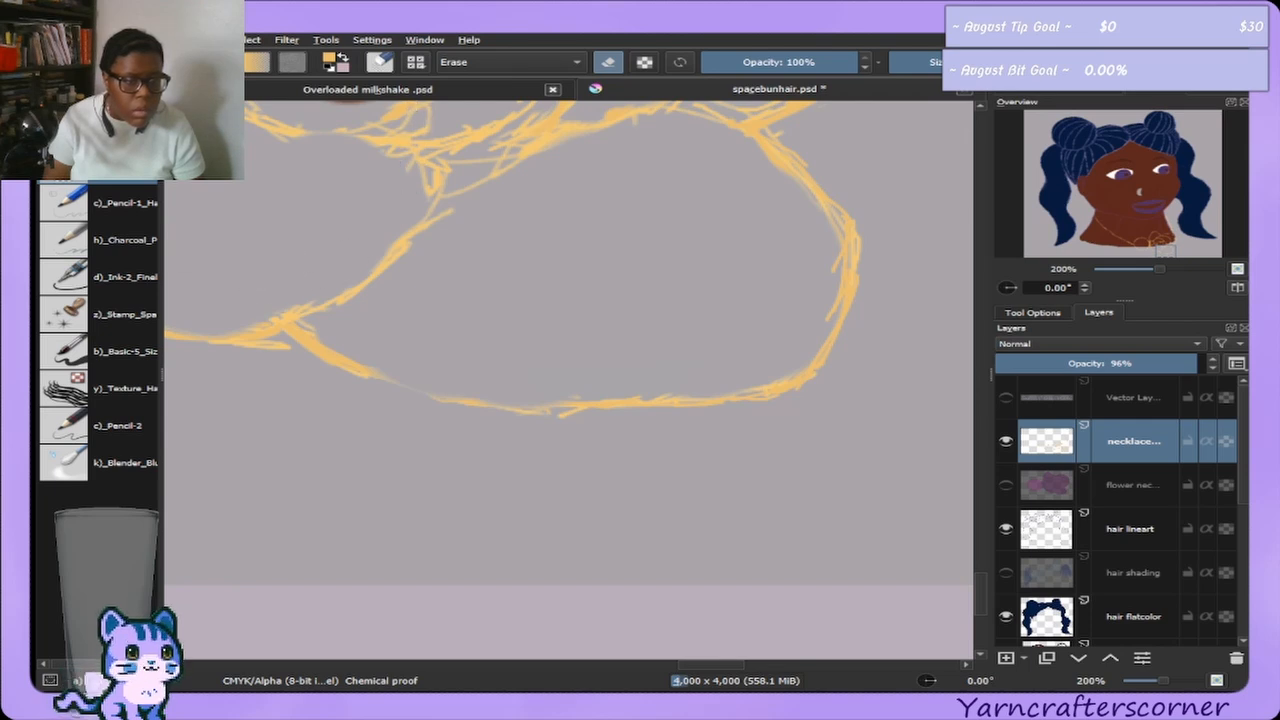
pyautogui.hotkey('ctrl', 'z')
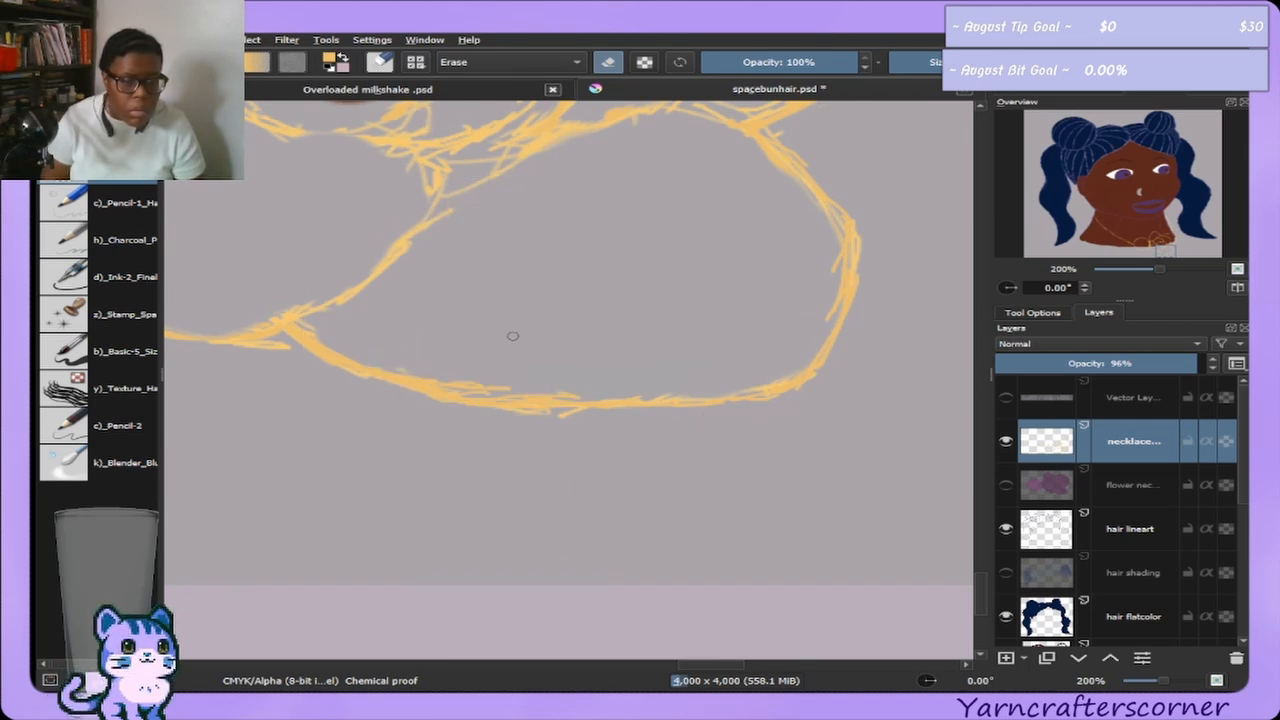
# Erase the stray strokes on the inner side of the bottom petal's lower-left outline with a resized eraser.
pyautogui.press('[')
pyautogui.press('[')
pyautogui.press('[')
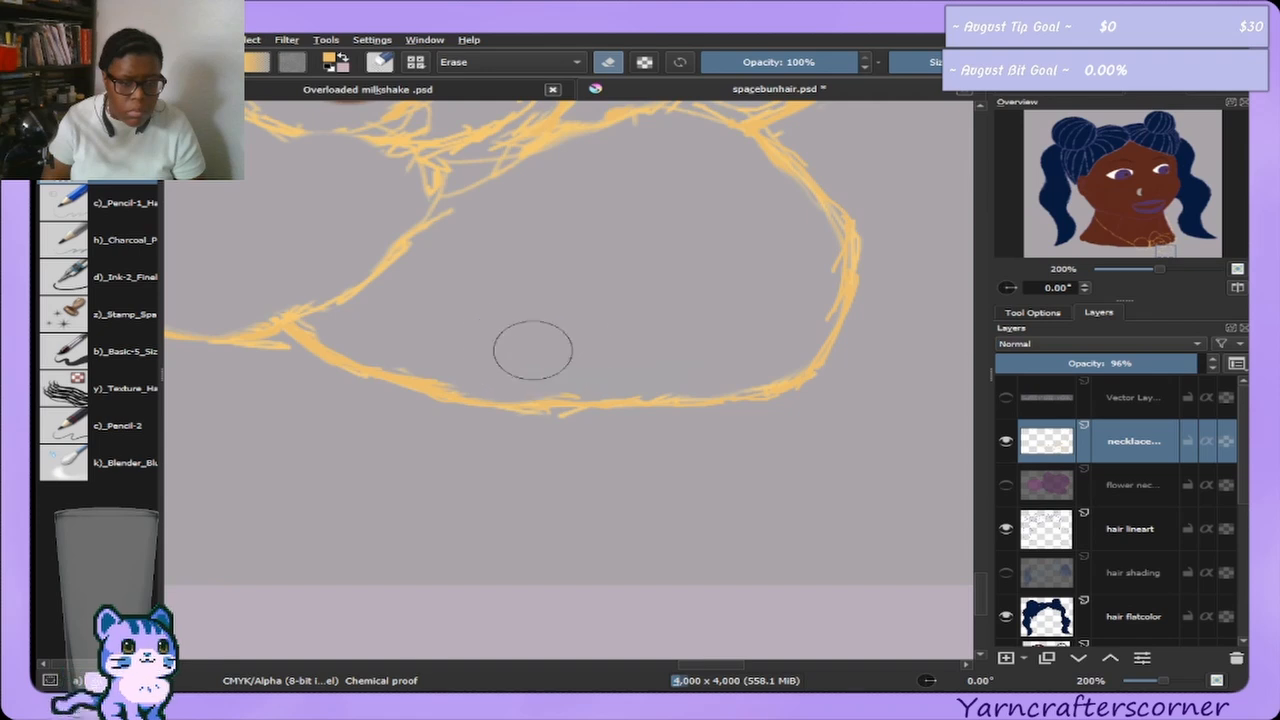
pyautogui.press(']')
pyautogui.press(']')
pyautogui.press(']')
pyautogui.press(']')
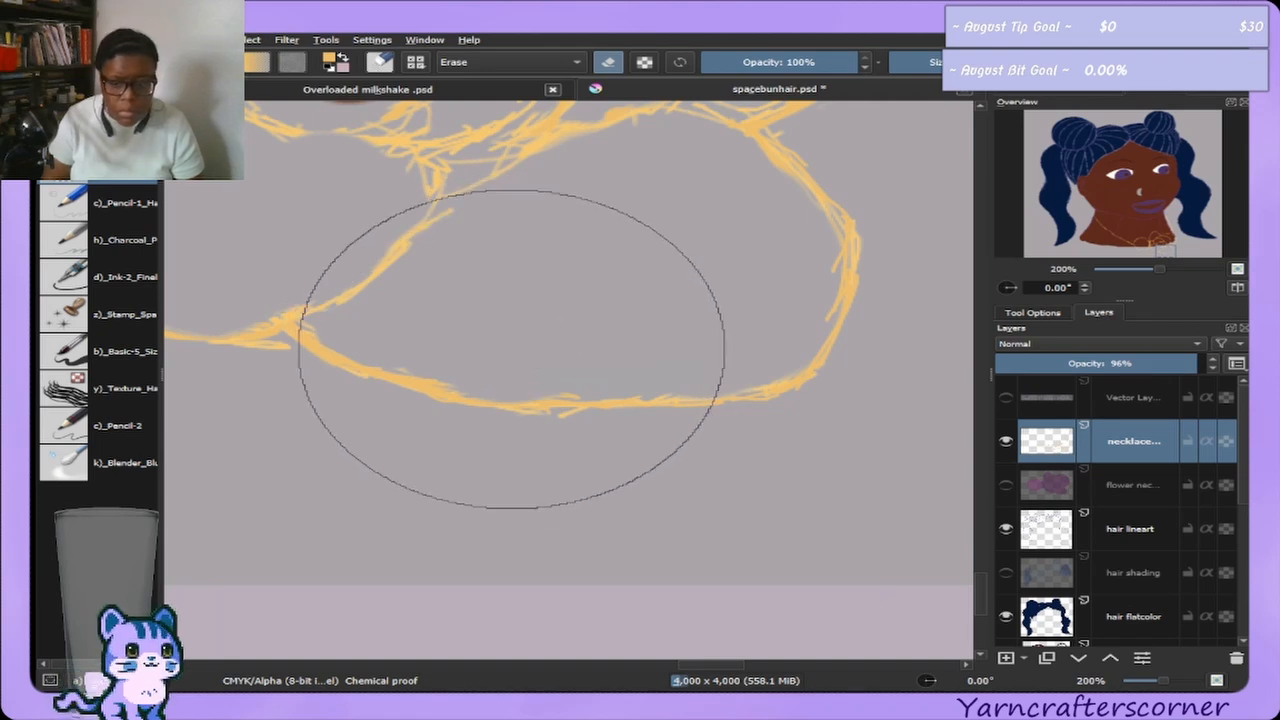
# Smooth the inner side of the bottom petal's lower outline with further eraser passes at adjusted sizes.
pyautogui.press('[')
pyautogui.press('[')
pyautogui.press('[')
pyautogui.press('[')
pyautogui.press('[')
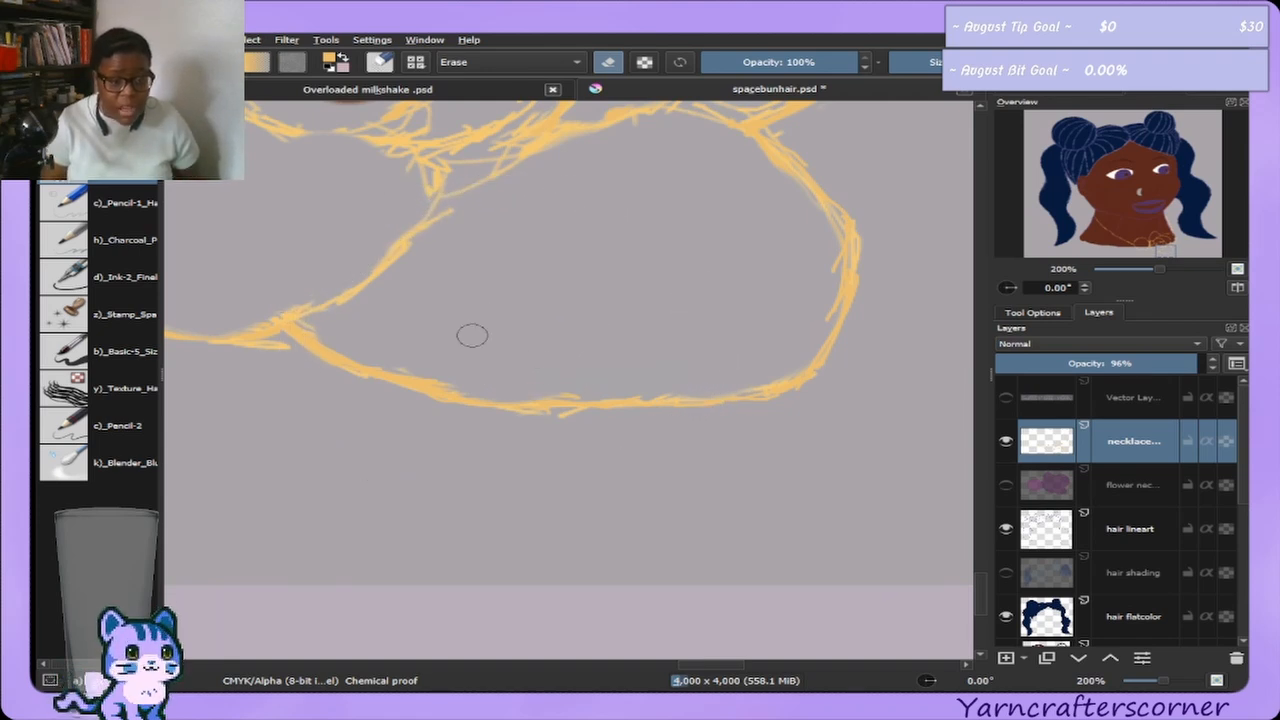
pyautogui.press(']')
pyautogui.press(']')
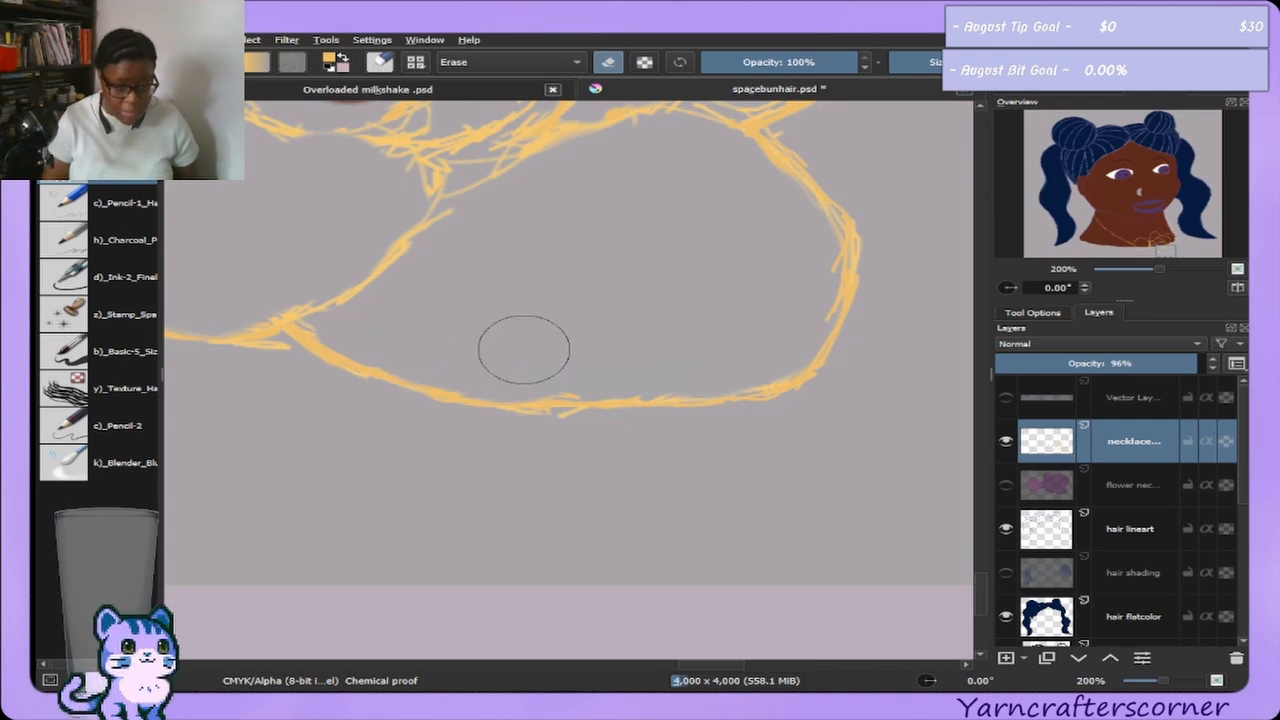
pyautogui.press(']')
pyautogui.press(']')
pyautogui.press(']')
pyautogui.press(']')
pyautogui.press(']')
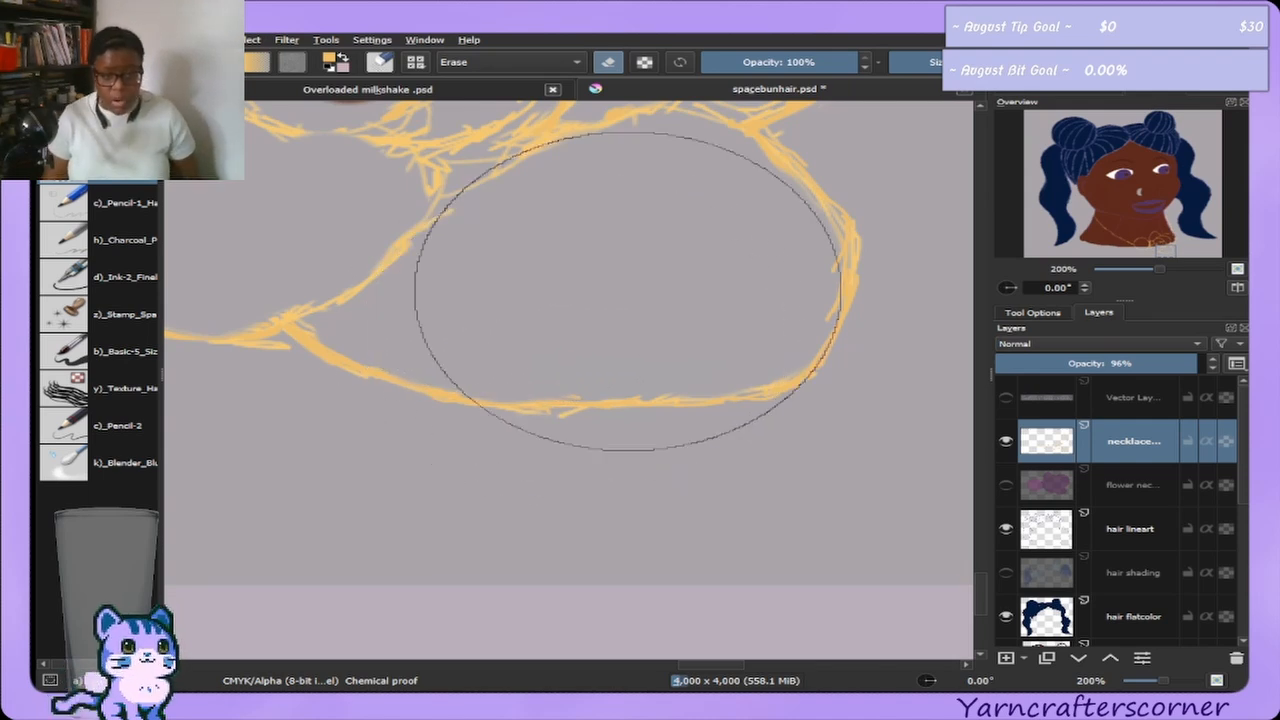
# Erase the doubled strokes on the inner side of the bottom petal's right outline with a smaller eraser.
pyautogui.press('[')
pyautogui.press('[')
pyautogui.press('[')
pyautogui.press('[')
pyautogui.press('[')
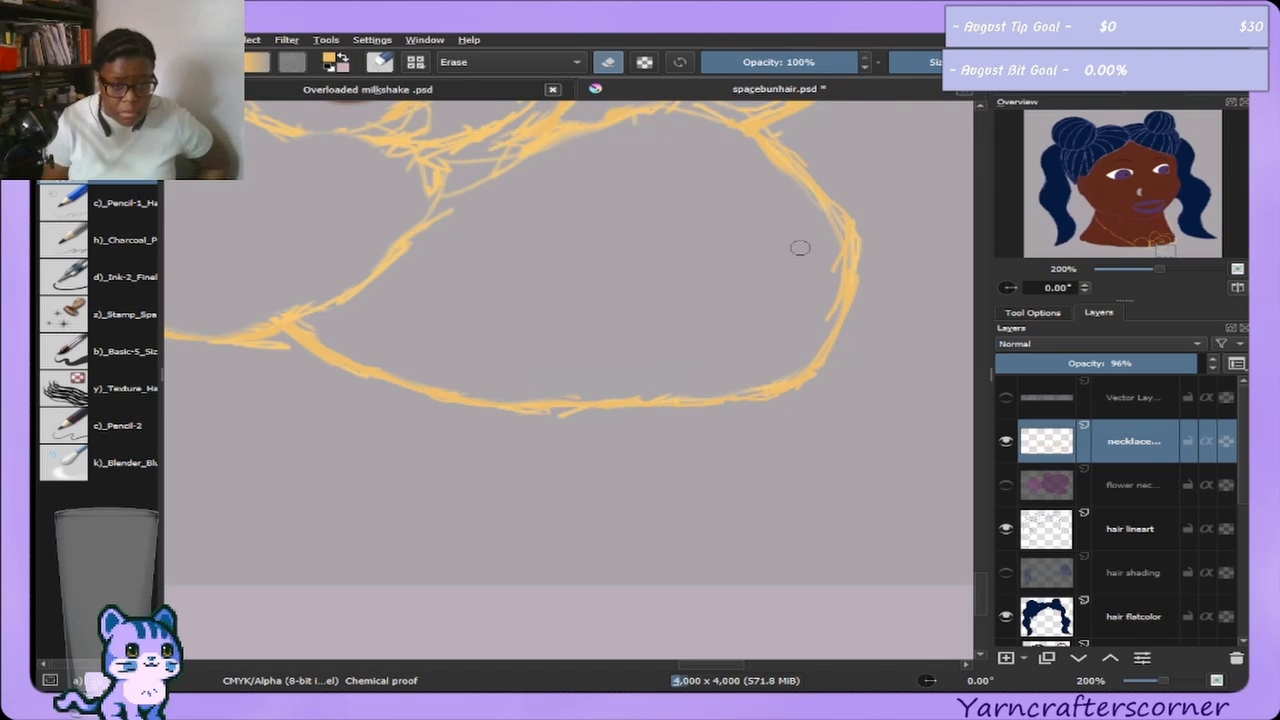
pyautogui.press(']')
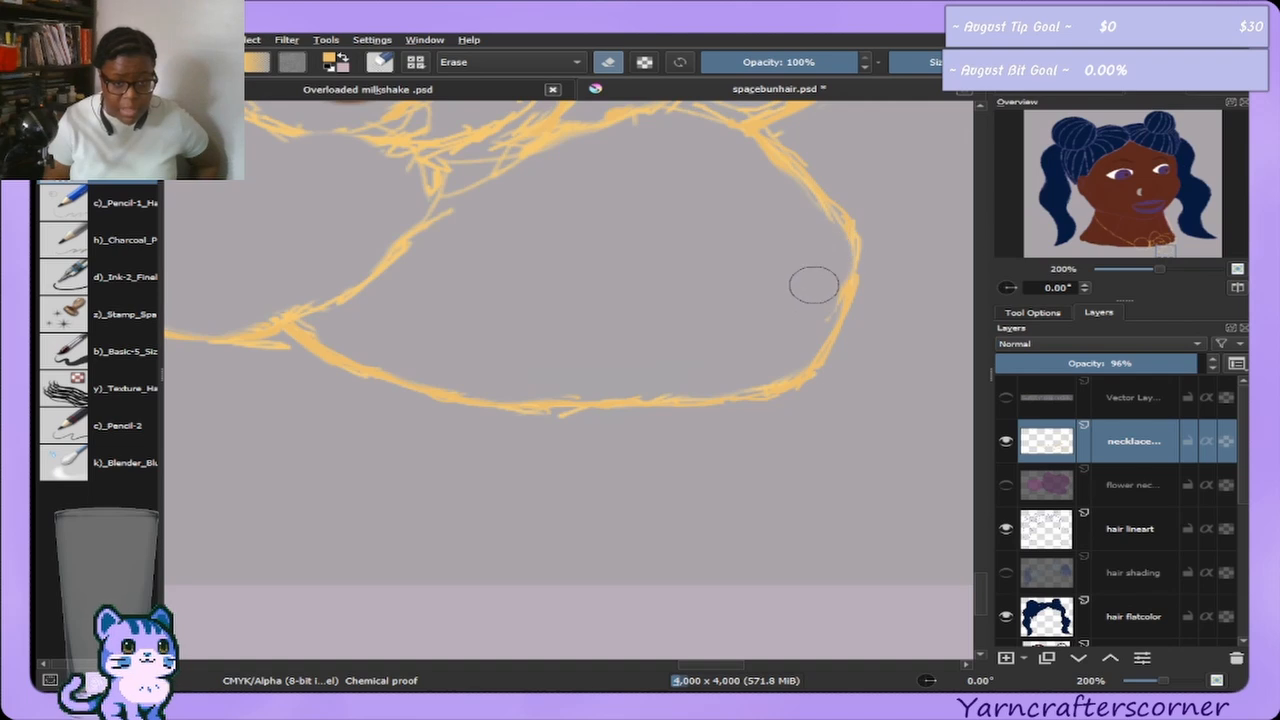
pyautogui.press(']')
pyautogui.press(']')
pyautogui.press(']')
pyautogui.press(']')
pyautogui.press(']')
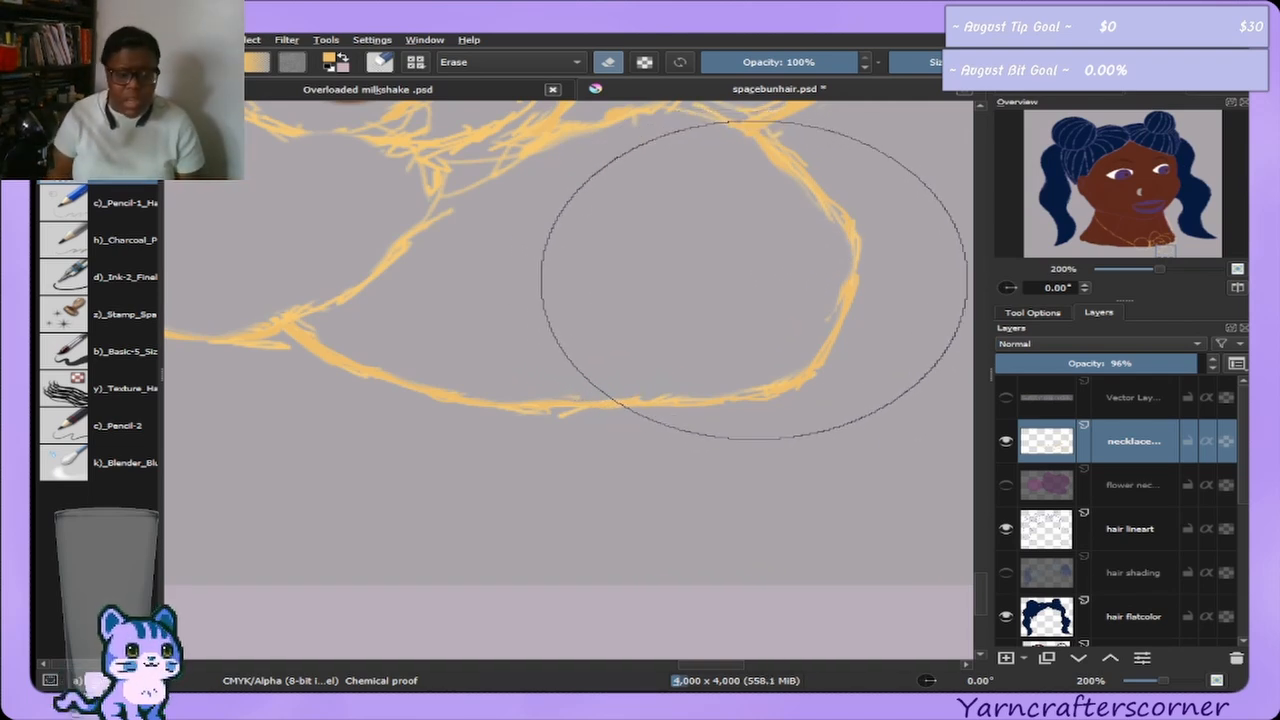
# Erase the stray strokes beneath the bottom petal's lower outline and redraw the thinned stretch with the brush.
pyautogui.press('[')
pyautogui.press('[')
pyautogui.press('[')
pyautogui.press('[')
pyautogui.press('[')
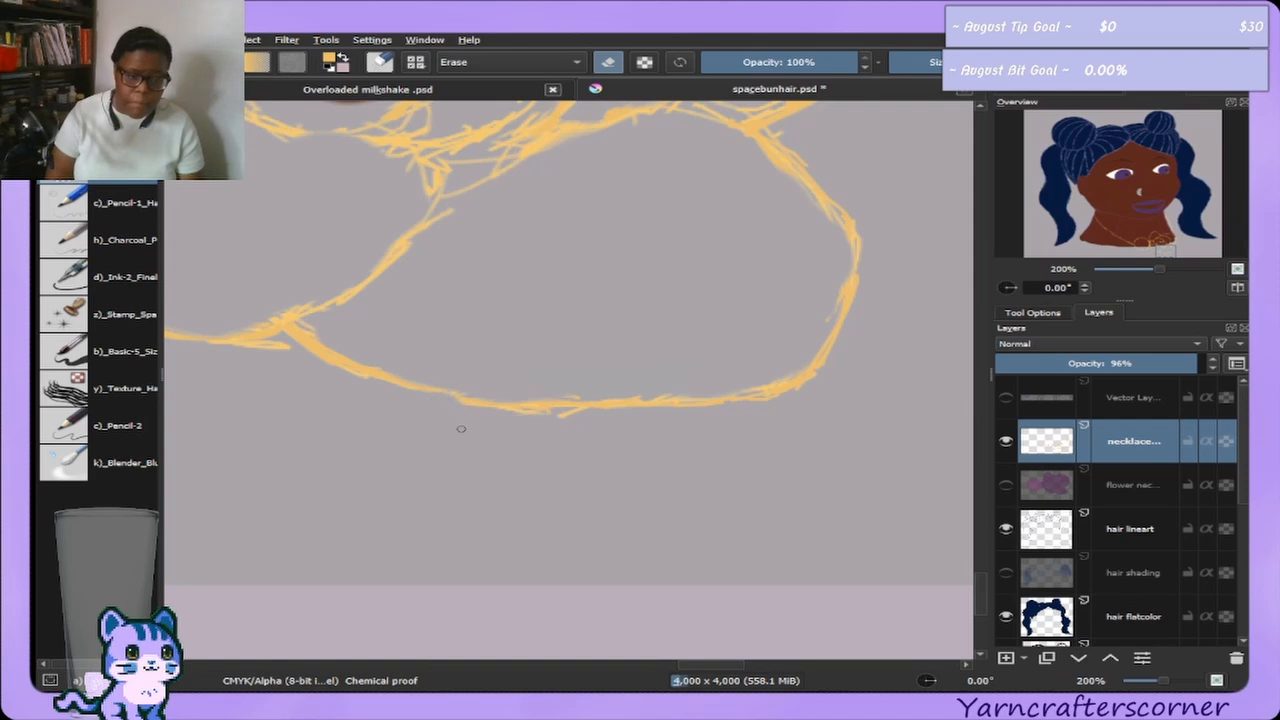
pyautogui.press(']')
pyautogui.press(']')
pyautogui.press(']')
pyautogui.press('[')
pyautogui.press(']')
pyautogui.press(']')
pyautogui.press(']')
pyautogui.press(']')
pyautogui.press(']')
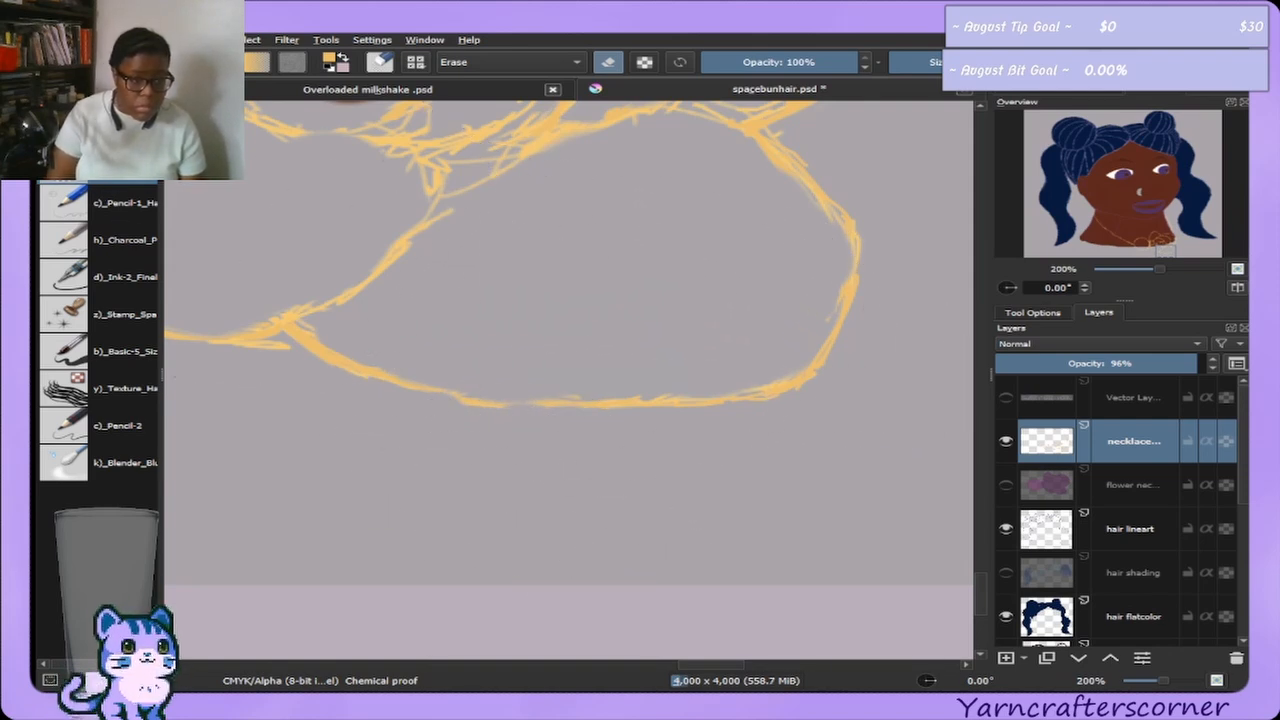
pyautogui.press('e')
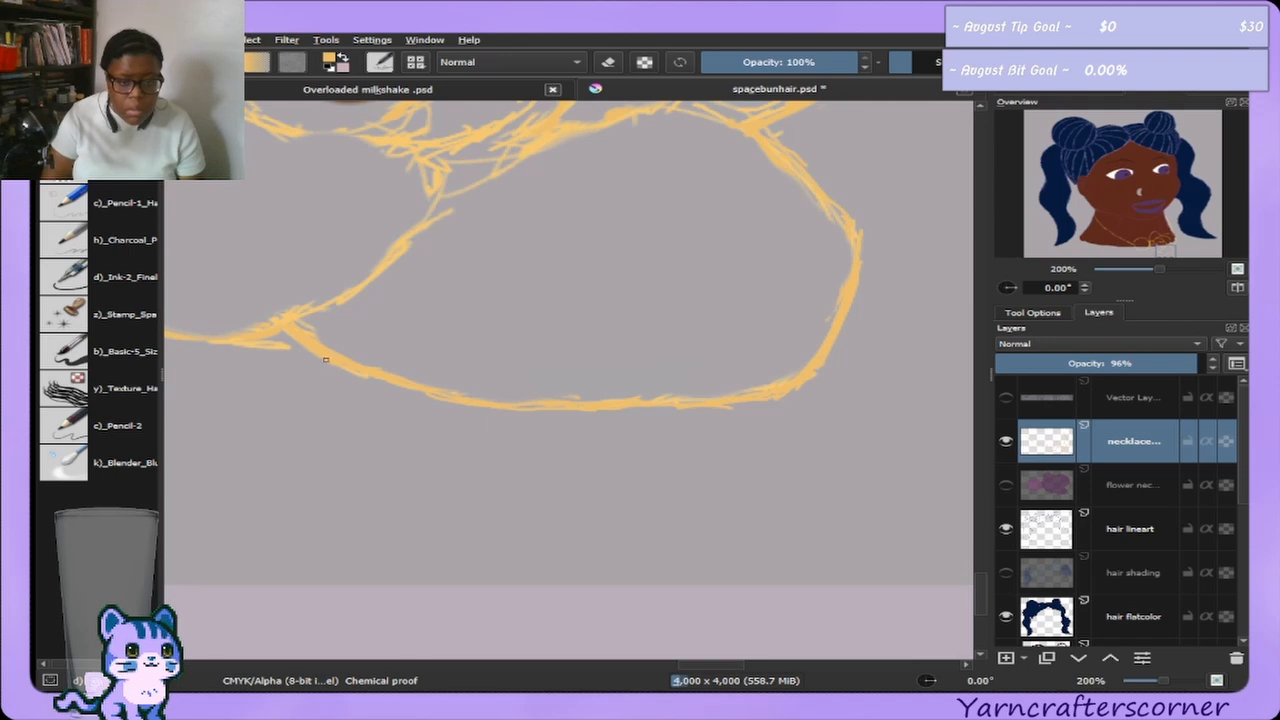
# Thin the bottom petal's right outline with the eraser and redraw the faded part as a cleaner golden curve.
pyautogui.press('e')
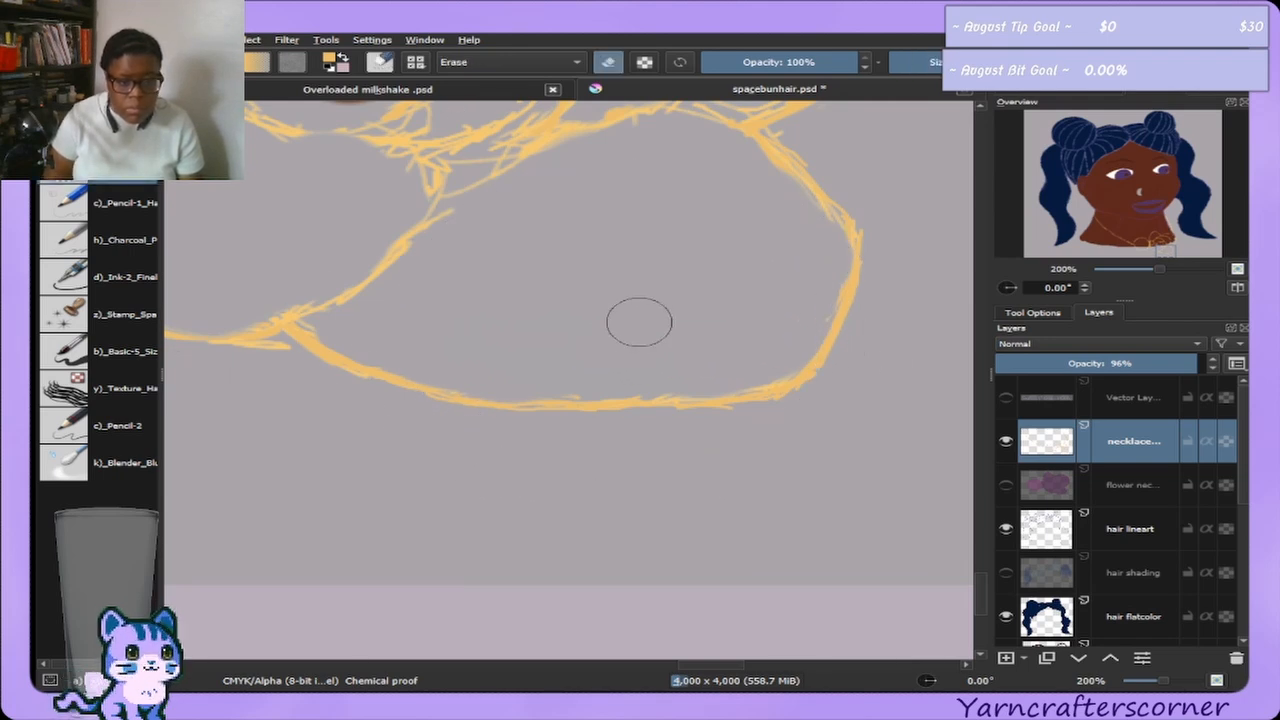
pyautogui.press(']')
pyautogui.press(']')
pyautogui.press(']')
pyautogui.press(']')
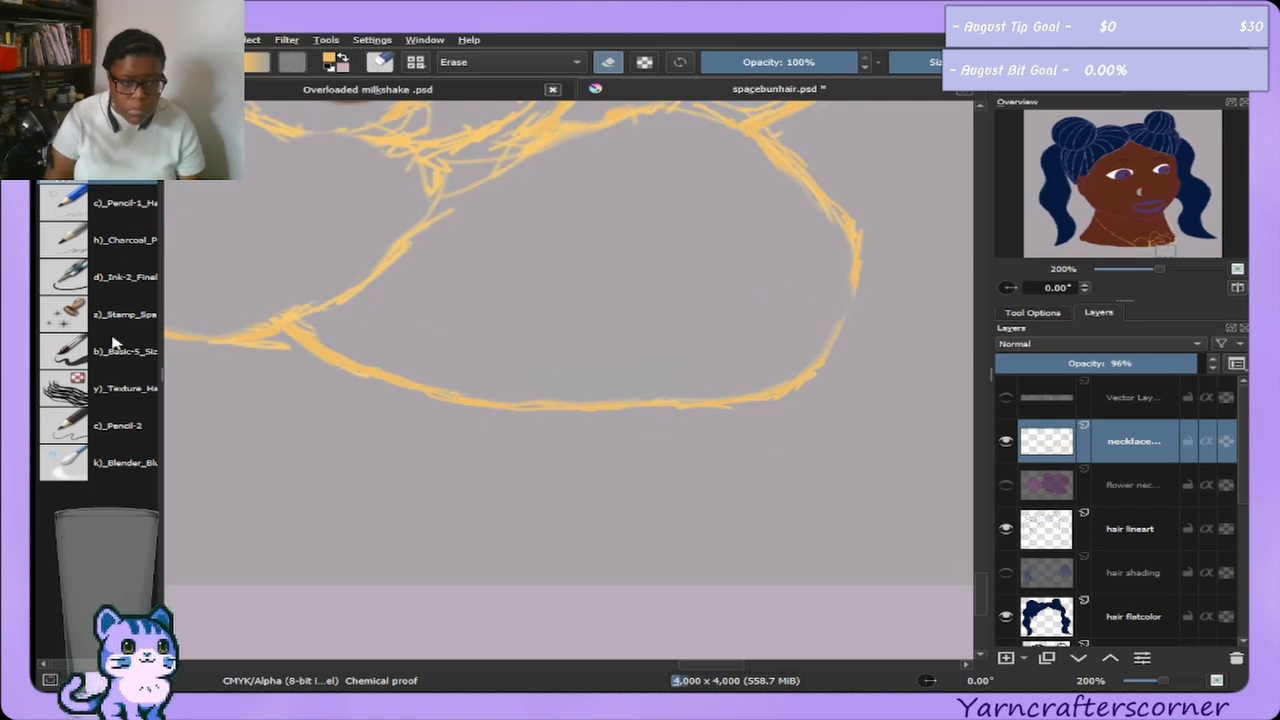
pyautogui.press('e')
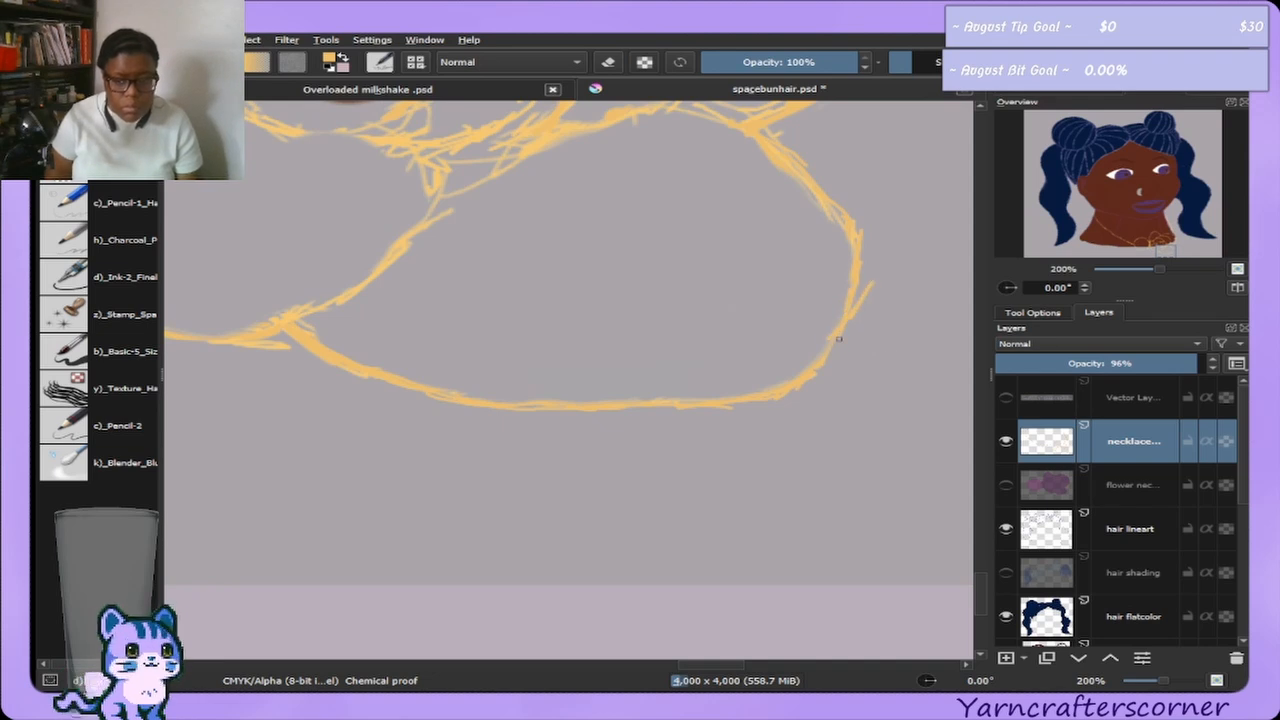
pyautogui.keyDown('ctrl'); pyautogui.click(862, 305); pyautogui.keyUp('ctrl')
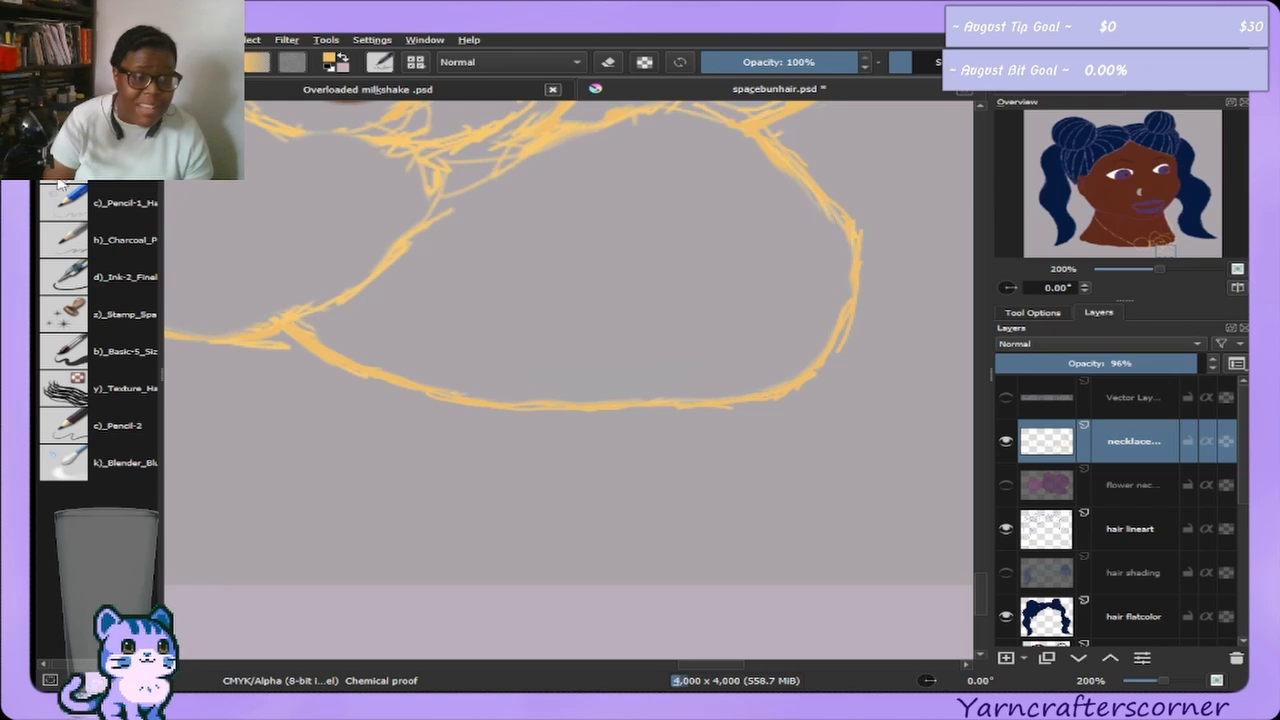
# Clean up the bottom petal's right edge and left junction with the eraser, and reinforce the boundary with the left petal.
pyautogui.press('e')
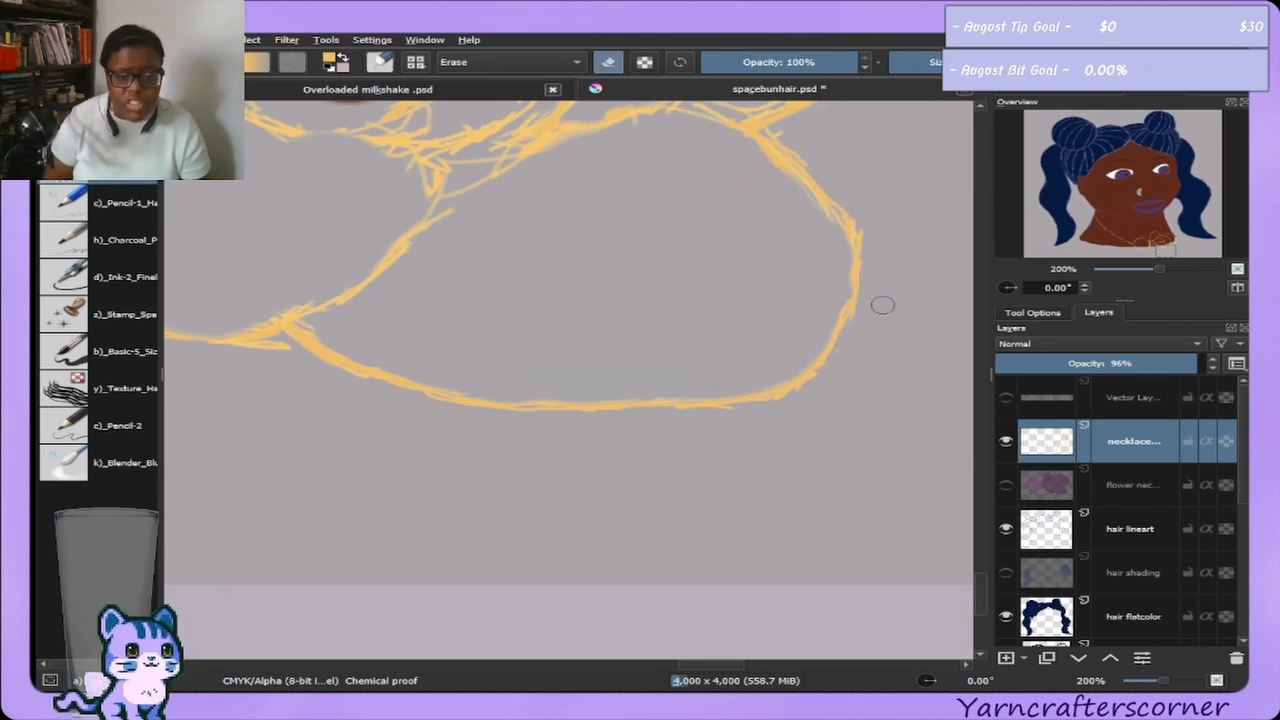
pyautogui.keyDown('shift'); pyautogui.moveTo(882, 305); pyautogui.dragTo(829, 274); pyautogui.keyUp('shift')
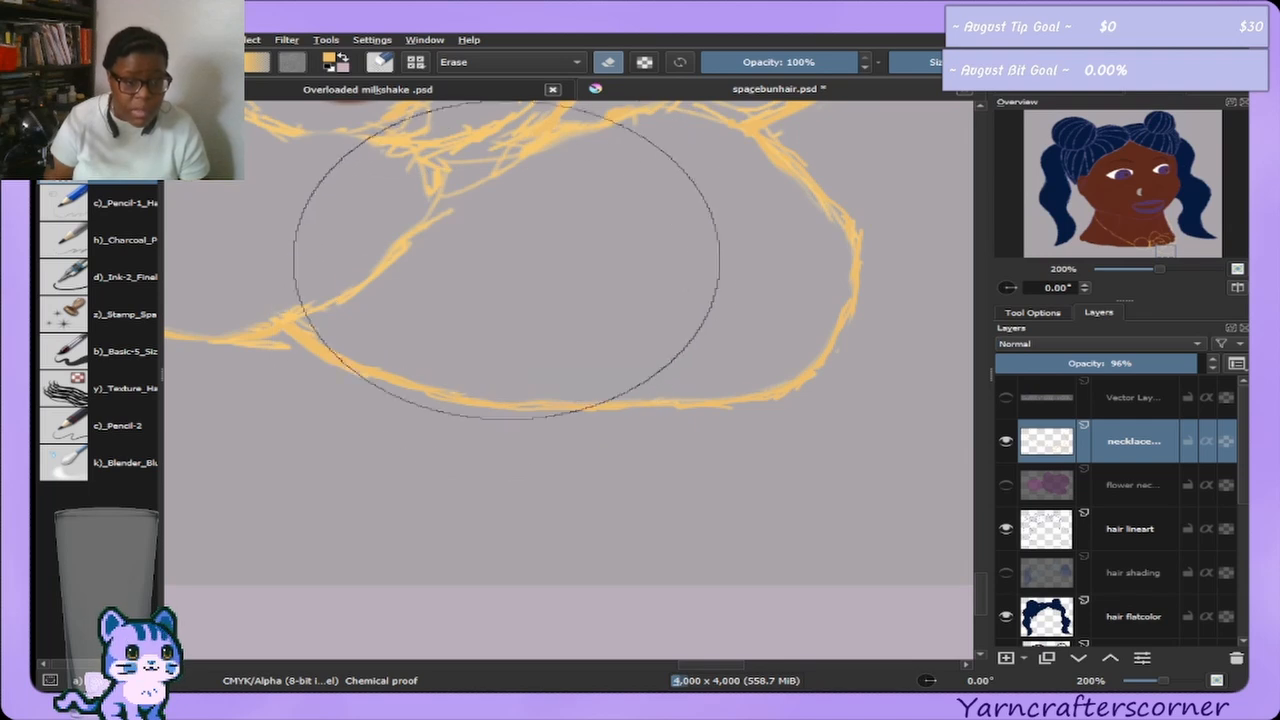
pyautogui.moveTo(506, 260)
pyautogui.keyDown('shift'); pyautogui.mouseDown()
pyautogui.moveTo(300, 235)
pyautogui.moveTo(243, 263)
pyautogui.moveTo(262, 272)
pyautogui.moveTo(243, 252)
pyautogui.mouseUp(); pyautogui.keyUp('shift')
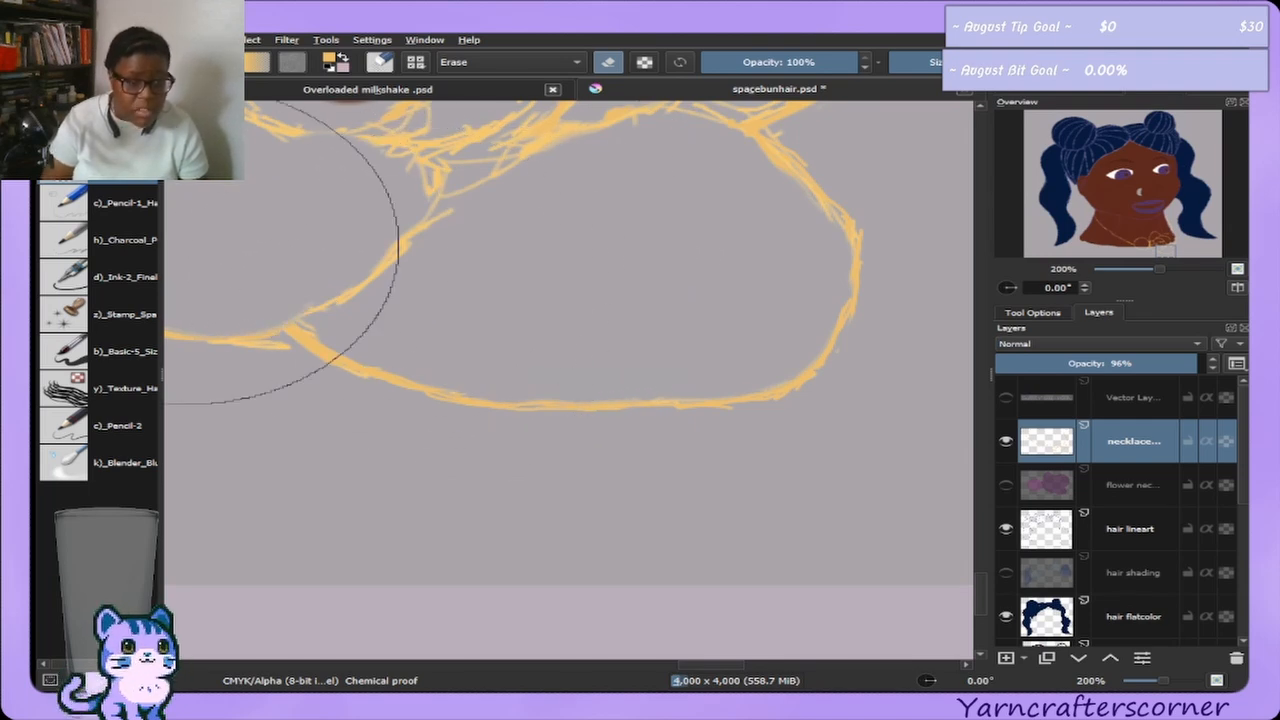
pyautogui.press('e')
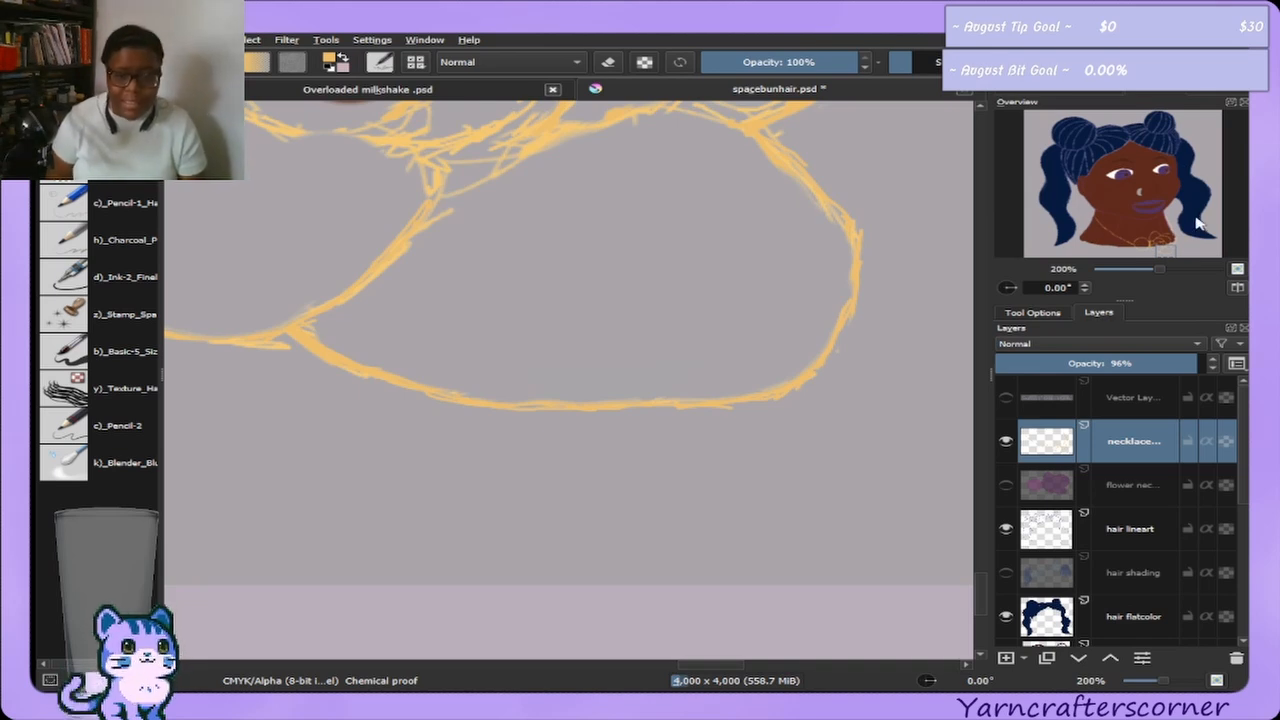
# Thicken the outlines of the flower's central petals and inner bud with additional golden brush strokes.
pyautogui.moveTo(1182, 250); pyautogui.dragTo(1156, 250)
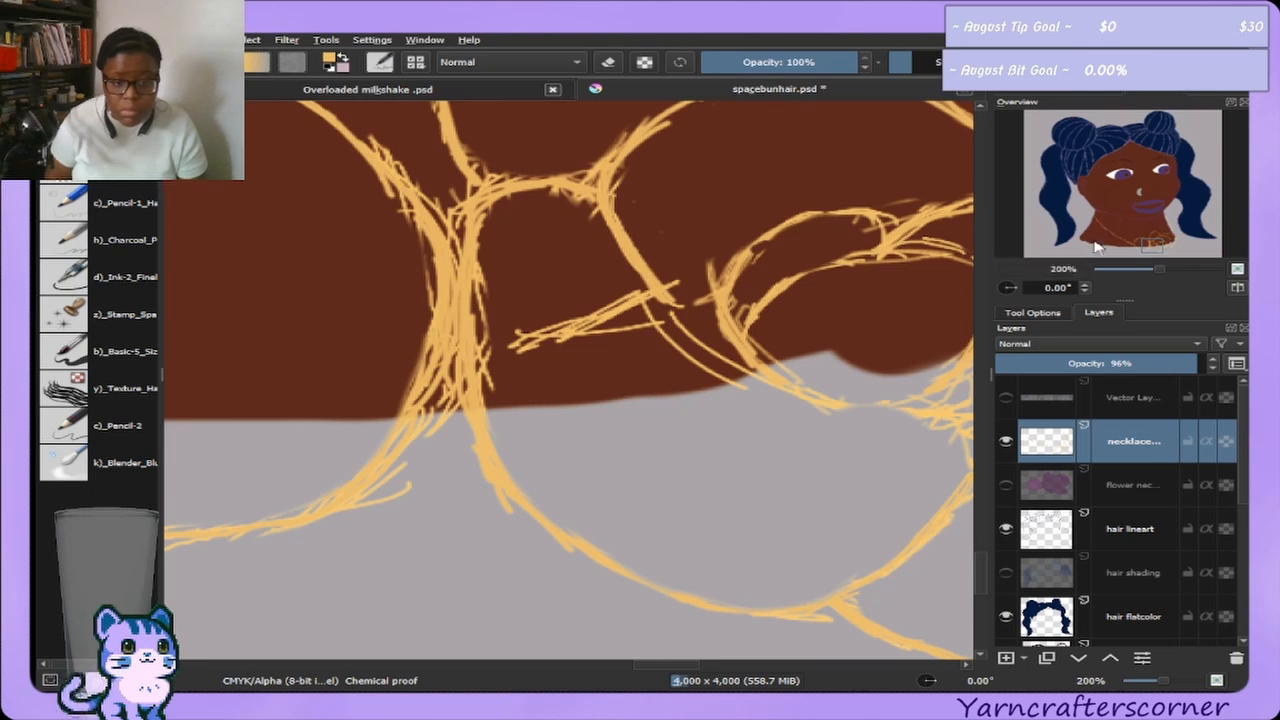
pyautogui.moveTo(1147, 248); pyautogui.dragTo(1156, 247)
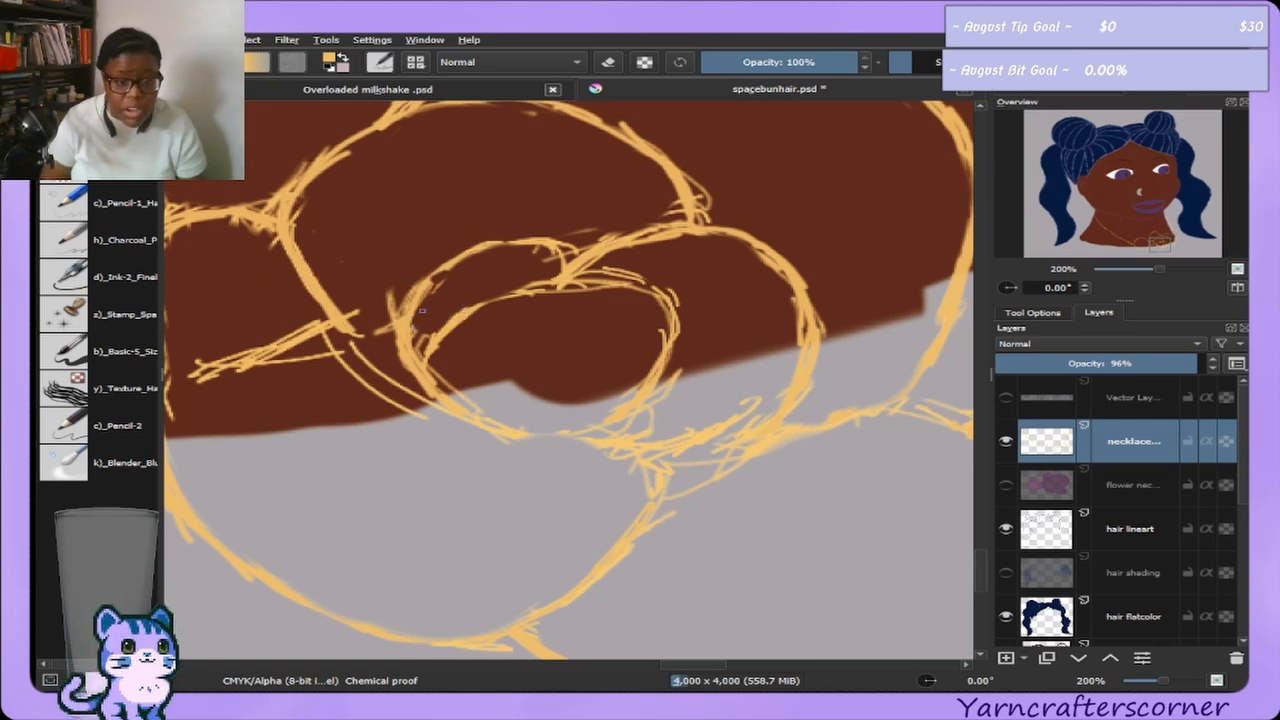
pyautogui.moveTo(422, 311)
pyautogui.mouseDown()
pyautogui.moveTo(469, 265)
pyautogui.moveTo(419, 289)
pyautogui.moveTo(507, 251)
pyautogui.moveTo(563, 248)
pyautogui.moveTo(507, 243)
pyautogui.moveTo(567, 268)
pyautogui.moveTo(535, 241)
pyautogui.moveTo(570, 268)
pyautogui.moveTo(607, 268)
pyautogui.moveTo(627, 229)
pyautogui.moveTo(740, 240)
pyautogui.mouseUp()
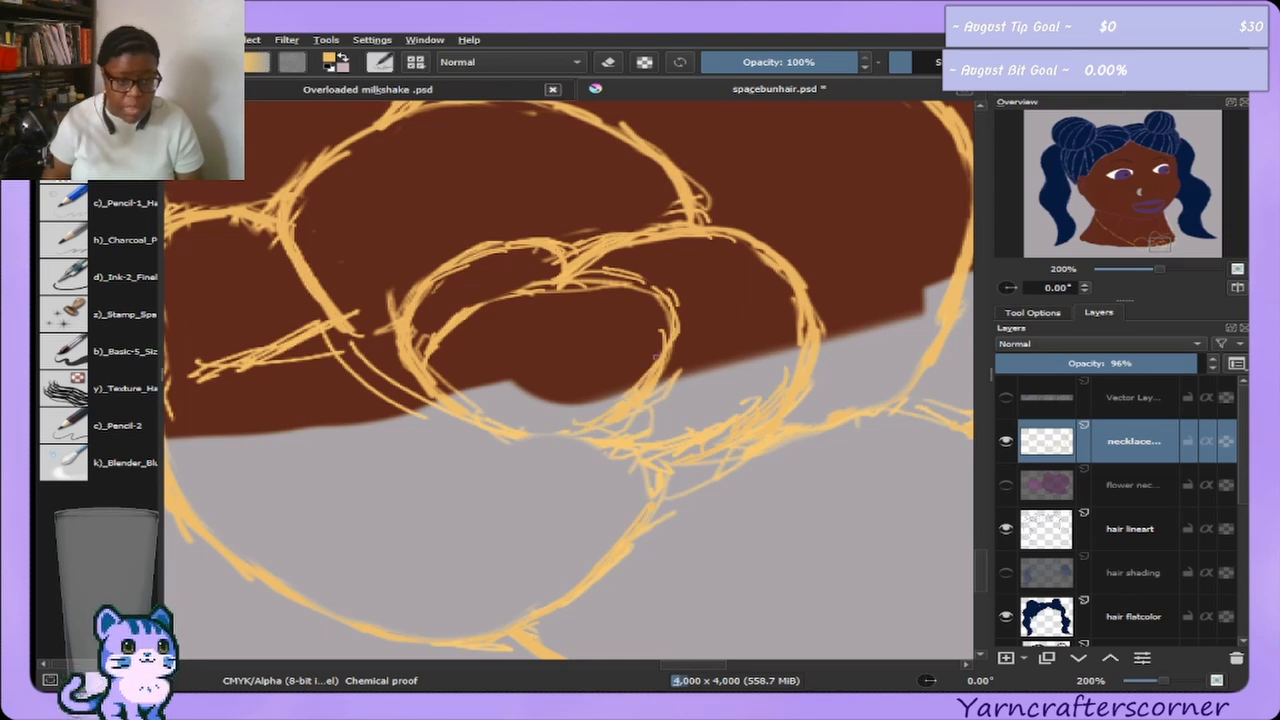
pyautogui.moveTo(668, 346)
pyautogui.mouseDown()
pyautogui.moveTo(642, 294)
pyautogui.moveTo(664, 310)
pyautogui.mouseUp()
pyautogui.moveTo(570, 280)
pyautogui.mouseDown()
pyautogui.moveTo(662, 318)
pyautogui.moveTo(666, 354)
pyautogui.moveTo(640, 382)
pyautogui.mouseUp()
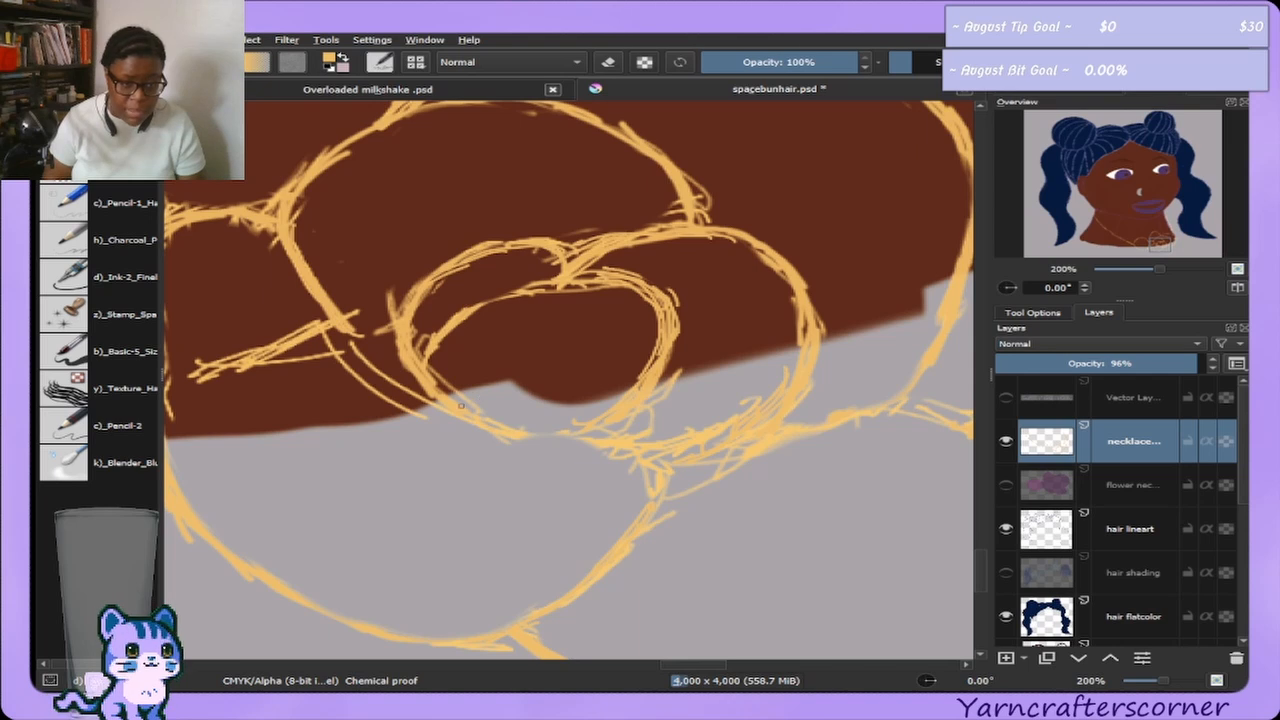
pyautogui.moveTo(461, 405)
pyautogui.mouseDown()
pyautogui.moveTo(445, 340)
pyautogui.moveTo(482, 312)
pyautogui.moveTo(556, 285)
pyautogui.moveTo(630, 288)
pyautogui.mouseUp()
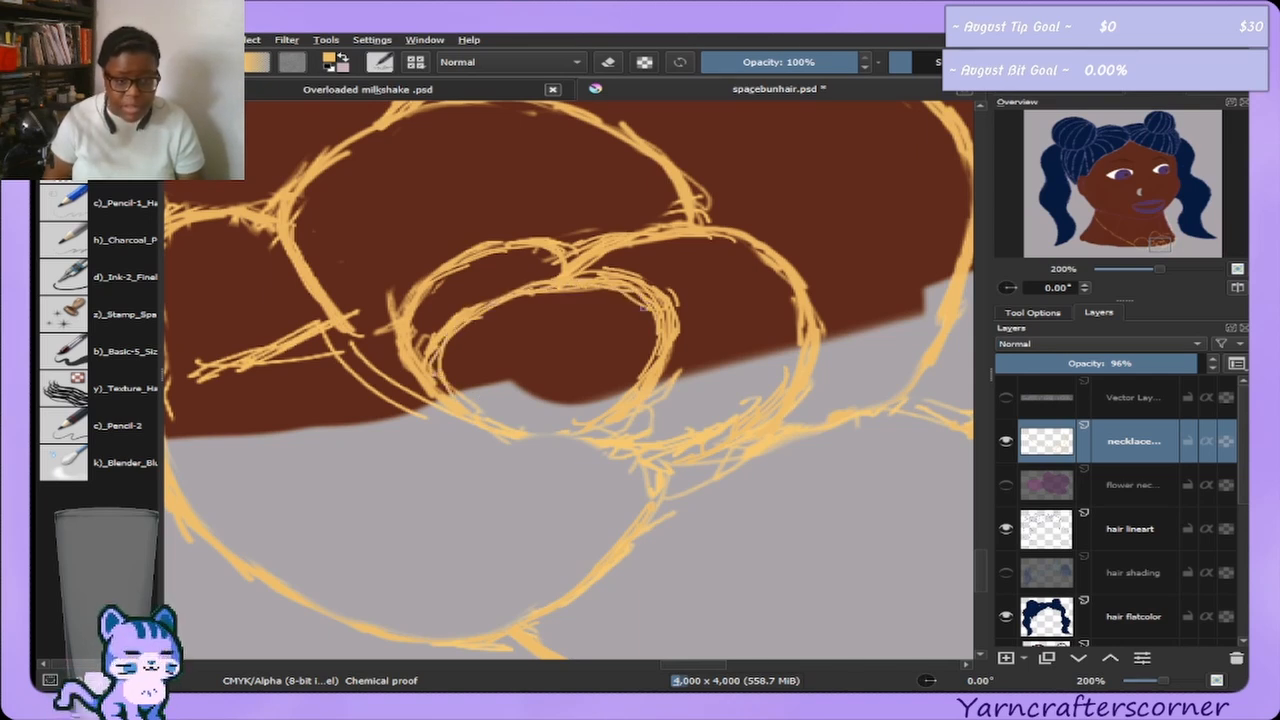
# Thin the upper-right outline of the flower's inner bud by erasing the rough strokes on its inner side.
pyautogui.press('e')
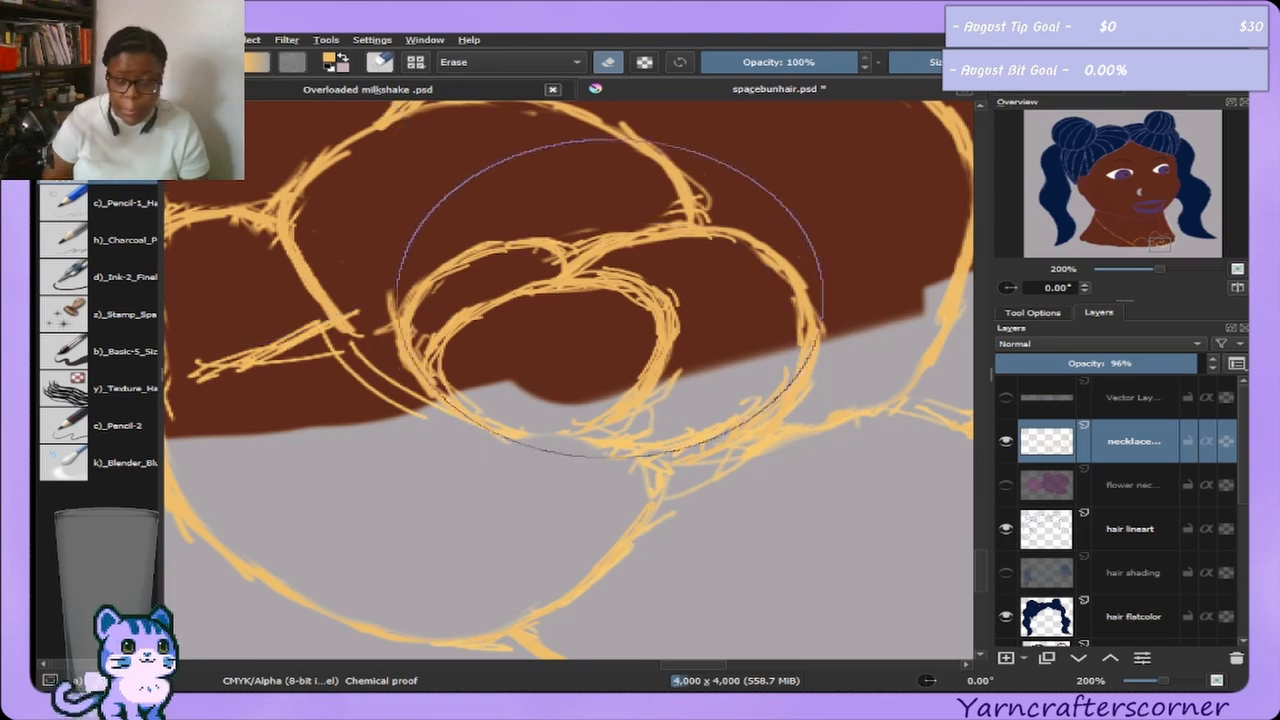
pyautogui.moveTo(545, 335); pyautogui.dragTo(579, 330)
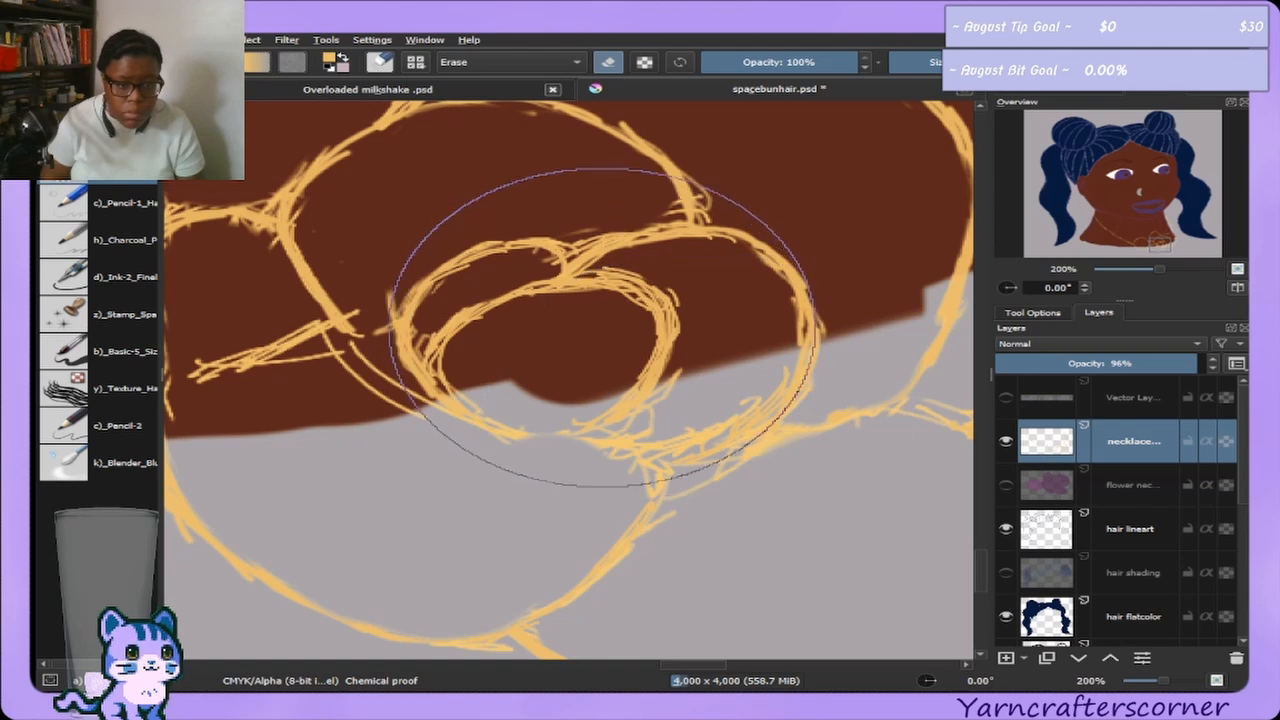
pyautogui.press(']')
pyautogui.press(']')
pyautogui.press(']')
pyautogui.press(']')
pyautogui.press(']')
pyautogui.press(']')
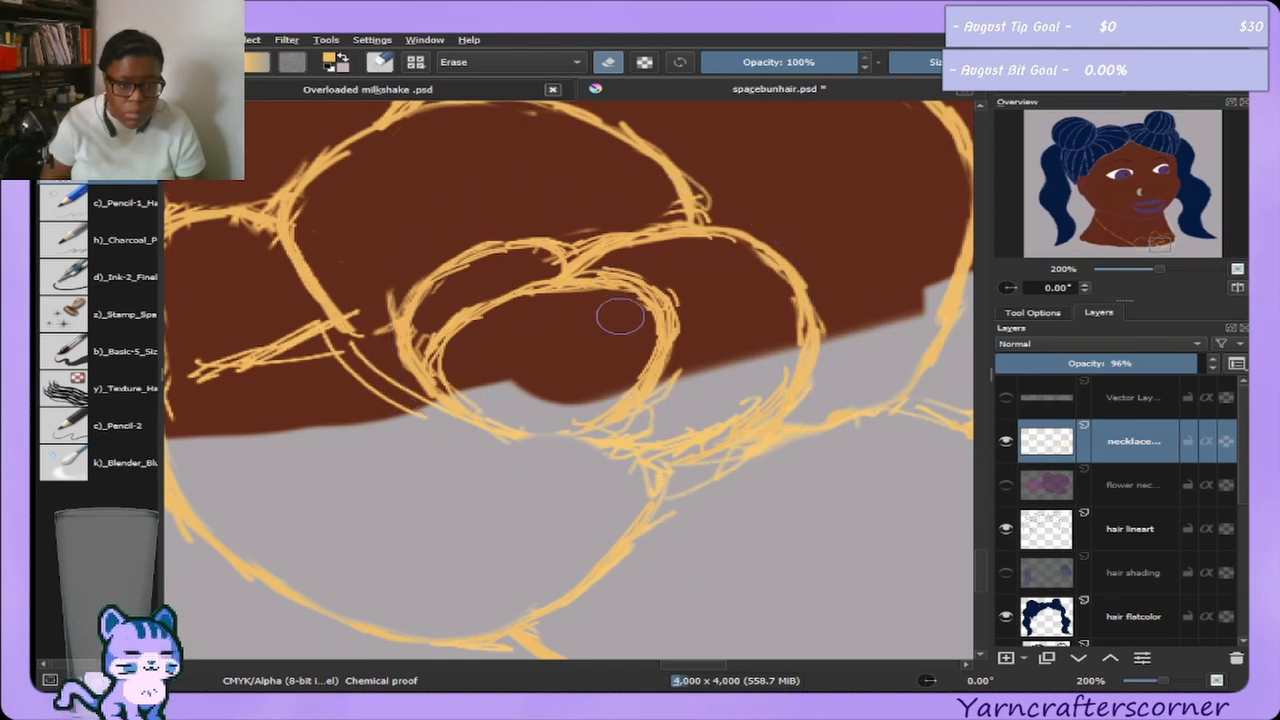
pyautogui.press(']')
pyautogui.press(']')
pyautogui.press(']')
pyautogui.press(']')
pyautogui.press(']')
pyautogui.press(']')
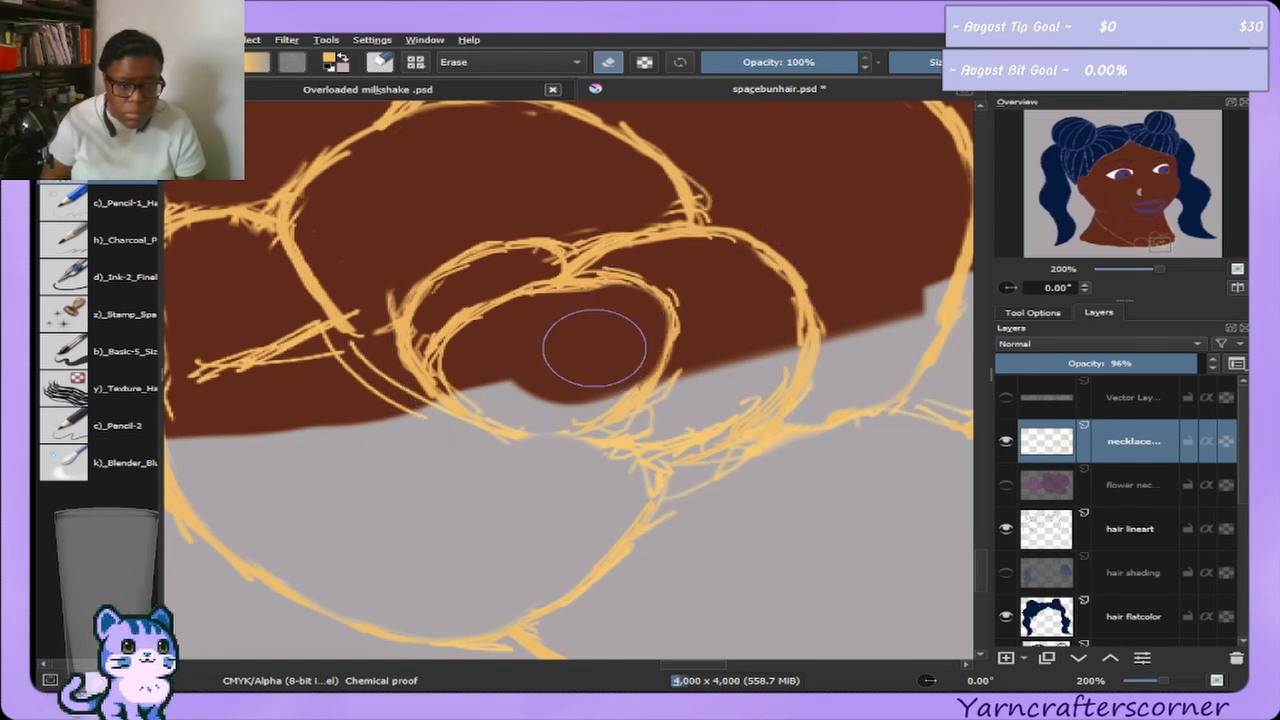
pyautogui.press('[')
pyautogui.press('[')
pyautogui.press('[')
pyautogui.press('[')
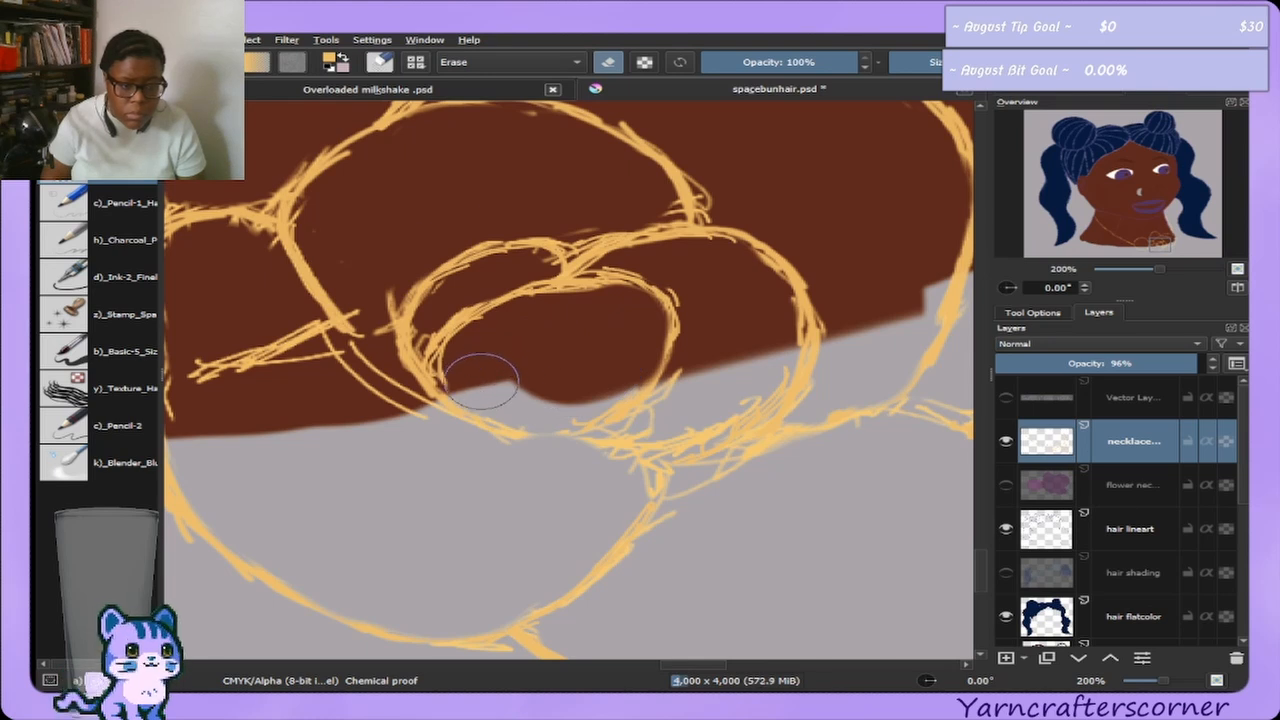
# Erase the rough inner strokes along the left and upper-left outline of the inner bud.
pyautogui.press(']')
pyautogui.press(']')
pyautogui.press(']')
pyautogui.press(']')
pyautogui.press(']')
pyautogui.press(']')
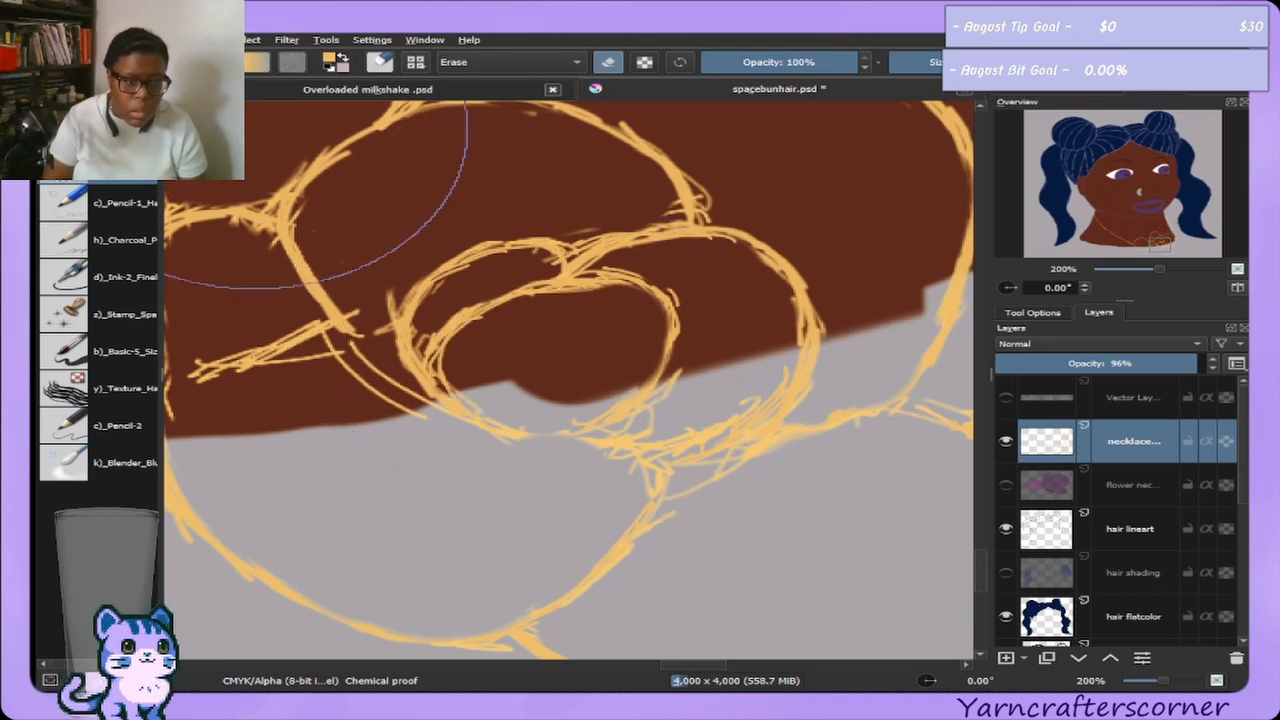
pyautogui.press('[')
pyautogui.press('[')
pyautogui.press('[')
pyautogui.press('[')
pyautogui.press('[')
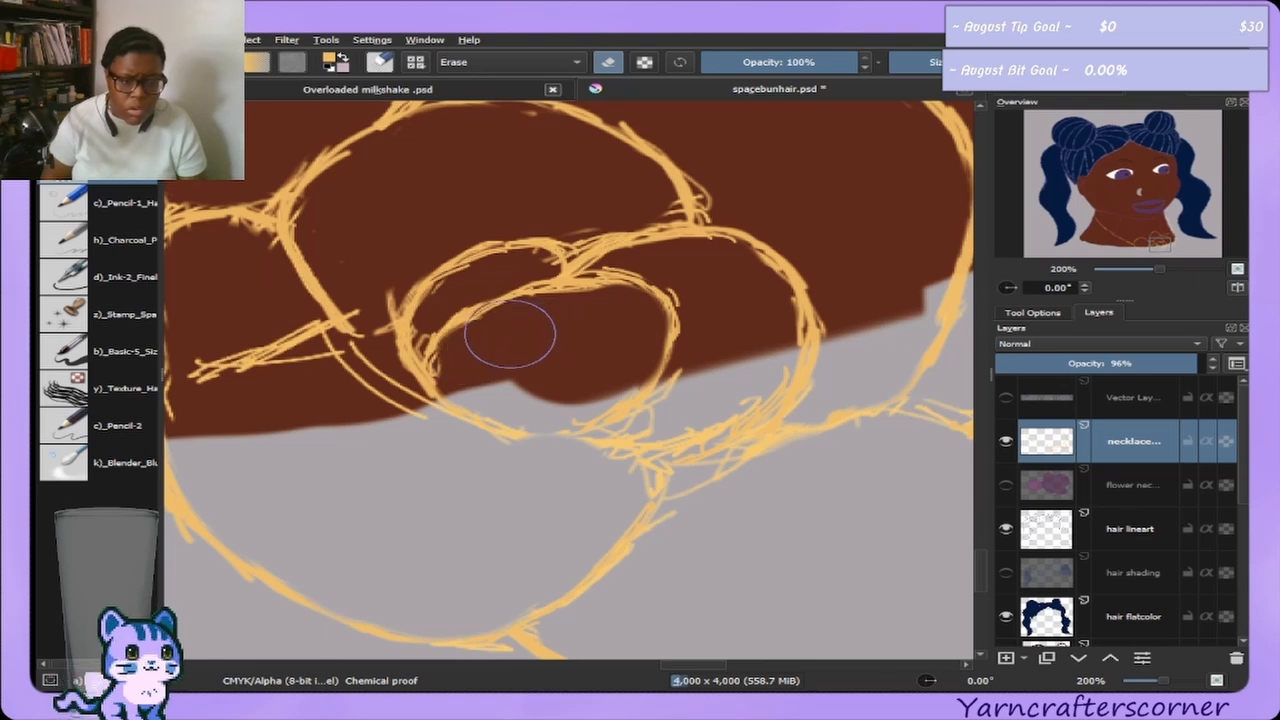
pyautogui.press(']')
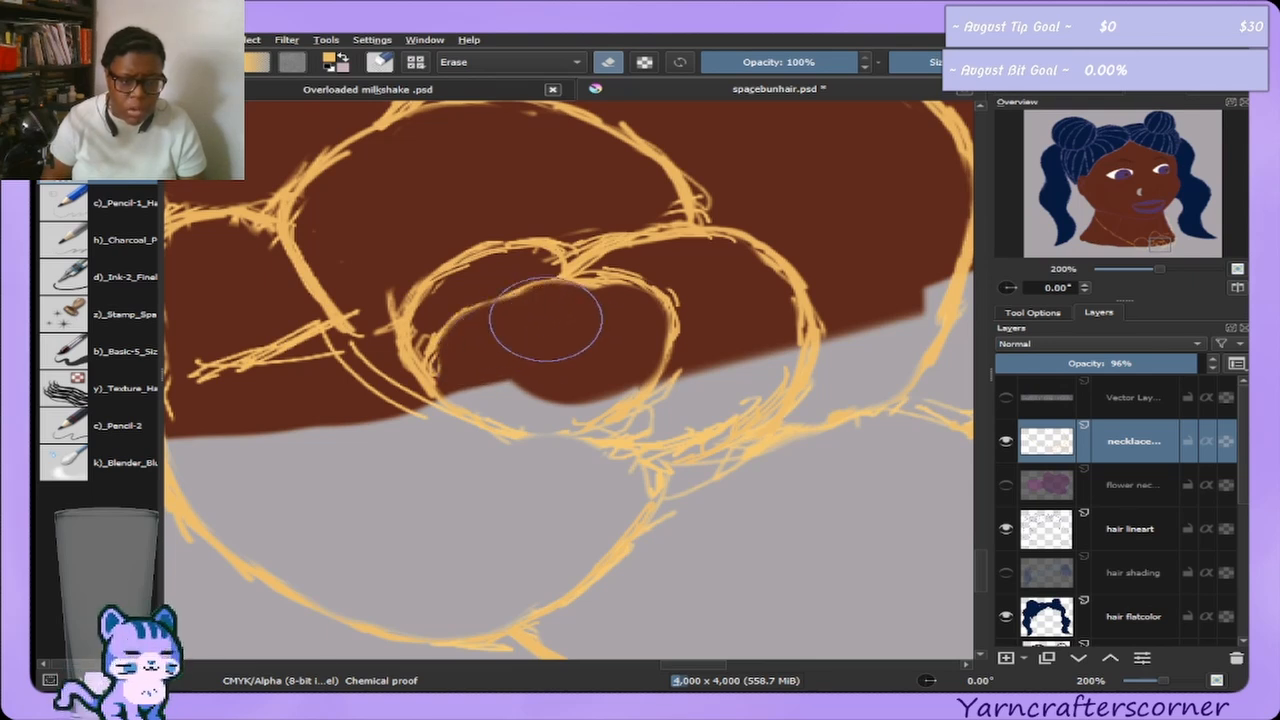
pyautogui.press('[')
pyautogui.press('[')
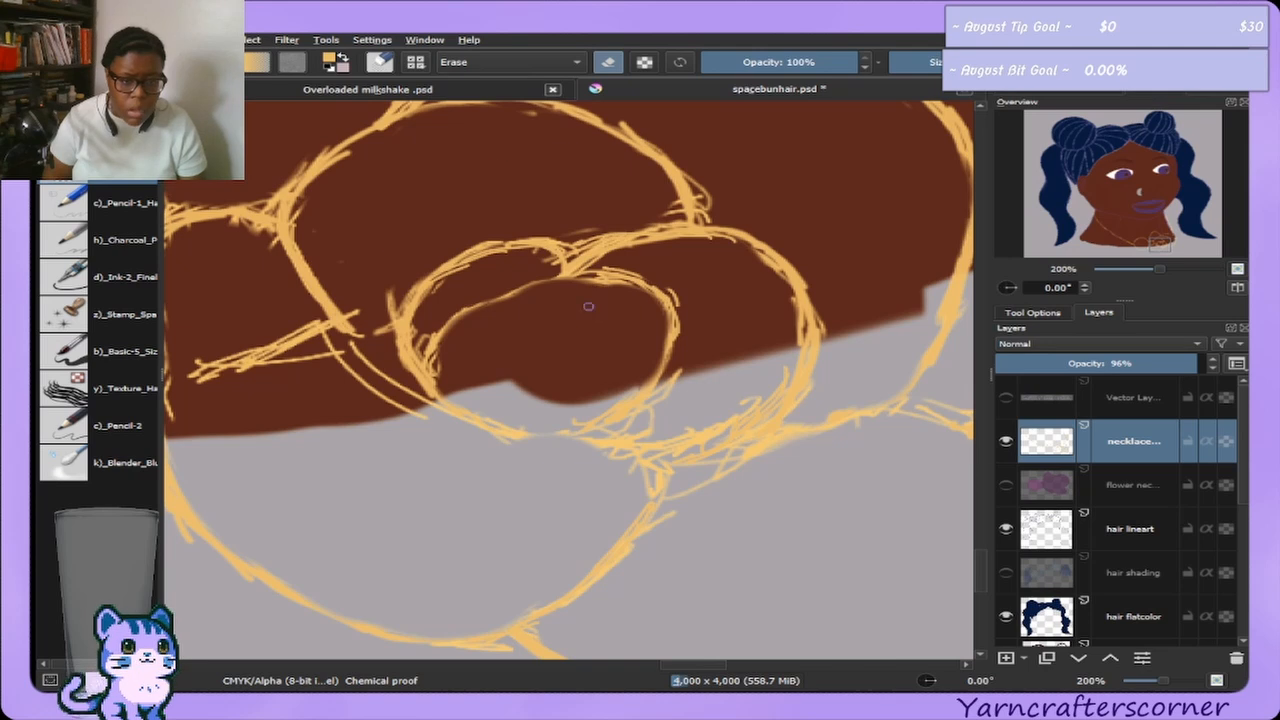
pyautogui.press(']')
pyautogui.press(']')
pyautogui.press(']')
# Redraw the inner bud's thinned upper-left outline with golden brush strokes up to the central petals' junction.
pyautogui.press('e')
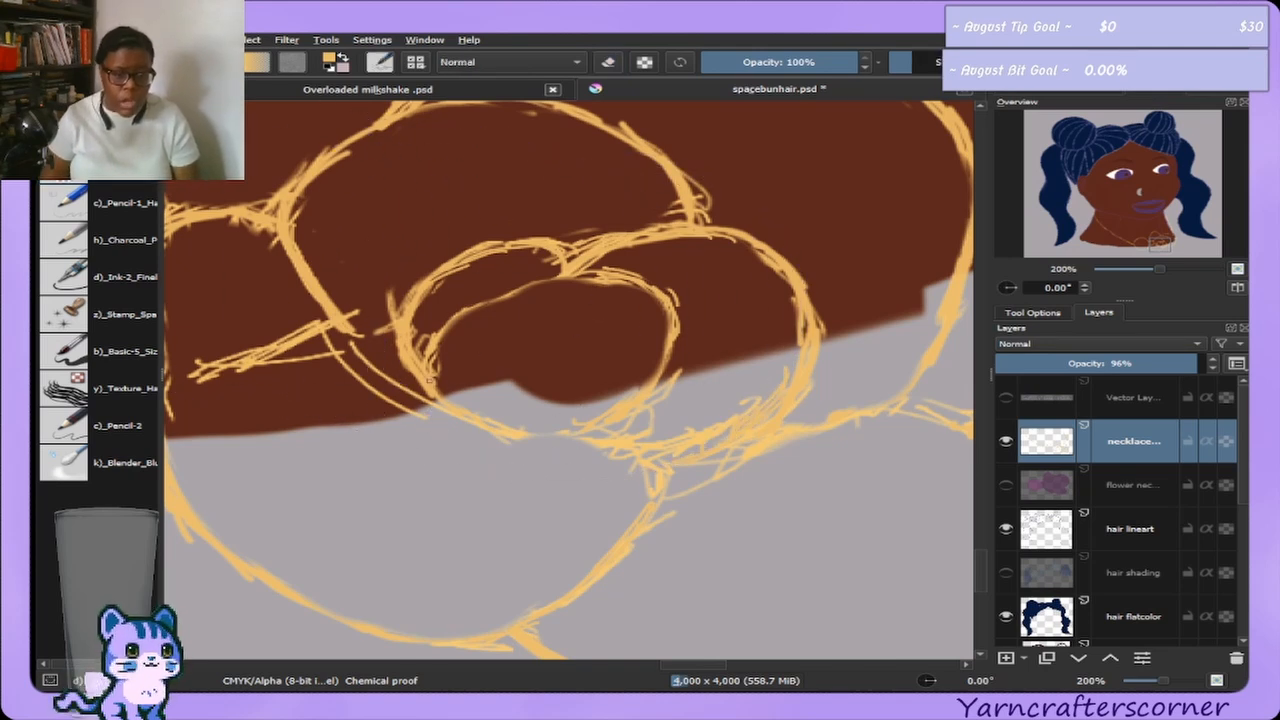
pyautogui.moveTo(435, 352)
pyautogui.mouseDown()
pyautogui.moveTo(490, 302)
pyautogui.moveTo(570, 278)
pyautogui.mouseUp()
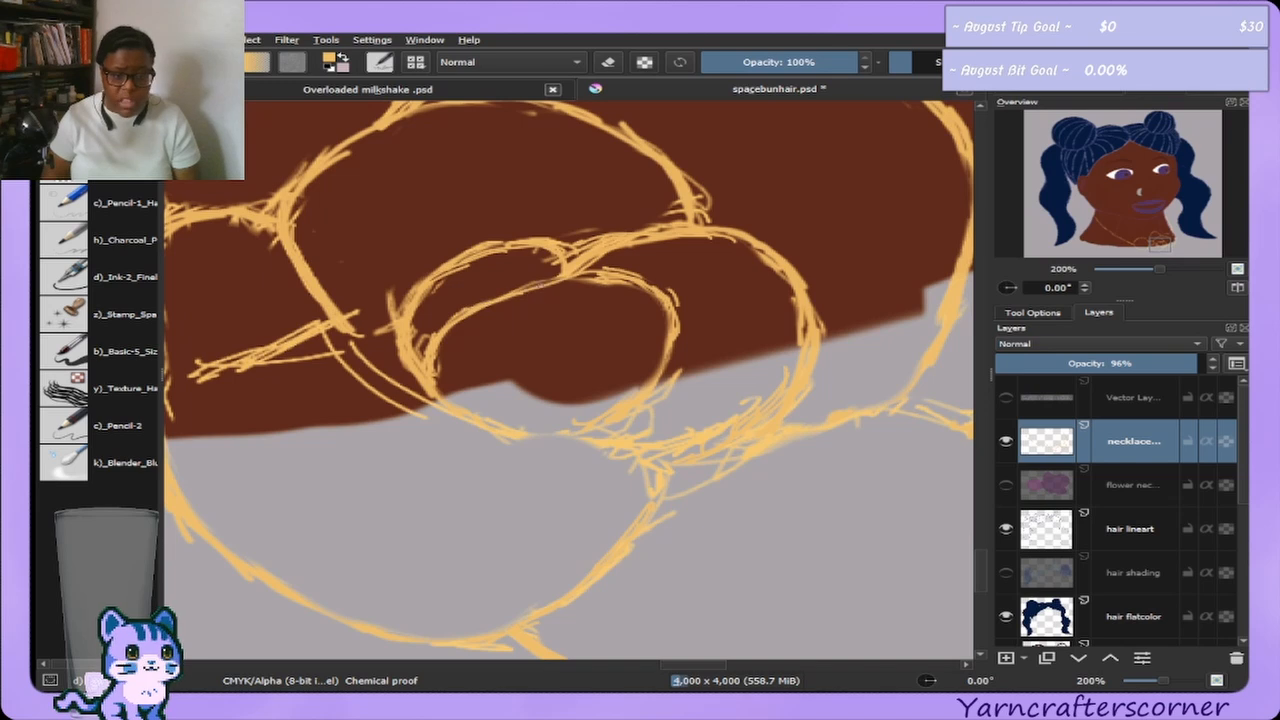
pyautogui.moveTo(486, 302); pyautogui.dragTo(585, 276)
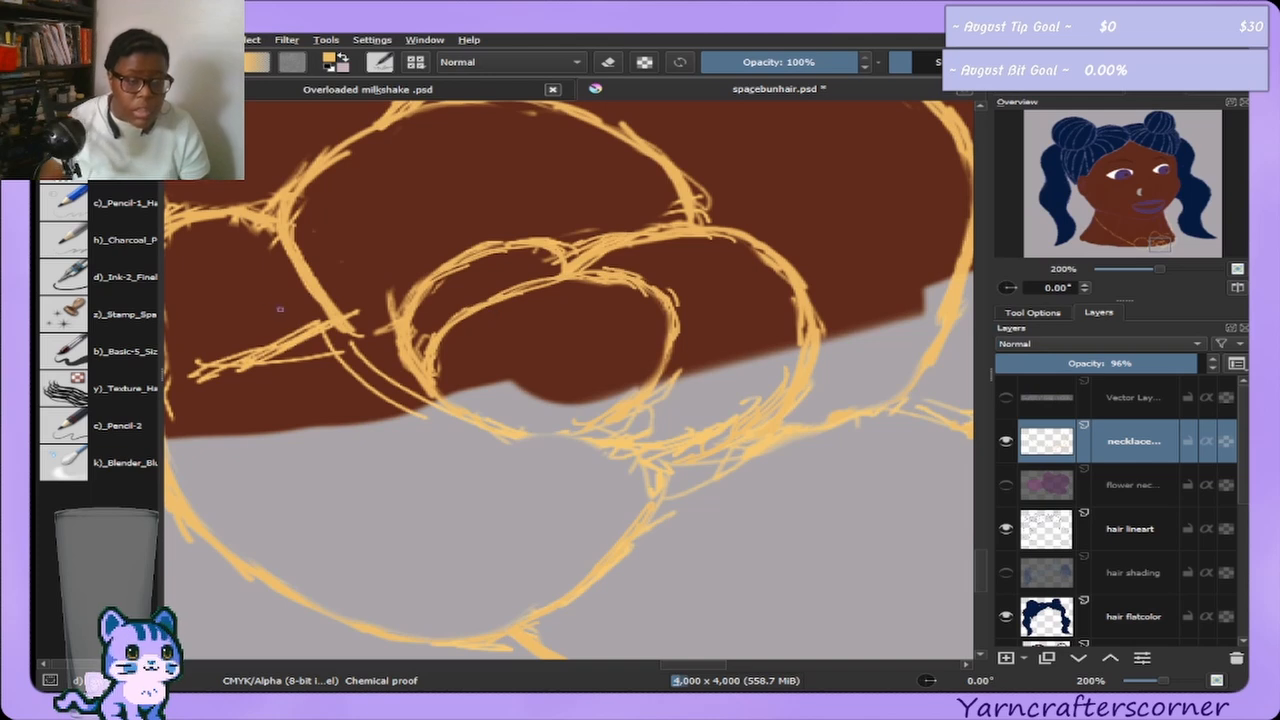
# Erase the loose strokes inside the right central petal's lower-right curve and beside the inner bud's lower edge.
pyautogui.press('e')
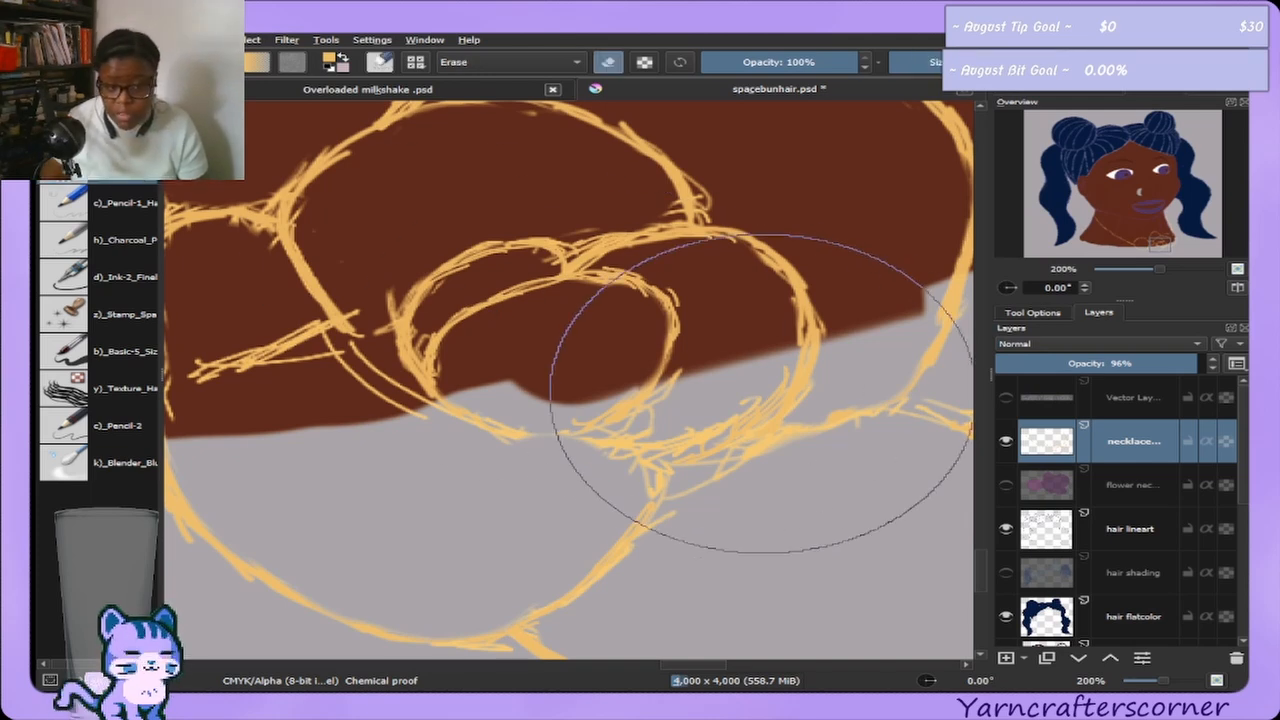
pyautogui.press(']')
pyautogui.press(']')
pyautogui.press(']')
pyautogui.press(']')
pyautogui.press(']')
pyautogui.press(']')
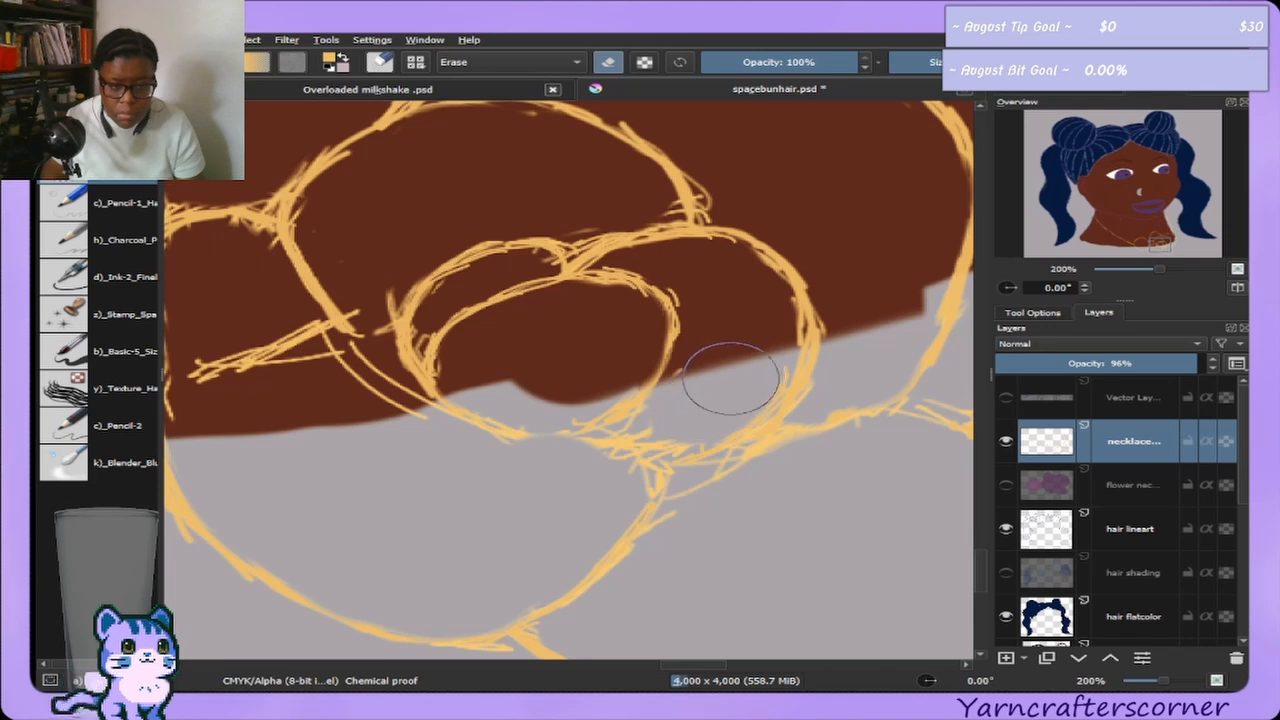
pyautogui.press(']')
pyautogui.press('[')
pyautogui.press('[')
pyautogui.press('[')
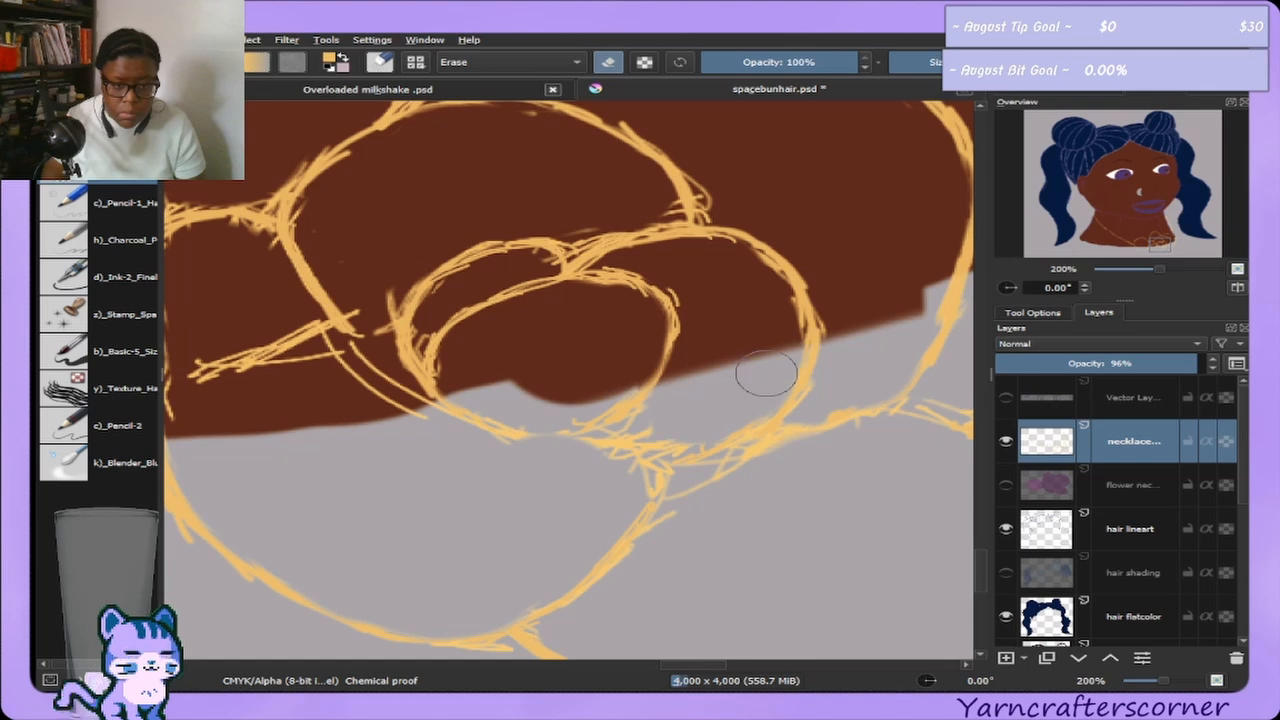
pyautogui.press(']')
pyautogui.press(']')
pyautogui.press(']')
pyautogui.press('[')
pyautogui.press('[')
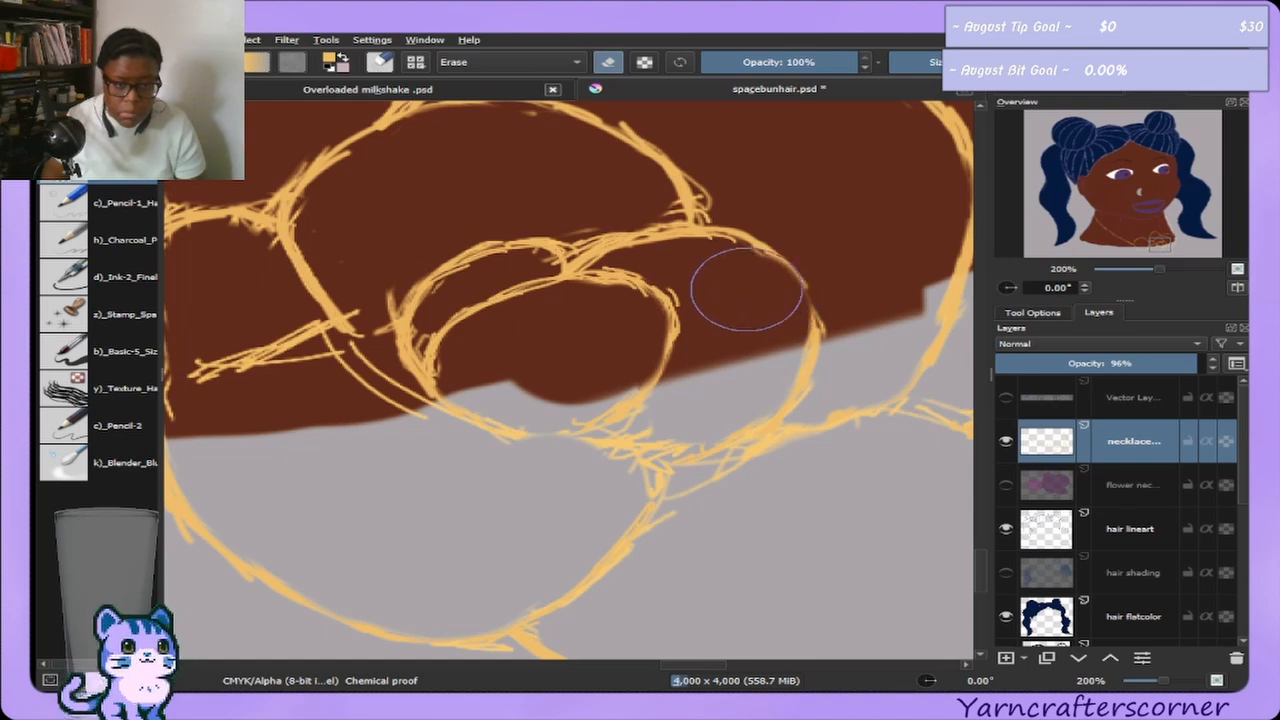
# Thin the right central petal's upper outline with the eraser and reinforce its right curve with the golden brush.
pyautogui.press('[')
pyautogui.press(']')
pyautogui.press(']')
pyautogui.press(']')
pyautogui.press(']')
pyautogui.press('[')
pyautogui.press('[')
pyautogui.press('[')
pyautogui.press('[')
pyautogui.press('[')
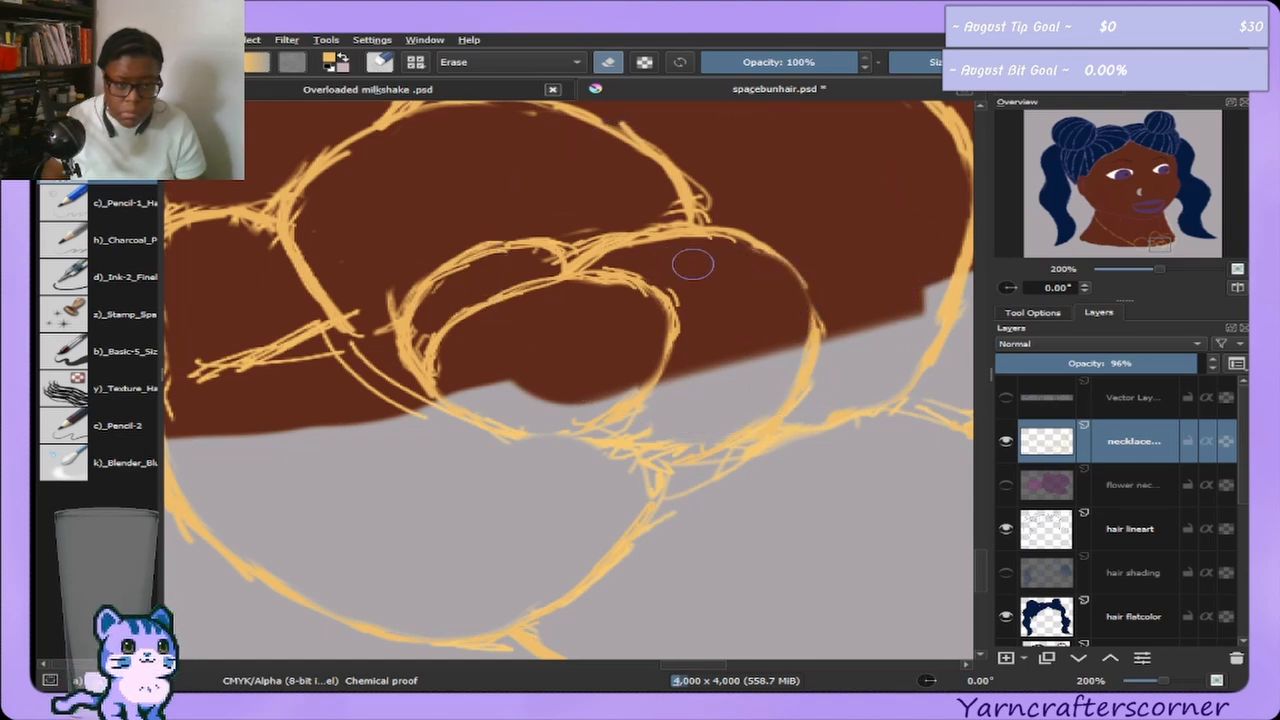
pyautogui.press(']')
pyautogui.press(']')
pyautogui.press(']')
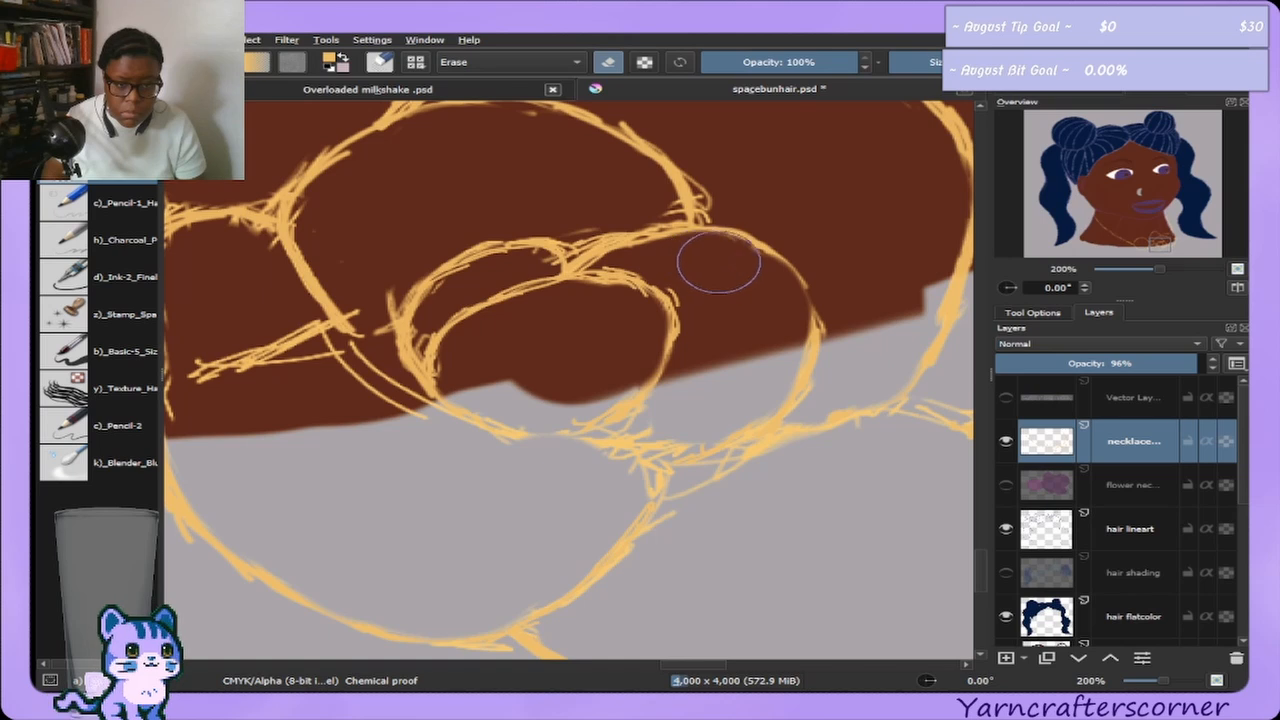
pyautogui.press('[')
pyautogui.press('[')
pyautogui.press('[')
pyautogui.press(']')
pyautogui.press(']')
pyautogui.press(']')
pyautogui.press(']')
pyautogui.press(']')
pyautogui.press('[')
pyautogui.press('[')
pyautogui.press('[')
pyautogui.press('[')
pyautogui.press('[')
pyautogui.press('[')
pyautogui.press('[')
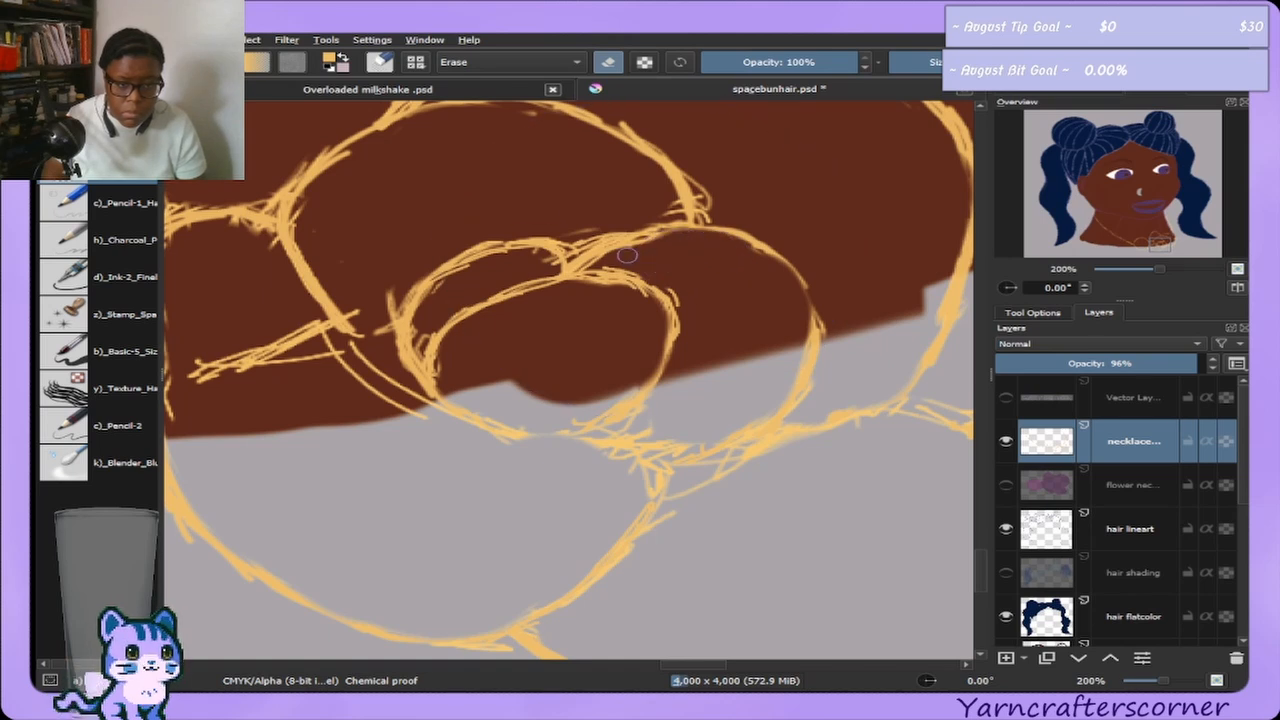
pyautogui.press(']')
pyautogui.press(']')
pyautogui.press(']')
pyautogui.press(']')
pyautogui.press(']')
pyautogui.press(']')
pyautogui.press(']')
pyautogui.press(']')
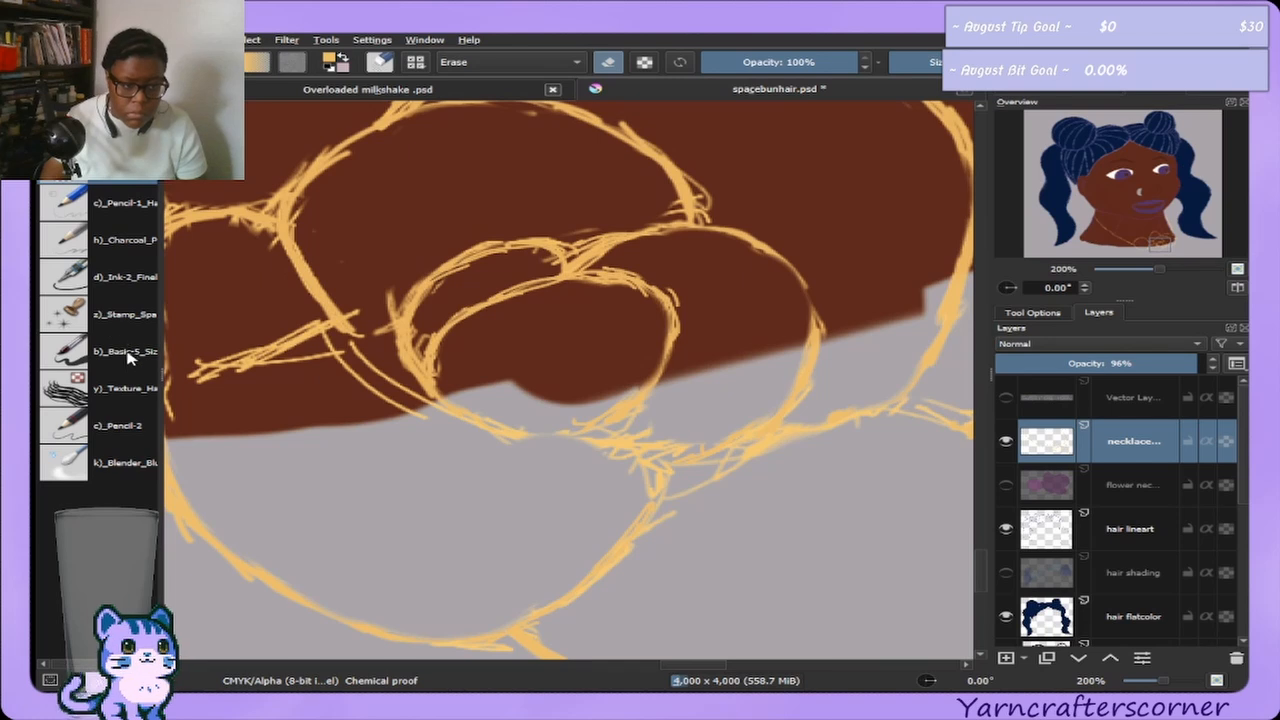
pyautogui.press('e')
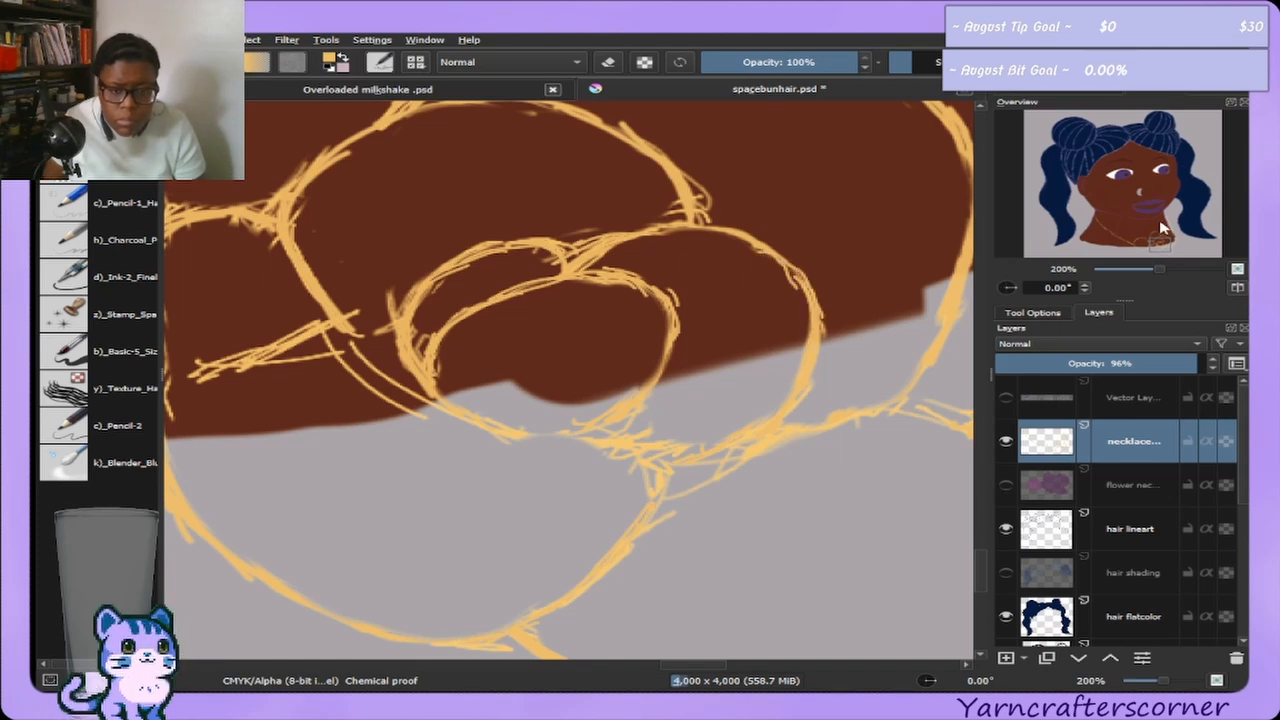
# Erase the tangled strokes beneath the central petals and redraw a single golden line joining them to the bottom petals.
pyautogui.moveTo(1160, 240); pyautogui.dragTo(1160, 268)
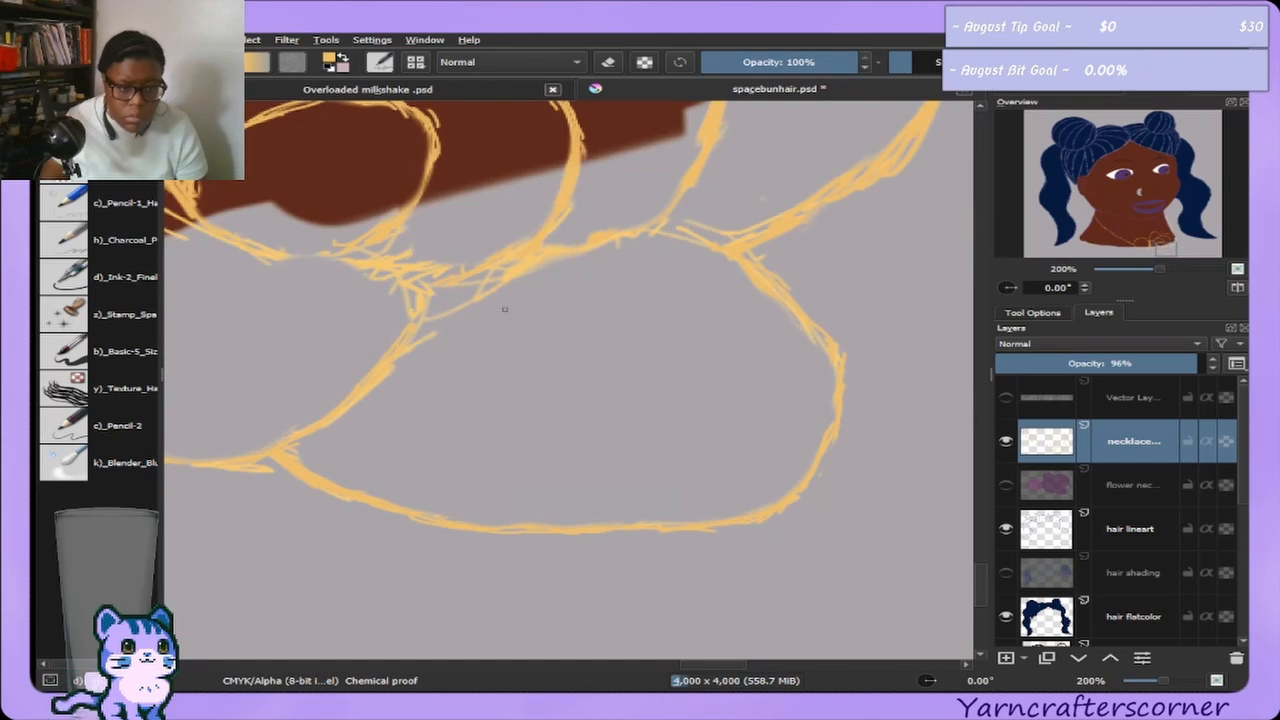
pyautogui.click(100, 166)
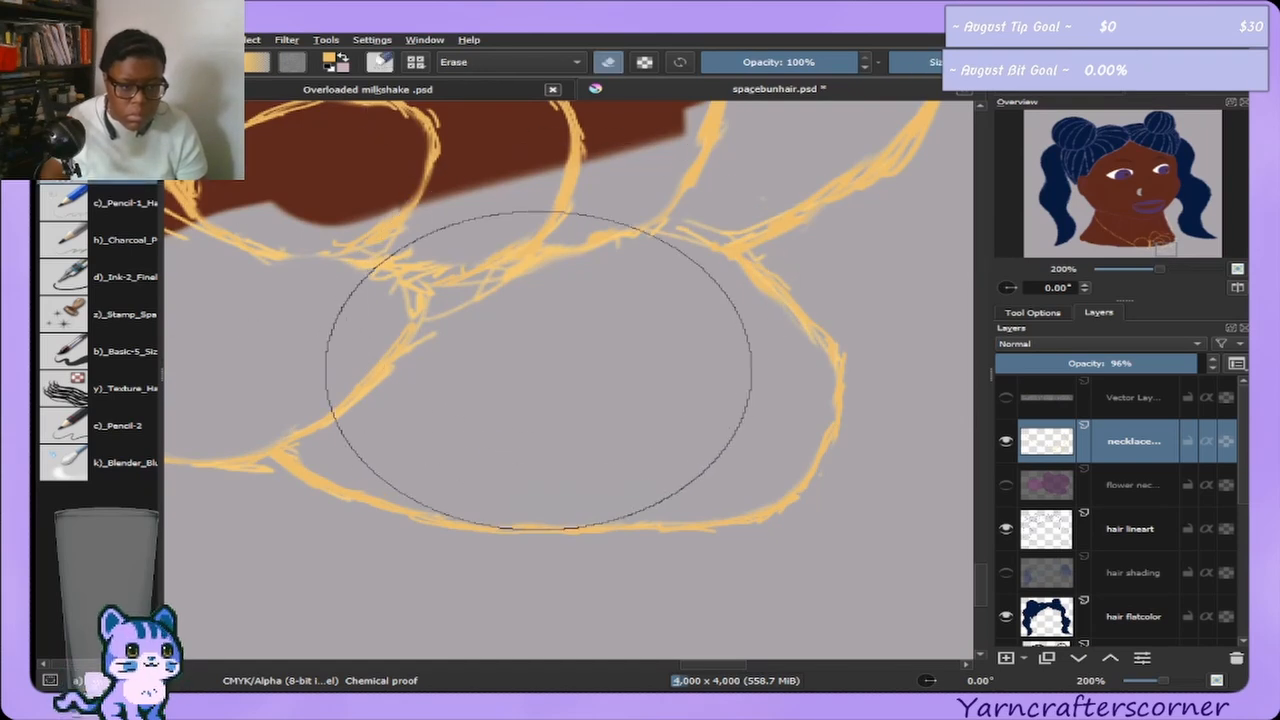
pyautogui.moveTo(530, 369)
pyautogui.mouseDown()
pyautogui.moveTo(517, 357)
pyautogui.moveTo(459, 364)
pyautogui.moveTo(457, 337)
pyautogui.moveTo(497, 313)
pyautogui.moveTo(457, 300)
pyautogui.mouseUp()
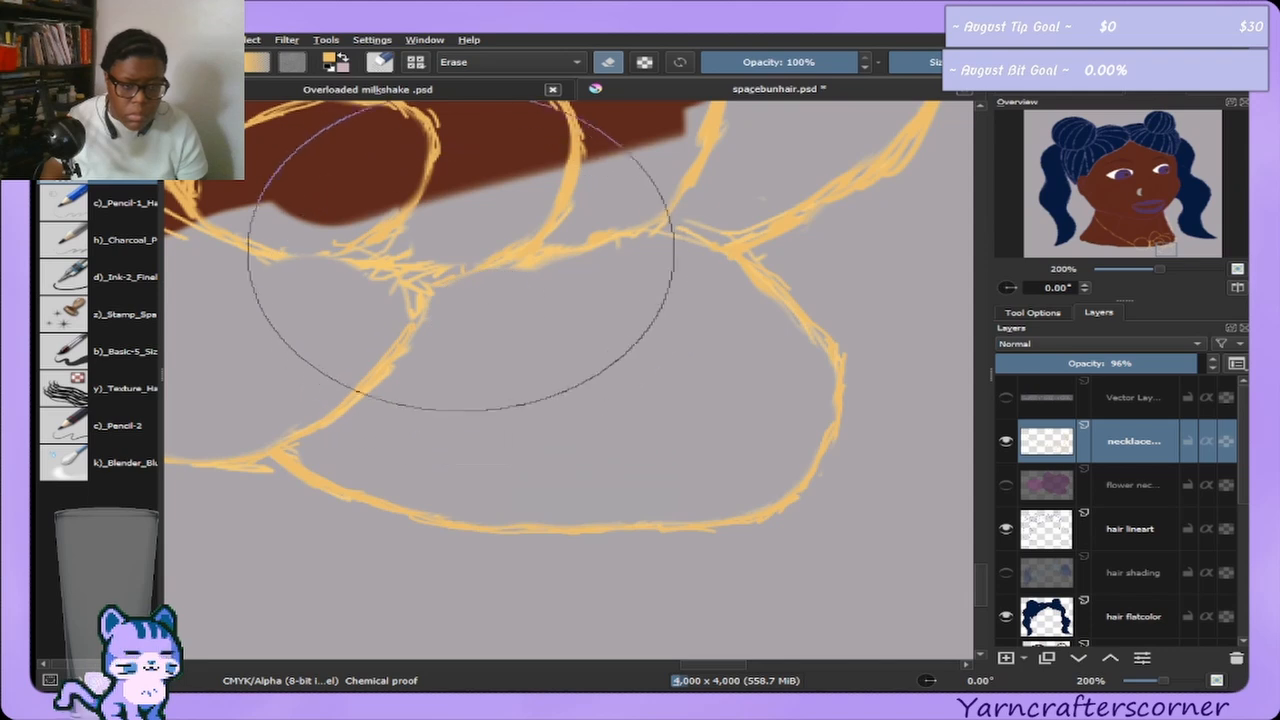
pyautogui.moveTo(429, 251)
pyautogui.mouseDown()
pyautogui.moveTo(373, 307)
pyautogui.moveTo(363, 289)
pyautogui.moveTo(423, 251)
pyautogui.moveTo(428, 263)
pyautogui.moveTo(420, 251)
pyautogui.moveTo(434, 235)
pyautogui.moveTo(168, 170)
pyautogui.mouseUp()
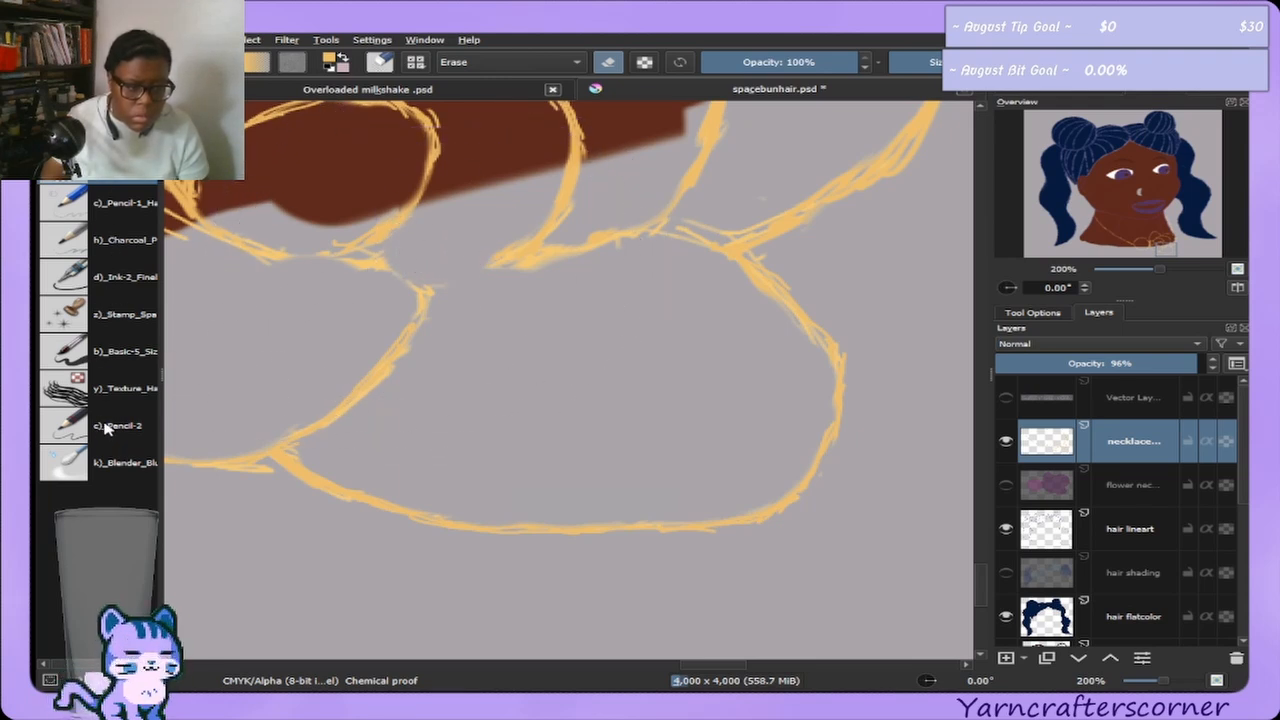
pyautogui.press('/')
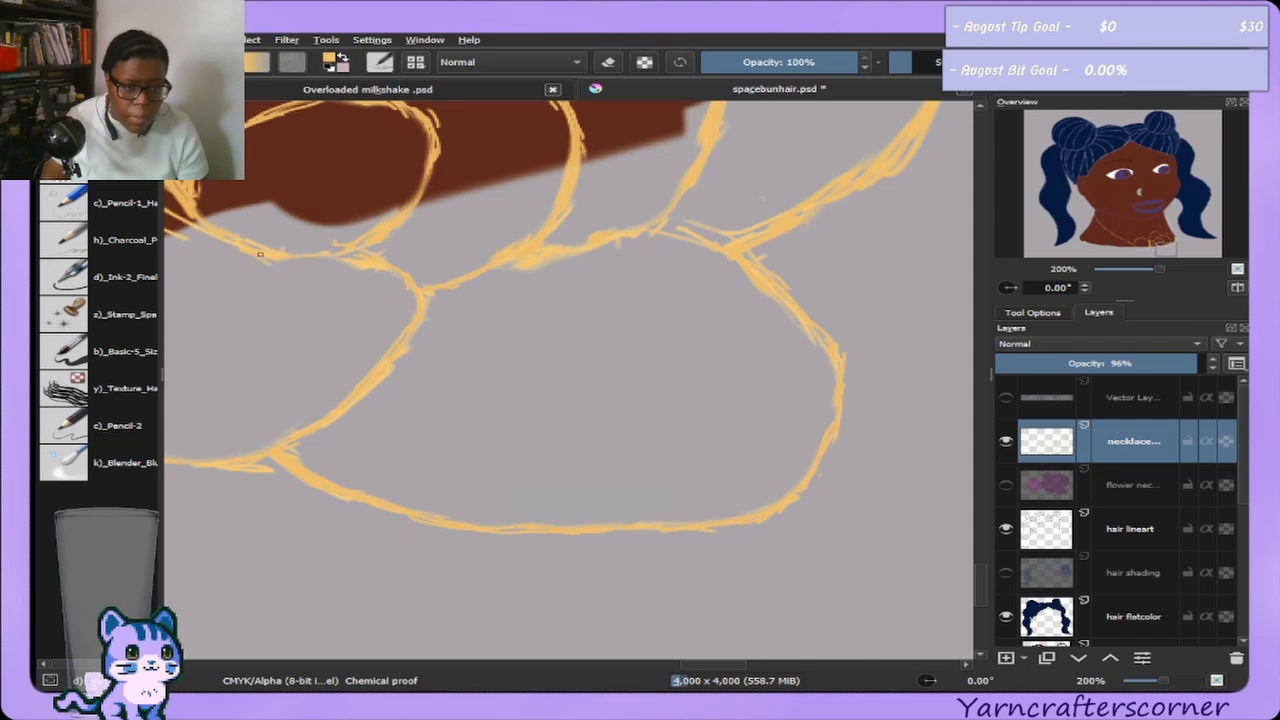
# Erase the stray strokes along the lower-right petal's upper edge and at its junctions with the neighbouring petals.
pyautogui.press('/')
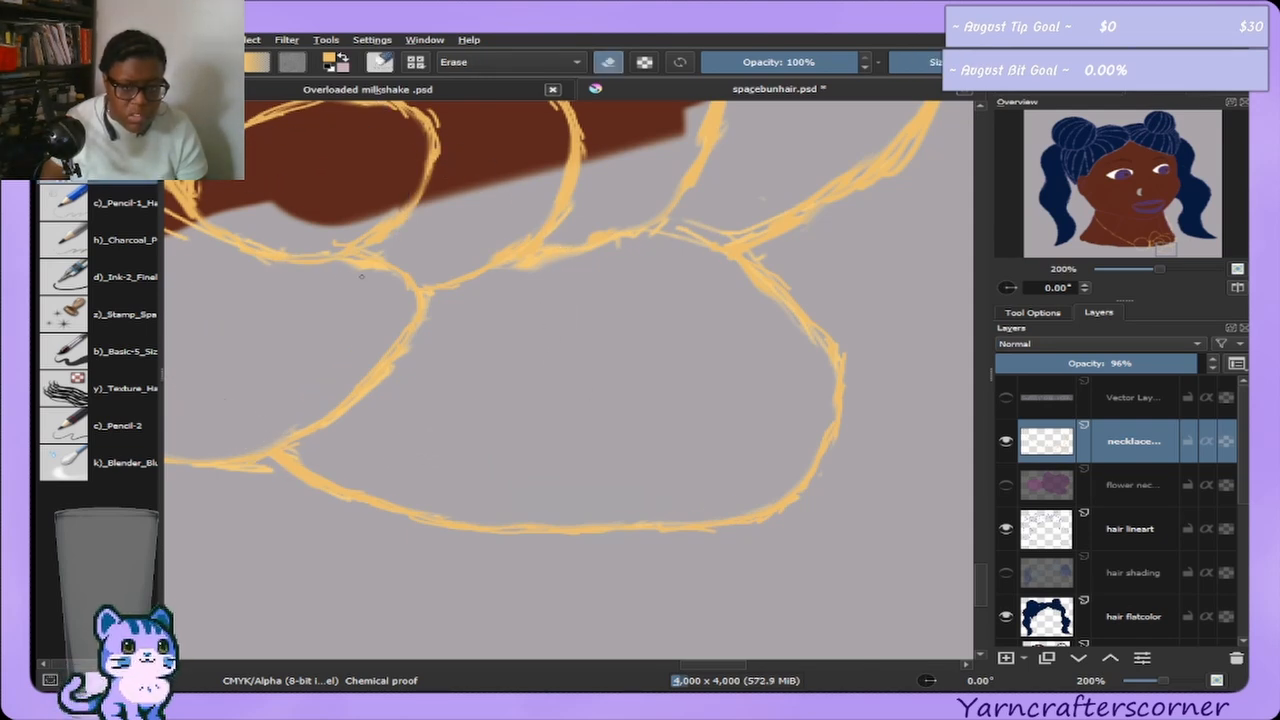
pyautogui.press(']')
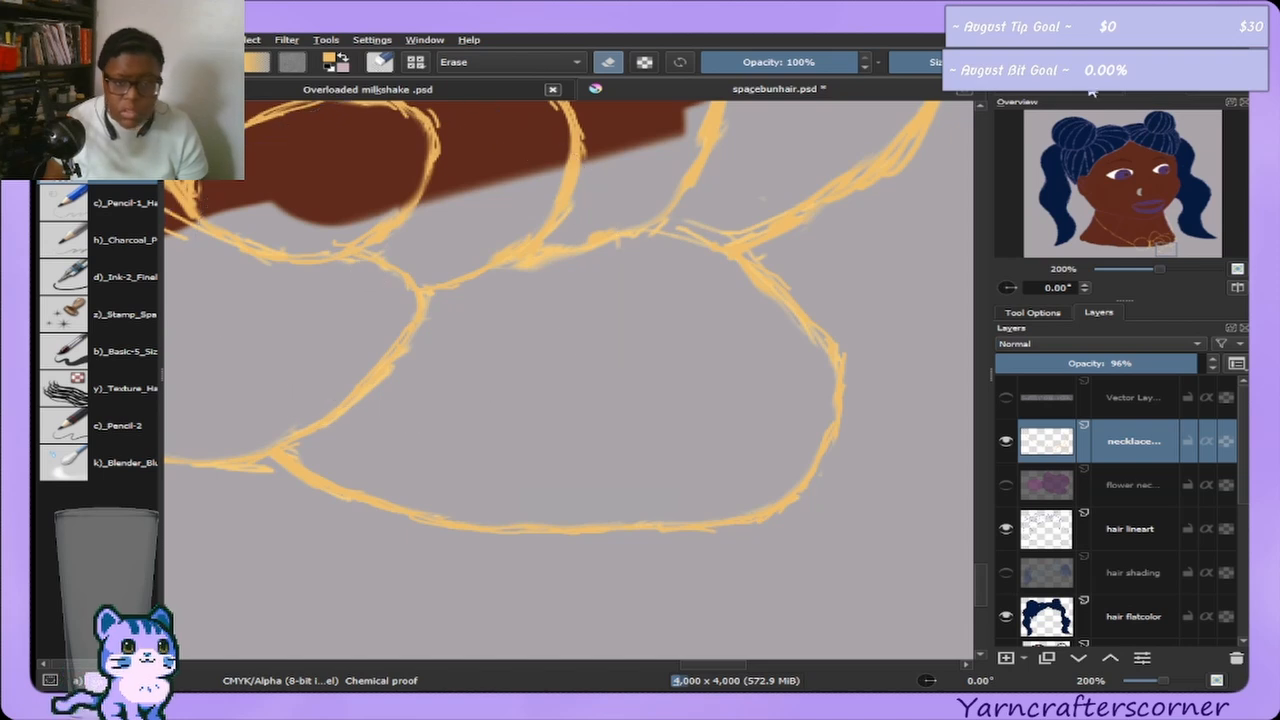
pyautogui.press(']')
pyautogui.press(']')
pyautogui.press(']')
pyautogui.press(']')
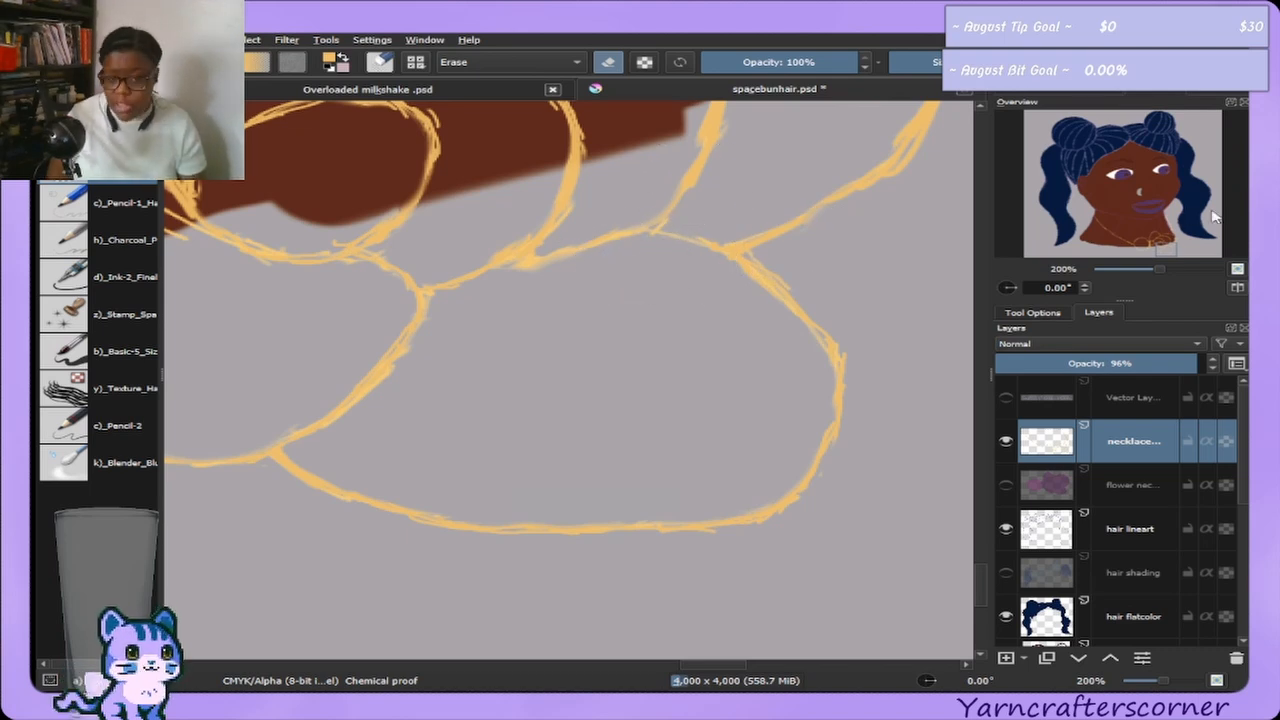
# Erase the stray bumps along the left and upper-left outline of the flower's large top petal.
pyautogui.moveTo(1176, 226)
pyautogui.mouseDown()
pyautogui.moveTo(1162, 244)
pyautogui.moveTo(1157, 235)
pyautogui.mouseUp()
pyautogui.press('[')
pyautogui.press('[')
pyautogui.press('[')
pyautogui.press('[')
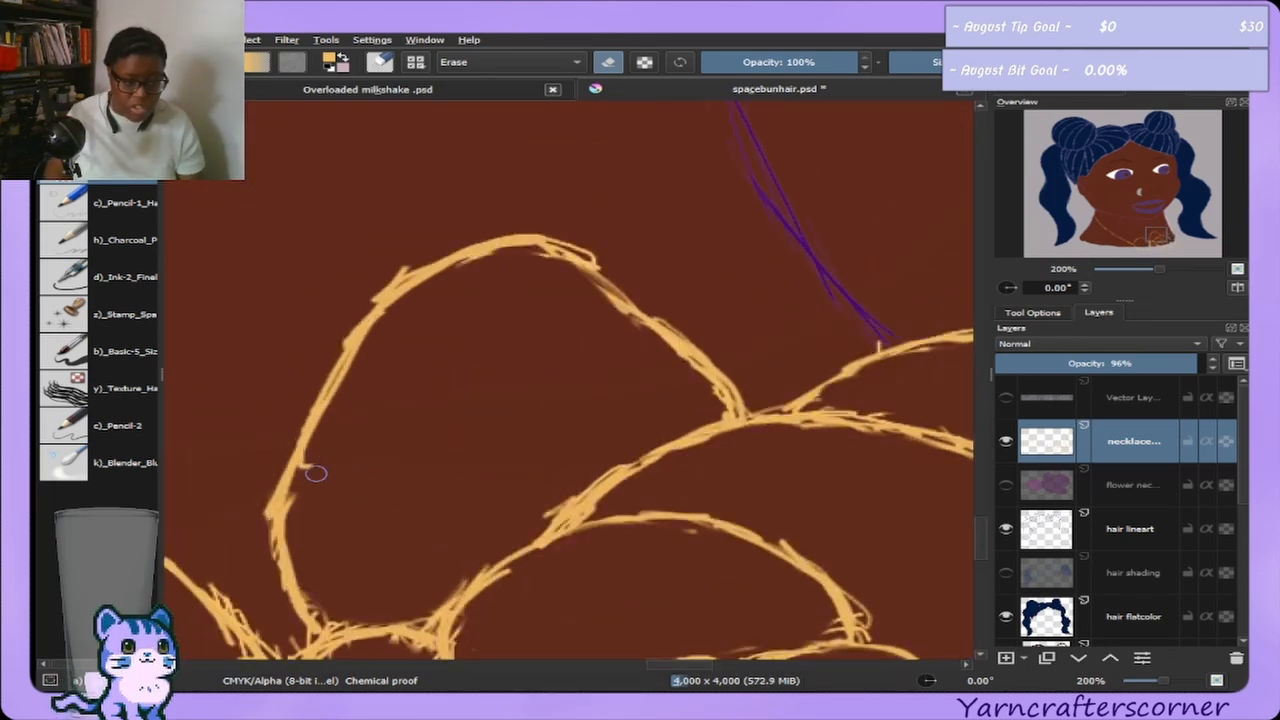
pyautogui.moveTo(316, 474)
pyautogui.mouseDown()
pyautogui.moveTo(314, 463)
pyautogui.moveTo(309, 486)
pyautogui.moveTo(268, 487)
pyautogui.moveTo(265, 541)
pyautogui.mouseUp()
pyautogui.press(']')
pyautogui.press(']')
pyautogui.press(']')
pyautogui.press(']')
pyautogui.press('[')
pyautogui.press('[')
pyautogui.press('[')
pyautogui.press('[')
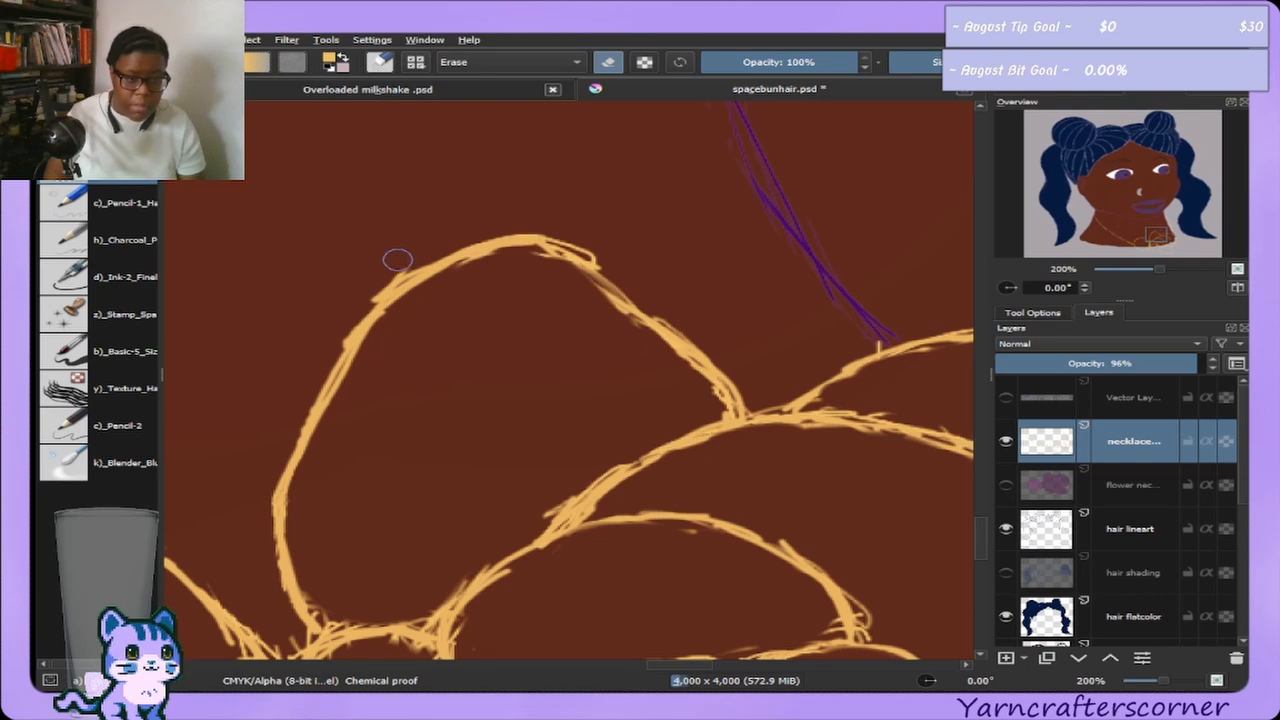
pyautogui.press(']')
pyautogui.press(']')
pyautogui.press(']')
pyautogui.press(']')
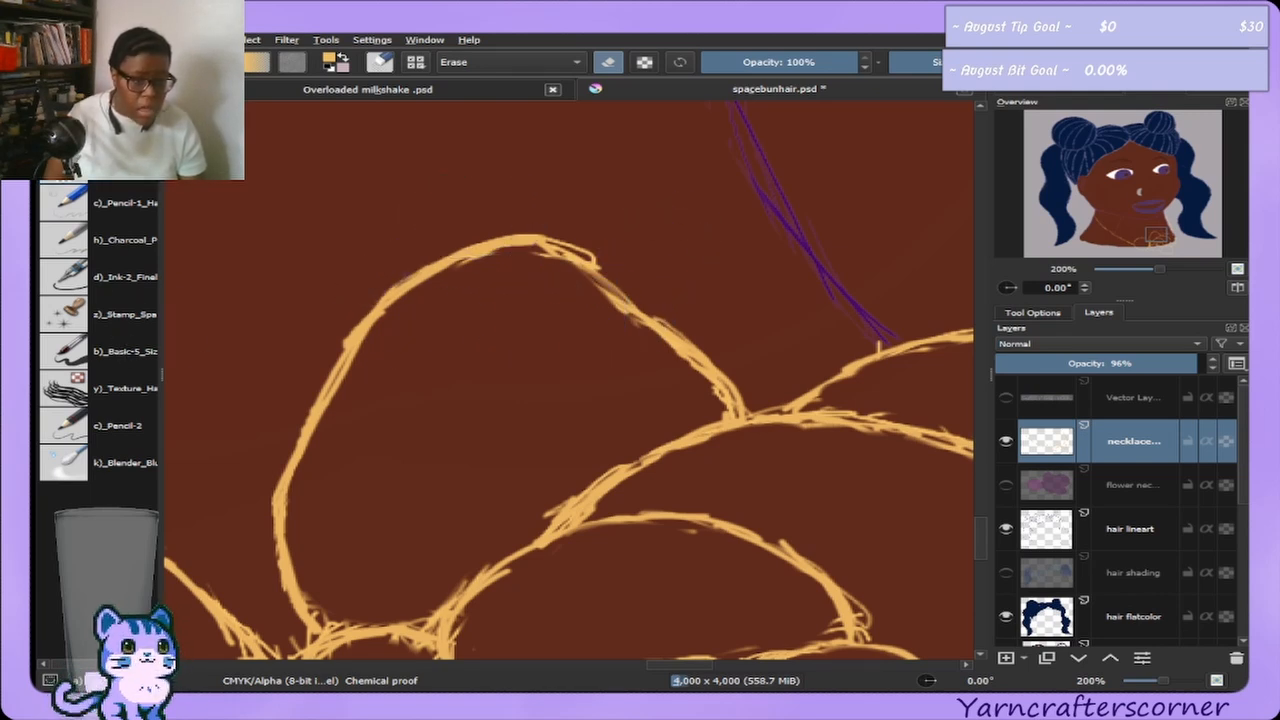
# Thin the doubled upper-right edge of the flower's large top petal with the eraser and redraw it with the golden brush.
pyautogui.click(105, 200)
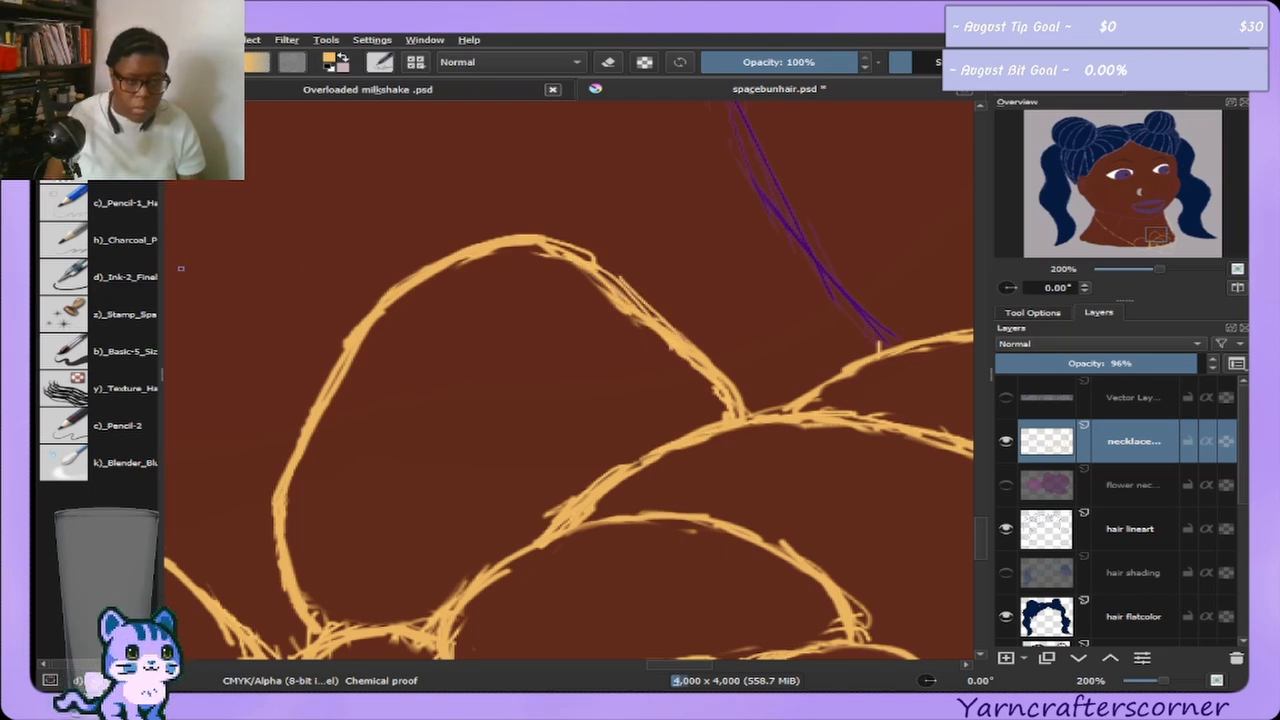
pyautogui.press('e')
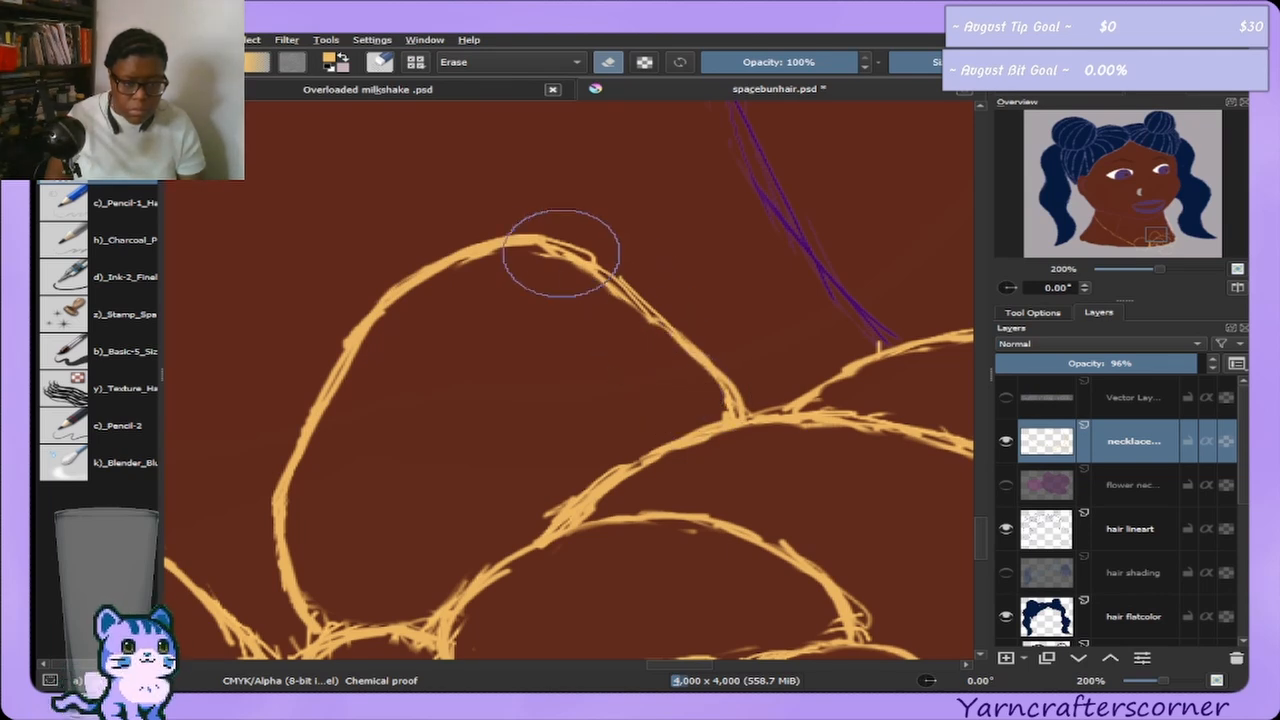
pyautogui.moveTo(558, 273)
pyautogui.mouseDown()
pyautogui.moveTo(578, 272)
pyautogui.moveTo(650, 343)
pyautogui.mouseUp()
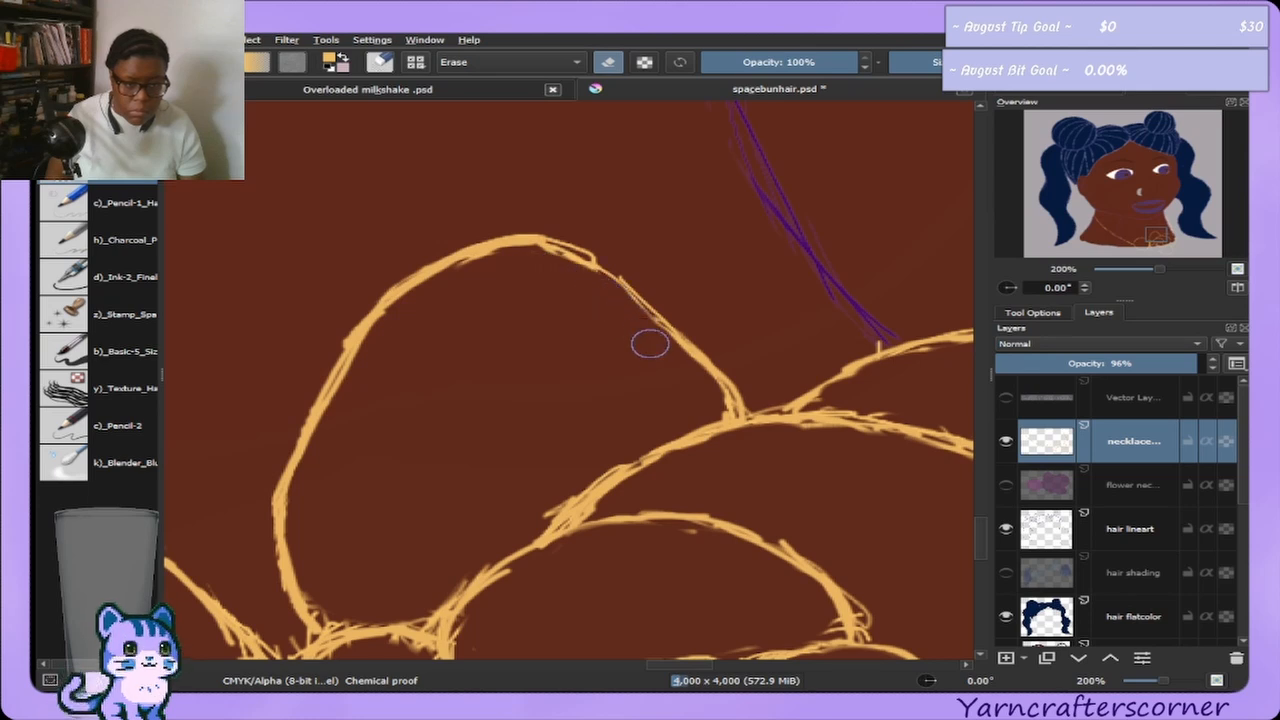
pyautogui.click(116, 203)
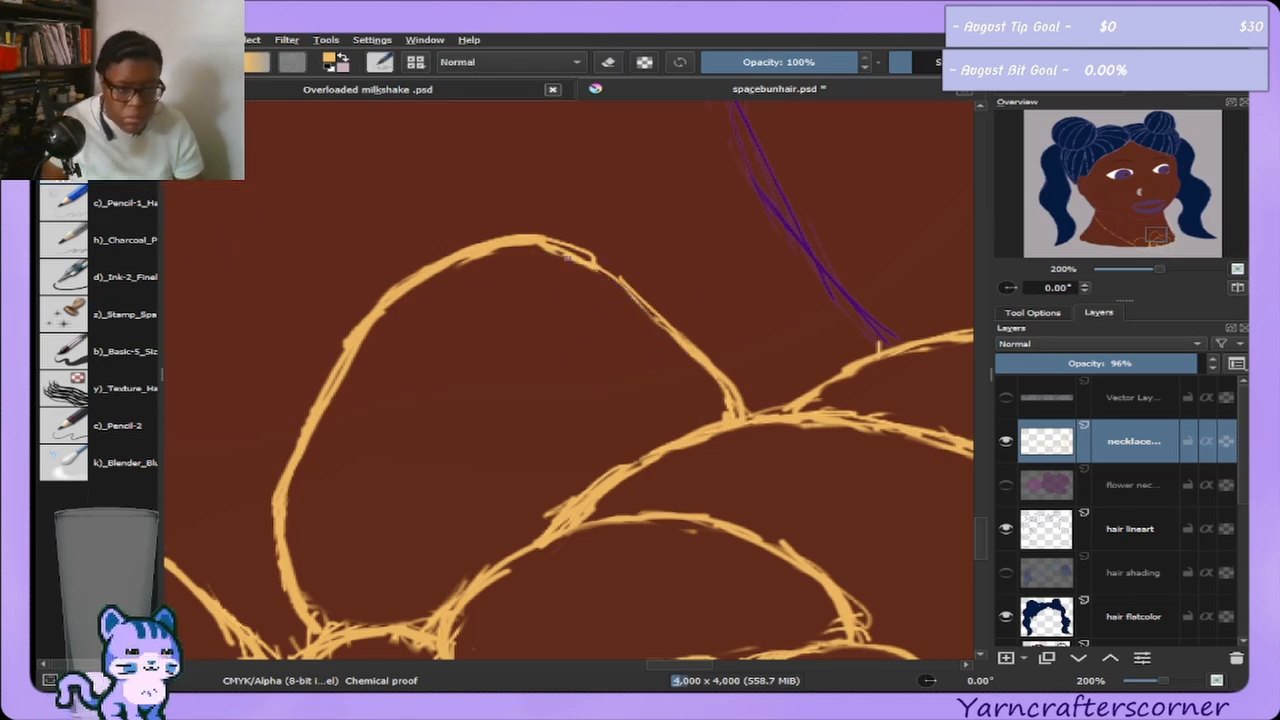
pyautogui.moveTo(590, 268); pyautogui.dragTo(677, 325)
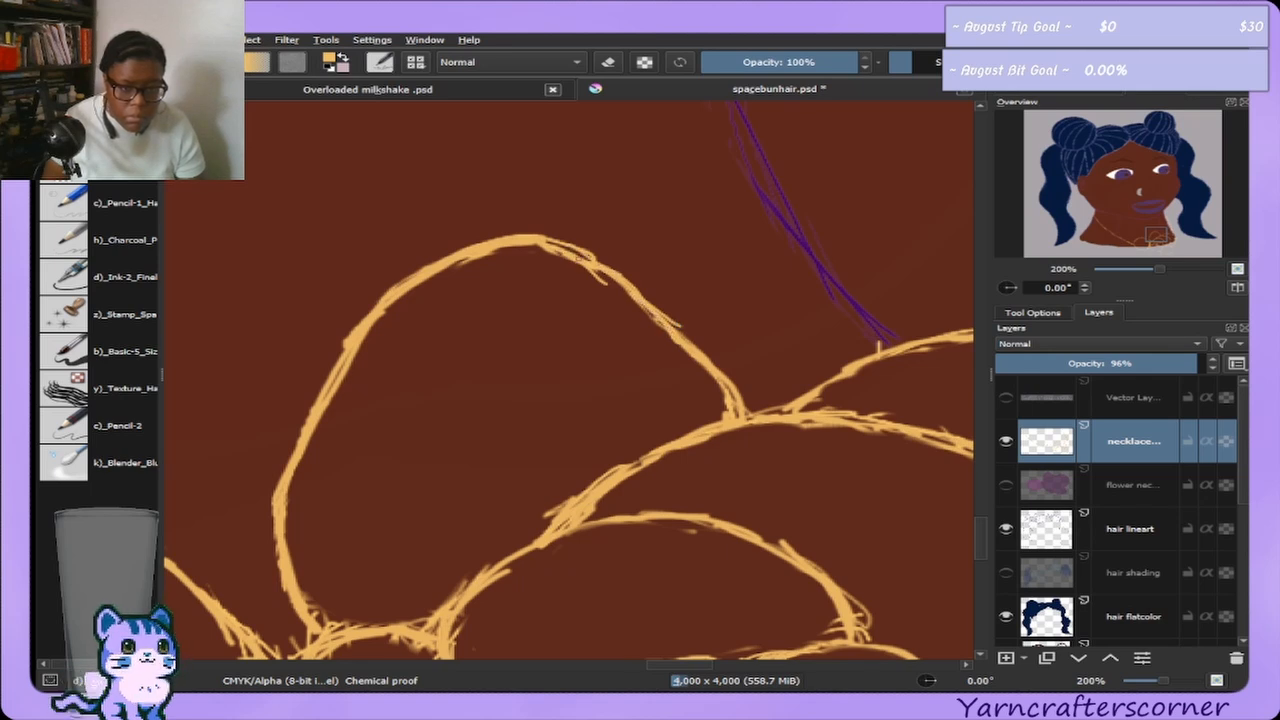
# Erase the stray stroke ends along the top petal's upper-right edge, adjusting the eraser size for the fine spots.
pyautogui.press('e')
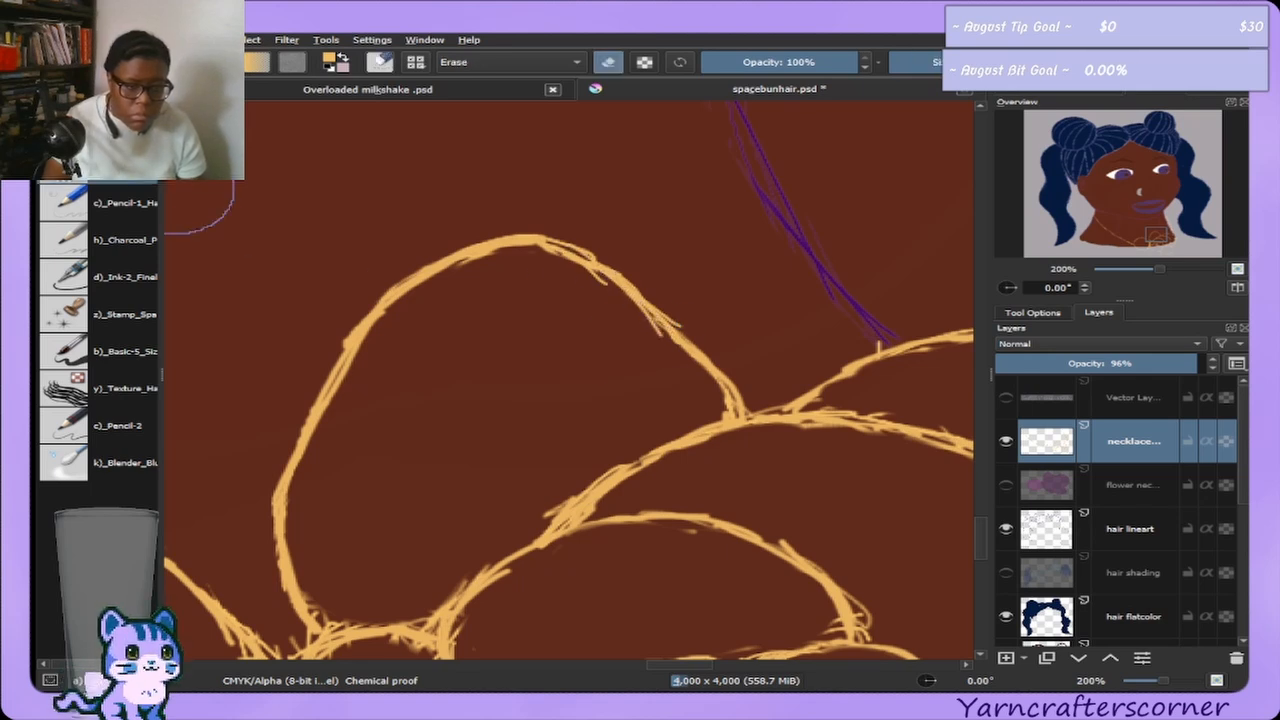
pyautogui.press('[')
pyautogui.press('[')
pyautogui.press('[')
pyautogui.press('[')
pyautogui.press('[')
pyautogui.press('[')
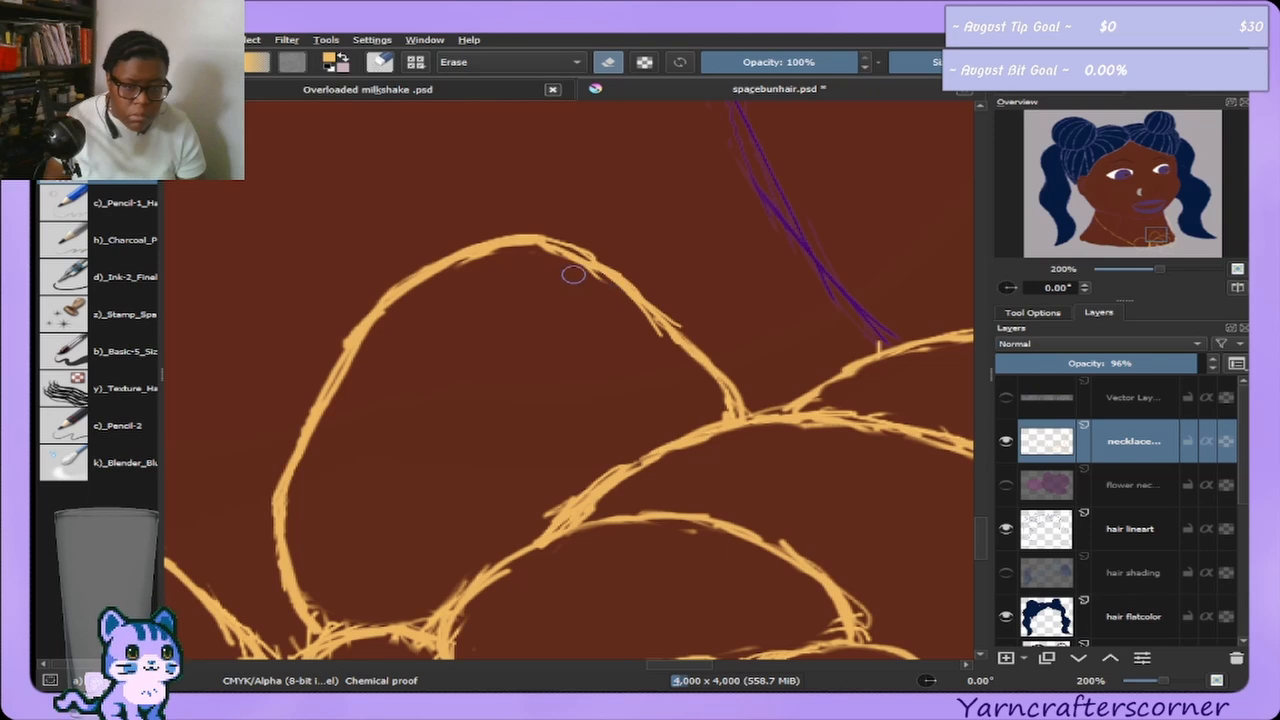
pyautogui.press(']')
pyautogui.press(']')
pyautogui.press(']')
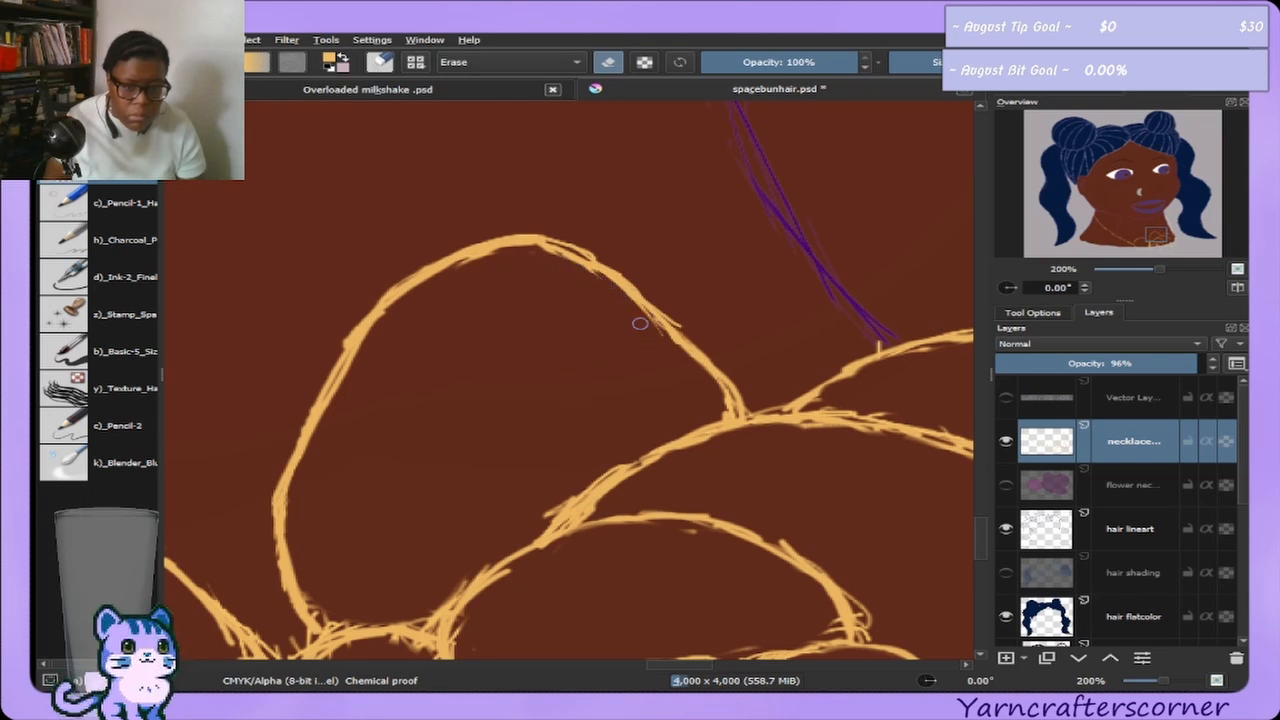
pyautogui.press(']')
pyautogui.press(']')
pyautogui.press(']')
pyautogui.press('[')
pyautogui.press('[')
pyautogui.press('[')
pyautogui.press('[')
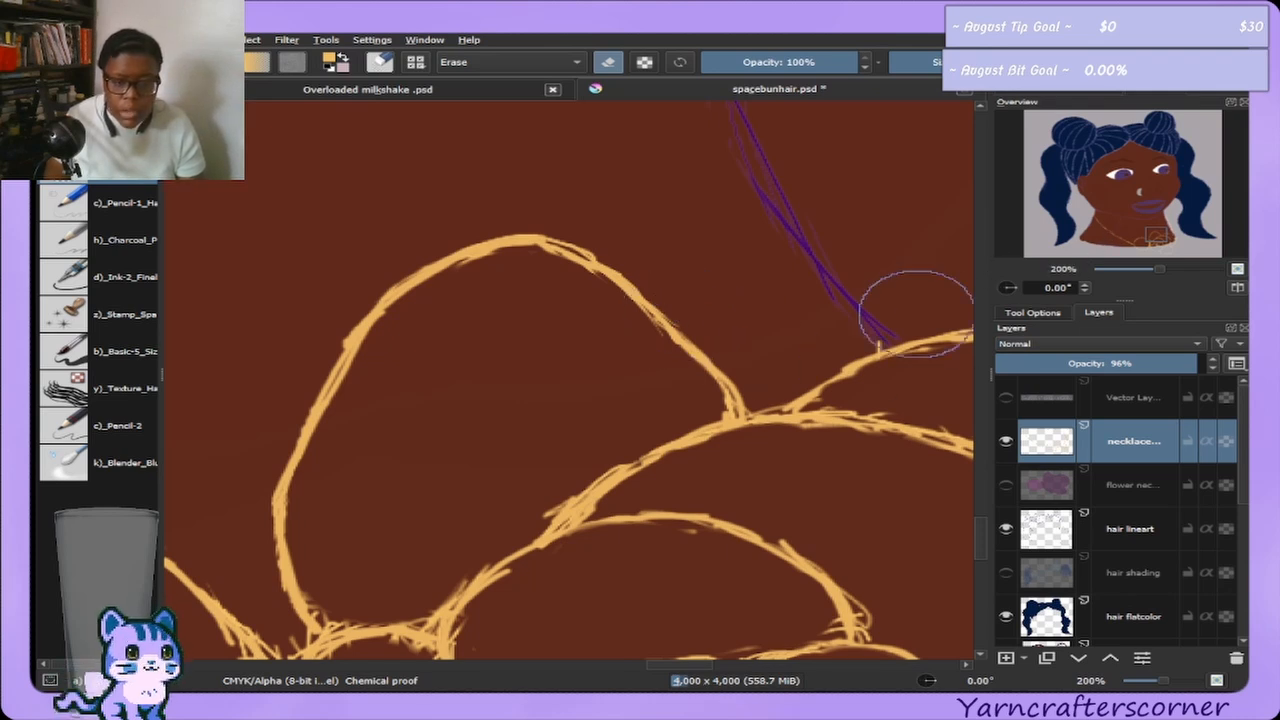
# Erase the stray tick above the right petal and the loose strokes along the neighbouring petal's upper outline.
pyautogui.press(']')
pyautogui.press(']')
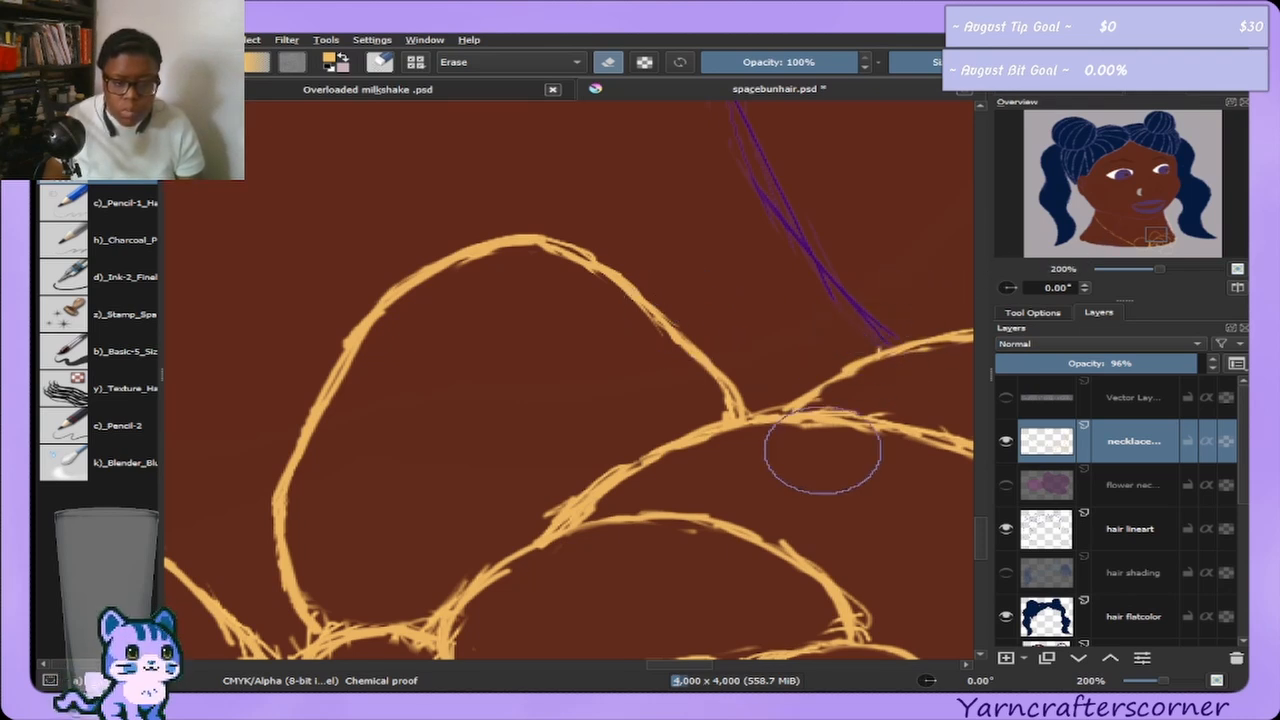
pyautogui.press('[')
pyautogui.press('[')
pyautogui.press('[')
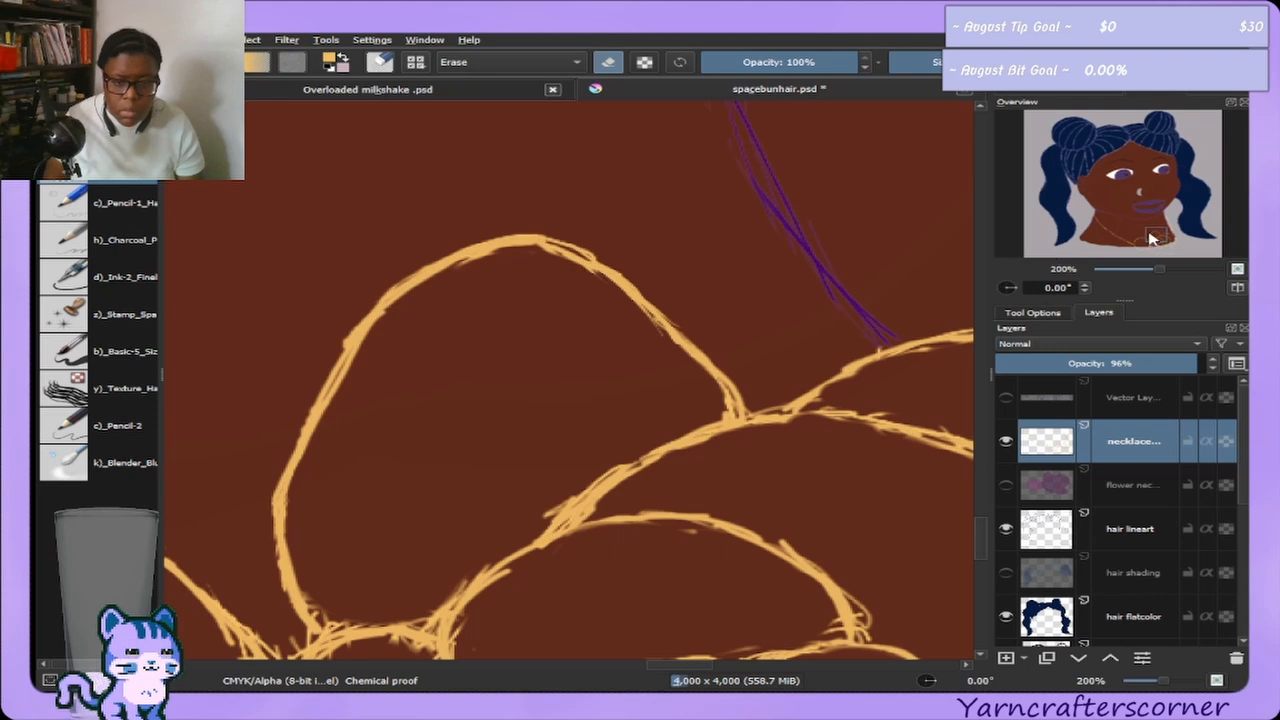
# Rotate the canvas to 60° and fill the gaps in the large central petal's outer curve with the golden brush.
pyautogui.moveTo(1150, 238)
pyautogui.mouseDown()
pyautogui.moveTo(1166, 250)
pyautogui.moveTo(1160, 240)
pyautogui.mouseUp()
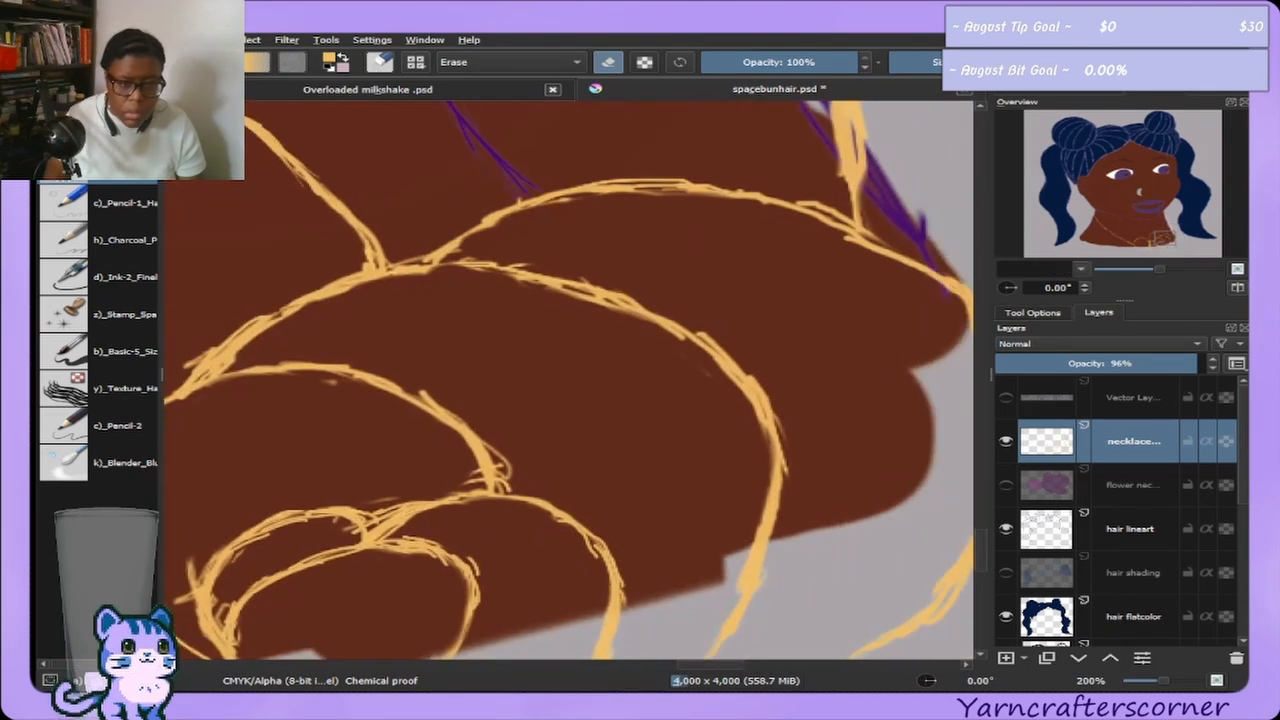
pyautogui.press('e')
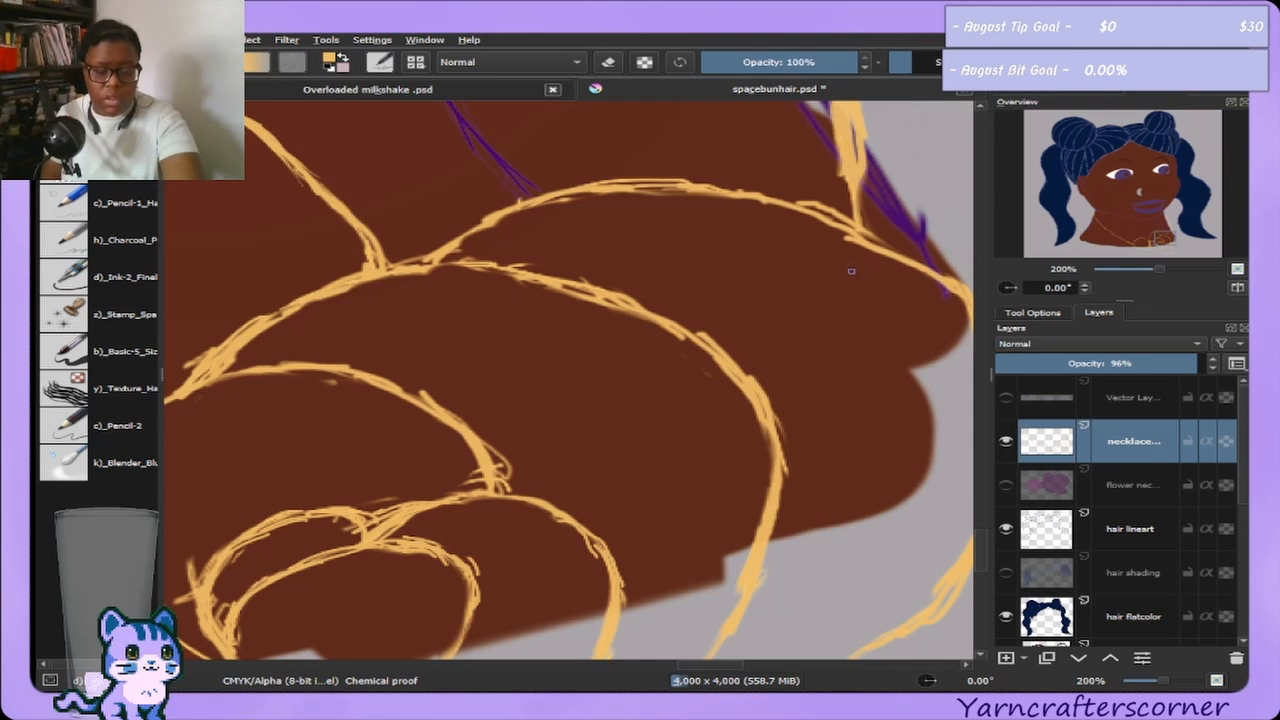
pyautogui.press('6')
pyautogui.press('6')
pyautogui.press('6')
pyautogui.press('6')
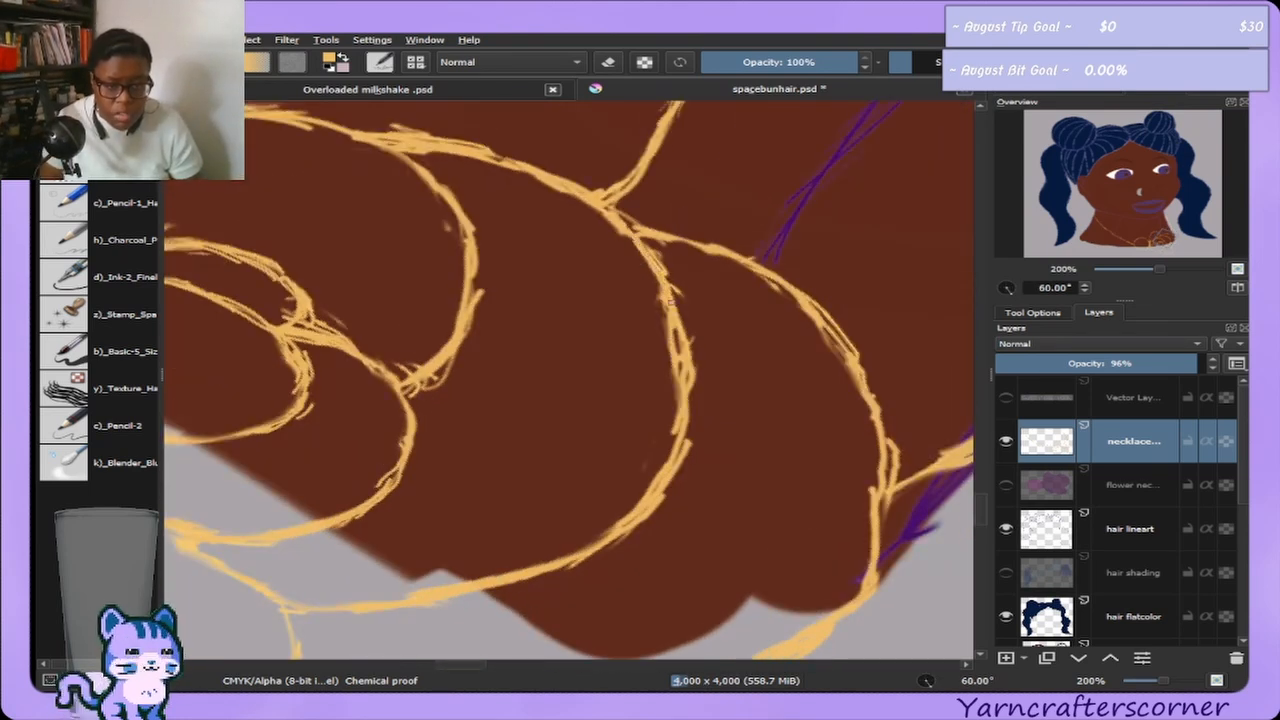
pyautogui.moveTo(680, 456); pyautogui.dragTo(691, 372)
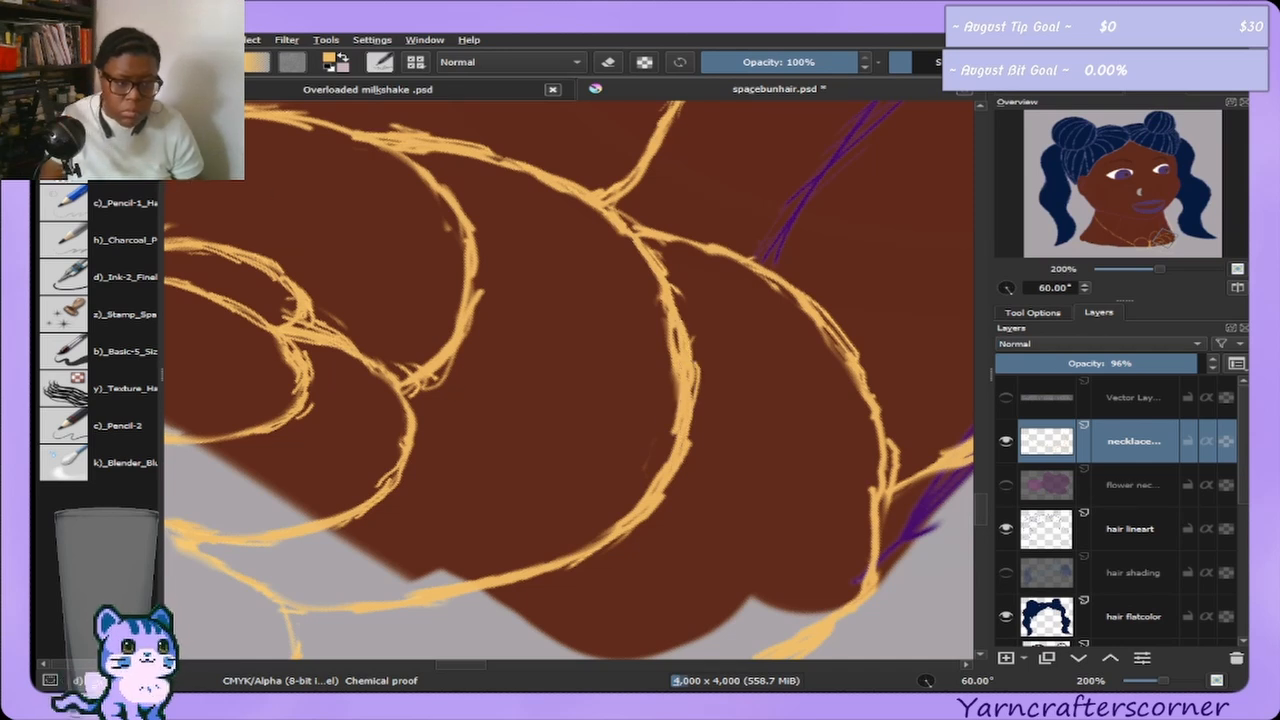
# Erase the stray bumps along the large and inner central petals' curves and reset the canvas rotation.
pyautogui.press('e')
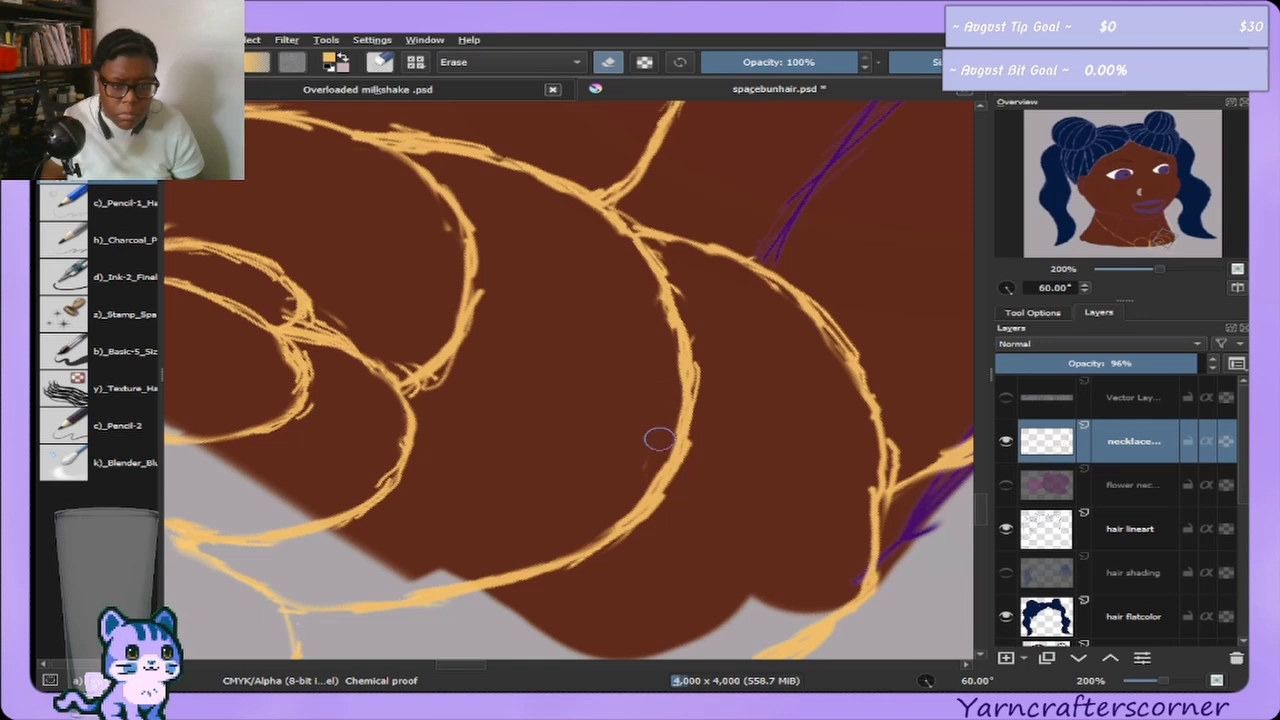
pyautogui.moveTo(659, 374)
pyautogui.mouseDown()
pyautogui.moveTo(651, 300)
pyautogui.moveTo(697, 317)
pyautogui.moveTo(679, 278)
pyautogui.mouseUp()
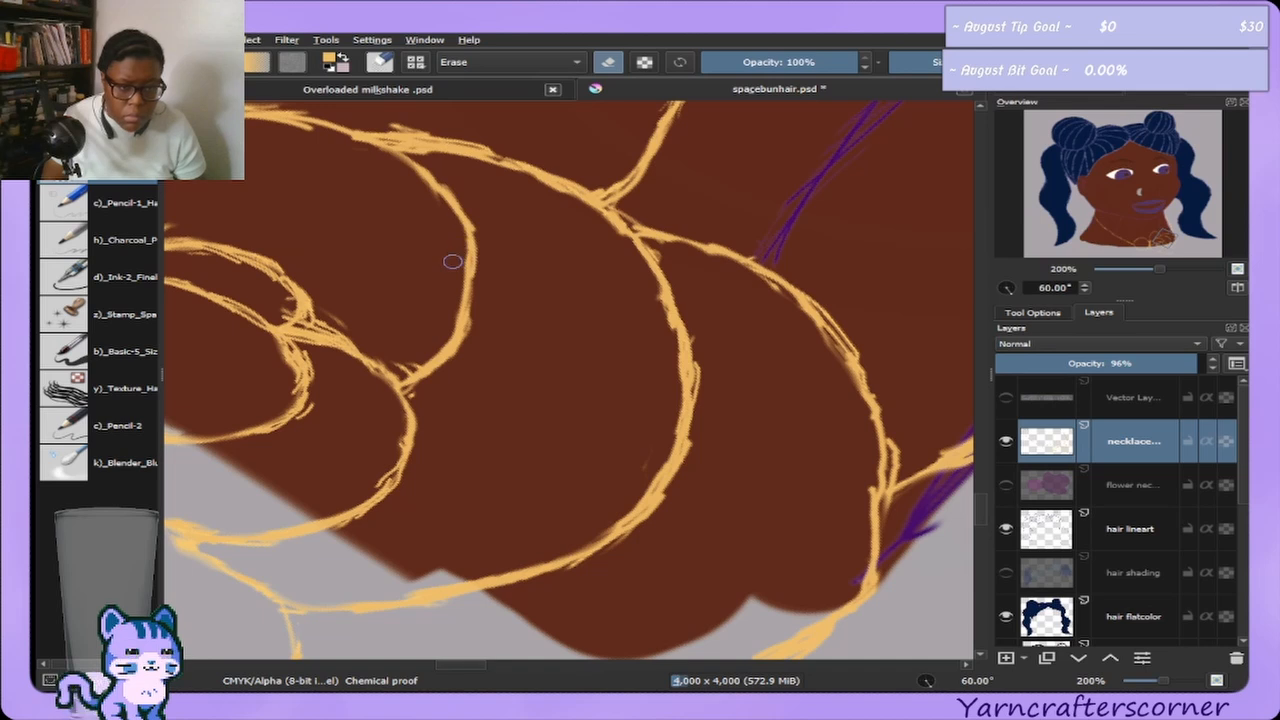
pyautogui.press(']')
pyautogui.press(']')
pyautogui.press(']')
pyautogui.press('5')
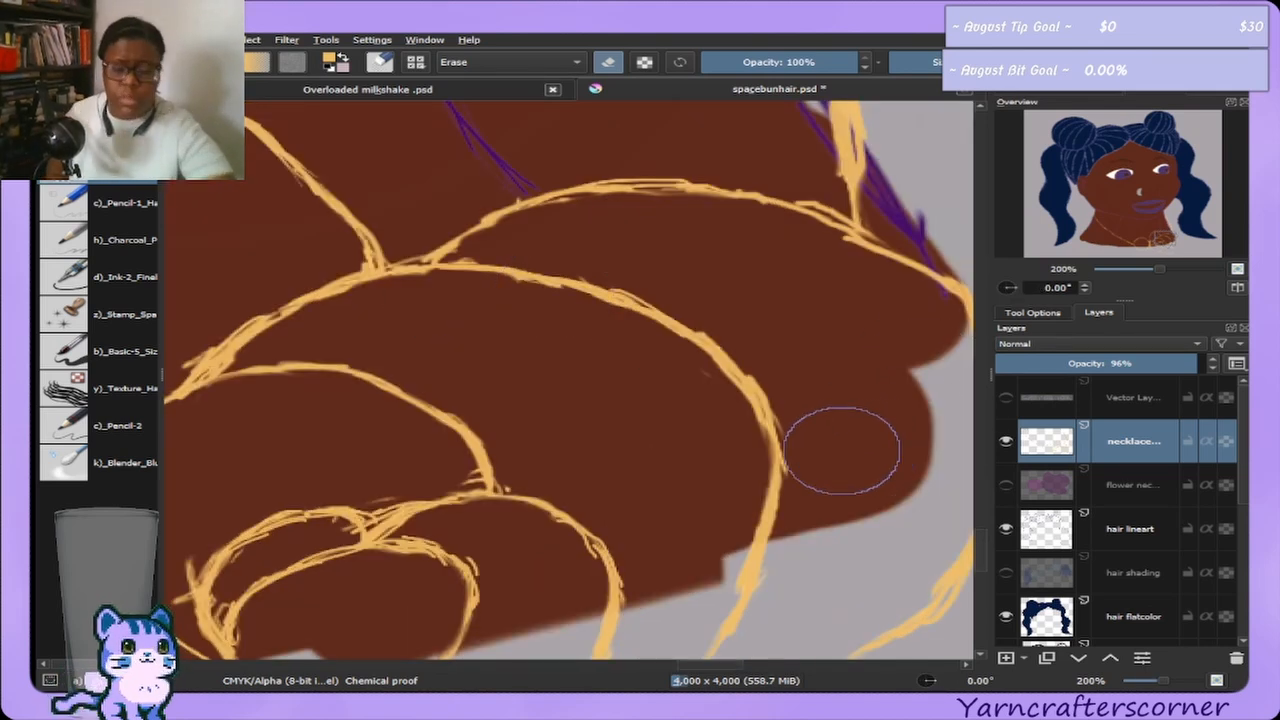
# Show the flower necklace's purple and magenta colour layer beneath the golden lineart.
pyautogui.scroll(-1, 764, 432)
pyautogui.scroll(-3, 764, 432)
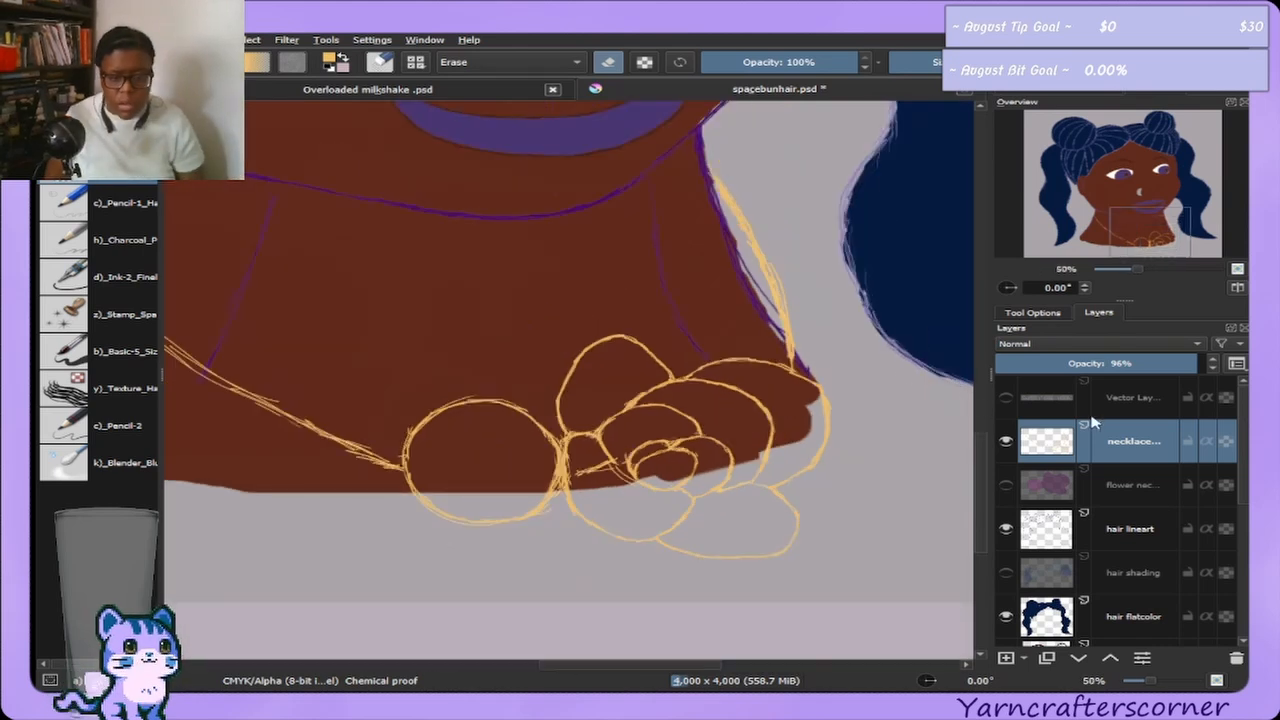
pyautogui.click(1007, 484)
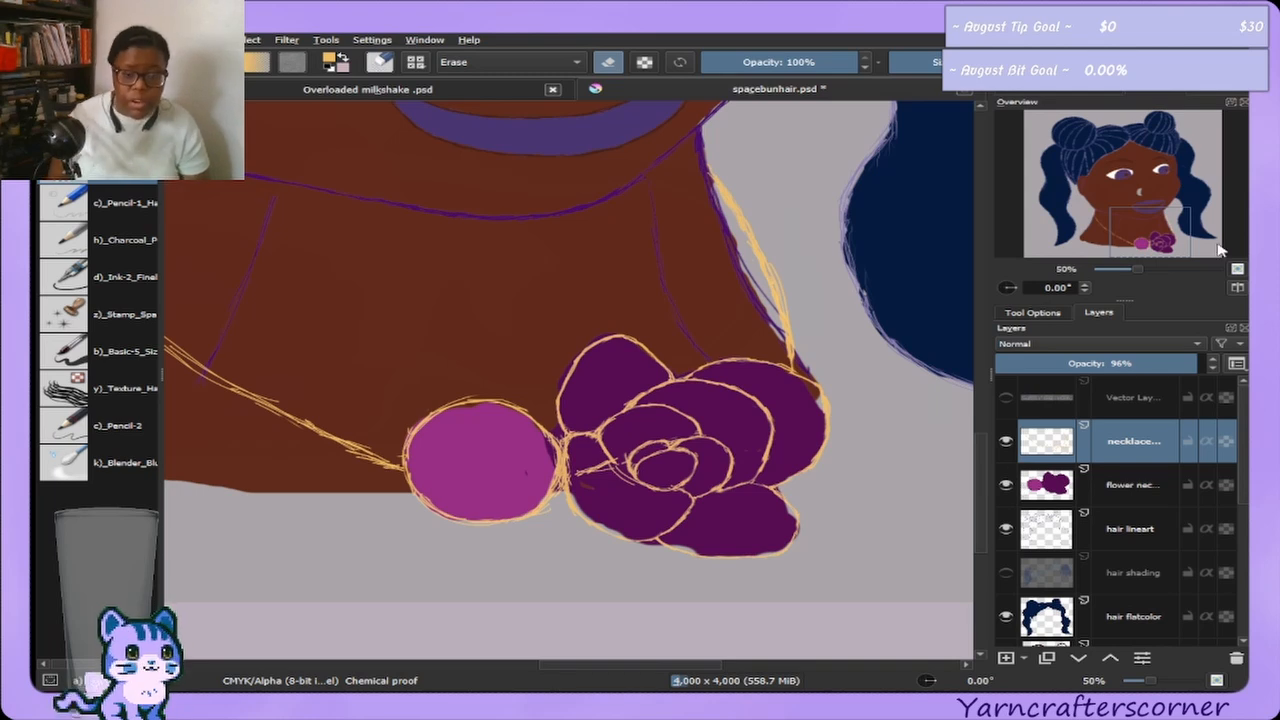
# Thicken the necklace chain leading to the round magenta bead with the golden brush and erase its loose outer strokes.
pyautogui.moveTo(1220, 250); pyautogui.dragTo(1179, 253)
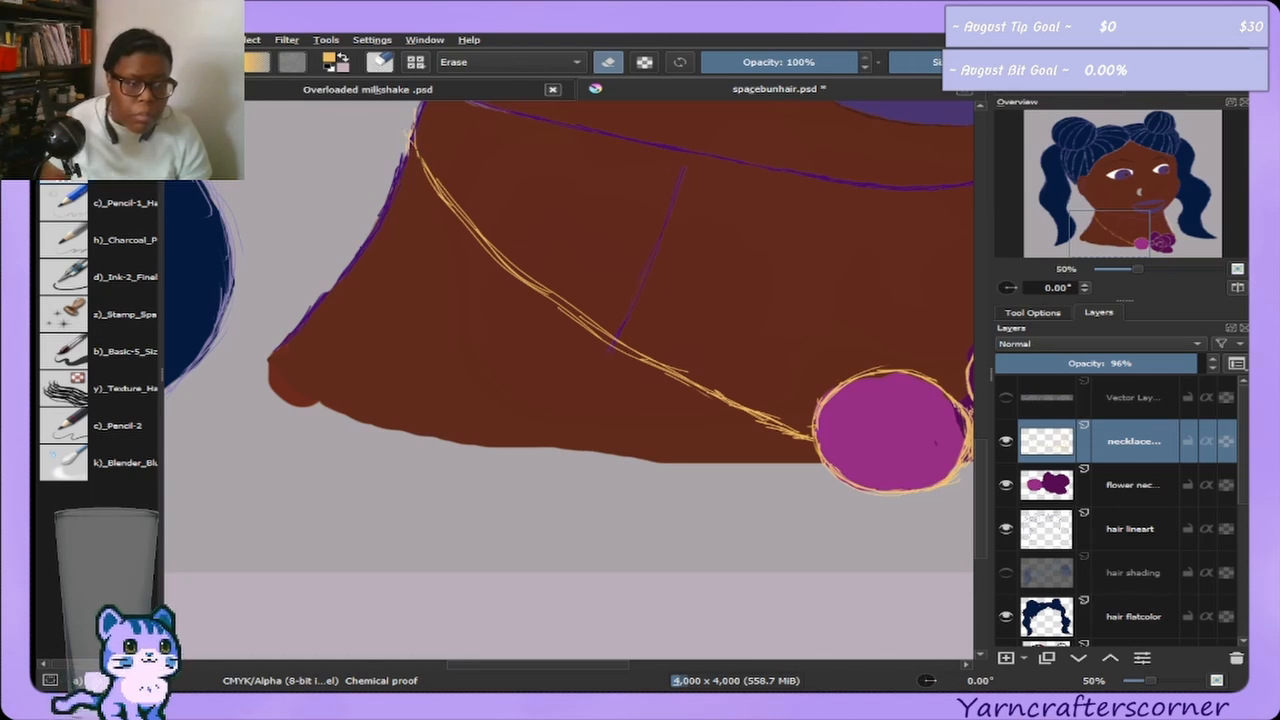
pyautogui.press('e')
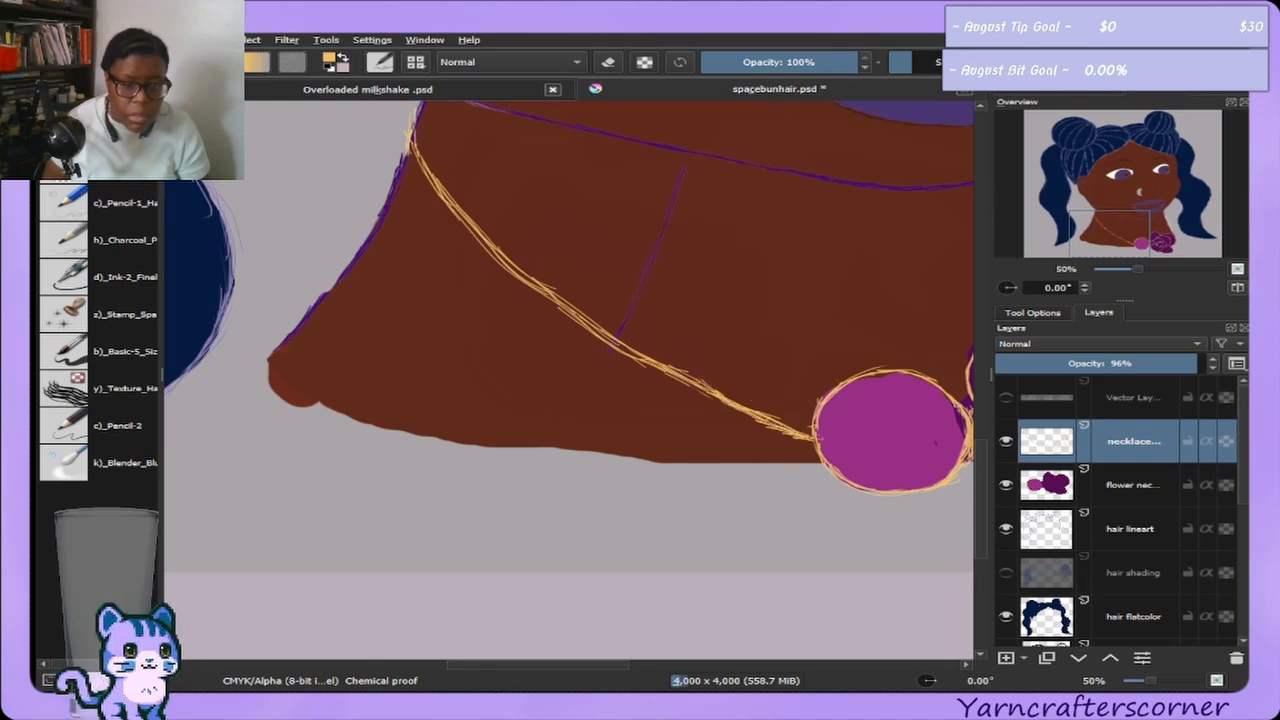
pyautogui.press('e')
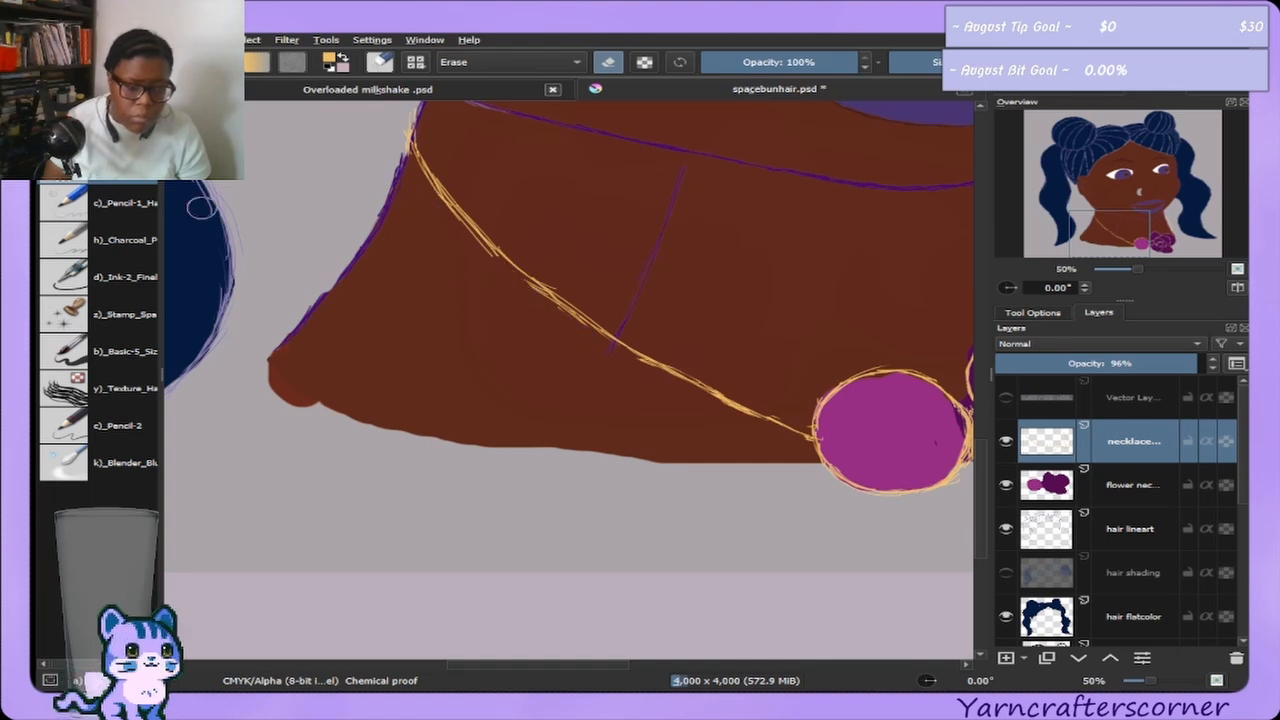
pyautogui.press('e')
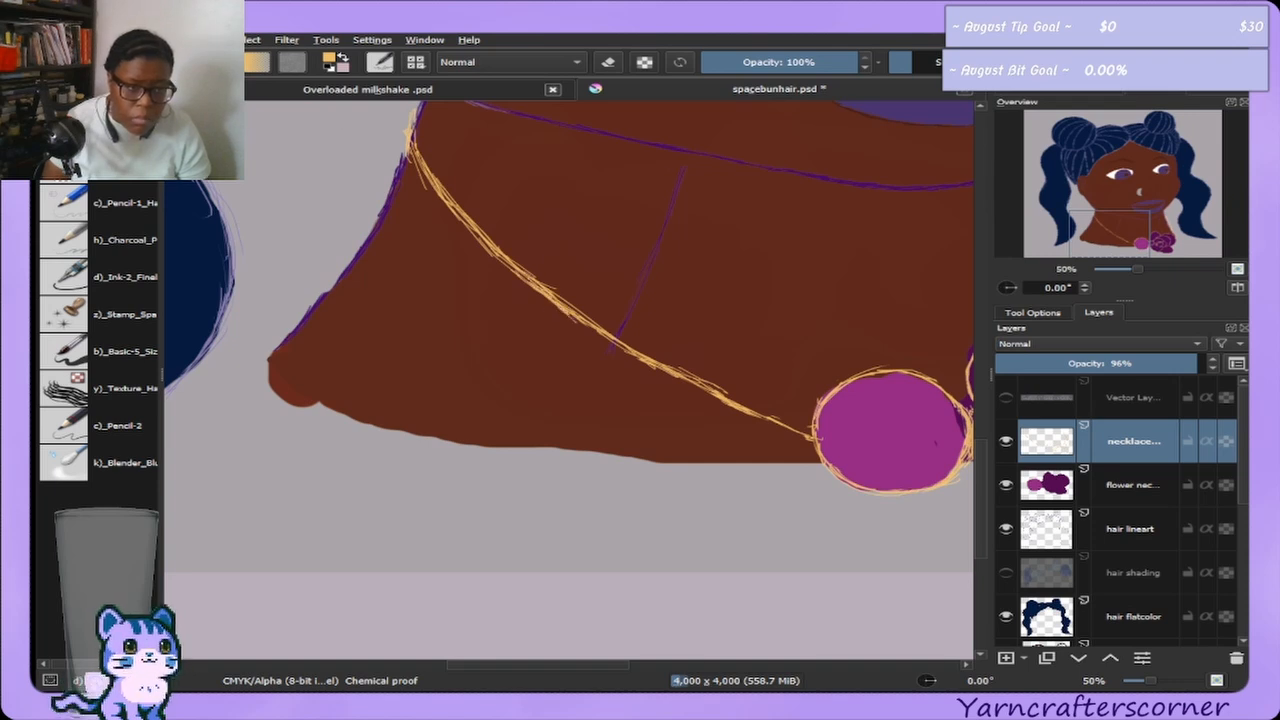
pyautogui.press('e')
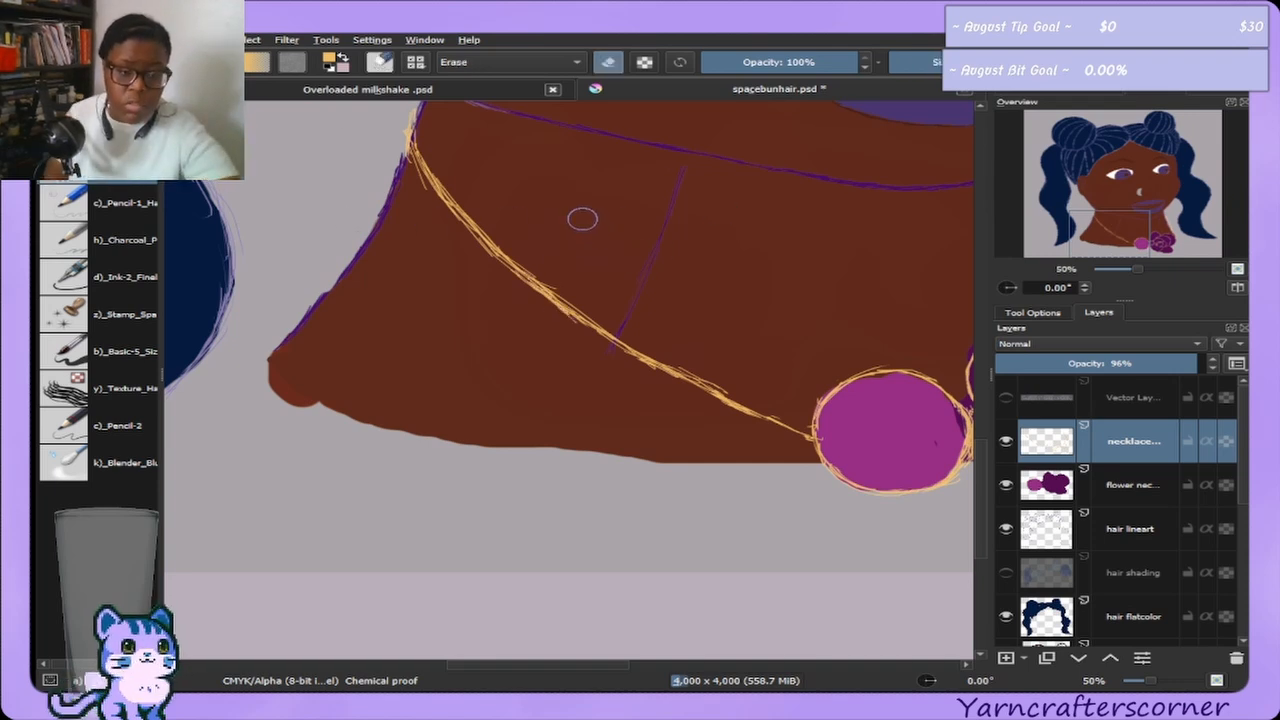
# Erase the stray strokes along the chain's middle and lower stretch and fill its thin spots with the golden brush.
pyautogui.scroll(2, 583, 219)
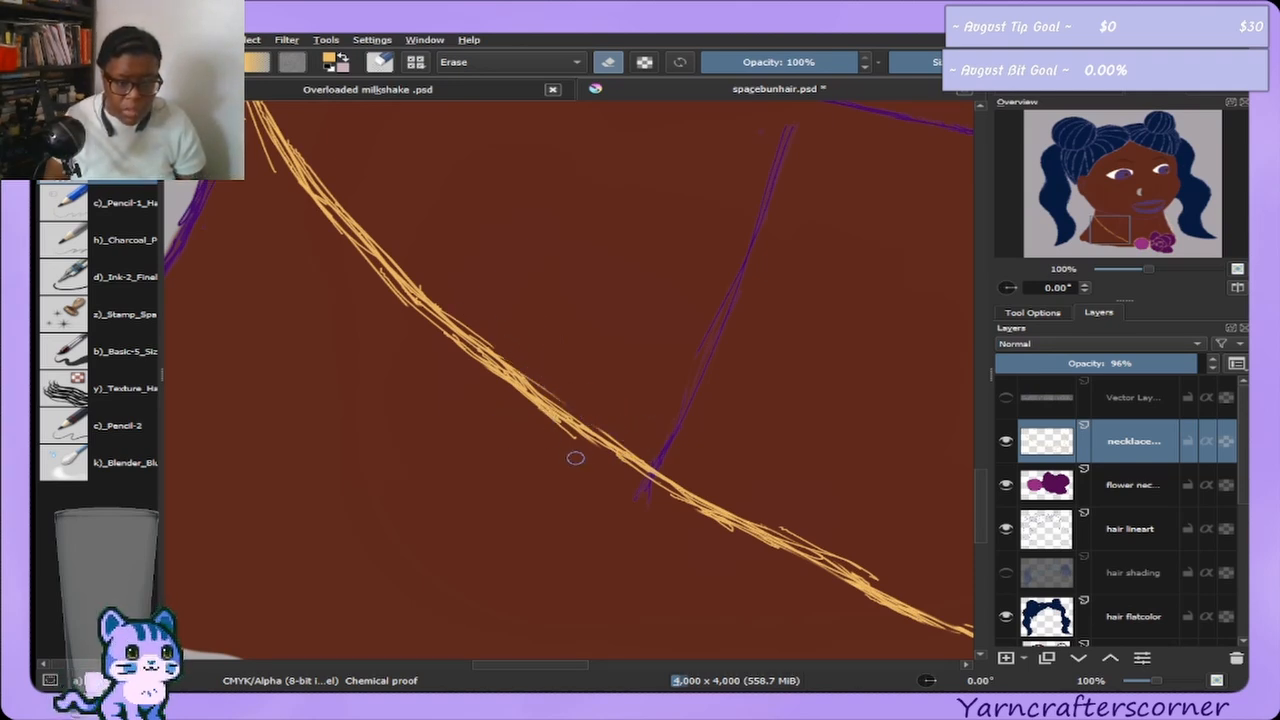
pyautogui.moveTo(760, 517); pyautogui.dragTo(820, 545)
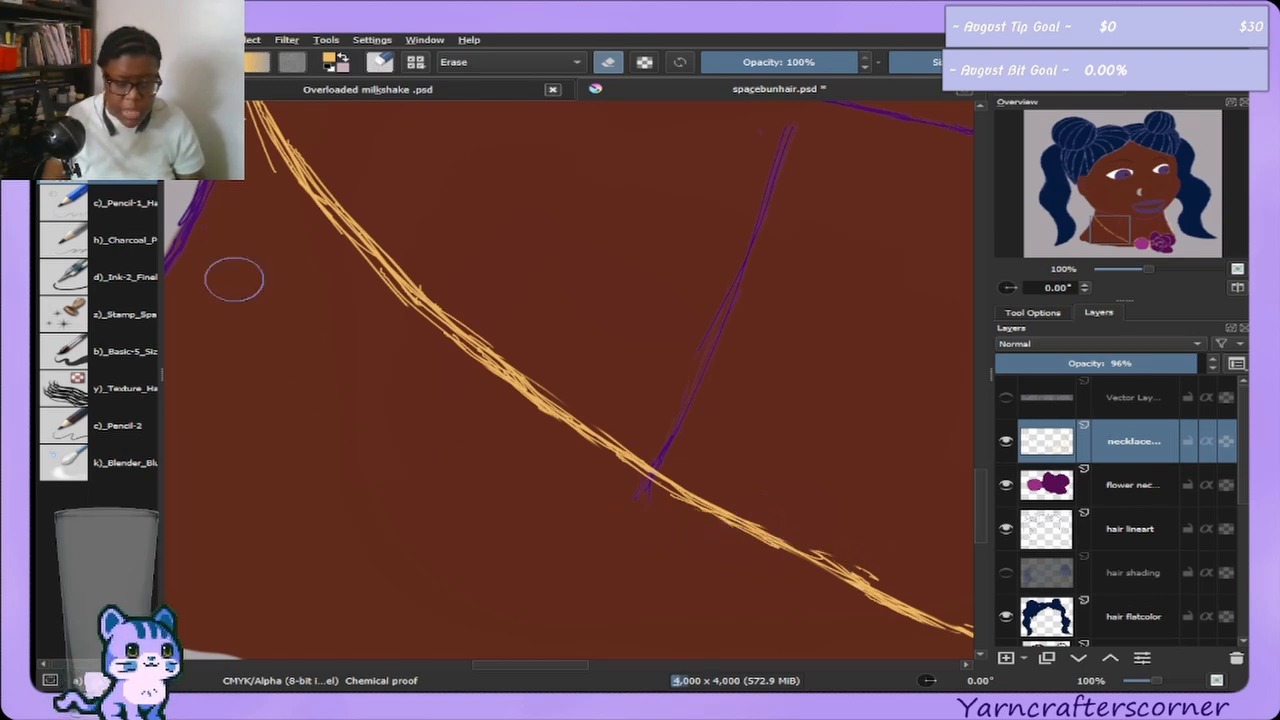
pyautogui.press('e')
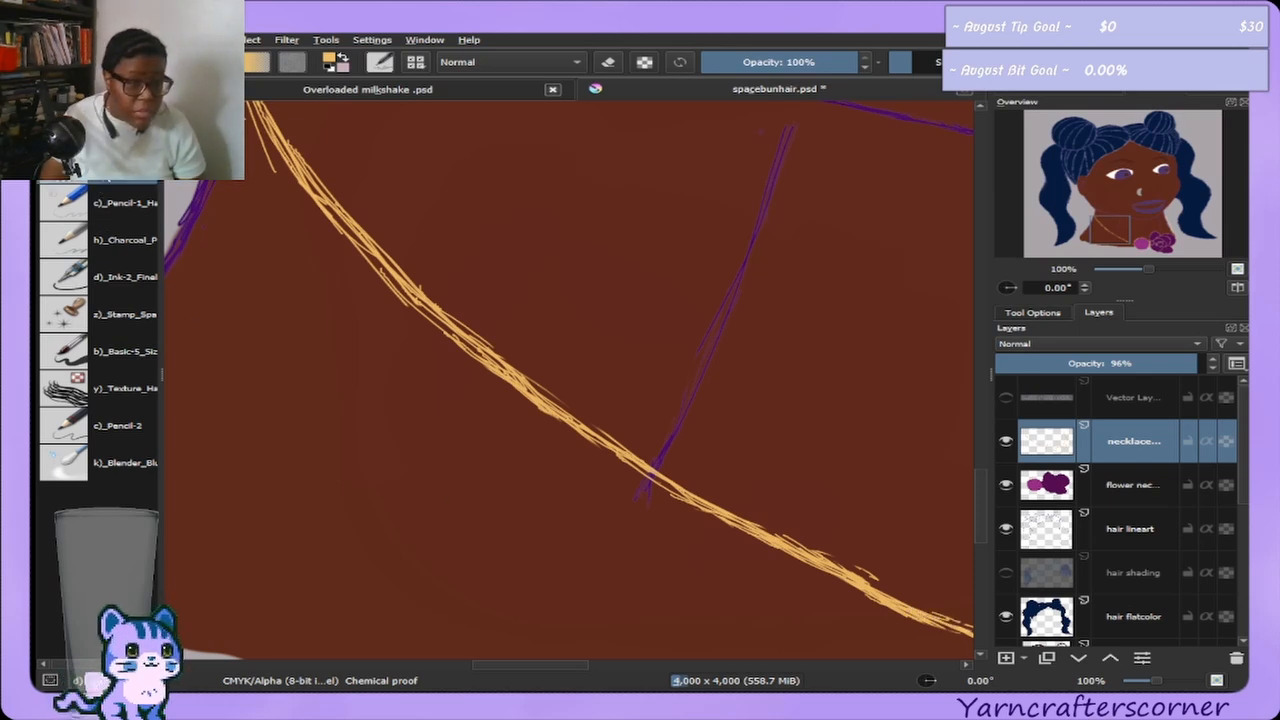
pyautogui.press('e')
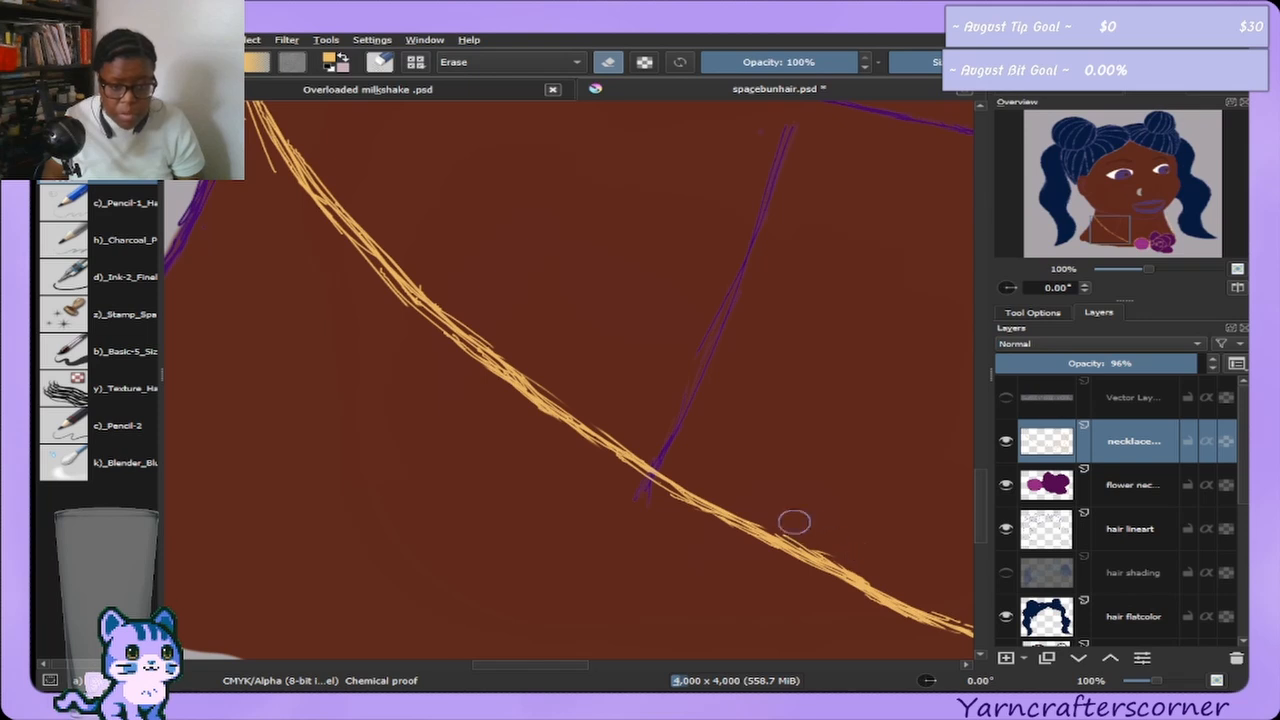
pyautogui.moveTo(794, 521)
pyautogui.mouseDown()
pyautogui.moveTo(851, 557)
pyautogui.moveTo(823, 540)
pyautogui.moveTo(840, 550)
pyautogui.mouseUp()
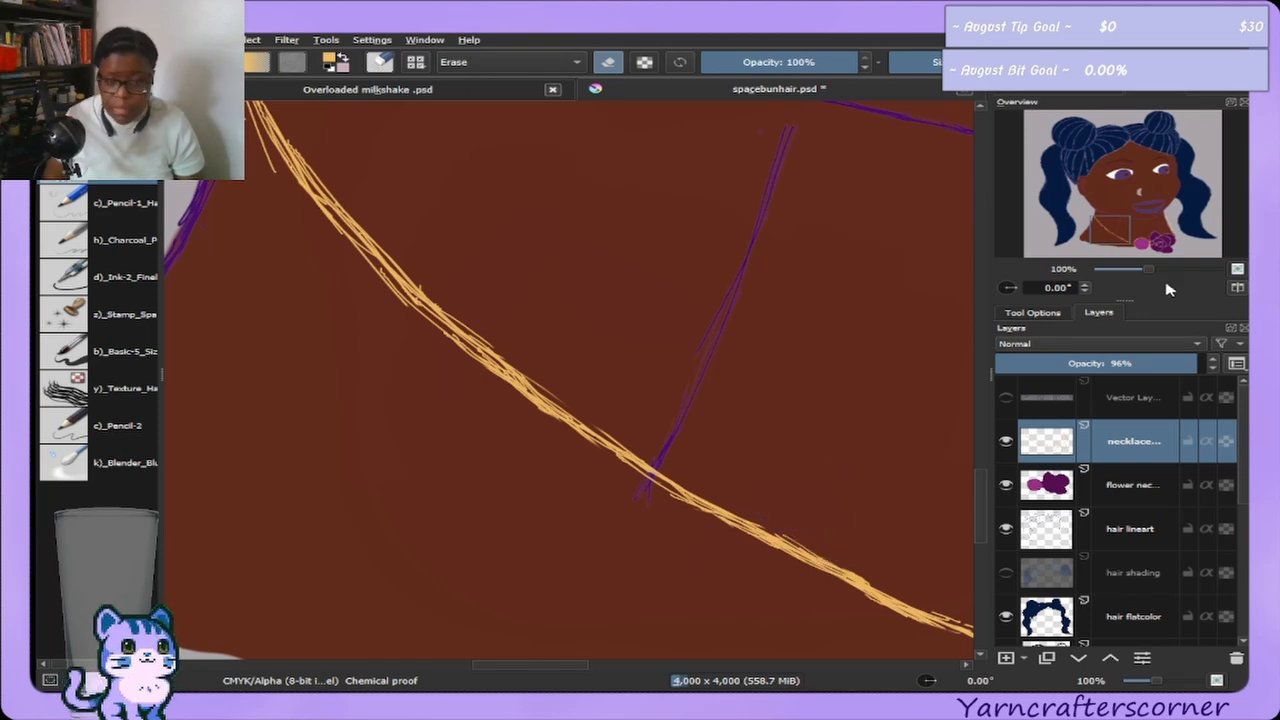
# Erase the stray stroke below the chain's upper end at the neck and fill the gaps between the chain's golden strokes.
pyautogui.moveTo(1110, 232); pyautogui.dragTo(1104, 227)
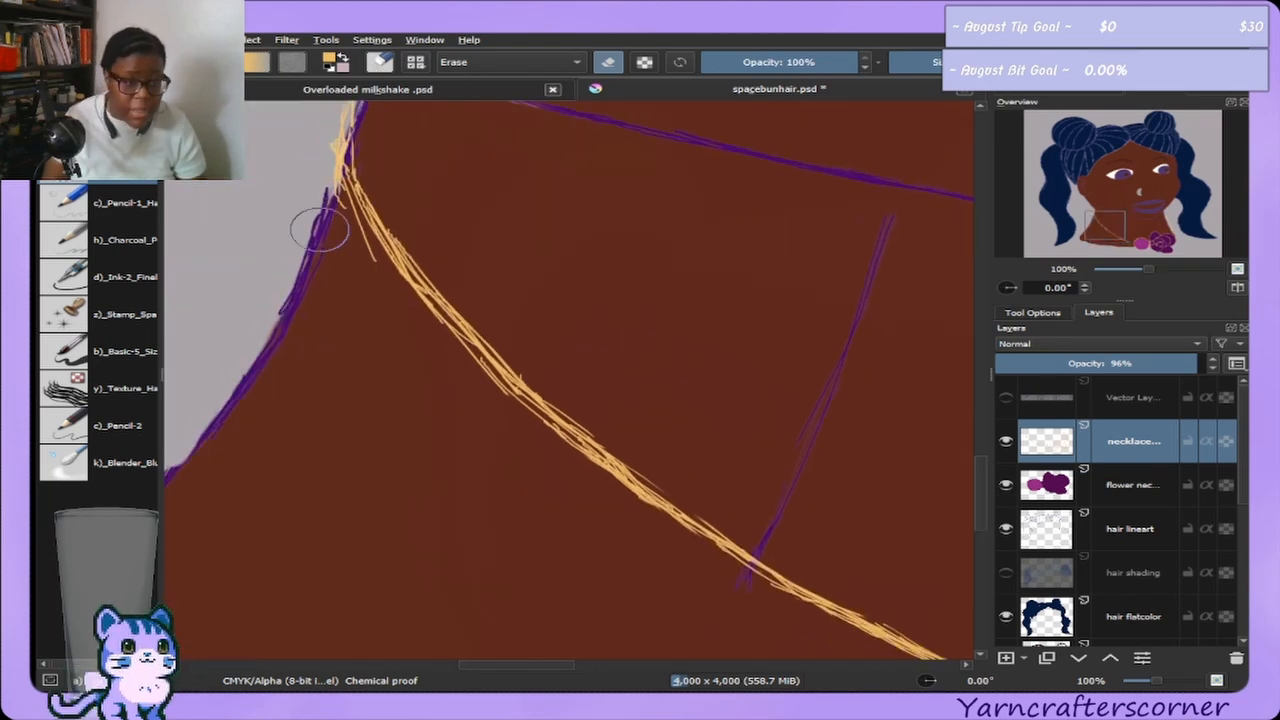
pyautogui.moveTo(332, 252); pyautogui.dragTo(318, 202)
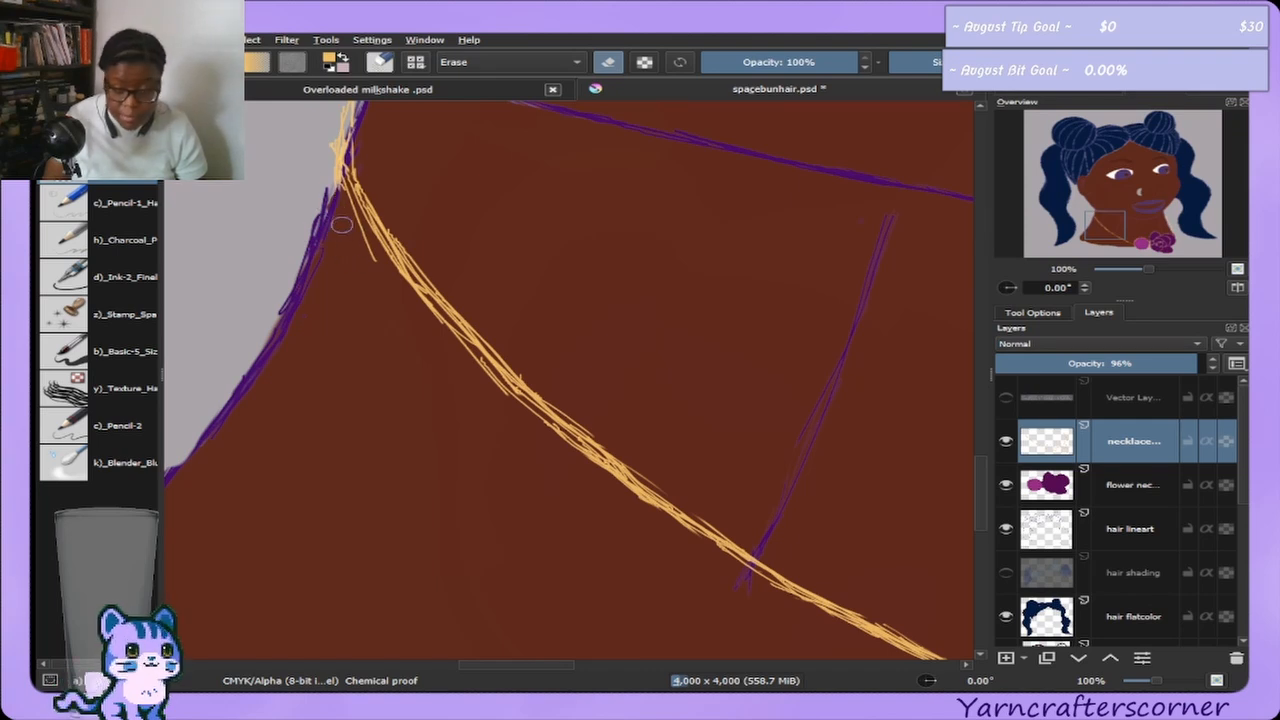
pyautogui.moveTo(342, 225)
pyautogui.mouseDown()
pyautogui.moveTo(358, 256)
pyautogui.moveTo(315, 166)
pyautogui.moveTo(370, 254)
pyautogui.mouseUp()
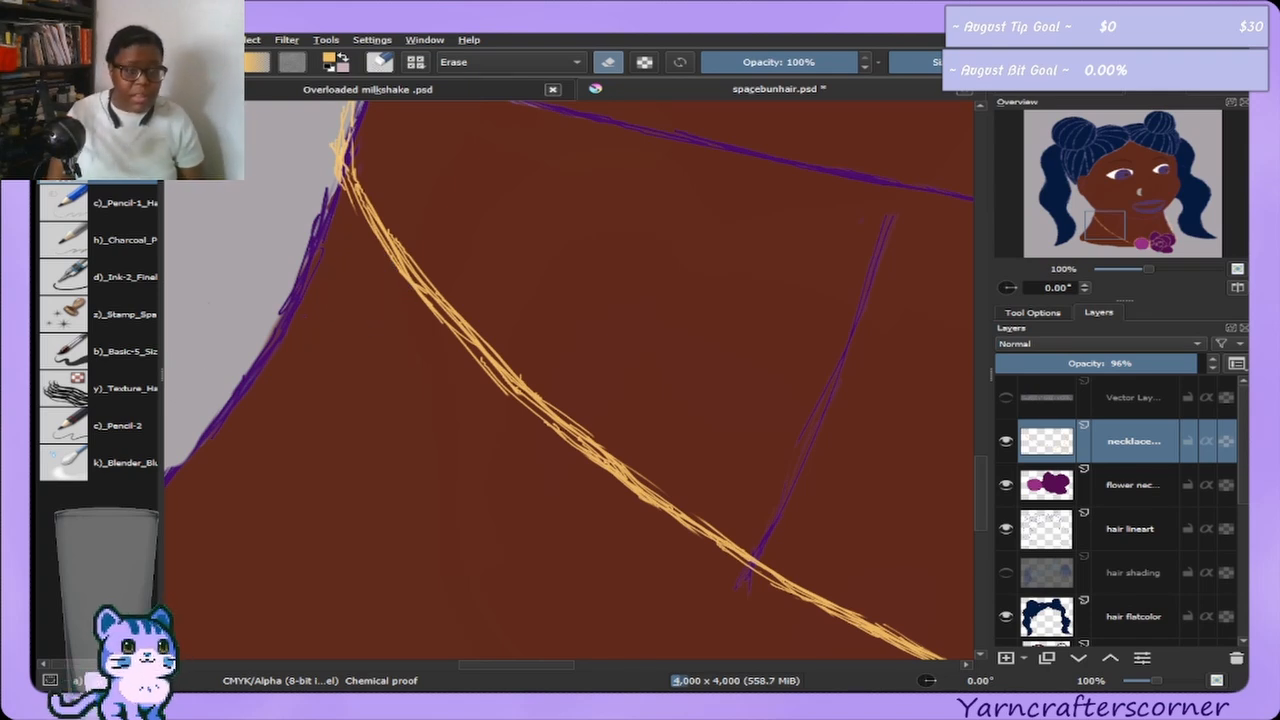
pyautogui.press('e')
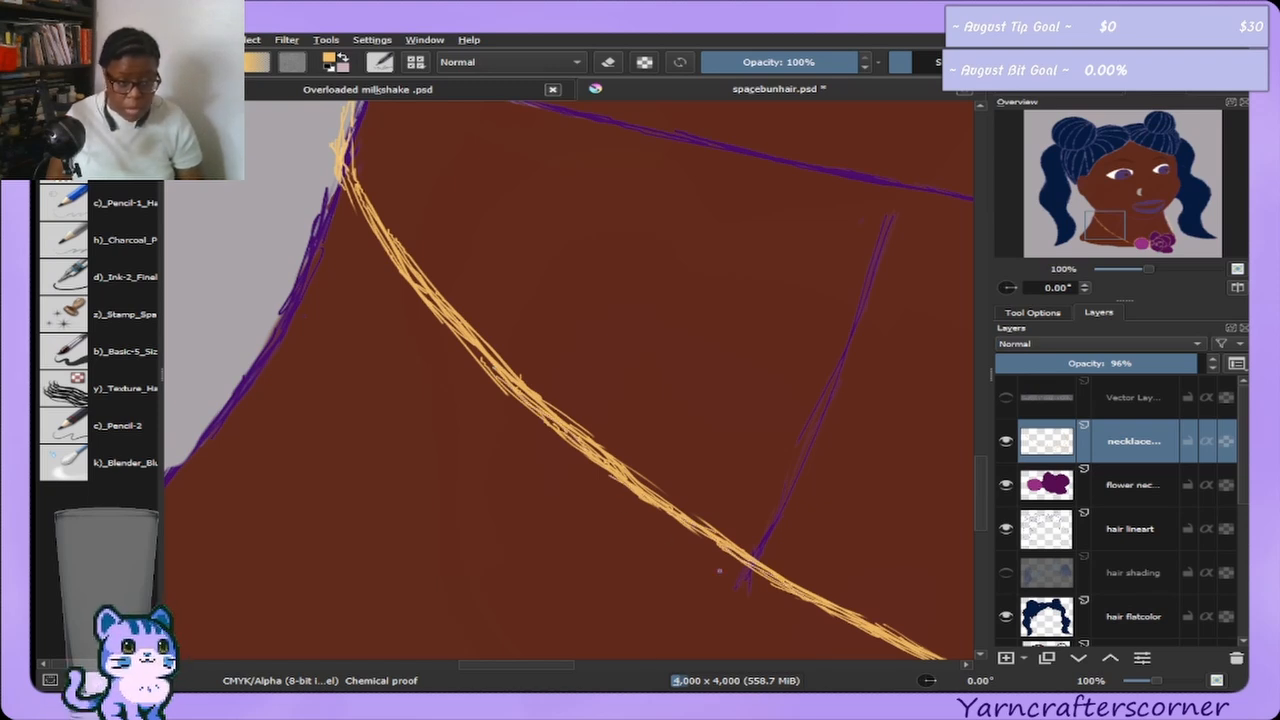
pyautogui.press('e')
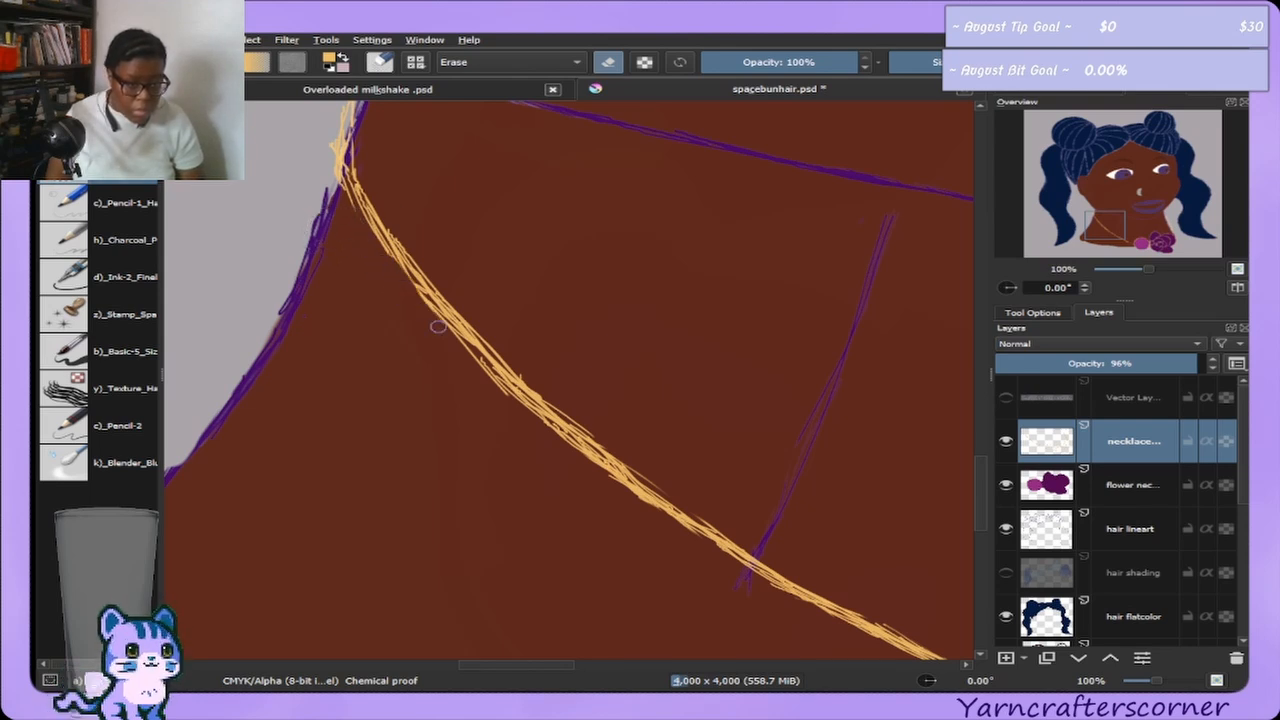
# Erase the stray golden strokes along both edges of the necklace chain's upper and middle stretch.
pyautogui.moveTo(446, 338); pyautogui.dragTo(472, 356)
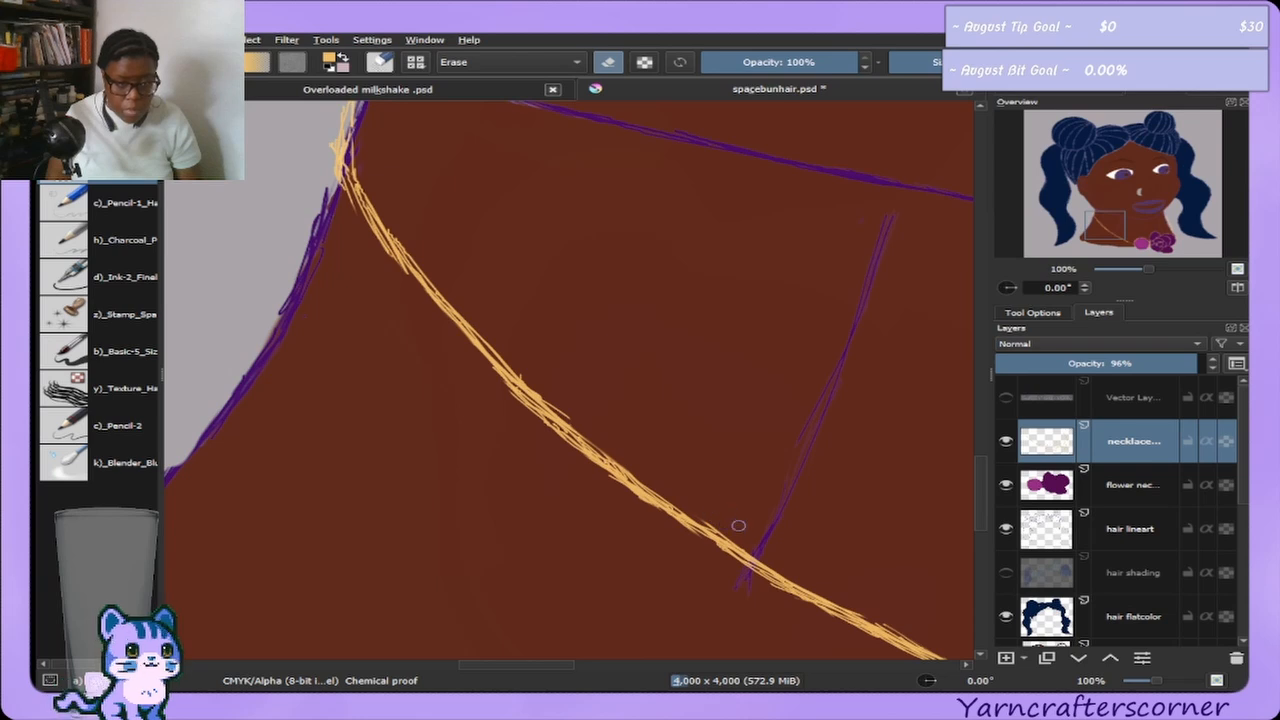
pyautogui.press('e')
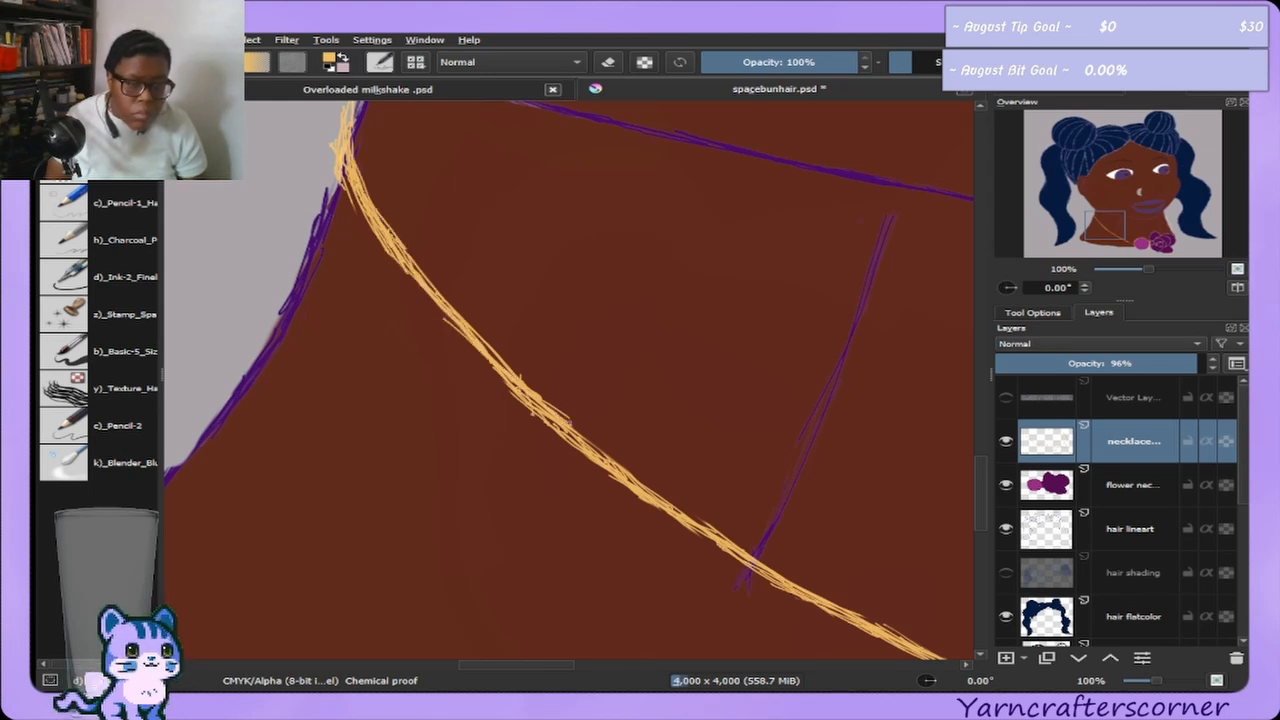
pyautogui.press('e')
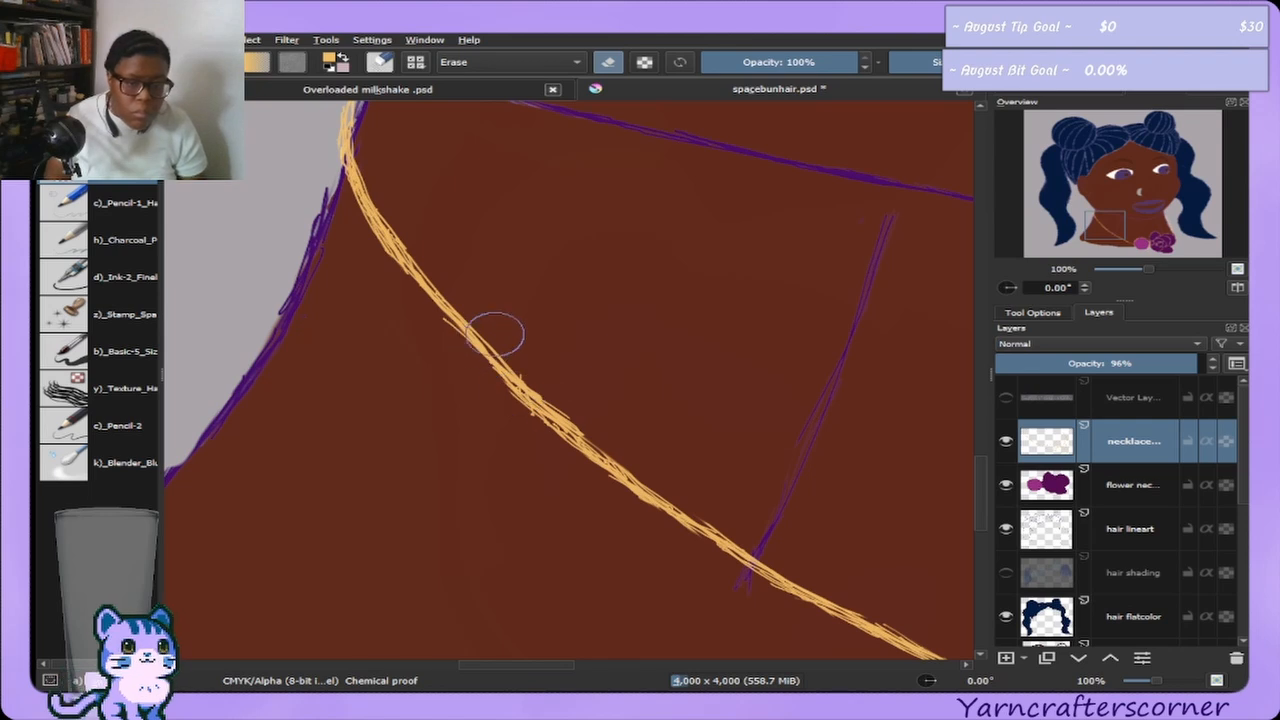
pyautogui.moveTo(550, 385)
pyautogui.mouseDown()
pyautogui.moveTo(599, 427)
pyautogui.moveTo(580, 421)
pyautogui.mouseUp()
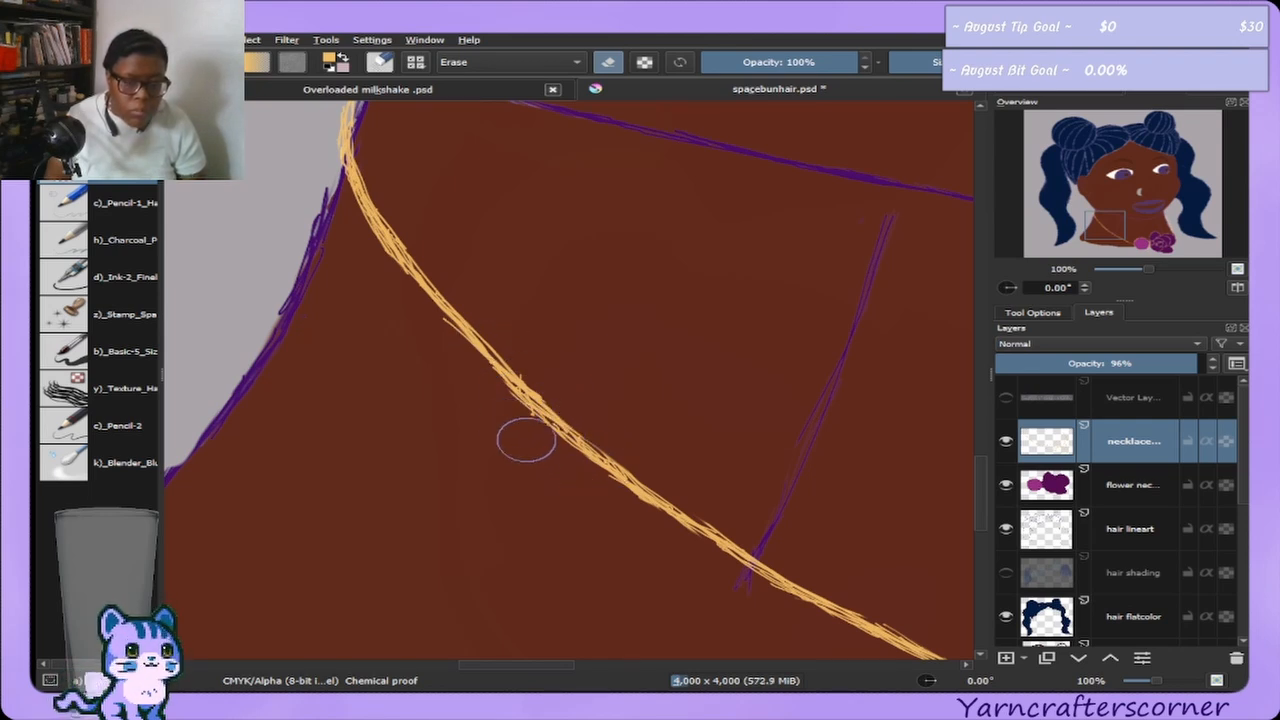
# On the flower necklace colour layer, erase the purple spilling outside the golden outline of the flower's upper petal beside the round bead.
pyautogui.scroll(-4, 826, 338)
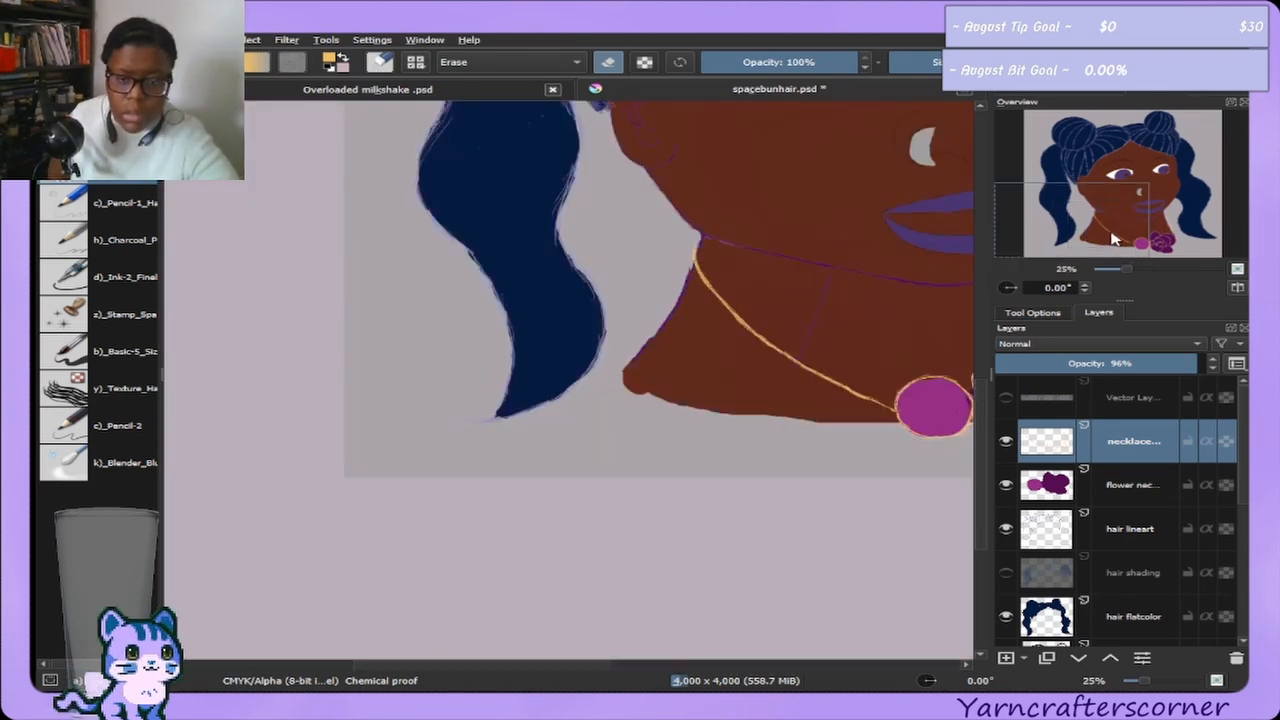
pyautogui.moveTo(1113, 238); pyautogui.dragTo(1162, 233)
pyautogui.scroll(4, 696, 336)
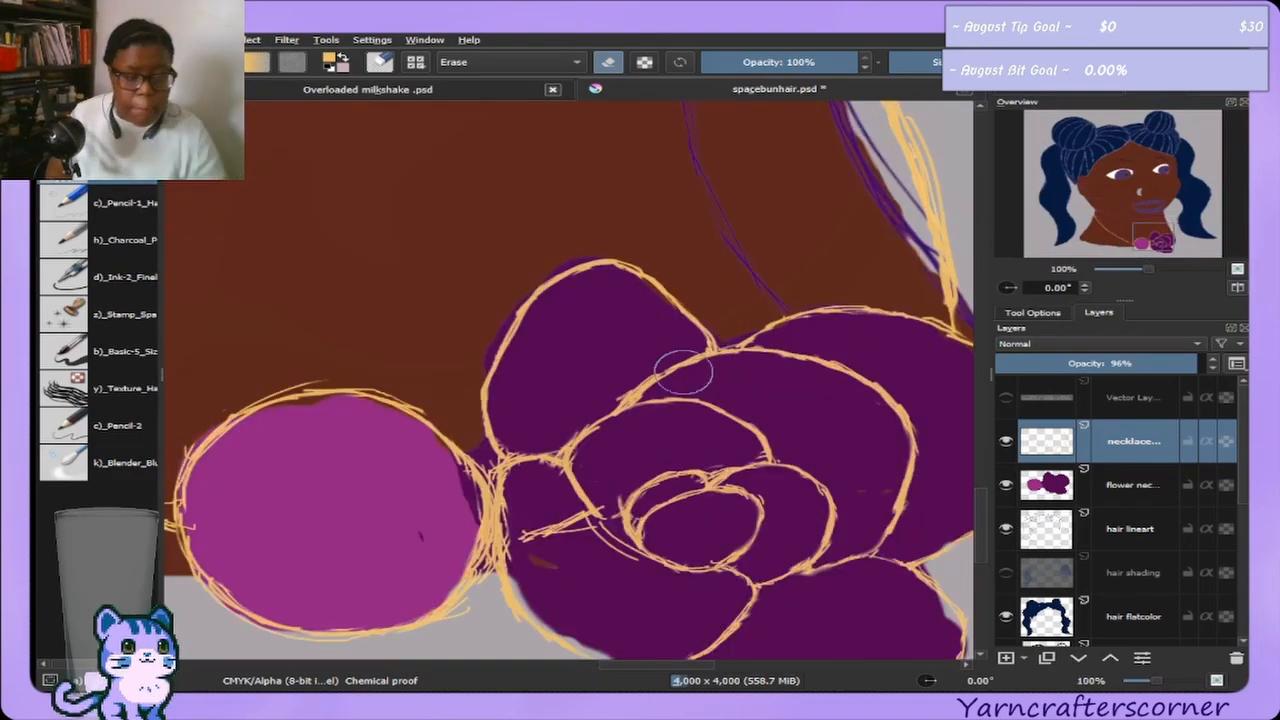
pyautogui.click(1099, 481)
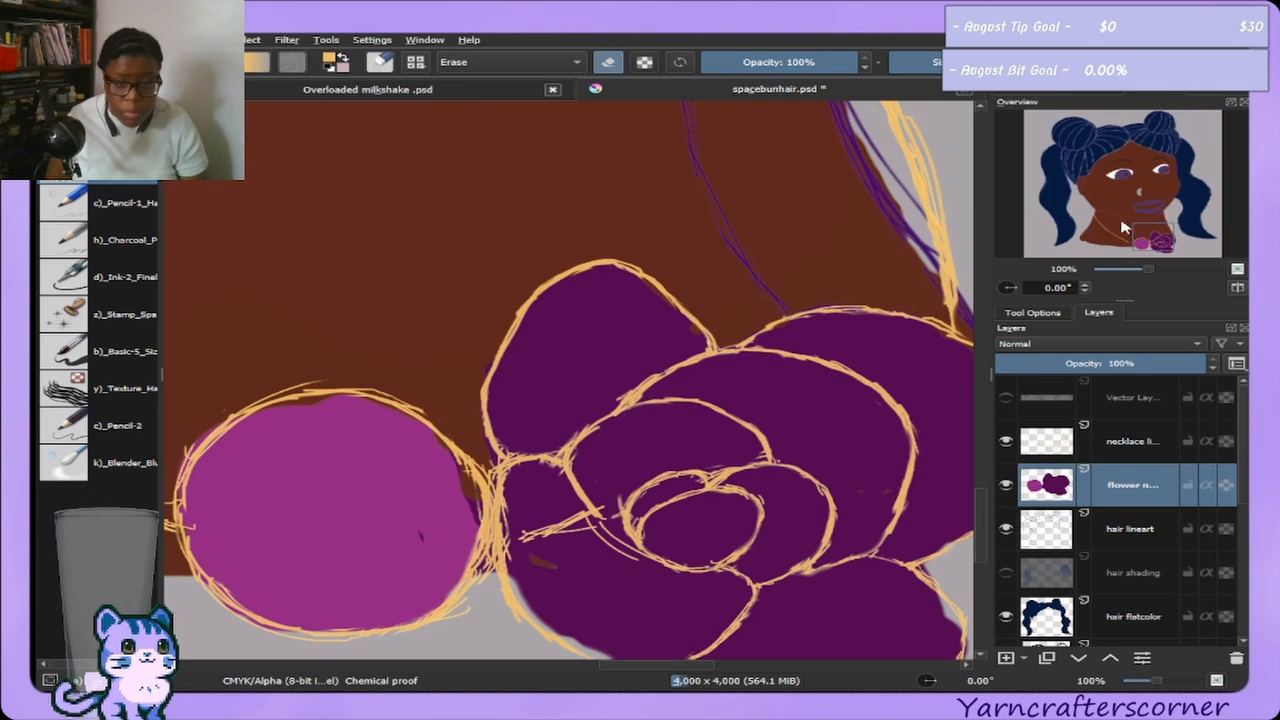
# Fill the uncolored gaps along the rose's petal edges with sampled dark purple, using the Basic-5 Size brush.
pyautogui.moveTo(1152, 246); pyautogui.dragTo(1160, 244)
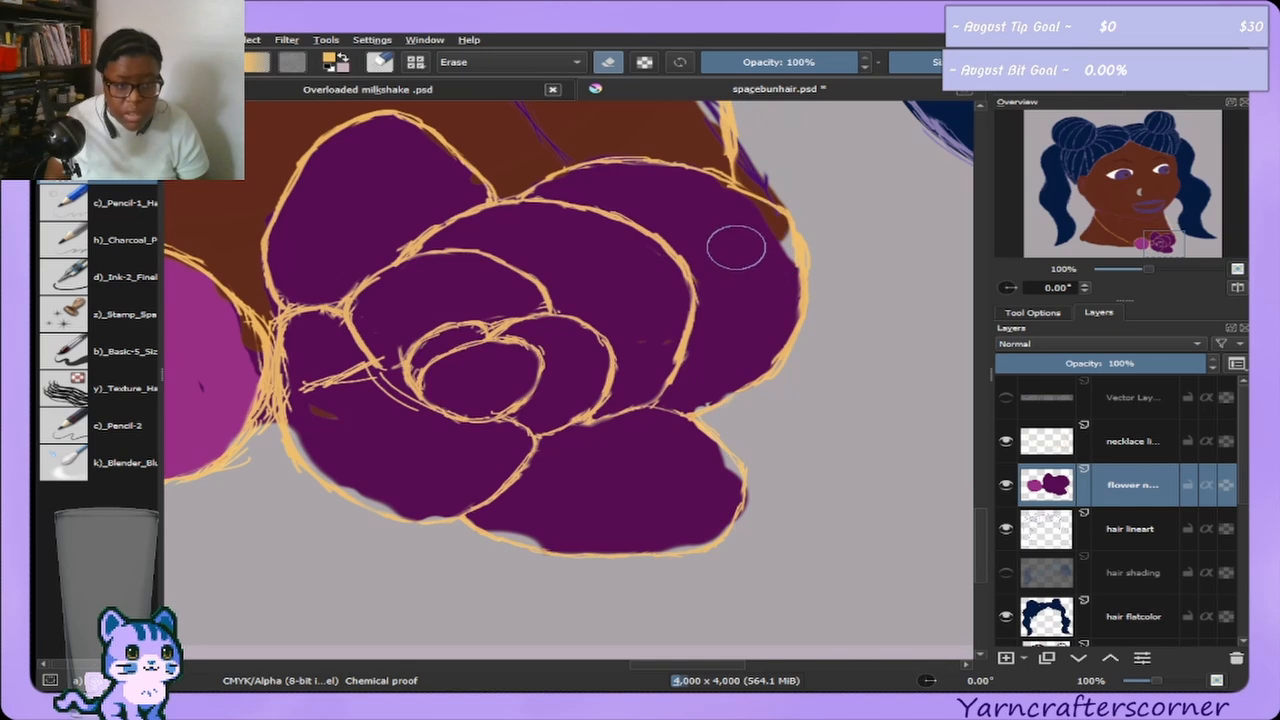
pyautogui.keyDown('ctrl'); pyautogui.click(608, 457); pyautogui.keyUp('ctrl')
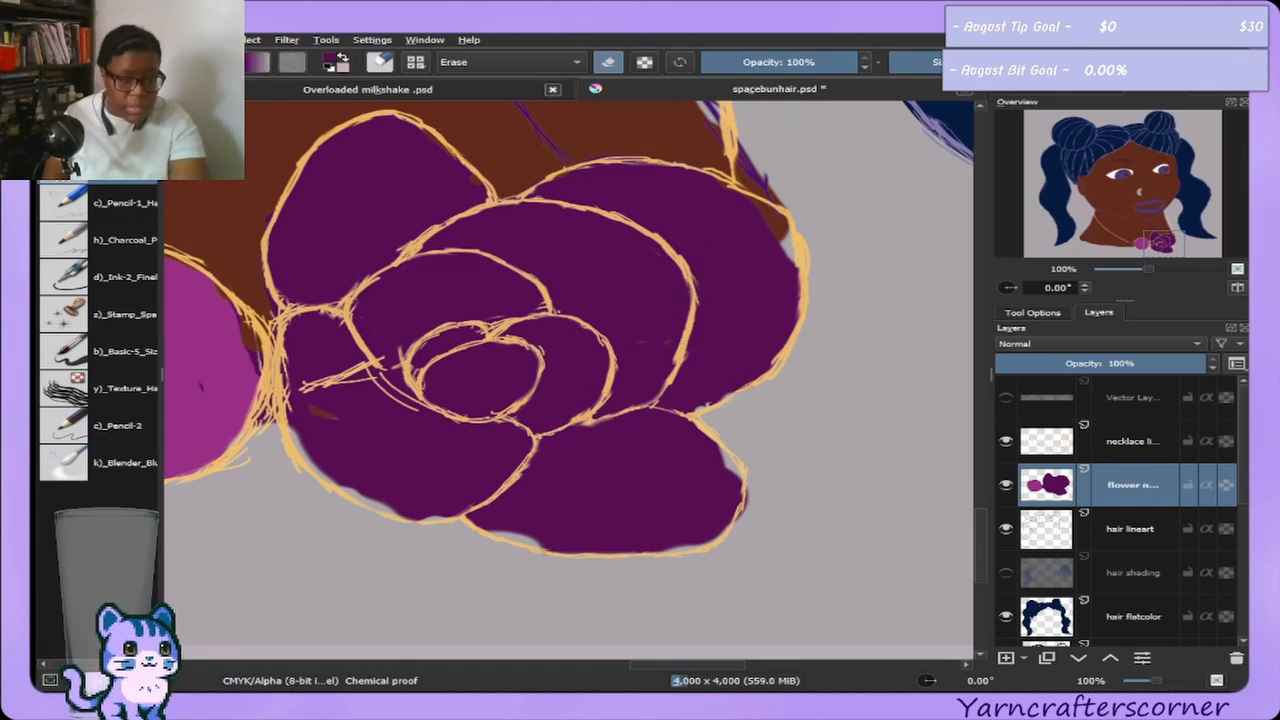
pyautogui.click(100, 351)
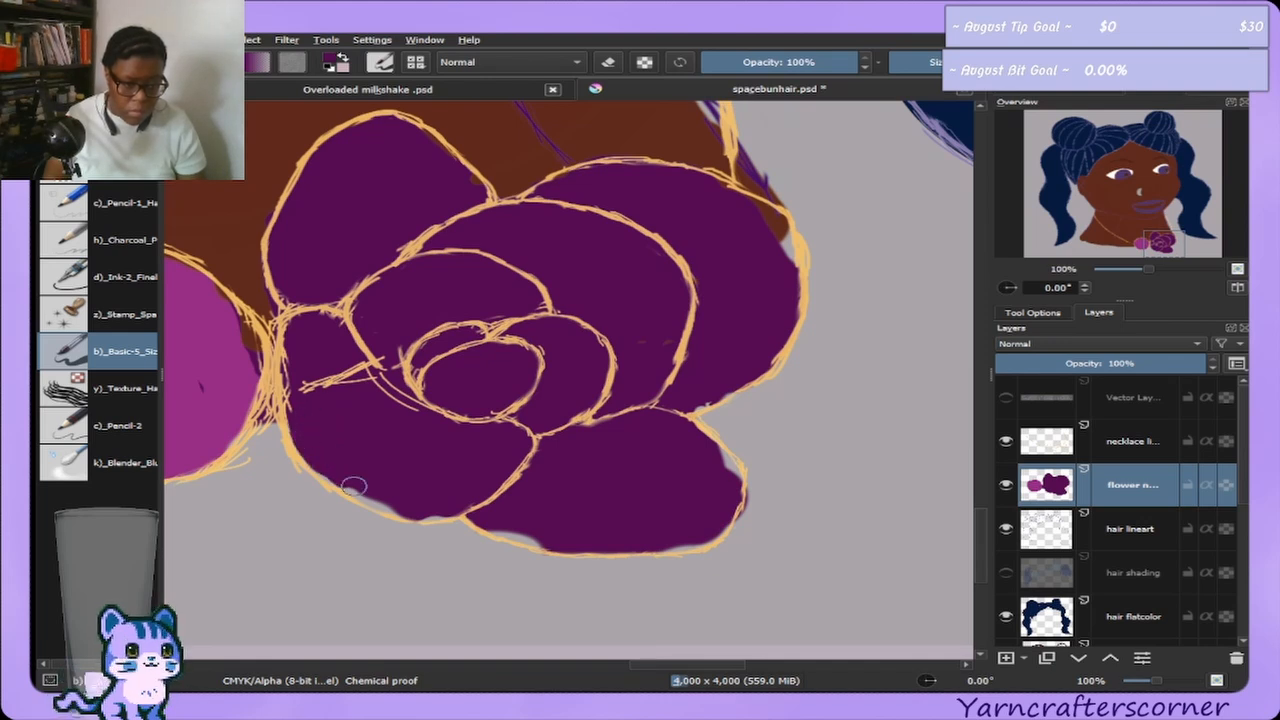
pyautogui.moveTo(354, 486); pyautogui.dragTo(429, 509)
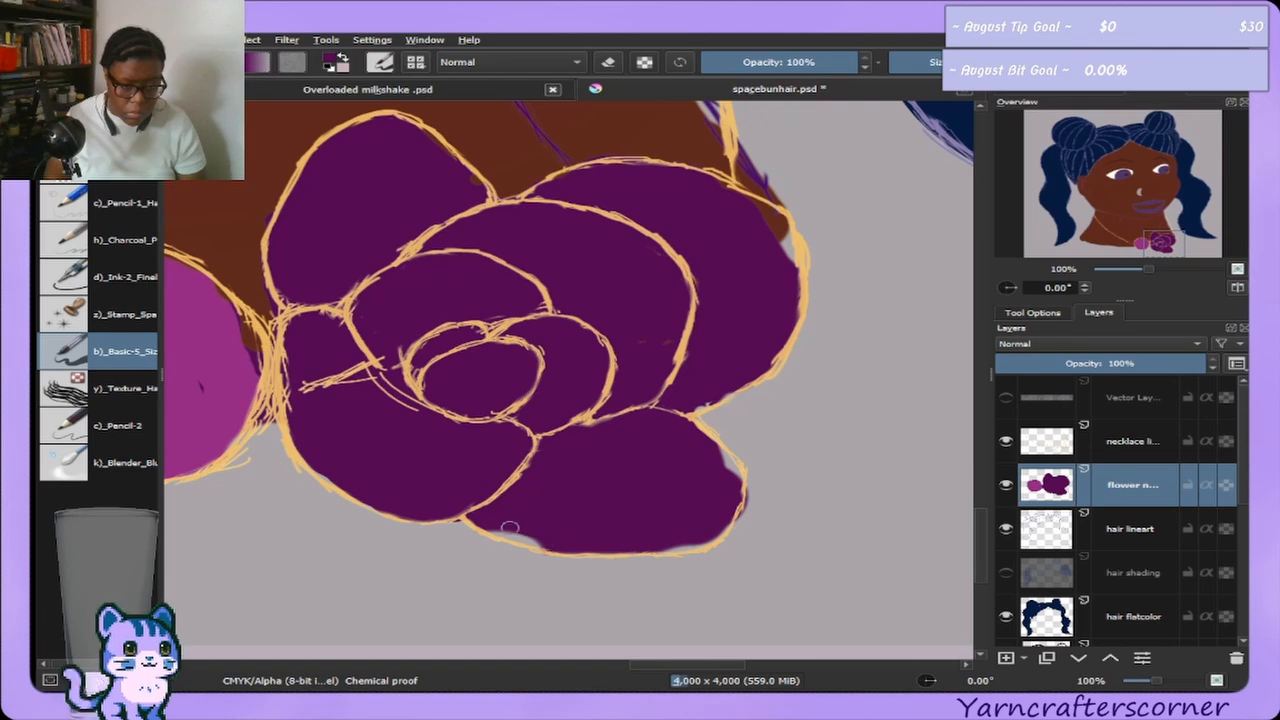
pyautogui.moveTo(509, 527); pyautogui.dragTo(559, 538)
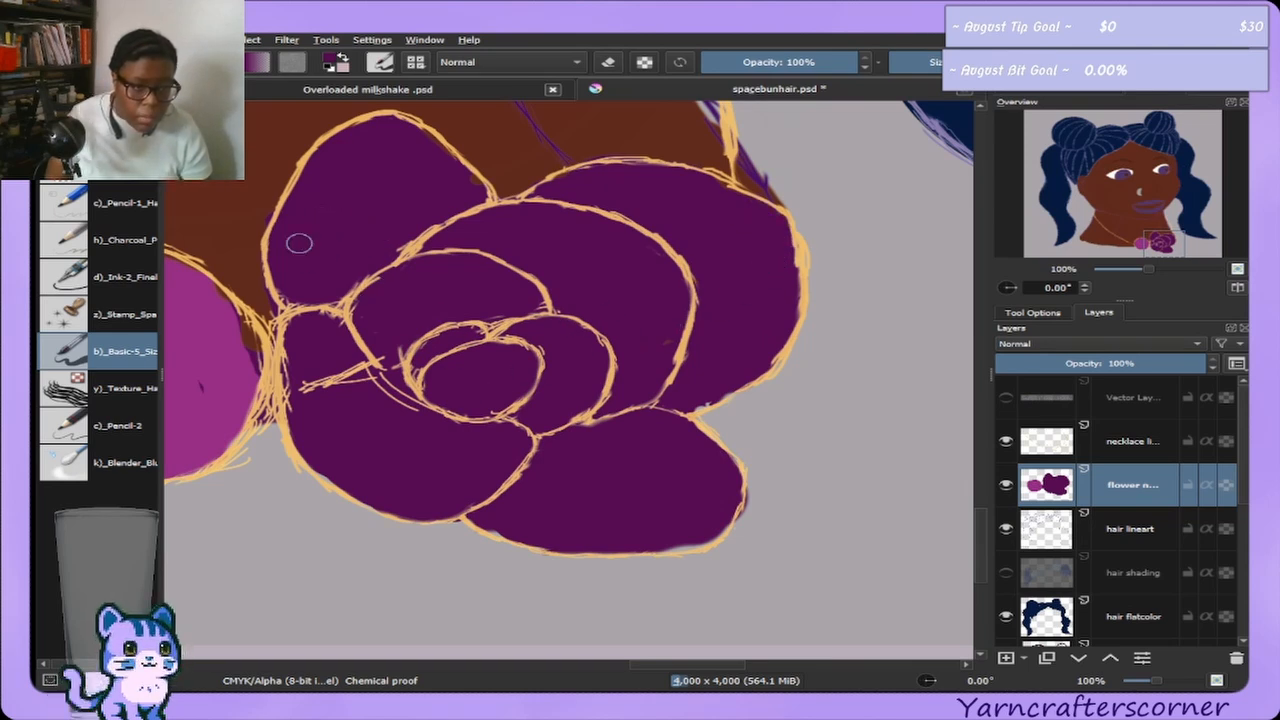
# Fill the gaps inside the round bead with magenta and erase the color spilling beyond its outline.
pyautogui.click(1155, 240)
pyautogui.moveTo(1155, 240); pyautogui.dragTo(1157, 237)
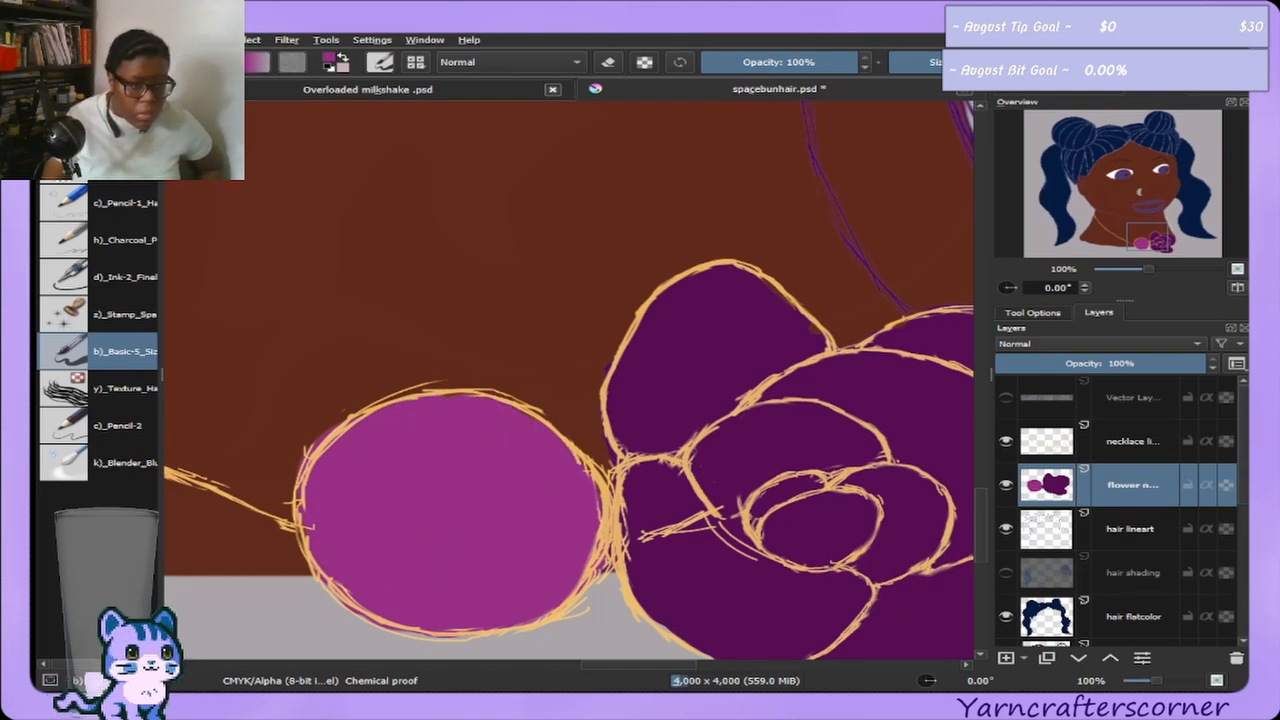
pyautogui.press('e')
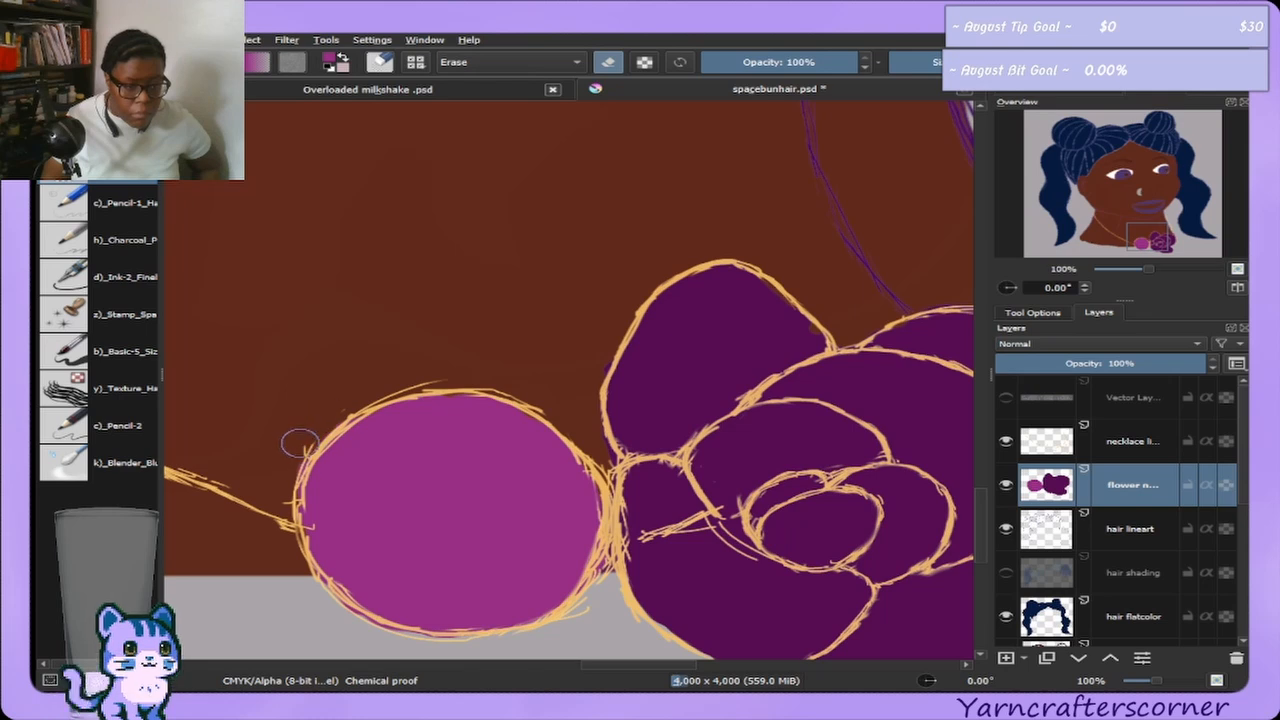
# Erase the stray sketch strokes around the round bead's outline on the necklace line layer and save the drawing.
pyautogui.press('pageup')
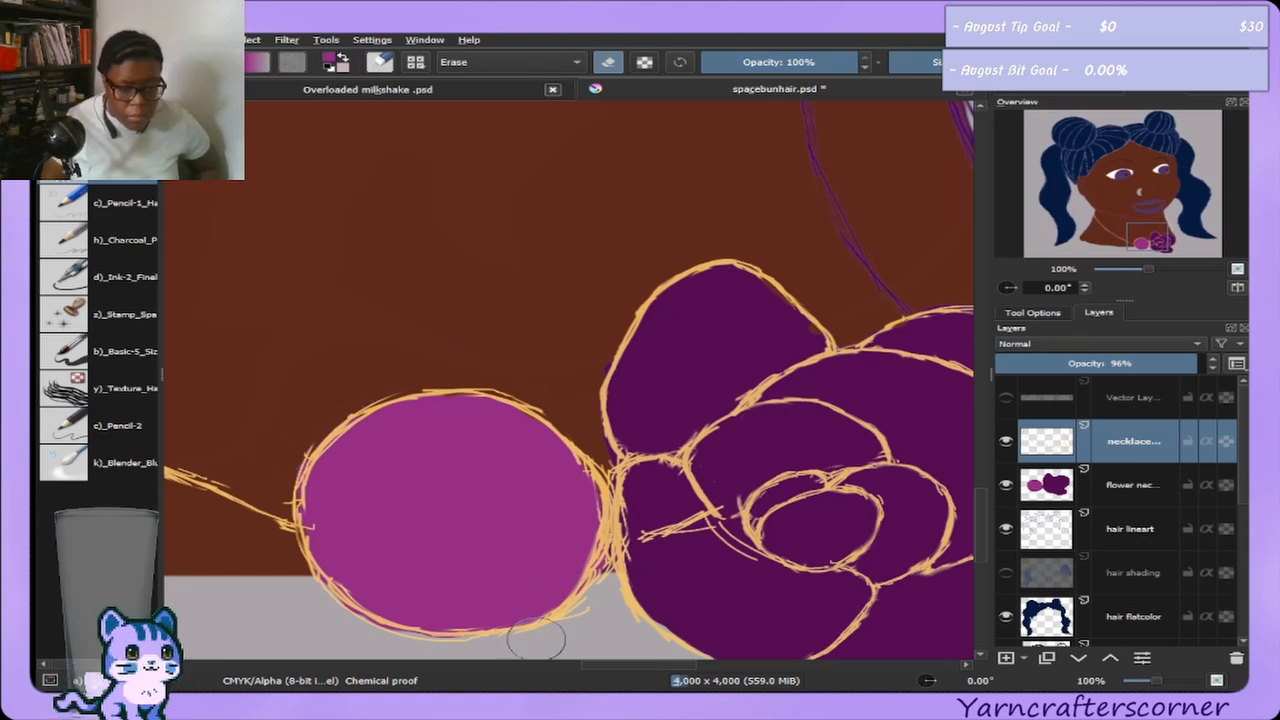
pyautogui.moveTo(590, 611); pyautogui.dragTo(594, 606)
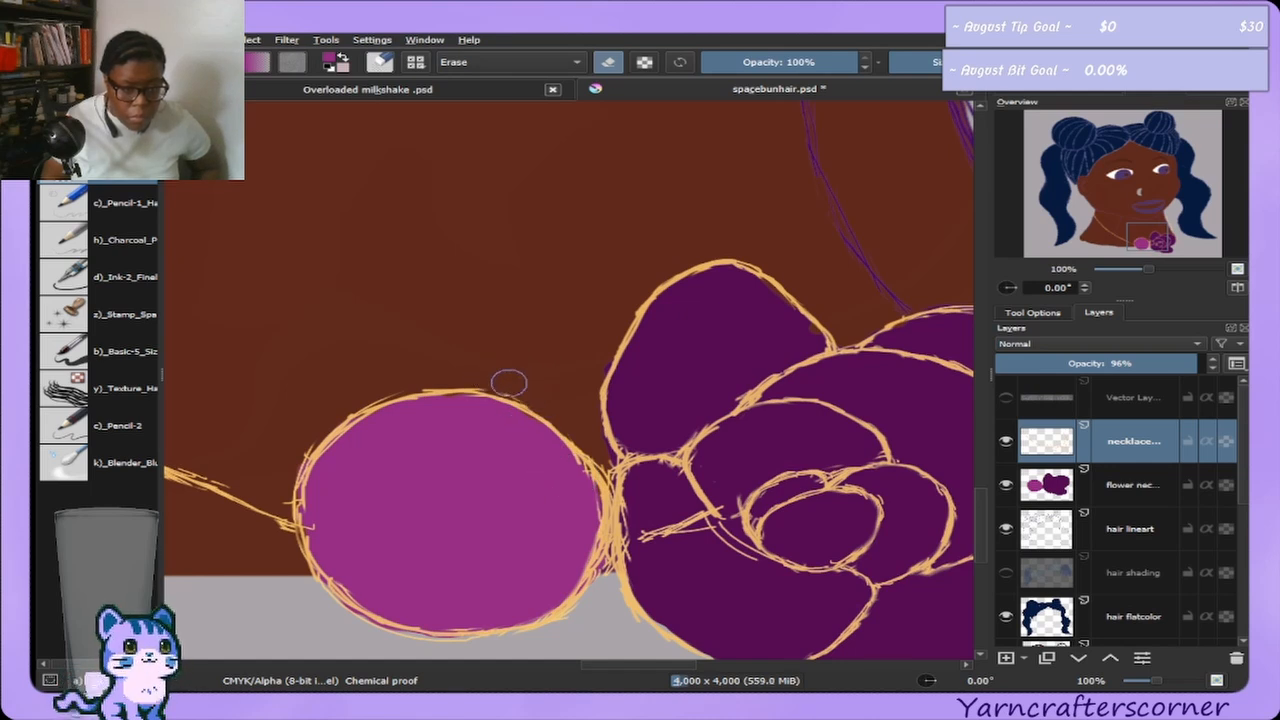
pyautogui.moveTo(411, 381); pyautogui.dragTo(499, 379)
pyautogui.moveTo(362, 384); pyautogui.dragTo(357, 384)
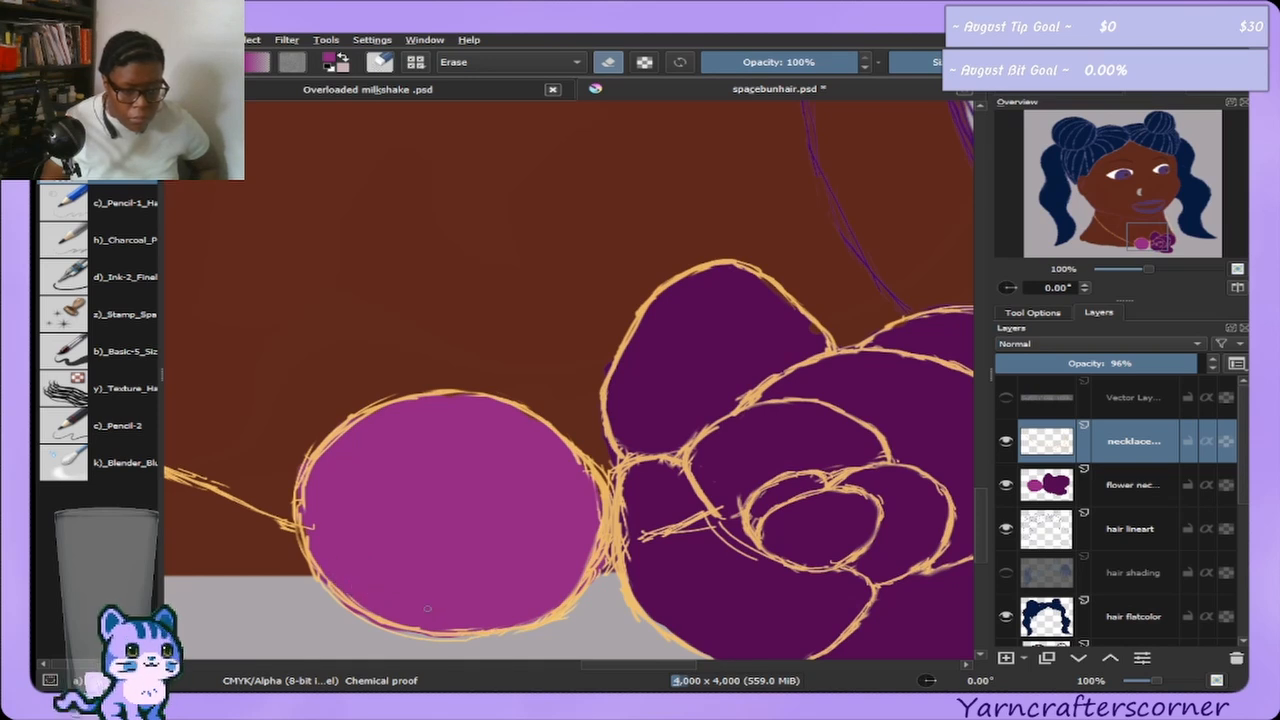
pyautogui.press(']')
pyautogui.press(']')
pyautogui.press(']')
pyautogui.press(']')
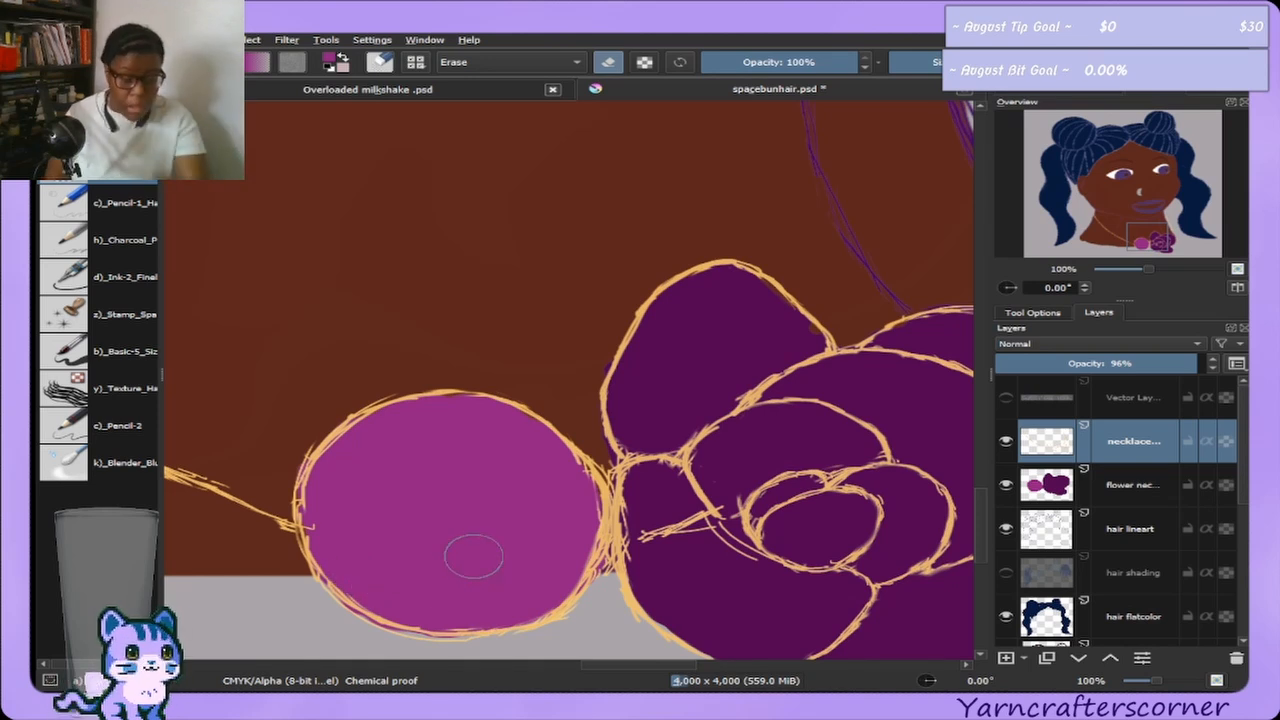
pyautogui.hotkey('ctrl', 's')
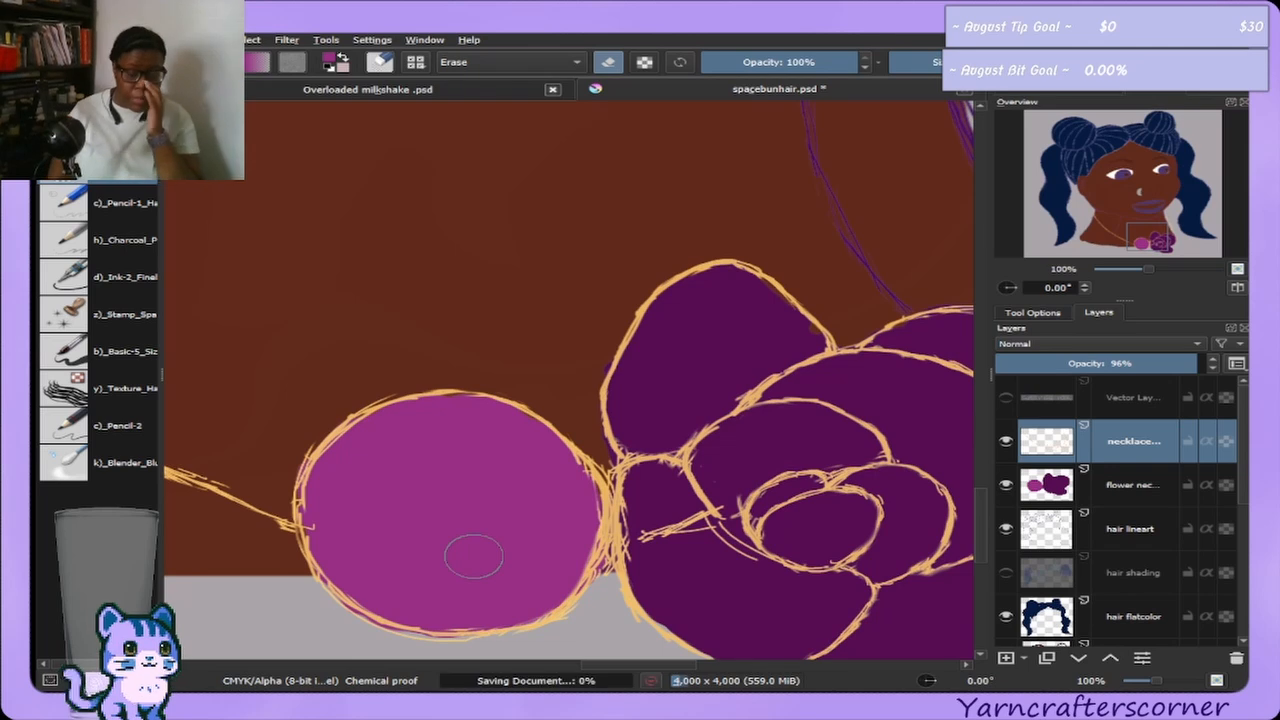
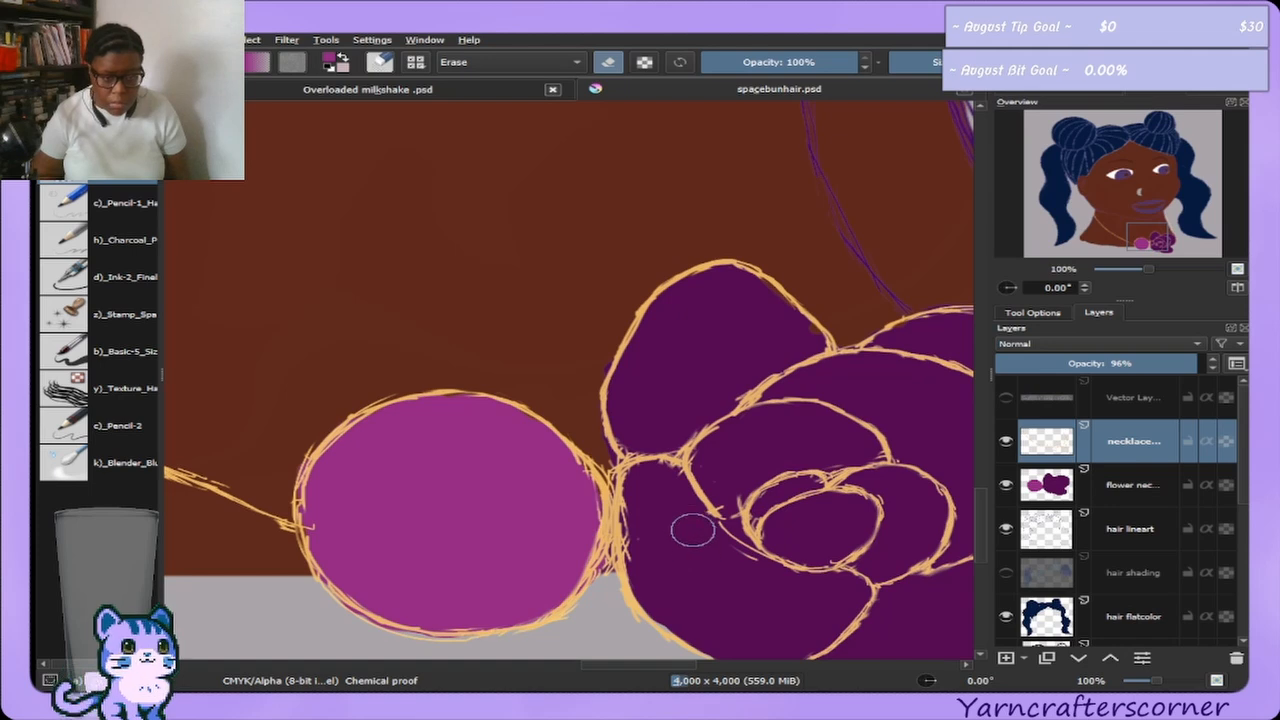
# Erase the stray strokes across the rose's left petal and redraw the adjoining inner petal edge in light orange.
pyautogui.moveTo(691, 529); pyautogui.dragTo(702, 556)
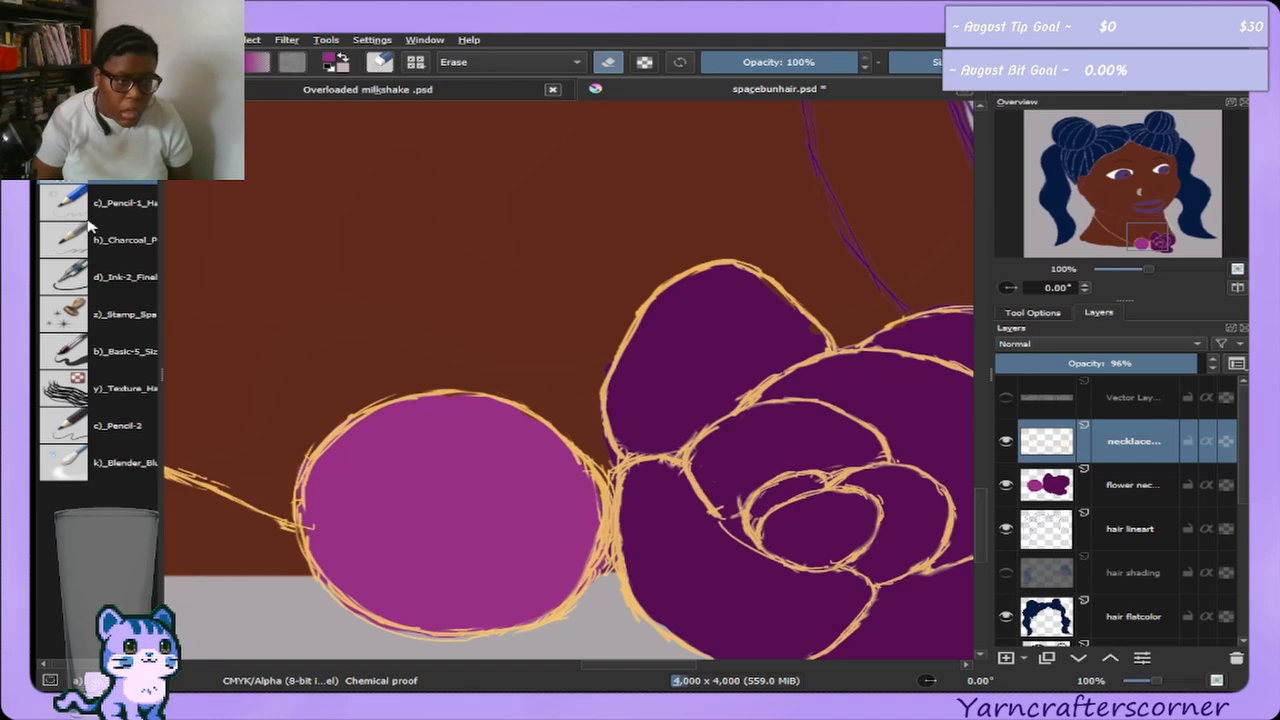
pyautogui.press('e')
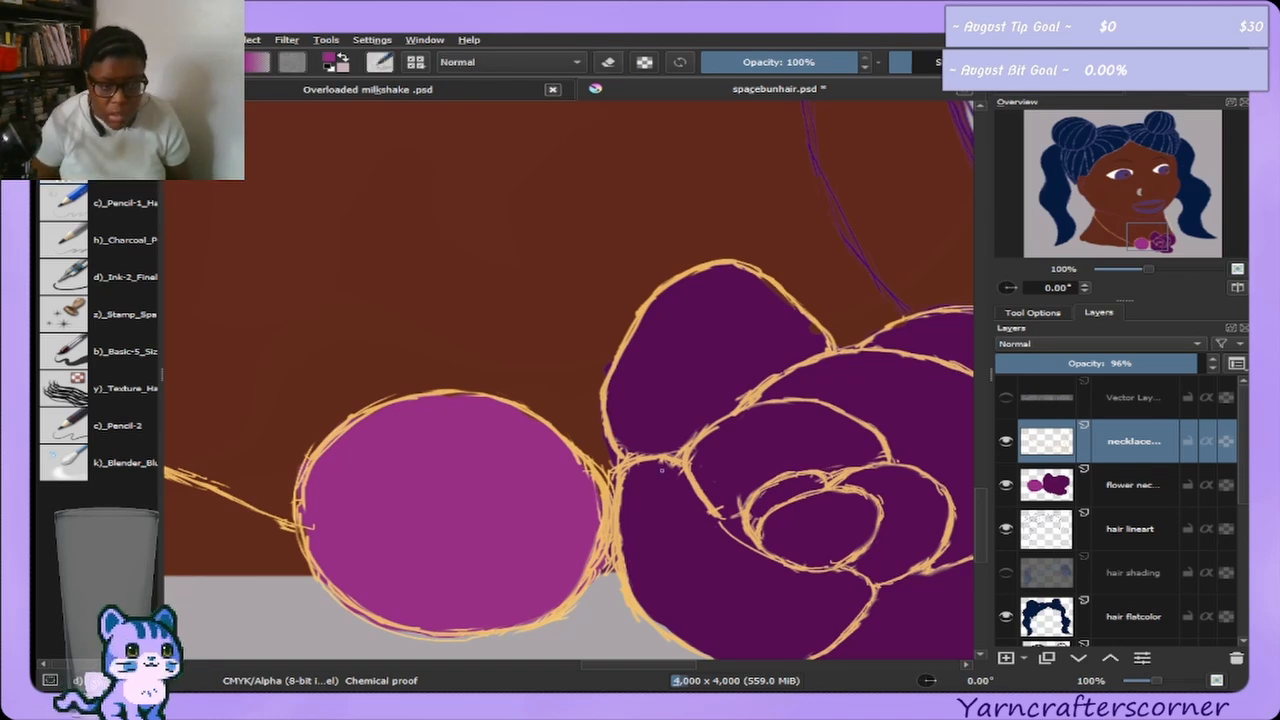
pyautogui.moveTo(685, 492); pyautogui.dragTo(768, 553)
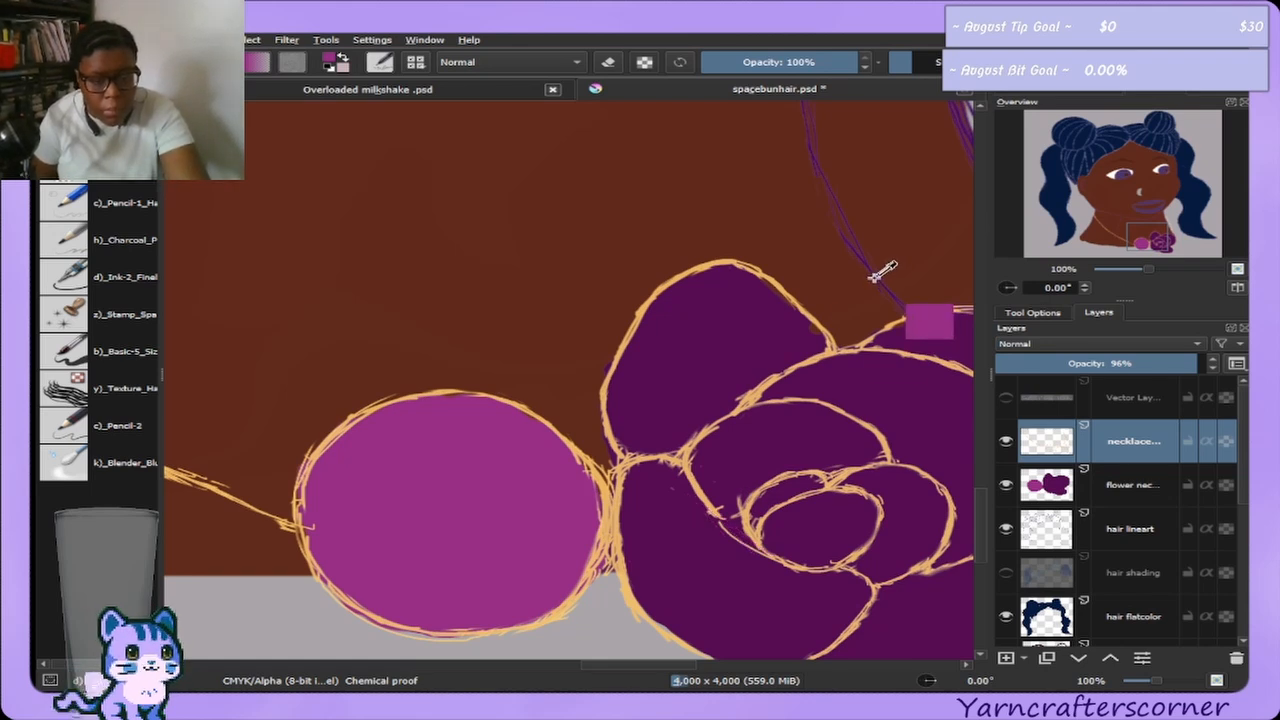
pyautogui.click(1082, 98)
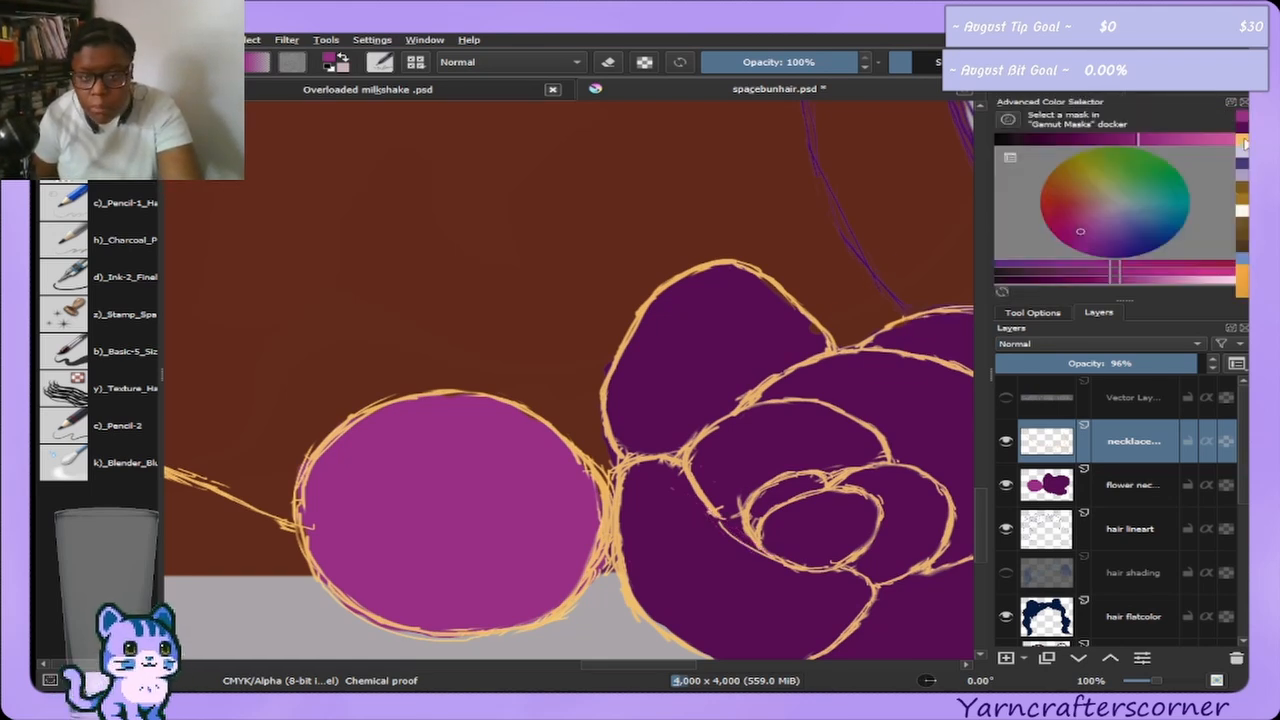
pyautogui.click(1238, 149)
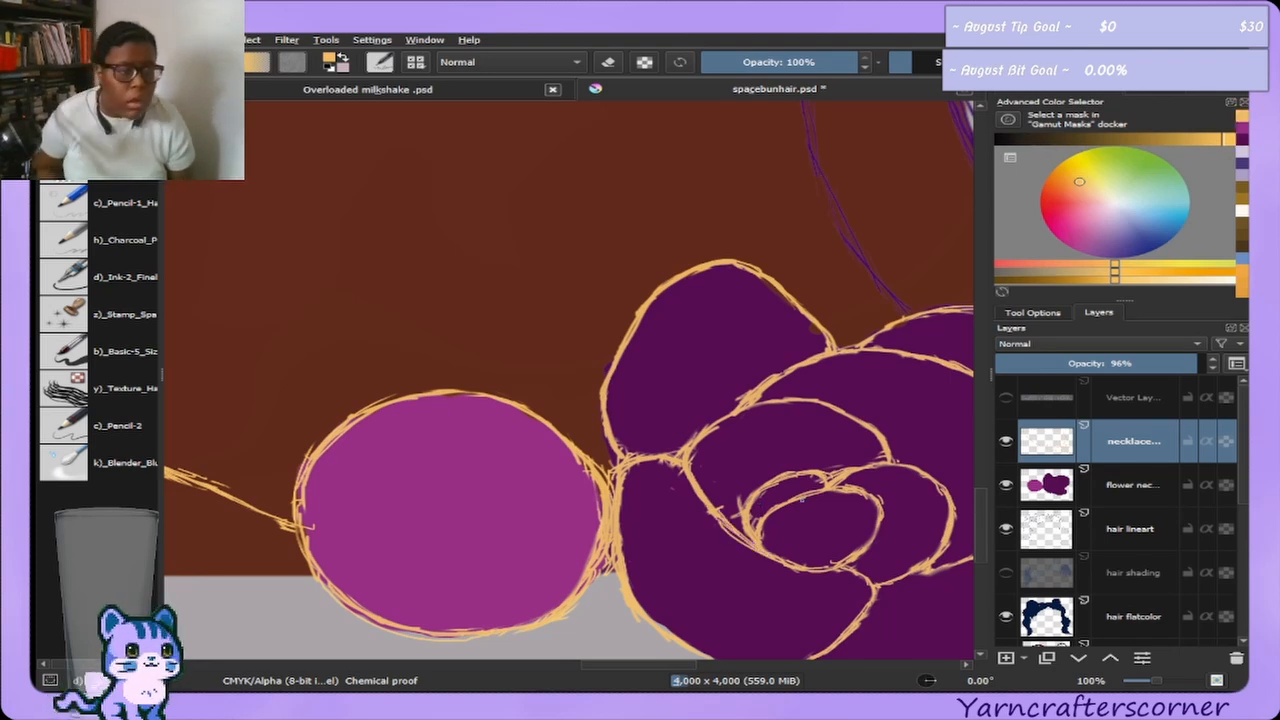
# Clean up stray line marks around the rose's upper petals with the eraser, adjusting its size as needed.
pyautogui.press('e')
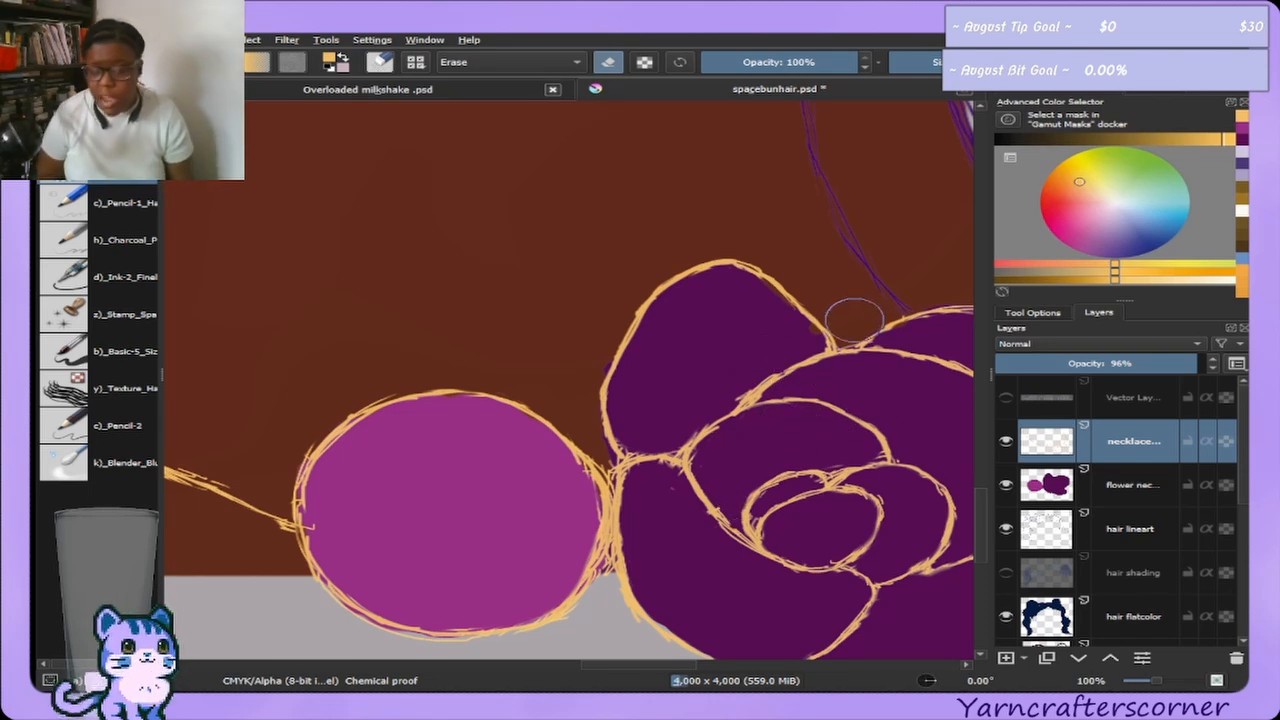
pyautogui.press('[')
pyautogui.press('[')
pyautogui.press('[')
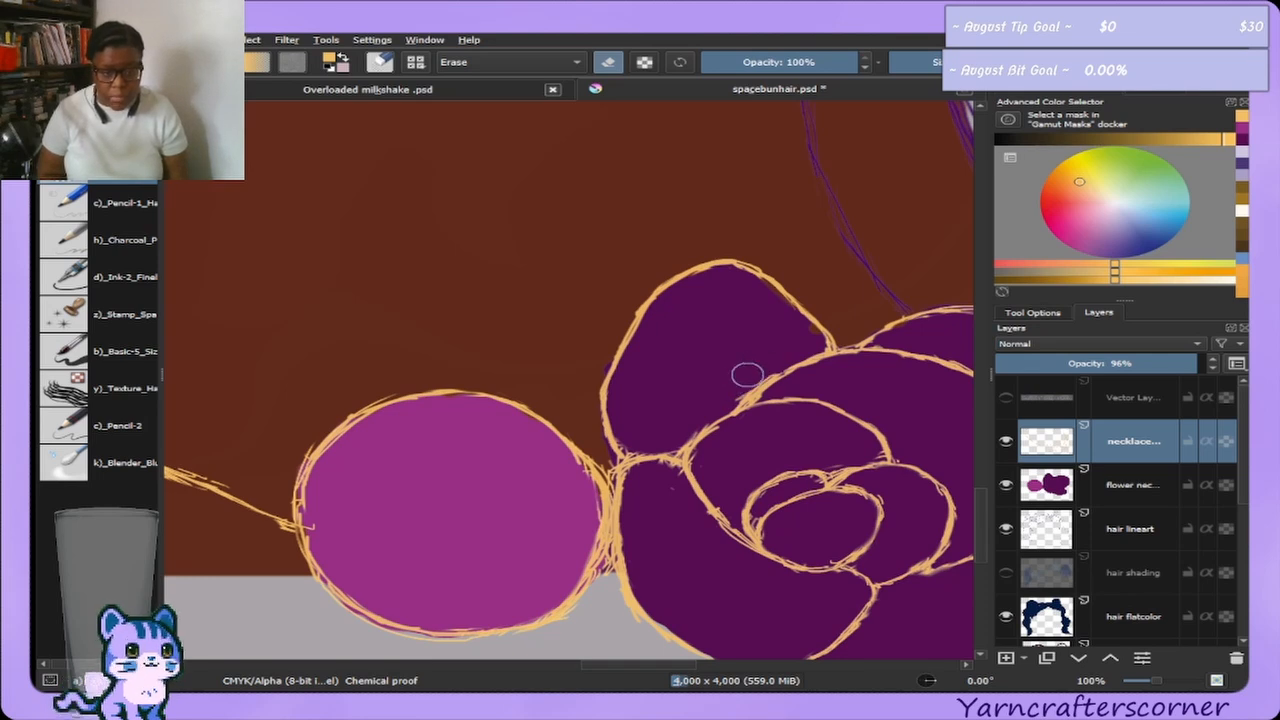
pyautogui.press(']')
pyautogui.press(']')
pyautogui.press(']')
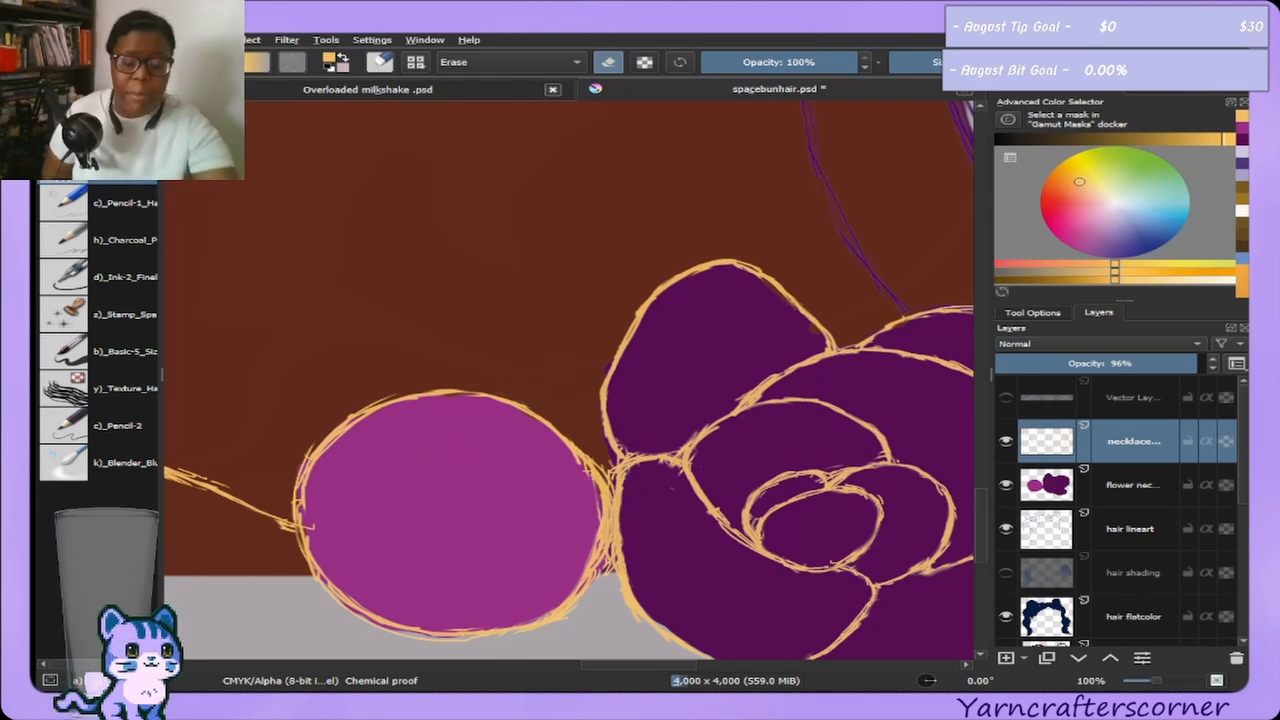
# Make the hair shading layer visible and remove all of its existing highlights and shading.
pyautogui.press('-')
pyautogui.press('-')
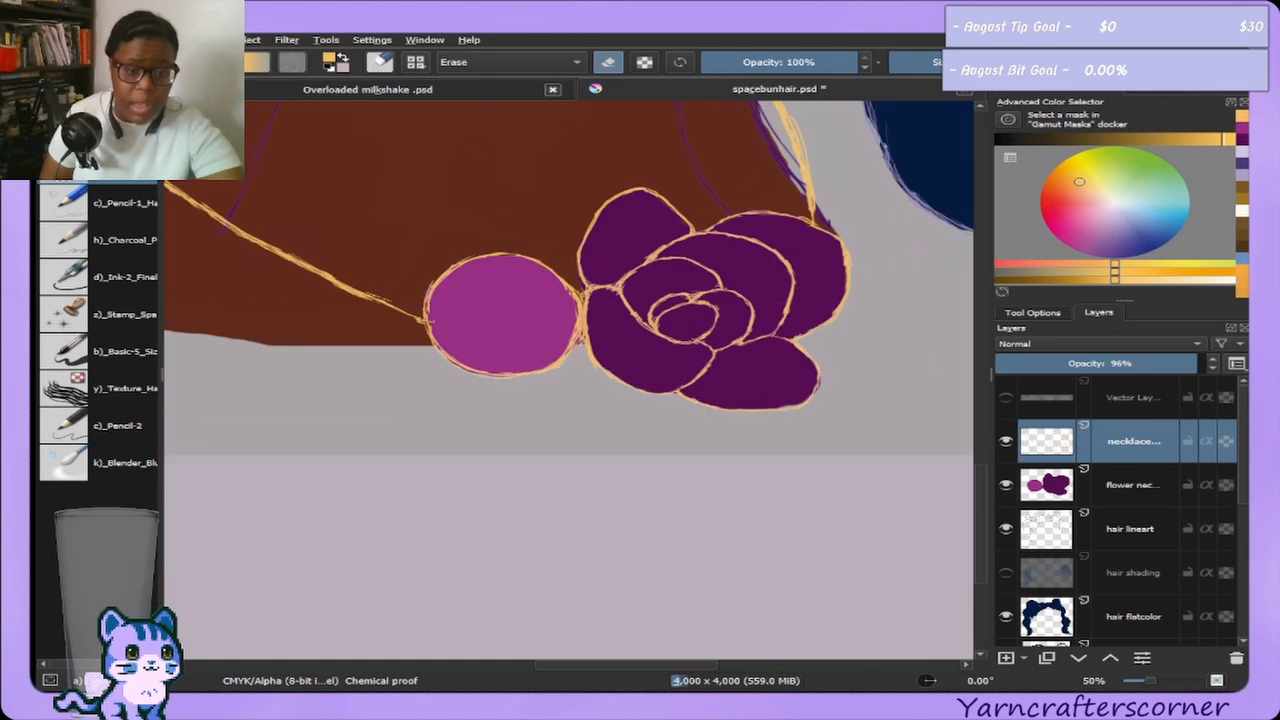
pyautogui.click(1136, 88)
pyautogui.moveTo(1110, 230); pyautogui.dragTo(1117, 187)
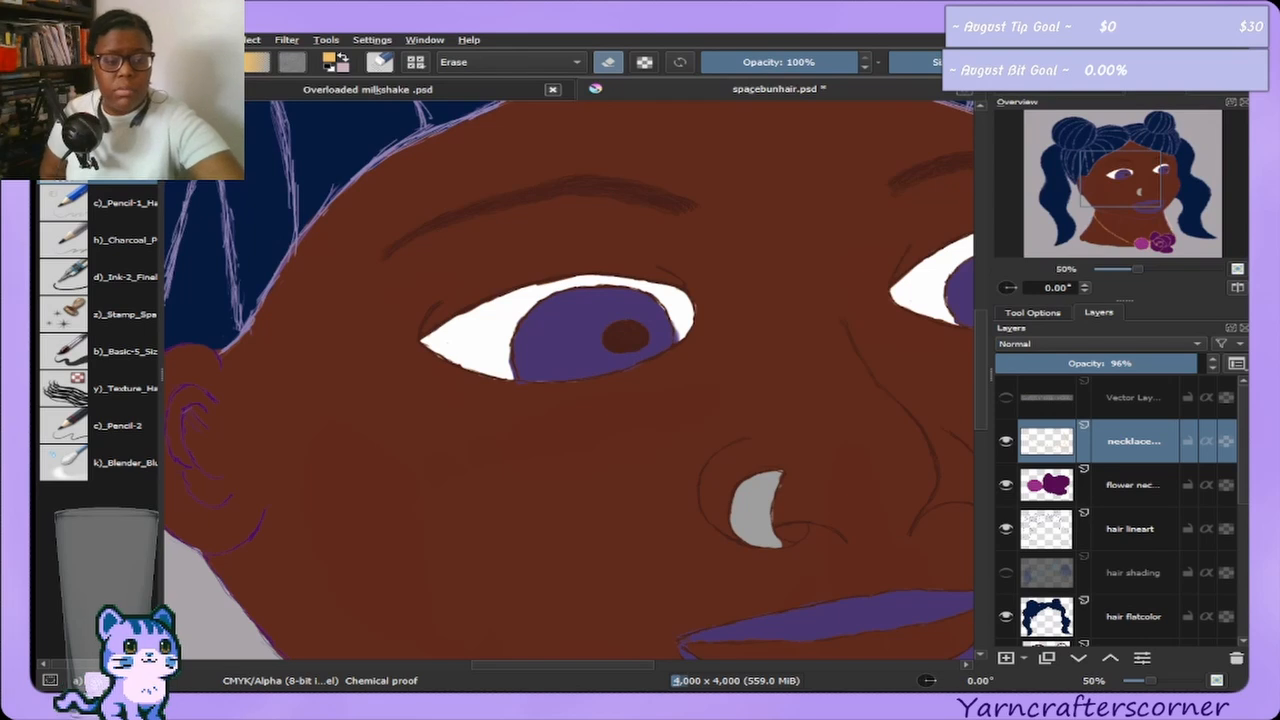
pyautogui.scroll(-3, 680, 230)
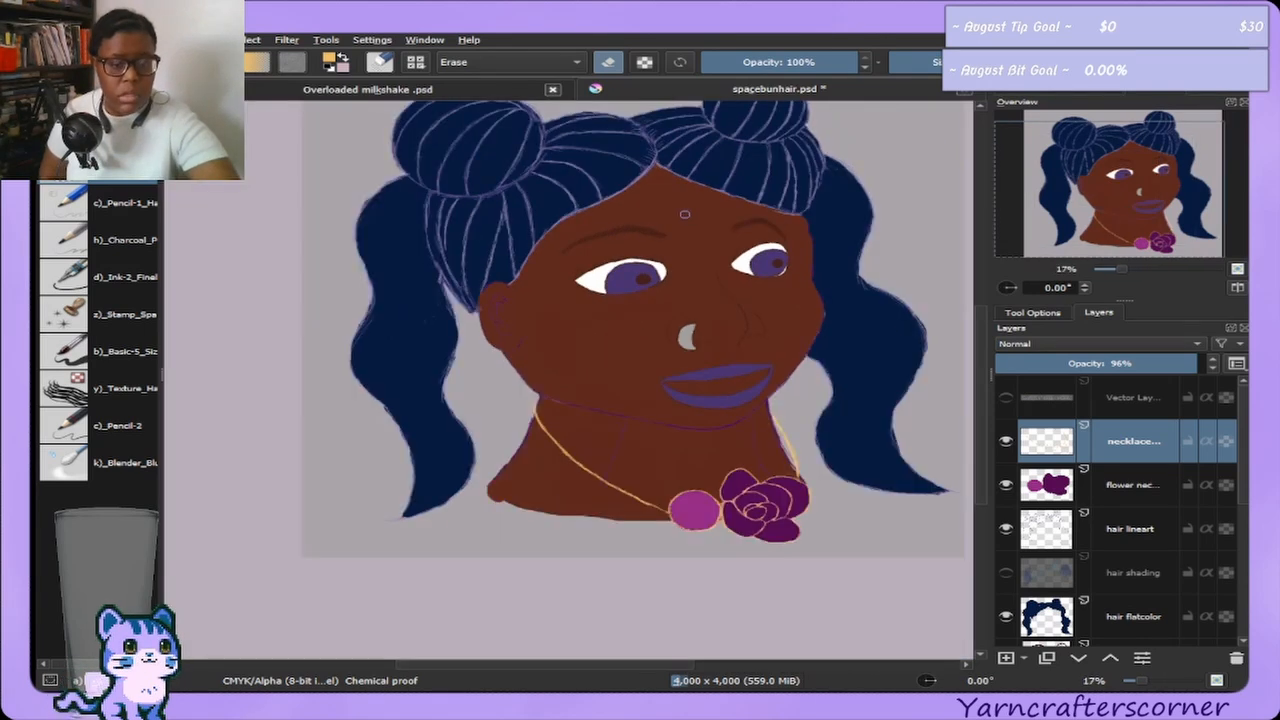
pyautogui.scroll(1, 684, 213)
pyautogui.click(1048, 572)
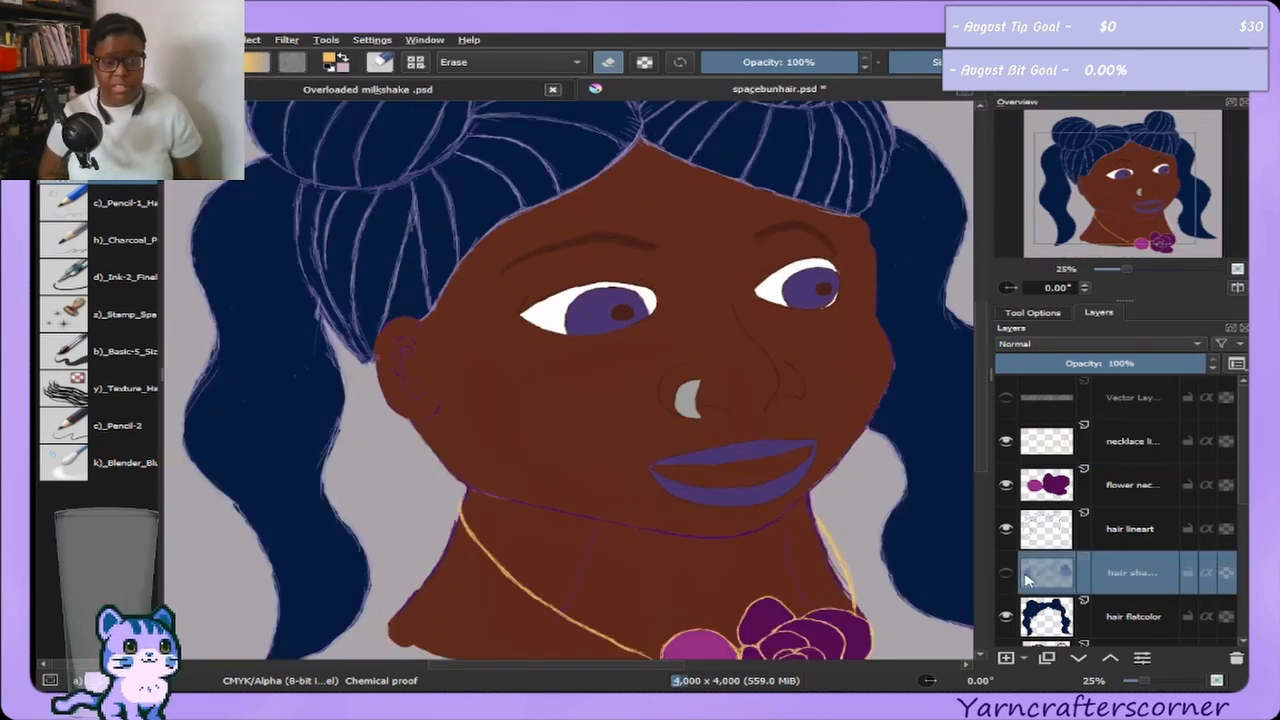
pyautogui.click(1006, 572)
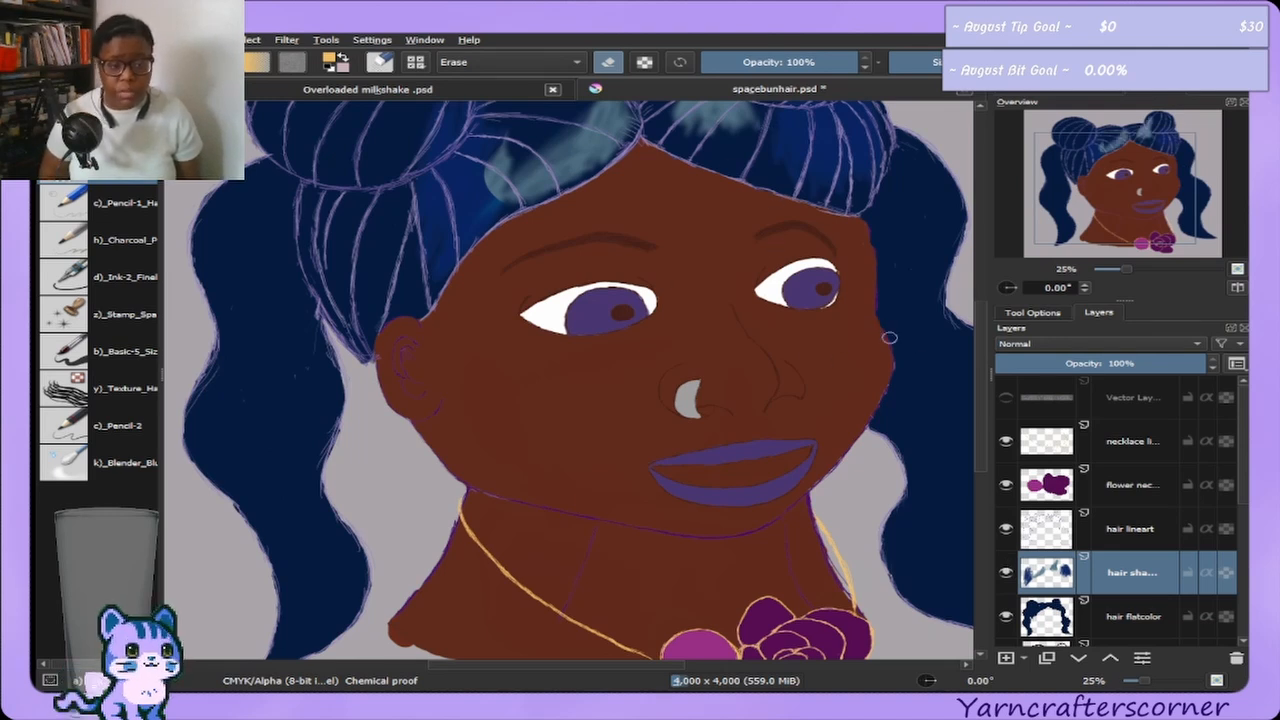
pyautogui.moveTo(1159, 204); pyautogui.dragTo(1164, 188)
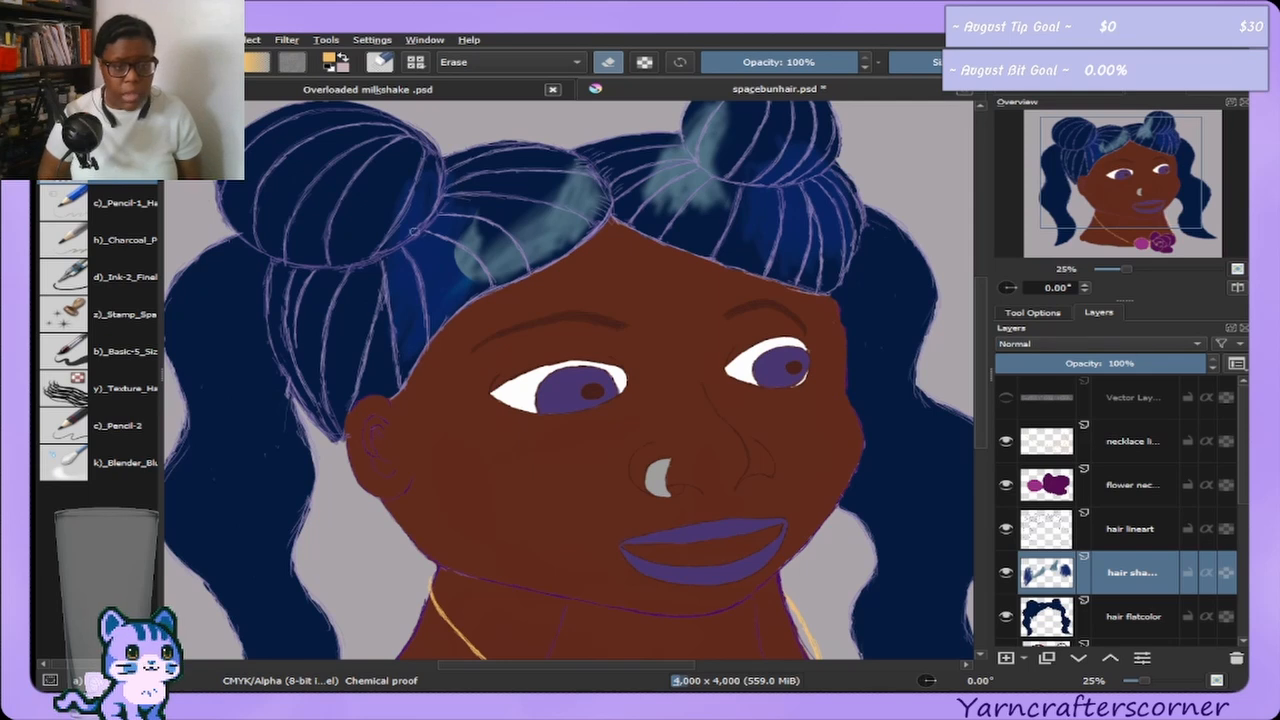
pyautogui.moveTo(422, 240)
pyautogui.mouseDown()
pyautogui.moveTo(410, 292)
pyautogui.moveTo(478, 240)
pyautogui.mouseUp()
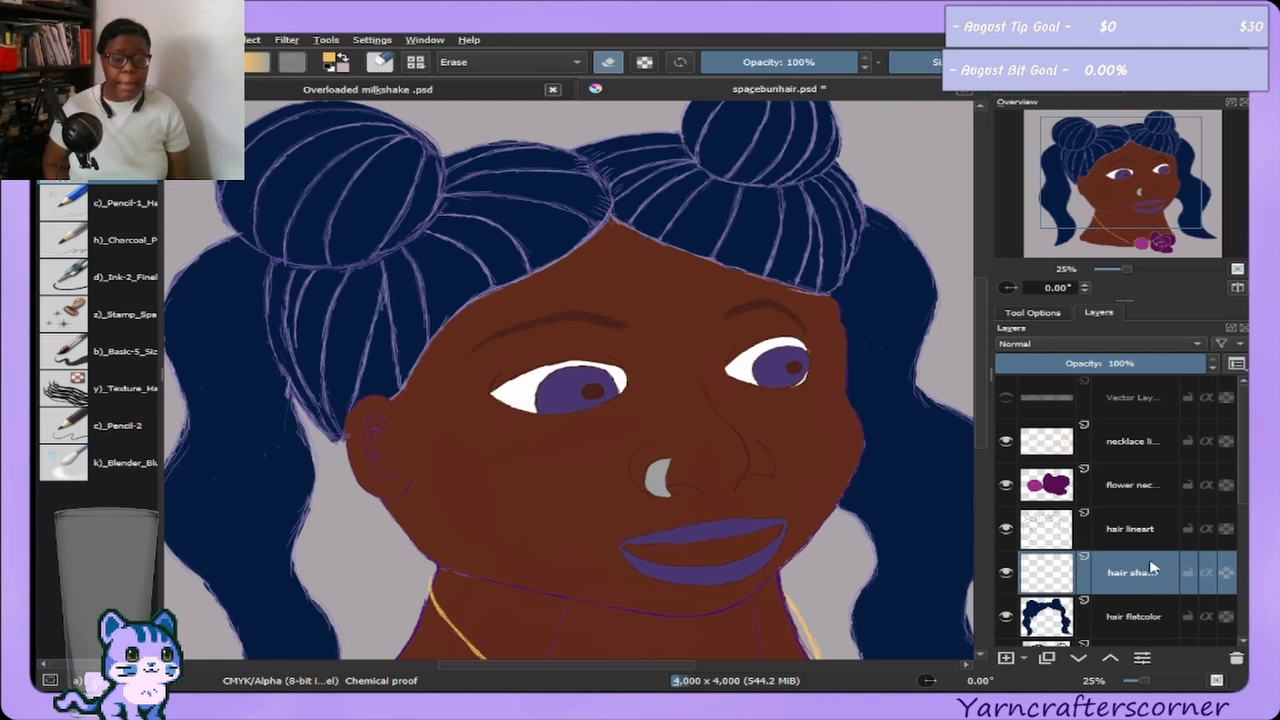
pyautogui.click(90, 436)
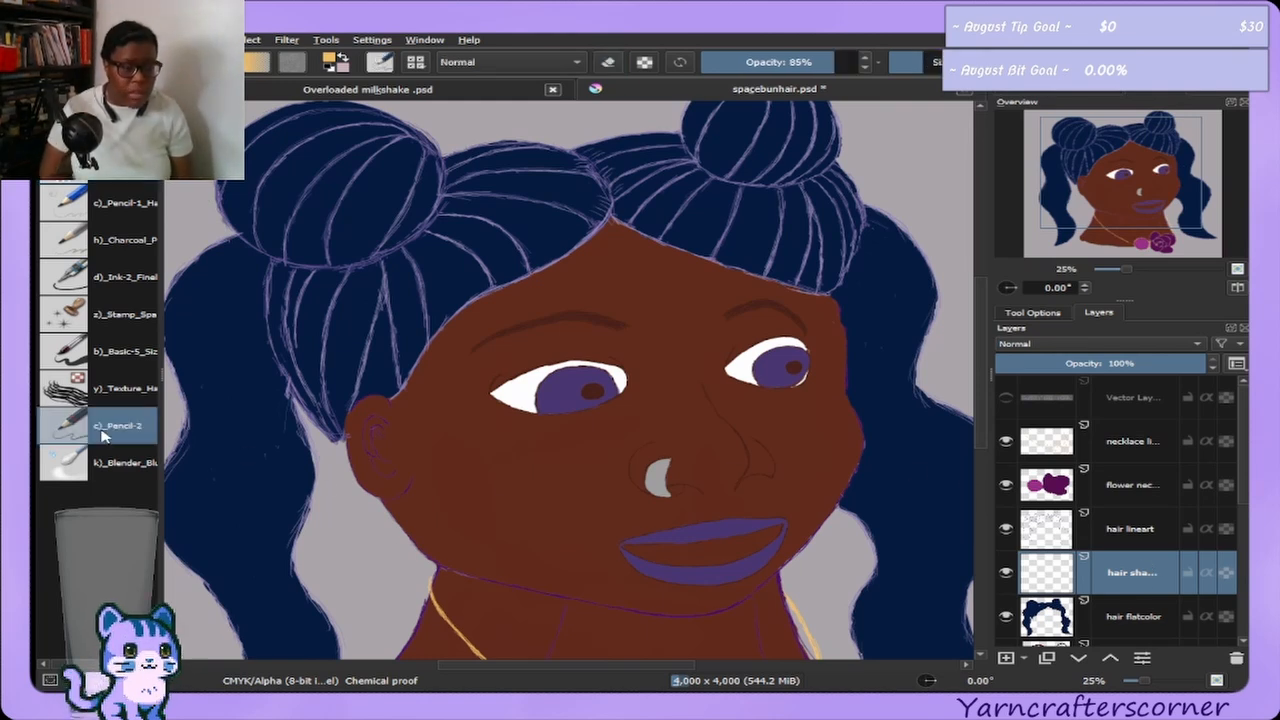
pyautogui.click(124, 473)
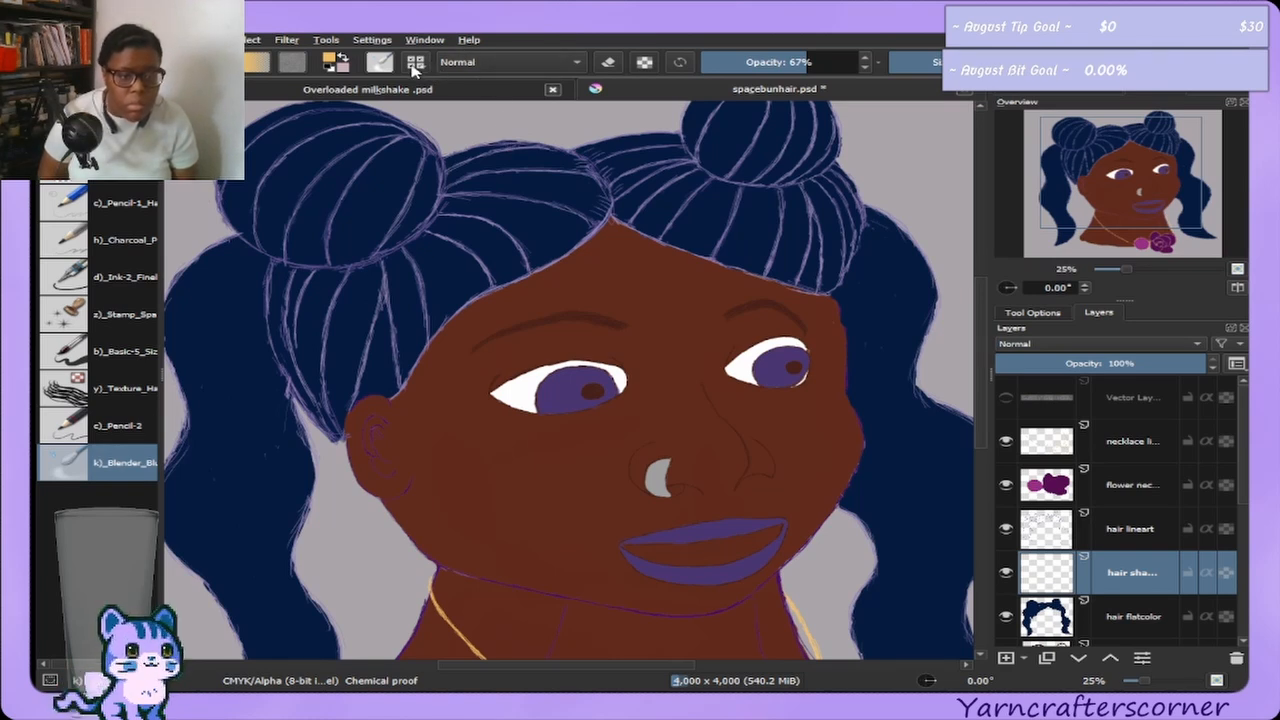
pyautogui.press('e')
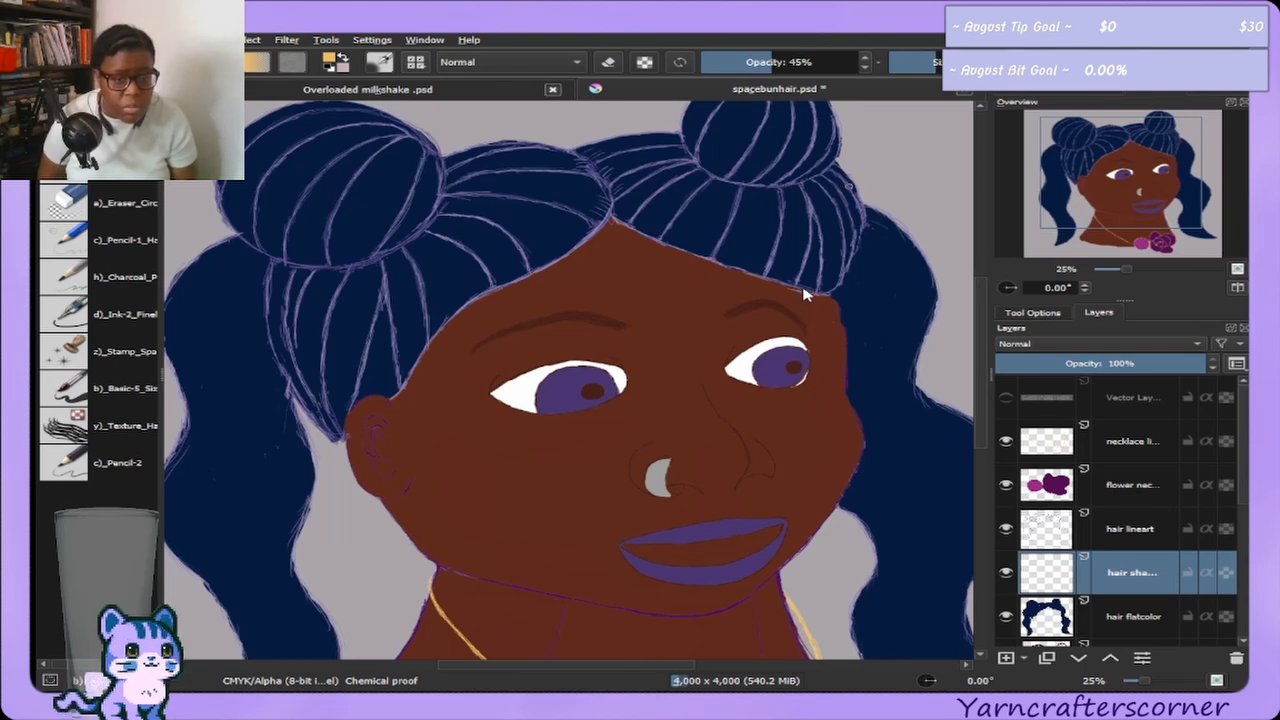
pyautogui.press('/')
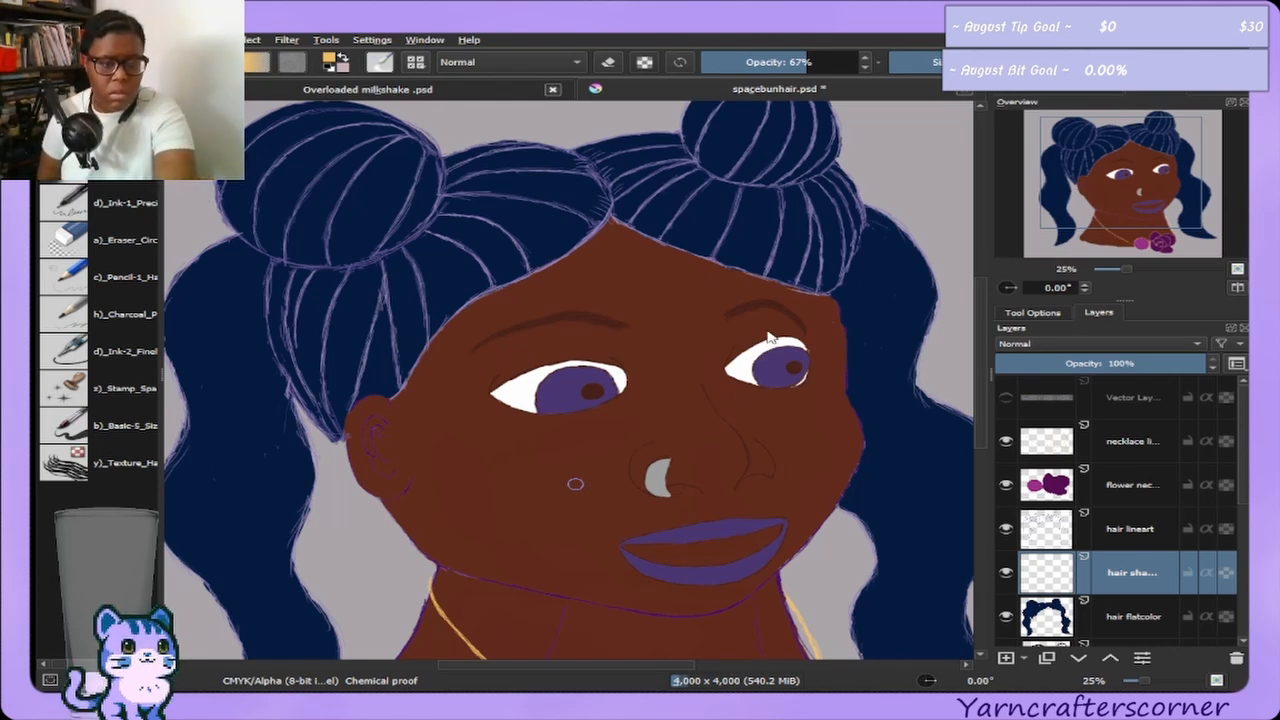
pyautogui.press('/')
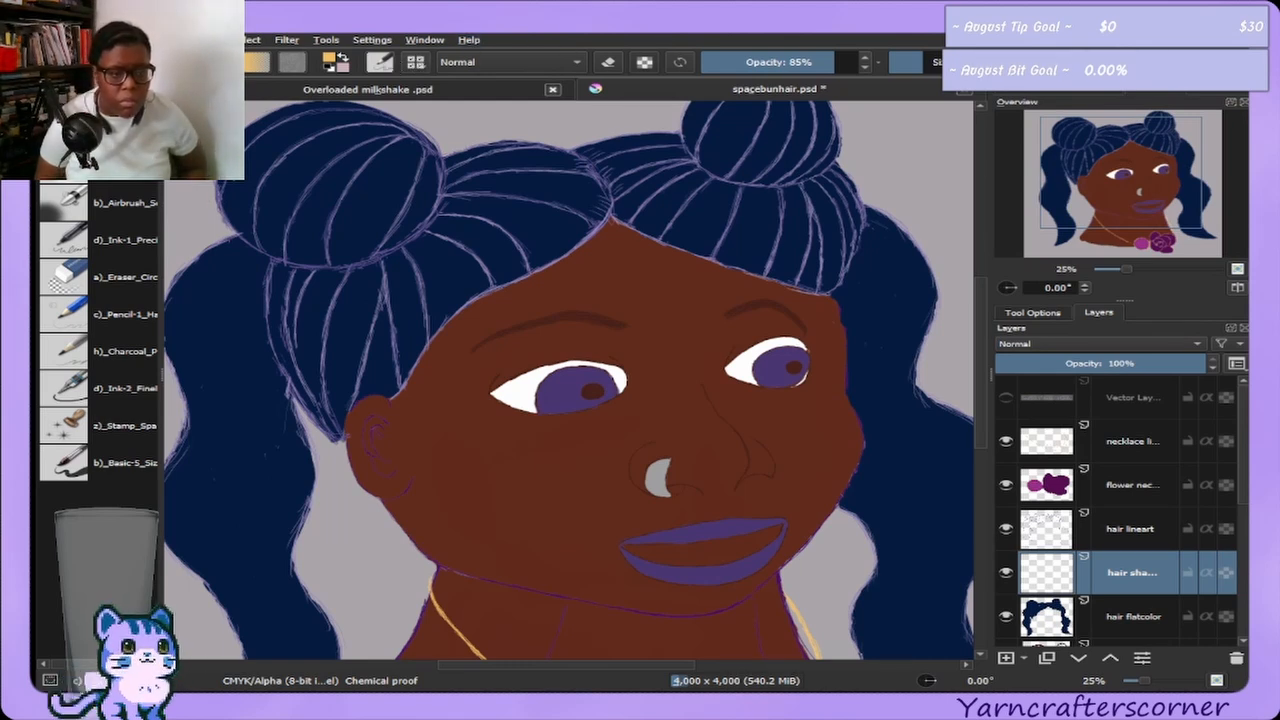
# Choose the soft airbrush and mix a muted purple highlight color starting from the hair's sampled navy.
pyautogui.click(120, 206)
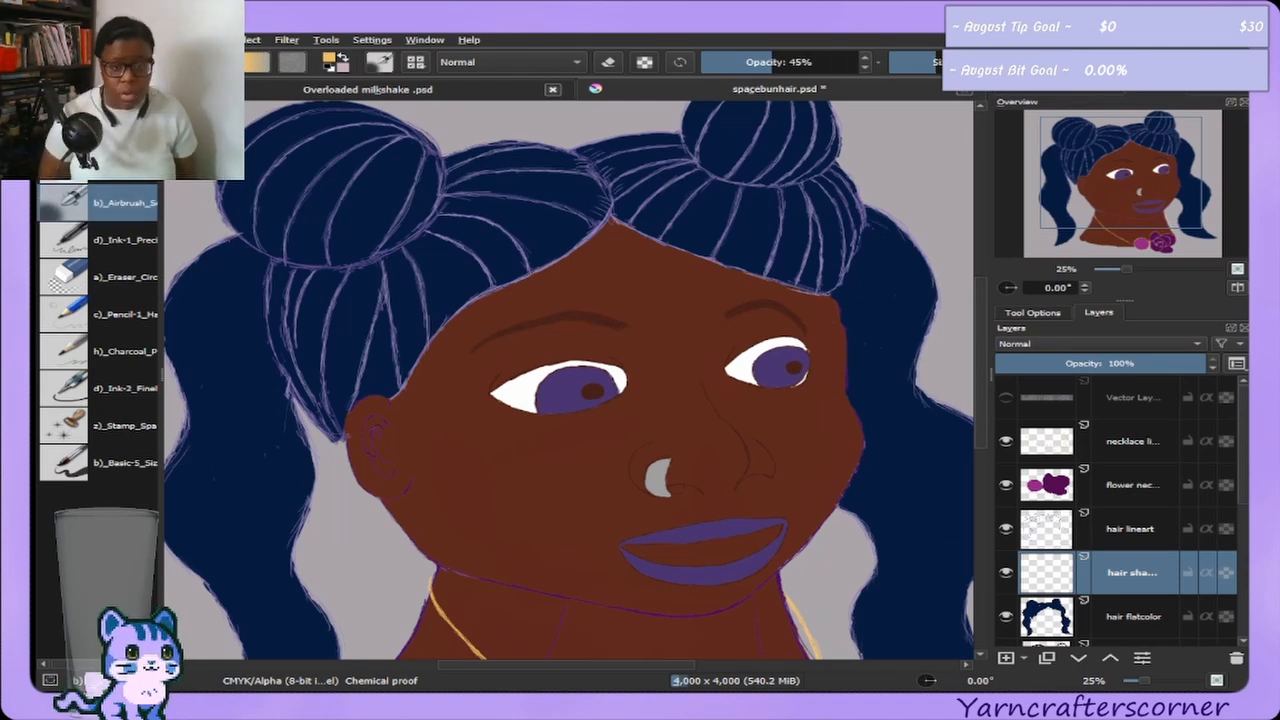
pyautogui.click(1098, 101)
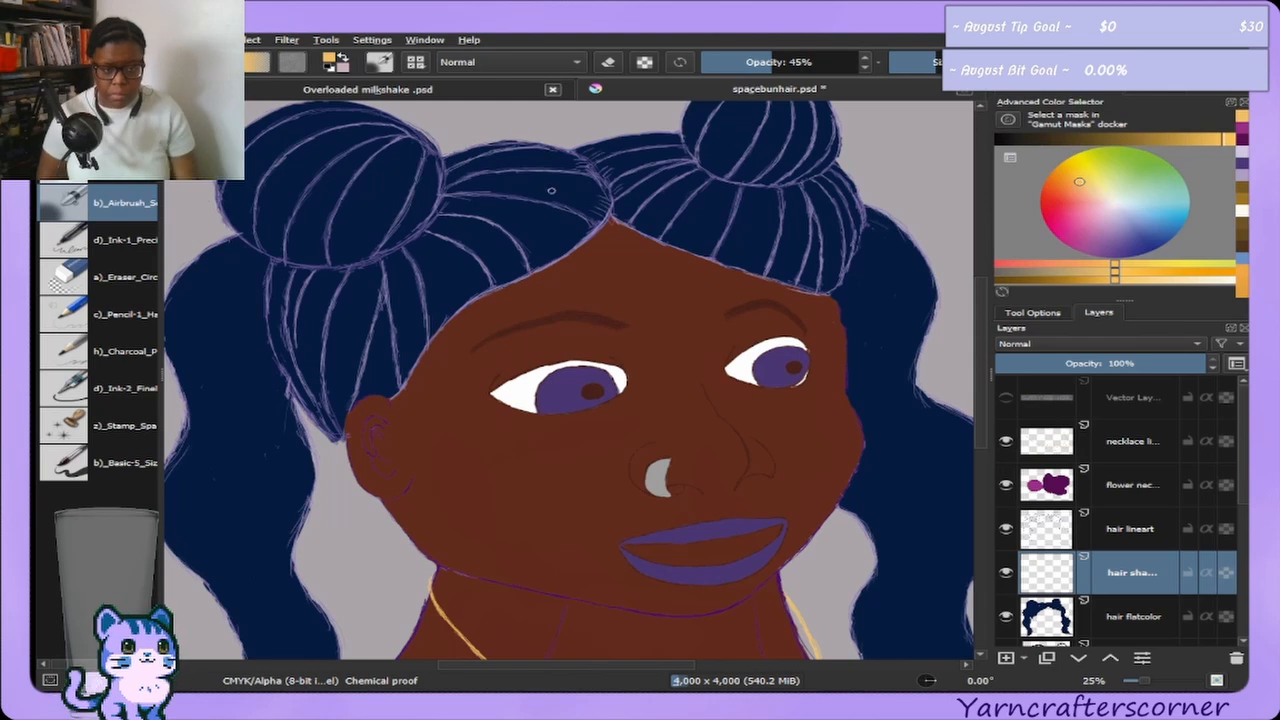
pyautogui.keyDown('ctrl'); pyautogui.click(563, 245); pyautogui.keyUp('ctrl')
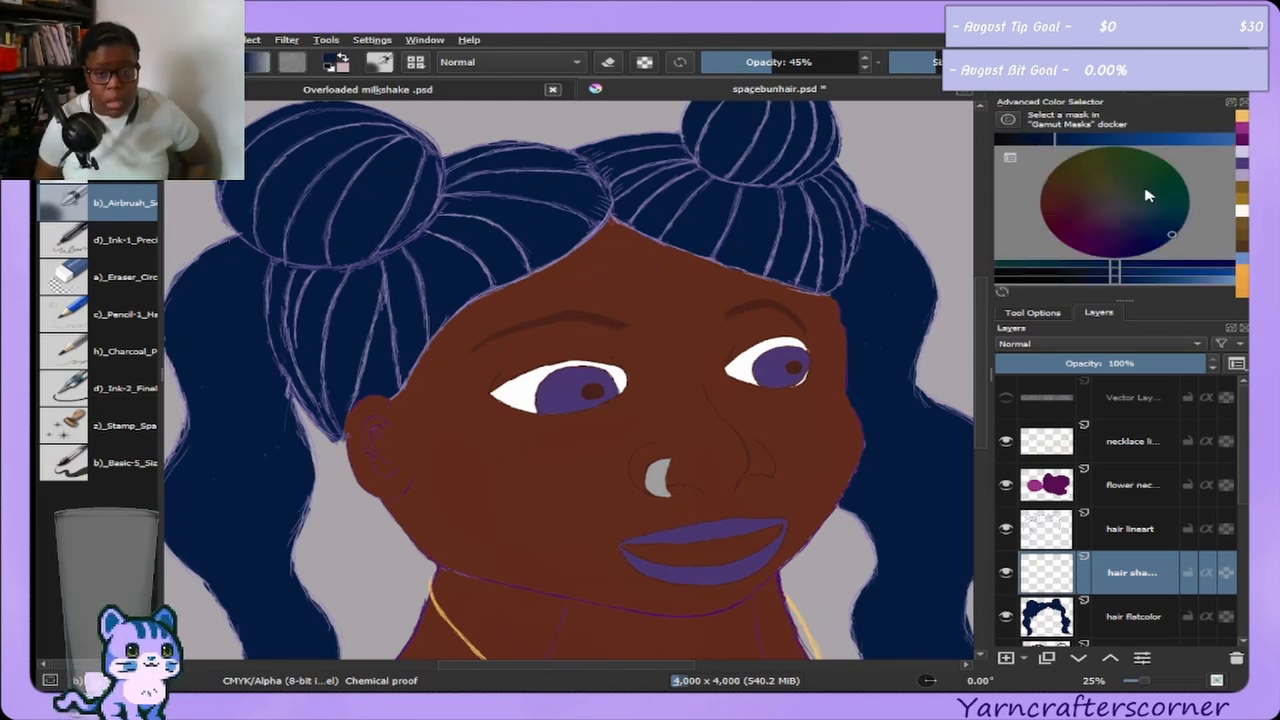
pyautogui.moveTo(1090, 141); pyautogui.dragTo(1121, 147)
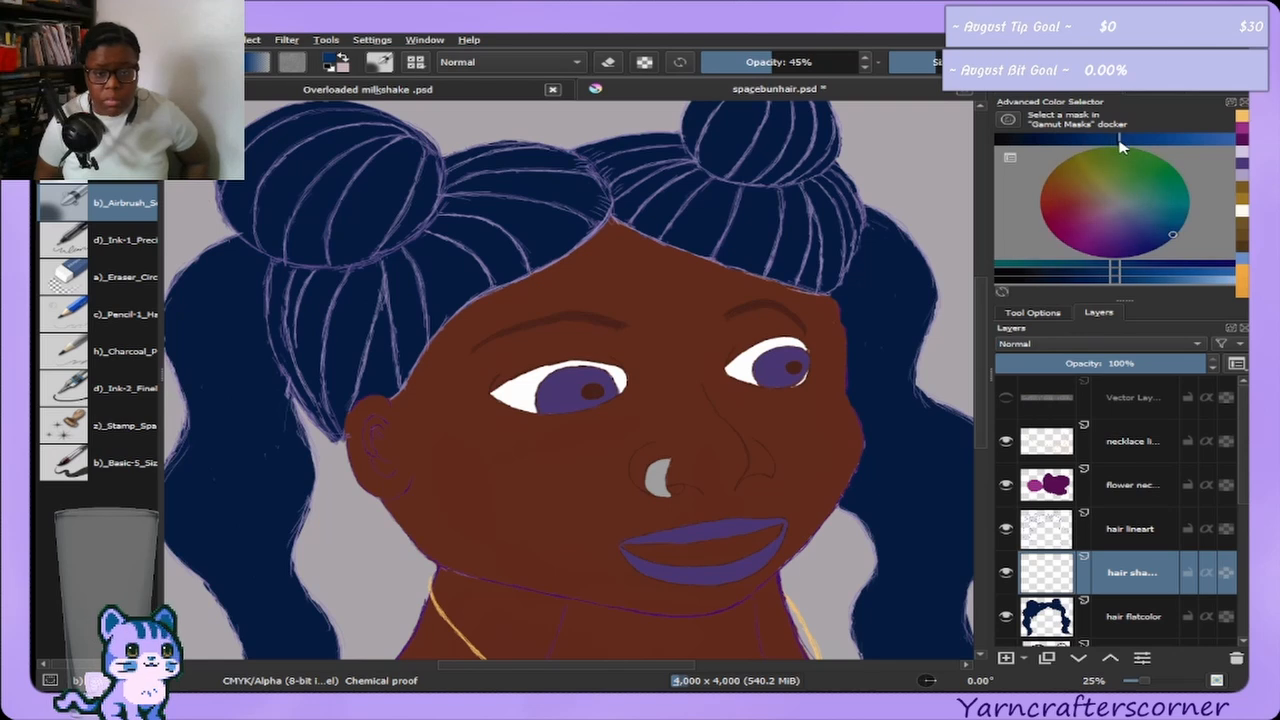
pyautogui.moveTo(1150, 246)
pyautogui.mouseDown()
pyautogui.moveTo(1163, 224)
pyautogui.moveTo(1133, 236)
pyautogui.mouseUp()
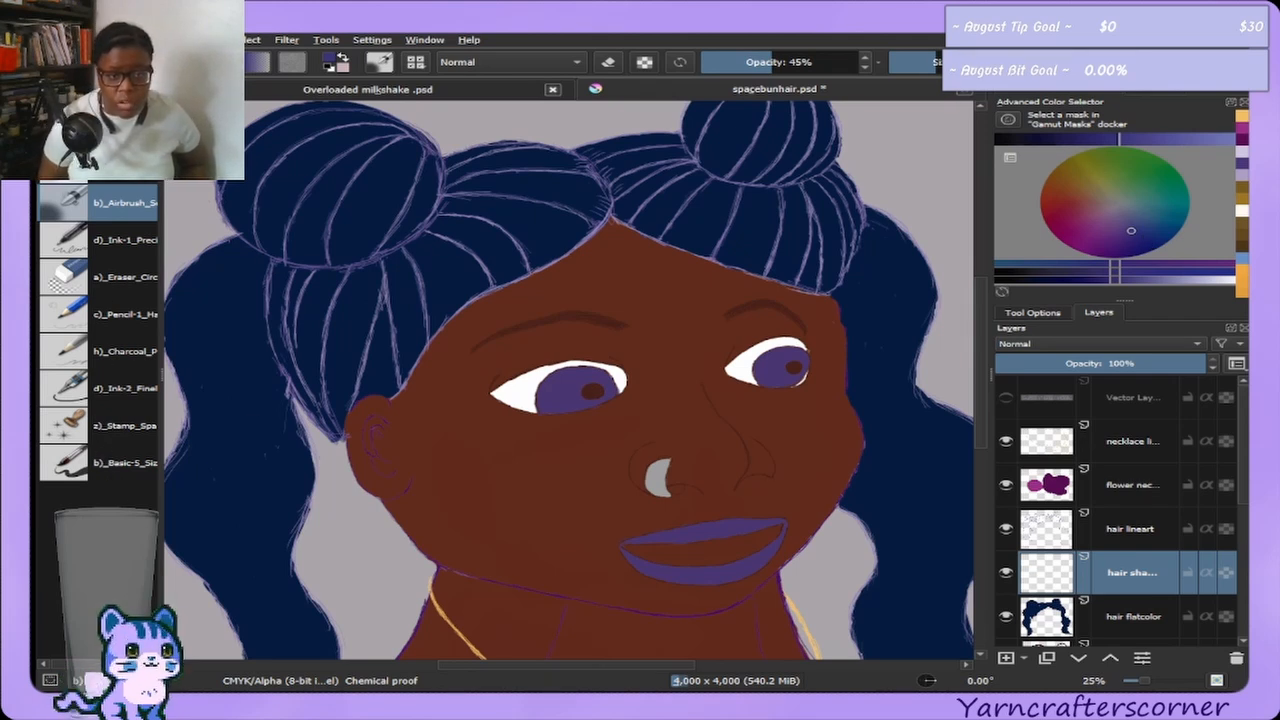
# Airbrush soft purple highlights onto the swept front hair beside the parting, the smaller bun's lower part and the hair beneath it.
pyautogui.moveTo(547, 231)
pyautogui.mouseDown()
pyautogui.moveTo(491, 212)
pyautogui.moveTo(457, 261)
pyautogui.moveTo(521, 216)
pyautogui.moveTo(475, 271)
pyautogui.moveTo(560, 224)
pyautogui.moveTo(461, 251)
pyautogui.moveTo(499, 263)
pyautogui.moveTo(441, 235)
pyautogui.moveTo(517, 258)
pyautogui.moveTo(423, 233)
pyautogui.moveTo(526, 242)
pyautogui.moveTo(440, 220)
pyautogui.moveTo(544, 228)
pyautogui.moveTo(462, 211)
pyautogui.moveTo(523, 228)
pyautogui.moveTo(533, 214)
pyautogui.moveTo(470, 221)
pyautogui.moveTo(463, 274)
pyautogui.moveTo(443, 234)
pyautogui.moveTo(445, 311)
pyautogui.moveTo(436, 229)
pyautogui.moveTo(492, 242)
pyautogui.moveTo(444, 288)
pyautogui.moveTo(520, 253)
pyautogui.moveTo(485, 280)
pyautogui.moveTo(594, 215)
pyautogui.moveTo(566, 216)
pyautogui.moveTo(519, 258)
pyautogui.moveTo(566, 207)
pyautogui.moveTo(532, 194)
pyautogui.moveTo(464, 214)
pyautogui.moveTo(443, 235)
pyautogui.moveTo(529, 197)
pyautogui.moveTo(503, 195)
pyautogui.moveTo(473, 268)
pyautogui.moveTo(518, 268)
pyautogui.moveTo(565, 235)
pyautogui.moveTo(461, 291)
pyautogui.moveTo(532, 238)
pyautogui.moveTo(486, 204)
pyautogui.moveTo(441, 211)
pyautogui.moveTo(432, 238)
pyautogui.moveTo(494, 256)
pyautogui.moveTo(579, 227)
pyautogui.moveTo(454, 287)
pyautogui.moveTo(518, 245)
pyautogui.moveTo(470, 231)
pyautogui.moveTo(487, 289)
pyautogui.moveTo(465, 236)
pyautogui.moveTo(432, 224)
pyautogui.moveTo(452, 294)
pyautogui.mouseUp()
pyautogui.moveTo(515, 261)
pyautogui.mouseDown()
pyautogui.moveTo(564, 212)
pyautogui.moveTo(540, 190)
pyautogui.moveTo(501, 197)
pyautogui.moveTo(558, 200)
pyautogui.mouseUp()
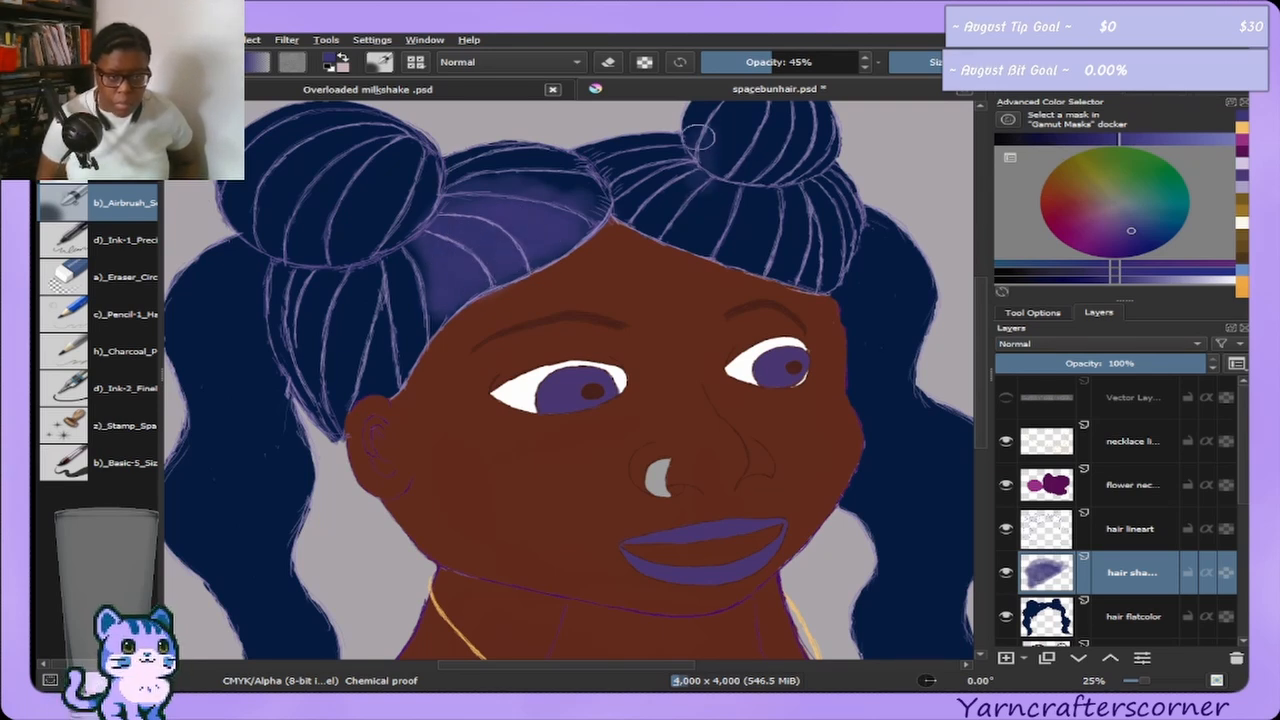
pyautogui.moveTo(700, 138)
pyautogui.mouseDown()
pyautogui.moveTo(740, 200)
pyautogui.moveTo(707, 145)
pyautogui.moveTo(748, 196)
pyautogui.moveTo(732, 158)
pyautogui.moveTo(758, 160)
pyautogui.moveTo(787, 208)
pyautogui.moveTo(782, 160)
pyautogui.moveTo(743, 137)
pyautogui.moveTo(730, 147)
pyautogui.moveTo(742, 182)
pyautogui.moveTo(705, 152)
pyautogui.moveTo(746, 182)
pyautogui.moveTo(731, 199)
pyautogui.moveTo(728, 150)
pyautogui.moveTo(773, 153)
pyautogui.moveTo(763, 166)
pyautogui.moveTo(733, 150)
pyautogui.moveTo(740, 196)
pyautogui.moveTo(778, 204)
pyautogui.moveTo(811, 170)
pyautogui.moveTo(782, 152)
pyautogui.moveTo(755, 186)
pyautogui.mouseUp()
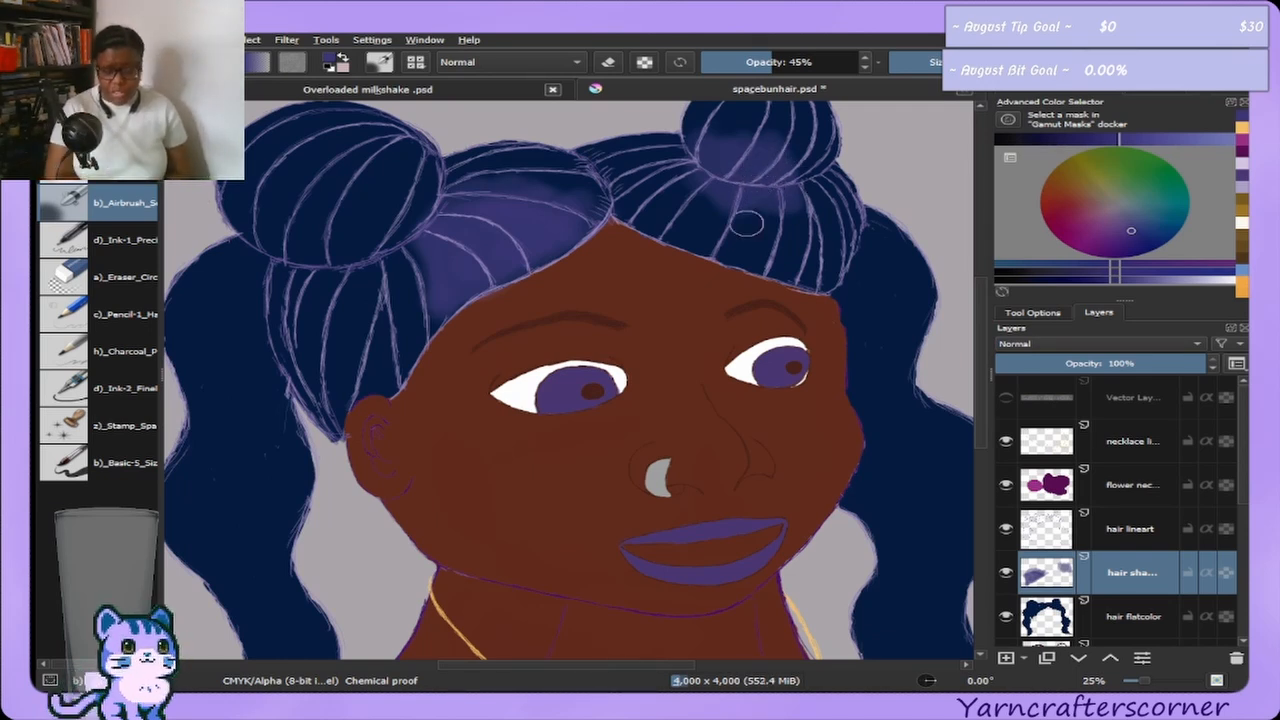
pyautogui.moveTo(746, 224)
pyautogui.mouseDown()
pyautogui.moveTo(837, 233)
pyautogui.moveTo(717, 197)
pyautogui.moveTo(717, 160)
pyautogui.moveTo(686, 192)
pyautogui.moveTo(701, 182)
pyautogui.moveTo(719, 197)
pyautogui.moveTo(734, 170)
pyautogui.moveTo(713, 146)
pyautogui.moveTo(705, 153)
pyautogui.moveTo(758, 152)
pyautogui.mouseUp()
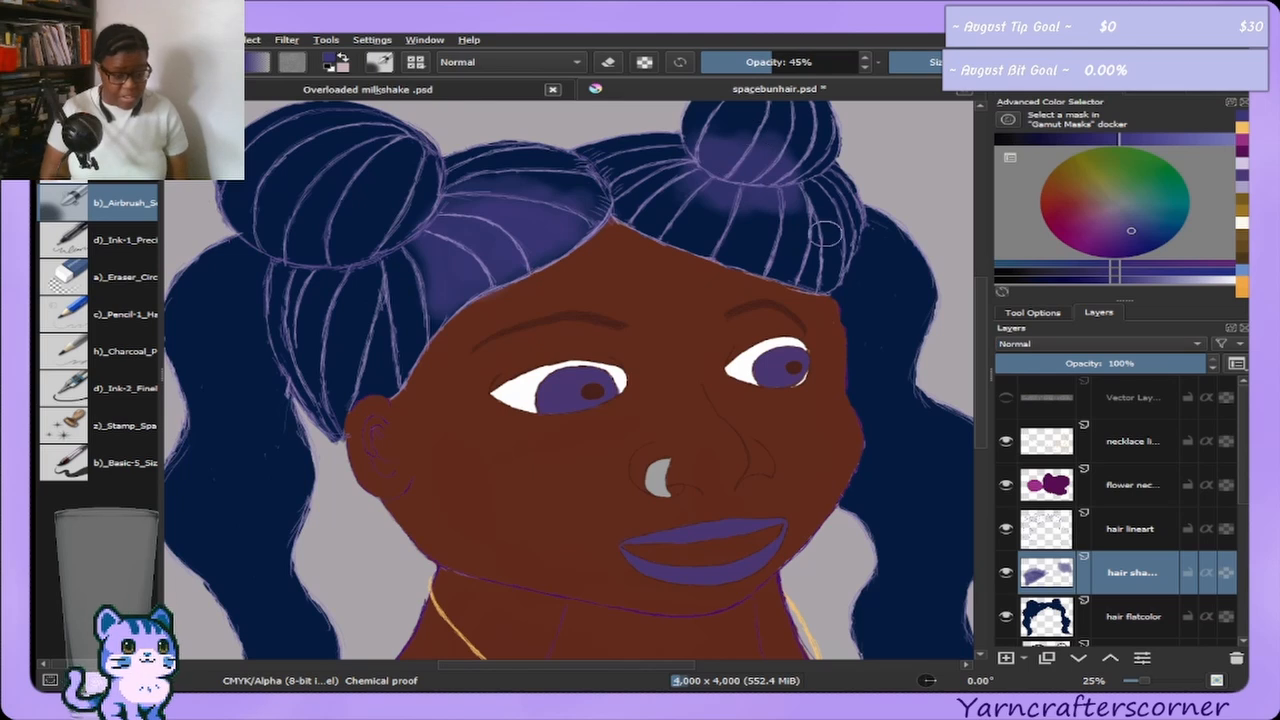
# Mix a dark teal highlight color by shifting the hair's sampled navy toward cyan and lightening it.
pyautogui.click(1155, 93)
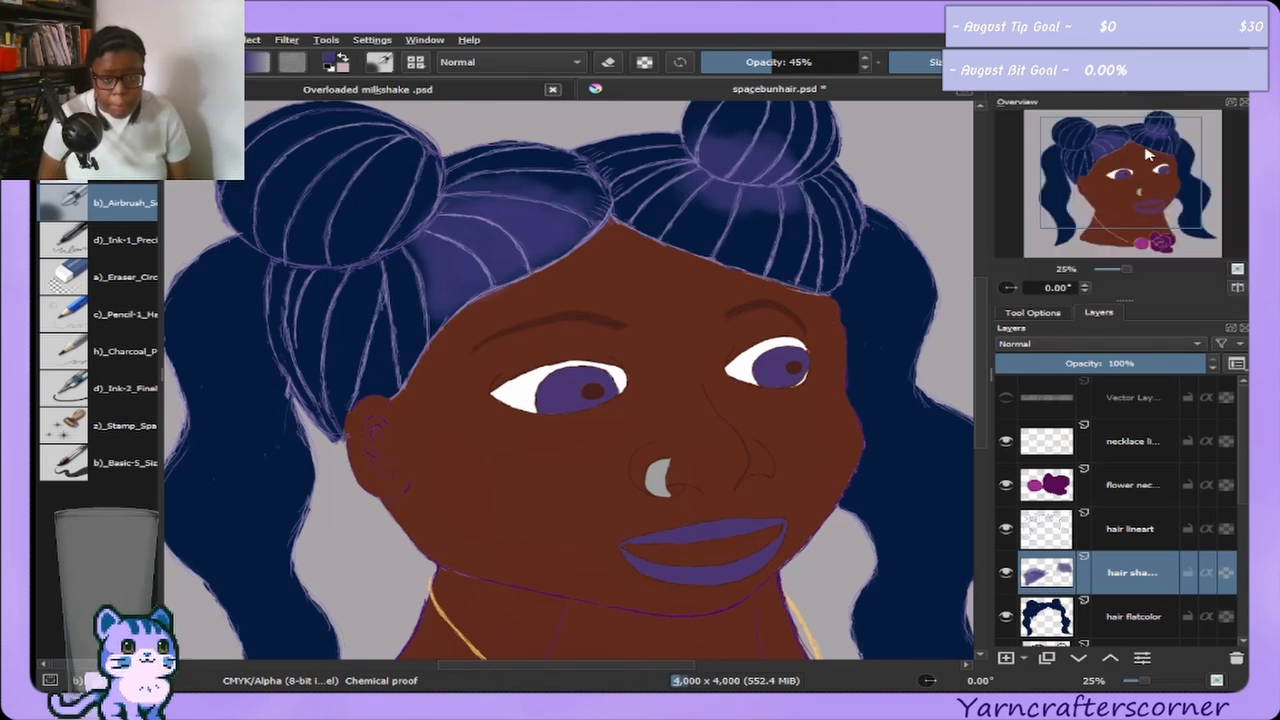
pyautogui.moveTo(1151, 150); pyautogui.dragTo(1131, 170)
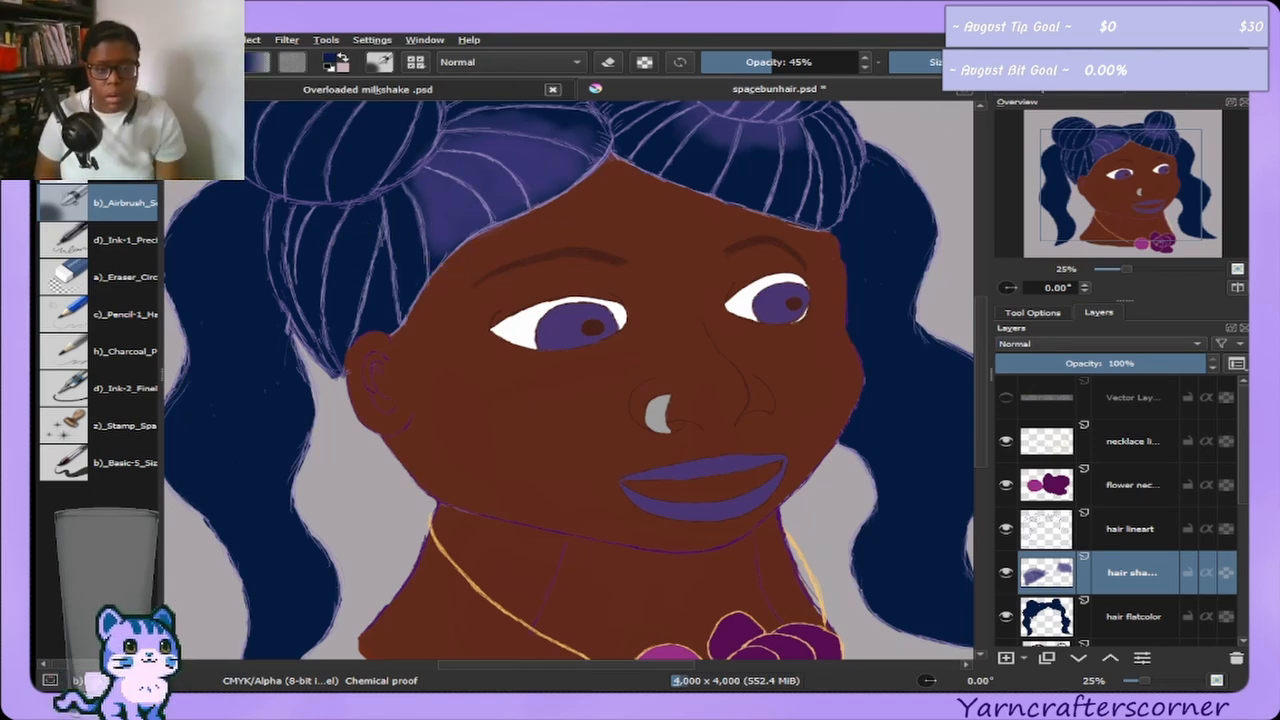
pyautogui.click(1076, 94)
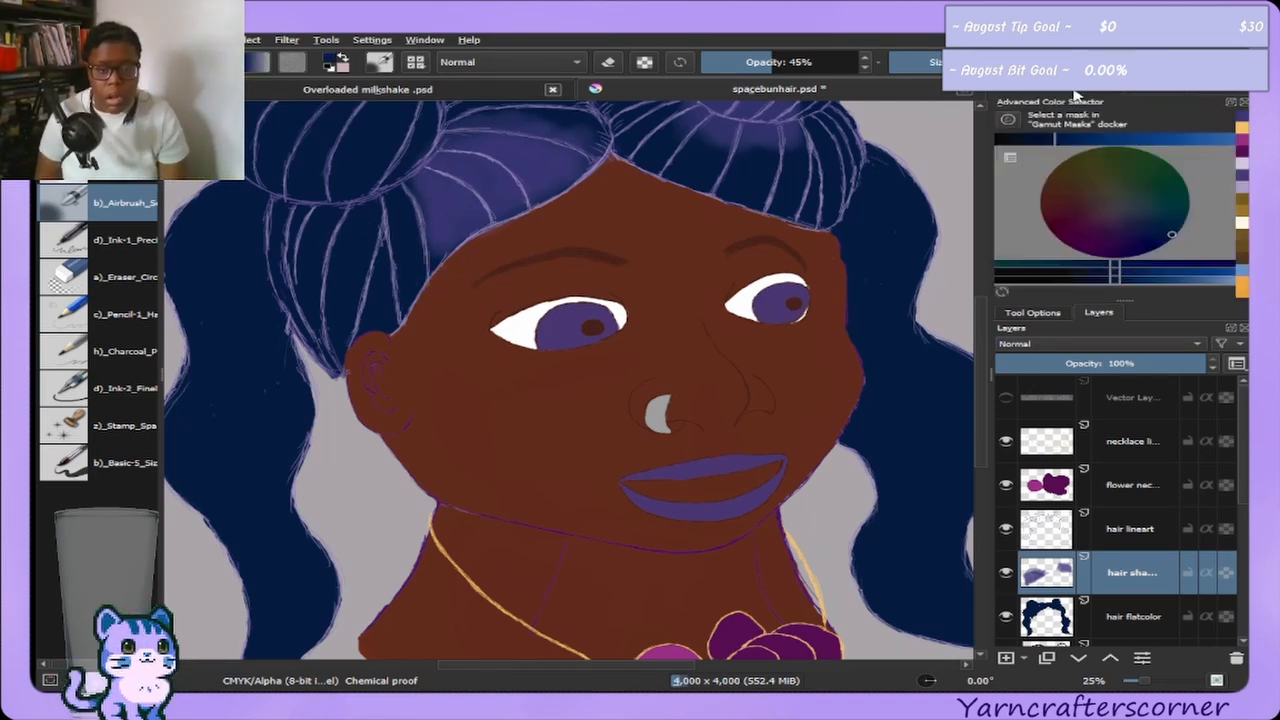
pyautogui.click(1093, 140)
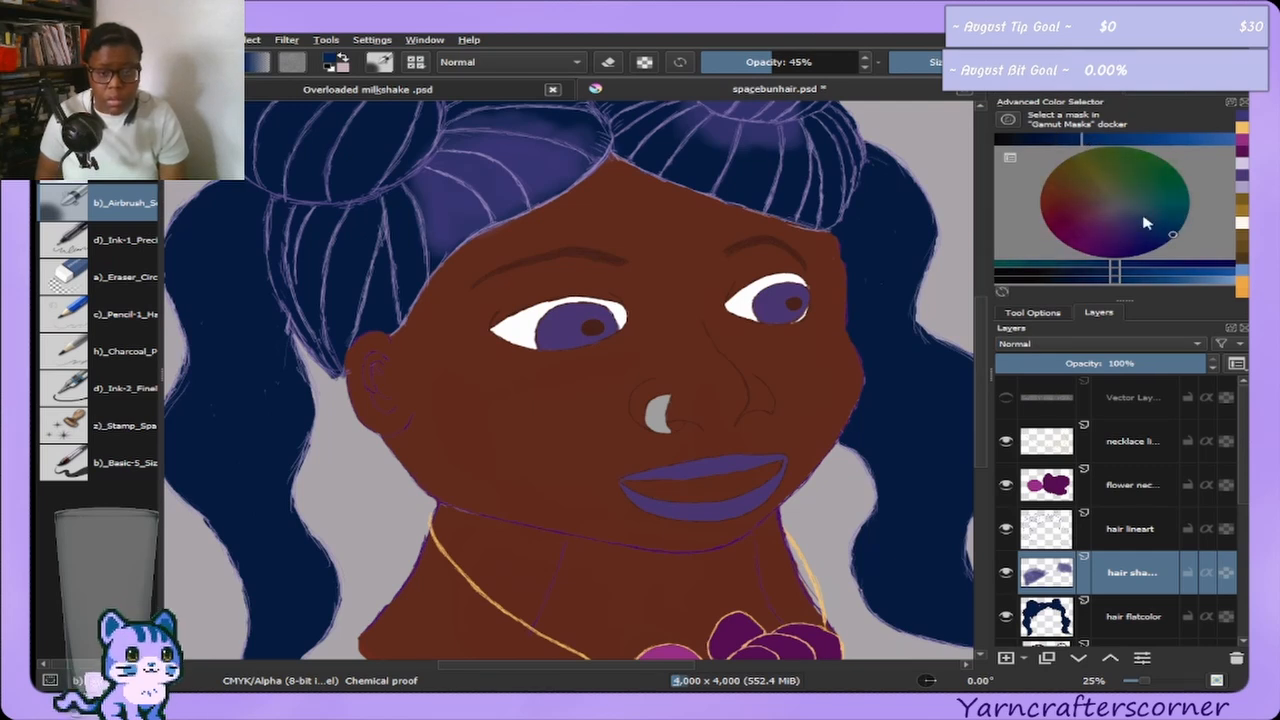
pyautogui.moveTo(1148, 222); pyautogui.dragTo(1157, 216)
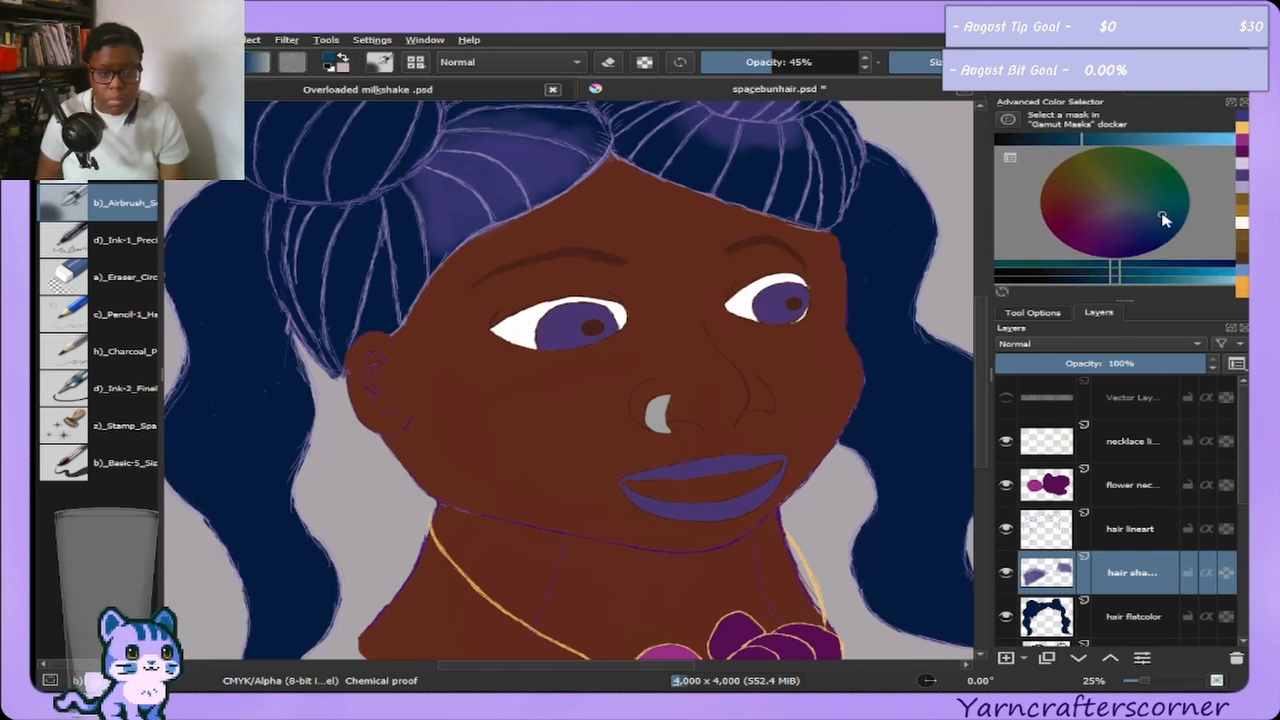
pyautogui.moveTo(1160, 142); pyautogui.dragTo(1123, 160)
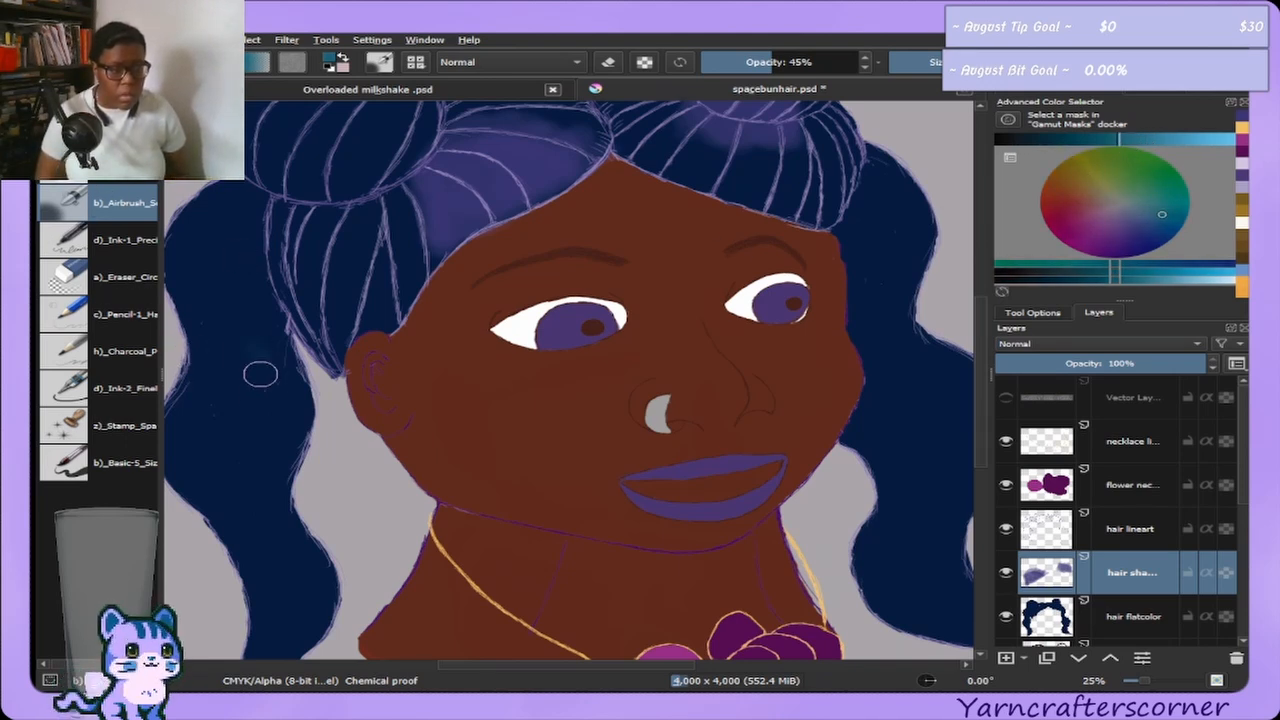
# Airbrush teal highlights along the upper waves of both hanging pigtails on the hair shading layer.
pyautogui.moveTo(260, 371)
pyautogui.mouseDown()
pyautogui.moveTo(253, 334)
pyautogui.moveTo(201, 426)
pyautogui.moveTo(238, 353)
pyautogui.moveTo(249, 445)
pyautogui.moveTo(281, 365)
pyautogui.moveTo(265, 452)
pyautogui.moveTo(246, 342)
pyautogui.moveTo(229, 321)
pyautogui.moveTo(190, 395)
pyautogui.moveTo(235, 404)
pyautogui.moveTo(266, 335)
pyautogui.moveTo(276, 342)
pyautogui.moveTo(282, 414)
pyautogui.moveTo(263, 353)
pyautogui.moveTo(279, 448)
pyautogui.moveTo(255, 342)
pyautogui.moveTo(231, 334)
pyautogui.moveTo(199, 425)
pyautogui.moveTo(198, 405)
pyautogui.moveTo(221, 367)
pyautogui.moveTo(249, 463)
pyautogui.moveTo(277, 439)
pyautogui.moveTo(293, 393)
pyautogui.moveTo(280, 357)
pyautogui.moveTo(288, 418)
pyautogui.moveTo(277, 370)
pyautogui.moveTo(242, 324)
pyautogui.moveTo(221, 404)
pyautogui.moveTo(198, 393)
pyautogui.moveTo(189, 310)
pyautogui.moveTo(240, 370)
pyautogui.moveTo(265, 362)
pyautogui.moveTo(265, 312)
pyautogui.moveTo(276, 418)
pyautogui.mouseUp()
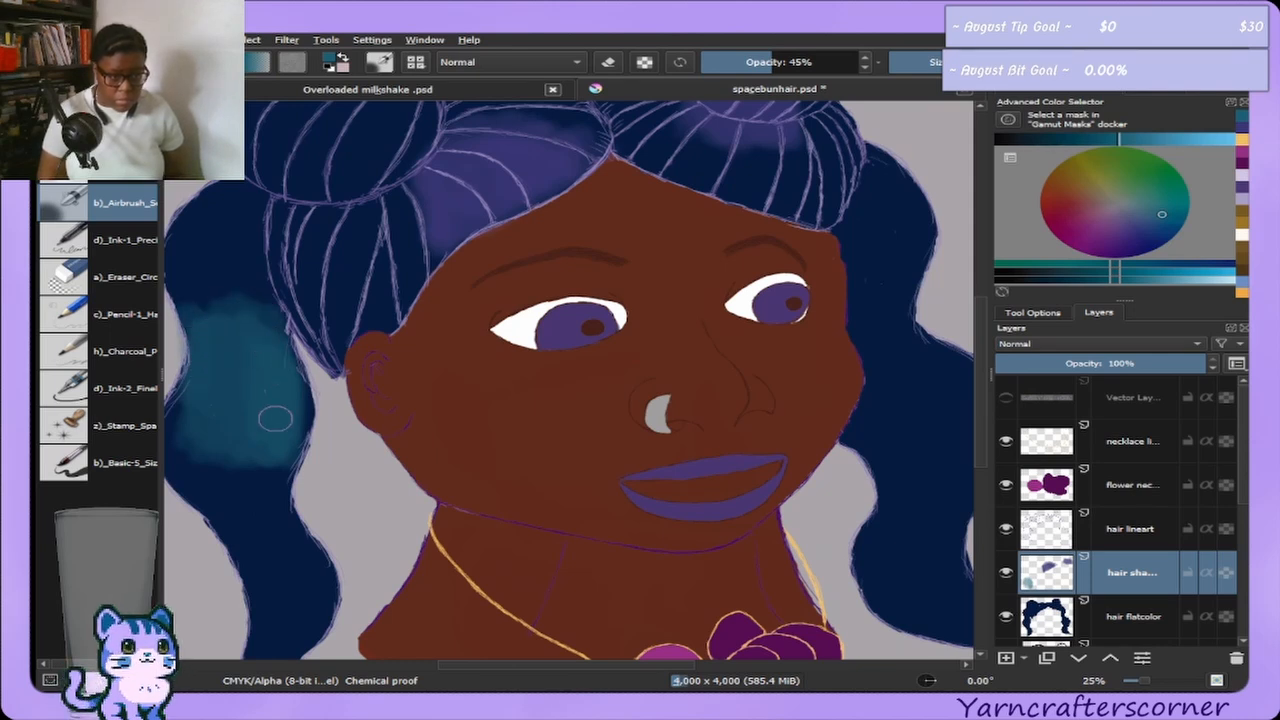
pyautogui.moveTo(217, 390)
pyautogui.mouseDown()
pyautogui.moveTo(183, 458)
pyautogui.moveTo(180, 406)
pyautogui.moveTo(202, 466)
pyautogui.moveTo(218, 465)
pyautogui.moveTo(225, 410)
pyautogui.moveTo(252, 458)
pyautogui.moveTo(291, 474)
pyautogui.moveTo(283, 375)
pyautogui.moveTo(248, 346)
pyautogui.mouseUp()
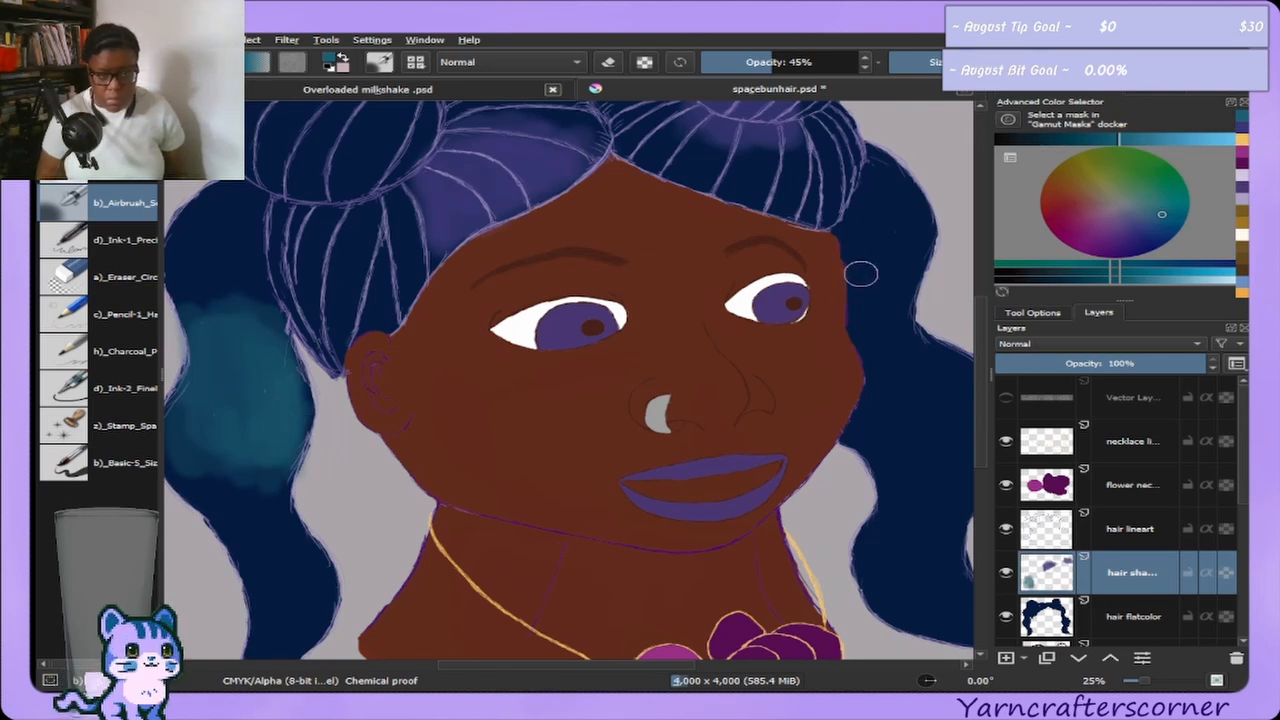
pyautogui.moveTo(857, 263)
pyautogui.mouseDown()
pyautogui.moveTo(880, 303)
pyautogui.moveTo(902, 226)
pyautogui.moveTo(873, 313)
pyautogui.moveTo(887, 207)
pyautogui.moveTo(883, 322)
pyautogui.moveTo(883, 220)
pyautogui.moveTo(905, 227)
pyautogui.moveTo(880, 272)
pyautogui.moveTo(886, 196)
pyautogui.moveTo(891, 290)
pyautogui.moveTo(905, 180)
pyautogui.moveTo(886, 303)
pyautogui.moveTo(912, 200)
pyautogui.moveTo(901, 319)
pyautogui.moveTo(898, 202)
pyautogui.moveTo(898, 314)
pyautogui.moveTo(905, 215)
pyautogui.moveTo(905, 338)
pyautogui.moveTo(920, 235)
pyautogui.moveTo(927, 370)
pyautogui.moveTo(900, 261)
pyautogui.moveTo(944, 375)
pyautogui.moveTo(897, 265)
pyautogui.moveTo(956, 362)
pyautogui.moveTo(883, 287)
pyautogui.moveTo(959, 368)
pyautogui.moveTo(880, 308)
pyautogui.moveTo(897, 322)
pyautogui.moveTo(881, 240)
pyautogui.moveTo(867, 318)
pyautogui.moveTo(872, 246)
pyautogui.moveTo(899, 356)
pyautogui.moveTo(925, 375)
pyautogui.moveTo(868, 280)
pyautogui.moveTo(896, 187)
pyautogui.moveTo(903, 265)
pyautogui.moveTo(912, 250)
pyautogui.moveTo(889, 249)
pyautogui.moveTo(906, 334)
pyautogui.moveTo(882, 243)
pyautogui.moveTo(958, 380)
pyautogui.moveTo(882, 322)
pyautogui.moveTo(906, 369)
pyautogui.mouseUp()
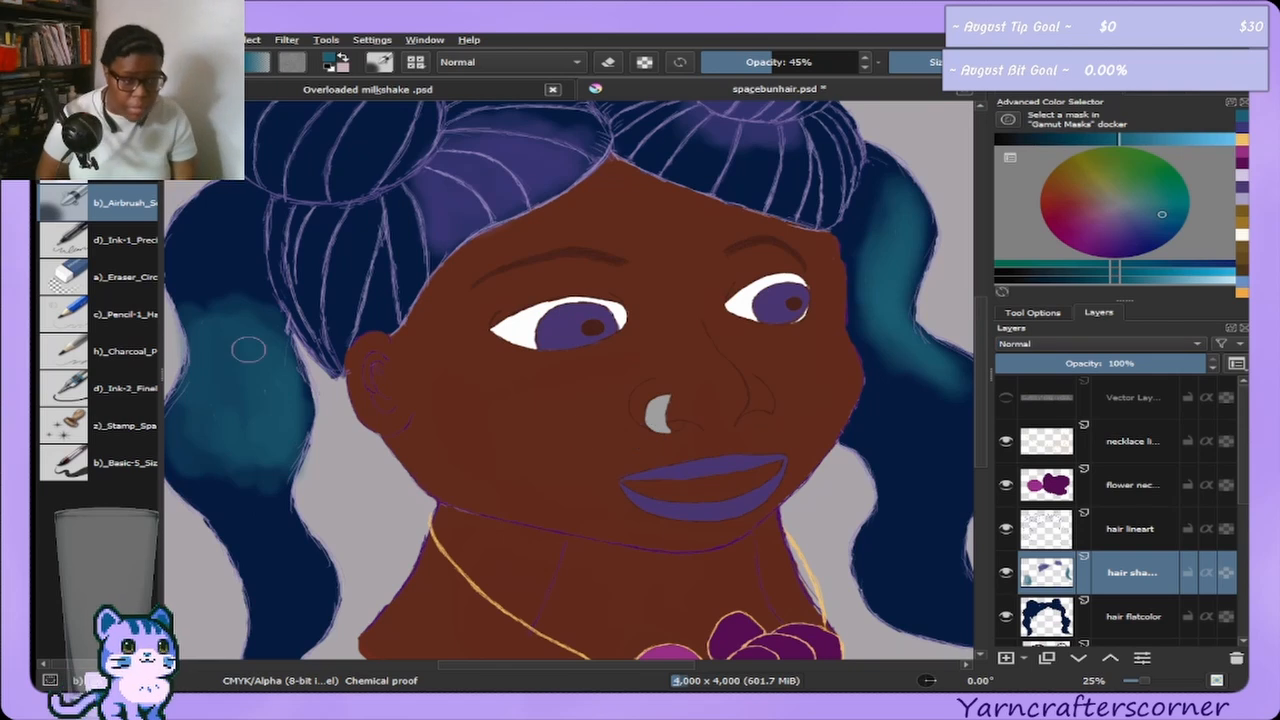
pyautogui.moveTo(224, 354)
pyautogui.mouseDown()
pyautogui.moveTo(222, 406)
pyautogui.moveTo(259, 379)
pyautogui.moveTo(232, 414)
pyautogui.moveTo(262, 326)
pyautogui.moveTo(246, 430)
pyautogui.moveTo(250, 314)
pyautogui.moveTo(283, 447)
pyautogui.moveTo(274, 361)
pyautogui.moveTo(263, 411)
pyautogui.moveTo(279, 478)
pyautogui.moveTo(258, 346)
pyautogui.moveTo(242, 414)
pyautogui.mouseUp()
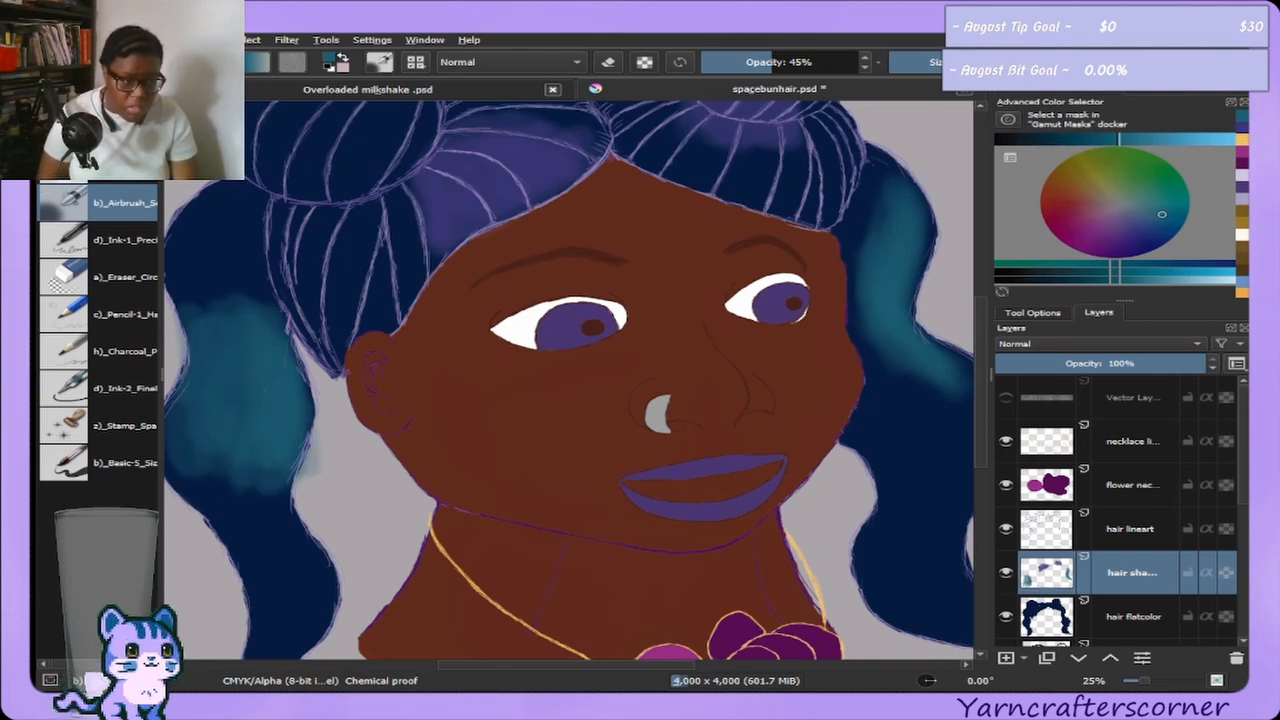
# Erase the outer part of the left pigtail's teal highlight, leaving a curved band along its inner edge.
pyautogui.click(98, 266)
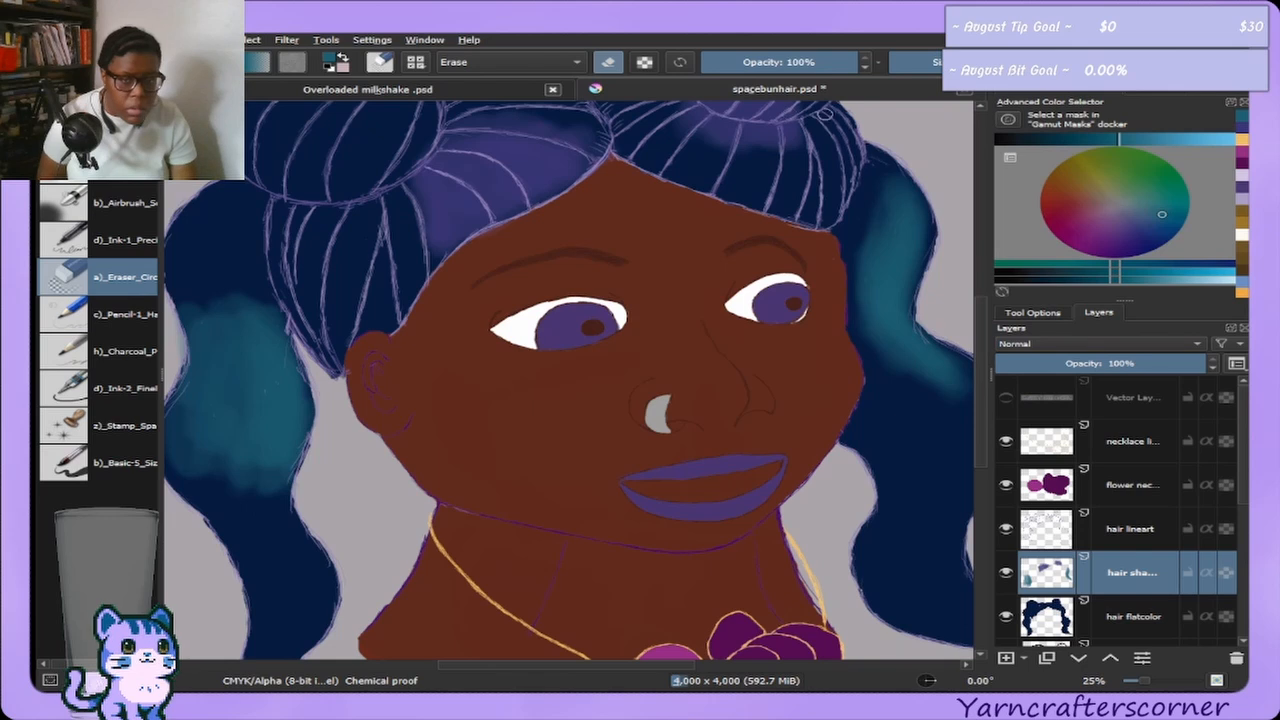
pyautogui.moveTo(205, 302)
pyautogui.mouseDown()
pyautogui.moveTo(177, 418)
pyautogui.moveTo(194, 357)
pyautogui.moveTo(186, 425)
pyautogui.moveTo(205, 490)
pyautogui.moveTo(194, 416)
pyautogui.mouseUp()
pyautogui.moveTo(197, 327)
pyautogui.mouseDown()
pyautogui.moveTo(229, 329)
pyautogui.moveTo(245, 369)
pyautogui.moveTo(245, 410)
pyautogui.moveTo(203, 485)
pyautogui.moveTo(221, 400)
pyautogui.moveTo(222, 414)
pyautogui.moveTo(214, 450)
pyautogui.moveTo(213, 347)
pyautogui.moveTo(218, 400)
pyautogui.moveTo(220, 363)
pyautogui.moveTo(233, 407)
pyautogui.moveTo(216, 336)
pyautogui.mouseUp()
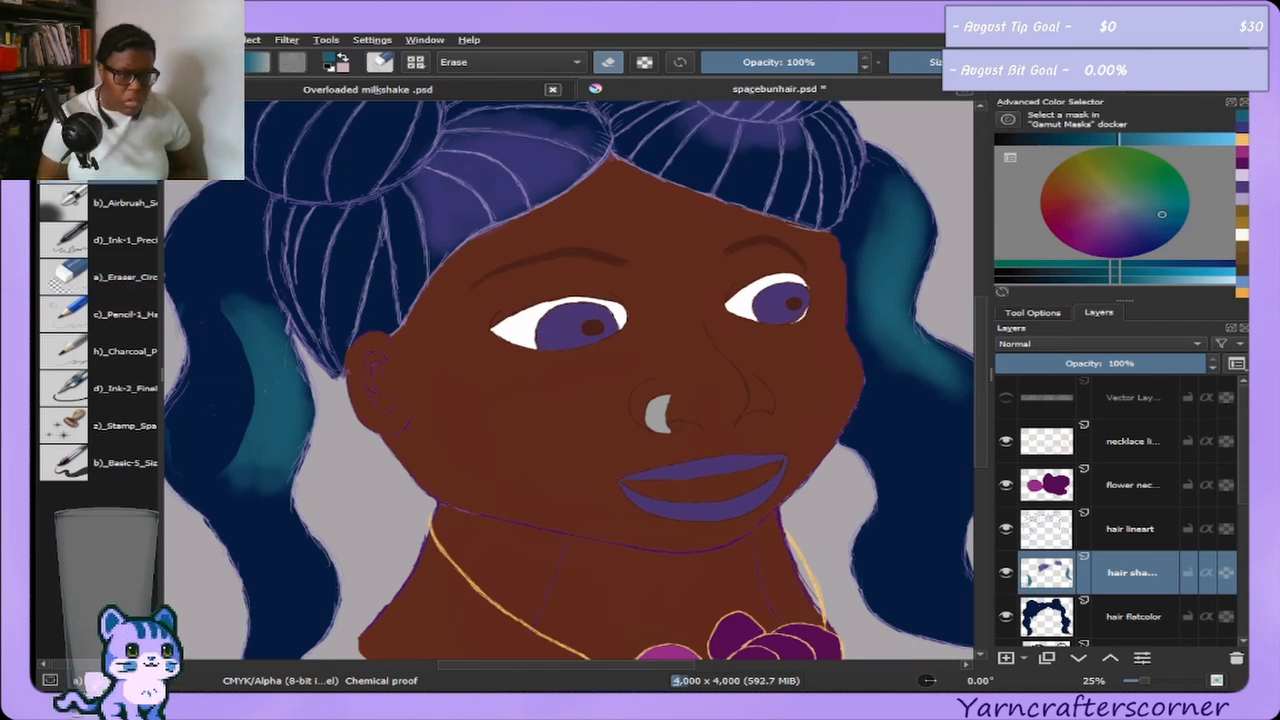
# Soften the edges of the teal highlights on both pigtails with an enlarged blur blender brush.
pyautogui.press('/')
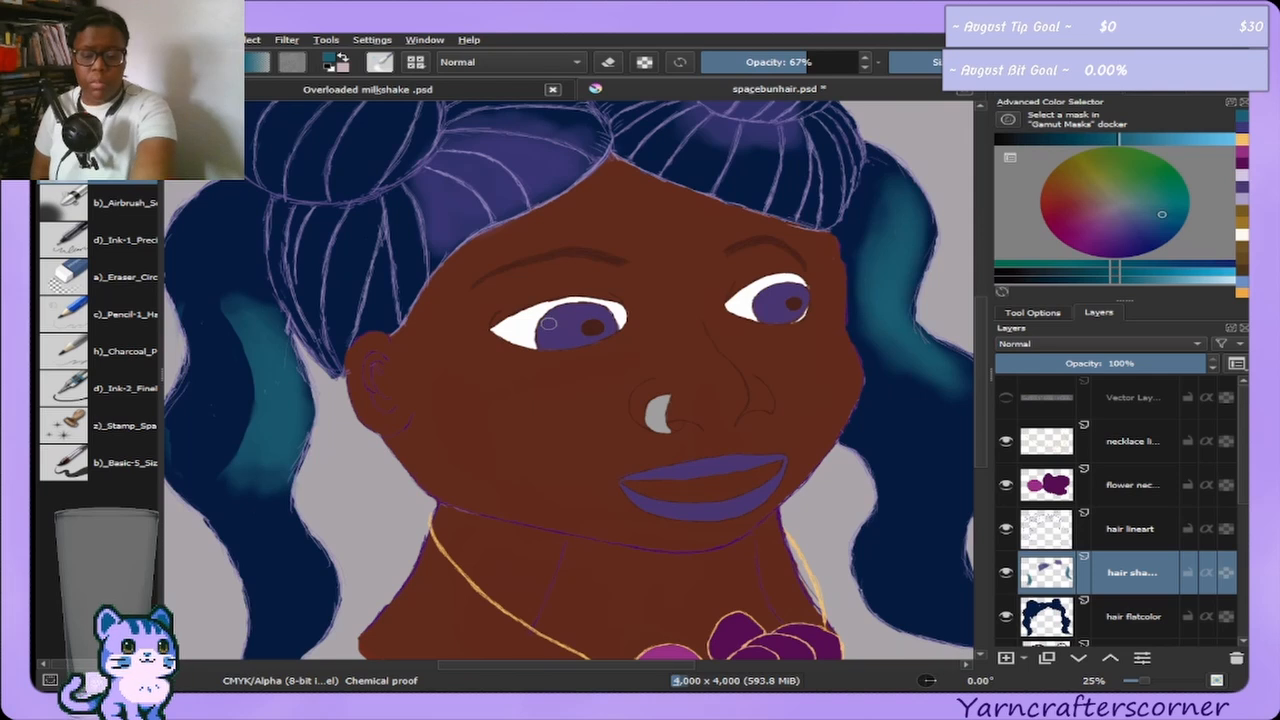
pyautogui.press(']')
pyautogui.press(']')
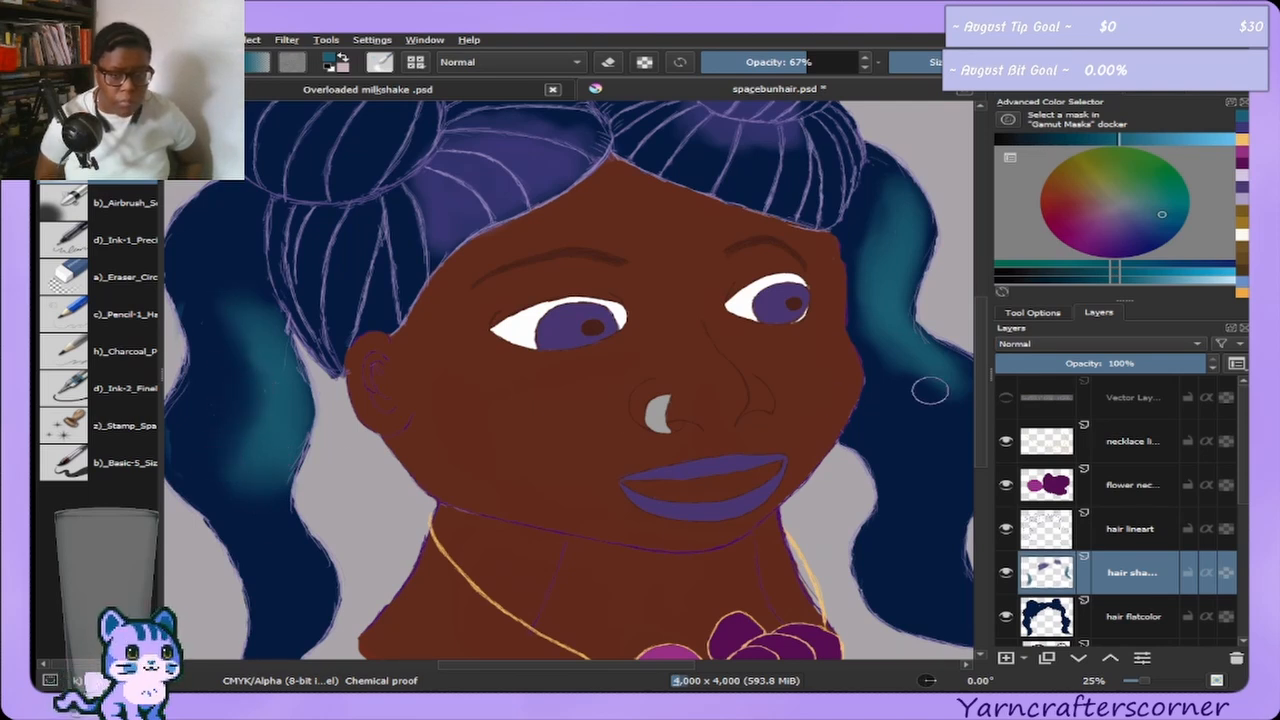
pyautogui.moveTo(928, 386)
pyautogui.mouseDown()
pyautogui.moveTo(843, 340)
pyautogui.moveTo(877, 325)
pyautogui.moveTo(933, 376)
pyautogui.moveTo(894, 350)
pyautogui.moveTo(875, 298)
pyautogui.moveTo(879, 202)
pyautogui.mouseUp()
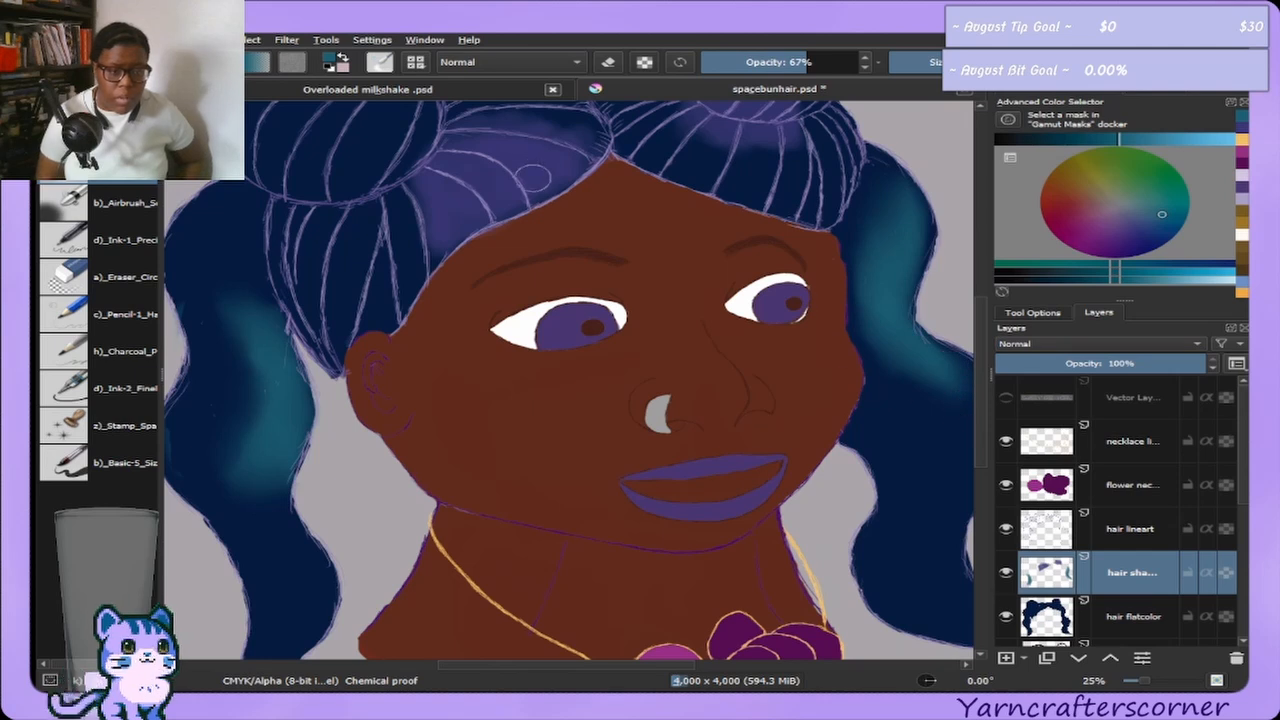
# Blend the purple highlights into the navy hair across the front section and below the smaller bun.
pyautogui.moveTo(440, 172)
pyautogui.mouseDown()
pyautogui.moveTo(495, 114)
pyautogui.moveTo(578, 150)
pyautogui.moveTo(690, 131)
pyautogui.moveTo(756, 156)
pyautogui.moveTo(765, 125)
pyautogui.mouseUp()
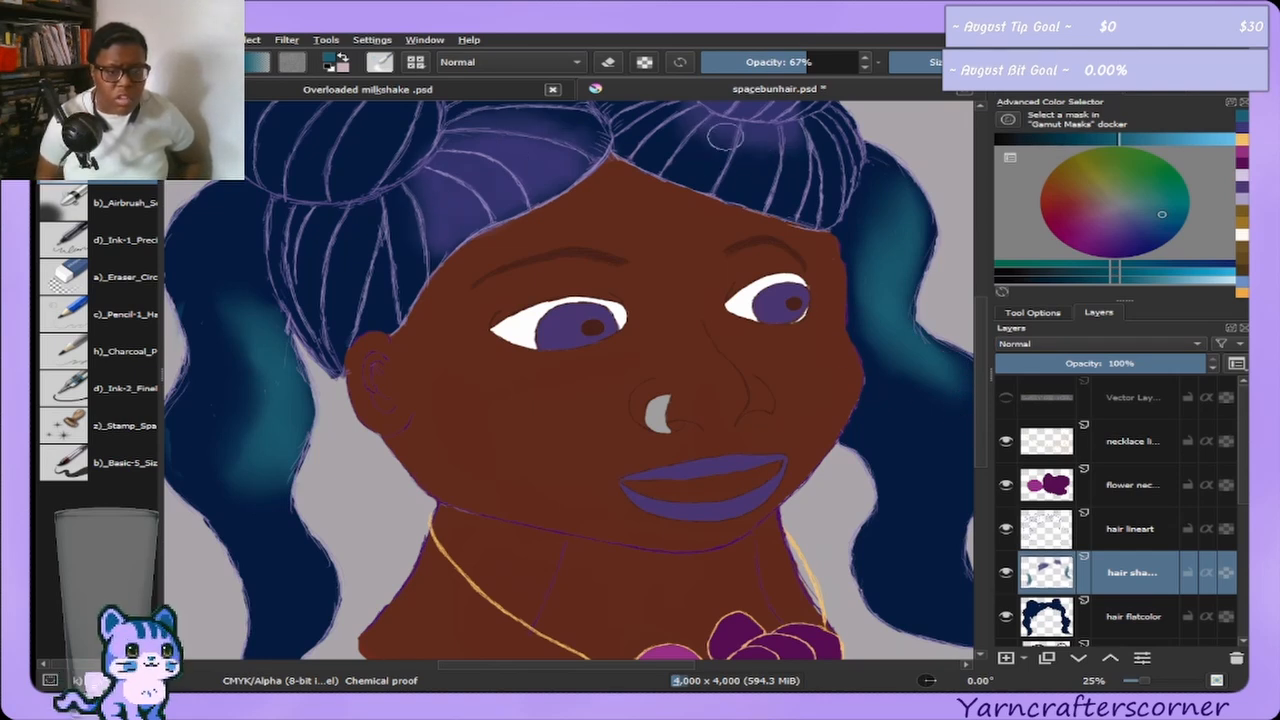
pyautogui.click(1152, 112)
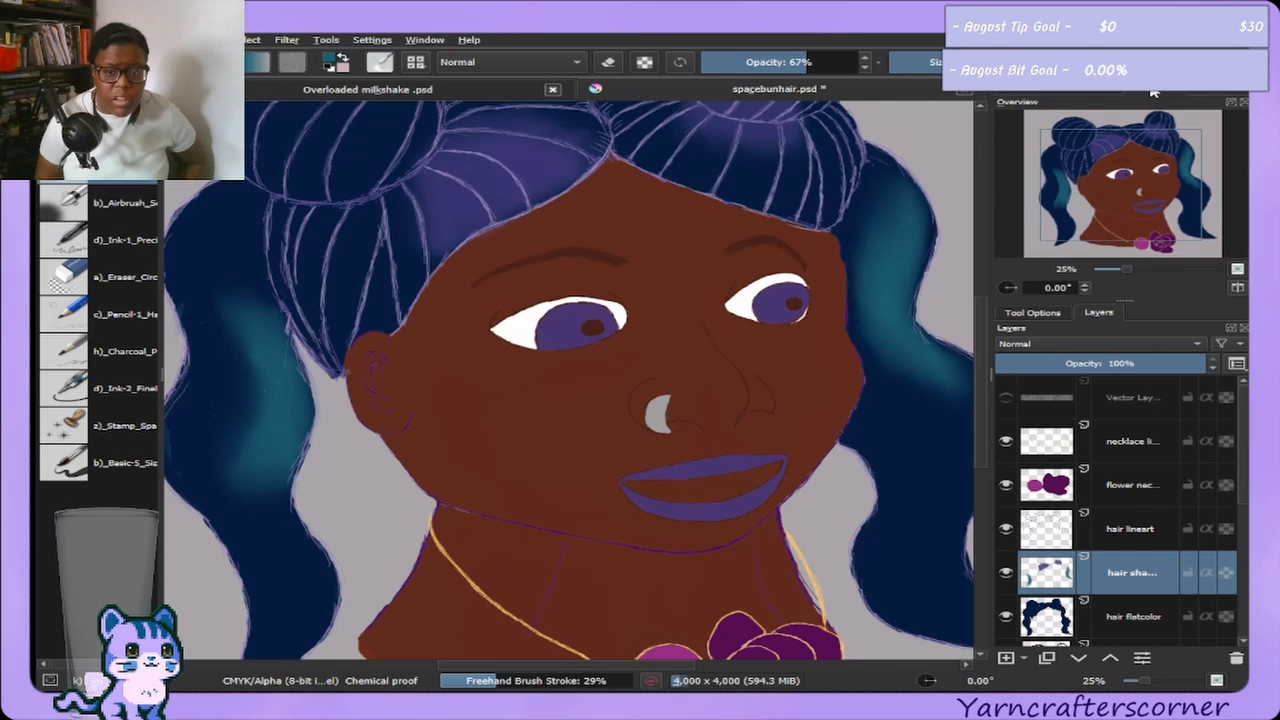
pyautogui.click(1148, 176)
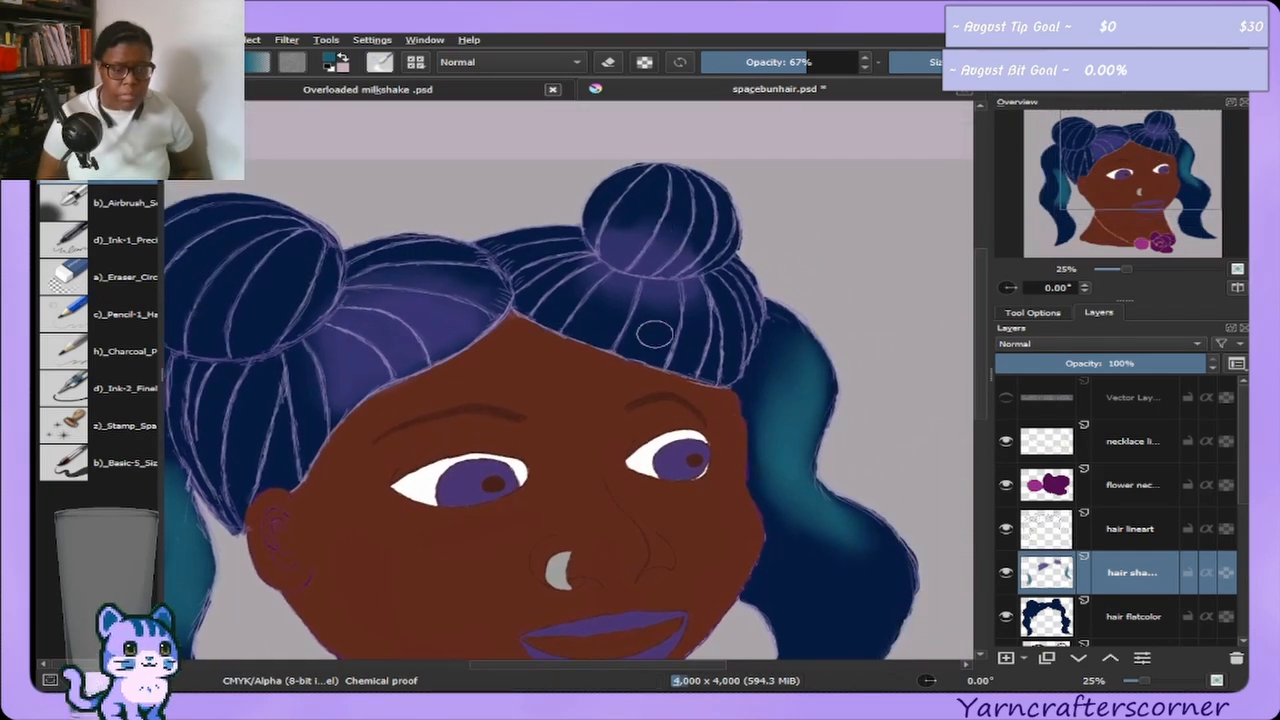
pyautogui.moveTo(695, 362); pyautogui.dragTo(744, 285)
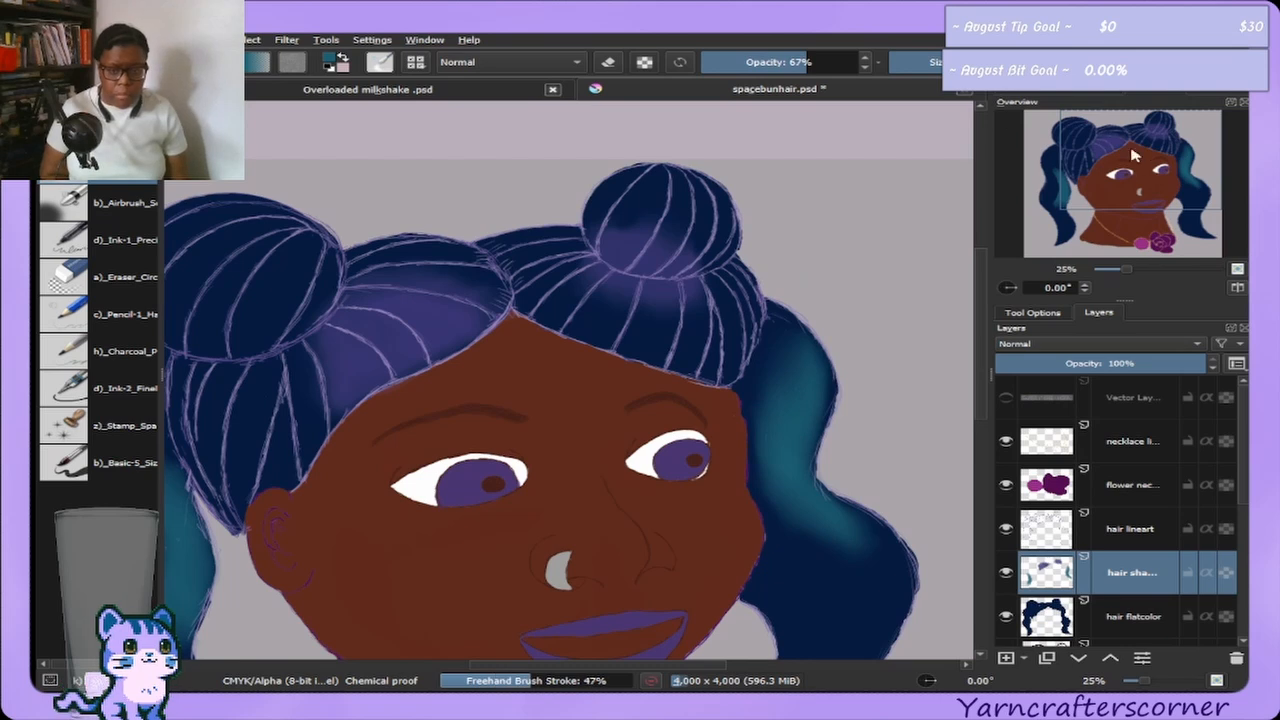
# Sample the purple from the front hair highlight and mix a lighter shade of it.
pyautogui.moveTo(1136, 172); pyautogui.dragTo(1098, 181)
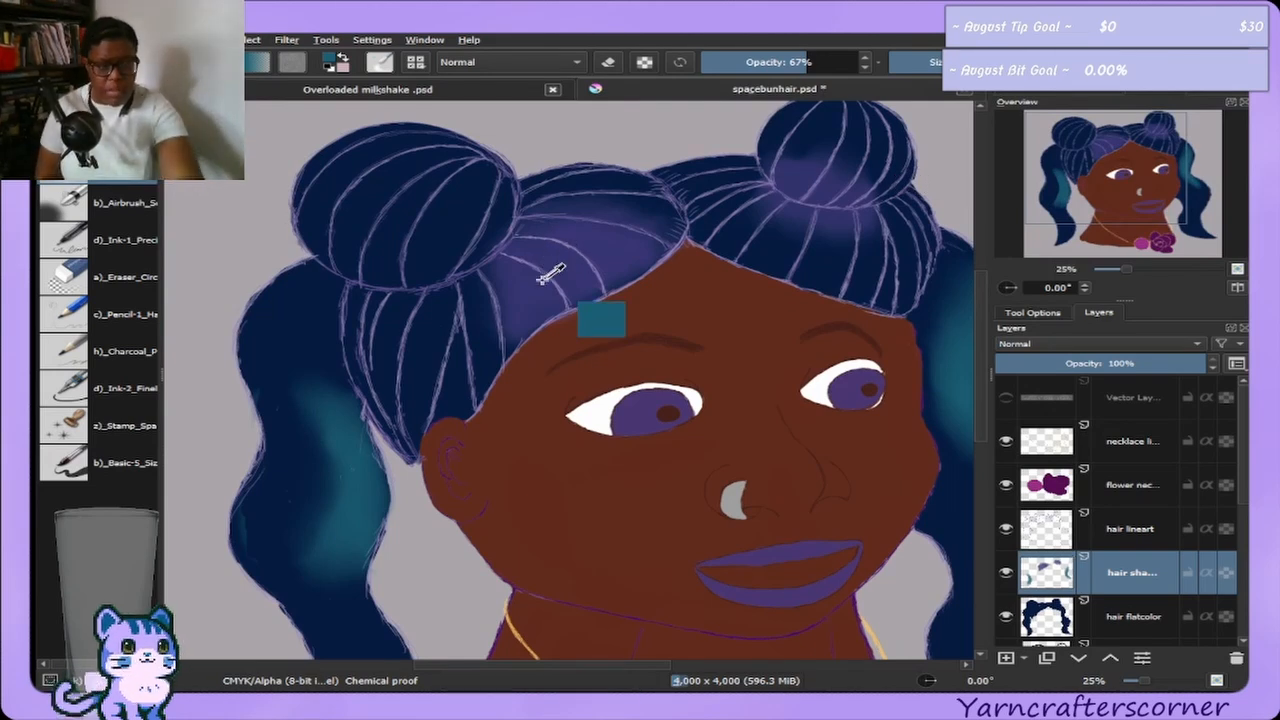
pyautogui.click(1099, 92)
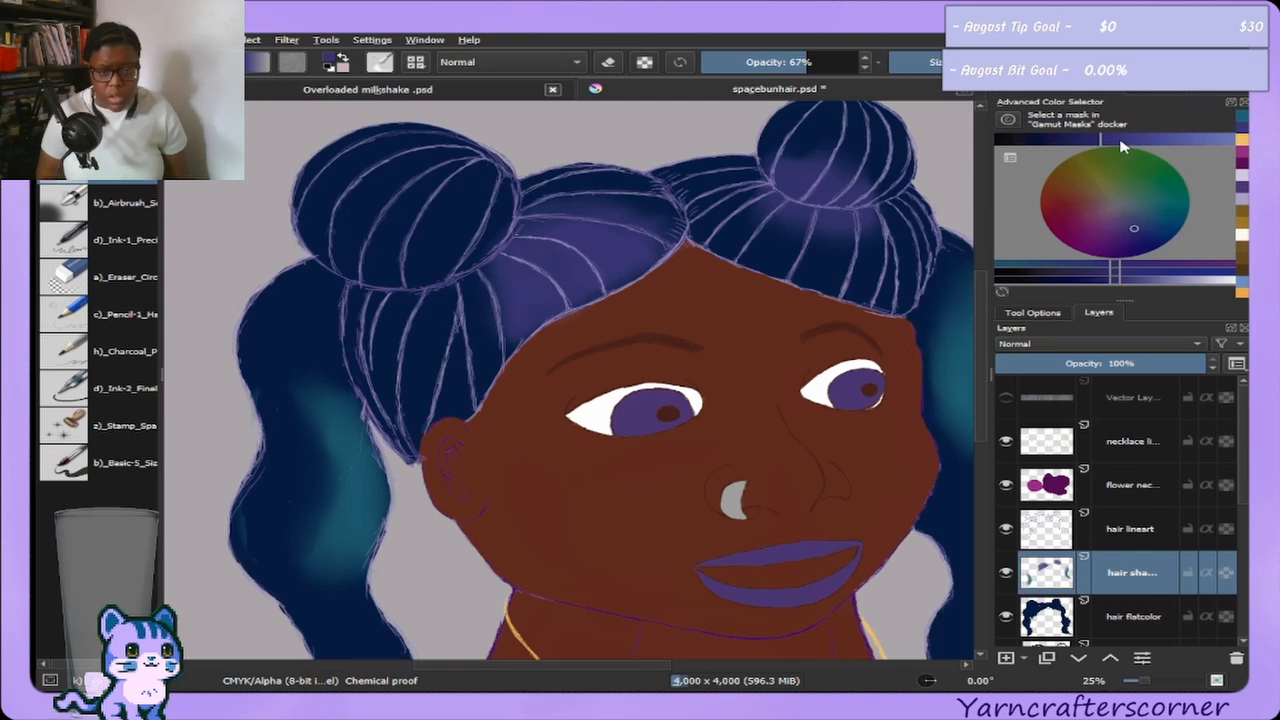
pyautogui.moveTo(1090, 140); pyautogui.dragTo(1138, 140)
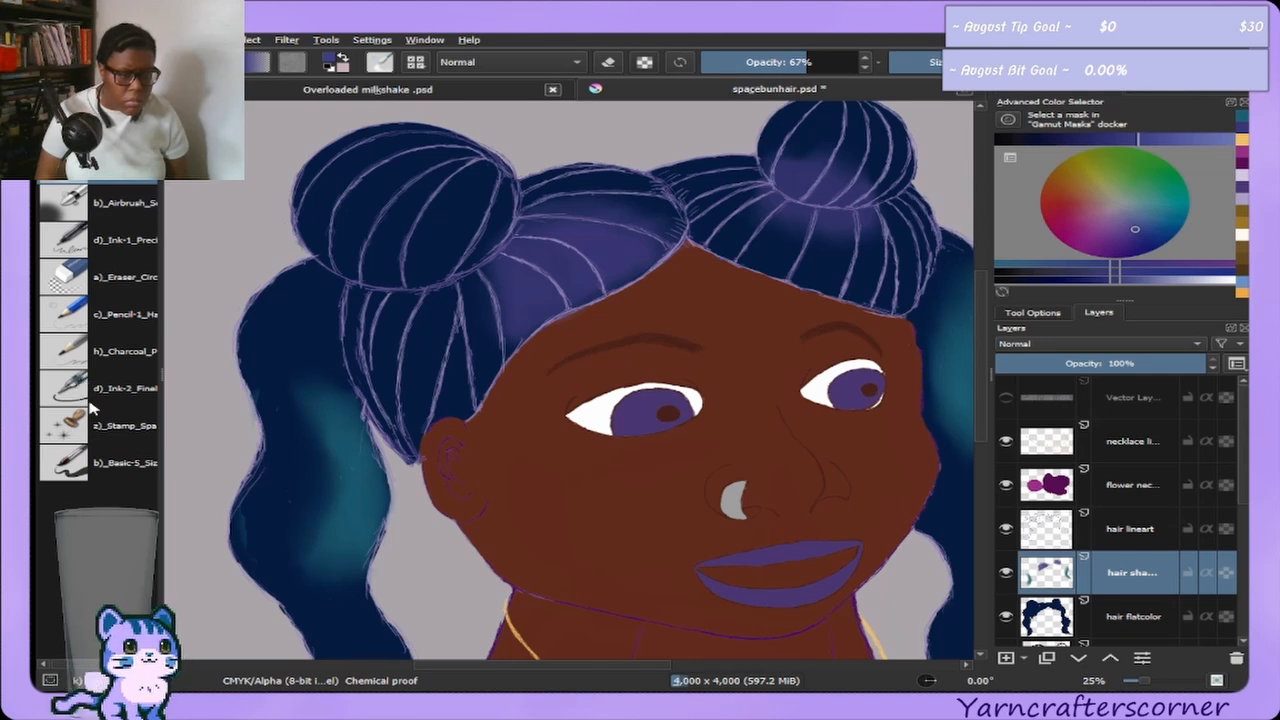
# Airbrush the purple highlights brighter on the front hair section, the lower half of the smaller bun and the hair beneath it.
pyautogui.click(126, 201)
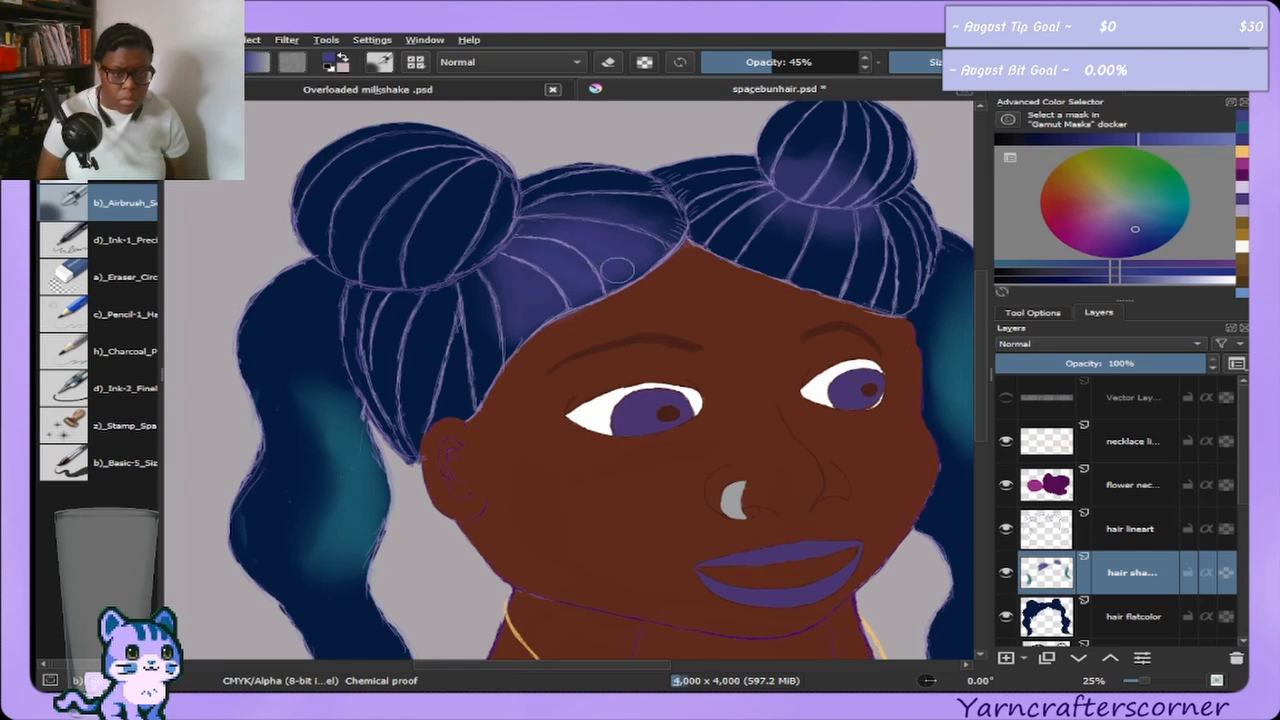
pyautogui.moveTo(566, 256)
pyautogui.mouseDown()
pyautogui.moveTo(562, 215)
pyautogui.moveTo(615, 239)
pyautogui.moveTo(552, 223)
pyautogui.moveTo(573, 246)
pyautogui.moveTo(551, 240)
pyautogui.moveTo(612, 265)
pyautogui.moveTo(626, 249)
pyautogui.moveTo(537, 221)
pyautogui.moveTo(651, 240)
pyautogui.moveTo(616, 215)
pyautogui.moveTo(577, 232)
pyautogui.moveTo(615, 262)
pyautogui.moveTo(562, 231)
pyautogui.moveTo(575, 282)
pyautogui.moveTo(596, 264)
pyautogui.moveTo(639, 265)
pyautogui.moveTo(576, 271)
pyautogui.moveTo(645, 251)
pyautogui.moveTo(576, 272)
pyautogui.mouseUp()
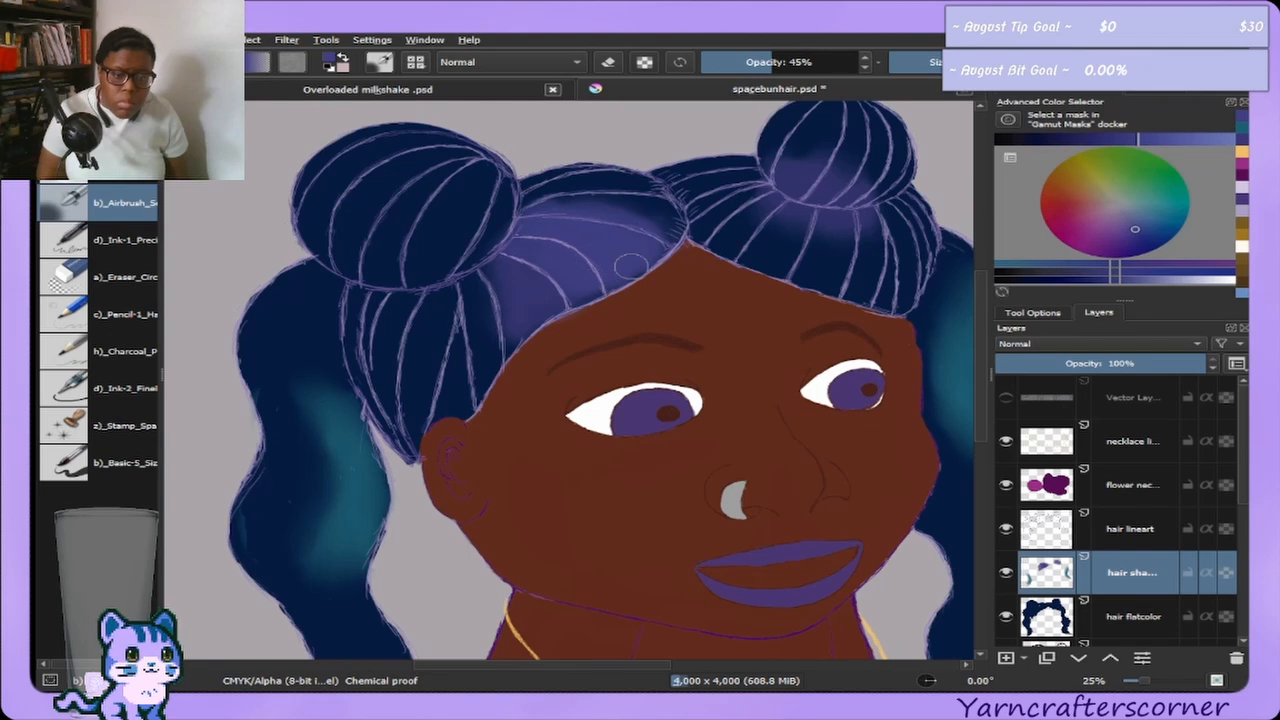
pyautogui.moveTo(631, 266); pyautogui.dragTo(611, 237)
pyautogui.moveTo(845, 188)
pyautogui.mouseDown()
pyautogui.moveTo(818, 161)
pyautogui.moveTo(789, 189)
pyautogui.moveTo(857, 168)
pyautogui.moveTo(863, 184)
pyautogui.moveTo(797, 156)
pyautogui.moveTo(862, 153)
pyautogui.moveTo(840, 188)
pyautogui.moveTo(861, 170)
pyautogui.moveTo(853, 158)
pyautogui.moveTo(805, 142)
pyautogui.moveTo(893, 167)
pyautogui.mouseUp()
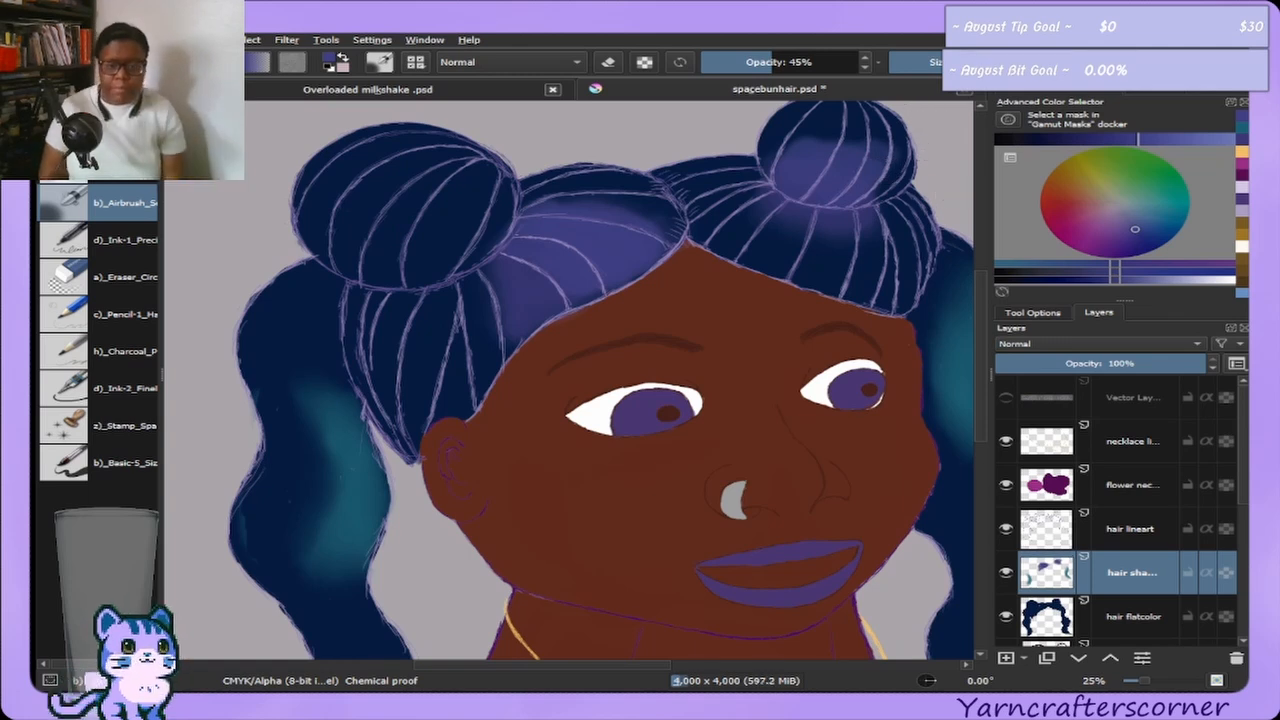
pyautogui.click(1240, 147)
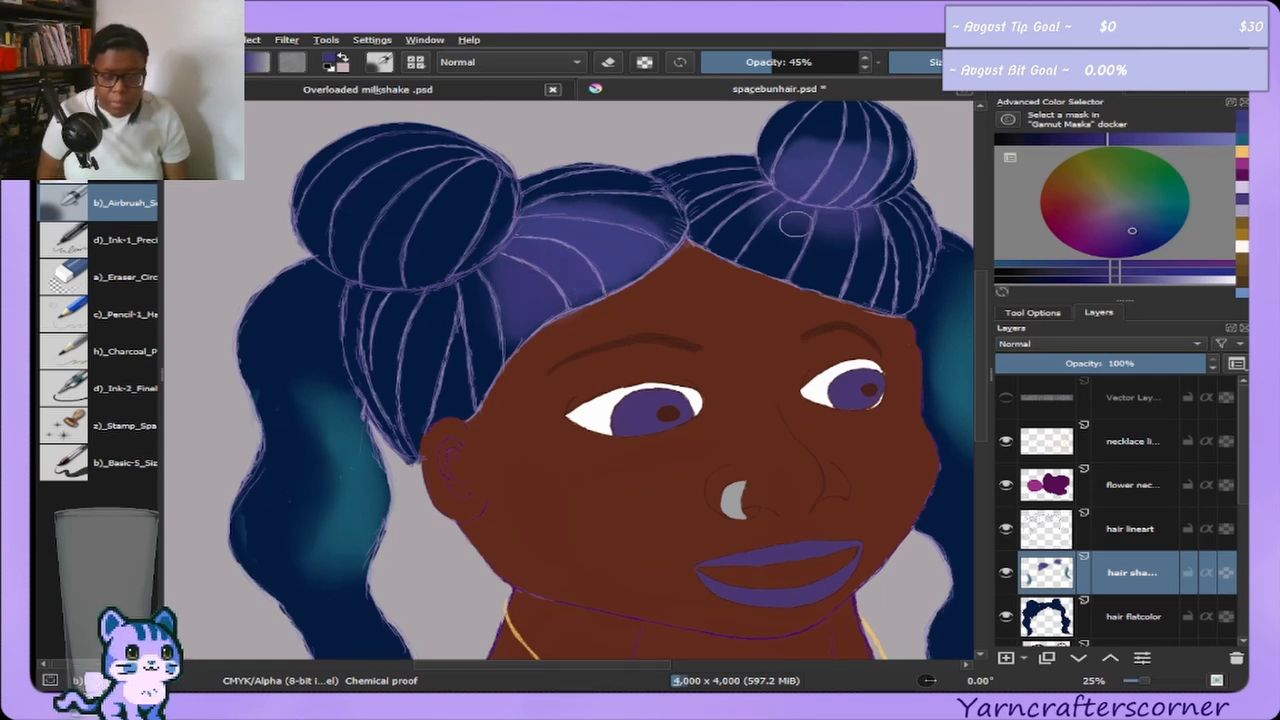
pyautogui.moveTo(778, 216); pyautogui.dragTo(869, 241)
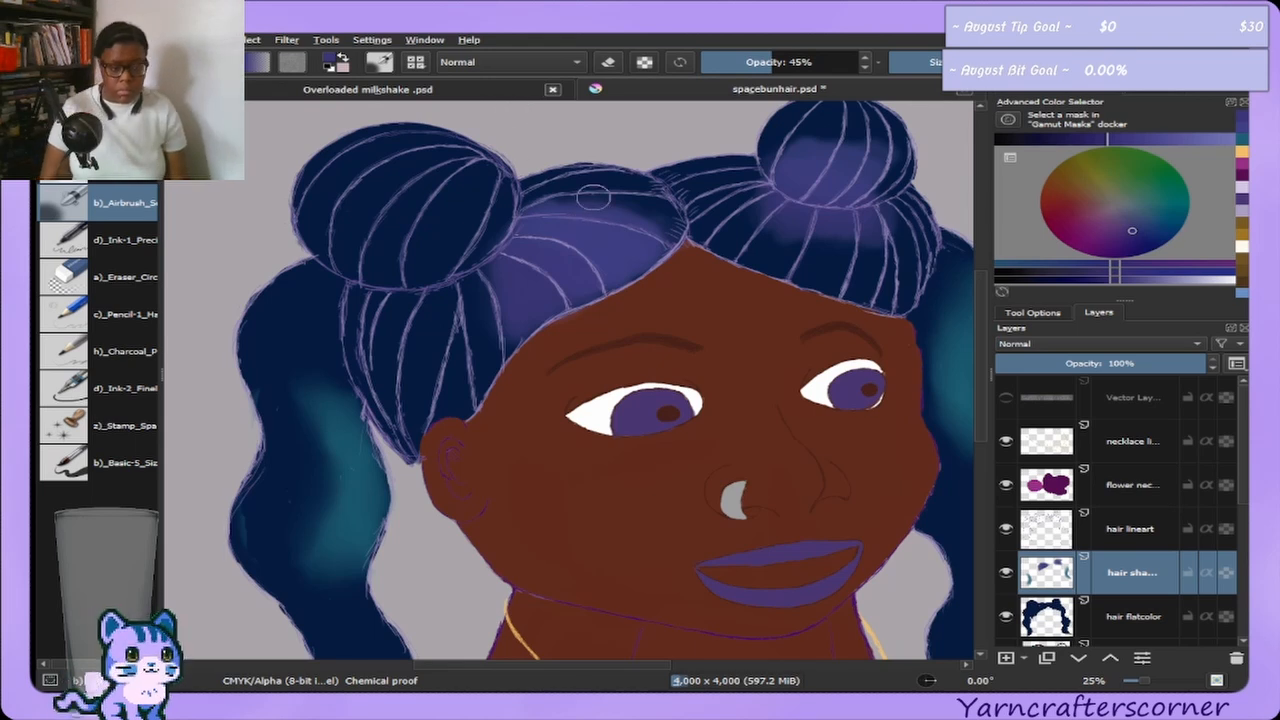
# Mix a darker navy from the hair color and airbrush shadow along the outer and lower edge of the larger bun.
pyautogui.click(1152, 97)
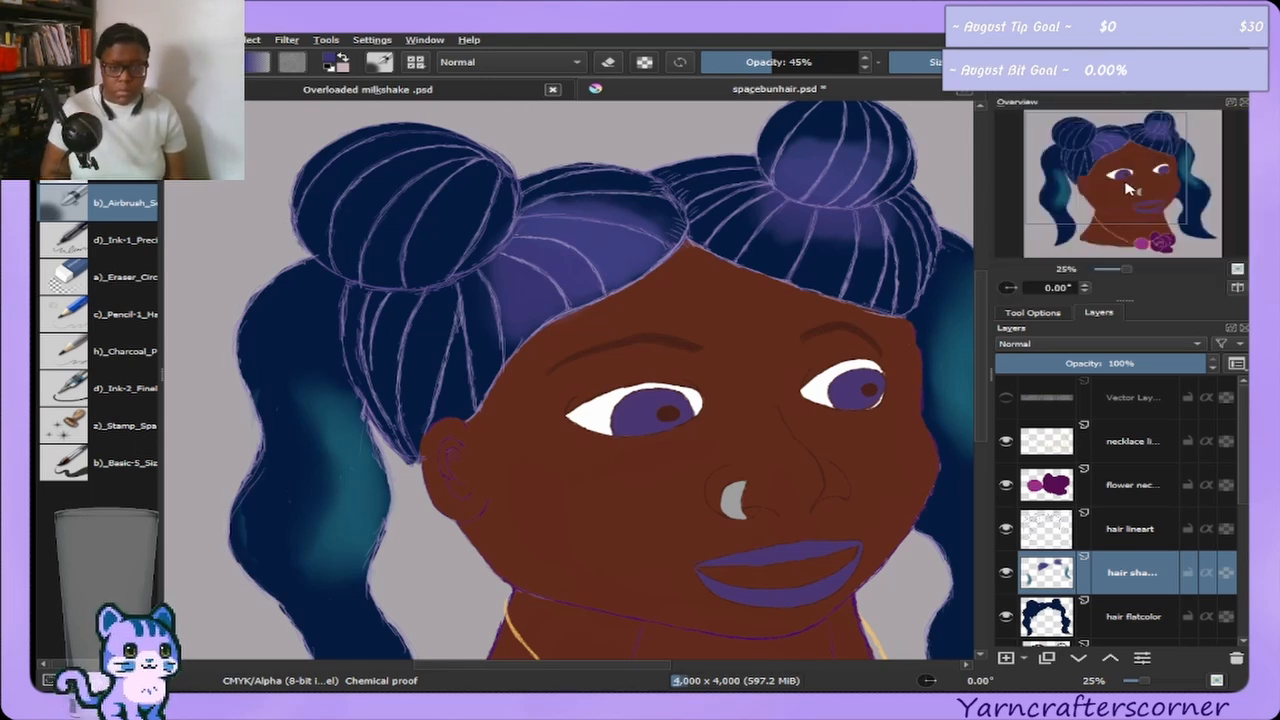
pyautogui.moveTo(1128, 186); pyautogui.dragTo(1151, 214)
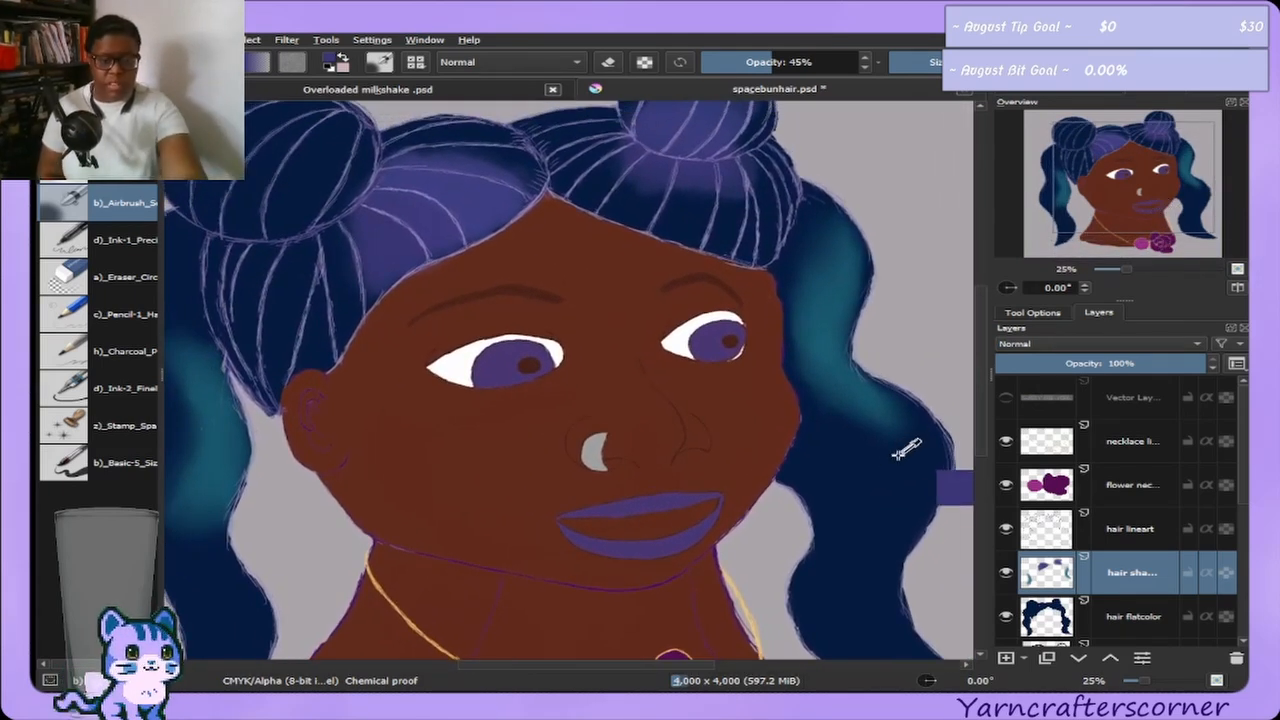
pyautogui.click(1069, 96)
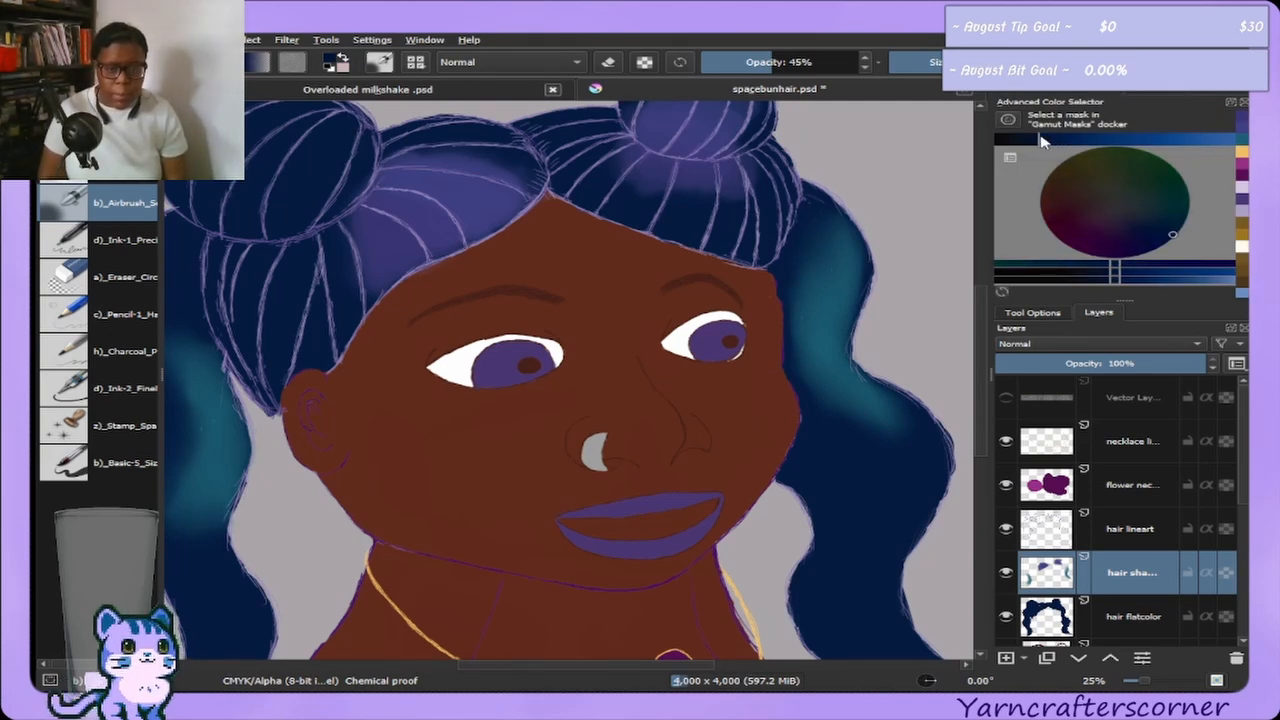
pyautogui.click(1172, 97)
pyautogui.moveTo(1157, 191); pyautogui.dragTo(1117, 155)
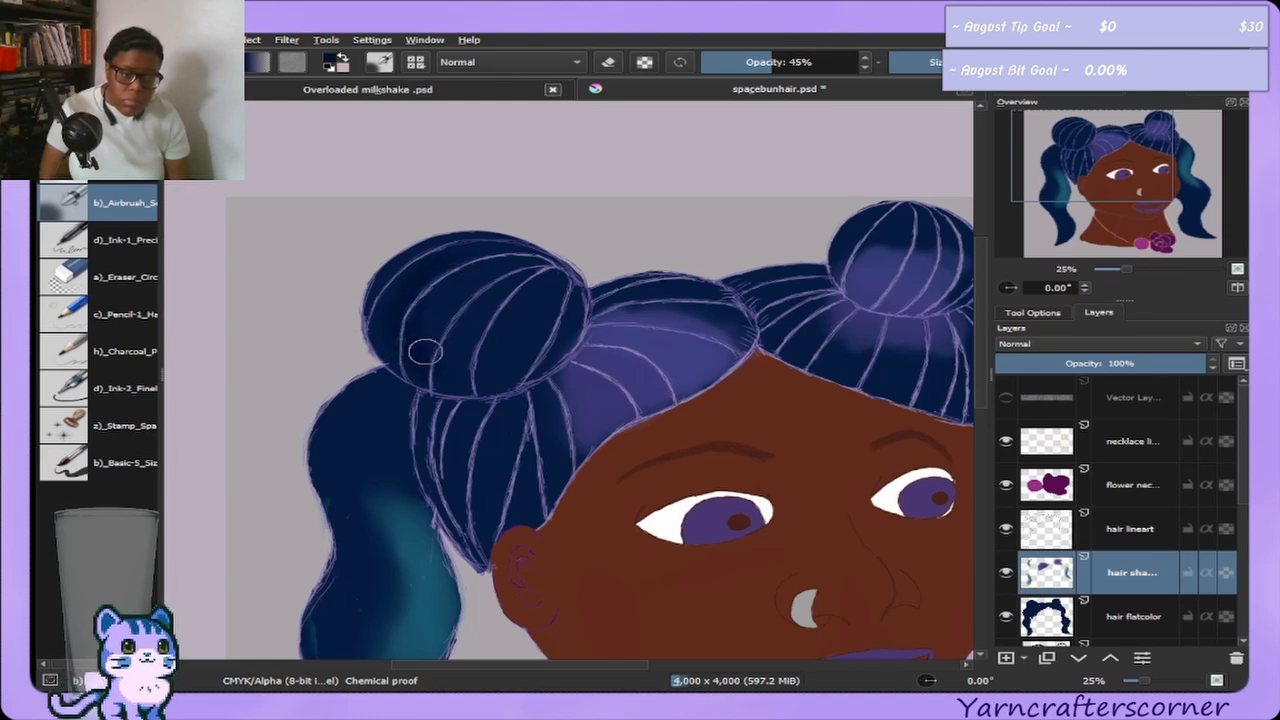
pyautogui.moveTo(435, 373)
pyautogui.mouseDown()
pyautogui.moveTo(433, 271)
pyautogui.moveTo(419, 345)
pyautogui.moveTo(427, 292)
pyautogui.moveTo(450, 372)
pyautogui.mouseUp()
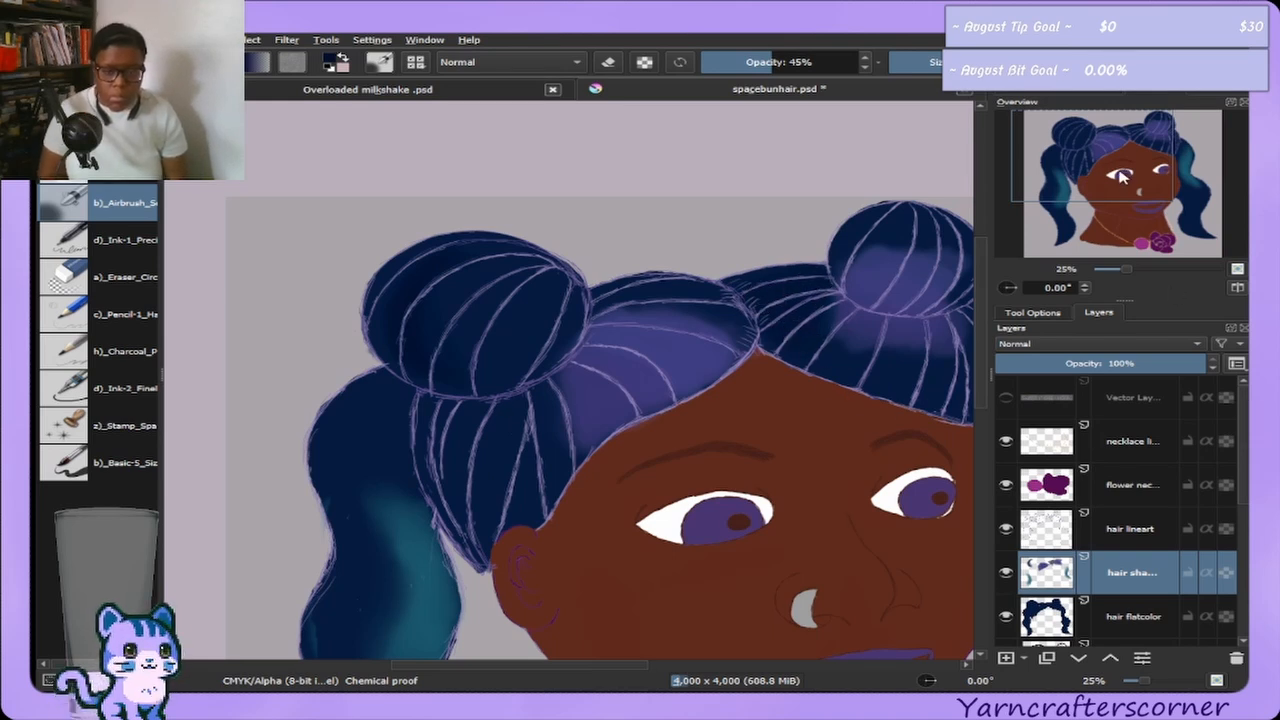
# Raise the airbrush opacity to 66% and deepen the navy shading across the top of the larger bun.
pyautogui.moveTo(1127, 180); pyautogui.dragTo(1166, 189)
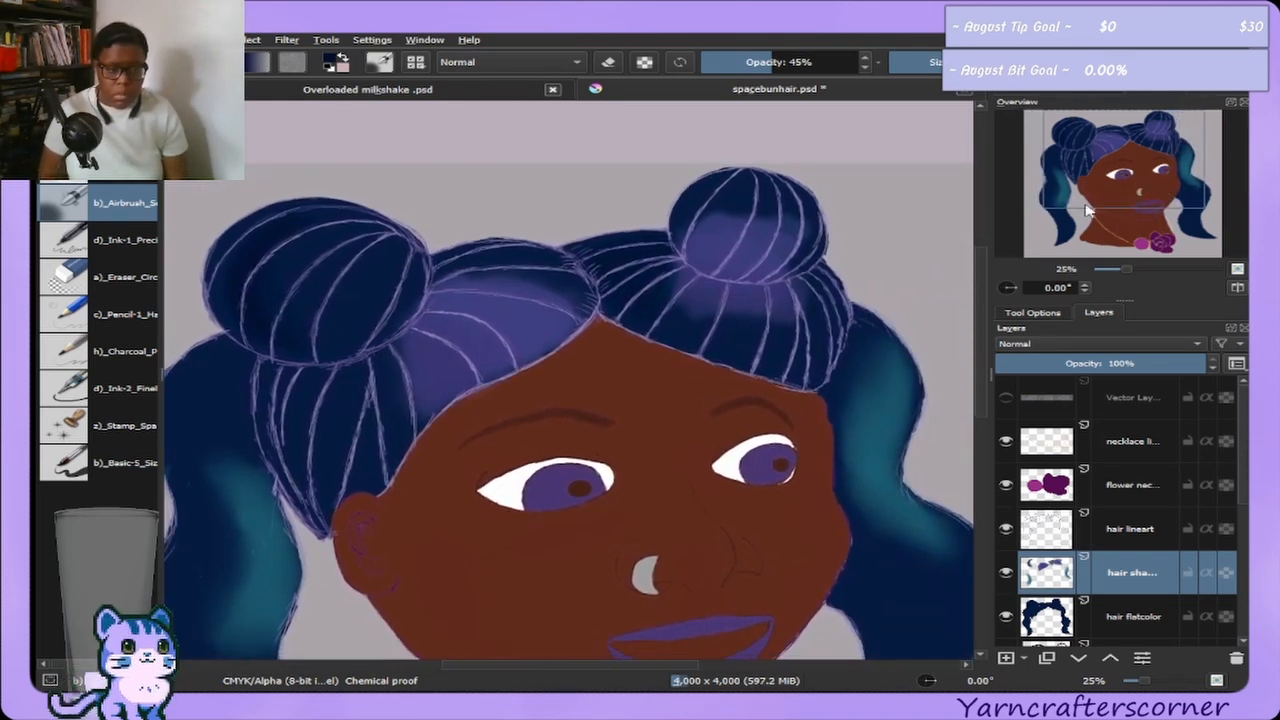
pyautogui.click(802, 62)
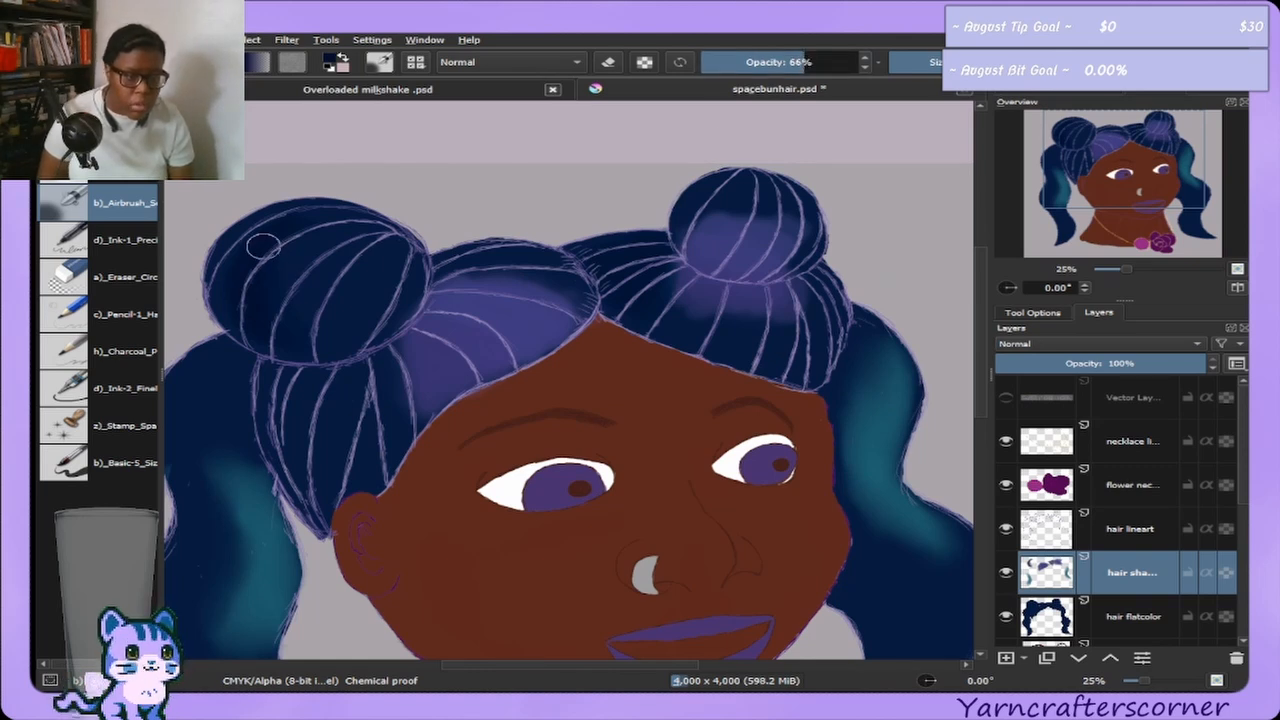
pyautogui.moveTo(318, 228)
pyautogui.mouseDown()
pyautogui.moveTo(282, 247)
pyautogui.moveTo(270, 335)
pyautogui.moveTo(284, 244)
pyautogui.moveTo(267, 253)
pyautogui.moveTo(268, 321)
pyautogui.moveTo(248, 258)
pyautogui.moveTo(349, 242)
pyautogui.mouseUp()
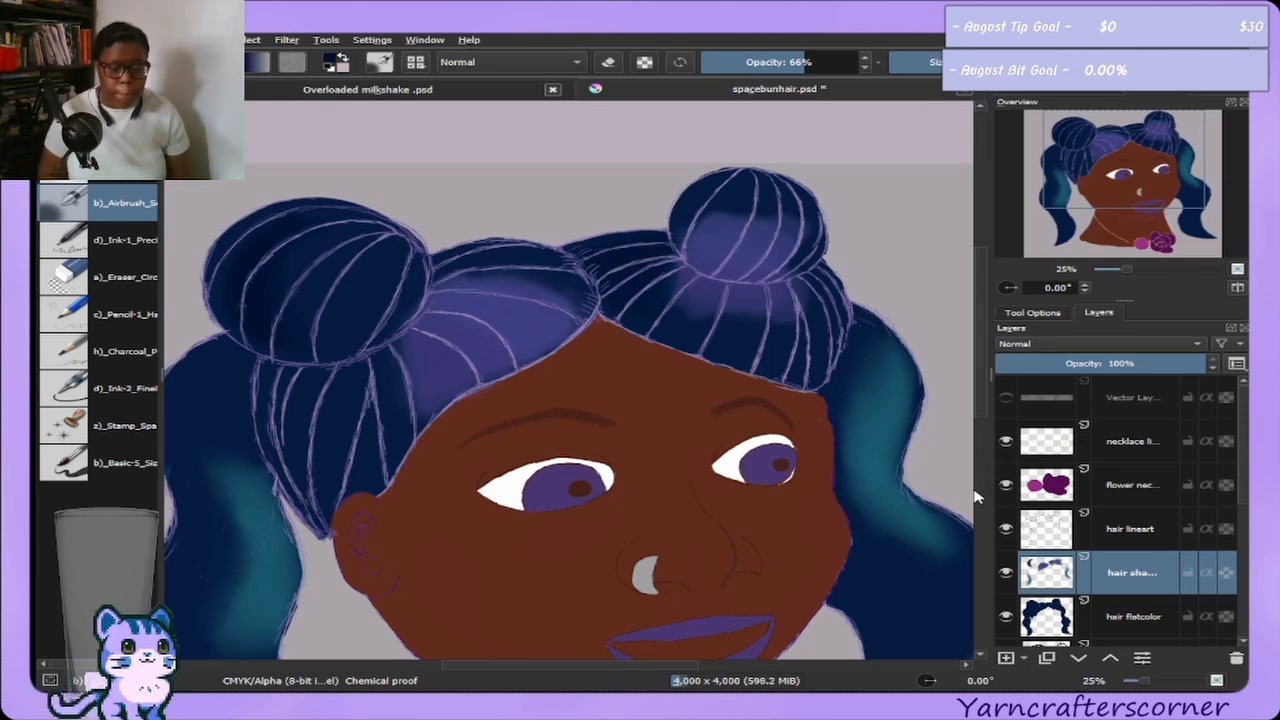
# Make the skin shading layer active and mix a dark red blush color from the sampled skin tone.
pyautogui.moveTo(1094, 181); pyautogui.dragTo(1118, 214)
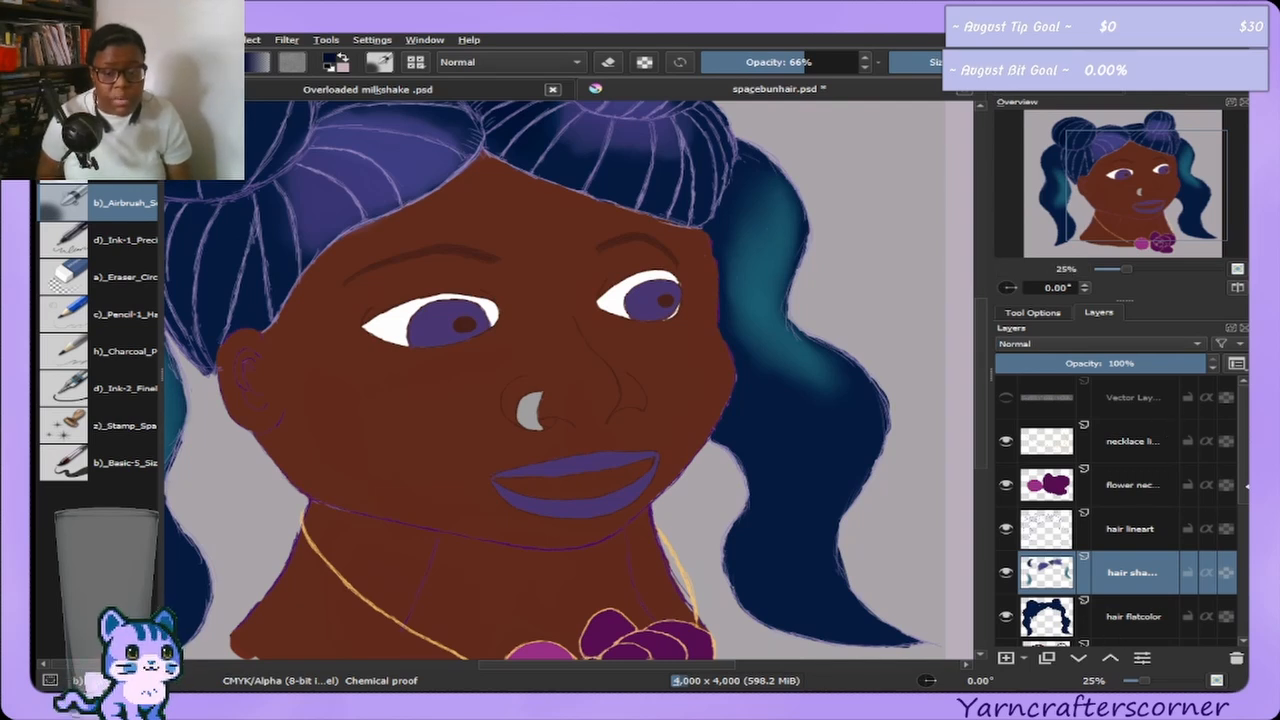
pyautogui.moveTo(1246, 487)
pyautogui.mouseDown()
pyautogui.moveTo(1245, 593)
pyautogui.moveTo(1233, 608)
pyautogui.mouseUp()
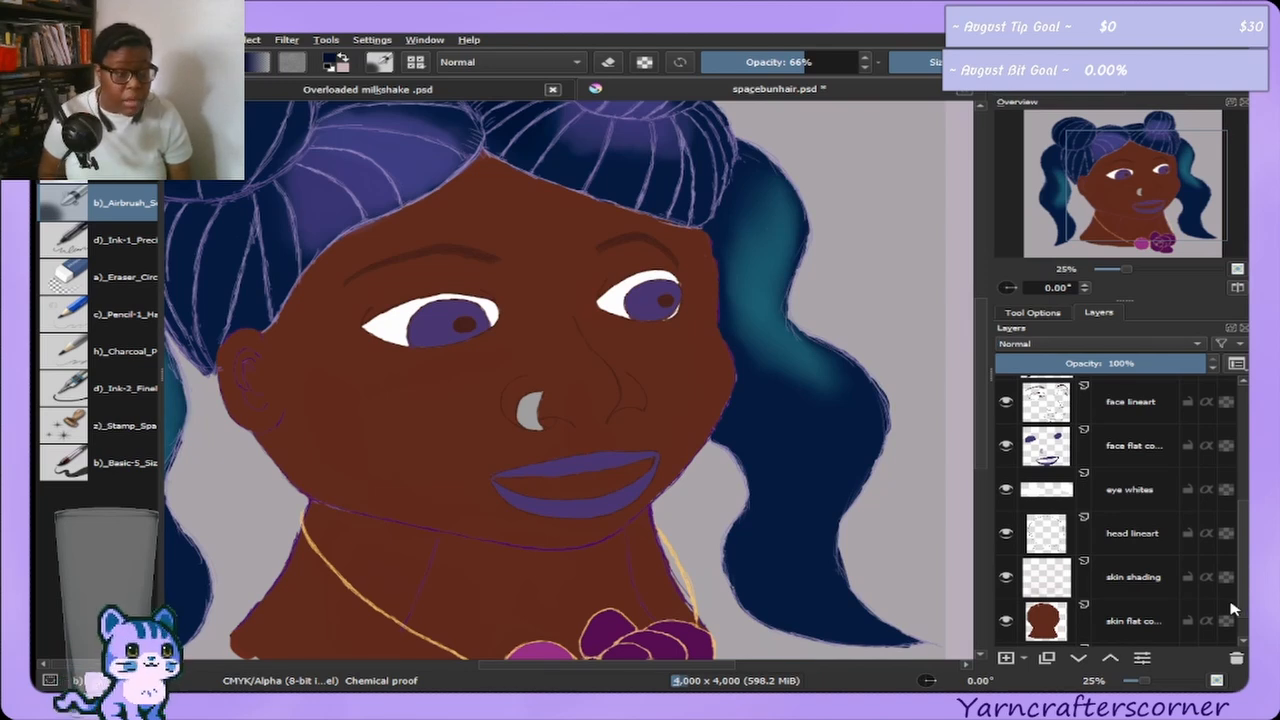
pyautogui.moveTo(1233, 608); pyautogui.dragTo(1237, 630)
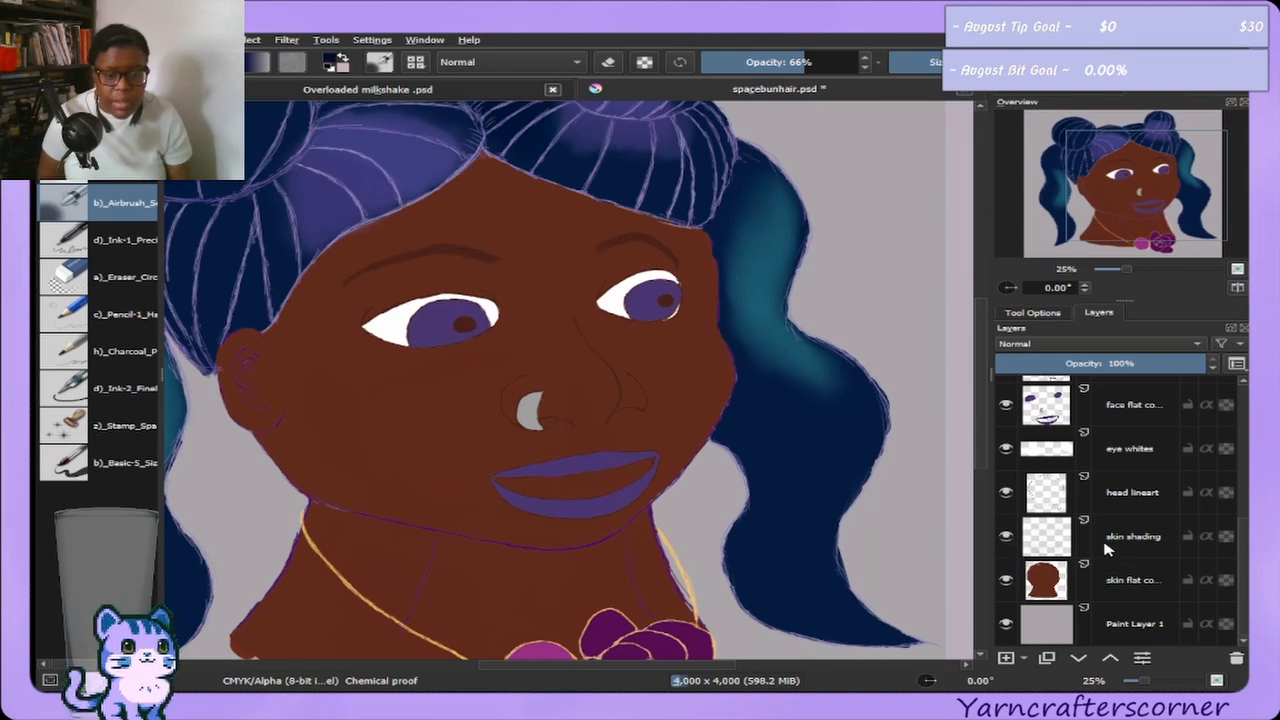
pyautogui.click(1134, 545)
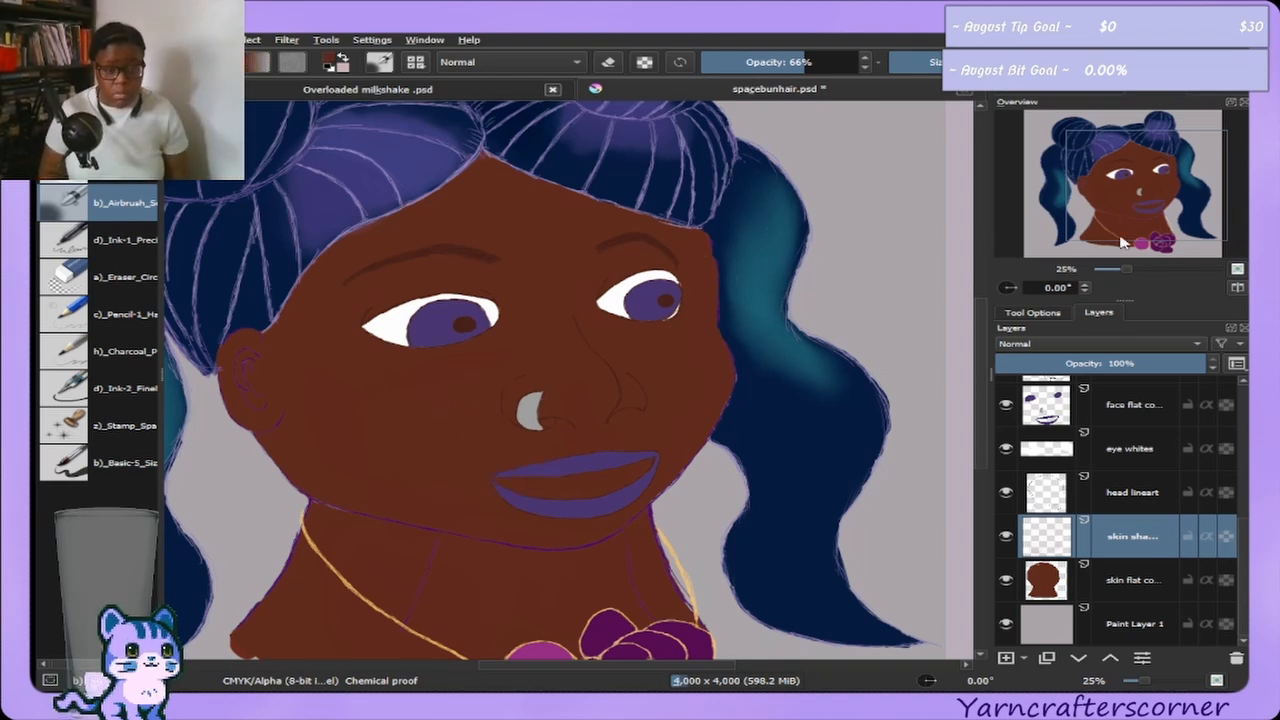
pyautogui.click(1093, 97)
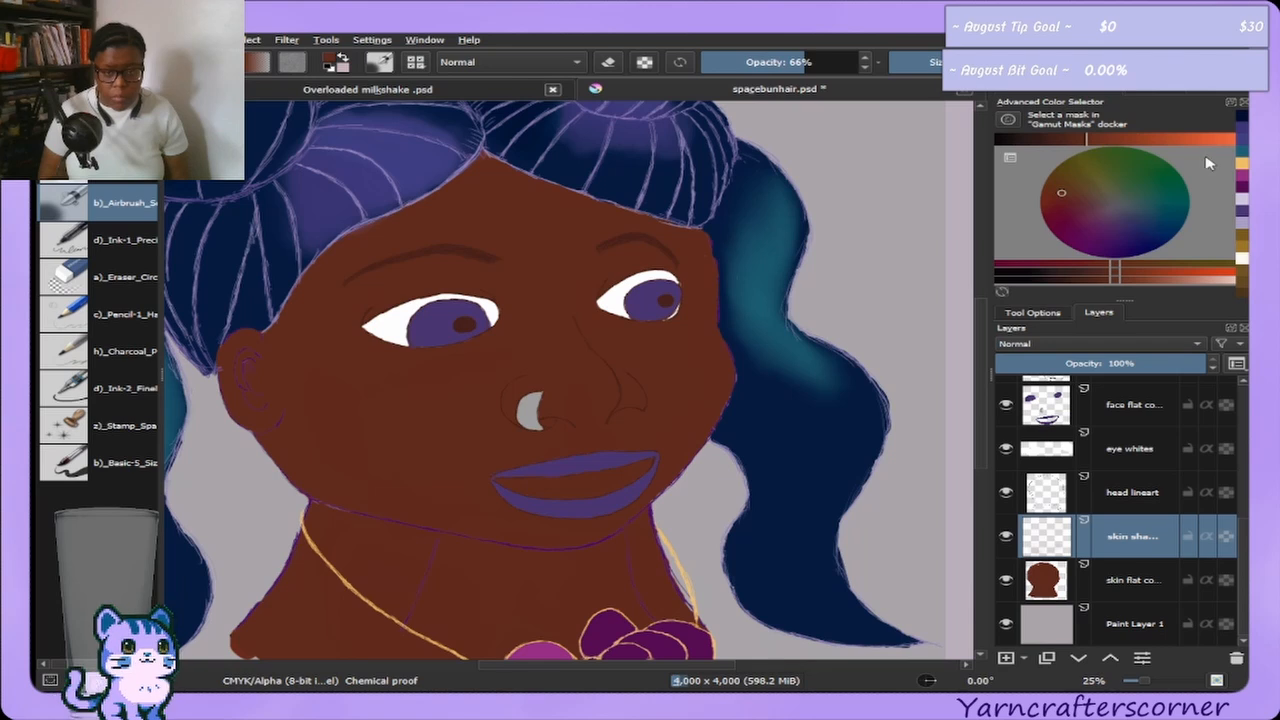
pyautogui.moveTo(1068, 195); pyautogui.dragTo(1057, 207)
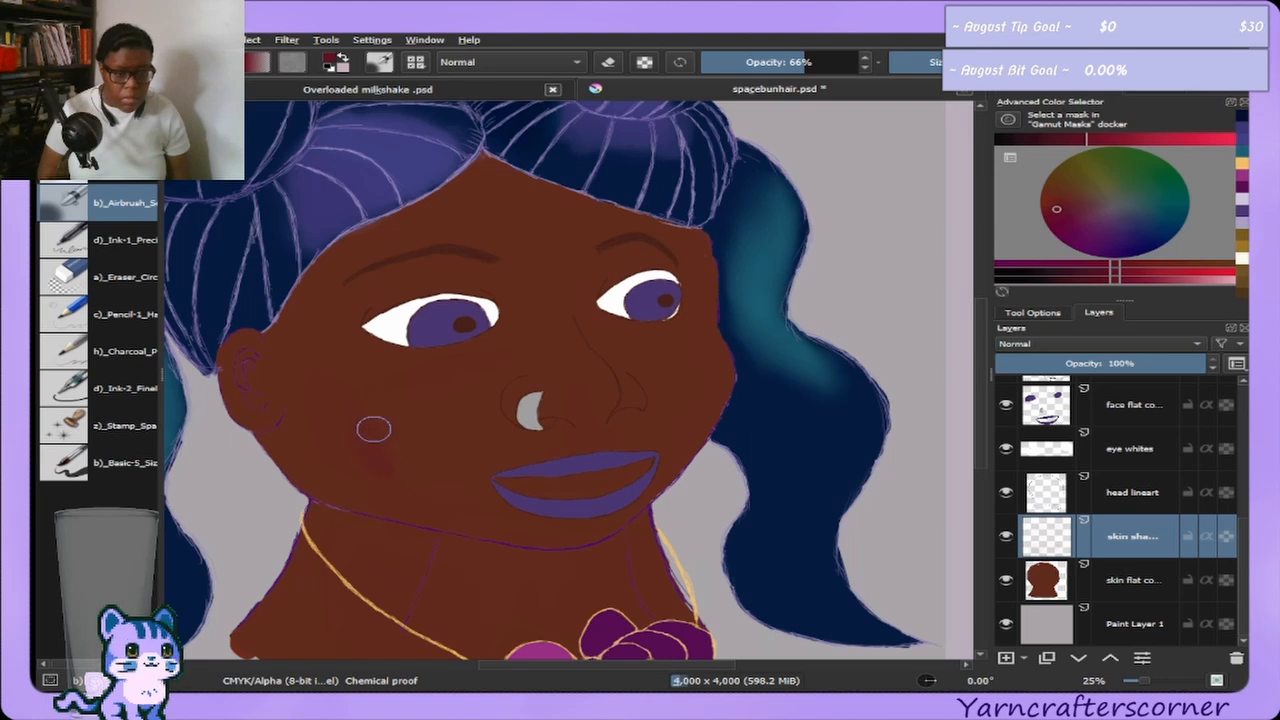
# Lower the airbrush opacity to 32% and paint soft dark red blush on both cheeks and the forehead.
pyautogui.moveTo(441, 401)
pyautogui.mouseDown()
pyautogui.moveTo(434, 423)
pyautogui.moveTo(448, 431)
pyautogui.mouseUp()
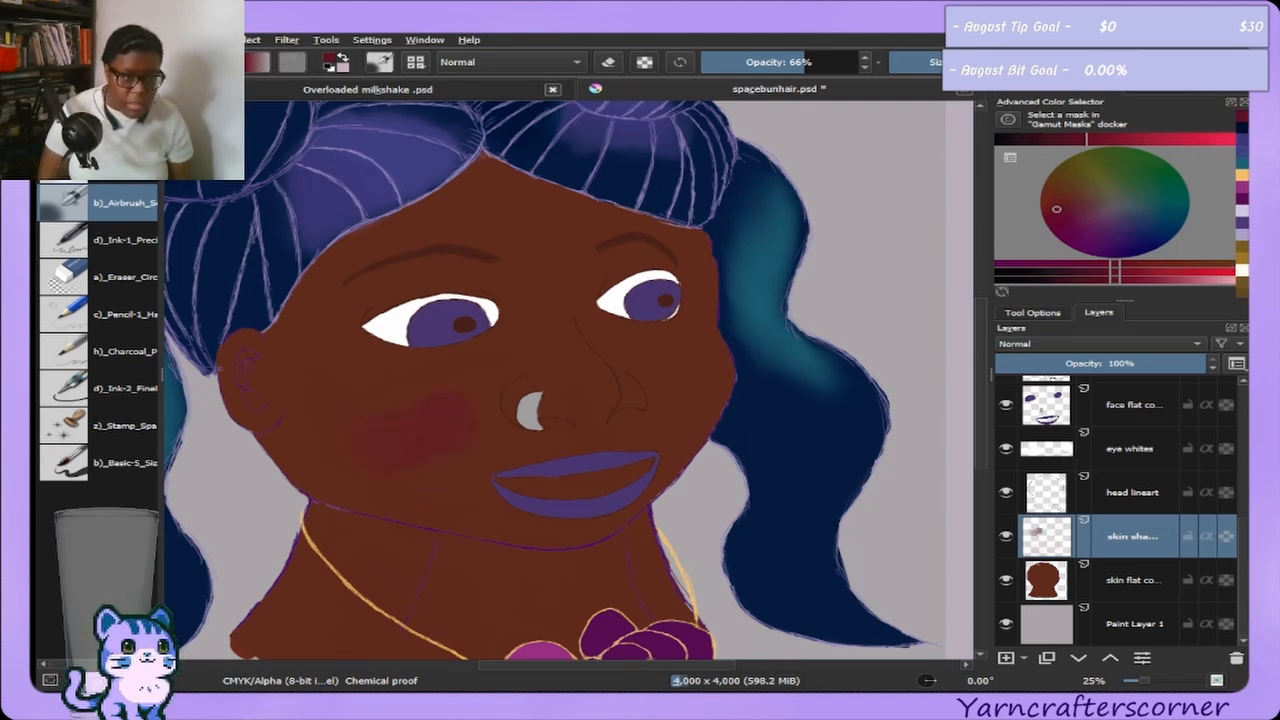
pyautogui.click(772, 60)
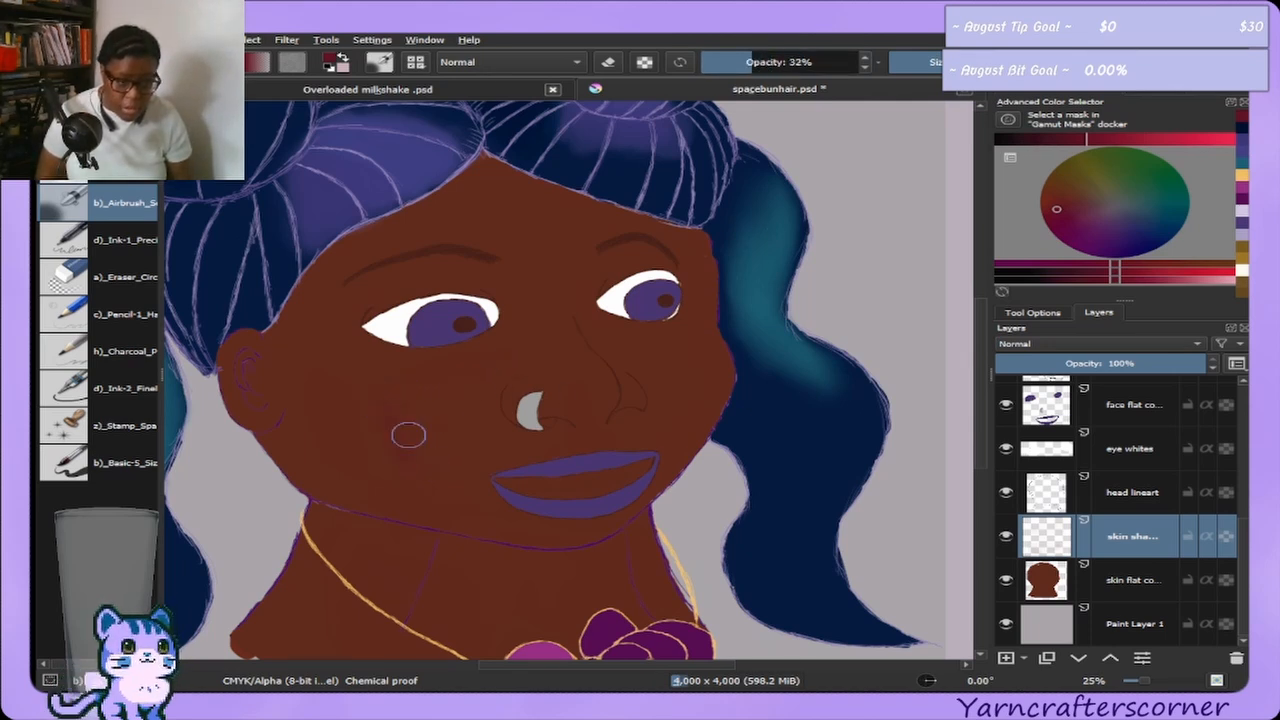
pyautogui.moveTo(426, 446)
pyautogui.mouseDown()
pyautogui.moveTo(386, 405)
pyautogui.moveTo(380, 433)
pyautogui.moveTo(355, 389)
pyautogui.moveTo(424, 406)
pyautogui.moveTo(383, 396)
pyautogui.moveTo(437, 394)
pyautogui.moveTo(466, 447)
pyautogui.mouseUp()
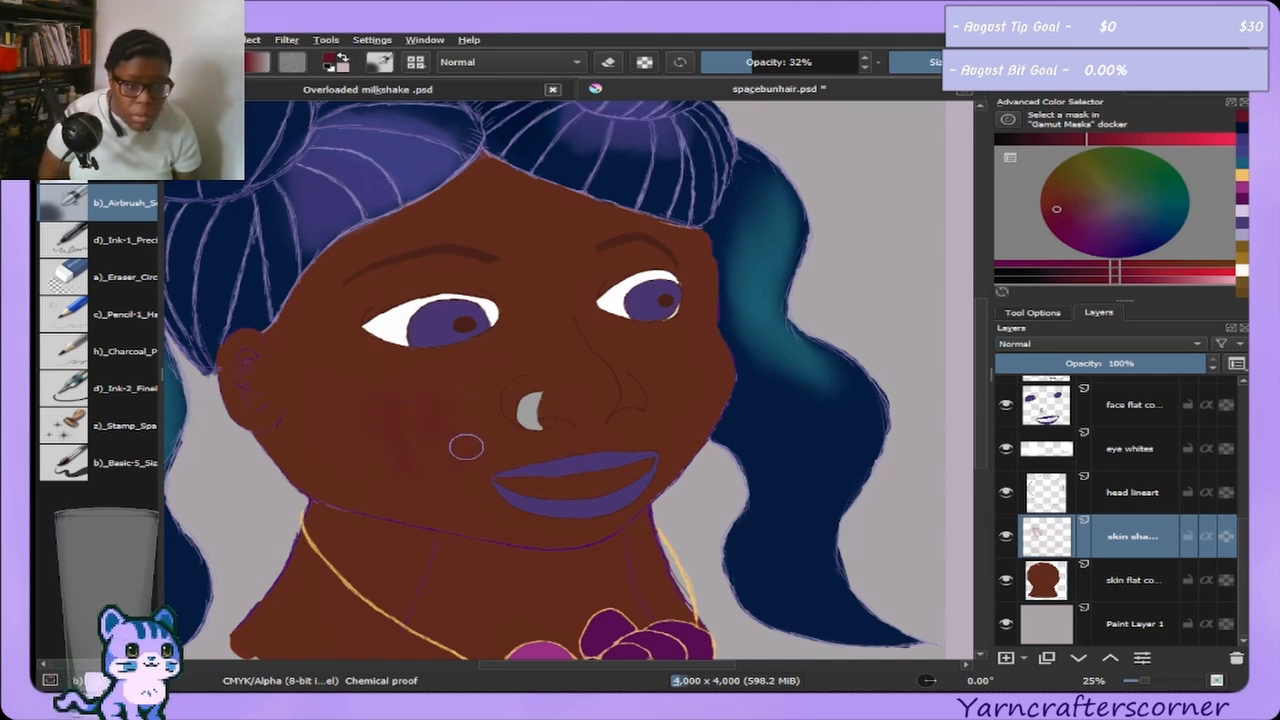
pyautogui.moveTo(369, 461); pyautogui.dragTo(386, 467)
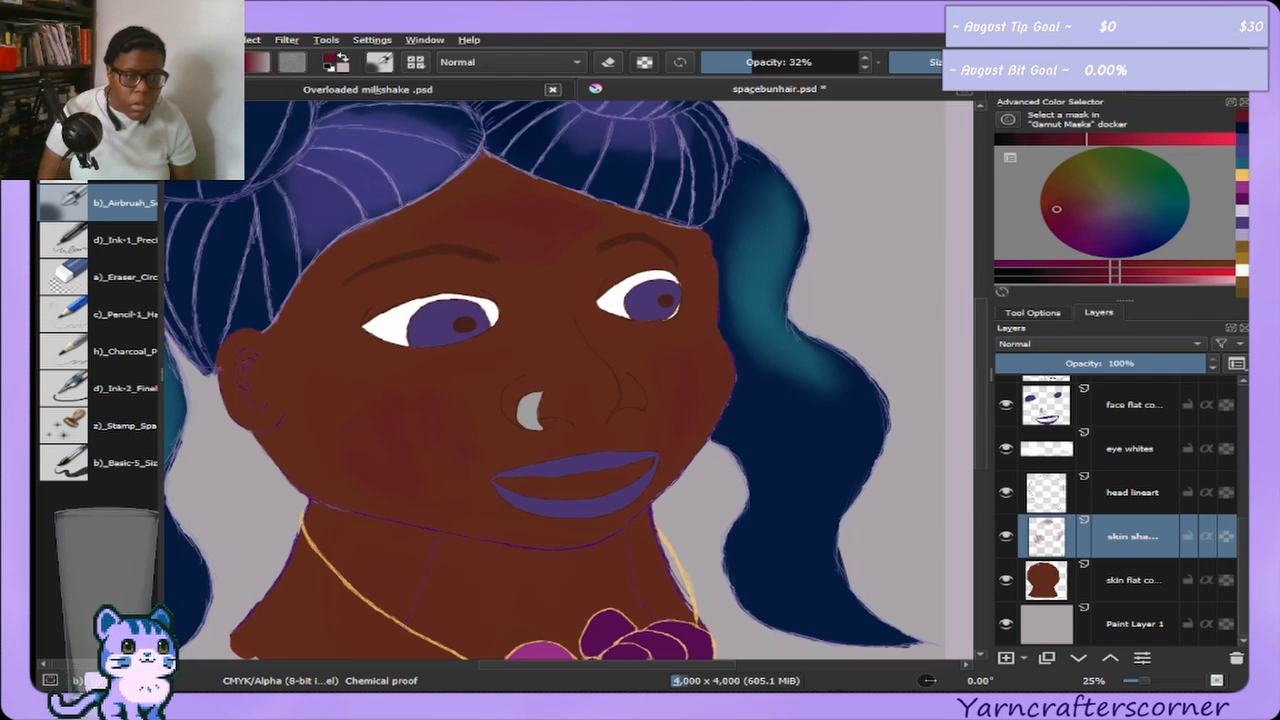
# Blend the dark red blush on the cheeks and forehead into the skin with the blur blender brush.
pyautogui.click(97, 202)
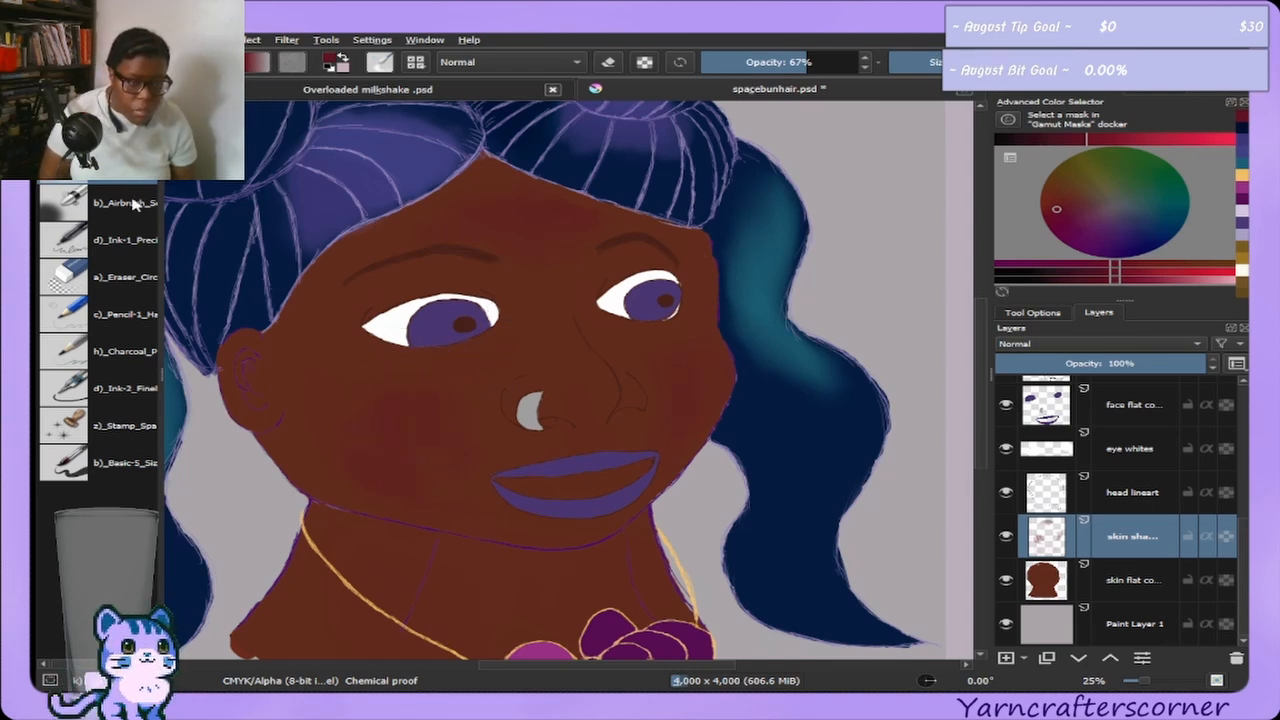
pyautogui.click(105, 277)
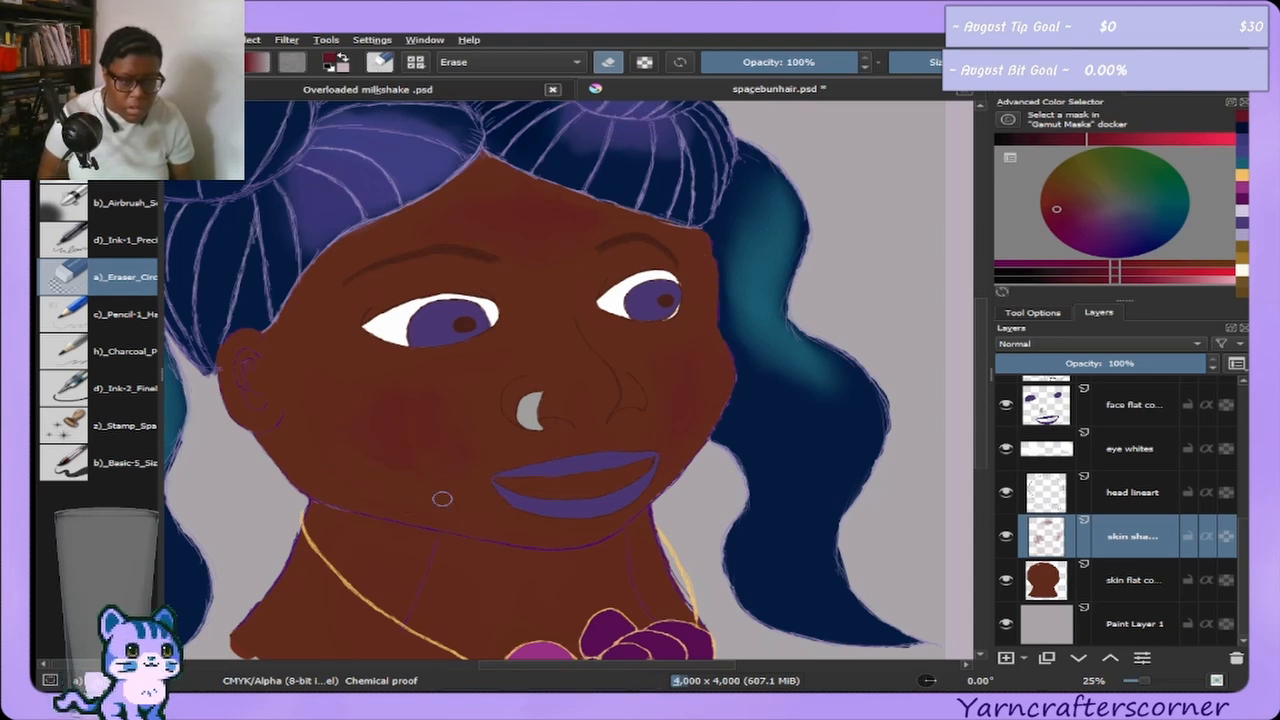
pyautogui.press('e')
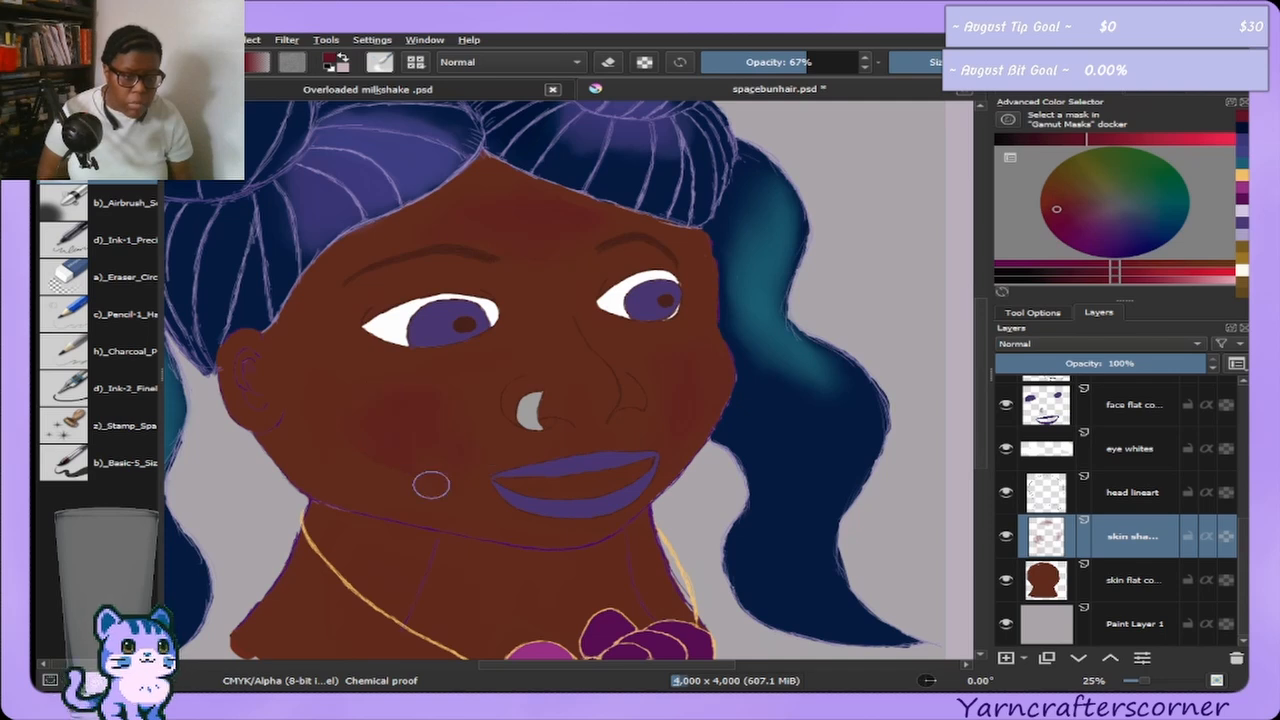
pyautogui.moveTo(431, 485)
pyautogui.mouseDown()
pyautogui.moveTo(412, 420)
pyautogui.moveTo(314, 423)
pyautogui.moveTo(342, 438)
pyautogui.moveTo(465, 413)
pyautogui.moveTo(327, 418)
pyautogui.moveTo(433, 440)
pyautogui.mouseUp()
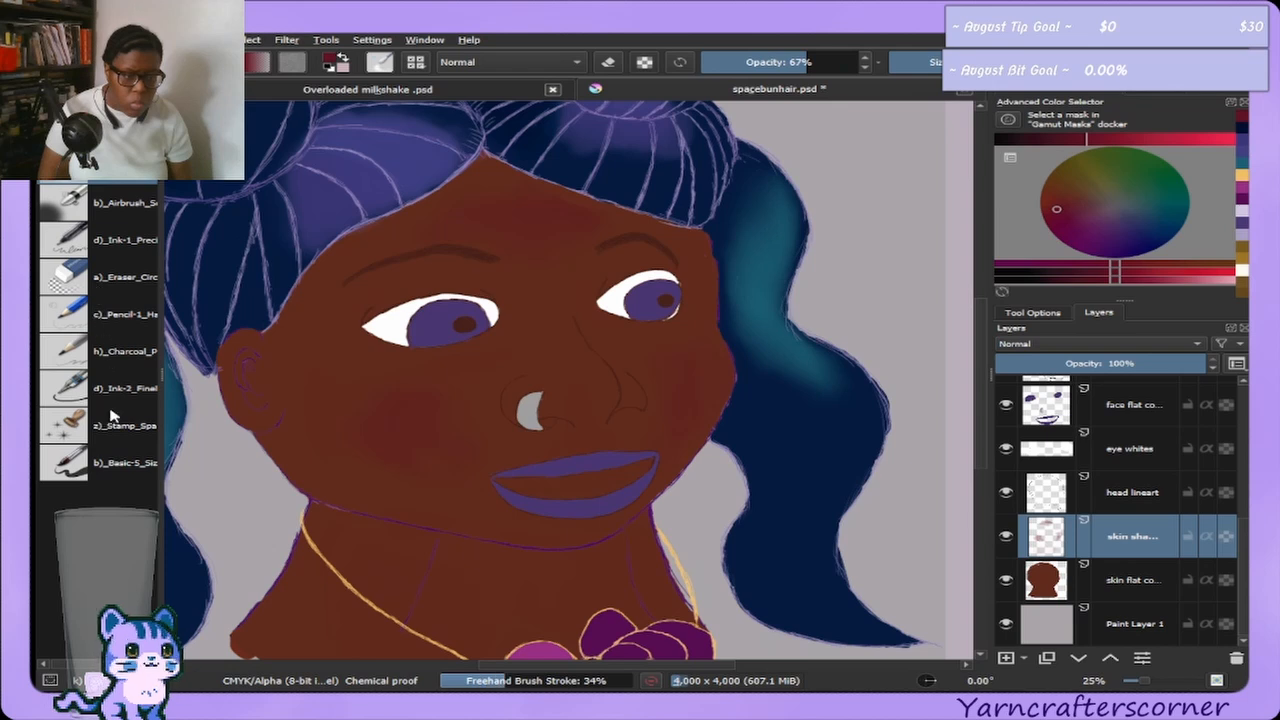
# Airbrush a dark red blush patch on the tip of the nose and blend it into the skin.
pyautogui.click(110, 205)
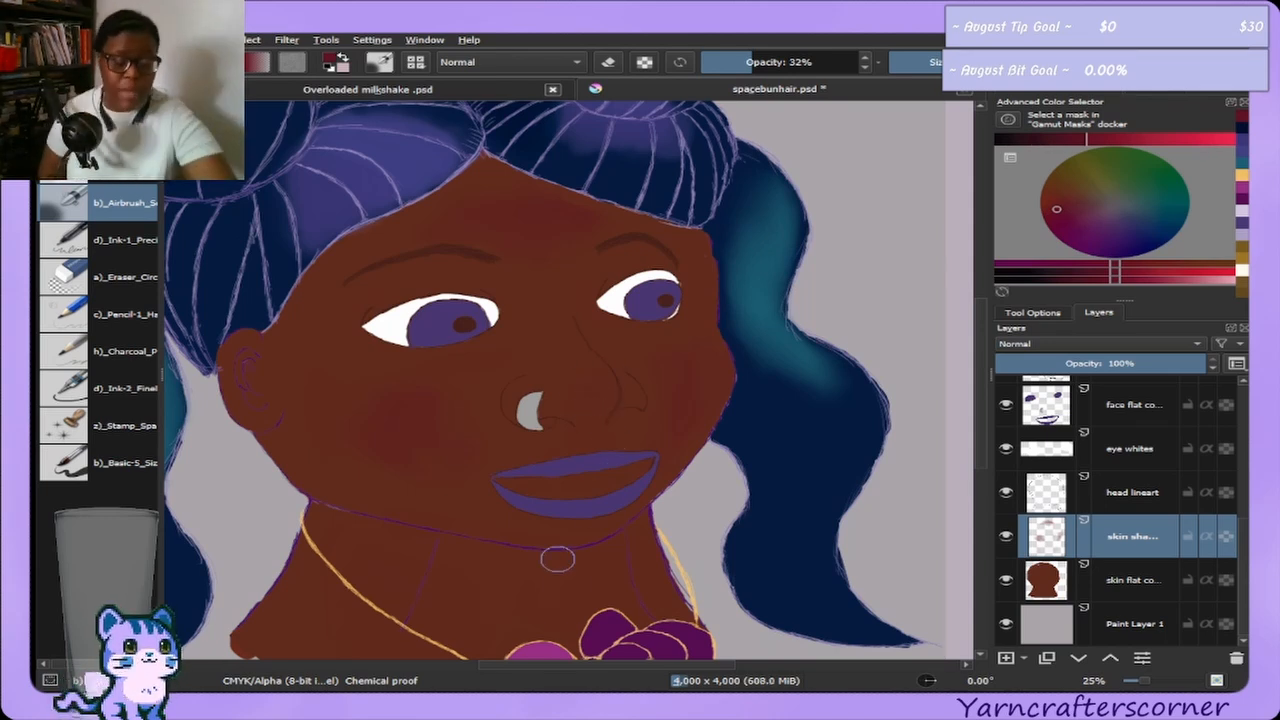
pyautogui.scroll(4, 553, 544)
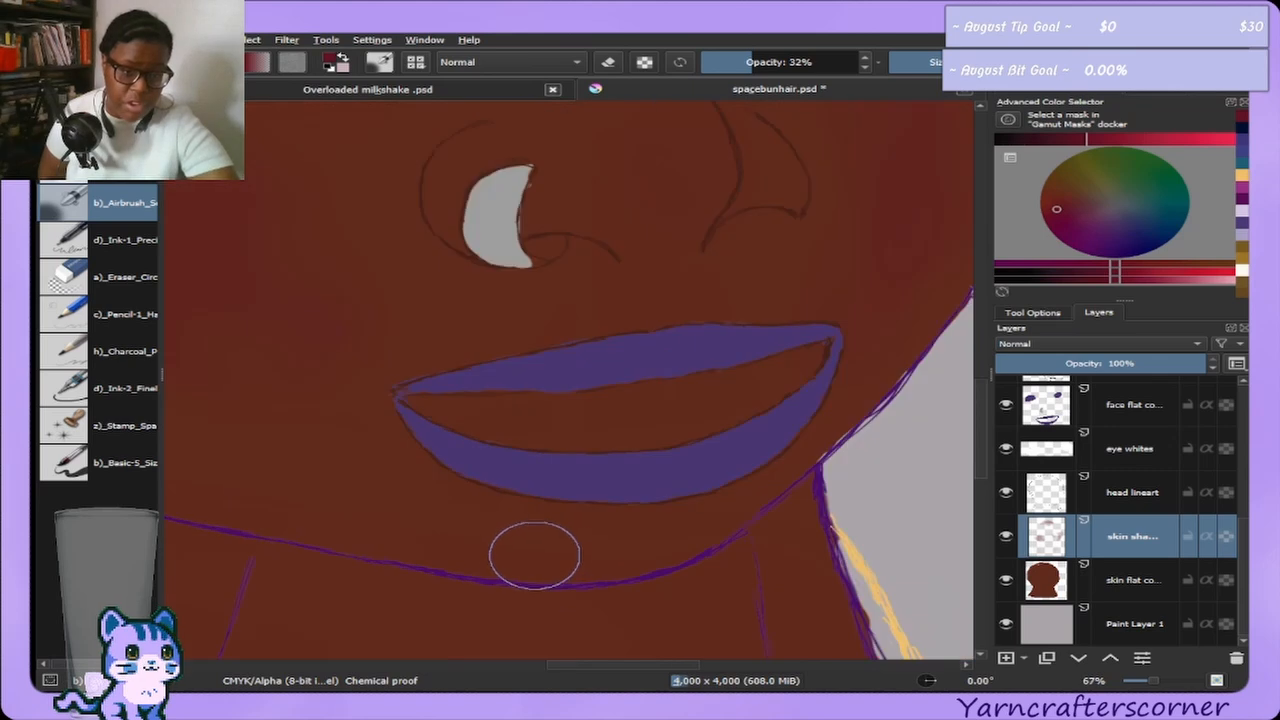
pyautogui.scroll(-1, 531, 551)
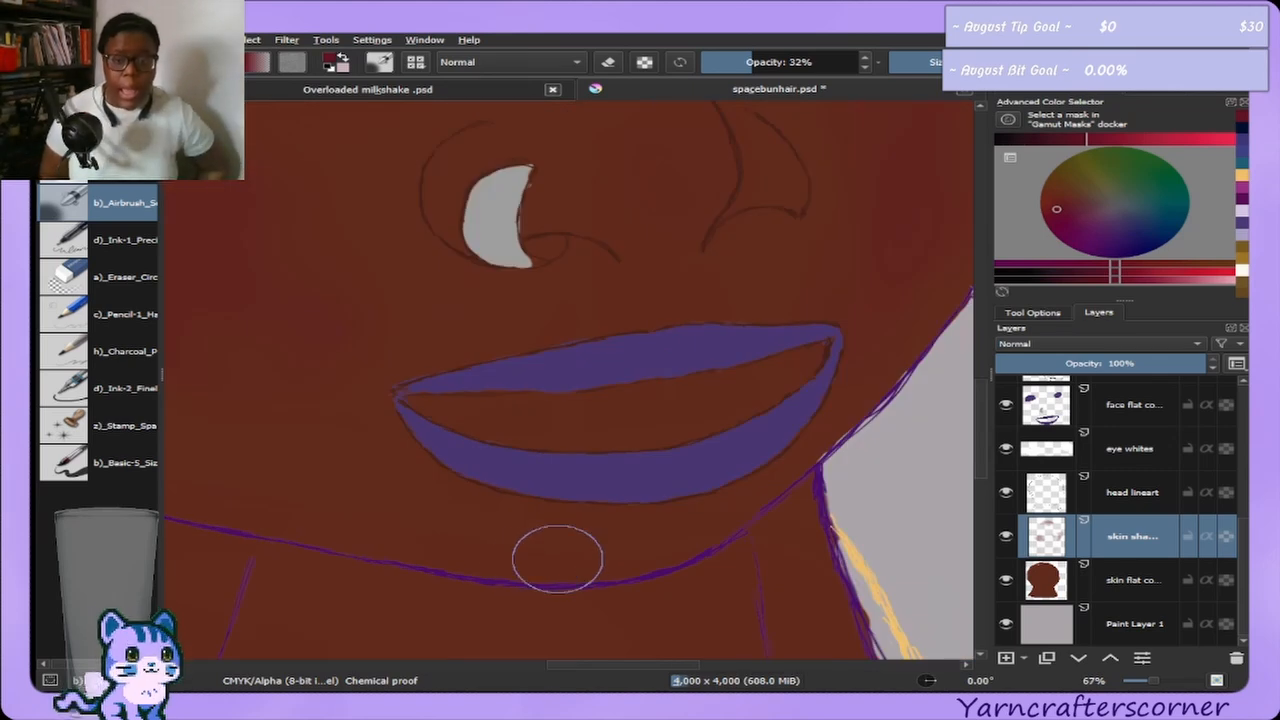
pyautogui.click(1152, 92)
pyautogui.click(1154, 185)
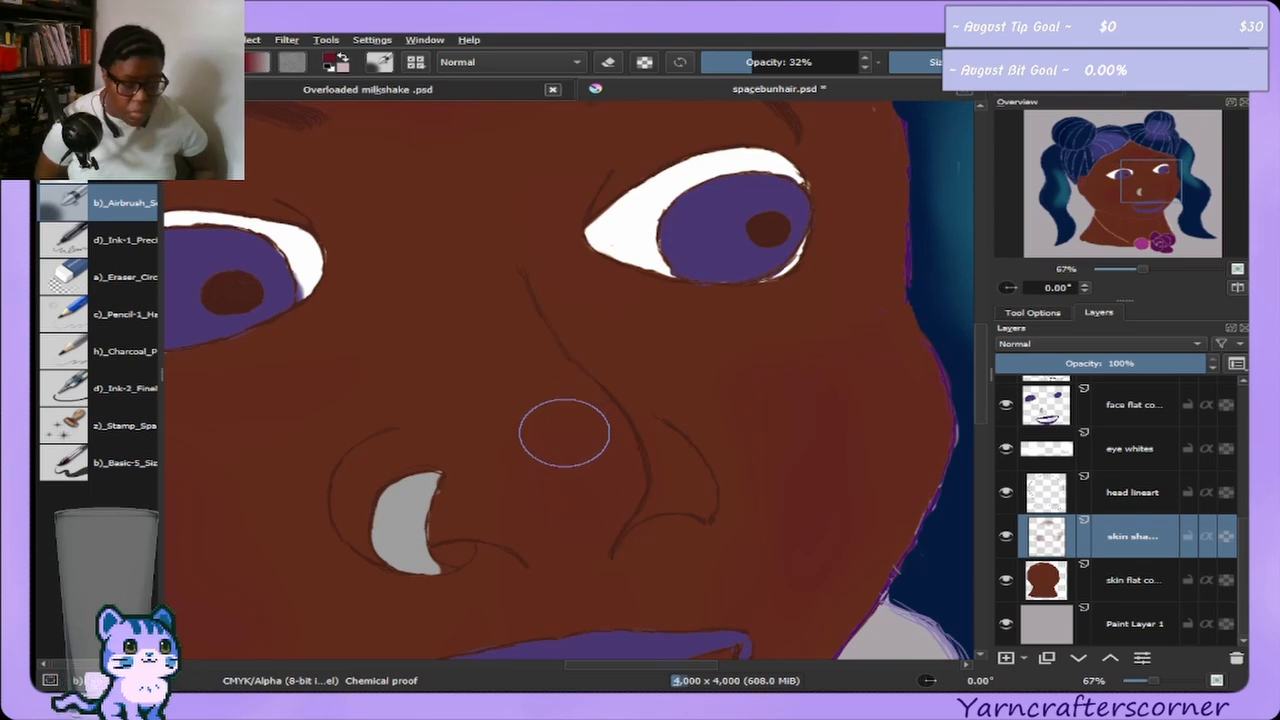
pyautogui.moveTo(579, 434)
pyautogui.mouseDown()
pyautogui.moveTo(579, 509)
pyautogui.moveTo(595, 463)
pyautogui.moveTo(586, 526)
pyautogui.mouseUp()
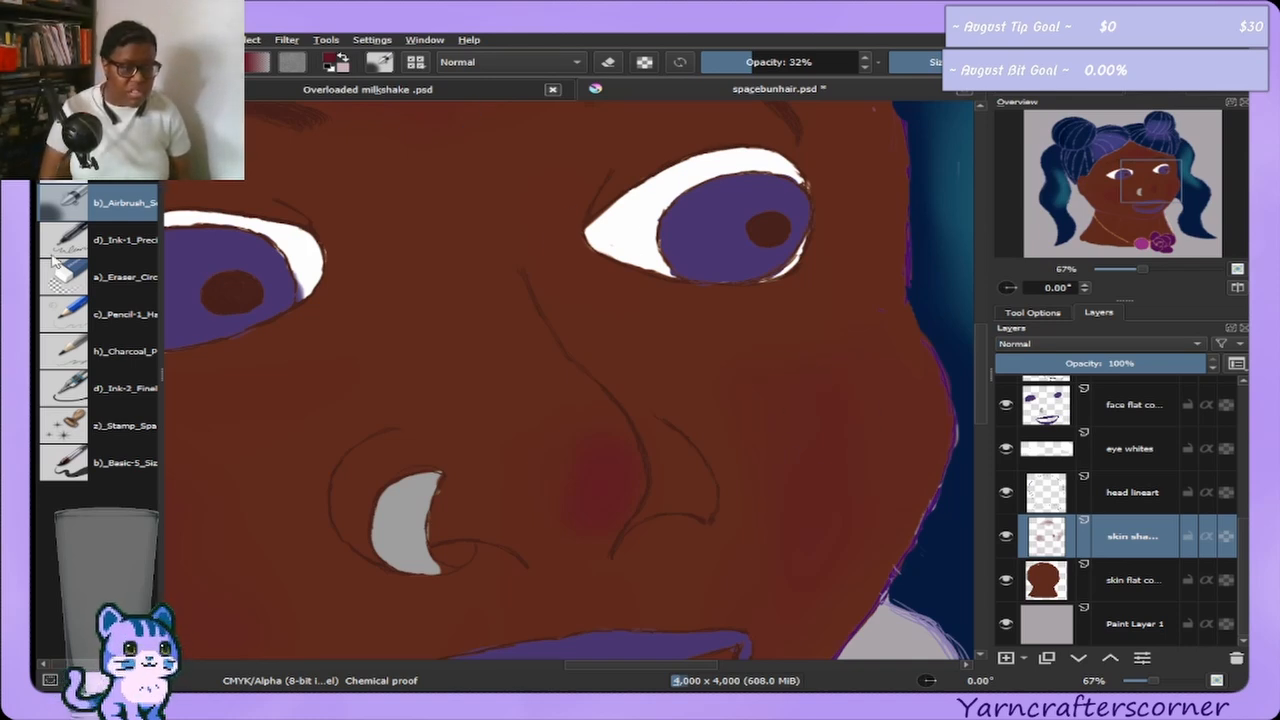
pyautogui.click(97, 165)
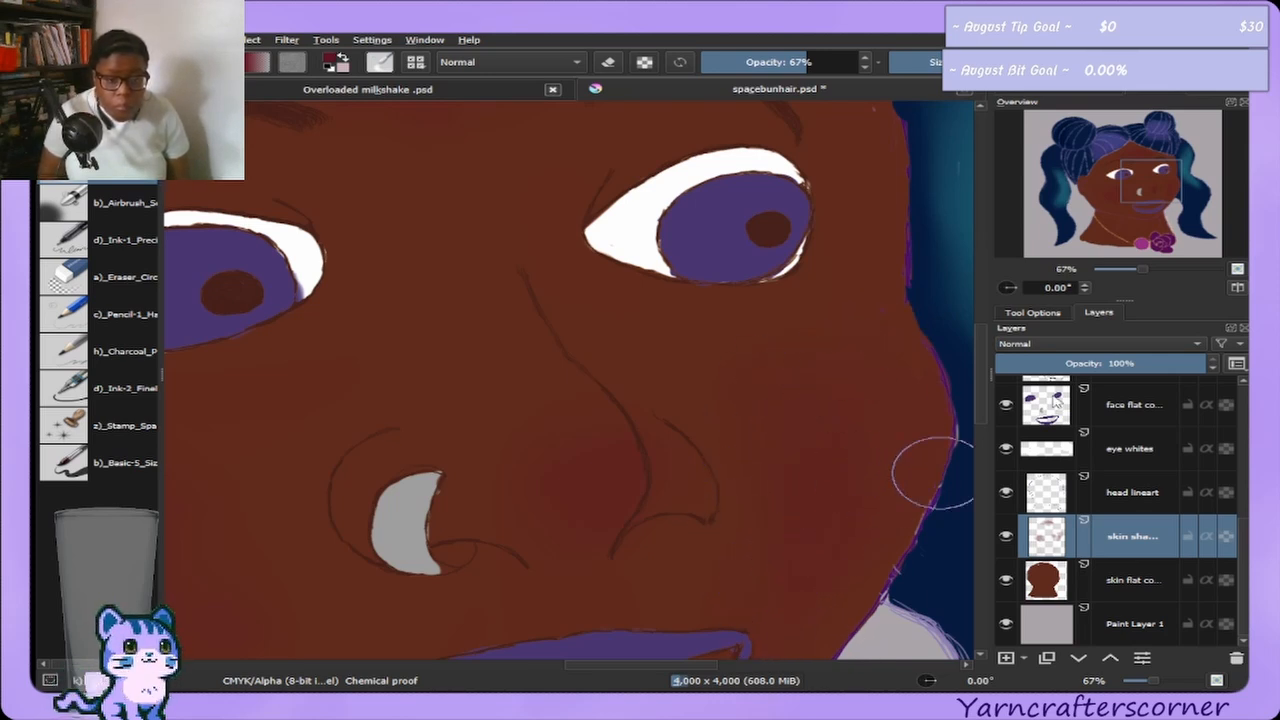
# Add a new paint layer directly above the skin shading layer.
pyautogui.moveTo(1163, 188)
pyautogui.mouseDown()
pyautogui.moveTo(1160, 221)
pyautogui.moveTo(1143, 199)
pyautogui.mouseUp()
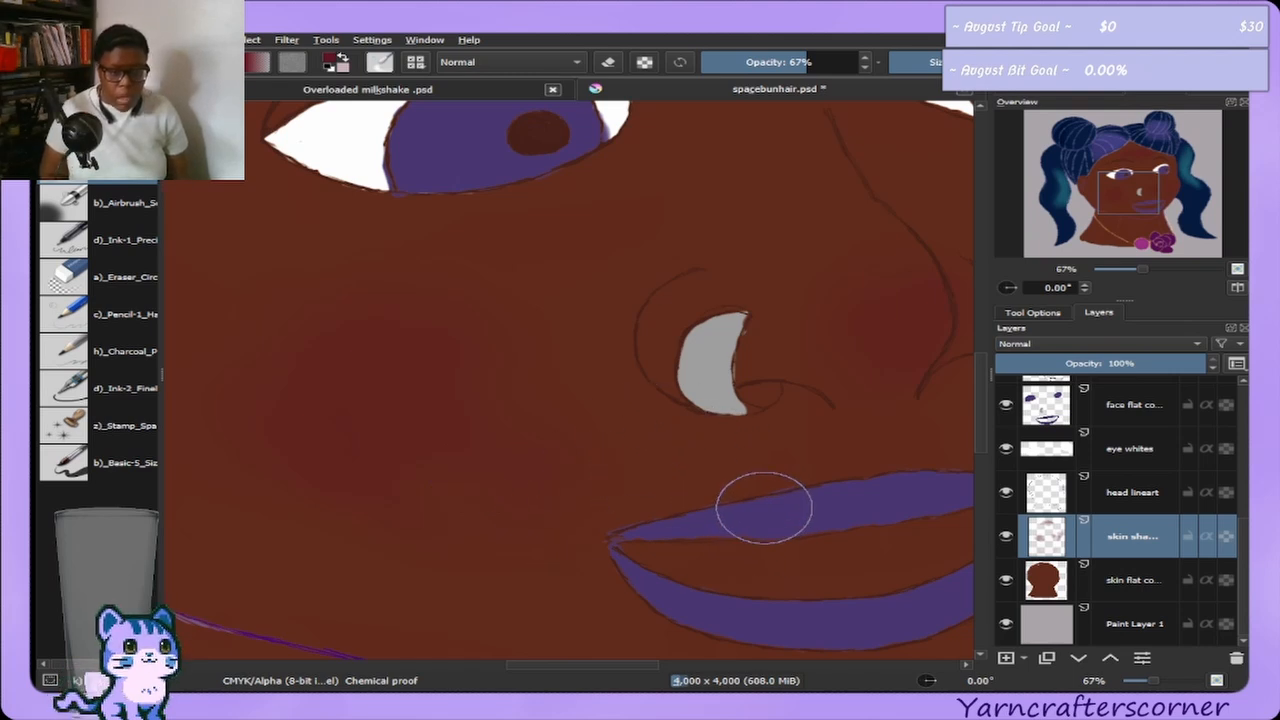
pyautogui.click(1148, 183)
pyautogui.moveTo(1148, 183)
pyautogui.mouseDown()
pyautogui.moveTo(1137, 183)
pyautogui.moveTo(1146, 191)
pyautogui.mouseUp()
pyautogui.click(1006, 658)
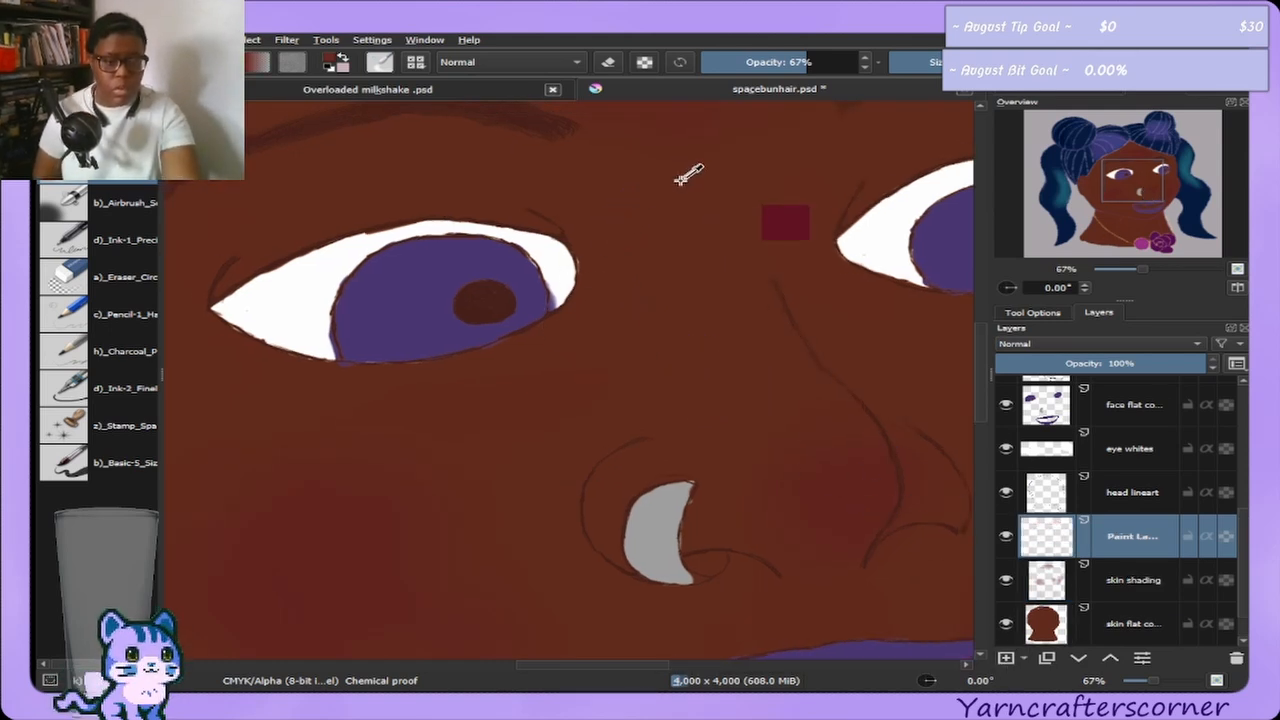
# Airbrush dark brown shading over the eyelid of the larger eye and move its paint layer below the skin shading layer.
pyautogui.click(1083, 93)
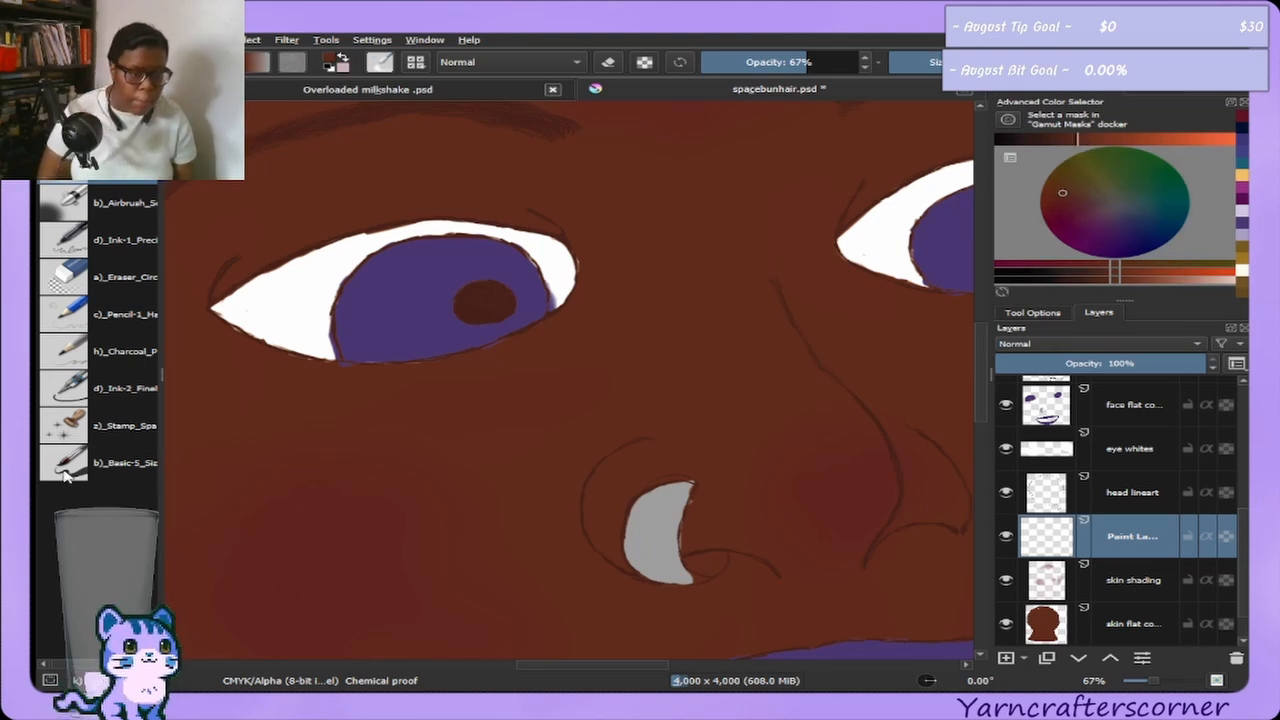
pyautogui.click(113, 210)
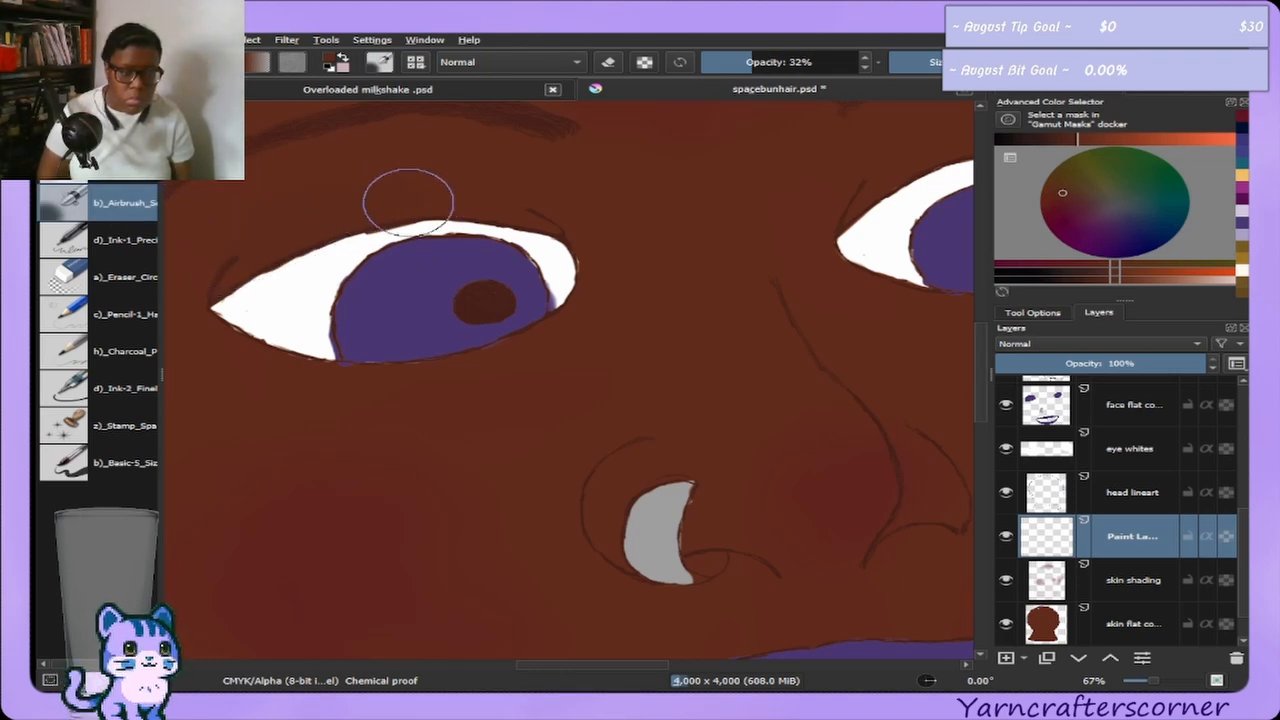
pyautogui.moveTo(488, 200)
pyautogui.mouseDown()
pyautogui.moveTo(371, 191)
pyautogui.moveTo(214, 271)
pyautogui.mouseUp()
pyautogui.moveTo(279, 233)
pyautogui.mouseDown()
pyautogui.moveTo(433, 200)
pyautogui.moveTo(360, 200)
pyautogui.moveTo(497, 205)
pyautogui.moveTo(367, 188)
pyautogui.moveTo(519, 203)
pyautogui.moveTo(310, 208)
pyautogui.mouseUp()
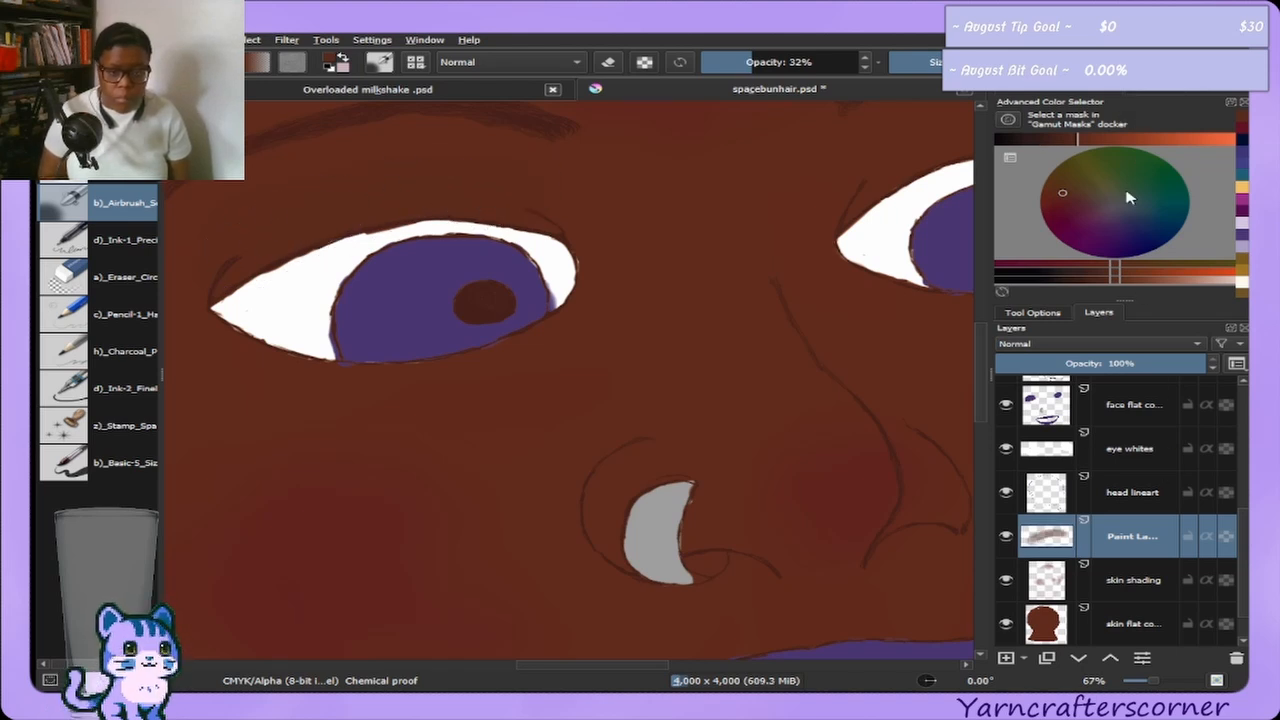
pyautogui.click(1080, 657)
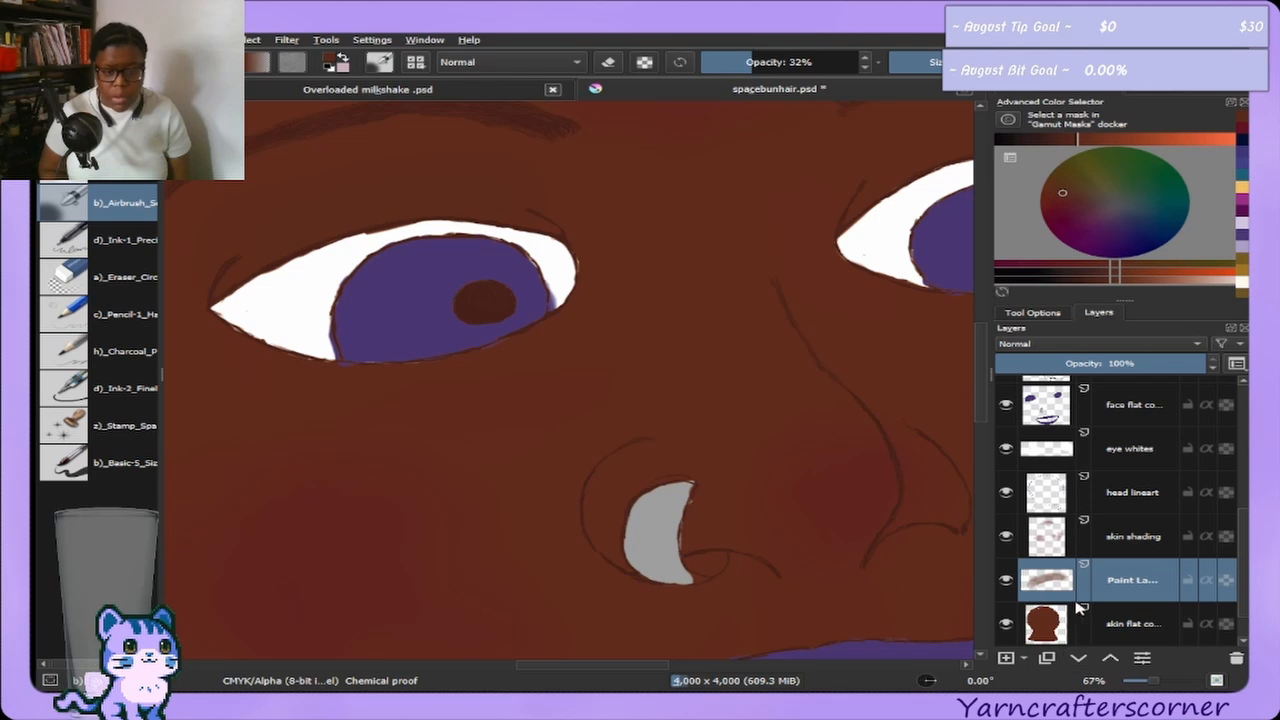
# Airbrush the same dark brown eyelid shading above the other eye, between the brow and the inner corner.
pyautogui.click(1142, 91)
pyautogui.moveTo(1112, 184); pyautogui.dragTo(1137, 178)
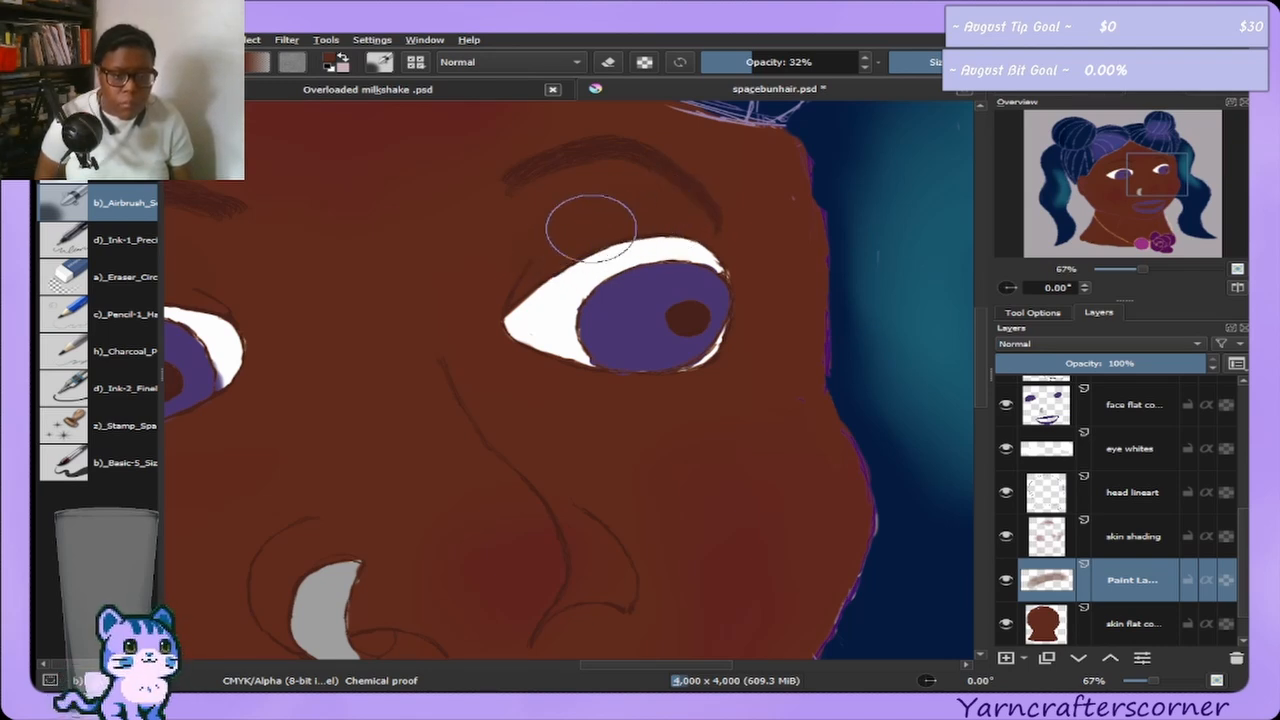
pyautogui.moveTo(590, 228)
pyautogui.mouseDown()
pyautogui.moveTo(540, 255)
pyautogui.moveTo(694, 209)
pyautogui.moveTo(549, 248)
pyautogui.moveTo(651, 215)
pyautogui.moveTo(587, 225)
pyautogui.moveTo(579, 234)
pyautogui.moveTo(658, 215)
pyautogui.moveTo(557, 246)
pyautogui.mouseUp()
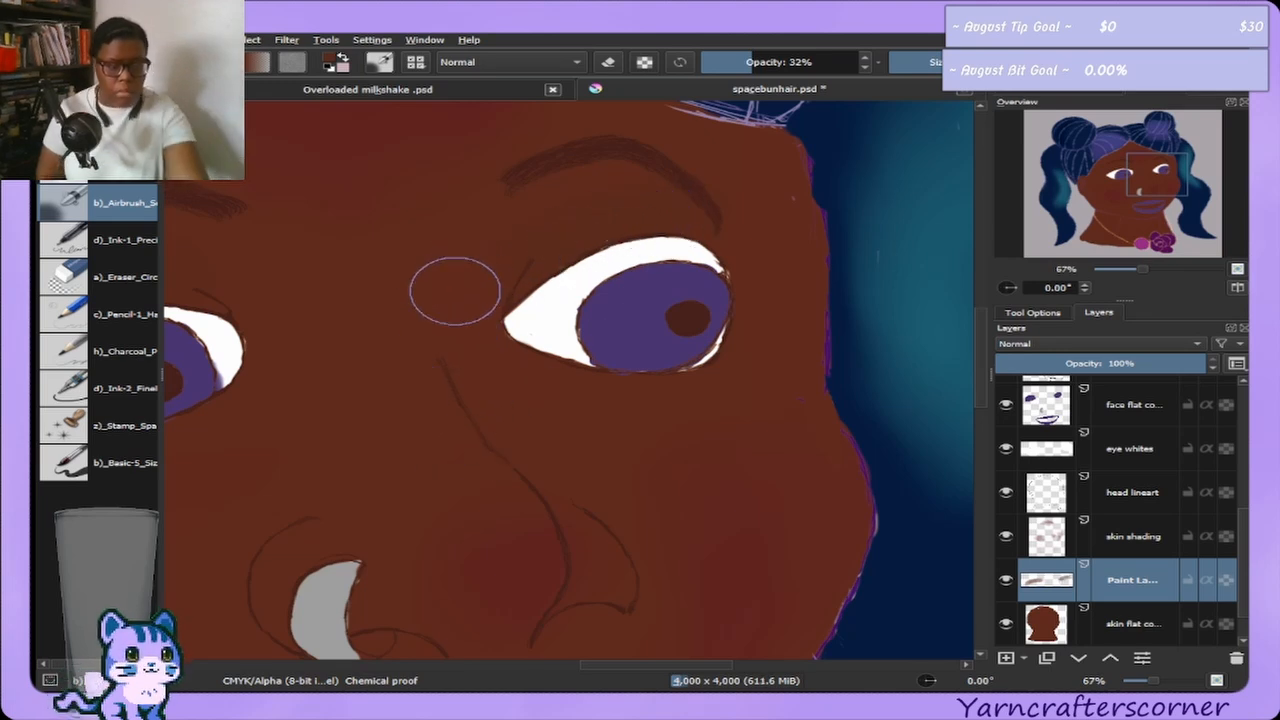
# Airbrush a lighter reddish brown at the inner corners of both eyes and blend it into the skin with the blur blender brush.
pyautogui.click(1103, 95)
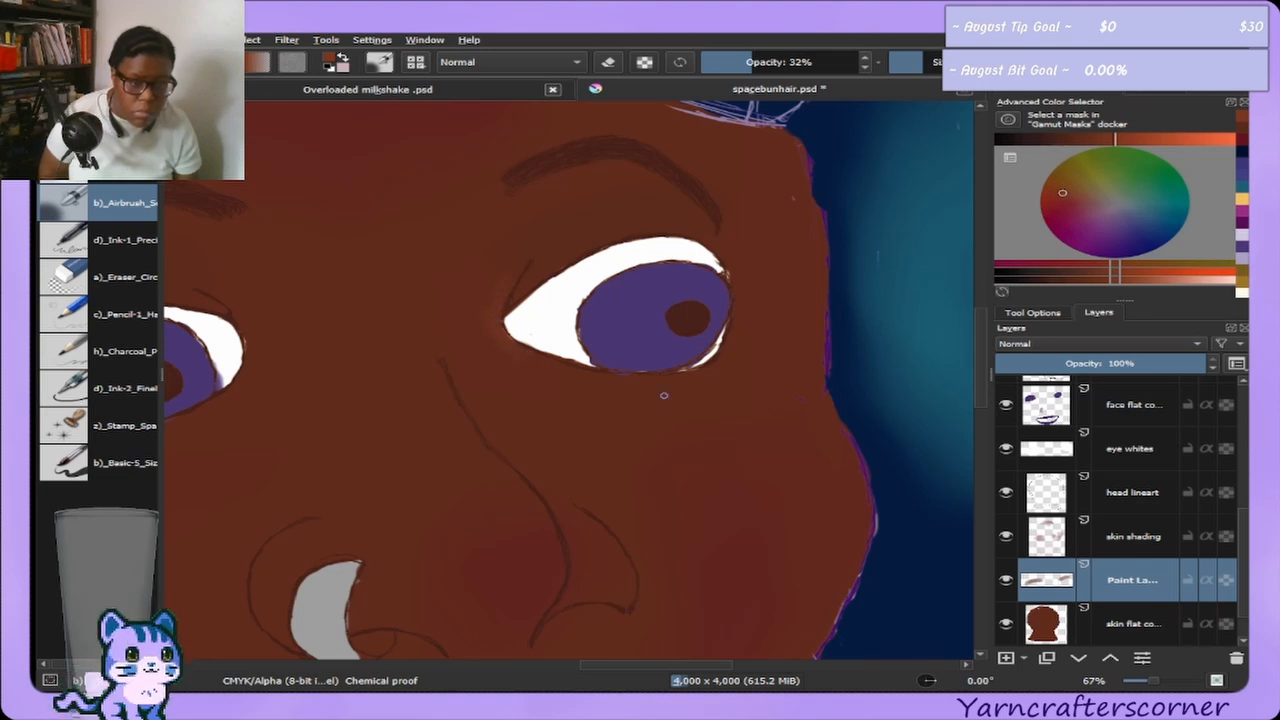
pyautogui.click(1157, 94)
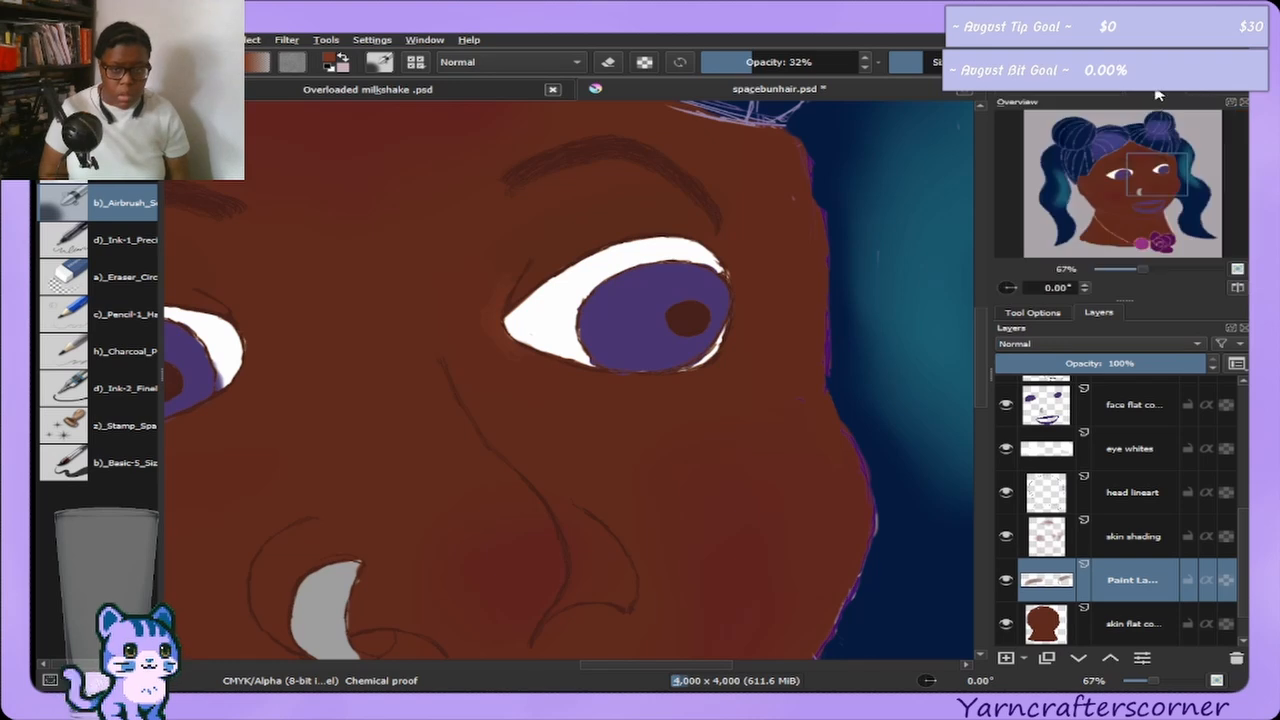
pyautogui.moveTo(1160, 176); pyautogui.dragTo(1140, 178)
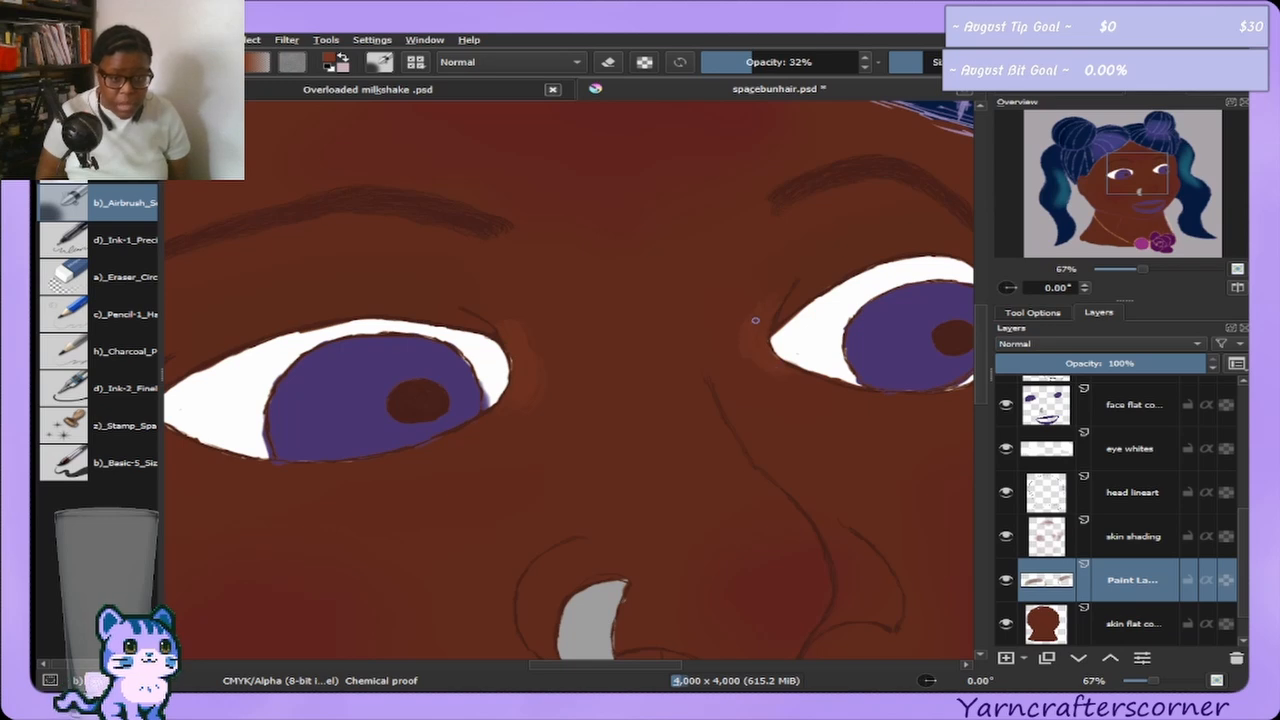
pyautogui.click(113, 205)
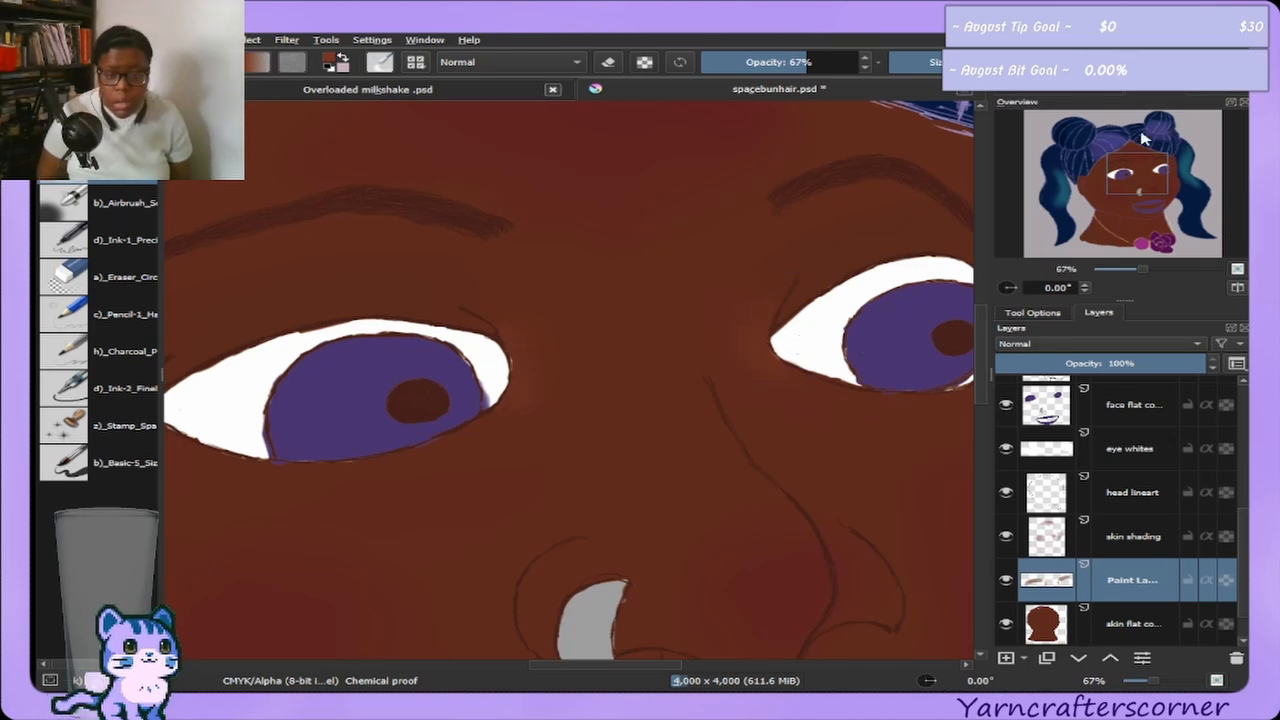
# Paint small bright orange-brown highlights at the inner corners of both eyes with the Basic-5 Size brush.
pyautogui.click(1104, 96)
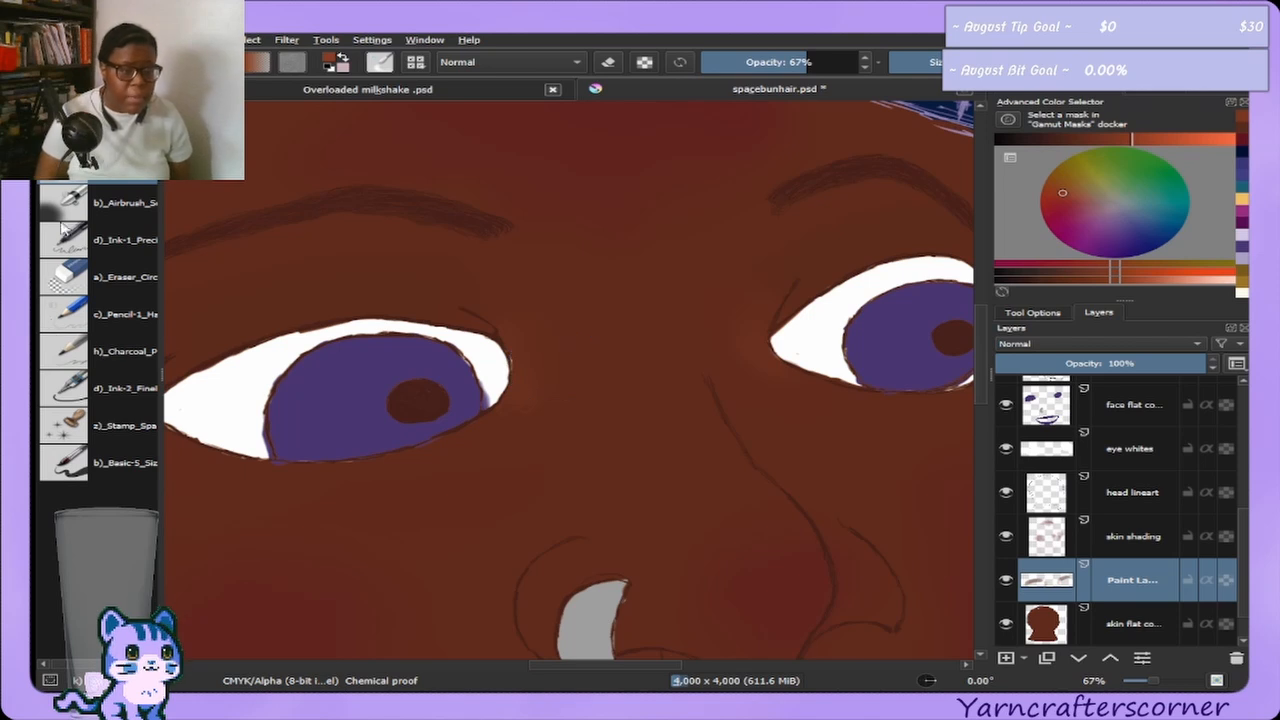
pyautogui.click(112, 456)
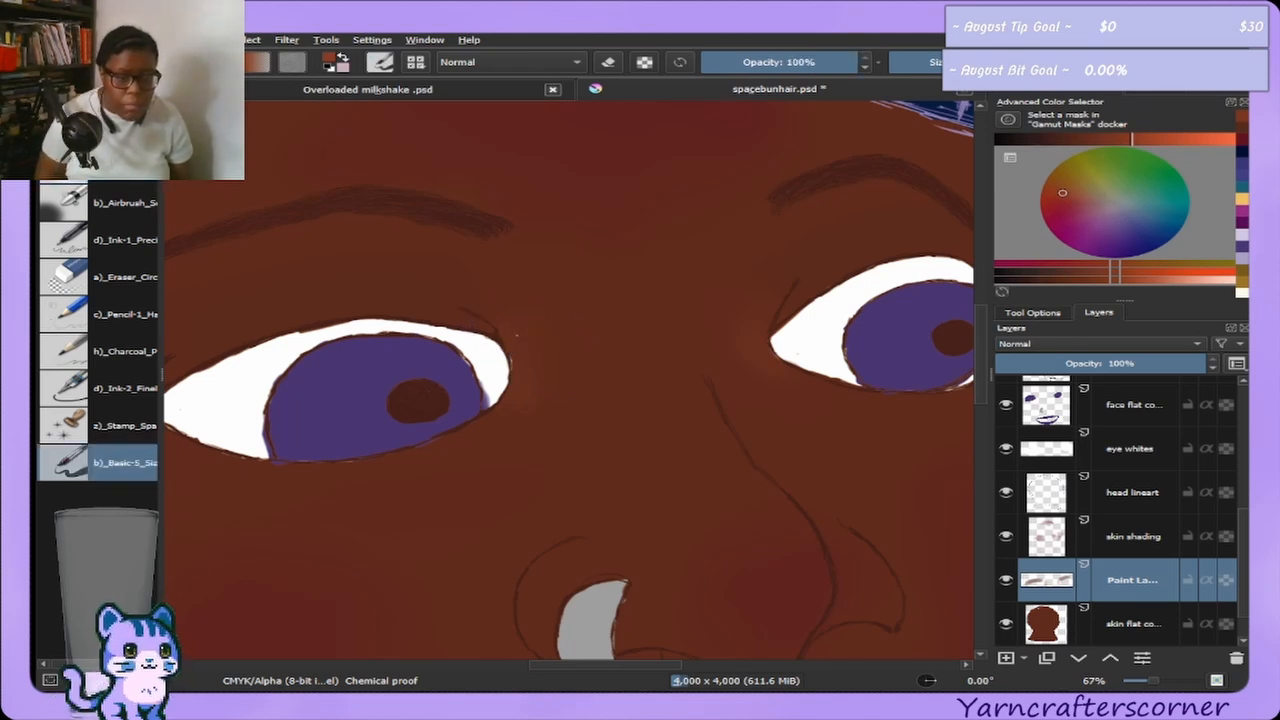
pyautogui.moveTo(510, 325); pyautogui.dragTo(515, 366)
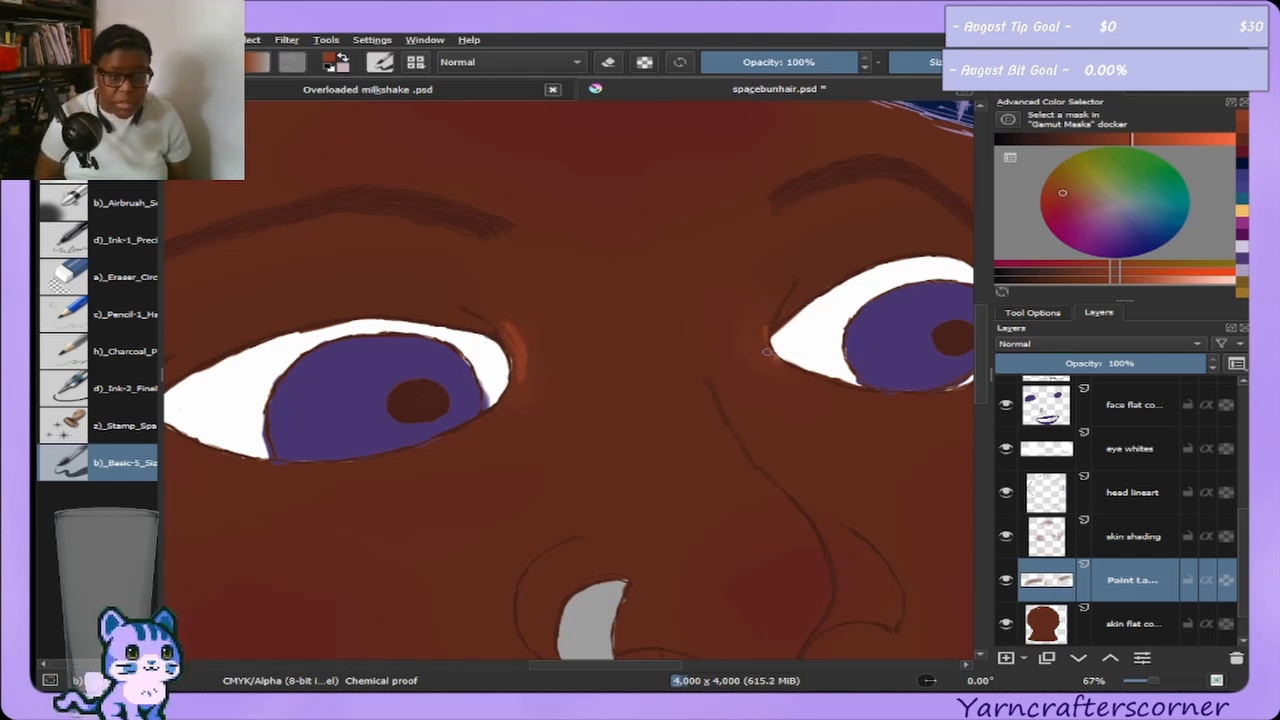
pyautogui.moveTo(766, 350); pyautogui.dragTo(777, 361)
pyautogui.moveTo(768, 300); pyautogui.dragTo(761, 331)
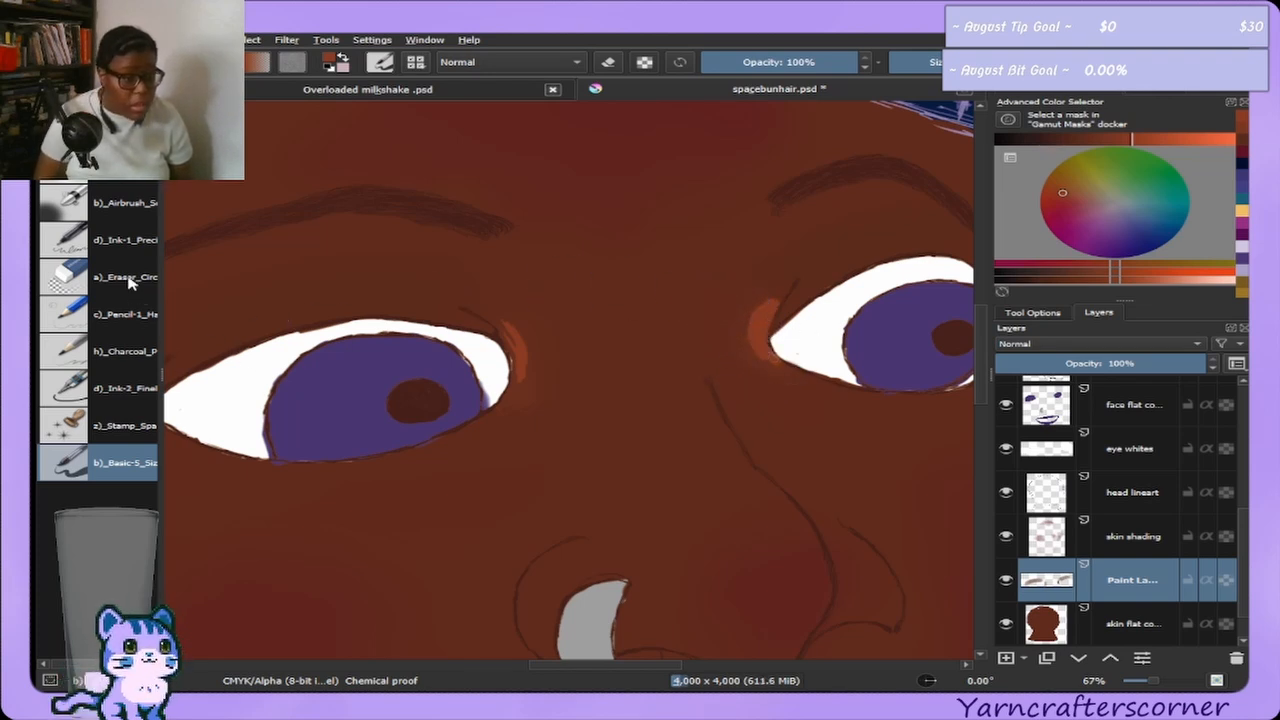
# Blend the orange-brown inner-corner highlights on both eyes softly into the skin with the blur blender brush.
pyautogui.press('/')
pyautogui.moveTo(568, 327)
pyautogui.mouseDown()
pyautogui.moveTo(523, 334)
pyautogui.moveTo(534, 354)
pyautogui.mouseUp()
pyautogui.moveTo(770, 315)
pyautogui.mouseDown()
pyautogui.moveTo(766, 350)
pyautogui.moveTo(780, 306)
pyautogui.moveTo(786, 356)
pyautogui.moveTo(768, 290)
pyautogui.moveTo(765, 338)
pyautogui.moveTo(780, 315)
pyautogui.moveTo(737, 343)
pyautogui.mouseUp()
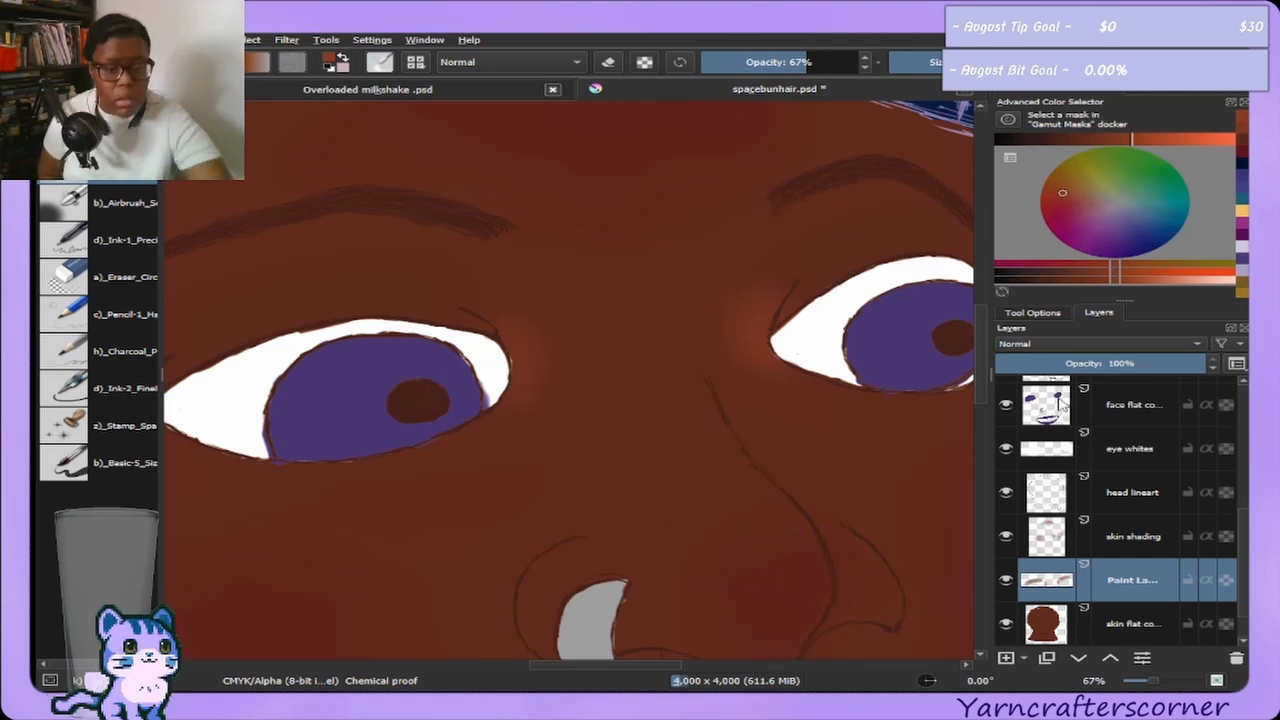
pyautogui.press('-')
pyautogui.press('-')
pyautogui.press('-')
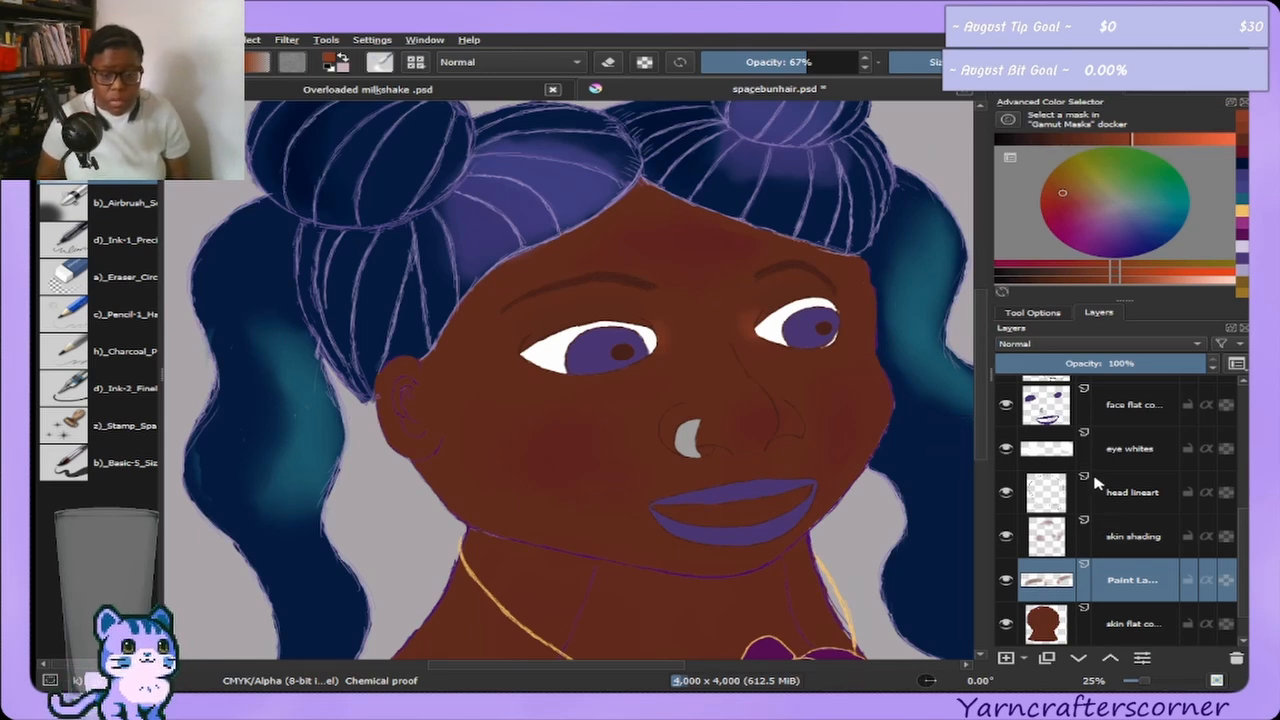
# Paint a dark brown shadow across the neck beneath the jawline with the Basic-5 Size brush.
pyautogui.click(1244, 143)
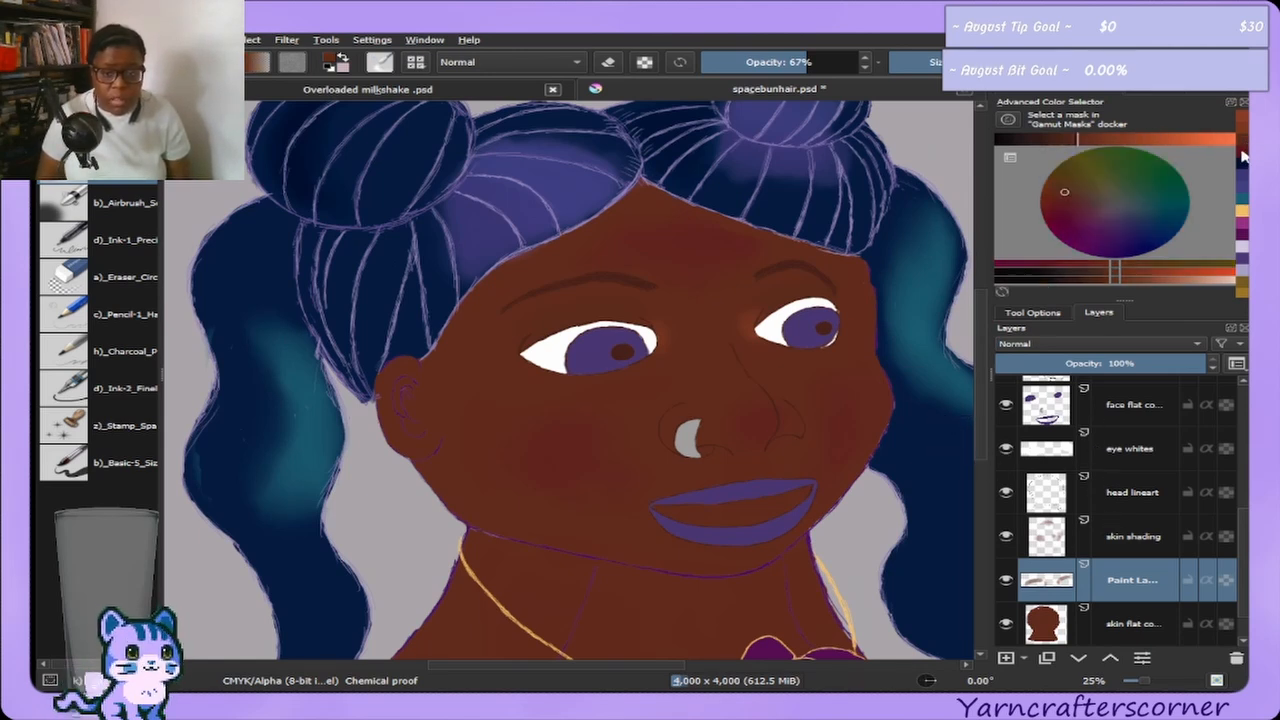
pyautogui.click(1178, 96)
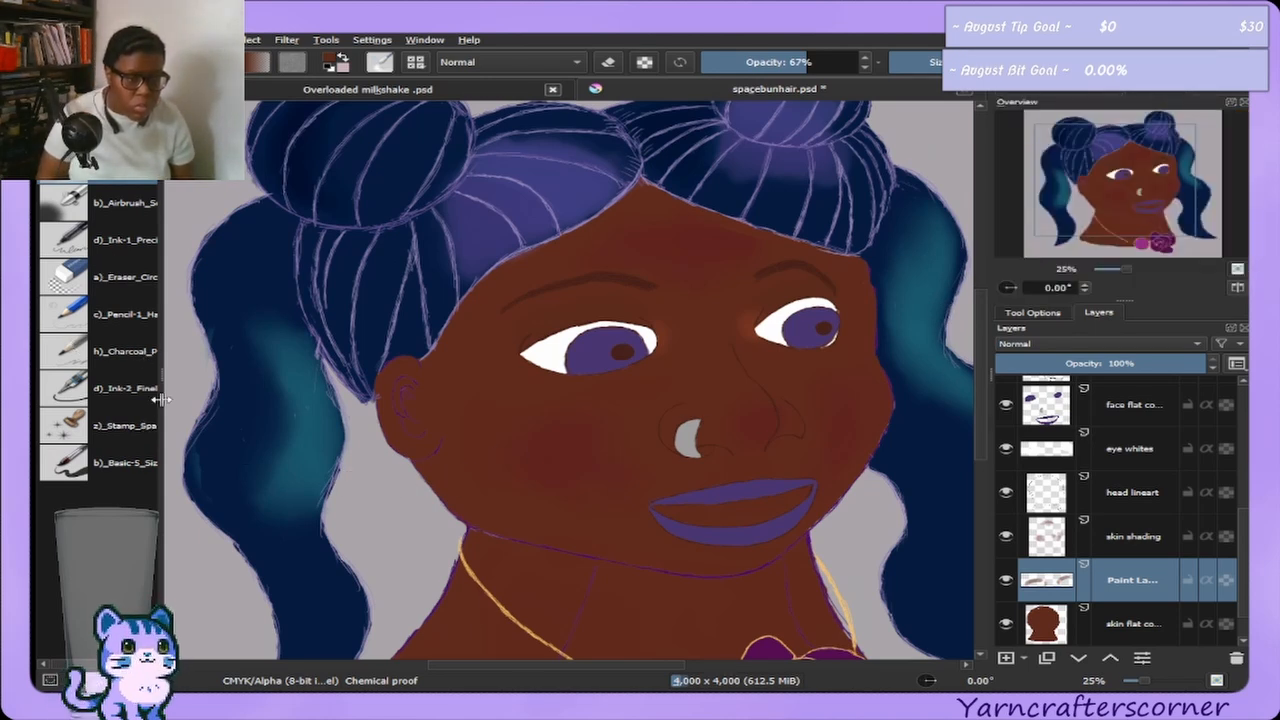
pyautogui.click(152, 461)
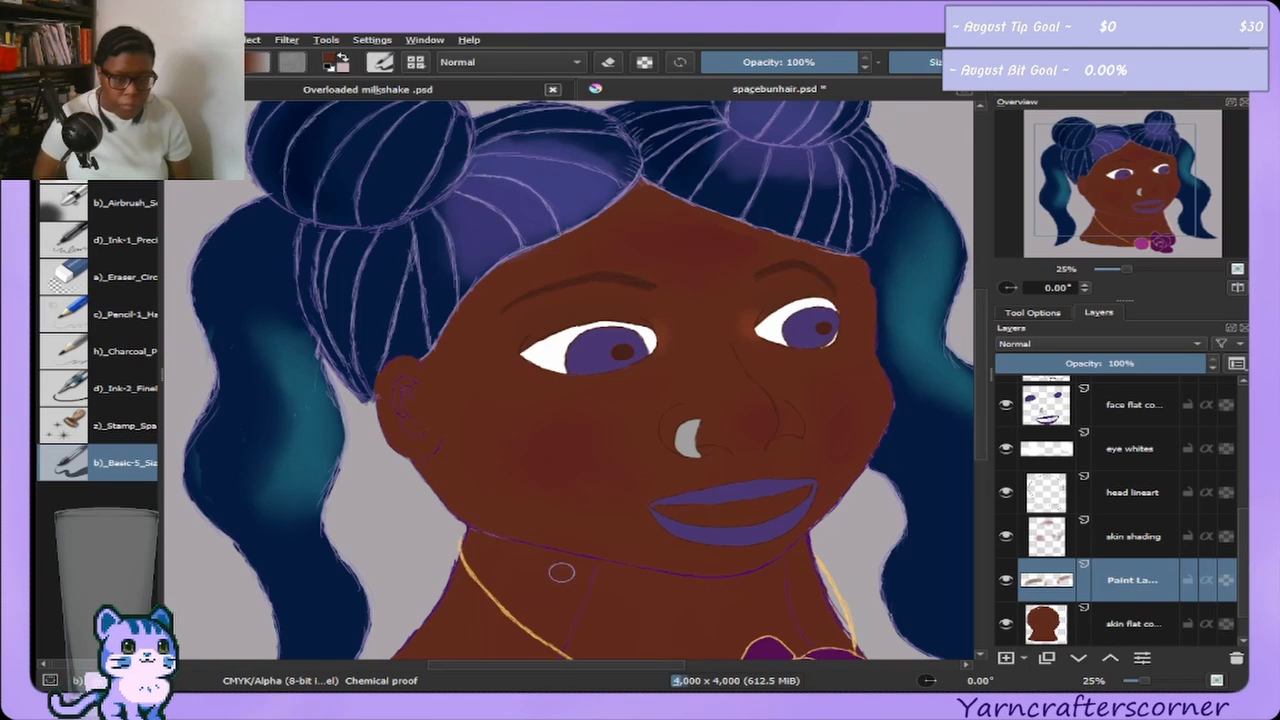
pyautogui.moveTo(572, 573); pyautogui.dragTo(596, 580)
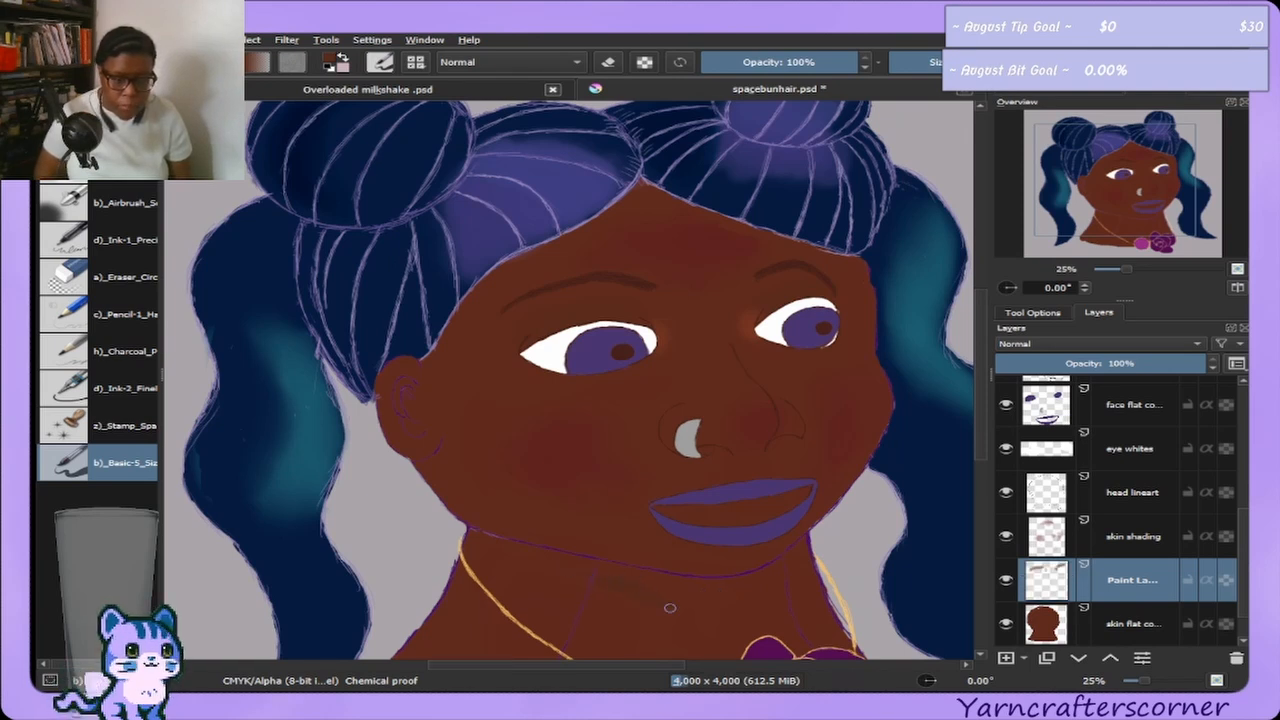
pyautogui.moveTo(670, 607); pyautogui.dragTo(682, 598)
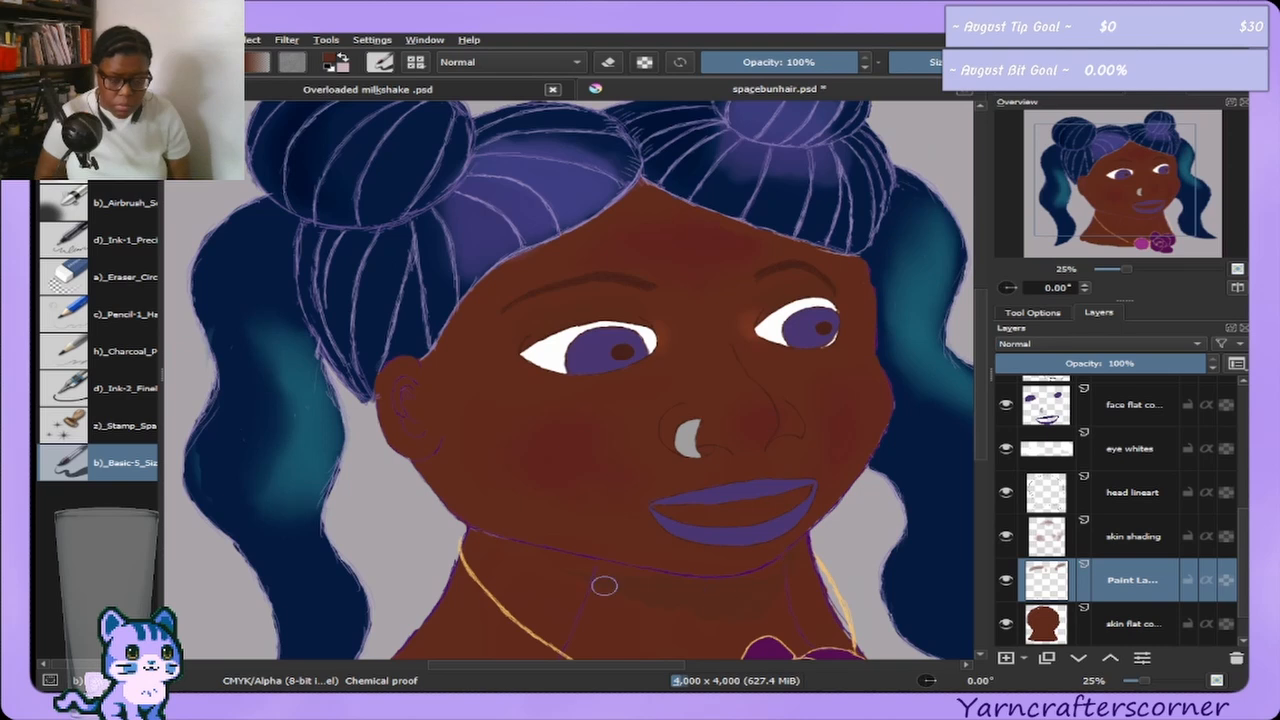
pyautogui.moveTo(594, 580)
pyautogui.mouseDown()
pyautogui.moveTo(660, 597)
pyautogui.moveTo(547, 561)
pyautogui.moveTo(683, 615)
pyautogui.mouseUp()
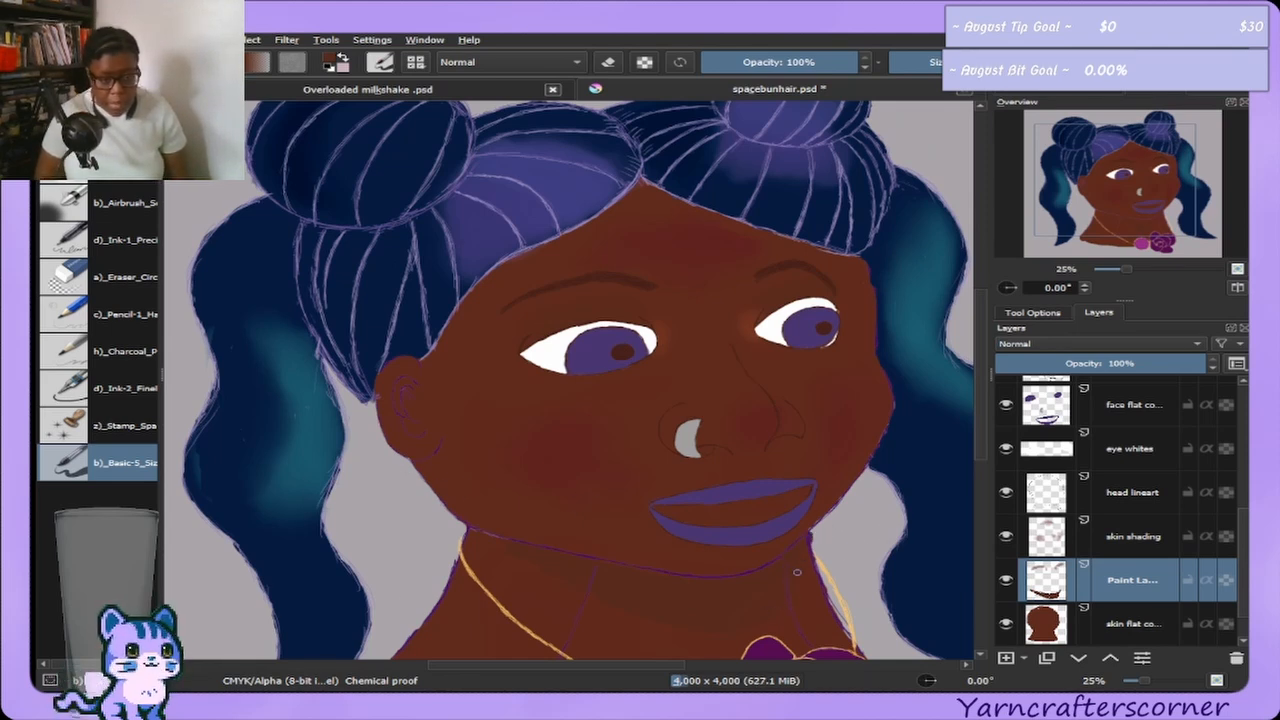
# Clean up the edges of the neck shadow with the circle eraser and blend it using the blur blender brush.
pyautogui.click(120, 284)
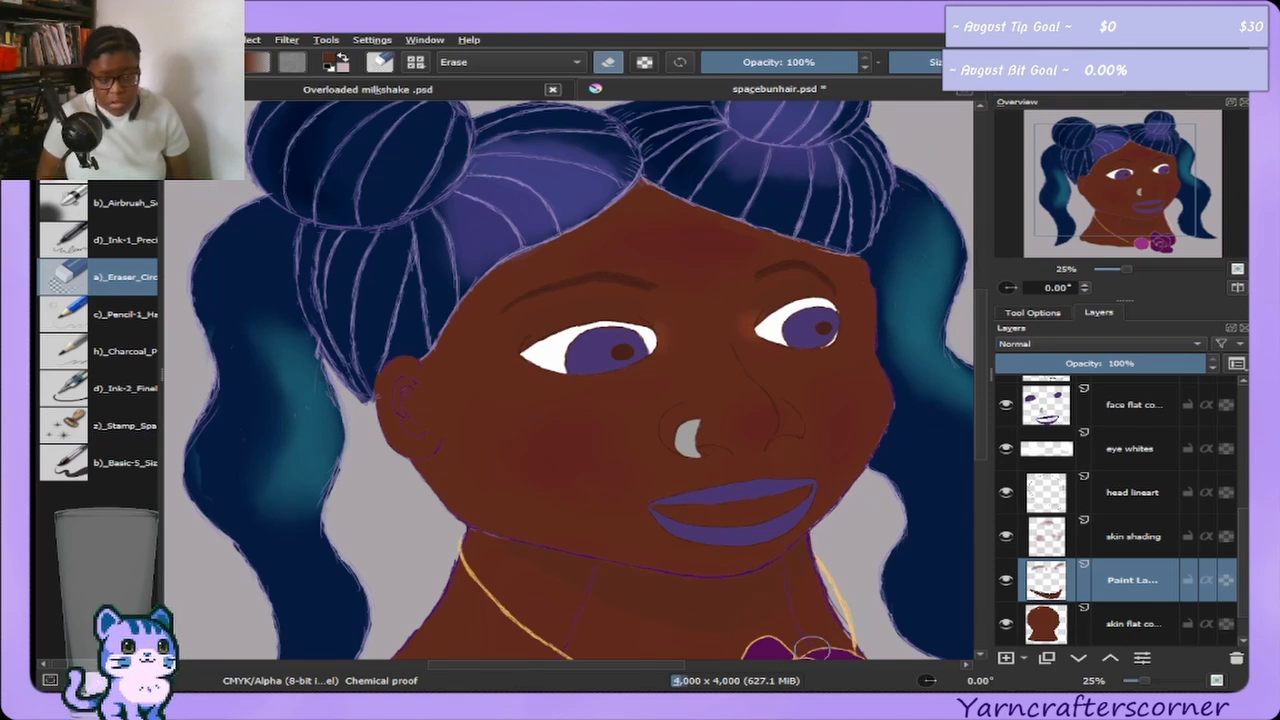
pyautogui.press('/')
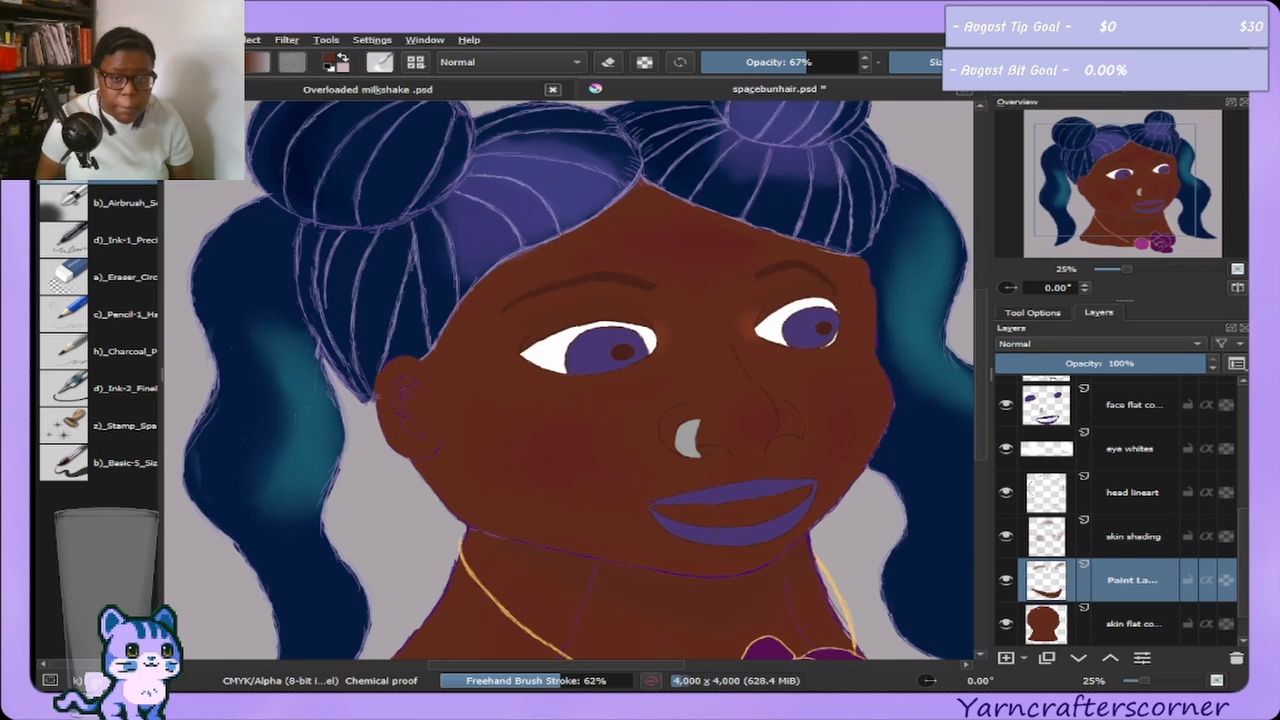
pyautogui.moveTo(1101, 182); pyautogui.dragTo(1118, 217)
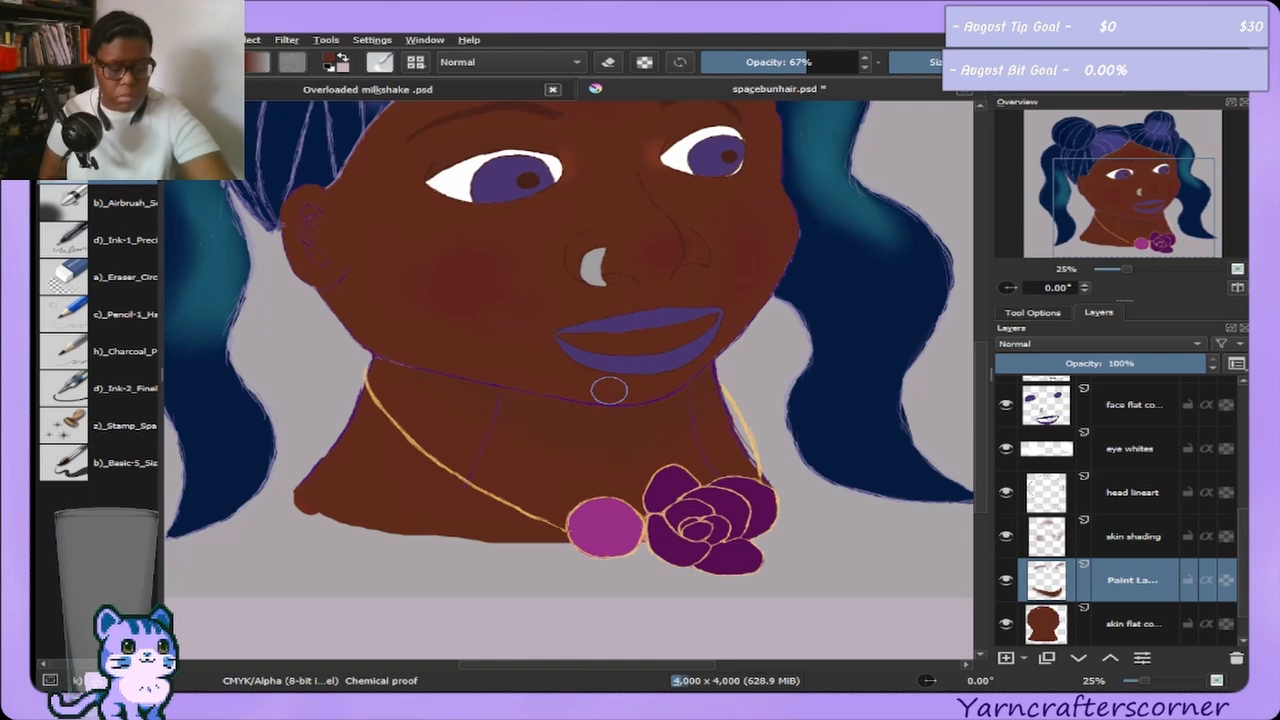
pyautogui.scroll(1, 609, 390)
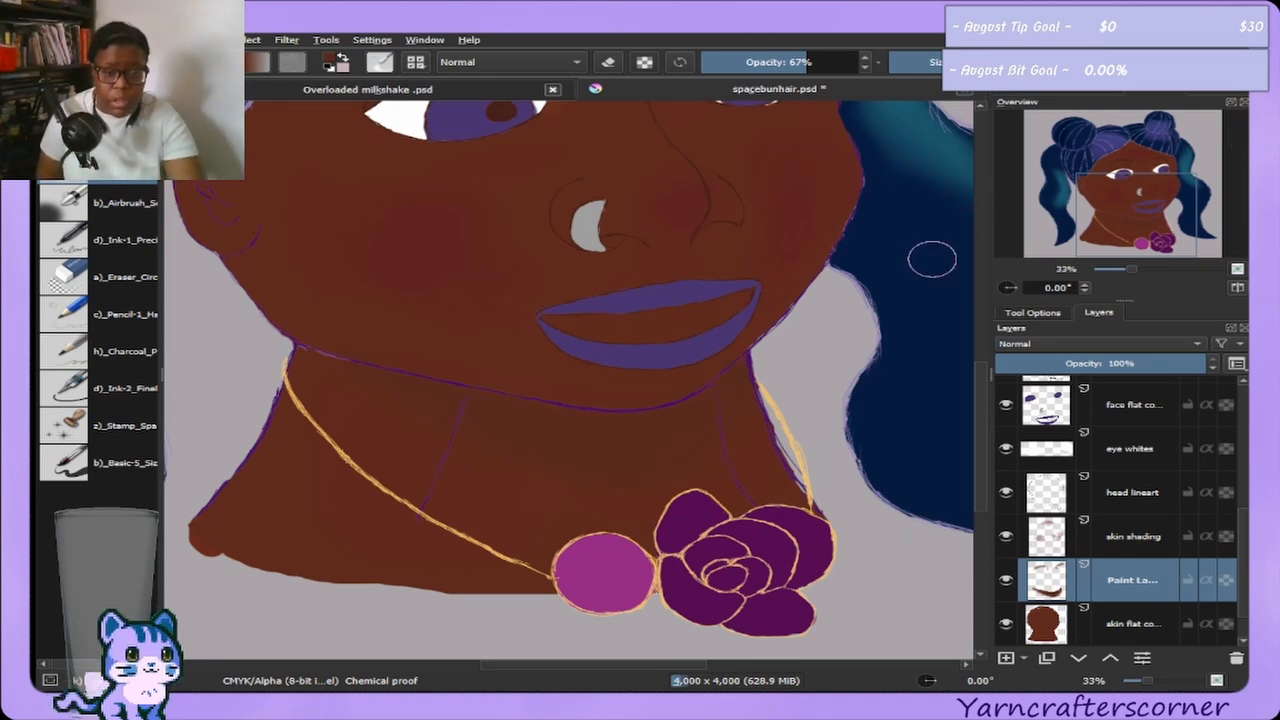
# Set the blur blender's opacity to 47% and soften the dark brown neck shadow further.
pyautogui.moveTo(765, 62); pyautogui.dragTo(740, 71)
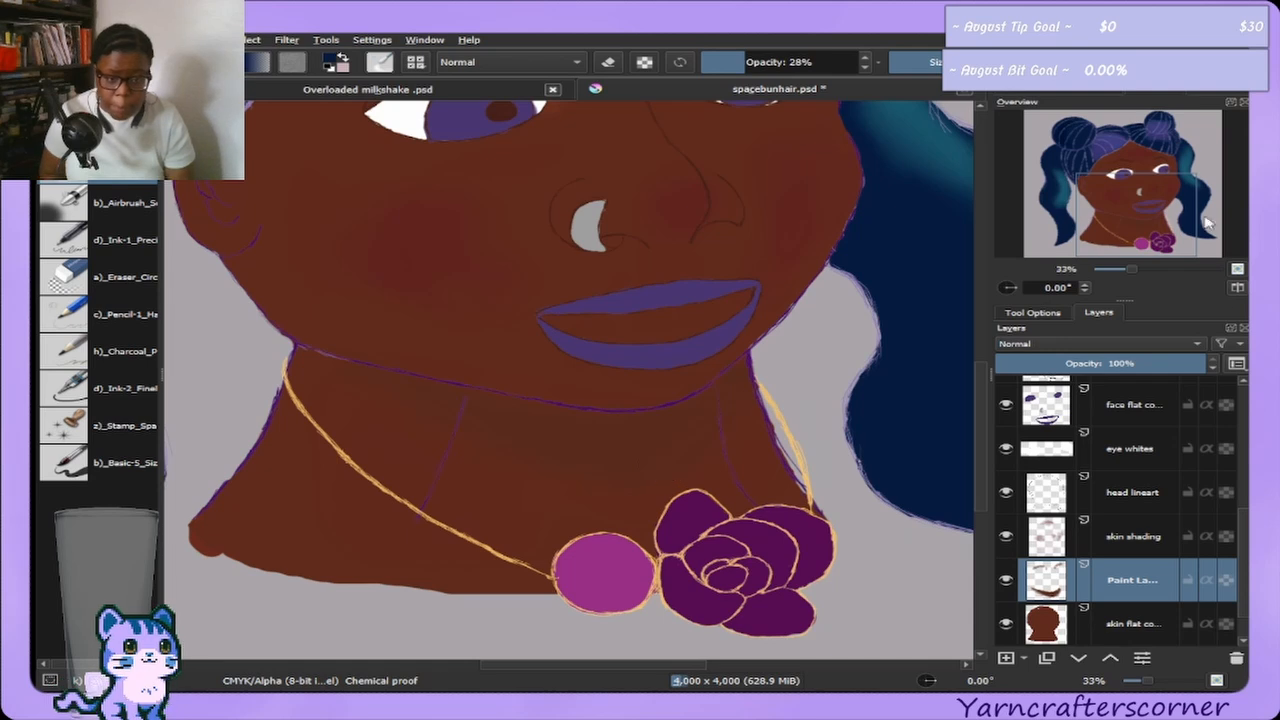
pyautogui.click(1100, 96)
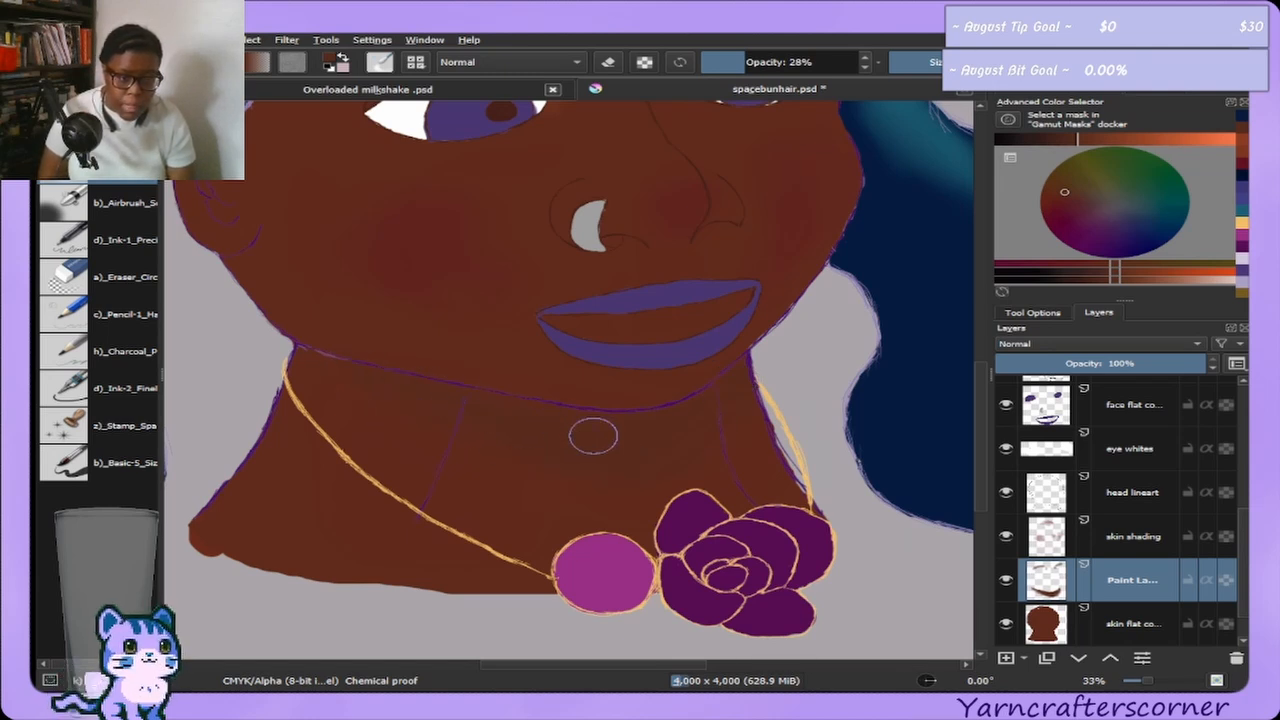
pyautogui.press('i')
pyautogui.press('i')
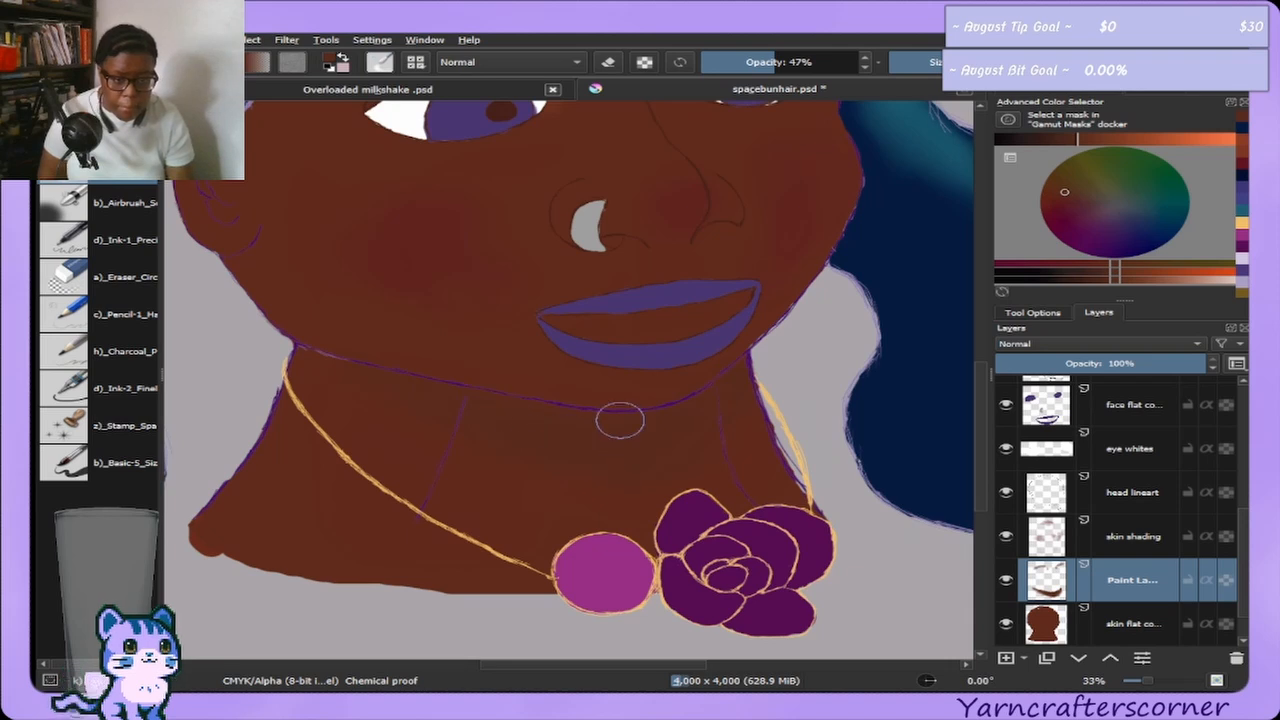
pyautogui.click(229, 487)
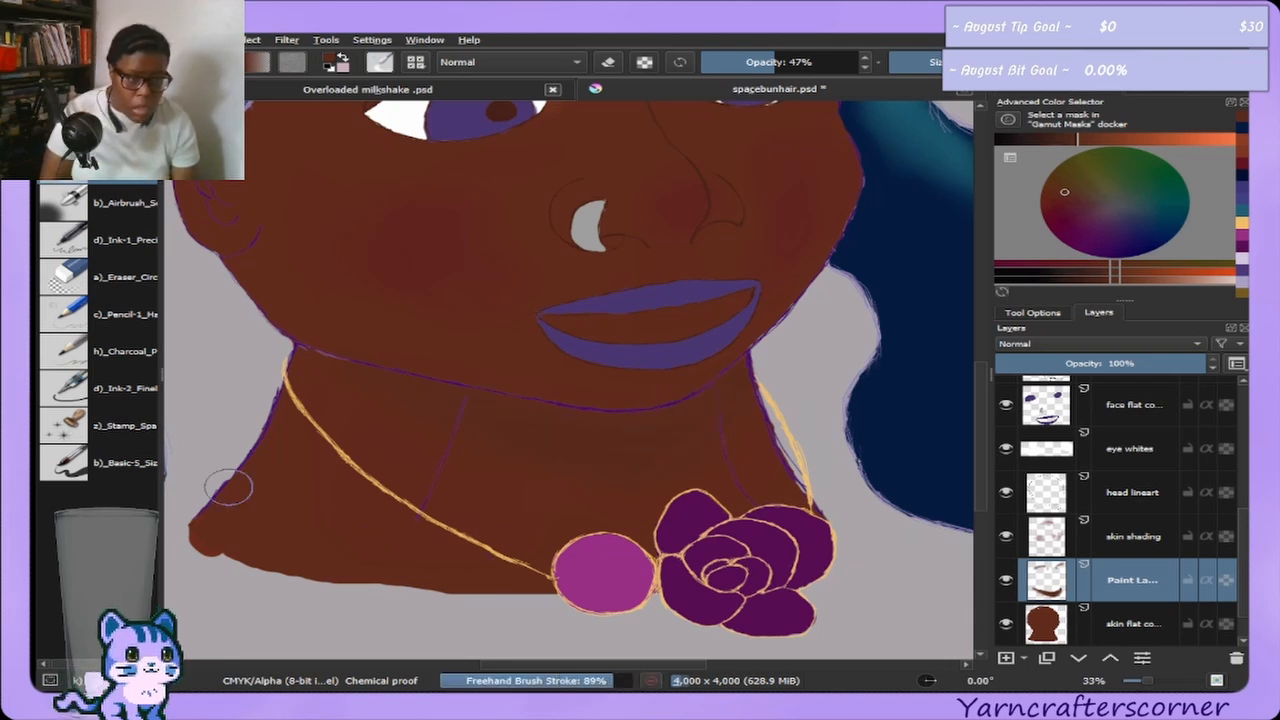
# Airbrush a navy tint over the neck shadow under the chin at 32% opacity.
pyautogui.click(102, 201)
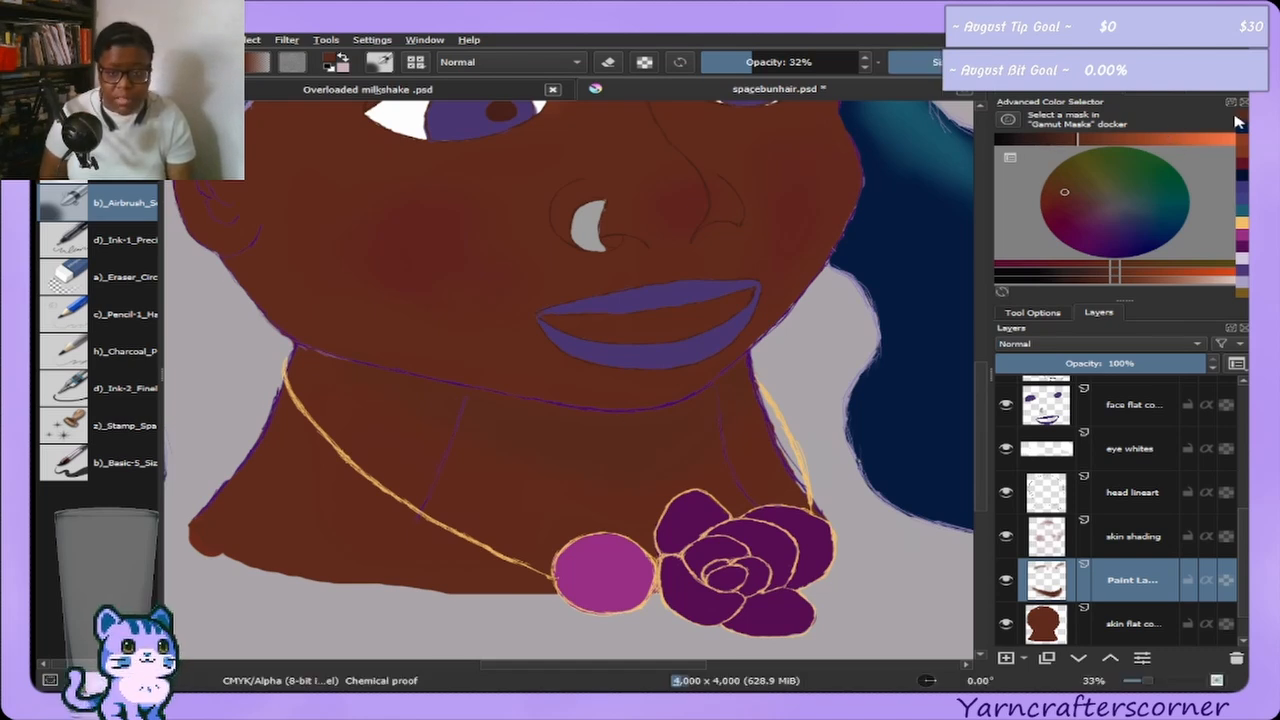
pyautogui.click(1242, 172)
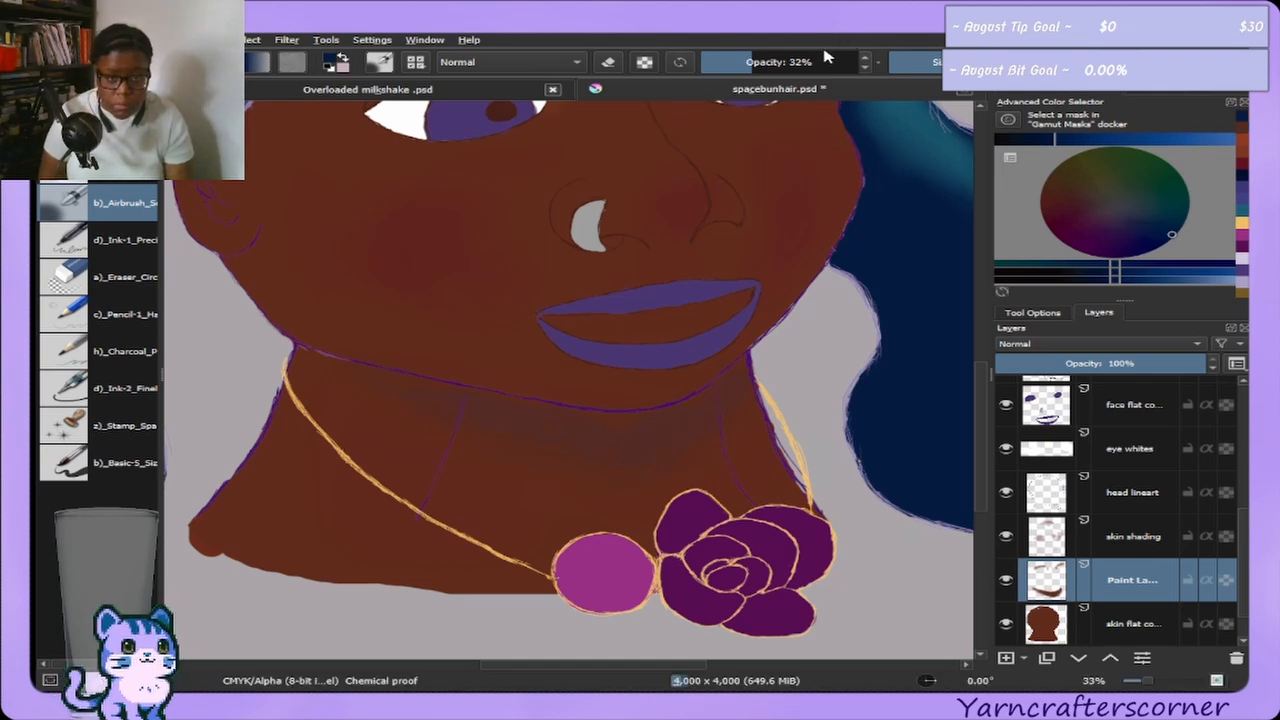
# Raise the airbrush opacity to 56%, paint dark brown over the navy-tinted neck shadow, and blend it with the blur blender brush.
pyautogui.click(790, 62)
pyautogui.click(1150, 95)
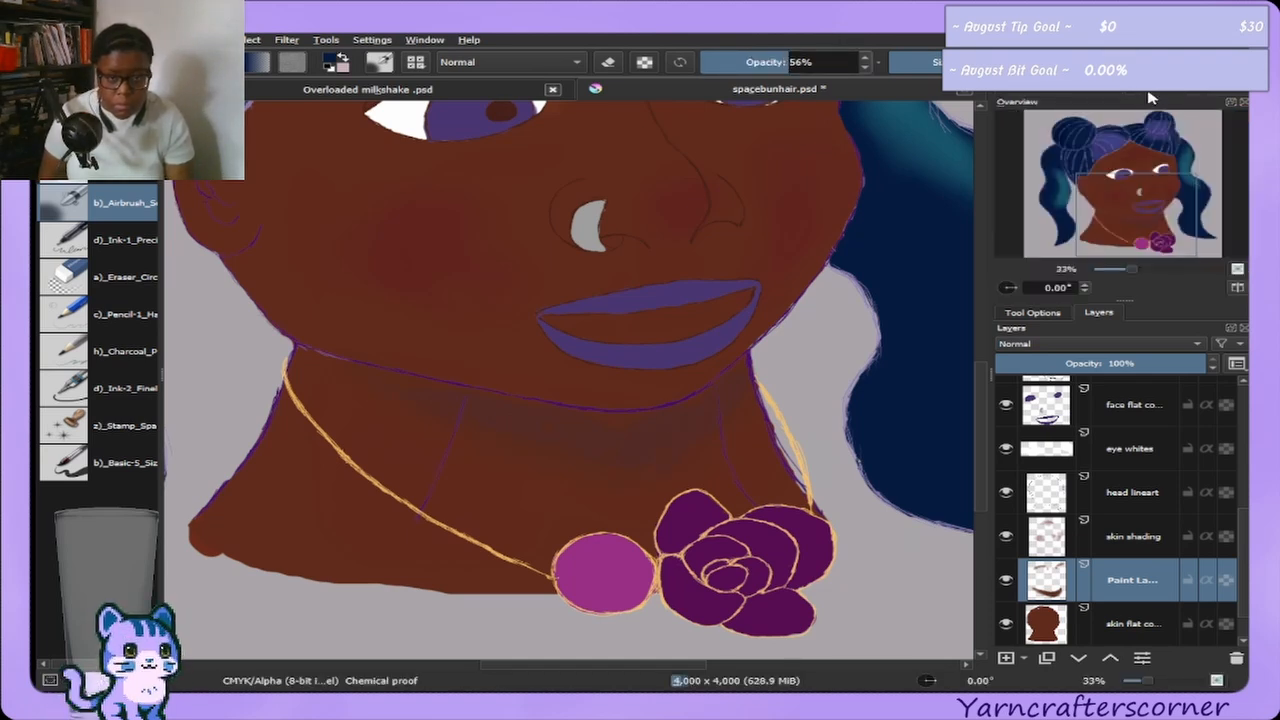
pyautogui.click(1077, 97)
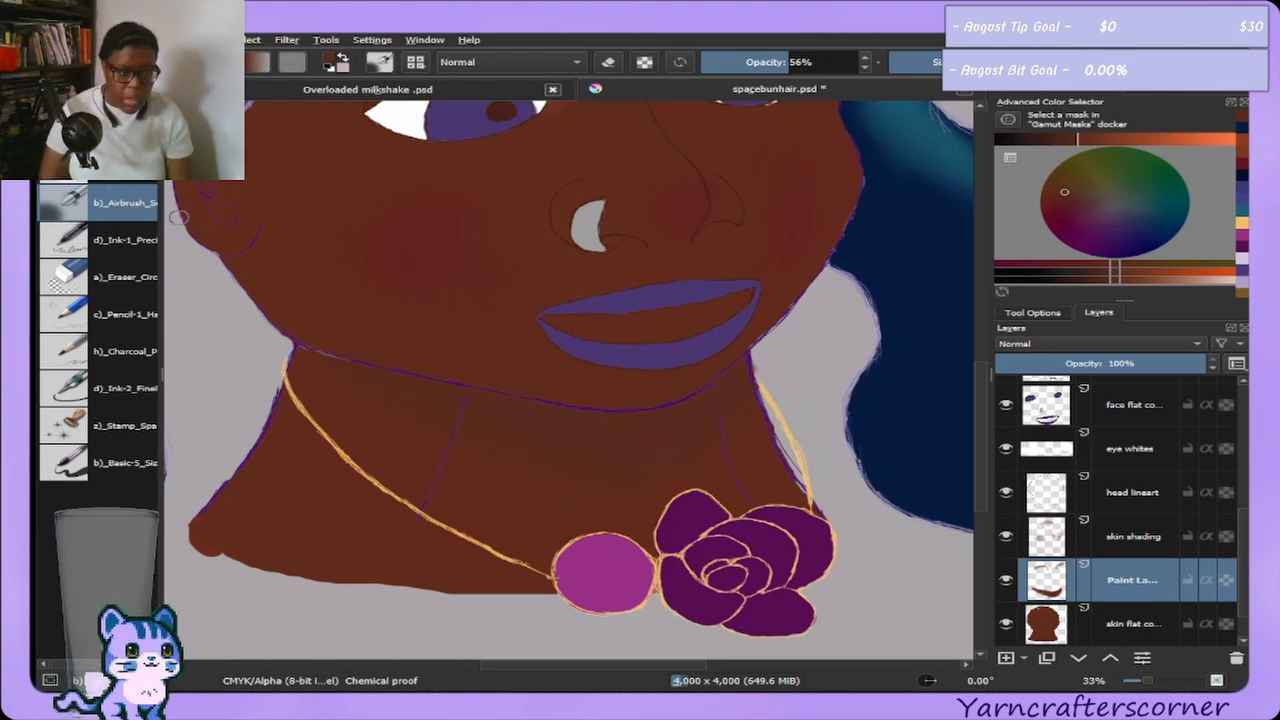
pyautogui.press('/')
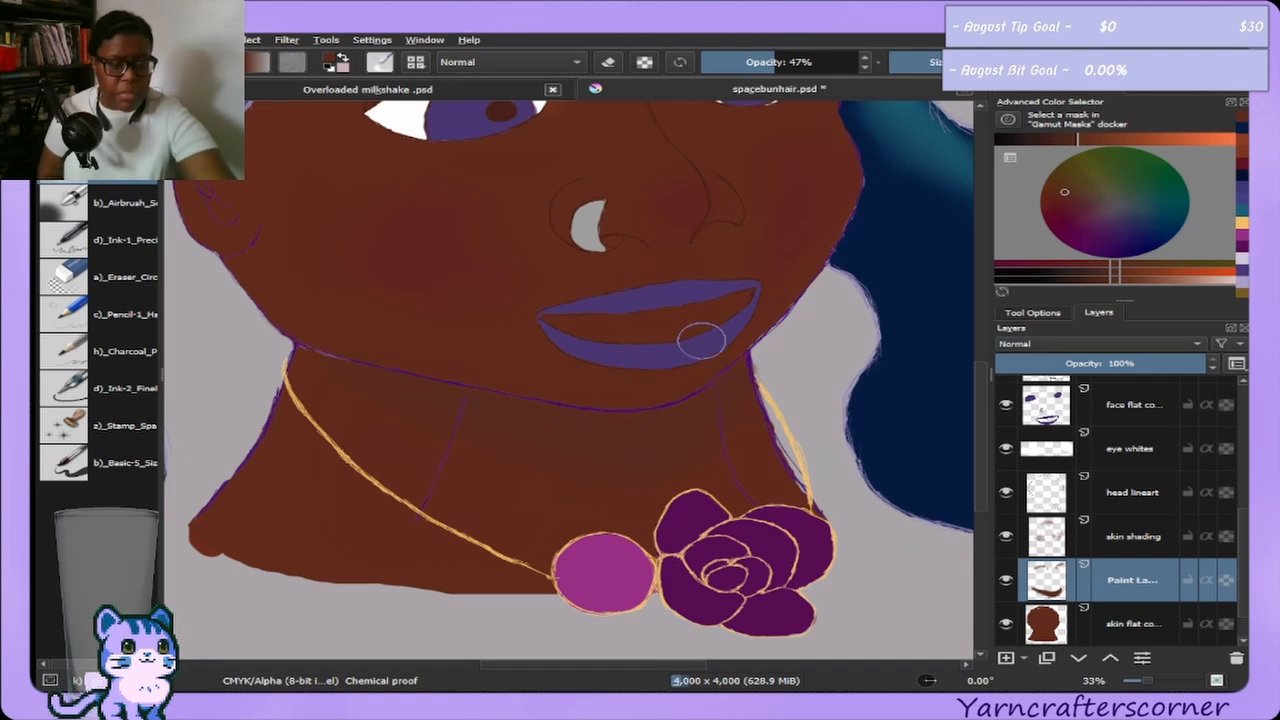
# Paint a dark brown shadow on the skin along the hairline above the left eye with the Basic-5 brush at 100% opacity.
pyautogui.scroll(-1, 716, 282)
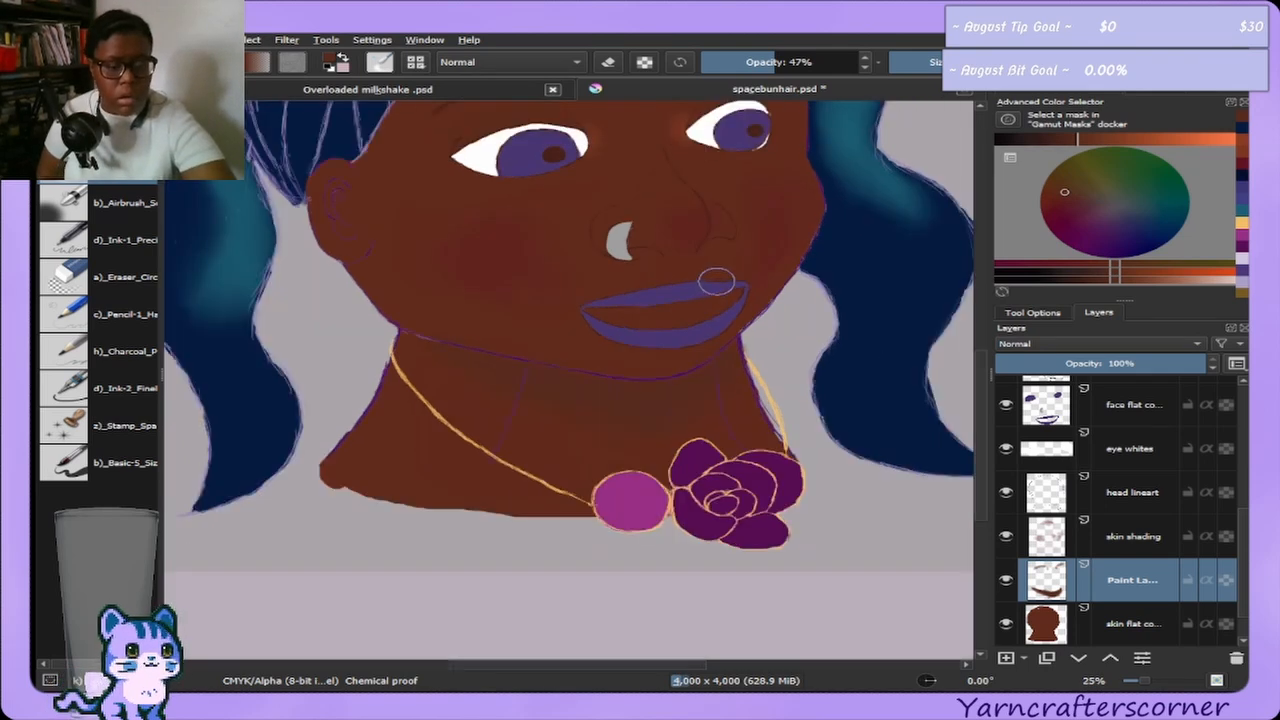
pyautogui.scroll(-2, 716, 282)
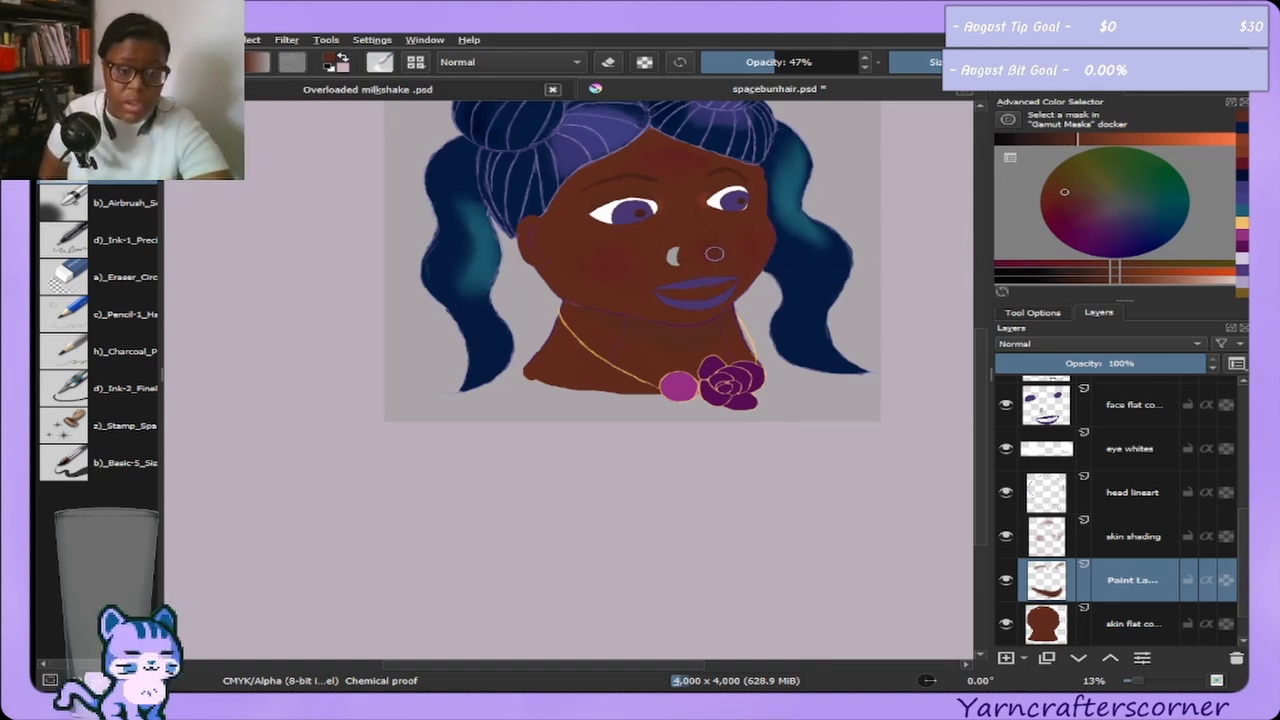
pyautogui.scroll(3, 698, 298)
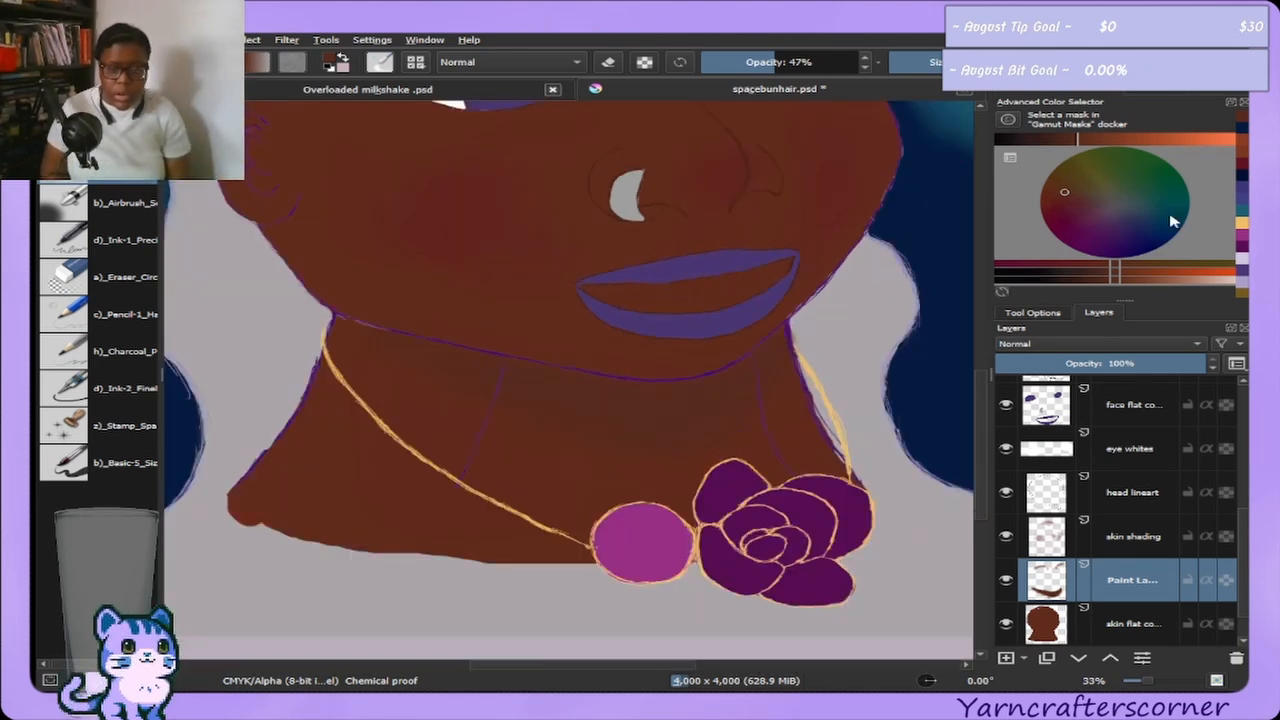
pyautogui.click(1150, 100)
pyautogui.moveTo(1150, 205); pyautogui.dragTo(1135, 178)
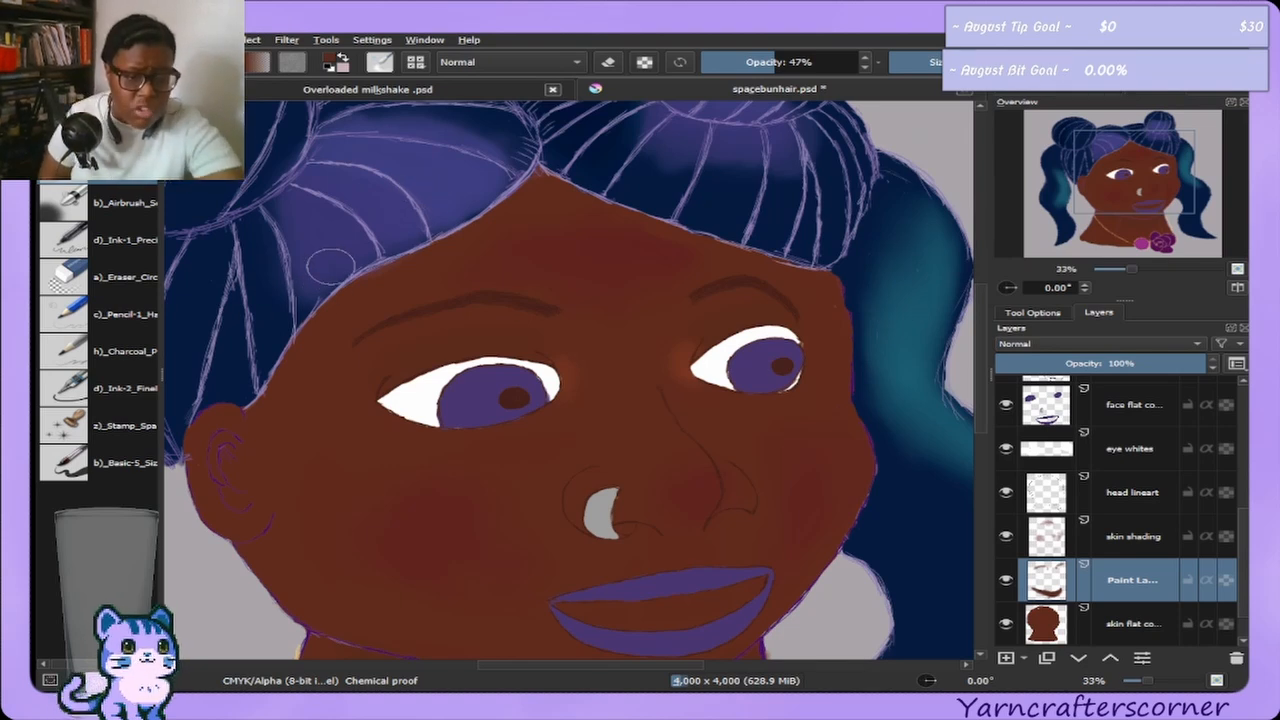
pyautogui.scroll(1, 335, 282)
pyautogui.scroll(1, 327, 300)
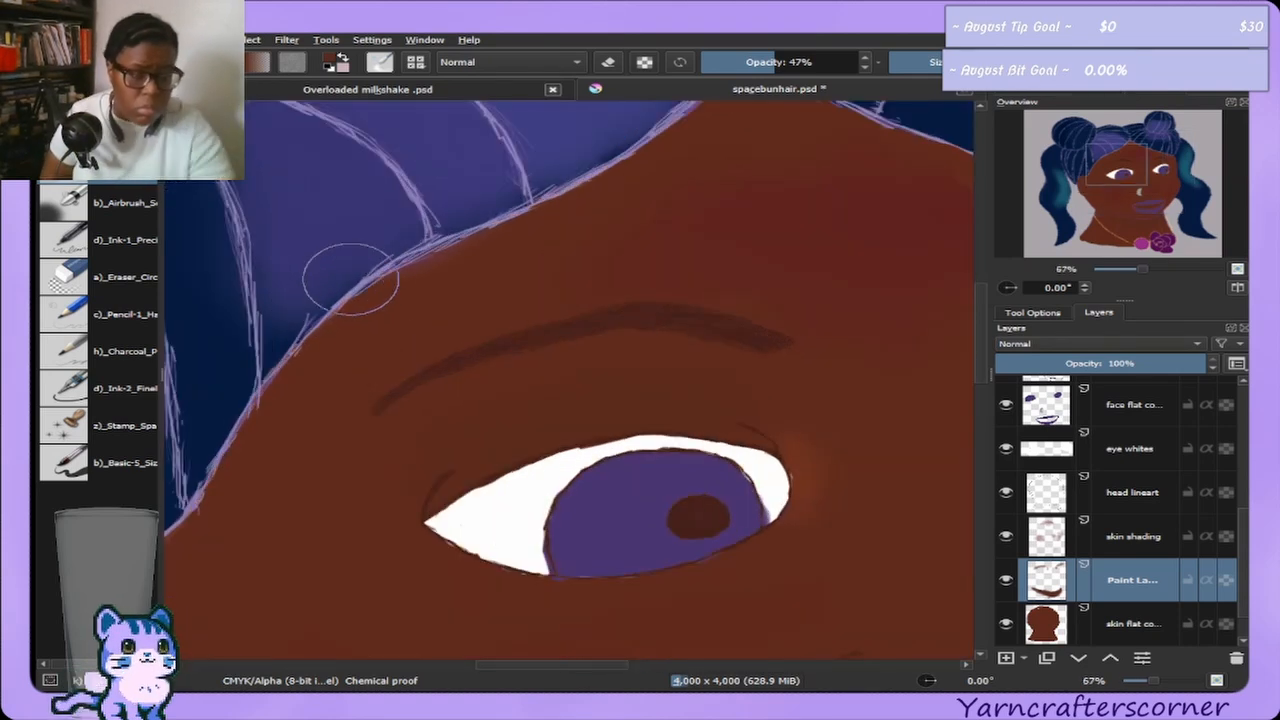
pyautogui.click(140, 208)
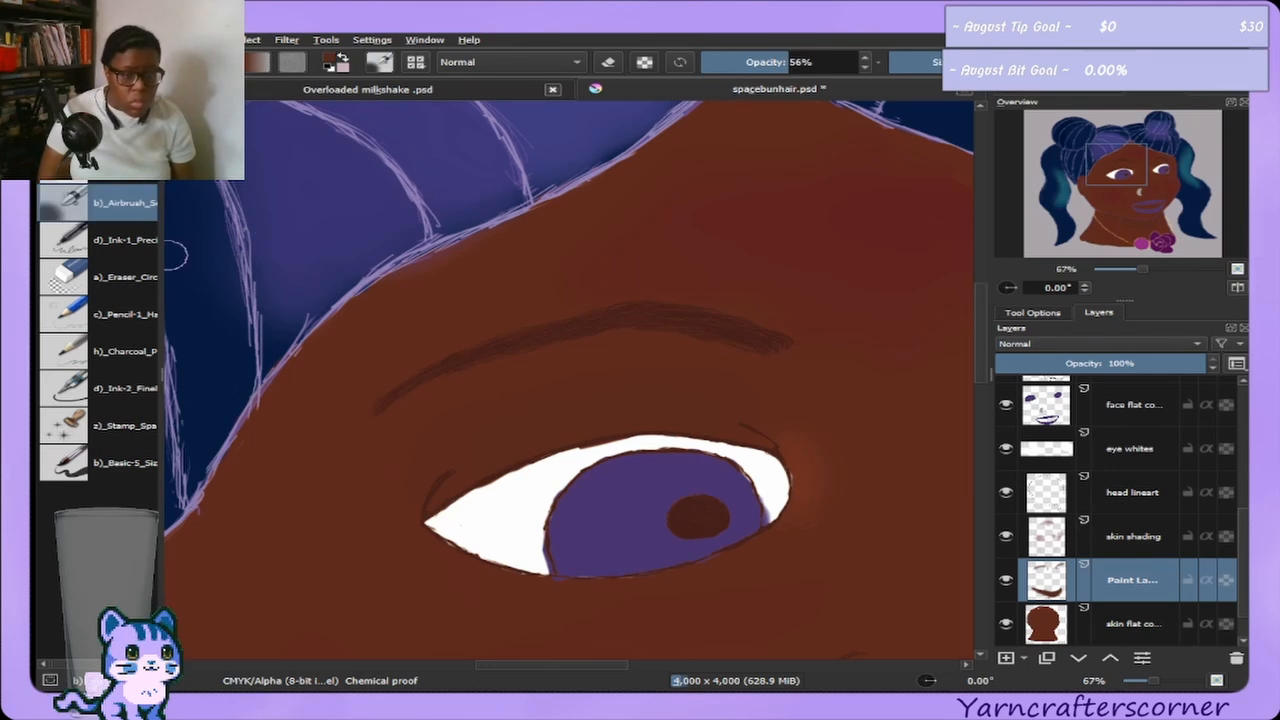
pyautogui.click(1100, 97)
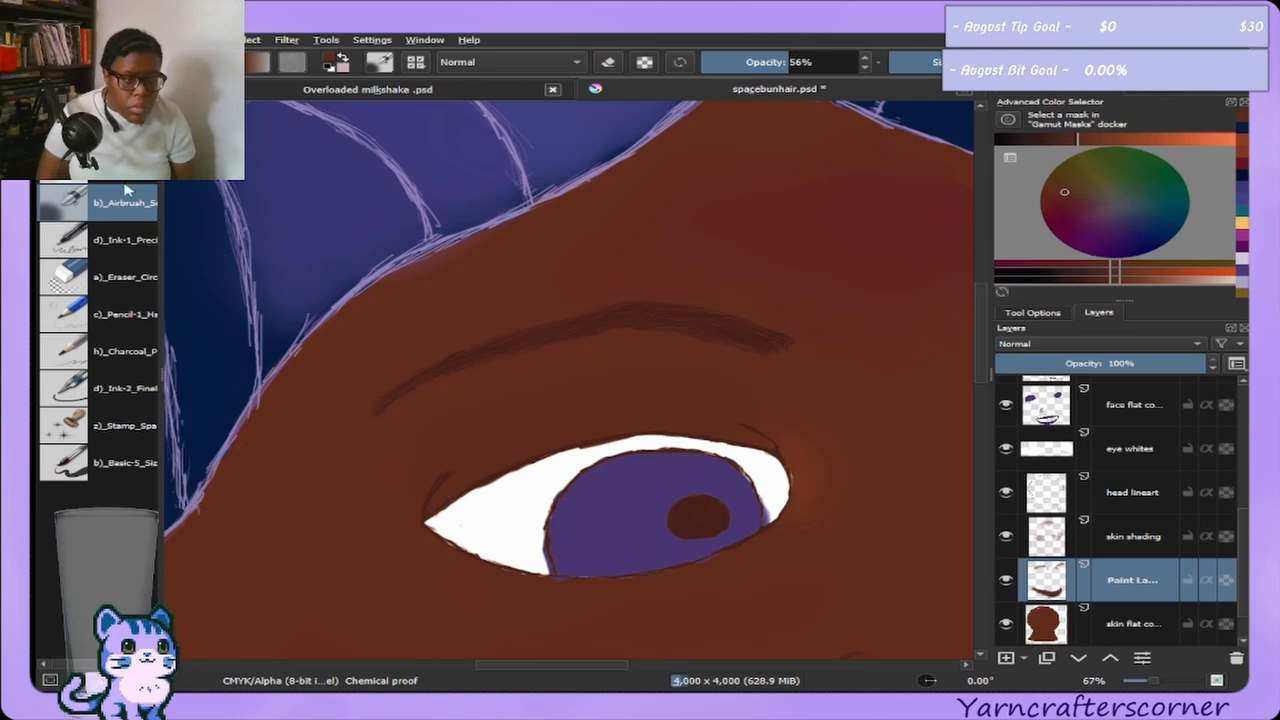
pyautogui.click(128, 476)
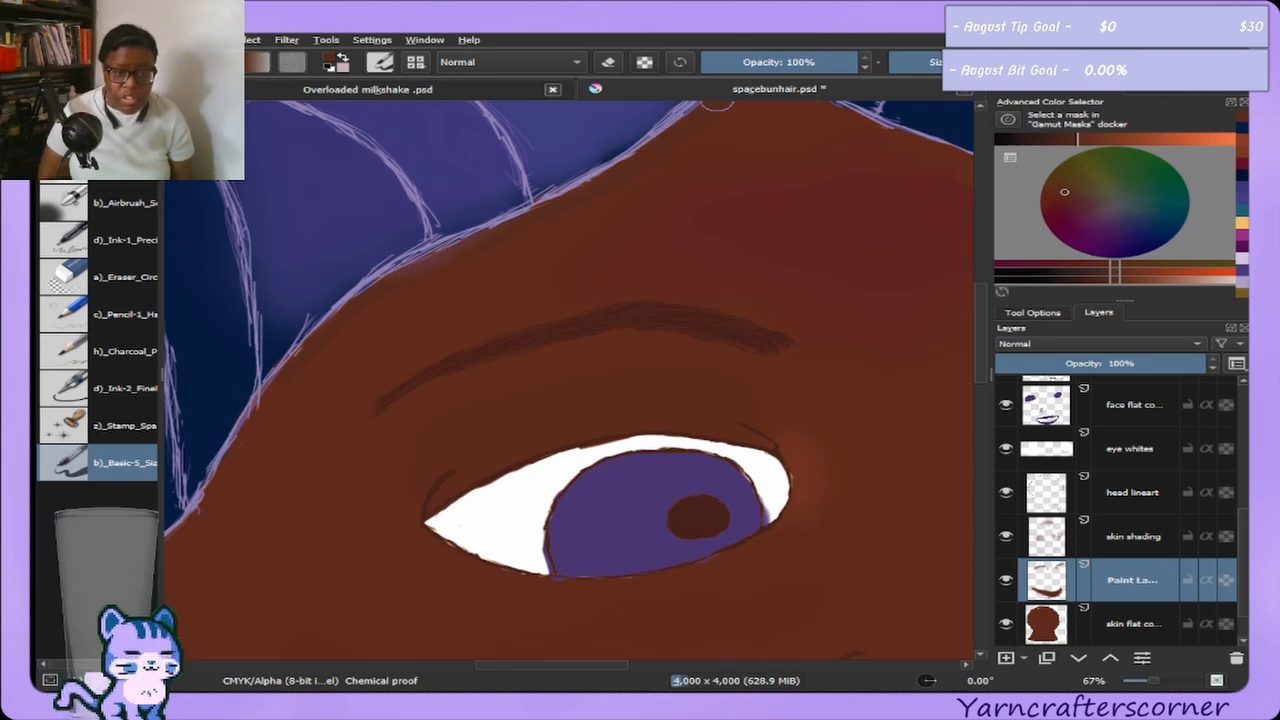
pyautogui.moveTo(716, 104); pyautogui.dragTo(309, 383)
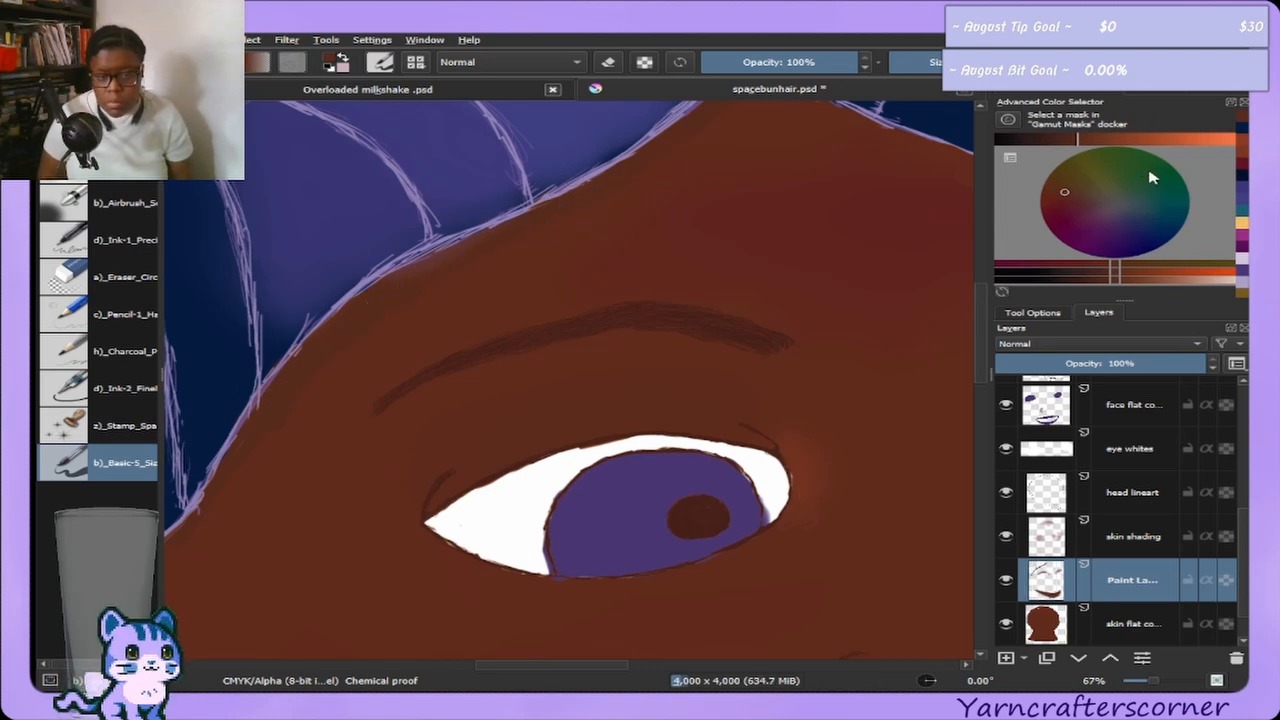
# Extend the dark brown hairline shadow down the temple to the ear and tidy it with the circle eraser.
pyautogui.click(1164, 97)
pyautogui.moveTo(1117, 172); pyautogui.dragTo(1096, 187)
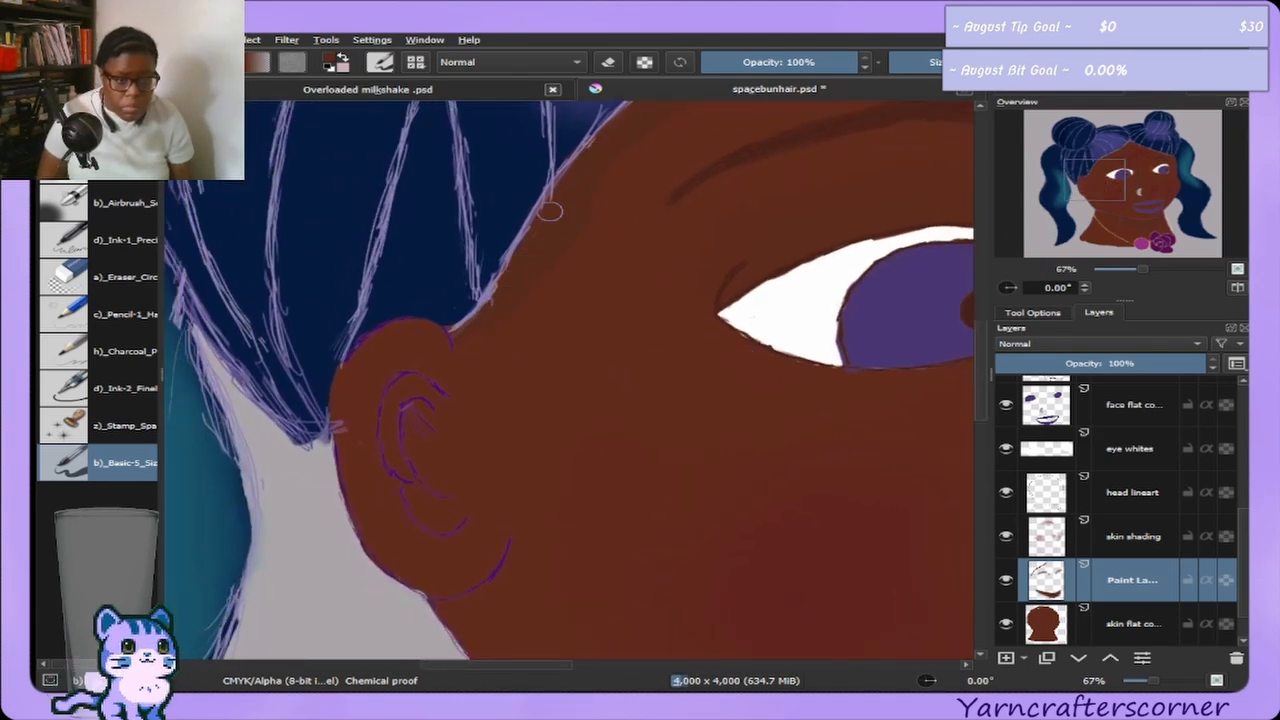
pyautogui.click(127, 287)
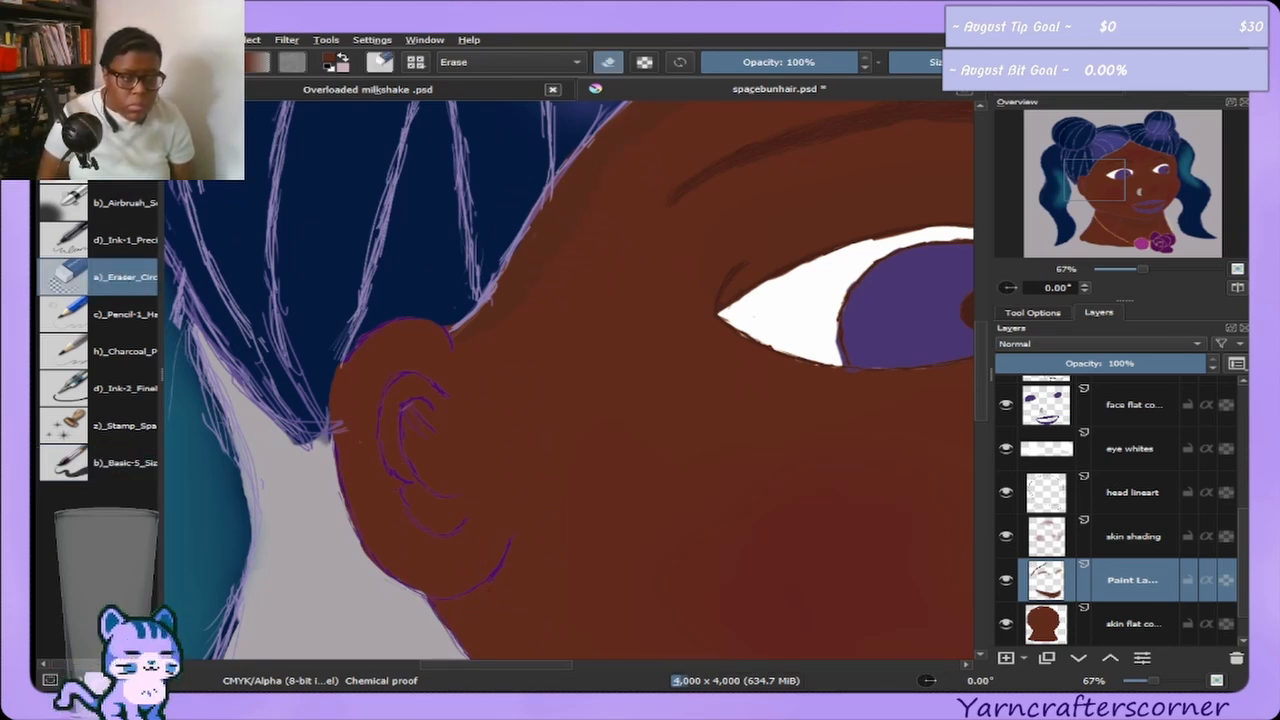
pyautogui.click(127, 455)
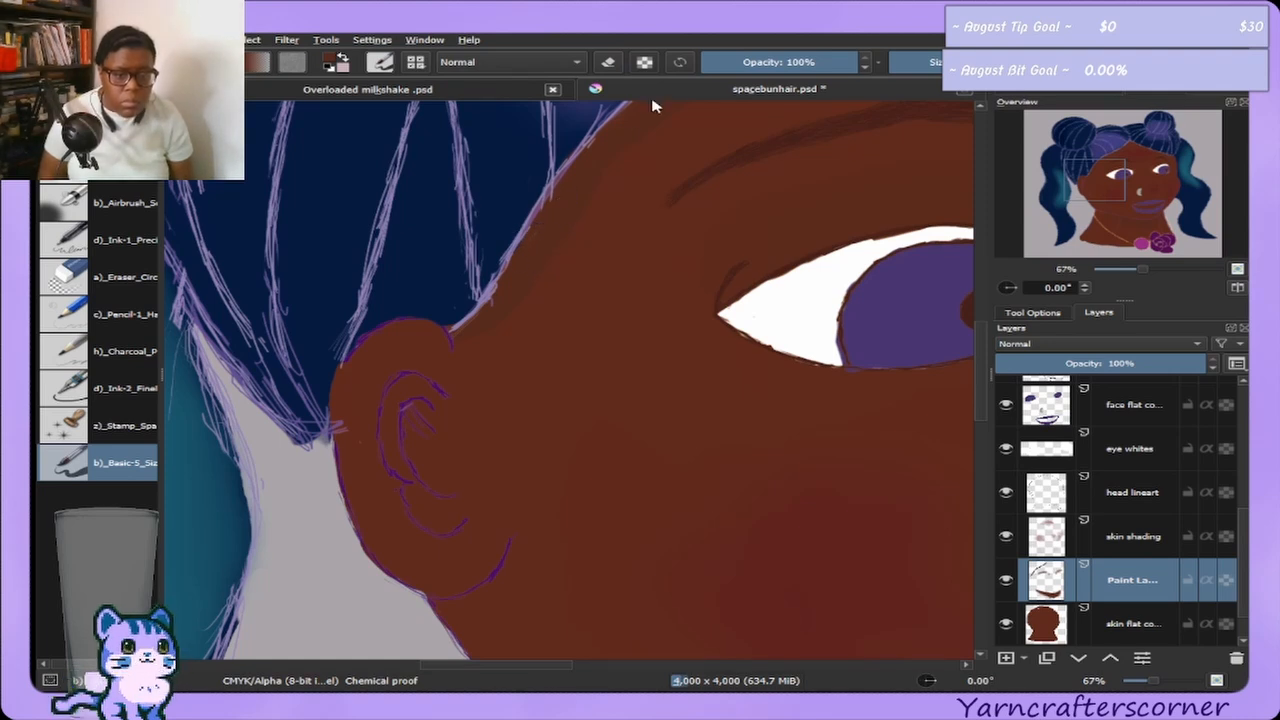
# Continue the dark brown hairline shadow up to the forehead peak with the Basic-5 brush, adjusting the brush size.
pyautogui.moveTo(1106, 187); pyautogui.dragTo(1130, 157)
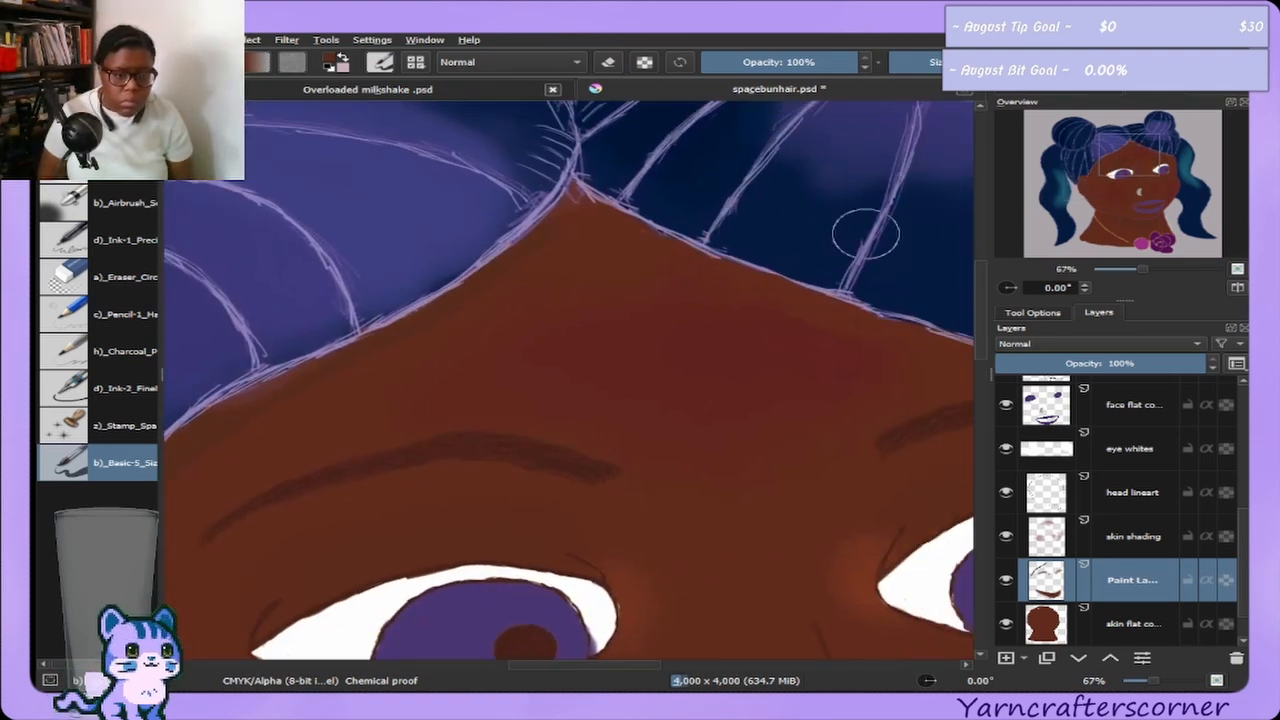
pyautogui.press('[')
pyautogui.press('[')
pyautogui.press('[')
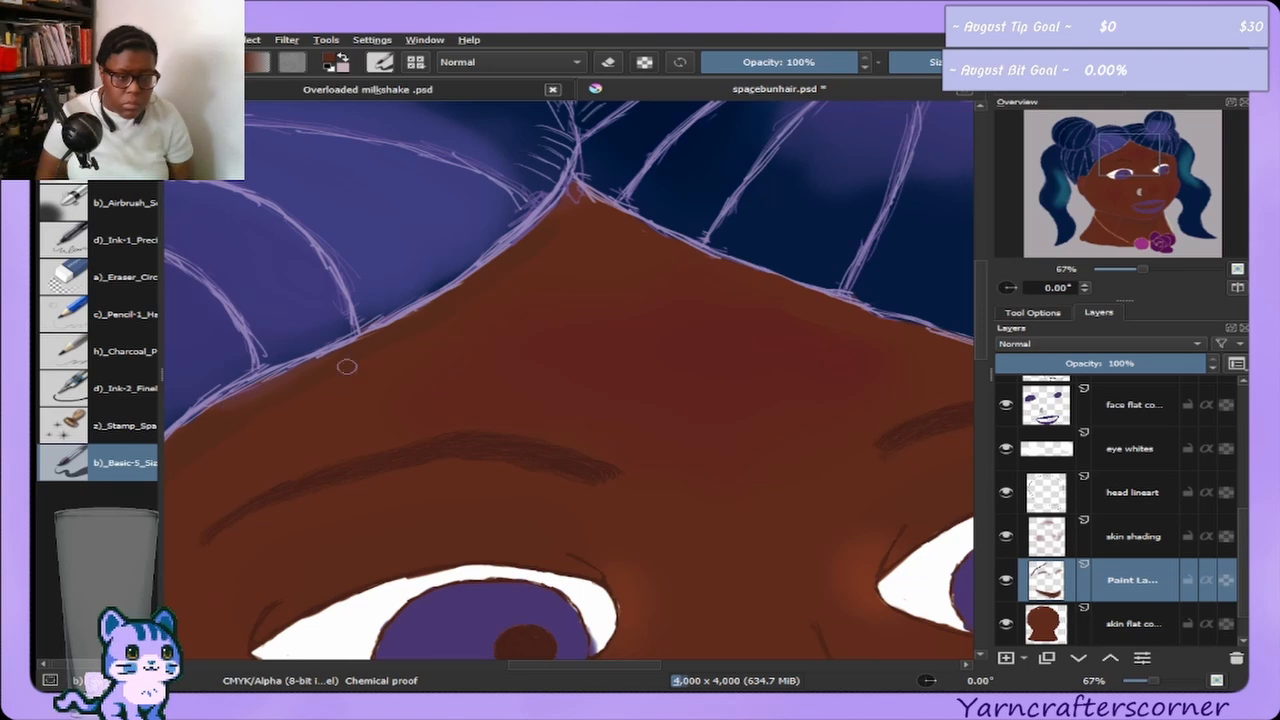
pyautogui.press(']')
pyautogui.press(']')
pyautogui.press(']')
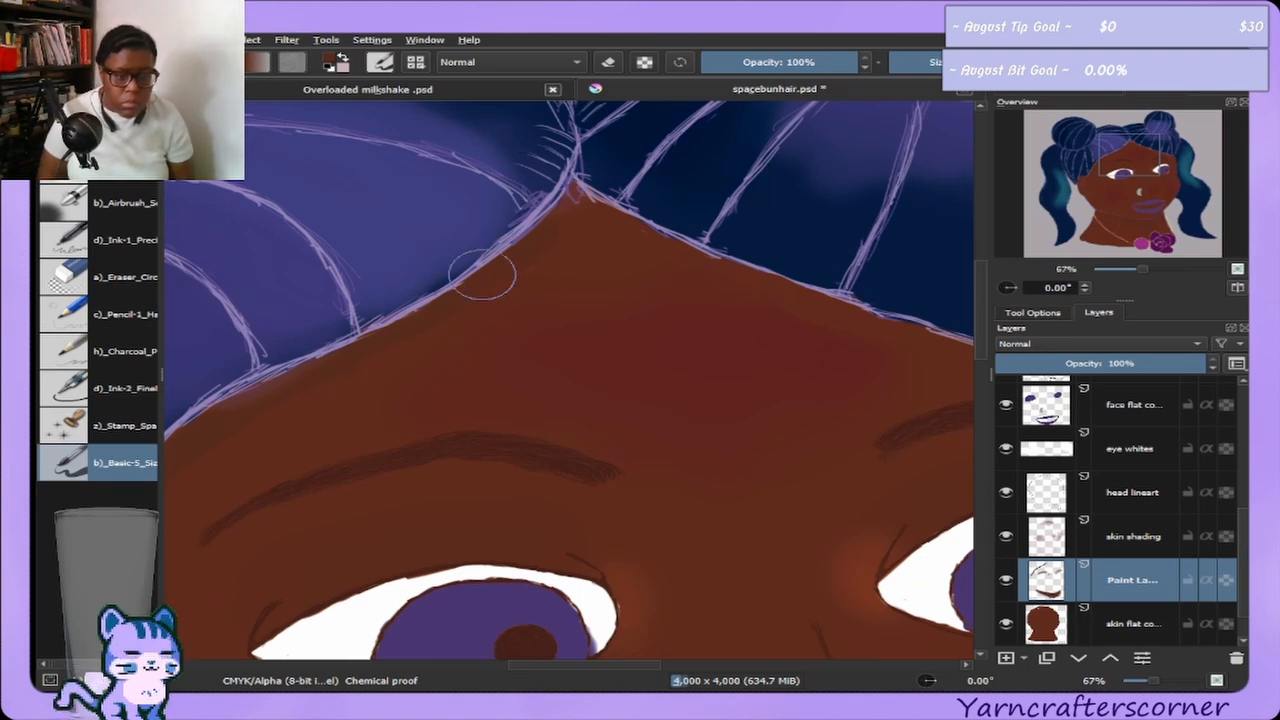
pyautogui.press('[')
pyautogui.press('[')
pyautogui.press('[')
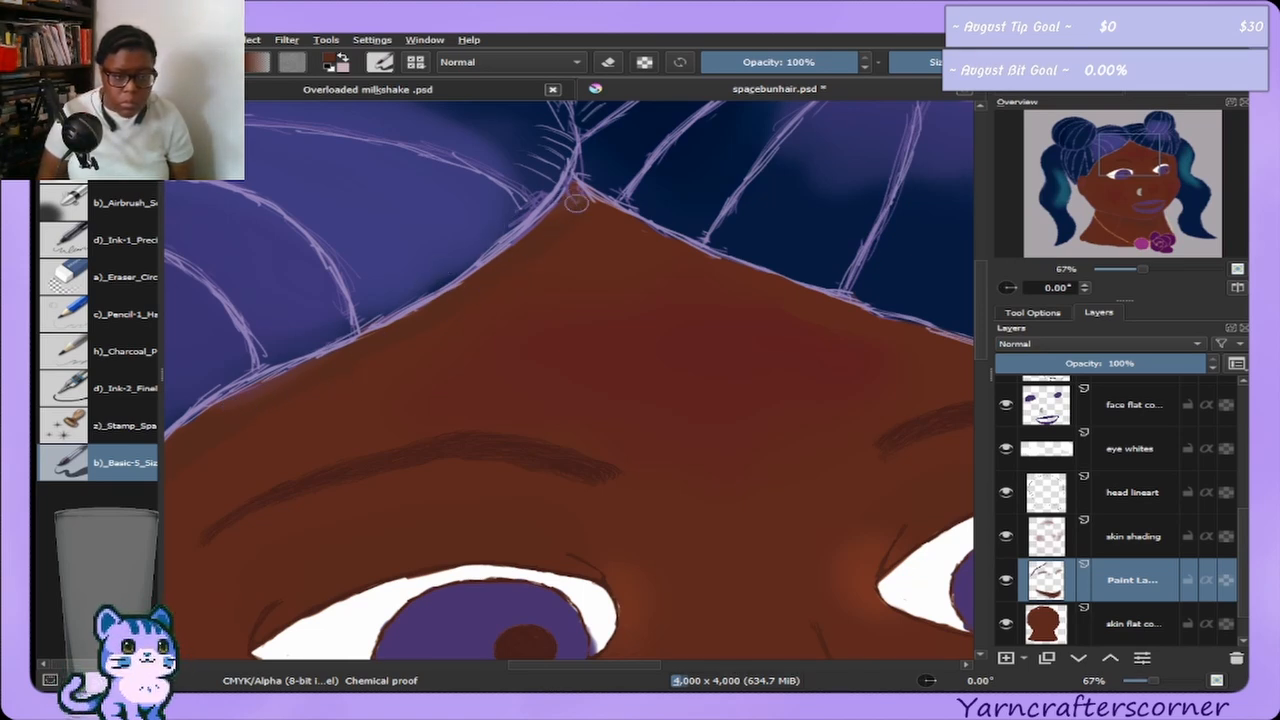
pyautogui.press(']')
pyautogui.press(']')
pyautogui.press(']')
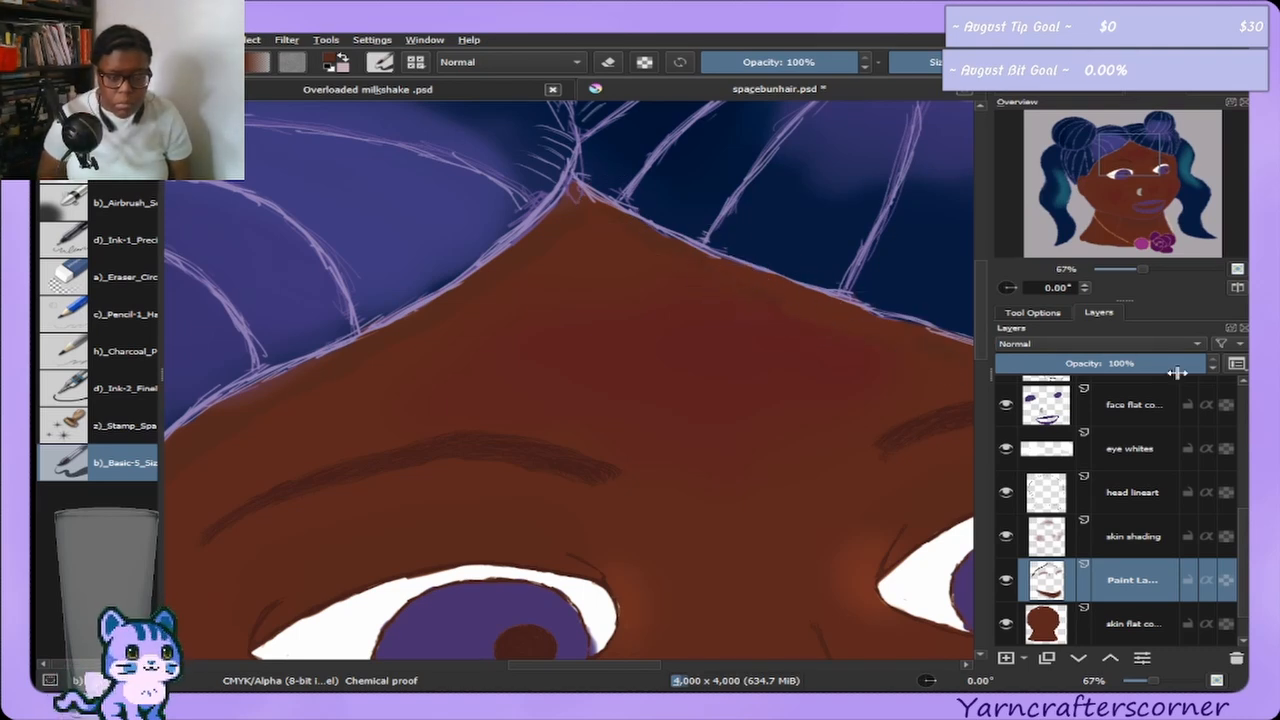
# Paint the dark brown shadow along the right-hand hairline and down the far edge of the face to the cheek.
pyautogui.moveTo(1115, 185); pyautogui.dragTo(1143, 199)
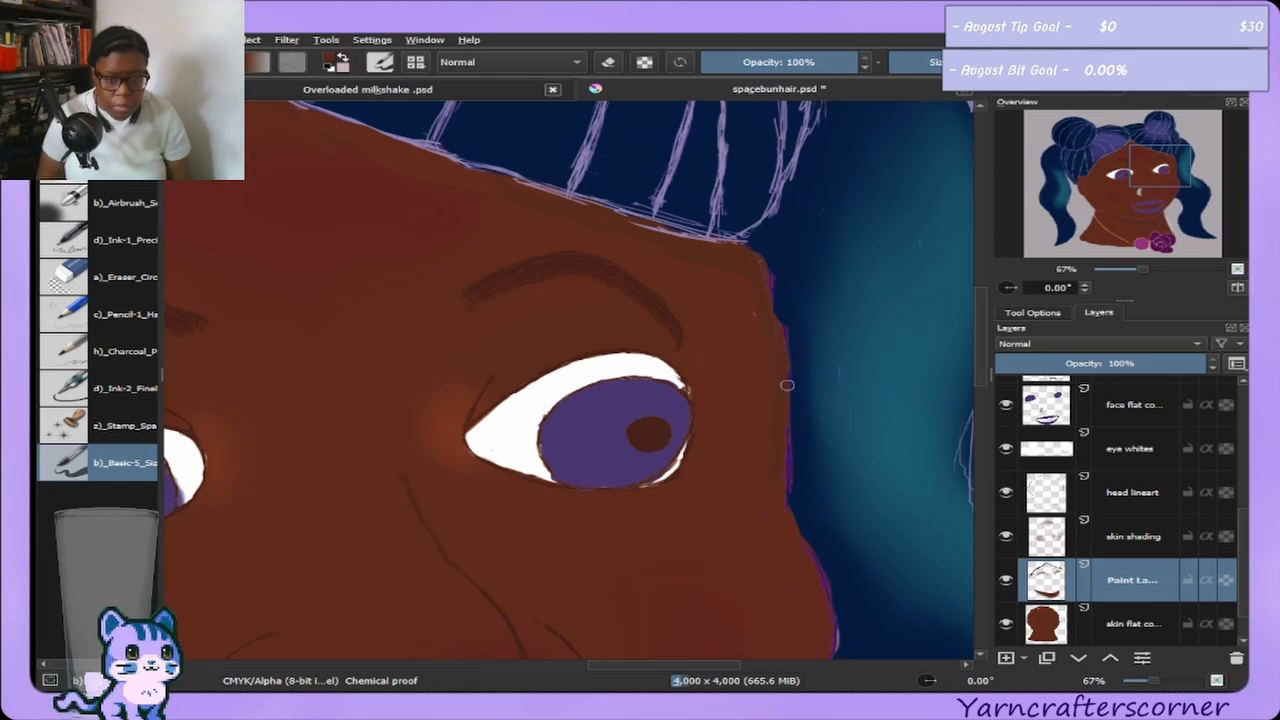
pyautogui.moveTo(1160, 160); pyautogui.dragTo(1170, 196)
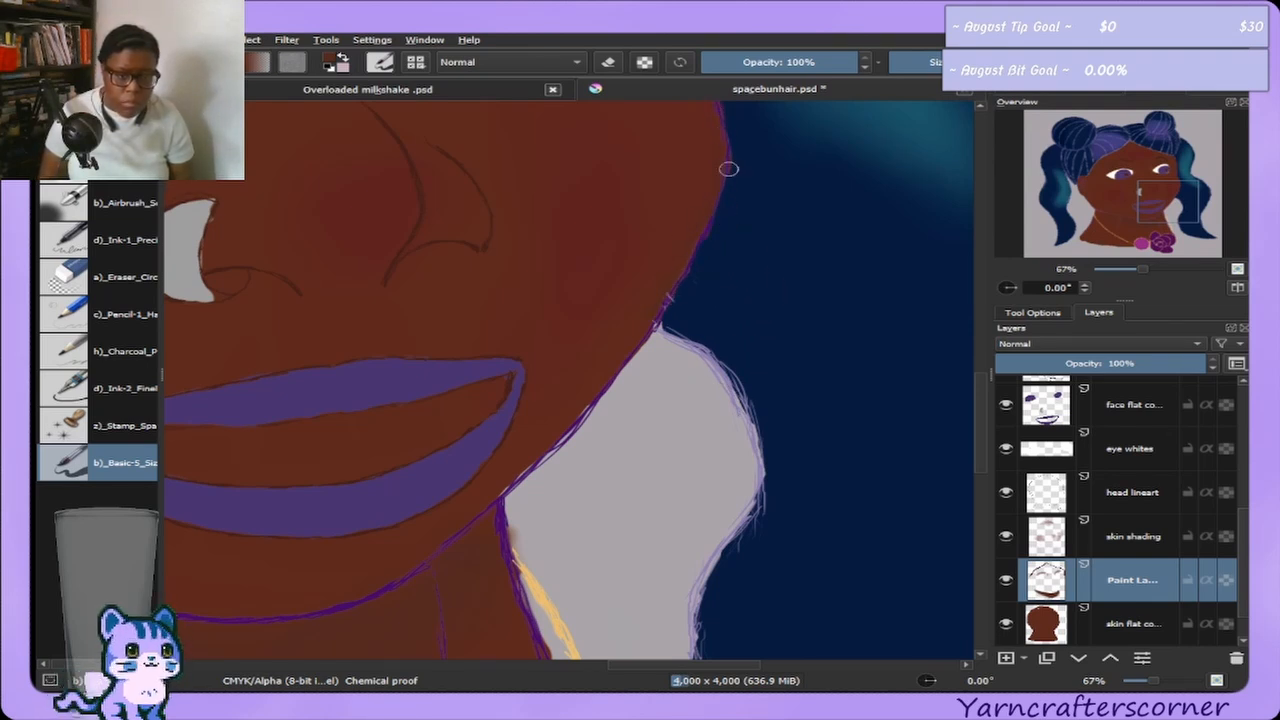
pyautogui.moveTo(1168, 200); pyautogui.dragTo(1167, 167)
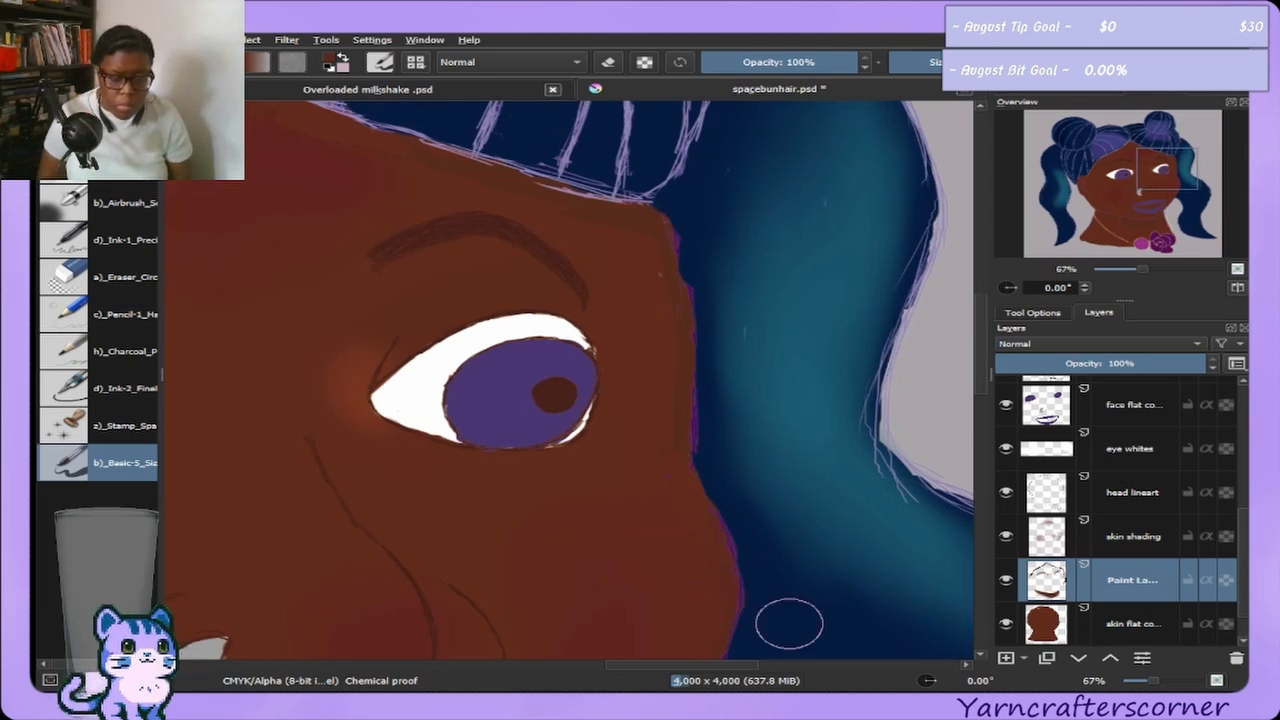
# Fade the forehead blush on the skin shading layer with the circle eraser at 26% opacity.
pyautogui.moveTo(1149, 191); pyautogui.dragTo(1094, 184)
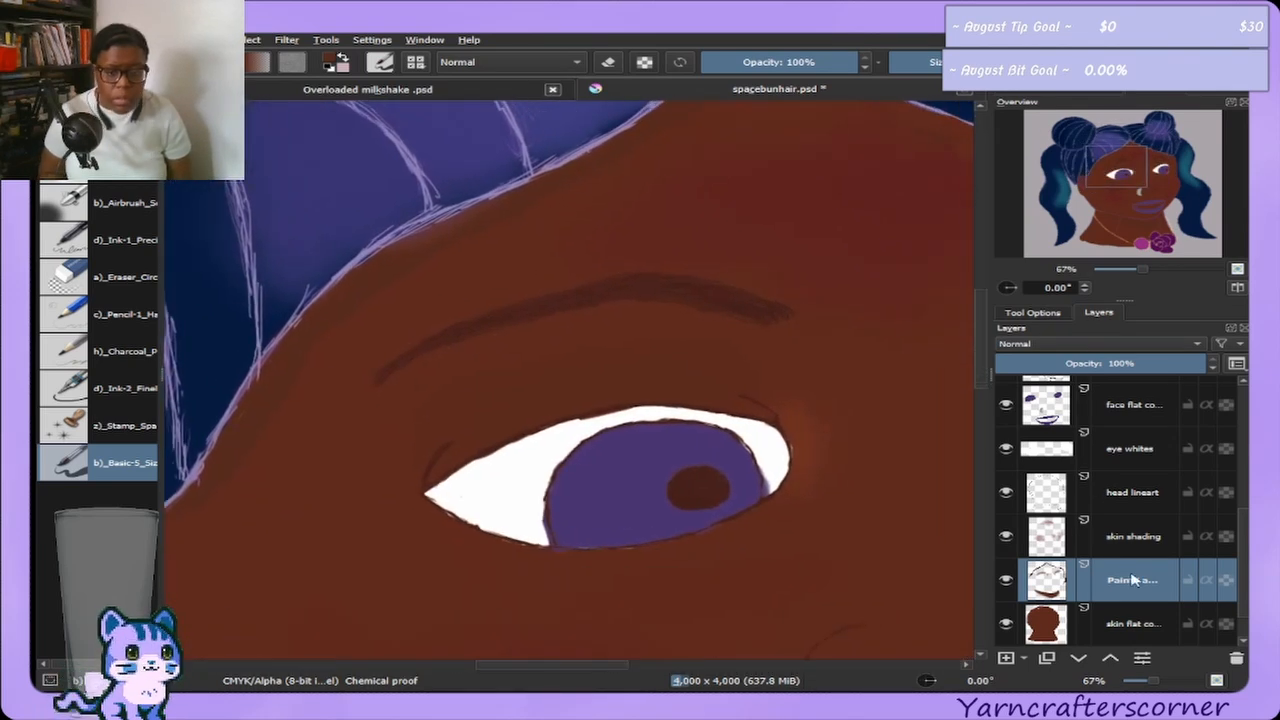
pyautogui.click(1110, 549)
pyautogui.click(97, 283)
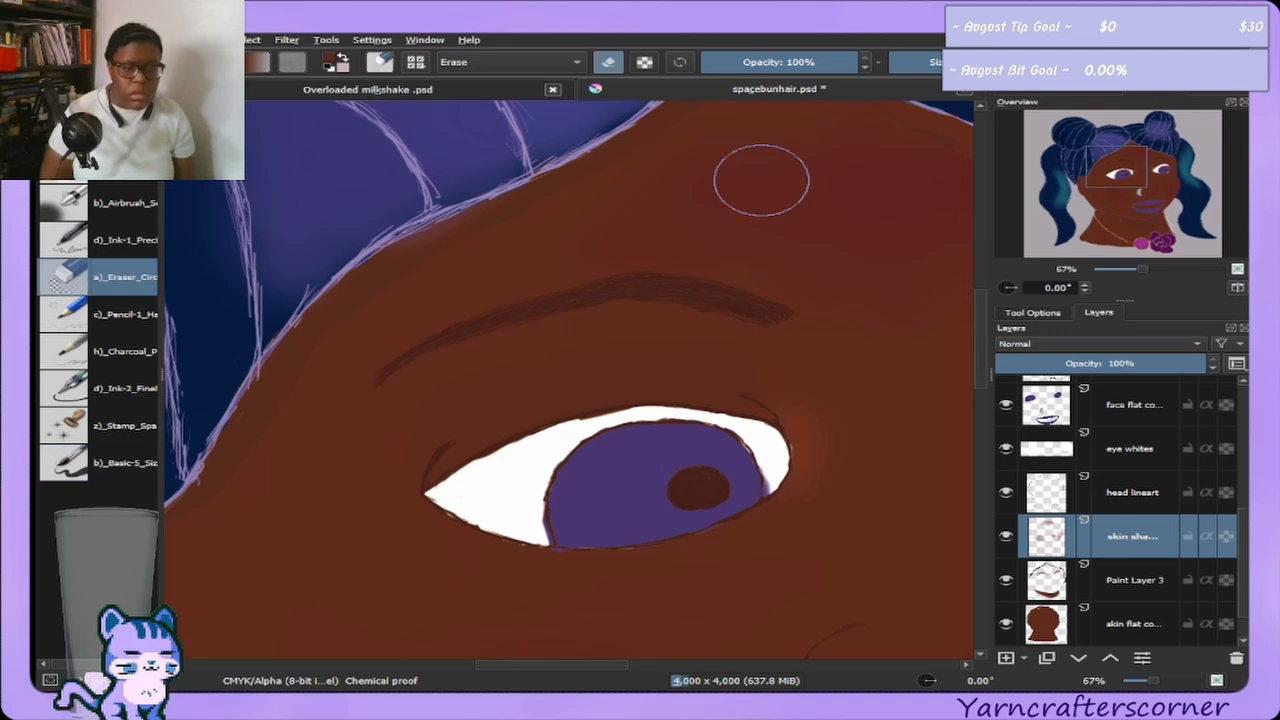
pyautogui.moveTo(800, 52); pyautogui.dragTo(742, 52)
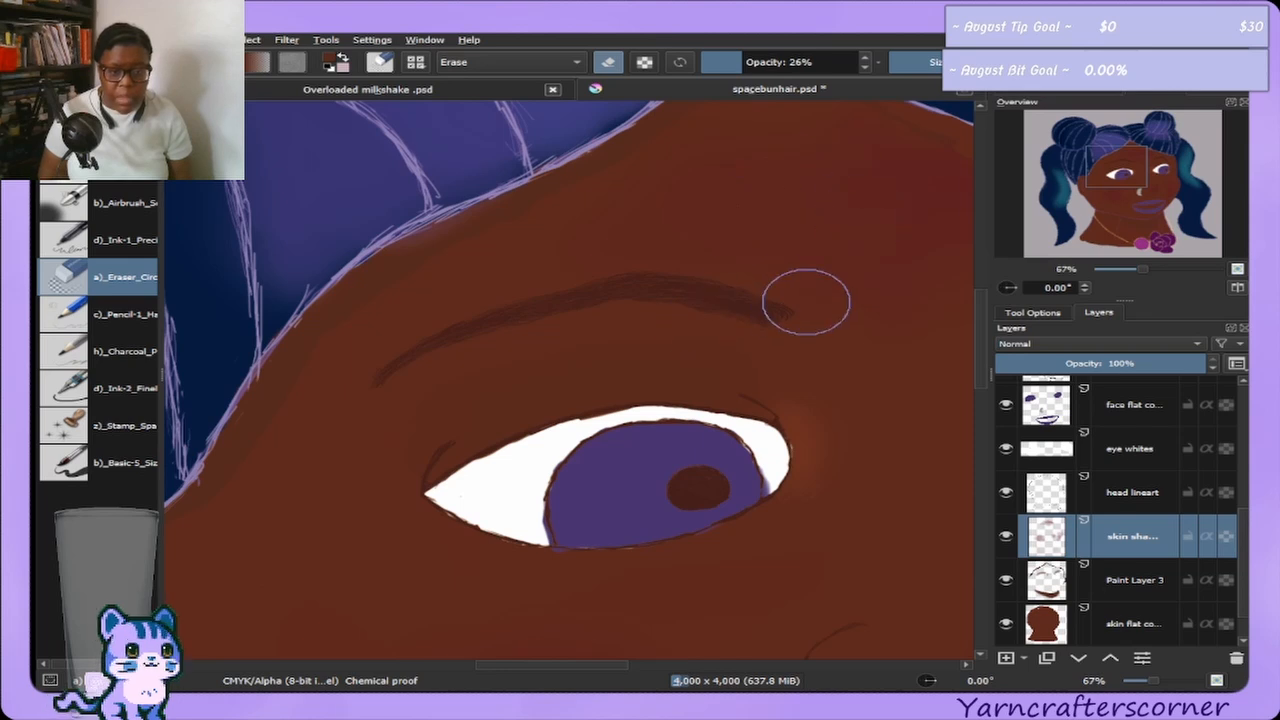
pyautogui.click(1127, 178)
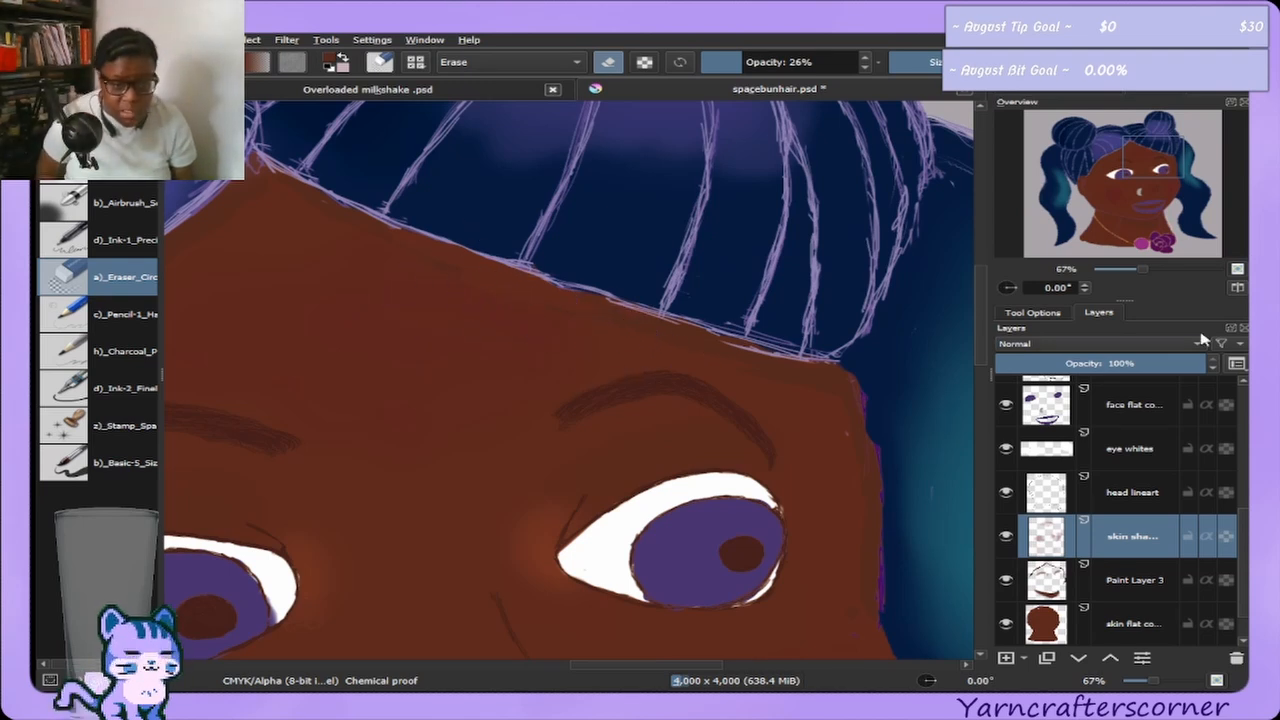
# Fade the blush on both cheeks with the 26% opacity circle eraser.
pyautogui.moveTo(1160, 152); pyautogui.dragTo(1155, 189)
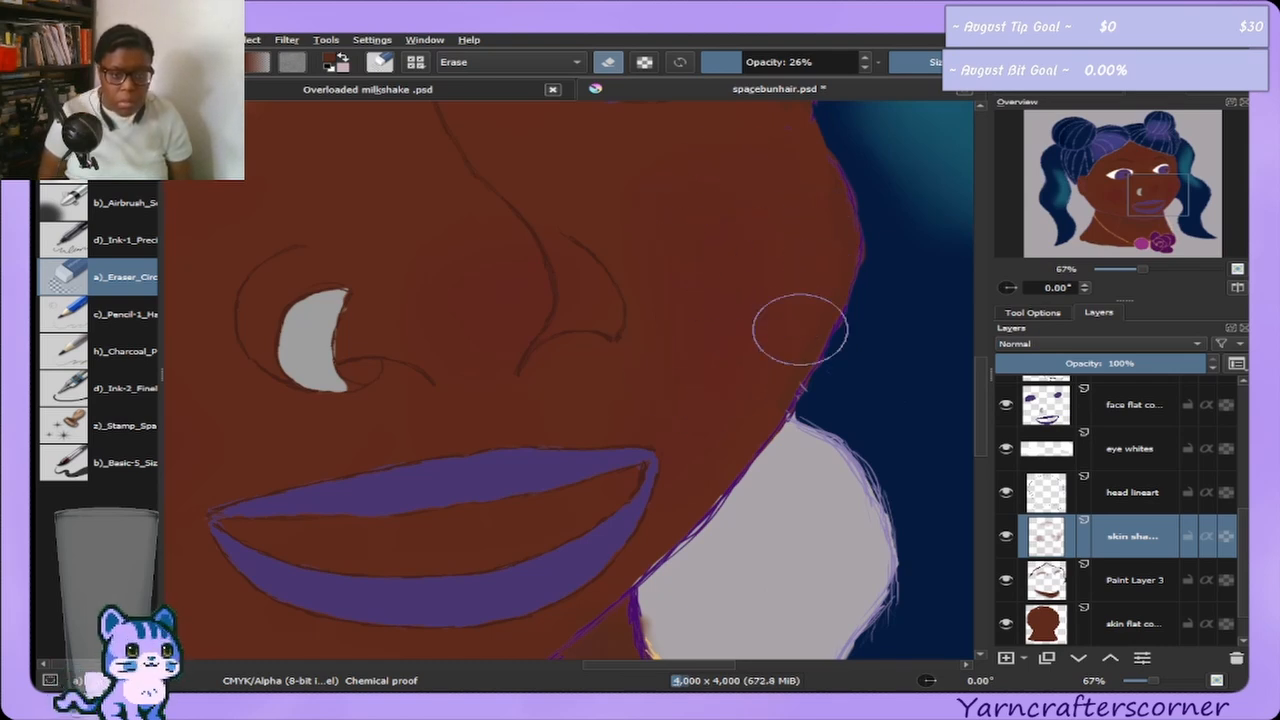
pyautogui.moveTo(1168, 190); pyautogui.dragTo(1140, 200)
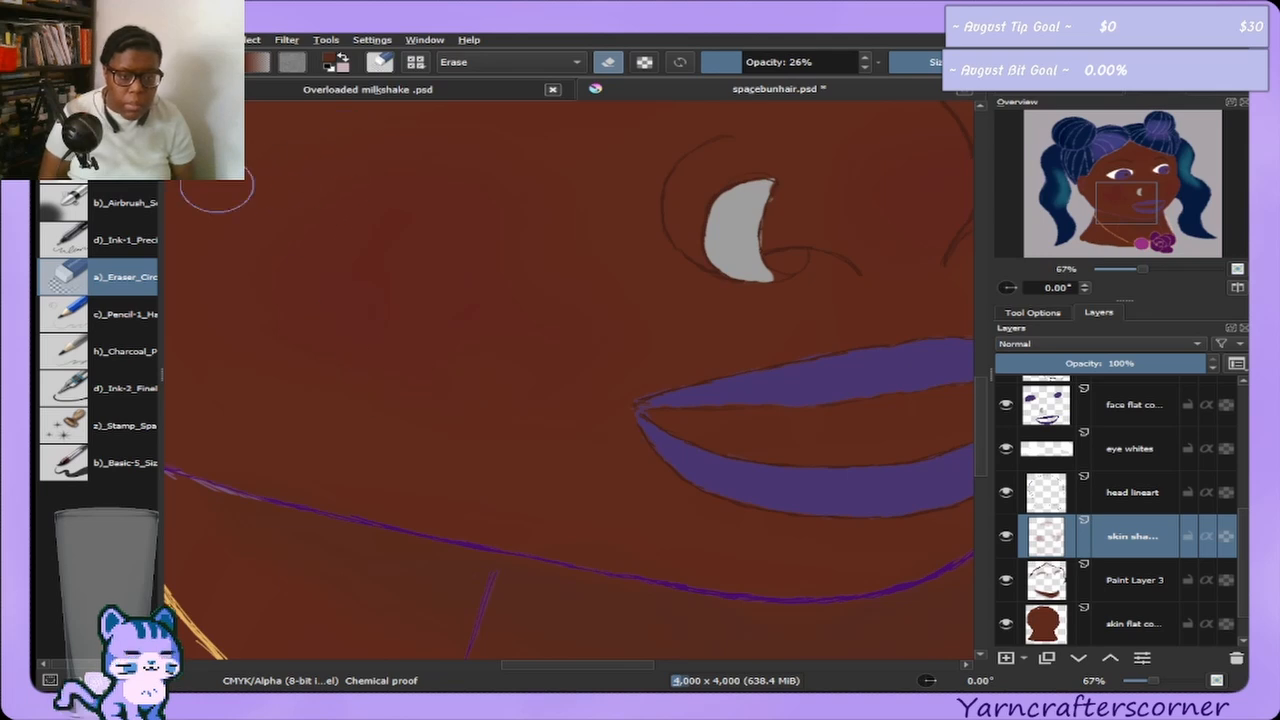
pyautogui.press(']')
# Compare the skin shading layer and Paint Layer 3 by hiding and showing each, and fade the inner-eye highlights with the eraser.
pyautogui.moveTo(1151, 218); pyautogui.dragTo(1162, 176)
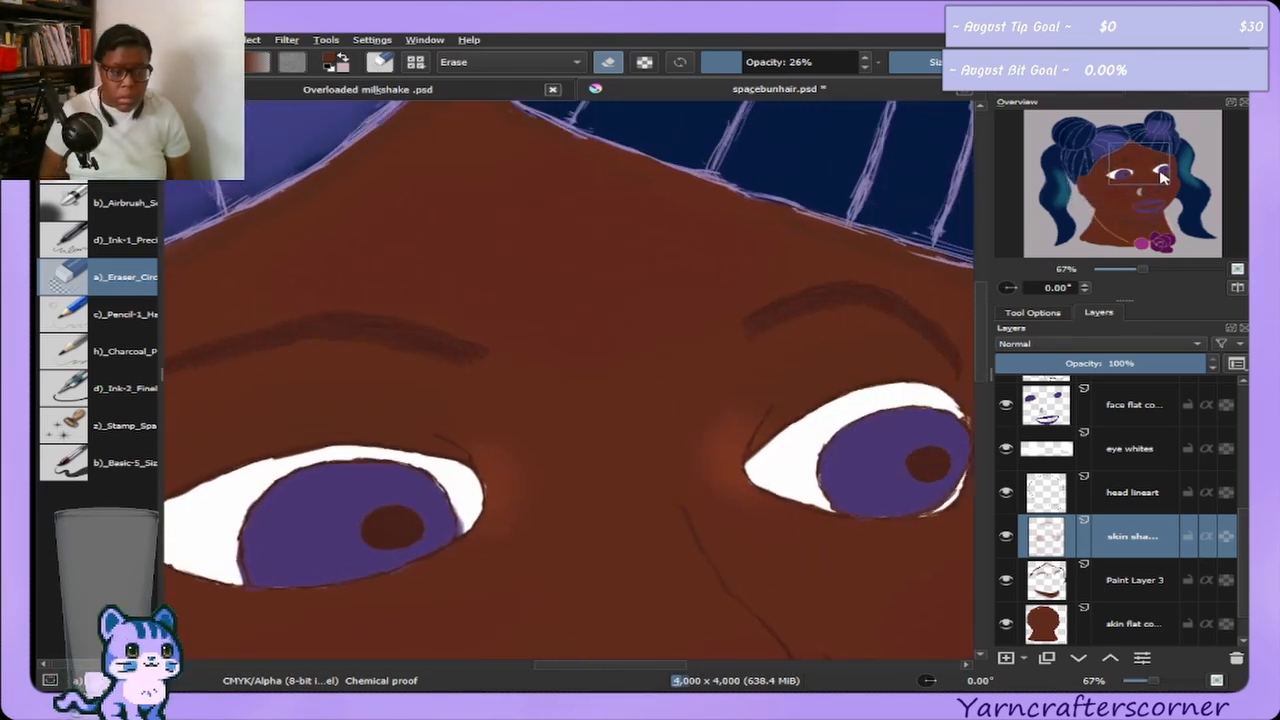
pyautogui.click(1005, 537)
pyautogui.click(1005, 537)
pyautogui.click(1006, 580)
pyautogui.click(1006, 580)
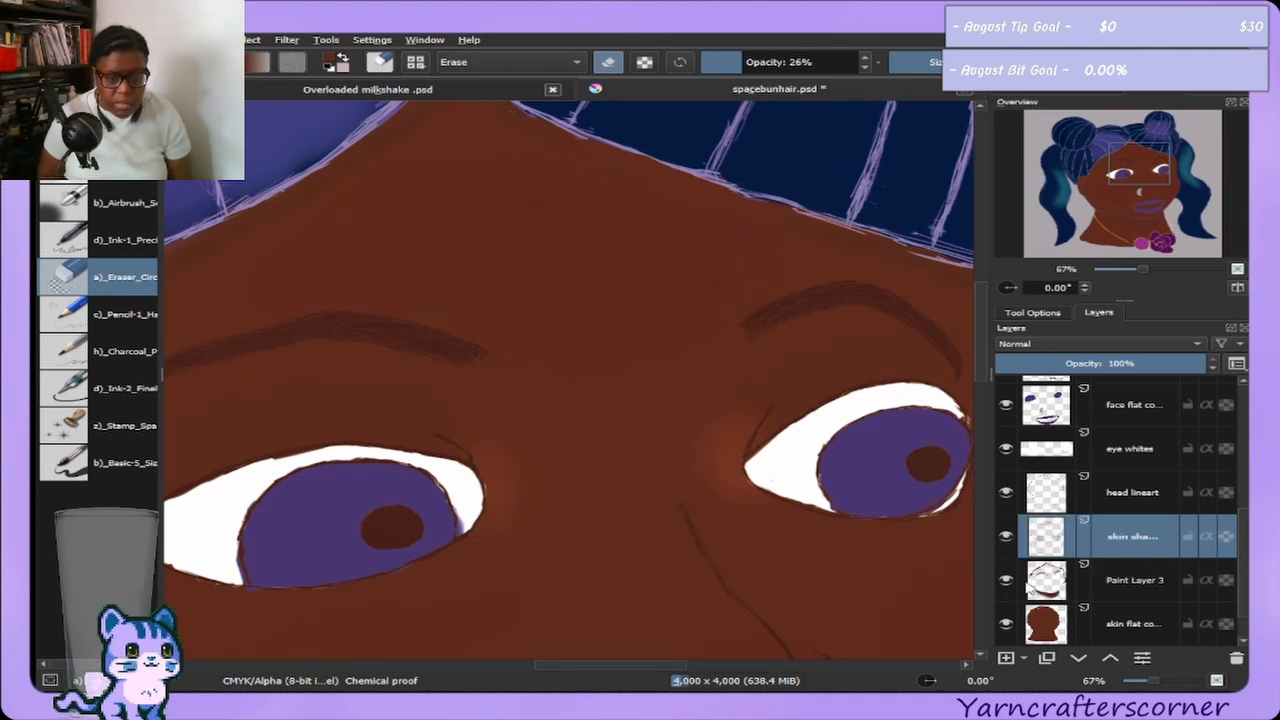
# Clean up the forehead hairline shadow on Paint Layer 3 with the circle eraser at 100% opacity and return to the Basic-5 brush.
pyautogui.click(1097, 588)
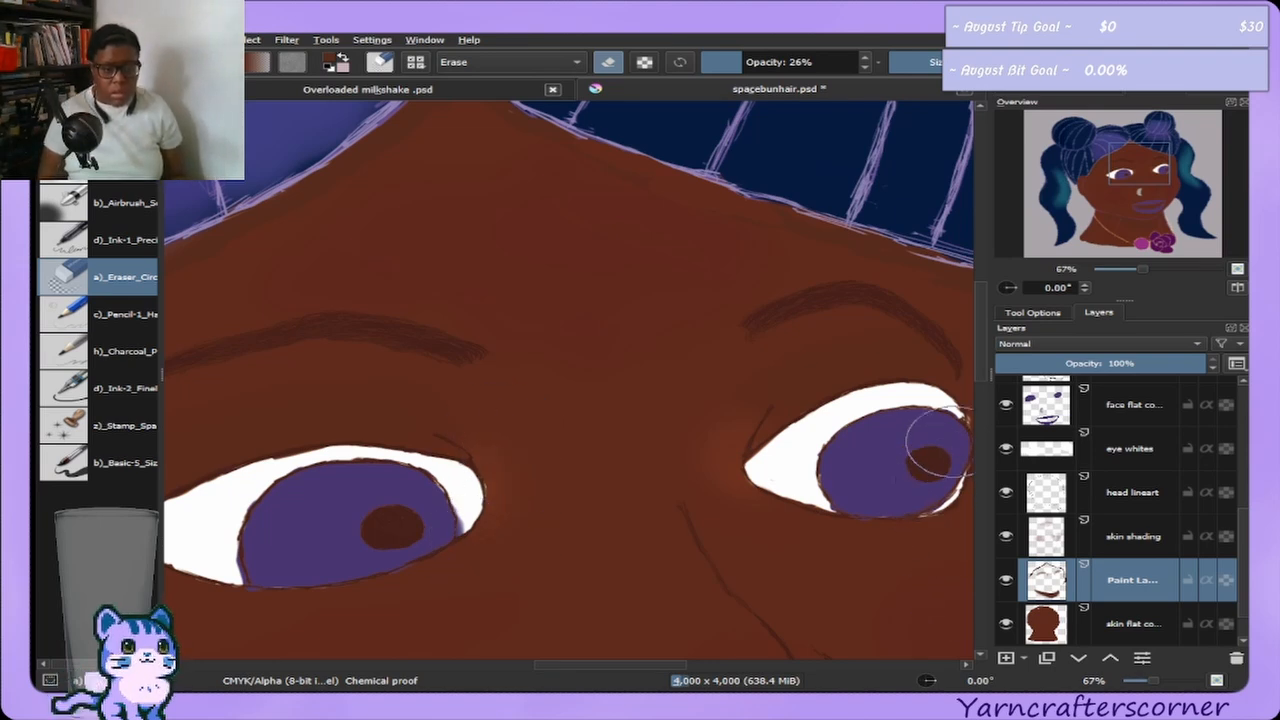
pyautogui.click(797, 62)
pyautogui.moveTo(797, 62); pyautogui.dragTo(860, 62)
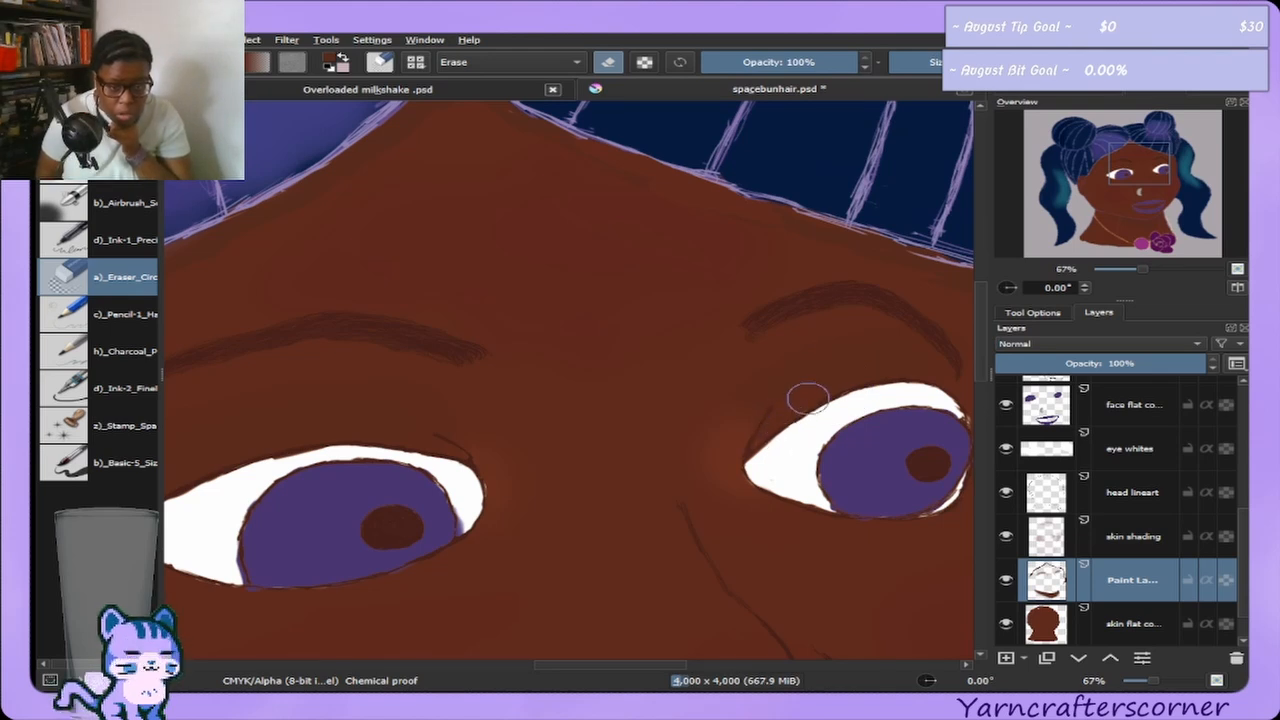
pyautogui.press(']')
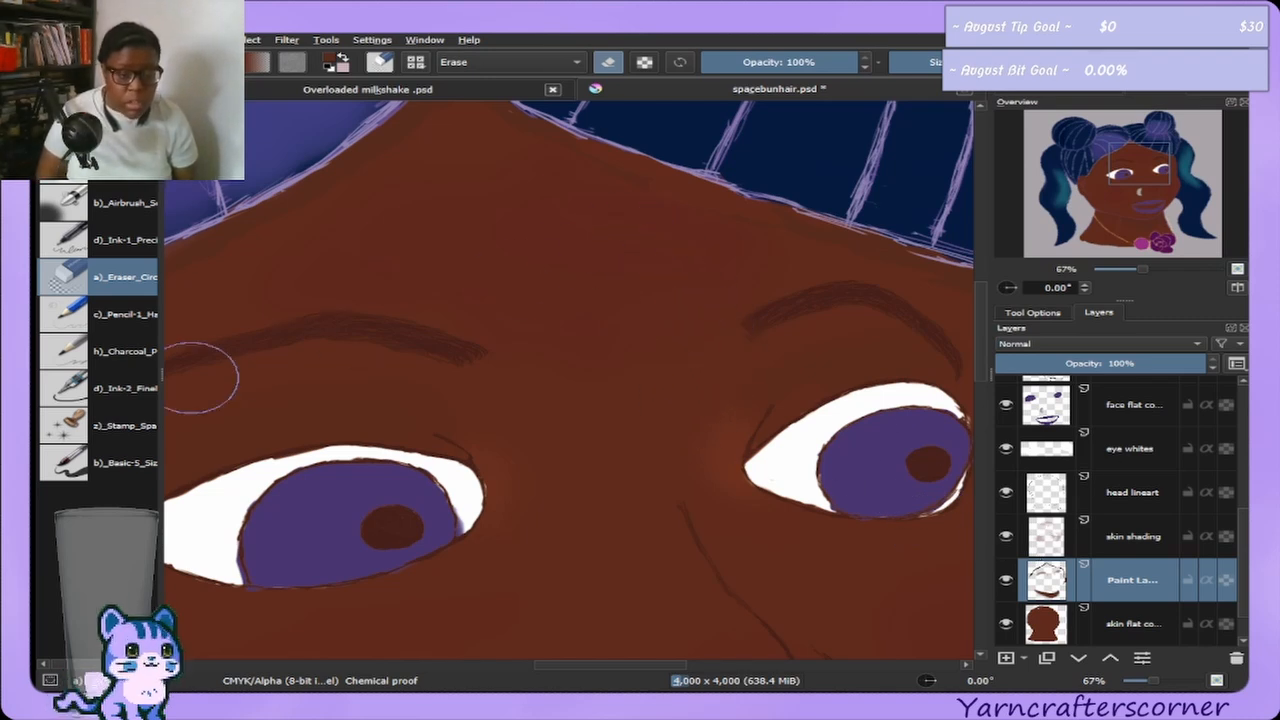
pyautogui.click(110, 458)
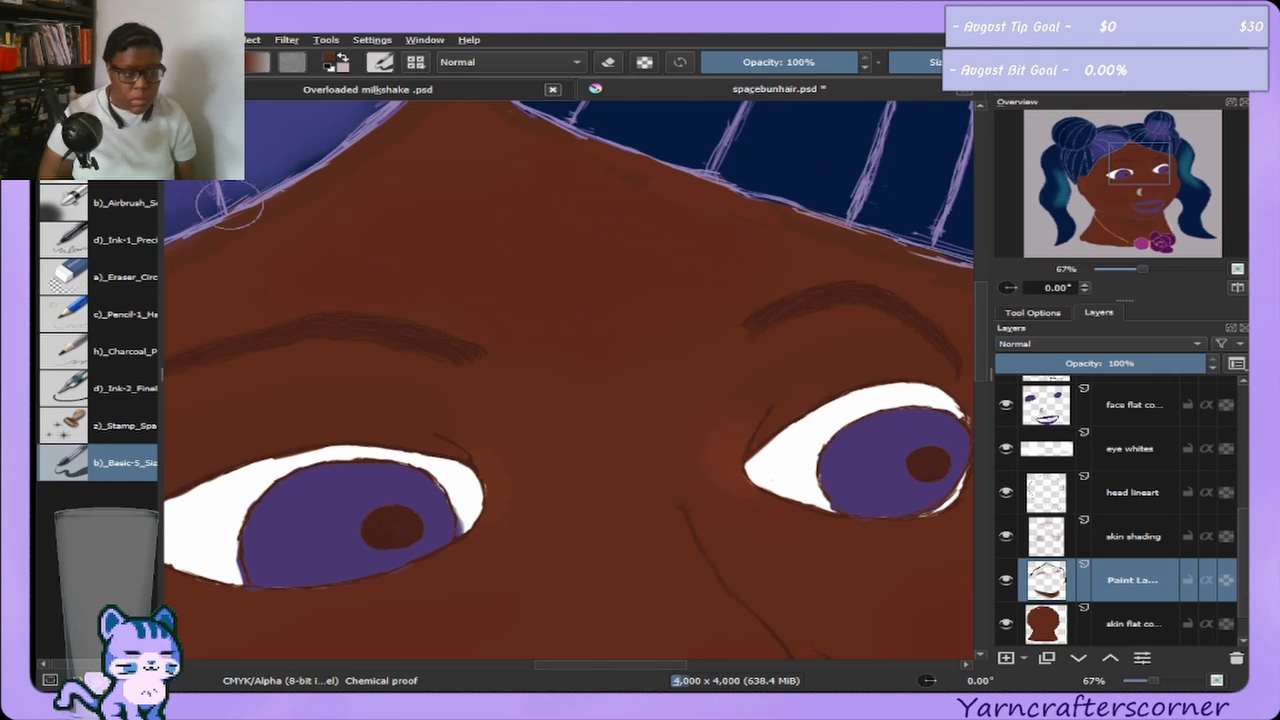
# Switch to the soft airbrush at 56% opacity, review the shading across the whole portrait, and save the file.
pyautogui.click(135, 204)
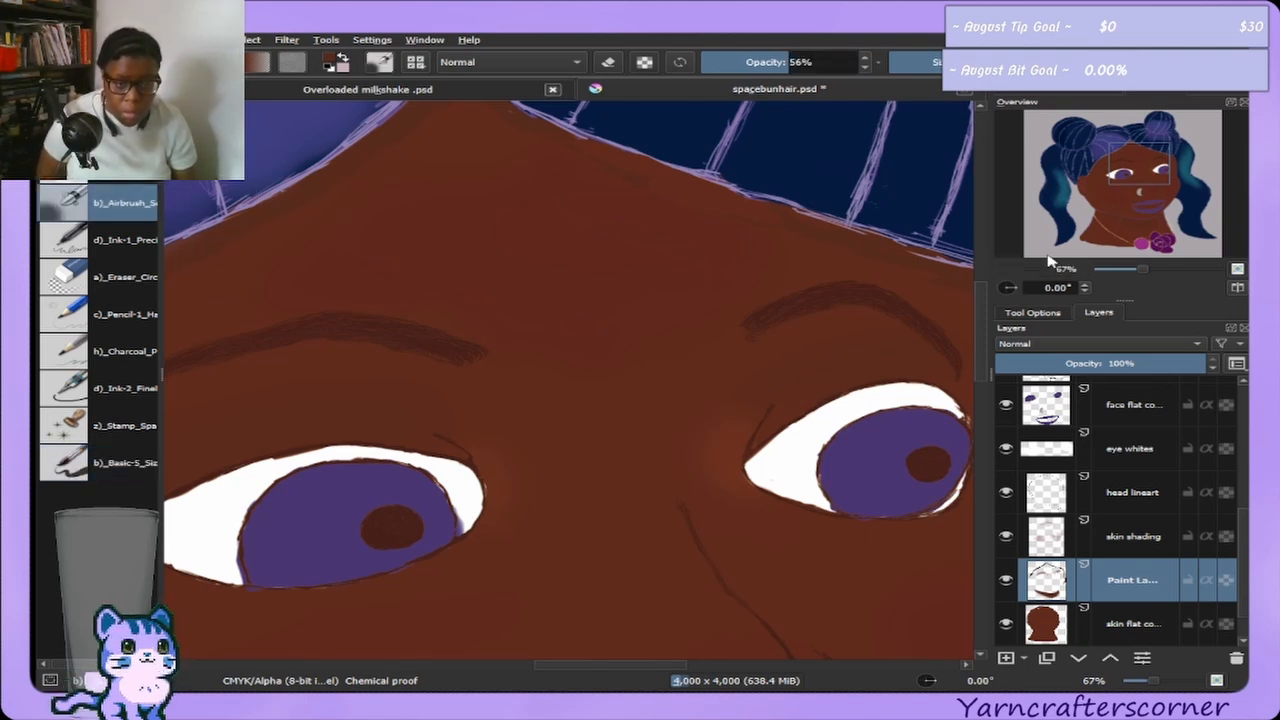
pyautogui.click(1098, 100)
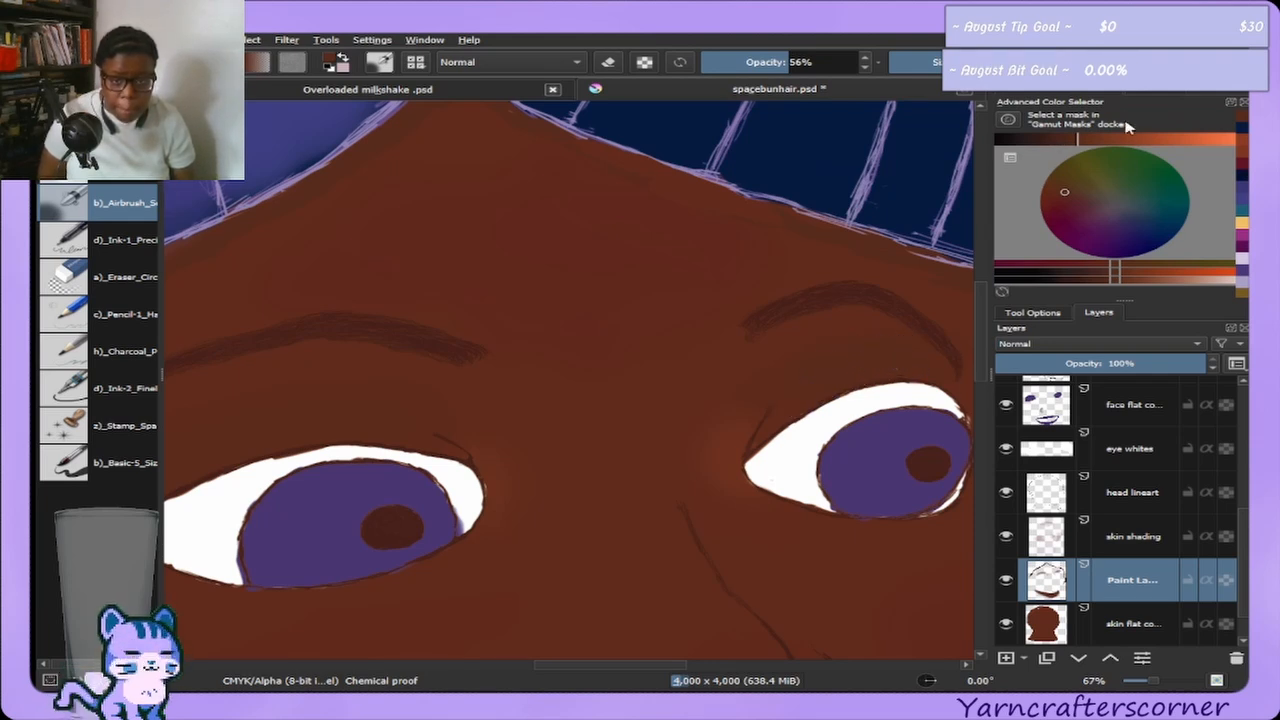
pyautogui.click(1150, 92)
pyautogui.click(1124, 196)
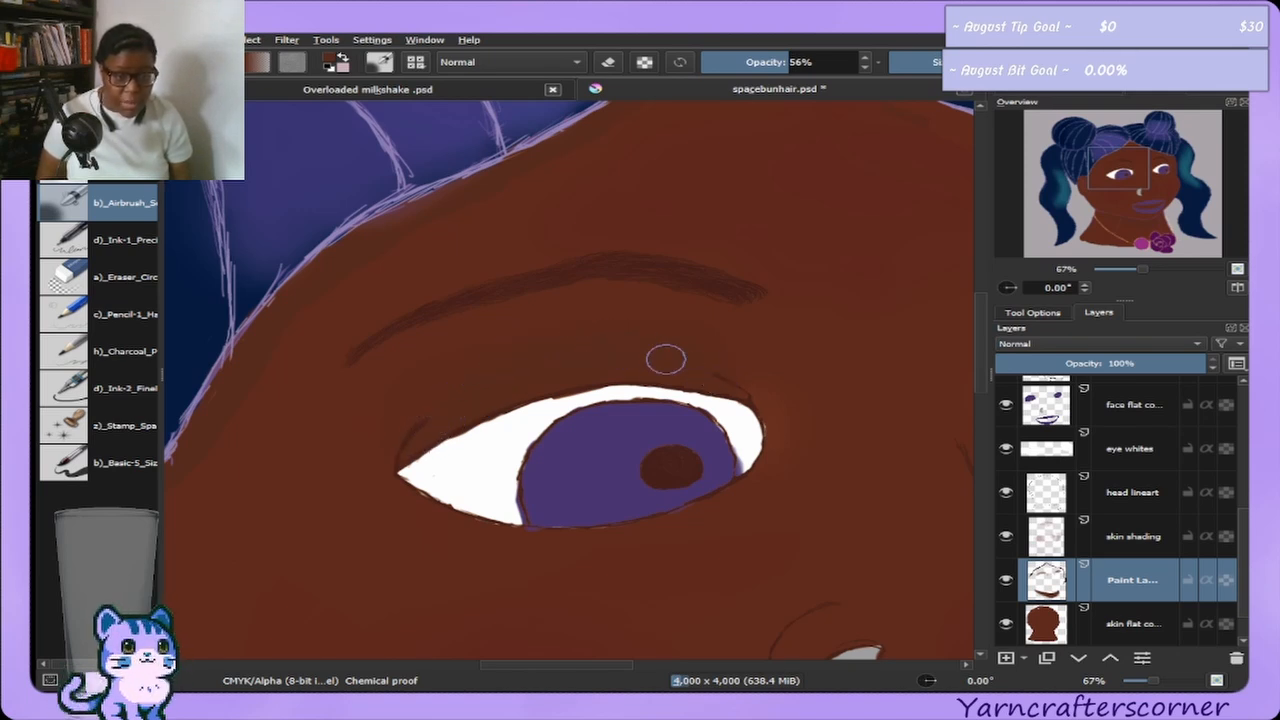
pyautogui.moveTo(1151, 165)
pyautogui.mouseDown()
pyautogui.moveTo(1152, 178)
pyautogui.moveTo(1150, 162)
pyautogui.mouseUp()
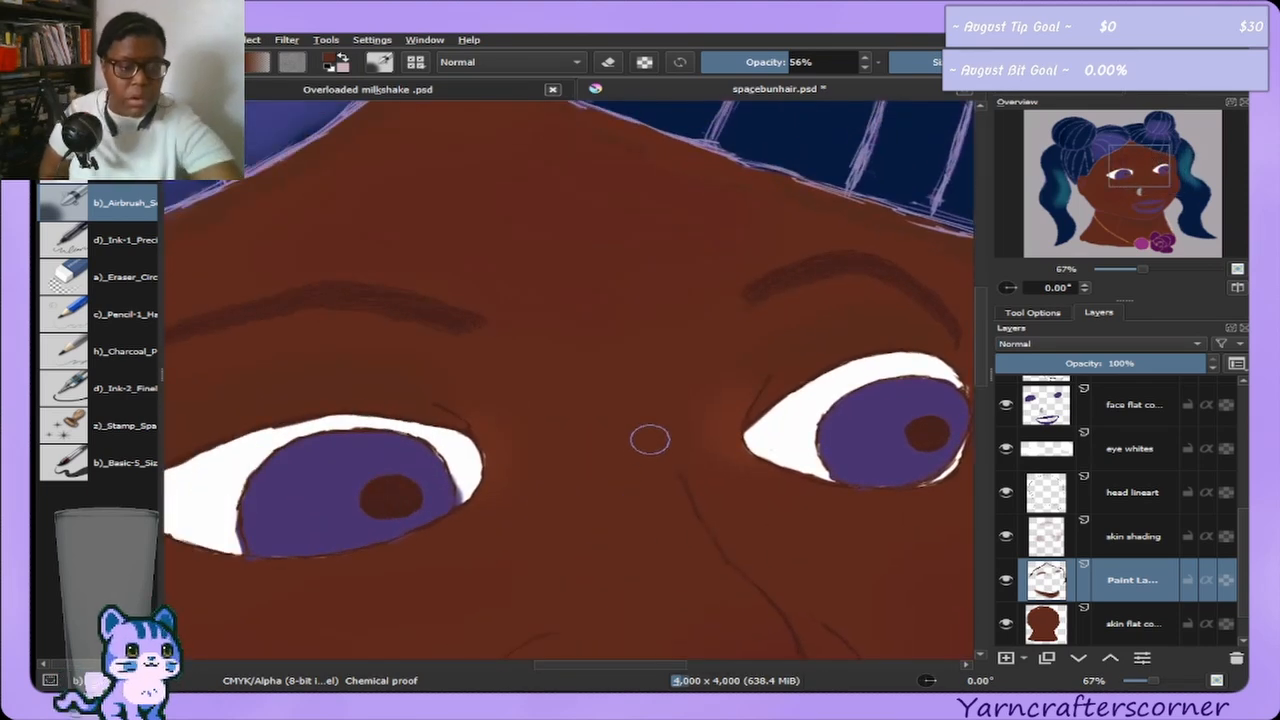
pyautogui.scroll(-2, 668, 386)
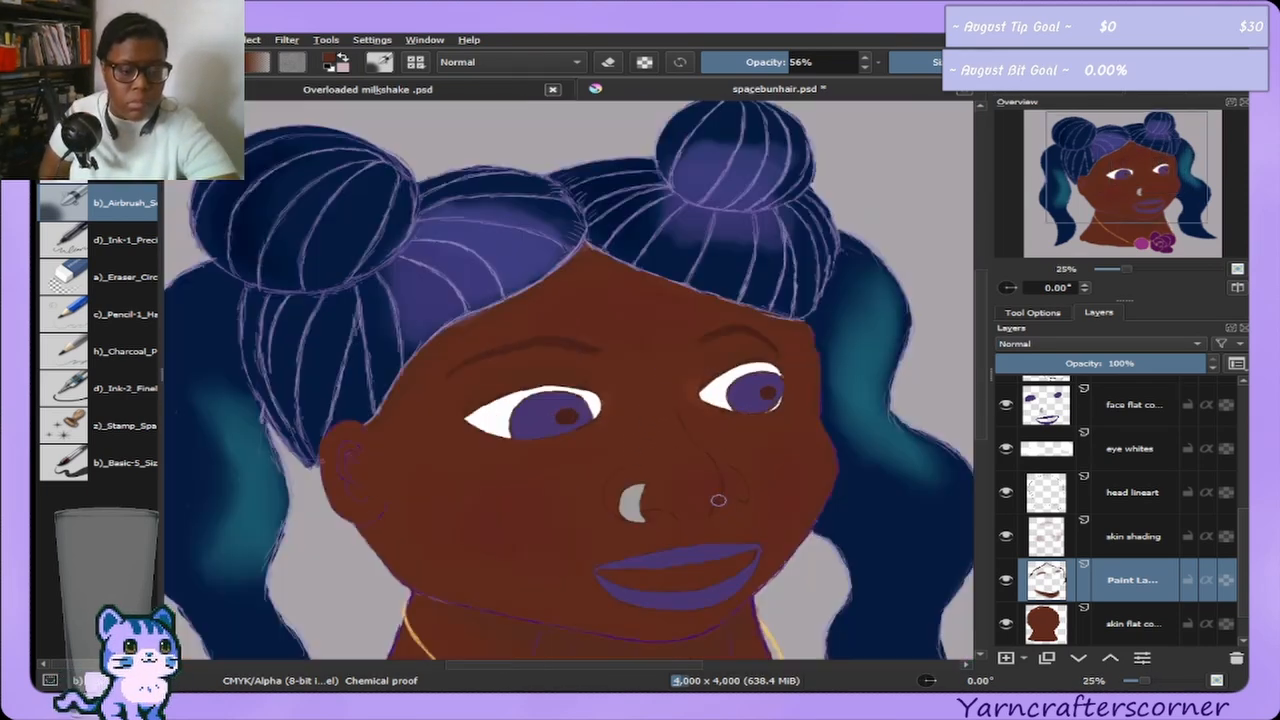
pyautogui.scroll(-1, 756, 530)
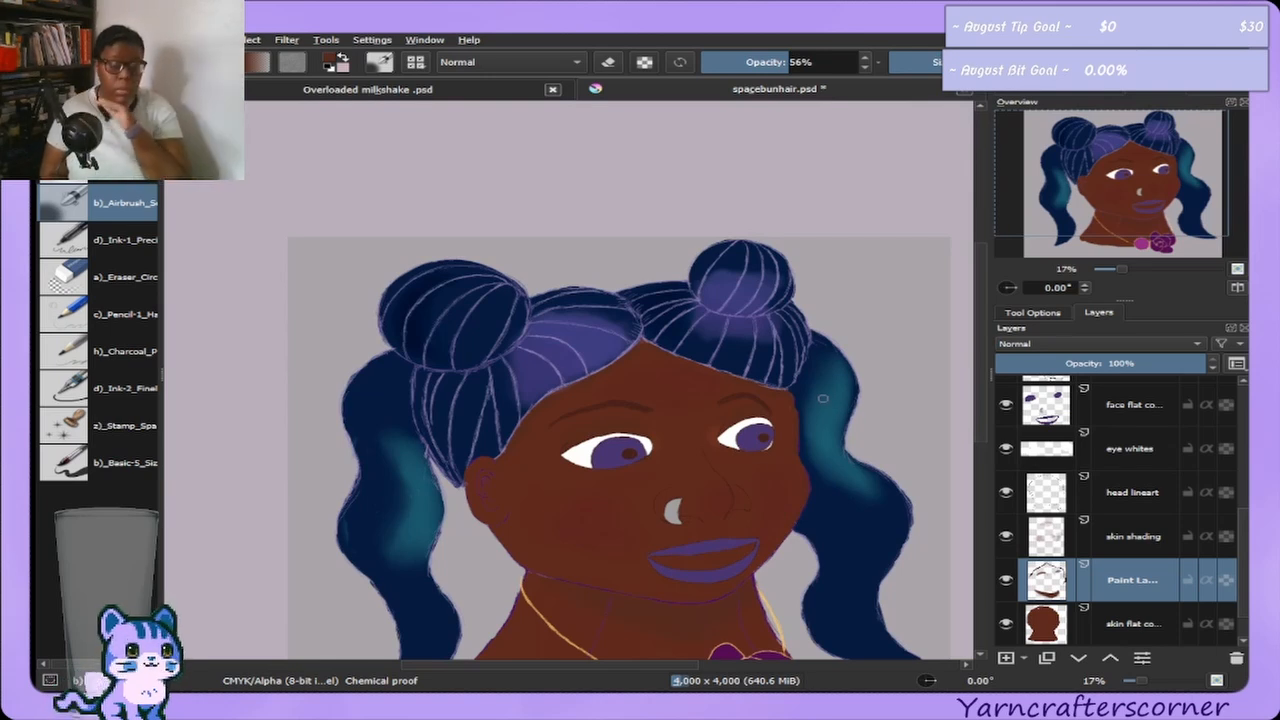
pyautogui.moveTo(1066, 208); pyautogui.dragTo(1089, 242)
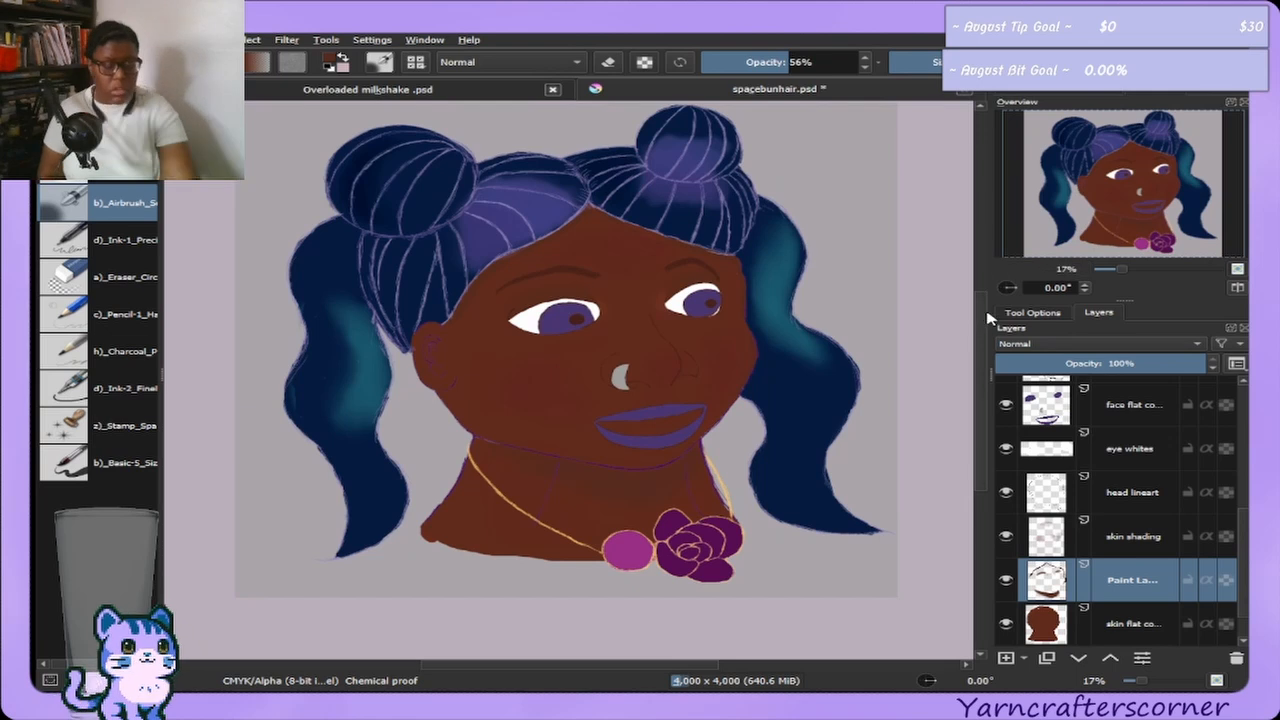
pyautogui.hotkey('ctrl', 's')
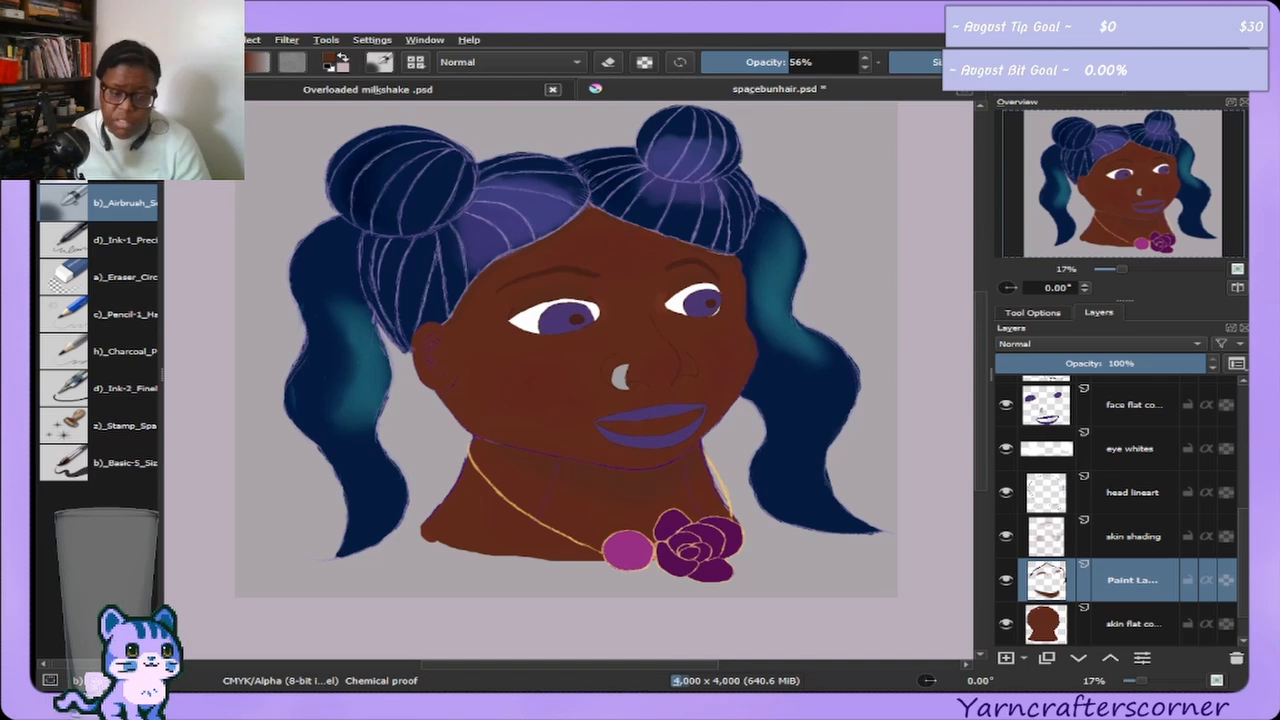
pyautogui.hotkey('ctrl', 's')
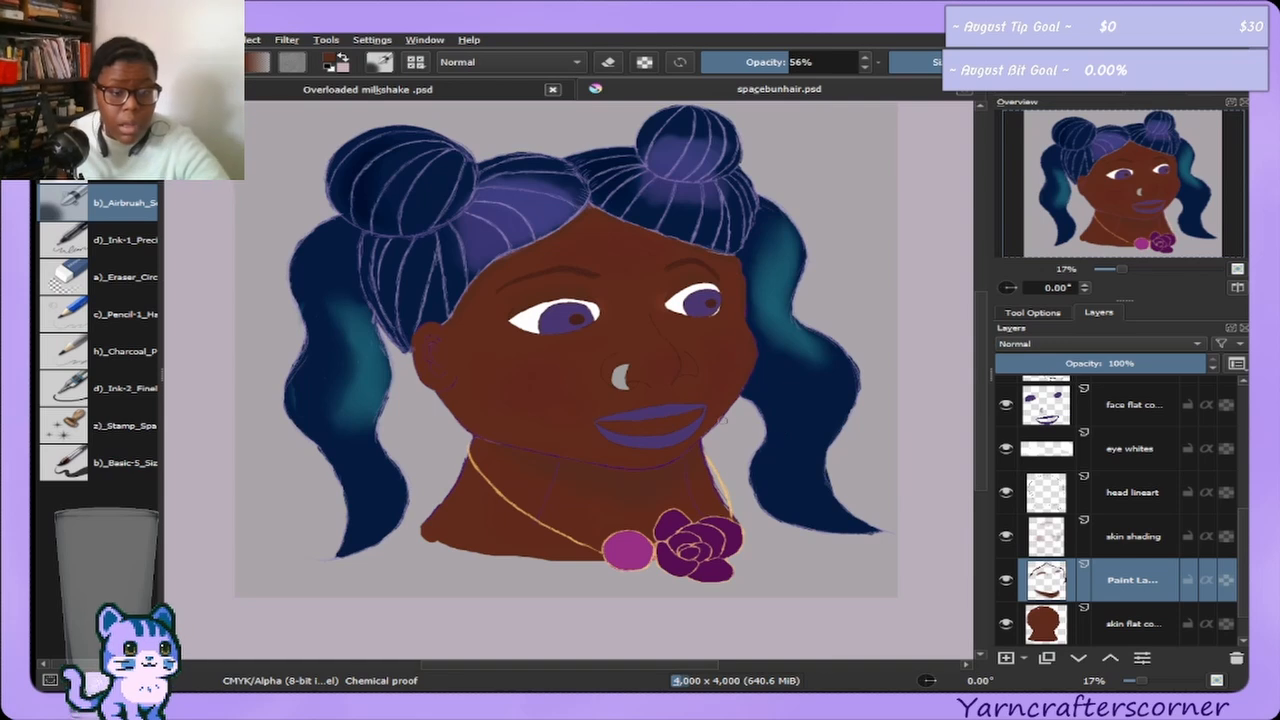
# Airbrush soft shading along the jaw below the ear and across the lower cheek on Paint Layer 3.
pyautogui.scroll(3, 634, 353)
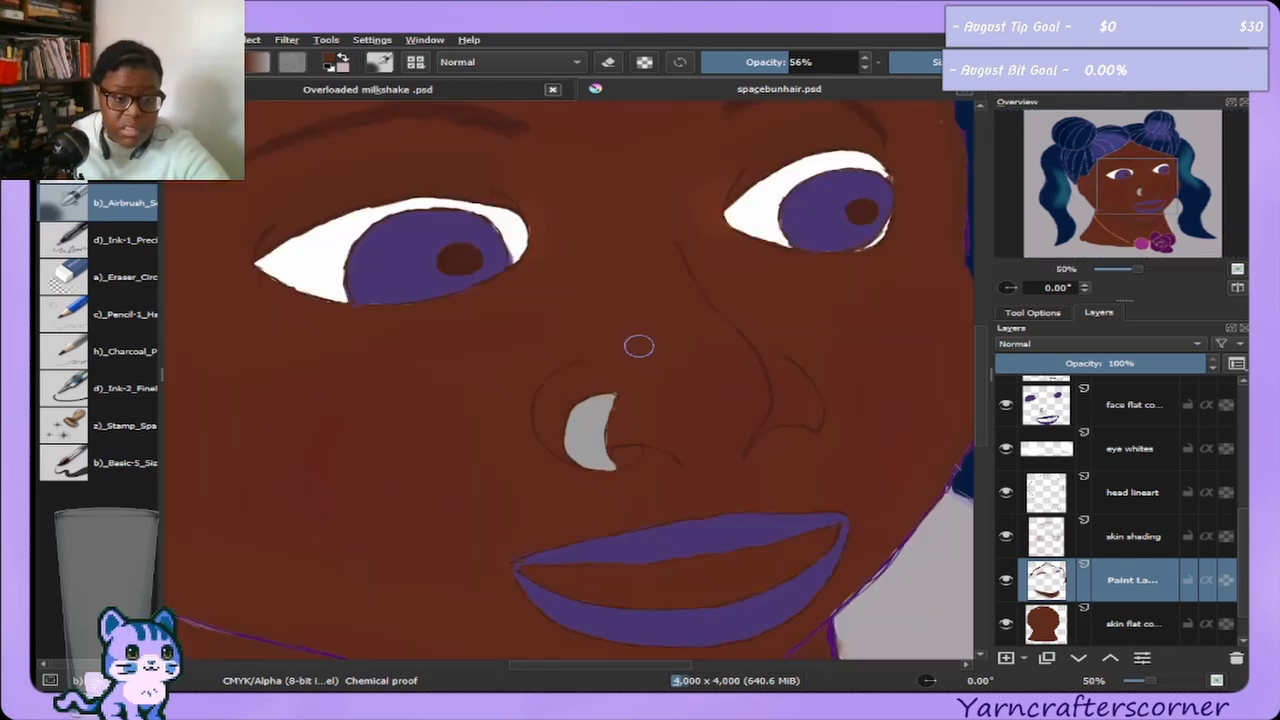
pyautogui.scroll(-1, 639, 346)
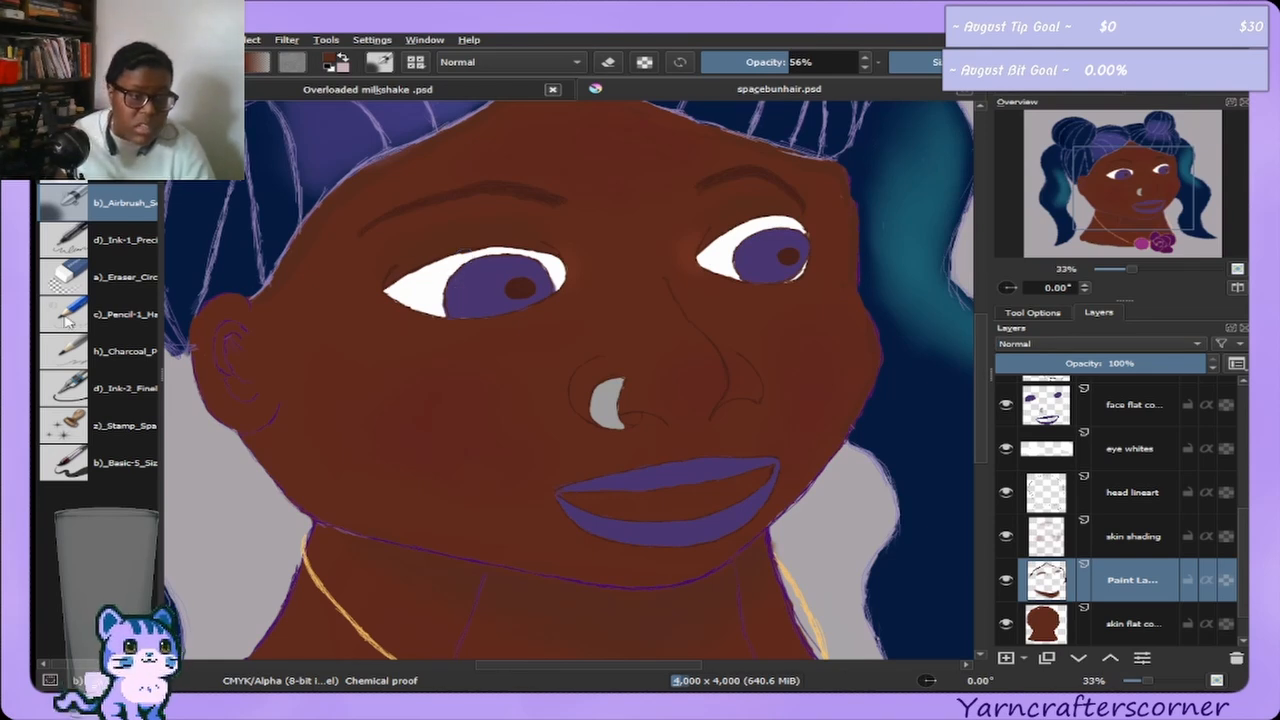
pyautogui.click(1082, 92)
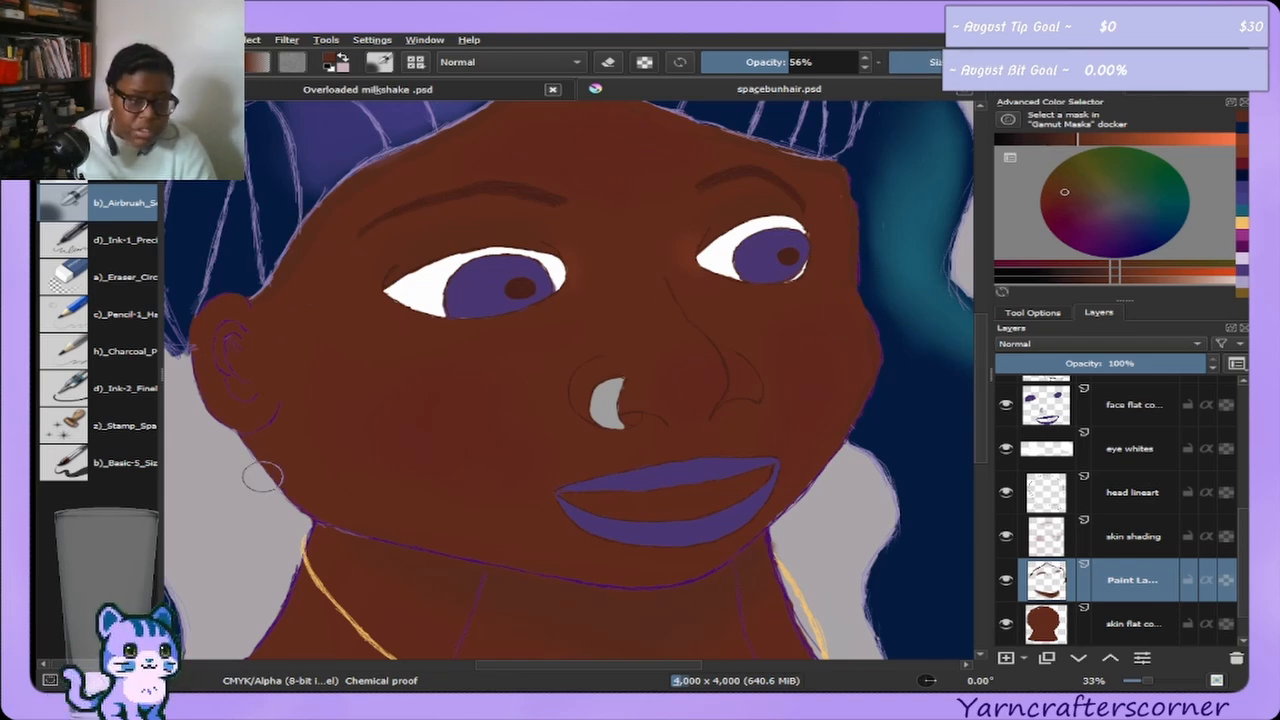
pyautogui.moveTo(260, 420)
pyautogui.mouseDown()
pyautogui.moveTo(291, 458)
pyautogui.moveTo(308, 437)
pyautogui.moveTo(363, 507)
pyautogui.moveTo(319, 401)
pyautogui.moveTo(400, 492)
pyautogui.moveTo(332, 401)
pyautogui.moveTo(413, 494)
pyautogui.moveTo(337, 387)
pyautogui.moveTo(438, 501)
pyautogui.moveTo(391, 490)
pyautogui.moveTo(345, 356)
pyautogui.moveTo(447, 494)
pyautogui.moveTo(401, 505)
pyautogui.moveTo(300, 452)
pyautogui.moveTo(370, 512)
pyautogui.mouseUp()
pyautogui.moveTo(456, 478)
pyautogui.mouseDown()
pyautogui.moveTo(310, 494)
pyautogui.moveTo(429, 529)
pyautogui.moveTo(378, 527)
pyautogui.moveTo(334, 476)
pyautogui.moveTo(462, 522)
pyautogui.moveTo(302, 464)
pyautogui.moveTo(452, 535)
pyautogui.moveTo(279, 459)
pyautogui.moveTo(437, 538)
pyautogui.moveTo(299, 443)
pyautogui.moveTo(353, 486)
pyautogui.moveTo(416, 507)
pyautogui.moveTo(351, 470)
pyautogui.mouseUp()
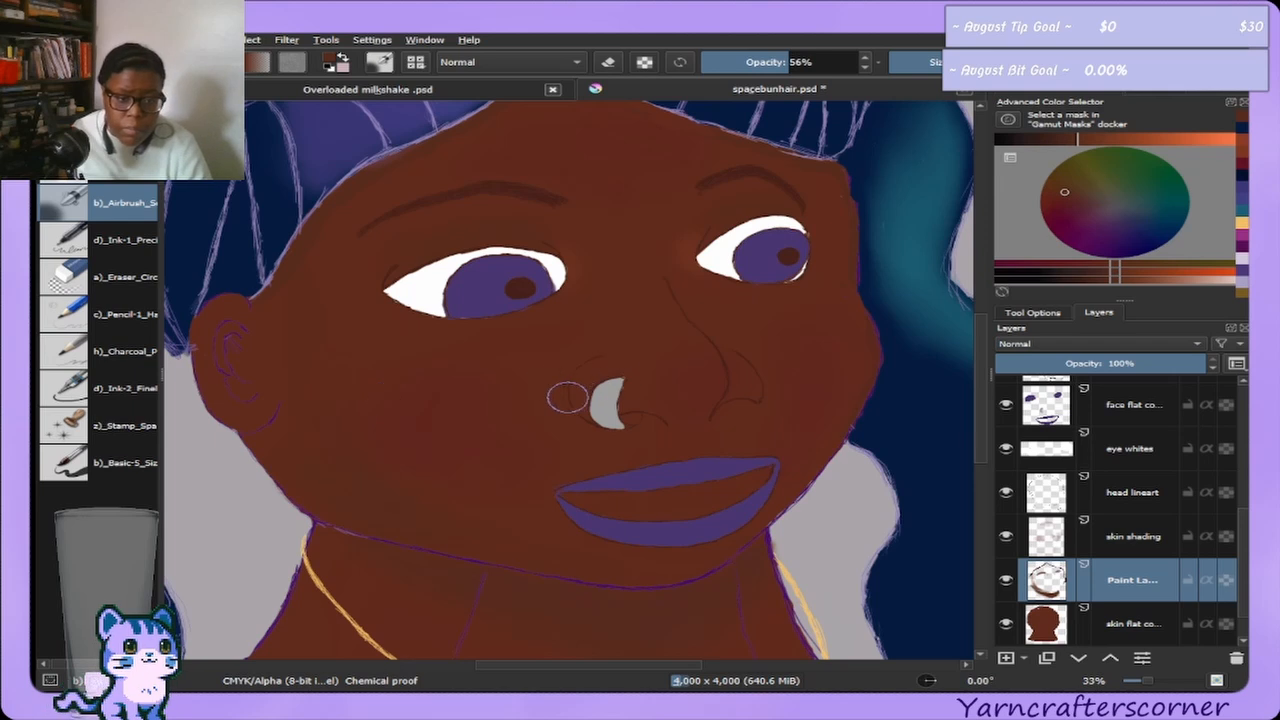
# Blend the shading along the far edge of the face and down the forehead with the blender brush at 47% opacity.
pyautogui.click(88, 190)
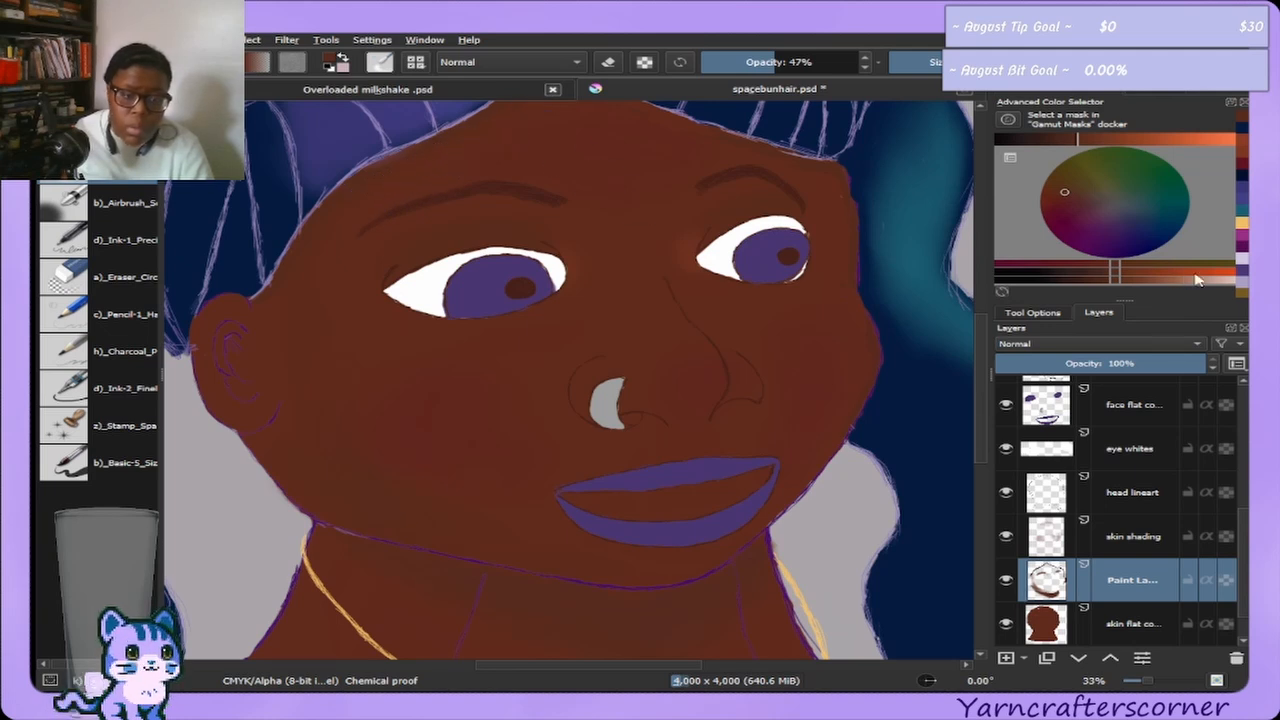
pyautogui.click(1150, 97)
pyautogui.click(1160, 190)
pyautogui.moveTo(1160, 190); pyautogui.dragTo(1152, 179)
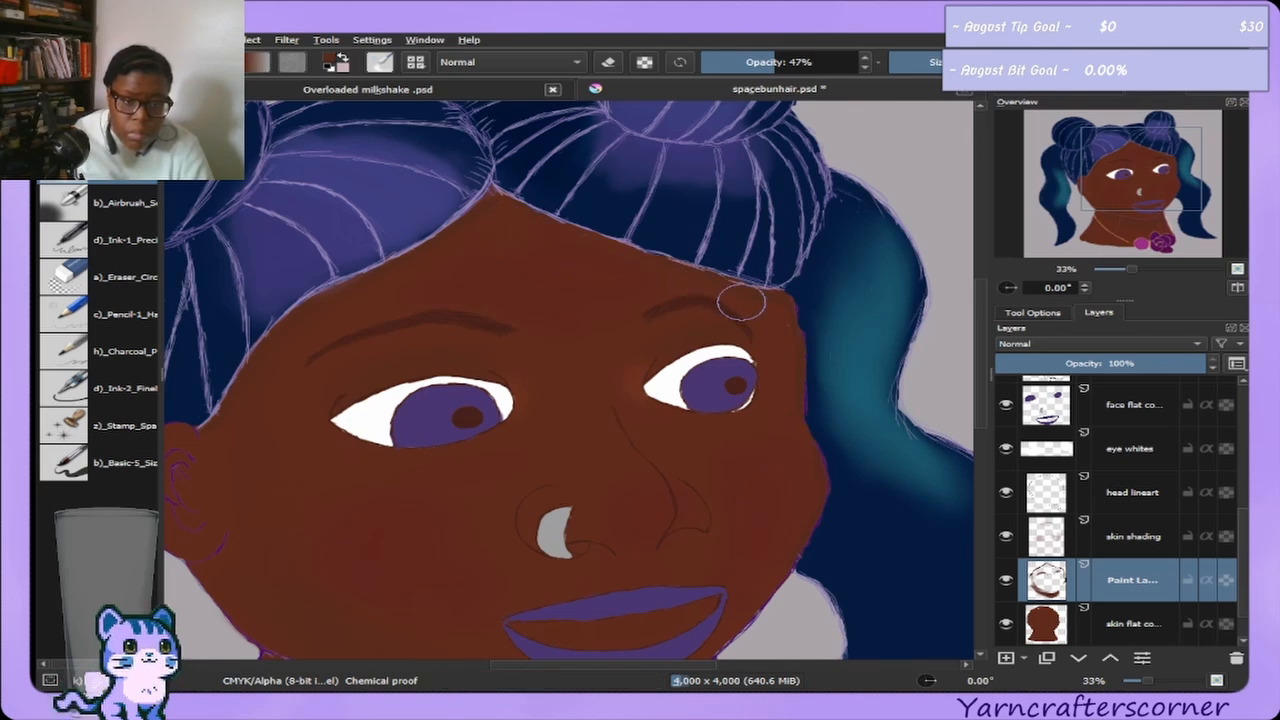
pyautogui.moveTo(804, 377)
pyautogui.mouseDown()
pyautogui.moveTo(780, 342)
pyautogui.moveTo(786, 386)
pyautogui.mouseUp()
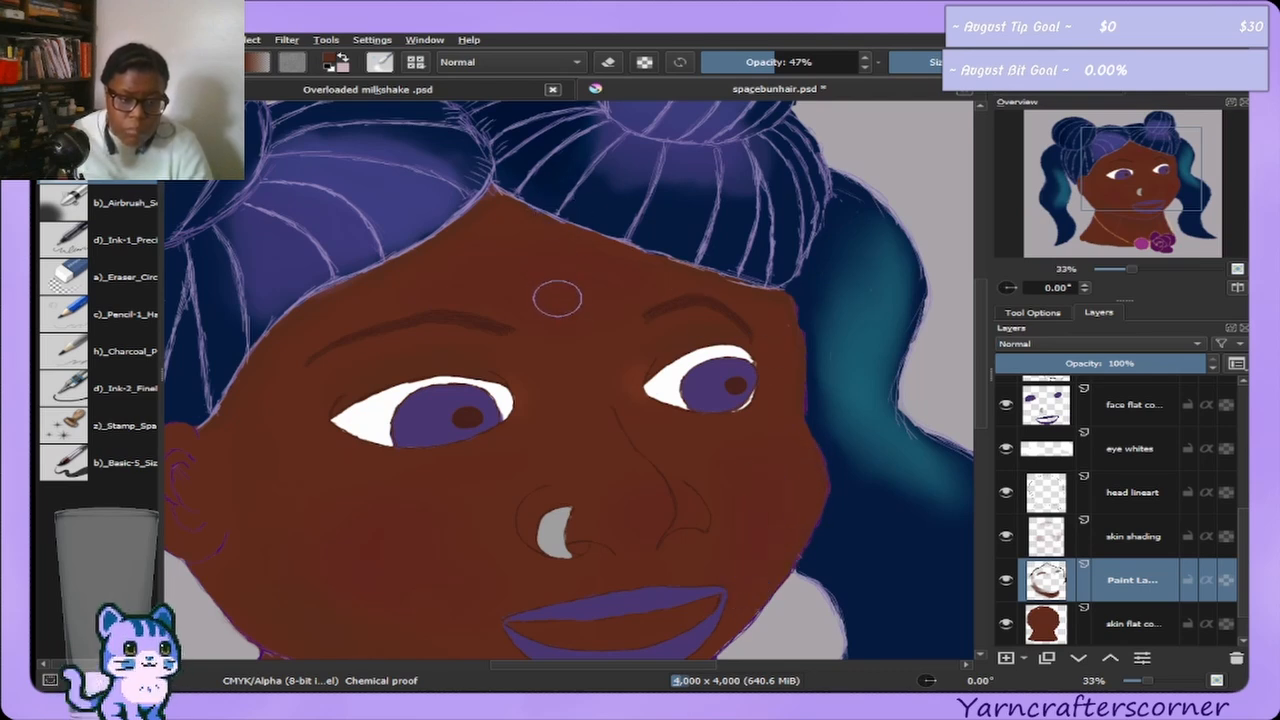
pyautogui.moveTo(552, 305); pyautogui.dragTo(520, 391)
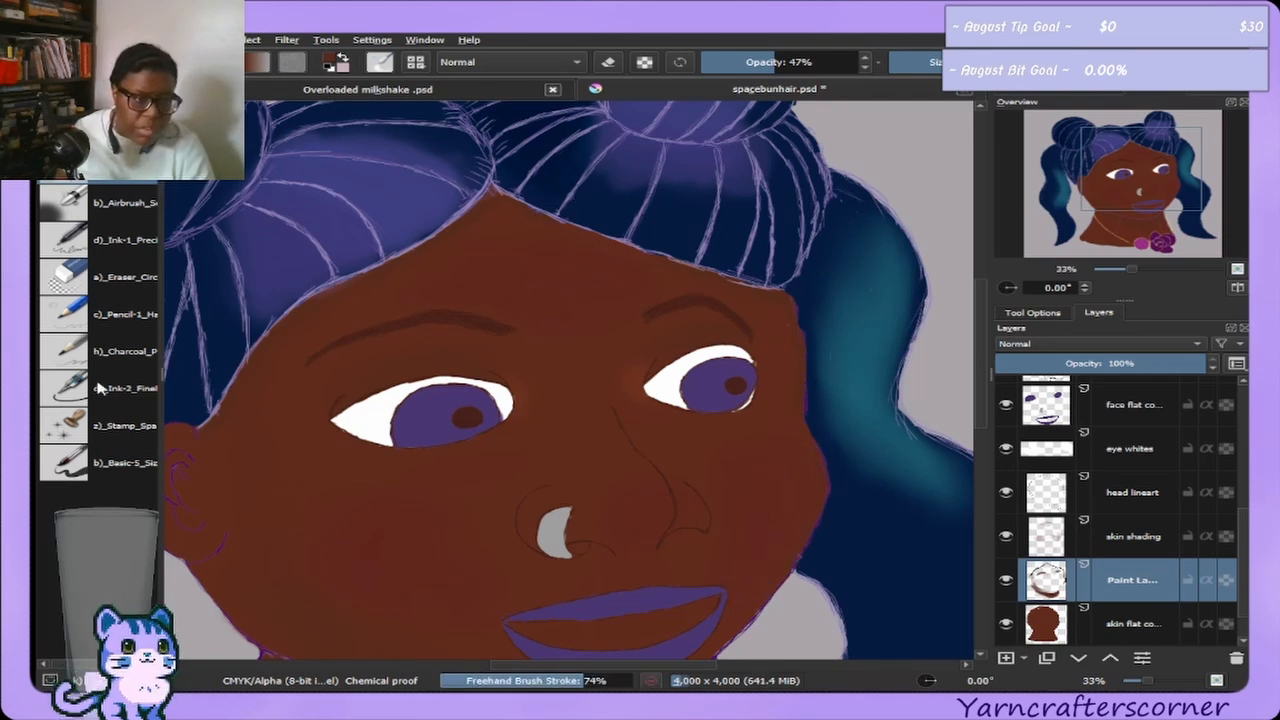
# Paint shadows along the nose bridge, around the nostrils and under the nose with the Basic-5 brush at 100% opacity.
pyautogui.click(86, 462)
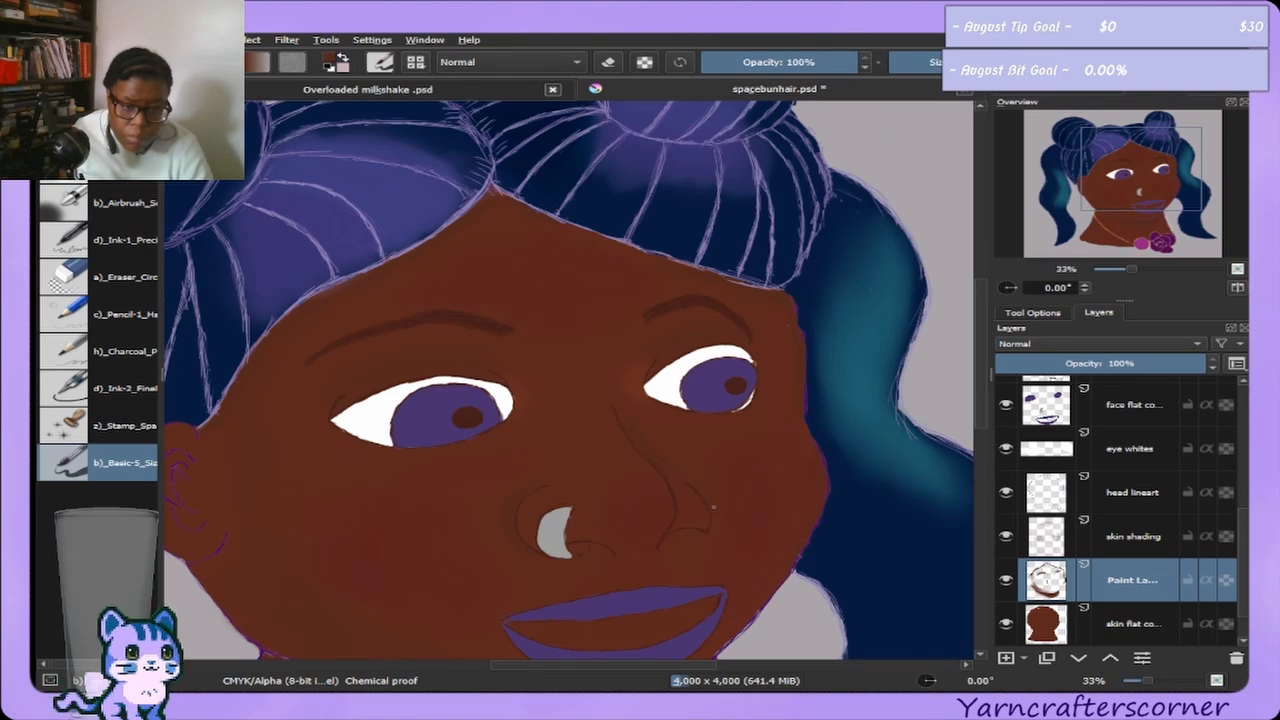
pyautogui.moveTo(1205, 213)
pyautogui.mouseDown()
pyautogui.moveTo(1192, 222)
pyautogui.moveTo(1139, 205)
pyautogui.mouseUp()
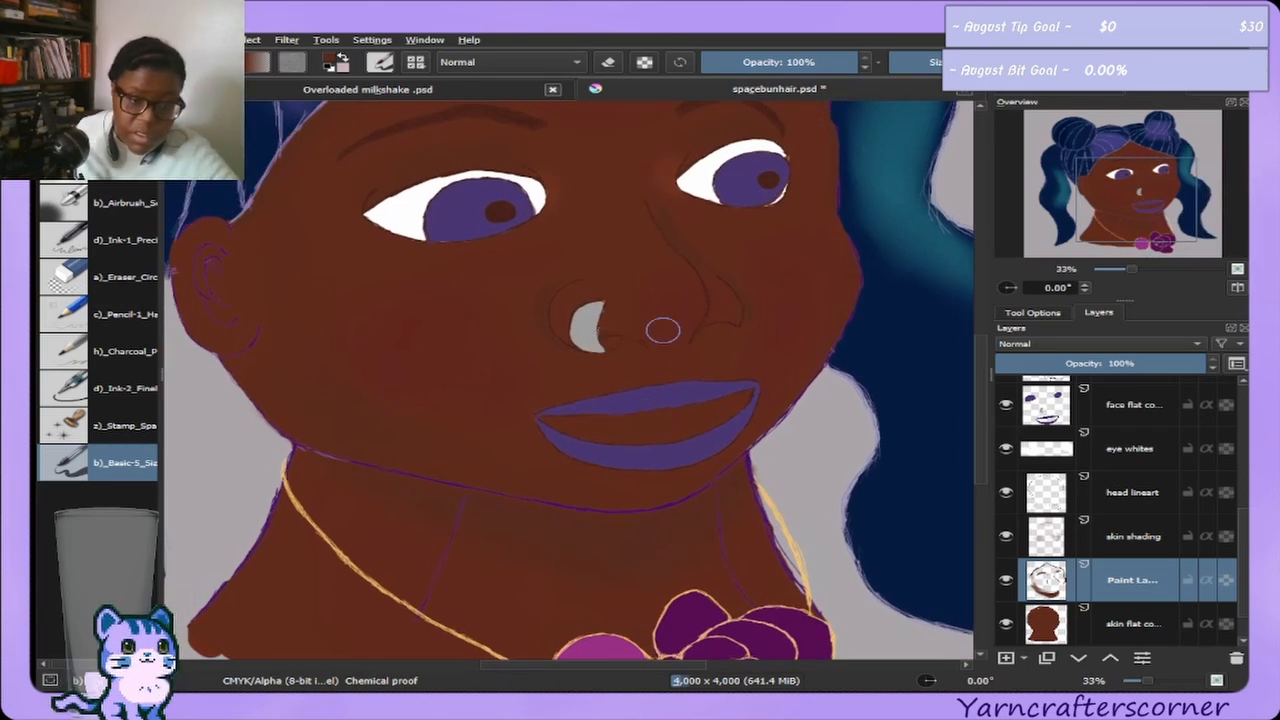
pyautogui.scroll(3, 663, 330)
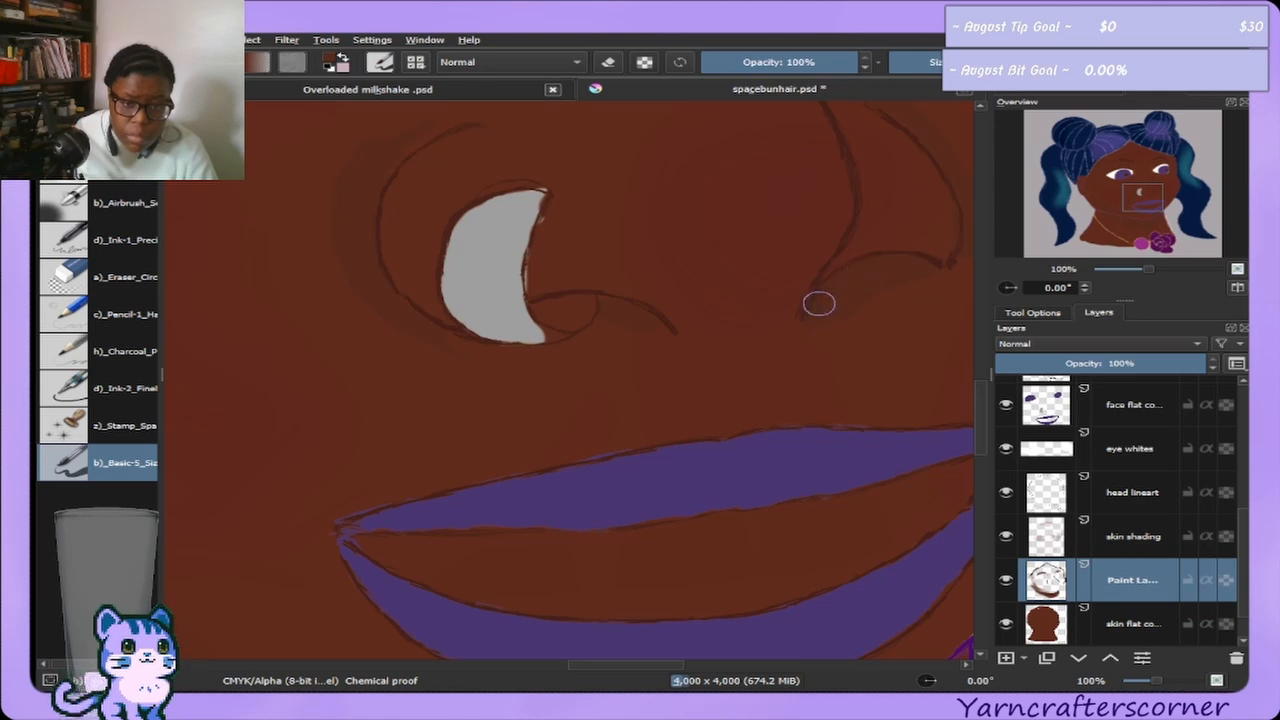
pyautogui.press(']')
pyautogui.press(']')
pyautogui.press(']')
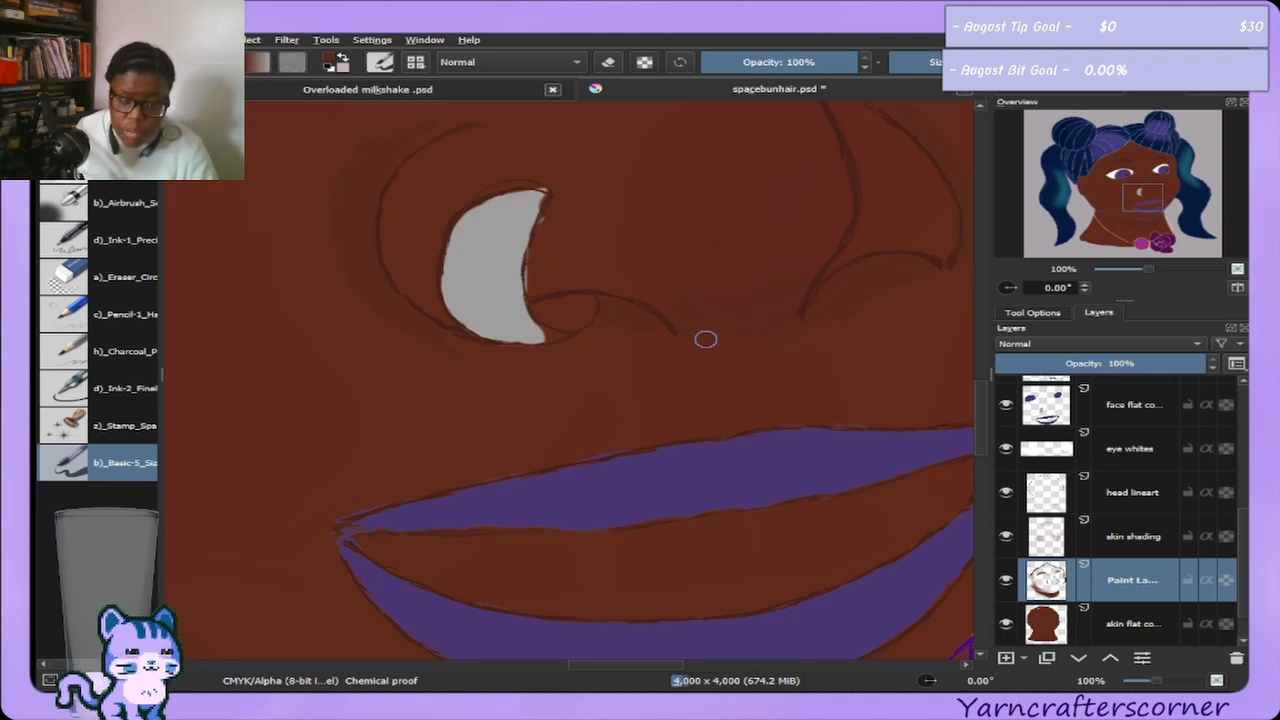
pyautogui.press(']')
pyautogui.press(']')
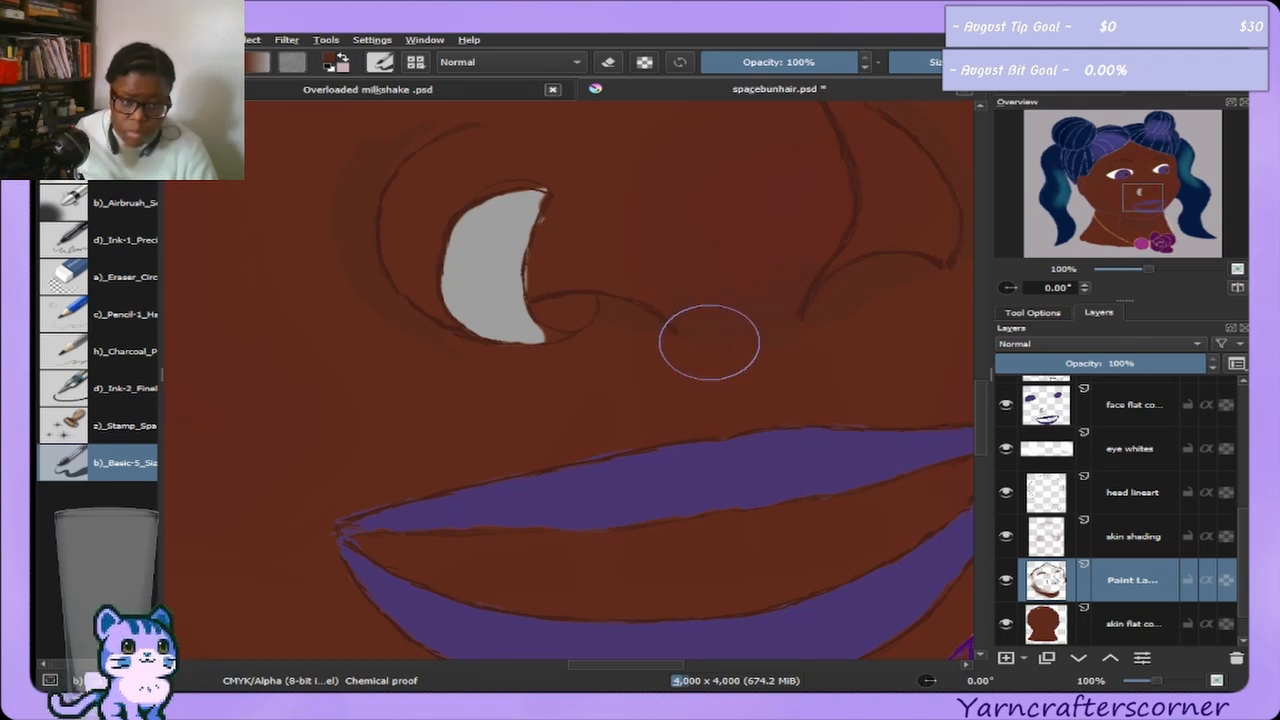
# Darken the shadow beneath the nose tip and inside both nostrils with an enlarged Basic-5 brush.
pyautogui.click(1097, 95)
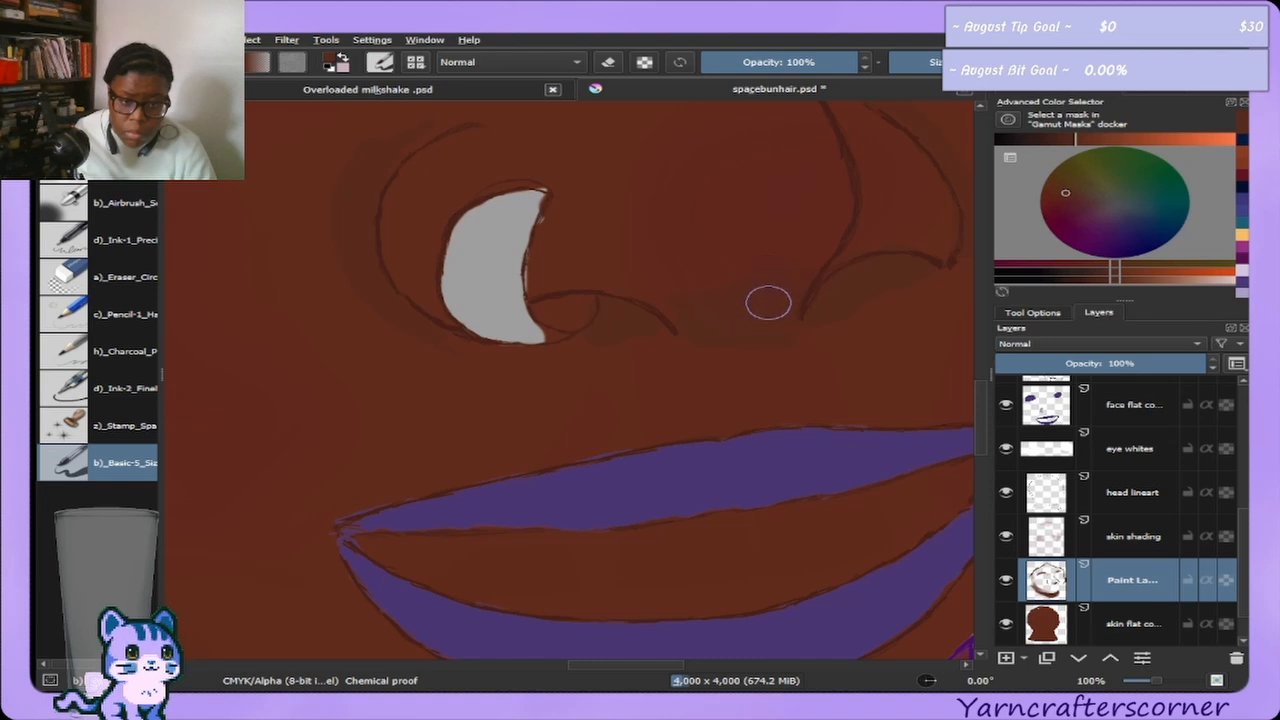
pyautogui.press(']')
pyautogui.press(']')
pyautogui.press(']')
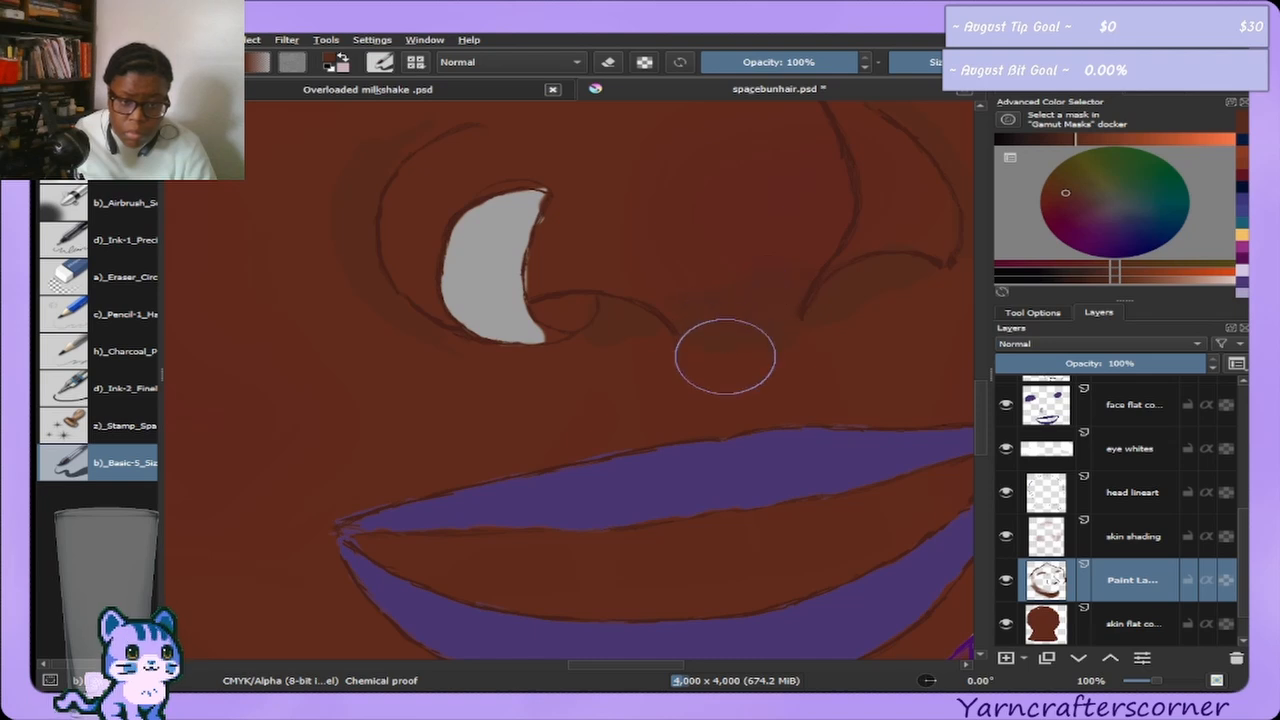
# Blend the shadow under the nose at 47% opacity and trim its lower edge with the circle eraser at 100% opacity.
pyautogui.click(118, 203)
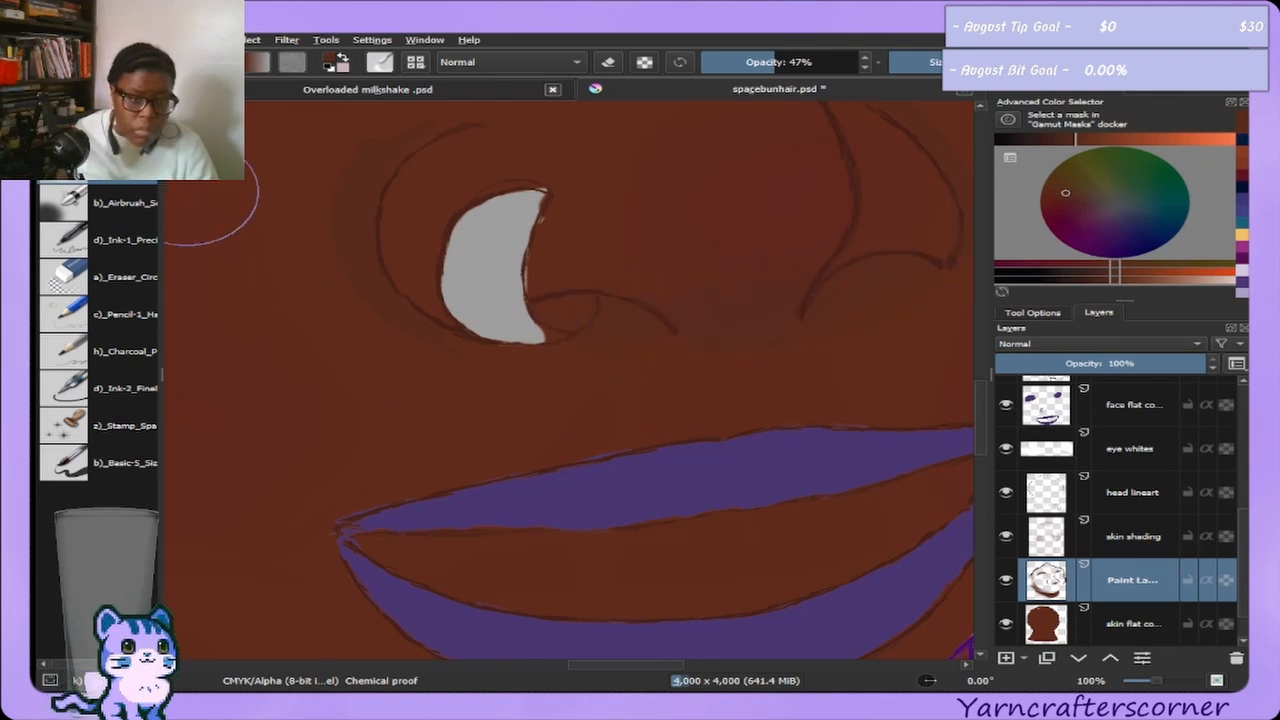
pyautogui.click(100, 277)
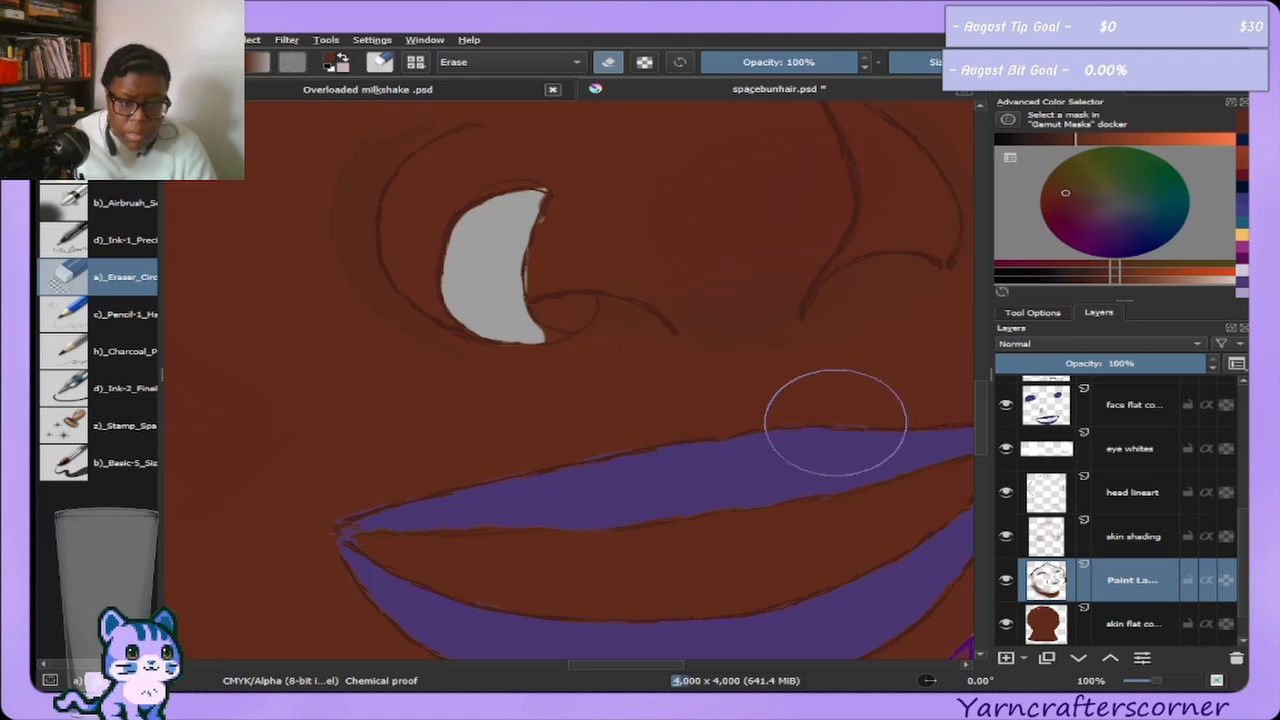
pyautogui.press(']')
pyautogui.press(']')
pyautogui.press(']')
pyautogui.press(']')
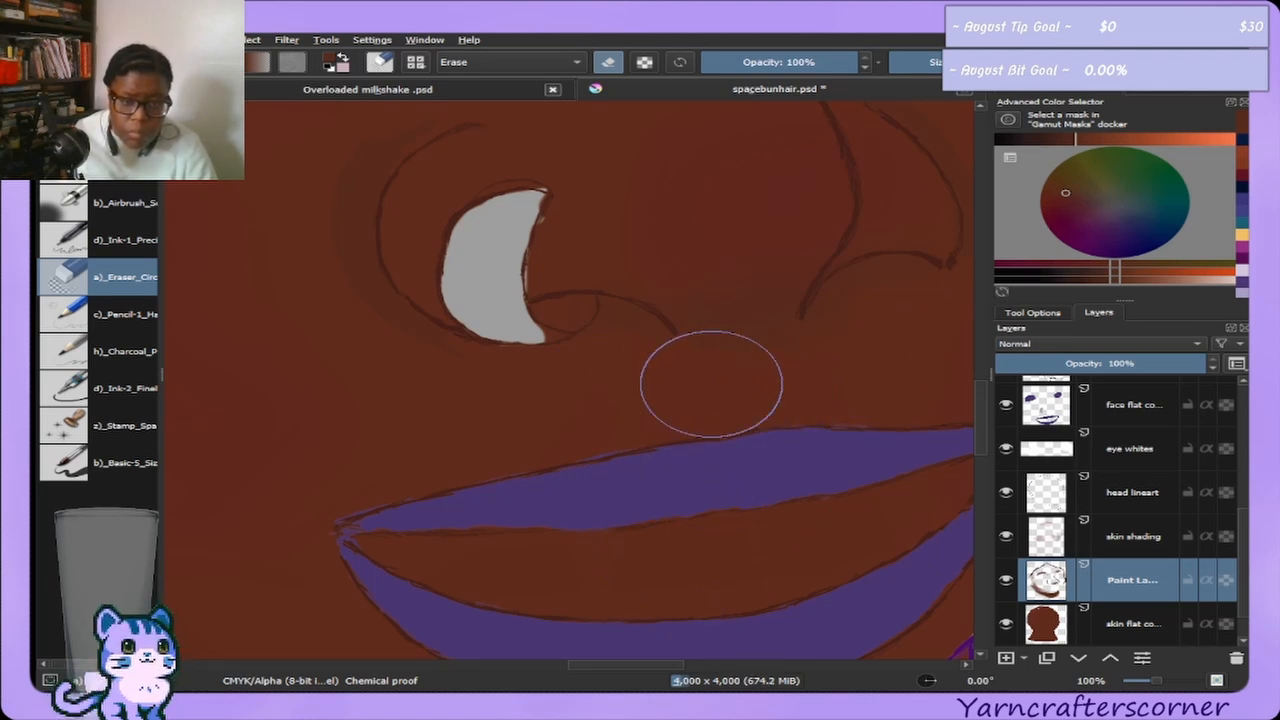
# Check what the face flat color layer contains by hiding and showing it, and make it the active layer.
pyautogui.click(1147, 96)
pyautogui.moveTo(1140, 200); pyautogui.dragTo(1145, 192)
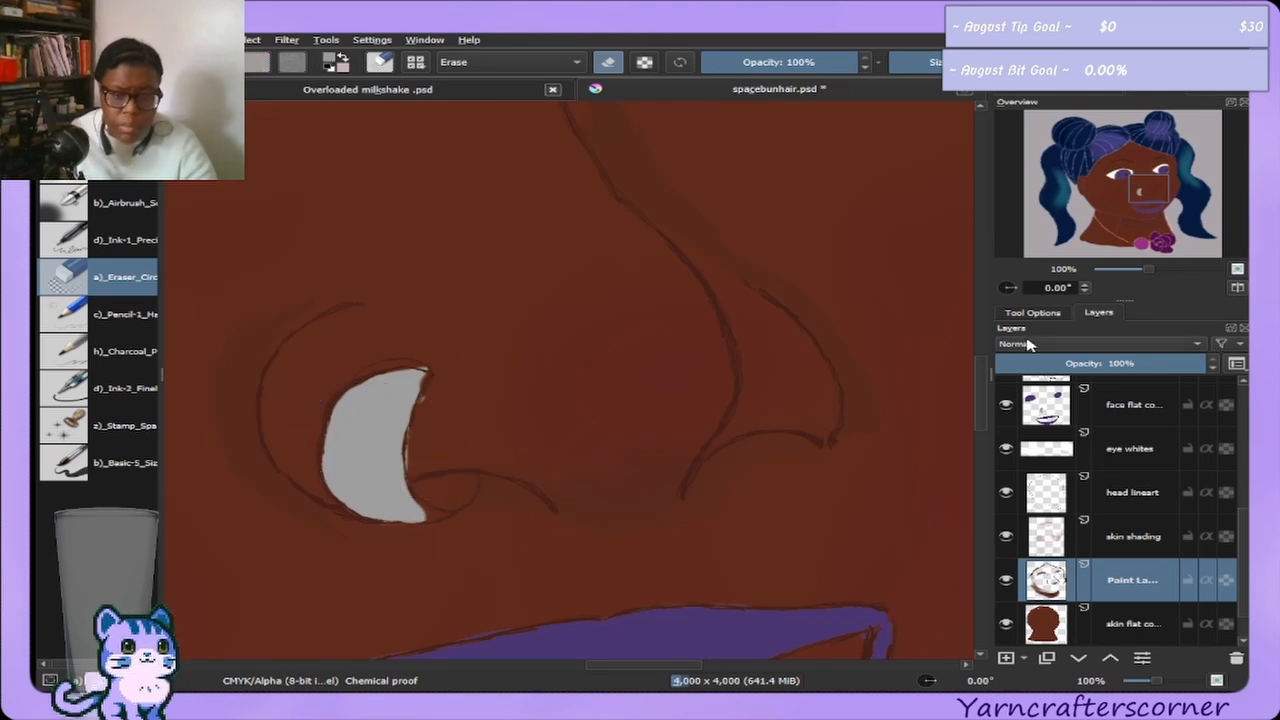
pyautogui.click(1003, 400)
pyautogui.click(1003, 400)
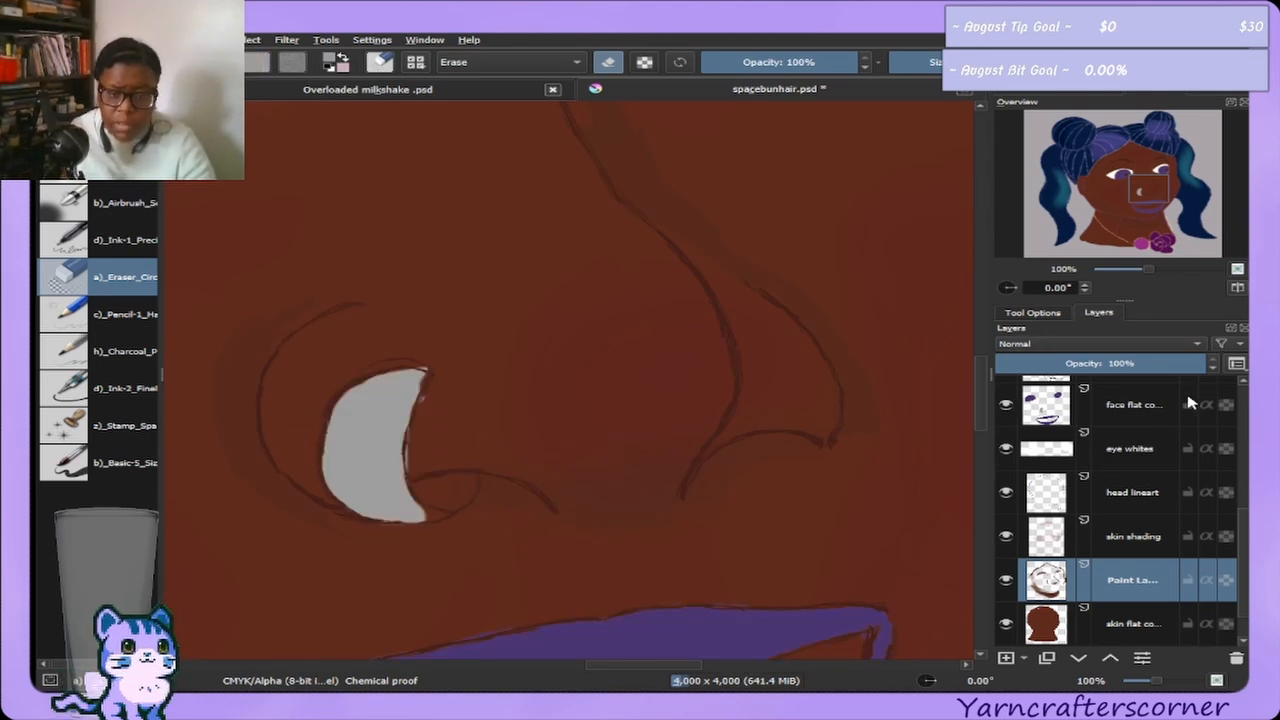
pyautogui.click(1142, 410)
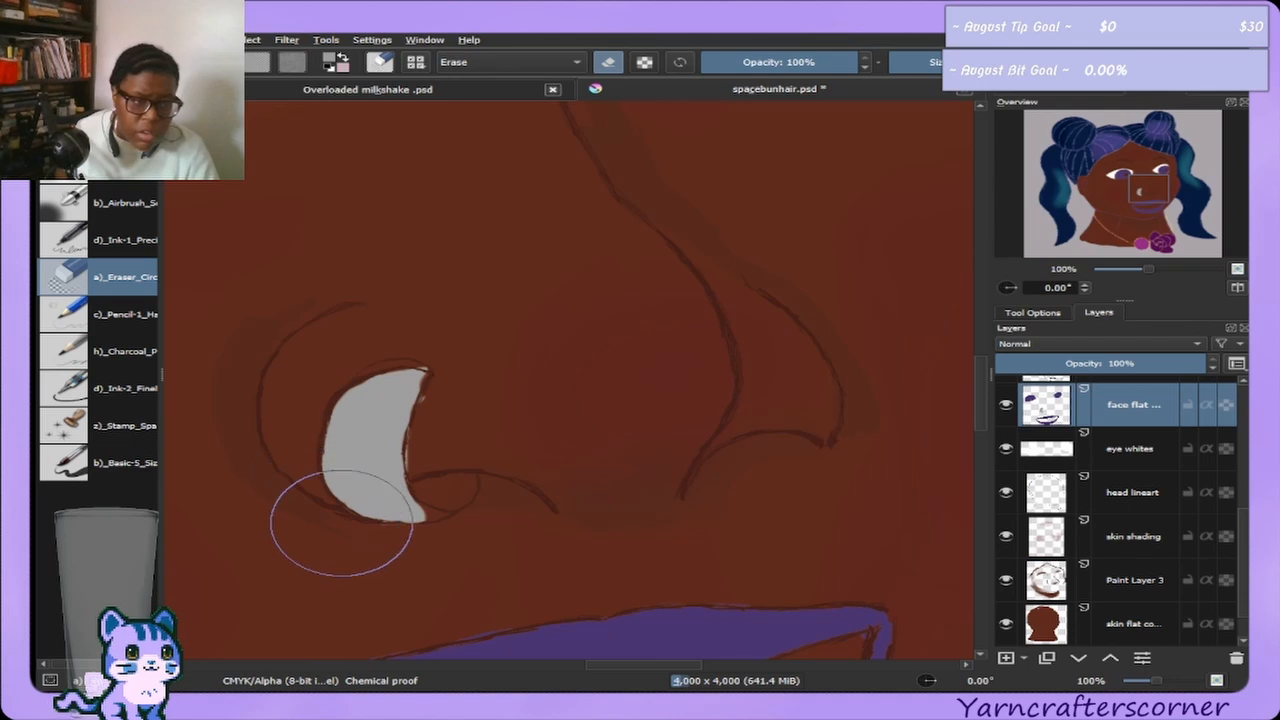
# Fill the lower tip of the nose ring with its grey using the Basic-5 brush and tidy its edge with the circle eraser.
pyautogui.click(106, 460)
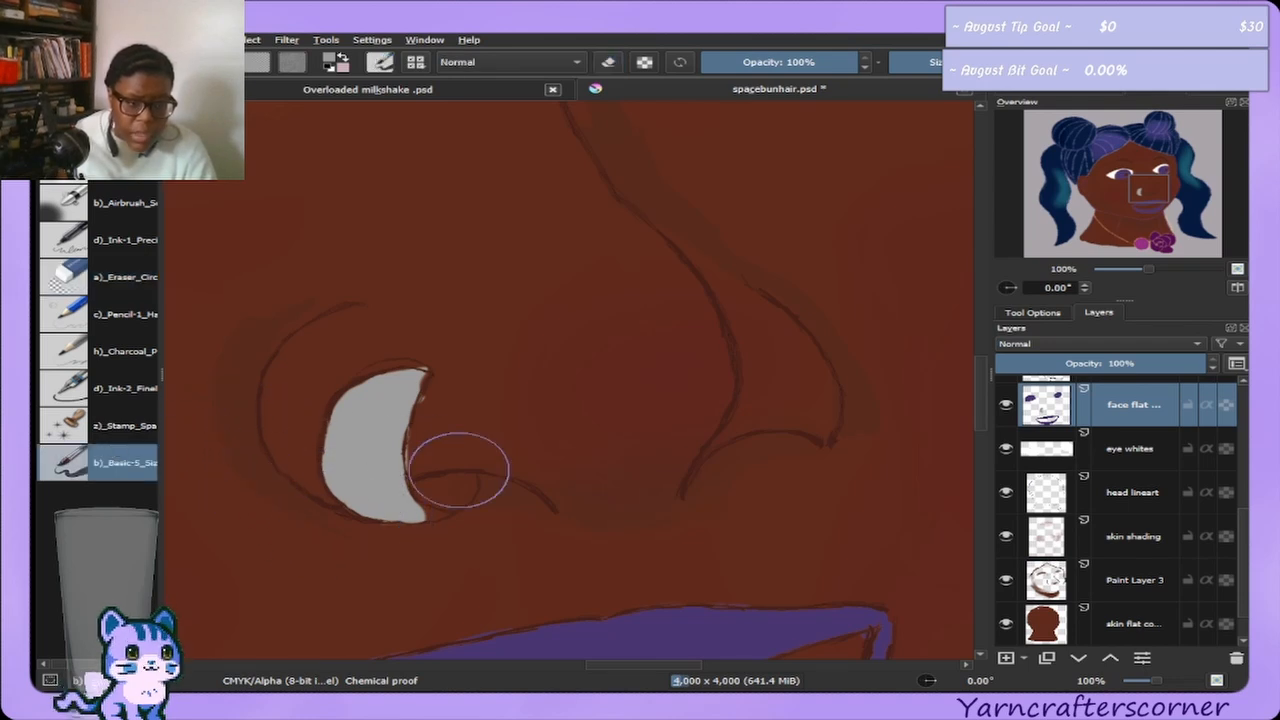
pyautogui.moveTo(458, 470); pyautogui.dragTo(420, 494)
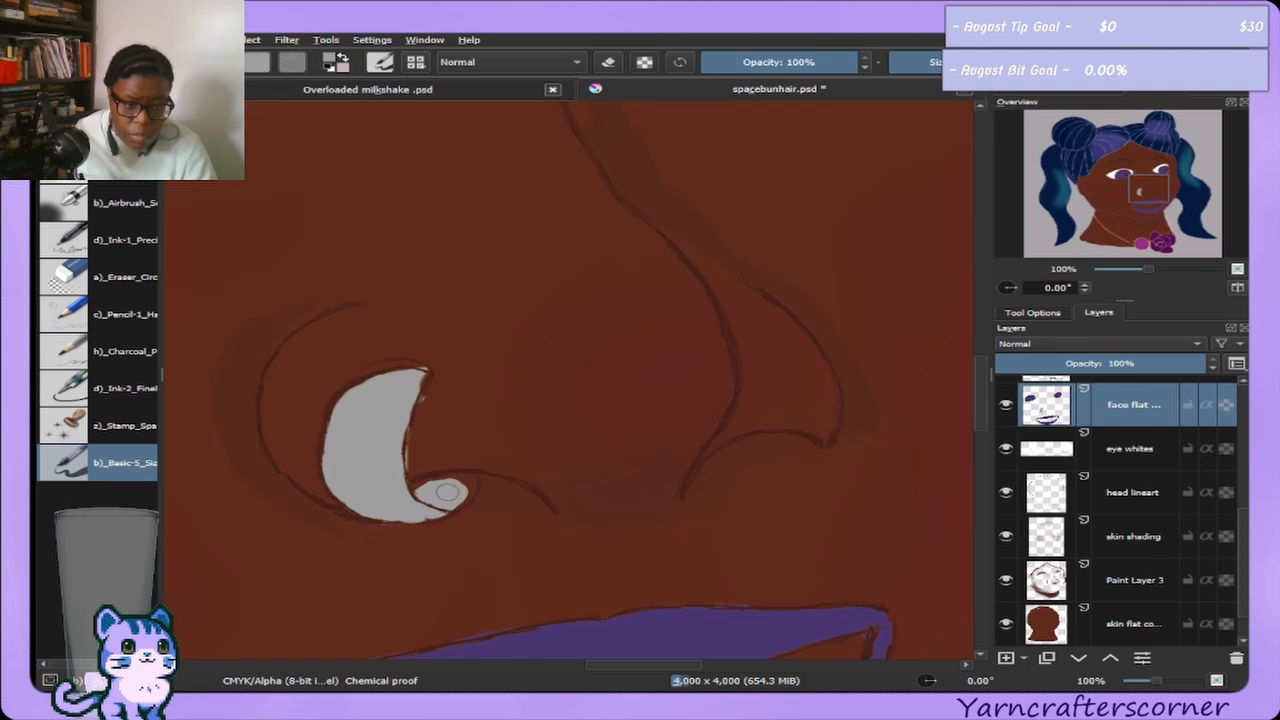
pyautogui.moveTo(447, 491); pyautogui.dragTo(427, 494)
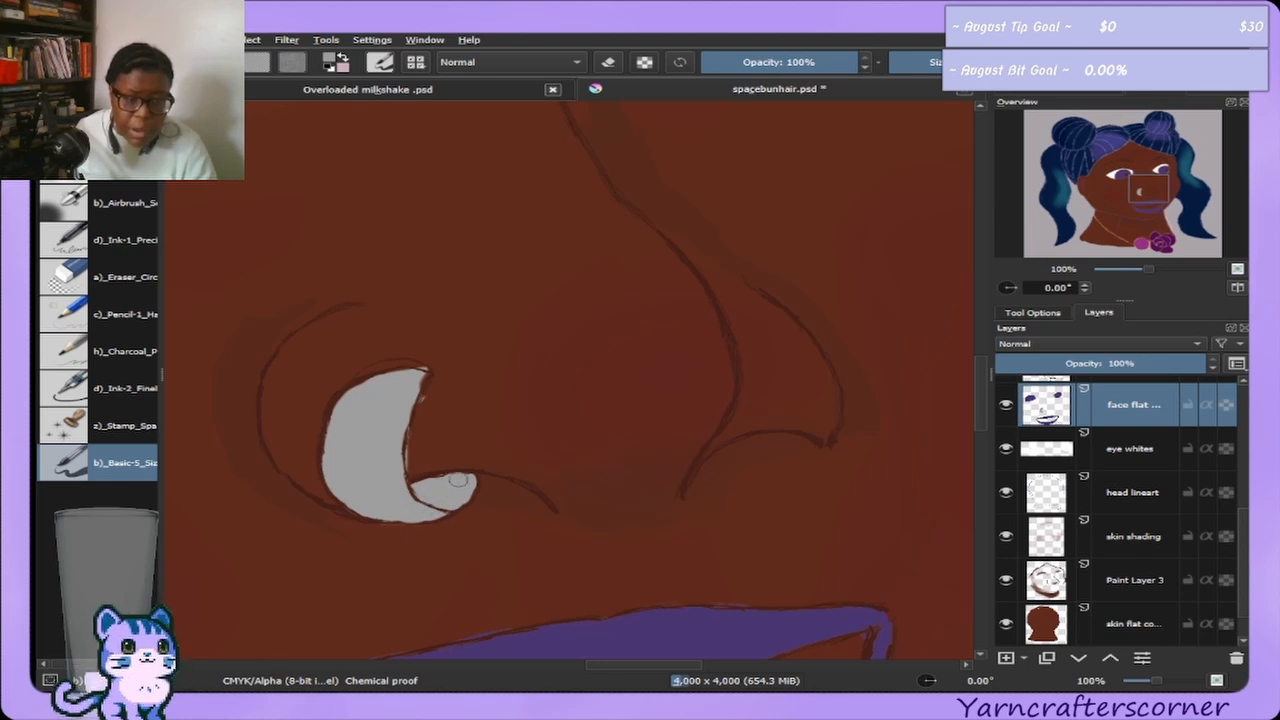
pyautogui.press(']')
pyautogui.press(']')
pyautogui.press(']')
pyautogui.press(']')
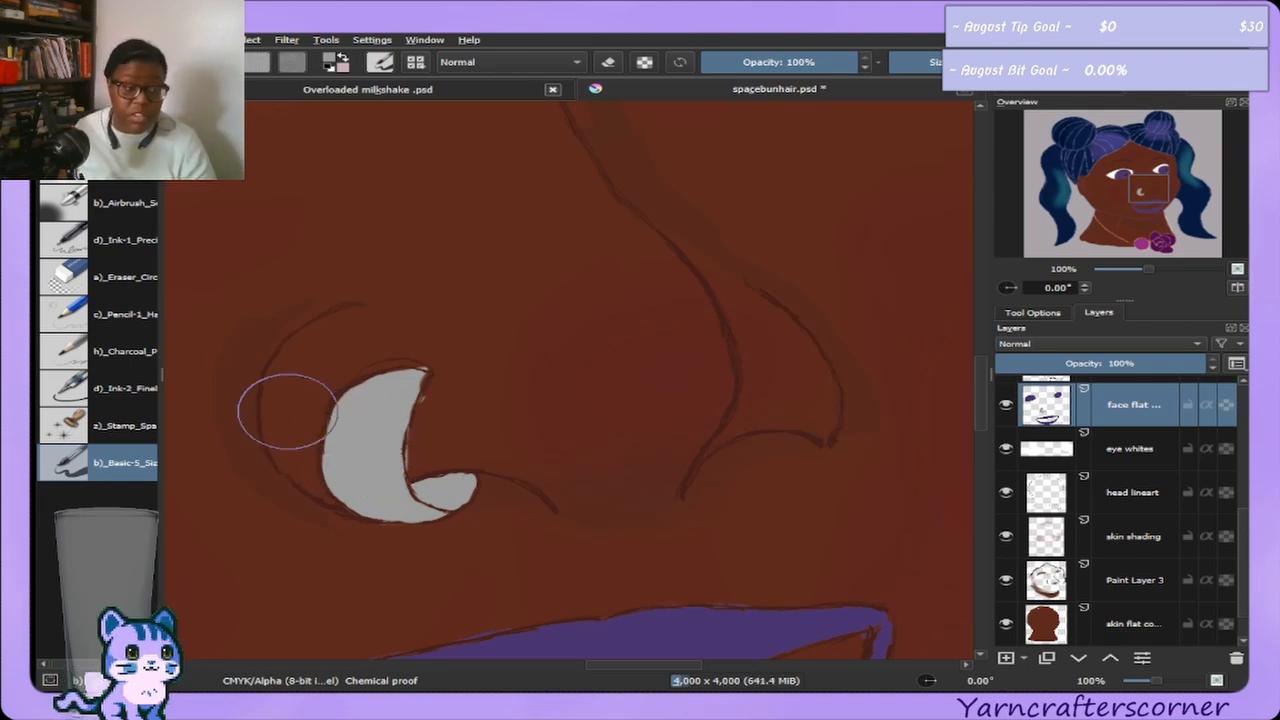
pyautogui.click(60, 285)
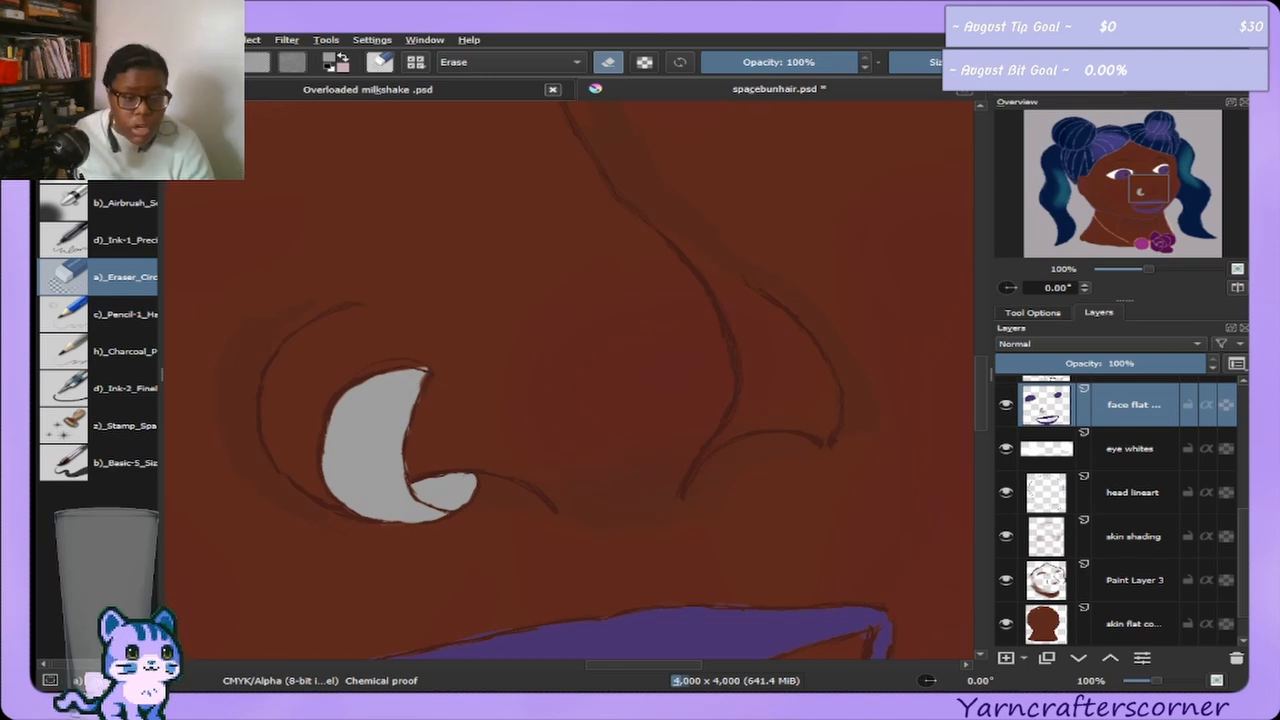
# Pick the dark brown shadow colour and deepen the shading beside the ringed nostril on Paint Layer 3 with an enlarged Basic-5 brush.
pyautogui.click(1101, 96)
pyautogui.click(1242, 136)
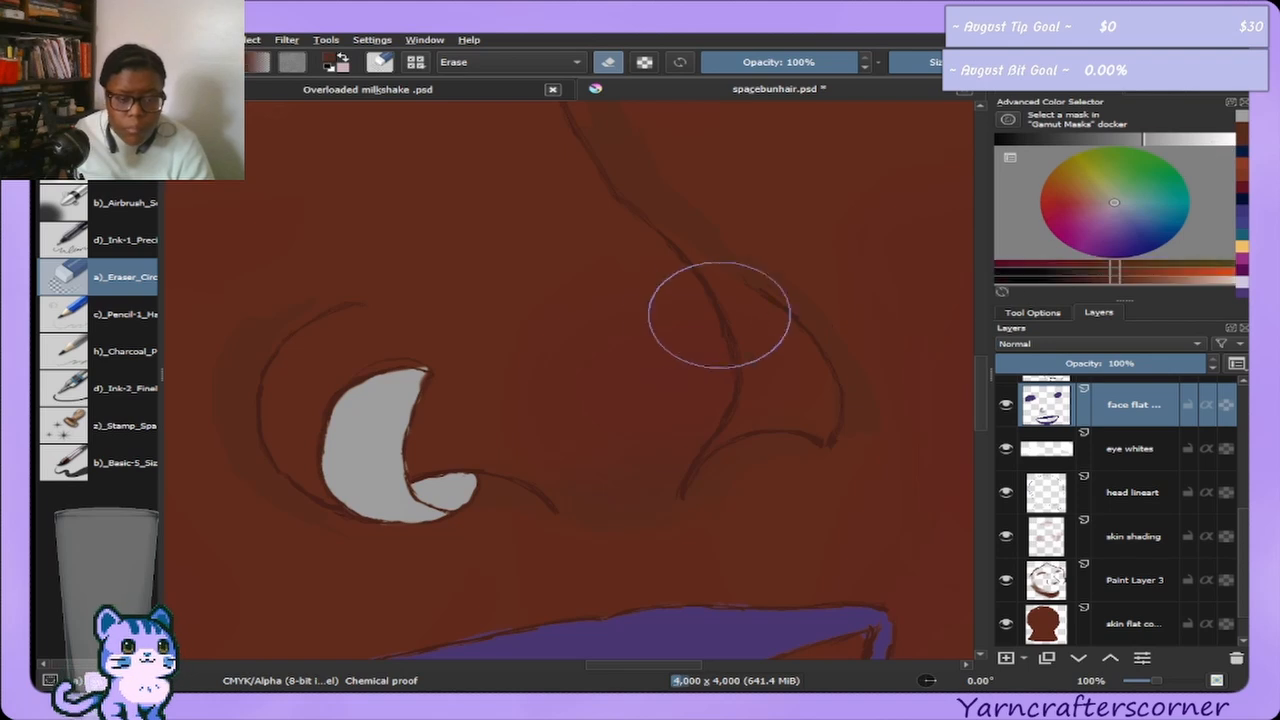
pyautogui.moveTo(248, 381)
pyautogui.mouseDown()
pyautogui.moveTo(266, 334)
pyautogui.moveTo(255, 348)
pyautogui.moveTo(307, 305)
pyautogui.moveTo(286, 319)
pyautogui.moveTo(248, 305)
pyautogui.mouseUp()
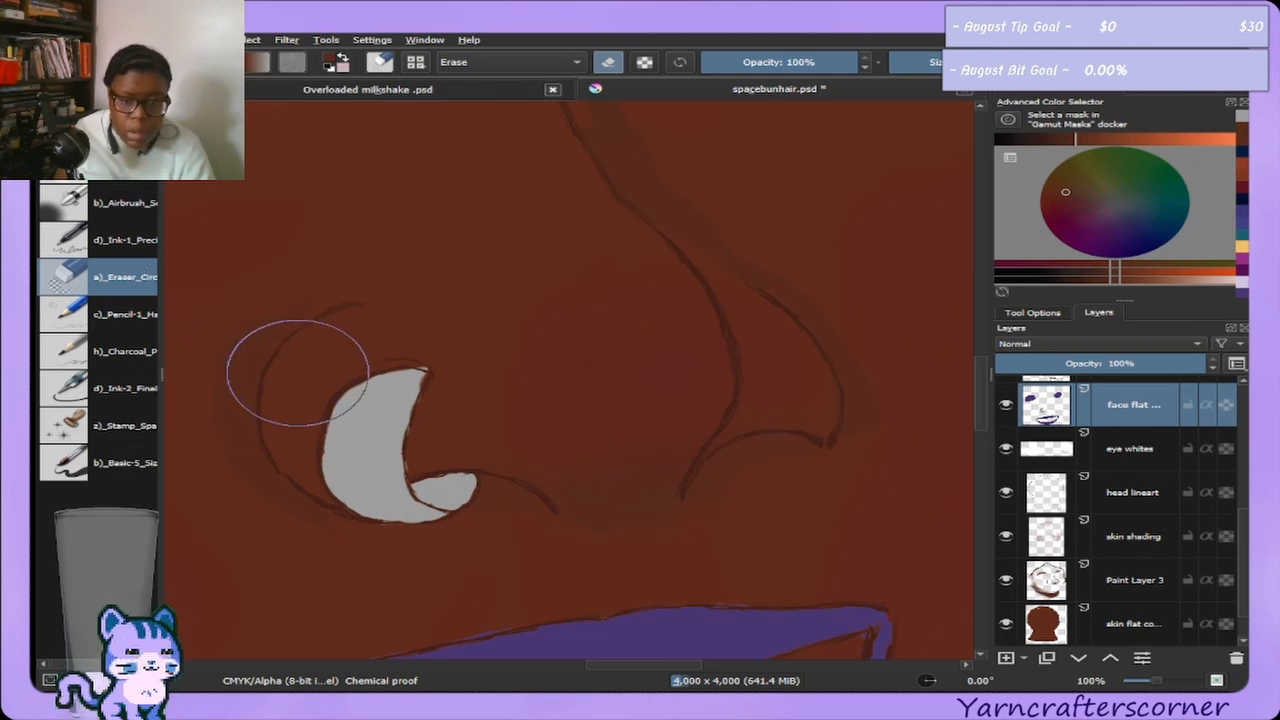
pyautogui.click(1118, 594)
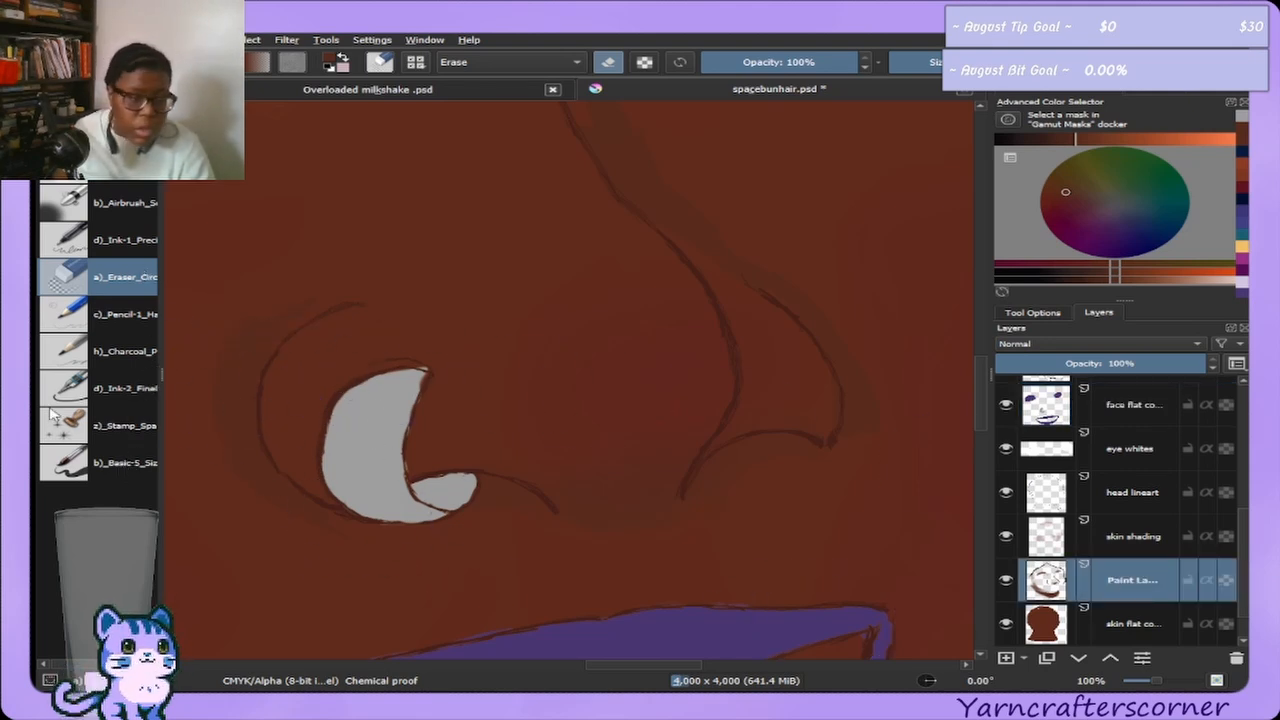
pyautogui.click(74, 468)
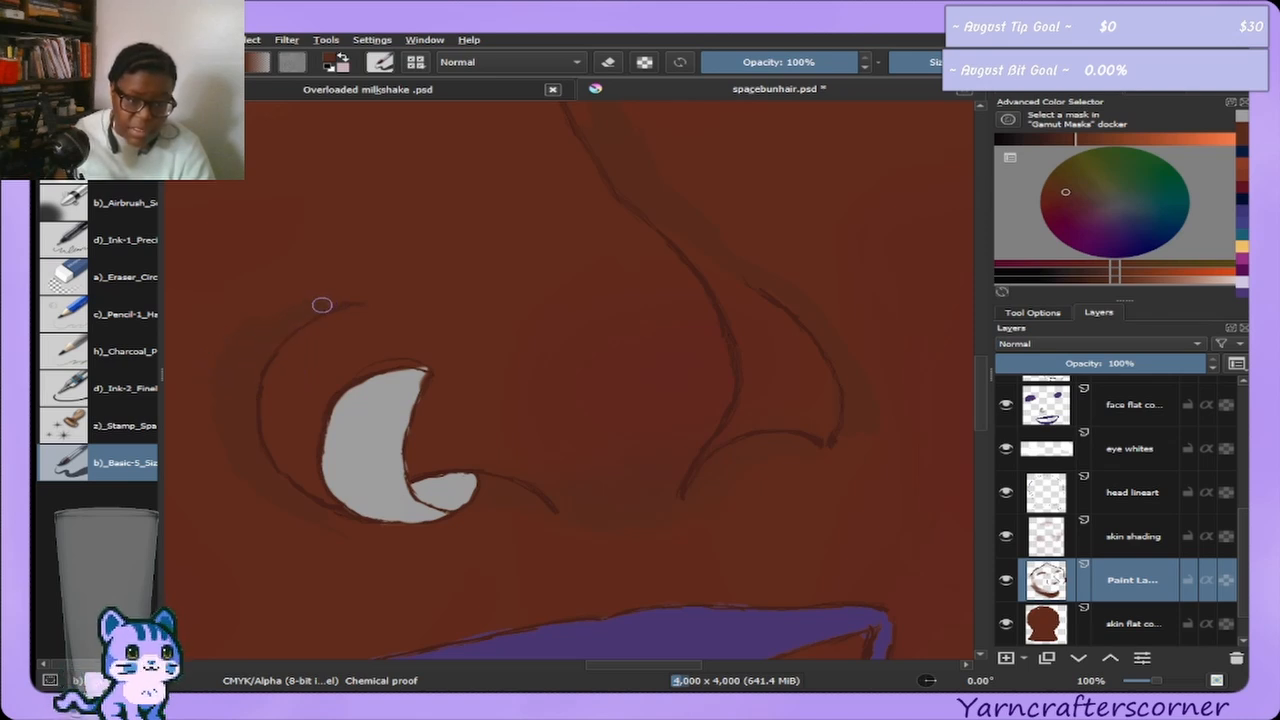
pyautogui.keyDown('shift'); pyautogui.moveTo(237, 410); pyautogui.dragTo(239, 436); pyautogui.keyUp('shift')
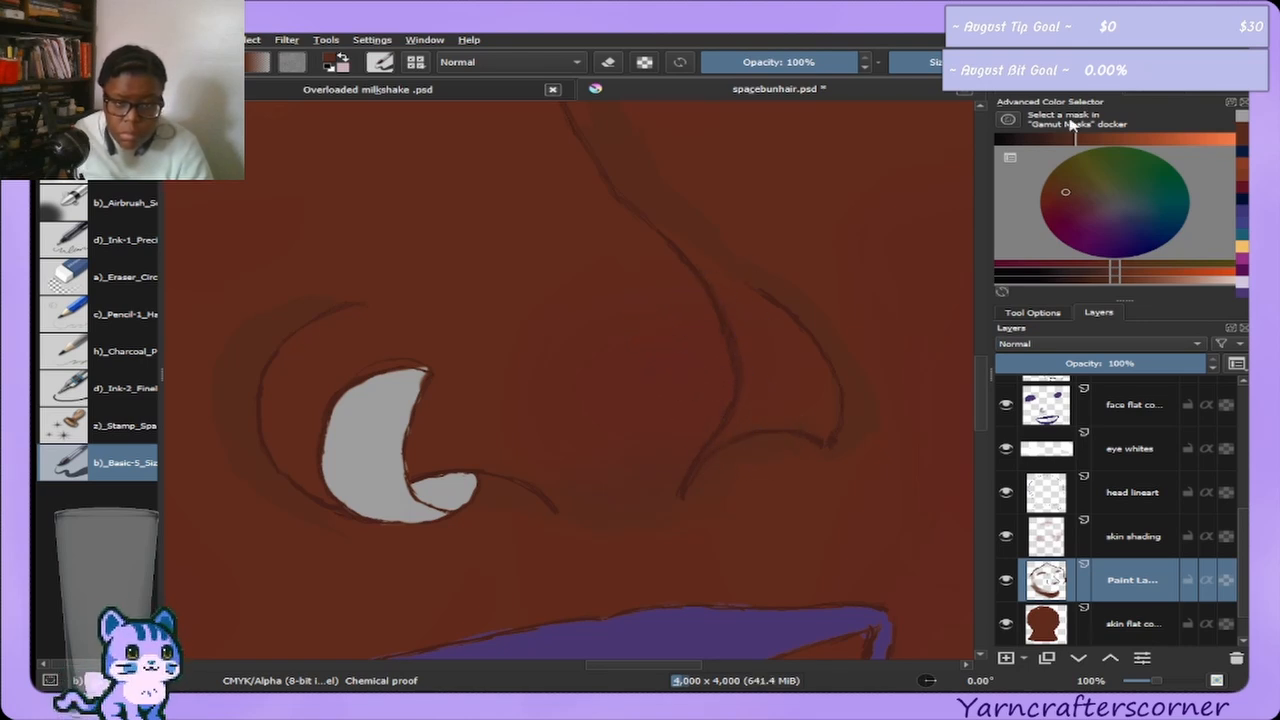
# Trim the outer edge of the shadow along the nose bridge with the circle eraser at 100% opacity, varying the eraser size.
pyautogui.click(1120, 101)
pyautogui.moveTo(1134, 174); pyautogui.dragTo(1151, 185)
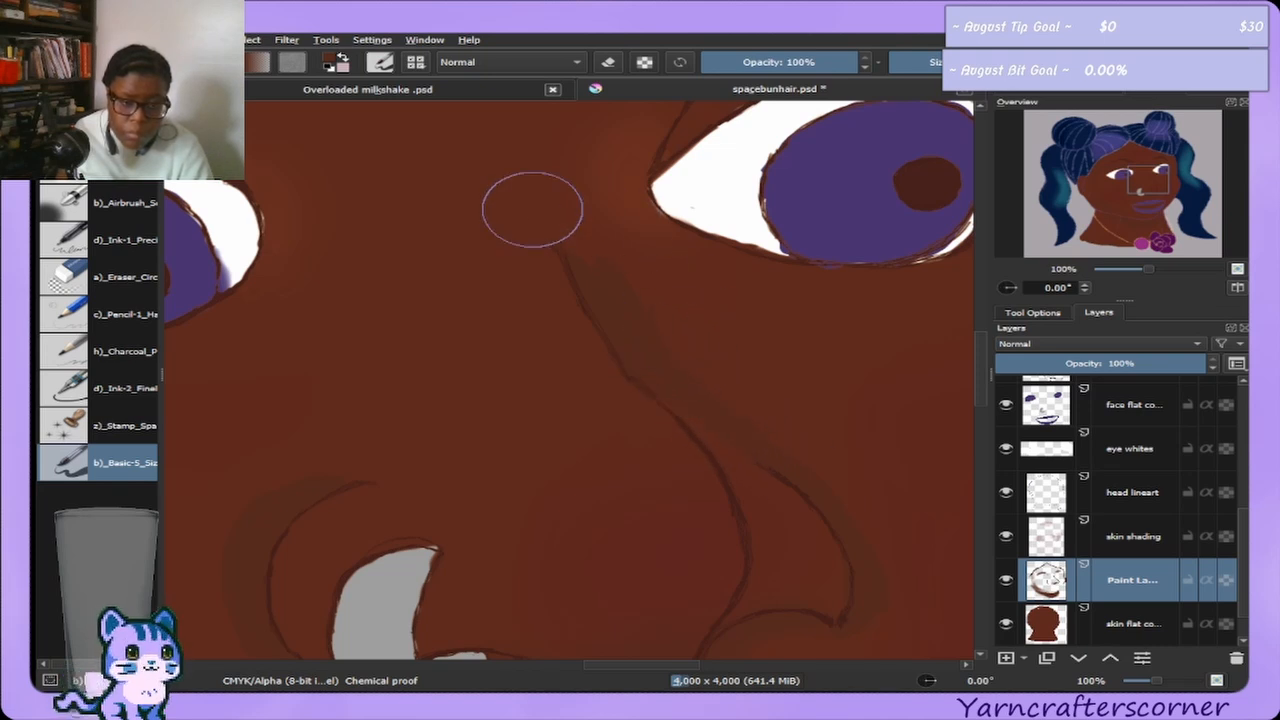
pyautogui.click(125, 312)
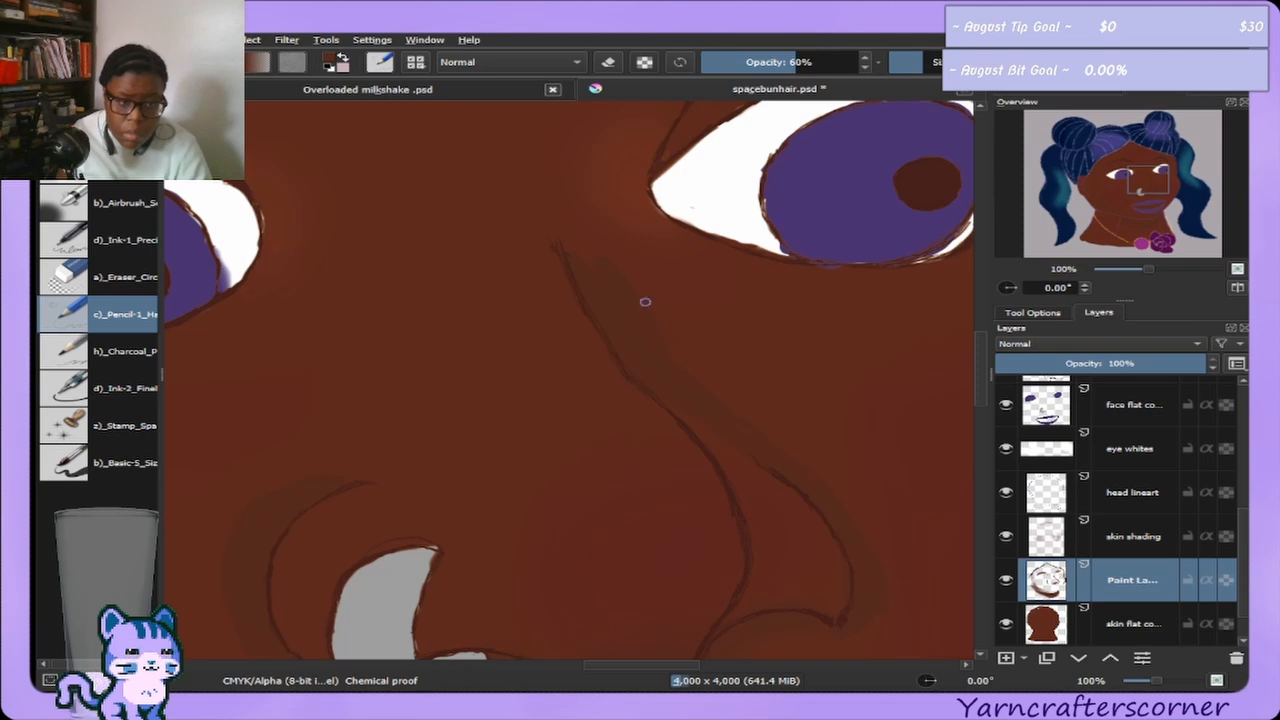
pyautogui.moveTo(785, 55); pyautogui.dragTo(875, 58)
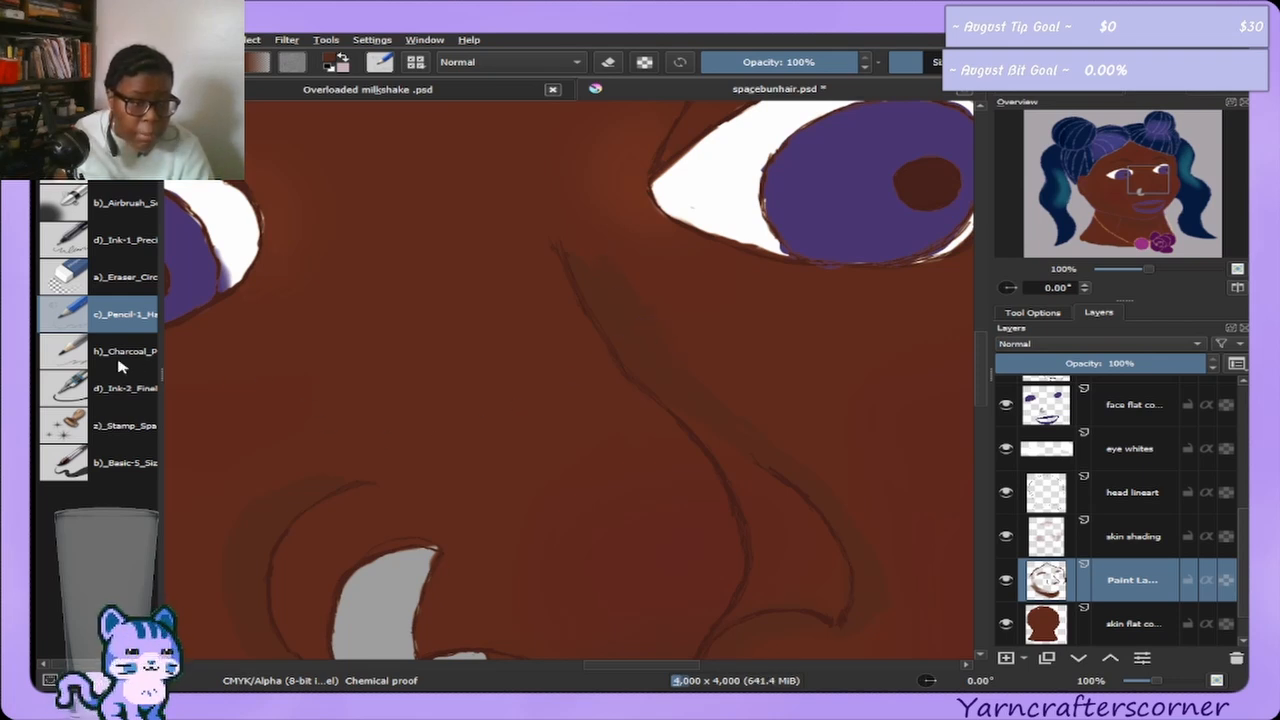
pyautogui.click(110, 279)
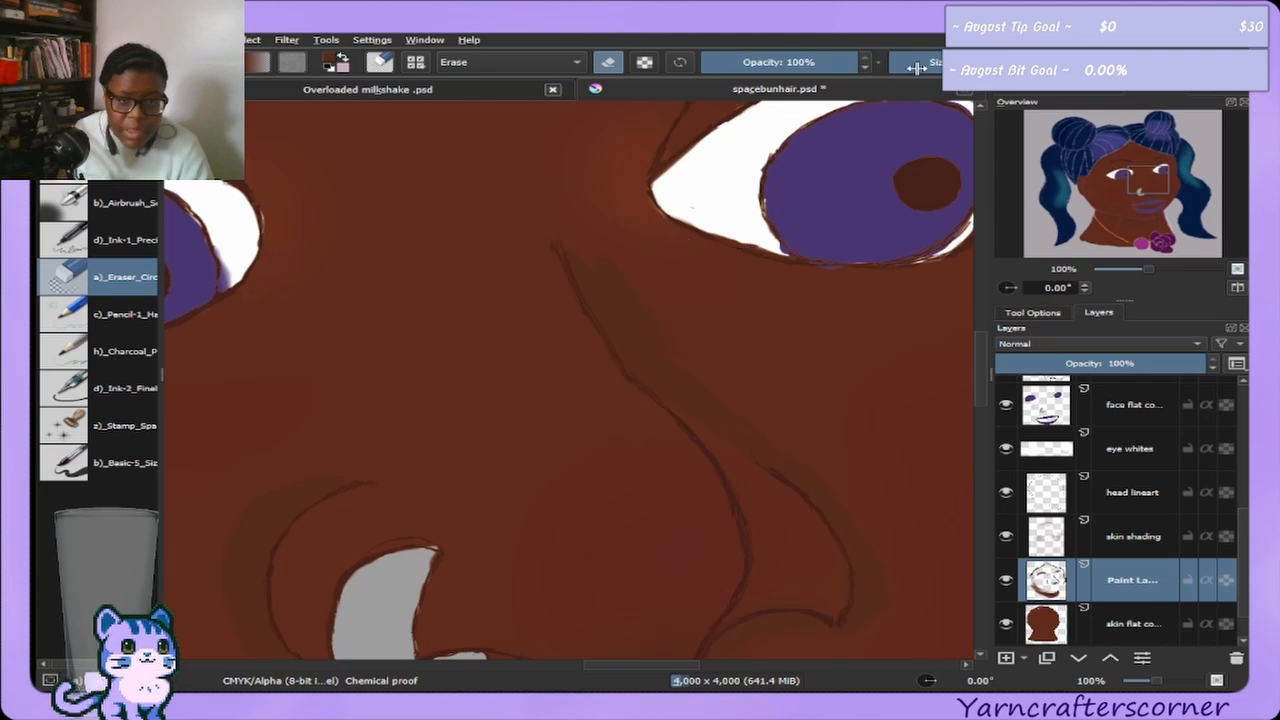
pyautogui.press('[')
pyautogui.press('[')
pyautogui.press('[')
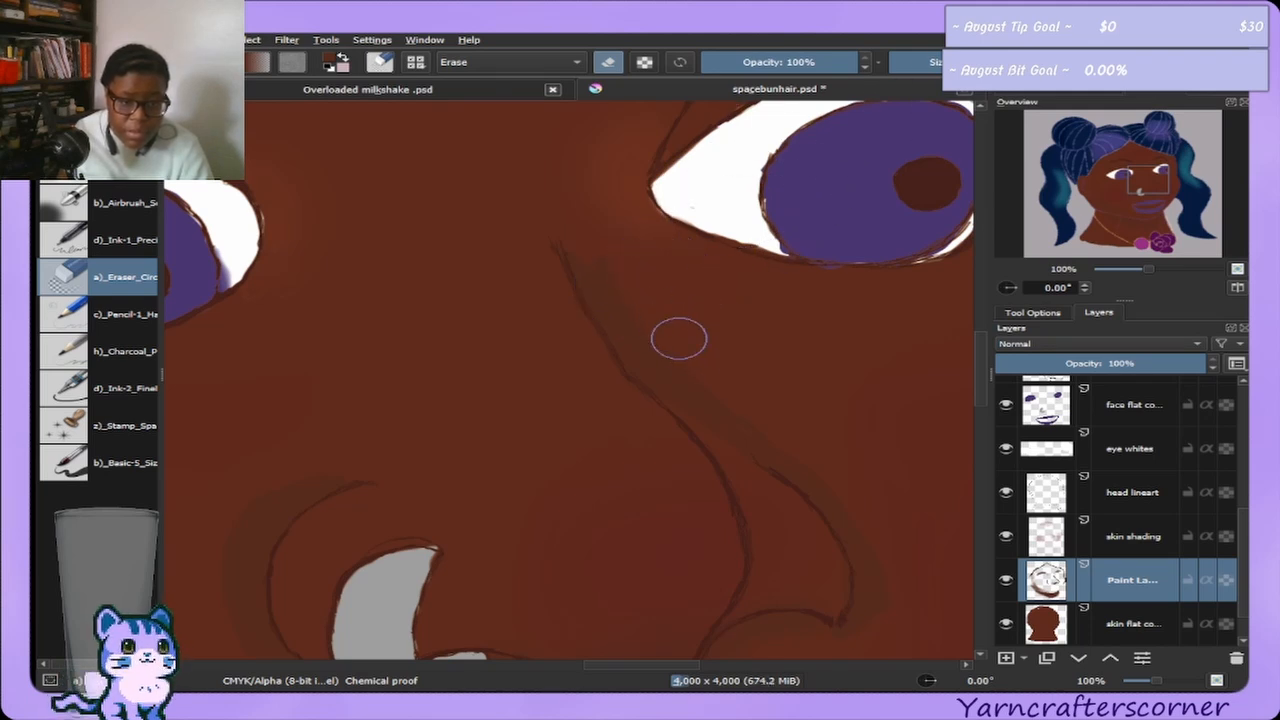
pyautogui.press(']')
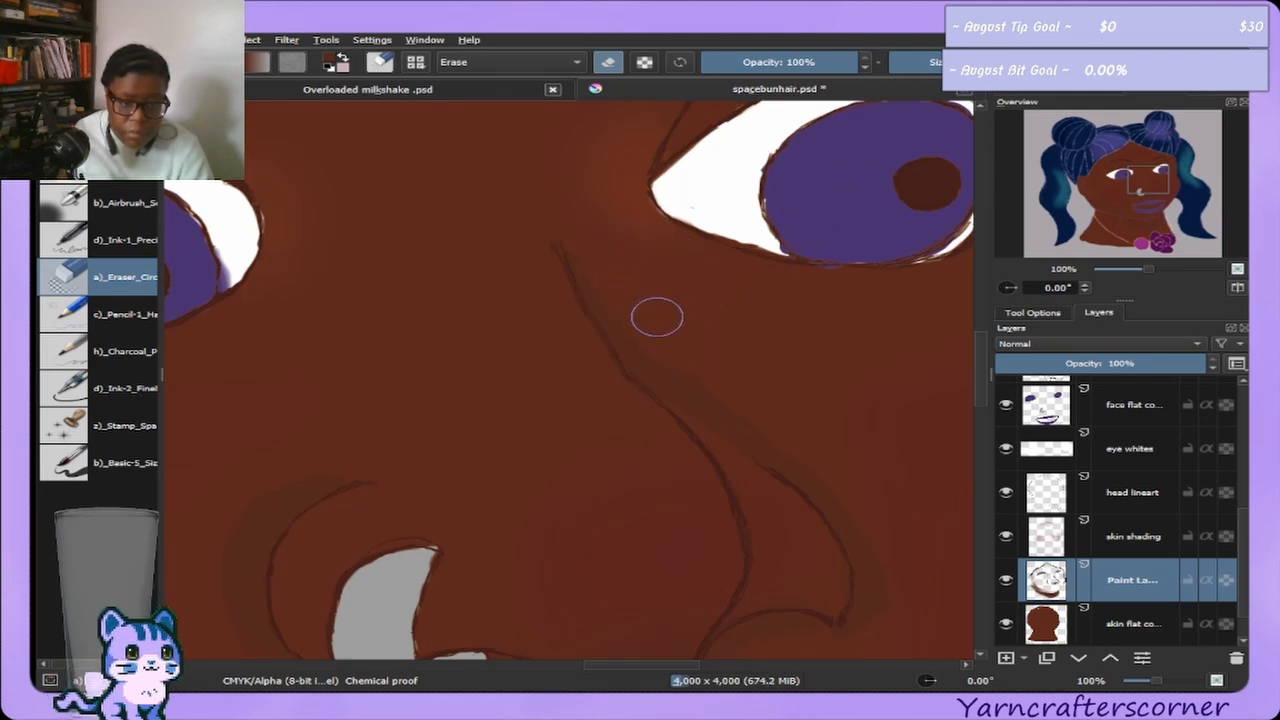
pyautogui.press('[')
pyautogui.press('[')
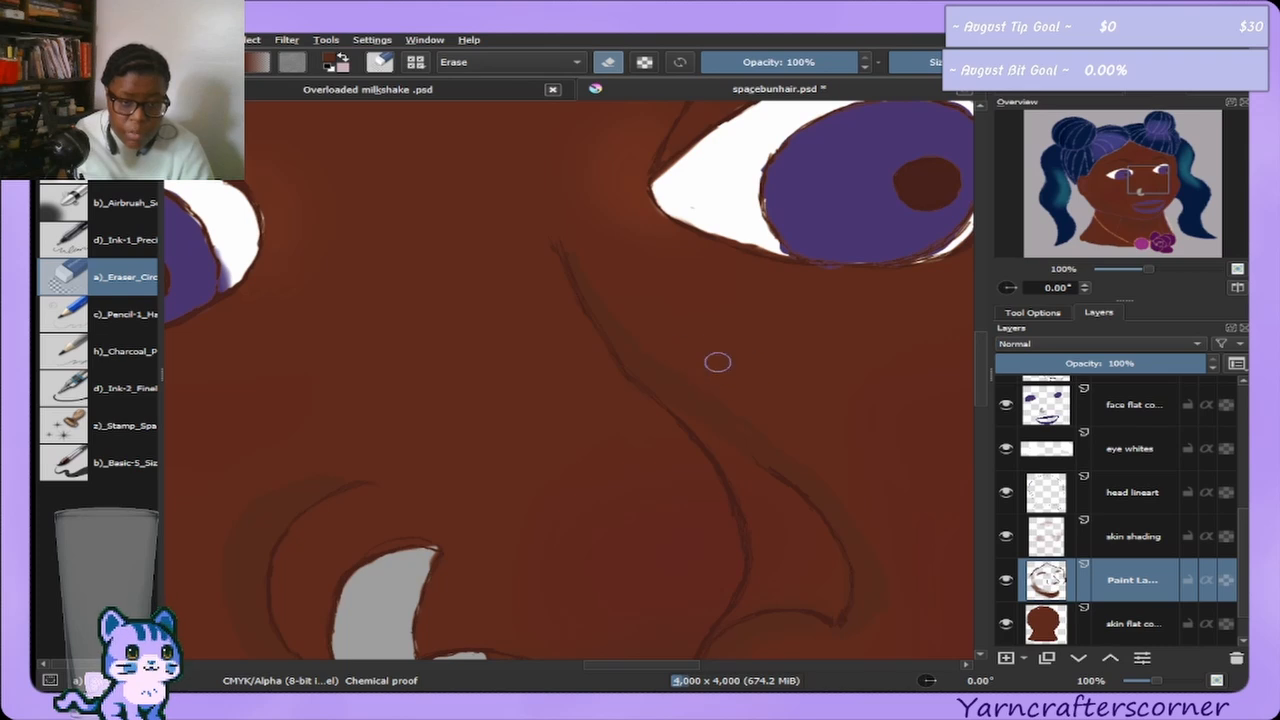
pyautogui.press(']')
pyautogui.press(']')
pyautogui.press(']')
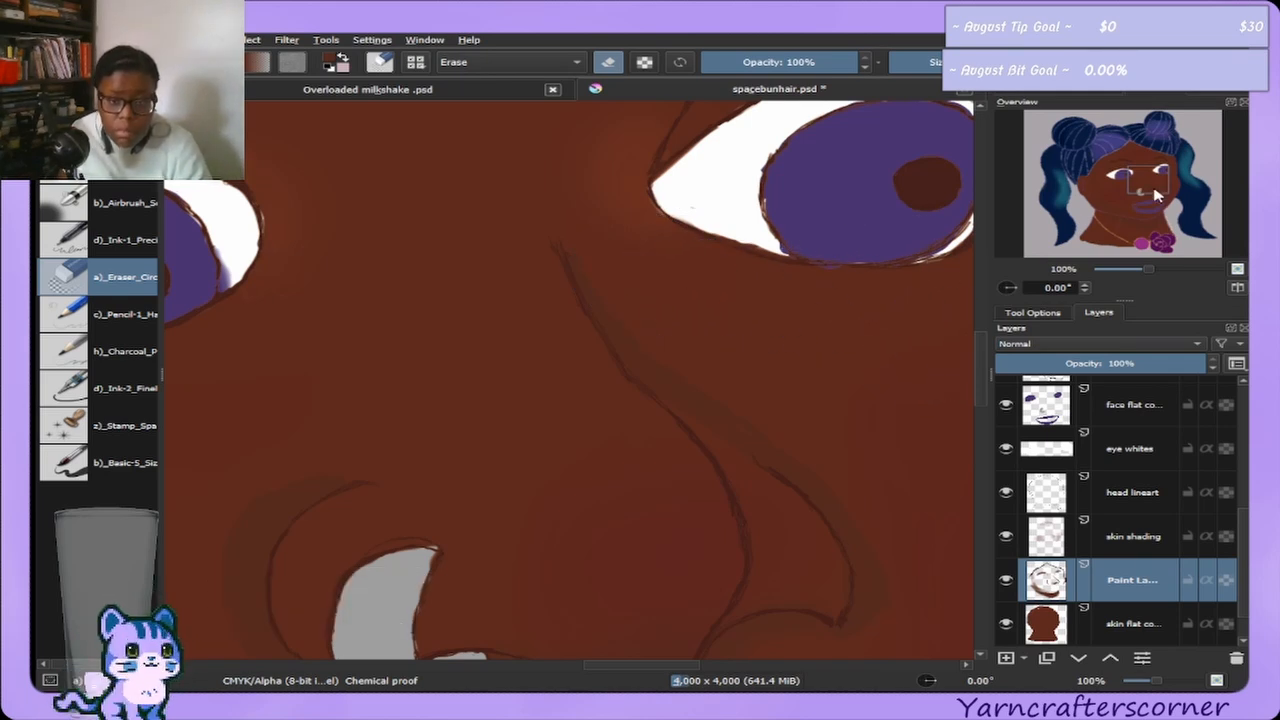
# Trim the shadow around the nostril without the ring with a progressively enlarged circle eraser.
pyautogui.moveTo(1158, 195); pyautogui.dragTo(1161, 197)
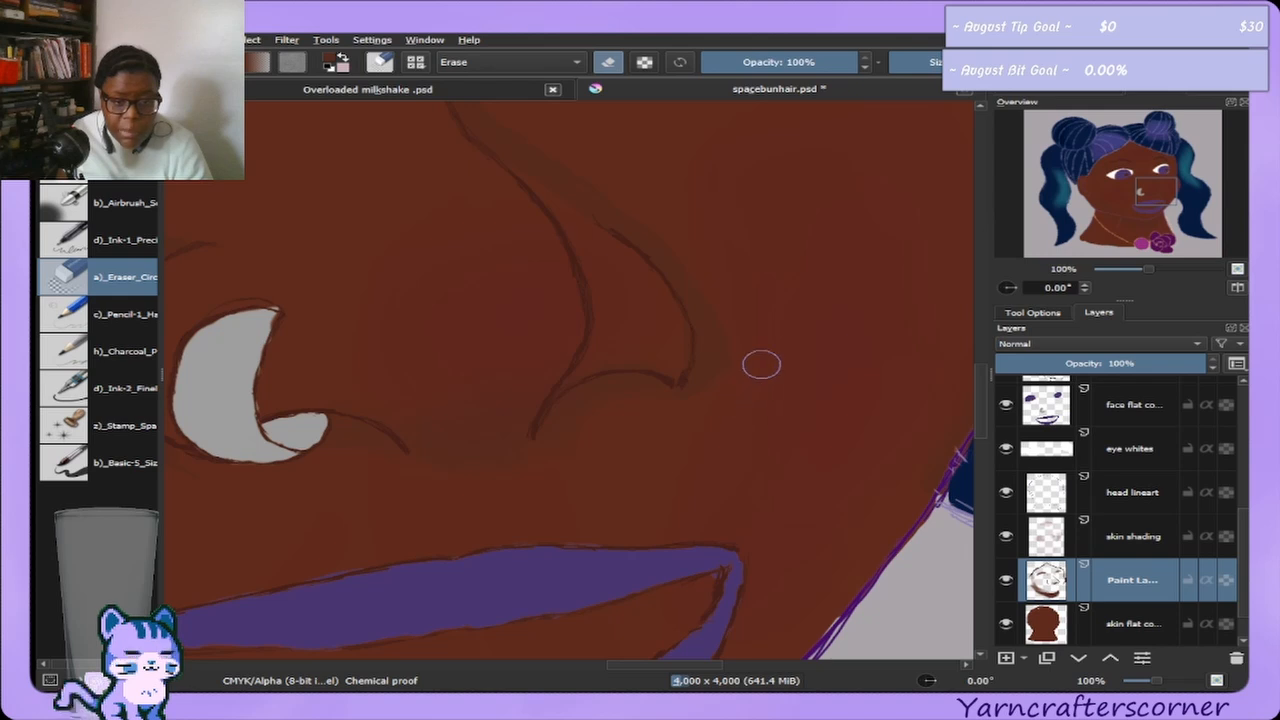
pyautogui.press(']')
pyautogui.press(']')
pyautogui.press(']')
pyautogui.press(']')
pyautogui.press(']')
pyautogui.press(']')
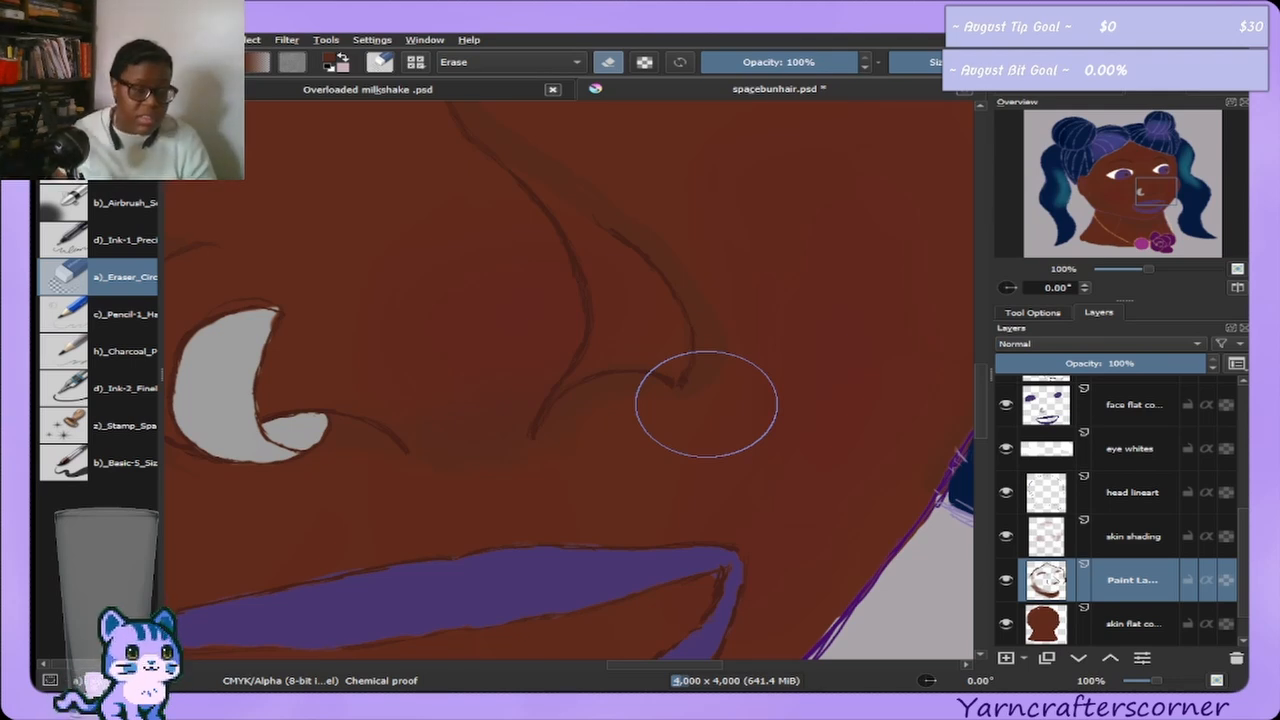
# Thin the shadow around the outer edge of the ringed nostril with the circle eraser.
pyautogui.click(1080, 96)
pyautogui.click(1148, 100)
pyautogui.moveTo(1149, 189); pyautogui.dragTo(1120, 187)
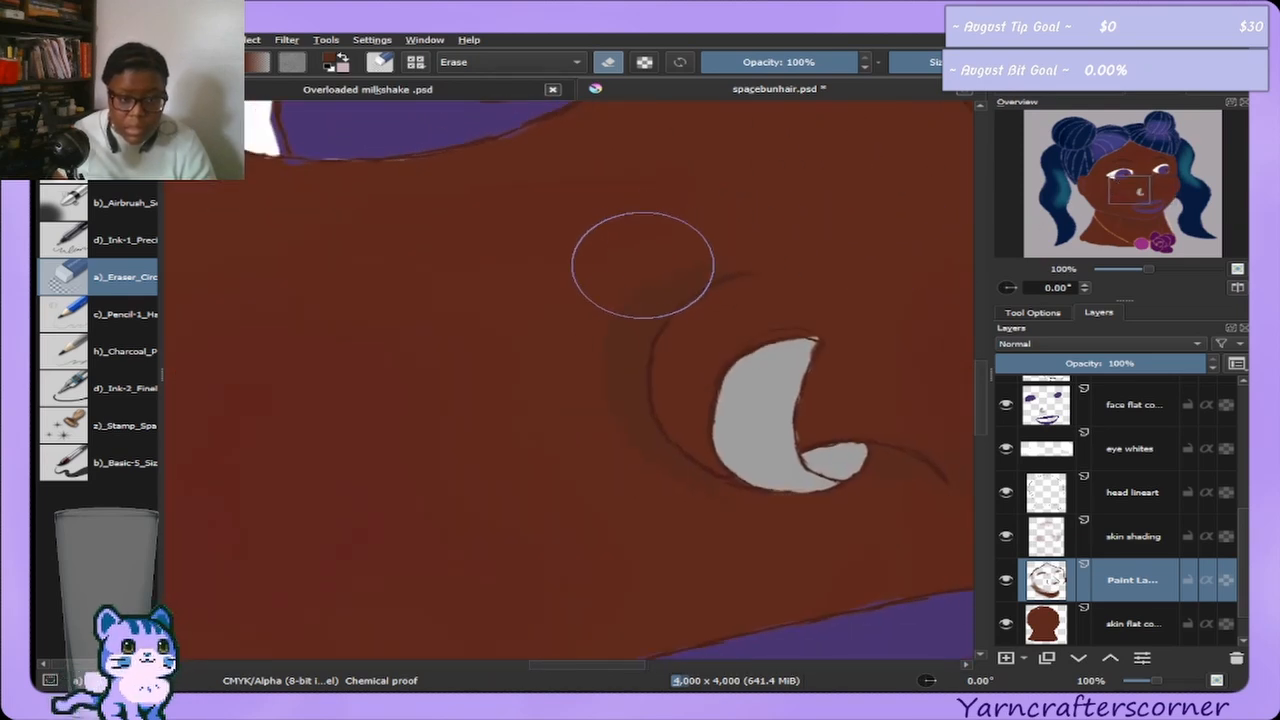
pyautogui.press(']')
pyautogui.press(']')
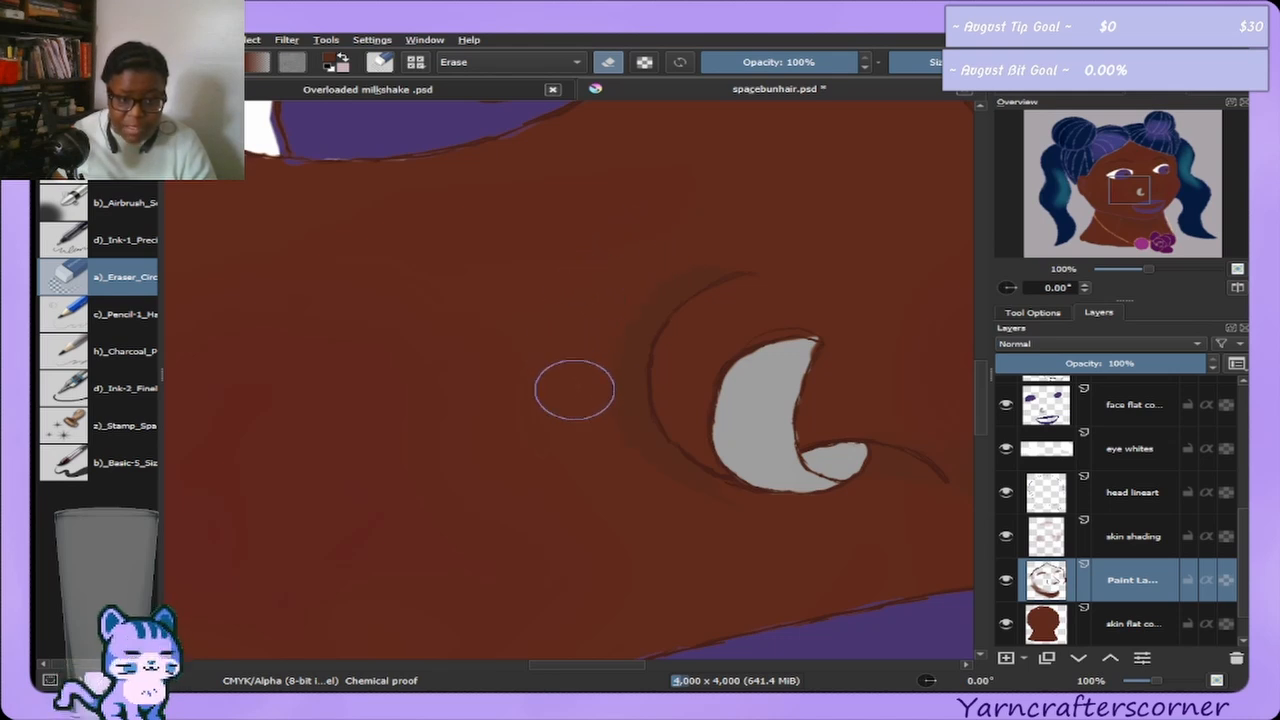
pyautogui.press(']')
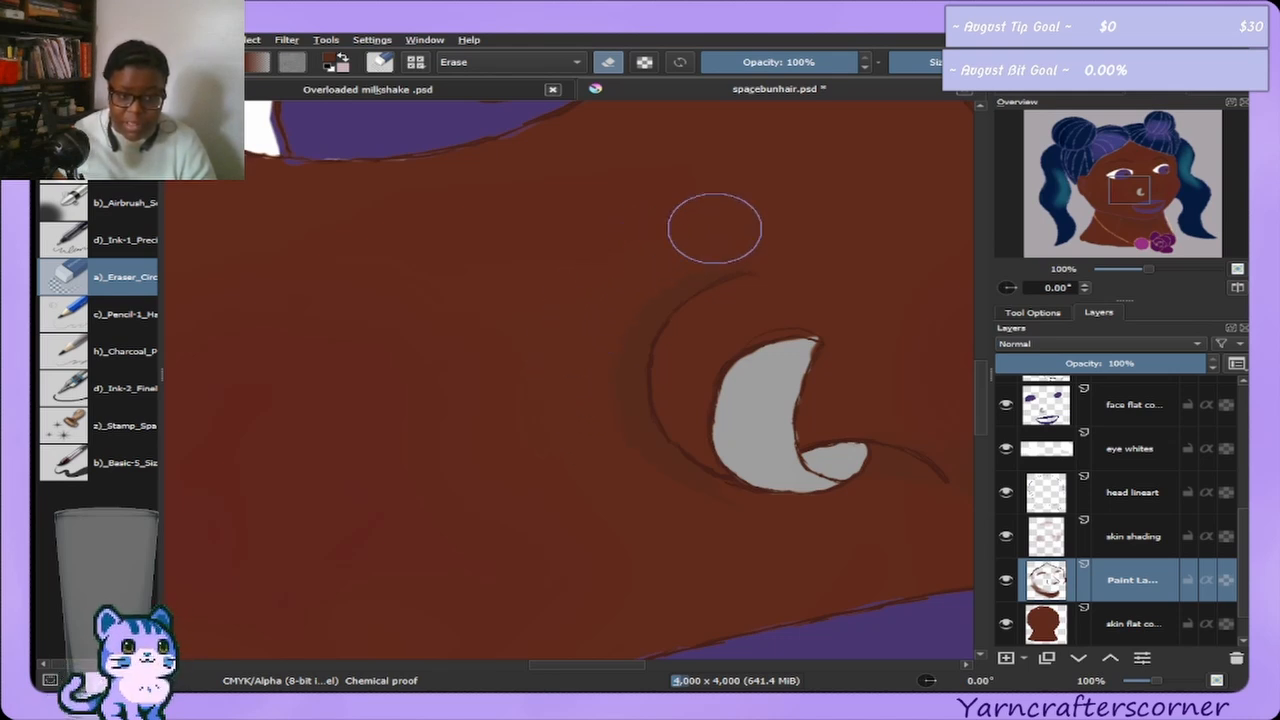
pyautogui.press(']')
pyautogui.press(']')
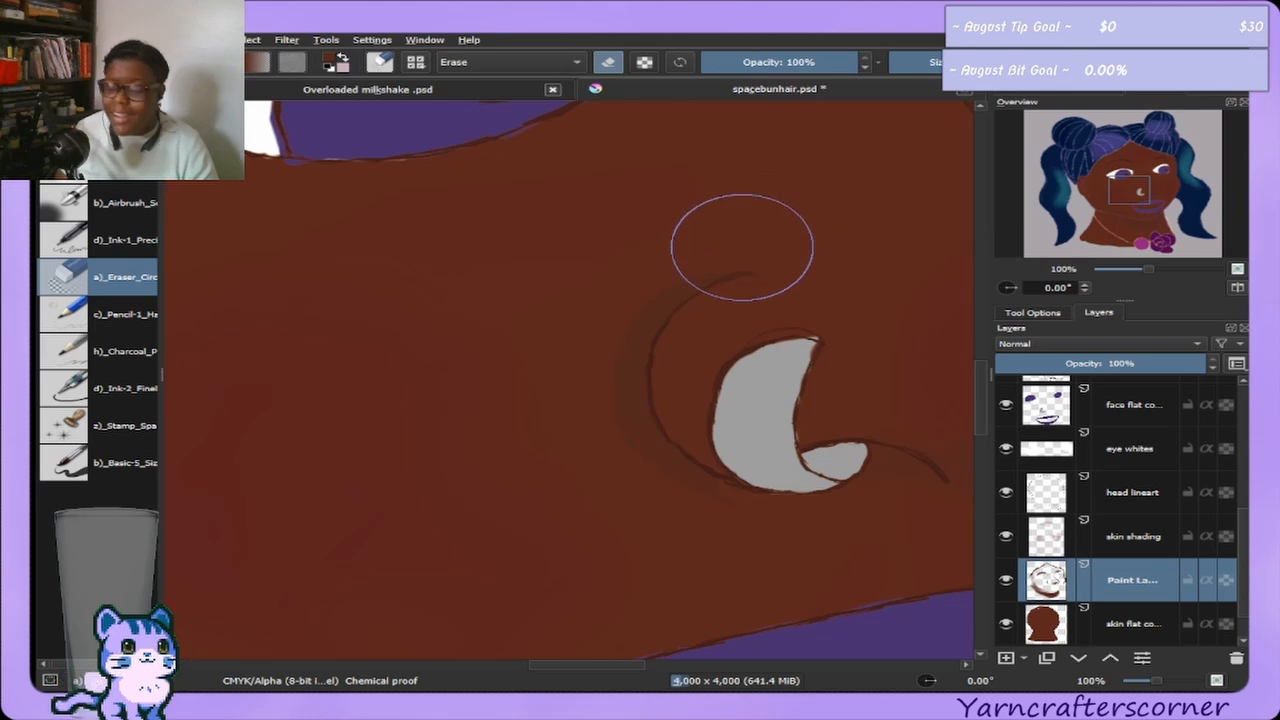
# Clean the stray grey from the nose ring's upper tip on the face flat color layer with the circle eraser.
pyautogui.click(90, 462)
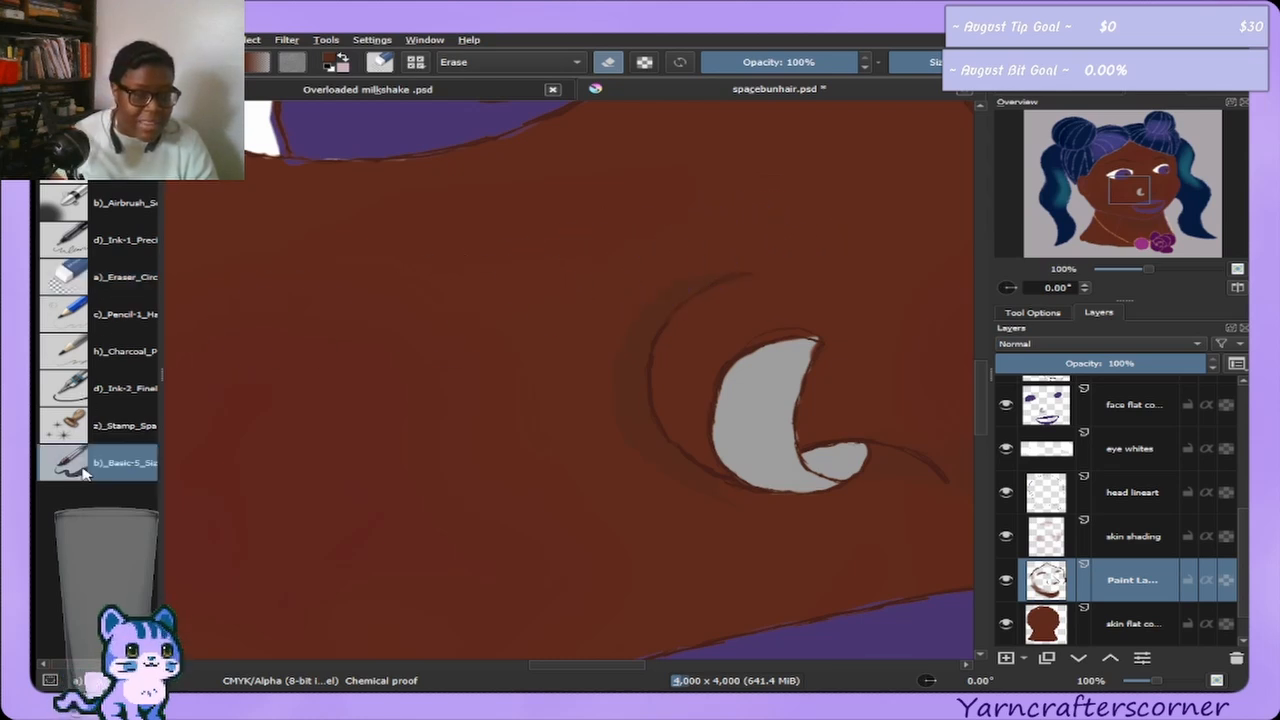
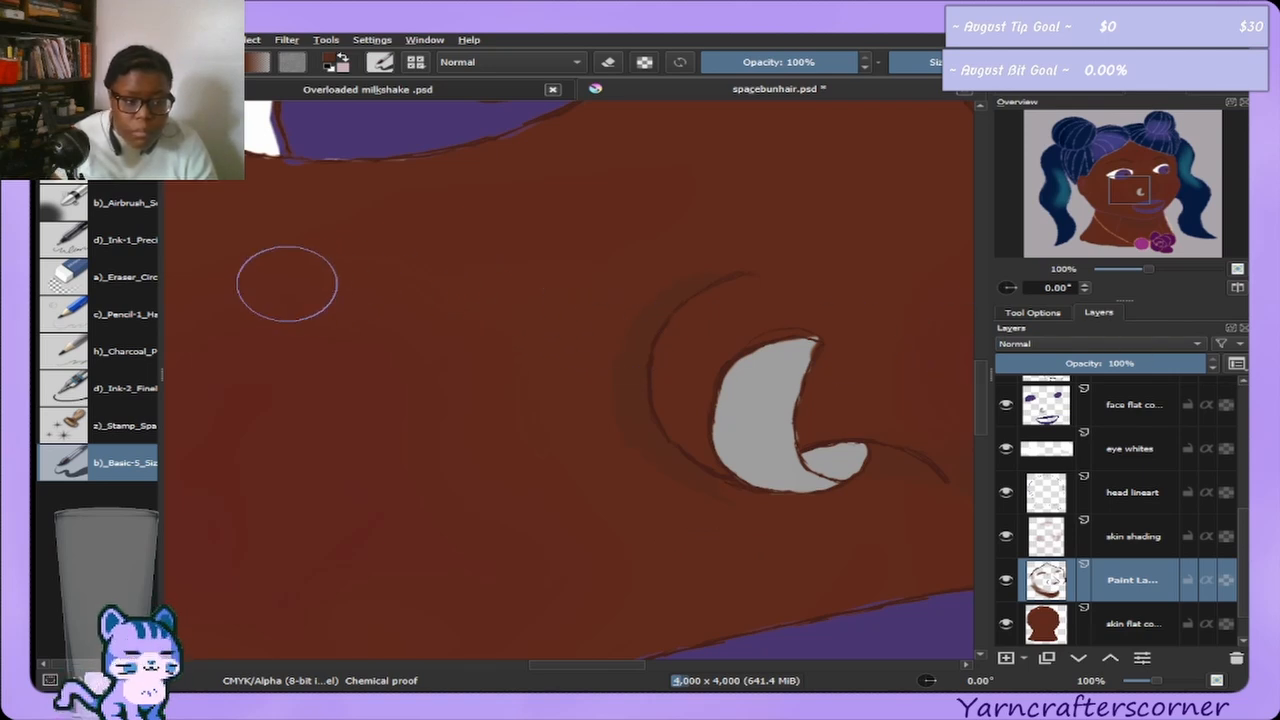
pyautogui.click(158, 283)
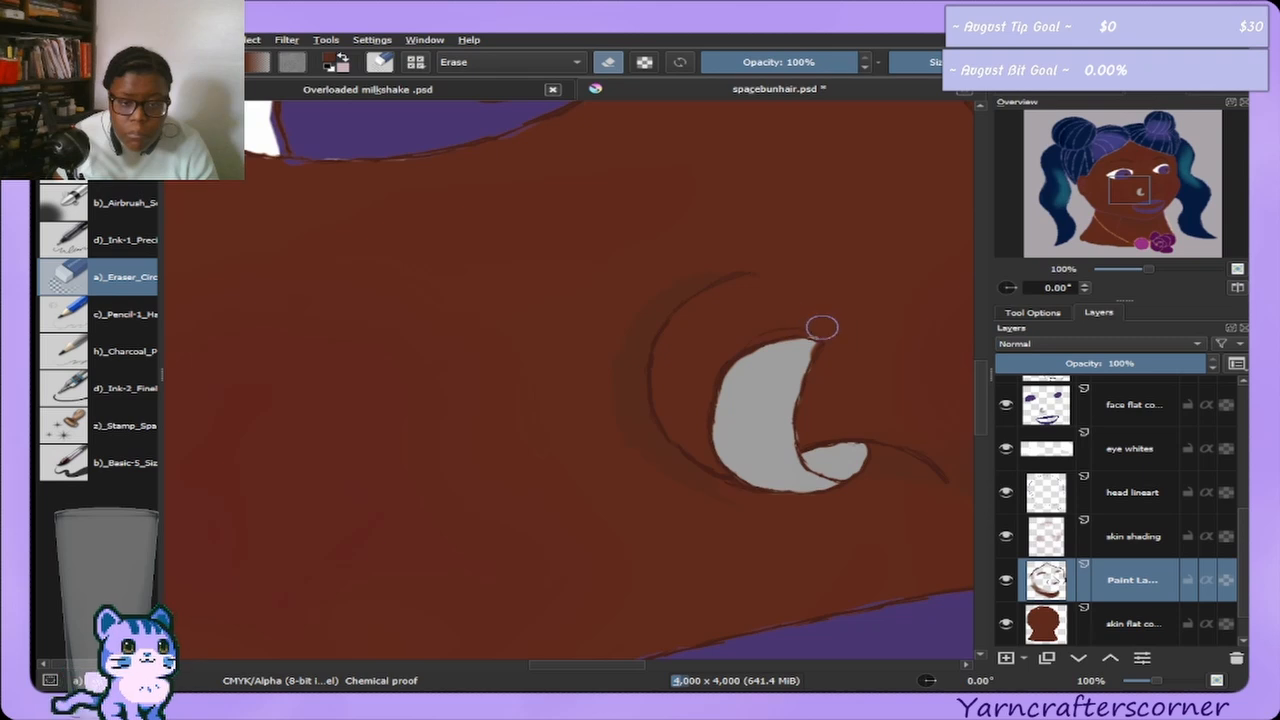
pyautogui.press(']')
pyautogui.press(']')
pyautogui.press(']')
pyautogui.press(']')
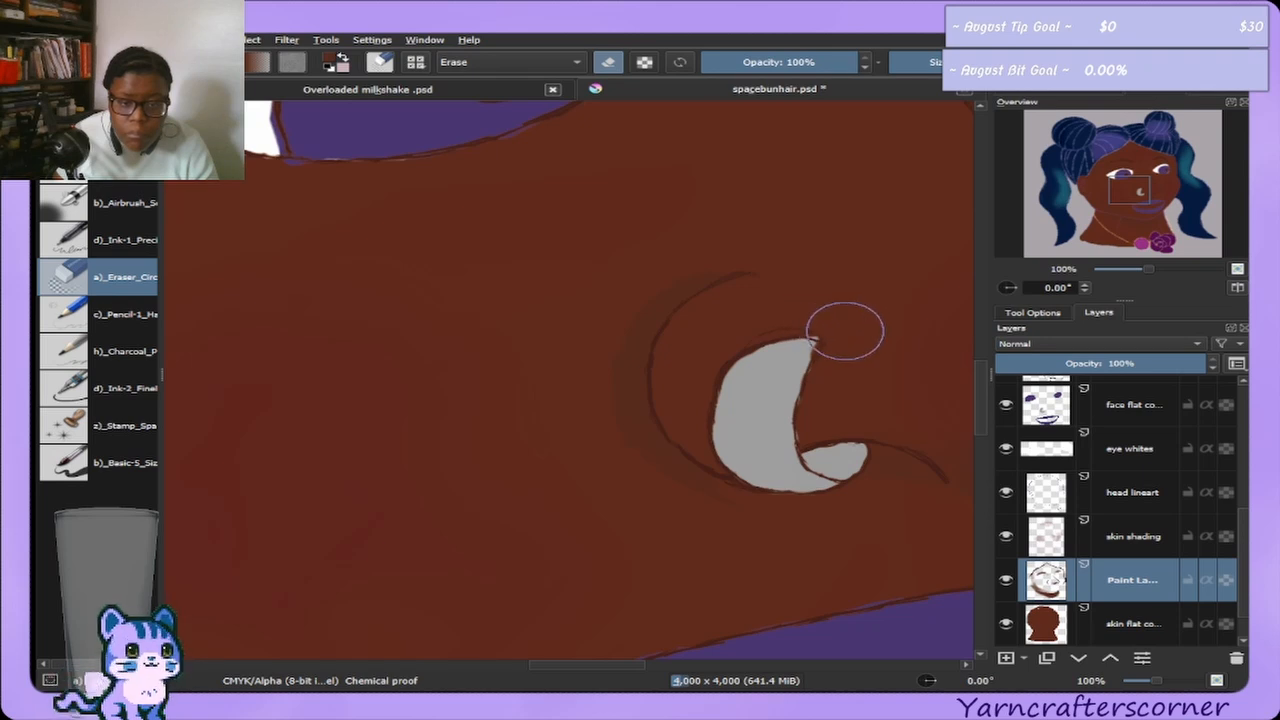
pyautogui.click(1048, 405)
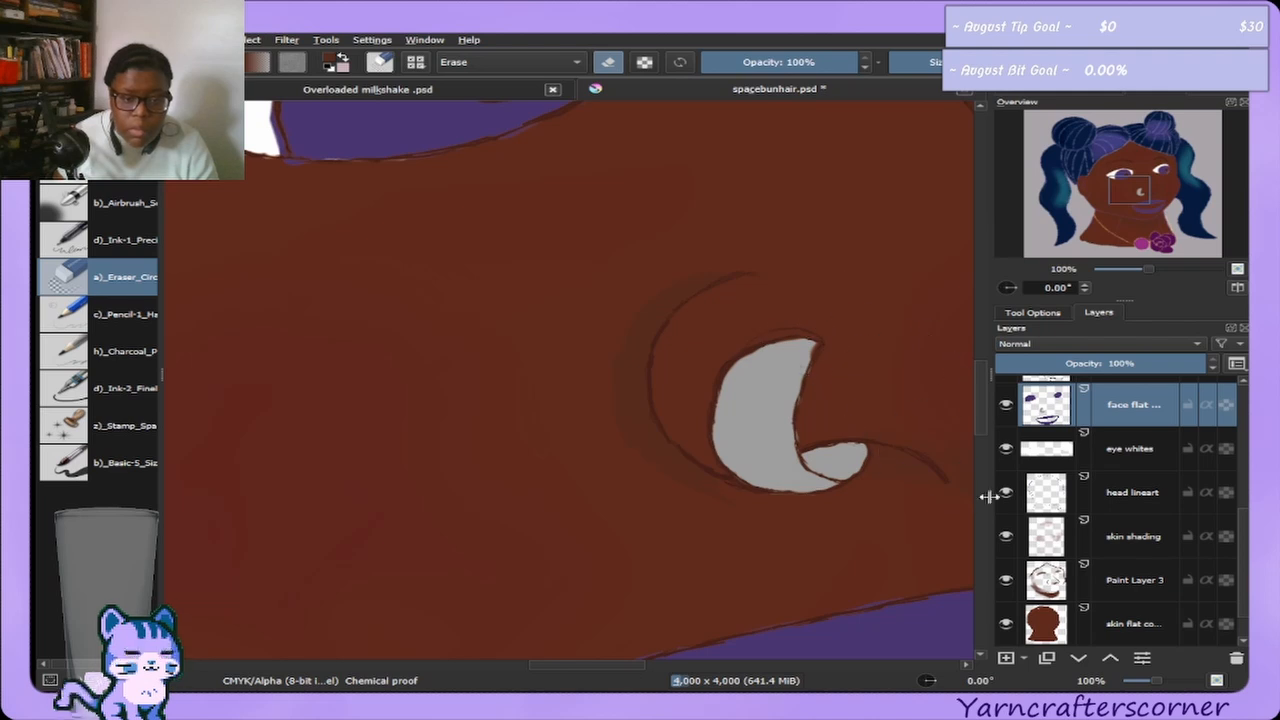
# Blend the shadows along the nose bridge and around both nostrils on Paint Layer 3 at 47% opacity.
pyautogui.click(1116, 581)
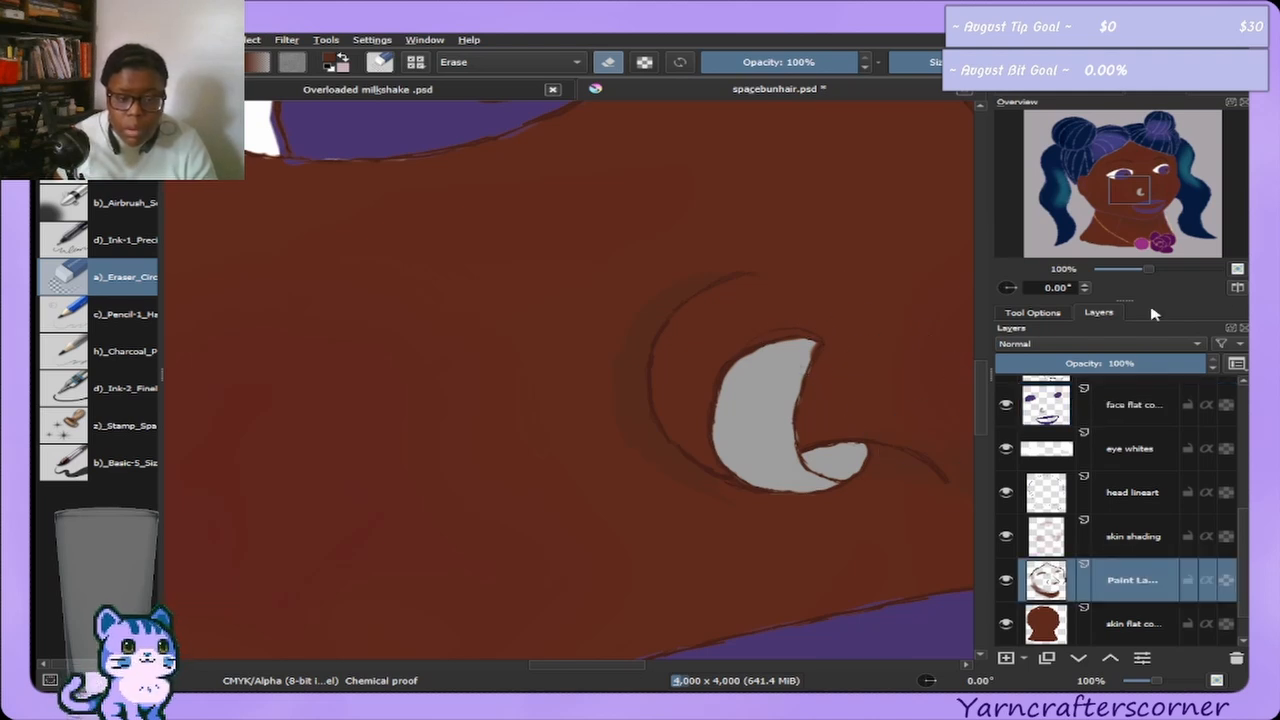
pyautogui.moveTo(1127, 222); pyautogui.dragTo(1160, 190)
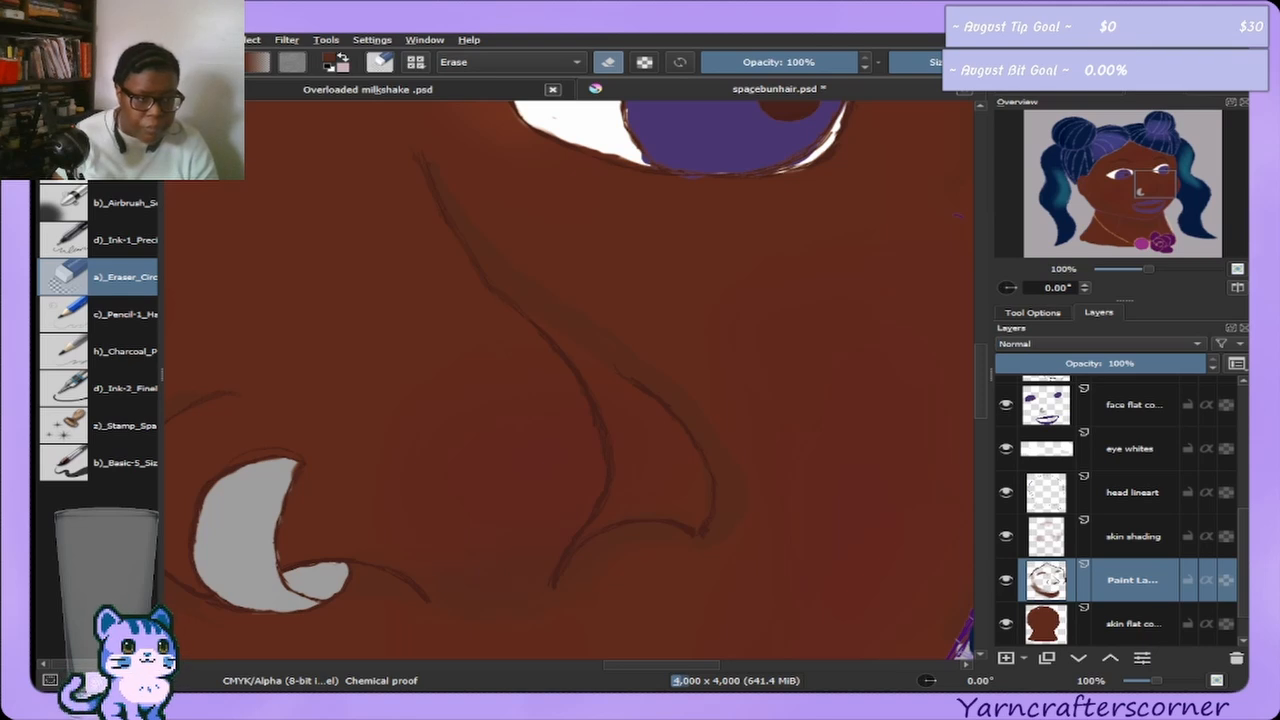
pyautogui.press('/')
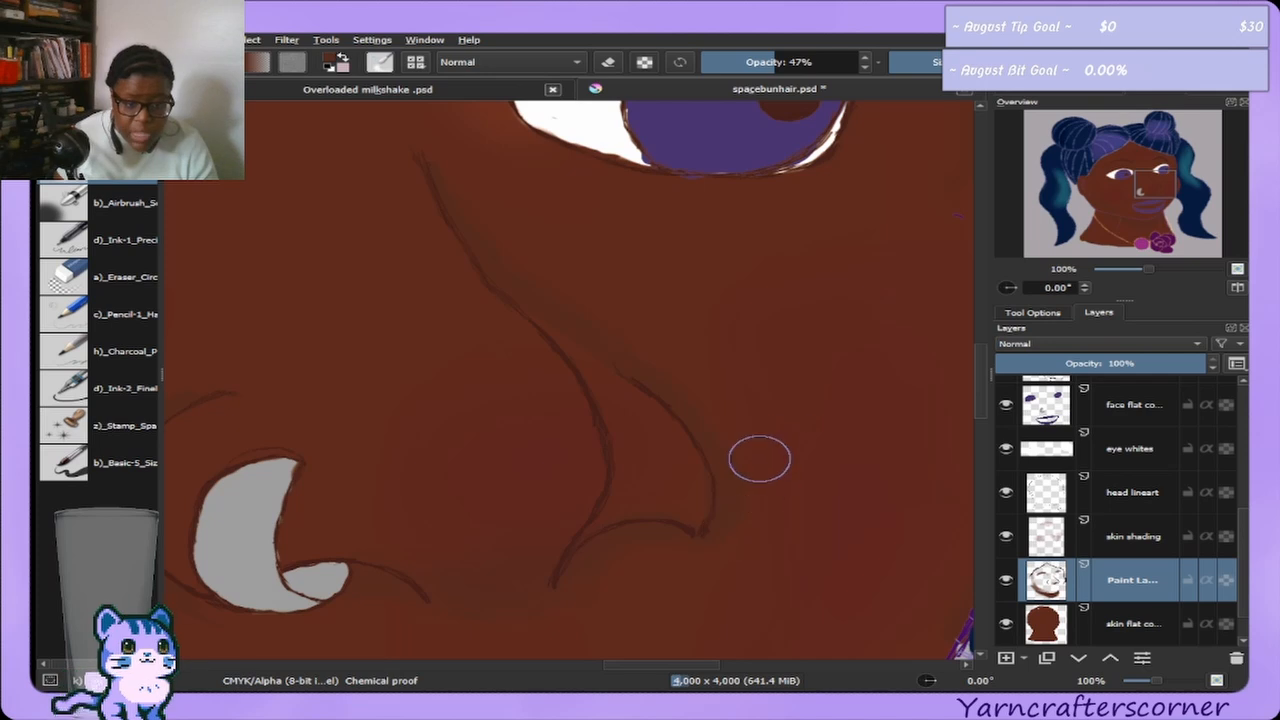
pyautogui.moveTo(146, 363); pyautogui.dragTo(410, 204)
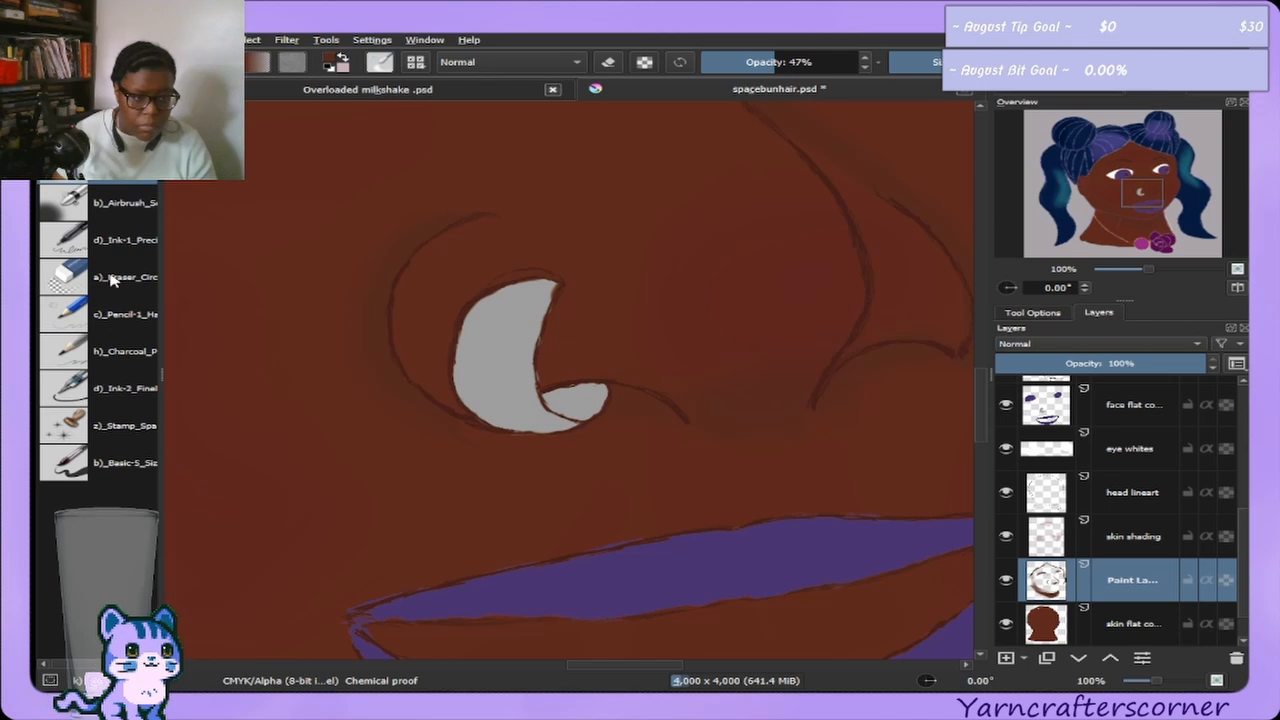
# Paint a darker brown shadow beneath the nose tip between the nostrils with an enlarged Basic-5 brush.
pyautogui.click(86, 470)
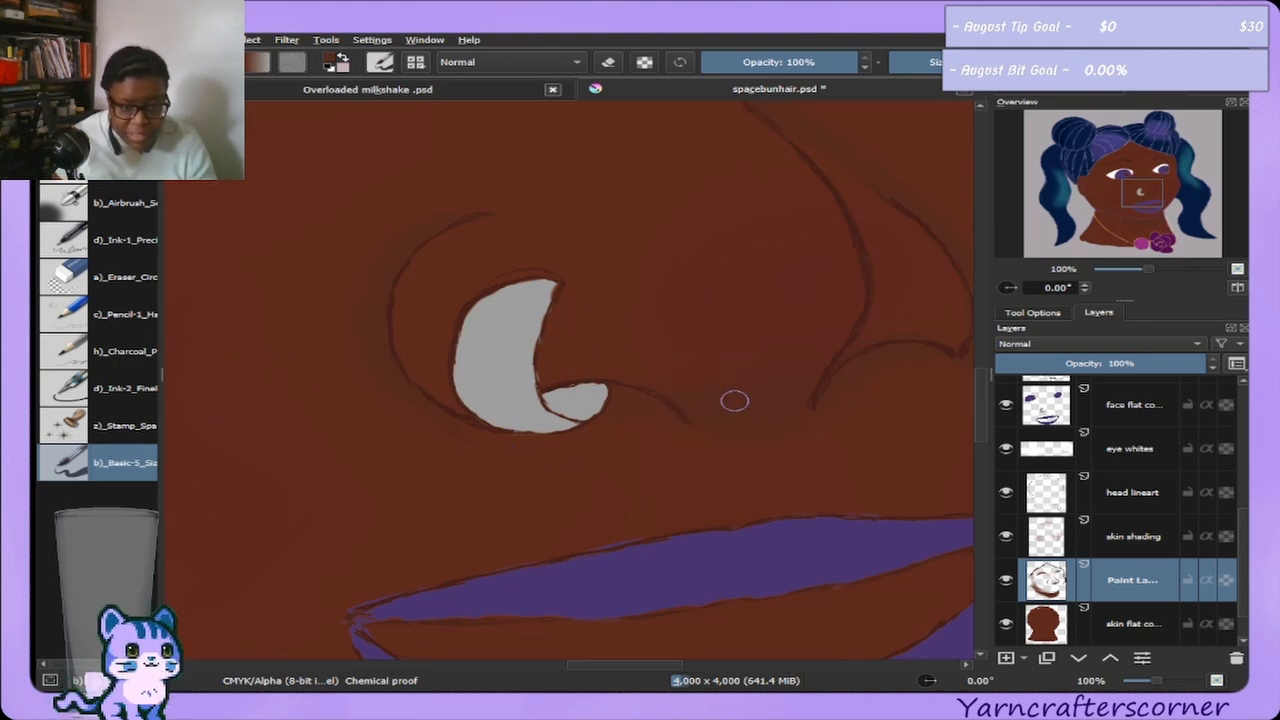
pyautogui.click(1086, 95)
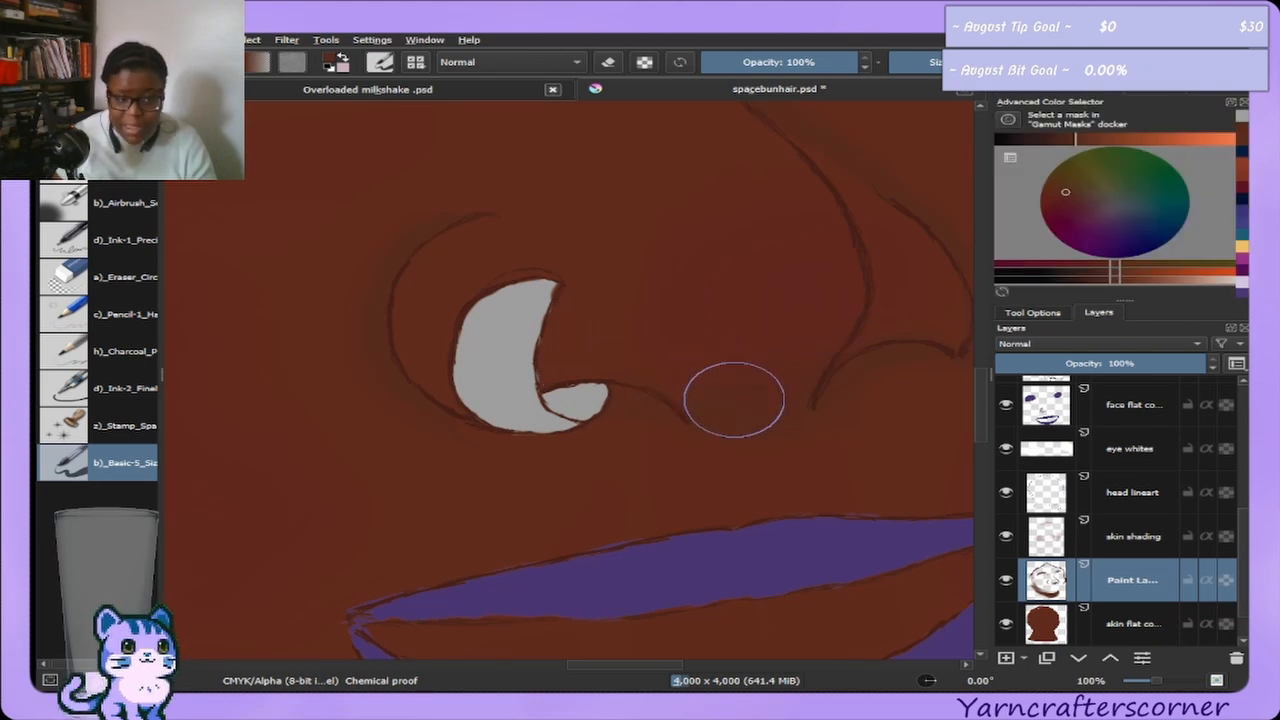
pyautogui.moveTo(728, 396)
pyautogui.mouseDown()
pyautogui.moveTo(712, 410)
pyautogui.moveTo(774, 420)
pyautogui.mouseUp()
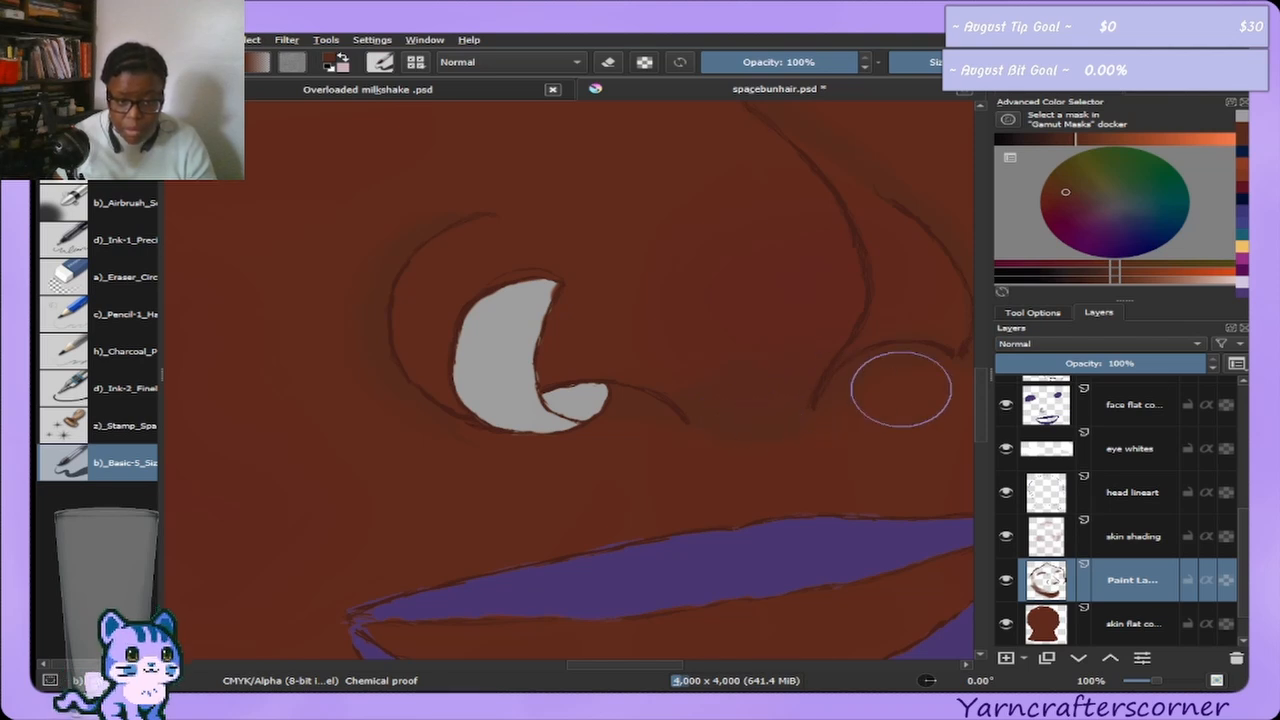
pyautogui.click(1074, 143)
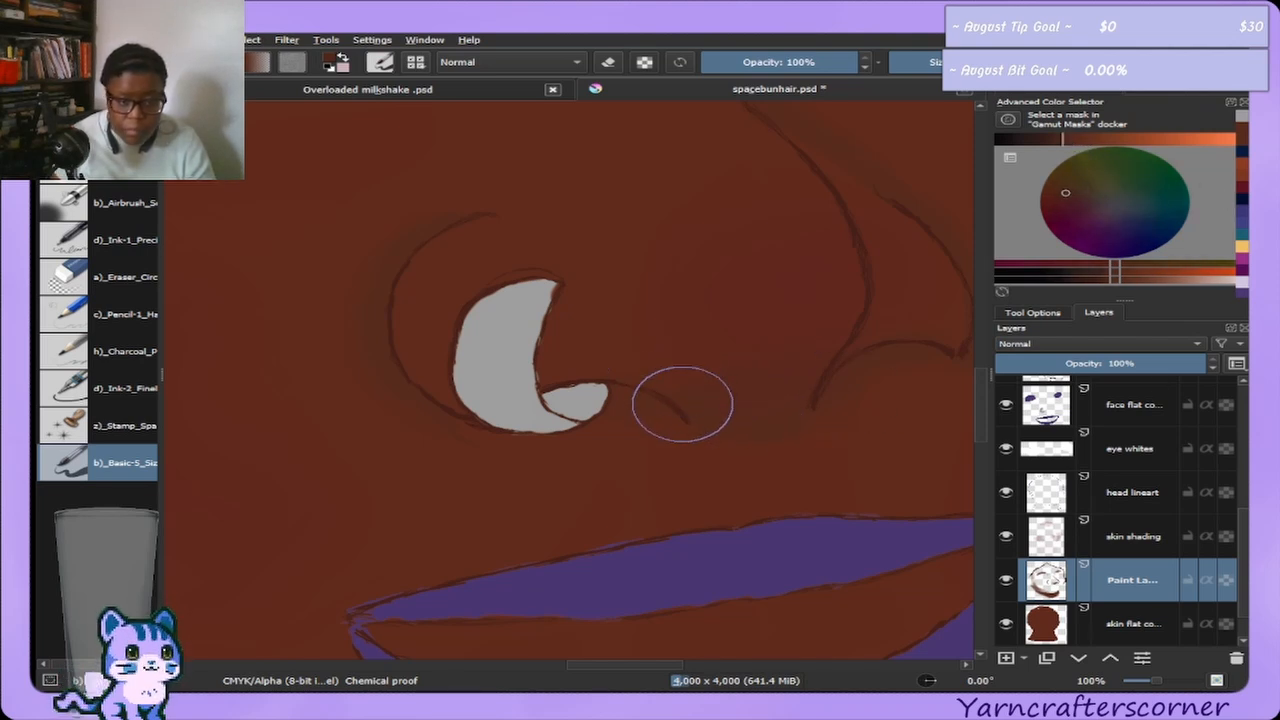
pyautogui.moveTo(680, 406)
pyautogui.mouseDown()
pyautogui.moveTo(750, 422)
pyautogui.moveTo(767, 406)
pyautogui.moveTo(784, 433)
pyautogui.moveTo(796, 409)
pyautogui.moveTo(722, 423)
pyautogui.moveTo(722, 464)
pyautogui.mouseUp()
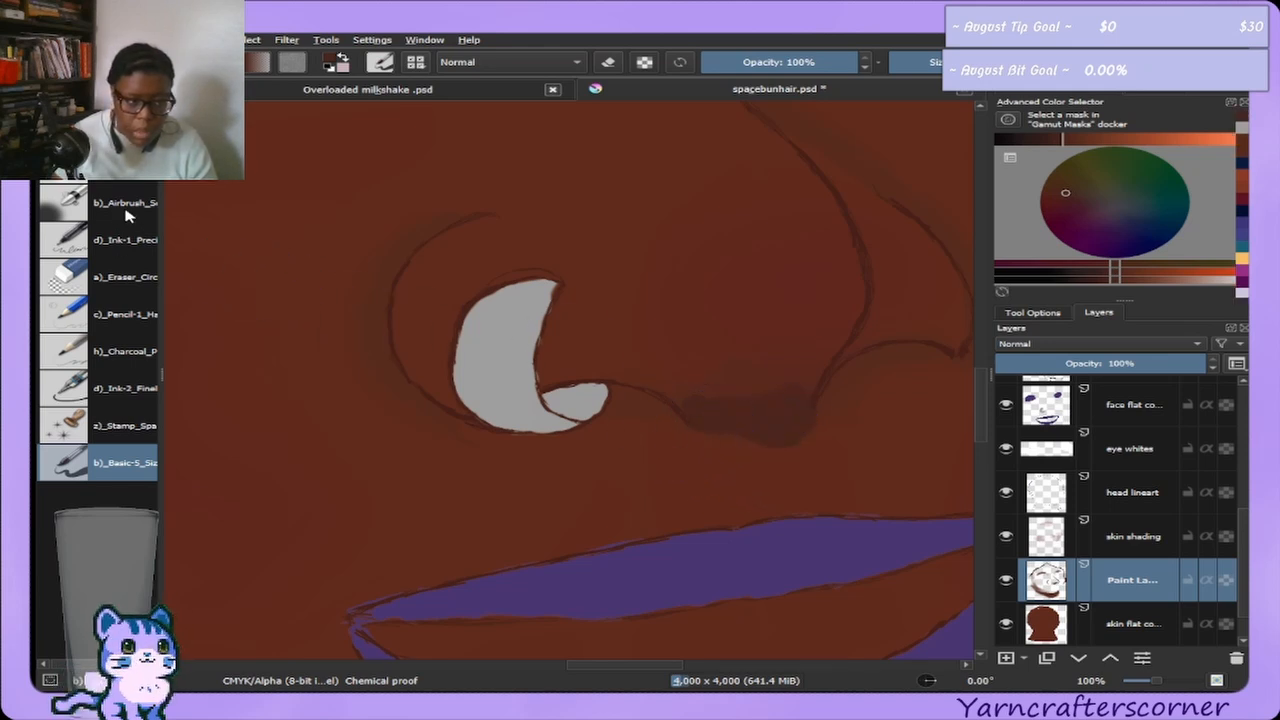
# Blend the edges of the dark shadow beneath the nose tip with the blending brush at 47% opacity.
pyautogui.click(128, 172)
pyautogui.moveTo(782, 427)
pyautogui.mouseDown()
pyautogui.moveTo(754, 385)
pyautogui.moveTo(718, 395)
pyautogui.moveTo(714, 414)
pyautogui.moveTo(773, 390)
pyautogui.moveTo(769, 378)
pyautogui.moveTo(750, 404)
pyautogui.moveTo(766, 436)
pyautogui.moveTo(803, 392)
pyautogui.moveTo(783, 362)
pyautogui.moveTo(769, 442)
pyautogui.moveTo(800, 365)
pyautogui.moveTo(751, 409)
pyautogui.mouseUp()
pyautogui.moveTo(765, 432)
pyautogui.mouseDown()
pyautogui.moveTo(799, 383)
pyautogui.moveTo(711, 388)
pyautogui.moveTo(706, 432)
pyautogui.moveTo(797, 353)
pyautogui.moveTo(730, 436)
pyautogui.moveTo(740, 368)
pyautogui.moveTo(724, 369)
pyautogui.moveTo(756, 437)
pyautogui.moveTo(798, 337)
pyautogui.moveTo(765, 459)
pyautogui.moveTo(793, 369)
pyautogui.moveTo(771, 437)
pyautogui.moveTo(782, 390)
pyautogui.moveTo(746, 410)
pyautogui.moveTo(776, 403)
pyautogui.moveTo(804, 480)
pyautogui.moveTo(793, 390)
pyautogui.moveTo(814, 479)
pyautogui.moveTo(750, 387)
pyautogui.moveTo(775, 470)
pyautogui.moveTo(689, 377)
pyautogui.moveTo(723, 467)
pyautogui.mouseUp()
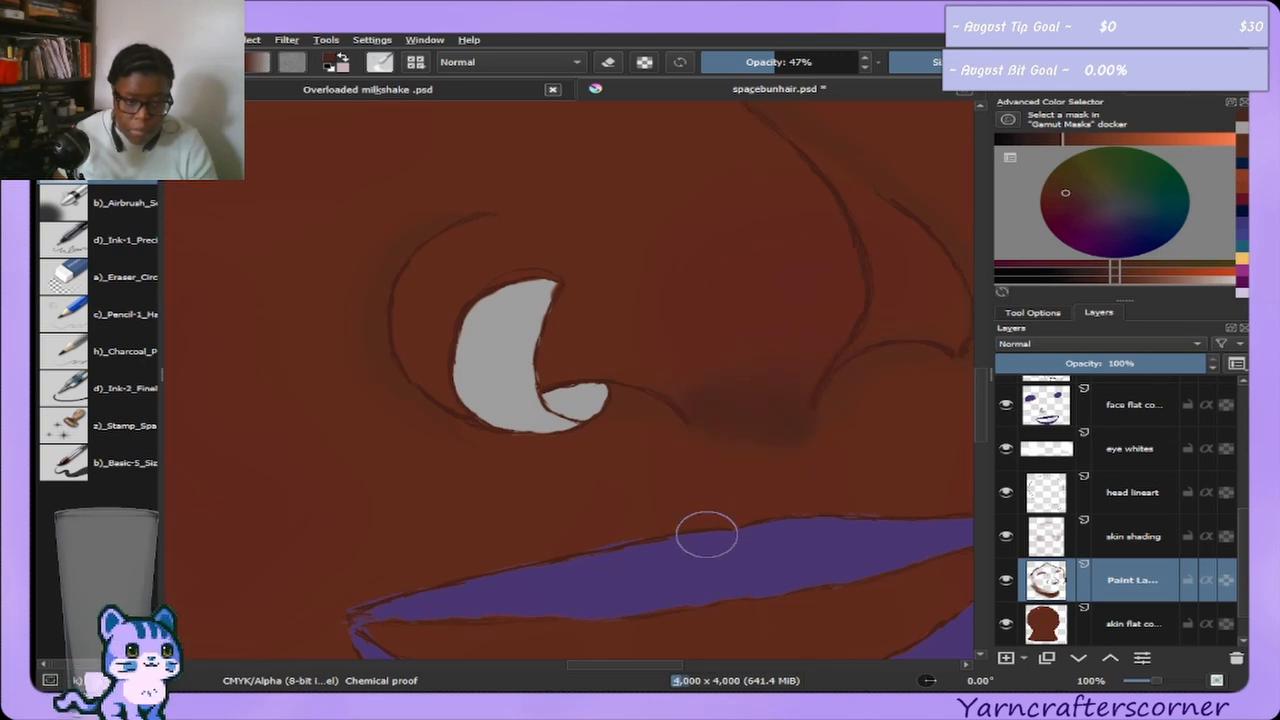
# Fade the shadow beneath the nose tip with the circle eraser, reducing its opacity to 30% and 24% and enlarging it.
pyautogui.click(92, 285)
pyautogui.moveTo(820, 63); pyautogui.dragTo(750, 68)
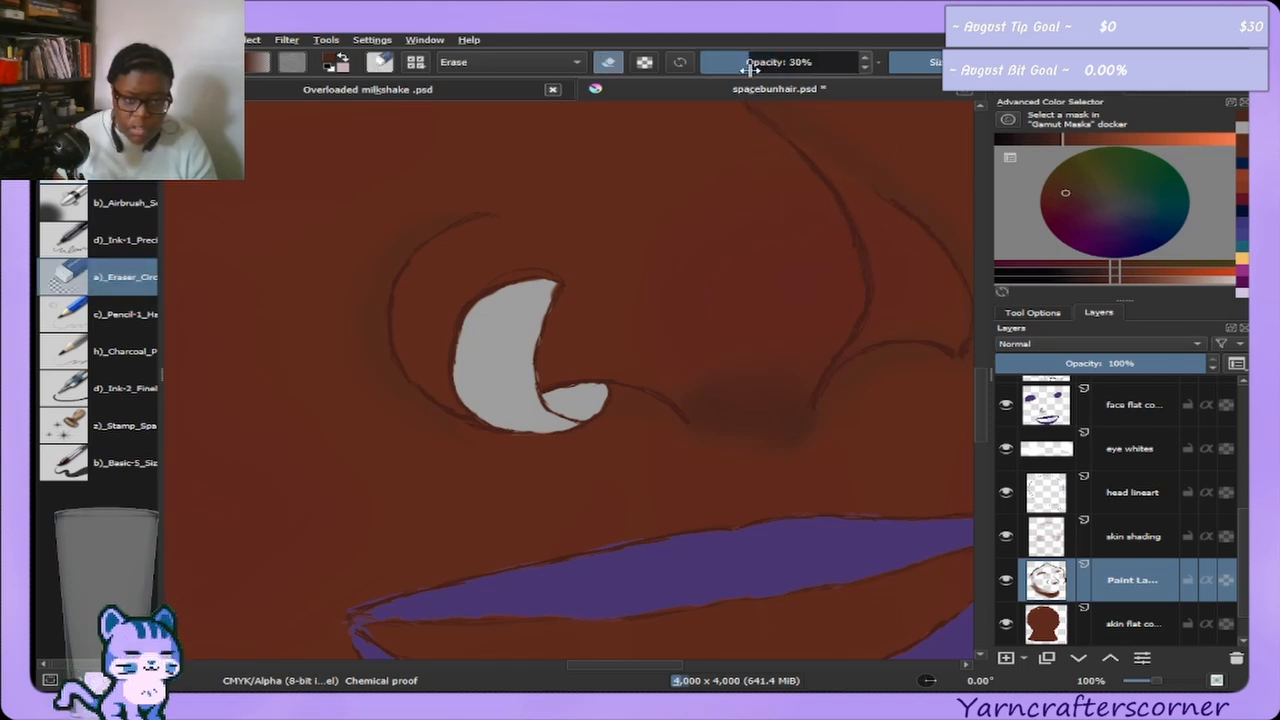
pyautogui.moveTo(729, 437)
pyautogui.mouseDown()
pyautogui.moveTo(740, 367)
pyautogui.moveTo(775, 442)
pyautogui.moveTo(776, 347)
pyautogui.moveTo(757, 468)
pyautogui.mouseUp()
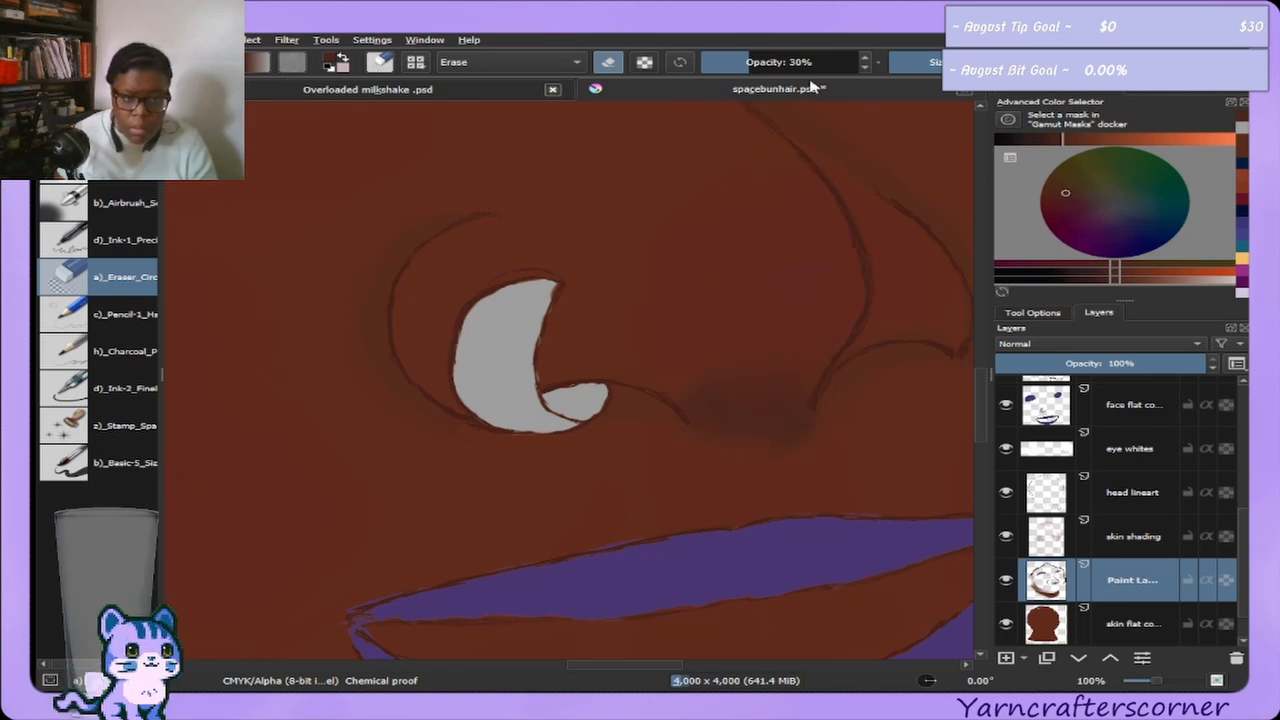
pyautogui.moveTo(745, 64); pyautogui.dragTo(727, 66)
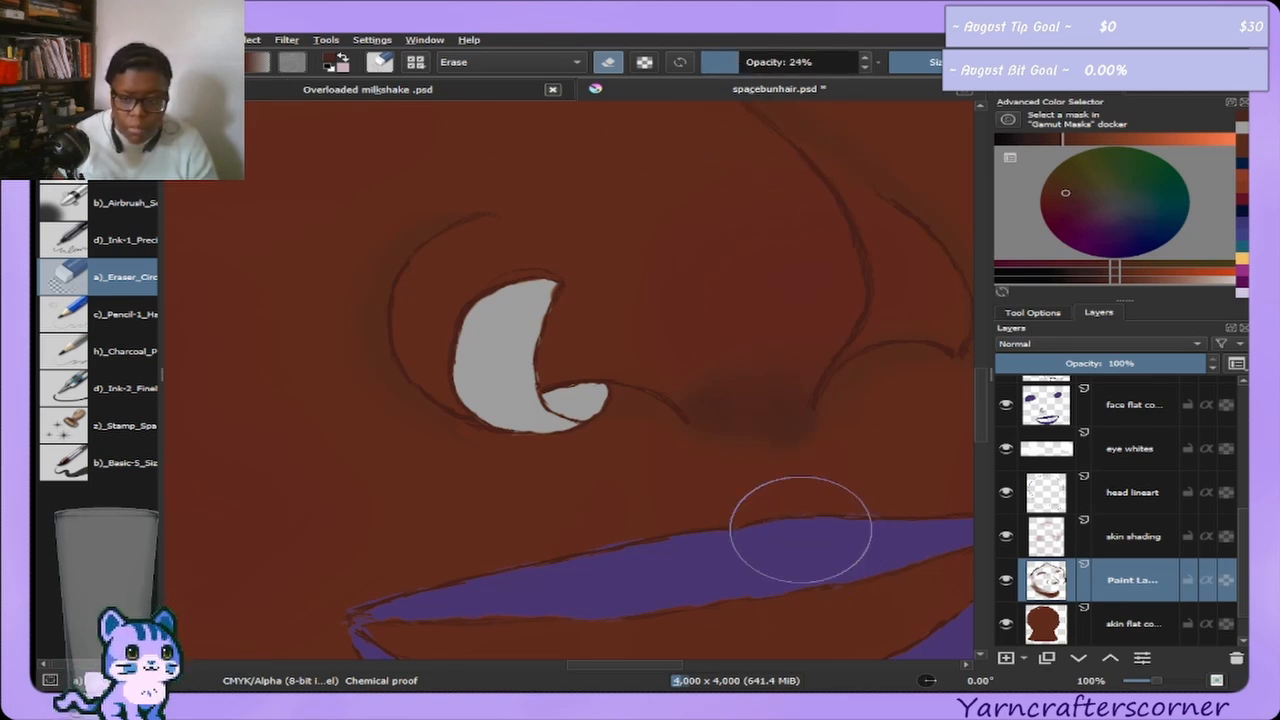
pyautogui.press(']')
pyautogui.press(']')
pyautogui.press(']')
pyautogui.press(']')
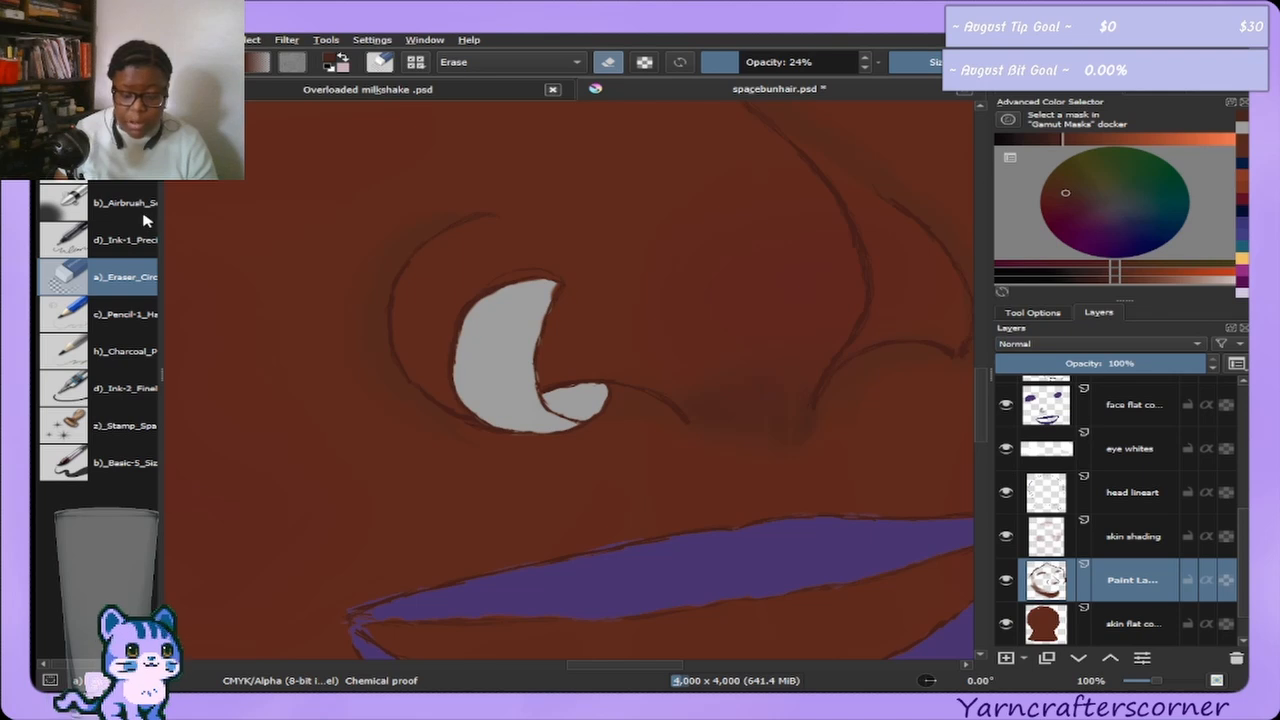
# Deepen the shadow beneath the nose tip with the soft airbrush at 56% opacity and blend it at 47% opacity.
pyautogui.press('e')
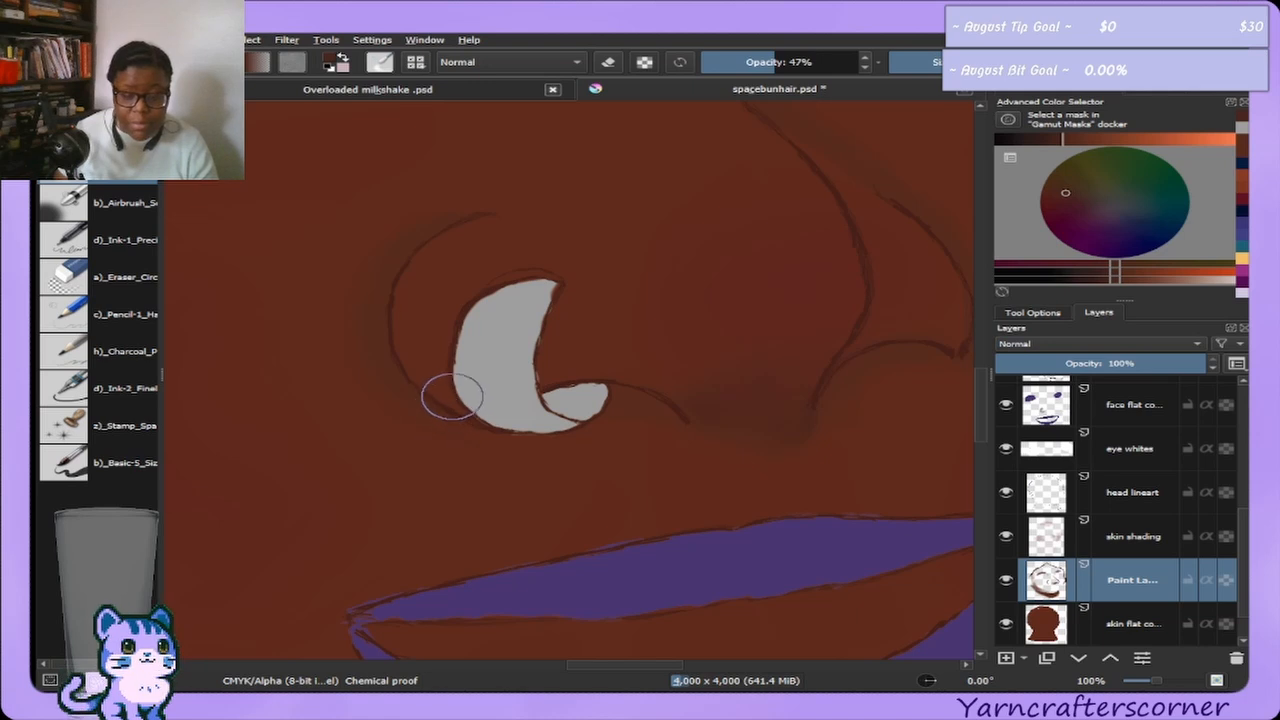
pyautogui.click(122, 204)
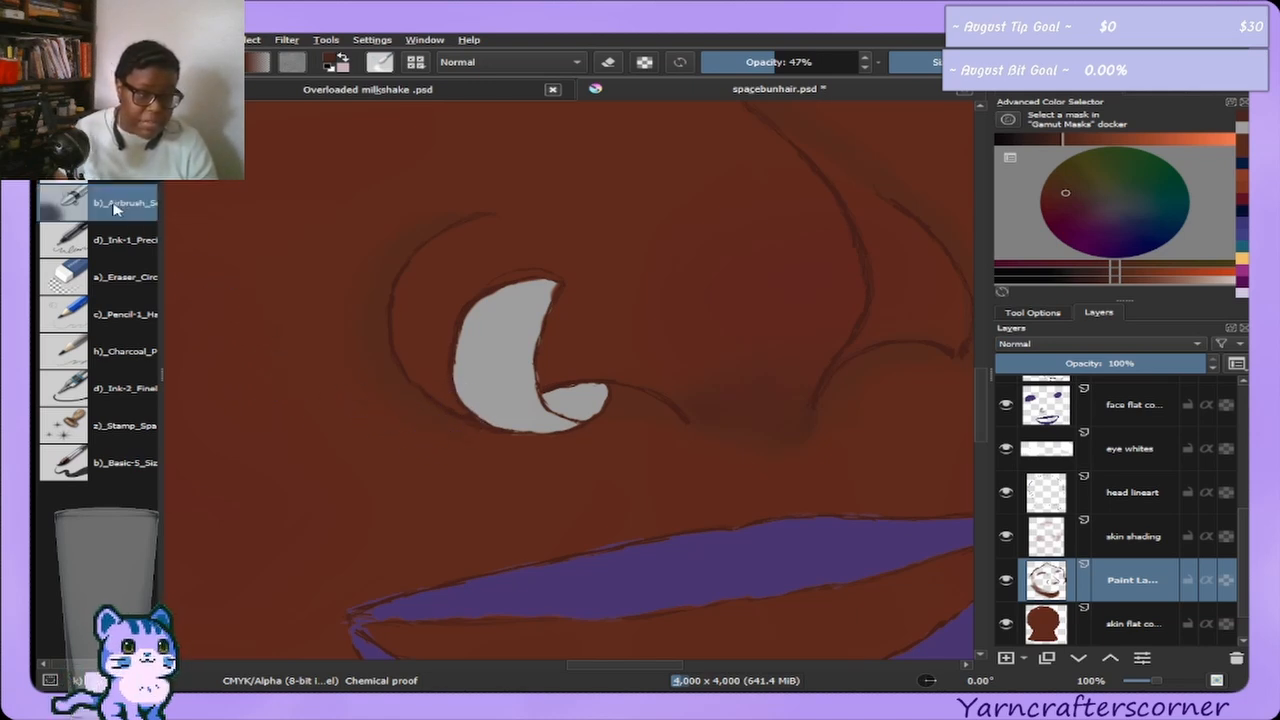
pyautogui.moveTo(753, 405); pyautogui.dragTo(736, 396)
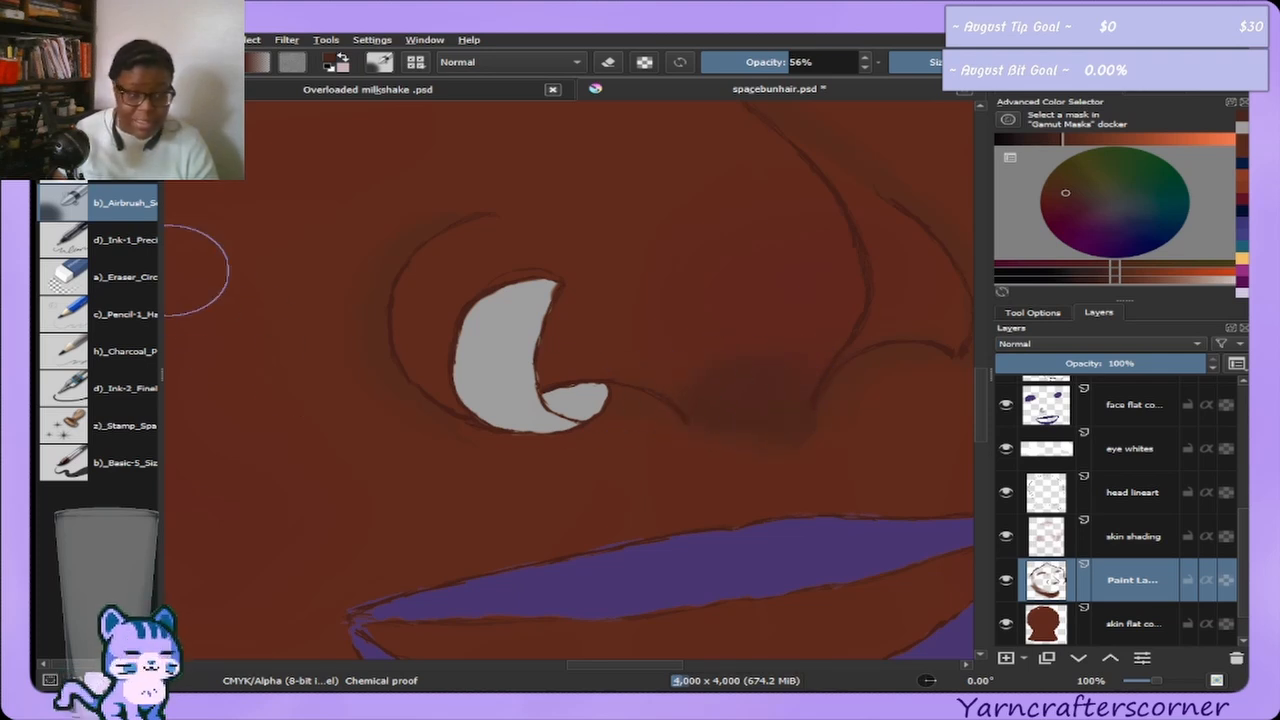
pyautogui.click(125, 203)
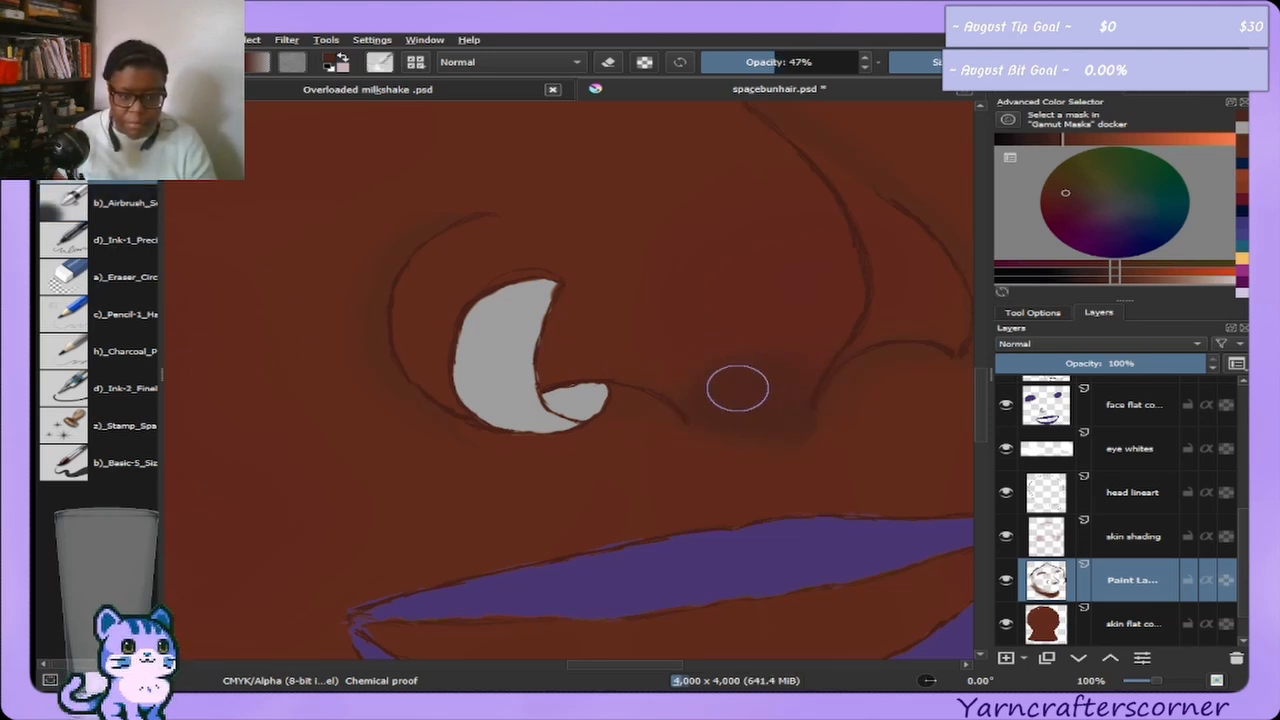
pyautogui.moveTo(780, 409)
pyautogui.mouseDown()
pyautogui.moveTo(703, 409)
pyautogui.moveTo(734, 429)
pyautogui.moveTo(770, 425)
pyautogui.mouseUp()
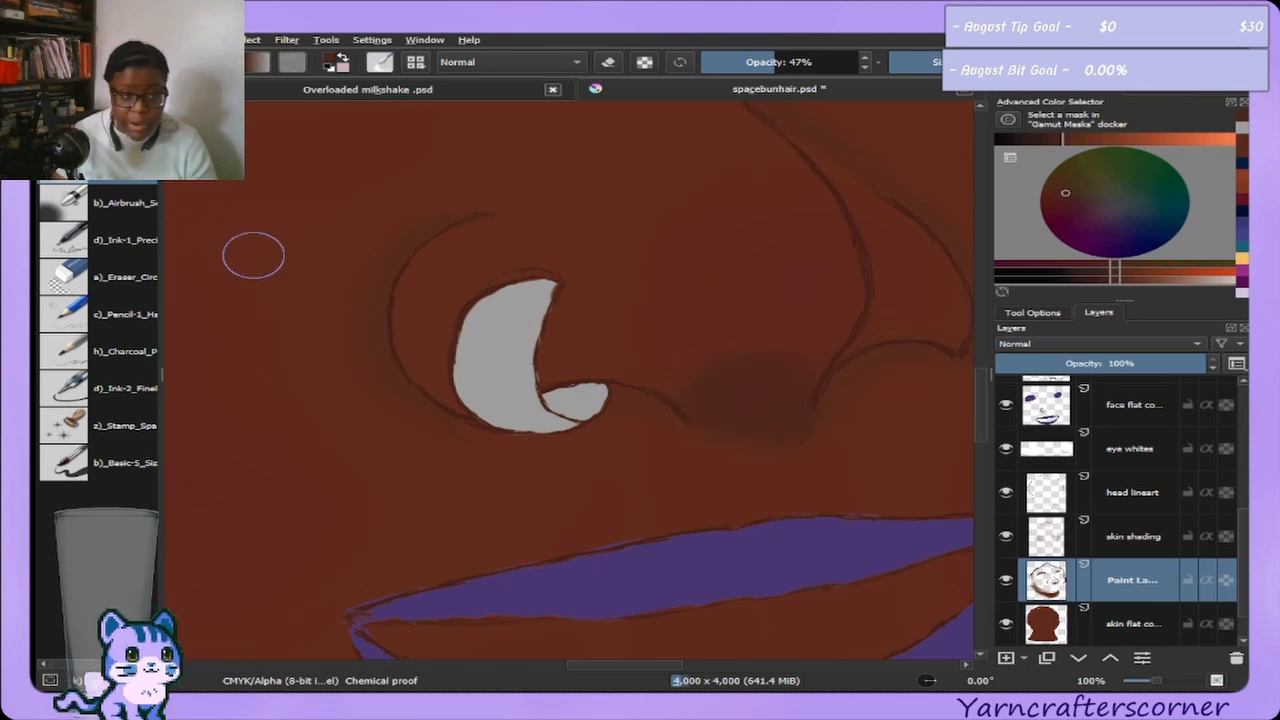
# Paint dark brown shadows under the rims of both nostril openings with the Basic-5 brush at 100% opacity.
pyautogui.click(125, 203)
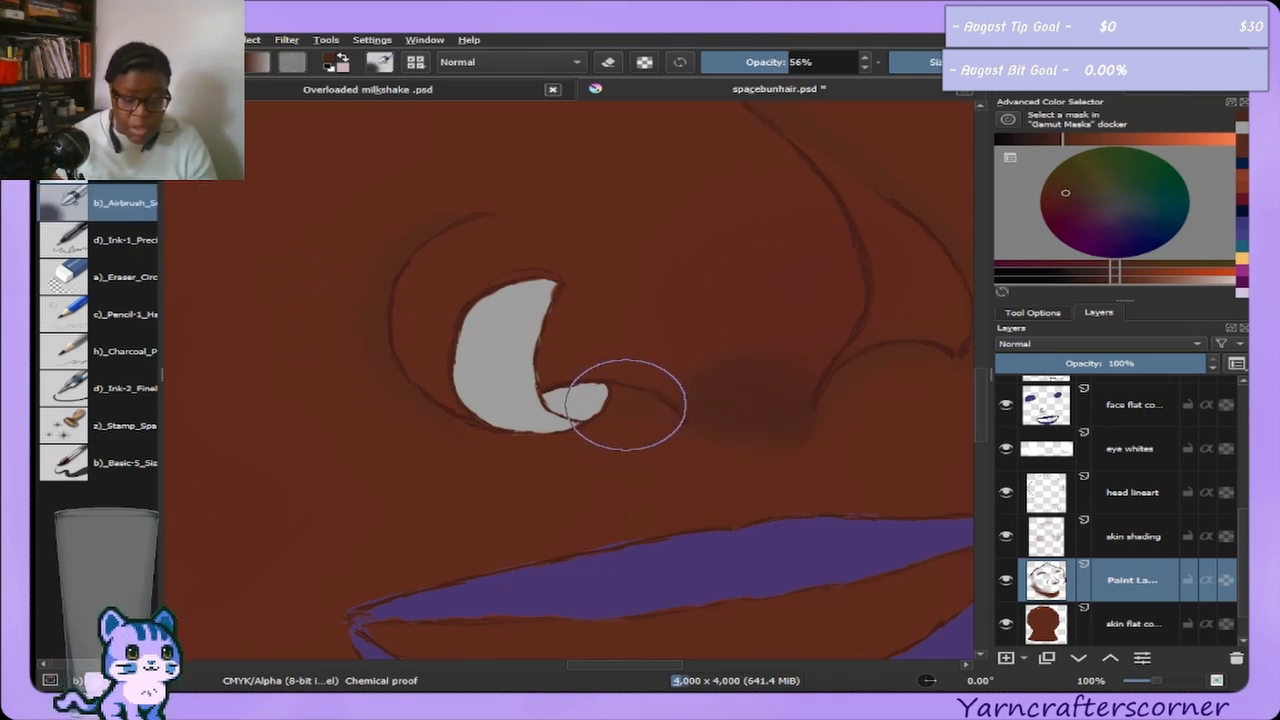
pyautogui.click(106, 460)
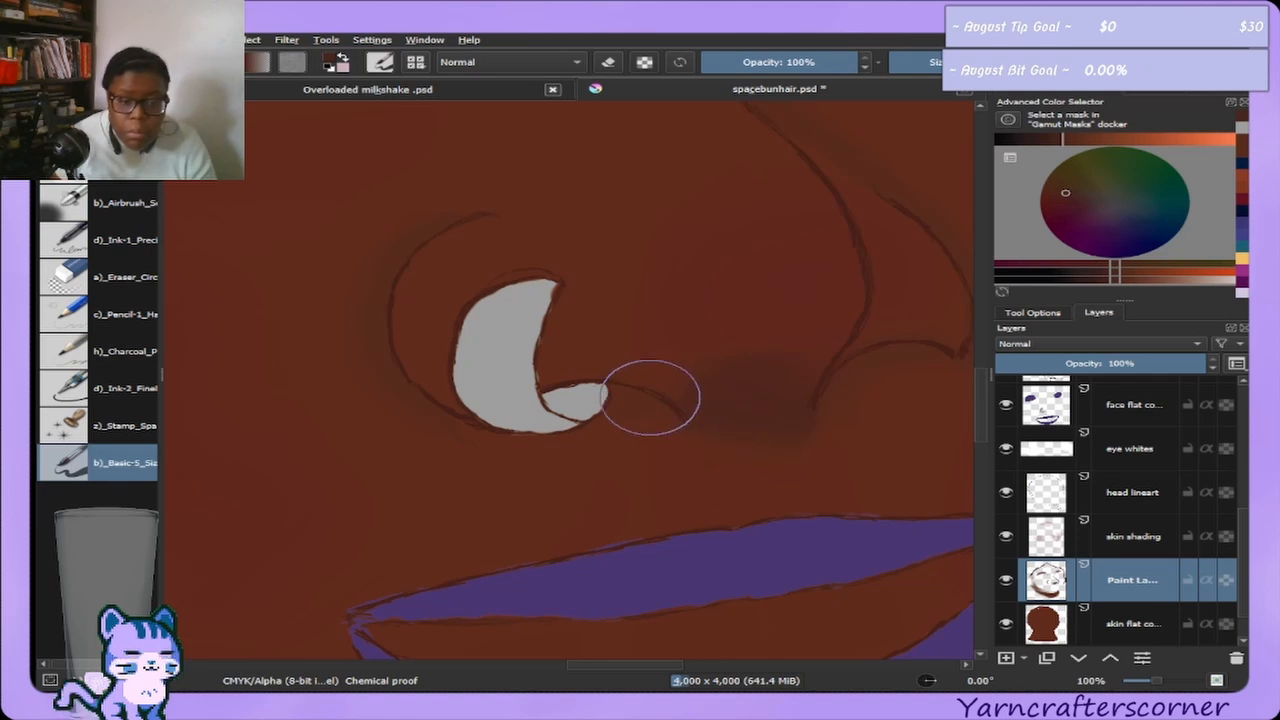
pyautogui.moveTo(634, 400); pyautogui.dragTo(678, 418)
pyautogui.moveTo(863, 366); pyautogui.dragTo(866, 367)
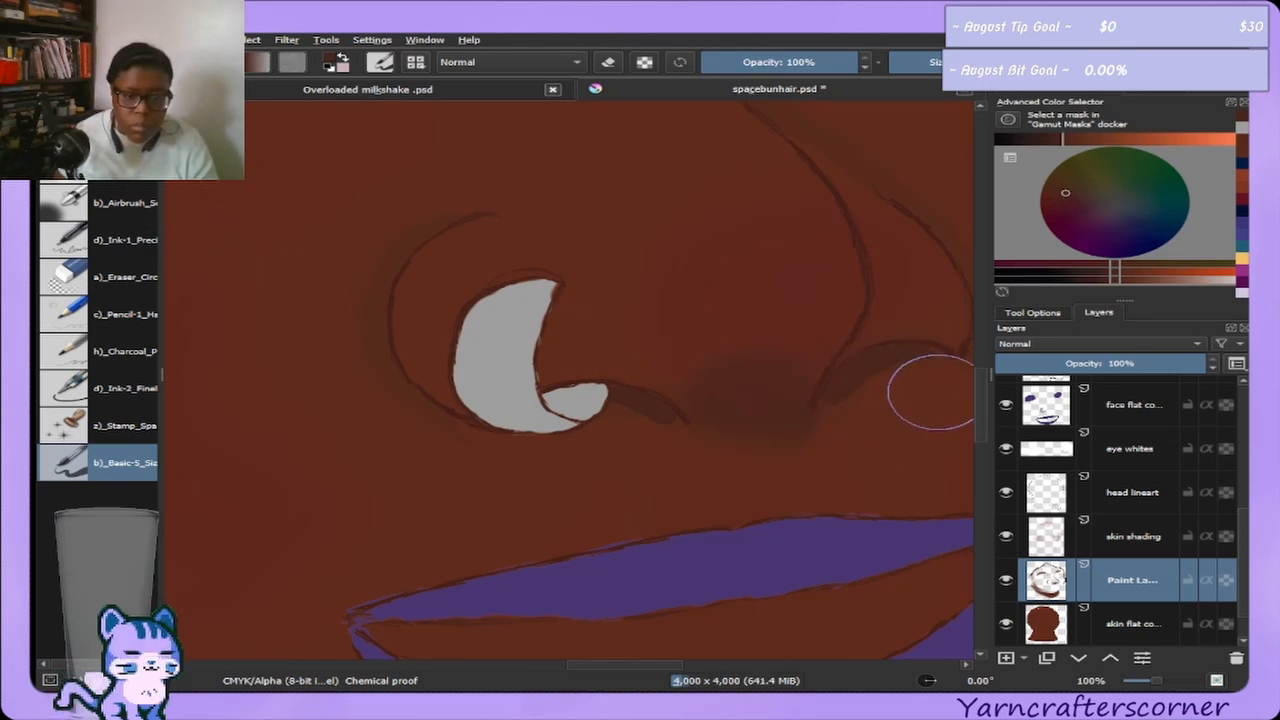
pyautogui.moveTo(925, 386); pyautogui.dragTo(891, 382)
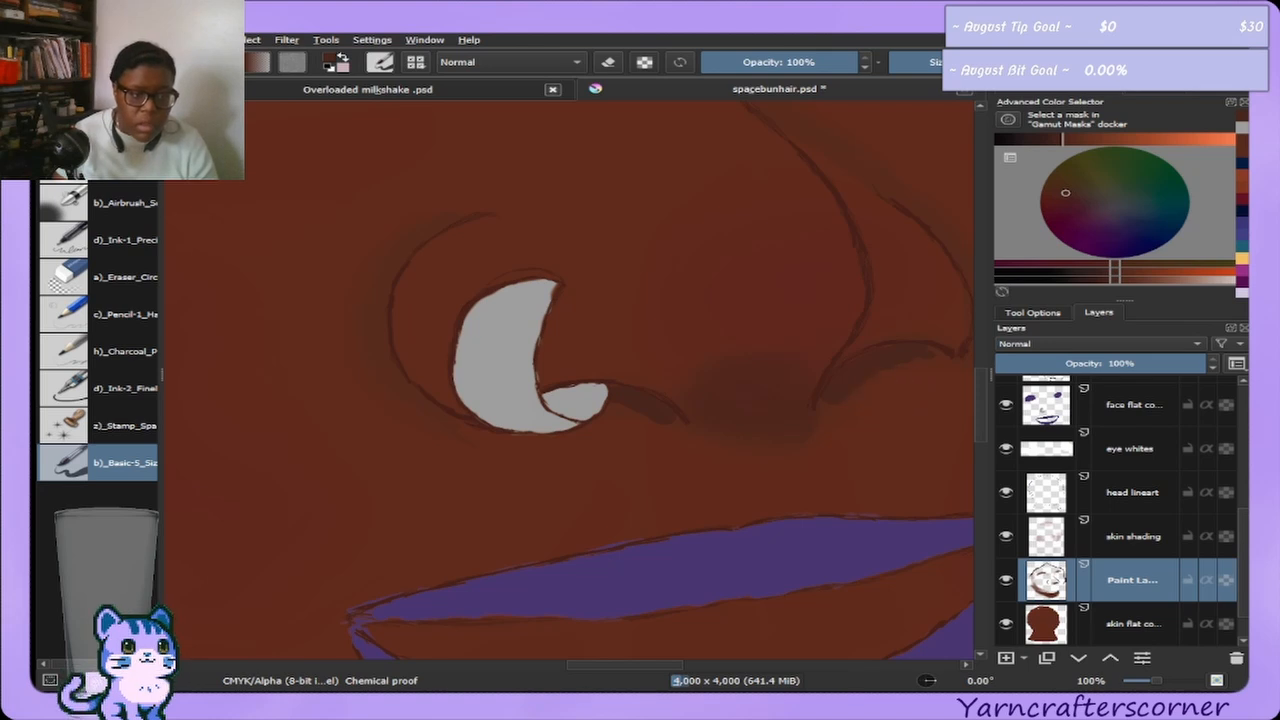
# Blend the new shadows under both nostril rims into the surrounding skin at 47% opacity.
pyautogui.press('/')
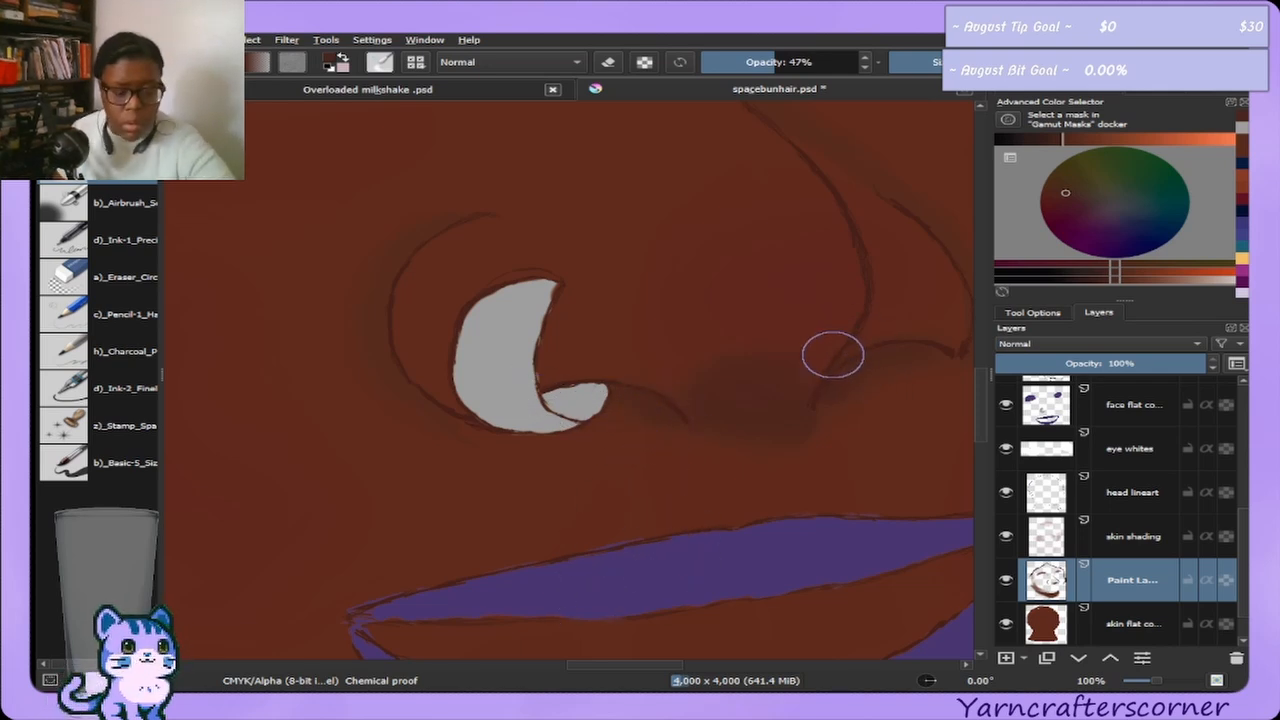
pyautogui.scroll(-2, 822, 356)
pyautogui.scroll(-1, 829, 352)
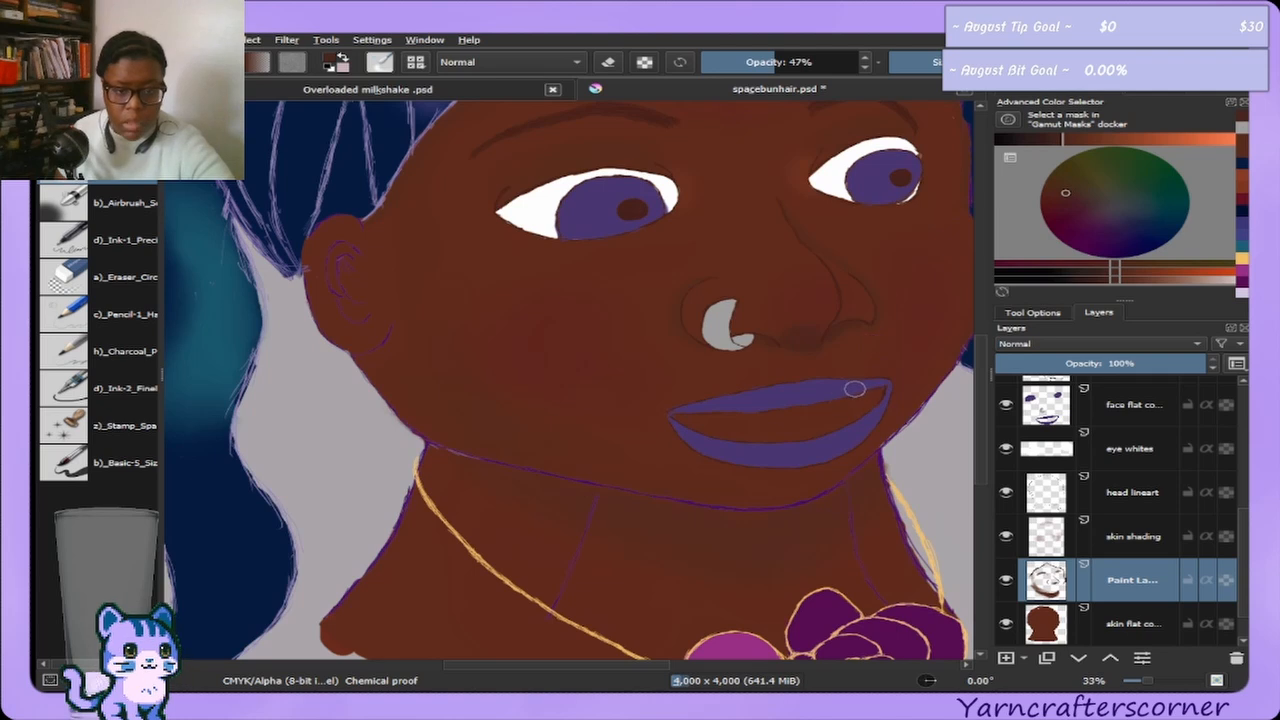
pyautogui.scroll(3, 855, 388)
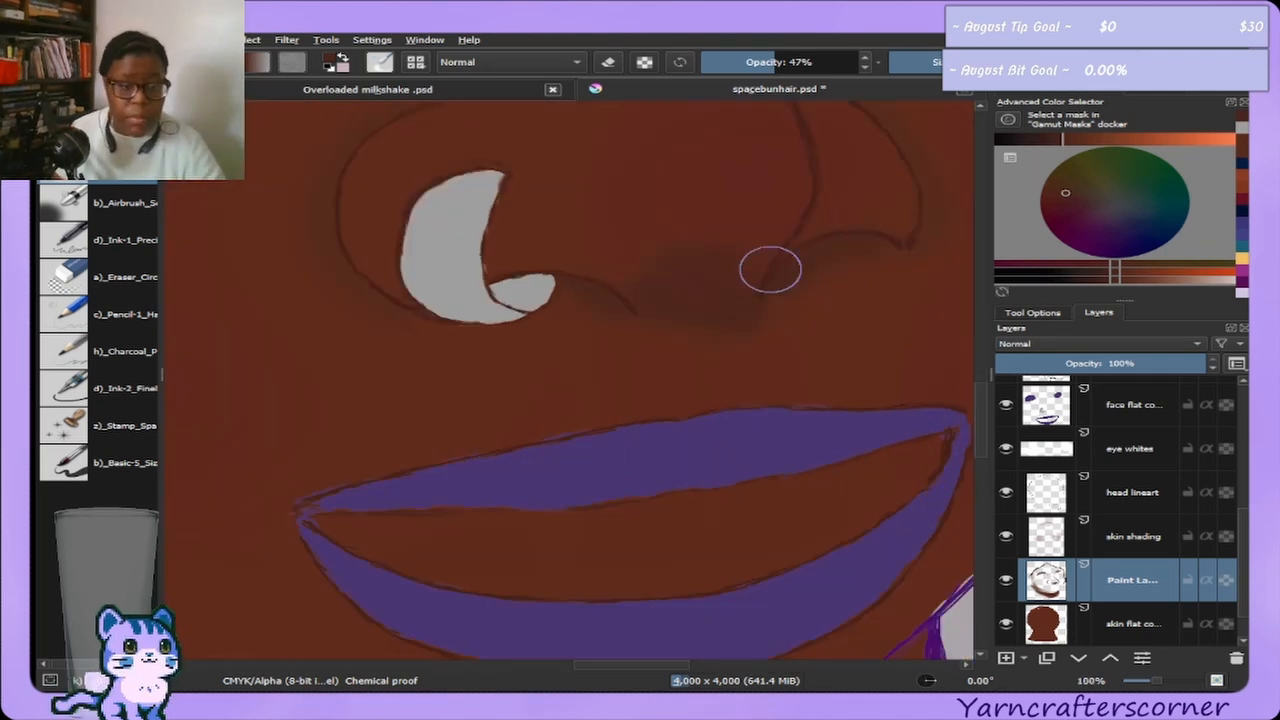
# Sample the reddish brown of the nose and airbrush it over the shadow beneath the nose tip at 56% opacity.
pyautogui.keyDown('ctrl'); pyautogui.click(566, 125); pyautogui.keyUp('ctrl')
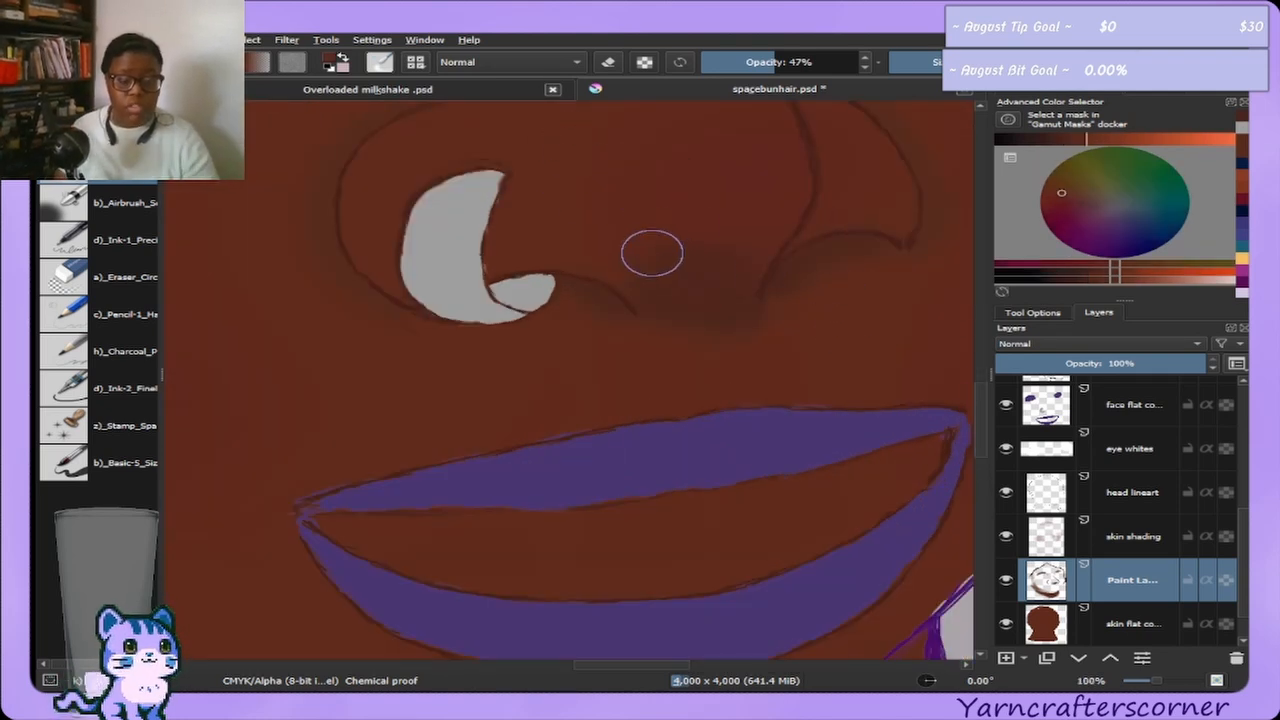
pyautogui.click(110, 202)
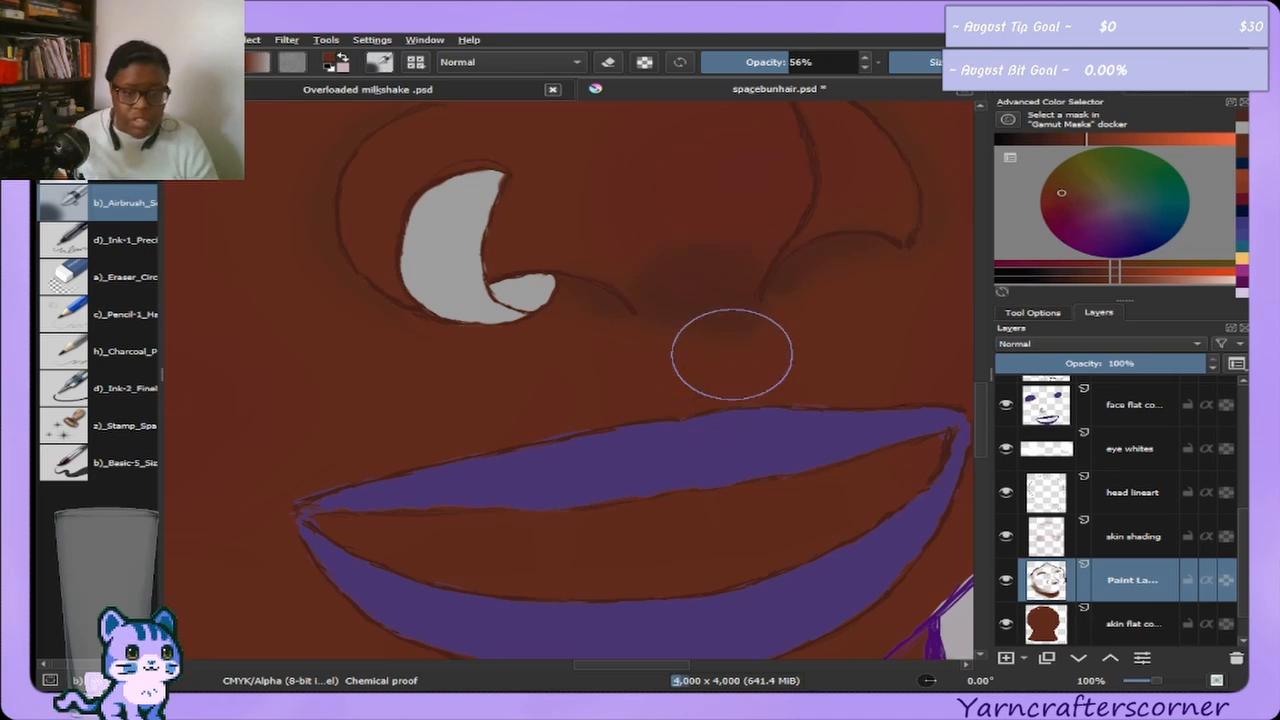
pyautogui.moveTo(732, 355)
pyautogui.mouseDown()
pyautogui.moveTo(688, 254)
pyautogui.moveTo(687, 298)
pyautogui.moveTo(725, 316)
pyautogui.moveTo(710, 290)
pyautogui.mouseUp()
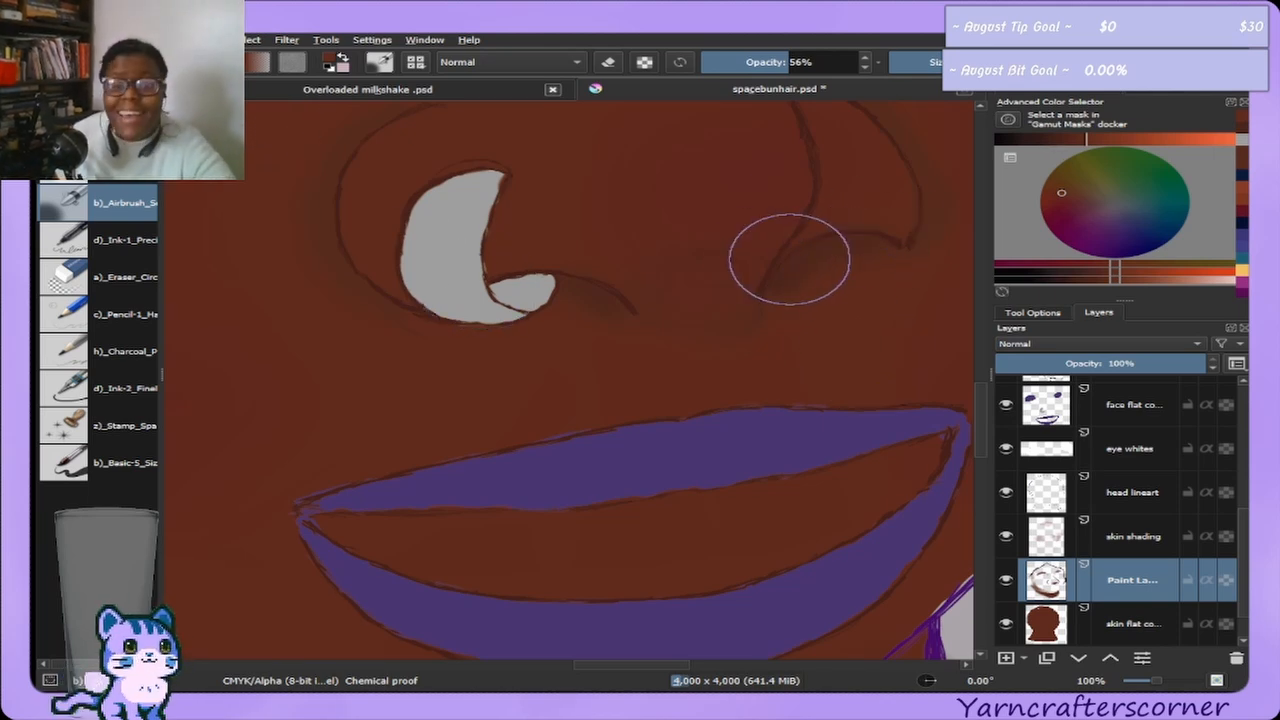
pyautogui.scroll(-8, 790, 260)
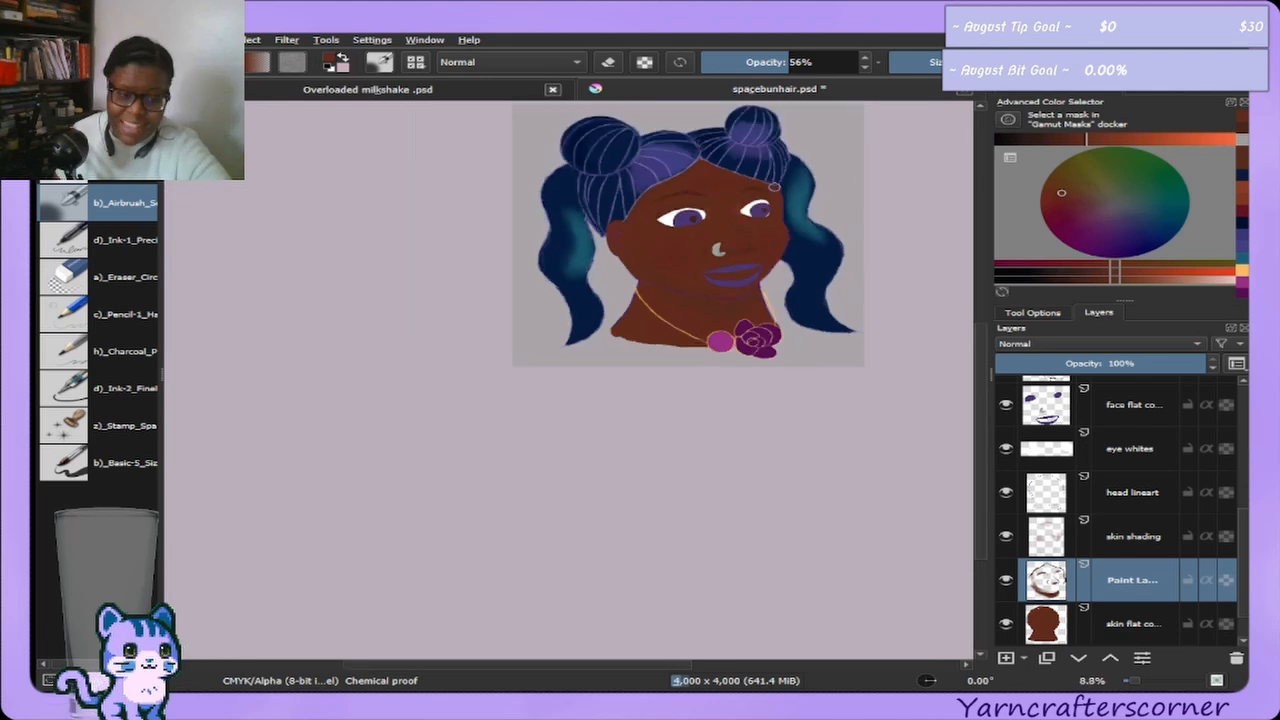
pyautogui.scroll(4, 774, 186)
pyautogui.scroll(1, 690, 365)
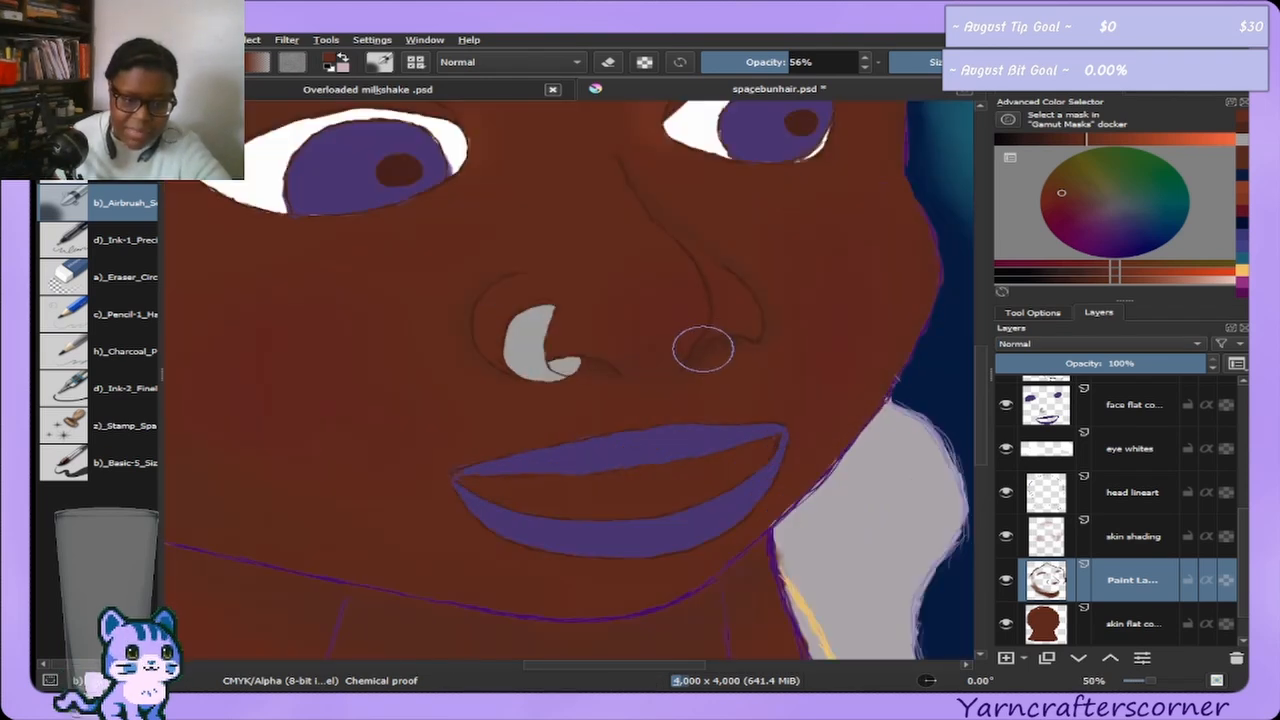
# Airbrush a faint dark blue tint along the nose bridge and around the far nostril at 21% opacity.
pyautogui.scroll(2, 775, 275)
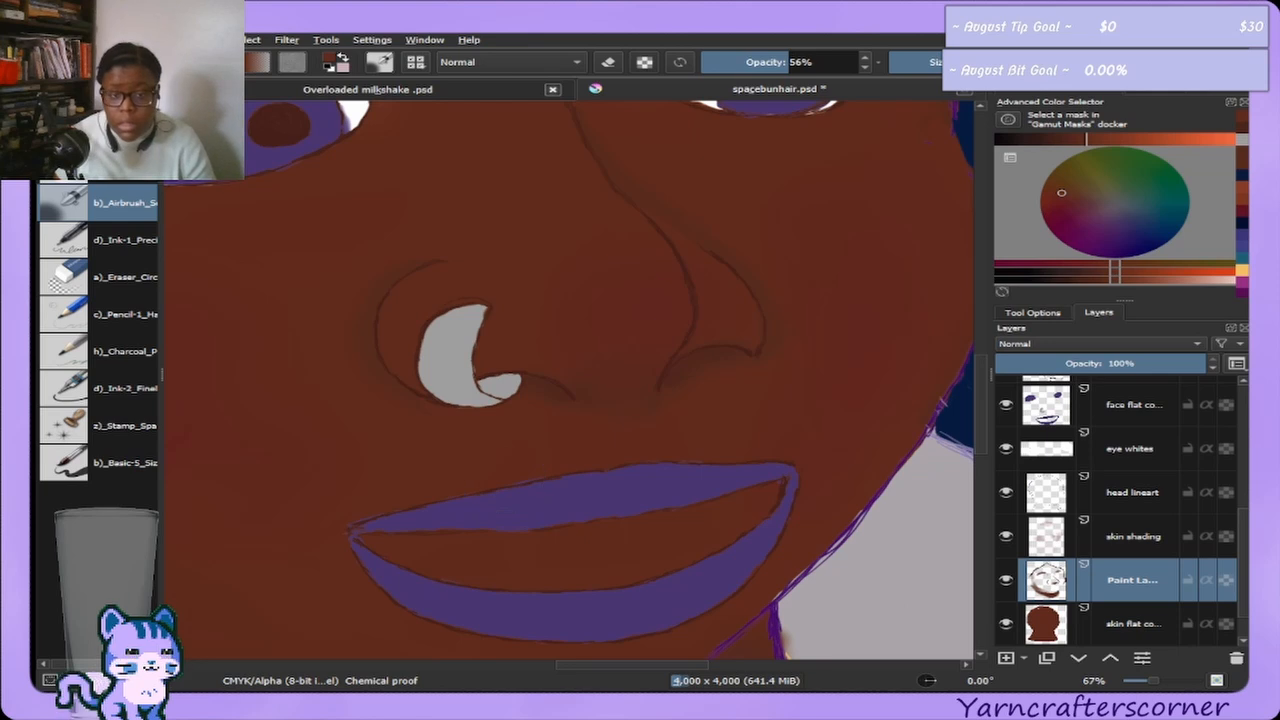
pyautogui.moveTo(1129, 189); pyautogui.dragTo(1129, 179)
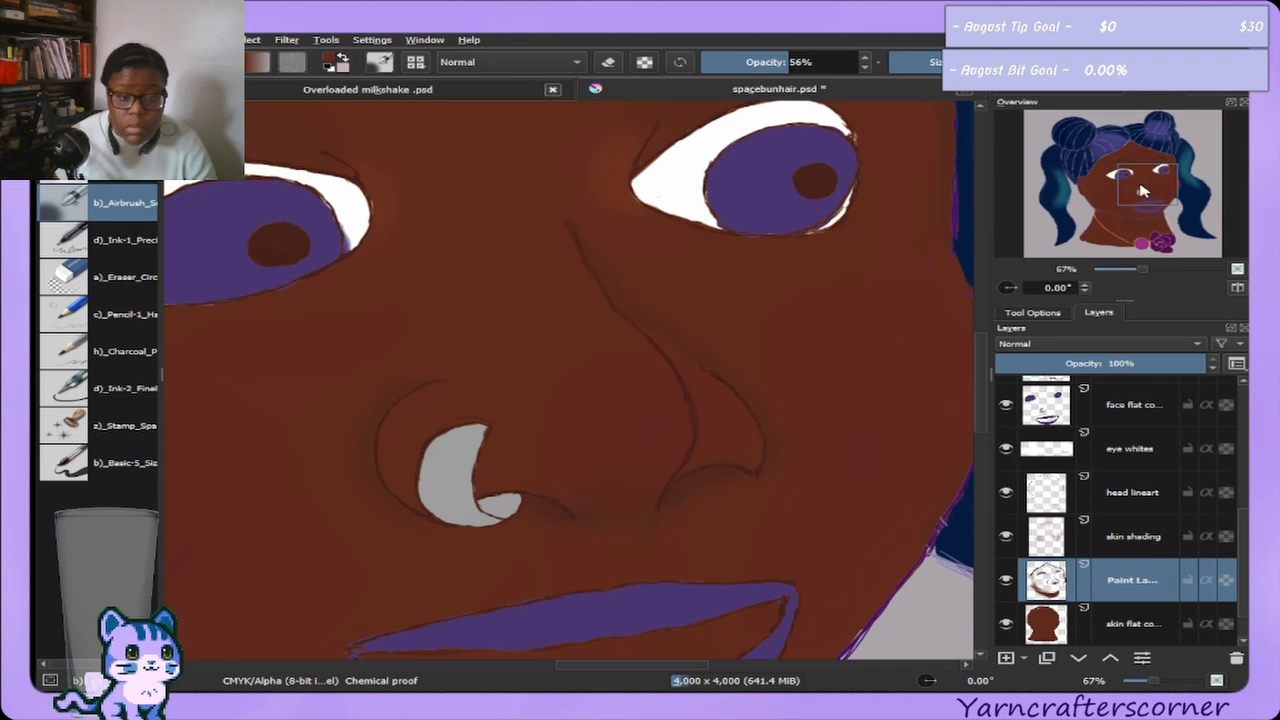
pyautogui.moveTo(1142, 190); pyautogui.dragTo(1118, 227)
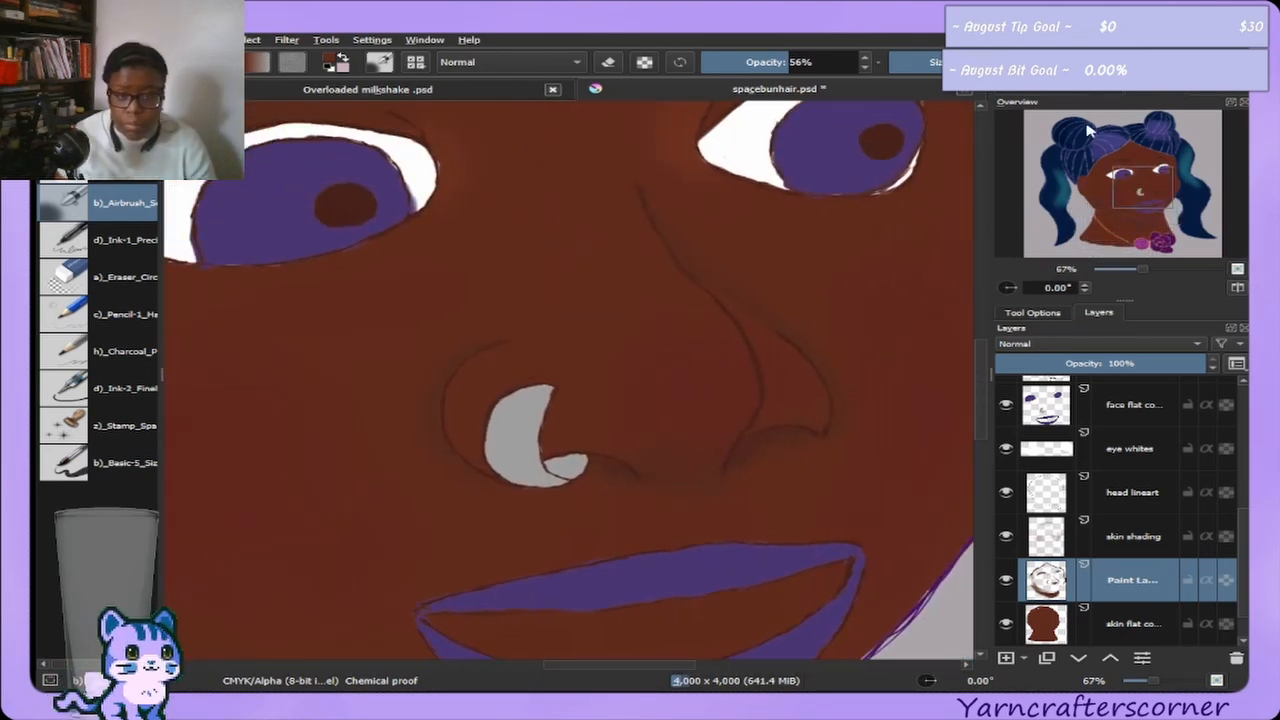
pyautogui.click(1072, 95)
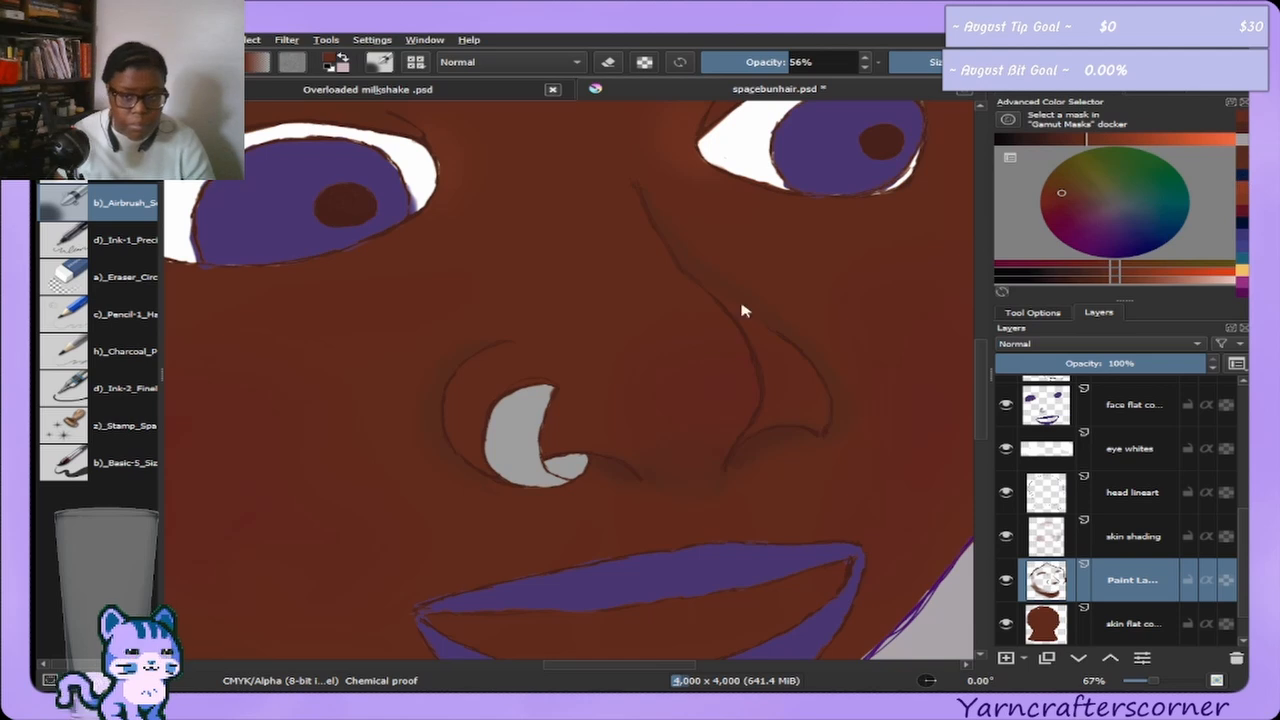
pyautogui.click(1243, 183)
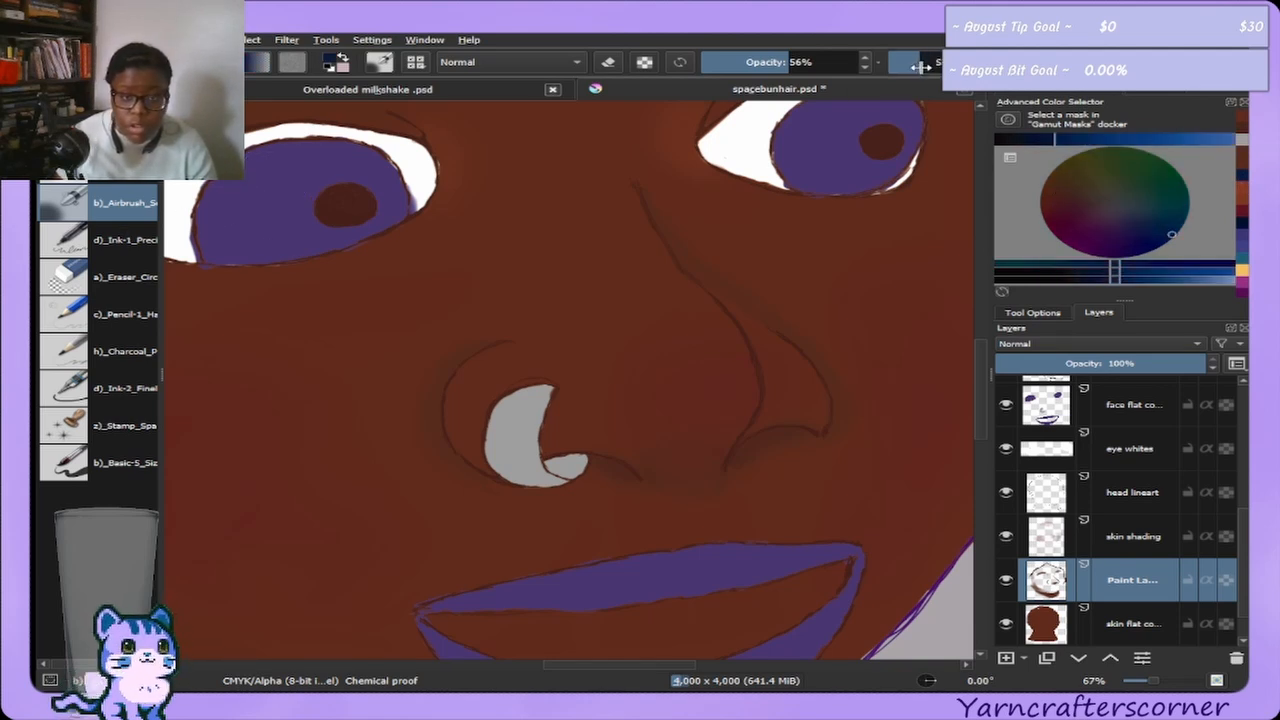
pyautogui.moveTo(782, 62); pyautogui.dragTo(736, 62)
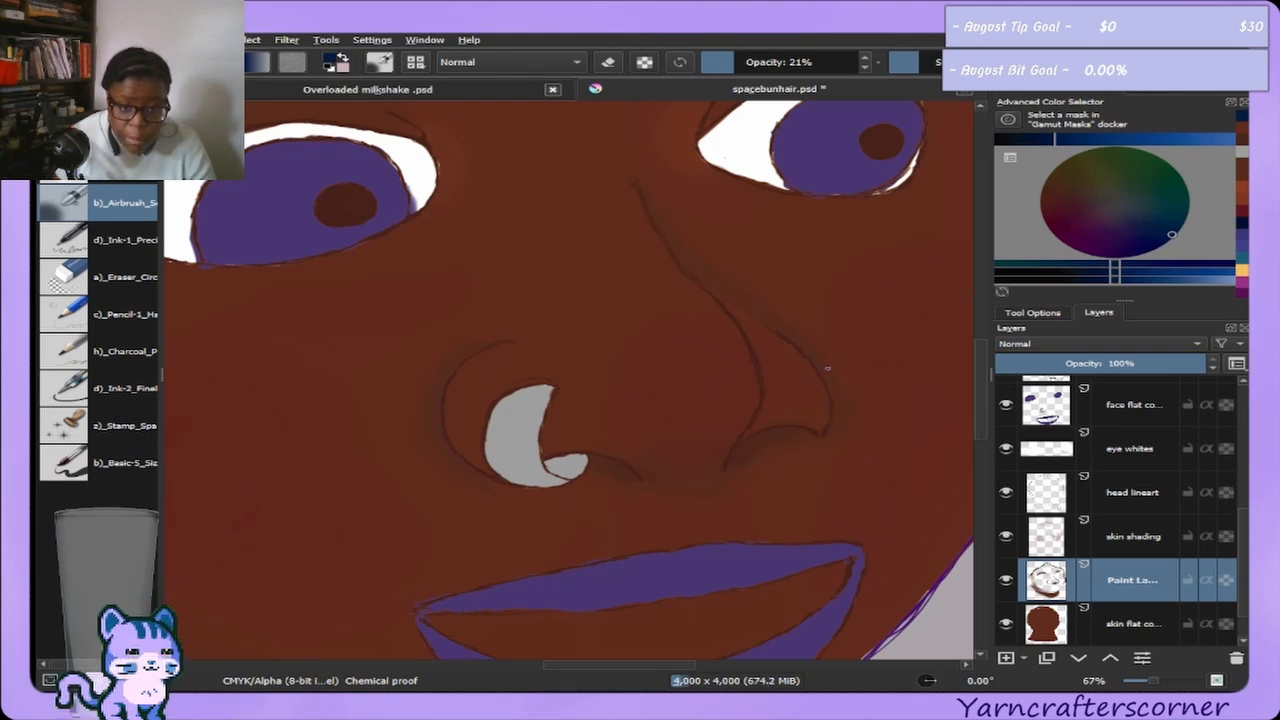
pyautogui.click(1150, 93)
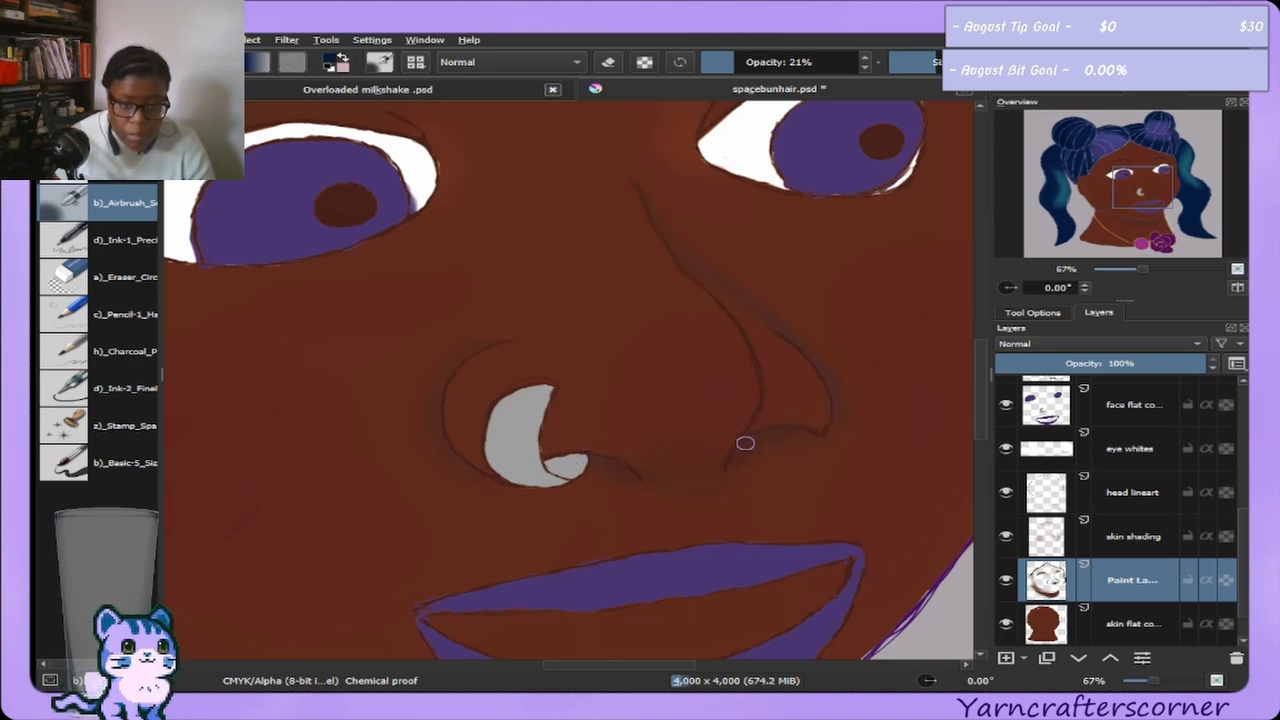
# Airbrush dark brown around the ringed nostril's outer edge at 21% opacity and blend it at 47% opacity.
pyautogui.click(1075, 93)
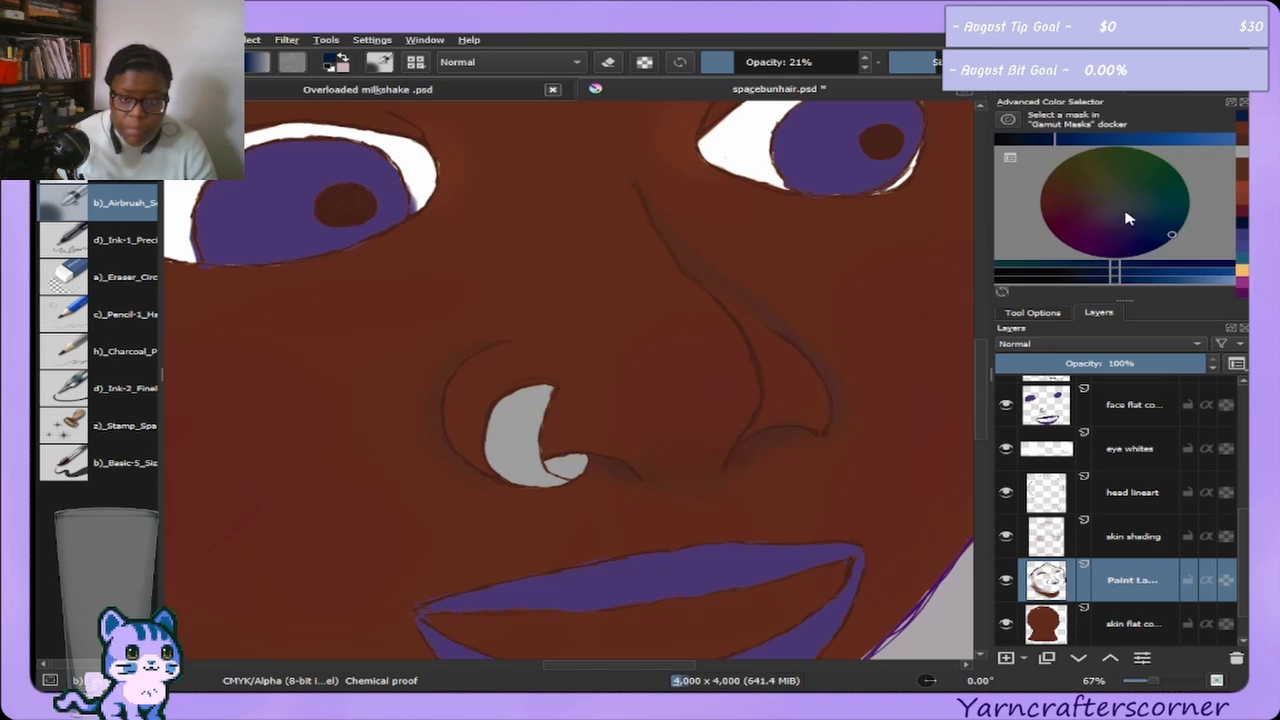
pyautogui.click(1244, 135)
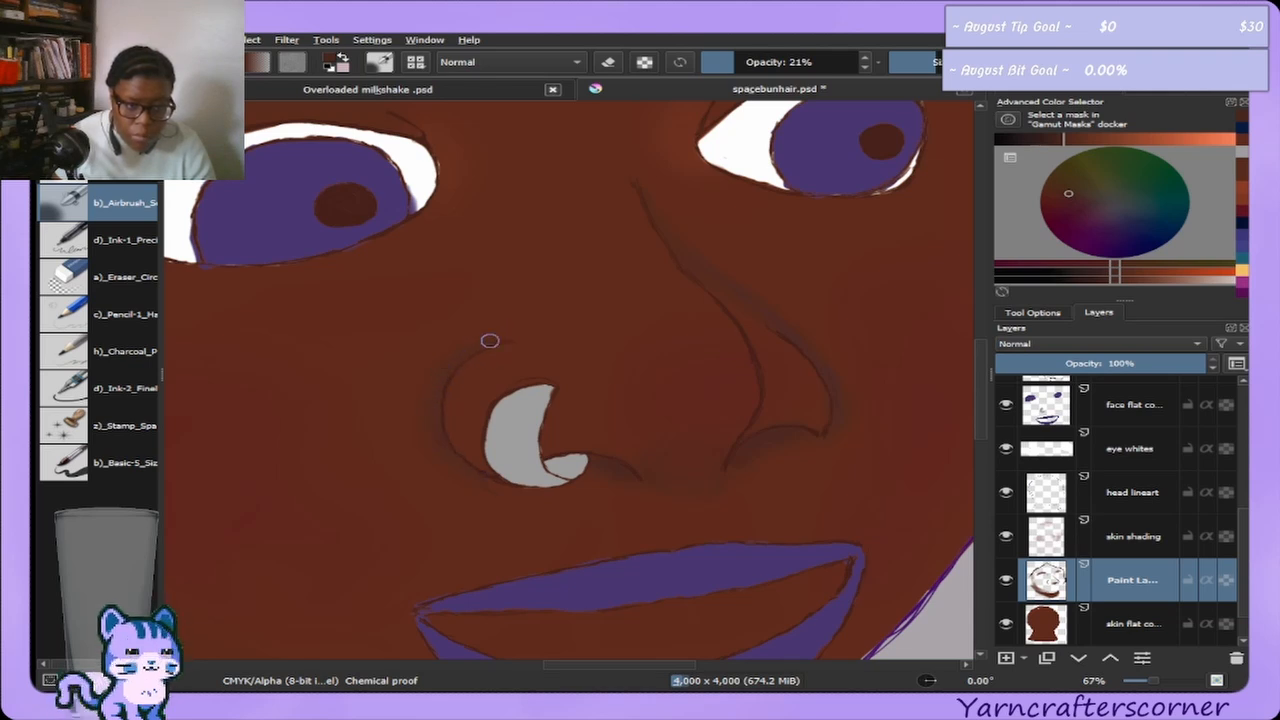
pyautogui.click(143, 190)
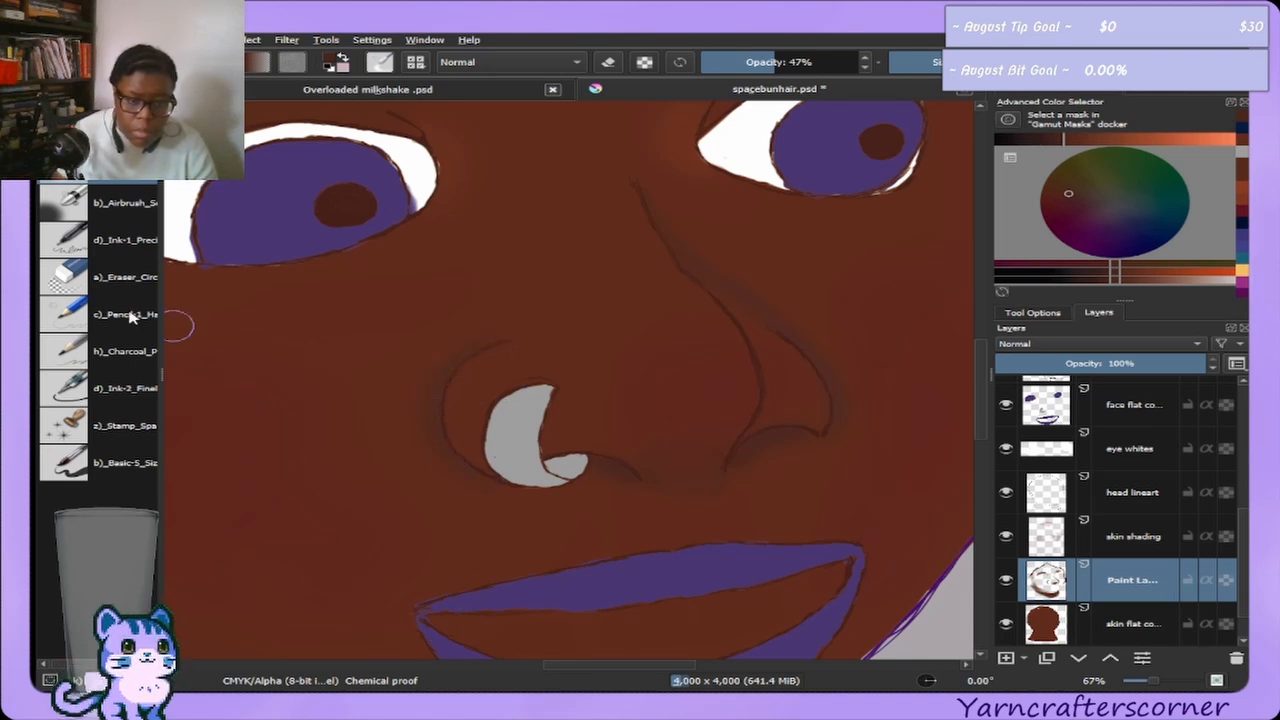
# Soften the shadows around the nose with the circular eraser at 24% opacity, and reduce the eraser's opacity to 7%.
pyautogui.click(95, 281)
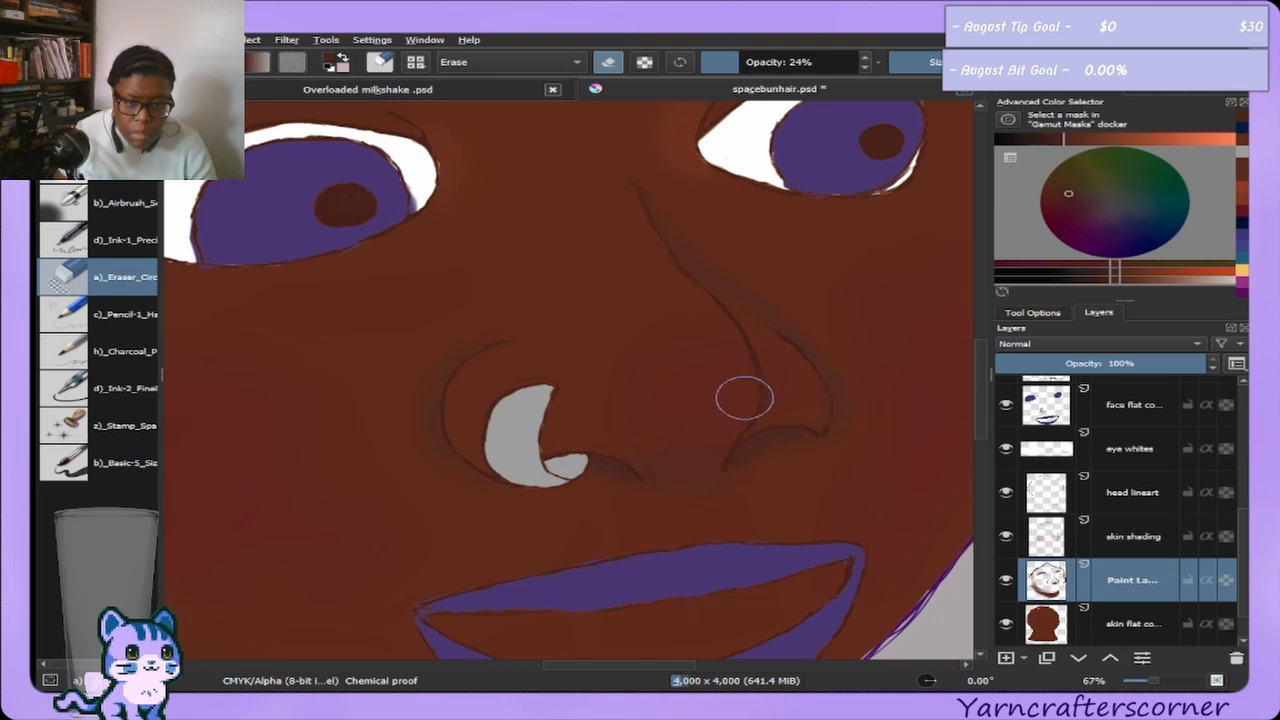
pyautogui.press(']')
pyautogui.press(']')
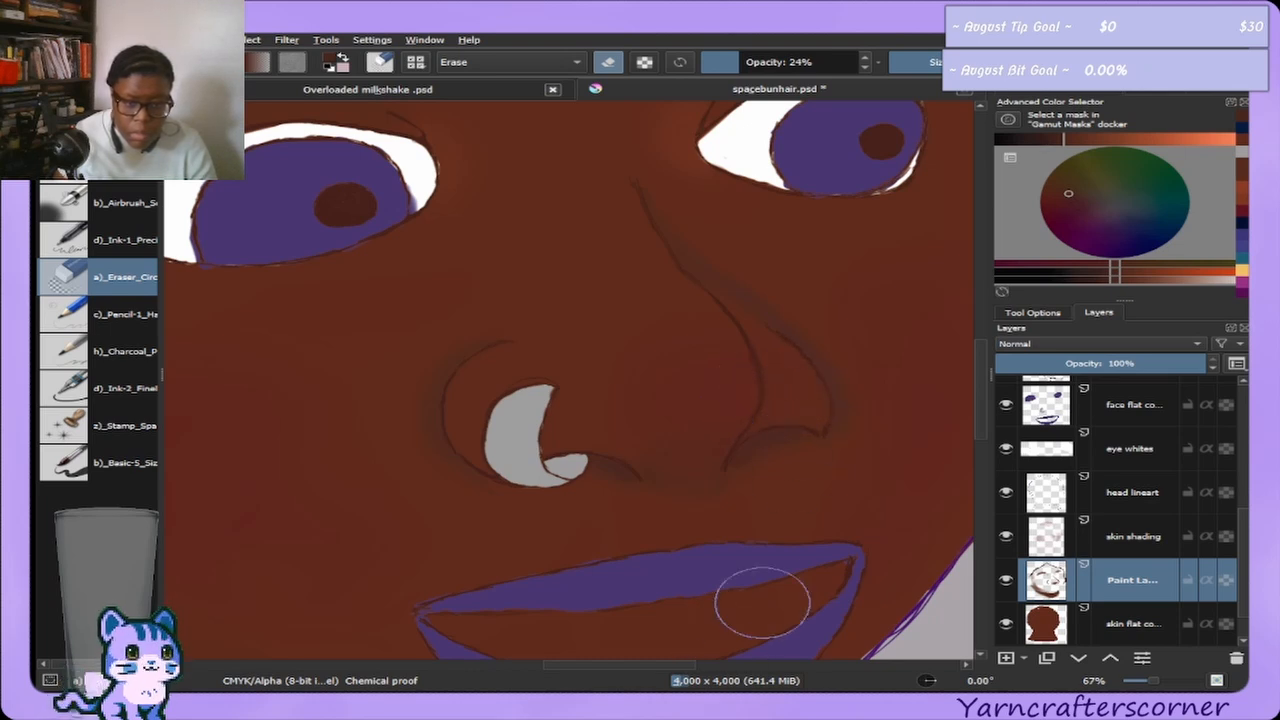
pyautogui.press('[')
pyautogui.press('[')
pyautogui.press('[')
pyautogui.press('[')
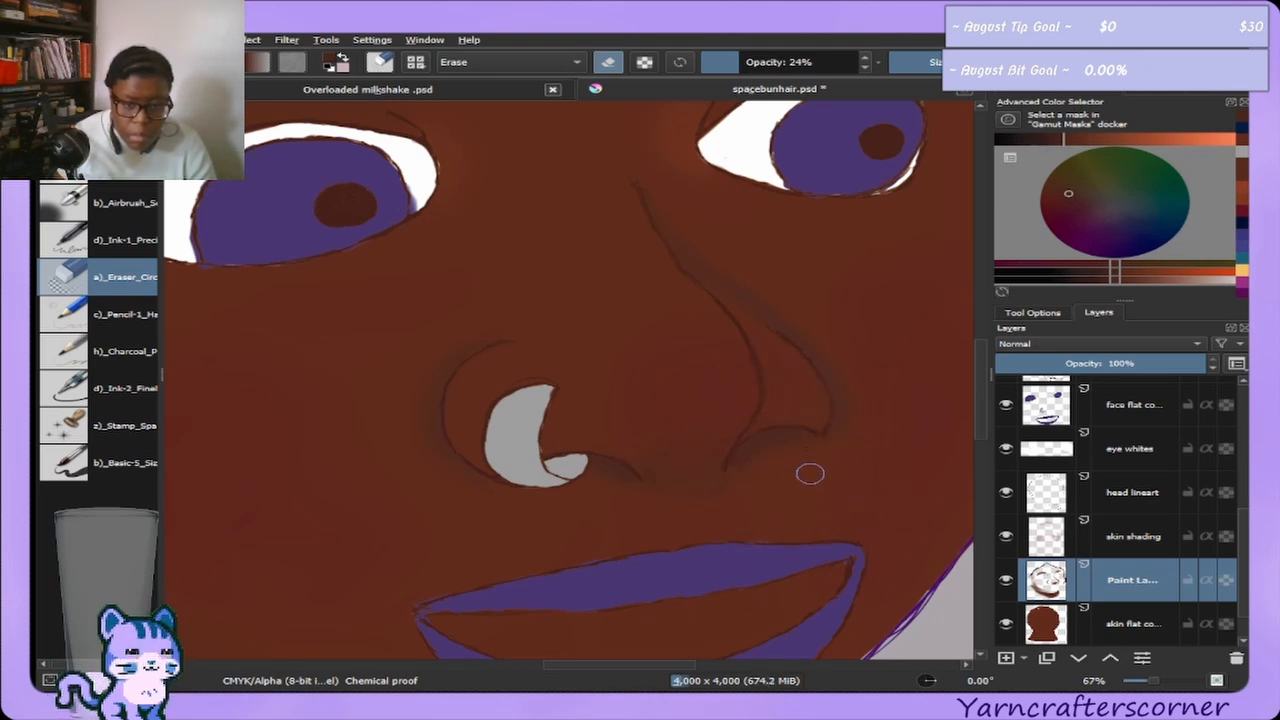
pyautogui.press(']')
pyautogui.press(']')
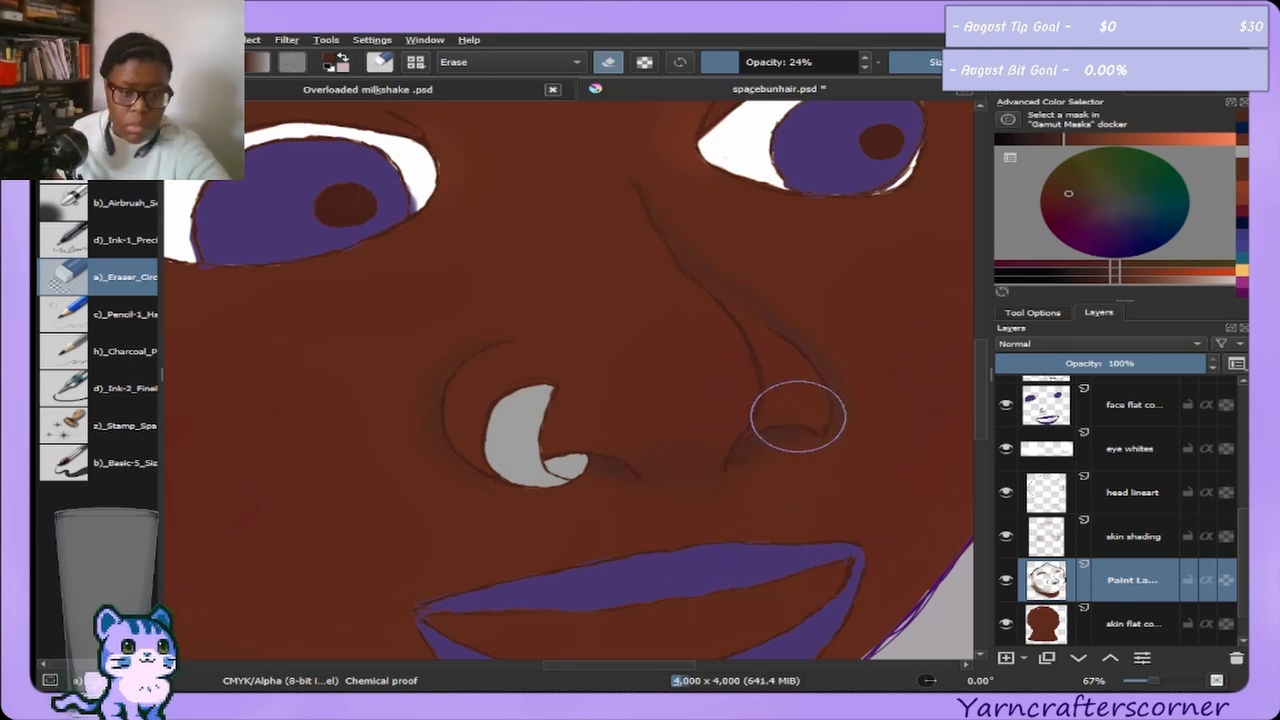
pyautogui.scroll(-3, 797, 416)
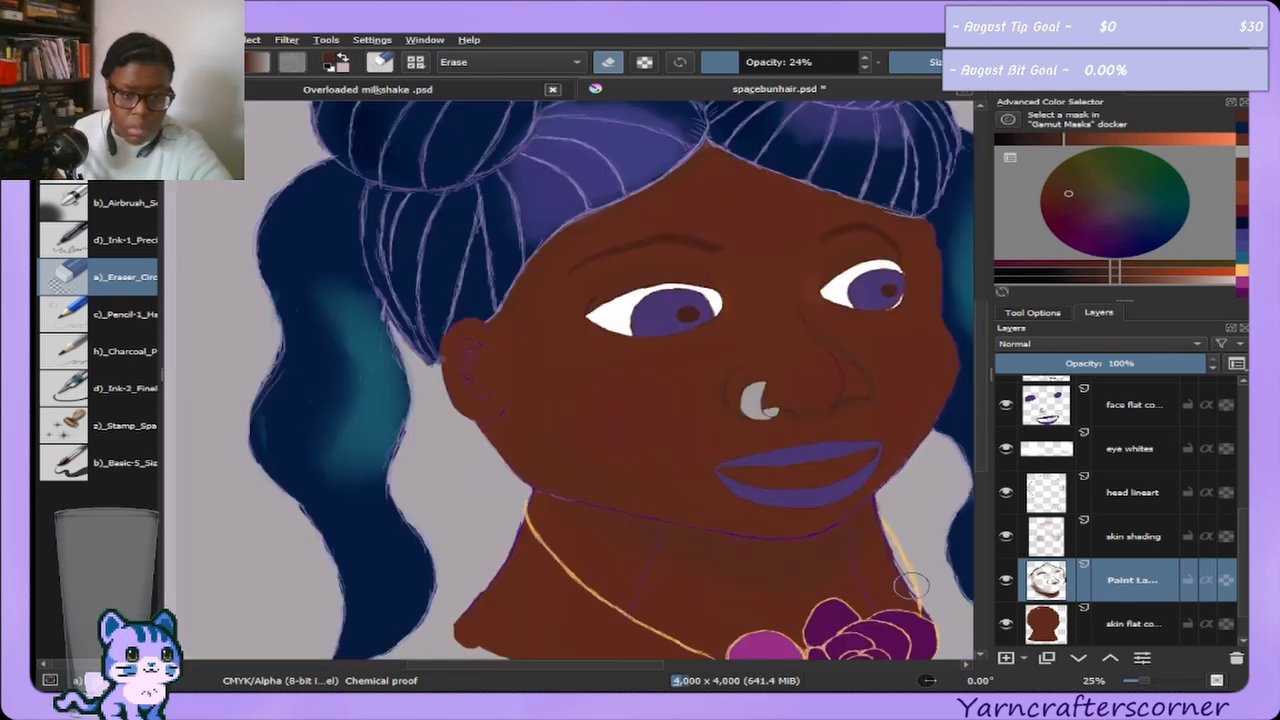
pyautogui.scroll(1, 905, 370)
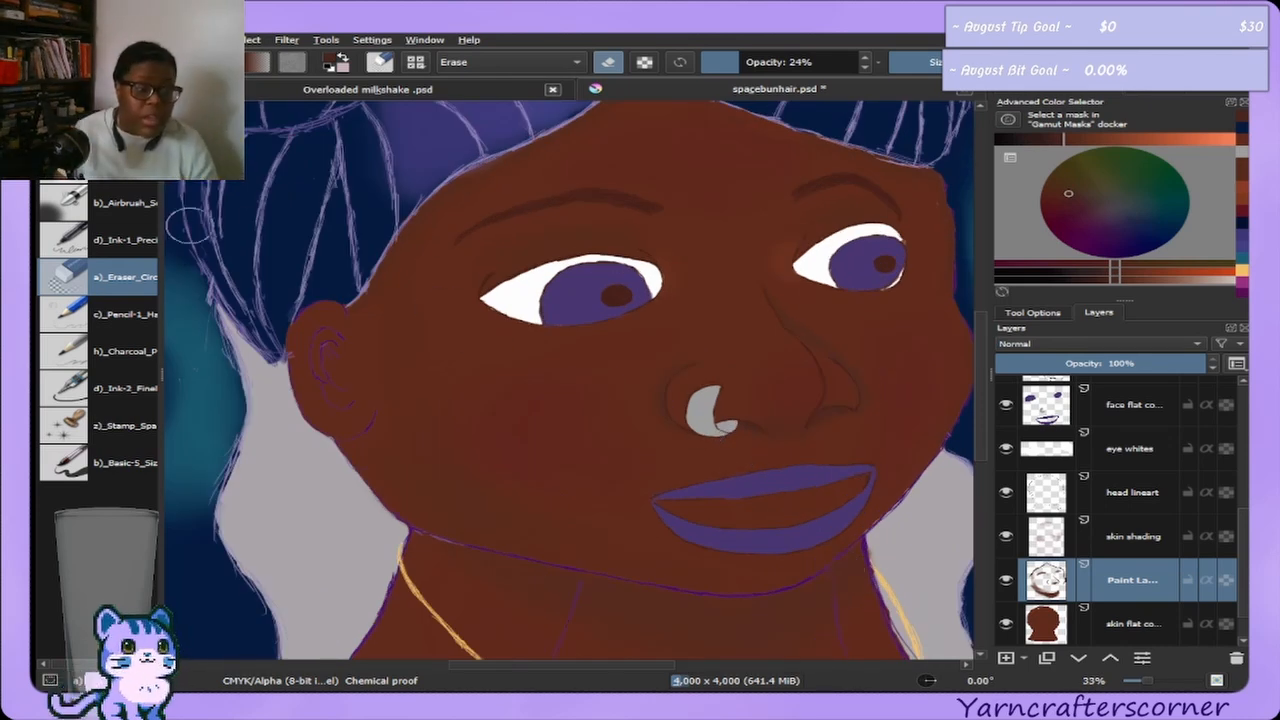
pyautogui.moveTo(738, 64); pyautogui.dragTo(710, 71)
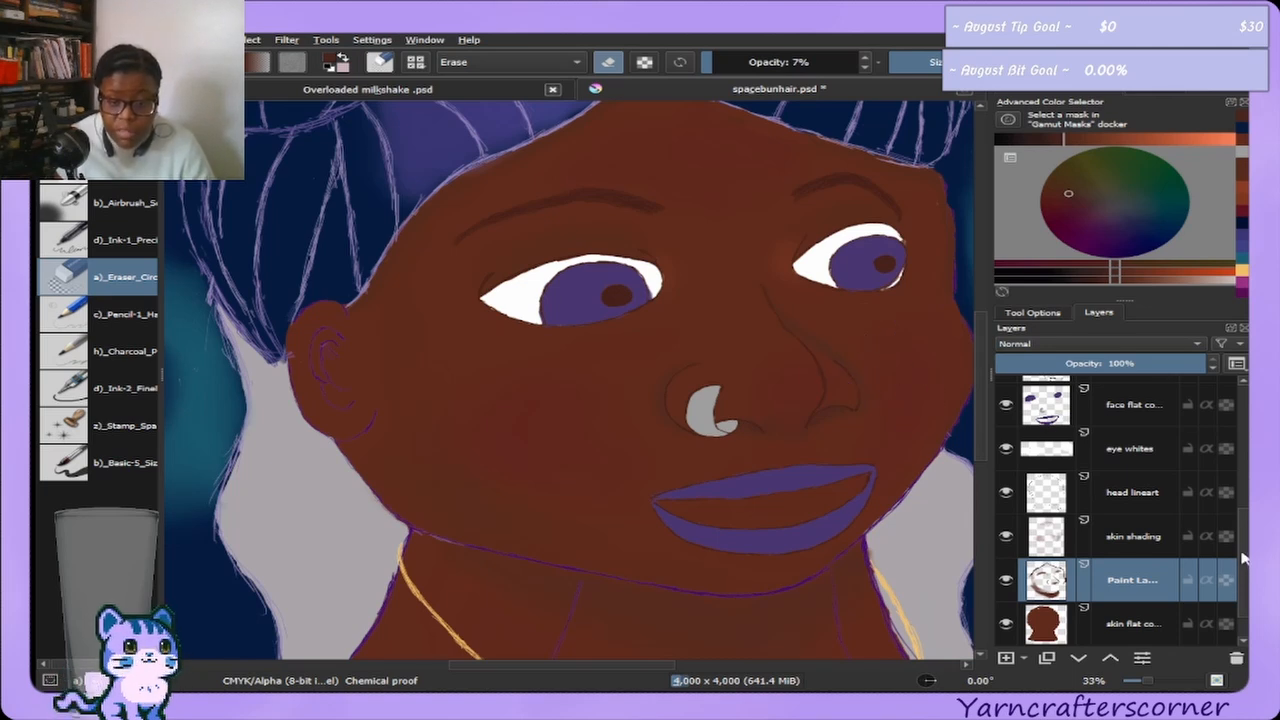
# Hide the skin shading layer and add a new paint layer directly above the face flat color layer.
pyautogui.scroll(2, 1243, 557)
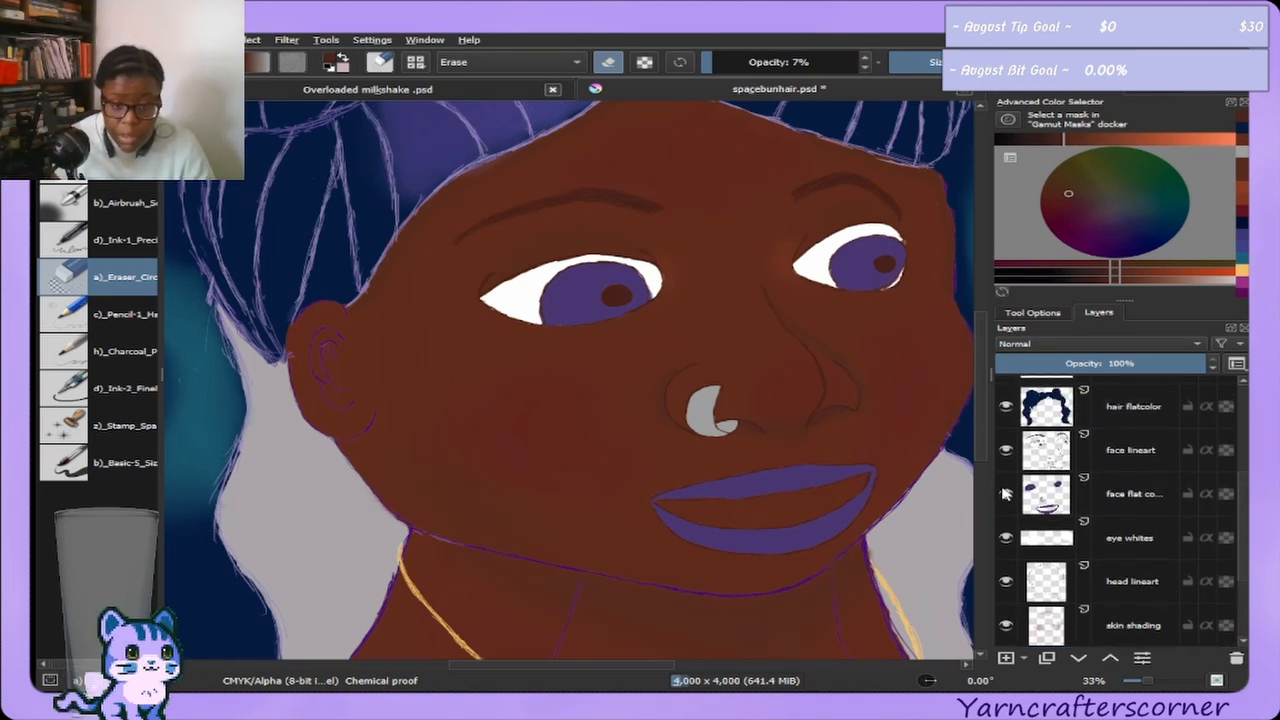
pyautogui.click(1006, 493)
pyautogui.click(1006, 493)
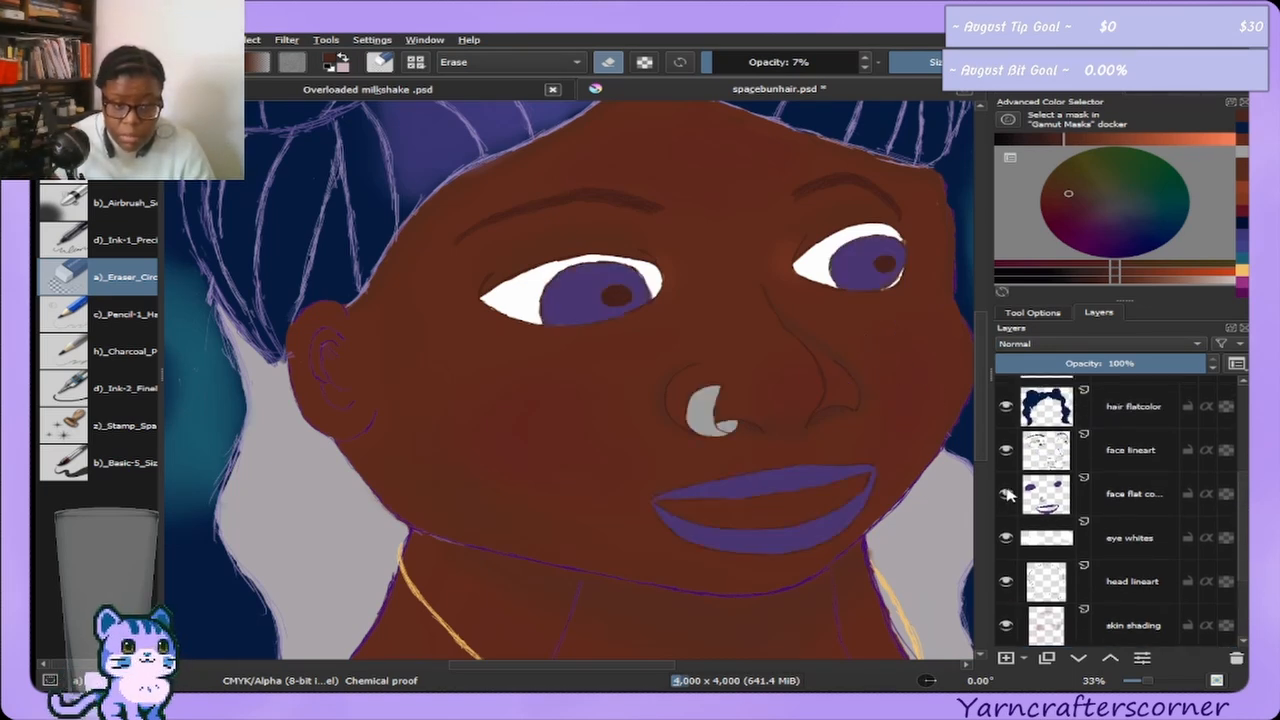
pyautogui.click(1127, 487)
pyautogui.click(1006, 625)
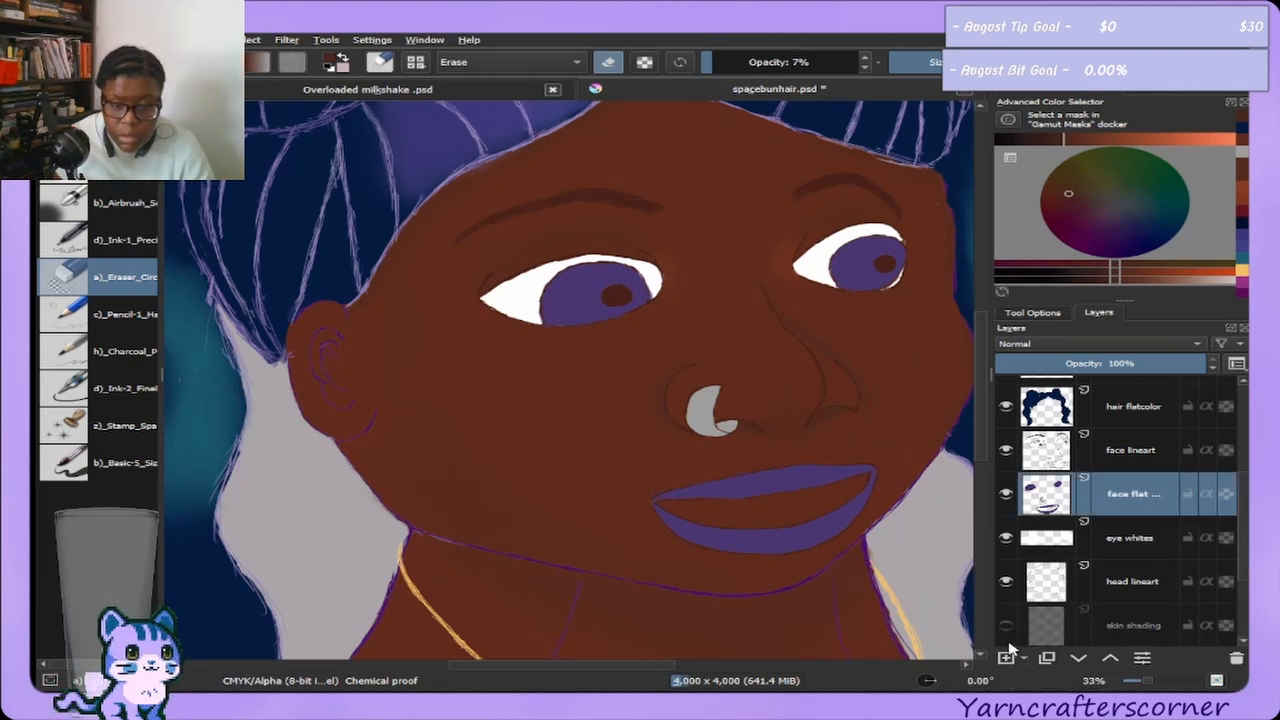
pyautogui.click(1006, 658)
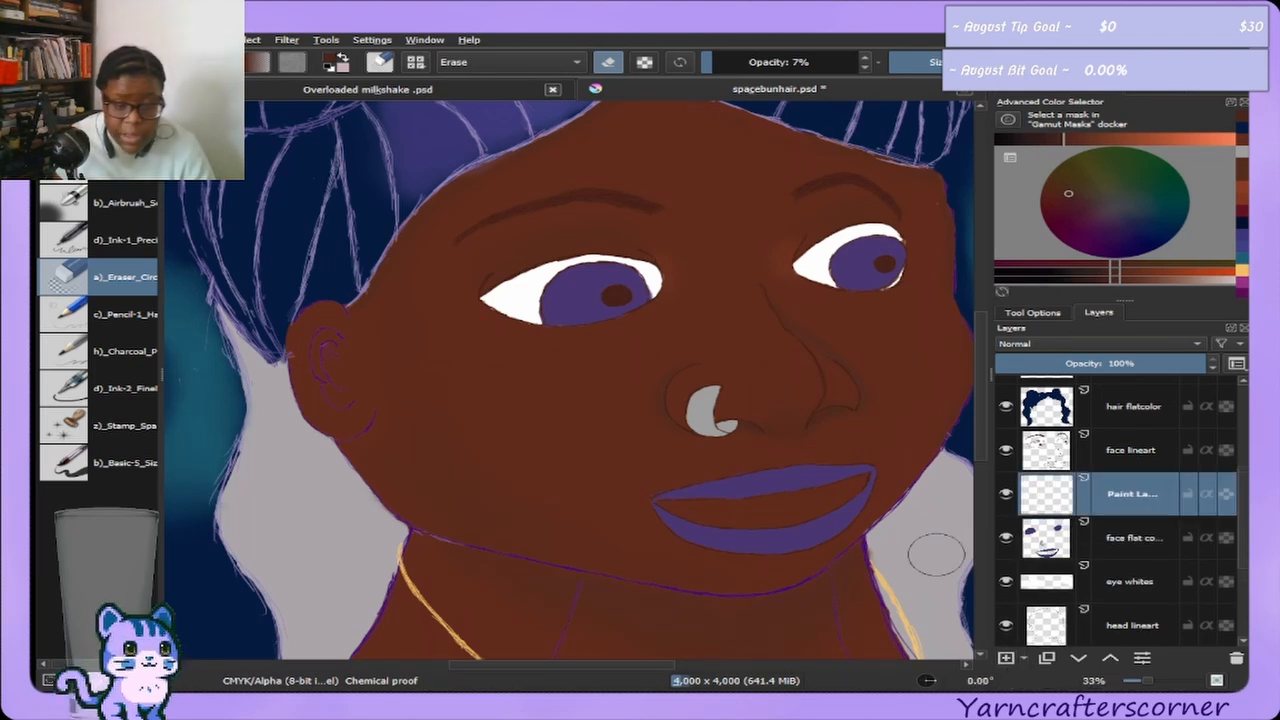
# Sample the iris purple, lighten it, and airbrush soft highlights onto both irises at 50% opacity.
pyautogui.keyDown('ctrl'); pyautogui.click(593, 298); pyautogui.keyUp('ctrl')
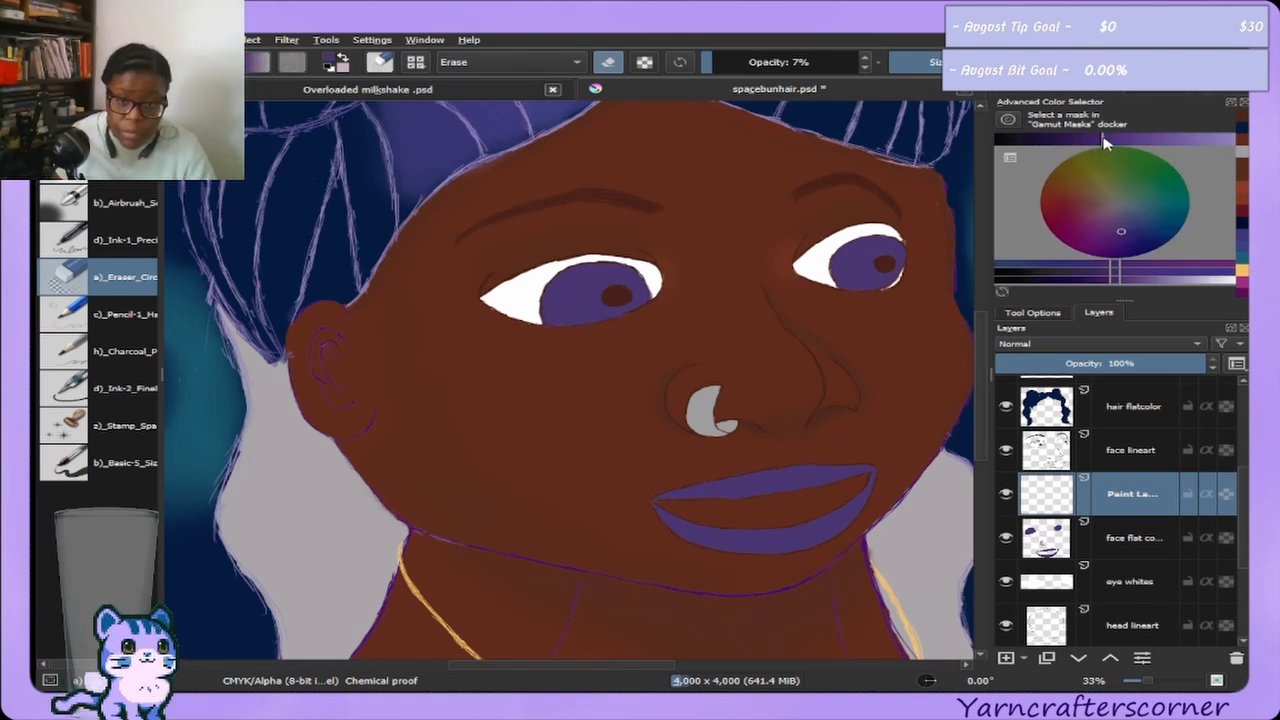
pyautogui.moveTo(1104, 145); pyautogui.dragTo(1124, 145)
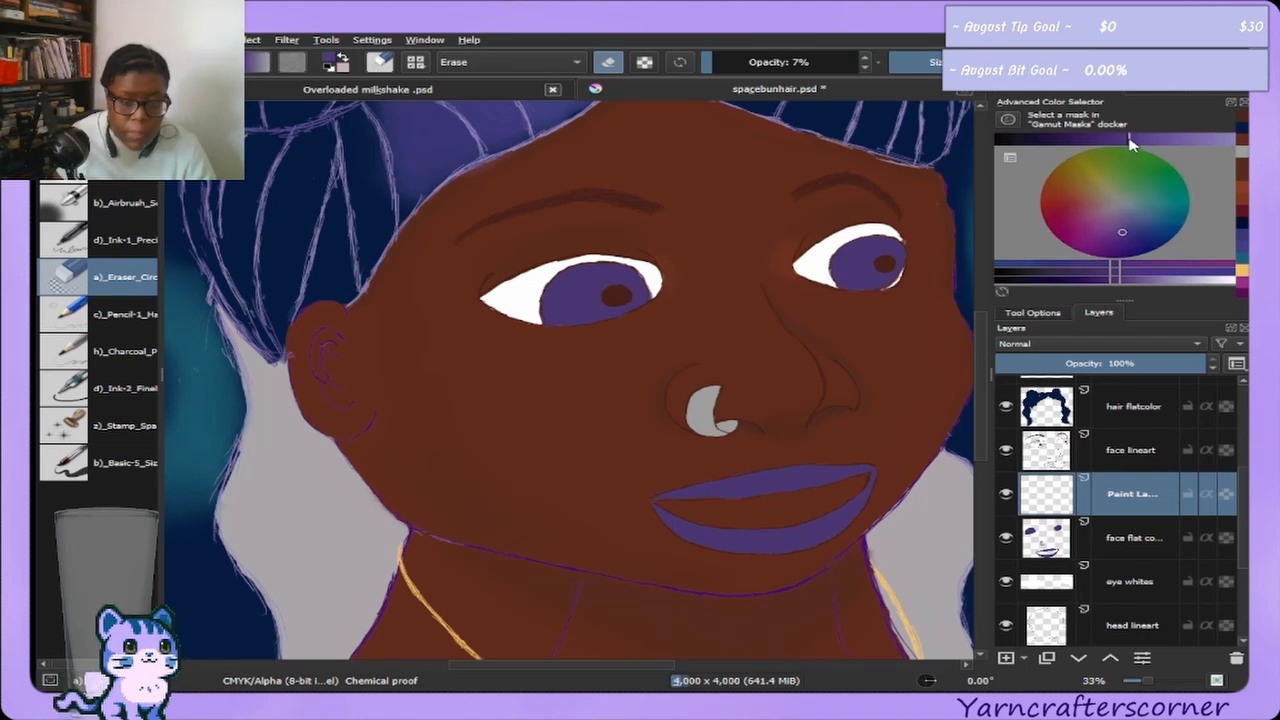
pyautogui.click(104, 200)
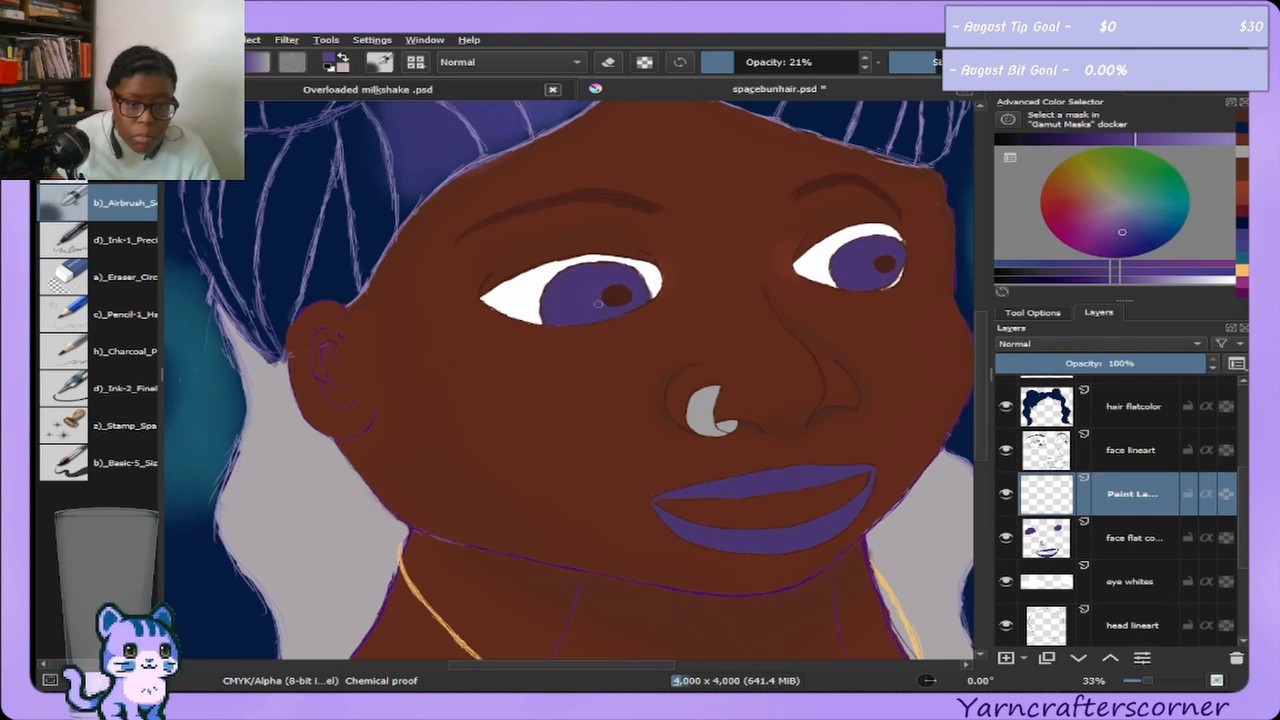
pyautogui.moveTo(772, 62); pyautogui.dragTo(781, 62)
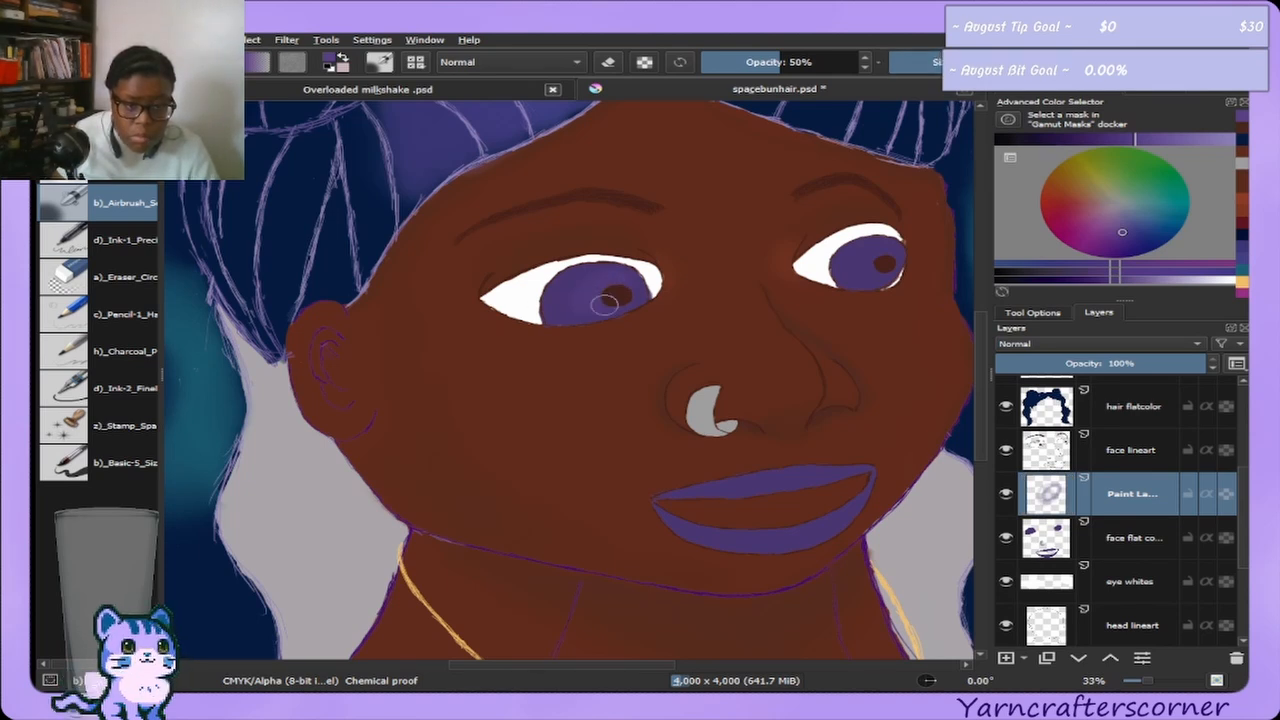
pyautogui.moveTo(602, 301); pyautogui.dragTo(626, 294)
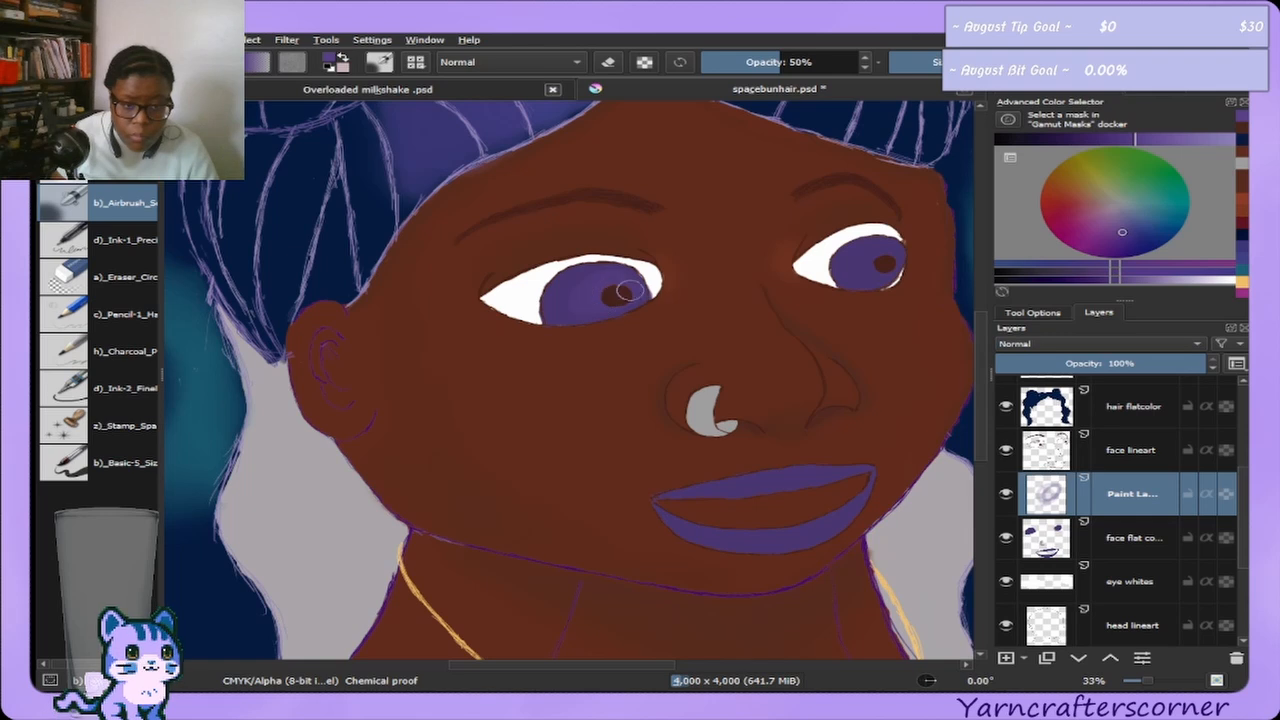
pyautogui.moveTo(868, 270)
pyautogui.mouseDown()
pyautogui.moveTo(888, 274)
pyautogui.moveTo(880, 260)
pyautogui.moveTo(866, 276)
pyautogui.moveTo(883, 265)
pyautogui.mouseUp()
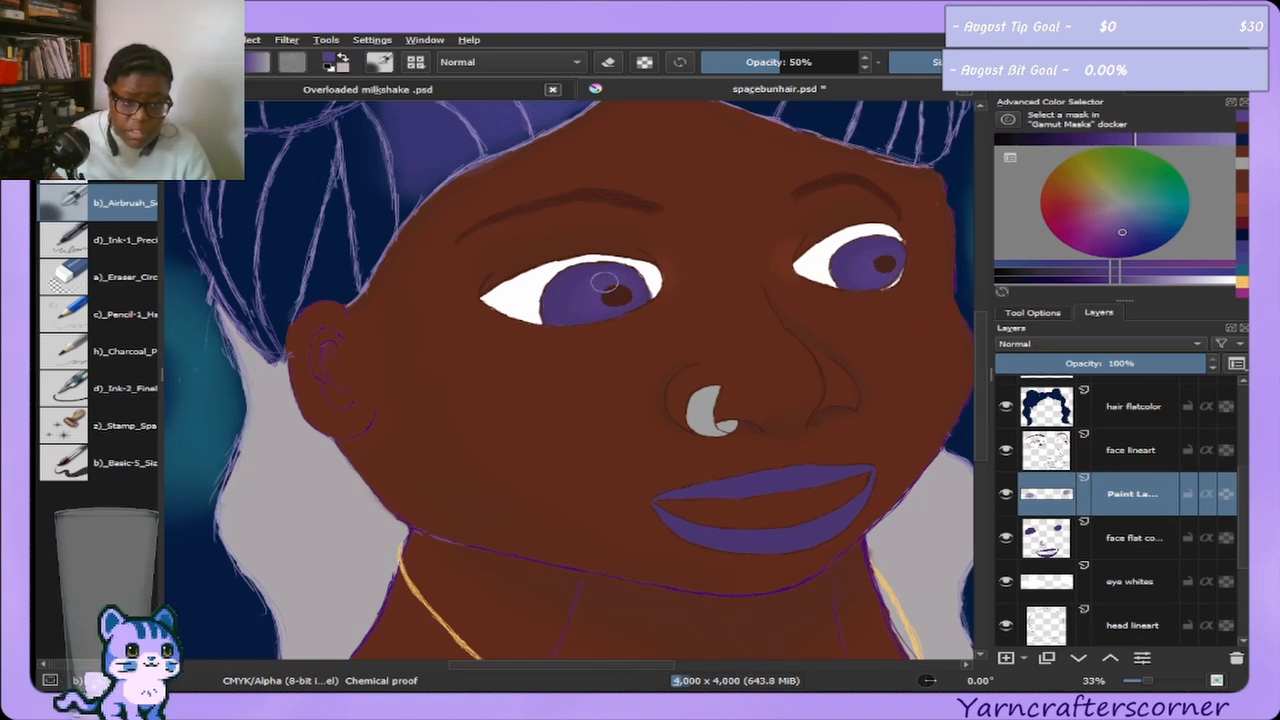
pyautogui.moveTo(603, 284); pyautogui.dragTo(594, 291)
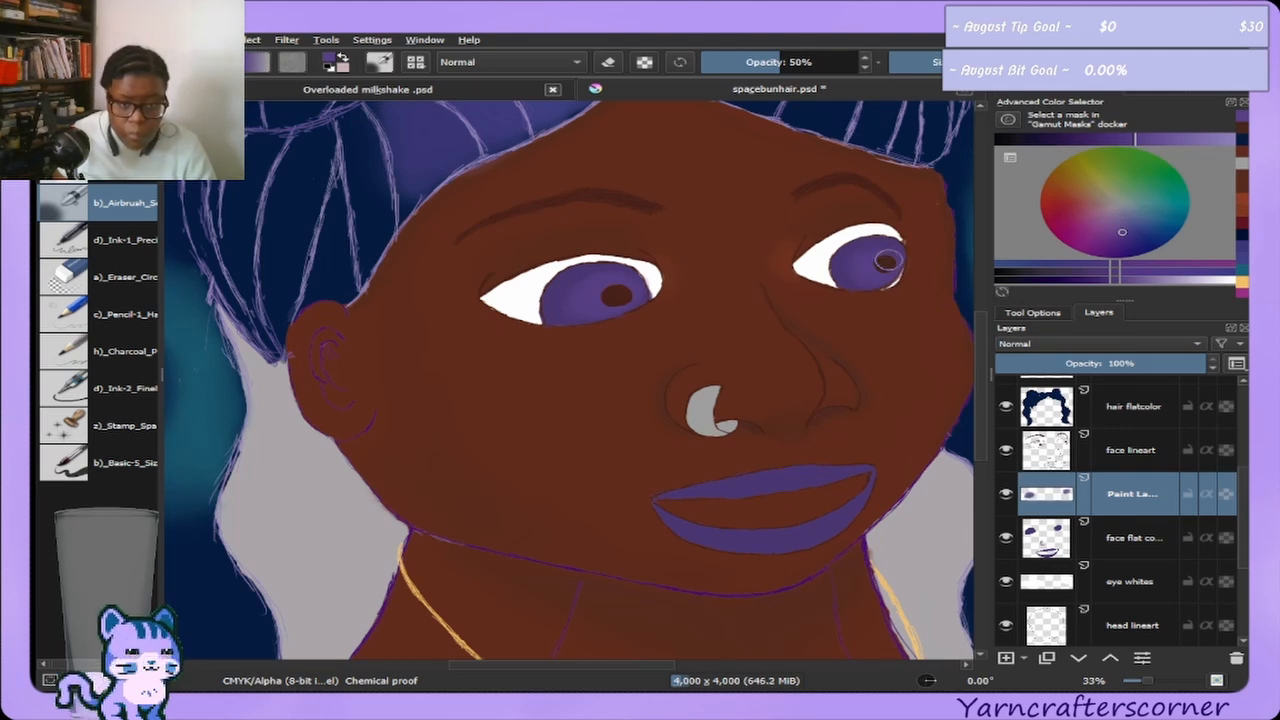
# Erase the highlight paint spilling past both irises at 100% opacity and blend the highlights at 47% opacity.
pyautogui.click(105, 280)
pyautogui.moveTo(780, 60); pyautogui.dragTo(892, 57)
pyautogui.moveTo(553, 282)
pyautogui.mouseDown()
pyautogui.moveTo(593, 261)
pyautogui.moveTo(637, 259)
pyautogui.moveTo(658, 276)
pyautogui.mouseUp()
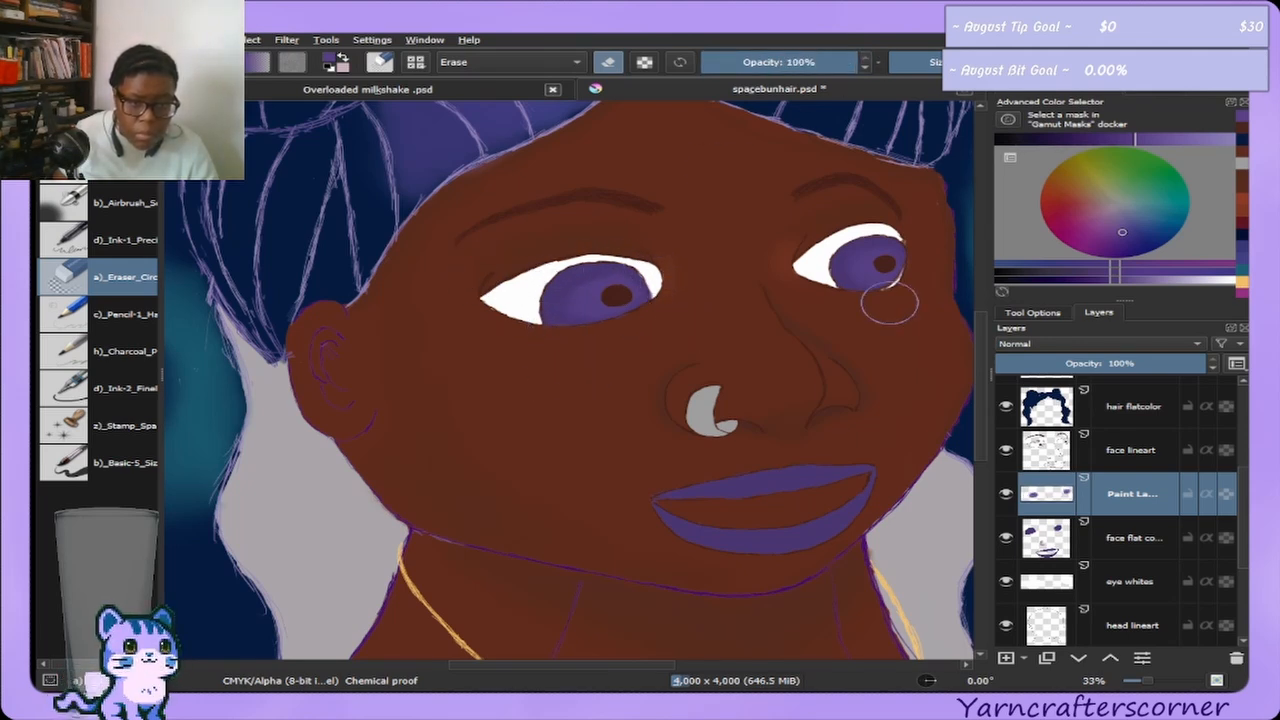
pyautogui.moveTo(848, 252)
pyautogui.mouseDown()
pyautogui.moveTo(835, 296)
pyautogui.moveTo(868, 240)
pyautogui.mouseUp()
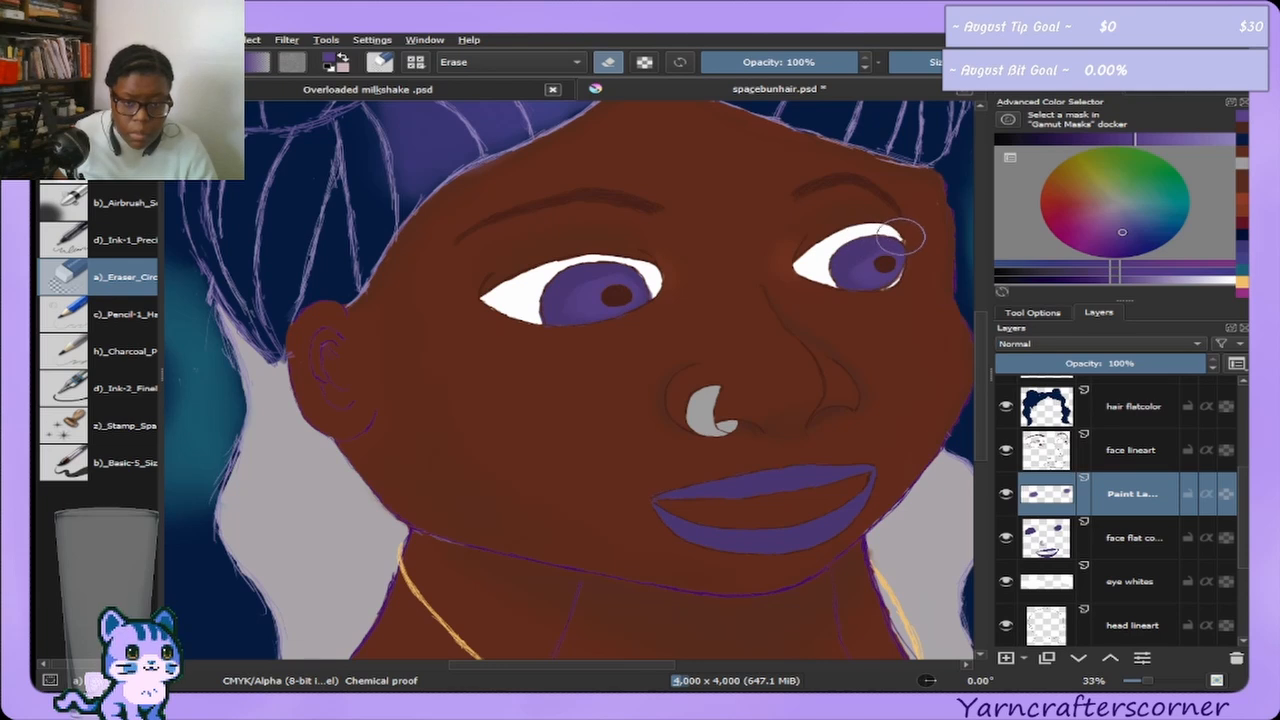
pyautogui.click(142, 192)
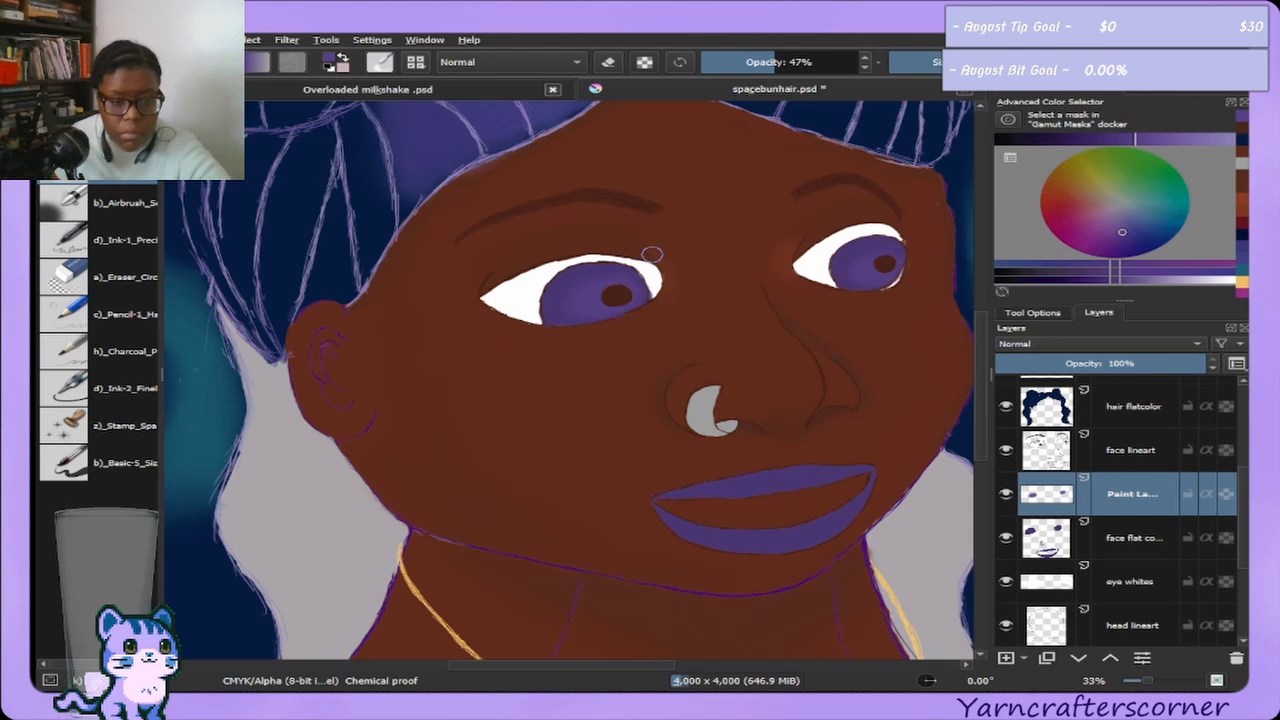
# Sample the purple of the near eye's iris, darken it, and paint a rim along the iris's upper edge at 100% opacity.
pyautogui.scroll(2, 651, 255)
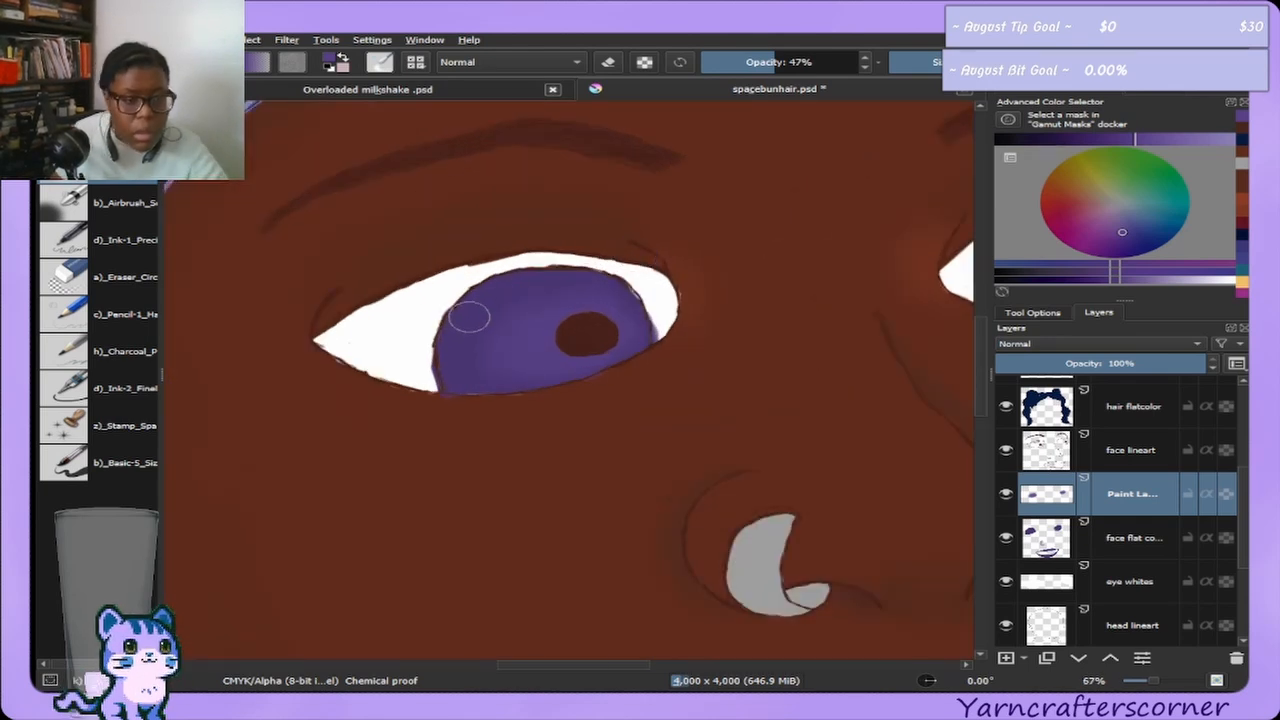
pyautogui.keyDown('ctrl'); pyautogui.click(462, 325); pyautogui.keyUp('ctrl')
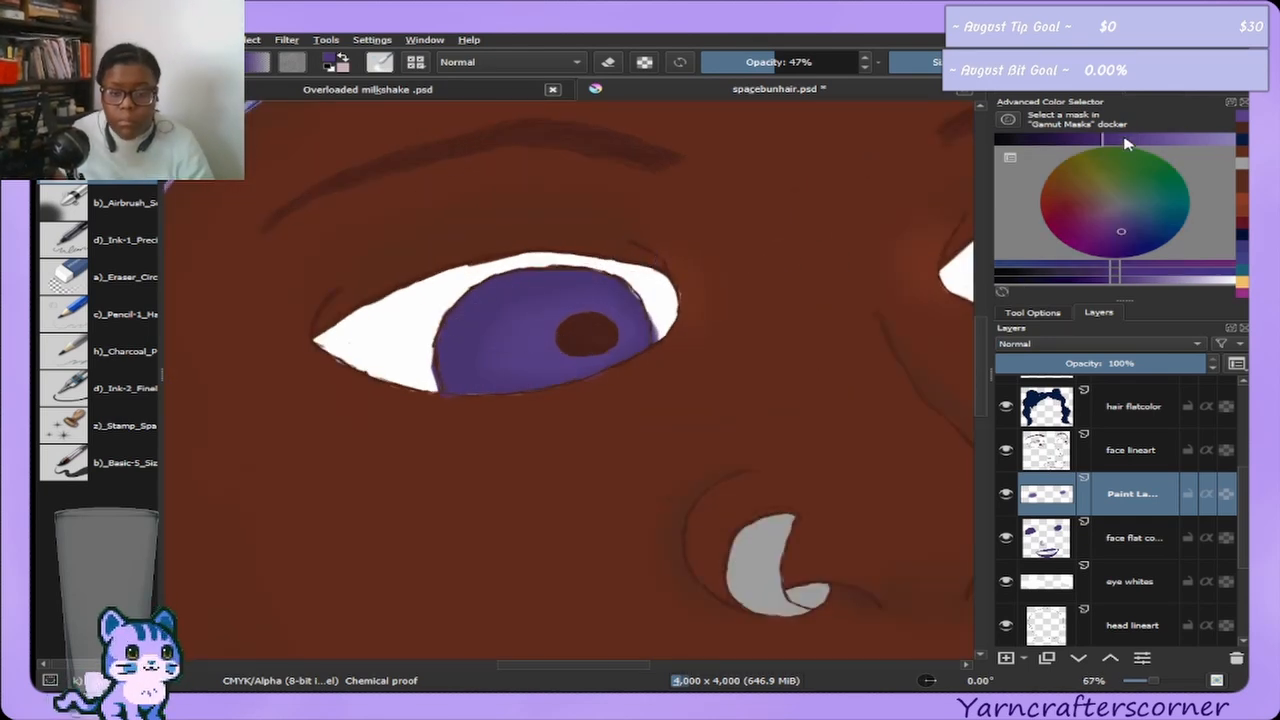
pyautogui.moveTo(1127, 143); pyautogui.dragTo(1083, 149)
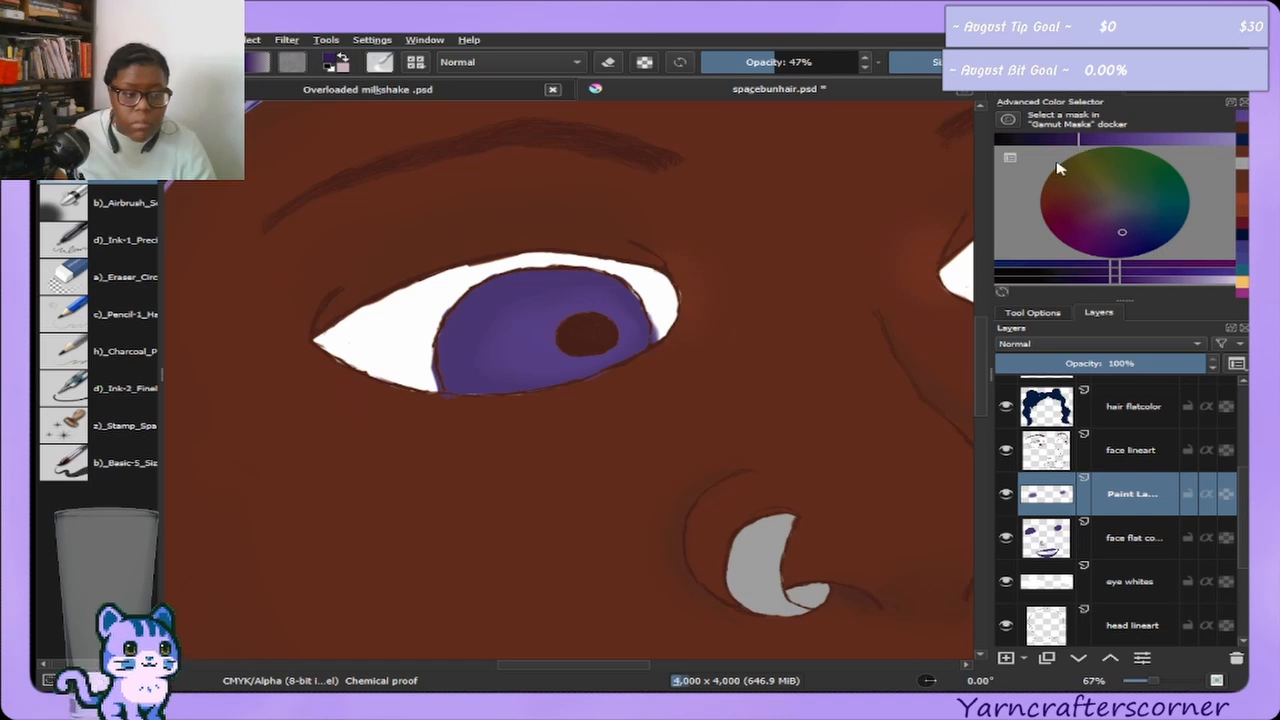
pyautogui.click(100, 460)
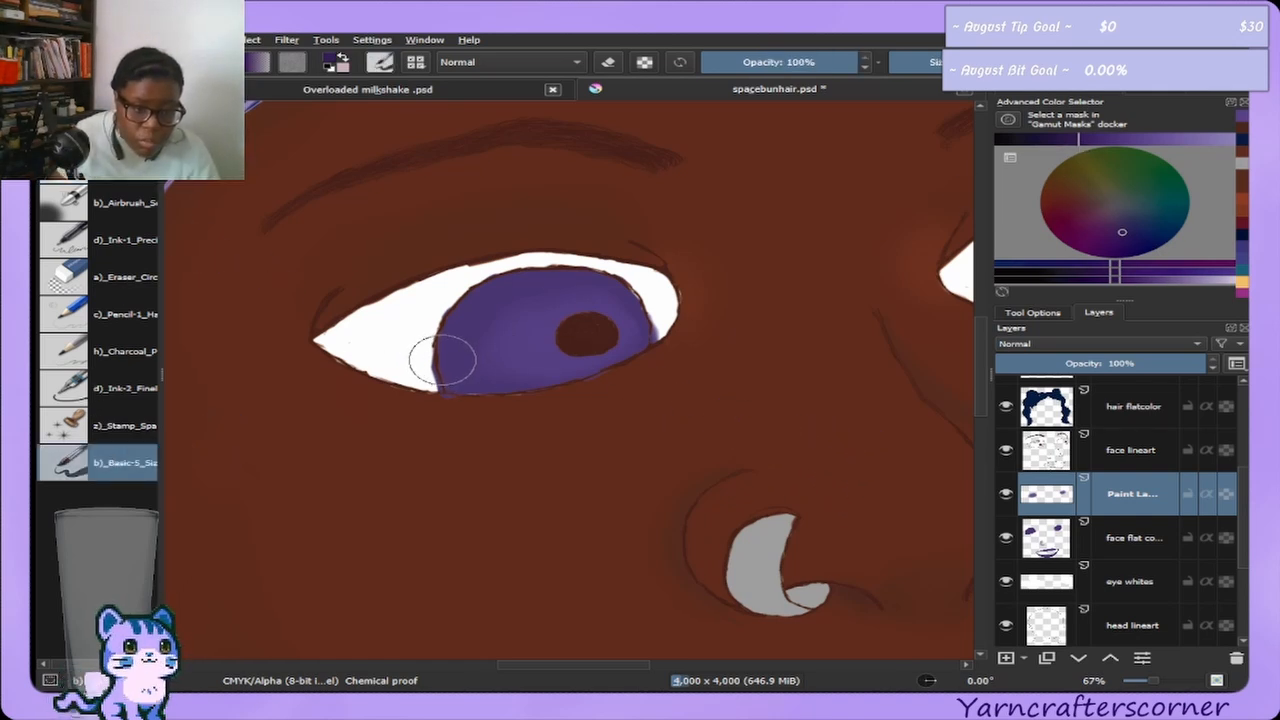
pyautogui.moveTo(444, 363)
pyautogui.mouseDown()
pyautogui.moveTo(448, 393)
pyautogui.moveTo(474, 299)
pyautogui.mouseUp()
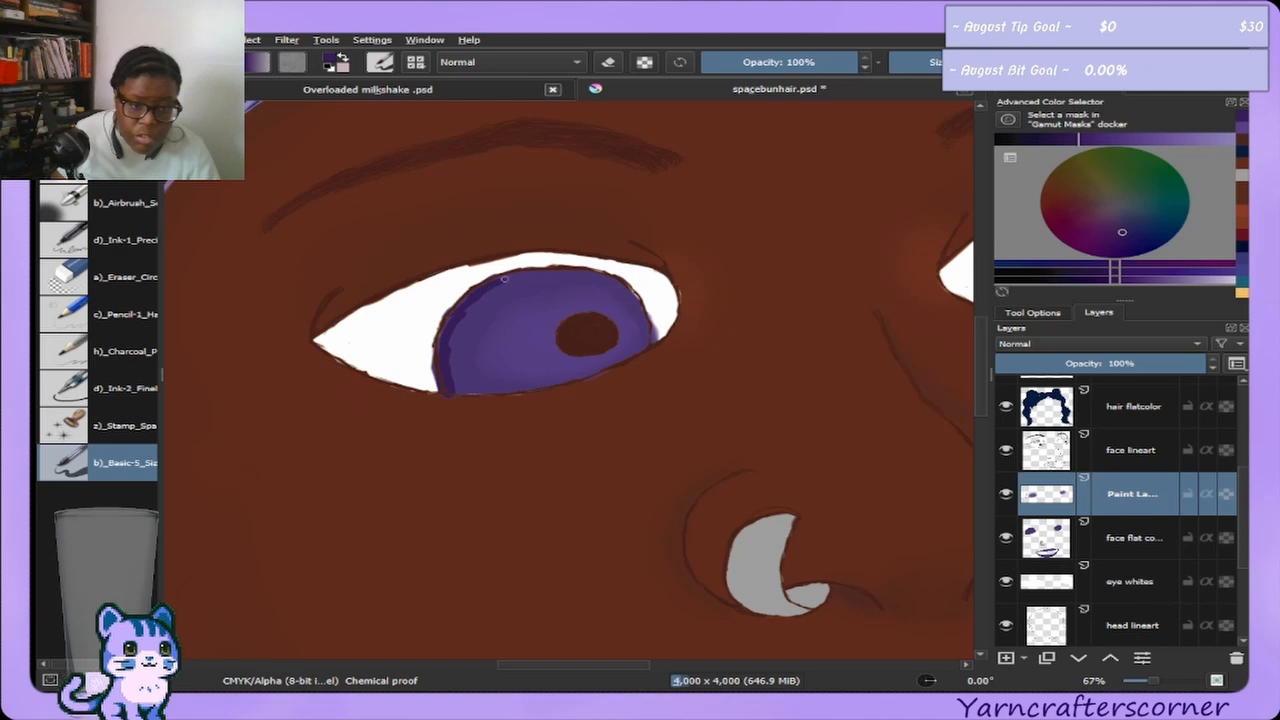
pyautogui.moveTo(567, 273); pyautogui.dragTo(610, 280)
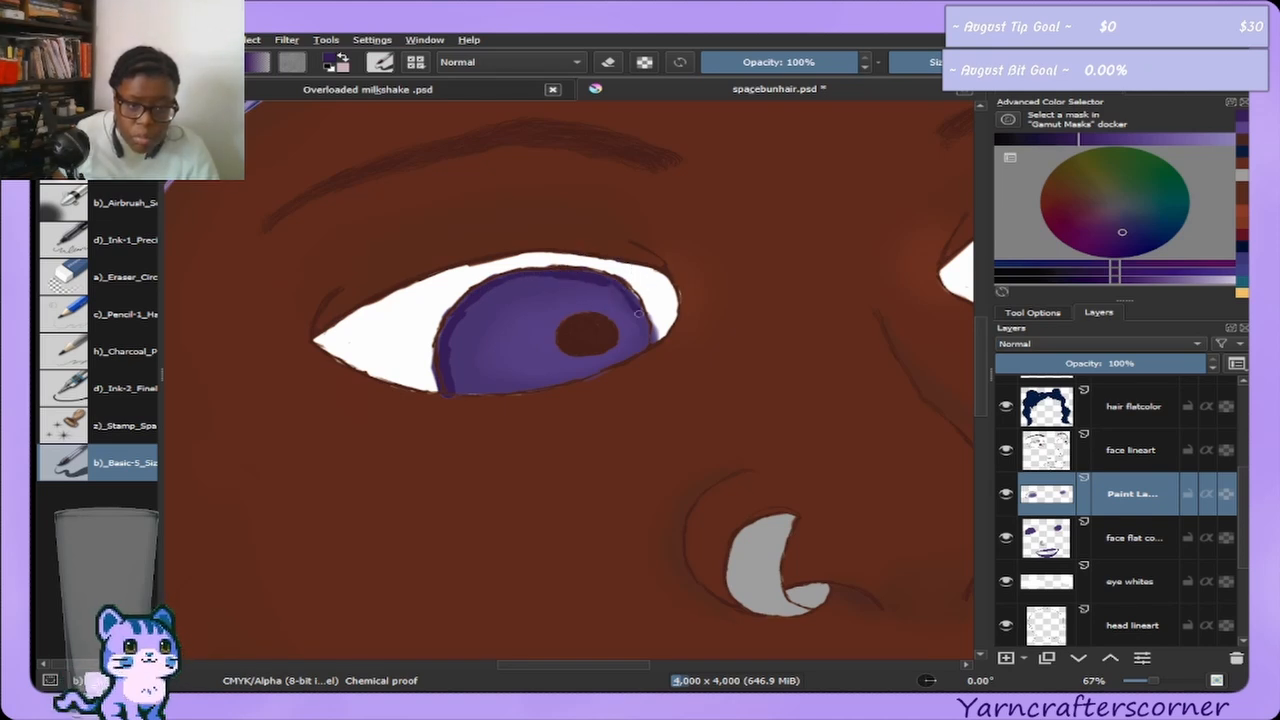
pyautogui.moveTo(623, 283); pyautogui.dragTo(635, 300)
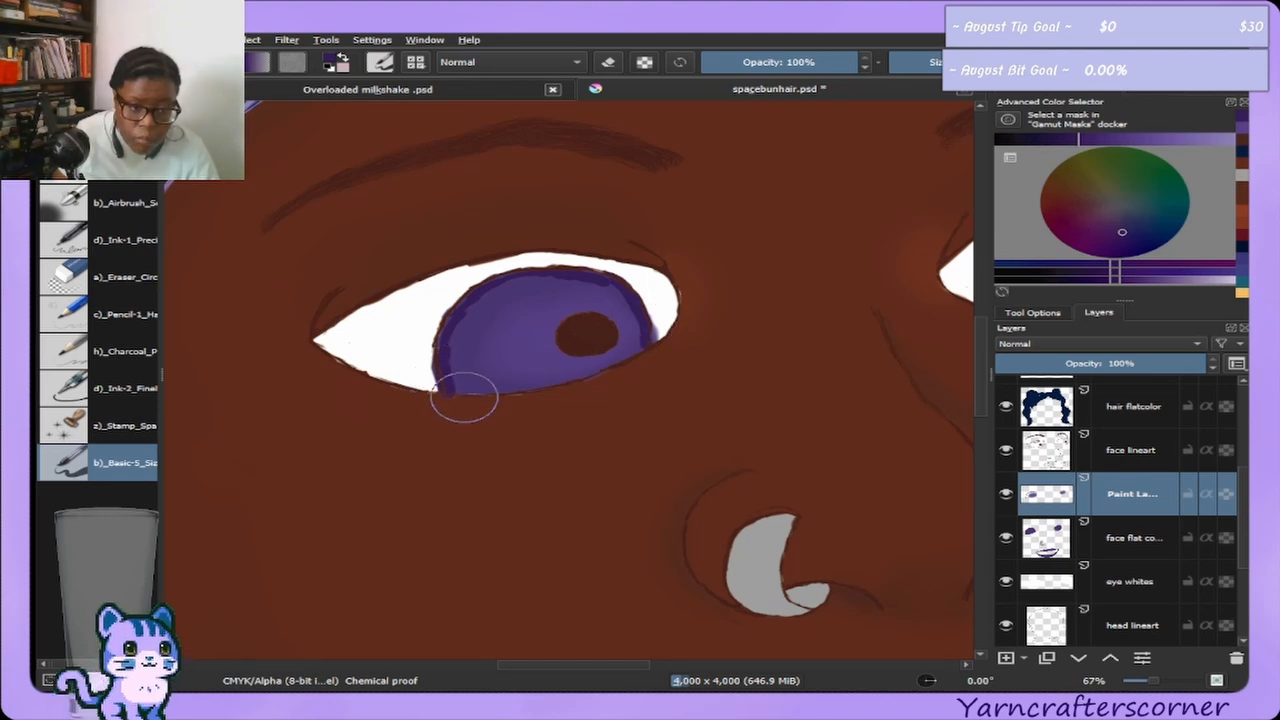
# Enlarge the circular eraser and erase the dark rim paint spilling past the near iris's lower outer corner at 100% opacity.
pyautogui.click(40, 276)
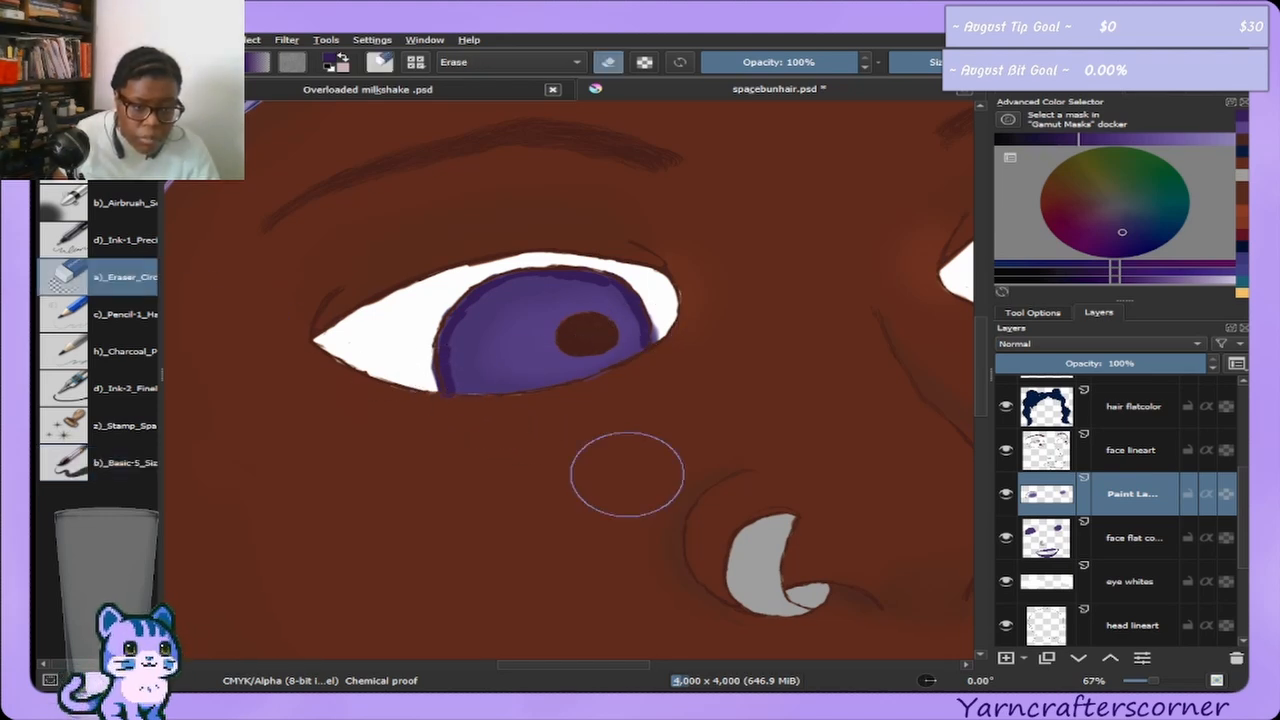
pyautogui.press(']')
pyautogui.press(']')
pyautogui.press(']')
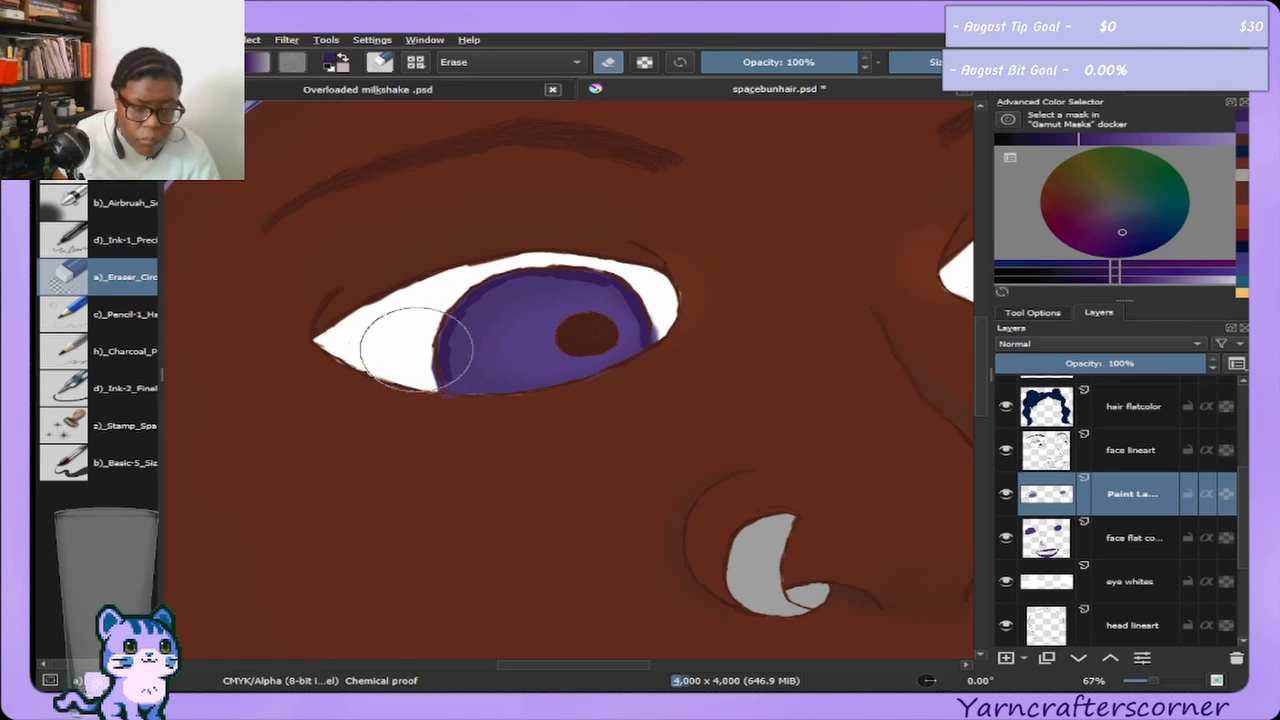
# Blend the dark rim into the near eye's iris at 47% opacity and erase the spill beyond its upper edge at 100% opacity.
pyautogui.click(117, 463)
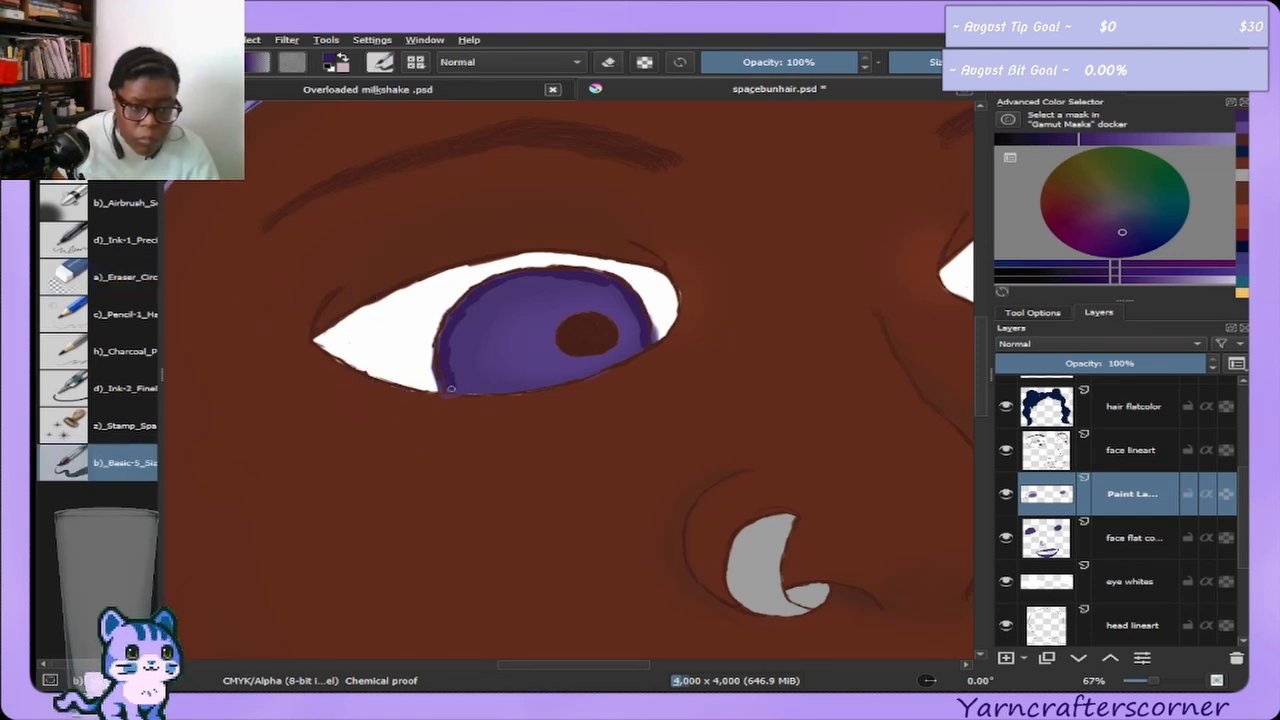
pyautogui.press(']')
pyautogui.press(']')
pyautogui.press(']')
pyautogui.press('/')
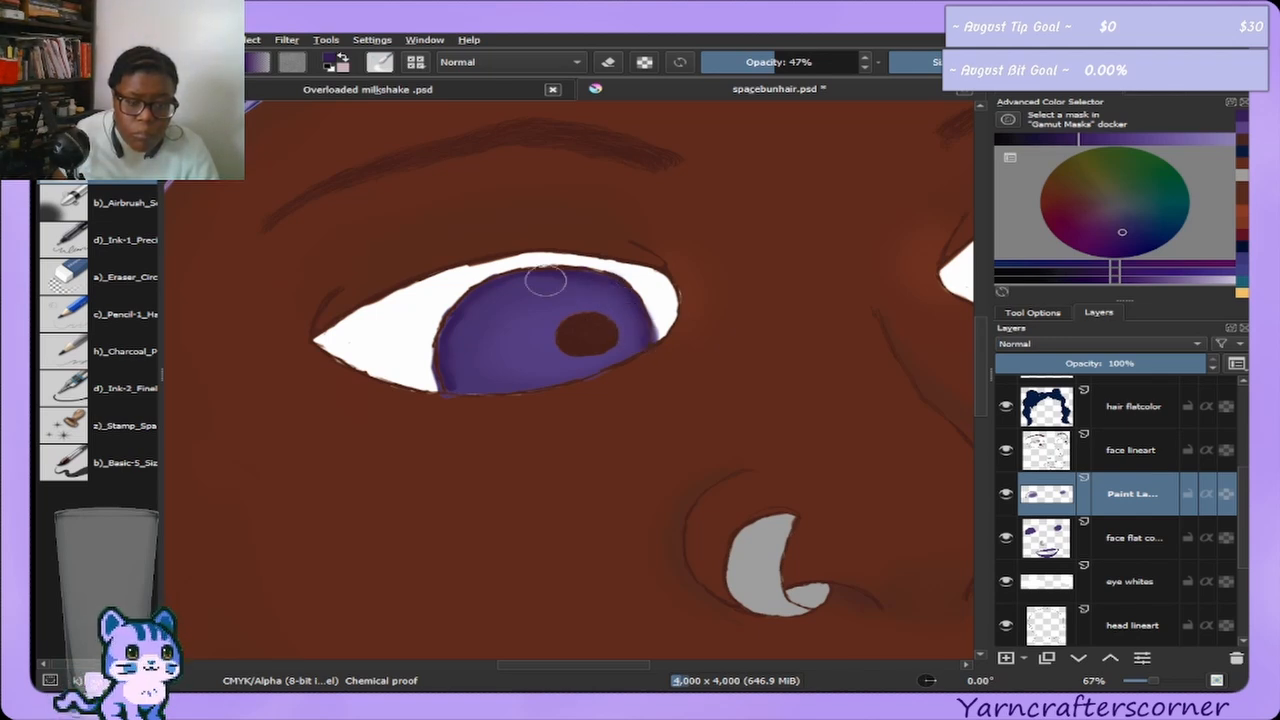
pyautogui.moveTo(447, 379)
pyautogui.mouseDown()
pyautogui.moveTo(449, 354)
pyautogui.moveTo(469, 354)
pyautogui.mouseUp()
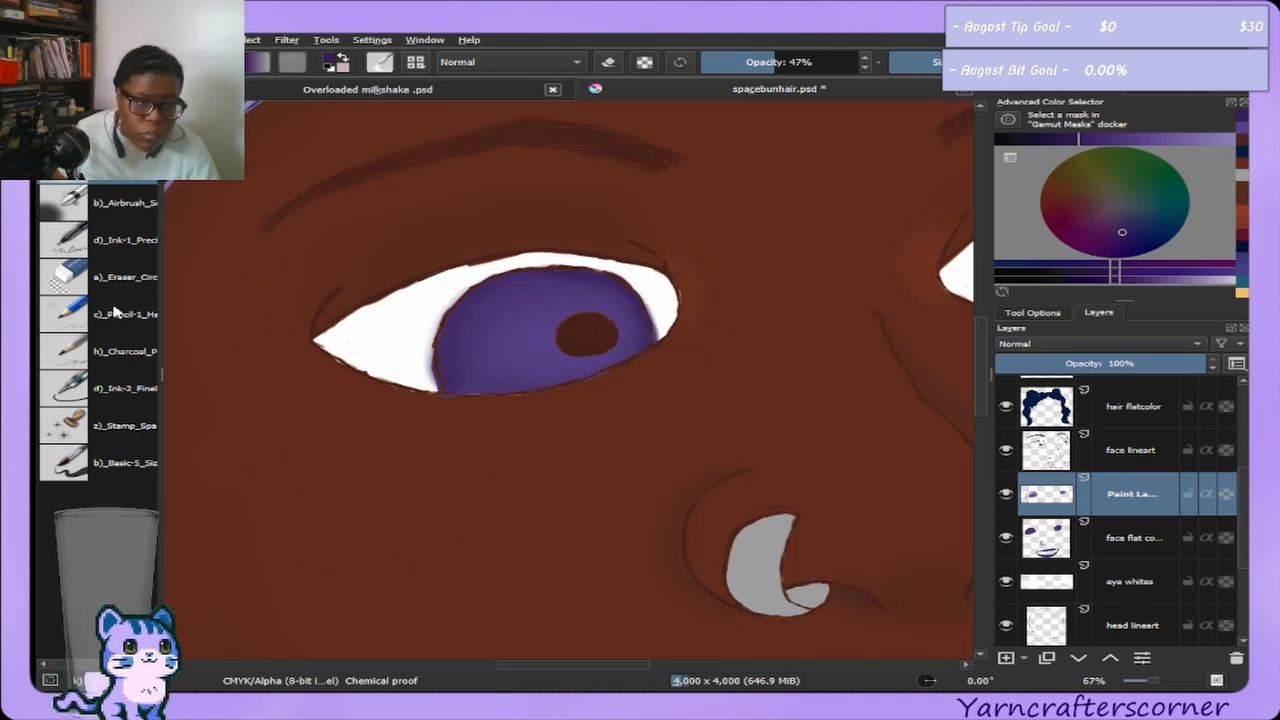
pyautogui.click(100, 277)
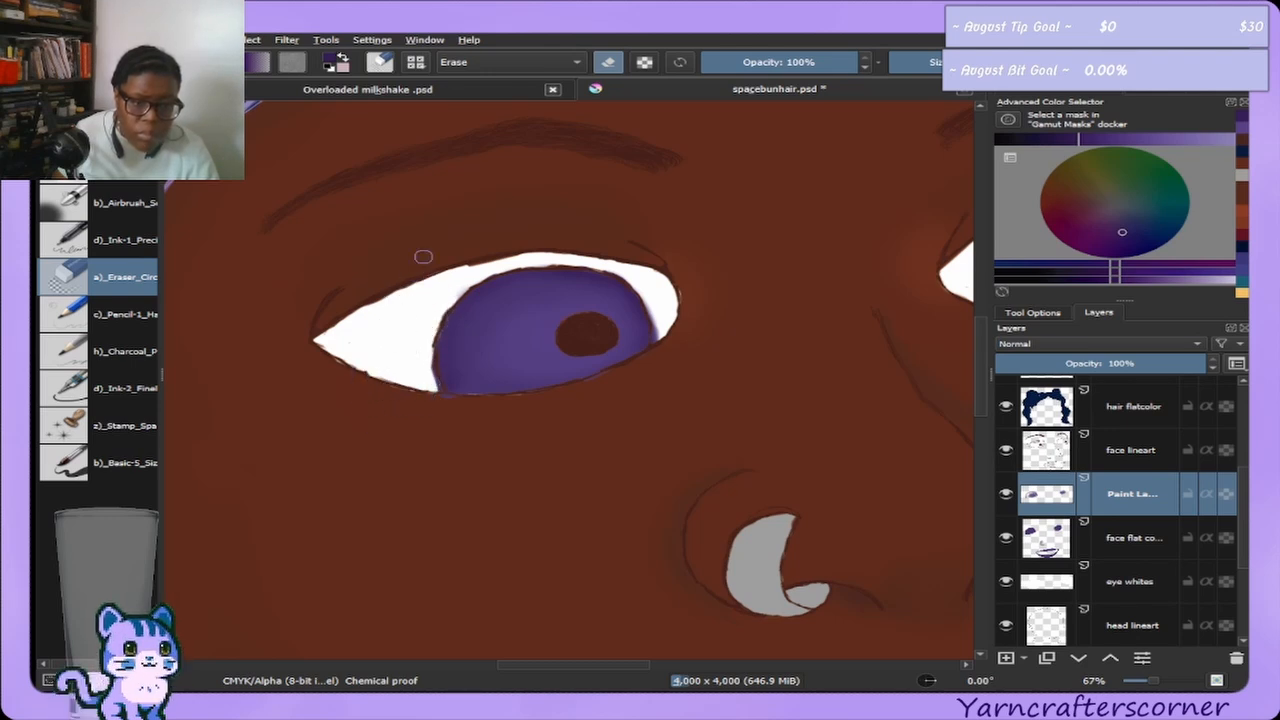
pyautogui.moveTo(443, 277); pyautogui.dragTo(503, 253)
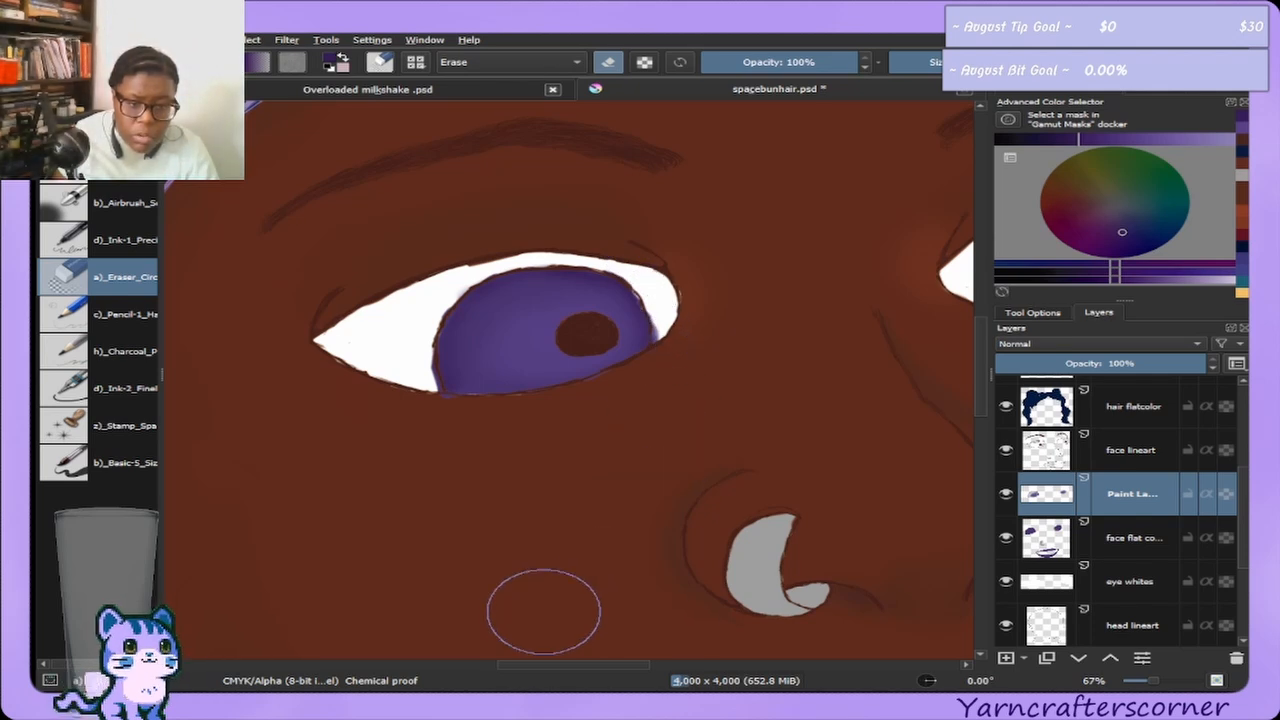
# Paint a dark purple rim around the far eye's iris at 100% opacity and blend it inward at 47% opacity.
pyautogui.click(1160, 102)
pyautogui.moveTo(1128, 180); pyautogui.dragTo(1143, 178)
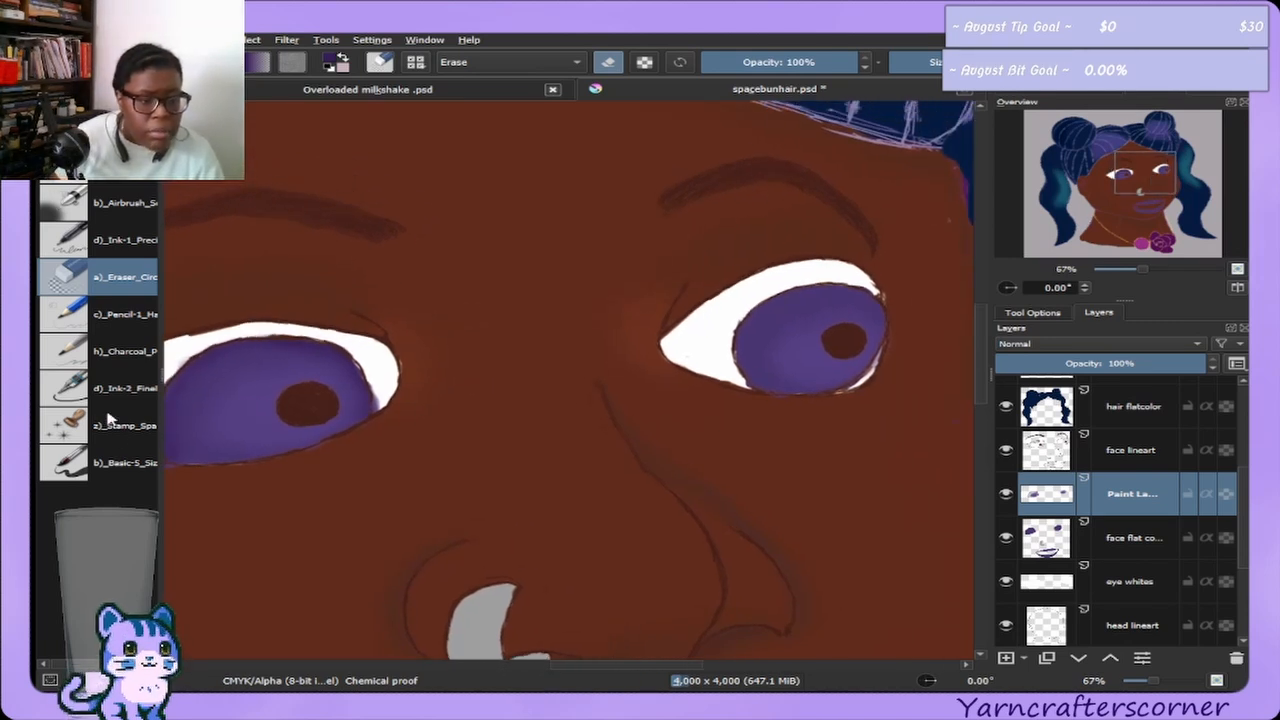
pyautogui.click(120, 457)
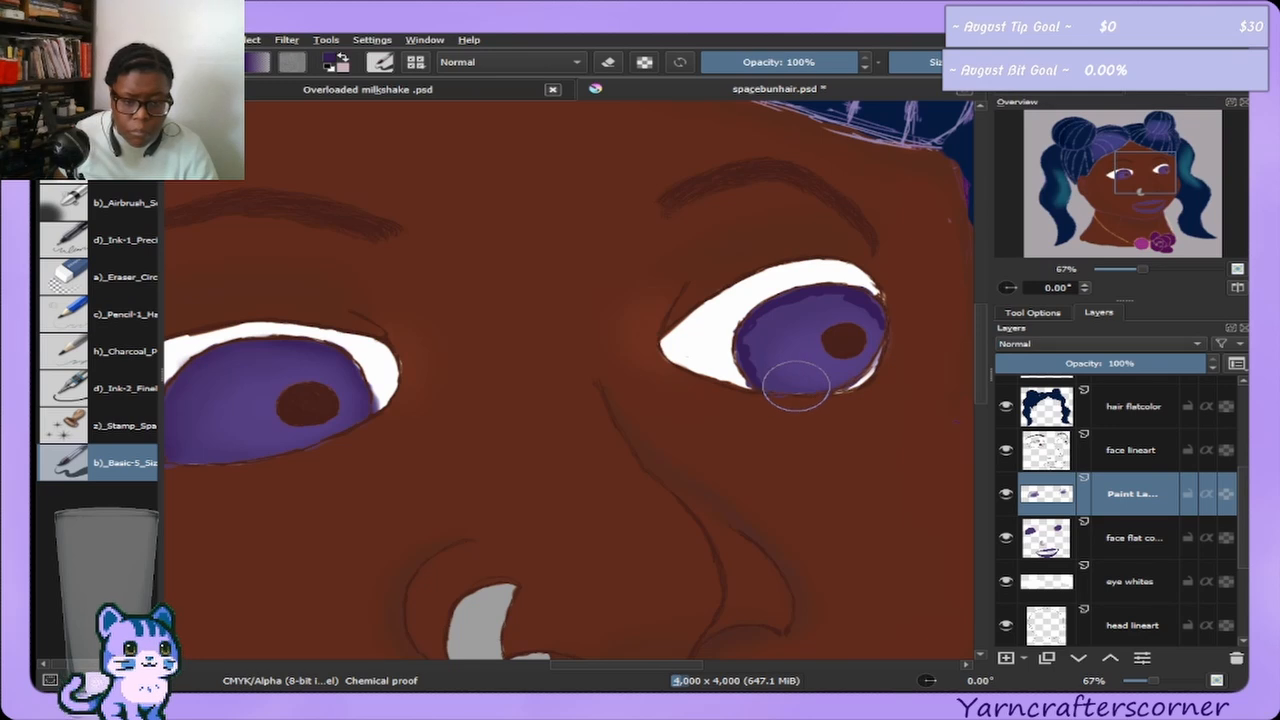
pyautogui.click(85, 203)
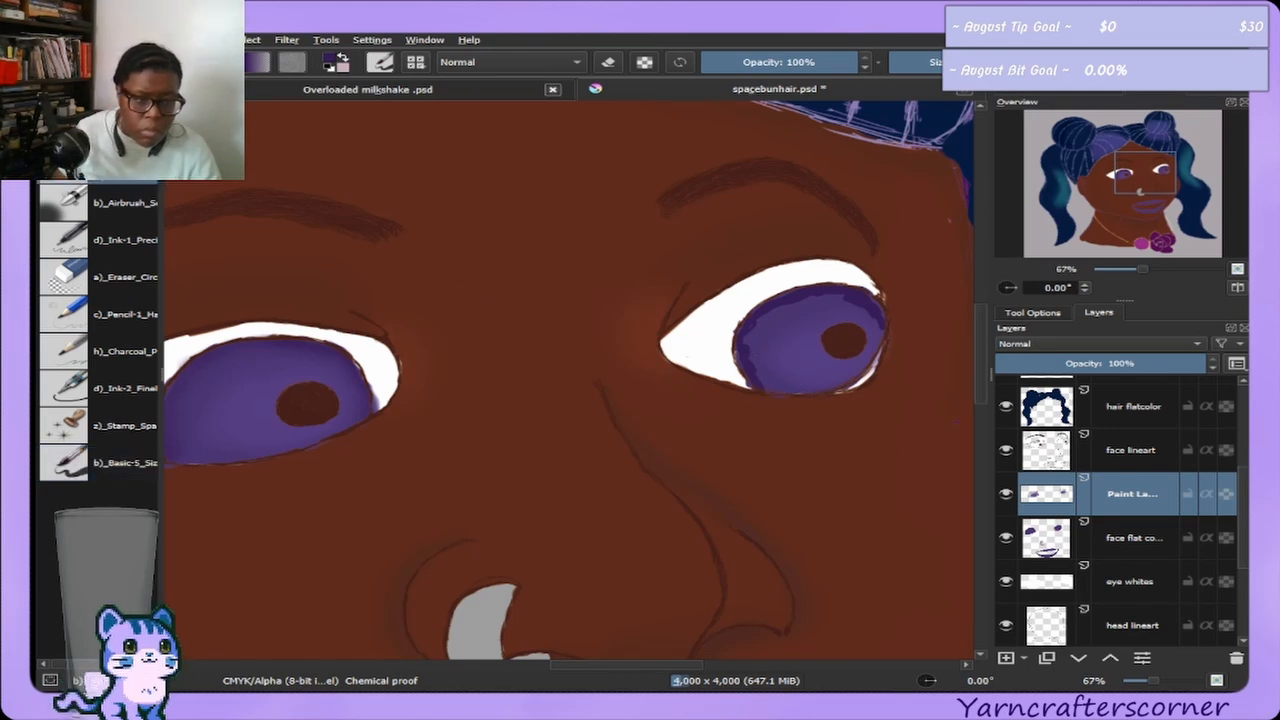
pyautogui.moveTo(750, 365)
pyautogui.mouseDown()
pyautogui.moveTo(764, 364)
pyautogui.moveTo(749, 349)
pyautogui.moveTo(770, 319)
pyautogui.moveTo(807, 304)
pyautogui.moveTo(853, 297)
pyautogui.moveTo(879, 324)
pyautogui.moveTo(784, 382)
pyautogui.moveTo(762, 344)
pyautogui.moveTo(770, 320)
pyautogui.moveTo(826, 312)
pyautogui.moveTo(829, 294)
pyautogui.moveTo(846, 306)
pyautogui.mouseUp()
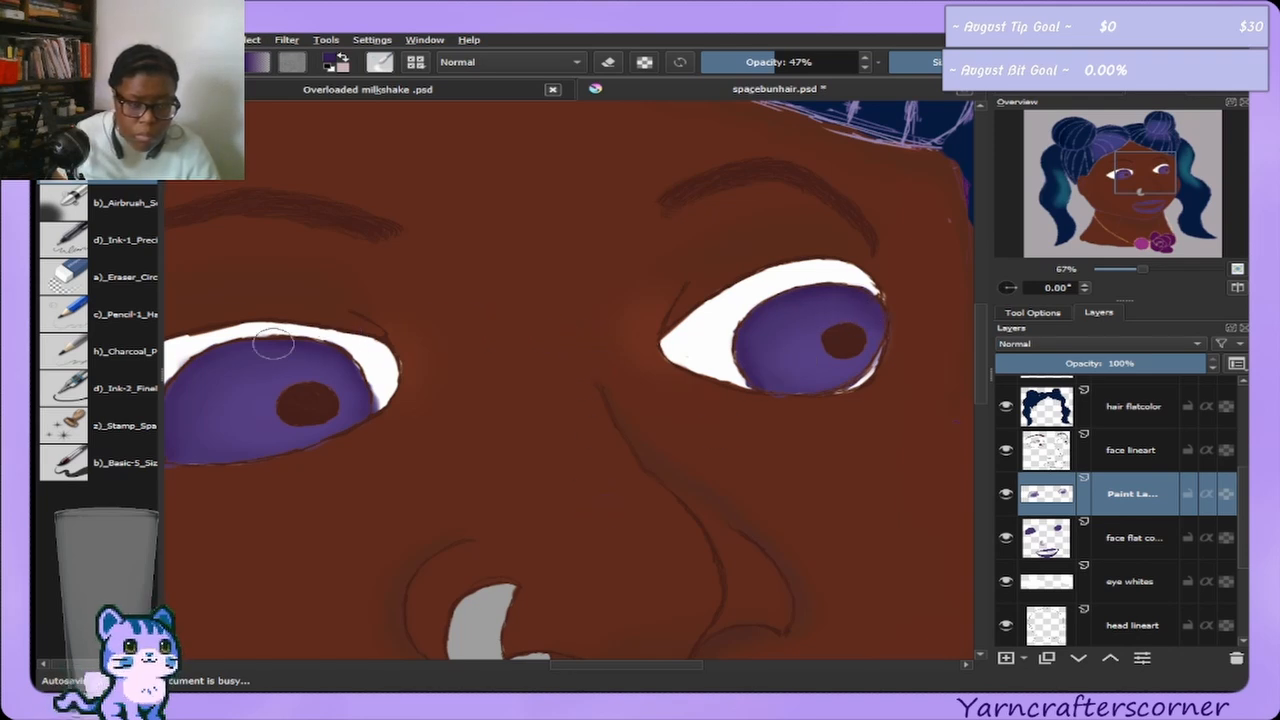
# Add a dark purple stroke along the far iris's lower outer edge and erase the excess paint at 100% opacity.
pyautogui.click(128, 455)
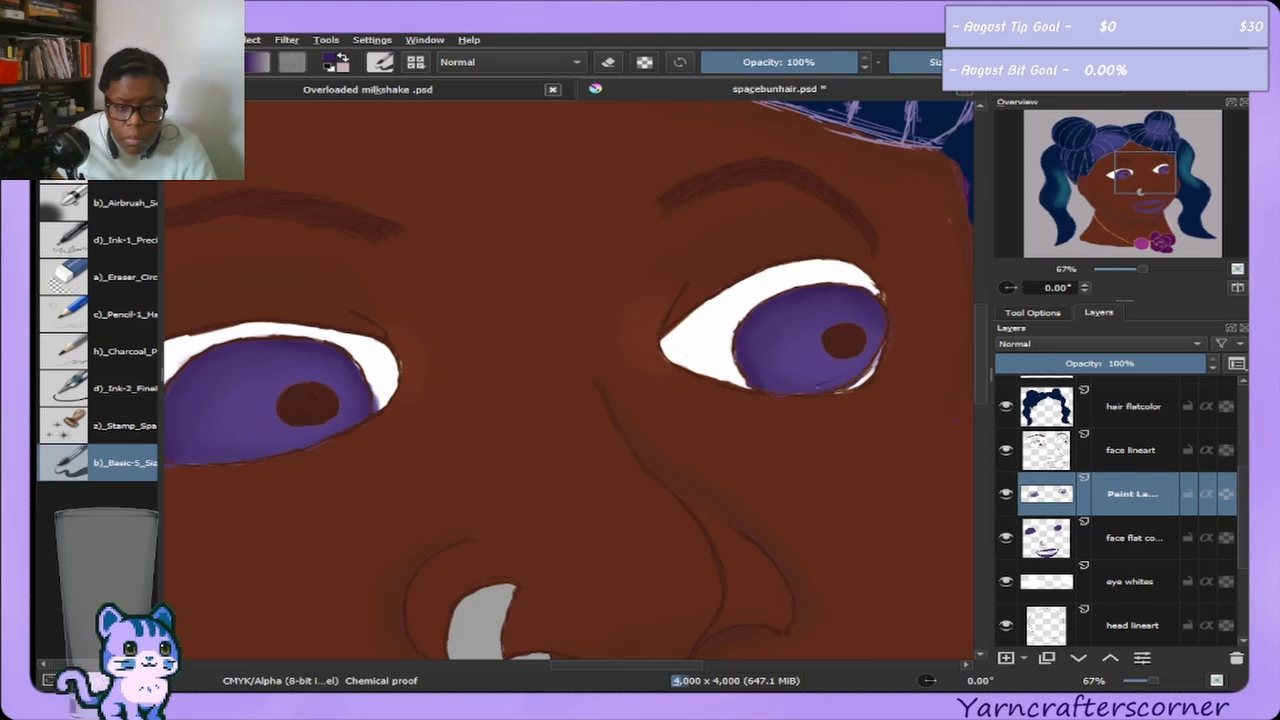
pyautogui.moveTo(858, 378); pyautogui.dragTo(829, 383)
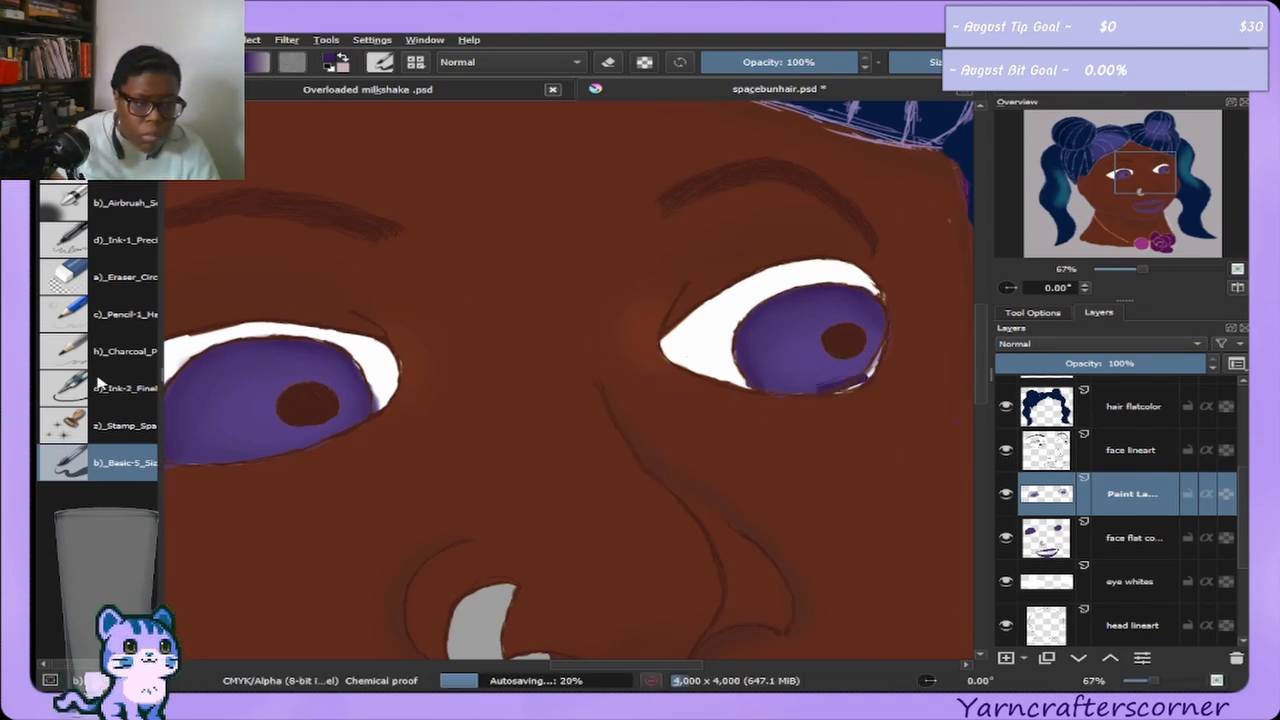
pyautogui.click(118, 284)
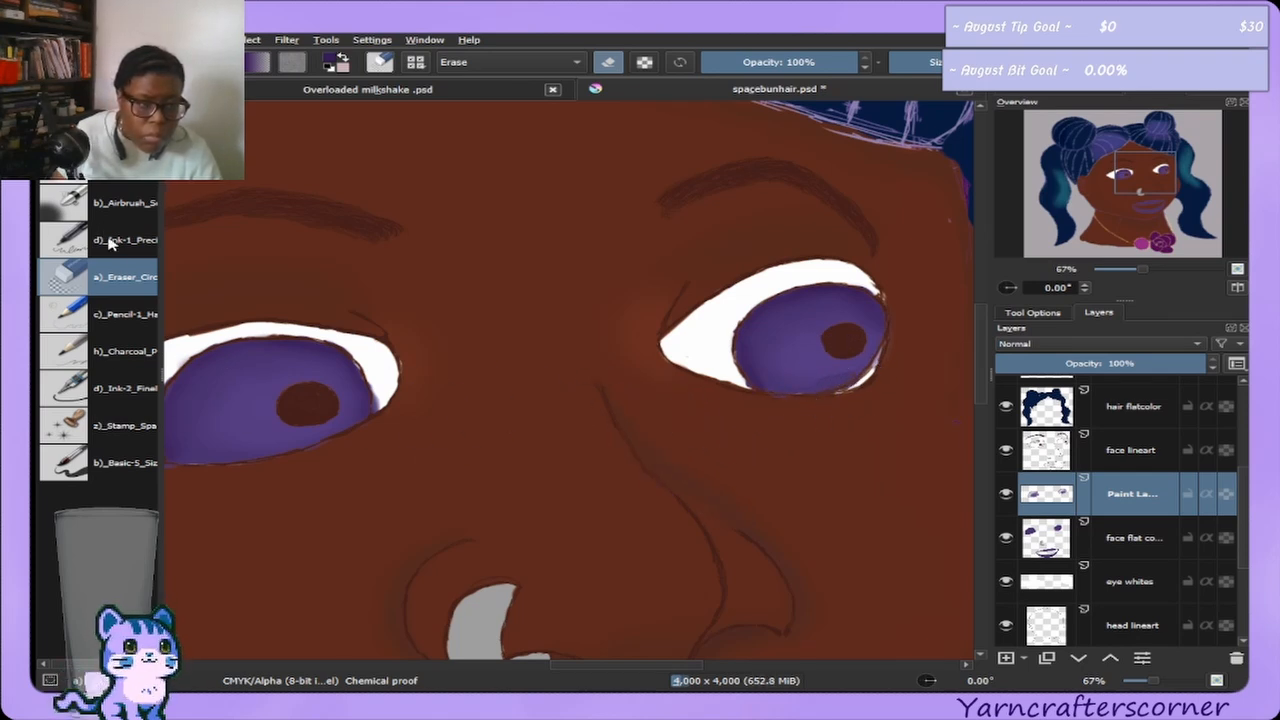
pyautogui.press('/')
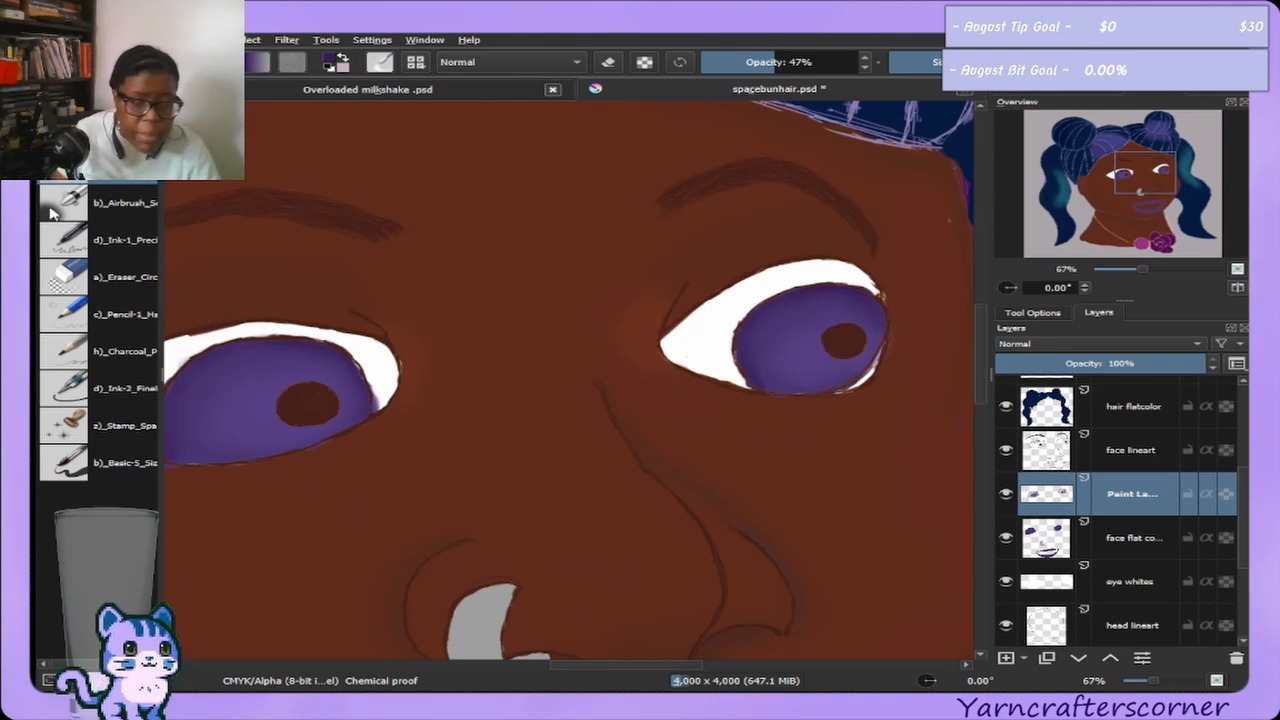
# Darken the far iris's lower outer rim again, blending it at 47% opacity and erasing the spill onto the eye white.
pyautogui.click(108, 462)
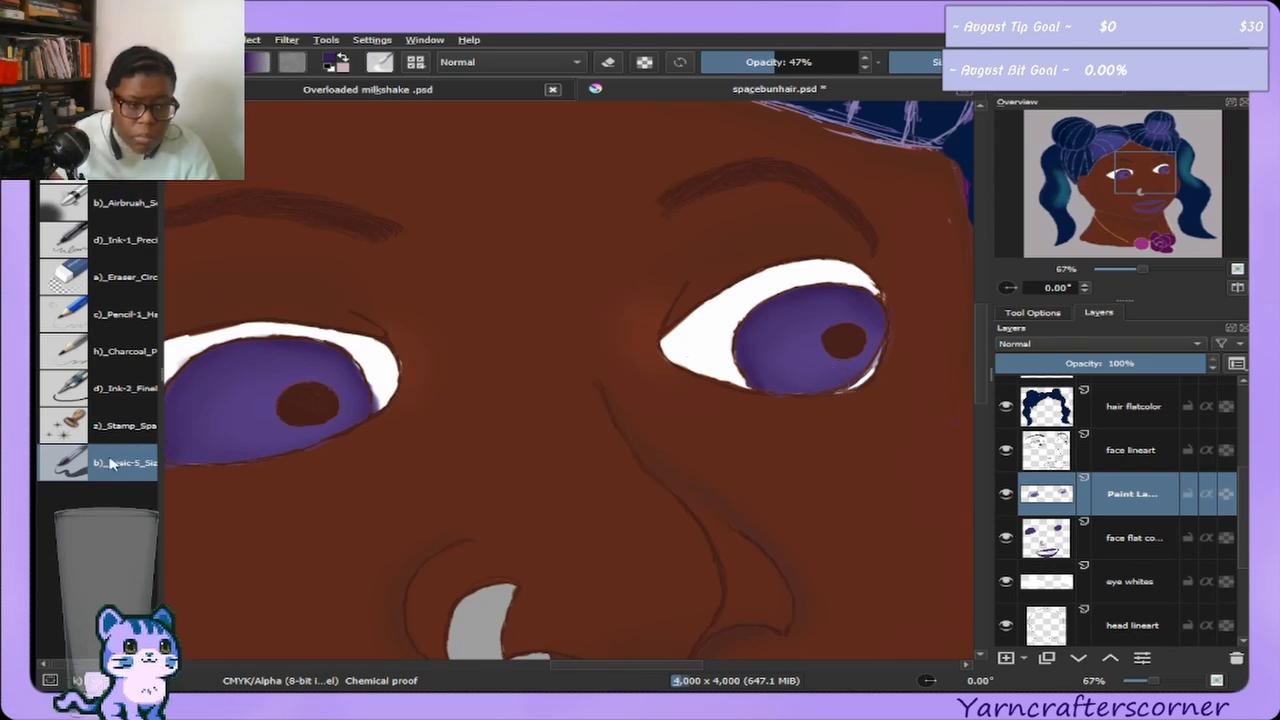
pyautogui.click(855, 62)
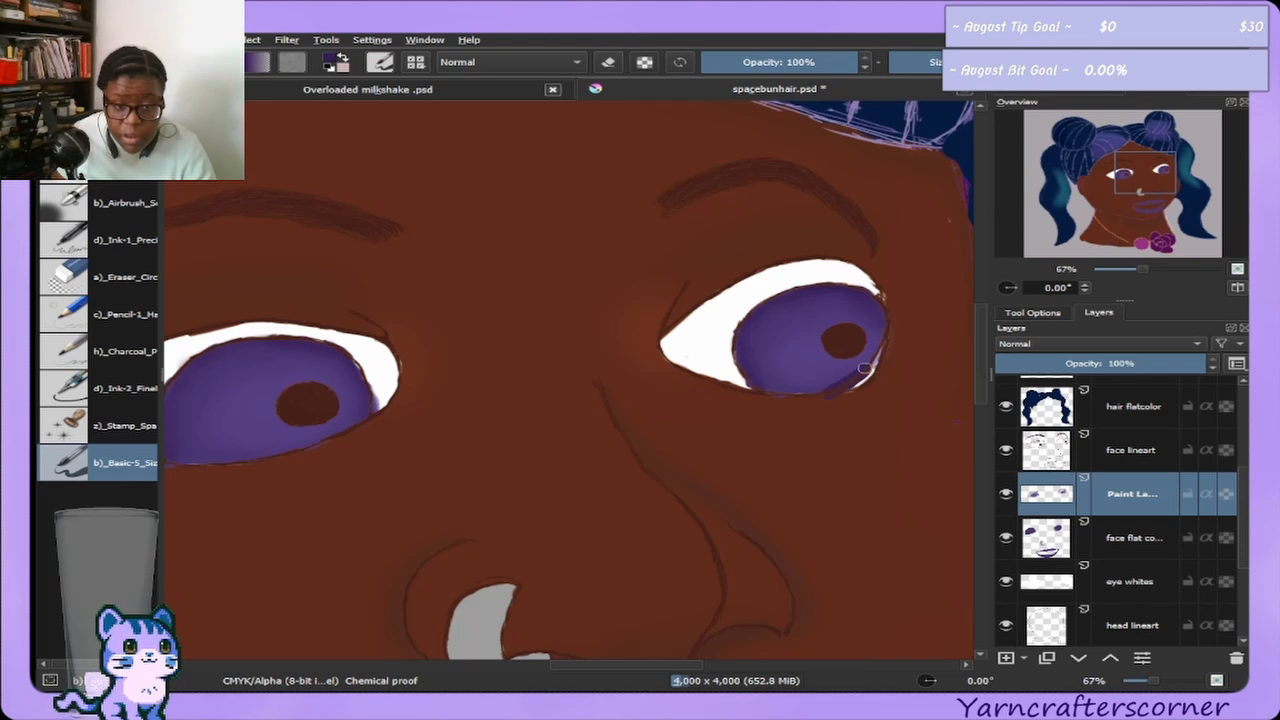
pyautogui.click(108, 205)
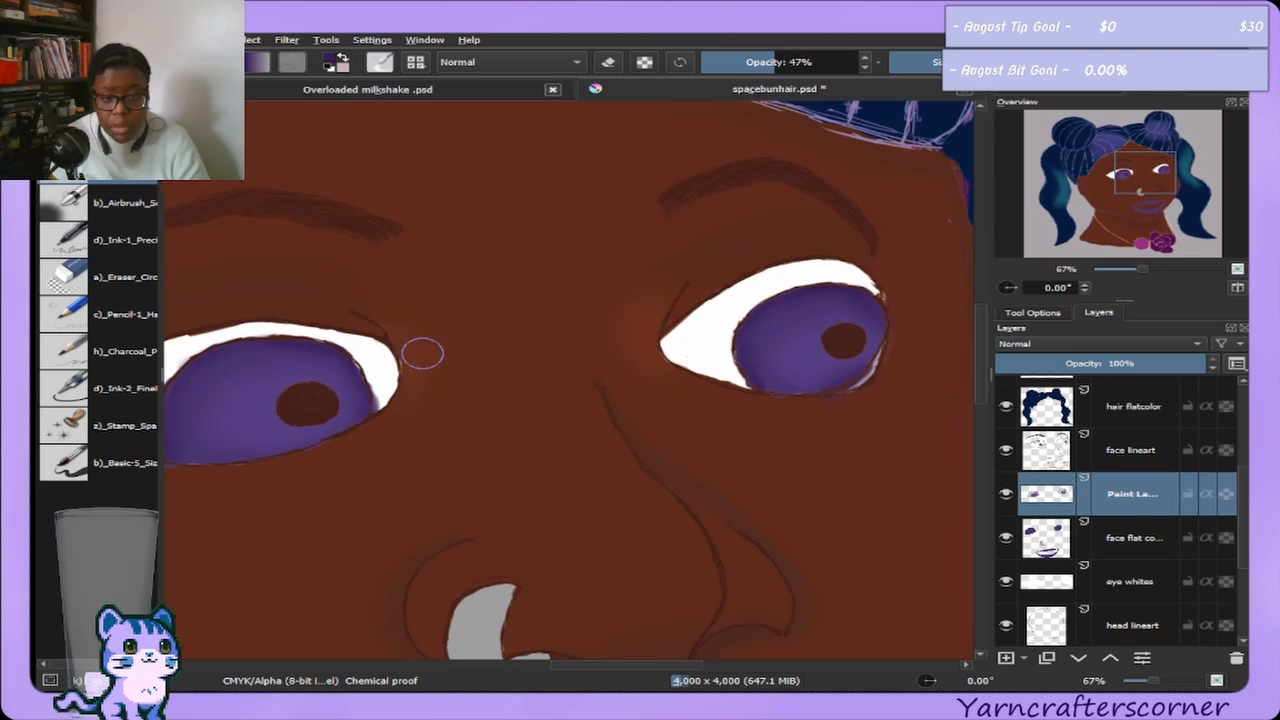
pyautogui.click(112, 277)
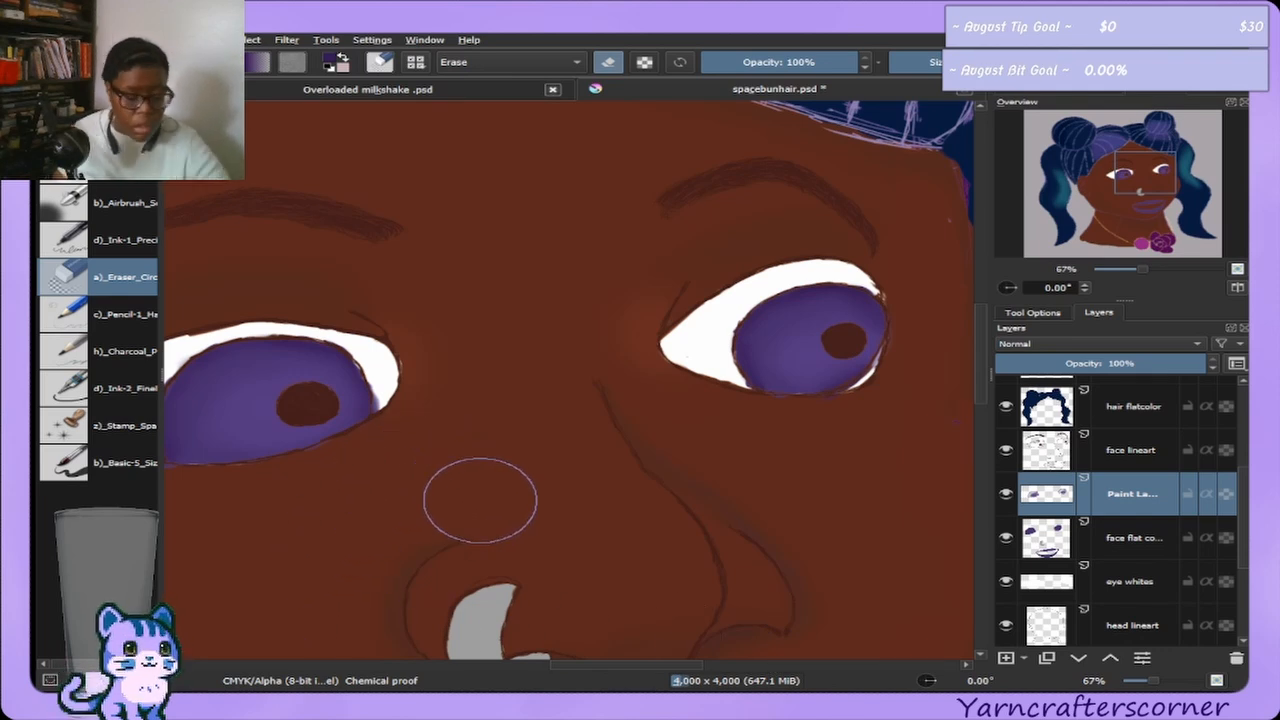
# Bring the whole portrait into view and save spacebunhair.psd.
pyautogui.scroll(-3, 470, 500)
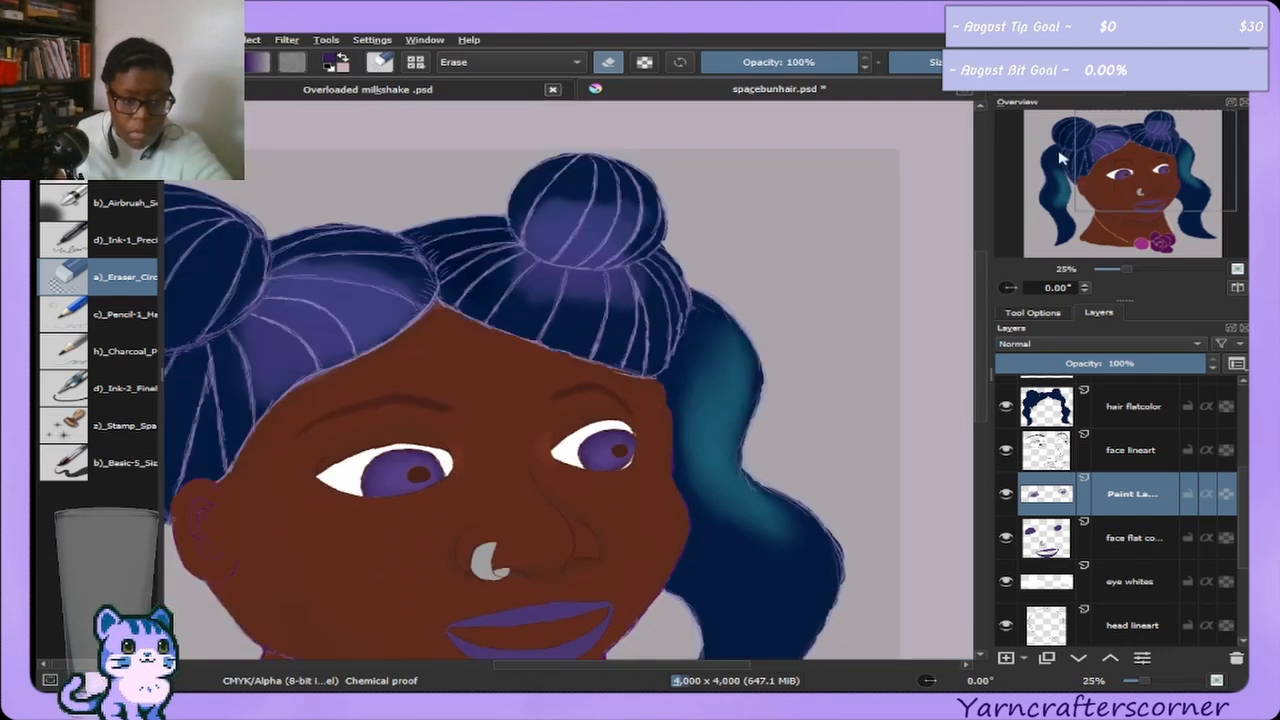
pyautogui.scroll(-1, 1105, 178)
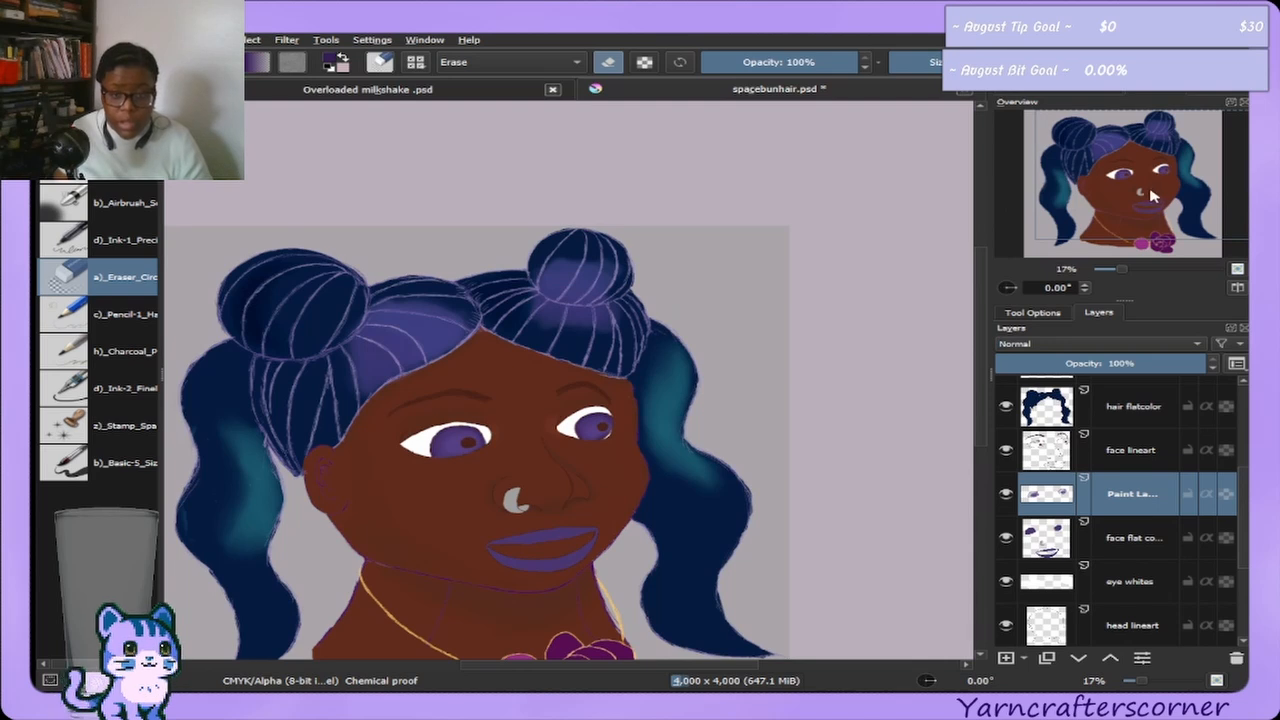
pyautogui.moveTo(1150, 191); pyautogui.dragTo(1138, 219)
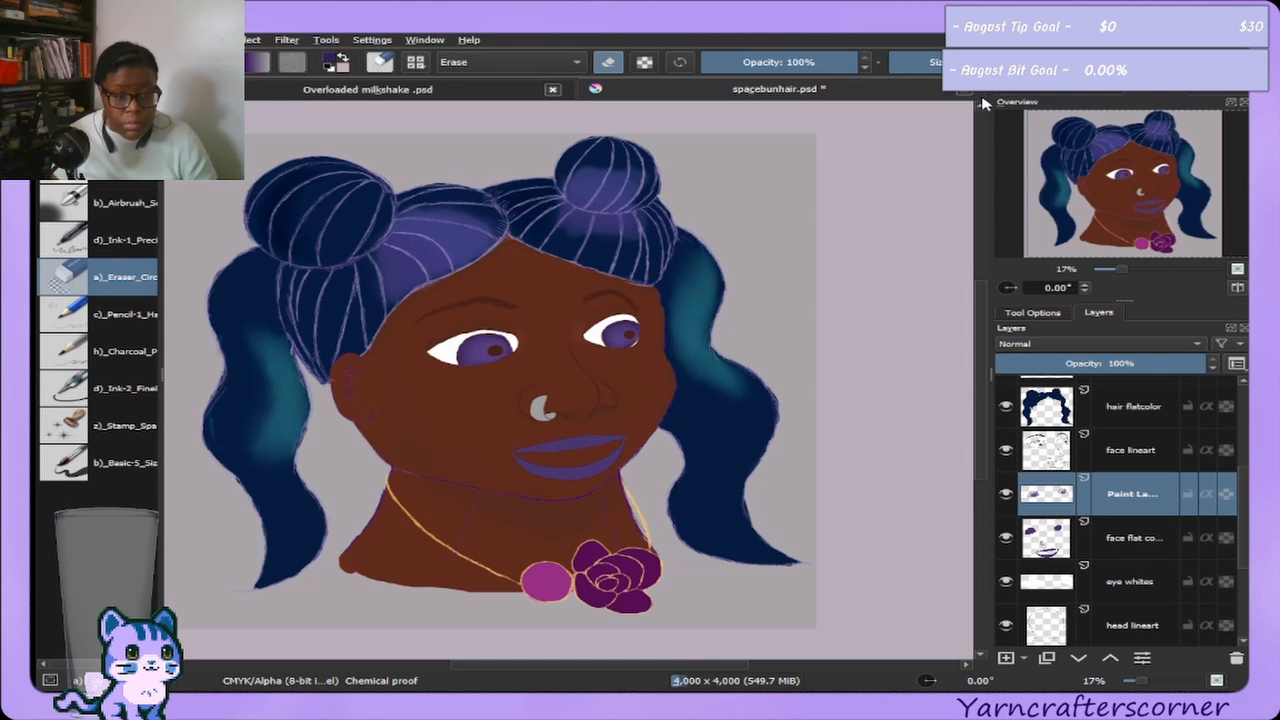
pyautogui.hotkey('ctrl', 's')
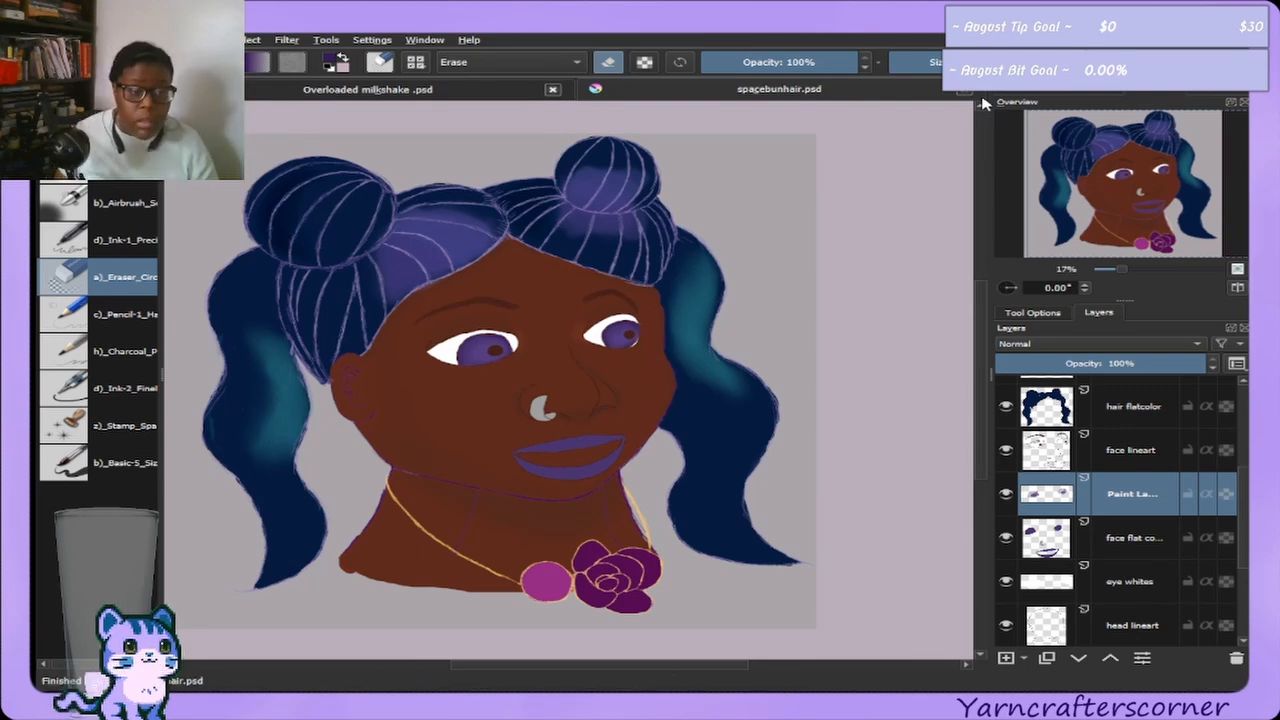
# Switch to Overloaded milkshake .psd and recolour the napkin's line art with lavender sampled from the doughnut, on the cup and napkin layer.
pyautogui.click(422, 95)
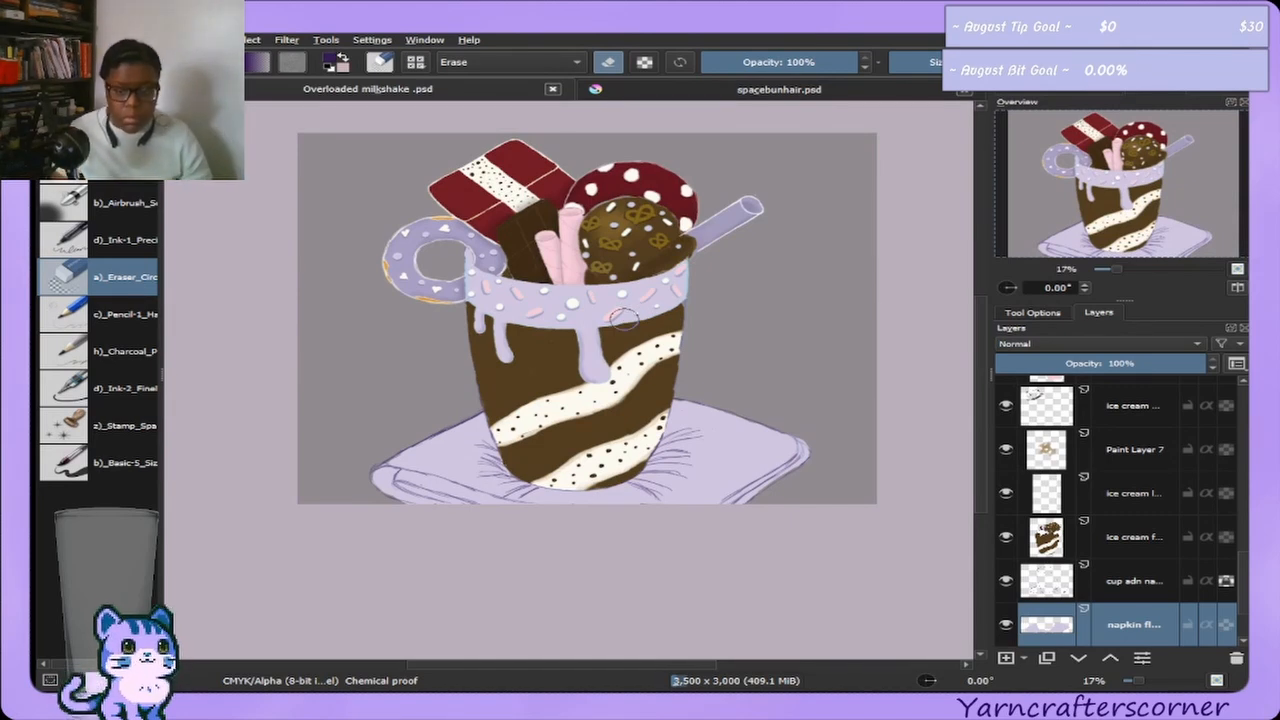
pyautogui.press('ctrl')
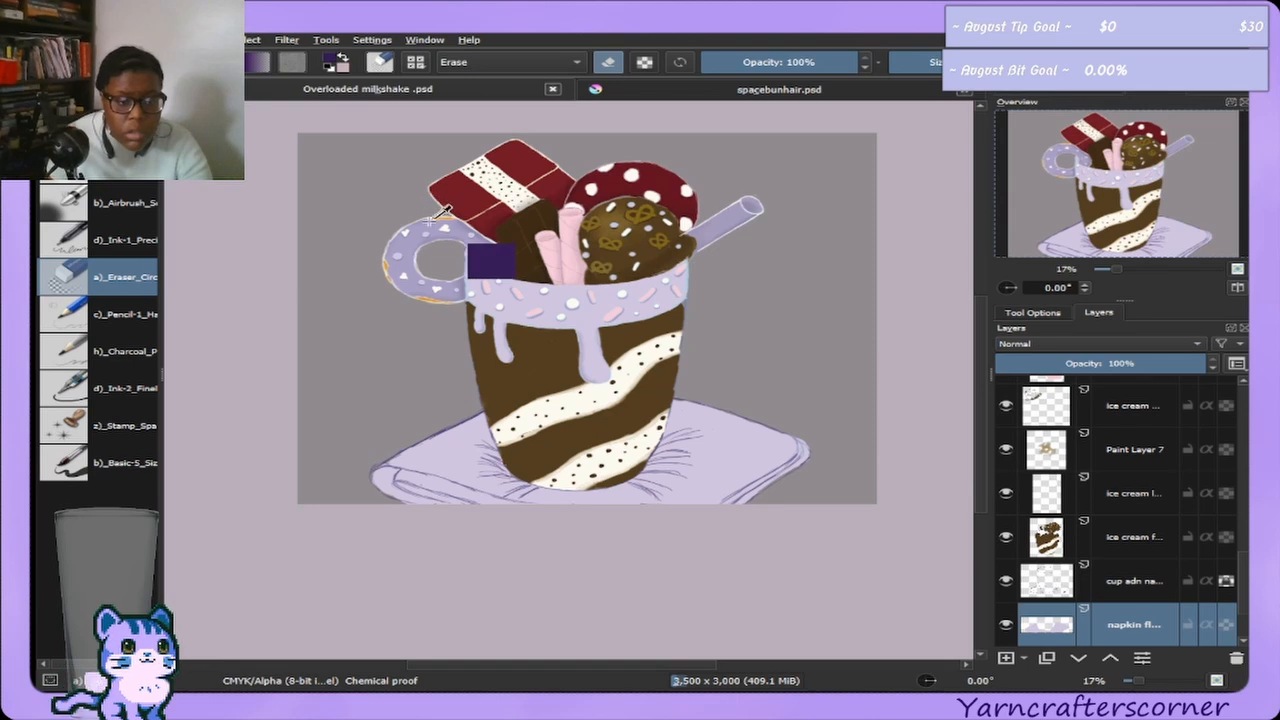
pyautogui.keyDown('ctrl'); pyautogui.click(433, 217); pyautogui.keyUp('ctrl')
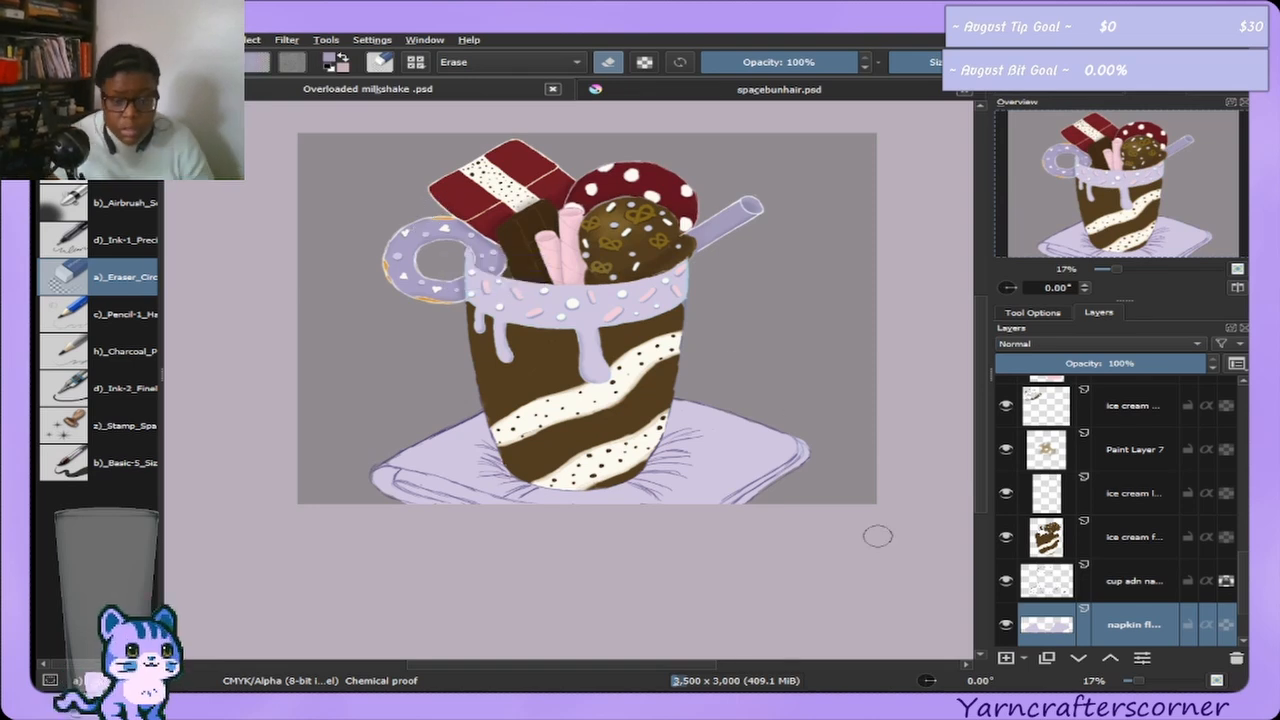
pyautogui.click(1162, 588)
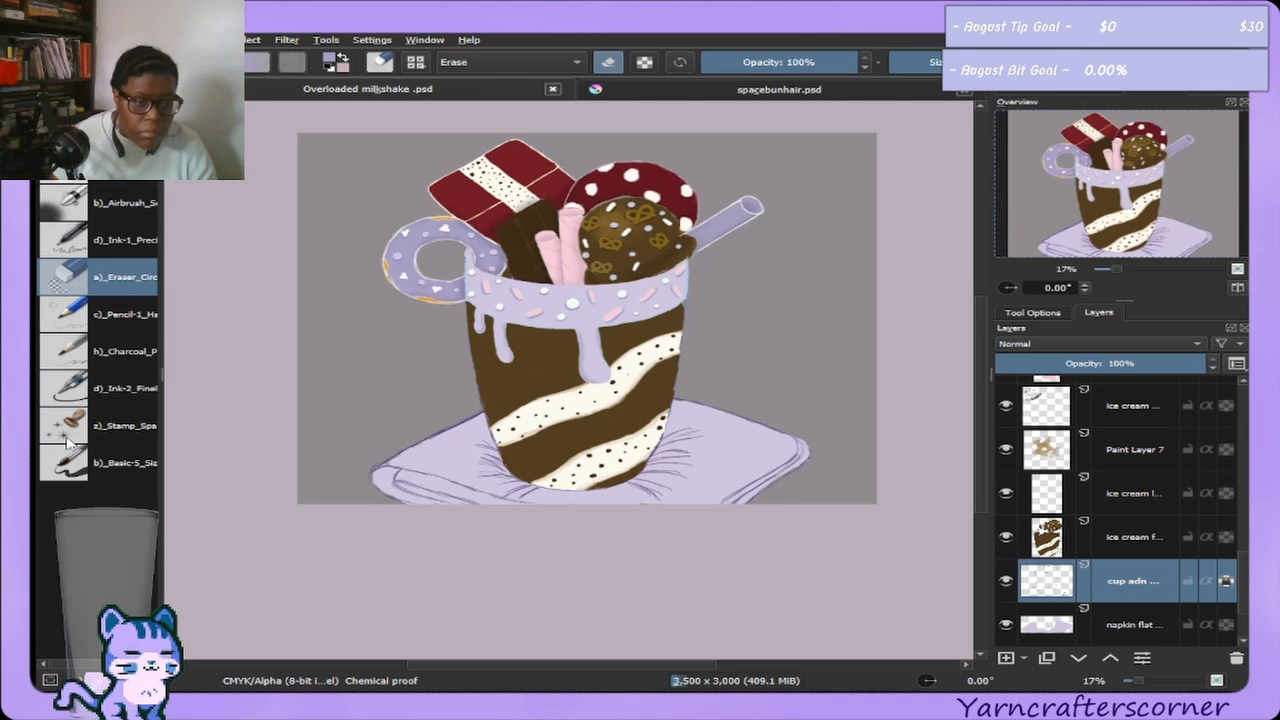
pyautogui.click(75, 465)
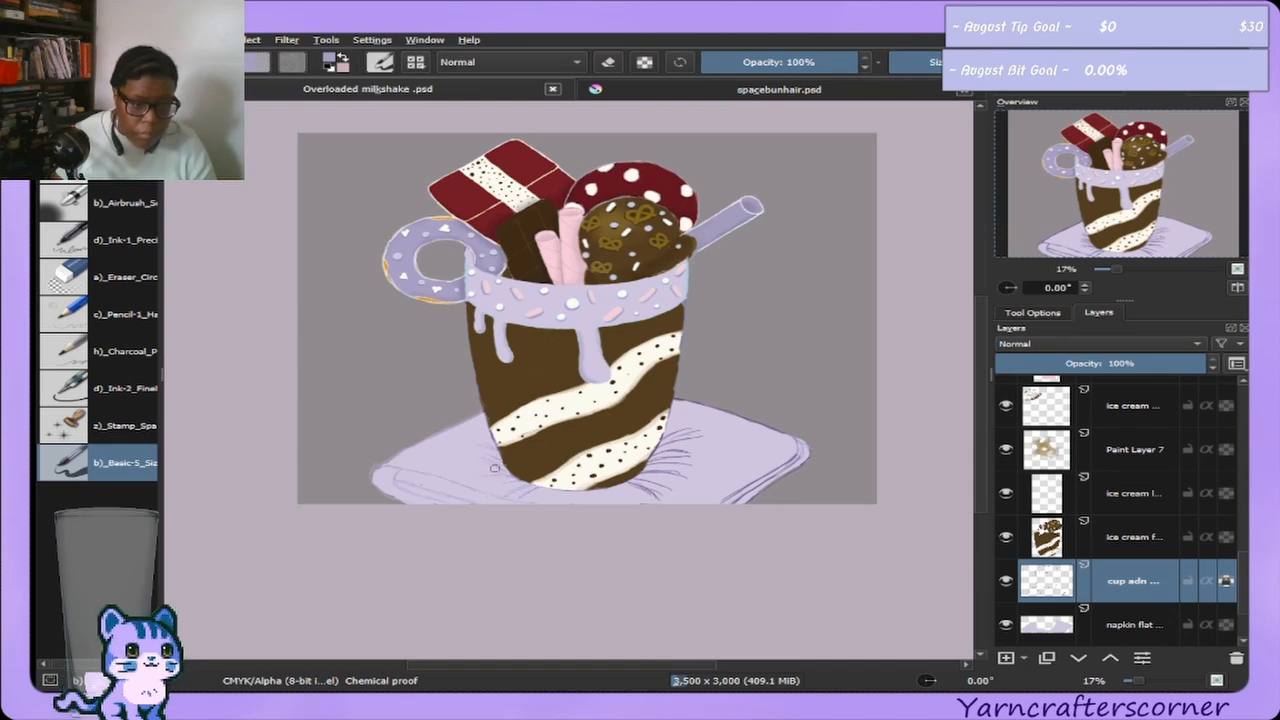
pyautogui.moveTo(673, 472); pyautogui.dragTo(640, 492)
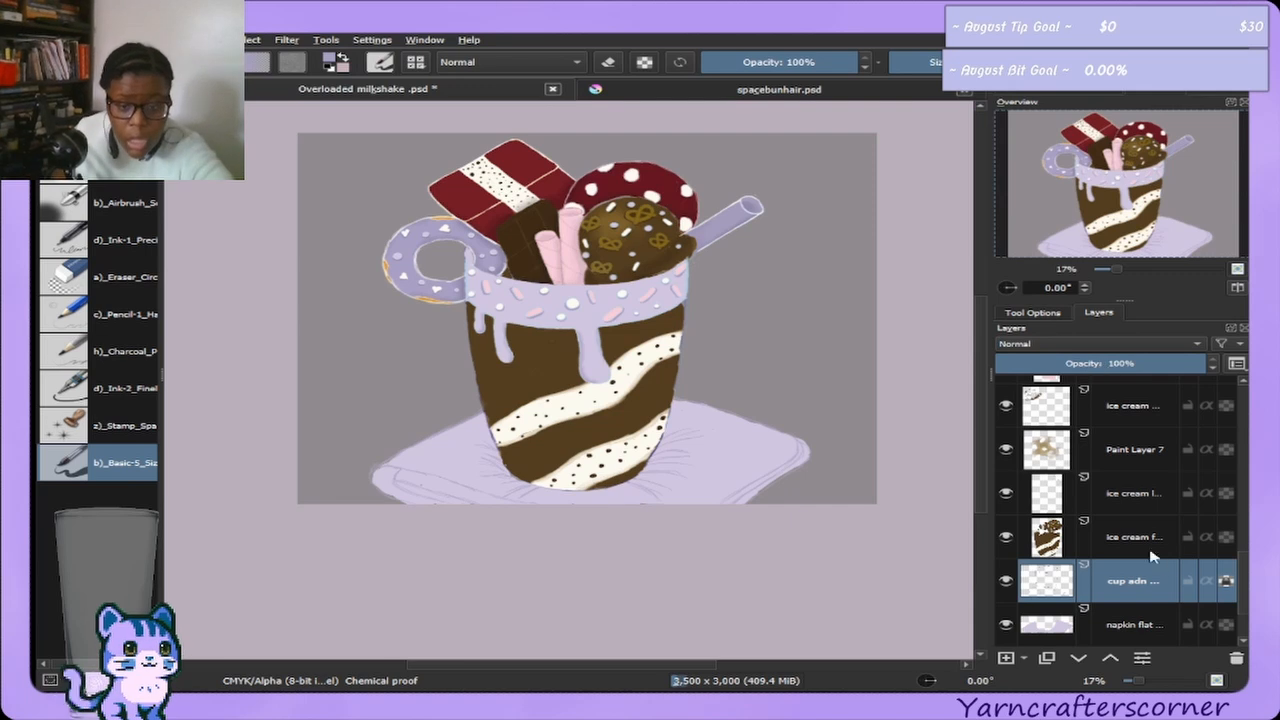
# Add a paint layer directly above the napkin flat colour layer and name it "napkin shading".
pyautogui.click(1245, 474)
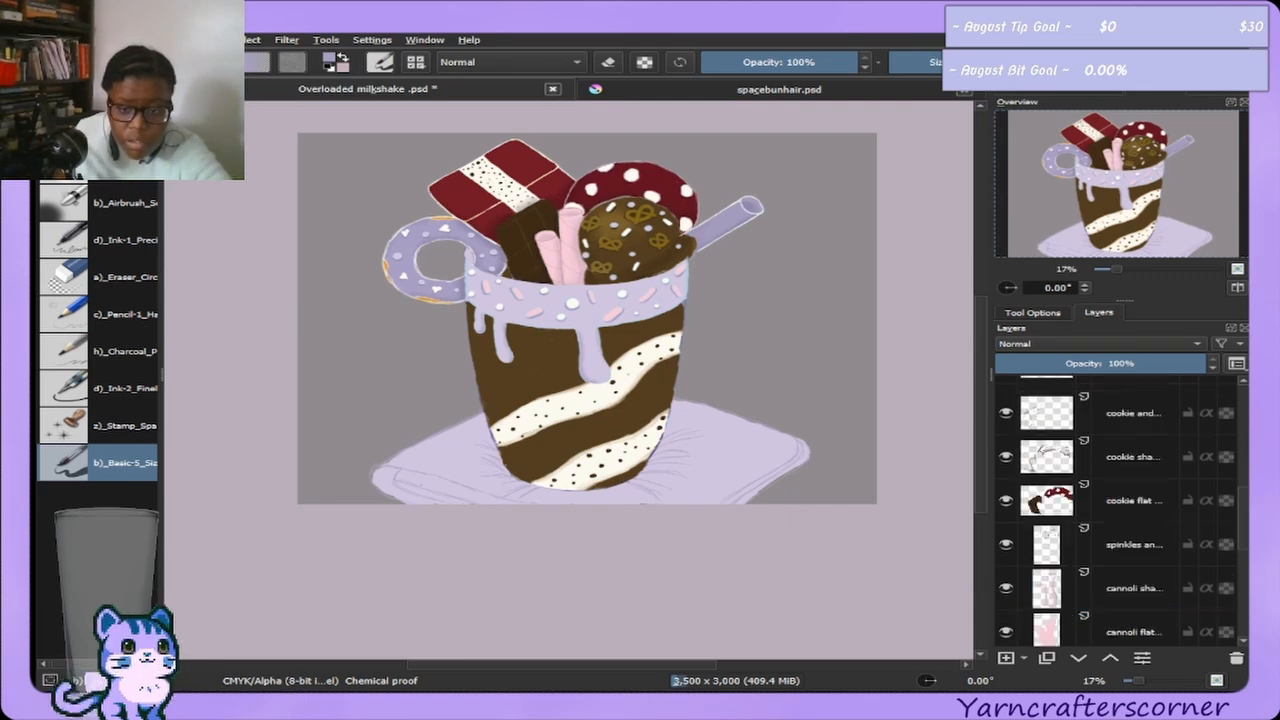
pyautogui.moveTo(1245, 474); pyautogui.dragTo(1234, 570)
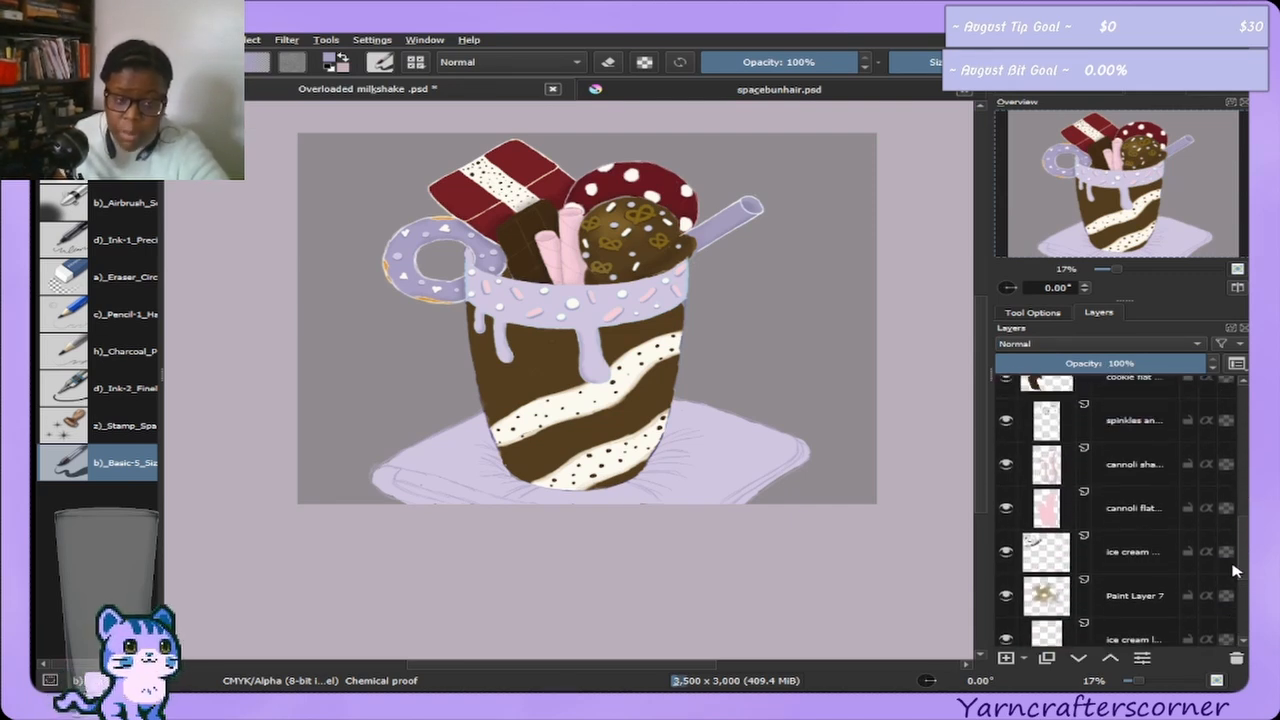
pyautogui.scroll(1, 700, 465)
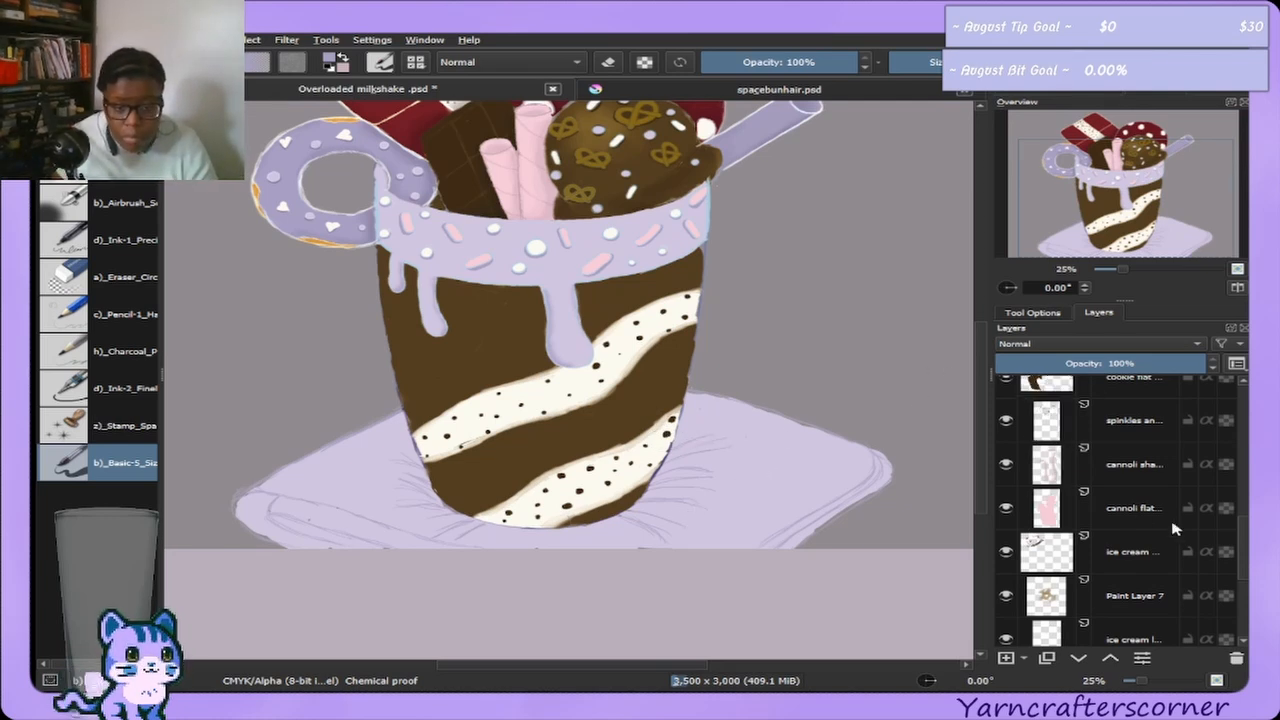
pyautogui.scroll(-5, 1015, 443)
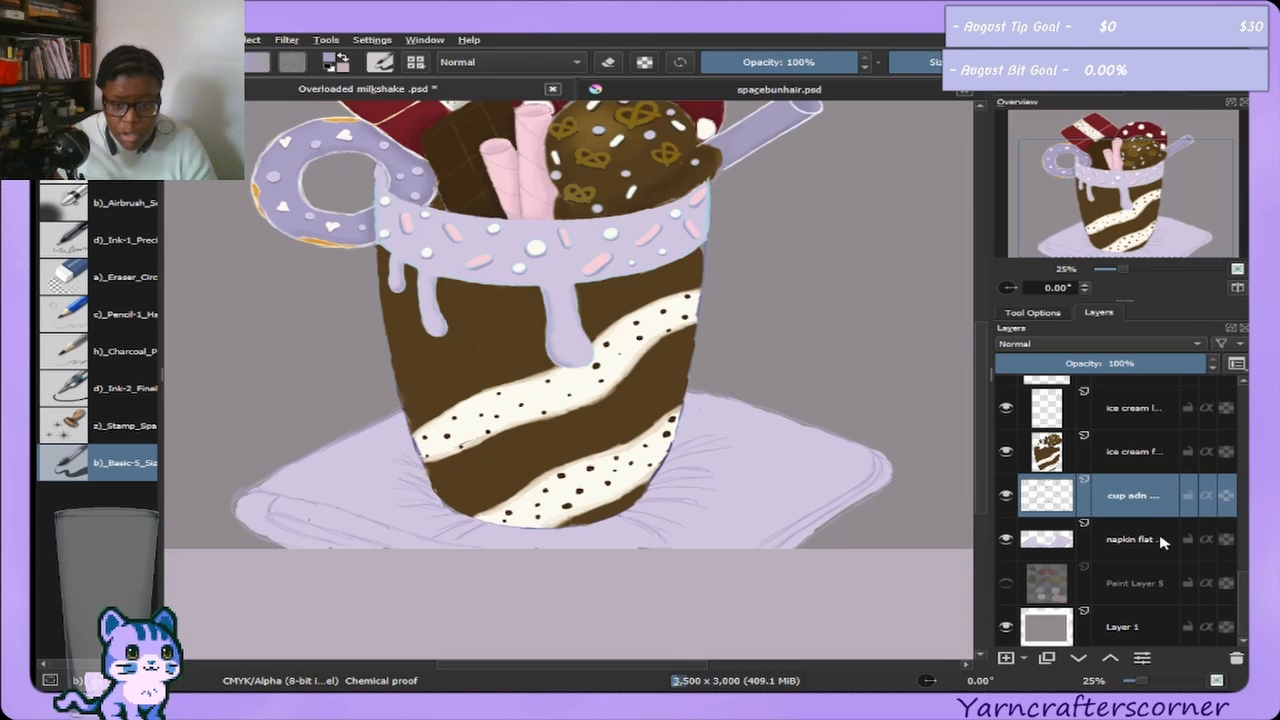
pyautogui.click(1114, 540)
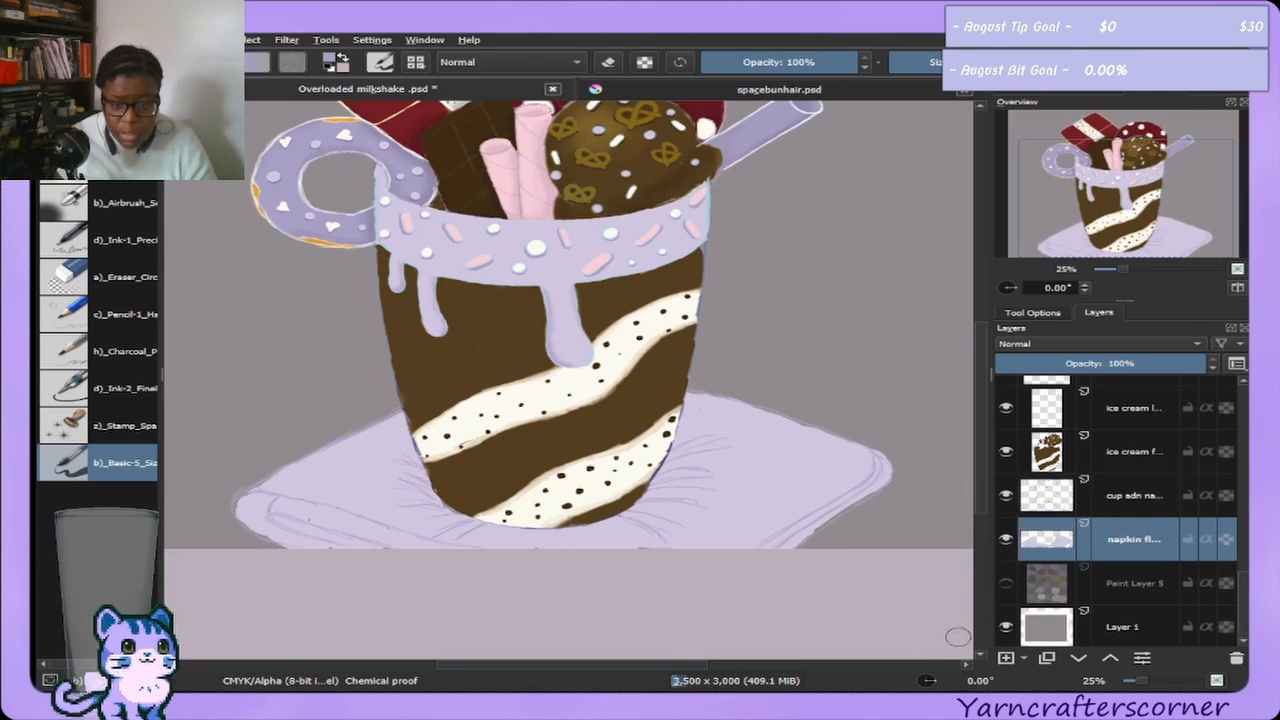
pyautogui.click(1006, 657)
pyautogui.doubleClick(1117, 543)
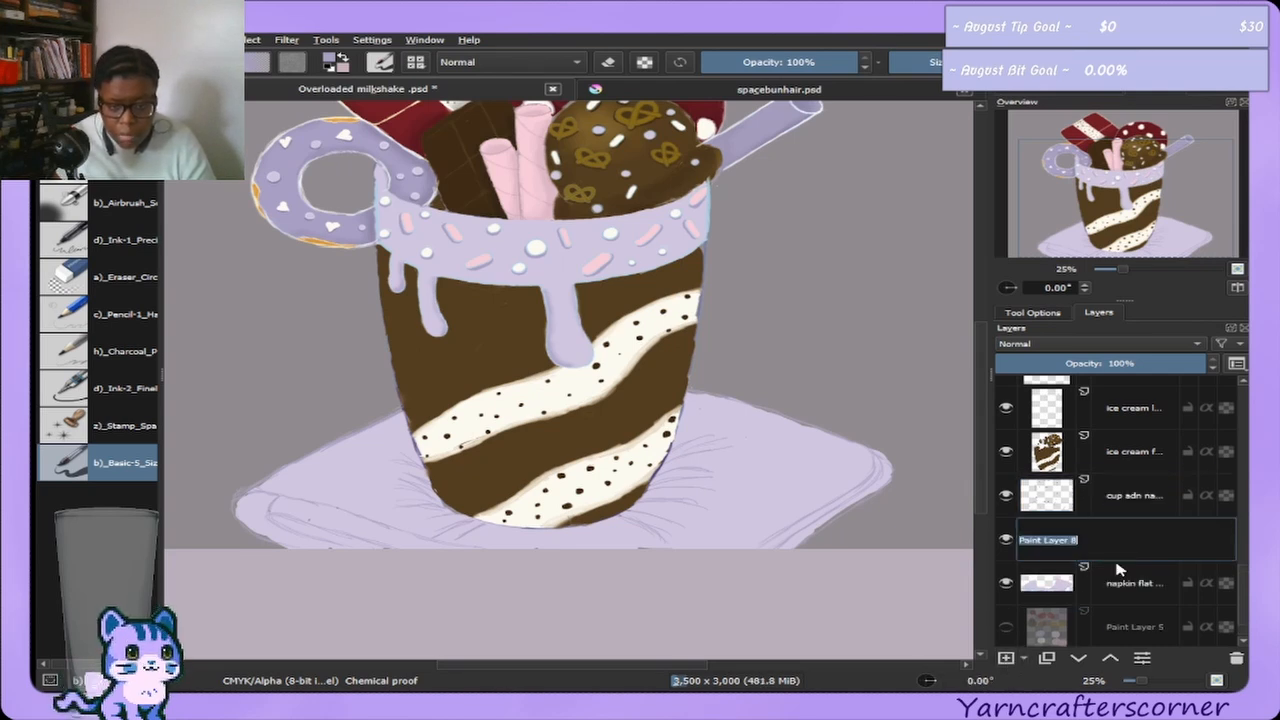
pyautogui.write('na')
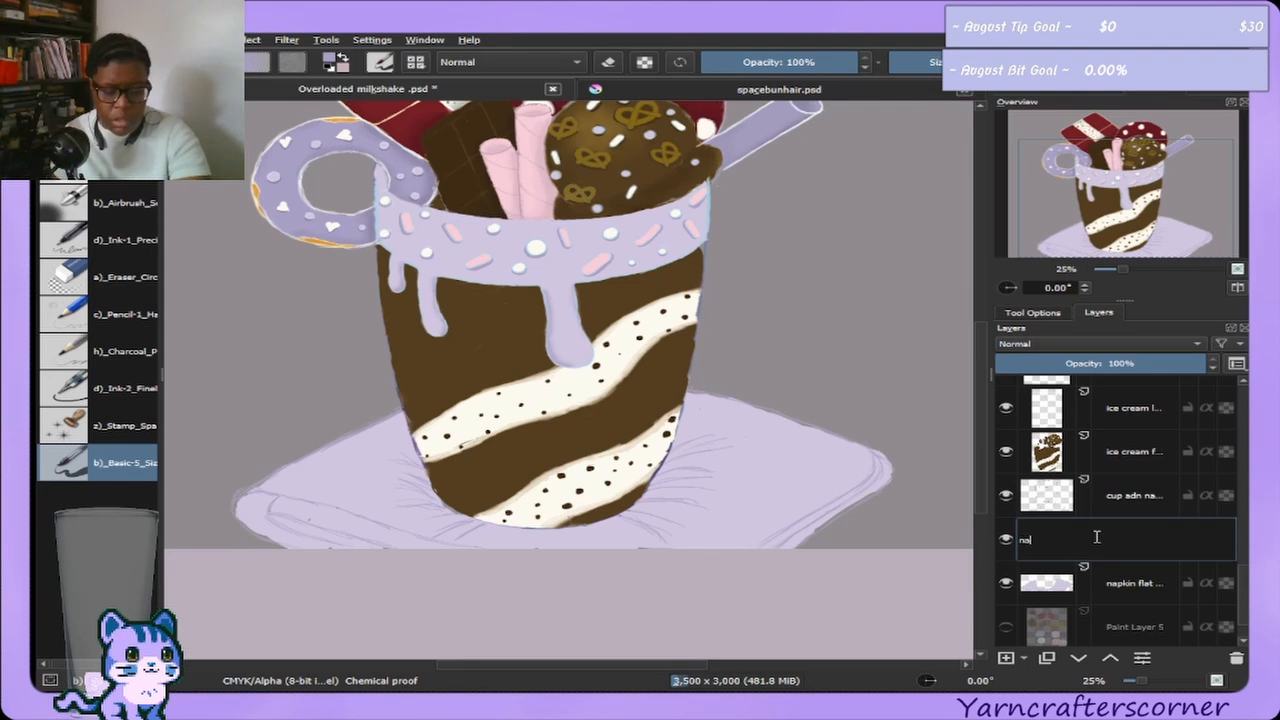
pyautogui.write('pkin shading')
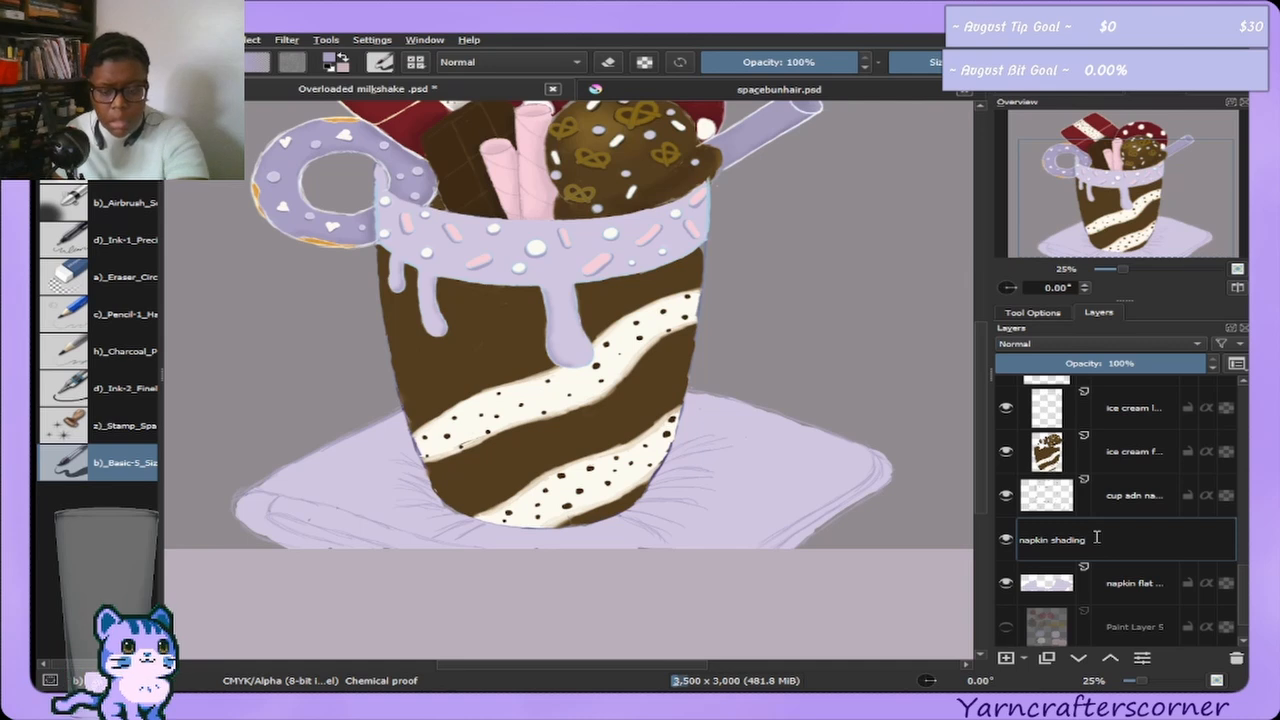
pyautogui.press('Return')
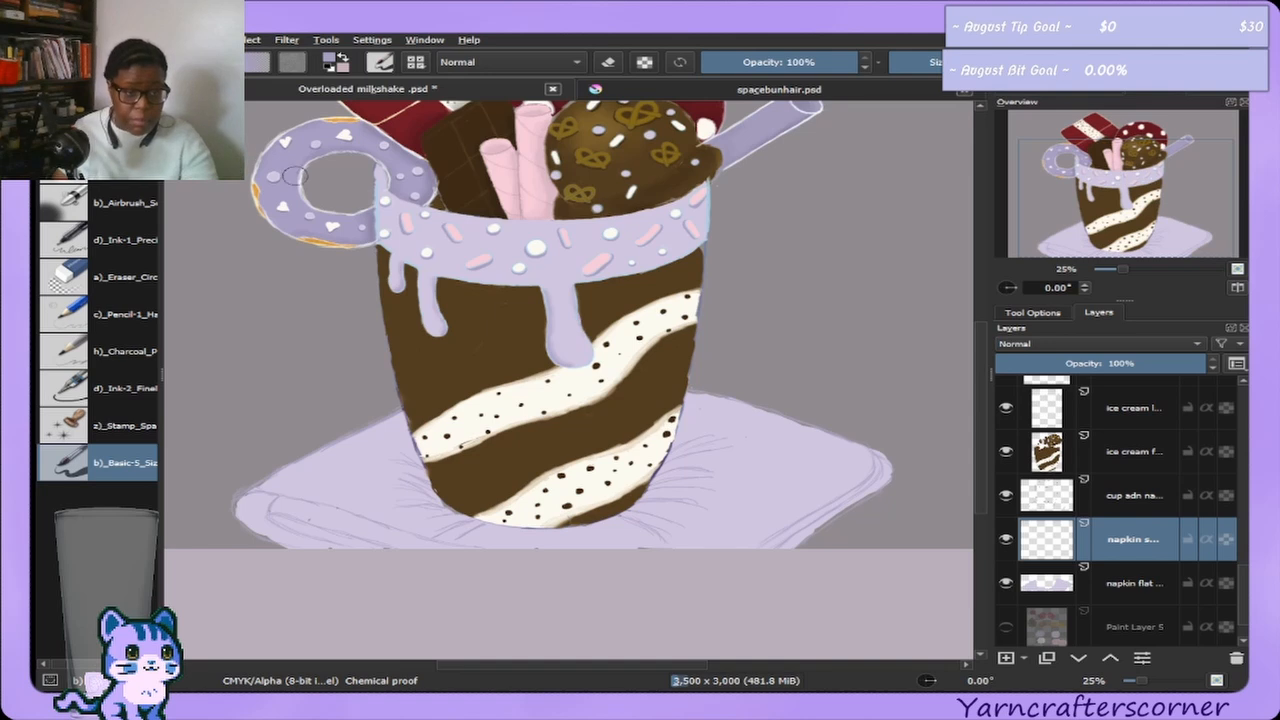
# Sample the doughnut icing's lavender and show the colour swatches of Paint Layer 5 beside the cup.
pyautogui.moveTo(345, 182); pyautogui.dragTo(432, 165)
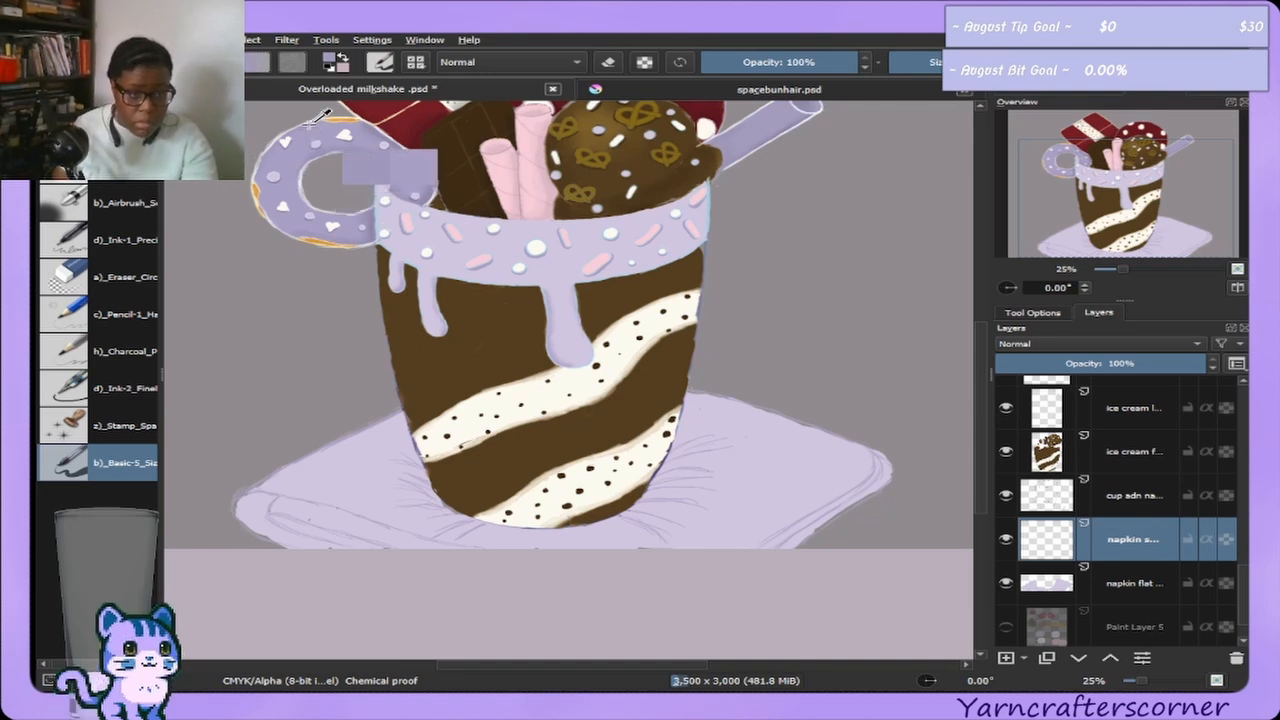
pyautogui.hotkey('ctrl', 'z')
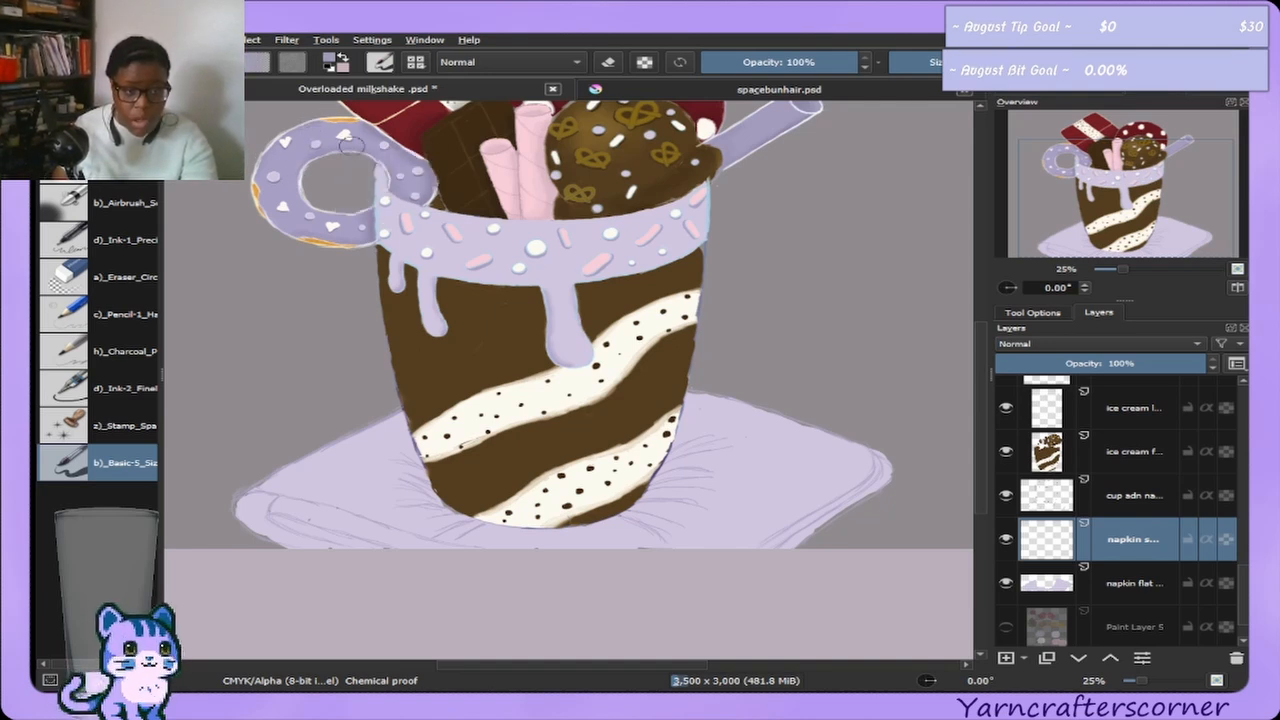
pyautogui.click(1008, 624)
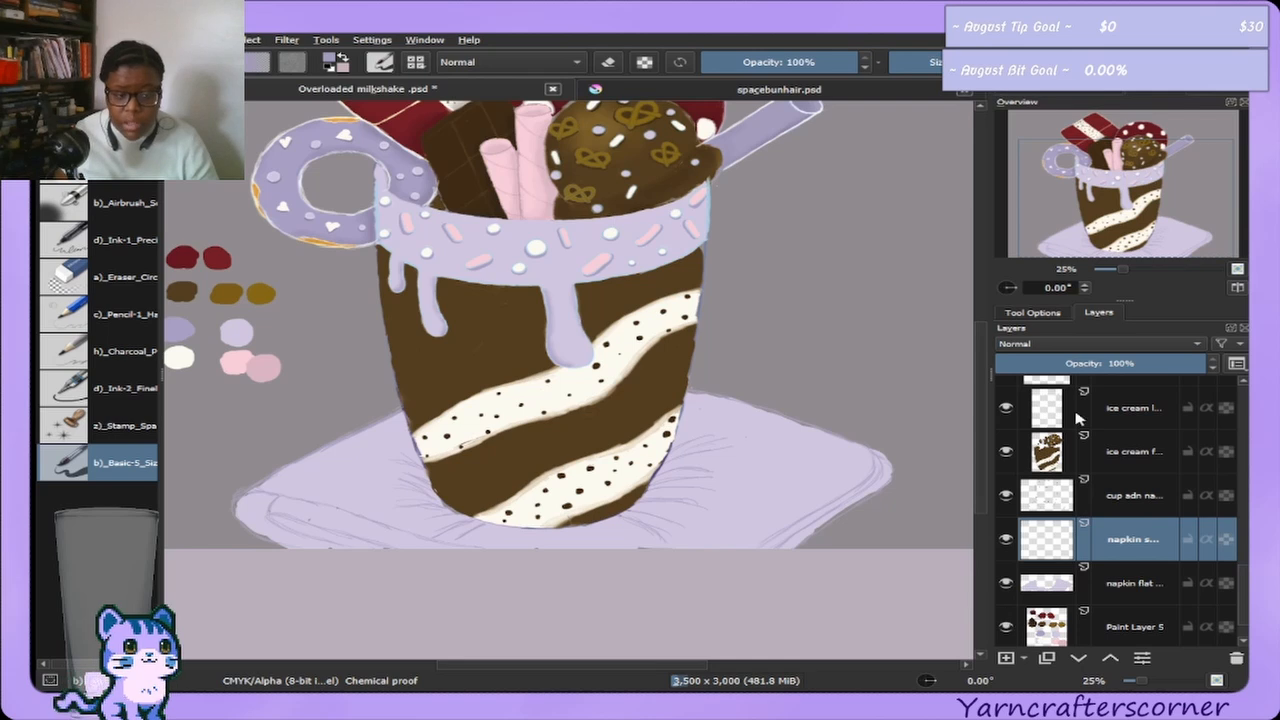
pyautogui.click(1113, 180)
pyautogui.moveTo(1113, 180); pyautogui.dragTo(1097, 176)
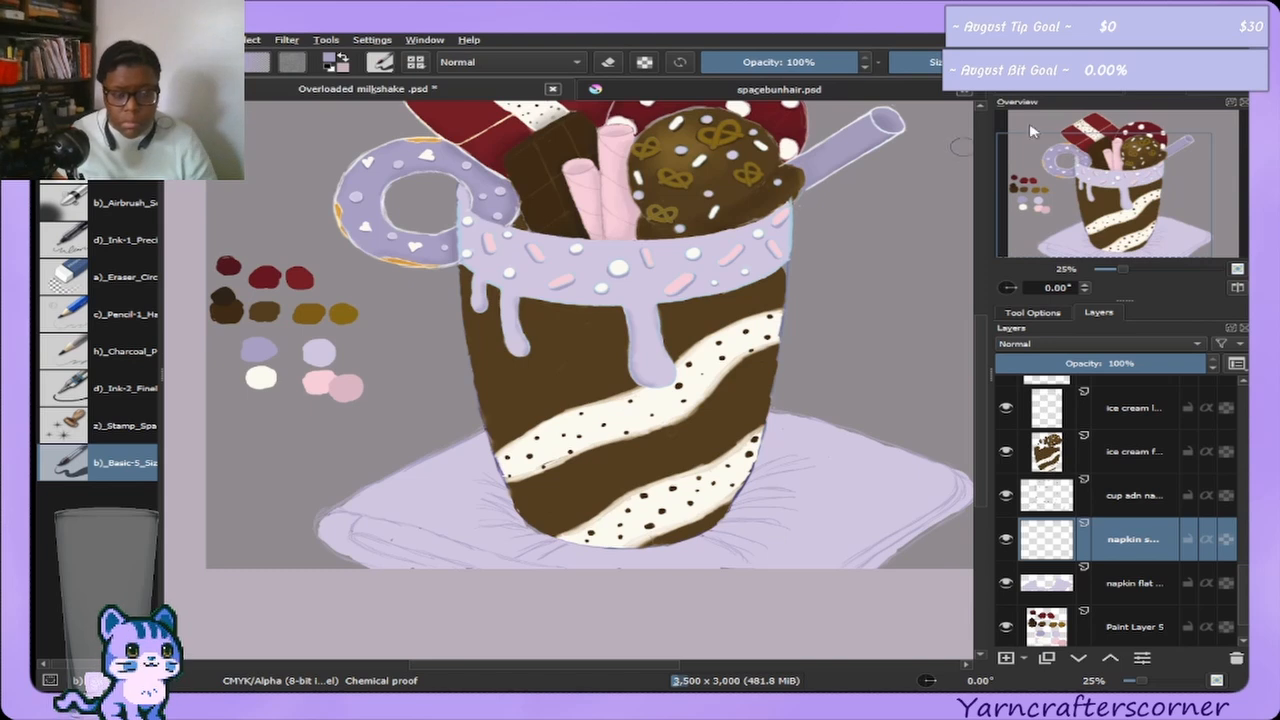
# Paint a darker lavender shadow band around the cup's base on the napkin shading layer with the Basic-5 Size brush.
pyautogui.click(1095, 106)
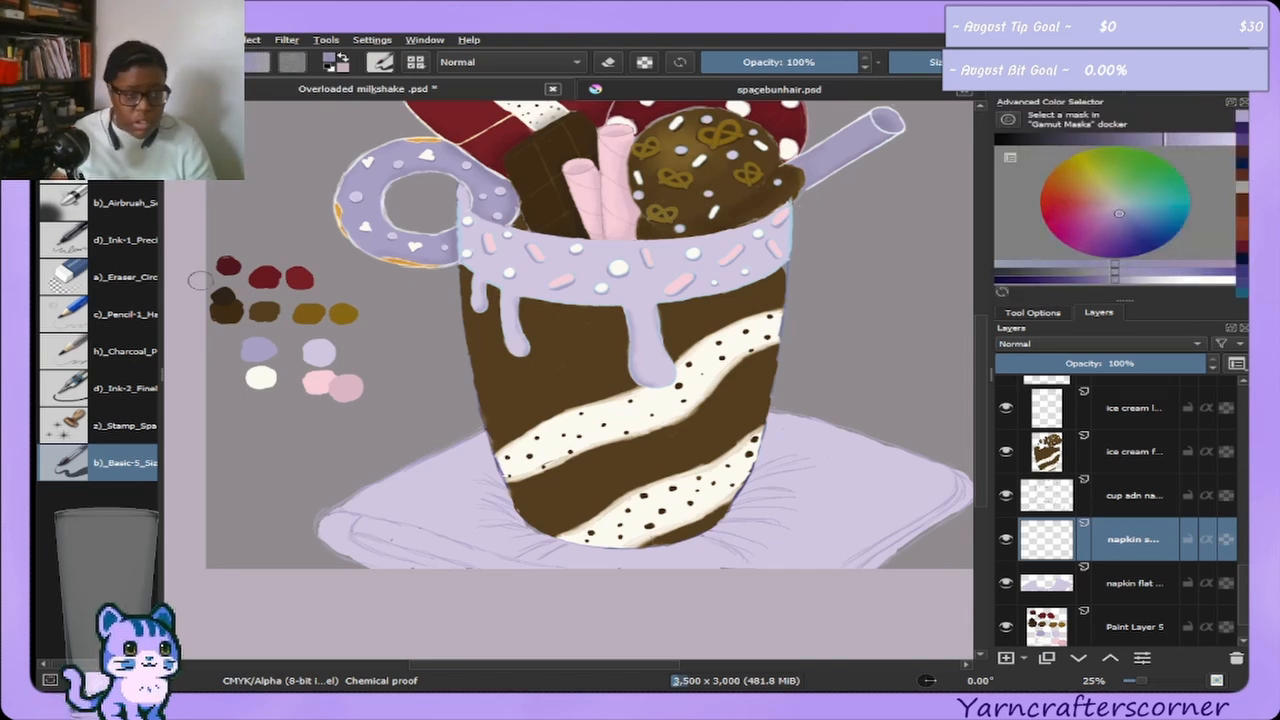
pyautogui.click(136, 212)
pyautogui.click(136, 466)
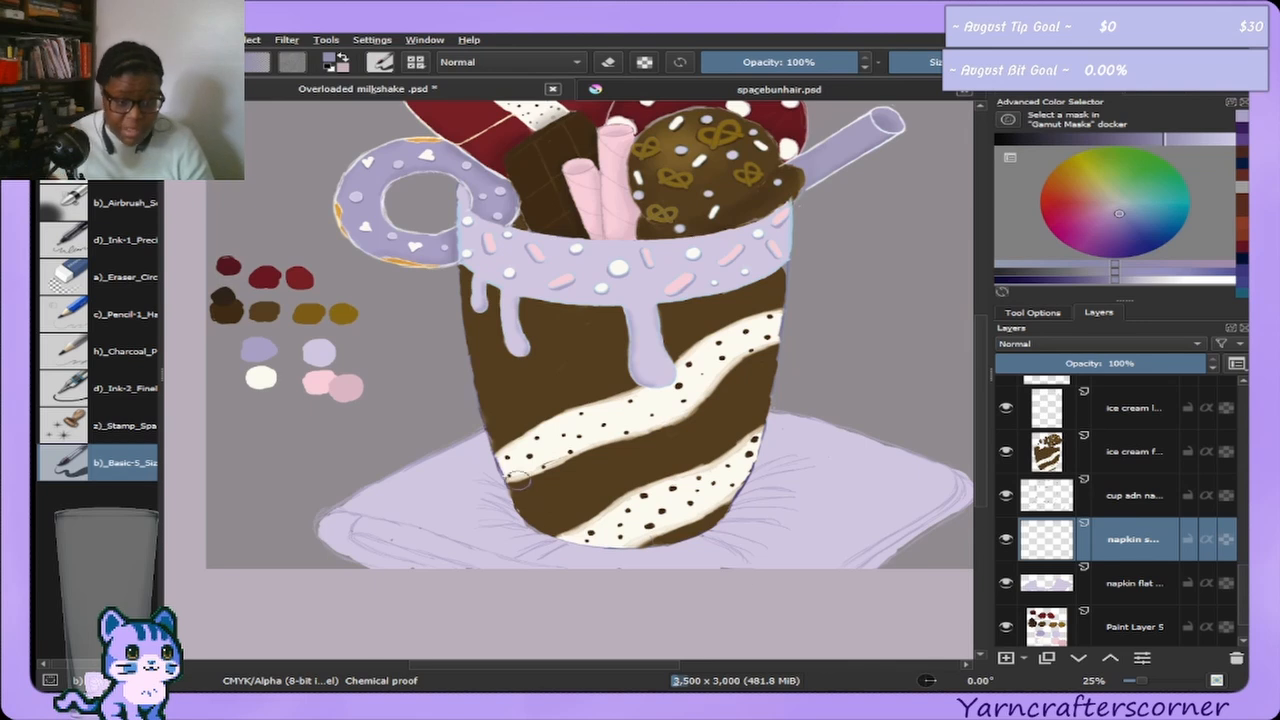
pyautogui.moveTo(482, 476)
pyautogui.mouseDown()
pyautogui.moveTo(505, 520)
pyautogui.moveTo(565, 554)
pyautogui.moveTo(550, 550)
pyautogui.mouseUp()
pyautogui.moveTo(496, 506)
pyautogui.mouseDown()
pyautogui.moveTo(517, 529)
pyautogui.moveTo(499, 496)
pyautogui.moveTo(522, 541)
pyautogui.moveTo(549, 556)
pyautogui.moveTo(532, 547)
pyautogui.moveTo(618, 552)
pyautogui.mouseUp()
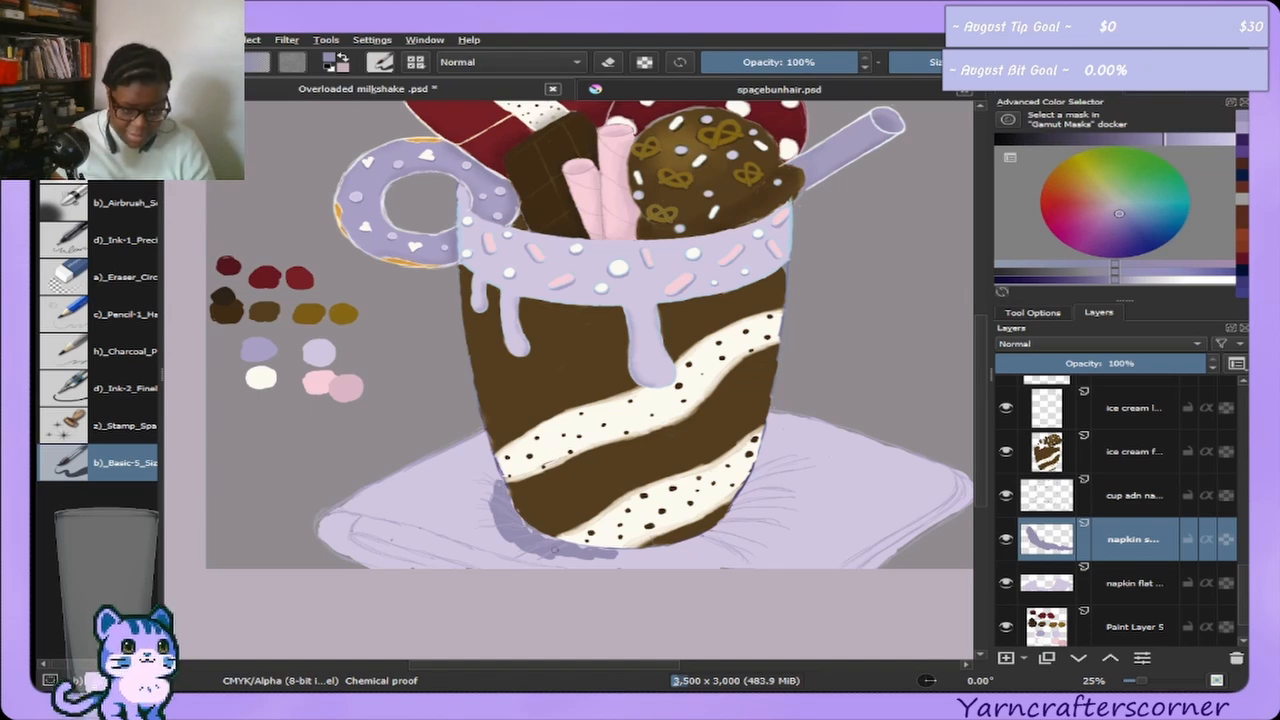
pyautogui.moveTo(748, 512); pyautogui.dragTo(720, 536)
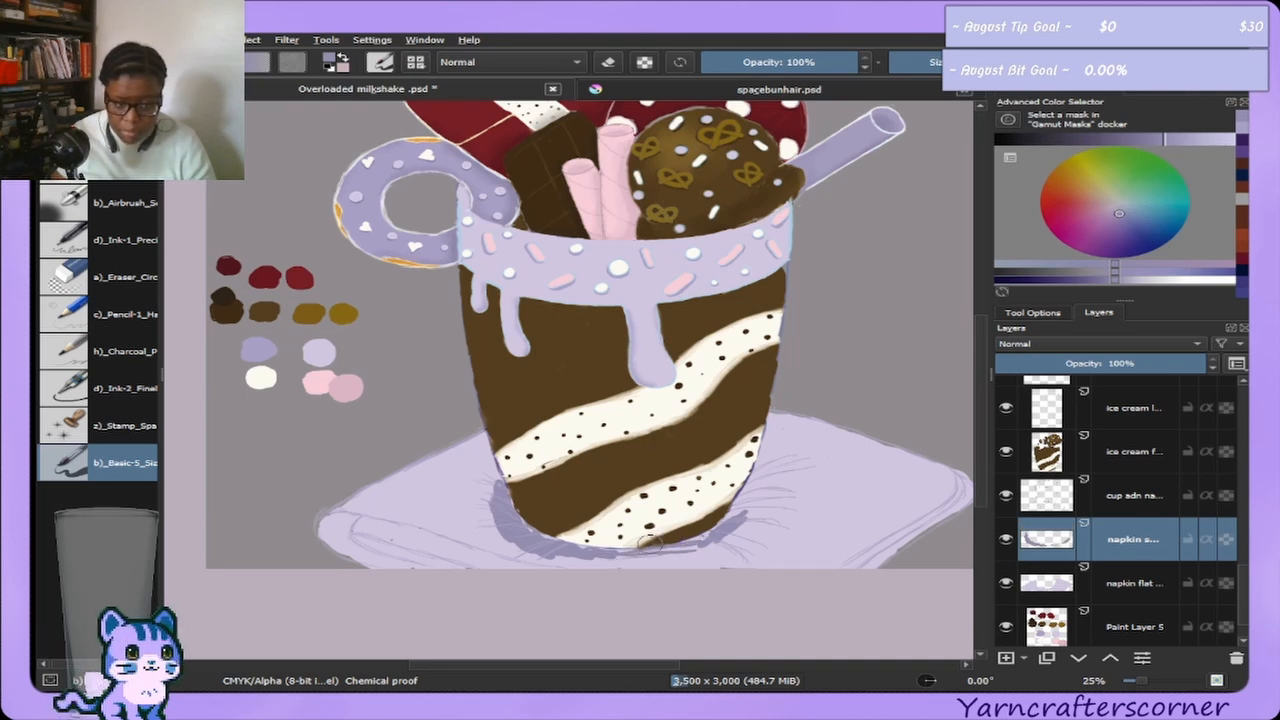
pyautogui.moveTo(656, 541)
pyautogui.mouseDown()
pyautogui.moveTo(680, 541)
pyautogui.moveTo(650, 556)
pyautogui.moveTo(736, 533)
pyautogui.moveTo(700, 540)
pyautogui.mouseUp()
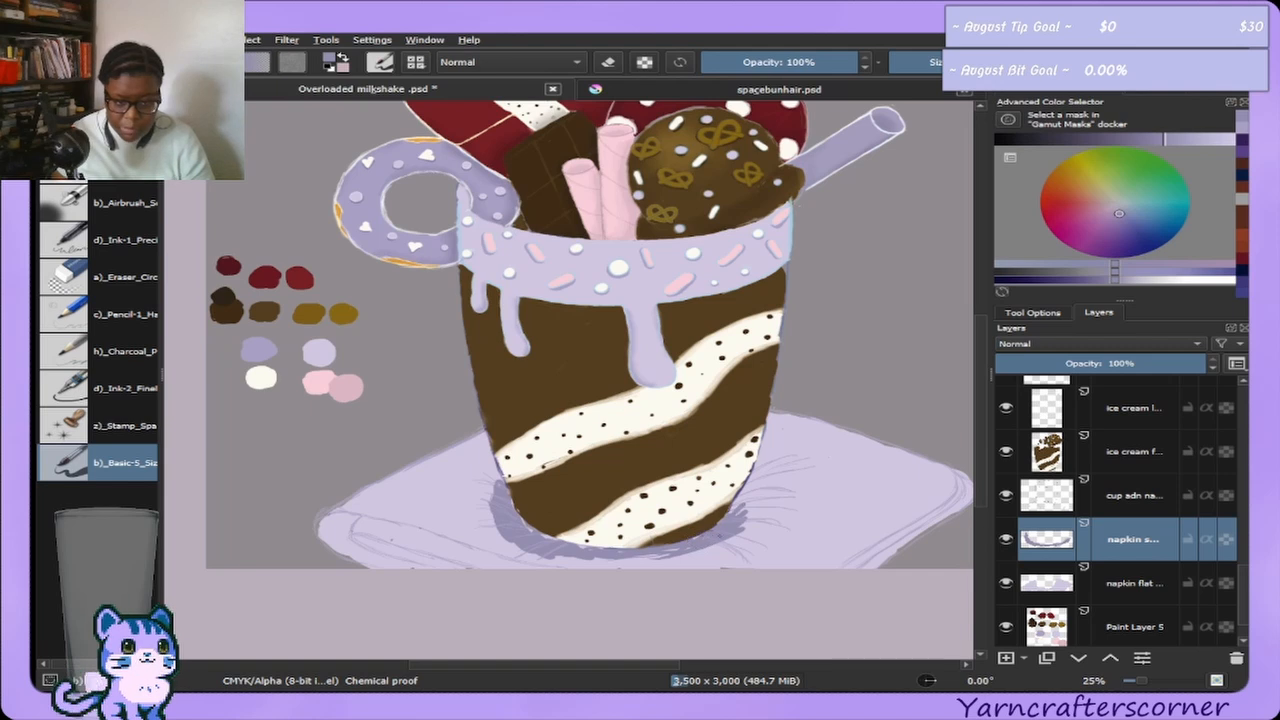
pyautogui.moveTo(748, 500)
pyautogui.mouseDown()
pyautogui.moveTo(757, 471)
pyautogui.moveTo(732, 518)
pyautogui.moveTo(727, 509)
pyautogui.moveTo(760, 462)
pyautogui.moveTo(756, 536)
pyautogui.moveTo(734, 547)
pyautogui.moveTo(726, 539)
pyautogui.moveTo(764, 504)
pyautogui.moveTo(725, 537)
pyautogui.moveTo(760, 502)
pyautogui.moveTo(762, 480)
pyautogui.moveTo(736, 532)
pyautogui.moveTo(767, 461)
pyautogui.moveTo(739, 529)
pyautogui.moveTo(778, 477)
pyautogui.moveTo(737, 530)
pyautogui.moveTo(776, 490)
pyautogui.moveTo(727, 544)
pyautogui.moveTo(566, 535)
pyautogui.moveTo(632, 543)
pyautogui.moveTo(560, 547)
pyautogui.moveTo(590, 533)
pyautogui.moveTo(604, 549)
pyautogui.moveTo(676, 563)
pyautogui.moveTo(573, 557)
pyautogui.mouseUp()
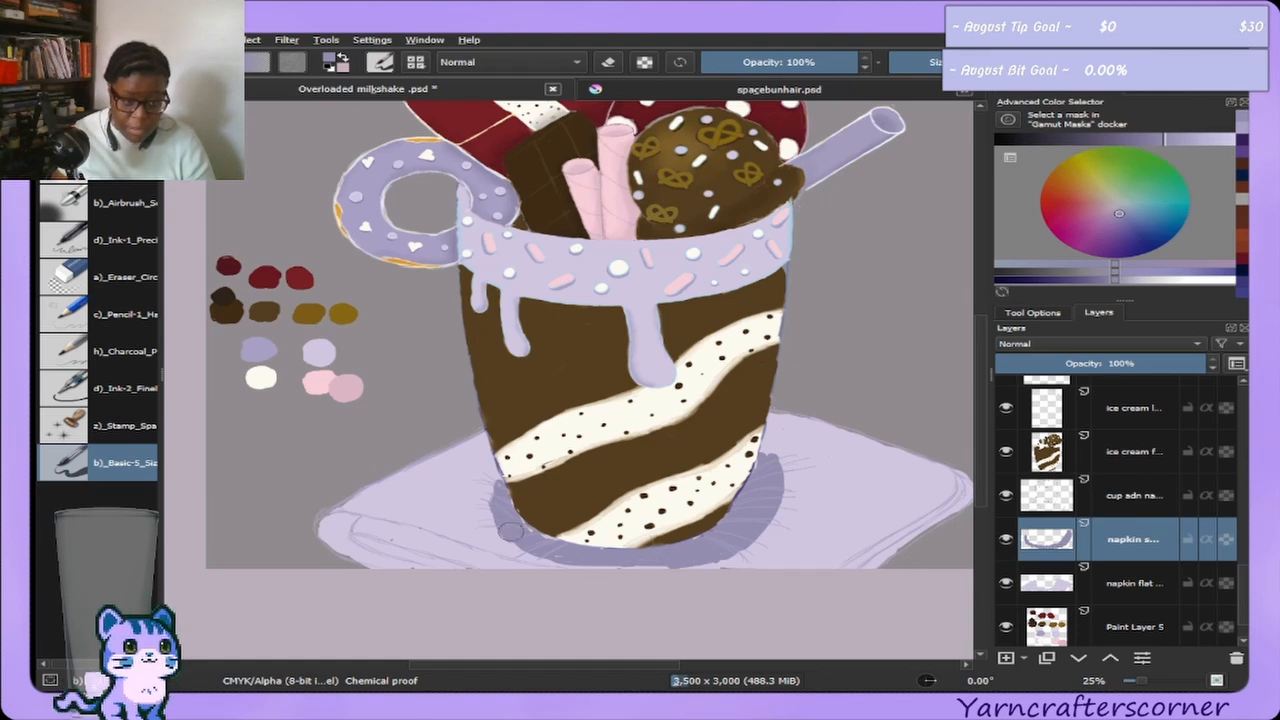
pyautogui.moveTo(510, 532); pyautogui.dragTo(510, 541)
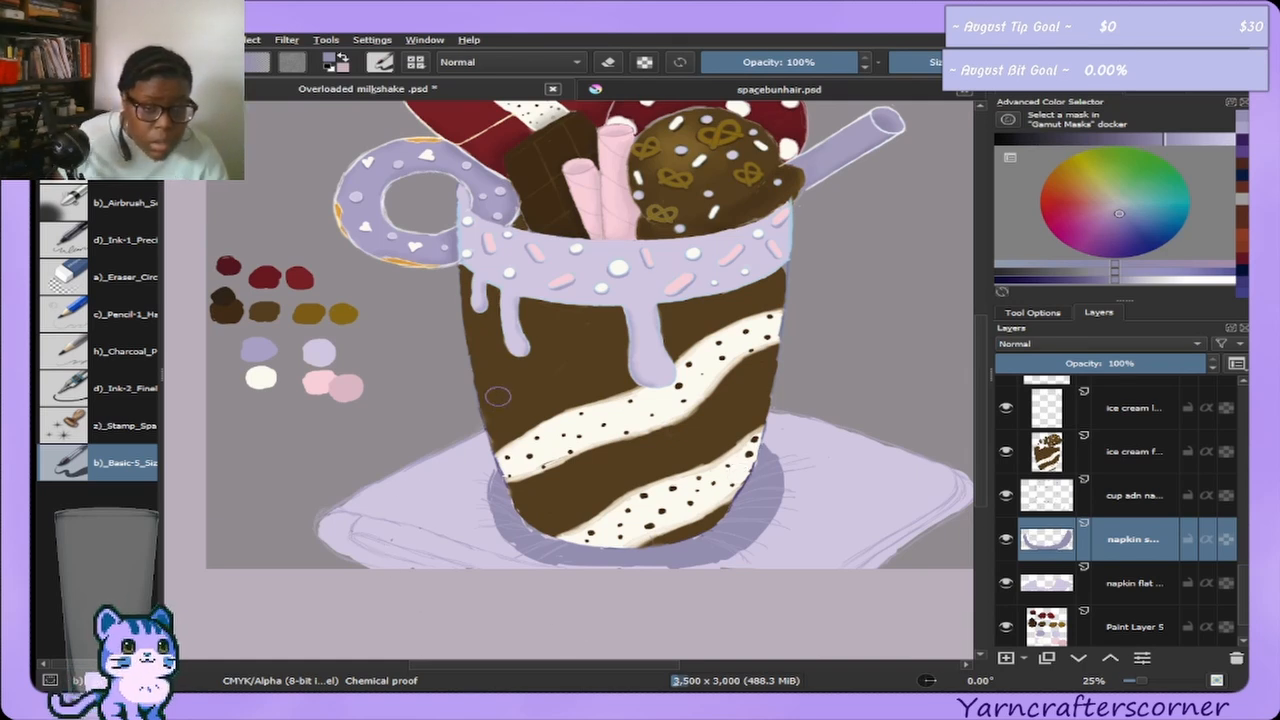
# Soften the edges of the cup's shadow on both sides of the base with a brush at 47% opacity.
pyautogui.click(55, 182)
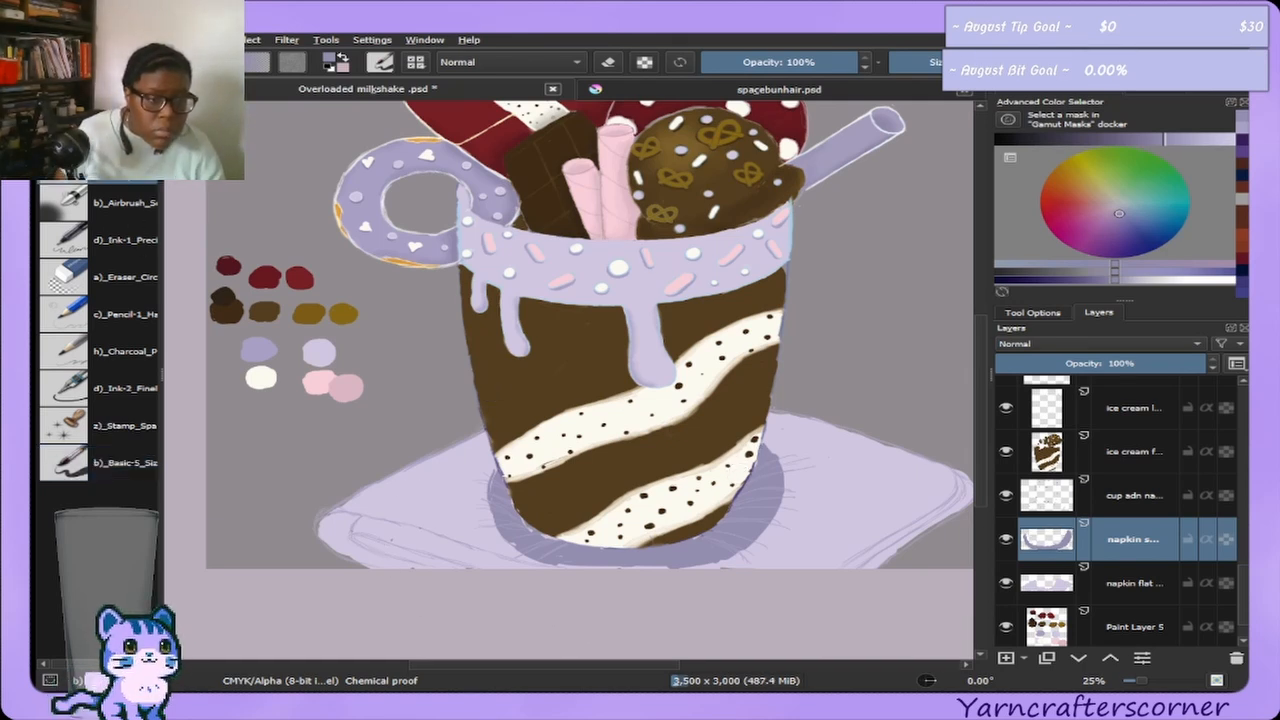
pyautogui.moveTo(780, 461); pyautogui.dragTo(790, 477)
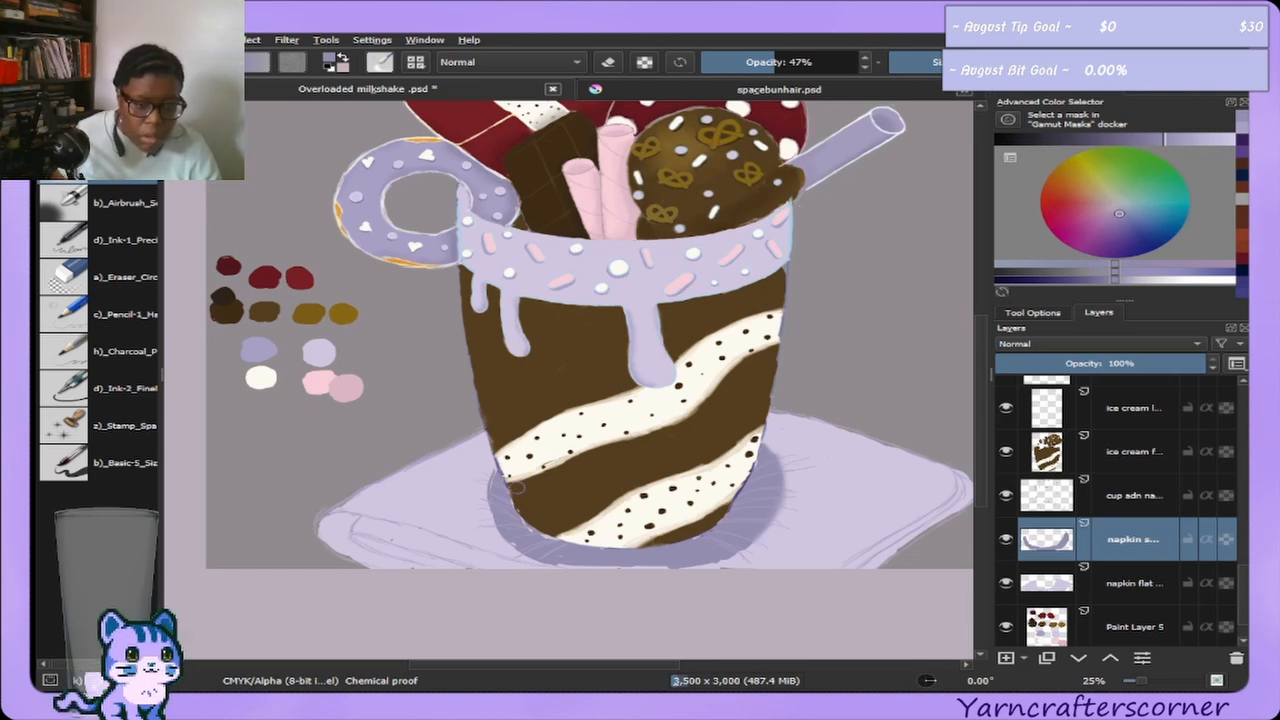
pyautogui.moveTo(519, 489)
pyautogui.mouseDown()
pyautogui.moveTo(483, 489)
pyautogui.moveTo(488, 506)
pyautogui.moveTo(492, 483)
pyautogui.moveTo(497, 535)
pyautogui.mouseUp()
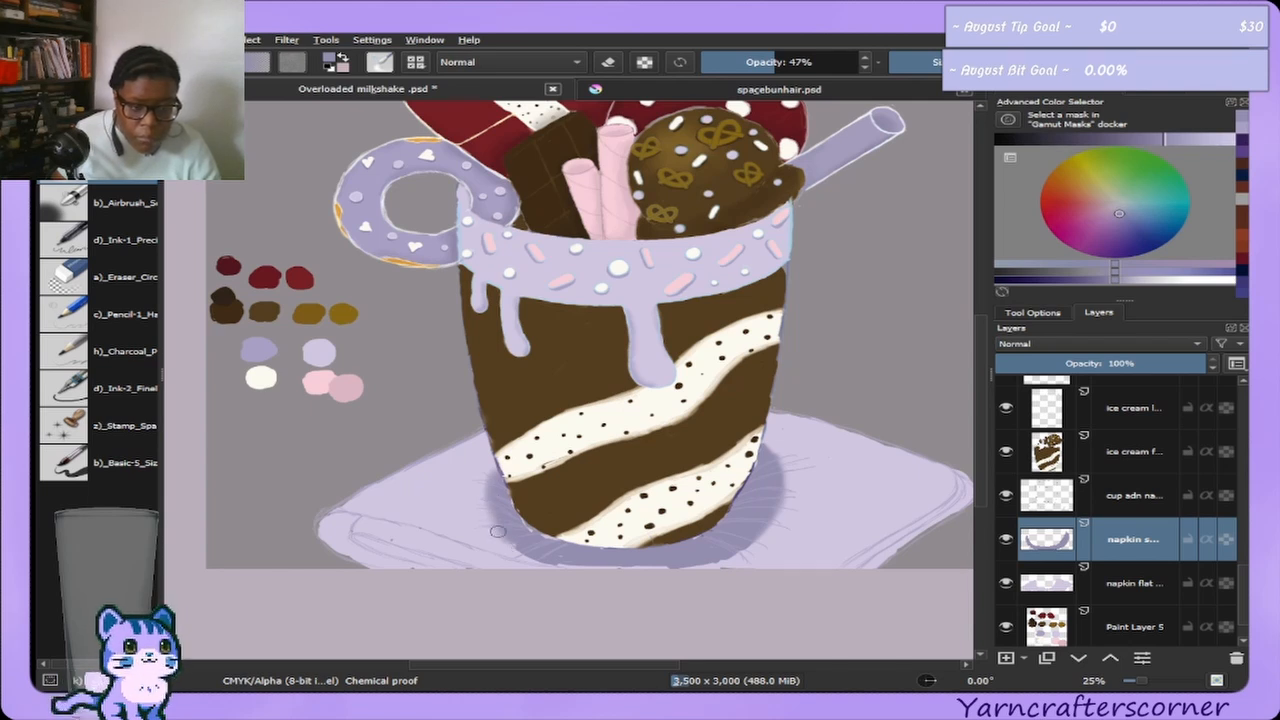
pyautogui.moveTo(770, 470); pyautogui.dragTo(790, 500)
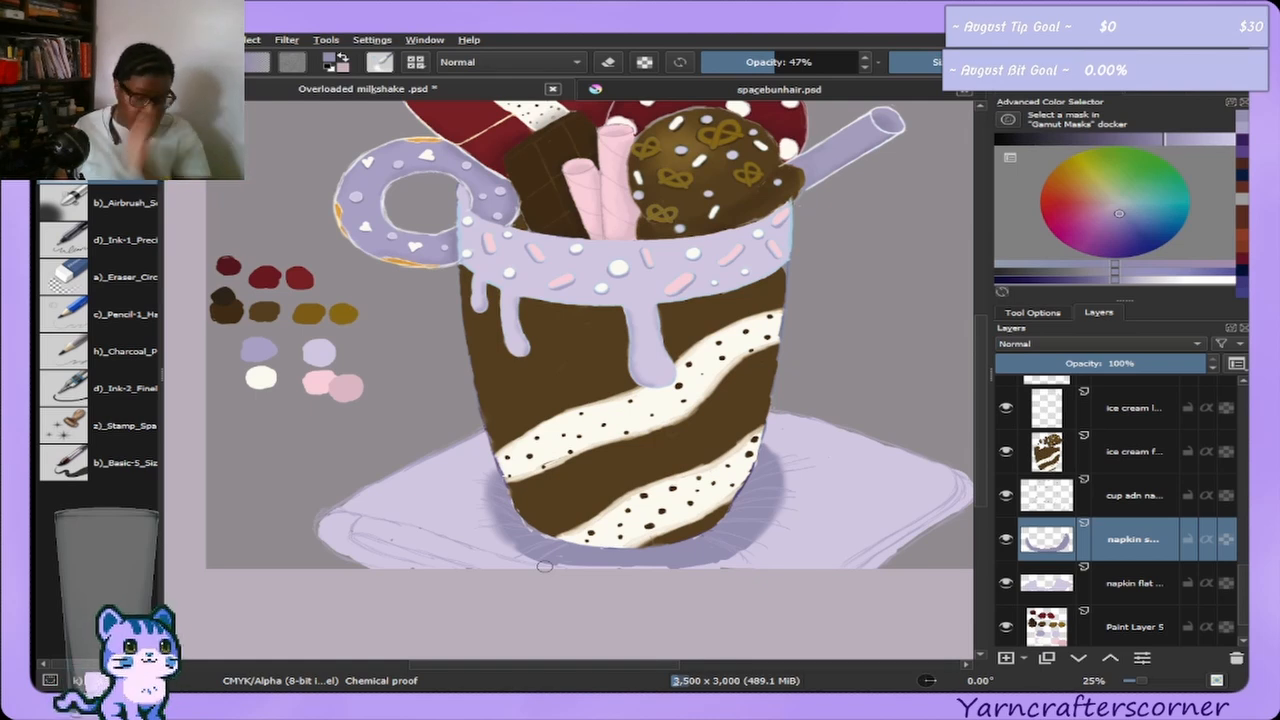
# Add faint shading strokes inside the napkin's left front fold with the Ink-1 Precision brush at 47% opacity.
pyautogui.click(137, 228)
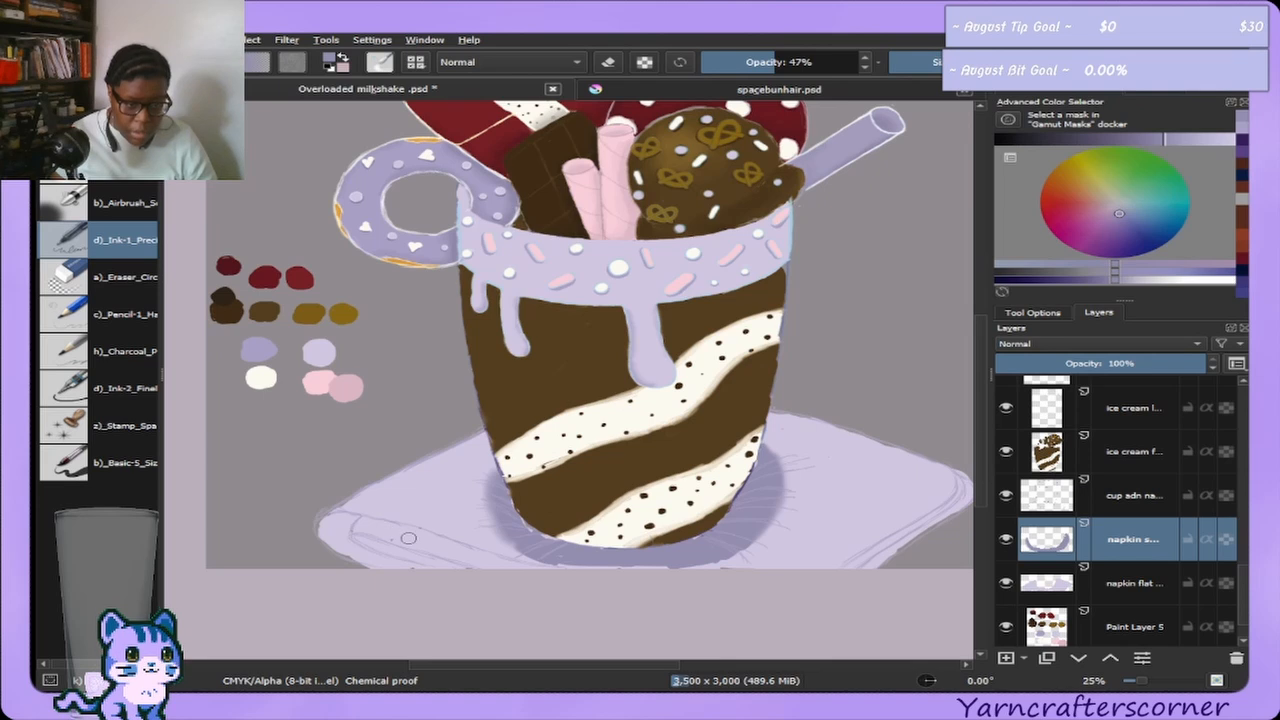
pyautogui.moveTo(408, 538); pyautogui.dragTo(460, 547)
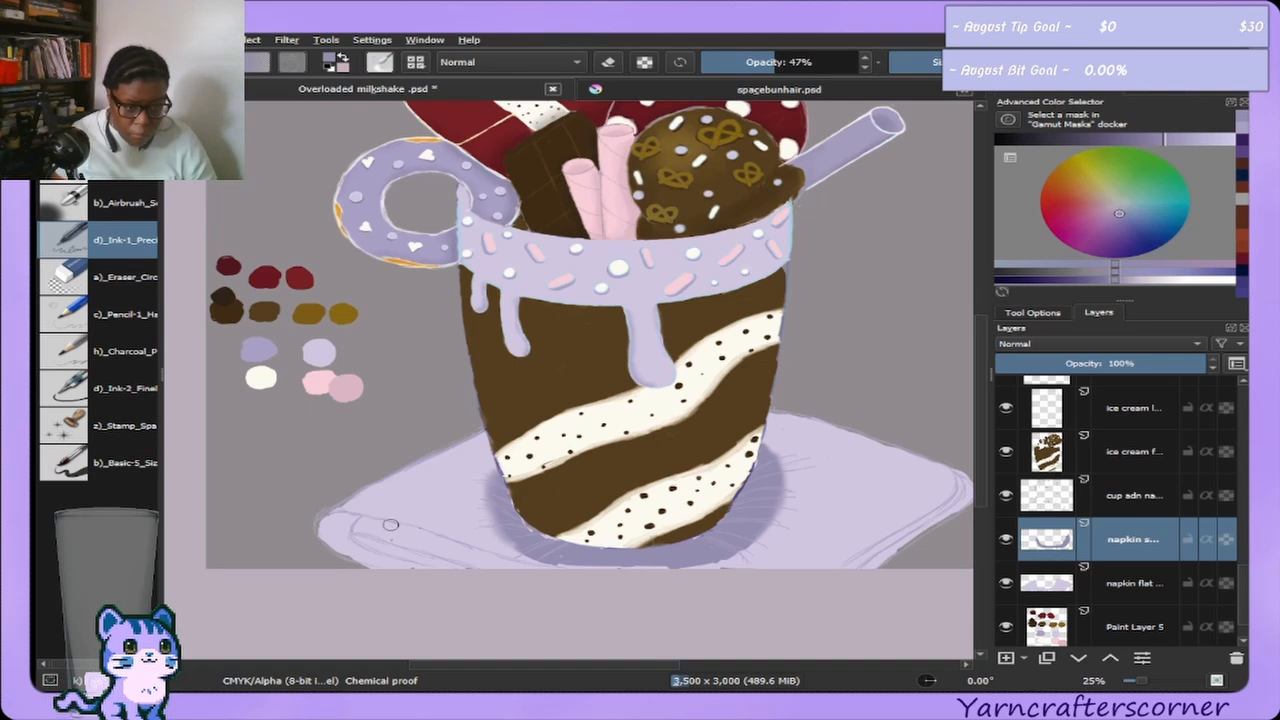
pyautogui.moveTo(371, 531); pyautogui.dragTo(433, 539)
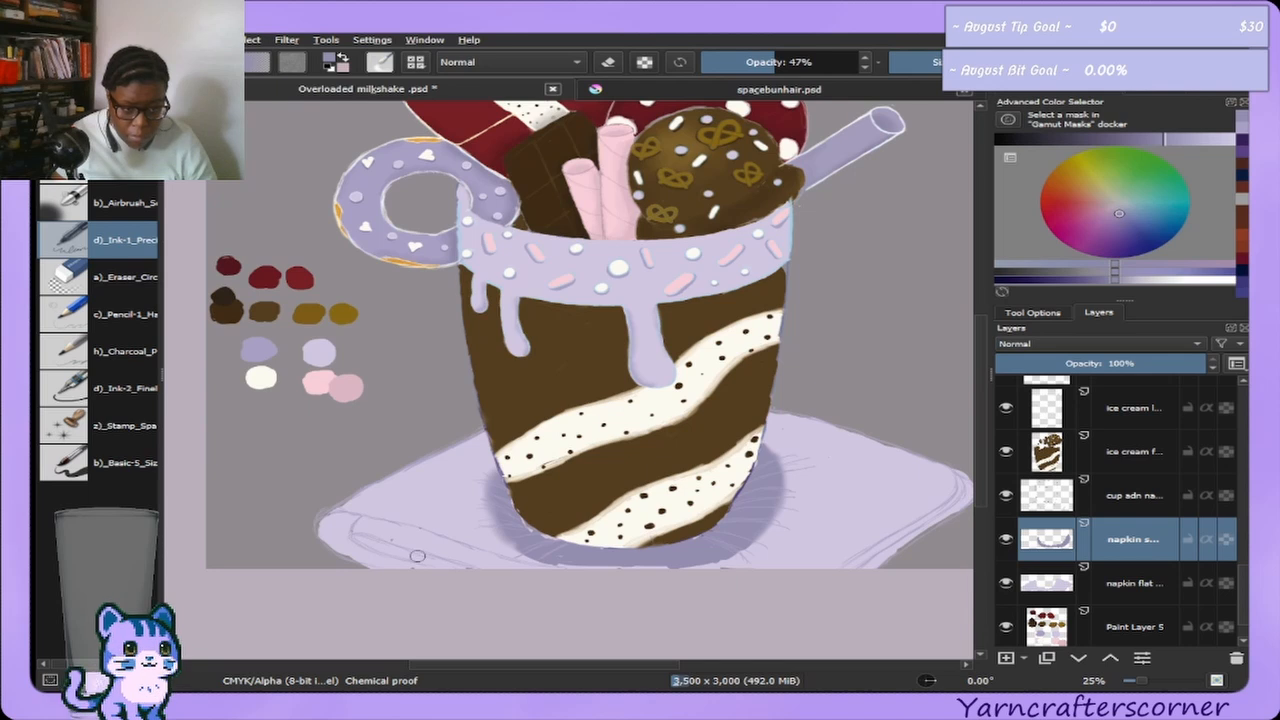
# Paint darker lavender shading along the napkin's left and right folds with the Basic-5 Size brush and blend it.
pyautogui.click(114, 463)
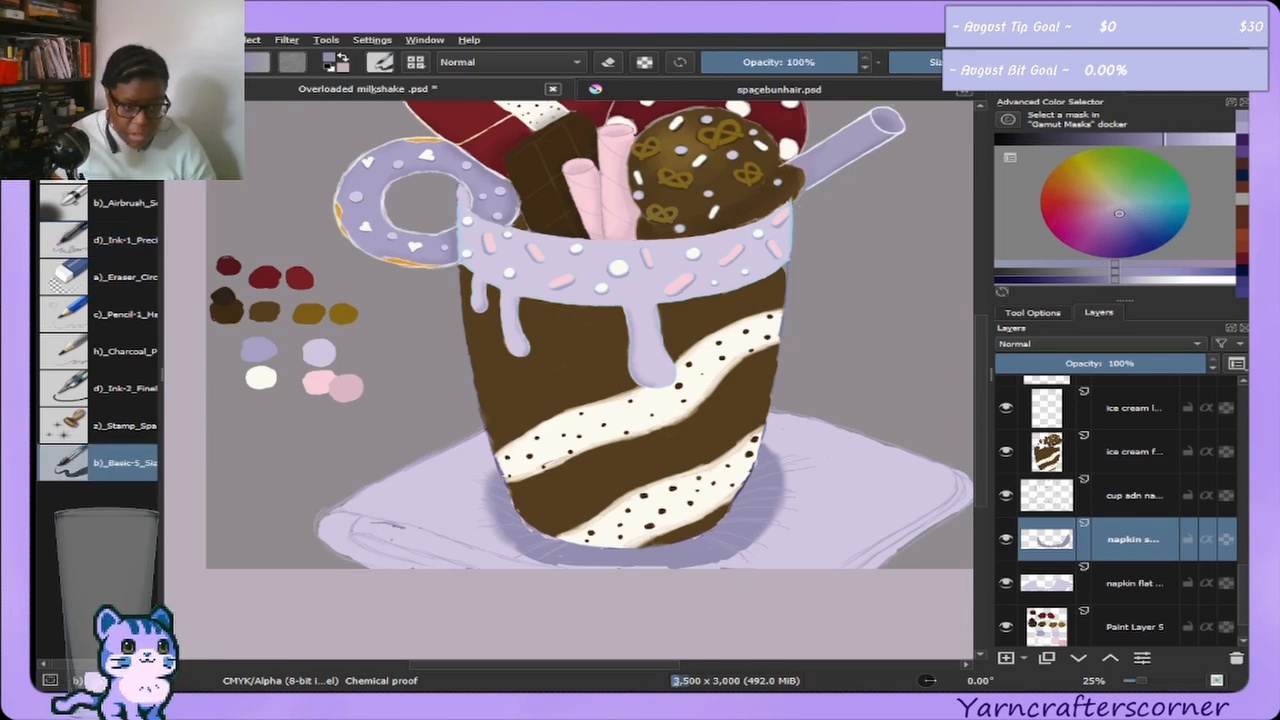
pyautogui.moveTo(412, 524); pyautogui.dragTo(516, 564)
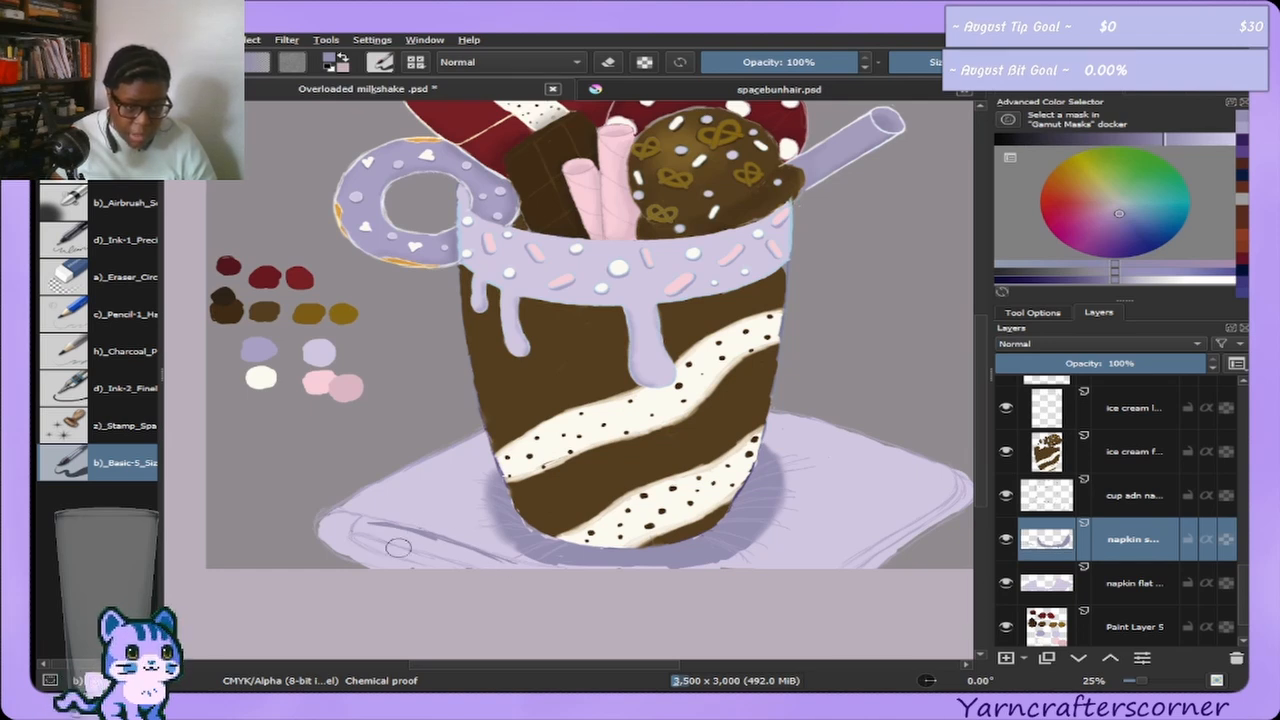
pyautogui.moveTo(397, 547); pyautogui.dragTo(449, 559)
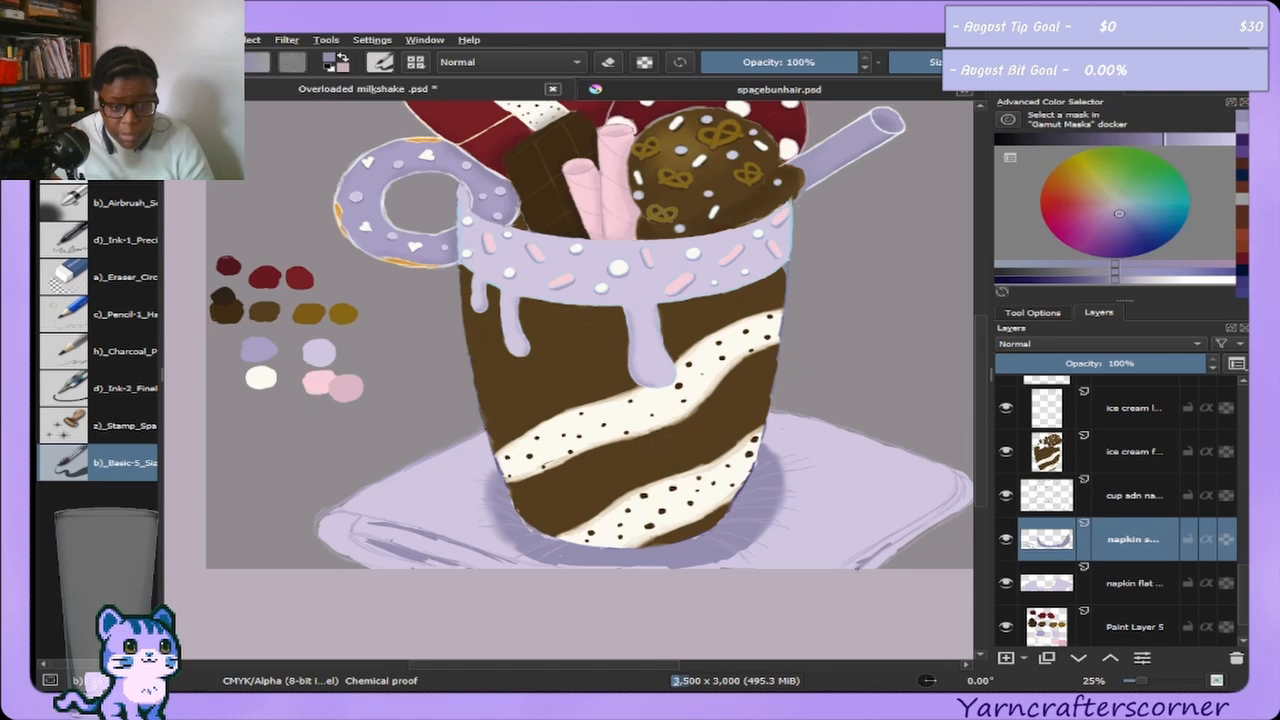
pyautogui.moveTo(897, 538); pyautogui.dragTo(889, 544)
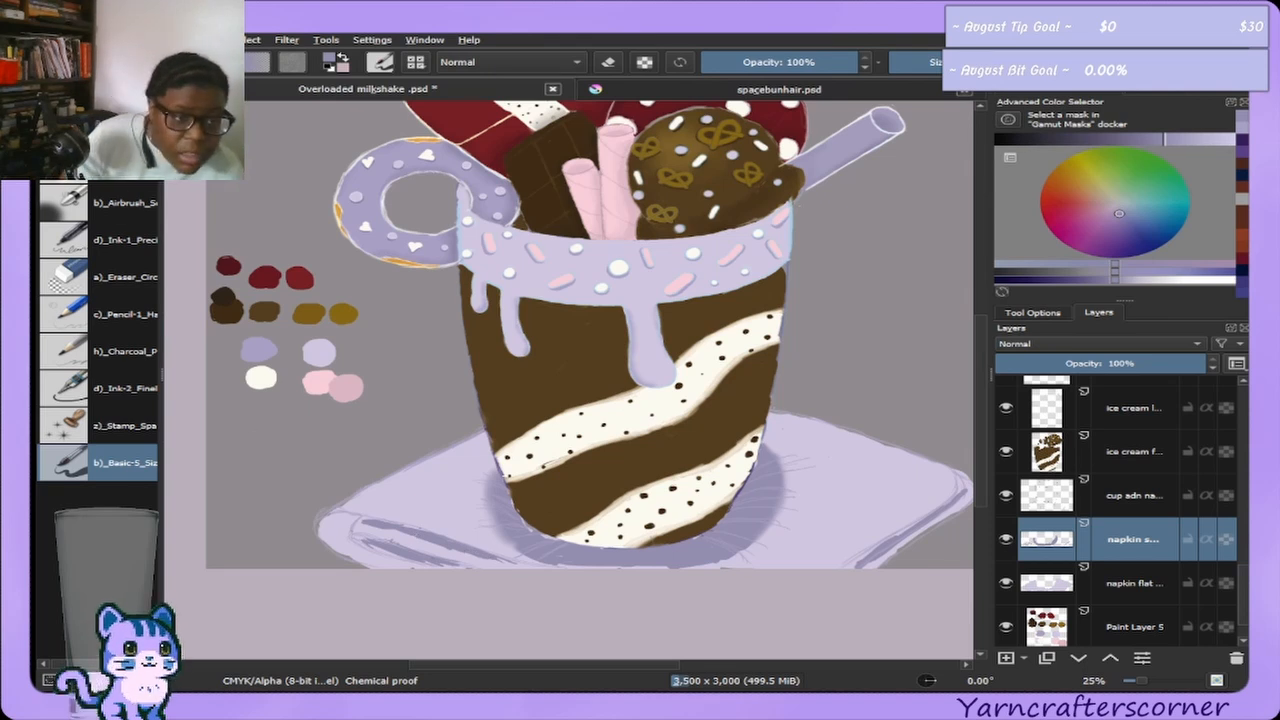
pyautogui.press('/')
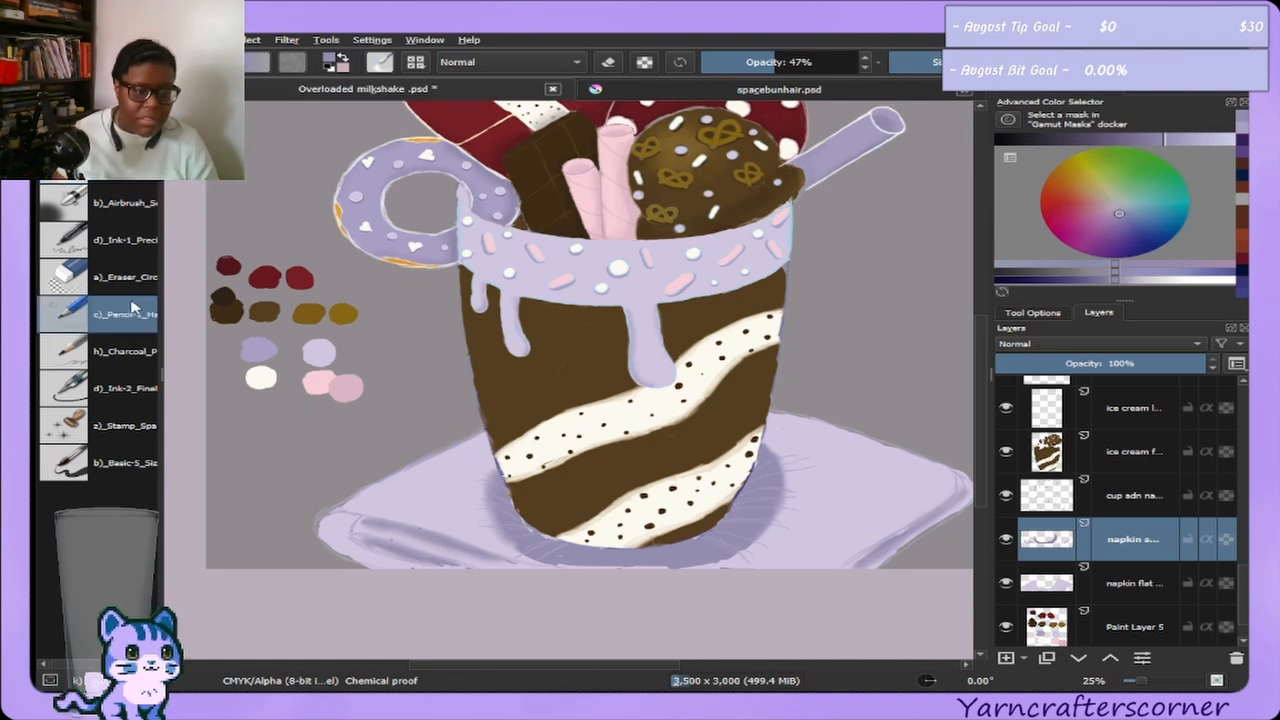
# Lighten the shading on the napkin's left and right folds with the Eraser Circle brush at 17% opacity.
pyautogui.click(135, 278)
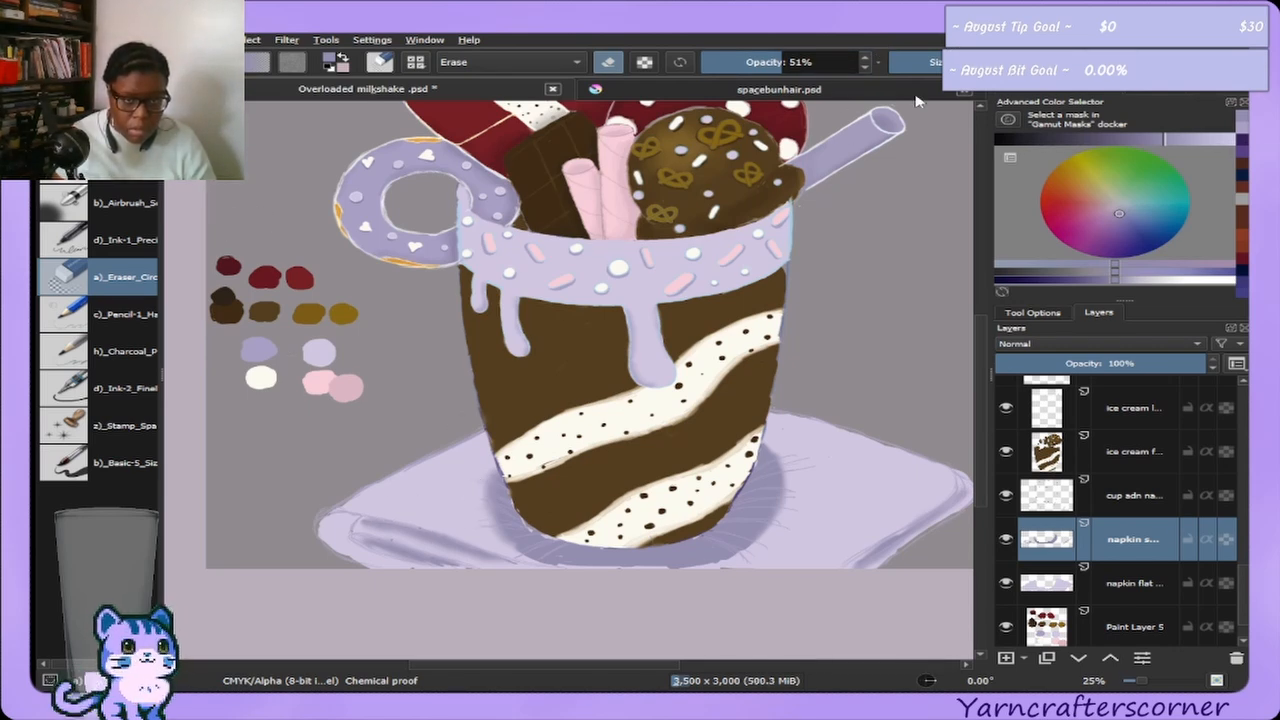
pyautogui.moveTo(780, 62); pyautogui.dragTo(729, 62)
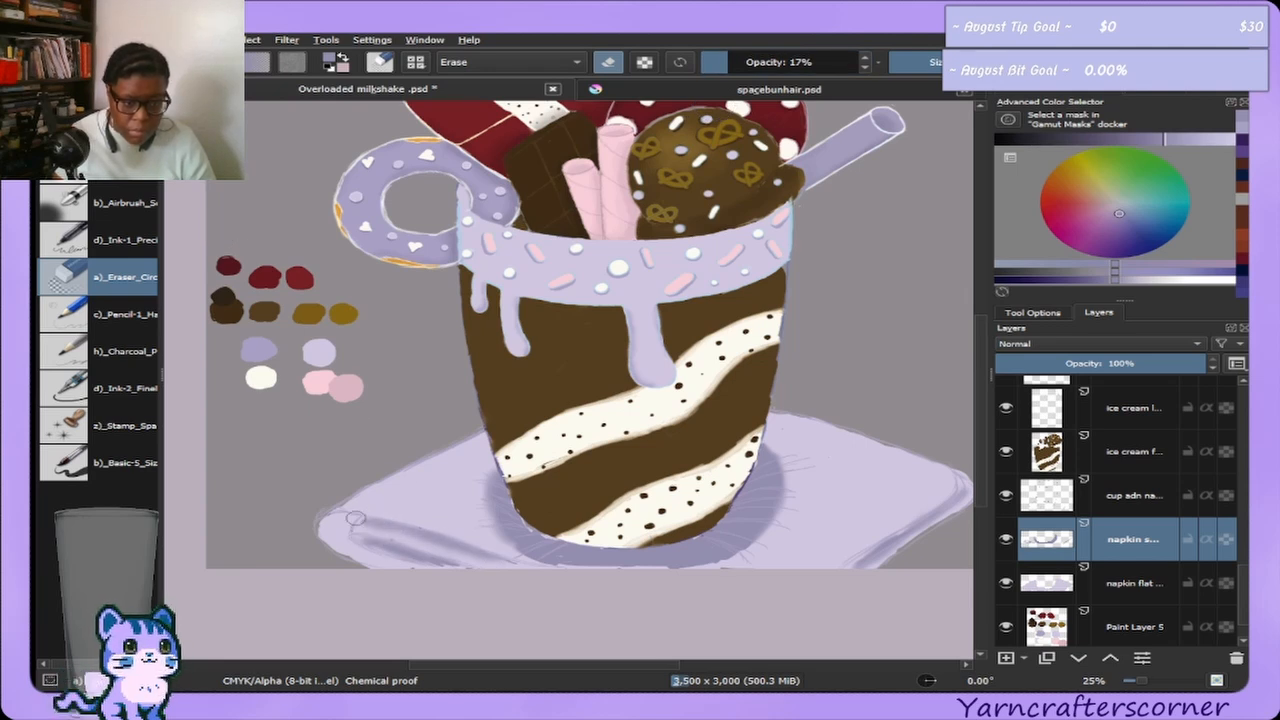
pyautogui.moveTo(355, 518)
pyautogui.mouseDown()
pyautogui.moveTo(446, 561)
pyautogui.moveTo(421, 561)
pyautogui.moveTo(337, 535)
pyautogui.moveTo(482, 539)
pyautogui.moveTo(338, 516)
pyautogui.moveTo(448, 551)
pyautogui.moveTo(480, 546)
pyautogui.moveTo(371, 527)
pyautogui.moveTo(420, 549)
pyautogui.mouseUp()
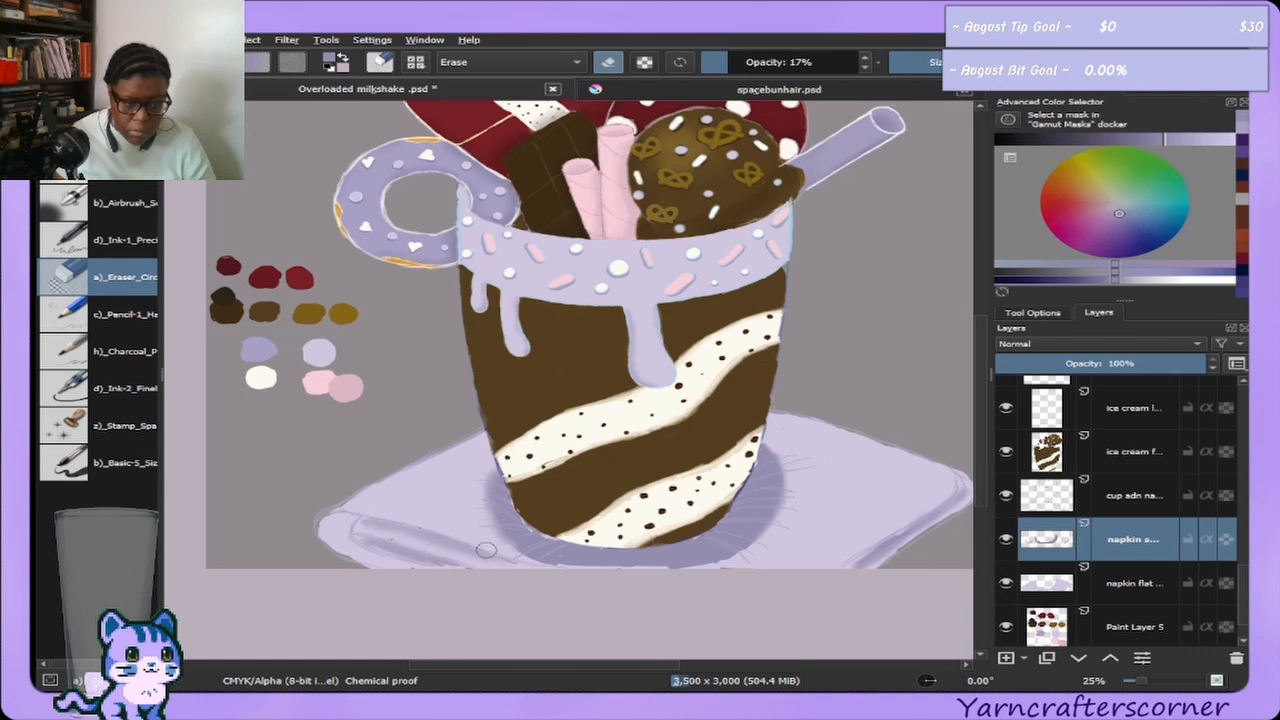
pyautogui.moveTo(863, 529)
pyautogui.mouseDown()
pyautogui.moveTo(955, 500)
pyautogui.moveTo(897, 540)
pyautogui.moveTo(910, 528)
pyautogui.mouseUp()
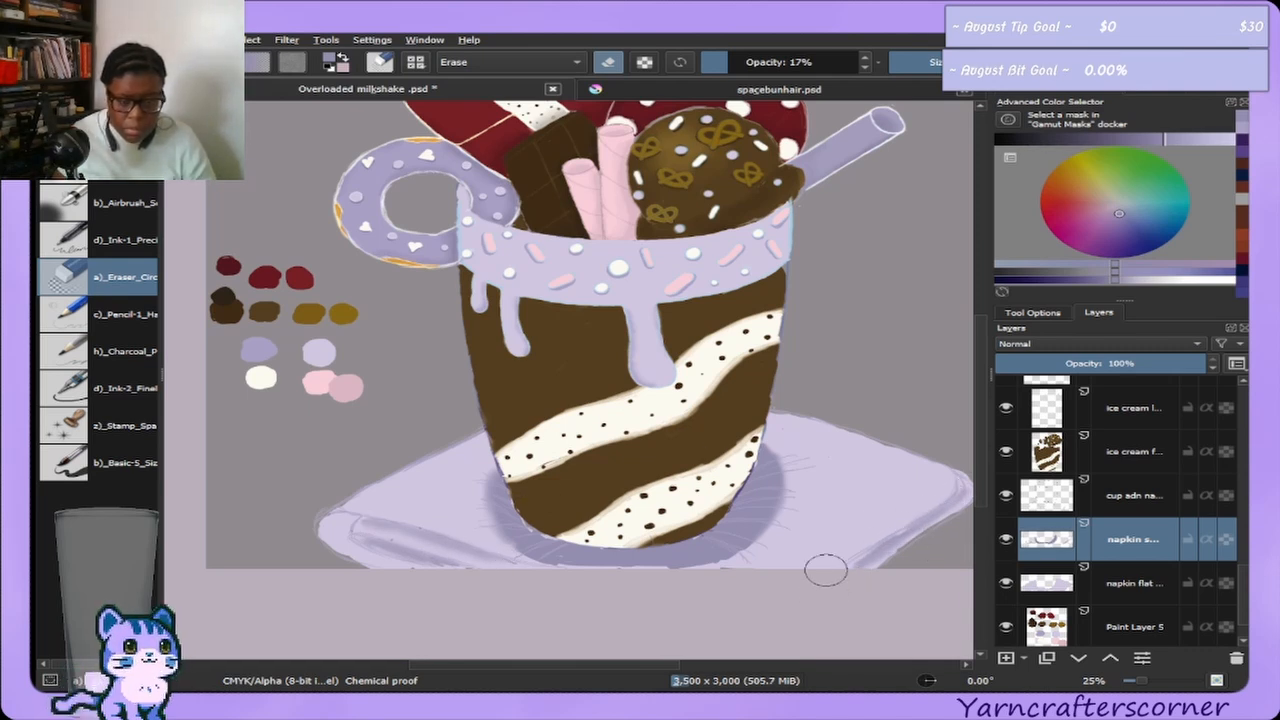
pyautogui.moveTo(395, 521)
pyautogui.mouseDown()
pyautogui.moveTo(363, 531)
pyautogui.moveTo(370, 548)
pyautogui.moveTo(355, 514)
pyautogui.mouseUp()
pyautogui.click(62, 462)
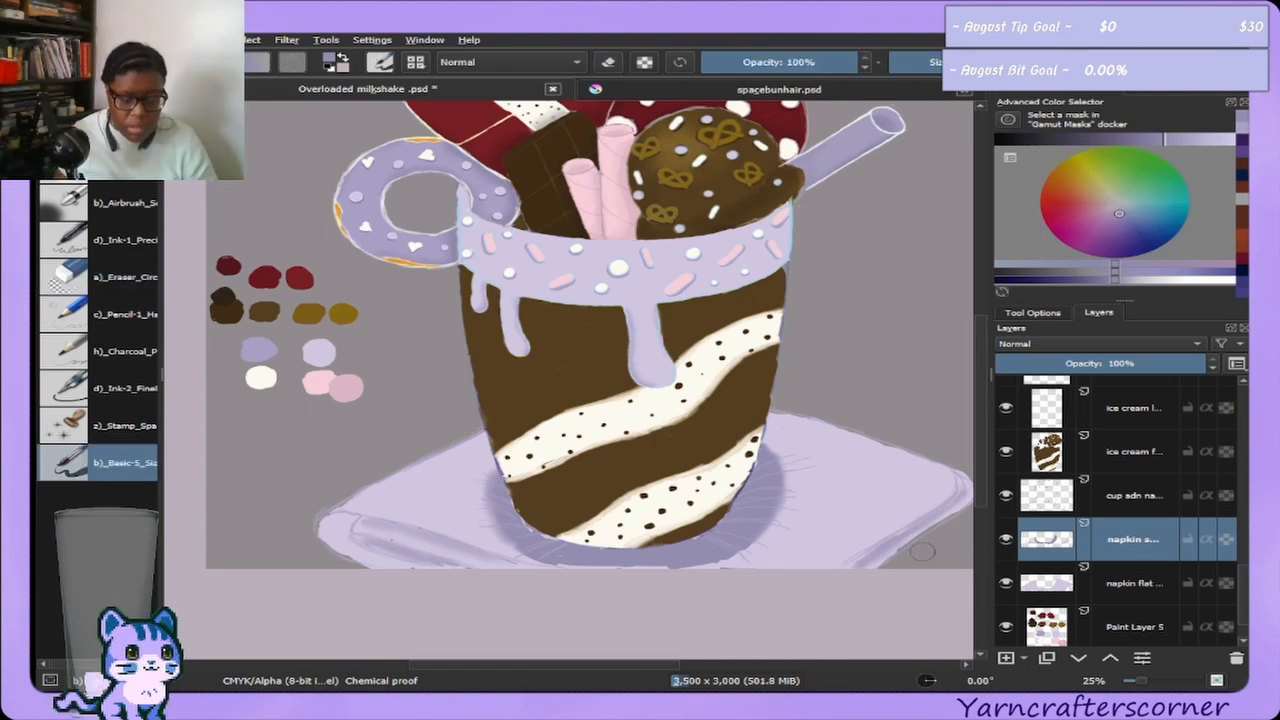
pyautogui.scroll(2, 947, 583)
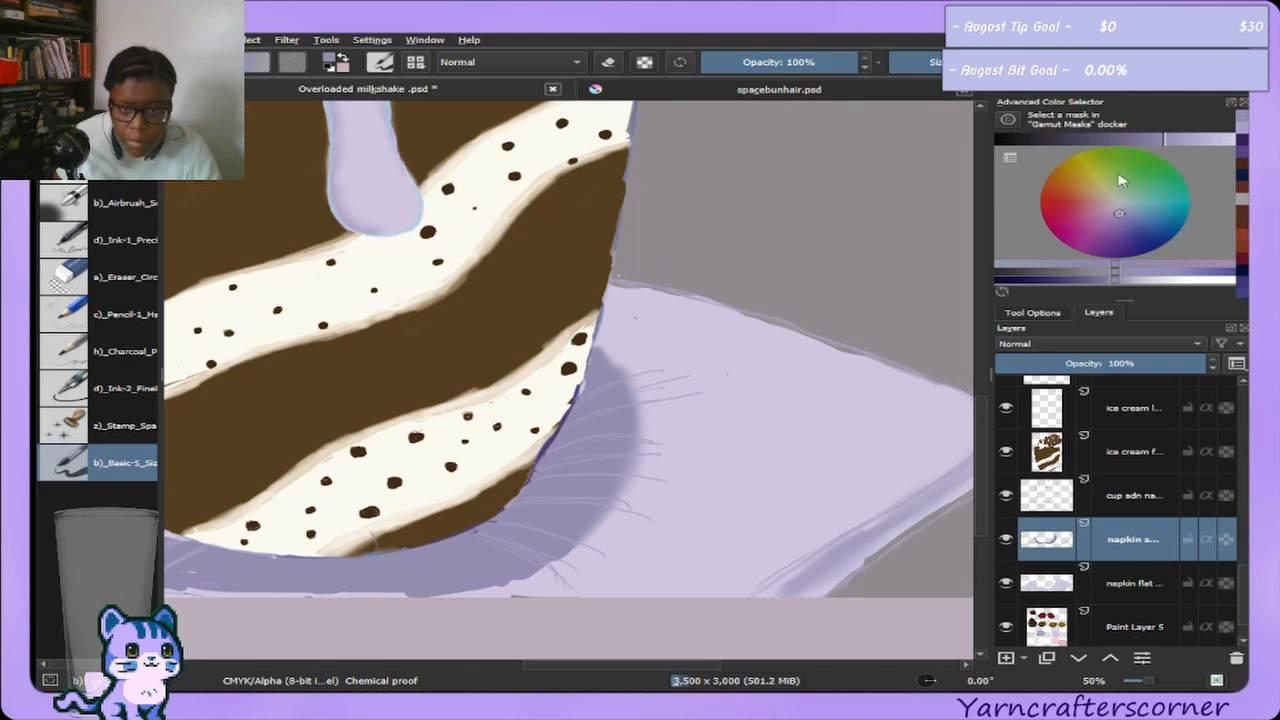
pyautogui.click(1155, 93)
pyautogui.moveTo(1118, 222); pyautogui.dragTo(1095, 220)
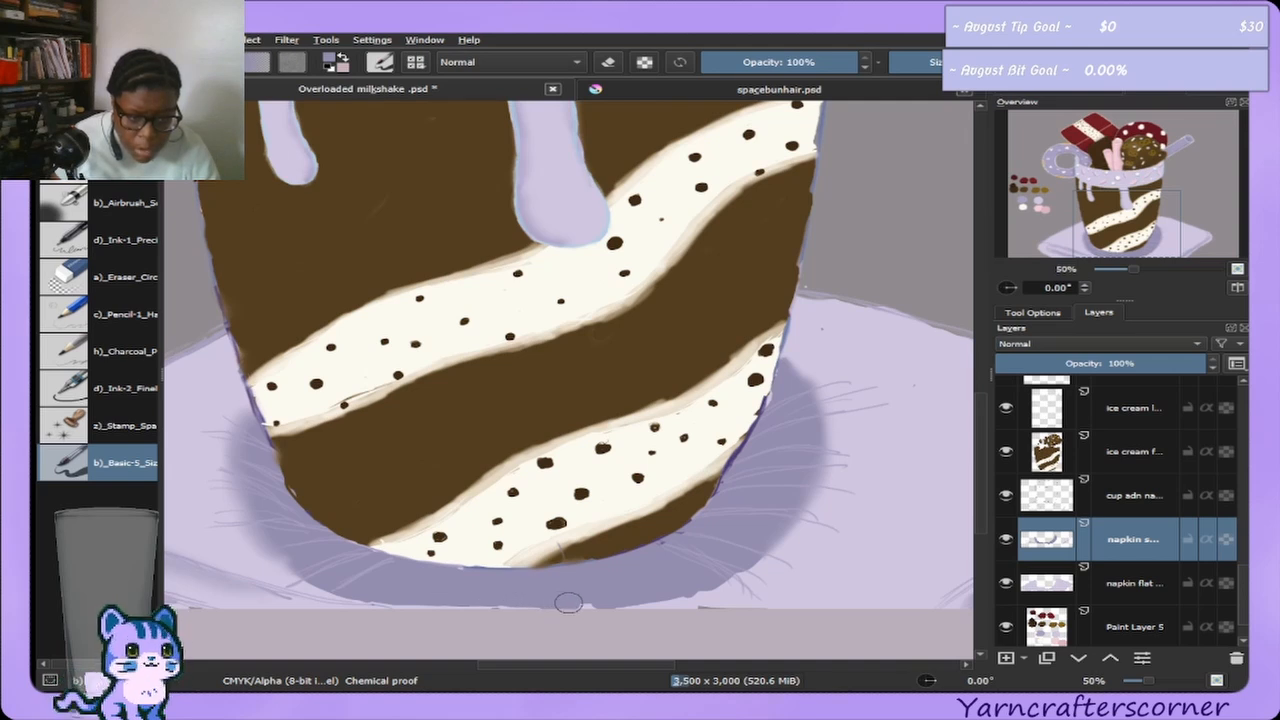
pyautogui.click(431, 552)
pyautogui.hotkey('ctrl', 'z')
# Enlarge the Eraser Circle brush and set its opacity to 100%.
pyautogui.click(98, 276)
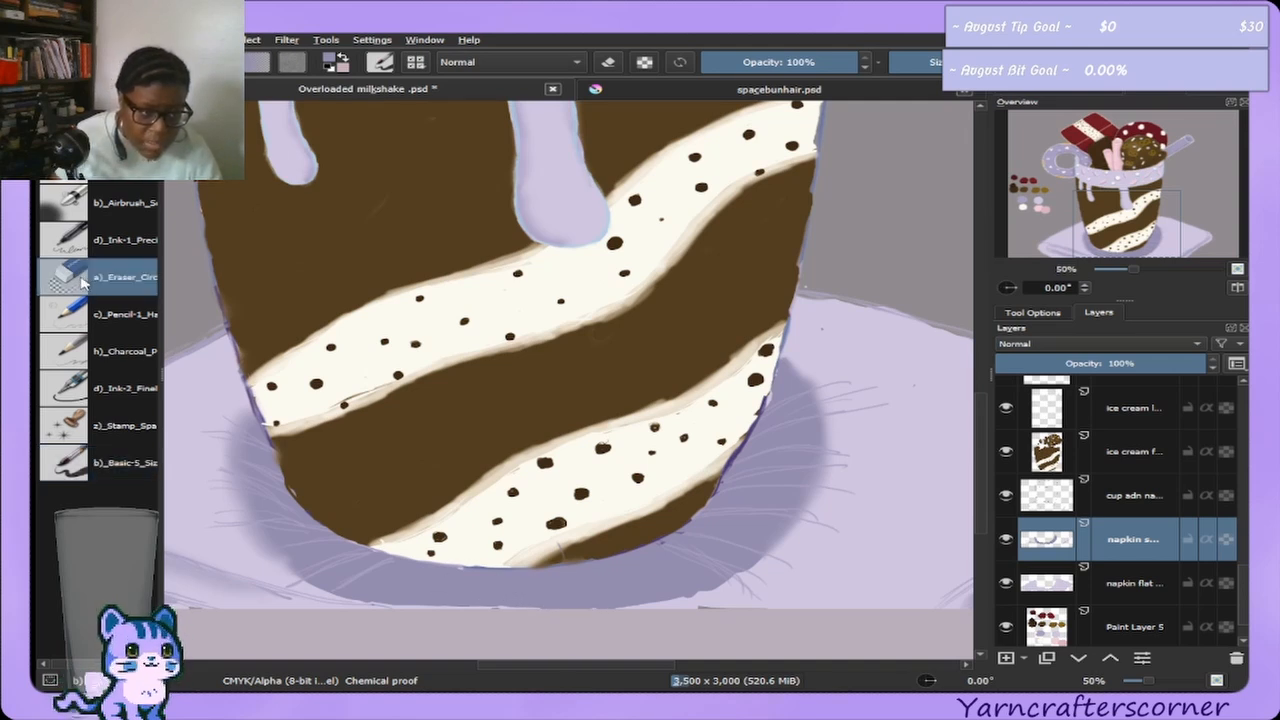
pyautogui.press(']')
pyautogui.press(']')
pyautogui.press(']')
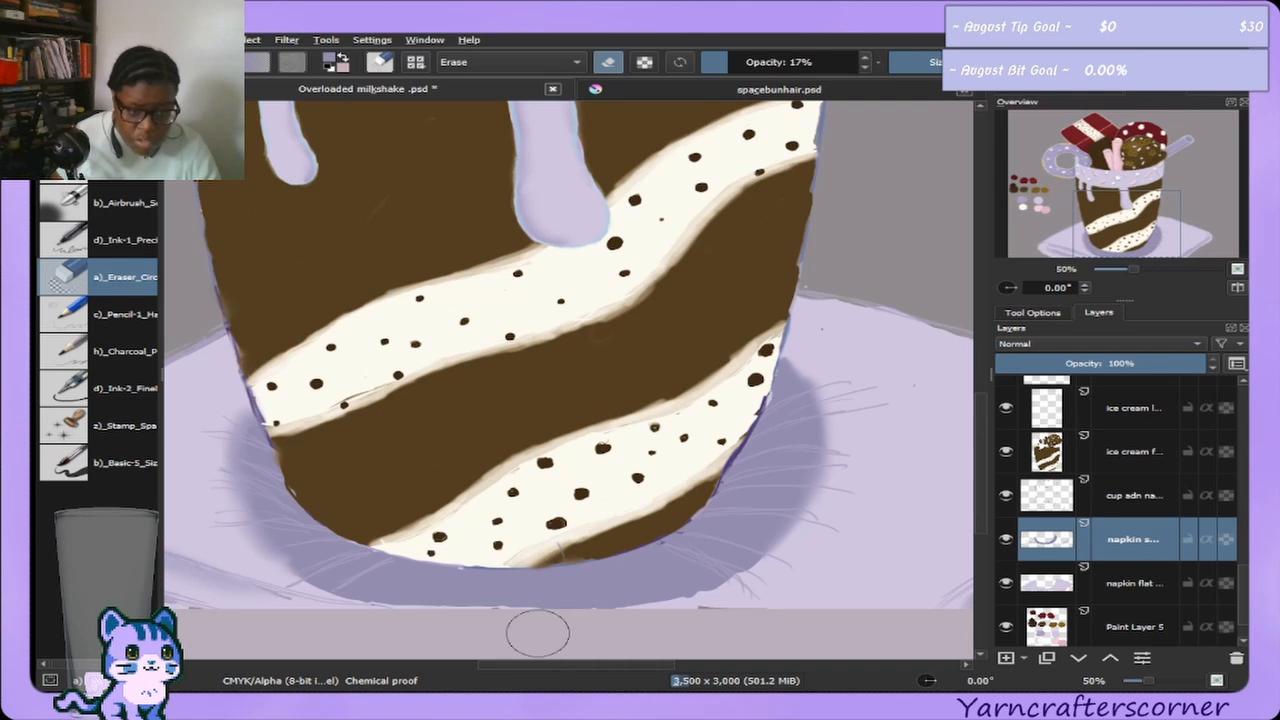
pyautogui.press(']')
pyautogui.press(']')
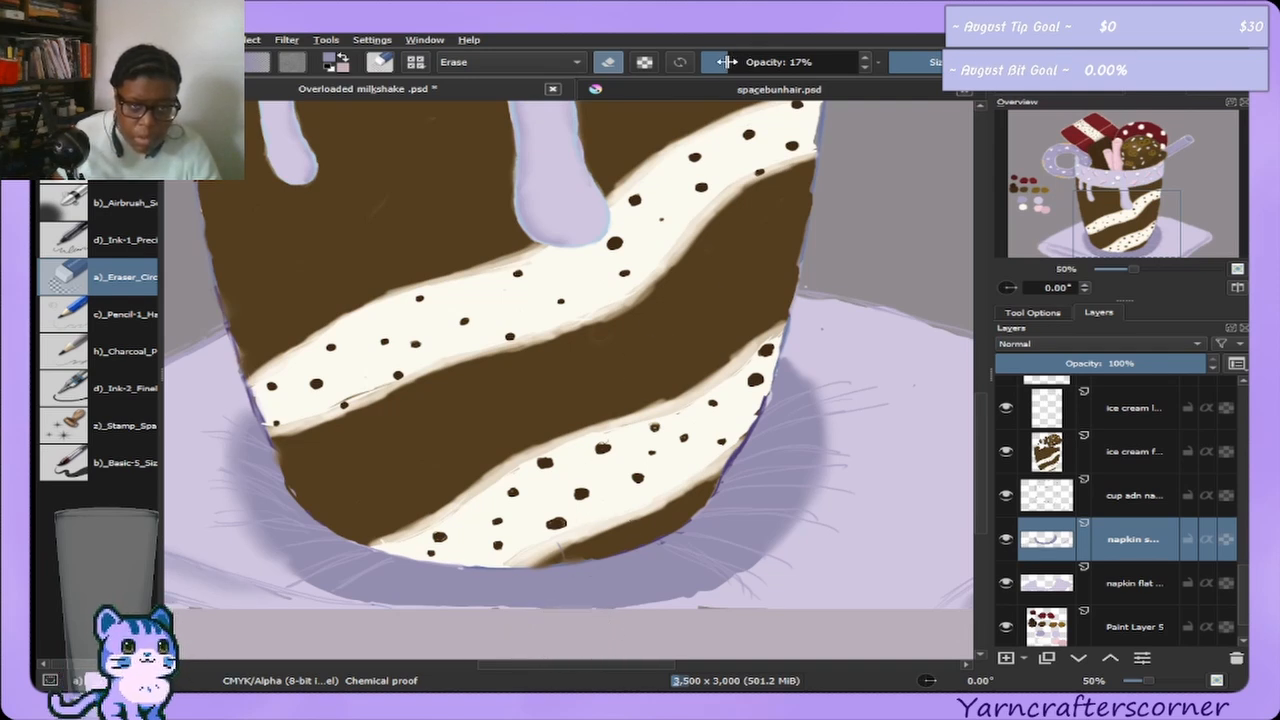
pyautogui.moveTo(730, 61); pyautogui.dragTo(868, 61)
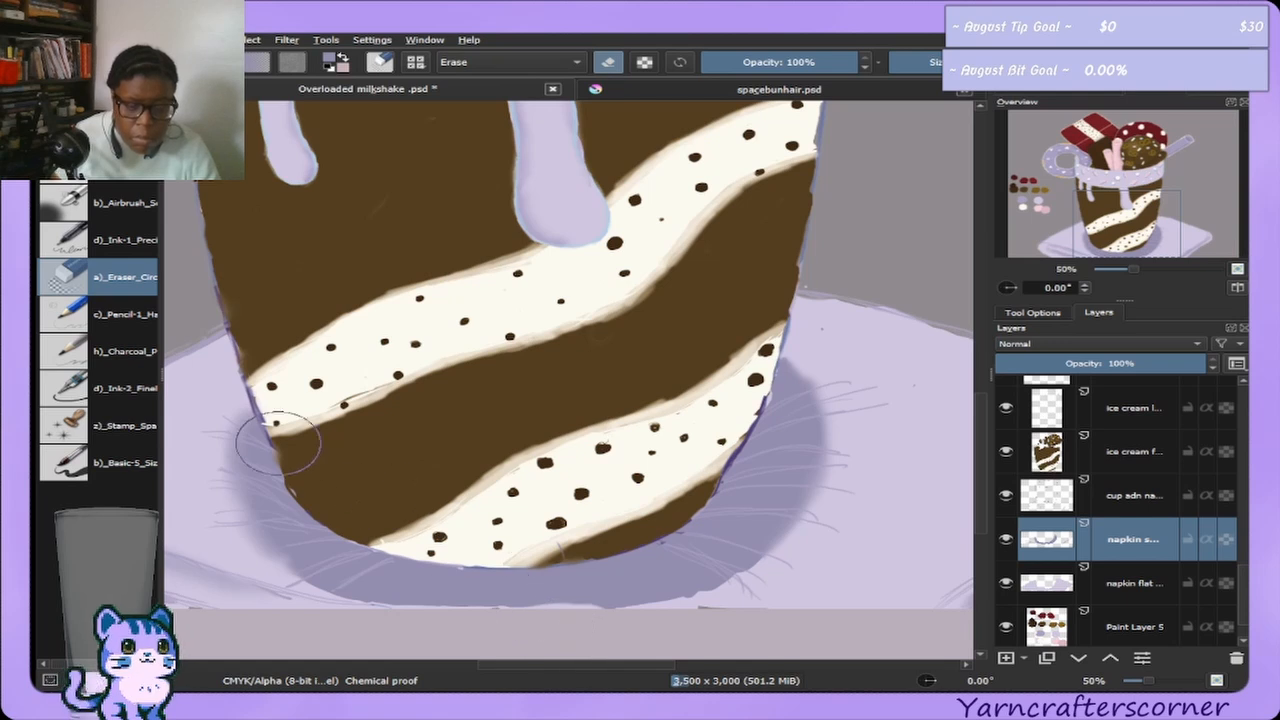
# Paint a solid darker lavender band along the napkin's right fold up to the corner with the Basic-5 Size brush.
pyautogui.click(134, 462)
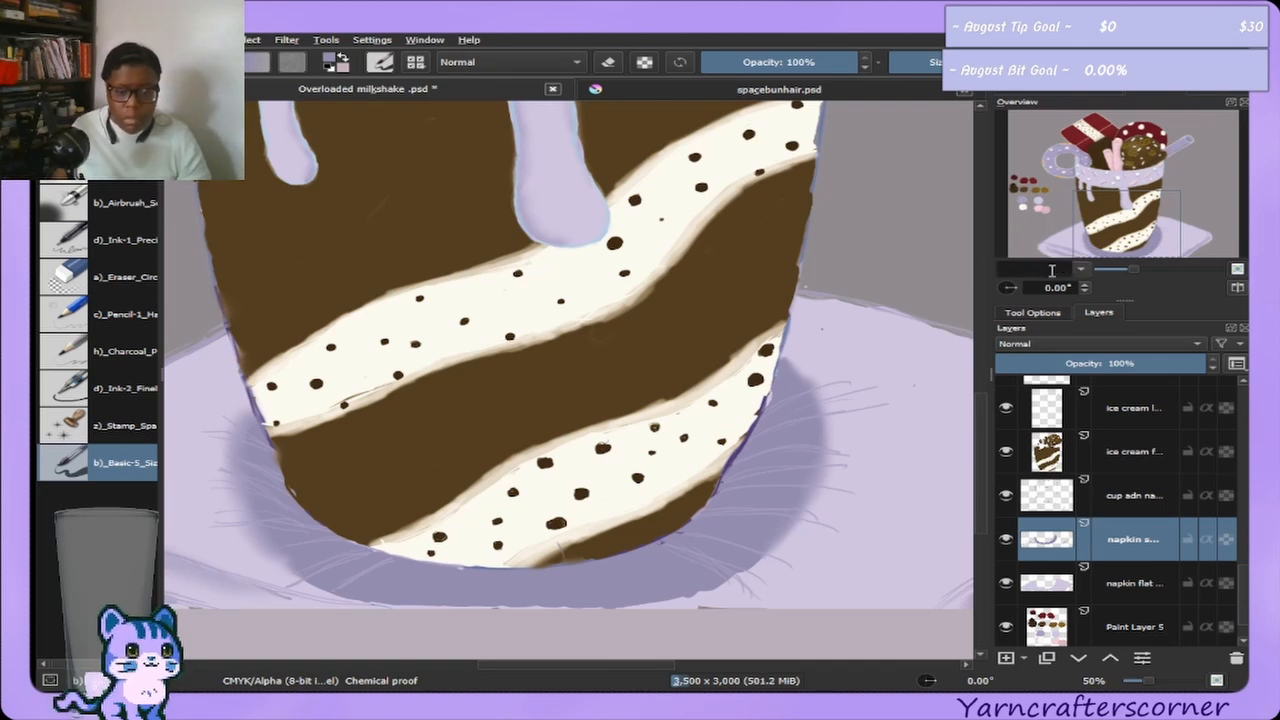
pyautogui.moveTo(1104, 230); pyautogui.dragTo(1113, 243)
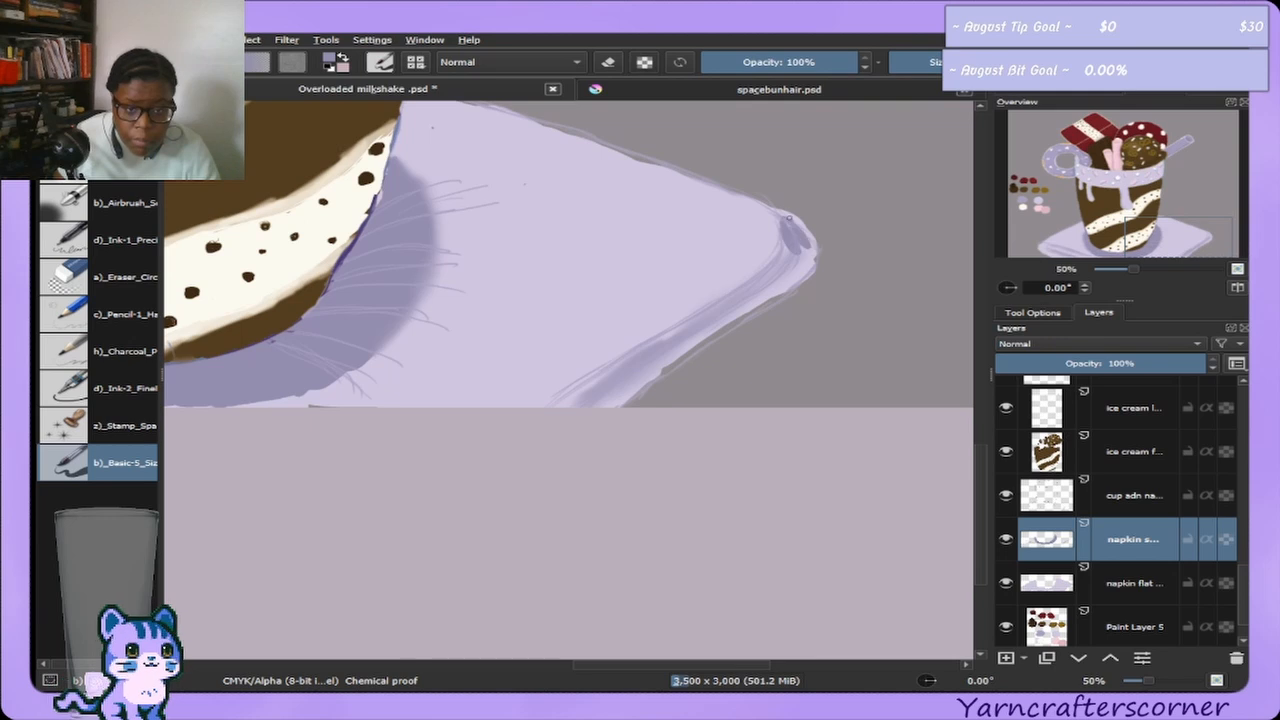
pyautogui.moveTo(793, 280); pyautogui.dragTo(640, 380)
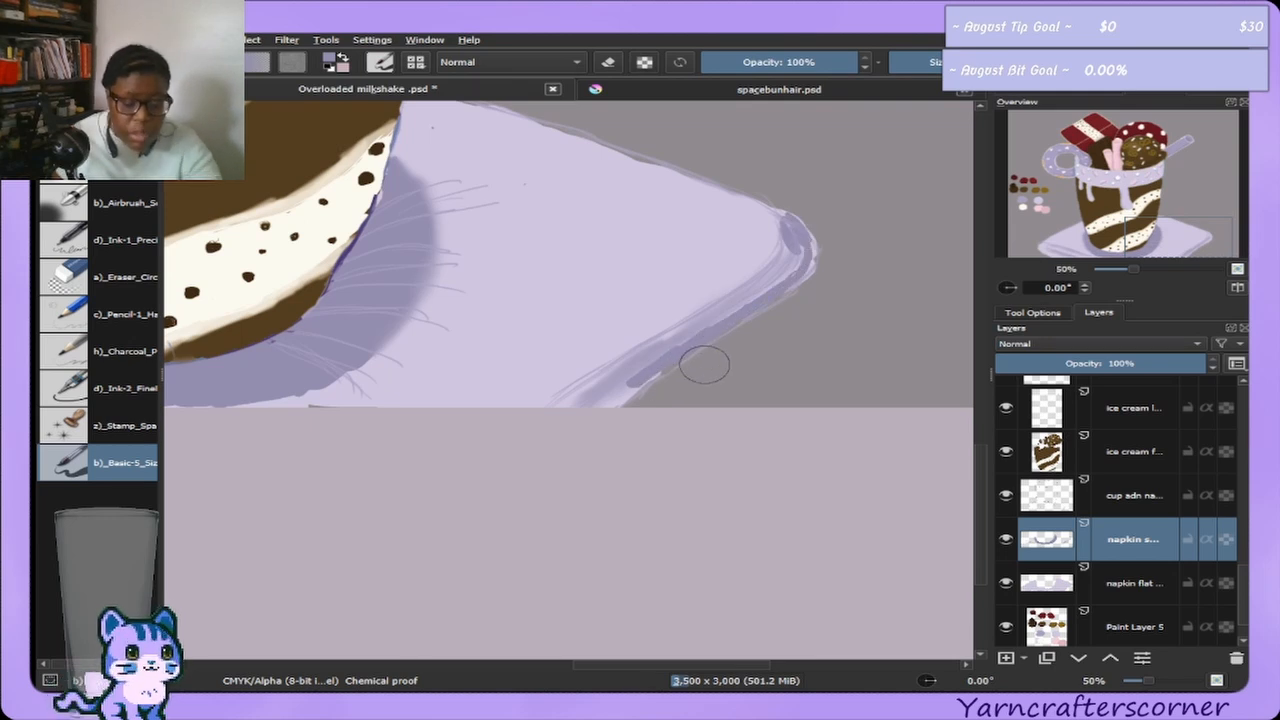
pyautogui.hotkey('ctrl', 'z')
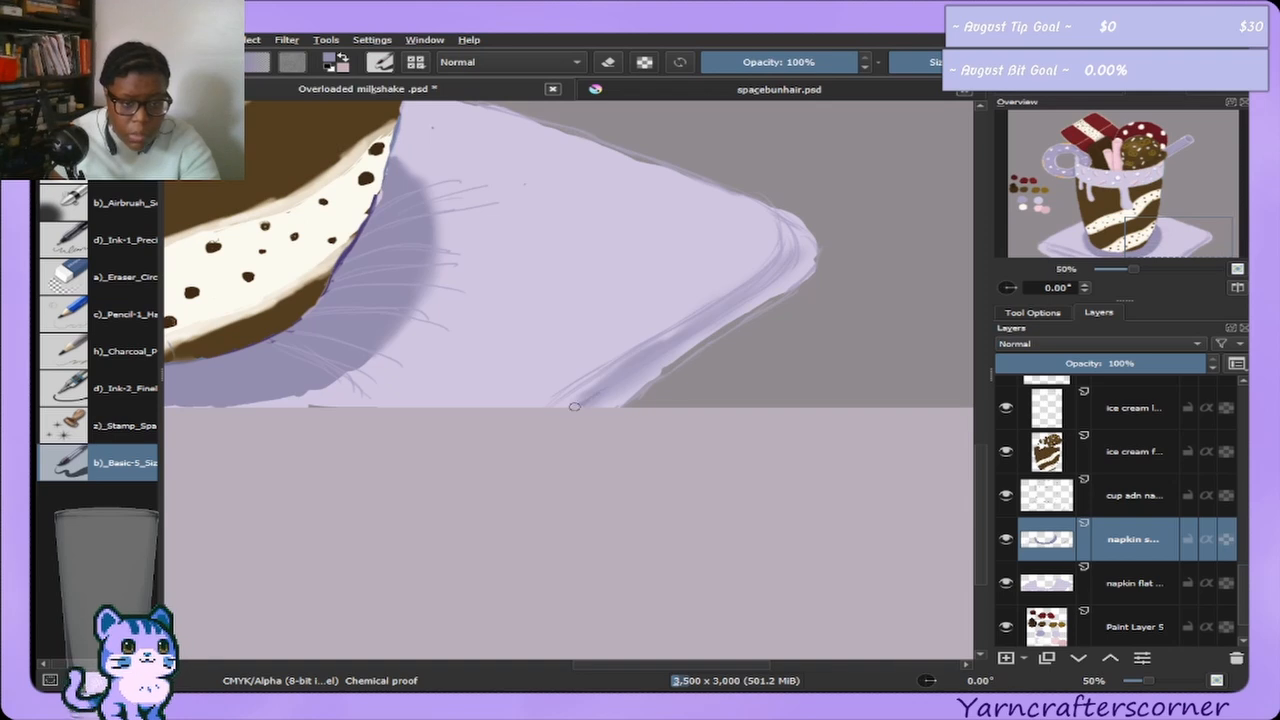
pyautogui.moveTo(566, 402)
pyautogui.mouseDown()
pyautogui.moveTo(689, 320)
pyautogui.moveTo(642, 354)
pyautogui.moveTo(738, 300)
pyautogui.moveTo(602, 396)
pyautogui.moveTo(740, 312)
pyautogui.moveTo(778, 282)
pyautogui.moveTo(779, 271)
pyautogui.moveTo(767, 280)
pyautogui.moveTo(783, 232)
pyautogui.mouseUp()
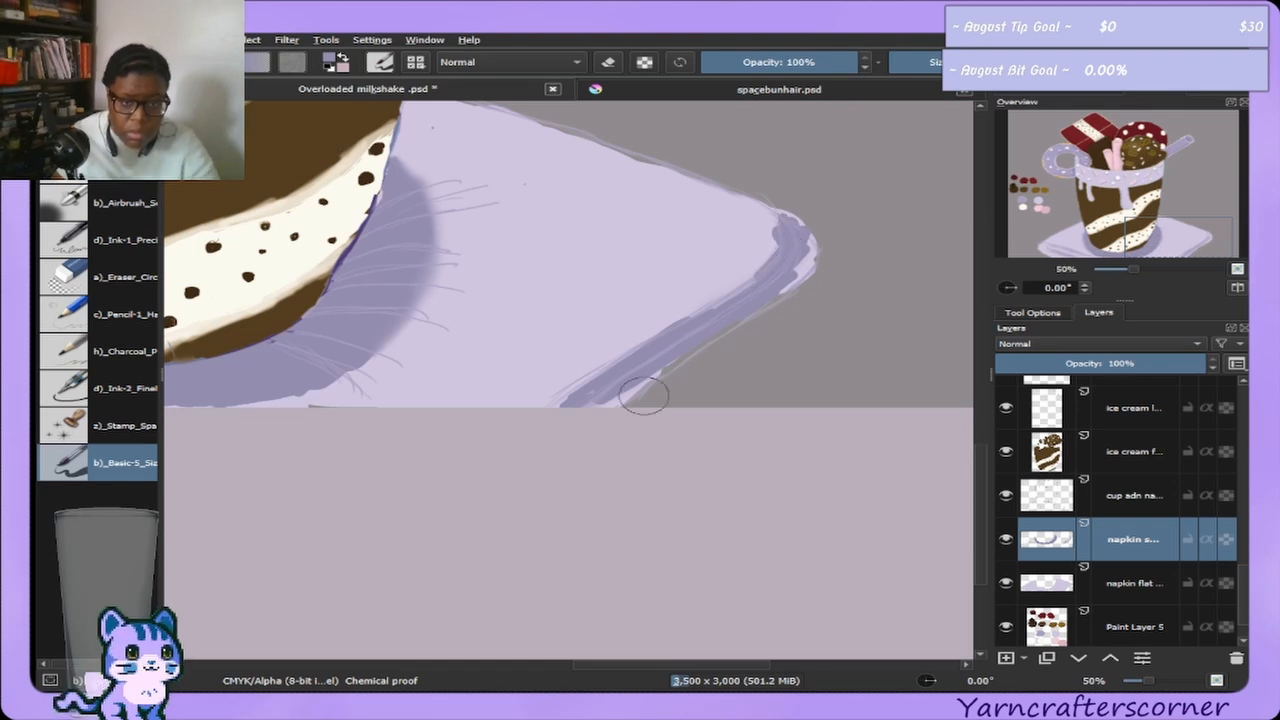
# Trim the inner and outer edges of the right fold's shading into a clean narrow band with the Eraser Circle brush.
pyautogui.click(98, 277)
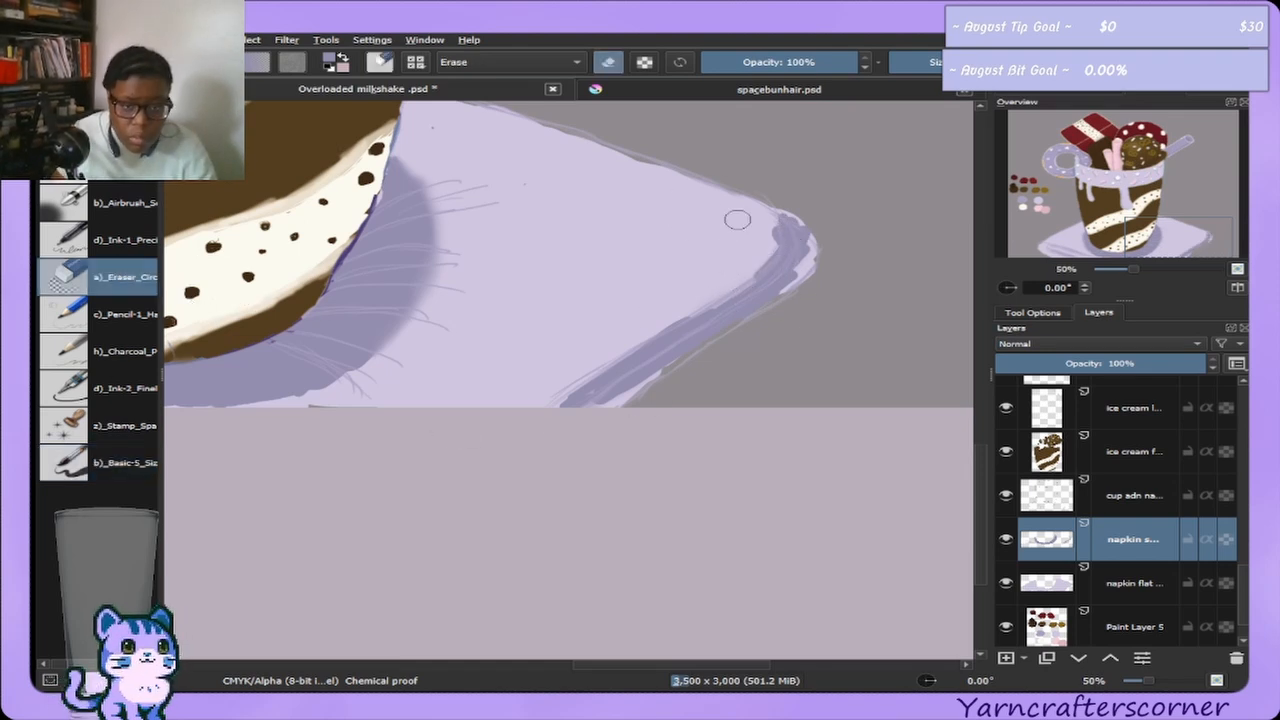
pyautogui.moveTo(754, 234)
pyautogui.mouseDown()
pyautogui.moveTo(766, 234)
pyautogui.moveTo(726, 277)
pyautogui.mouseUp()
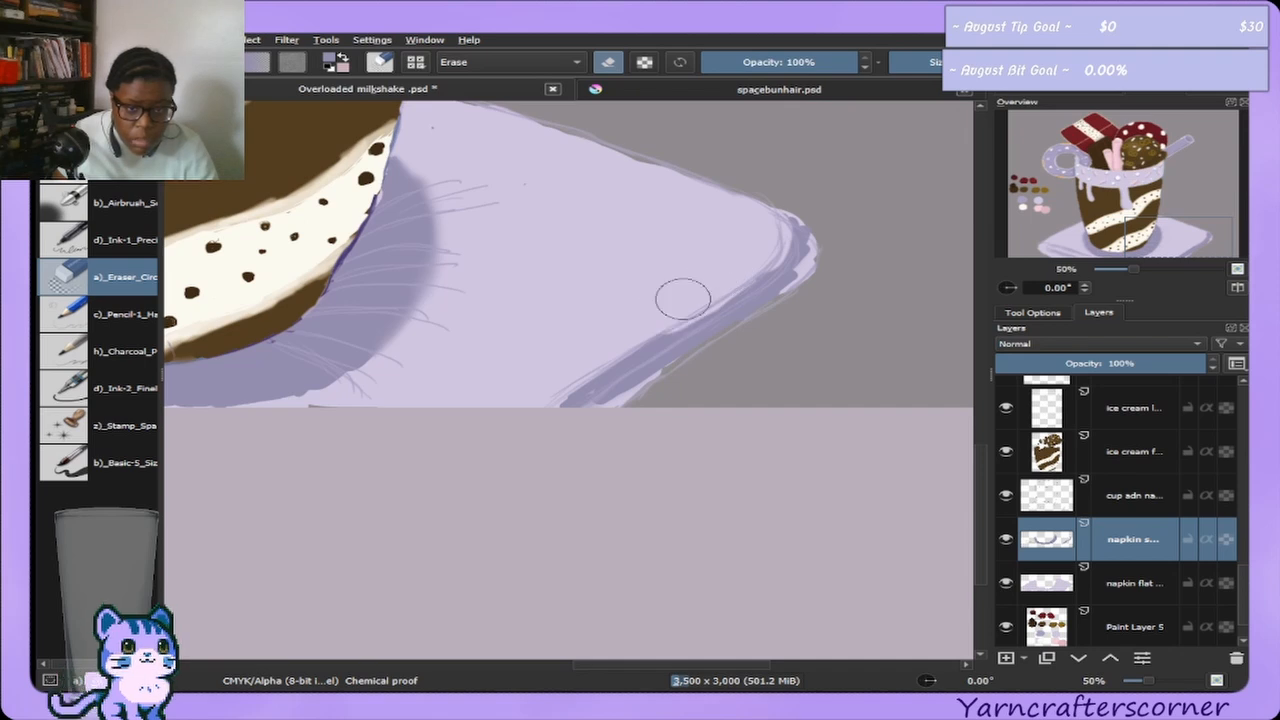
pyautogui.moveTo(770, 321)
pyautogui.mouseDown()
pyautogui.moveTo(664, 389)
pyautogui.moveTo(839, 251)
pyautogui.moveTo(832, 226)
pyautogui.moveTo(790, 234)
pyautogui.mouseUp()
pyautogui.click(135, 466)
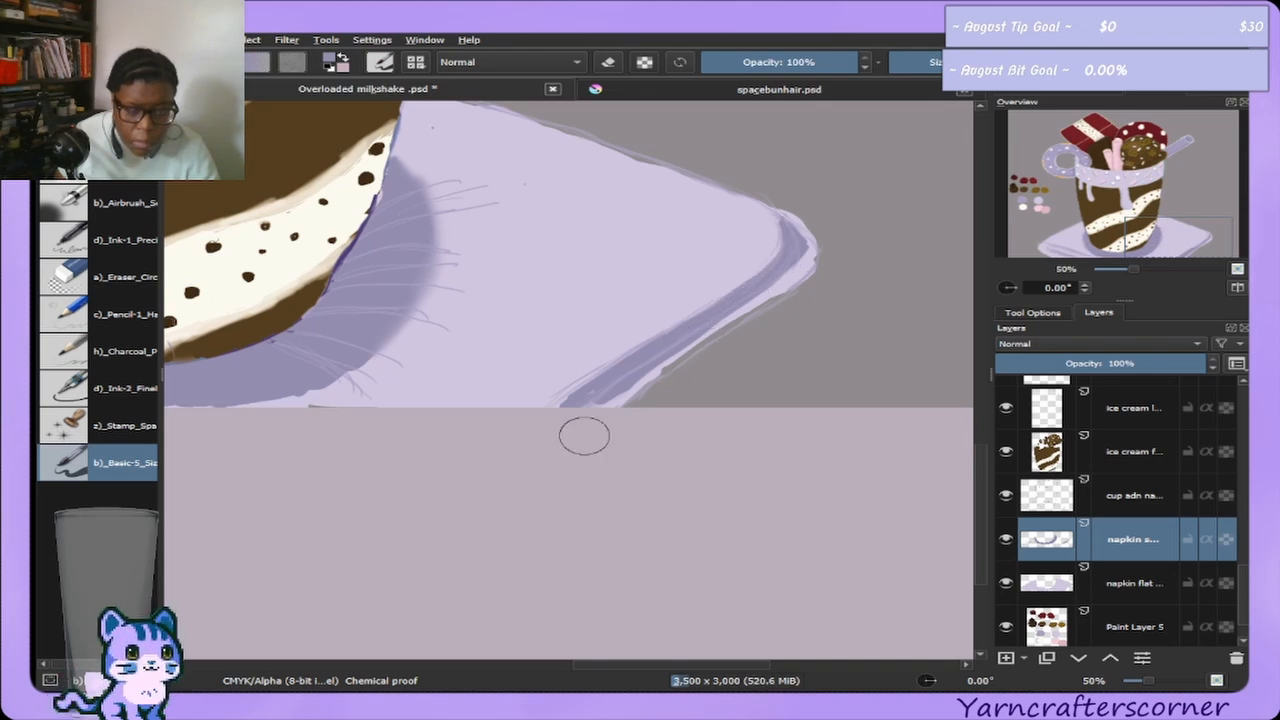
pyautogui.click(95, 277)
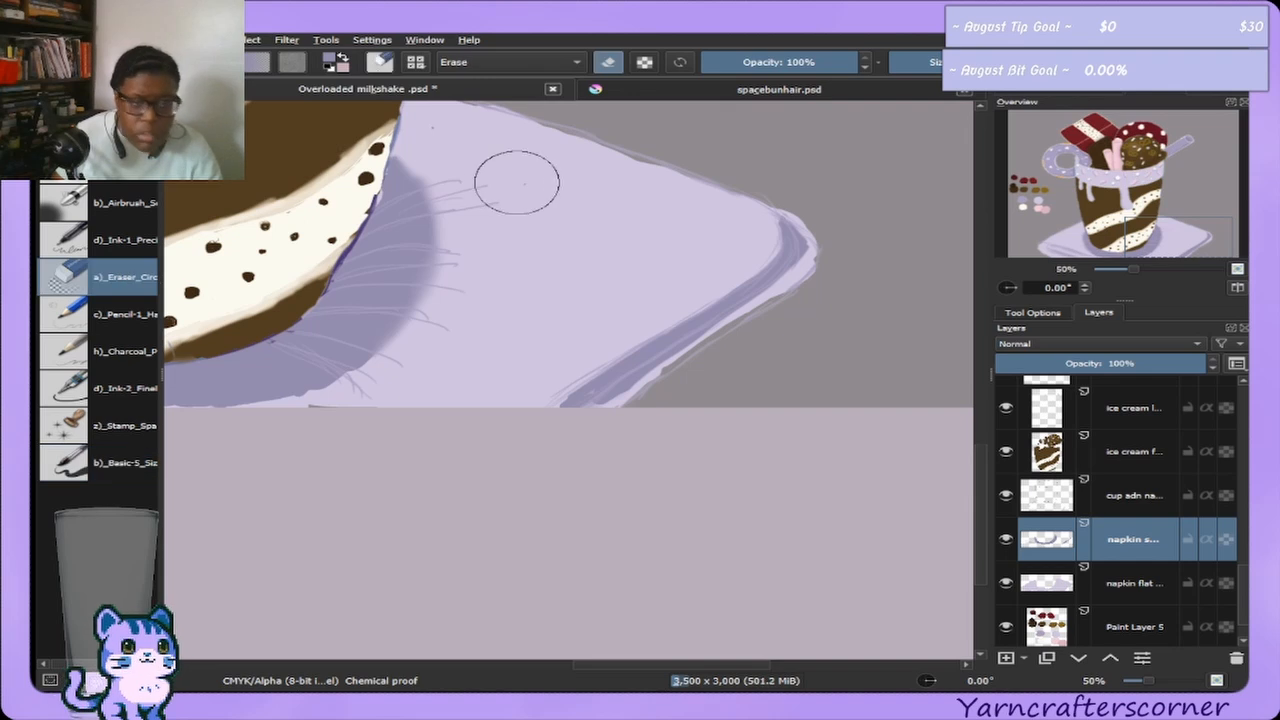
# Fade the shadow along the napkin's right fold with the eraser at 14% opacity and blend it into the napkin.
pyautogui.moveTo(777, 61); pyautogui.dragTo(737, 63)
pyautogui.moveTo(733, 63); pyautogui.dragTo(722, 63)
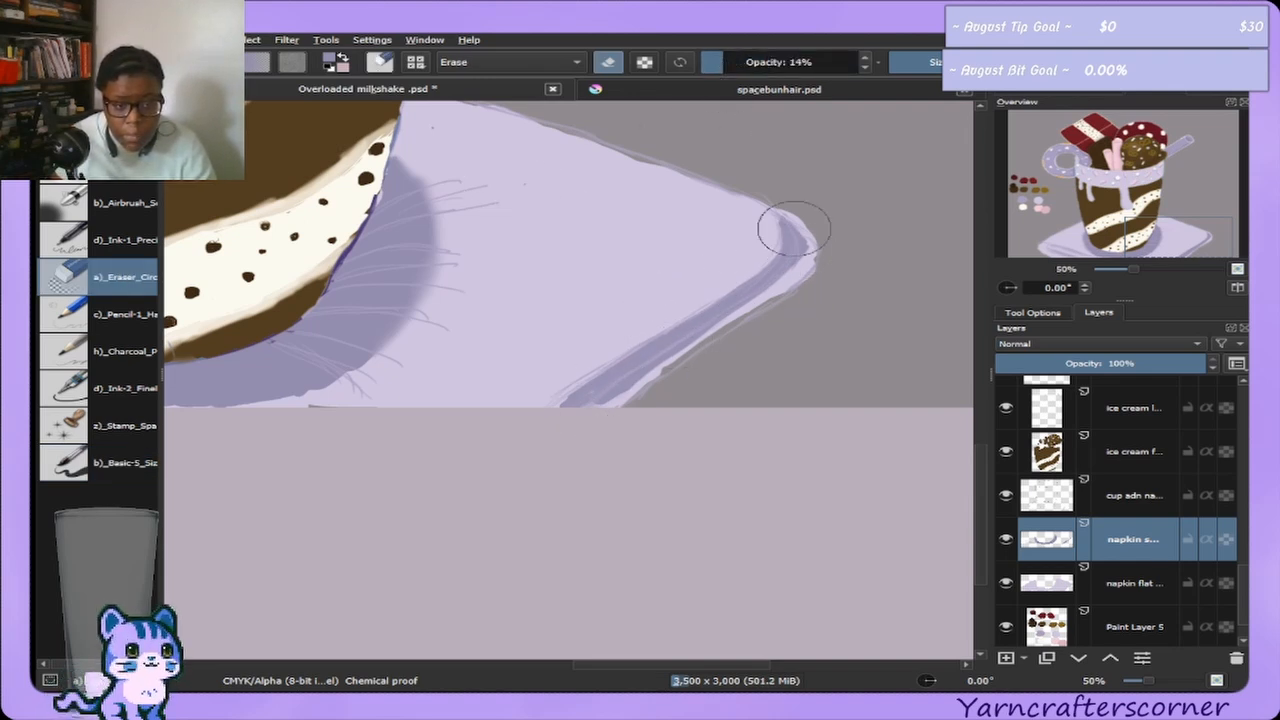
pyautogui.moveTo(669, 347)
pyautogui.mouseDown()
pyautogui.moveTo(639, 360)
pyautogui.moveTo(809, 218)
pyautogui.moveTo(801, 207)
pyautogui.moveTo(729, 281)
pyautogui.moveTo(773, 268)
pyautogui.mouseUp()
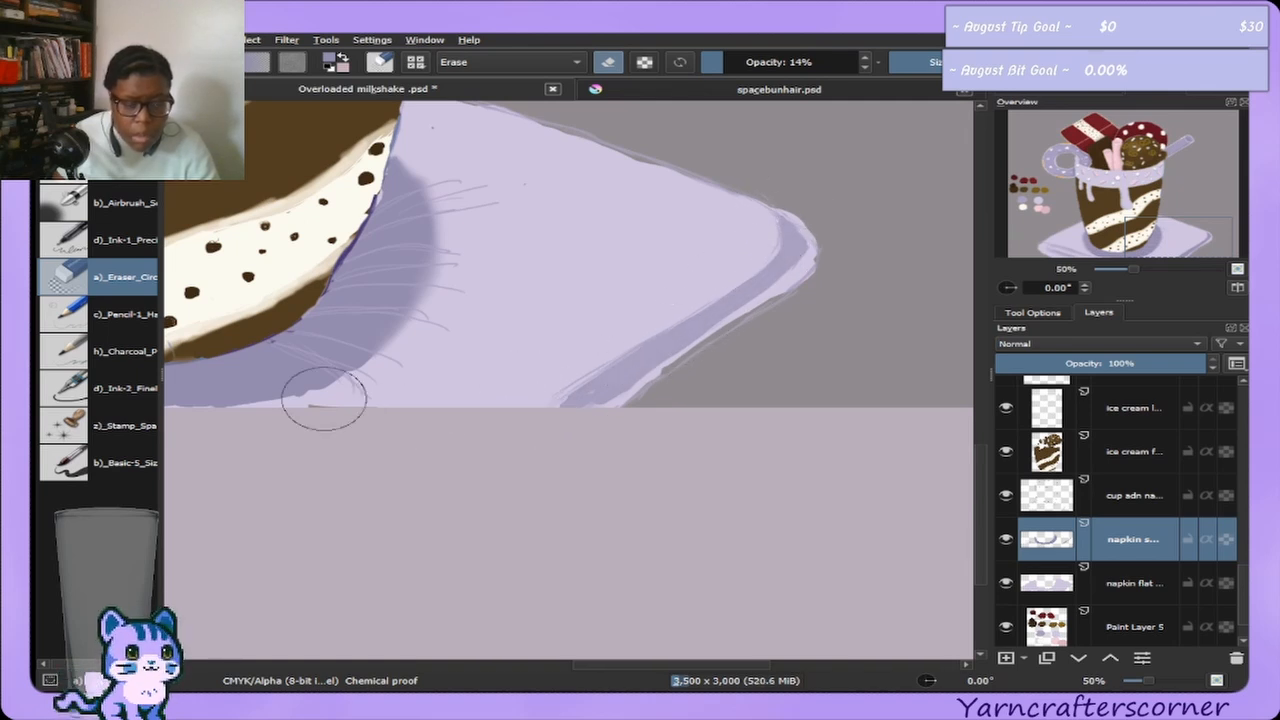
pyautogui.click(143, 205)
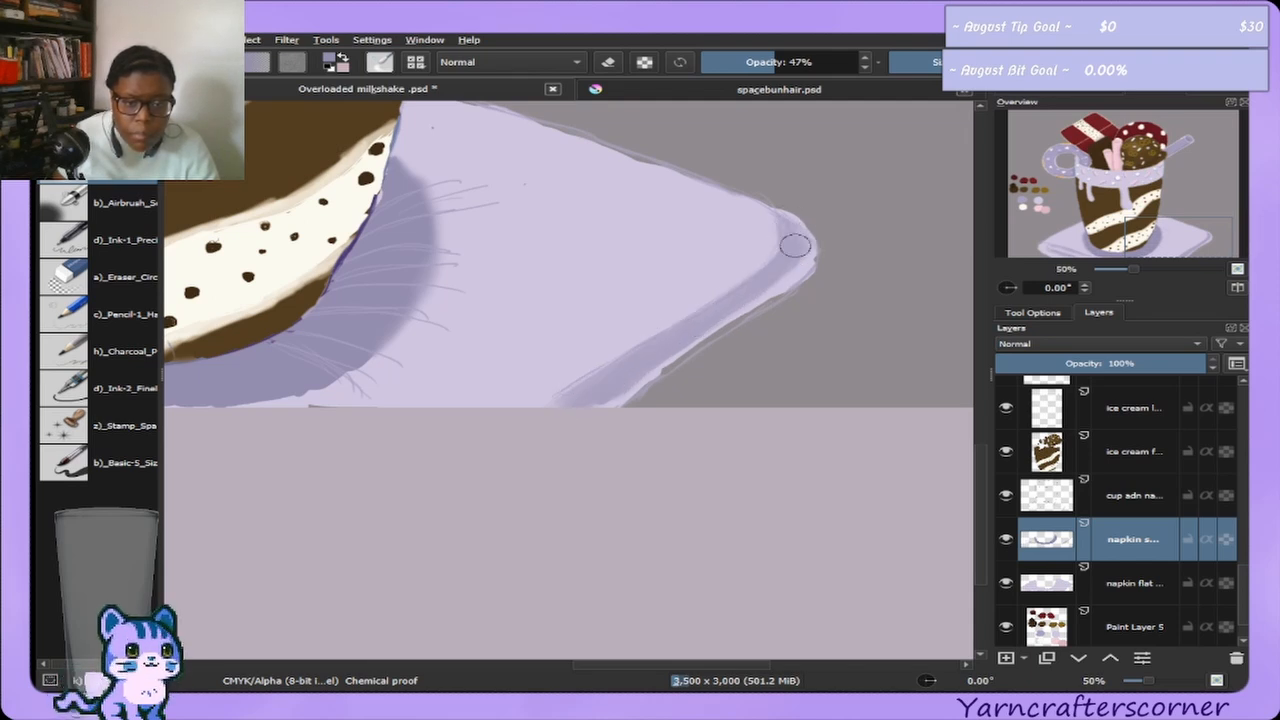
# Paint a purple shadow along the curved fold at the napkin's left corner with the Basic-5 Size brush.
pyautogui.moveTo(1183, 230); pyautogui.dragTo(1080, 227)
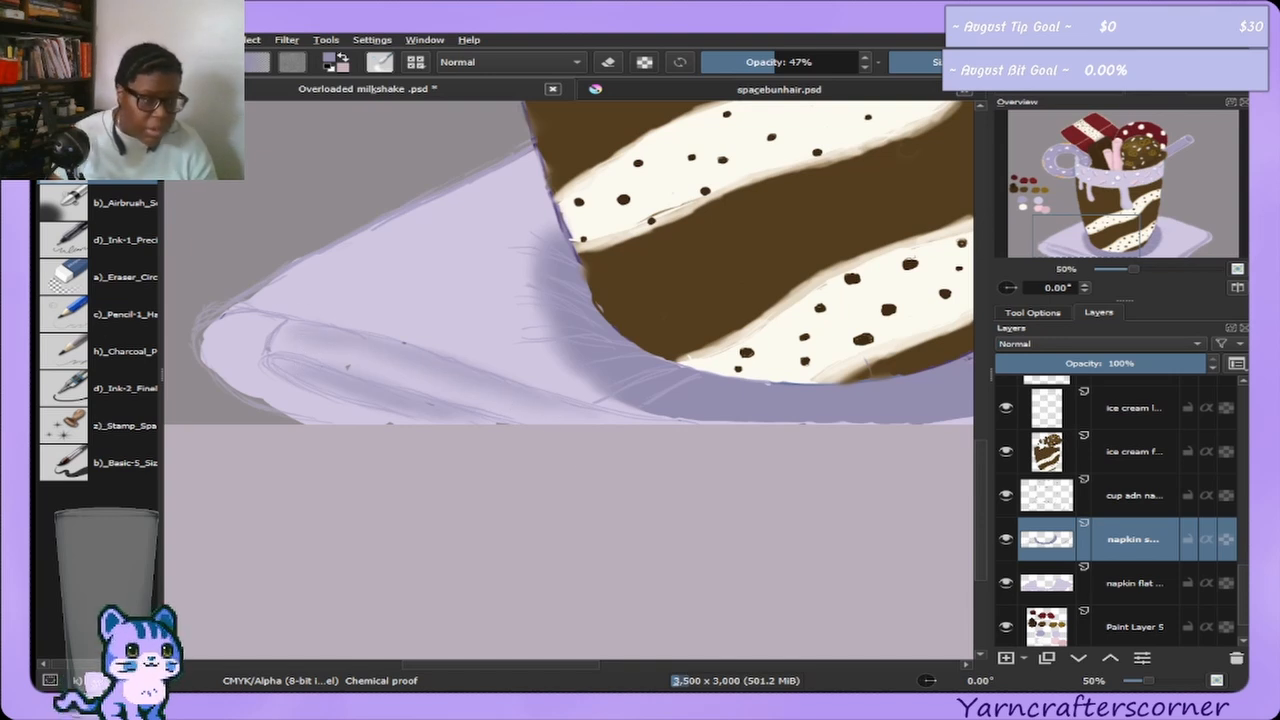
pyautogui.click(128, 458)
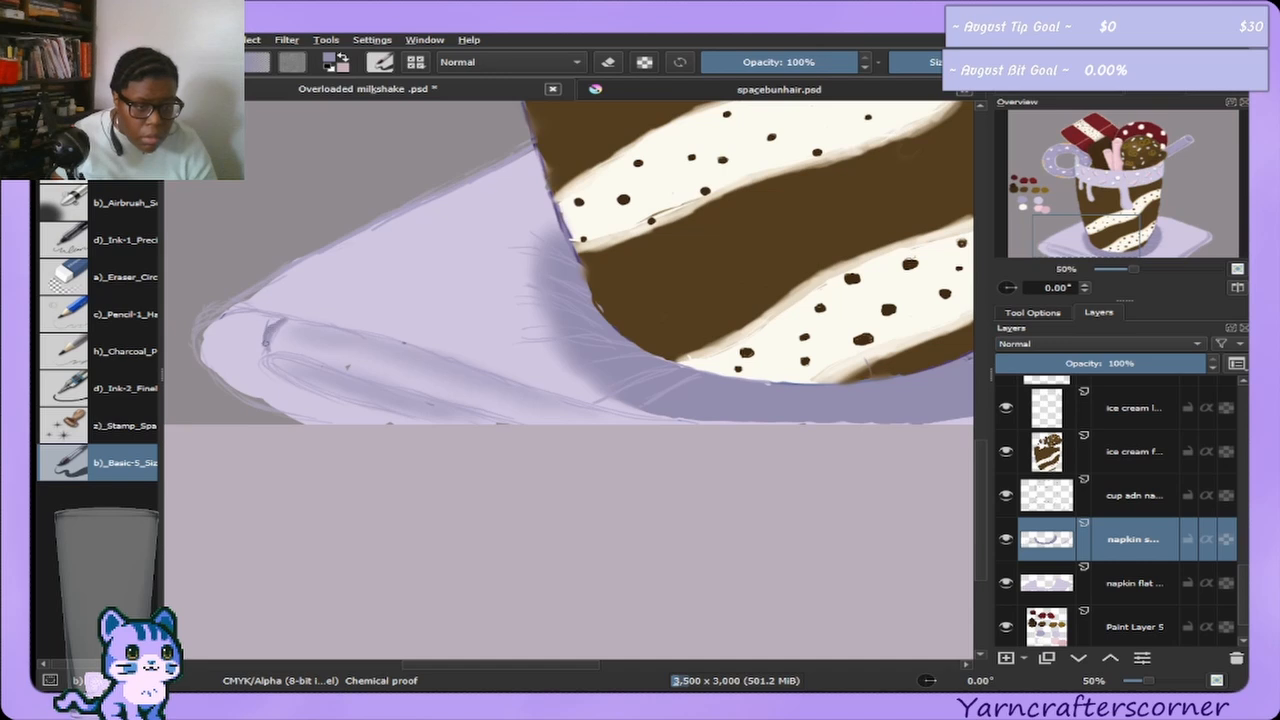
pyautogui.moveTo(270, 318)
pyautogui.mouseDown()
pyautogui.moveTo(262, 368)
pyautogui.moveTo(357, 412)
pyautogui.moveTo(412, 420)
pyautogui.mouseUp()
pyautogui.moveTo(271, 344)
pyautogui.mouseDown()
pyautogui.moveTo(268, 322)
pyautogui.moveTo(256, 362)
pyautogui.moveTo(370, 421)
pyautogui.mouseUp()
pyautogui.moveTo(292, 373); pyautogui.dragTo(256, 356)
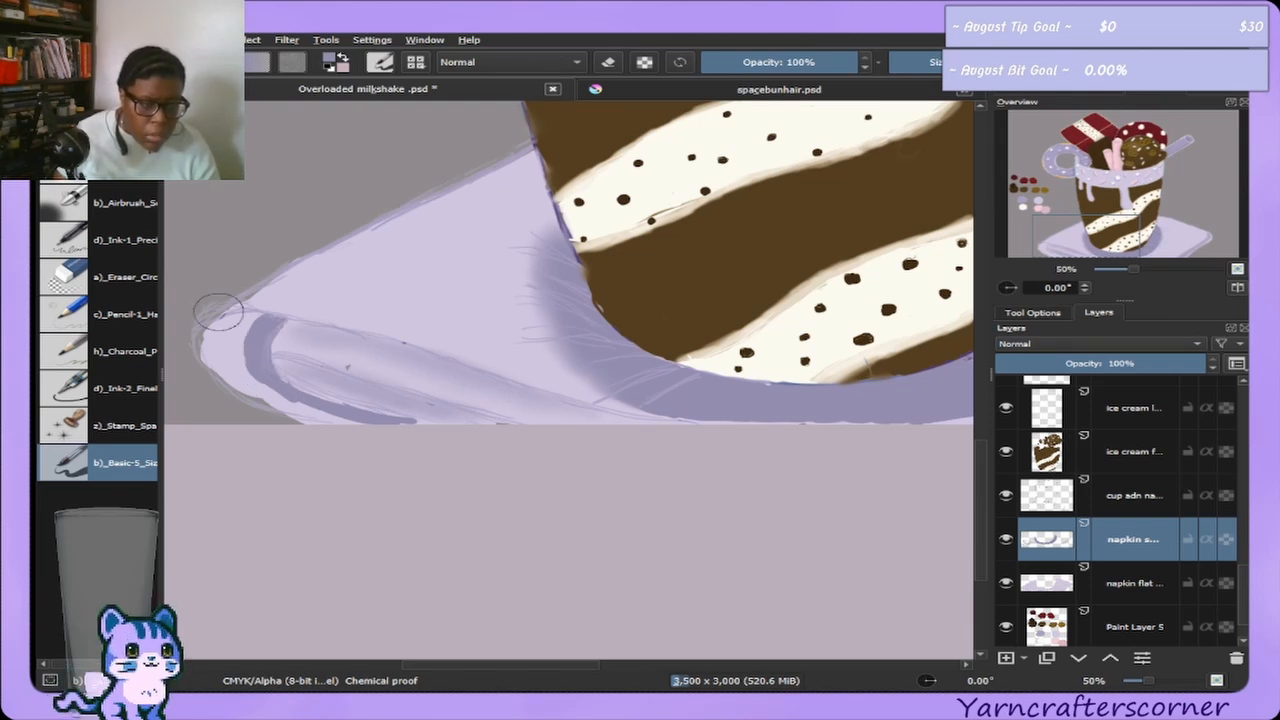
# Blend the edges of the new purple shadow on the napkin's left fold with the 47% opacity blending brush.
pyautogui.click(112, 240)
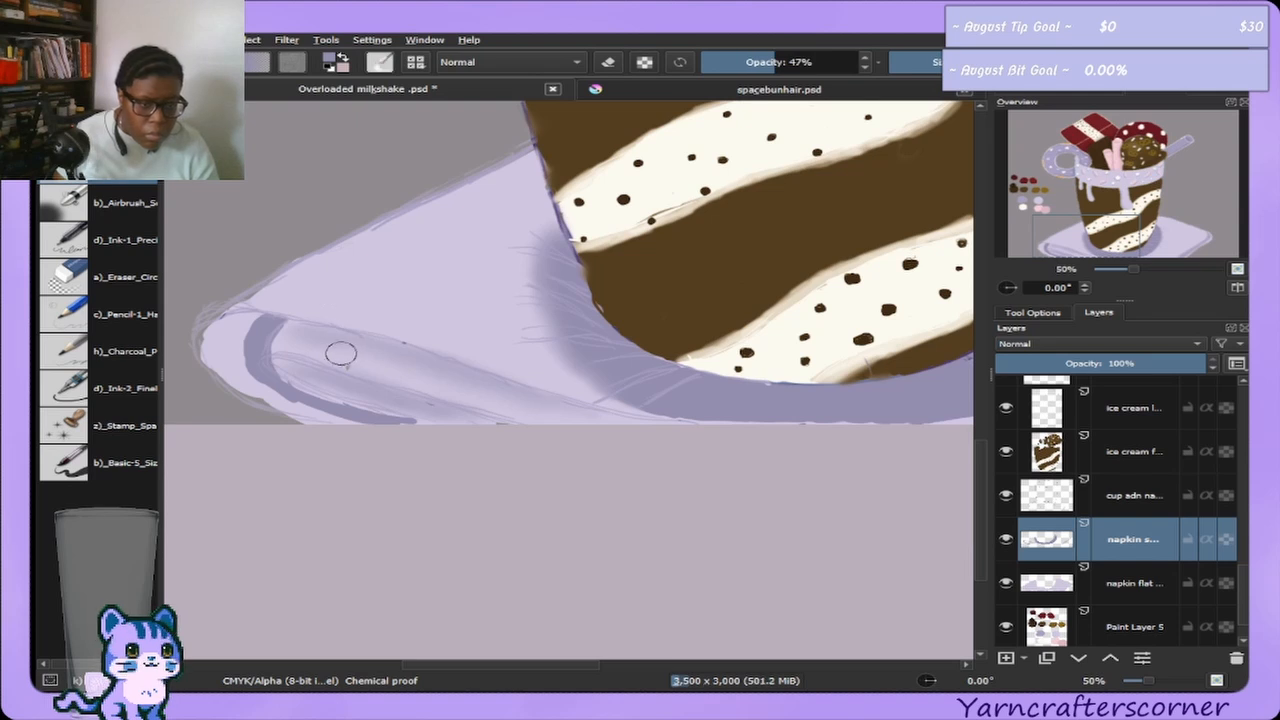
pyautogui.moveTo(275, 317)
pyautogui.mouseDown()
pyautogui.moveTo(252, 350)
pyautogui.moveTo(270, 330)
pyautogui.mouseUp()
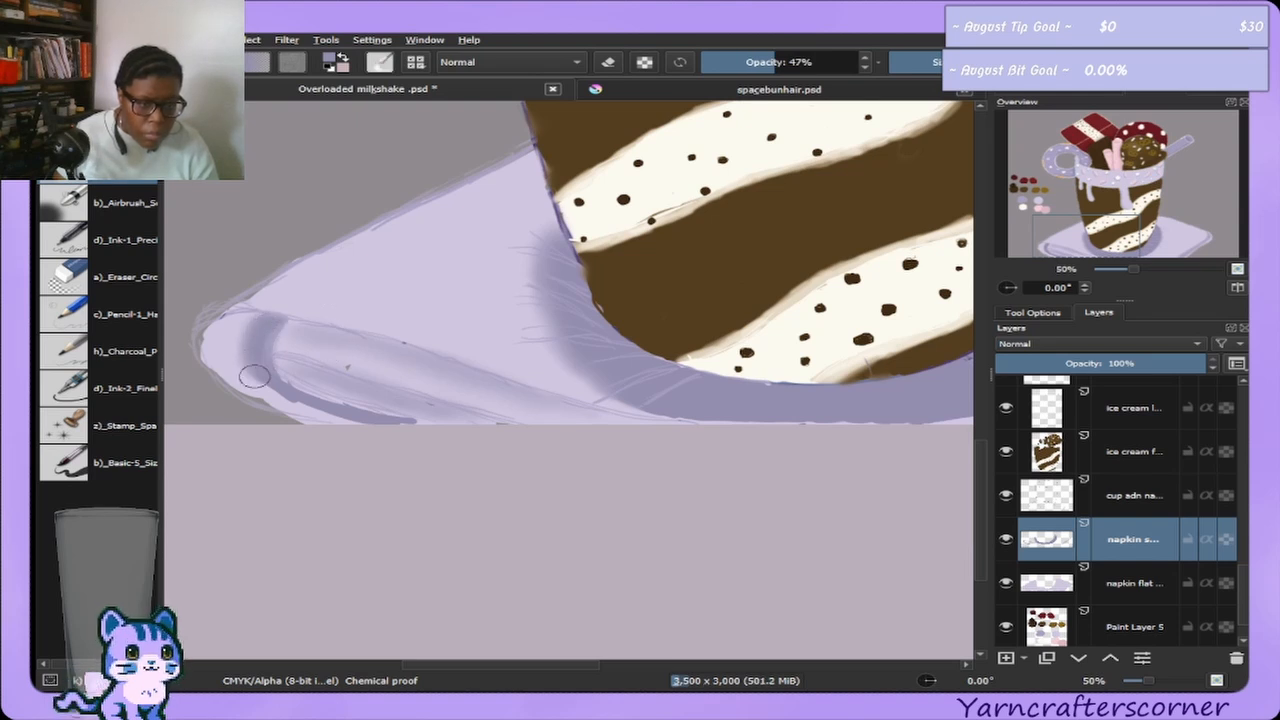
pyautogui.moveTo(253, 375)
pyautogui.mouseDown()
pyautogui.moveTo(380, 423)
pyautogui.moveTo(313, 405)
pyautogui.moveTo(376, 420)
pyautogui.mouseUp()
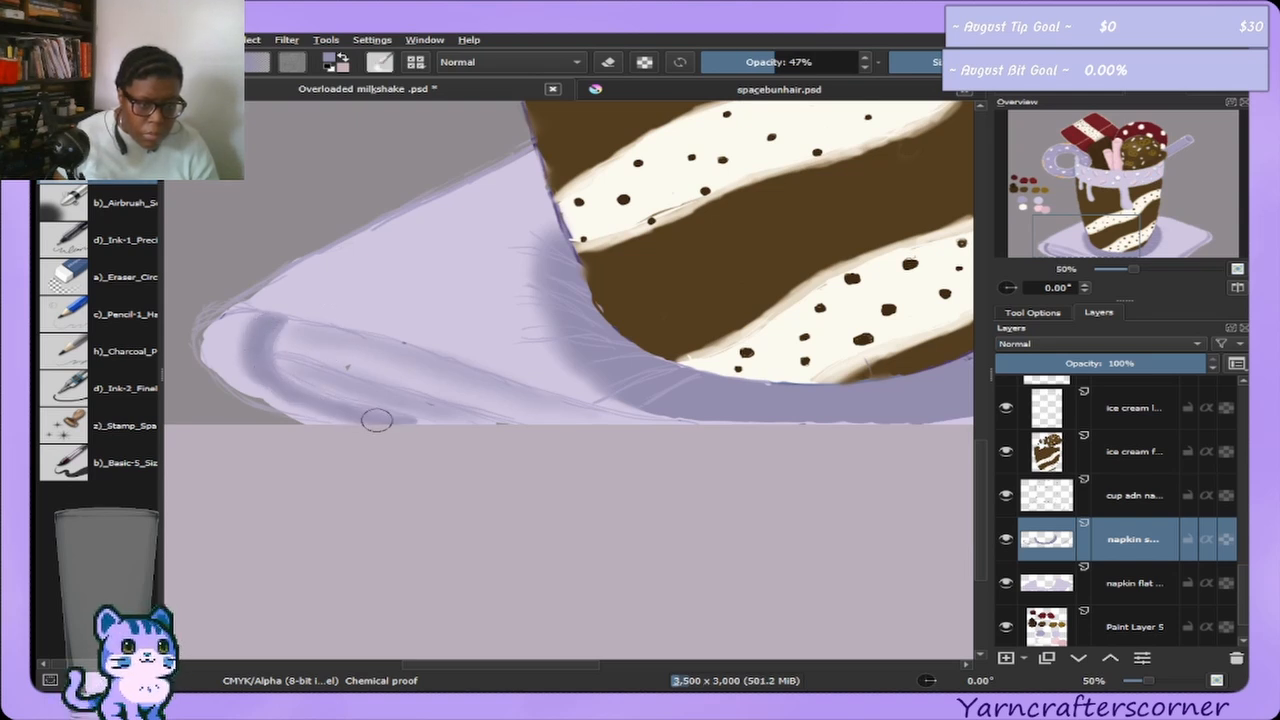
pyautogui.moveTo(245, 339); pyautogui.dragTo(277, 366)
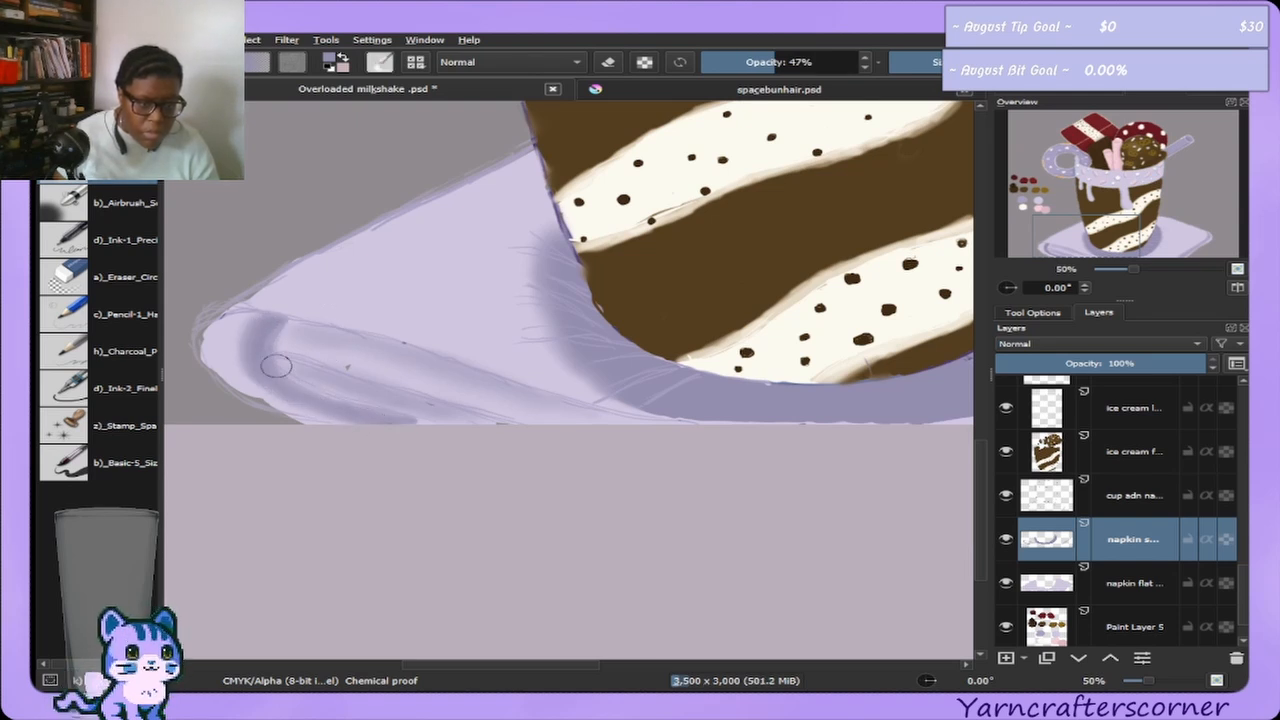
# Lighten the napkin's left fold shadow with the eraser at 14% opacity, then set the eraser's opacity to 100%.
pyautogui.click(130, 278)
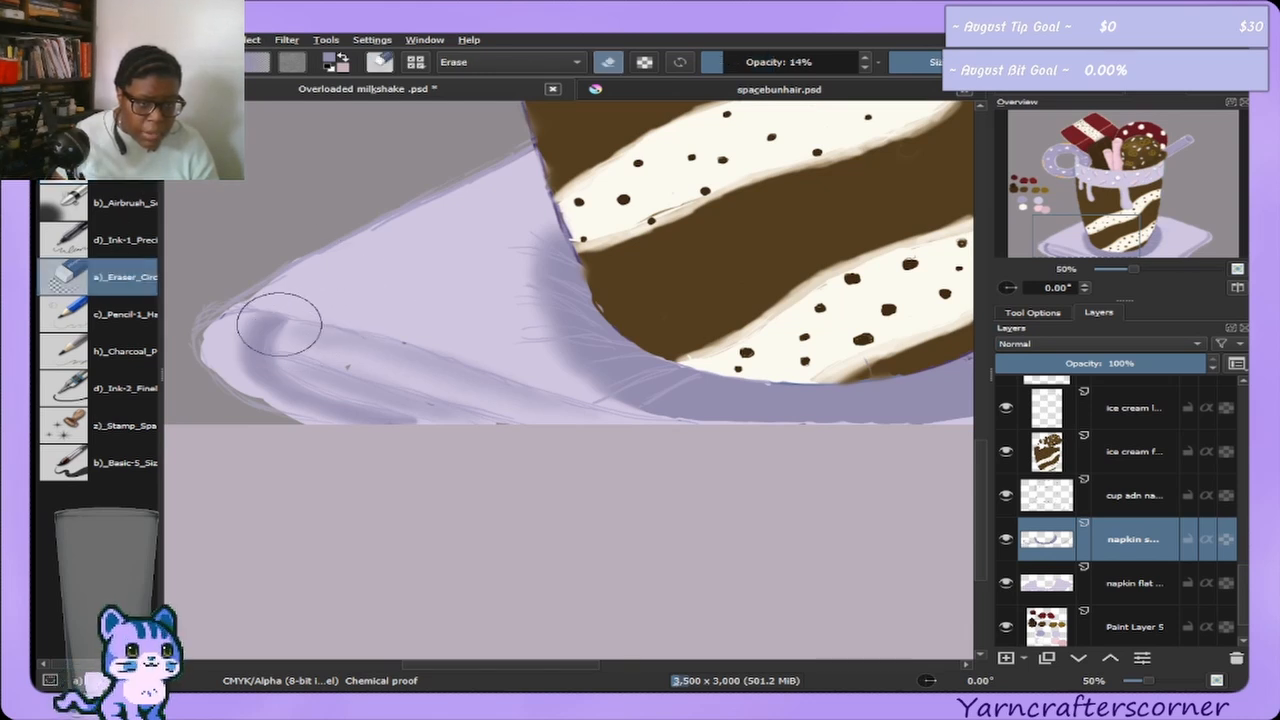
pyautogui.moveTo(277, 323); pyautogui.dragTo(251, 349)
pyautogui.moveTo(400, 429)
pyautogui.mouseDown()
pyautogui.moveTo(306, 368)
pyautogui.moveTo(271, 306)
pyautogui.mouseUp()
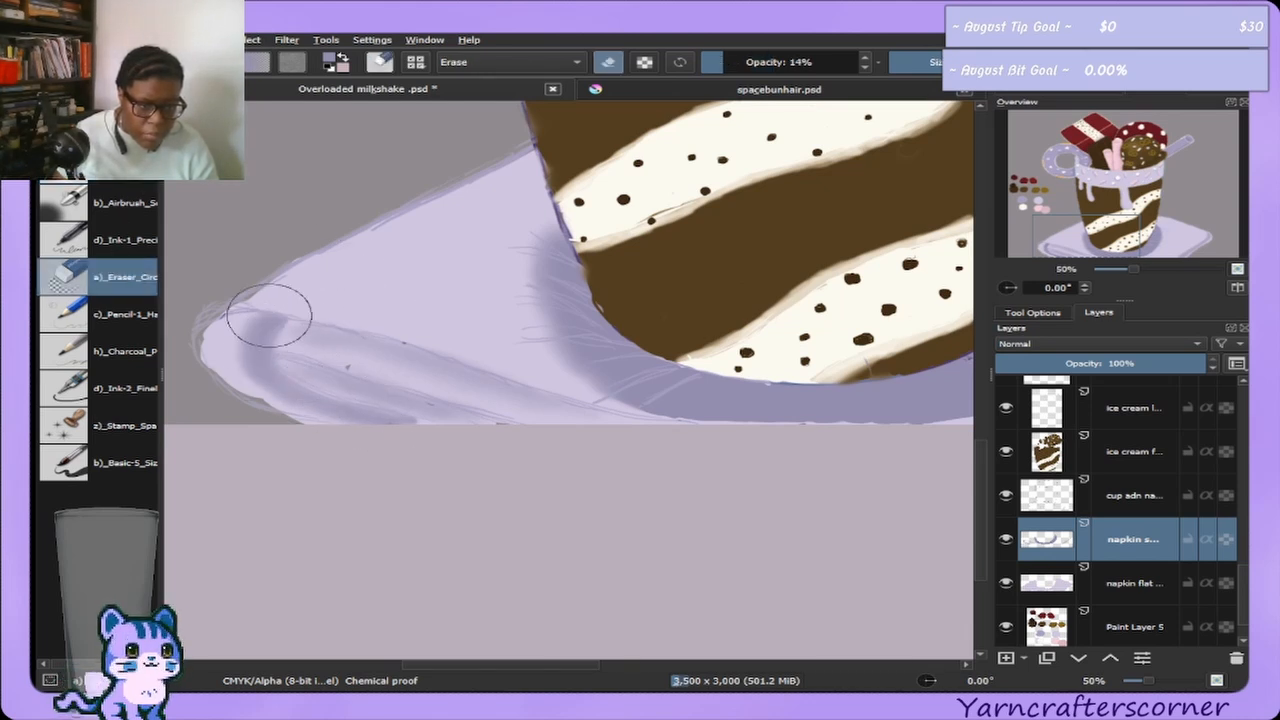
pyautogui.moveTo(421, 428)
pyautogui.mouseDown()
pyautogui.moveTo(262, 307)
pyautogui.moveTo(384, 441)
pyautogui.moveTo(316, 349)
pyautogui.moveTo(267, 303)
pyautogui.moveTo(373, 435)
pyautogui.moveTo(309, 342)
pyautogui.moveTo(260, 308)
pyautogui.moveTo(403, 427)
pyautogui.moveTo(312, 347)
pyautogui.moveTo(274, 371)
pyautogui.moveTo(334, 403)
pyautogui.mouseUp()
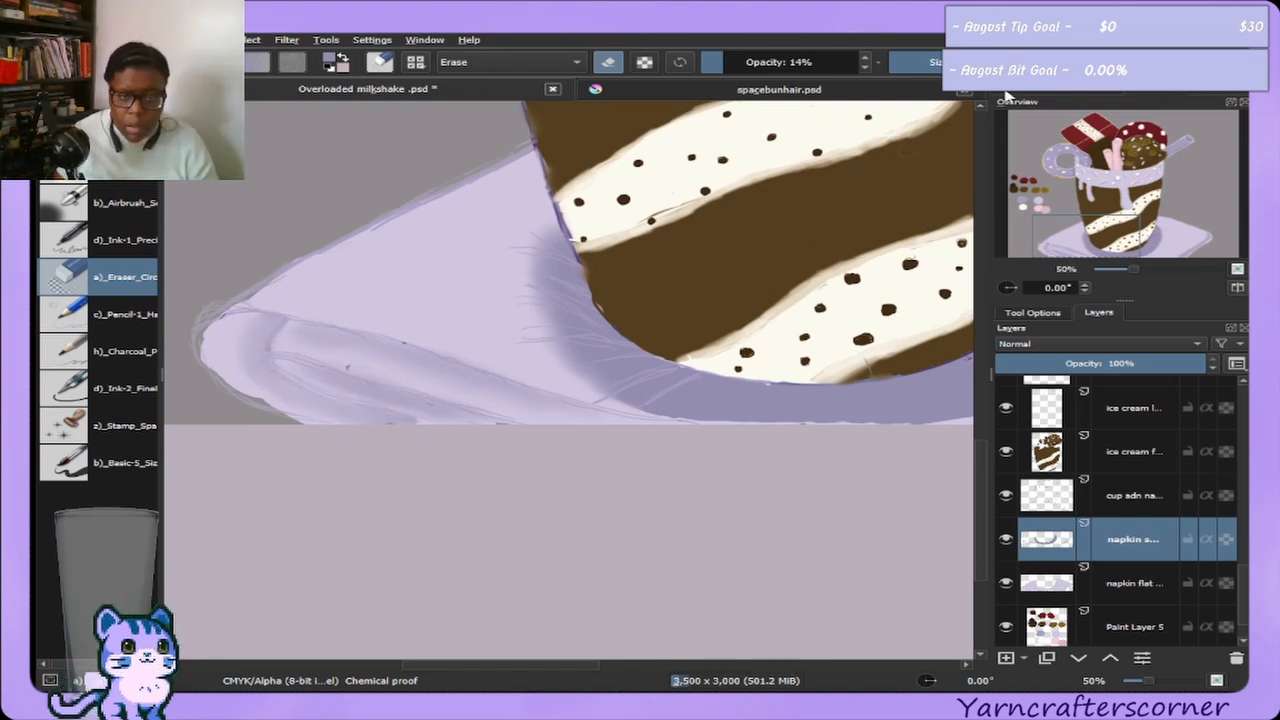
pyautogui.moveTo(750, 62); pyautogui.dragTo(868, 62)
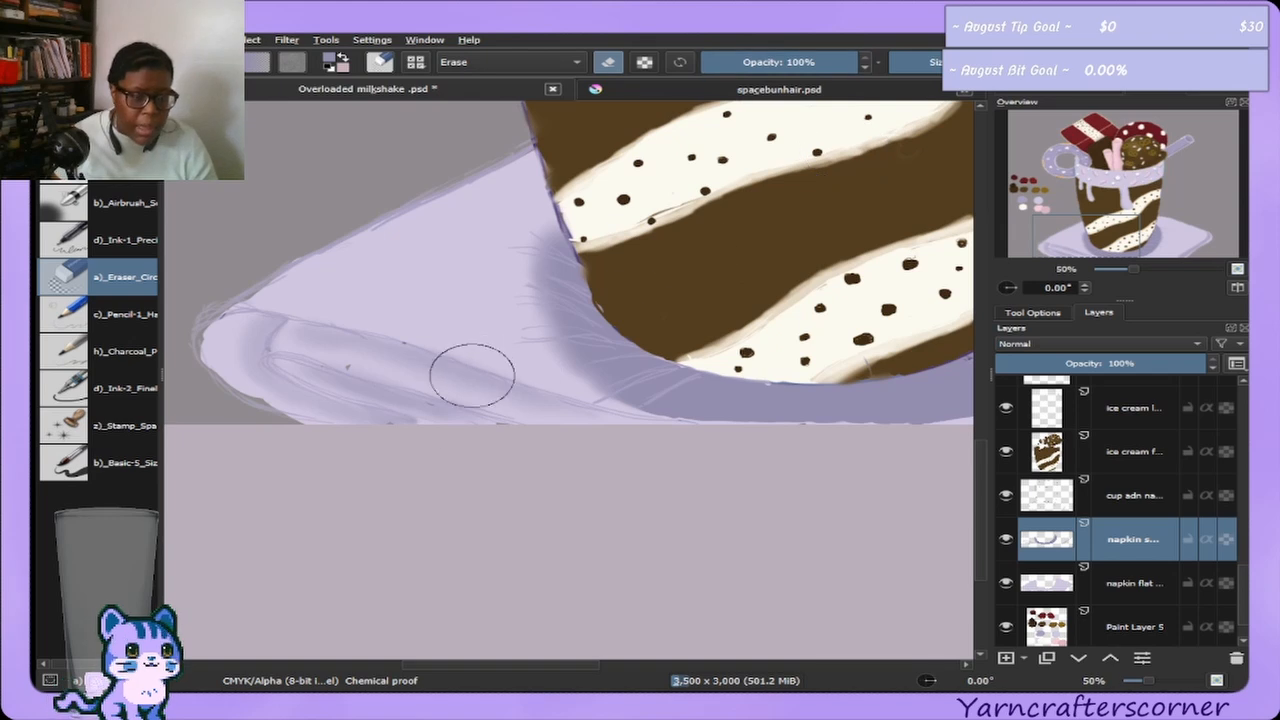
# Select the ice cream layer directly above the ice cream flats and pick the dark brown from the palette swatches.
pyautogui.moveTo(1150, 212)
pyautogui.mouseDown()
pyautogui.moveTo(1170, 163)
pyautogui.moveTo(1175, 203)
pyautogui.moveTo(1150, 205)
pyautogui.mouseUp()
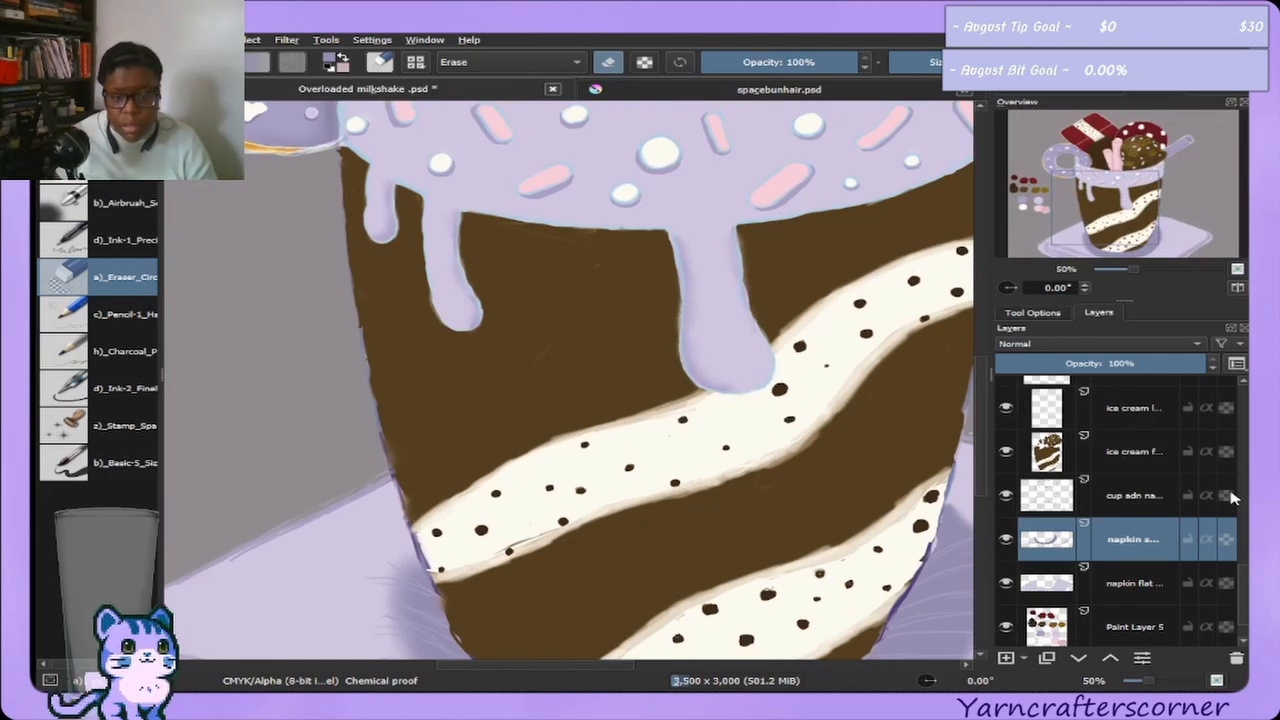
pyautogui.moveTo(1240, 522); pyautogui.dragTo(1244, 490)
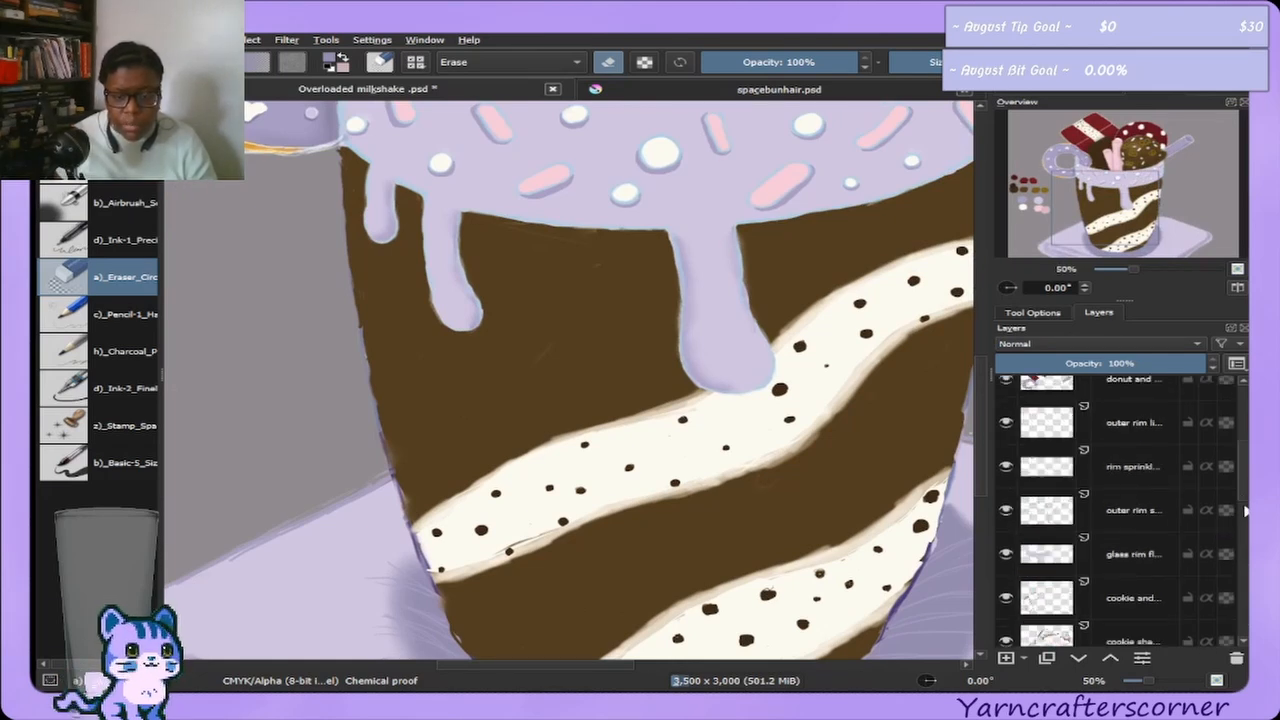
pyautogui.scroll(-5, 1122, 535)
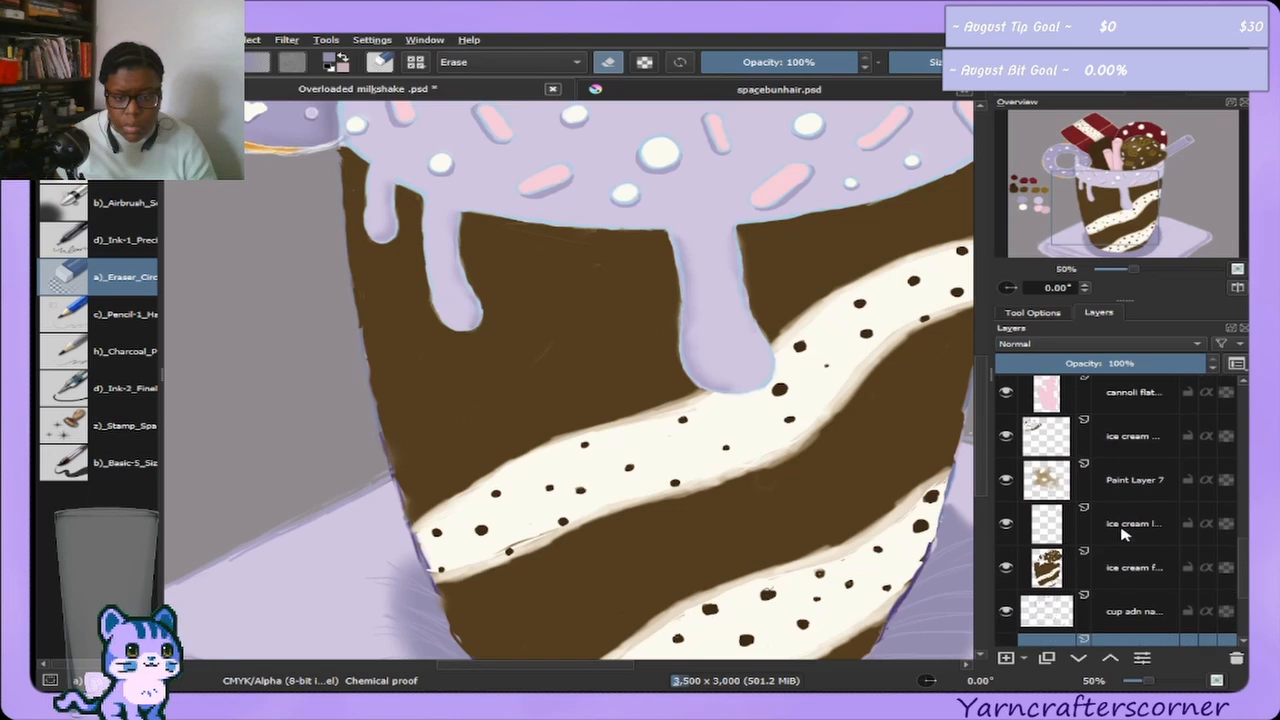
pyautogui.click(1122, 535)
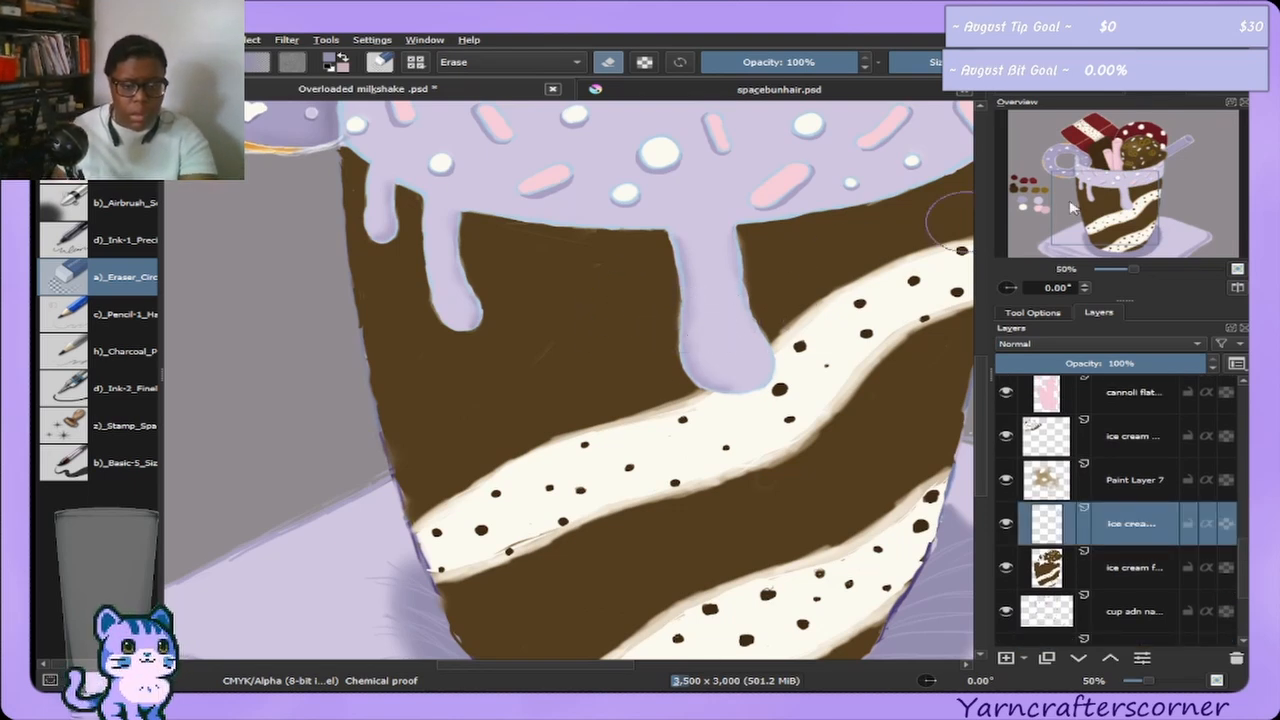
pyautogui.moveTo(1072, 207); pyautogui.dragTo(1040, 208)
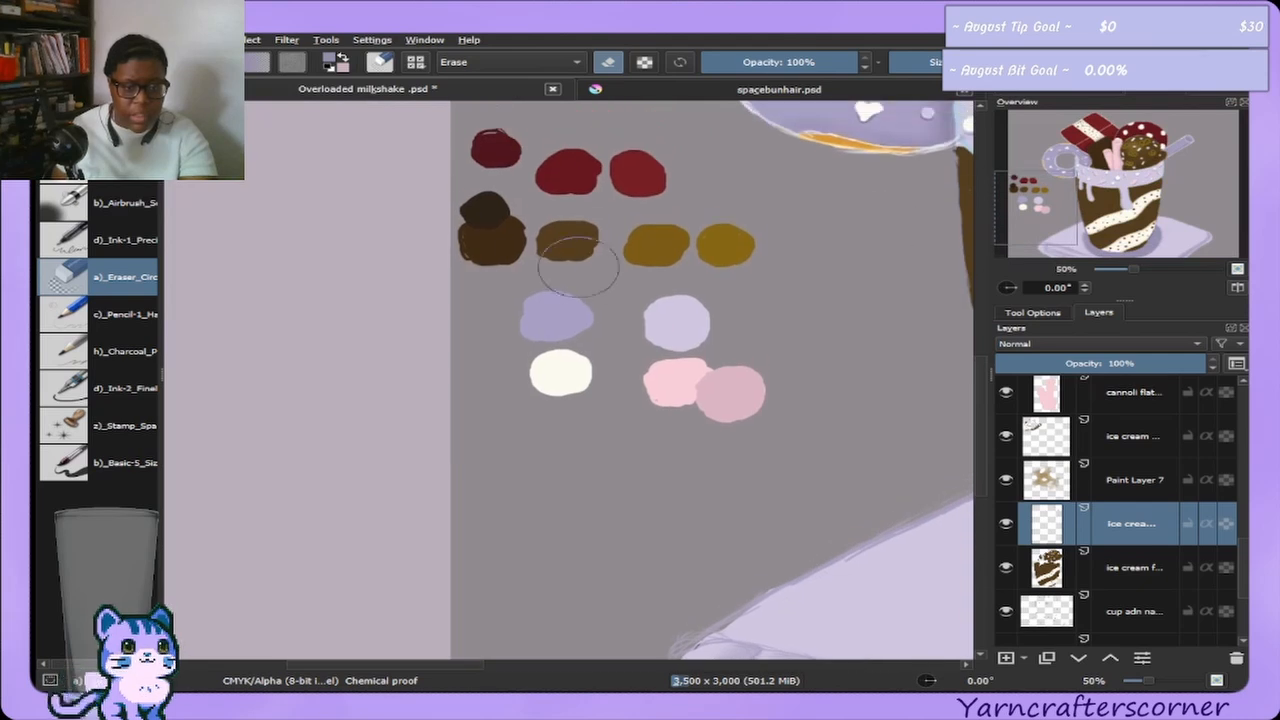
pyautogui.keyDown('ctrl'); pyautogui.click(584, 242); pyautogui.keyUp('ctrl')
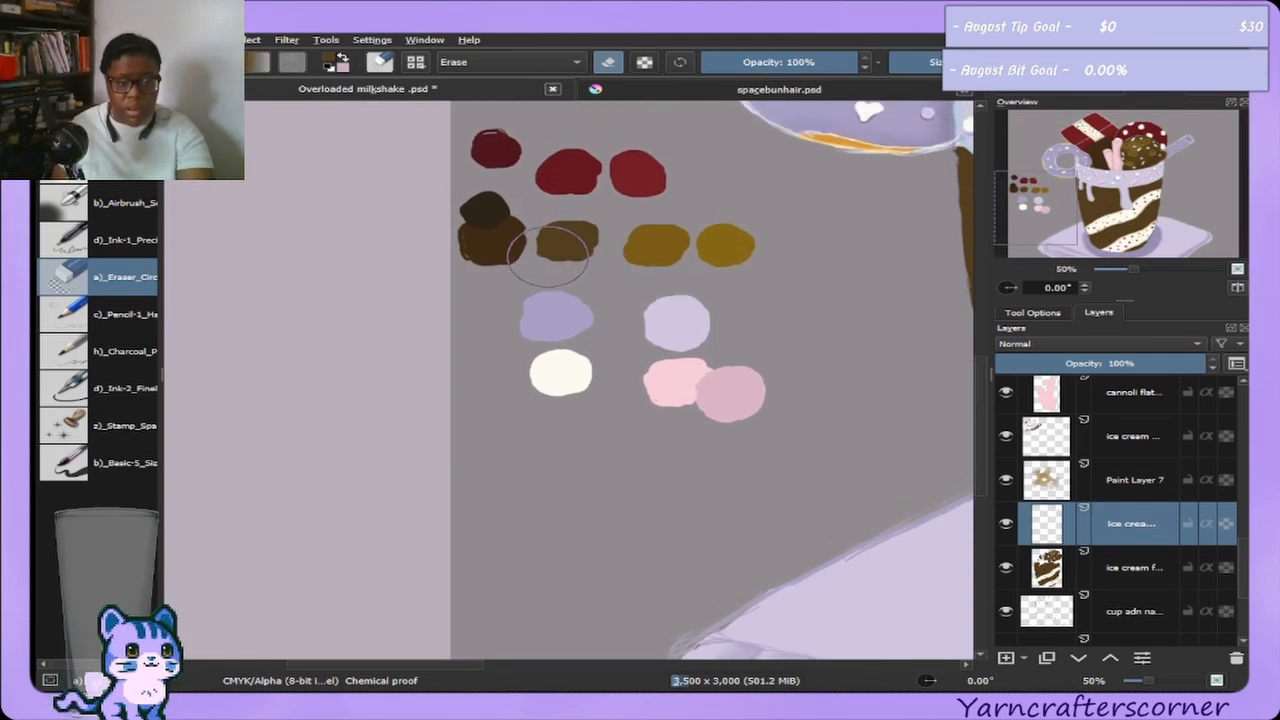
pyautogui.keyDown('ctrl'); pyautogui.click(500, 246); pyautogui.keyUp('ctrl')
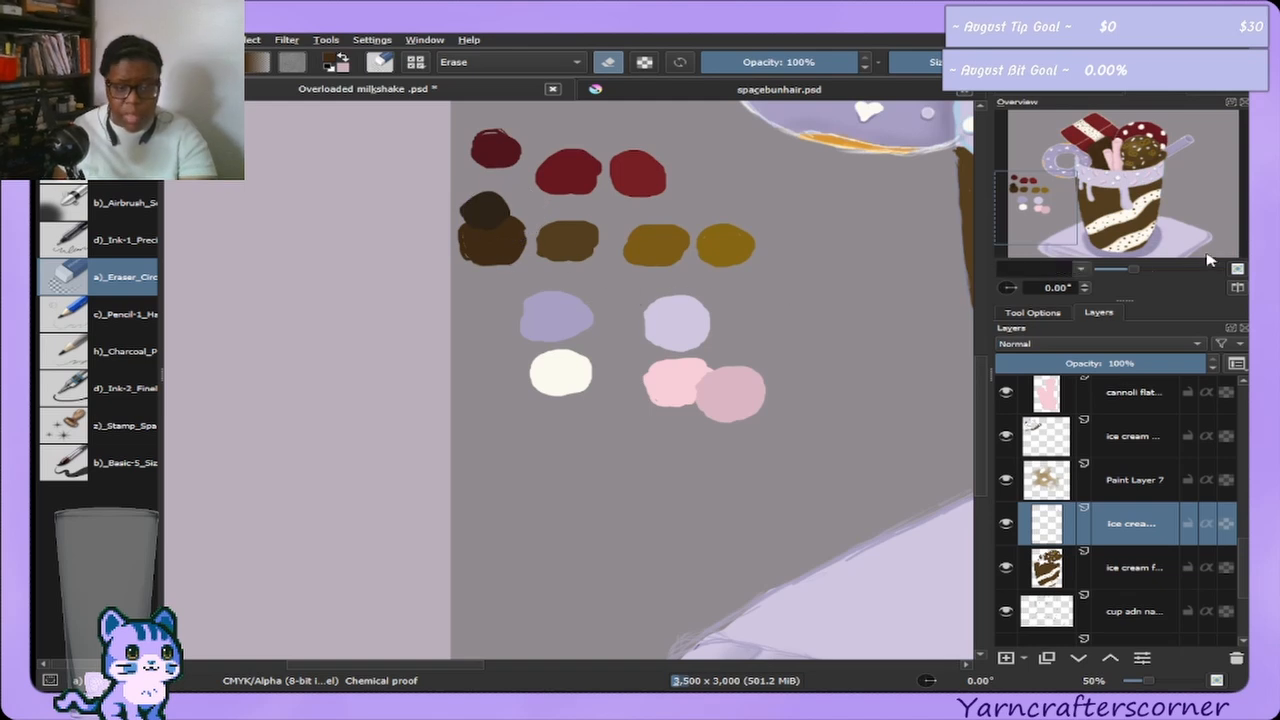
# Paint a dark brown shadow beside the second icing drip and under the rim toward the large drip.
pyautogui.click(1168, 225)
pyautogui.moveTo(1168, 225); pyautogui.dragTo(1182, 216)
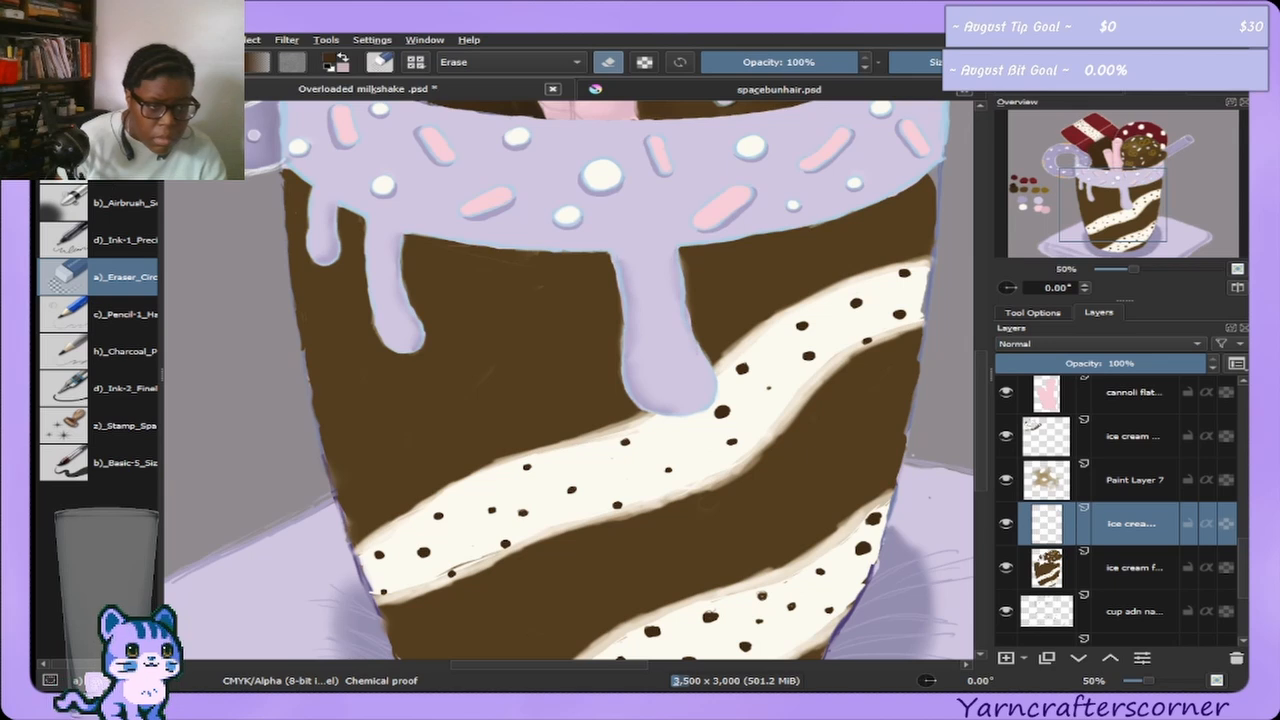
pyautogui.click(65, 470)
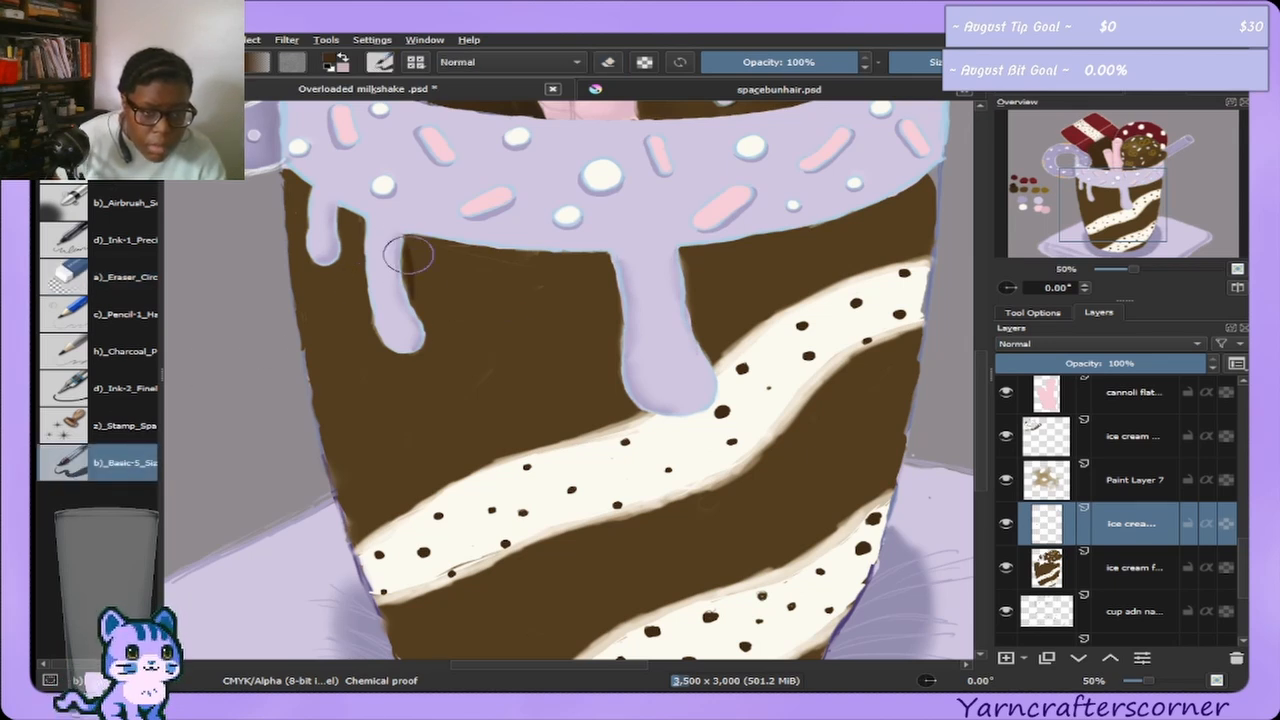
pyautogui.moveTo(396, 348); pyautogui.dragTo(426, 354)
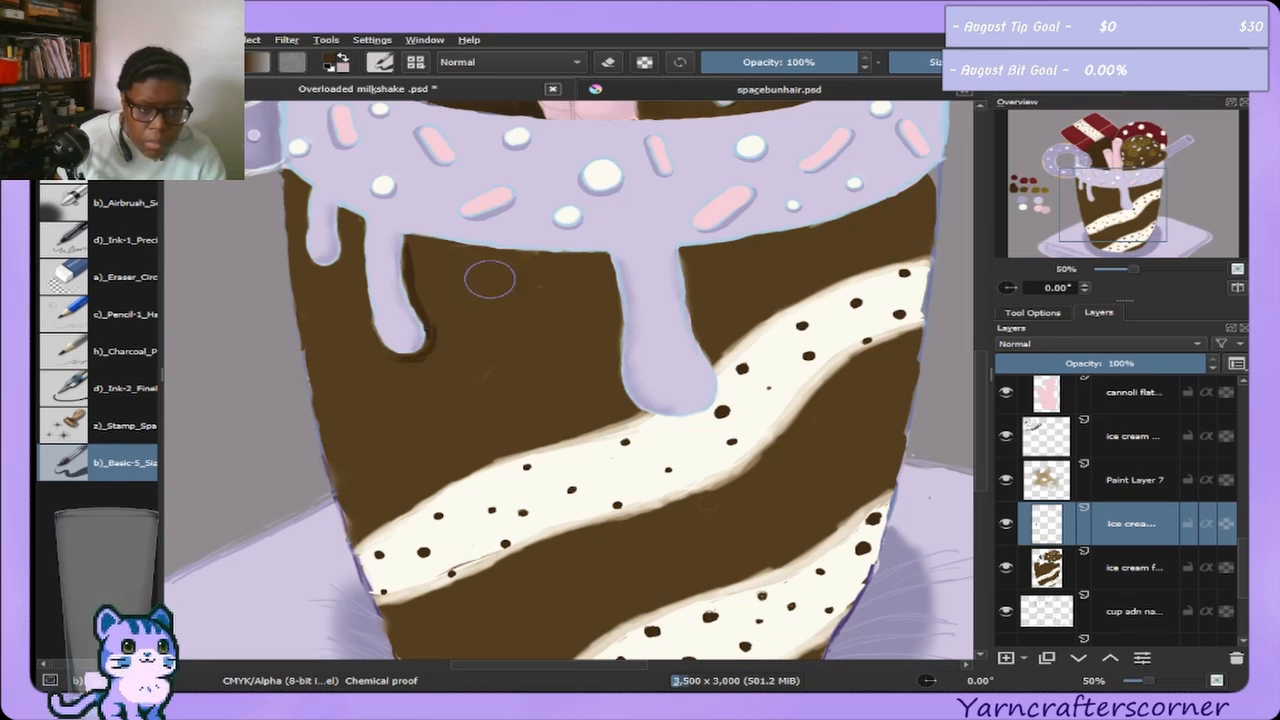
pyautogui.moveTo(440, 252); pyautogui.dragTo(482, 258)
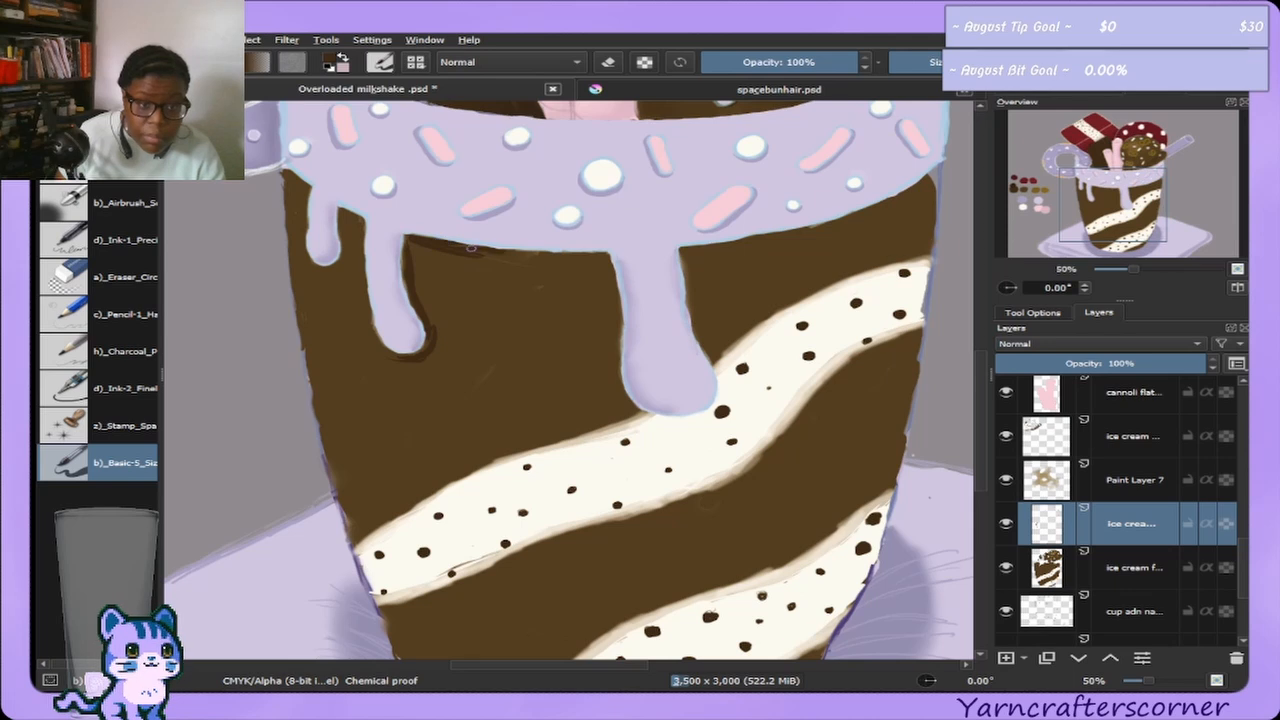
pyautogui.moveTo(480, 252); pyautogui.dragTo(568, 259)
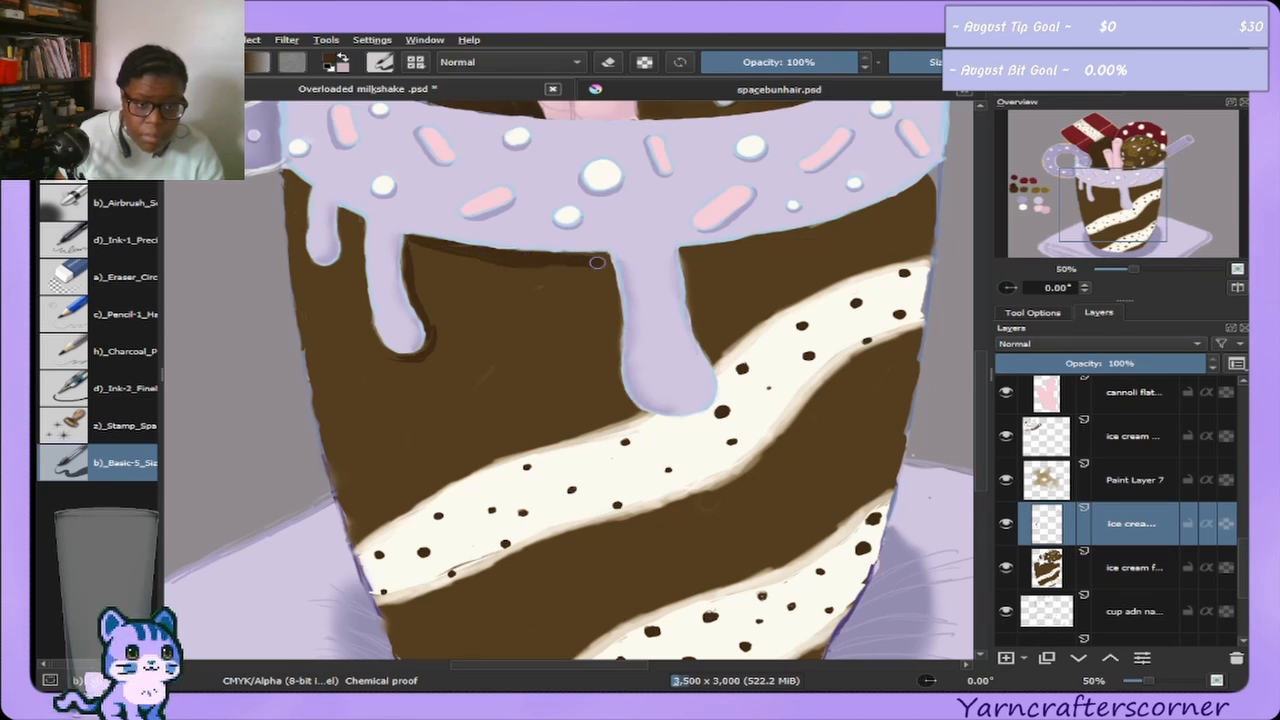
# Extend the dark brown shadow under the icing rim from the large drip to the glass's right edge.
pyautogui.press(']')
pyautogui.press(']')
pyautogui.press(']')
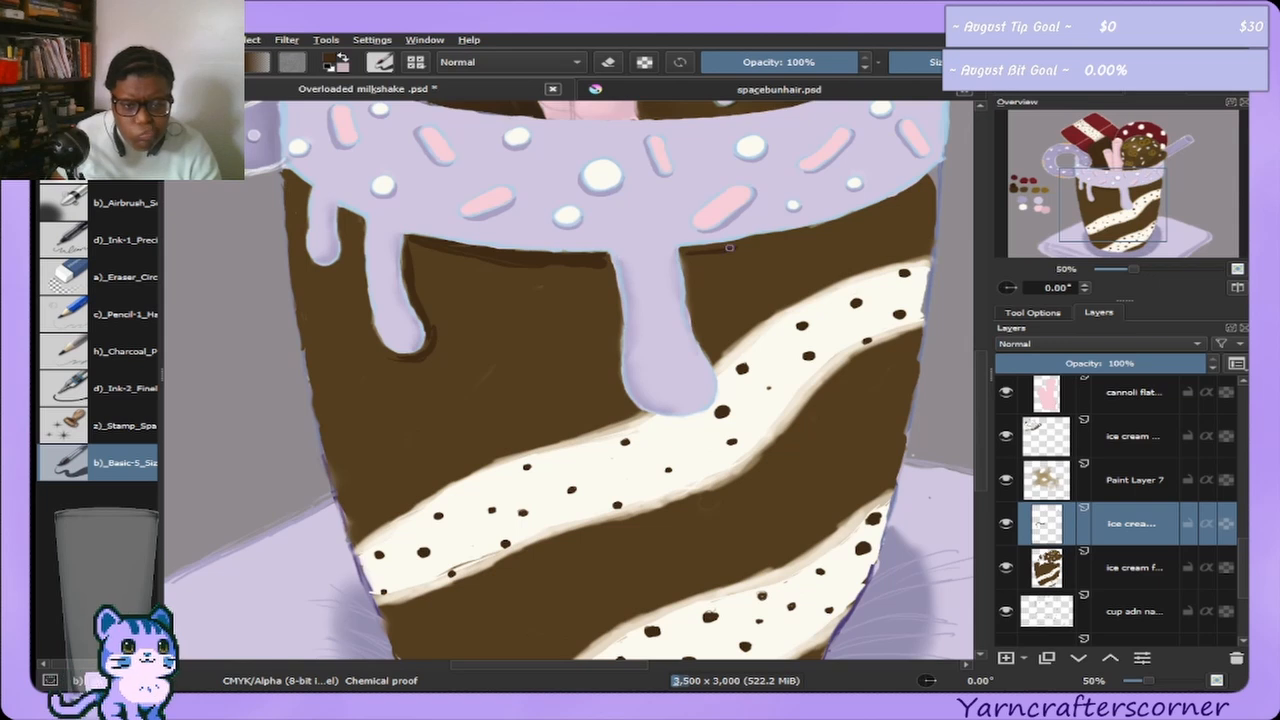
pyautogui.moveTo(737, 244); pyautogui.dragTo(821, 232)
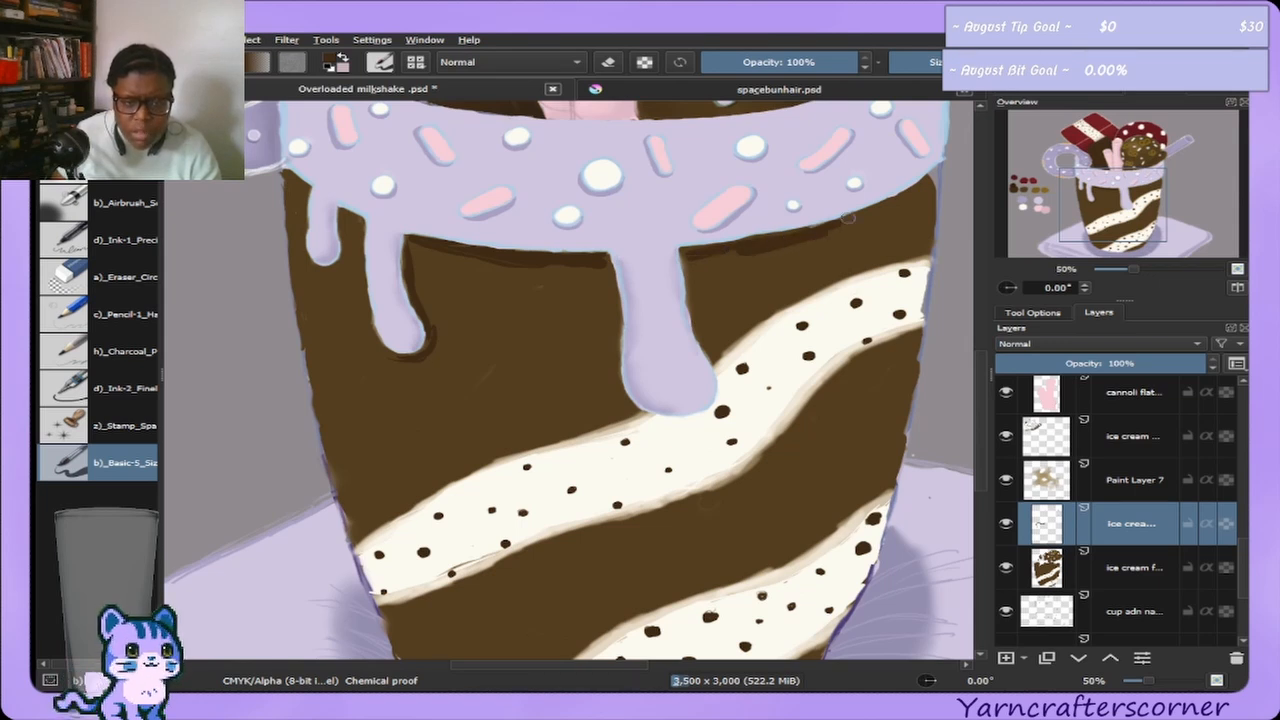
pyautogui.moveTo(879, 203); pyautogui.dragTo(928, 185)
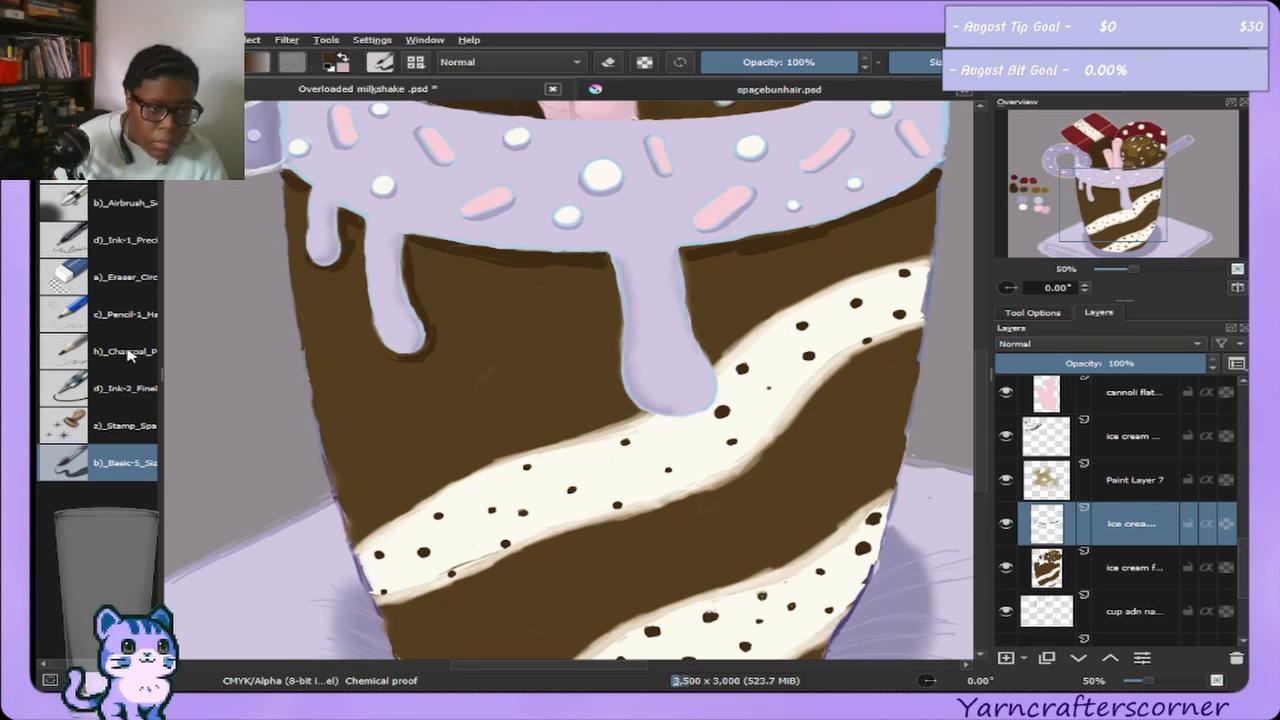
# Refine the shadow under the rim, thickening its right end and erasing the paint that spills past the glass.
pyautogui.click(128, 277)
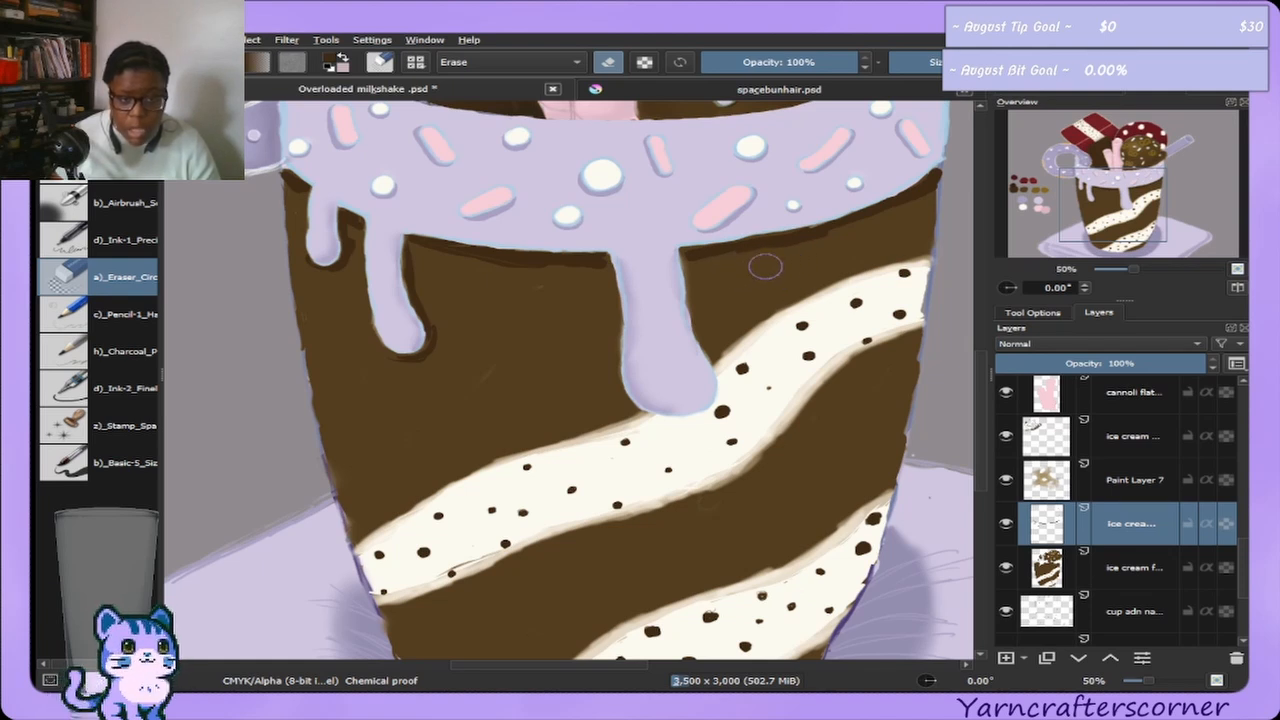
pyautogui.moveTo(508, 289)
pyautogui.mouseDown()
pyautogui.moveTo(466, 277)
pyautogui.moveTo(550, 286)
pyautogui.moveTo(481, 276)
pyautogui.mouseUp()
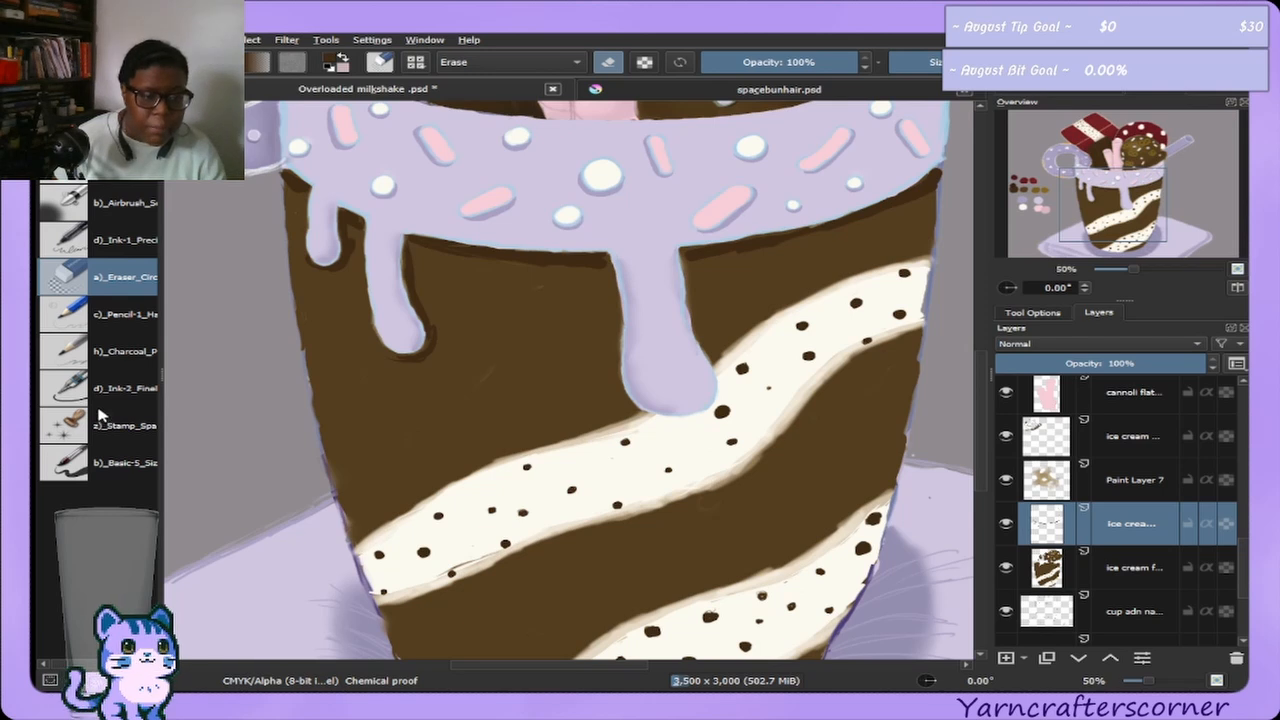
pyautogui.click(108, 460)
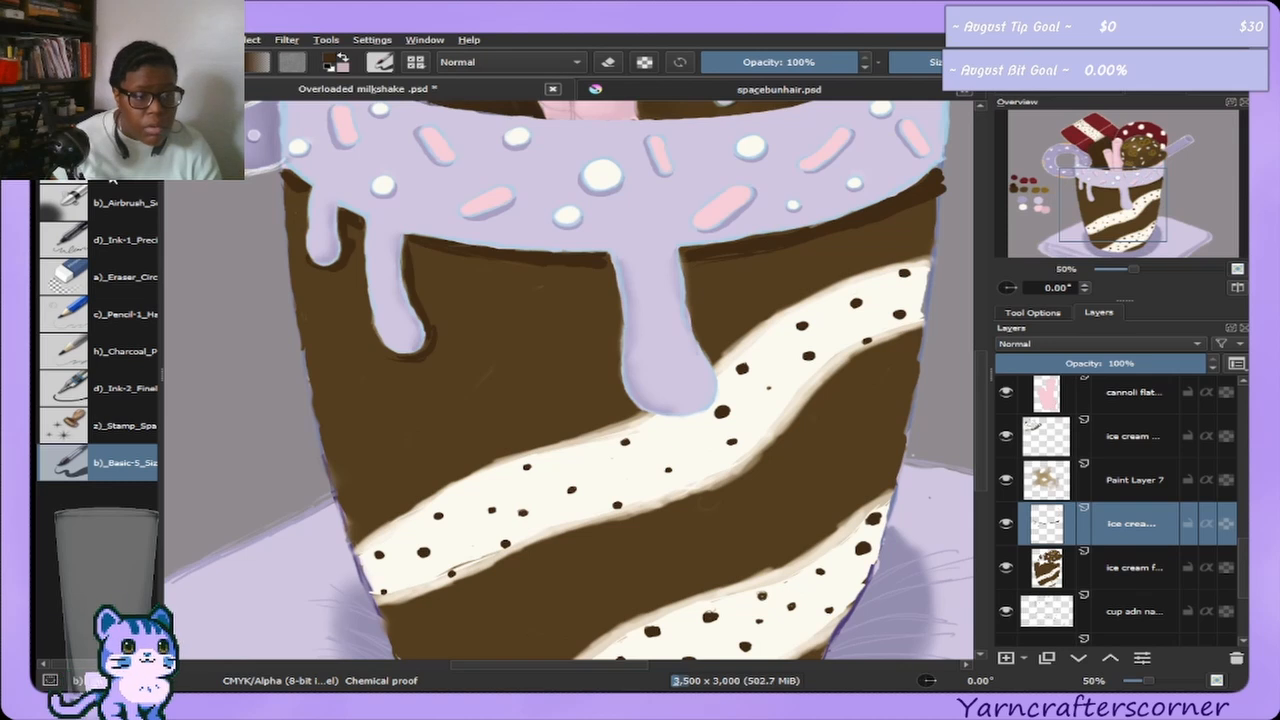
pyautogui.click(100, 278)
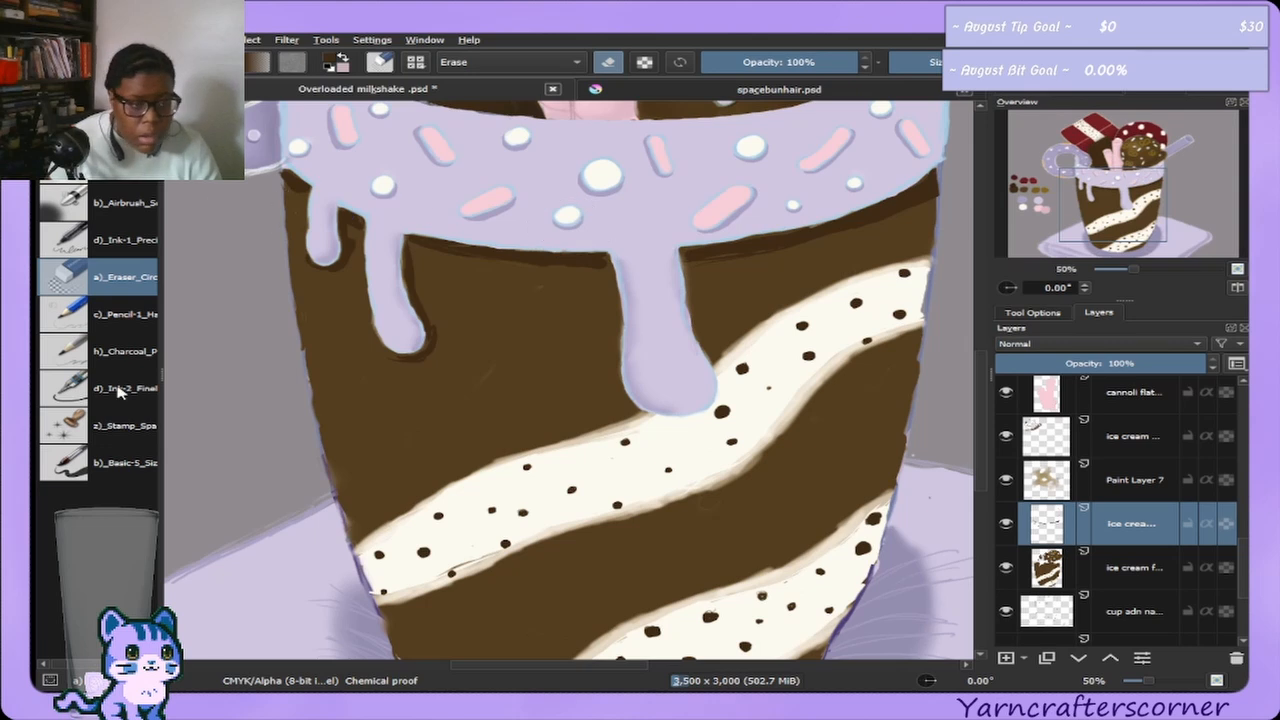
# Paint dark brown shadows between the two small icing drips and along both sides of the large drip with the basic brush.
pyautogui.click(112, 462)
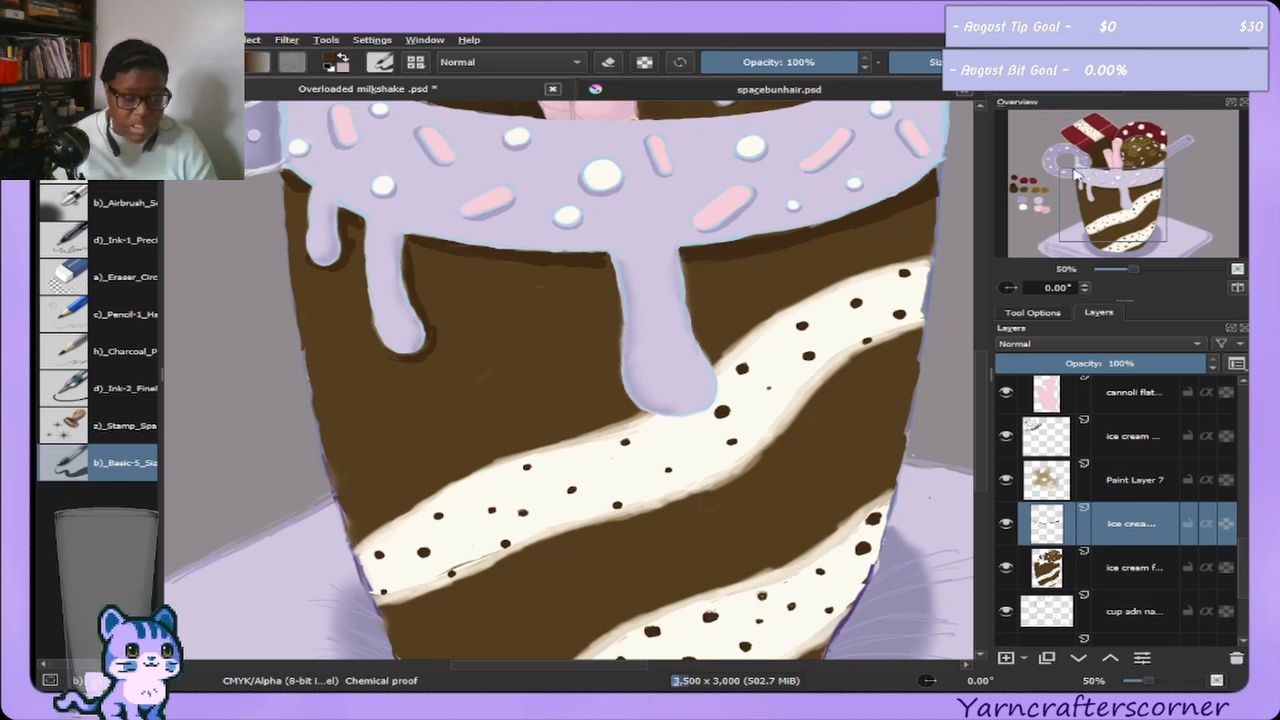
pyautogui.press('6')
pyautogui.press('6')
pyautogui.press('6')
pyautogui.press('6')
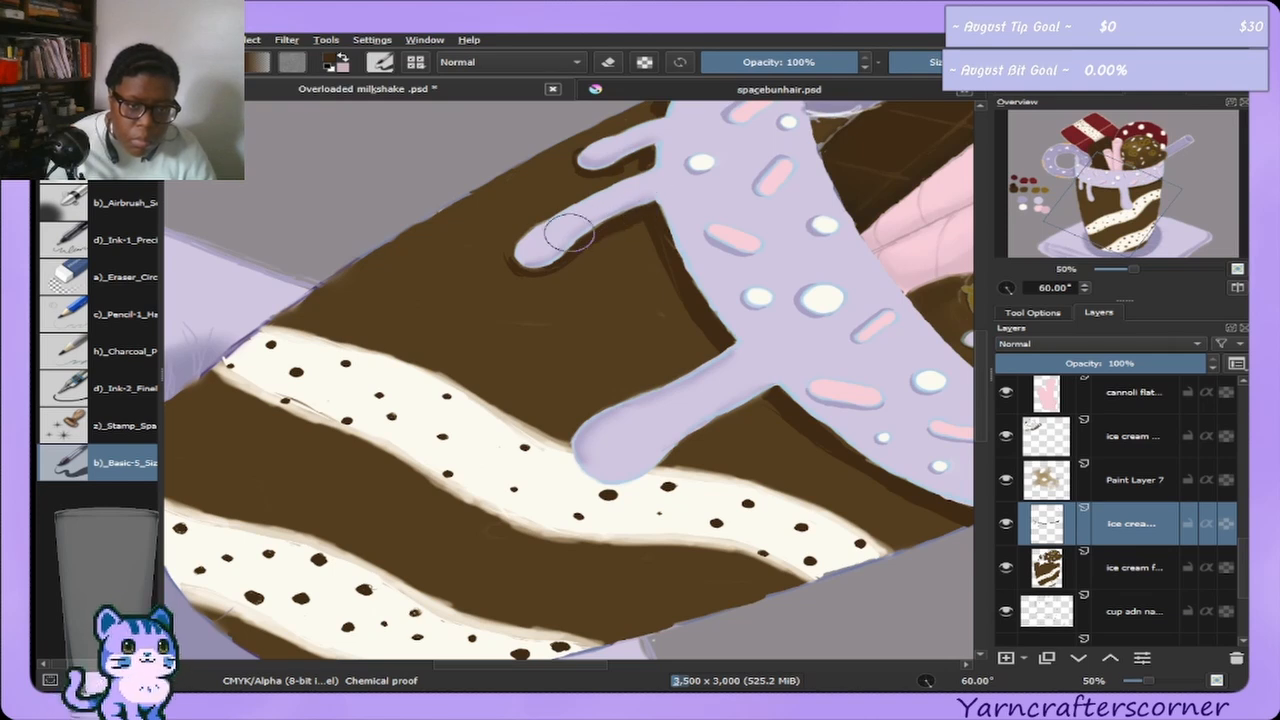
pyautogui.moveTo(620, 160); pyautogui.dragTo(590, 162)
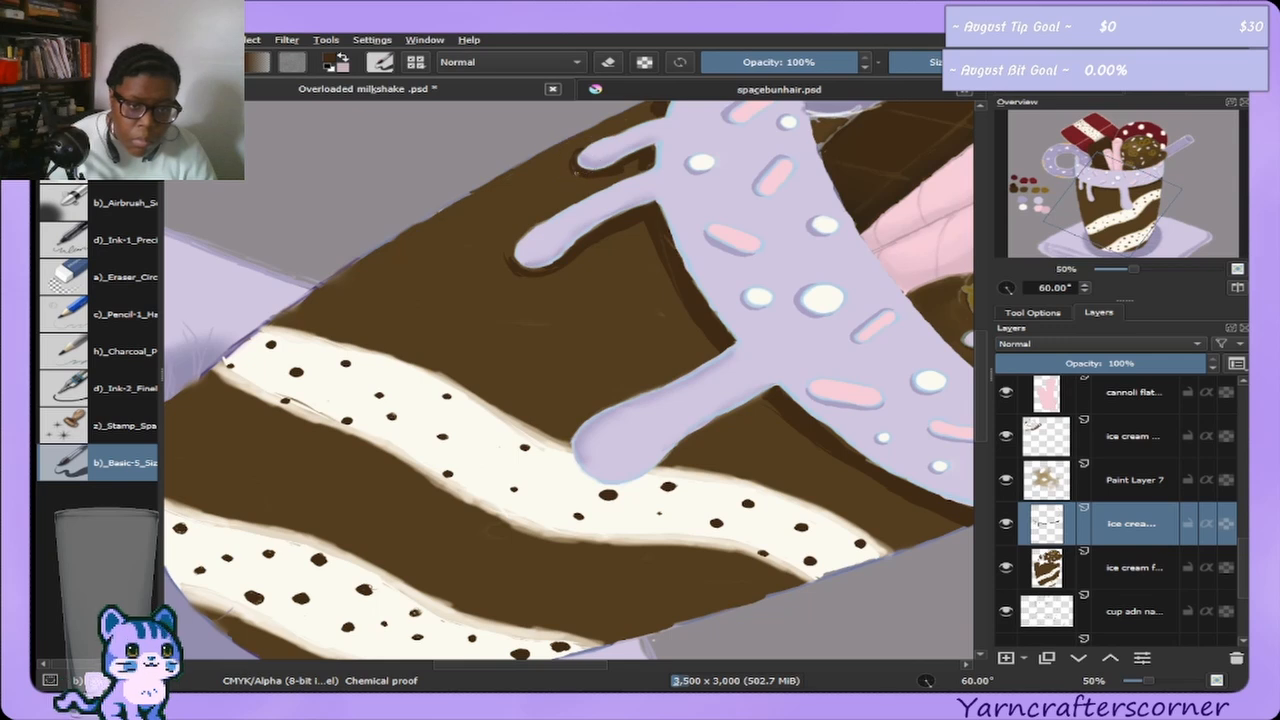
pyautogui.hotkey('ctrl', 'z')
pyautogui.click(120, 277)
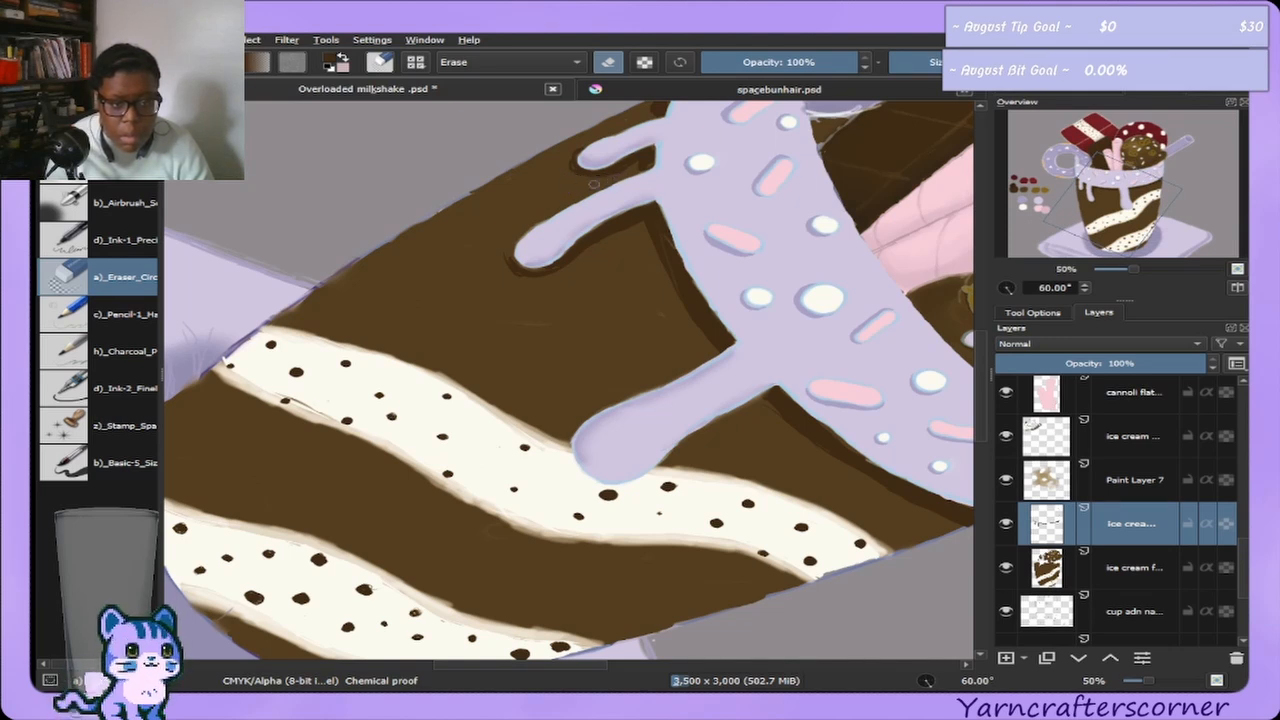
pyautogui.click(110, 463)
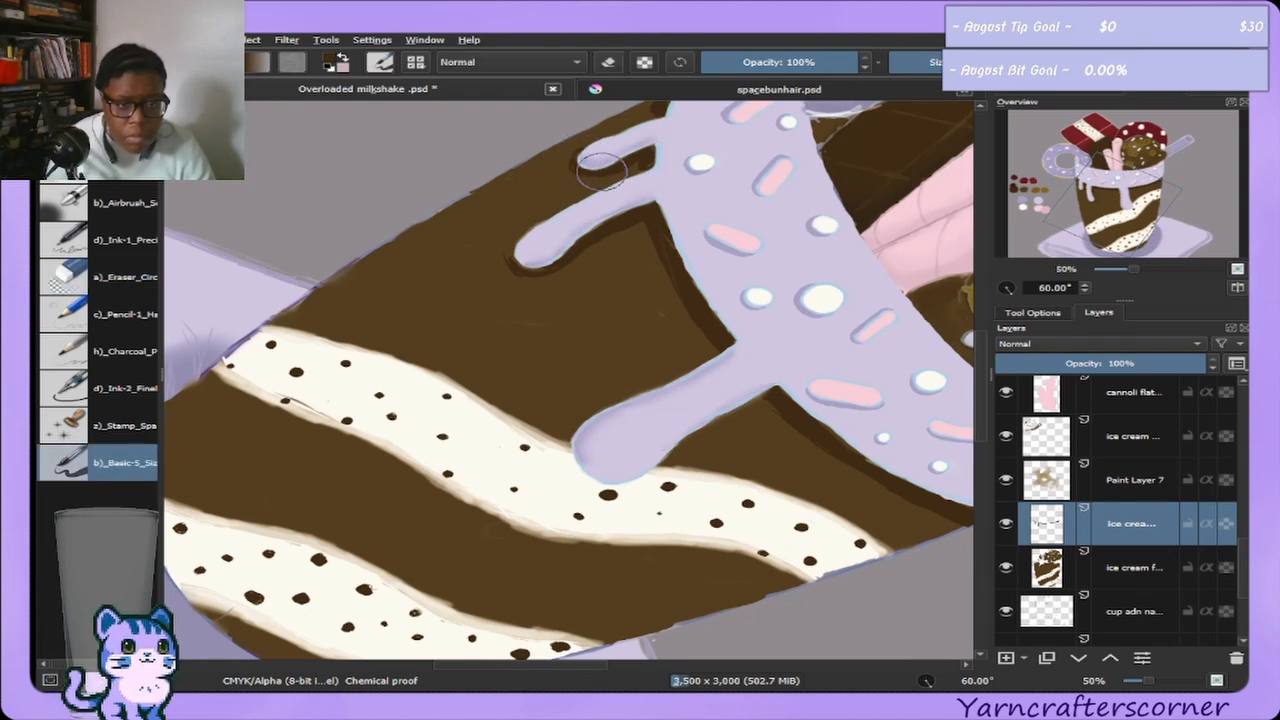
pyautogui.moveTo(640, 156); pyautogui.dragTo(589, 171)
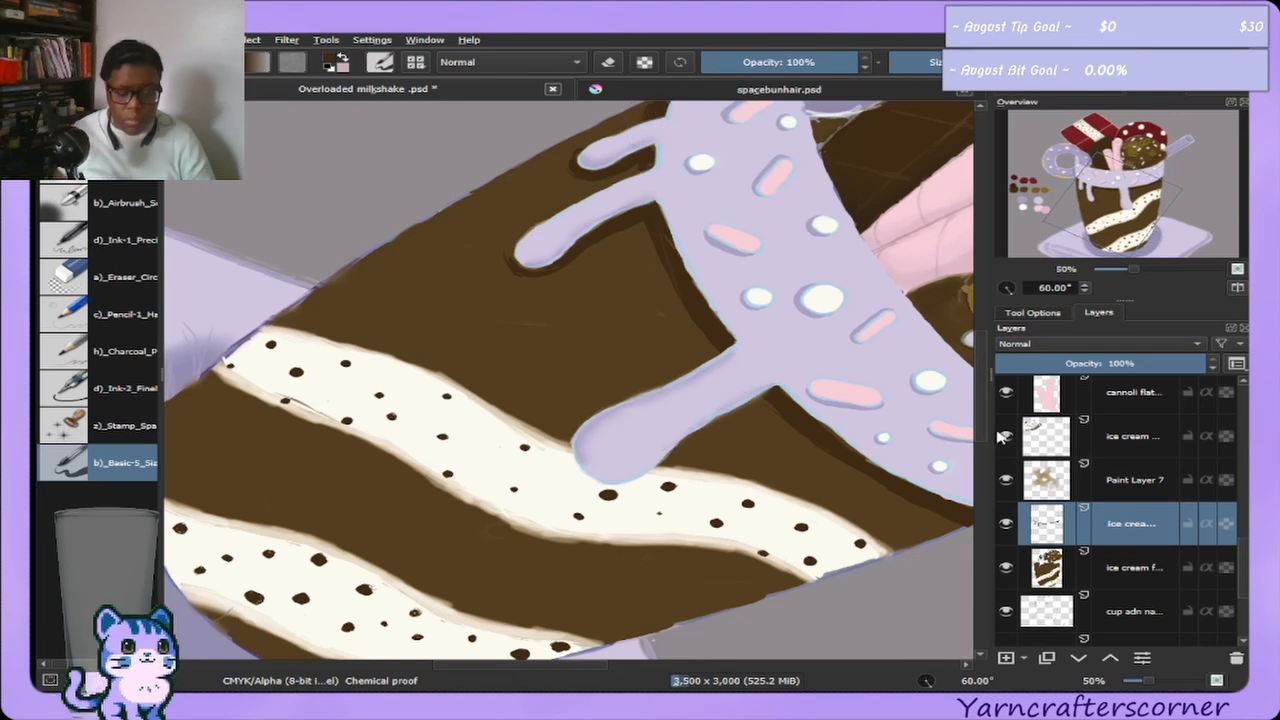
pyautogui.press('5')
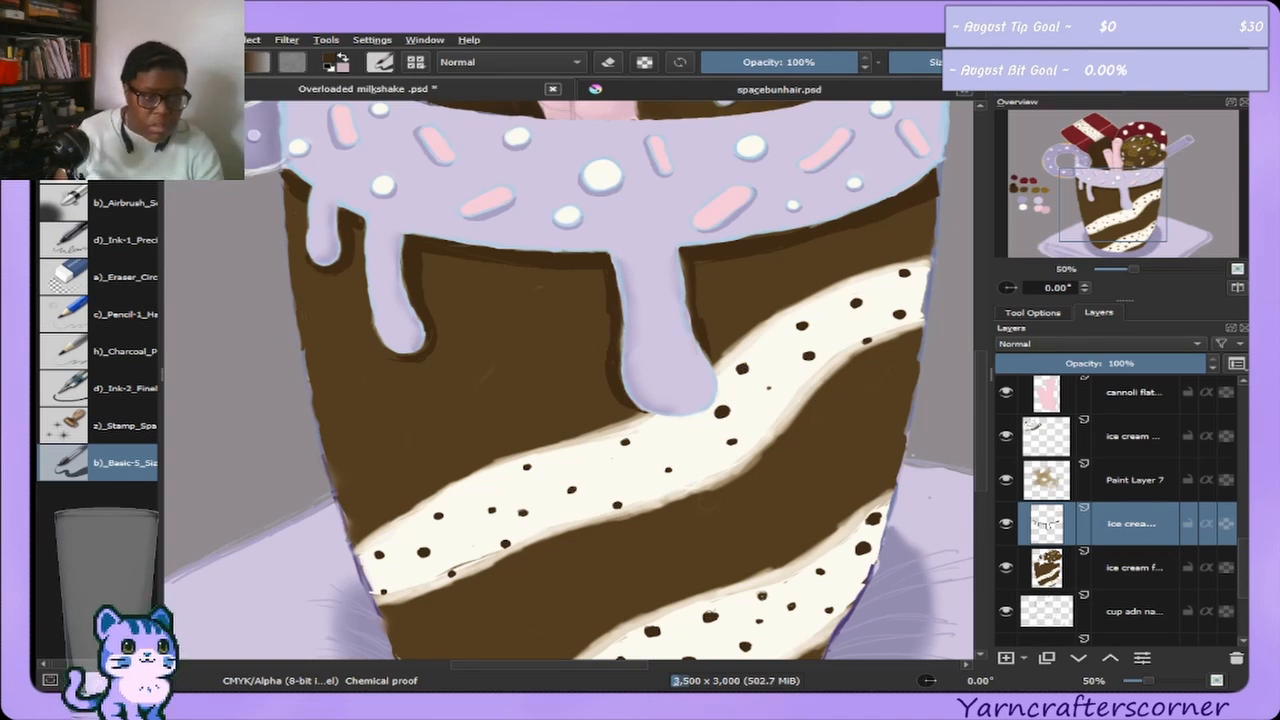
# Airbrush soft dark brown shading at 50% opacity along the glass's left side, base and right side, erasing the spill outside the glass.
pyautogui.click(103, 208)
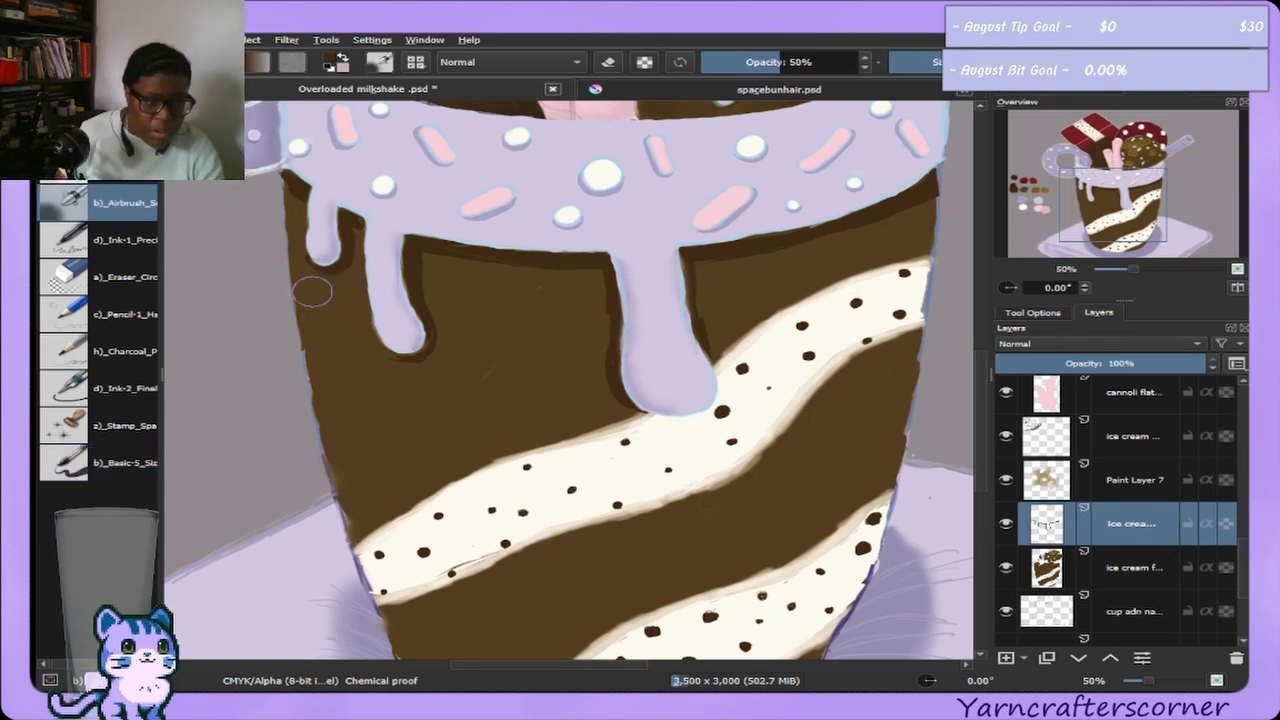
pyautogui.moveTo(321, 367)
pyautogui.mouseDown()
pyautogui.moveTo(313, 320)
pyautogui.moveTo(339, 478)
pyautogui.moveTo(343, 416)
pyautogui.moveTo(349, 486)
pyautogui.moveTo(324, 355)
pyautogui.moveTo(371, 480)
pyautogui.moveTo(323, 300)
pyautogui.moveTo(316, 319)
pyautogui.mouseUp()
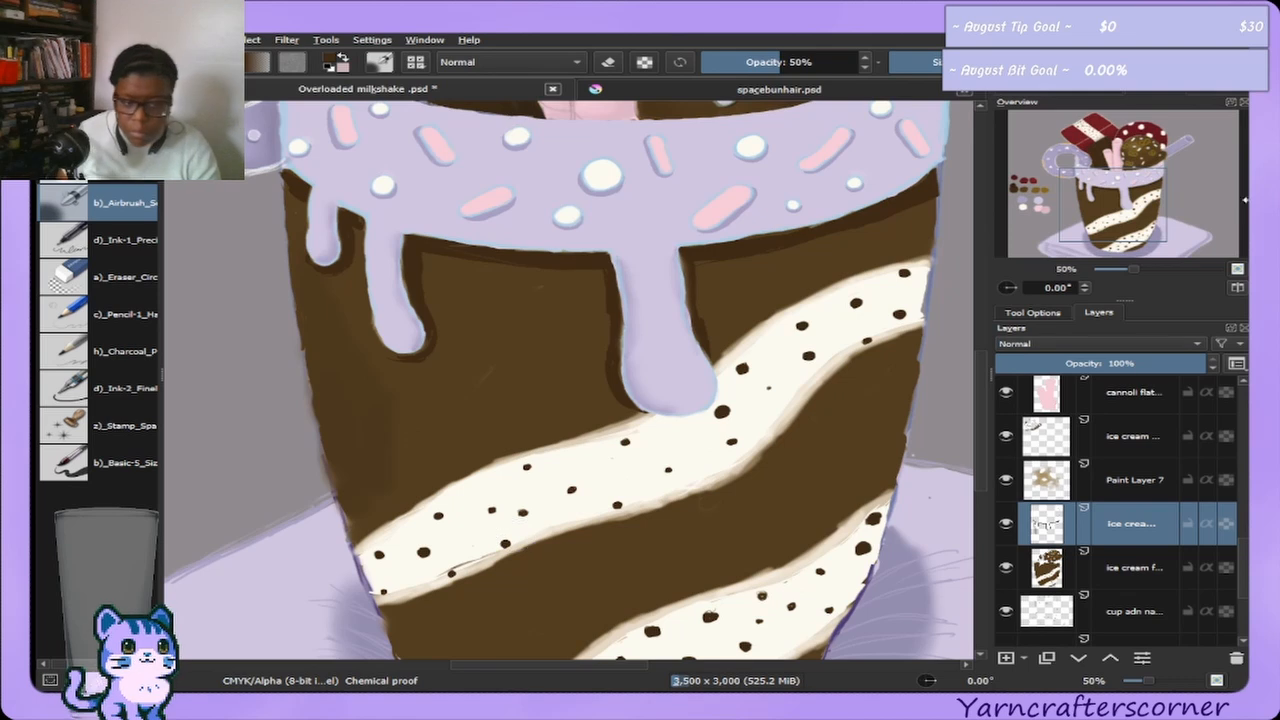
pyautogui.scroll(-5, 400, 400)
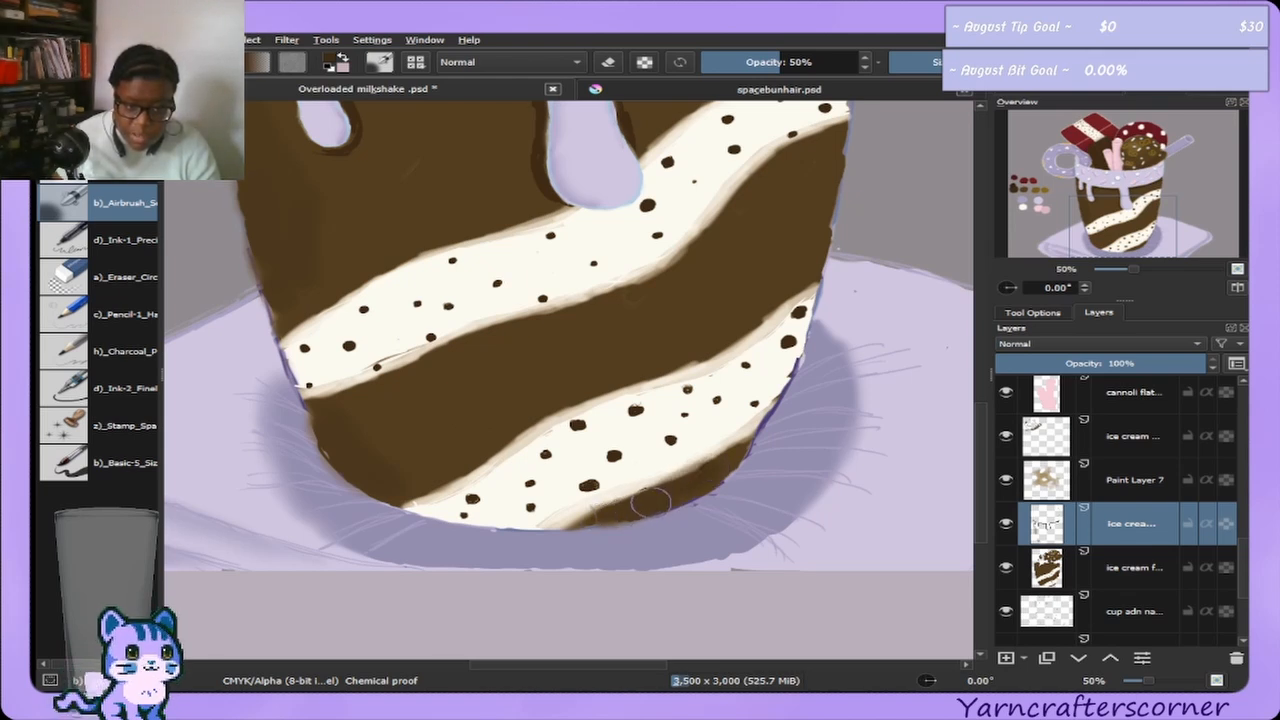
pyautogui.moveTo(660, 506); pyautogui.dragTo(712, 480)
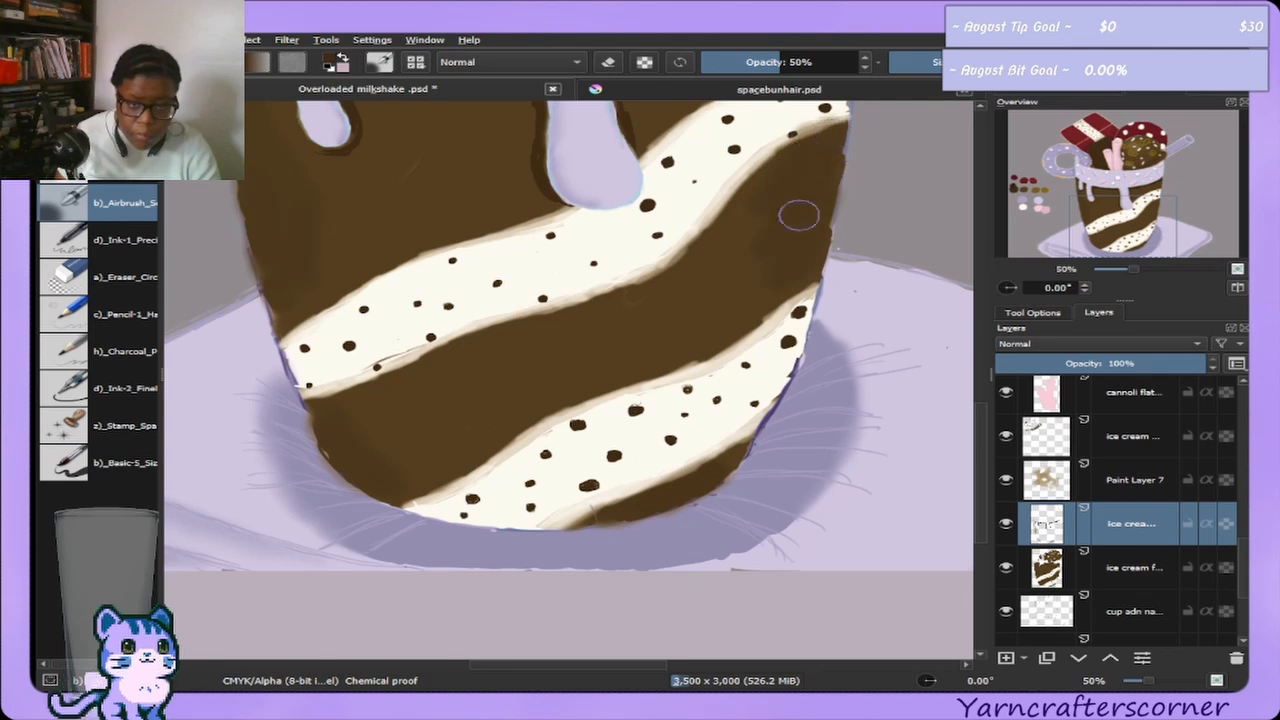
pyautogui.moveTo(803, 214); pyautogui.dragTo(837, 170)
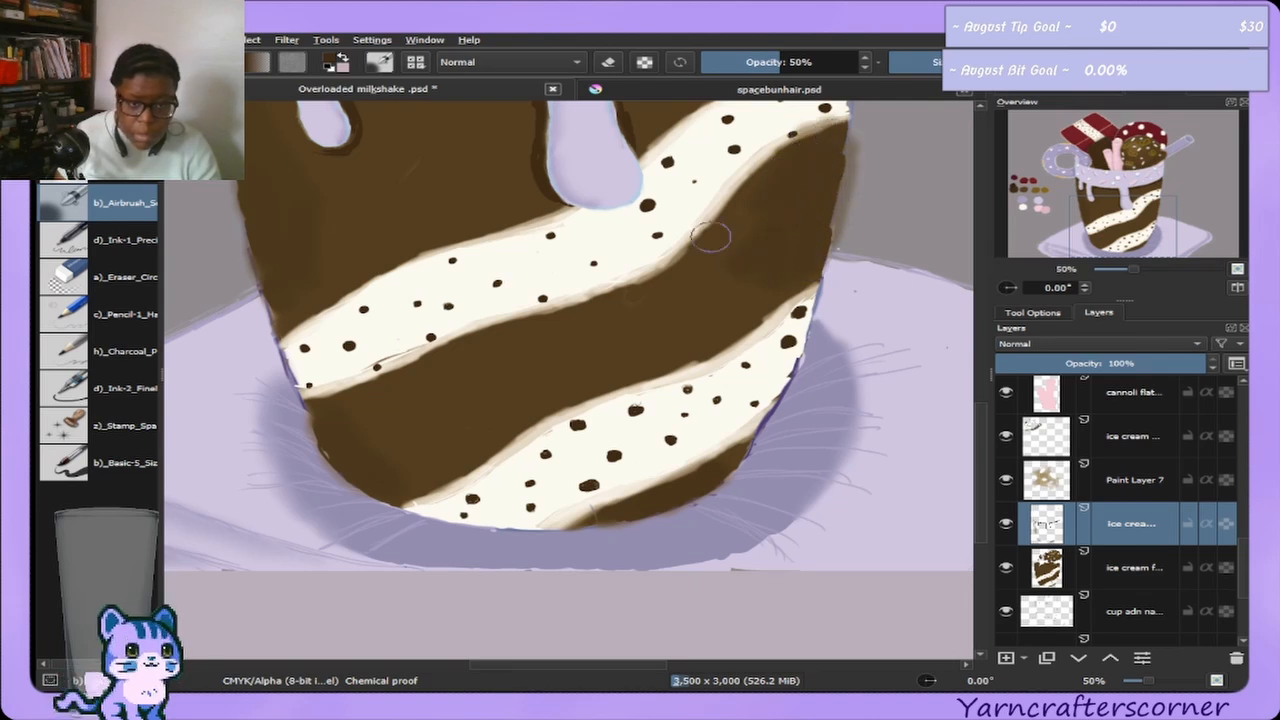
pyautogui.click(98, 277)
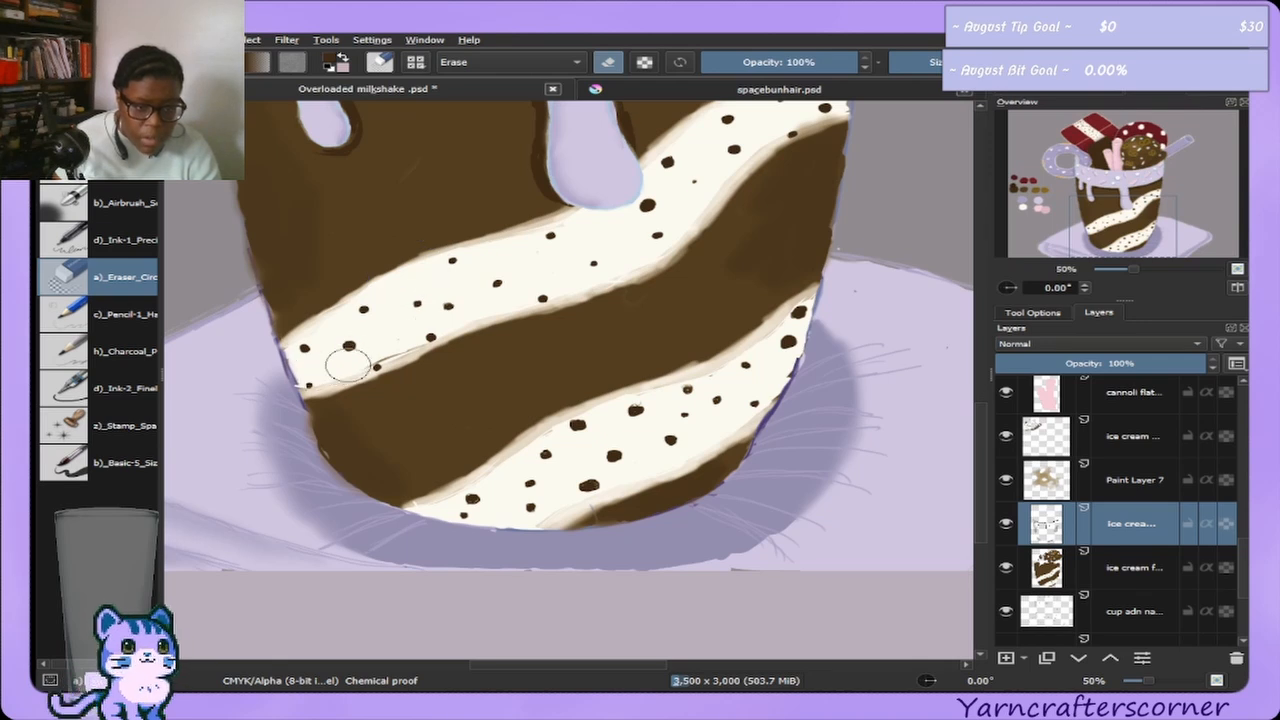
# Airbrush soft dark shading under the right end of the icing rim and erase the paint past the glass's right edge.
pyautogui.moveTo(1137, 186)
pyautogui.mouseDown()
pyautogui.moveTo(1124, 160)
pyautogui.moveTo(1100, 182)
pyautogui.moveTo(1093, 203)
pyautogui.moveTo(1126, 208)
pyautogui.mouseUp()
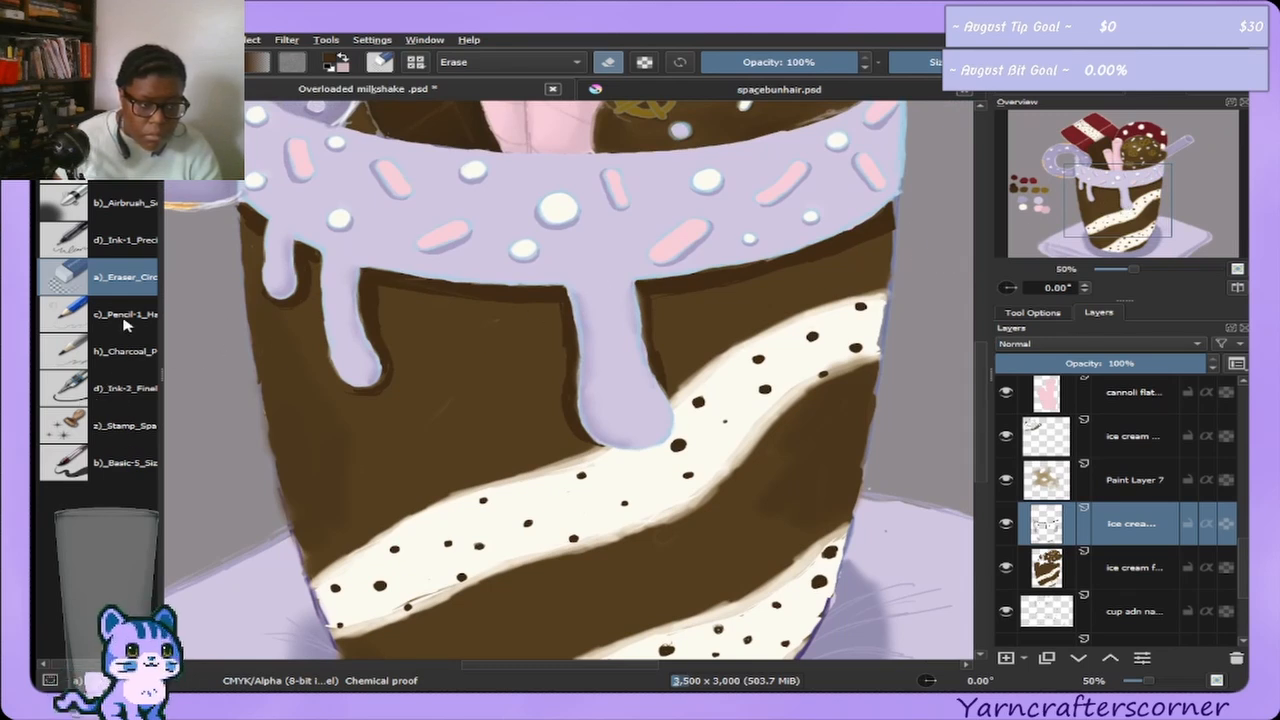
pyautogui.click(112, 210)
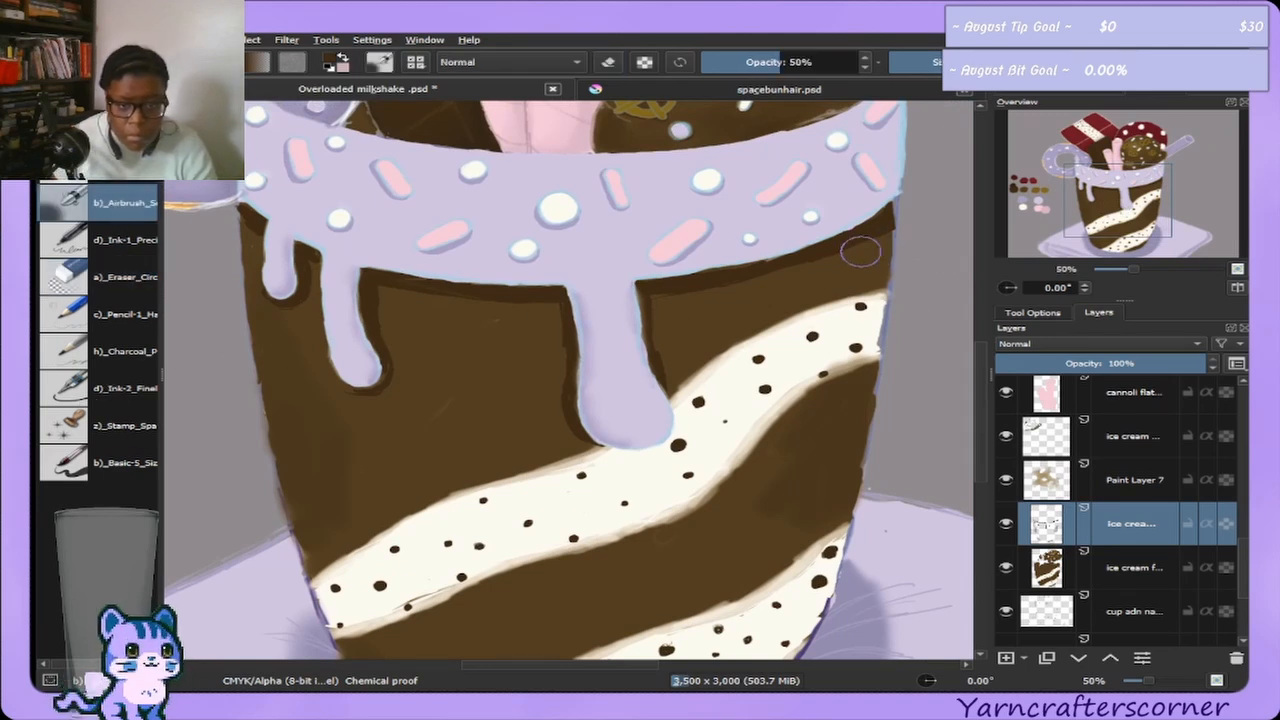
pyautogui.moveTo(862, 248)
pyautogui.mouseDown()
pyautogui.moveTo(813, 285)
pyautogui.moveTo(852, 247)
pyautogui.moveTo(830, 257)
pyautogui.moveTo(808, 284)
pyautogui.moveTo(868, 272)
pyautogui.moveTo(880, 240)
pyautogui.moveTo(838, 294)
pyautogui.moveTo(809, 292)
pyautogui.moveTo(816, 262)
pyautogui.moveTo(784, 299)
pyautogui.mouseUp()
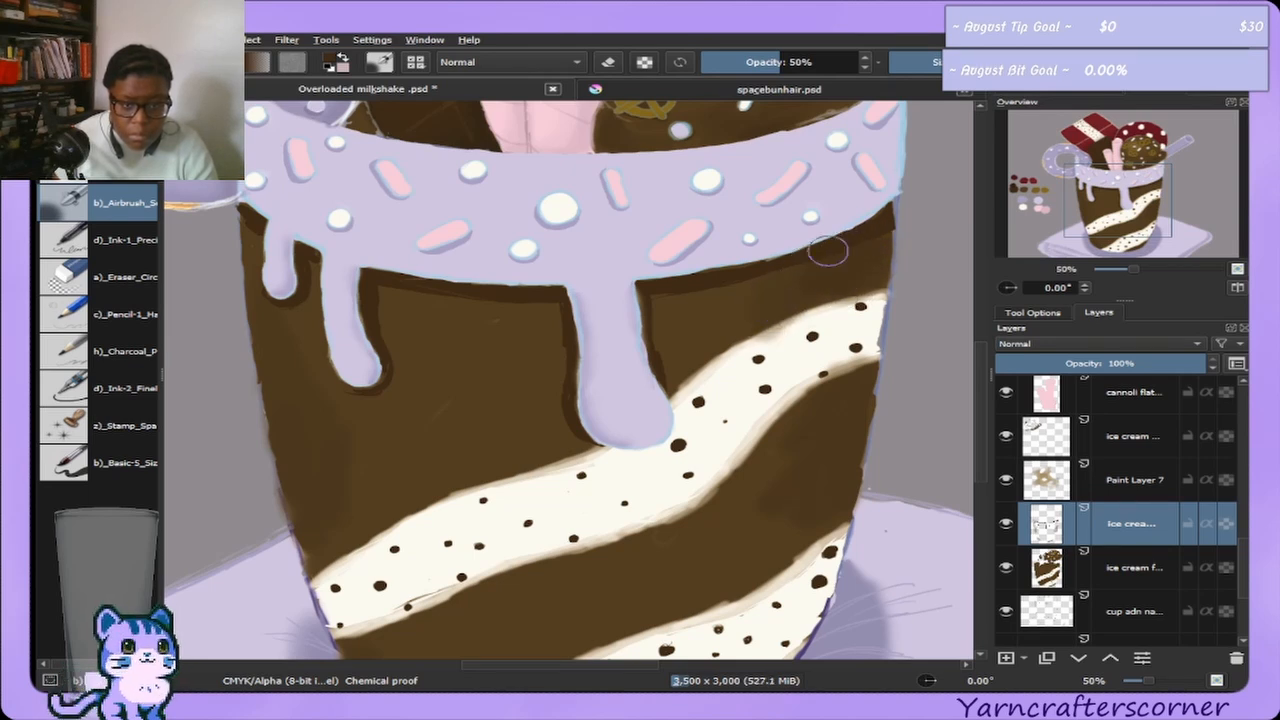
pyautogui.click(117, 278)
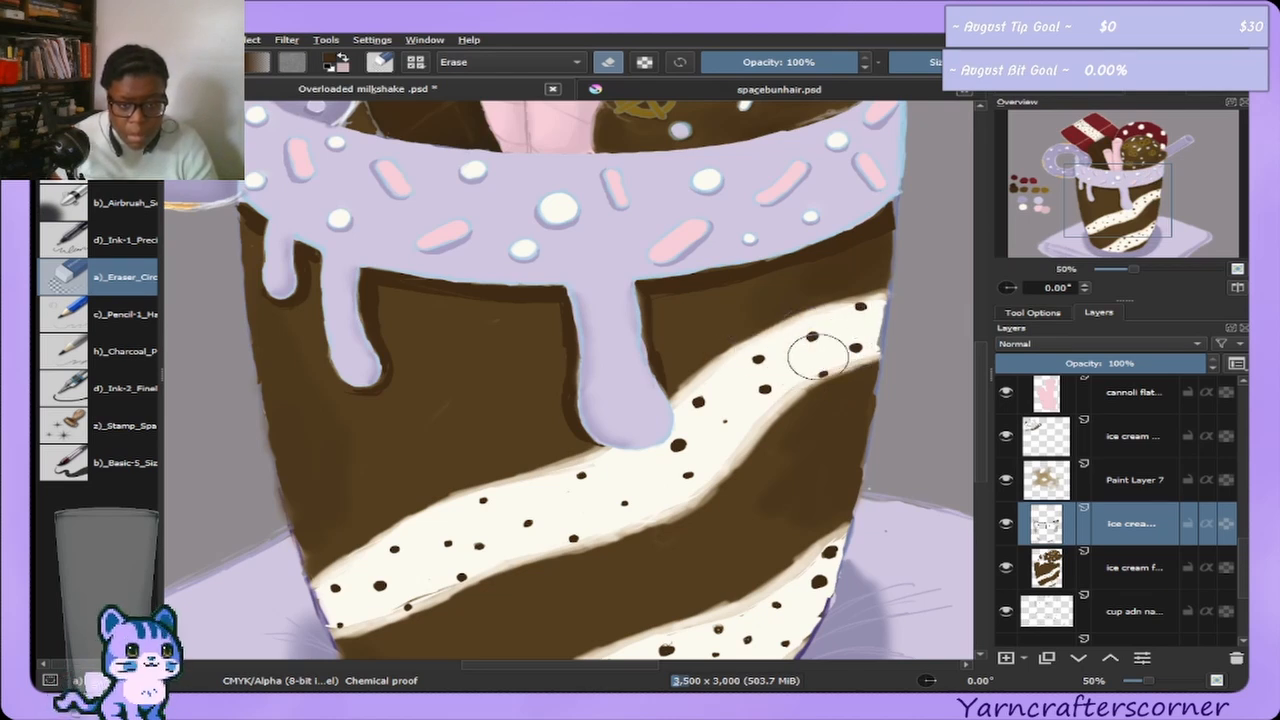
pyautogui.press('/')
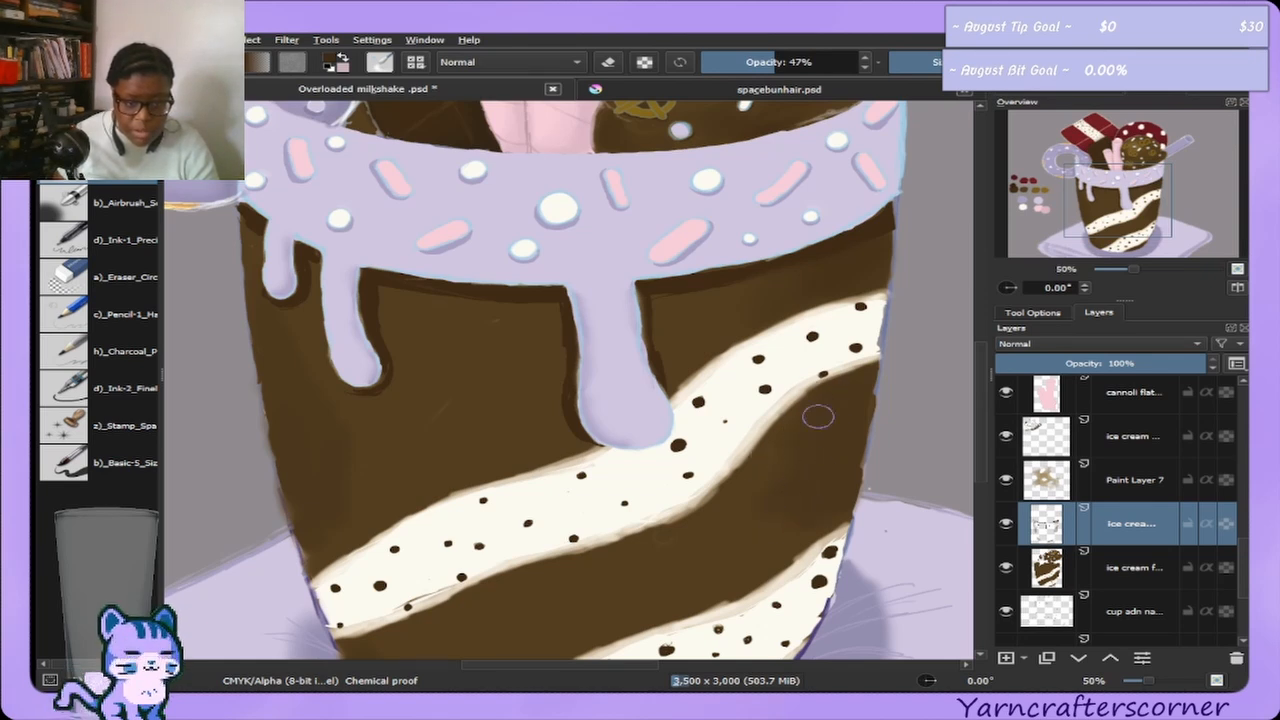
pyautogui.click(110, 277)
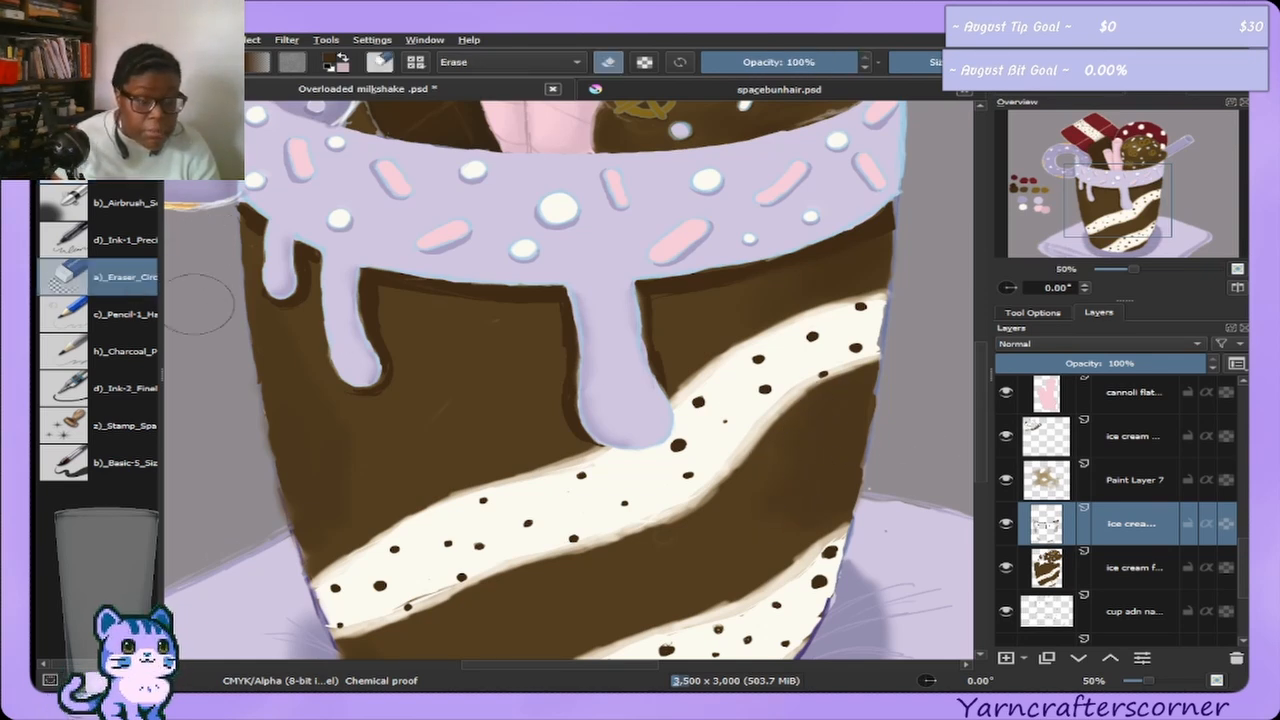
pyautogui.moveTo(894, 474); pyautogui.dragTo(899, 478)
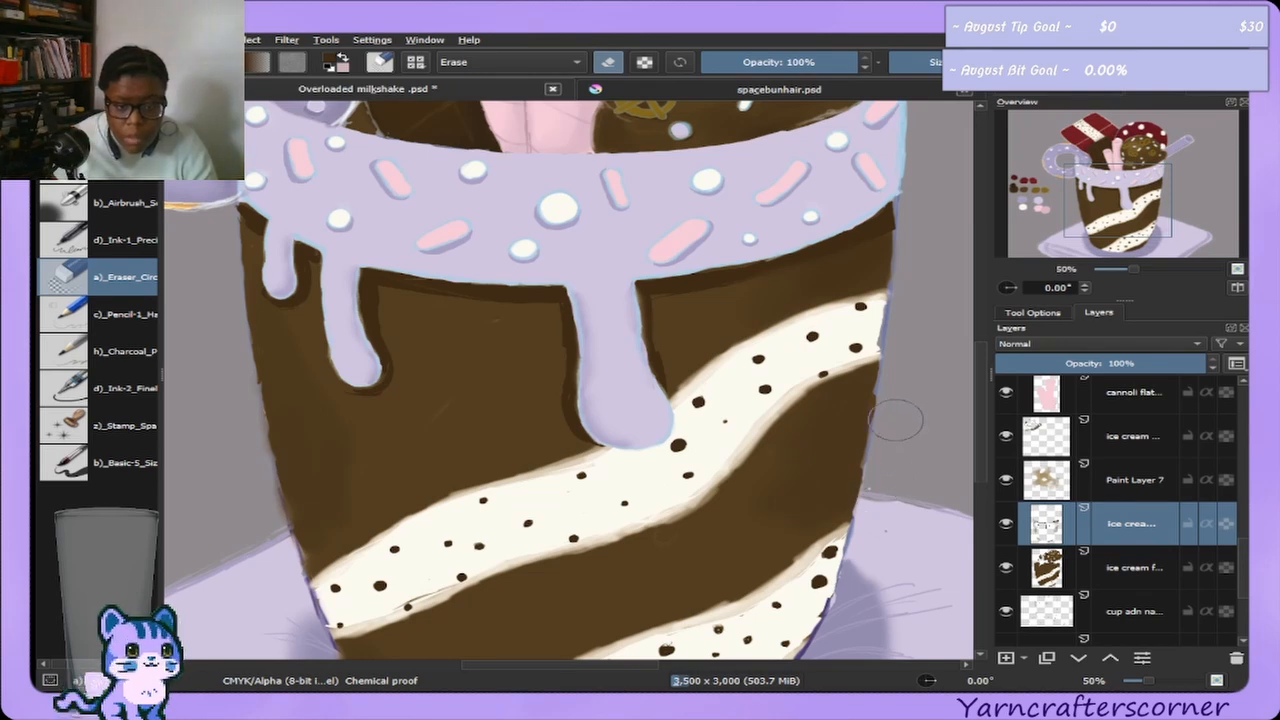
# Blend the airbrushed shading on the glass's brown areas with the 47% opacity brush.
pyautogui.moveTo(1137, 220)
pyautogui.mouseDown()
pyautogui.moveTo(1146, 262)
pyautogui.moveTo(1146, 243)
pyautogui.mouseUp()
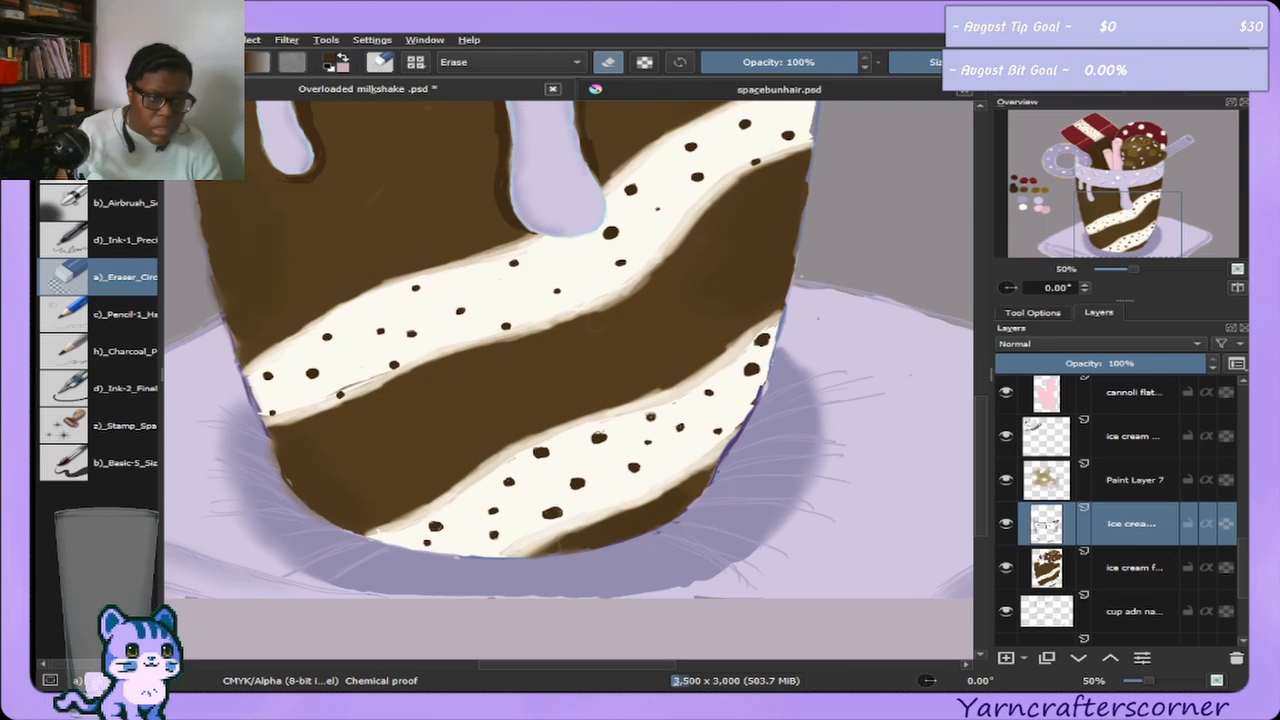
pyautogui.press('/')
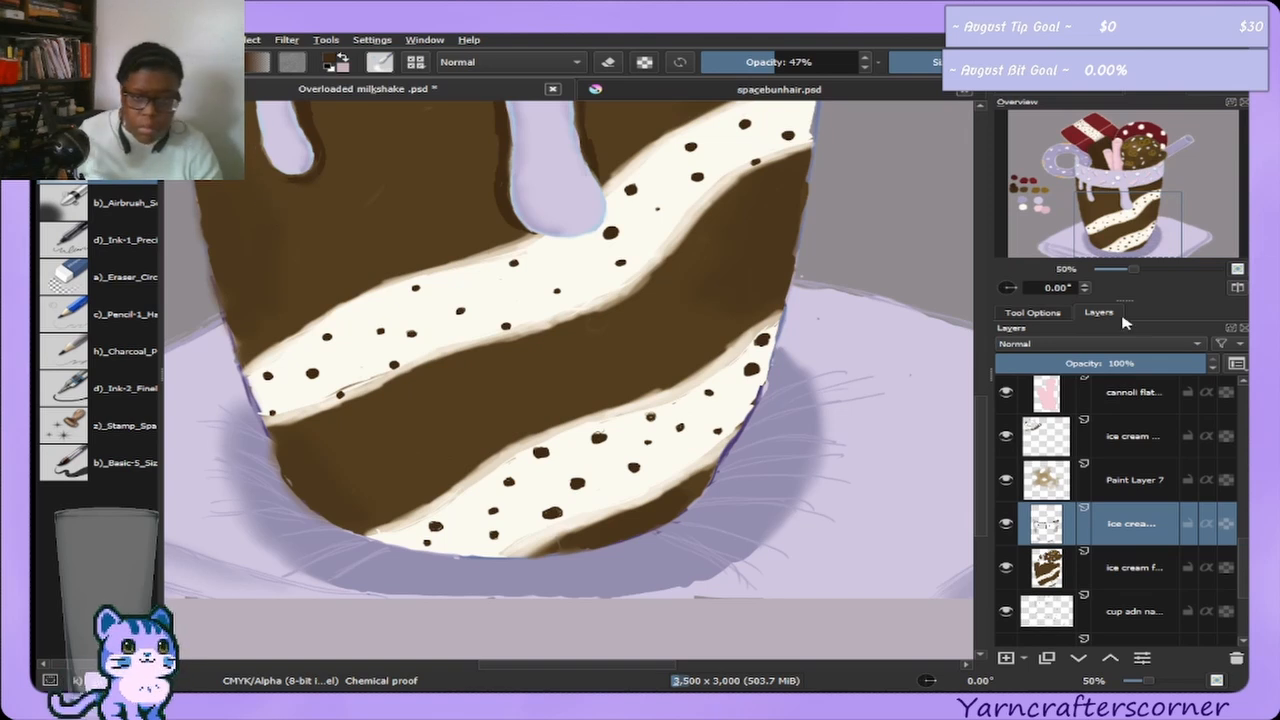
pyautogui.scroll(5, 300, 280)
pyautogui.hscroll(-5, 300, 280)
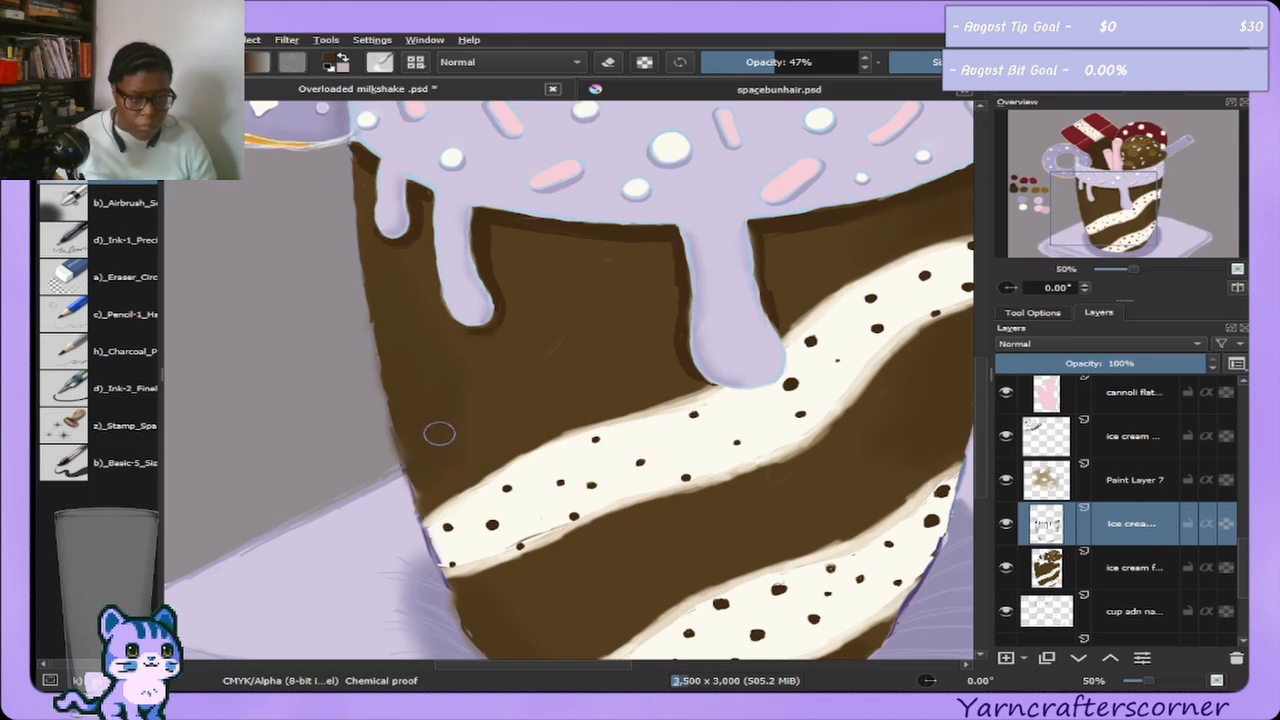
# Pick the darkest brown from the palette swatches and airbrush a deeper shadow along the glass's left edge.
pyautogui.hscroll(-10, 358, 381)
pyautogui.scroll(5, 358, 381)
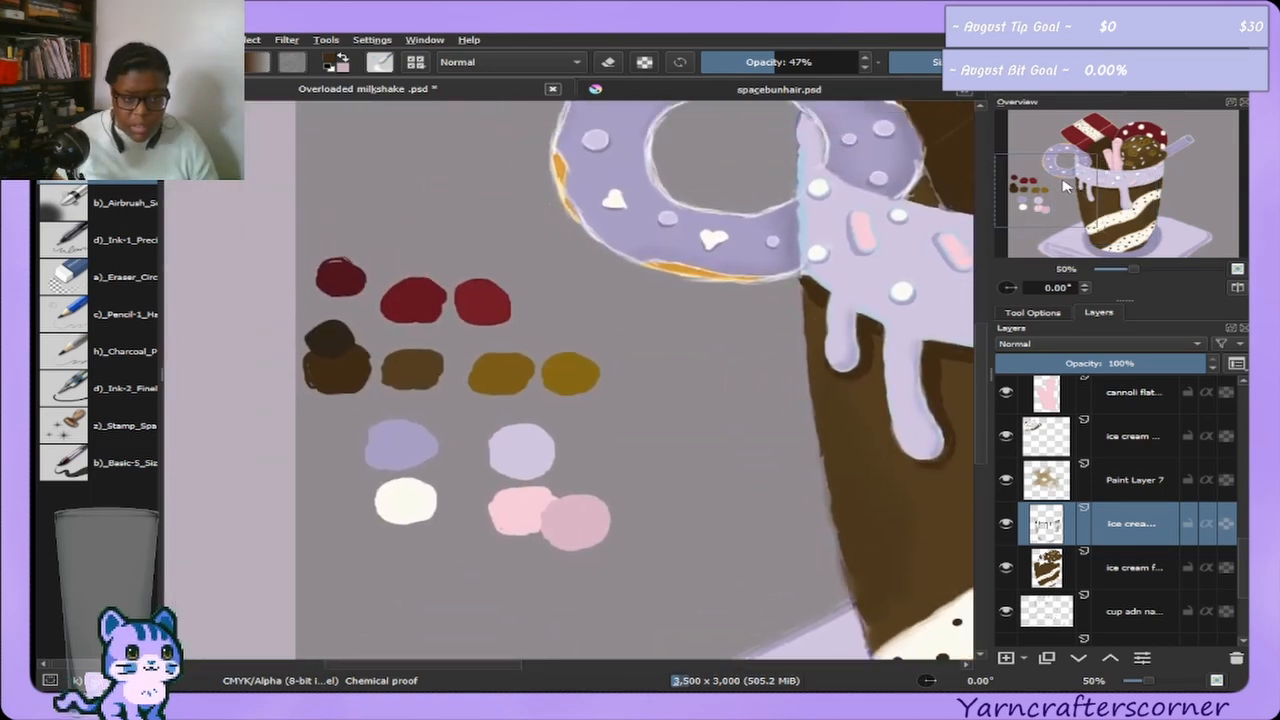
pyautogui.click(313, 343)
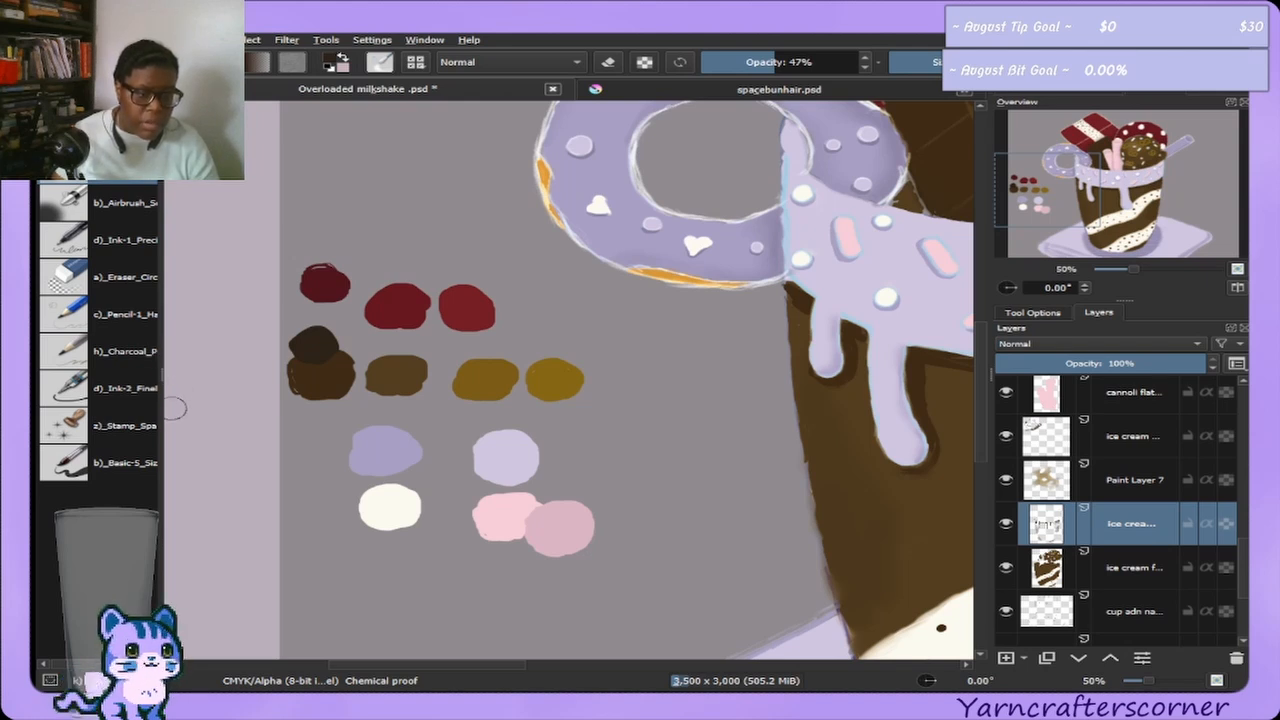
pyautogui.click(113, 218)
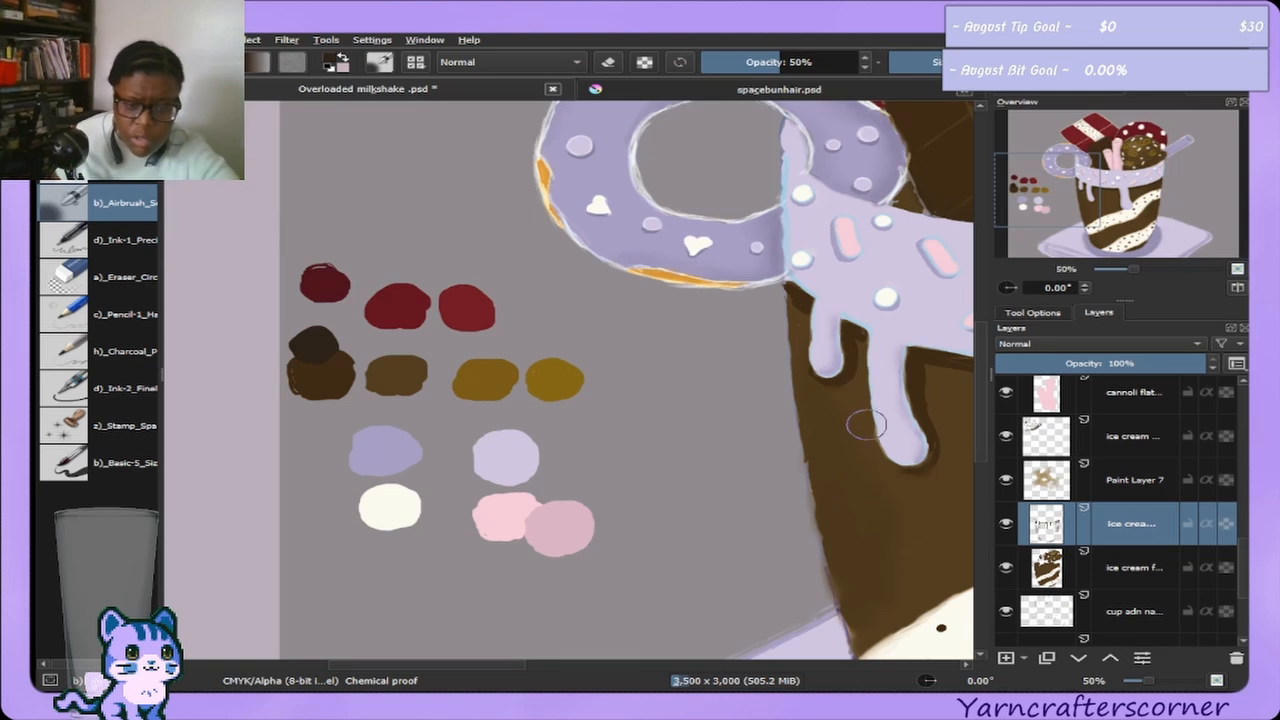
pyautogui.scroll(3, 866, 389)
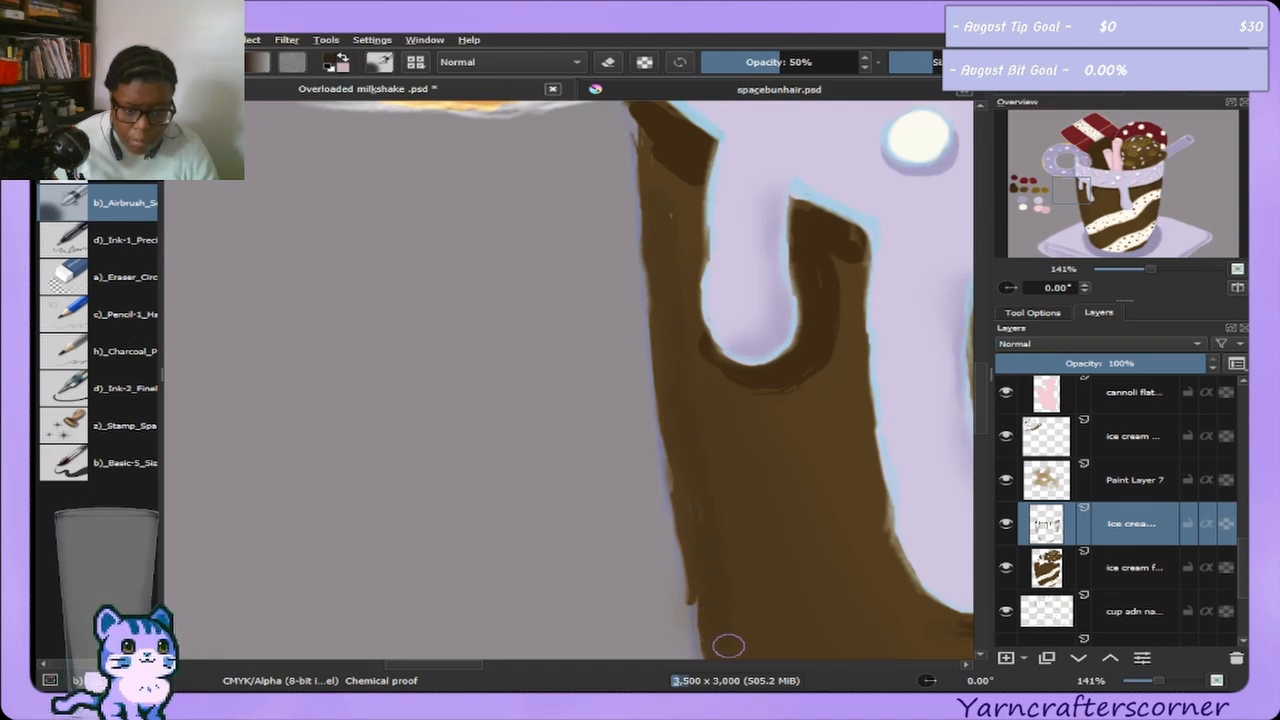
pyautogui.moveTo(1088, 196); pyautogui.dragTo(1097, 265)
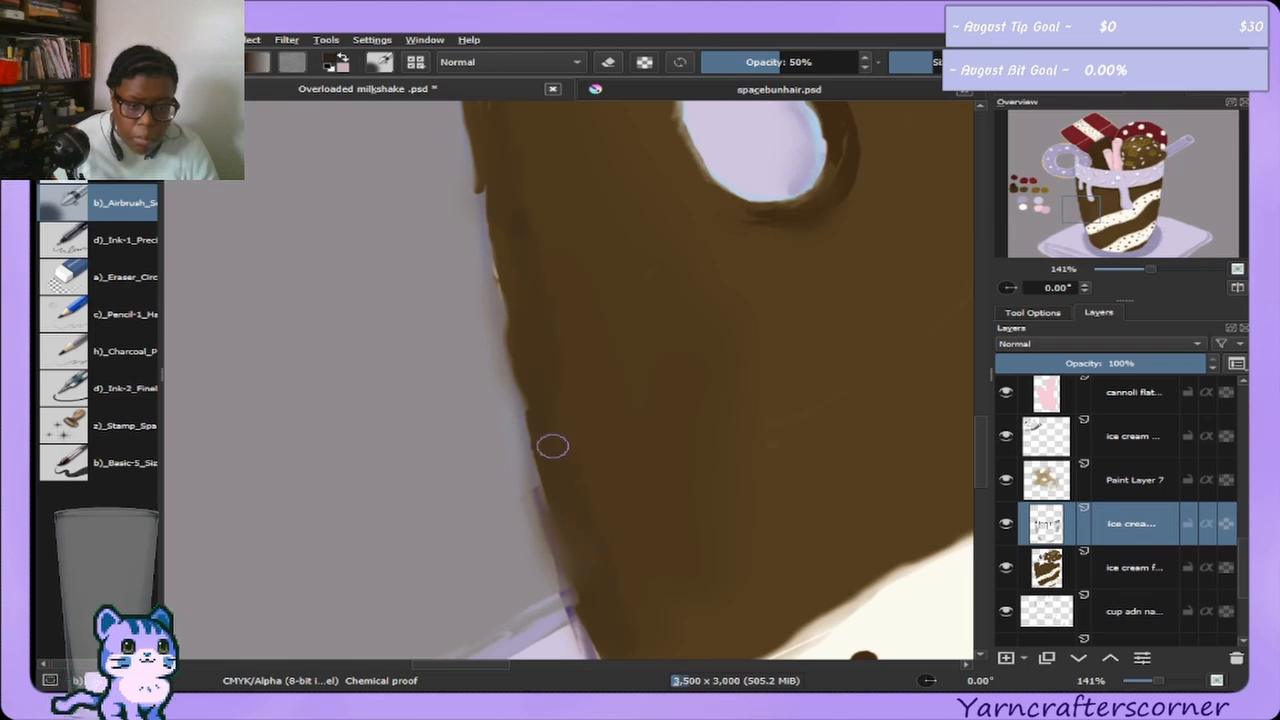
# Erase the shading that spills past the glass's left edge.
pyautogui.click(118, 268)
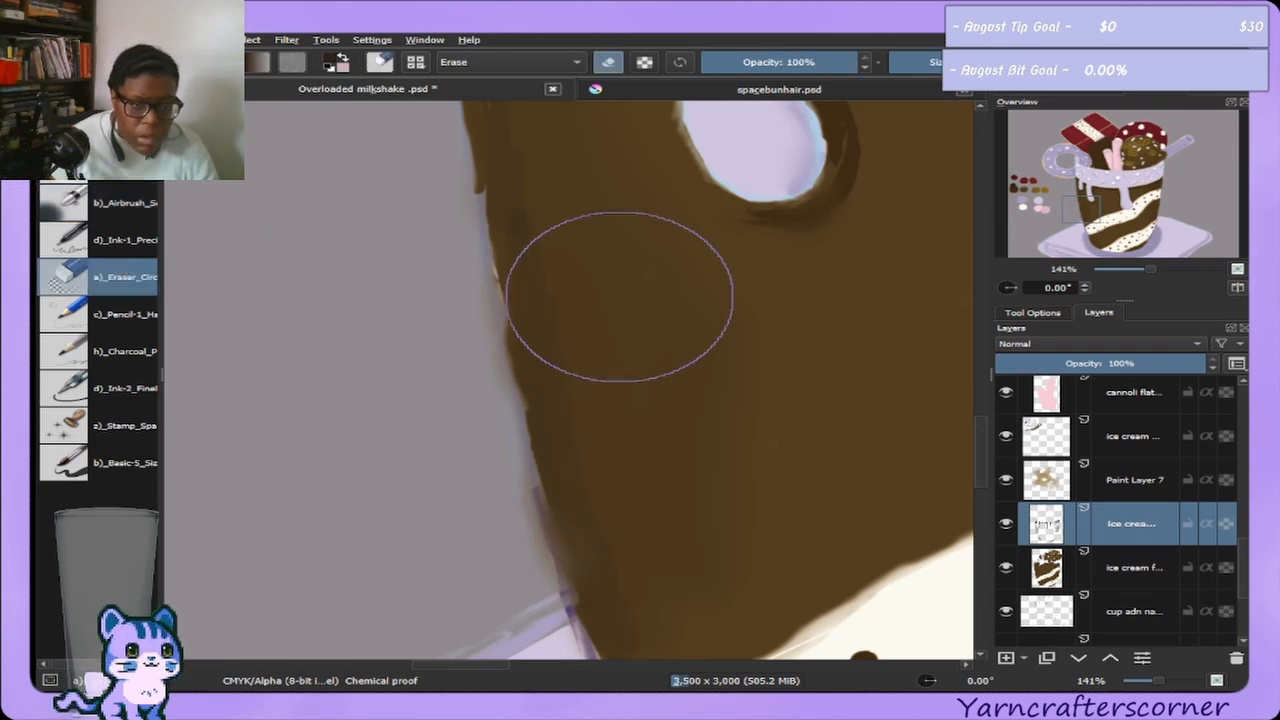
pyautogui.press(']')
pyautogui.press(']')
pyautogui.press(']')
pyautogui.press(']')
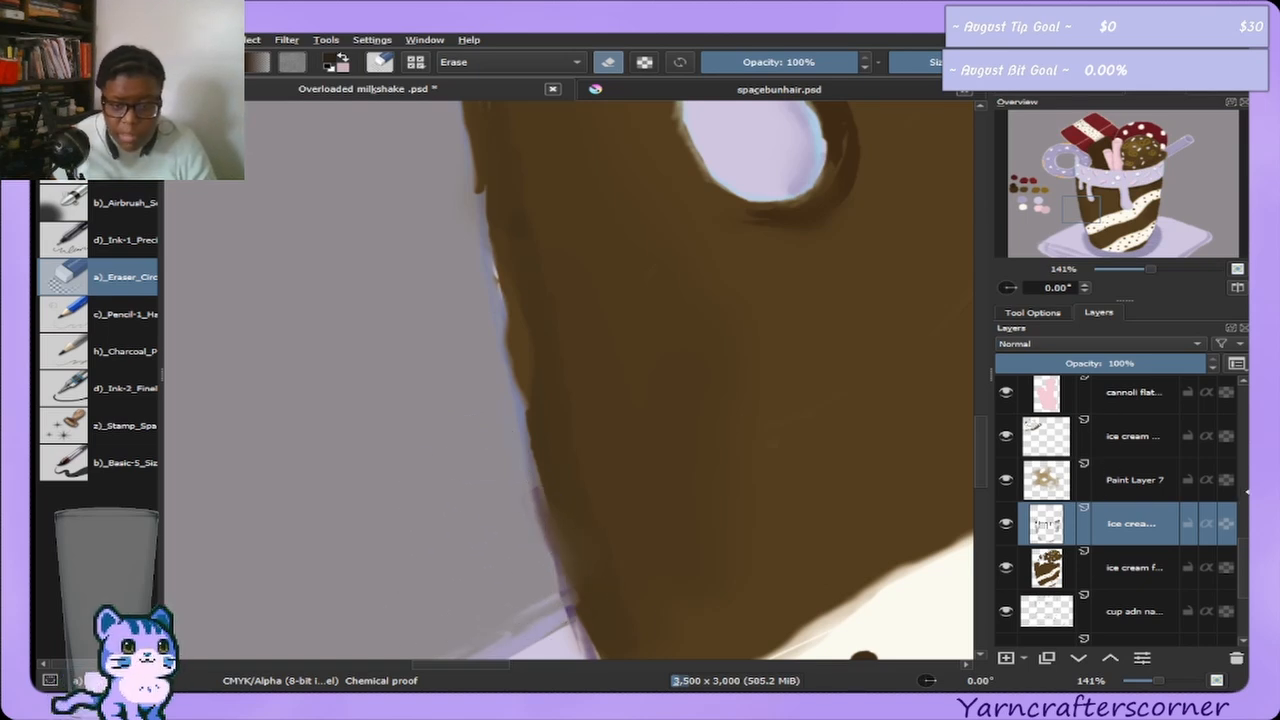
# Hide and reshow the ice cream flats layer to check the glass's left edge, and select that layer.
pyautogui.scroll(5, 1242, 514)
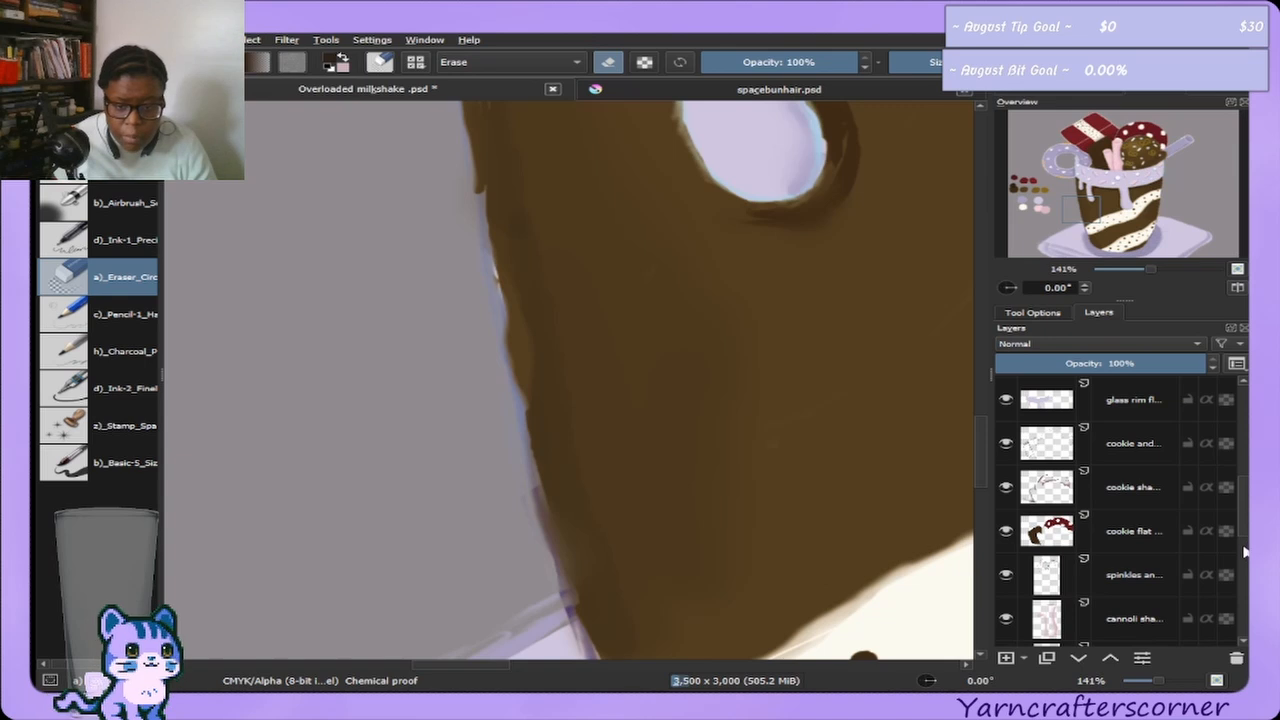
pyautogui.scroll(-5, 1245, 548)
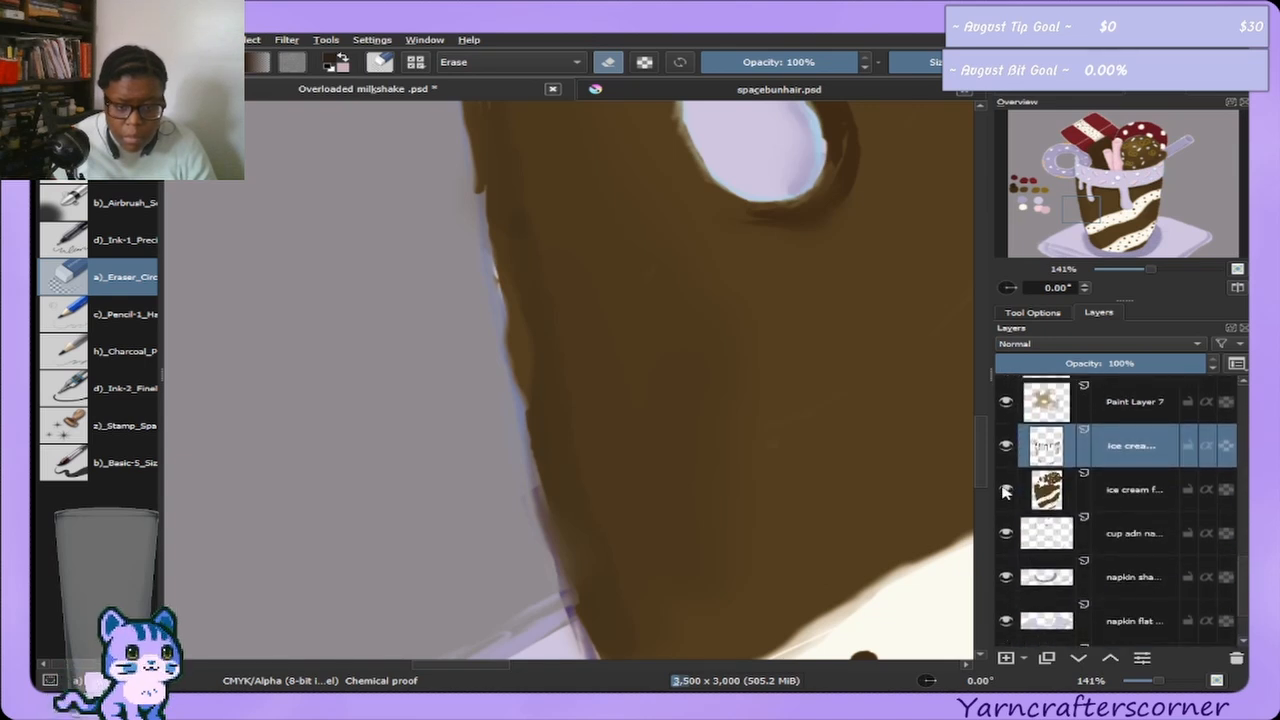
pyautogui.click(1006, 489)
pyautogui.click(1003, 490)
pyautogui.click(1004, 490)
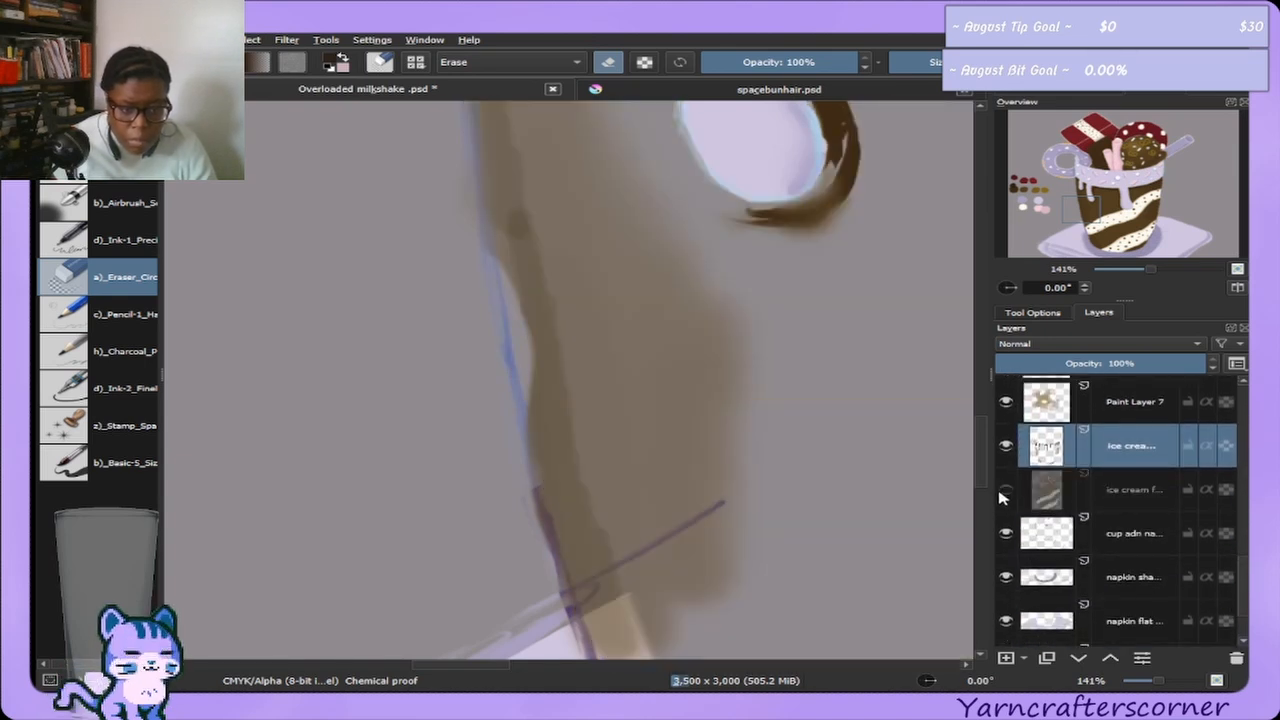
pyautogui.click(1005, 489)
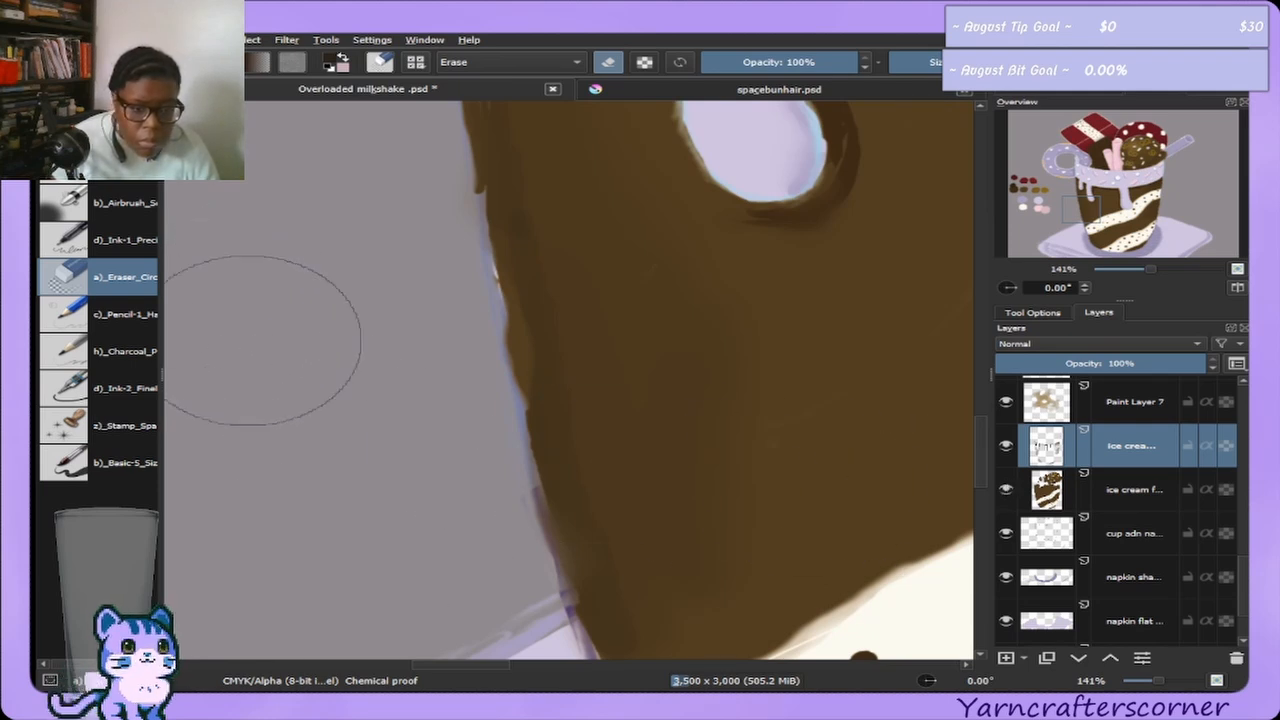
pyautogui.click(1130, 490)
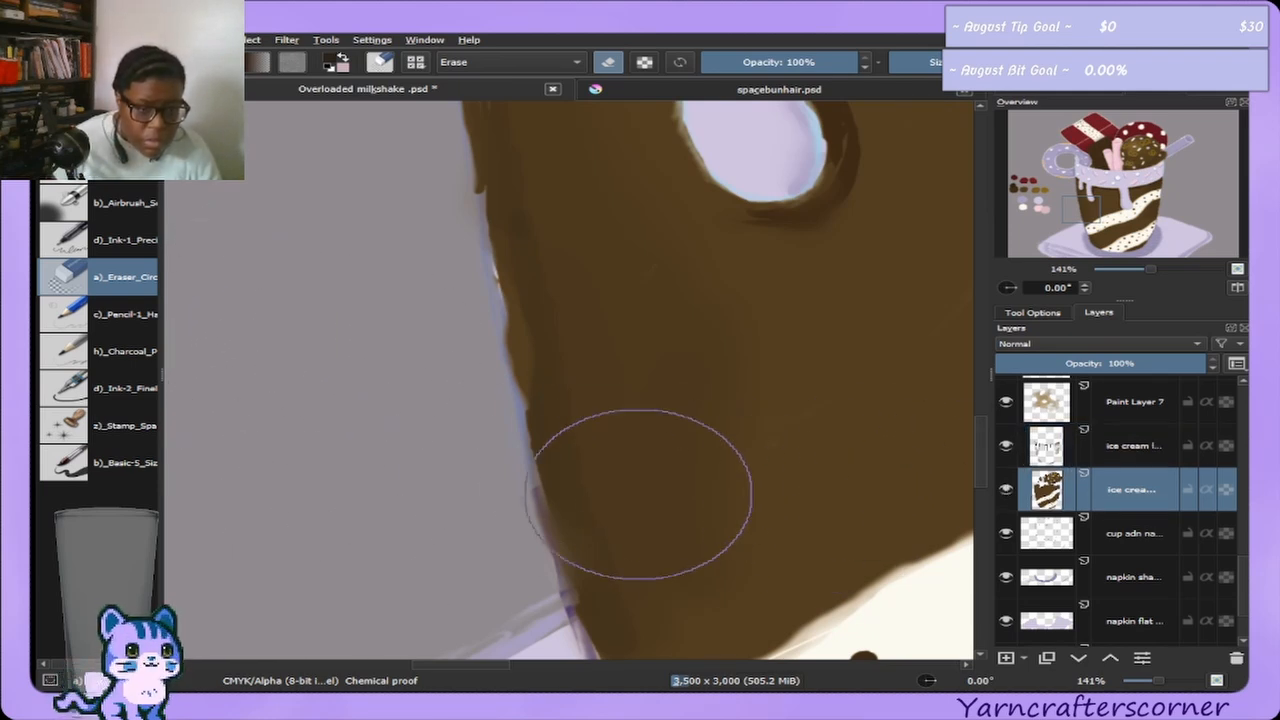
# Erase the brown that spills past the glass's lower left edge on the ice cream flats layer, using a smaller eraser.
pyautogui.press('[')
pyautogui.press('[')
pyautogui.press('[')
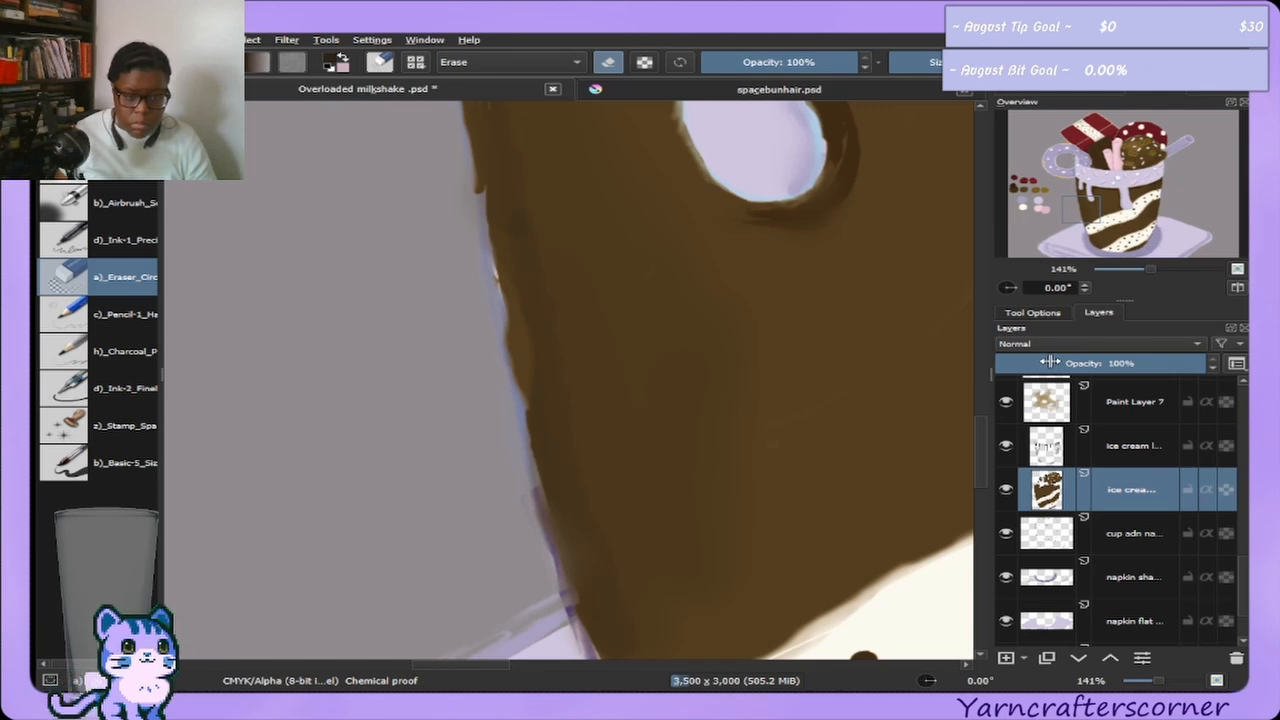
# On the ice cream layer above the flats, airbrush a dark shadow along the glass's left edge at 50% opacity and blend it with the 47% brush.
pyautogui.click(100, 208)
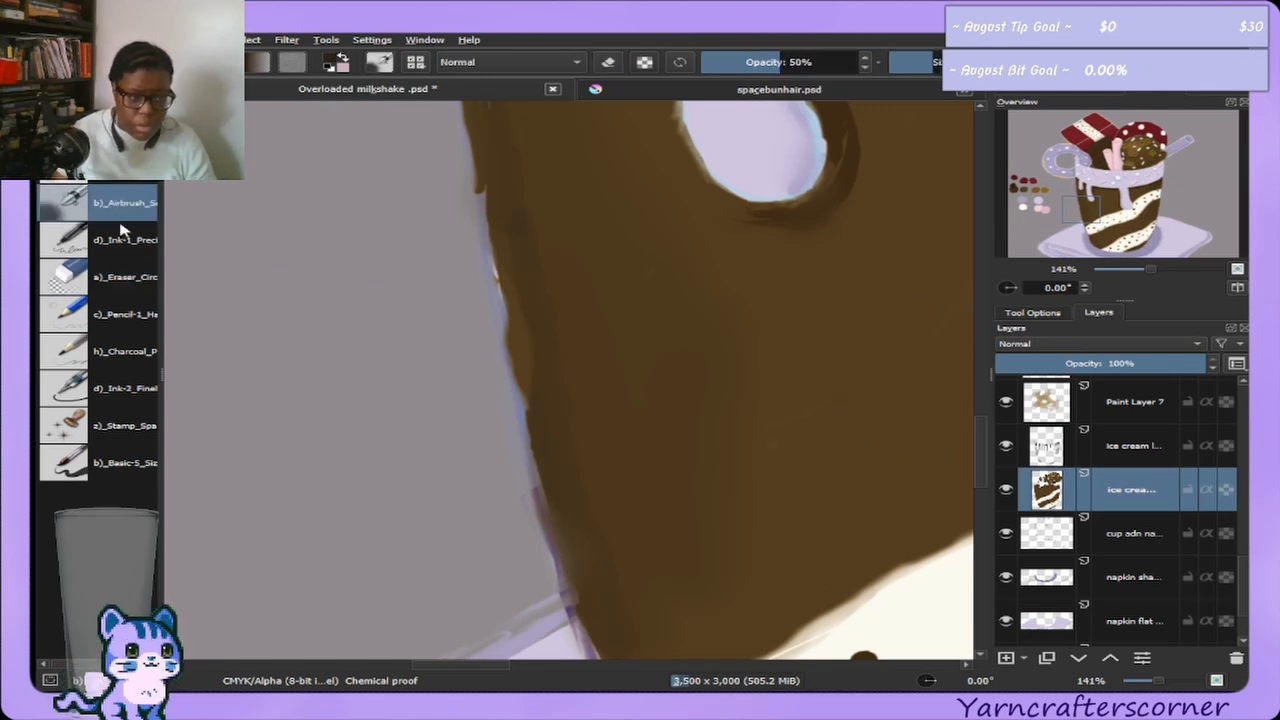
pyautogui.click(1152, 446)
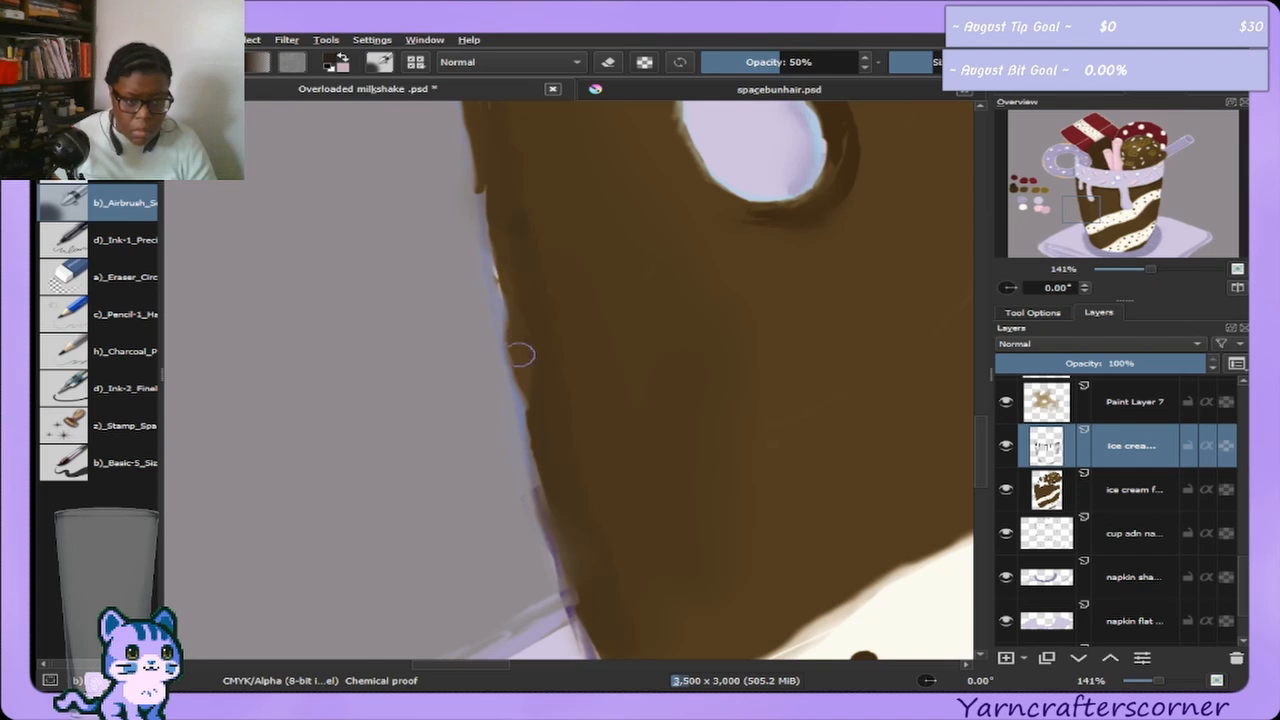
pyautogui.moveTo(507, 288); pyautogui.dragTo(504, 262)
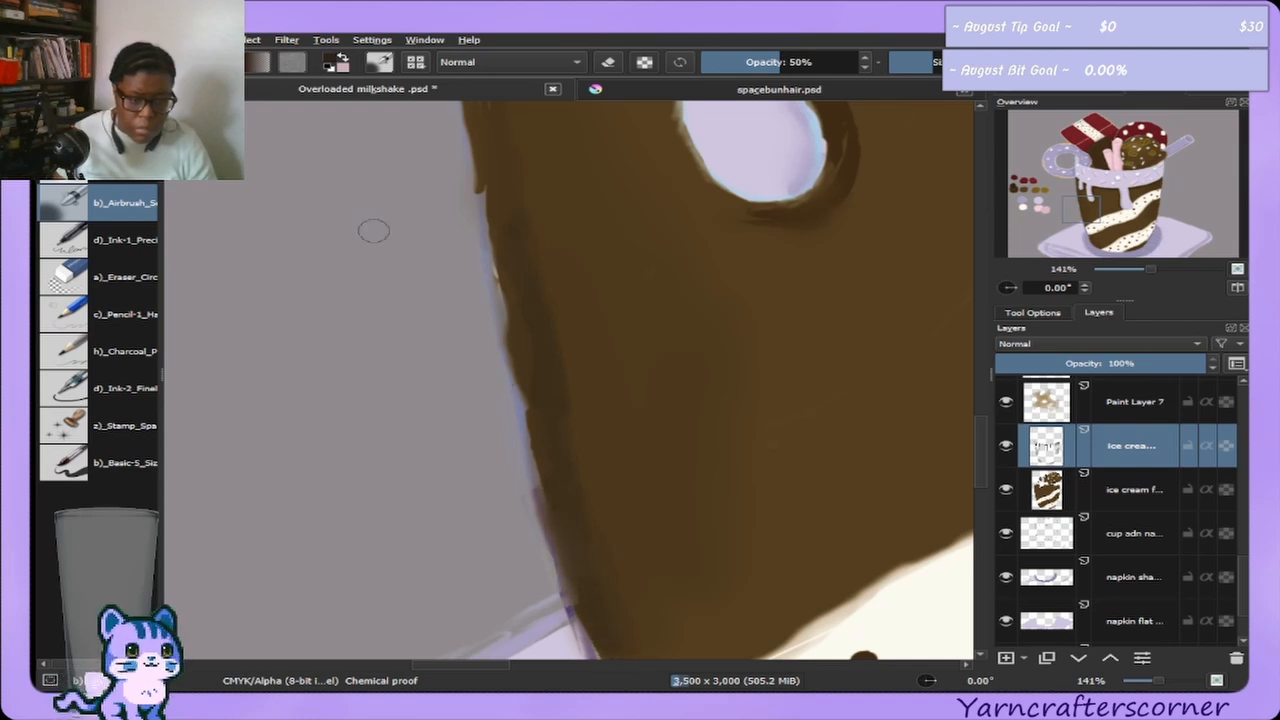
pyautogui.click(125, 241)
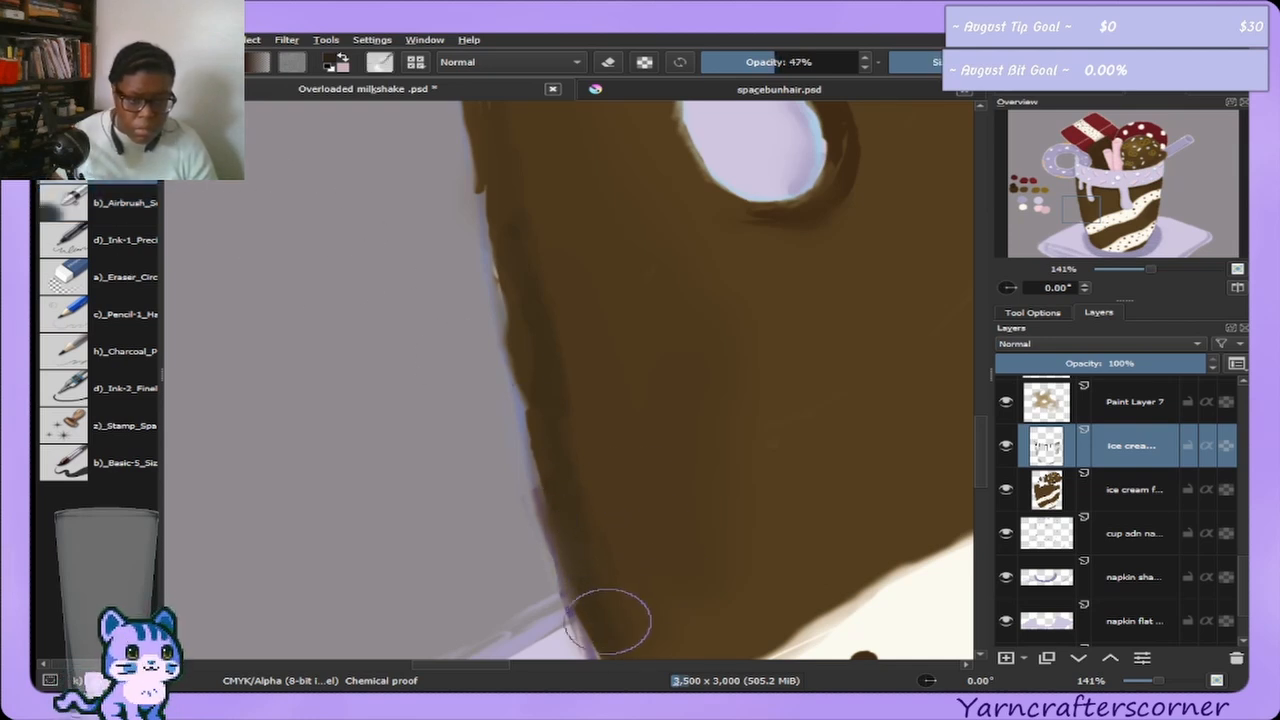
pyautogui.moveTo(614, 597)
pyautogui.mouseDown()
pyautogui.moveTo(591, 483)
pyautogui.moveTo(591, 388)
pyautogui.moveTo(543, 206)
pyautogui.mouseUp()
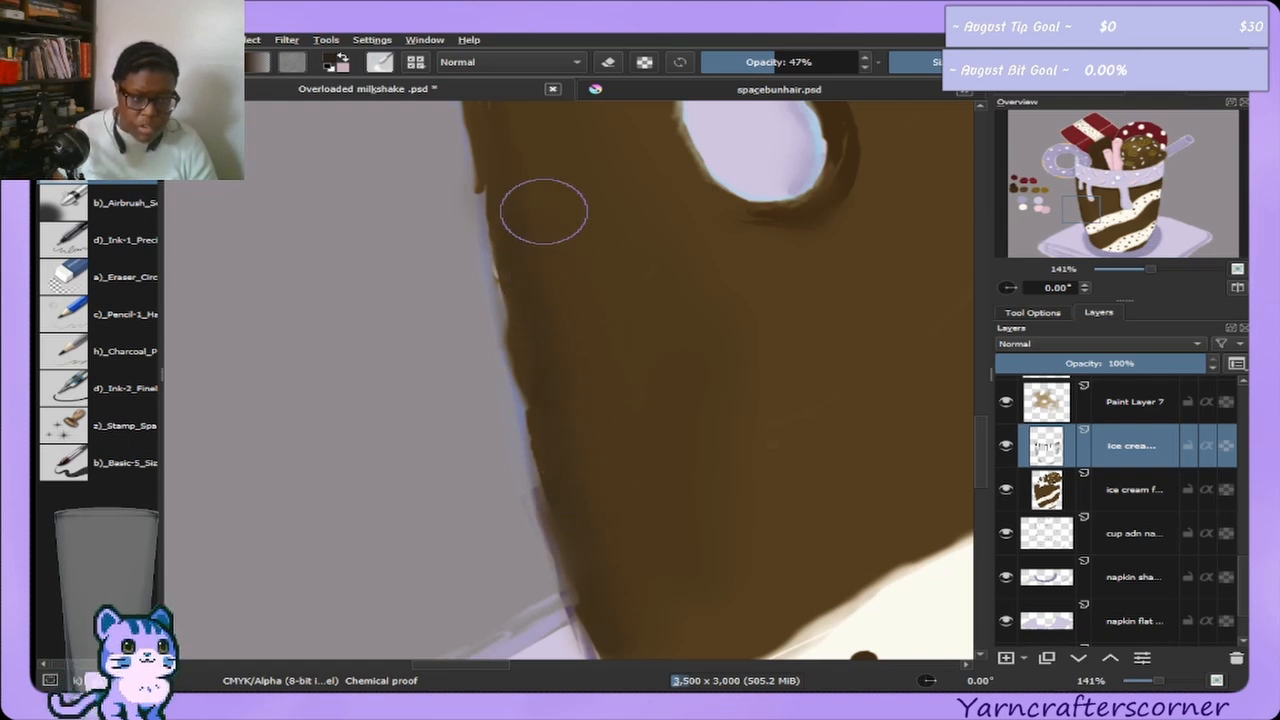
# Sample the dark brown of the icing shadow and solidify the shadow around the small left drip with the Basic-5 brush.
pyautogui.moveTo(1080, 225); pyautogui.dragTo(1088, 221)
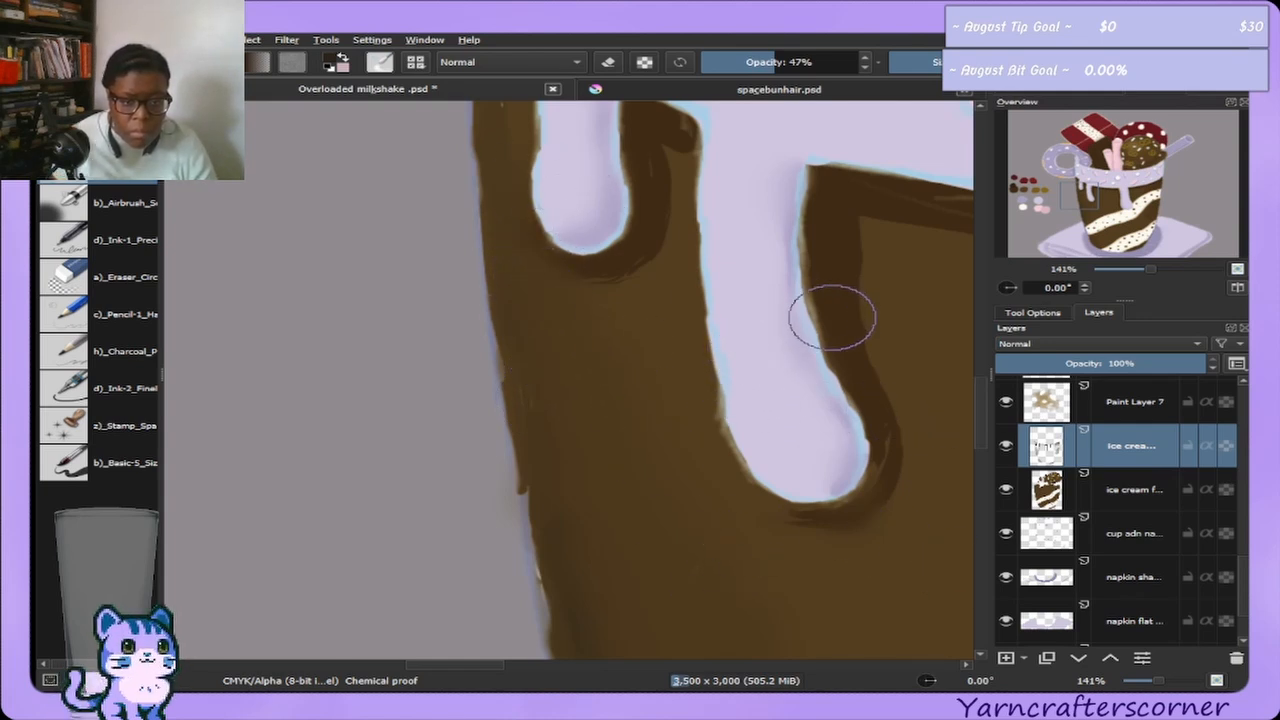
pyautogui.keyDown('ctrl'); pyautogui.click(651, 243); pyautogui.keyUp('ctrl')
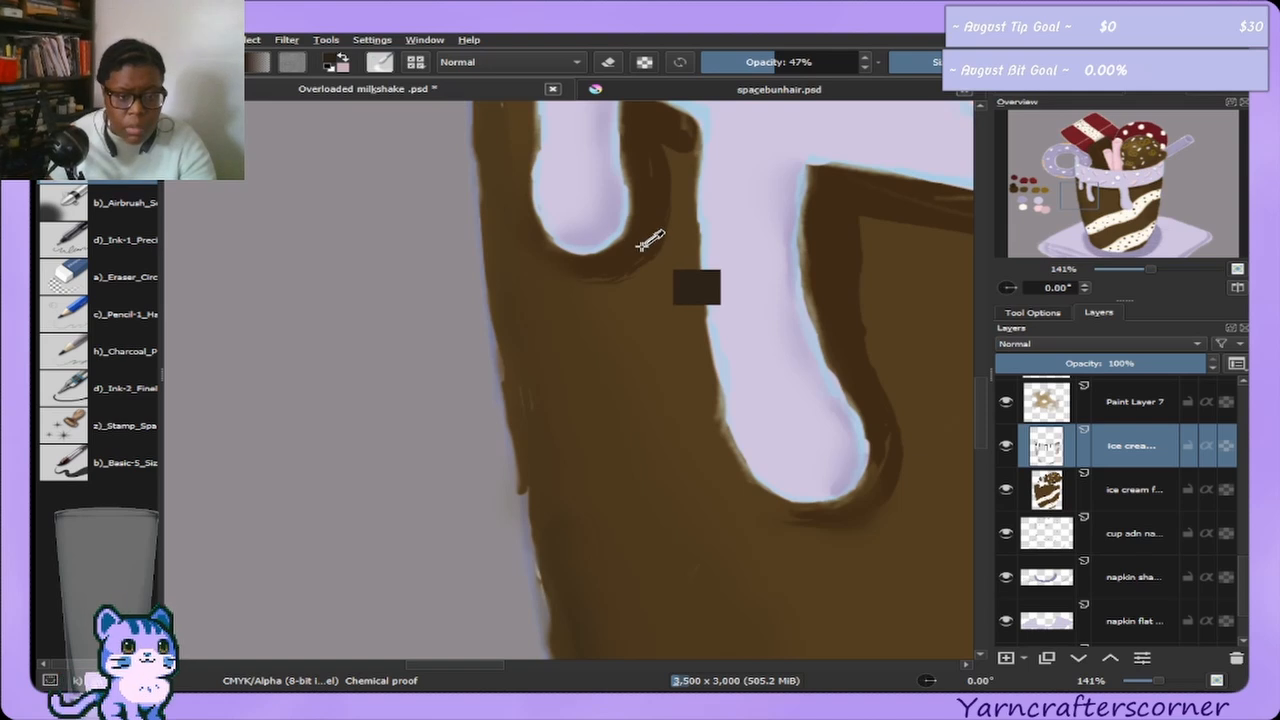
pyautogui.click(100, 462)
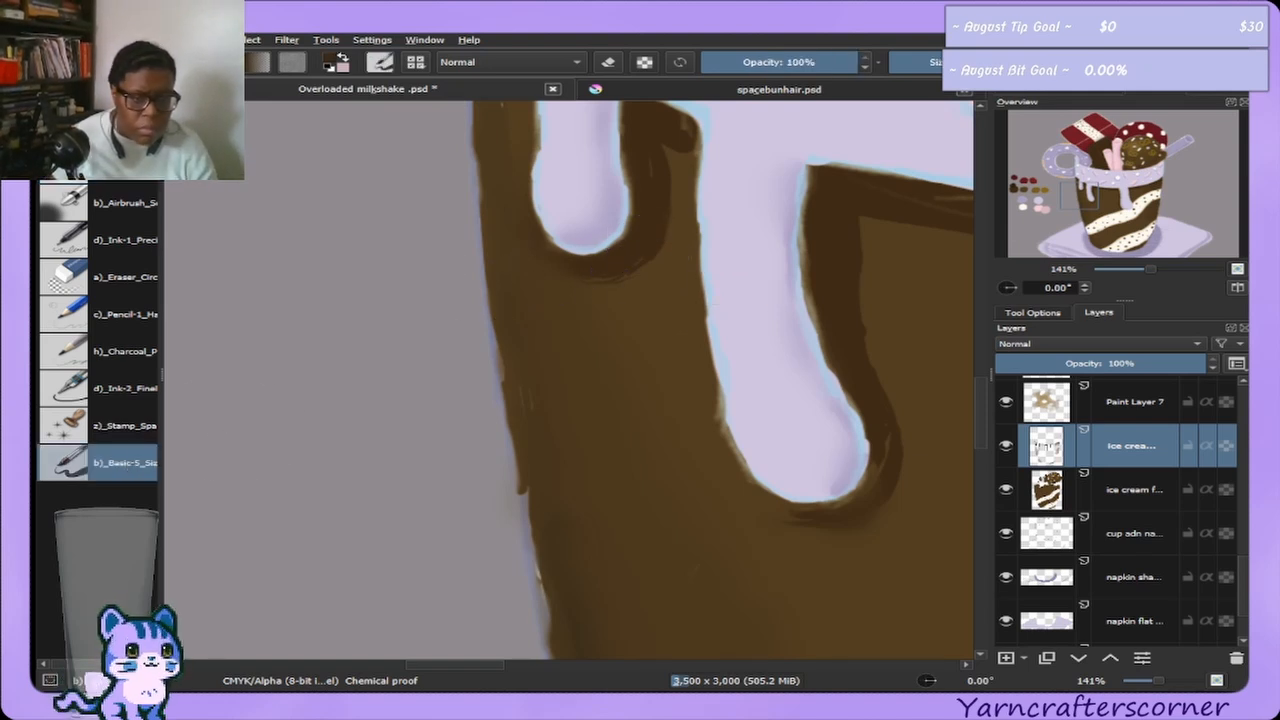
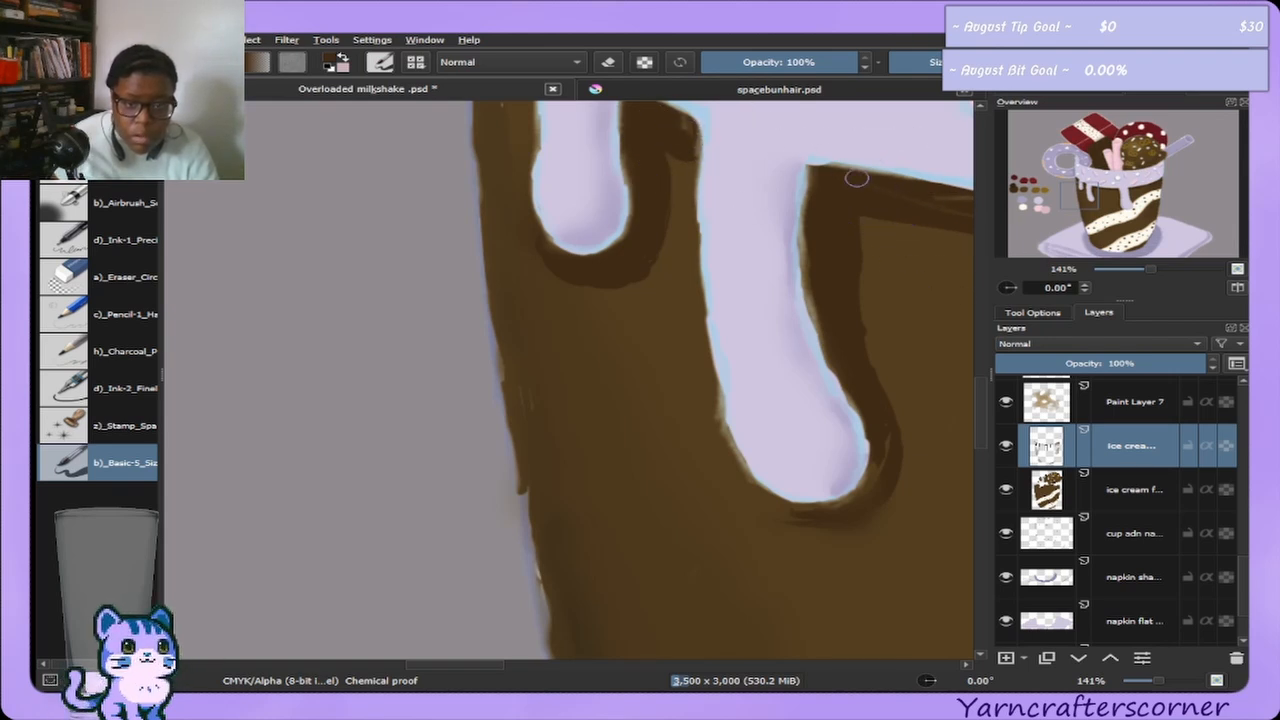
# Erase the rough lower edge of the dark shadow beneath the icing, right of the long drip, with a smaller eraser.
pyautogui.click(1110, 205)
pyautogui.moveTo(1110, 205)
pyautogui.mouseDown()
pyautogui.moveTo(1107, 190)
pyautogui.moveTo(1123, 191)
pyautogui.mouseUp()
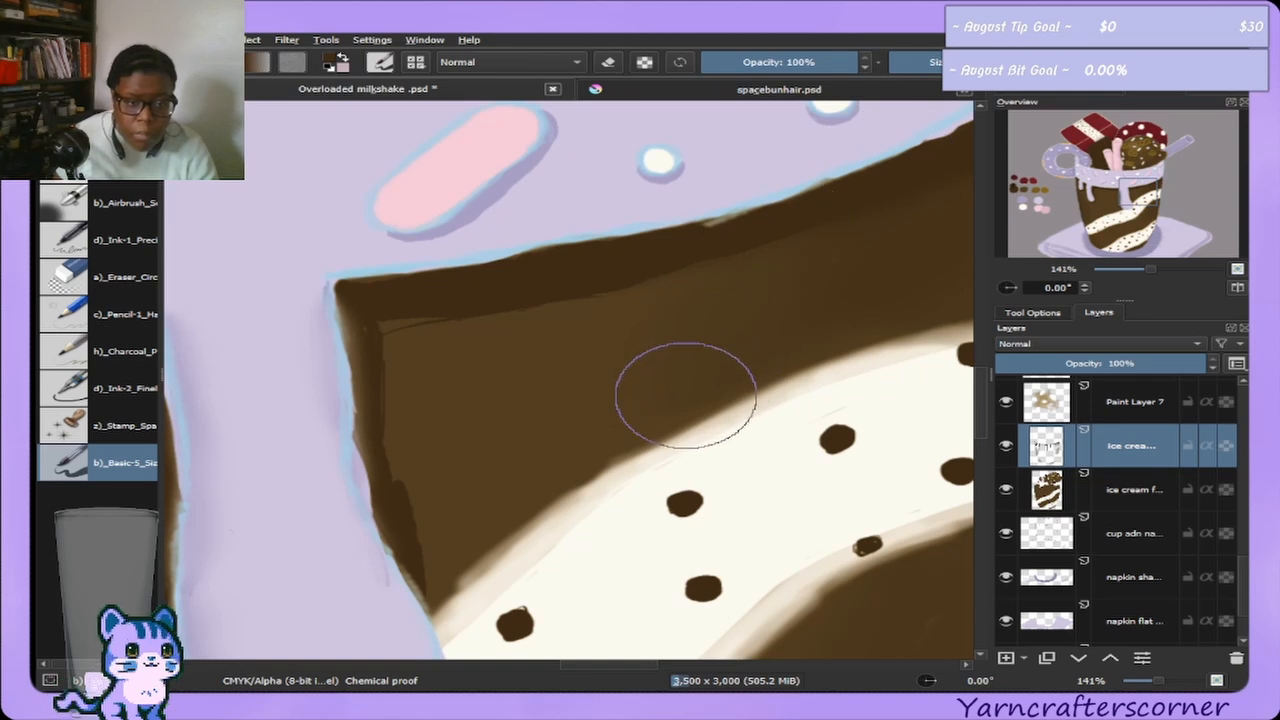
pyautogui.click(88, 275)
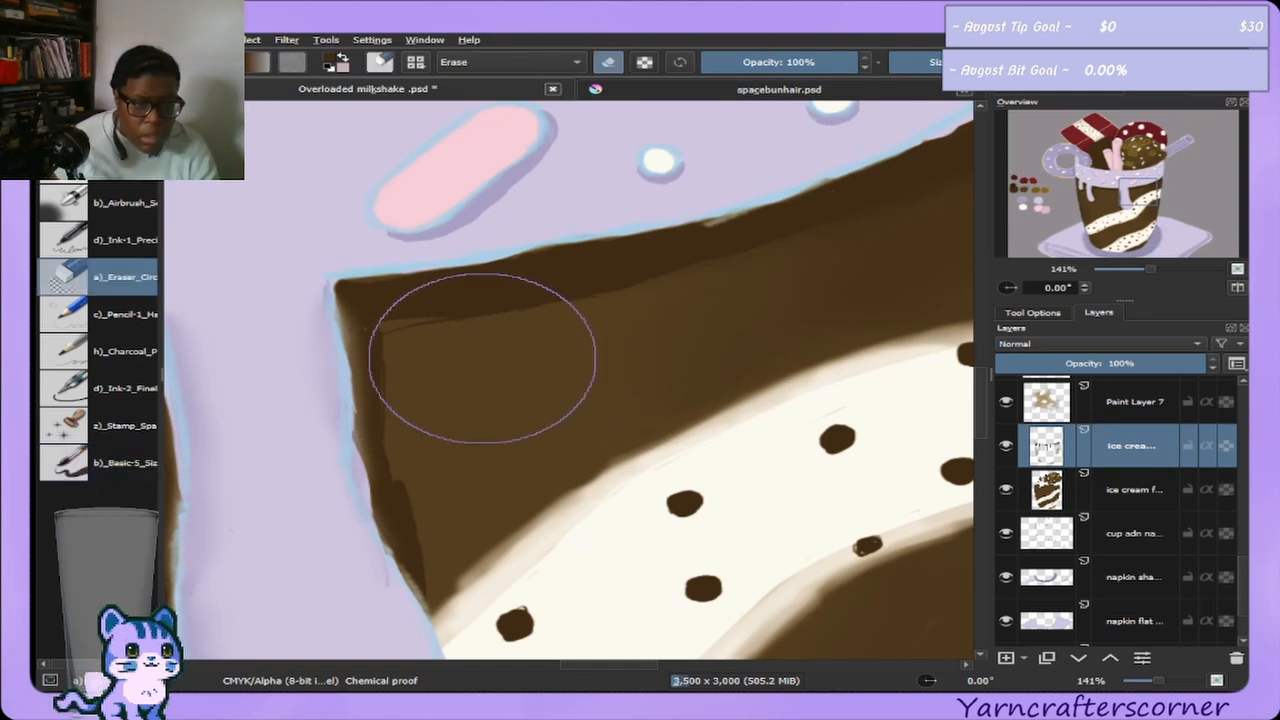
pyautogui.press('[')
pyautogui.press('[')
pyautogui.press('[')
pyautogui.press('[')
pyautogui.press('[')
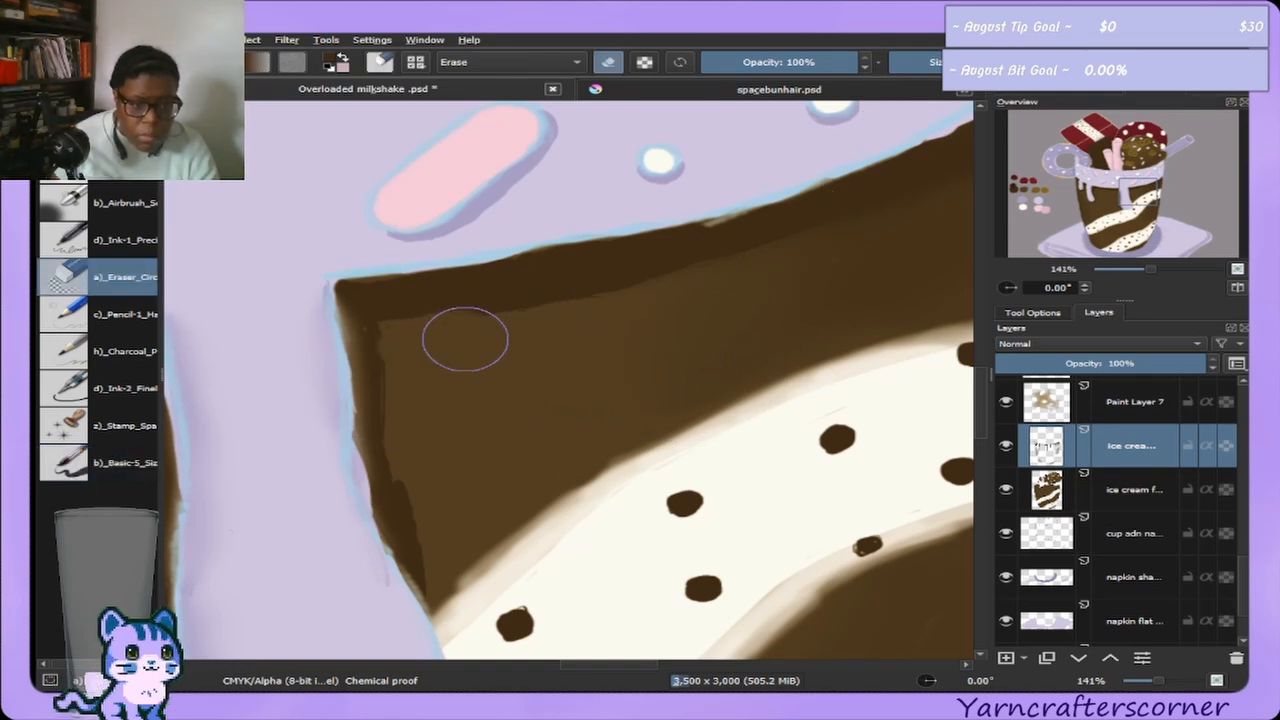
# Paint a solid dark brown shadow down the right side of the long icing drip with the Basic-5 brush.
pyautogui.click(97, 425)
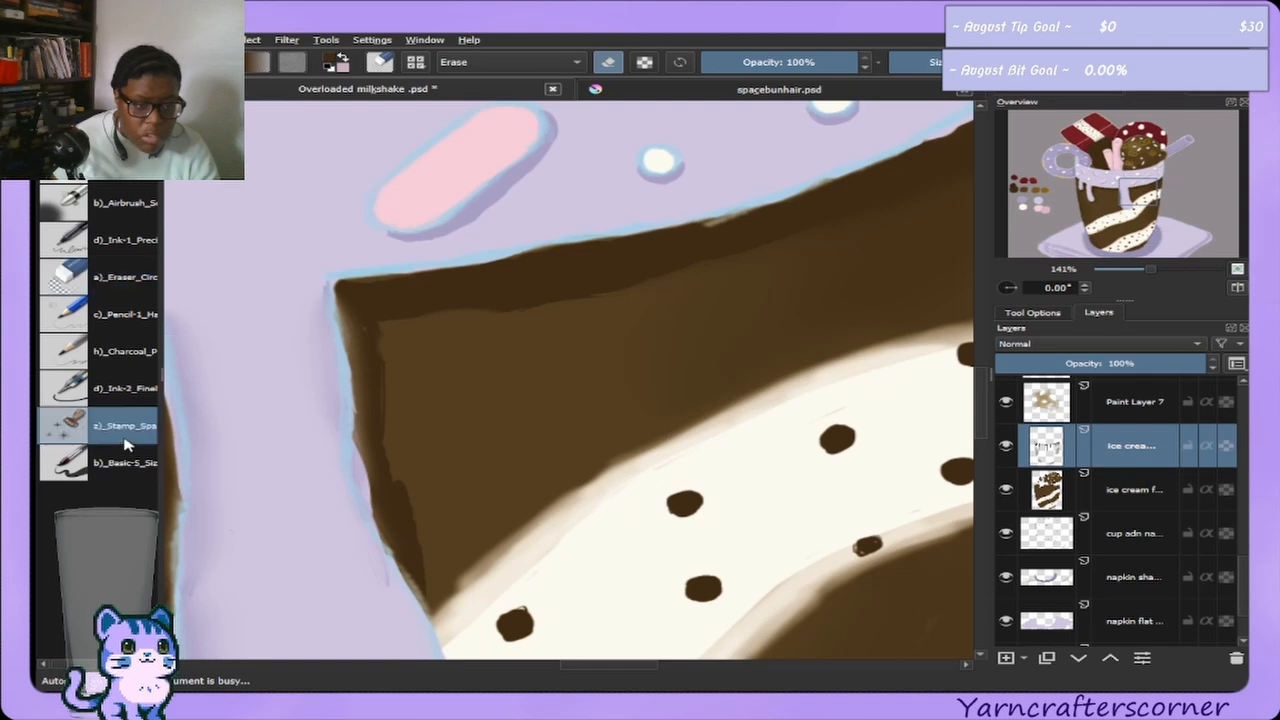
pyautogui.click(100, 466)
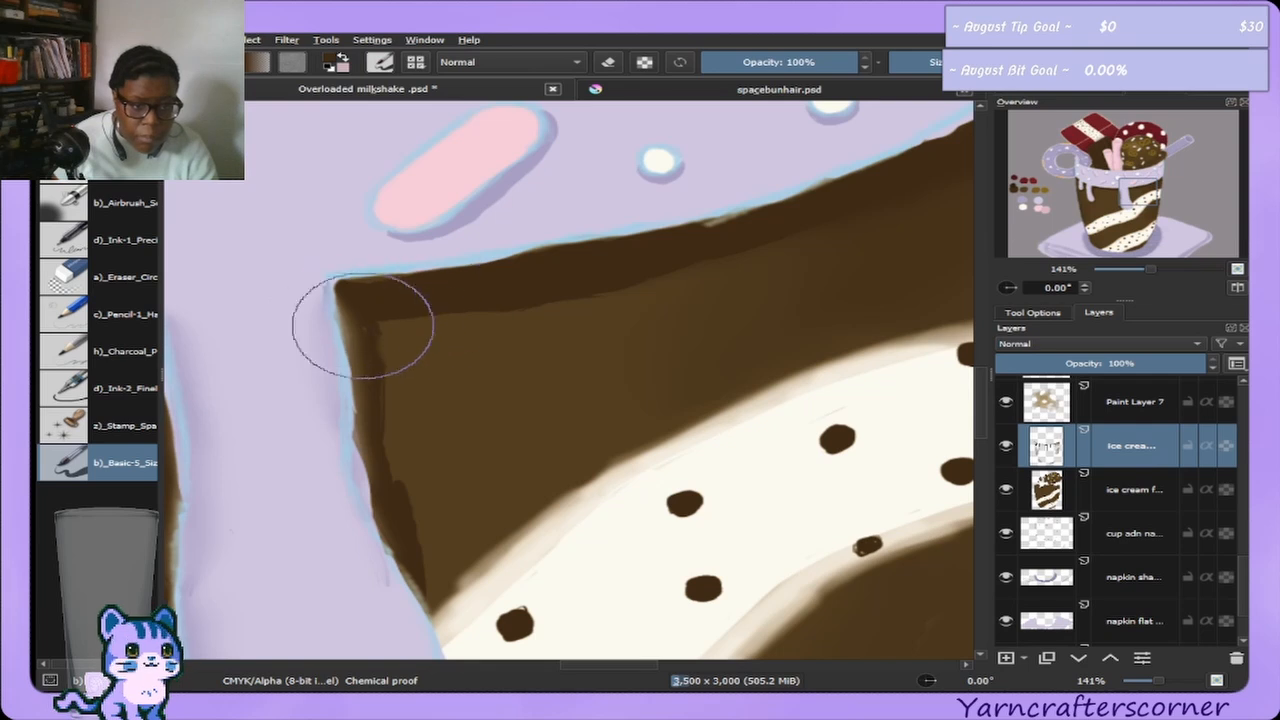
pyautogui.moveTo(363, 320)
pyautogui.mouseDown()
pyautogui.moveTo(364, 367)
pyautogui.moveTo(371, 303)
pyautogui.moveTo(364, 283)
pyautogui.moveTo(357, 339)
pyautogui.moveTo(351, 291)
pyautogui.mouseUp()
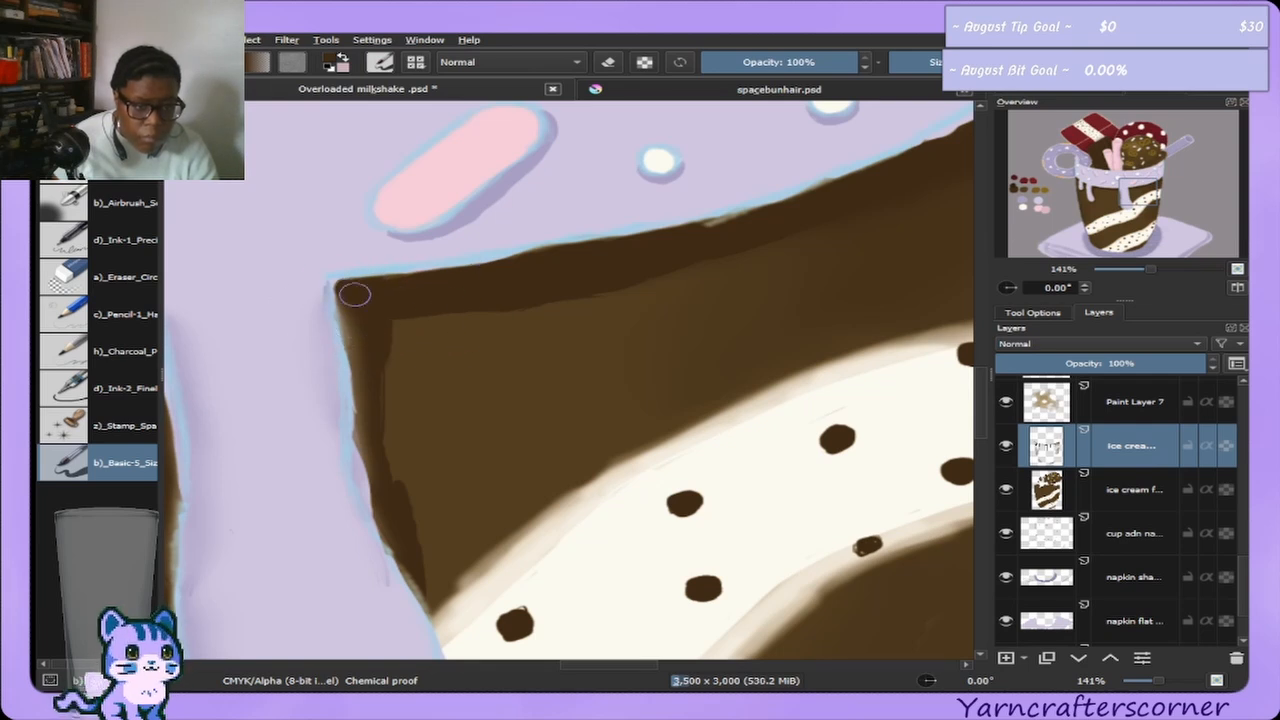
pyautogui.moveTo(362, 430); pyautogui.dragTo(387, 468)
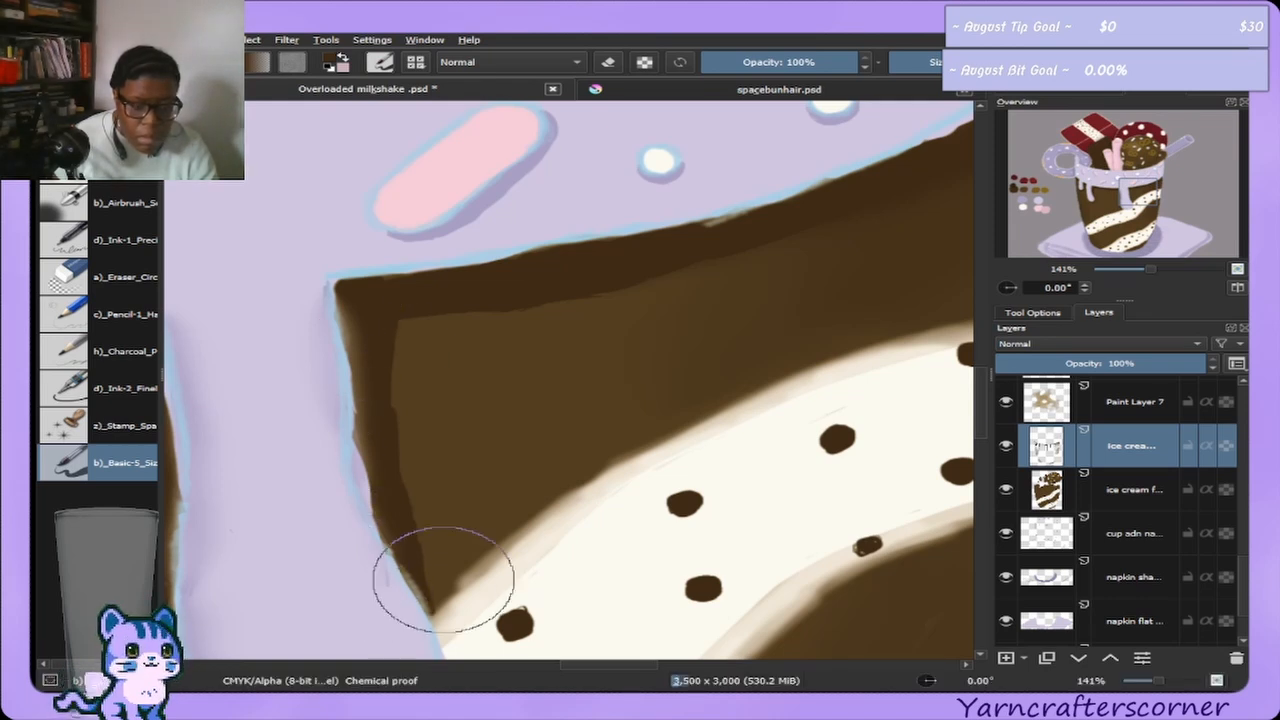
# Choose a darker brown from the color history and airbrush a shadow along the lower left edge of the glass's brown stripe.
pyautogui.click(1127, 212)
pyautogui.moveTo(1127, 212); pyautogui.dragTo(1068, 264)
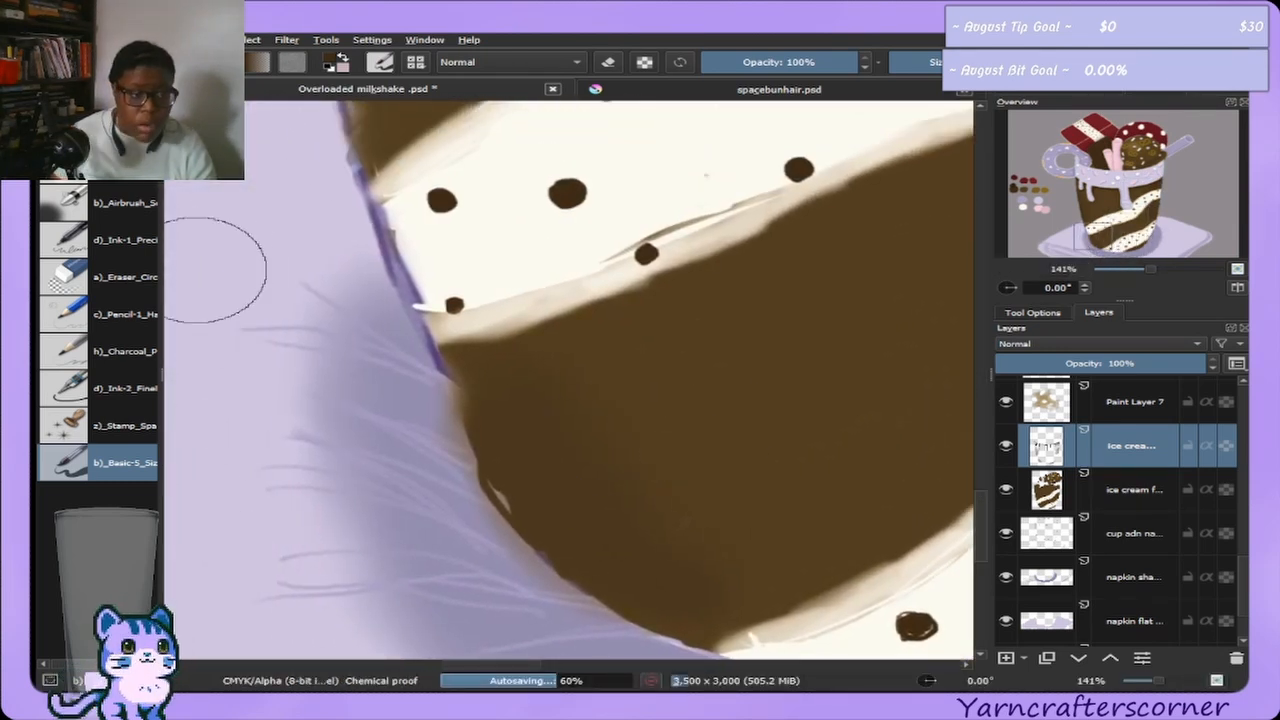
pyautogui.click(150, 204)
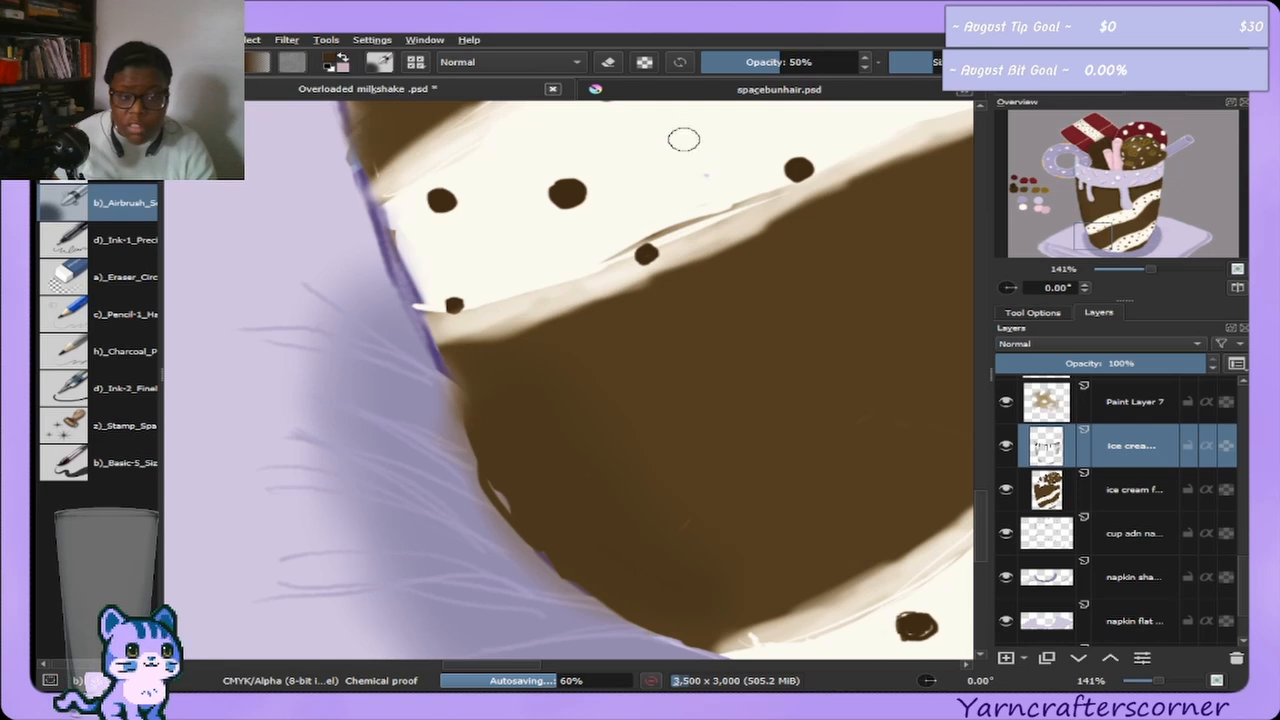
pyautogui.click(1086, 97)
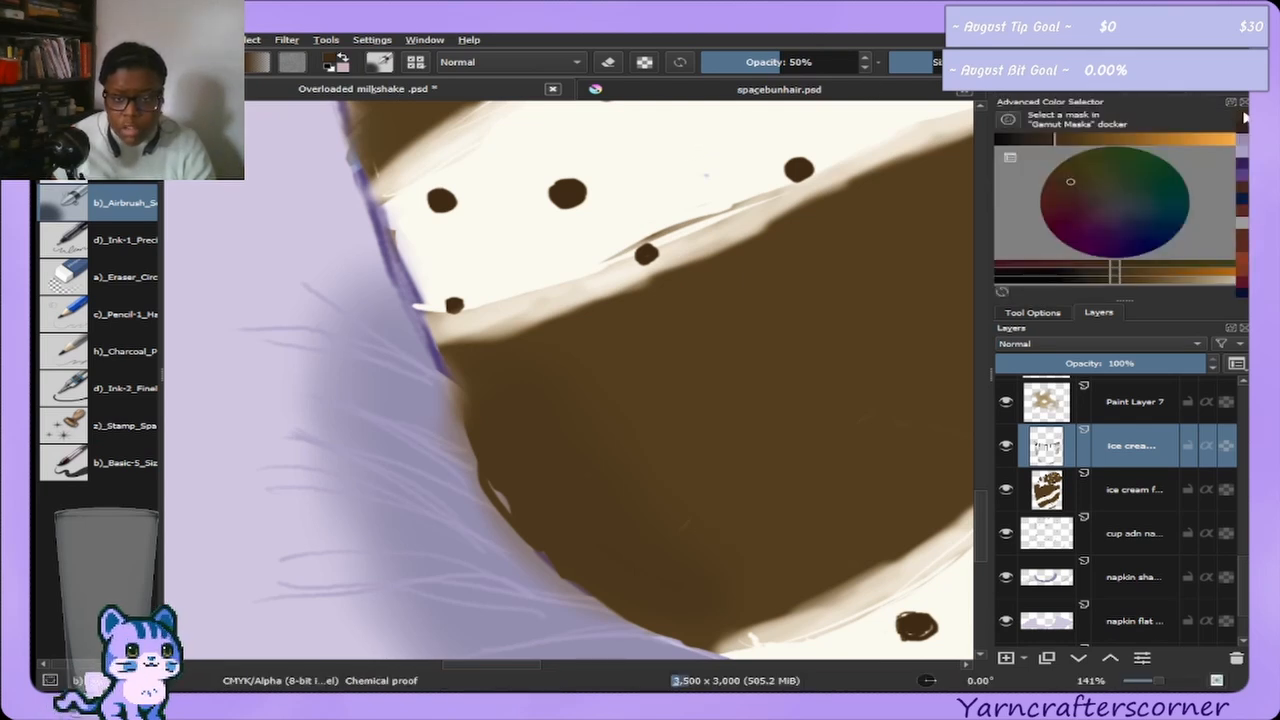
pyautogui.click(1243, 137)
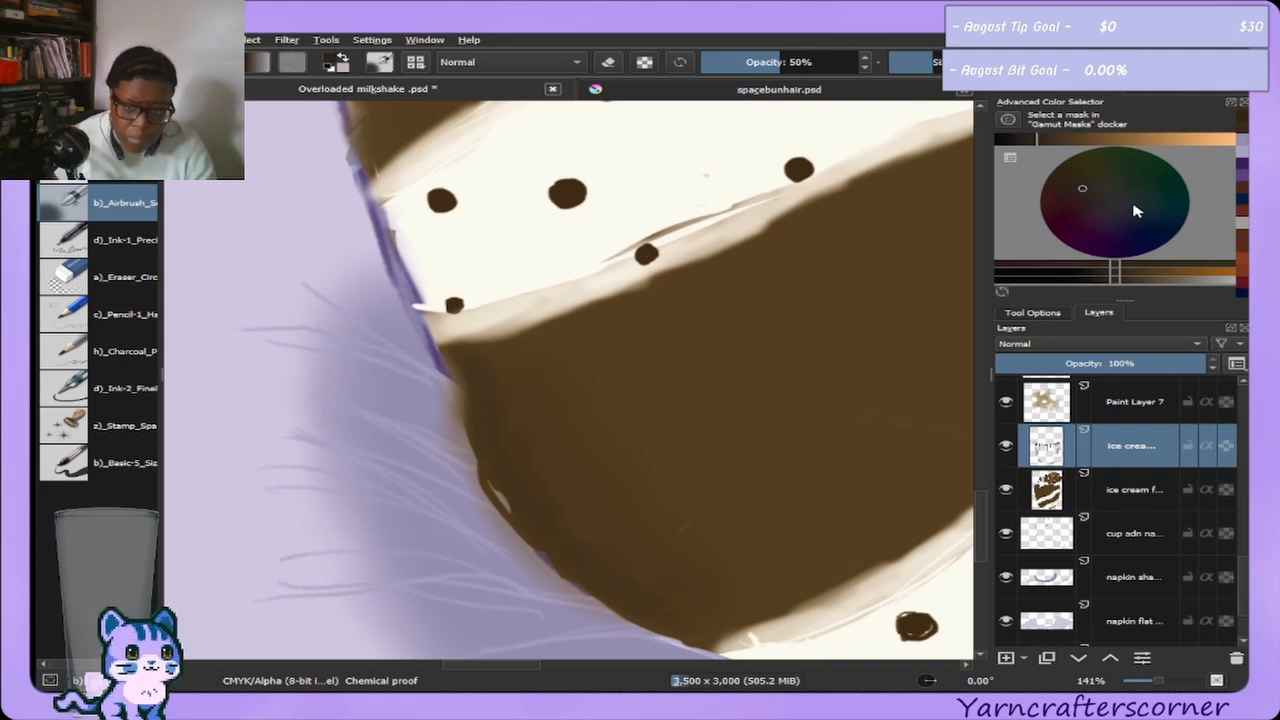
# Airbrush a dark shadow along the brown stripe at the glass's base and blend it with the 47% opacity brush.
pyautogui.click(1155, 93)
pyautogui.moveTo(1108, 235); pyautogui.dragTo(1145, 243)
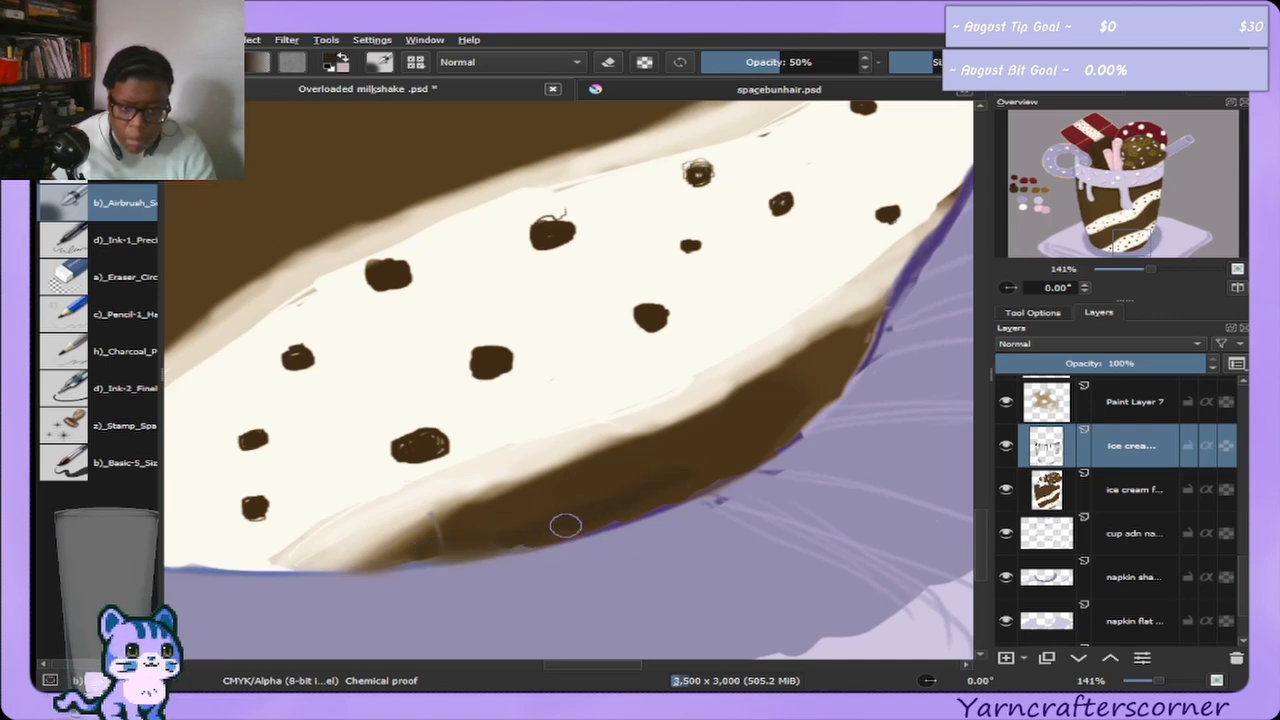
pyautogui.moveTo(745, 452)
pyautogui.mouseDown()
pyautogui.moveTo(836, 383)
pyautogui.moveTo(781, 439)
pyautogui.moveTo(839, 365)
pyautogui.mouseUp()
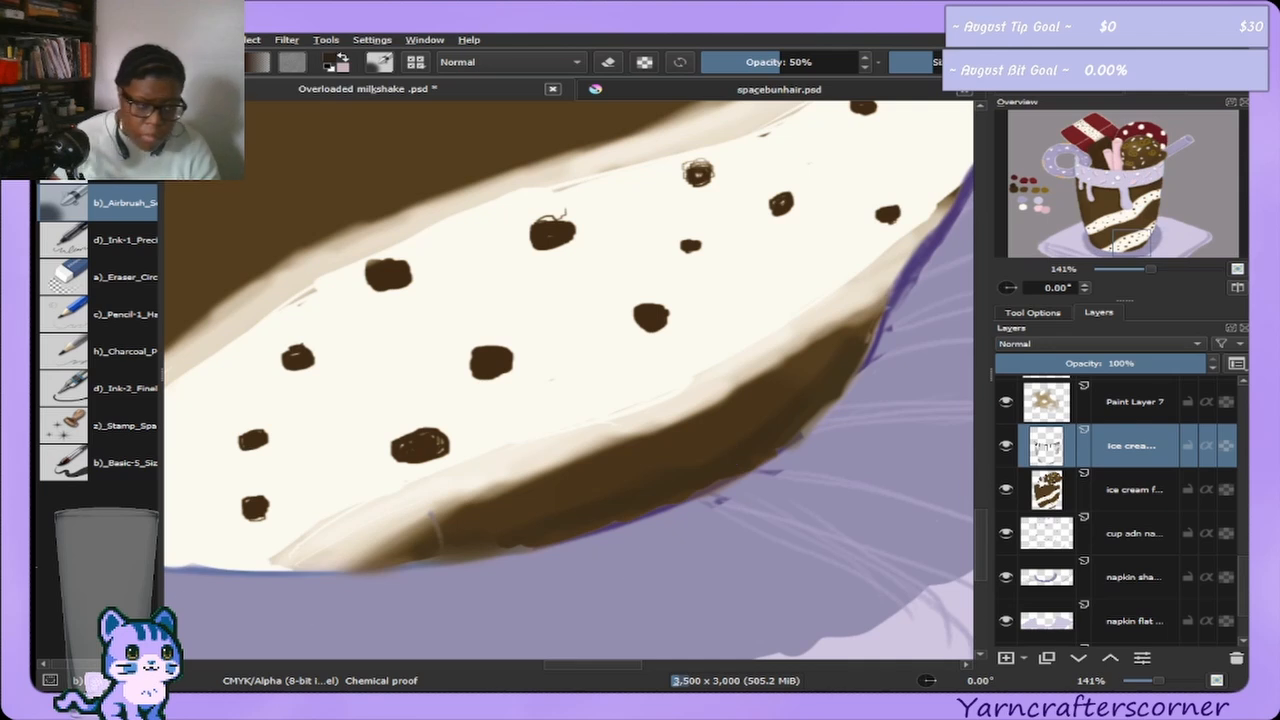
pyautogui.click(78, 168)
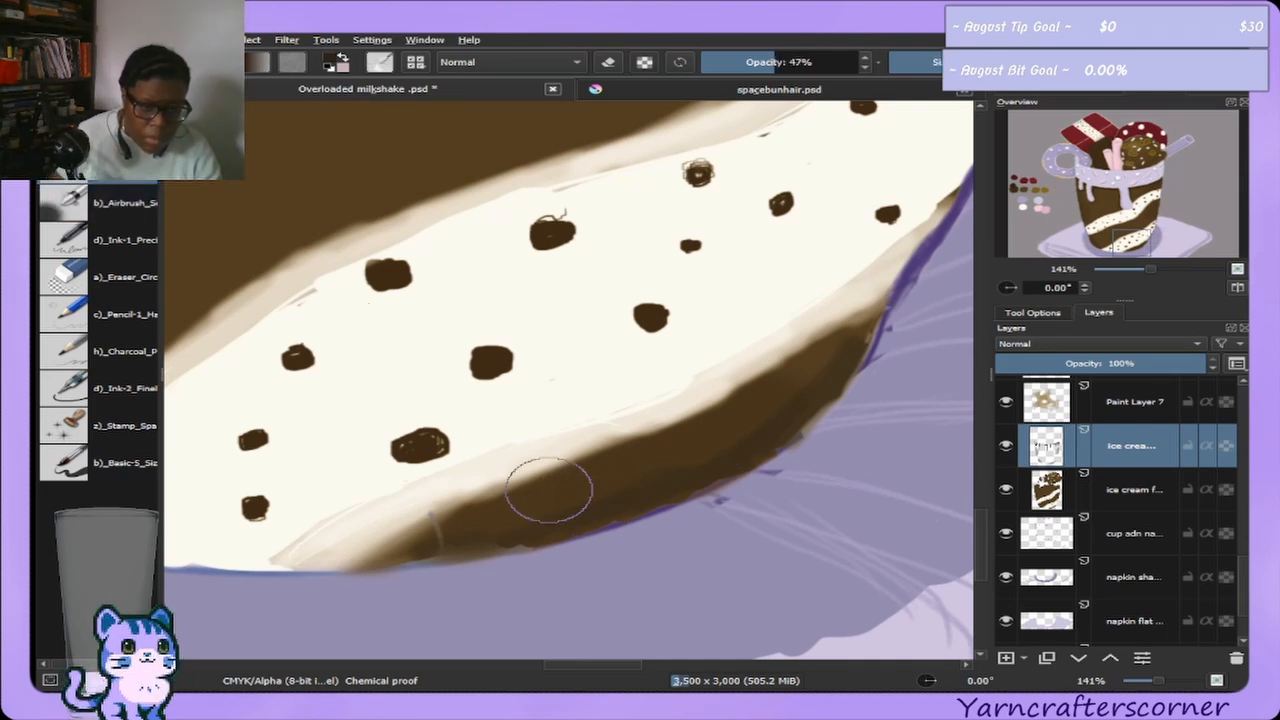
pyautogui.moveTo(551, 481)
pyautogui.mouseDown()
pyautogui.moveTo(522, 505)
pyautogui.moveTo(583, 465)
pyautogui.moveTo(671, 456)
pyautogui.moveTo(652, 472)
pyautogui.moveTo(838, 333)
pyautogui.moveTo(513, 510)
pyautogui.moveTo(446, 527)
pyautogui.mouseUp()
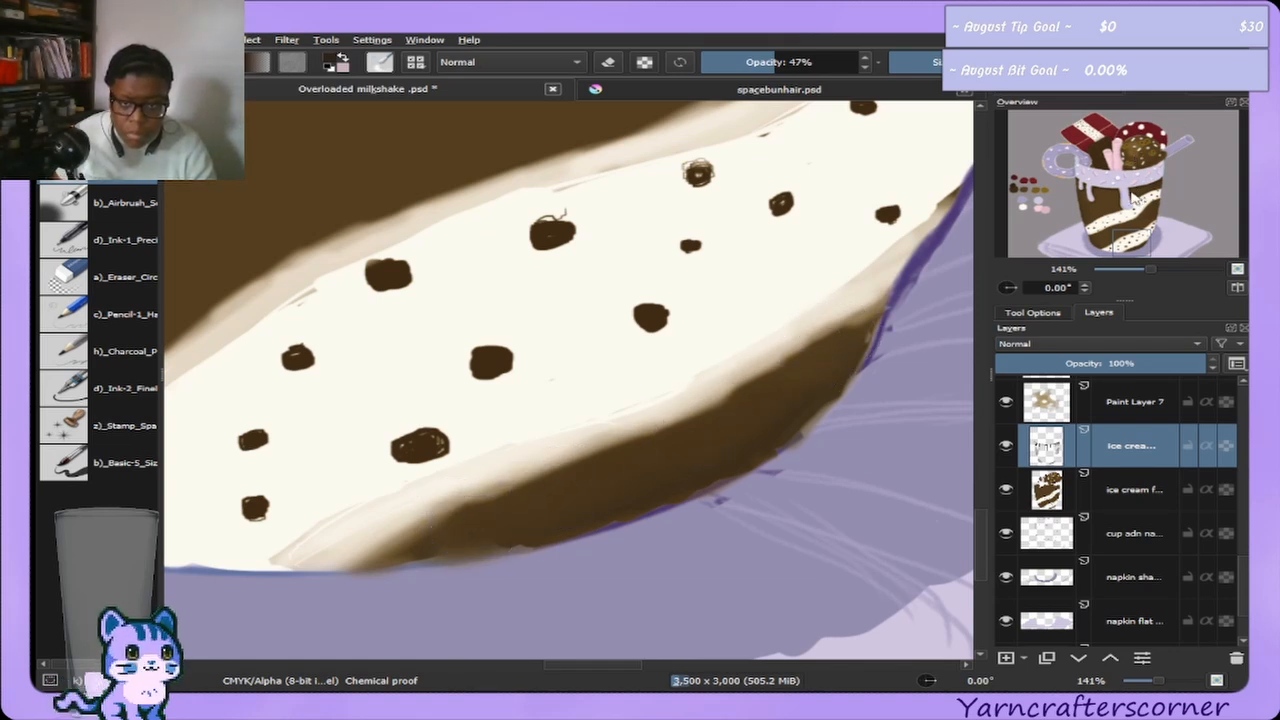
# Blend the shadow on the glass's lower left brown stripe and erase the shading that spills past the edge.
pyautogui.moveTo(1125, 192)
pyautogui.mouseDown()
pyautogui.moveTo(1108, 172)
pyautogui.moveTo(1112, 250)
pyautogui.mouseUp()
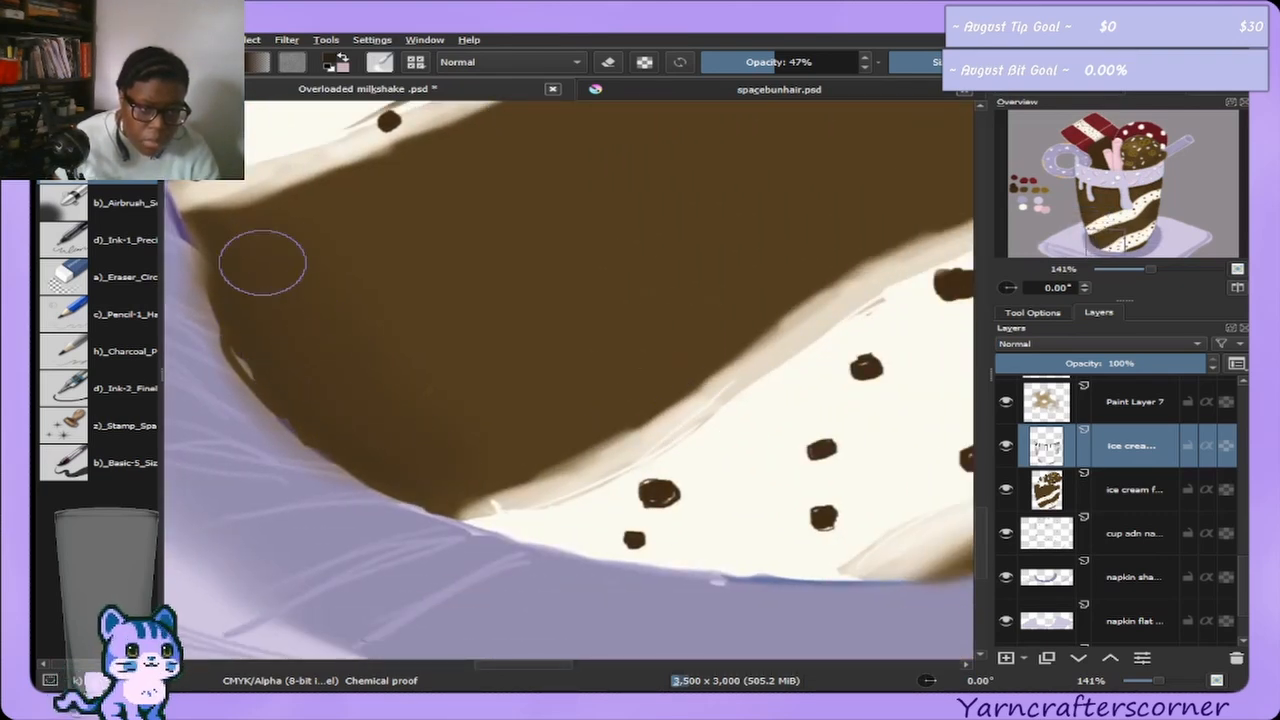
pyautogui.click(104, 281)
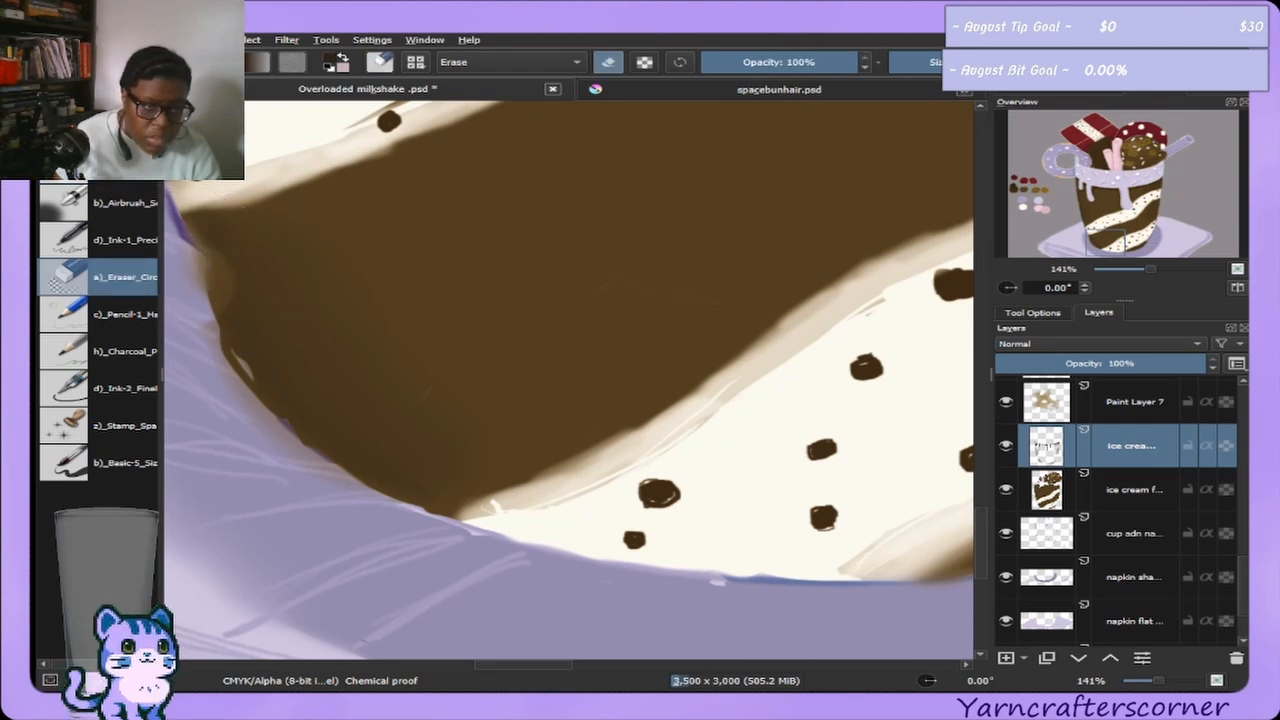
pyautogui.moveTo(1107, 226); pyautogui.dragTo(1085, 198)
pyautogui.moveTo(374, 437)
pyautogui.mouseDown()
pyautogui.moveTo(403, 403)
pyautogui.moveTo(406, 468)
pyautogui.moveTo(434, 541)
pyautogui.moveTo(554, 627)
pyautogui.moveTo(390, 583)
pyautogui.moveTo(375, 410)
pyautogui.moveTo(365, 427)
pyautogui.moveTo(382, 423)
pyautogui.moveTo(389, 394)
pyautogui.moveTo(402, 408)
pyautogui.moveTo(408, 381)
pyautogui.moveTo(411, 413)
pyautogui.moveTo(410, 379)
pyautogui.moveTo(397, 452)
pyautogui.mouseUp()
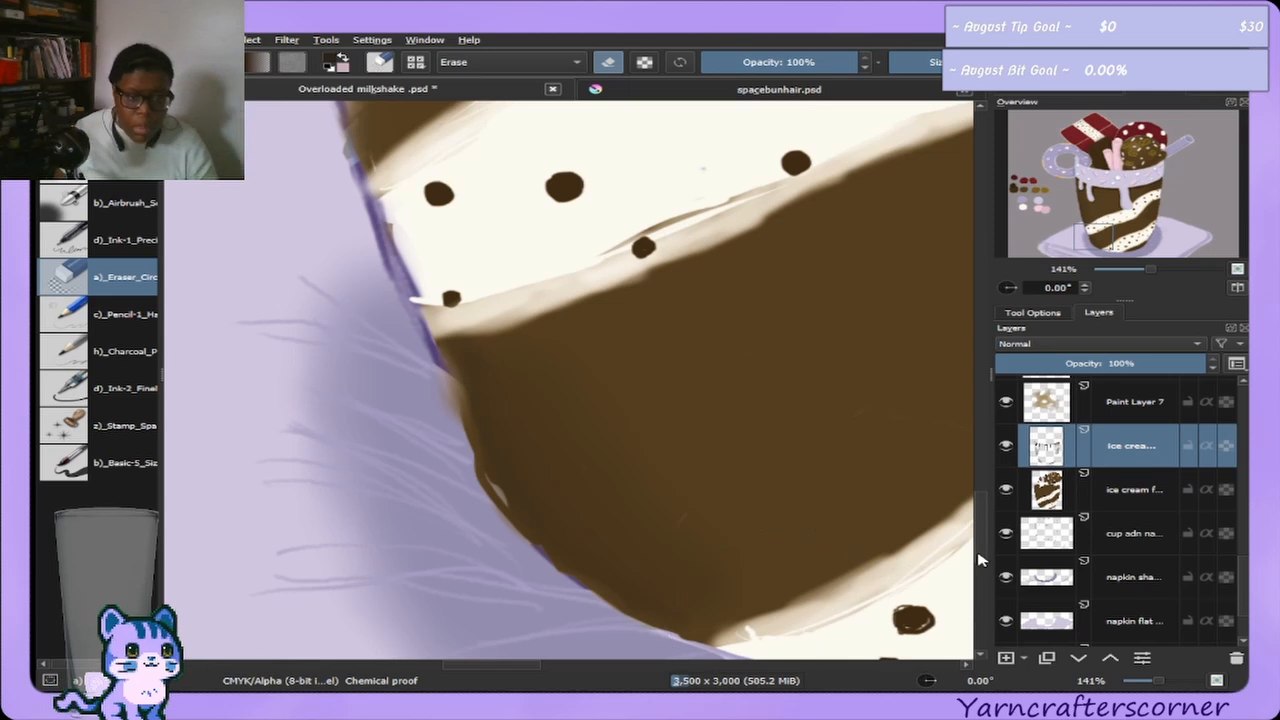
# Select the napkin flat layer, then hide and reshow it to check the area right of the glass.
pyautogui.moveTo(1090, 236); pyautogui.dragTo(1184, 229)
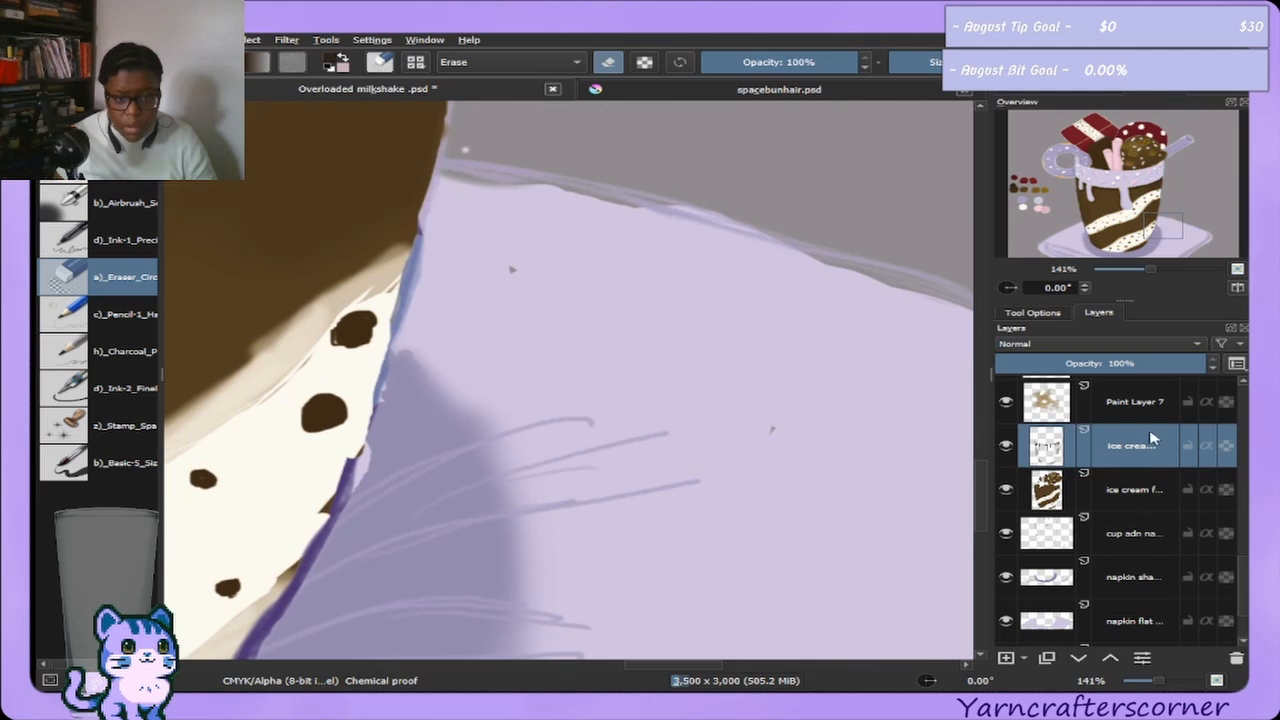
pyautogui.click(1128, 622)
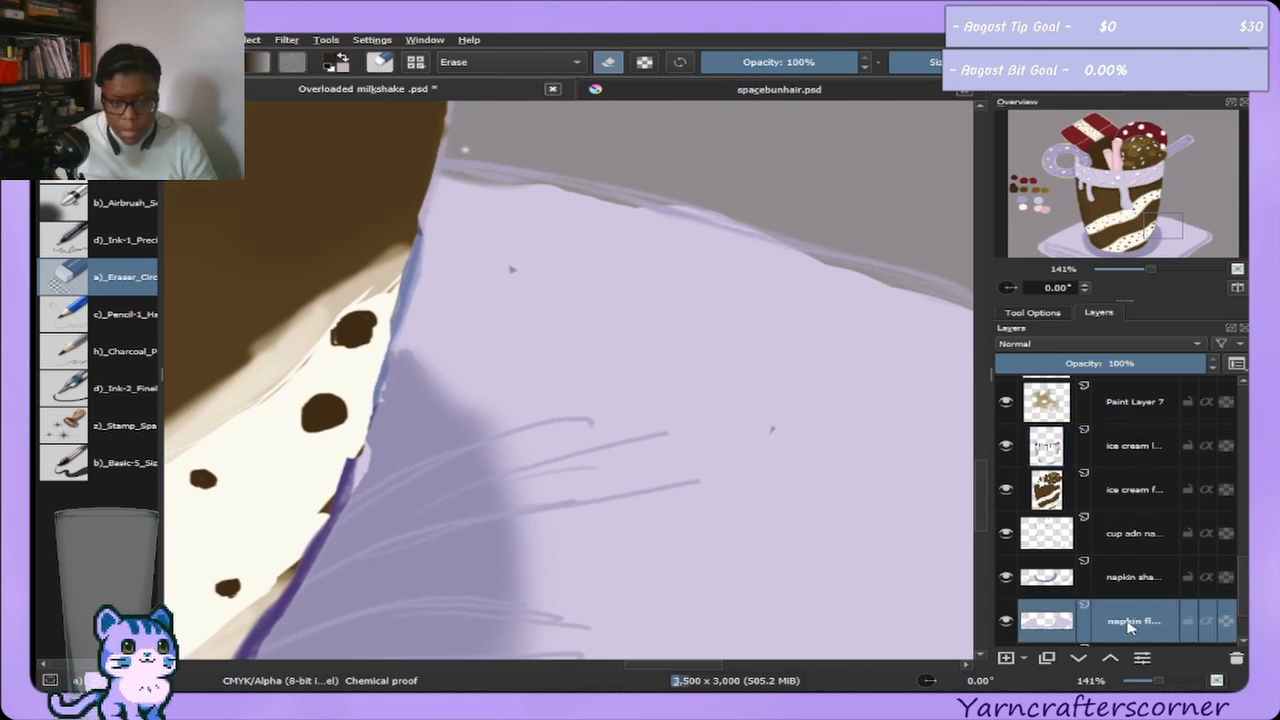
pyautogui.click(1006, 621)
pyautogui.click(1006, 621)
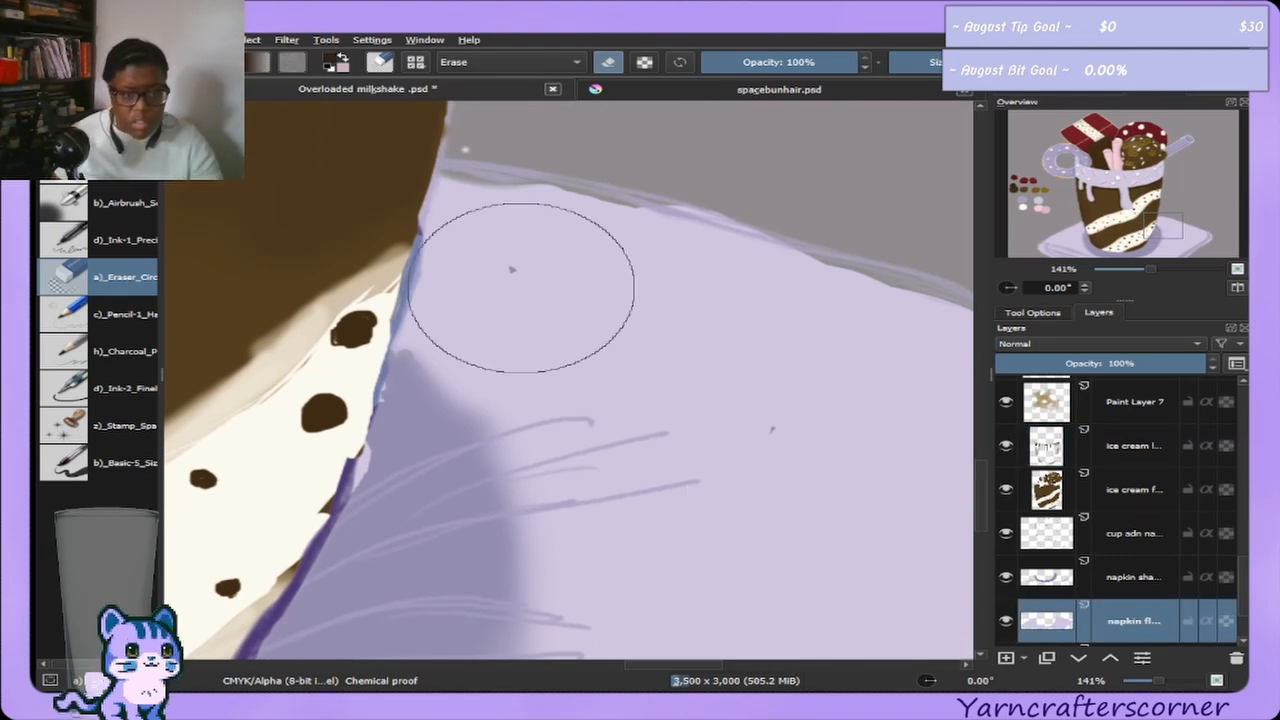
# Erase a stray mark on the napkin flat layer and repaint the patch and adjoining upper edge in lavender with the Basic-5 brush.
pyautogui.moveTo(757, 449); pyautogui.dragTo(765, 437)
pyautogui.click(110, 460)
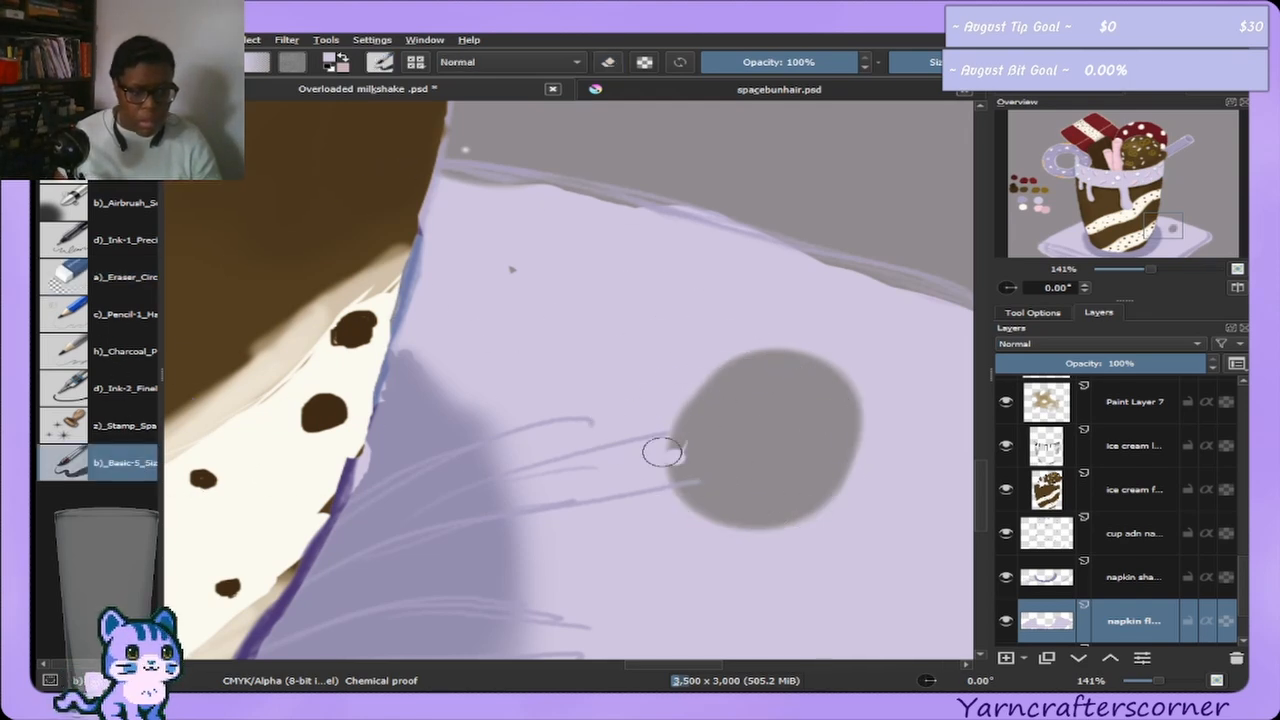
pyautogui.moveTo(665, 449)
pyautogui.mouseDown()
pyautogui.moveTo(762, 474)
pyautogui.moveTo(729, 362)
pyautogui.moveTo(758, 364)
pyautogui.moveTo(739, 427)
pyautogui.moveTo(819, 532)
pyautogui.moveTo(789, 352)
pyautogui.mouseUp()
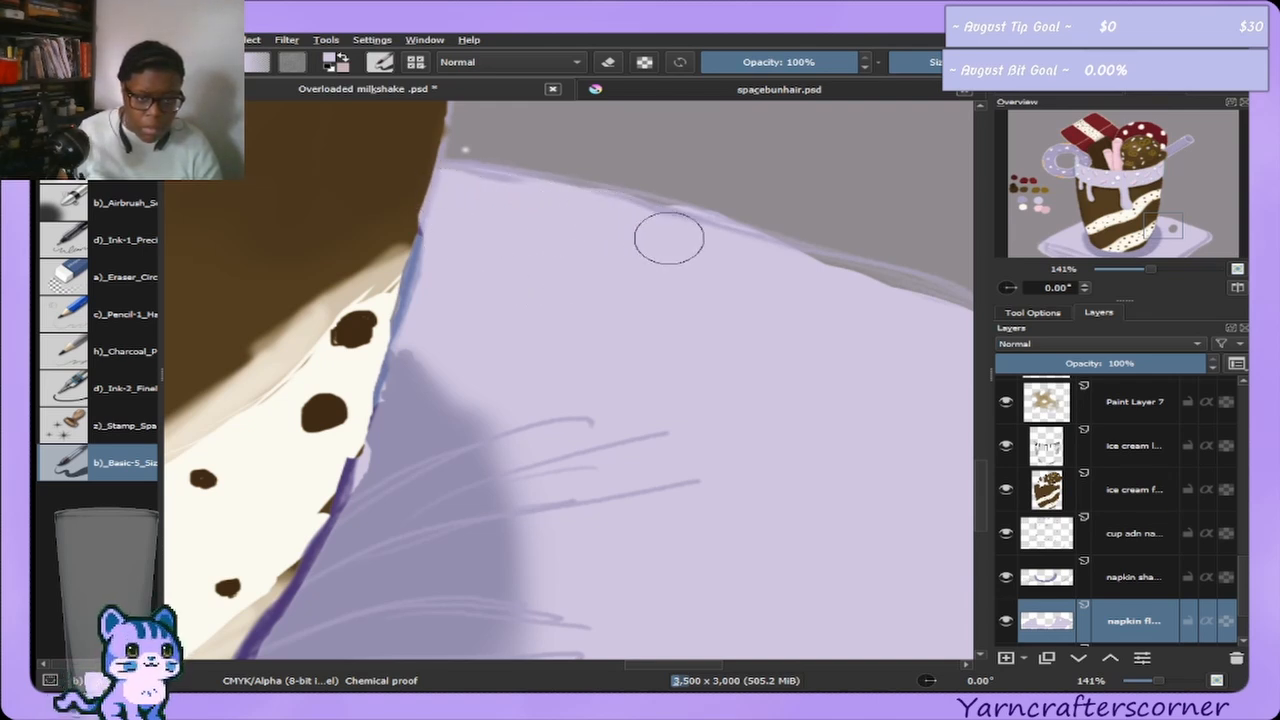
# Fill the gaps between the lavender flat color and the sketch line along the napkin's upper right edge.
pyautogui.moveTo(1168, 220); pyautogui.dragTo(1190, 228)
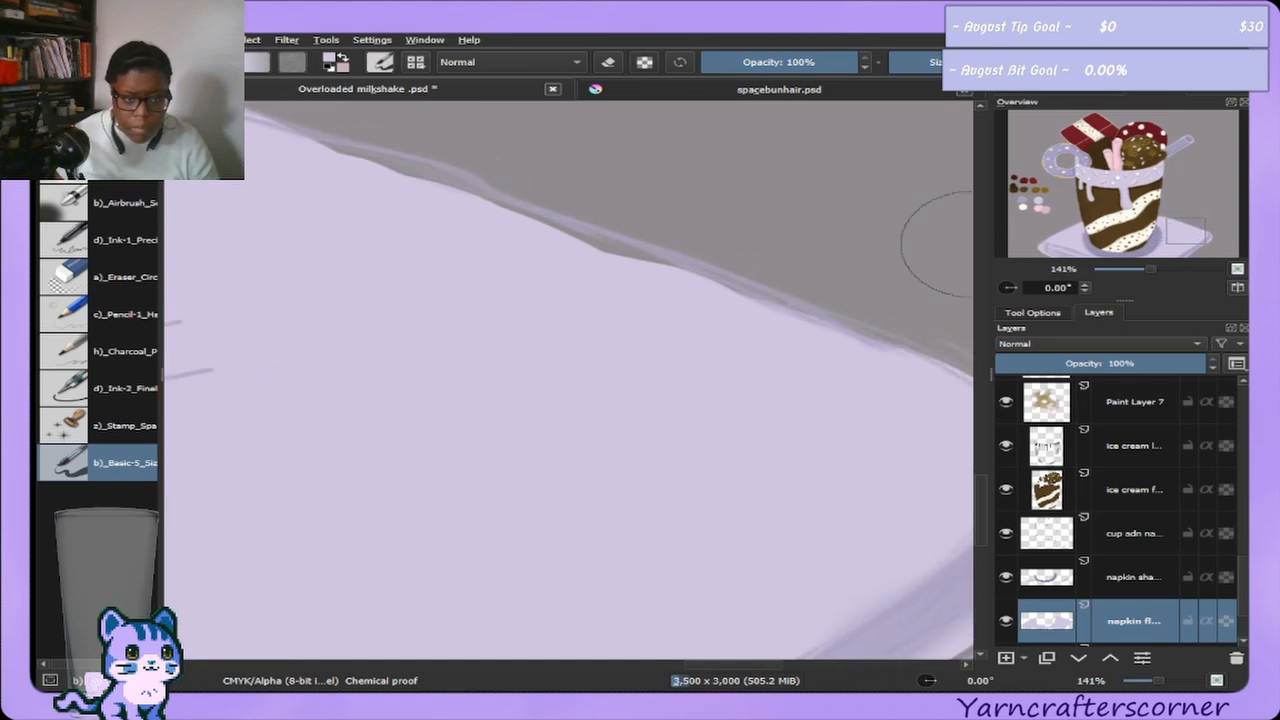
pyautogui.moveTo(330, 146); pyautogui.dragTo(416, 170)
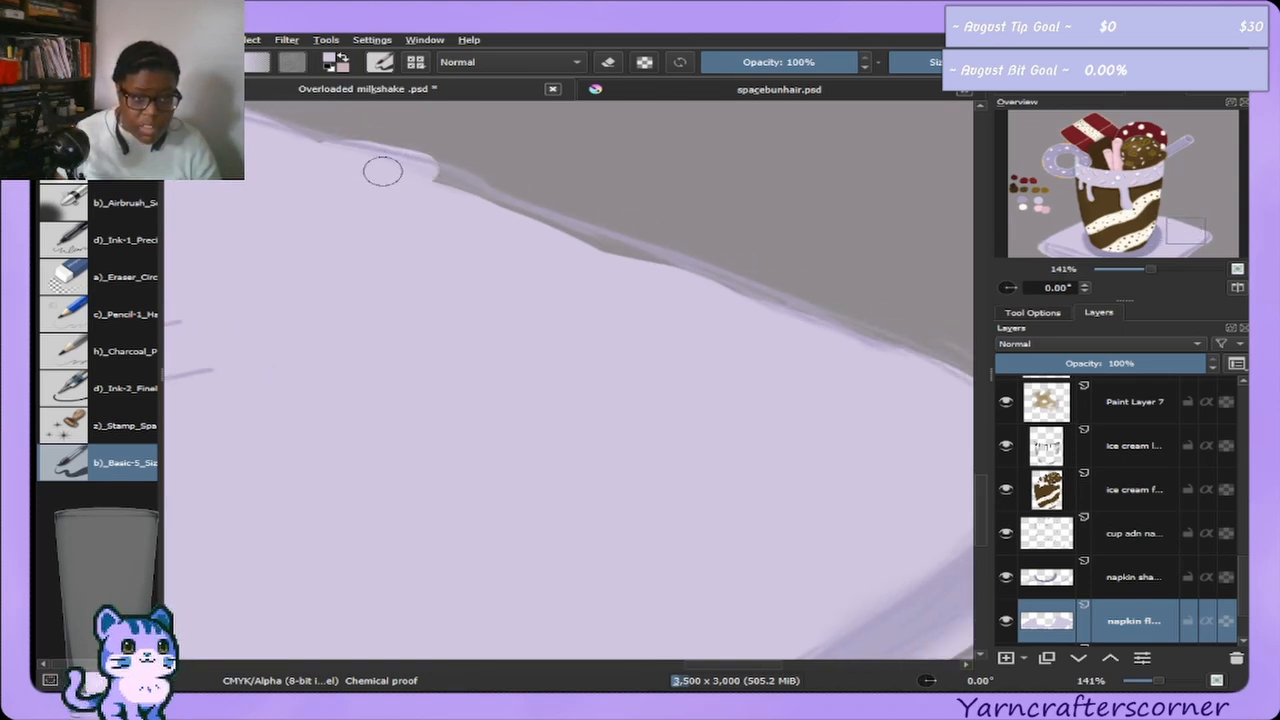
pyautogui.moveTo(337, 155)
pyautogui.mouseDown()
pyautogui.moveTo(414, 163)
pyautogui.moveTo(619, 273)
pyautogui.mouseUp()
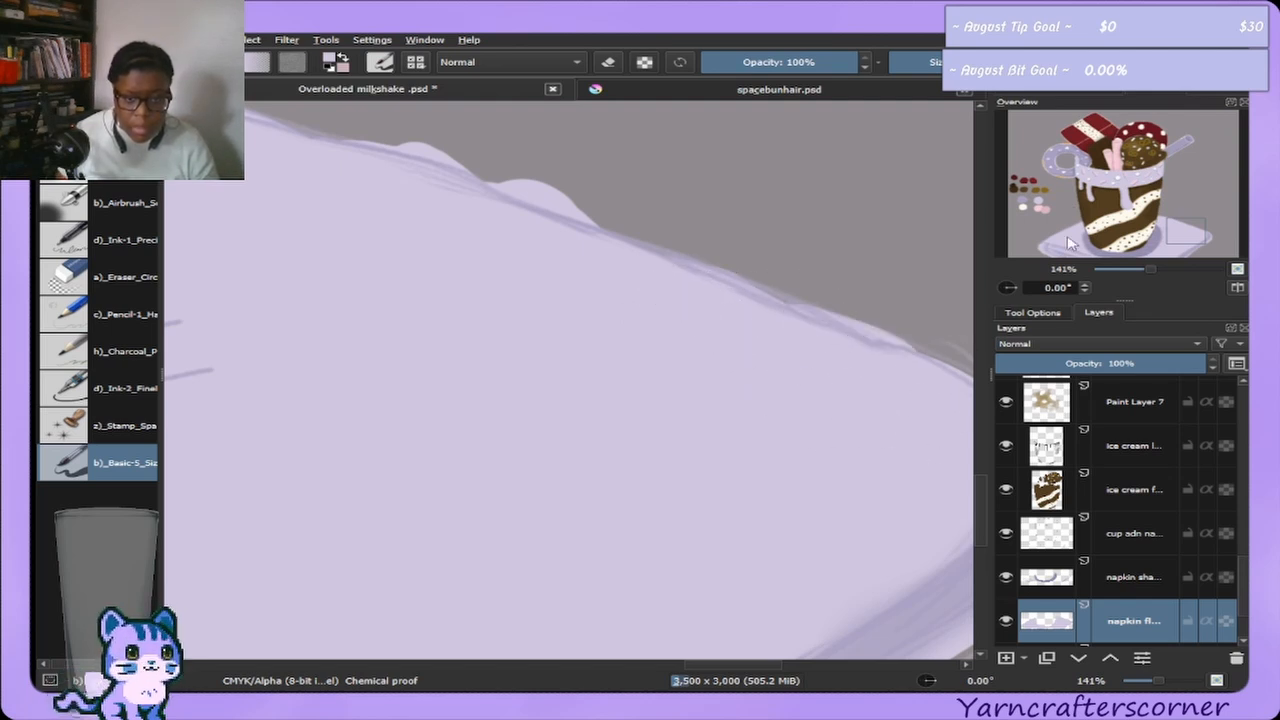
# Extend the lavender flat color out to the sketch line around the napkin's right corner and lower right edge.
pyautogui.moveTo(1186, 225); pyautogui.dragTo(1204, 237)
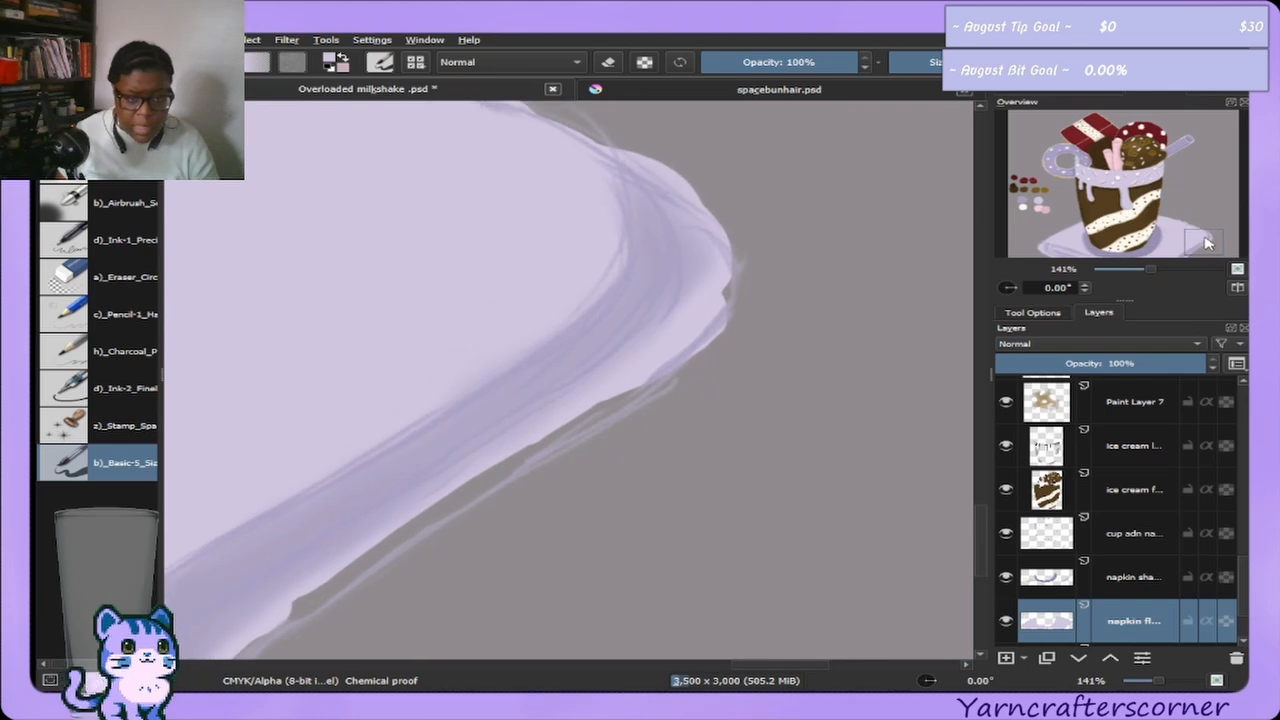
pyautogui.moveTo(314, 566)
pyautogui.mouseDown()
pyautogui.moveTo(404, 516)
pyautogui.moveTo(264, 612)
pyautogui.moveTo(404, 515)
pyautogui.moveTo(245, 632)
pyautogui.moveTo(508, 438)
pyautogui.moveTo(349, 539)
pyautogui.moveTo(579, 408)
pyautogui.moveTo(448, 487)
pyautogui.mouseUp()
pyautogui.moveTo(358, 530)
pyautogui.mouseDown()
pyautogui.moveTo(683, 313)
pyautogui.moveTo(658, 293)
pyautogui.moveTo(701, 267)
pyautogui.moveTo(692, 319)
pyautogui.moveTo(763, 286)
pyautogui.mouseUp()
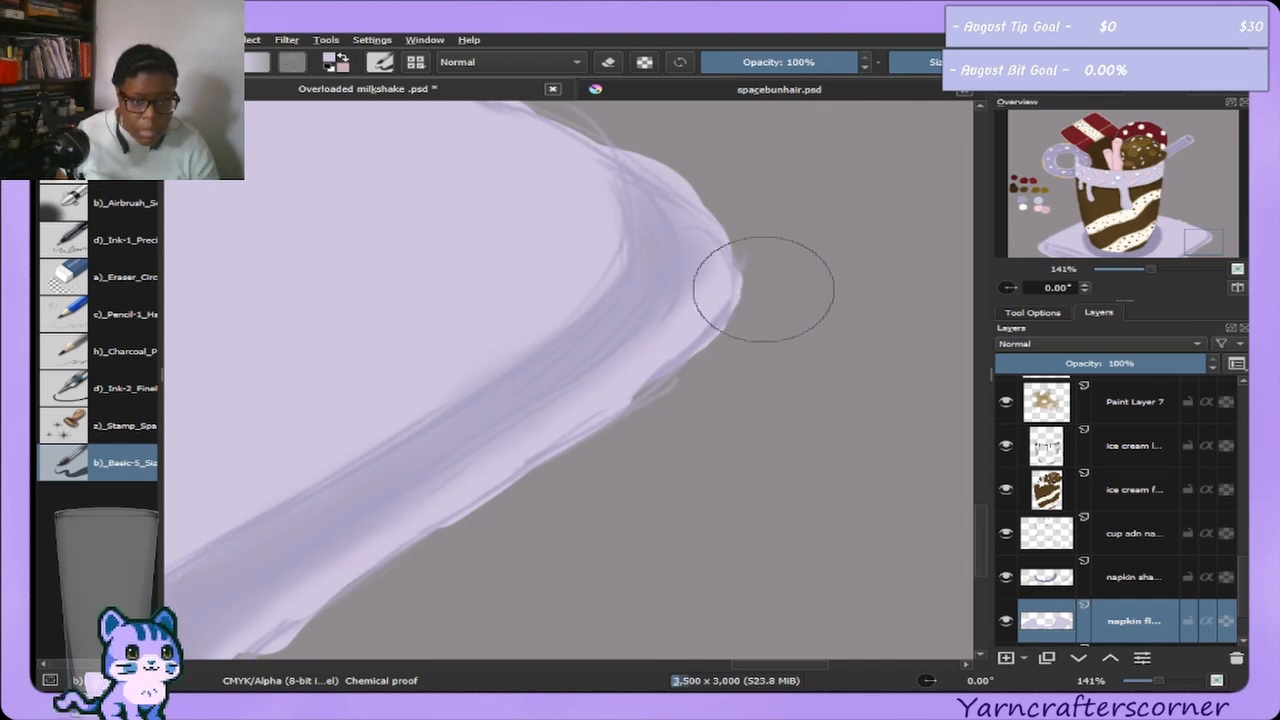
# Fill the napkin's lower right edge with lavender where it meets the bottom of the canvas, adjusting the brush size.
pyautogui.click(1183, 258)
pyautogui.moveTo(1183, 258); pyautogui.dragTo(1181, 255)
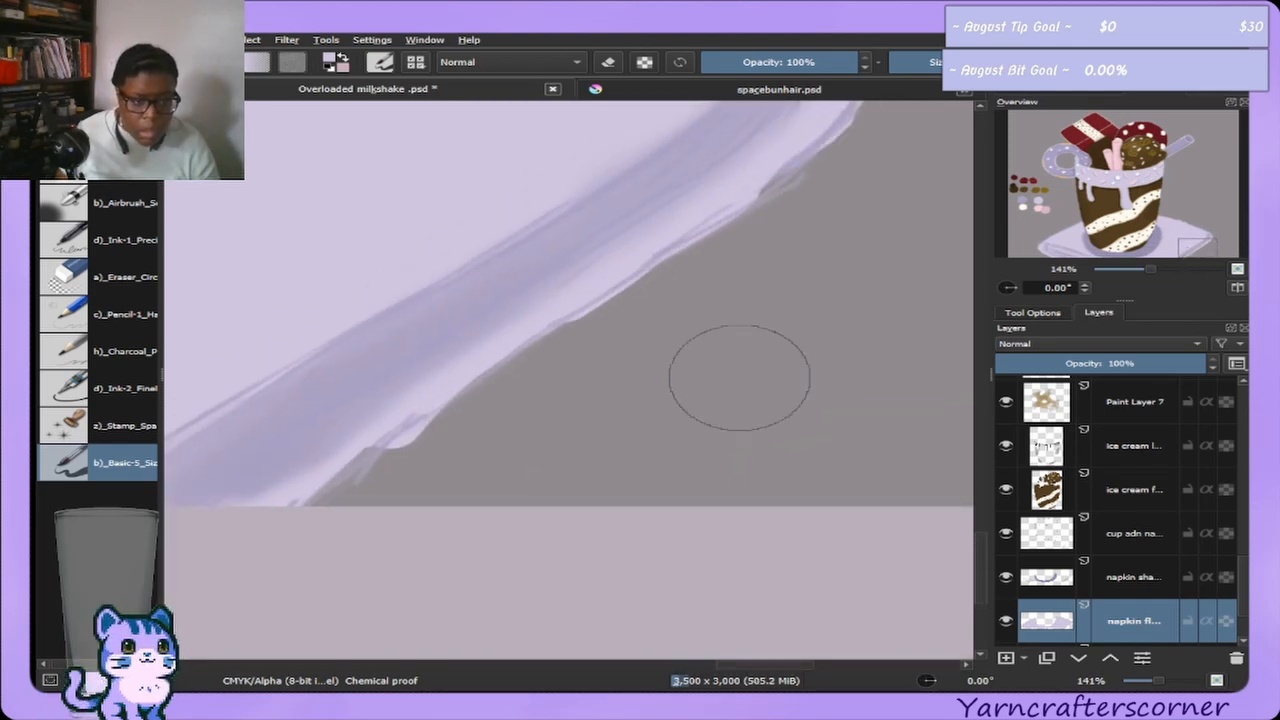
pyautogui.moveTo(249, 409)
pyautogui.mouseDown()
pyautogui.moveTo(326, 447)
pyautogui.moveTo(360, 414)
pyautogui.mouseUp()
pyautogui.press('[')
pyautogui.press('[')
pyautogui.press('[')
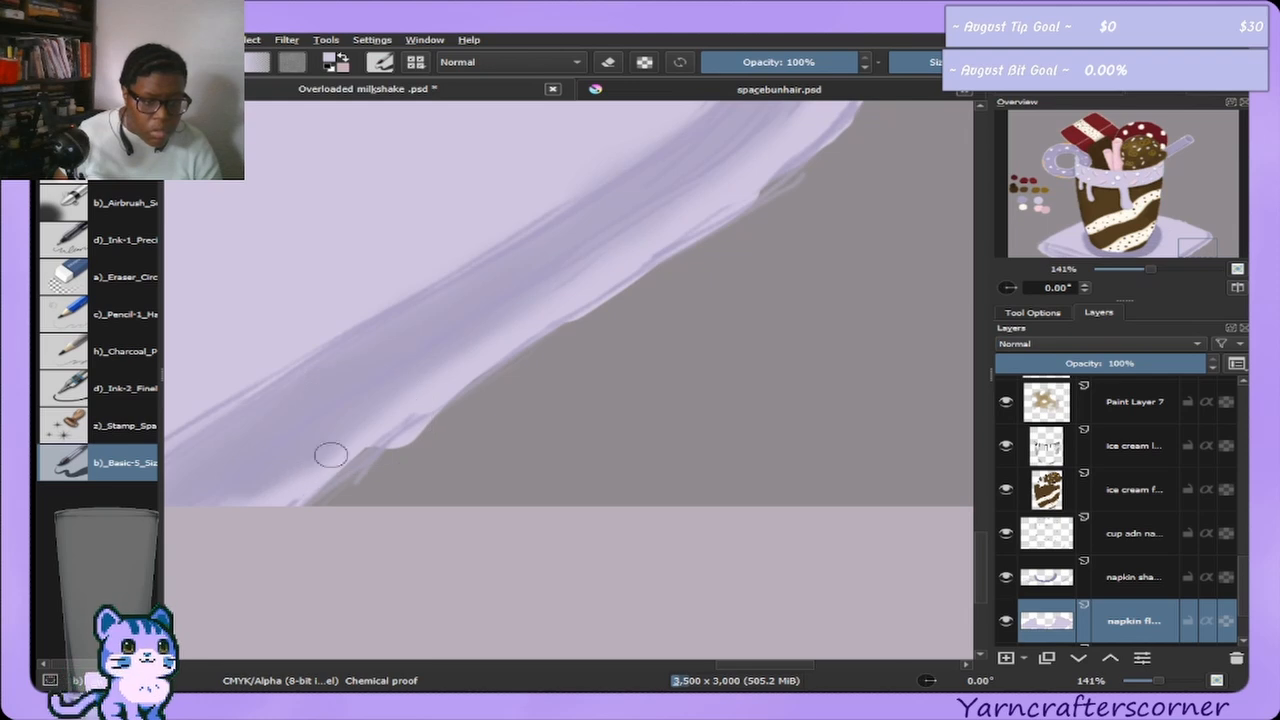
pyautogui.press(']')
pyautogui.press(']')
pyautogui.press(']')
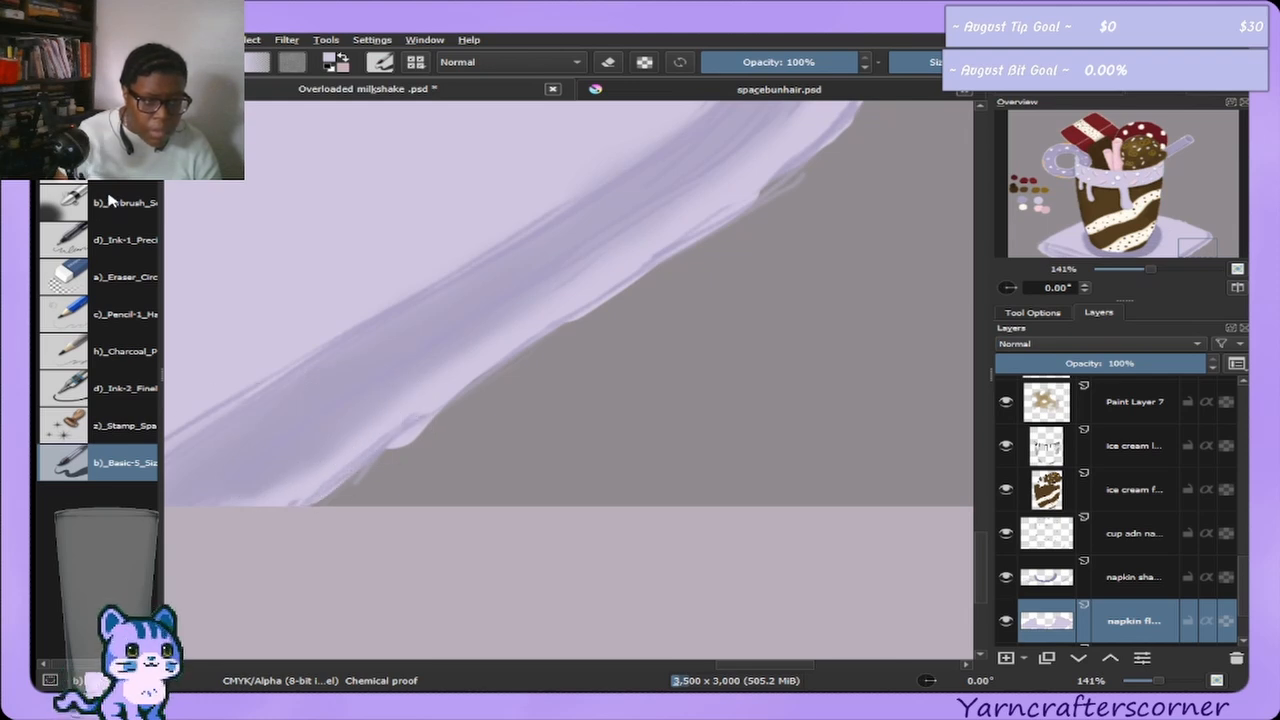
# Erase the lavender spilling past the napkin's lower right edge with the circle eraser, reducing its size for the fine parts.
pyautogui.click(92, 274)
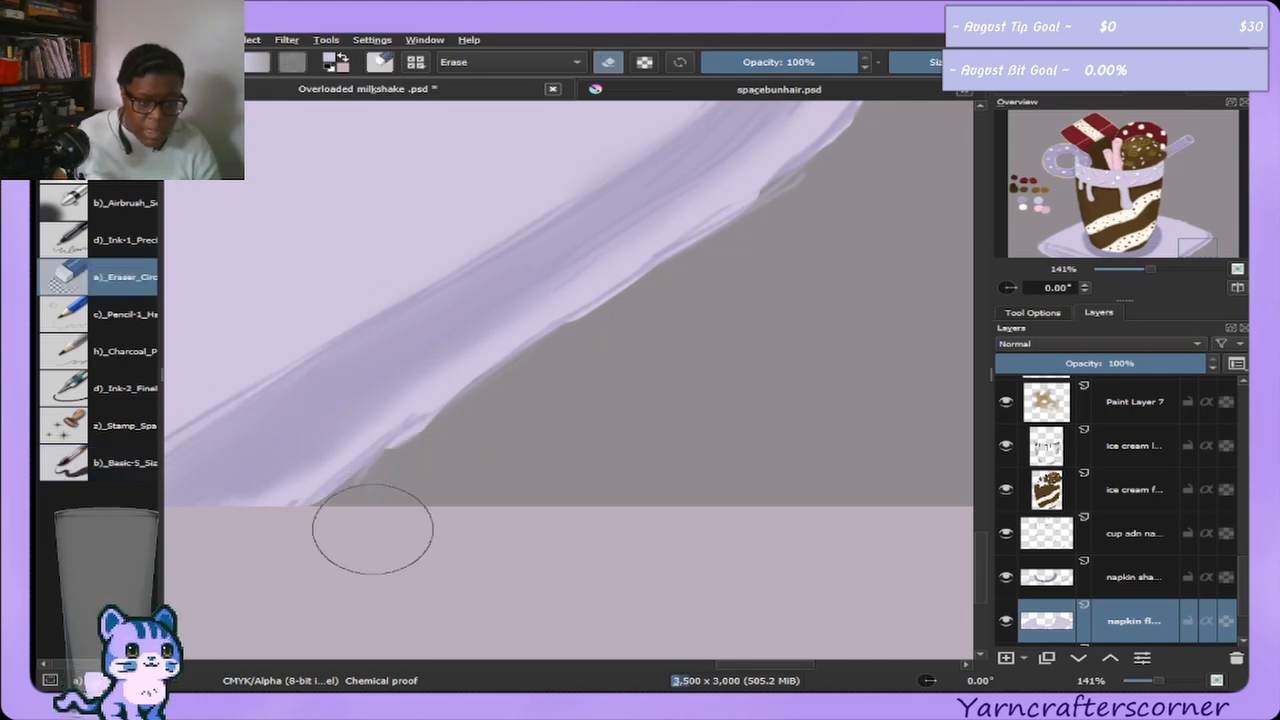
pyautogui.moveTo(373, 525)
pyautogui.mouseDown()
pyautogui.moveTo(460, 457)
pyautogui.moveTo(382, 515)
pyautogui.moveTo(455, 481)
pyautogui.moveTo(451, 409)
pyautogui.mouseUp()
pyautogui.press(']')
pyautogui.press(']')
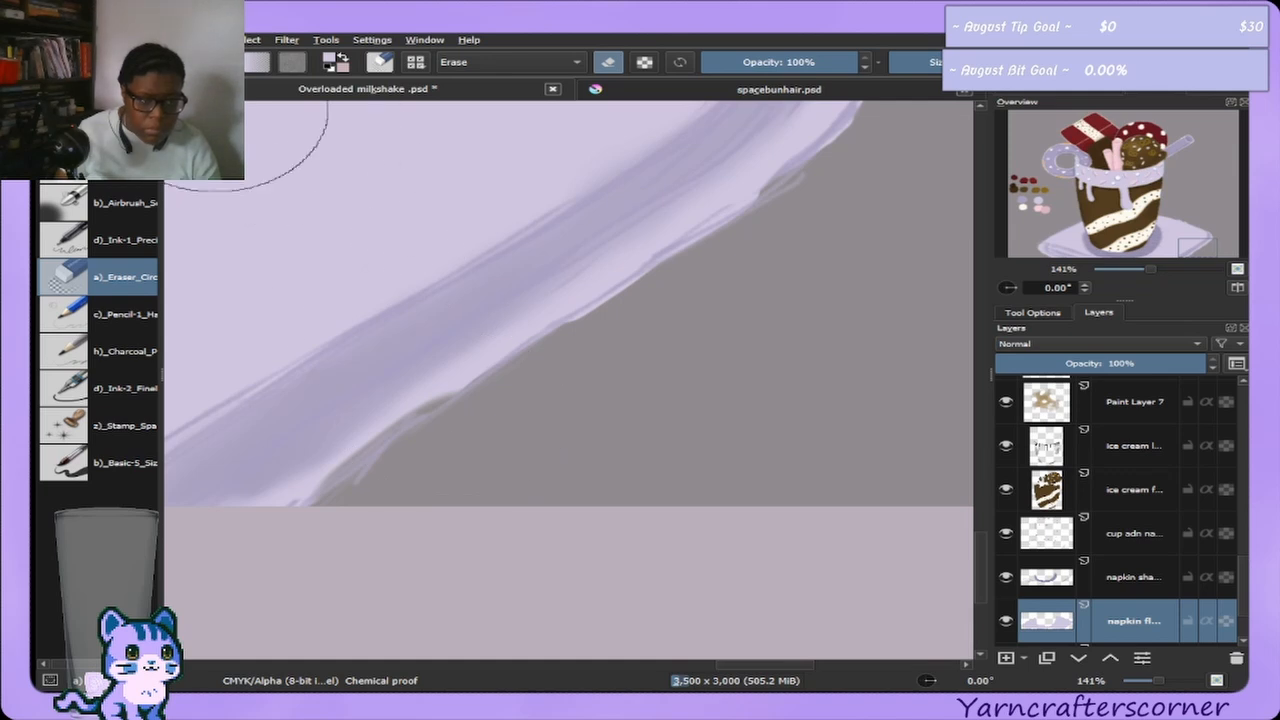
pyautogui.press('[')
pyautogui.press('[')
pyautogui.press('[')
pyautogui.press('[')
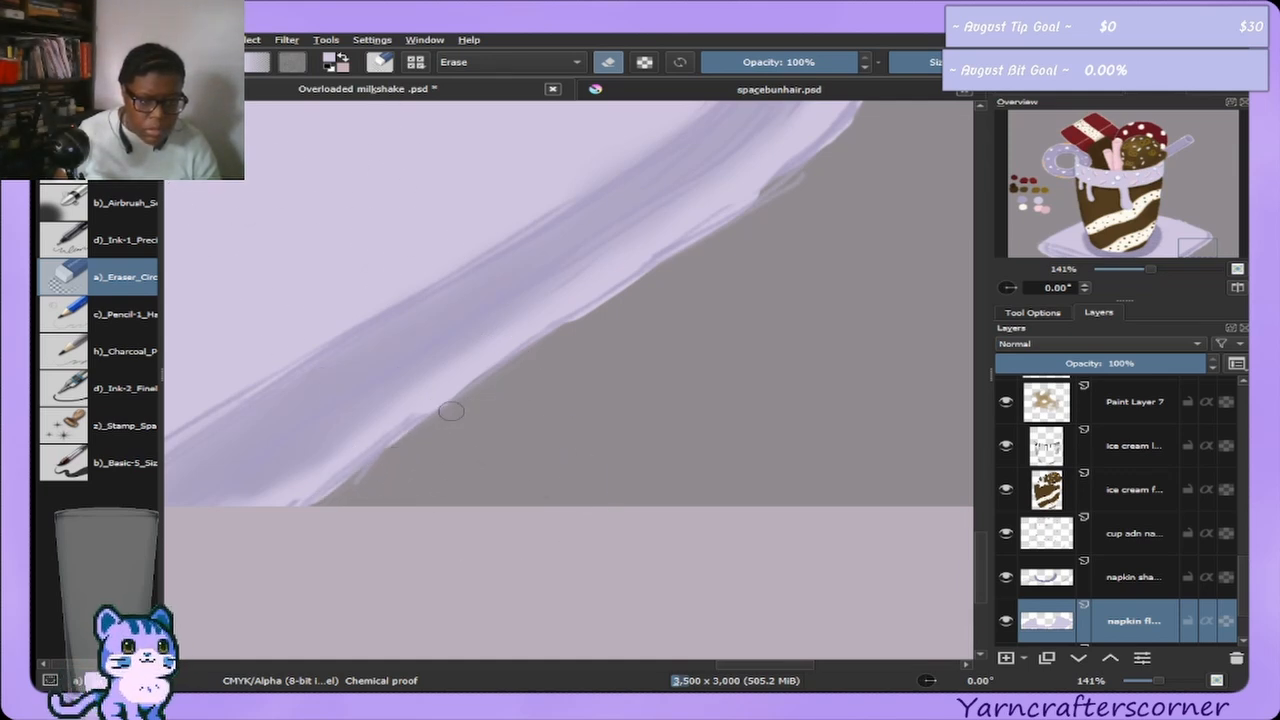
pyautogui.moveTo(451, 411); pyautogui.dragTo(414, 434)
pyautogui.moveTo(660, 318); pyautogui.dragTo(639, 331)
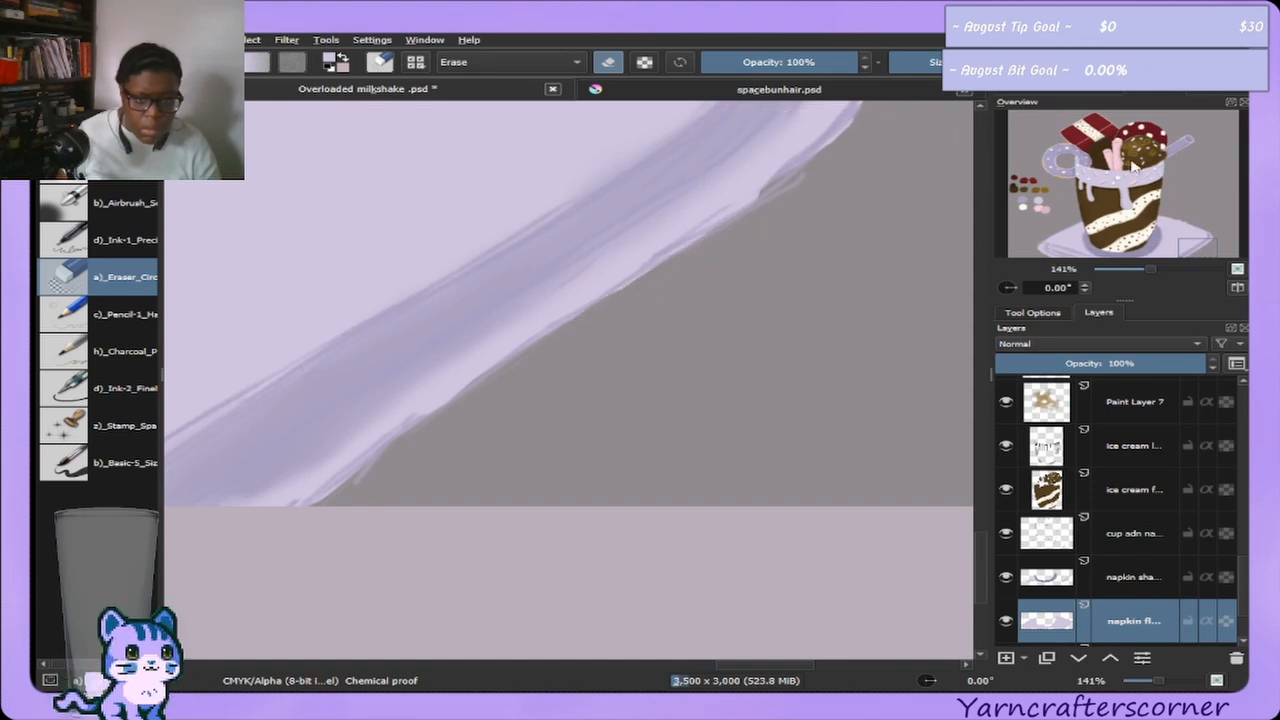
# Erase the excess flat color outside the sketch line around the napkin's right corner.
pyautogui.moveTo(1207, 241); pyautogui.dragTo(1196, 232)
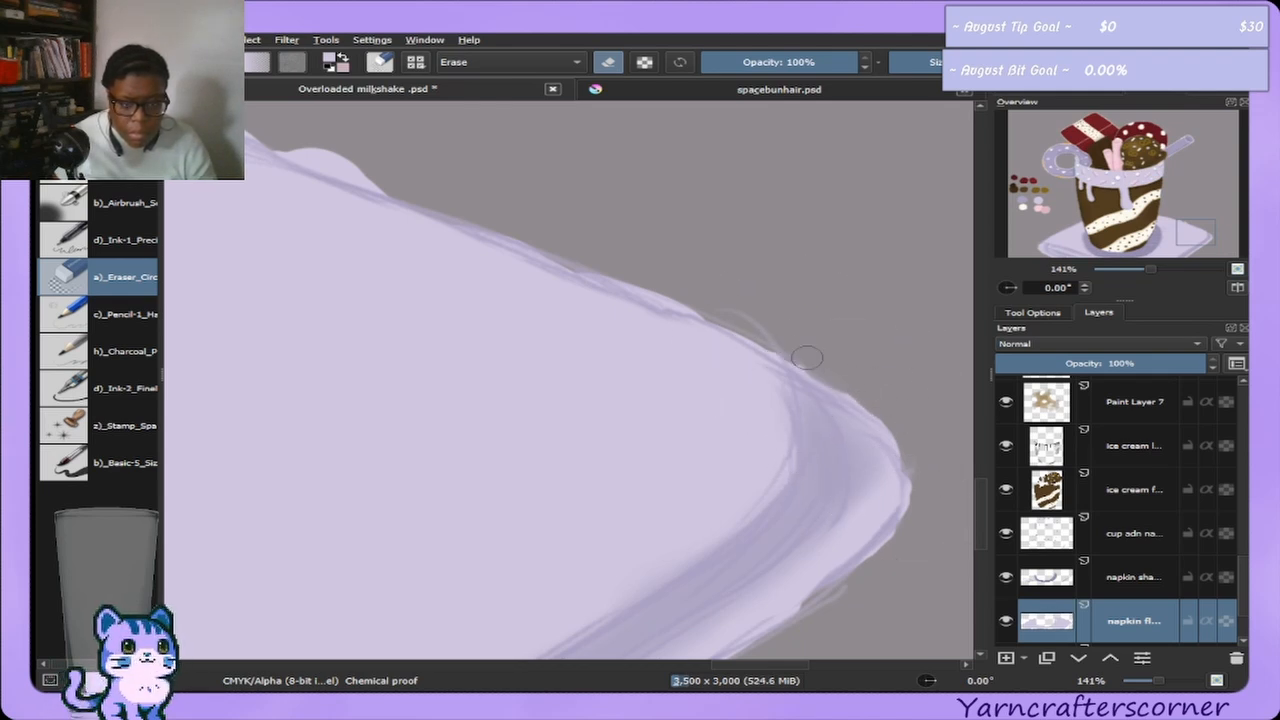
pyautogui.moveTo(1208, 215); pyautogui.dragTo(1211, 226)
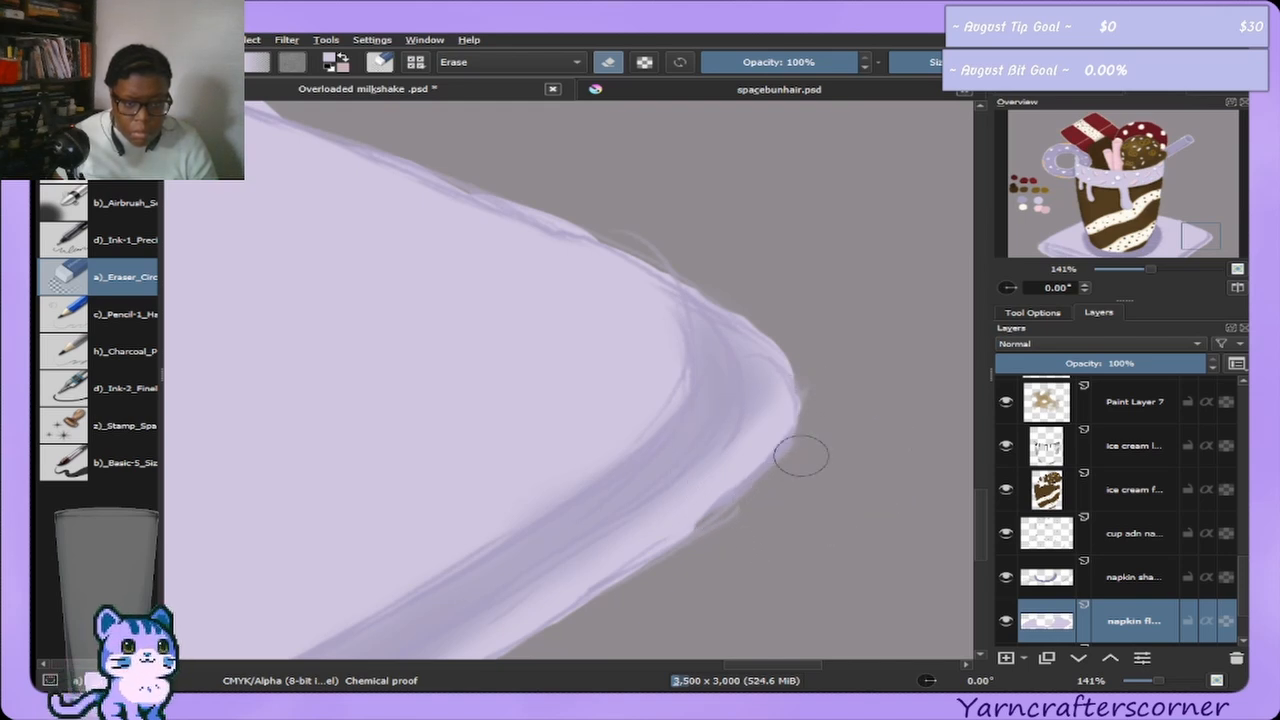
pyautogui.moveTo(1160, 220); pyautogui.dragTo(1188, 226)
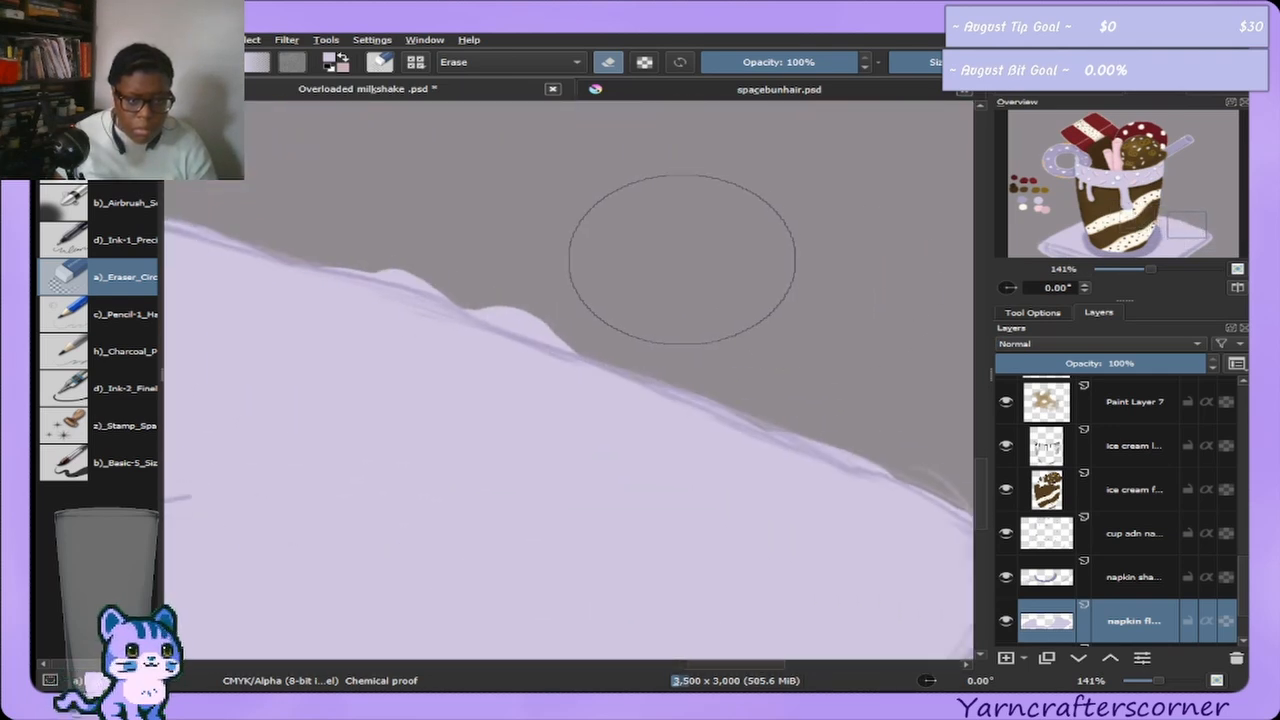
pyautogui.moveTo(654, 294)
pyautogui.mouseDown()
pyautogui.moveTo(522, 270)
pyautogui.moveTo(624, 300)
pyautogui.moveTo(506, 264)
pyautogui.moveTo(634, 312)
pyautogui.moveTo(504, 273)
pyautogui.moveTo(617, 301)
pyautogui.moveTo(513, 287)
pyautogui.moveTo(630, 319)
pyautogui.moveTo(575, 305)
pyautogui.mouseUp()
pyautogui.press(']')
pyautogui.press(']')
pyautogui.press(']')
pyautogui.press(']')
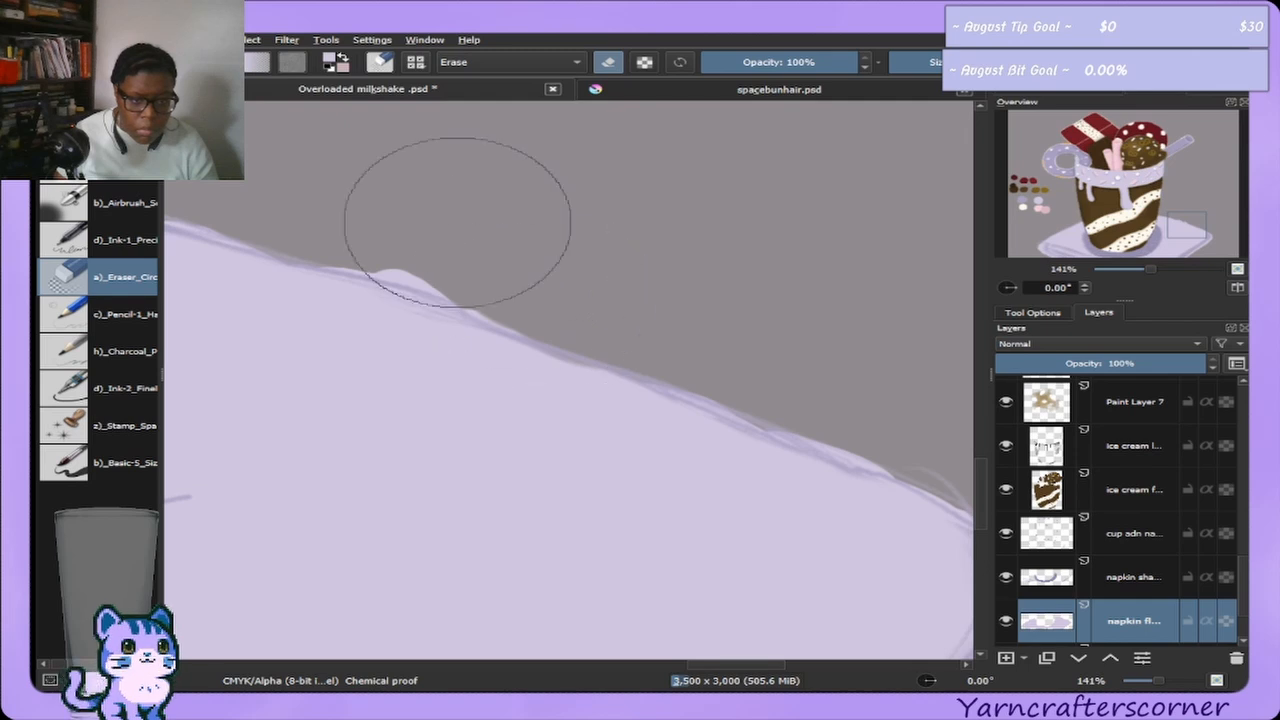
pyautogui.hotkey('ctrl', 'z')
# Erase the larger lavender bump above the napkin's upper right edge with a smaller eraser.
pyautogui.press('[')
pyautogui.press('[')
pyautogui.press('[')
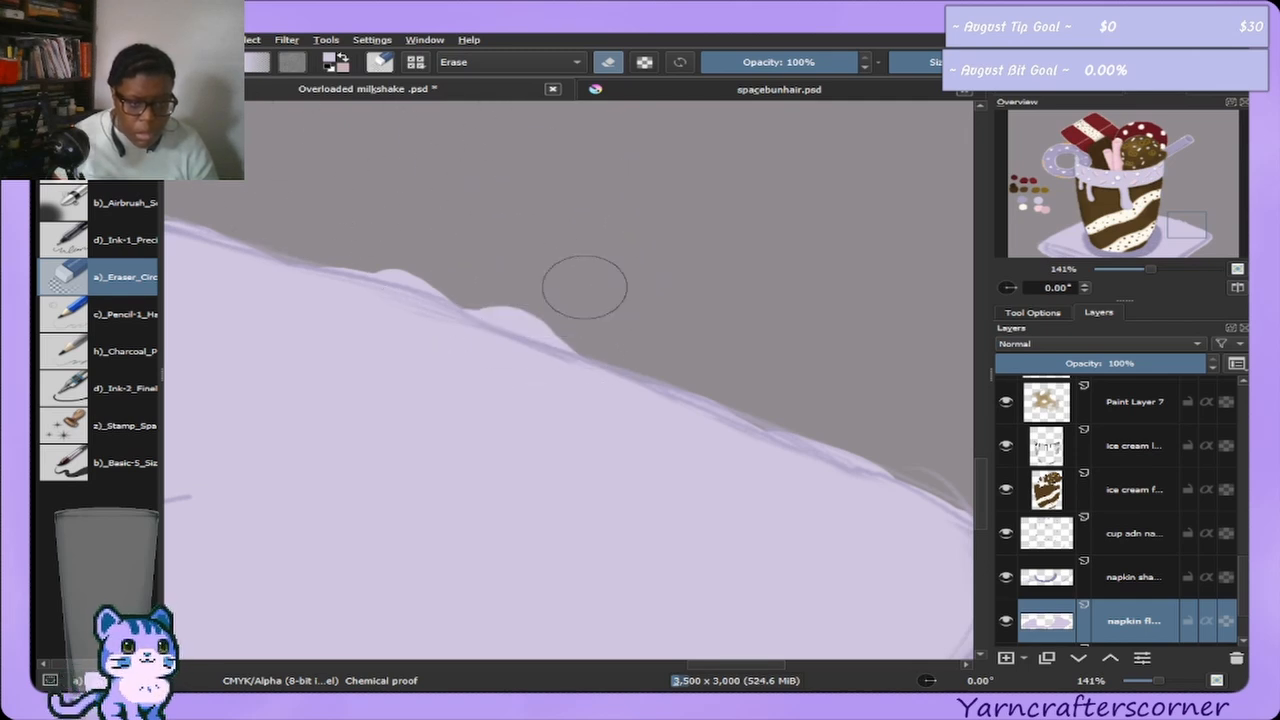
pyautogui.moveTo(580, 280)
pyautogui.mouseDown()
pyautogui.moveTo(495, 270)
pyautogui.moveTo(571, 314)
pyautogui.mouseUp()
pyautogui.press('[')
pyautogui.press(']')
pyautogui.press(']')
pyautogui.press(']')
pyautogui.press(']')
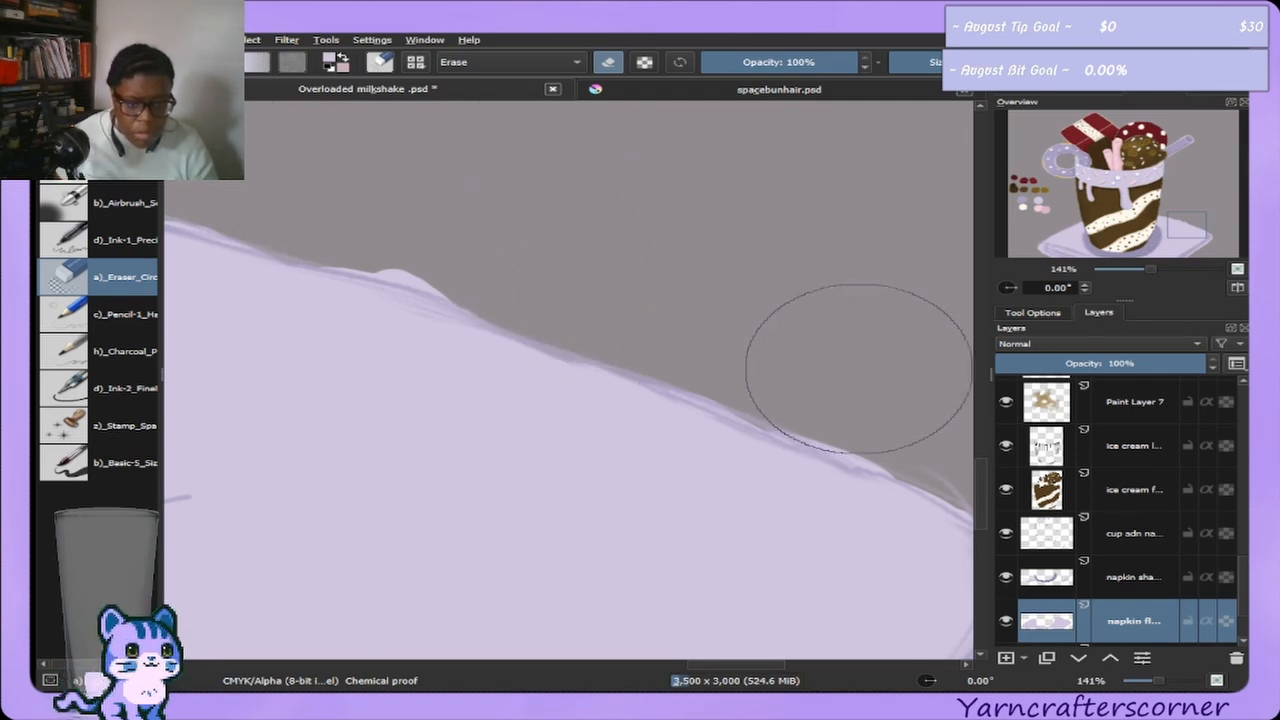
# Trim the lavender spill along the napkin's upper edge toward the right corner, adjusting the eraser size.
pyautogui.press('[')
pyautogui.press('[')
pyautogui.press('[')
pyautogui.press('[')
pyautogui.press(']')
pyautogui.press(']')
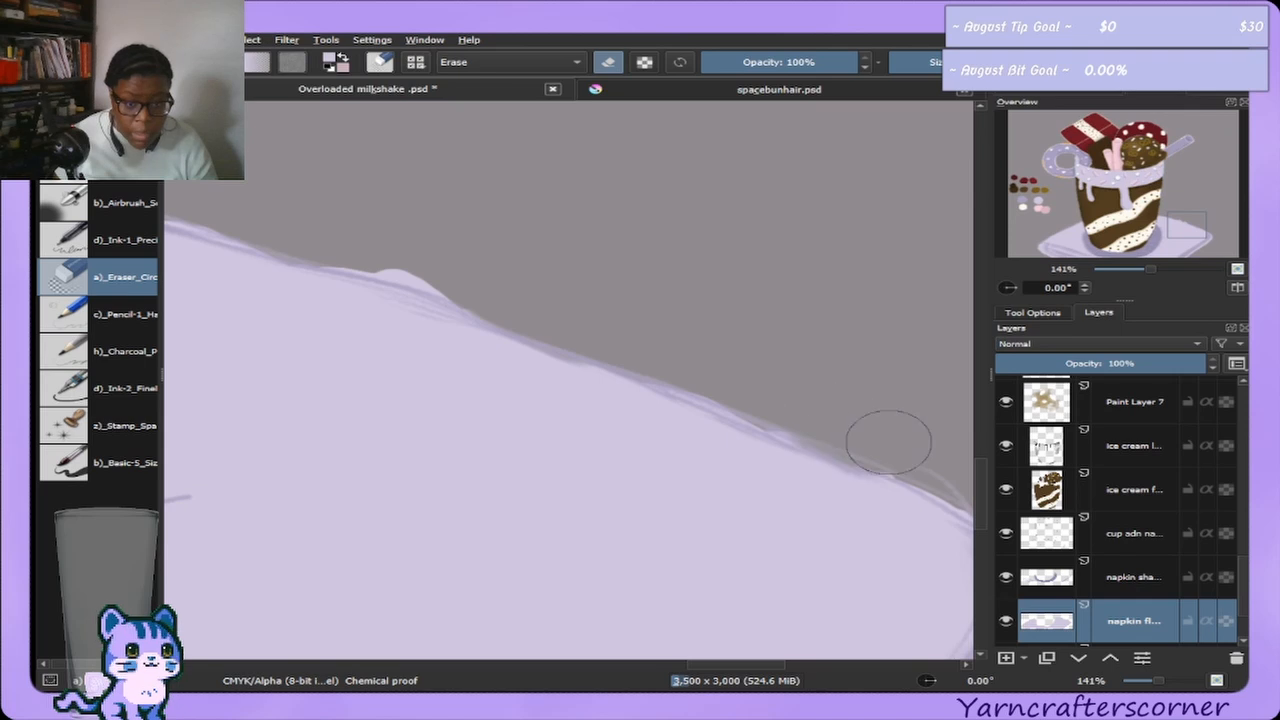
pyautogui.press(']')
pyautogui.press(']')
pyautogui.press(']')
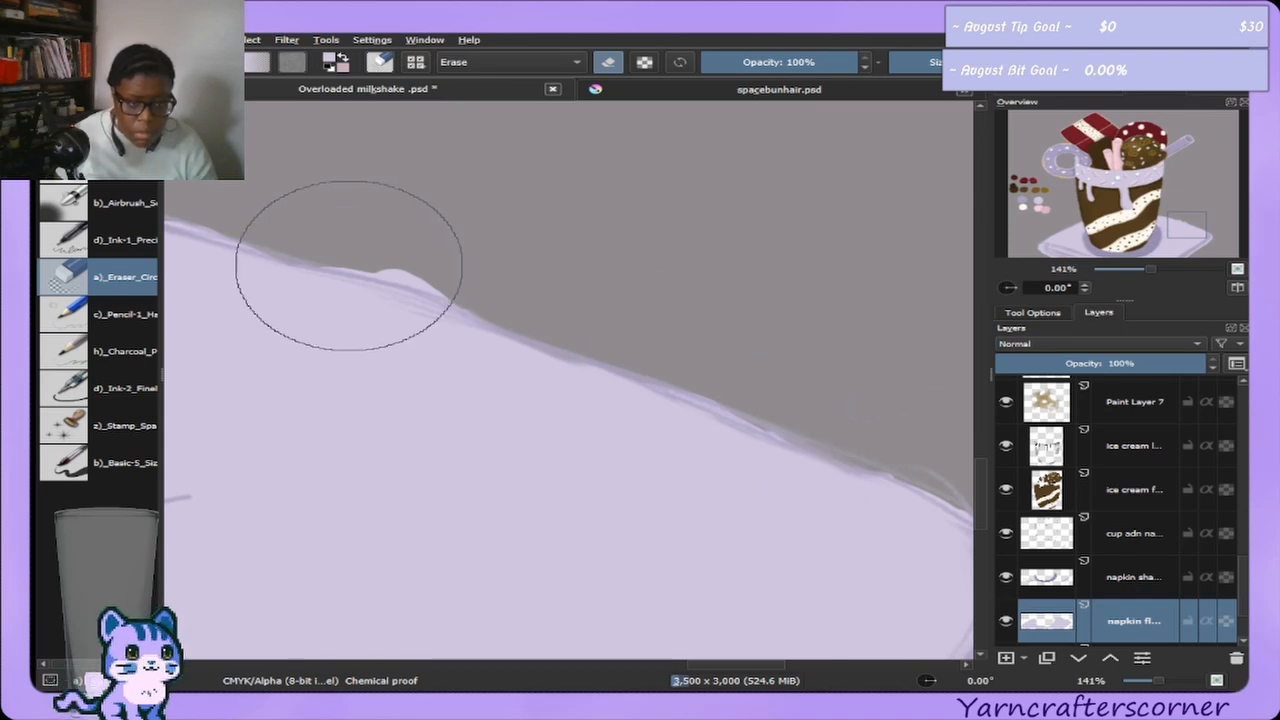
# Erase the remaining lavender bump on the napkin's upper edge on the side nearer the glass.
pyautogui.press('[')
pyautogui.press('[')
pyautogui.press('[')
pyautogui.press(']')
pyautogui.moveTo(405, 270); pyautogui.dragTo(451, 266)
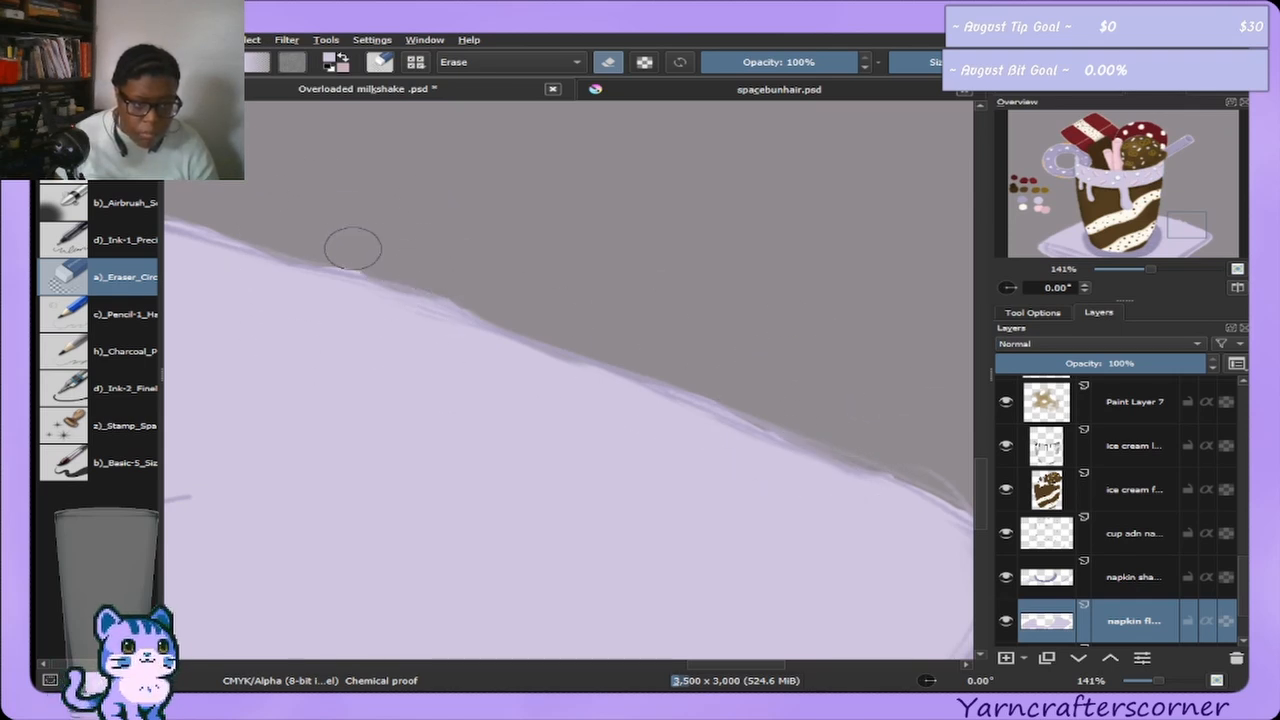
pyautogui.press(']')
pyautogui.press(']')
pyautogui.press(']')
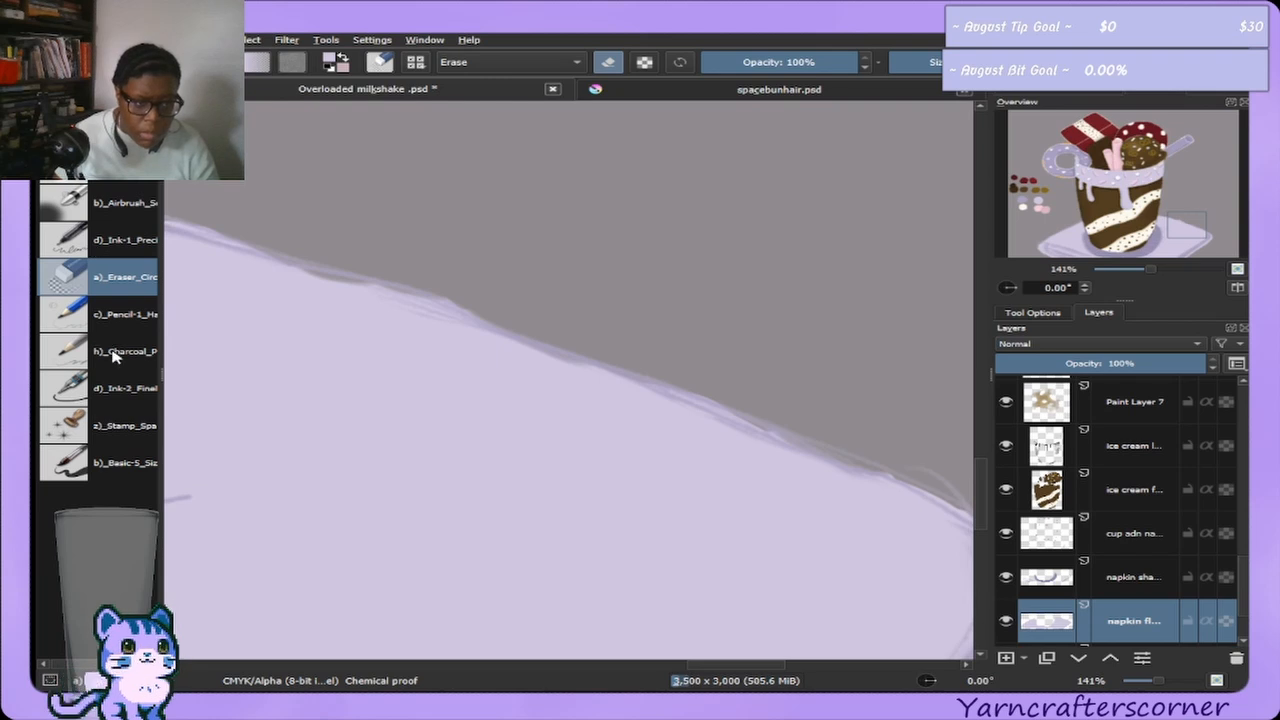
# Fill the thin gaps along the napkin's upper right edge in lavender with a small Basic-5 brush.
pyautogui.click(135, 428)
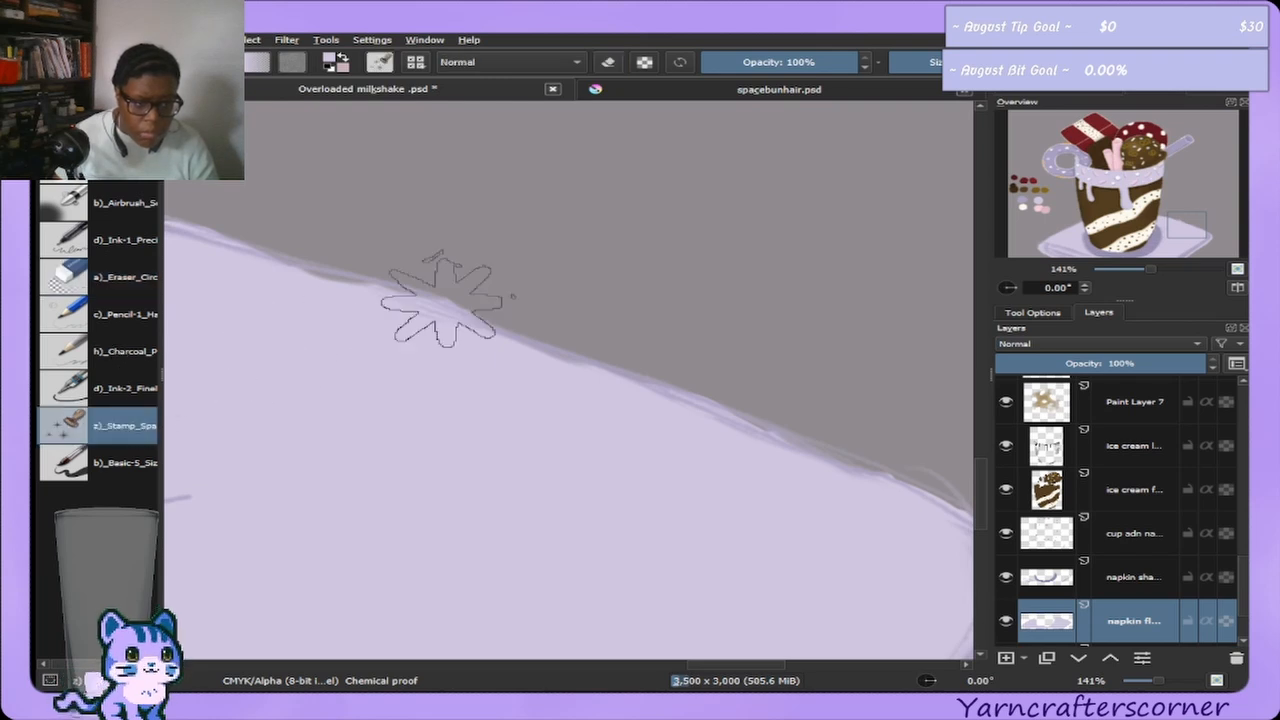
pyautogui.click(120, 462)
pyautogui.press('[')
pyautogui.press('[')
pyautogui.press('[')
pyautogui.press('[')
pyautogui.press('[')
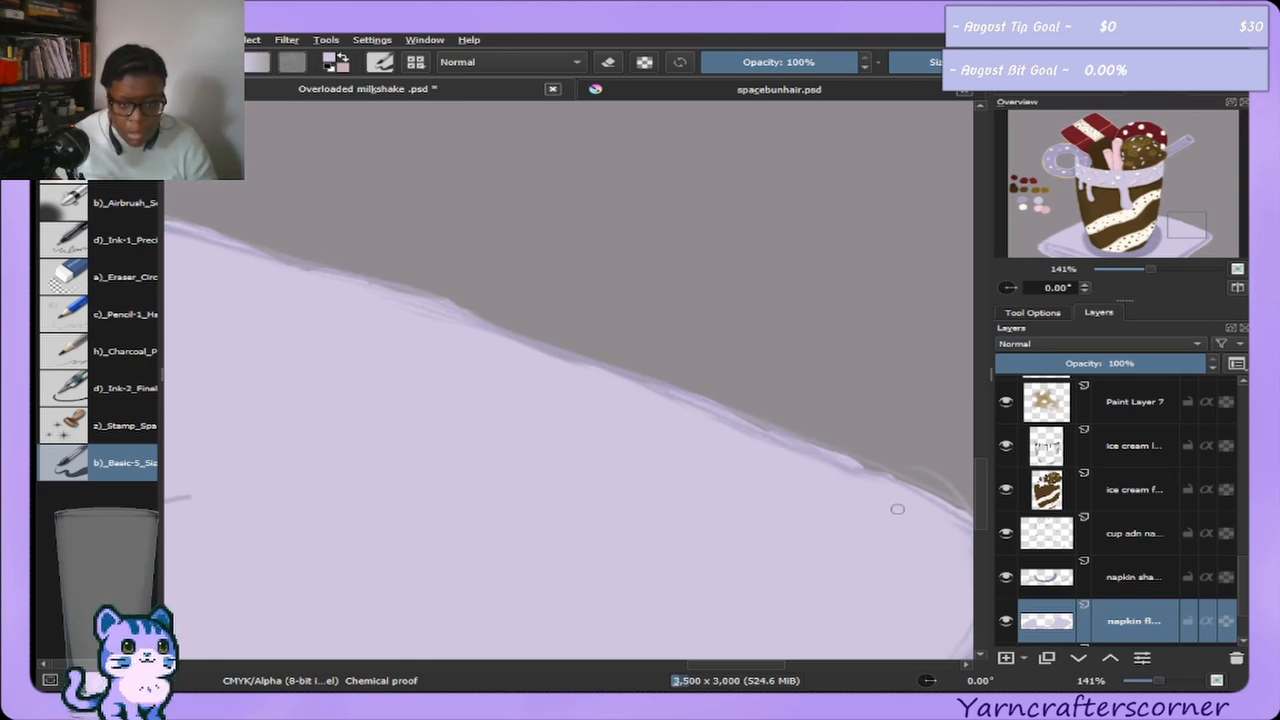
# Paint lavender up to the sketch line along the napkin's upper edge beside the glass and erase the overspill.
pyautogui.moveTo(1186, 233); pyautogui.dragTo(1171, 220)
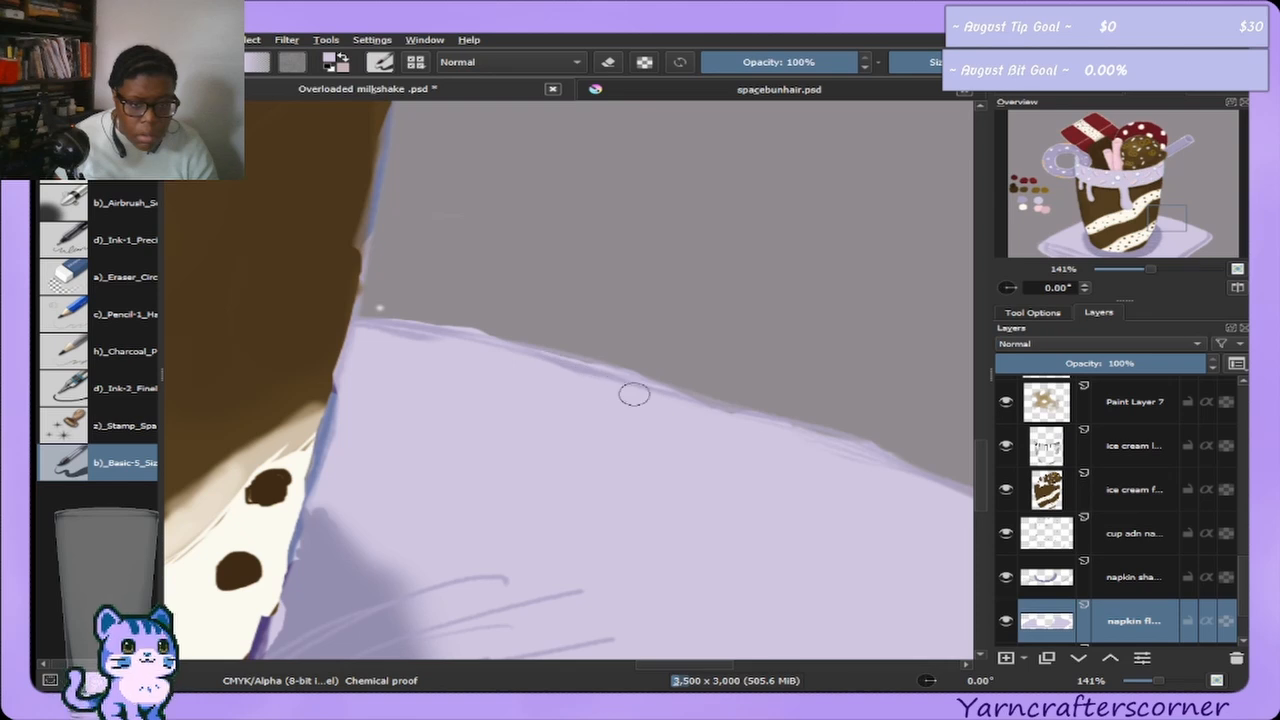
pyautogui.press(']')
pyautogui.press(']')
pyautogui.press(']')
pyautogui.press(']')
pyautogui.moveTo(677, 406)
pyautogui.mouseDown()
pyautogui.moveTo(749, 429)
pyautogui.moveTo(783, 423)
pyautogui.moveTo(833, 460)
pyautogui.mouseUp()
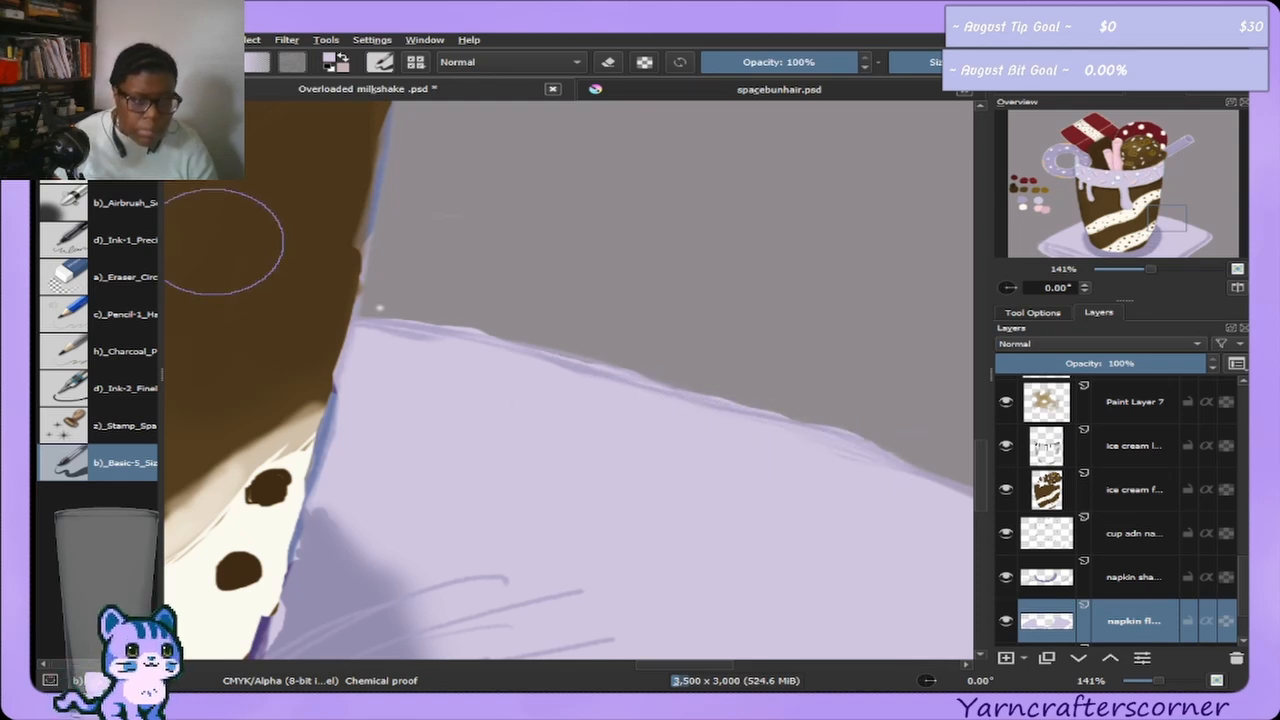
pyautogui.click(136, 278)
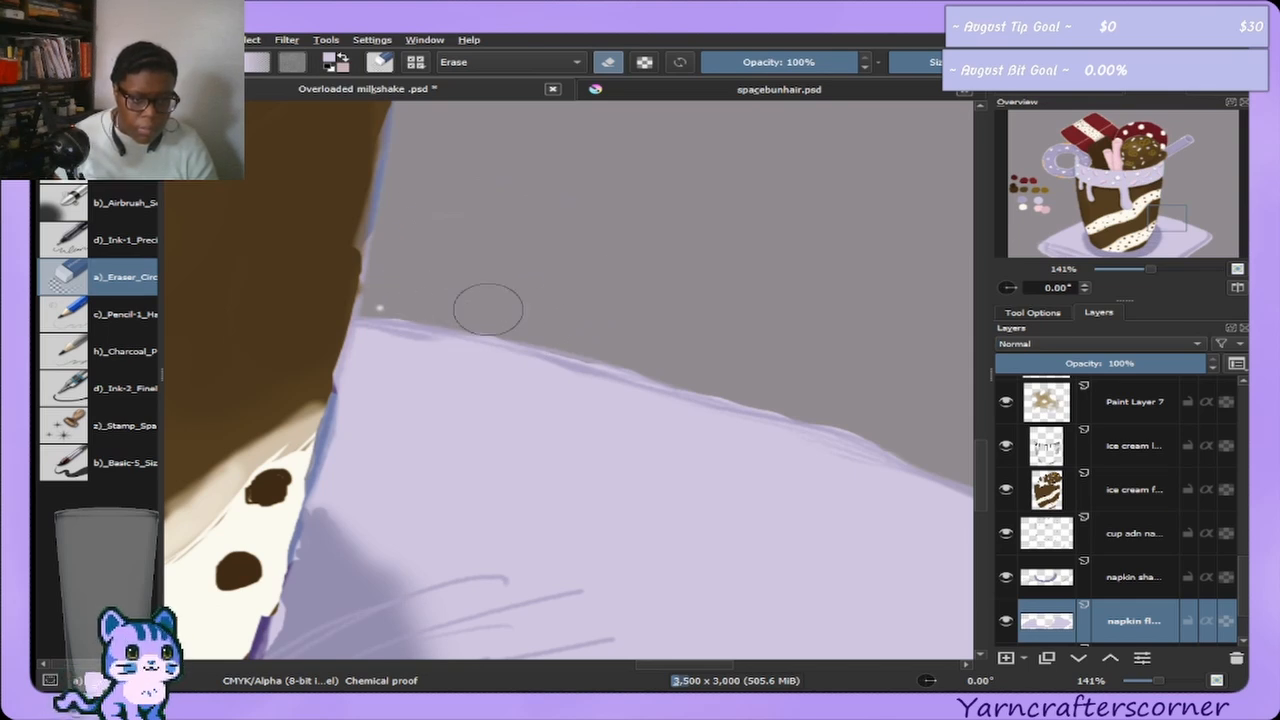
pyautogui.moveTo(537, 320)
pyautogui.mouseDown()
pyautogui.moveTo(614, 342)
pyautogui.moveTo(697, 320)
pyautogui.moveTo(658, 335)
pyautogui.moveTo(752, 359)
pyautogui.moveTo(699, 346)
pyautogui.moveTo(757, 376)
pyautogui.moveTo(719, 364)
pyautogui.moveTo(887, 405)
pyautogui.moveTo(847, 402)
pyautogui.moveTo(869, 413)
pyautogui.moveTo(760, 388)
pyautogui.moveTo(792, 402)
pyautogui.mouseUp()
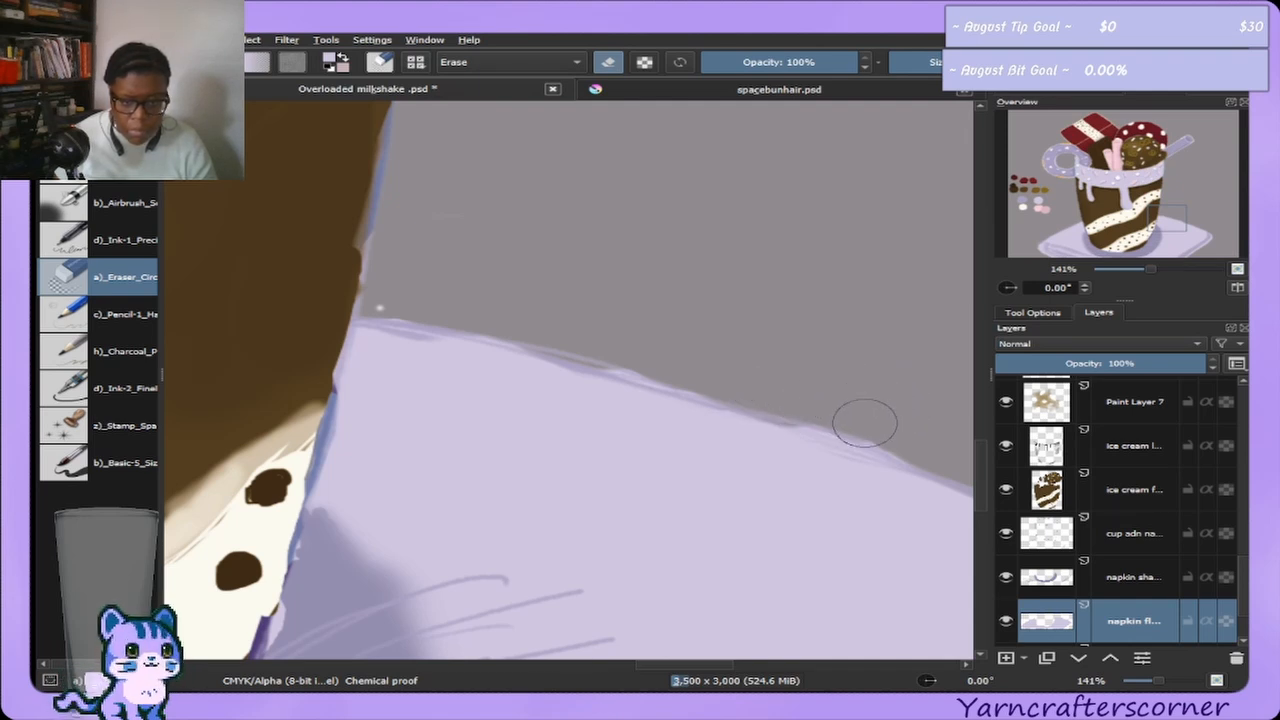
# Touch up the last gaps in the napkin's upper edge beside the glass with lavender and erase what spills over.
pyautogui.click(105, 462)
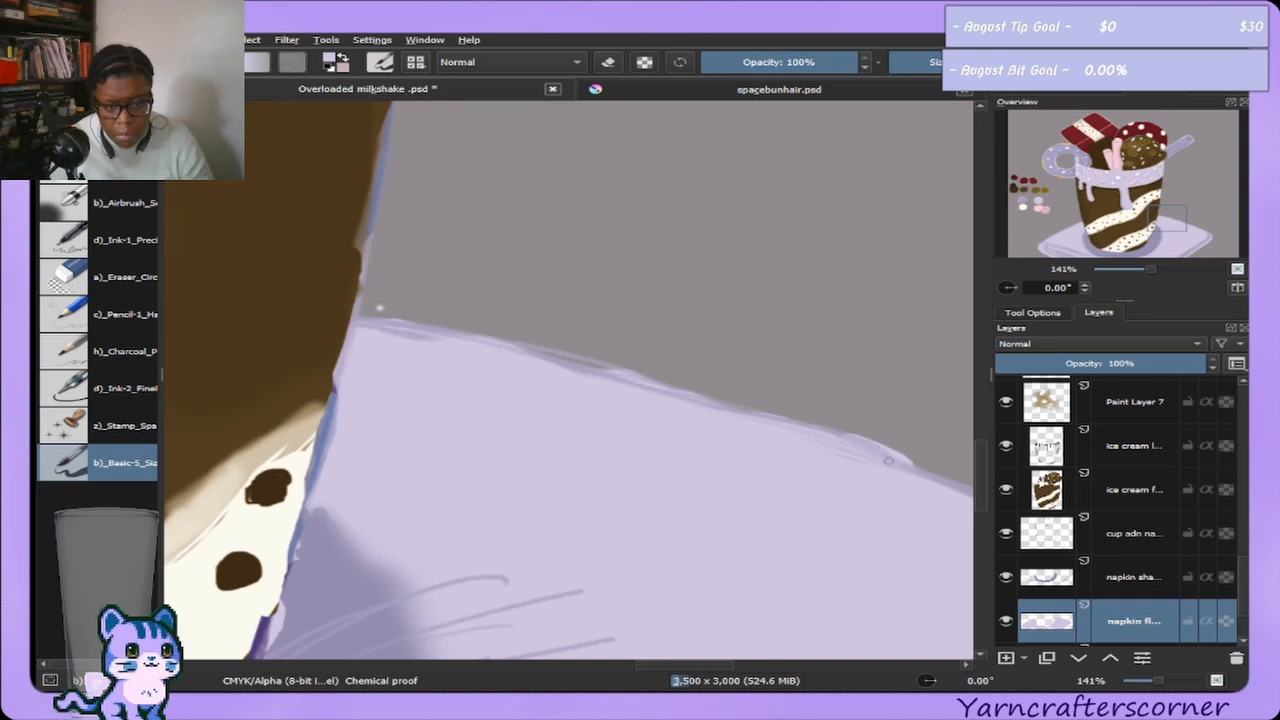
pyautogui.click(128, 284)
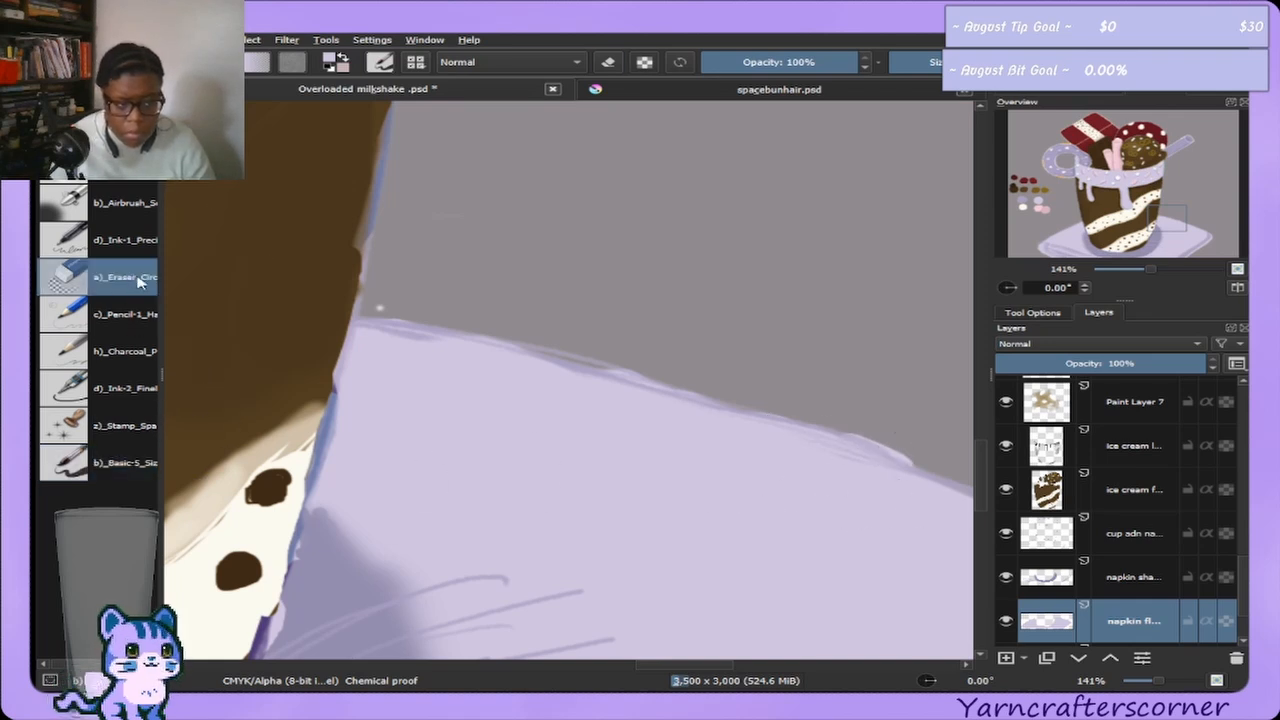
pyautogui.moveTo(919, 399); pyautogui.dragTo(922, 407)
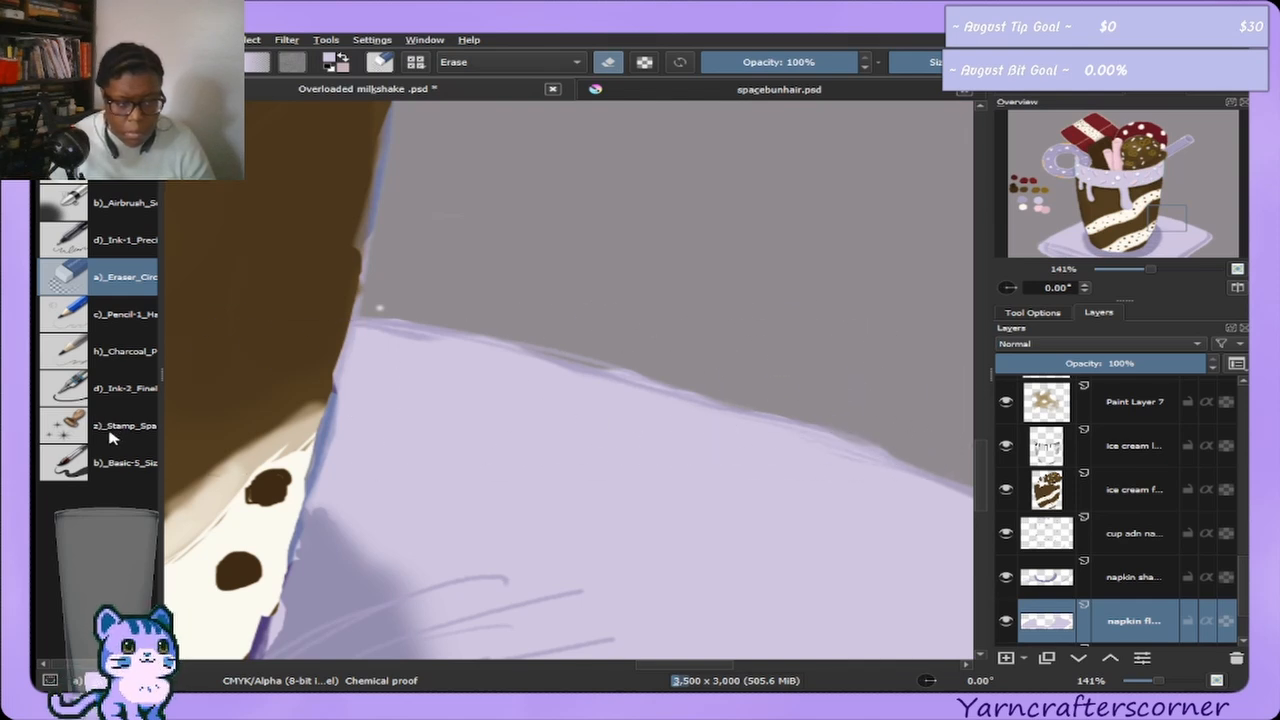
pyautogui.click(110, 462)
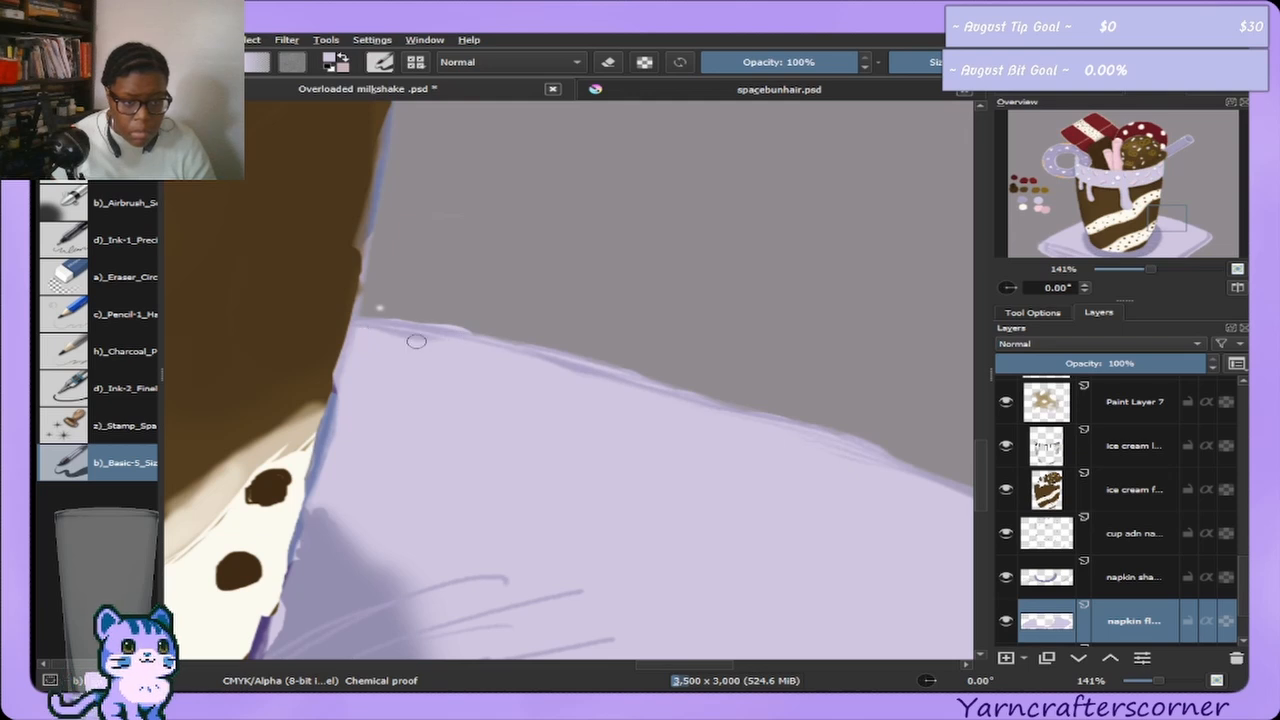
pyautogui.click(135, 278)
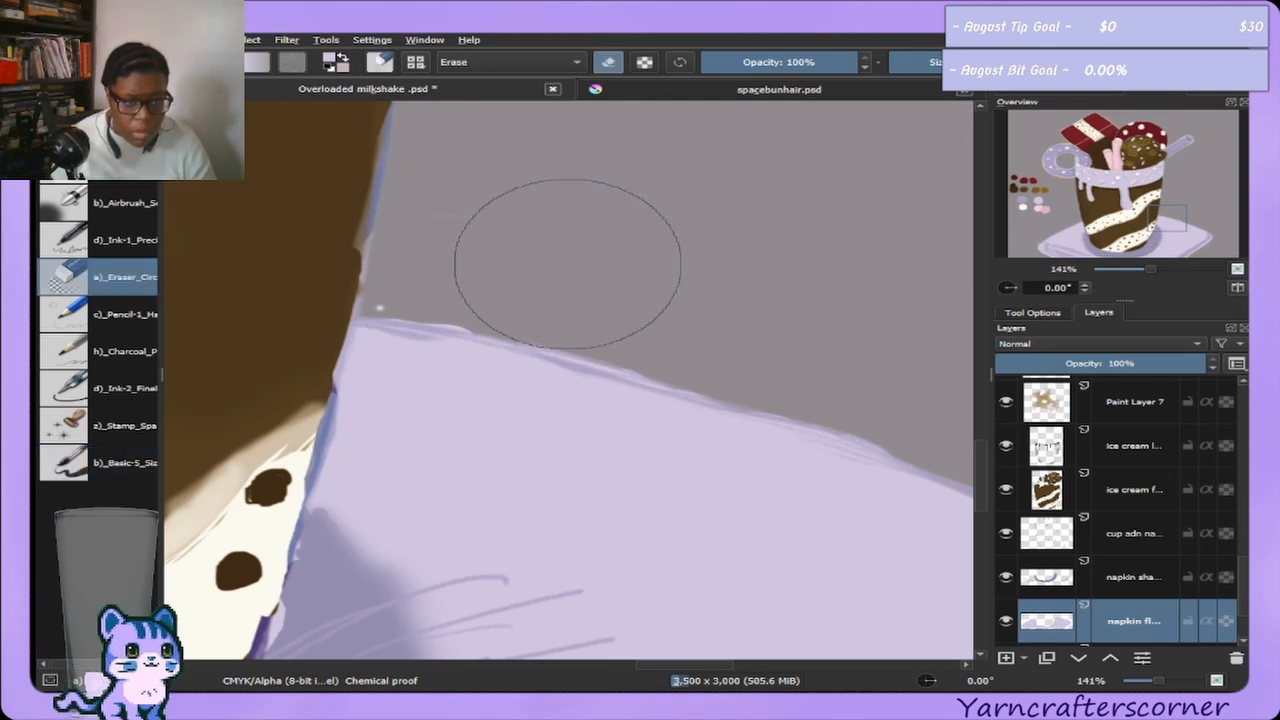
# Erase the last lavender overspill along the napkin's upper edge beside the glass.
pyautogui.moveTo(446, 305); pyautogui.dragTo(493, 318)
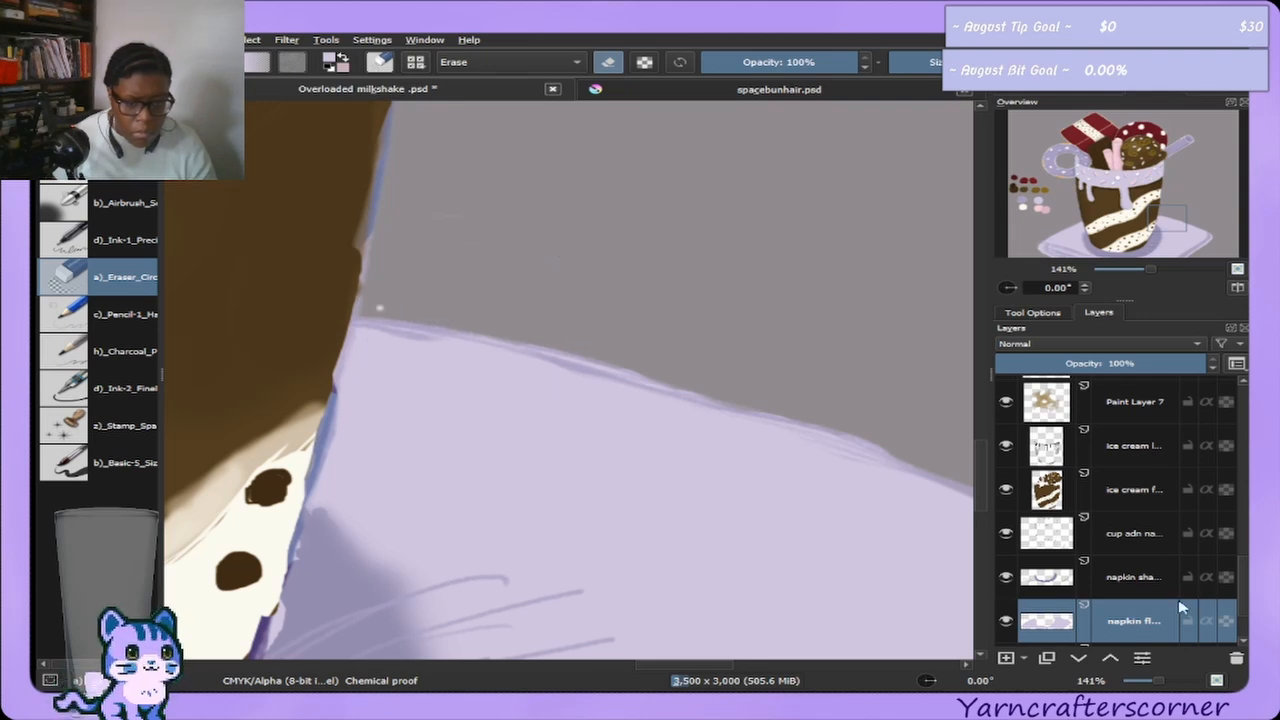
# Toggle the ice cream, cup-and-napkin, napkin shadow and Paint Layer 7 layers to locate the stray light speck beside the glass.
pyautogui.click(1007, 489)
pyautogui.click(1007, 489)
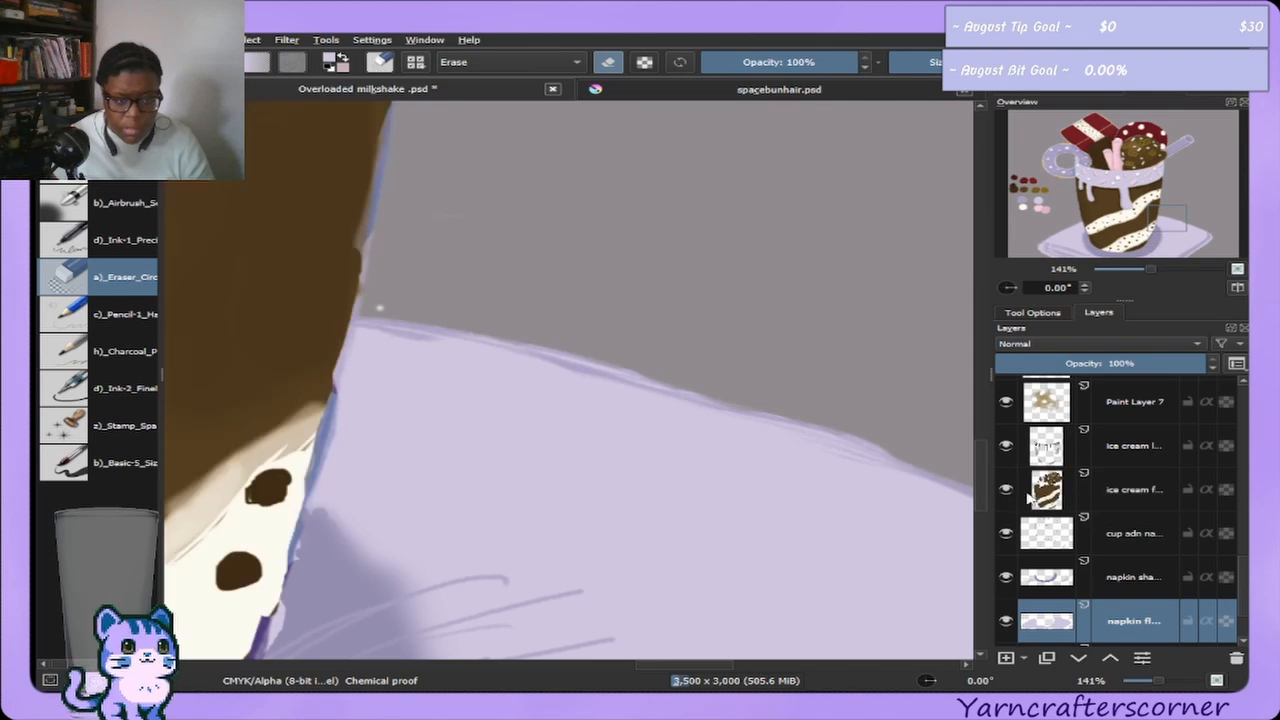
pyautogui.click(1009, 576)
pyautogui.click(1010, 576)
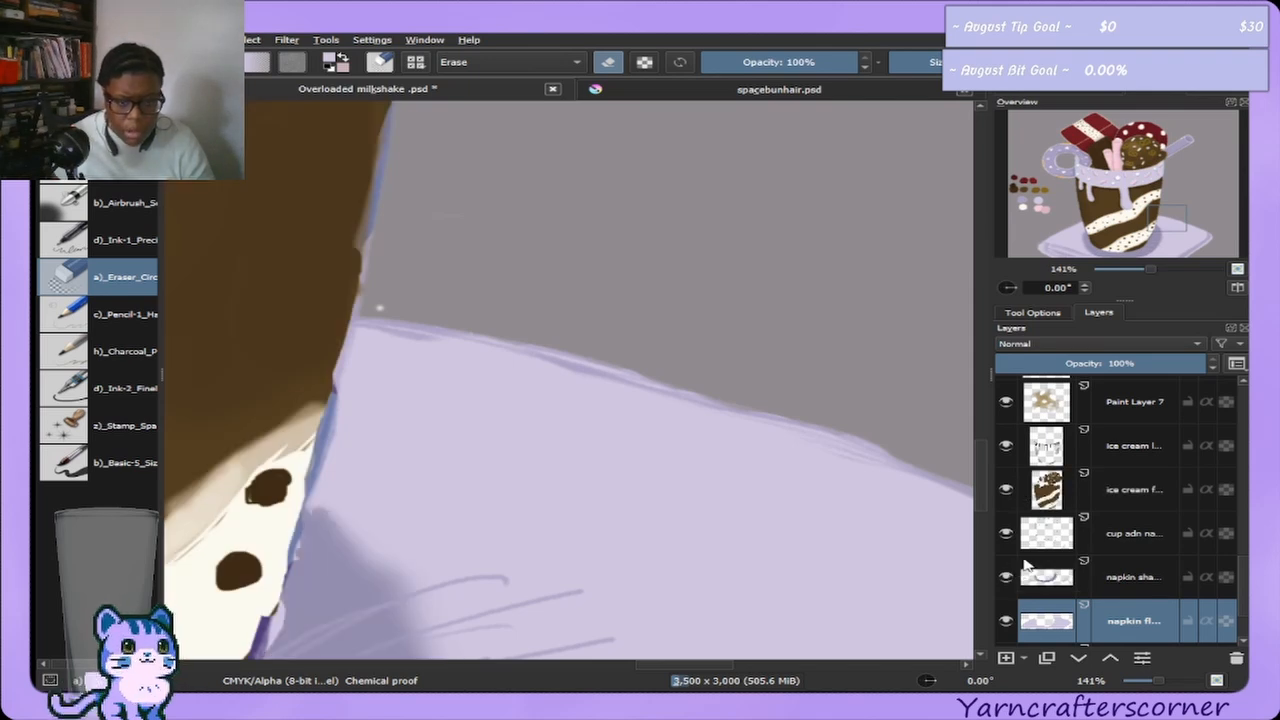
pyautogui.click(1008, 577)
pyautogui.click(1011, 536)
pyautogui.click(1010, 536)
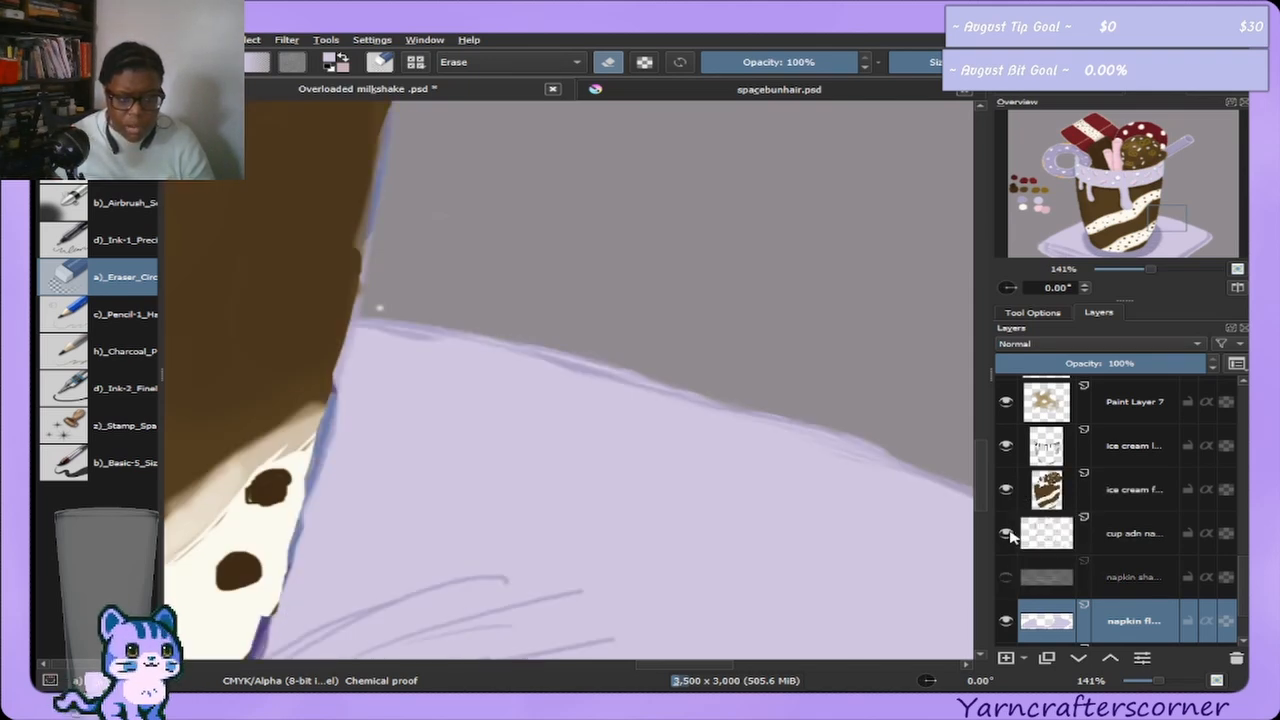
pyautogui.click(1008, 447)
pyautogui.click(1008, 446)
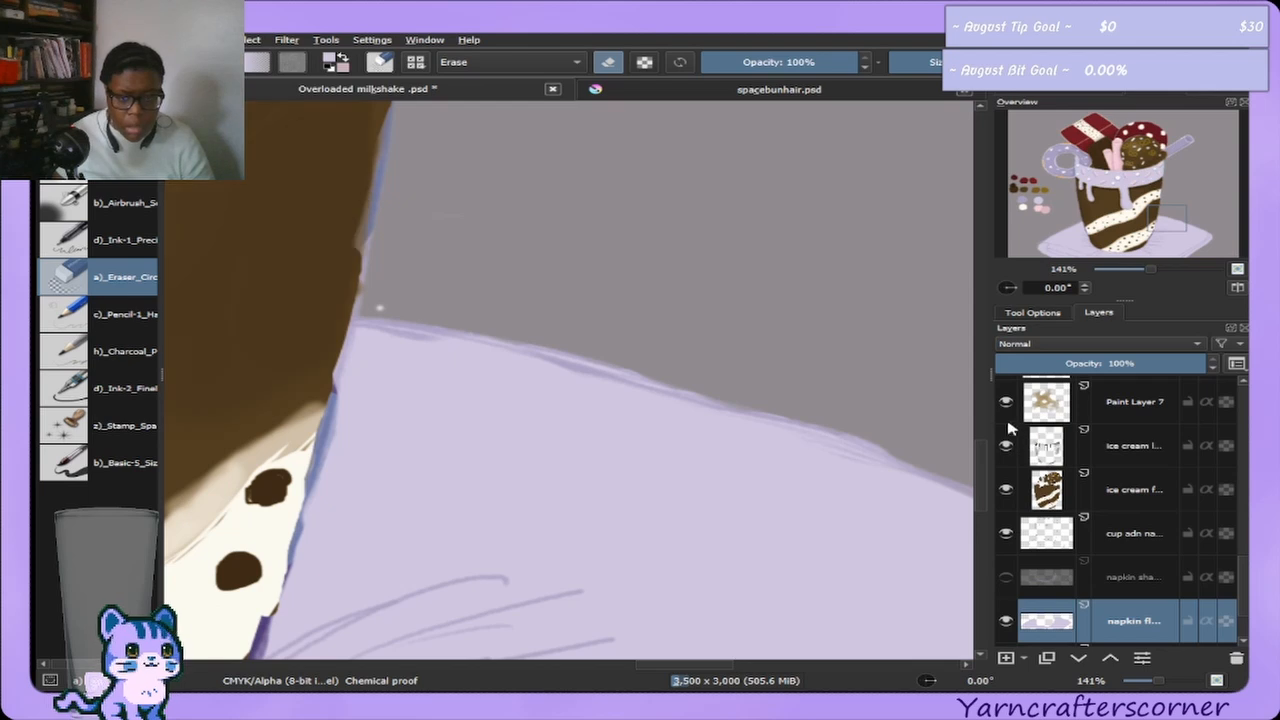
pyautogui.click(1007, 405)
pyautogui.click(1007, 405)
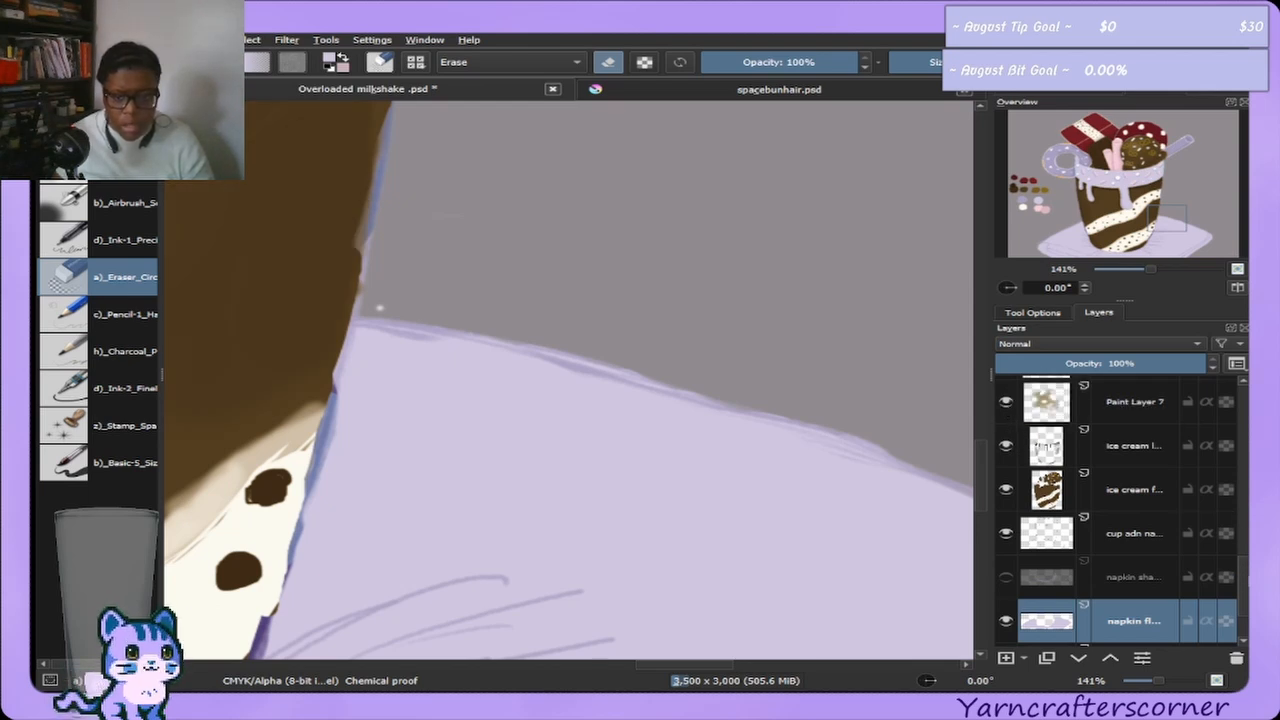
# Check the remaining ice cream, cannoli, sprinkles and cookie layers for the stray speck by toggling their visibility.
pyautogui.scroll(3, 1240, 540)
pyautogui.click(1008, 536)
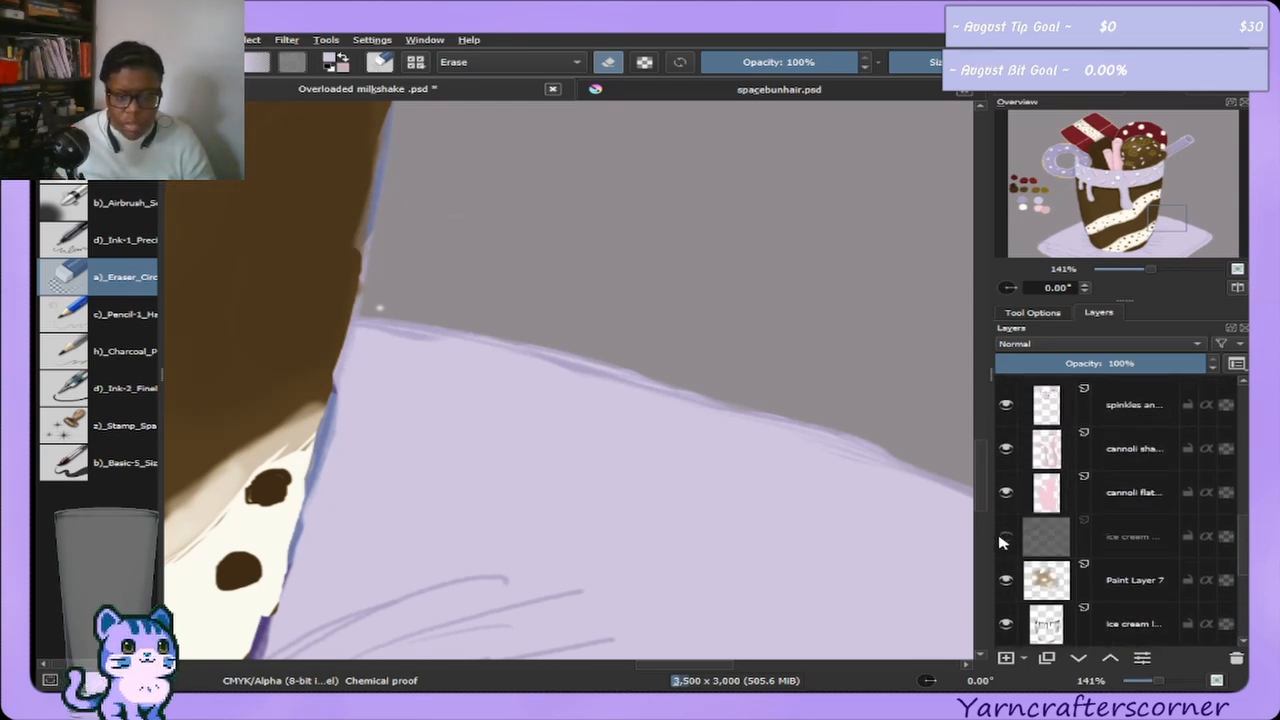
pyautogui.click(1007, 536)
pyautogui.click(1006, 492)
pyautogui.click(1005, 492)
pyautogui.click(1008, 446)
pyautogui.click(1008, 446)
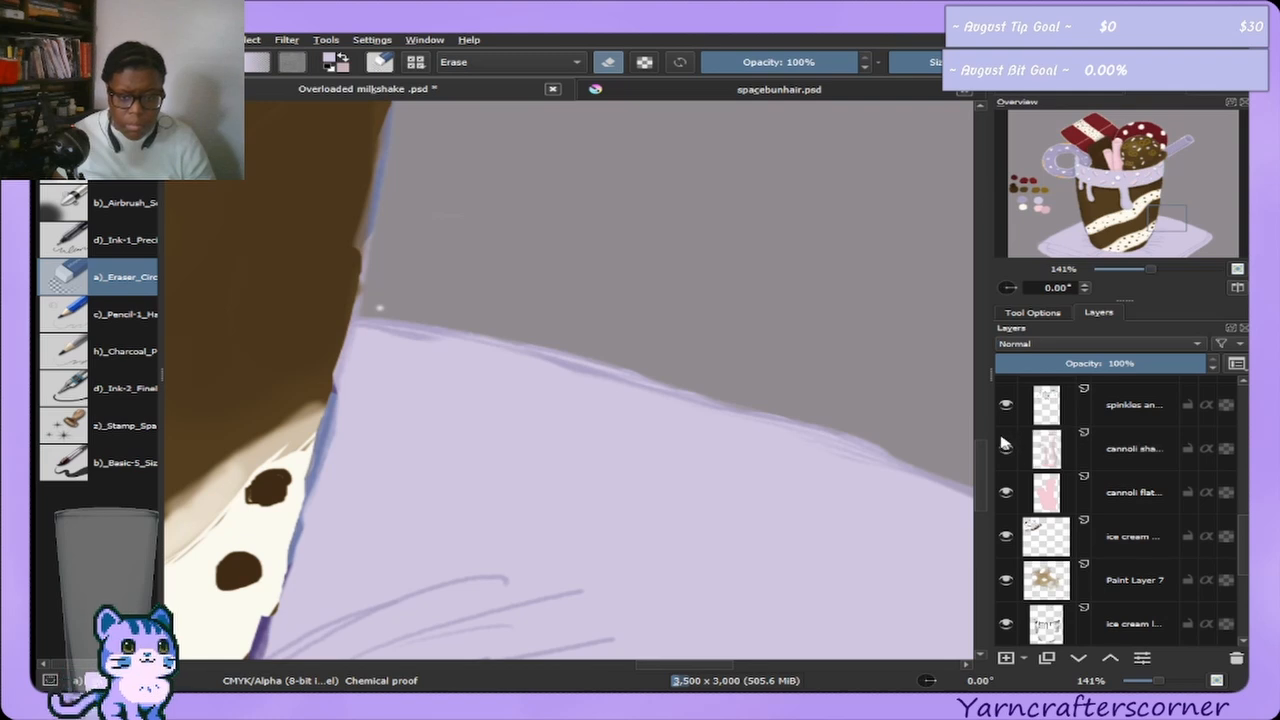
pyautogui.click(1008, 405)
pyautogui.click(1008, 405)
pyautogui.scroll(2, 1228, 531)
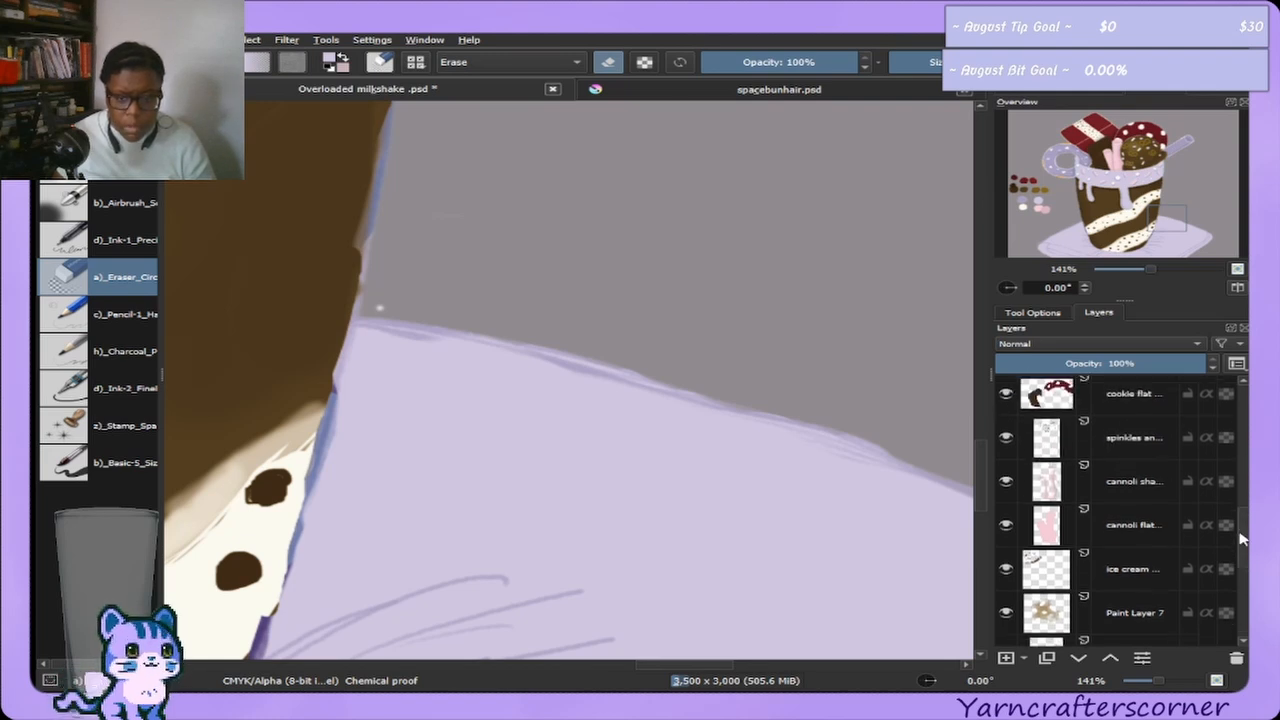
pyautogui.click(1008, 512)
pyautogui.click(1008, 512)
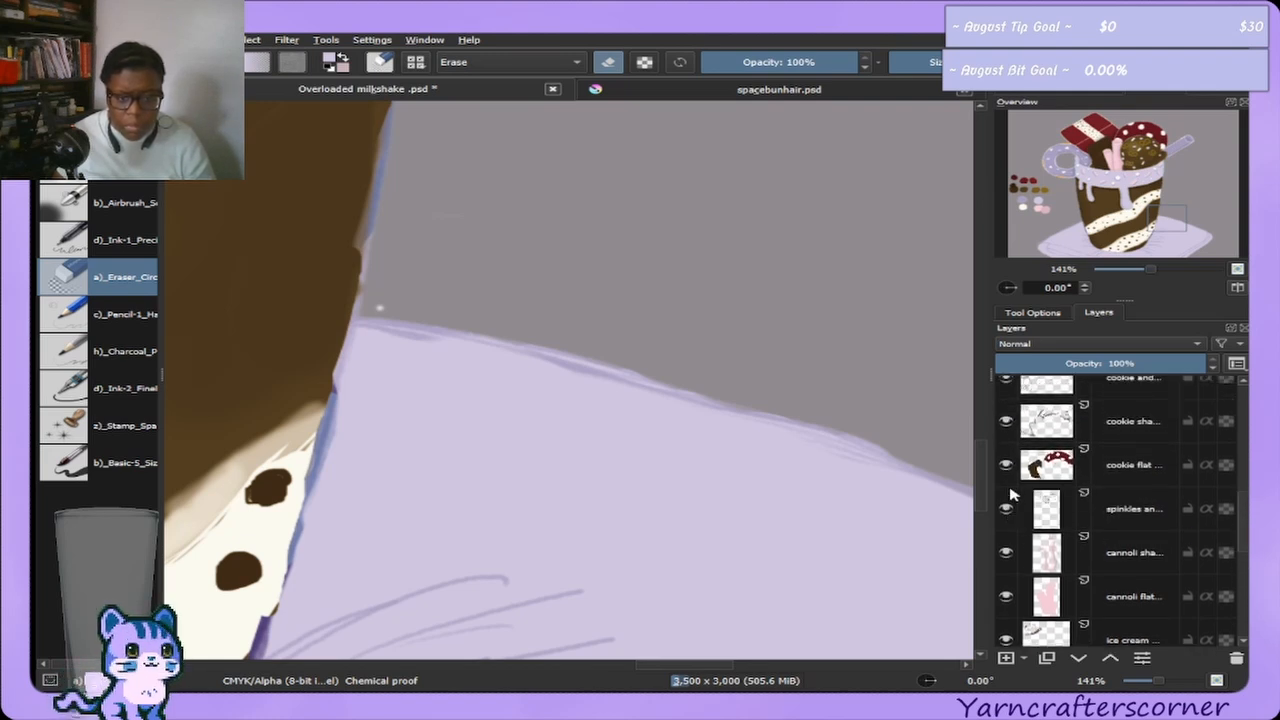
pyautogui.click(1000, 464)
pyautogui.click(998, 463)
pyautogui.click(1006, 421)
pyautogui.click(1005, 421)
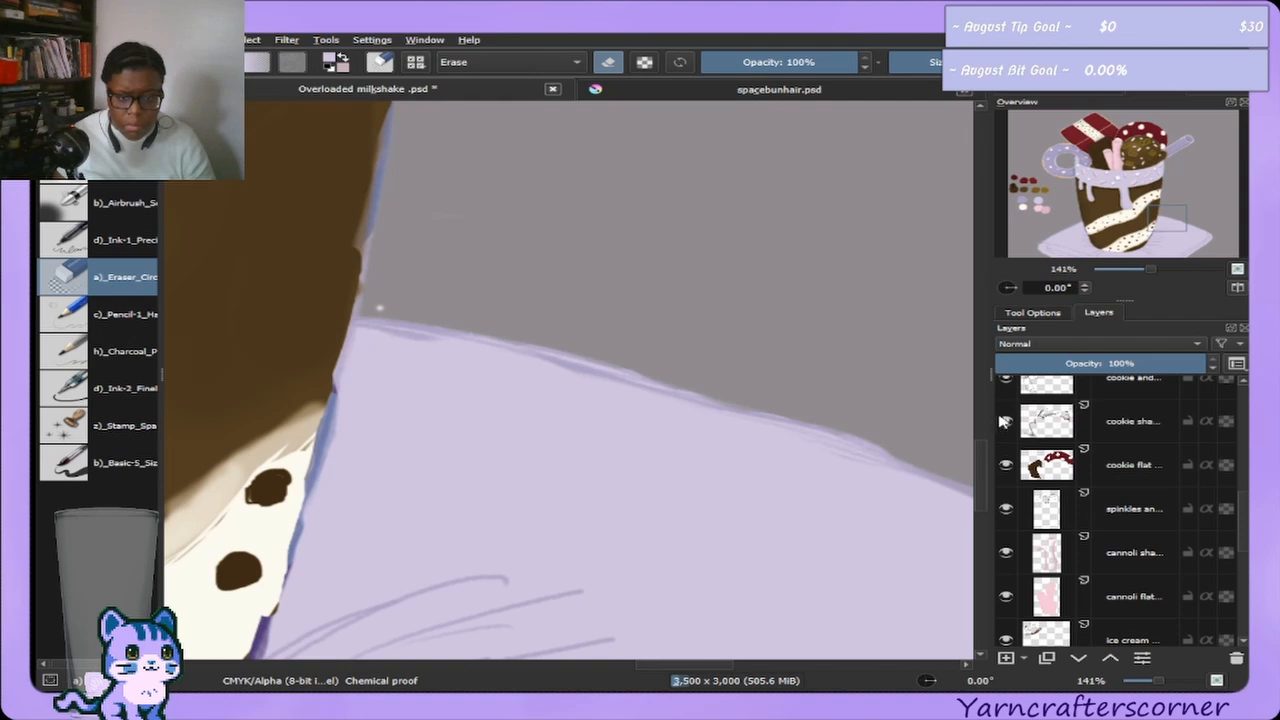
pyautogui.click(1008, 381)
pyautogui.click(1008, 381)
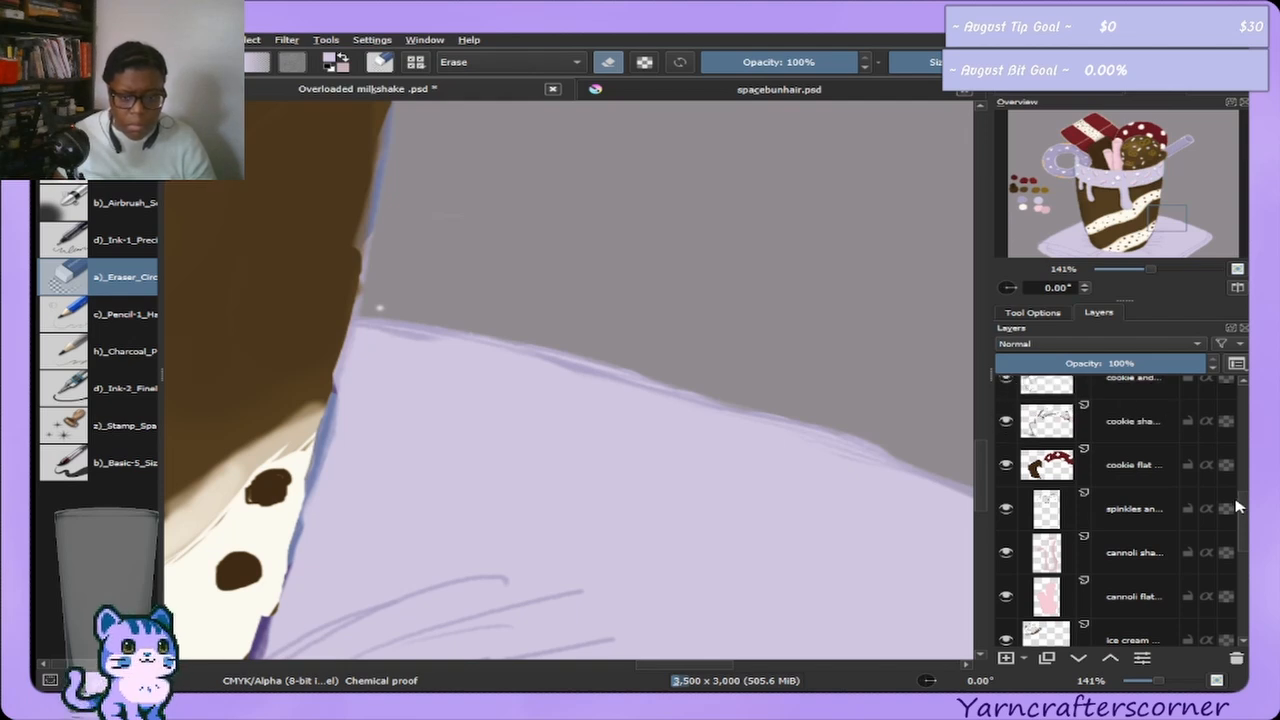
# Check the donut layers, Paint Layer 6 and the donut sprinkles layer for the stray speck by toggling their visibility.
pyautogui.click(1238, 482)
pyautogui.scroll(5, 1240, 478)
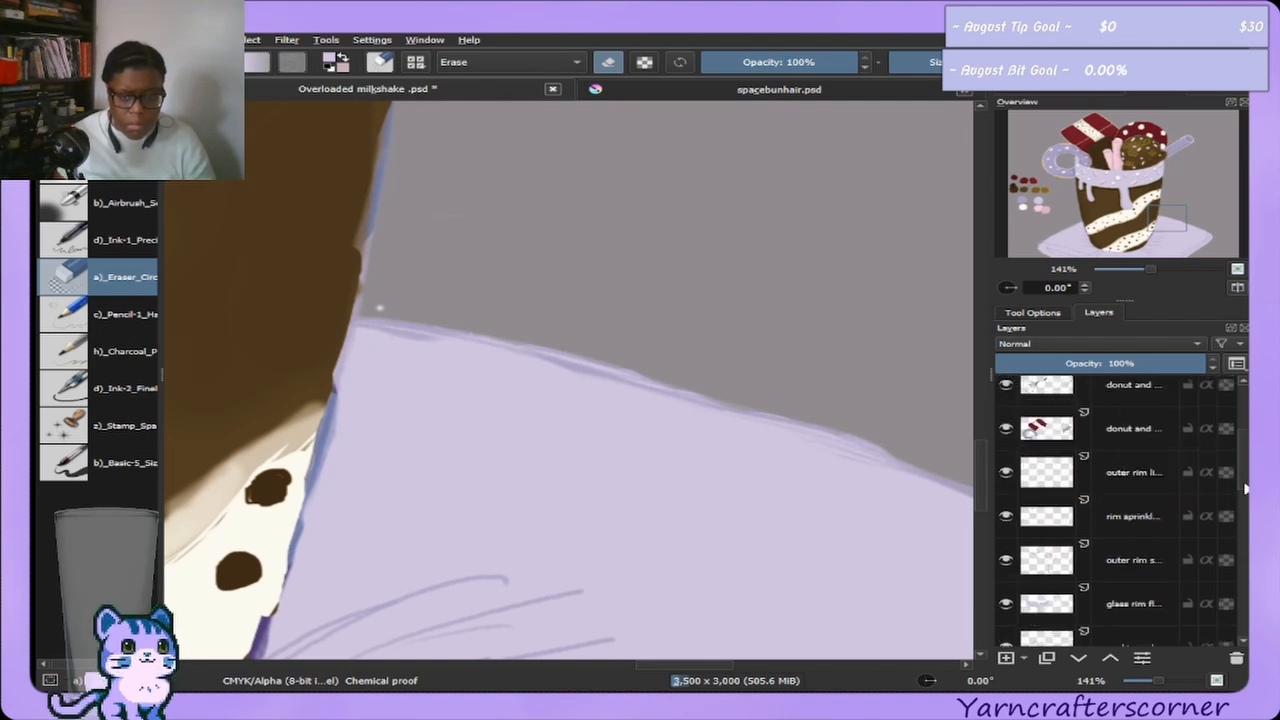
pyautogui.click(1006, 510)
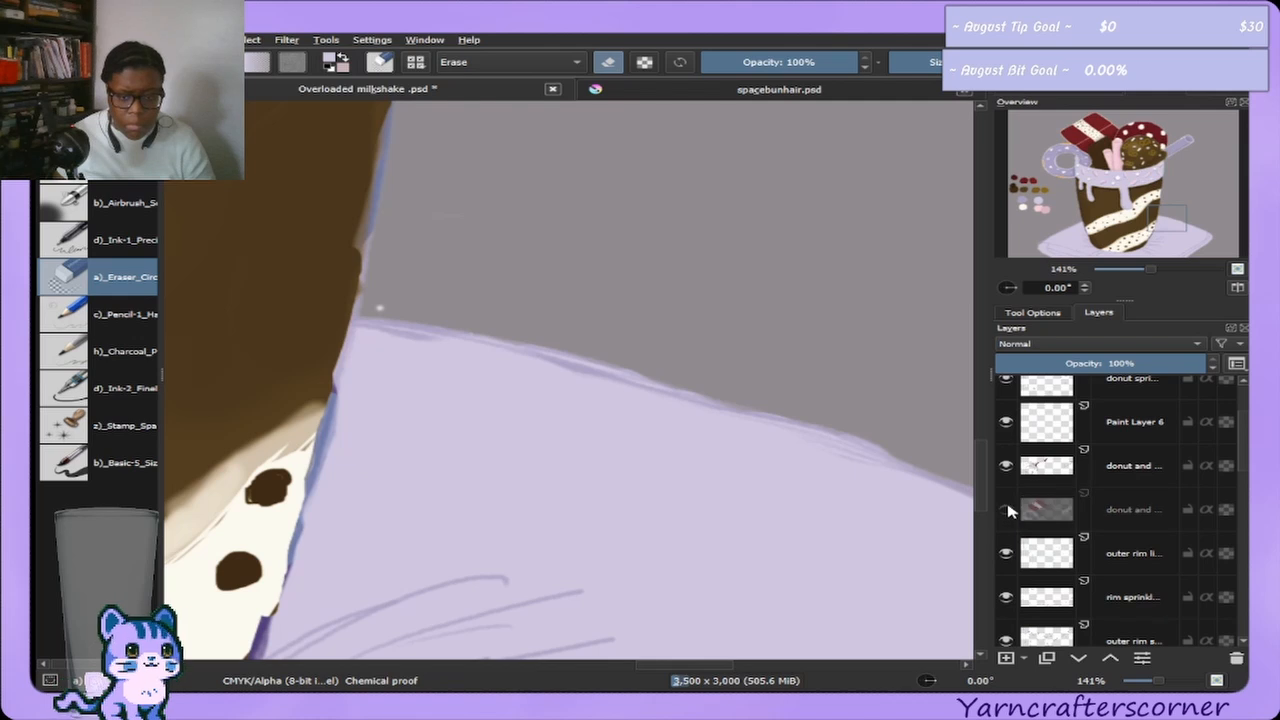
pyautogui.click(1006, 510)
pyautogui.click(1008, 466)
pyautogui.click(1006, 466)
pyautogui.click(1006, 421)
pyautogui.click(1006, 421)
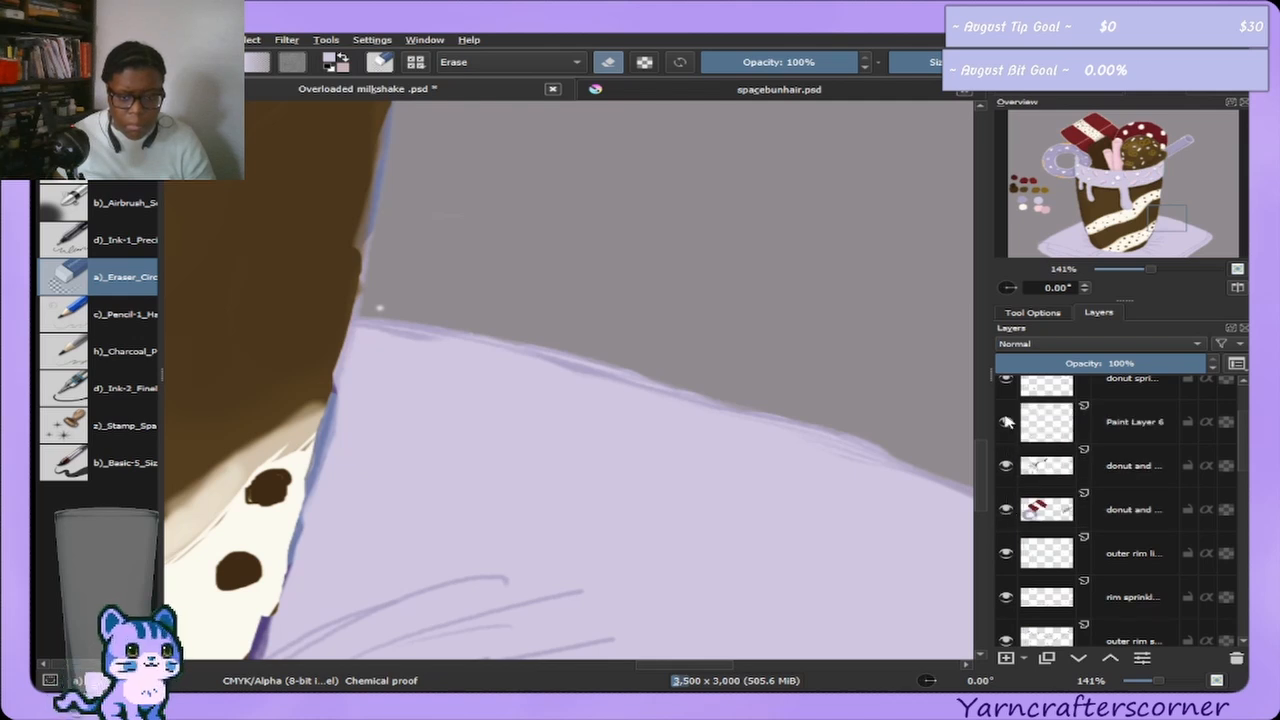
pyautogui.click(1006, 381)
pyautogui.click(1006, 381)
pyautogui.scroll(2, 1034, 468)
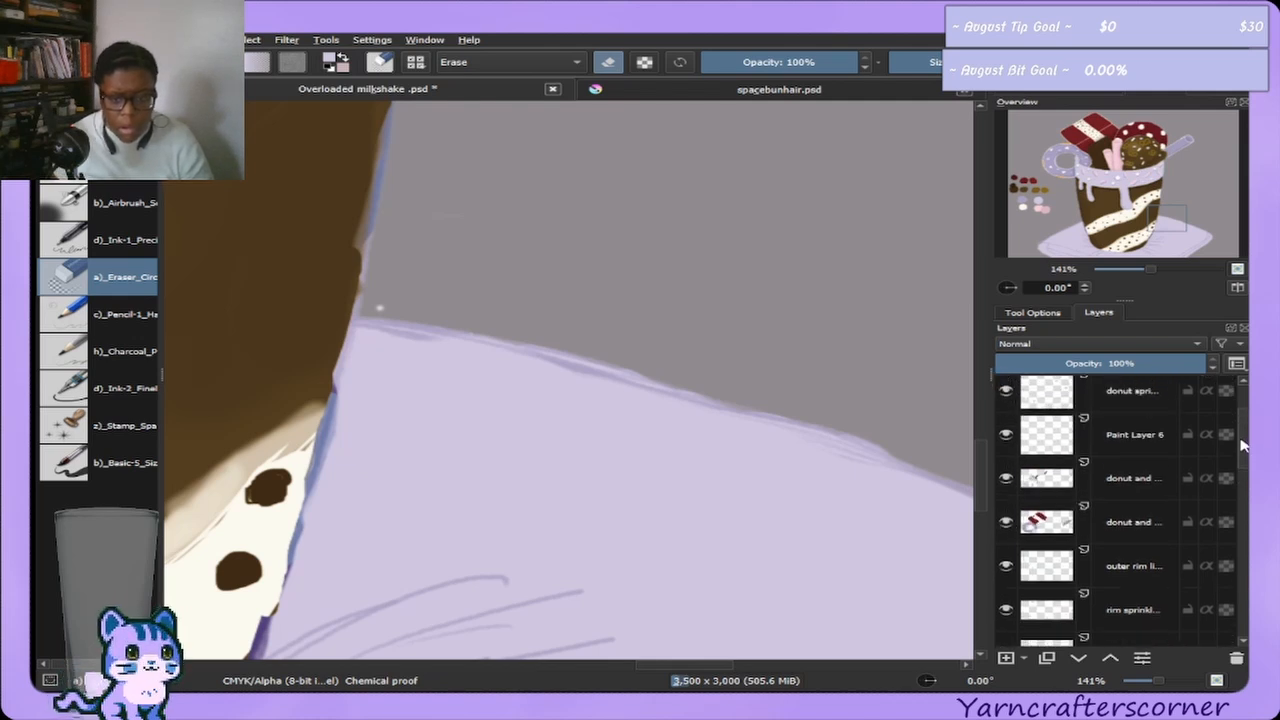
pyautogui.click(1005, 461)
pyautogui.click(1005, 461)
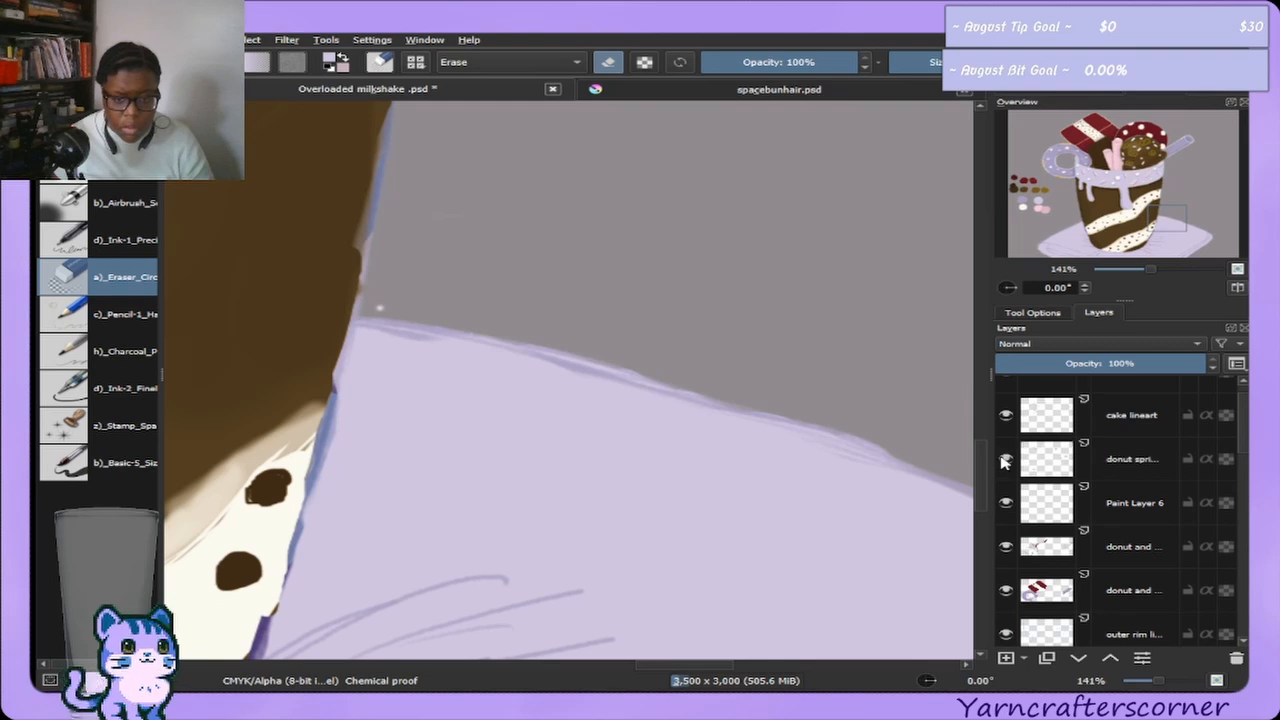
# Erase the stray light speck above the napkin beside the glass from the cake lineart layer.
pyautogui.click(1007, 417)
pyautogui.click(1007, 417)
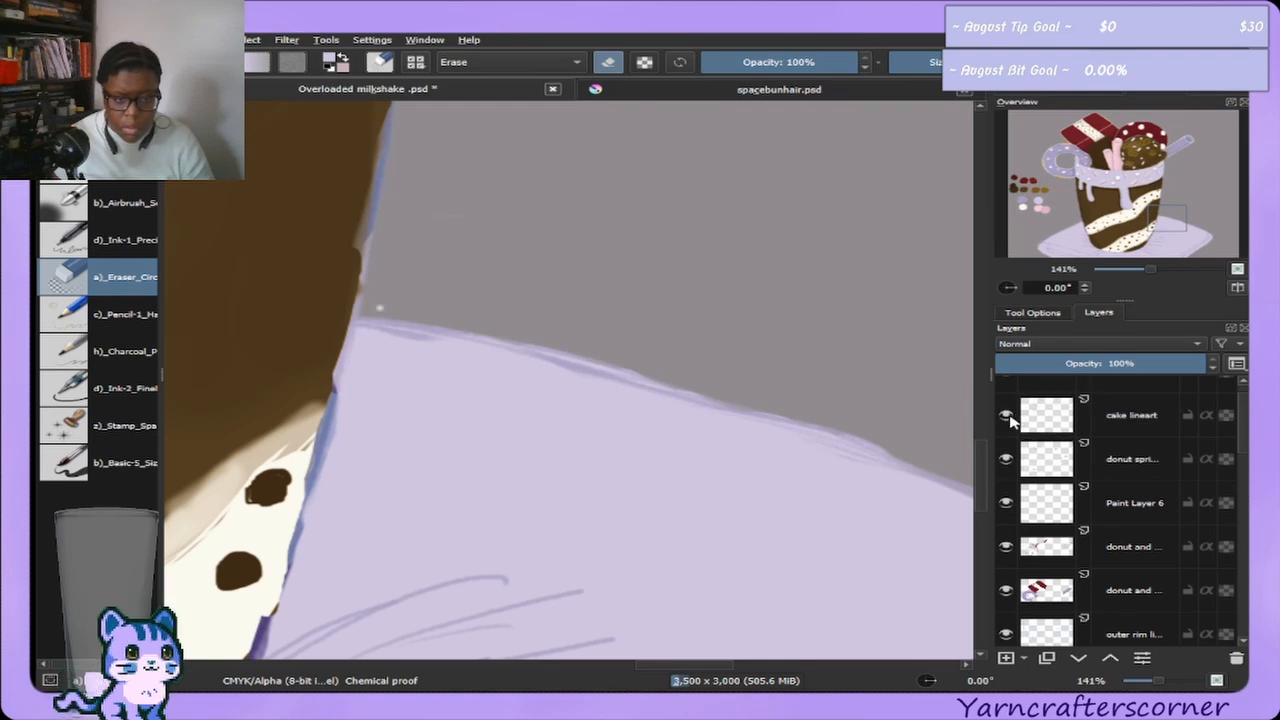
pyautogui.click(1146, 427)
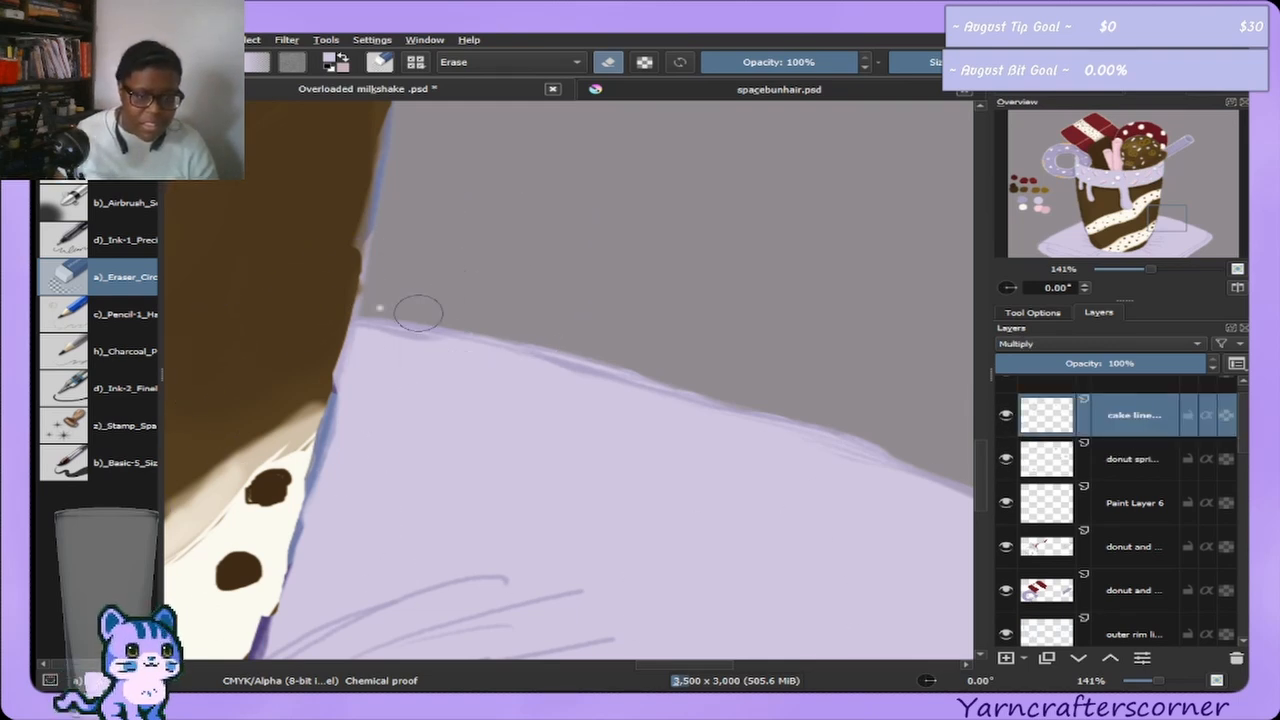
pyautogui.moveTo(418, 313); pyautogui.dragTo(414, 271)
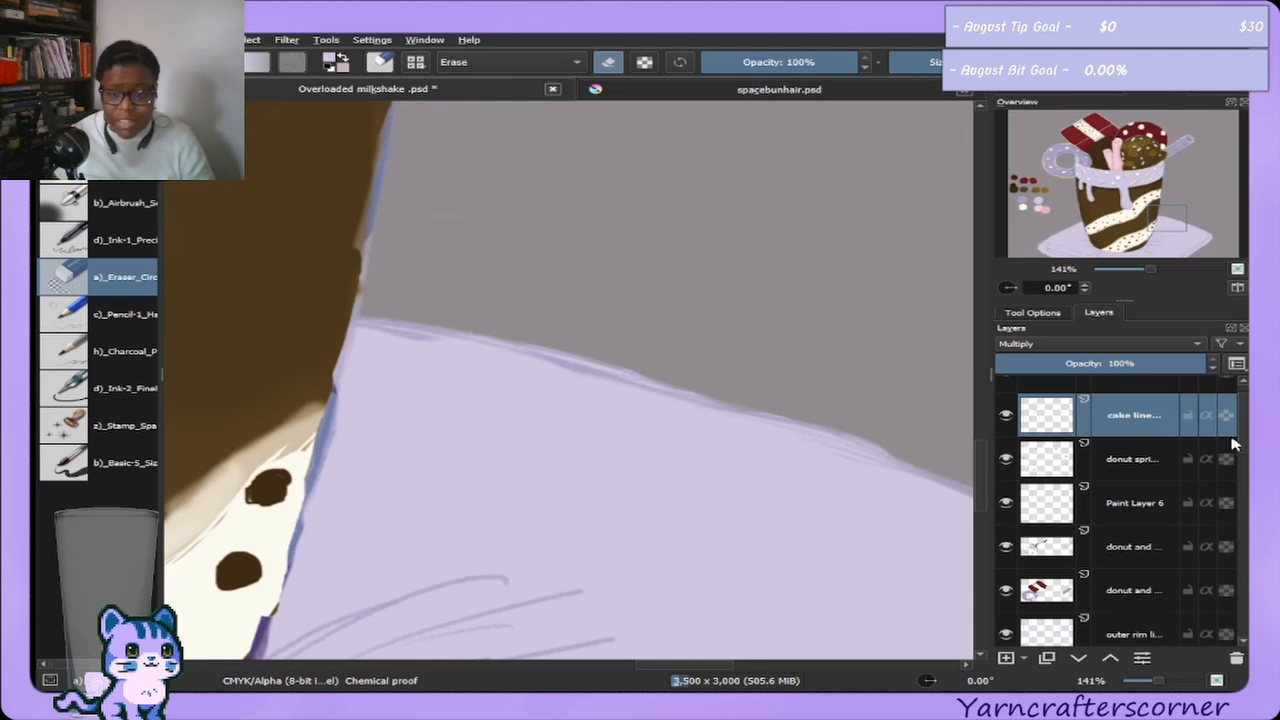
# Show the napkin shadow layer again and make it active with the 47% opacity brush.
pyautogui.scroll(-5, 1232, 444)
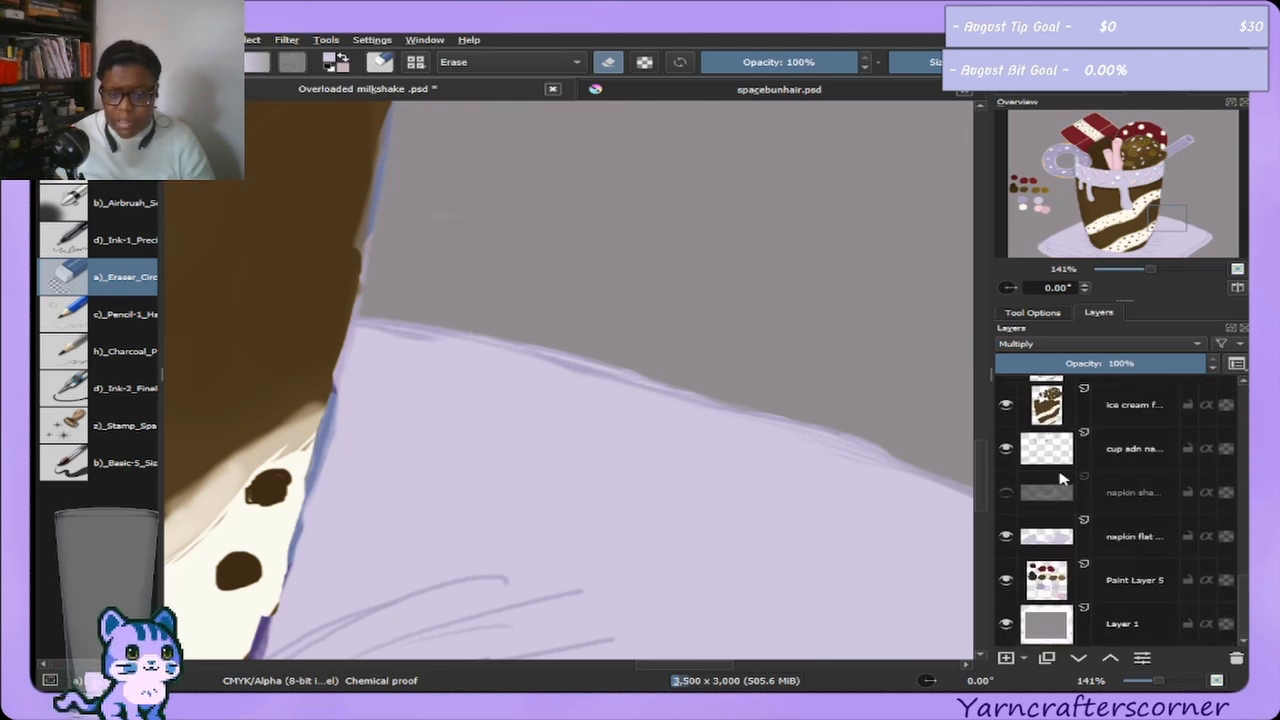
pyautogui.click(1007, 491)
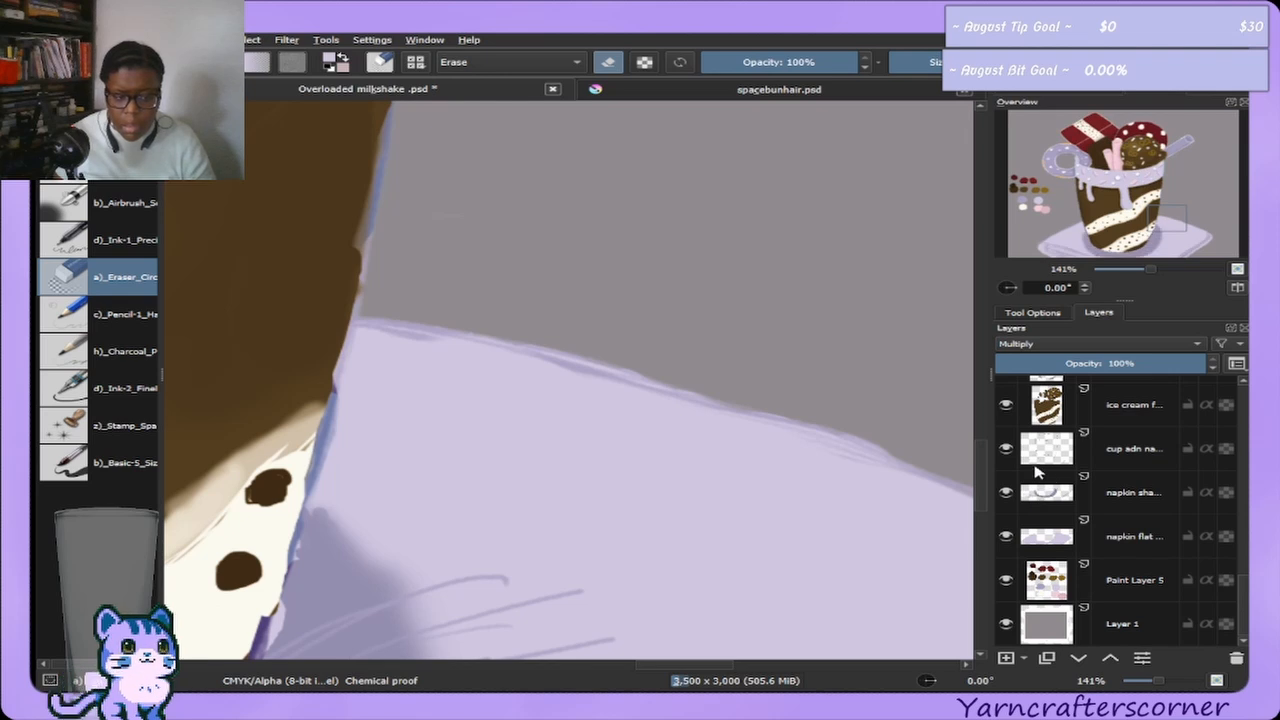
pyautogui.click(1164, 486)
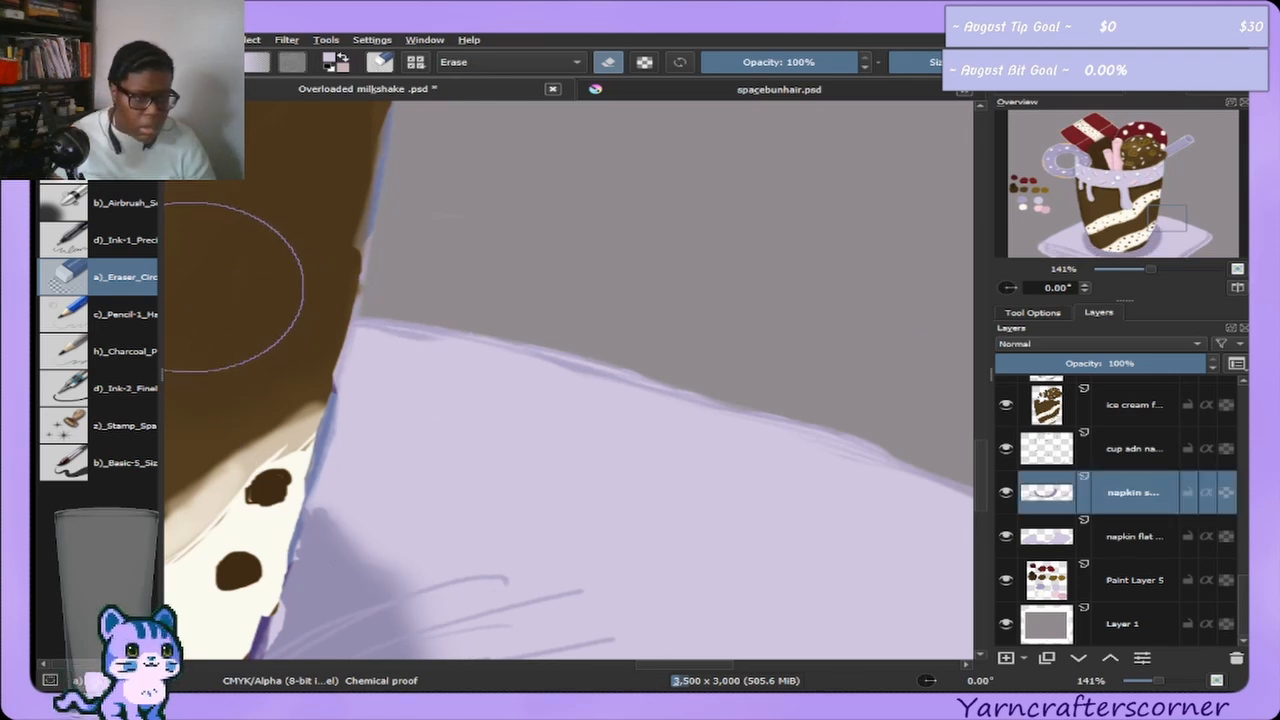
pyautogui.press('e')
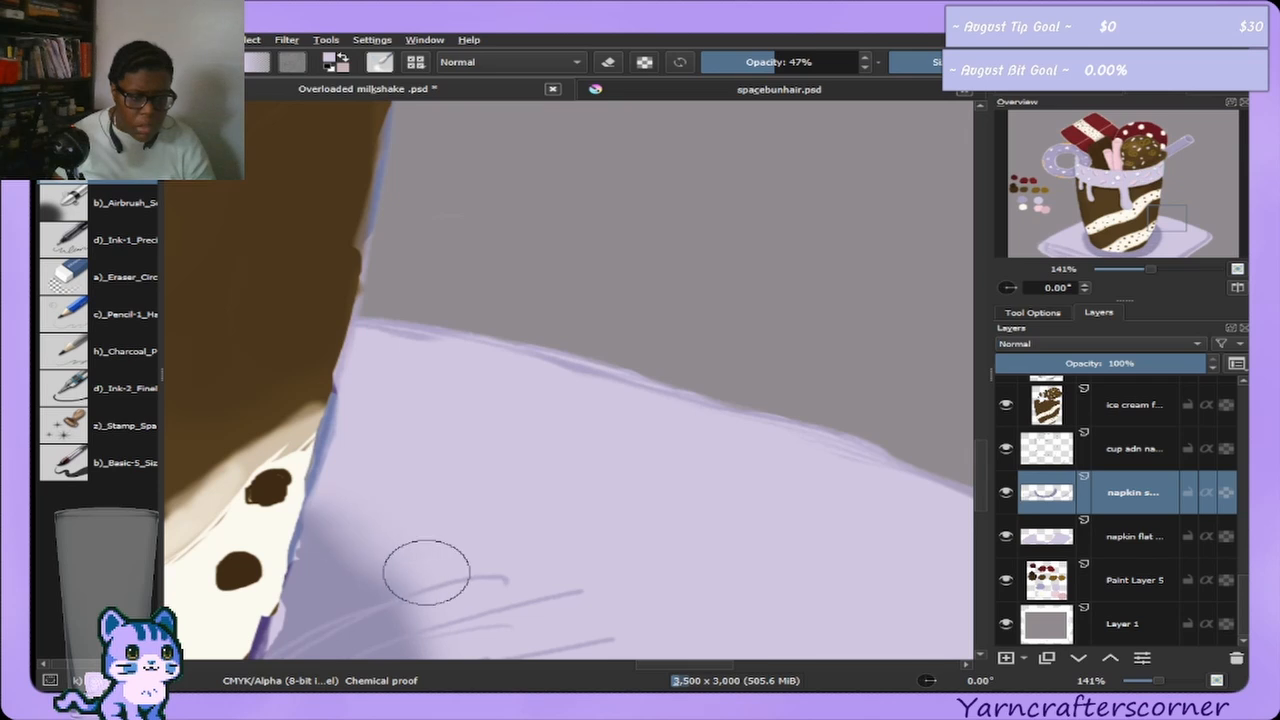
# Extend the blue outline along the glass's bottom edge on the cup-and-napkin layer with the Basic-5 brush.
pyautogui.moveTo(1160, 220); pyautogui.dragTo(1008, 312)
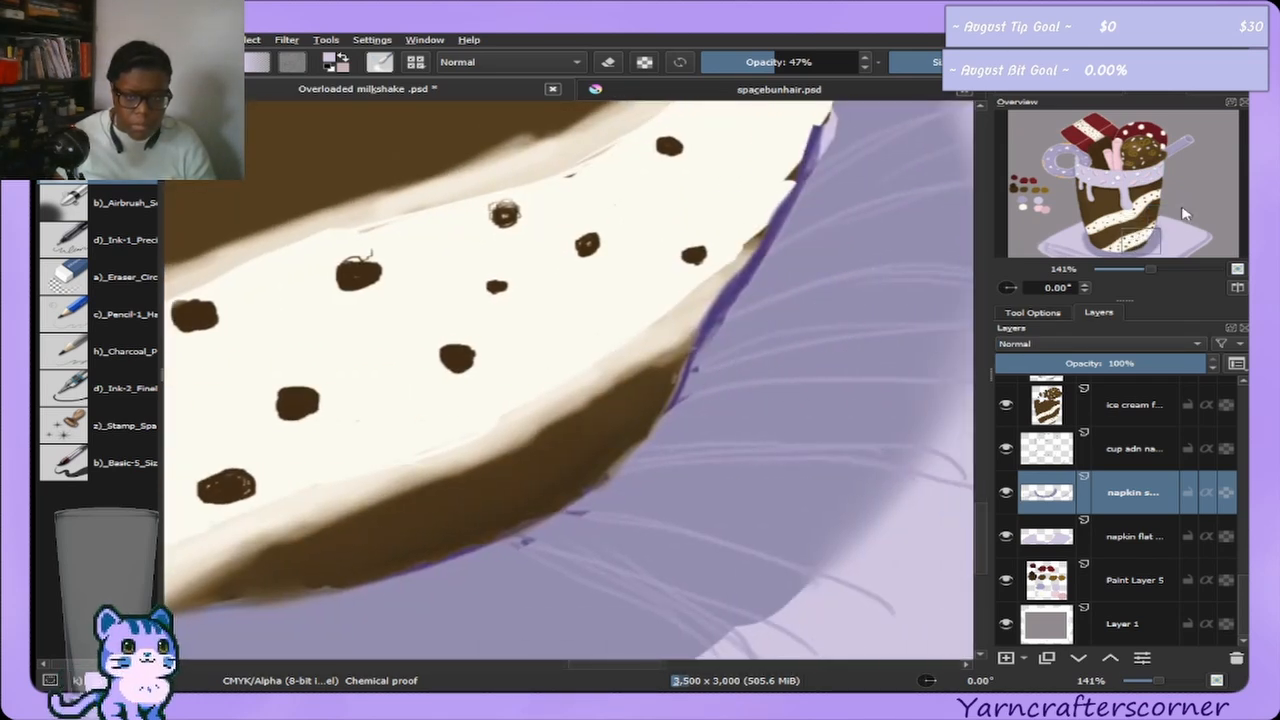
pyautogui.moveTo(1148, 236); pyautogui.dragTo(1140, 228)
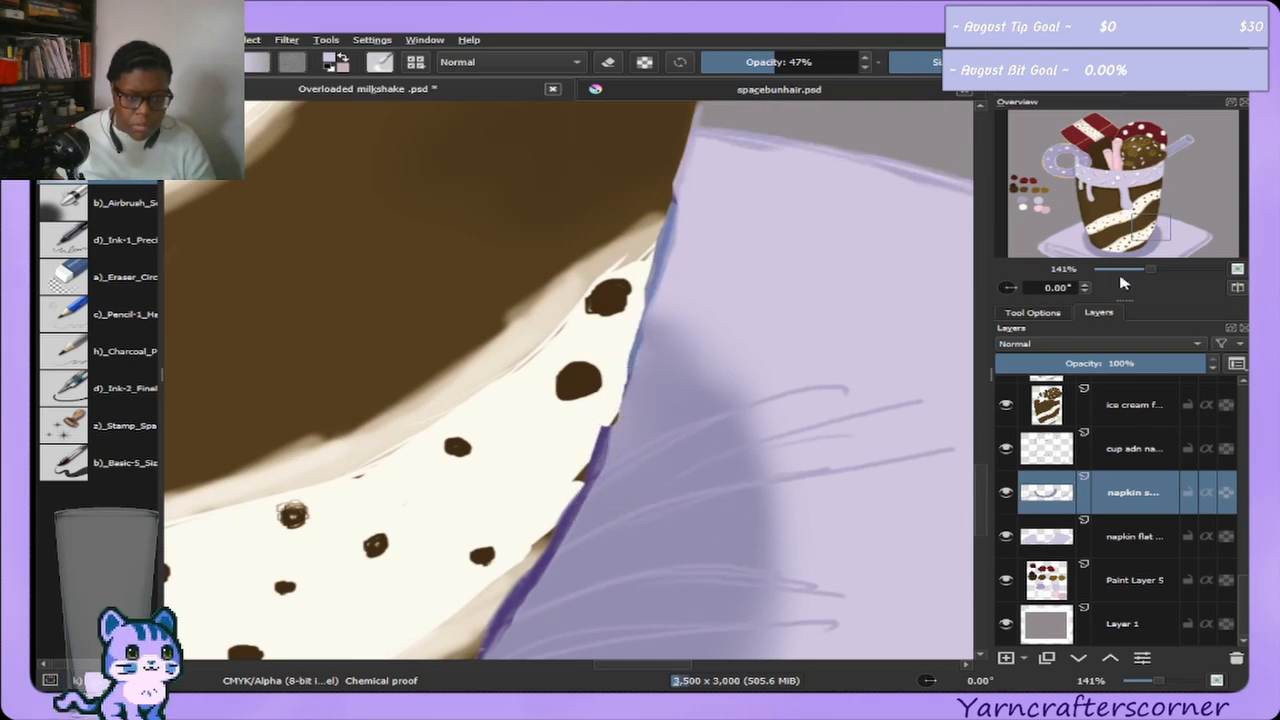
pyautogui.moveTo(1165, 218); pyautogui.dragTo(1112, 253)
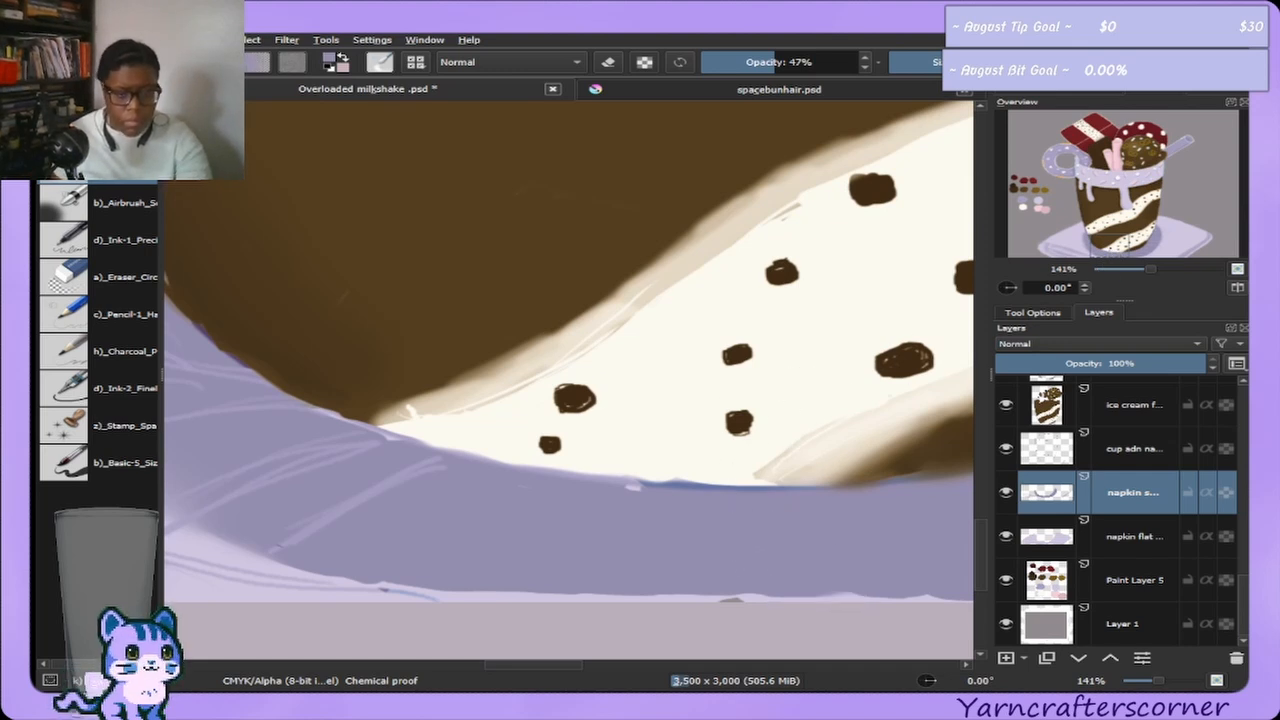
pyautogui.click(125, 462)
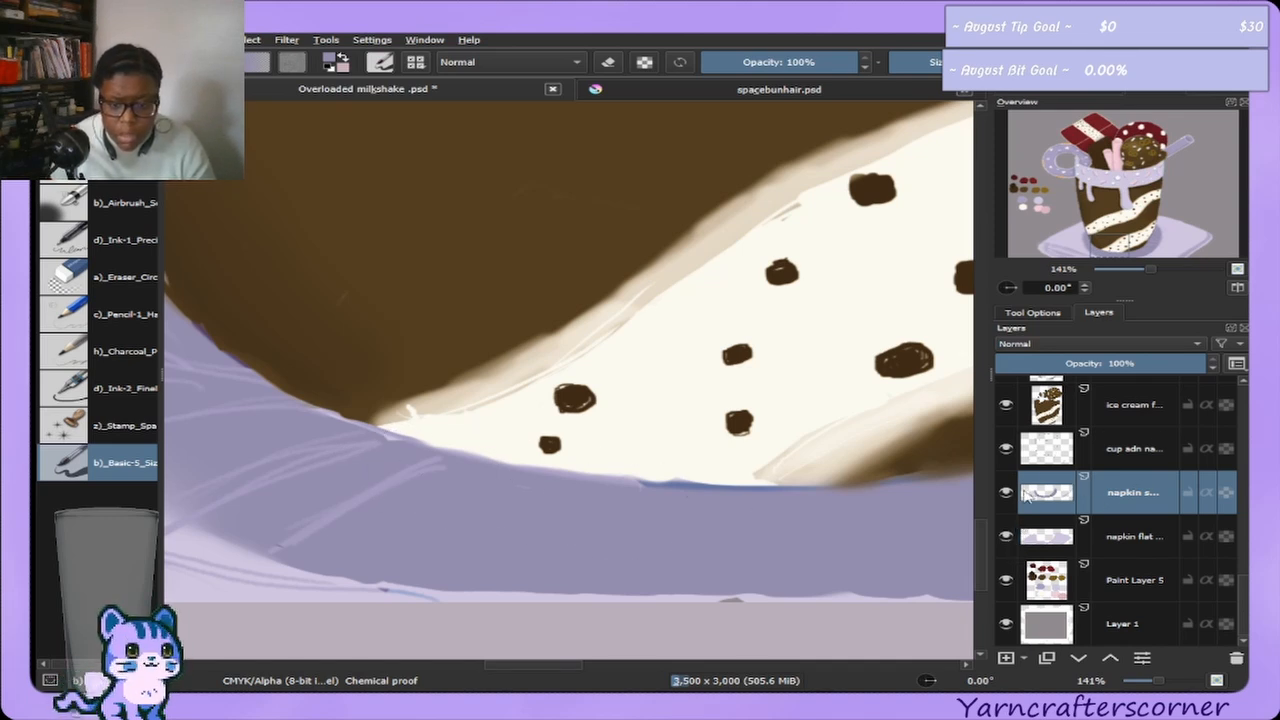
pyautogui.click(1005, 445)
pyautogui.click(1005, 445)
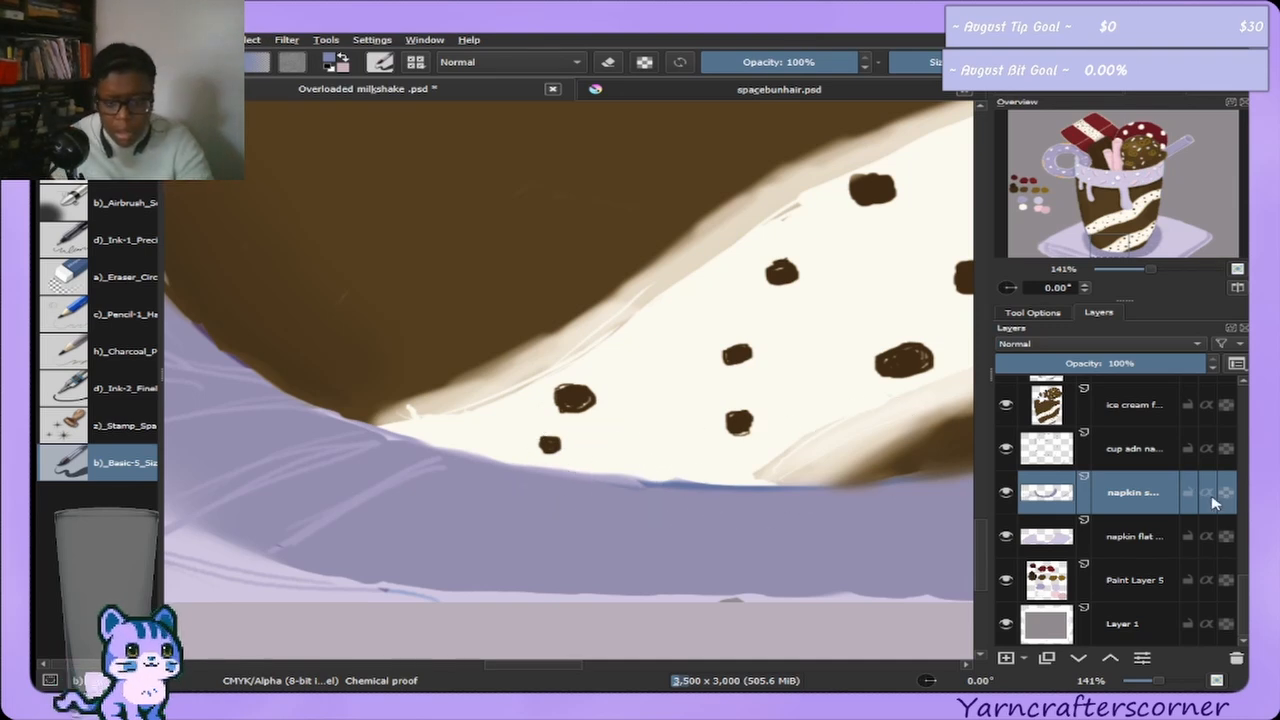
pyautogui.click(1178, 455)
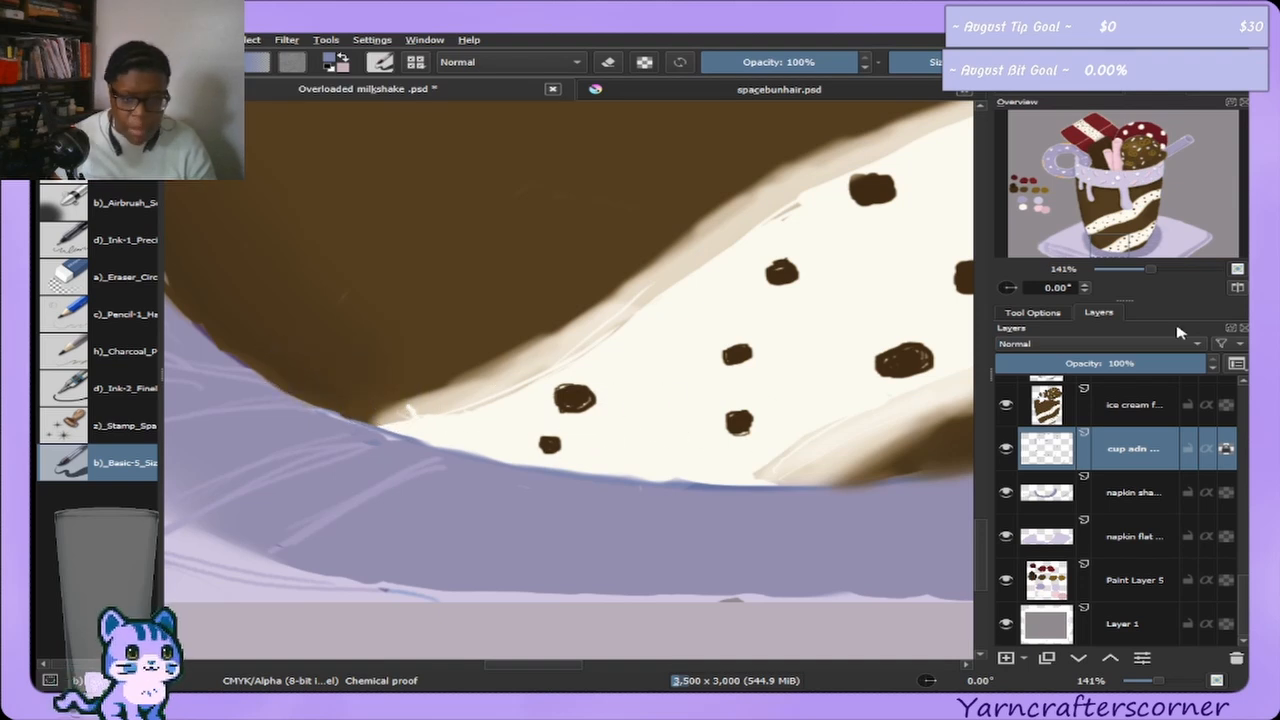
# Sample the light lavender from the napkin and trim the purple outline along the glass's lower-right edge.
pyautogui.moveTo(1113, 241); pyautogui.dragTo(1101, 230)
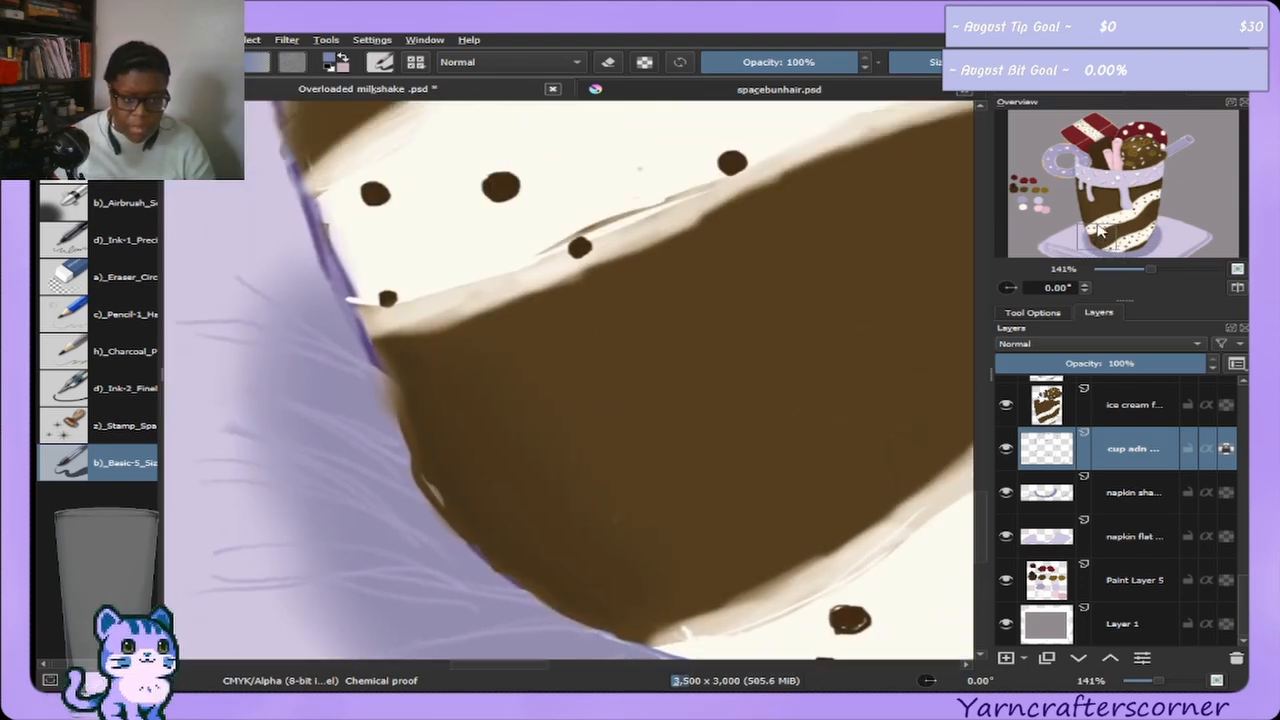
pyautogui.press('[')
pyautogui.press('[')
pyautogui.press('[')
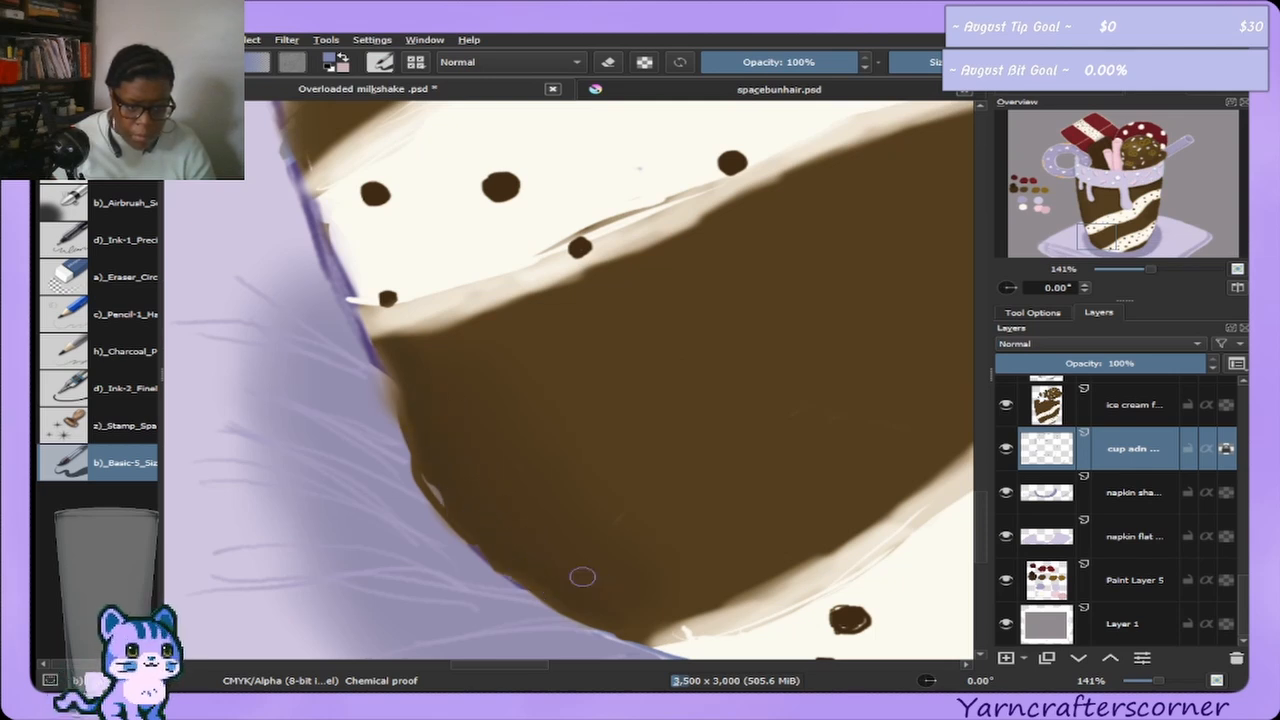
pyautogui.press(']')
pyautogui.press(']')
pyautogui.press(']')
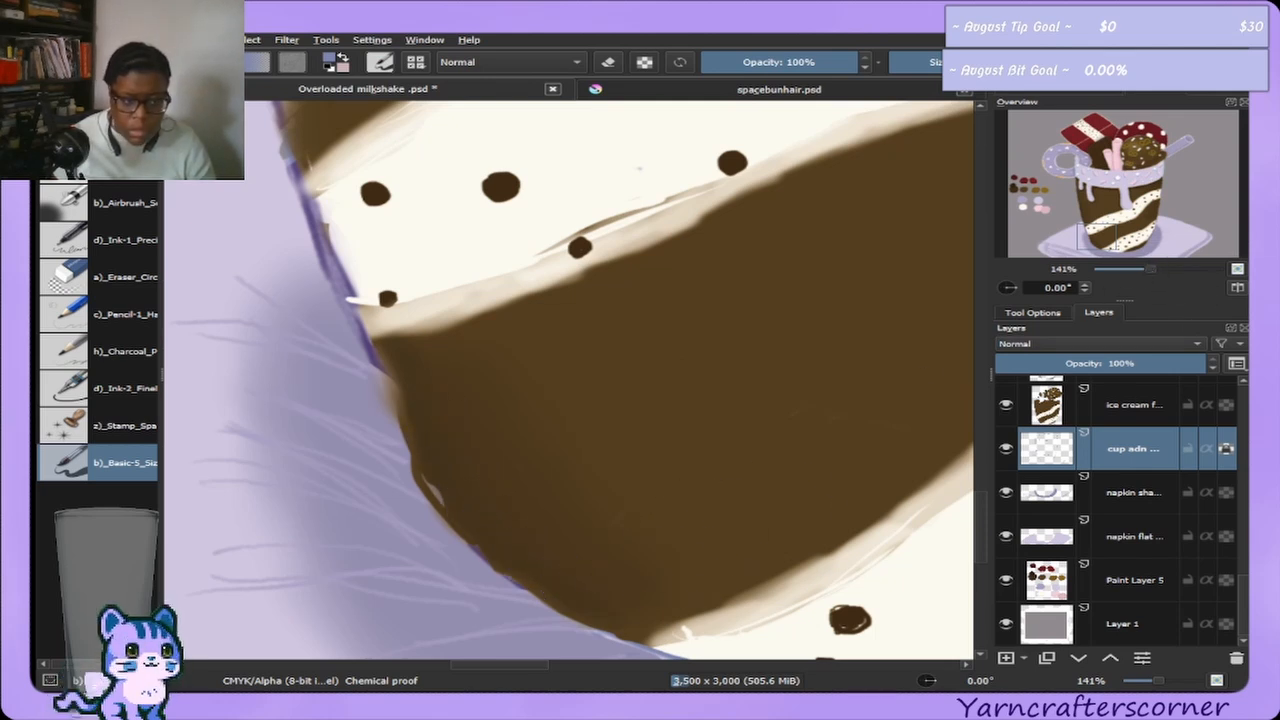
pyautogui.keyDown('ctrl'); pyautogui.click(266, 568); pyautogui.keyUp('ctrl')
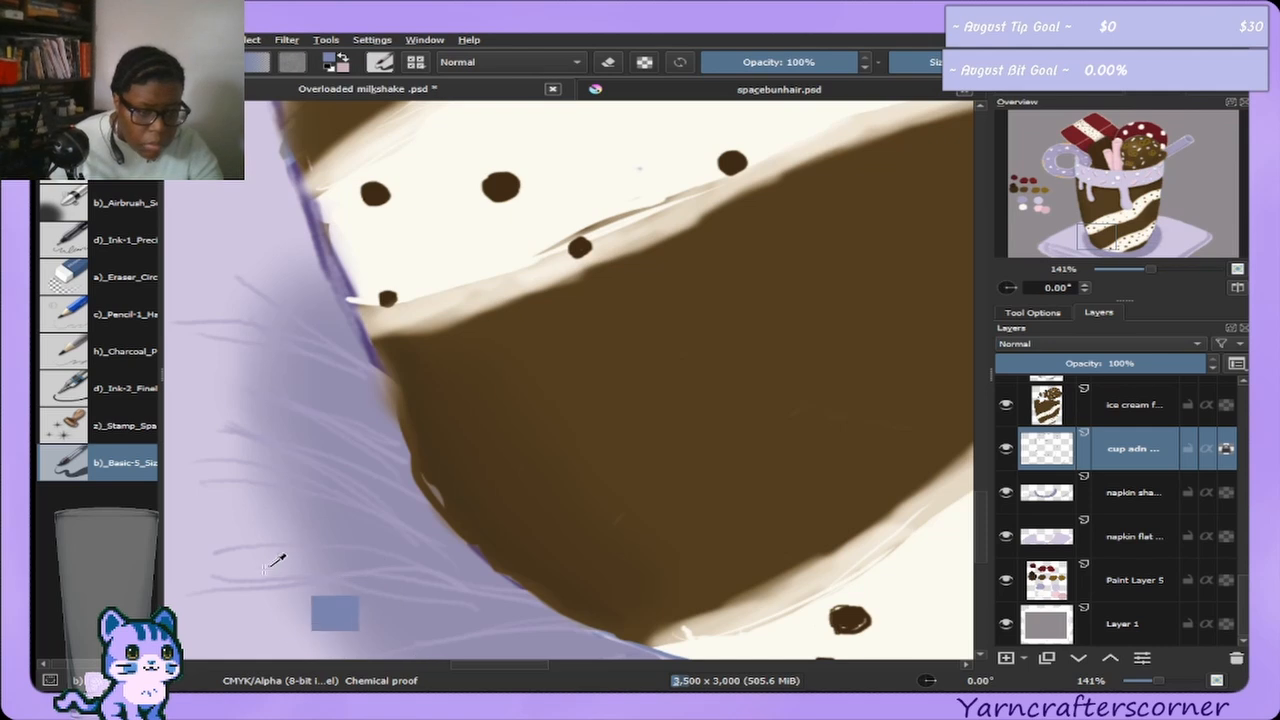
pyautogui.keyDown('ctrl'); pyautogui.click(258, 572); pyautogui.keyUp('ctrl')
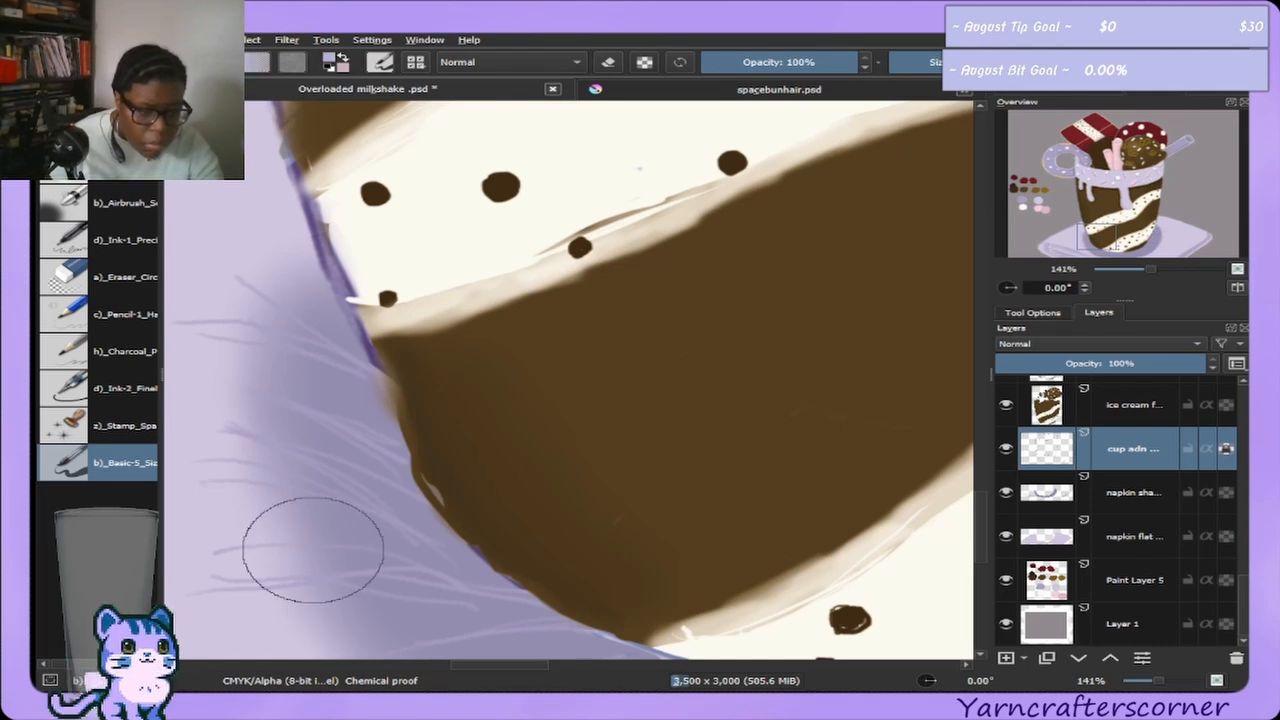
pyautogui.moveTo(1152, 255)
pyautogui.mouseDown()
pyautogui.moveTo(1195, 245)
pyautogui.moveTo(1150, 238)
pyautogui.mouseUp()
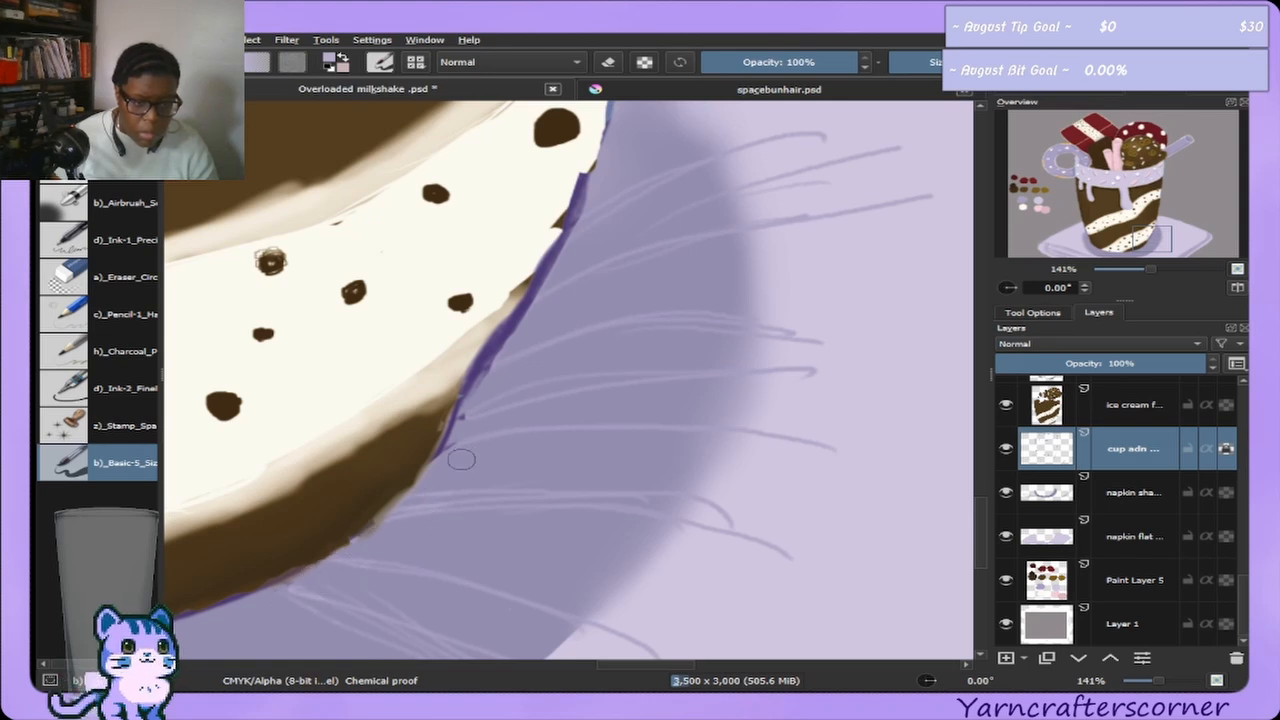
pyautogui.moveTo(465, 437); pyautogui.dragTo(522, 348)
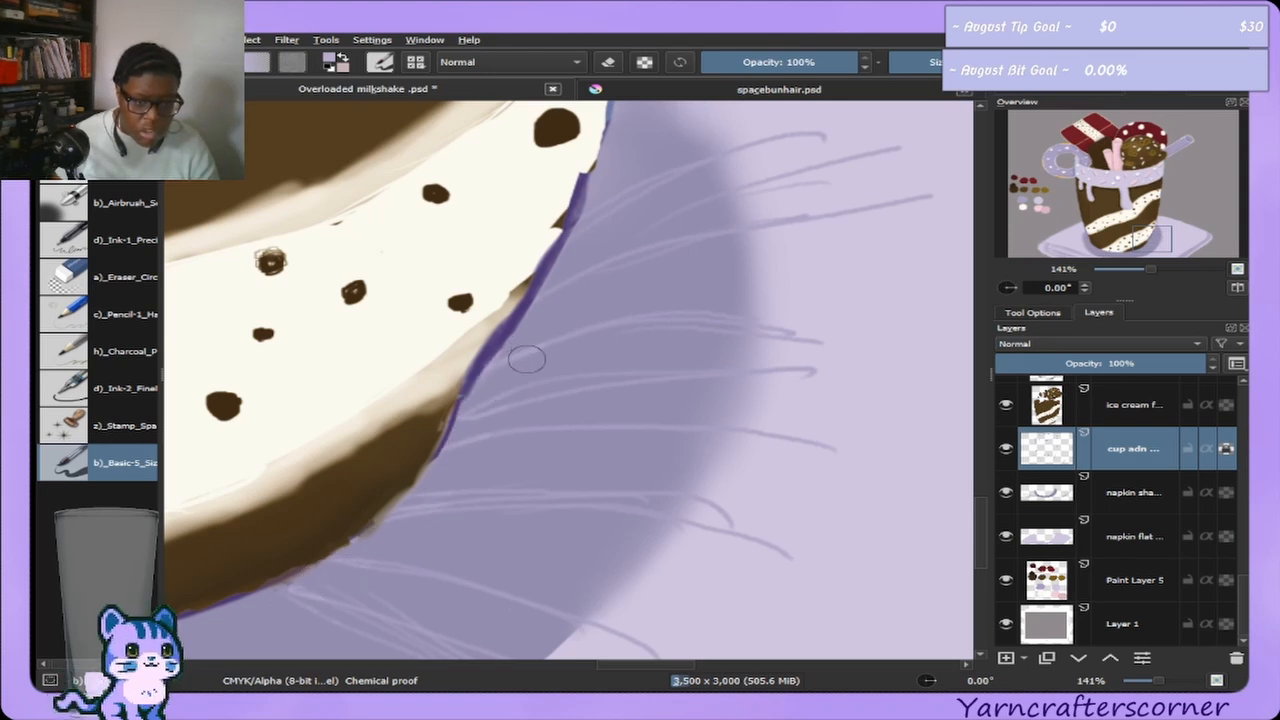
# Choose a muted blue and repaint the purple outline along the glass's lower-right edge with it.
pyautogui.click(1095, 100)
pyautogui.click(1130, 215)
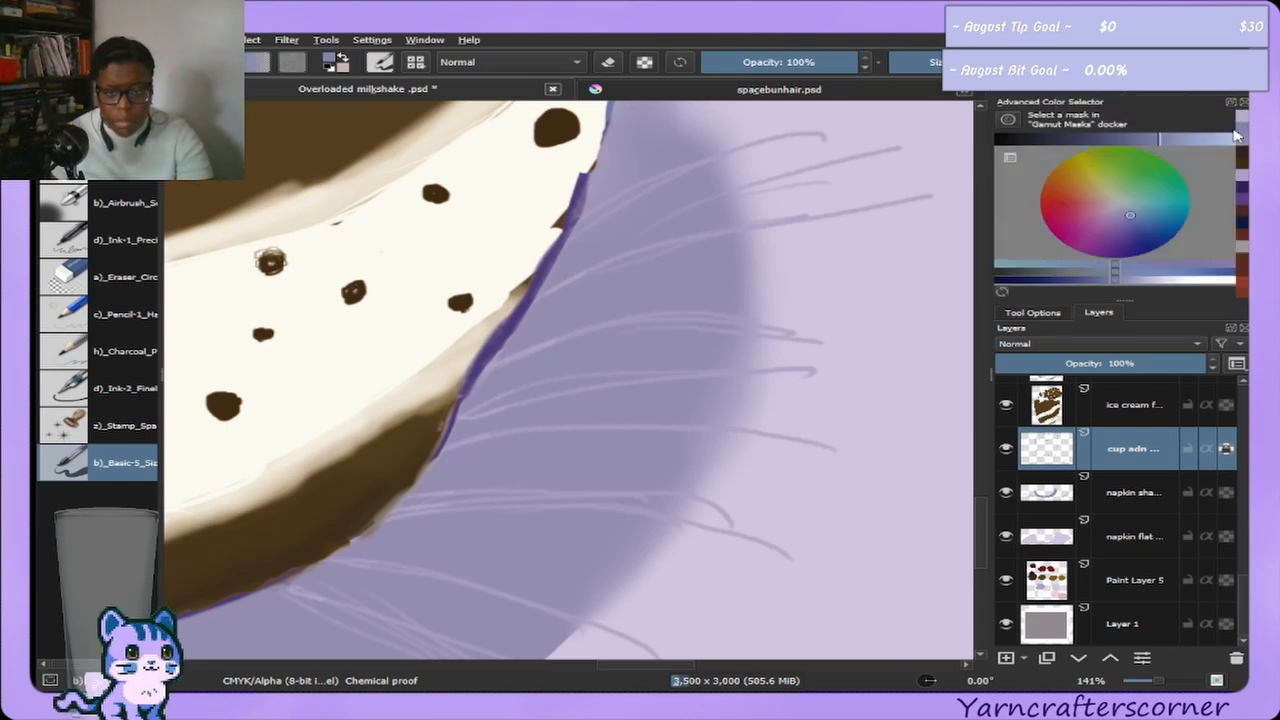
pyautogui.moveTo(542, 253)
pyautogui.mouseDown()
pyautogui.moveTo(524, 303)
pyautogui.moveTo(516, 266)
pyautogui.moveTo(451, 370)
pyautogui.moveTo(440, 432)
pyautogui.mouseUp()
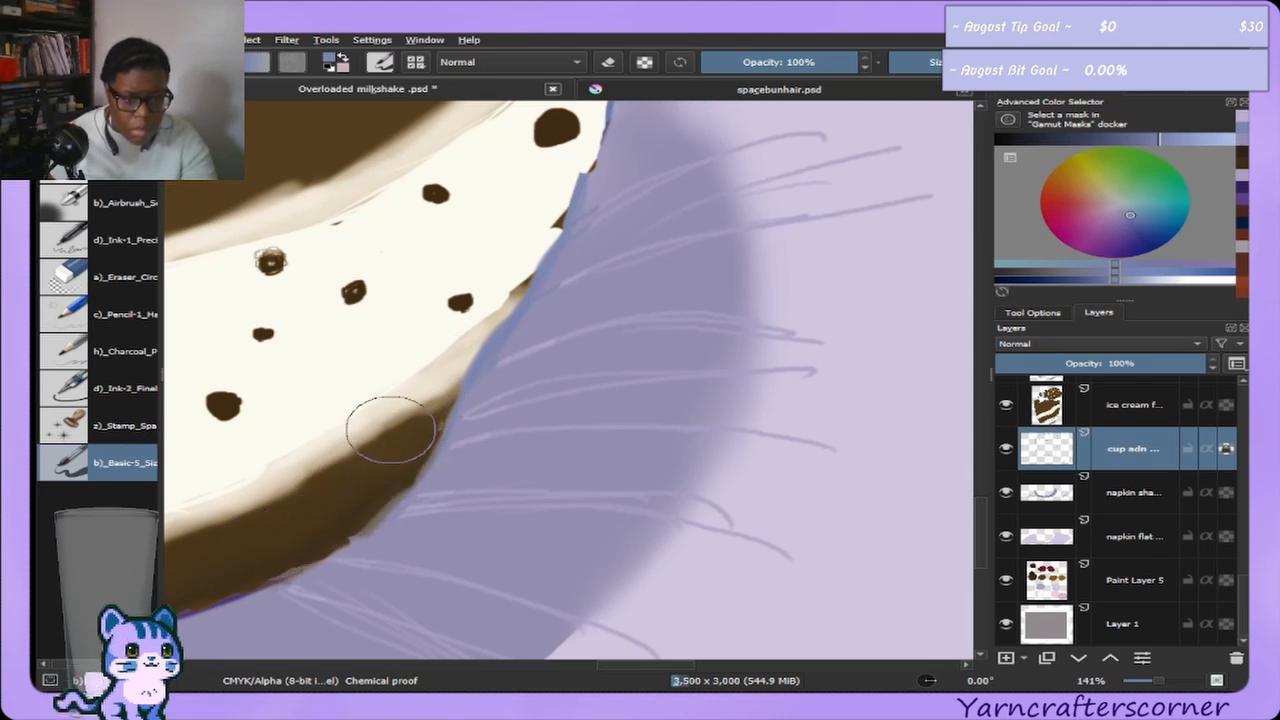
pyautogui.press(']')
pyautogui.press(']')
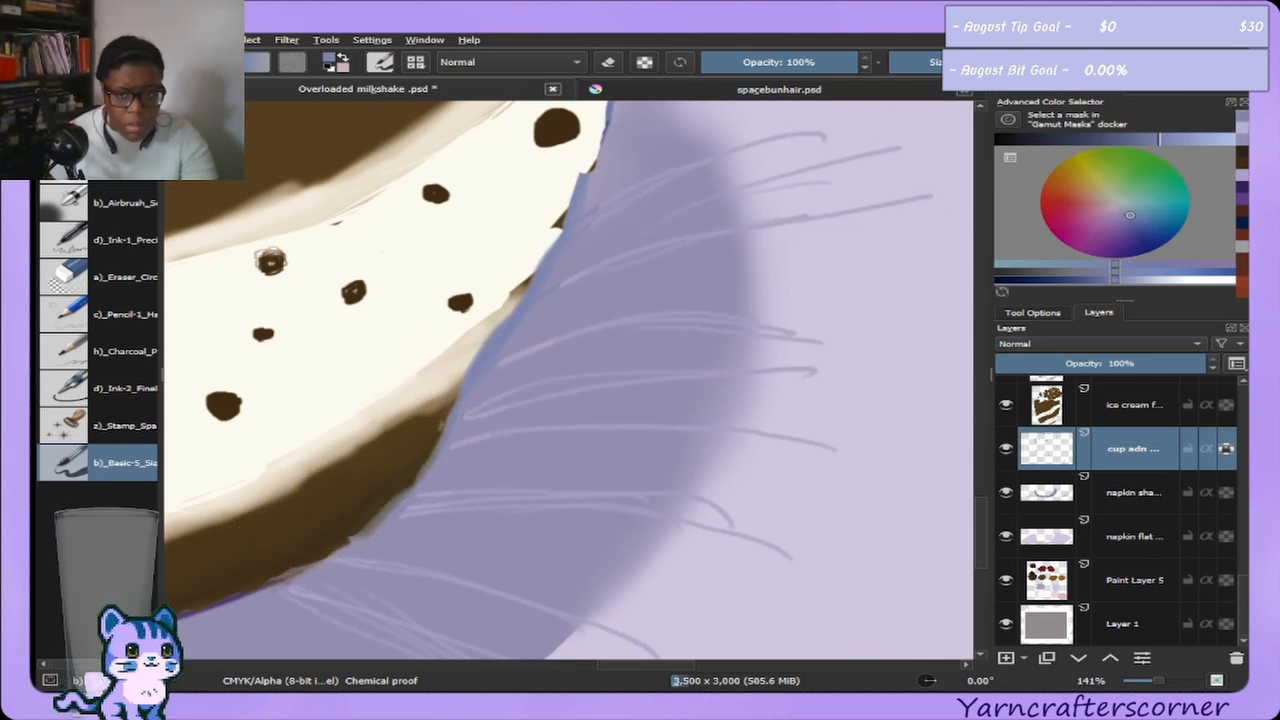
# Sample the napkin's light lavender again and resize the Basic-5 brush for touching up the glass's right edge.
pyautogui.keyDown('ctrl'); pyautogui.click(920, 235); pyautogui.keyUp('ctrl')
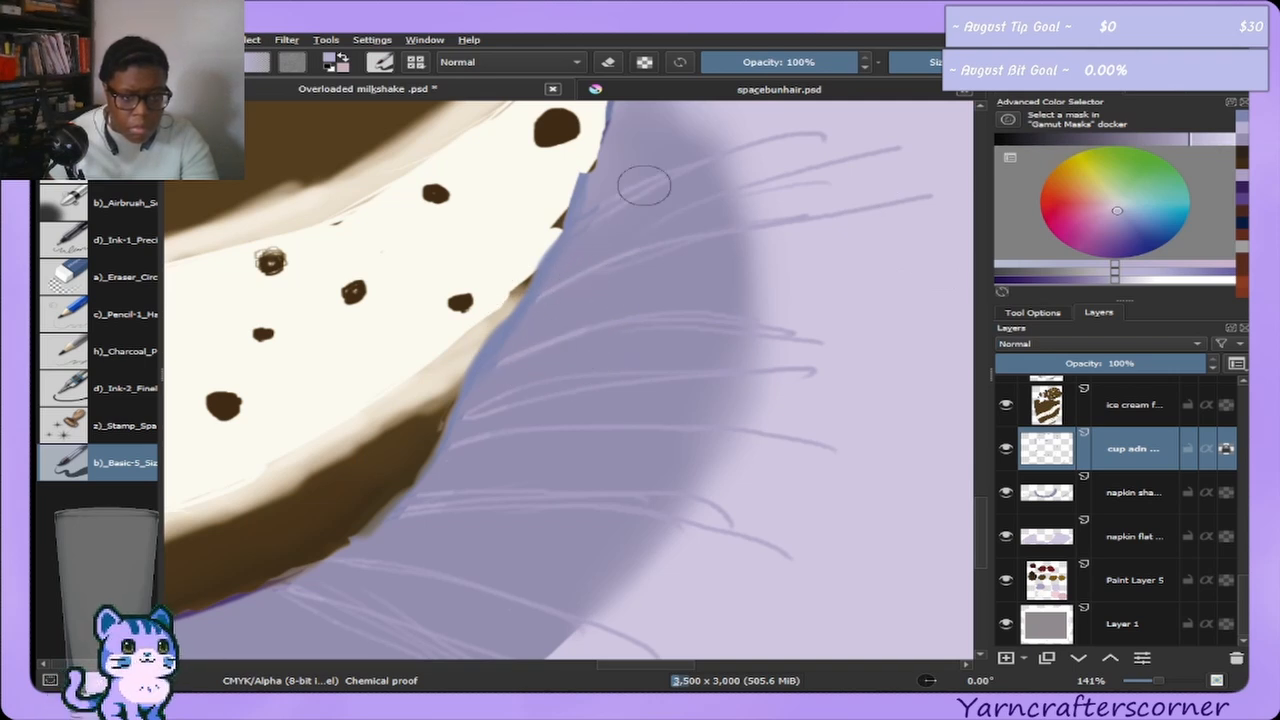
pyautogui.press(']')
pyautogui.press(']')
pyautogui.press(']')
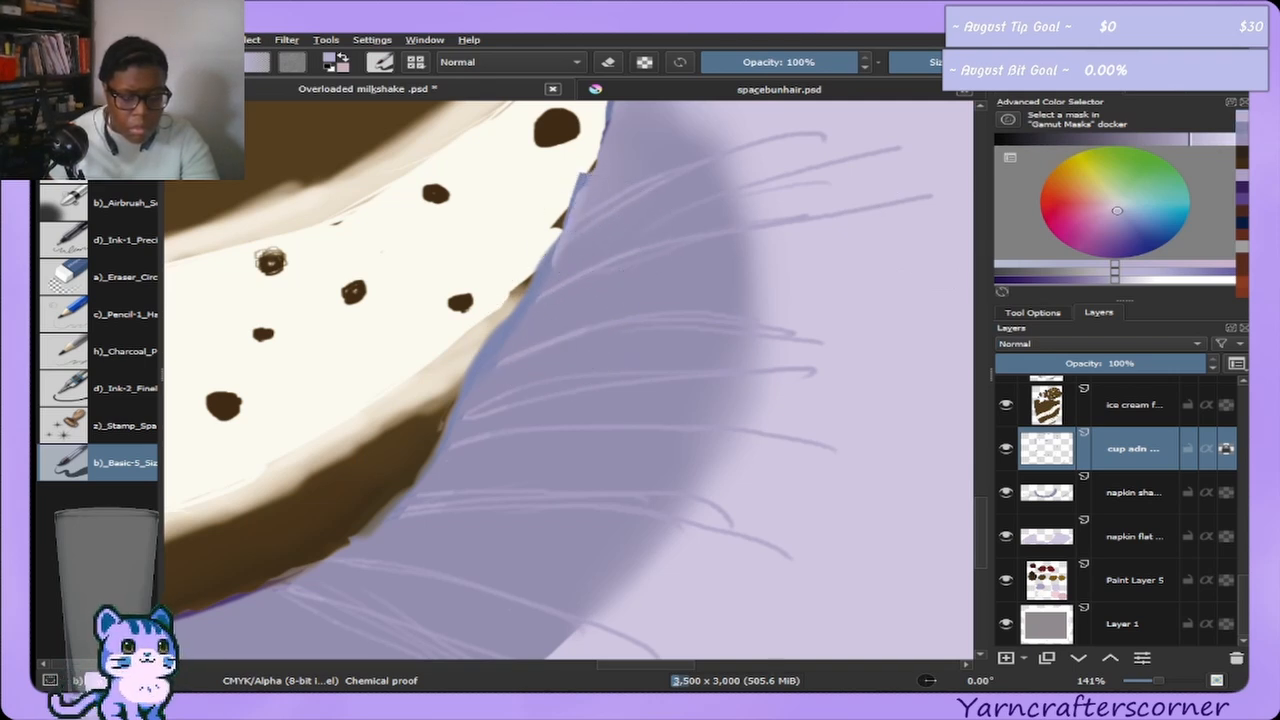
pyautogui.press('[')
pyautogui.press('[')
pyautogui.press('[')
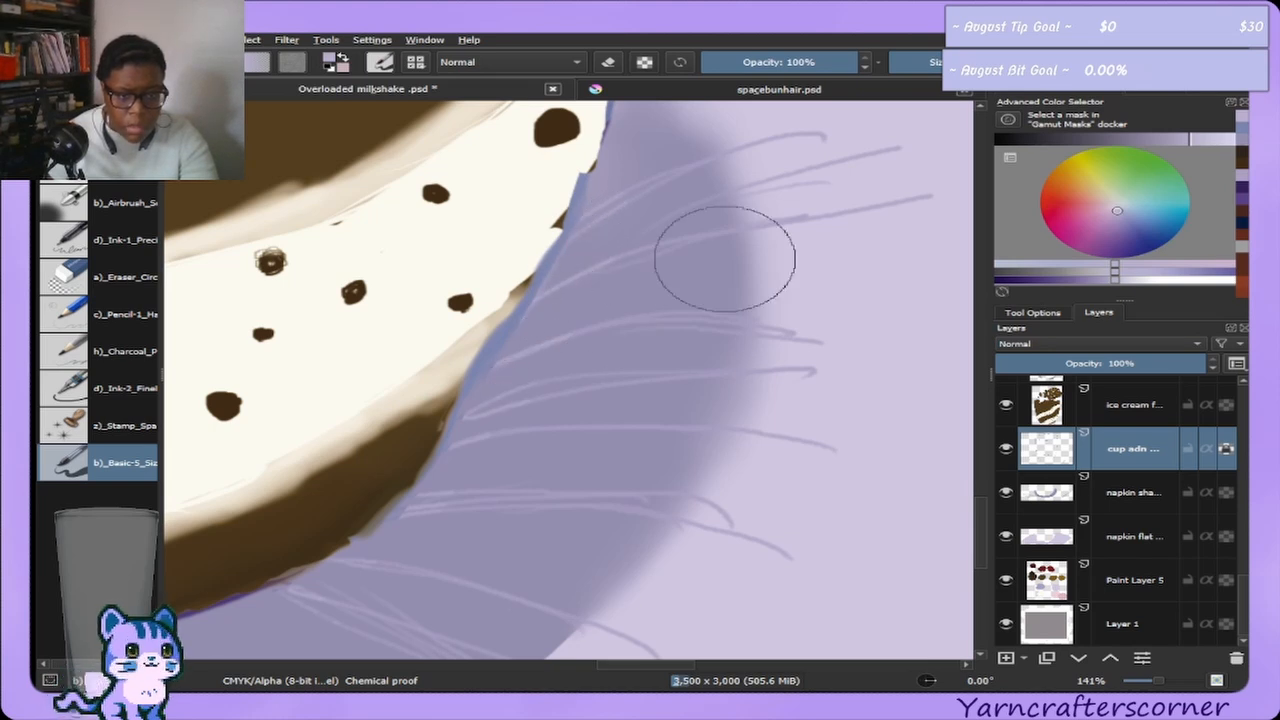
# On the ice cream layer, sample the dark brown and round out the chocolate chips in the lower cream stripe.
pyautogui.click(1172, 96)
pyautogui.moveTo(1138, 232); pyautogui.dragTo(1147, 220)
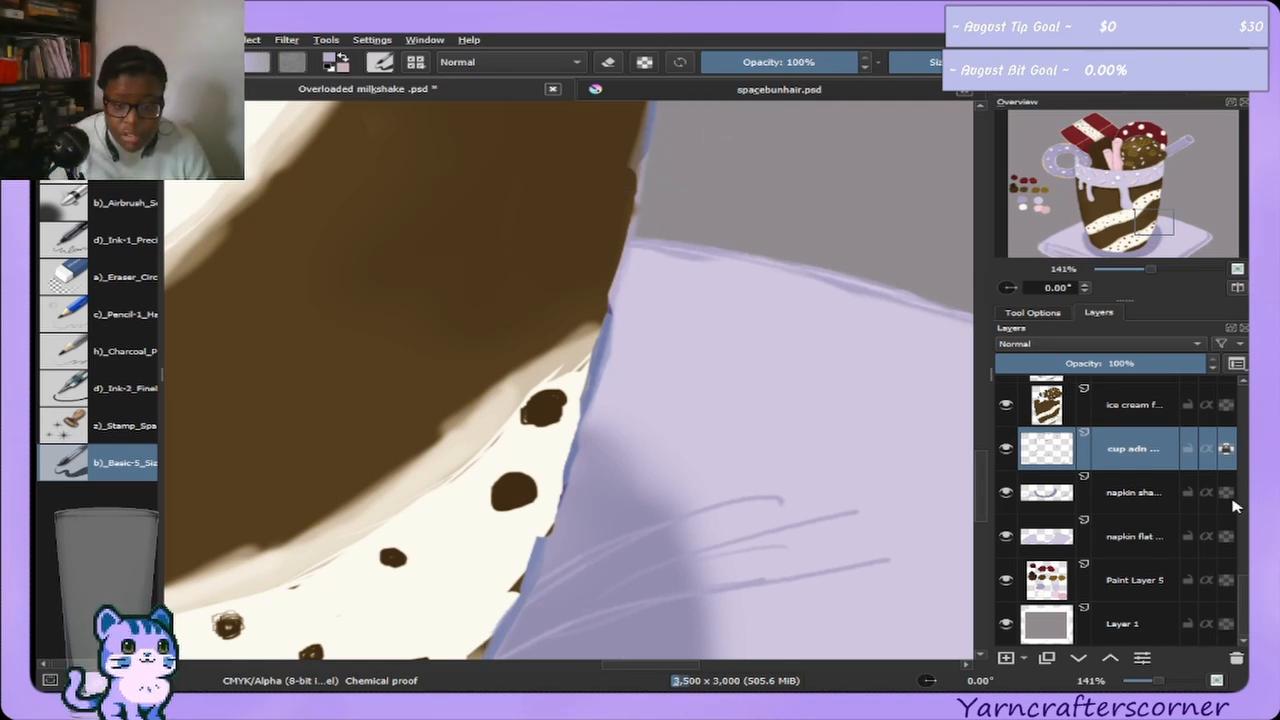
pyautogui.click(1107, 401)
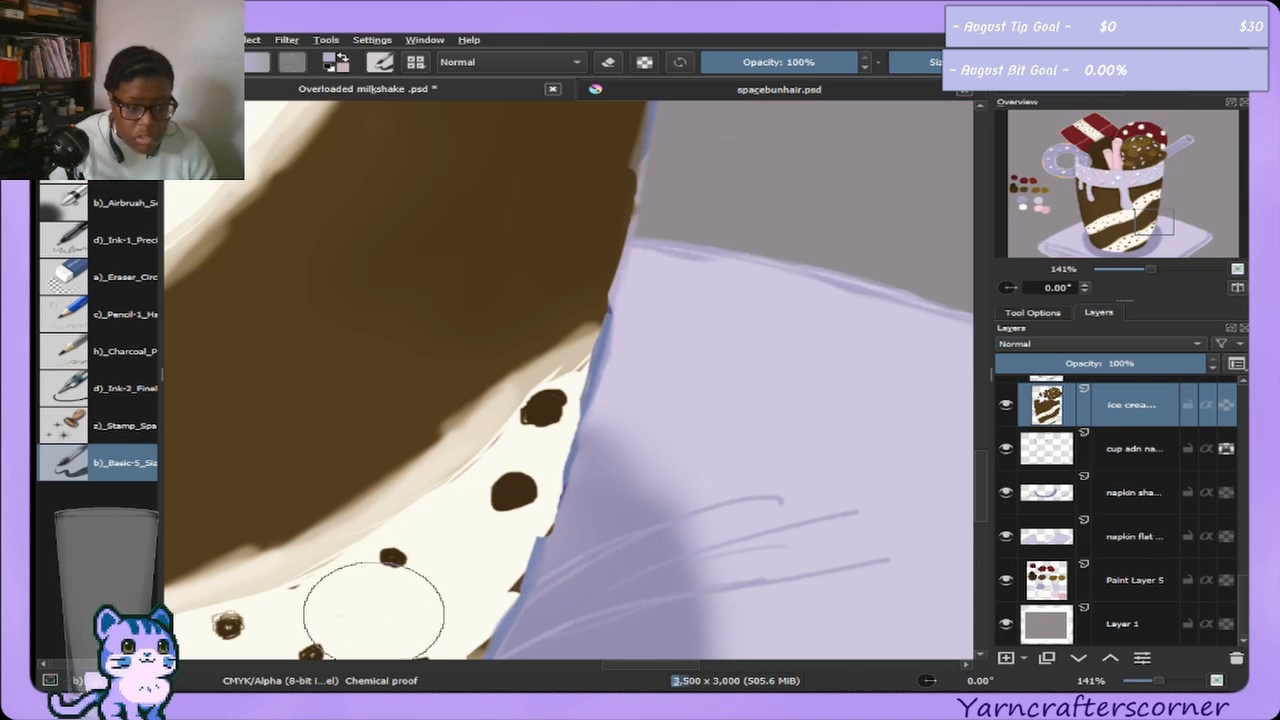
pyautogui.keyDown('ctrl'); pyautogui.click(516, 487); pyautogui.keyUp('ctrl')
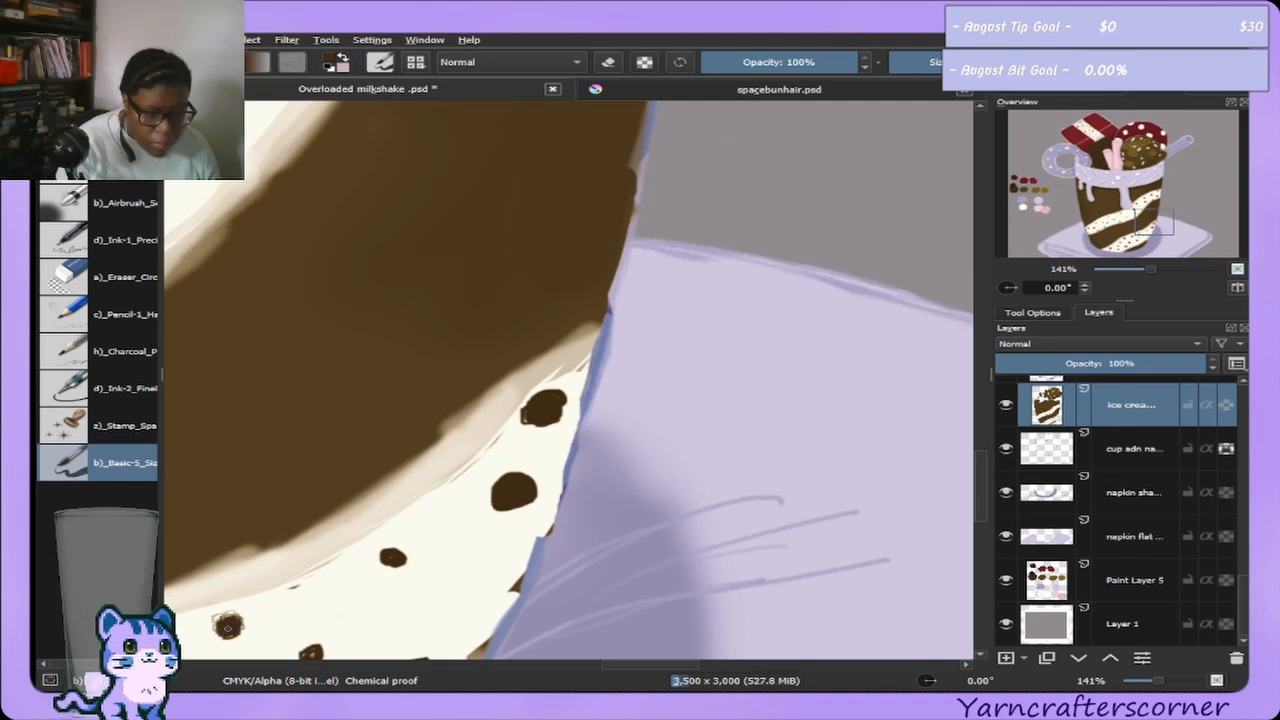
pyautogui.click(1165, 230)
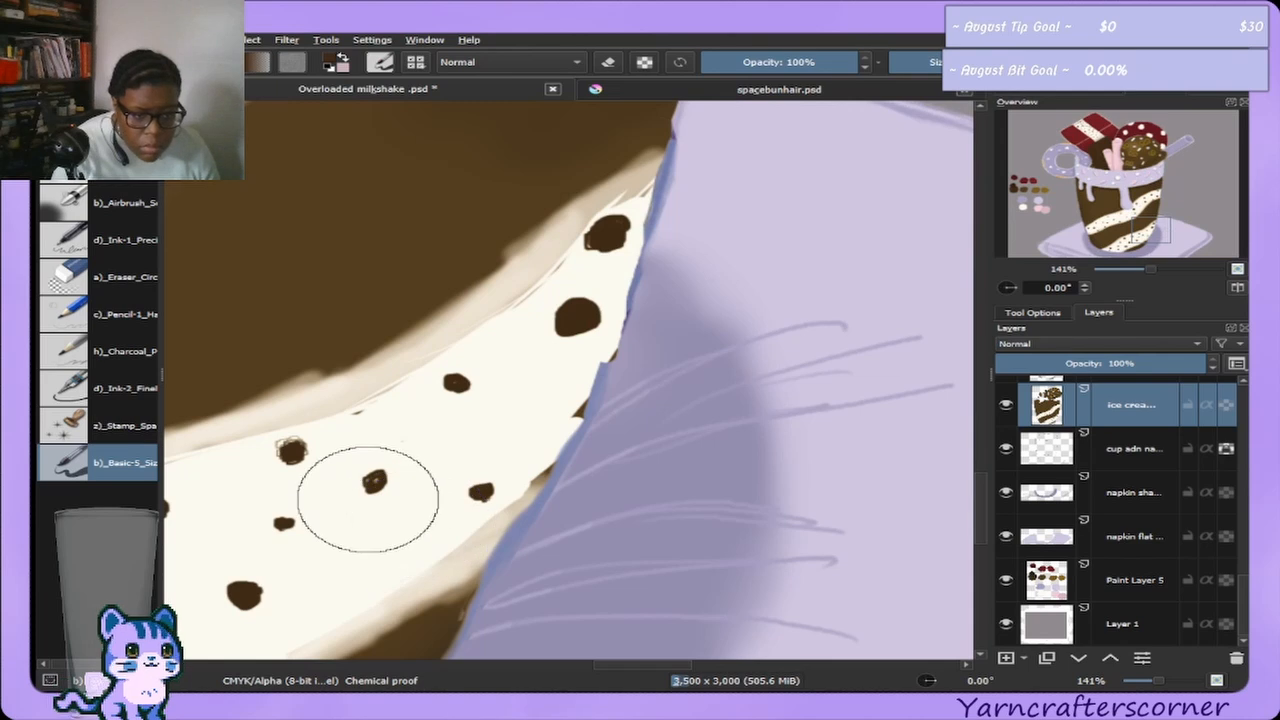
pyautogui.click(369, 494)
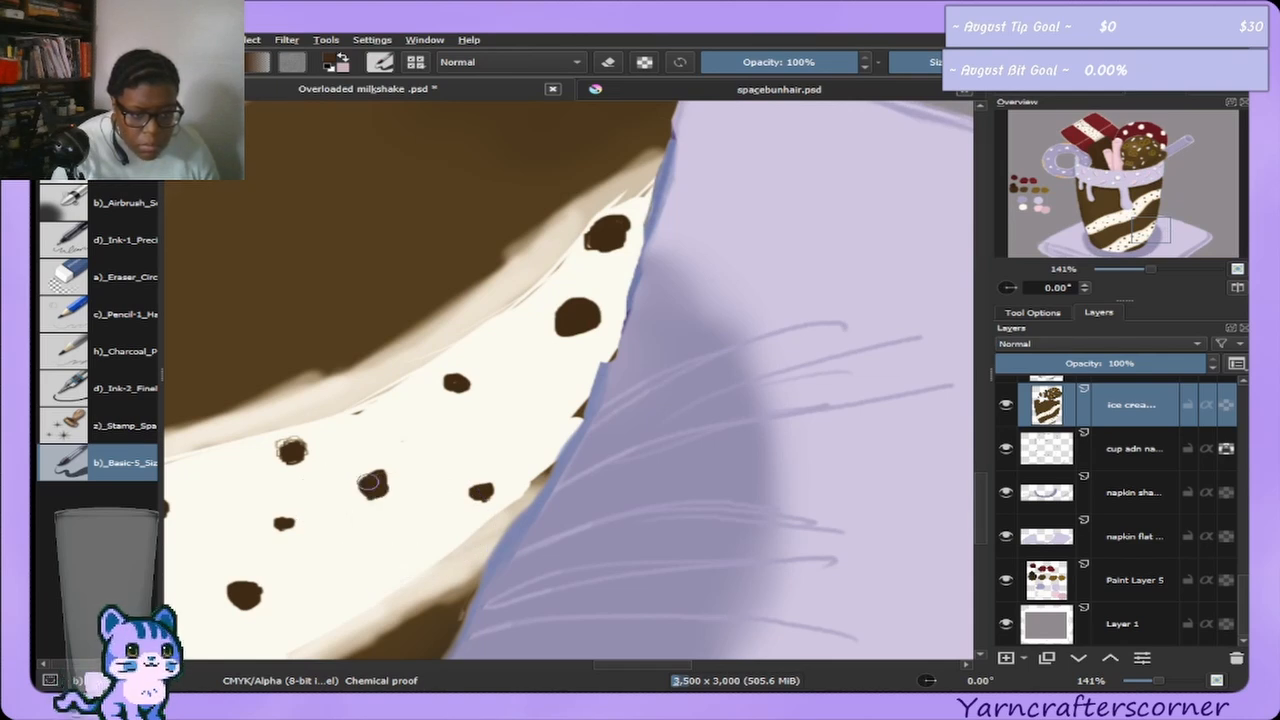
pyautogui.moveTo(369, 484); pyautogui.dragTo(367, 492)
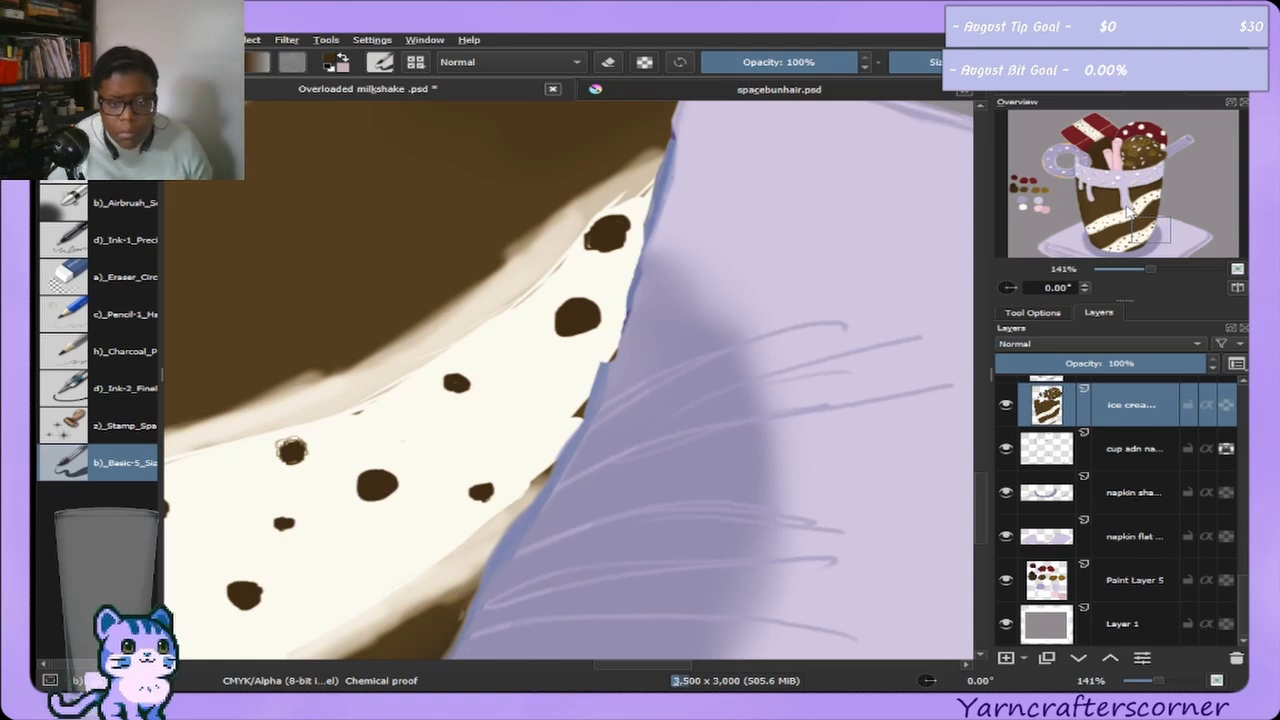
# Cover the brown streak on the cream stripe's lower edge with cream and fill the stripe's left end to the glass outline.
pyautogui.moveTo(1128, 210); pyautogui.dragTo(1055, 250)
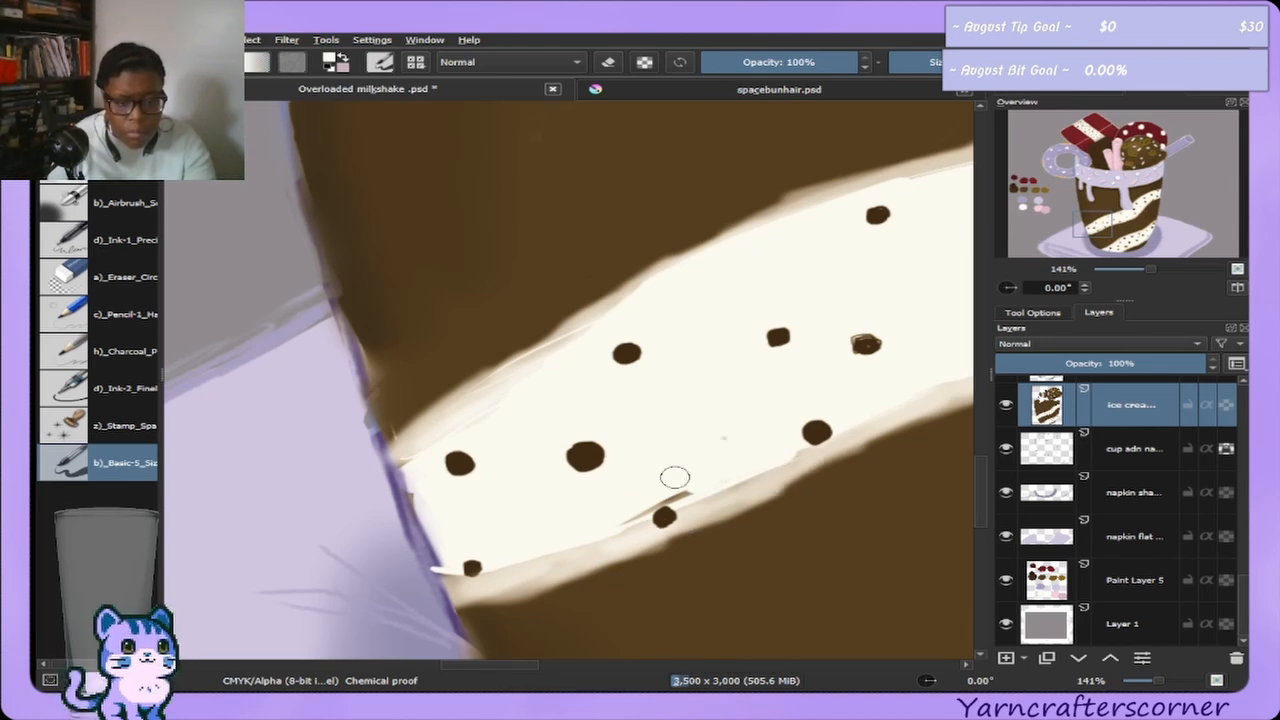
pyautogui.press(']')
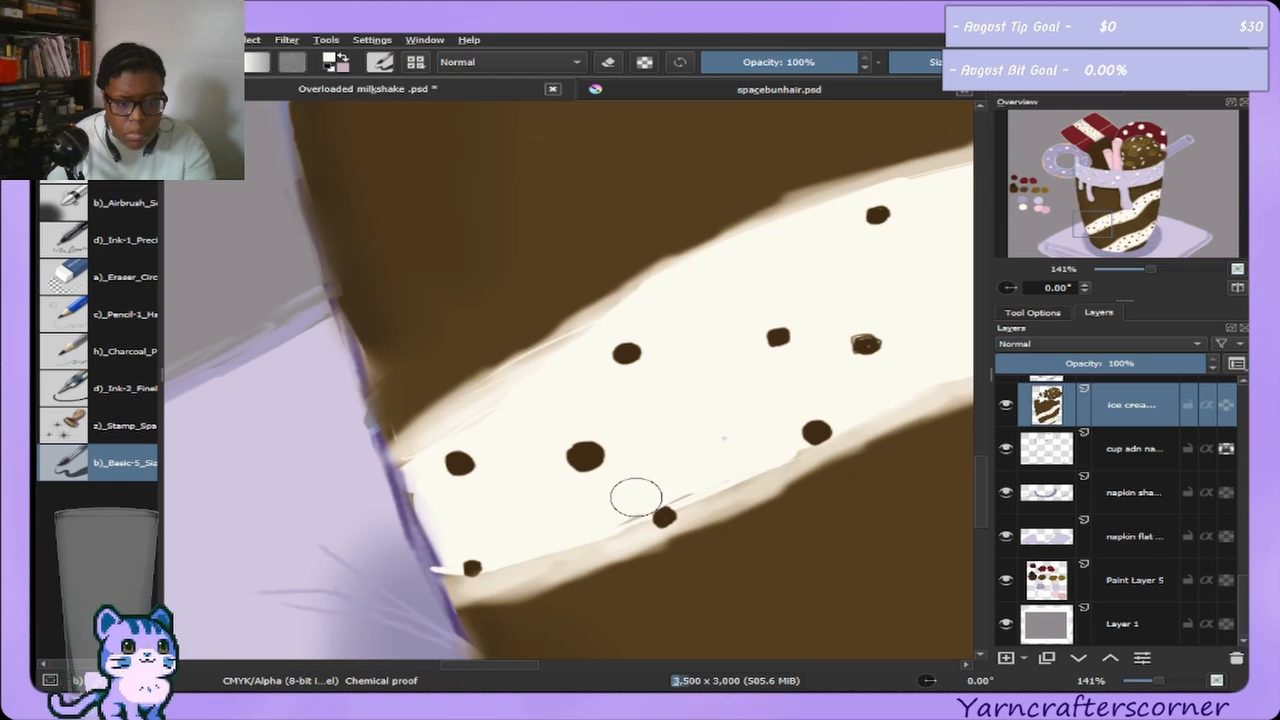
pyautogui.press(']')
pyautogui.press(']')
pyautogui.press(']')
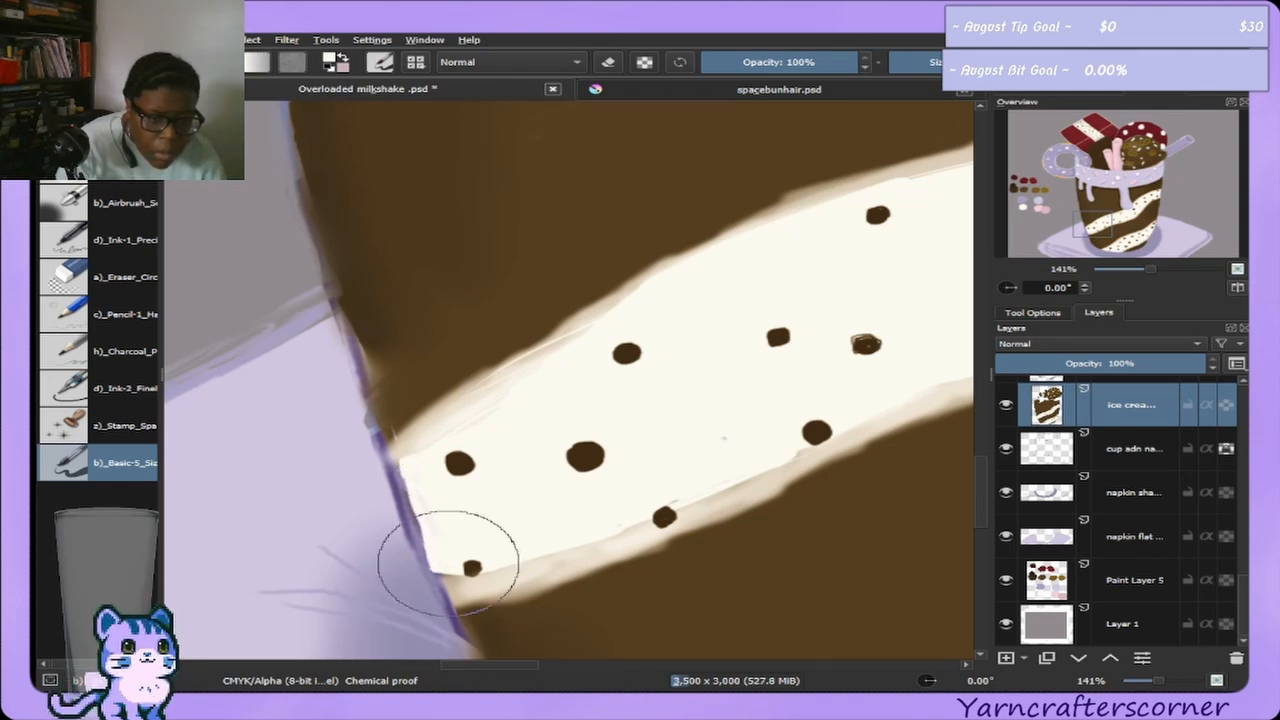
# Erase the cream spilling over the glass's left outline and repaint the stripe's left end with the Basic-5 brush.
pyautogui.click(154, 284)
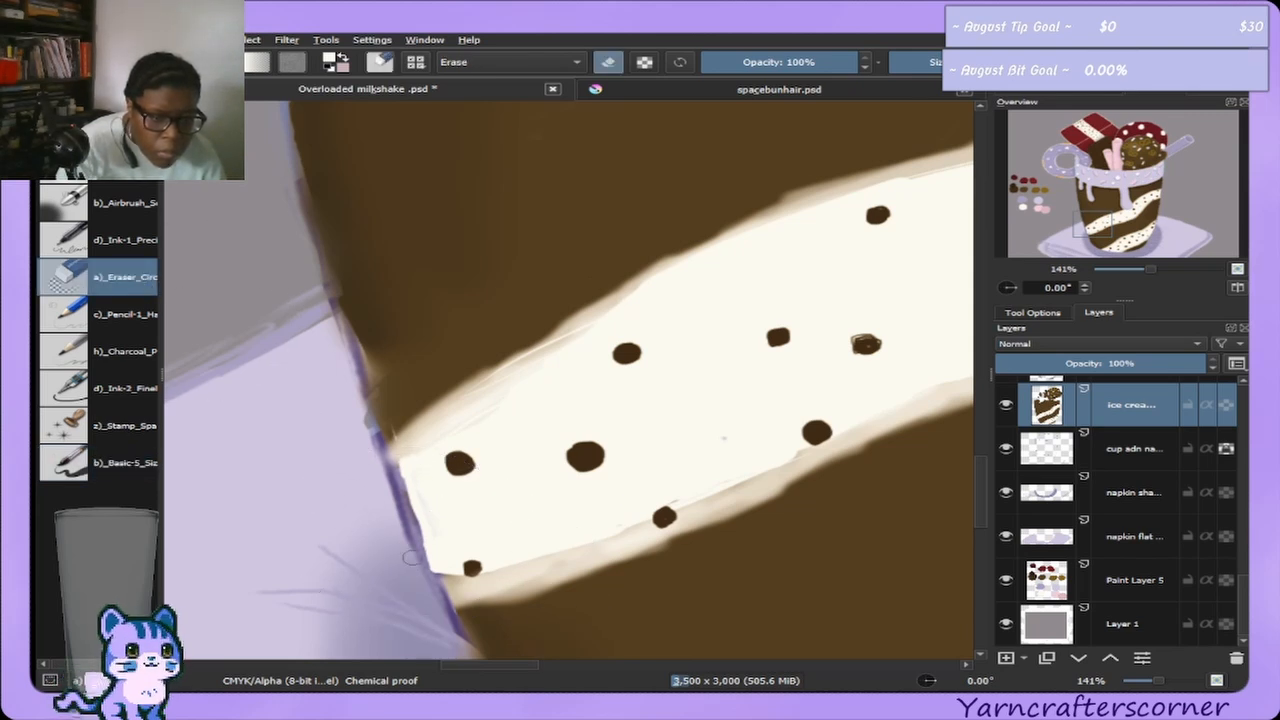
pyautogui.moveTo(416, 554); pyautogui.dragTo(414, 564)
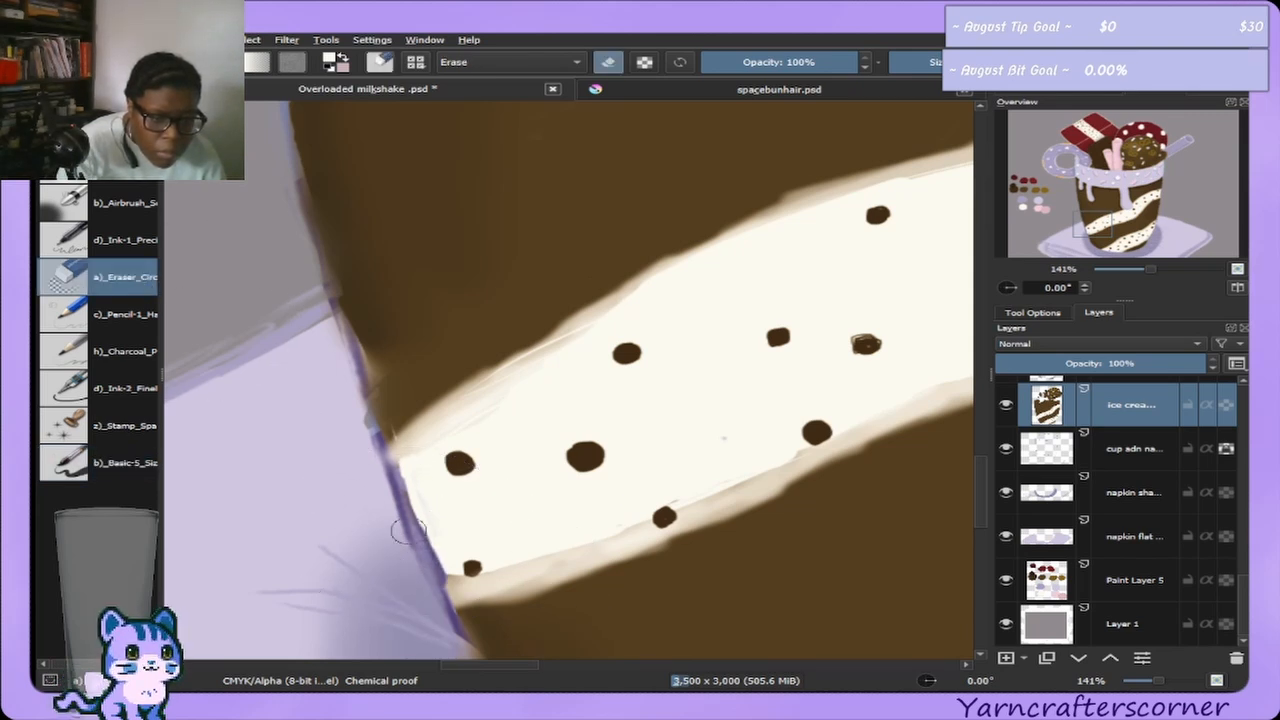
pyautogui.click(150, 462)
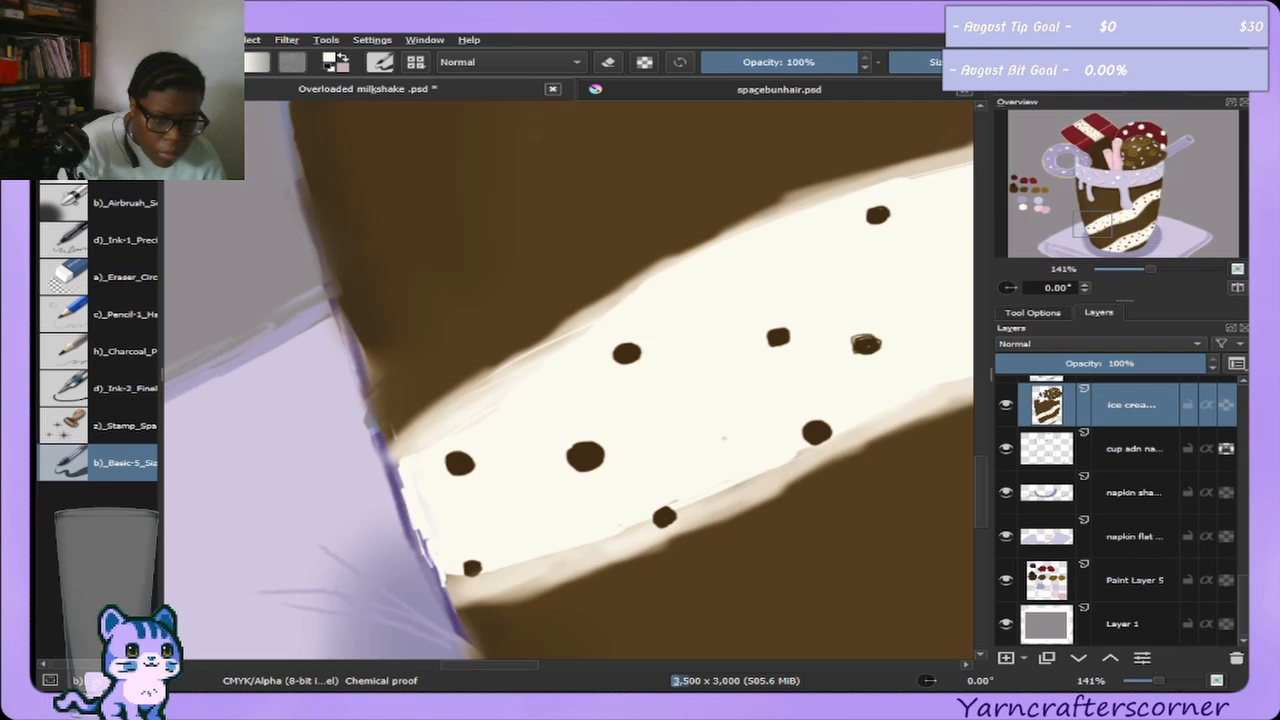
pyautogui.click(125, 278)
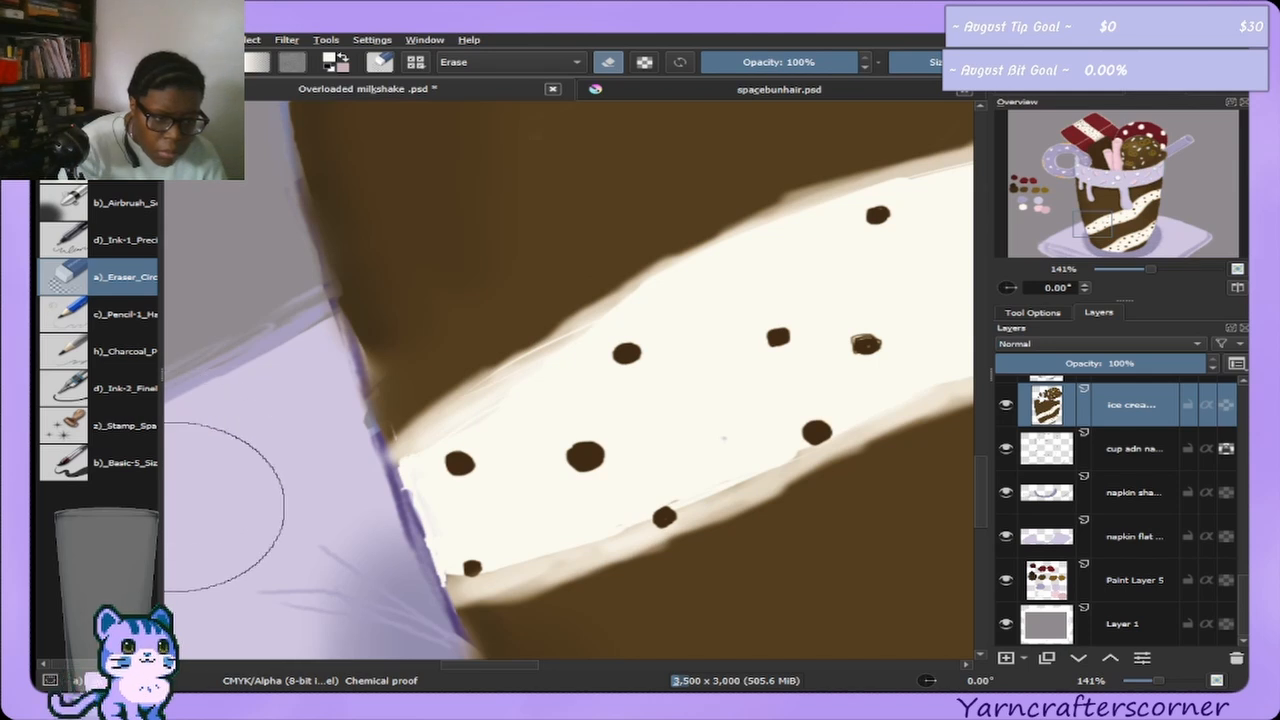
pyautogui.press('/')
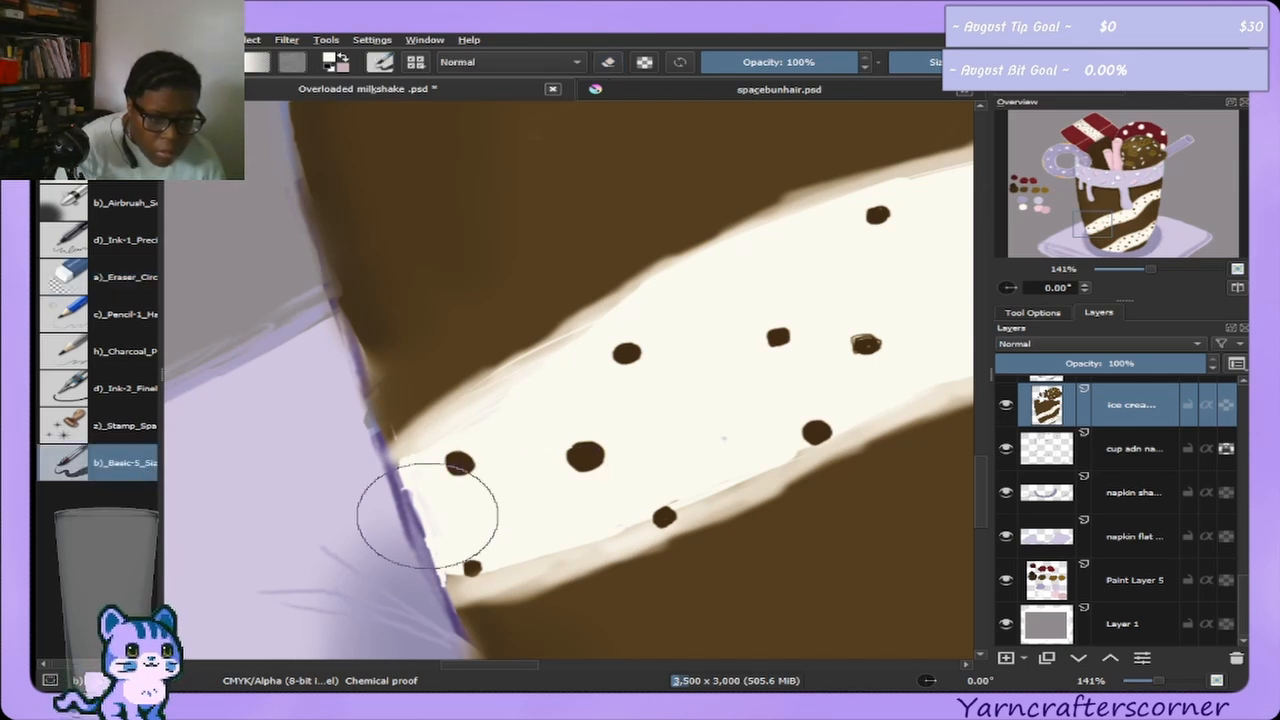
pyautogui.moveTo(427, 515); pyautogui.dragTo(424, 540)
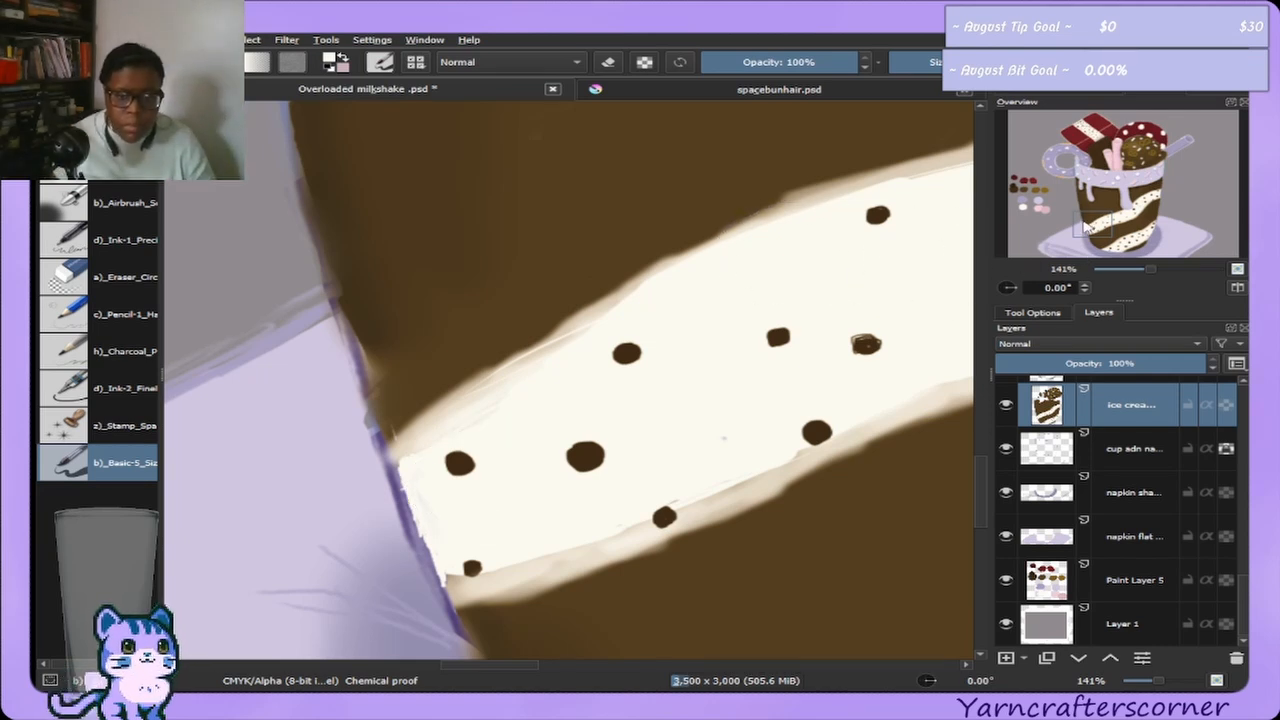
# Clean up the cream stripe's right end, erasing paint over the glass's blue outline and touching up the corners with Basic-5.
pyautogui.moveTo(1085, 228)
pyautogui.mouseDown()
pyautogui.moveTo(1100, 195)
pyautogui.moveTo(1142, 214)
pyautogui.moveTo(1078, 245)
pyautogui.mouseUp()
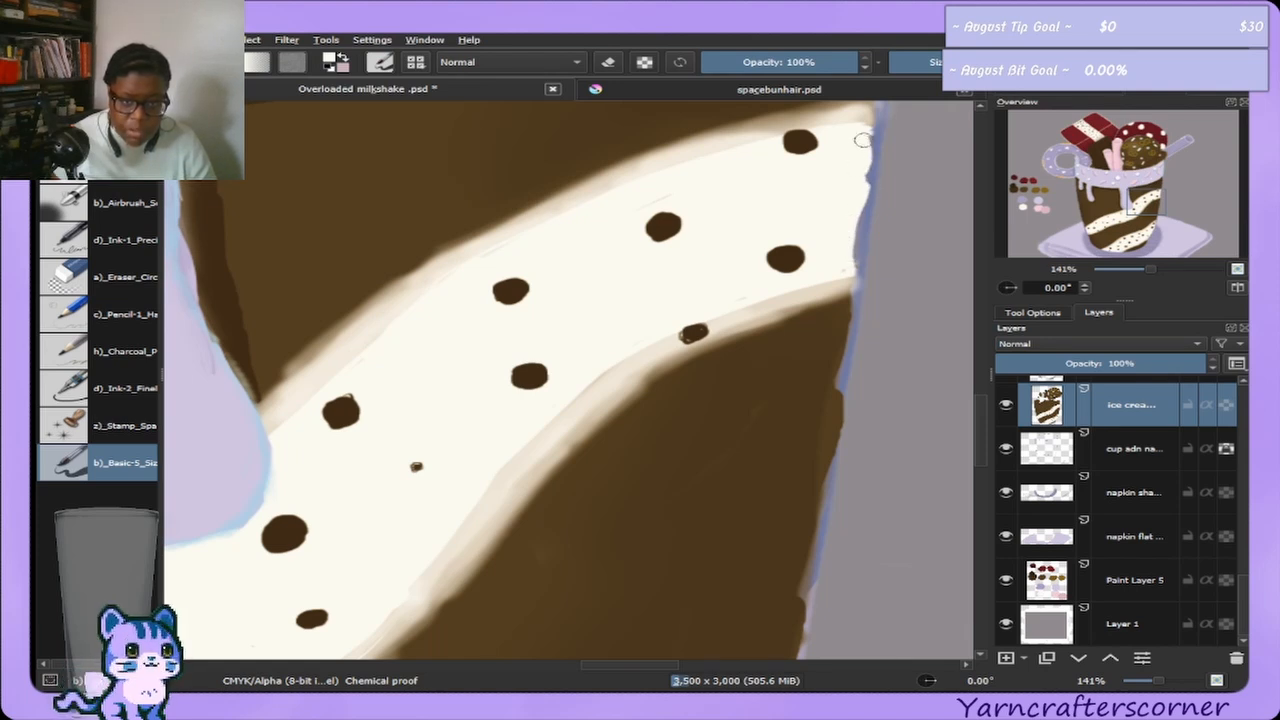
pyautogui.click(92, 277)
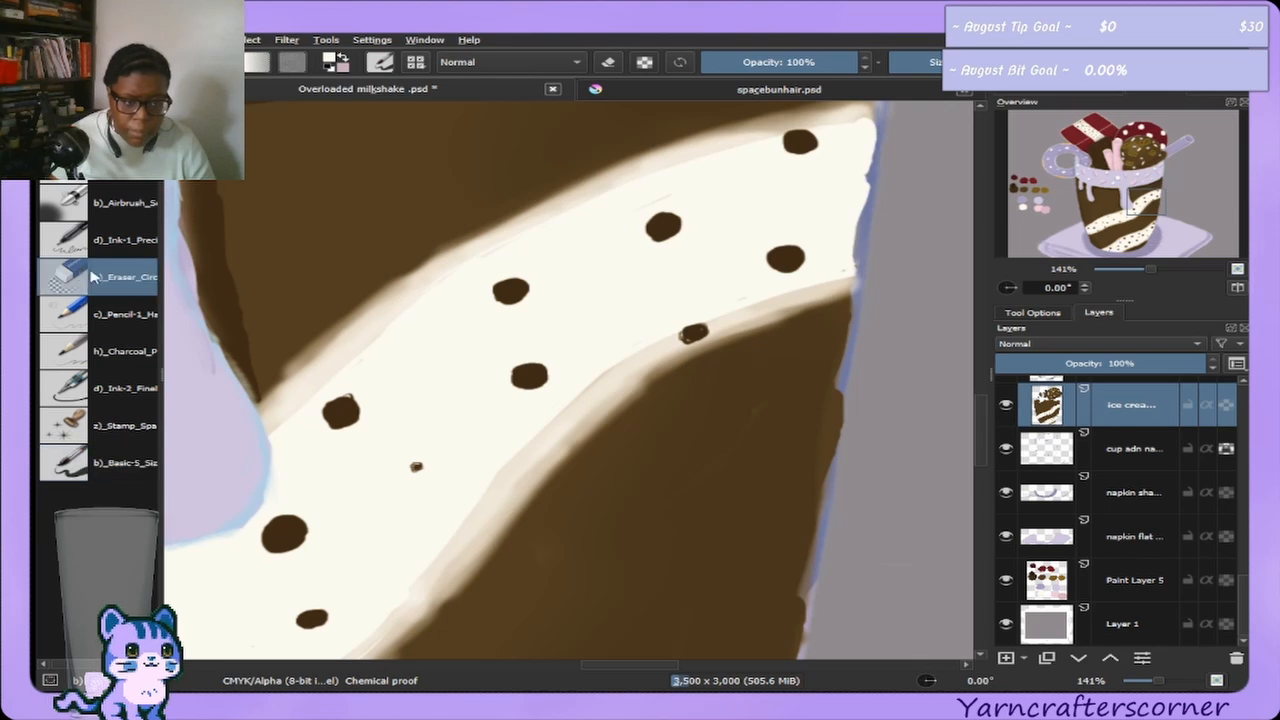
pyautogui.click(865, 190)
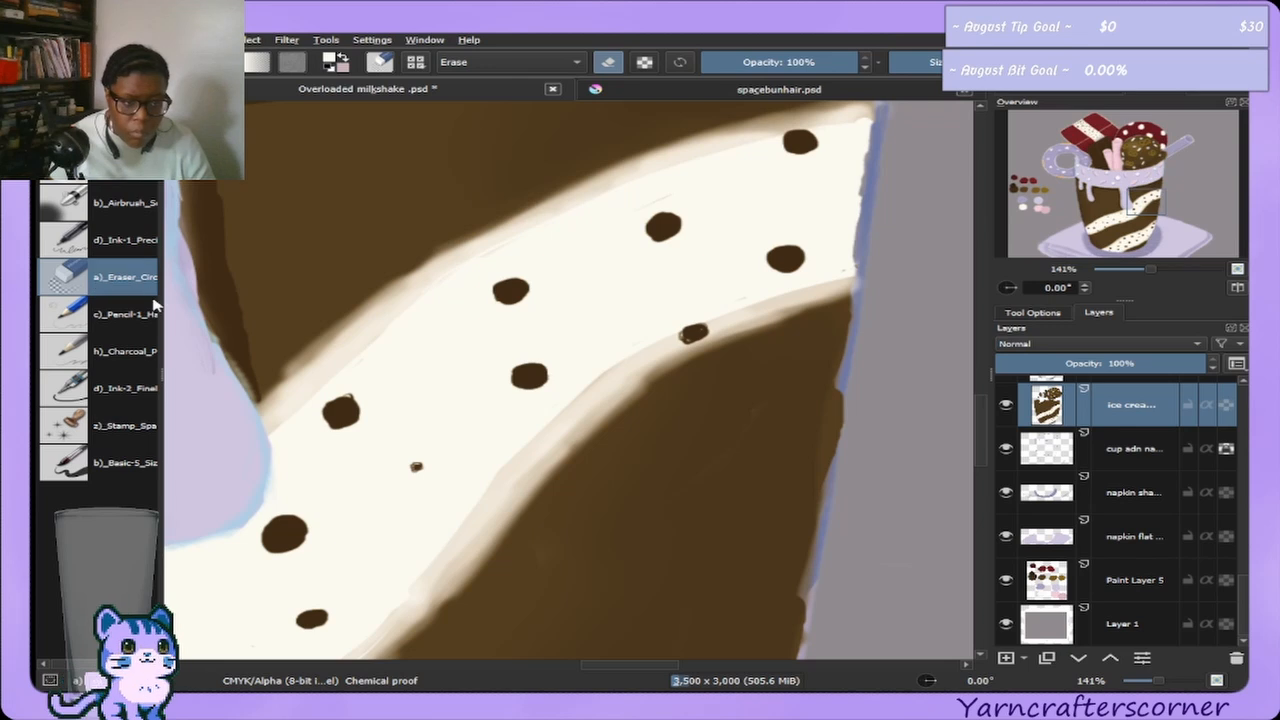
pyautogui.click(130, 470)
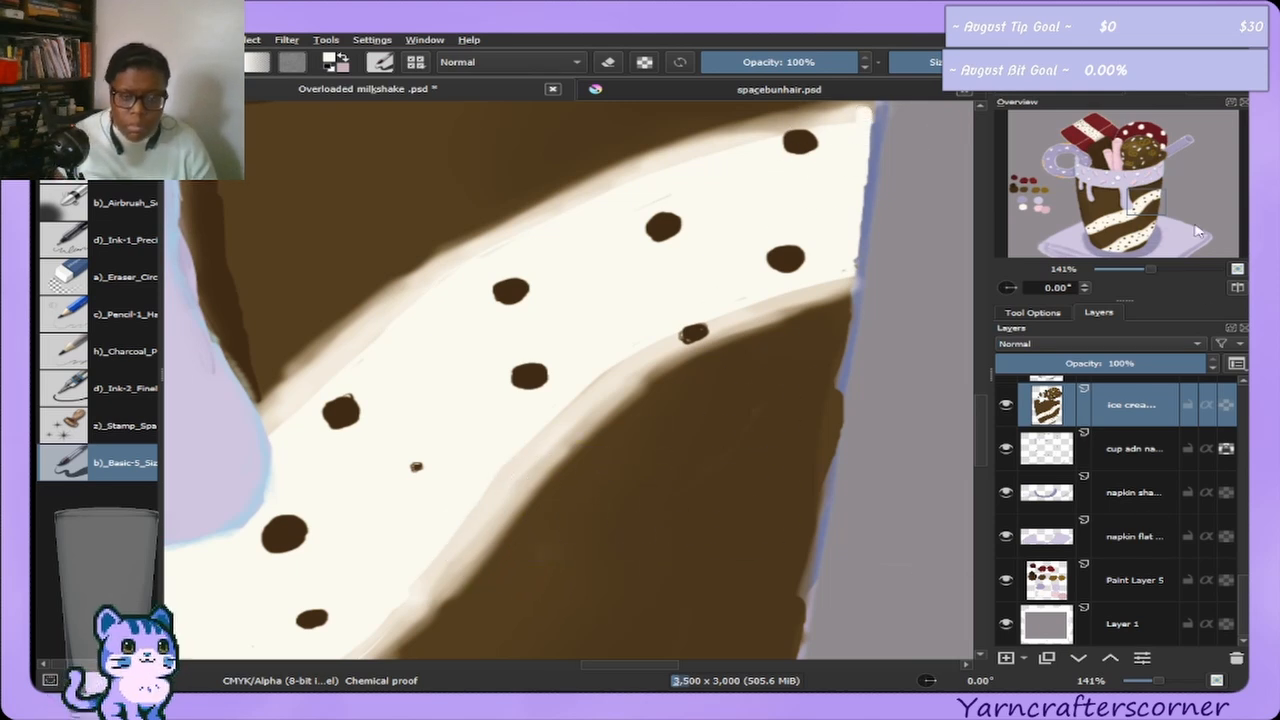
# On the cup and napkin layer, touch up the glass's lower-left outline and cover the nearby napkin streaks with lavender using Basic-5.
pyautogui.moveTo(1118, 222)
pyautogui.mouseDown()
pyautogui.moveTo(1140, 228)
pyautogui.moveTo(1100, 242)
pyautogui.moveTo(1120, 246)
pyautogui.mouseUp()
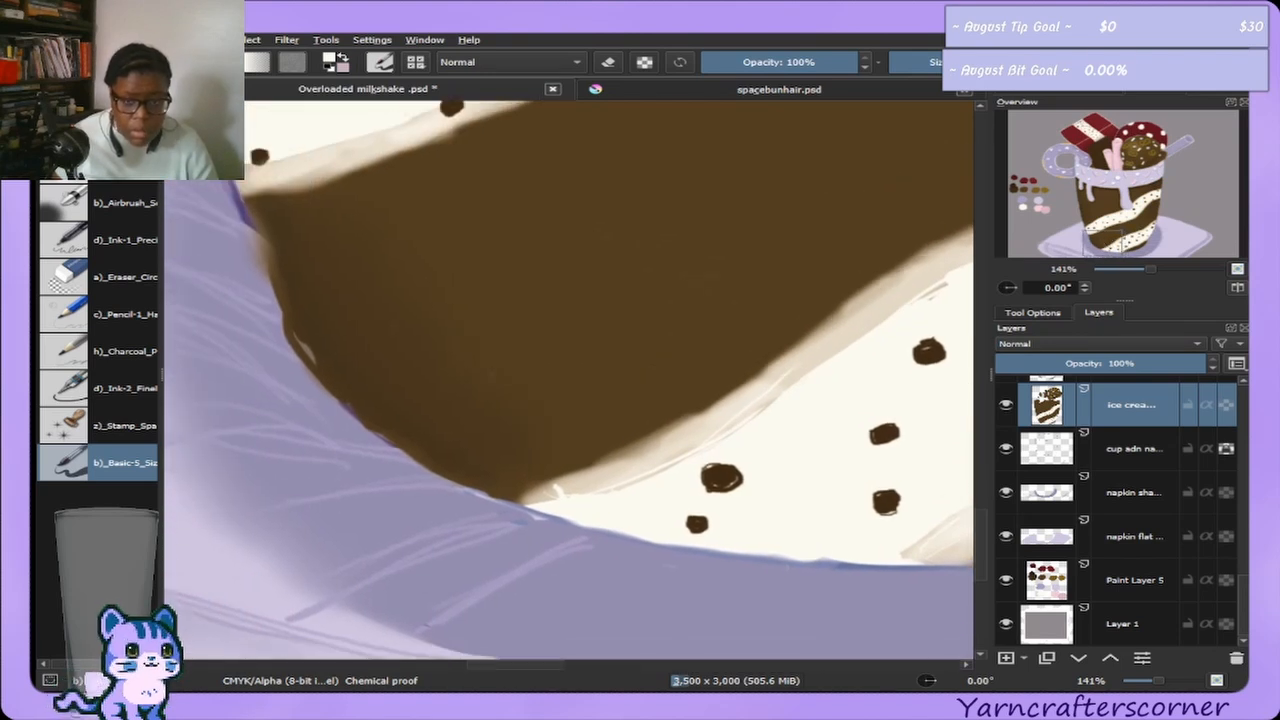
pyautogui.click(1088, 97)
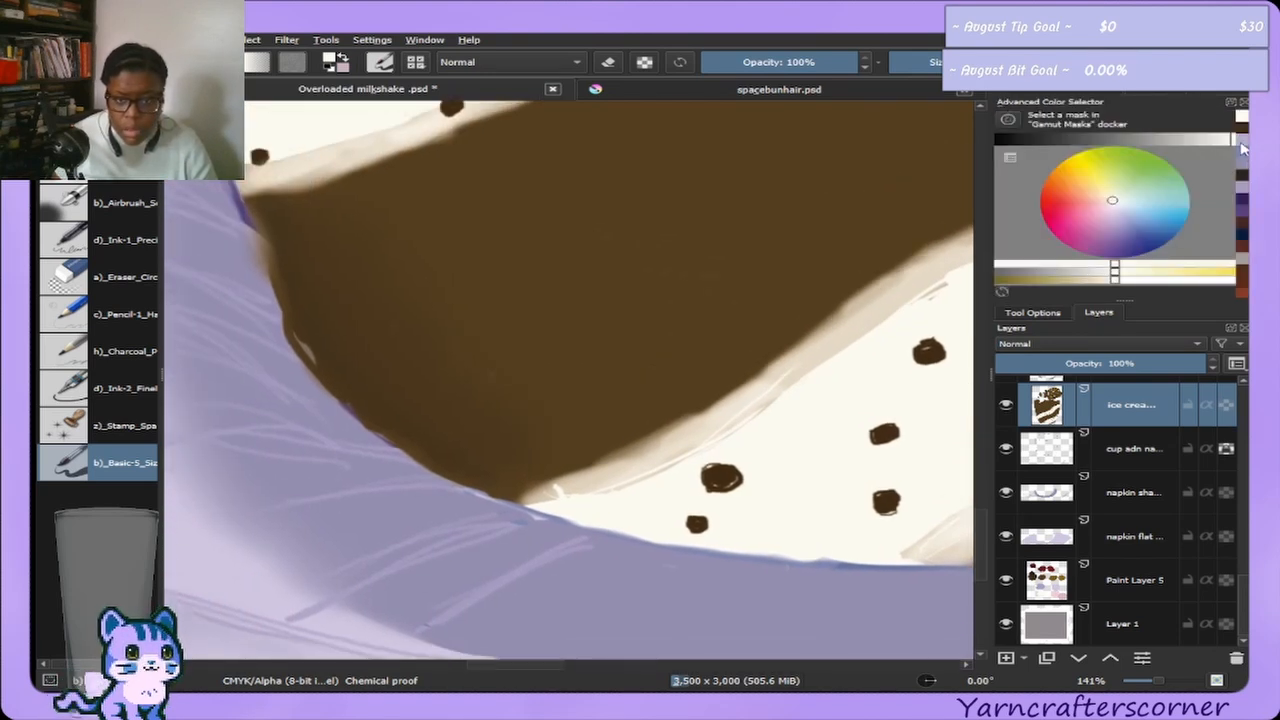
pyautogui.click(1242, 148)
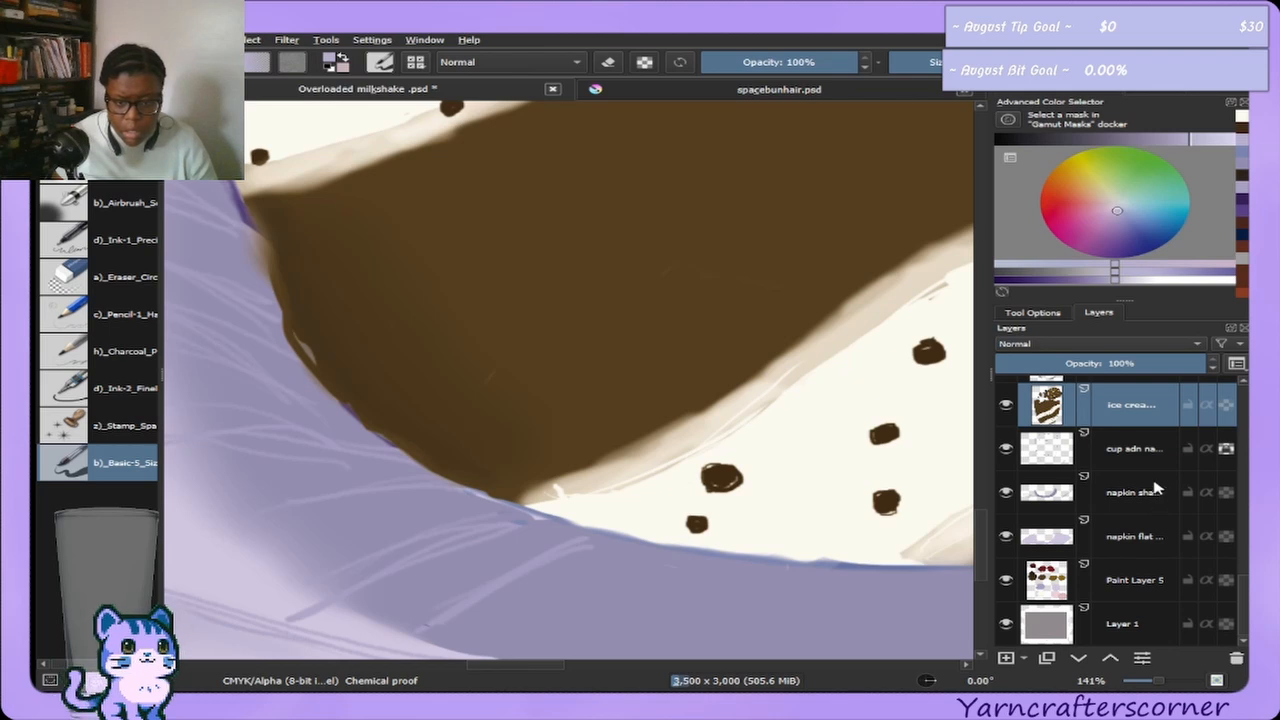
pyautogui.click(1160, 539)
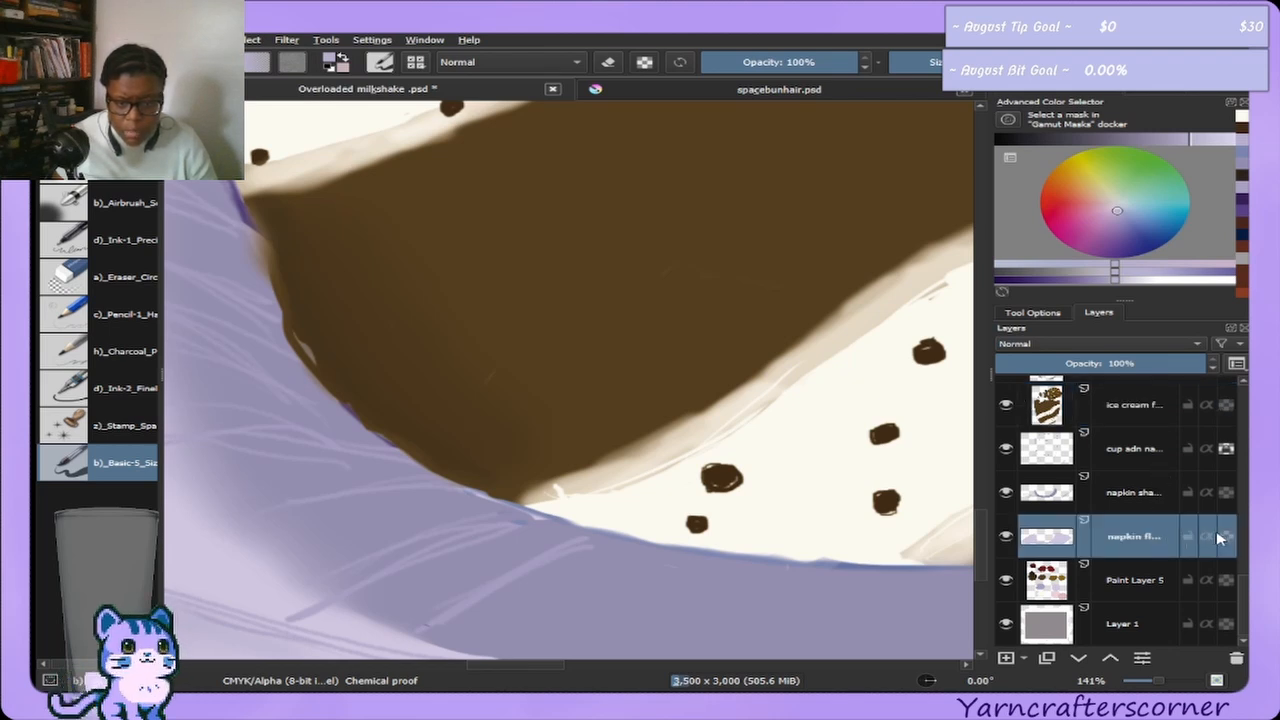
pyautogui.click(1132, 458)
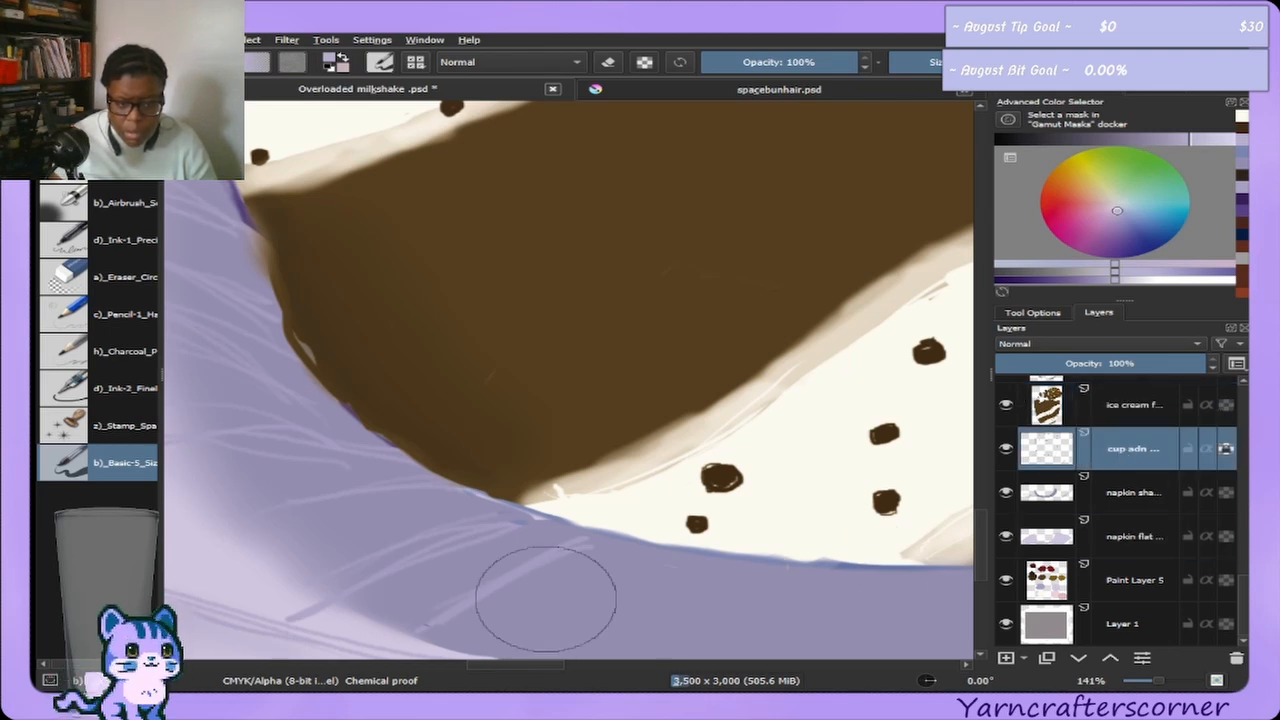
pyautogui.press('[')
pyautogui.press('[')
pyautogui.press('[')
pyautogui.press('[')
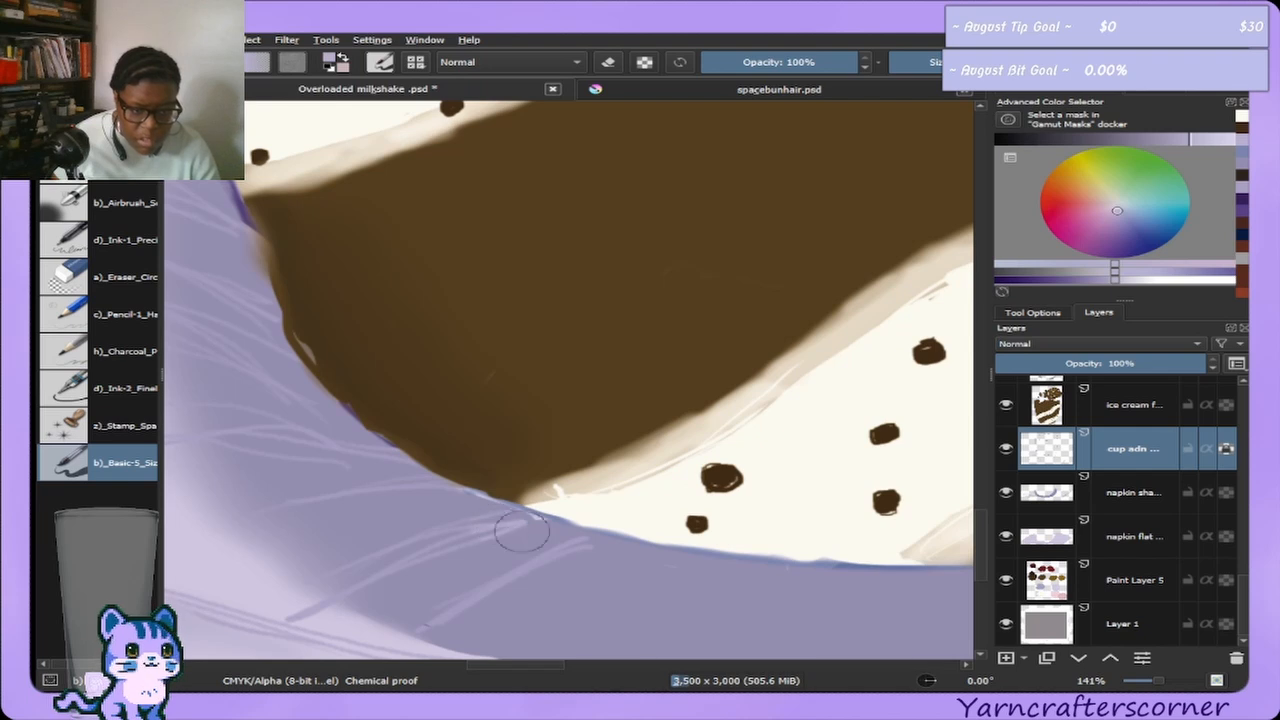
pyautogui.press(']')
pyautogui.press(']')
pyautogui.press(']')
pyautogui.press(']')
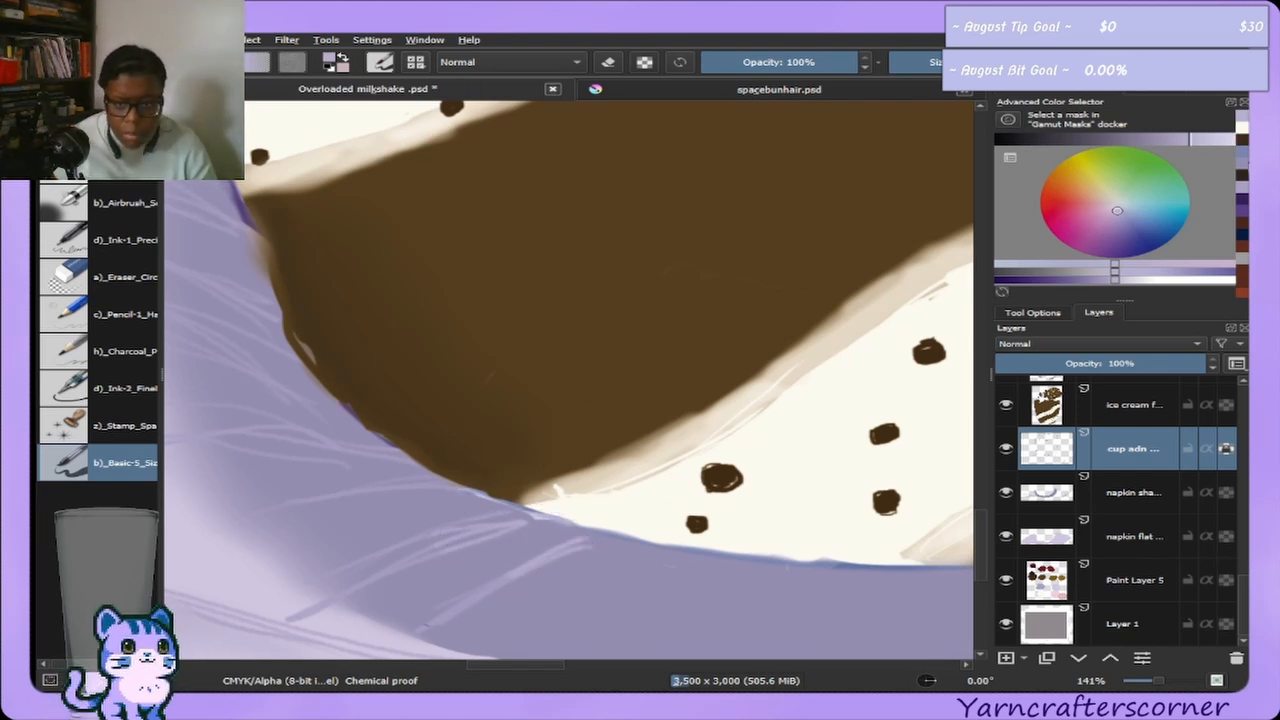
pyautogui.click(1118, 211)
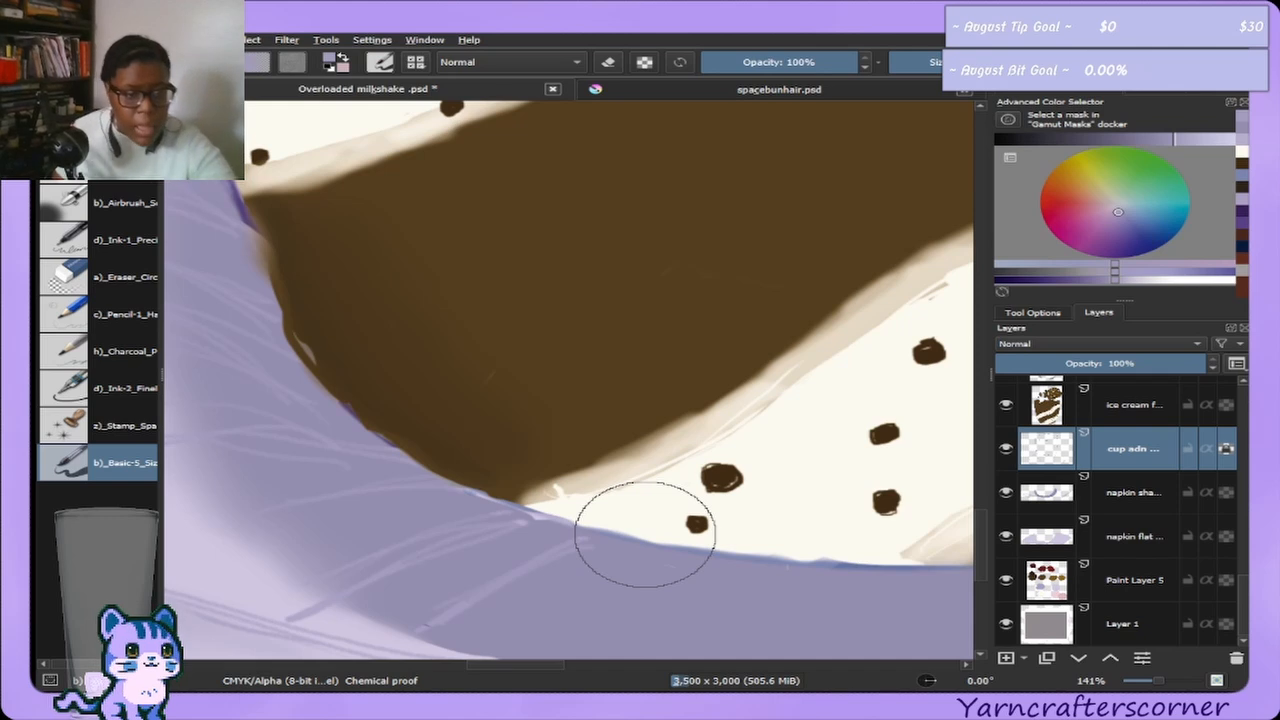
# On the cannoli shading layer, sample the light pink and airbrush soft highlights along both rolls at 50% opacity.
pyautogui.scroll(-5, 645, 533)
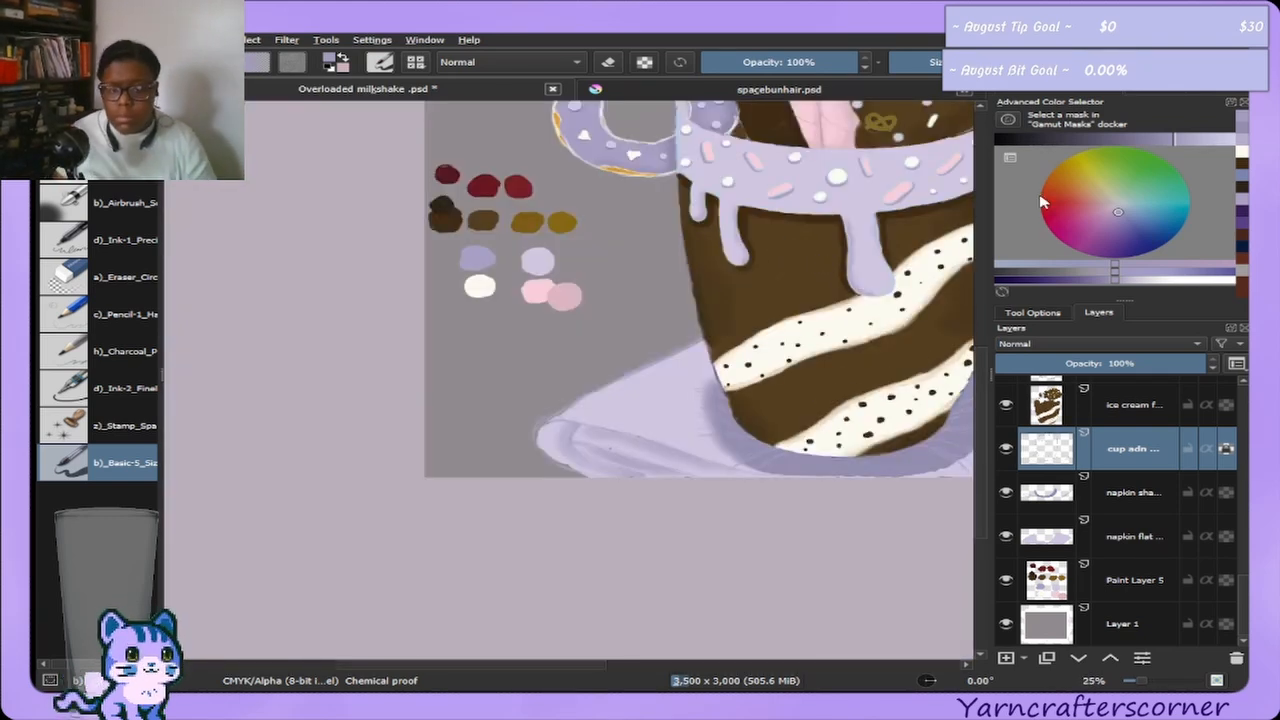
pyautogui.moveTo(1128, 223); pyautogui.dragTo(1188, 192)
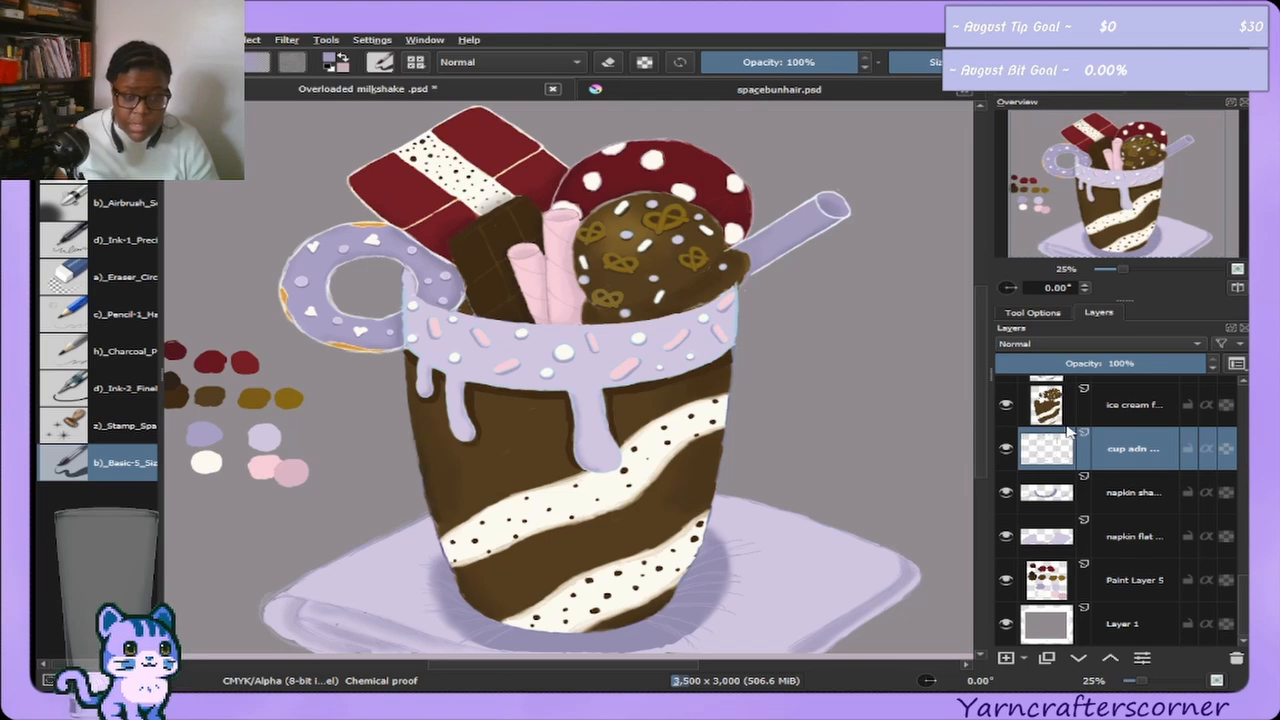
pyautogui.moveTo(1245, 524)
pyautogui.mouseDown()
pyautogui.moveTo(1245, 511)
pyautogui.moveTo(1245, 545)
pyautogui.mouseUp()
pyautogui.click(1117, 488)
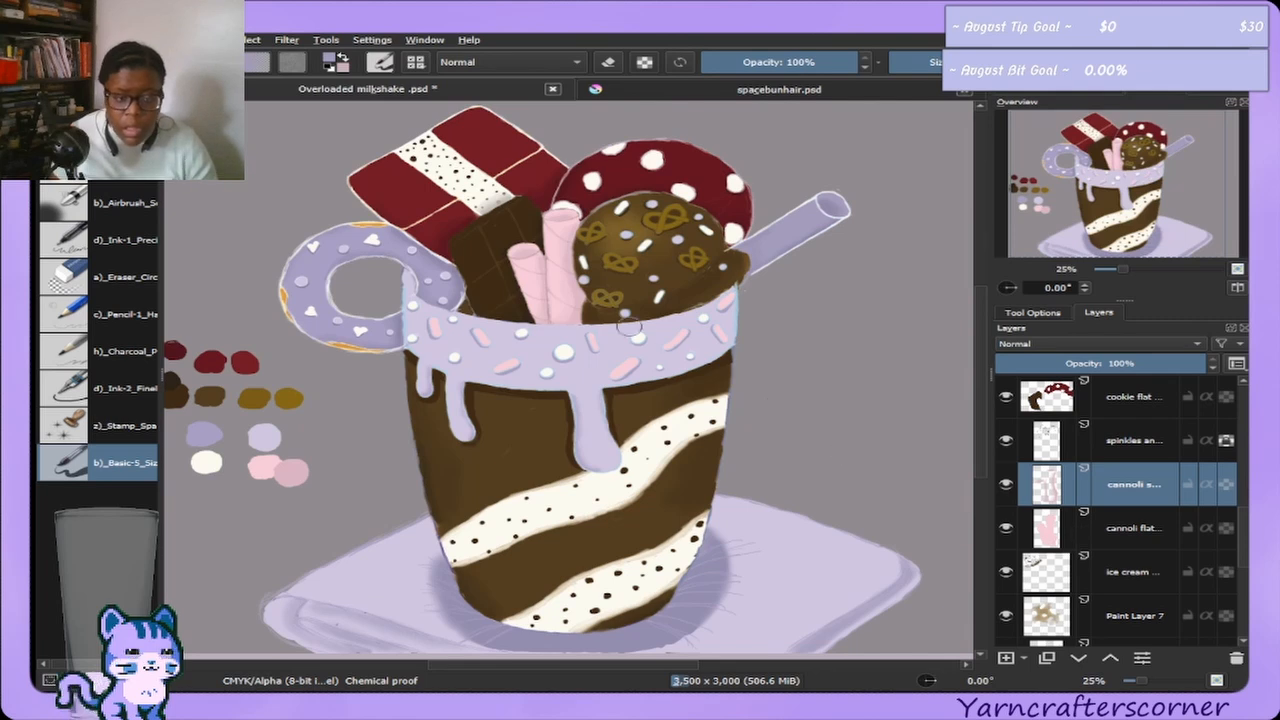
pyautogui.keyDown('ctrl'); pyautogui.click(566, 291); pyautogui.keyUp('ctrl')
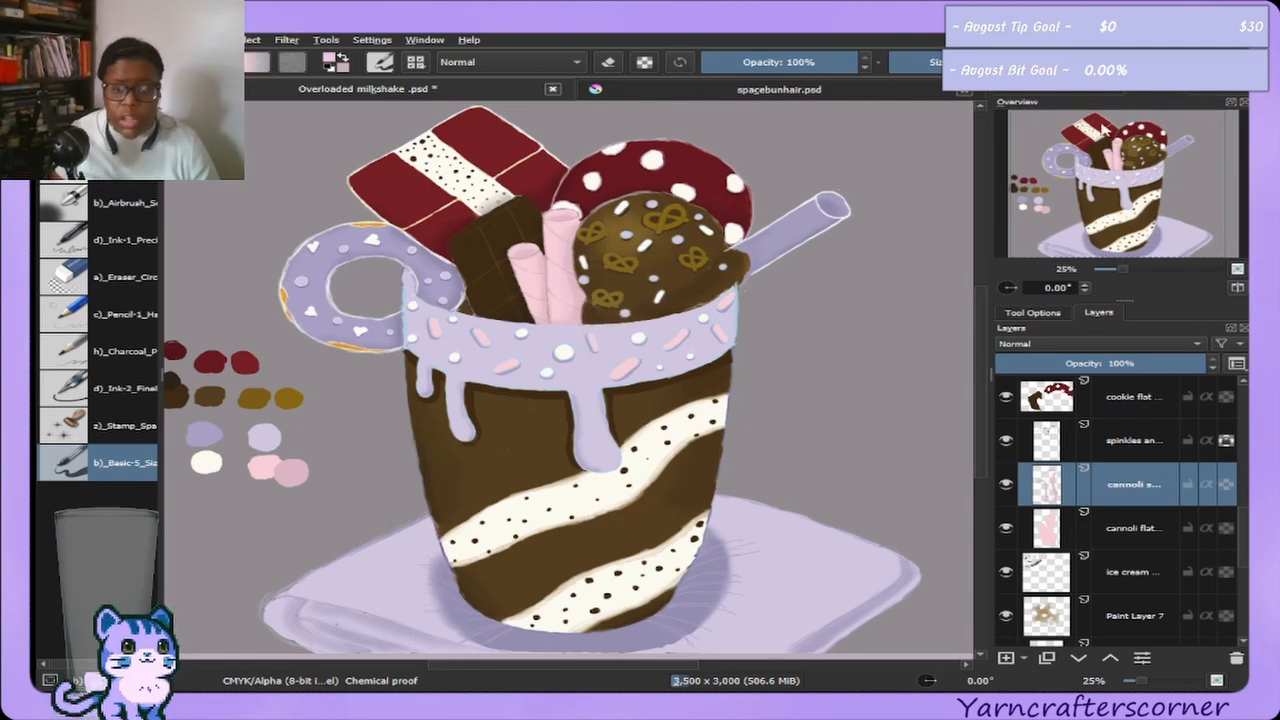
pyautogui.click(1080, 99)
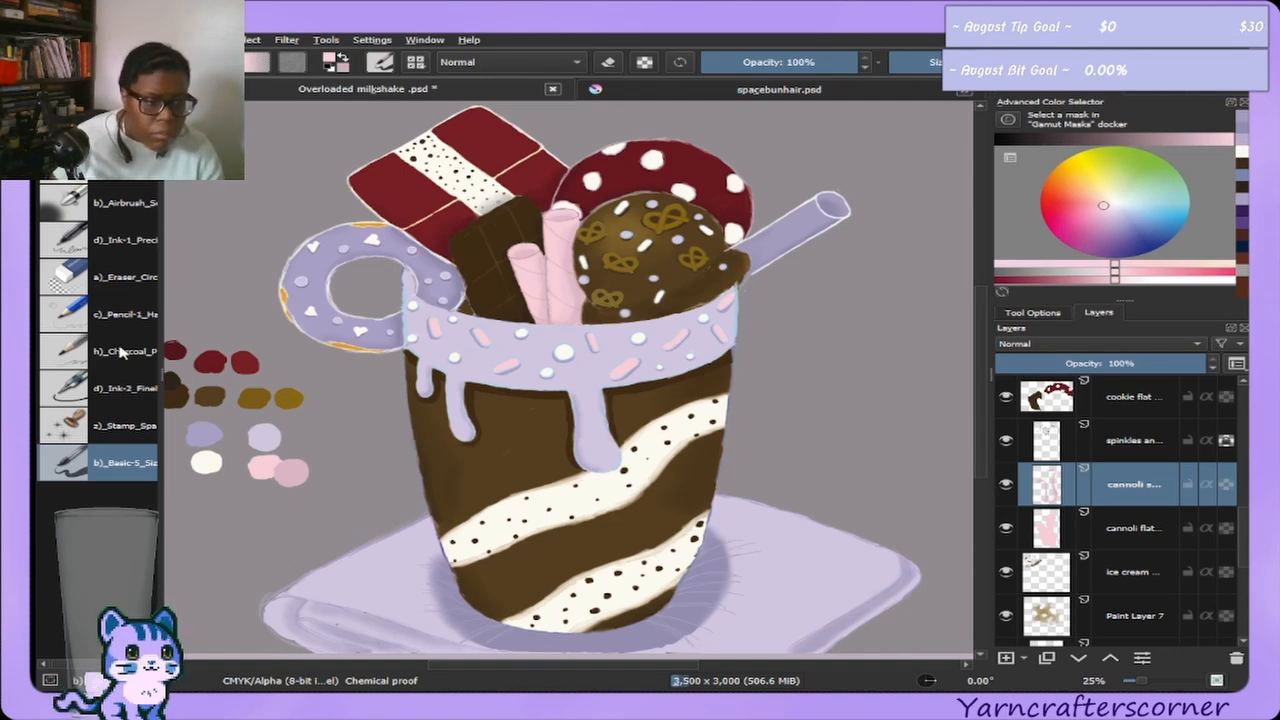
pyautogui.click(108, 208)
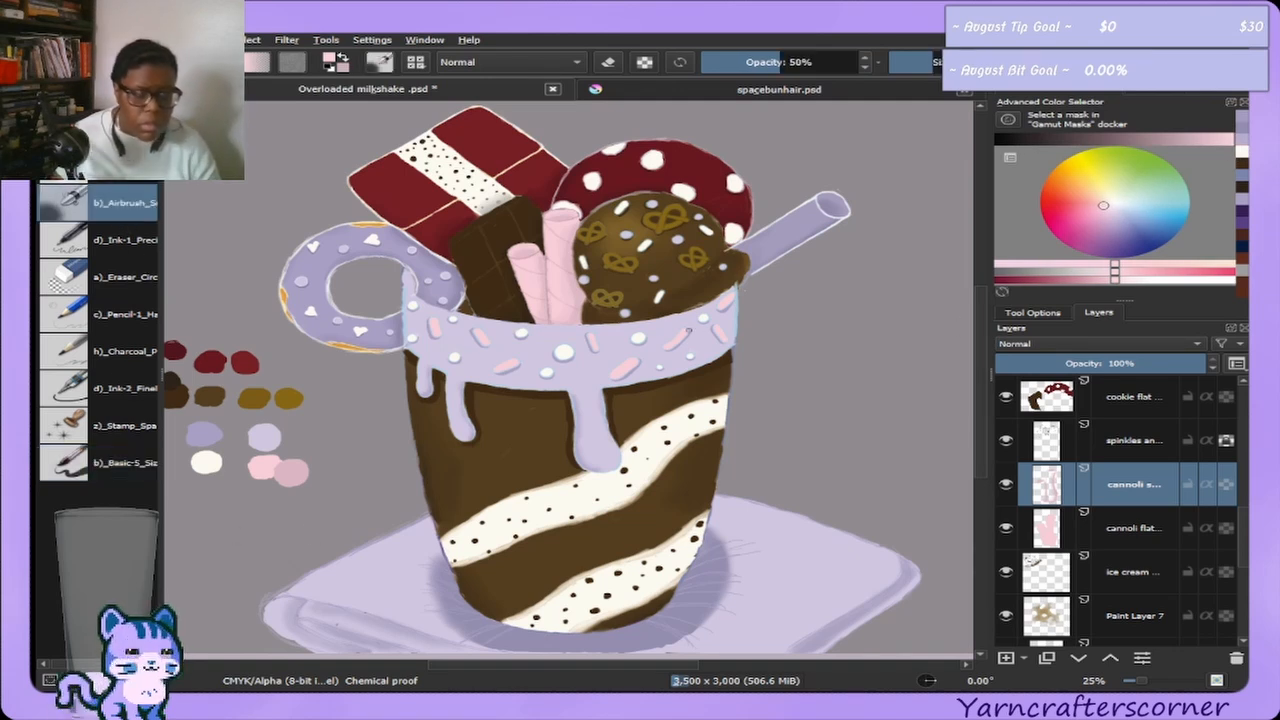
pyautogui.scroll(4, 559, 274)
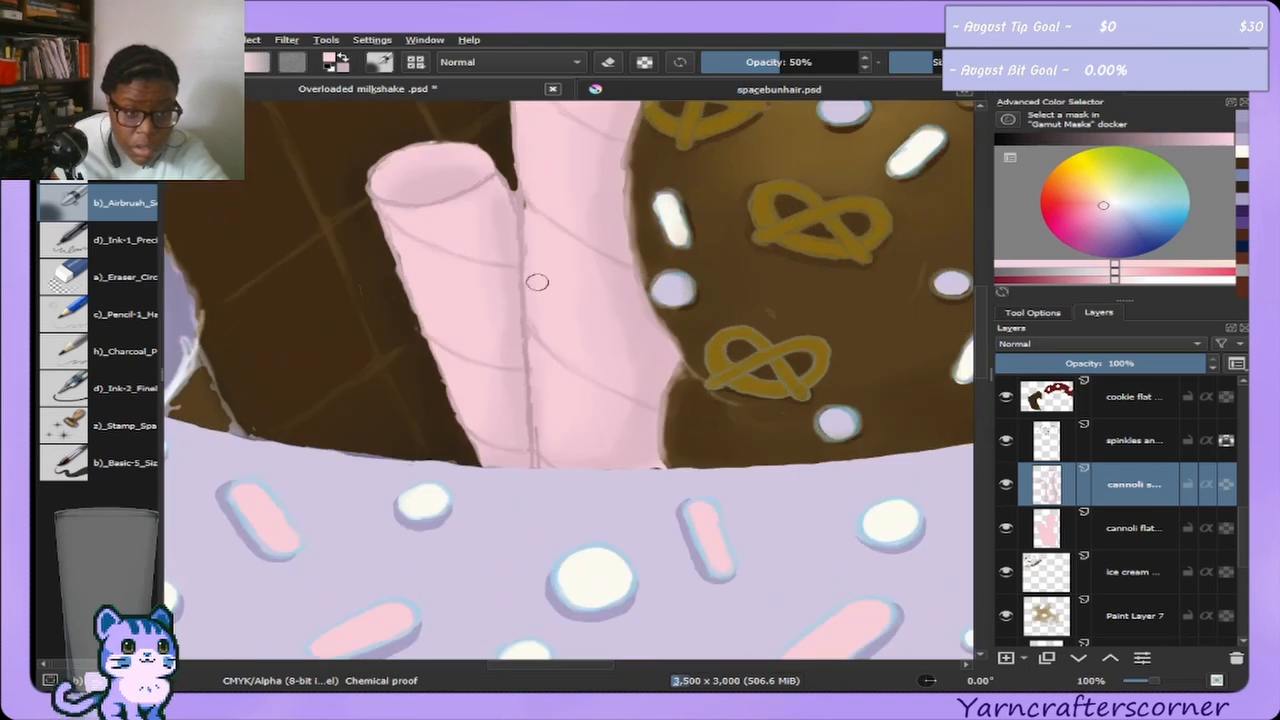
pyautogui.scroll(1, 529, 282)
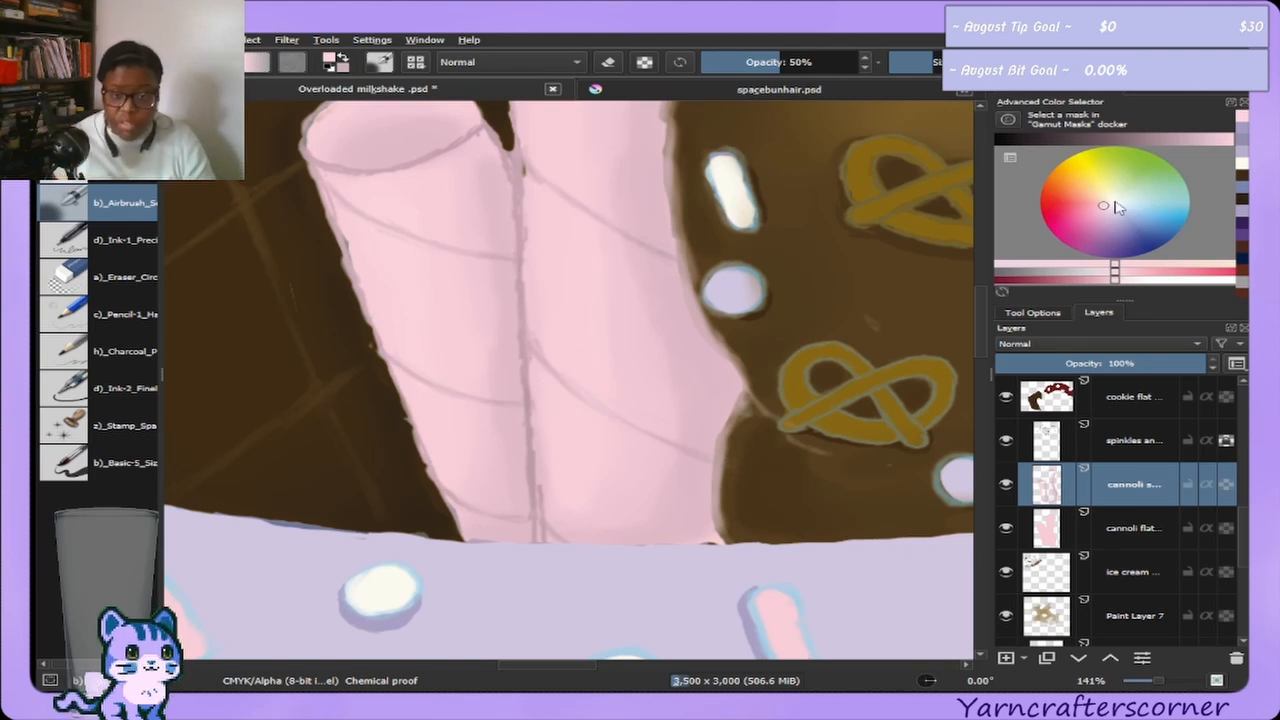
pyautogui.click(1150, 92)
pyautogui.moveTo(1124, 169); pyautogui.dragTo(1124, 158)
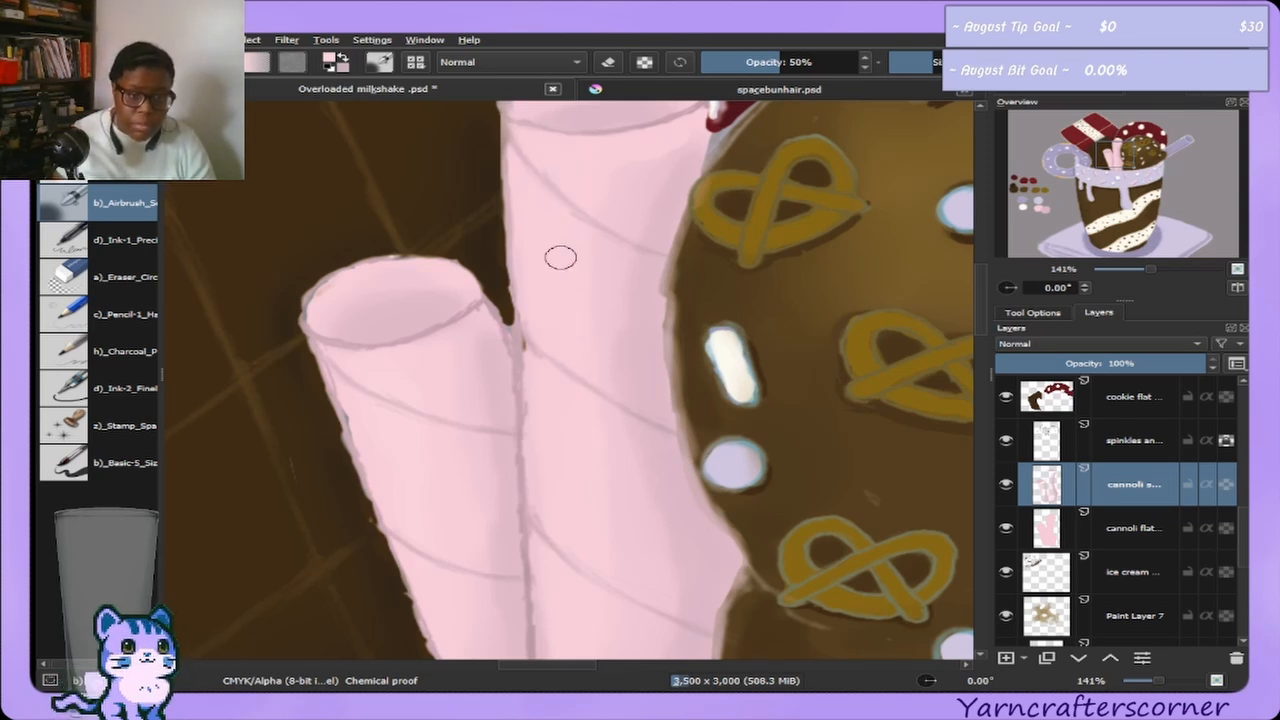
# Blend the soft highlights and shadows on both cannoli rolls with the blending brush at 47% opacity.
pyautogui.click(106, 250)
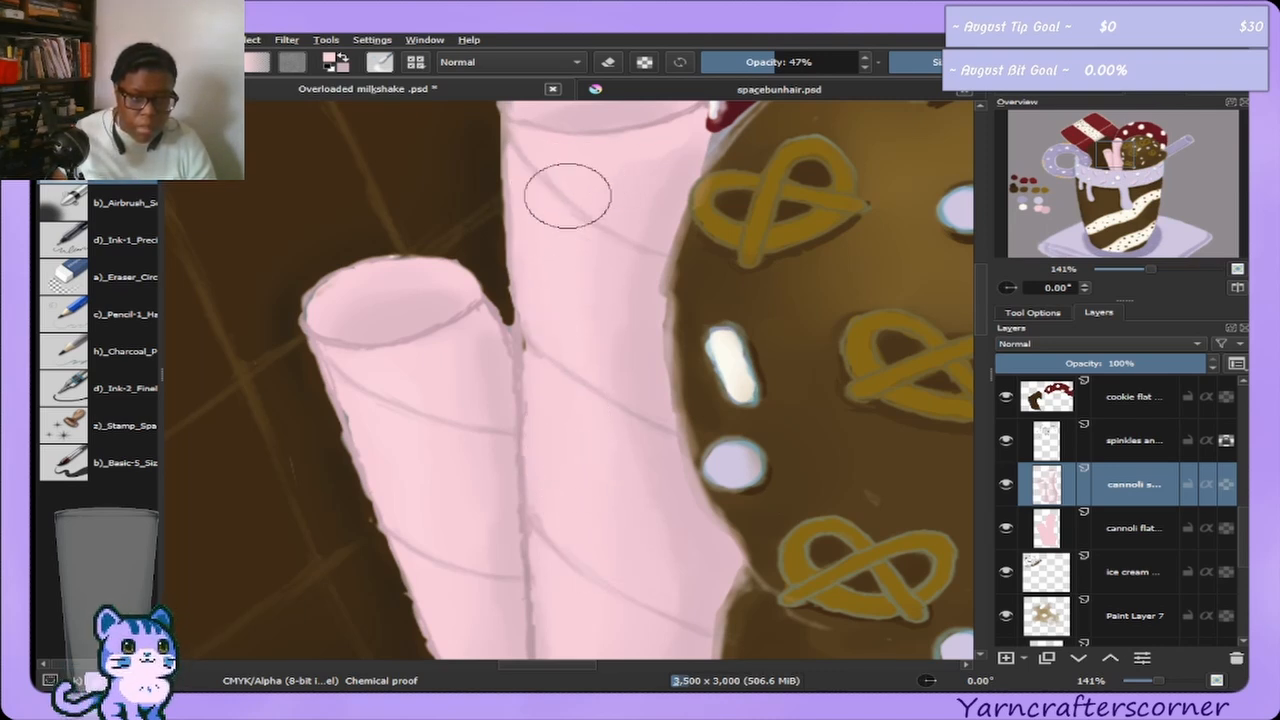
pyautogui.moveTo(1135, 172)
pyautogui.mouseDown()
pyautogui.moveTo(1155, 210)
pyautogui.moveTo(1112, 175)
pyautogui.mouseUp()
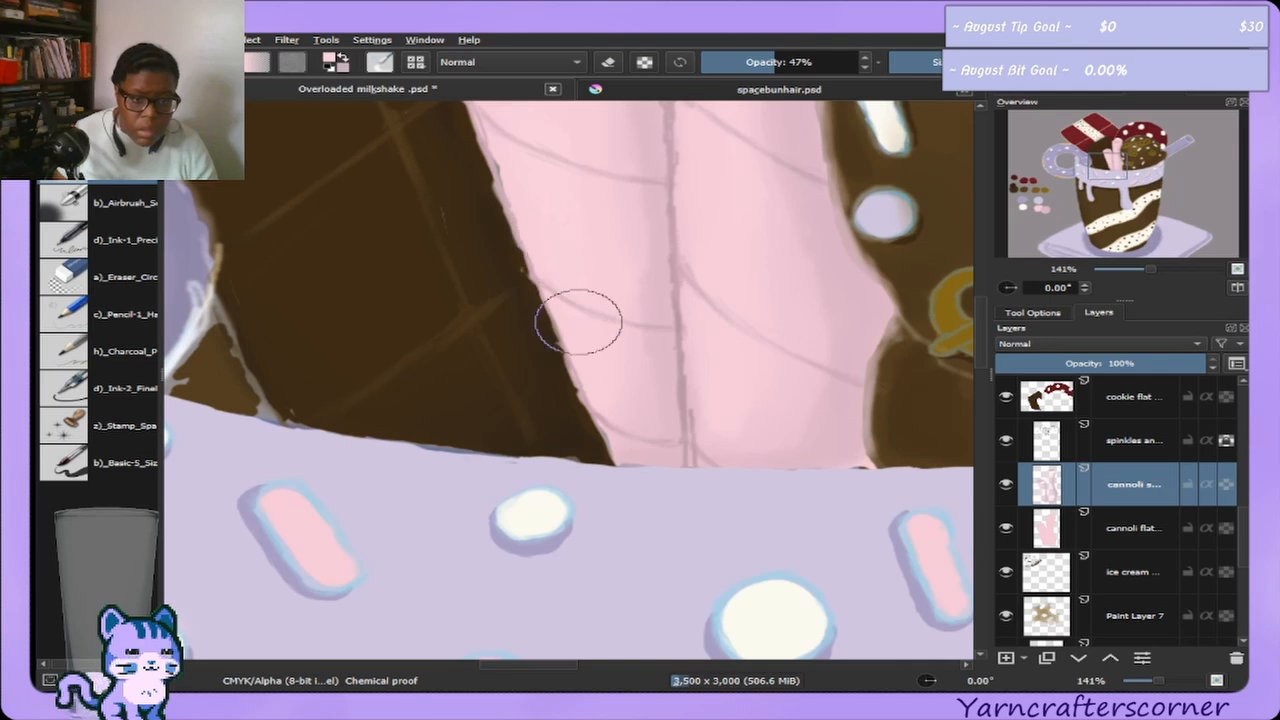
pyautogui.moveTo(1120, 168); pyautogui.dragTo(1119, 156)
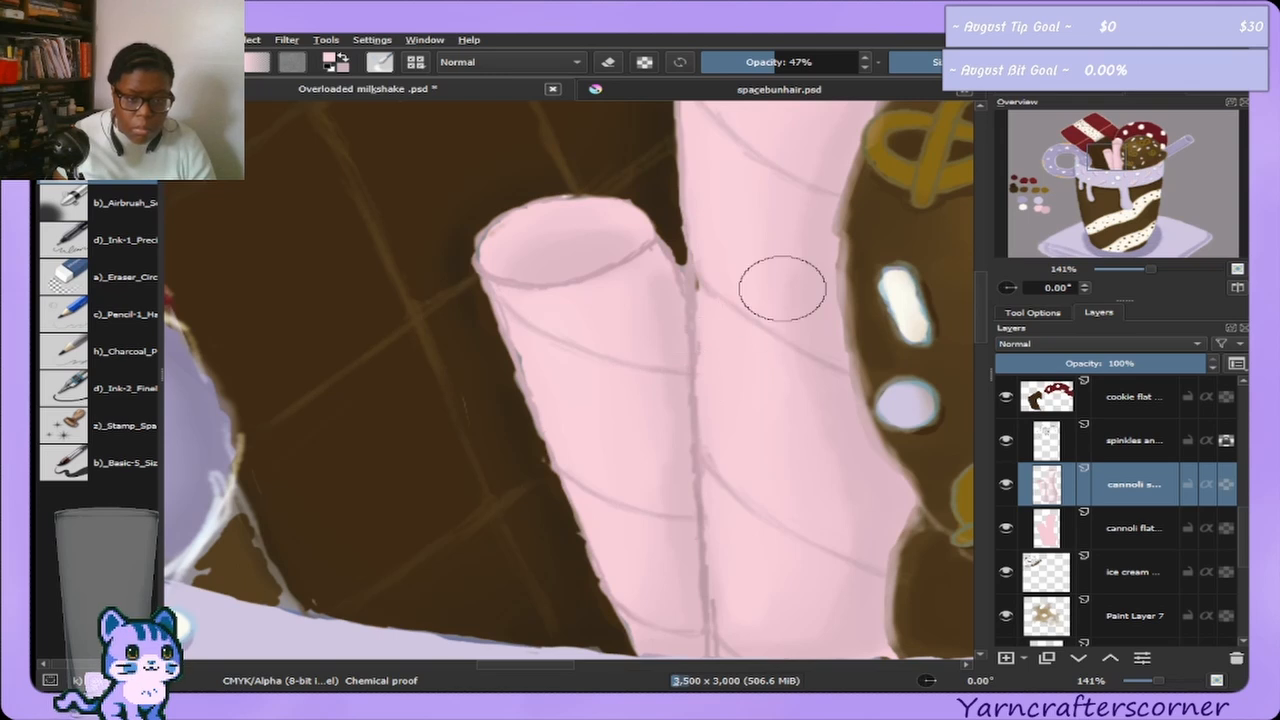
pyautogui.moveTo(1105, 155); pyautogui.dragTo(1114, 155)
pyautogui.scroll(2, 655, 298)
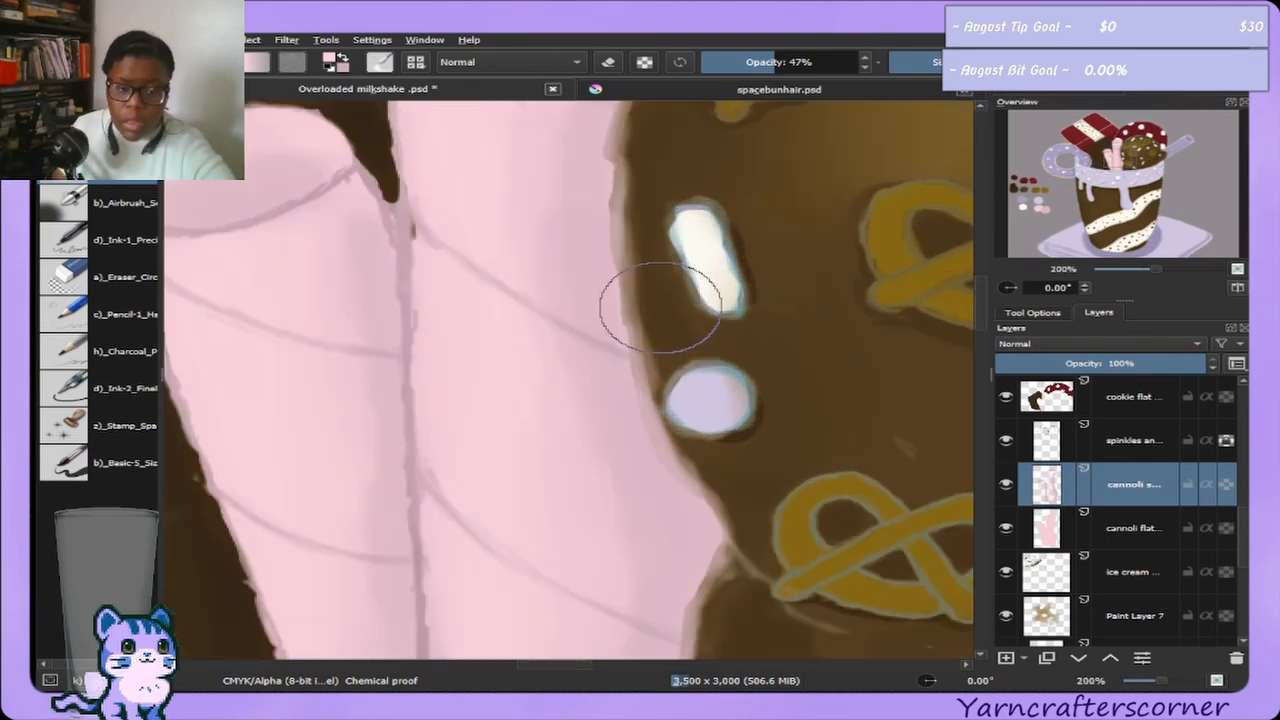
# Paint a light pink highlight down the left side of the tall cannoli roll with Basic-5 and blend it into the shading.
pyautogui.scroll(-6, 655, 298)
pyautogui.scroll(-1, 660, 308)
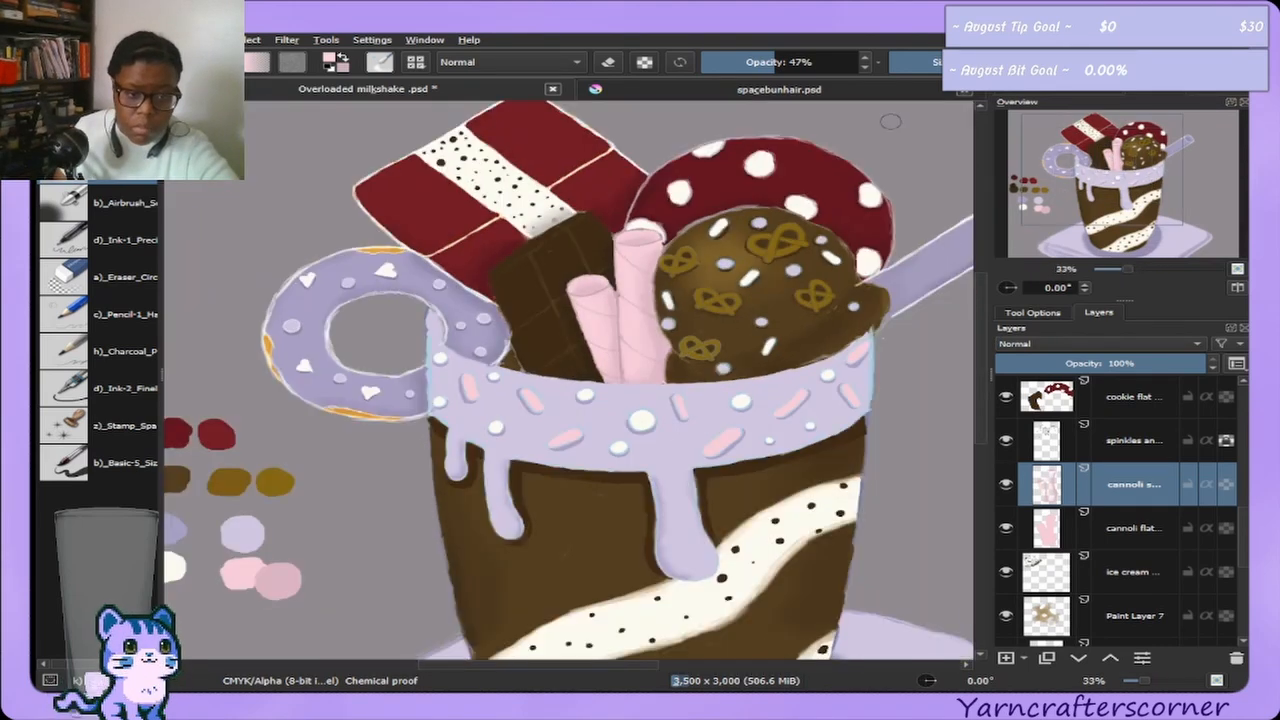
pyautogui.scroll(1, 845, 133)
pyautogui.scroll(1, 840, 138)
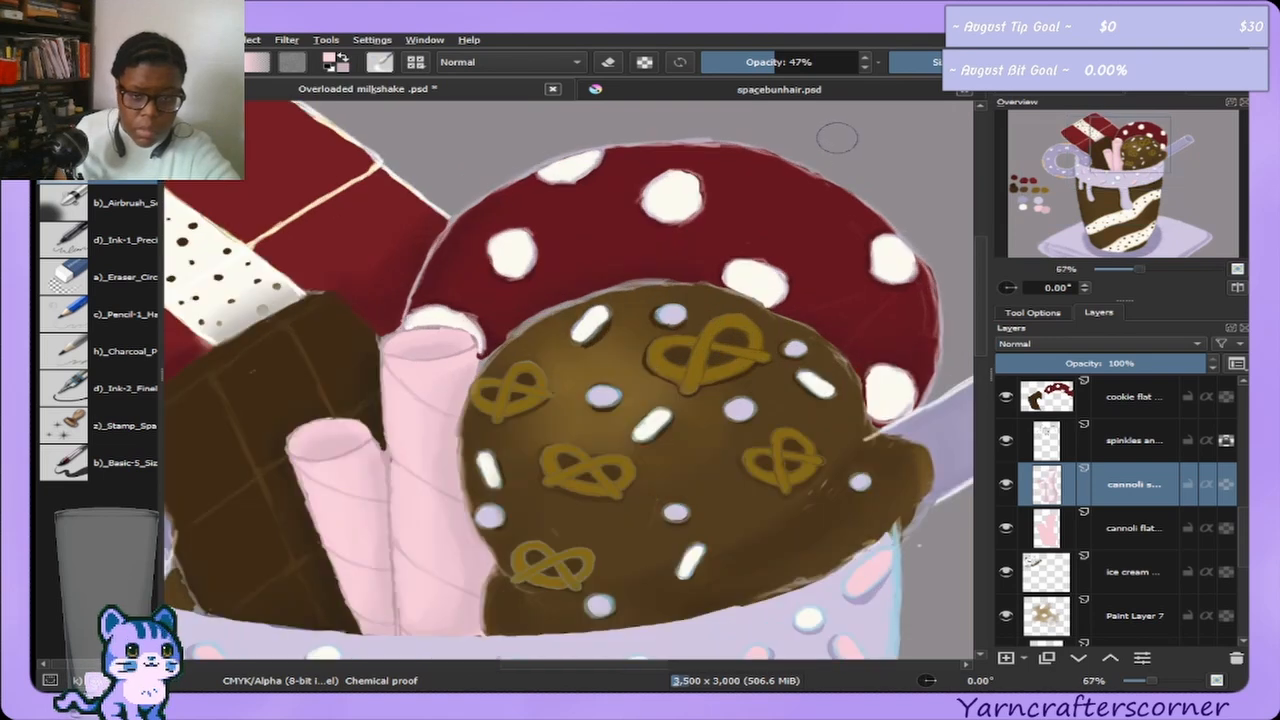
pyautogui.click(1046, 88)
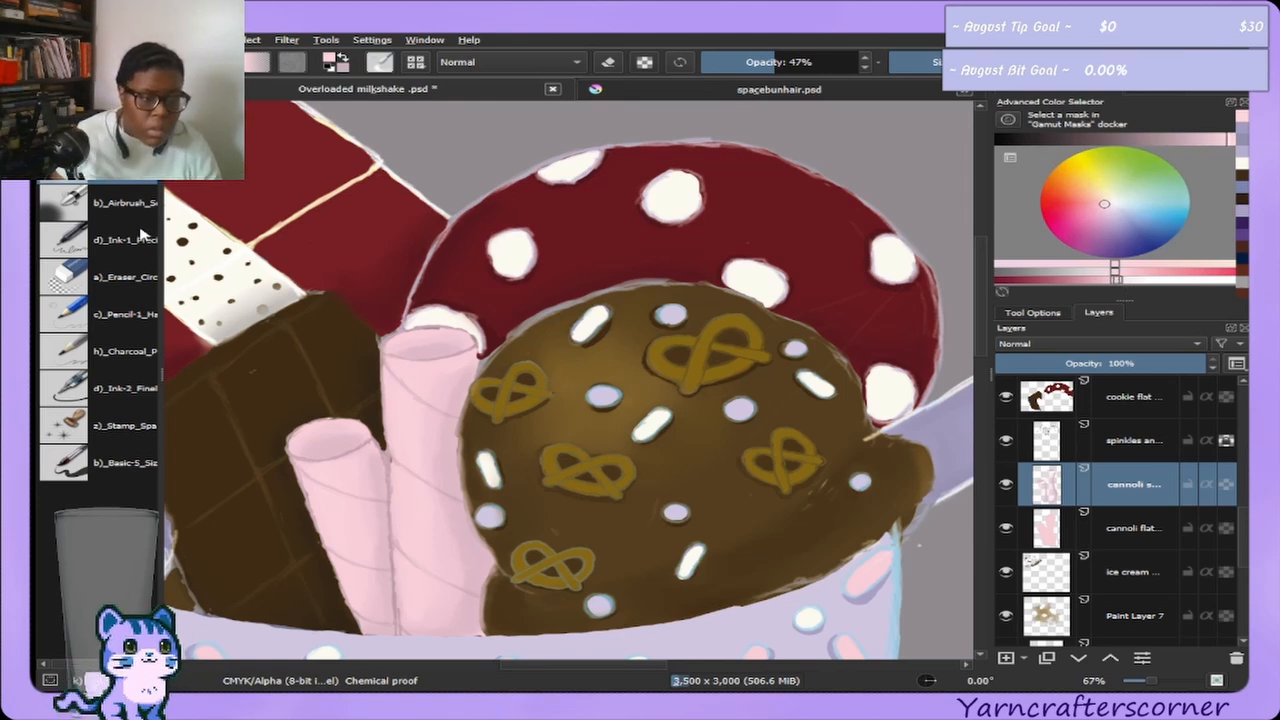
pyautogui.click(125, 468)
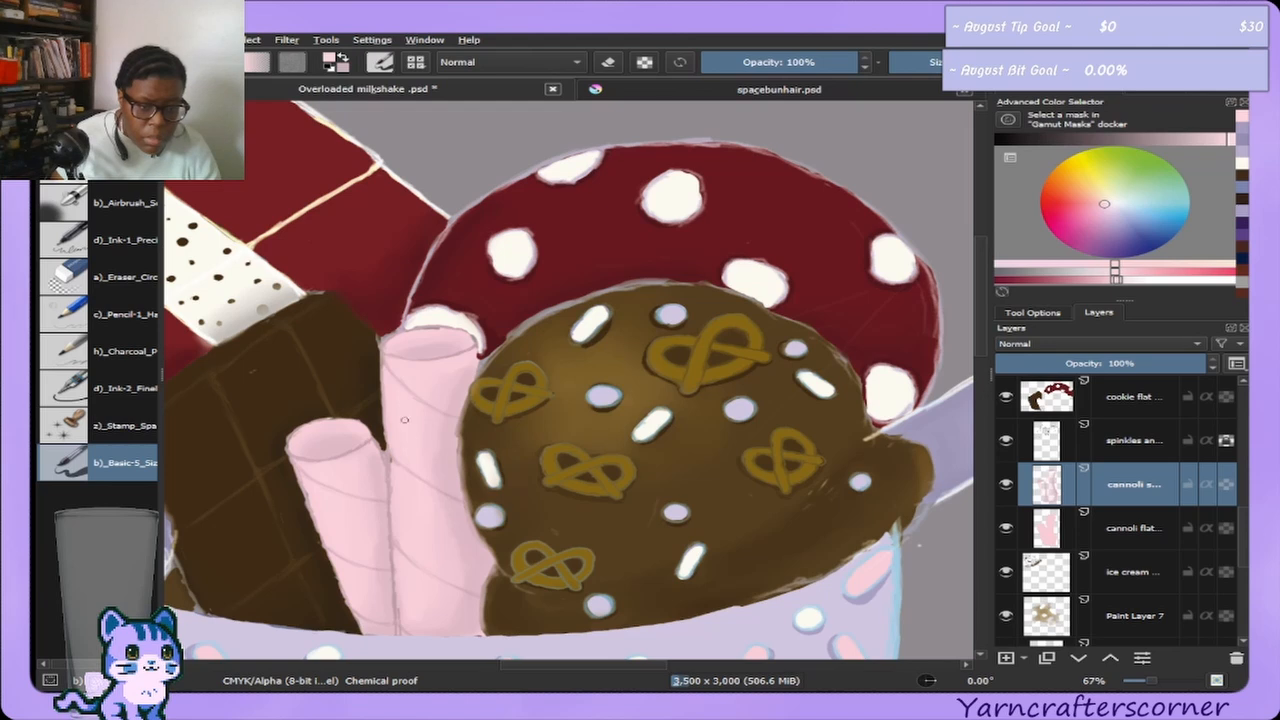
pyautogui.moveTo(404, 450); pyautogui.dragTo(409, 580)
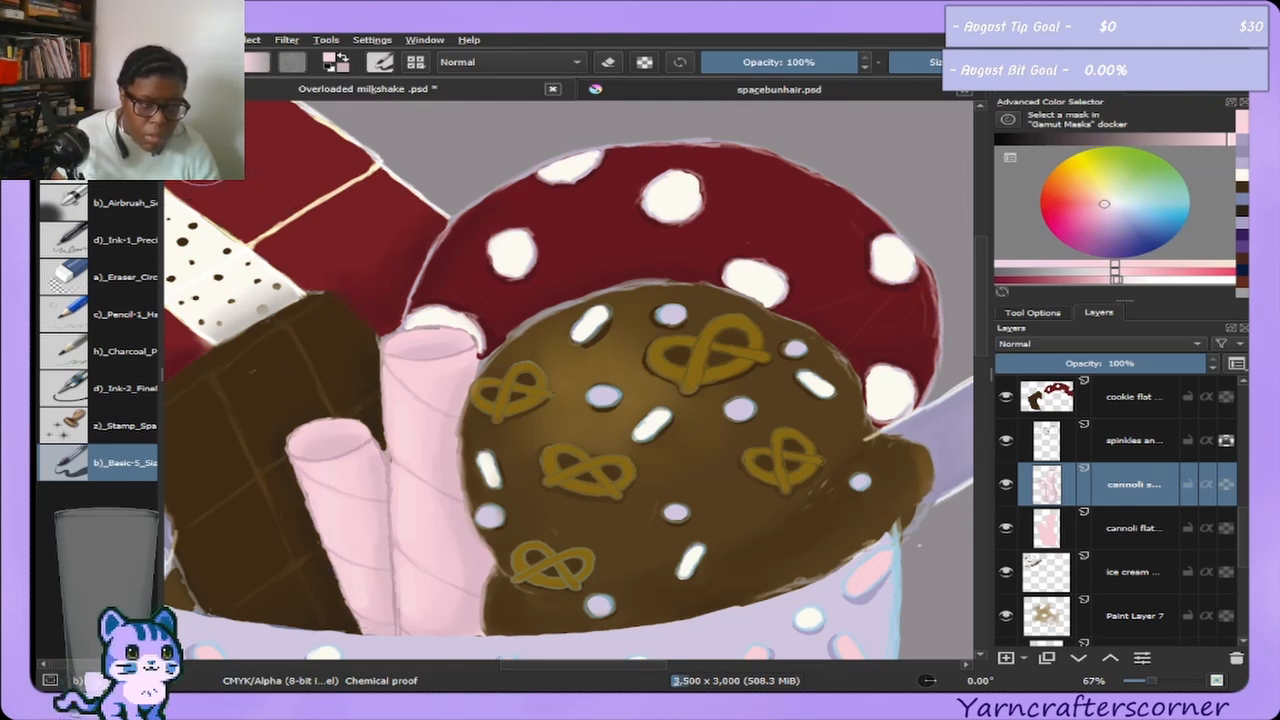
pyautogui.press('/')
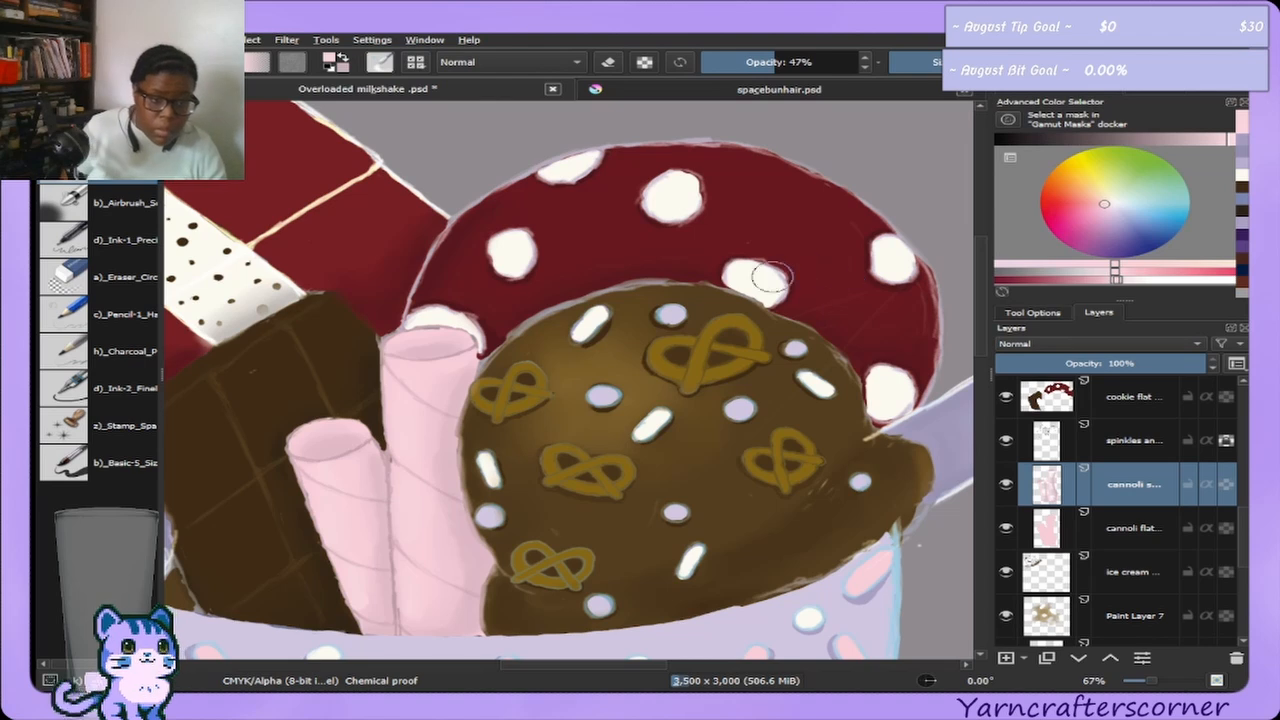
# Paint a light pink inner rim along the back edge of the tall cannoli roll's opening with Basic-5.
pyautogui.click(118, 468)
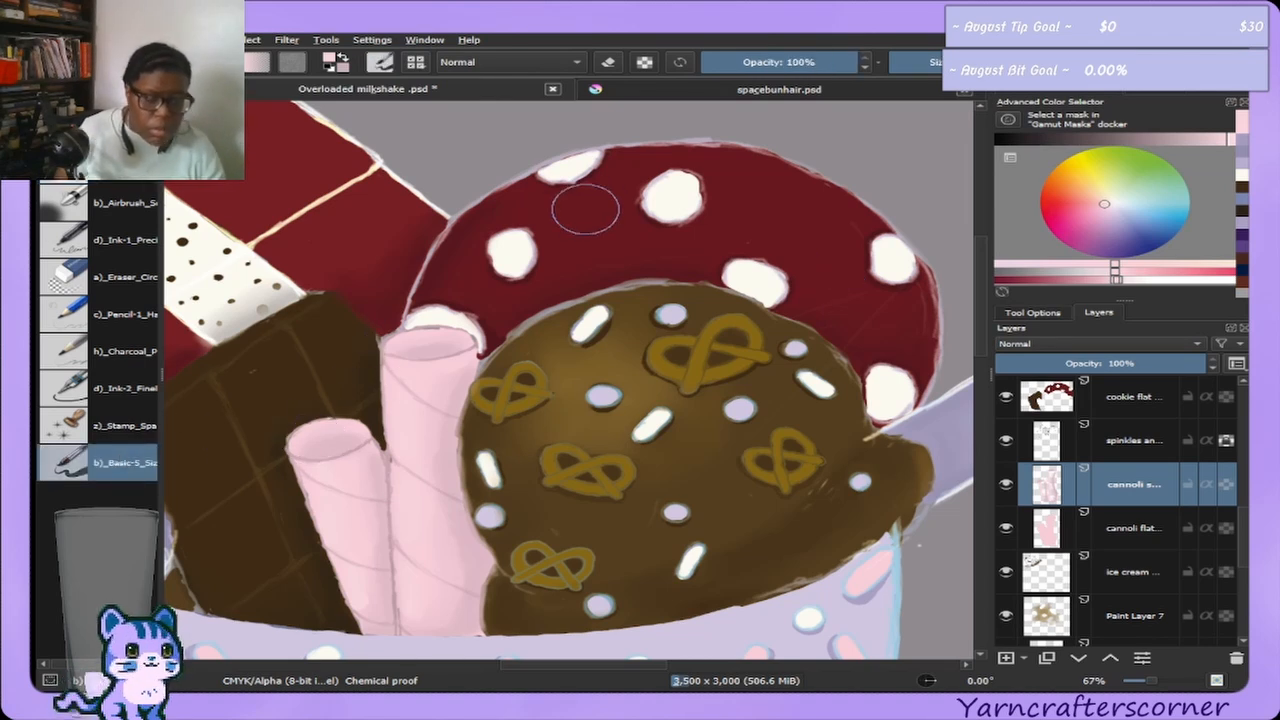
pyautogui.scroll(1, 450, 345)
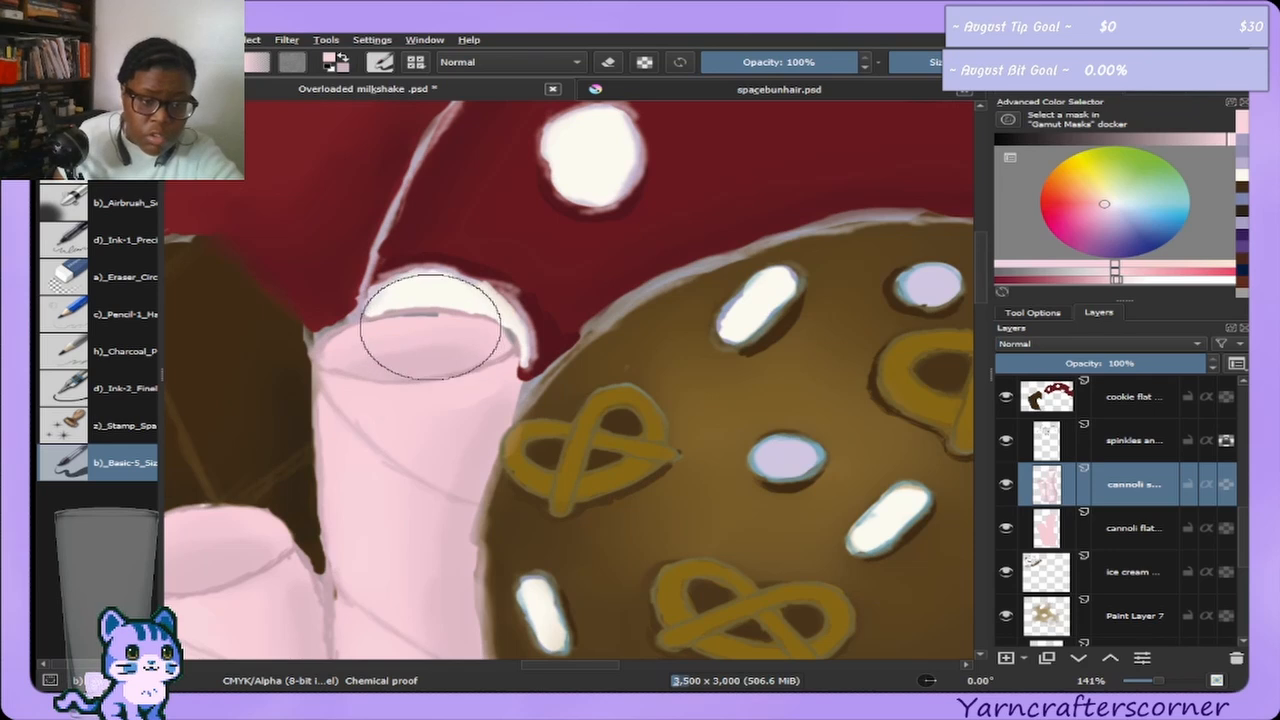
pyautogui.scroll(2, 414, 328)
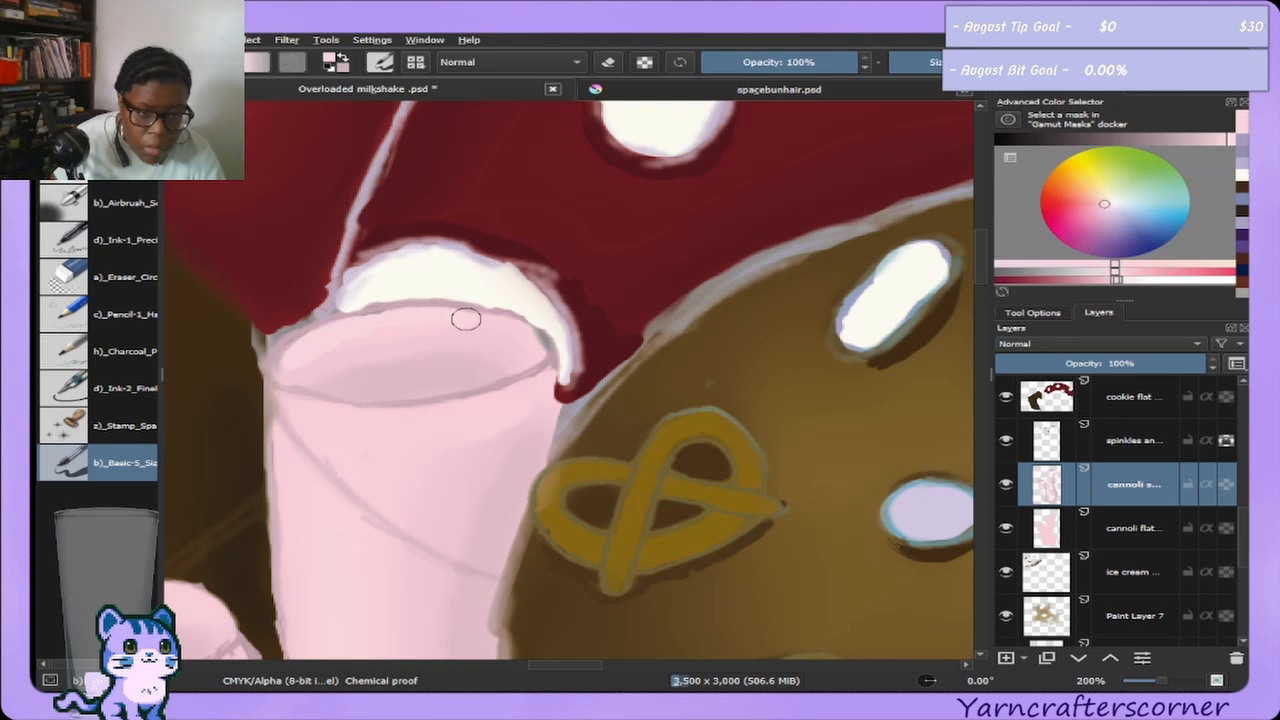
pyautogui.press(']')
pyautogui.press(']')
pyautogui.press(']')
pyautogui.press(']')
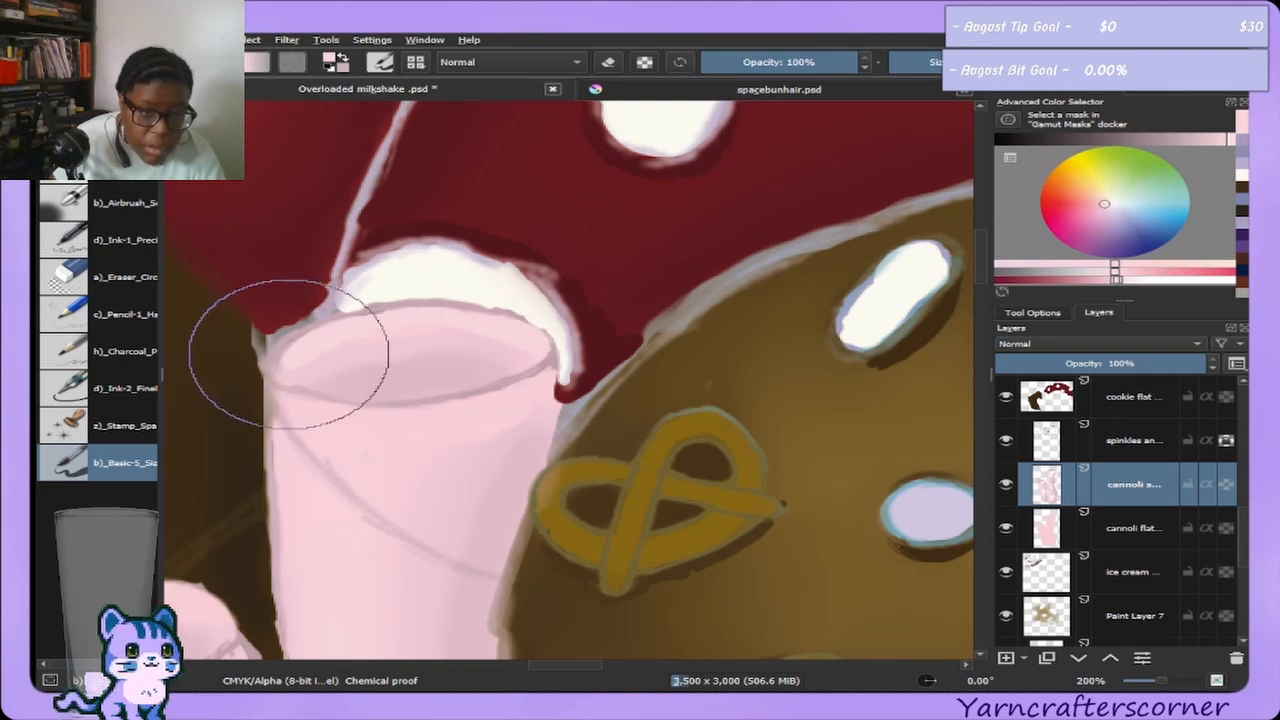
# Paint the light pink inner rim around the back and left edge of the short cannoli roll's opening.
pyautogui.click(1141, 94)
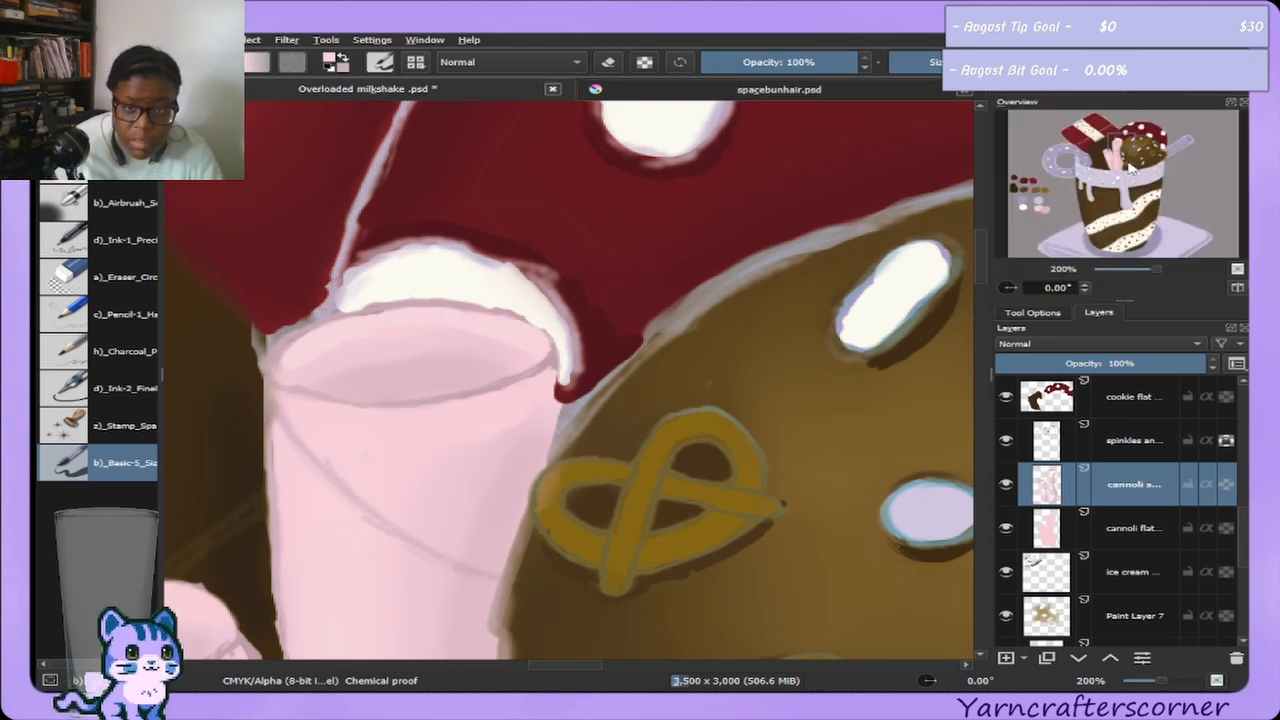
pyautogui.click(1122, 143)
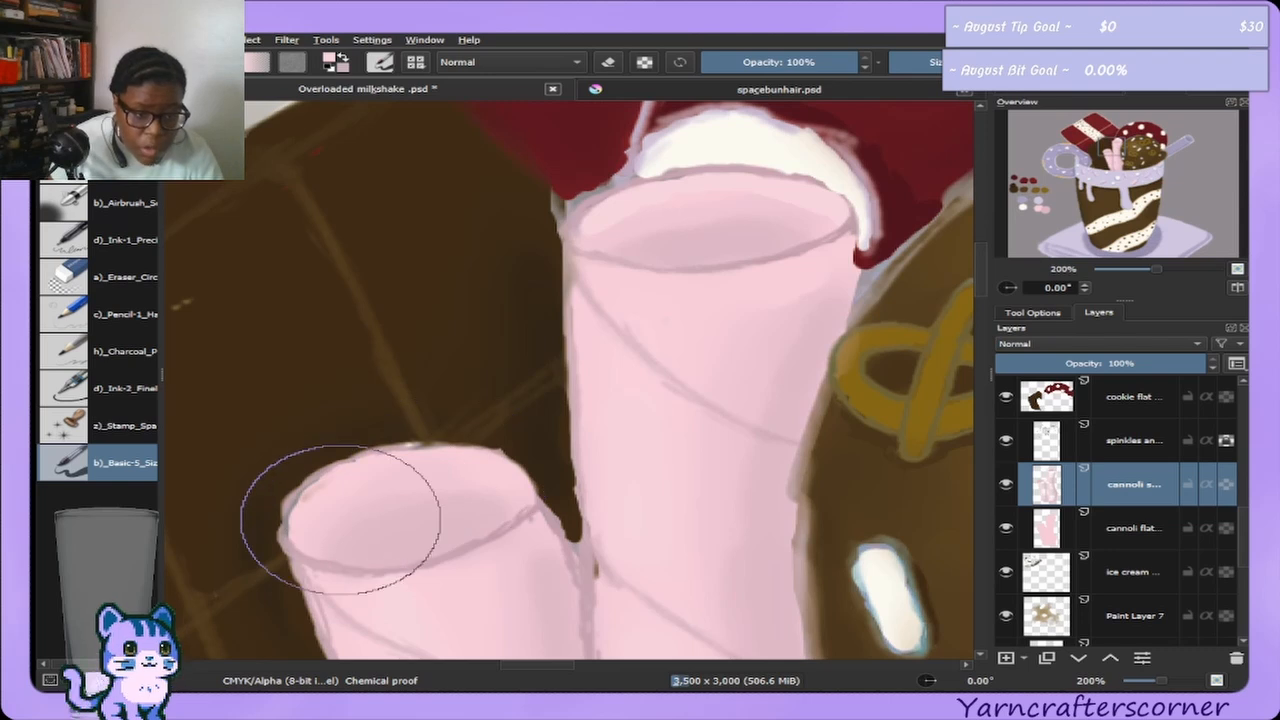
pyautogui.moveTo(323, 518)
pyautogui.mouseDown()
pyautogui.moveTo(297, 511)
pyautogui.moveTo(341, 467)
pyautogui.moveTo(423, 443)
pyautogui.moveTo(500, 457)
pyautogui.moveTo(541, 492)
pyautogui.moveTo(318, 495)
pyautogui.mouseUp()
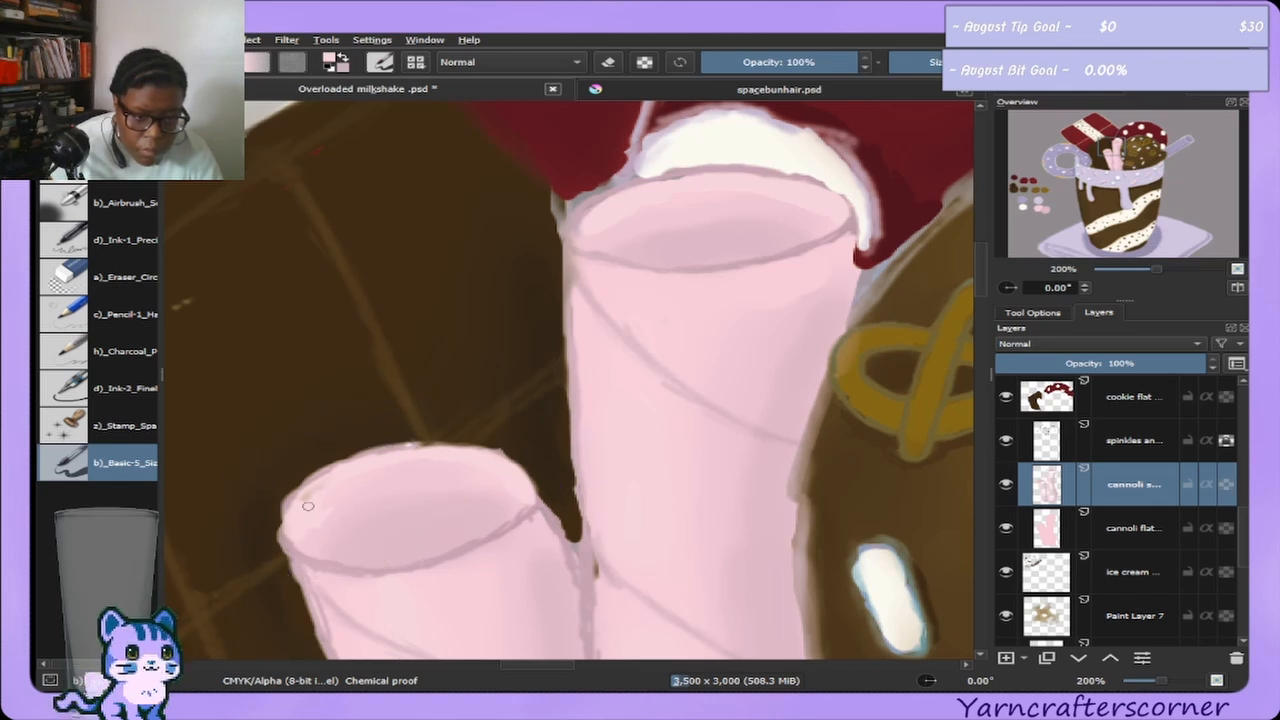
pyautogui.press(']')
pyautogui.press(']')
pyautogui.press(']')
pyautogui.press(']')
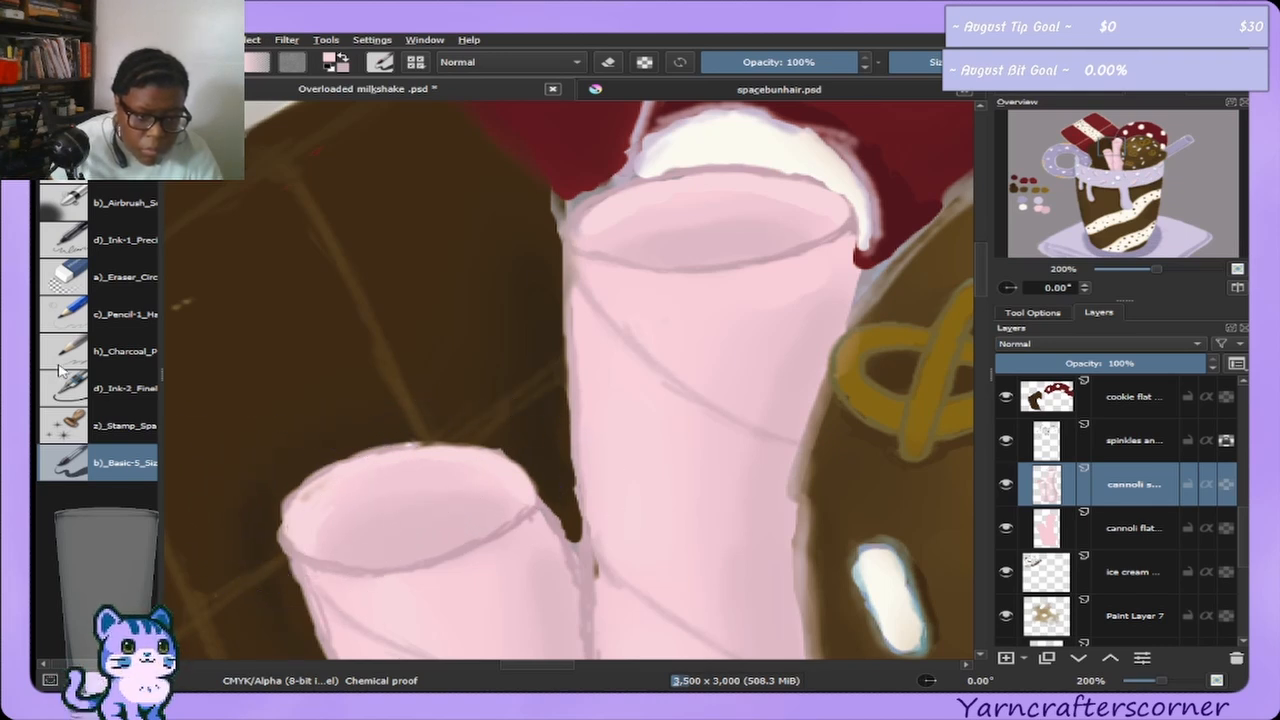
# Clean up the back-left rim of the short cannoli roll's opening with the eraser and a larger Basic-5 brush.
pyautogui.click(78, 282)
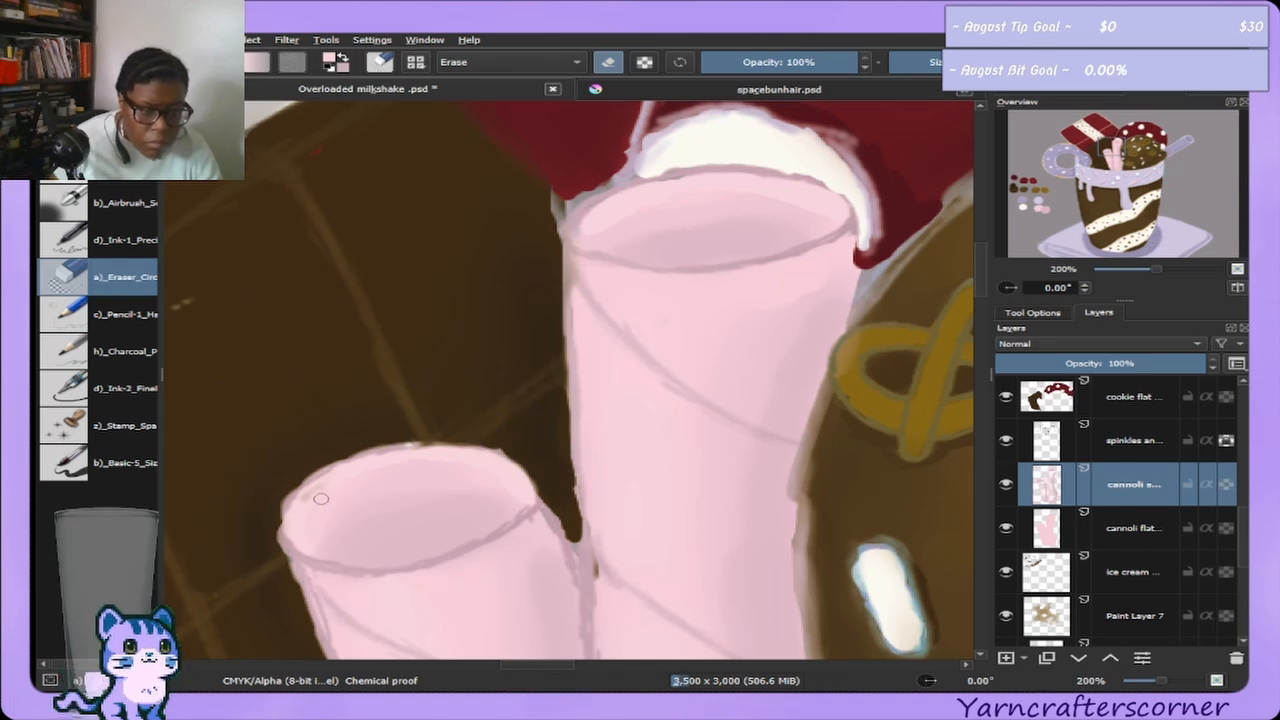
pyautogui.press(']')
pyautogui.press(']')
pyautogui.press(']')
pyautogui.press(']')
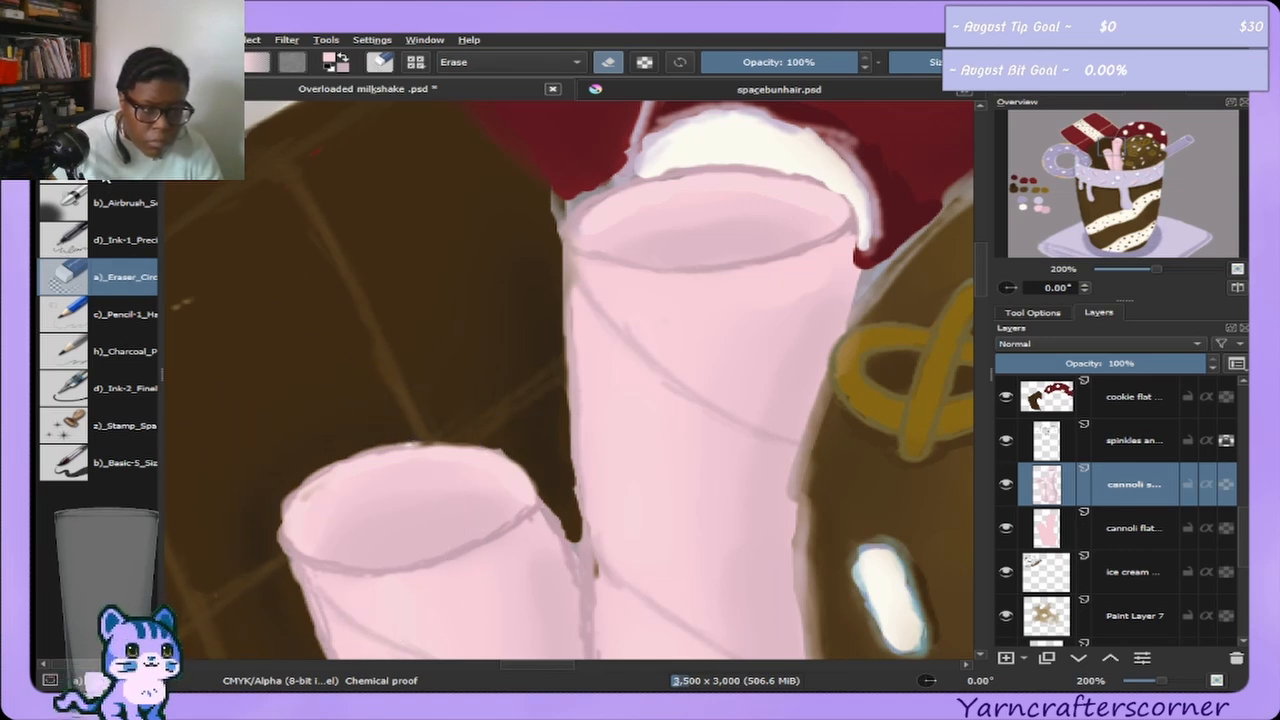
pyautogui.click(110, 470)
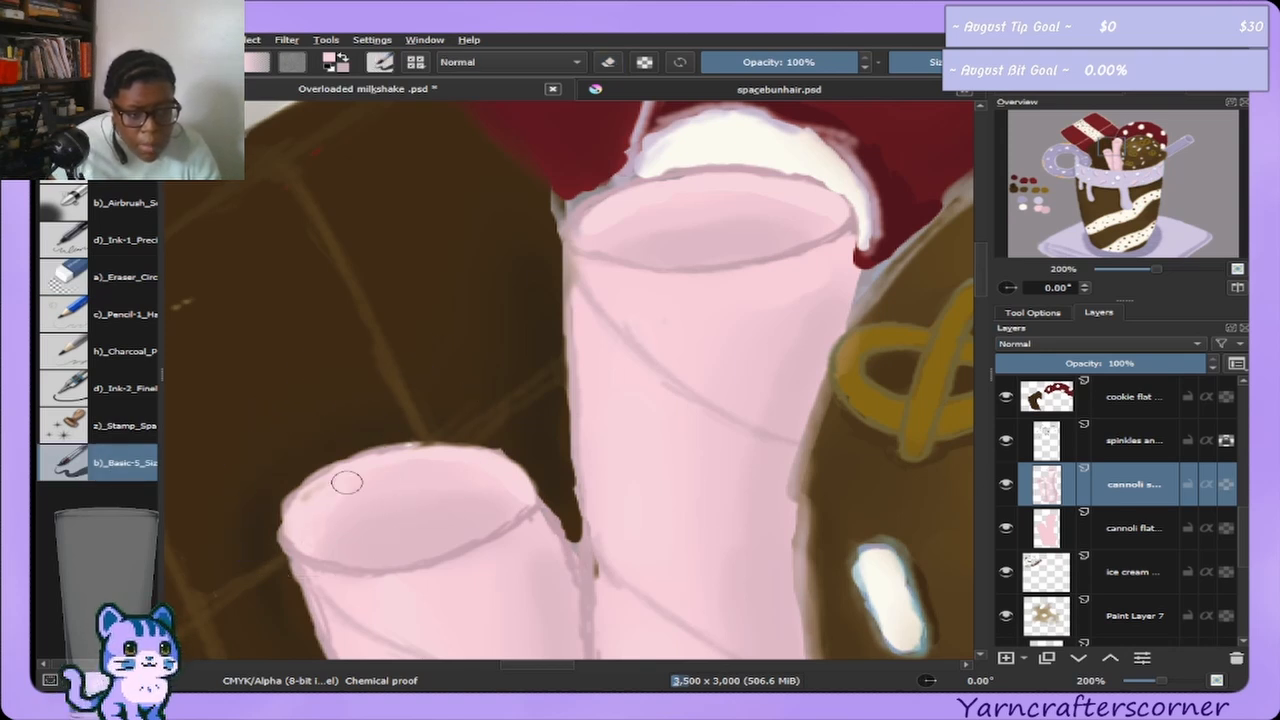
pyautogui.press(']')
pyautogui.press(']')
pyautogui.press(']')
pyautogui.press(']')
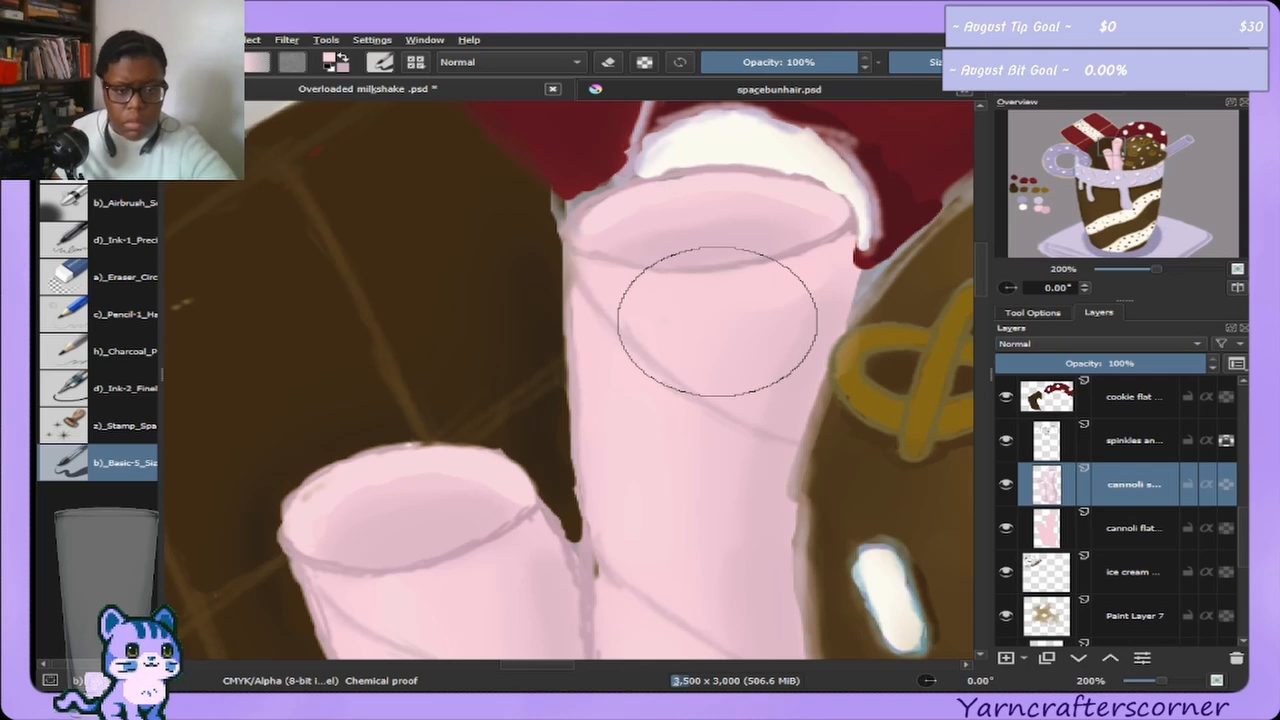
# Make the cookie shading layer active for work on the chocolate bar.
pyautogui.scroll(-4, 717, 320)
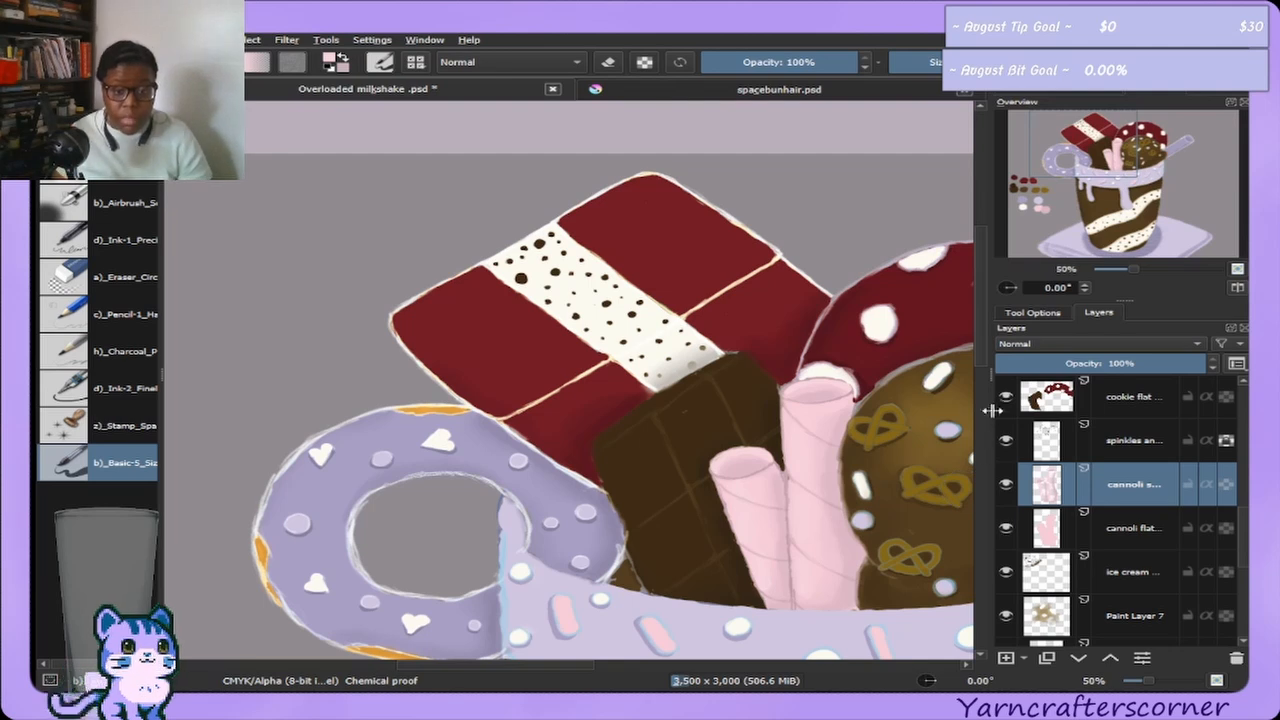
pyautogui.moveTo(1110, 152); pyautogui.dragTo(1121, 222)
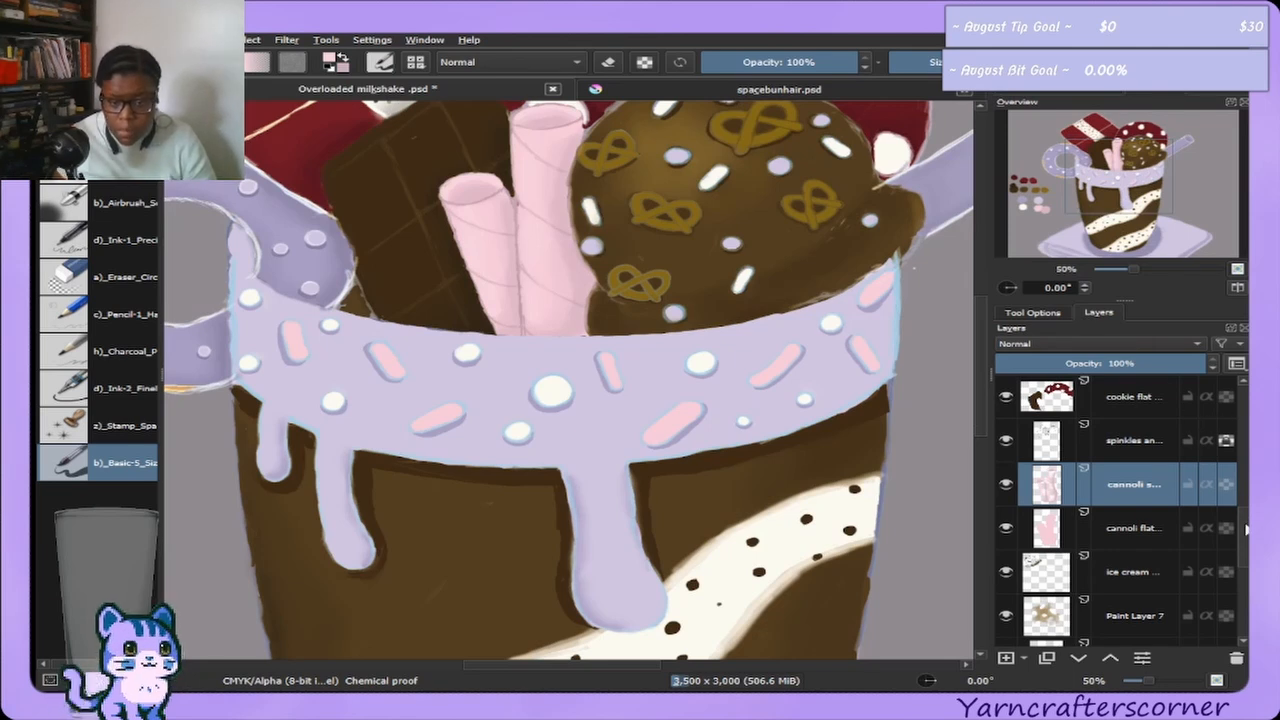
pyautogui.moveTo(1246, 530); pyautogui.dragTo(1245, 512)
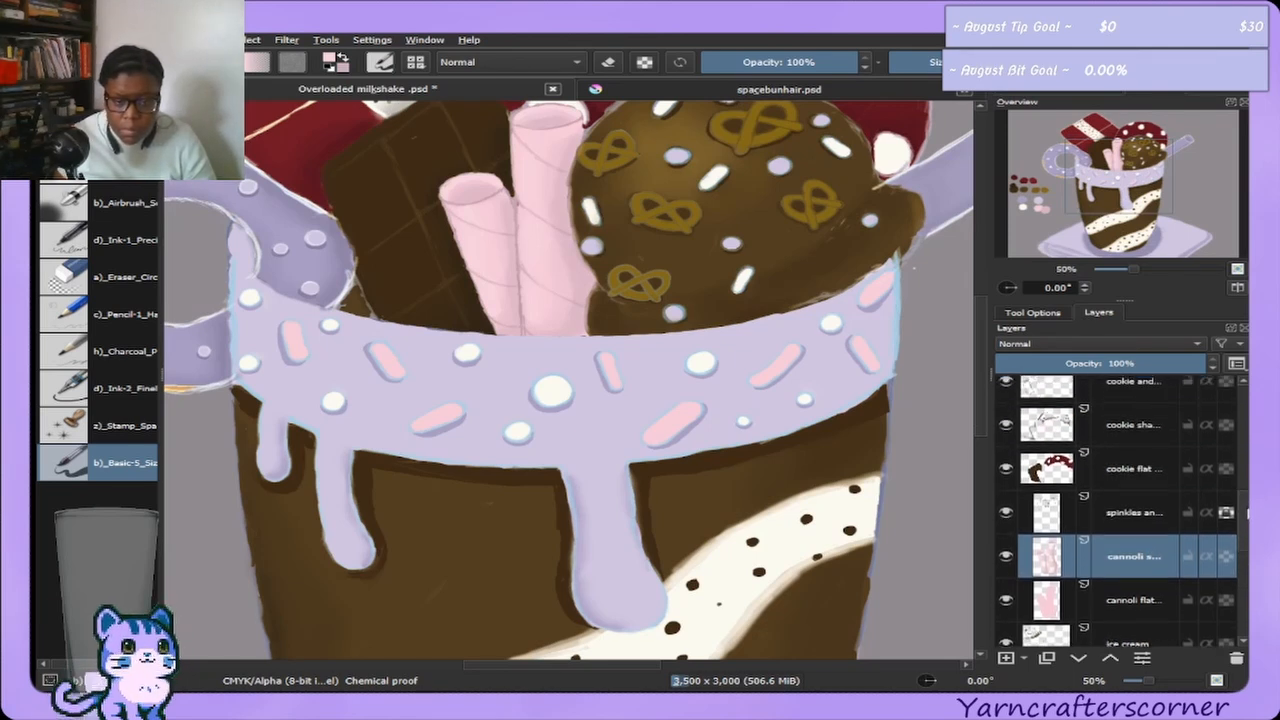
pyautogui.scroll(1, 1213, 527)
pyautogui.click(1003, 484)
pyautogui.click(1003, 486)
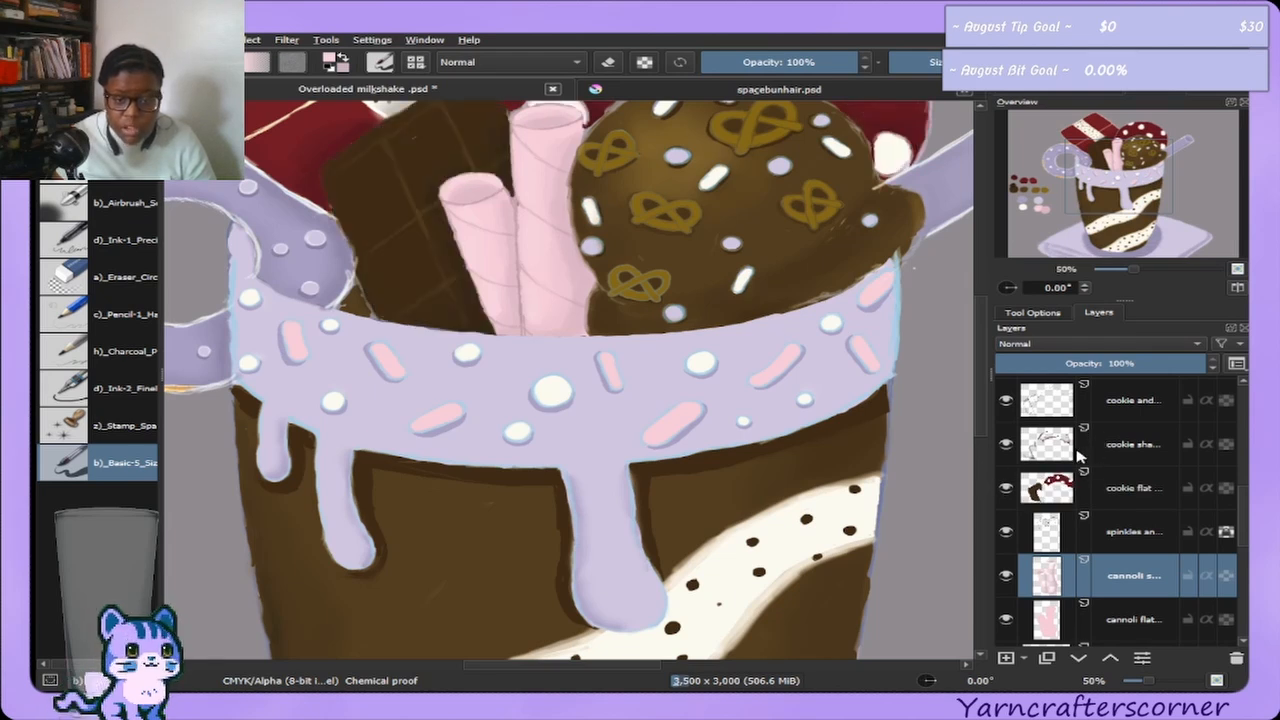
pyautogui.click(1097, 443)
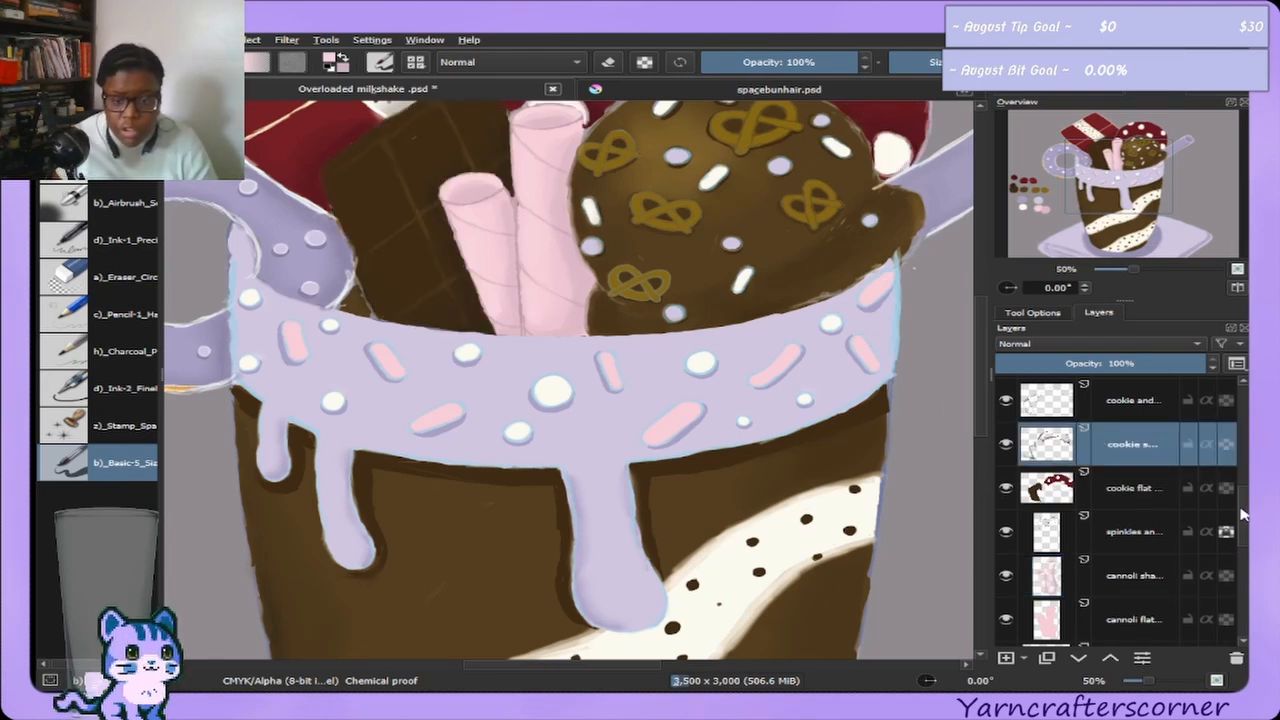
pyautogui.scroll(3, 1244, 500)
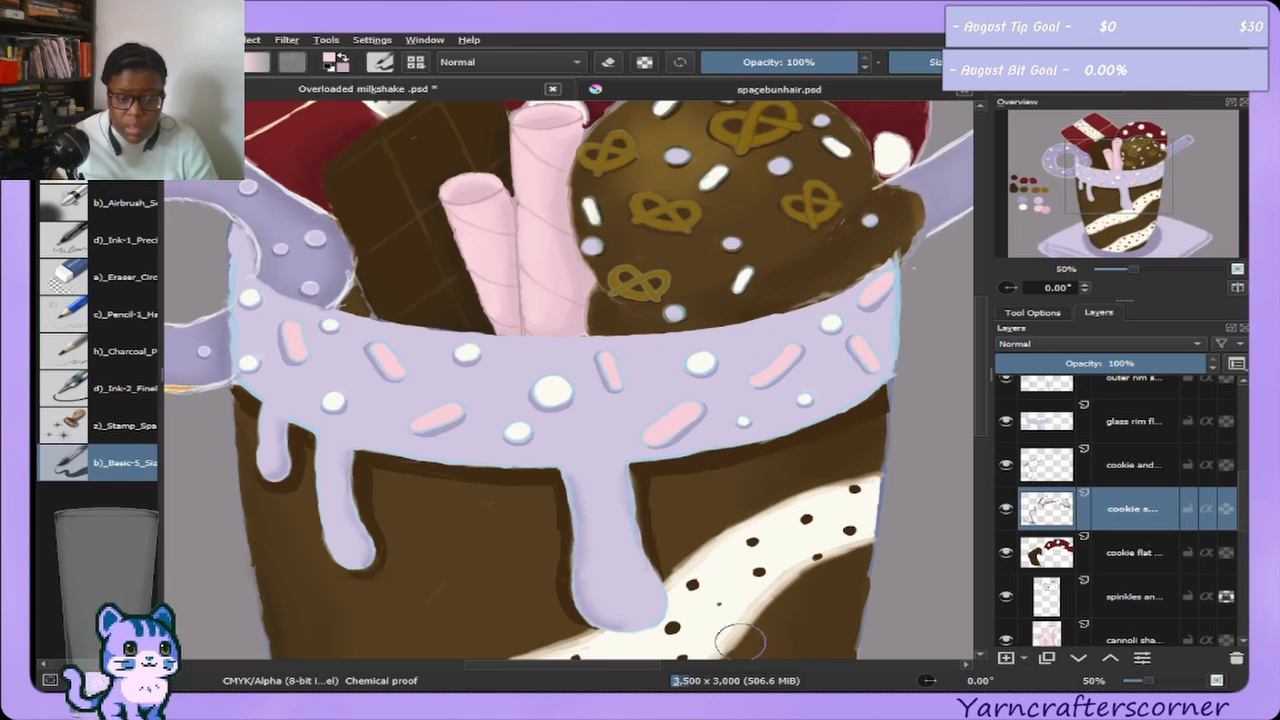
# Airbrush soft medium-brown highlights from the palette swatch onto the chocolate bar's squares at 50% opacity and blend them.
pyautogui.moveTo(580, 670); pyautogui.dragTo(447, 645)
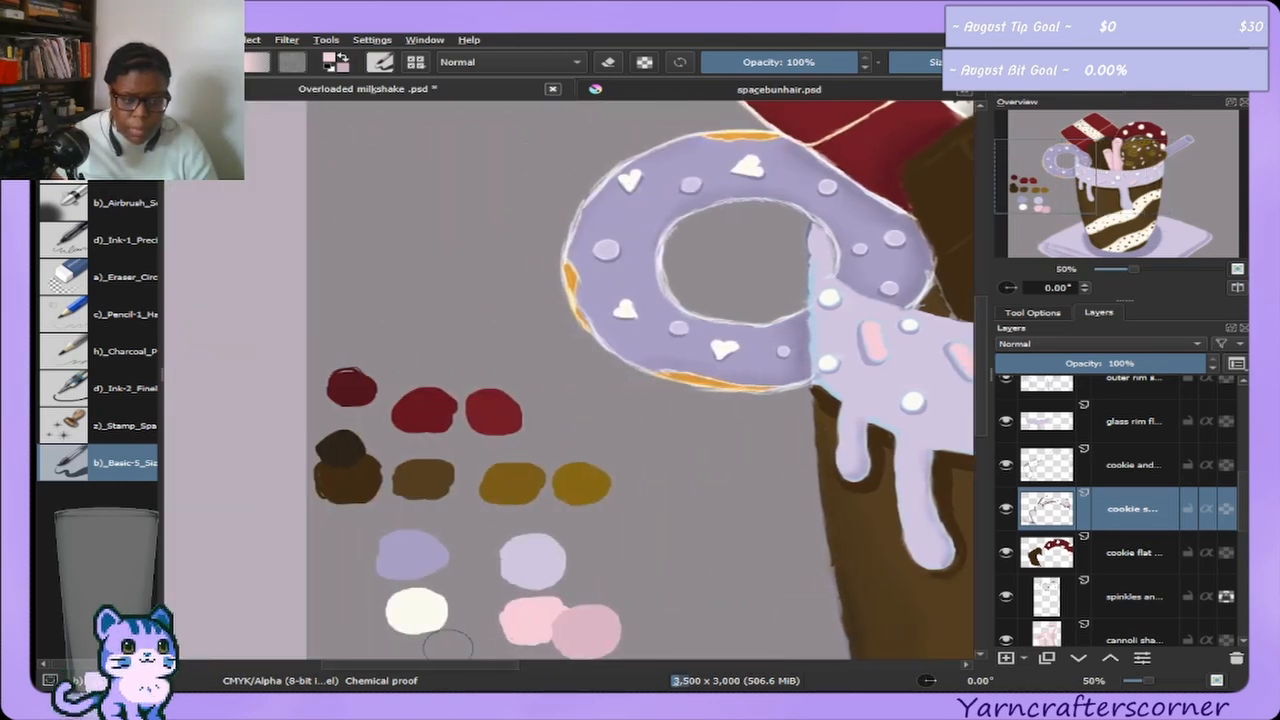
pyautogui.click(429, 479)
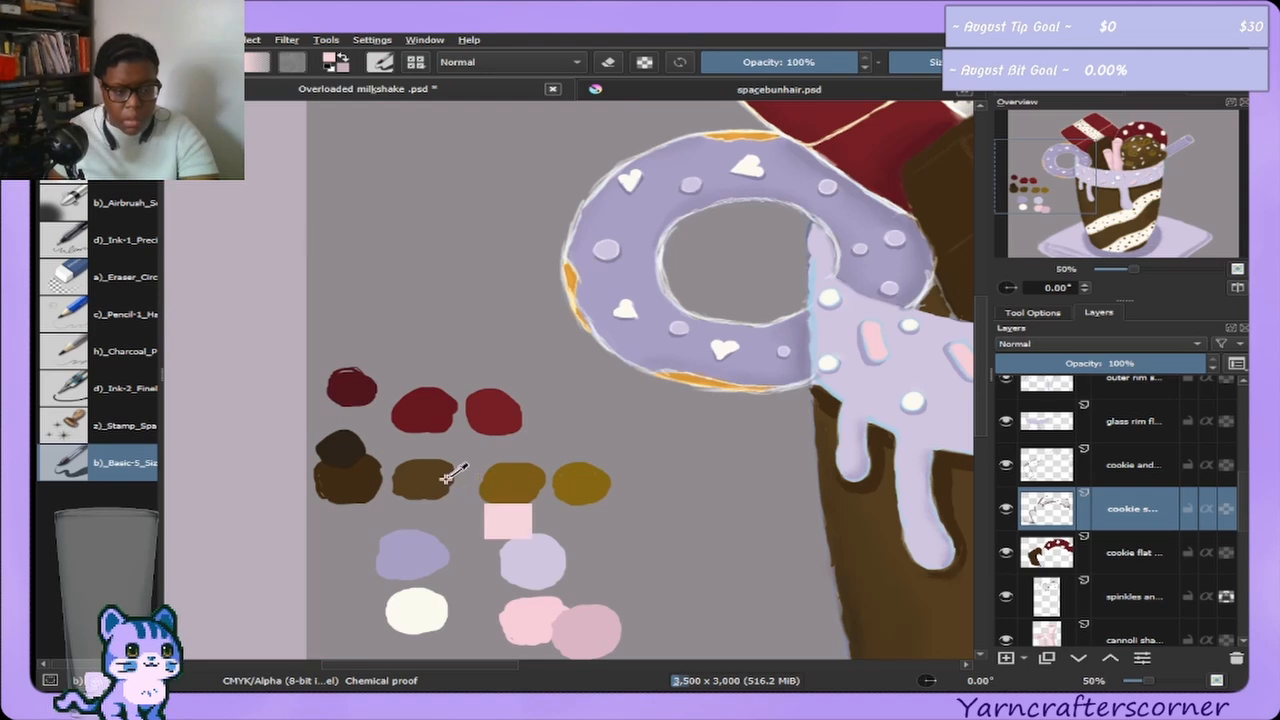
pyautogui.keyDown('ctrl'); pyautogui.click(428, 470); pyautogui.keyUp('ctrl')
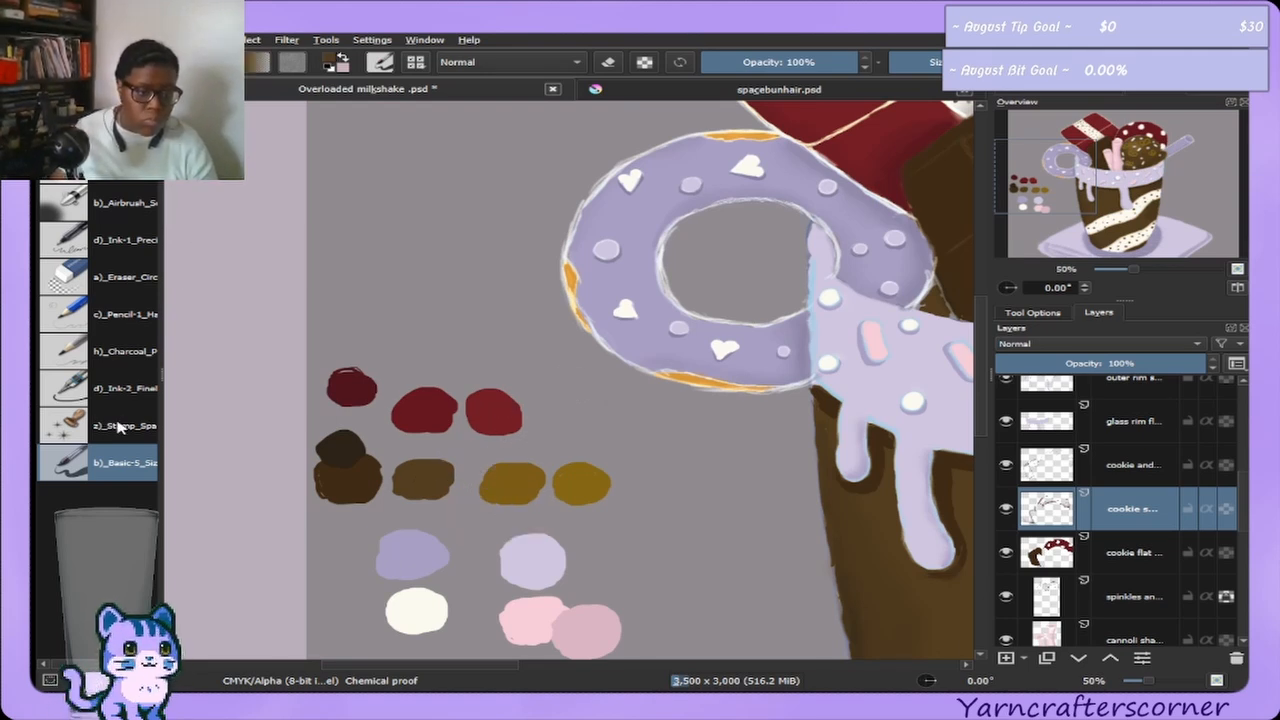
pyautogui.click(110, 200)
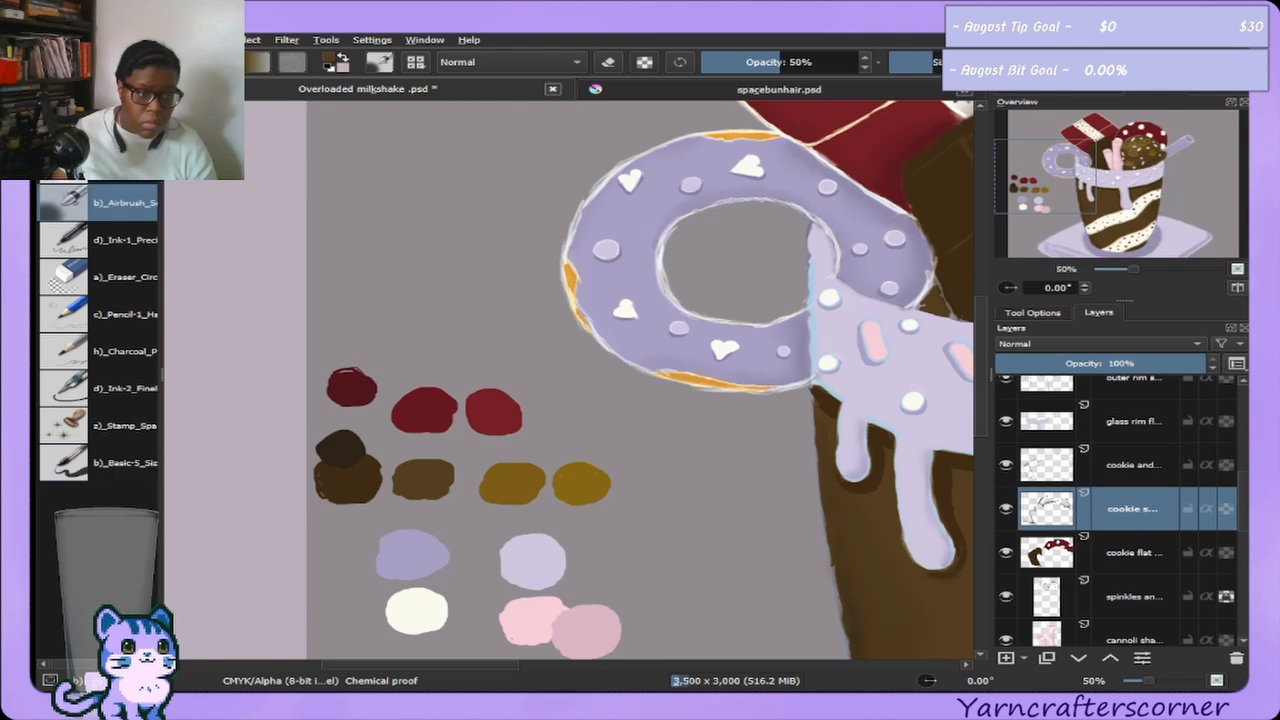
pyautogui.moveTo(1067, 190); pyautogui.dragTo(1112, 173)
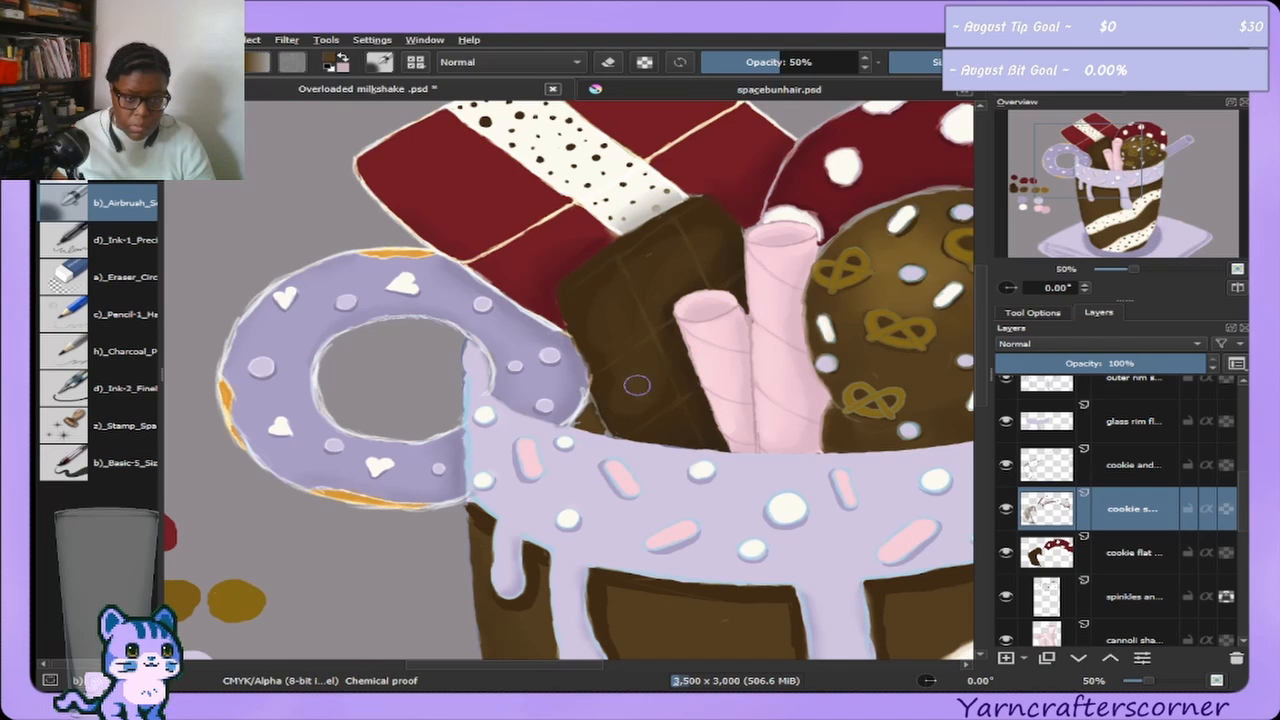
pyautogui.moveTo(700, 248); pyautogui.dragTo(618, 388)
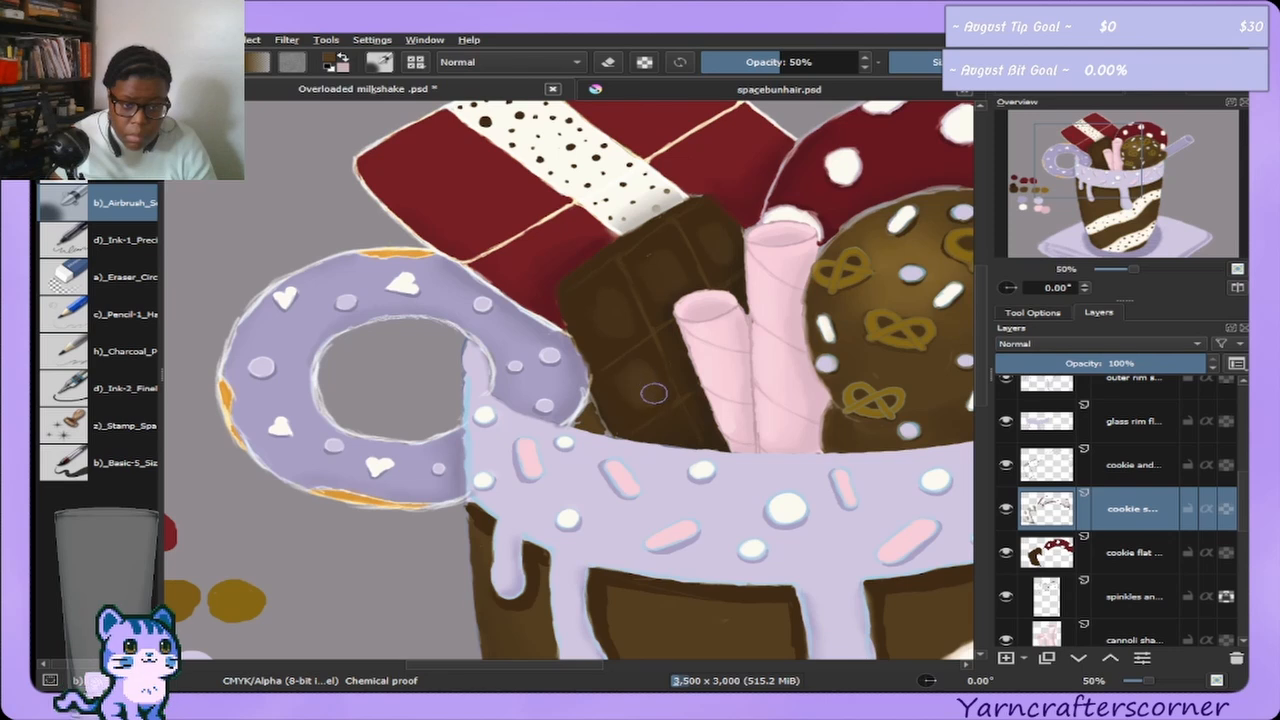
pyautogui.click(125, 180)
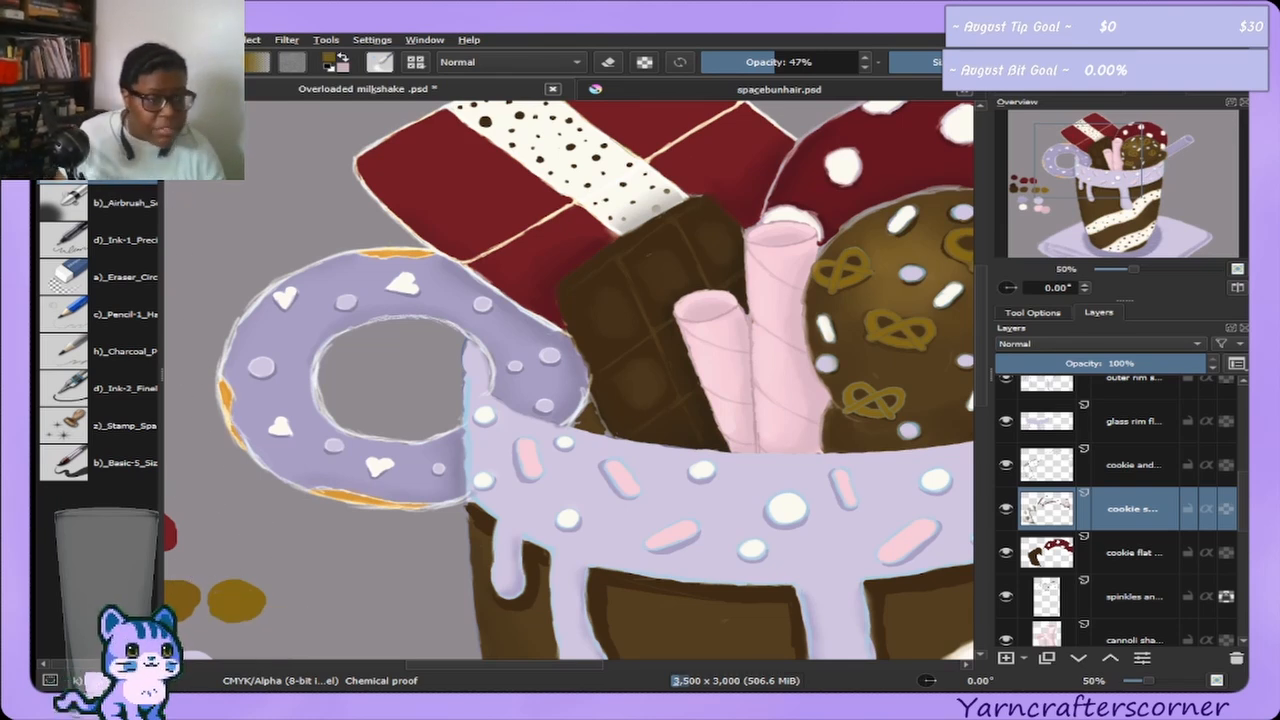
# Airbrush lighter ochre highlights at the centres of the chocolate squares and blend them with the 47% opacity brush.
pyautogui.click(70, 202)
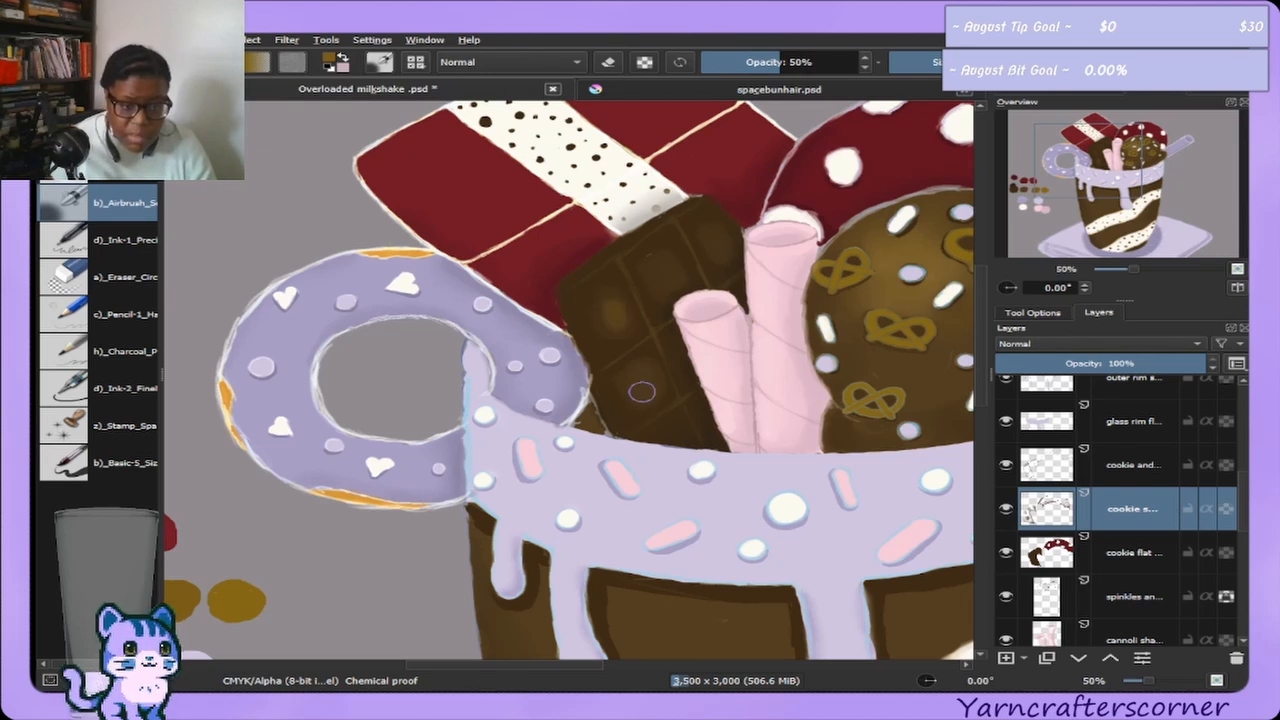
pyautogui.moveTo(642, 392); pyautogui.dragTo(645, 368)
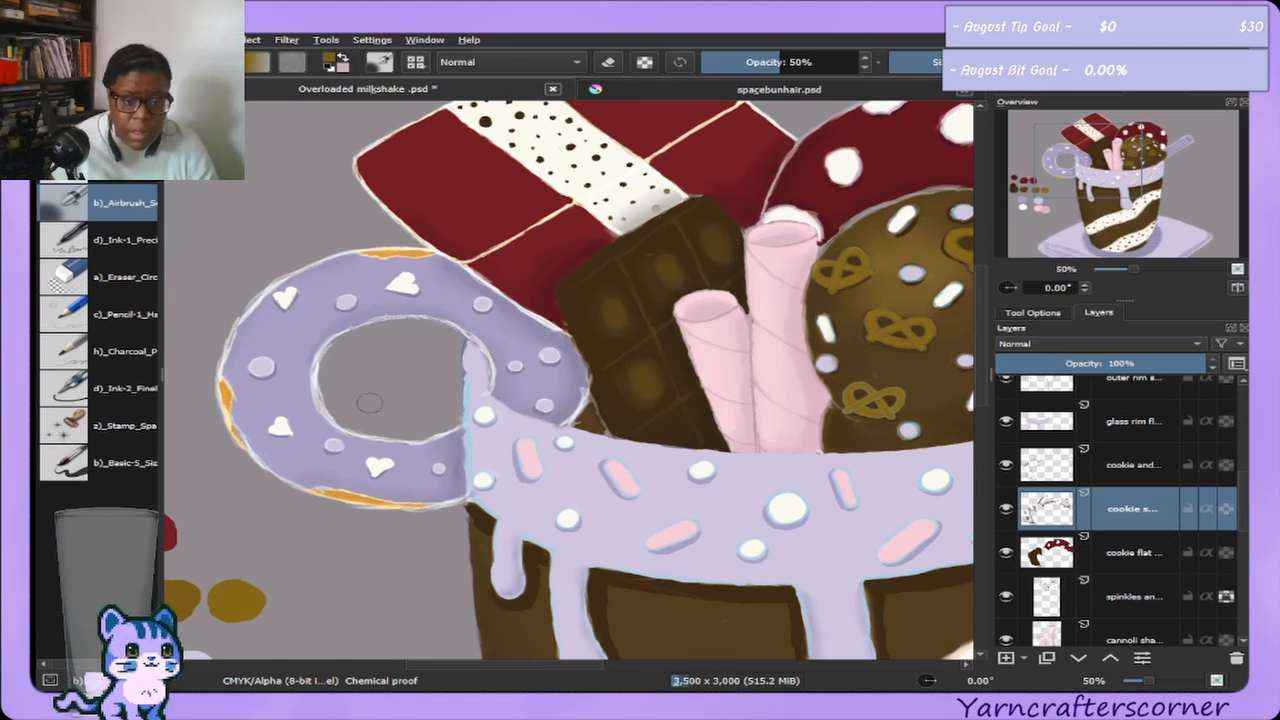
pyautogui.click(75, 202)
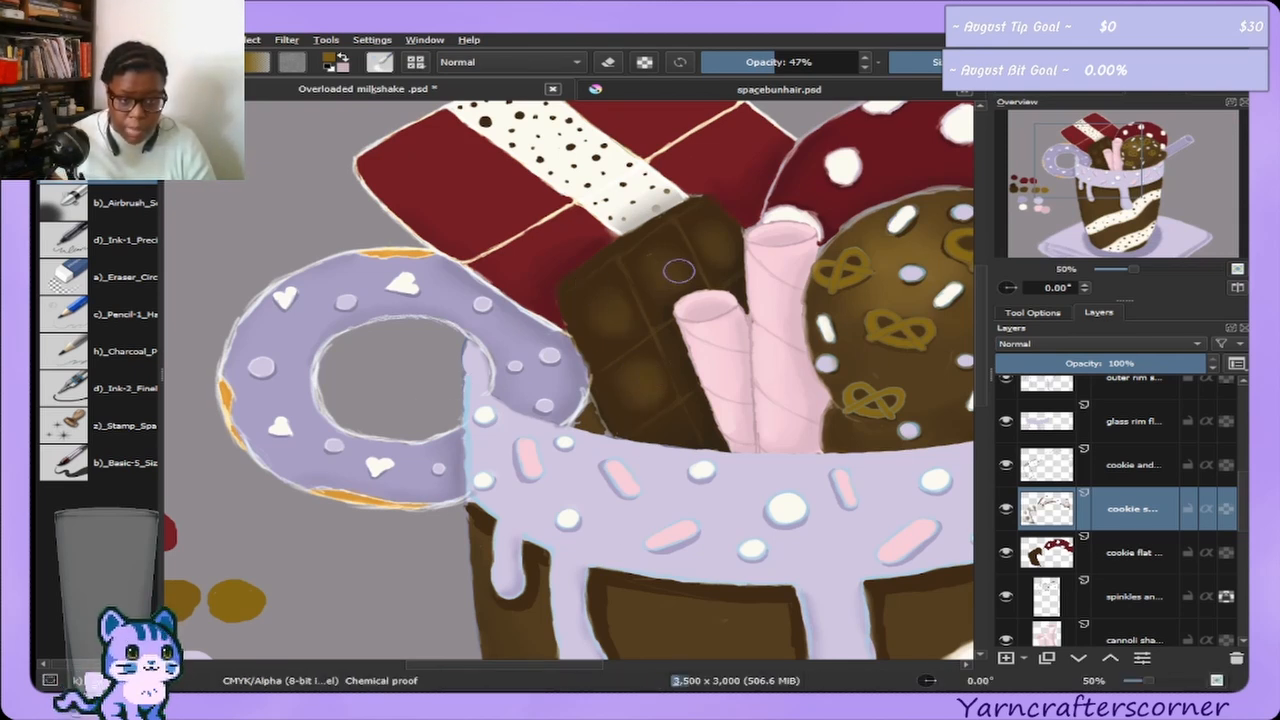
# Paint small golden highlight spots on the chocolate squares with Basic-5 using the palette's brightest ochre, and blend them into soft glows.
pyautogui.keyDown('ctrl'); pyautogui.click(237, 600); pyautogui.keyUp('ctrl')
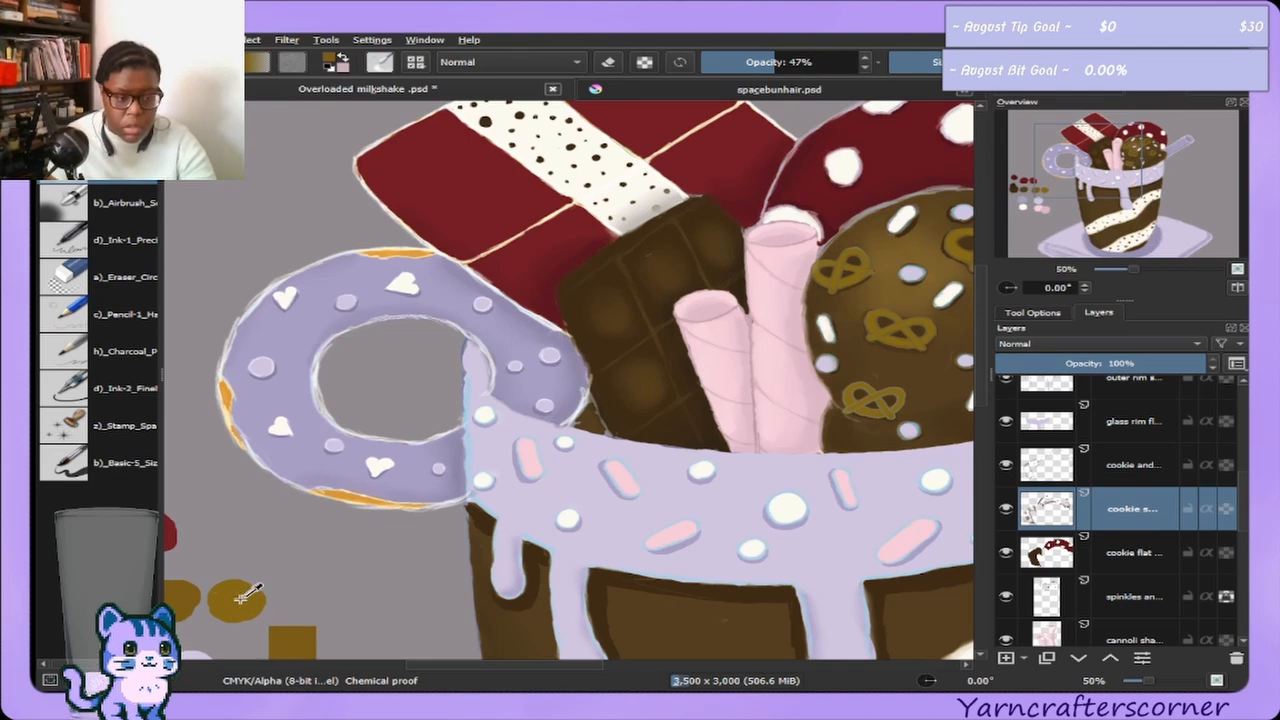
pyautogui.click(145, 465)
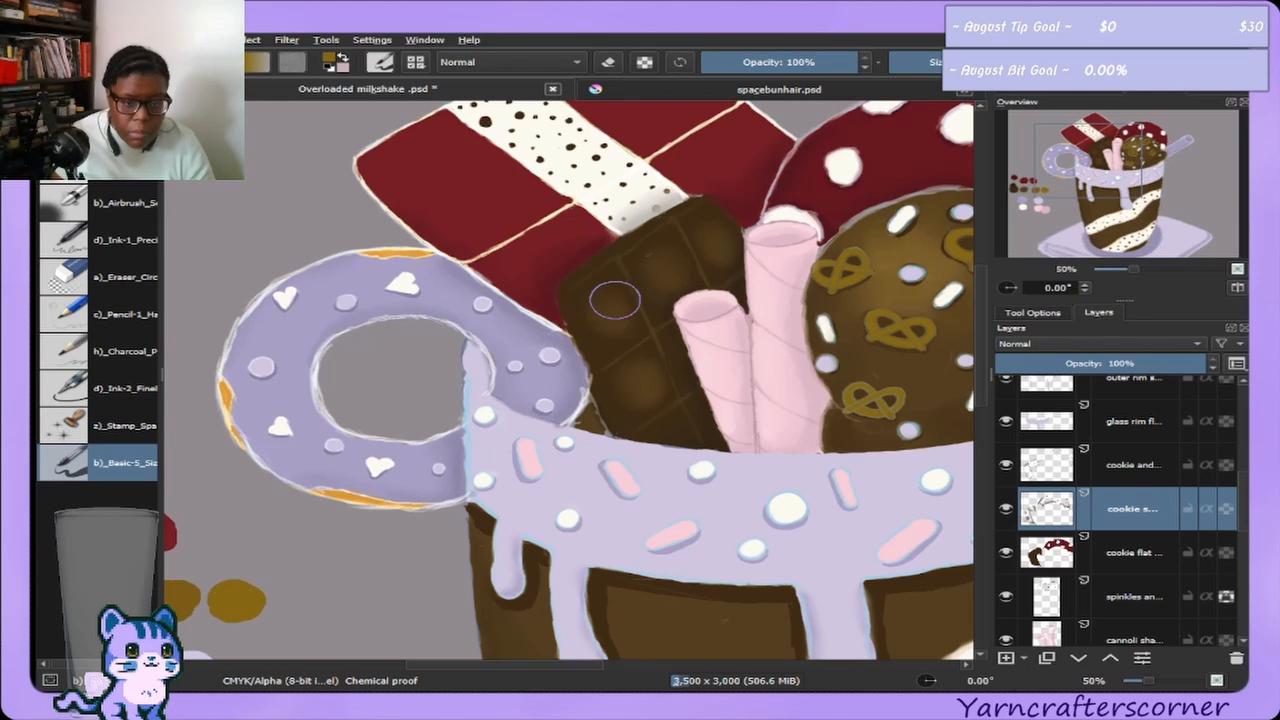
pyautogui.click(614, 308)
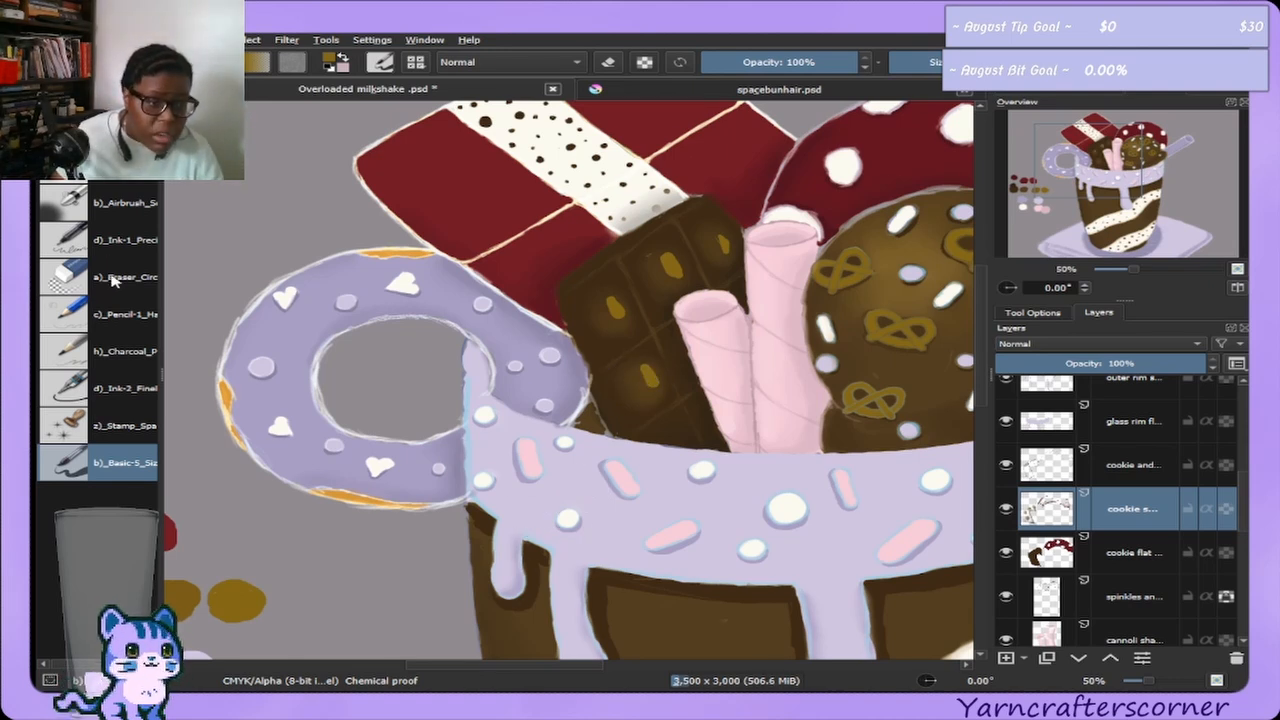
pyautogui.click(147, 202)
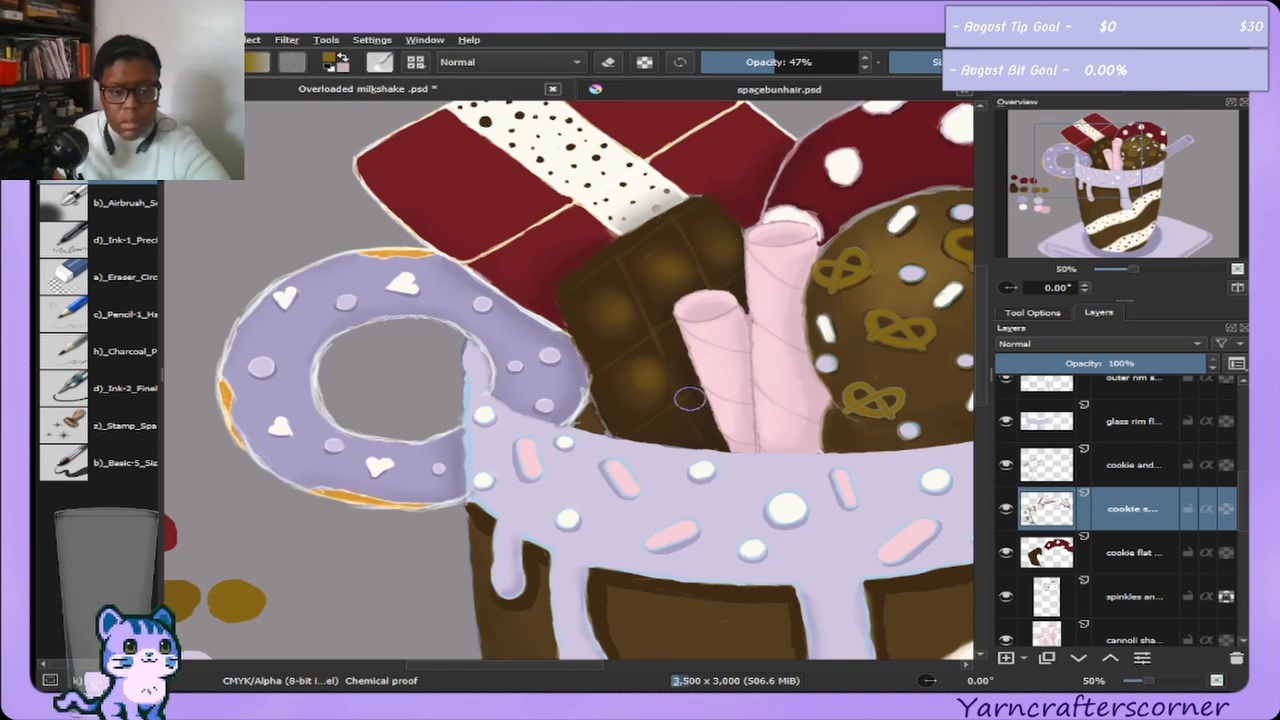
# Tone down the golden glows on the chocolate squares with the circle eraser at 19% opacity.
pyautogui.press('-')
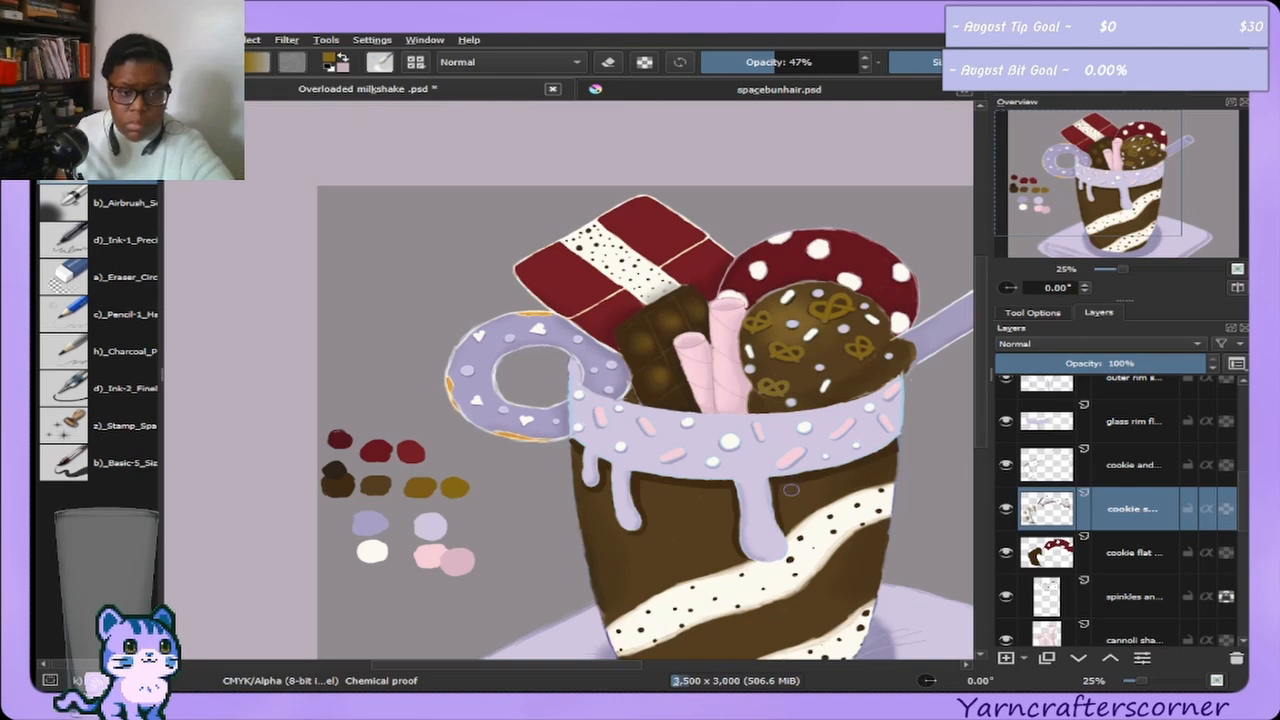
pyautogui.press('+')
pyautogui.press('+')
pyautogui.press('+')
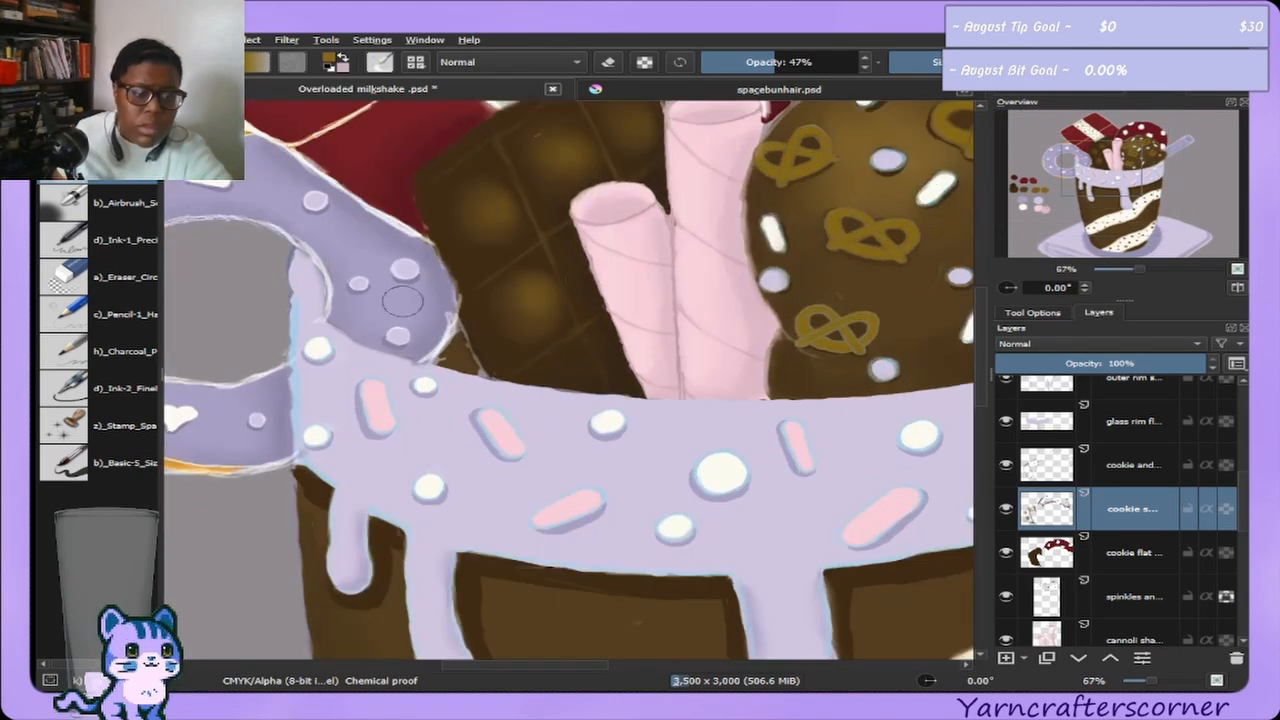
pyautogui.click(64, 276)
pyautogui.click(740, 61)
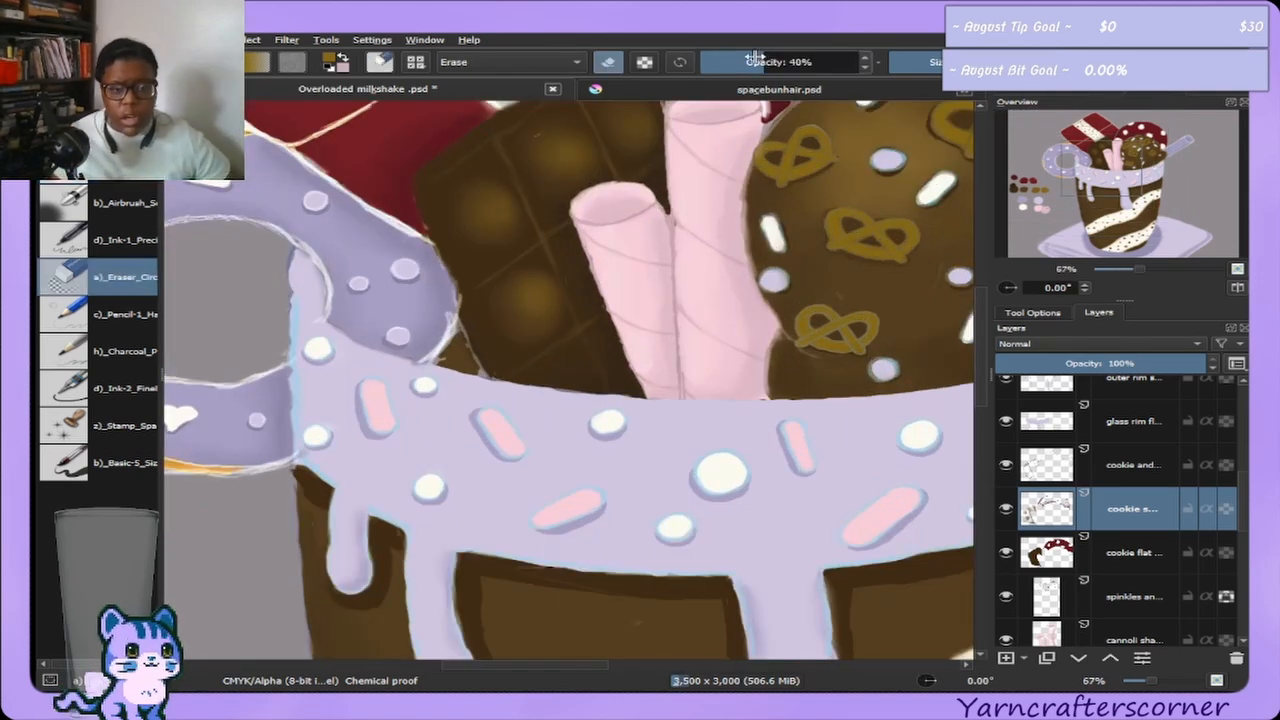
pyautogui.click(730, 61)
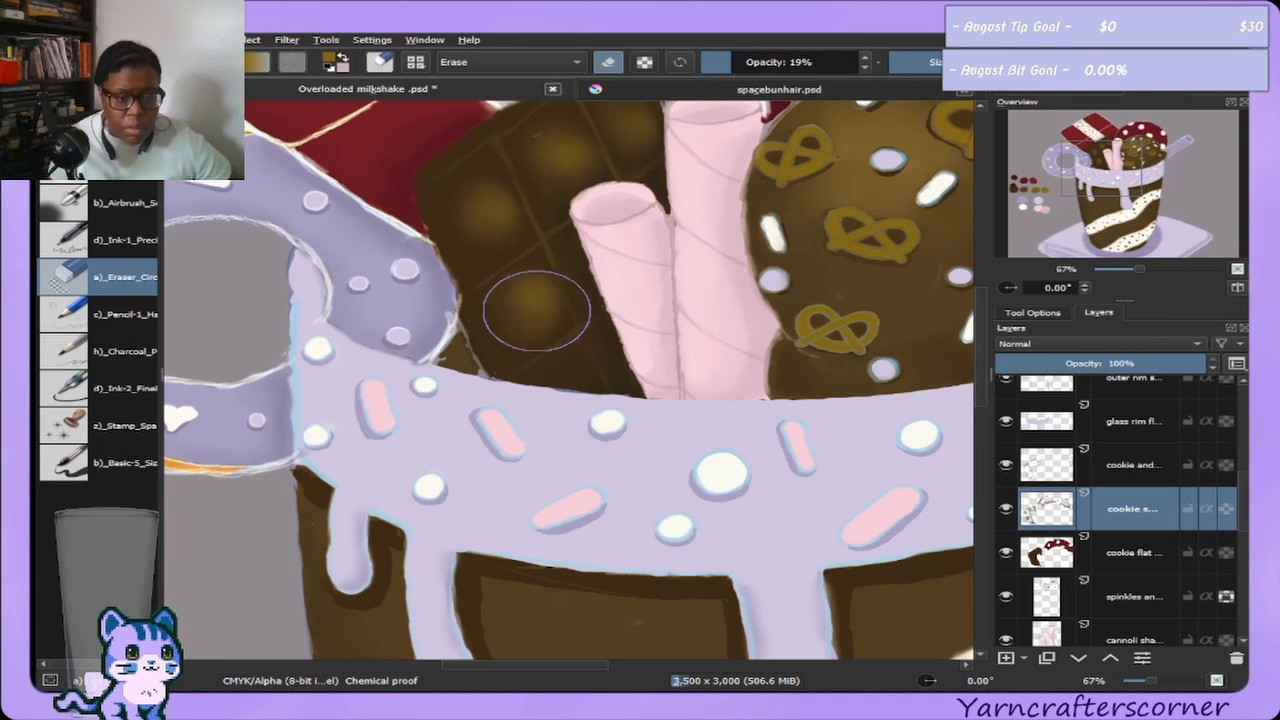
pyautogui.moveTo(531, 307); pyautogui.dragTo(540, 303)
pyautogui.moveTo(467, 197); pyautogui.dragTo(478, 226)
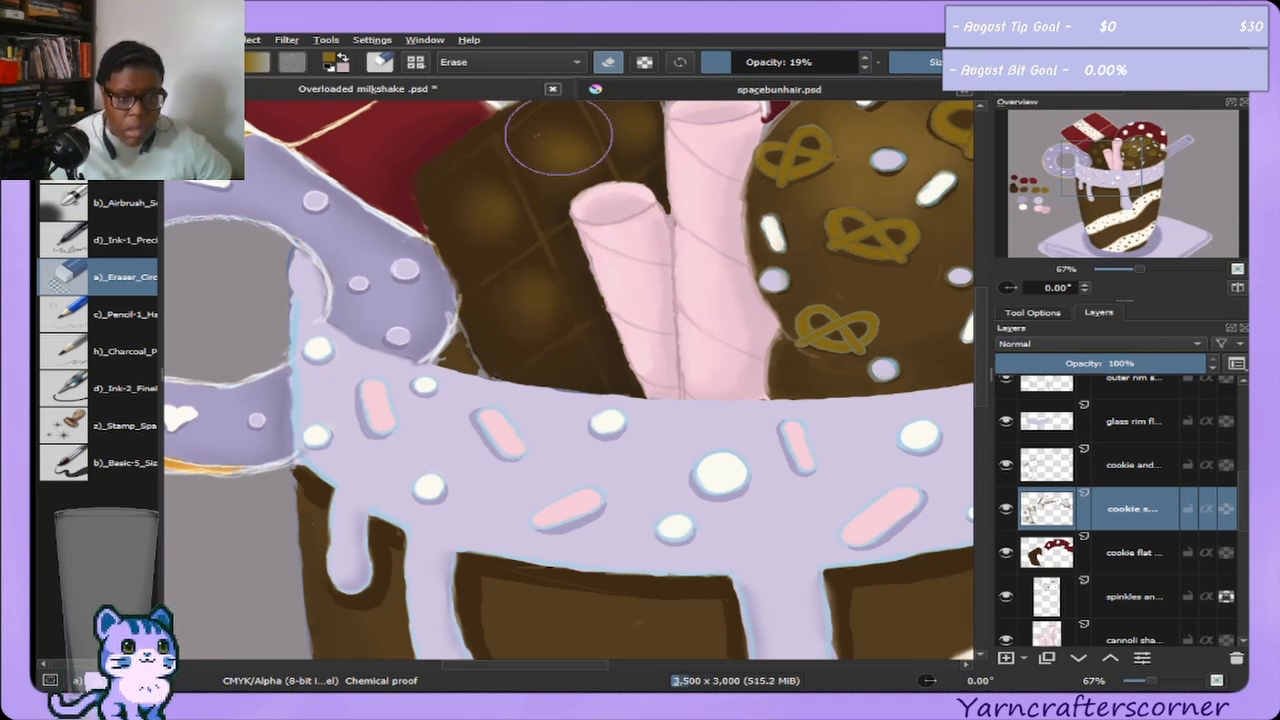
pyautogui.moveTo(564, 153)
pyautogui.mouseDown()
pyautogui.moveTo(554, 161)
pyautogui.moveTo(625, 125)
pyautogui.mouseUp()
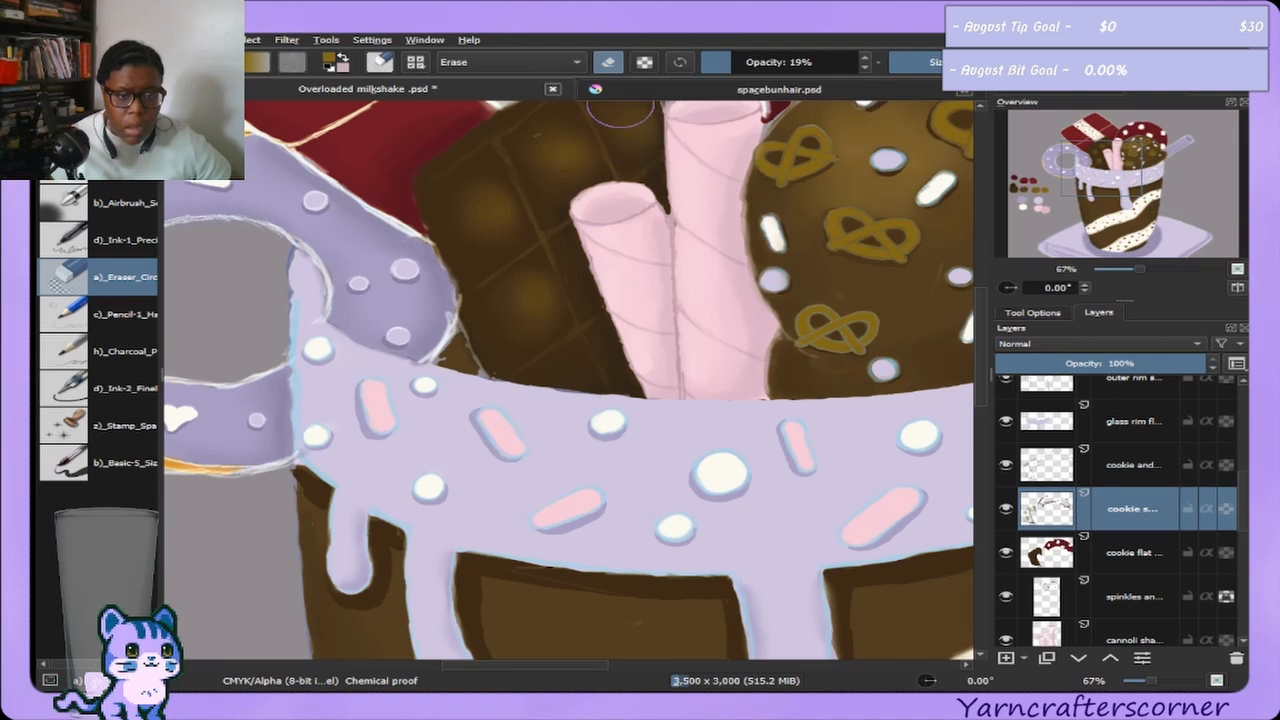
pyautogui.moveTo(508, 309); pyautogui.dragTo(524, 340)
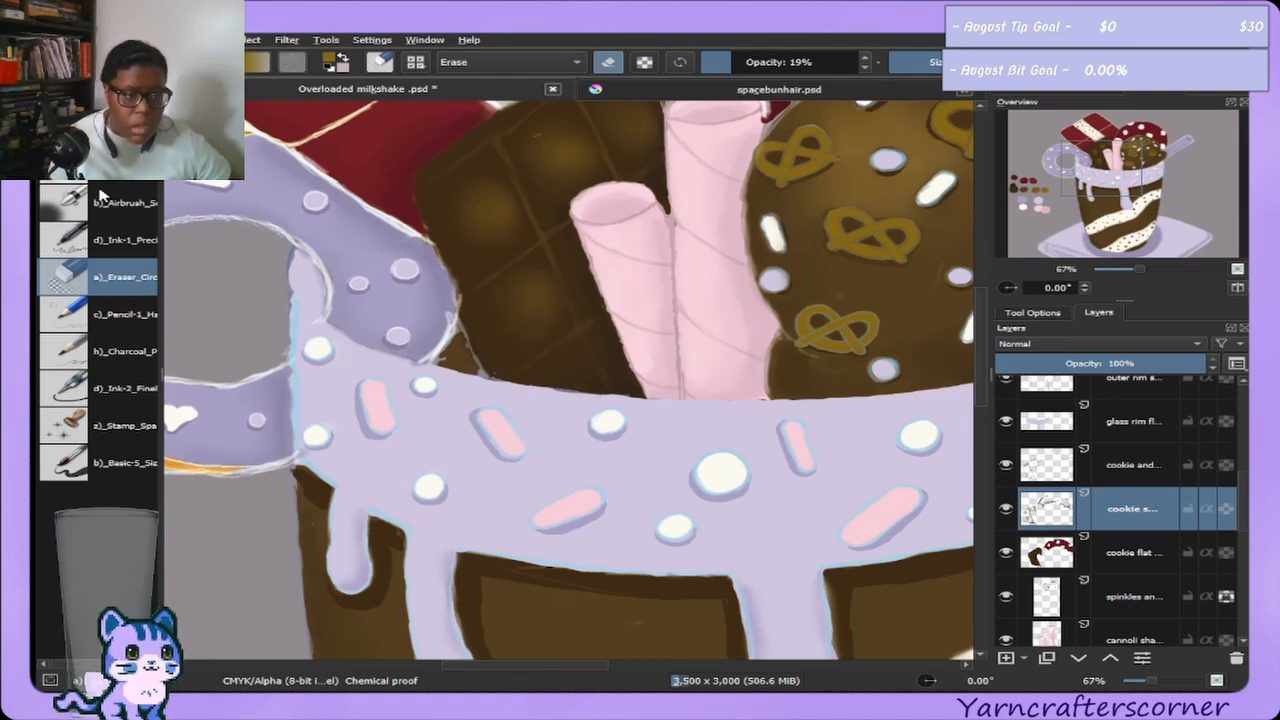
# Smooth the softened highlights on the chocolate squares with the blending brush at 47% opacity.
pyautogui.click(100, 200)
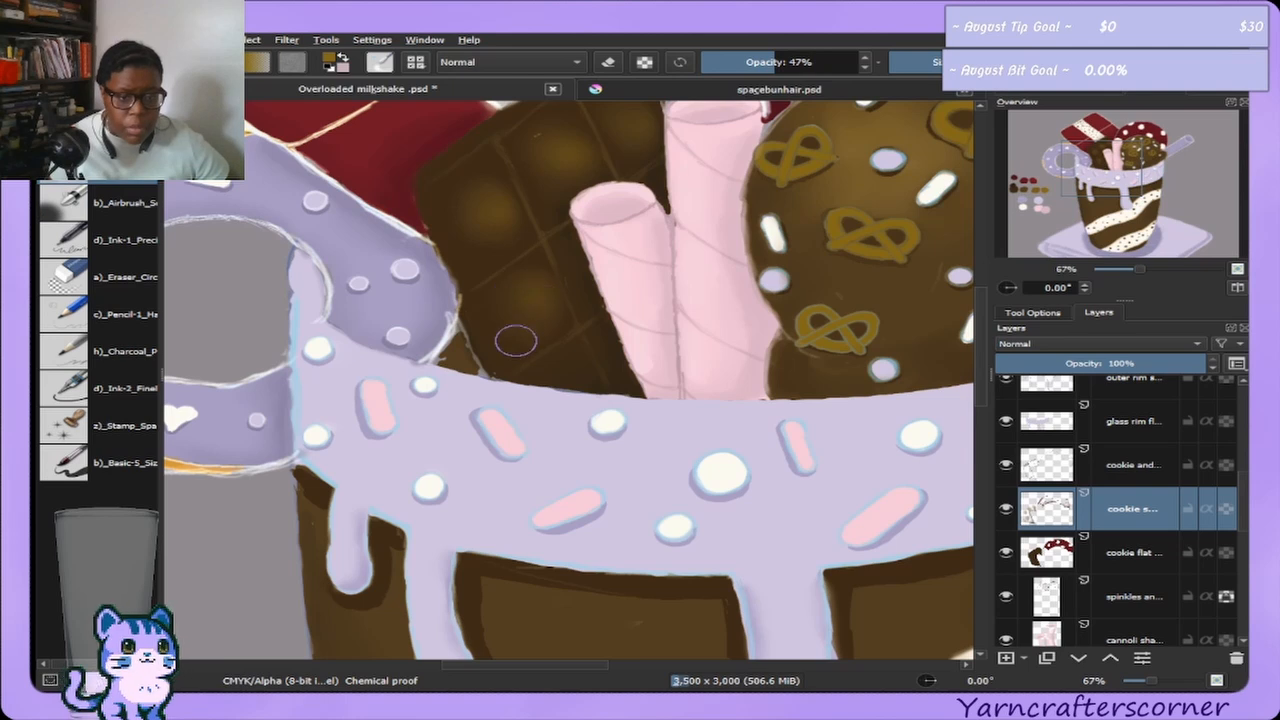
pyautogui.moveTo(528, 318); pyautogui.dragTo(542, 317)
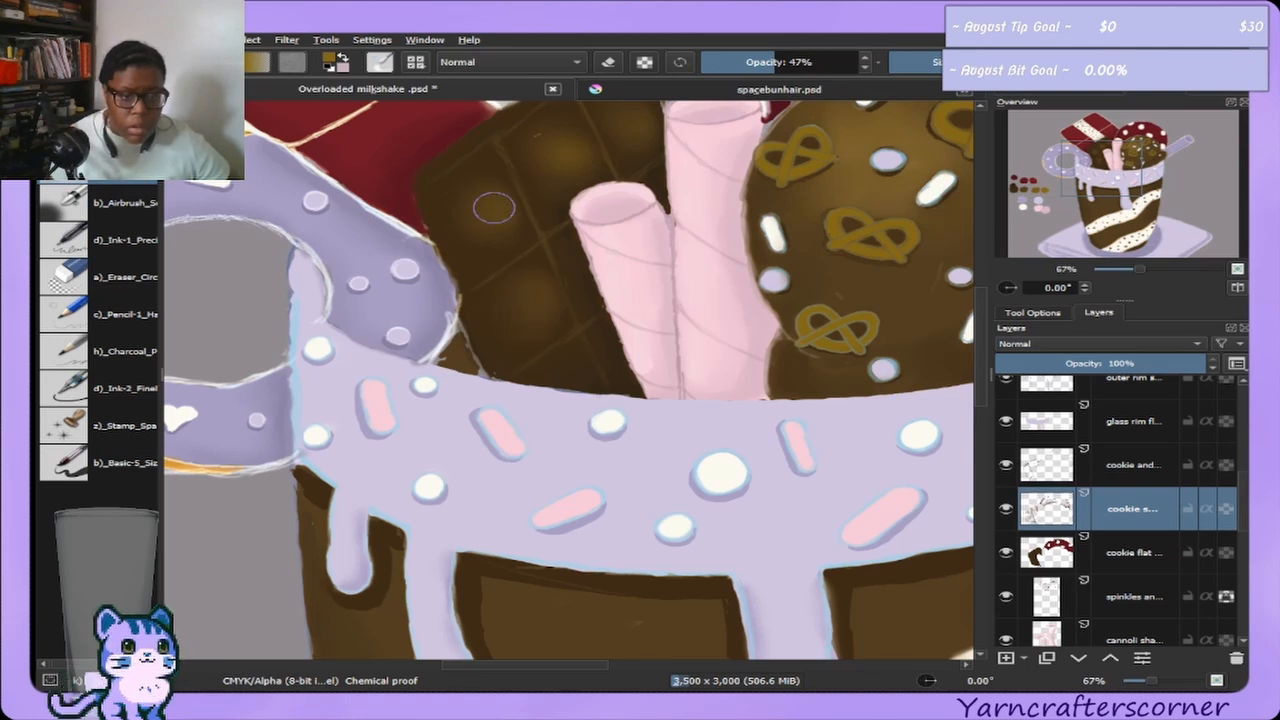
pyautogui.moveTo(531, 163)
pyautogui.mouseDown()
pyautogui.moveTo(557, 141)
pyautogui.moveTo(553, 177)
pyautogui.mouseUp()
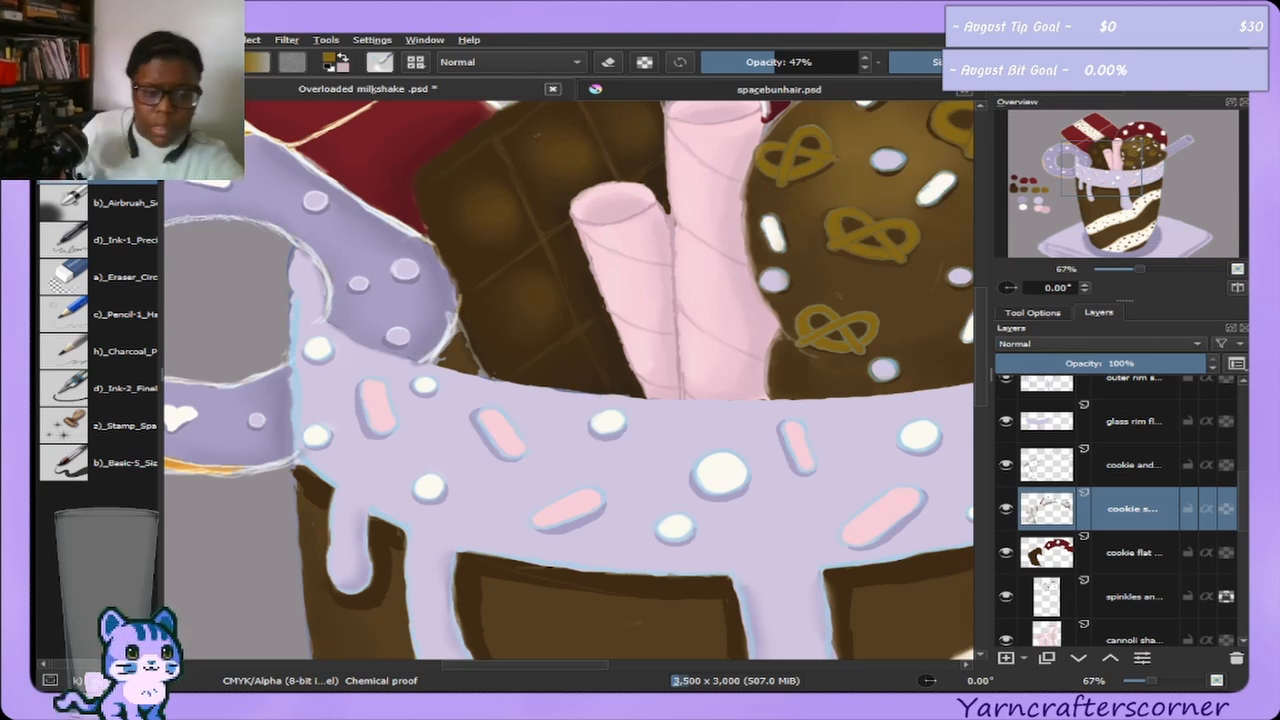
pyautogui.scroll(-2, 684, 565)
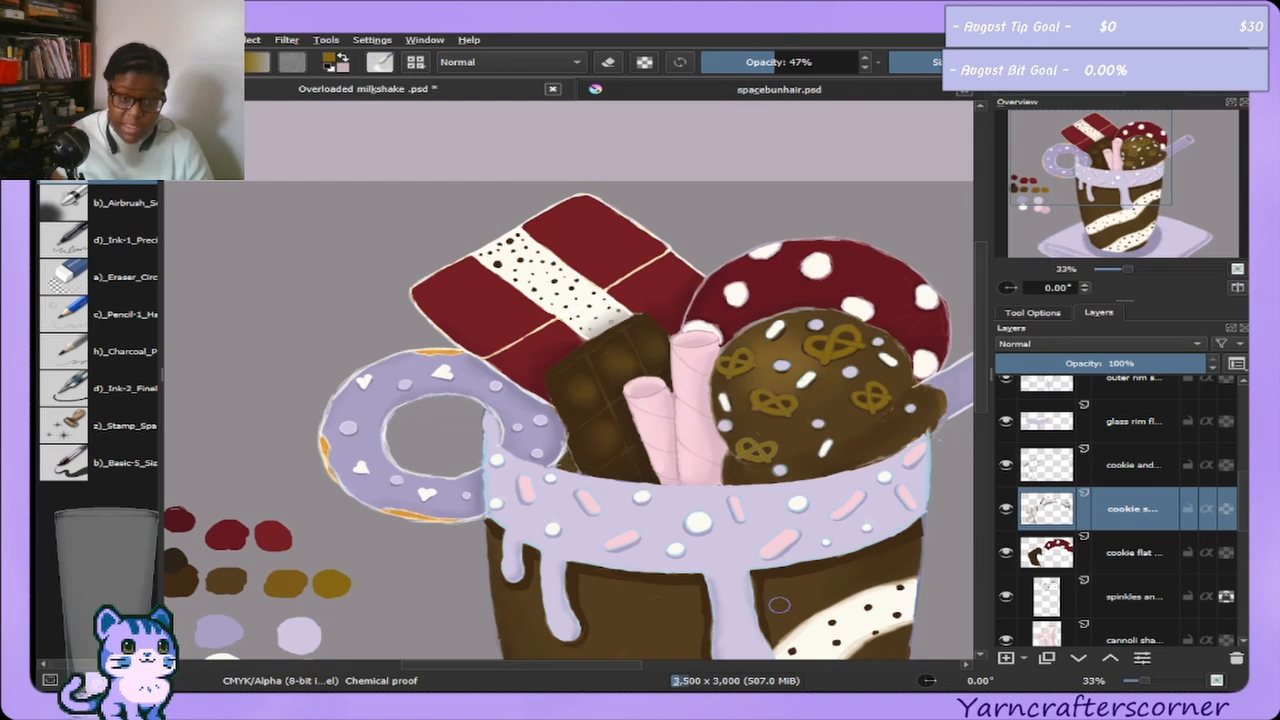
# Airbrush the polka-dot cookie with its sampled red at 50% opacity, and clear the overspray from the central white dot with the circle eraser at 100% opacity.
pyautogui.keyDown('ctrl'); pyautogui.click(857, 289); pyautogui.keyUp('ctrl')
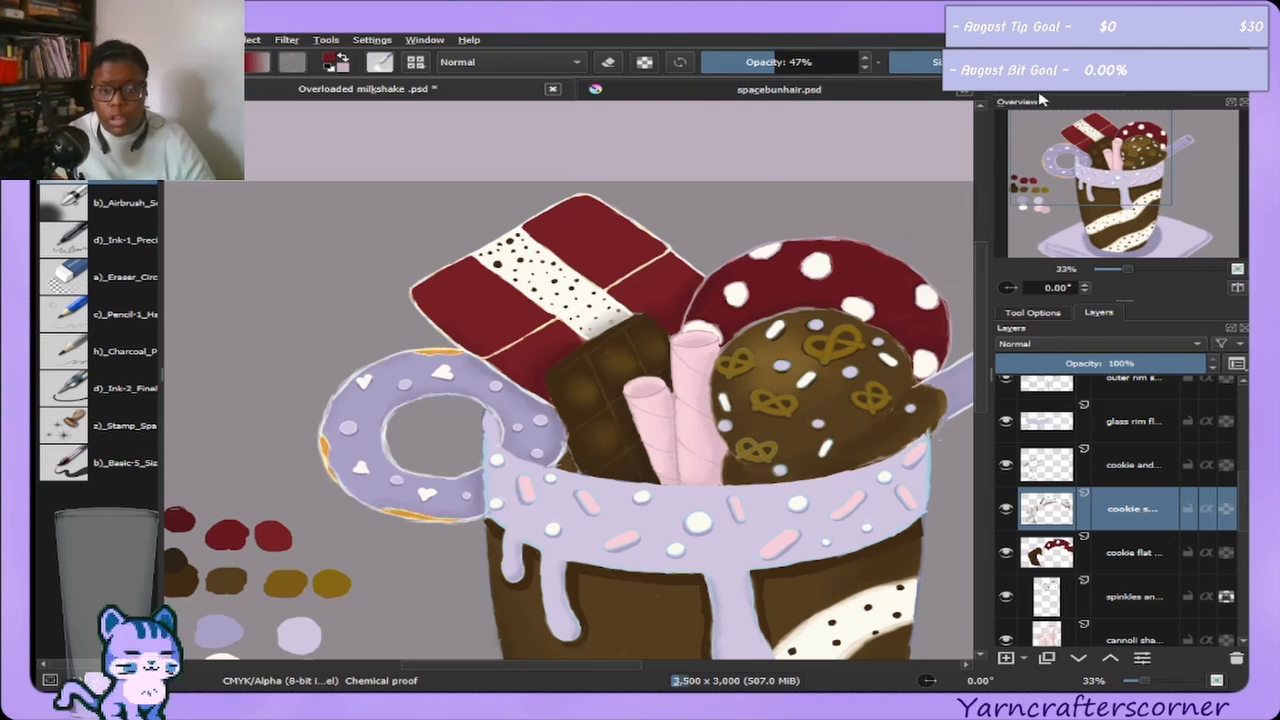
pyautogui.hotkey('shift', 'i')
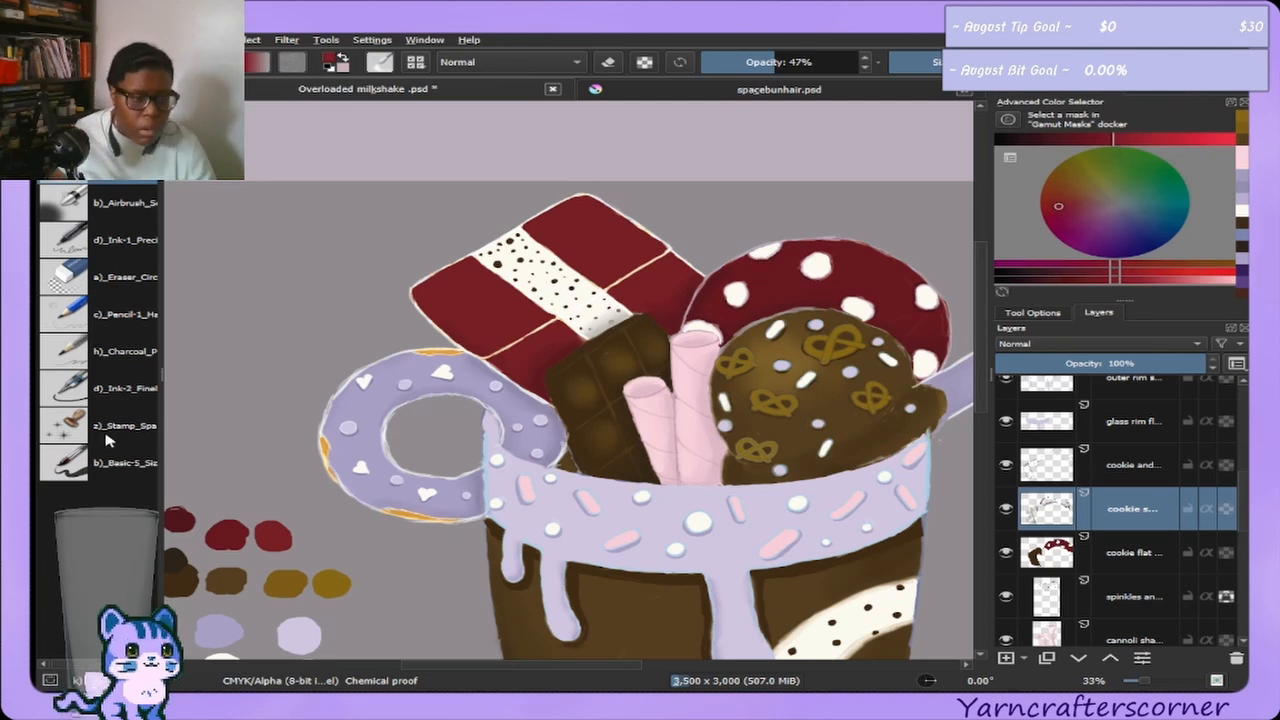
pyautogui.click(146, 206)
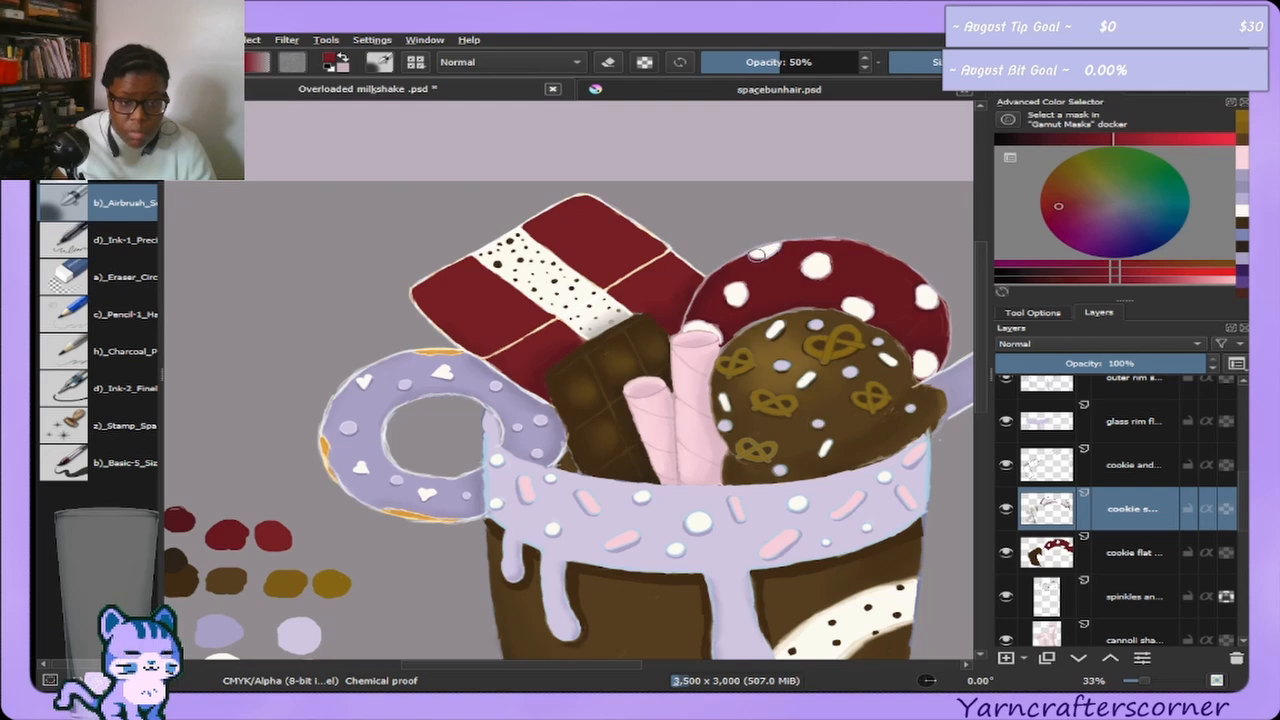
pyautogui.moveTo(813, 258); pyautogui.dragTo(830, 288)
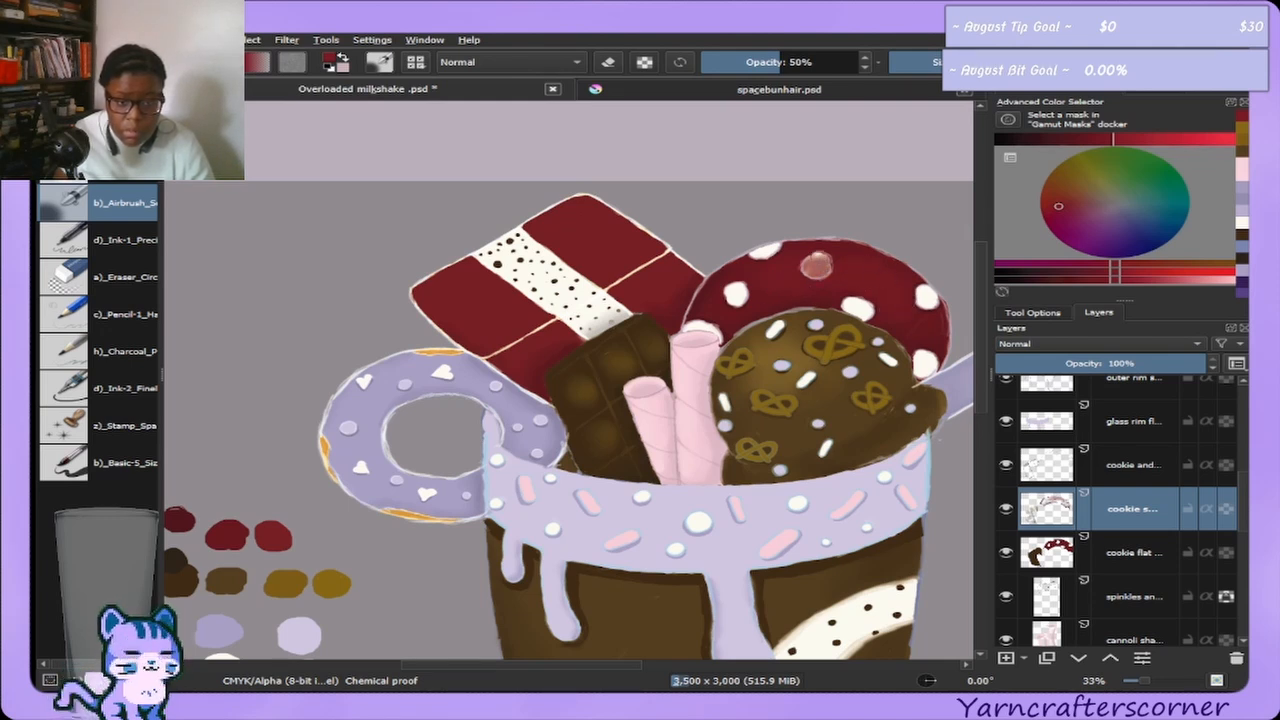
pyautogui.click(143, 283)
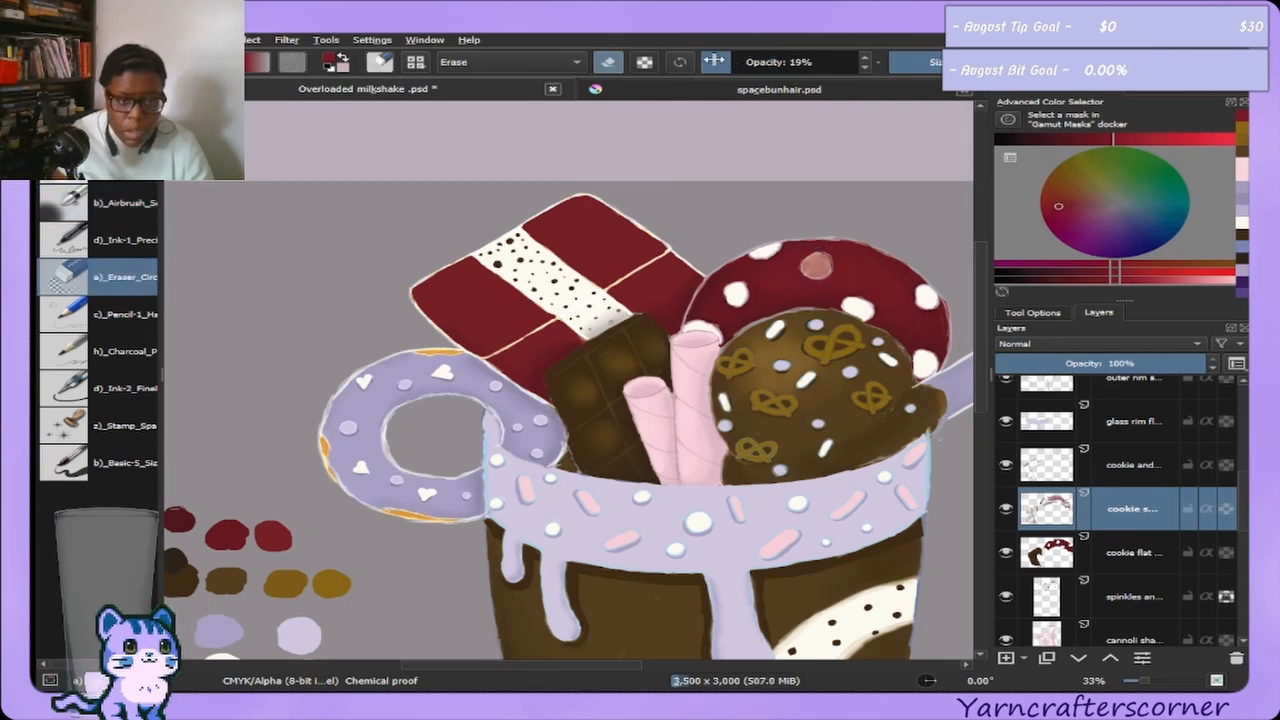
pyautogui.moveTo(745, 61); pyautogui.dragTo(870, 61)
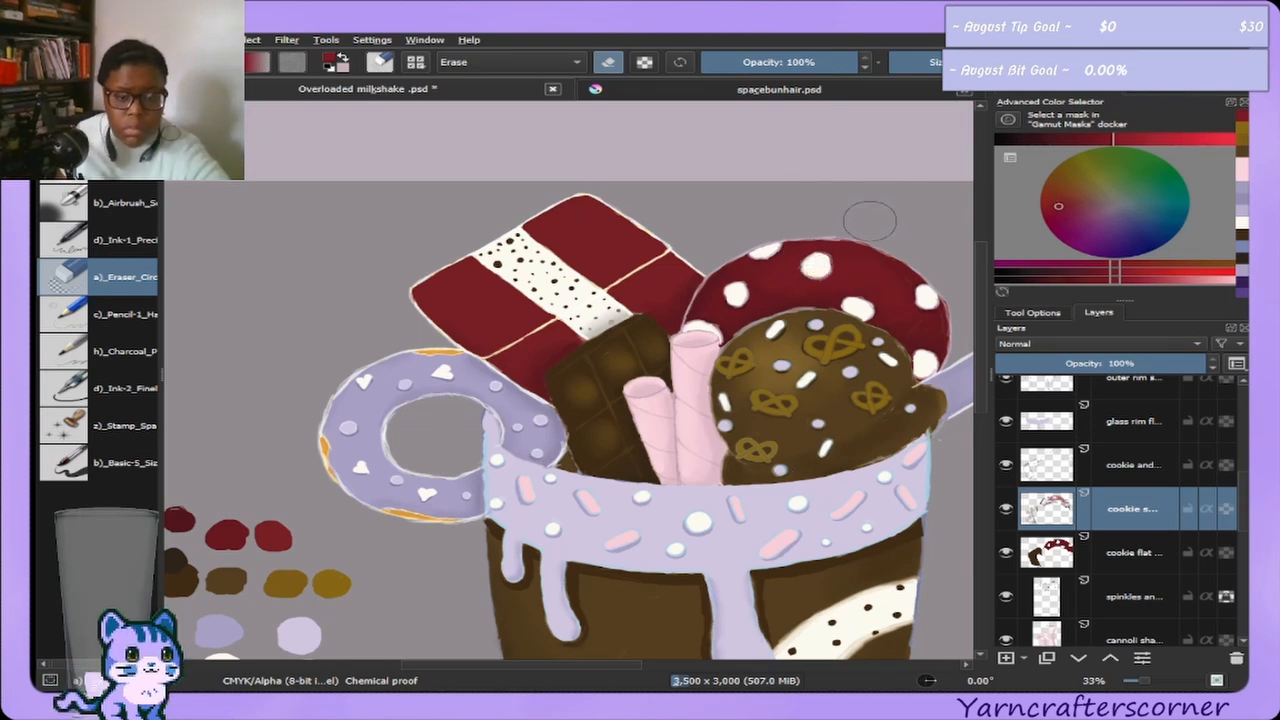
# Airbrush more red highlights on the polka-dot cookie's surface and erase the spill from the right side of its central white dot.
pyautogui.scroll(3, 872, 222)
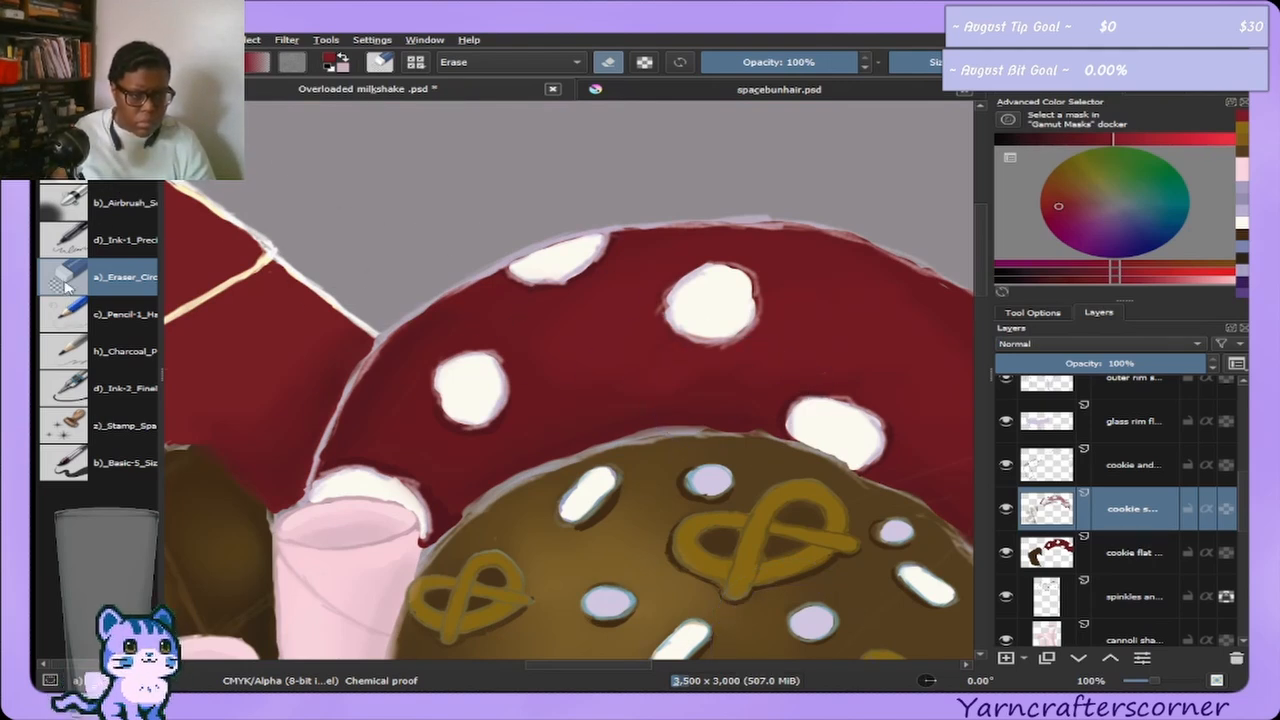
pyautogui.click(105, 207)
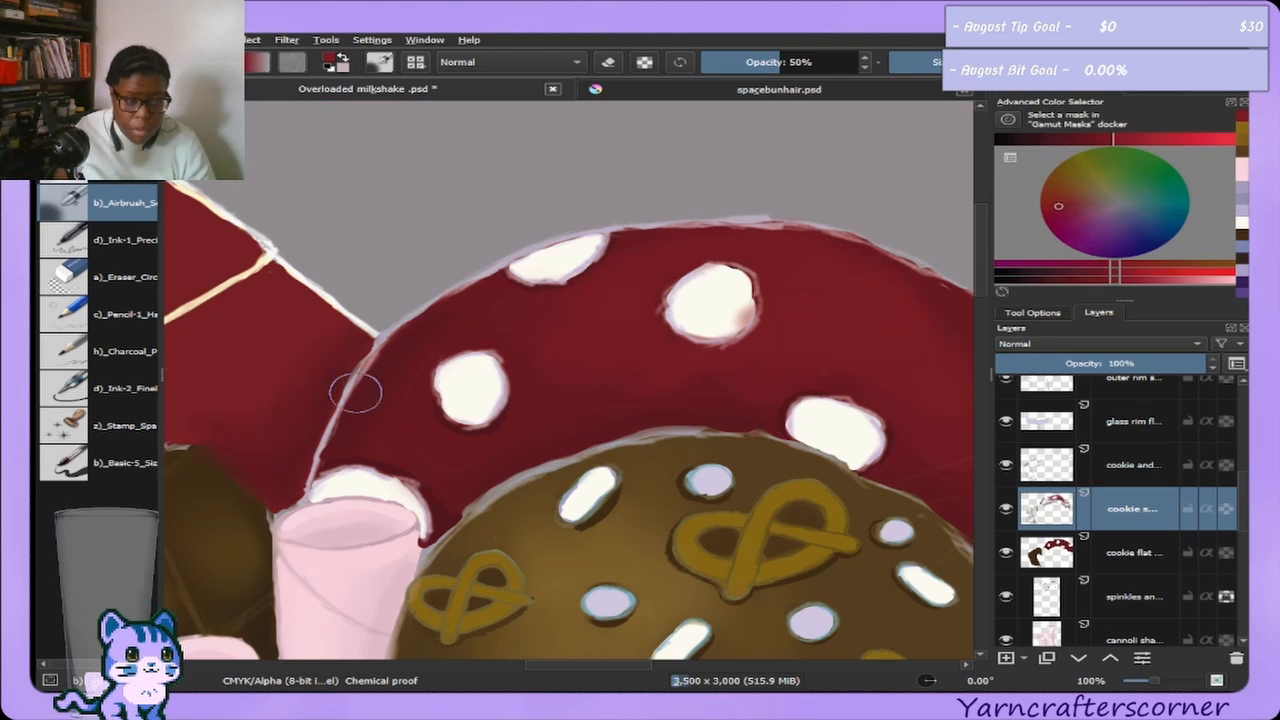
pyautogui.click(125, 277)
pyautogui.moveTo(701, 306)
pyautogui.mouseDown()
pyautogui.moveTo(738, 314)
pyautogui.moveTo(711, 293)
pyautogui.mouseUp()
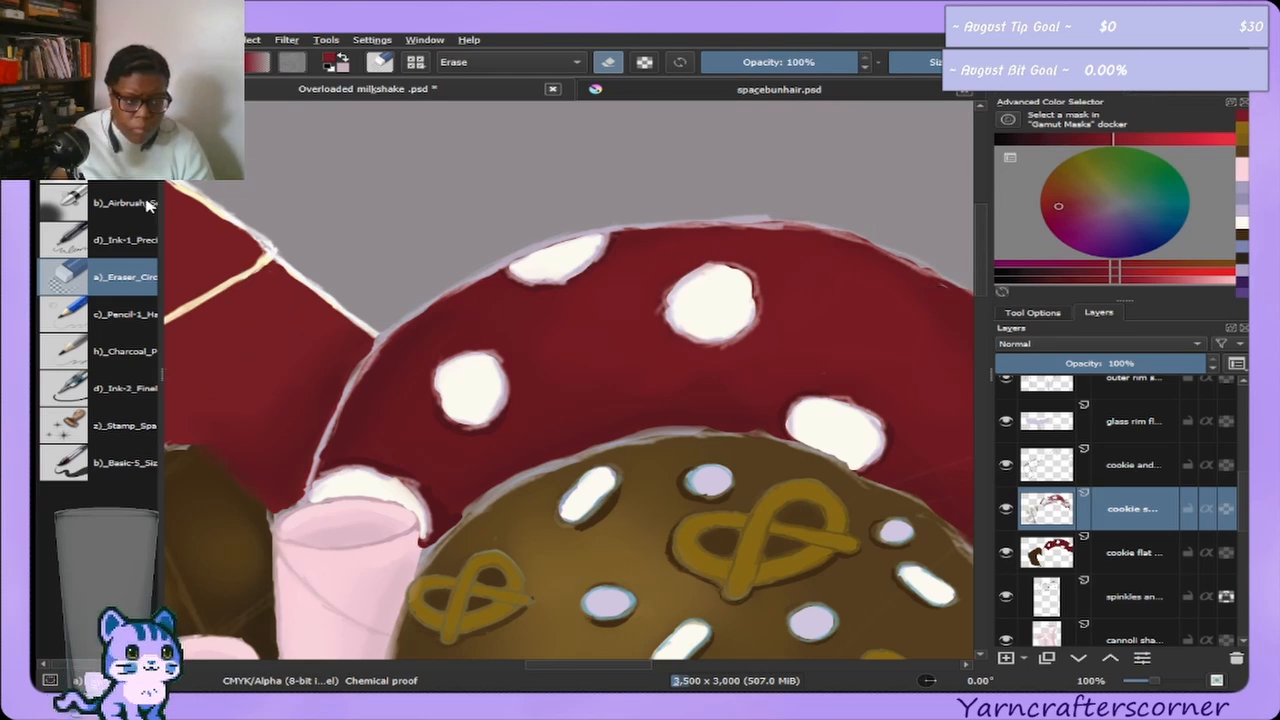
# Blend the red highlights across the polka-dot cookie with the 47% opacity blending brush.
pyautogui.press('/')
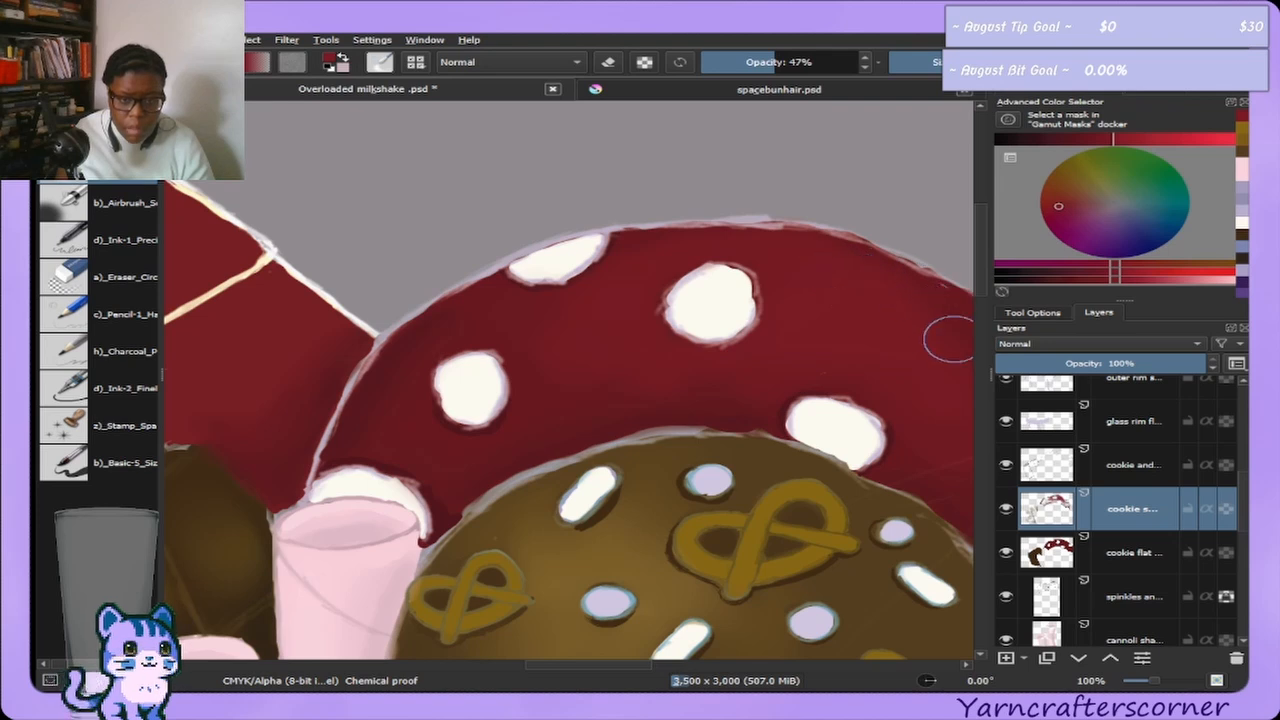
pyautogui.click(1150, 95)
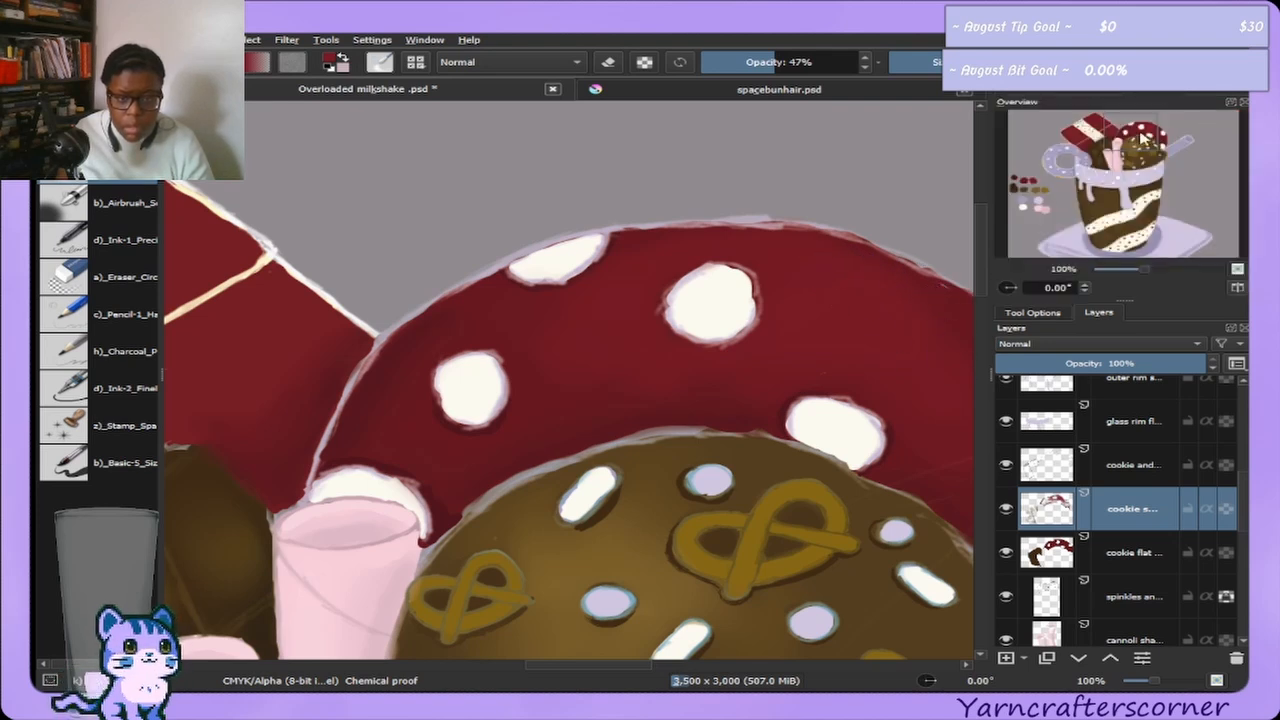
pyautogui.moveTo(1160, 133); pyautogui.dragTo(1122, 126)
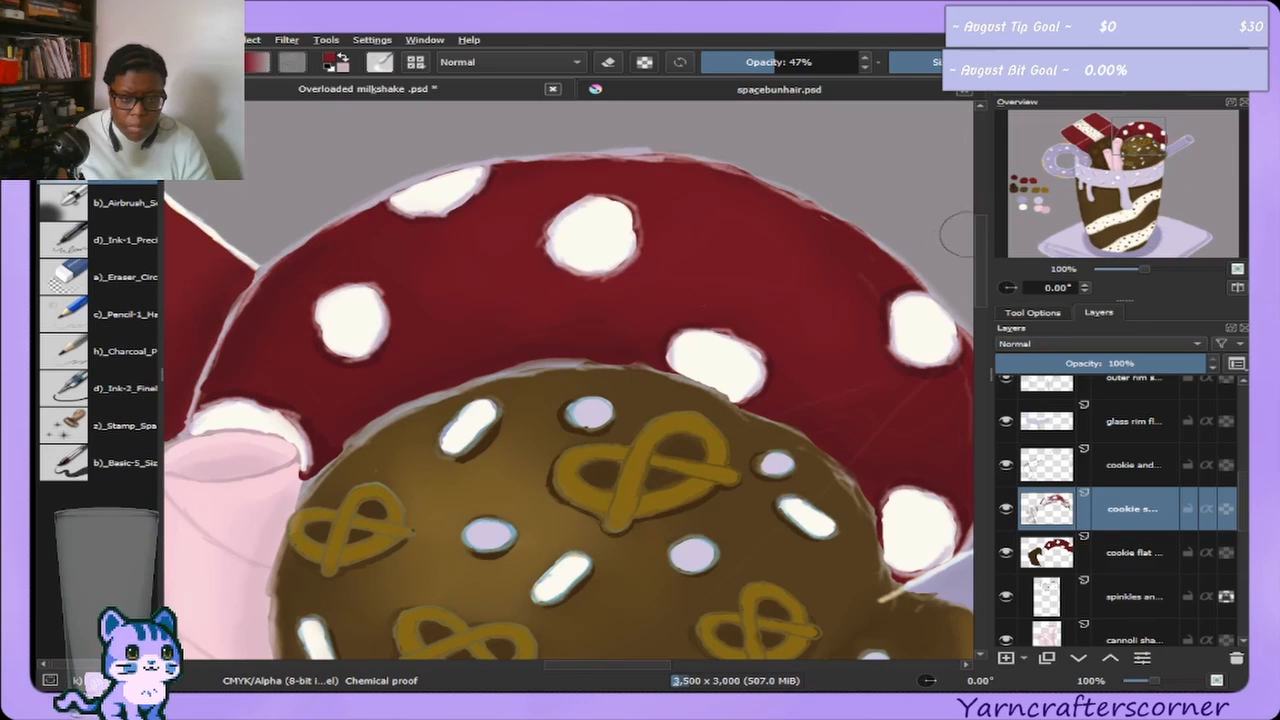
# Airbrush a slightly brighter red at 50% opacity over the red squares of the striped pastry on the donut shading layer.
pyautogui.click(110, 203)
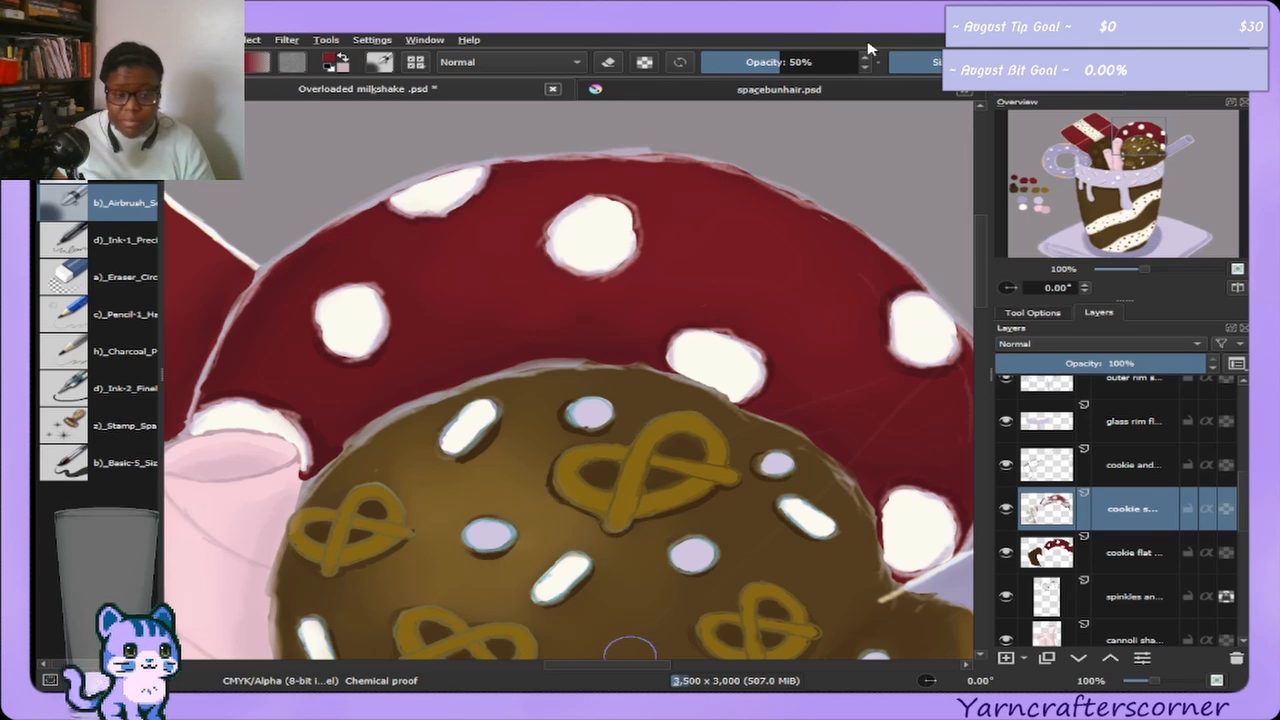
pyautogui.moveTo(1155, 133); pyautogui.dragTo(1107, 170)
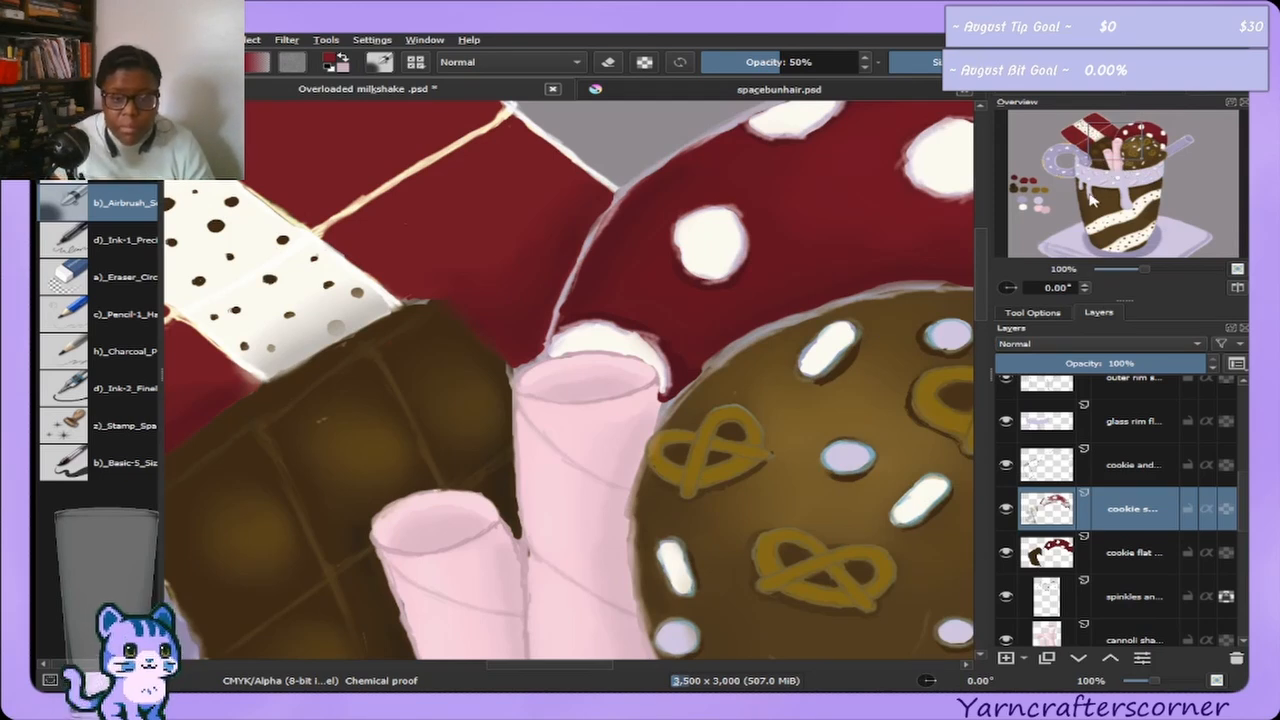
pyautogui.moveTo(1114, 170); pyautogui.dragTo(1066, 162)
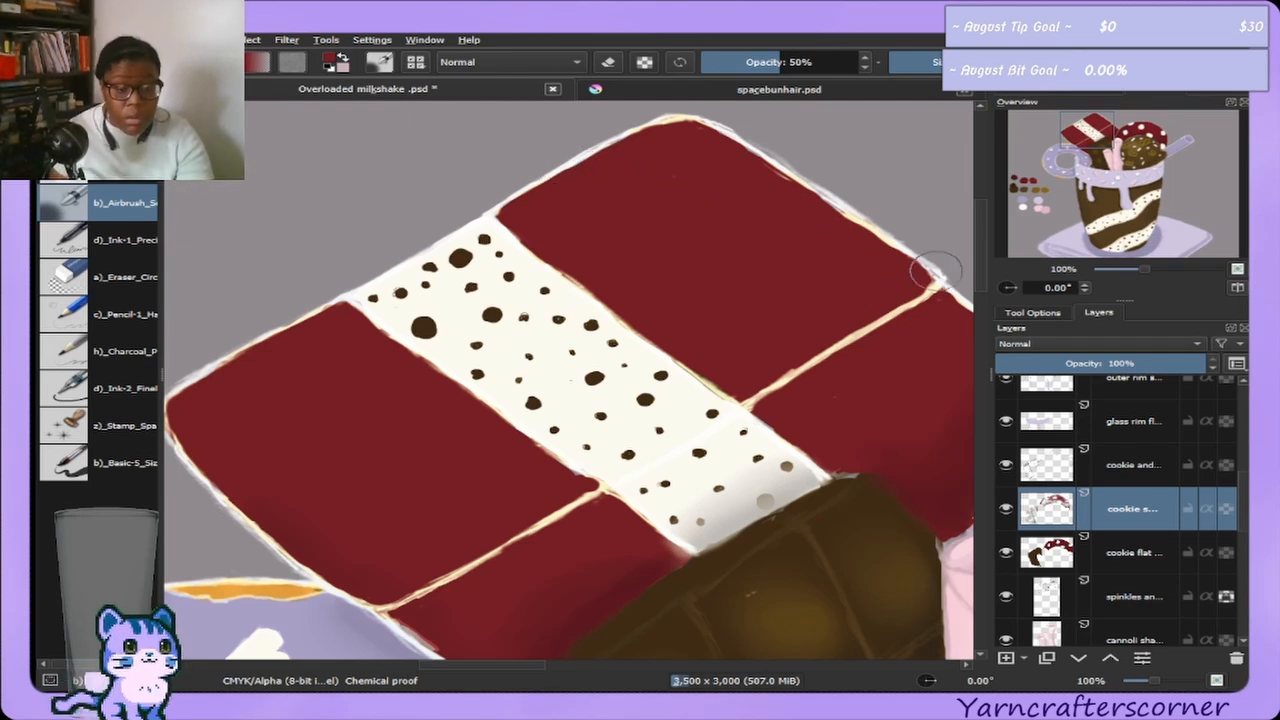
pyautogui.moveTo(1097, 168); pyautogui.dragTo(1075, 132)
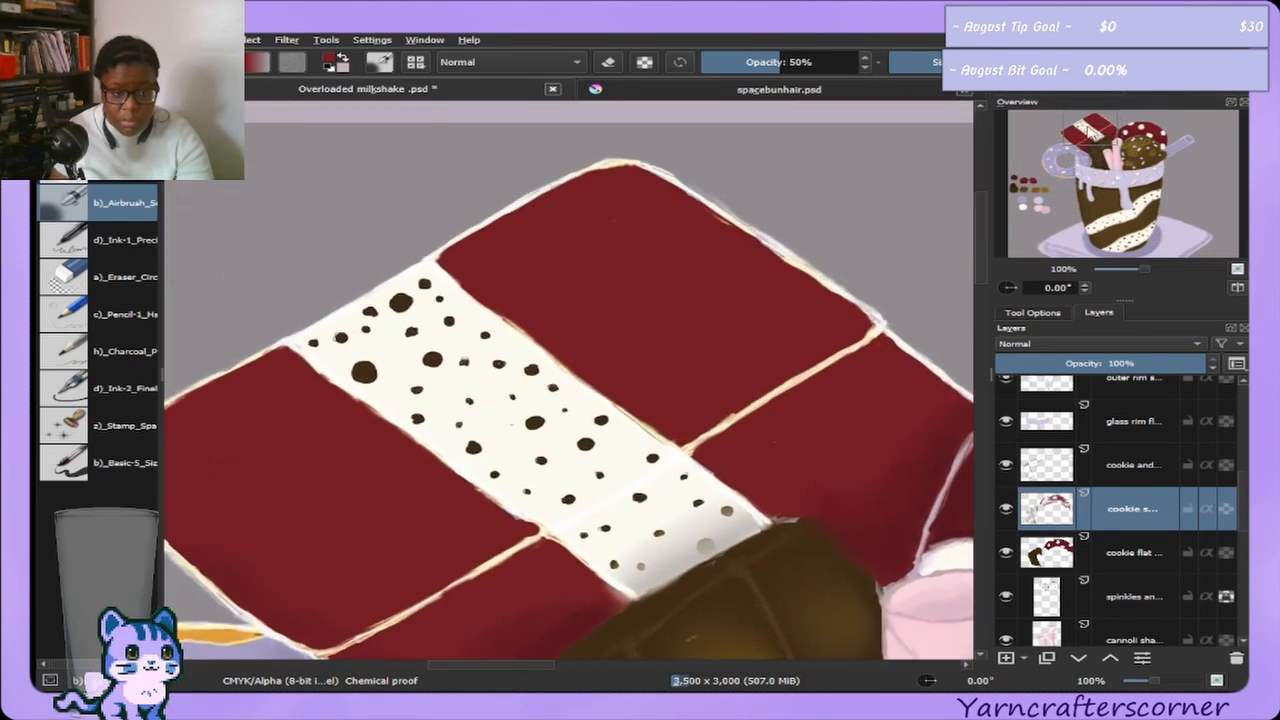
pyautogui.click(1097, 93)
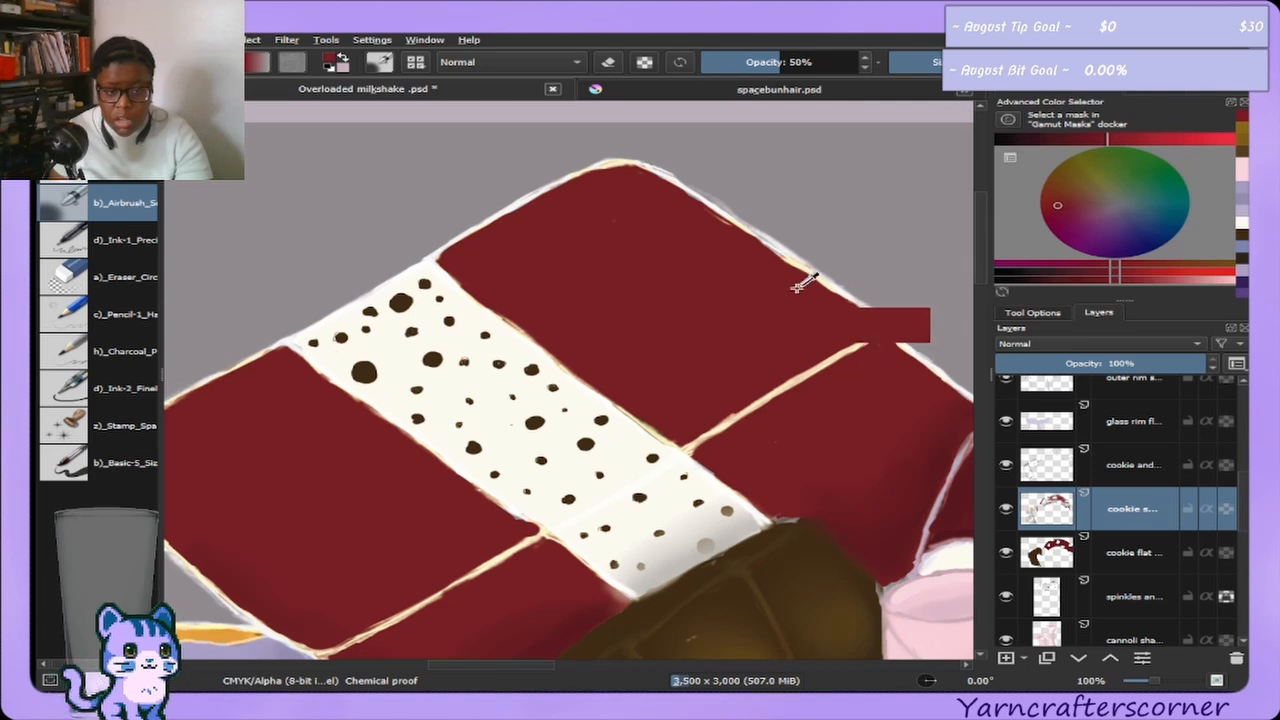
pyautogui.moveTo(1118, 143); pyautogui.dragTo(1128, 143)
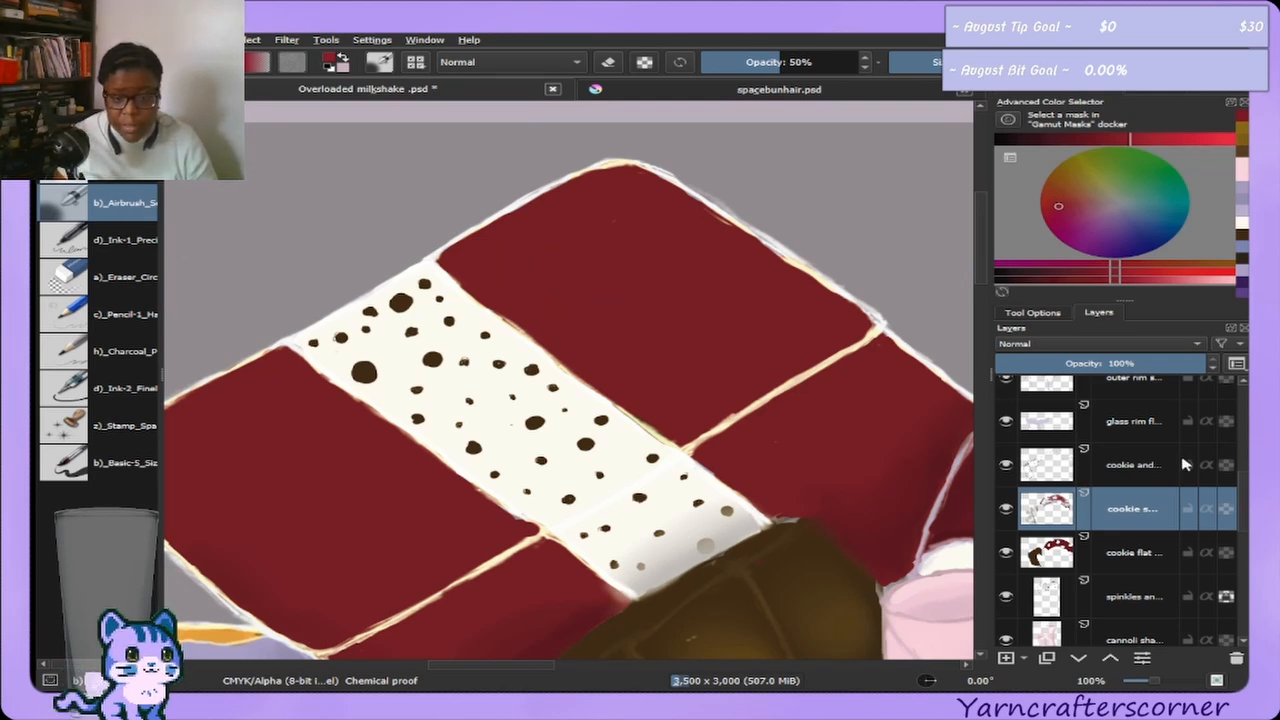
pyautogui.scroll(5, 1235, 492)
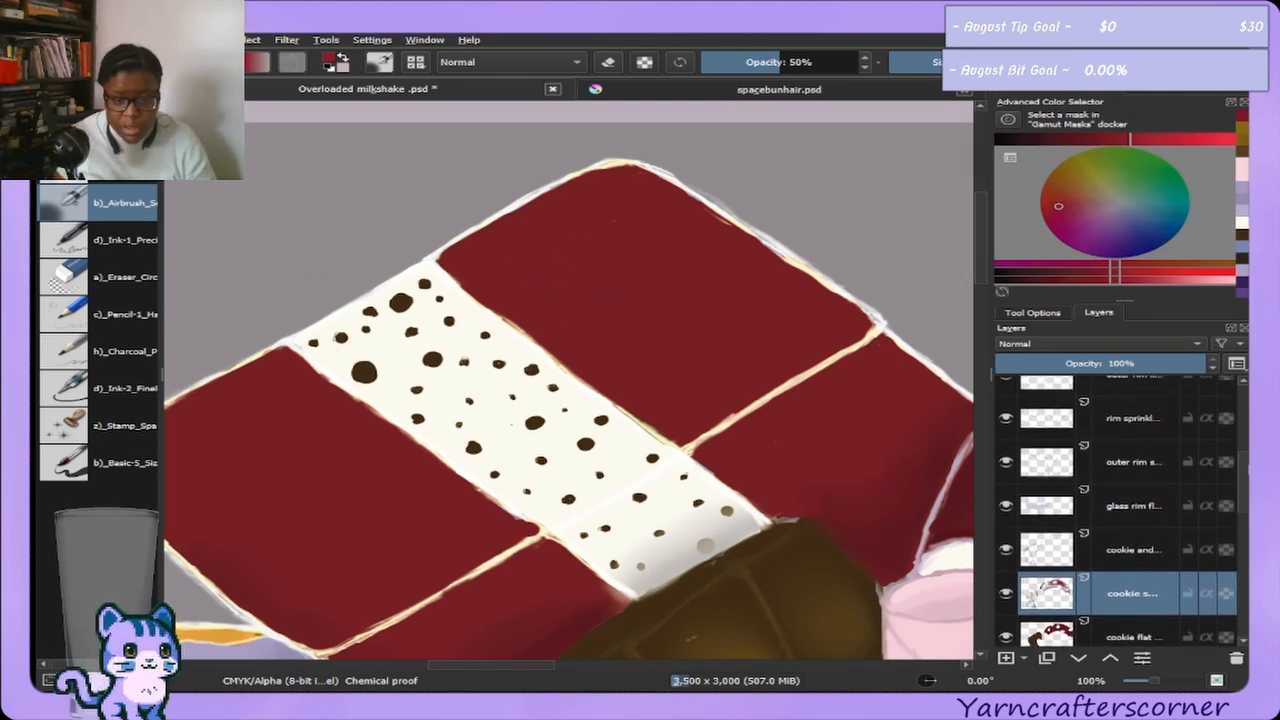
pyautogui.scroll(2, 1172, 484)
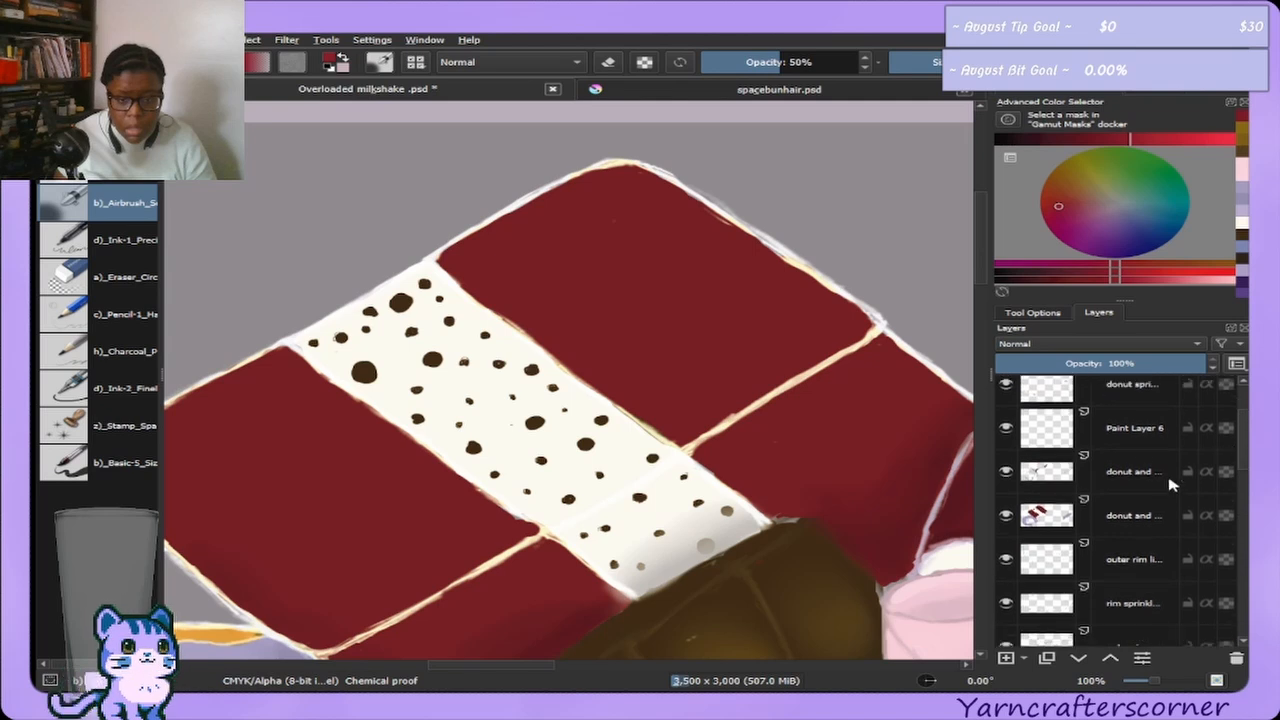
pyautogui.click(1127, 470)
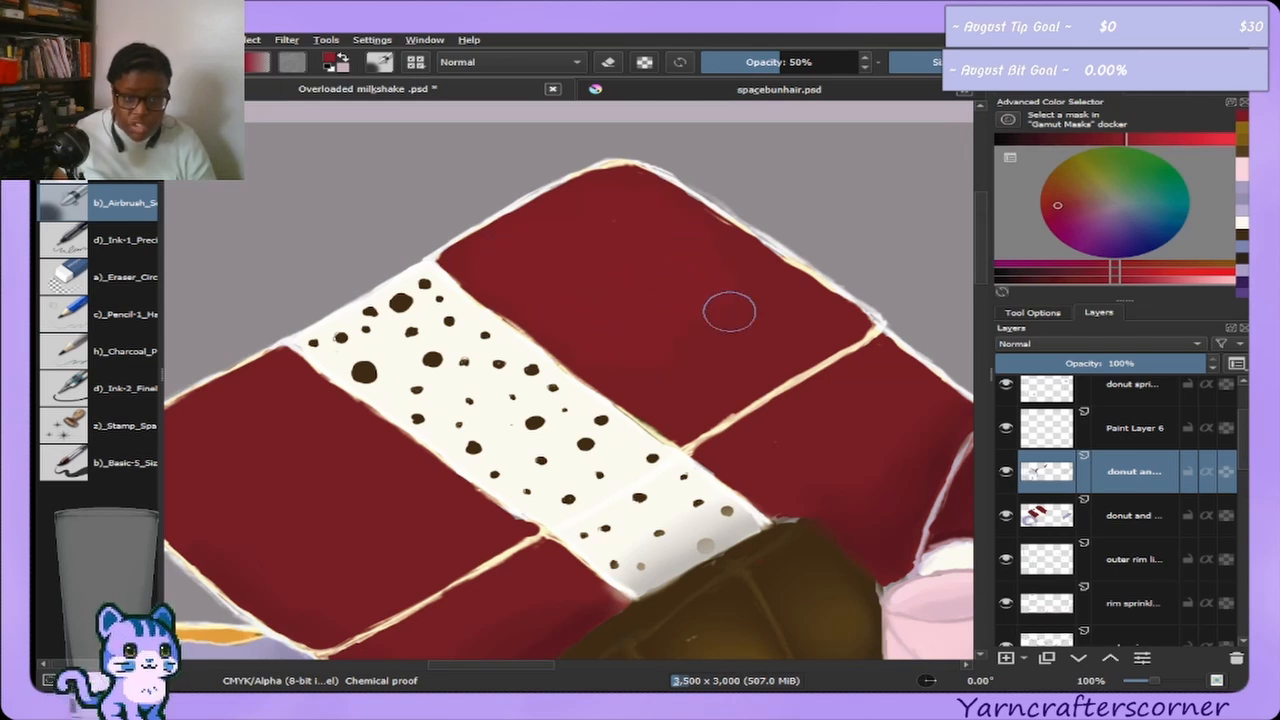
pyautogui.moveTo(717, 271)
pyautogui.mouseDown()
pyautogui.moveTo(783, 311)
pyautogui.moveTo(645, 261)
pyautogui.mouseUp()
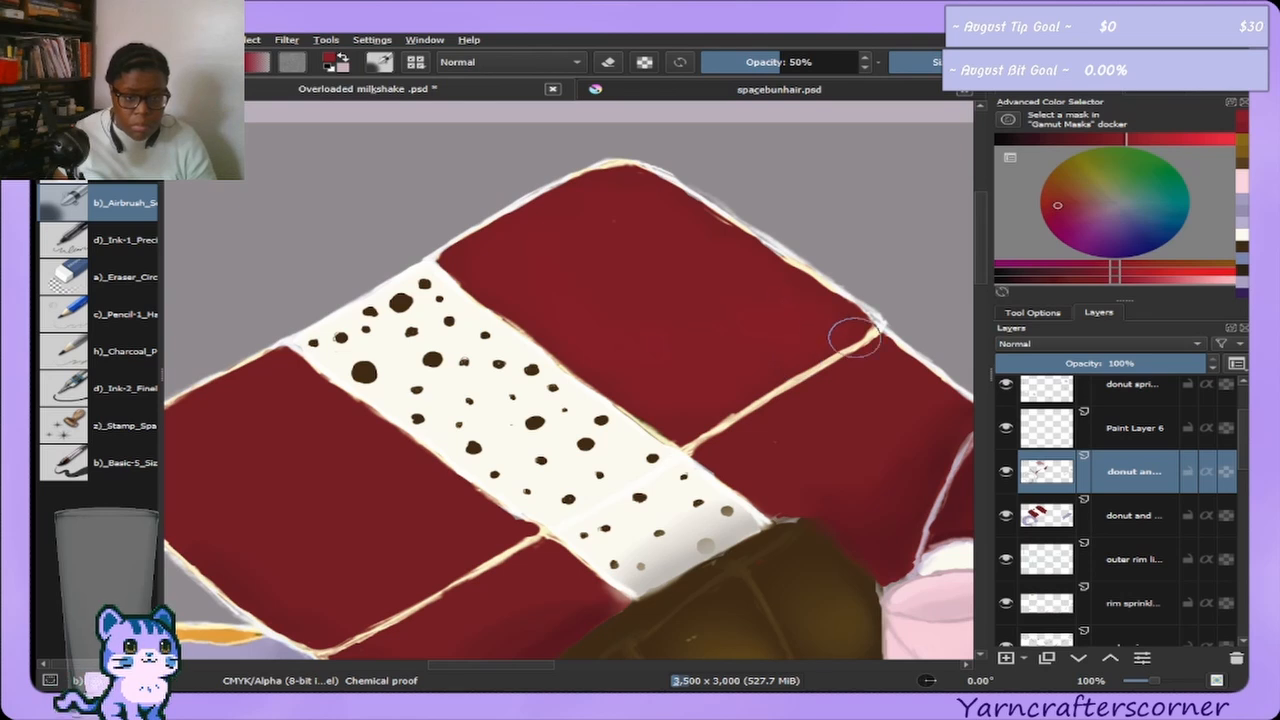
pyautogui.moveTo(543, 206)
pyautogui.mouseDown()
pyautogui.moveTo(498, 236)
pyautogui.moveTo(573, 213)
pyautogui.moveTo(548, 232)
pyautogui.mouseUp()
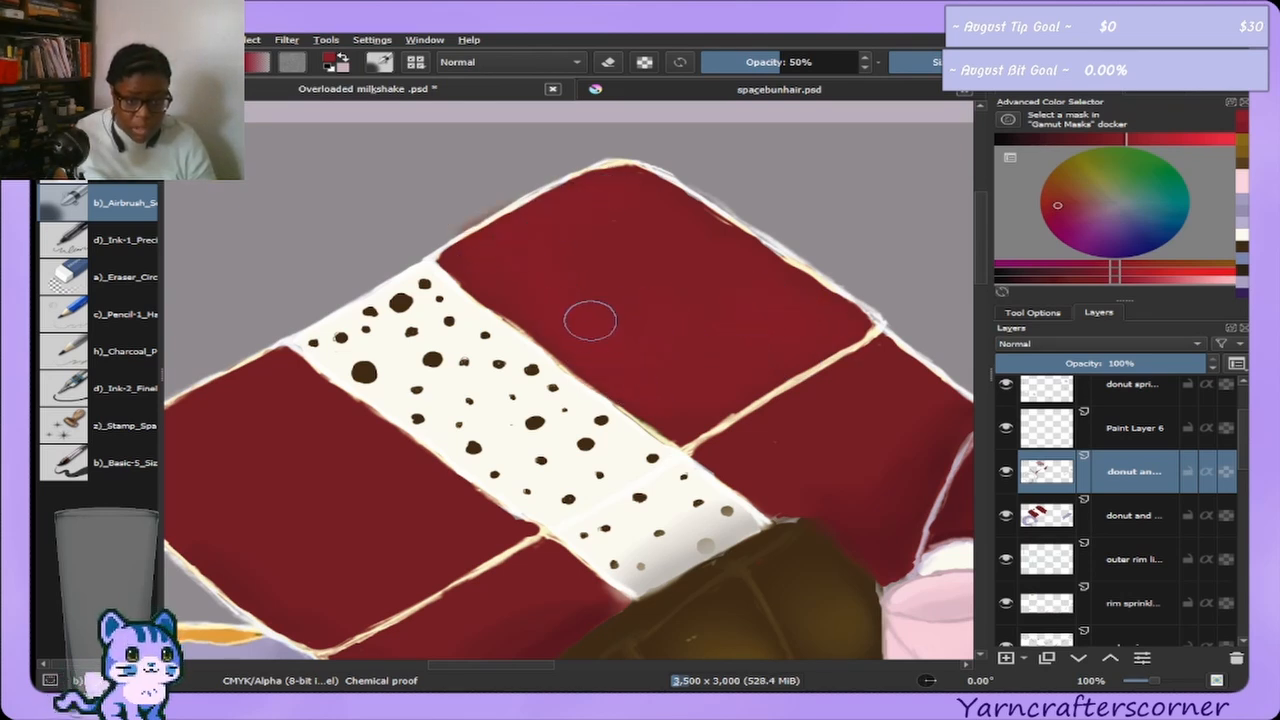
pyautogui.moveTo(314, 436)
pyautogui.mouseDown()
pyautogui.moveTo(301, 393)
pyautogui.moveTo(277, 386)
pyautogui.moveTo(231, 412)
pyautogui.moveTo(240, 504)
pyautogui.moveTo(274, 490)
pyautogui.moveTo(305, 435)
pyautogui.mouseUp()
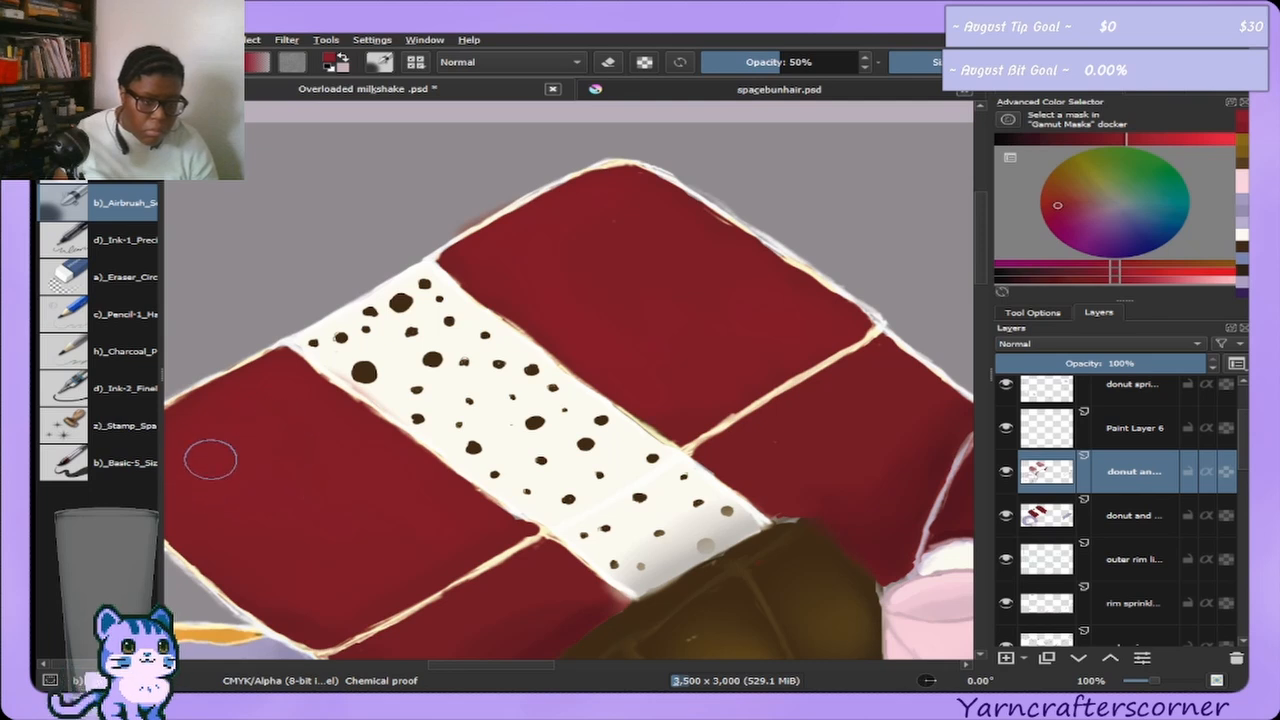
# Clean the red overspray off the pastry's cream stripe with the circle eraser at 100% opacity.
pyautogui.click(134, 278)
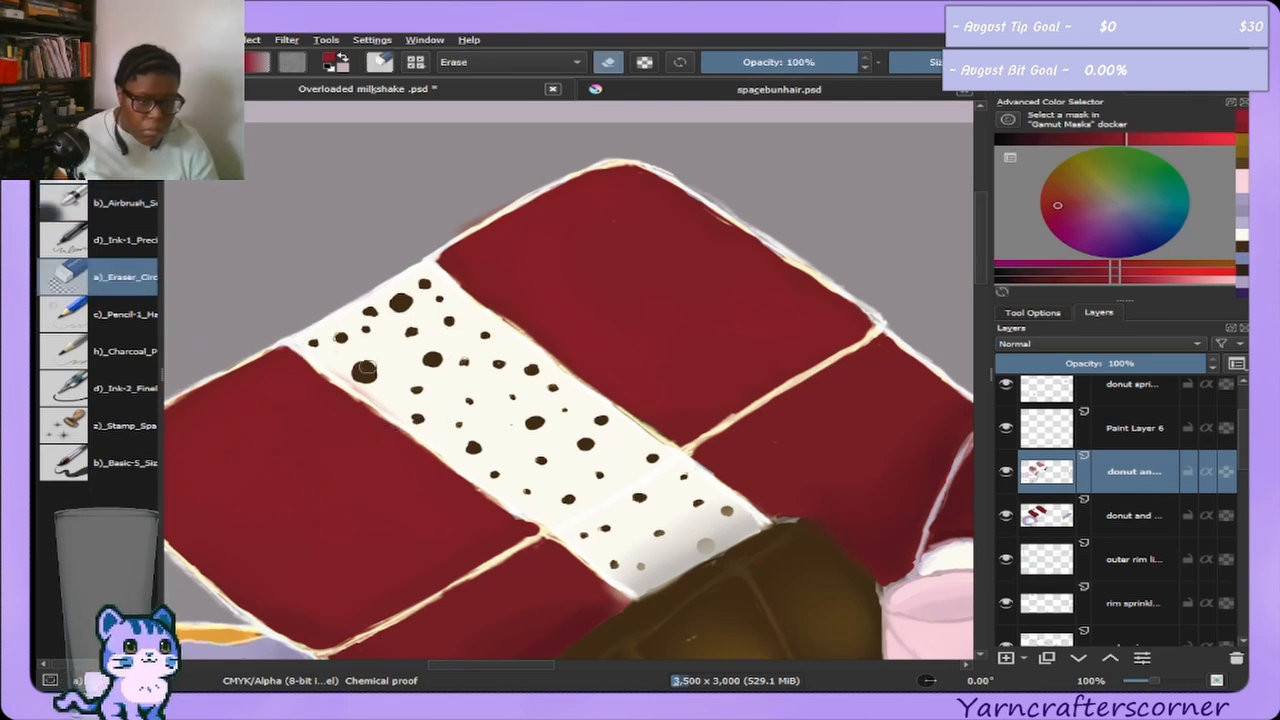
pyautogui.click(1153, 92)
pyautogui.moveTo(1135, 190); pyautogui.dragTo(1024, 185)
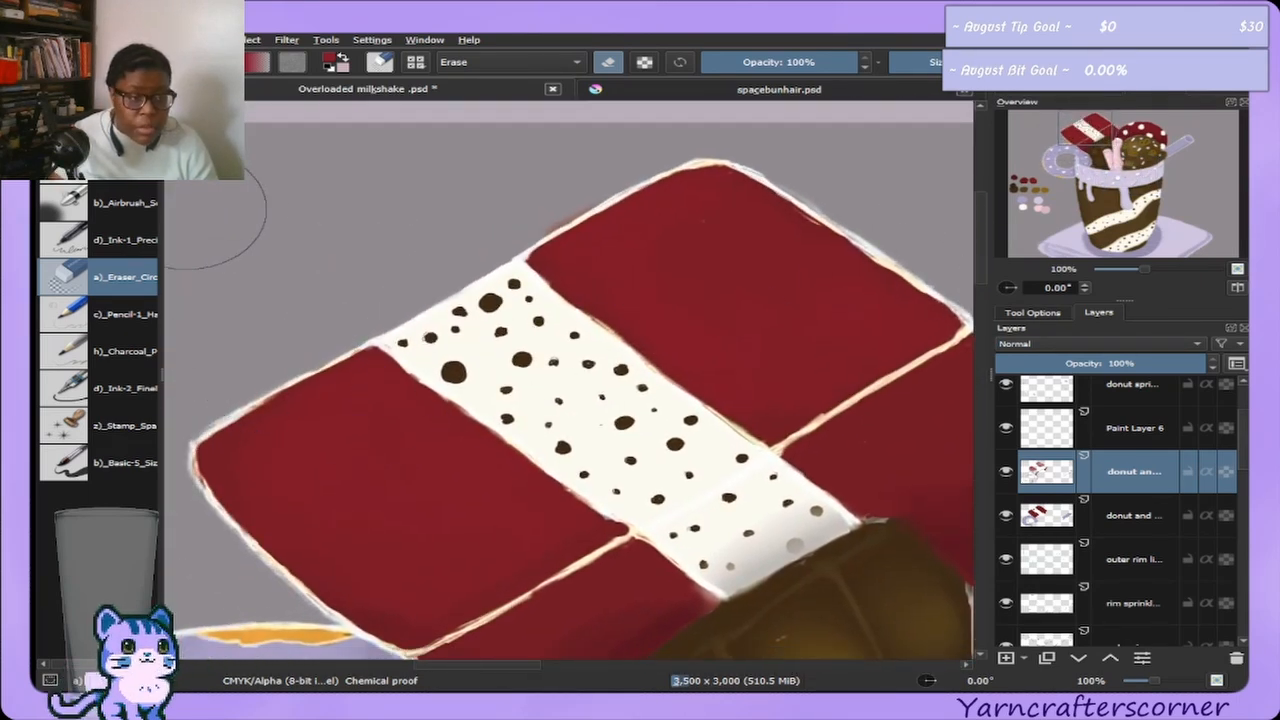
# Airbrush the pastry's red squares brighter and erase the overspray beyond its upper right edge.
pyautogui.click(146, 203)
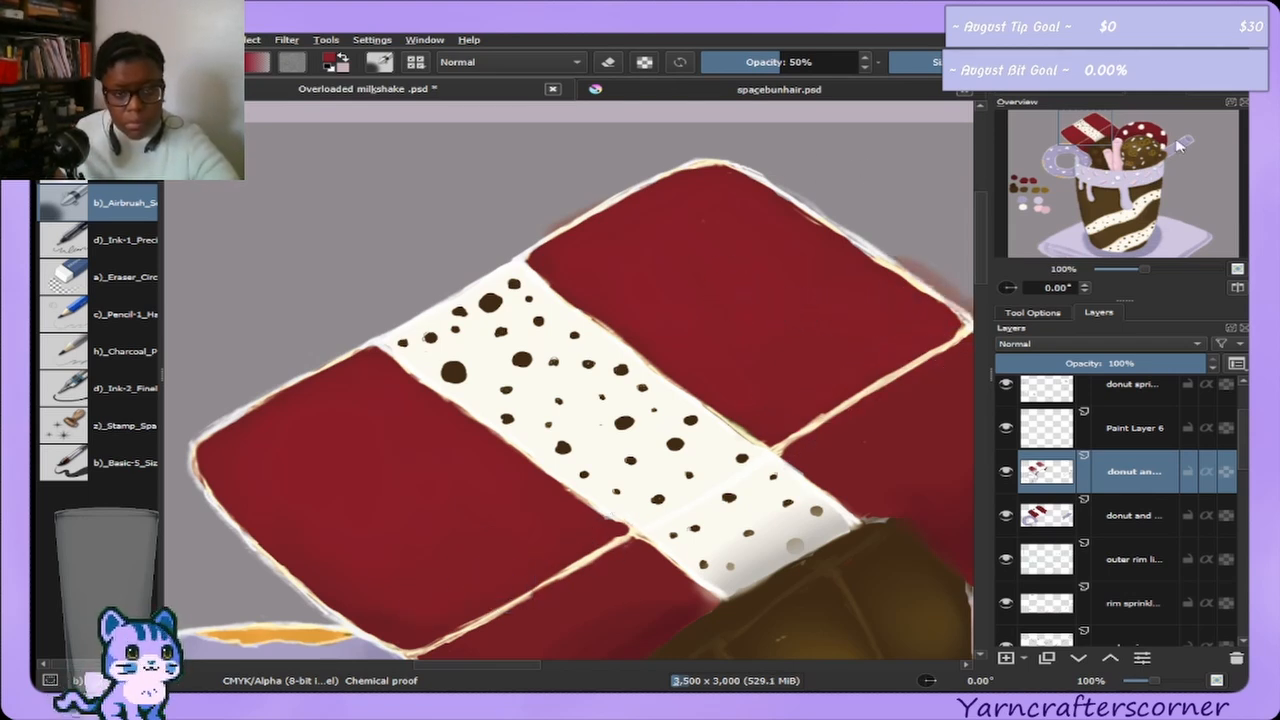
pyautogui.moveTo(1097, 125); pyautogui.dragTo(1106, 135)
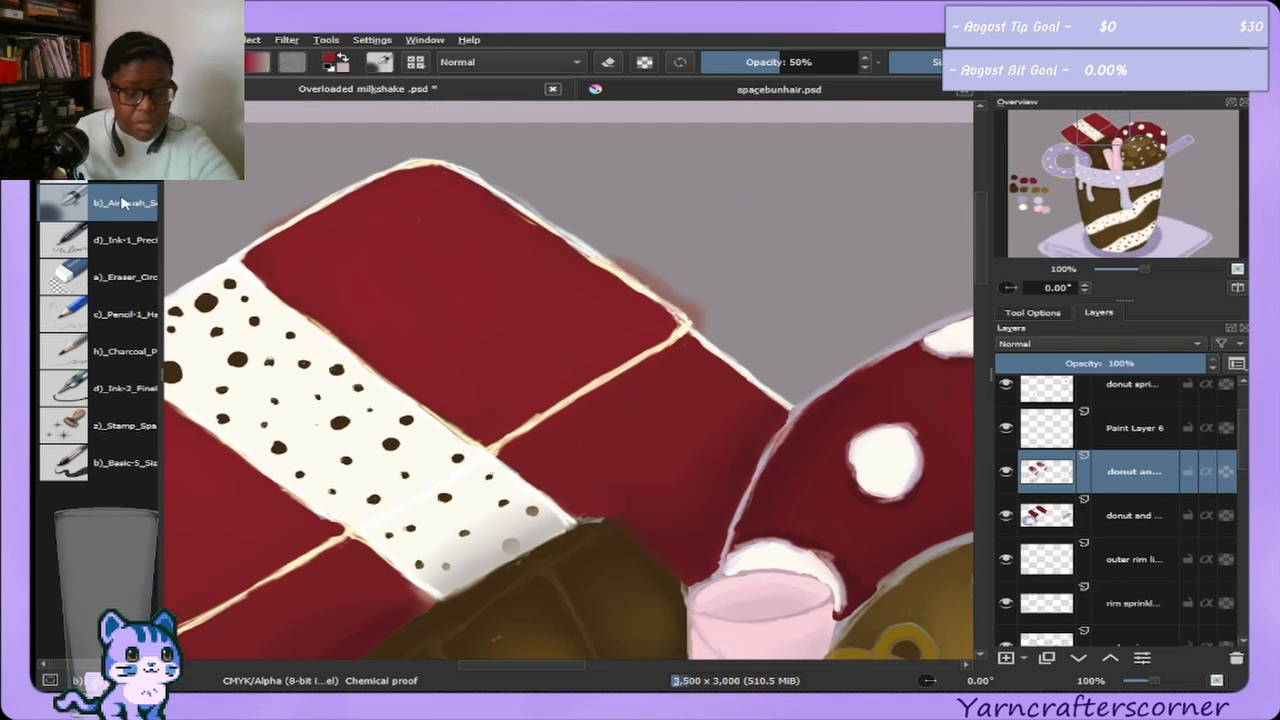
pyautogui.click(115, 284)
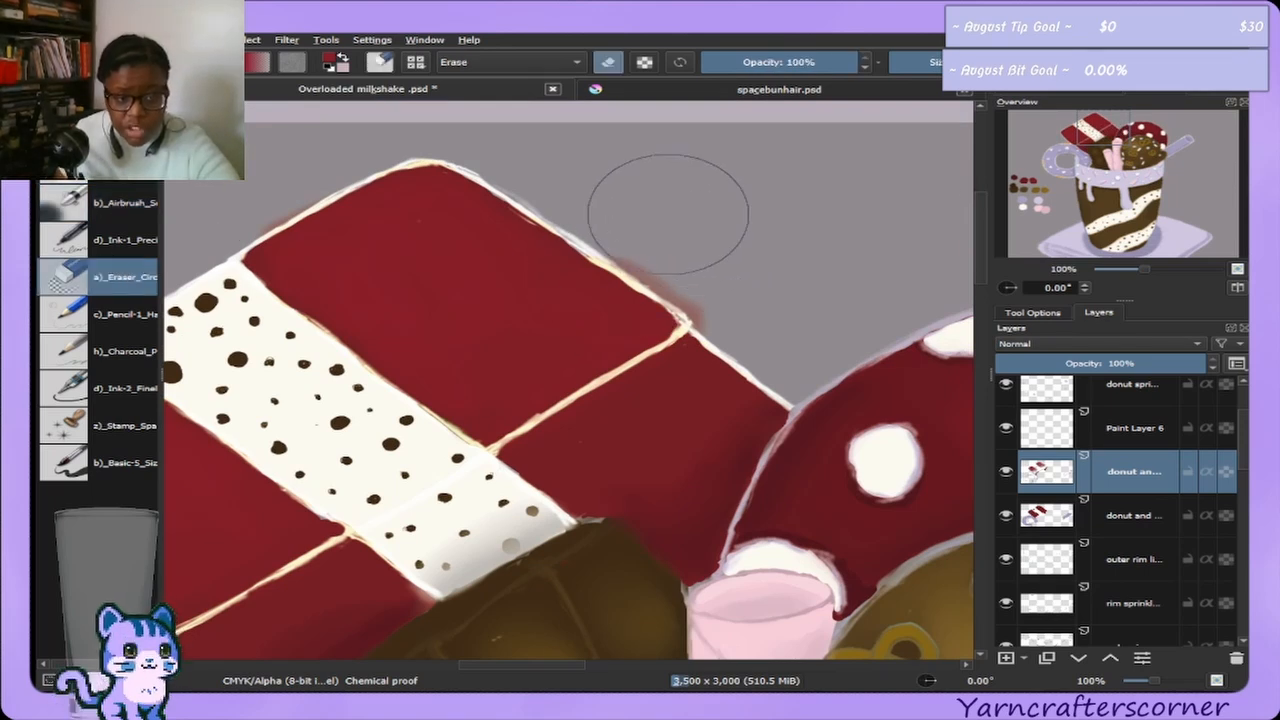
pyautogui.moveTo(648, 230)
pyautogui.mouseDown()
pyautogui.moveTo(677, 269)
pyautogui.moveTo(703, 277)
pyautogui.moveTo(694, 286)
pyautogui.moveTo(720, 291)
pyautogui.moveTo(727, 320)
pyautogui.mouseUp()
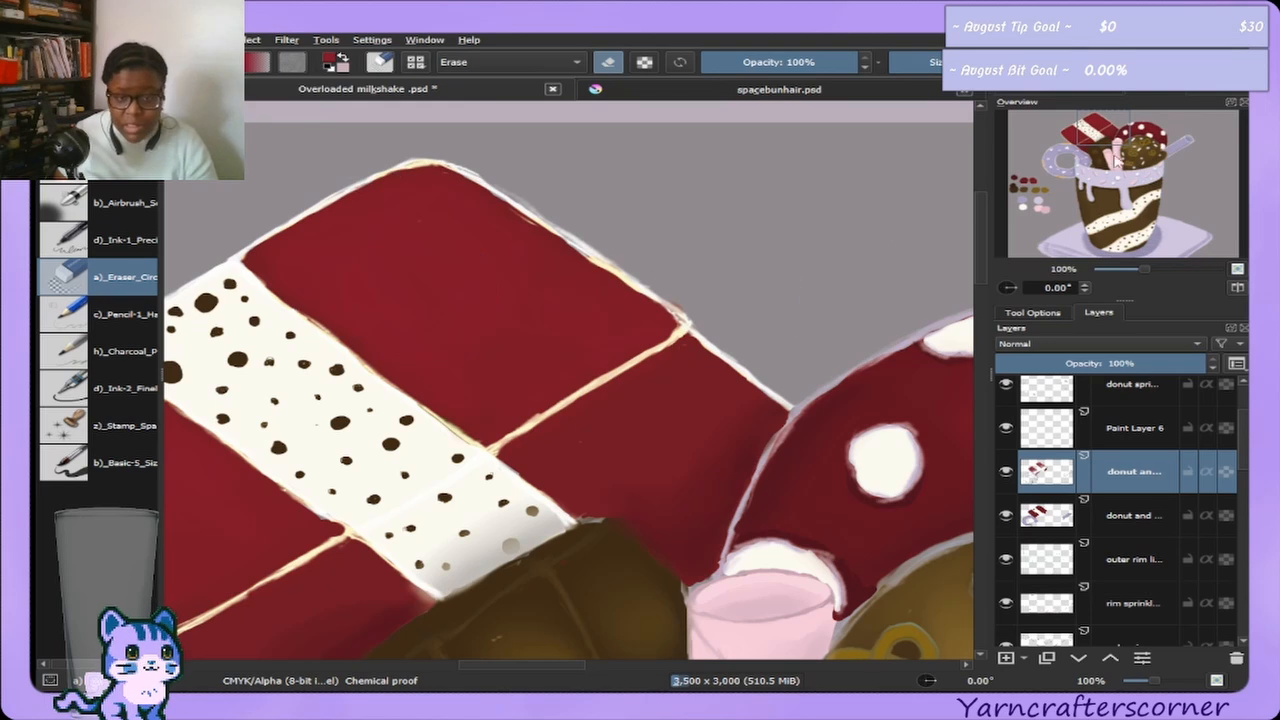
# Erase the remaining red overspray around the pastry's left corner and outer edge, adjusting the eraser size as needed.
pyautogui.moveTo(1113, 133); pyautogui.dragTo(1068, 140)
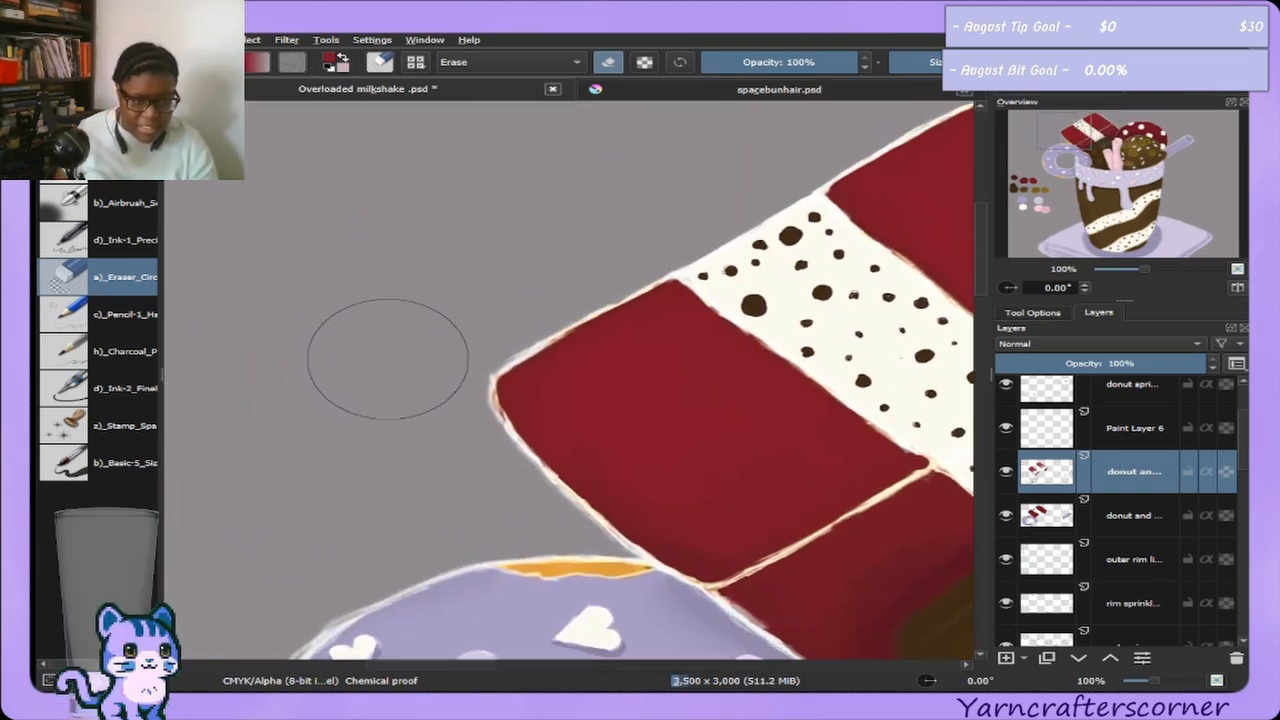
pyautogui.press('[')
pyautogui.press('[')
pyautogui.press('[')
pyautogui.press('[')
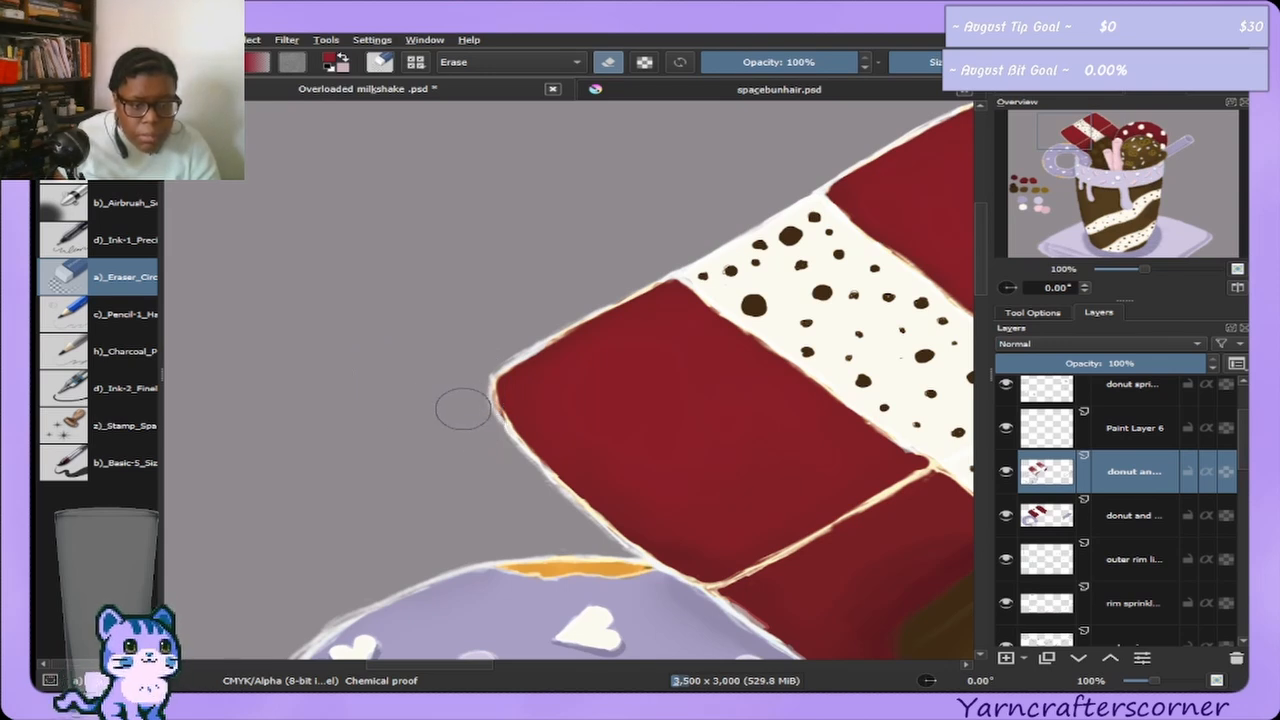
pyautogui.press(']')
pyautogui.press(']')
pyautogui.press(']')
pyautogui.press(']')
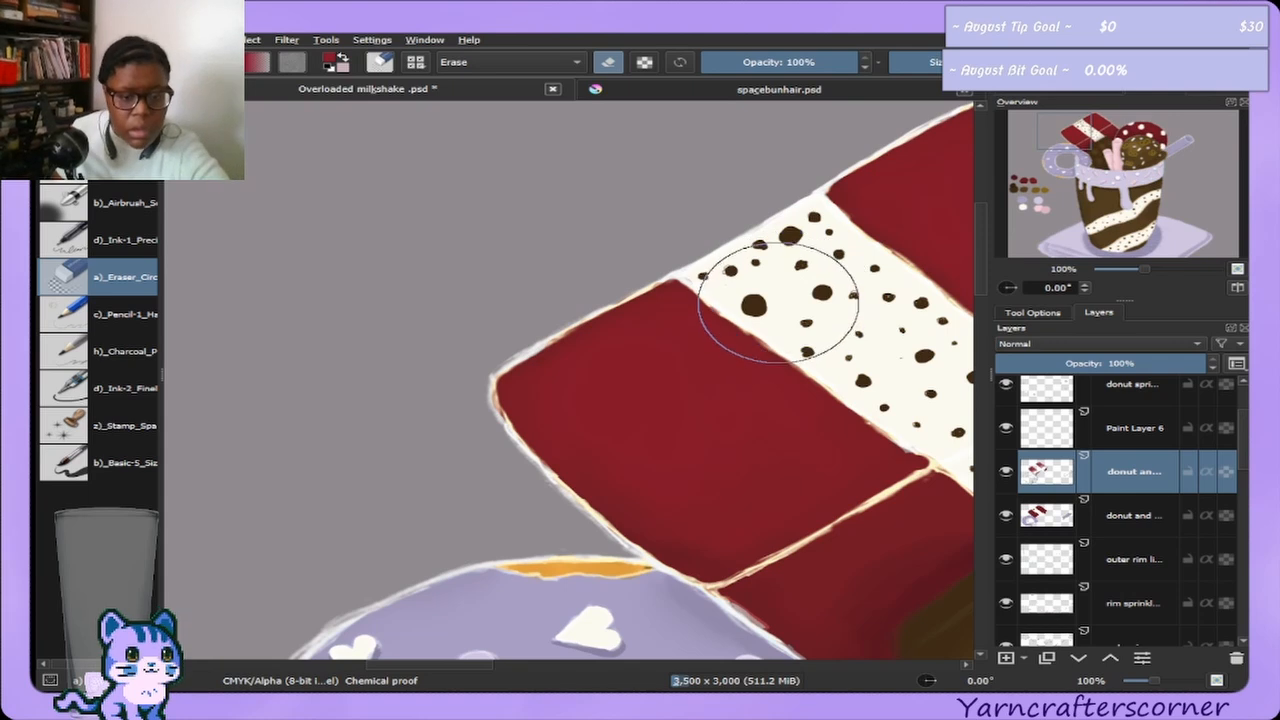
pyautogui.moveTo(1143, 268); pyautogui.dragTo(1120, 260)
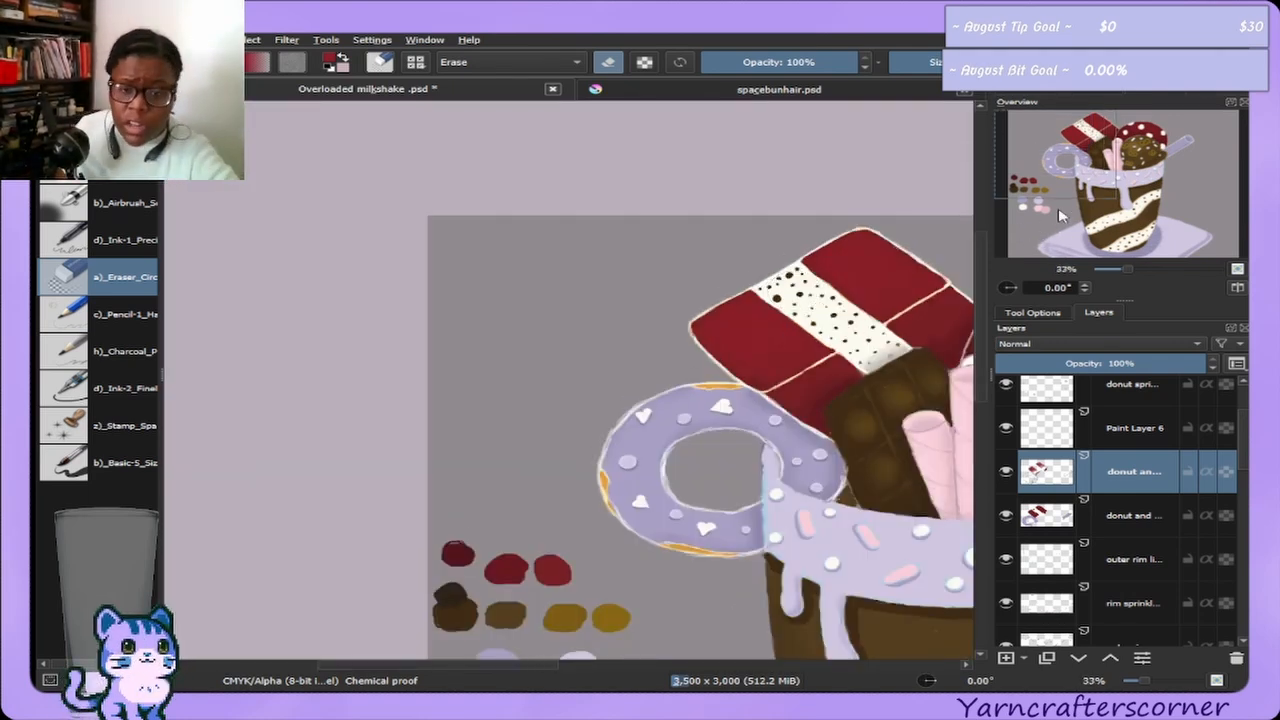
pyautogui.click(1090, 100)
pyautogui.scroll(4, 790, 310)
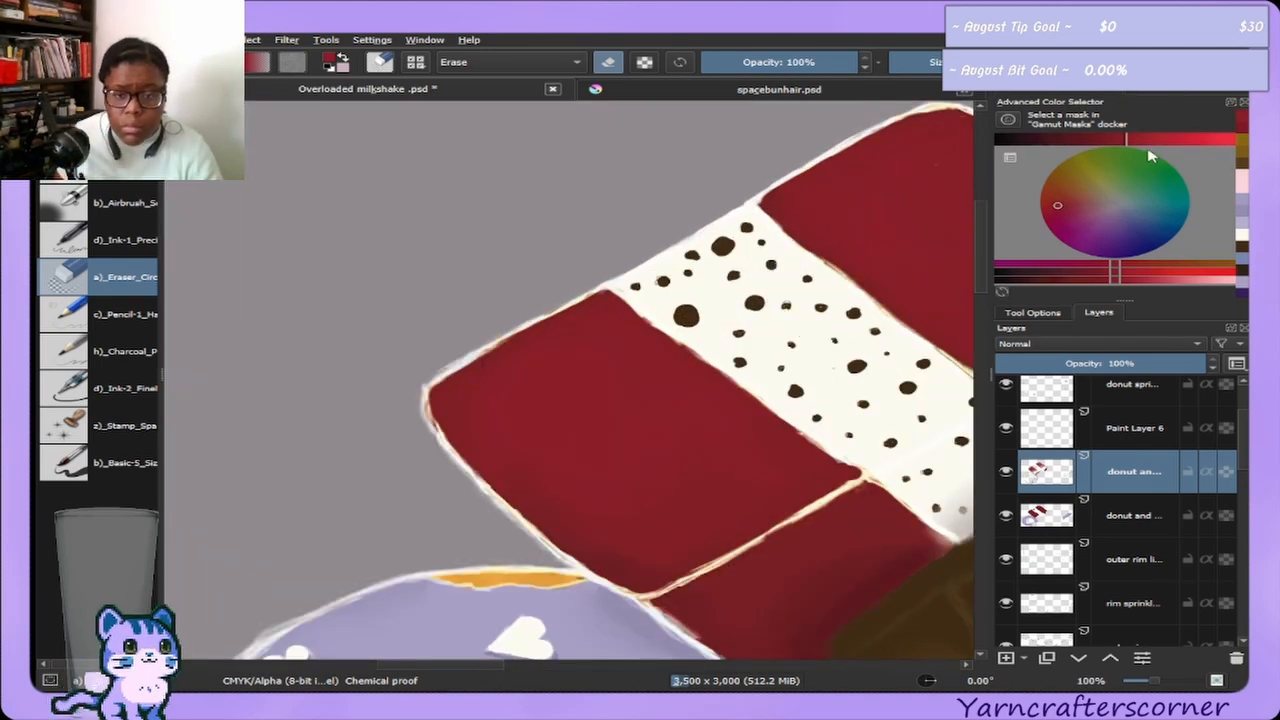
# Airbrush a brighter red at 50% opacity over the pastry's red squares and blend it in with the 47% opacity brush.
pyautogui.moveTo(1127, 140); pyautogui.dragTo(1143, 140)
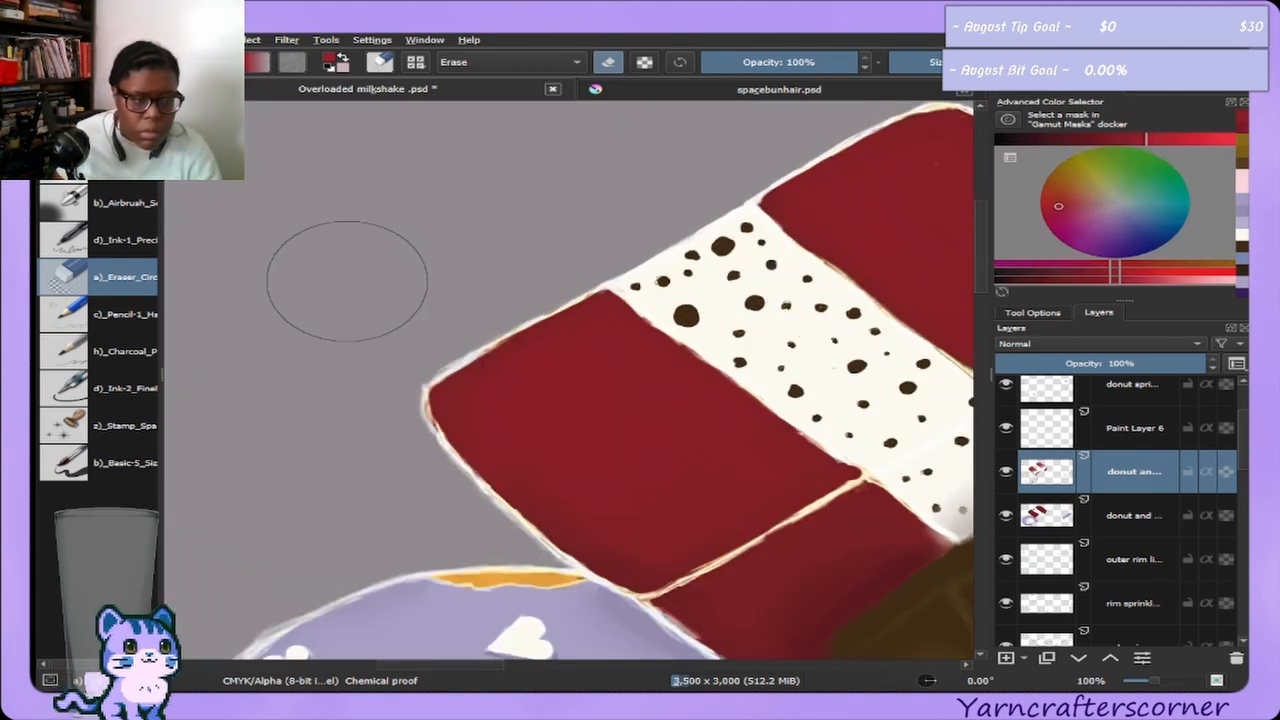
pyautogui.click(131, 202)
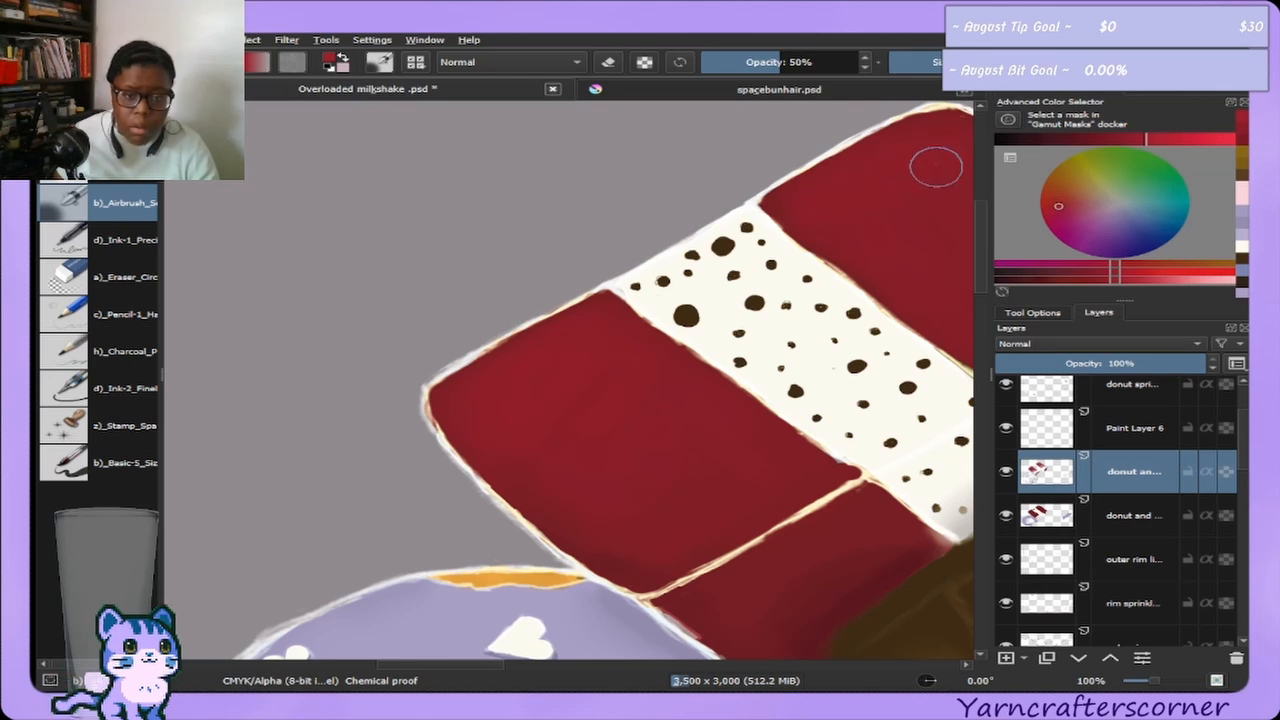
pyautogui.moveTo(936, 167)
pyautogui.mouseDown()
pyautogui.moveTo(833, 193)
pyautogui.moveTo(859, 230)
pyautogui.mouseUp()
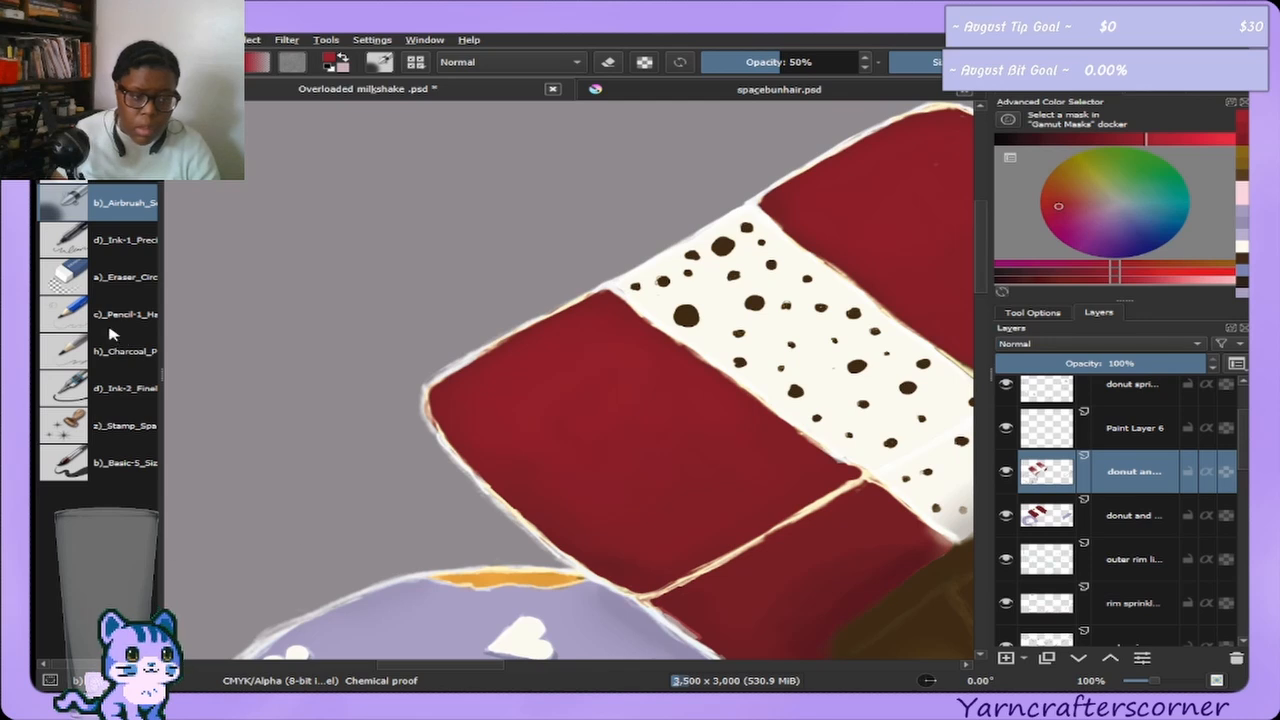
pyautogui.click(90, 190)
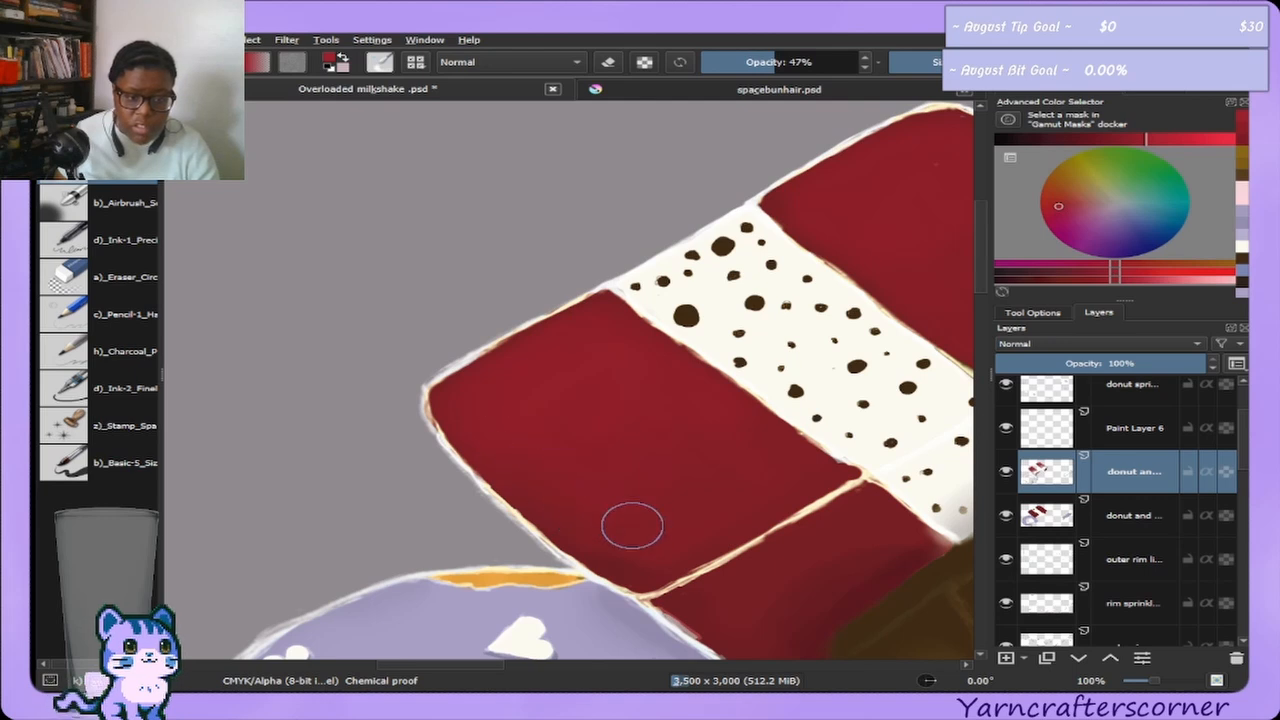
# Look over the pastry shading alongside the other toppings, comparing the artwork with the active donut shading layer hidden and shown.
pyautogui.click(1158, 94)
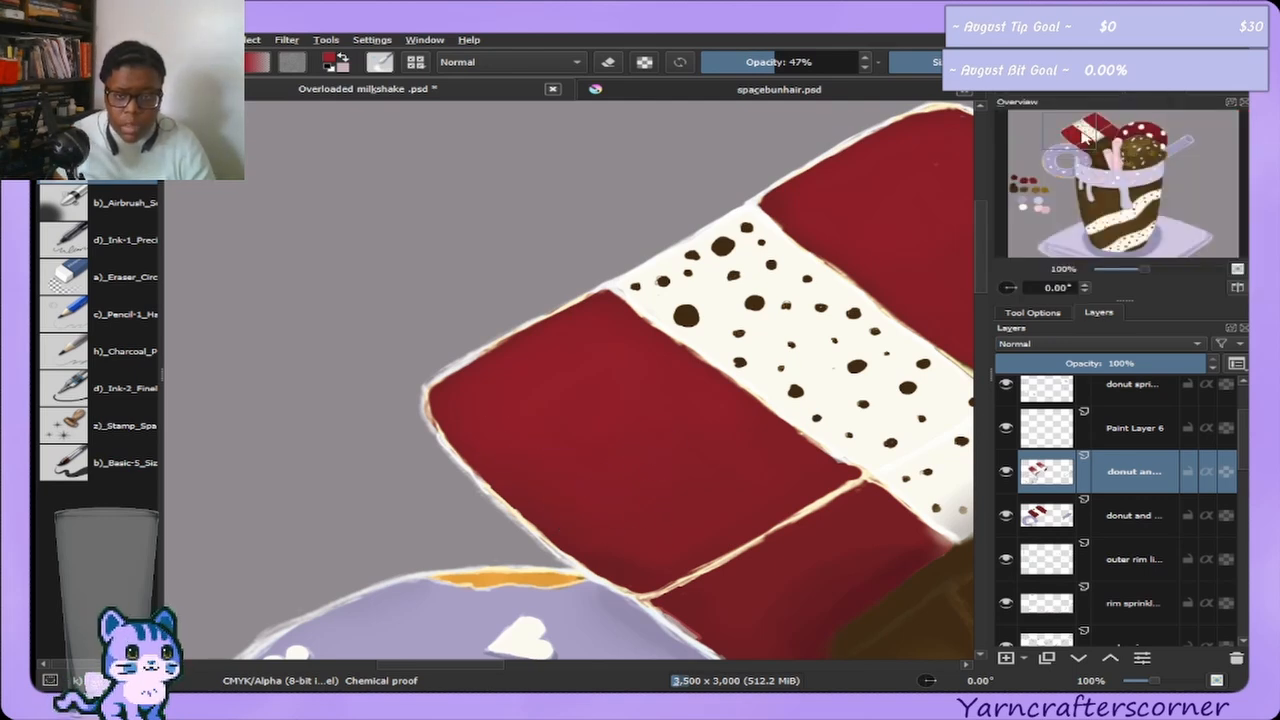
pyautogui.moveTo(1086, 146); pyautogui.dragTo(1106, 141)
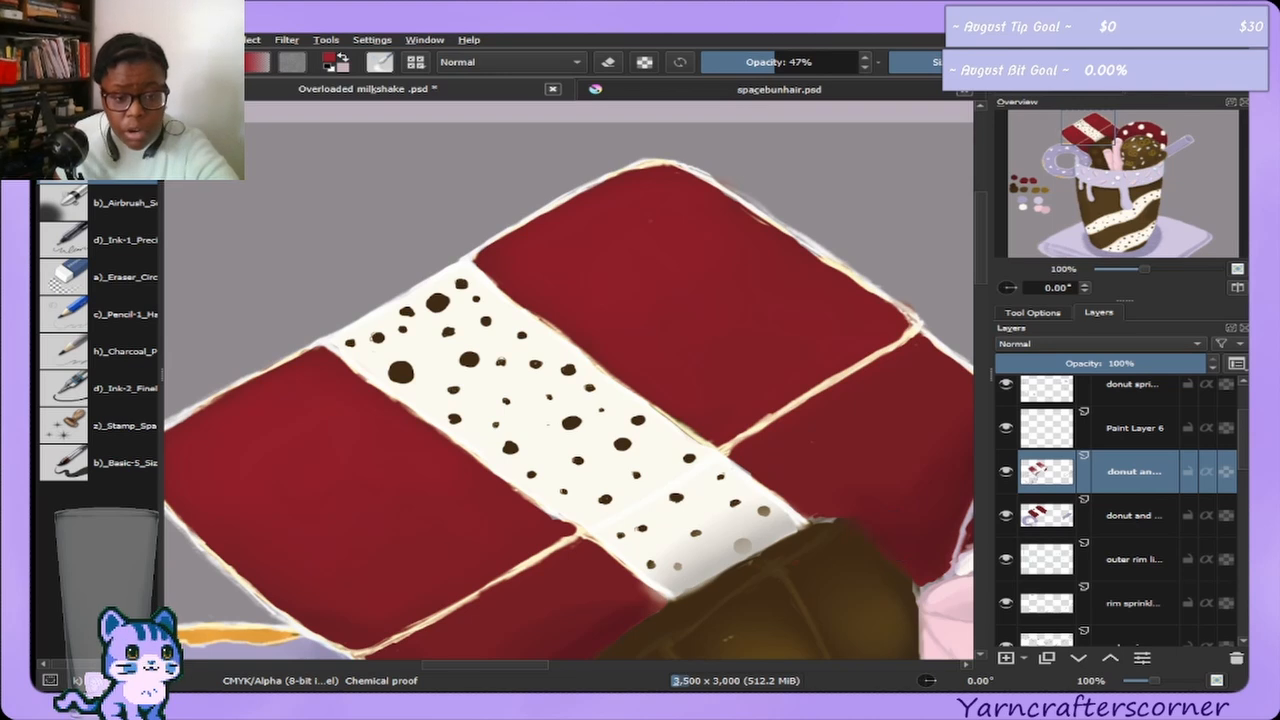
pyautogui.hotkey('ctrl', 'Tab')
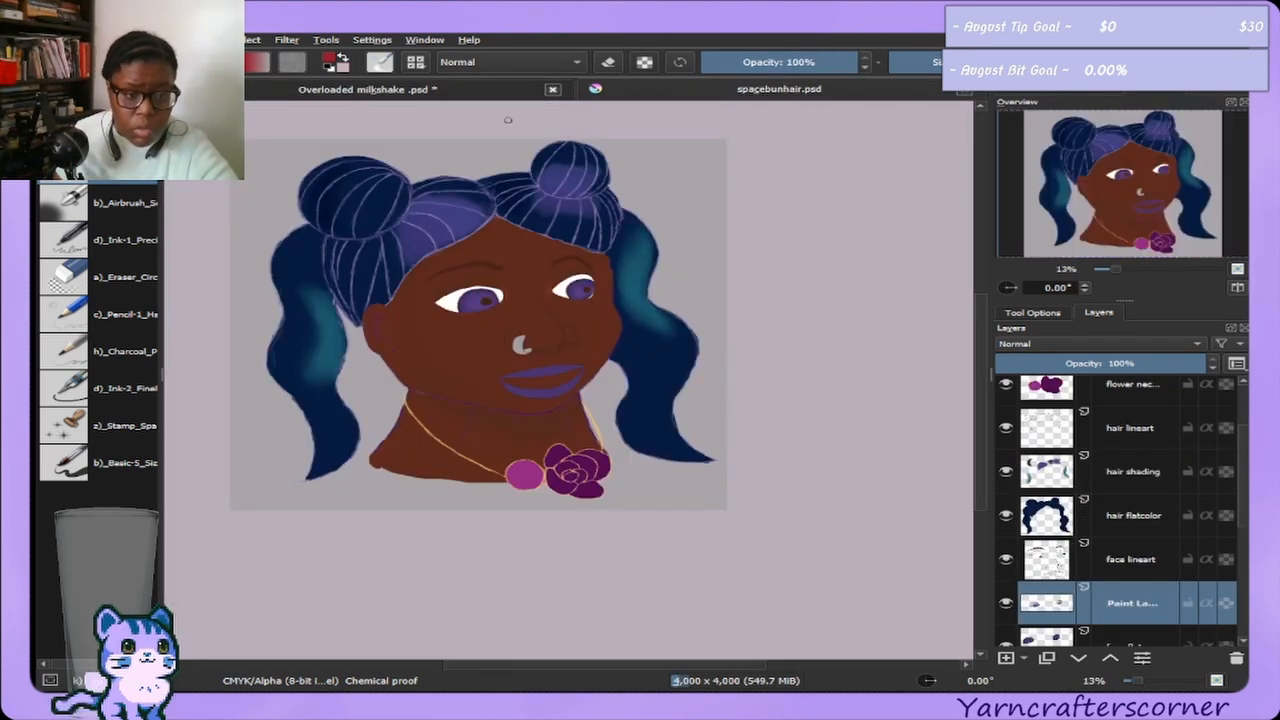
pyautogui.click(404, 92)
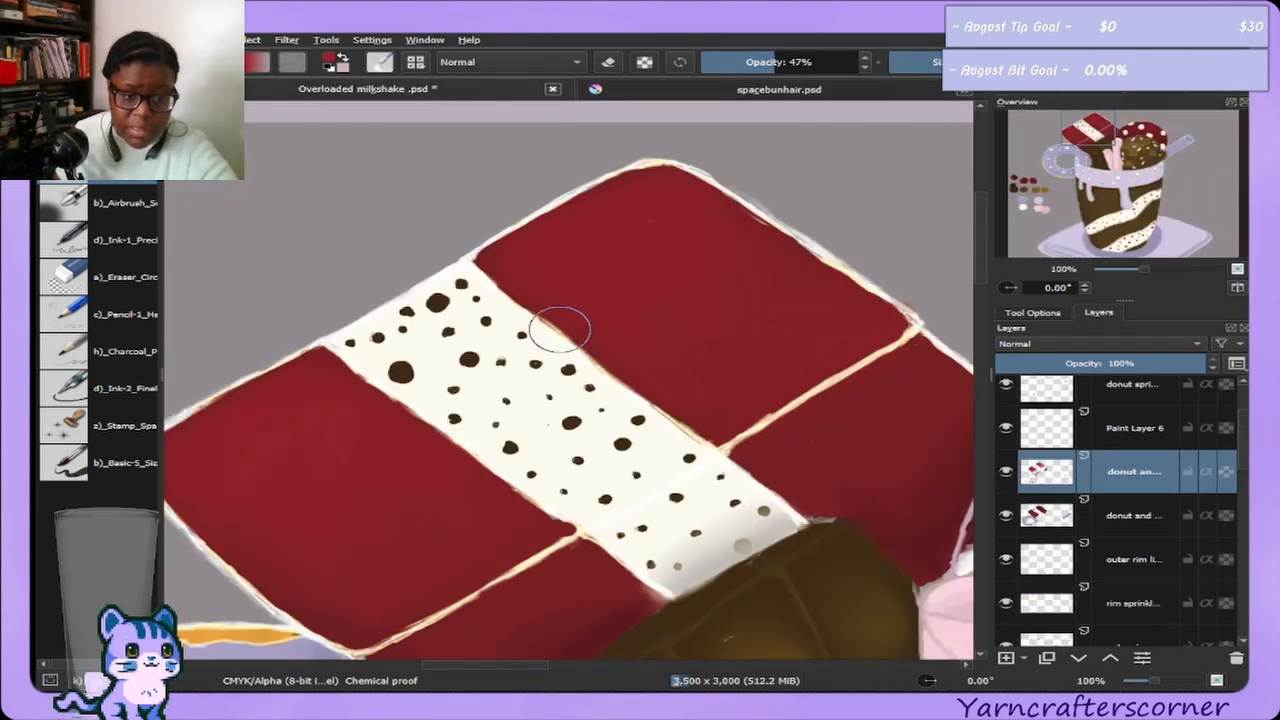
pyautogui.press('-')
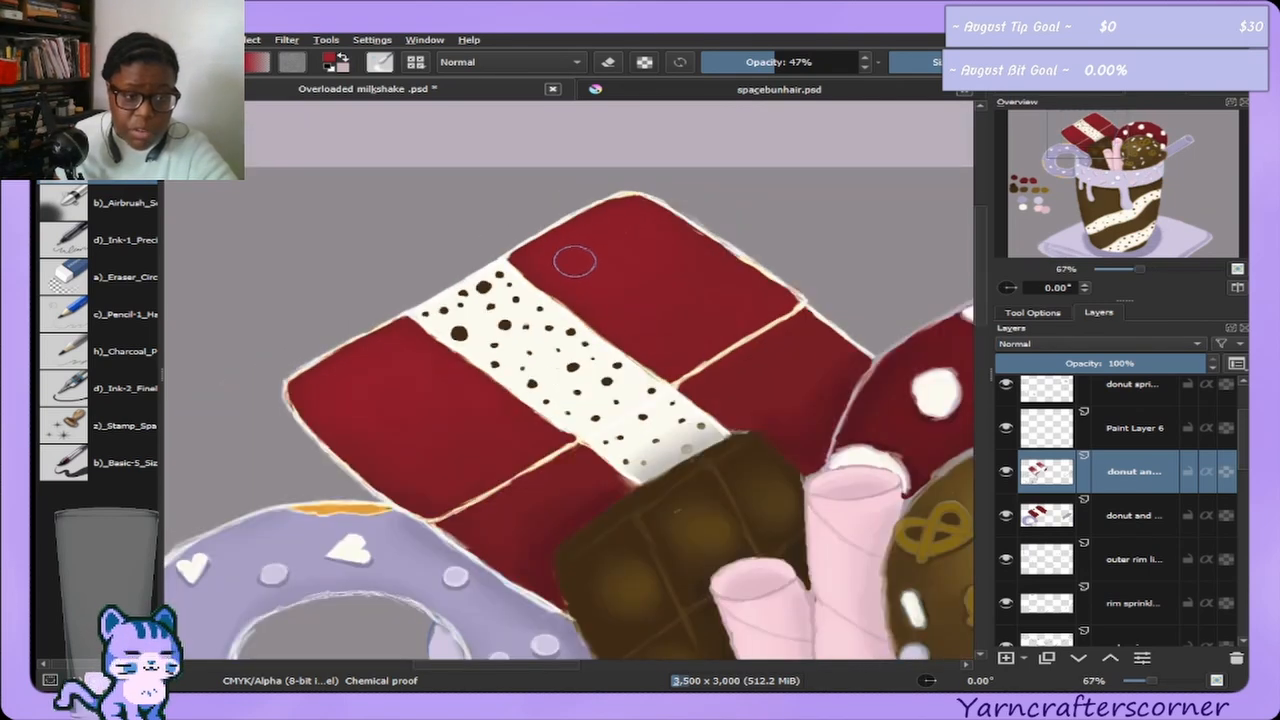
pyautogui.press('-')
pyautogui.press('-')
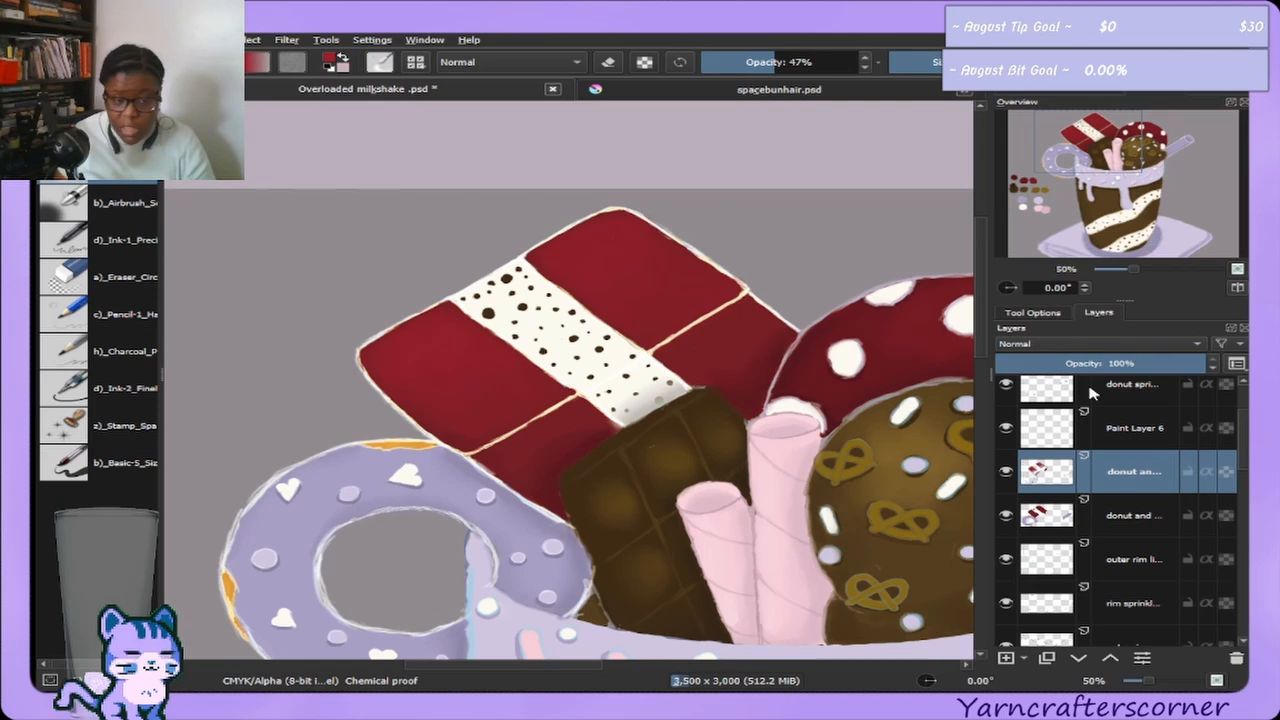
pyautogui.click(1007, 472)
pyautogui.click(1007, 472)
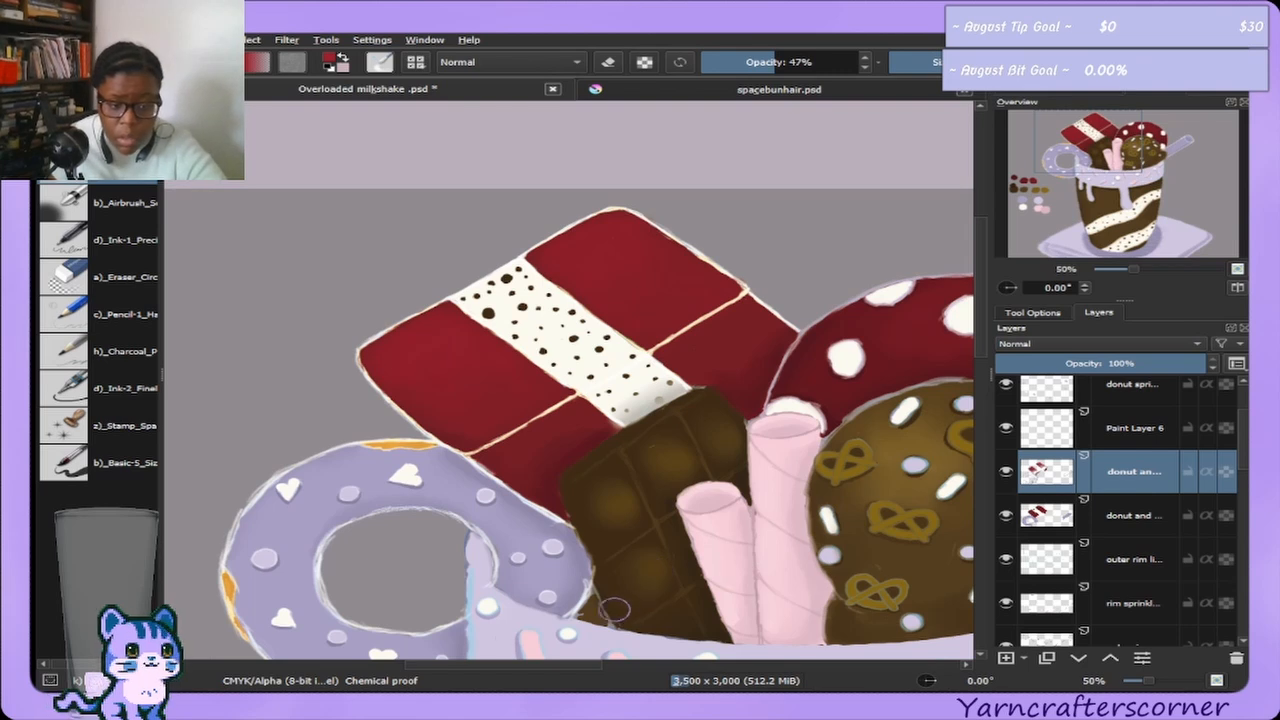
# Sample the light lavender from the rim icing, airbrush donut highlights at 50% opacity, and blend them at 47% opacity.
pyautogui.keyDown('ctrl'); pyautogui.click(488, 607); pyautogui.keyUp('ctrl')
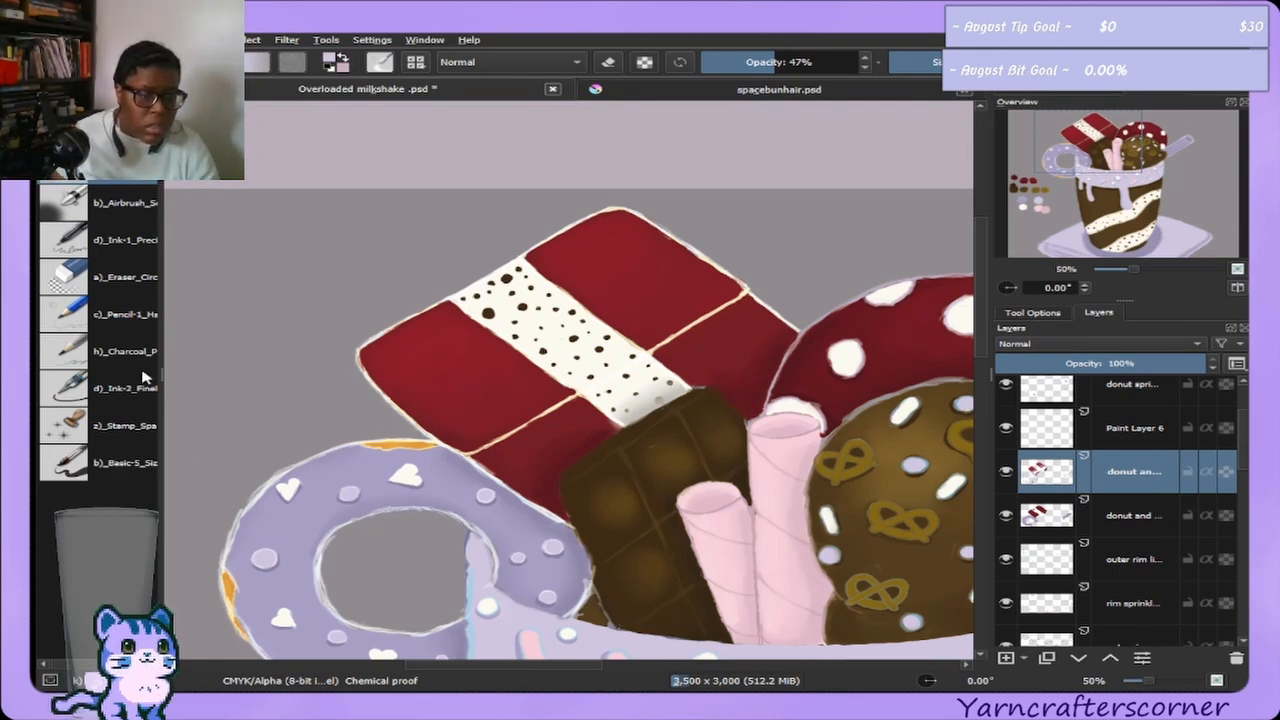
pyautogui.click(118, 205)
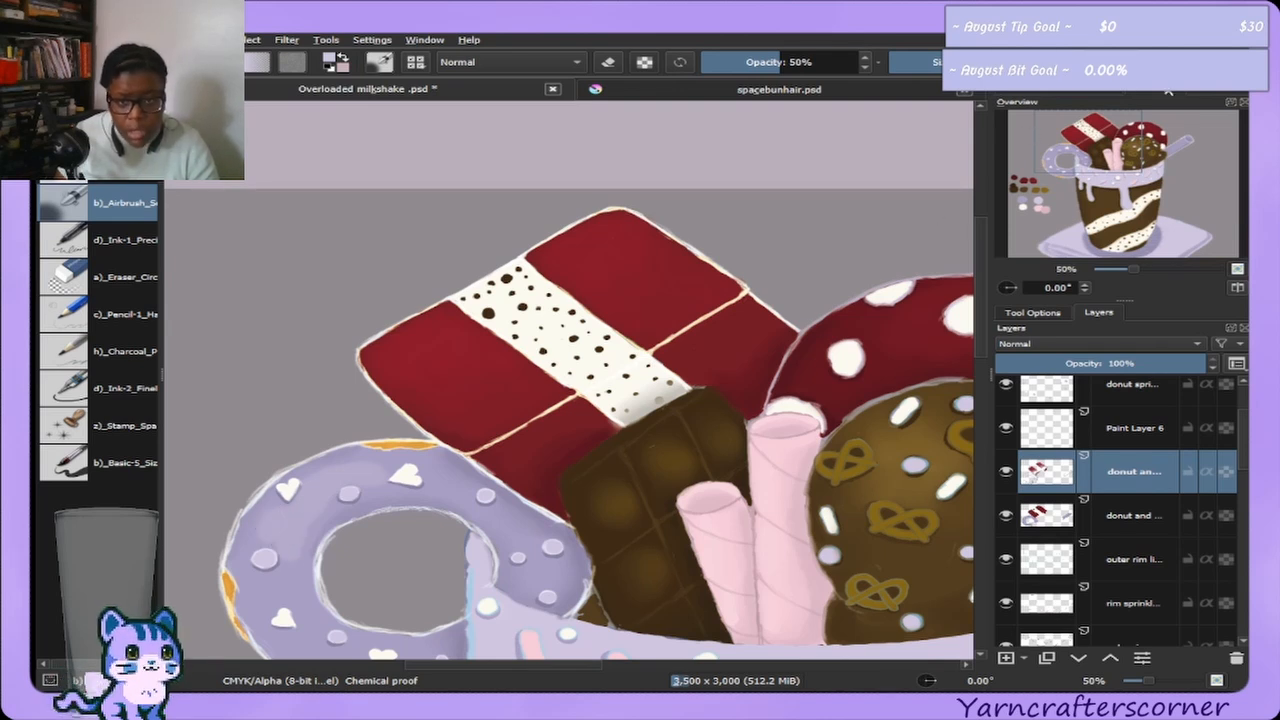
pyautogui.click(1111, 88)
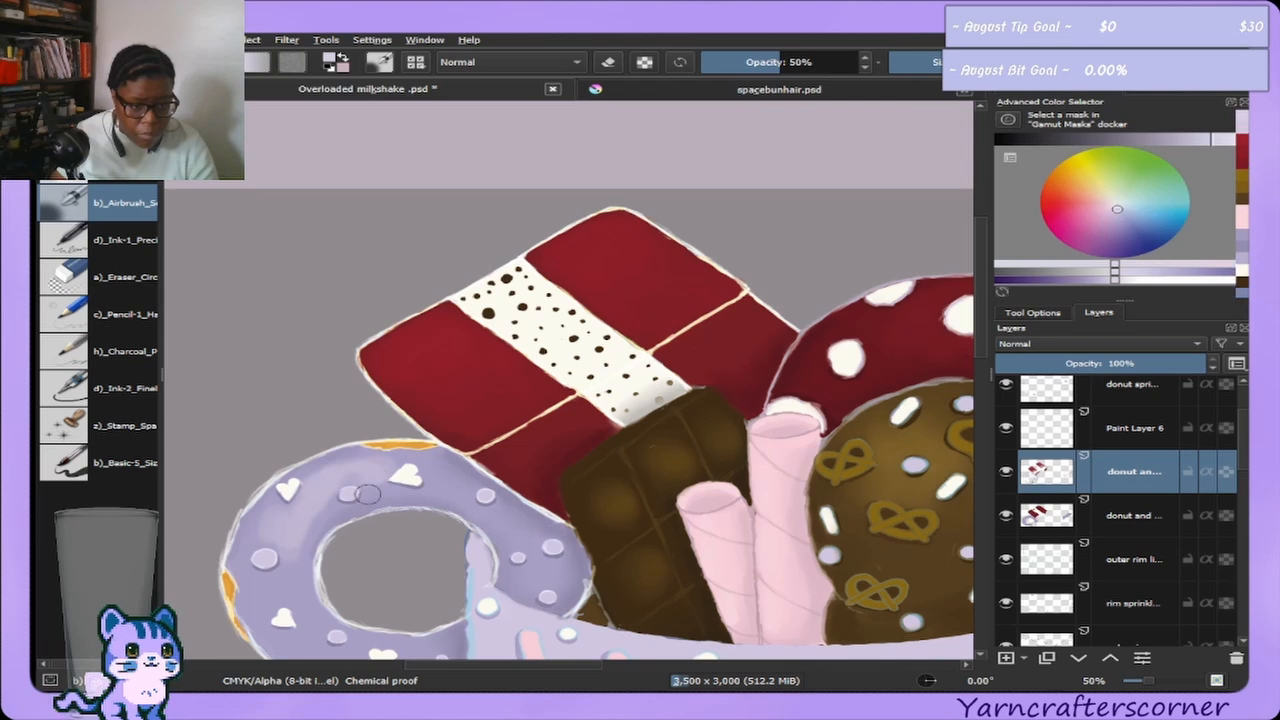
pyautogui.click(120, 200)
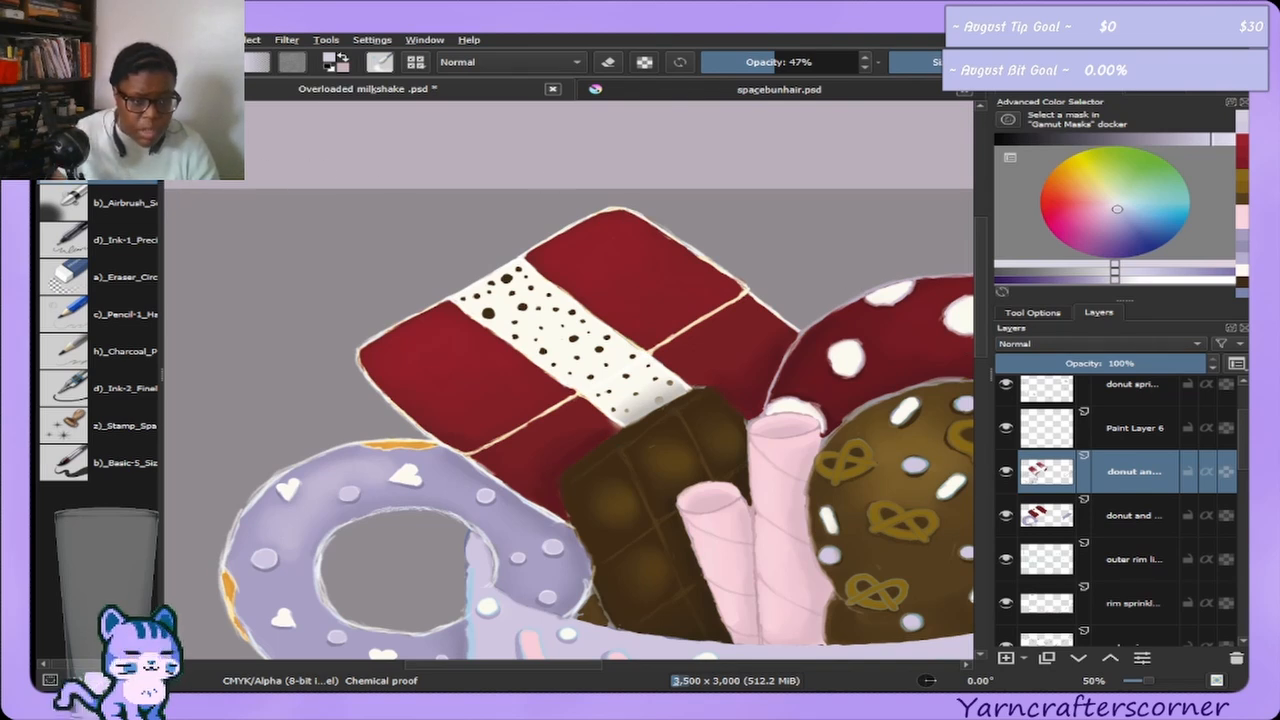
# Airbrush light lavender highlights over the donut's upper and side icing at 50% opacity and soften them at 47% opacity.
pyautogui.click(1242, 140)
pyautogui.click(1243, 130)
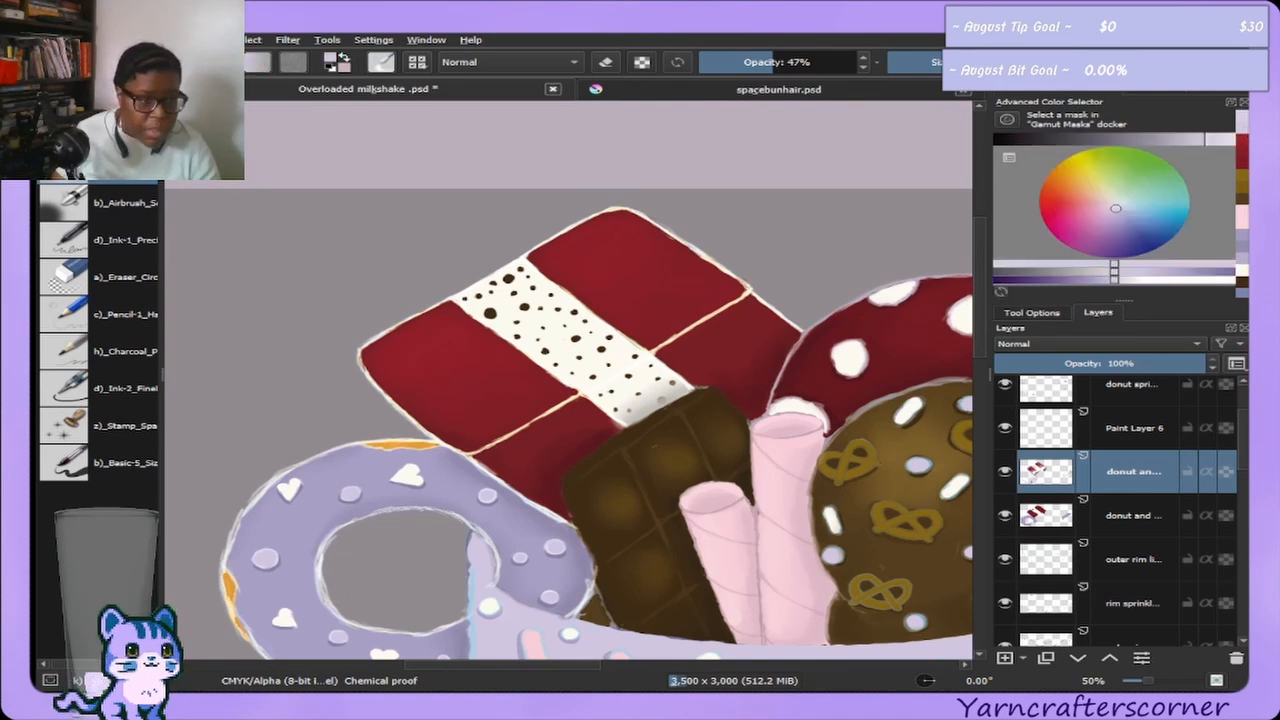
pyautogui.click(99, 205)
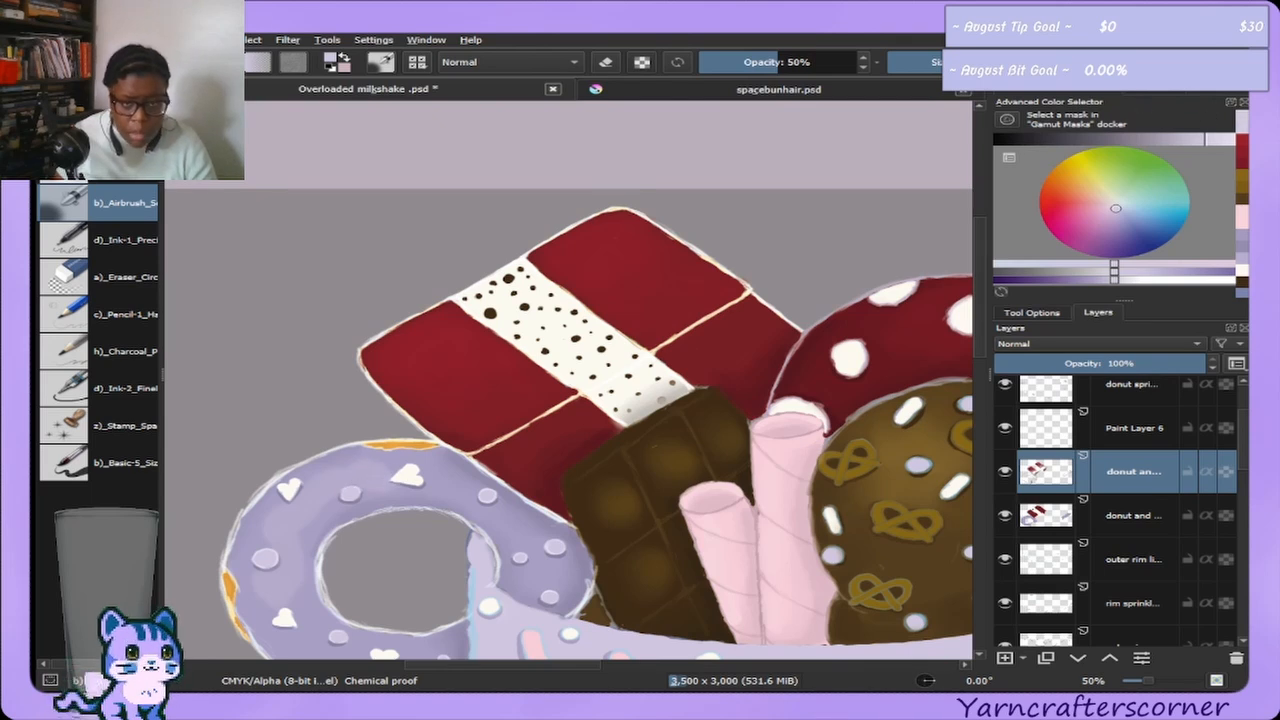
pyautogui.click(1138, 87)
pyautogui.moveTo(1080, 155); pyautogui.dragTo(1078, 173)
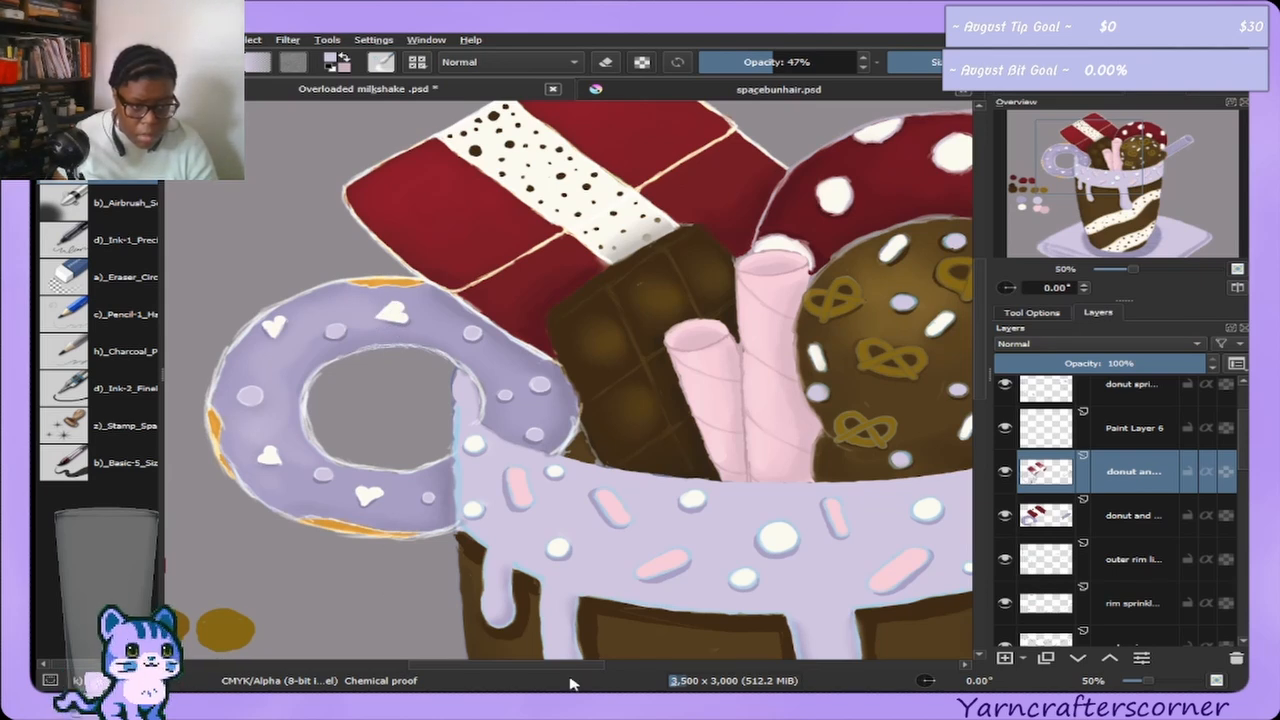
# Extend the lavender airbrush highlights around the donut ring and smooth them into the icing at 47% opacity.
pyautogui.click(78, 208)
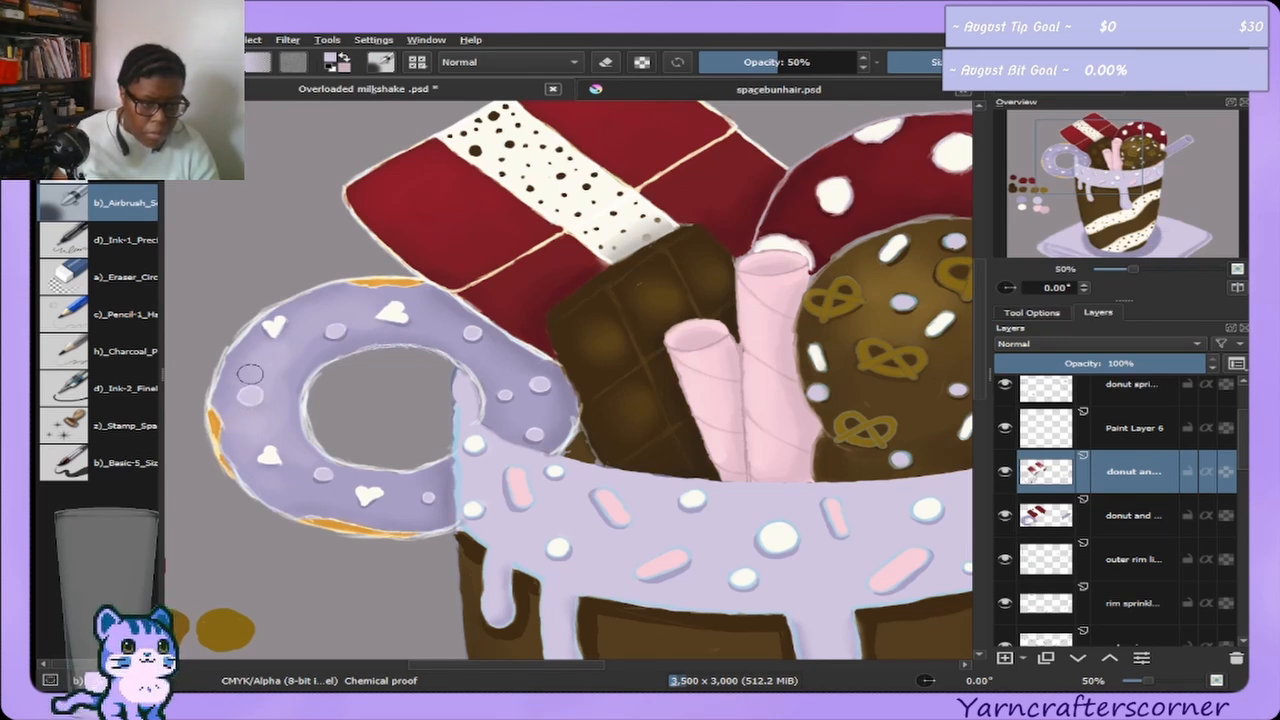
pyautogui.click(58, 280)
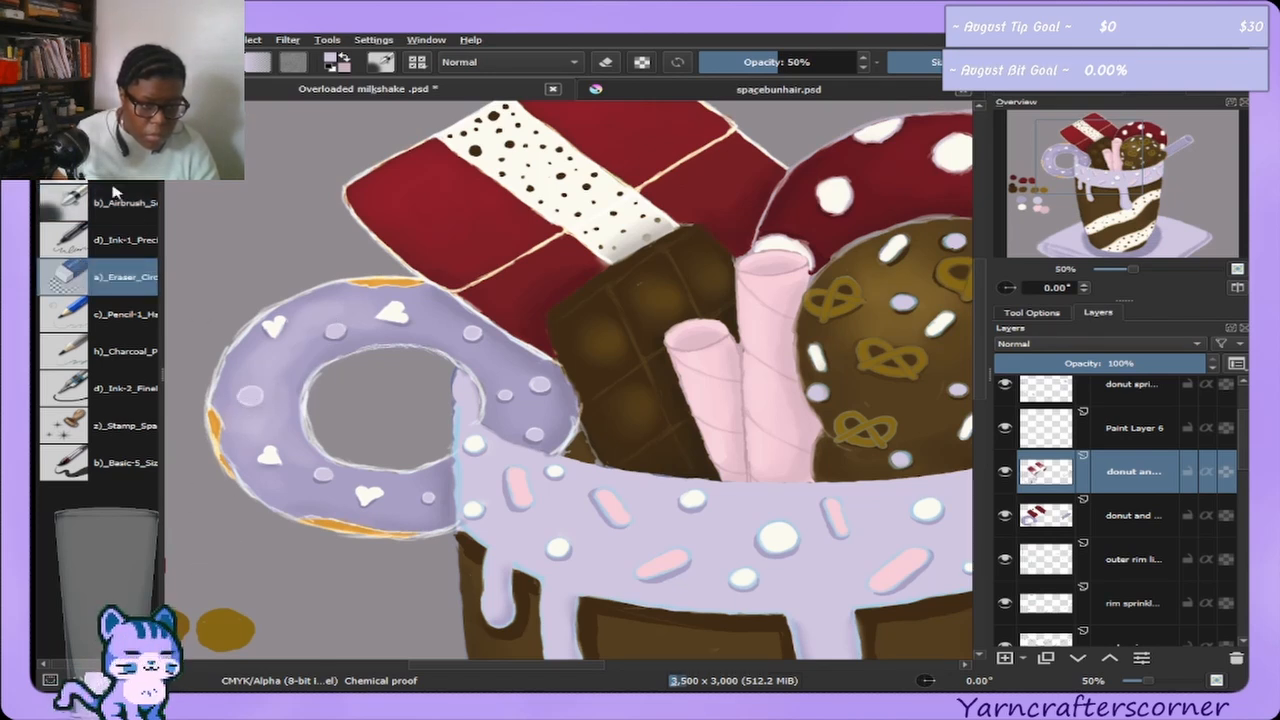
pyautogui.click(98, 240)
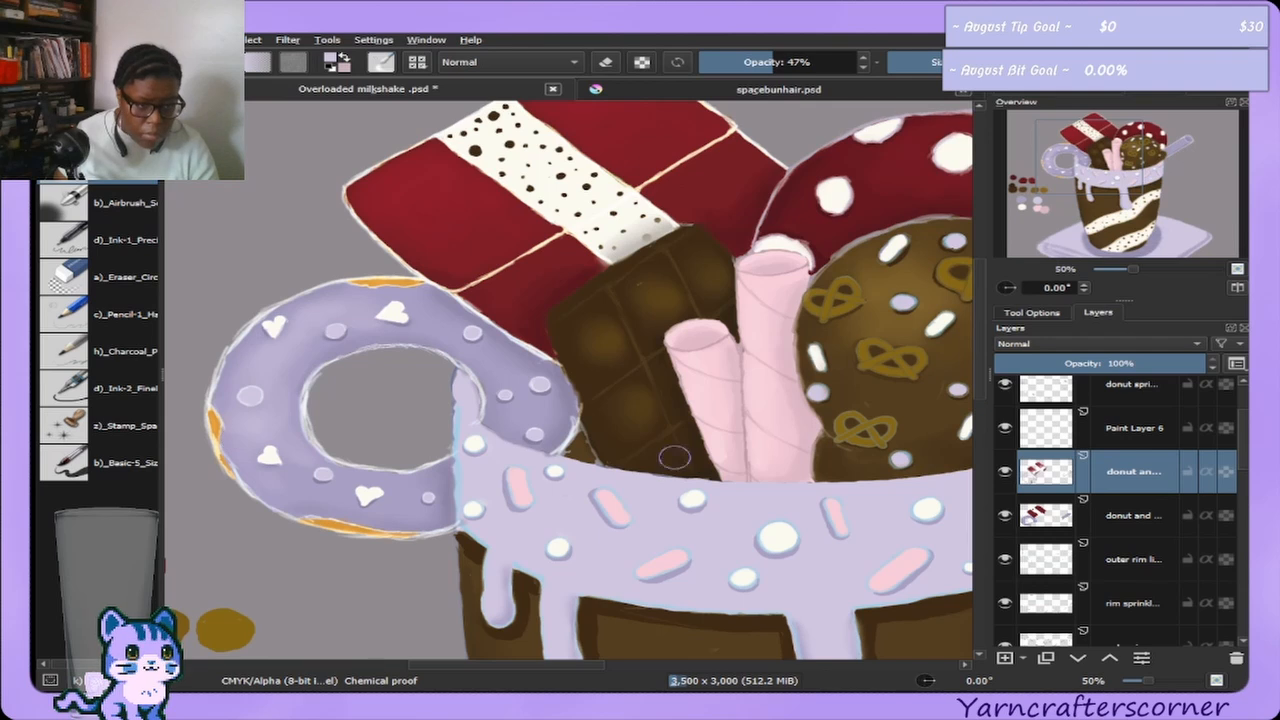
# Build up narrower, brighter lavender highlights on the donut icing with a smaller 50% opacity airbrush and blend them at 47% opacity.
pyautogui.click(1110, 92)
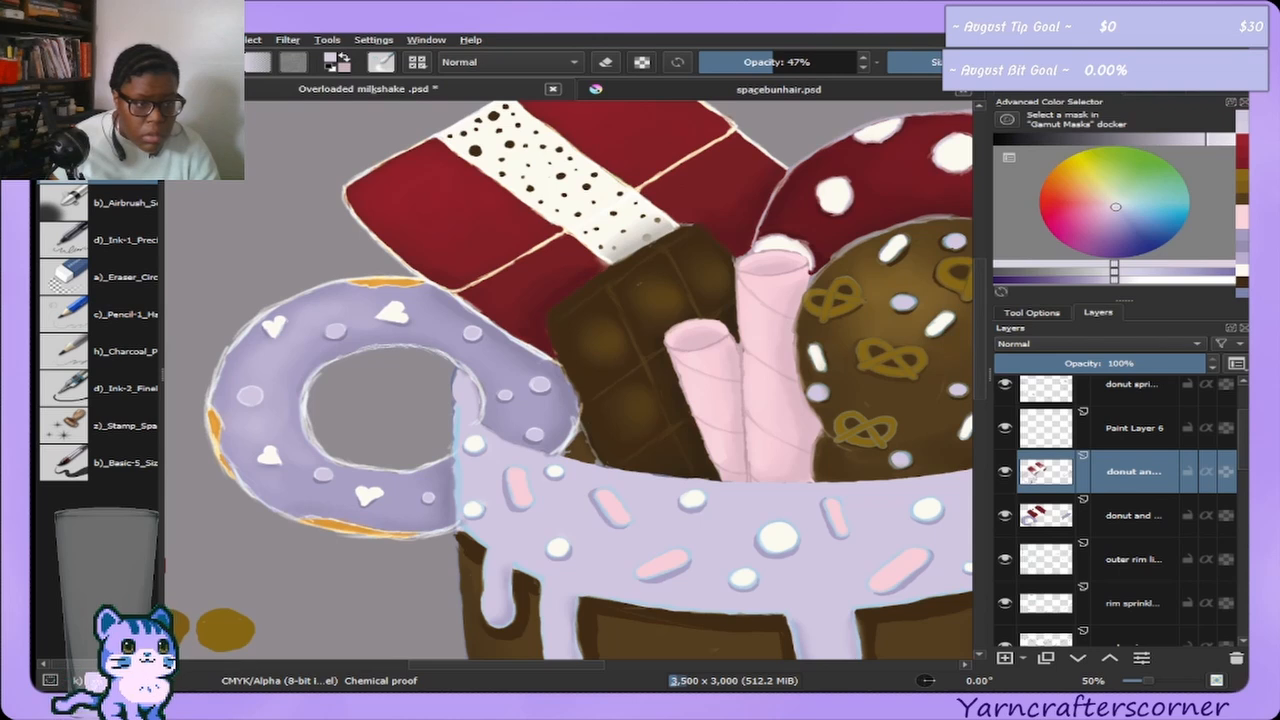
pyautogui.click(128, 206)
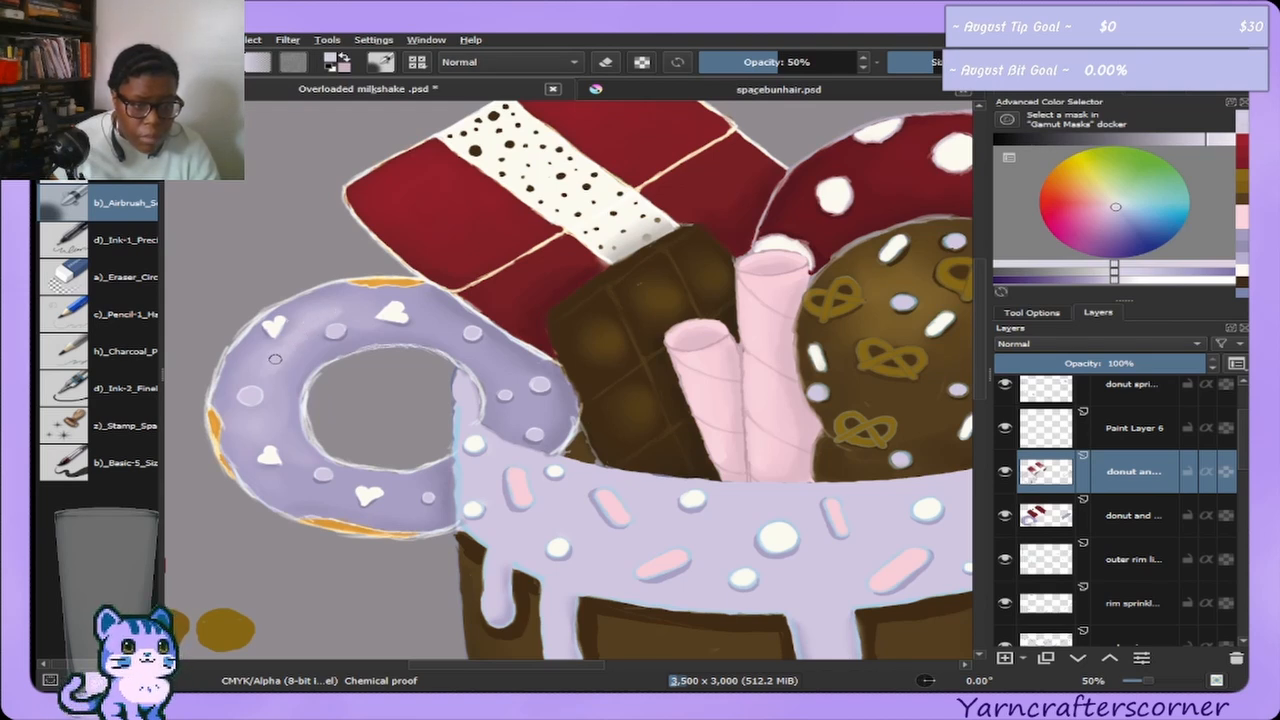
pyautogui.click(84, 233)
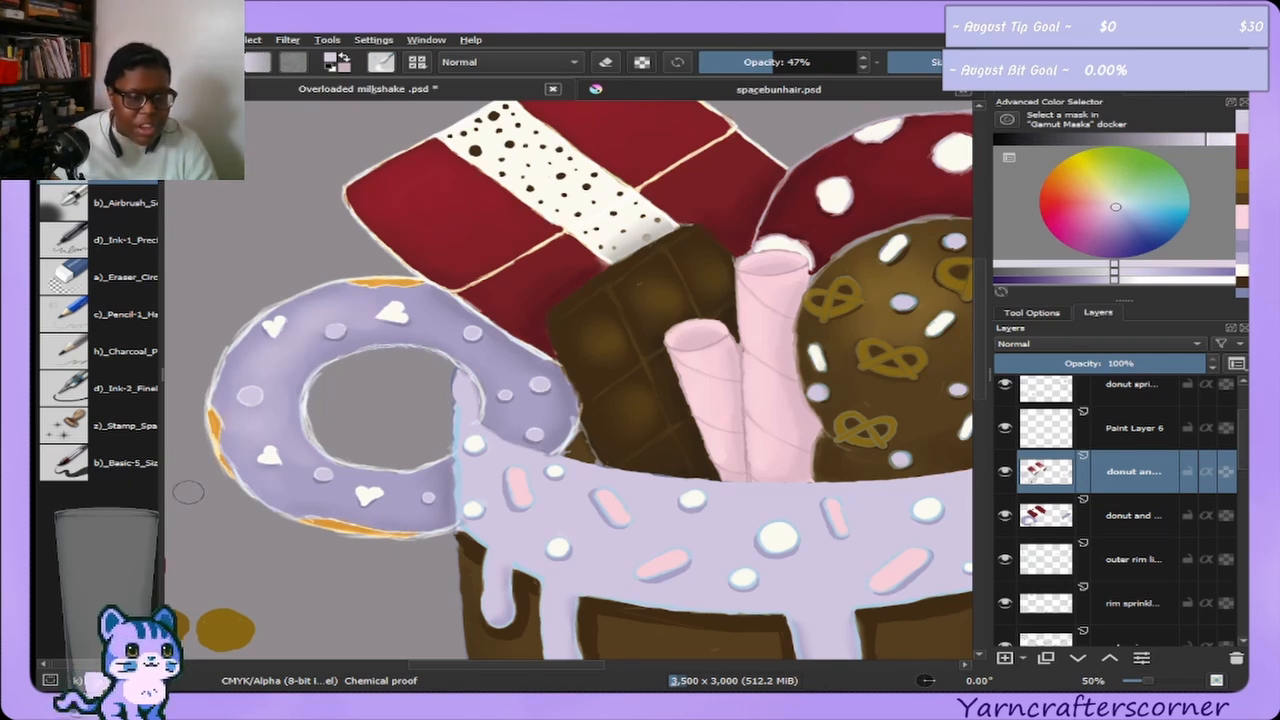
pyautogui.click(140, 205)
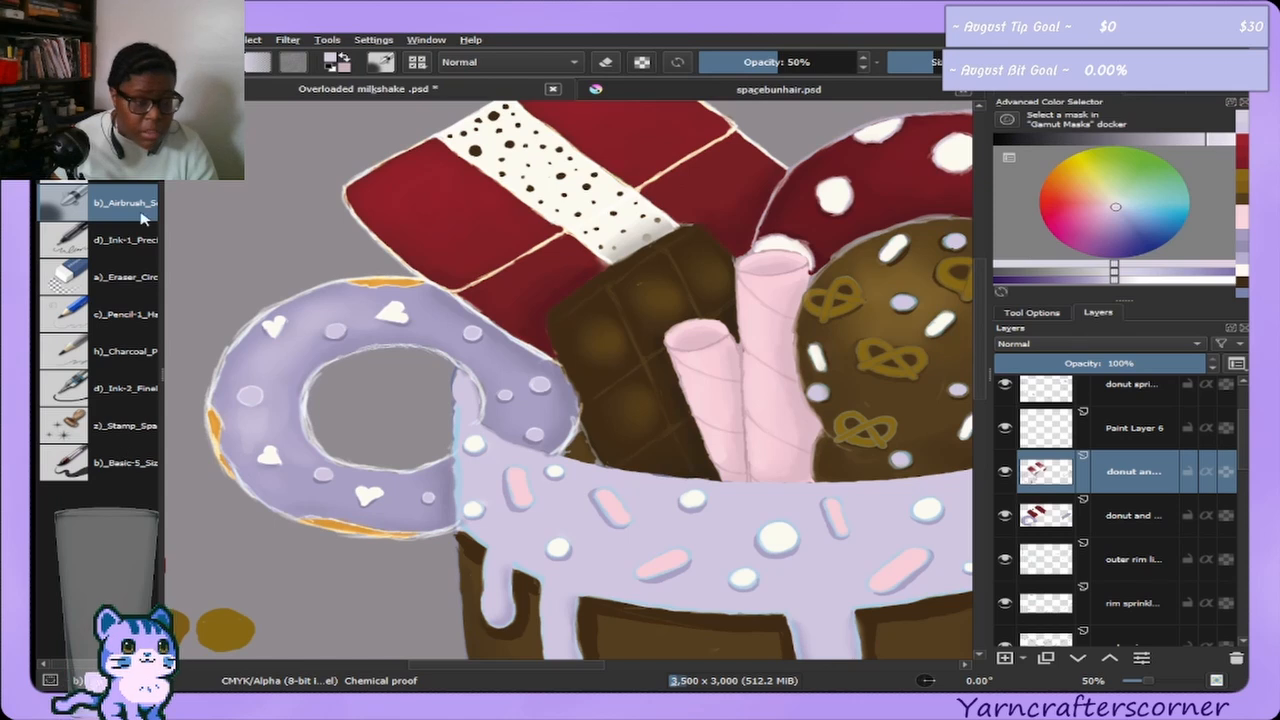
pyautogui.press('/')
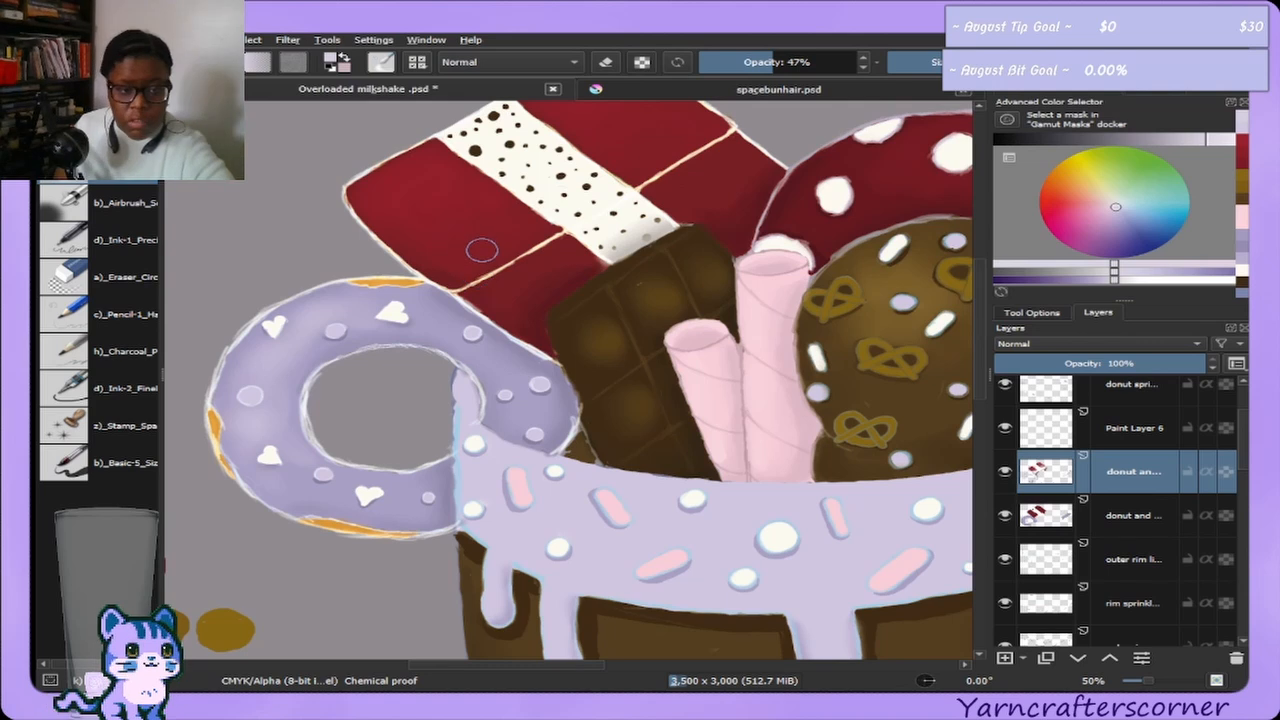
# Compare the whole illustration with the donut shading layer hidden and shown.
pyautogui.scroll(-3, 477, 277)
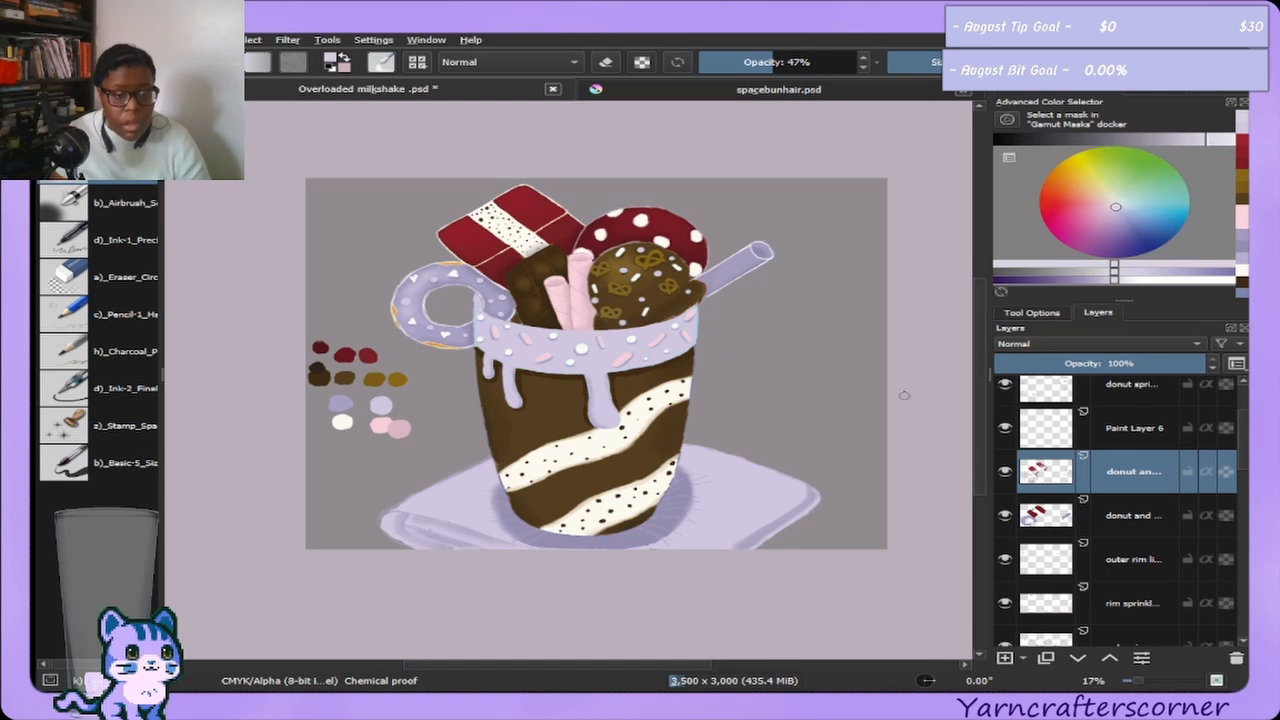
pyautogui.click(1005, 471)
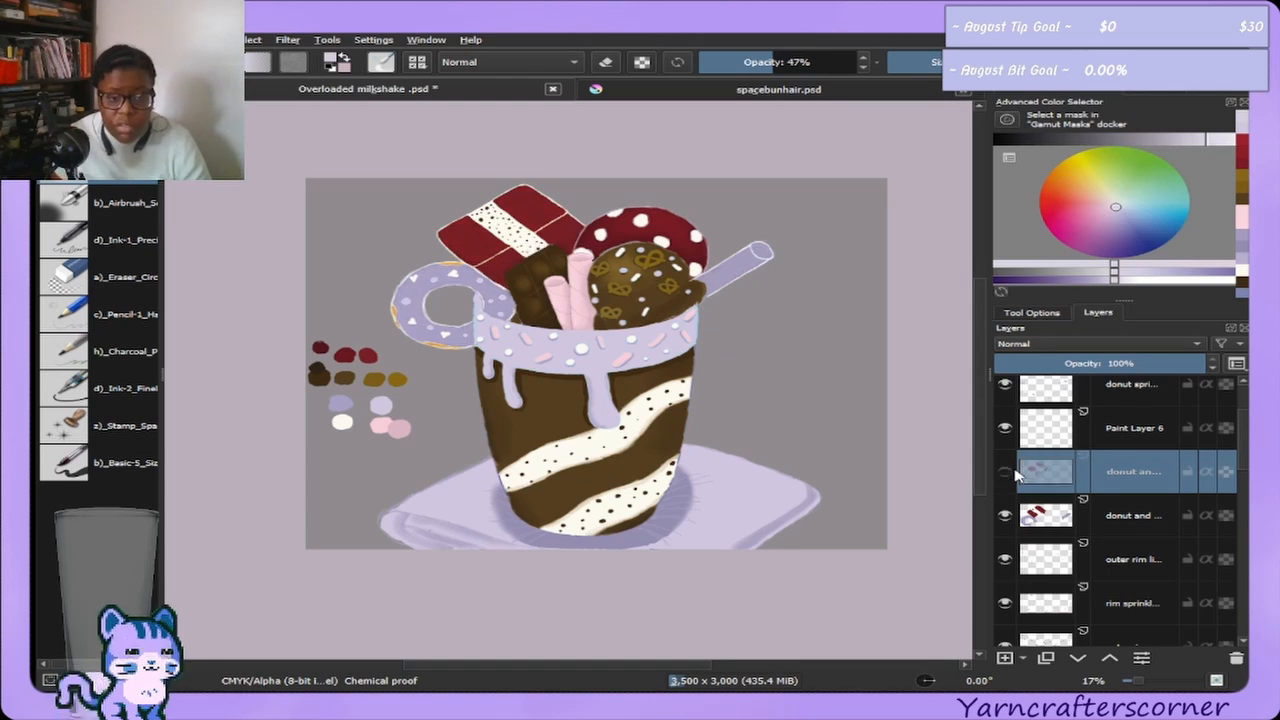
pyautogui.click(1005, 471)
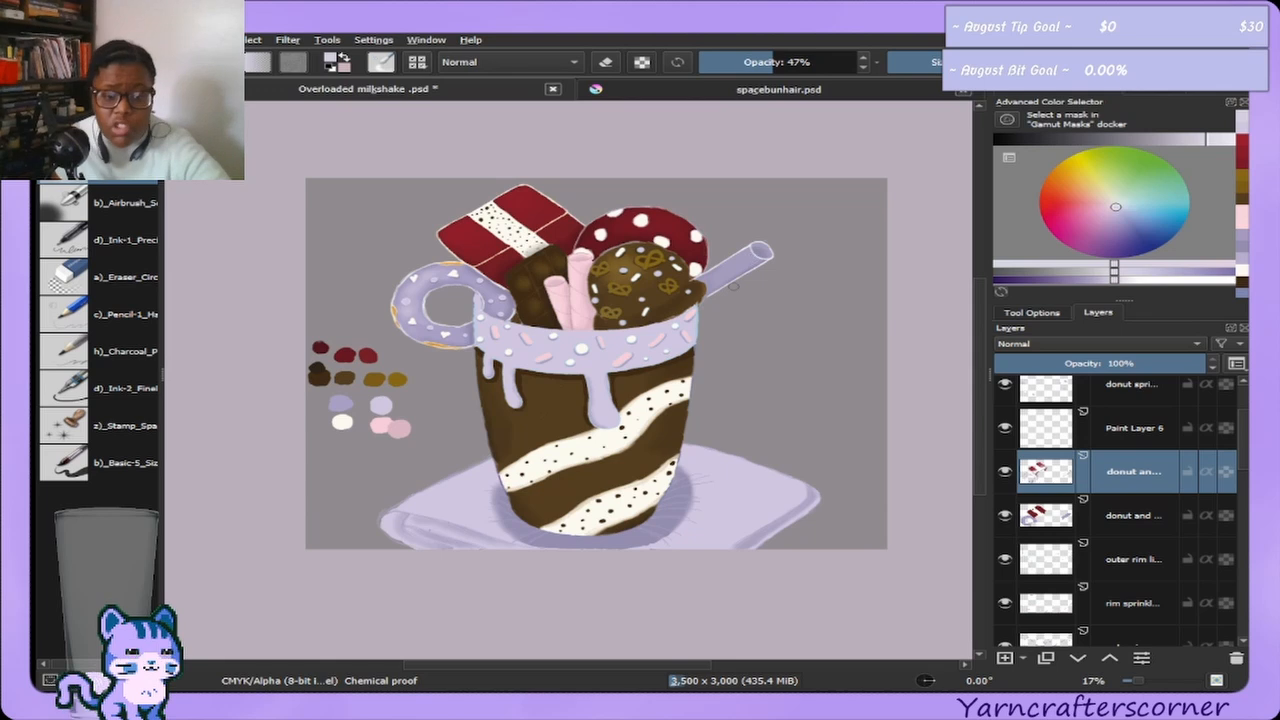
# Airbrush soft light lavender highlights along the middle of the straw at 50% opacity and blend them at 47% opacity.
pyautogui.scroll(3, 733, 287)
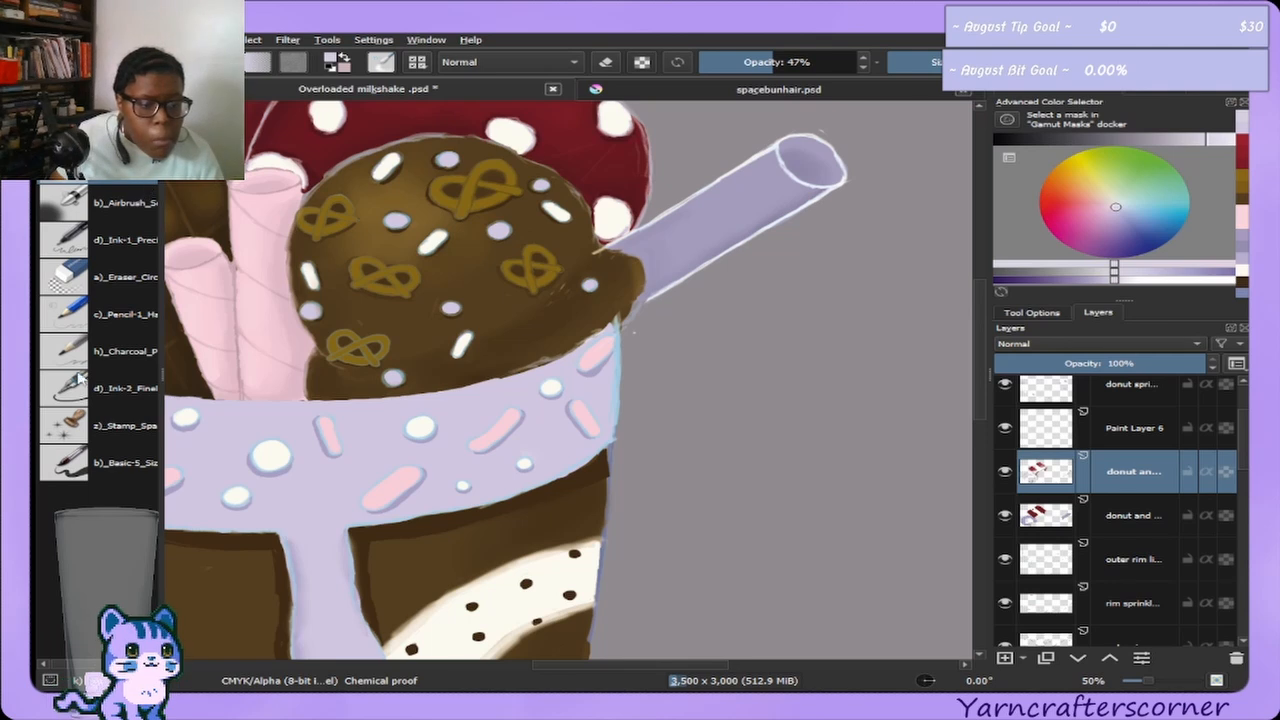
pyautogui.click(131, 219)
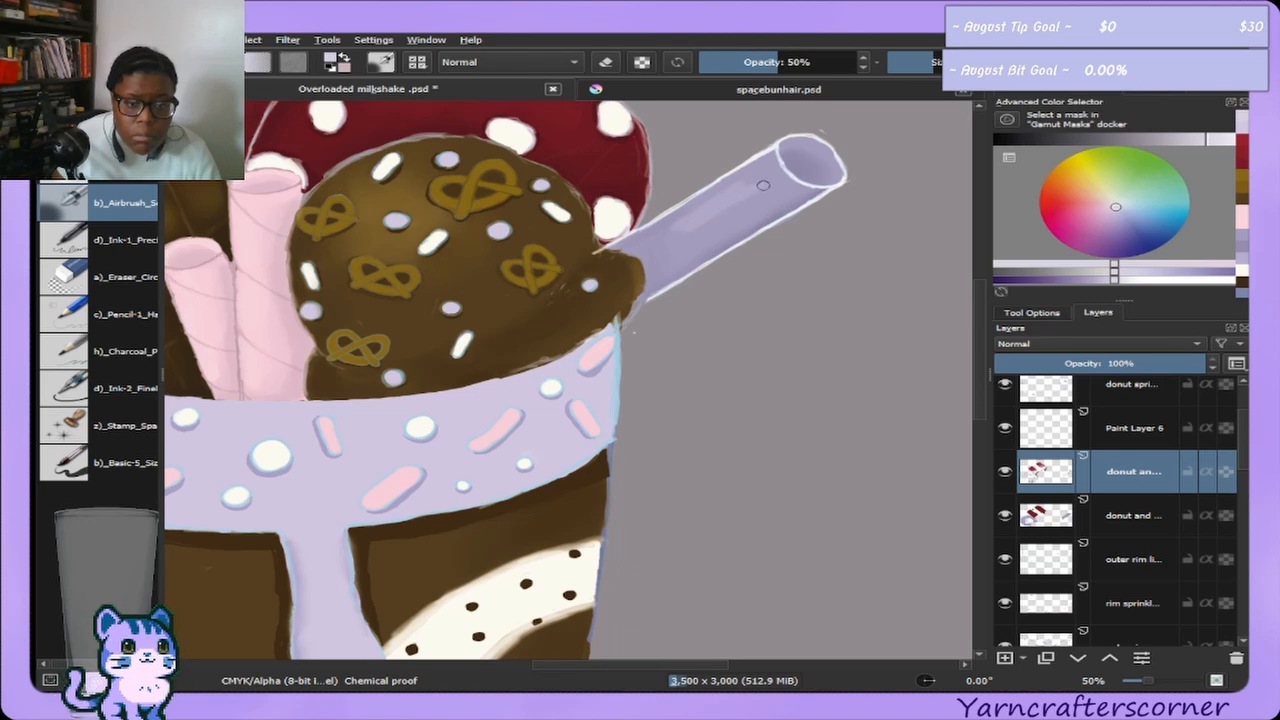
pyautogui.moveTo(698, 227); pyautogui.dragTo(755, 201)
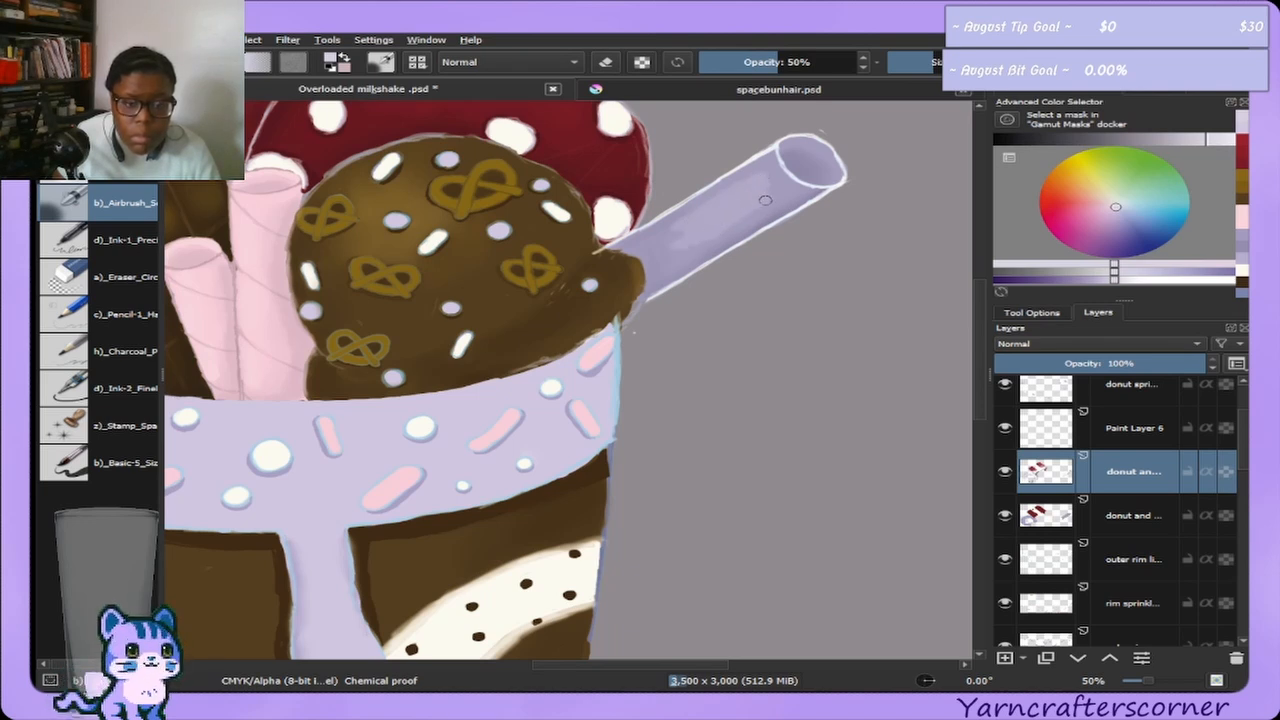
pyautogui.click(156, 195)
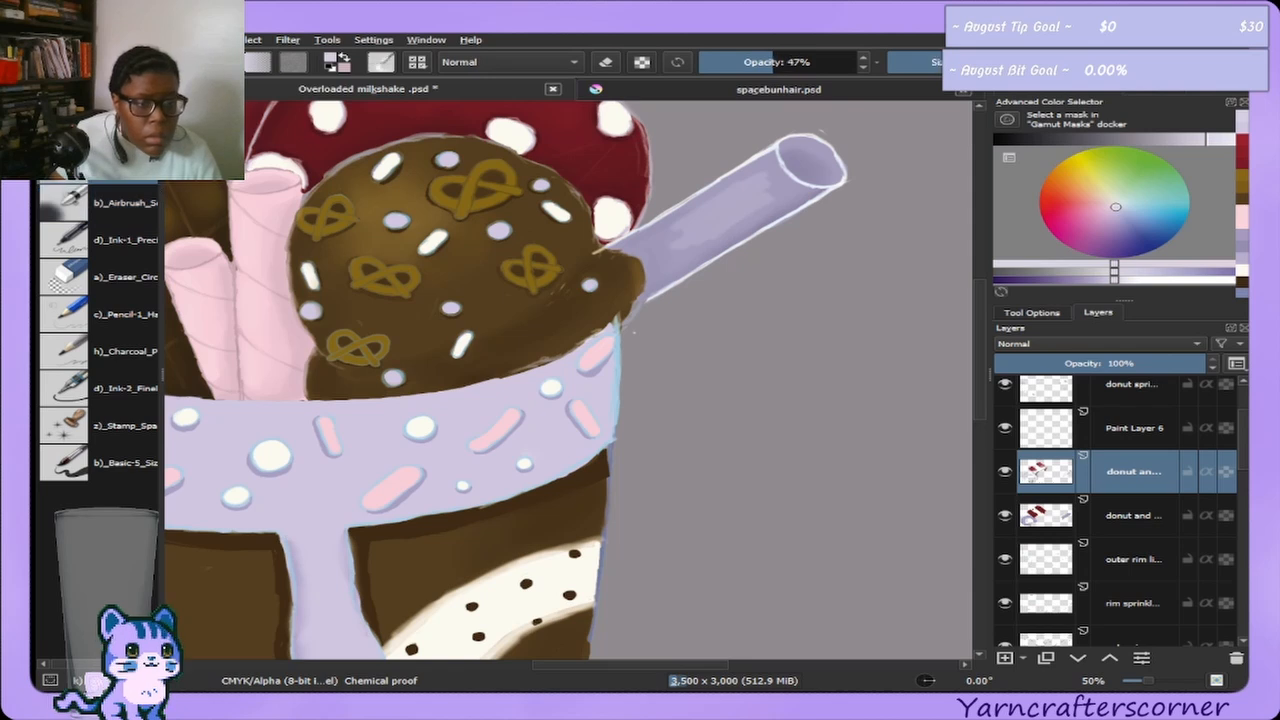
pyautogui.moveTo(683, 245)
pyautogui.mouseDown()
pyautogui.moveTo(761, 190)
pyautogui.moveTo(728, 196)
pyautogui.moveTo(718, 214)
pyautogui.moveTo(749, 206)
pyautogui.moveTo(677, 237)
pyautogui.moveTo(795, 181)
pyautogui.moveTo(650, 257)
pyautogui.moveTo(765, 188)
pyautogui.mouseUp()
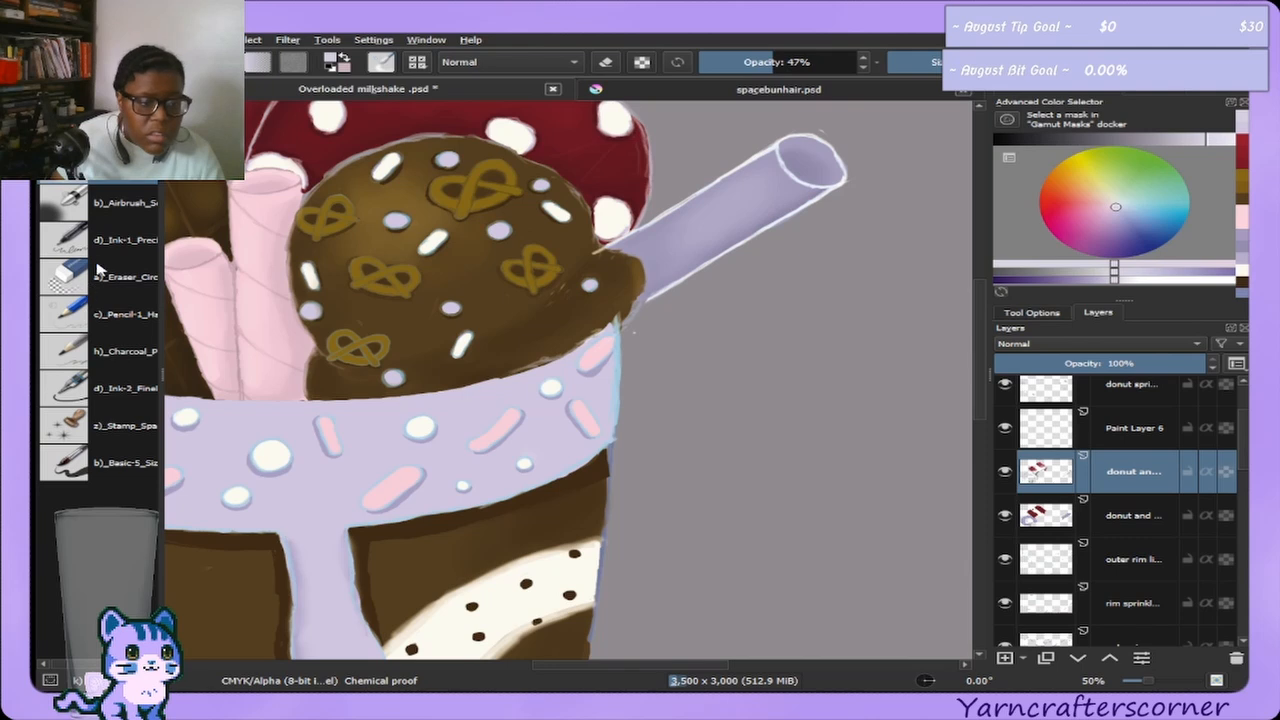
# Build up a narrower, brighter lavender highlight along the straw at 50% opacity and smooth it at 47% opacity.
pyautogui.click(106, 209)
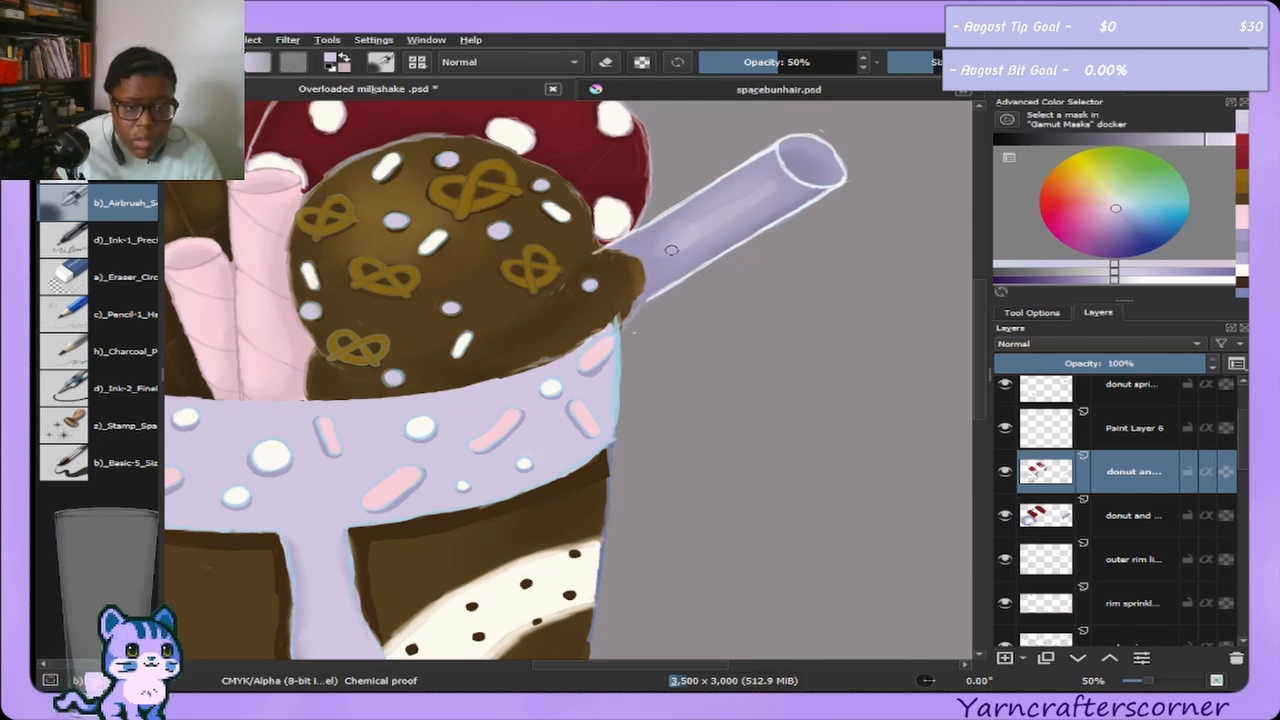
pyautogui.moveTo(770, 178); pyautogui.dragTo(742, 218)
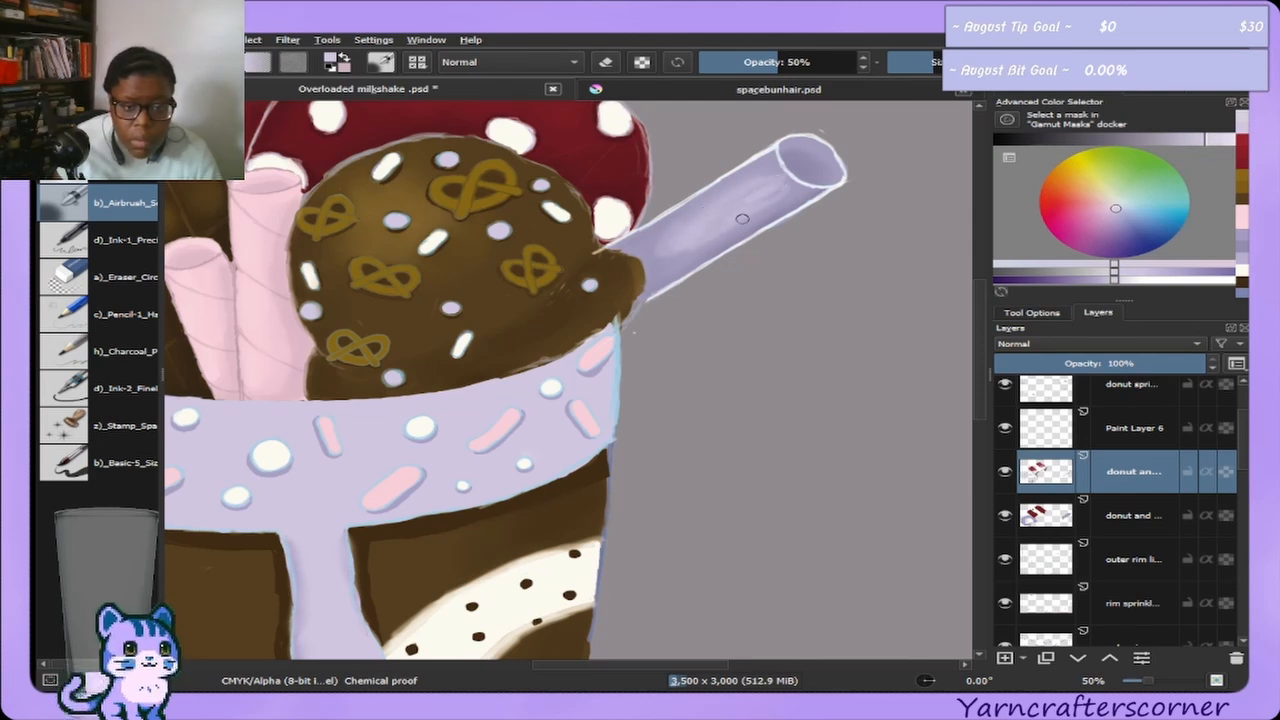
pyautogui.click(128, 192)
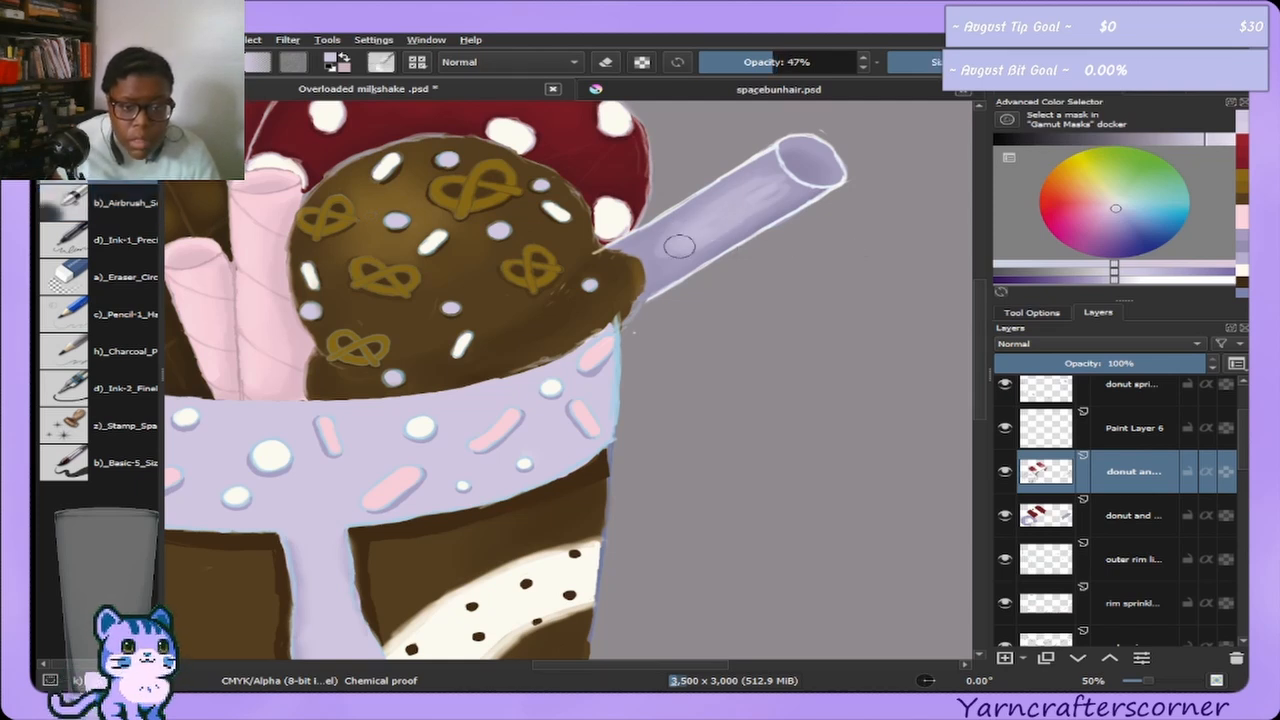
pyautogui.moveTo(679, 246)
pyautogui.mouseDown()
pyautogui.moveTo(750, 184)
pyautogui.moveTo(657, 244)
pyautogui.moveTo(775, 186)
pyautogui.moveTo(668, 262)
pyautogui.moveTo(680, 256)
pyautogui.moveTo(774, 201)
pyautogui.moveTo(765, 180)
pyautogui.moveTo(779, 180)
pyautogui.moveTo(654, 276)
pyautogui.moveTo(644, 267)
pyautogui.moveTo(639, 258)
pyautogui.moveTo(715, 218)
pyautogui.mouseUp()
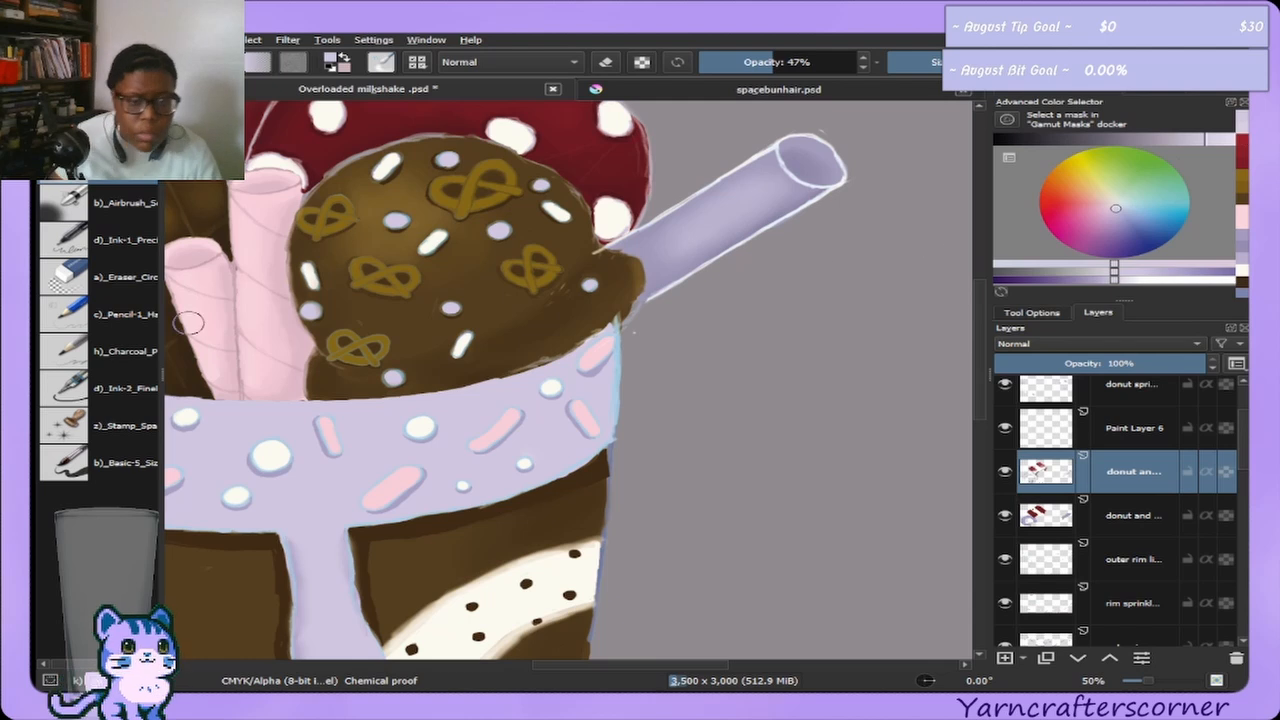
# Paint a light lavender highlight inside the straw's opening with the Basic-5 brush at 100% opacity and soften it at 47% opacity.
pyautogui.click(143, 218)
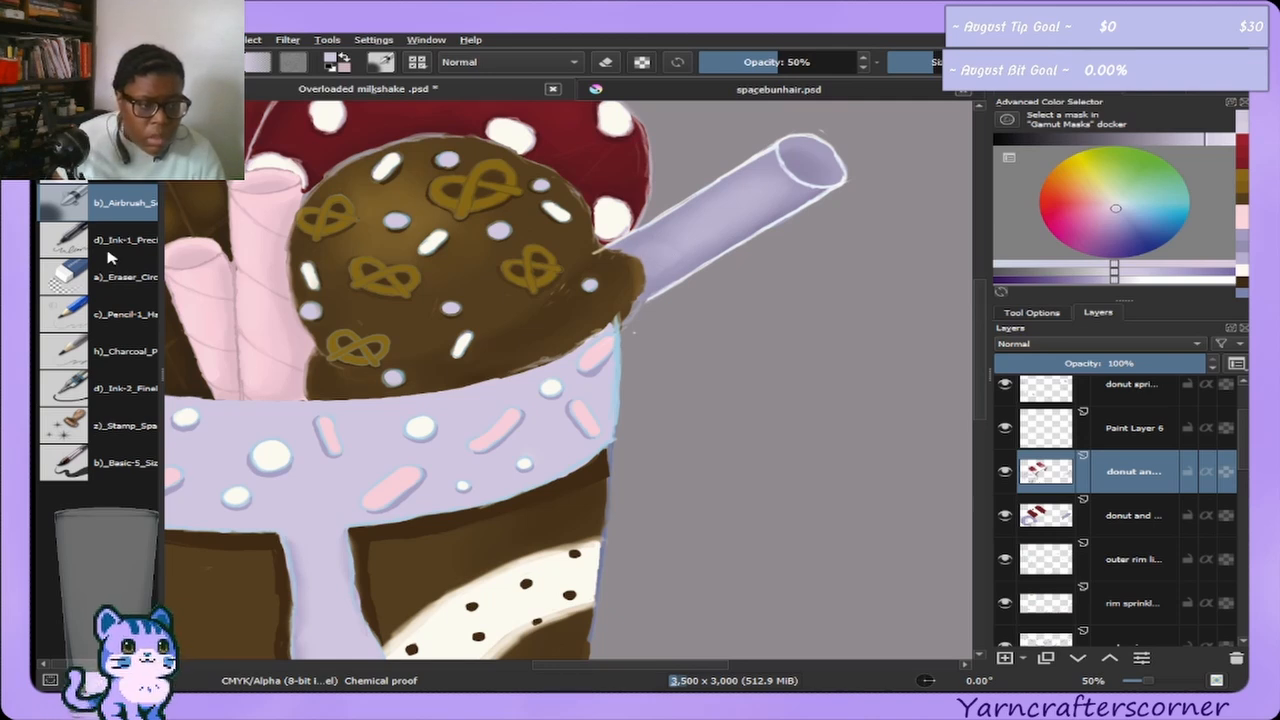
pyautogui.press('/')
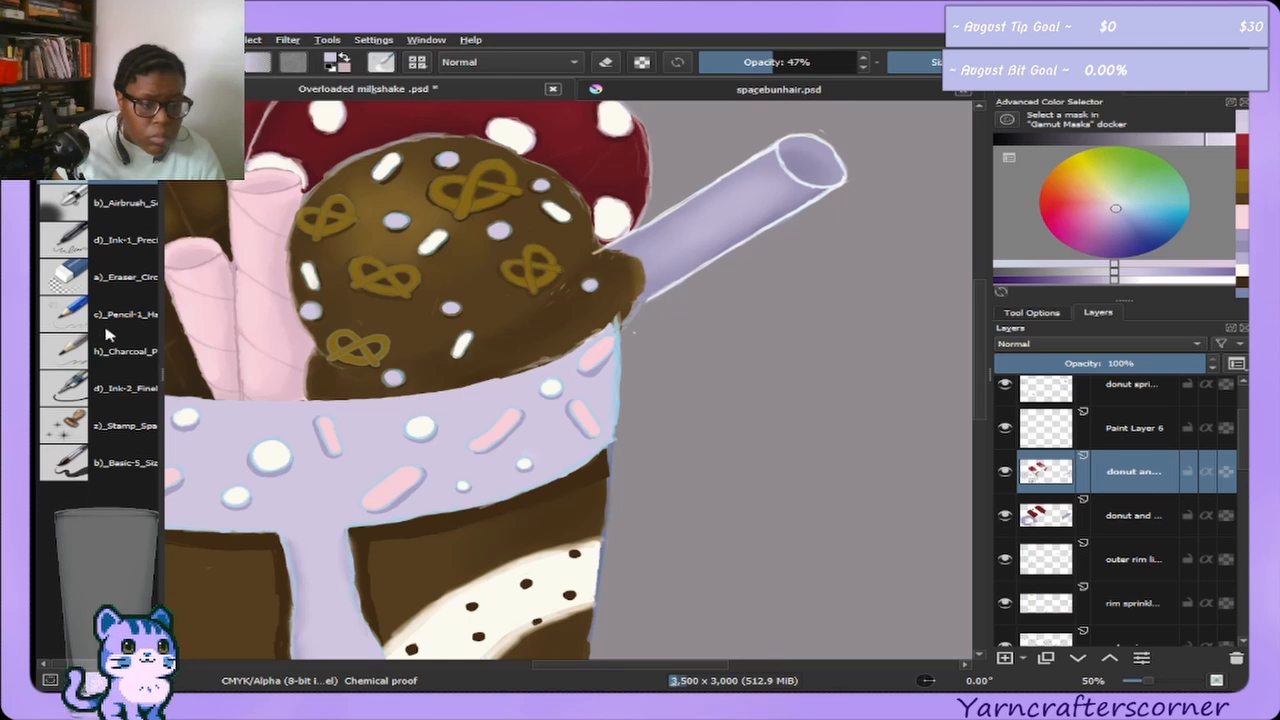
pyautogui.click(112, 455)
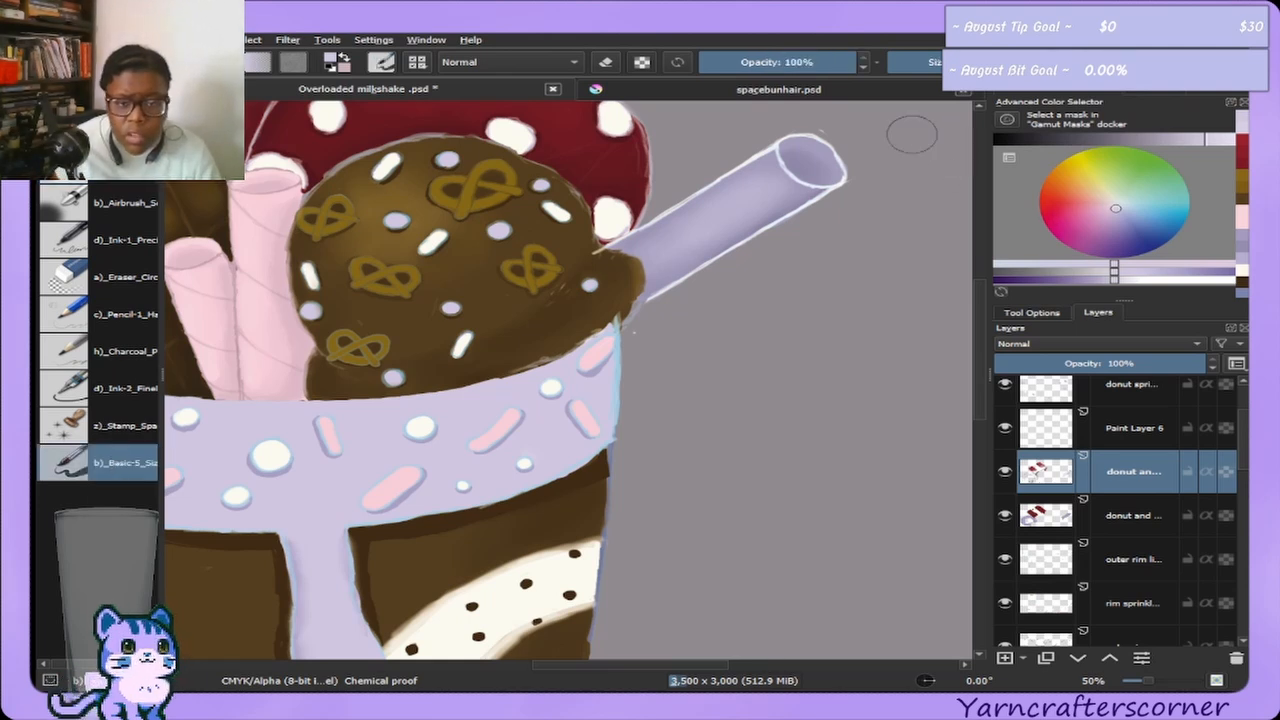
pyautogui.moveTo(795, 153); pyautogui.dragTo(791, 148)
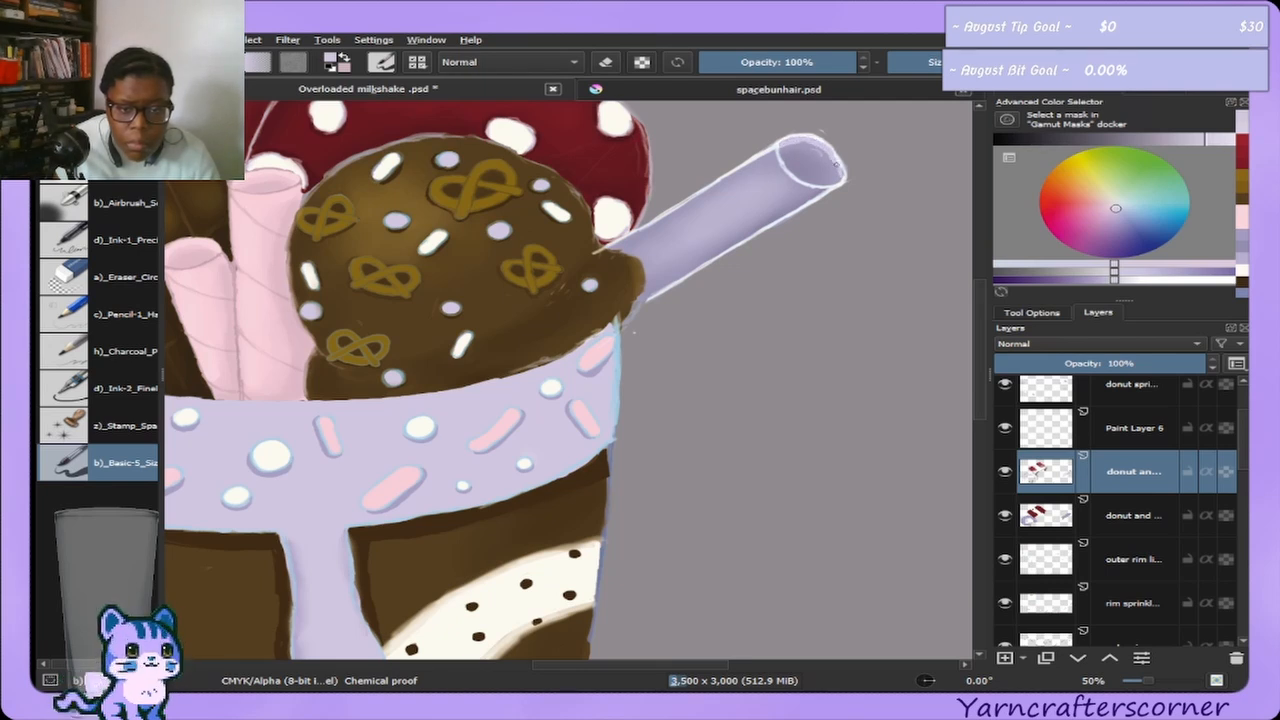
pyautogui.click(112, 278)
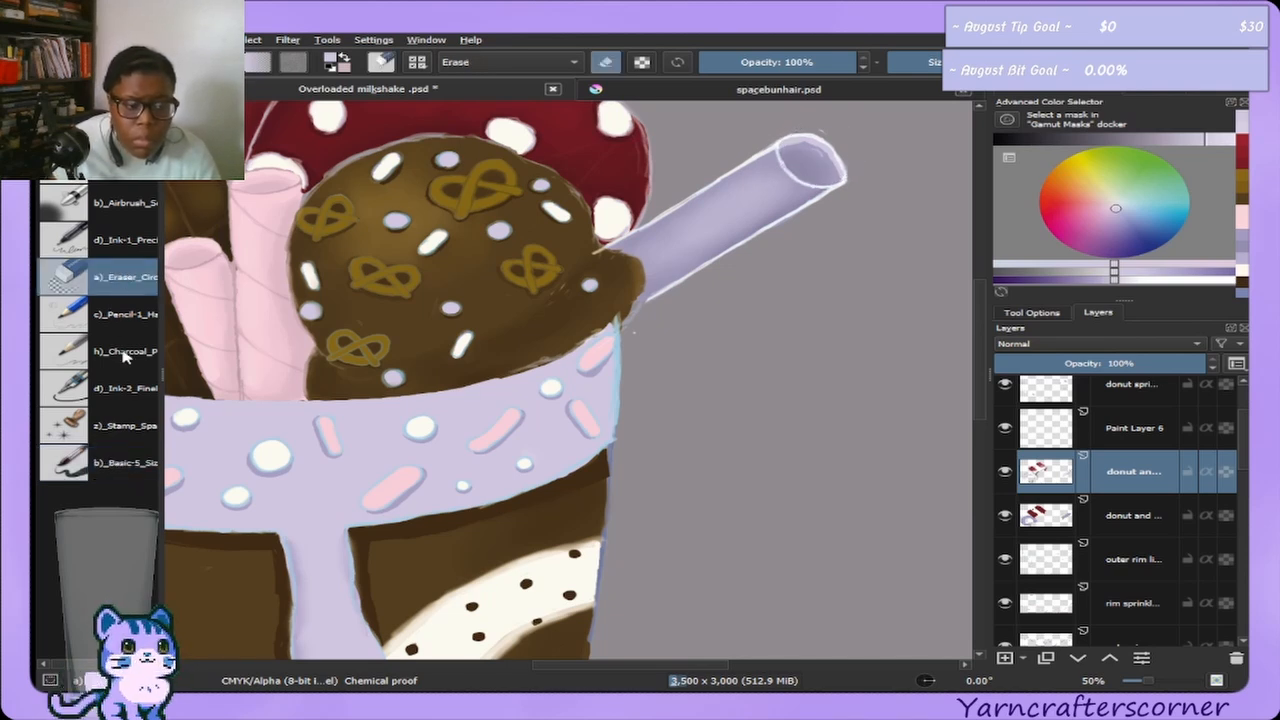
pyautogui.click(116, 204)
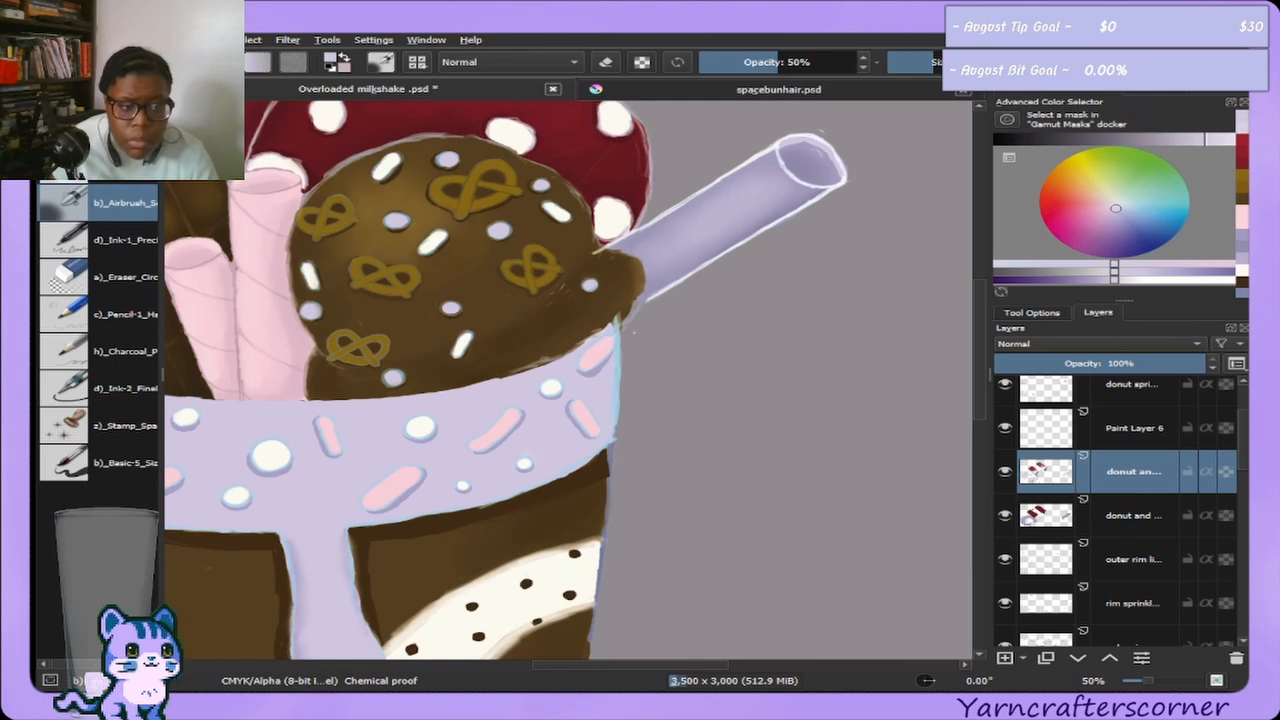
pyautogui.click(112, 170)
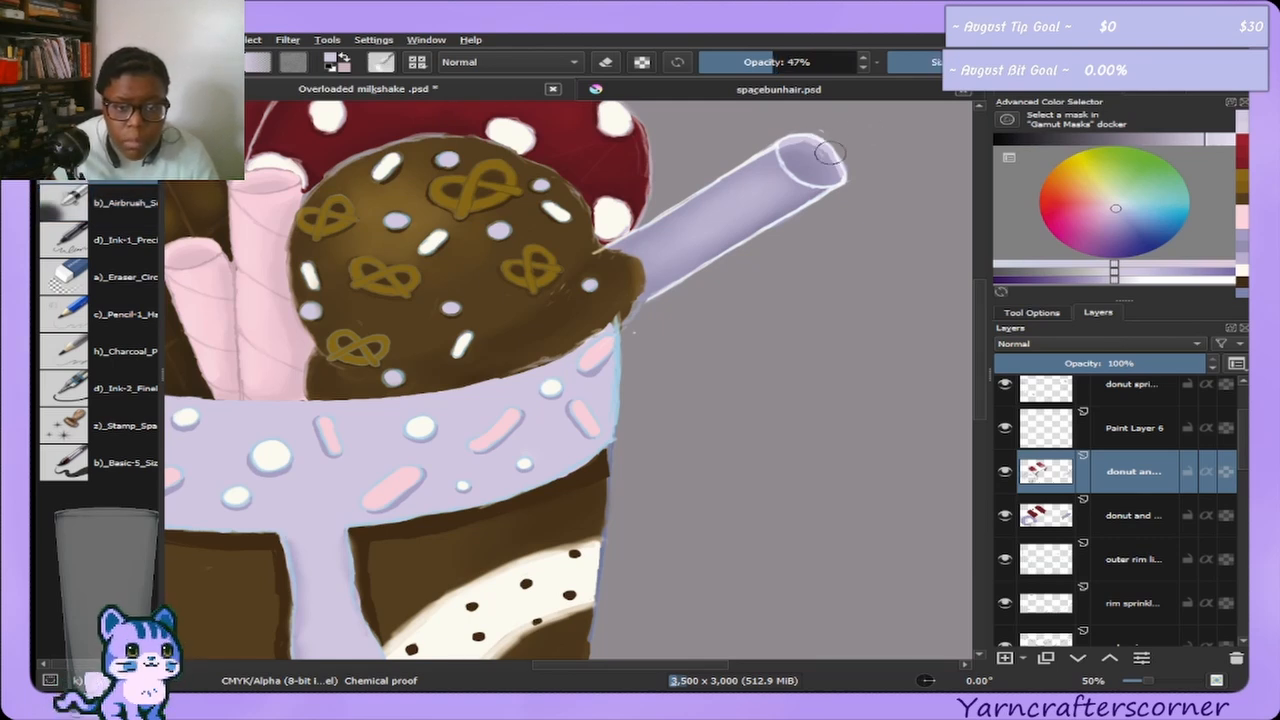
pyautogui.moveTo(830, 153); pyautogui.dragTo(842, 167)
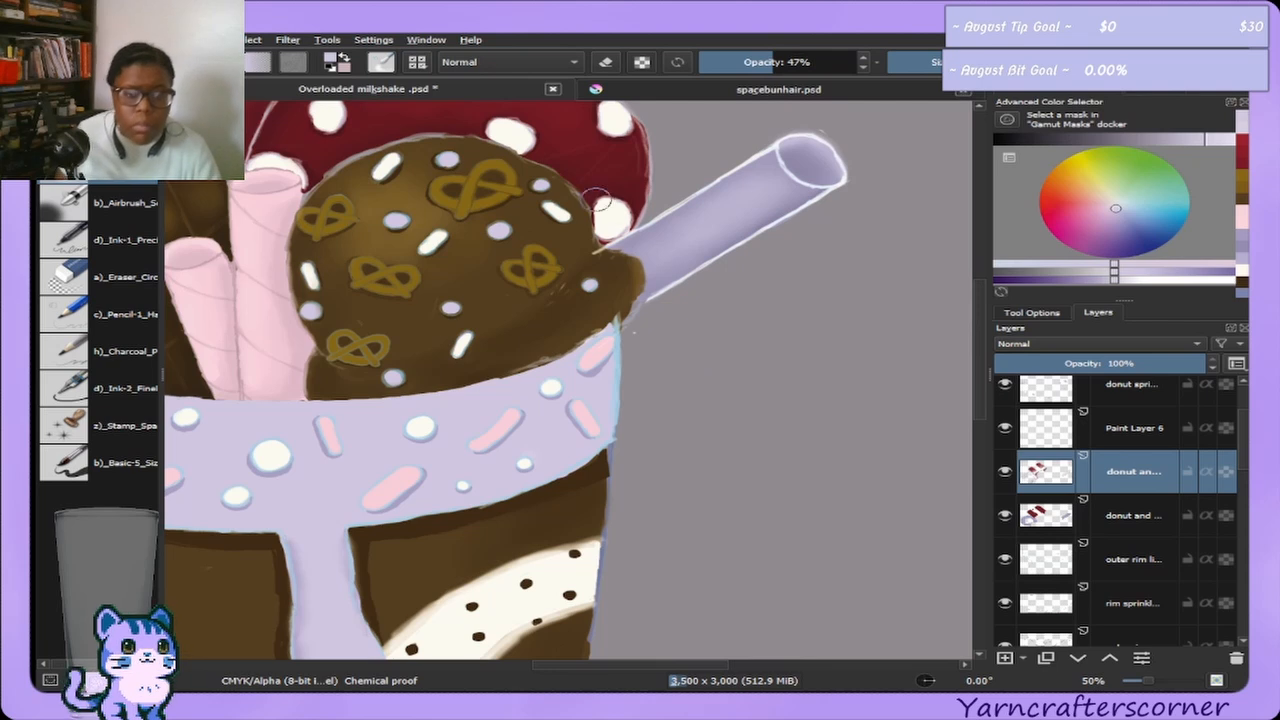
pyautogui.click(66, 273)
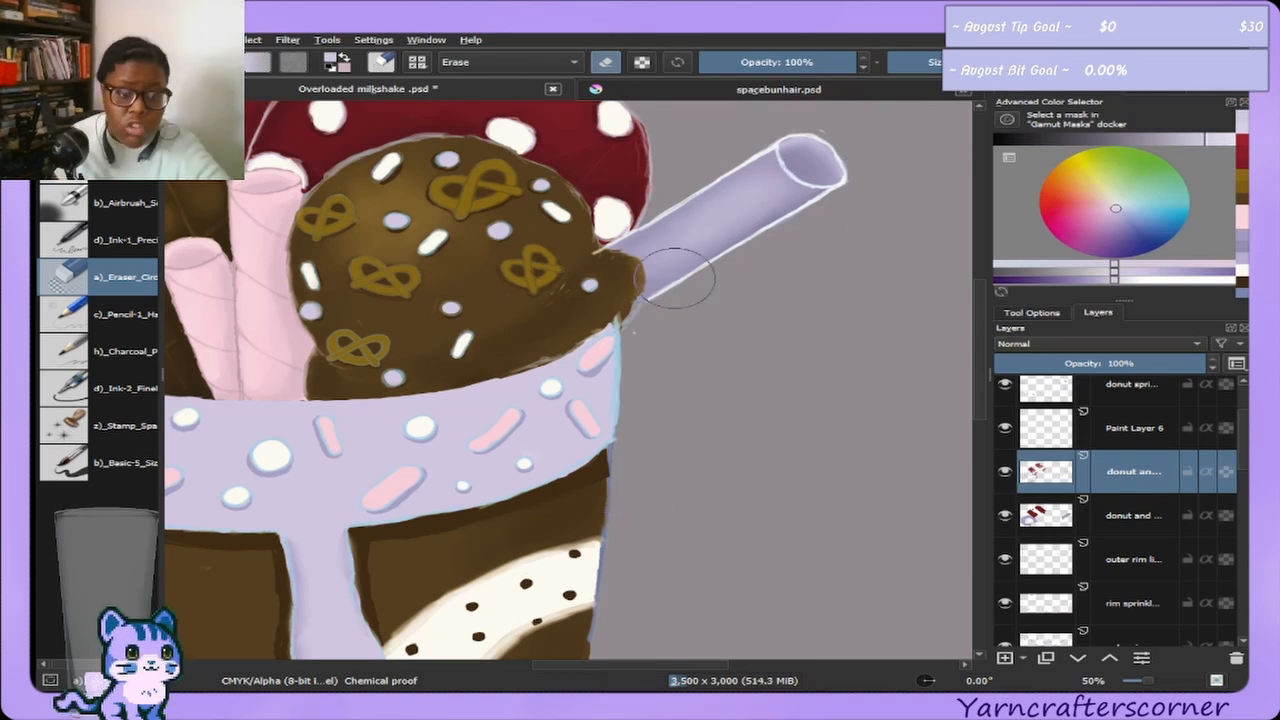
pyautogui.scroll(-3, 480, 255)
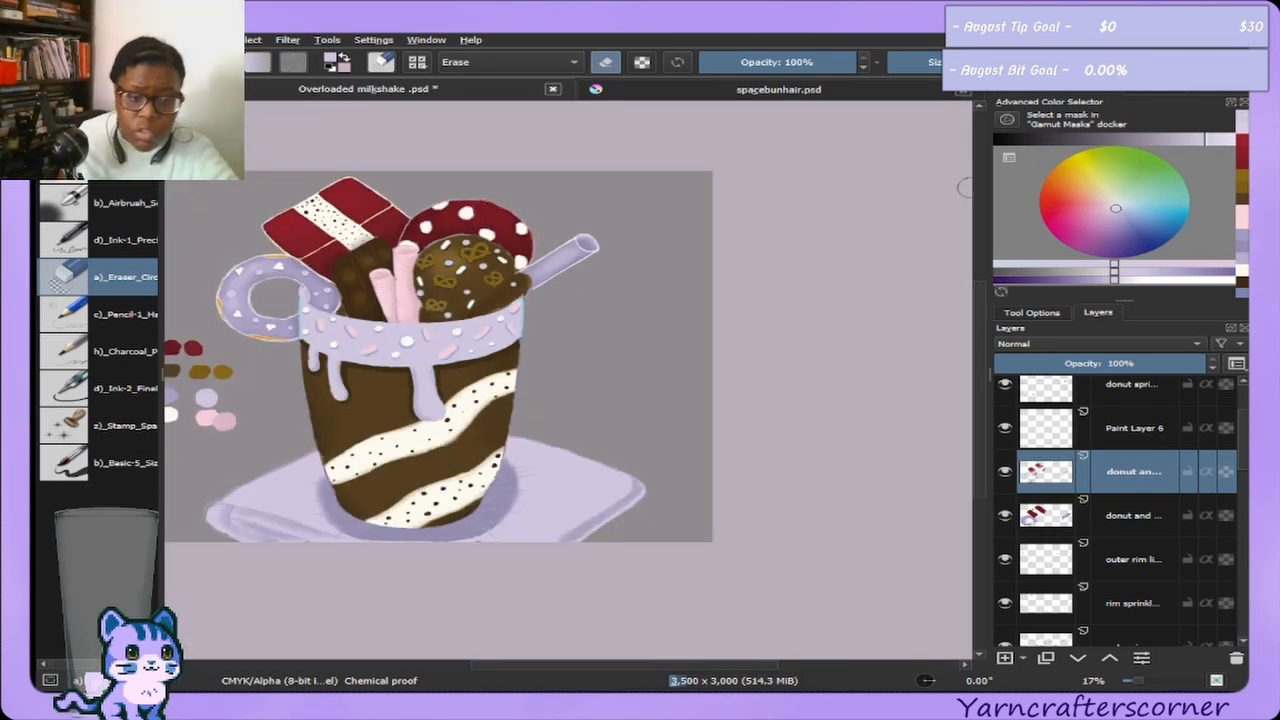
# Hide the colour swatches on Paint Layer 5, select the grey background on Layer 1 and save the illustration.
pyautogui.click(1184, 121)
pyautogui.moveTo(1100, 190); pyautogui.dragTo(1083, 190)
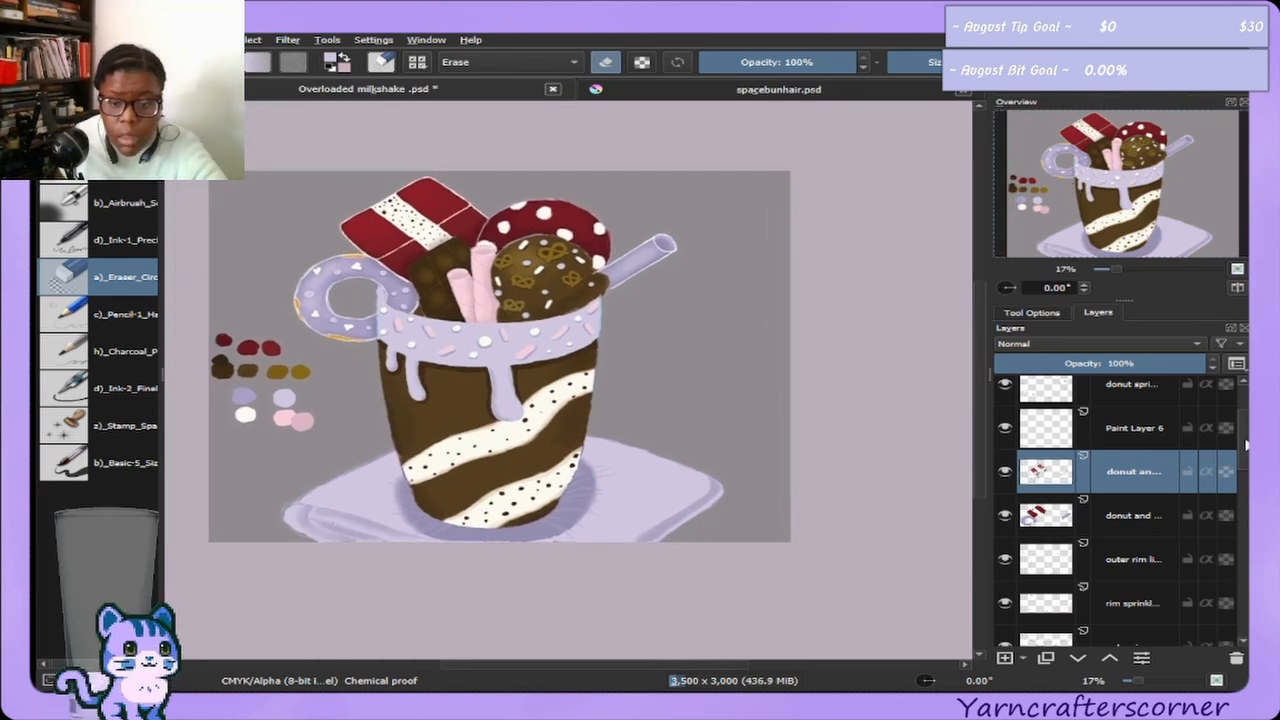
pyautogui.scroll(-5, 1240, 460)
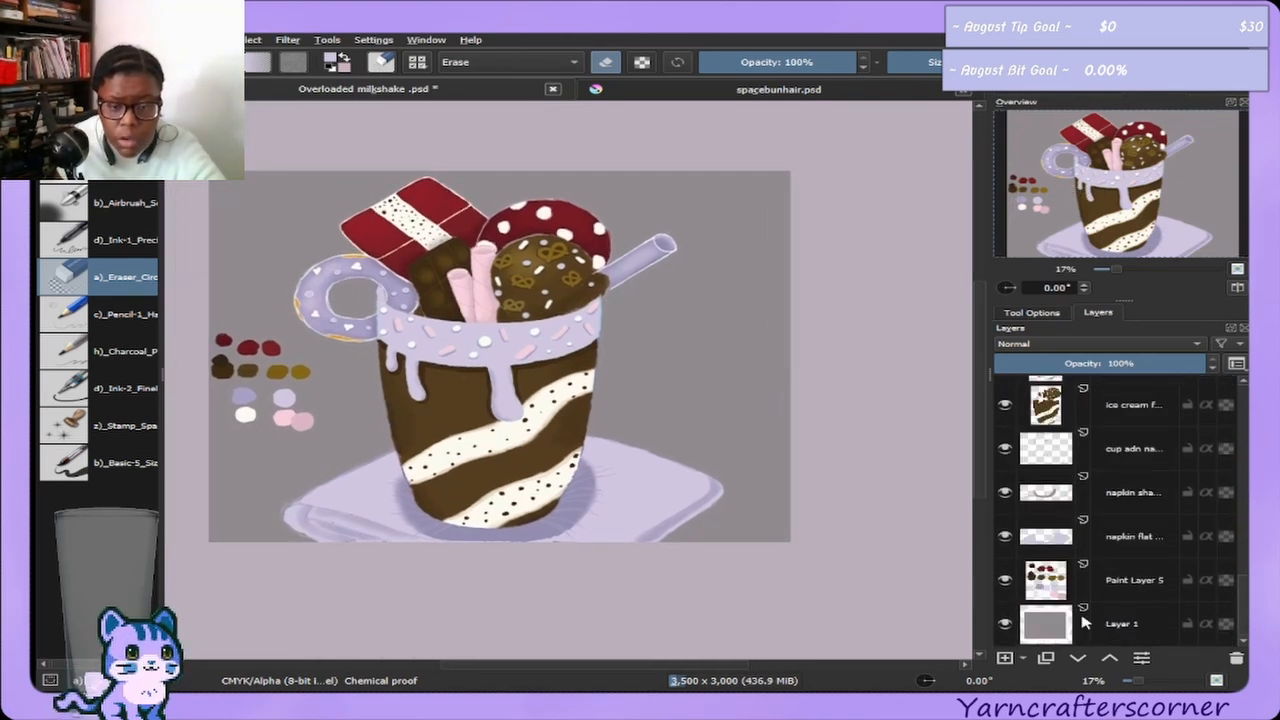
pyautogui.click(1005, 580)
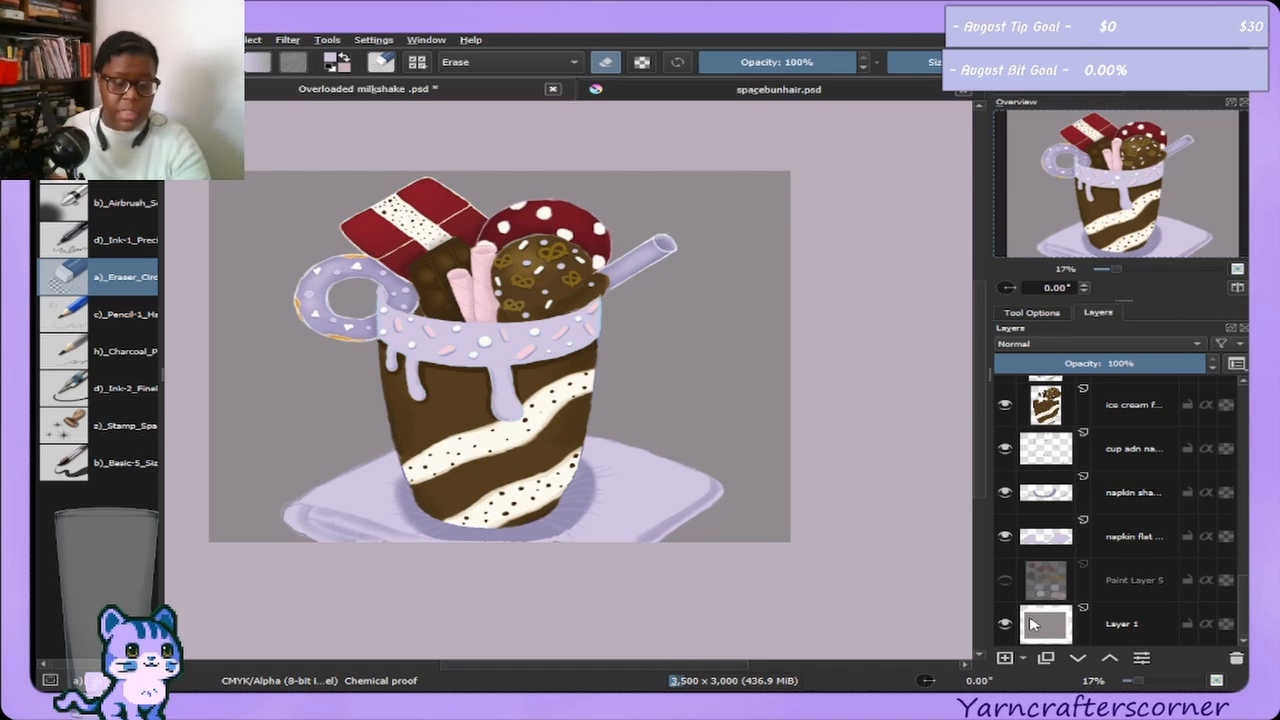
pyautogui.click(1034, 625)
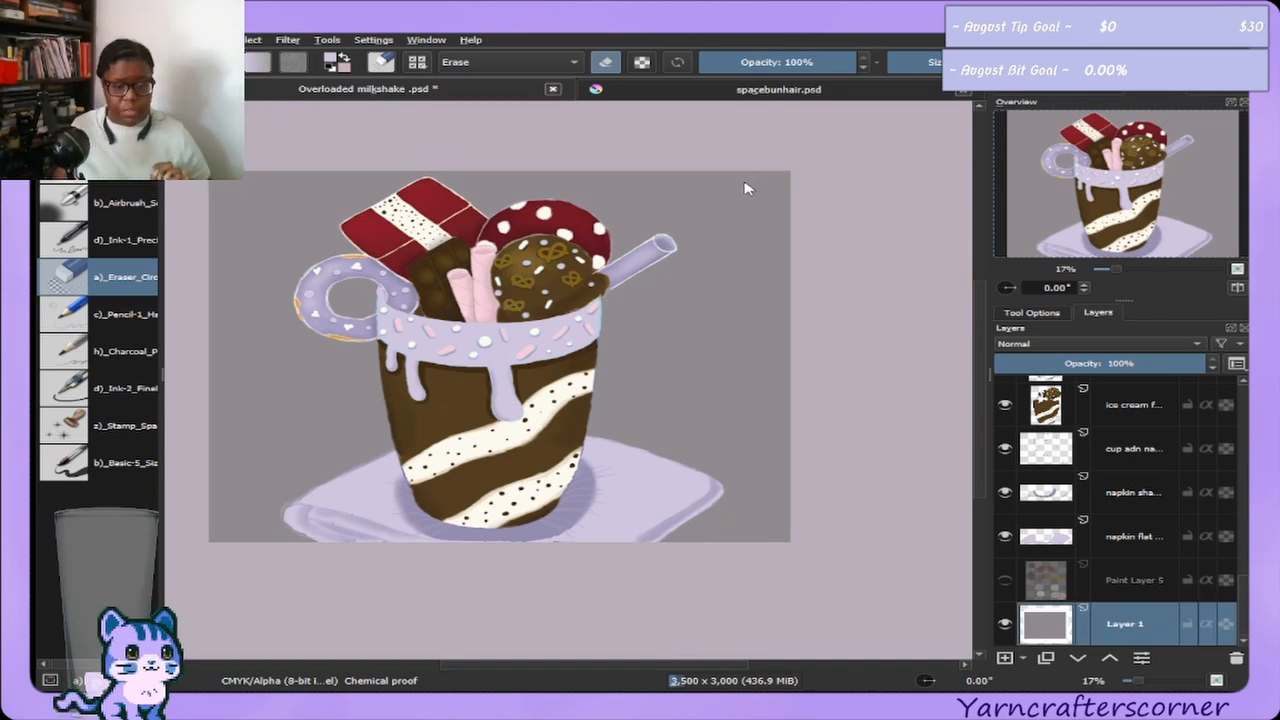
pyautogui.hotkey('ctrl', 's')
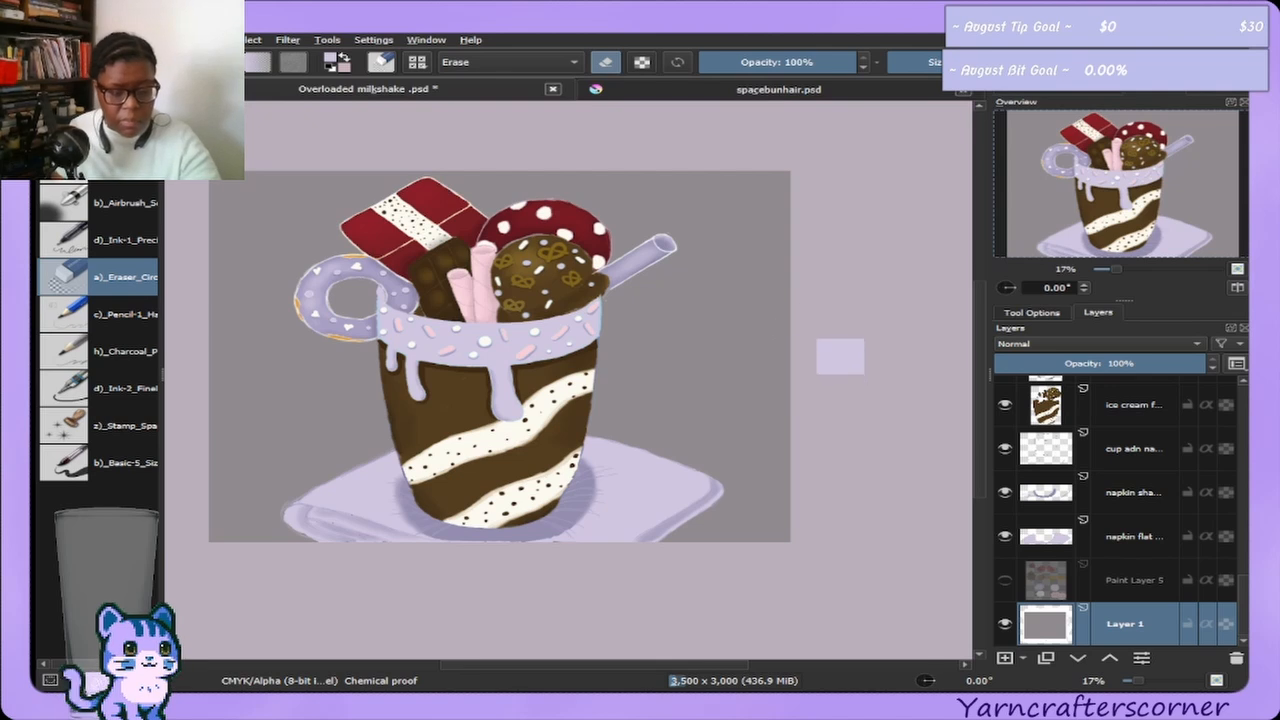
pyautogui.hotkey('ctrl', 's')
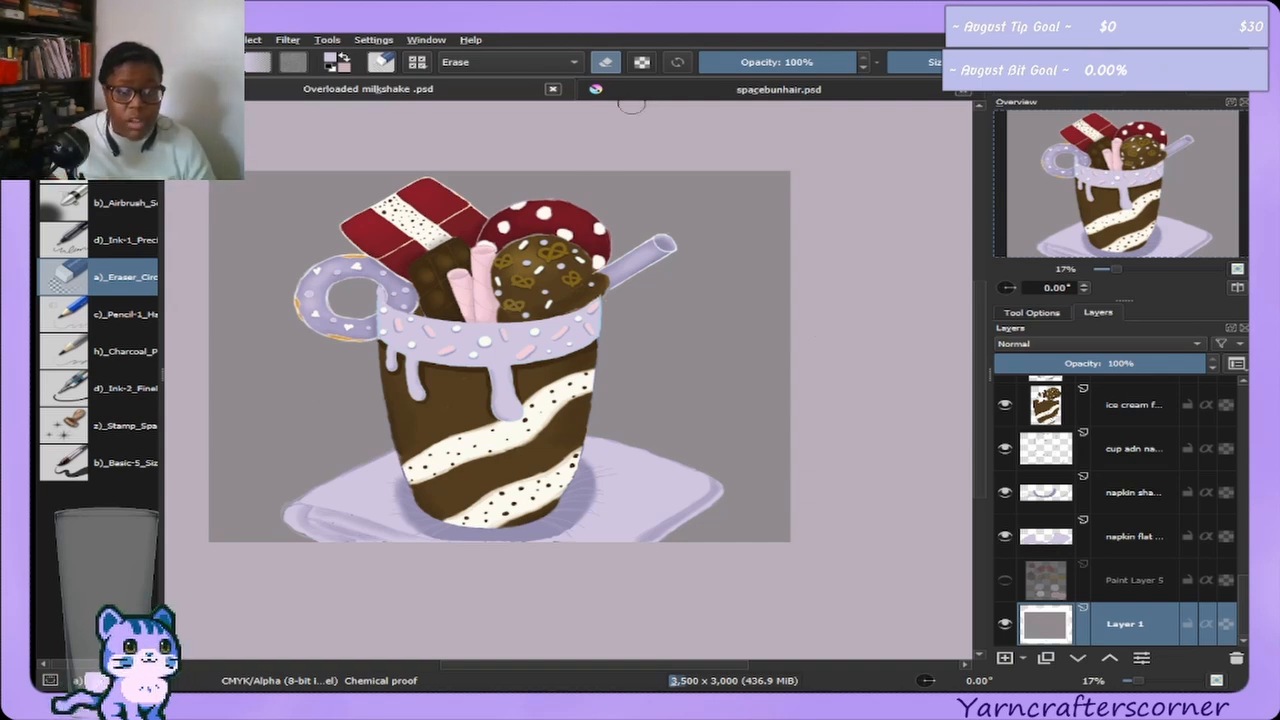
# Look over the spacebunhair.psd portrait and return to the milkshake illustration.
pyautogui.click(657, 90)
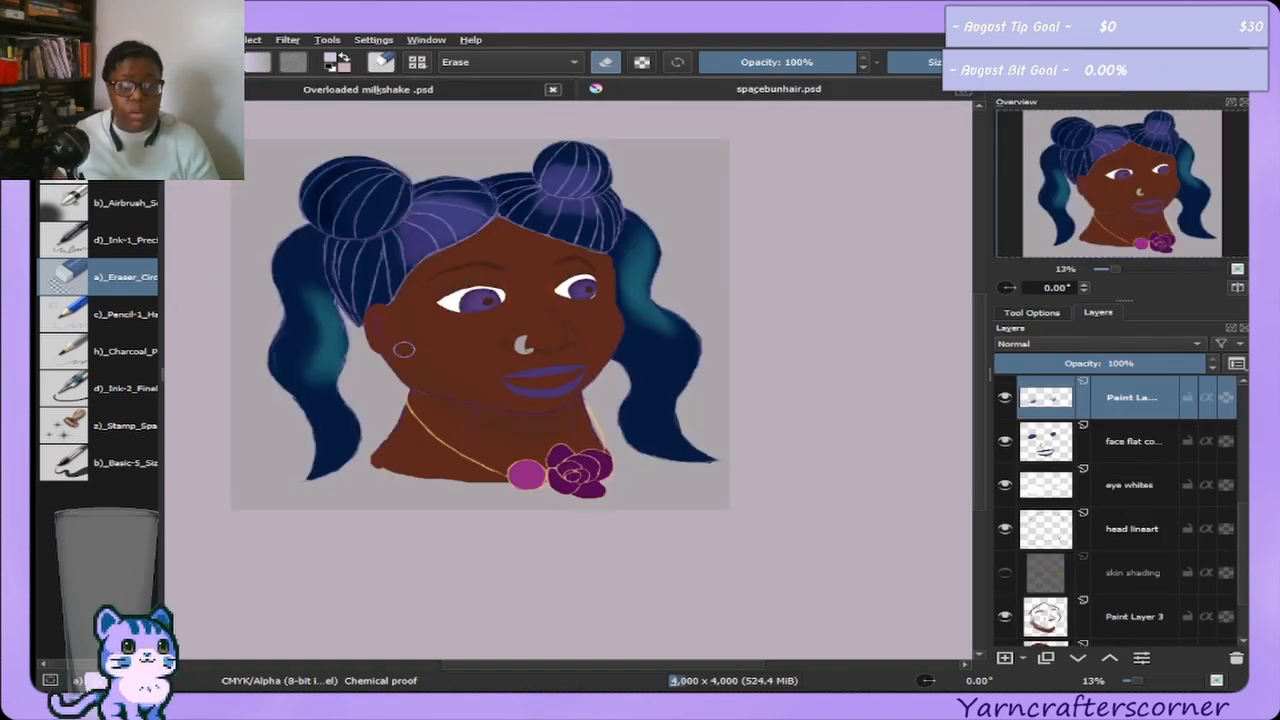
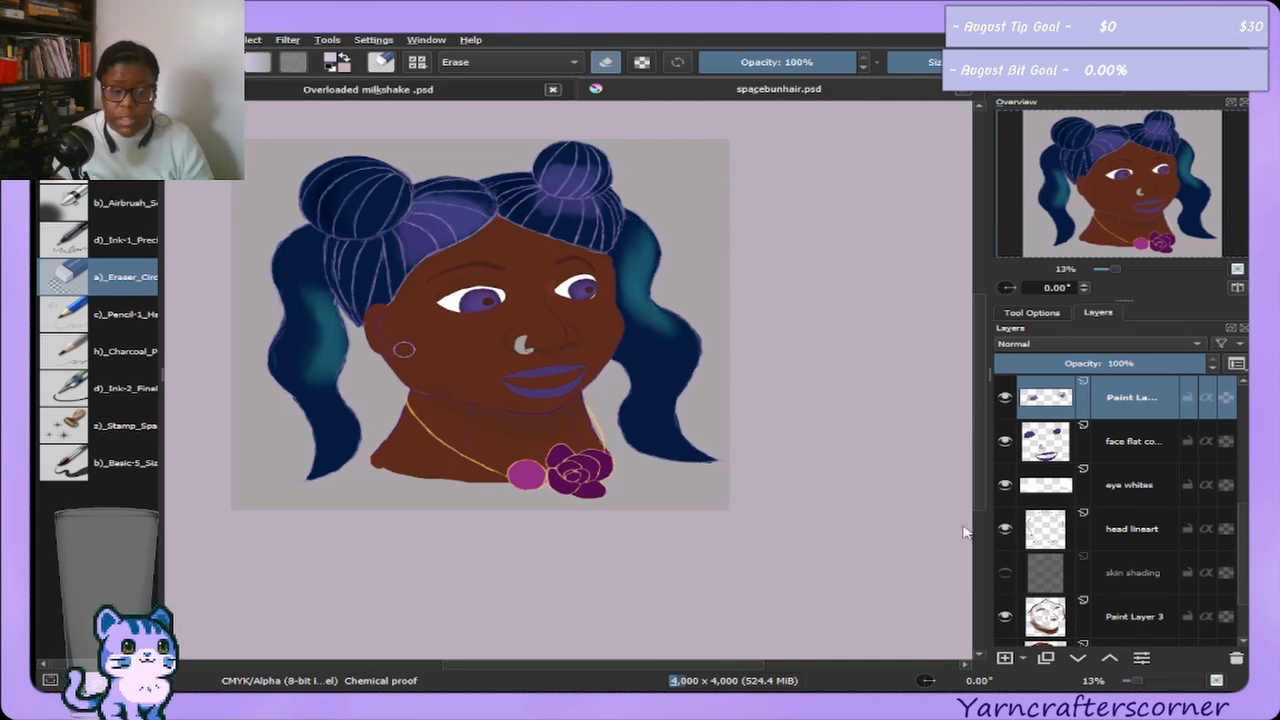
pyautogui.click(423, 92)
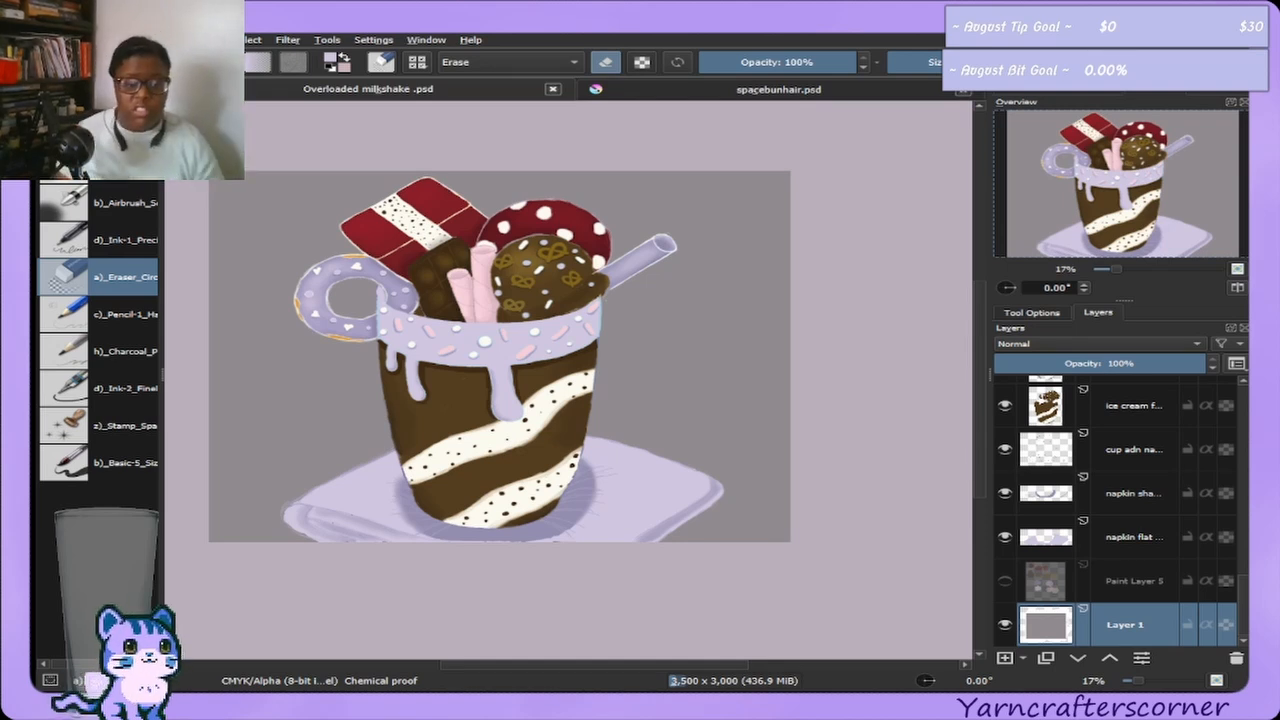
# Choose a yellowish green and try to fill the grey background on Layer 1 with it.
pyautogui.click(1071, 97)
pyautogui.click(1133, 171)
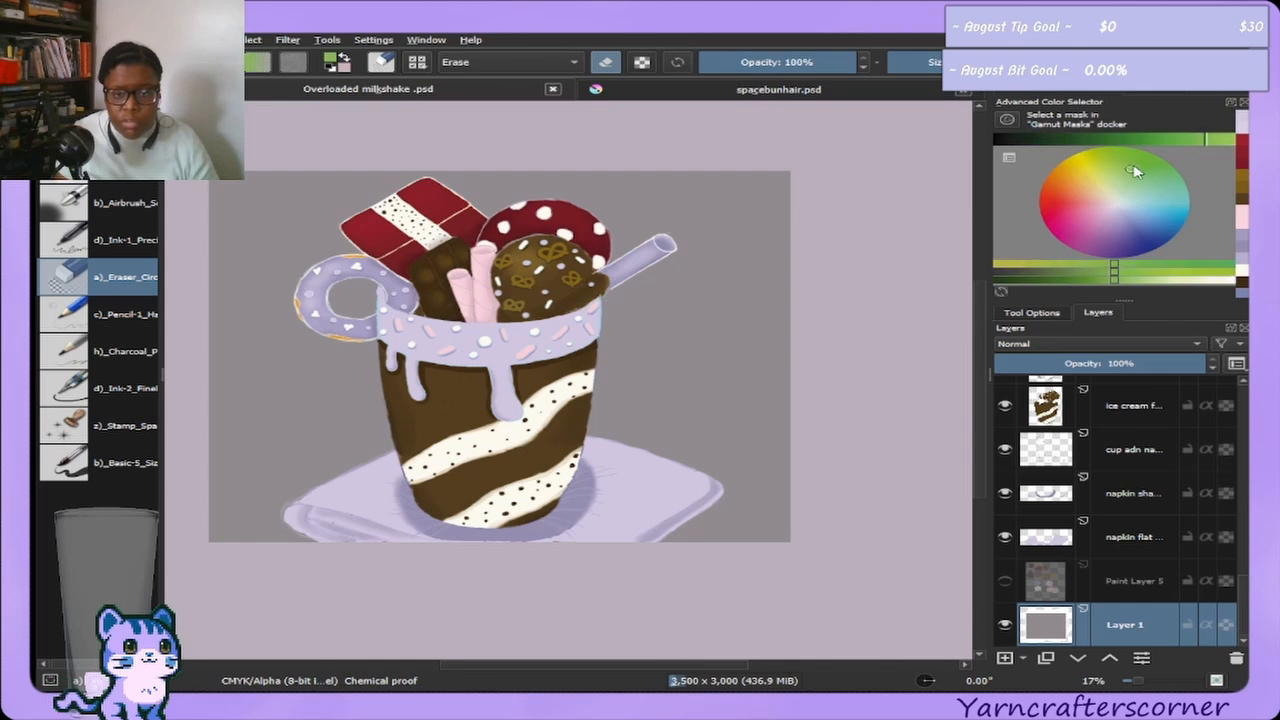
pyautogui.moveTo(1133, 171); pyautogui.dragTo(1119, 168)
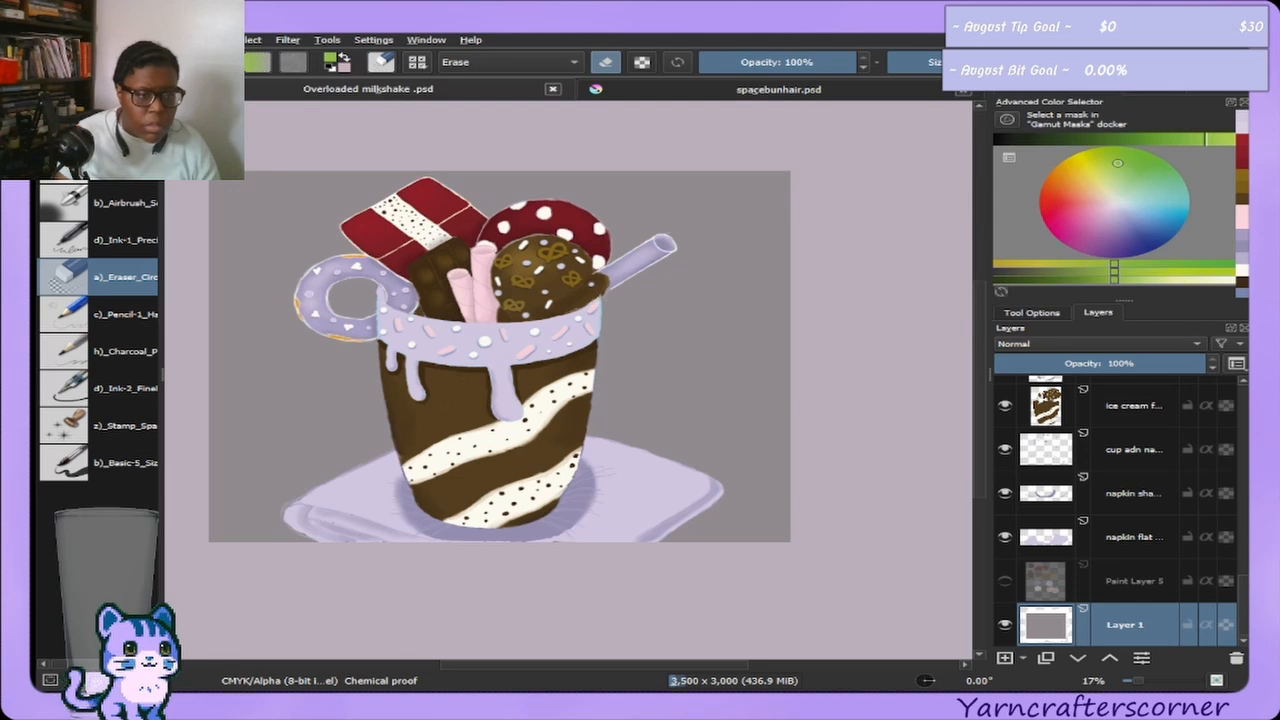
pyautogui.click(48, 245)
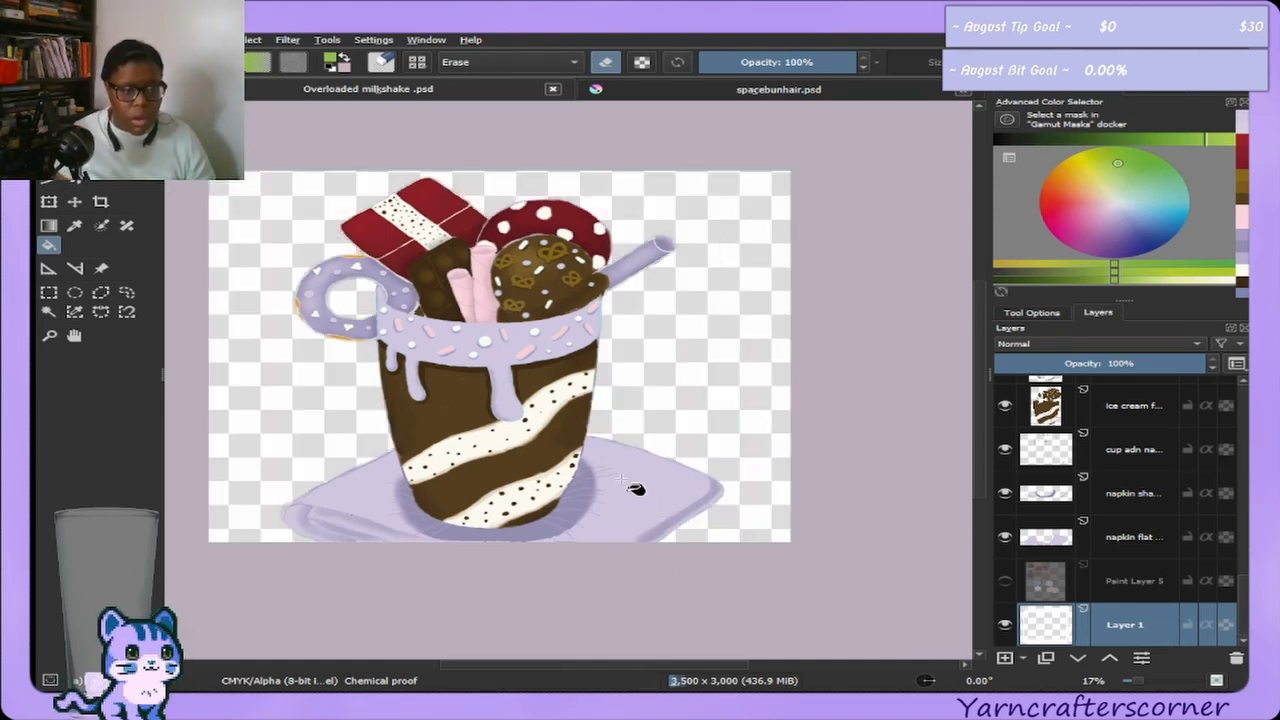
pyautogui.press('b')
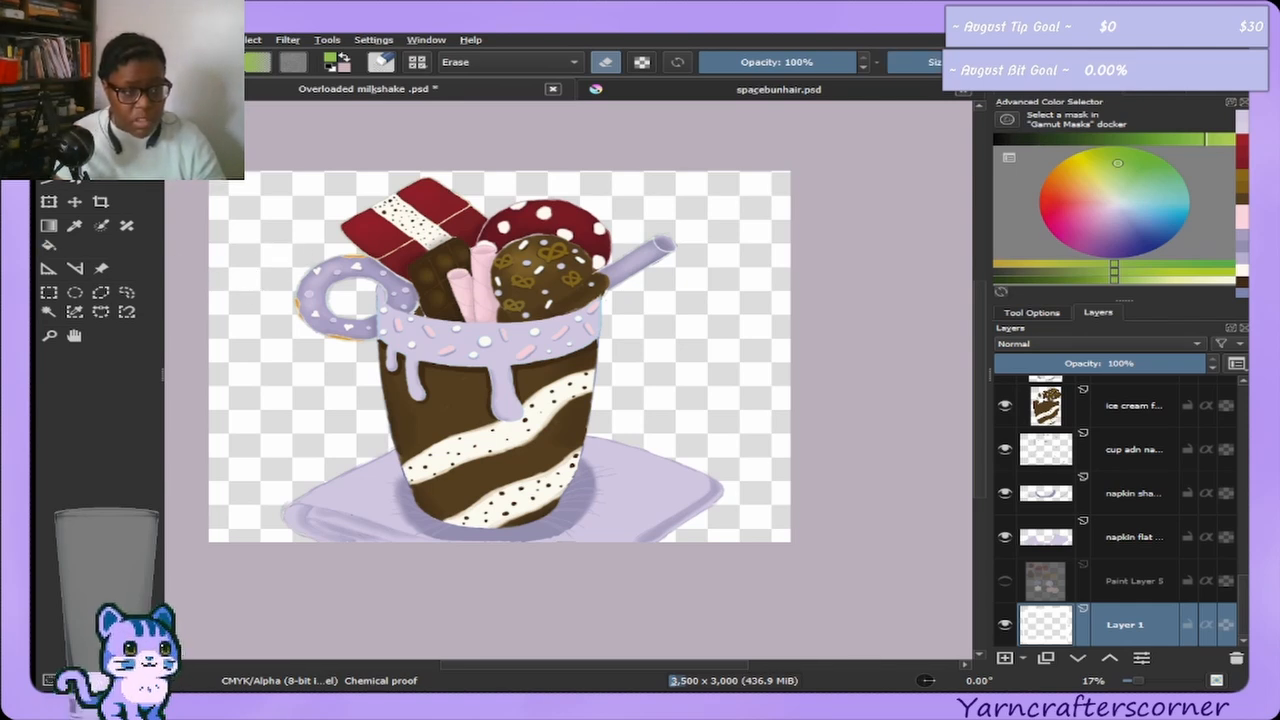
# Switch from the eraser preset to the Basic-5 brush and fill the empty background on Layer 1 with the yellowish green.
pyautogui.press('F6')
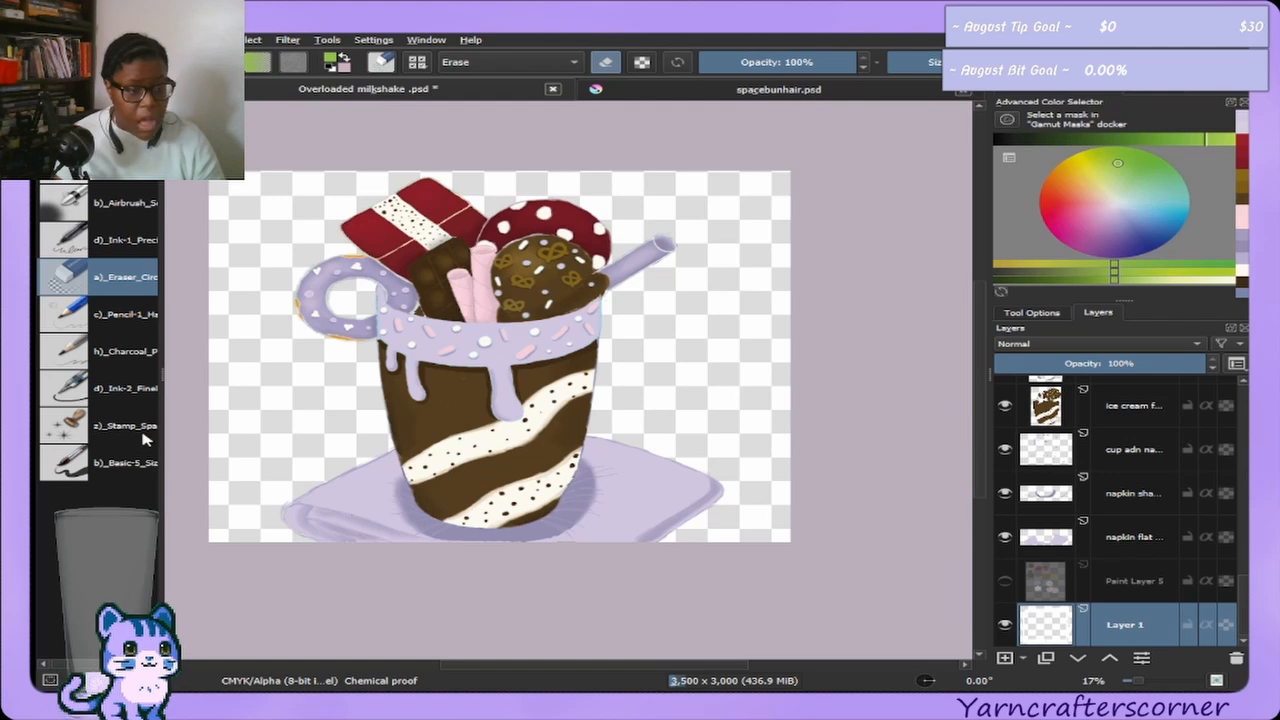
pyautogui.click(140, 462)
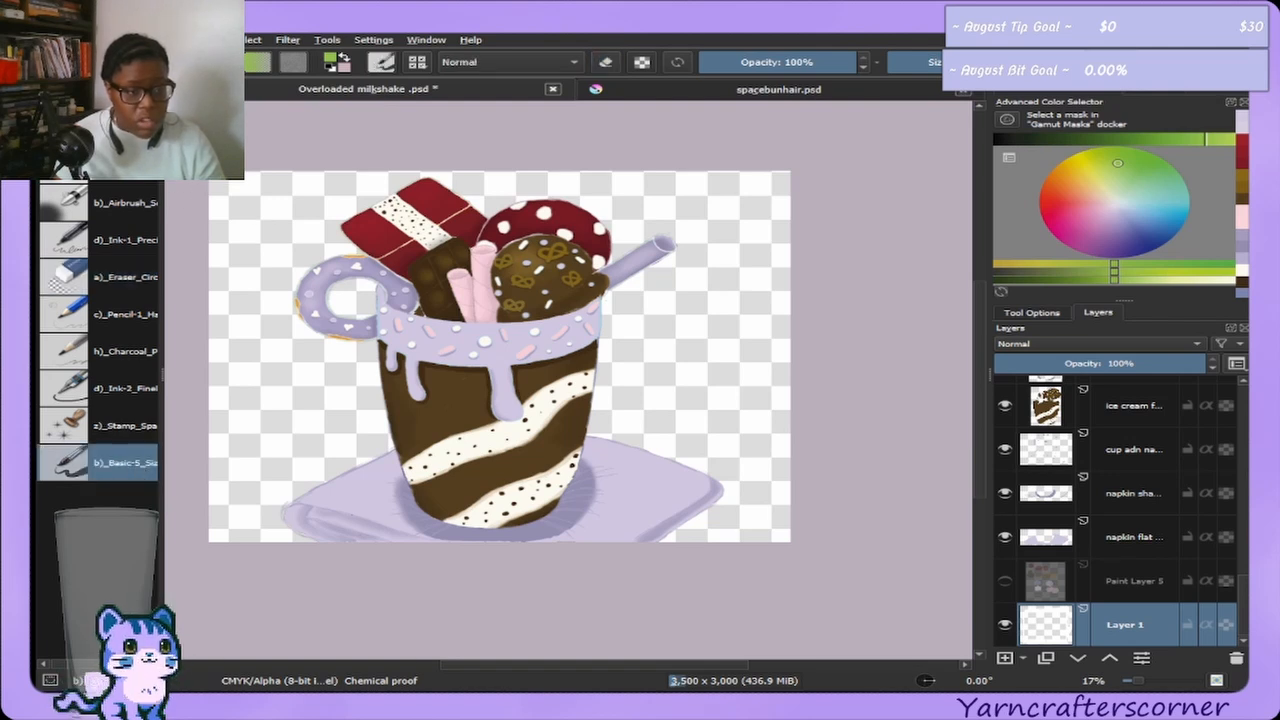
pyautogui.press('F6')
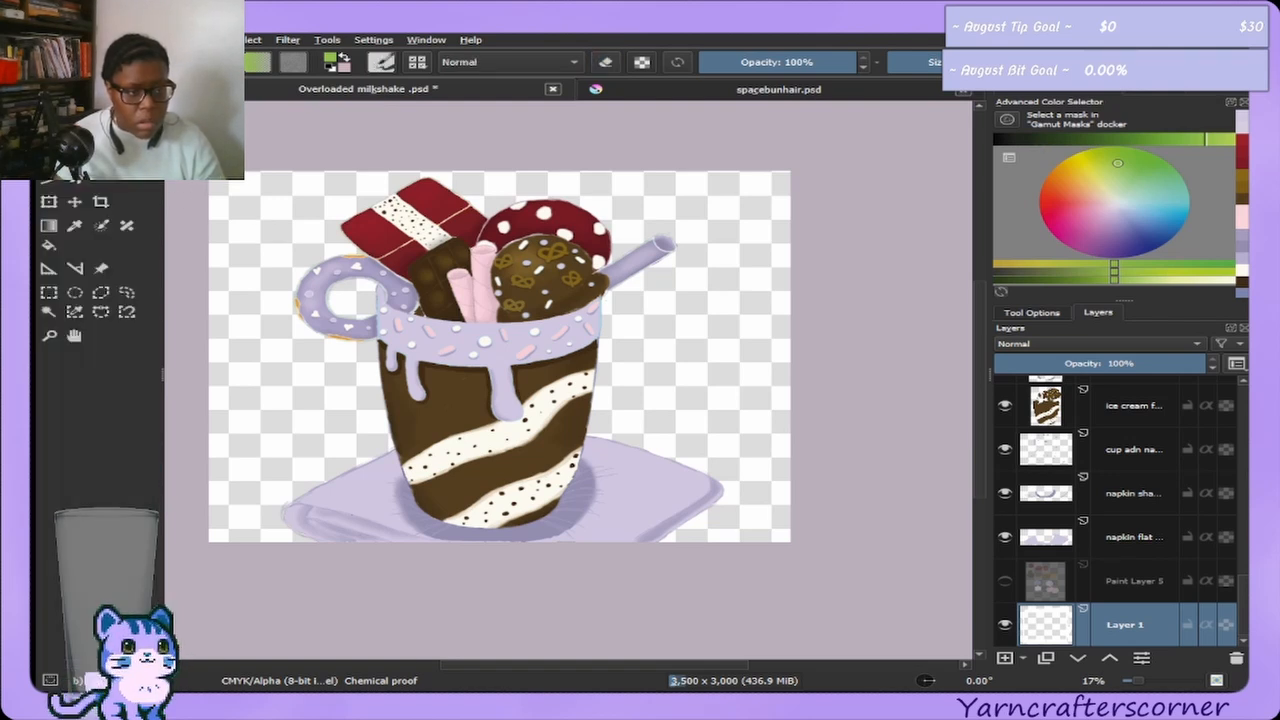
pyautogui.click(48, 245)
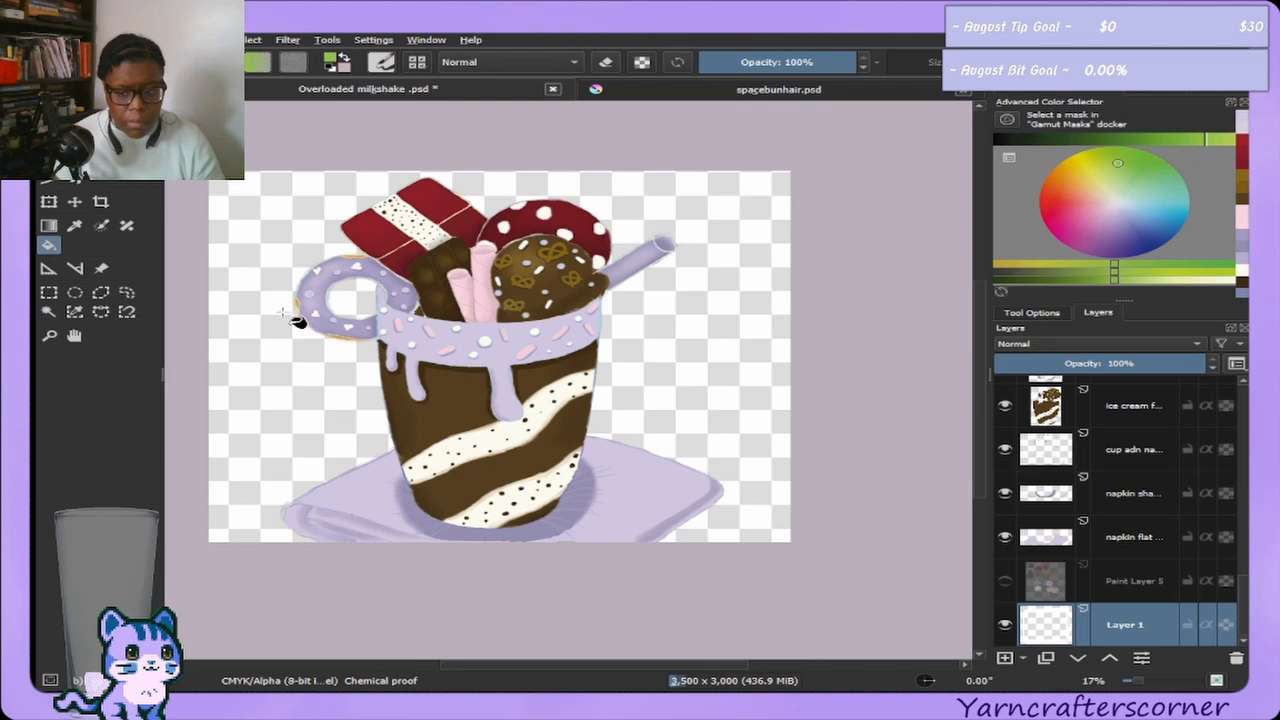
pyautogui.click(285, 347)
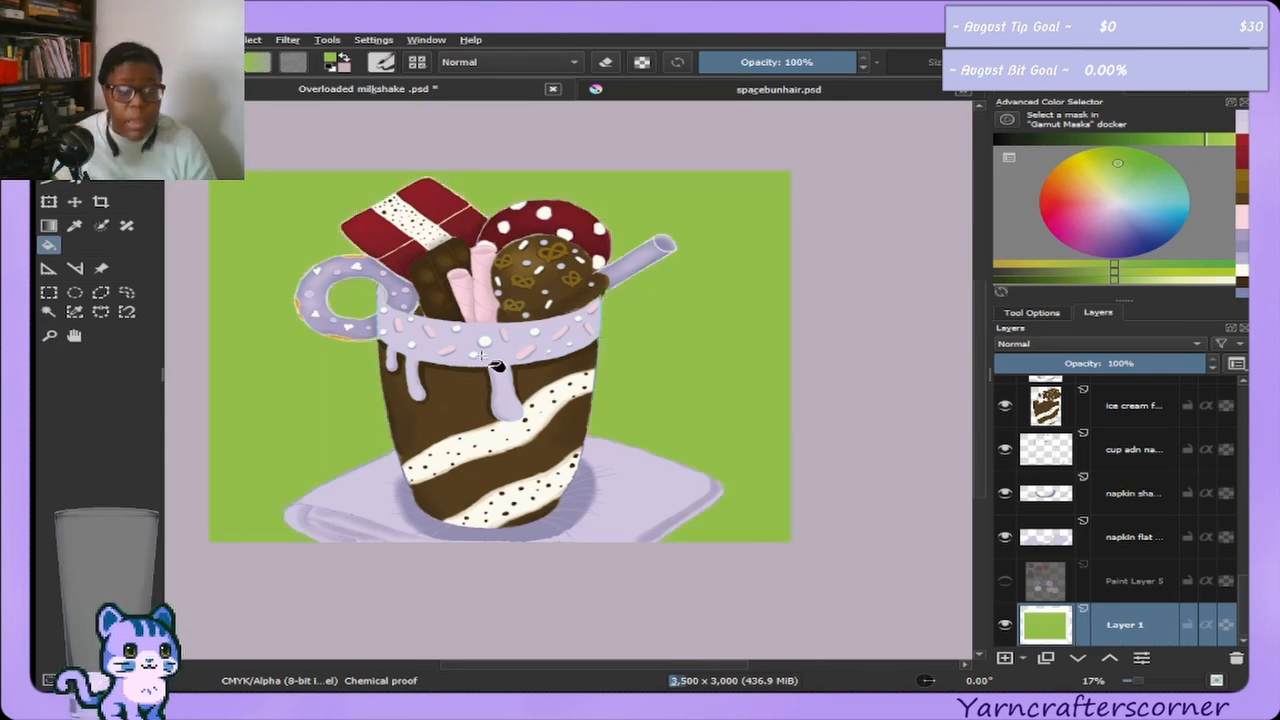
# Examine the milkshake's cup, toppings and napkin up close against the green background, and switch to the spacebunhair.psd portrait.
pyautogui.scroll(4, 531, 432)
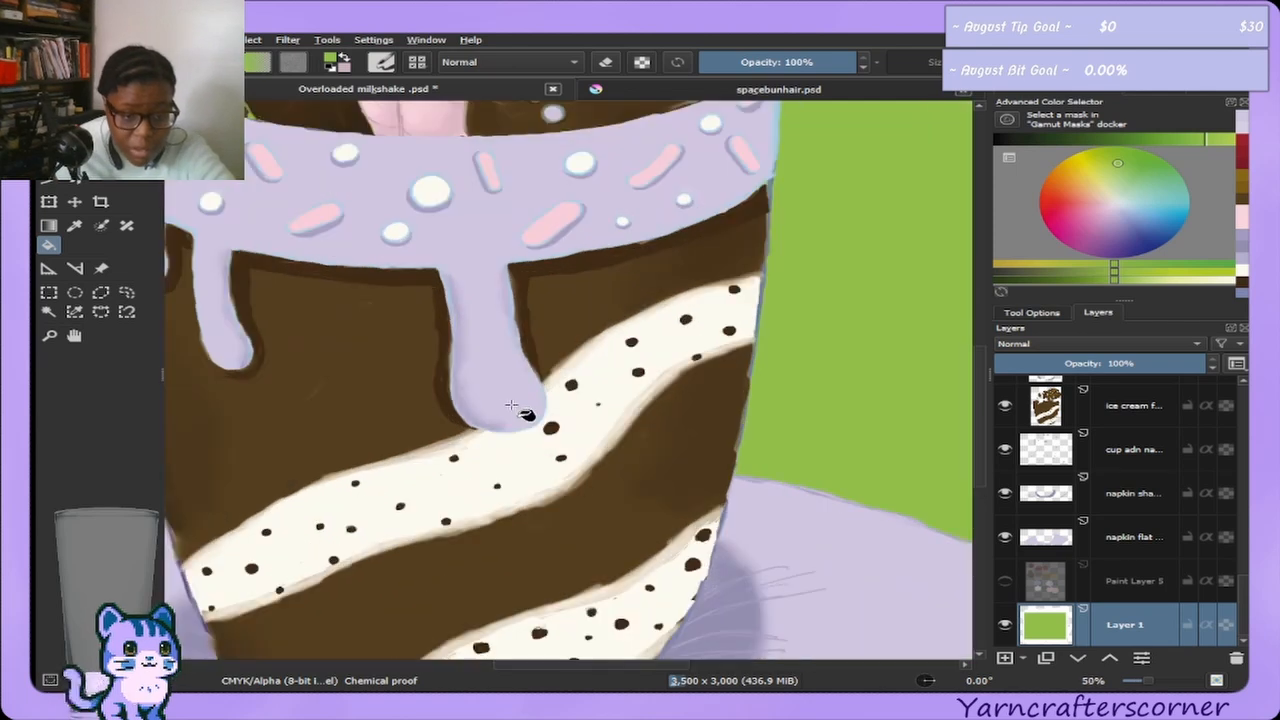
pyautogui.scroll(-2, 520, 380)
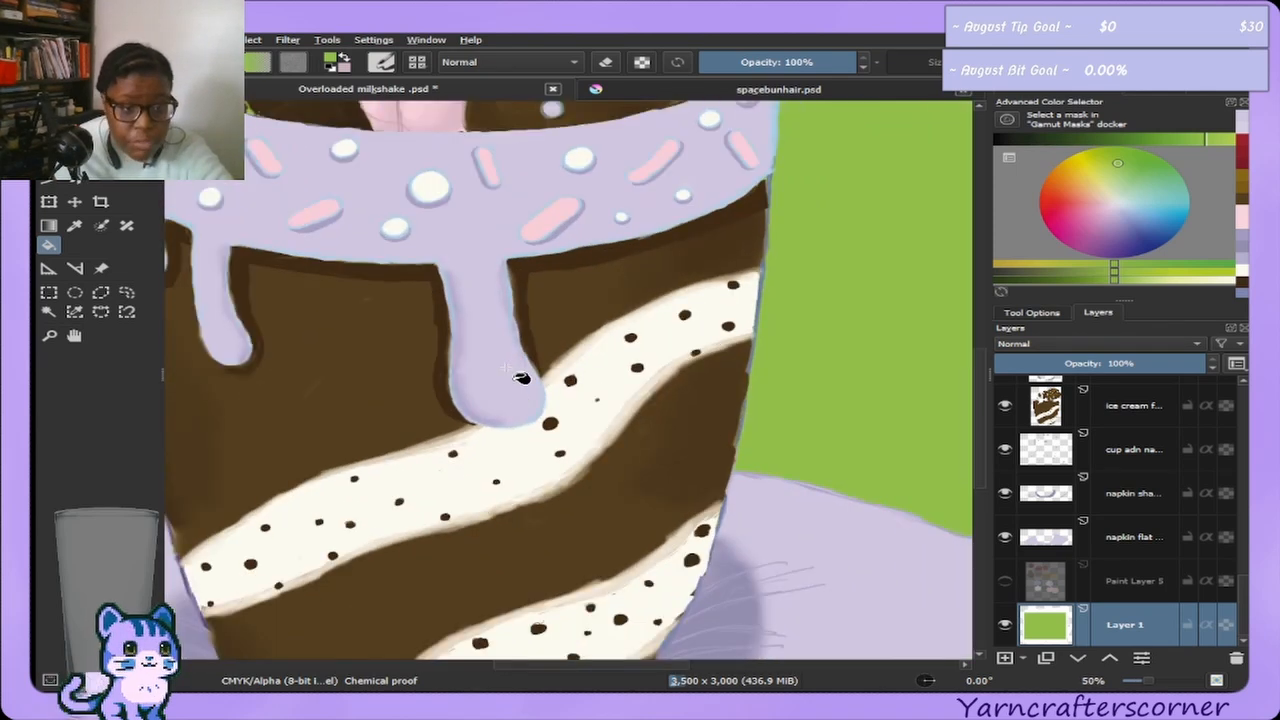
pyautogui.scroll(1, 484, 276)
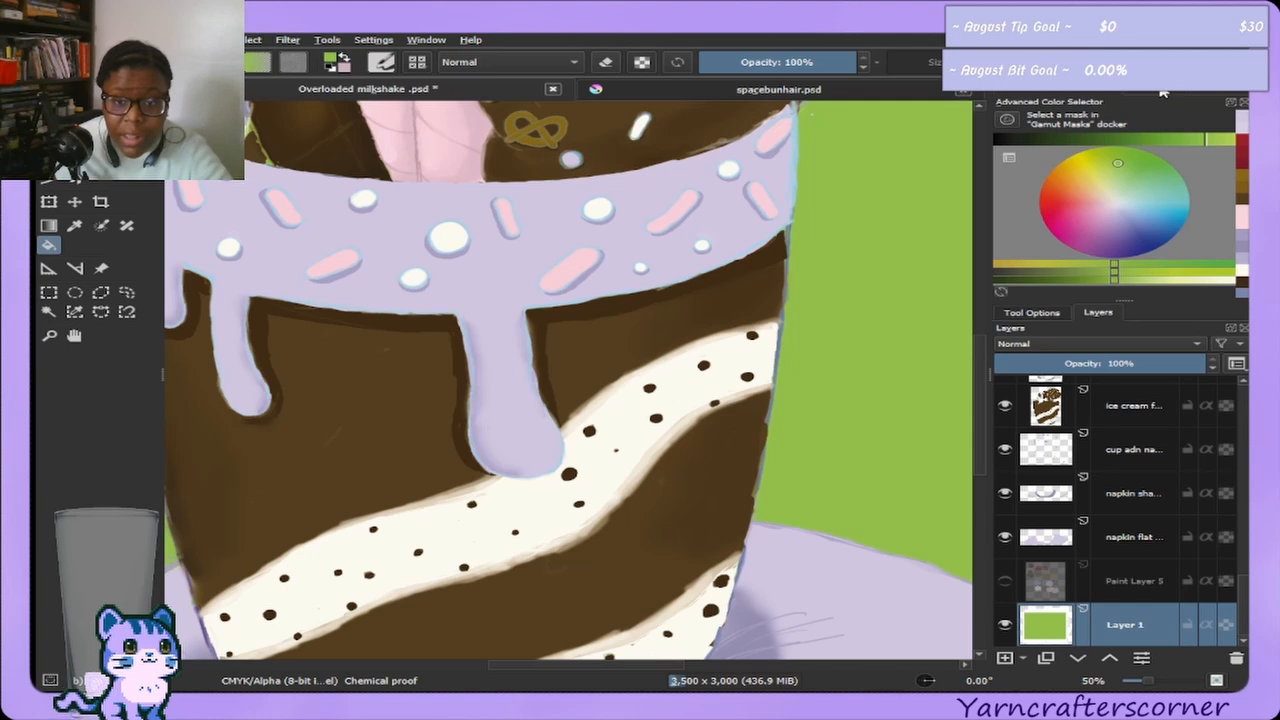
pyautogui.click(1163, 92)
pyautogui.moveTo(1133, 188); pyautogui.dragTo(1107, 144)
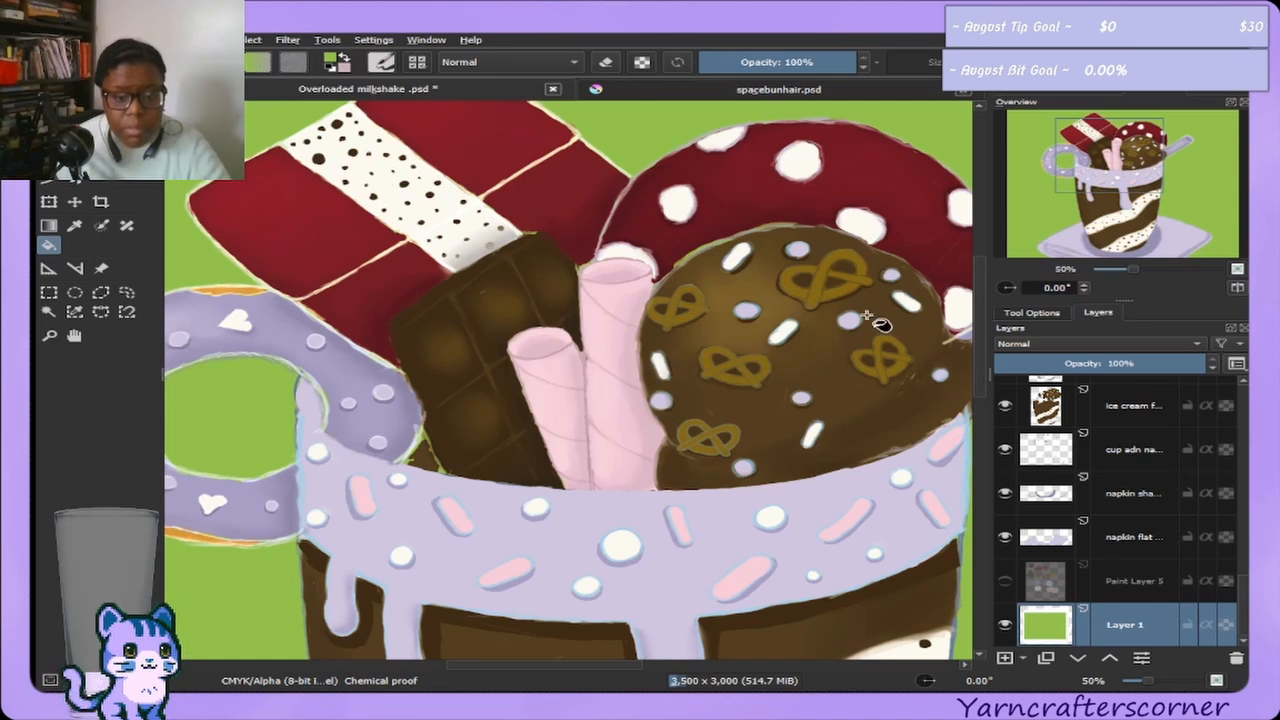
pyautogui.moveTo(1122, 170); pyautogui.dragTo(1129, 233)
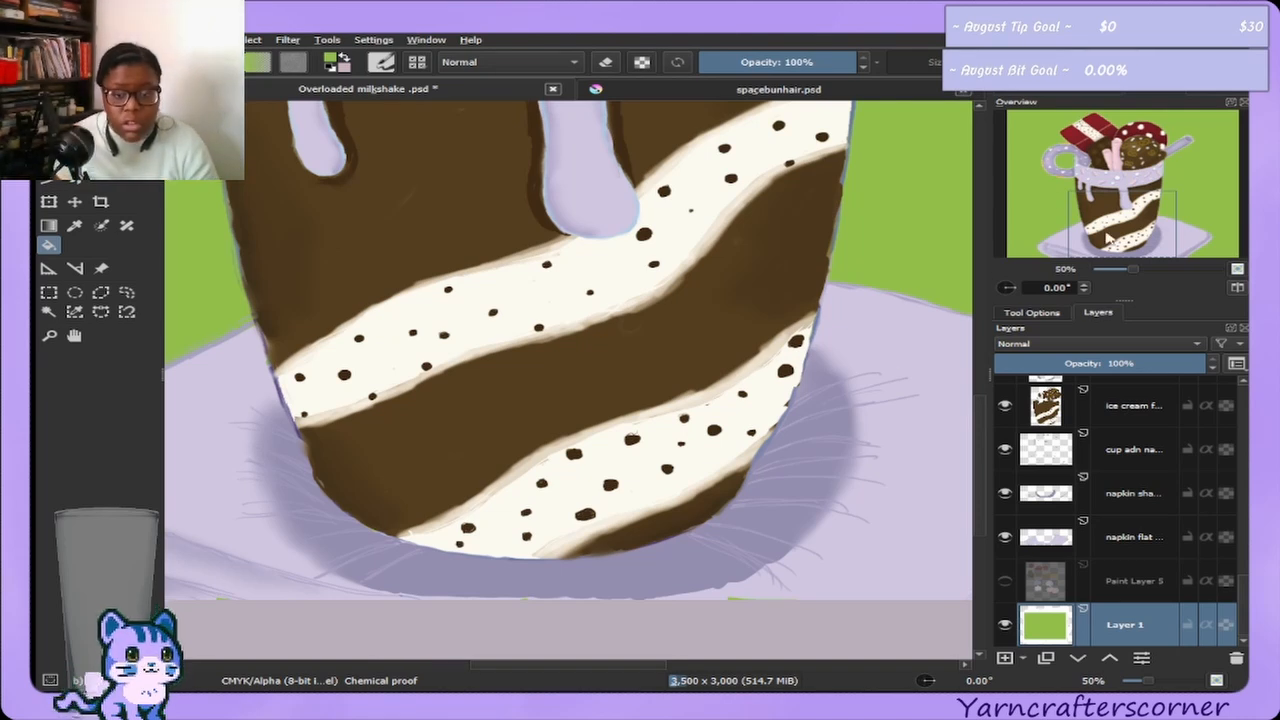
pyautogui.moveTo(1108, 237); pyautogui.dragTo(1083, 197)
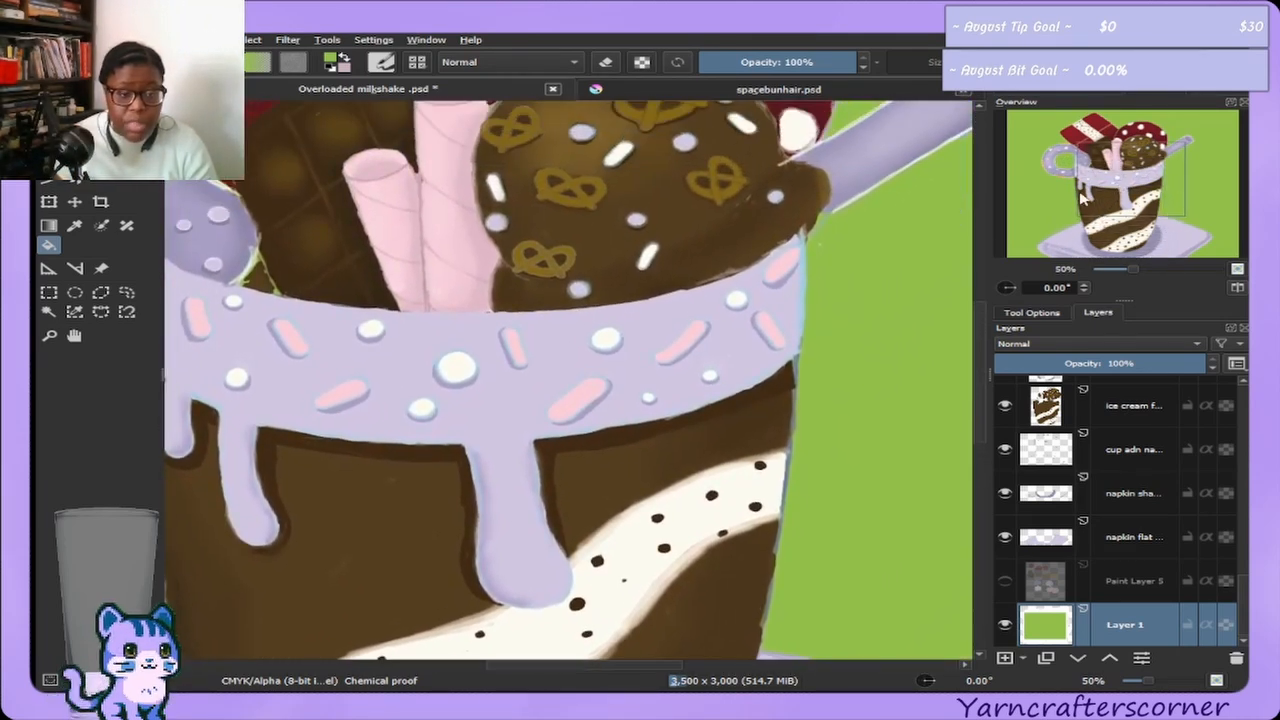
pyautogui.click(775, 90)
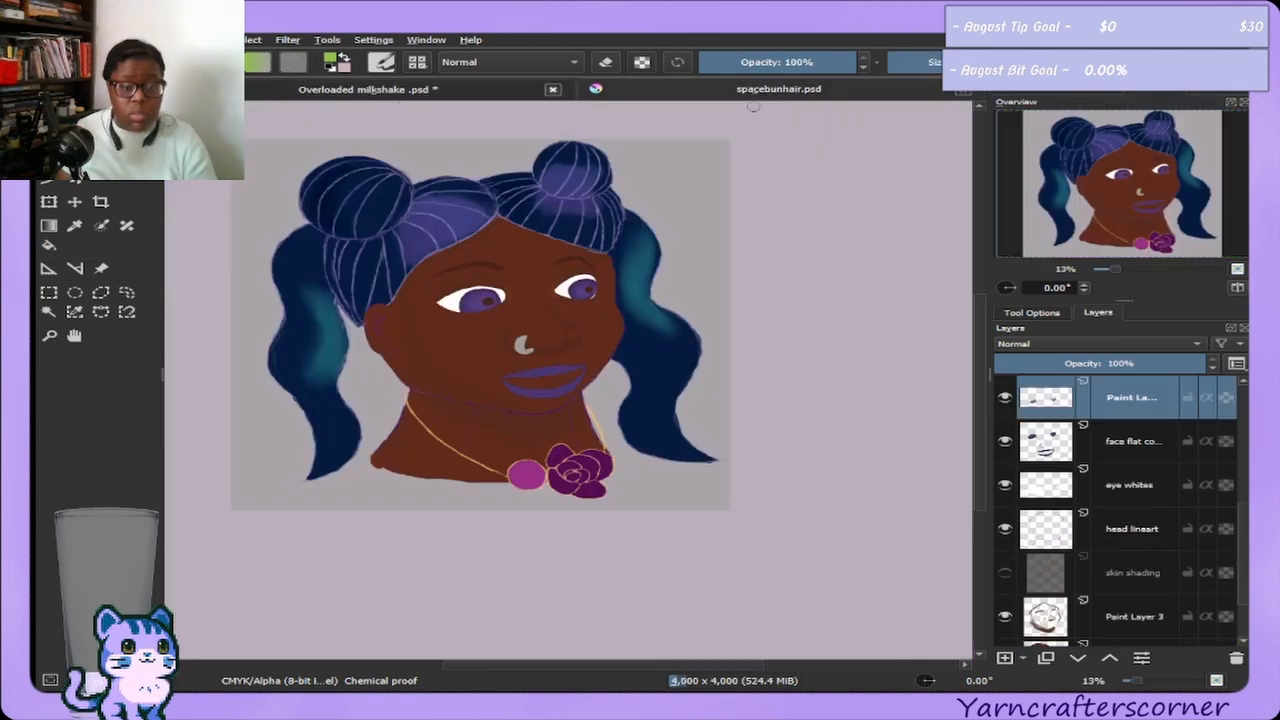